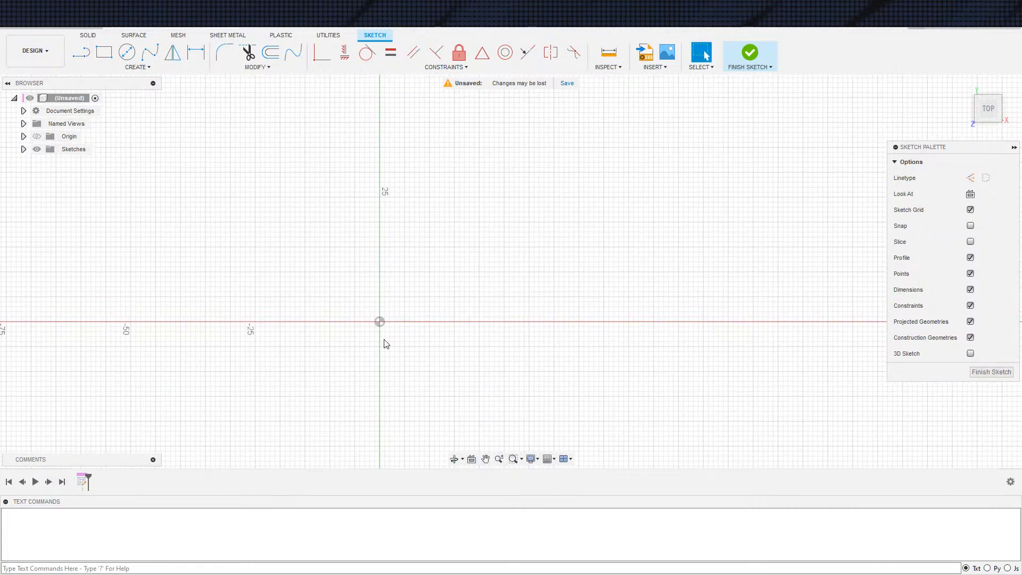
# Draw two concentric circles centred on the origin, with the inner one about 20 mm in diameter
pyautogui.press('c')
pyautogui.click(380, 321)
pyautogui.click(447, 334)
pyautogui.click(379, 321)
pyautogui.click(432, 327)
pyautogui.press('Escape')
# Draw a circle about twice the size of the outer concentric circle near the X axis, to the right of the origin
pyautogui.scroll(-3, 536, 372)
pyautogui.moveTo(536, 373)
pyautogui.mouseDown(button='middle')
pyautogui.moveTo(515, 303)
pyautogui.moveTo(476, 299)
pyautogui.moveTo(484, 281)
pyautogui.moveTo(541, 279)
pyautogui.mouseUp(button='middle')
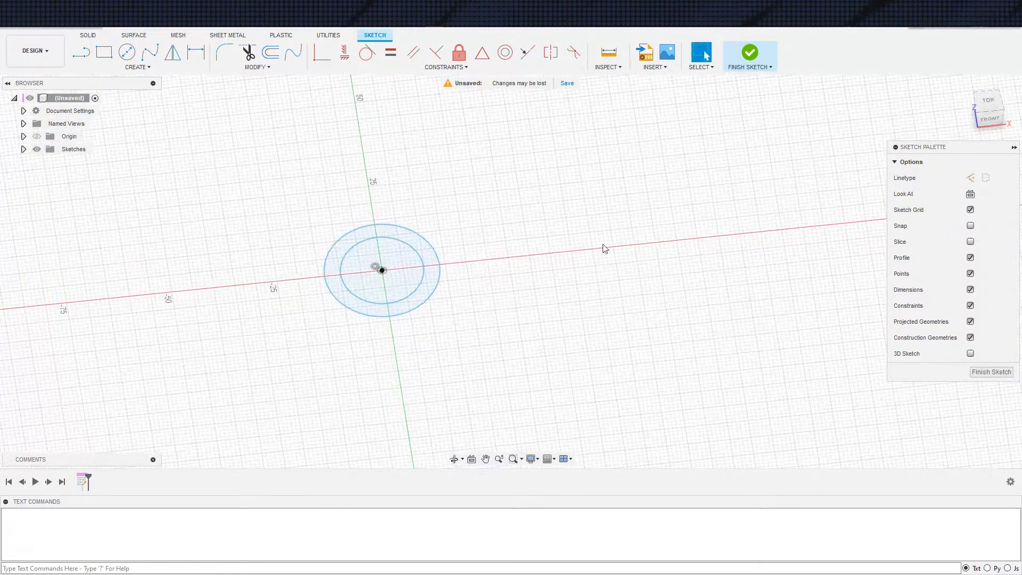
pyautogui.click(989, 101)
pyautogui.scroll(-3, 403, 291)
pyautogui.scroll(-2, 478, 269)
pyautogui.scroll(2, 484, 269)
pyautogui.moveTo(480, 270)
pyautogui.mouseDown(button='middle')
pyautogui.moveTo(448, 310)
pyautogui.moveTo(427, 228)
pyautogui.moveTo(429, 308)
pyautogui.mouseUp(button='middle')
pyautogui.scroll(4, 433, 295)
pyautogui.scroll(2, 400, 245)
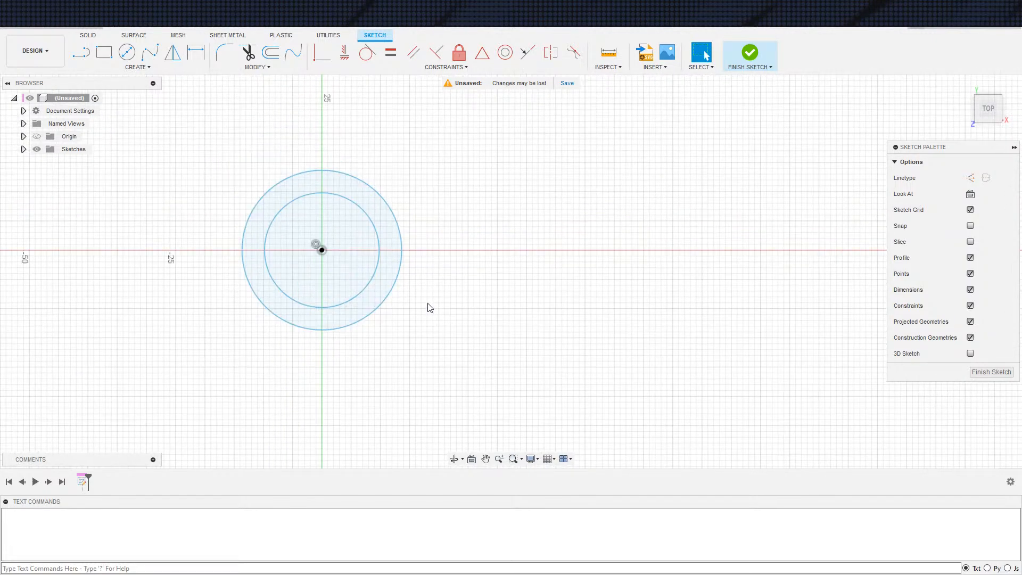
pyautogui.scroll(-2, 429, 308)
pyautogui.press('c')
pyautogui.click(618, 266)
pyautogui.click(715, 193)
pyautogui.press('Escape')
# Join the origin and the large circle's centre with a line and constrain that line horizontal
pyautogui.press('s')
pyautogui.click(473, 306)
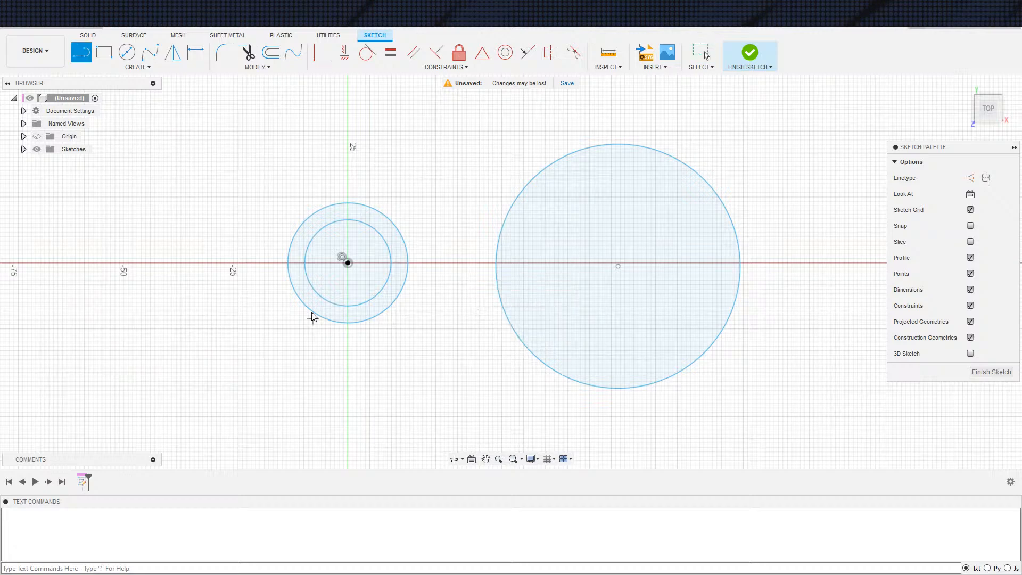
pyautogui.click(348, 263)
pyautogui.click(618, 266)
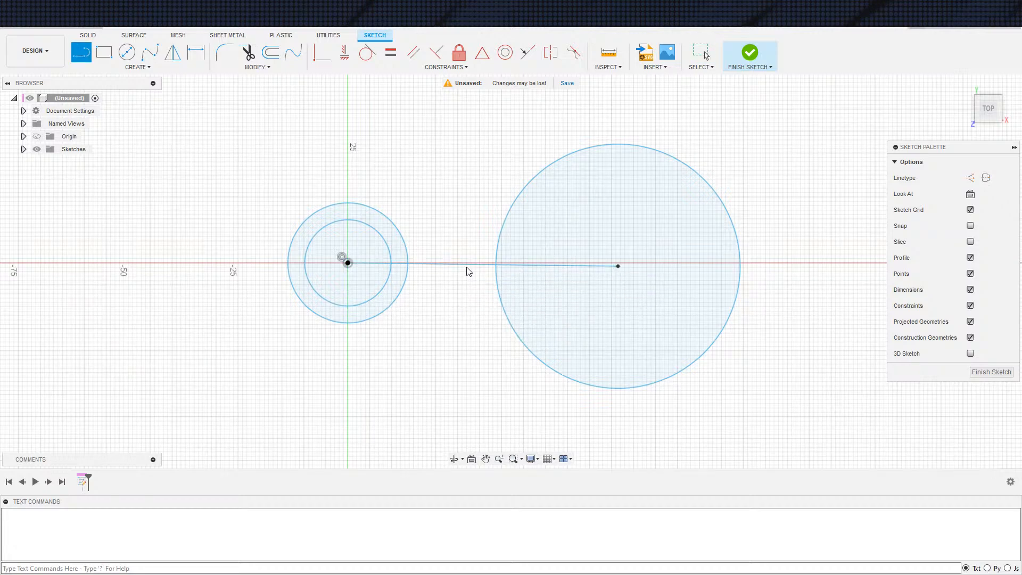
pyautogui.press('Escape')
pyautogui.click(472, 264)
pyautogui.click(344, 53)
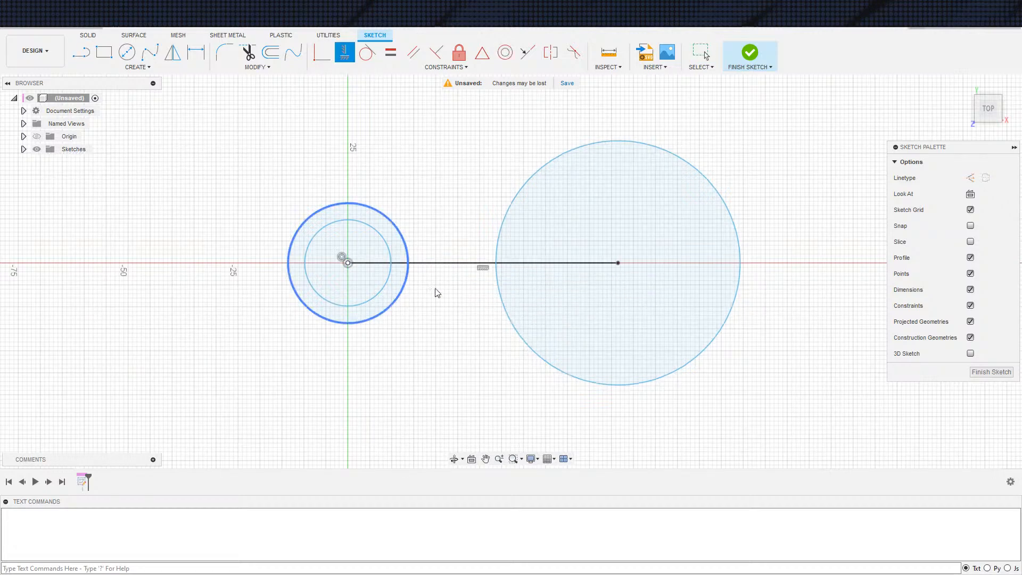
pyautogui.scroll(-3, 415, 294)
pyautogui.press('Escape')
# Draw one line below and one above the centre line, each joining the outer small circle to the large circle
pyautogui.write('sline')
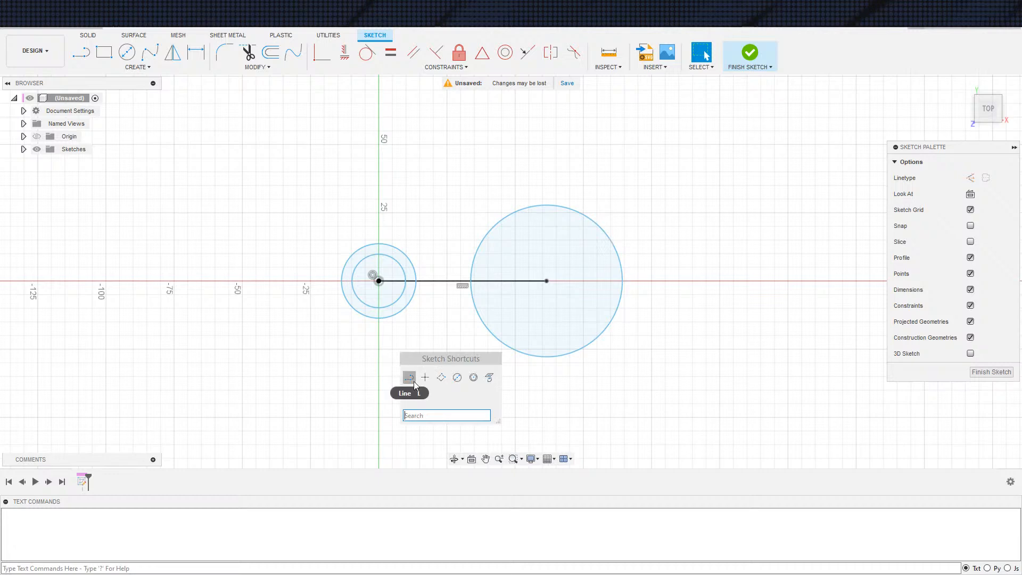
pyautogui.press('Return')
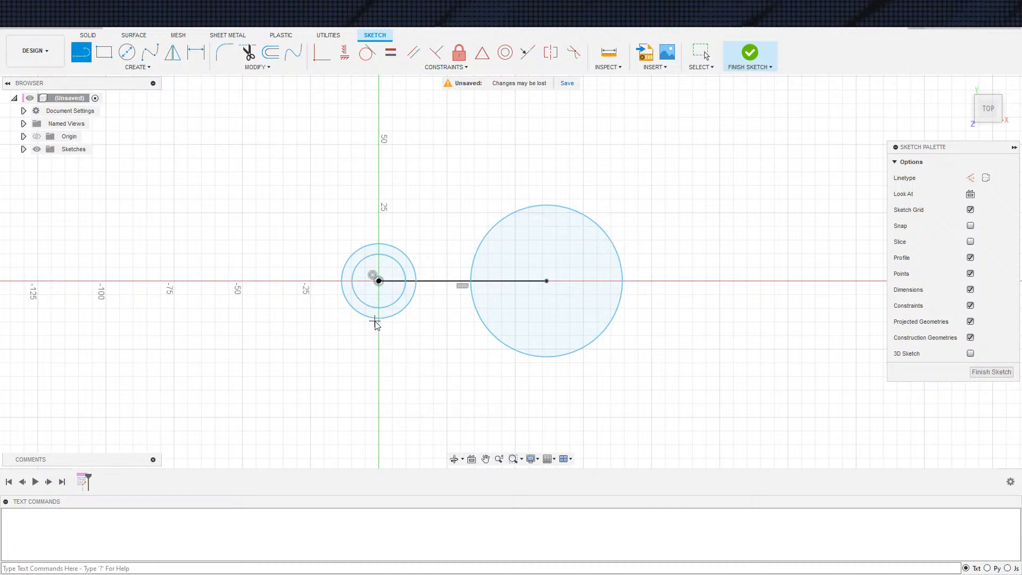
pyautogui.click(375, 318)
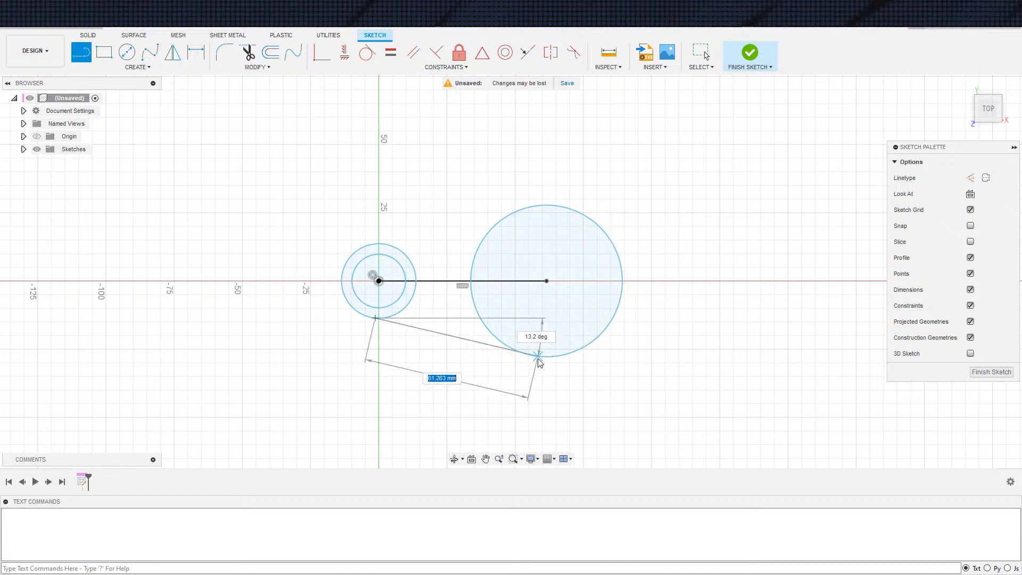
pyautogui.click(524, 351)
pyautogui.press('Escape')
pyautogui.press('s')
pyautogui.click(401, 265)
pyautogui.click(378, 244)
pyautogui.click(530, 208)
pyautogui.press('Escape')
# Make the upper connecting line tangent to the outer small circle
pyautogui.scroll(3, 414, 256)
pyautogui.click(397, 228)
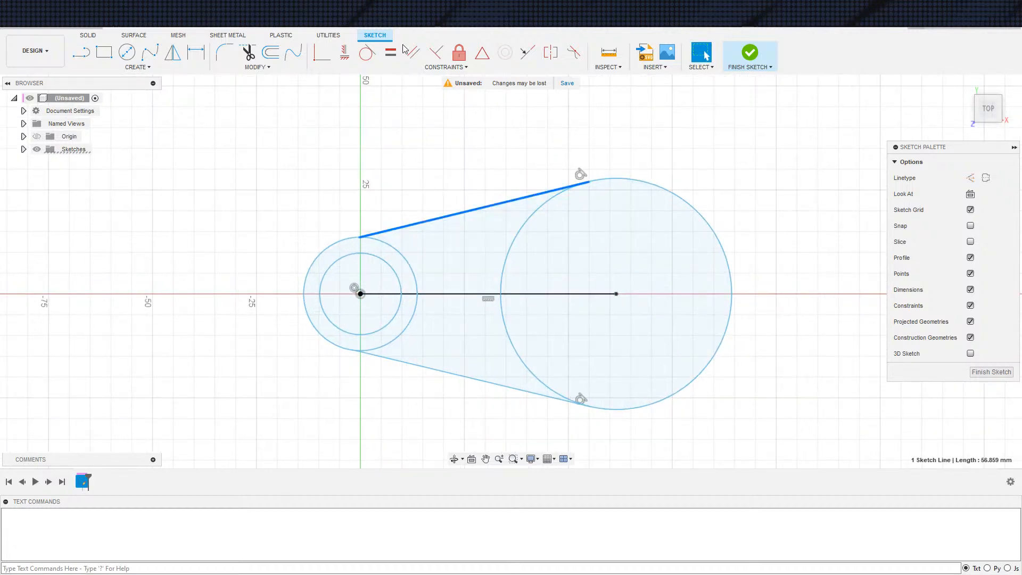
pyautogui.click(366, 52)
pyautogui.click(378, 244)
pyautogui.press('Escape')
# Resize the outer small circle to about 26 mm in diameter and the large circle to about 52 mm, freehand
pyautogui.scroll(-3, 394, 213)
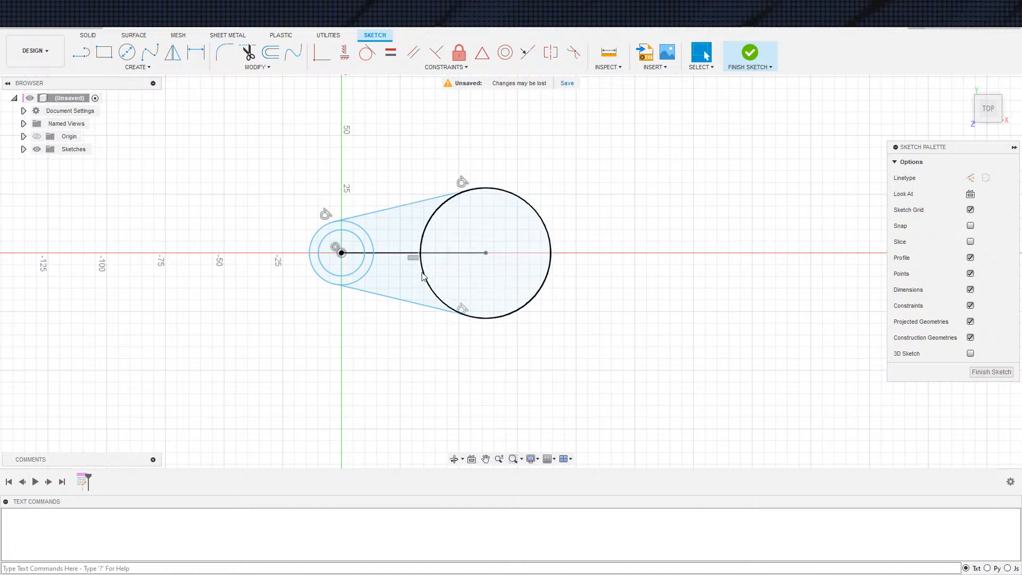
pyautogui.scroll(-2, 486, 347)
pyautogui.moveTo(486, 347); pyautogui.dragTo(492, 384, button='middle')
pyautogui.scroll(6, 490, 386)
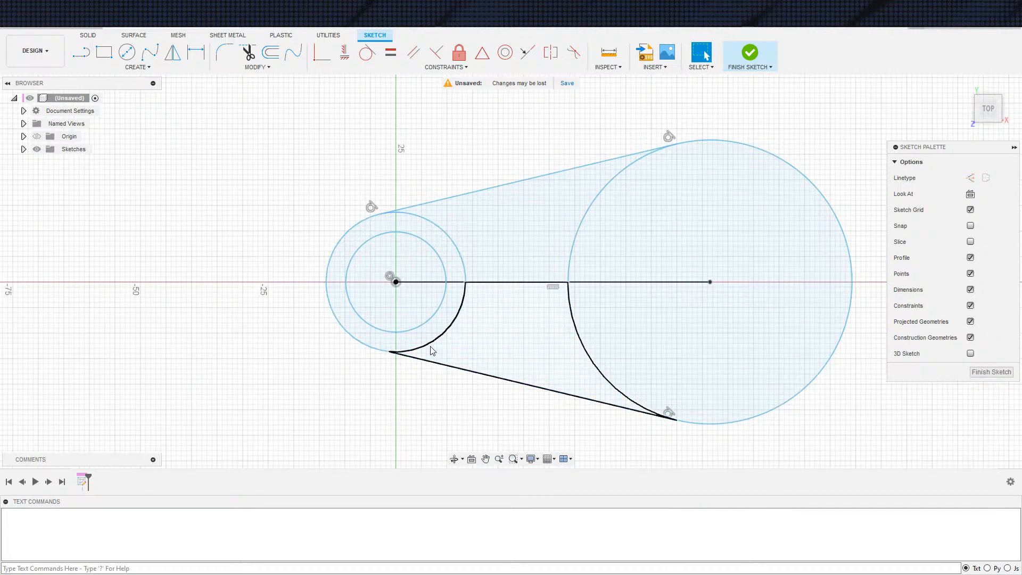
pyautogui.moveTo(434, 342); pyautogui.dragTo(399, 365, button='middle')
pyautogui.click(385, 355)
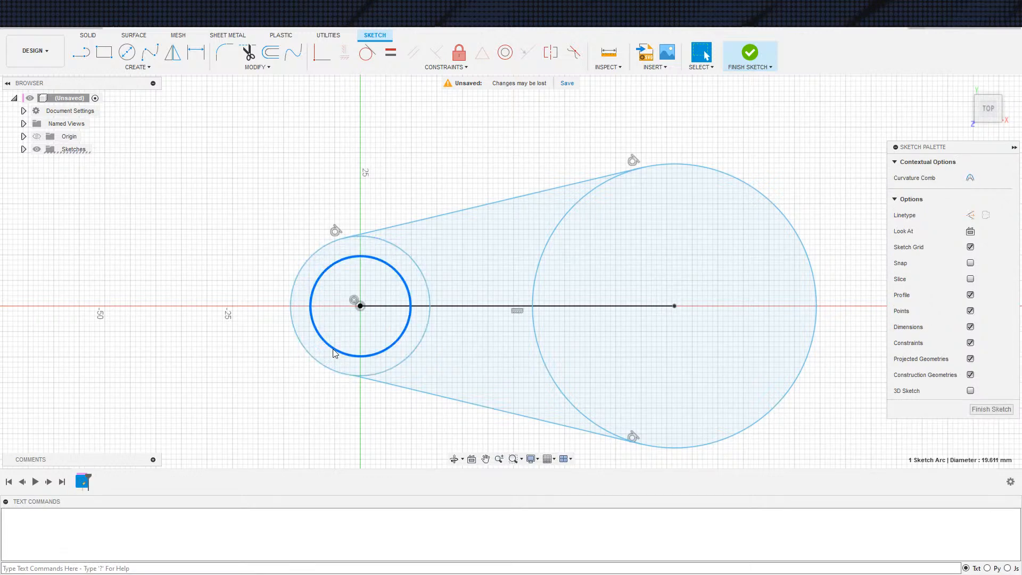
pyautogui.click(394, 370)
pyautogui.moveTo(394, 371); pyautogui.dragTo(391, 367)
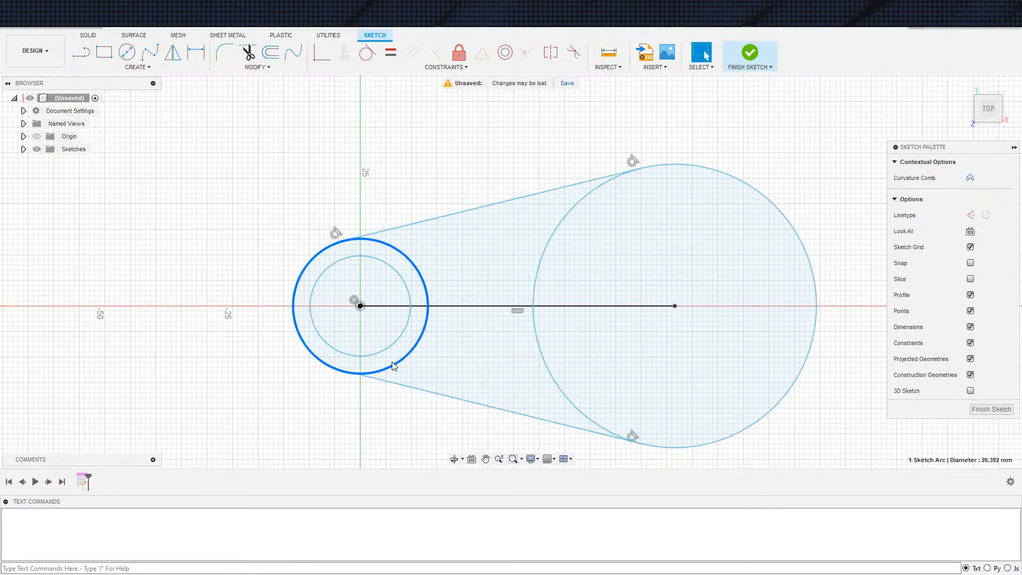
pyautogui.moveTo(564, 390)
pyautogui.mouseDown()
pyautogui.moveTo(573, 377)
pyautogui.moveTo(562, 374)
pyautogui.mouseUp()
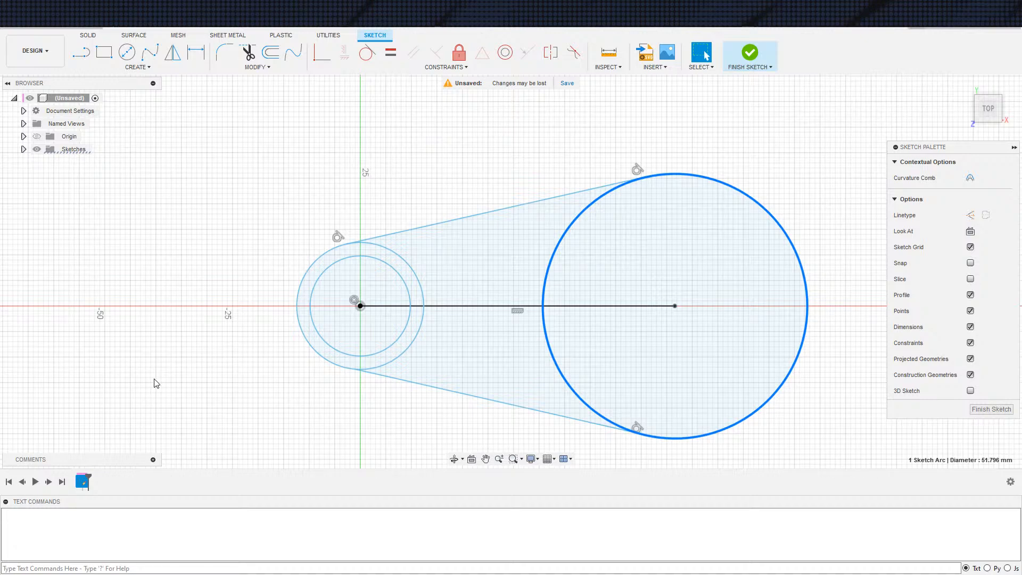
# Convert the horizontal line between the circle centres to a construction line
pyautogui.moveTo(333, 420); pyautogui.dragTo(302, 421, button='middle')
pyautogui.scroll(-1, 367, 369)
pyautogui.moveTo(454, 339); pyautogui.dragTo(479, 357, button='middle')
pyautogui.click(470, 335)
pyautogui.press('x')
pyautogui.scroll(-2, 404, 419)
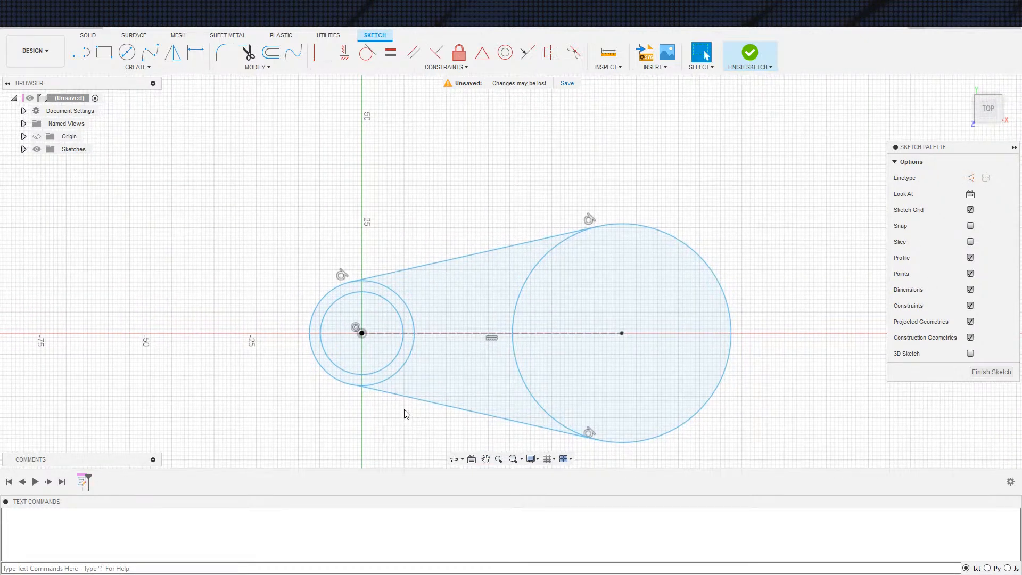
pyautogui.click(375, 394)
pyautogui.click(452, 425)
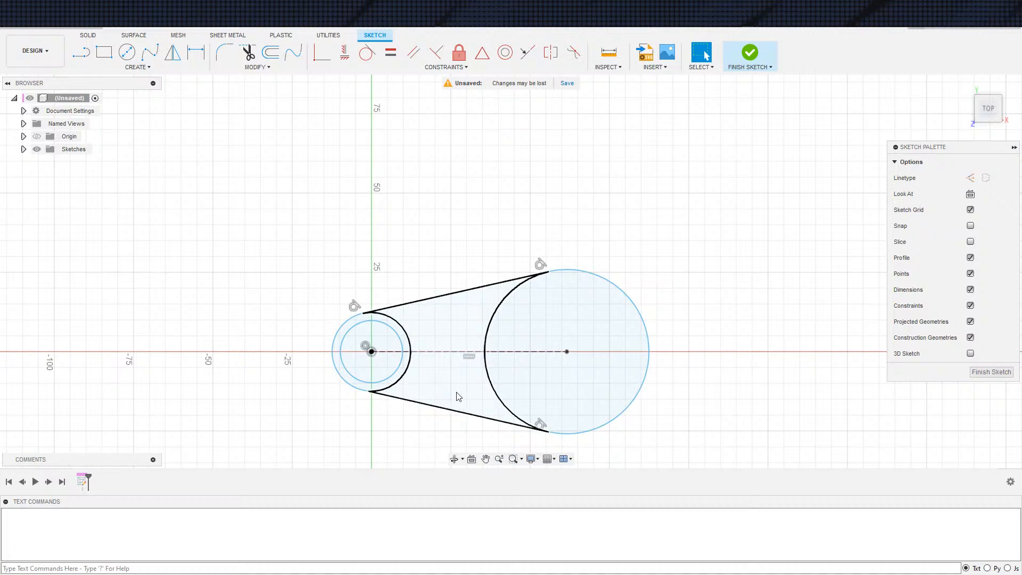
pyautogui.scroll(1, 450, 393)
pyautogui.scroll(-1, 468, 392)
pyautogui.scroll(1, 468, 389)
pyautogui.moveTo(461, 384)
pyautogui.keyDown('shift'); pyautogui.mouseDown(button='middle')
pyautogui.moveTo(458, 336)
pyautogui.moveTo(462, 359)
pyautogui.mouseUp(button='middle'); pyautogui.keyUp('shift')
pyautogui.click(972, 194)
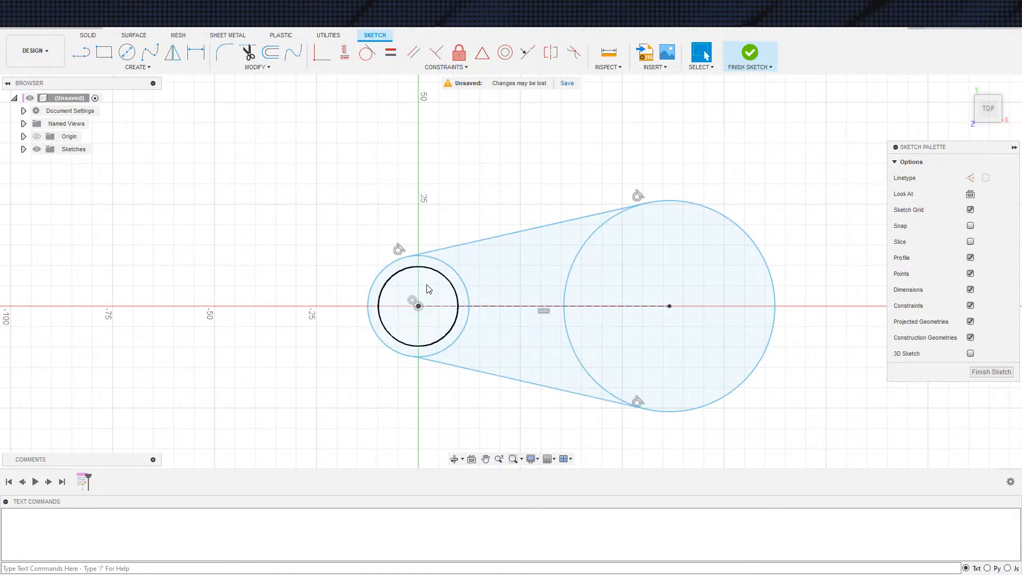
pyautogui.scroll(-1, 468, 389)
pyautogui.scroll(3, 453, 373)
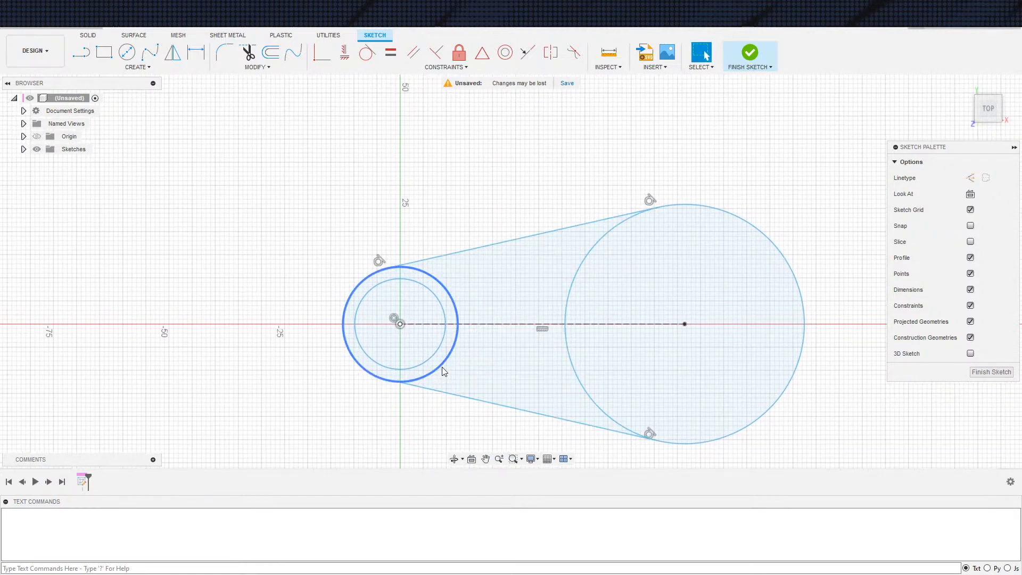
pyautogui.scroll(-1, 443, 362)
pyautogui.moveTo(463, 368)
pyautogui.mouseDown(button='middle')
pyautogui.moveTo(444, 370)
pyautogui.moveTo(452, 372)
pyautogui.moveTo(456, 350)
pyautogui.mouseUp(button='middle')
pyautogui.scroll(-1, 443, 364)
pyautogui.scroll(-1, 388, 388)
pyautogui.moveTo(393, 388); pyautogui.dragTo(403, 394, button='middle')
pyautogui.scroll(-1, 403, 395)
pyautogui.scroll(3, 402, 402)
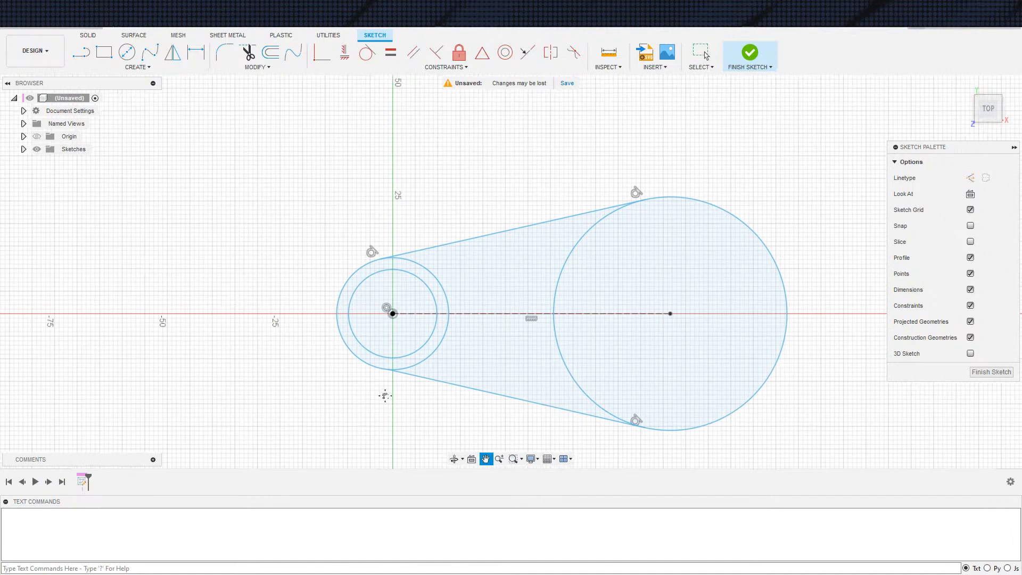
pyautogui.scroll(-1, 407, 414)
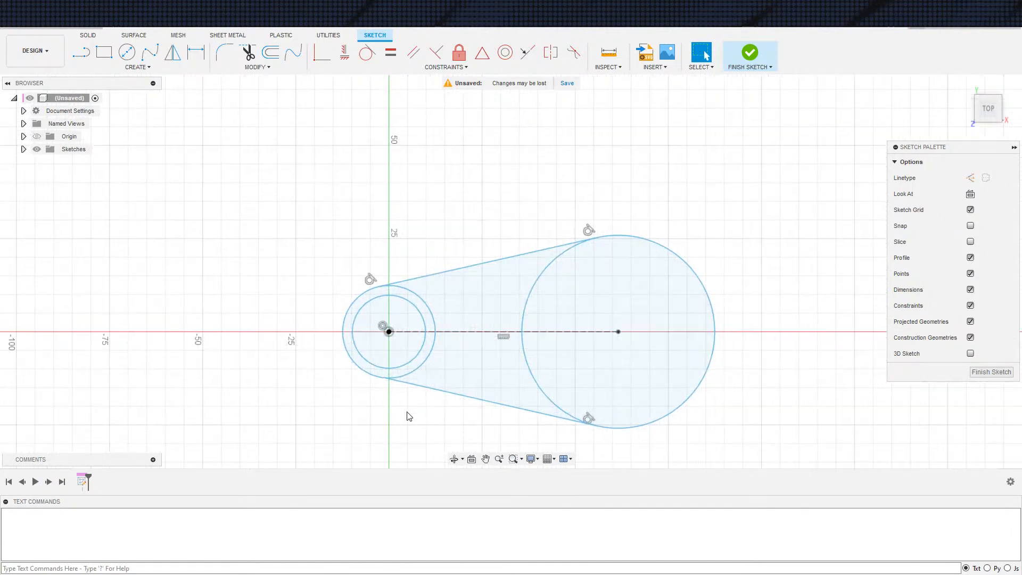
pyautogui.moveTo(407, 413); pyautogui.dragTo(401, 416, button='middle')
pyautogui.press('Escape')
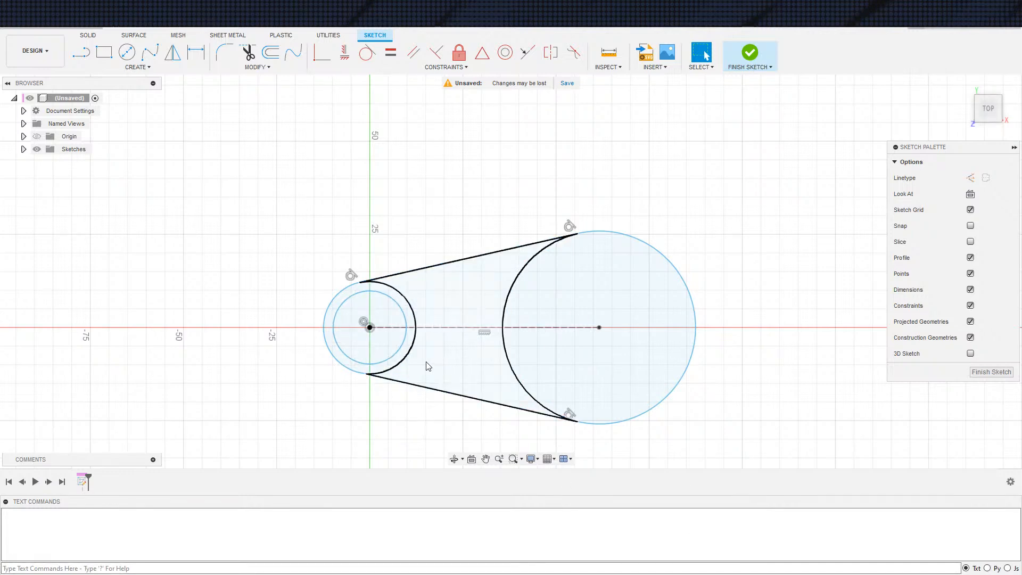
pyautogui.click(336, 298)
pyautogui.click(372, 334)
pyautogui.click(331, 323)
# Draw a circle about 34 mm in diameter centred on the origin and convert it to construction geometry
pyautogui.press('c')
pyautogui.click(370, 327)
pyautogui.click(434, 346)
pyautogui.press('Escape')
pyautogui.press('x')
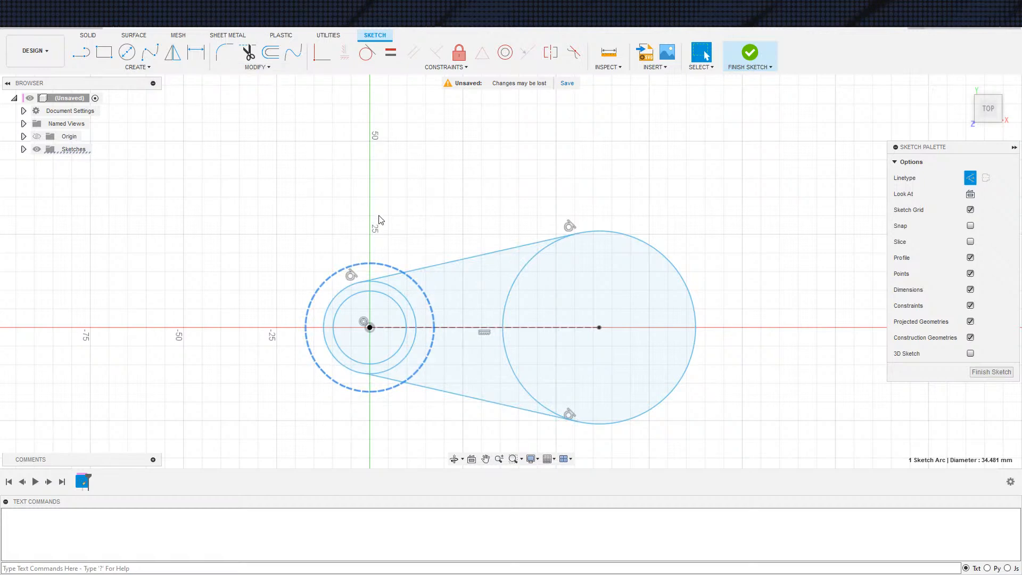
# Dimension the construction circle's diameter at 50 mm
pyautogui.press('d')
pyautogui.click(397, 269)
pyautogui.click(422, 207)
pyautogui.write('50')
pyautogui.press('Return')
pyautogui.press('Escape')
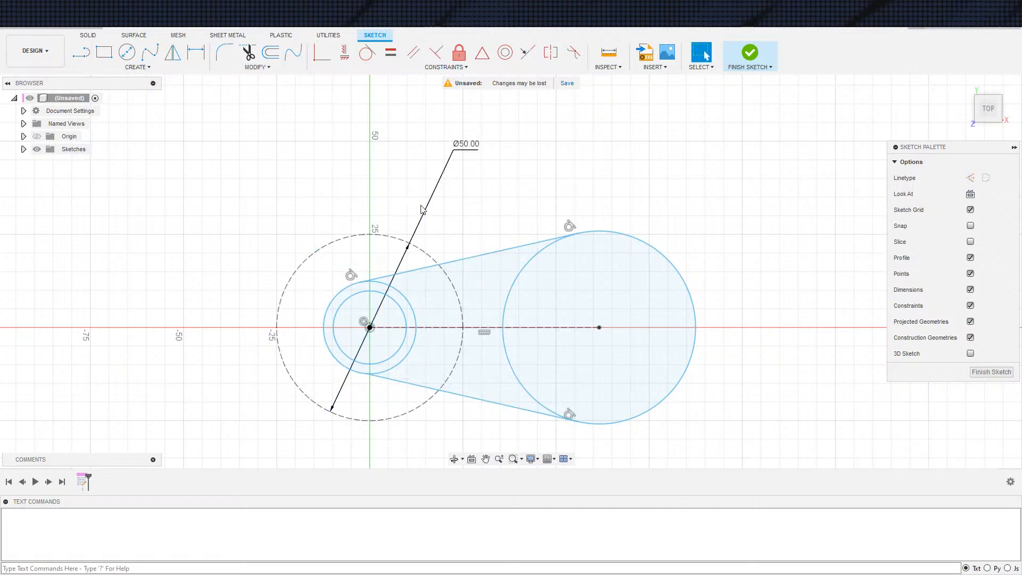
# Enlarge the outer concentric circle beyond the construction circle and dimension the gap between the two at 6 mm
pyautogui.scroll(2, 578, 292)
pyautogui.scroll(-3, 539, 292)
pyautogui.scroll(-2, 516, 299)
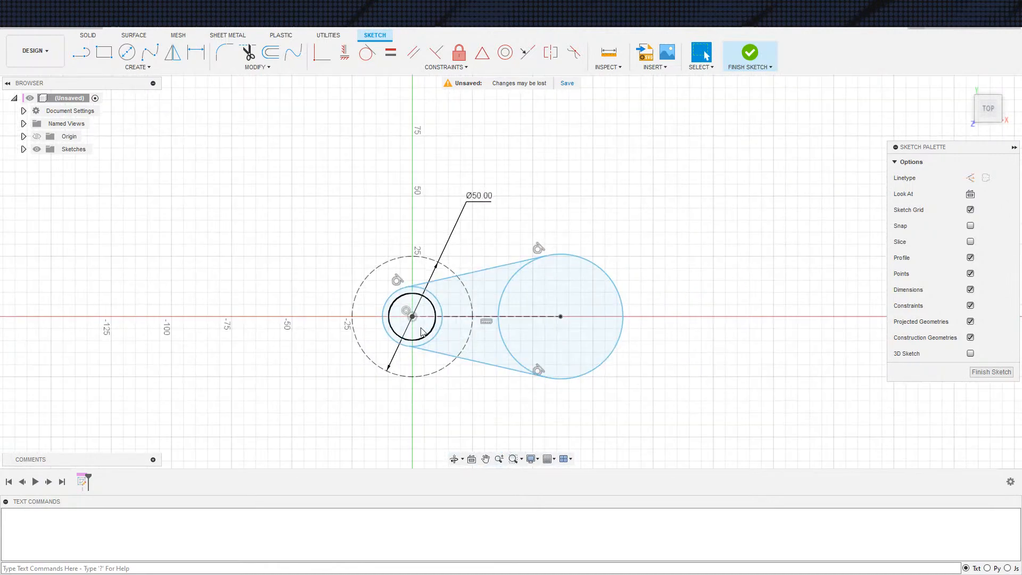
pyautogui.moveTo(433, 331); pyautogui.dragTo(464, 369)
pyautogui.press('d')
pyautogui.click(451, 362)
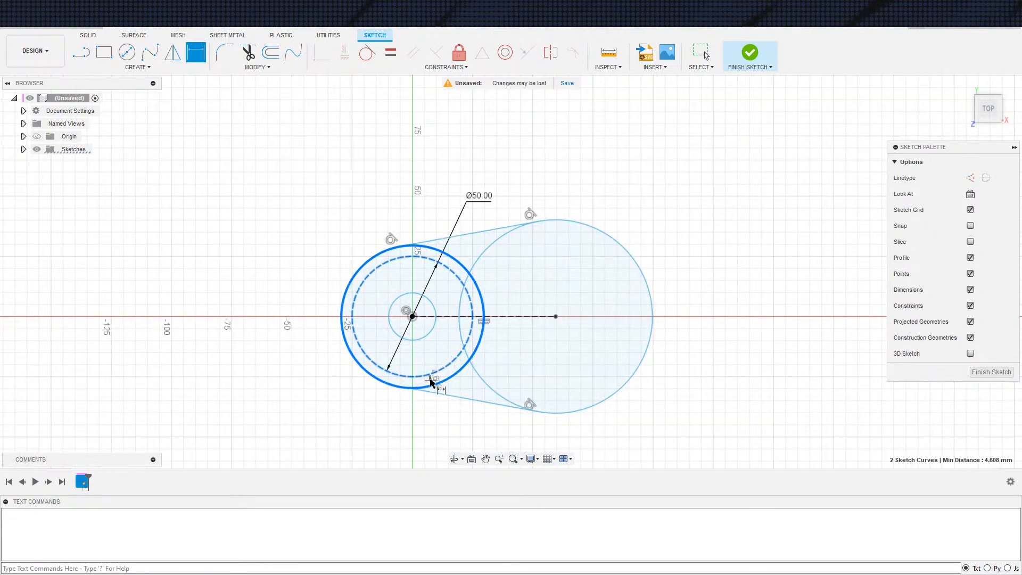
pyautogui.click(399, 380)
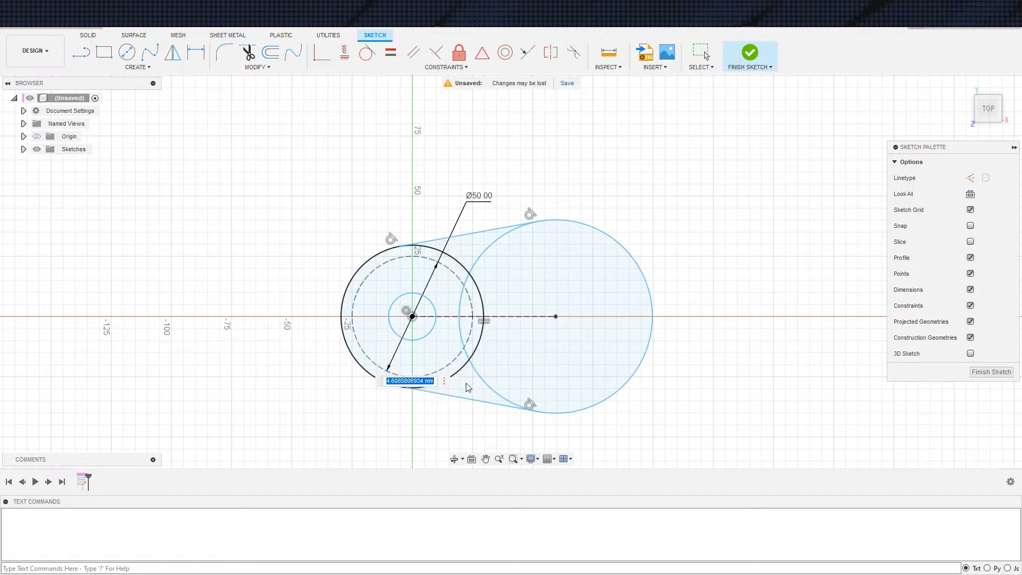
pyautogui.write('6')
pyautogui.press('Return')
pyautogui.press('Escape')
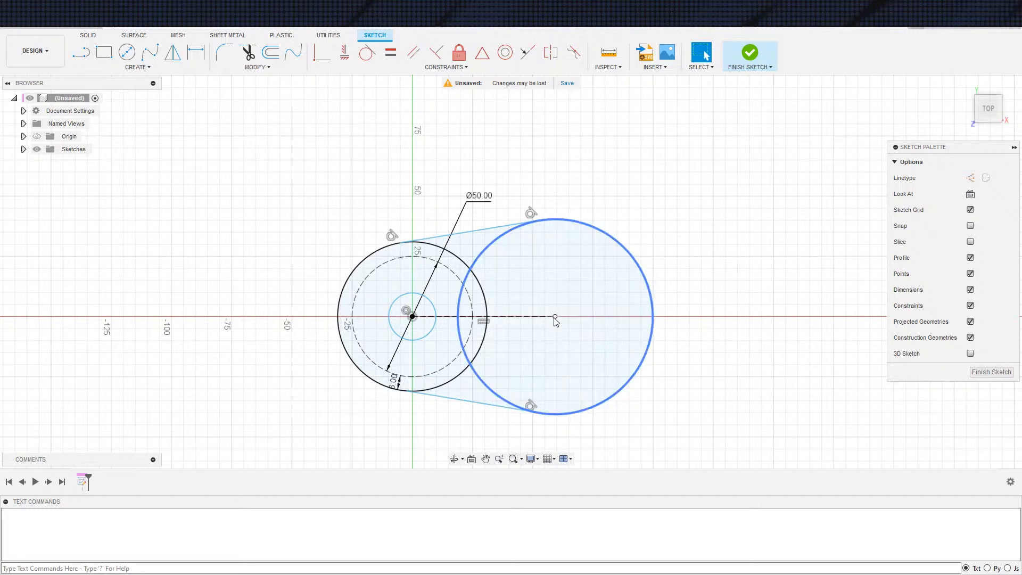
# Move the large circle's centre slightly away from the origin and dimension the innermost circle's diameter at 30 mm
pyautogui.moveTo(554, 318); pyautogui.dragTo(561, 318)
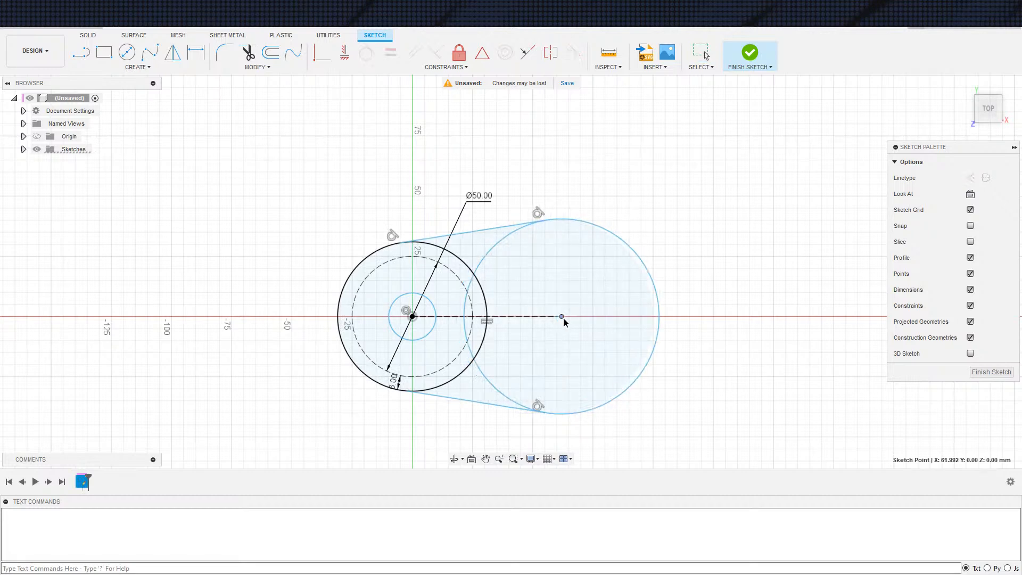
pyautogui.press('d')
pyautogui.click(417, 340)
pyautogui.click(429, 342)
pyautogui.write('30')
pyautogui.press('Return')
pyautogui.press('Escape')
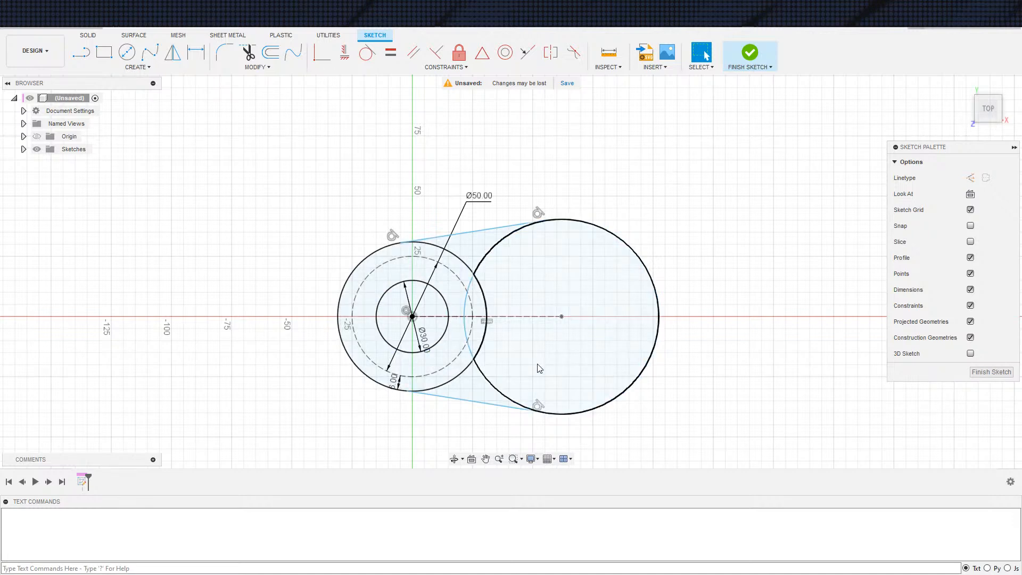
# Draw a slightly tilted three-point rectangle about 314 mm long around all the circles
pyautogui.scroll(2, 639, 335)
pyautogui.moveTo(557, 328); pyautogui.dragTo(590, 304, button='middle')
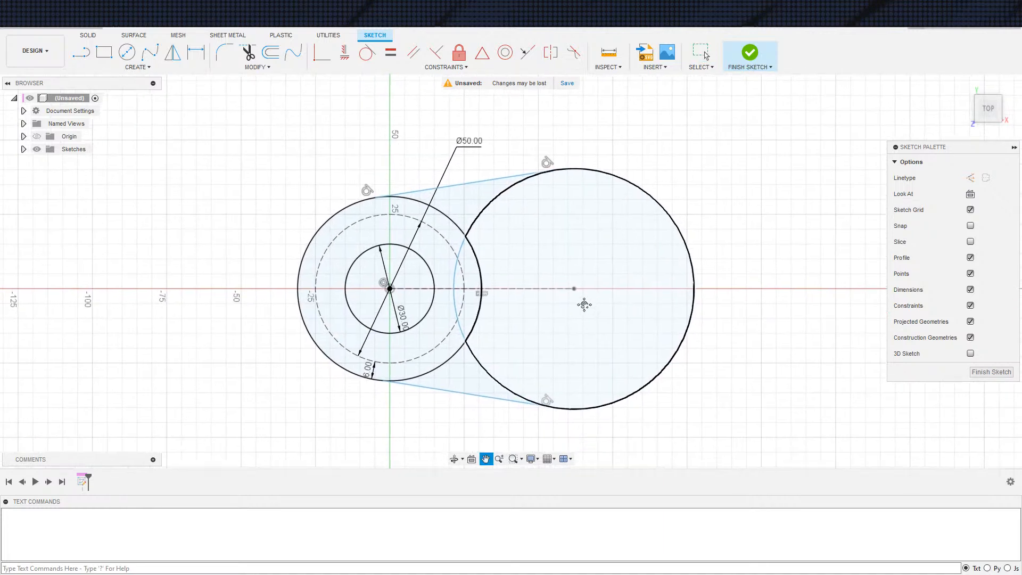
pyautogui.scroll(-3, 398, 310)
pyautogui.press('s')
pyautogui.click(331, 269)
pyautogui.click(243, 144)
pyautogui.click(258, 411)
pyautogui.click(961, 438)
pyautogui.press('Escape')
# Convert all four rectangle edges to construction lines and constrain the upper edge horizontal
pyautogui.scroll(-3, 427, 175)
pyautogui.moveTo(427, 176)
pyautogui.mouseDown(button='middle')
pyautogui.moveTo(404, 245)
pyautogui.moveTo(459, 250)
pyautogui.mouseUp(button='middle')
pyautogui.click(443, 226)
pyautogui.press('x')
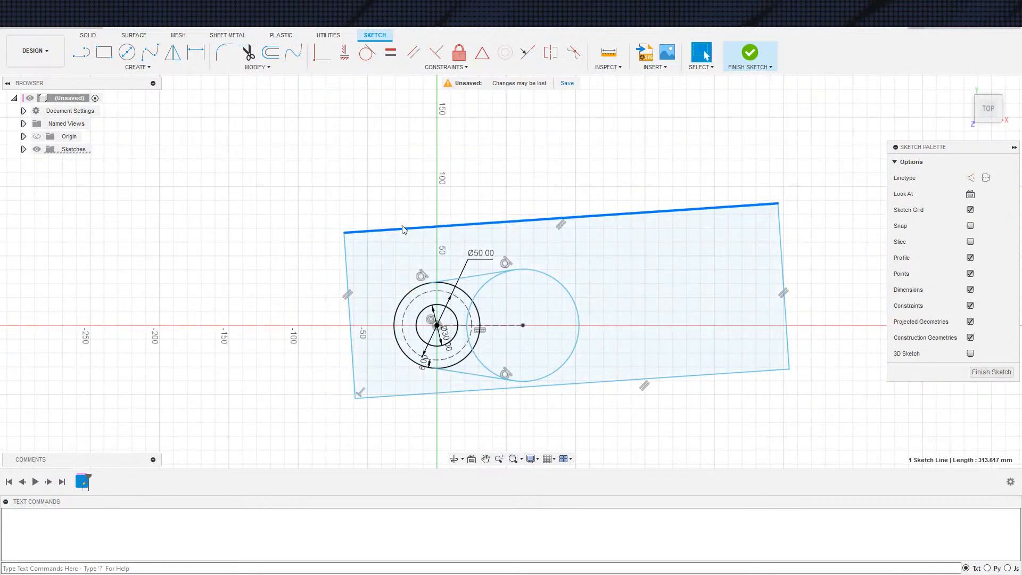
pyautogui.doubleClick(405, 229)
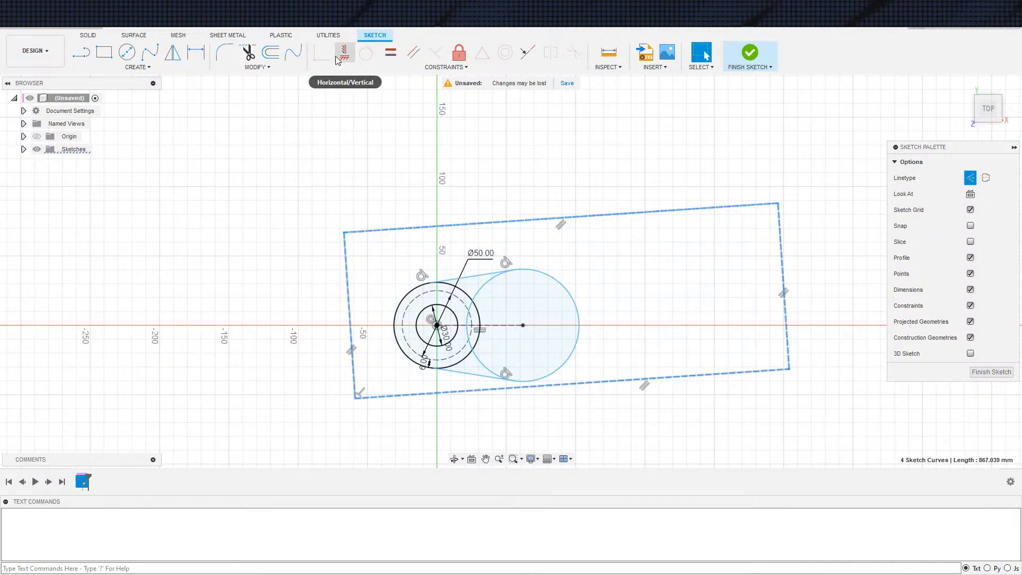
pyautogui.click(345, 52)
pyautogui.click(400, 229)
pyautogui.press('Escape')
# Dimension the construction rectangle's upper edge at 200 mm
pyautogui.scroll(-2, 402, 228)
pyautogui.moveTo(402, 228)
pyautogui.mouseDown(button='middle')
pyautogui.moveTo(429, 129)
pyautogui.moveTo(440, 195)
pyautogui.mouseUp(button='middle')
pyautogui.scroll(1, 429, 129)
pyautogui.press('d')
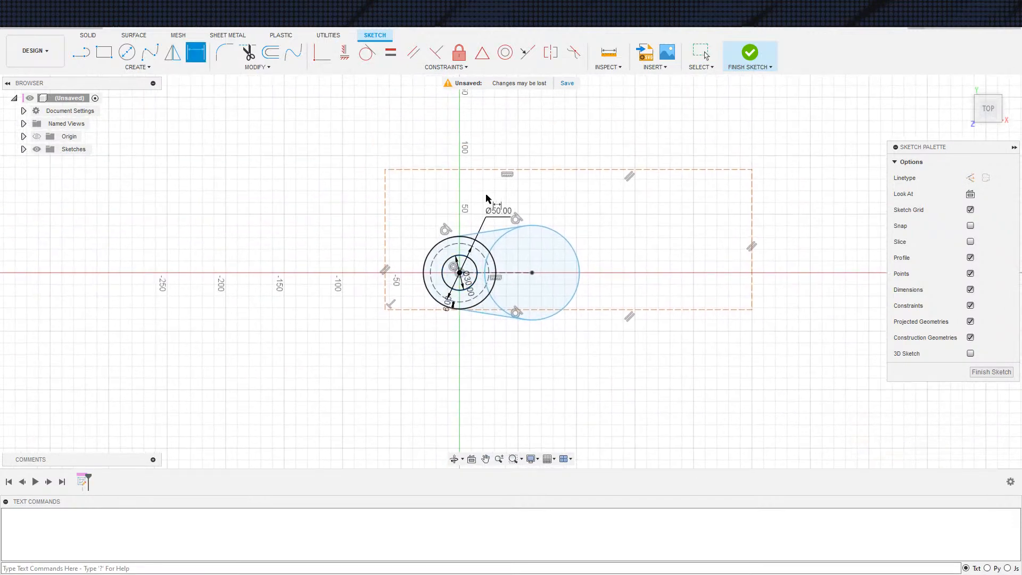
pyautogui.click(501, 171)
pyautogui.click(537, 148)
pyautogui.write('200')
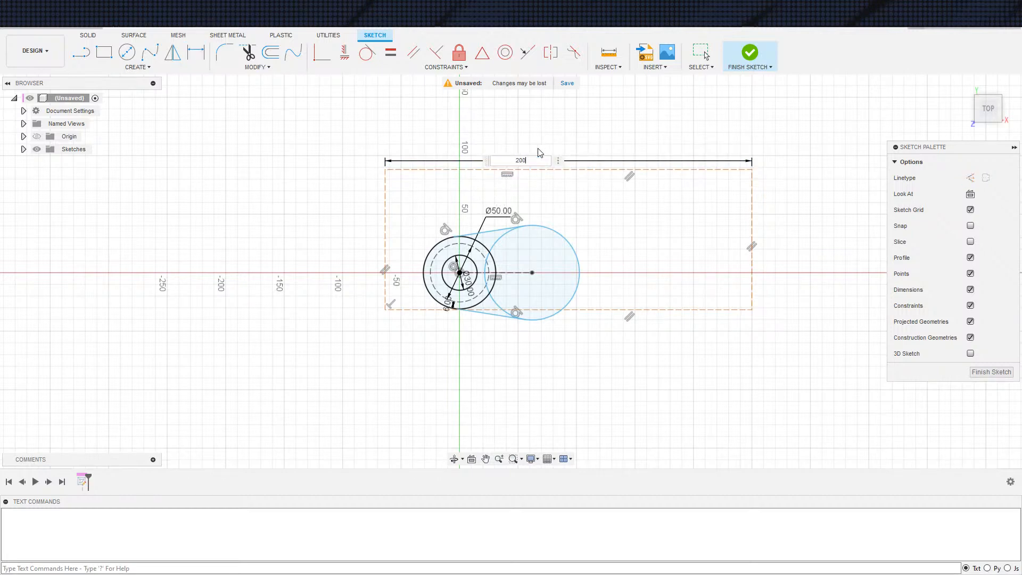
pyautogui.press('Return')
# Dimension the construction rectangle's vertical edge at 200 mm
pyautogui.press('d')
pyautogui.click(619, 296)
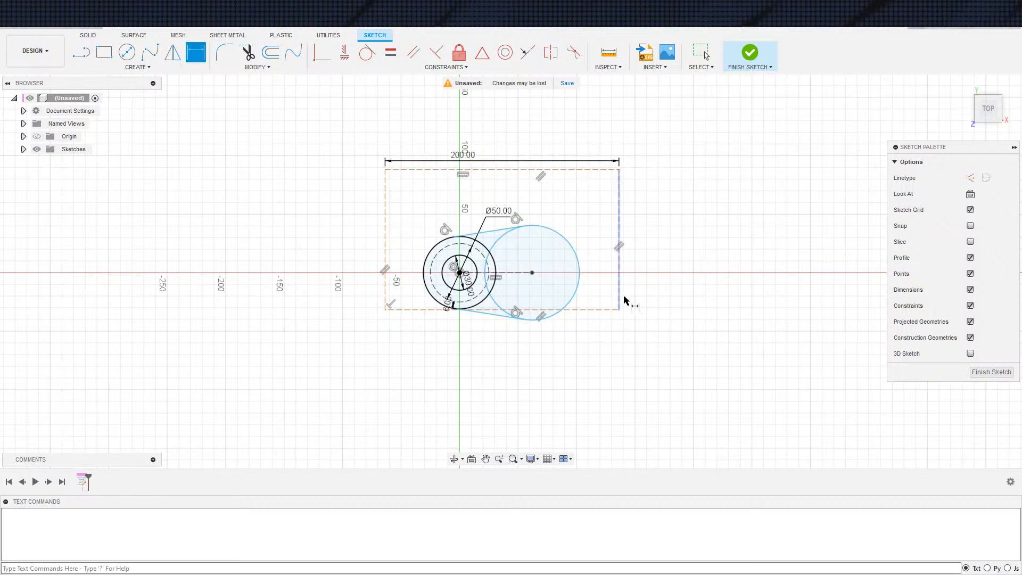
pyautogui.click(644, 296)
pyautogui.write('200')
pyautogui.press('Return')
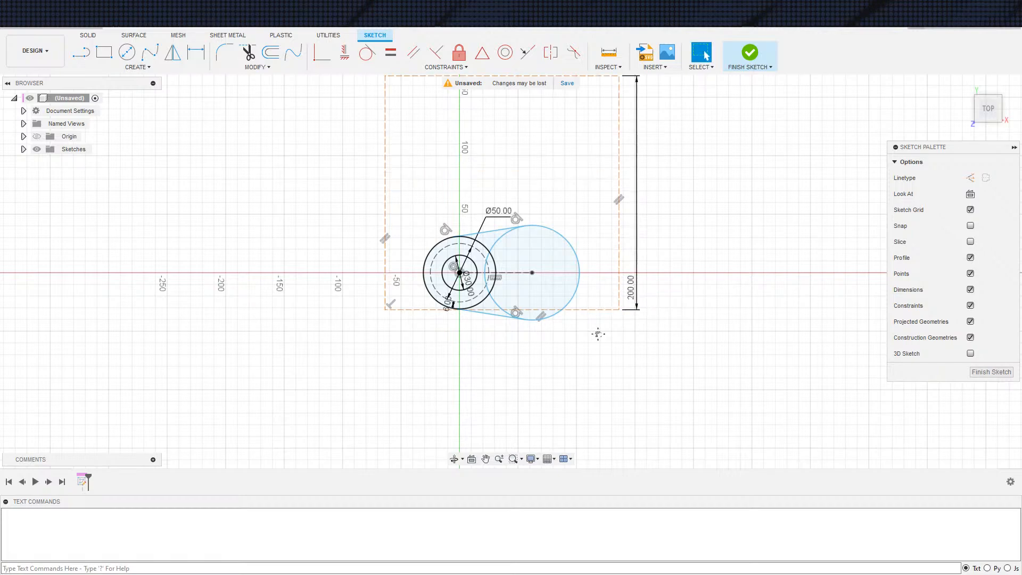
# Draw a diagonal line from the rectangle's lower-left corner to its upper-right corner and convert it to a construction line
pyautogui.scroll(-1, 643, 375)
pyautogui.moveTo(644, 375); pyautogui.dragTo(678, 307, button='middle')
pyautogui.press('s')
pyautogui.click(675, 258)
pyautogui.click(510, 336)
pyautogui.click(686, 162)
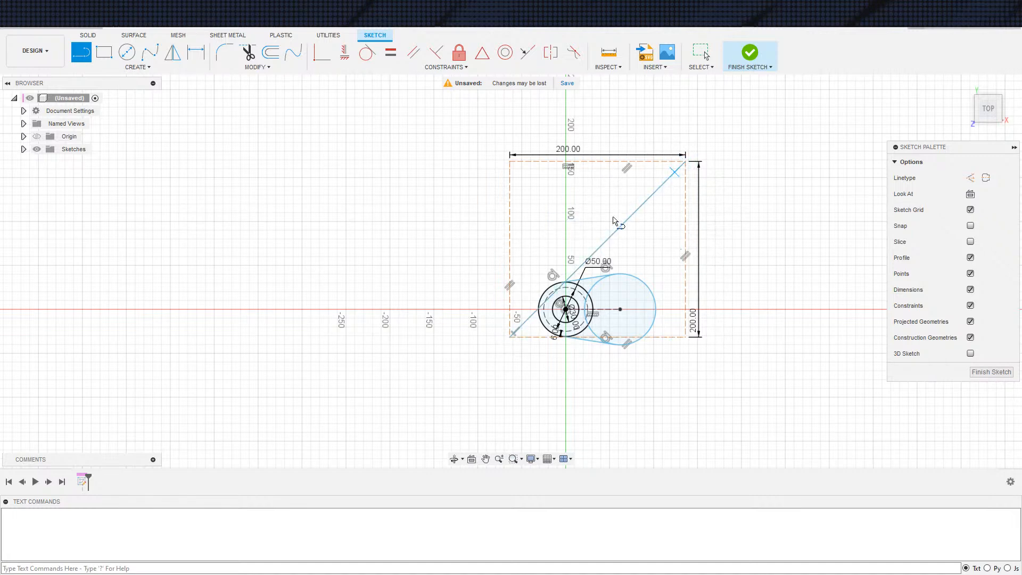
pyautogui.press('Escape')
pyautogui.press('x')
# Try to constrain the diagonal's midpoint to the origin
pyautogui.click(482, 53)
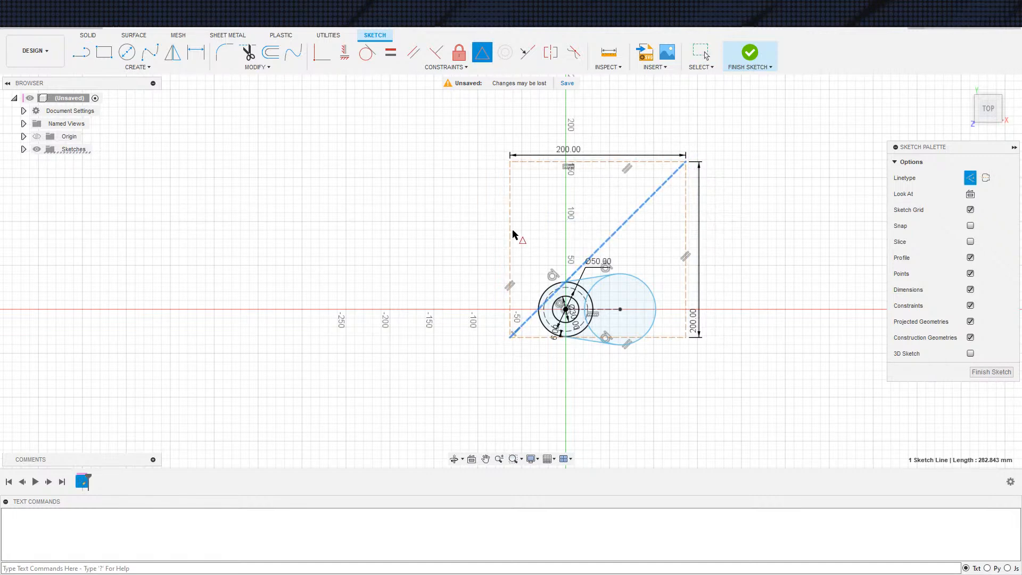
pyautogui.click(565, 310)
pyautogui.press('Escape')
pyautogui.scroll(5, 453, 369)
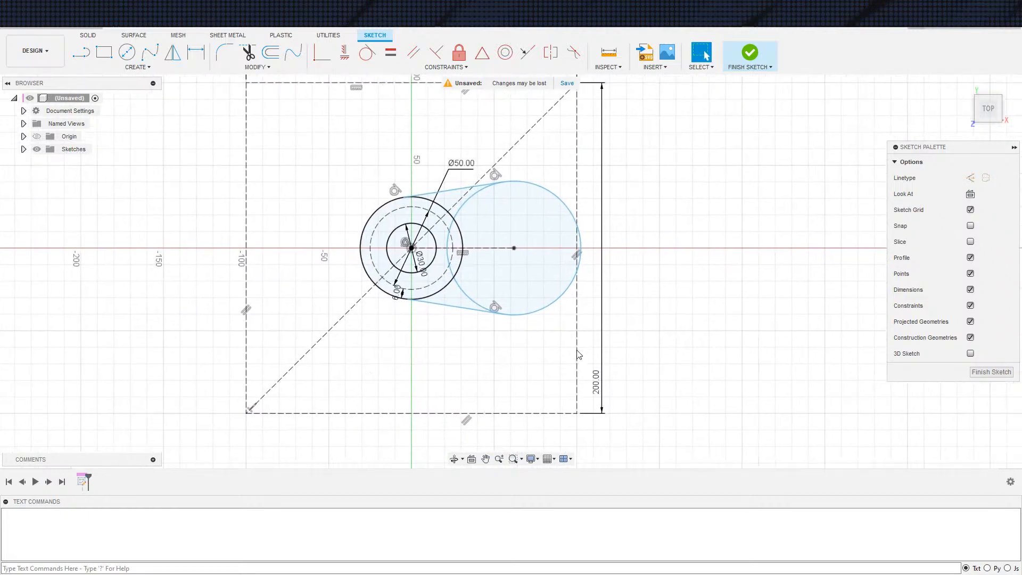
pyautogui.hotkey('ctrl', 'z')
# Reposition the construction rectangle lower around the circles so that it encloses all of them
pyautogui.moveTo(361, 351); pyautogui.dragTo(334, 341, button='middle')
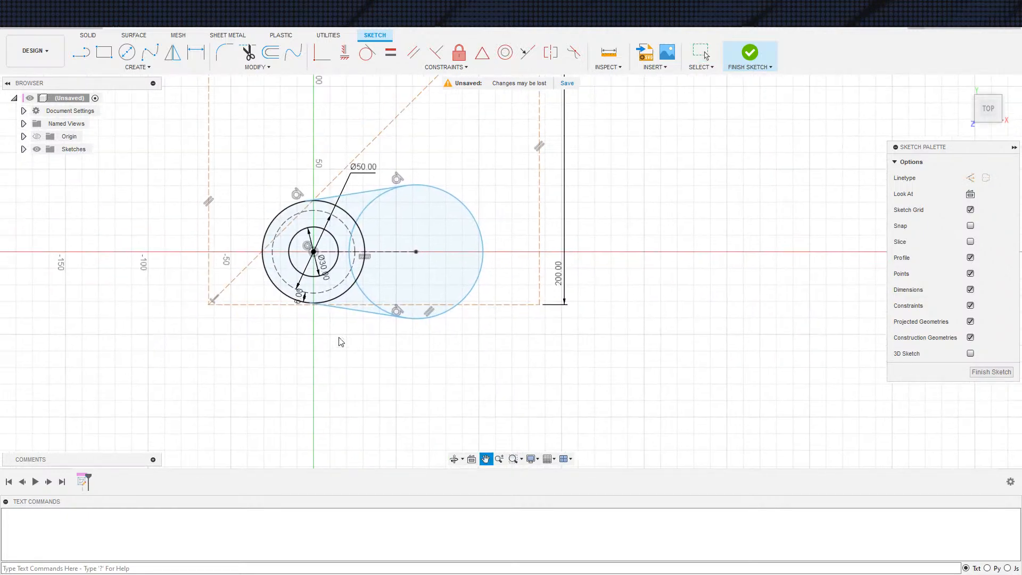
pyautogui.moveTo(379, 144); pyautogui.dragTo(392, 290)
pyautogui.moveTo(276, 319); pyautogui.dragTo(193, 338)
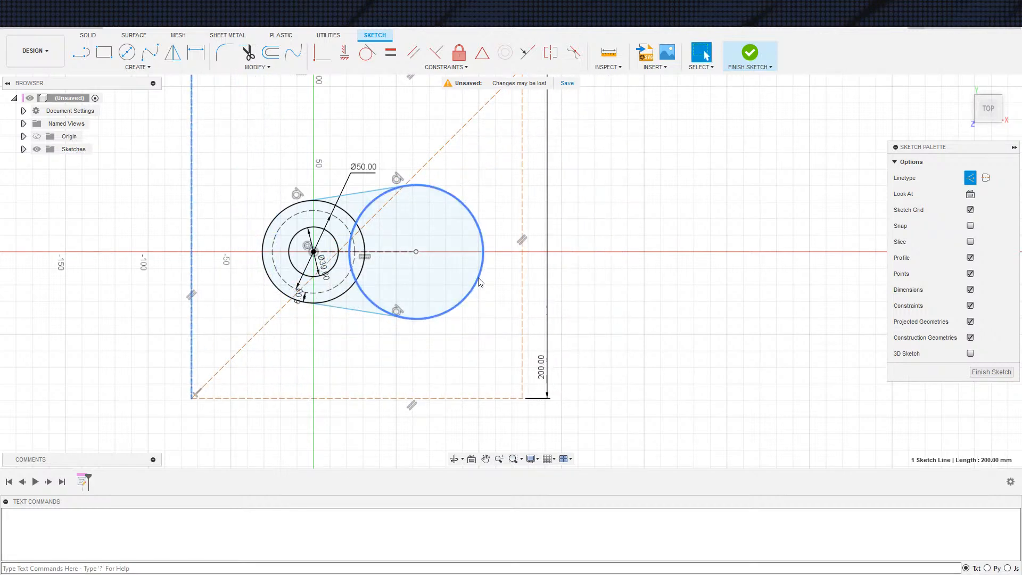
# Resize the large circle to about 76 mm in diameter and move its centre to about 78 mm from the origin
pyautogui.moveTo(482, 281); pyautogui.dragTo(499, 282)
pyautogui.hotkey('ctrl', 'z')
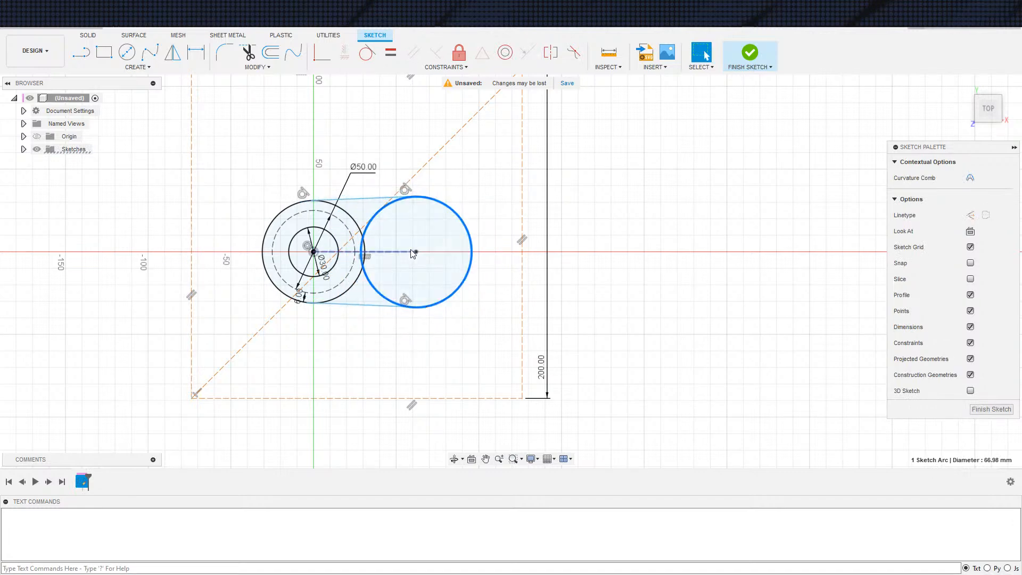
pyautogui.click(420, 252)
pyautogui.moveTo(446, 297); pyautogui.dragTo(453, 307)
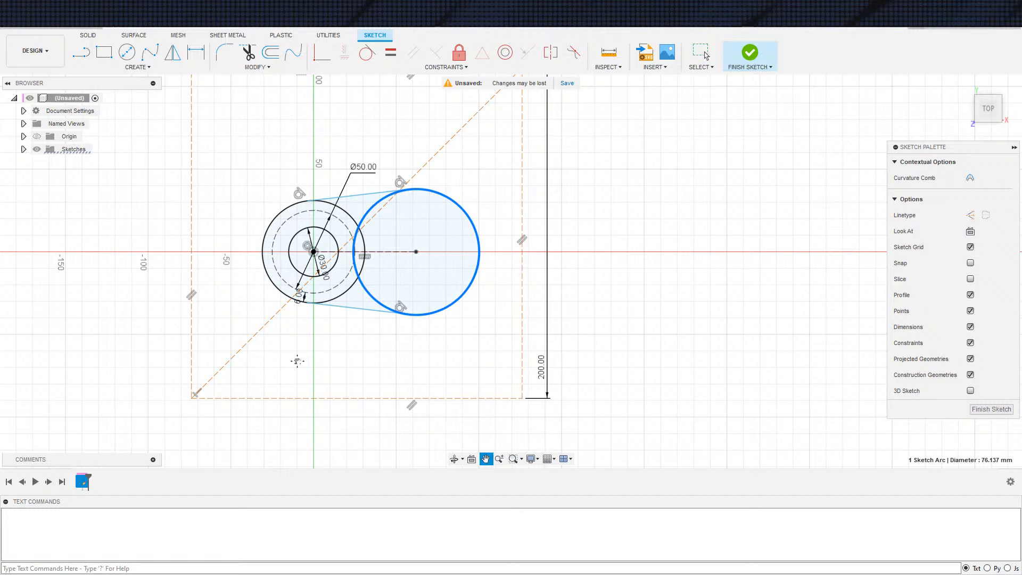
pyautogui.moveTo(292, 326); pyautogui.dragTo(267, 346, button='middle')
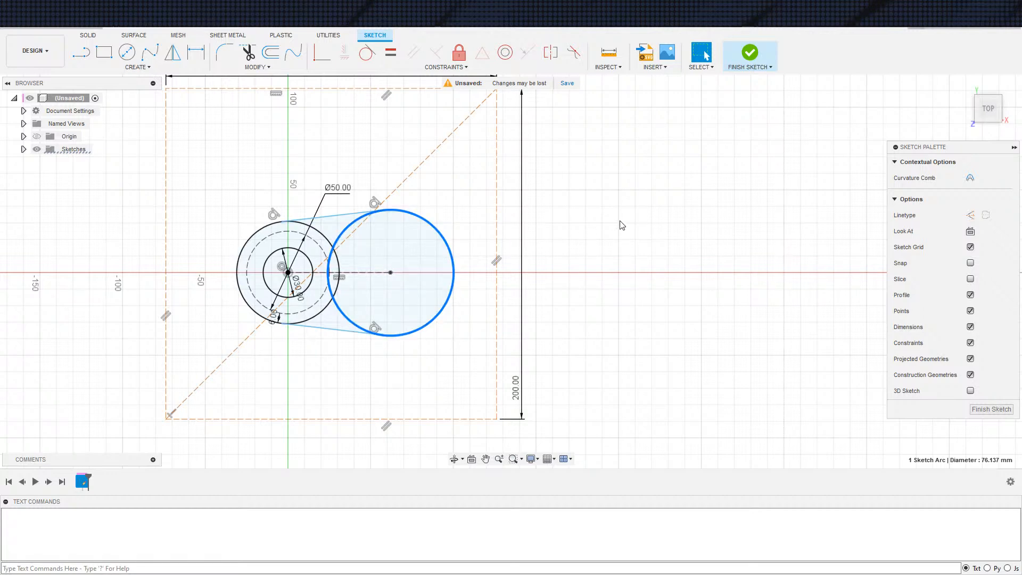
pyautogui.moveTo(610, 231)
pyautogui.mouseDown(button='middle')
pyautogui.moveTo(576, 263)
pyautogui.moveTo(601, 218)
pyautogui.mouseUp(button='middle')
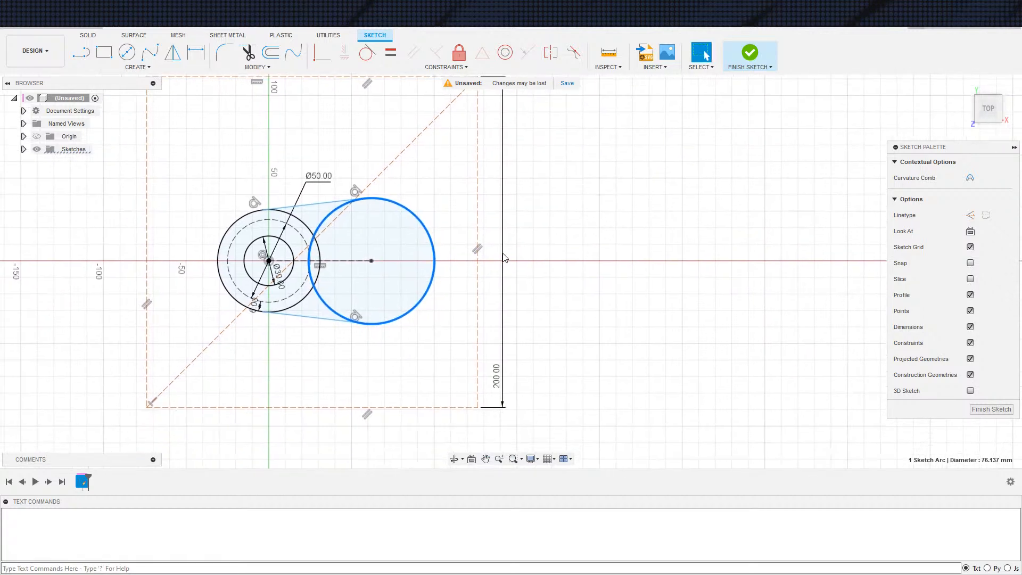
pyautogui.moveTo(371, 262); pyautogui.dragTo(398, 264)
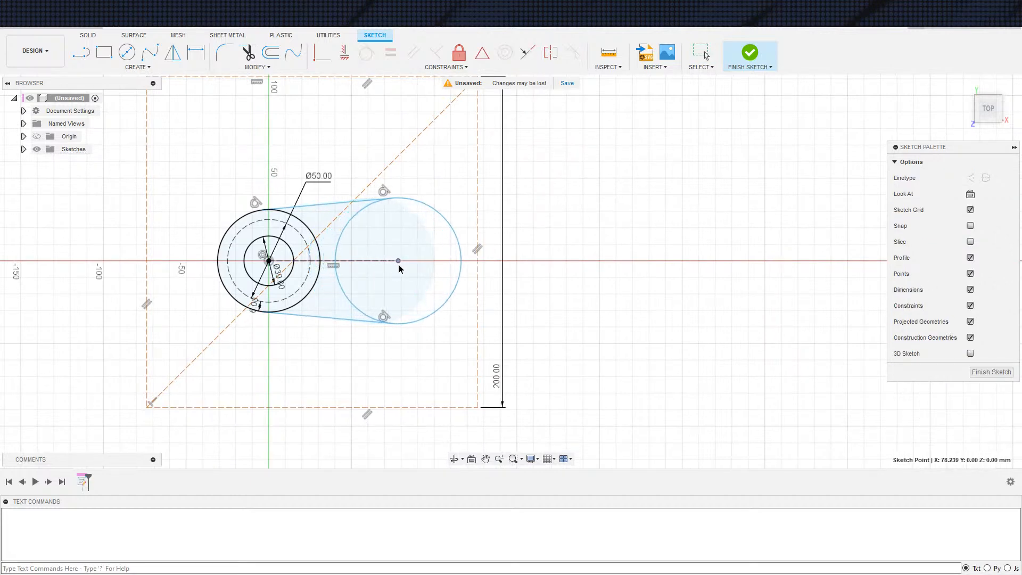
# Dimension the large circle's diameter at 120 mm
pyautogui.press('d')
pyautogui.click(402, 326)
pyautogui.click(386, 292)
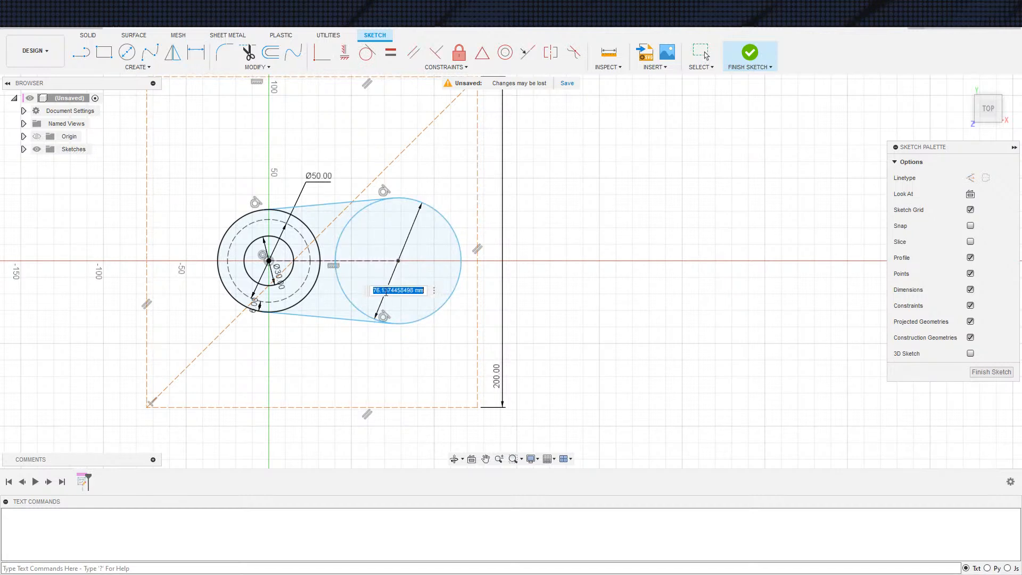
pyautogui.write('120')
pyautogui.press('Return')
pyautogui.press('Escape')
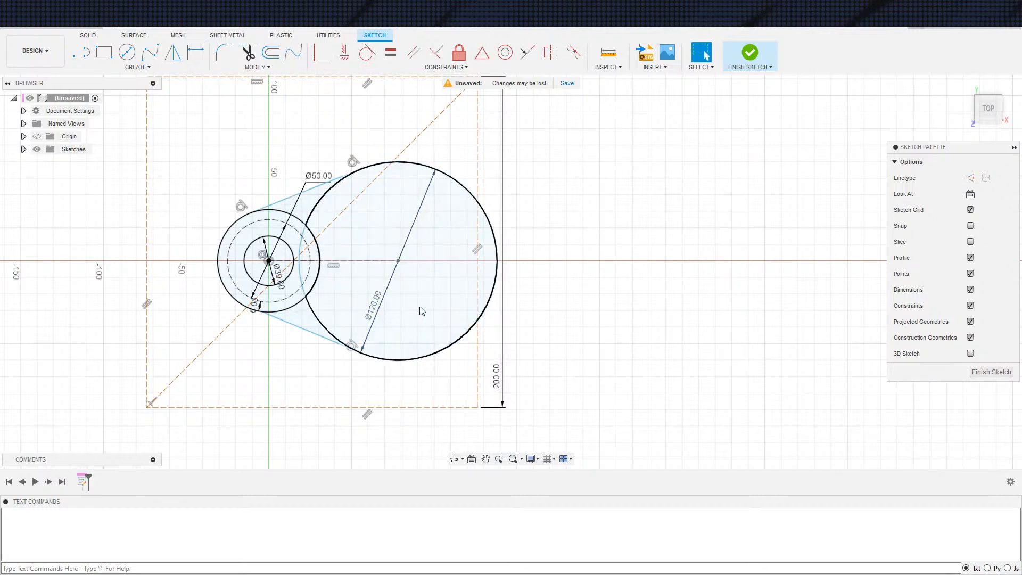
# Shift the construction rectangle and the large circle's centre further along the positive horizontal axis
pyautogui.scroll(1, 403, 371)
pyautogui.scroll(-2, 403, 371)
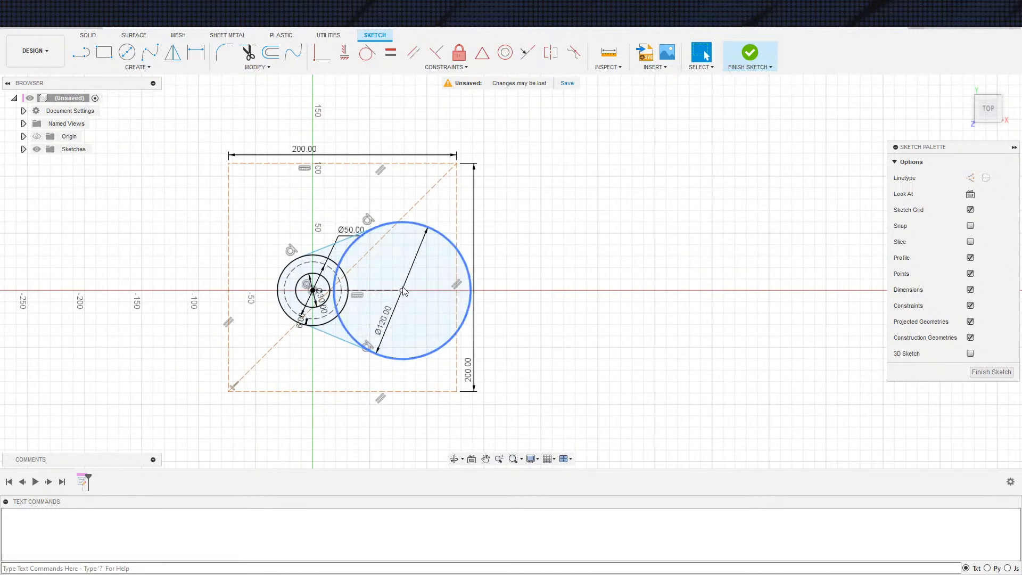
pyautogui.moveTo(458, 366); pyautogui.dragTo(505, 386)
pyautogui.moveTo(403, 291); pyautogui.dragTo(439, 296)
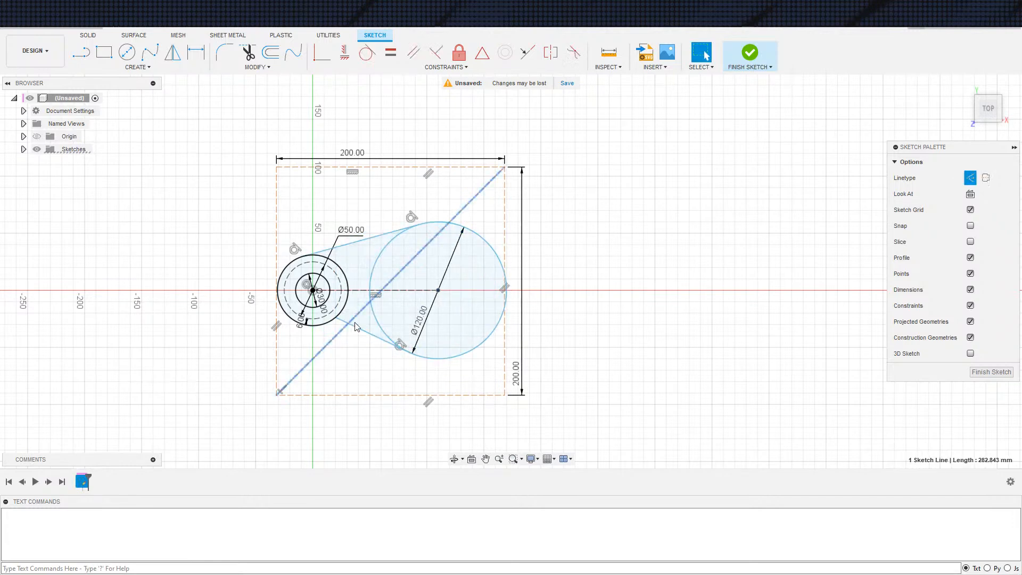
# Make the lower connecting line tangent to the outermost of the concentric circles
pyautogui.click(364, 330)
pyautogui.click(367, 53)
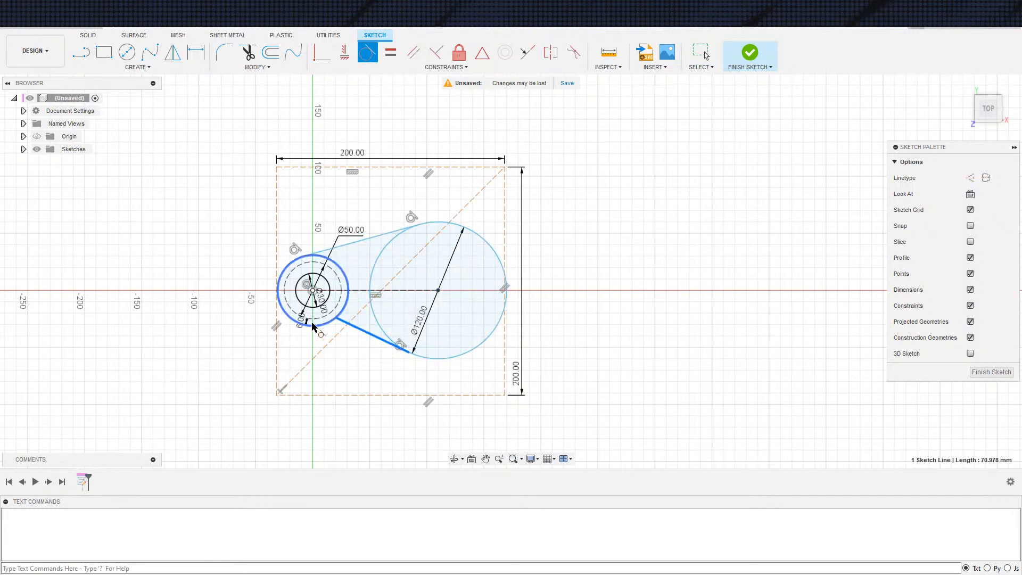
pyautogui.click(329, 322)
# Set the large circle's diameter to 100 mm
pyautogui.scroll(-2, 651, 320)
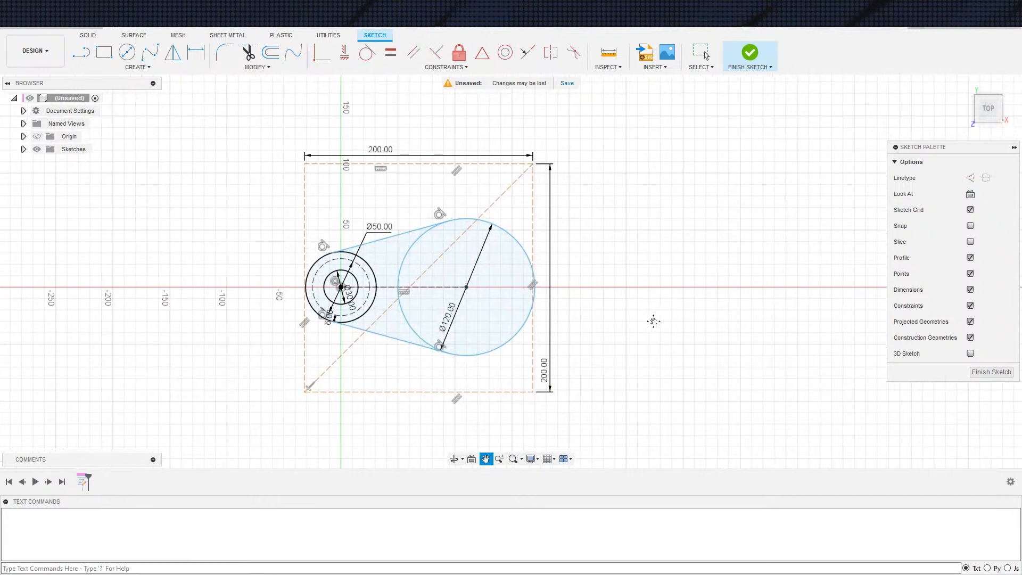
pyautogui.moveTo(664, 337)
pyautogui.mouseDown(button='middle')
pyautogui.moveTo(690, 321)
pyautogui.moveTo(682, 333)
pyautogui.mouseUp(button='middle')
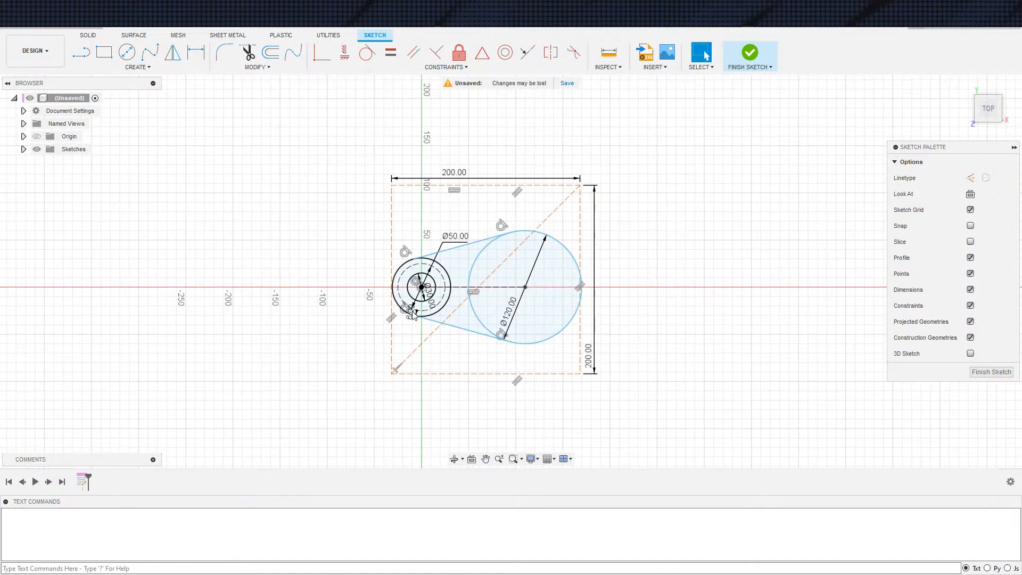
pyautogui.moveTo(641, 345); pyautogui.dragTo(673, 347, button='middle')
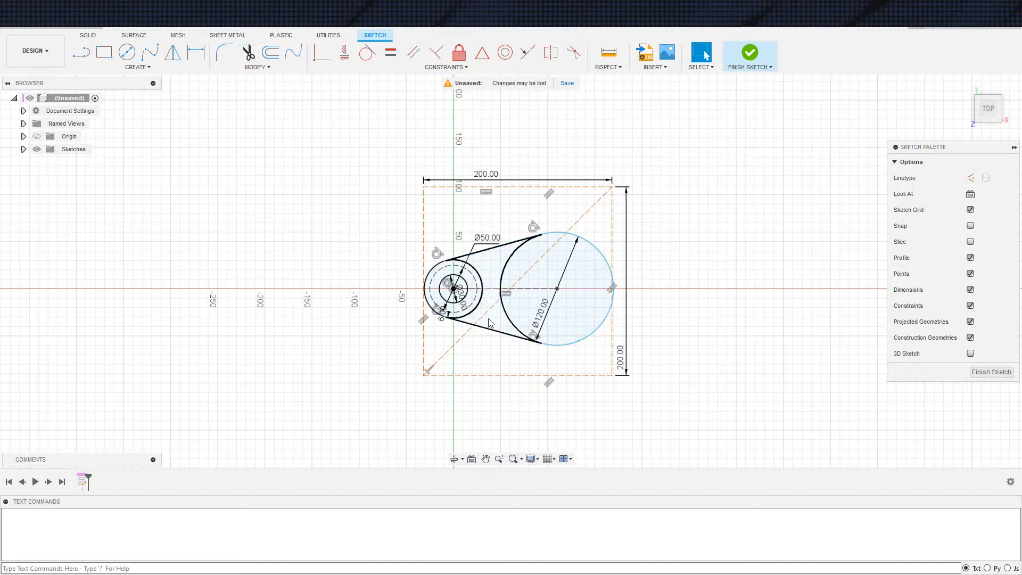
pyautogui.scroll(-2, 726, 349)
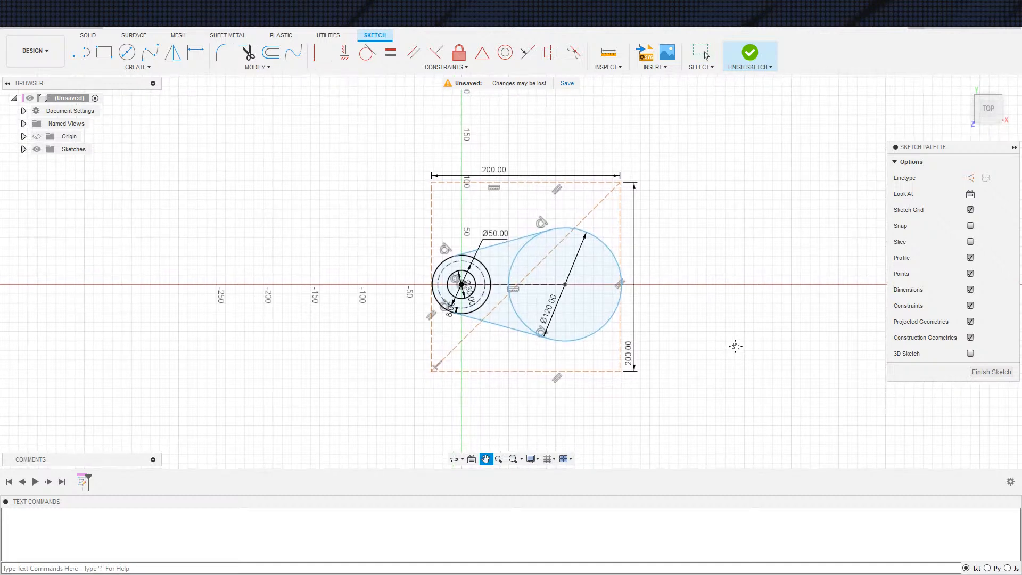
pyautogui.scroll(1, 636, 319)
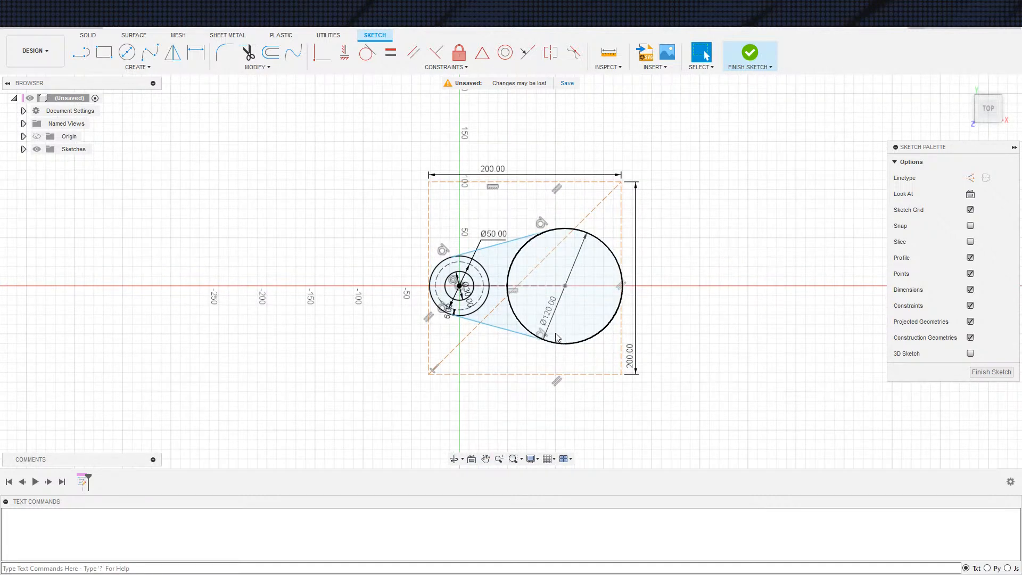
pyautogui.doubleClick(551, 312)
pyautogui.write('100')
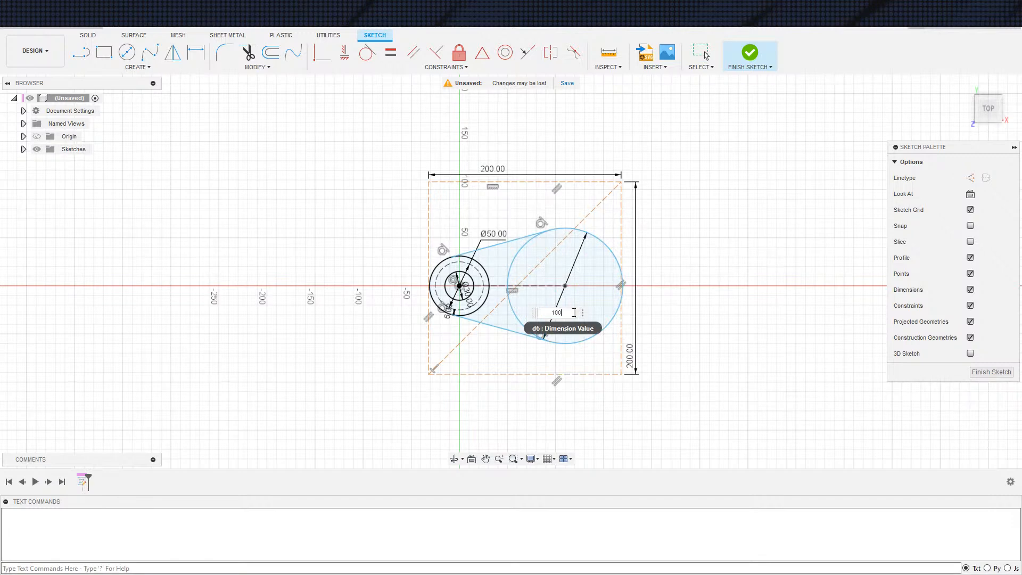
pyautogui.press('Return')
# Dimension the construction line joining the two circle centres at 100 mm
pyautogui.scroll(-1, 691, 353)
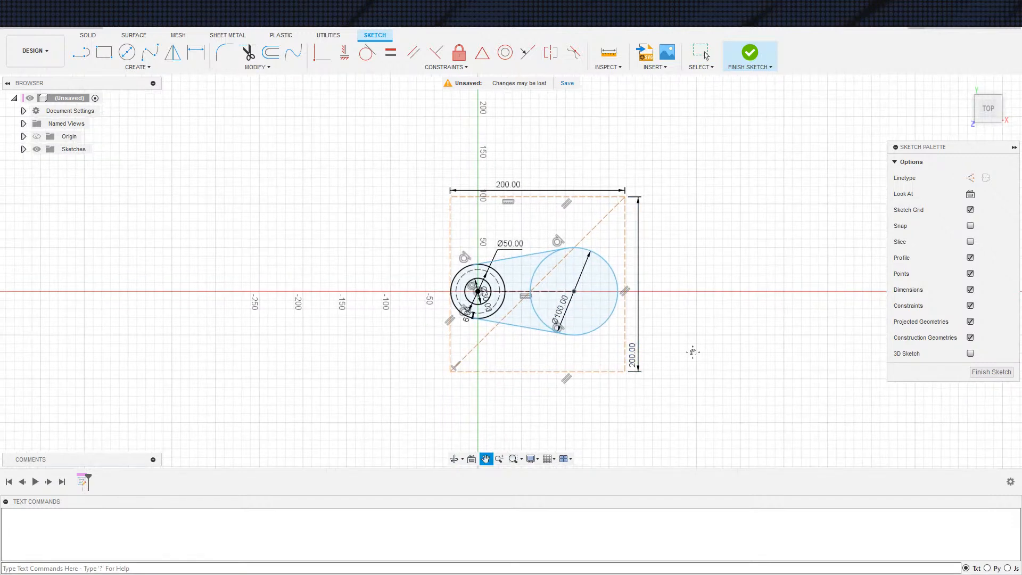
pyautogui.moveTo(690, 352); pyautogui.dragTo(723, 346, button='middle')
pyautogui.scroll(-1, 588, 403)
pyautogui.moveTo(588, 403); pyautogui.dragTo(640, 432, button='middle')
pyautogui.scroll(5, 621, 372)
pyautogui.press('d')
pyautogui.click(610, 296)
pyautogui.click(614, 324)
pyautogui.write('100')
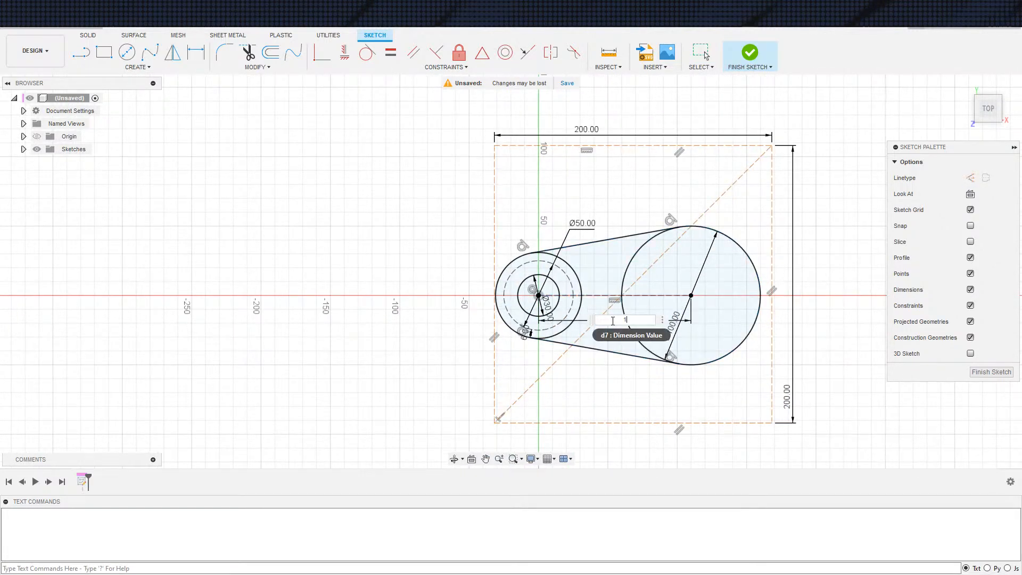
pyautogui.press('Return')
pyautogui.press('Escape')
# Delete the construction rectangle and its diagonal from the sketch
pyautogui.scroll(-1, 873, 405)
pyautogui.moveTo(873, 404); pyautogui.dragTo(828, 382, button='middle')
pyautogui.doubleClick(750, 384)
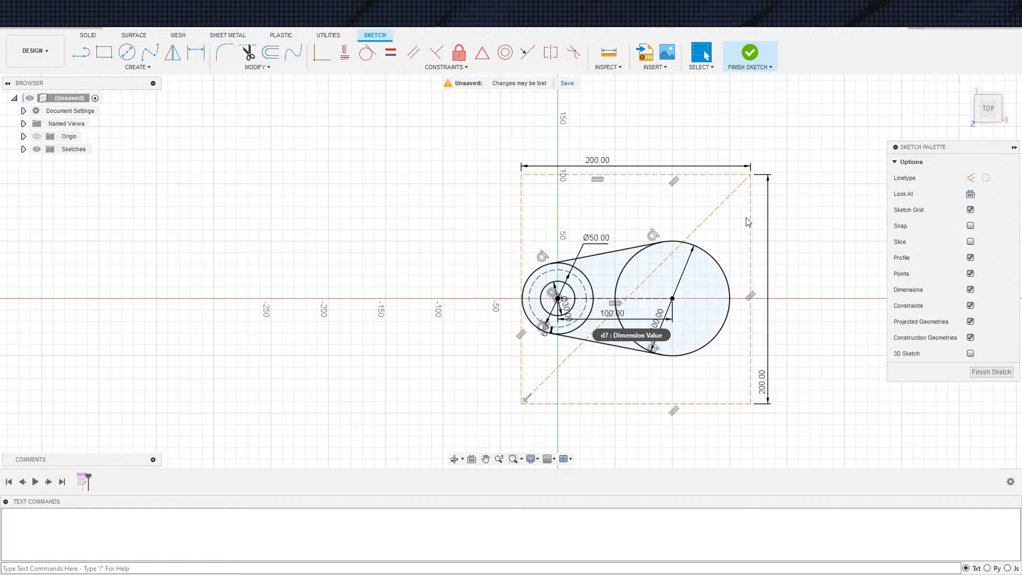
pyautogui.press('Delete')
pyautogui.doubleClick(718, 215)
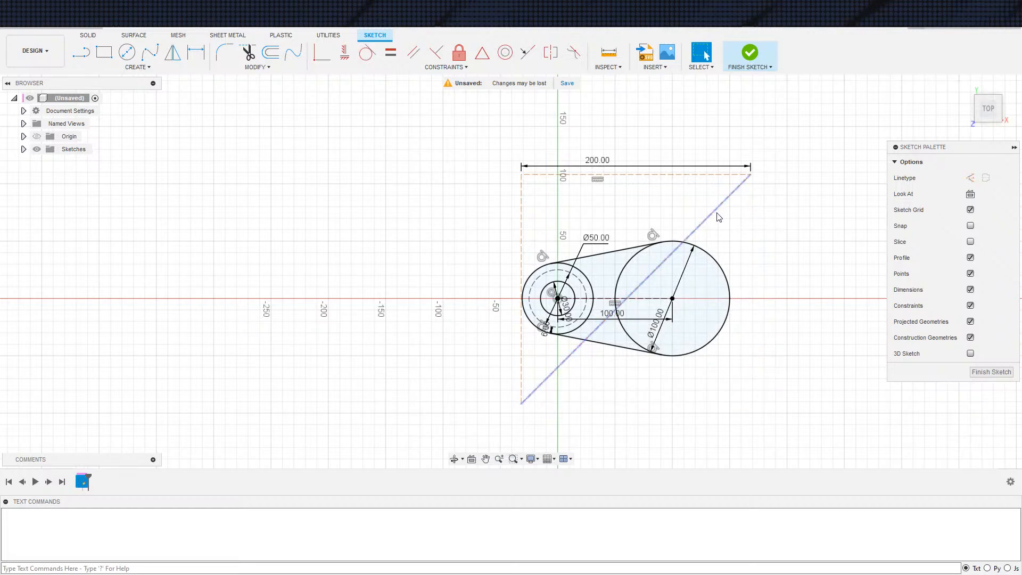
pyautogui.press('Delete')
# Finish the sketch and start the Helical Gear+ generator
pyautogui.scroll(-3, 739, 252)
pyautogui.moveTo(698, 272); pyautogui.dragTo(728, 215, button='middle')
pyautogui.scroll(5, 709, 246)
pyautogui.moveTo(572, 278)
pyautogui.mouseDown(button='middle')
pyautogui.moveTo(515, 357)
pyautogui.moveTo(433, 361)
pyautogui.mouseUp(button='middle')
pyautogui.scroll(3, 516, 352)
pyautogui.scroll(-2, 449, 372)
pyautogui.scroll(2, 450, 381)
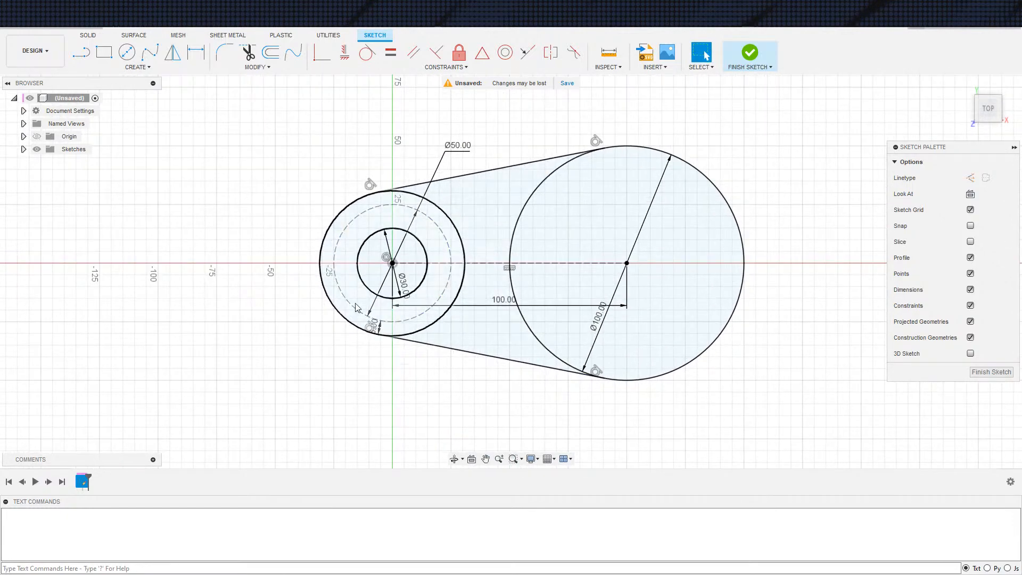
pyautogui.click(751, 51)
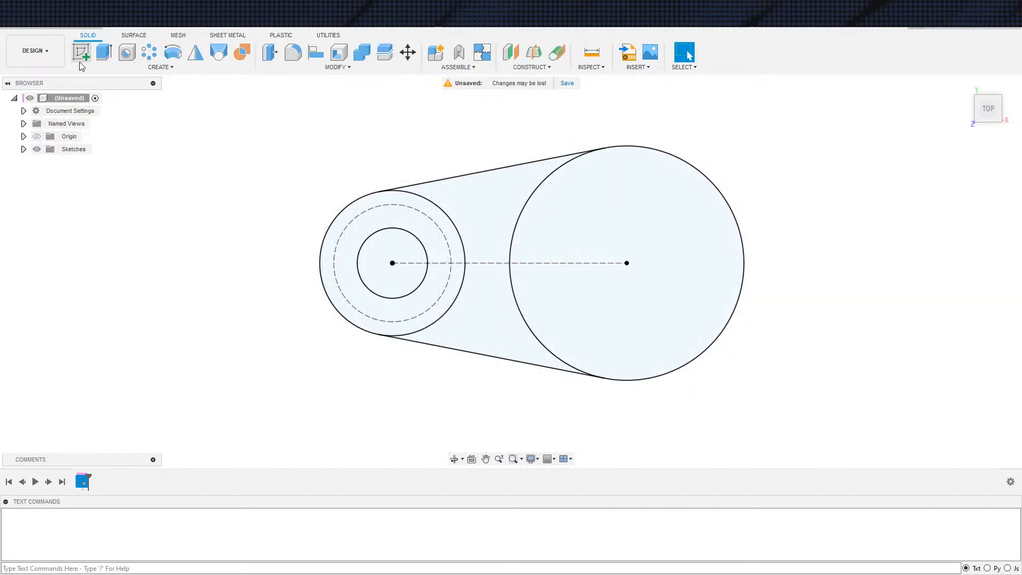
pyautogui.click(160, 67)
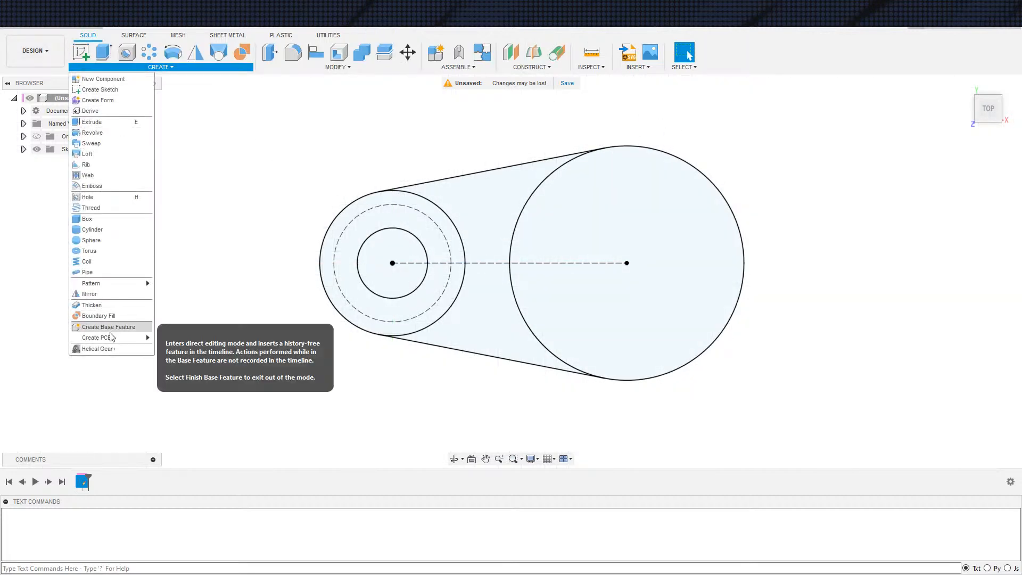
pyautogui.click(104, 348)
# Look through the gear generator's settings and set the helix angle to 0 degrees
pyautogui.moveTo(961, 193); pyautogui.dragTo(930, 187)
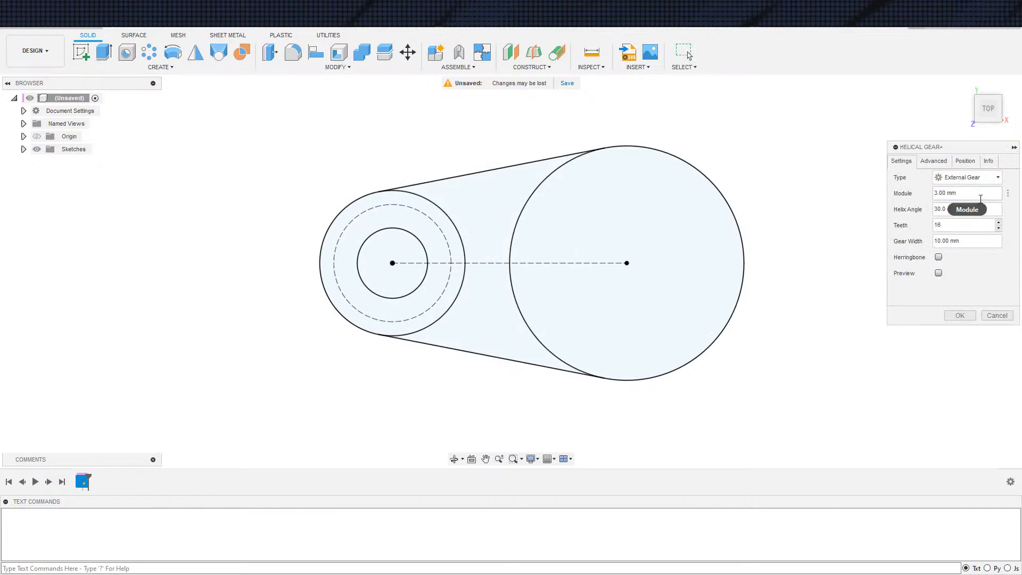
pyautogui.click(961, 161)
pyautogui.click(934, 161)
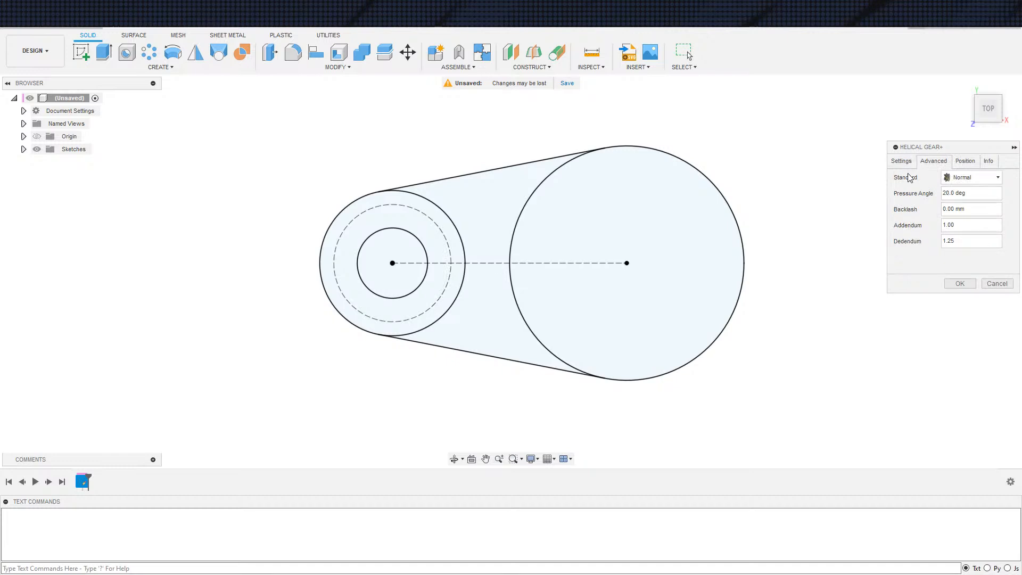
pyautogui.click(905, 165)
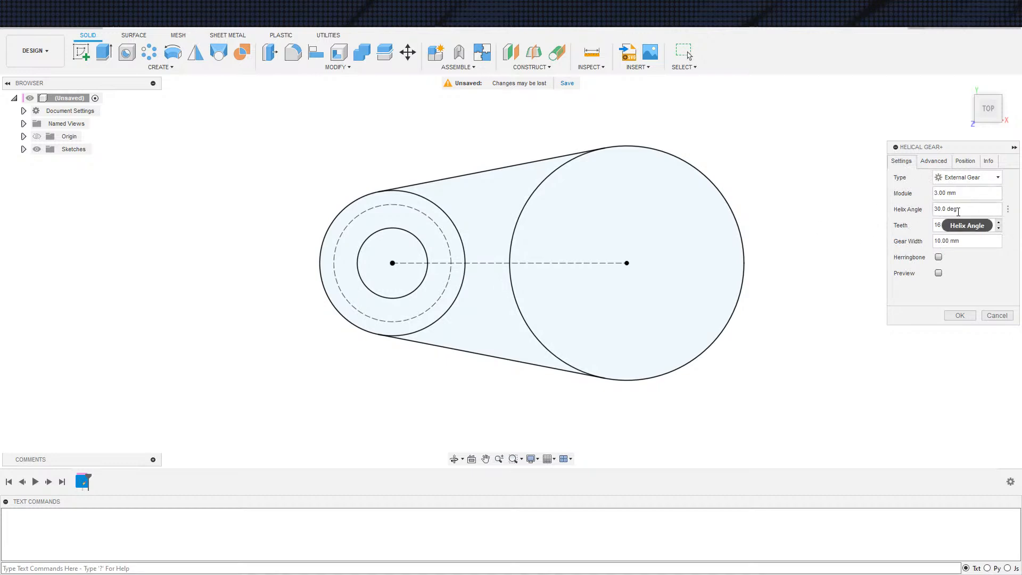
pyautogui.moveTo(961, 209); pyautogui.dragTo(853, 210)
pyautogui.hotkey('ctrl', 'a')
pyautogui.write('0')
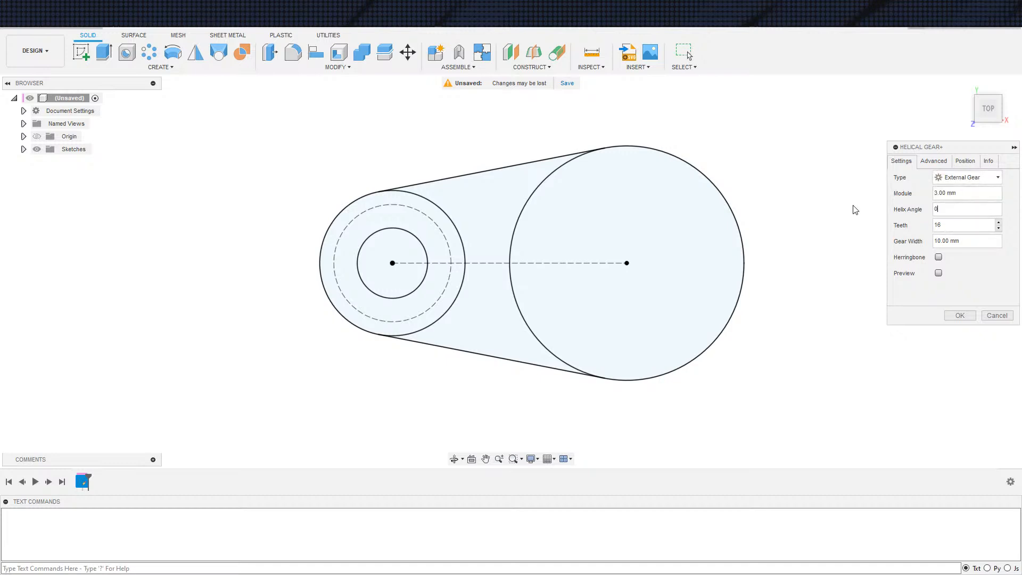
# Set the gear width to 20 mm and generate the gear
pyautogui.click(972, 242)
pyautogui.moveTo(973, 241); pyautogui.dragTo(861, 241)
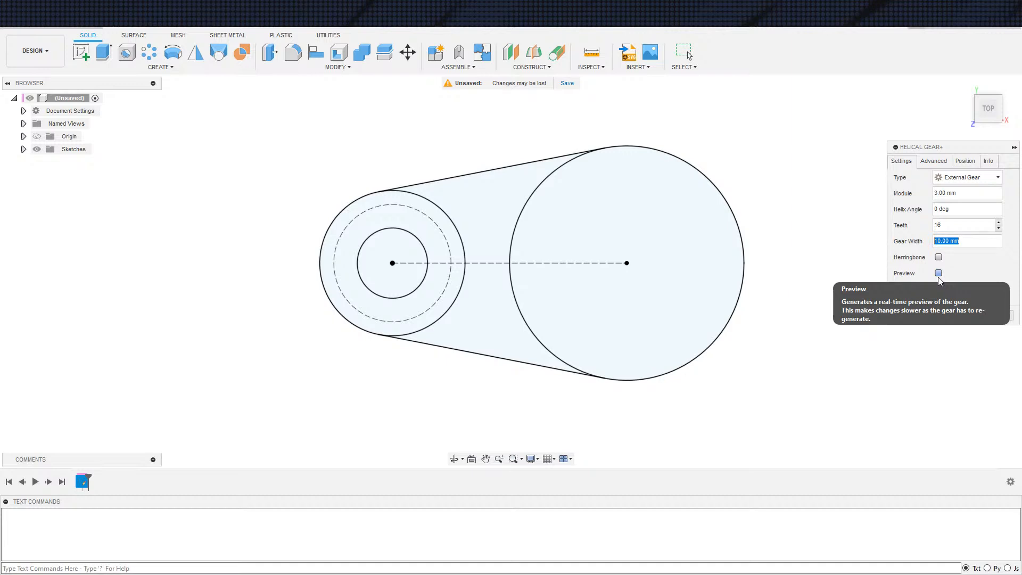
pyautogui.write('20')
pyautogui.press('Return')
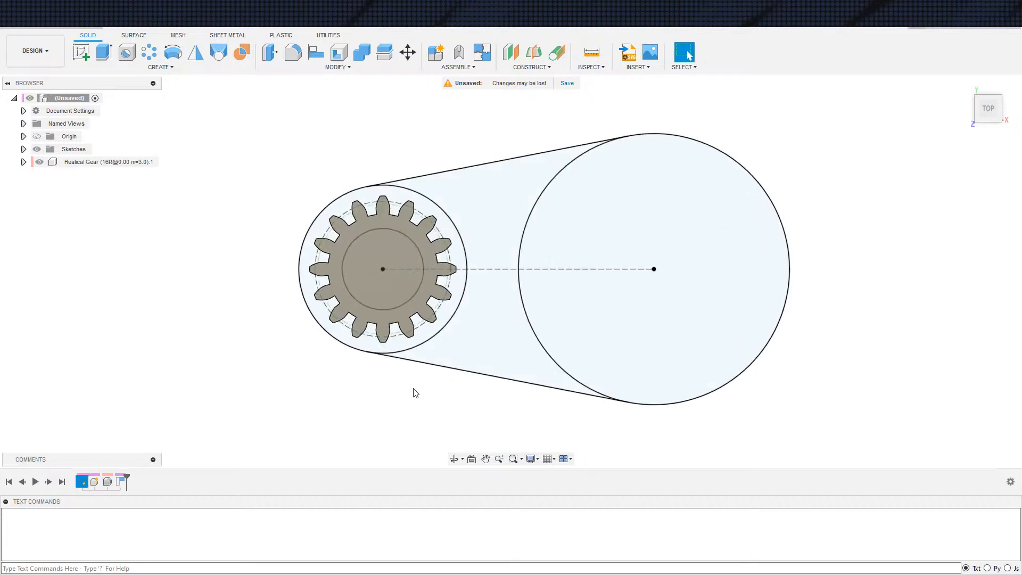
# Inspect the generated gear, undo it and restart the Helical Gear+ generator
pyautogui.keyDown('shift'); pyautogui.moveTo(416, 383); pyautogui.dragTo(414, 342, button='middle'); pyautogui.keyUp('shift')
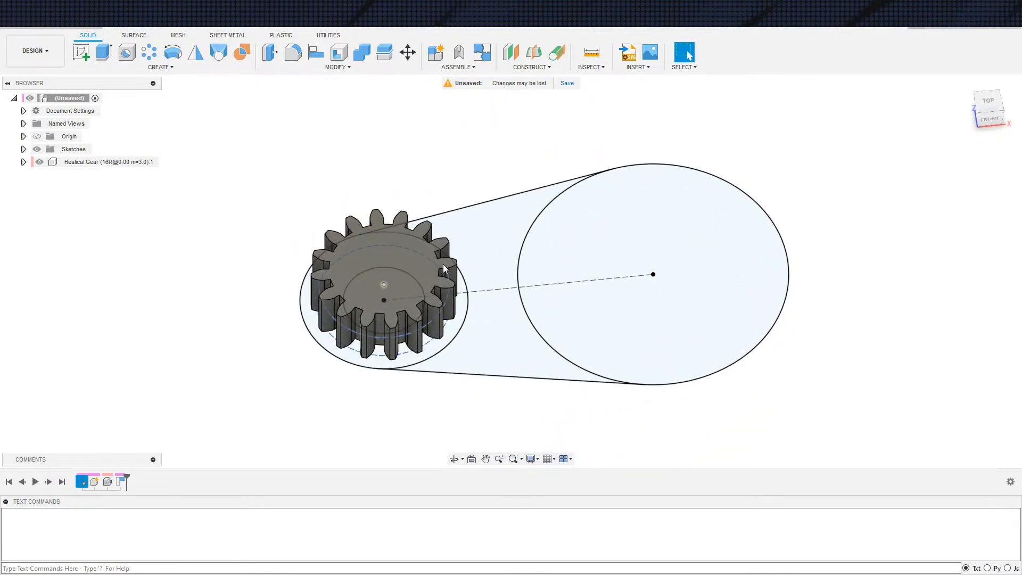
pyautogui.scroll(3, 480, 306)
pyautogui.keyDown('shift'); pyautogui.moveTo(481, 292); pyautogui.dragTo(470, 328, button='middle'); pyautogui.keyUp('shift')
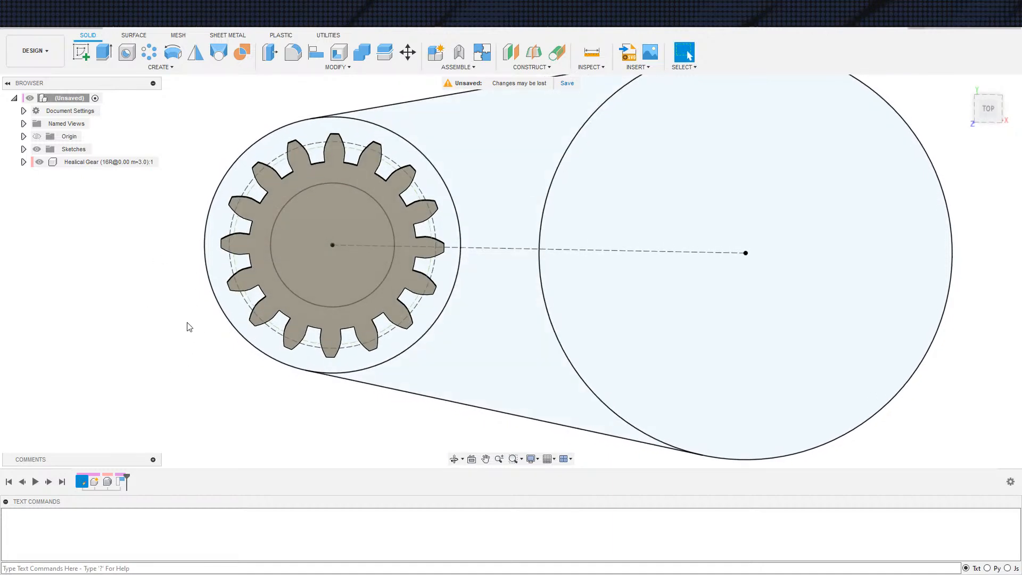
pyautogui.hotkey('ctrl', 'z')
pyautogui.click(149, 52)
pyautogui.click(160, 67)
pyautogui.click(125, 350)
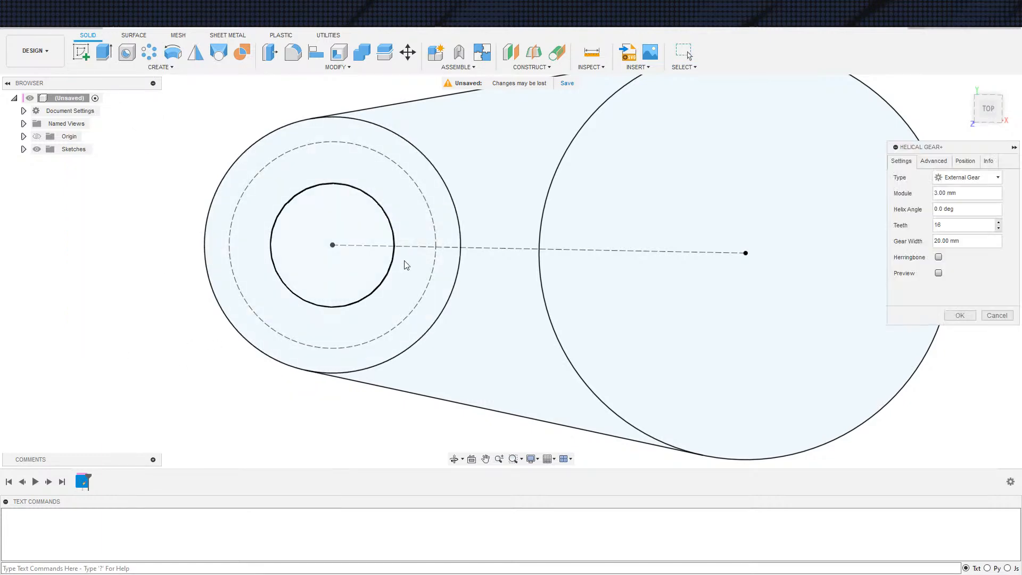
# Set the gear's module to 6 mm and turn on the real-time gear preview
pyautogui.moveTo(966, 195); pyautogui.dragTo(930, 196)
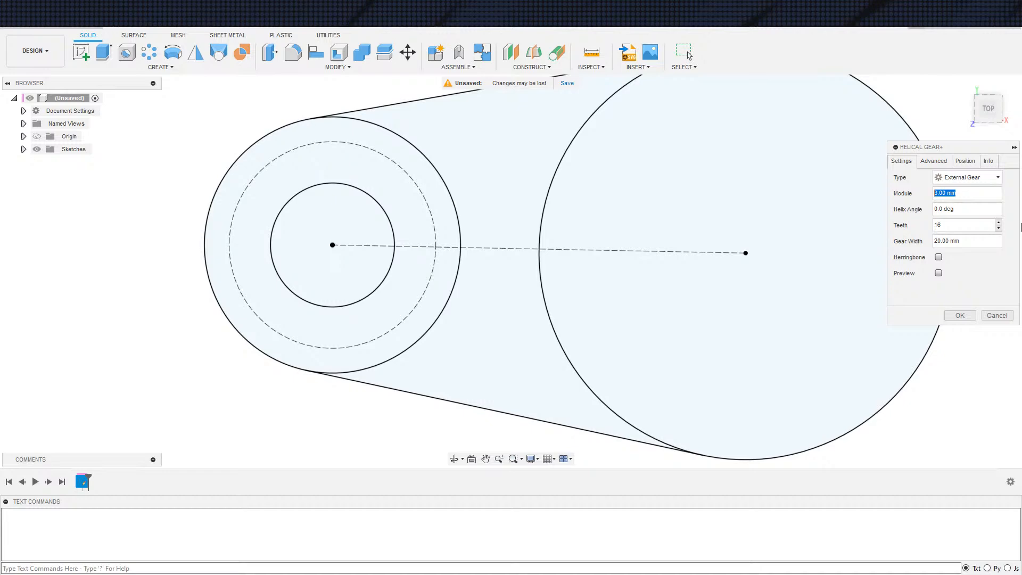
pyautogui.write('6')
pyautogui.click(988, 161)
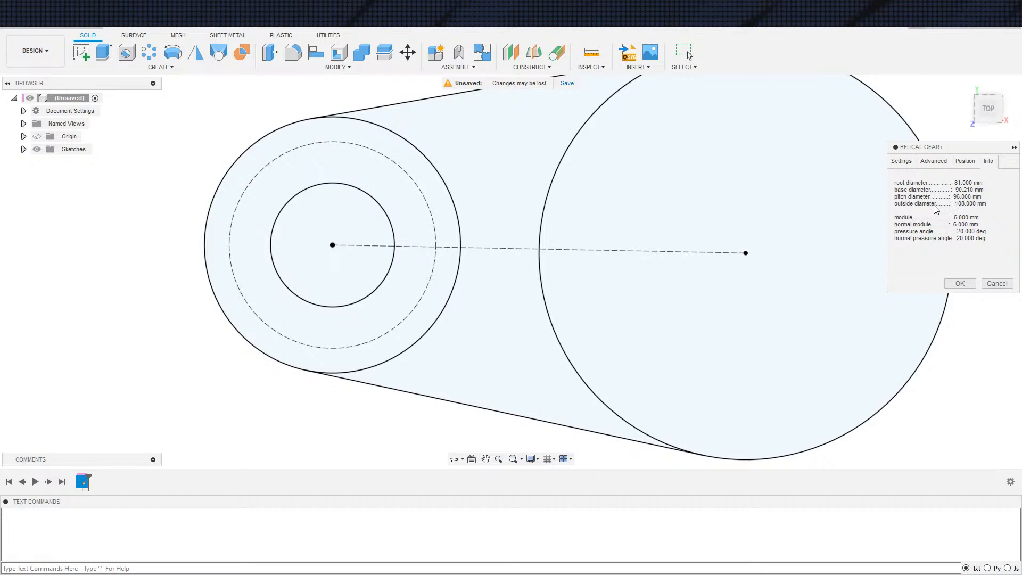
pyautogui.click(910, 165)
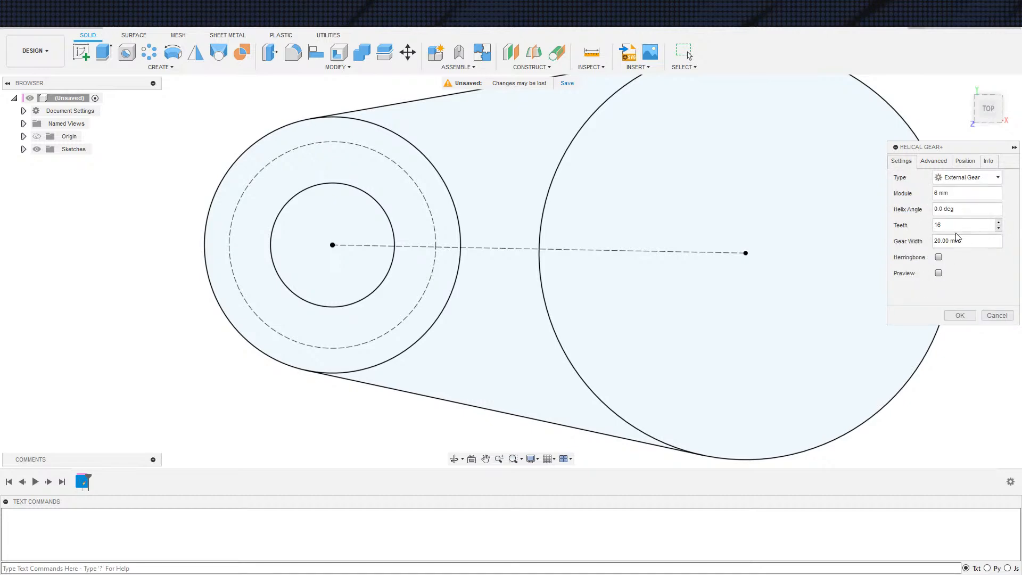
pyautogui.click(939, 273)
pyautogui.scroll(-4, 368, 291)
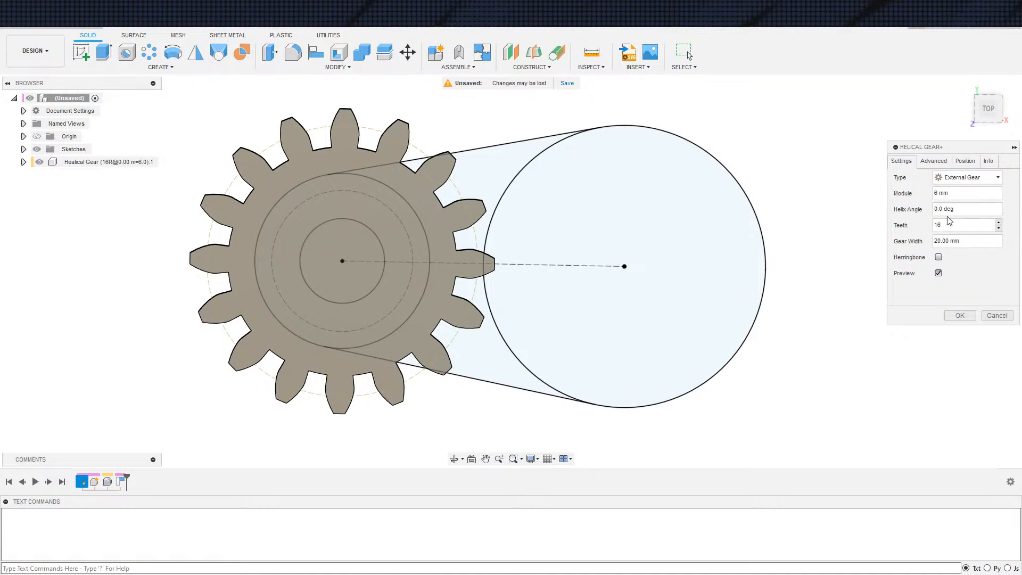
# Set the gear's addendum to 2 and its dedendum to 3
pyautogui.click(933, 162)
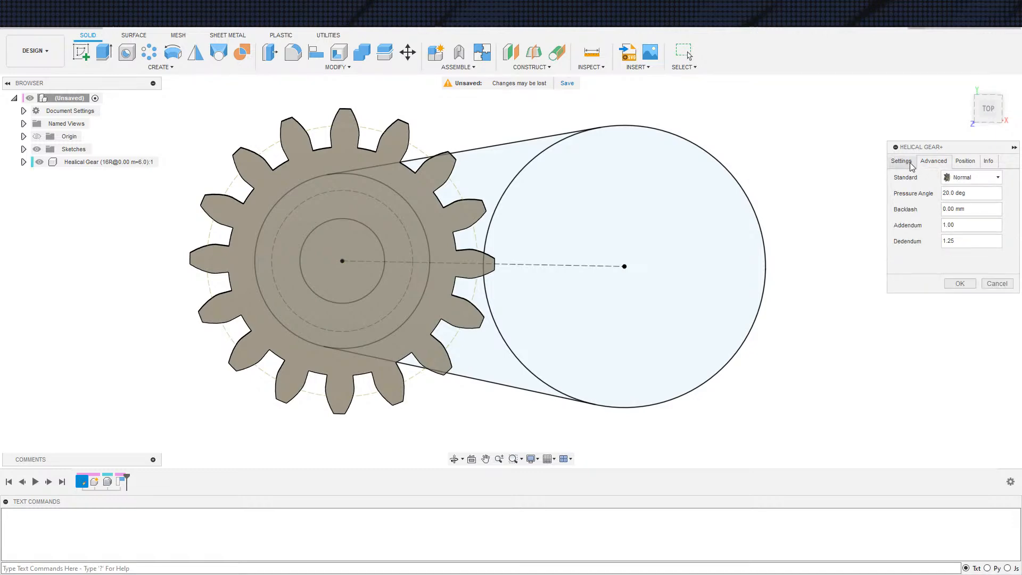
pyautogui.click(955, 179)
pyautogui.click(954, 178)
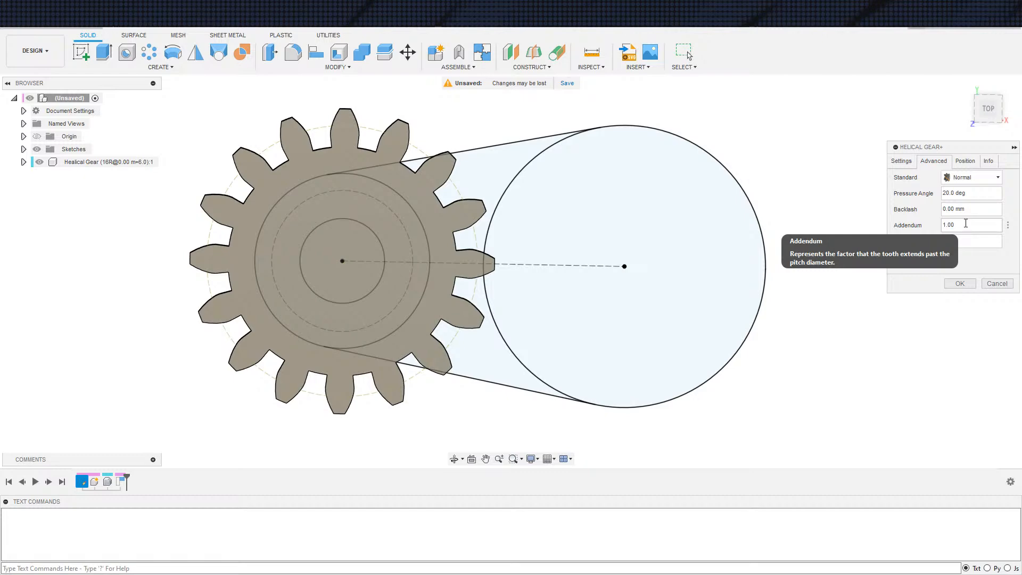
pyautogui.moveTo(954, 225); pyautogui.dragTo(908, 229)
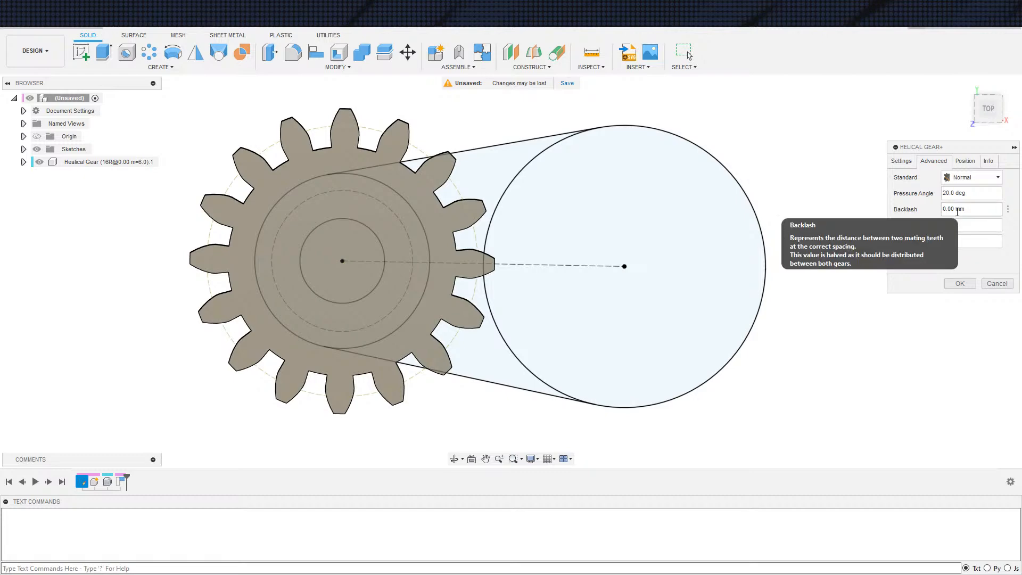
pyautogui.write('2')
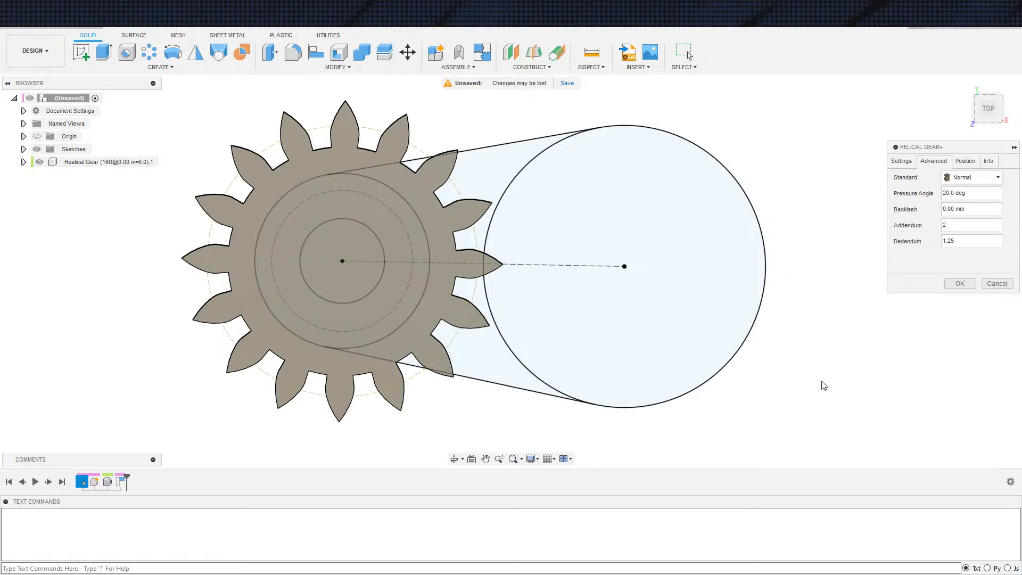
pyautogui.press('Tab')
pyautogui.write('1')
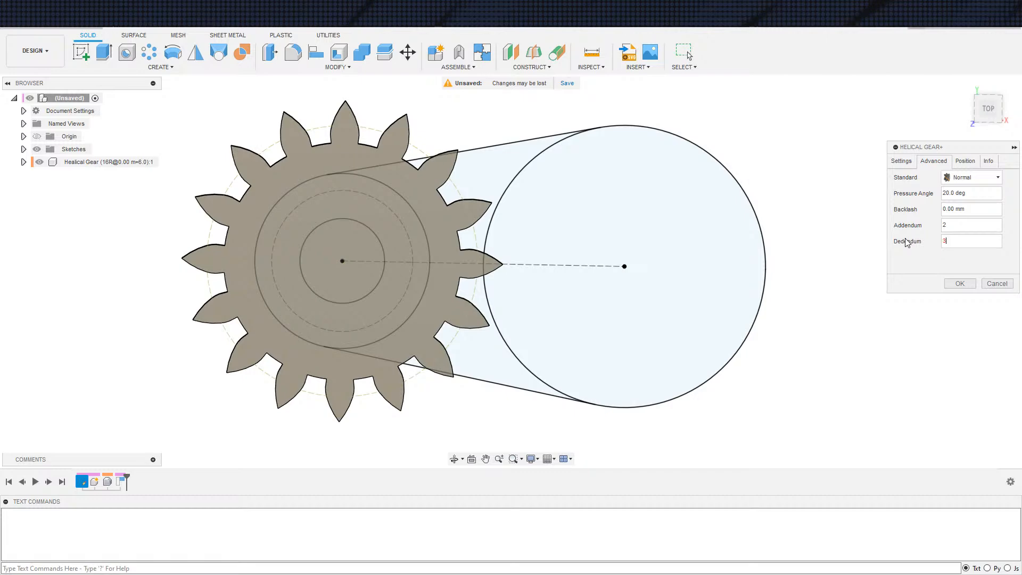
pyautogui.press('BackSpace')
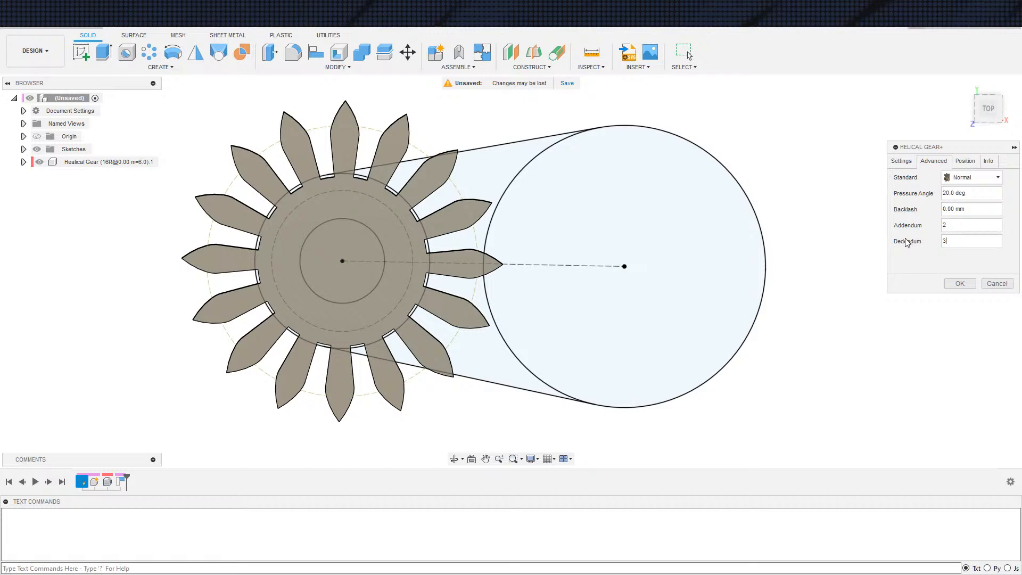
# Set the gear's module to 3 mm
pyautogui.click(901, 161)
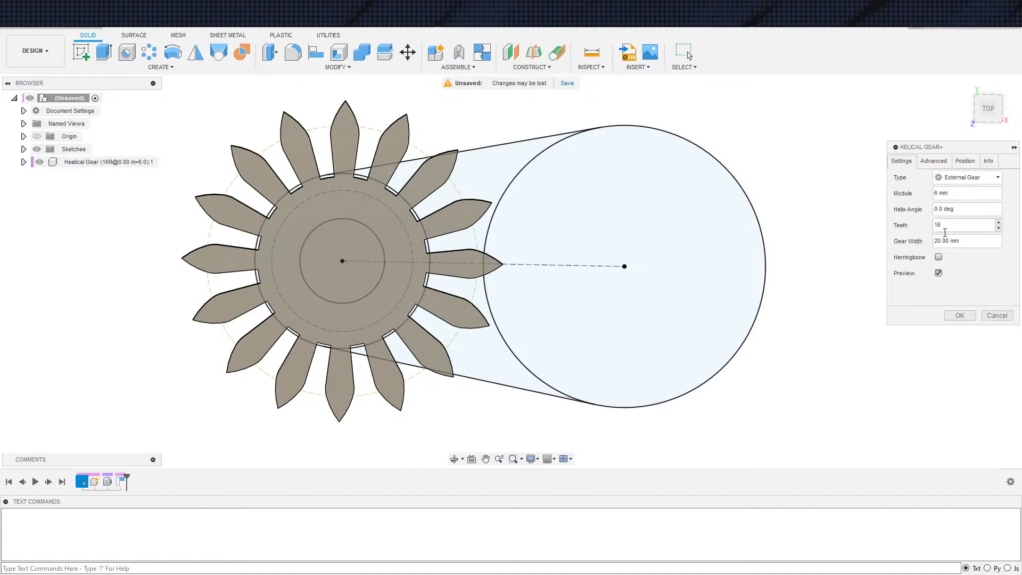
pyautogui.moveTo(956, 194); pyautogui.dragTo(790, 171)
pyautogui.write('3 mm')
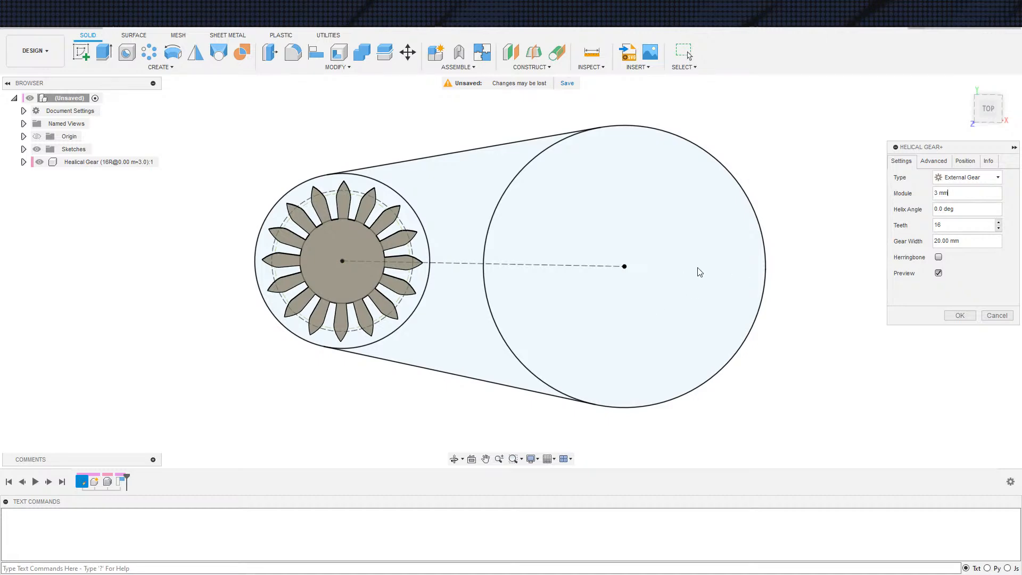
# Examine the previewed gear's teeth against the sketch circles and check its root, pitch and outside diameters
pyautogui.click(927, 162)
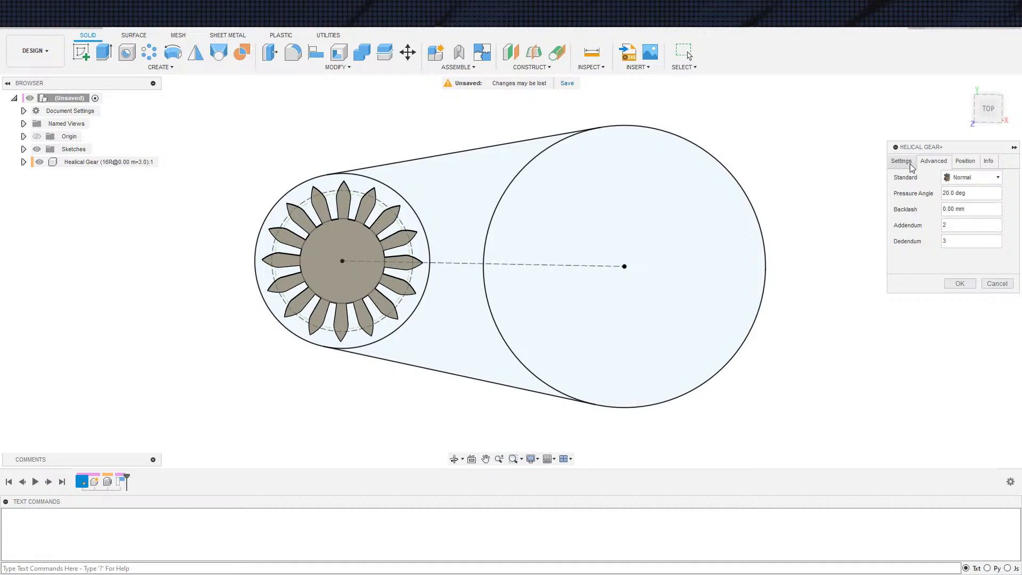
pyautogui.scroll(5, 423, 306)
pyautogui.scroll(-3, 395, 279)
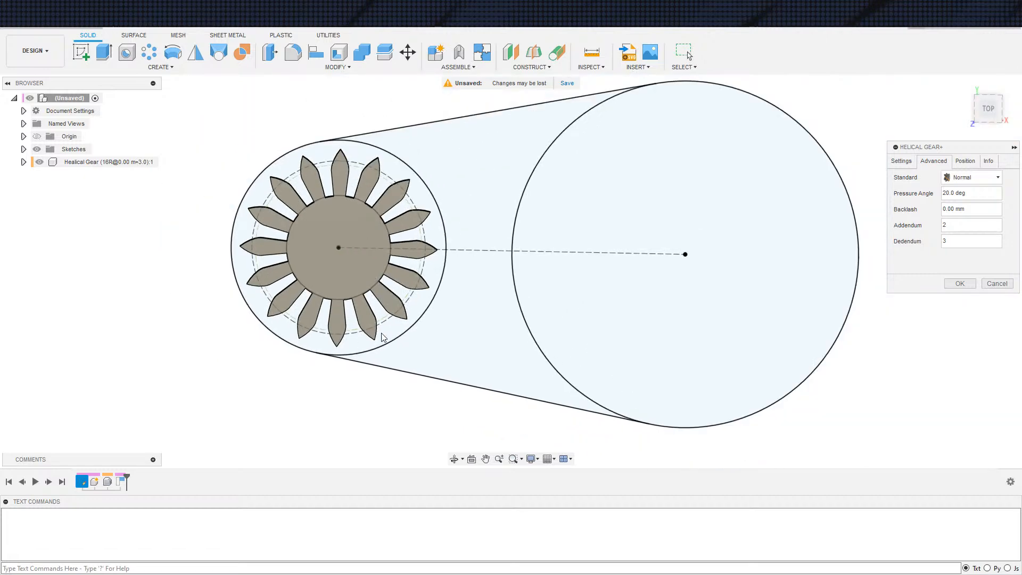
pyautogui.moveTo(361, 362)
pyautogui.keyDown('shift'); pyautogui.mouseDown(button='middle')
pyautogui.moveTo(358, 317)
pyautogui.moveTo(334, 338)
pyautogui.moveTo(281, 338)
pyautogui.moveTo(367, 362)
pyautogui.mouseUp(button='middle'); pyautogui.keyUp('shift')
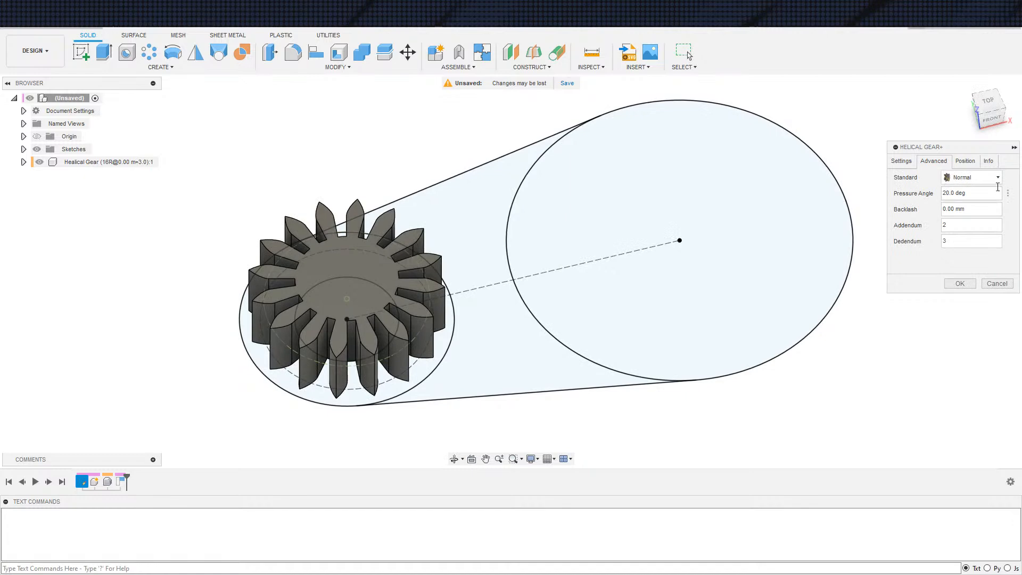
pyautogui.click(988, 160)
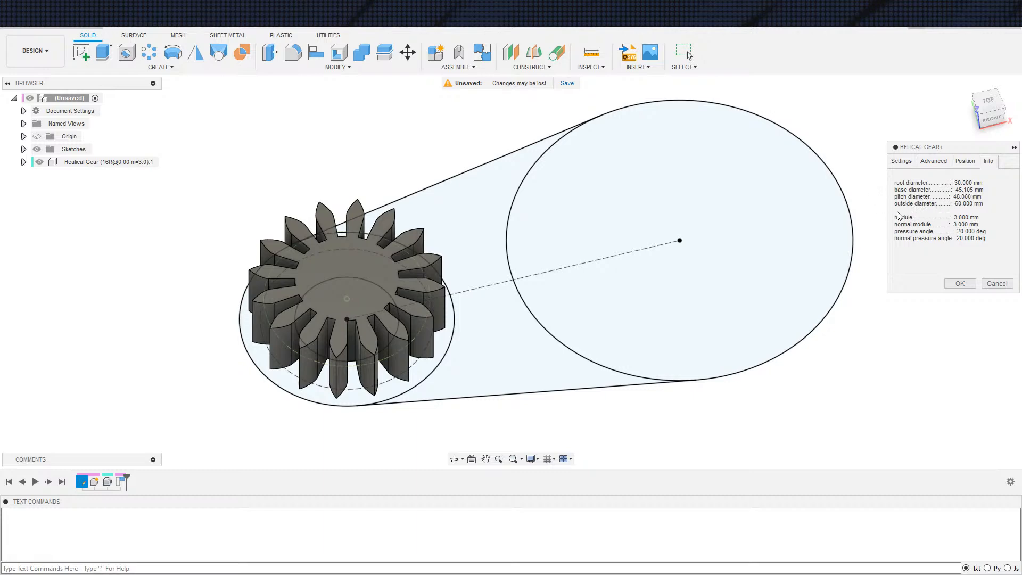
pyautogui.moveTo(739, 372)
pyautogui.mouseDown(button='middle')
pyautogui.moveTo(770, 355)
pyautogui.moveTo(727, 344)
pyautogui.moveTo(750, 350)
pyautogui.moveTo(731, 307)
pyautogui.mouseUp(button='middle')
pyautogui.keyDown('shift'); pyautogui.moveTo(709, 326); pyautogui.dragTo(696, 358, button='middle'); pyautogui.keyUp('shift')
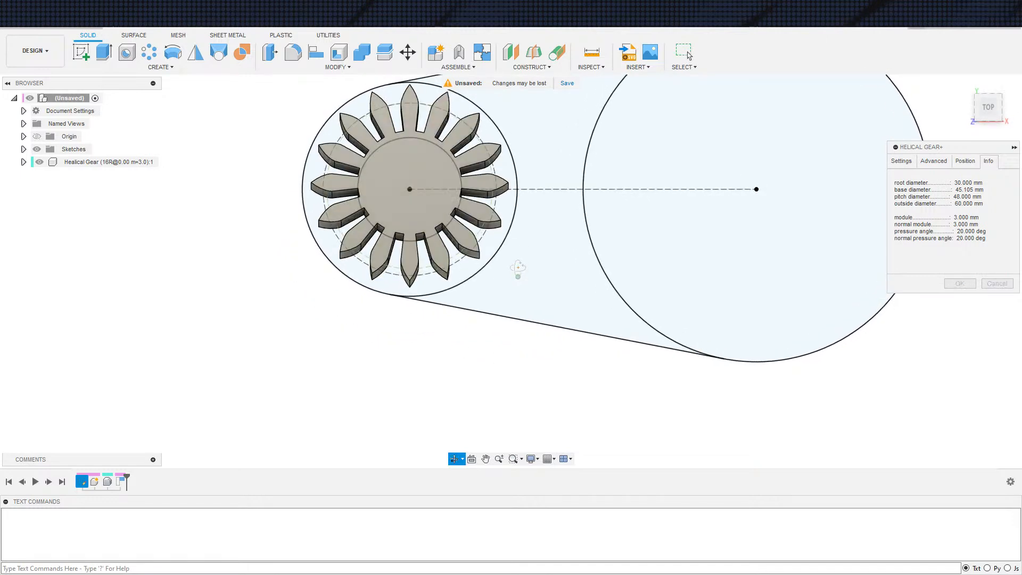
# Try an addendum of 1 to compare the tooth shape, and return the addendum to 2
pyautogui.click(933, 164)
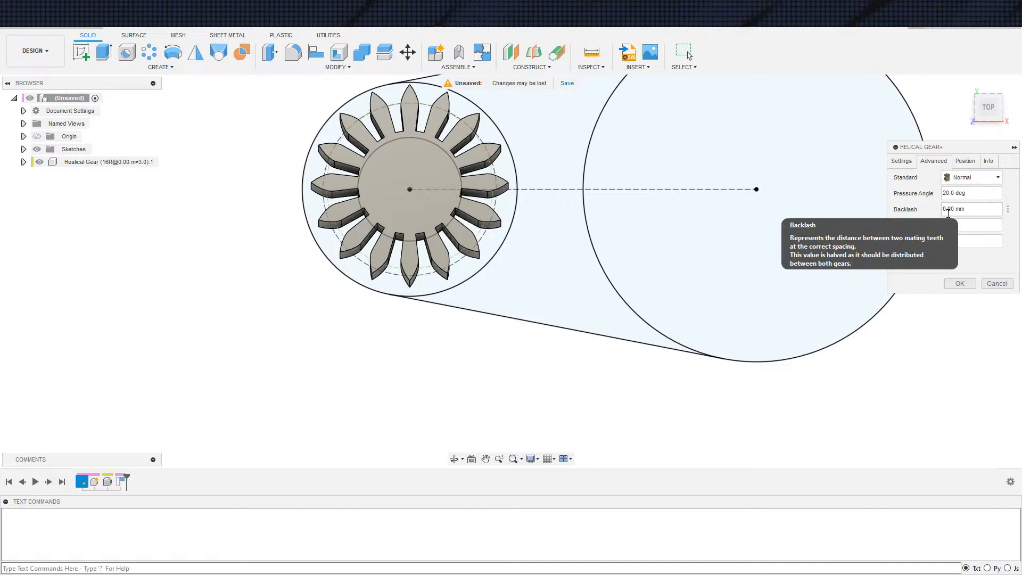
pyautogui.moveTo(708, 312)
pyautogui.keyDown('shift'); pyautogui.mouseDown(button='middle')
pyautogui.moveTo(673, 324)
pyautogui.moveTo(696, 307)
pyautogui.moveTo(688, 315)
pyautogui.mouseUp(button='middle'); pyautogui.keyUp('shift')
pyautogui.moveTo(469, 365); pyautogui.dragTo(572, 333, button='middle')
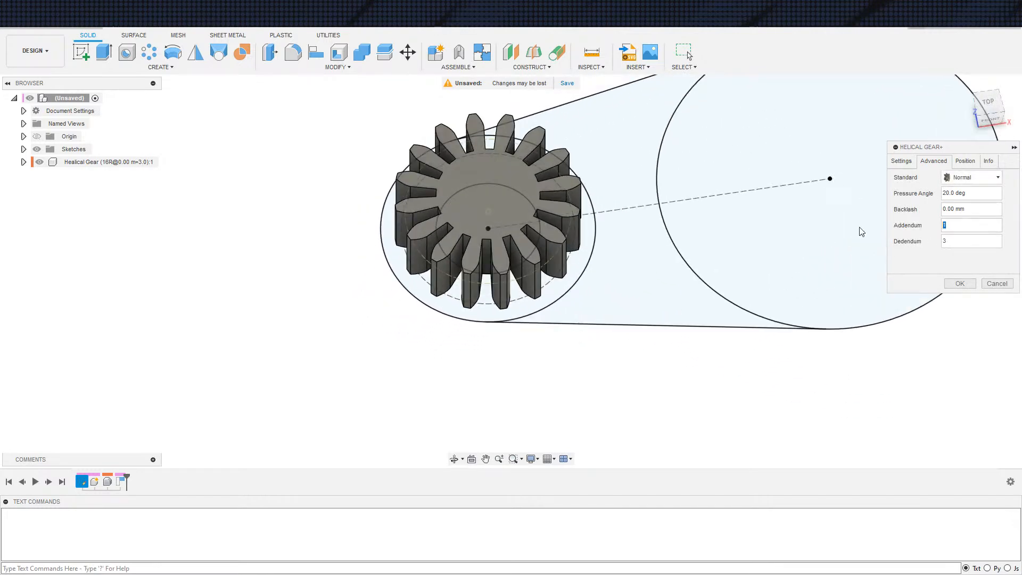
pyautogui.keyDown('shift'); pyautogui.moveTo(767, 287); pyautogui.dragTo(765, 287, button='middle'); pyautogui.keyUp('shift')
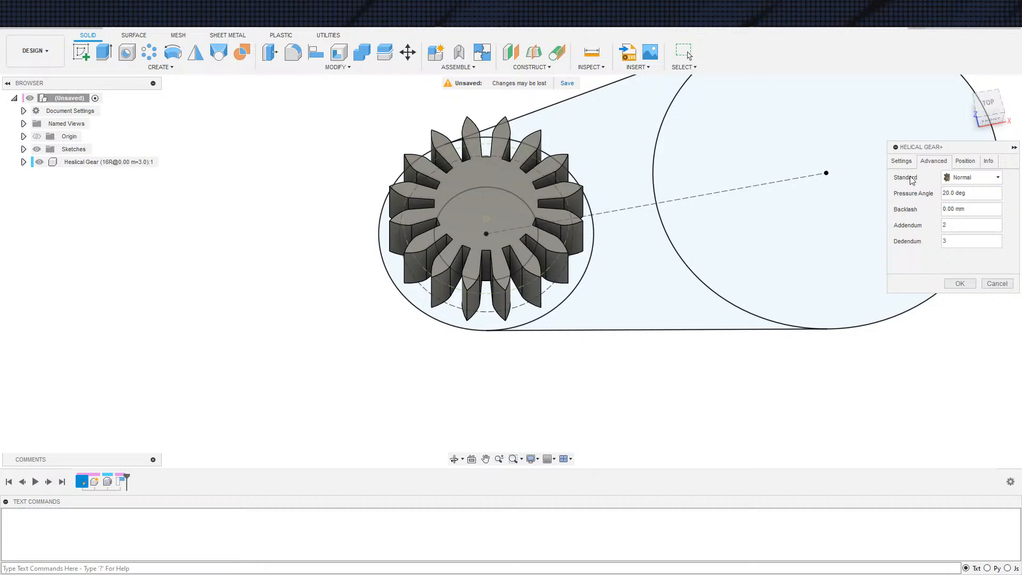
# Generate the external gear with the previewed settings and inspect its fit within the sketch circles
pyautogui.click(902, 161)
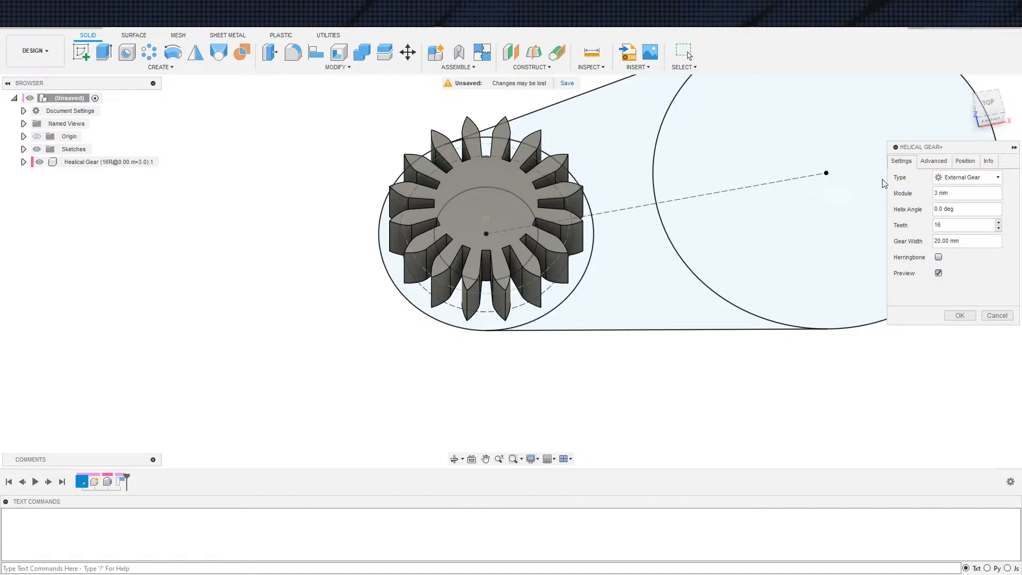
pyautogui.click(956, 317)
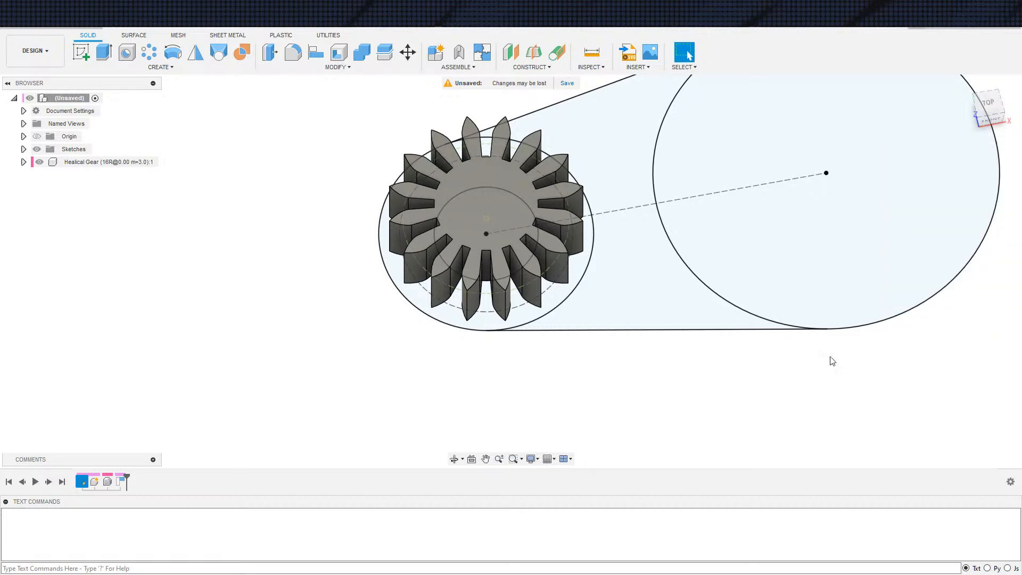
pyautogui.keyDown('shift'); pyautogui.moveTo(479, 358); pyautogui.dragTo(437, 398, button='middle'); pyautogui.keyUp('shift')
pyautogui.scroll(2, 541, 345)
pyautogui.moveTo(567, 377); pyautogui.dragTo(447, 390, button='middle')
pyautogui.scroll(-2, 449, 393)
pyautogui.moveTo(485, 340)
pyautogui.keyDown('shift'); pyautogui.mouseDown(button='middle')
pyautogui.moveTo(589, 303)
pyautogui.moveTo(486, 360)
pyautogui.moveTo(500, 314)
pyautogui.moveTo(502, 336)
pyautogui.mouseUp(button='middle'); pyautogui.keyUp('shift')
pyautogui.scroll(3, 487, 356)
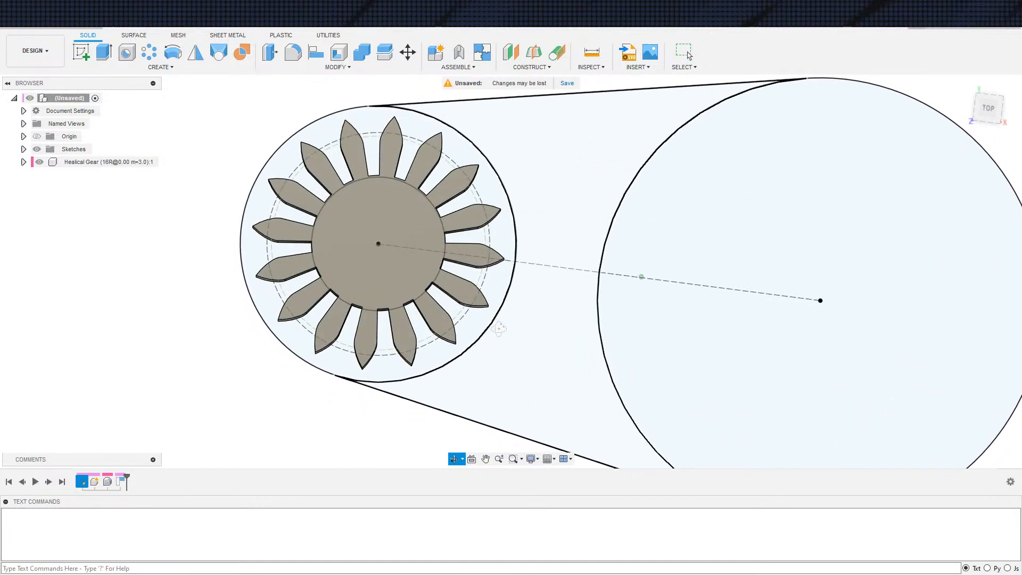
pyautogui.scroll(-3, 502, 336)
pyautogui.scroll(-1, 504, 340)
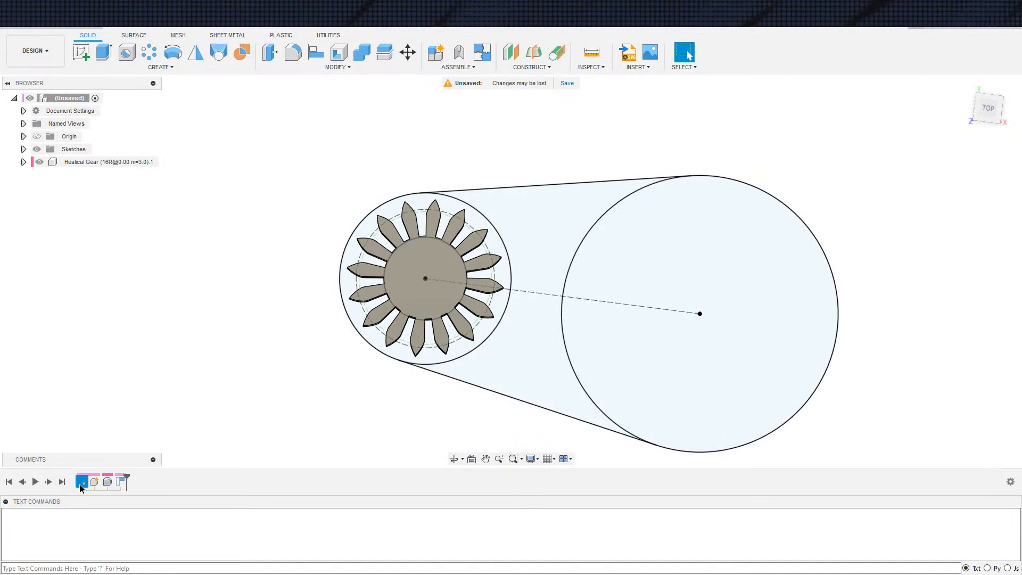
# Move the sketch to the end of the timeline and open it for editing
pyautogui.moveTo(85, 483); pyautogui.dragTo(128, 485)
pyautogui.doubleClick(119, 482)
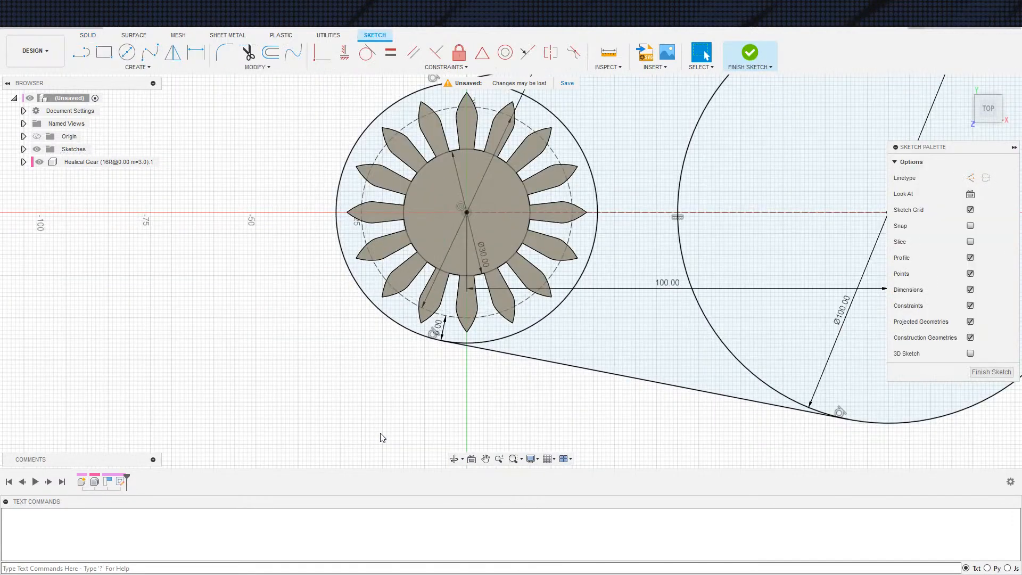
# Project the tip point of the gear's lowest tooth into the sketch as construction geometry
pyautogui.press('x')
pyautogui.press('s')
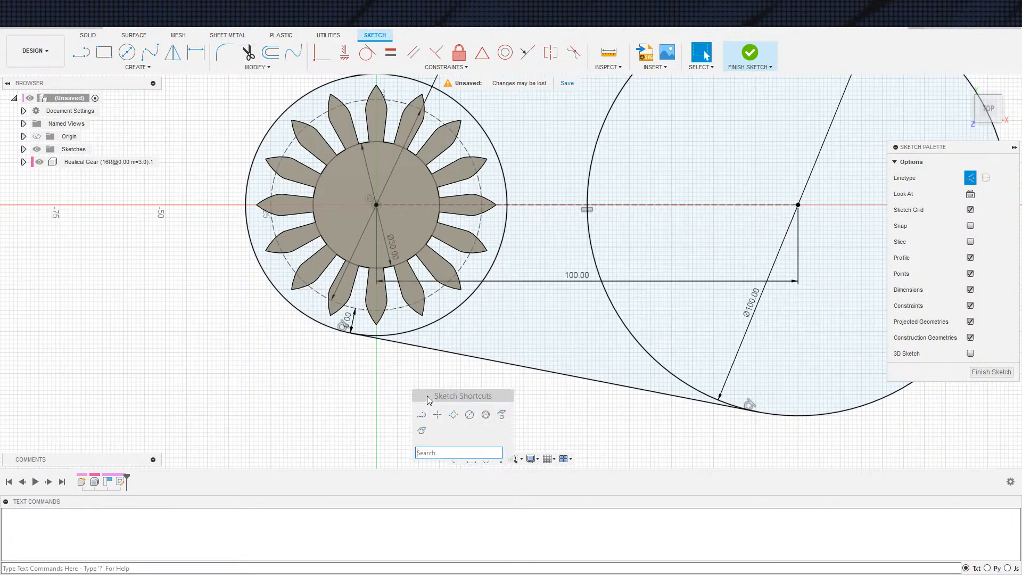
pyautogui.click(500, 415)
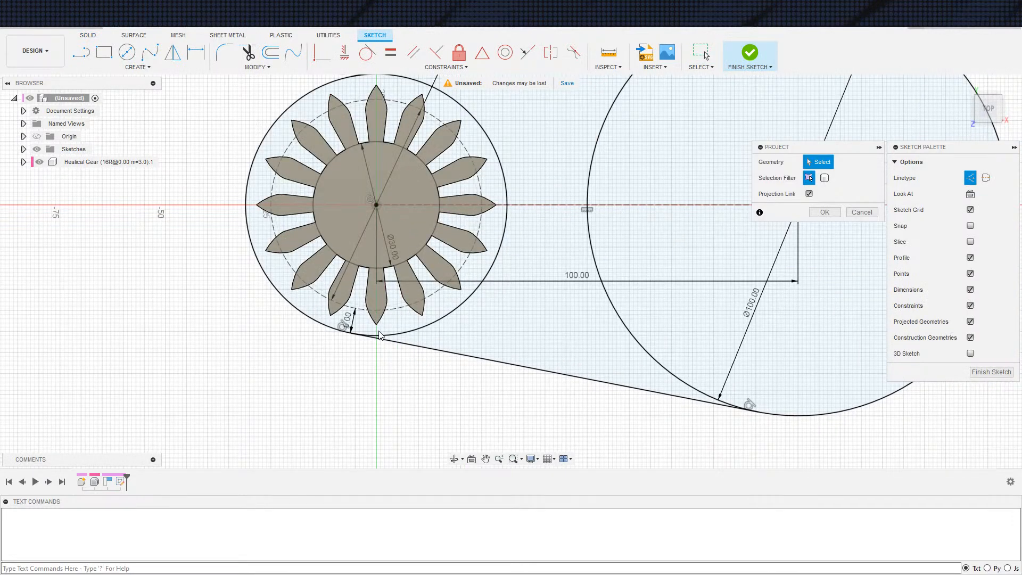
pyautogui.click(825, 212)
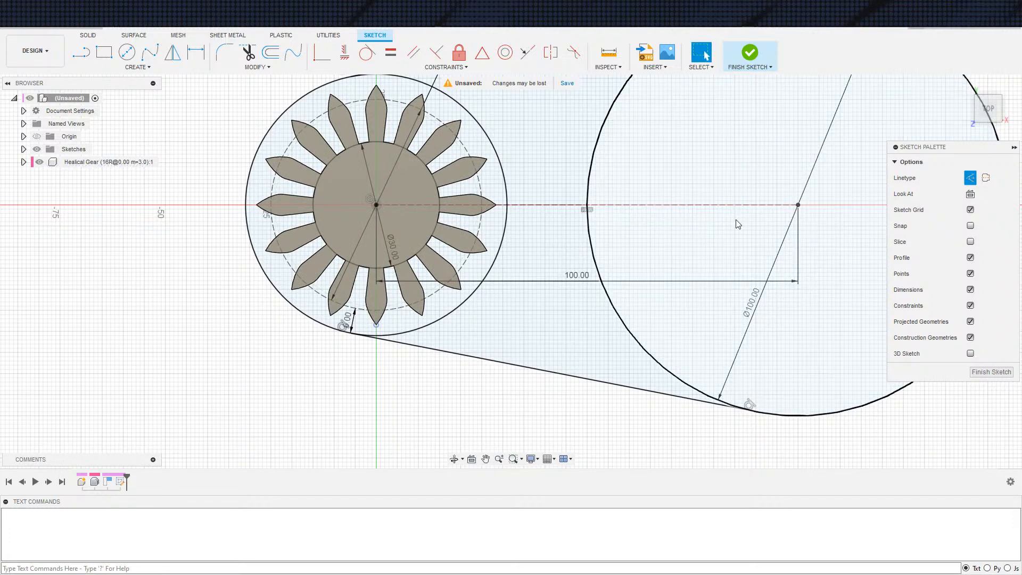
pyautogui.scroll(-1, 375, 319)
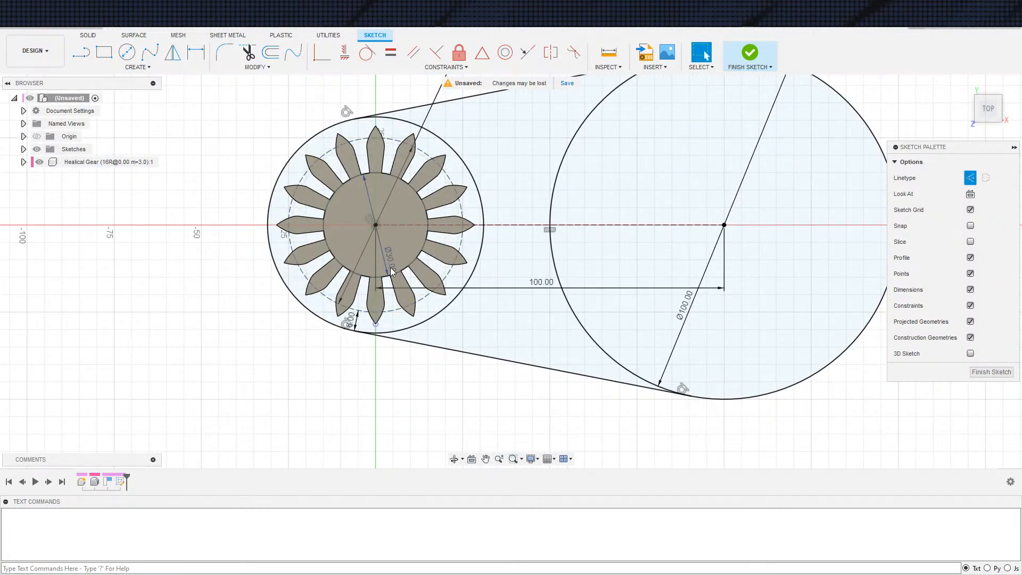
# Delete the 50 mm diameter dimension of the dashed circle around the gear
pyautogui.scroll(-1, 417, 221)
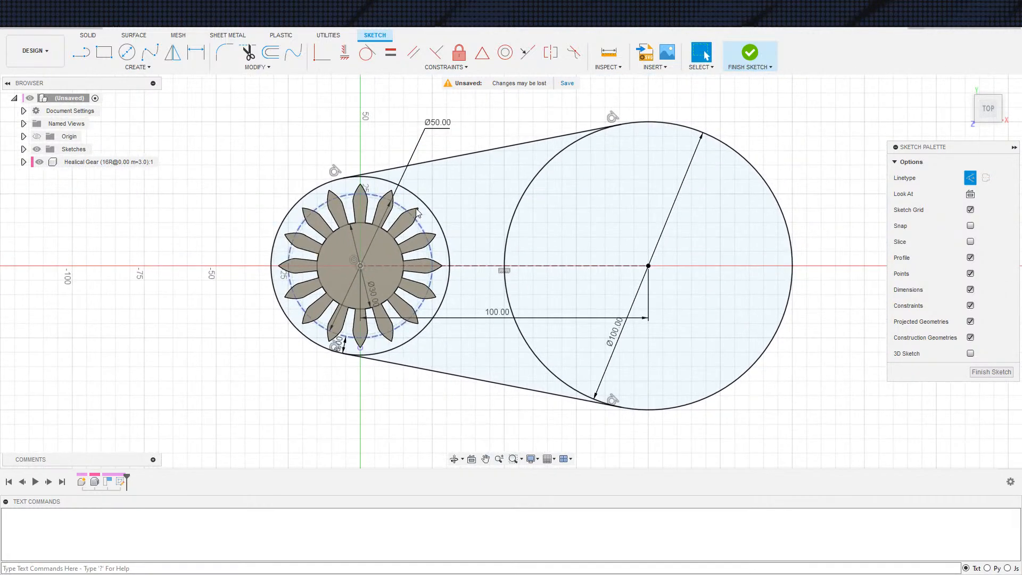
pyautogui.click(437, 122)
pyautogui.press('Delete')
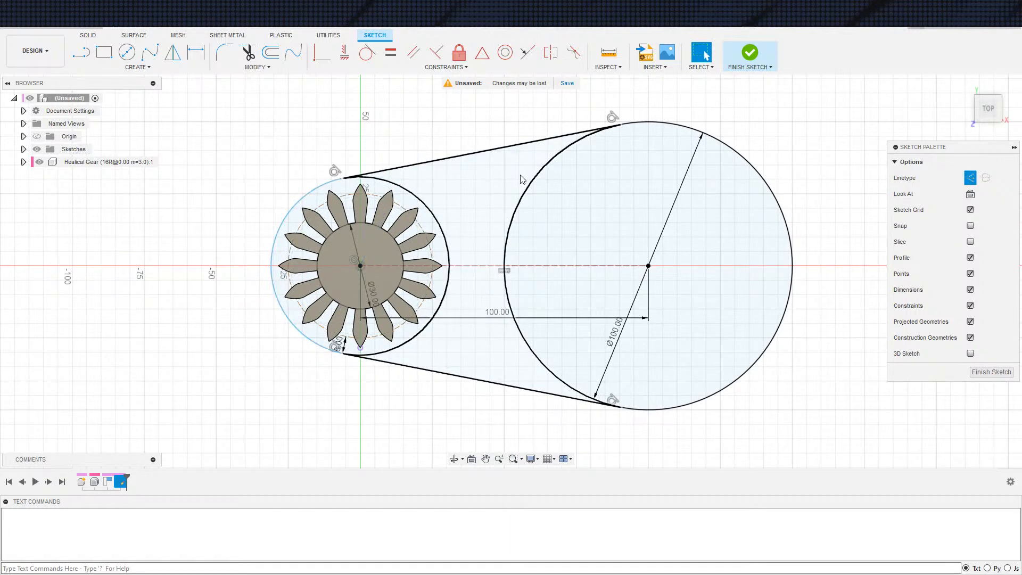
# Make the dashed circle coincident with the projected tooth-tip point and finish the sketch
pyautogui.click(340, 337)
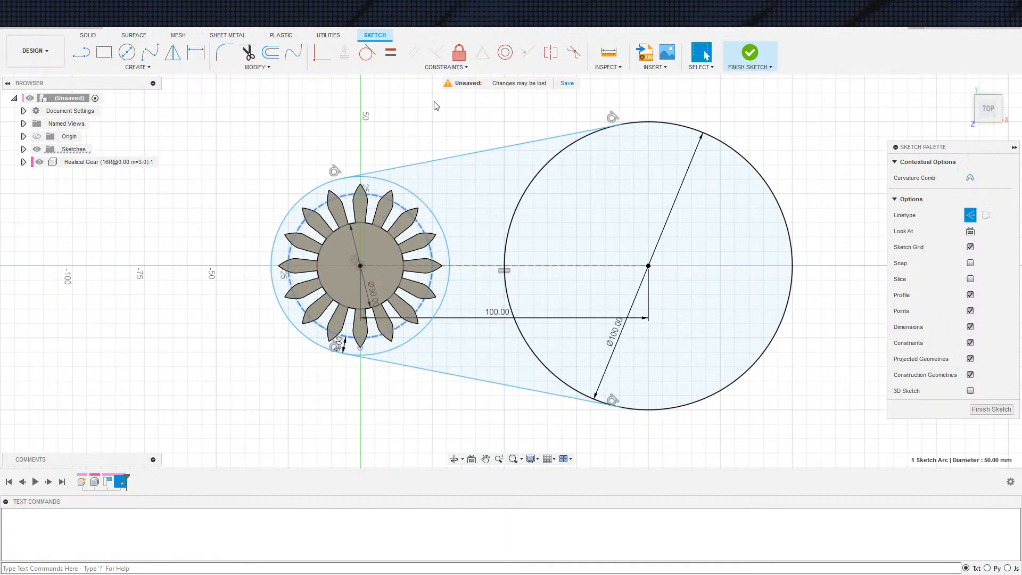
pyautogui.click(321, 53)
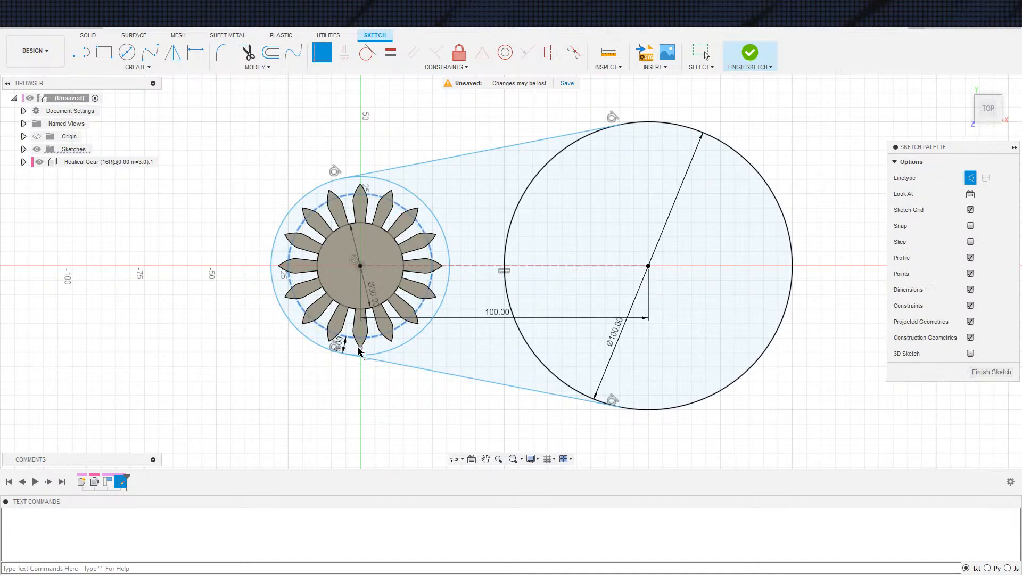
pyautogui.click(359, 349)
pyautogui.scroll(-5, 442, 441)
pyautogui.moveTo(466, 415); pyautogui.dragTo(460, 339, button='middle')
pyautogui.scroll(4, 416, 362)
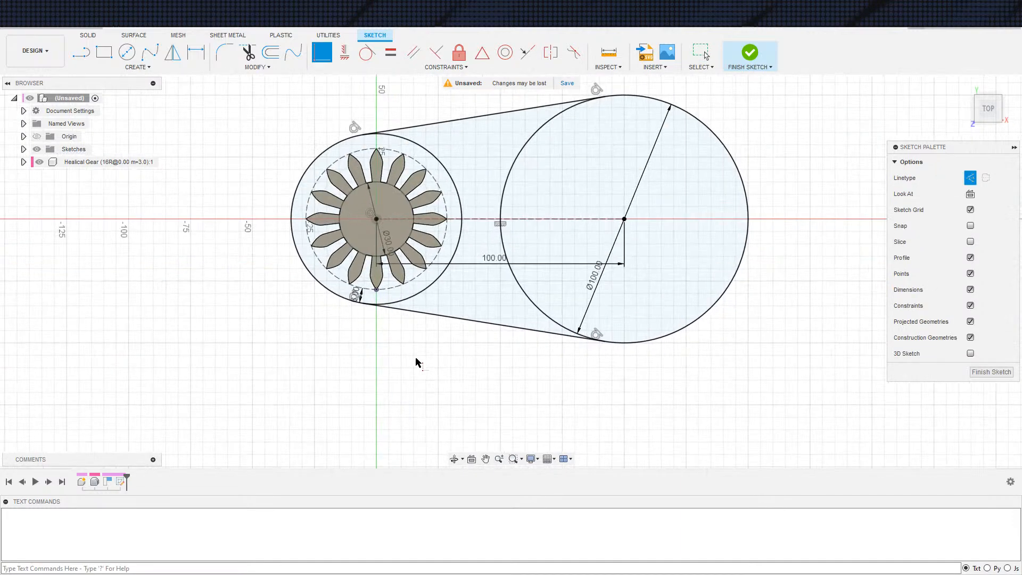
pyautogui.click(765, 52)
pyautogui.scroll(-4, 393, 384)
pyautogui.scroll(1, 369, 345)
pyautogui.moveTo(369, 345)
pyautogui.keyDown('shift'); pyautogui.mouseDown(button='middle')
pyautogui.moveTo(439, 270)
pyautogui.moveTo(424, 127)
pyautogui.mouseUp(button='middle'); pyautogui.keyUp('shift')
# Ground the gear component
pyautogui.click(331, 308)
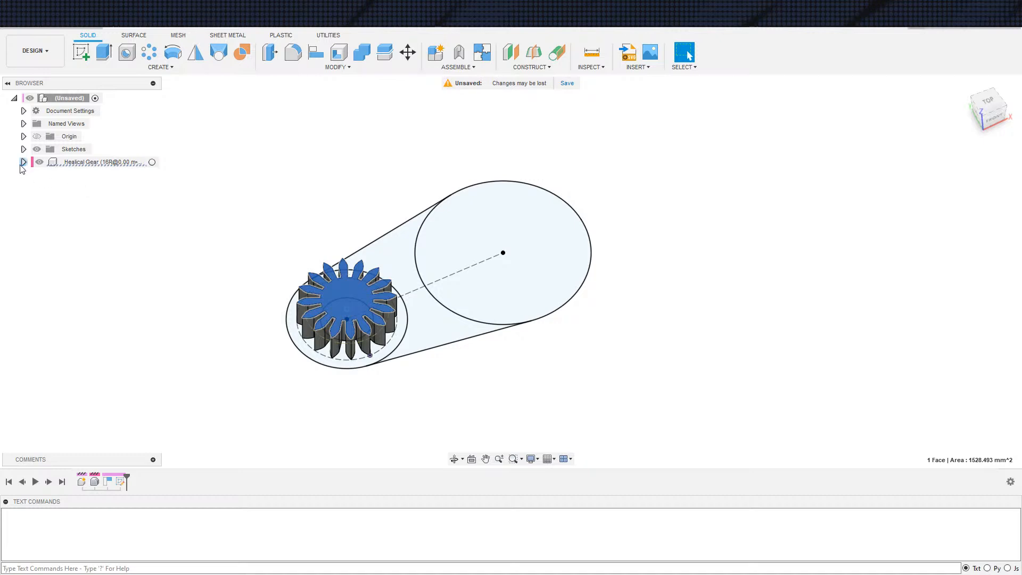
pyautogui.rightClick(65, 163)
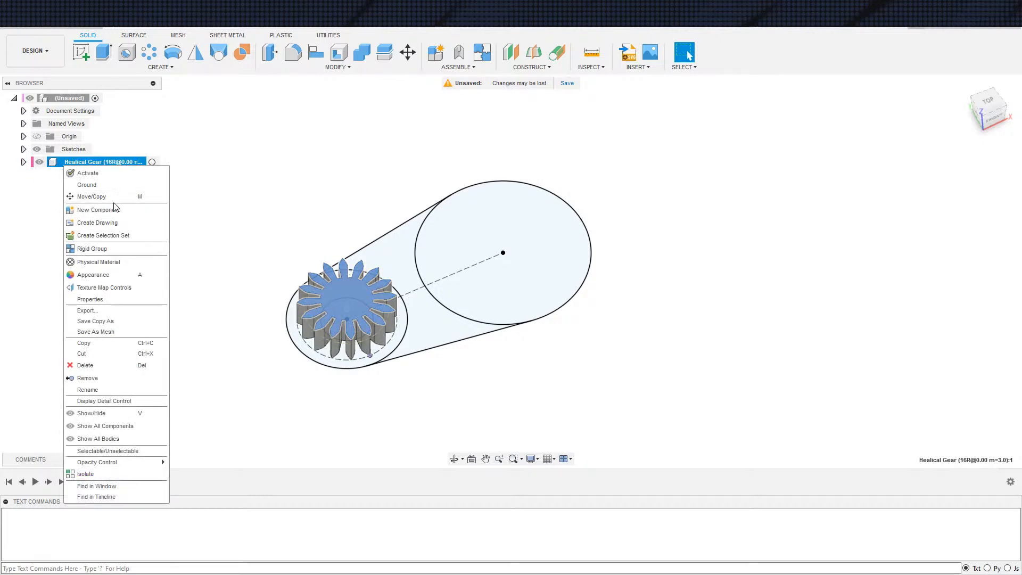
pyautogui.click(114, 186)
pyautogui.keyDown('shift'); pyautogui.moveTo(571, 437); pyautogui.dragTo(522, 427, button='middle'); pyautogui.keyUp('shift')
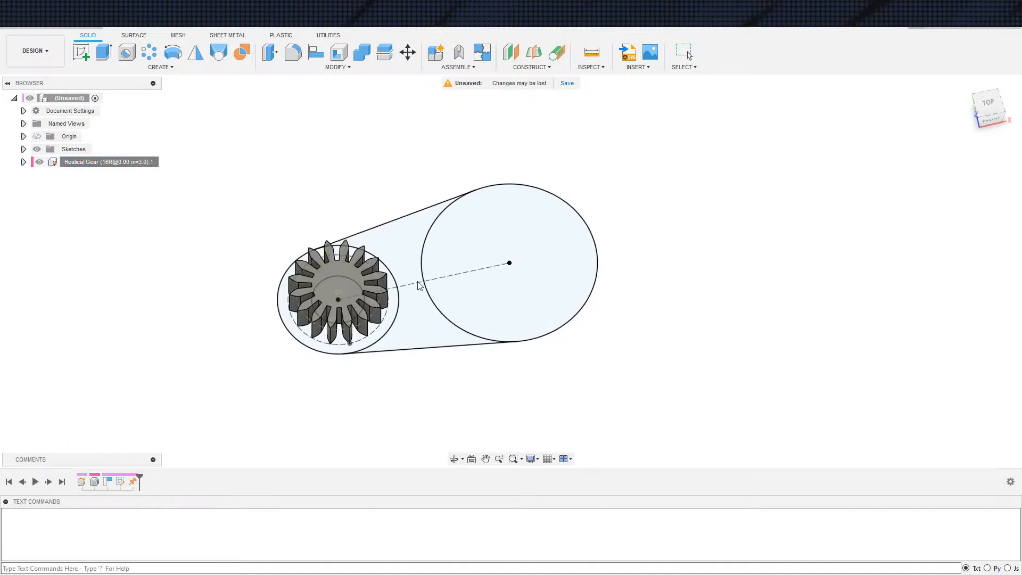
# Try to move the grounded gear, cancel the move and undo the grounding
pyautogui.click(408, 52)
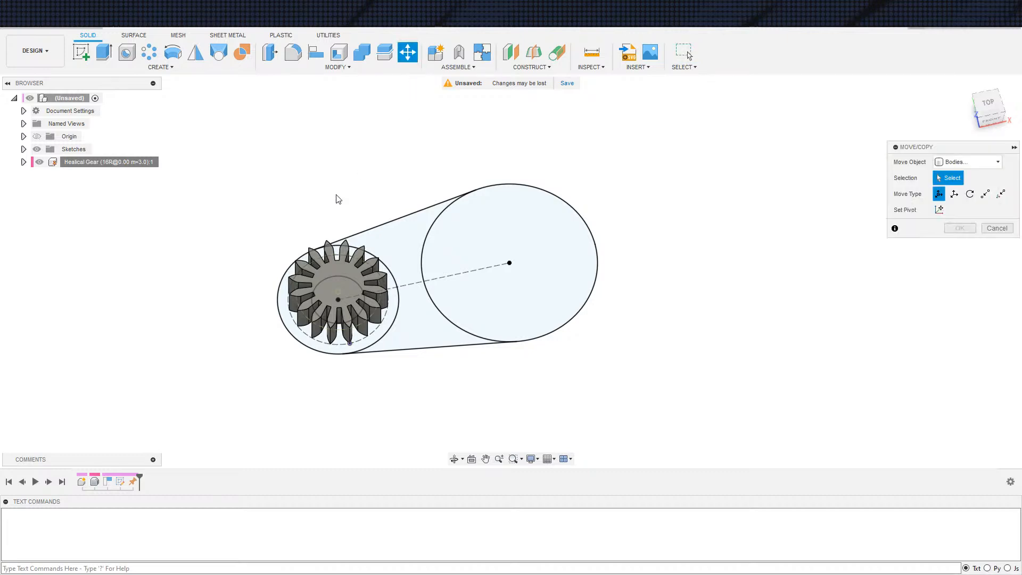
pyautogui.click(338, 268)
pyautogui.moveTo(365, 276); pyautogui.dragTo(440, 265)
pyautogui.press('Escape')
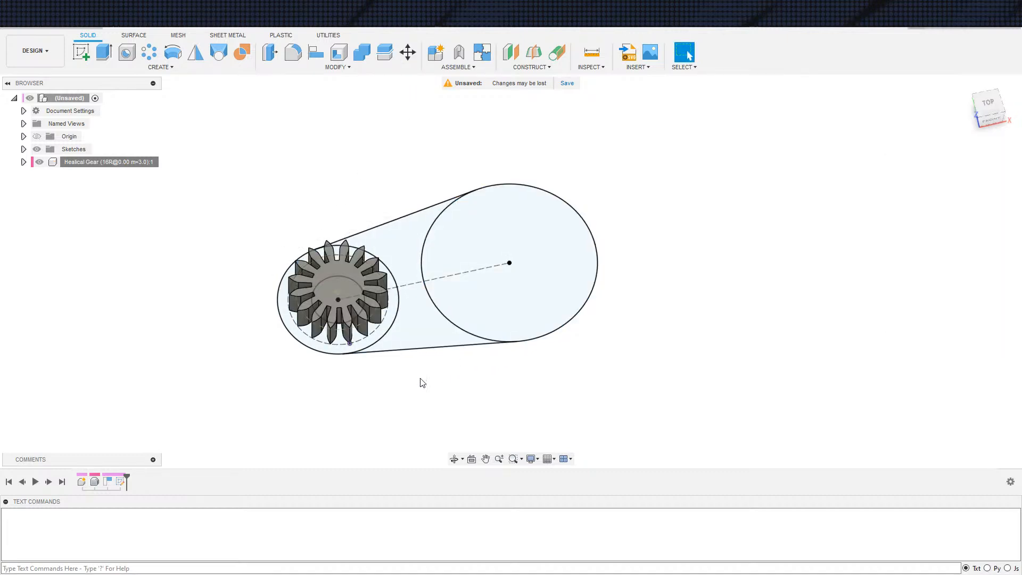
pyautogui.moveTo(389, 411)
pyautogui.keyDown('shift'); pyautogui.mouseDown(button='middle')
pyautogui.moveTo(395, 389)
pyautogui.moveTo(404, 392)
pyautogui.mouseUp(button='middle'); pyautogui.keyUp('shift')
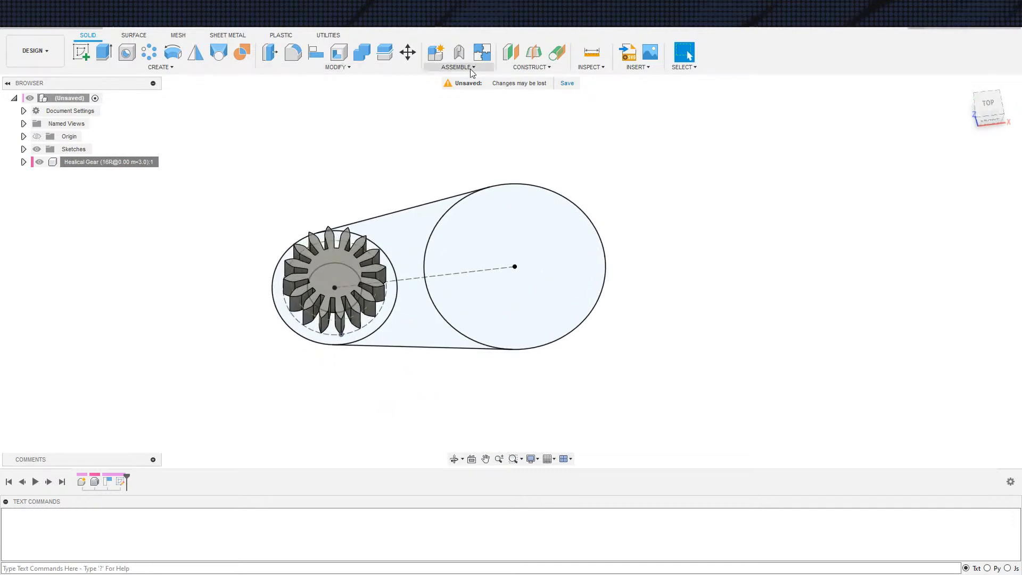
pyautogui.rightClick(102, 165)
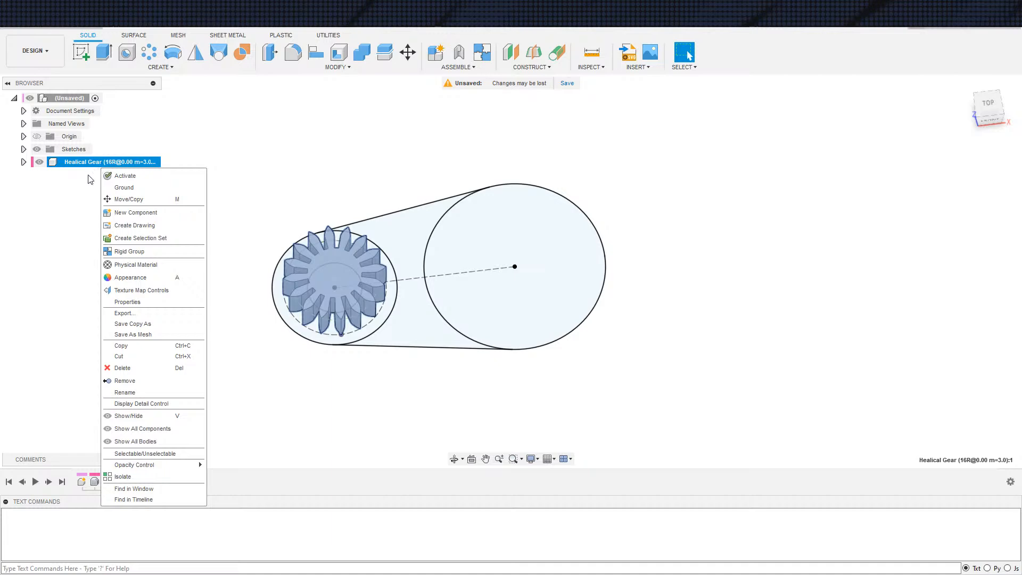
pyautogui.click(67, 246)
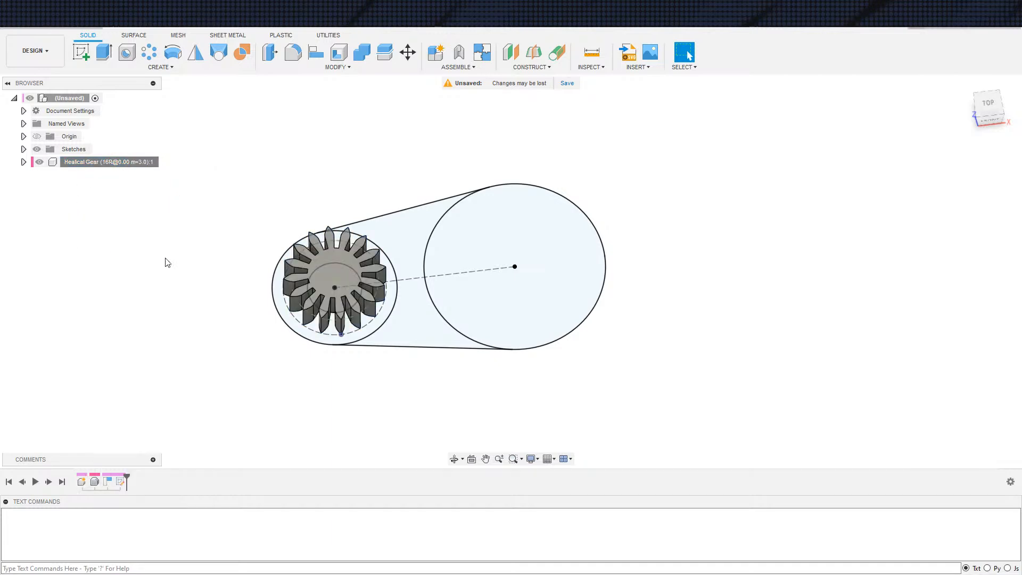
pyautogui.keyDown('shift'); pyautogui.moveTo(342, 380); pyautogui.dragTo(388, 349, button='middle'); pyautogui.keyUp('shift')
pyautogui.press('e')
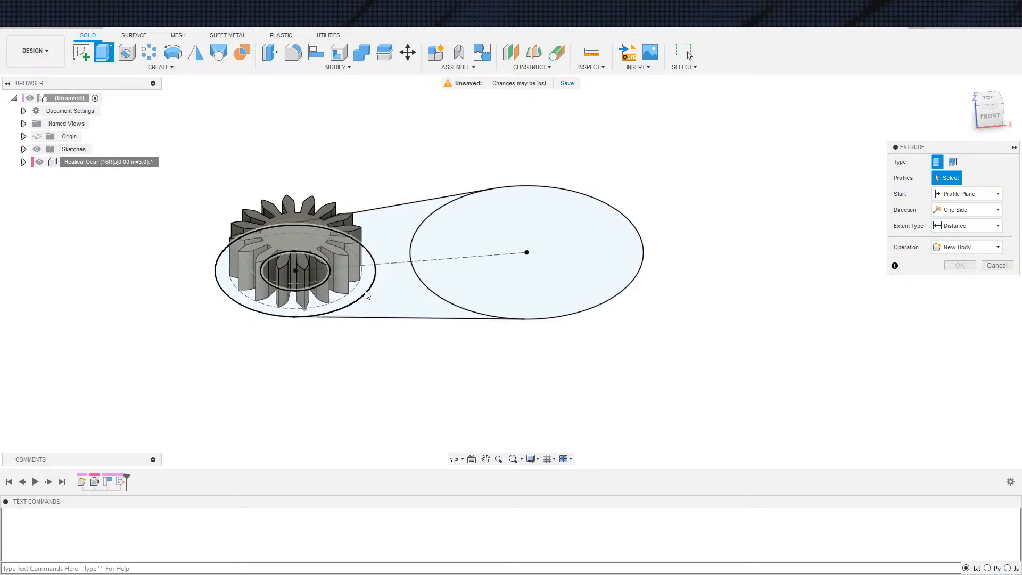
pyautogui.click(385, 299)
pyautogui.click(502, 272)
pyautogui.scroll(-2, 413, 368)
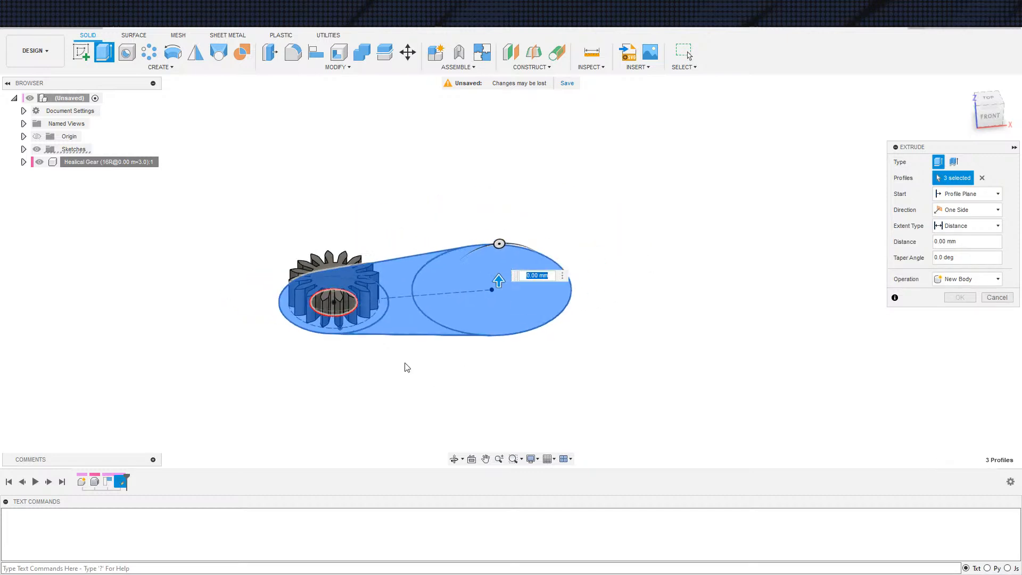
pyautogui.scroll(2, 420, 342)
pyautogui.scroll(-2, 413, 352)
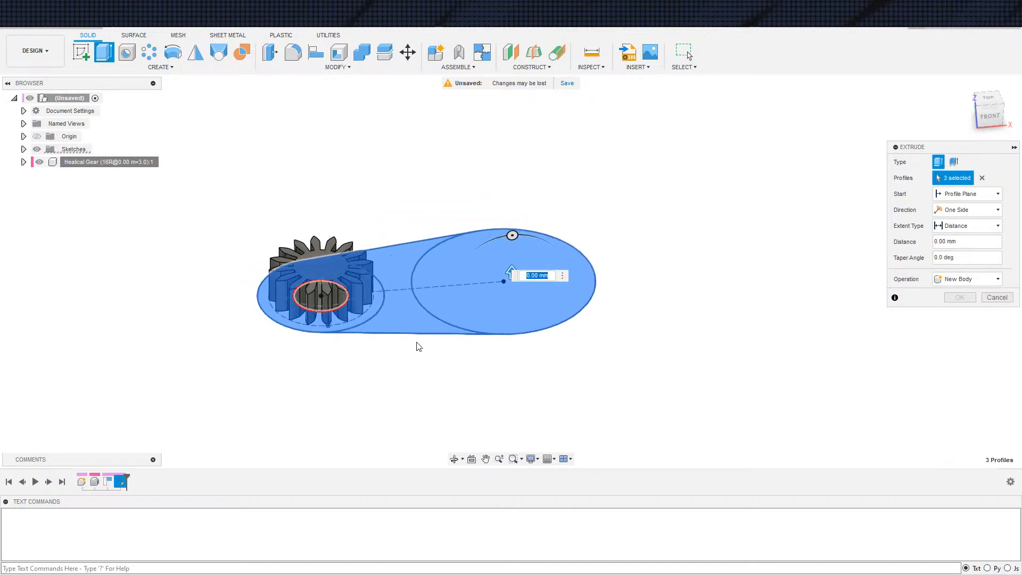
pyautogui.press('Escape')
# Open the sketch of tangent-joined circles for editing
pyautogui.doubleClick(121, 481)
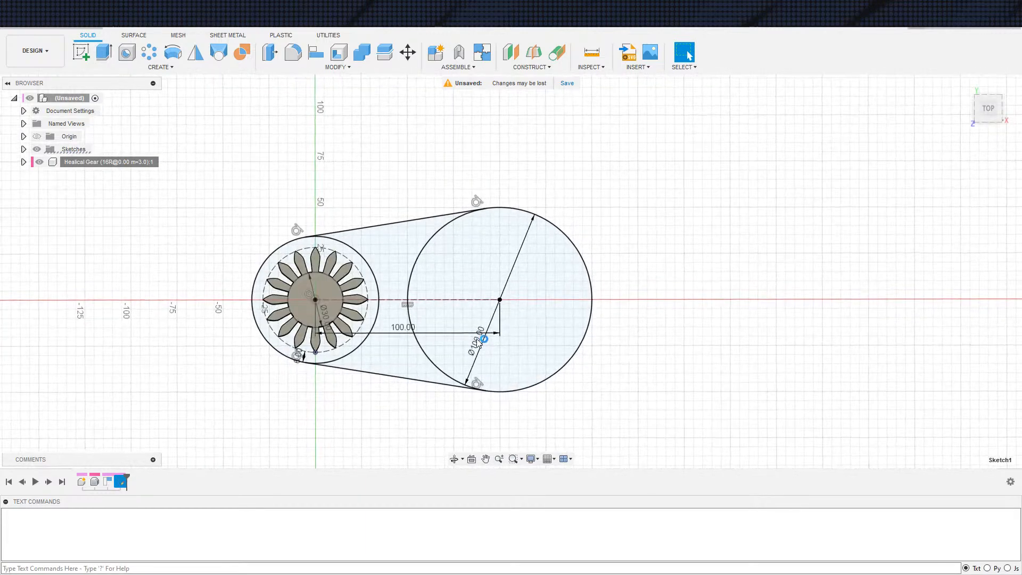
# Try a circle about 19 mm in diameter at the large circle's centre, and delete it
pyautogui.press('c')
pyautogui.click(498, 296)
pyautogui.click(521, 299)
pyautogui.scroll(-2, 532, 340)
pyautogui.press('Escape')
pyautogui.moveTo(532, 341); pyautogui.dragTo(509, 330, button='middle')
pyautogui.scroll(-2, 509, 330)
pyautogui.scroll(1, 509, 328)
pyautogui.click(480, 319)
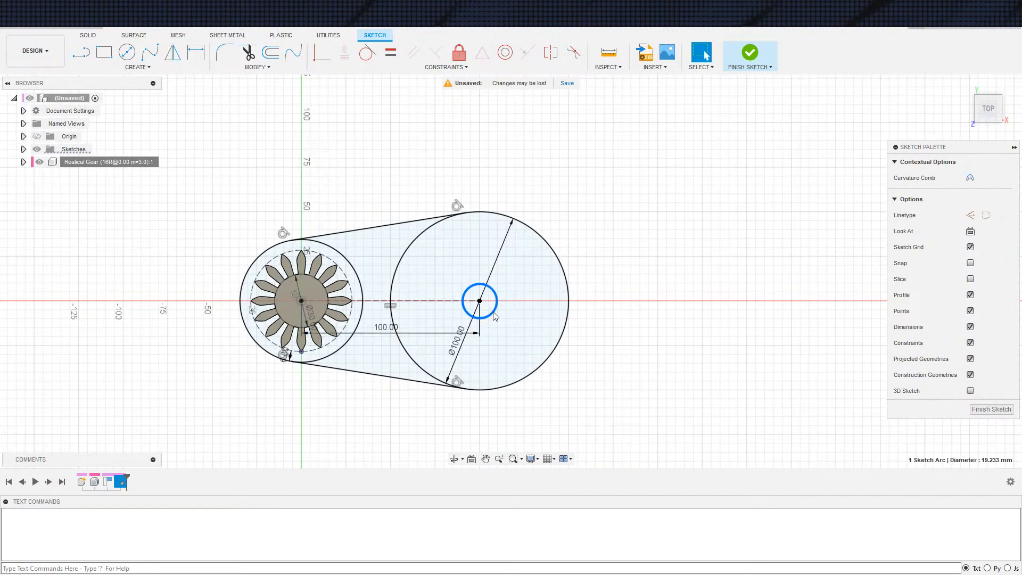
pyautogui.press('Delete')
# Sketch a slightly tilted three-point rectangle with a short side of about 22 mm around the large circle's centre
pyautogui.press('s')
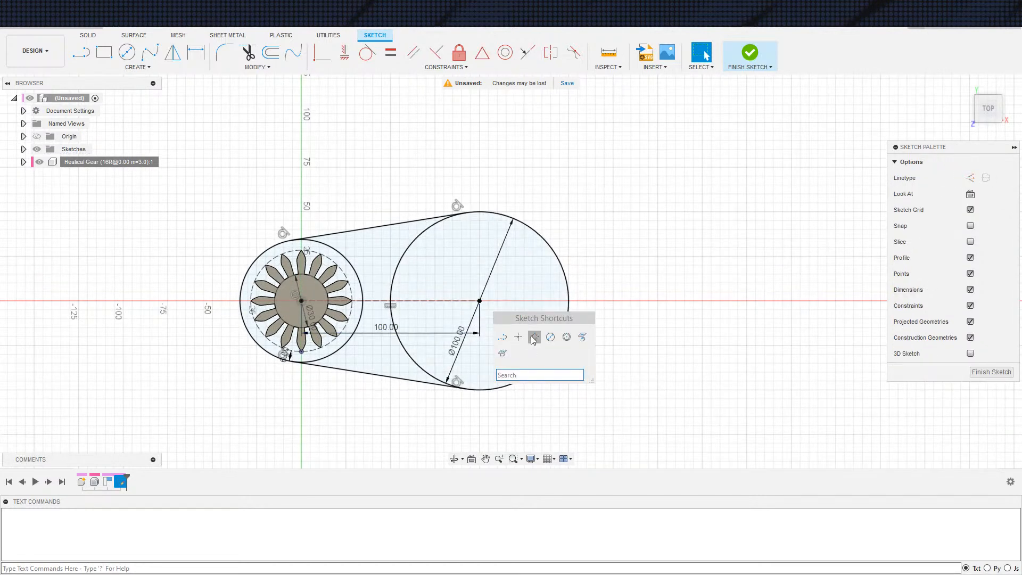
pyautogui.click(533, 337)
pyautogui.click(465, 281)
pyautogui.click(459, 320)
pyautogui.click(516, 319)
pyautogui.press('Escape')
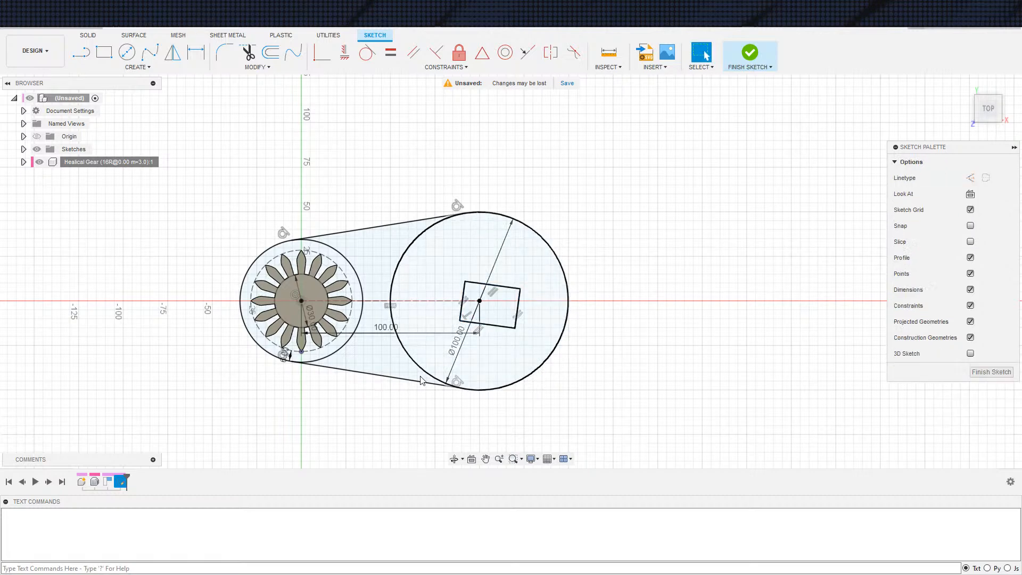
# Constrain the rectangle's short side nearest the gear perpendicular to the dashed centre line
pyautogui.click(462, 309)
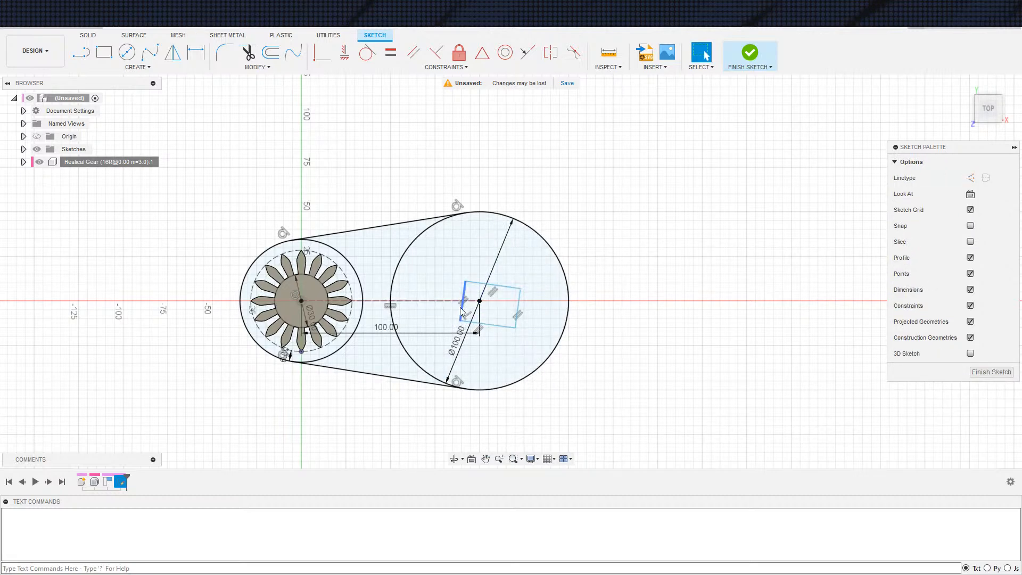
pyautogui.click(436, 52)
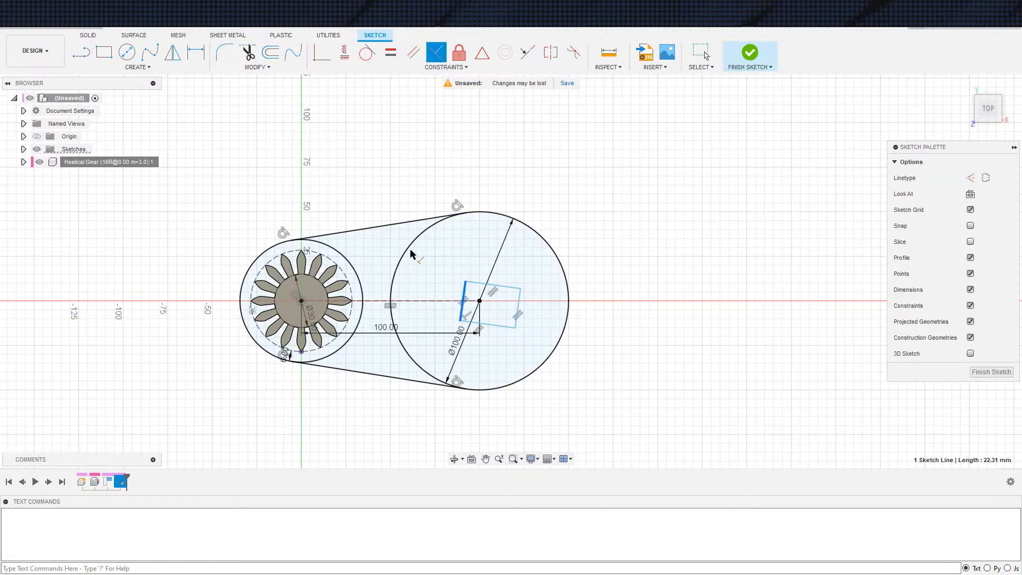
pyautogui.click(433, 302)
pyautogui.scroll(2, 495, 293)
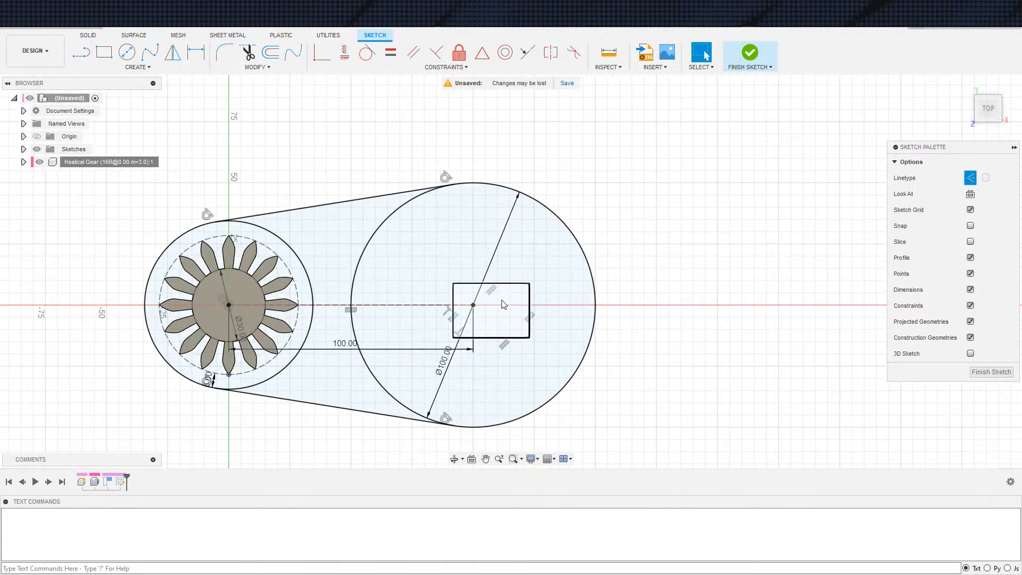
# Draw a construction diagonal across the rectangle and constrain its midpoint to the large circle's centre point
pyautogui.press('s')
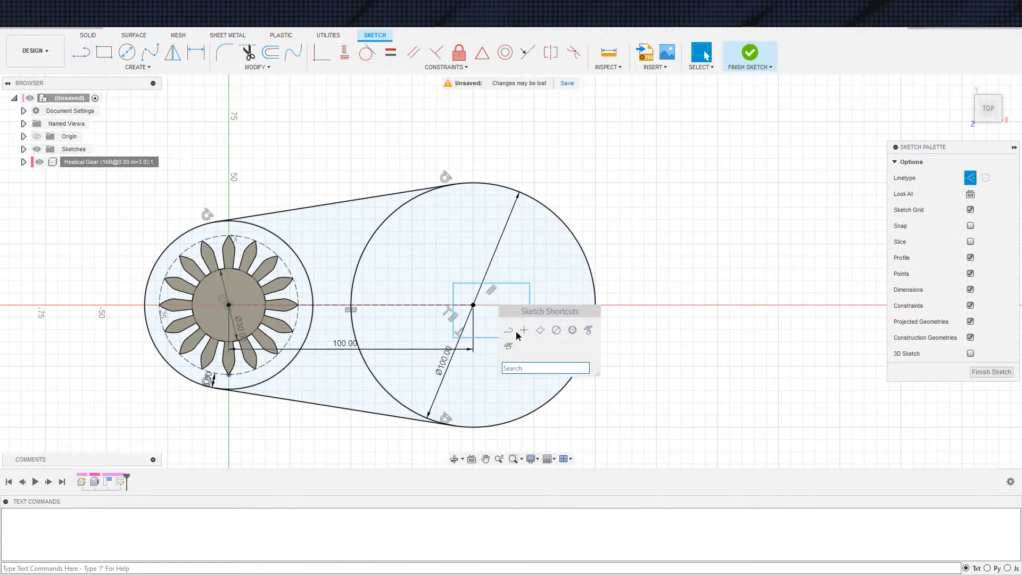
pyautogui.click(513, 331)
pyautogui.click(453, 283)
pyautogui.click(530, 337)
pyautogui.press('Escape')
pyautogui.click(507, 321)
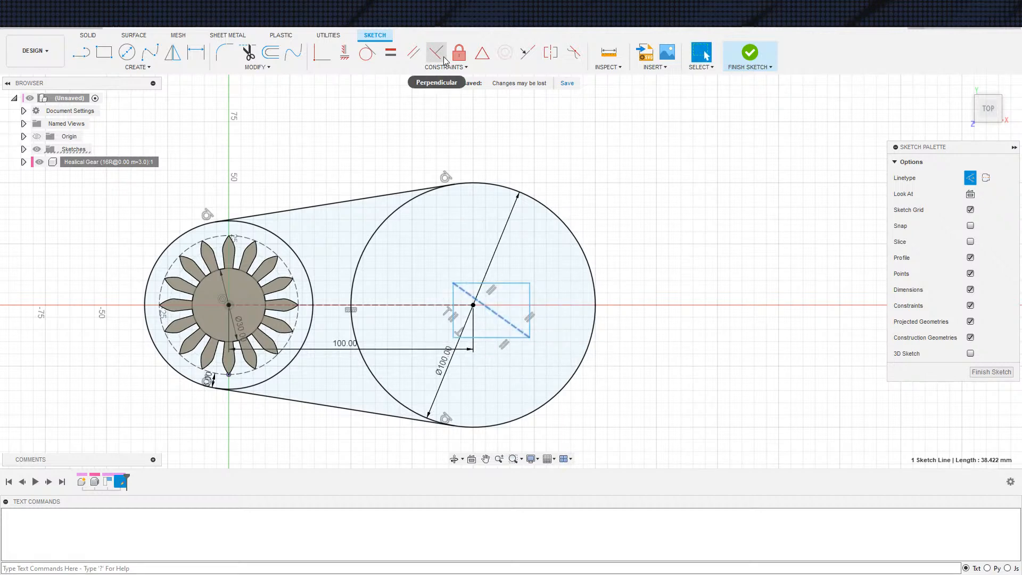
pyautogui.click(481, 60)
pyautogui.click(474, 305)
# Dimension the rectangle's short side to 10 mm
pyautogui.press('d')
pyautogui.click(434, 314)
pyautogui.click(427, 317)
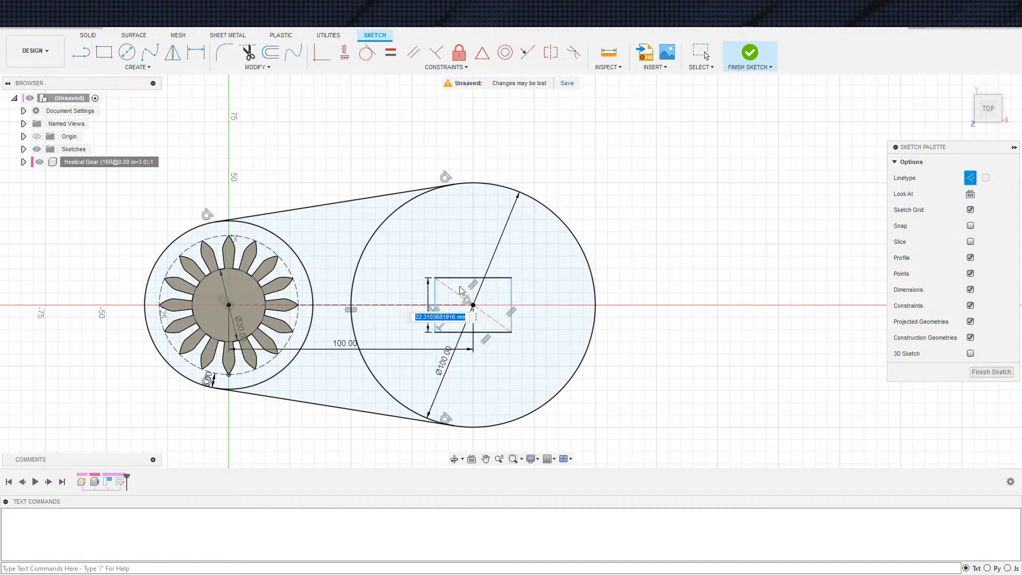
pyautogui.write('10')
pyautogui.press('Return')
pyautogui.press('Escape')
# Constrain two adjacent rectangle sides to equal length and finish the sketch
pyautogui.click(398, 59)
pyautogui.scroll(3, 493, 309)
pyautogui.click(435, 301)
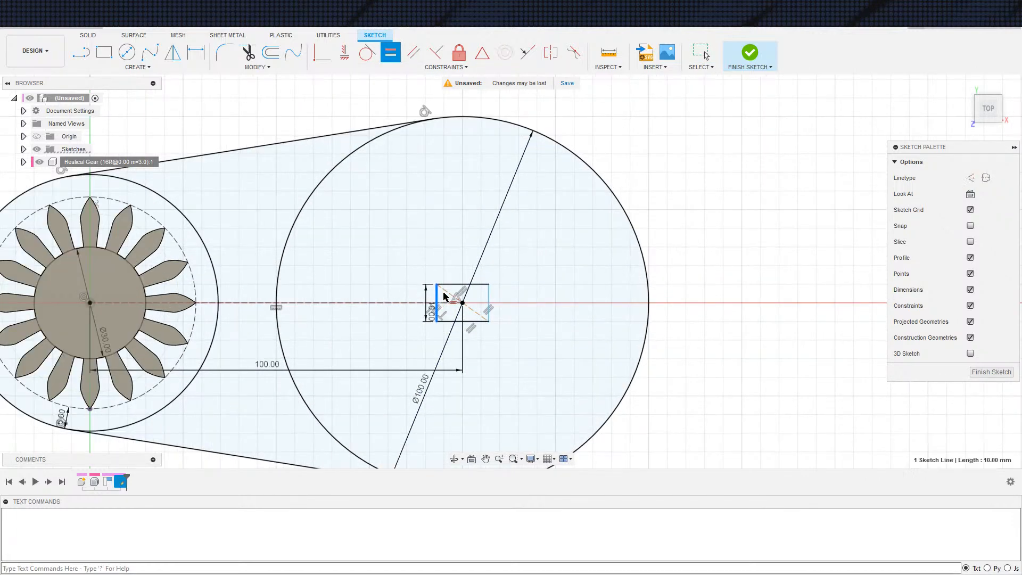
pyautogui.click(455, 285)
pyautogui.press('Escape')
pyautogui.scroll(-3, 493, 351)
pyautogui.scroll(-3, 492, 347)
pyautogui.moveTo(492, 347); pyautogui.dragTo(578, 238, button='middle')
pyautogui.click(751, 53)
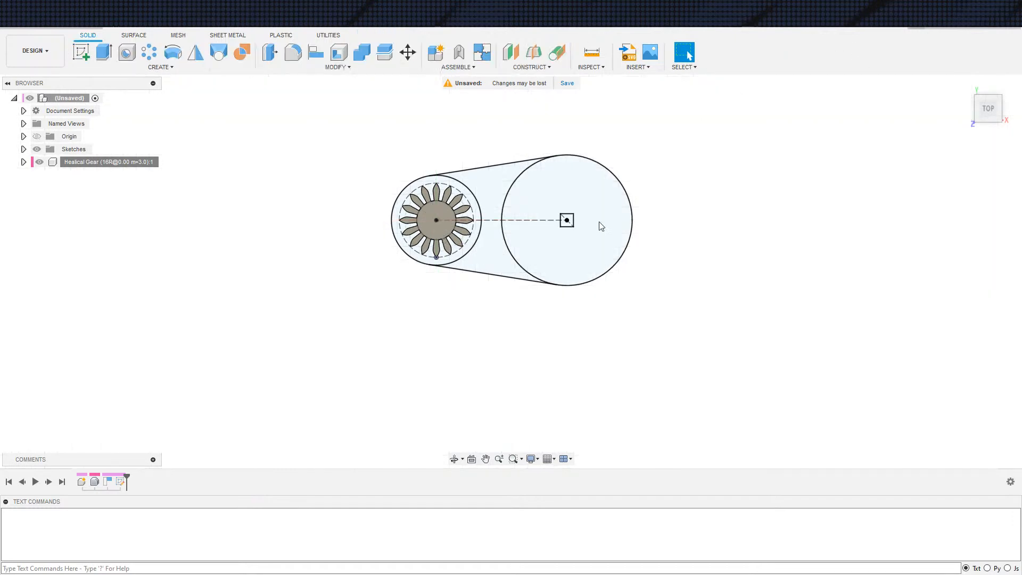
# Set up a two-sided extrusion of the arm profiles, excluding the round and square holes, with a 3 mm distance on side 2
pyautogui.press('e')
pyautogui.keyDown('shift'); pyautogui.moveTo(521, 255); pyautogui.dragTo(550, 306, button='middle'); pyautogui.keyUp('shift')
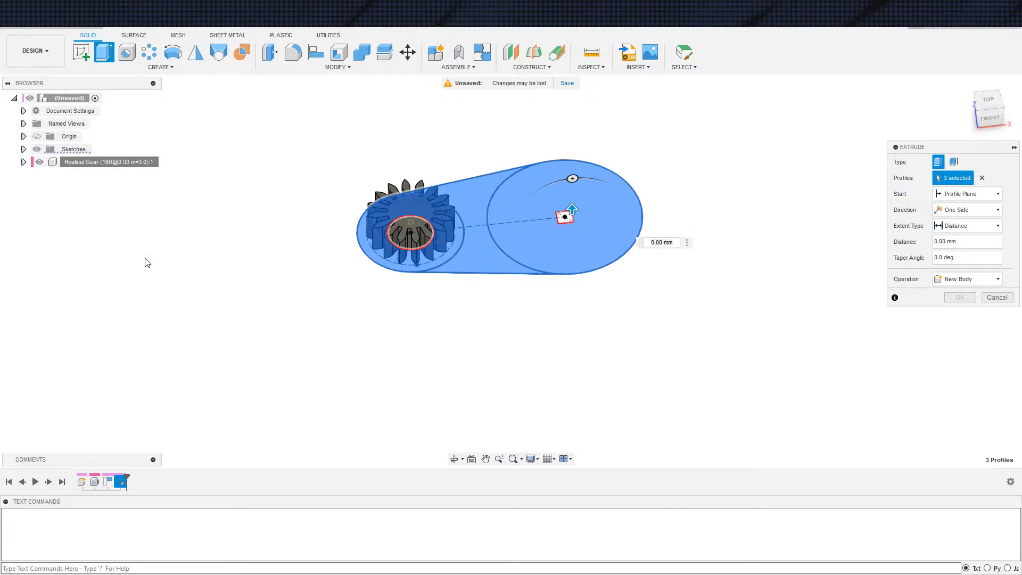
pyautogui.scroll(-1, 267, 329)
pyautogui.moveTo(336, 341); pyautogui.dragTo(387, 340, button='middle')
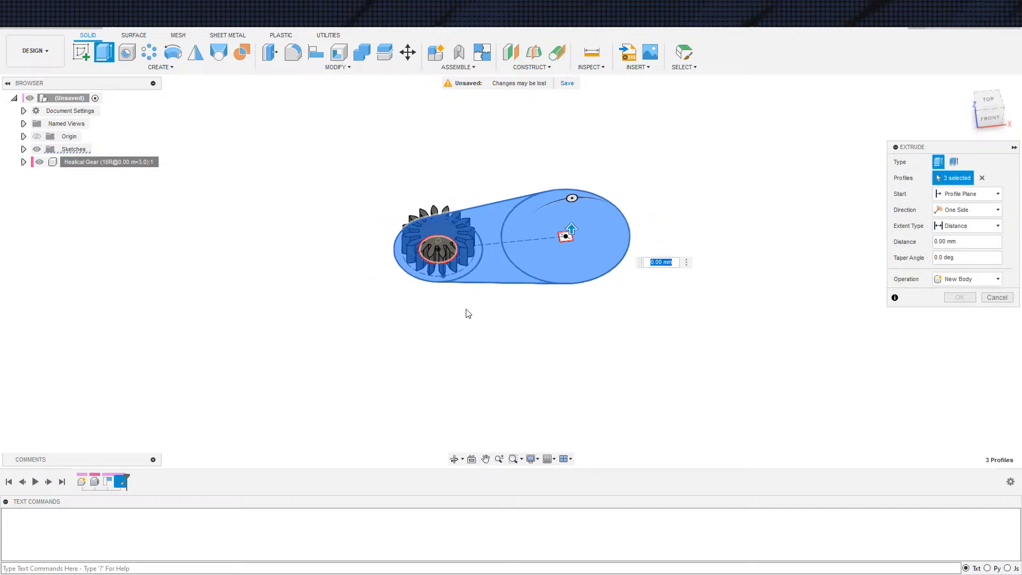
pyautogui.click(964, 210)
pyautogui.click(958, 239)
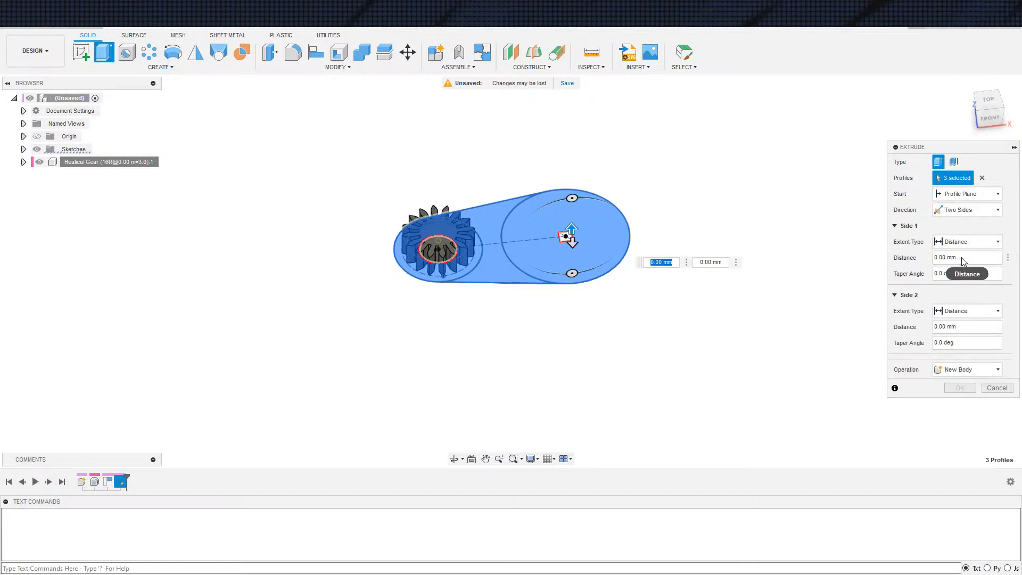
pyautogui.click(958, 312)
pyautogui.click(958, 335)
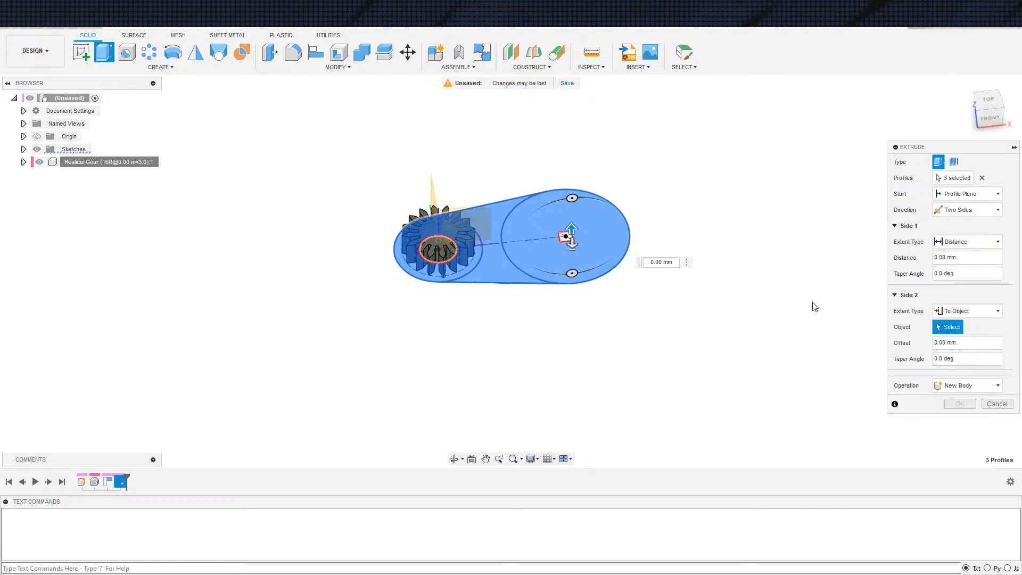
pyautogui.click(961, 311)
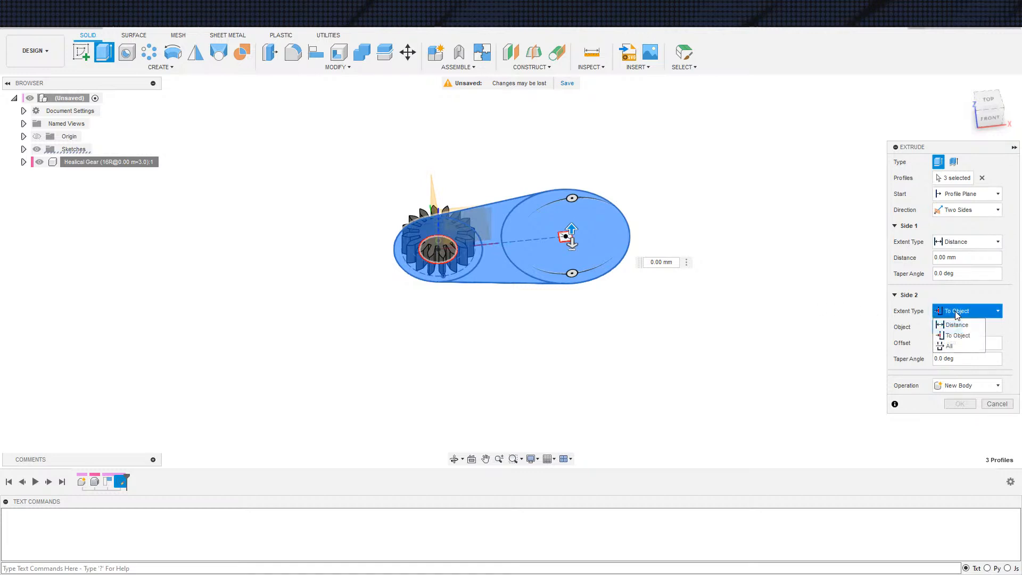
pyautogui.click(958, 326)
pyautogui.write('3')
# Extend side 1 of the extrusion to the gear's top face with a 4 mm offset and create it as a new component
pyautogui.click(967, 242)
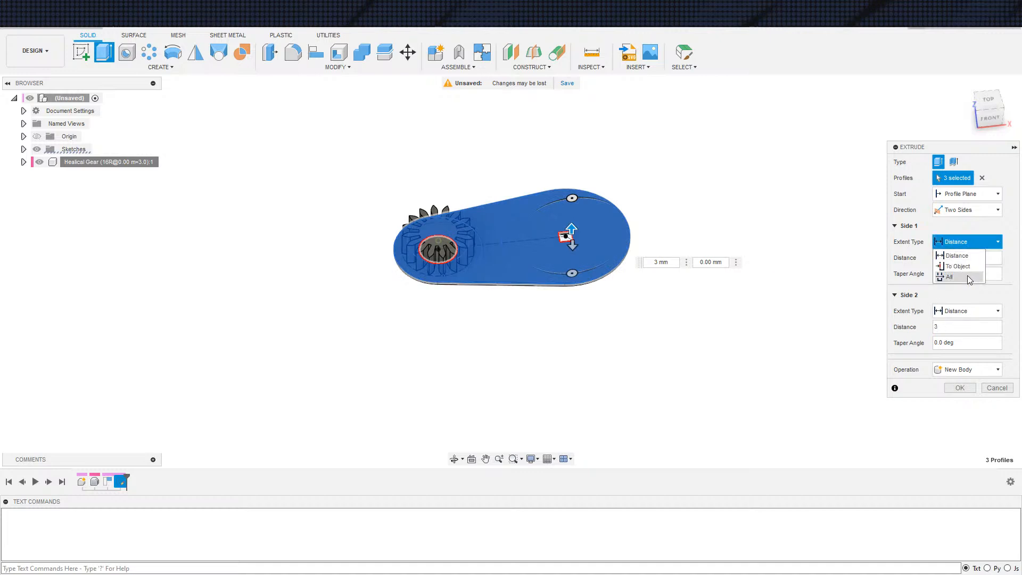
pyautogui.click(961, 268)
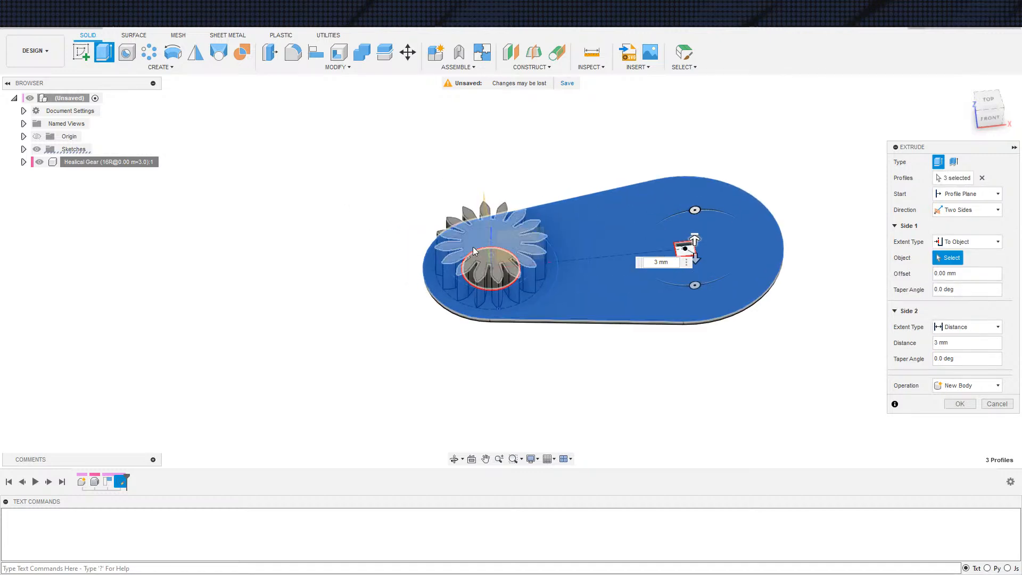
pyautogui.click(446, 250)
pyautogui.moveTo(972, 307); pyautogui.dragTo(875, 300)
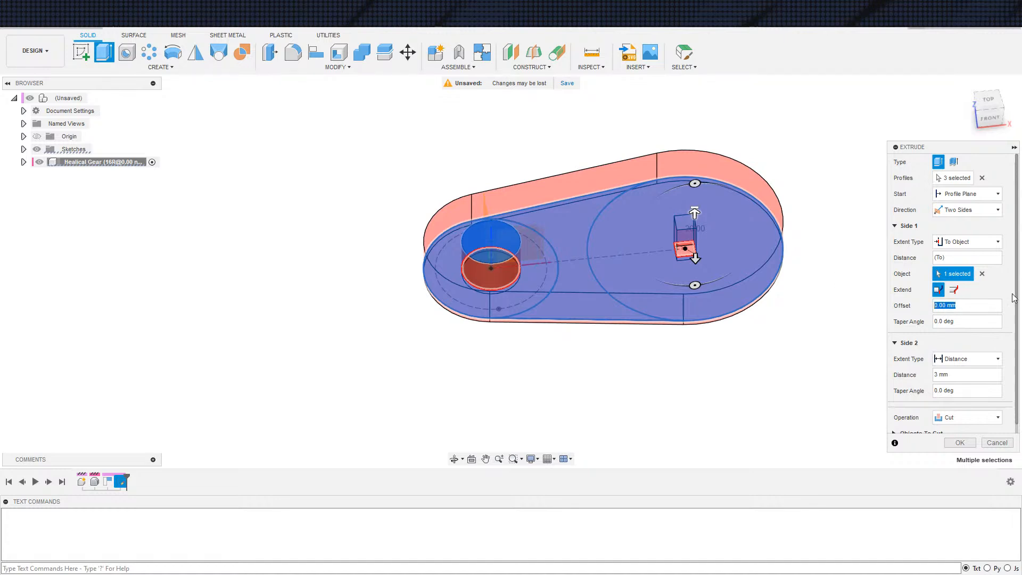
pyautogui.write('4')
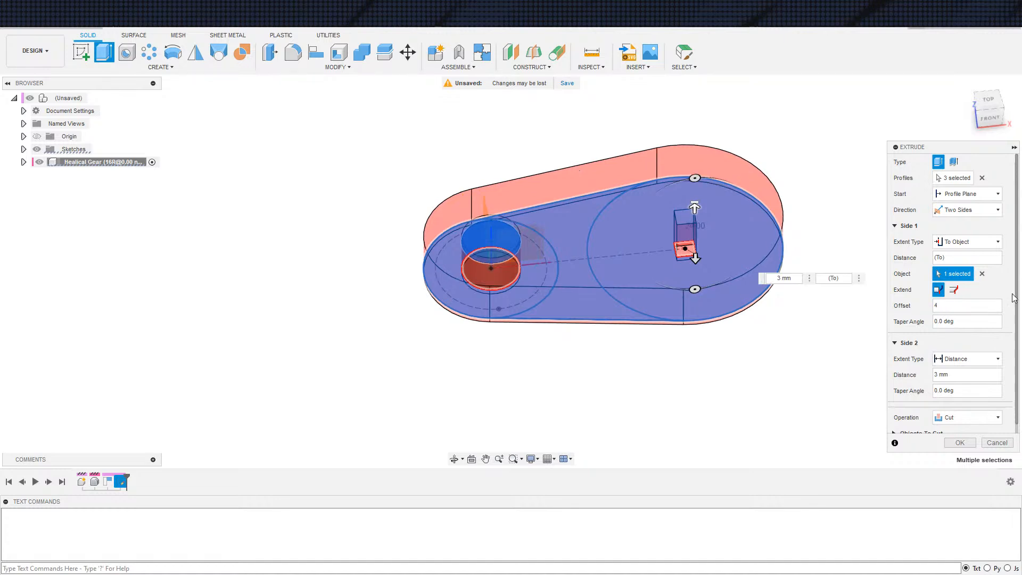
pyautogui.click(935, 421)
pyautogui.click(964, 472)
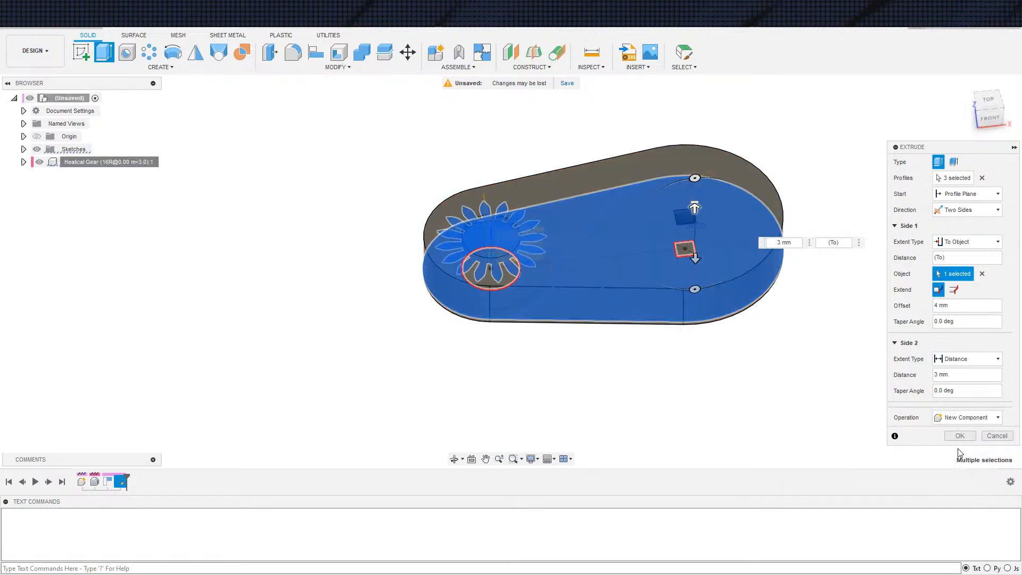
pyautogui.click(960, 436)
# Activate the new arm component and rename it Body
pyautogui.keyDown('shift'); pyautogui.moveTo(664, 424); pyautogui.dragTo(597, 401, button='middle'); pyautogui.keyUp('shift')
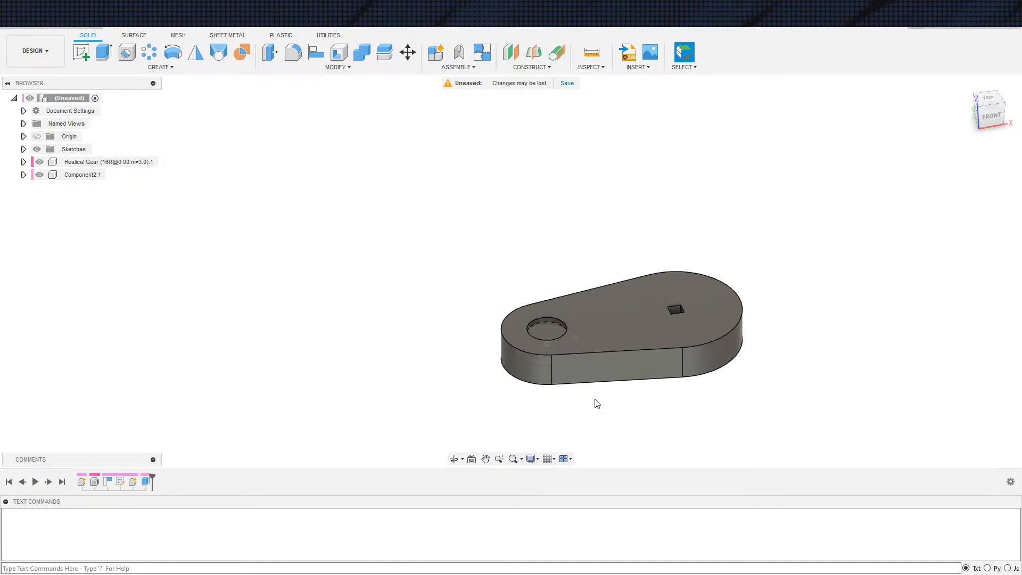
pyautogui.scroll(3, 597, 401)
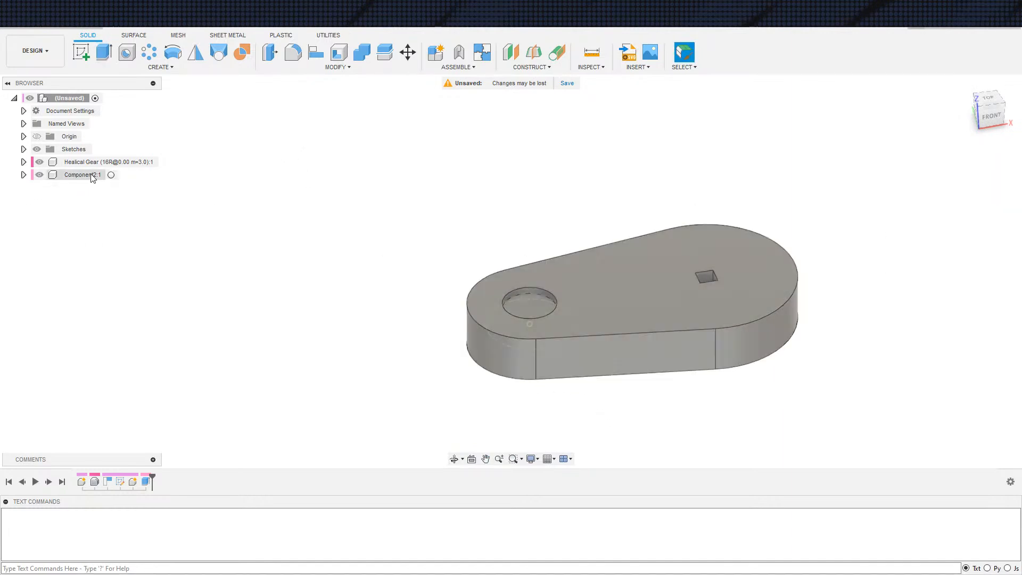
pyautogui.click(111, 175)
pyautogui.press('e')
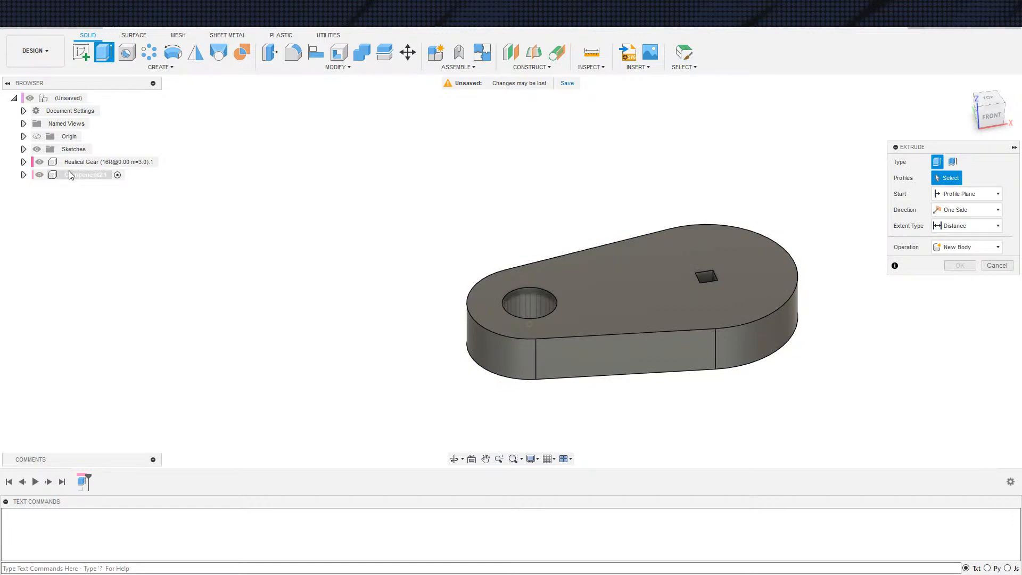
pyautogui.press('Escape')
pyautogui.doubleClick(72, 171)
pyautogui.write('Body')
pyautogui.press('Return')
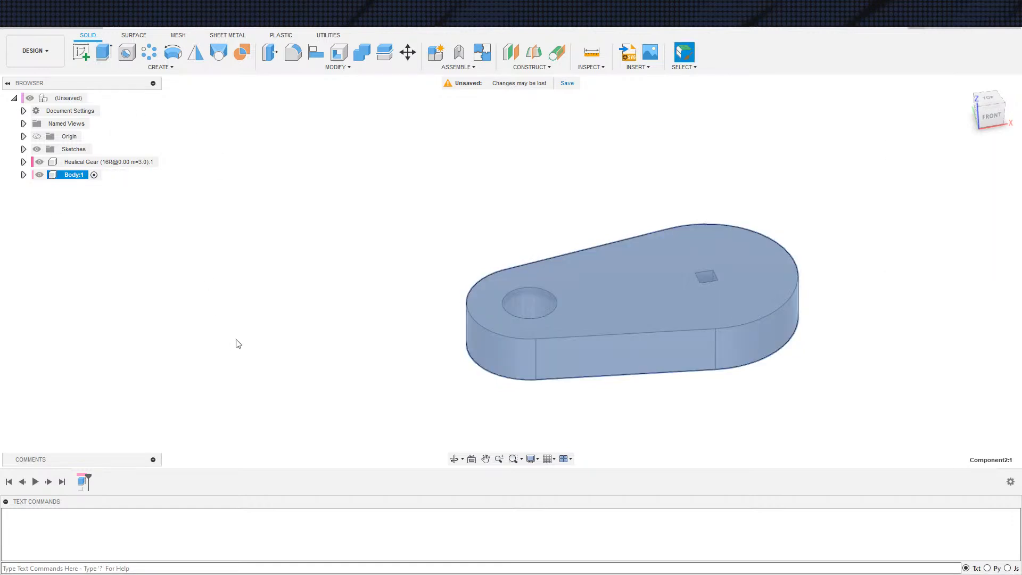
pyautogui.click(249, 345)
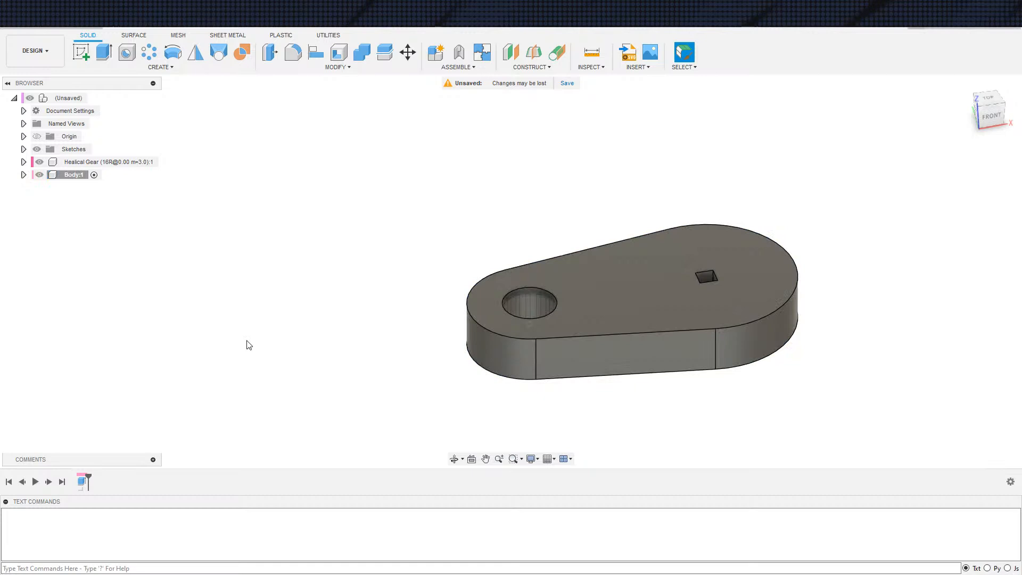
# Hide the gear component and show Sketch1
pyautogui.click(24, 175)
pyautogui.click(33, 200)
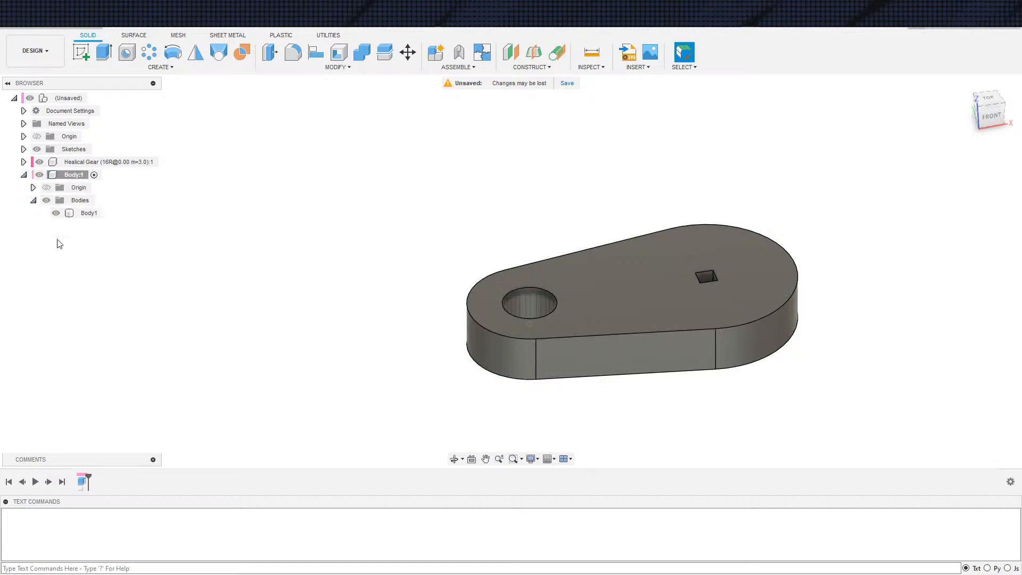
pyautogui.click(24, 162)
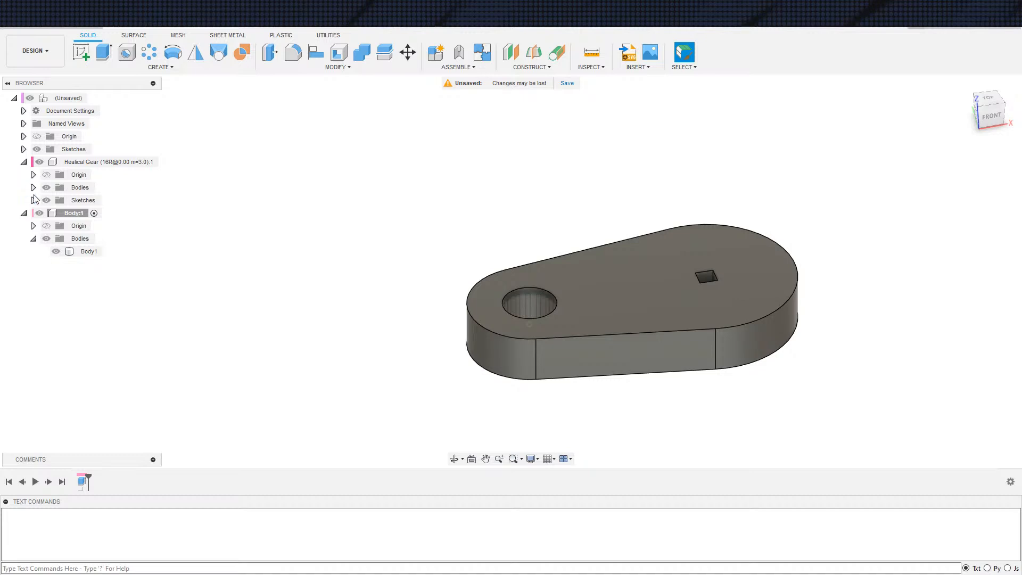
pyautogui.click(33, 200)
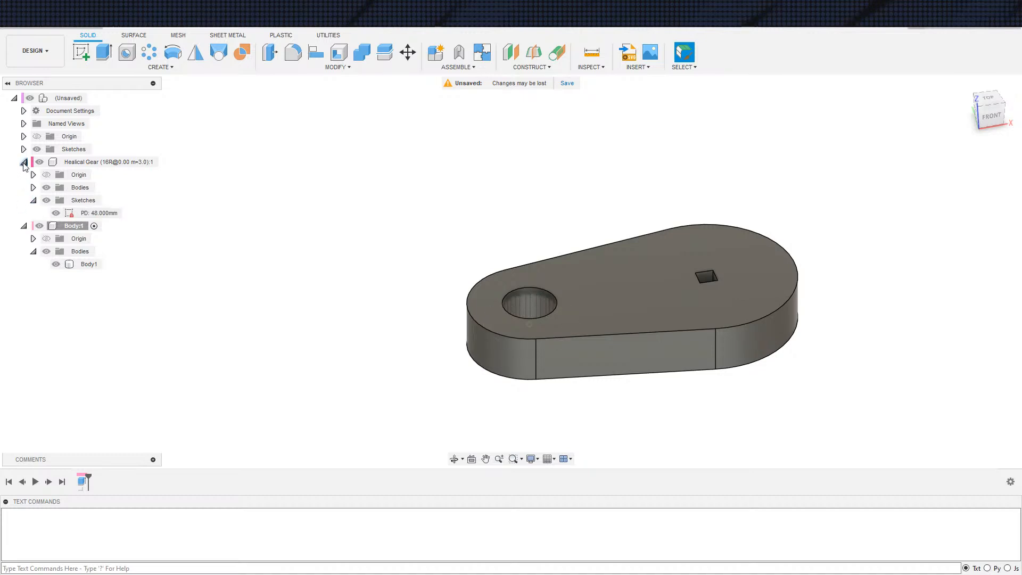
pyautogui.click(24, 162)
pyautogui.click(39, 162)
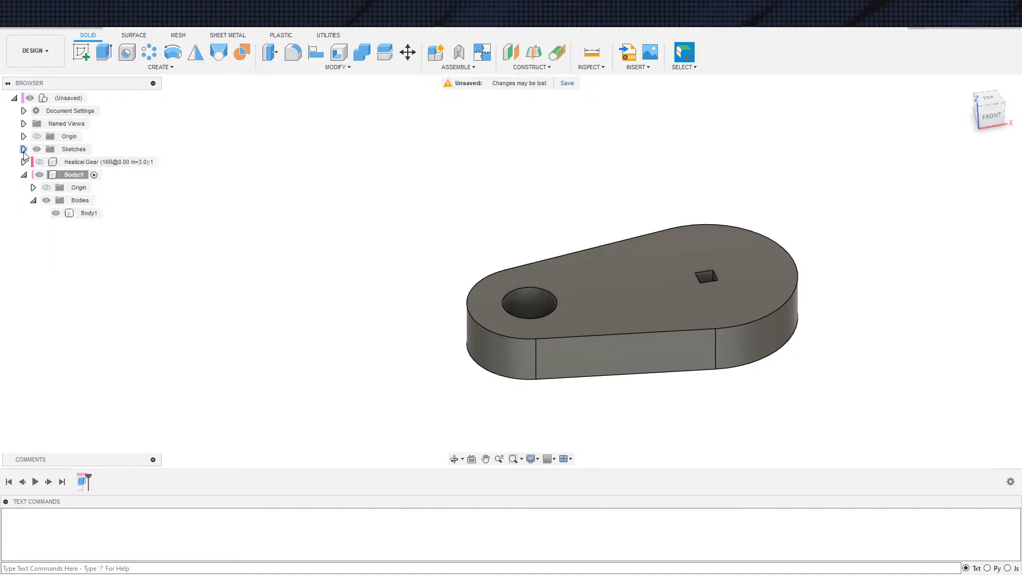
pyautogui.click(24, 149)
pyautogui.click(47, 162)
# Extrude the circle inside the gear hole -3 mm starting from the arm's top face, joined to the arm body
pyautogui.scroll(3, 502, 341)
pyautogui.scroll(-3, 566, 342)
pyautogui.moveTo(505, 283); pyautogui.dragTo(331, 182, button='middle')
pyautogui.press('e')
pyautogui.keyDown('shift'); pyautogui.moveTo(438, 320); pyautogui.dragTo(465, 369, button='middle'); pyautogui.keyUp('shift')
pyautogui.click(407, 239)
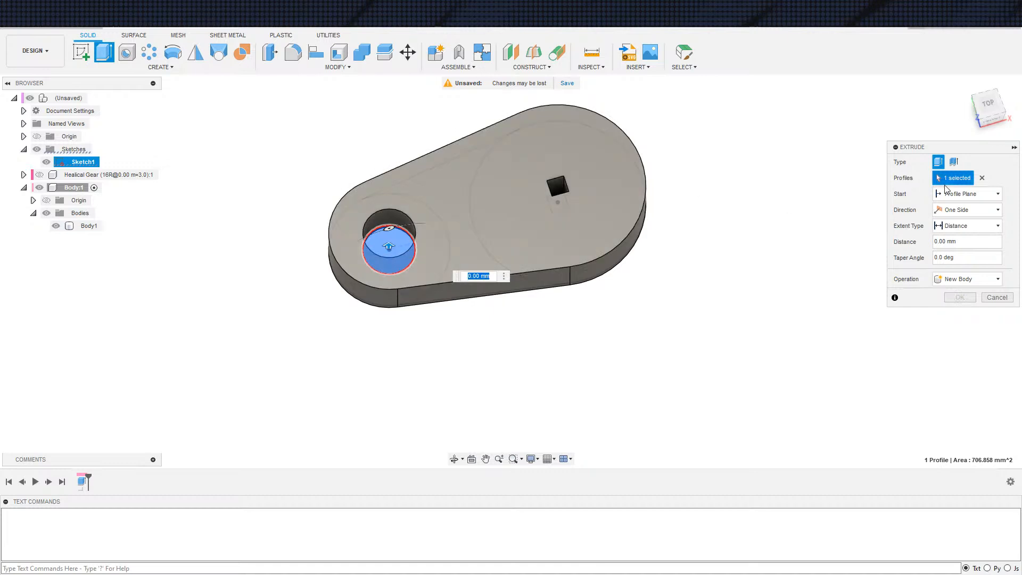
pyautogui.click(961, 194)
pyautogui.click(965, 233)
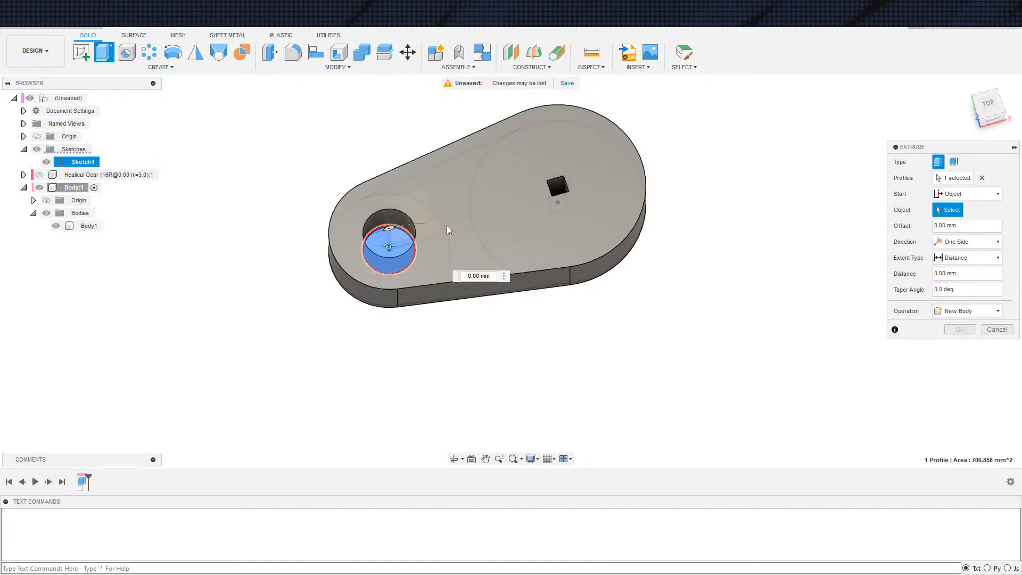
pyautogui.click(481, 216)
pyautogui.write('-3')
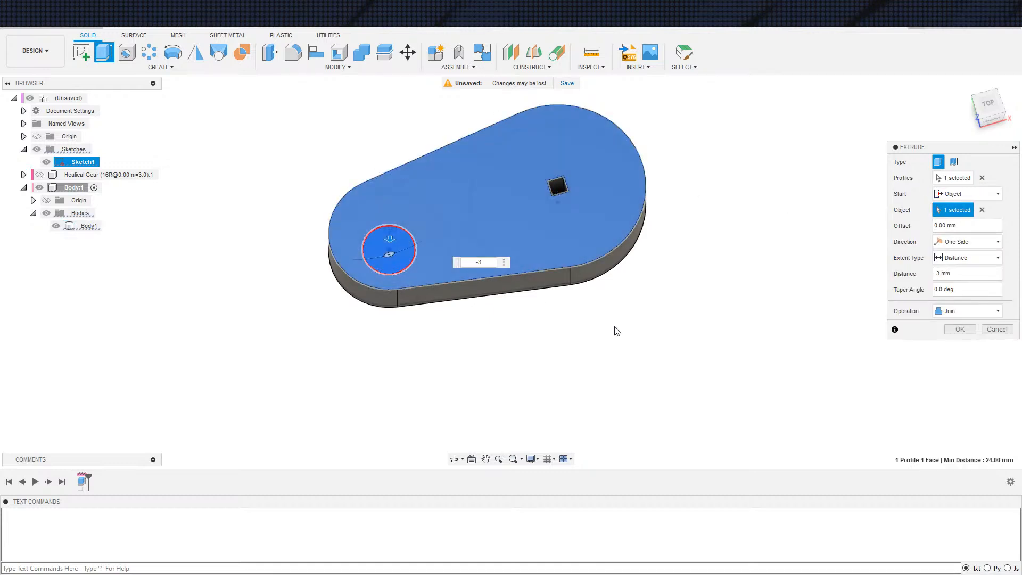
pyautogui.keyDown('shift'); pyautogui.moveTo(632, 327); pyautogui.dragTo(622, 292, button='middle'); pyautogui.keyUp('shift')
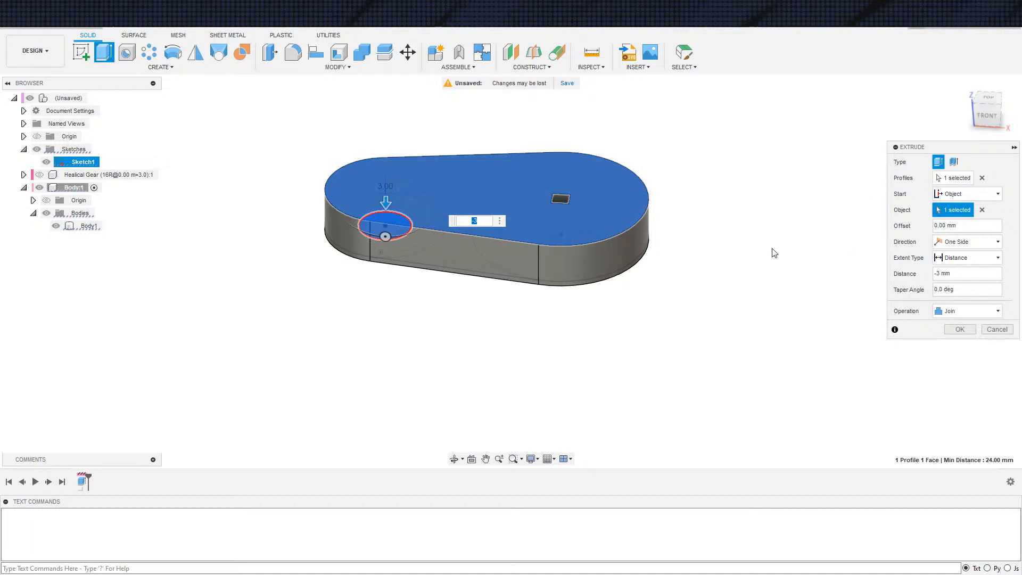
pyautogui.click(961, 329)
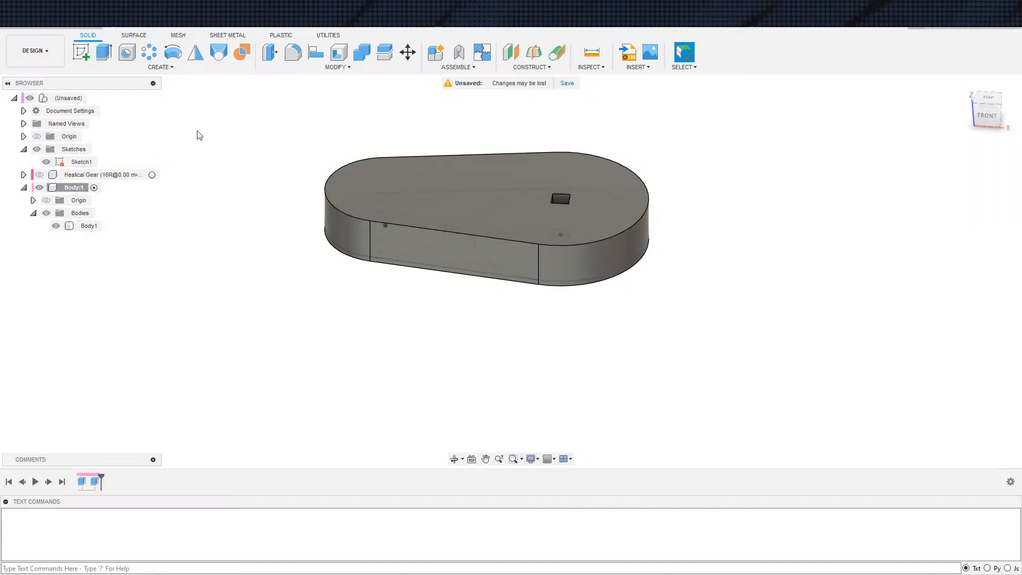
pyautogui.click(339, 52)
pyautogui.click(454, 206)
pyautogui.write('3')
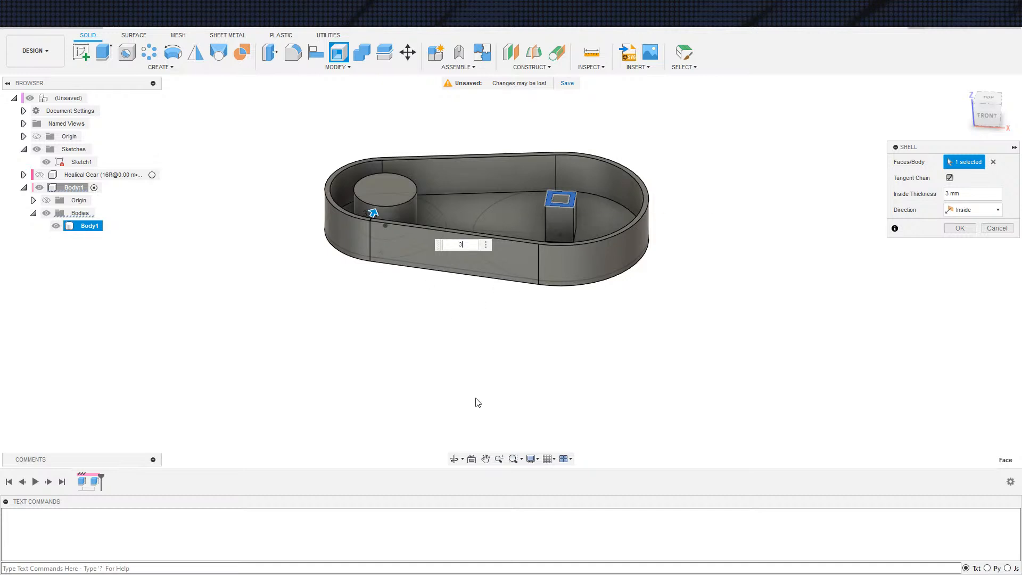
pyautogui.press('Escape')
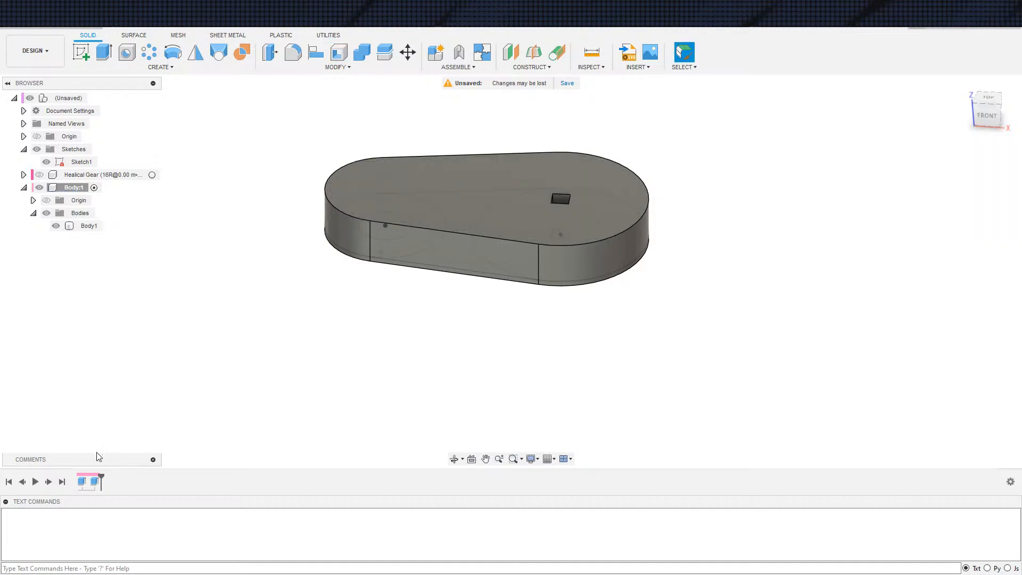
# Edit the arm's first extrusion to include the round and square hole profiles, and remove the extrusion that plugs the round hole
pyautogui.doubleClick(95, 482)
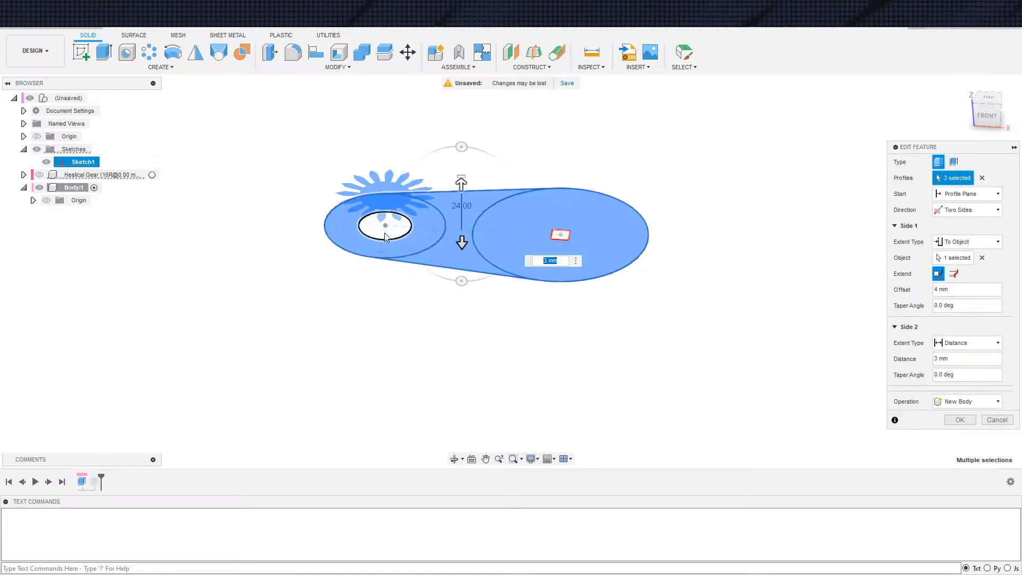
pyautogui.click(386, 236)
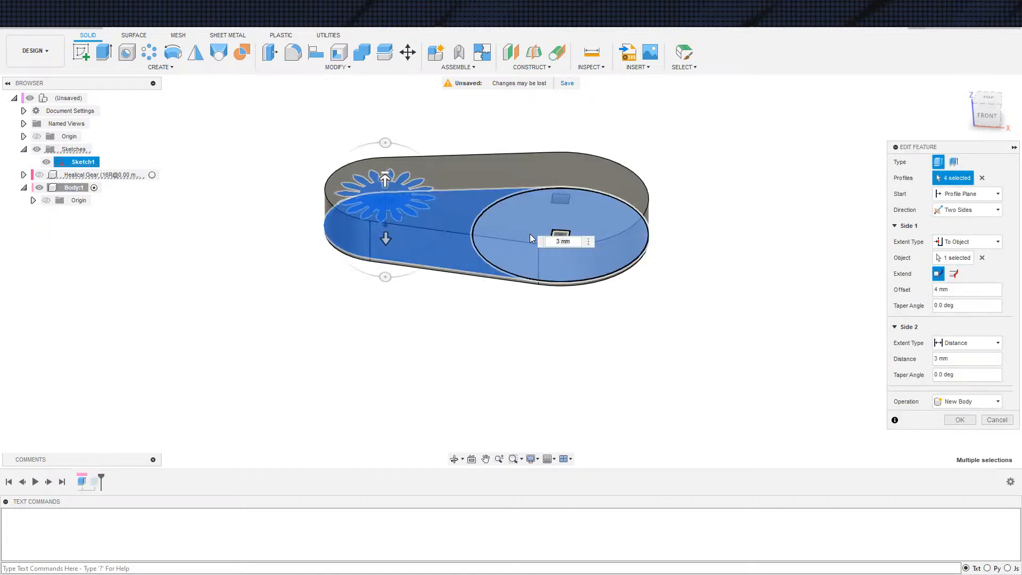
pyautogui.click(959, 419)
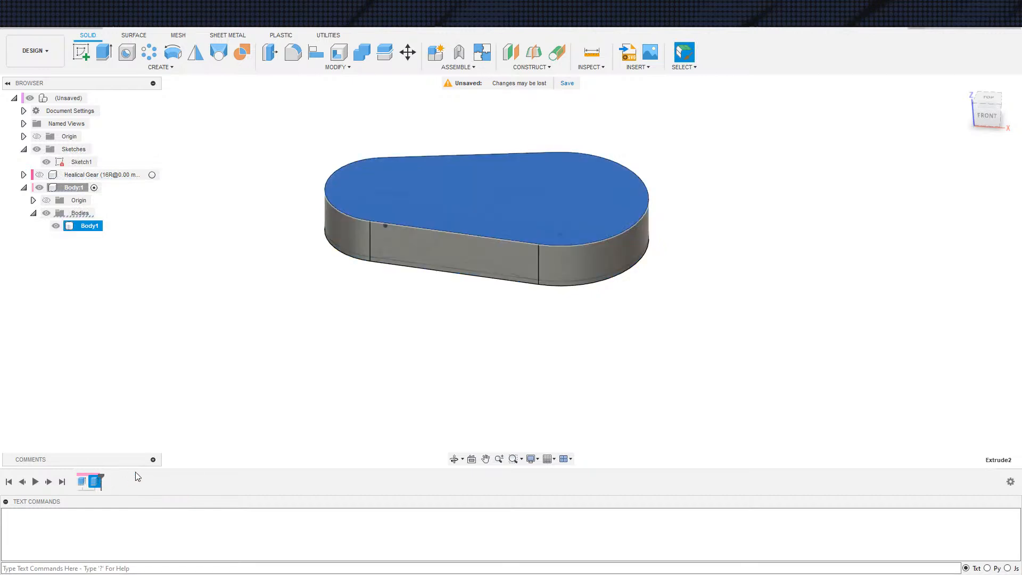
# Shell the arm body from its top face with a 3 mm inside thickness
pyautogui.click(340, 55)
pyautogui.click(502, 184)
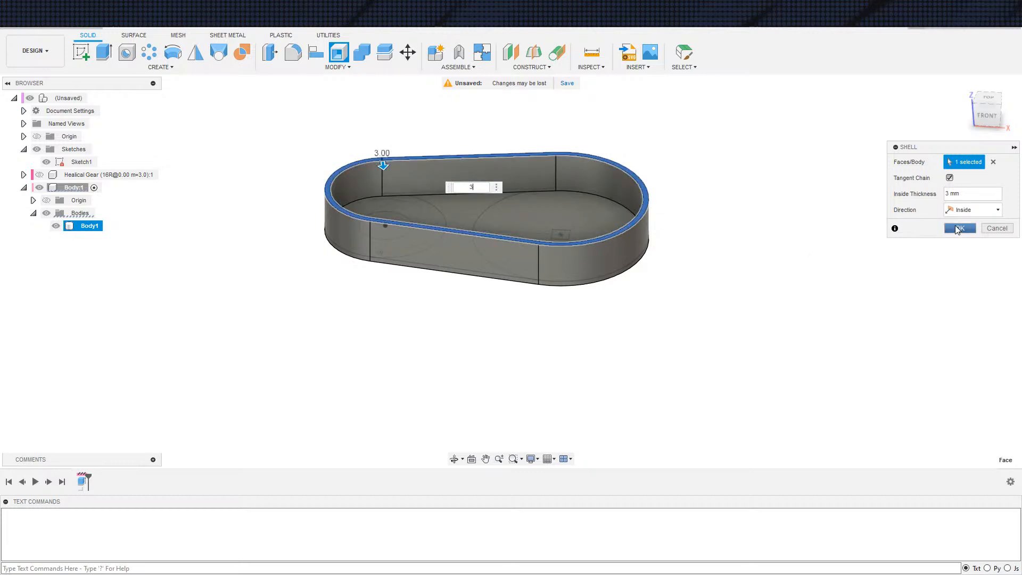
pyautogui.click(958, 228)
# Create a construction plane offset -3 mm from the shelled arm's top rim
pyautogui.keyDown('shift'); pyautogui.moveTo(570, 345); pyautogui.dragTo(520, 338, button='middle'); pyautogui.keyUp('shift')
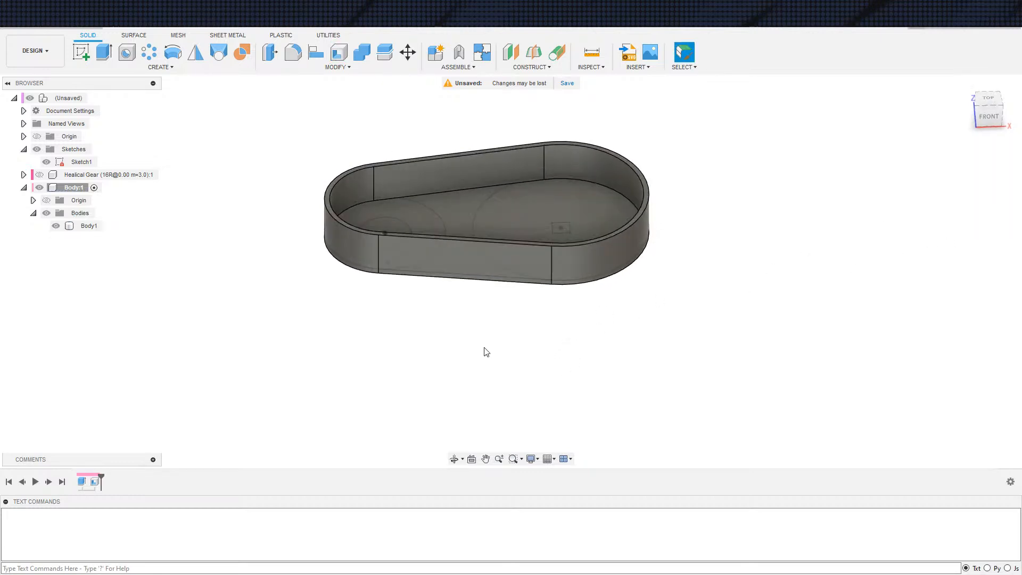
pyautogui.keyDown('shift'); pyautogui.moveTo(299, 272); pyautogui.dragTo(328, 308, button='middle'); pyautogui.keyUp('shift')
pyautogui.moveTo(299, 340); pyautogui.dragTo(256, 349, button='middle')
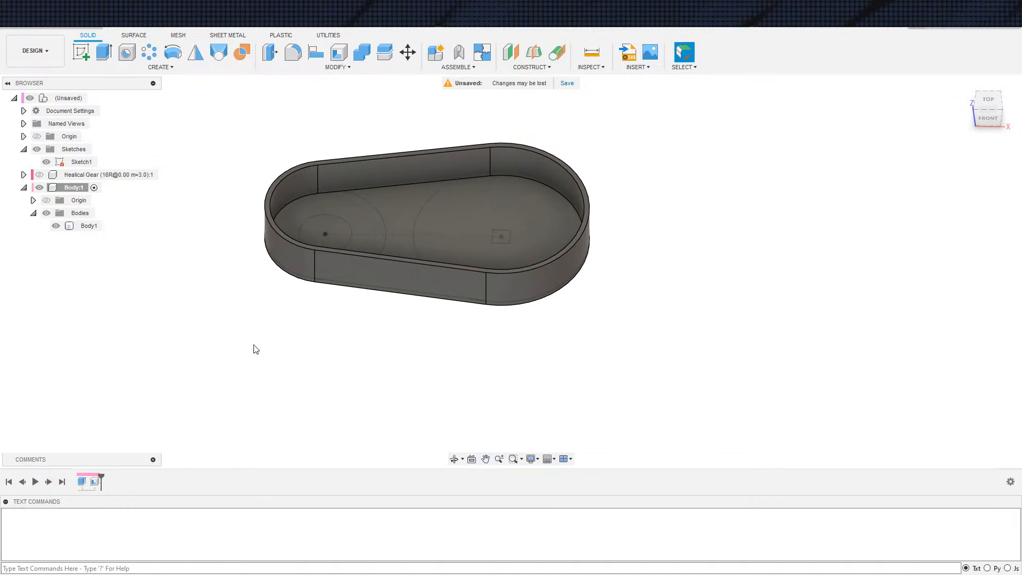
pyautogui.click(511, 52)
pyautogui.click(586, 208)
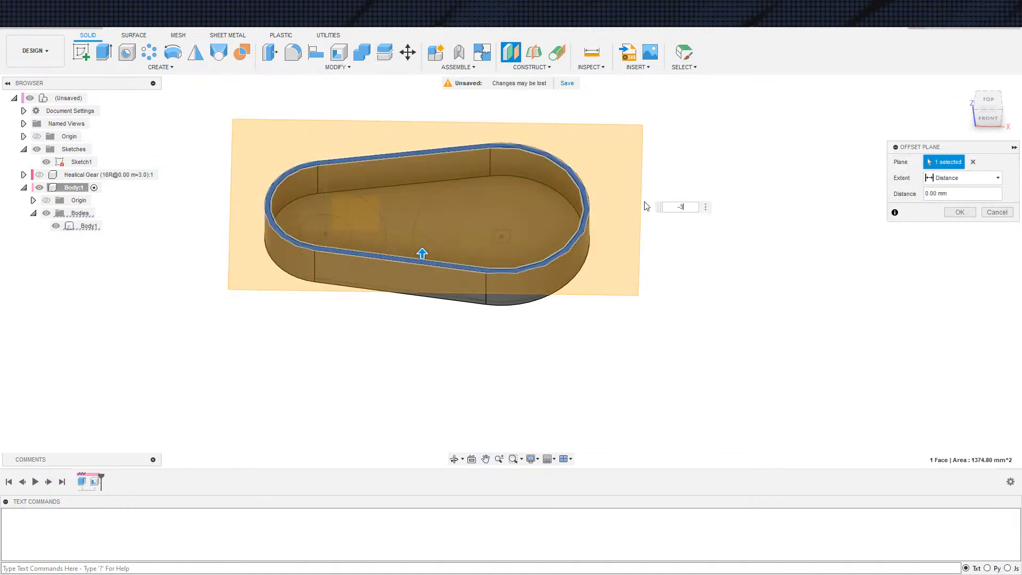
pyautogui.press('Return')
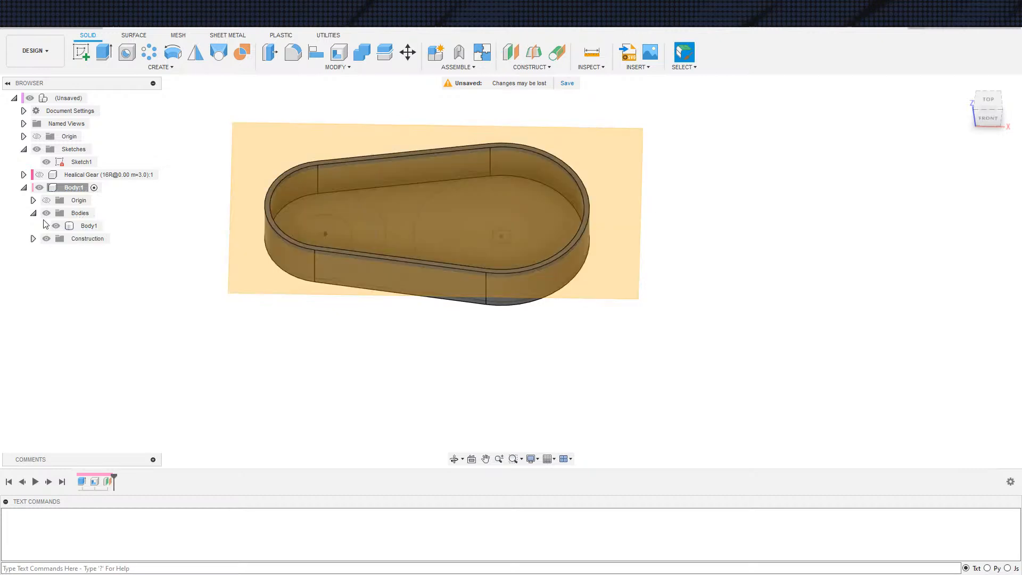
# Create an internal component named Lid under the top-level assembly and make it active
pyautogui.rightClick(73, 100)
pyautogui.click(99, 122)
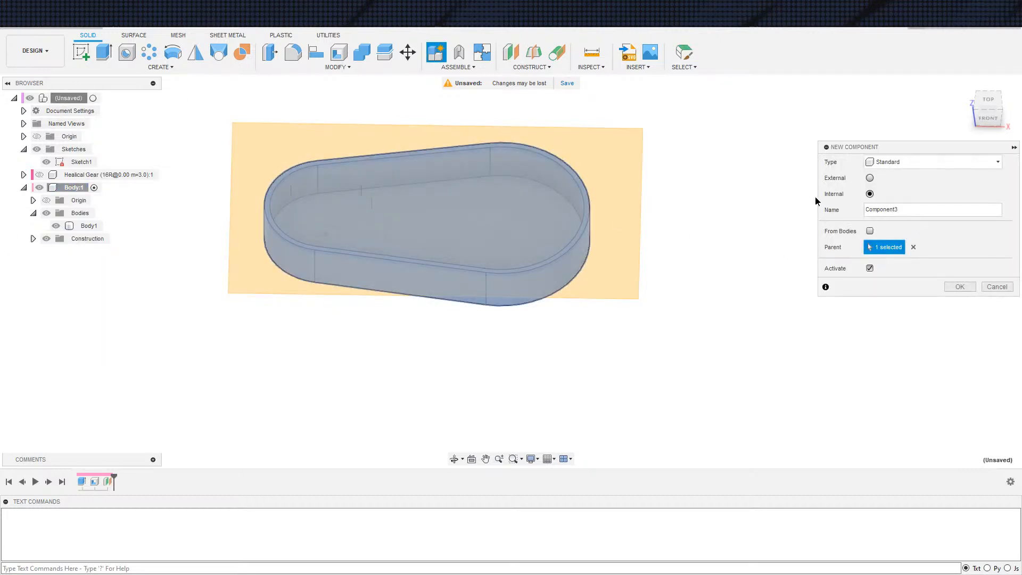
pyautogui.write('Lid')
pyautogui.press('Return')
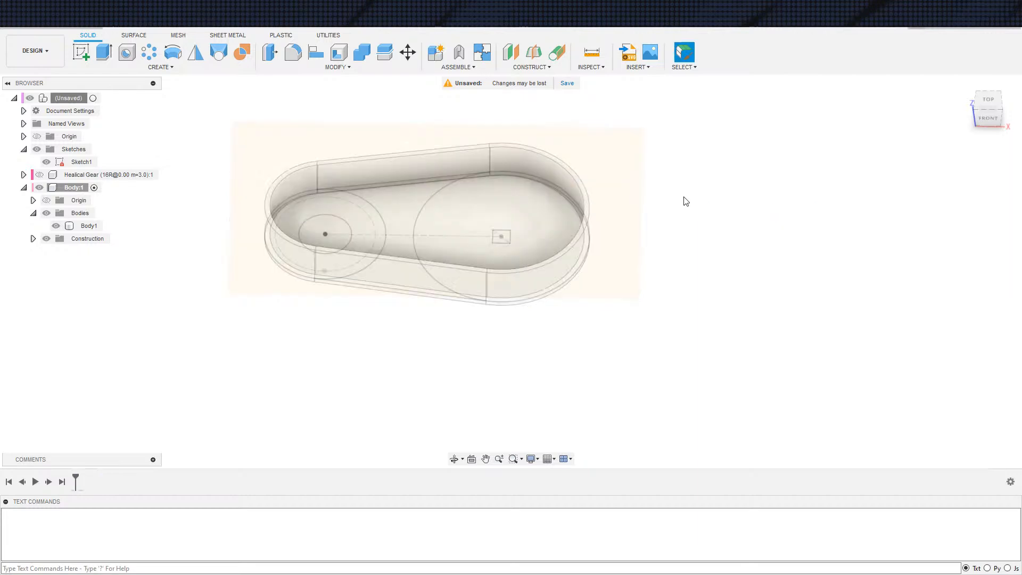
# Start a sketch on the offset plane, hide the original arm sketch, and project the housing's inner and outer rim outlines
pyautogui.press('s')
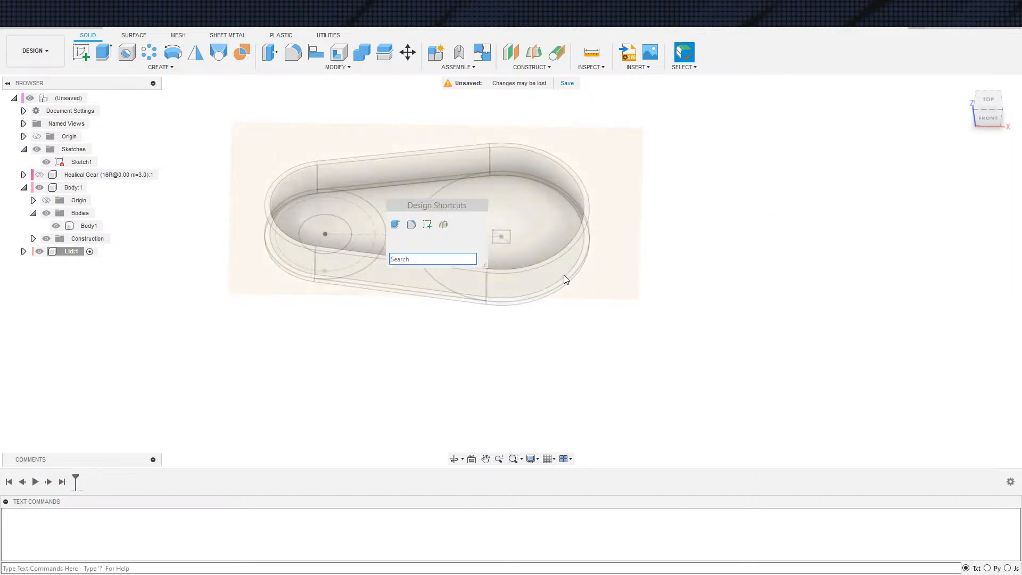
pyautogui.click(428, 225)
pyautogui.click(633, 271)
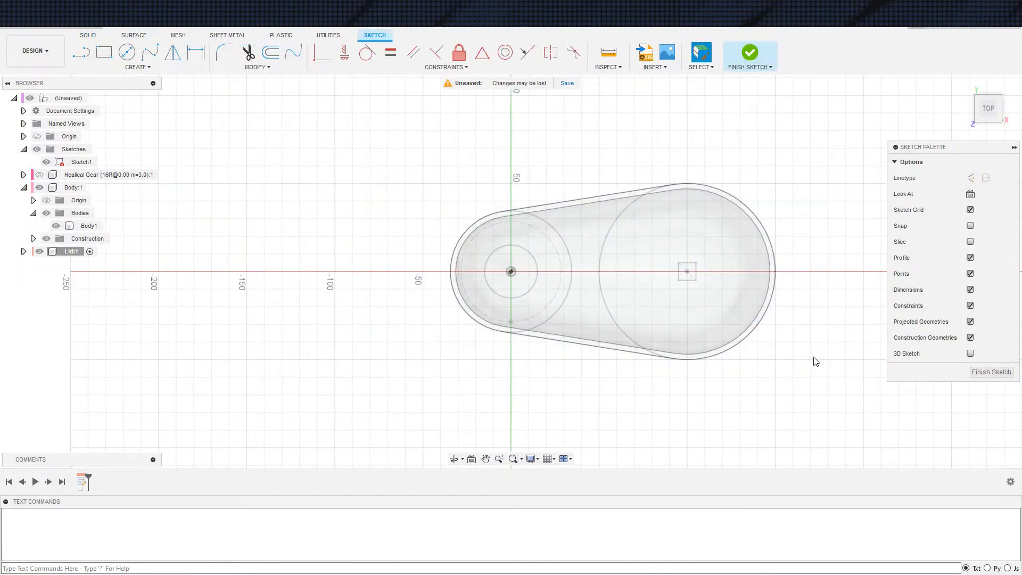
pyautogui.press('s')
pyautogui.click(859, 398)
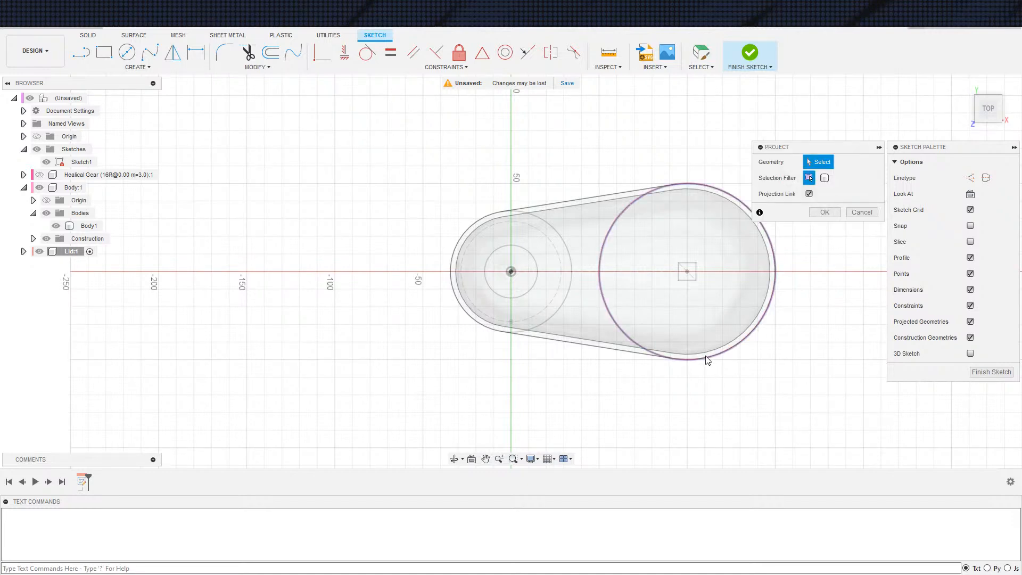
pyautogui.scroll(3, 665, 359)
pyautogui.scroll(-2, 181, 272)
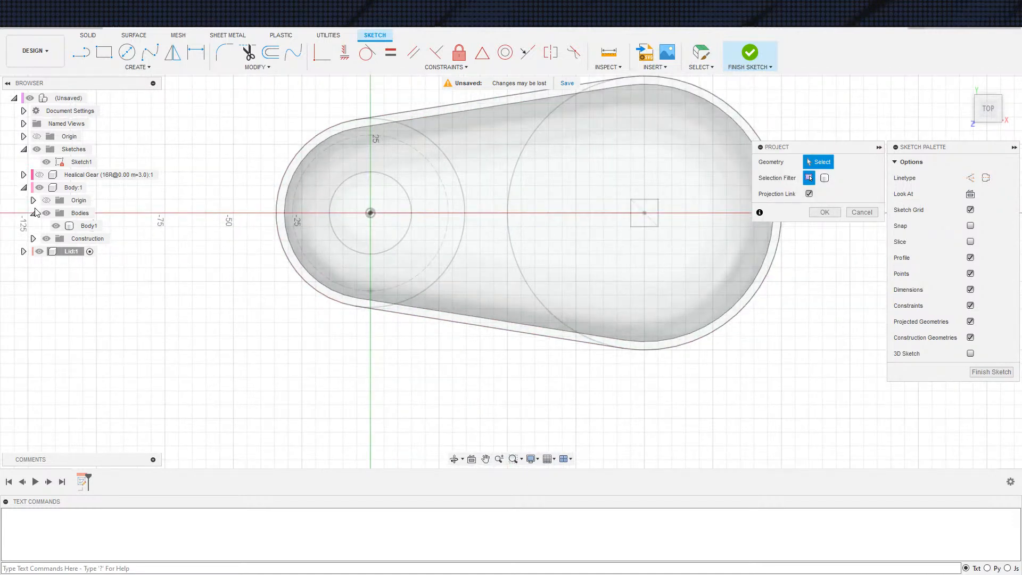
pyautogui.click(47, 162)
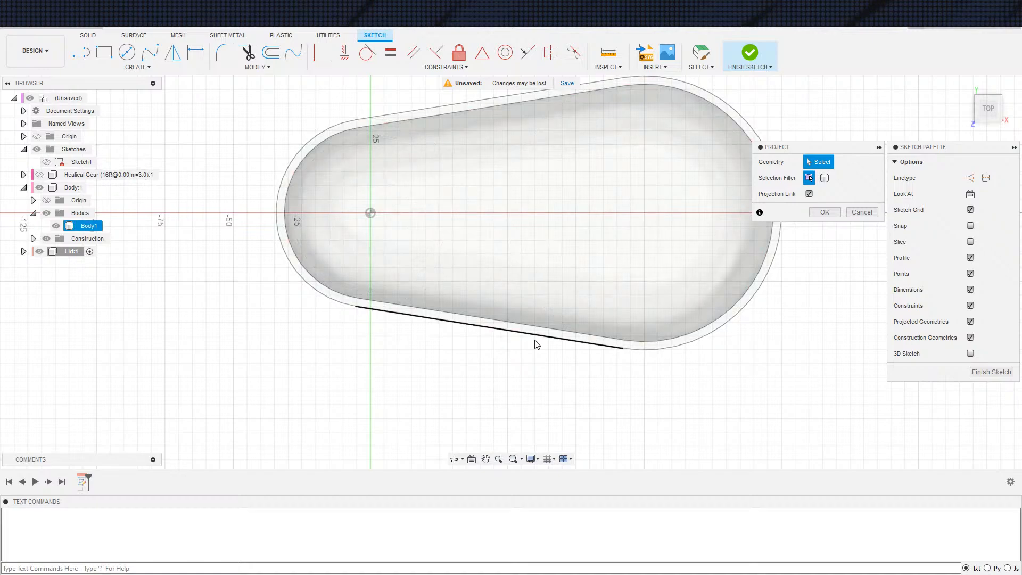
pyautogui.scroll(3, 544, 334)
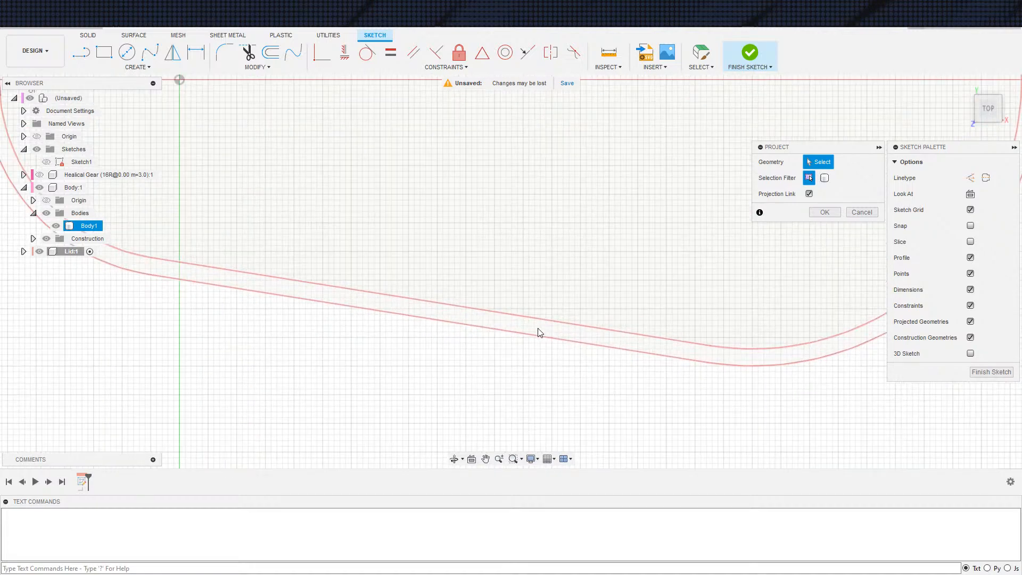
pyautogui.click(539, 336)
pyautogui.scroll(-5, 536, 290)
pyautogui.click(824, 212)
pyautogui.scroll(2, 739, 274)
pyautogui.moveTo(709, 270); pyautogui.dragTo(730, 254, button='middle')
pyautogui.scroll(1, 730, 254)
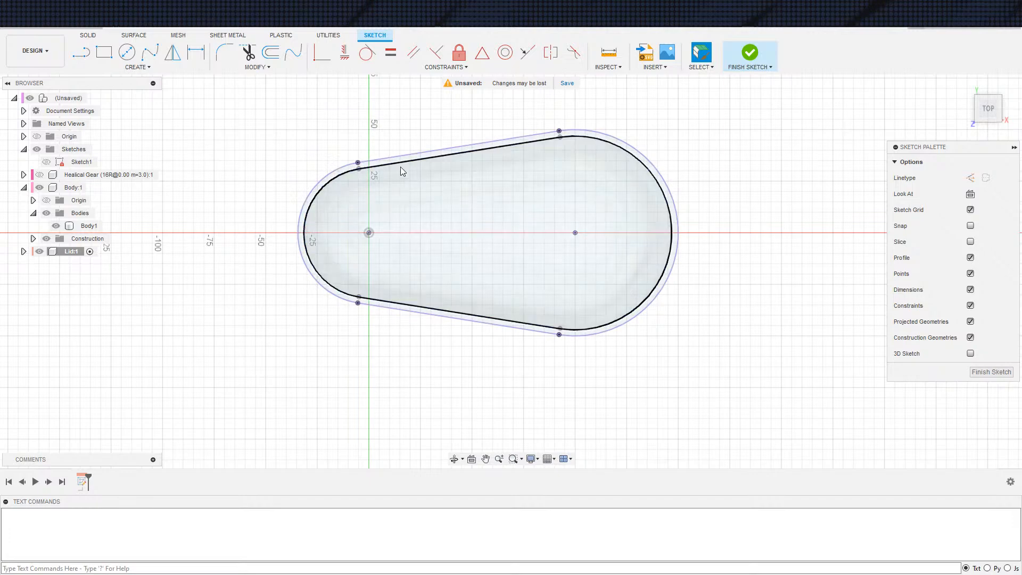
pyautogui.scroll(3, 401, 171)
pyautogui.press('s')
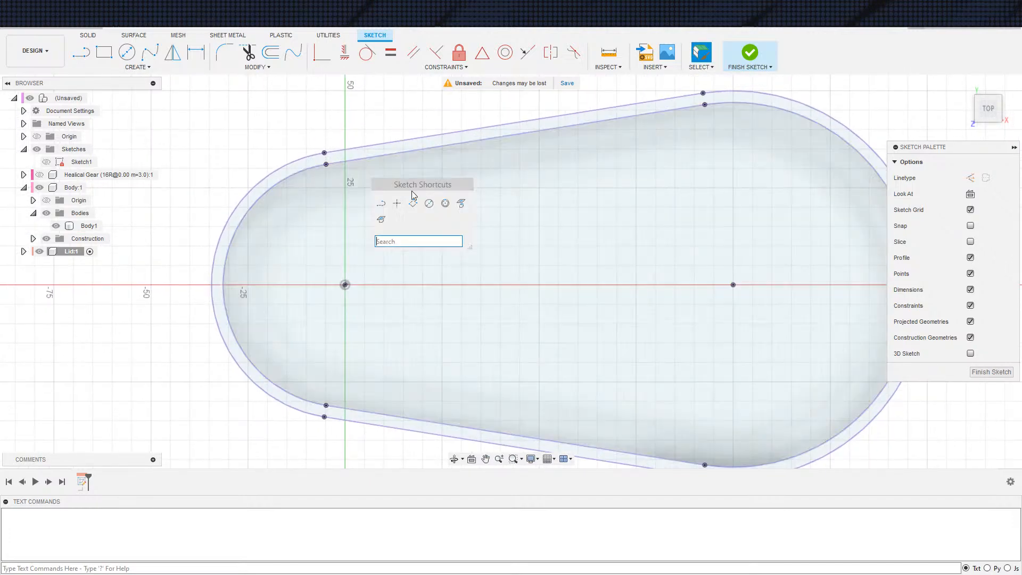
pyautogui.click(414, 204)
pyautogui.press('Escape')
pyautogui.press('s')
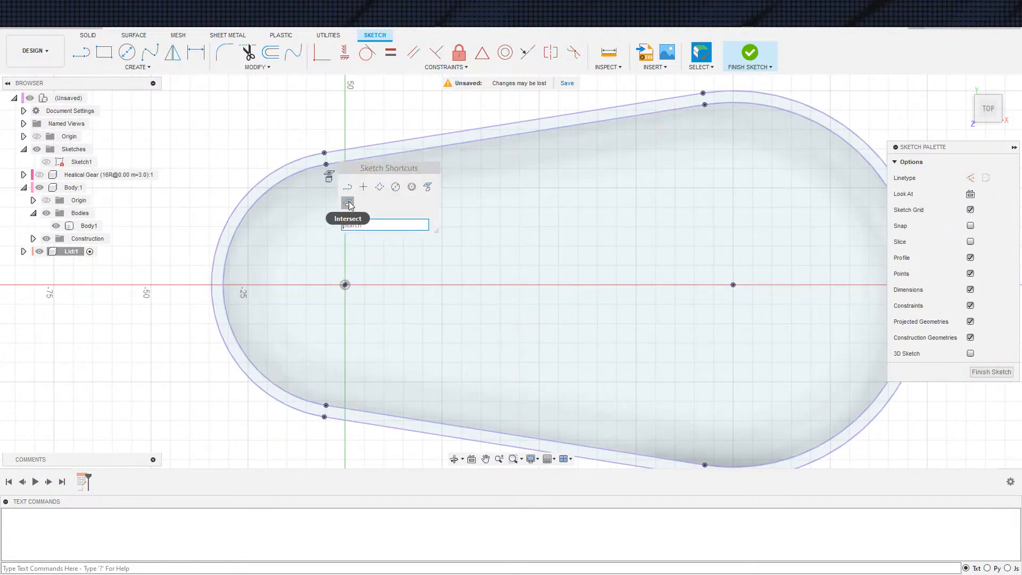
# Draw two short lines perpendicular between the outer and inner outlines, on the upper straight wall near the small rounded end
pyautogui.press('l')
pyautogui.click(340, 151)
pyautogui.click(342, 162)
pyautogui.scroll(2, 423, 152)
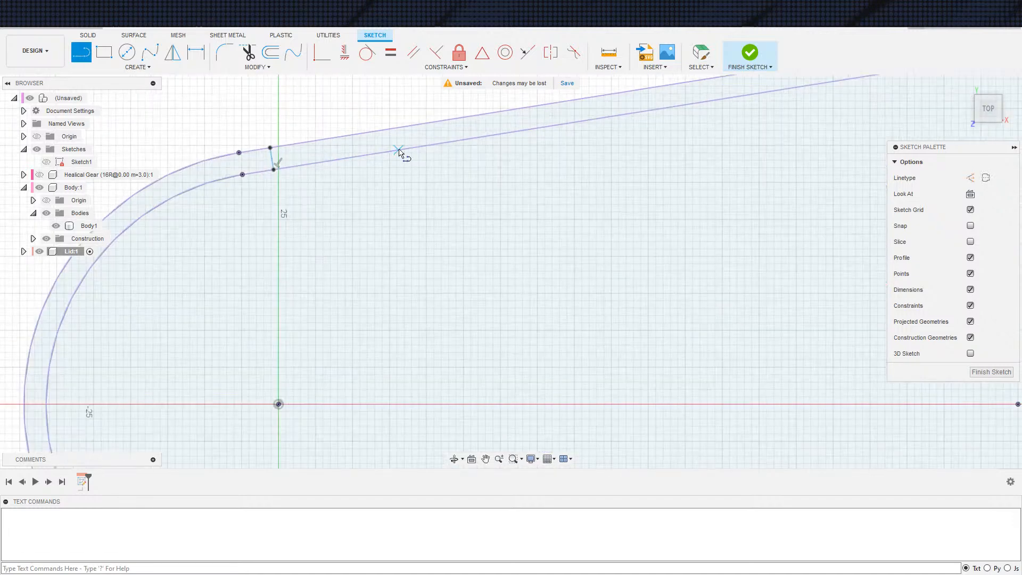
pyautogui.click(357, 137)
pyautogui.click(361, 155)
pyautogui.scroll(-2, 450, 144)
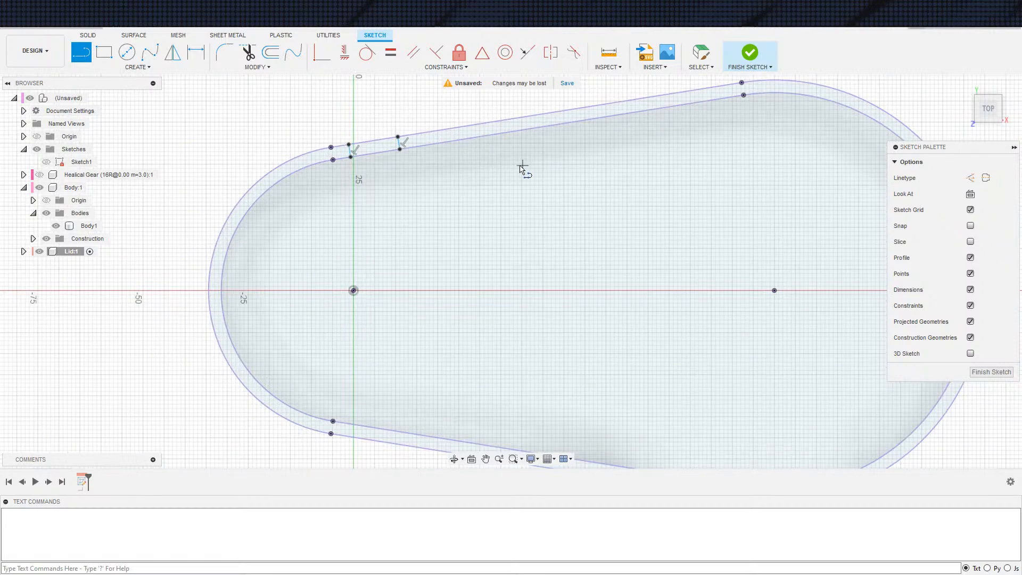
pyautogui.scroll(-1, 526, 167)
pyautogui.scroll(4, 247, 213)
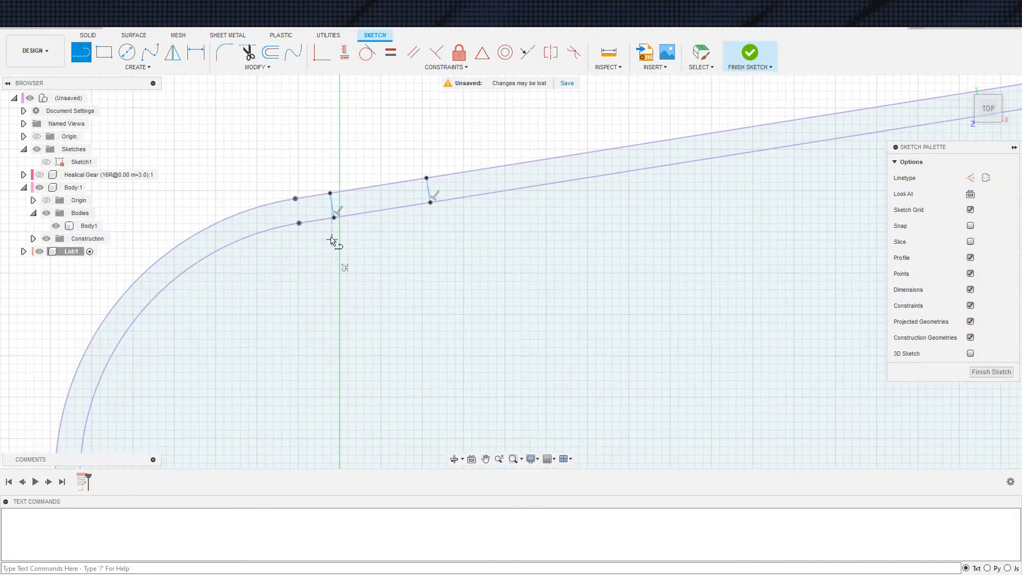
pyautogui.press('Escape')
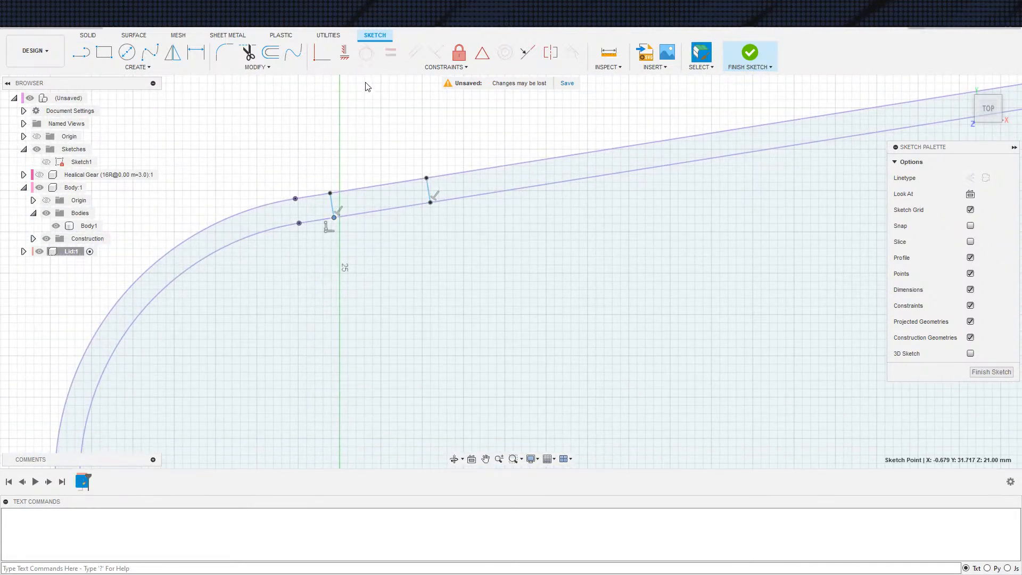
# Make the first short line coincident with the inner arc's endpoint, and dimension the spacing between both lines as 10 mm
pyautogui.click(322, 52)
pyautogui.click(298, 222)
pyautogui.press('d')
pyautogui.click(429, 194)
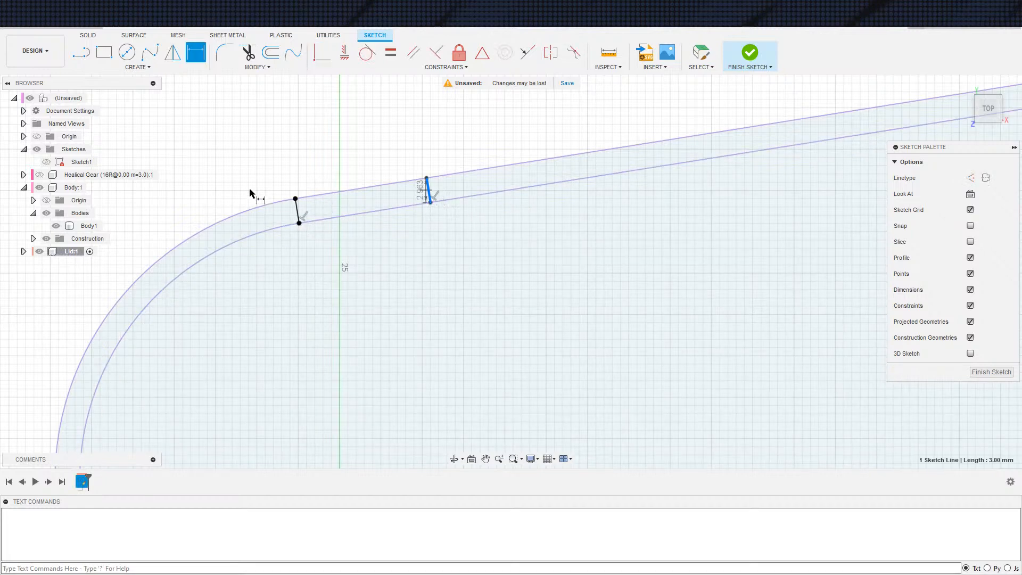
pyautogui.click(297, 214)
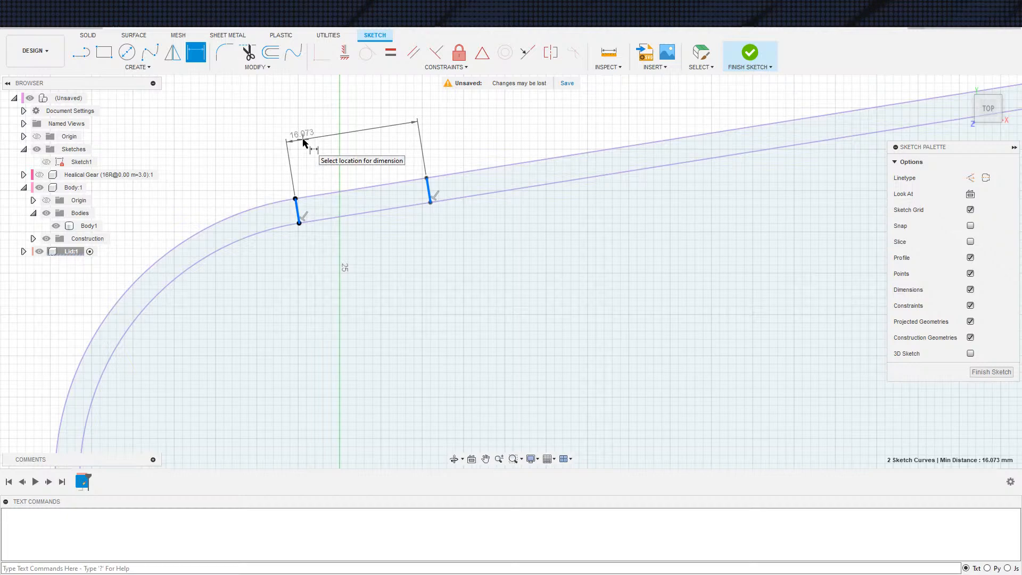
pyautogui.click(310, 138)
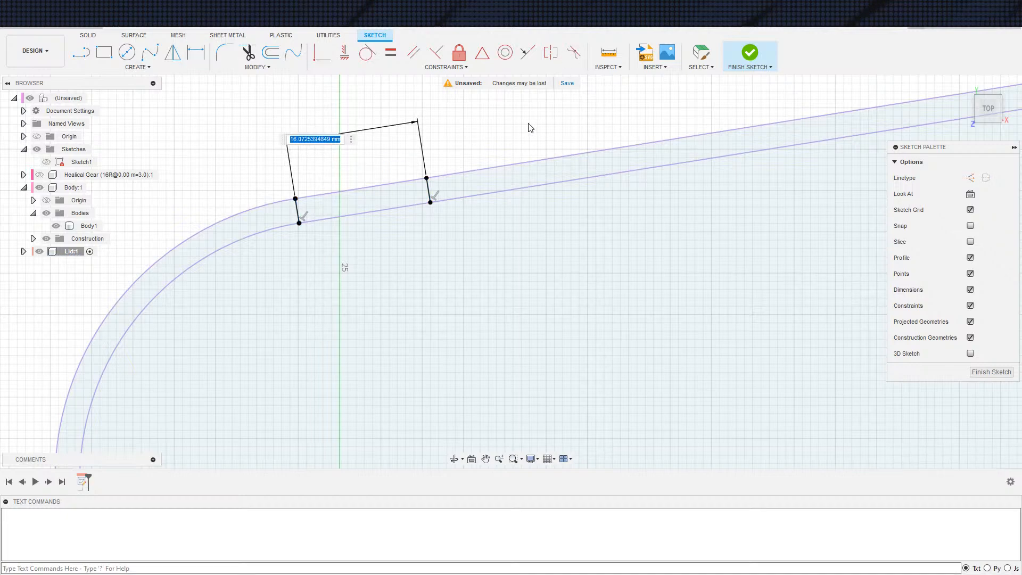
pyautogui.write('10')
pyautogui.press('Return')
pyautogui.scroll(-3, 646, 220)
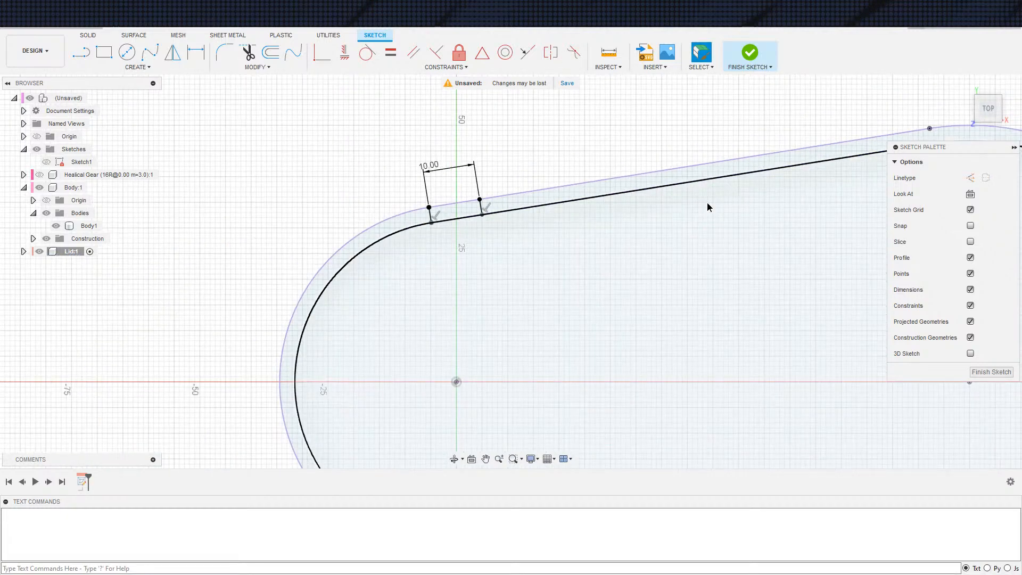
pyautogui.moveTo(747, 209); pyautogui.dragTo(501, 261, button='middle')
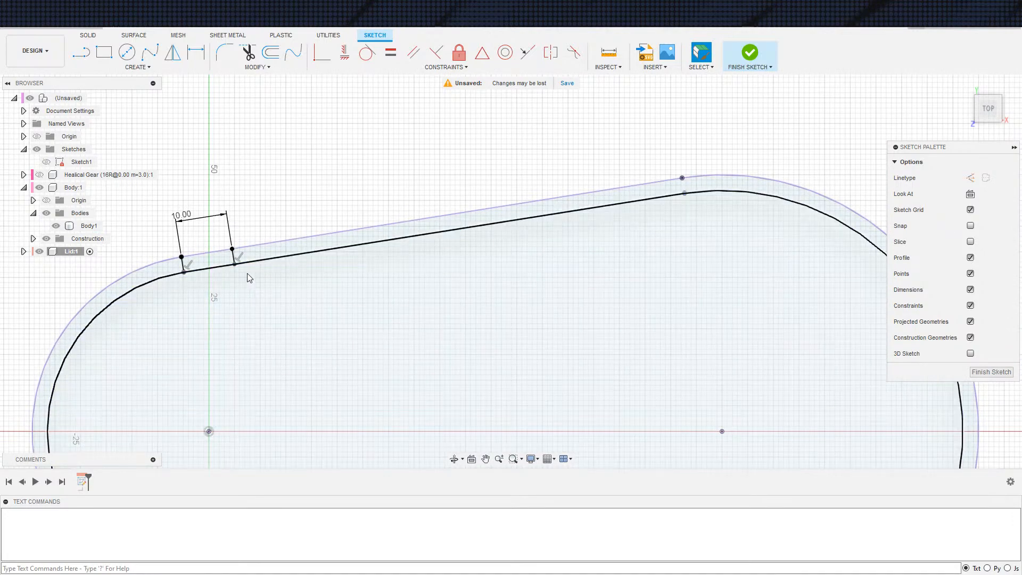
pyautogui.scroll(2, 575, 247)
pyautogui.scroll(-3, 573, 272)
pyautogui.moveTo(547, 265)
pyautogui.mouseDown(button='middle')
pyautogui.moveTo(548, 116)
pyautogui.moveTo(547, 148)
pyautogui.mouseUp(button='middle')
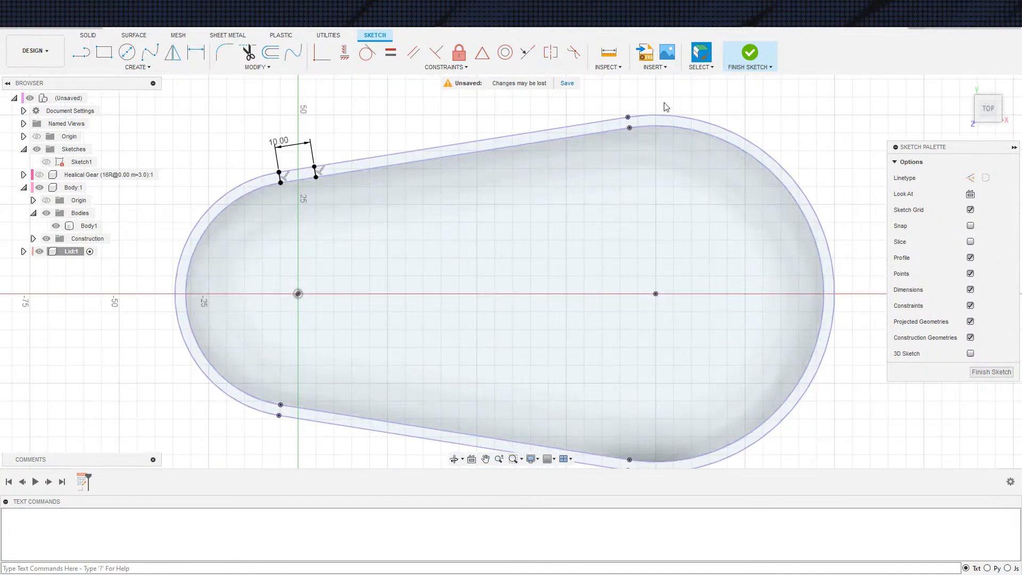
pyautogui.click(750, 53)
pyautogui.press('e')
pyautogui.scroll(-2, 356, 223)
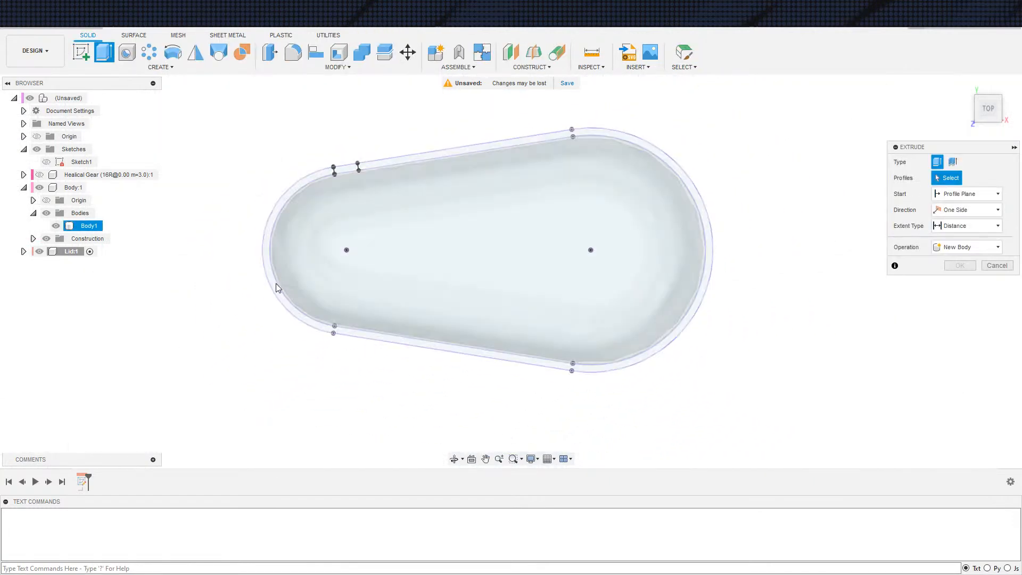
pyautogui.click(288, 296)
pyautogui.moveTo(320, 284); pyautogui.dragTo(329, 344)
pyautogui.keyDown('shift'); pyautogui.moveTo(320, 361); pyautogui.dragTo(330, 295, button='middle'); pyautogui.keyUp('shift')
pyautogui.press('Escape')
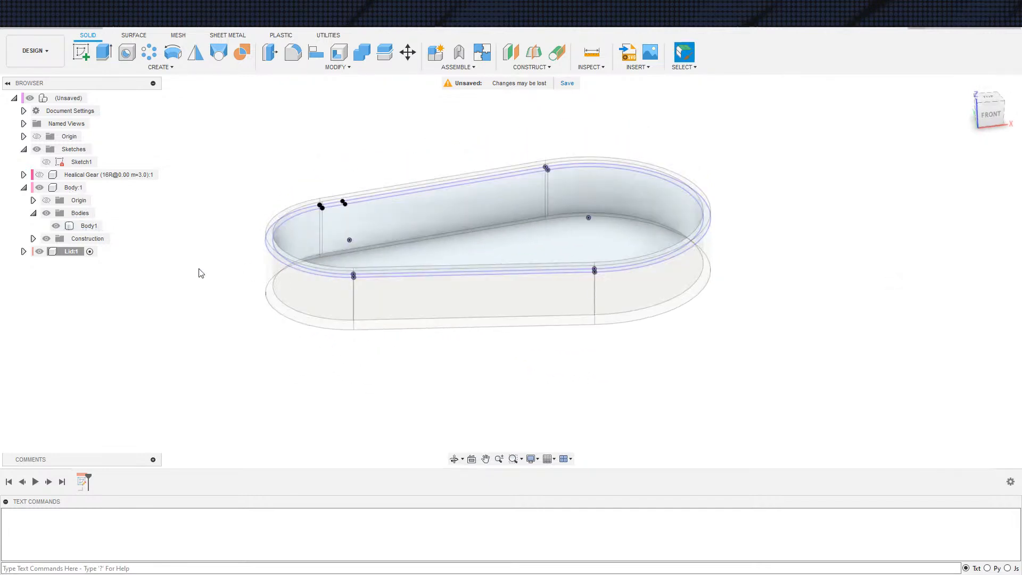
# Hide the housing body and extrude all three lid sketch profiles 3 mm as a new body
pyautogui.click(56, 226)
pyautogui.press('e')
pyautogui.scroll(2, 312, 309)
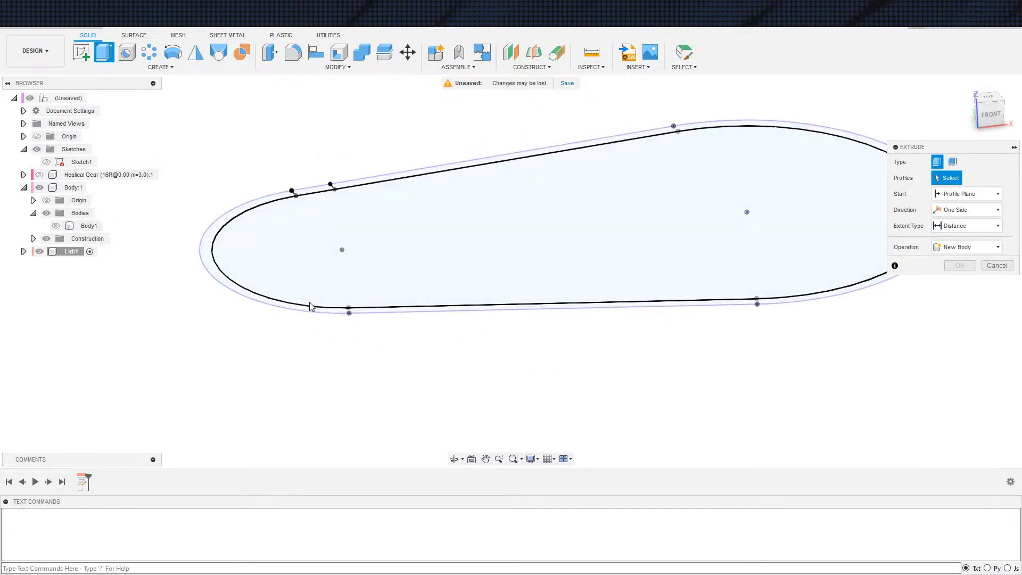
pyautogui.click(299, 313)
pyautogui.click(292, 219)
pyautogui.click(310, 190)
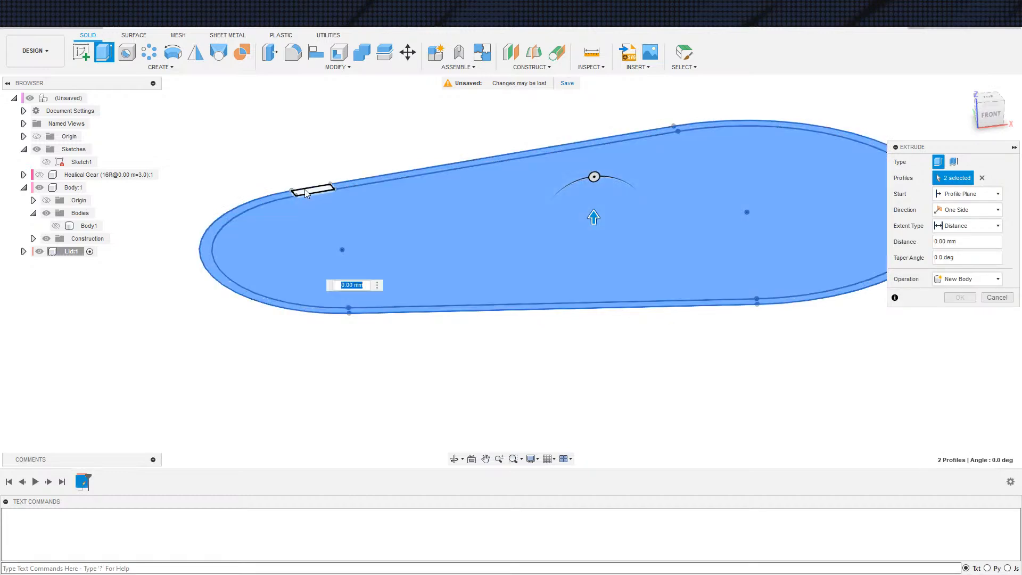
pyautogui.write('-')
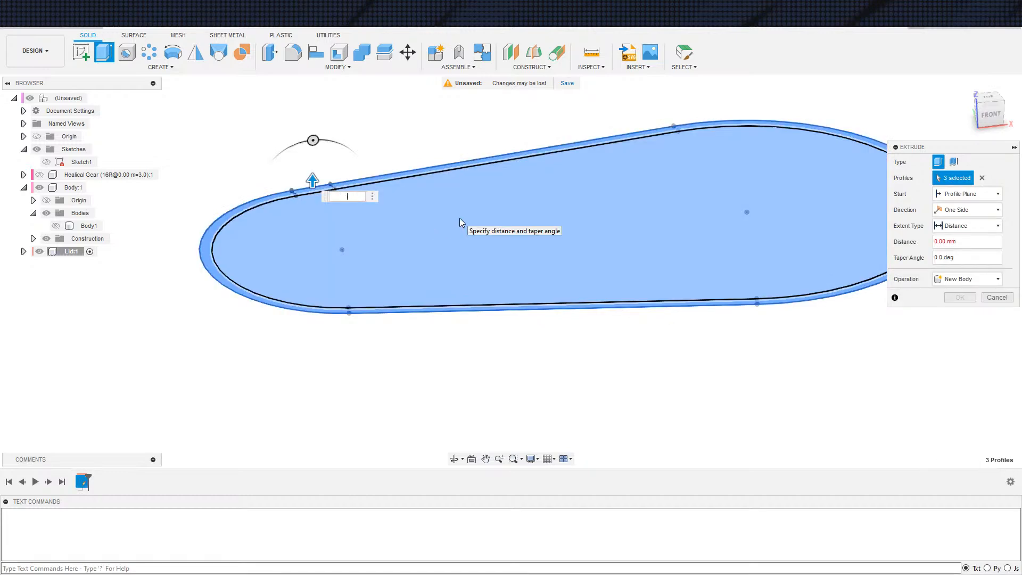
pyautogui.write('3')
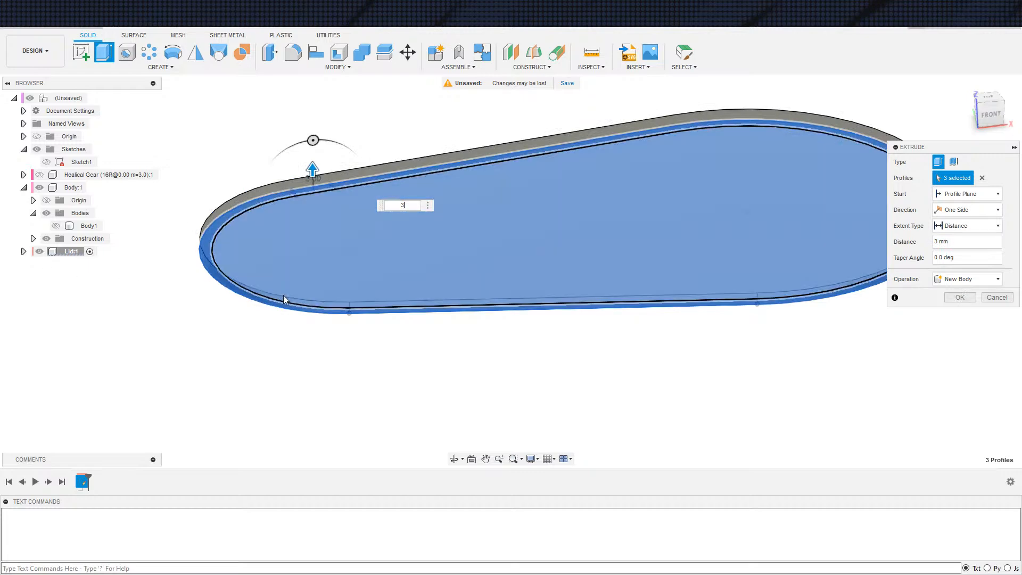
pyautogui.click(960, 297)
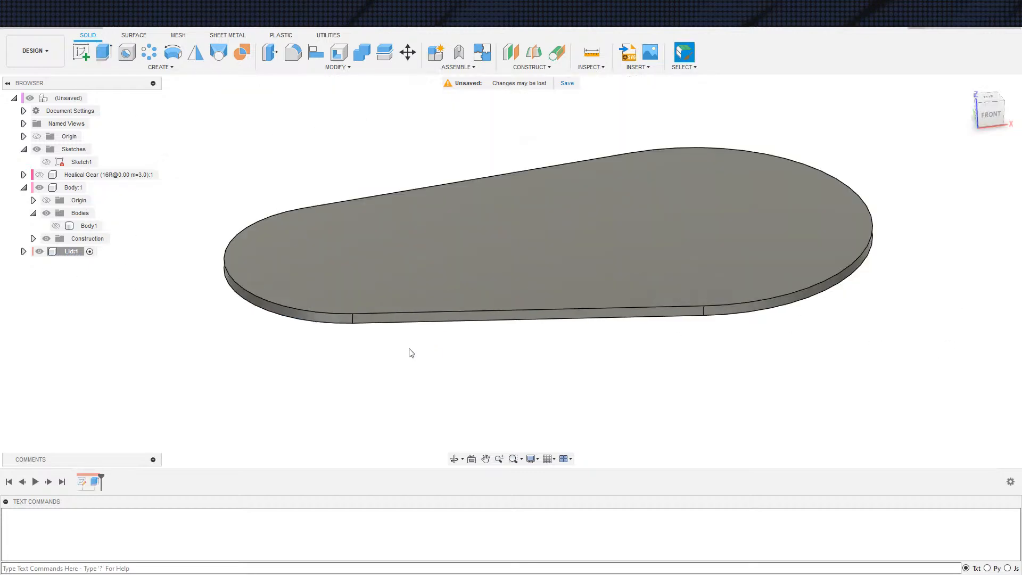
# Show the lid sketch and cut its small rectangular profile through the lid with the All extent to form an edge notch
pyautogui.press('e')
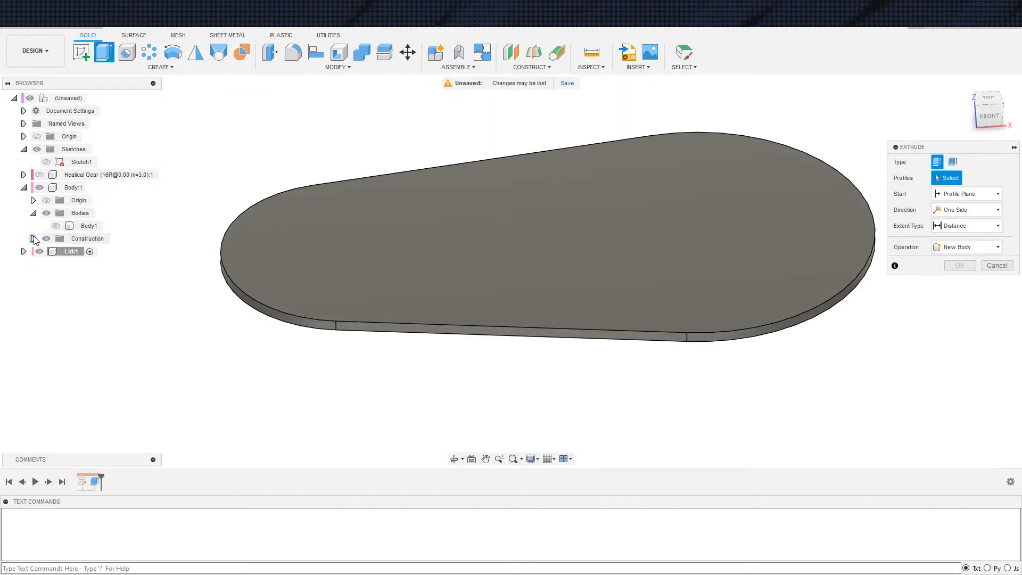
pyautogui.click(23, 251)
pyautogui.click(33, 290)
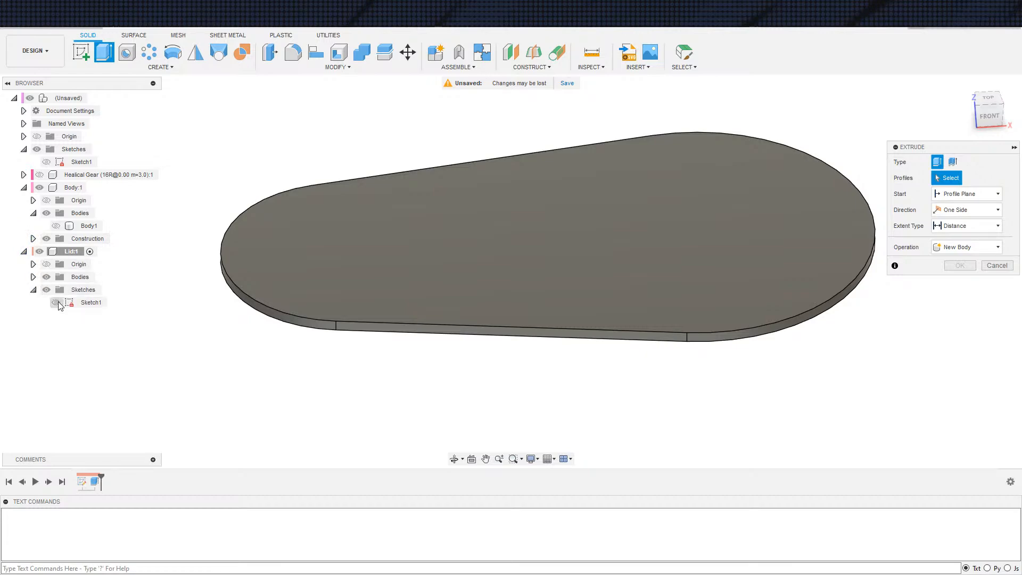
pyautogui.keyDown('shift'); pyautogui.moveTo(280, 366); pyautogui.dragTo(308, 290, button='middle'); pyautogui.keyUp('shift')
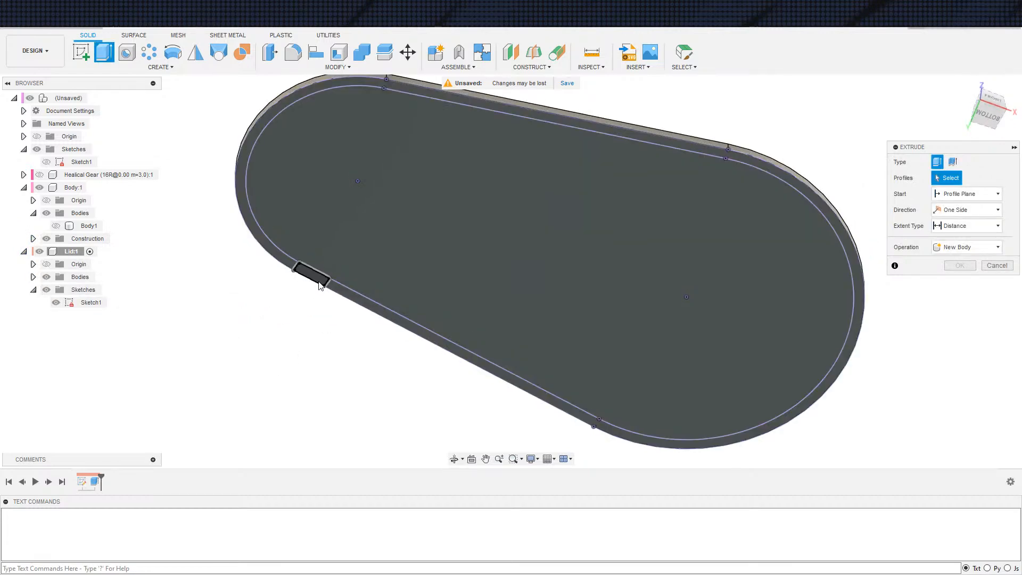
pyautogui.click(312, 276)
pyautogui.keyDown('shift'); pyautogui.moveTo(289, 347); pyautogui.dragTo(369, 361, button='middle'); pyautogui.keyUp('shift')
pyautogui.click(967, 225)
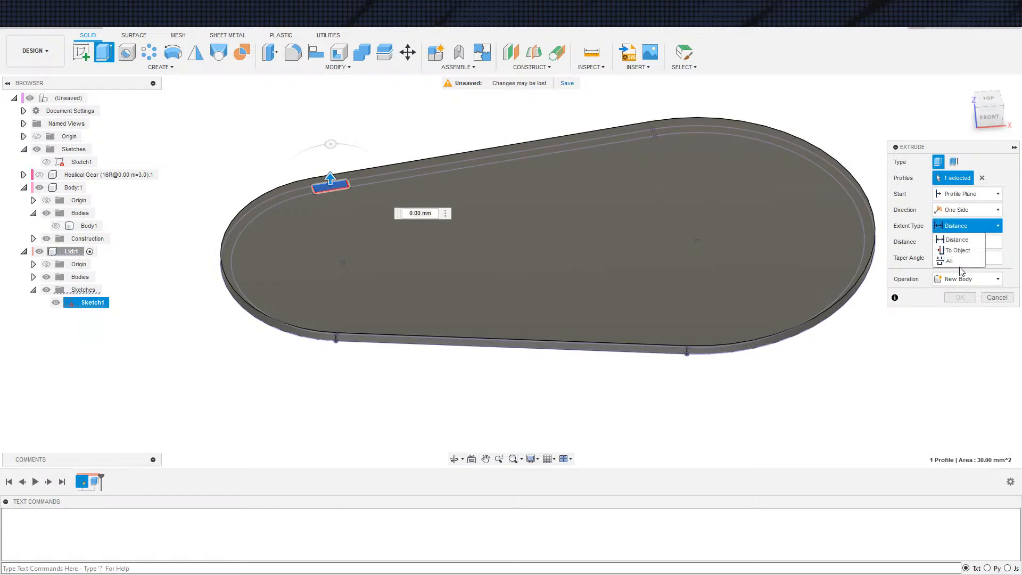
pyautogui.click(958, 268)
pyautogui.click(955, 319)
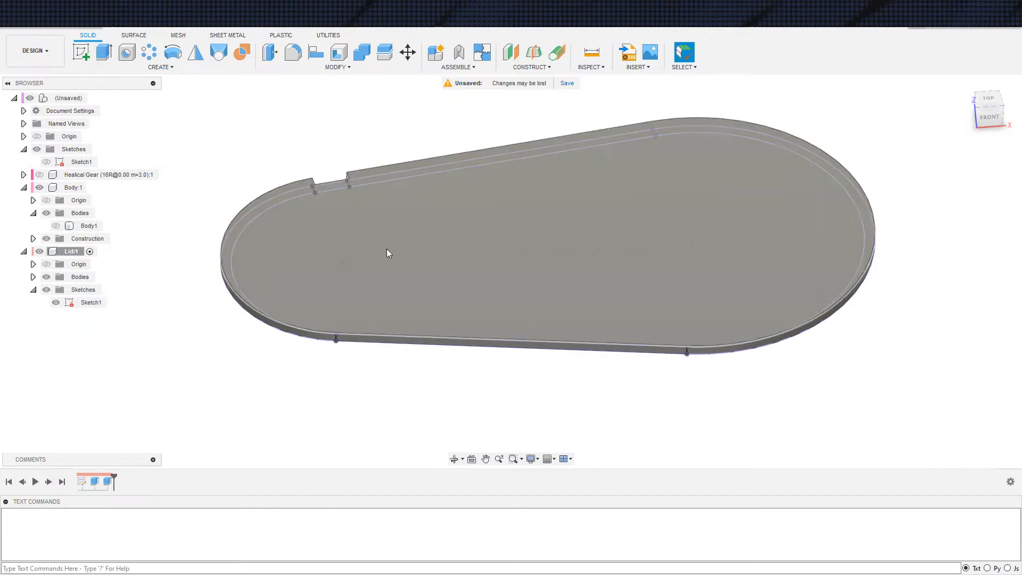
# Start a path pattern of the notch cut feature along the lid's outer outline, with the orientation set to Path Direction
pyautogui.keyDown('shift'); pyautogui.moveTo(388, 256); pyautogui.dragTo(150, 83, button='middle'); pyautogui.keyUp('shift')
pyautogui.click(150, 52)
pyautogui.click(966, 162)
pyautogui.click(969, 178)
pyautogui.click(953, 213)
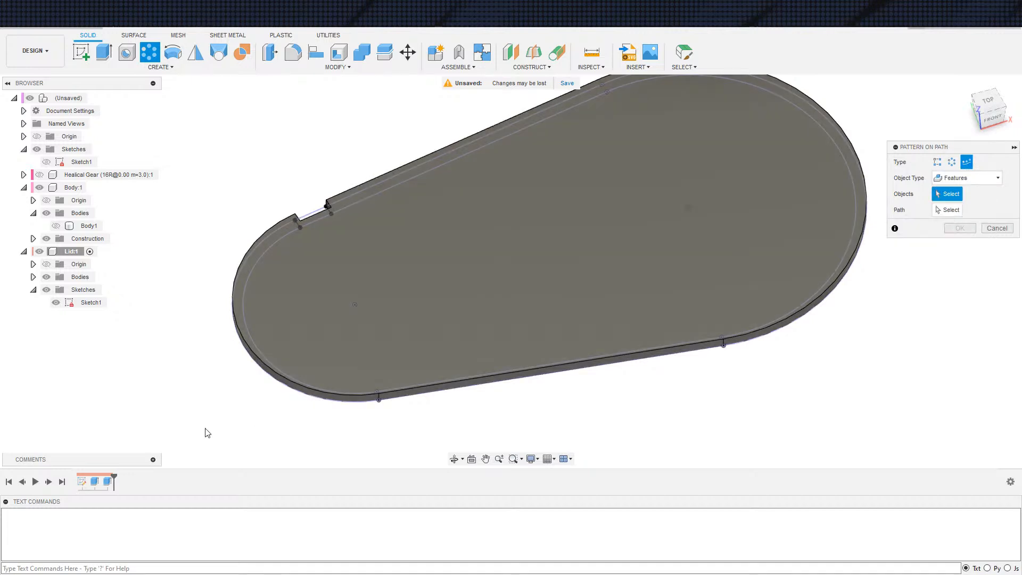
pyautogui.click(108, 482)
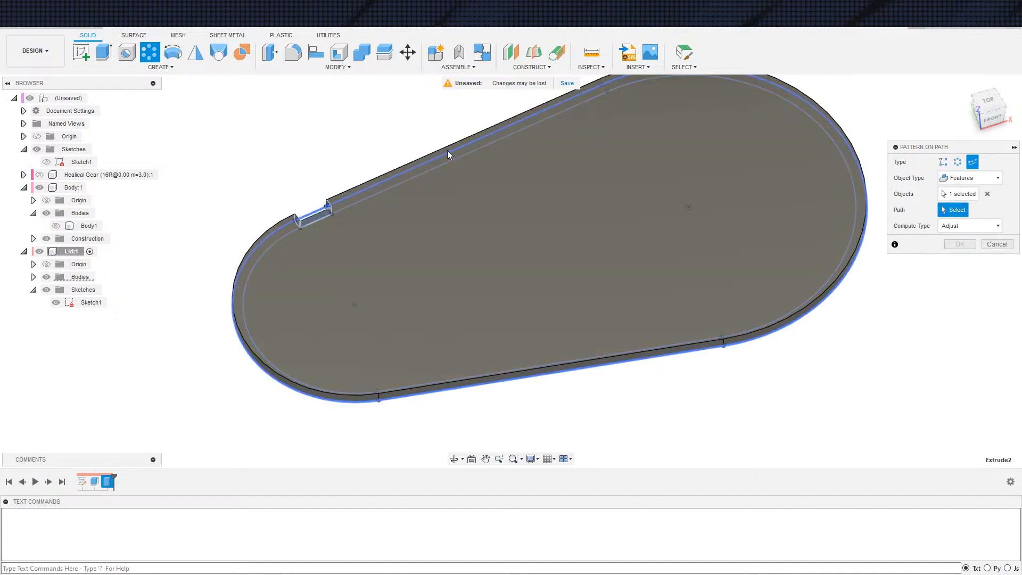
pyautogui.click(447, 150)
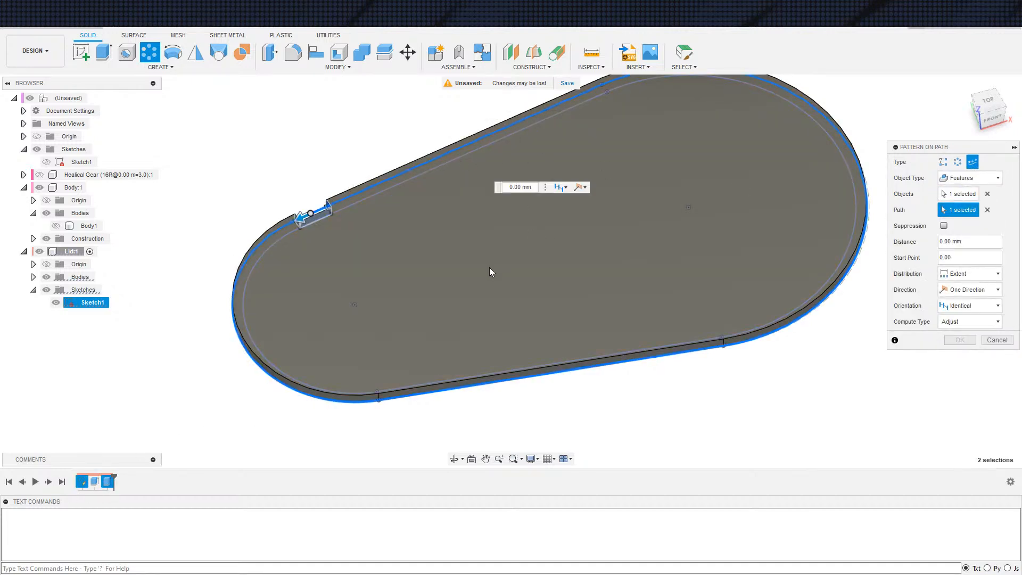
pyautogui.click(959, 308)
pyautogui.click(958, 330)
# Set the path pattern's distribution to Spacing with a distance of 50 mm
pyautogui.scroll(-2, 849, 394)
pyautogui.scroll(-2, 855, 418)
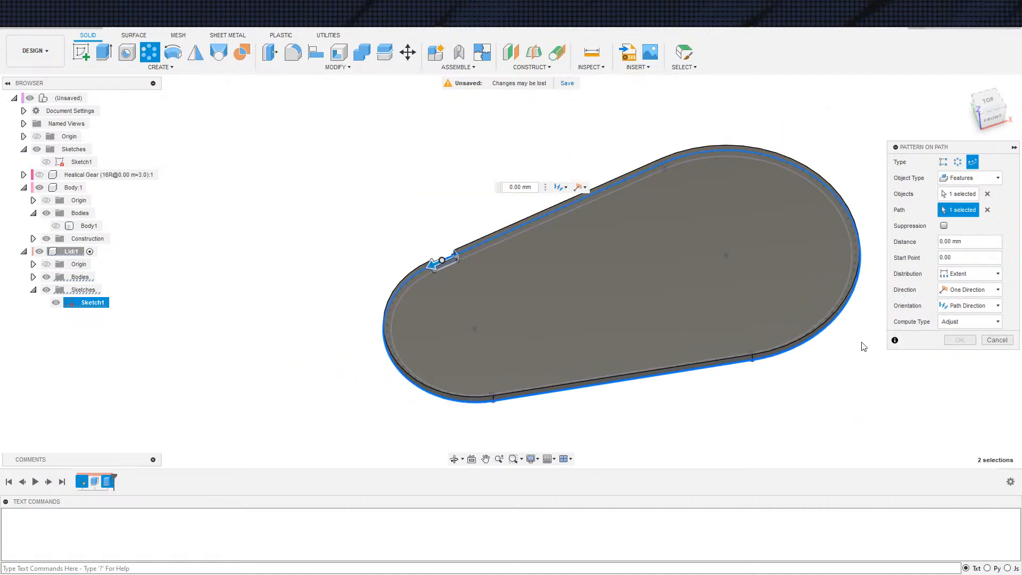
pyautogui.click(967, 274)
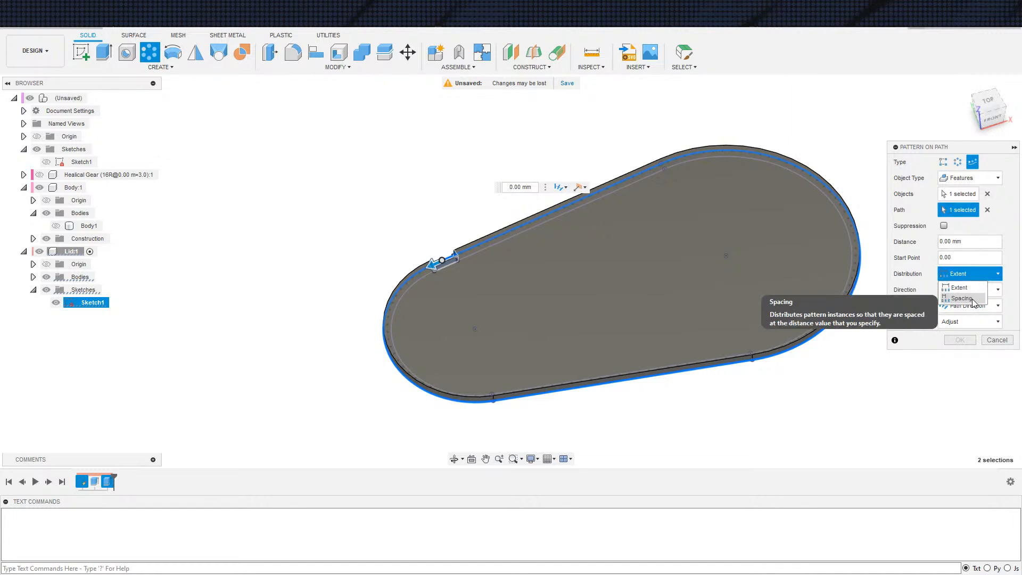
pyautogui.click(974, 300)
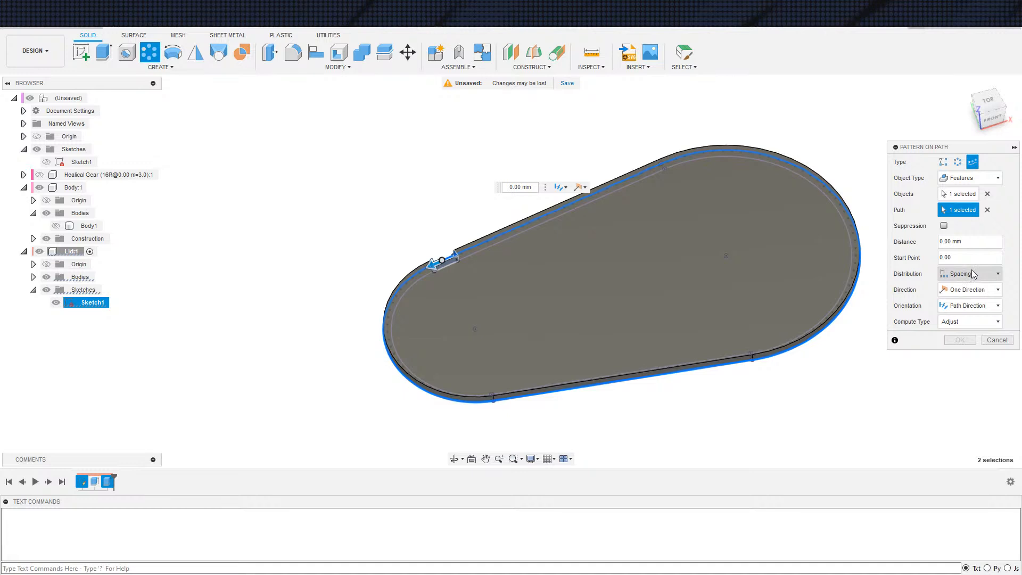
pyautogui.moveTo(981, 246); pyautogui.dragTo(917, 236)
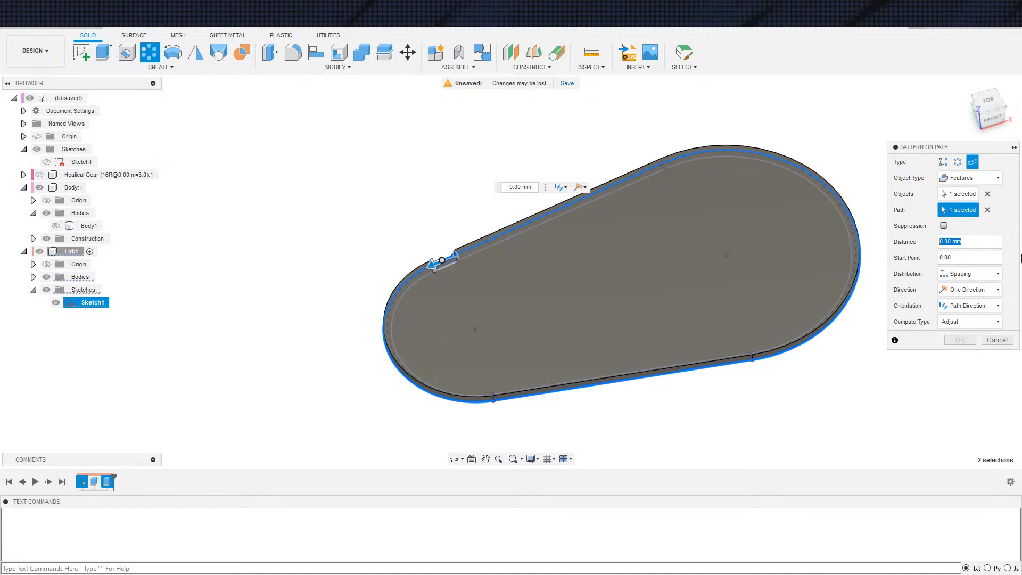
pyautogui.press('Return')
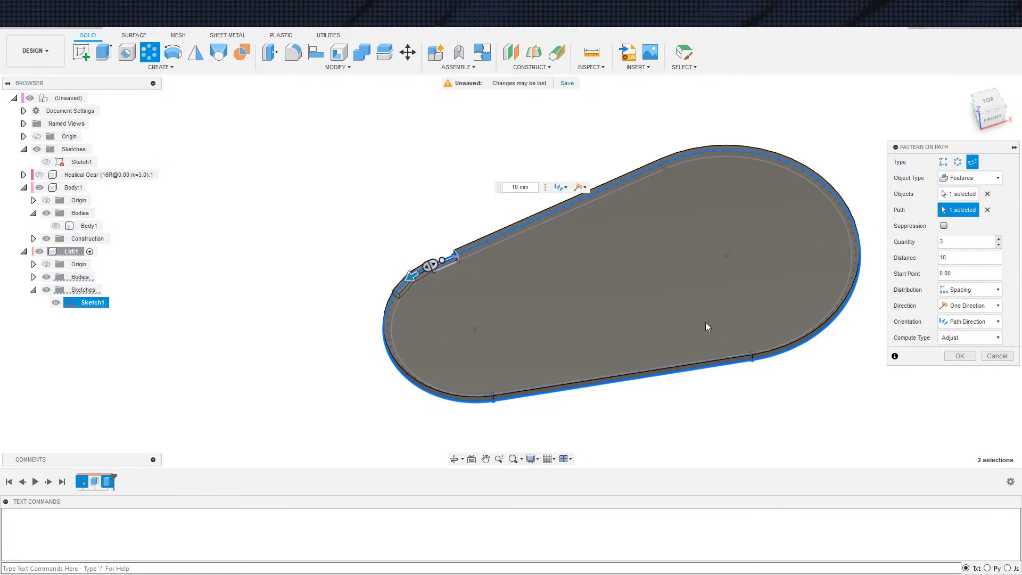
pyautogui.scroll(4, 382, 289)
pyautogui.press('BackSpace')
pyautogui.press('BackSpace')
pyautogui.write('50')
pyautogui.press('Return')
# Set the path pattern's start point to 1 and quantity to 4, and create the notches
pyautogui.scroll(-1, 781, 270)
pyautogui.scroll(-1, 780, 270)
pyautogui.write('1')
pyautogui.moveTo(717, 248); pyautogui.dragTo(581, 222, button='middle')
pyautogui.scroll(-2, 587, 216)
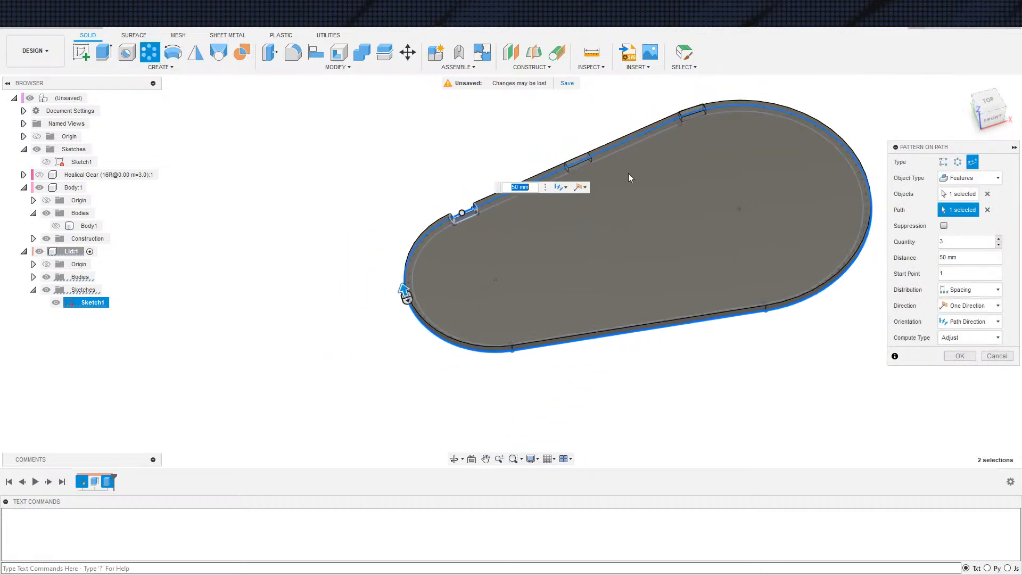
pyautogui.moveTo(629, 173); pyautogui.dragTo(565, 159, button='middle')
pyautogui.moveTo(965, 259); pyautogui.dragTo(907, 260)
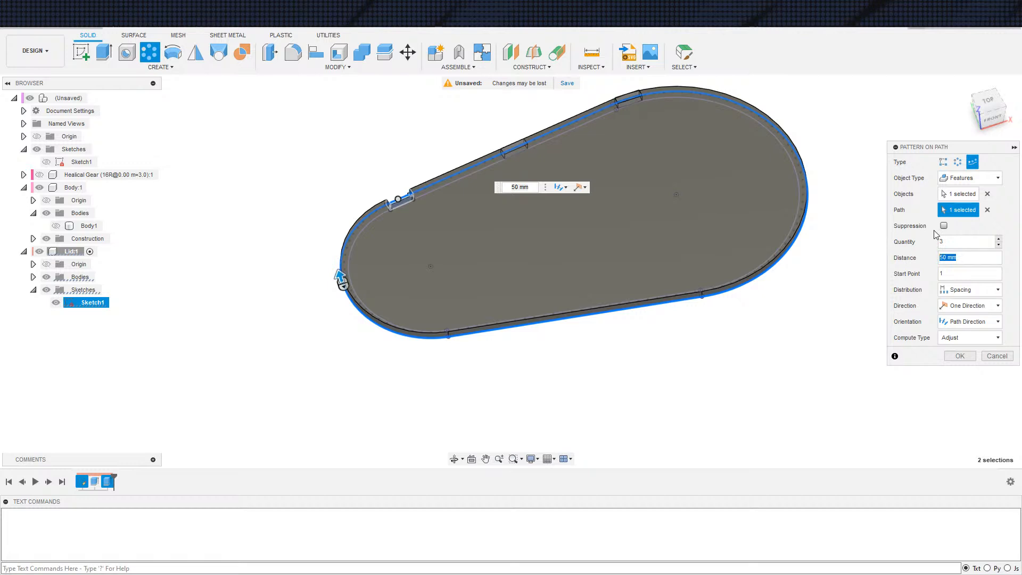
pyautogui.click(999, 240)
pyautogui.click(999, 240)
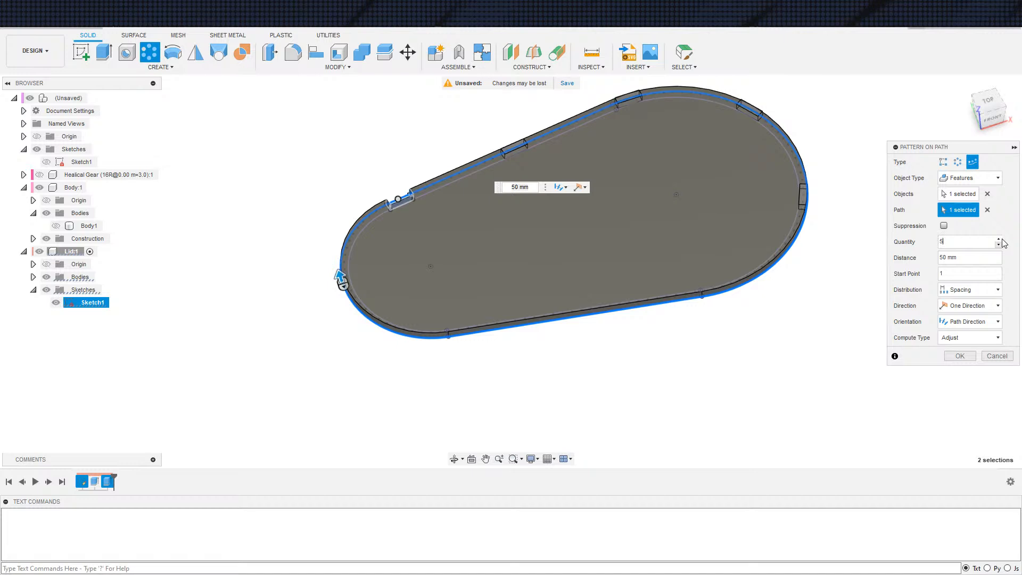
pyautogui.scroll(1, 615, 348)
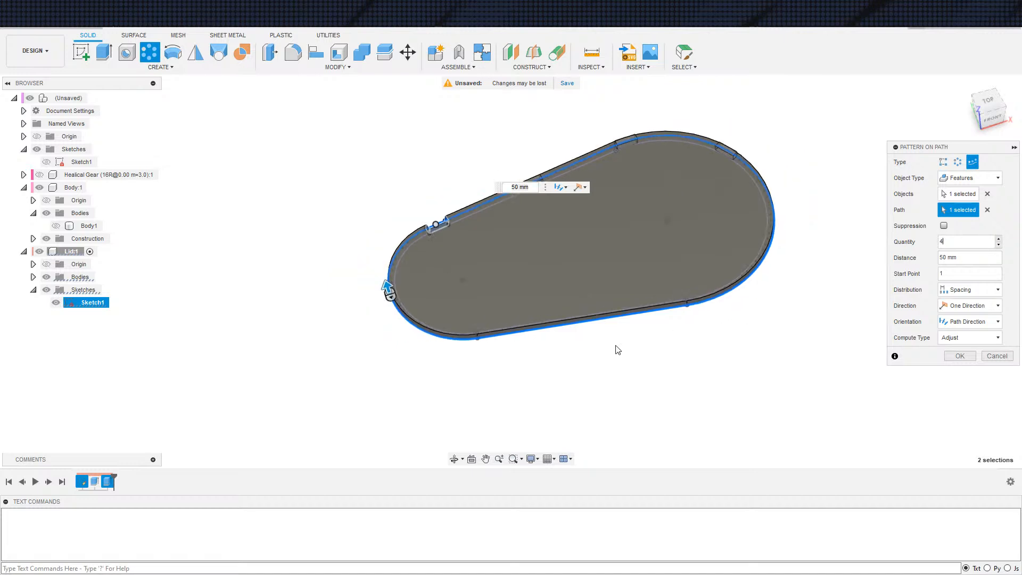
pyautogui.click(960, 356)
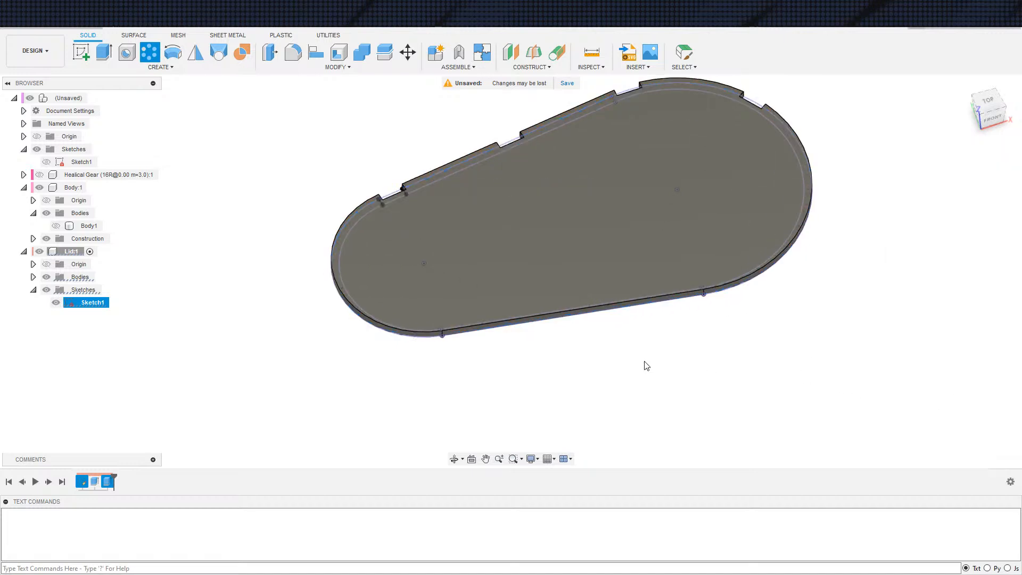
# Mirror the notch path pattern feature across the lid's lengthwise centre plane, using the Identical compute type
pyautogui.click(196, 52)
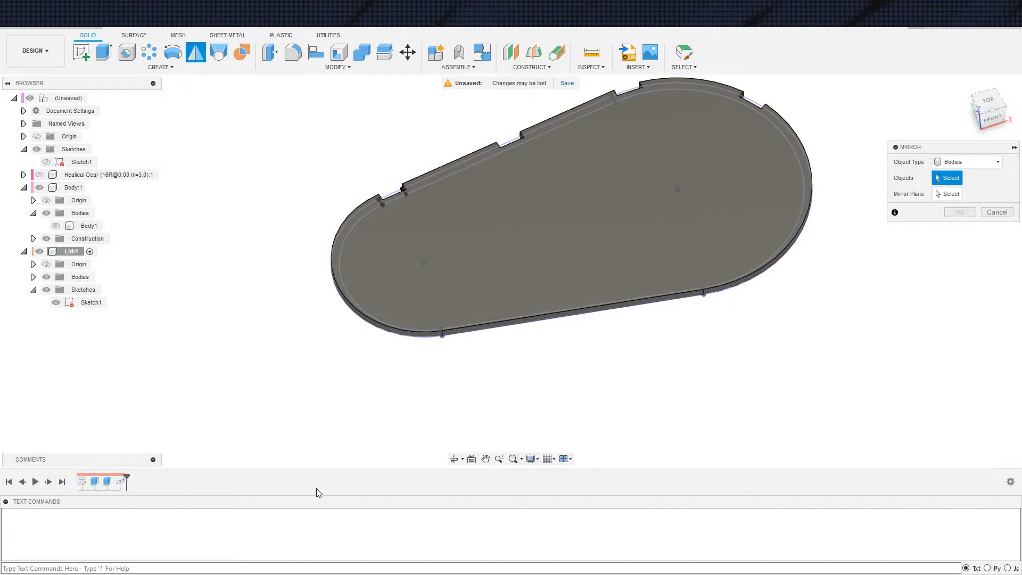
pyautogui.click(964, 162)
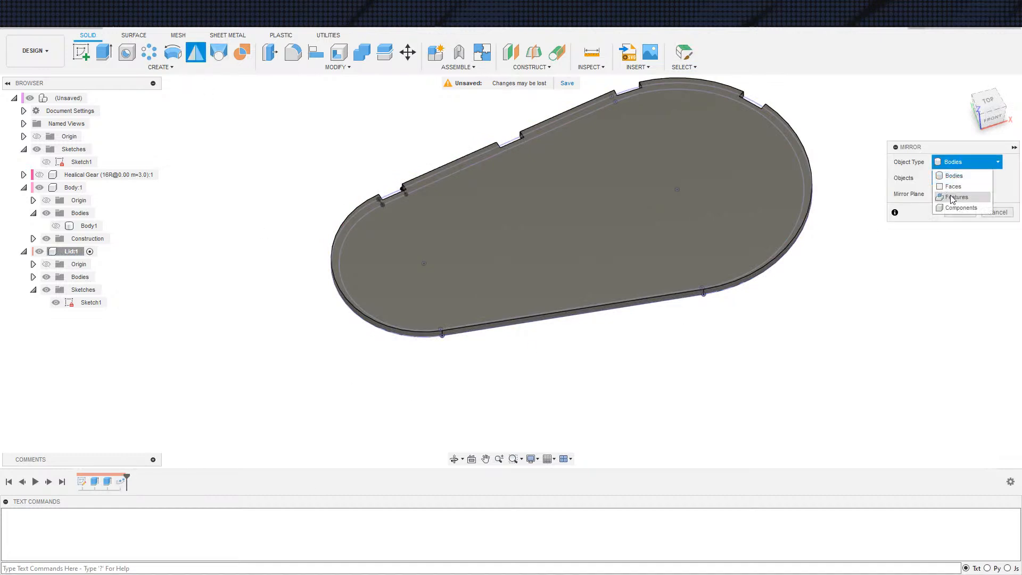
pyautogui.click(953, 199)
pyautogui.click(120, 482)
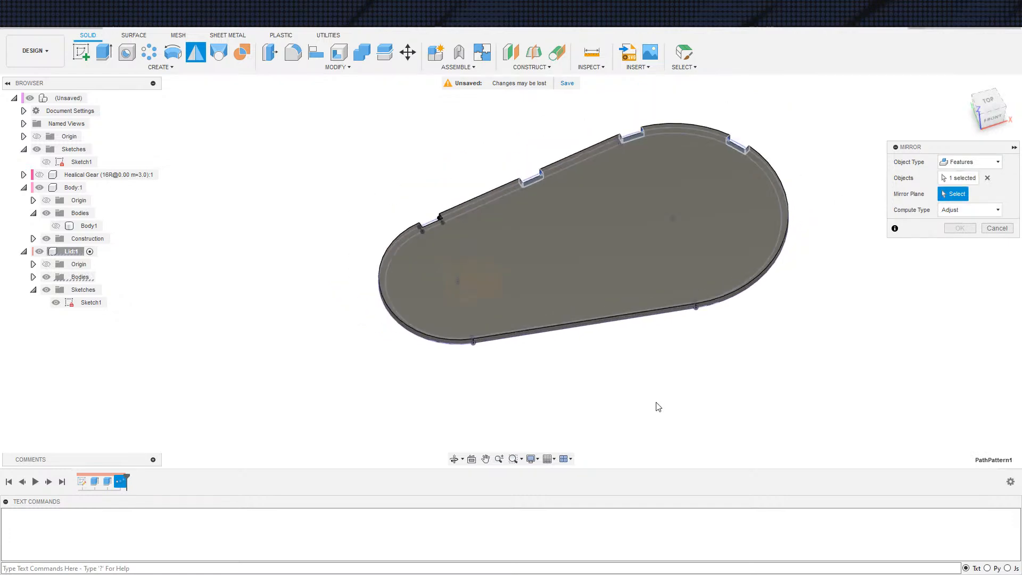
pyautogui.scroll(-1, 635, 427)
pyautogui.moveTo(636, 427); pyautogui.dragTo(634, 320, button='middle')
pyautogui.keyDown('shift'); pyautogui.moveTo(558, 322); pyautogui.dragTo(543, 278, button='middle'); pyautogui.keyUp('shift')
pyautogui.click(500, 284)
pyautogui.keyDown('shift'); pyautogui.moveTo(547, 348); pyautogui.dragTo(564, 399, button='middle'); pyautogui.keyUp('shift')
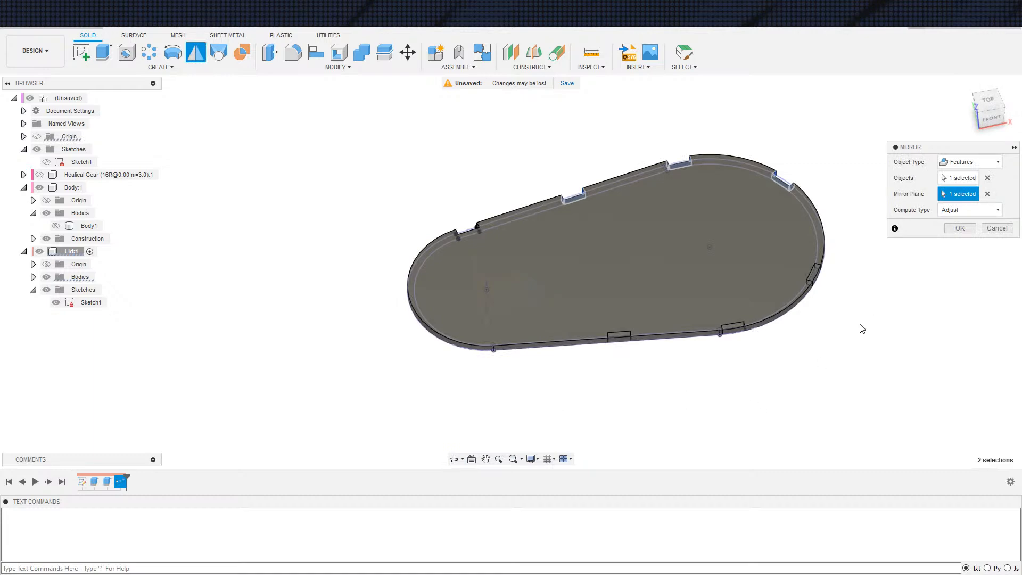
pyautogui.click(970, 210)
pyautogui.click(969, 235)
pyautogui.click(964, 228)
pyautogui.keyDown('shift'); pyautogui.moveTo(917, 245); pyautogui.dragTo(762, 356, button='middle'); pyautogui.keyUp('shift')
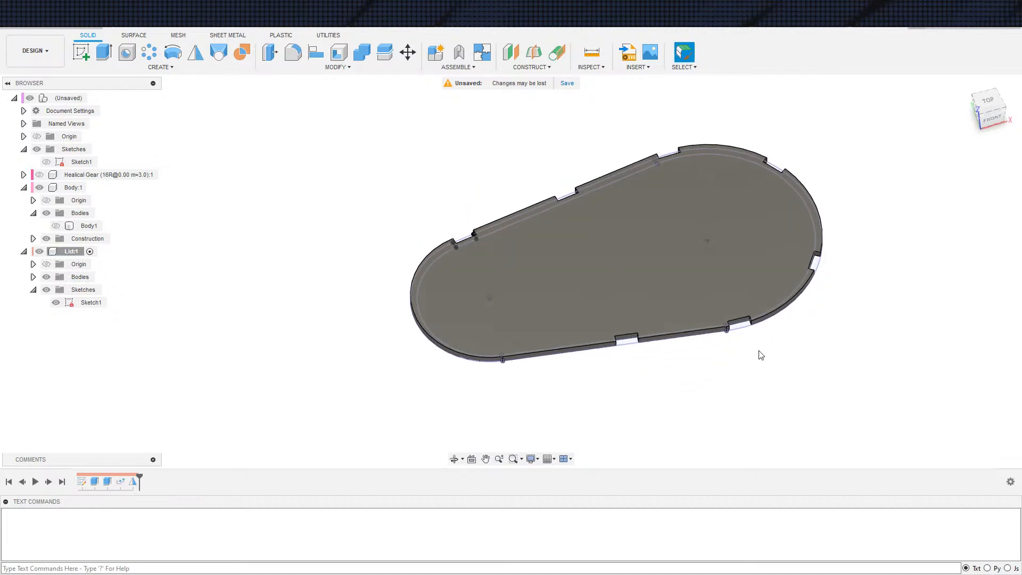
# Edit the mirror feature to include the original notch cut along with the path pattern
pyautogui.doubleClick(133, 482)
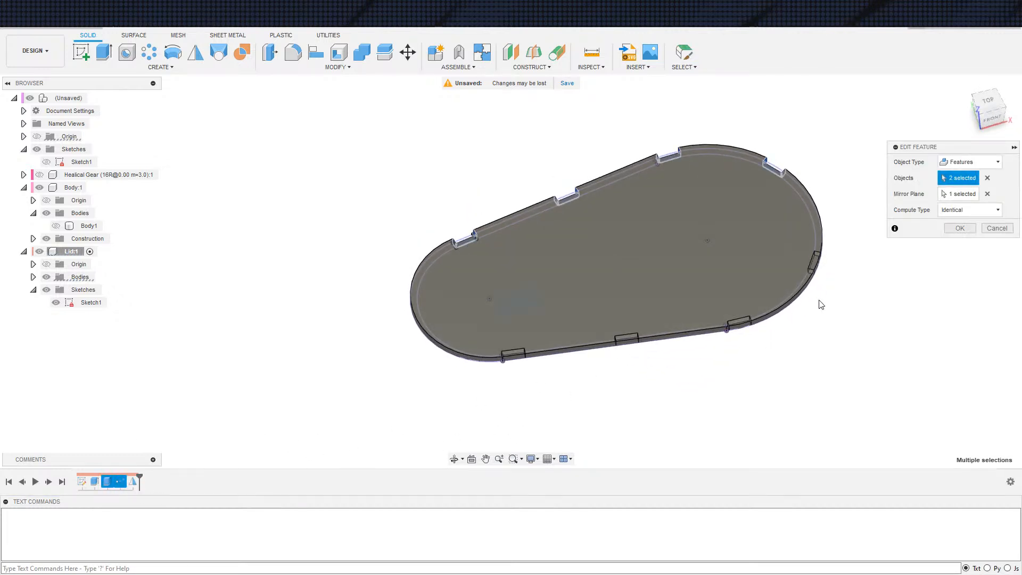
pyautogui.click(943, 229)
pyautogui.keyDown('shift'); pyautogui.moveTo(790, 384); pyautogui.dragTo(398, 364, button='middle'); pyautogui.keyUp('shift')
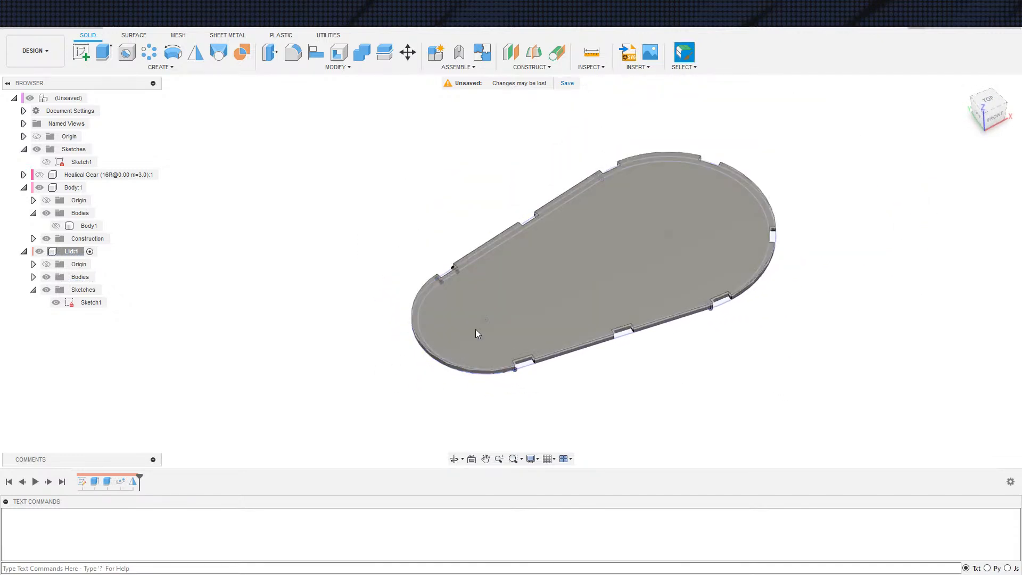
# Edit the lid sketch and draw two short lines between the outer and inner arcs at the tip of the small rounded end
pyautogui.doubleClick(81, 482)
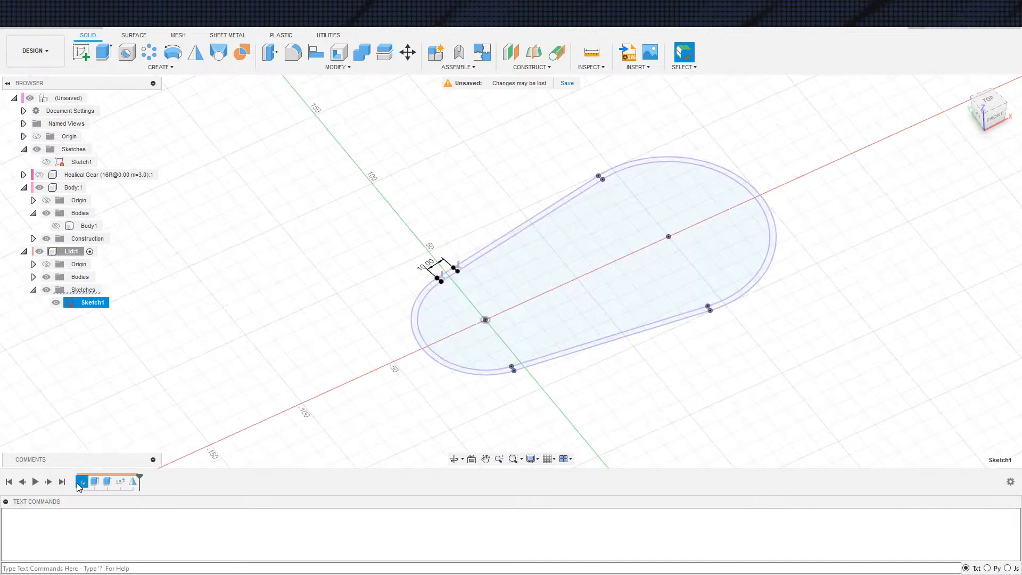
pyautogui.press('s')
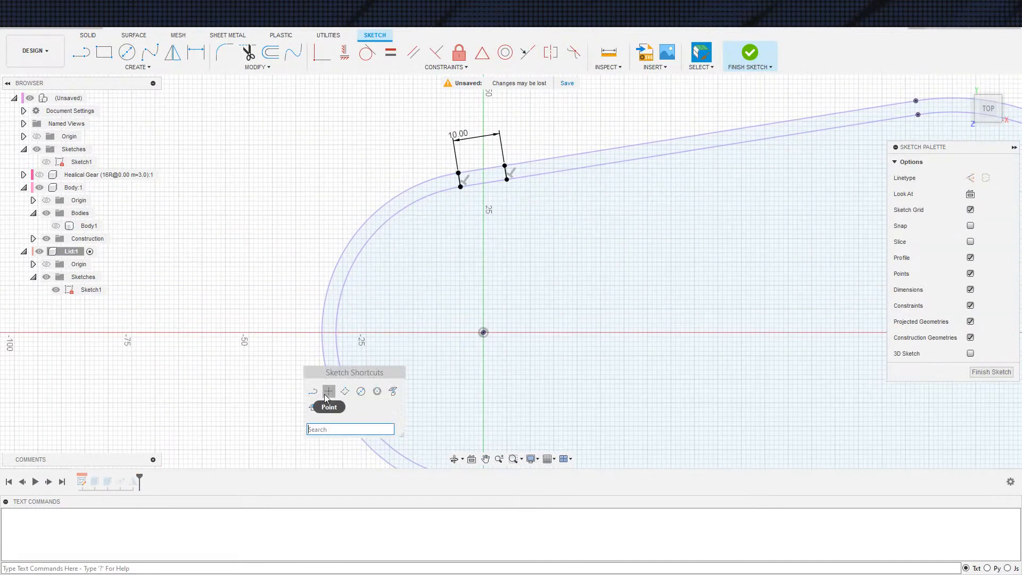
pyautogui.click(316, 391)
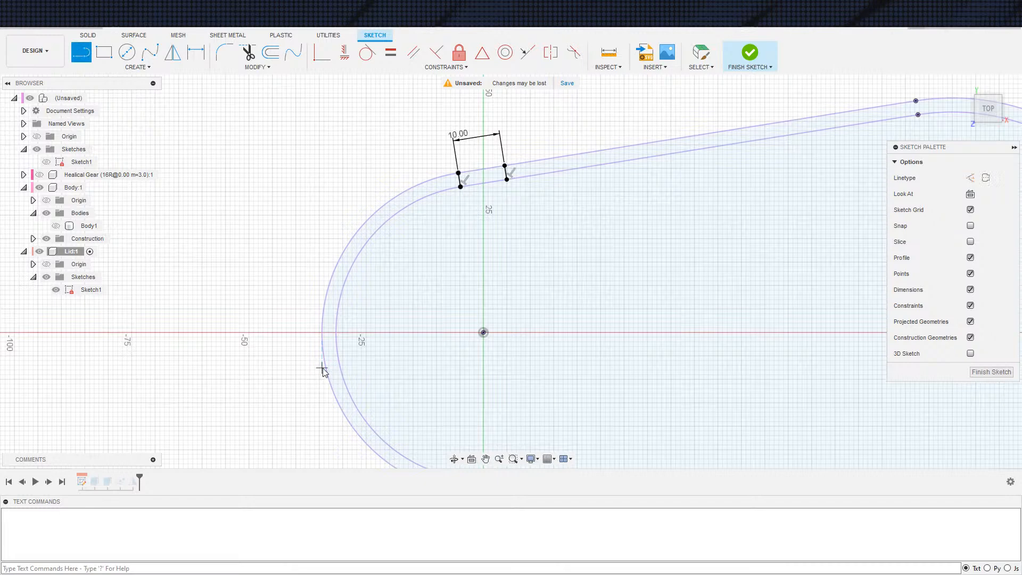
pyautogui.click(322, 313)
pyautogui.click(337, 312)
pyautogui.click(324, 352)
pyautogui.click(337, 352)
pyautogui.scroll(1, 352, 365)
# Draw a horizontal construction line from the small arc's centre to the outer arc, between the two short lines
pyautogui.click(499, 328)
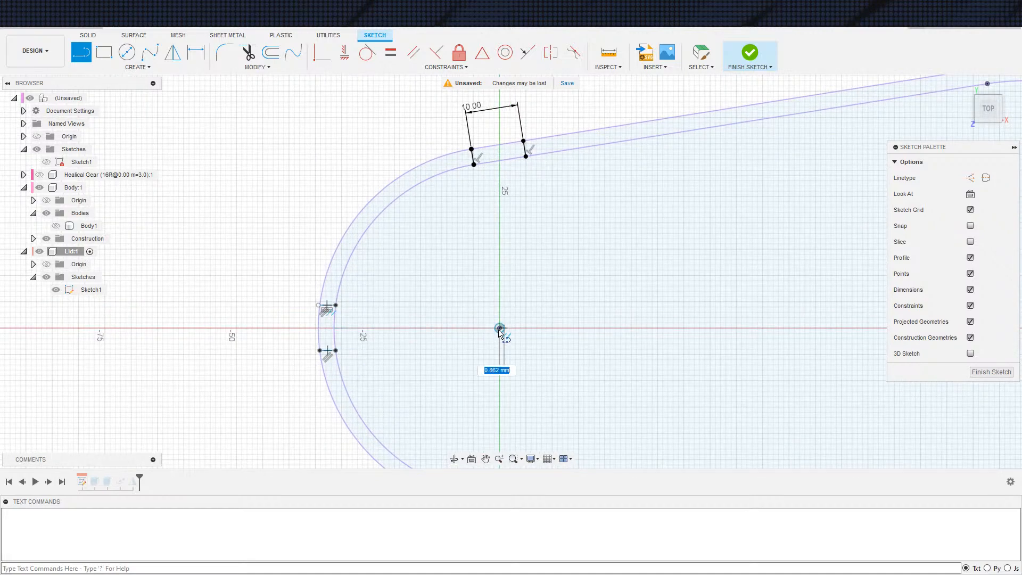
pyautogui.press('Escape')
pyautogui.press('l')
pyautogui.click(499, 328)
pyautogui.click(440, 328)
pyautogui.click(439, 328)
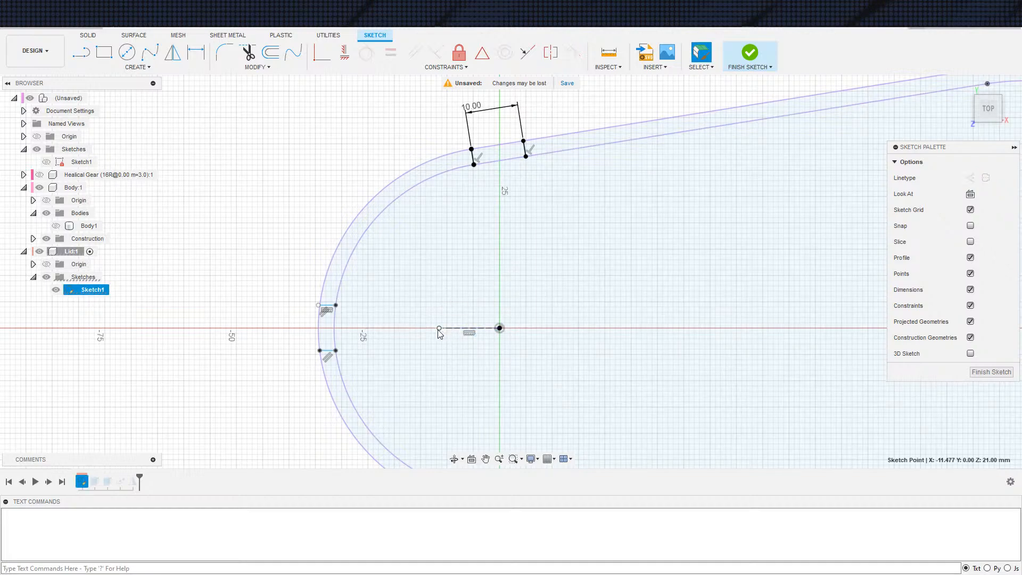
pyautogui.click(322, 52)
pyautogui.click(318, 328)
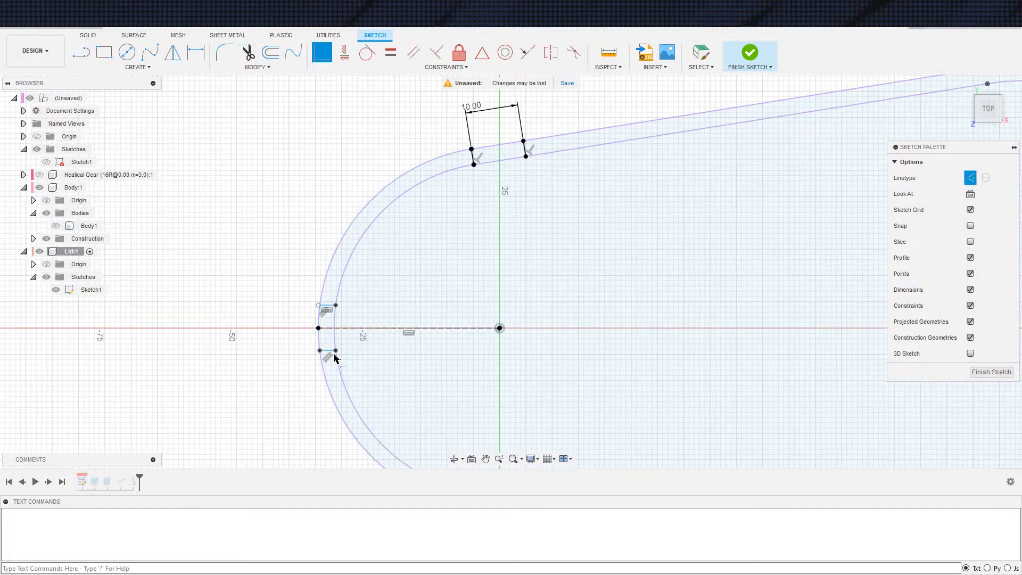
# Dimension the lower short line 5 mm from the construction line
pyautogui.press('d')
pyautogui.click(327, 351)
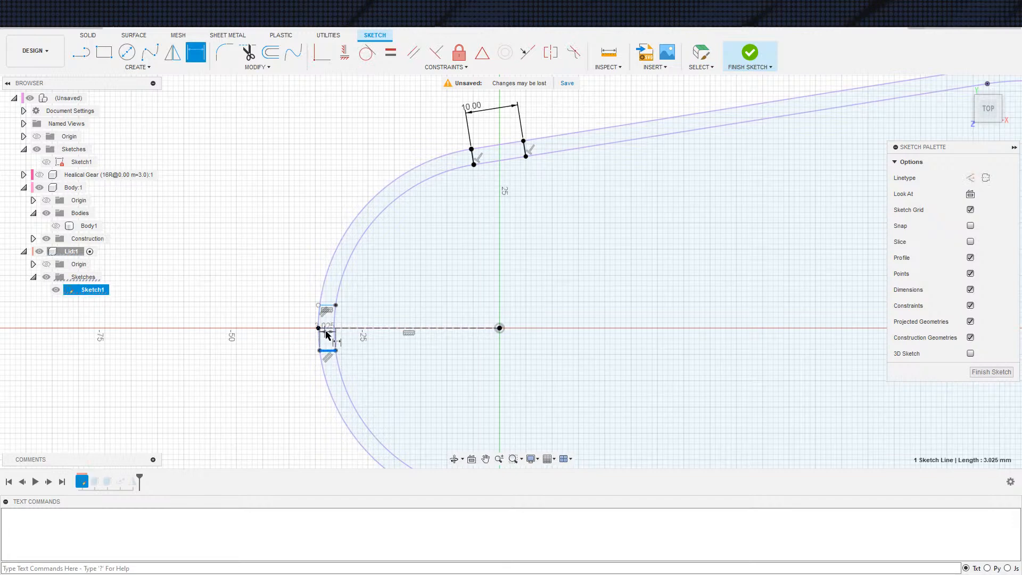
pyautogui.click(335, 328)
pyautogui.click(344, 338)
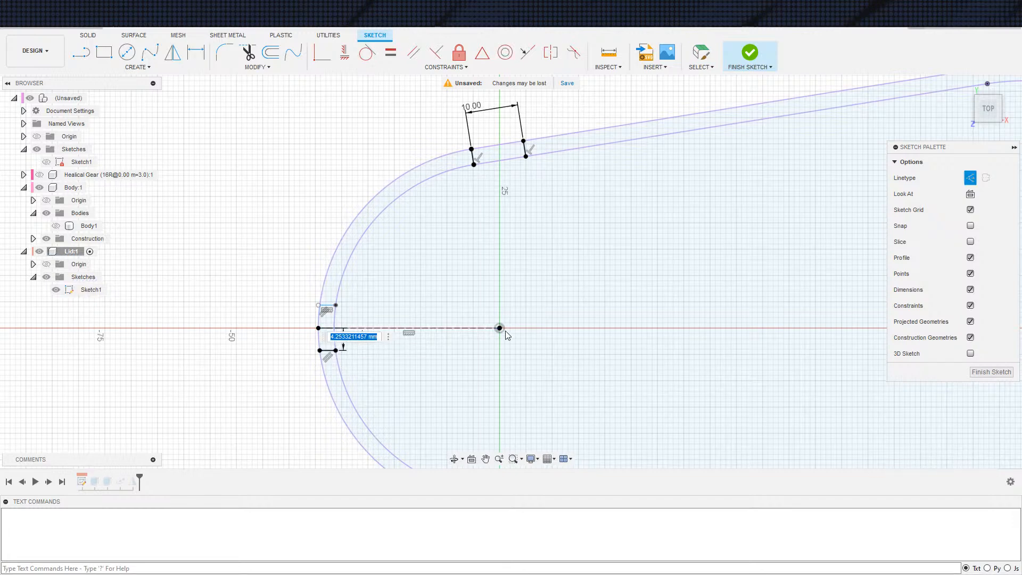
pyautogui.write('5')
pyautogui.press('Return')
# Dimension the upper short line from the construction line as half the 10 mm notch width, using the expression d18/2
pyautogui.press('d')
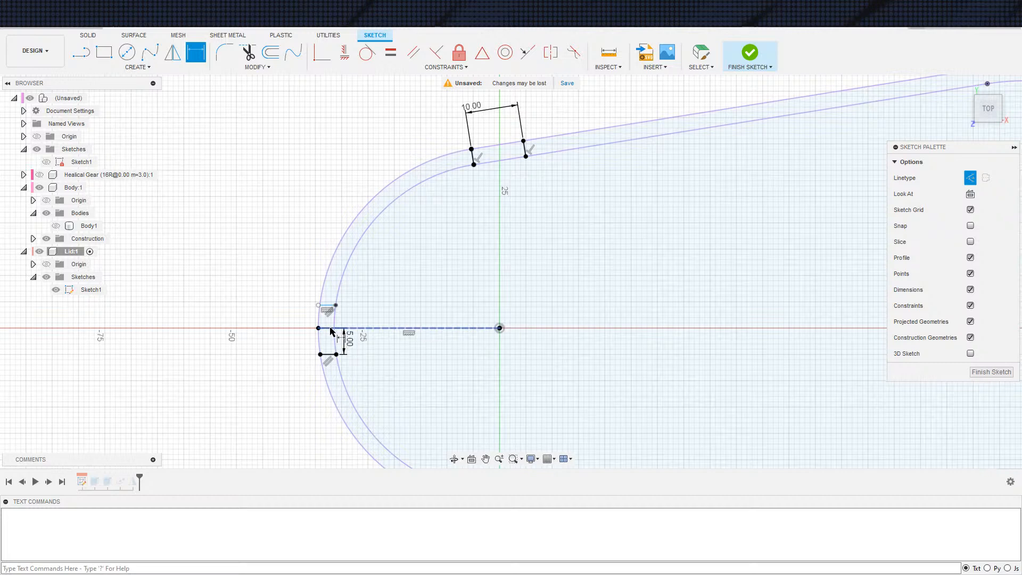
pyautogui.click(341, 328)
pyautogui.click(330, 306)
pyautogui.click(345, 343)
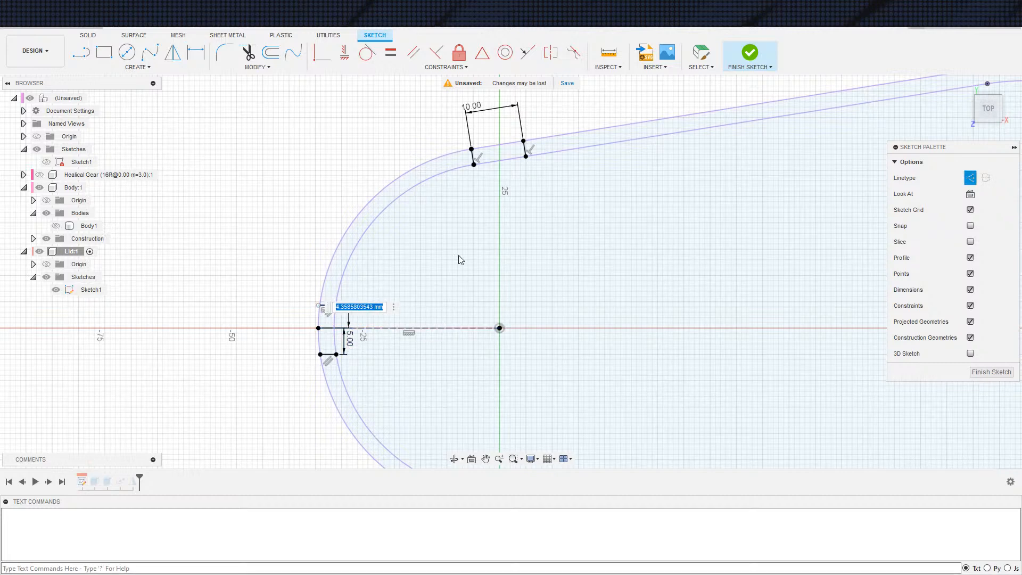
pyautogui.write('d18/2')
pyautogui.press('Return')
pyautogui.press('Escape')
# Link the lower short line's 5 mm dimension to half of the 10 mm notch width dimension
pyautogui.doubleClick(349, 340)
pyautogui.click(481, 109)
pyautogui.write('/2')
pyautogui.press('Return')
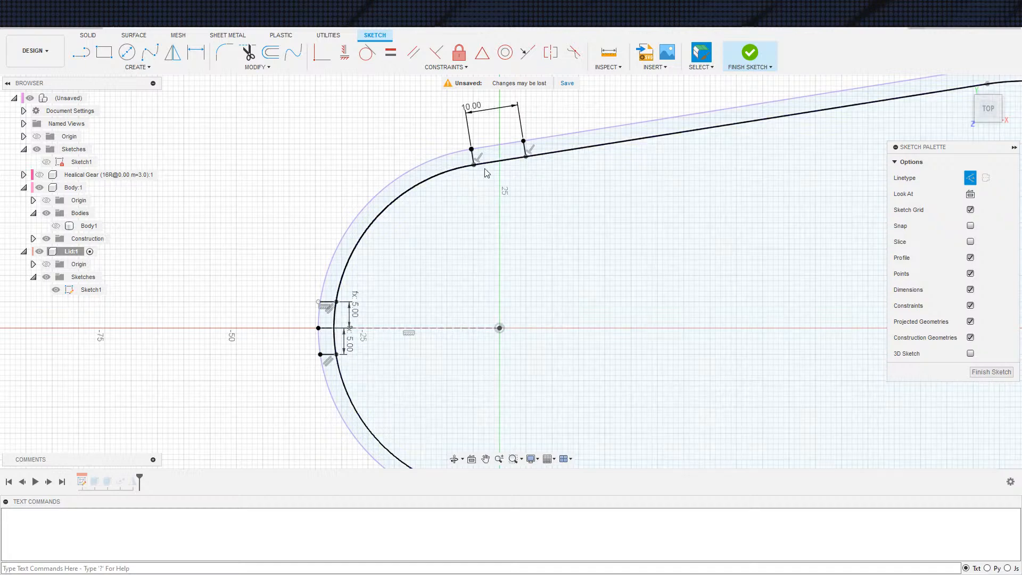
# Finish the sketch and cut the small profile at the lid's rounded tip with the All extent to form an end notch
pyautogui.click(750, 52)
pyautogui.press('e')
pyautogui.moveTo(323, 354)
pyautogui.keyDown('shift'); pyautogui.mouseDown(button='middle')
pyautogui.moveTo(299, 404)
pyautogui.moveTo(308, 360)
pyautogui.moveTo(280, 234)
pyautogui.moveTo(300, 184)
pyautogui.mouseUp(button='middle'); pyautogui.keyUp('shift')
pyautogui.click(191, 276)
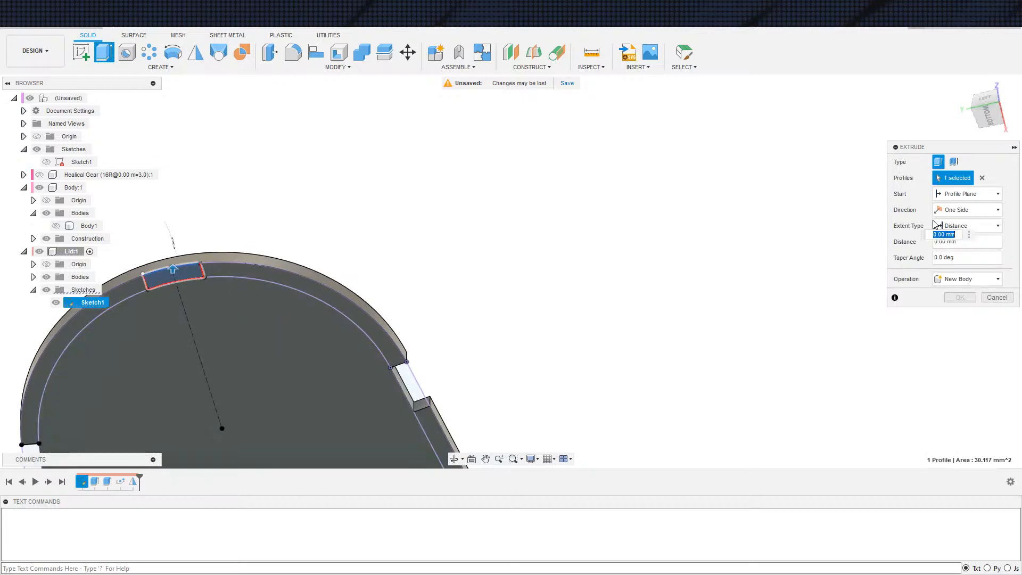
pyautogui.click(966, 226)
pyautogui.click(953, 258)
pyautogui.keyDown('shift'); pyautogui.moveTo(608, 264); pyautogui.dragTo(523, 387, button='middle'); pyautogui.keyUp('shift')
pyautogui.scroll(-1, 524, 387)
pyautogui.click(963, 328)
pyautogui.scroll(-2, 679, 369)
pyautogui.moveTo(679, 368)
pyautogui.keyDown('shift'); pyautogui.mouseDown(button='middle')
pyautogui.moveTo(718, 356)
pyautogui.moveTo(688, 329)
pyautogui.moveTo(651, 265)
pyautogui.moveTo(577, 297)
pyautogui.mouseUp(button='middle'); pyautogui.keyUp('shift')
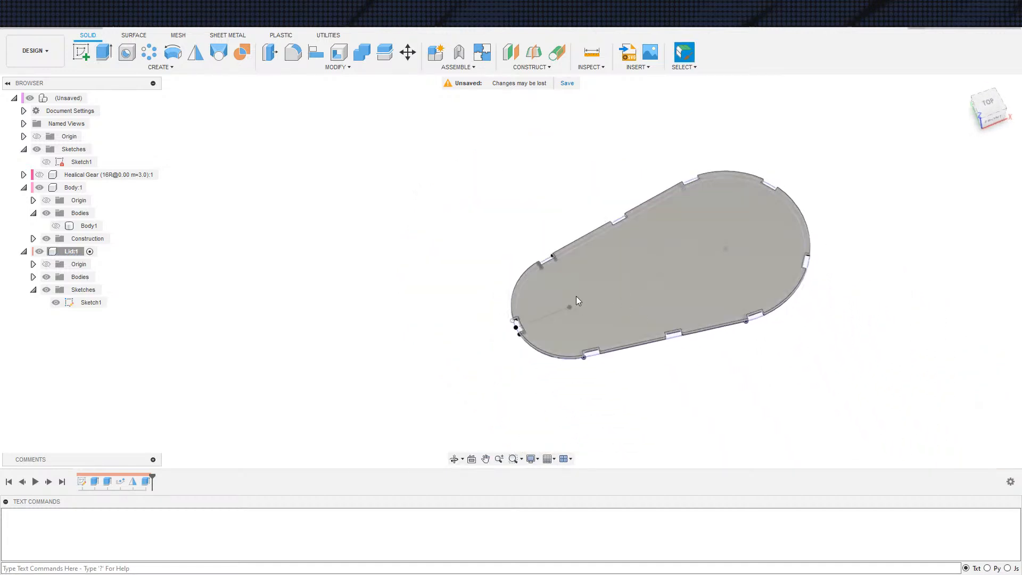
# Activate the housing component and show its body
pyautogui.click(89, 187)
pyautogui.click(56, 226)
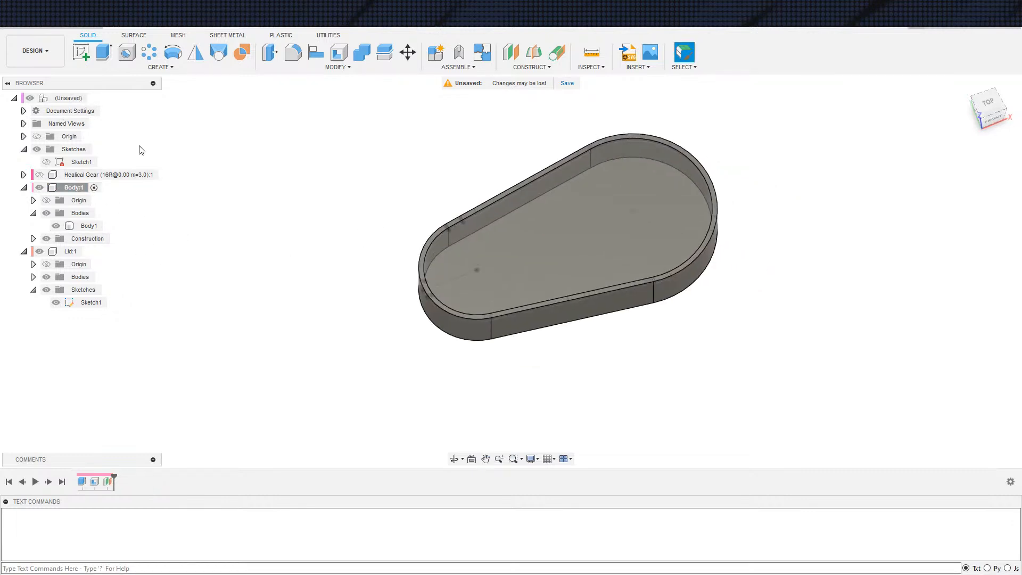
# Combine with Cut to subtract the lid body from the housing body while keeping the tool body, with the lid sketch hidden
pyautogui.click(362, 52)
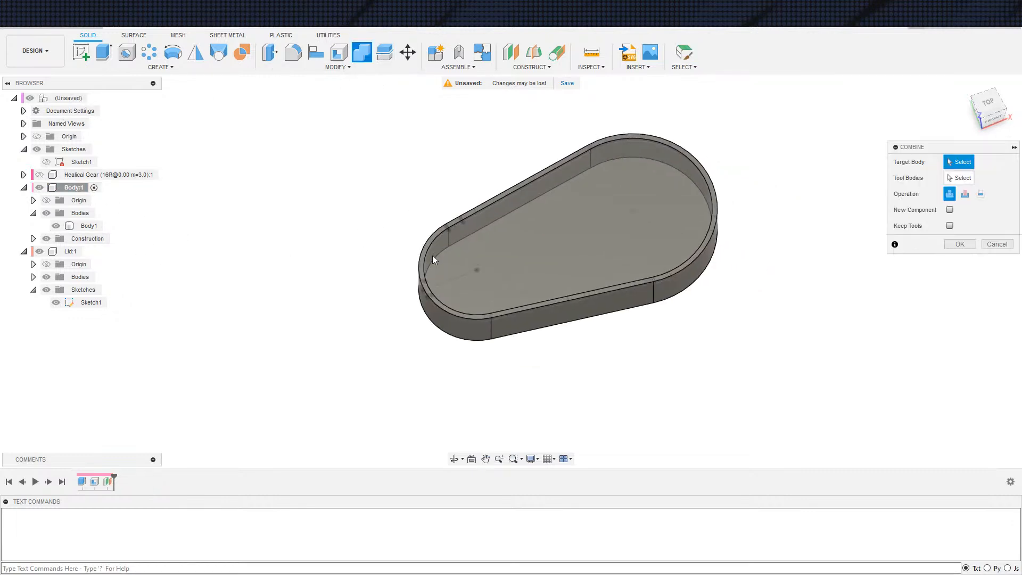
pyautogui.click(447, 326)
pyautogui.click(56, 303)
pyautogui.click(33, 278)
pyautogui.click(83, 290)
pyautogui.click(951, 226)
pyautogui.click(966, 192)
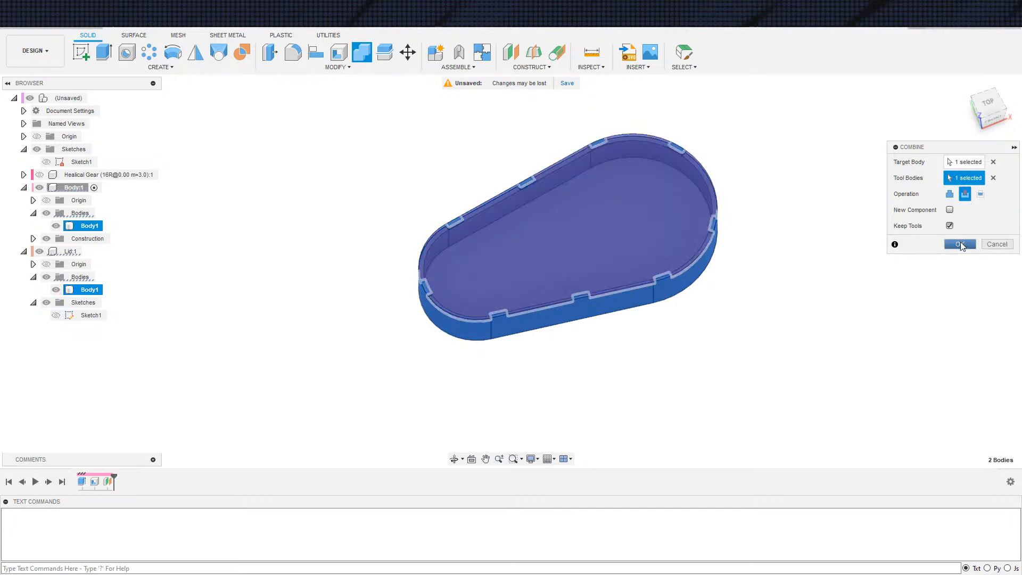
pyautogui.click(960, 243)
pyautogui.keyDown('shift'); pyautogui.moveTo(726, 312); pyautogui.dragTo(601, 355, button='middle'); pyautogui.keyUp('shift')
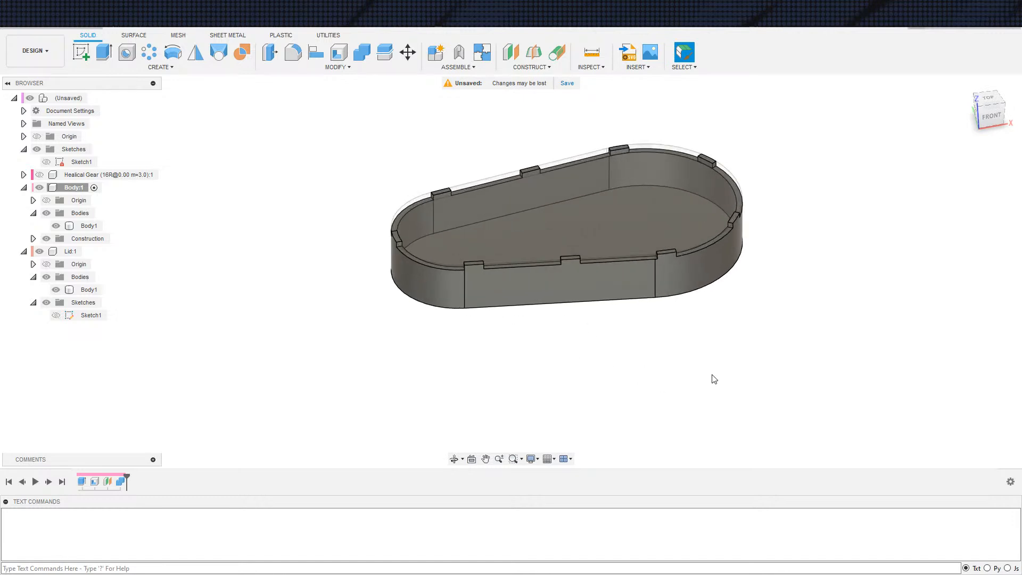
pyautogui.keyDown('shift'); pyautogui.moveTo(675, 371); pyautogui.dragTo(465, 374, button='middle'); pyautogui.keyUp('shift')
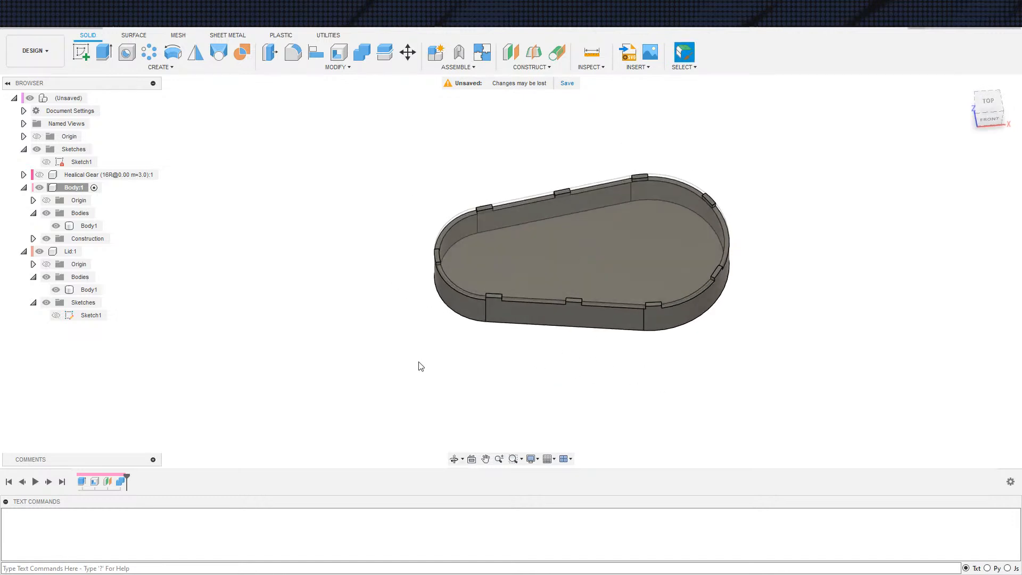
# Extrude-cut the small circle at the housing's narrow end through its floor with the All extent while the lid is hidden
pyautogui.press('e')
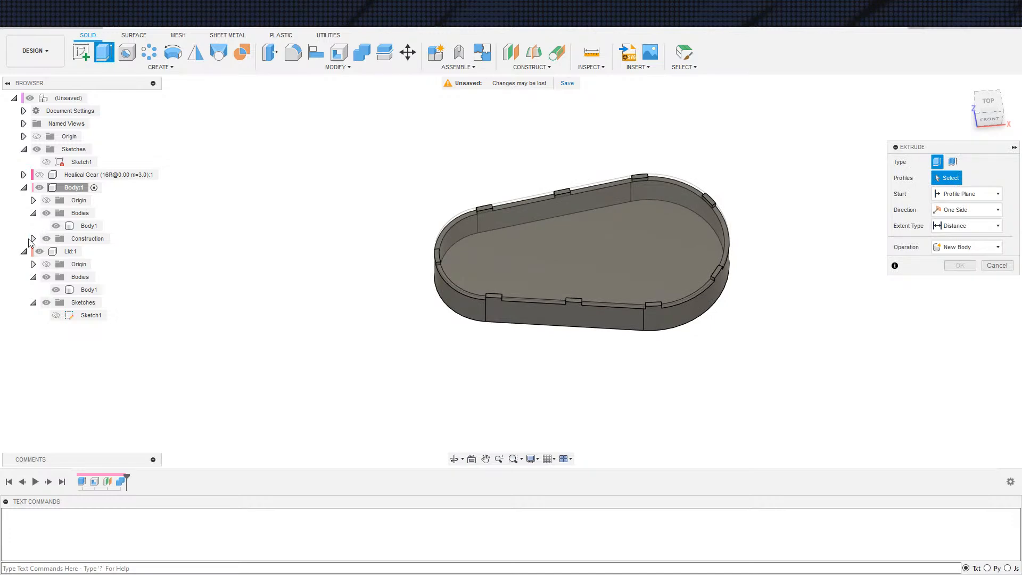
pyautogui.keyDown('shift'); pyautogui.moveTo(421, 418); pyautogui.dragTo(372, 187, button='middle'); pyautogui.keyUp('shift')
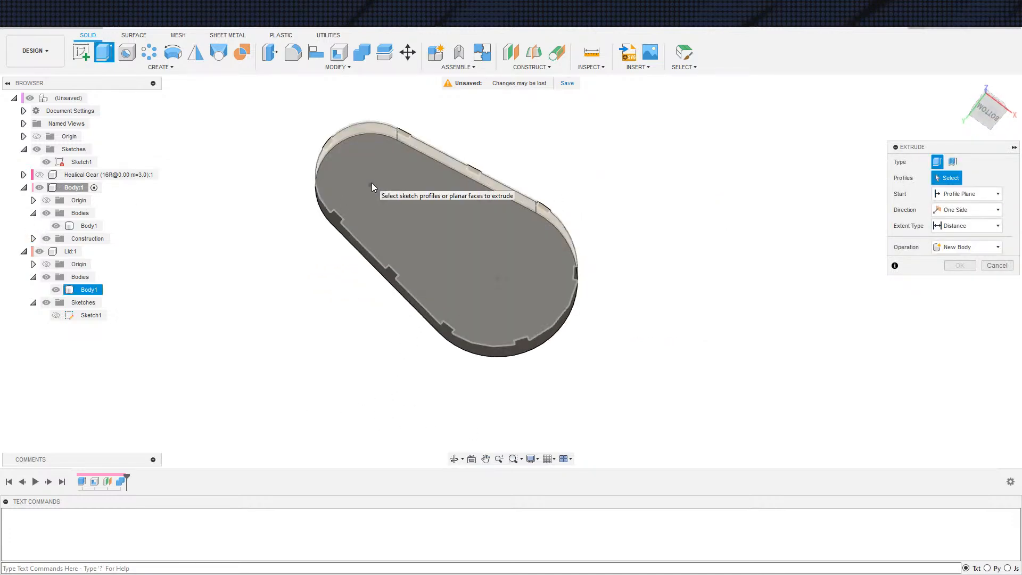
pyautogui.click(373, 185)
pyautogui.moveTo(374, 180); pyautogui.dragTo(407, 237)
pyautogui.keyDown('shift'); pyautogui.moveTo(404, 319); pyautogui.dragTo(374, 431, button='middle'); pyautogui.keyUp('shift')
pyautogui.click(970, 226)
pyautogui.click(964, 257)
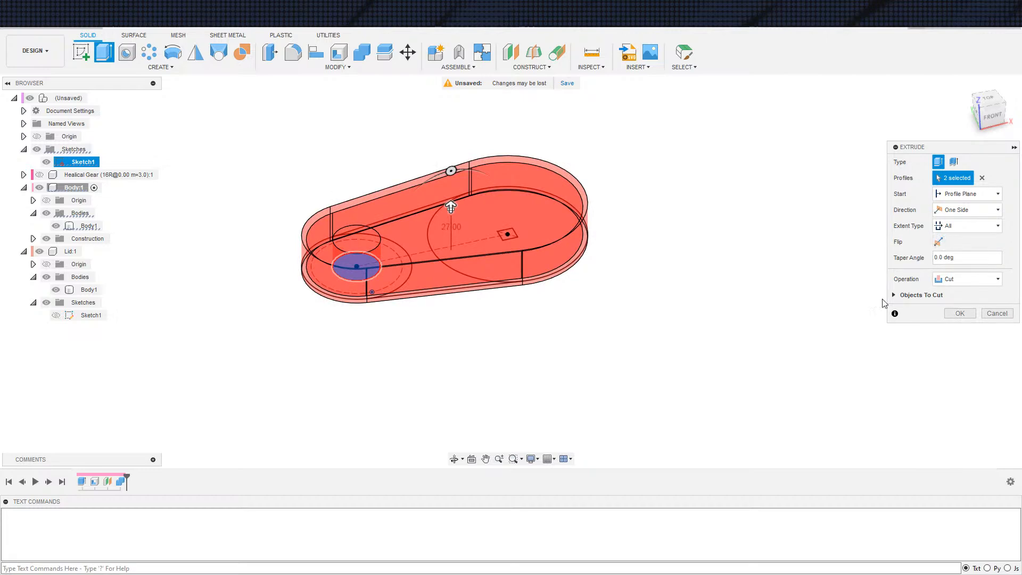
pyautogui.click(981, 178)
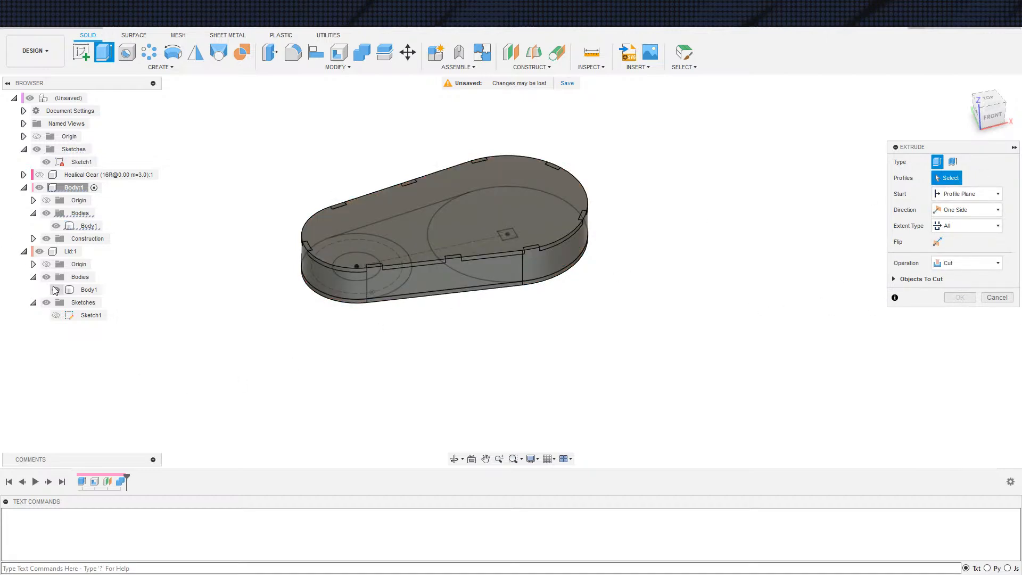
pyautogui.click(39, 251)
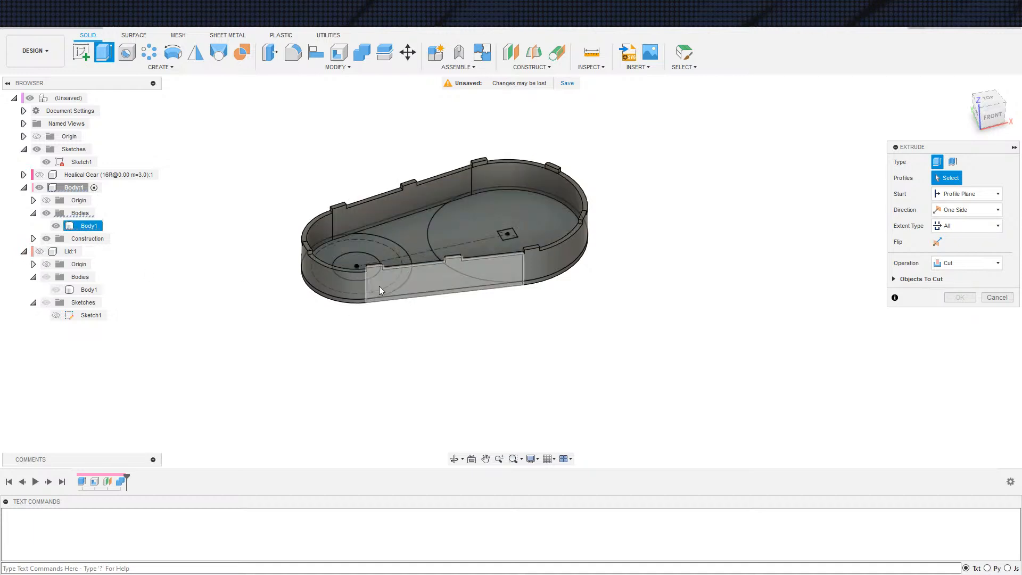
pyautogui.click(357, 265)
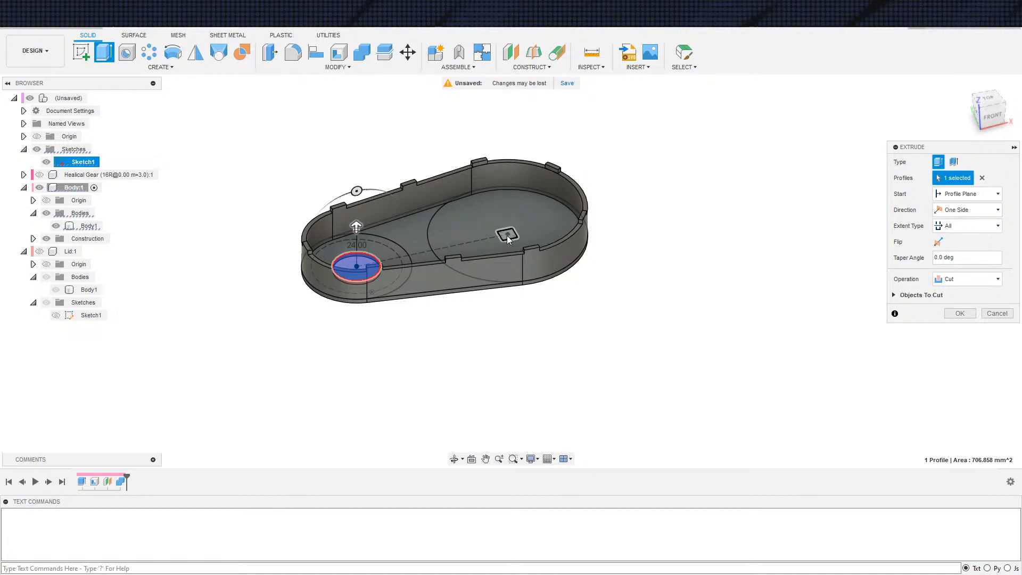
pyautogui.click(960, 313)
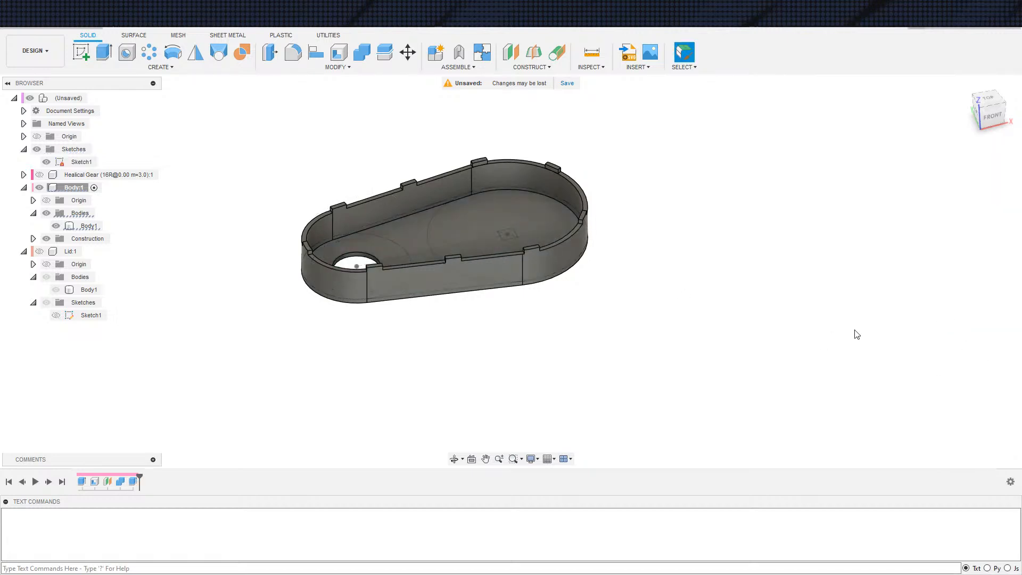
# Start an Extrude cut from the small square profile at the wide end with the lid shown and the extent set to All
pyautogui.press('e')
pyautogui.click(508, 235)
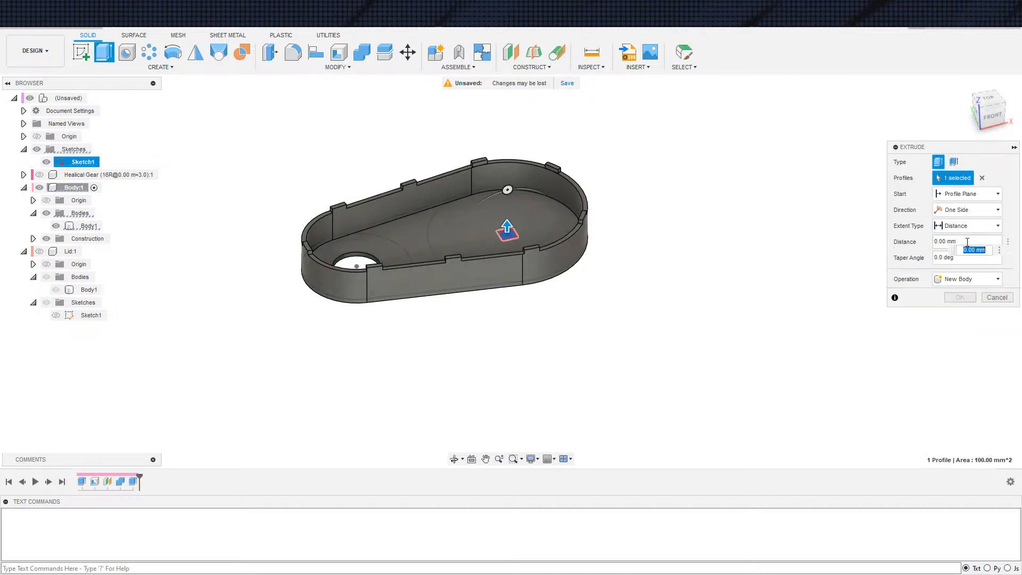
pyautogui.click(40, 252)
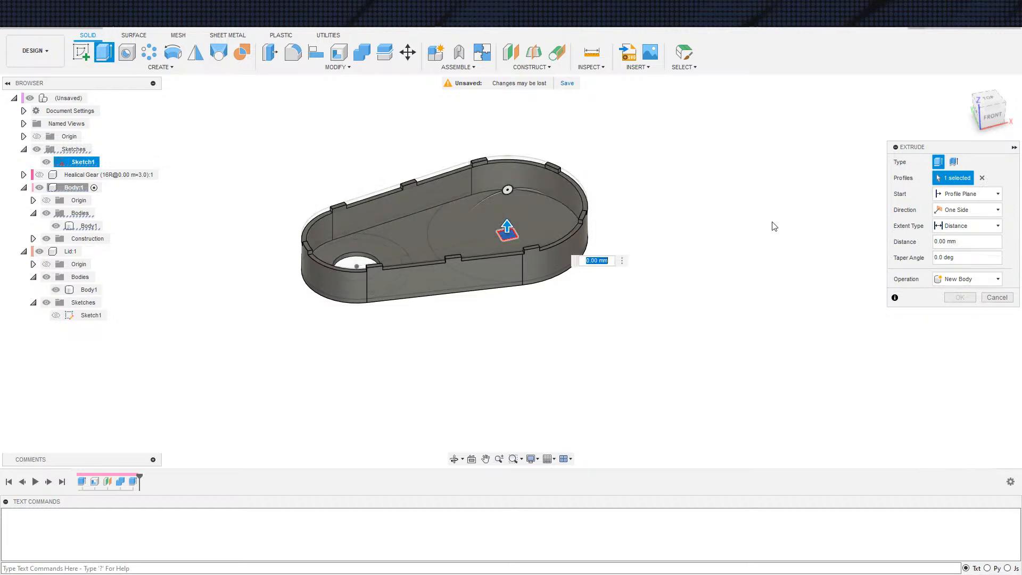
pyautogui.click(968, 225)
pyautogui.click(953, 260)
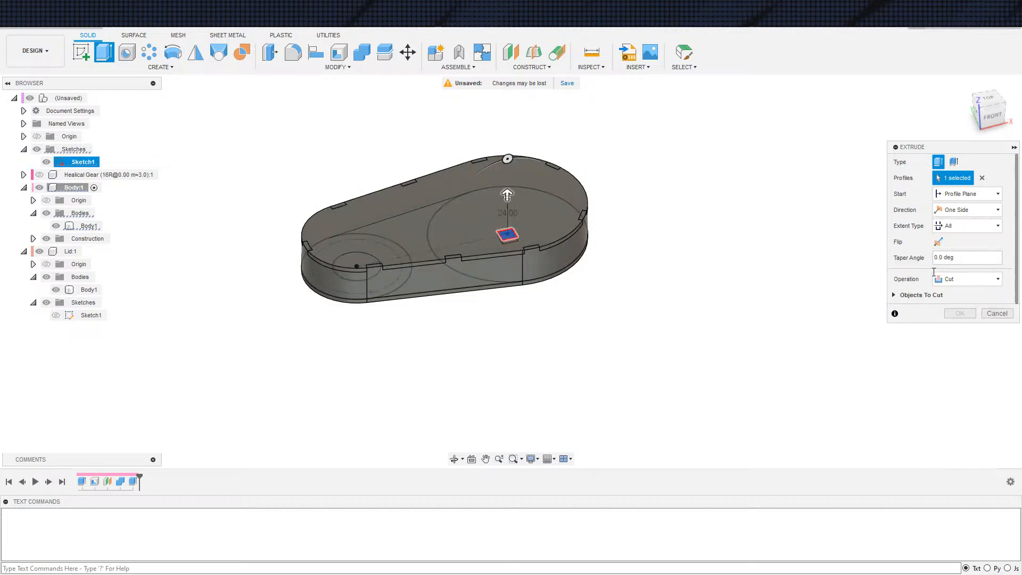
pyautogui.click(895, 295)
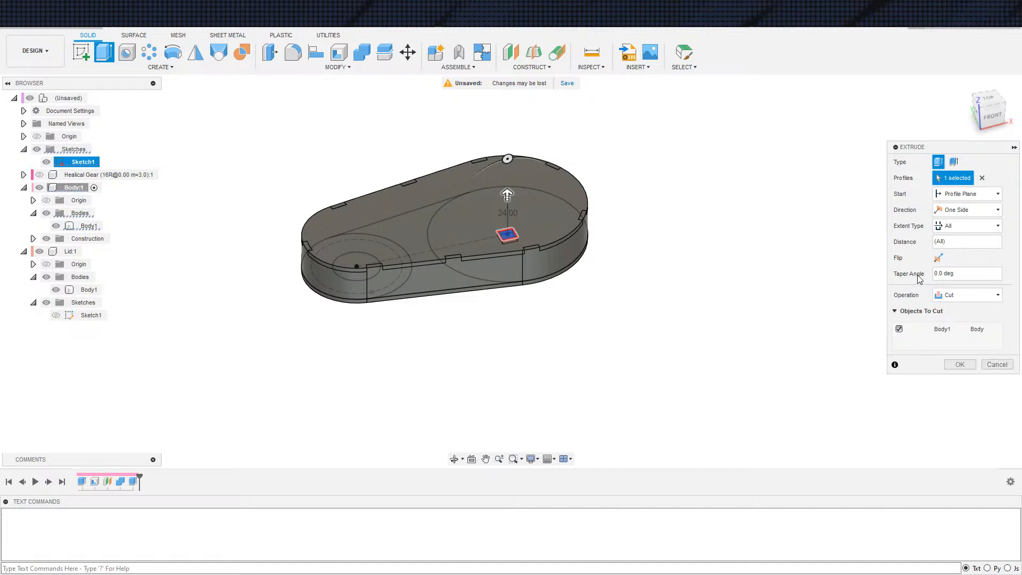
# Set the square cut's direction to Two Sides and extend side 1 to the lid's top face
pyautogui.click(968, 210)
pyautogui.click(959, 244)
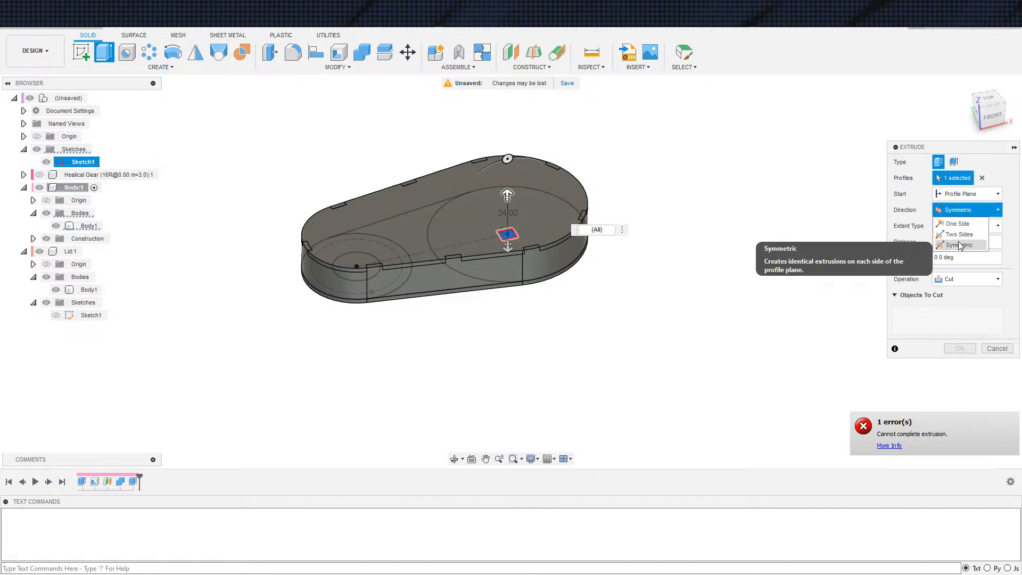
pyautogui.click(958, 235)
pyautogui.click(965, 242)
pyautogui.click(959, 268)
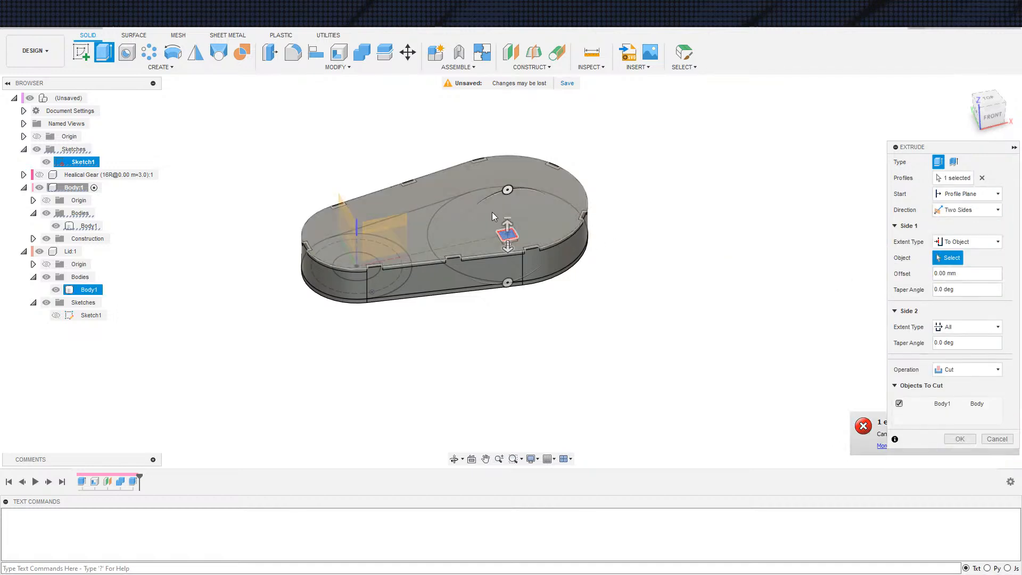
pyautogui.click(577, 228)
pyautogui.click(950, 343)
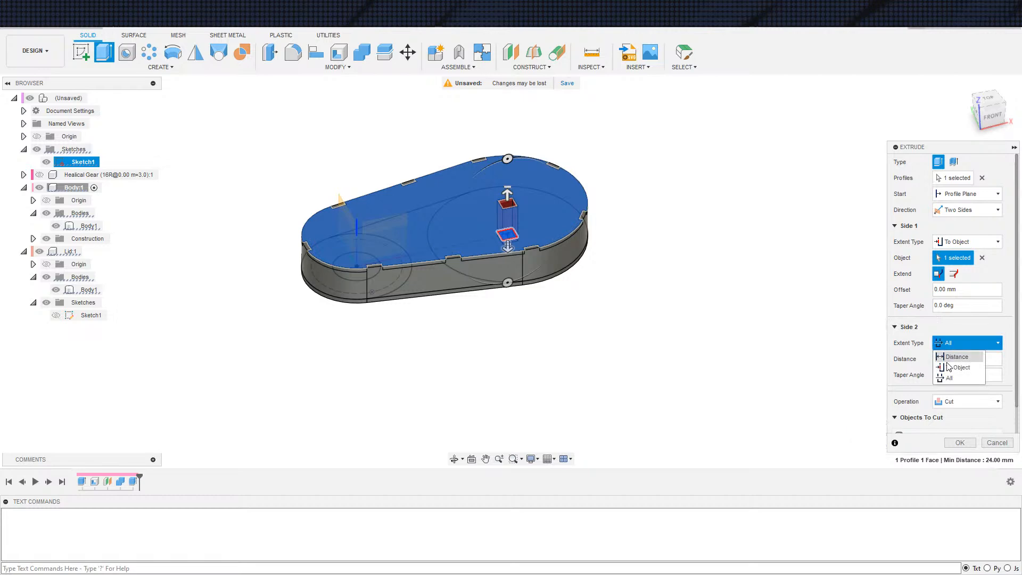
pyautogui.click(951, 358)
pyautogui.keyDown('shift'); pyautogui.moveTo(661, 339); pyautogui.dragTo(658, 237, button='middle'); pyautogui.keyUp('shift')
pyautogui.click(522, 307)
pyautogui.keyDown('shift'); pyautogui.moveTo(522, 307); pyautogui.dragTo(671, 387, button='middle'); pyautogui.keyUp('shift')
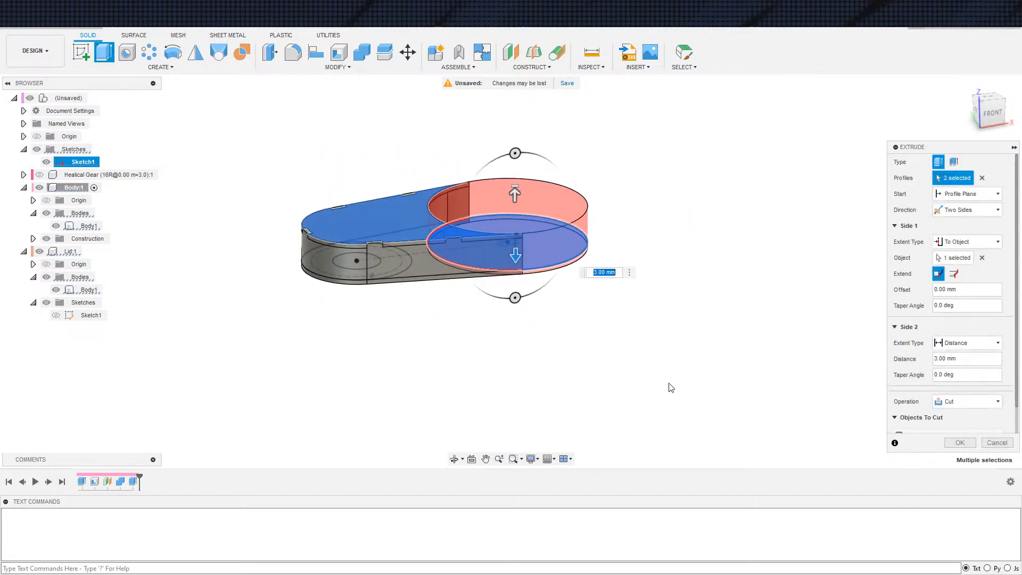
pyautogui.click(983, 178)
# Set side 2 of the cut to extend to the housing's outer bottom face
pyautogui.click(966, 327)
pyautogui.click(954, 347)
pyautogui.keyDown('shift'); pyautogui.moveTo(617, 321); pyautogui.dragTo(768, 325, button='middle'); pyautogui.keyUp('shift')
pyautogui.click(430, 251)
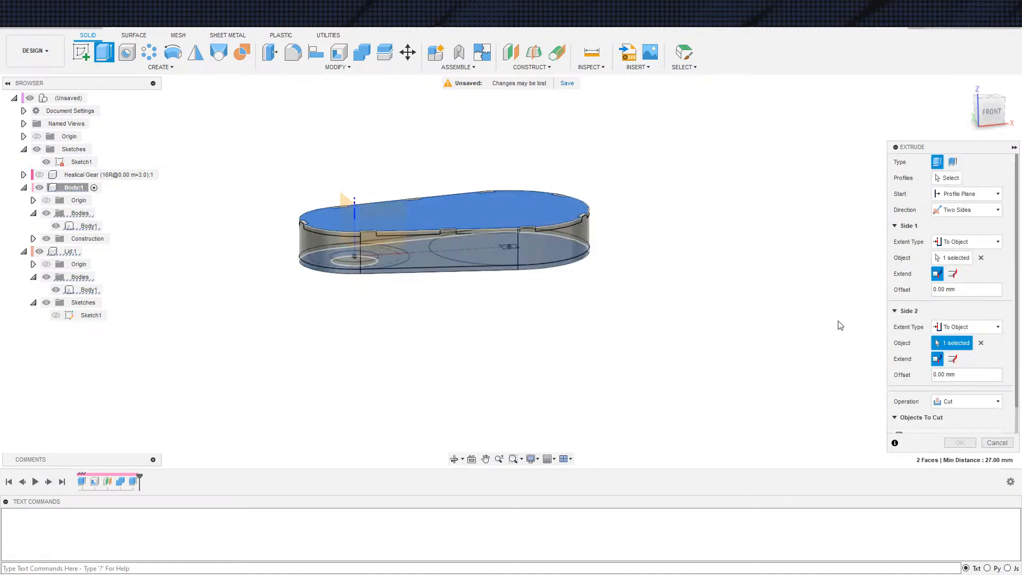
# Choose the small square as the profile again and complete the two-sided cut through the housing floor
pyautogui.click(950, 178)
pyautogui.keyDown('shift'); pyautogui.moveTo(520, 281); pyautogui.dragTo(495, 299, button='middle'); pyautogui.keyUp('shift')
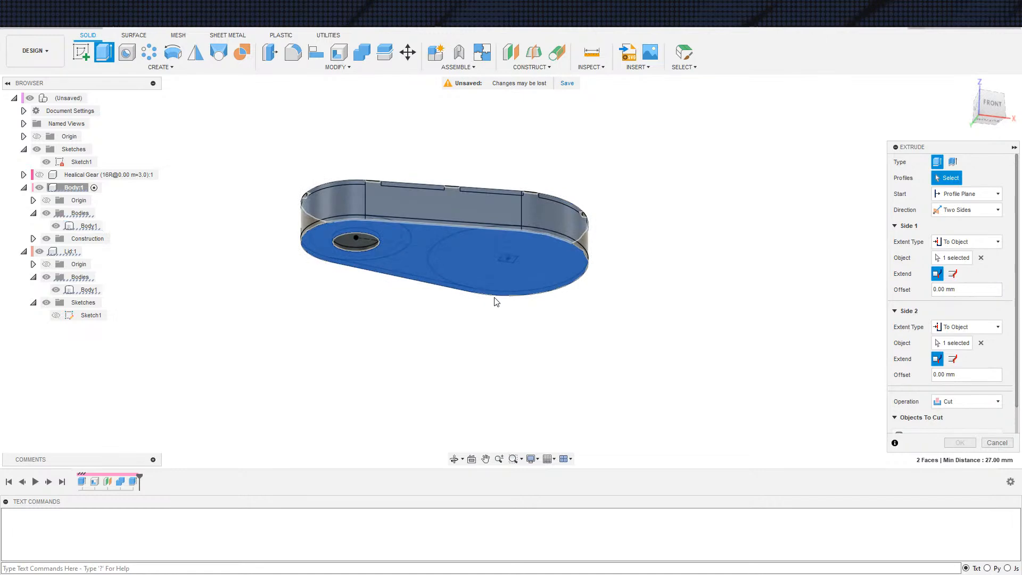
pyautogui.click(505, 260)
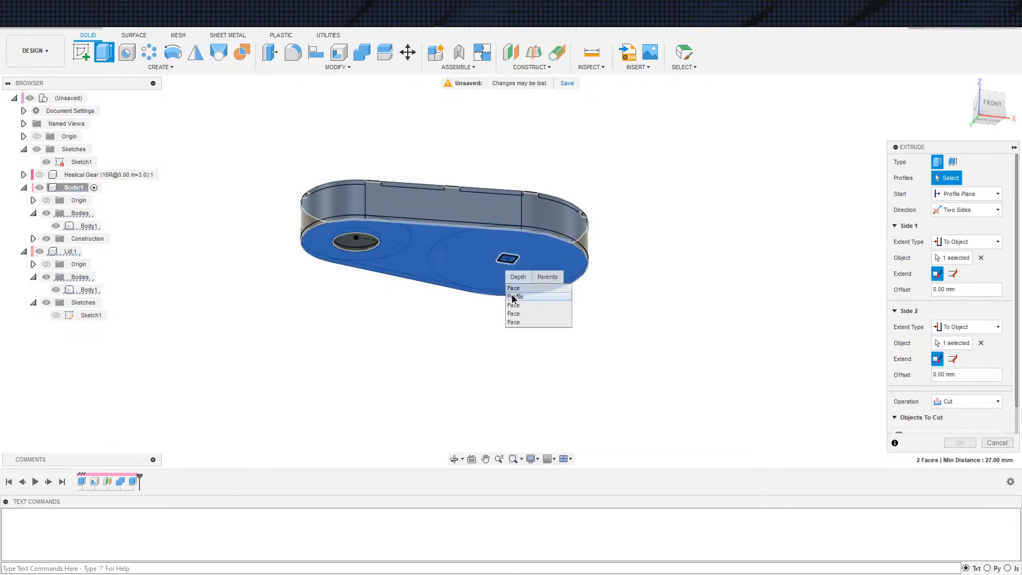
pyautogui.click(514, 296)
pyautogui.keyDown('shift'); pyautogui.moveTo(735, 334); pyautogui.dragTo(865, 408, button='middle'); pyautogui.keyUp('shift')
pyautogui.click(954, 438)
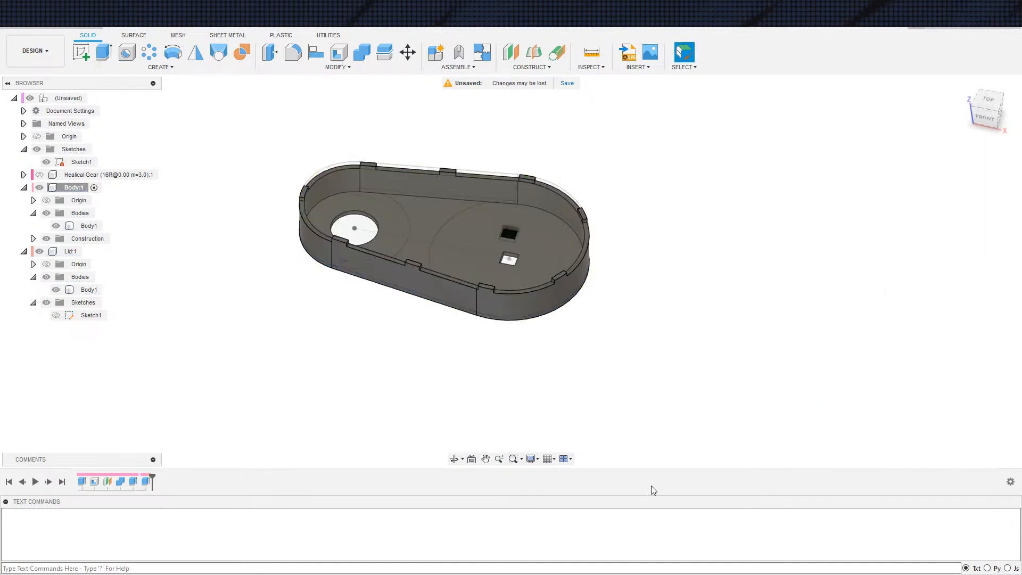
# Activate the top-level design, edit the main sketch and draw a circle concentric with and slightly larger than the small hole circle
pyautogui.scroll(-2, 592, 454)
pyautogui.keyDown('shift'); pyautogui.moveTo(592, 451); pyautogui.dragTo(600, 436, button='middle'); pyautogui.keyUp('shift')
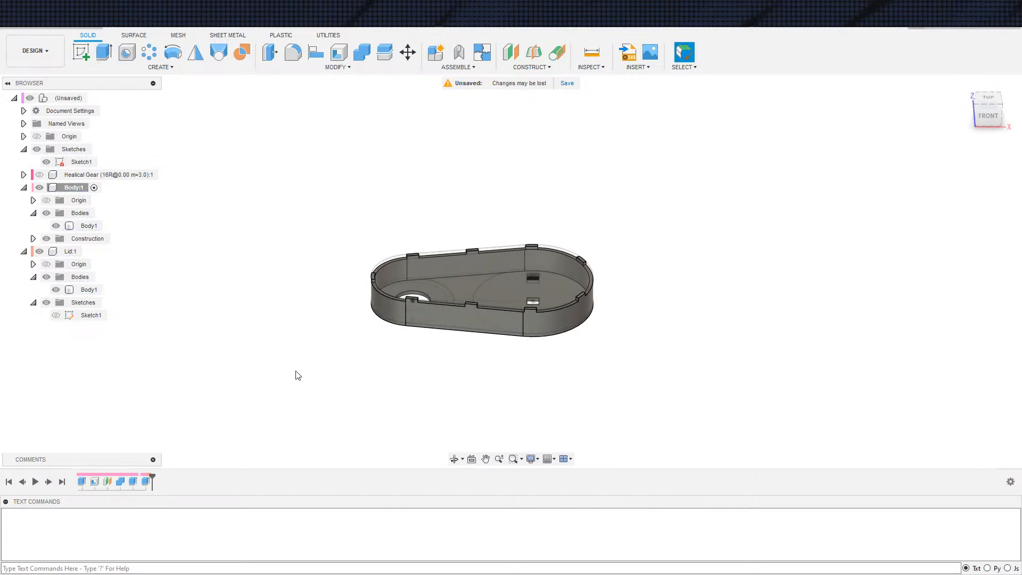
pyautogui.click(94, 98)
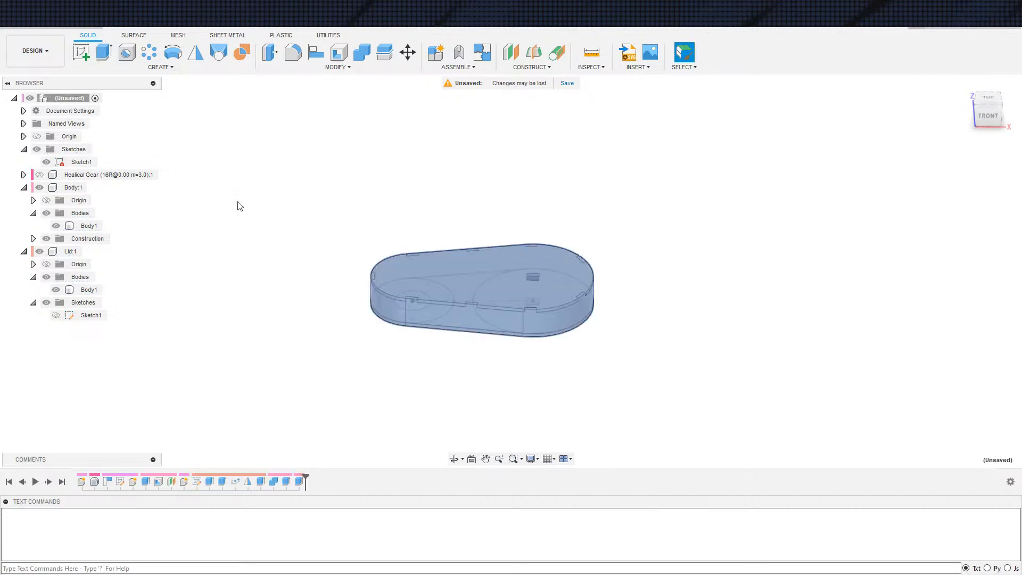
pyautogui.keyDown('shift'); pyautogui.moveTo(349, 382); pyautogui.dragTo(389, 313, button='middle'); pyautogui.keyUp('shift')
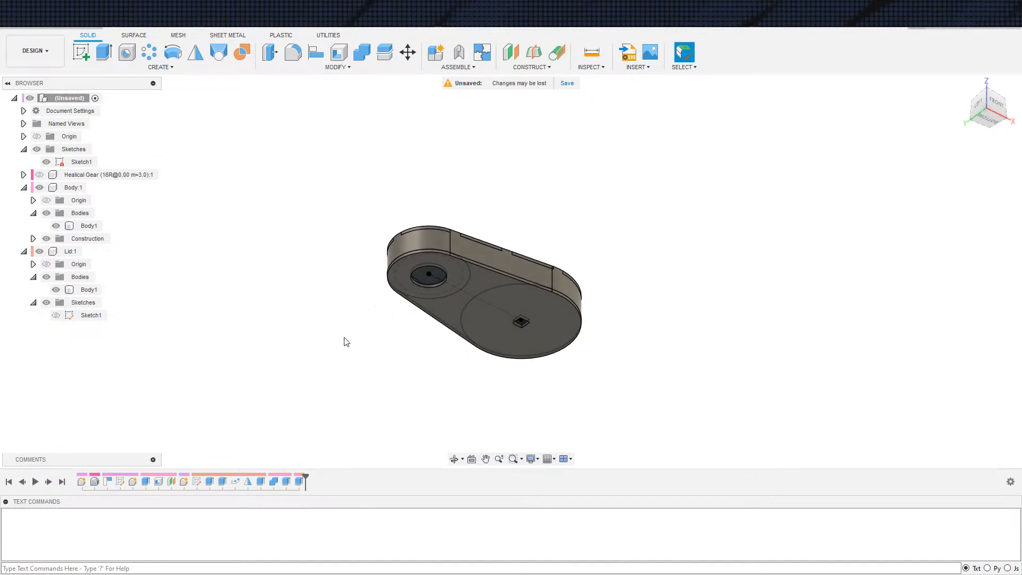
pyautogui.doubleClick(81, 162)
pyautogui.scroll(2, 401, 267)
pyautogui.press('c')
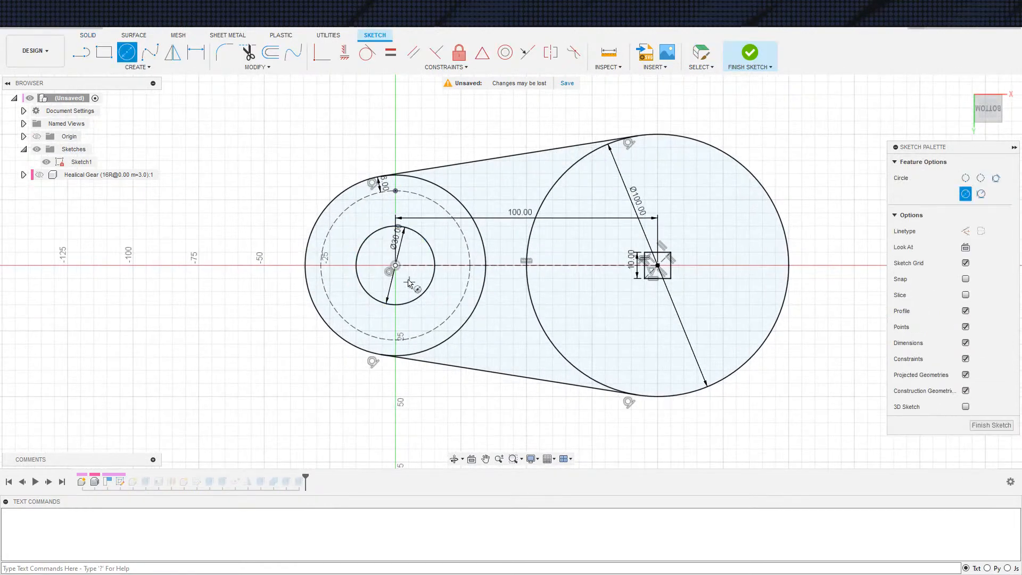
pyautogui.click(395, 265)
pyautogui.click(444, 272)
pyautogui.press('d')
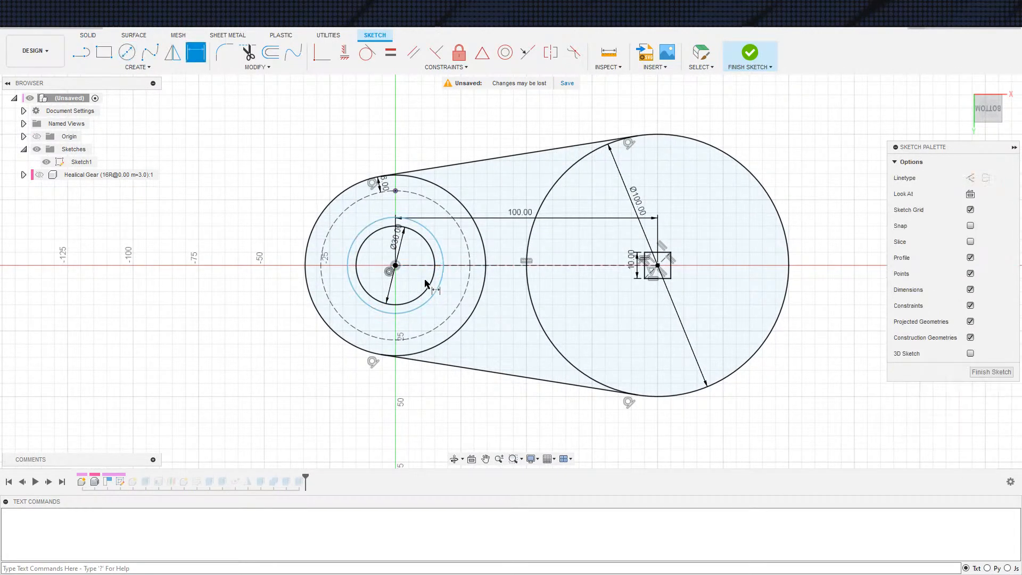
pyautogui.click(429, 285)
pyautogui.click(440, 287)
pyautogui.click(472, 265)
pyautogui.press('Escape')
# Dimension the gap between the small hole circle and the new concentric circle as 3 mm and finish the sketch
pyautogui.press('d')
pyautogui.click(432, 280)
pyautogui.click(441, 282)
pyautogui.click(452, 304)
pyautogui.write('3')
pyautogui.press('Return')
pyautogui.press('Escape')
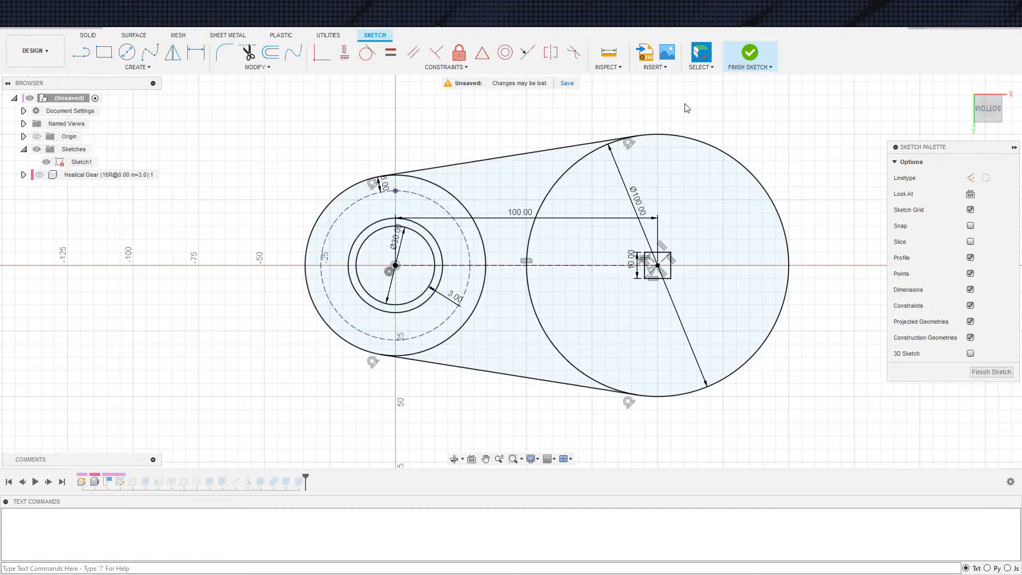
pyautogui.click(741, 56)
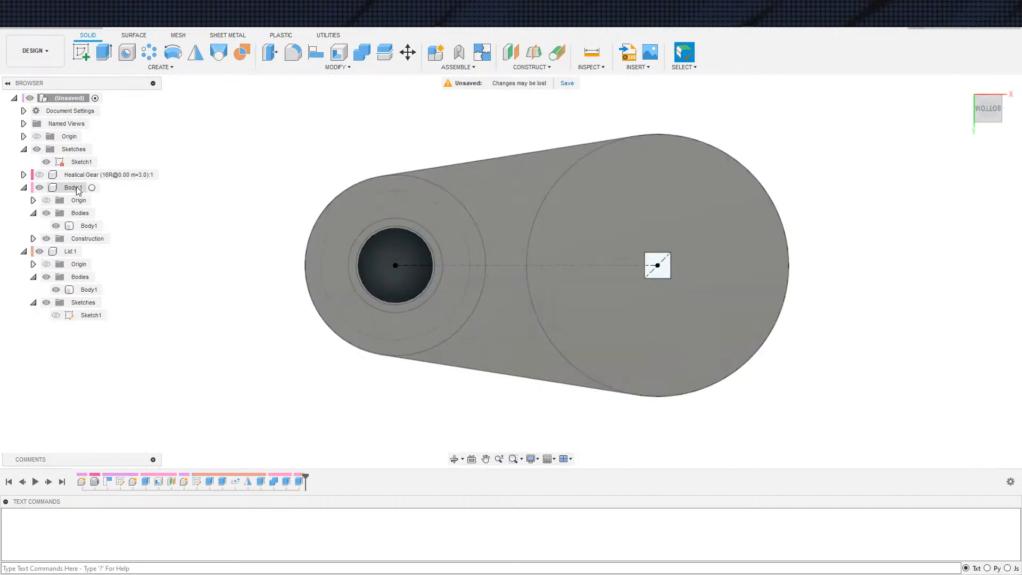
pyautogui.click(74, 187)
pyautogui.press('e')
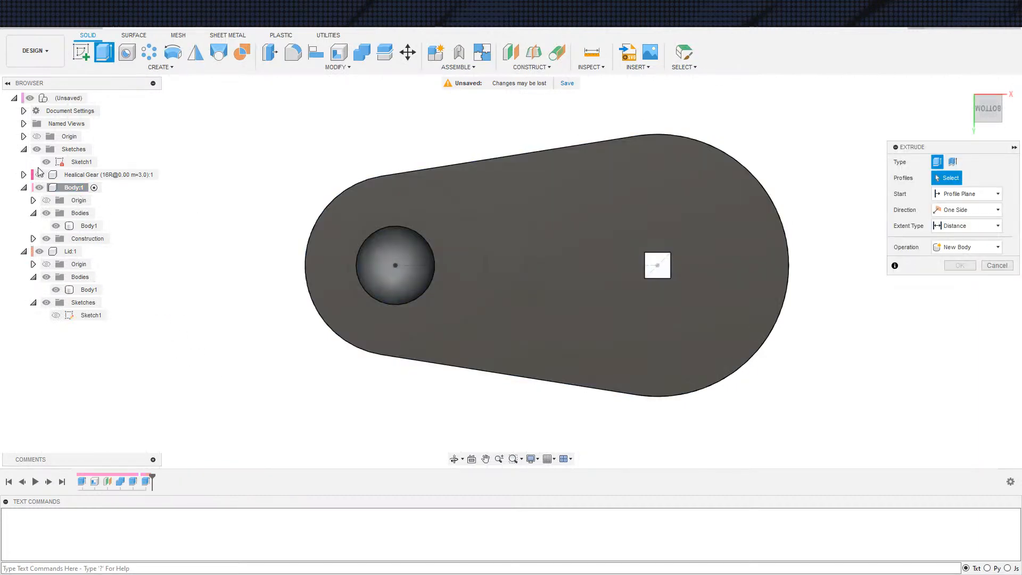
pyautogui.click(39, 252)
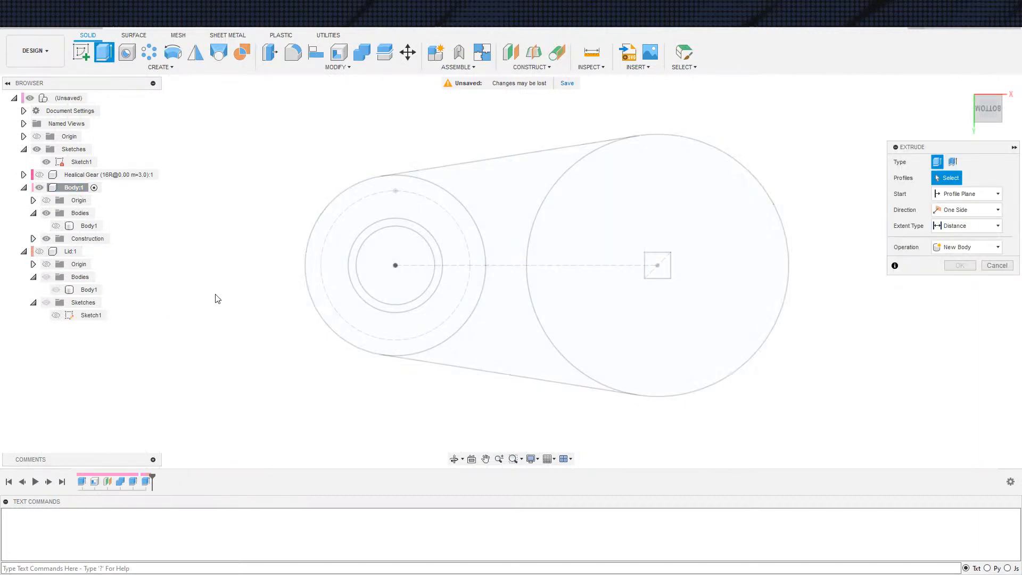
pyautogui.click(409, 310)
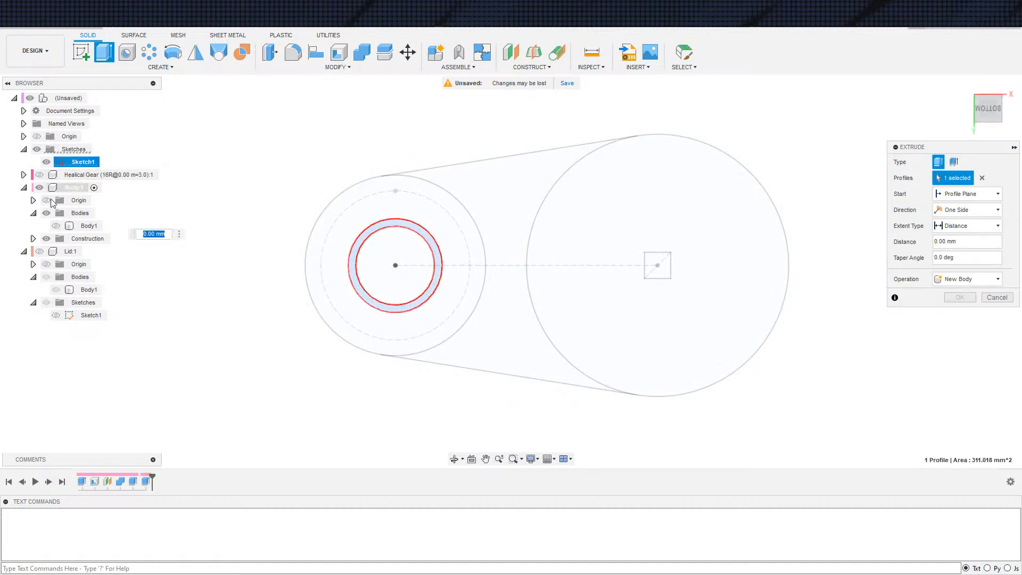
pyautogui.click(968, 194)
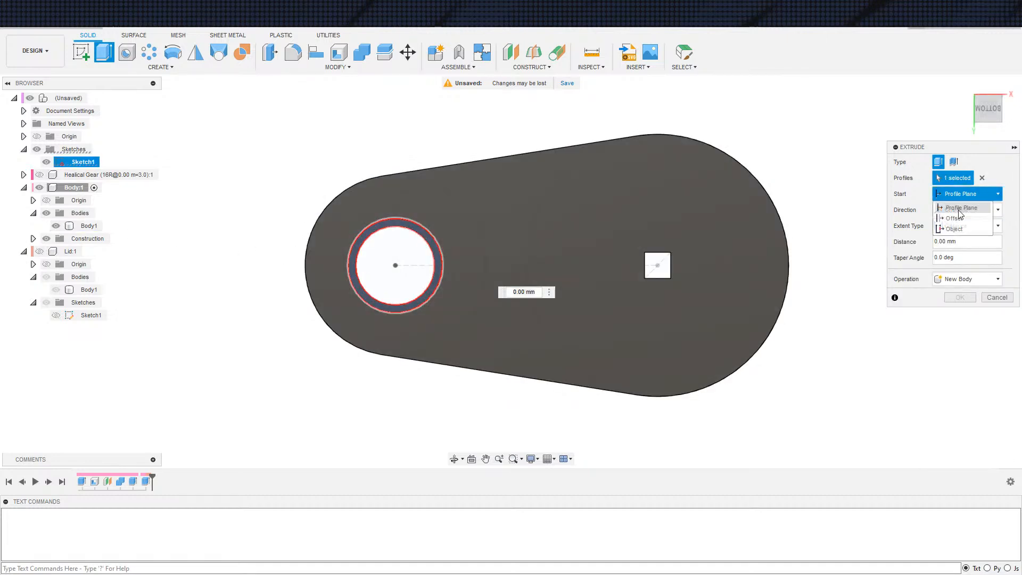
pyautogui.click(955, 225)
pyautogui.click(592, 296)
pyautogui.keyDown('shift'); pyautogui.moveTo(447, 339); pyautogui.dragTo(450, 437, button='middle'); pyautogui.keyUp('shift')
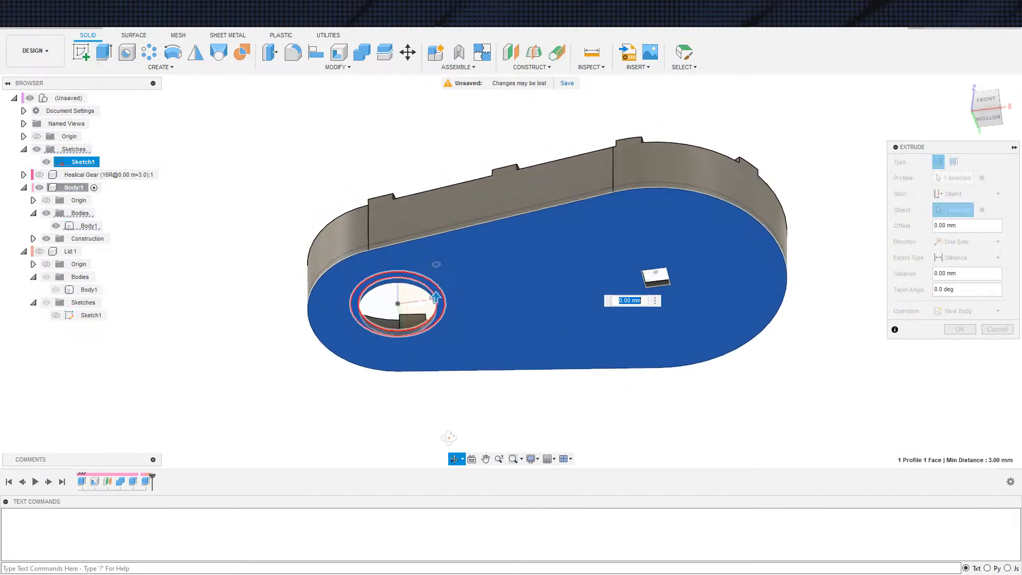
pyautogui.scroll(2, 447, 415)
pyautogui.keyDown('shift'); pyautogui.moveTo(442, 350); pyautogui.dragTo(481, 427, button='middle'); pyautogui.keyUp('shift')
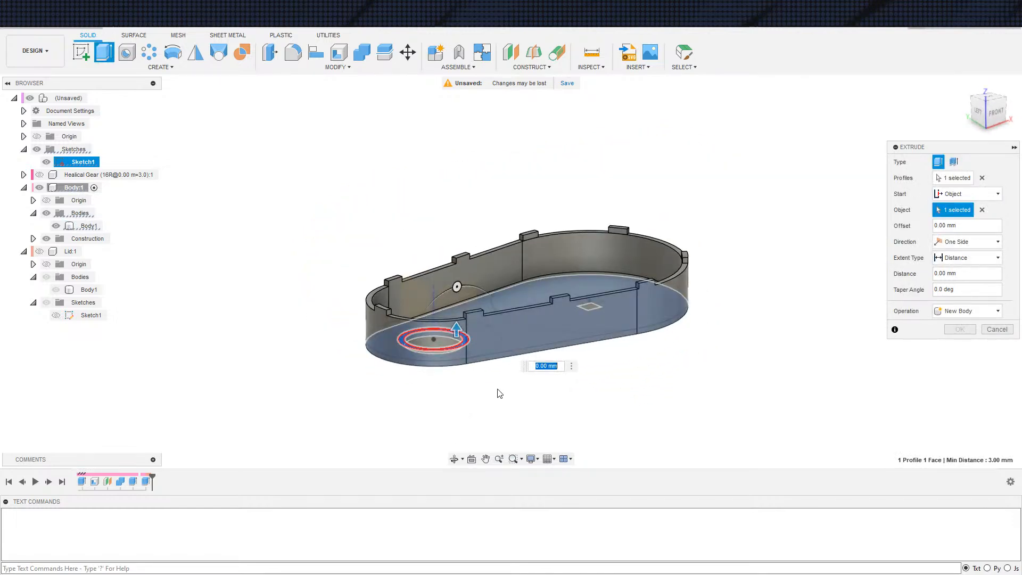
pyautogui.write('-')
pyautogui.press('Escape')
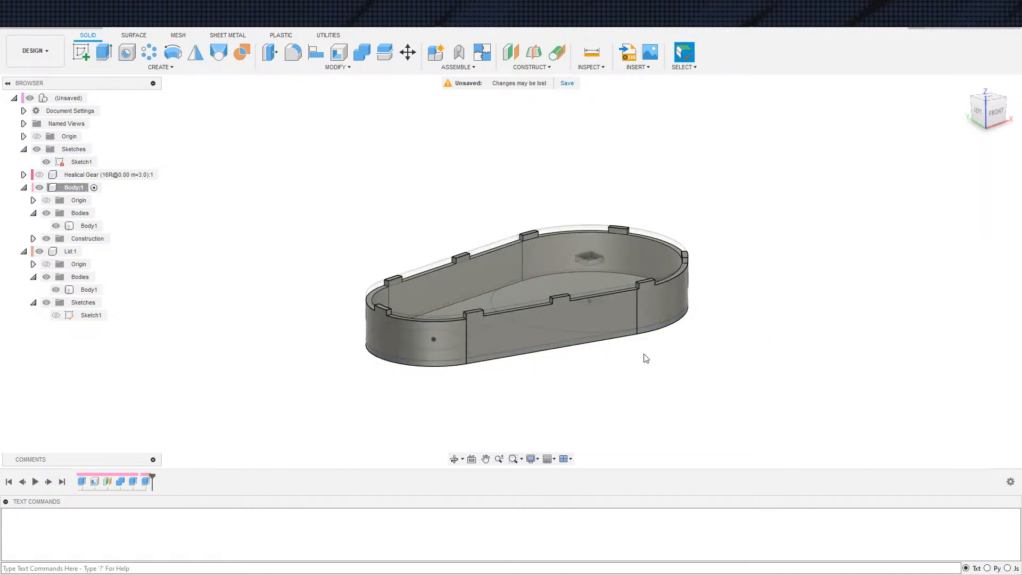
# Examine the housing's round and square openings from below and from inside, together with the lid
pyautogui.scroll(-3, 655, 407)
pyautogui.moveTo(726, 386)
pyautogui.keyDown('shift'); pyautogui.mouseDown(button='middle')
pyautogui.moveTo(742, 347)
pyautogui.moveTo(755, 341)
pyautogui.mouseUp(button='middle'); pyautogui.keyUp('shift')
pyautogui.keyDown('shift'); pyautogui.moveTo(650, 335); pyautogui.dragTo(449, 311, button='middle'); pyautogui.keyUp('shift')
pyautogui.keyDown('shift'); pyautogui.moveTo(557, 304); pyautogui.dragTo(529, 194, button='middle'); pyautogui.keyUp('shift')
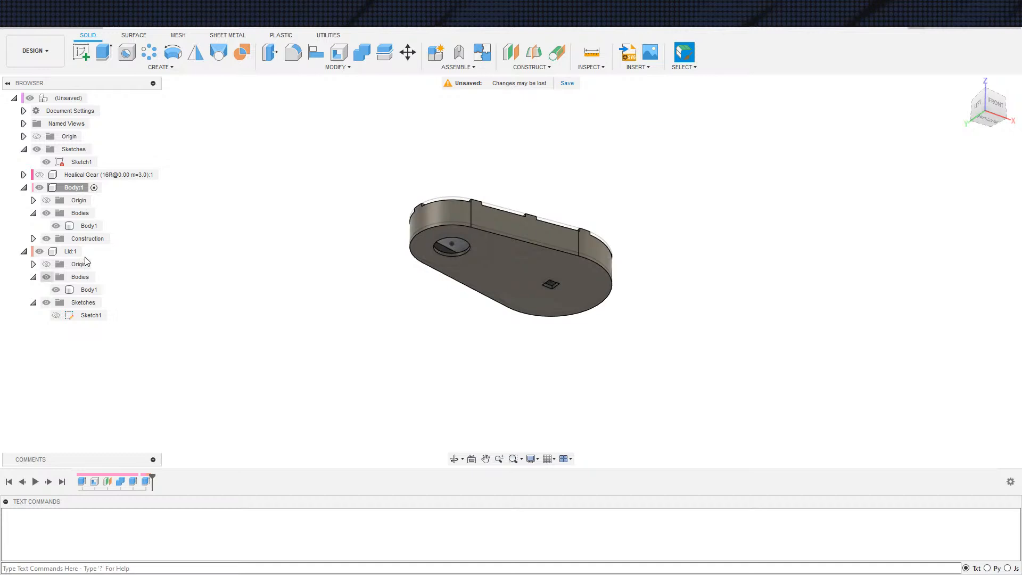
pyautogui.keyDown('shift'); pyautogui.moveTo(377, 301); pyautogui.dragTo(549, 339, button='middle'); pyautogui.keyUp('shift')
pyautogui.scroll(3, 511, 335)
pyautogui.keyDown('shift'); pyautogui.moveTo(484, 333); pyautogui.dragTo(520, 326, button='middle'); pyautogui.keyUp('shift')
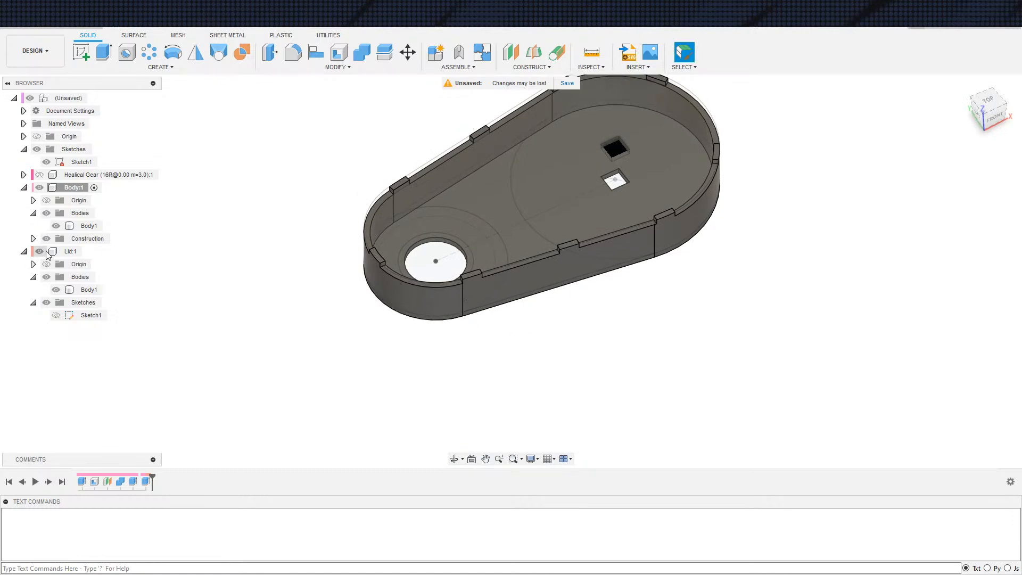
# Make the Lid component active for editing
pyautogui.click(89, 252)
pyautogui.moveTo(395, 339); pyautogui.dragTo(326, 335, button='middle')
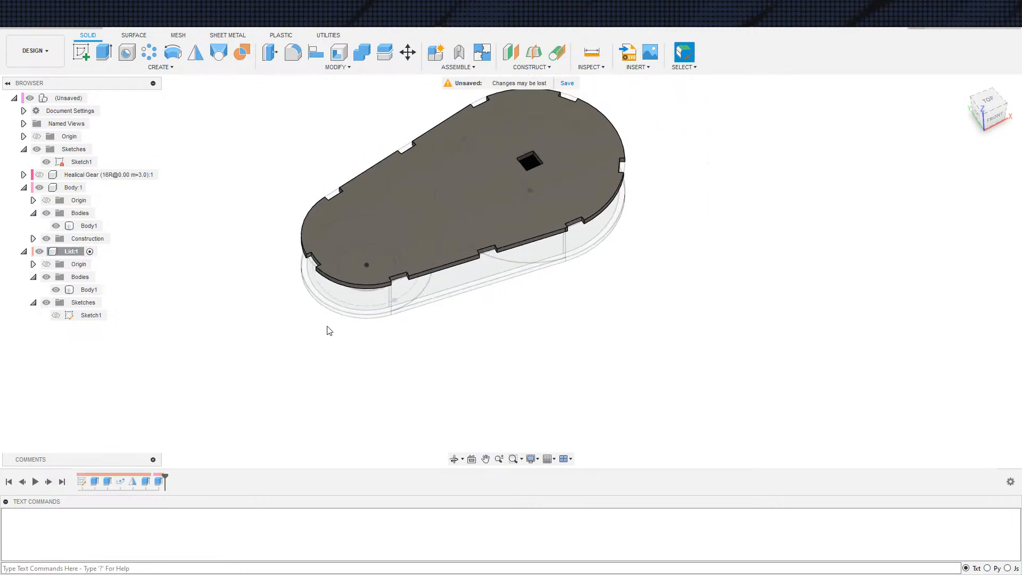
pyautogui.click(383, 240)
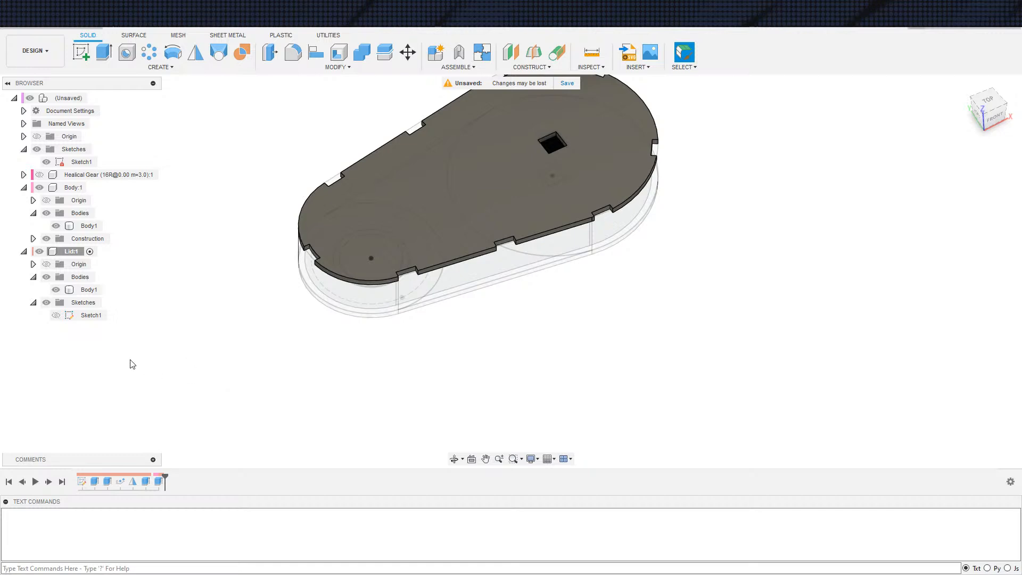
# Open the Lid's sketch for editing and hide the Lid and Body components
pyautogui.moveTo(294, 315); pyautogui.dragTo(309, 311, button='middle')
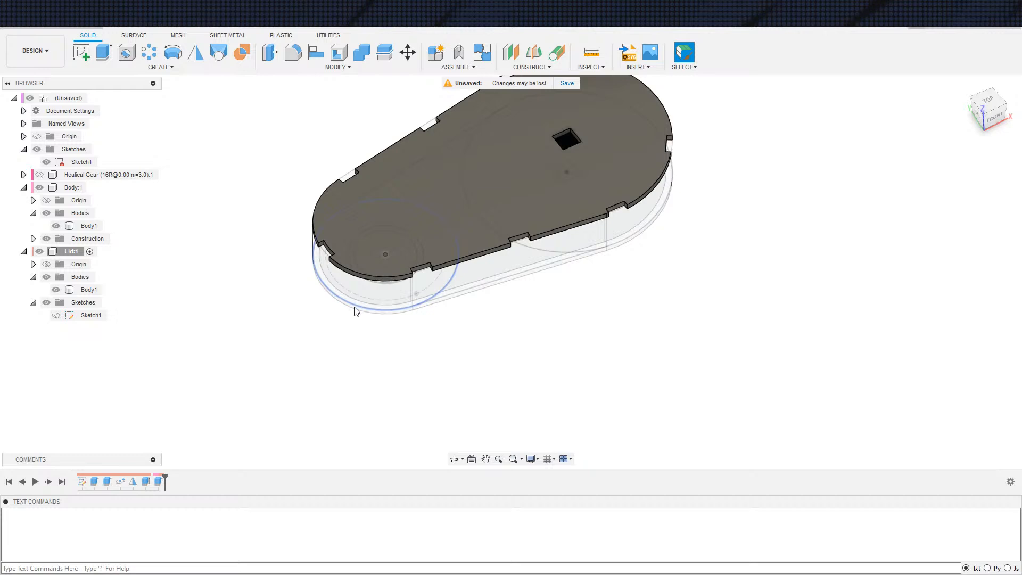
pyautogui.moveTo(272, 357); pyautogui.dragTo(221, 343, button='middle')
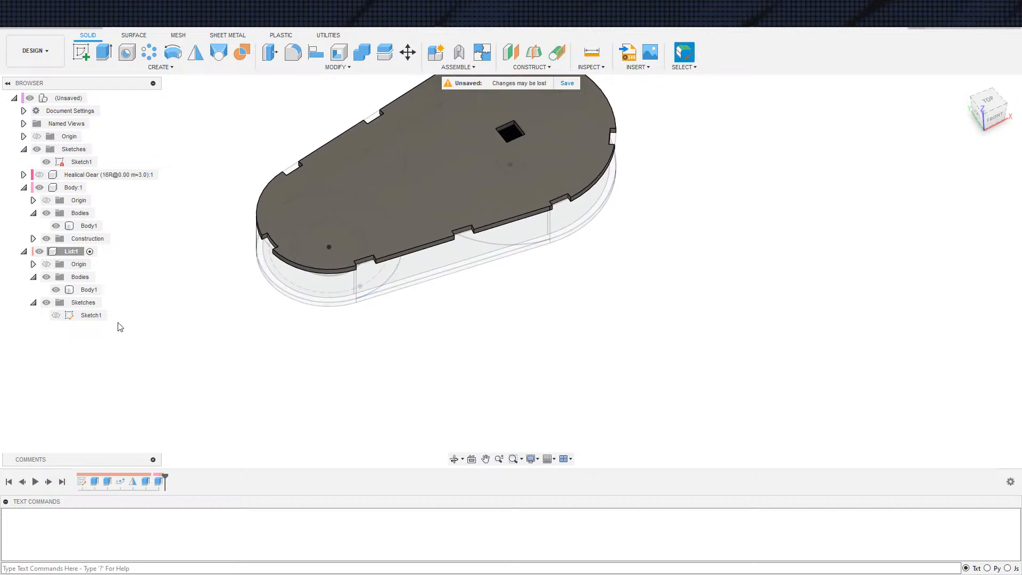
pyautogui.click(84, 318)
pyautogui.doubleClick(88, 315)
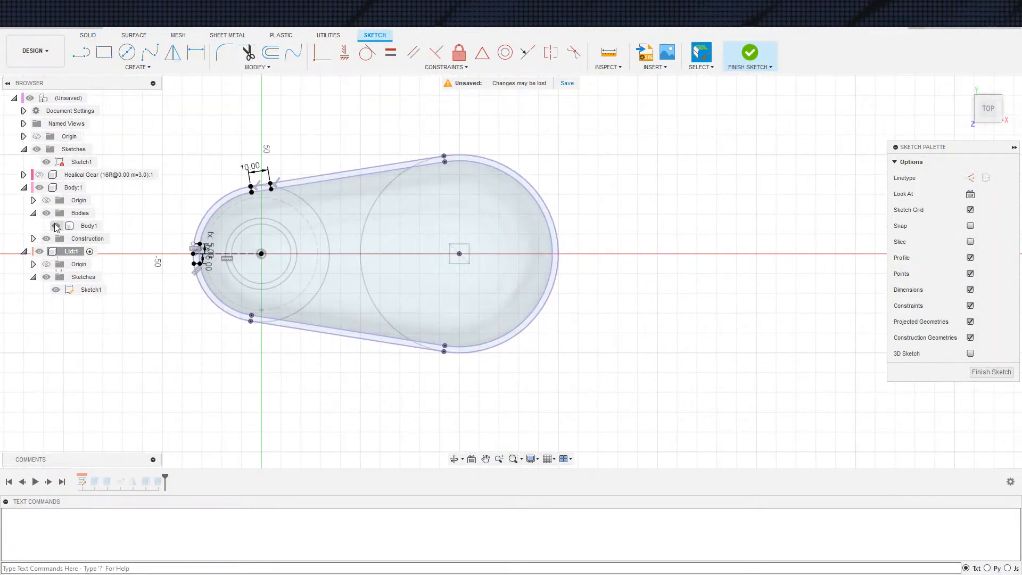
pyautogui.click(40, 252)
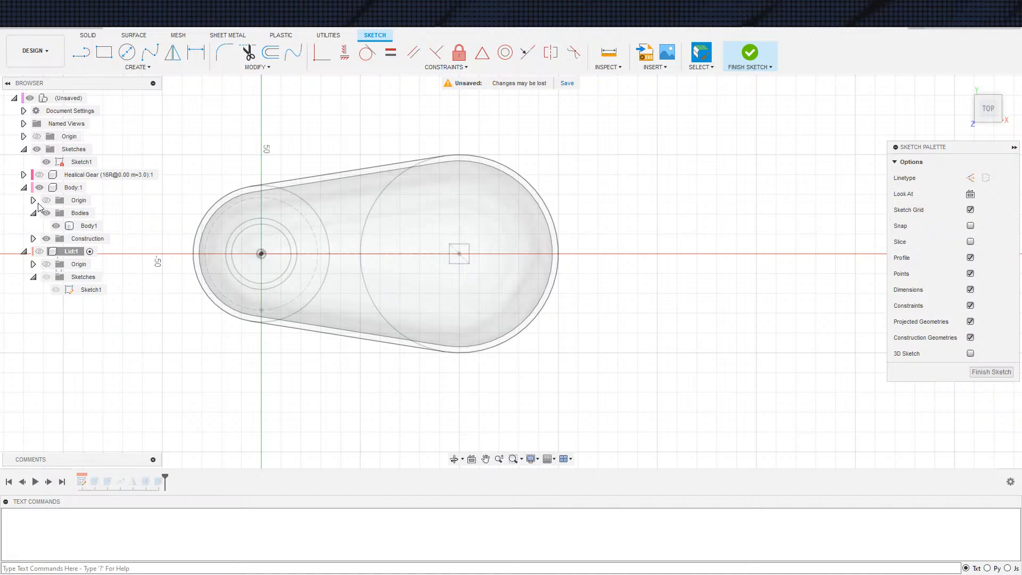
pyautogui.click(42, 188)
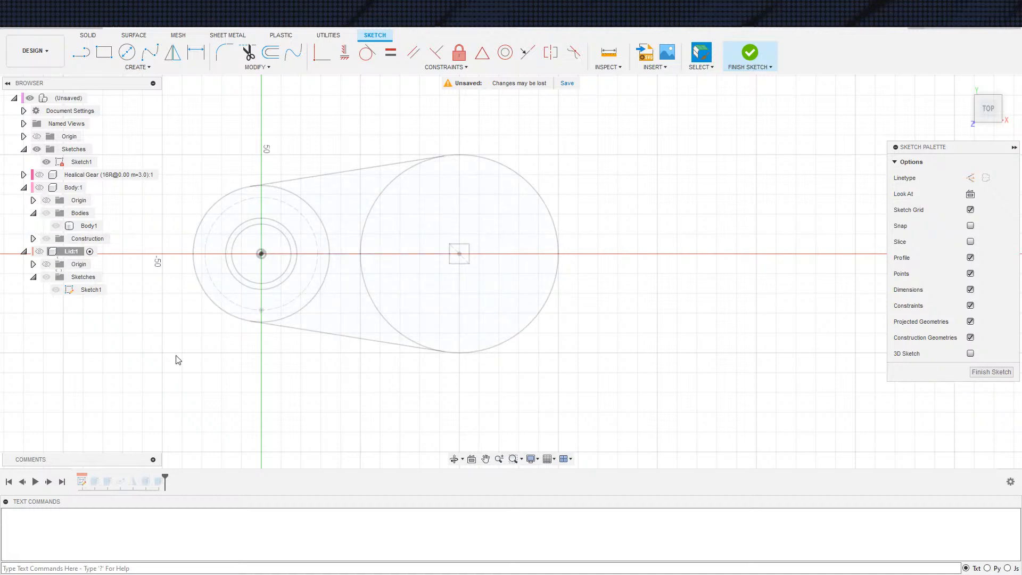
# Project the main sketch's 30 mm round hole circle into the lid sketch with the projection link on
pyautogui.press('s')
pyautogui.click(226, 354)
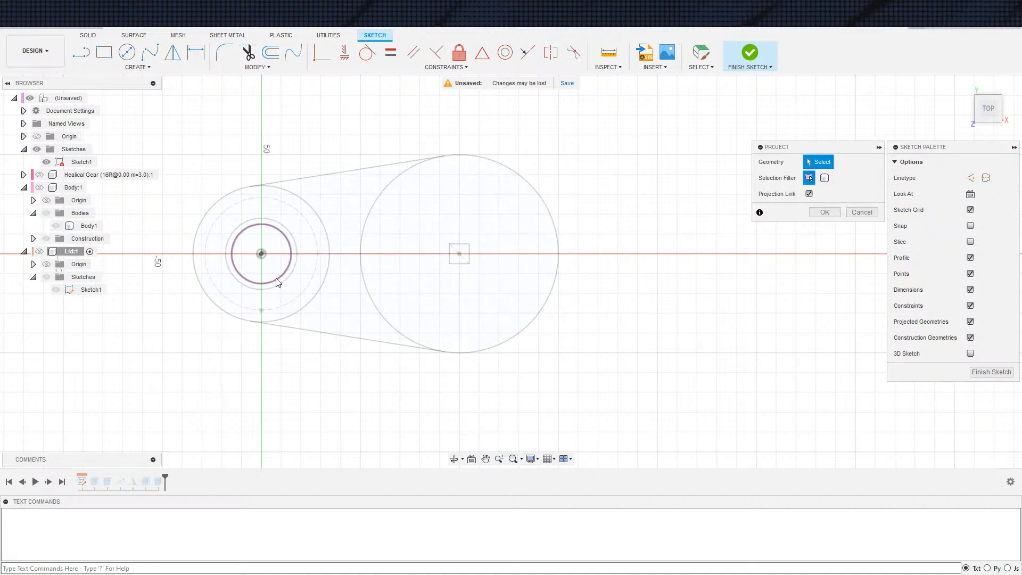
pyautogui.click(276, 283)
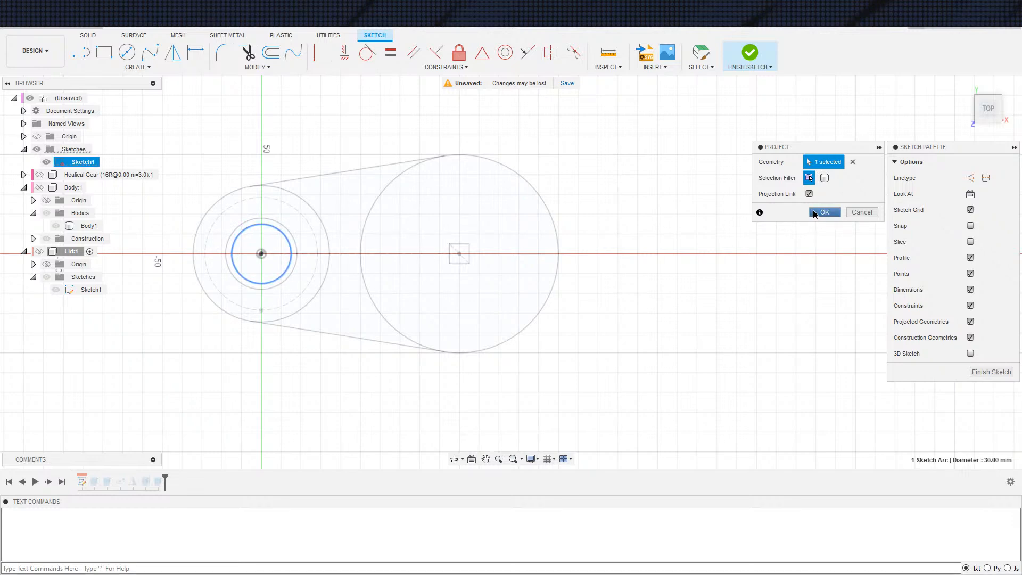
pyautogui.click(824, 212)
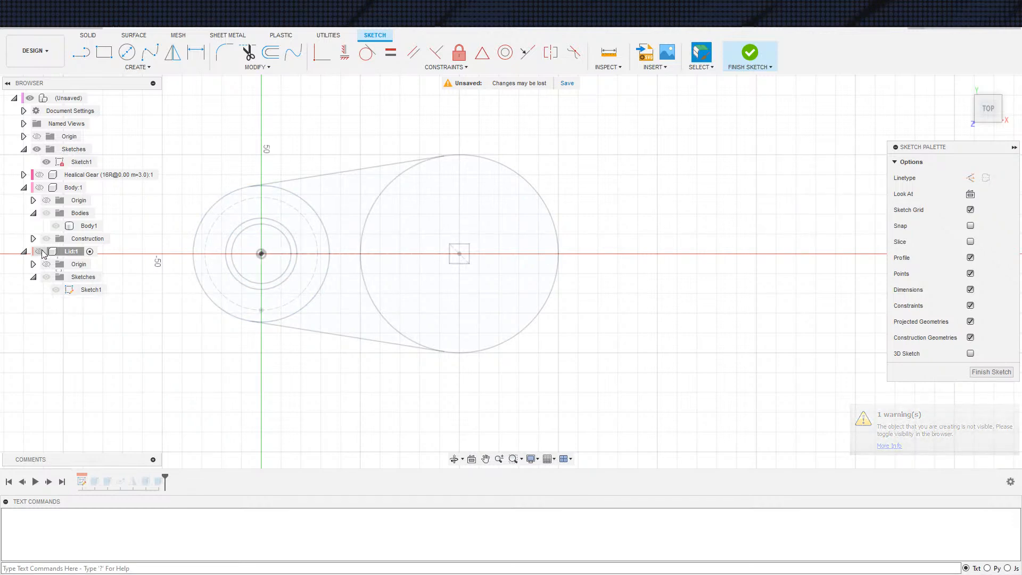
# Show the Lid component and its sketch again and hide the main top-level sketch
pyautogui.click(56, 291)
pyautogui.click(57, 293)
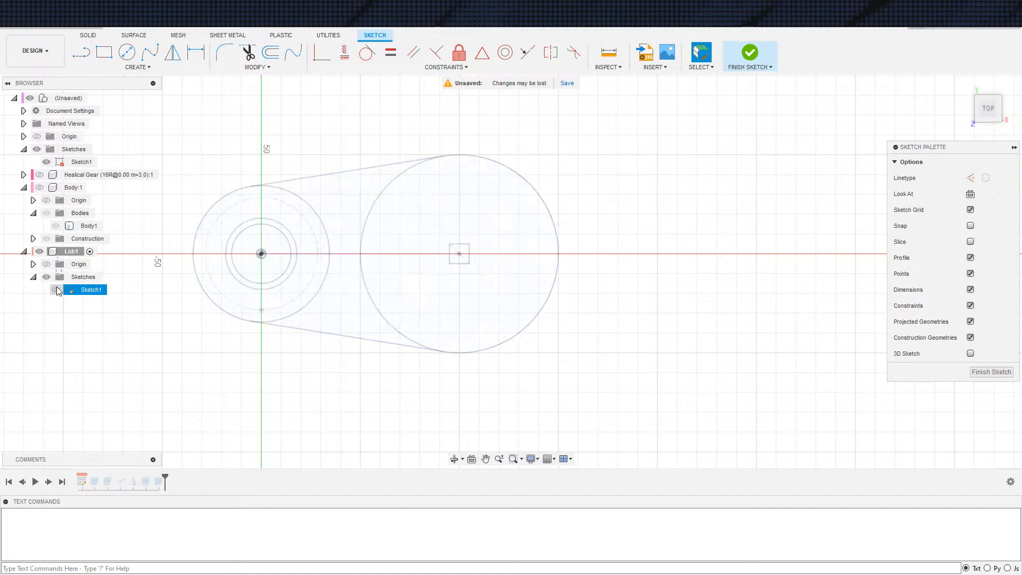
pyautogui.click(55, 291)
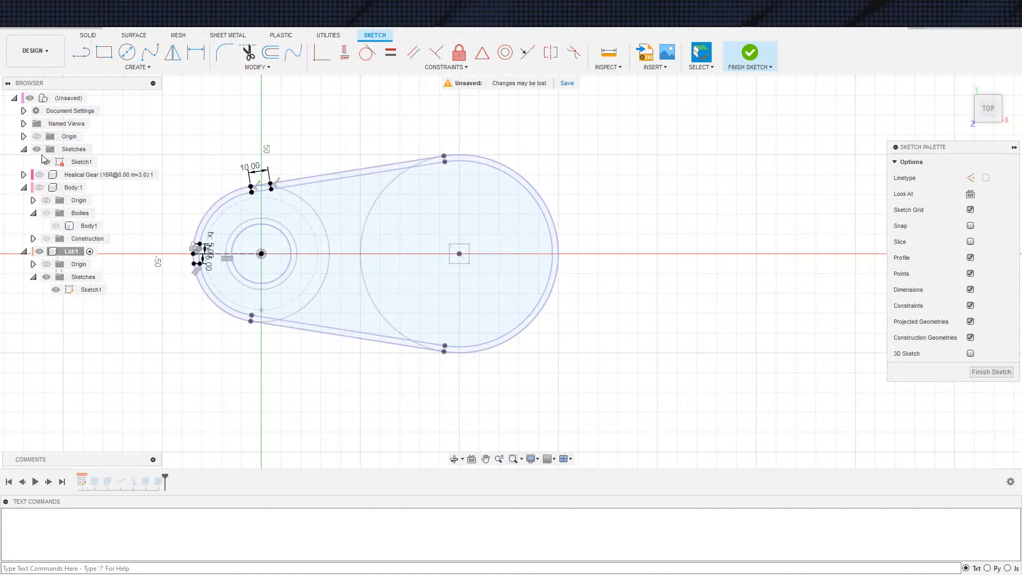
pyautogui.click(46, 162)
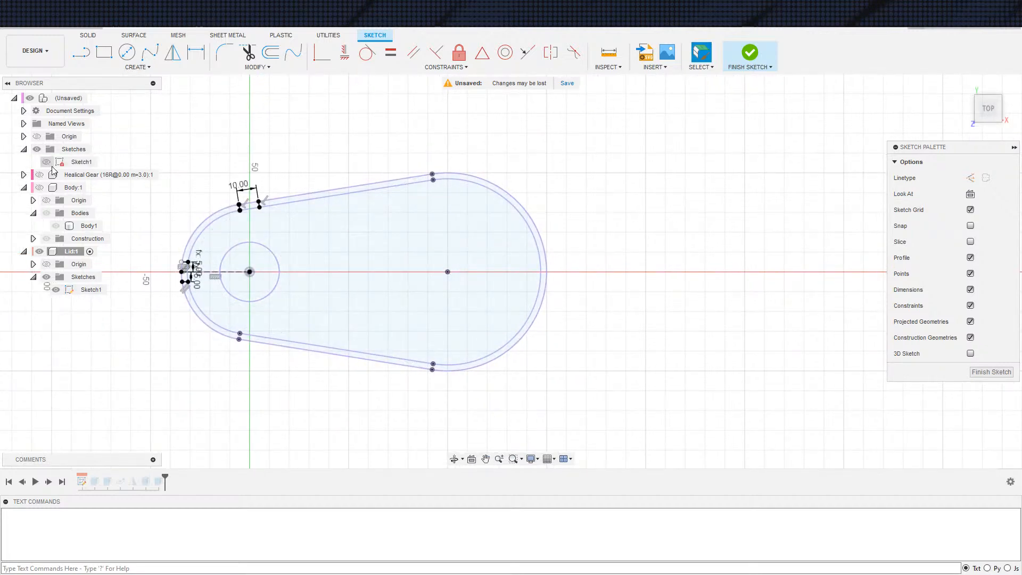
# Convert the projected circle to construction geometry and draw a smaller concentric circle about 15 mm in diameter
pyautogui.moveTo(285, 321); pyautogui.dragTo(290, 335, button='middle')
pyautogui.scroll(3, 290, 326)
pyautogui.click(237, 311)
pyautogui.press('x')
pyautogui.press('c')
pyautogui.click(236, 266)
# Set the small concentric circle's diameter to 10 mm and finish the sketch
pyautogui.press('d')
pyautogui.click(255, 279)
pyautogui.click(271, 279)
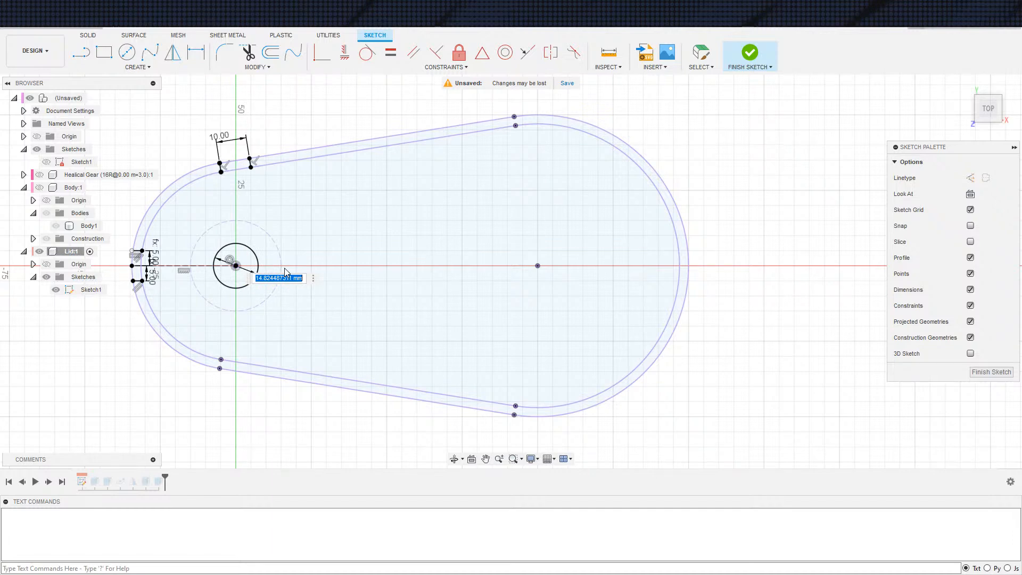
pyautogui.write('10')
pyautogui.press('Return')
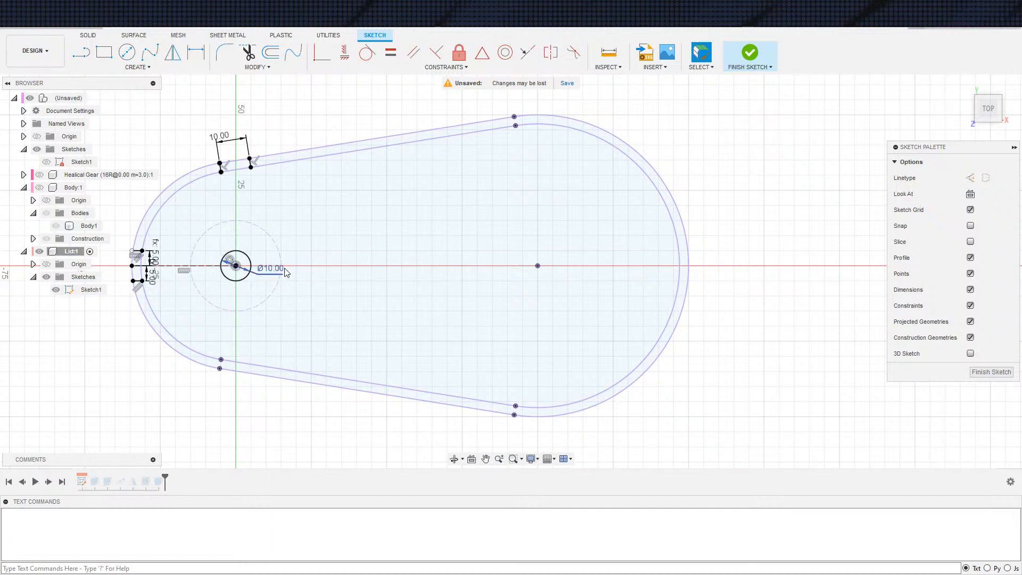
pyautogui.click(751, 53)
# Extrude the 10 mm circle by -10 mm from the lid's underside as a pin joined to the lid
pyautogui.moveTo(331, 226); pyautogui.dragTo(387, 210, button='middle')
pyautogui.press('e')
pyautogui.keyDown('shift'); pyautogui.moveTo(452, 226); pyautogui.dragTo(417, 135, button='middle'); pyautogui.keyUp('shift')
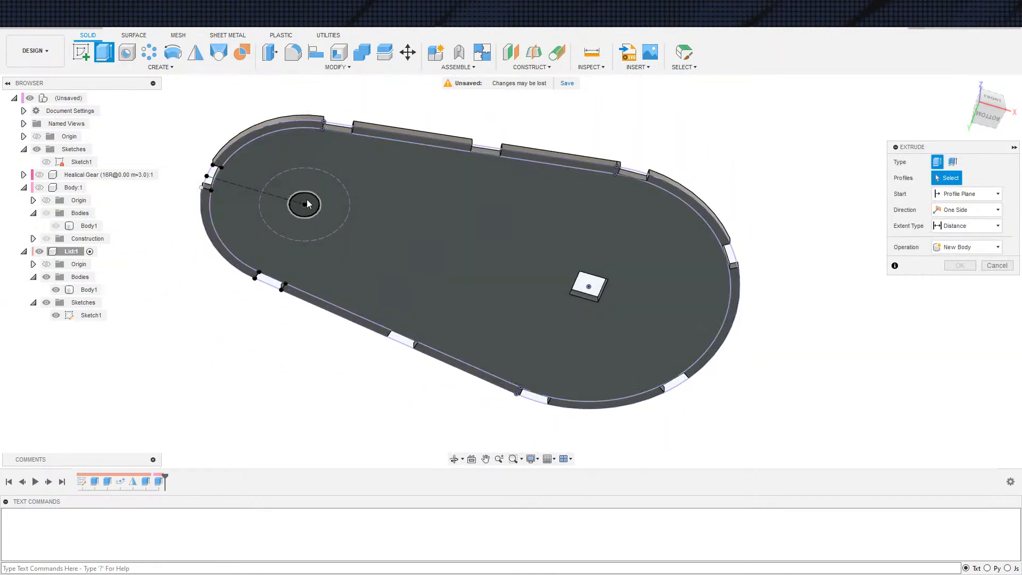
pyautogui.click(308, 201)
pyautogui.write('-')
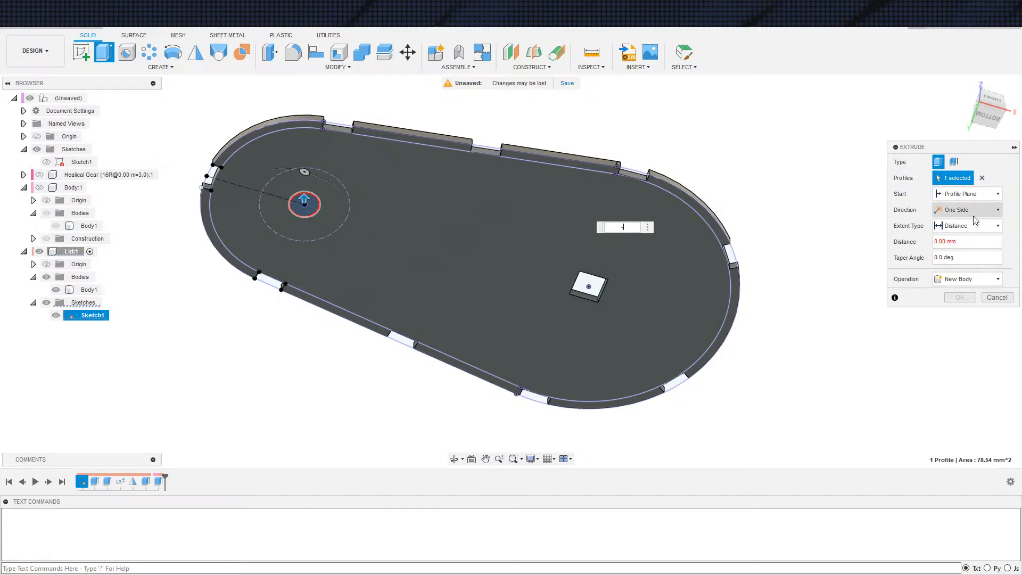
pyautogui.keyDown('shift'); pyautogui.moveTo(675, 252); pyautogui.dragTo(653, 302, button='middle'); pyautogui.keyUp('shift')
pyautogui.scroll(-3, 654, 300)
pyautogui.moveTo(516, 250); pyautogui.dragTo(609, 170, button='middle')
pyautogui.keyDown('shift'); pyautogui.moveTo(559, 246); pyautogui.dragTo(426, 224, button='middle'); pyautogui.keyUp('shift')
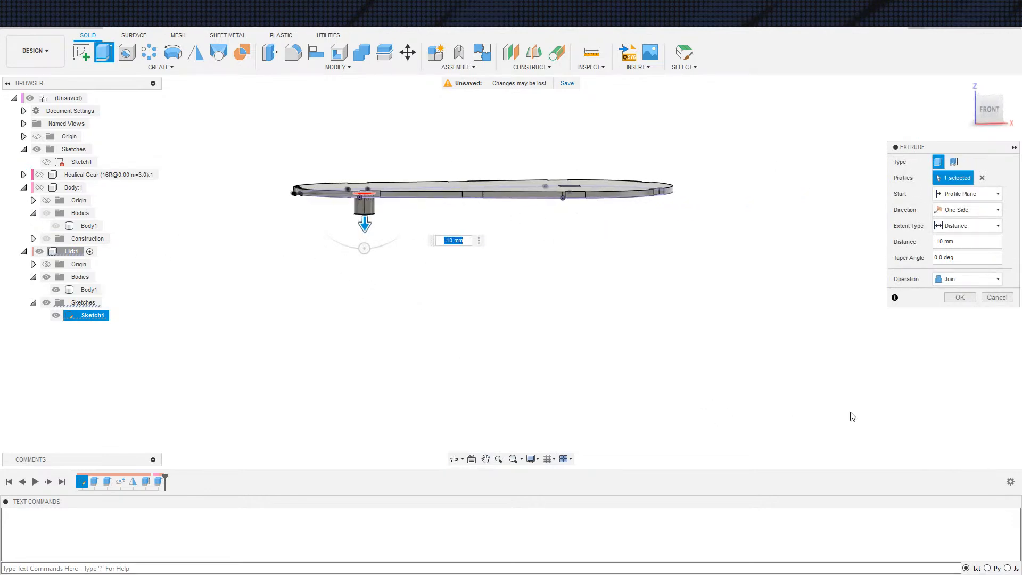
pyautogui.click(960, 298)
# Hide the lid's sketch, activate the top-level design and show the helical gear component
pyautogui.keyDown('shift'); pyautogui.moveTo(452, 363); pyautogui.dragTo(362, 352, button='middle'); pyautogui.keyUp('shift')
pyautogui.click(57, 317)
pyautogui.moveTo(235, 353); pyautogui.dragTo(162, 366, button='middle')
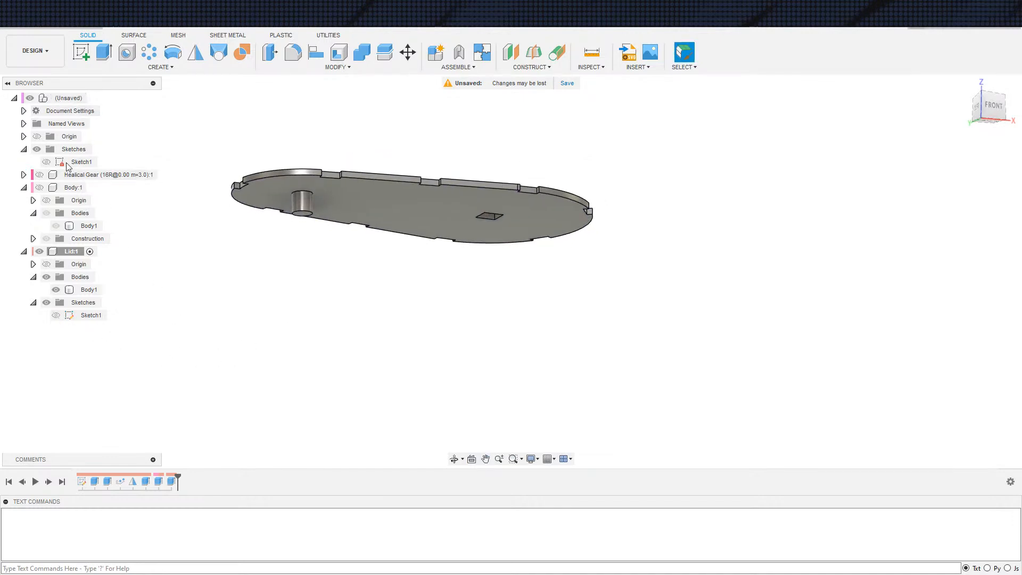
pyautogui.click(95, 98)
pyautogui.click(40, 175)
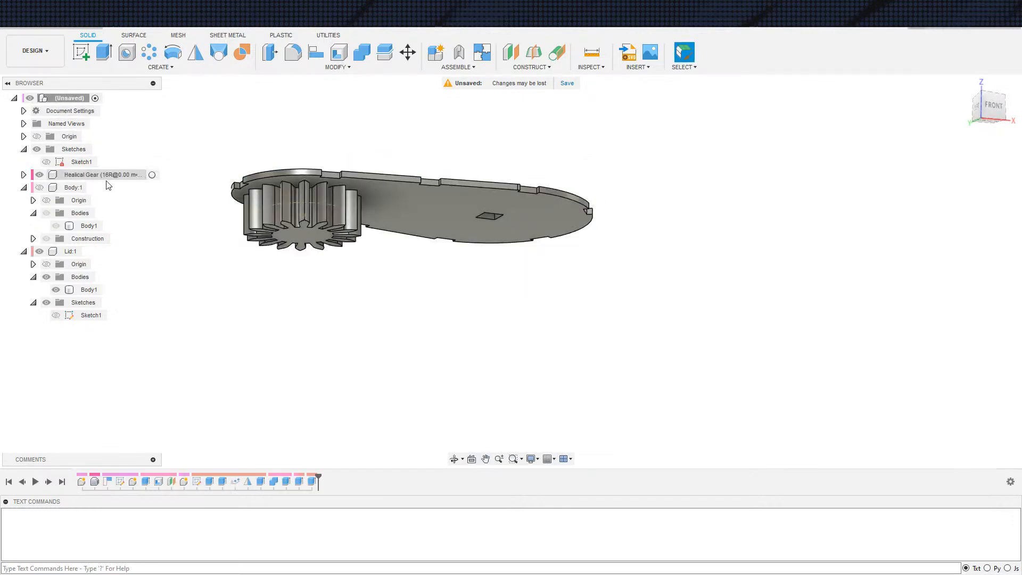
pyautogui.keyDown('shift'); pyautogui.moveTo(343, 308); pyautogui.dragTo(352, 373, button='middle'); pyautogui.keyUp('shift')
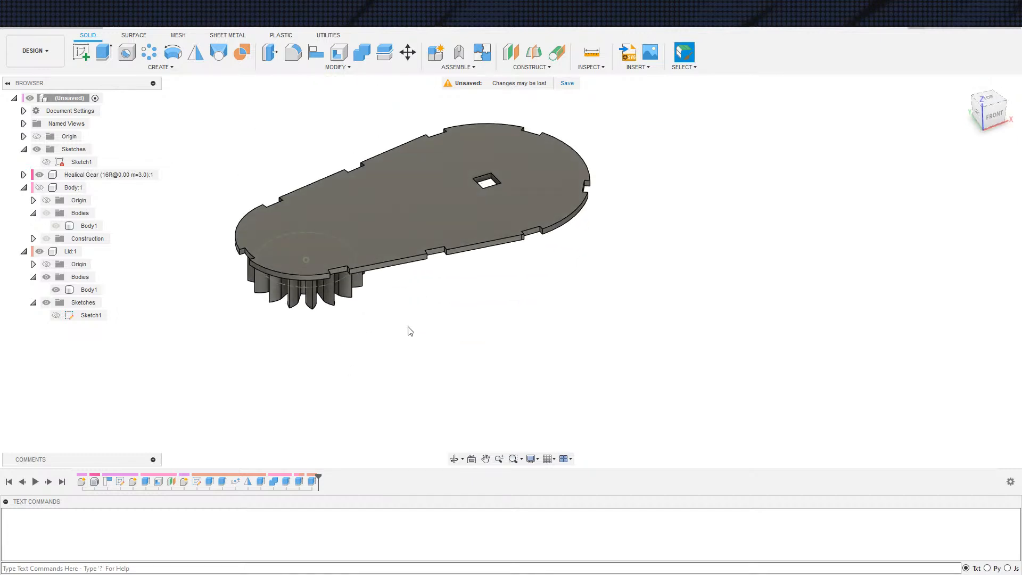
# Cut the lid with its pin out of the helical gear using Combine, keeping the tool body
pyautogui.click(364, 55)
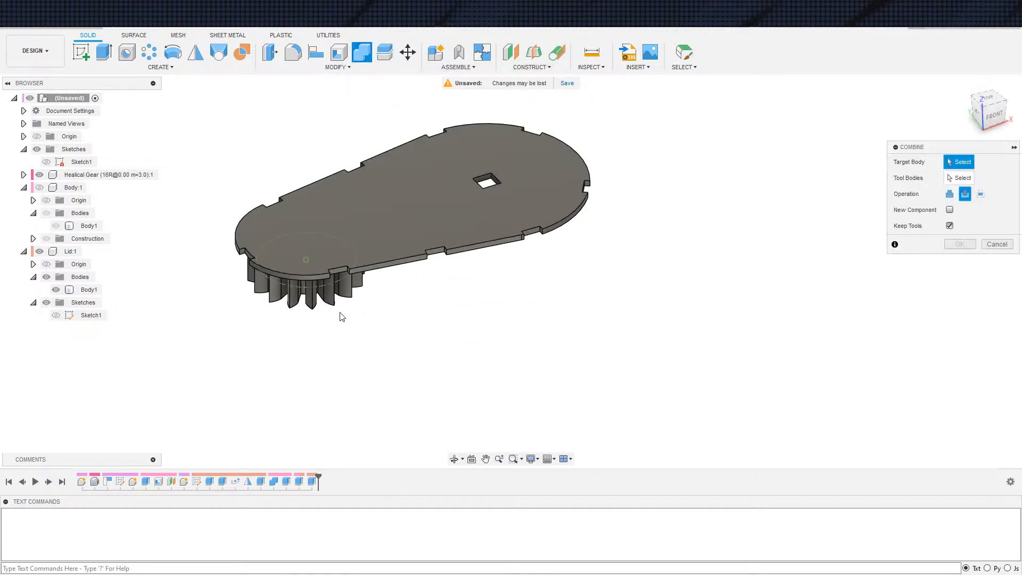
pyautogui.click(329, 301)
pyautogui.click(395, 238)
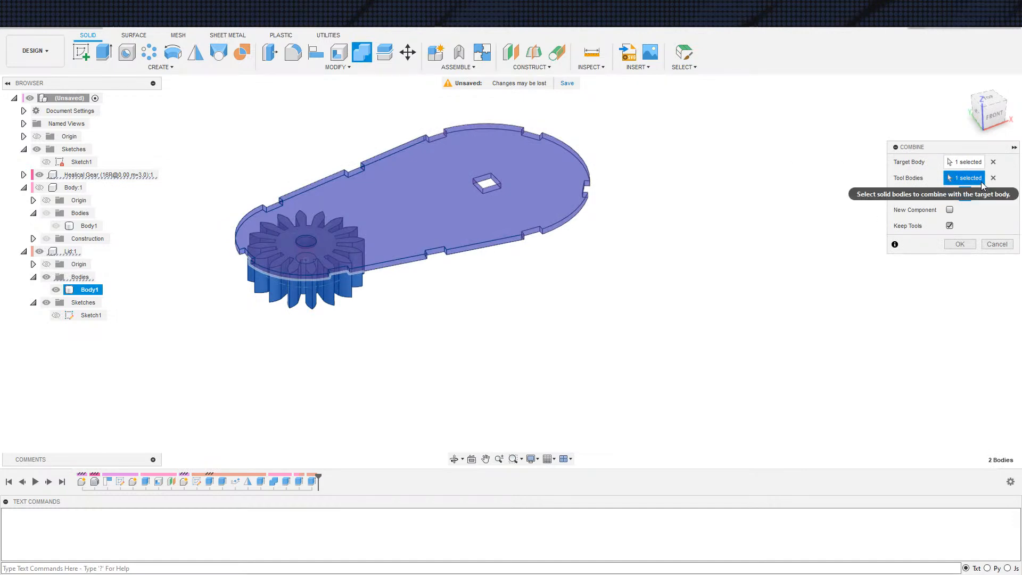
pyautogui.click(994, 162)
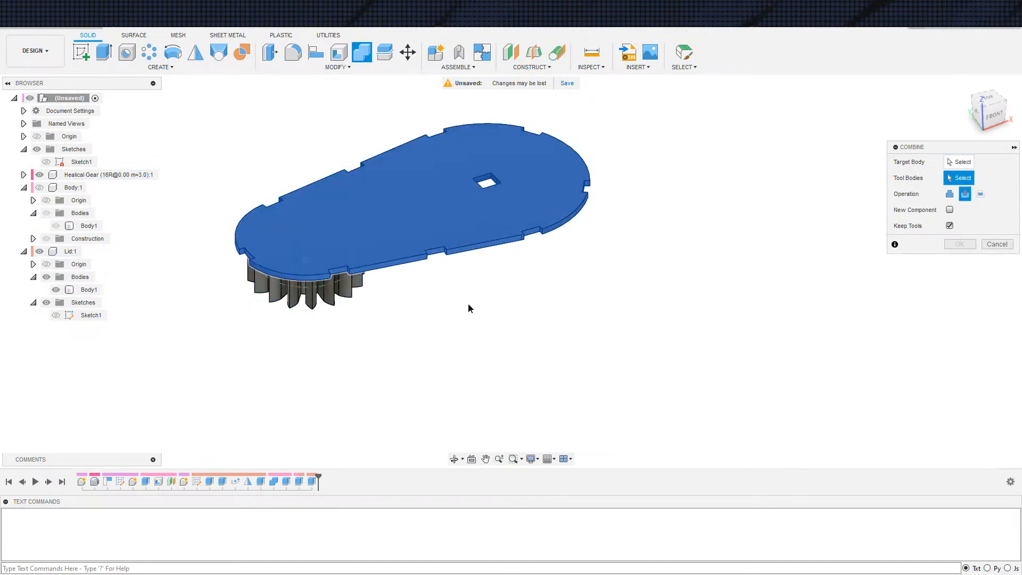
pyautogui.click(311, 292)
pyautogui.click(333, 262)
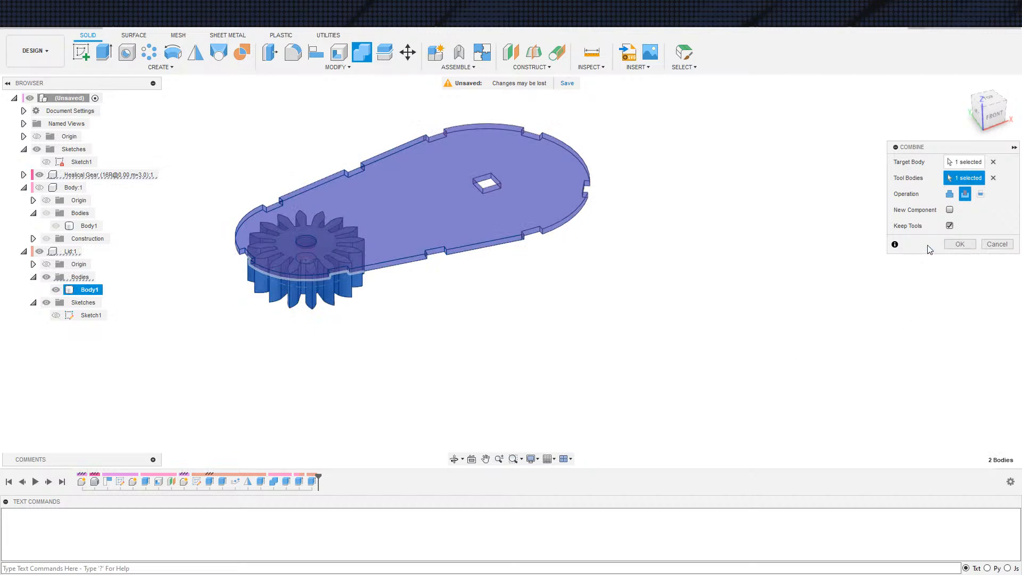
pyautogui.click(957, 243)
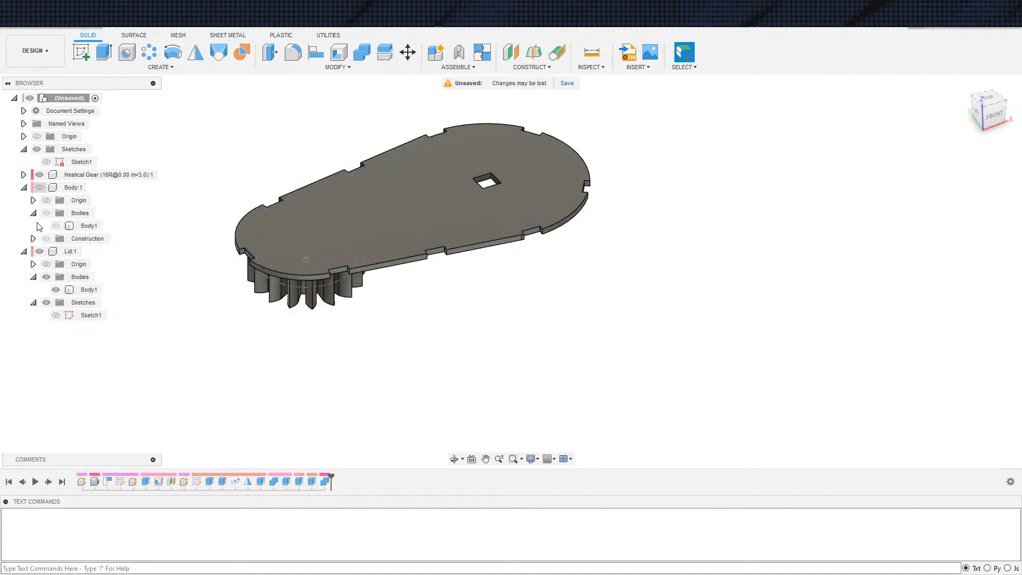
# Hide the Lid component and offset the cylindrical face of the gear's pin hole by -1 mm
pyautogui.click(40, 251)
pyautogui.scroll(5, 312, 189)
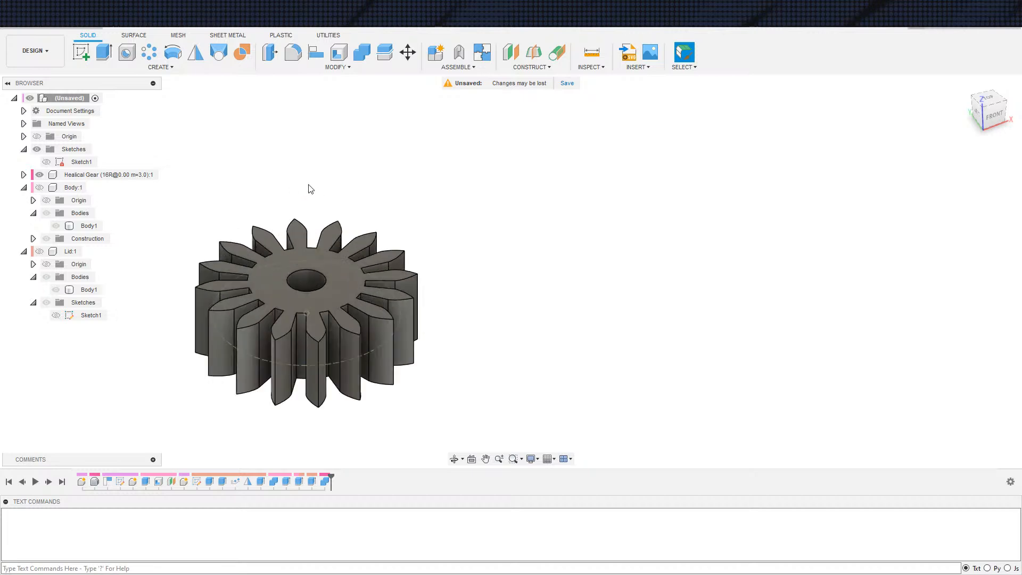
pyautogui.click(270, 53)
pyautogui.click(323, 330)
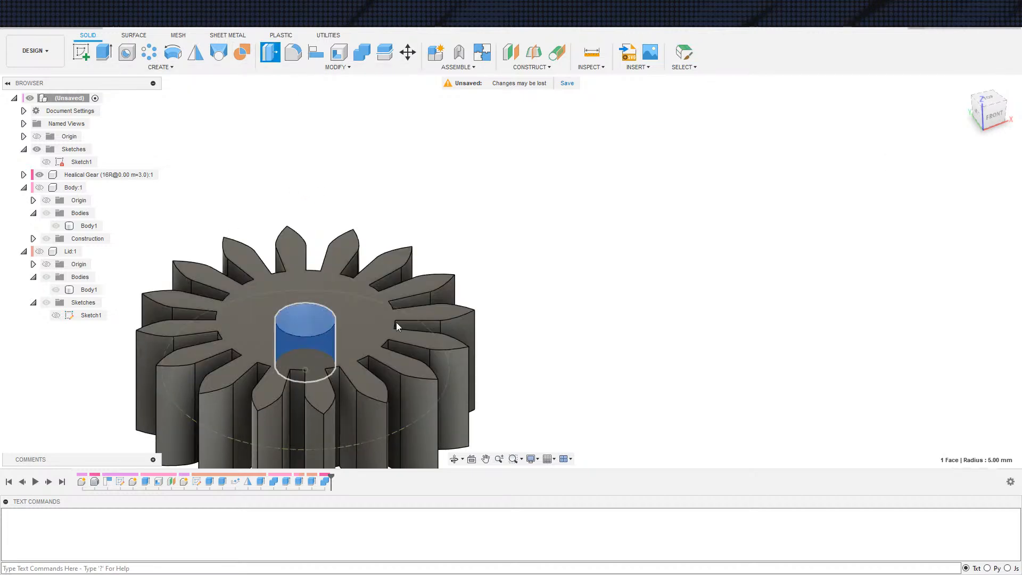
pyautogui.scroll(-3, 541, 217)
pyautogui.write('-1')
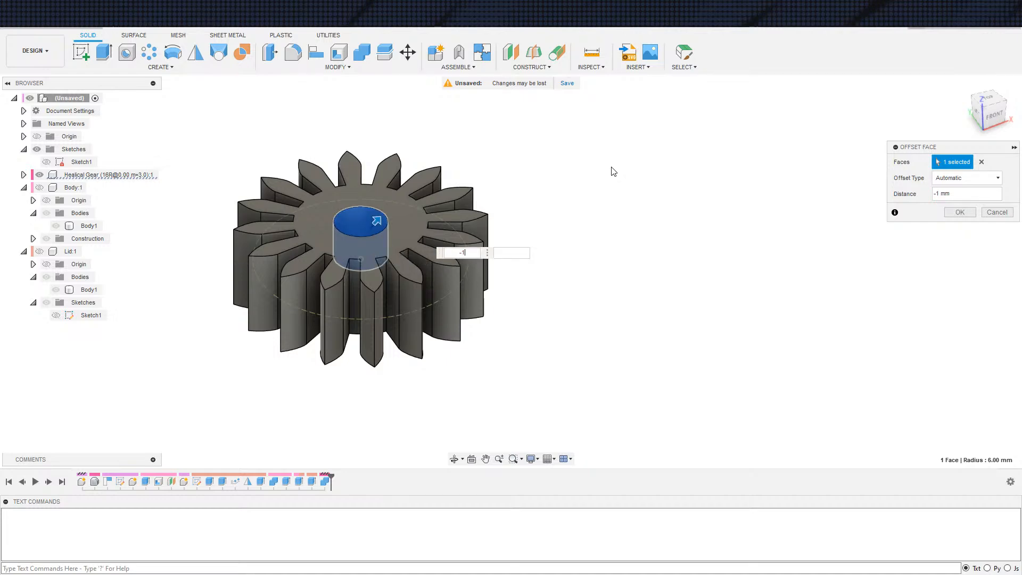
pyautogui.press('Return')
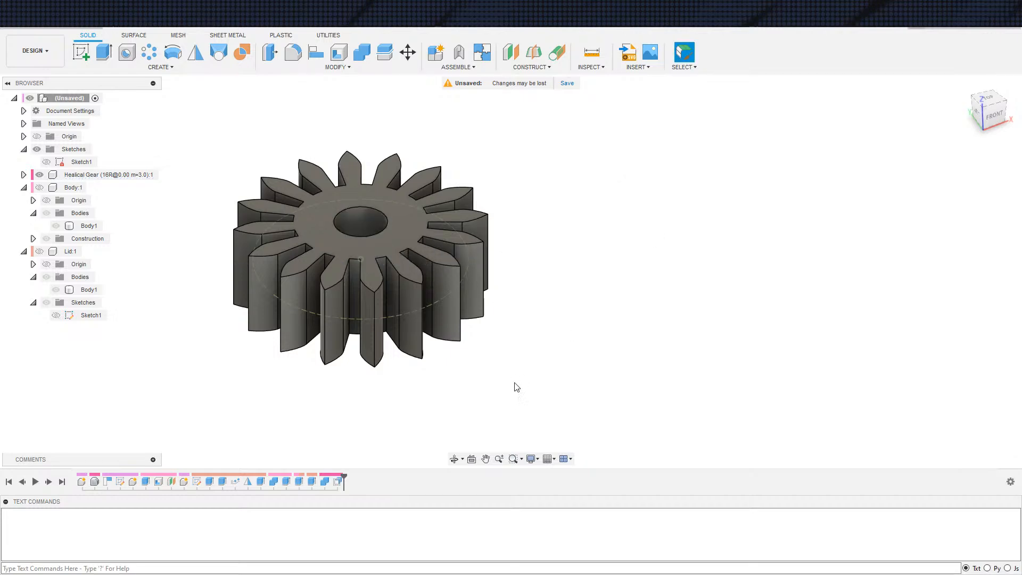
# Edit the pin hole's face offset and set its distance to -0.5 mm
pyautogui.scroll(-2, 562, 316)
pyautogui.doubleClick(337, 481)
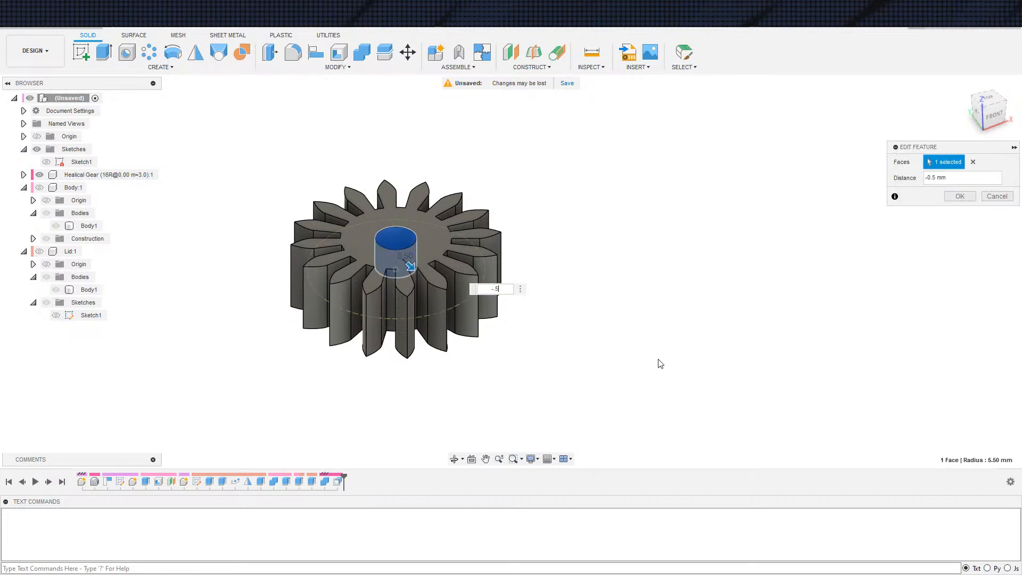
pyautogui.press('Return')
# Show the main sketch and extrude its 30 mm circle by -100 mm as a shaft joined to the helical gear
pyautogui.scroll(-2, 671, 256)
pyautogui.keyDown('shift'); pyautogui.moveTo(621, 312); pyautogui.dragTo(607, 277, button='middle'); pyautogui.keyUp('shift')
pyautogui.press('e')
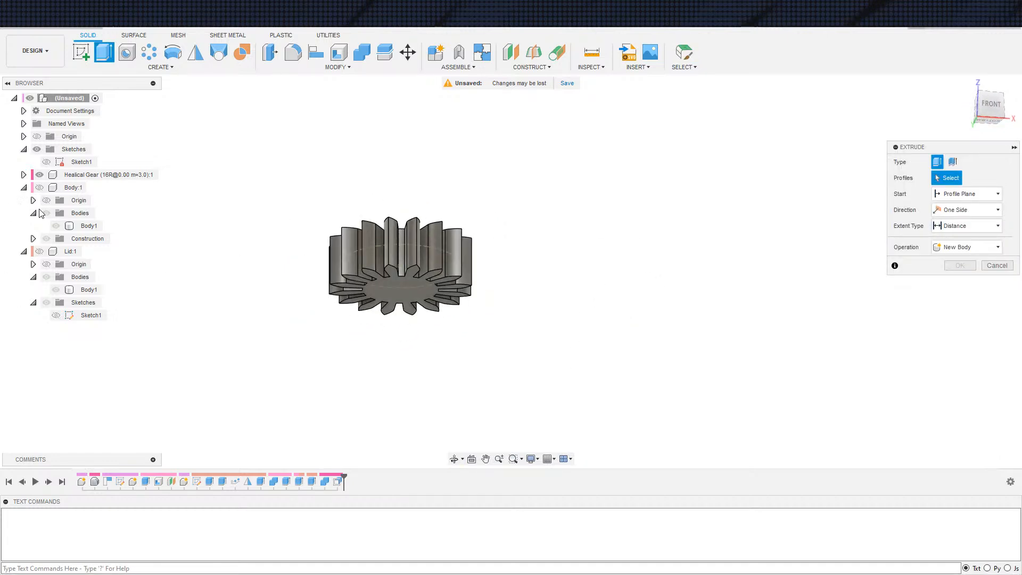
pyautogui.click(46, 161)
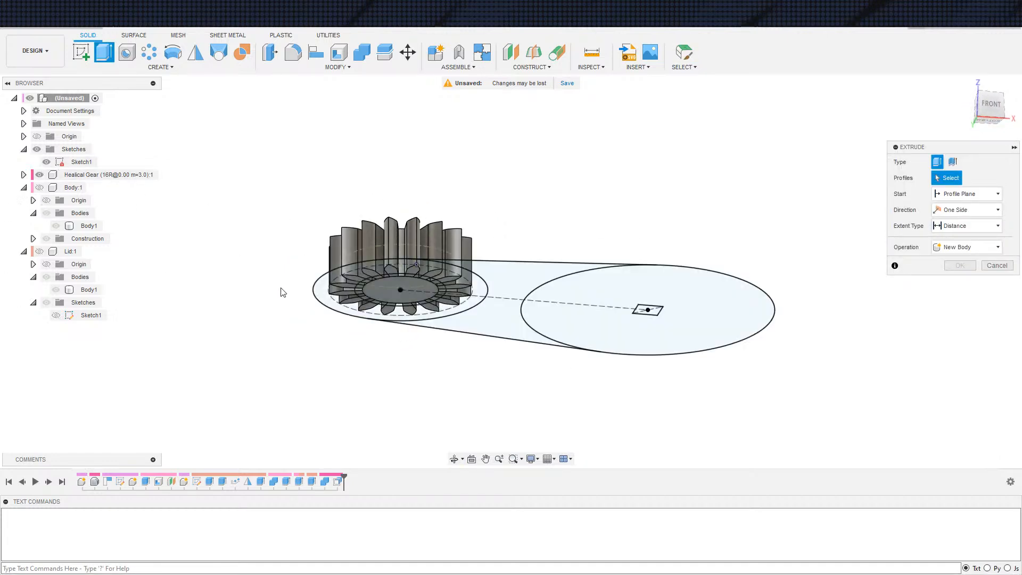
pyautogui.scroll(2, 418, 299)
pyautogui.click(419, 299)
pyautogui.keyDown('shift'); pyautogui.moveTo(402, 368); pyautogui.dragTo(479, 257, button='middle'); pyautogui.keyUp('shift')
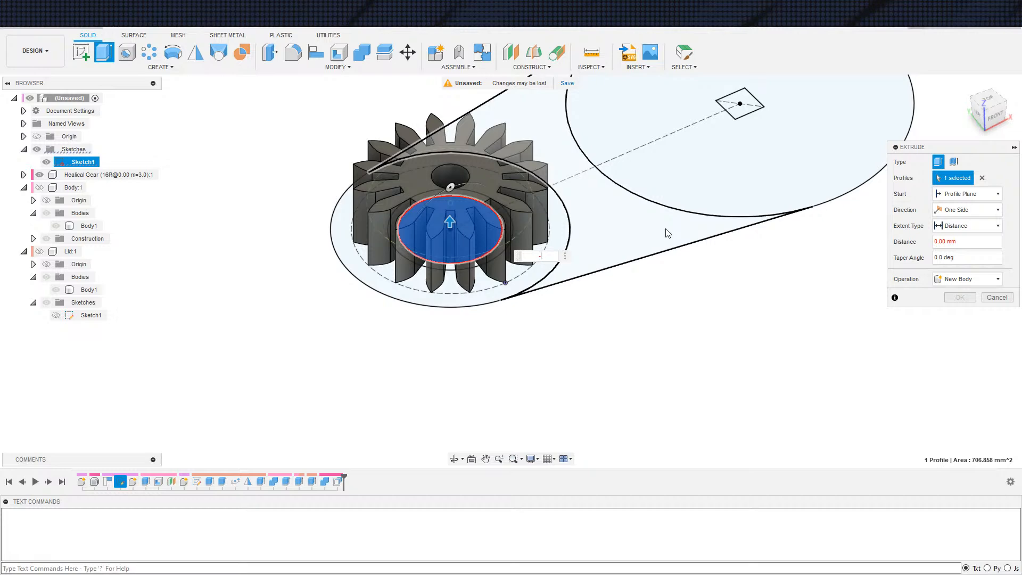
pyautogui.press('Return')
pyautogui.scroll(-3, 655, 274)
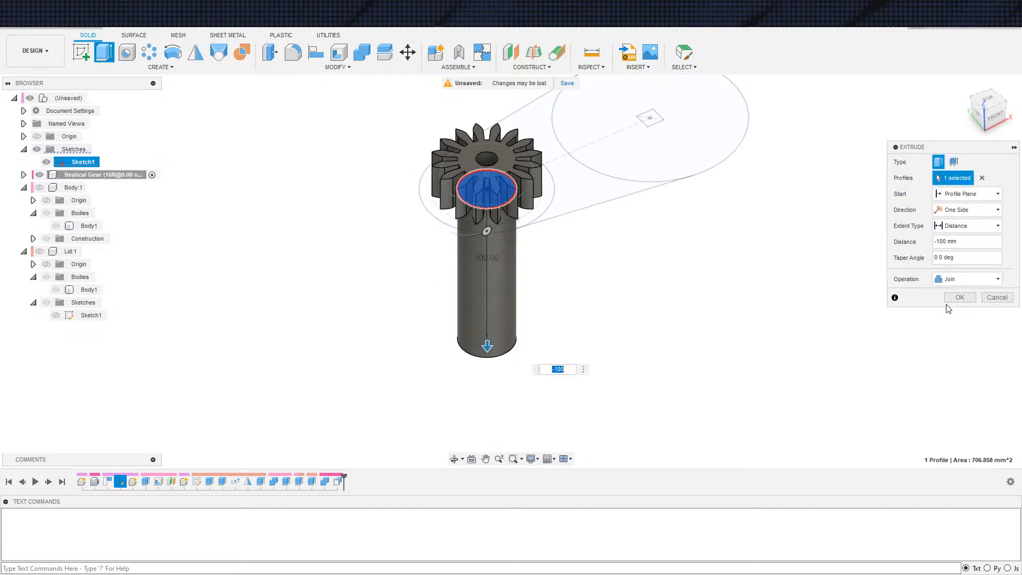
pyautogui.click(950, 295)
# Examine the gear with its shaft from straight above, close up around the pin hole
pyautogui.keyDown('shift'); pyautogui.moveTo(642, 316); pyautogui.dragTo(637, 246, button='middle'); pyautogui.keyUp('shift')
pyautogui.scroll(4, 411, 264)
pyautogui.keyDown('shift'); pyautogui.moveTo(510, 328); pyautogui.dragTo(601, 367, button='middle'); pyautogui.keyUp('shift')
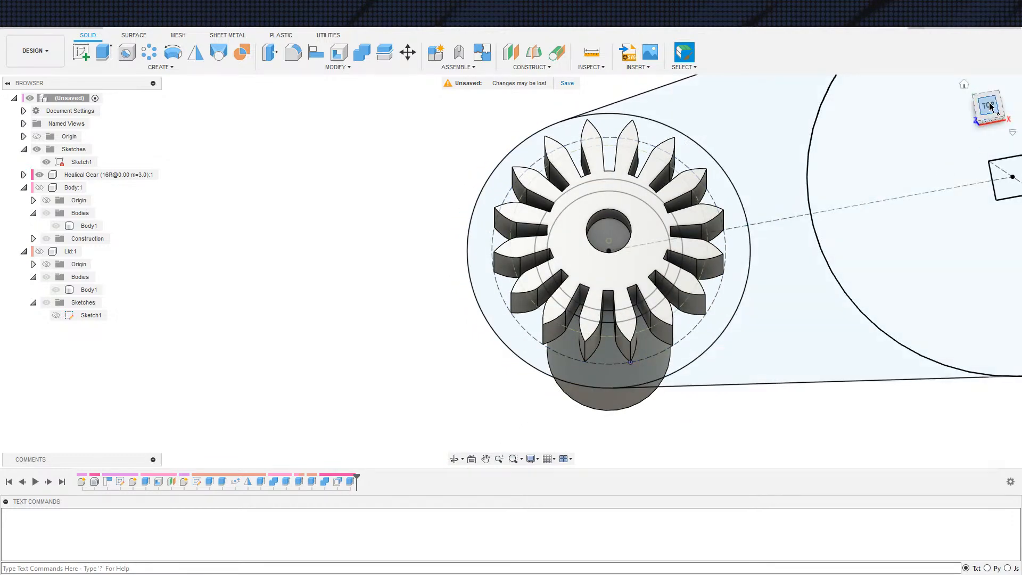
pyautogui.click(988, 105)
pyautogui.scroll(5, 538, 325)
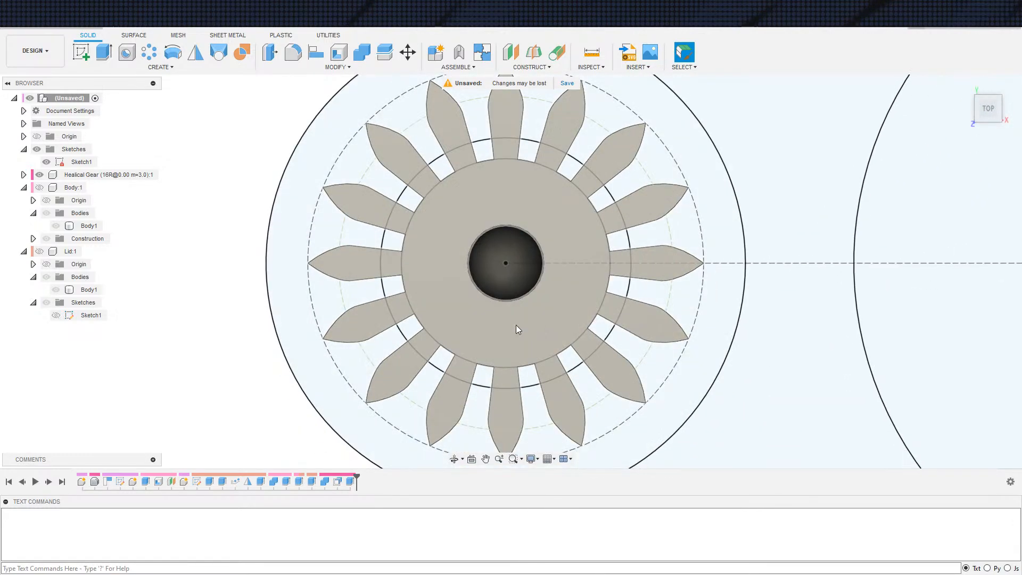
# Hide the main sketch and examine close up where the shaft meets the roots of the gear teeth
pyautogui.click(46, 162)
pyautogui.scroll(5, 466, 347)
pyautogui.scroll(10, 466, 346)
pyautogui.keyDown('shift'); pyautogui.moveTo(438, 330); pyautogui.dragTo(488, 208, button='middle'); pyautogui.keyUp('shift')
pyautogui.scroll(-4, 458, 290)
pyautogui.moveTo(459, 290); pyautogui.dragTo(419, 62, button='middle')
pyautogui.scroll(-3, 457, 202)
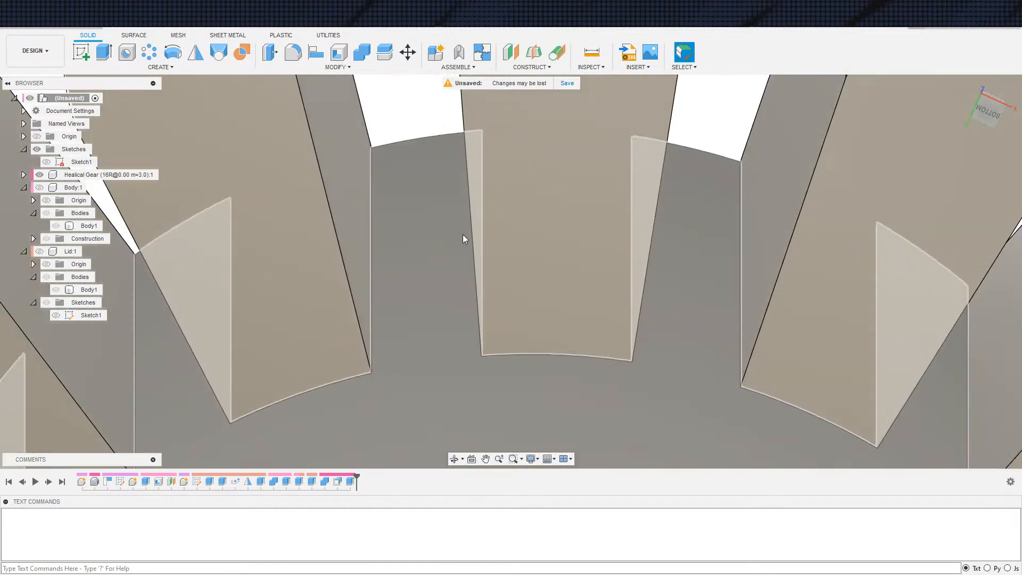
pyautogui.scroll(-10, 457, 201)
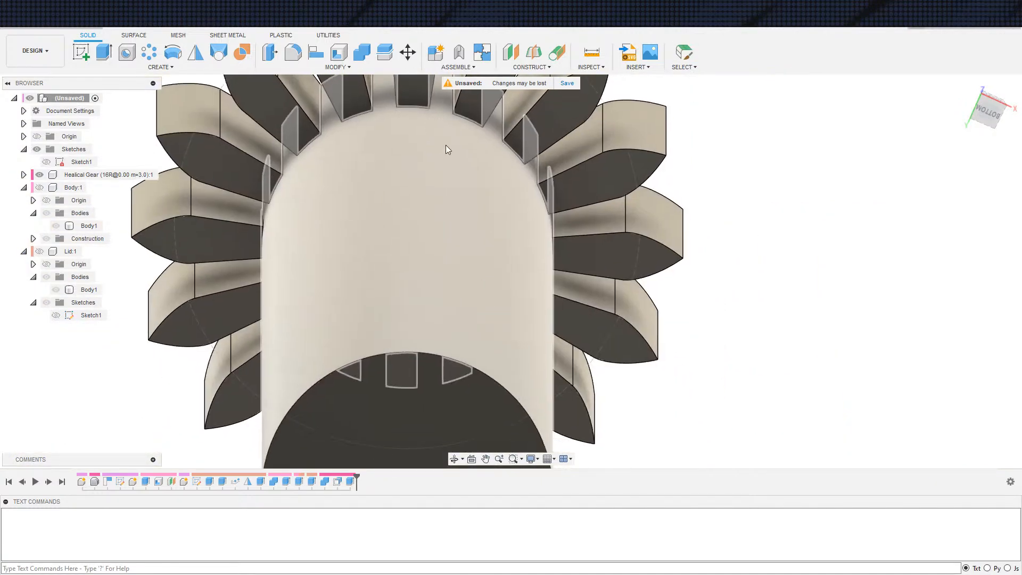
pyautogui.keyDown('shift'); pyautogui.moveTo(446, 145); pyautogui.dragTo(449, 355, button='middle'); pyautogui.keyUp('shift')
pyautogui.scroll(-2, 449, 330)
pyautogui.keyDown('shift'); pyautogui.moveTo(531, 355); pyautogui.dragTo(512, 346, button='middle'); pyautogui.keyUp('shift')
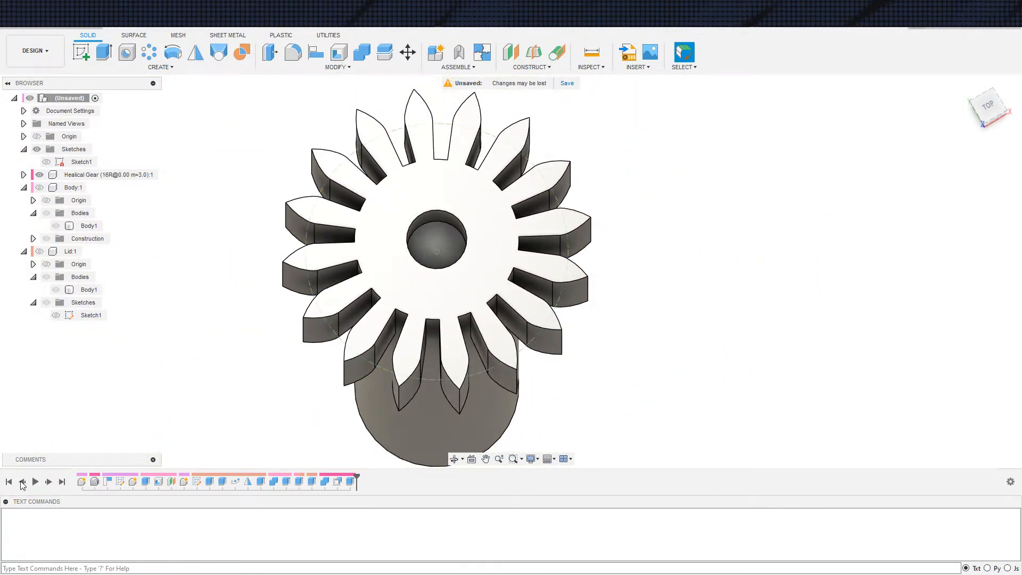
# Compare the gear without and with its shaft by rolling the design history back one feature and forward again
pyautogui.click(22, 482)
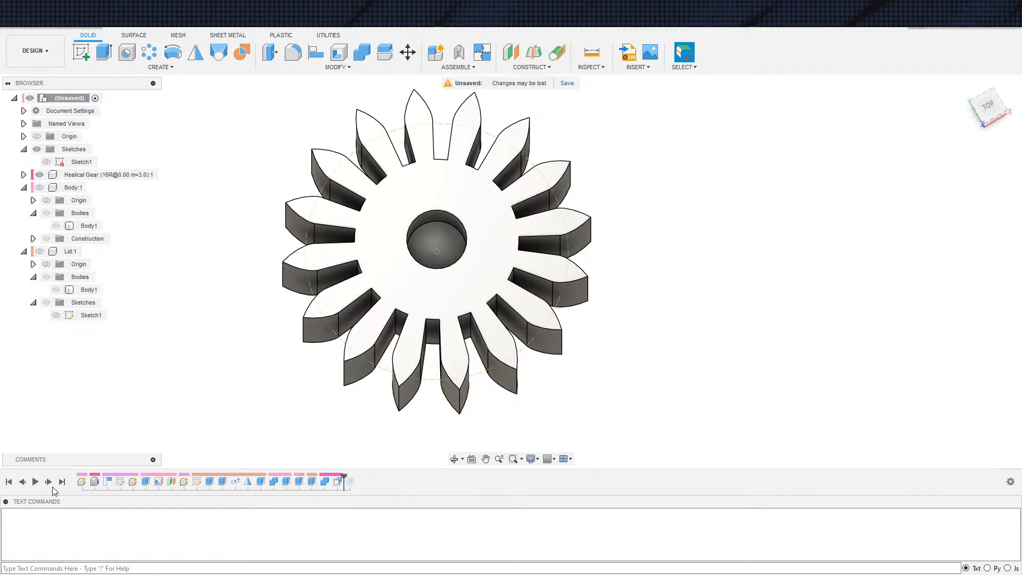
pyautogui.click(49, 482)
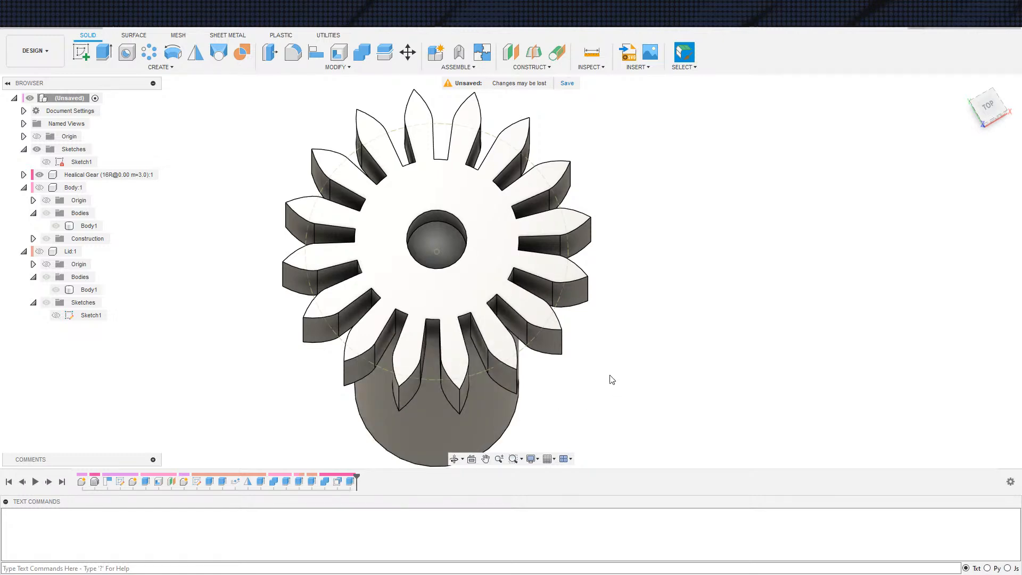
pyautogui.moveTo(661, 372); pyautogui.dragTo(655, 325, button='middle')
pyautogui.scroll(-3, 668, 302)
pyautogui.scroll(1, 664, 300)
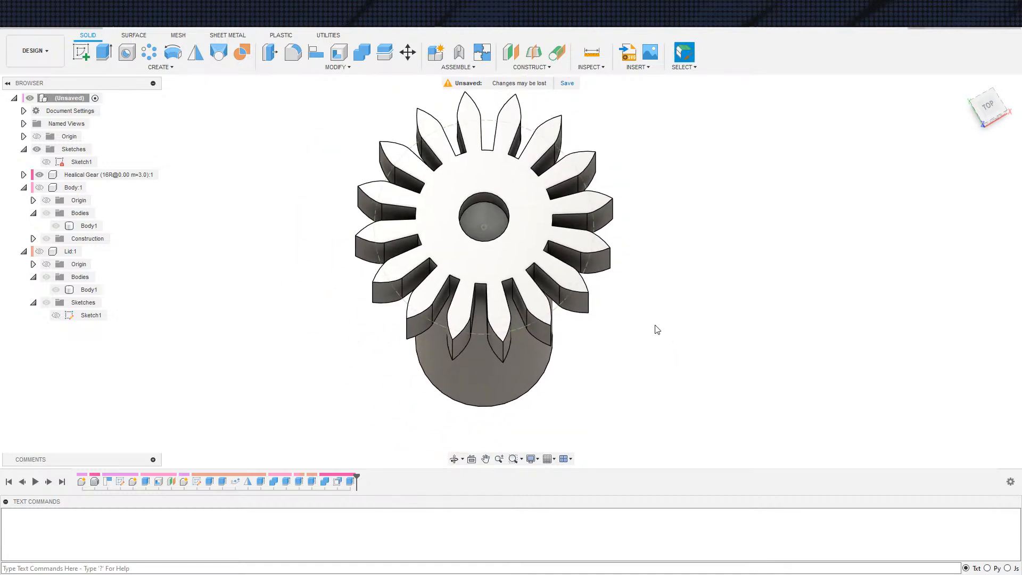
# Edit the main sketch and delete the 36 mm offset circle and the 30 mm circle's diameter dimension
pyautogui.doubleClick(82, 162)
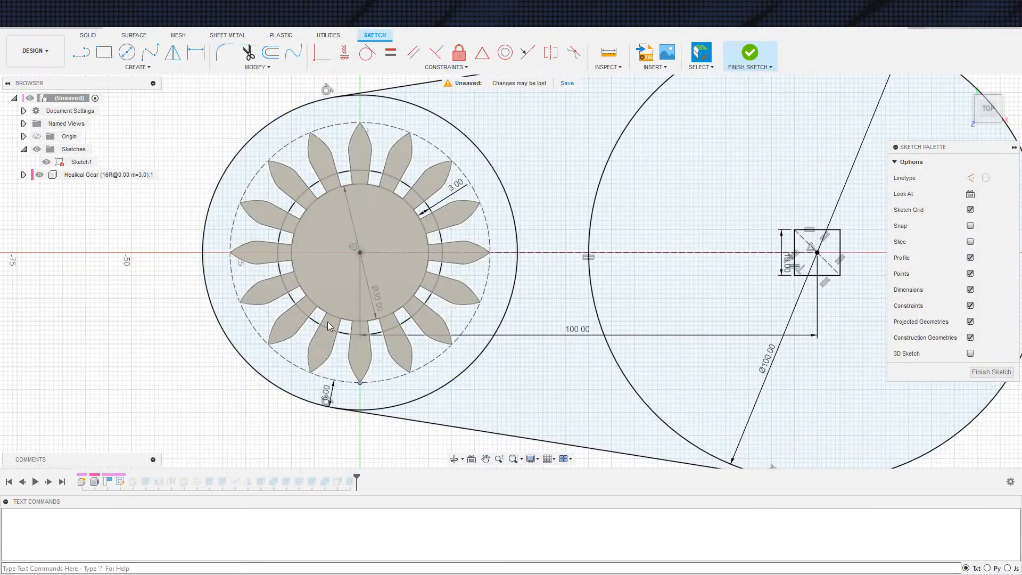
pyautogui.click(385, 319)
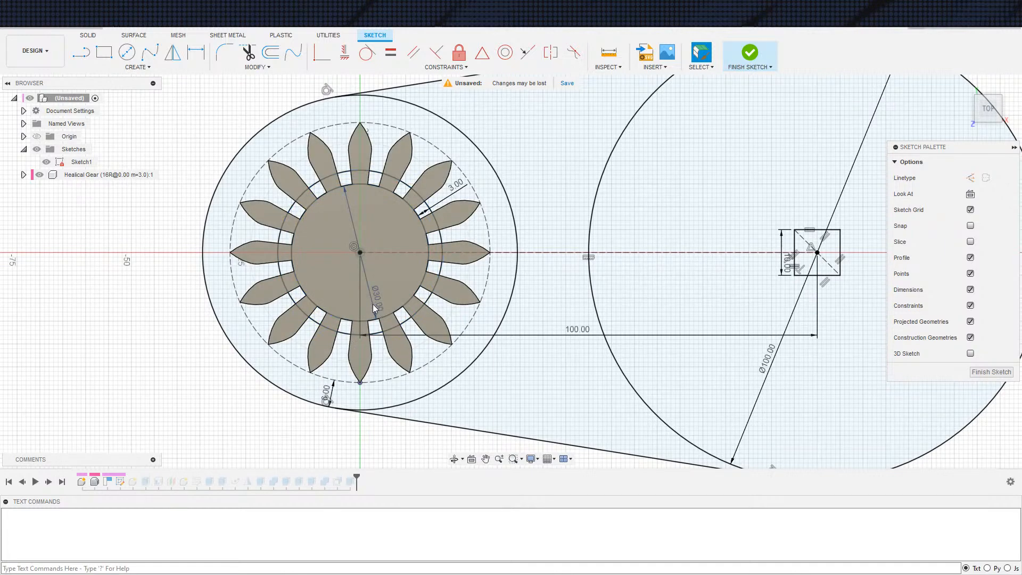
pyautogui.click(372, 305)
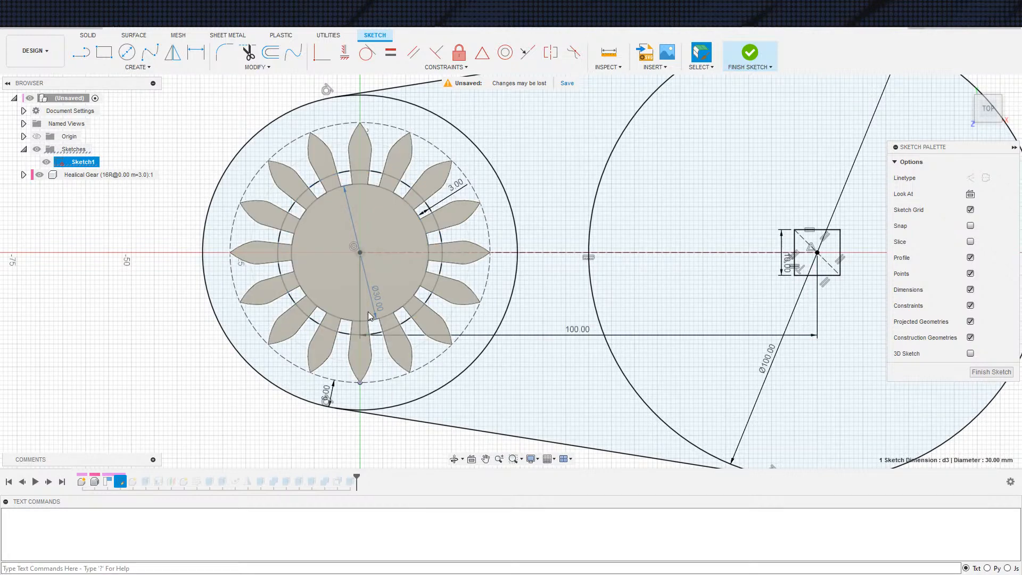
pyautogui.click(351, 334)
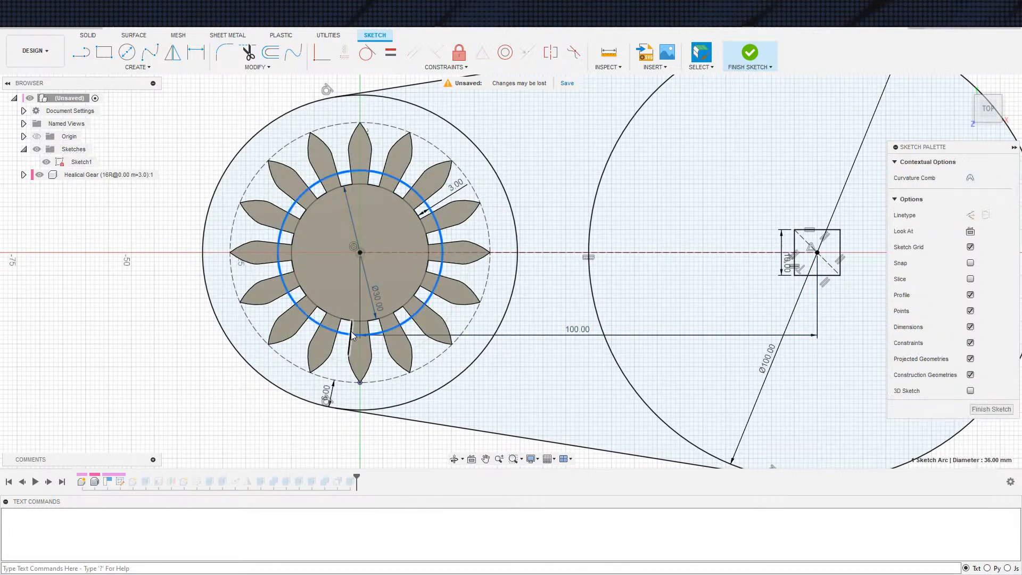
pyautogui.press('Delete')
pyautogui.click(385, 314)
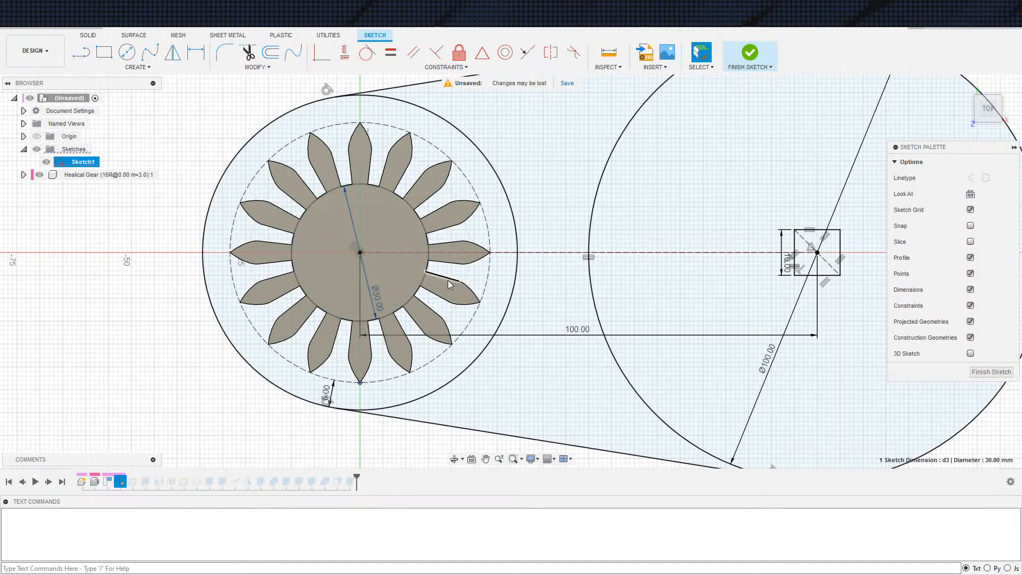
pyautogui.press('Delete')
# Project one of the gear's tooth root edges into the main sketch with the projection link kept on
pyautogui.scroll(4, 448, 280)
pyautogui.moveTo(430, 338); pyautogui.dragTo(411, 230, button='middle')
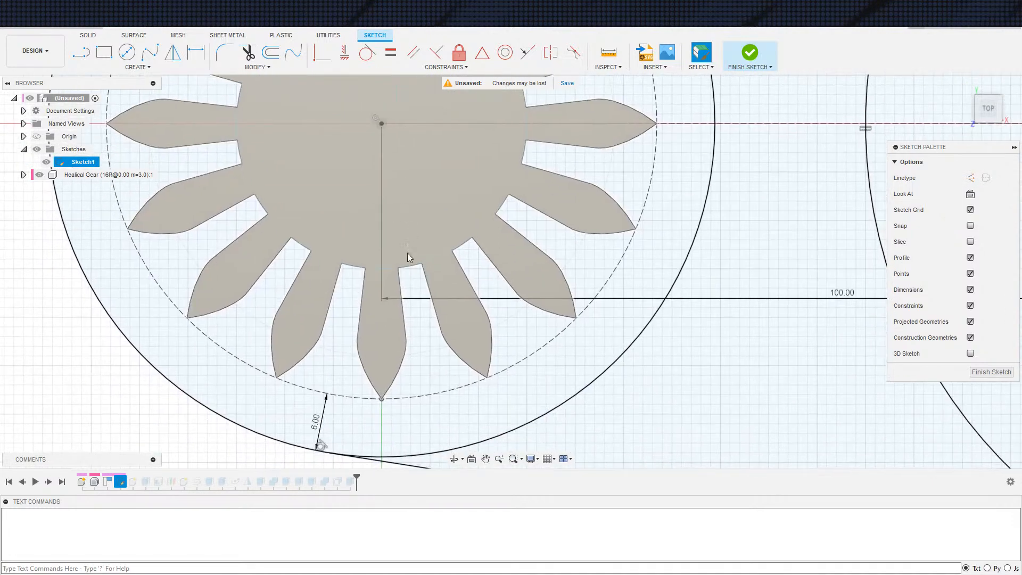
pyautogui.press('s')
pyautogui.click(481, 290)
pyautogui.click(412, 266)
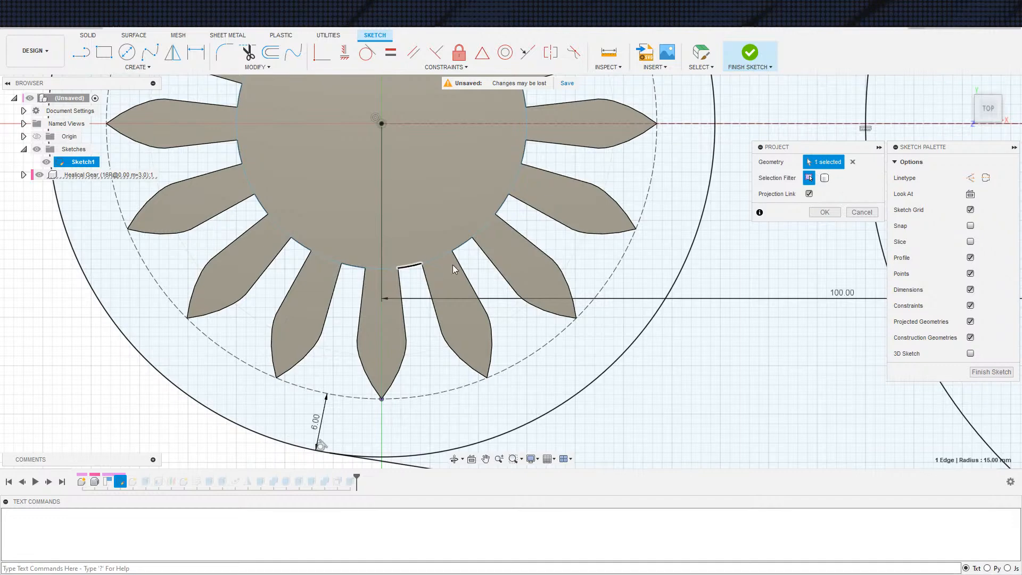
pyautogui.click(823, 212)
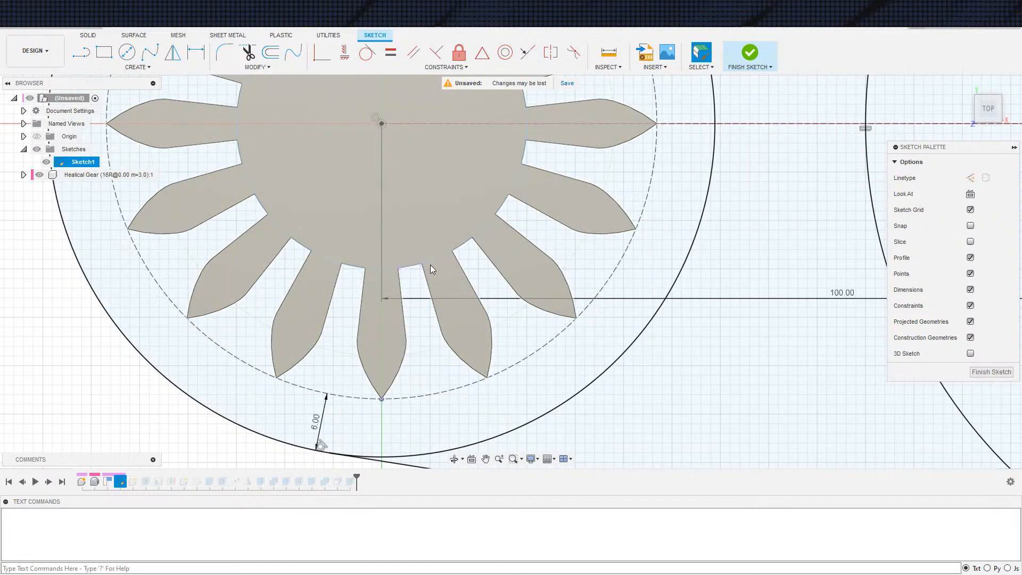
# Constrain the shaft circle tangent to the projected root arc and finish the main sketch
pyautogui.click(421, 264)
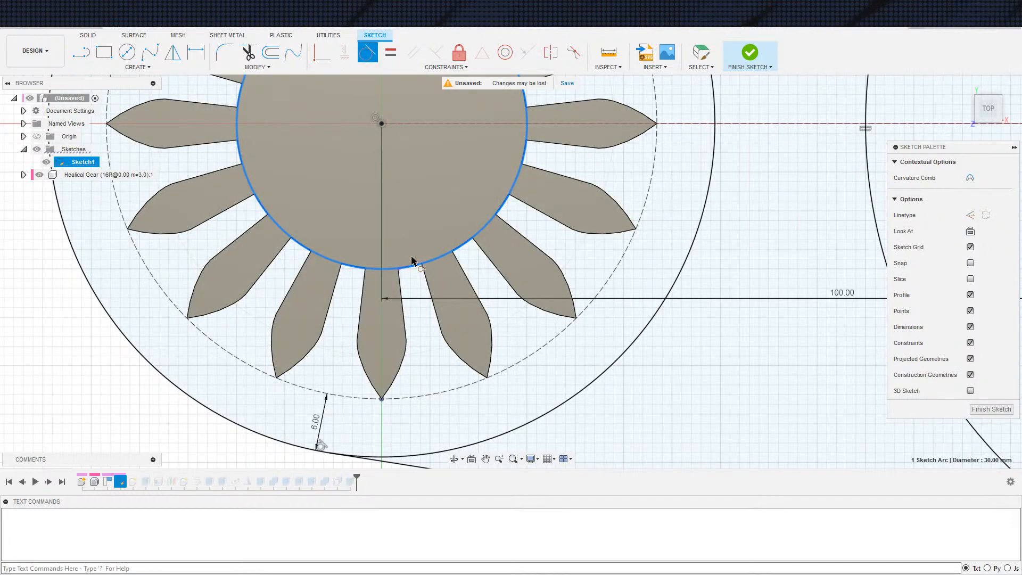
pyautogui.press('Escape')
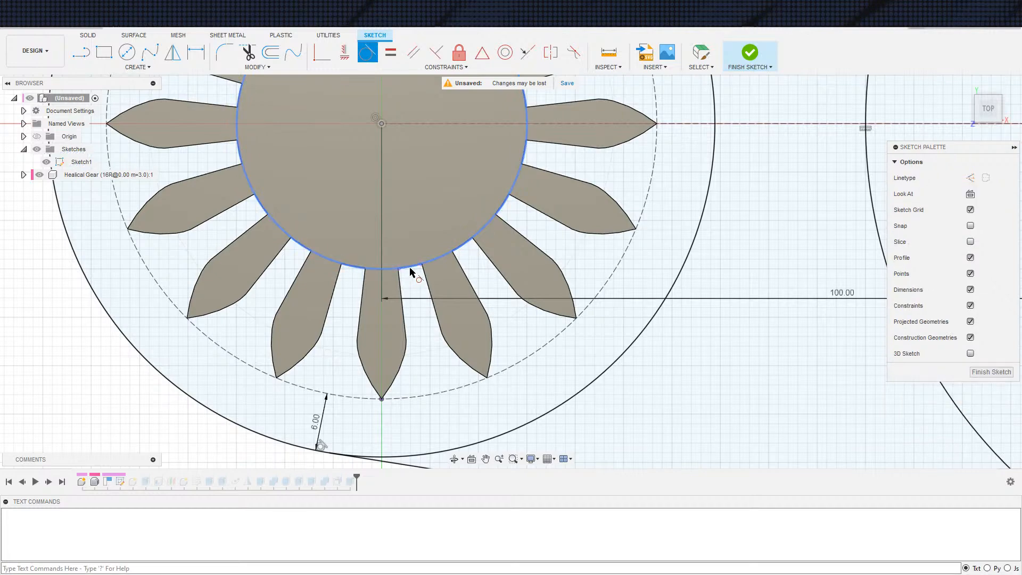
pyautogui.scroll(5, 409, 277)
pyautogui.click(410, 264)
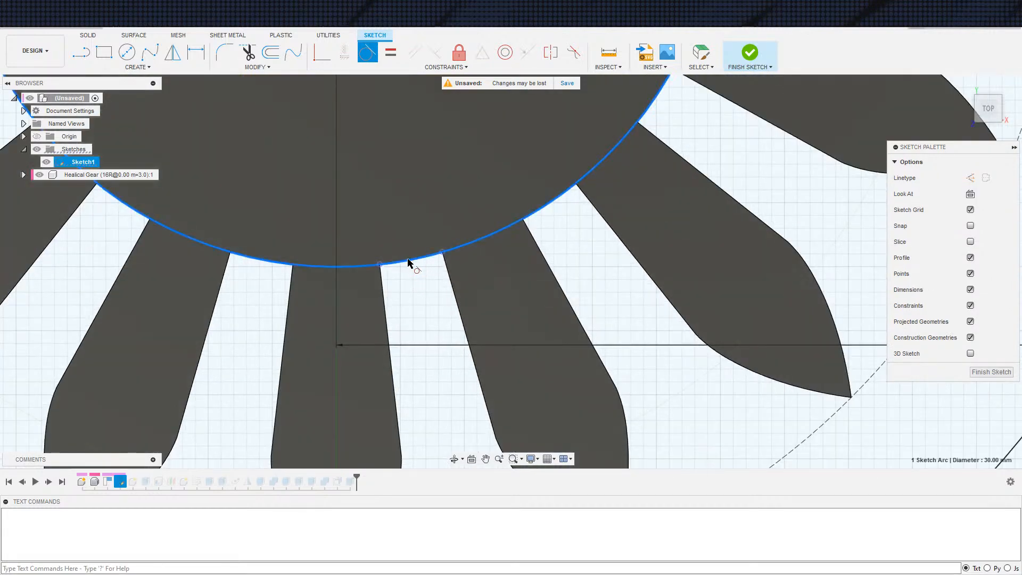
pyautogui.click(418, 265)
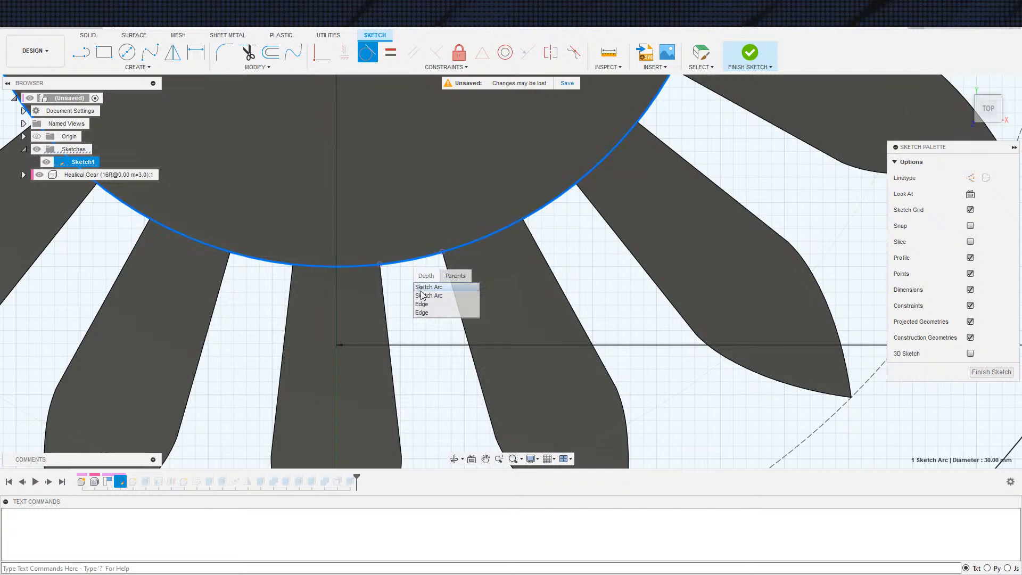
pyautogui.press('Escape')
pyautogui.scroll(-10, 469, 184)
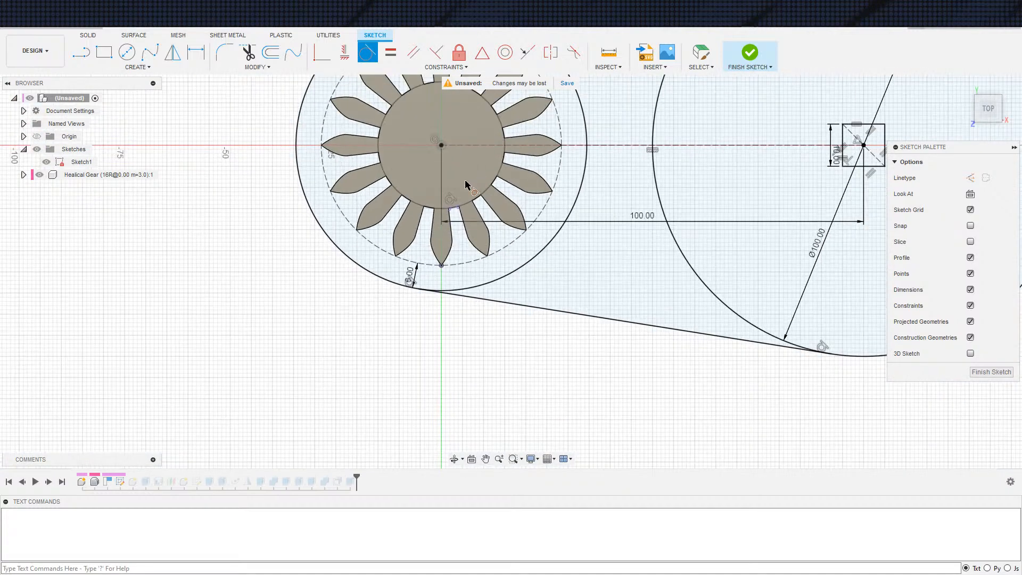
pyautogui.moveTo(473, 181); pyautogui.dragTo(445, 276, button='middle')
pyautogui.click(751, 54)
pyautogui.scroll(-4, 474, 350)
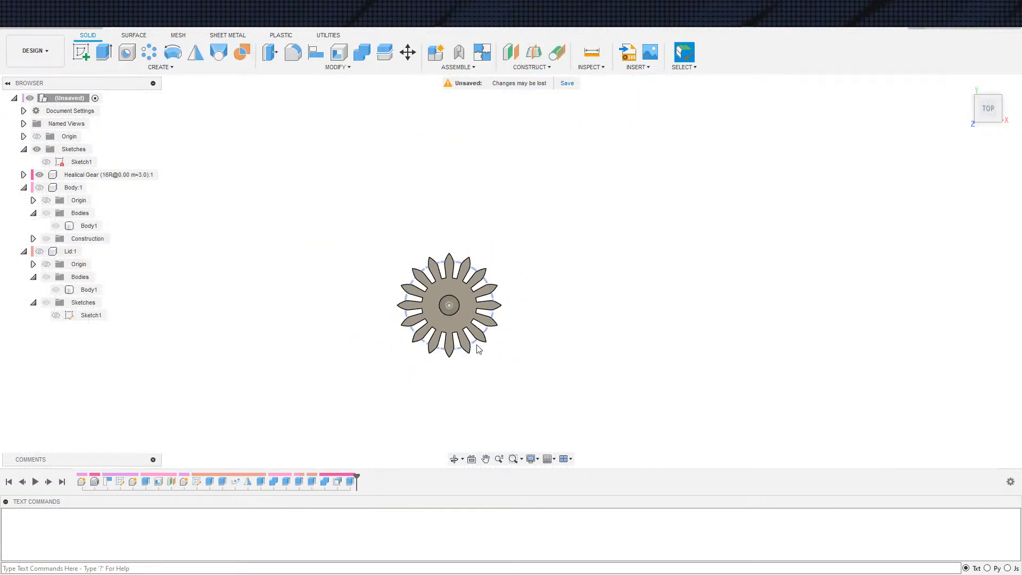
# Hide the helical gear and create an active internal component named Clacker in the top-level assembly
pyautogui.keyDown('shift'); pyautogui.moveTo(494, 342); pyautogui.dragTo(482, 217, button='middle'); pyautogui.keyUp('shift')
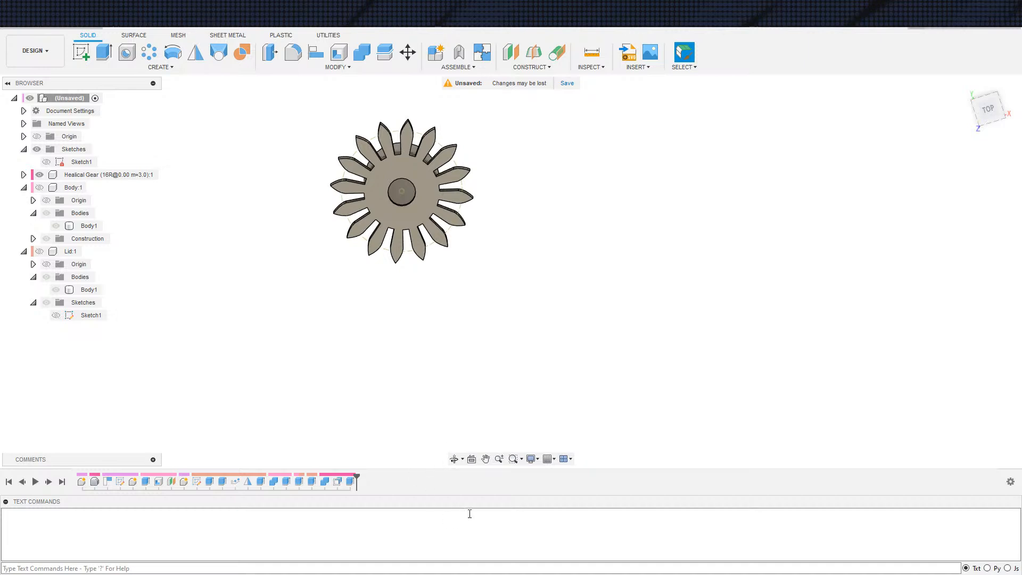
pyautogui.scroll(-2, 554, 327)
pyautogui.moveTo(525, 350); pyautogui.dragTo(498, 338, button='middle')
pyautogui.keyDown('shift'); pyautogui.moveTo(506, 385); pyautogui.dragTo(531, 275, button='middle'); pyautogui.keyUp('shift')
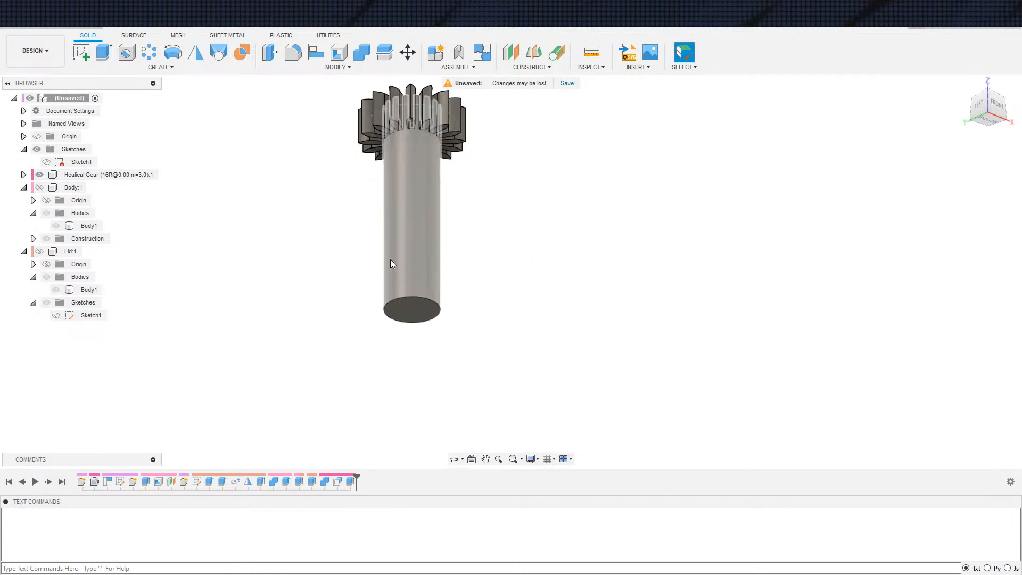
pyautogui.moveTo(560, 245); pyautogui.dragTo(489, 326, button='middle')
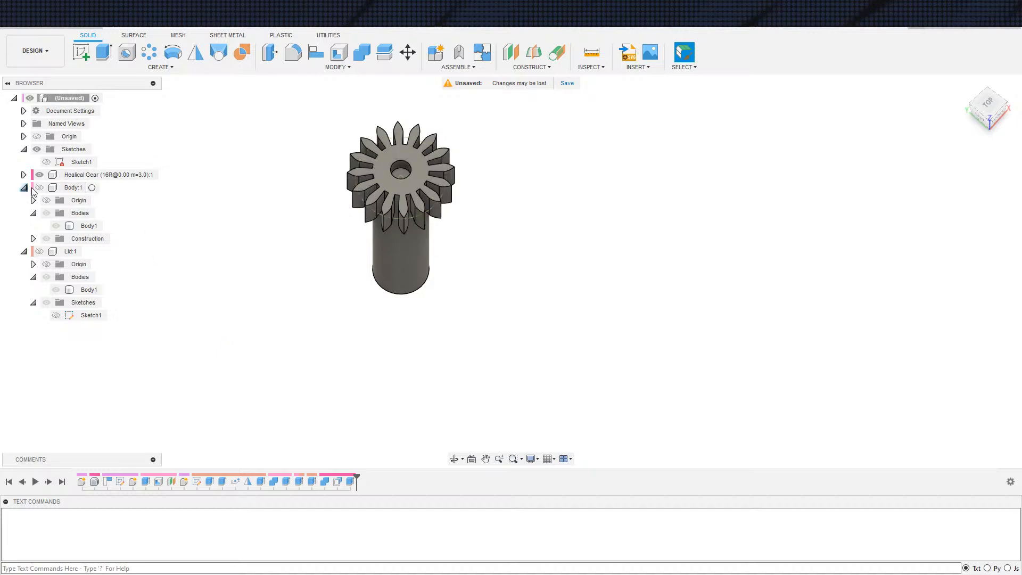
pyautogui.click(40, 175)
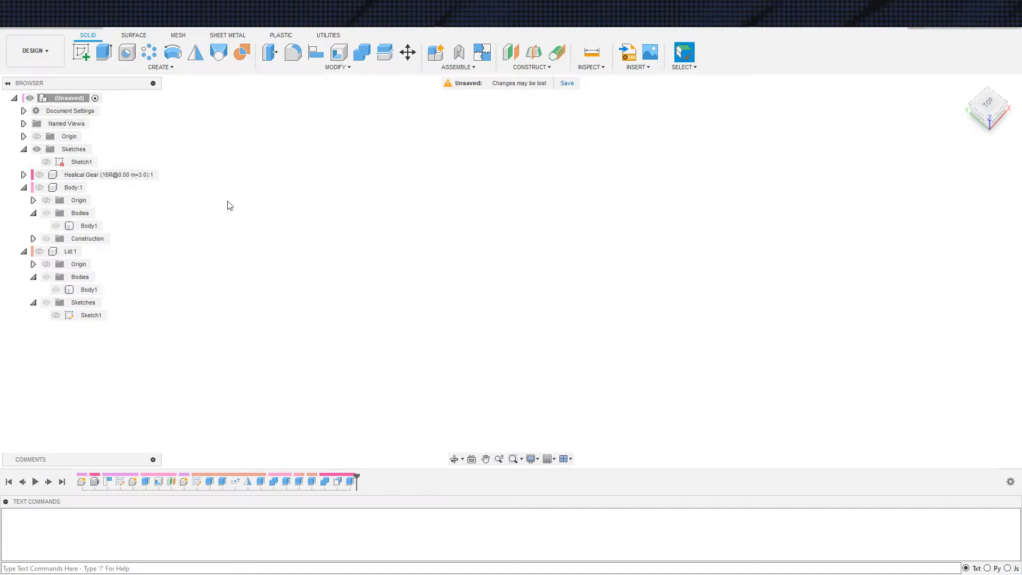
pyautogui.rightClick(53, 98)
pyautogui.click(74, 102)
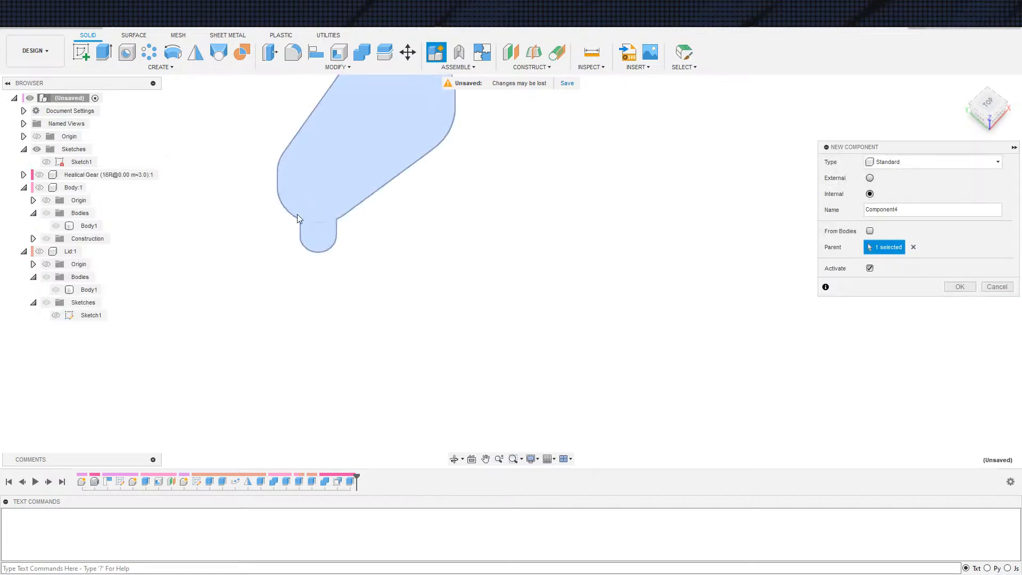
pyautogui.doubleClick(908, 215)
pyautogui.write('Cla')
pyautogui.press('Return')
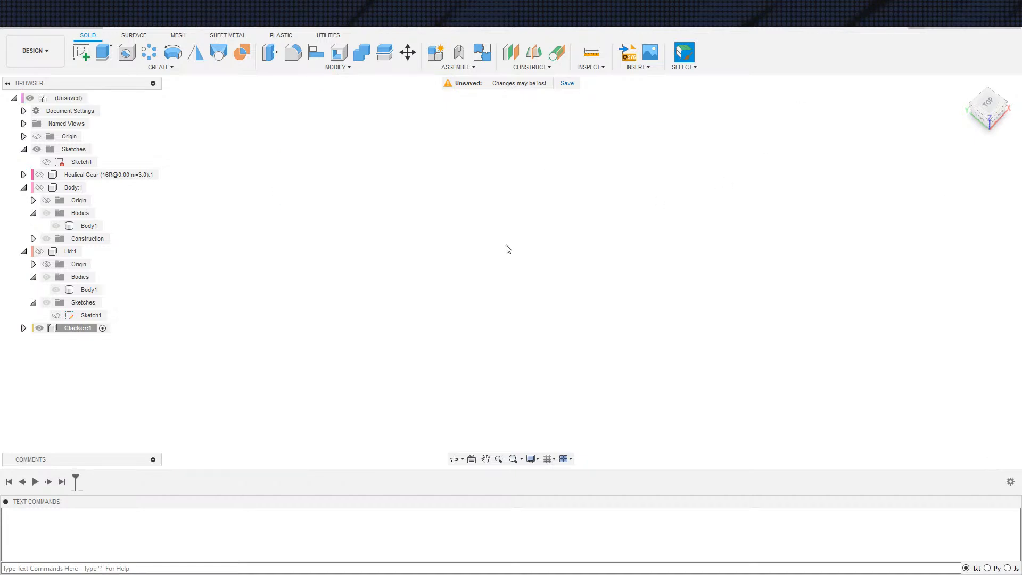
# Start a sketch on the horizontal origin plane in the Clacker component and show the Body component for reference
pyautogui.press('s')
pyautogui.click(543, 272)
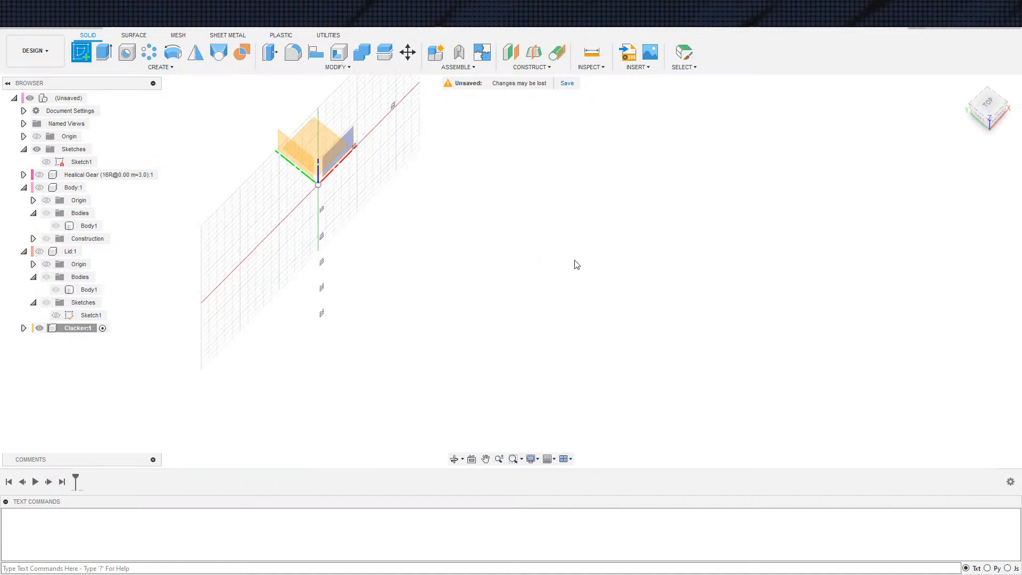
pyautogui.click(314, 148)
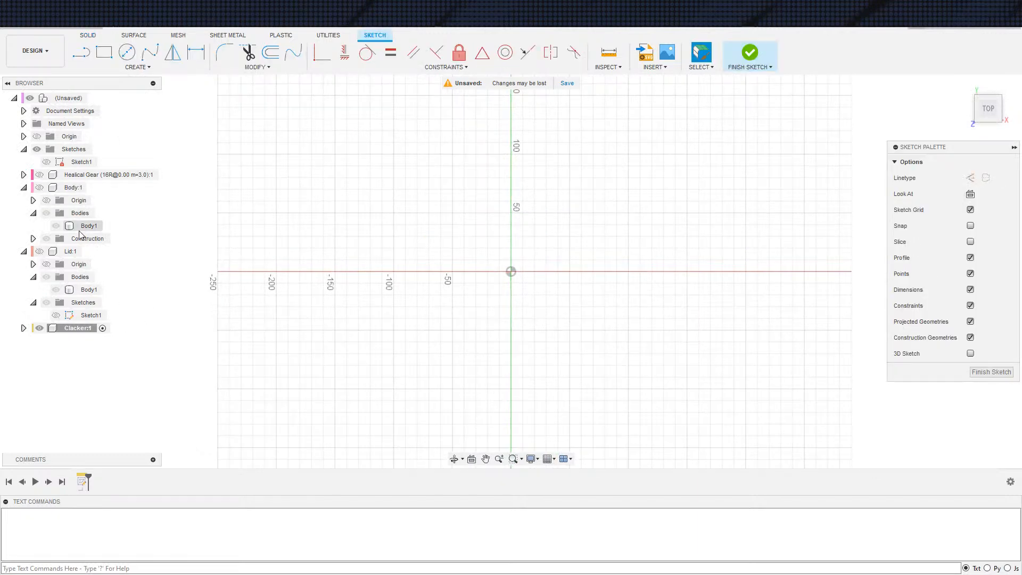
pyautogui.click(39, 188)
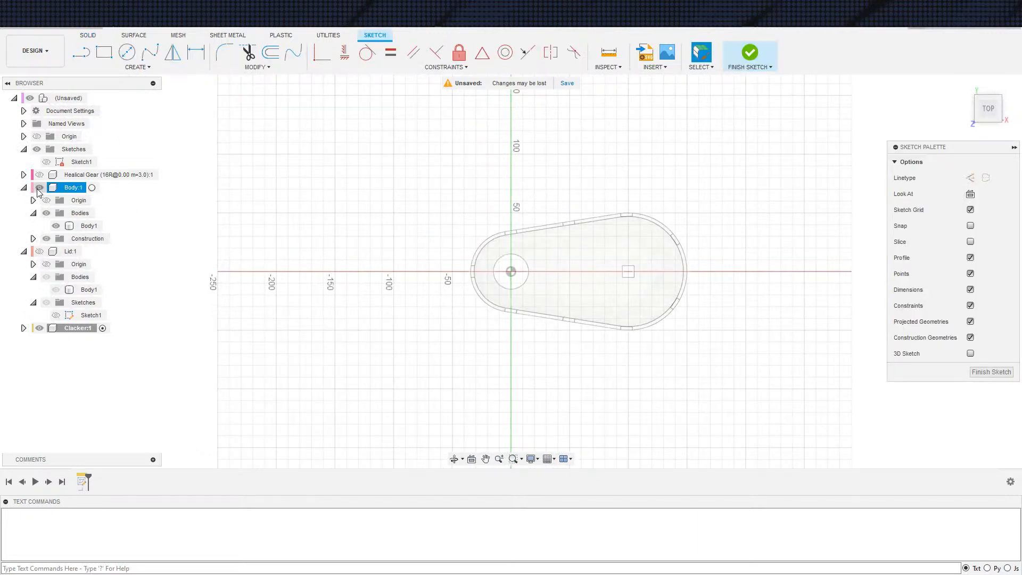
pyautogui.click(88, 226)
# Project the housing's inner floor face, including its shaft hole and square cutout, into the Clacker sketch
pyautogui.moveTo(612, 313); pyautogui.dragTo(429, 277, button='middle')
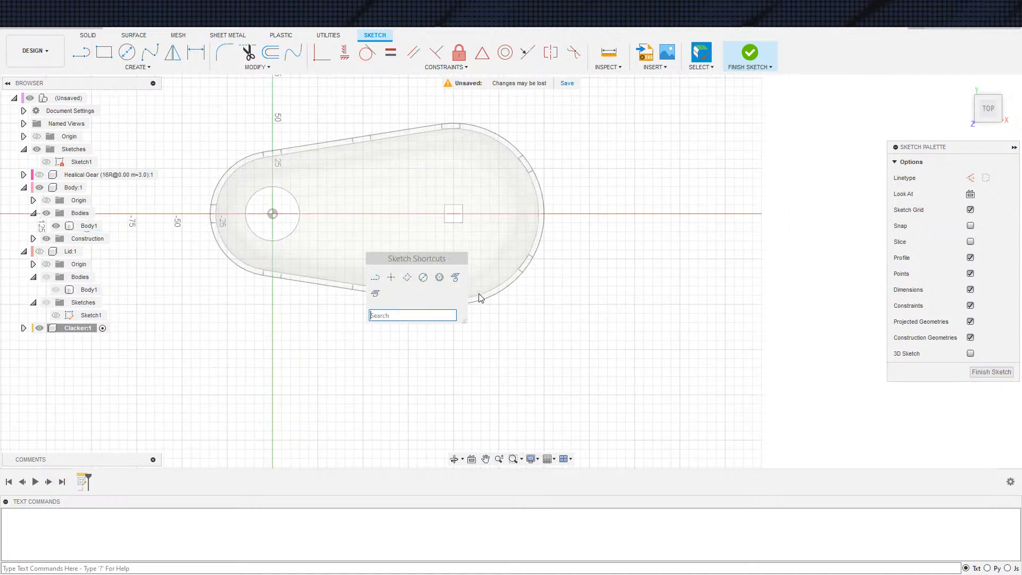
pyautogui.click(455, 277)
pyautogui.click(449, 268)
pyautogui.click(823, 213)
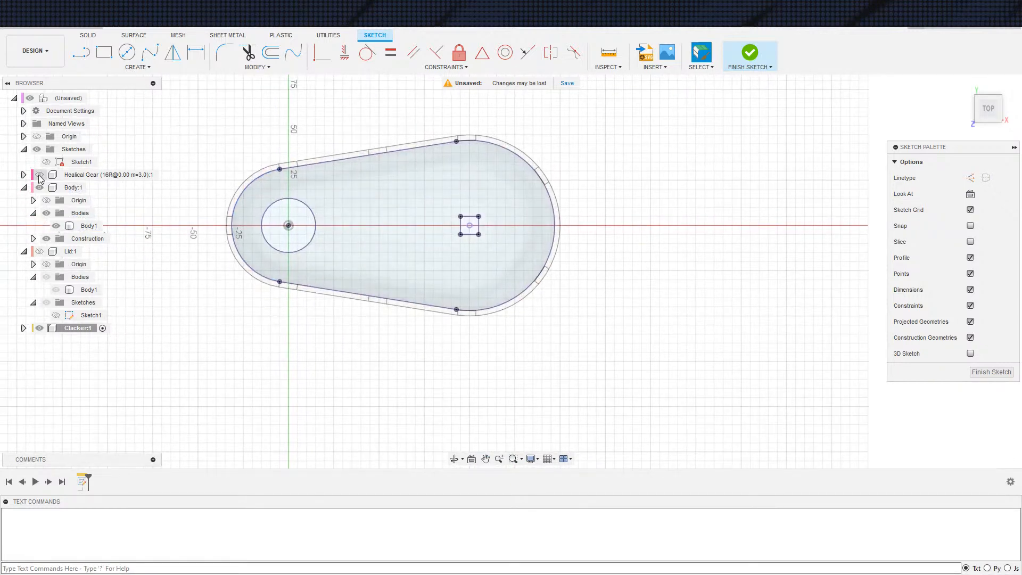
# Show the helical gear and project its top face into the Clacker sketch
pyautogui.click(40, 175)
pyautogui.scroll(3, 311, 230)
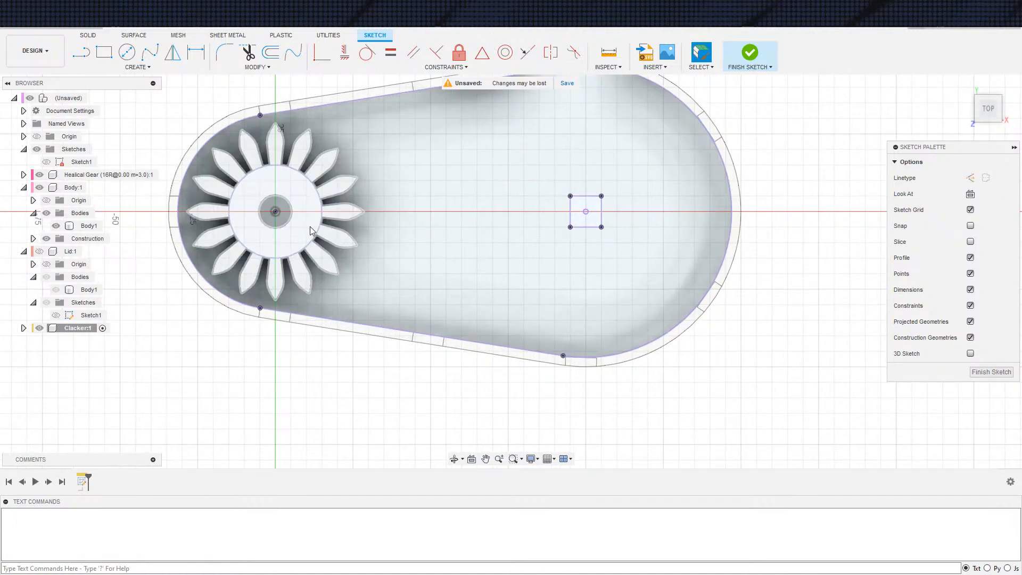
pyautogui.click(311, 230)
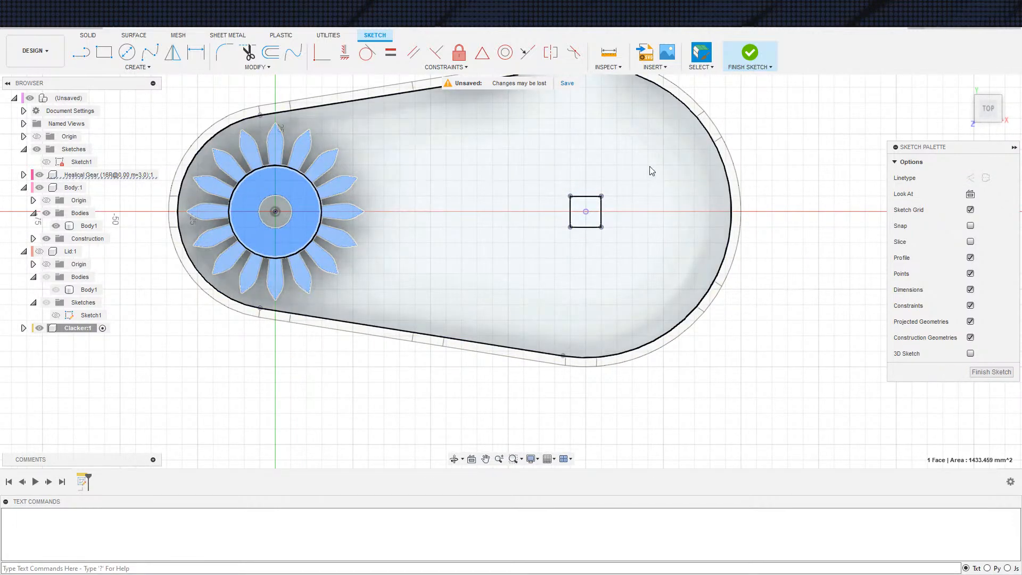
pyautogui.write('s')
pyautogui.write('p')
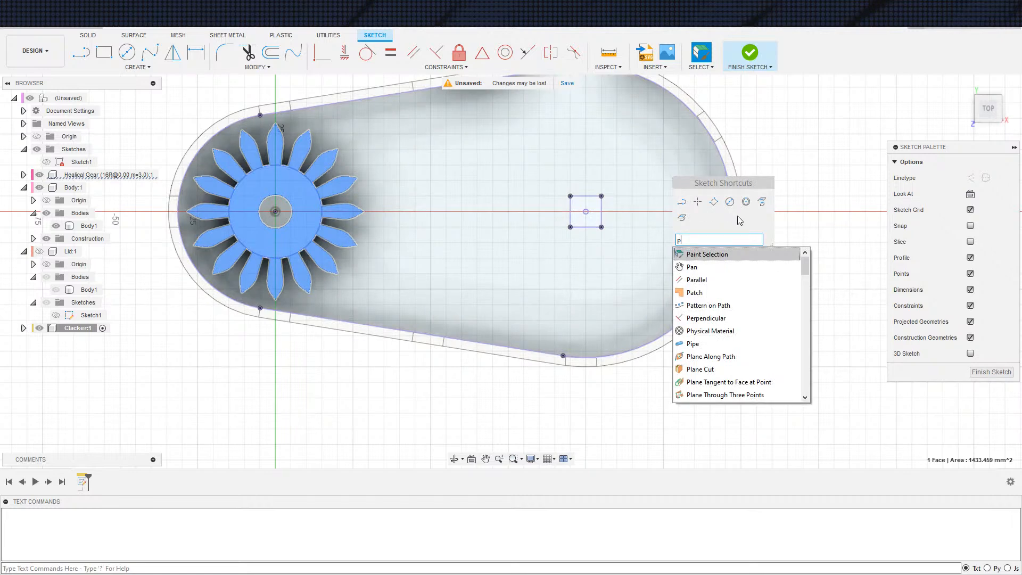
pyautogui.click(761, 204)
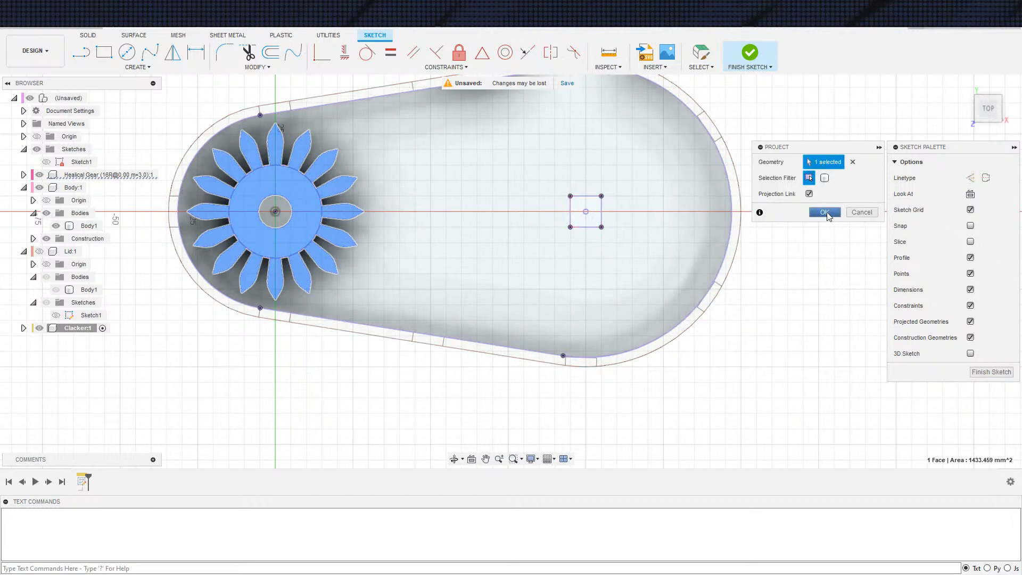
# Window-select all the projected gear, housing and square-cutout geometry and convert it to construction lines
pyautogui.scroll(-3, 683, 399)
pyautogui.moveTo(744, 415); pyautogui.dragTo(681, 379, button='middle')
pyautogui.scroll(-1, 725, 409)
pyautogui.moveTo(305, 143); pyautogui.dragTo(764, 390)
pyautogui.click(752, 384)
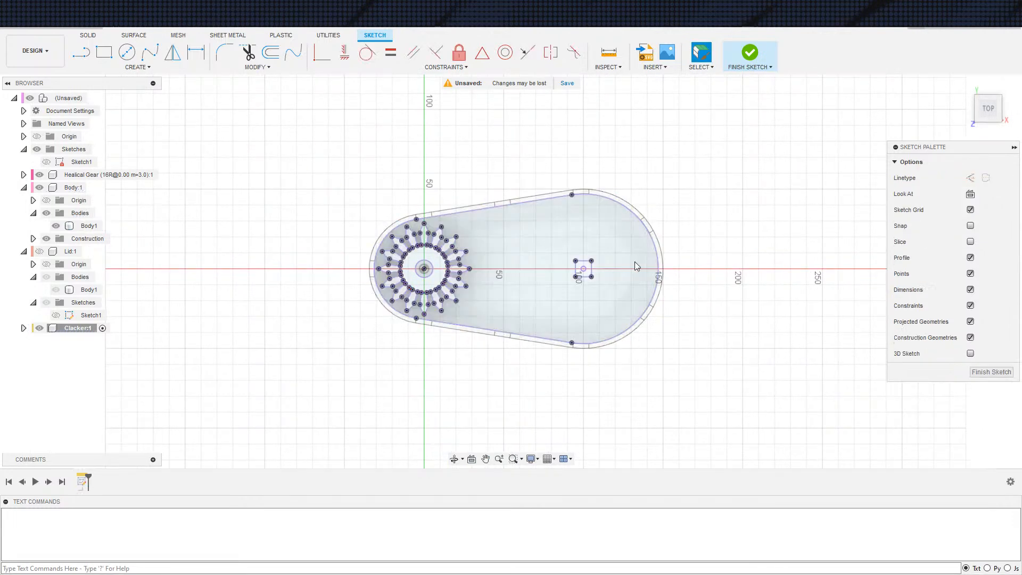
pyautogui.click(701, 67)
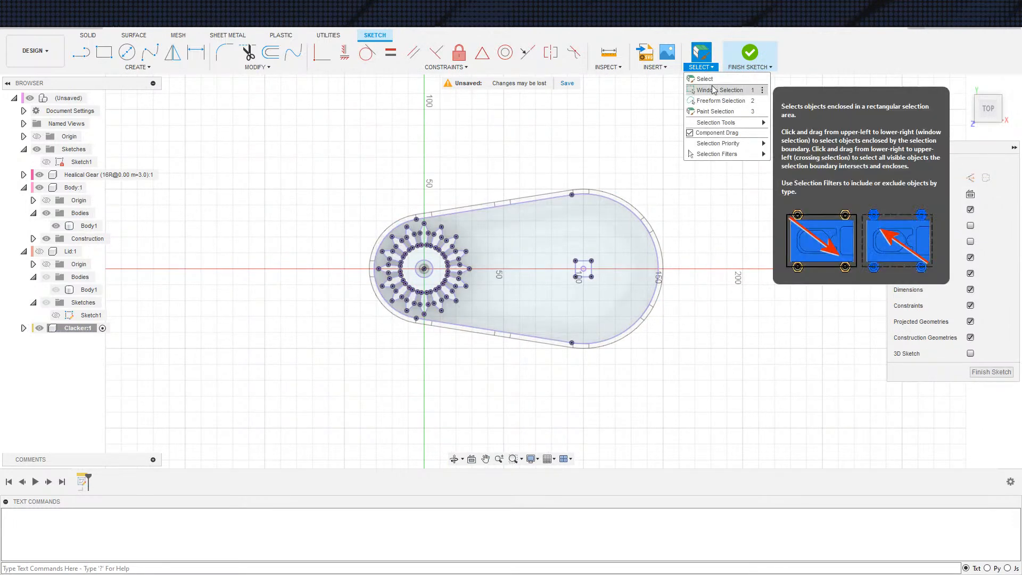
pyautogui.click(714, 92)
pyautogui.moveTo(233, 172); pyautogui.dragTo(698, 386)
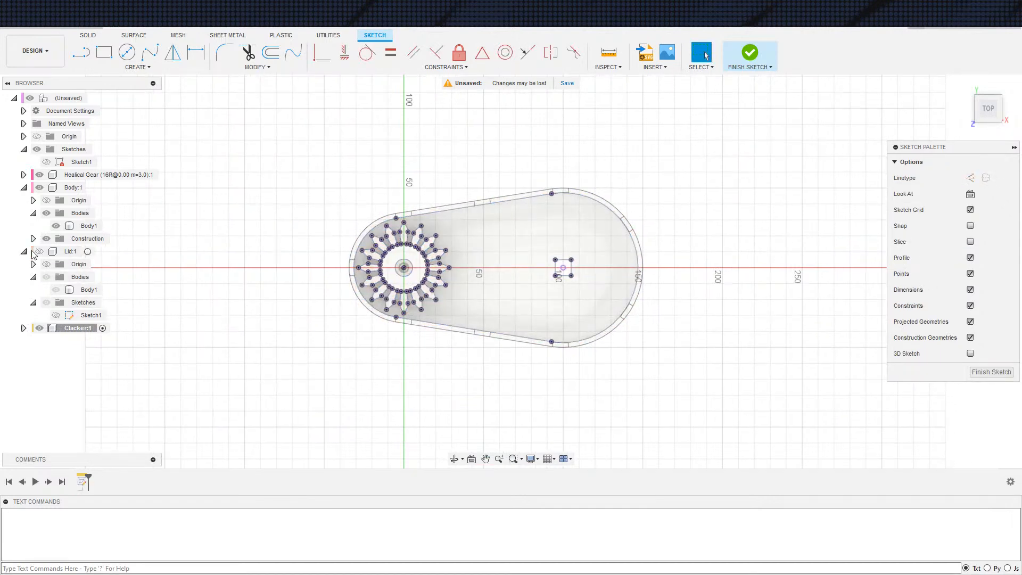
# Hide the Helical Gear and Body components and collapse the Body and Lid entries in the browser
pyautogui.click(38, 255)
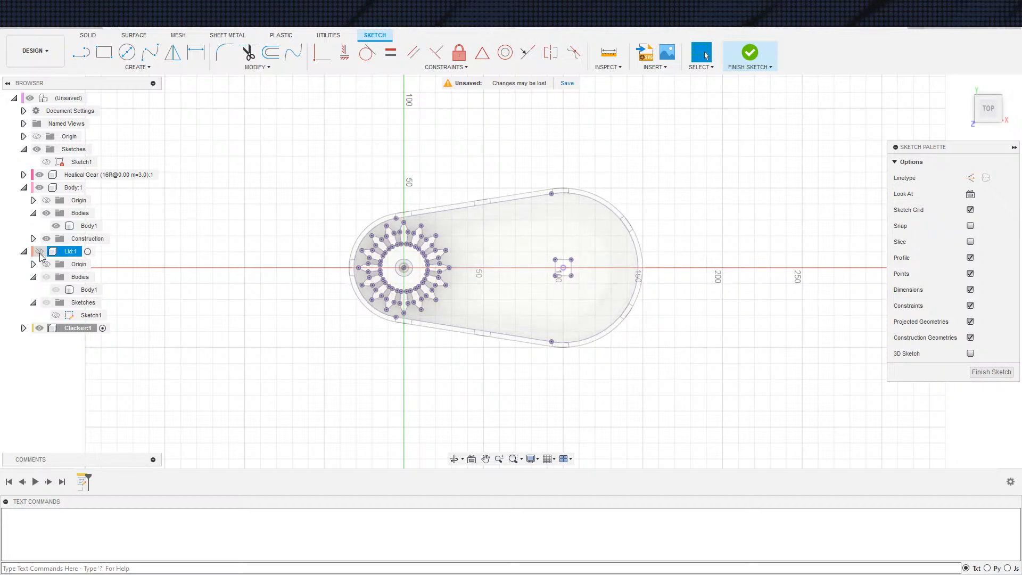
pyautogui.click(40, 176)
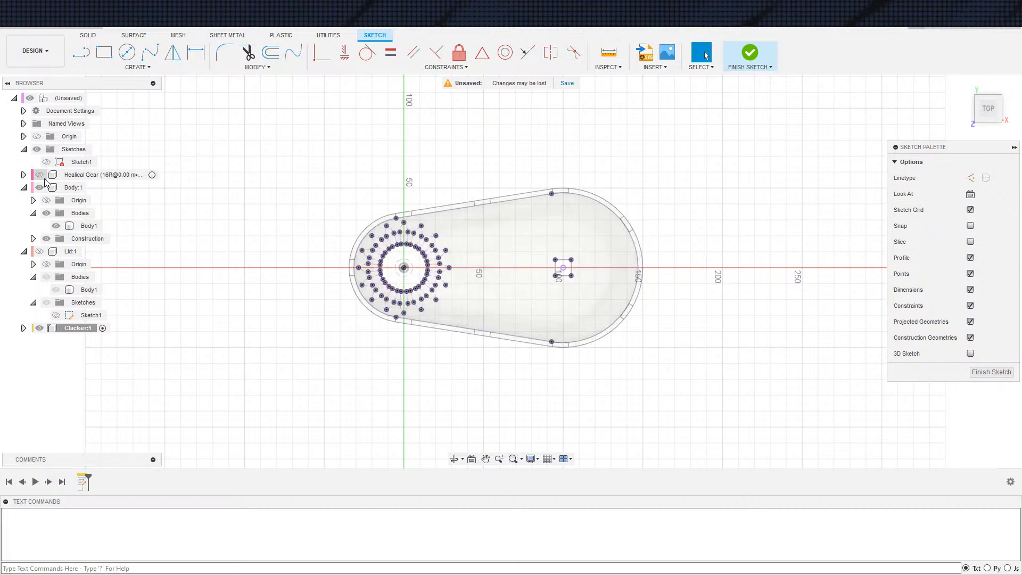
pyautogui.click(39, 187)
pyautogui.click(23, 187)
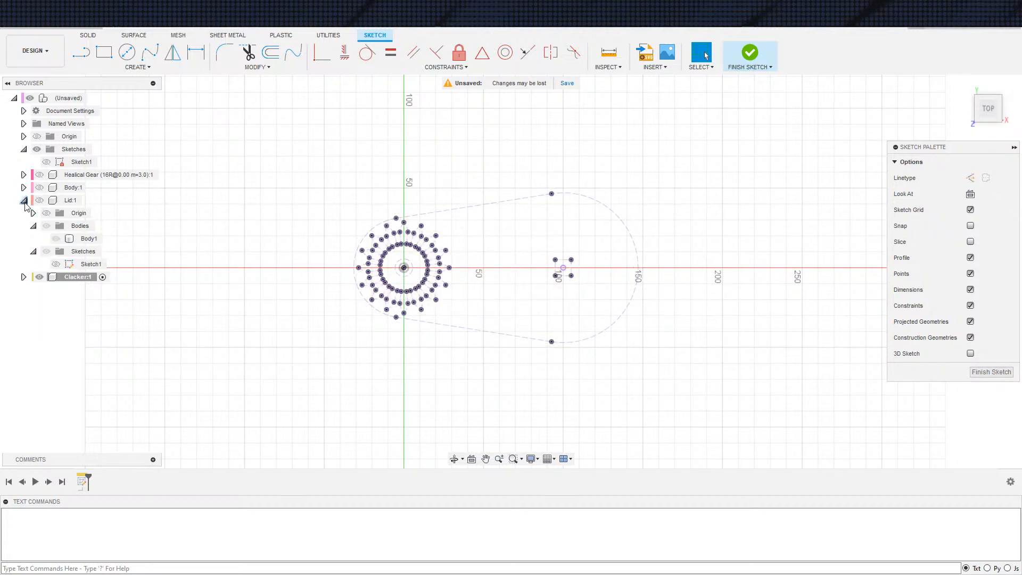
pyautogui.click(25, 203)
# Draw a construction circle centred on the projected square cutout and passing through its corners
pyautogui.scroll(-2, 332, 322)
pyautogui.scroll(5, 434, 326)
pyautogui.moveTo(526, 314); pyautogui.dragTo(372, 346, button='middle')
pyautogui.scroll(3, 298, 307)
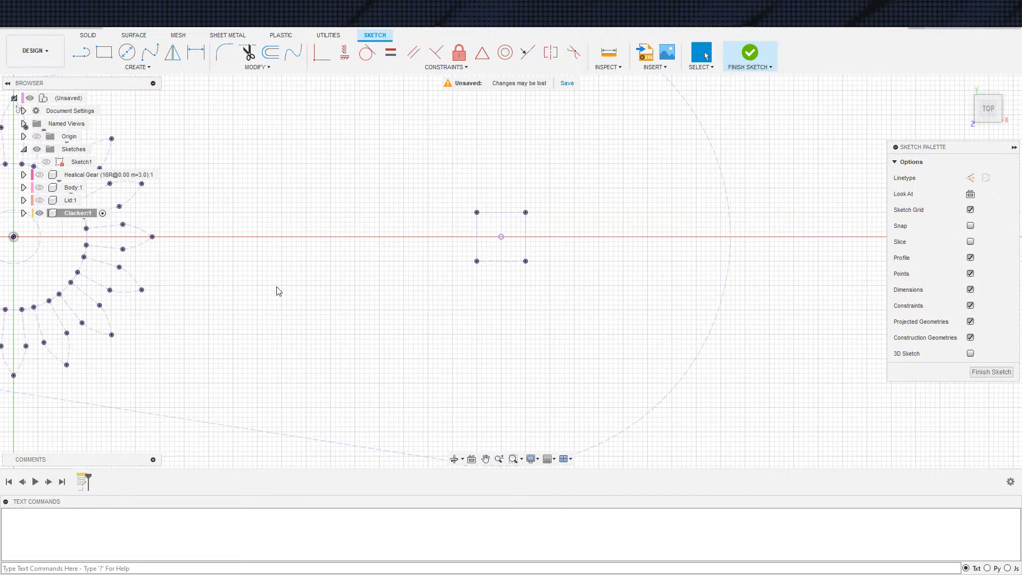
pyautogui.moveTo(273, 287); pyautogui.dragTo(293, 314, button='middle')
pyautogui.press('c')
pyautogui.click(521, 265)
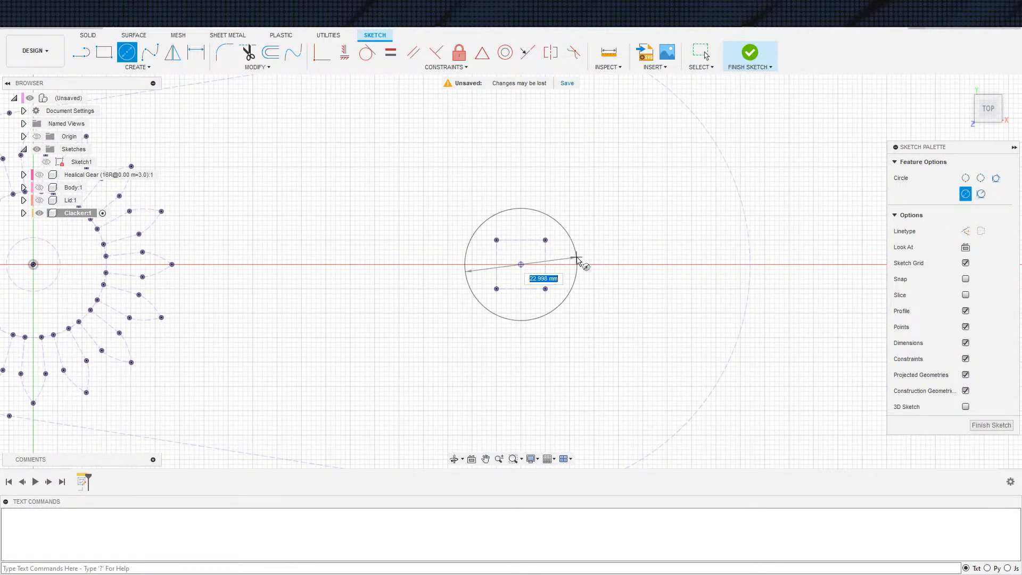
pyautogui.click(550, 245)
pyautogui.press('Escape')
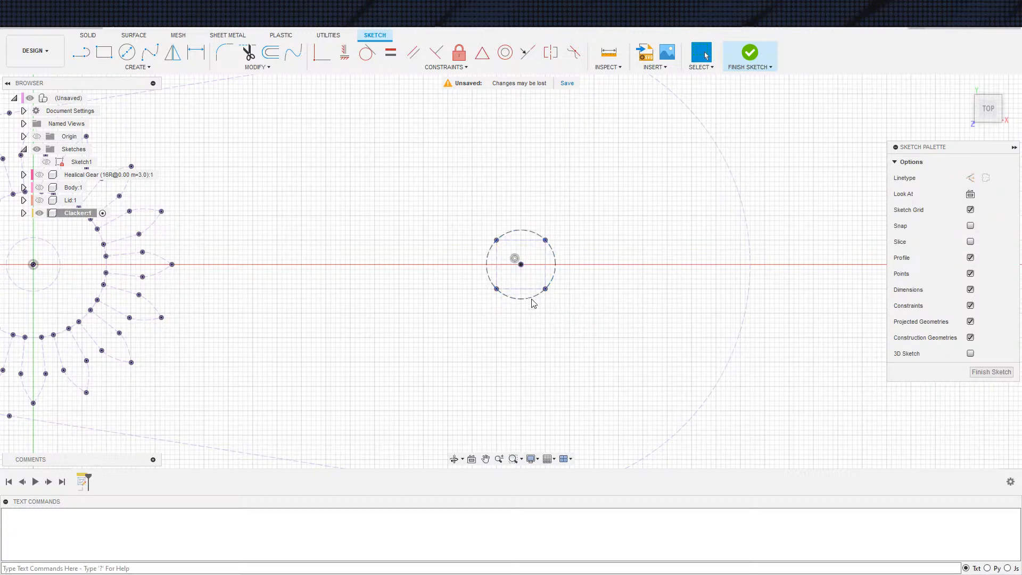
# Draw a larger solid circle concentric with the construction circle and dimension the offset between them to 3 mm
pyautogui.press('c')
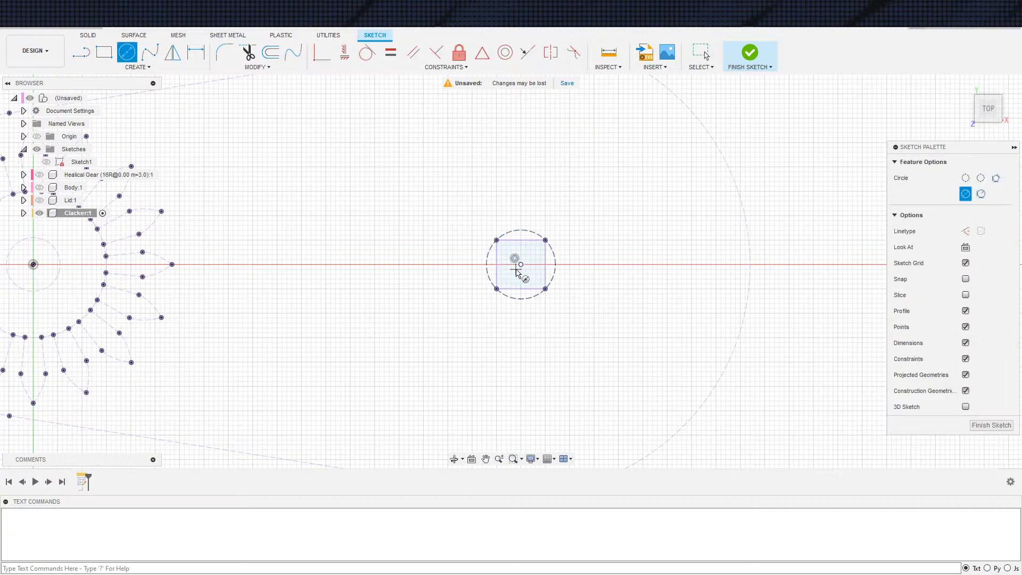
pyautogui.click(520, 265)
pyautogui.click(572, 297)
pyautogui.press('d')
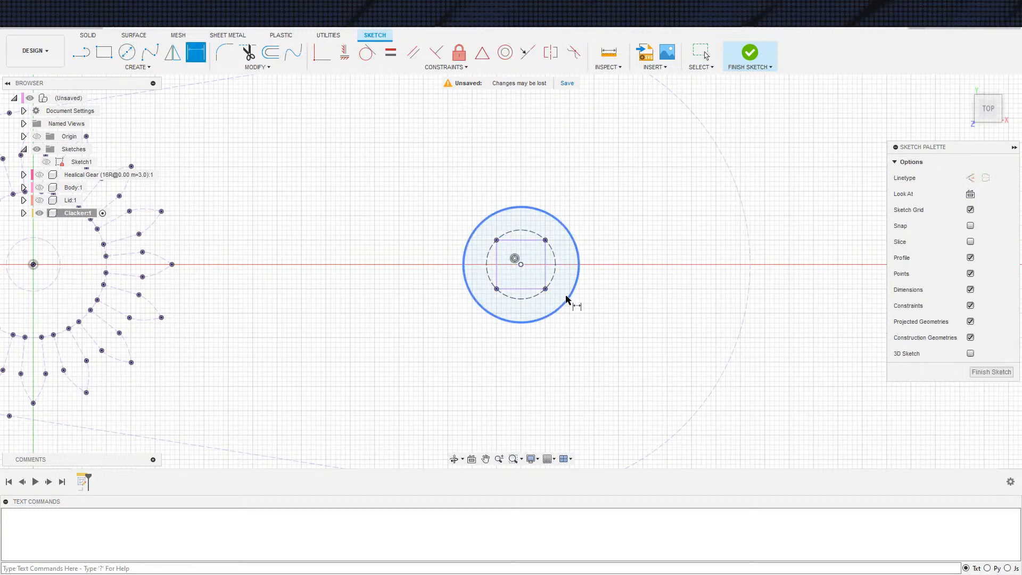
pyautogui.click(571, 297)
pyautogui.click(583, 277)
pyautogui.write('3')
pyautogui.press('Return')
pyautogui.press('Escape')
# Sketch a horizontal three-point rectangle about 29 mm long between the projected gear teeth and the circle
pyautogui.scroll(-2, 394, 290)
pyautogui.moveTo(394, 290)
pyautogui.mouseDown(button='middle')
pyautogui.moveTo(477, 270)
pyautogui.moveTo(436, 282)
pyautogui.mouseUp(button='middle')
pyautogui.scroll(1, 424, 256)
pyautogui.press('s')
pyautogui.click(432, 280)
pyautogui.click(345, 253)
pyautogui.click(345, 299)
pyautogui.click(464, 287)
pyautogui.scroll(2, 397, 277)
pyautogui.scroll(-1, 396, 277)
# Measure the gap between two adjacent projected gear teeth, partway along the flanks and at the root
pyautogui.press('d')
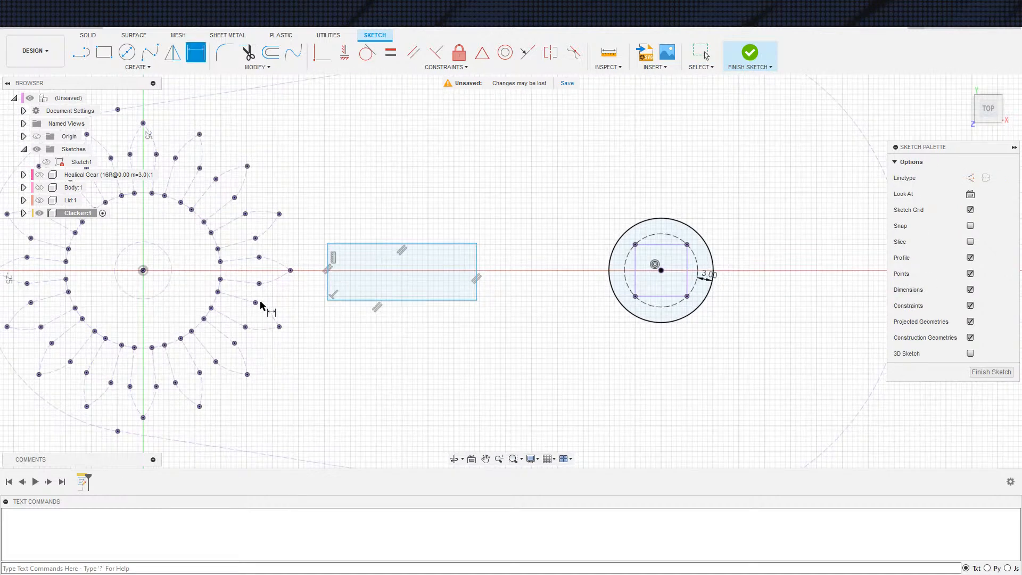
pyautogui.click(256, 303)
pyautogui.click(260, 284)
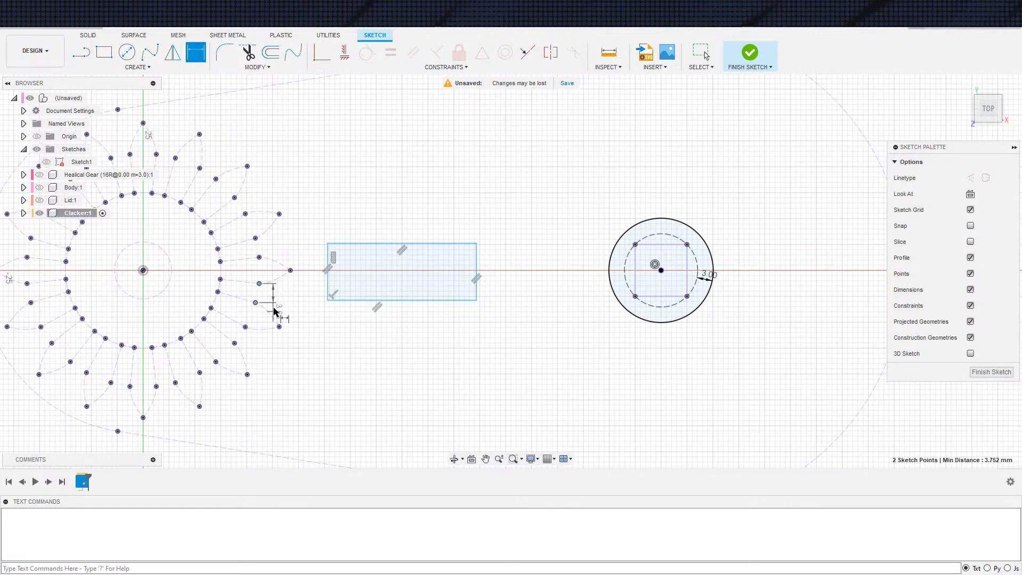
pyautogui.press('Escape')
pyautogui.press('d')
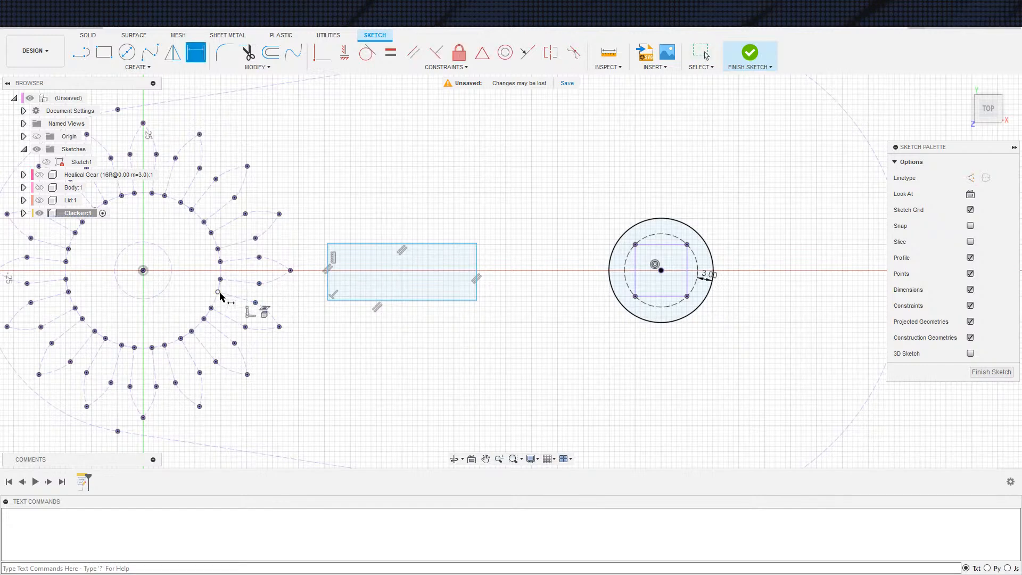
pyautogui.click(220, 279)
pyautogui.click(218, 292)
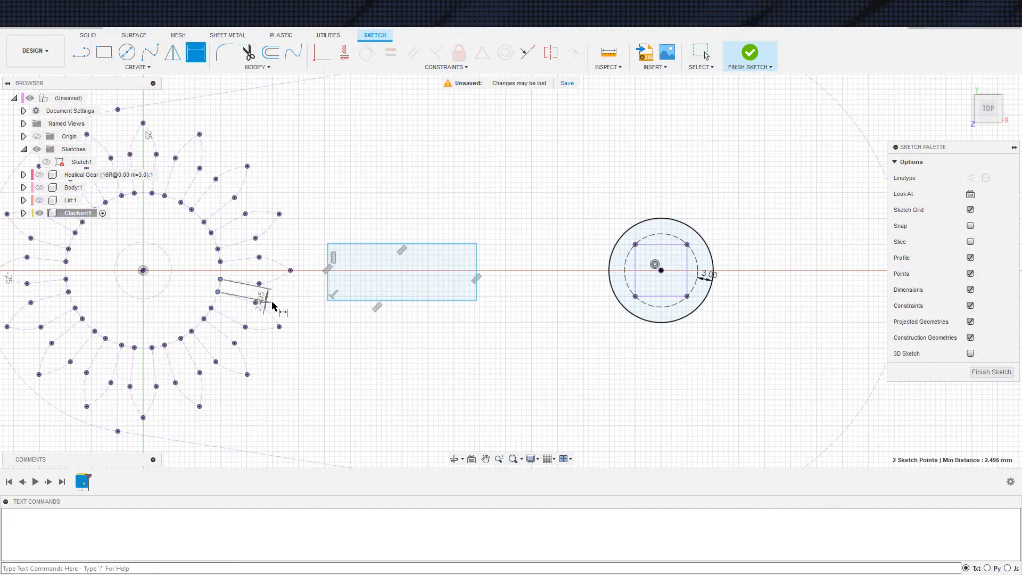
pyautogui.press('Escape')
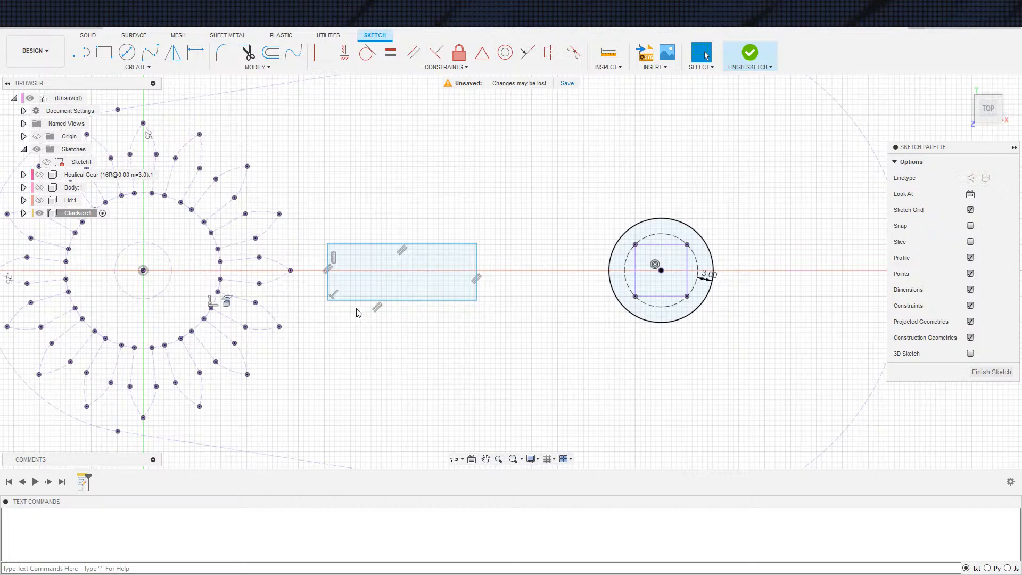
# Dimension the rectangle's thickness to 3 mm and move the rectangle onto the horizontal axis
pyautogui.scroll(-1, 361, 315)
pyautogui.press('d')
pyautogui.click(331, 290)
pyautogui.click(315, 283)
pyautogui.write('3')
pyautogui.press('Return')
pyautogui.press('Escape')
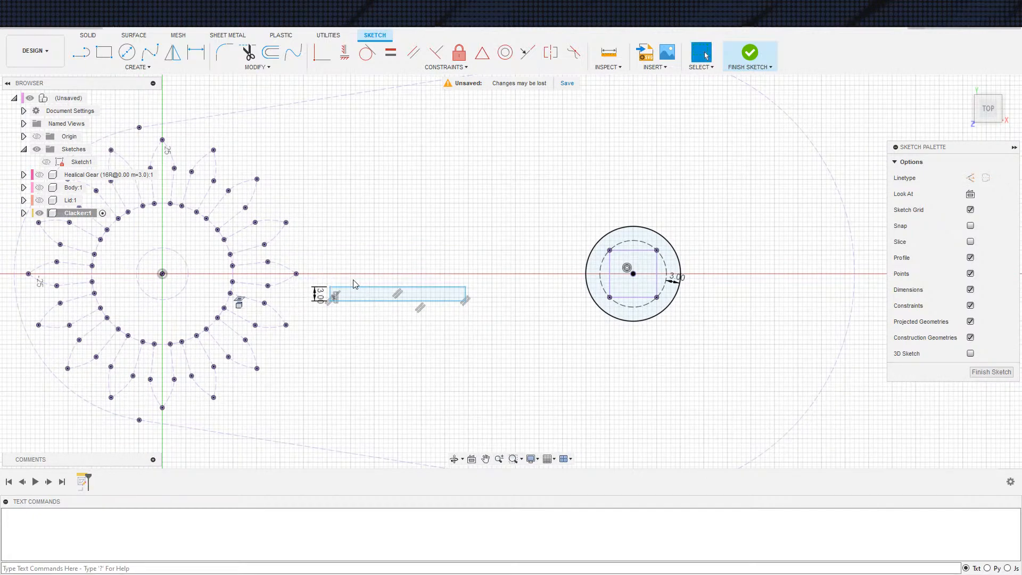
pyautogui.scroll(-1, 396, 300)
pyautogui.moveTo(438, 294); pyautogui.dragTo(403, 315, button='middle')
pyautogui.moveTo(405, 318); pyautogui.dragTo(406, 299)
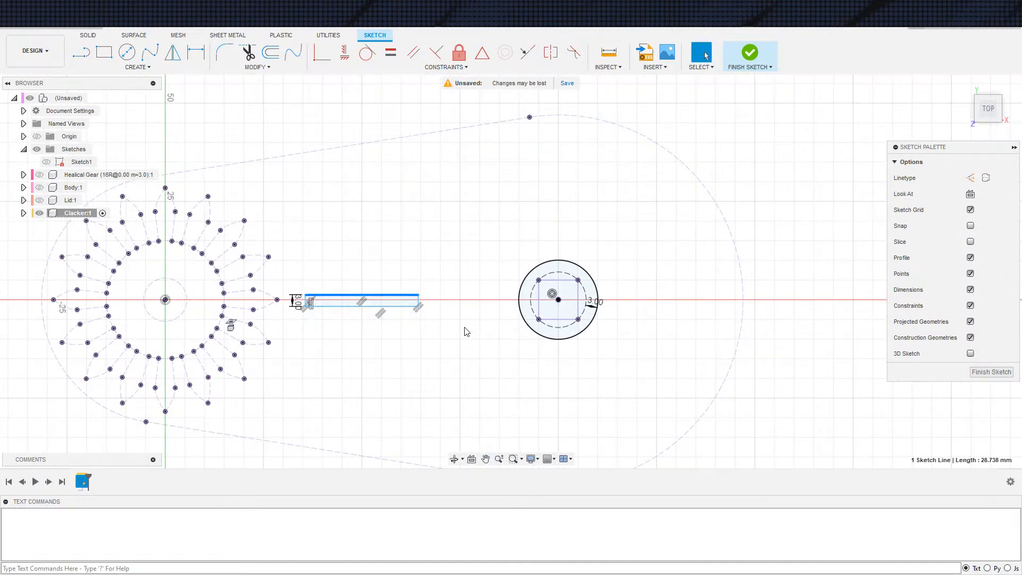
# Draw a construction line about 44 mm long from the midpoint of the rectangle's gear-side end towards the circle's centre
pyautogui.scroll(2, 433, 306)
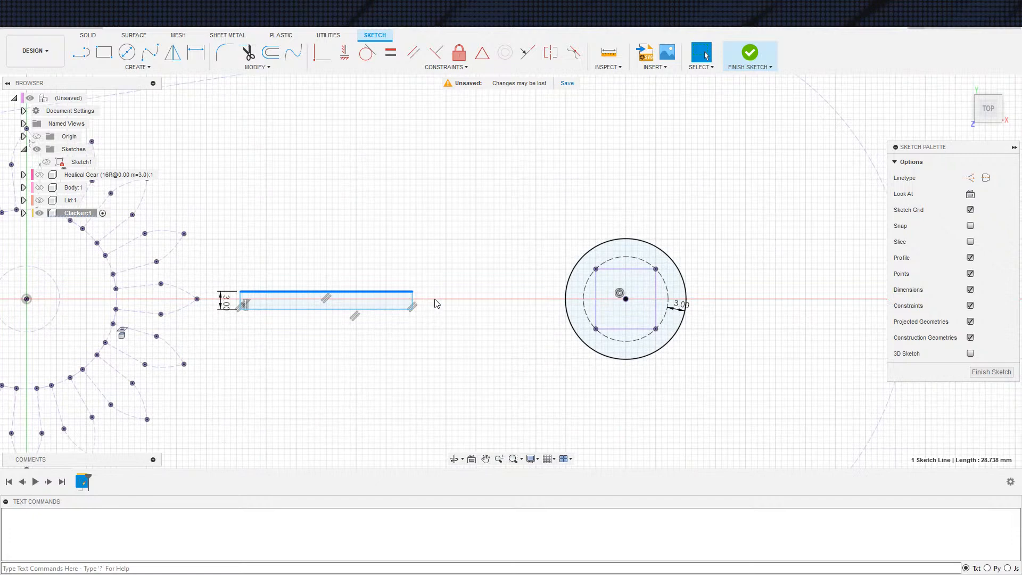
pyautogui.moveTo(480, 307); pyautogui.dragTo(501, 301, button='middle')
pyautogui.scroll(2, 467, 299)
pyautogui.press('x')
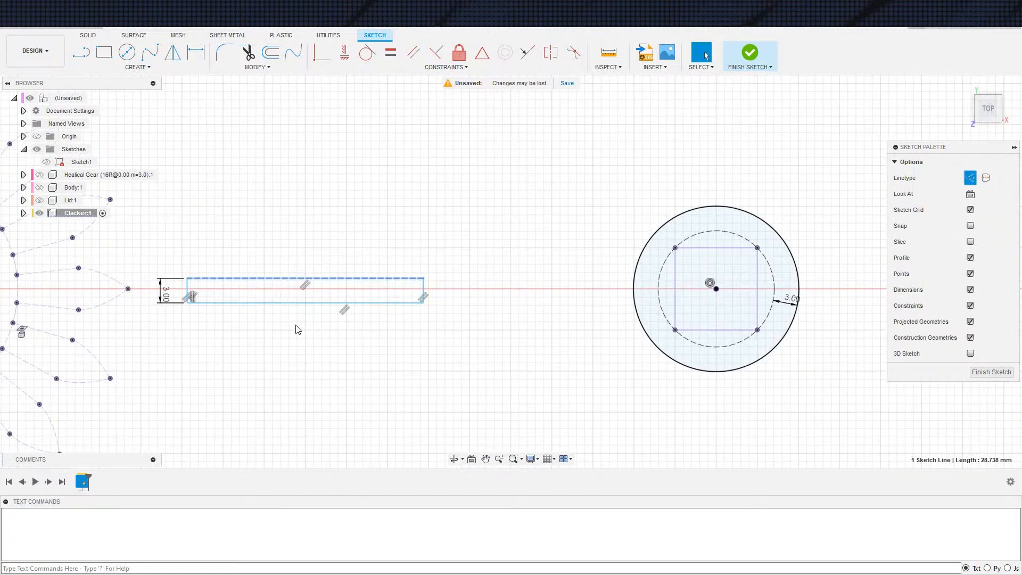
pyautogui.press('x')
pyautogui.click(320, 329)
pyautogui.press('s')
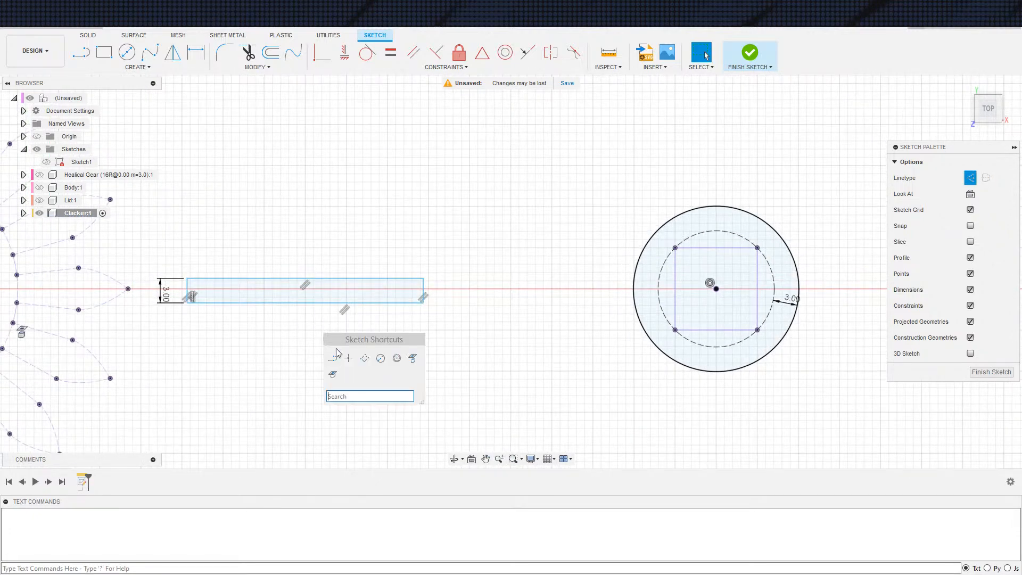
pyautogui.click(335, 356)
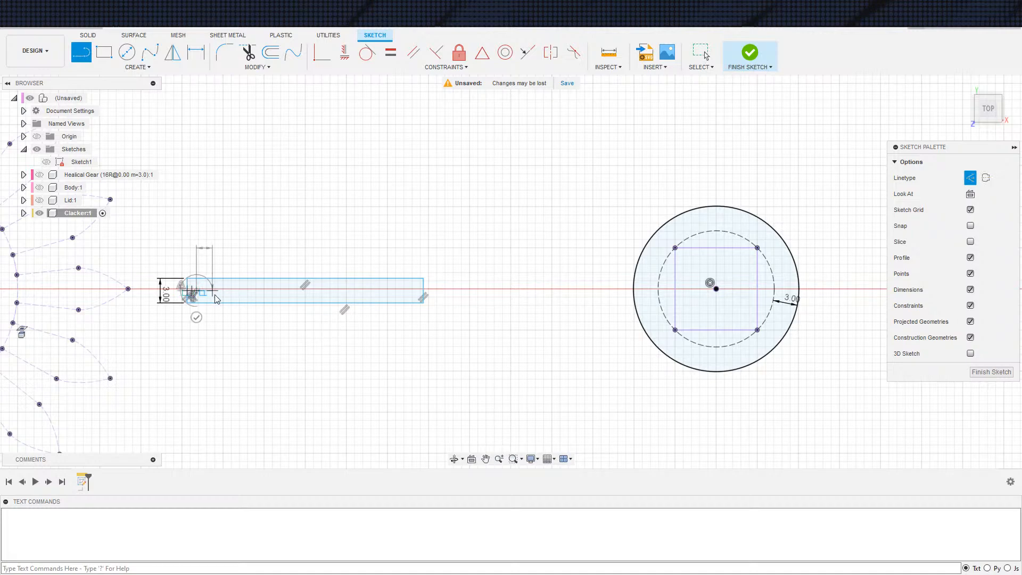
pyautogui.press('Escape')
pyautogui.scroll(3, 208, 293)
pyautogui.moveTo(181, 288)
pyautogui.mouseDown()
pyautogui.moveTo(309, 280)
pyautogui.moveTo(735, 294)
pyautogui.moveTo(782, 282)
pyautogui.mouseUp()
# Make the free end of the construction line coincident with the centre of the circles
pyautogui.moveTo(719, 308)
pyautogui.mouseDown(button='middle')
pyautogui.moveTo(671, 297)
pyautogui.moveTo(464, 310)
pyautogui.mouseUp(button='middle')
pyautogui.scroll(-2, 479, 304)
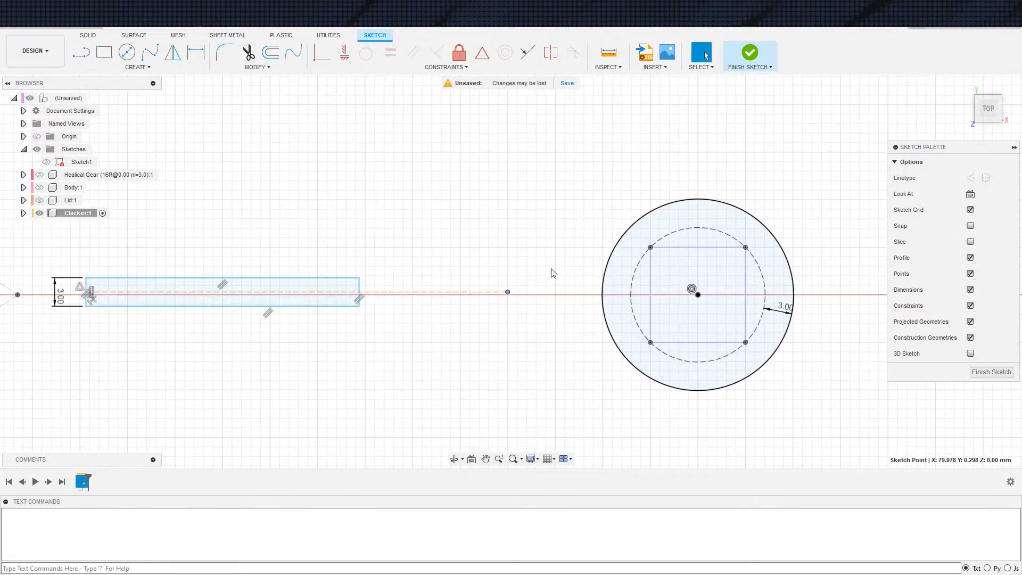
pyautogui.press('l')
pyautogui.click(698, 295)
pyautogui.press('Escape')
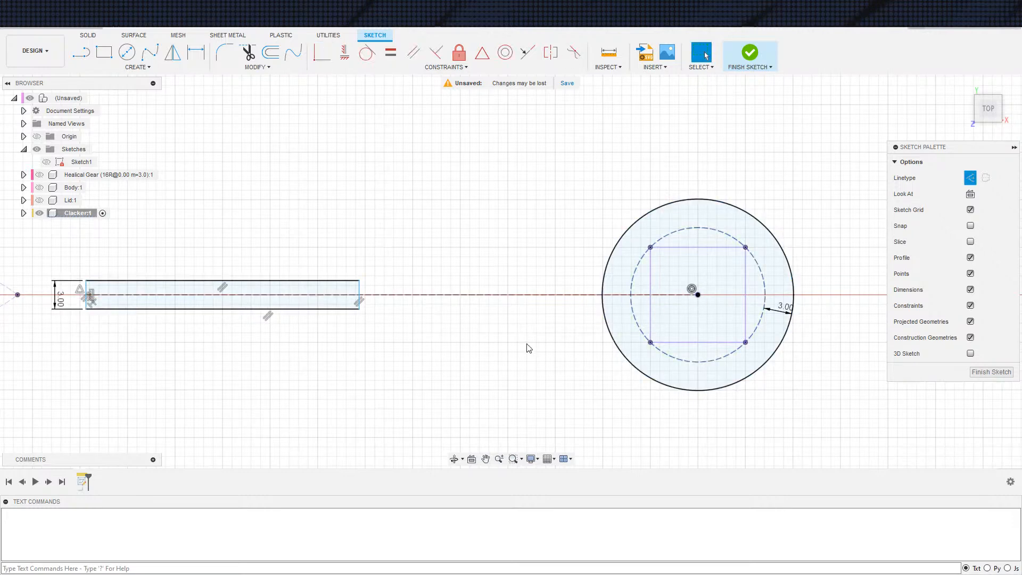
# Constrain the rectangle's lower corner nearest the circle to lie on the outer circle, extending the arm up to it
pyautogui.scroll(-1, 498, 336)
pyautogui.click(383, 309)
pyautogui.click(383, 314)
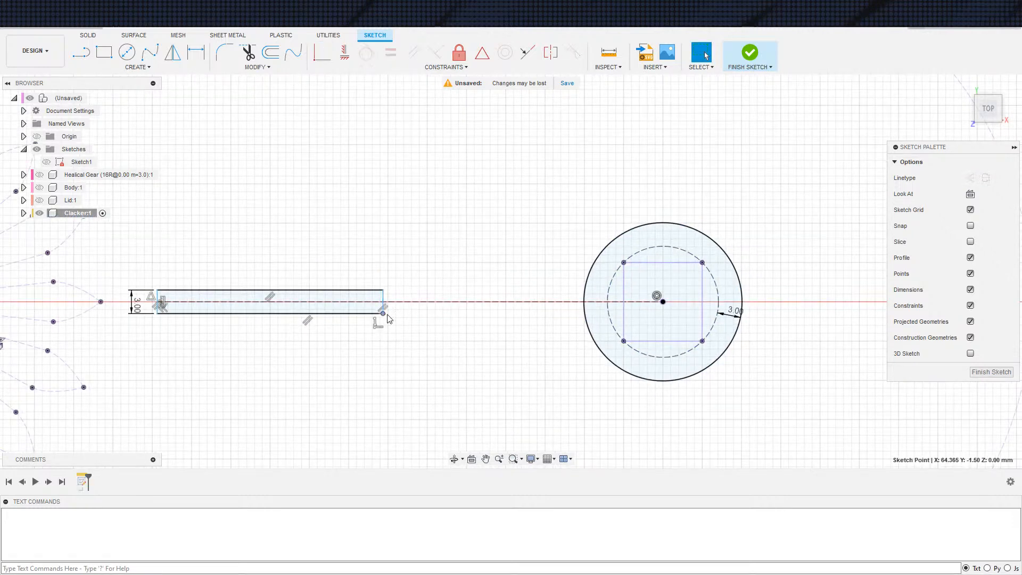
pyautogui.click(322, 53)
pyautogui.click(612, 357)
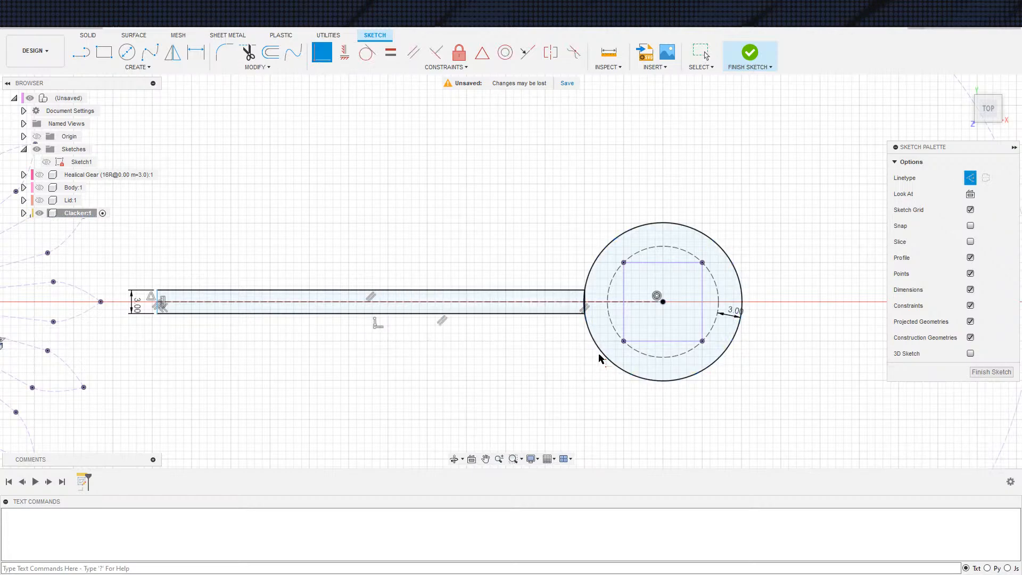
pyautogui.scroll(-3, 506, 370)
pyautogui.press('Escape')
pyautogui.scroll(5, 526, 367)
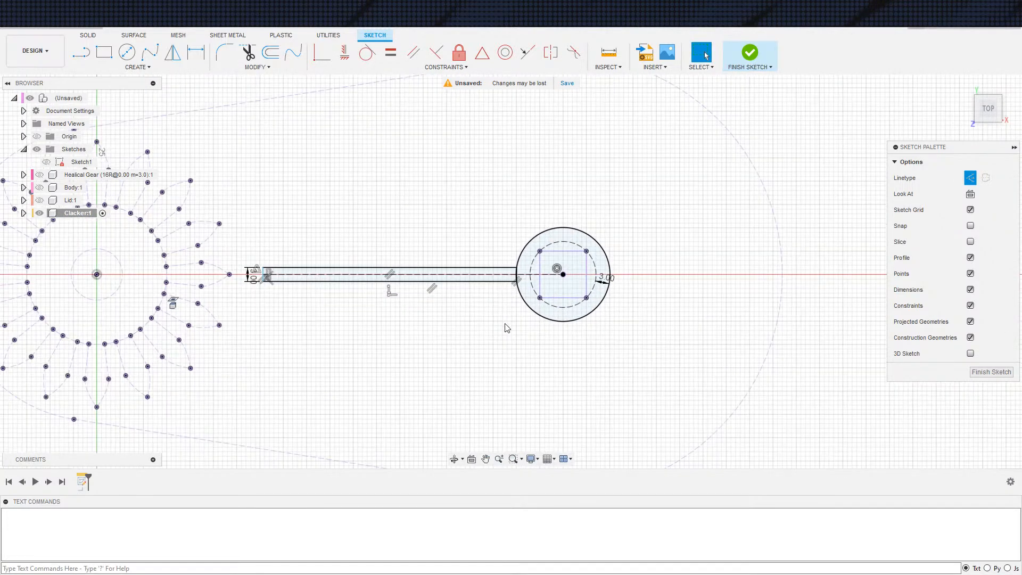
# Examine the Clacker sketch's arm and outer circle from above and from the front
pyautogui.moveTo(503, 293); pyautogui.dragTo(517, 253, button='middle')
pyautogui.scroll(-1, 519, 261)
pyautogui.scroll(3, 531, 297)
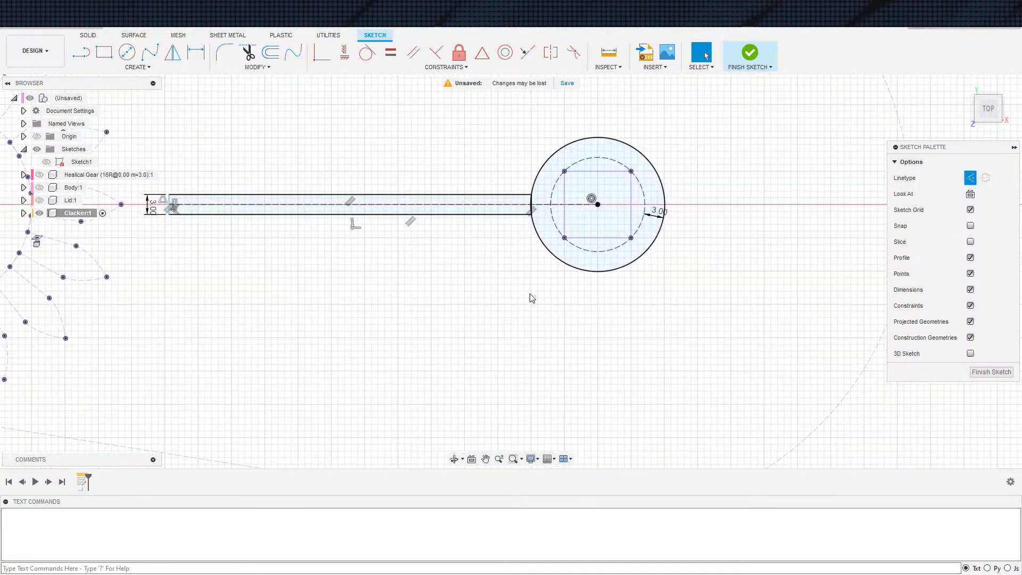
pyautogui.scroll(-3, 518, 300)
pyautogui.scroll(-1, 479, 284)
pyautogui.scroll(2, 574, 285)
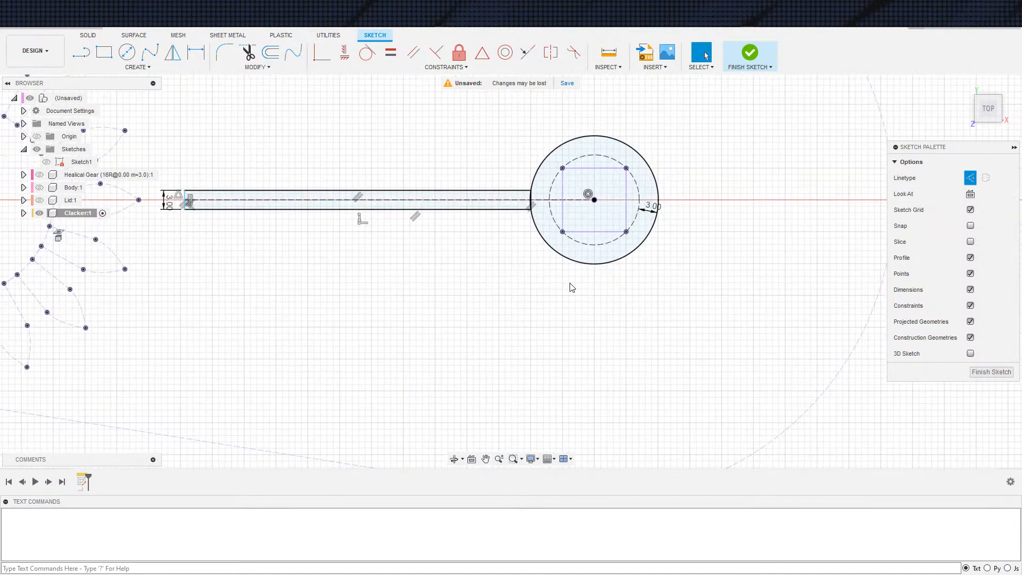
pyautogui.scroll(-3, 533, 311)
pyautogui.moveTo(532, 331)
pyautogui.keyDown('shift'); pyautogui.mouseDown(button='middle')
pyautogui.moveTo(543, 246)
pyautogui.moveTo(530, 319)
pyautogui.moveTo(535, 260)
pyautogui.moveTo(535, 288)
pyautogui.moveTo(536, 268)
pyautogui.moveTo(503, 297)
pyautogui.moveTo(555, 316)
pyautogui.moveTo(526, 320)
pyautogui.mouseUp(button='middle'); pyautogui.keyUp('shift')
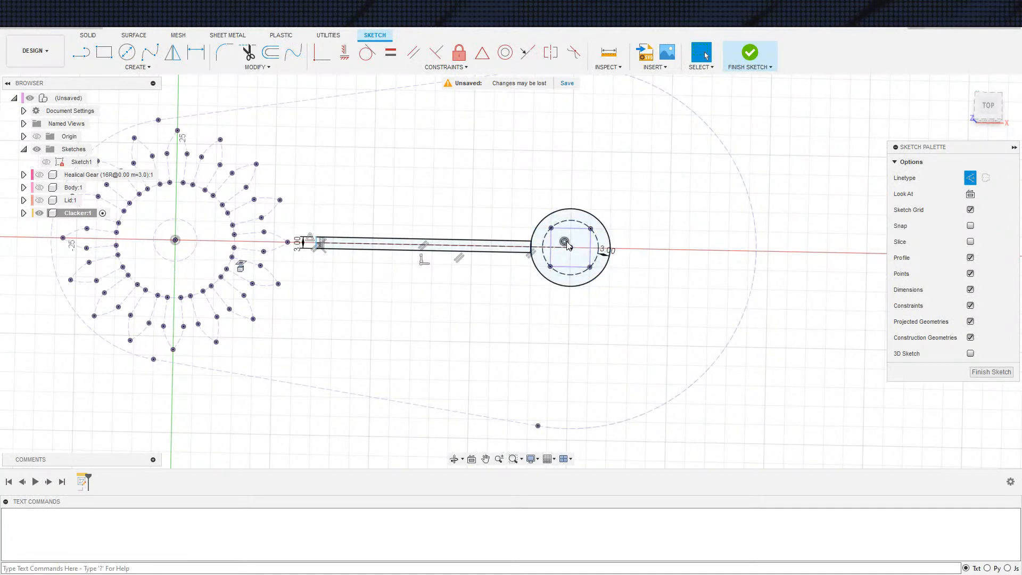
pyautogui.click(579, 286)
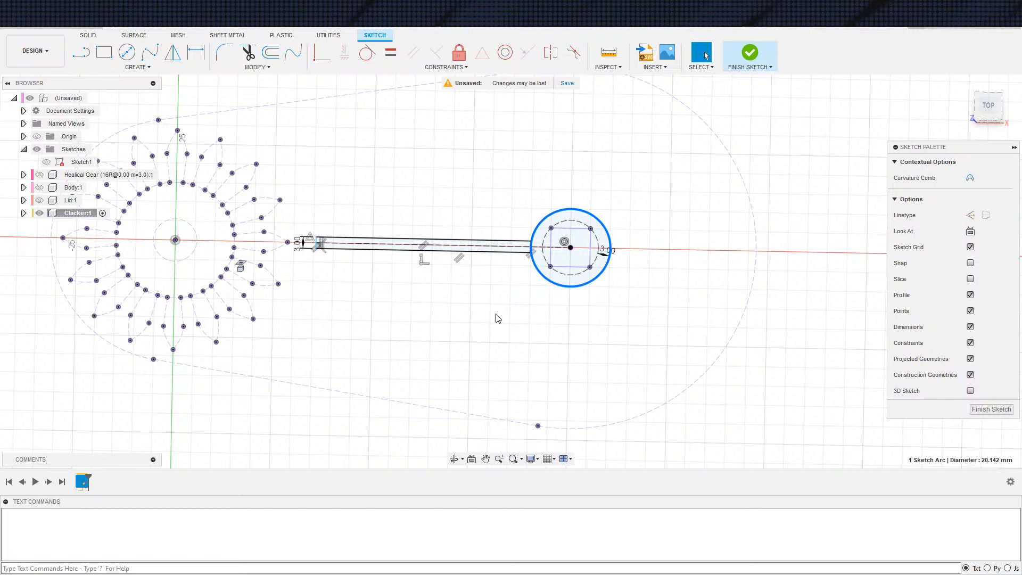
pyautogui.keyDown('shift'); pyautogui.moveTo(801, 207); pyautogui.dragTo(750, 168, button='middle'); pyautogui.keyUp('shift')
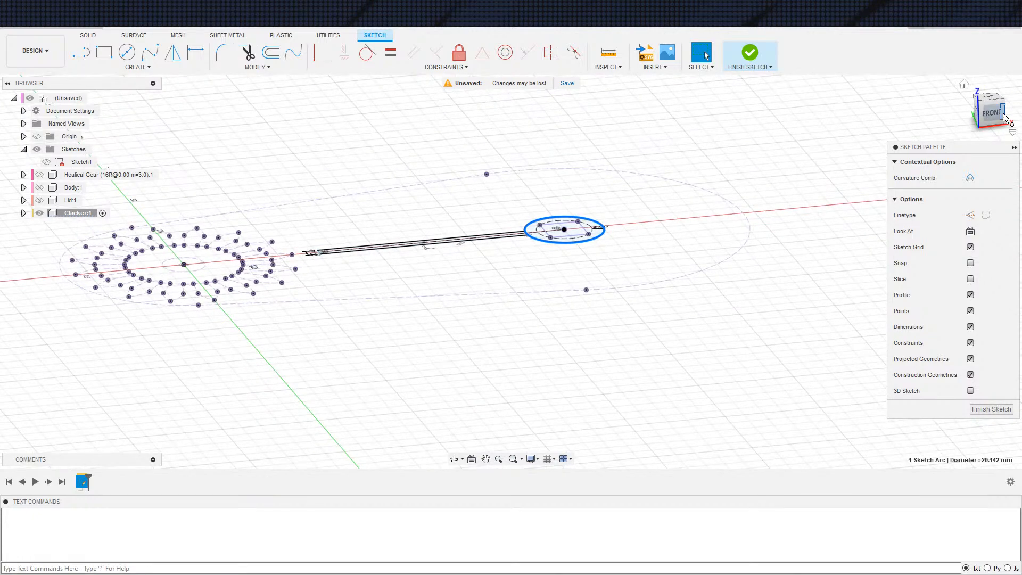
pyautogui.click(990, 111)
pyautogui.click(1016, 95)
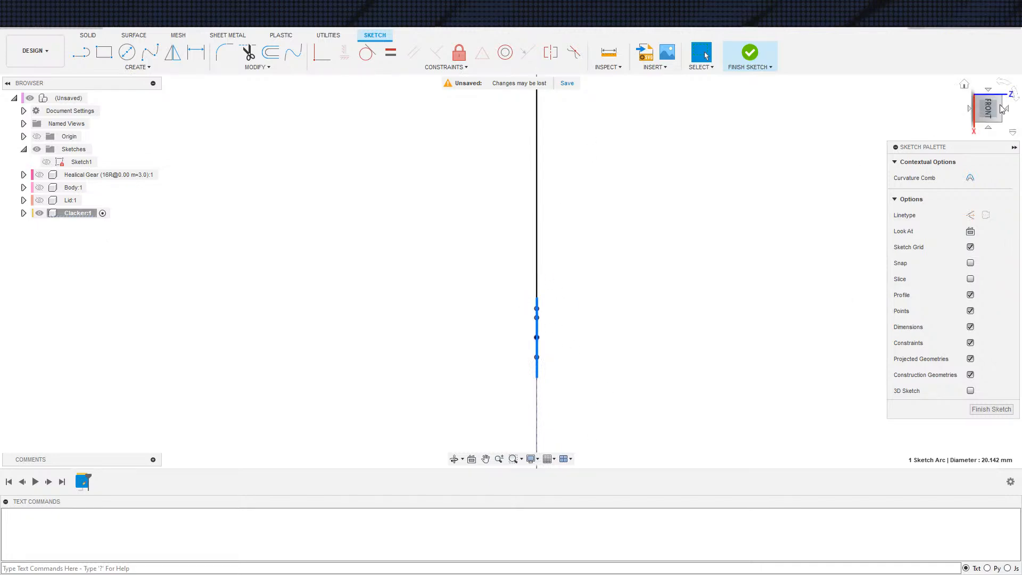
pyautogui.click(996, 84)
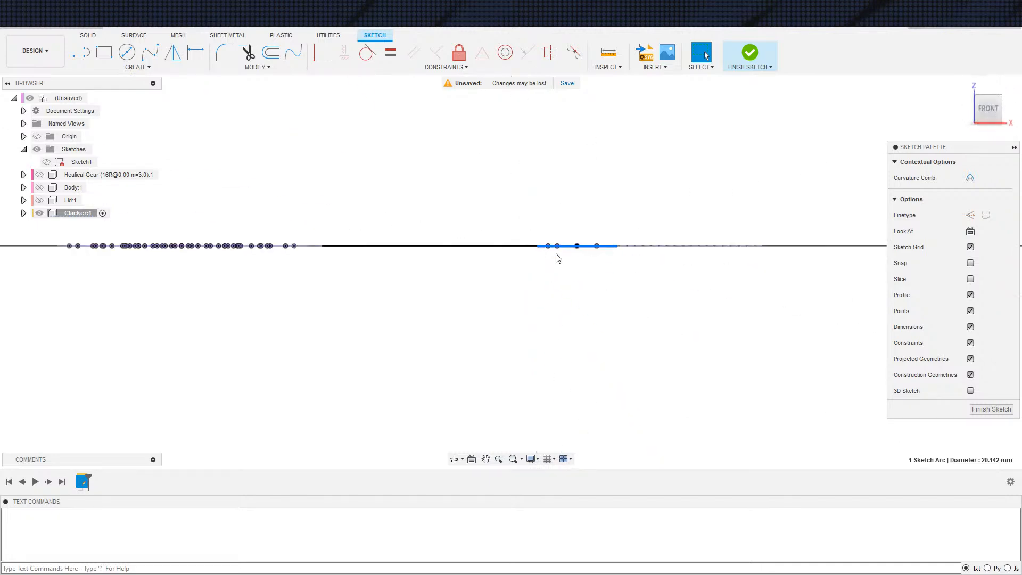
pyautogui.moveTo(790, 198)
pyautogui.keyDown('shift'); pyautogui.mouseDown(button='middle')
pyautogui.moveTo(763, 271)
pyautogui.moveTo(714, 293)
pyautogui.moveTo(692, 283)
pyautogui.mouseUp(button='middle'); pyautogui.keyUp('shift')
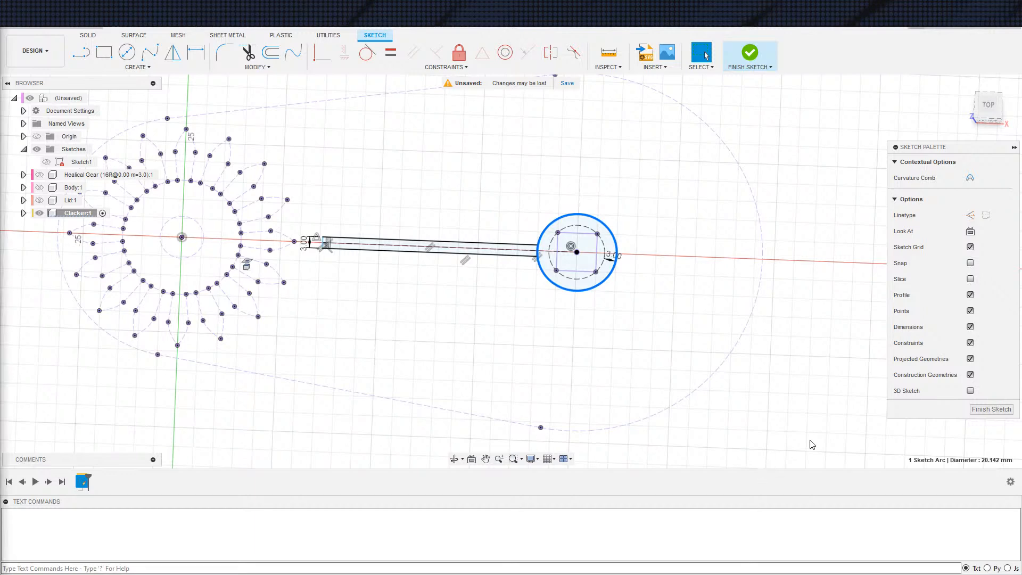
# Finish the Clacker sketch
pyautogui.scroll(-1, 519, 362)
pyautogui.moveTo(519, 363); pyautogui.dragTo(567, 390, button='middle')
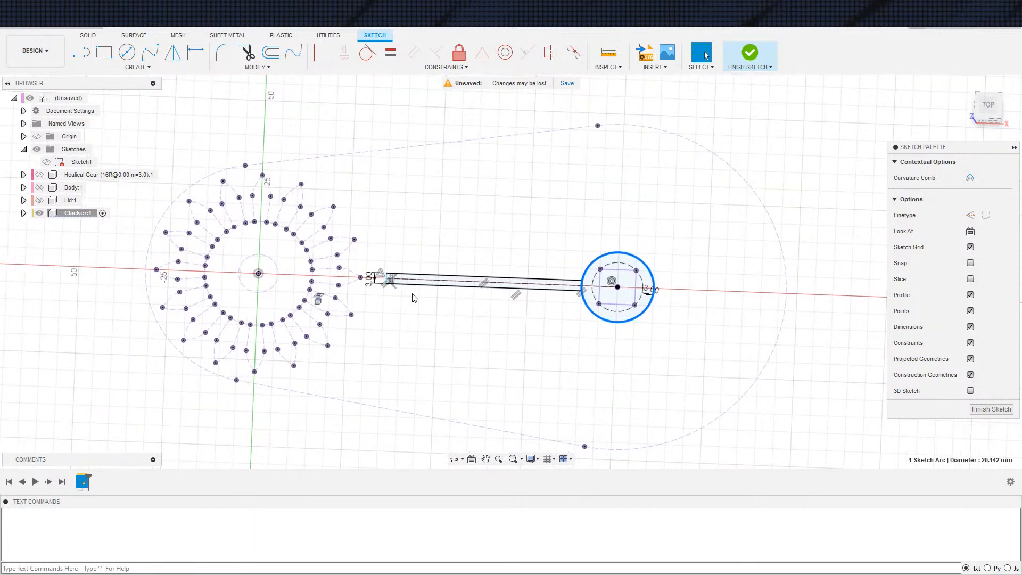
pyautogui.moveTo(475, 331); pyautogui.dragTo(503, 321, button='middle')
pyautogui.moveTo(540, 356); pyautogui.dragTo(495, 362, button='middle')
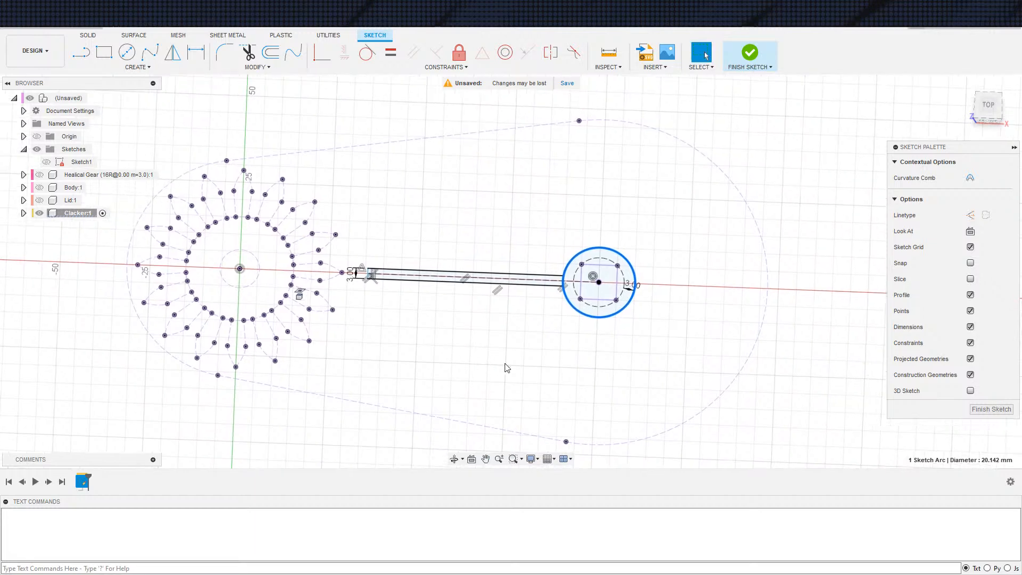
pyautogui.scroll(1, 414, 345)
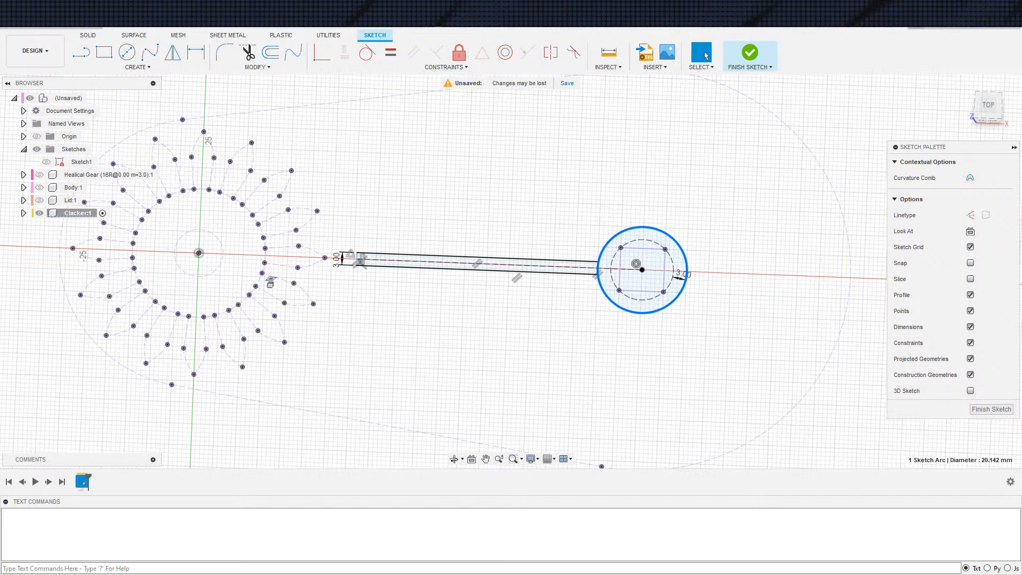
pyautogui.click(751, 52)
pyautogui.scroll(-5, 335, 309)
pyautogui.press('Escape')
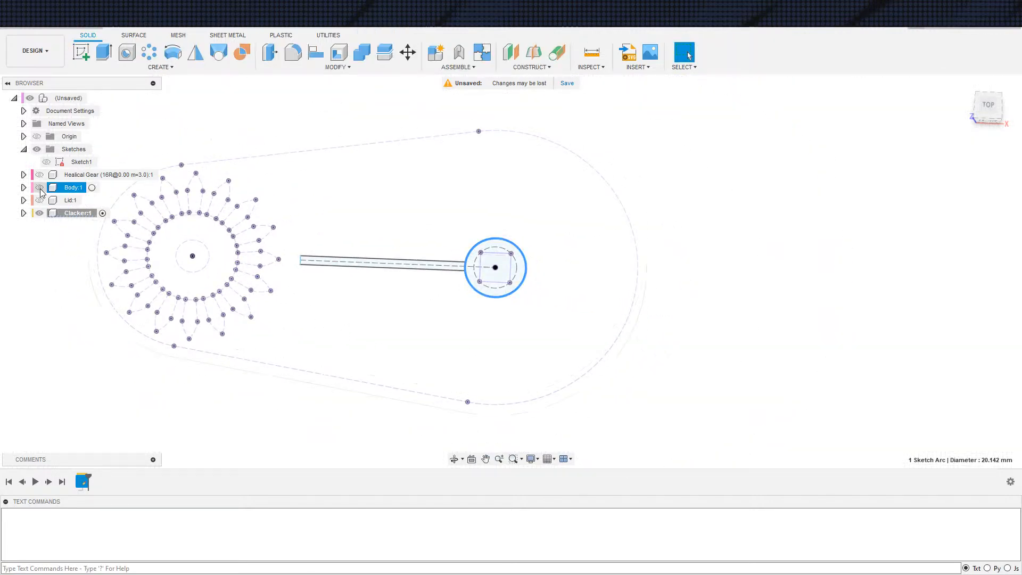
# Activate and show the Body component, and roll its history back and forward one feature to identify the square cut
pyautogui.click(92, 187)
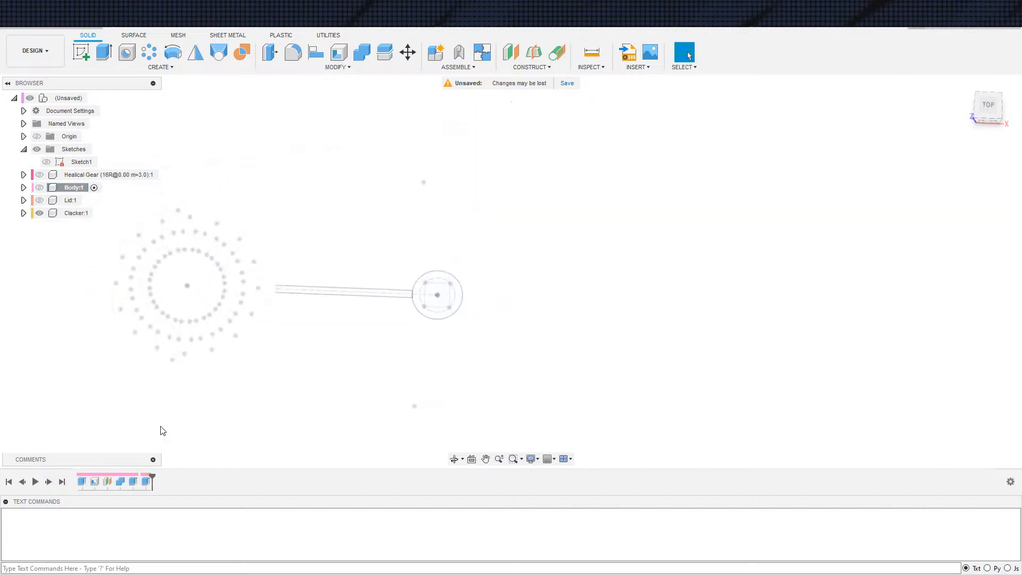
pyautogui.click(40, 188)
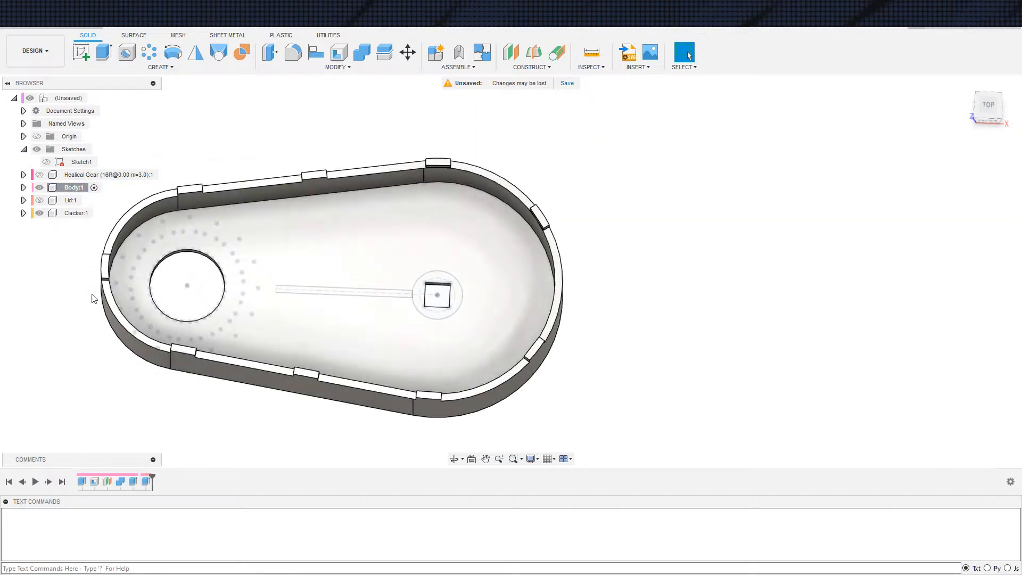
pyautogui.moveTo(151, 428); pyautogui.dragTo(129, 441, button='middle')
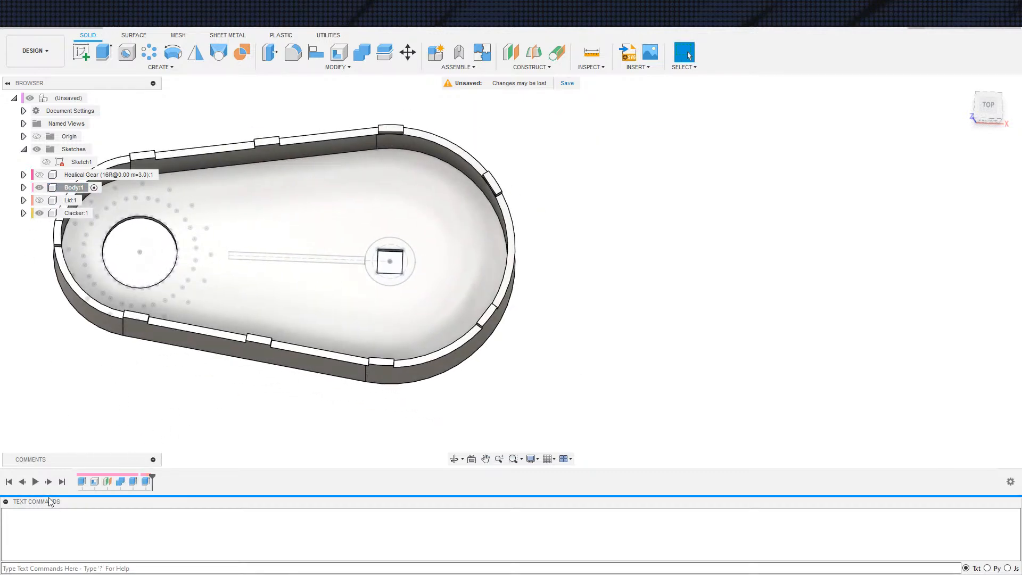
pyautogui.click(23, 483)
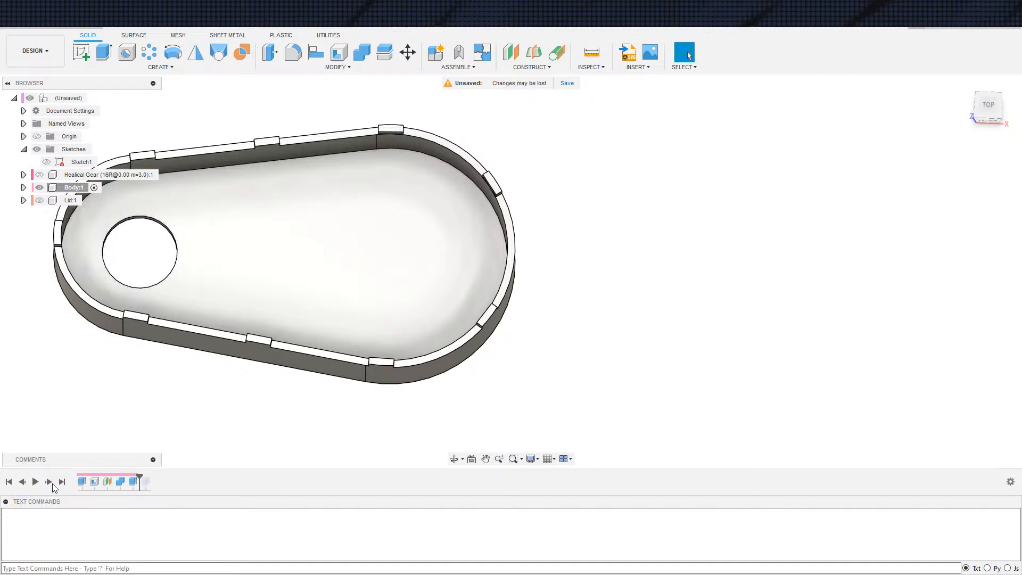
pyautogui.click(48, 482)
# Try to change the square cut's extrusion direction from Two Sides to One Side
pyautogui.doubleClick(146, 481)
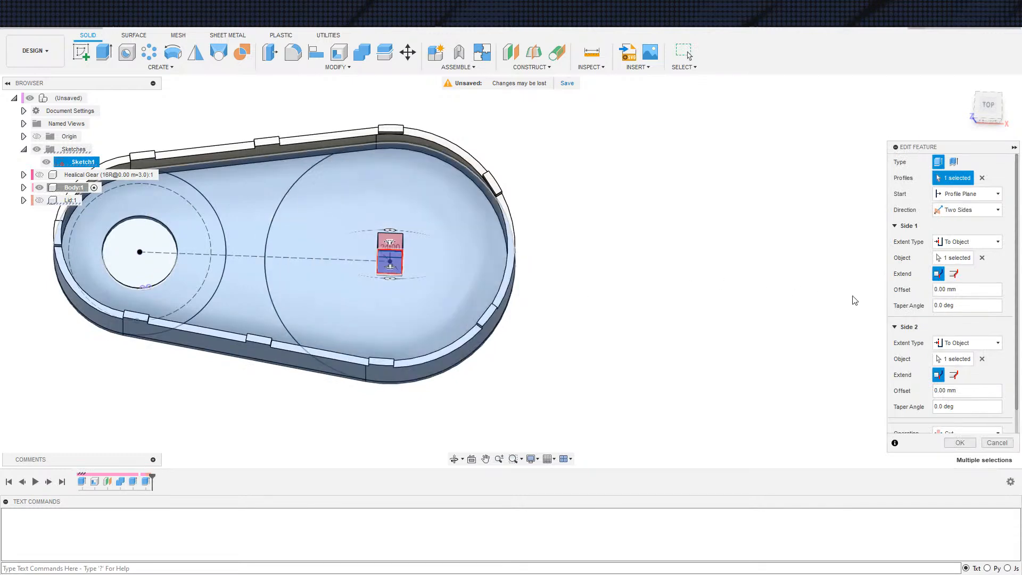
pyautogui.scroll(-1, 927, 338)
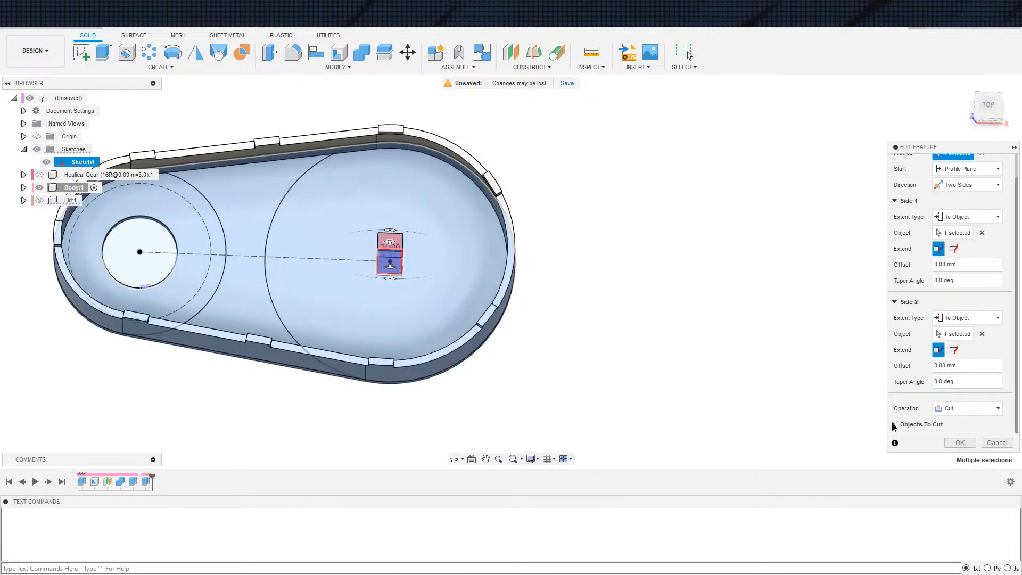
pyautogui.scroll(1, 924, 325)
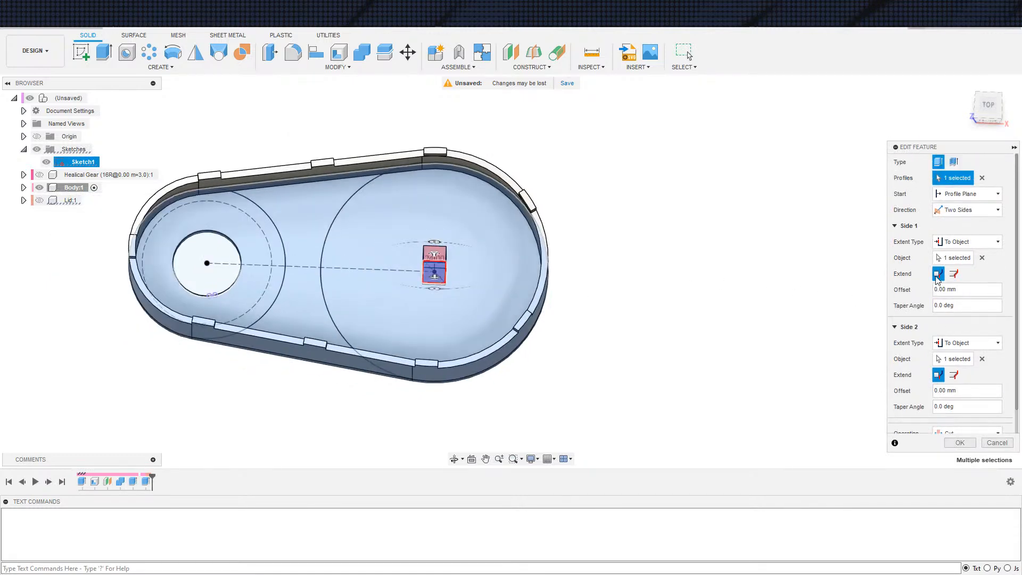
pyautogui.click(967, 210)
pyautogui.click(956, 220)
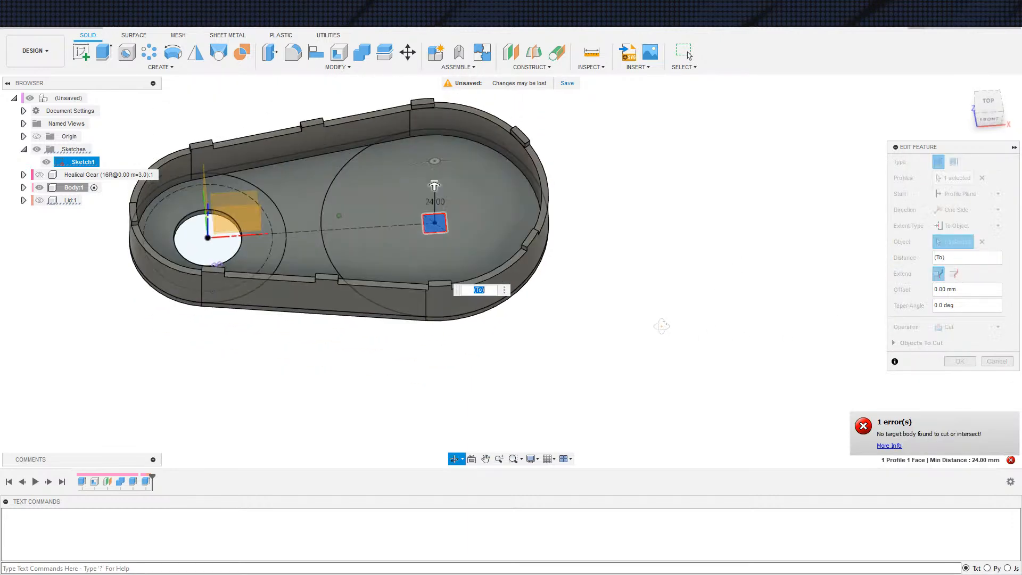
pyautogui.press('Return')
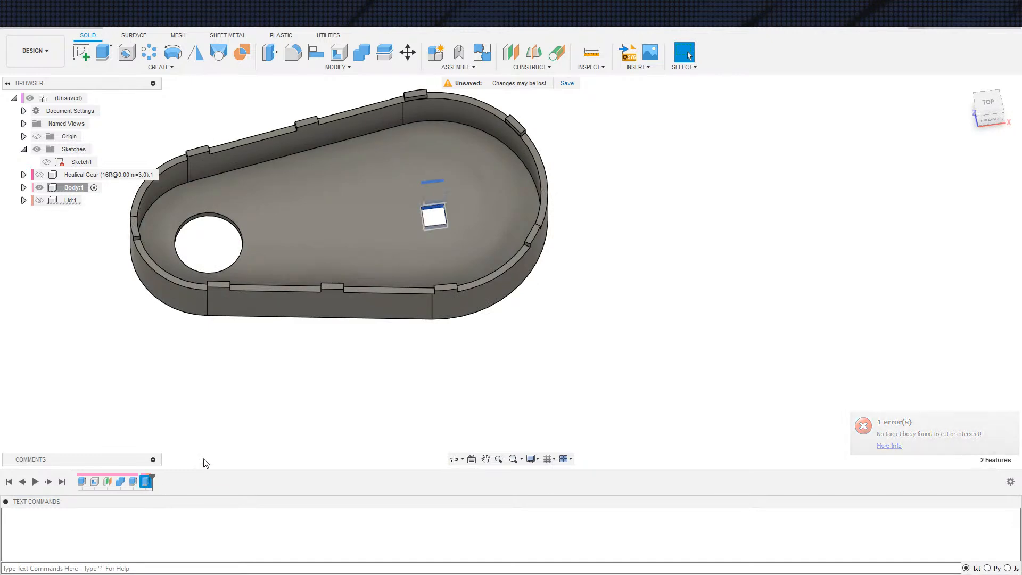
# Delete the square cut from the Body and choose Sketch1's square profile for a new extrusion
pyautogui.hotkey('ctrl', 'z')
pyautogui.press('e')
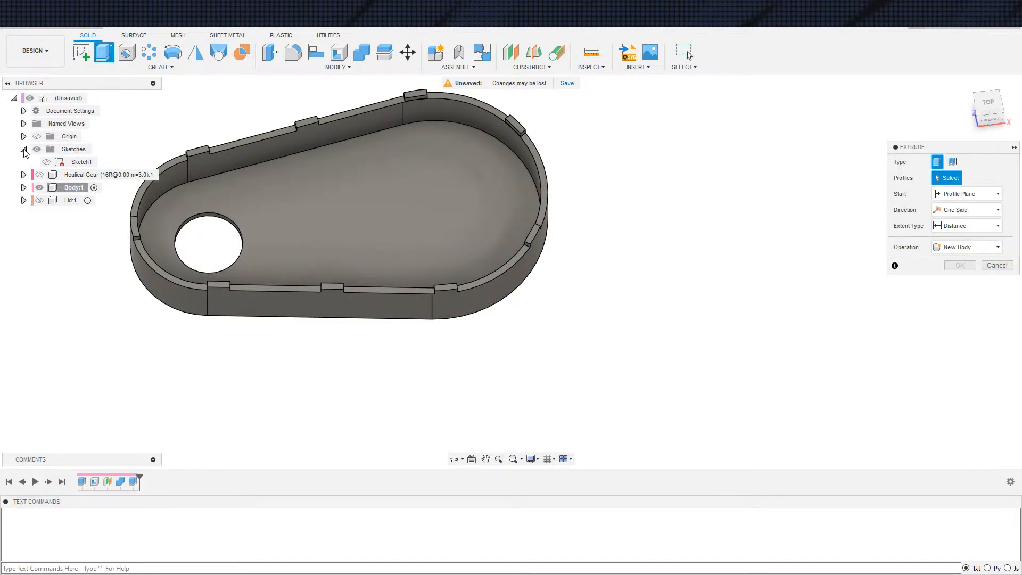
pyautogui.click(48, 164)
pyautogui.moveTo(562, 403)
pyautogui.keyDown('shift'); pyautogui.mouseDown(button='middle')
pyautogui.moveTo(543, 388)
pyautogui.moveTo(492, 291)
pyautogui.mouseUp(button='middle'); pyautogui.keyUp('shift')
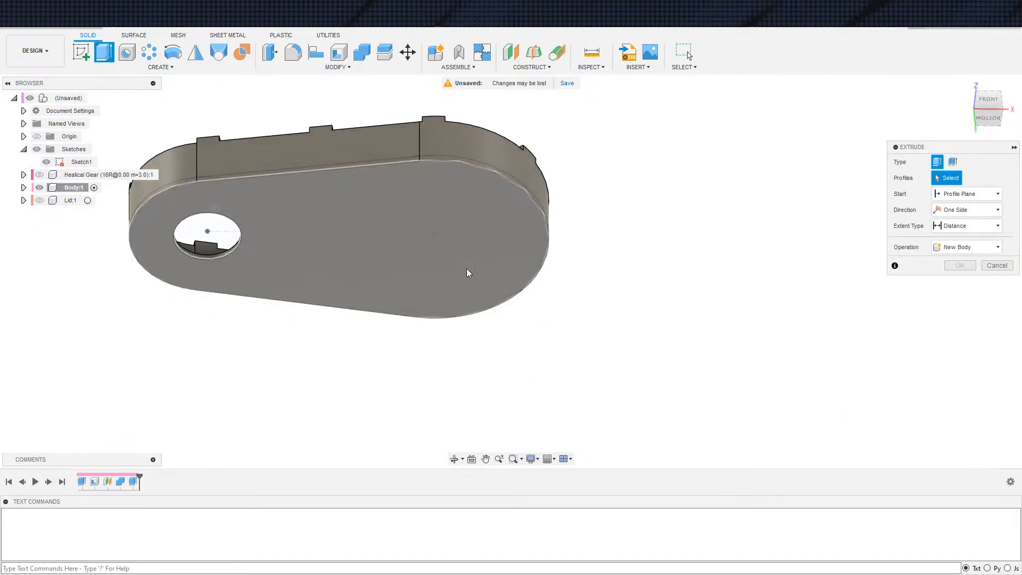
pyautogui.click(436, 234)
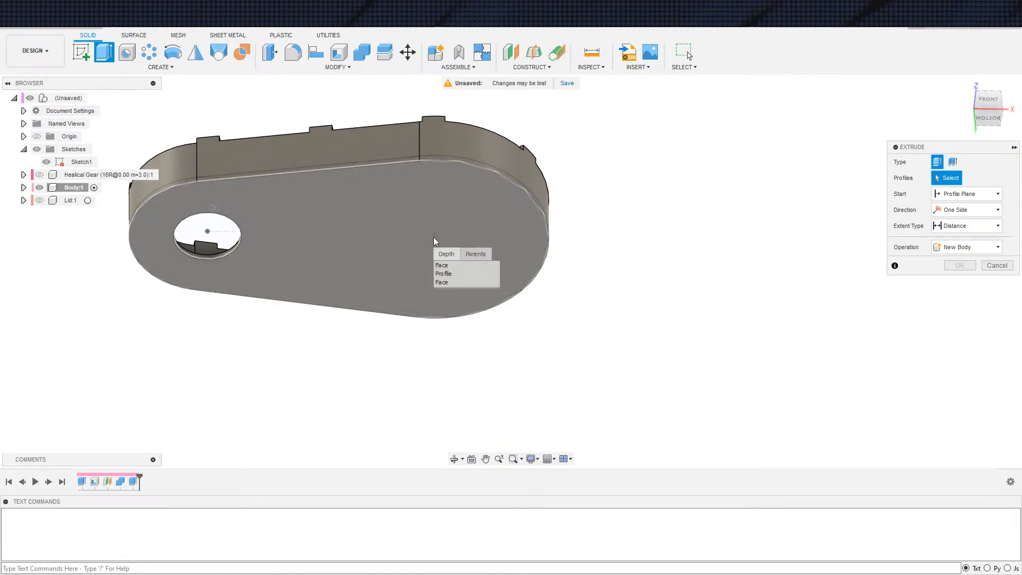
pyautogui.click(443, 274)
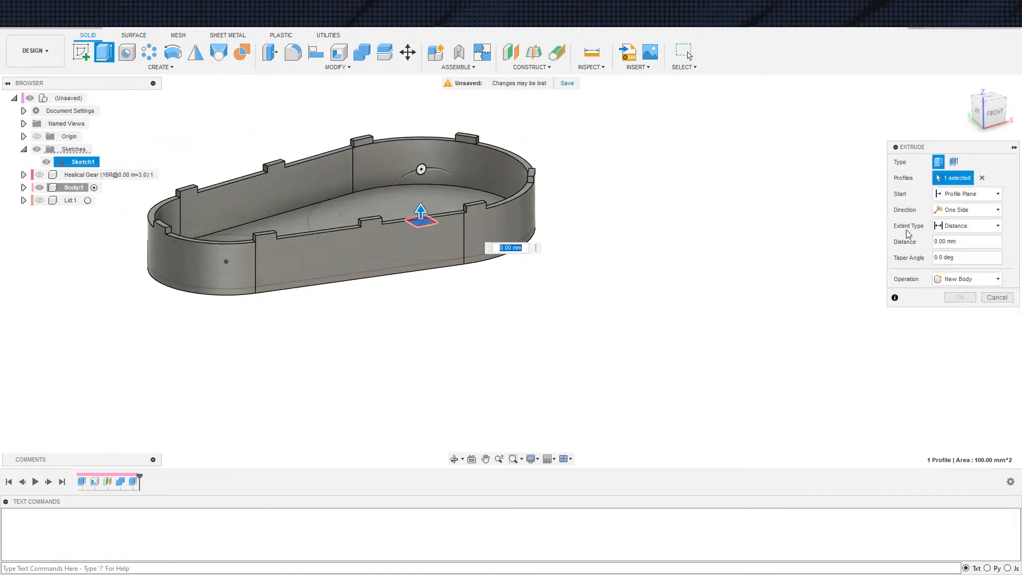
# Show the lid and extrude the square profile with extent To Object up to the lid, forming a post in the housing
pyautogui.click(952, 231)
pyautogui.click(949, 252)
pyautogui.scroll(-2, 551, 289)
pyautogui.moveTo(617, 368); pyautogui.dragTo(666, 406, button='middle')
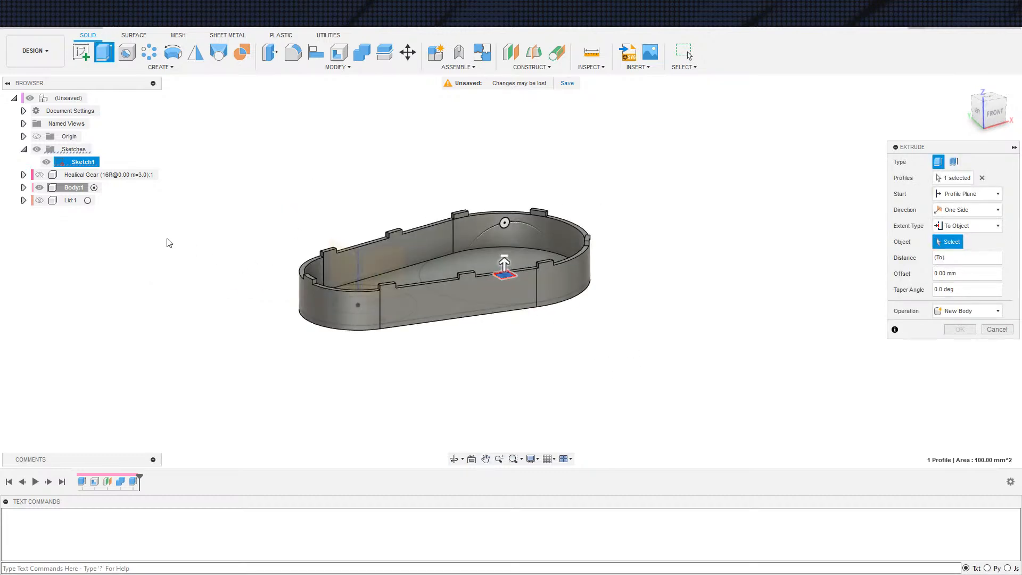
pyautogui.click(39, 200)
pyautogui.keyDown('shift'); pyautogui.moveTo(628, 330); pyautogui.dragTo(625, 320, button='middle'); pyautogui.keyUp('shift')
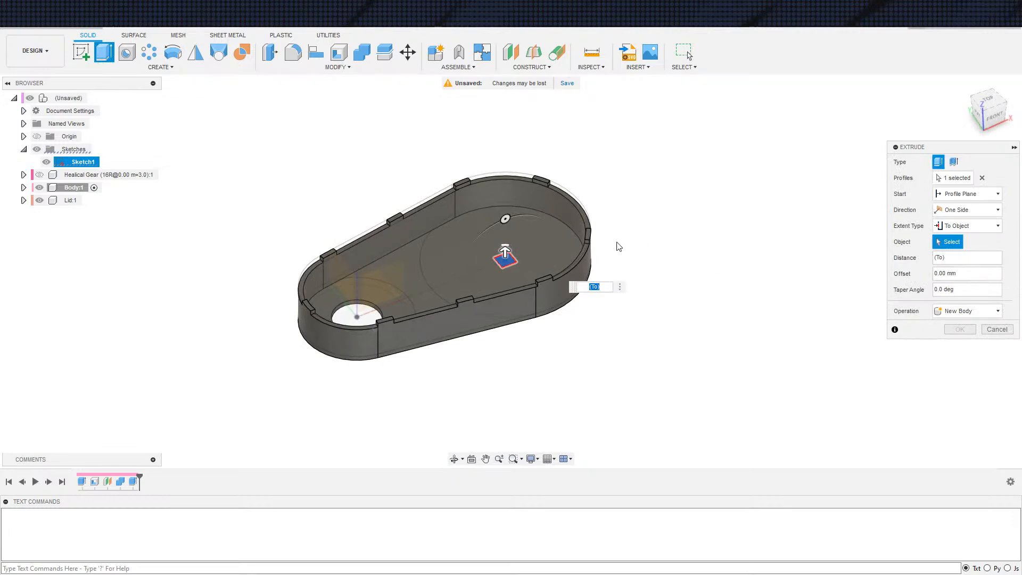
pyautogui.click(565, 230)
pyautogui.moveTo(684, 353)
pyautogui.keyDown('shift'); pyautogui.mouseDown(button='middle')
pyautogui.moveTo(662, 326)
pyautogui.moveTo(689, 370)
pyautogui.mouseUp(button='middle'); pyautogui.keyUp('shift')
pyautogui.click(954, 348)
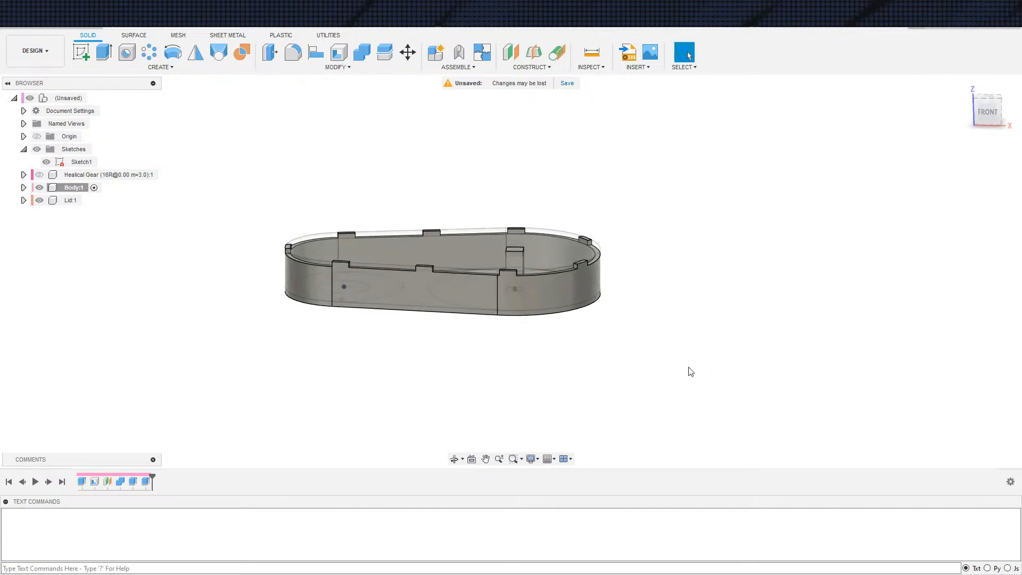
# Activate the Lid component and use Combine to cut an opening for the square post through it
pyautogui.click(89, 200)
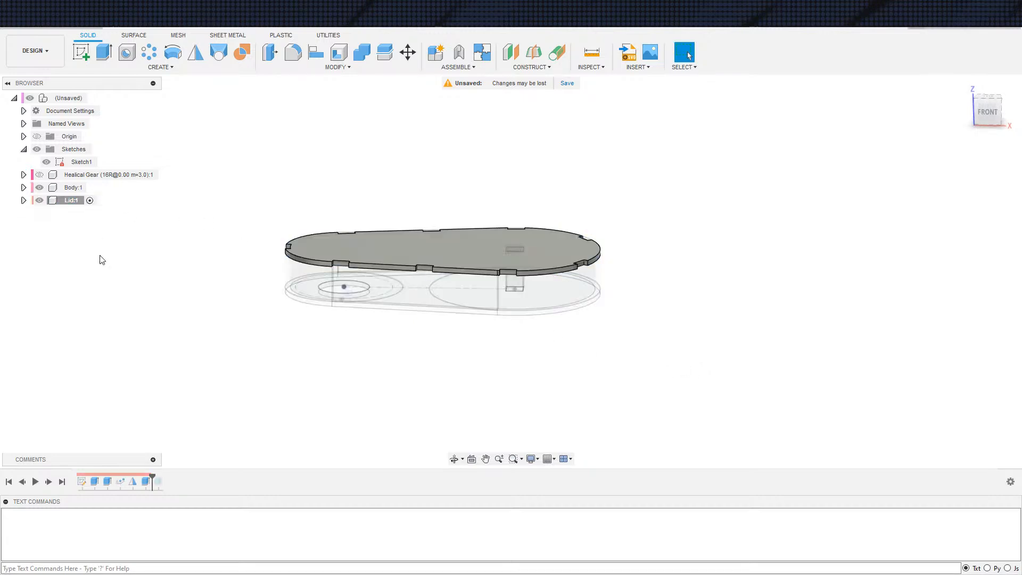
pyautogui.click(490, 256)
pyautogui.click(484, 303)
pyautogui.click(960, 243)
pyautogui.keyDown('shift'); pyautogui.moveTo(692, 315); pyautogui.dragTo(664, 370, button='middle'); pyautogui.keyUp('shift')
pyautogui.scroll(-2, 537, 345)
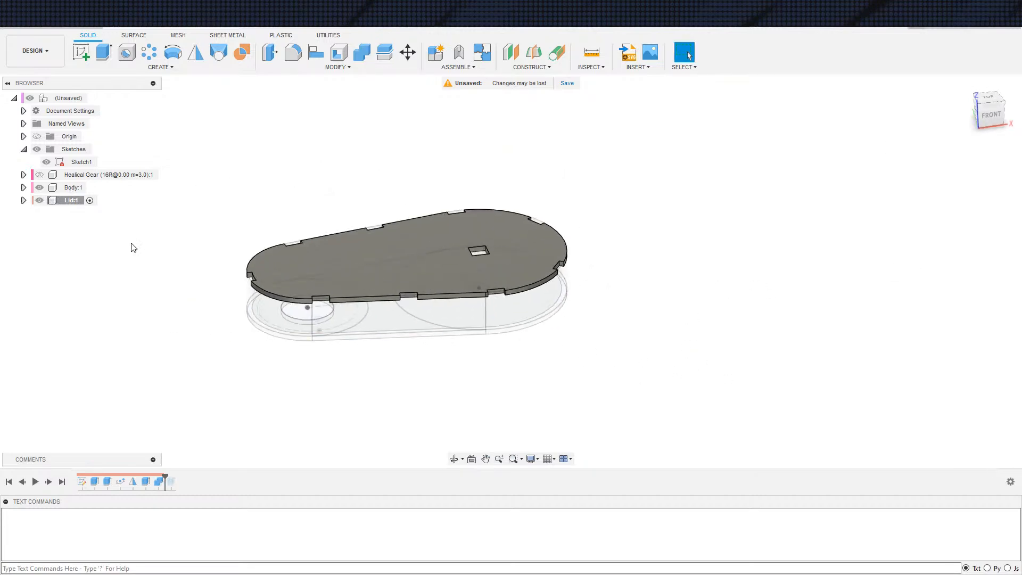
# Activate the top-level assembly, reopen the Clacker sketch for editing, and hide the Lid and Body
pyautogui.click(92, 98)
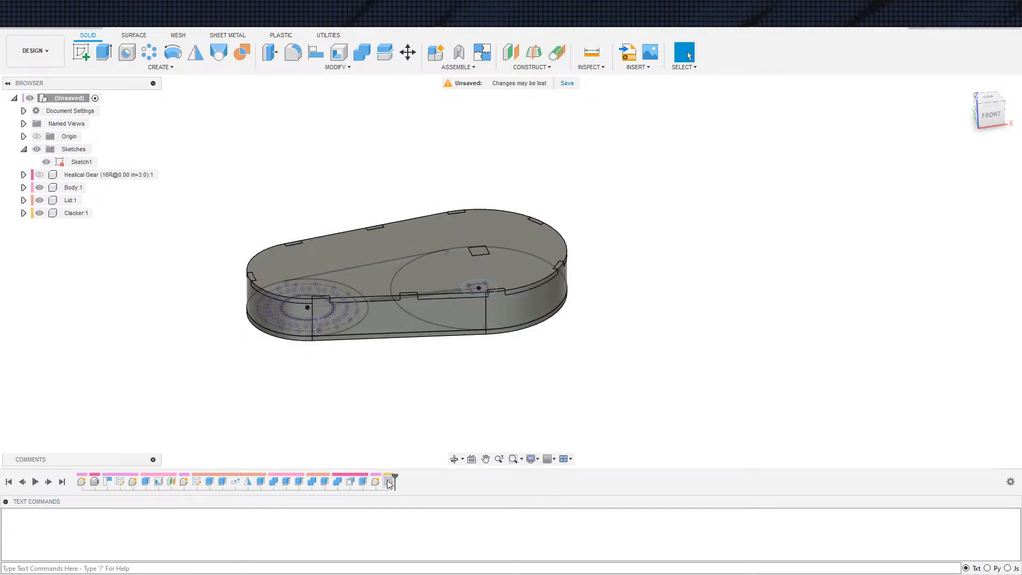
pyautogui.doubleClick(388, 482)
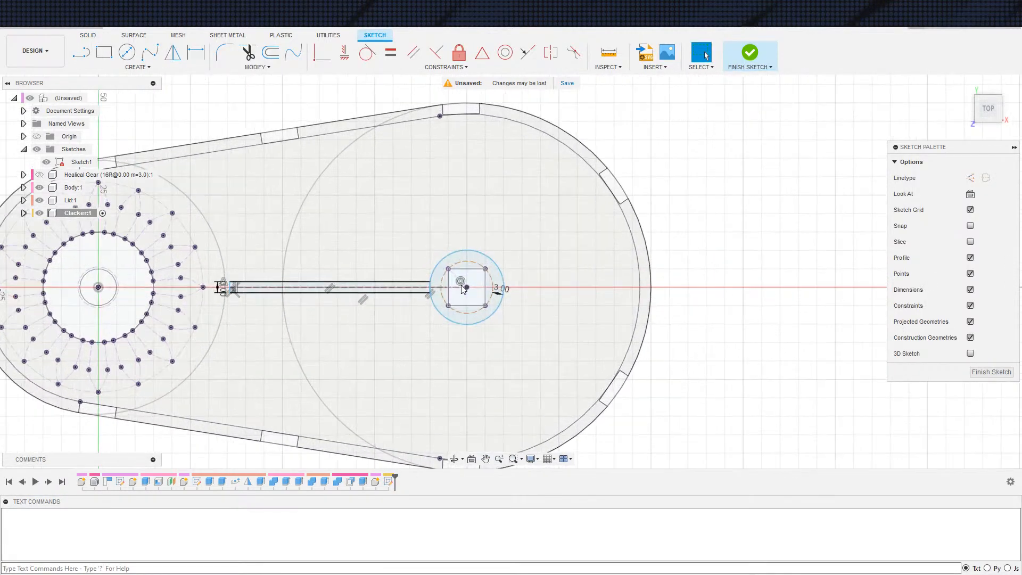
pyautogui.click(39, 200)
pyautogui.click(39, 187)
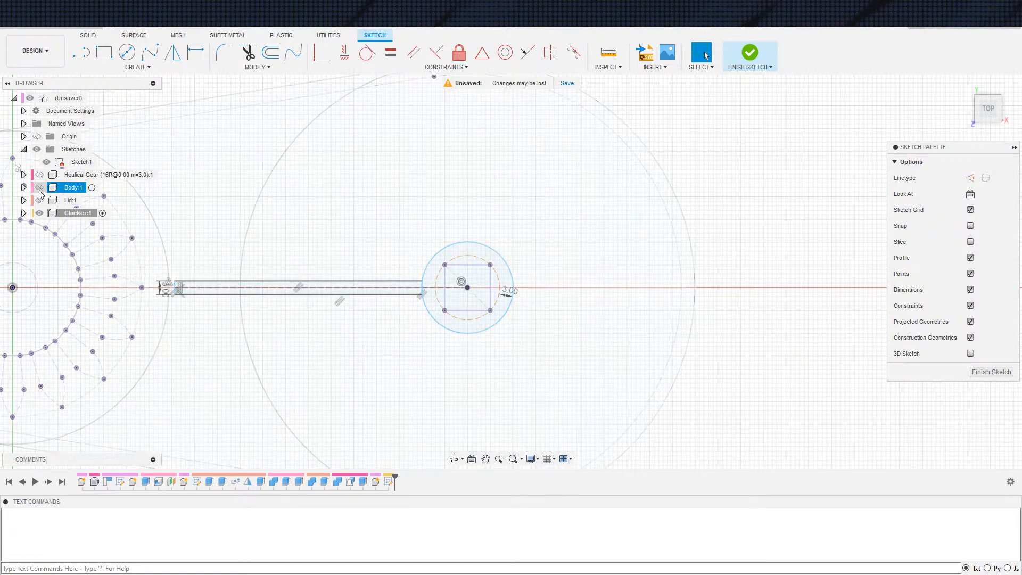
# Make the hub's inner construction circle coincident with a corner of the projected square
pyautogui.scroll(-2, 770, 375)
pyautogui.scroll(2, 634, 362)
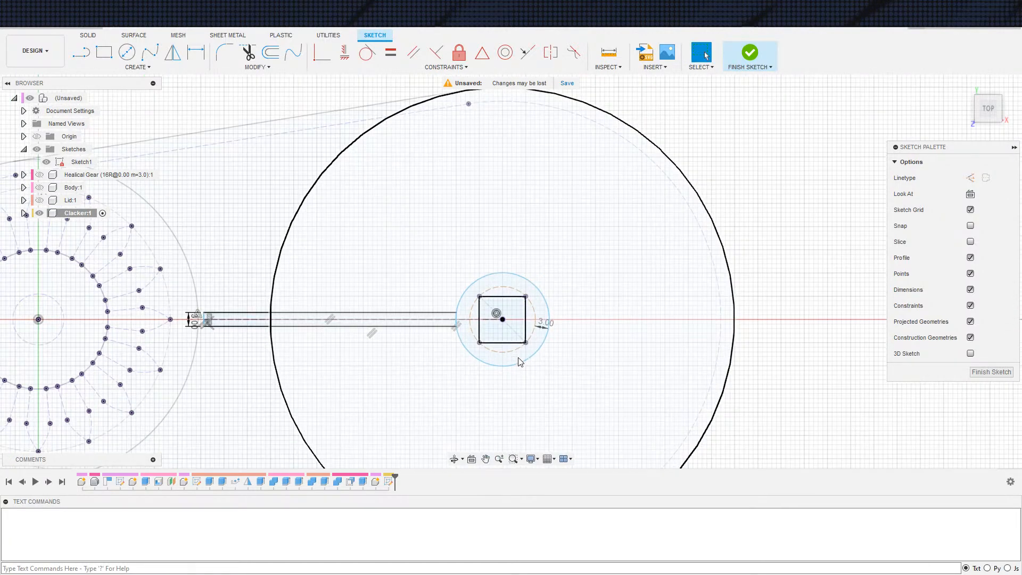
pyautogui.click(529, 366)
pyautogui.moveTo(529, 365); pyautogui.dragTo(527, 361)
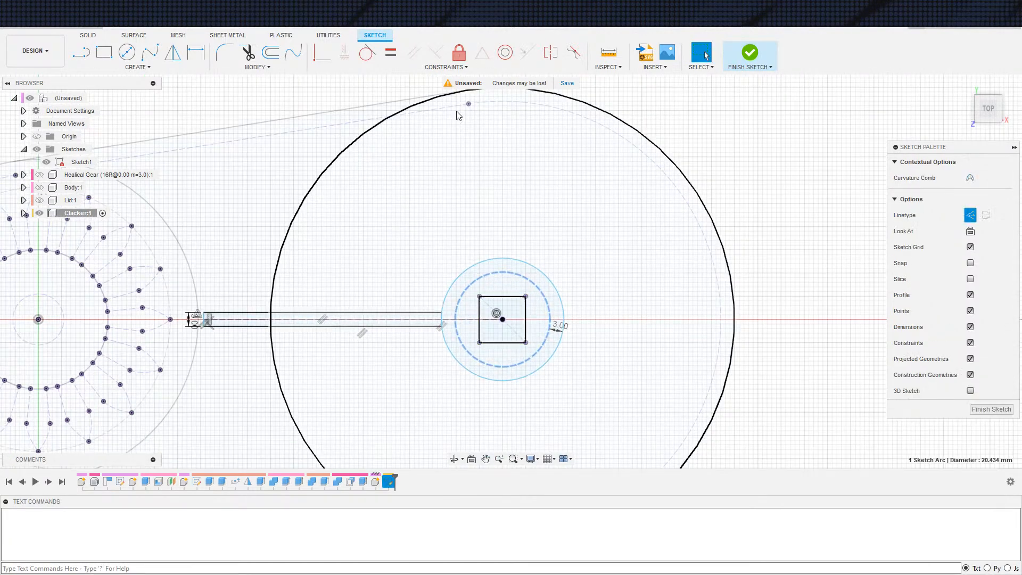
pyautogui.click(321, 53)
pyautogui.press('Escape')
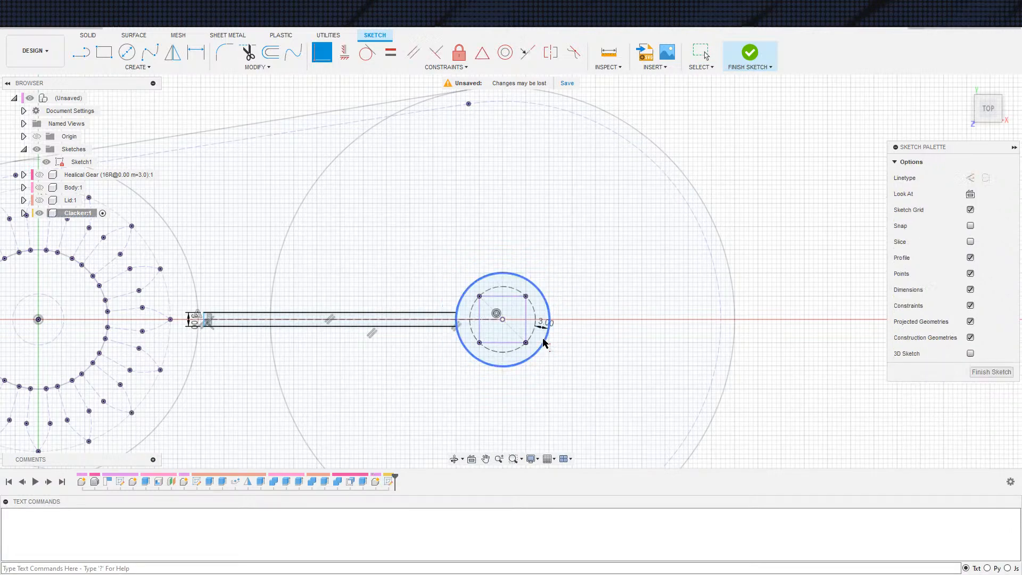
# Lengthen the arm freehand by moving its gear-side end line into the nearest gear tooth
pyautogui.scroll(-4, 564, 352)
pyautogui.scroll(8, 439, 306)
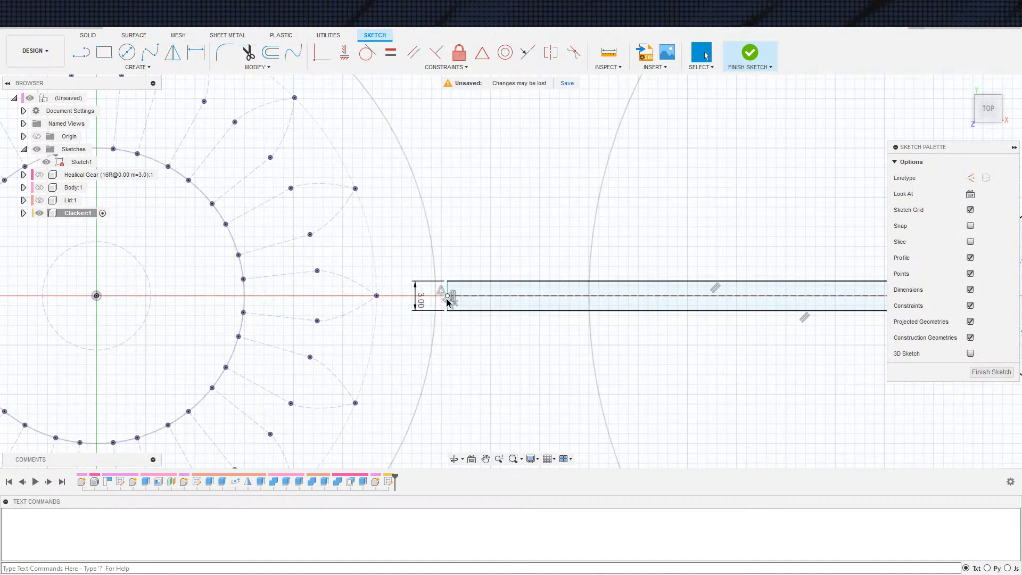
pyautogui.moveTo(450, 302)
pyautogui.mouseDown()
pyautogui.moveTo(364, 307)
pyautogui.moveTo(316, 295)
pyautogui.mouseUp()
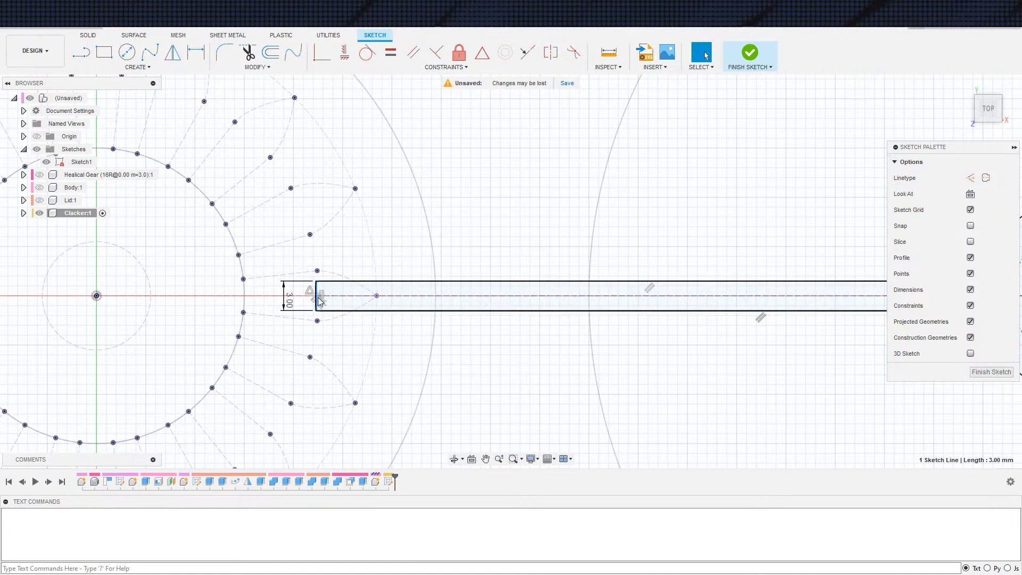
pyautogui.moveTo(316, 300); pyautogui.dragTo(294, 296)
# Dimension the arm's gear-side end 2 mm from the upper flank point of the nearest gear tooth
pyautogui.press('d')
pyautogui.click(318, 272)
pyautogui.click(314, 345)
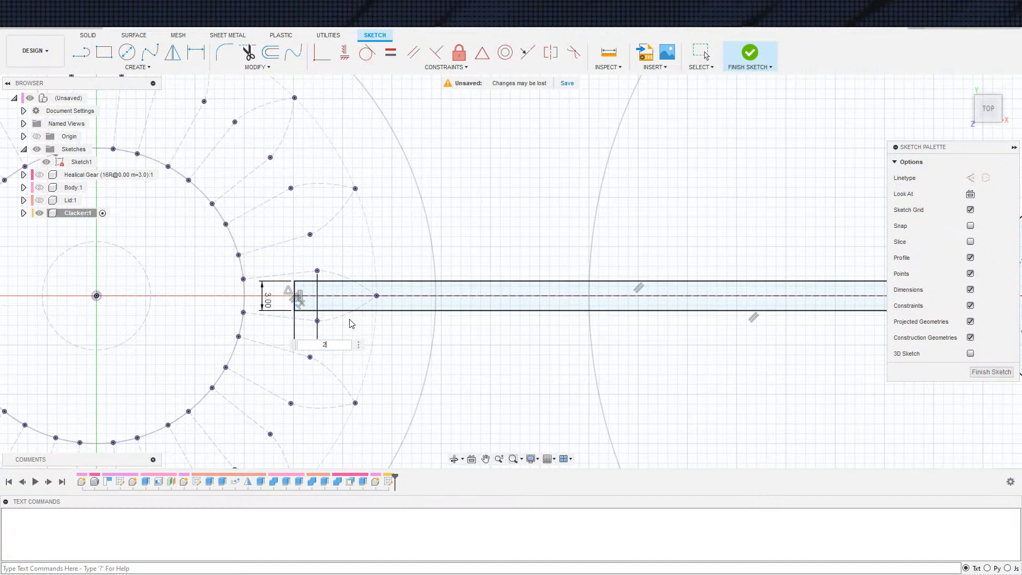
pyautogui.write('2')
pyautogui.press('Return')
pyautogui.scroll(-5, 351, 321)
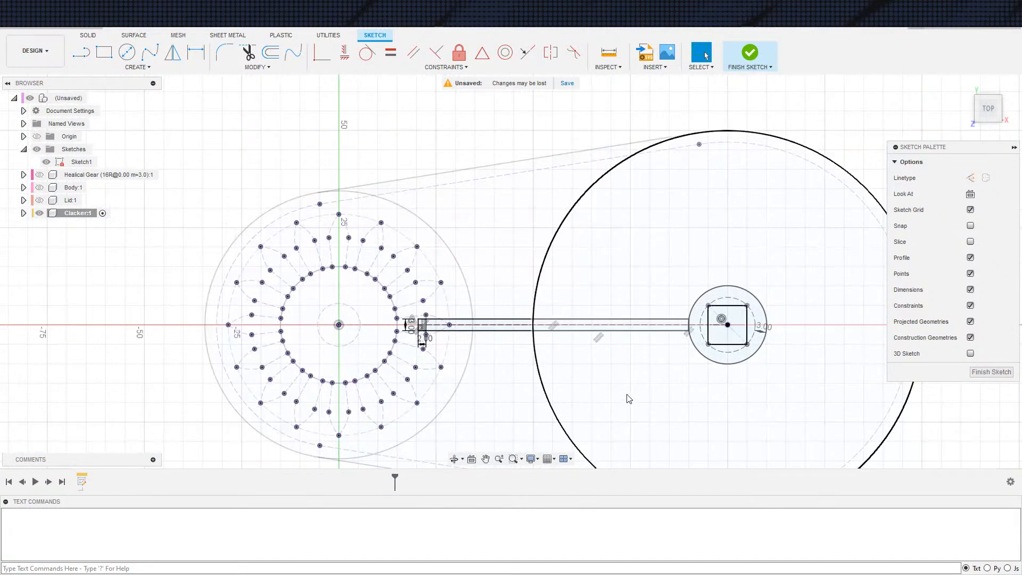
# Start an Extrude of the arm and the hub ring around the square in the Clacker sketch
pyautogui.moveTo(630, 390); pyautogui.dragTo(584, 376, button='middle')
pyautogui.press('e')
pyautogui.scroll(4, 639, 394)
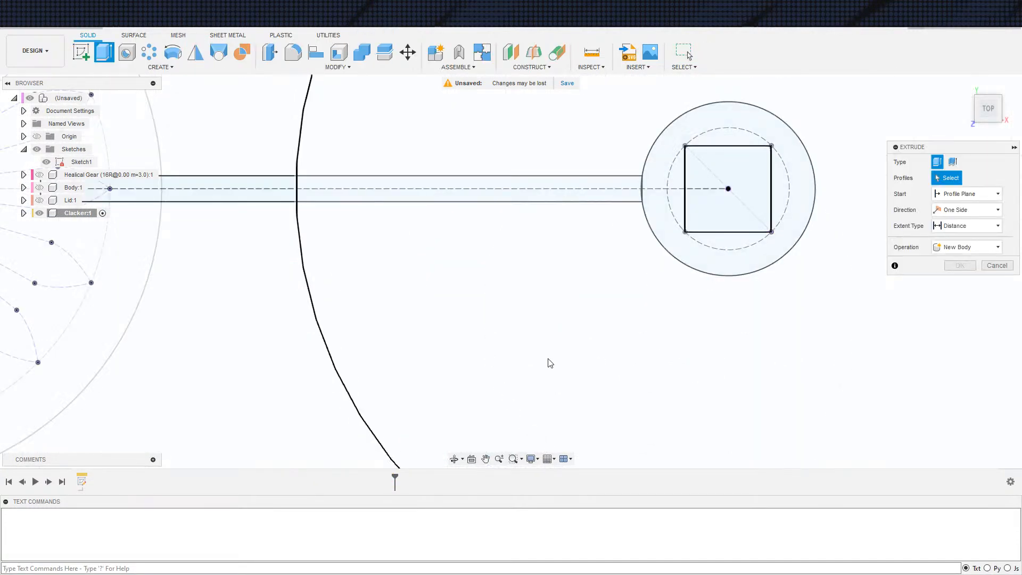
pyautogui.scroll(-5, 418, 271)
pyautogui.click(362, 219)
pyautogui.click(614, 260)
pyautogui.scroll(-3, 266, 243)
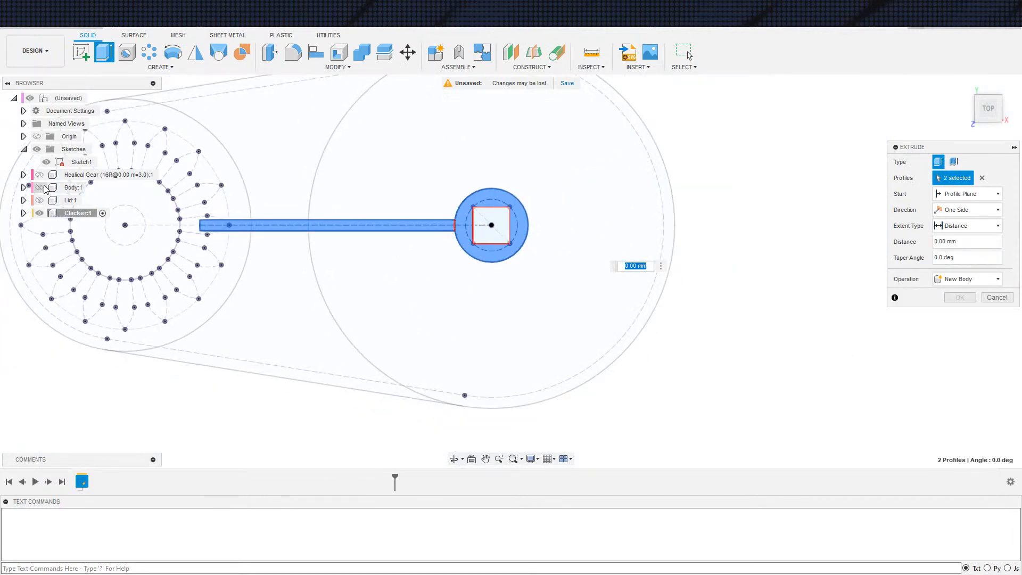
# Show the Body and Lid, and set the extrusion to start from the Body's inner floor face
pyautogui.click(43, 189)
pyautogui.click(41, 202)
pyautogui.keyDown('shift'); pyautogui.moveTo(469, 381); pyautogui.dragTo(671, 292, button='middle'); pyautogui.keyUp('shift')
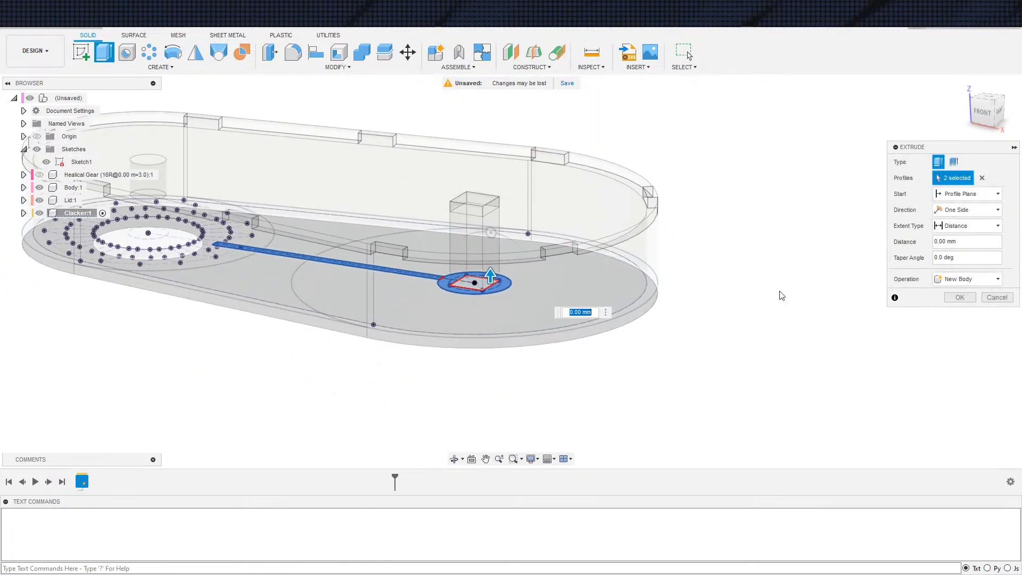
pyautogui.click(969, 195)
pyautogui.click(955, 229)
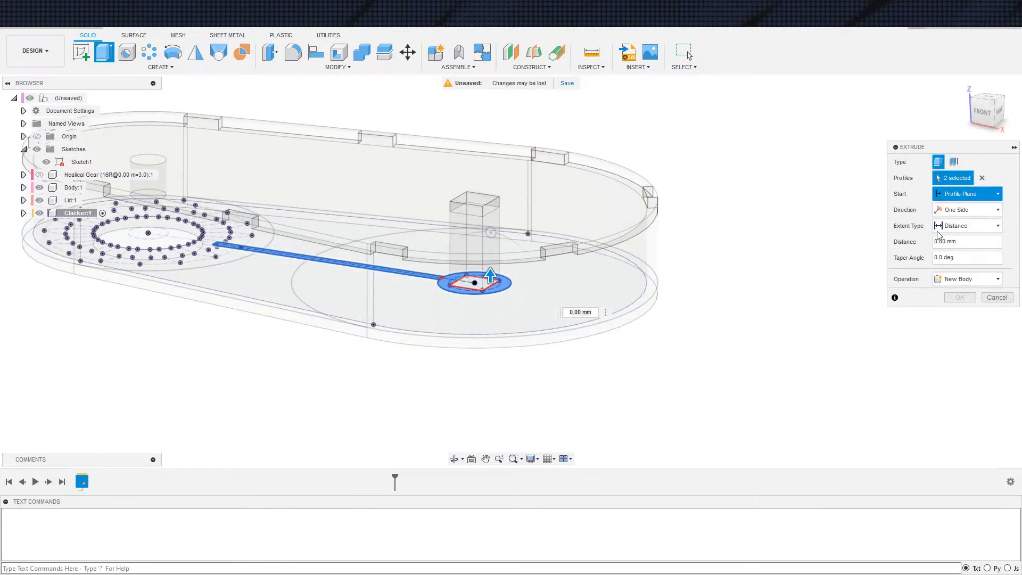
pyautogui.click(543, 307)
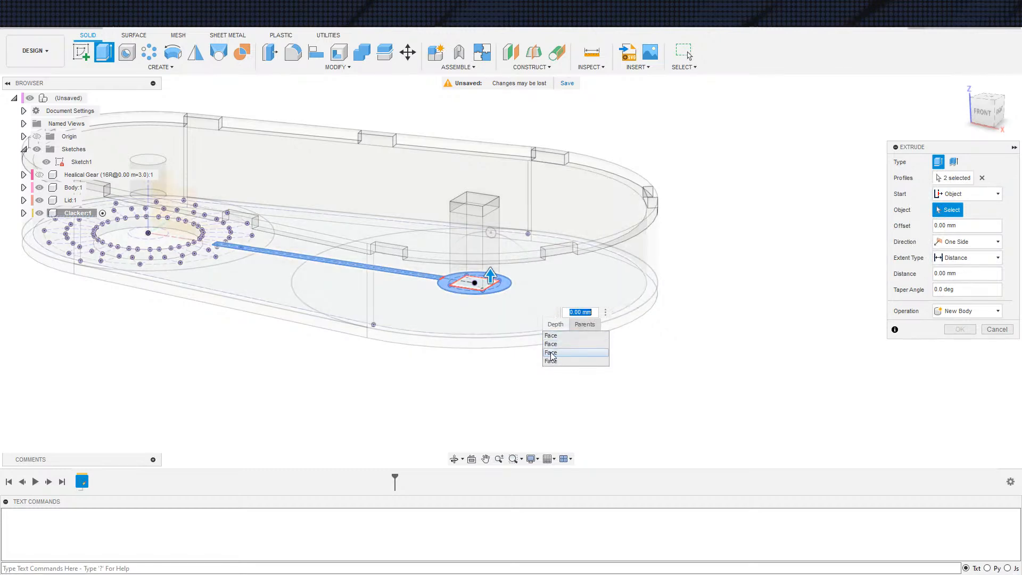
pyautogui.click(552, 362)
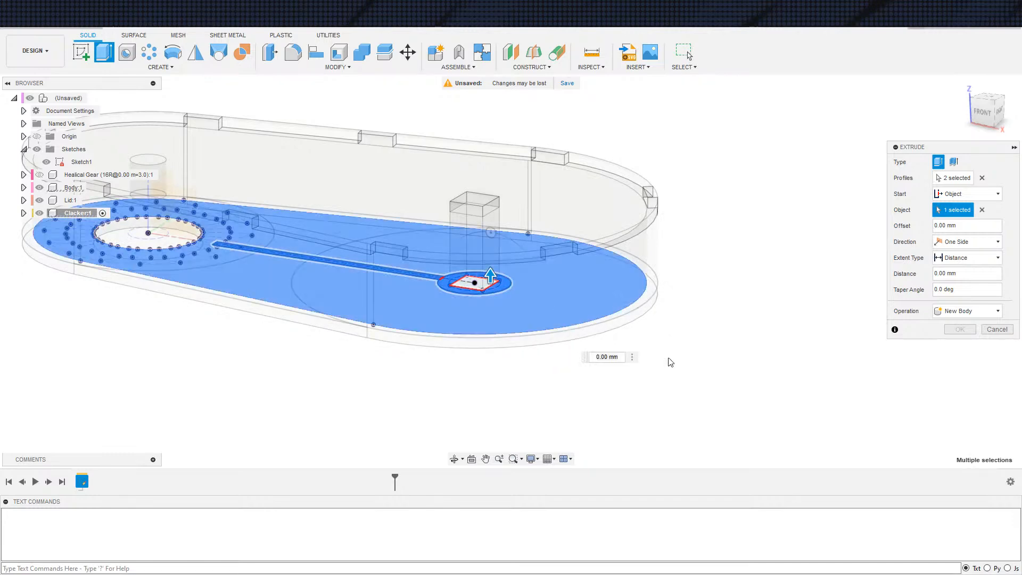
pyautogui.keyDown('shift'); pyautogui.moveTo(815, 366); pyautogui.dragTo(856, 315, button='middle'); pyautogui.keyUp('shift')
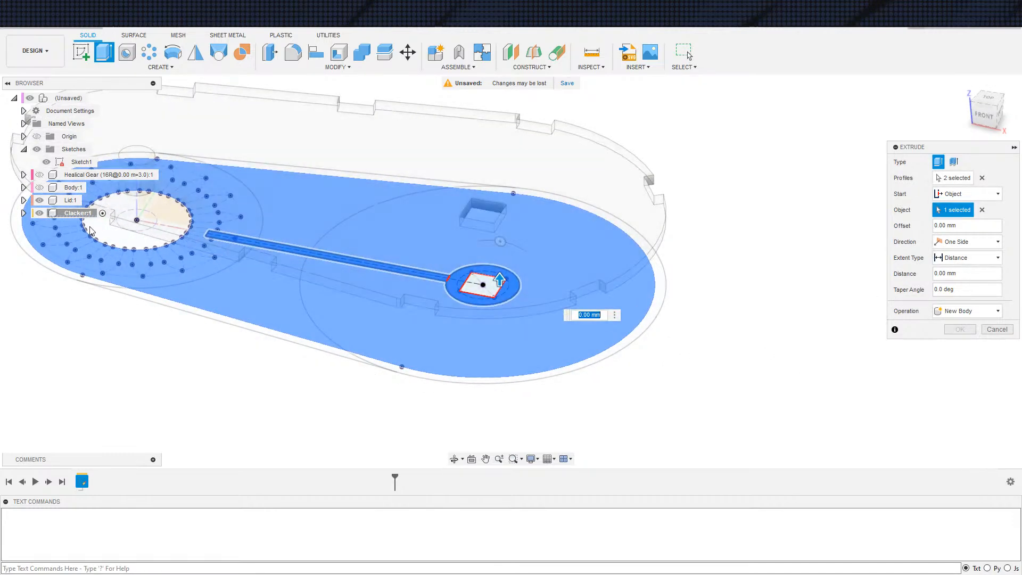
pyautogui.keyDown('shift'); pyautogui.moveTo(673, 319); pyautogui.dragTo(688, 247, button='middle'); pyautogui.keyUp('shift')
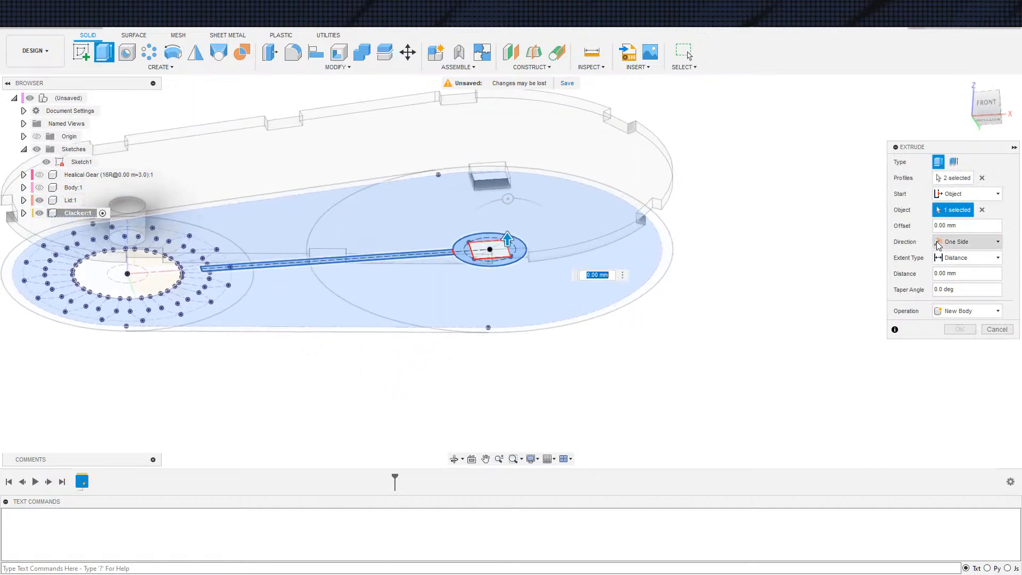
# Extend the Clacker extrusion to the Lid's underside using the To Object extent
pyautogui.click(951, 257)
pyautogui.click(953, 273)
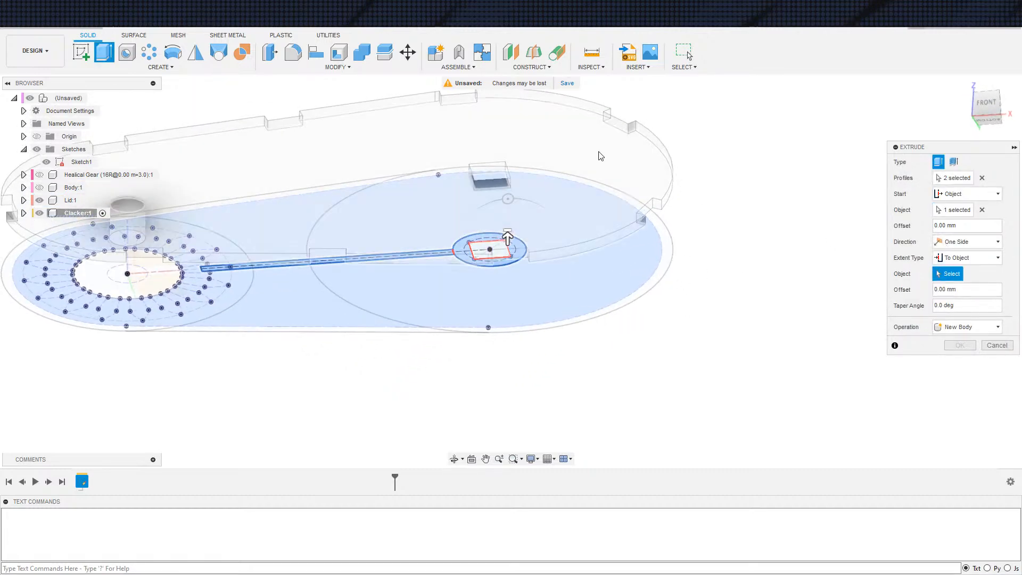
pyautogui.click(599, 151)
pyautogui.keyDown('shift'); pyautogui.moveTo(685, 384); pyautogui.dragTo(676, 412, button='middle'); pyautogui.keyUp('shift')
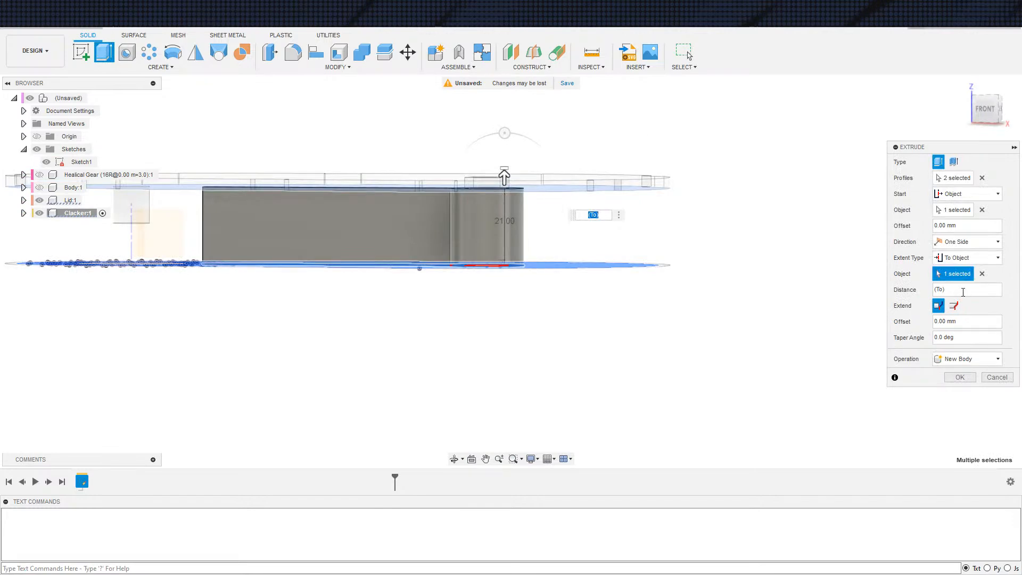
# Offset the extrusion's start 2 mm from the floor face and create the Clacker as a new body
pyautogui.moveTo(969, 227); pyautogui.dragTo(868, 210)
pyautogui.press('Return')
pyautogui.press('Return')
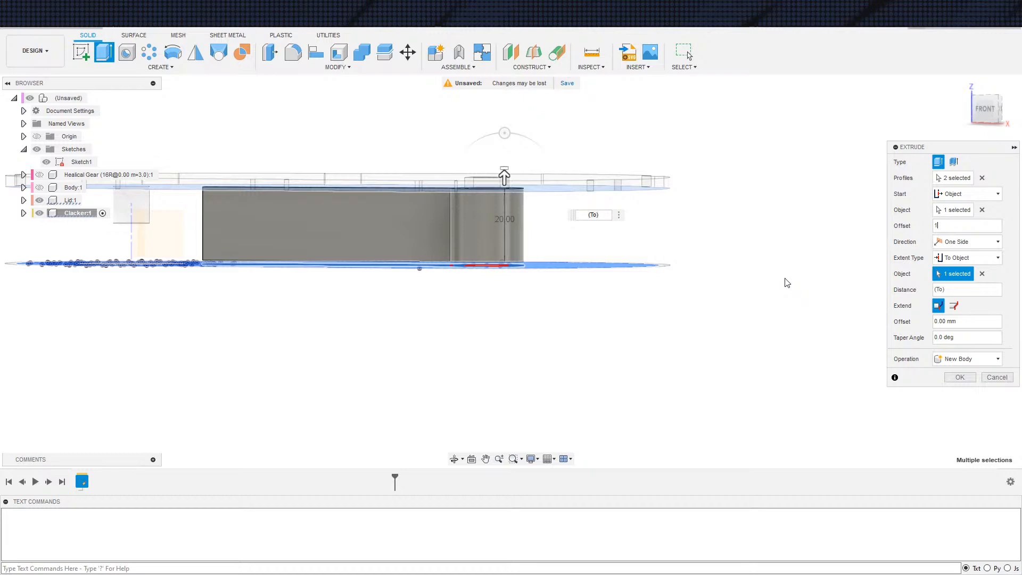
pyautogui.write('2')
pyautogui.press('Return')
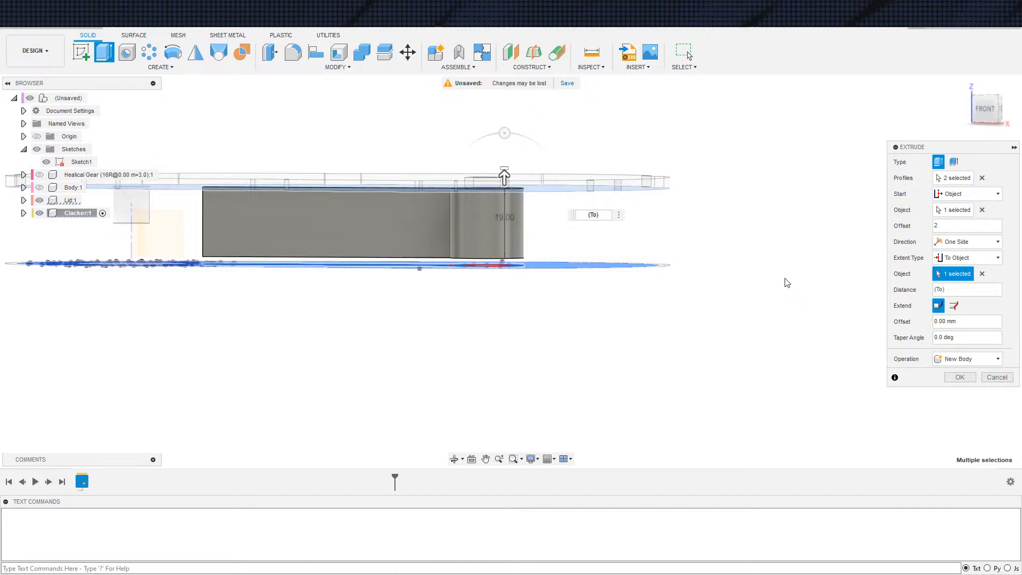
pyautogui.click(949, 319)
pyautogui.press('Return')
pyautogui.click(960, 377)
pyautogui.keyDown('shift'); pyautogui.moveTo(627, 361); pyautogui.dragTo(504, 366, button='middle'); pyautogui.keyUp('shift')
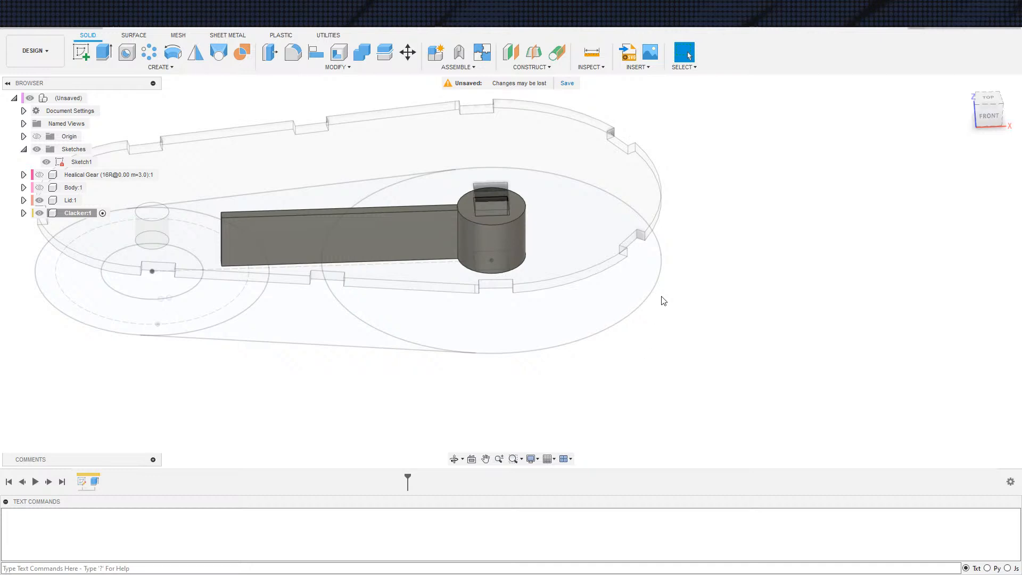
pyautogui.moveTo(737, 377); pyautogui.dragTo(737, 358, button='middle')
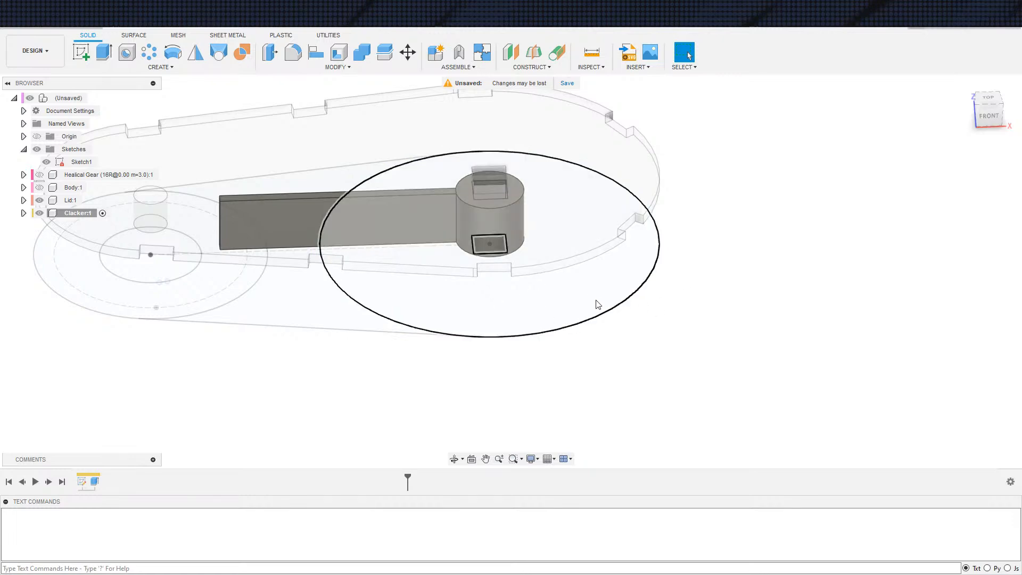
# Start an Extrude of only the hub ring from the Clacker sketch, with the top-level sketch and Lid hidden
pyautogui.press('e')
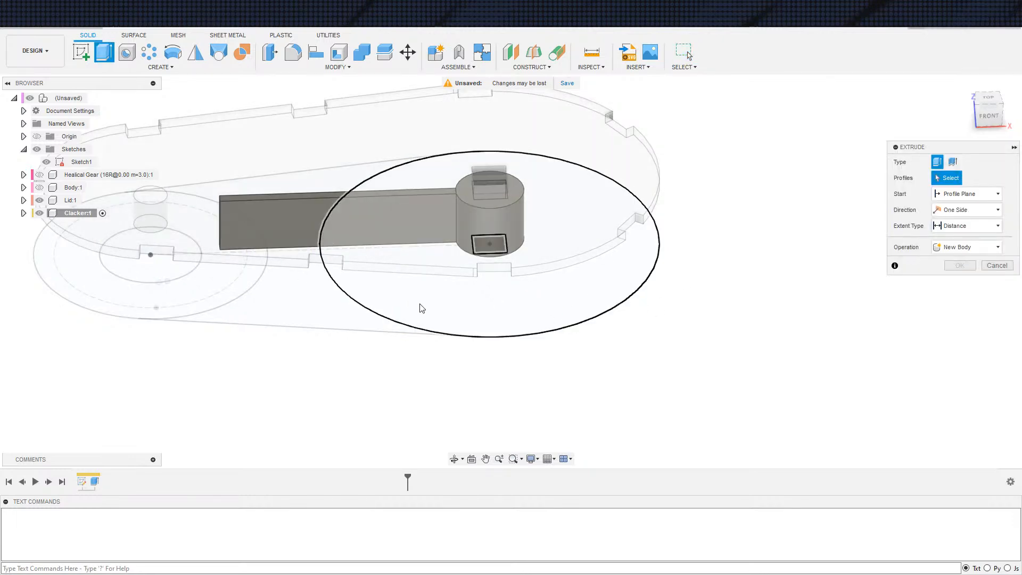
pyautogui.keyDown('shift'); pyautogui.moveTo(707, 366); pyautogui.dragTo(701, 289, button='middle'); pyautogui.keyUp('shift')
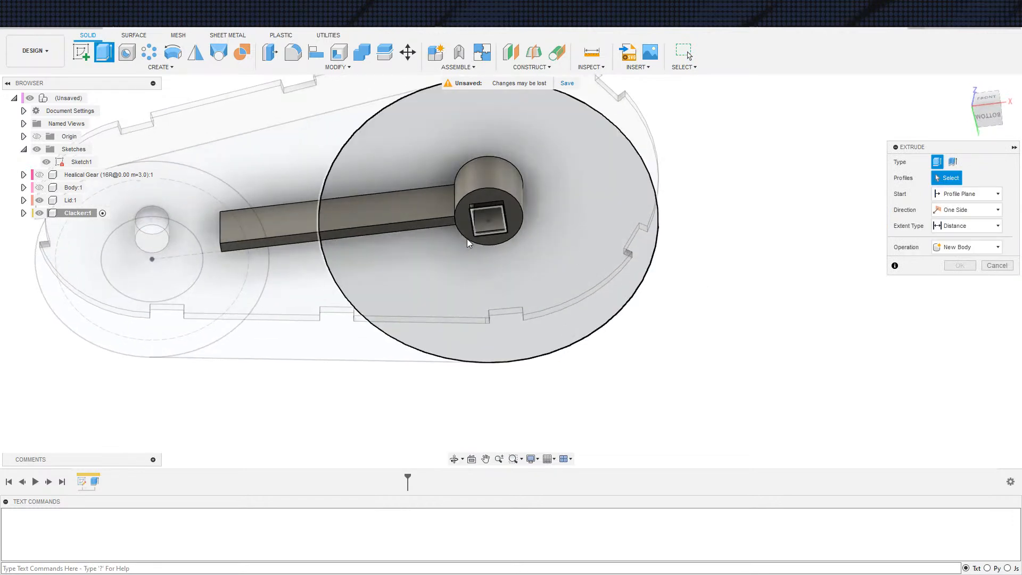
pyautogui.click(23, 213)
pyautogui.click(47, 162)
pyautogui.click(56, 264)
pyautogui.click(91, 264)
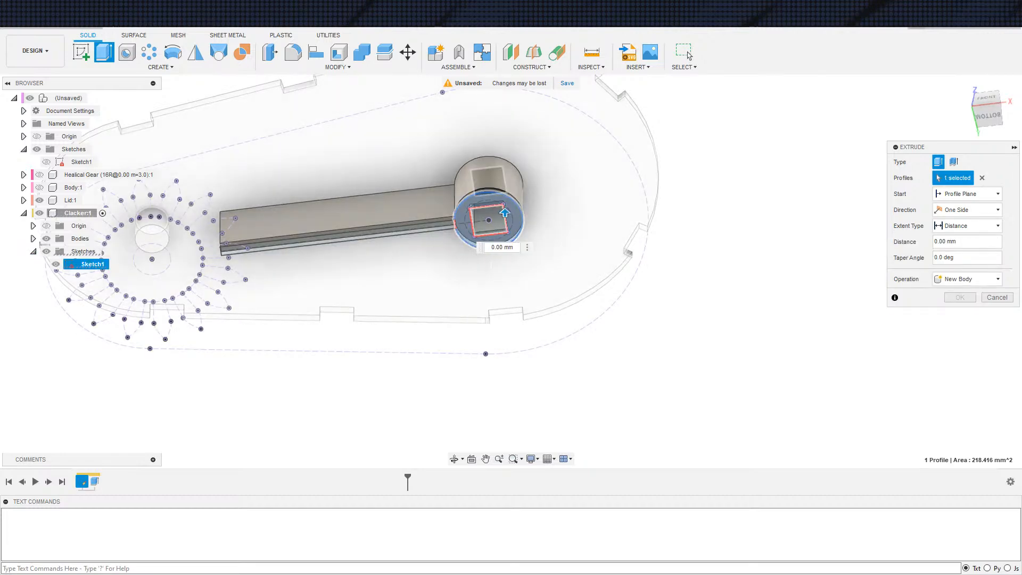
pyautogui.keyDown('shift'); pyautogui.moveTo(634, 280); pyautogui.dragTo(694, 273, button='middle'); pyautogui.keyUp('shift')
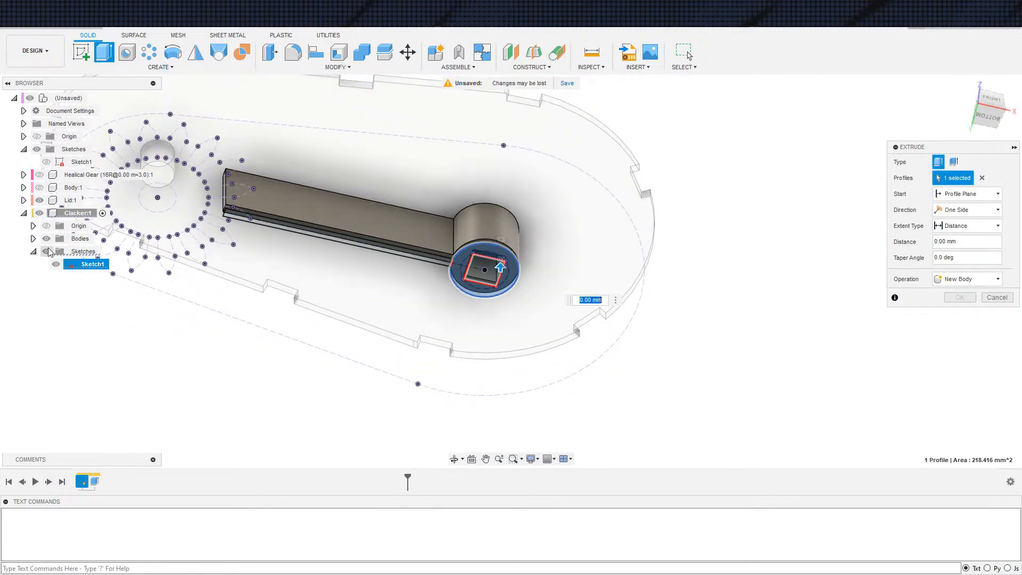
pyautogui.click(38, 201)
pyautogui.scroll(3, 591, 249)
pyautogui.keyDown('shift'); pyautogui.moveTo(586, 273); pyautogui.dragTo(568, 285, button='middle'); pyautogui.keyUp('shift')
# Show the Body again and set the hub ring's extrusion to start from the Body's inner floor face
pyautogui.click(967, 194)
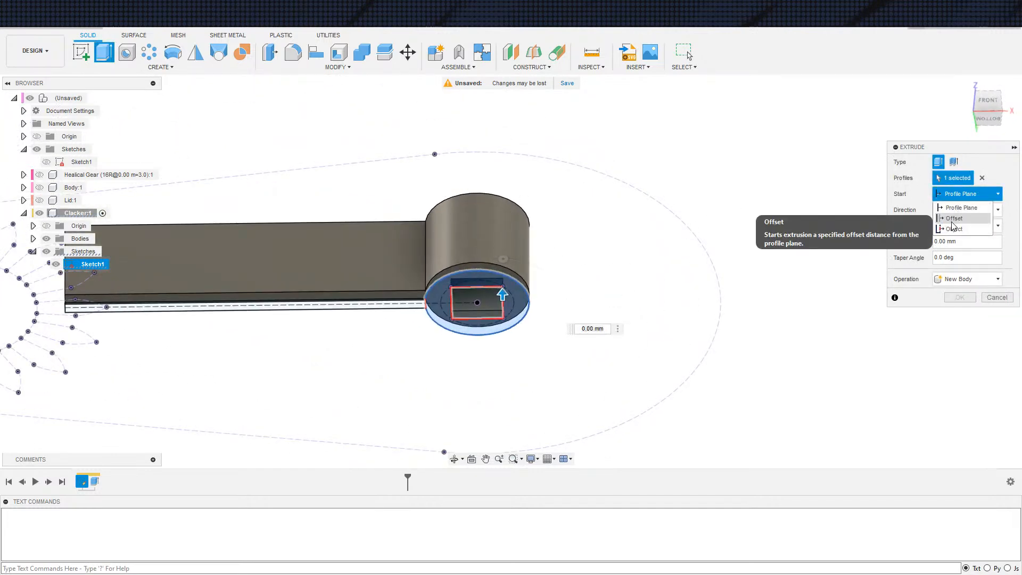
pyautogui.click(959, 229)
pyautogui.keyDown('shift'); pyautogui.moveTo(717, 255); pyautogui.dragTo(516, 169, button='middle'); pyautogui.keyUp('shift')
pyautogui.scroll(-2, 698, 327)
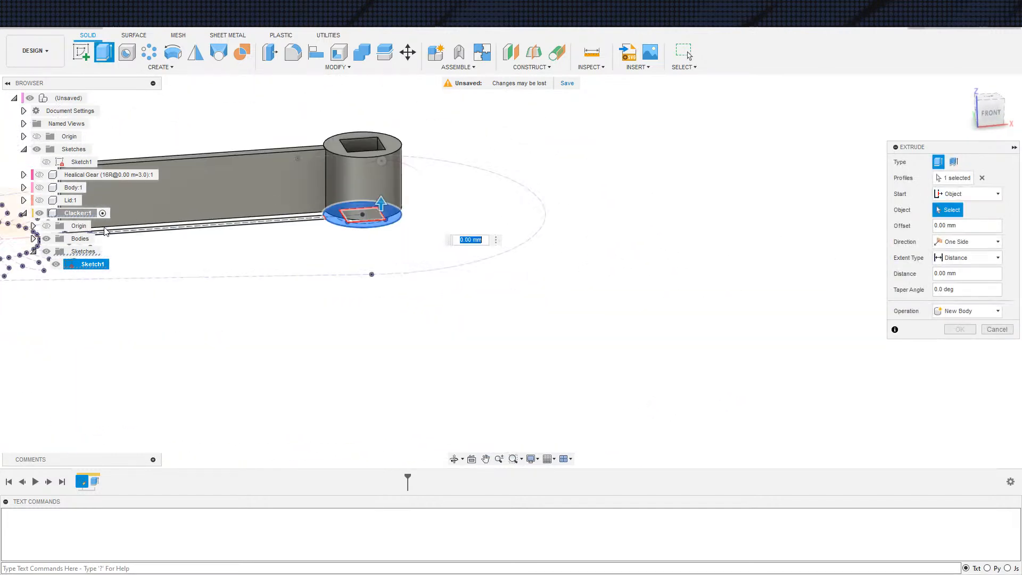
pyautogui.click(47, 240)
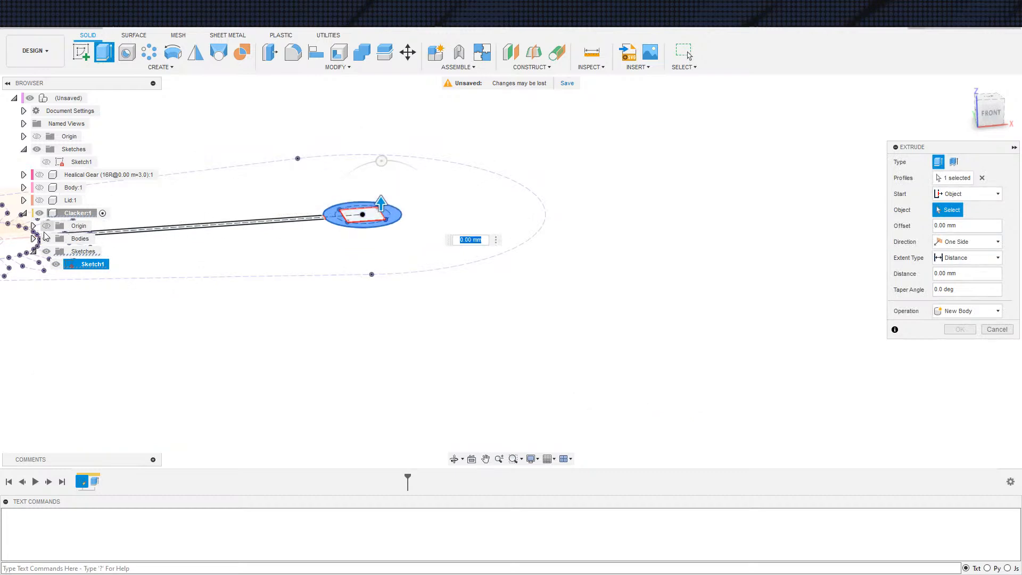
pyautogui.click(48, 240)
pyautogui.click(40, 188)
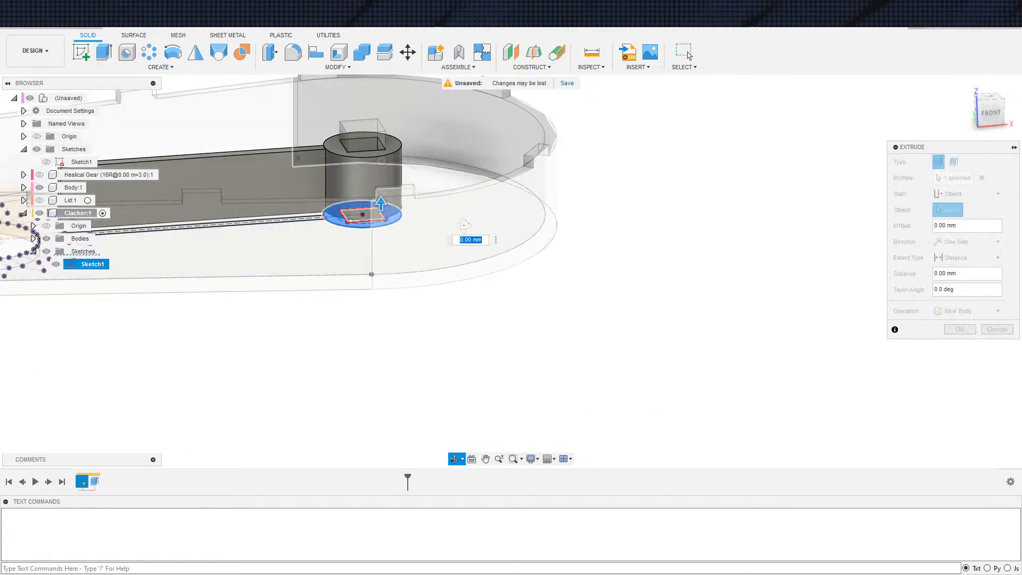
pyautogui.keyDown('shift'); pyautogui.moveTo(463, 146); pyautogui.dragTo(459, 172, button='middle'); pyautogui.keyUp('shift')
pyautogui.click(459, 172)
pyautogui.keyDown('shift'); pyautogui.moveTo(560, 270); pyautogui.dragTo(521, 197, button='middle'); pyautogui.keyUp('shift')
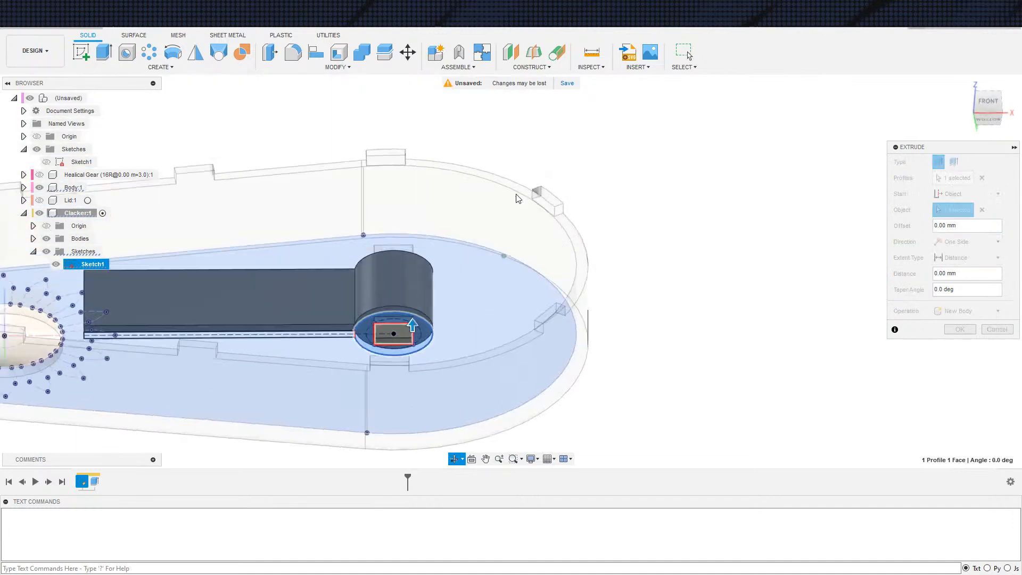
# Hide the Body and extend the hub ring's extrusion to the underside of the existing hub
pyautogui.click(42, 188)
pyautogui.click(966, 258)
pyautogui.click(957, 280)
pyautogui.scroll(5, 408, 312)
pyautogui.click(408, 316)
pyautogui.scroll(-3, 445, 330)
# Set the hub ring extrusion's operation to Join and complete it
pyautogui.click(952, 359)
pyautogui.click(953, 373)
pyautogui.keyDown('shift'); pyautogui.moveTo(719, 409); pyautogui.dragTo(719, 448, button='middle'); pyautogui.keyUp('shift')
pyautogui.scroll(-1, 729, 416)
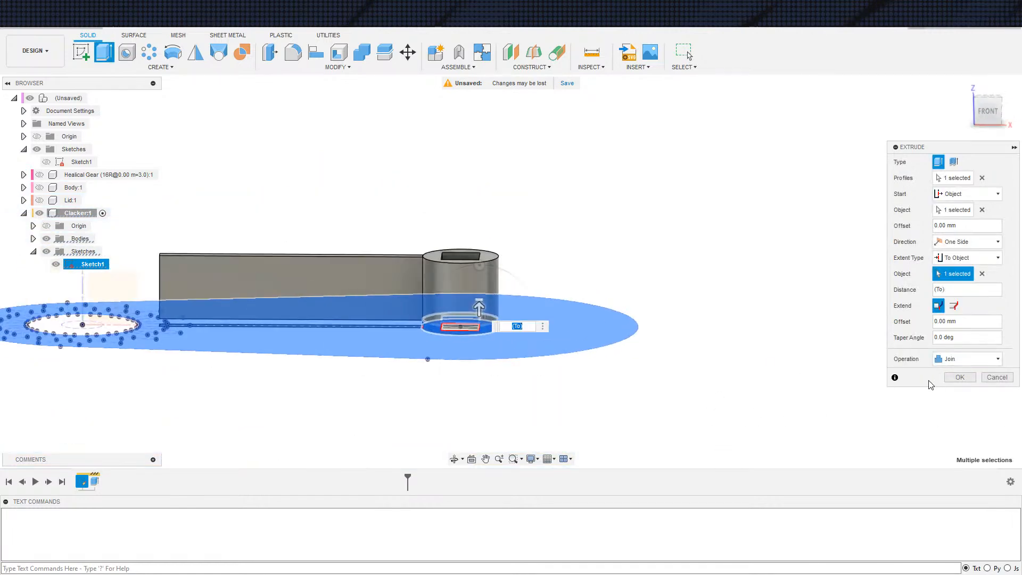
pyautogui.click(955, 378)
pyautogui.scroll(-2, 712, 414)
pyautogui.keyDown('shift'); pyautogui.moveTo(712, 413); pyautogui.dragTo(628, 397, button='middle'); pyautogui.keyUp('shift')
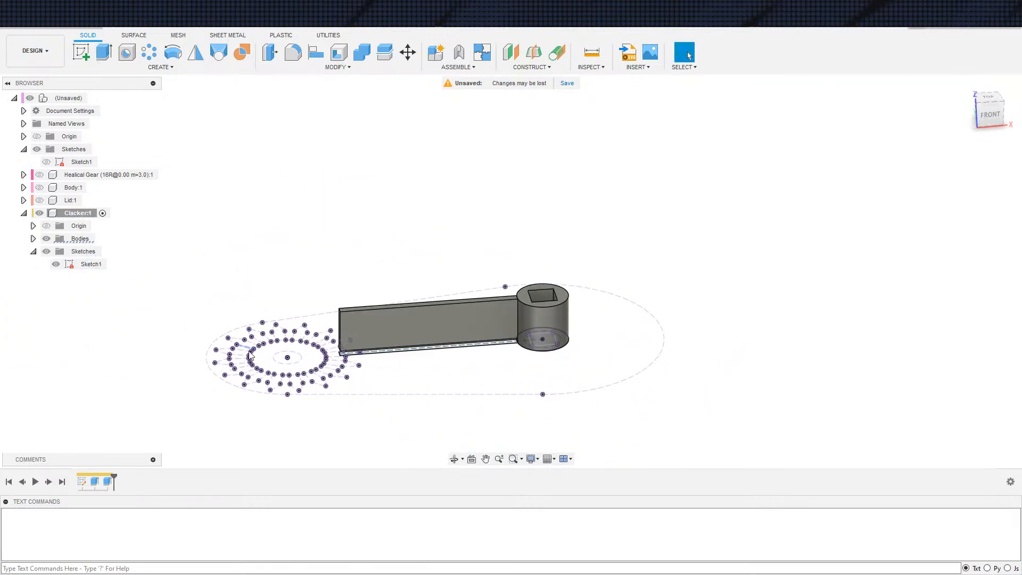
# Show the Lid, Body and helical gear, and activate the top-level assembly
pyautogui.scroll(-4, 206, 291)
pyautogui.moveTo(231, 252); pyautogui.dragTo(286, 223, button='middle')
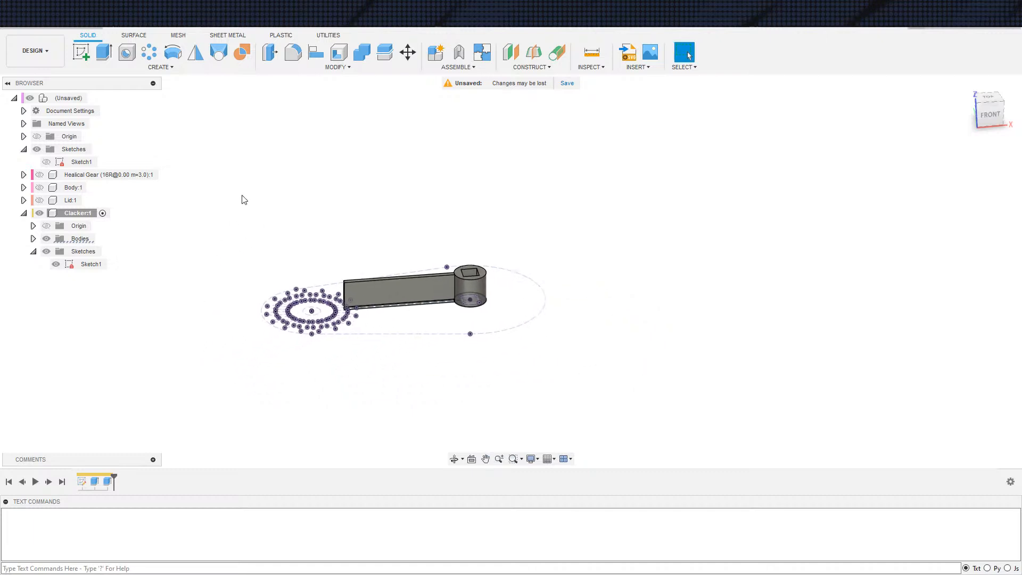
pyautogui.moveTo(218, 195); pyautogui.dragTo(268, 216, button='middle')
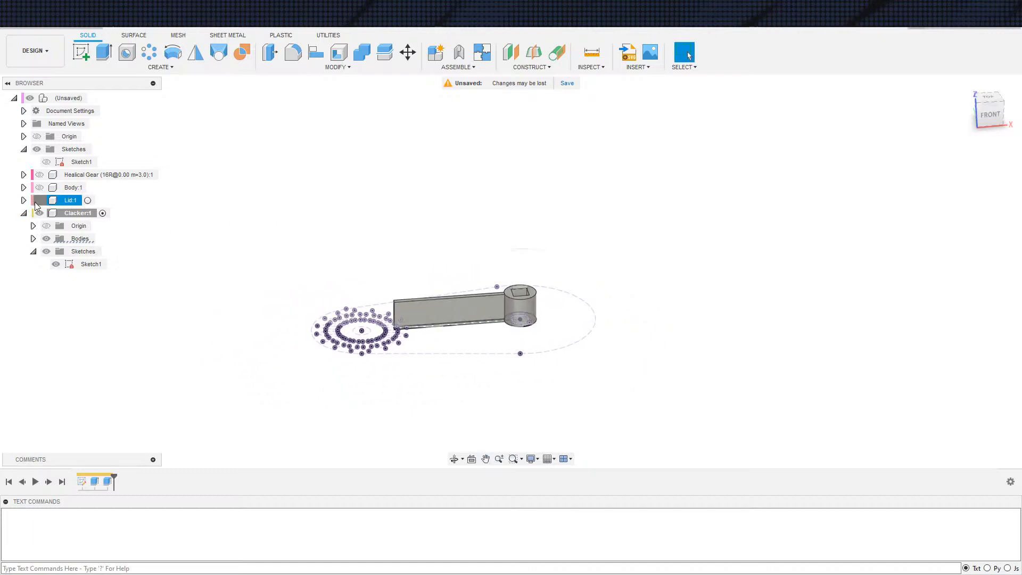
pyautogui.click(39, 200)
pyautogui.click(39, 188)
pyautogui.click(40, 175)
pyautogui.keyDown('shift'); pyautogui.moveTo(393, 420); pyautogui.dragTo(397, 396, button='middle'); pyautogui.keyUp('shift')
pyautogui.click(94, 98)
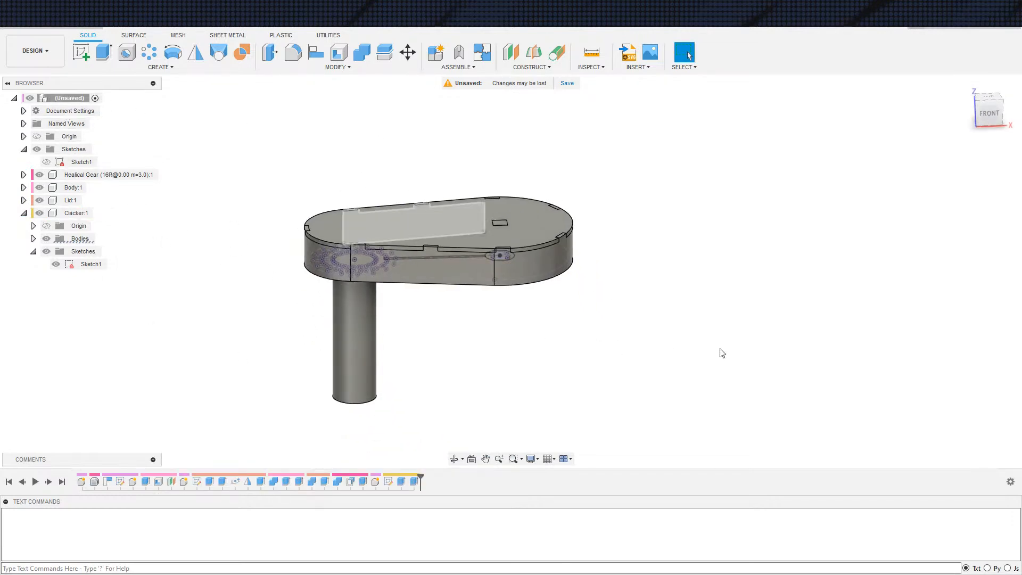
# Open the Appearance settings and search the library for "Plastic" to find the matte colours
pyautogui.press('a')
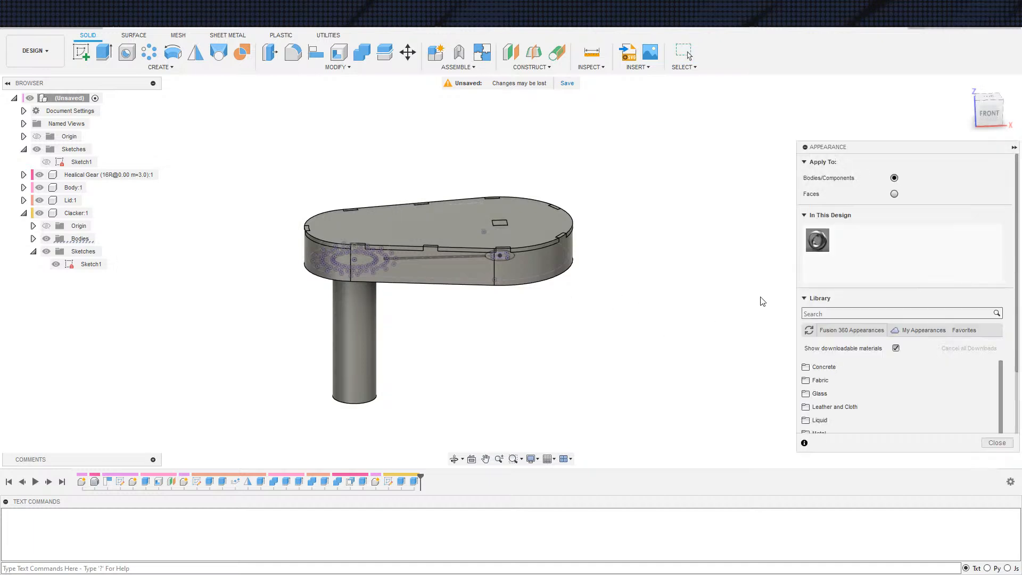
pyautogui.click(832, 312)
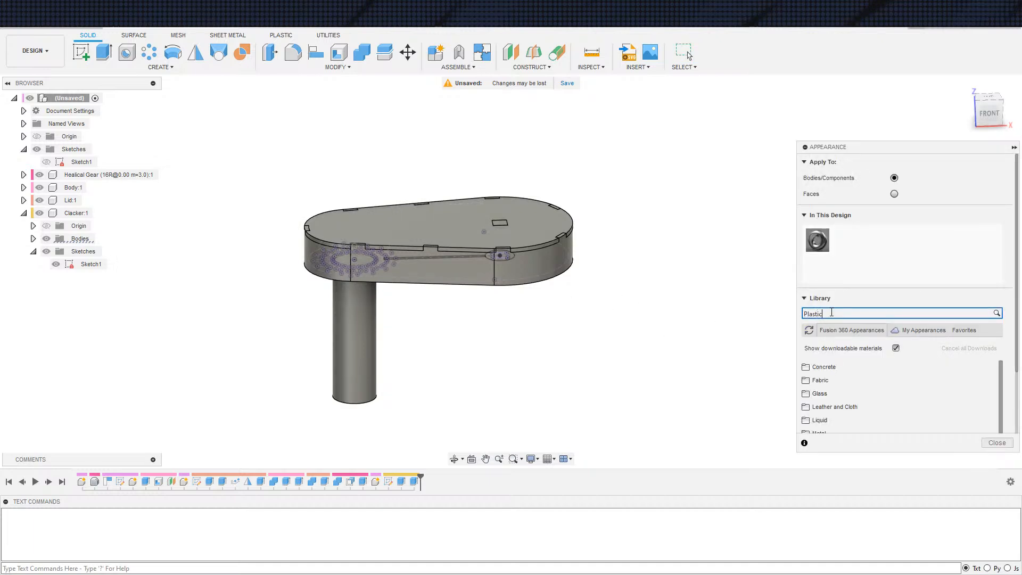
pyautogui.write('Plastic')
pyautogui.press('Return')
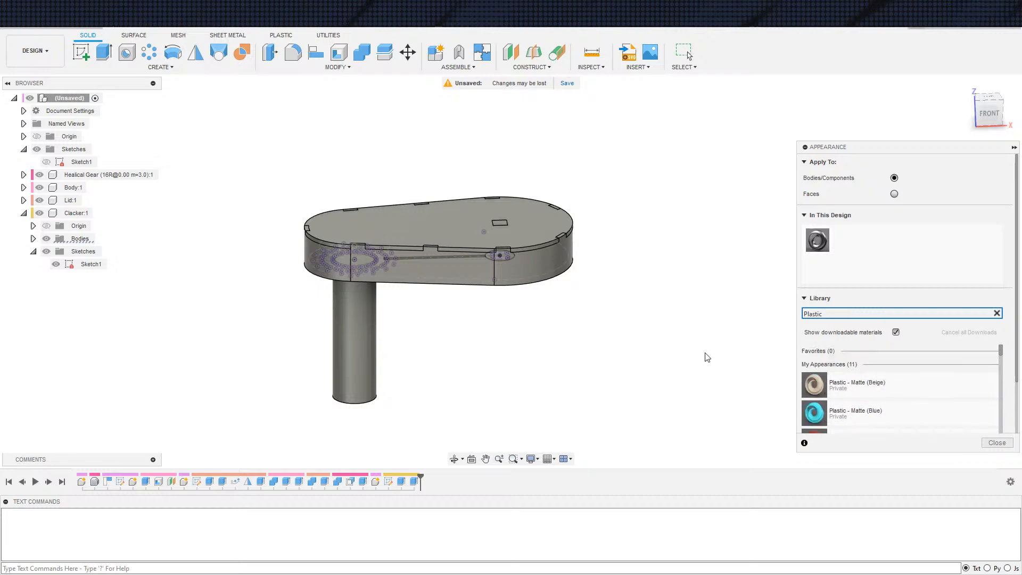
pyautogui.scroll(3, 705, 356)
pyautogui.scroll(-2, 820, 311)
pyautogui.scroll(-3, 736, 313)
pyautogui.scroll(-3, 840, 368)
# Apply Plastic - Matte appearances: Pure Red to the Body, Pure Yellow to the Lid and Pure Blue to the helical gear
pyautogui.moveTo(839, 406); pyautogui.dragTo(528, 255)
pyautogui.moveTo(823, 381); pyautogui.dragTo(526, 226)
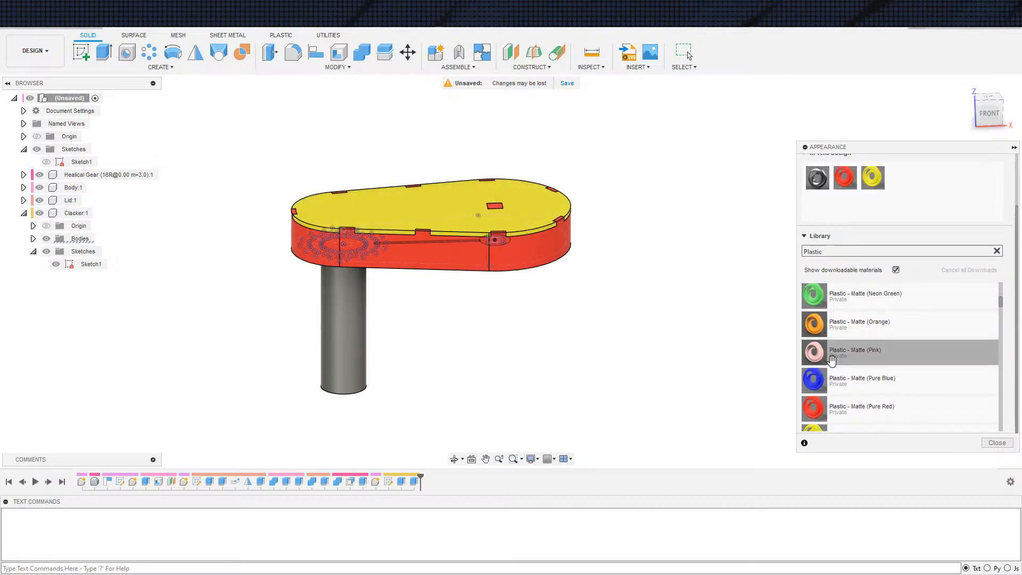
pyautogui.scroll(-3, 834, 354)
pyautogui.moveTo(851, 297); pyautogui.dragTo(335, 353)
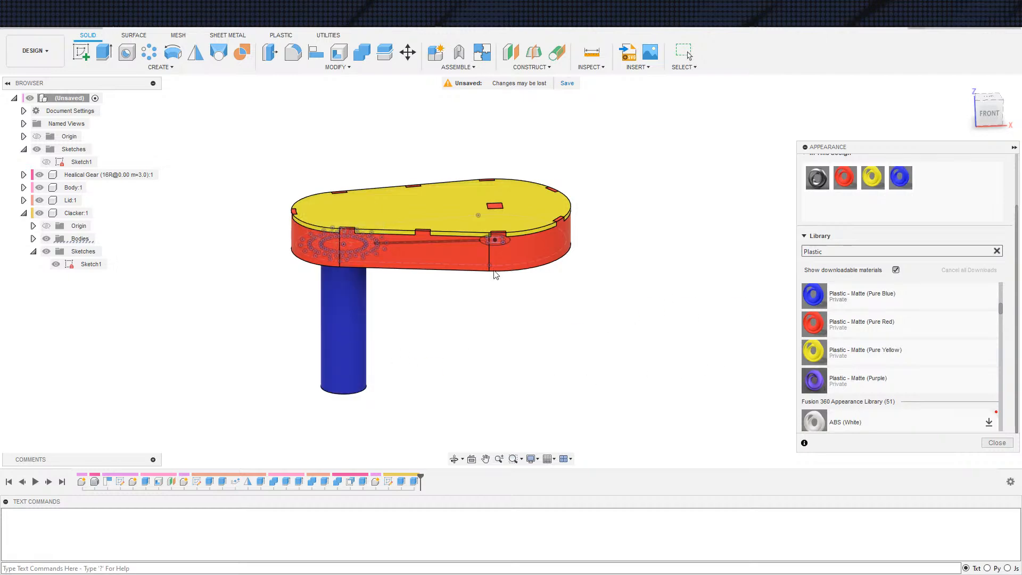
# Hide the Lid and apply the Plastic - Matte (Neon Green) appearance to the Clacker
pyautogui.click(40, 200)
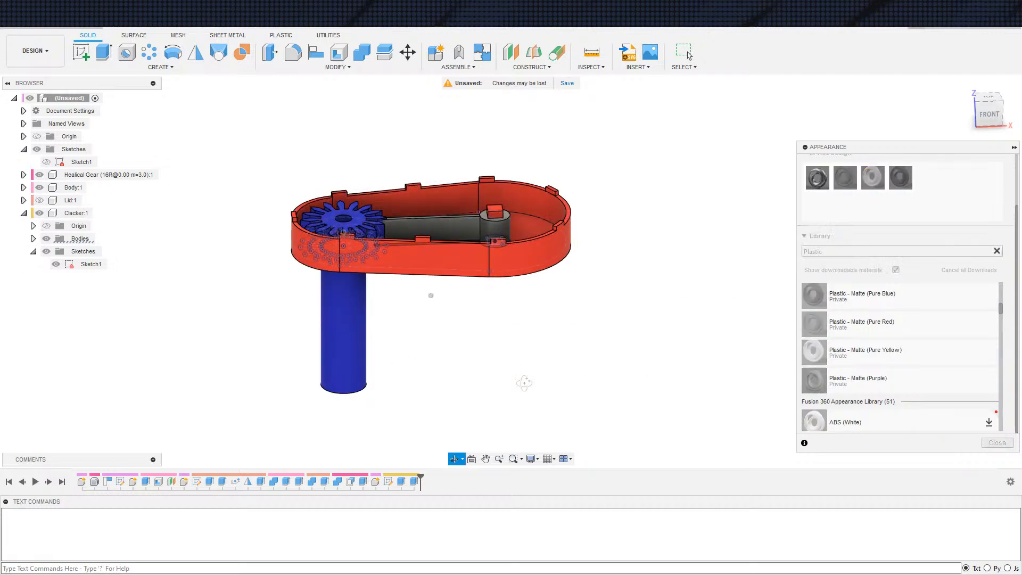
pyautogui.keyDown('shift'); pyautogui.moveTo(525, 382); pyautogui.dragTo(596, 384, button='middle'); pyautogui.keyUp('shift')
pyautogui.scroll(5, 841, 373)
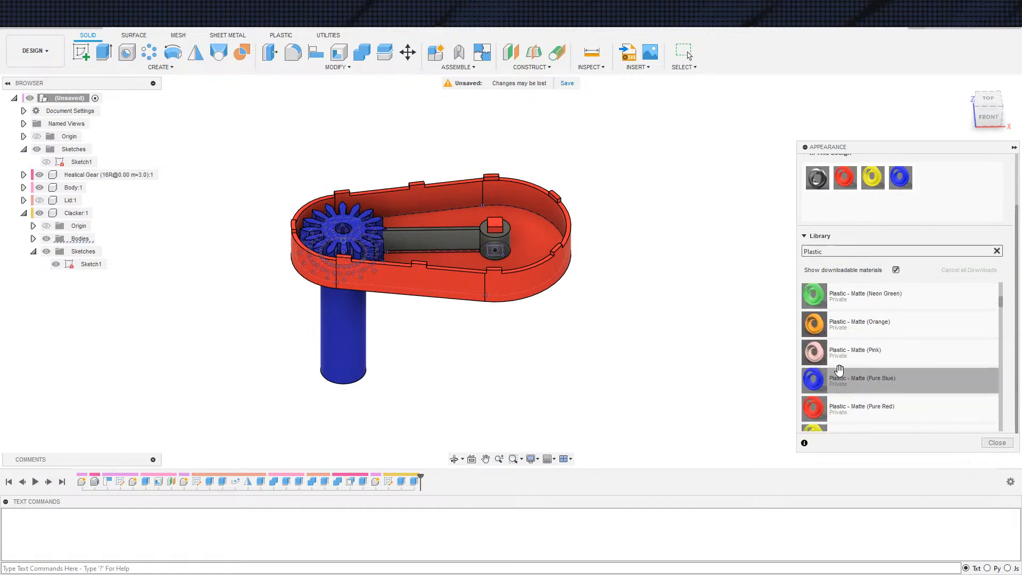
pyautogui.moveTo(847, 379); pyautogui.dragTo(468, 251)
pyautogui.scroll(3, 613, 314)
pyautogui.scroll(-3, 624, 329)
pyautogui.moveTo(579, 340); pyautogui.dragTo(627, 353, button='middle')
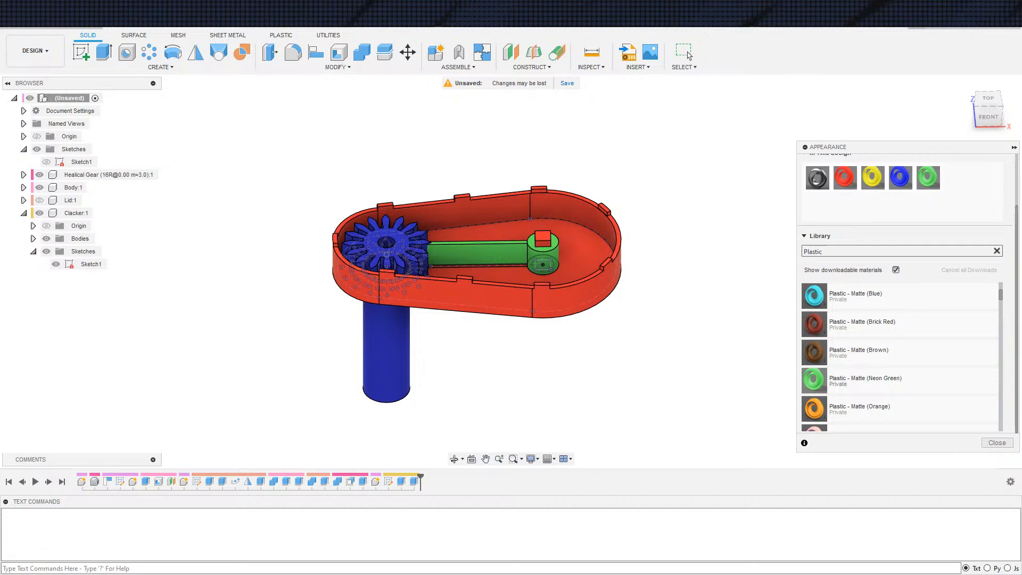
# Hide the Clacker's sketch and show the Lid while the appearance settings are still open
pyautogui.moveTo(194, 376); pyautogui.dragTo(185, 371, button='middle')
pyautogui.scroll(-1, 184, 364)
pyautogui.moveTo(182, 353); pyautogui.dragTo(158, 349, button='middle')
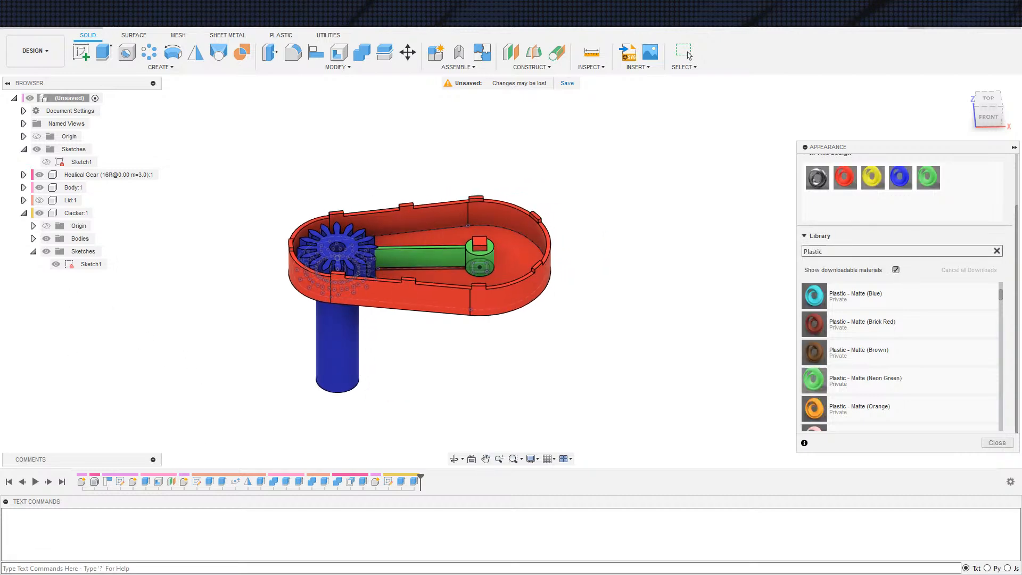
pyautogui.moveTo(259, 386)
pyautogui.mouseDown(button='middle')
pyautogui.moveTo(223, 397)
pyautogui.moveTo(273, 396)
pyautogui.mouseUp(button='middle')
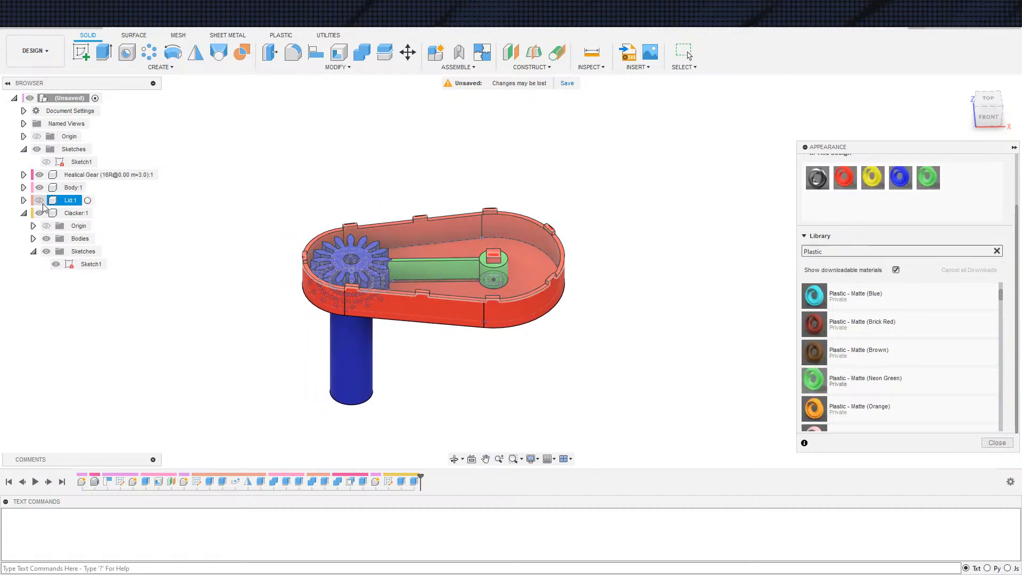
pyautogui.click(55, 264)
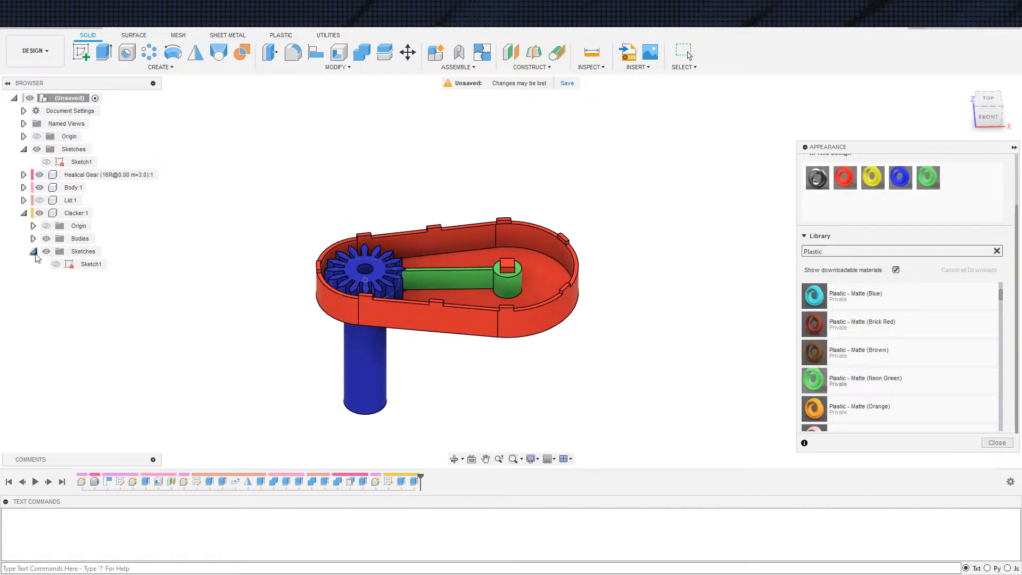
pyautogui.click(40, 200)
pyautogui.moveTo(245, 310); pyautogui.dragTo(255, 322, button='middle')
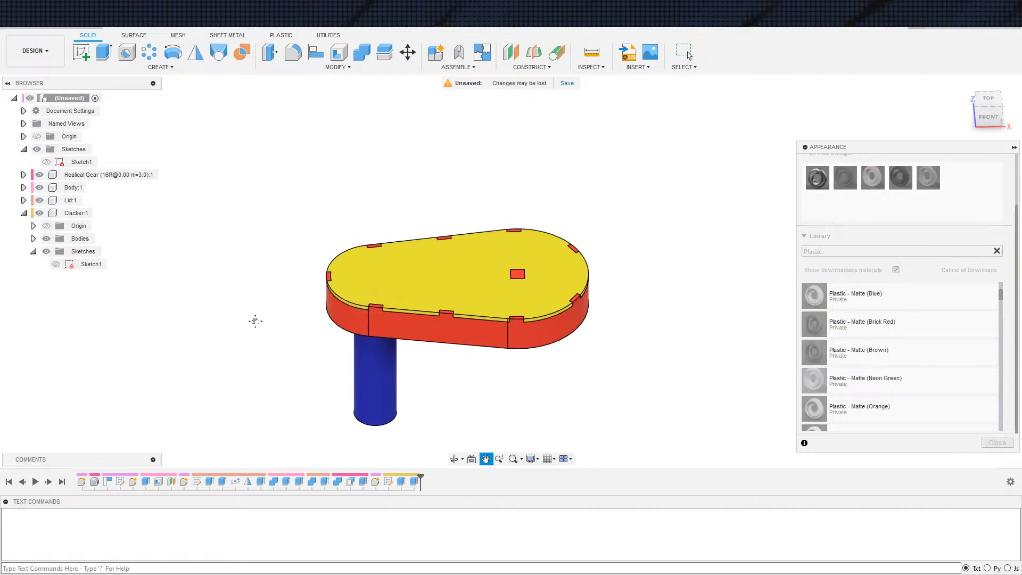
pyautogui.scroll(-2, 255, 321)
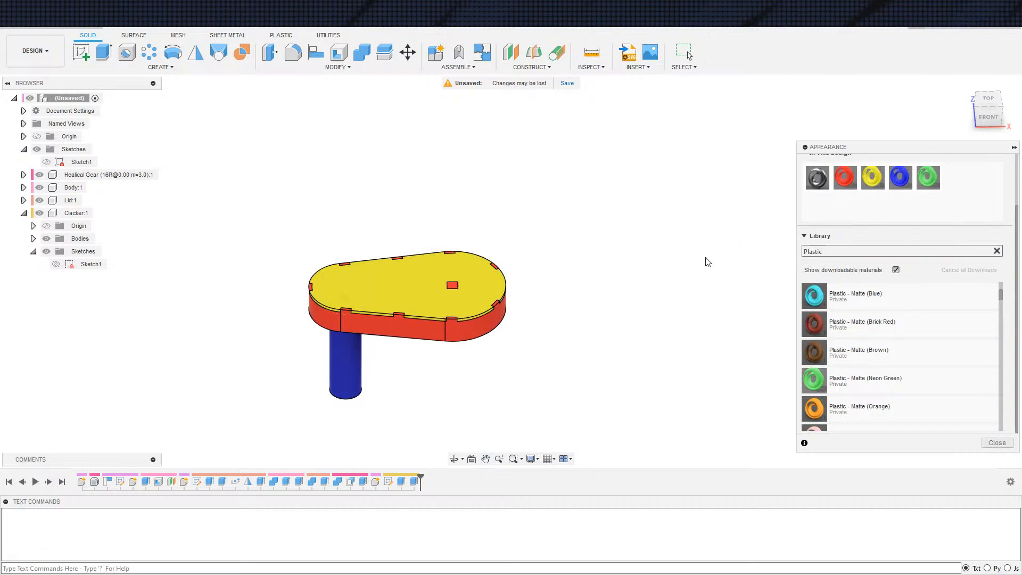
# Leave the appearance settings and show the Lid on the housing
pyautogui.press('Escape')
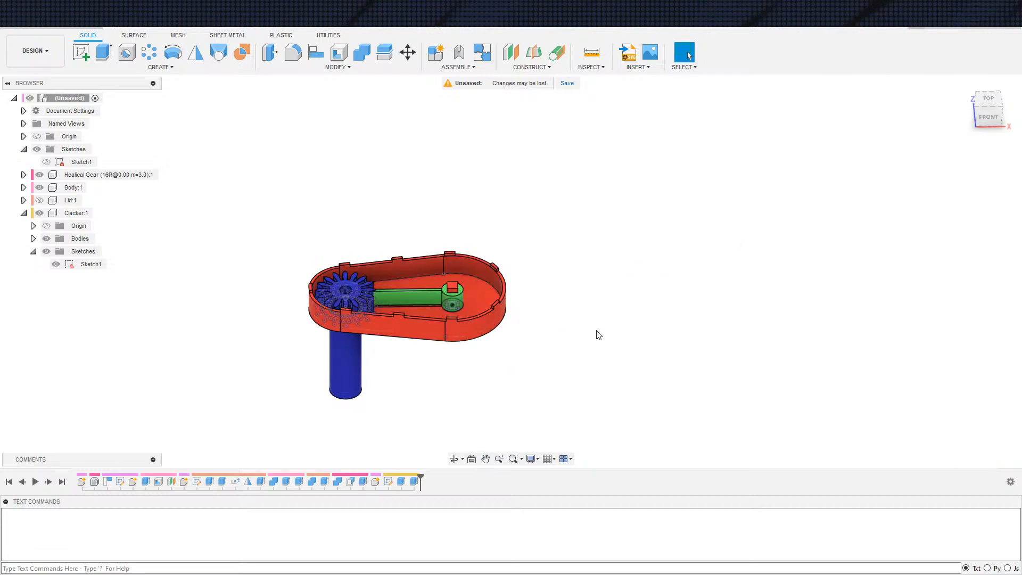
pyautogui.click(39, 200)
pyautogui.scroll(6, 379, 280)
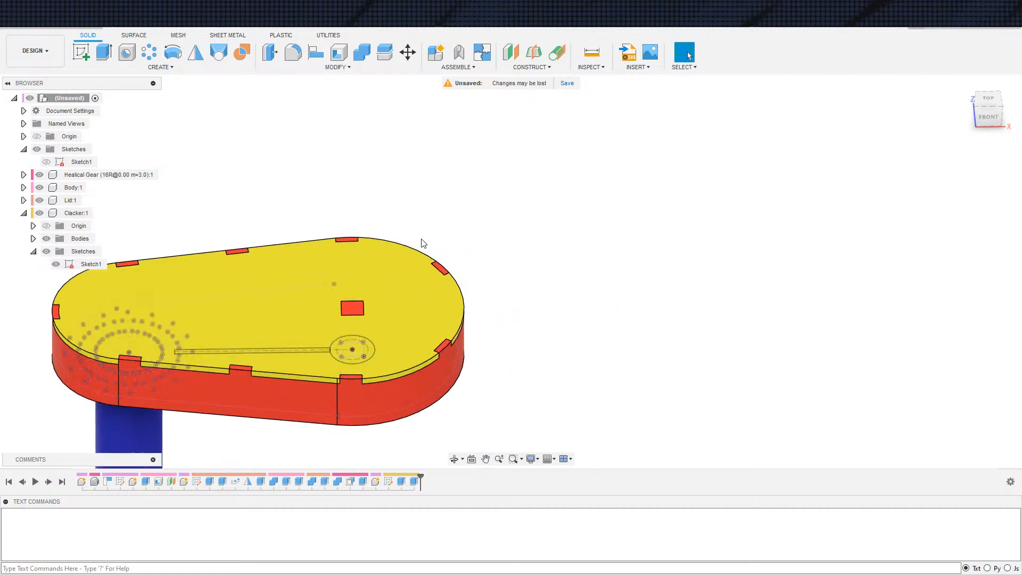
pyautogui.scroll(-4, 620, 391)
pyautogui.scroll(-1, 656, 354)
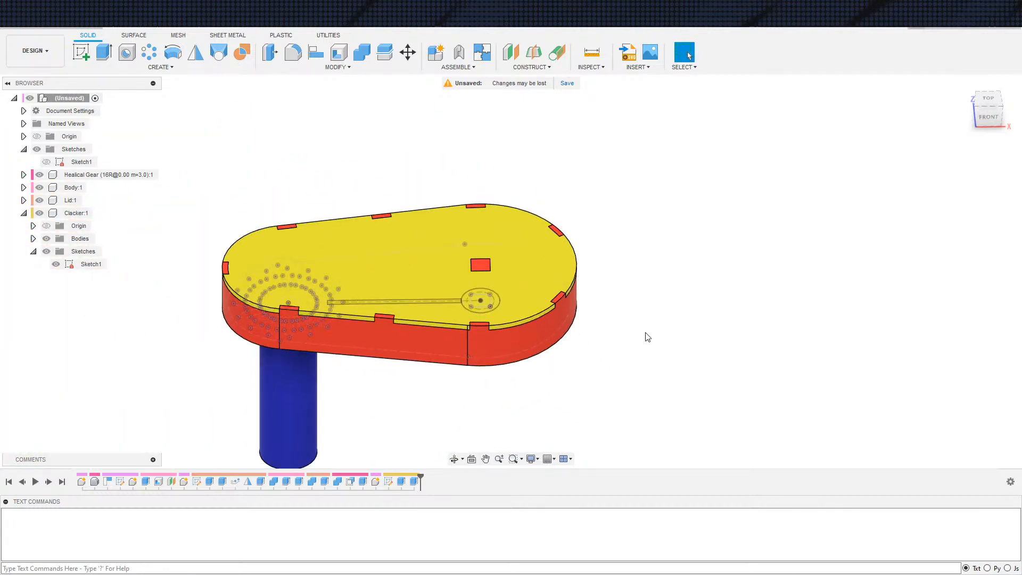
# Hide Sketch1 of the Clacker and collapse the component's contents
pyautogui.click(56, 264)
pyautogui.click(33, 252)
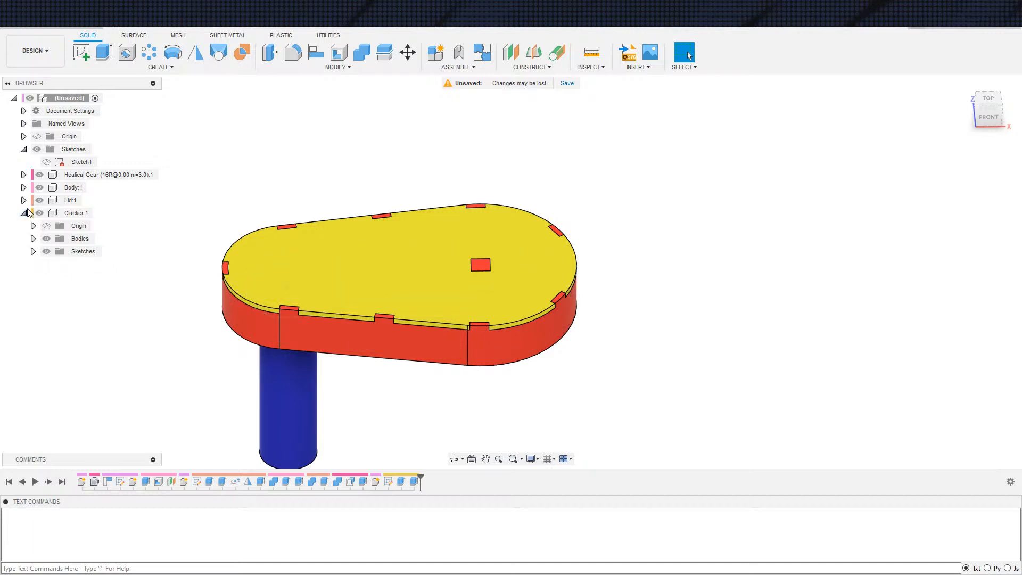
pyautogui.click(24, 213)
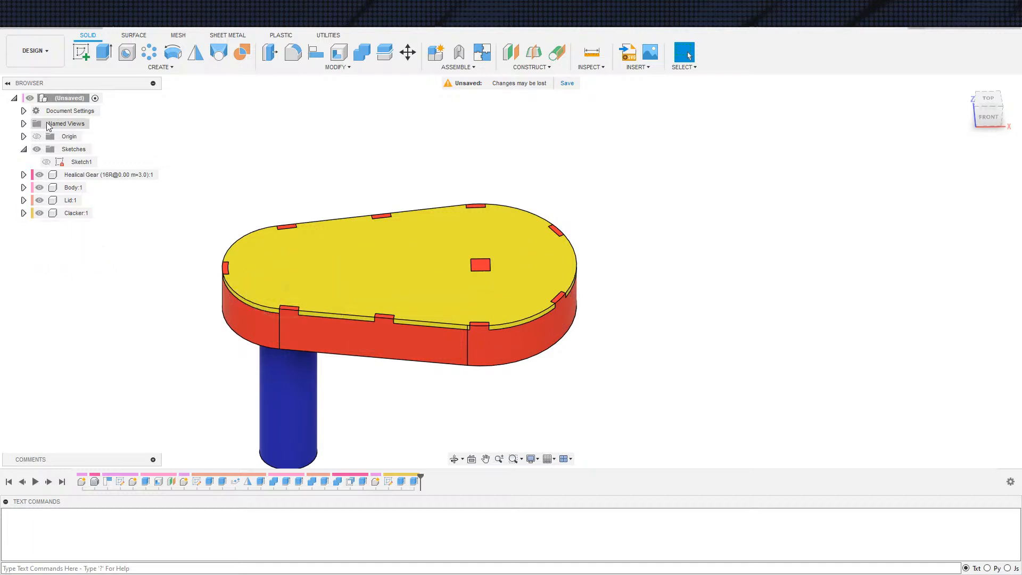
pyautogui.rightClick(65, 97)
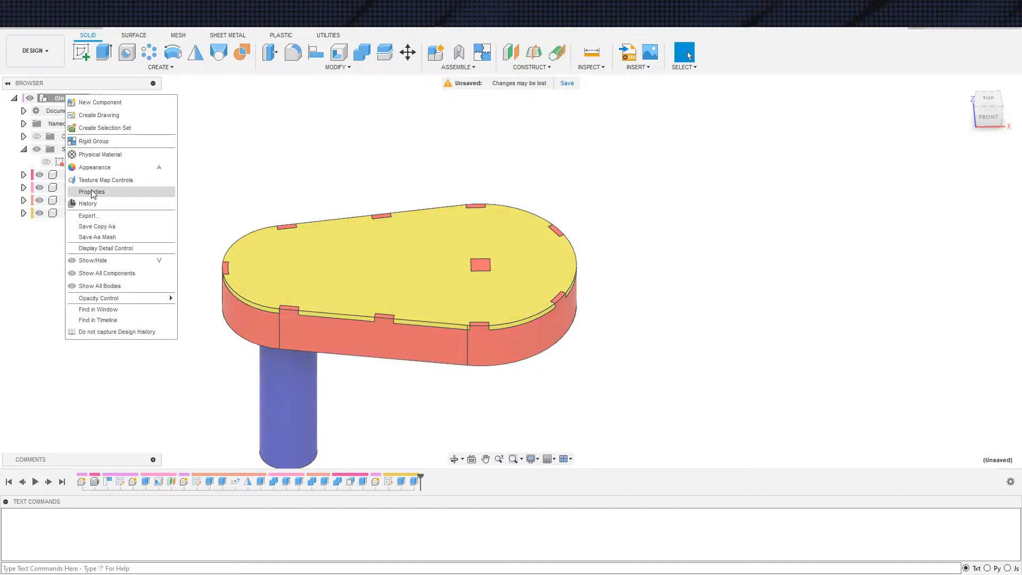
pyautogui.click(109, 238)
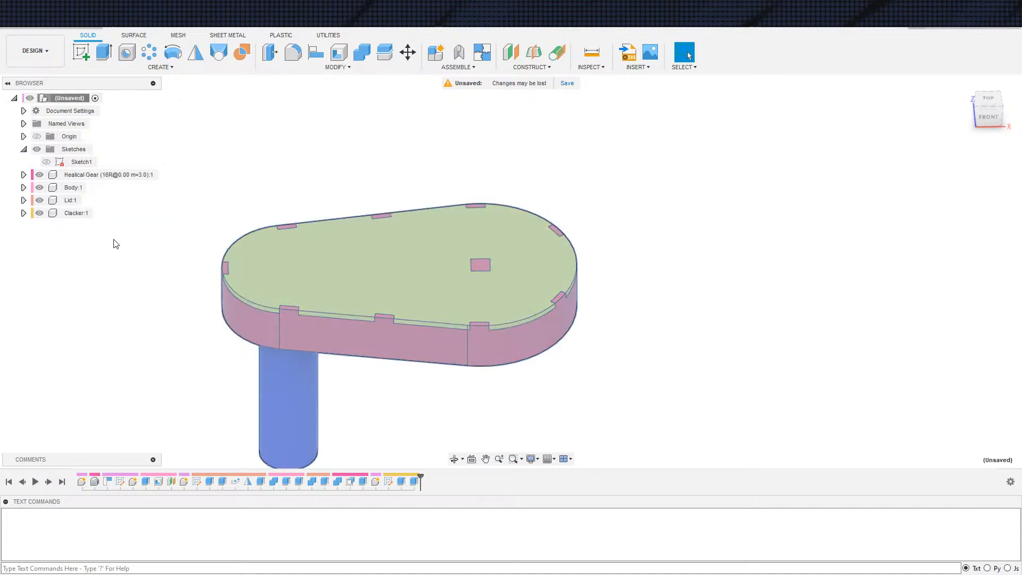
pyautogui.click(959, 330)
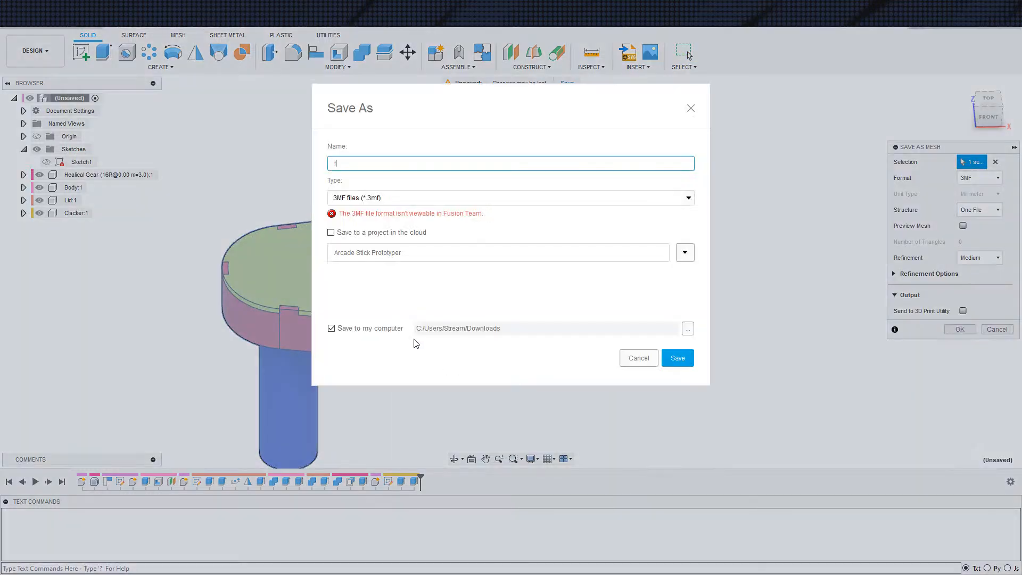
pyautogui.press('Escape')
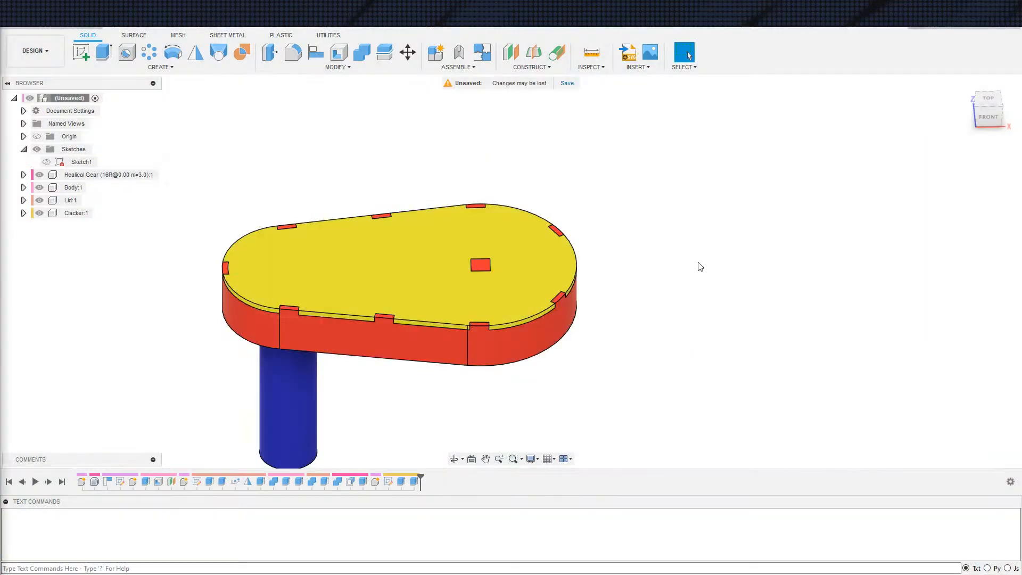
pyautogui.rightClick(84, 103)
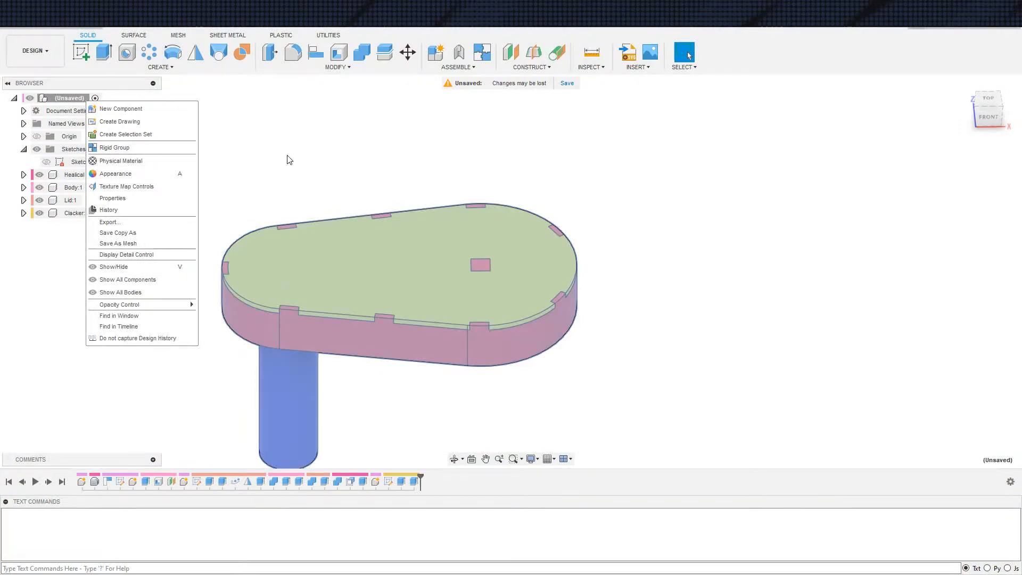
pyautogui.click(278, 160)
# Start saving the design and choose the Miscellaneous project as its location
pyautogui.click(32, 24)
pyautogui.click(49, 27)
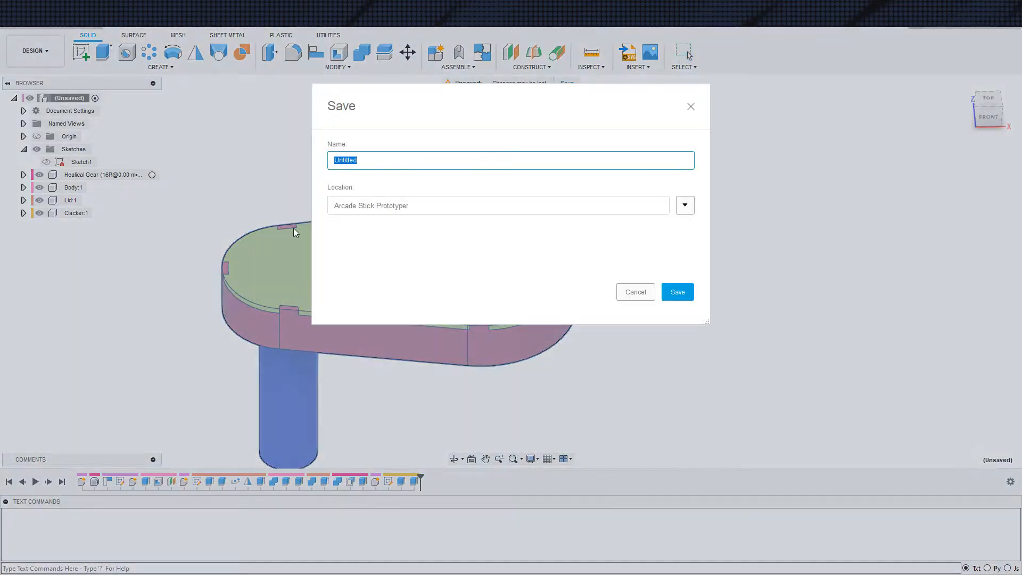
pyautogui.click(686, 205)
pyautogui.scroll(-1, 396, 389)
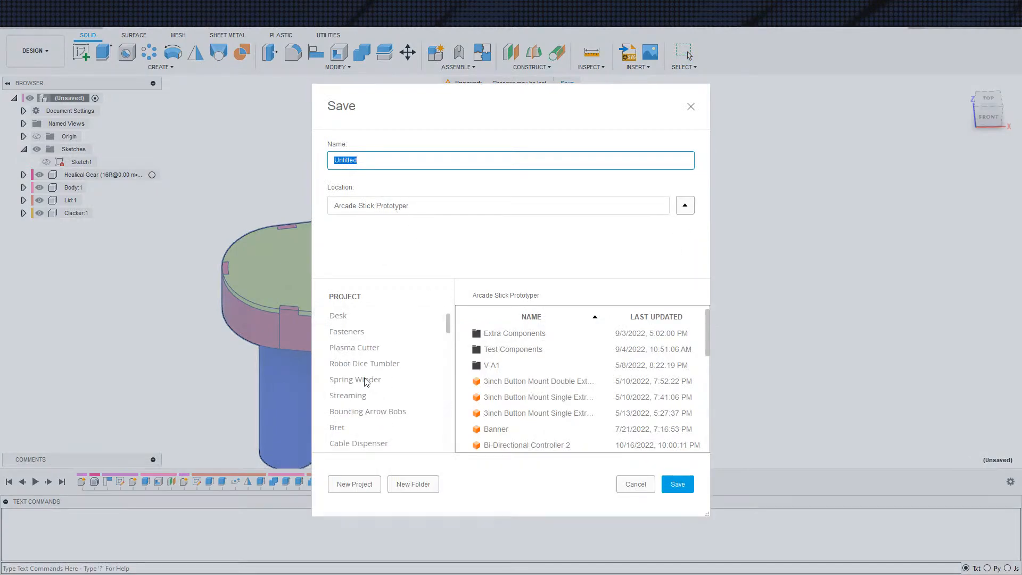
pyautogui.scroll(-3, 373, 394)
pyautogui.scroll(-1, 373, 404)
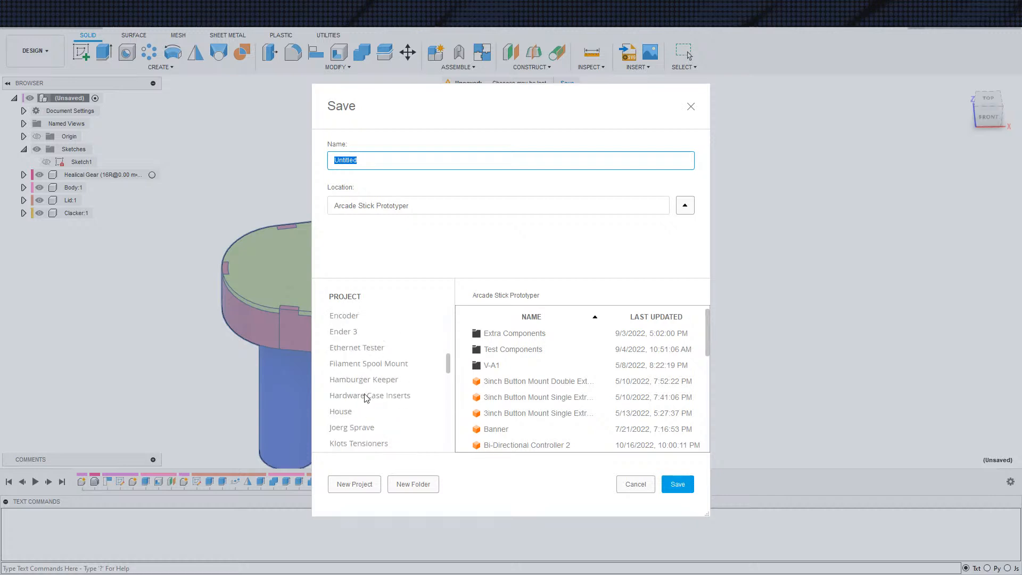
pyautogui.scroll(-3, 376, 401)
pyautogui.click(354, 413)
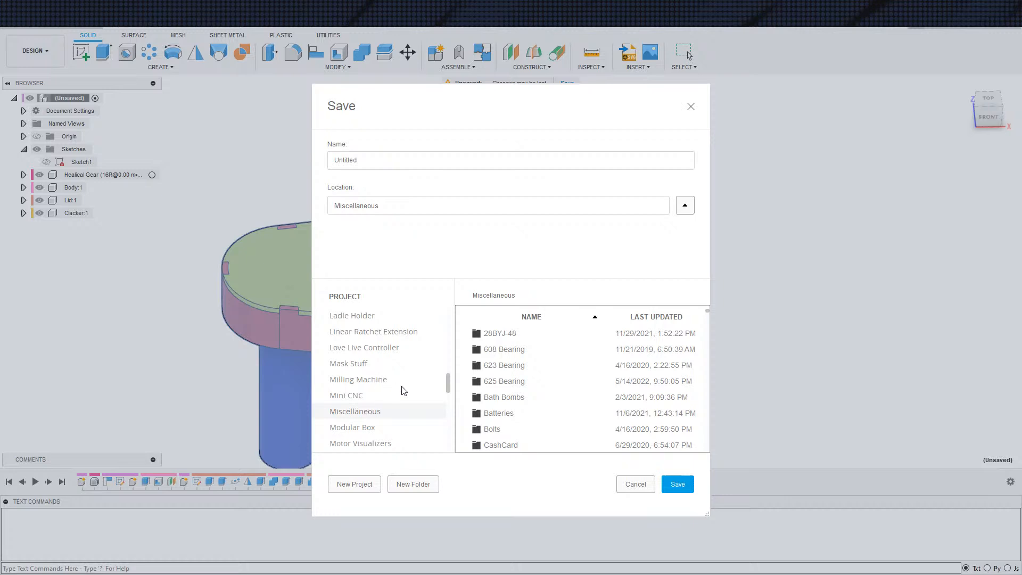
pyautogui.scroll(5, 375, 412)
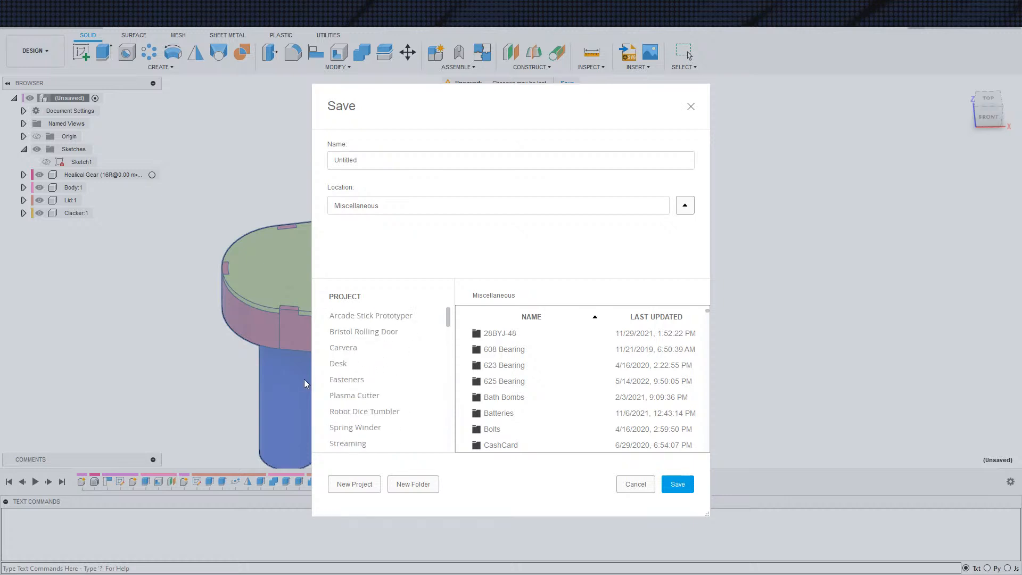
pyautogui.scroll(-6, 385, 413)
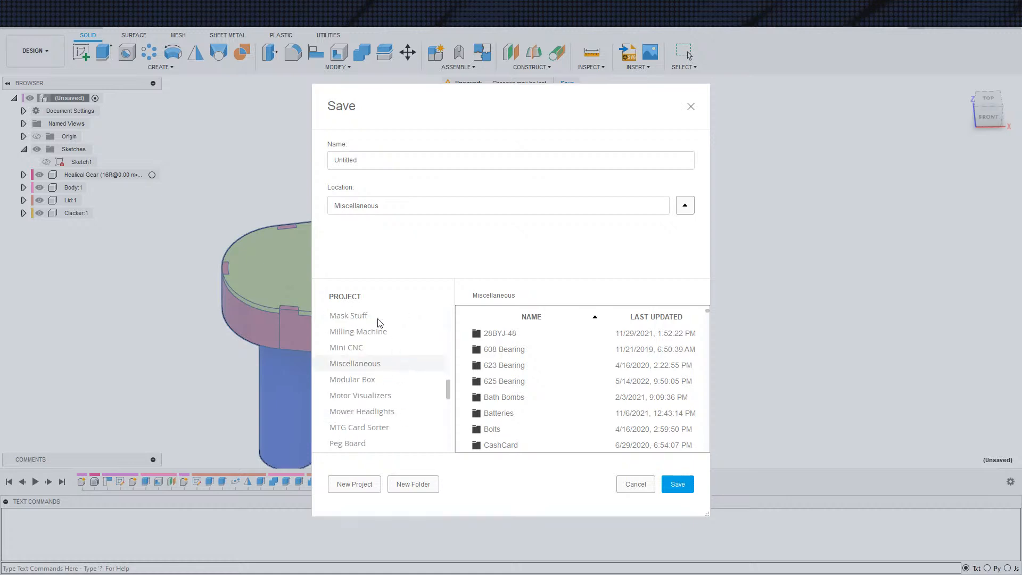
# Name the design "New Years Ratchet Noisemaker" and save it
pyautogui.click(482, 160)
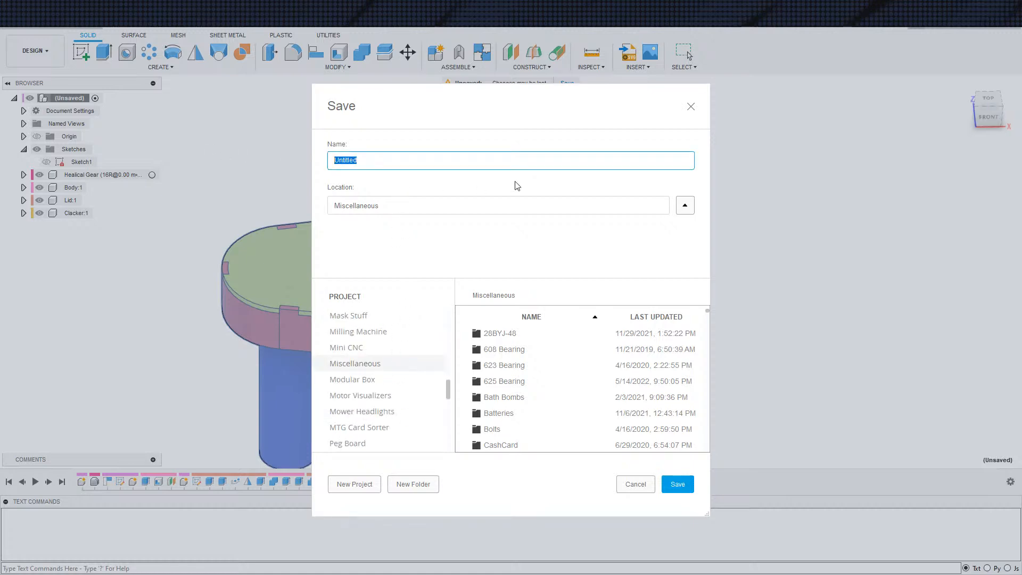
pyautogui.write('Ratchet Noisemaker')
pyautogui.press('Return')
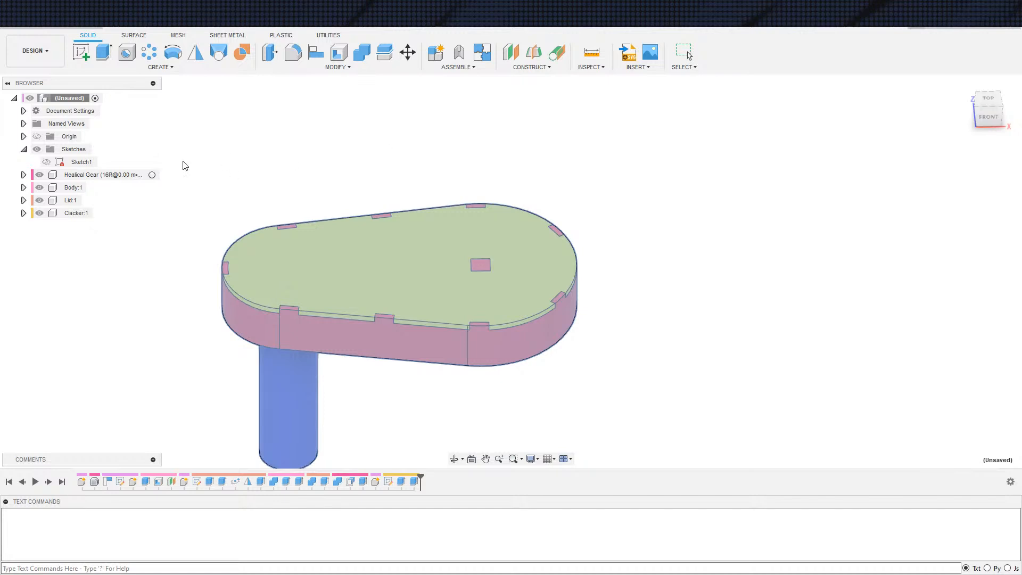
# Export the top-level assembly as a single 3MF mesh with Medium refinement to the computer's Downloads folder
pyautogui.rightClick(79, 99)
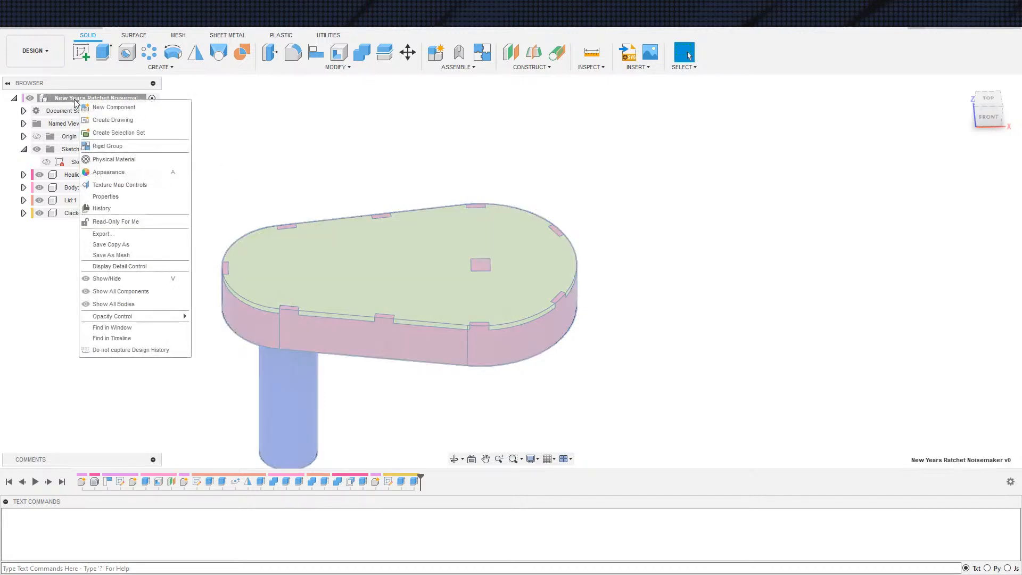
pyautogui.click(119, 256)
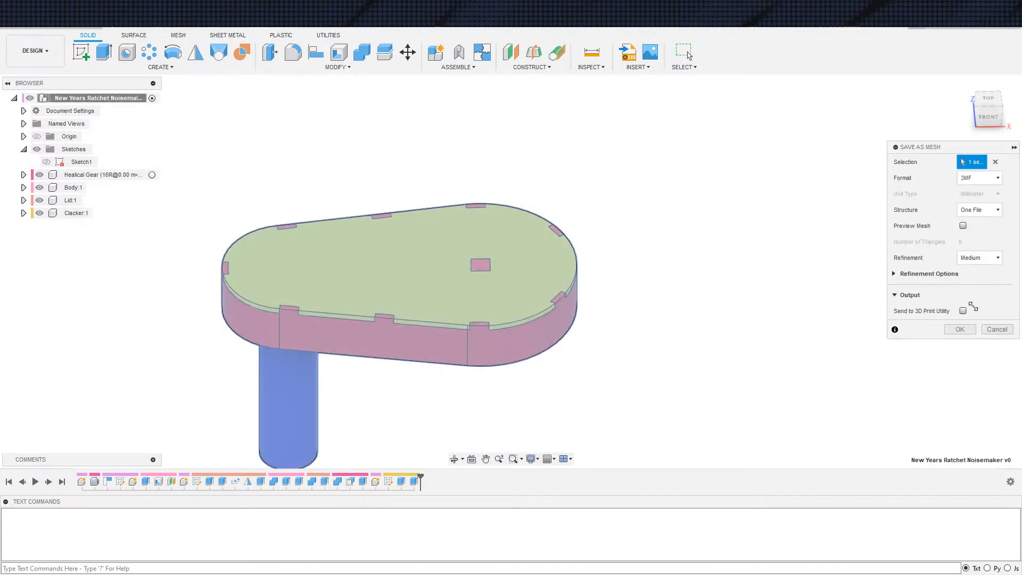
pyautogui.click(957, 330)
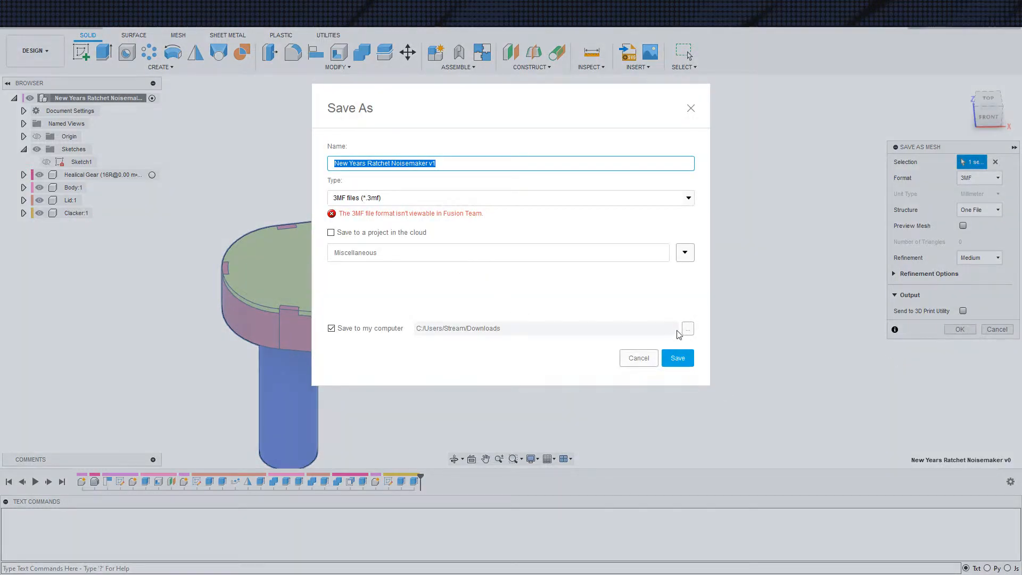
pyautogui.click(684, 366)
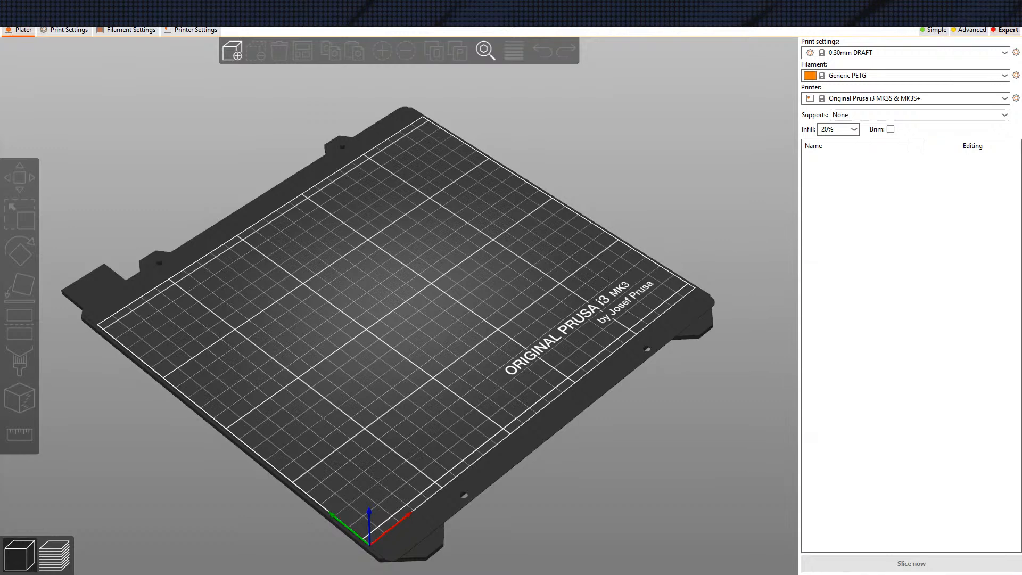
# Switch to PrusaSlicer and load the exported 3MF onto the build plate as separate objects, leaving none selected
pyautogui.moveTo(441, 279); pyautogui.dragTo(441, 307)
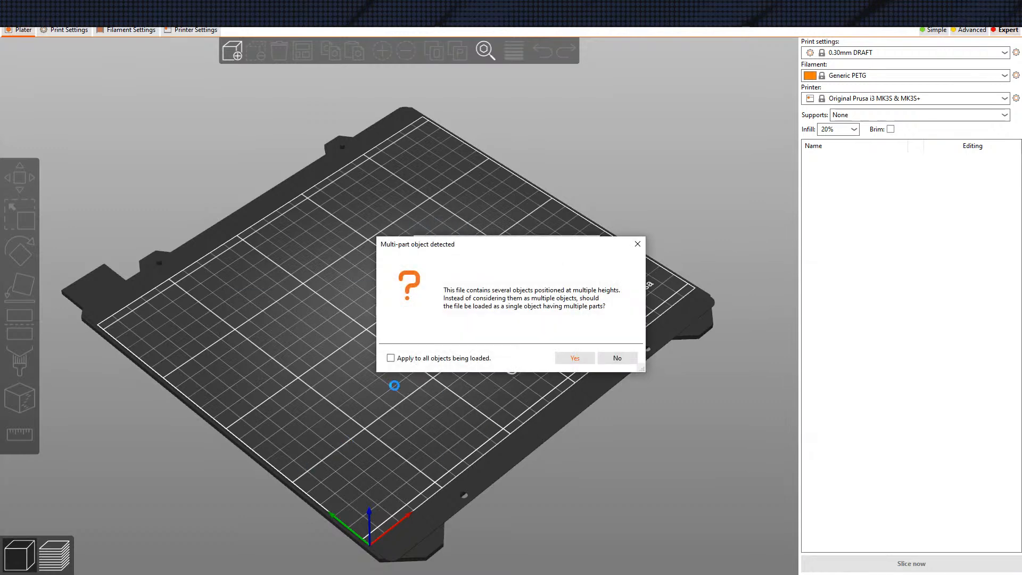
pyautogui.click(617, 358)
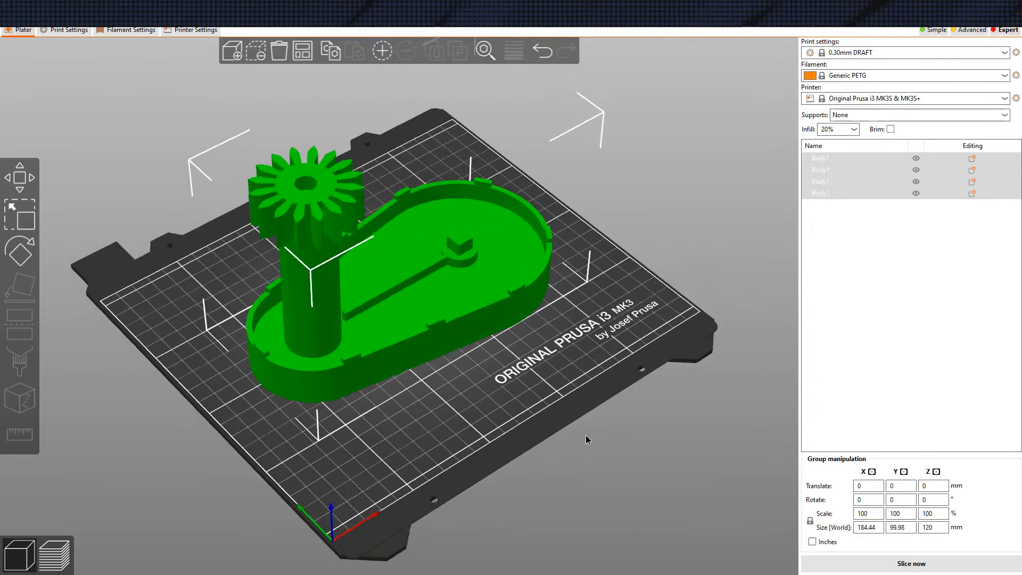
pyautogui.moveTo(568, 391); pyautogui.dragTo(568, 388)
pyautogui.click(599, 372)
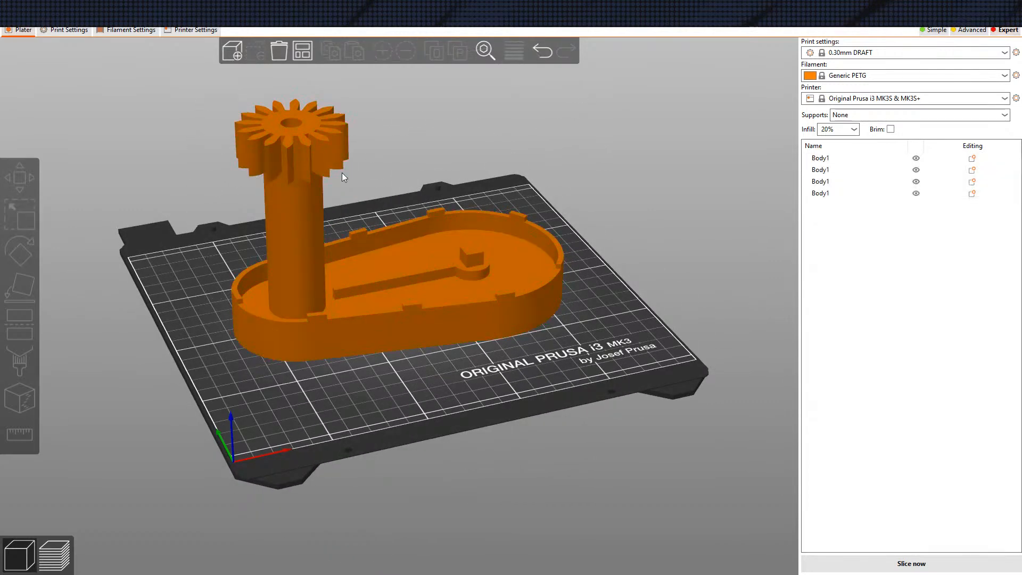
# Flip the helical gear with Place on face so its toothed end face lies on the build plate
pyautogui.click(305, 142)
pyautogui.click(28, 278)
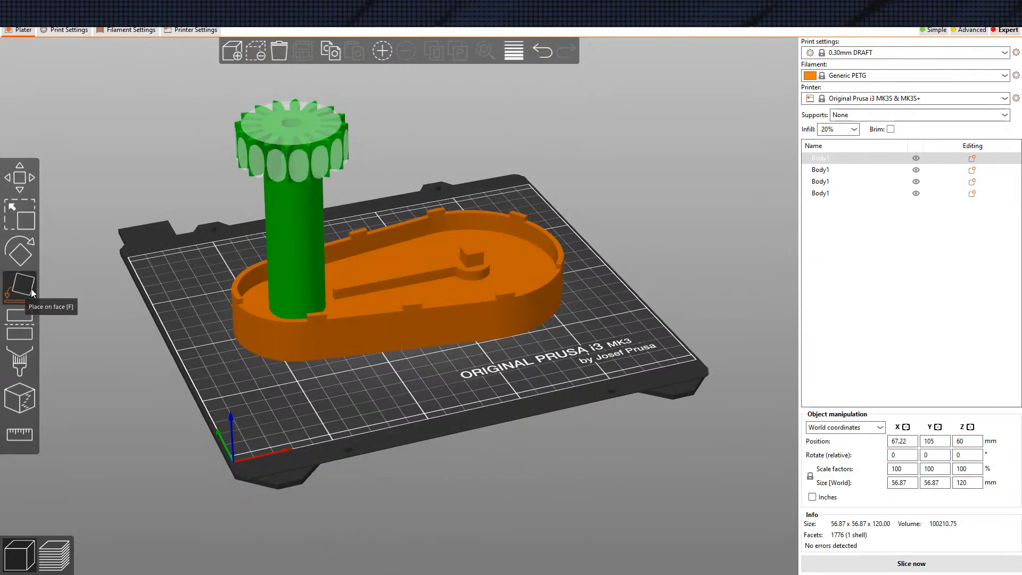
pyautogui.click(295, 116)
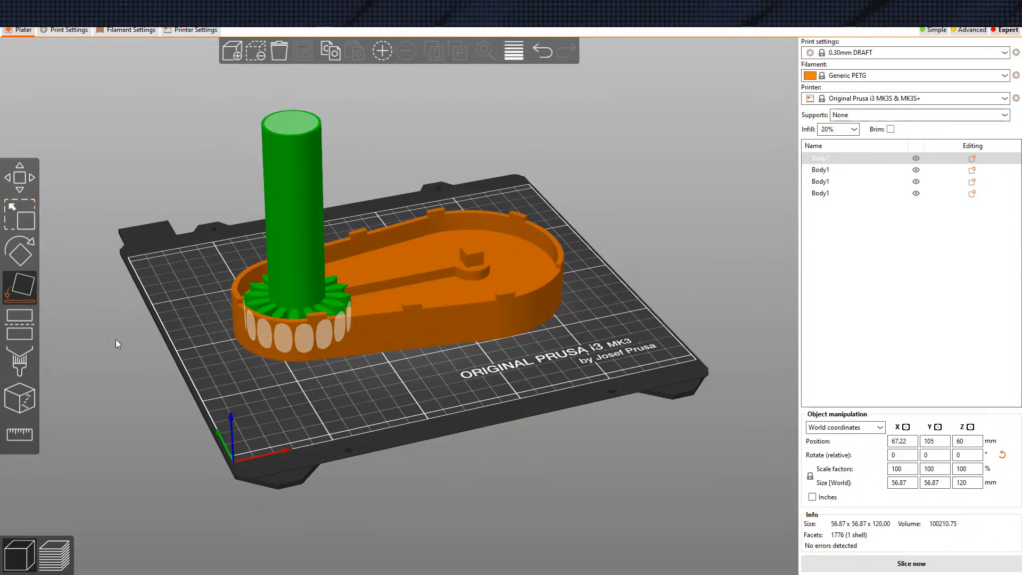
# Leave Place on face and auto-arrange all four noisemaker parts so they no longer overlap
pyautogui.press('Escape')
pyautogui.click(302, 51)
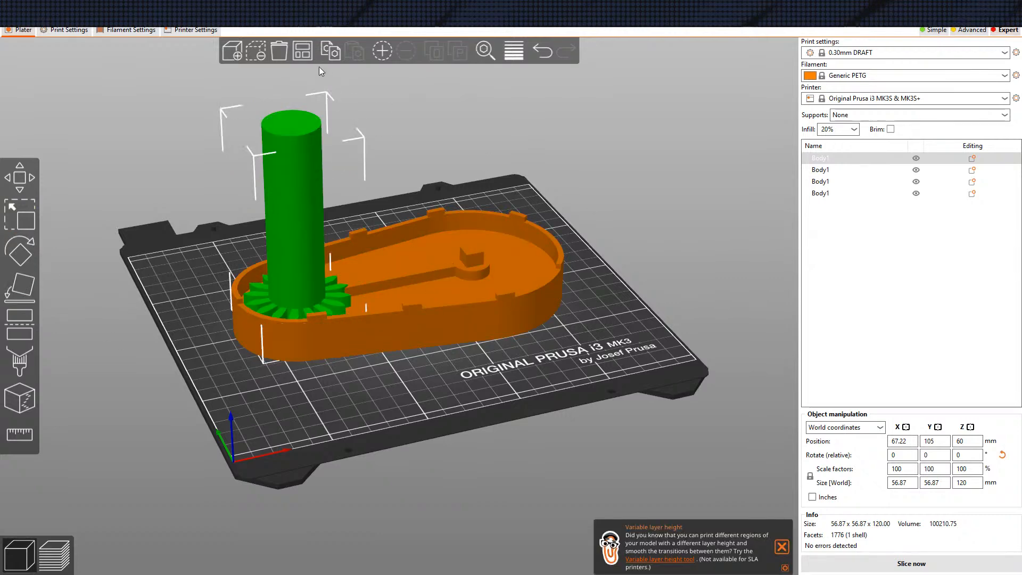
pyautogui.moveTo(633, 257); pyautogui.dragTo(494, 238)
pyautogui.scroll(-2, 495, 241)
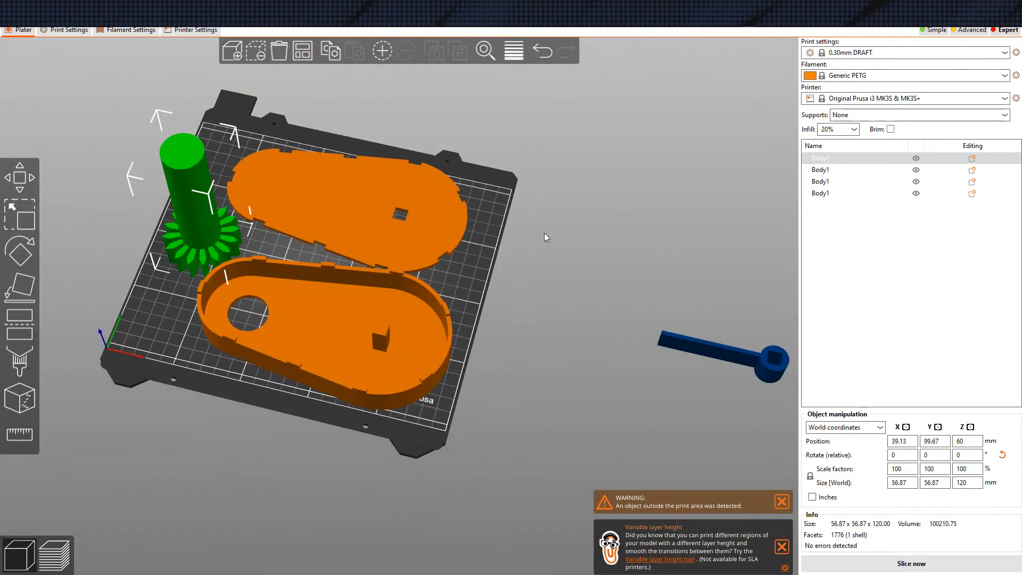
# Move the lid and housing towards the plate's right edge and the gear to its rear-left corner, making room for the Clacker
pyautogui.click(426, 229)
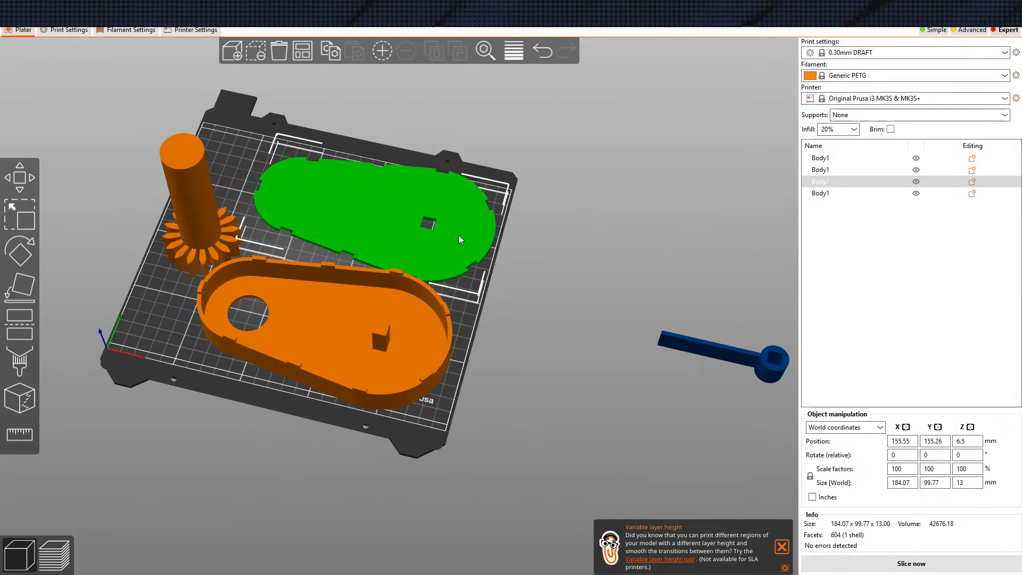
pyautogui.scroll(-2, 557, 300)
pyautogui.press('1')
pyautogui.moveTo(399, 379)
pyautogui.mouseDown()
pyautogui.moveTo(421, 380)
pyautogui.moveTo(409, 378)
pyautogui.mouseUp()
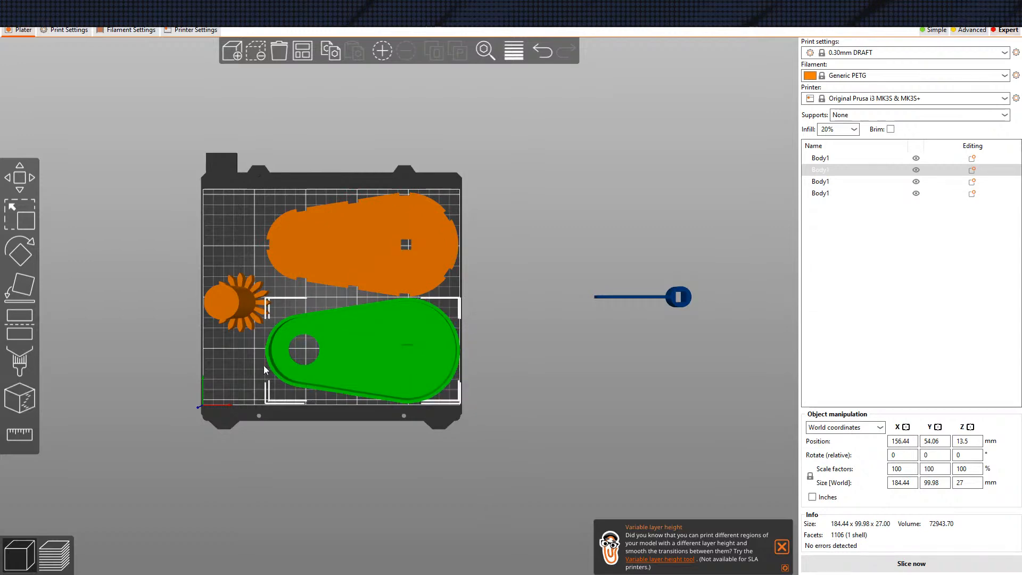
pyautogui.moveTo(231, 315); pyautogui.dragTo(227, 237)
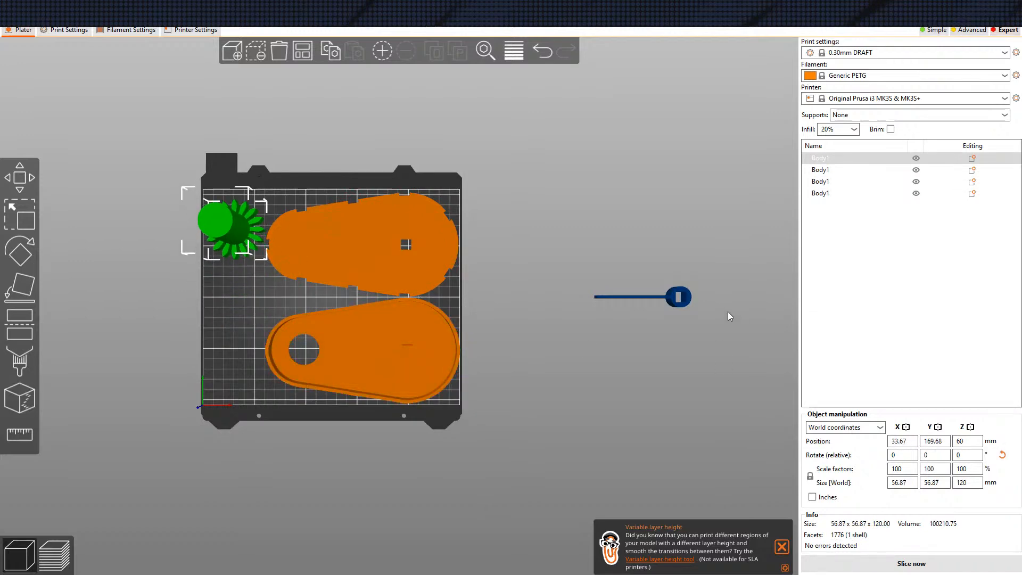
# Move the Clacker onto the build plate, turn it 90° about Z, and auto-arrange all parts again
pyautogui.moveTo(668, 311); pyautogui.dragTo(536, 343)
pyautogui.press('1')
pyautogui.moveTo(679, 303); pyautogui.dragTo(223, 328)
pyautogui.click(20, 251)
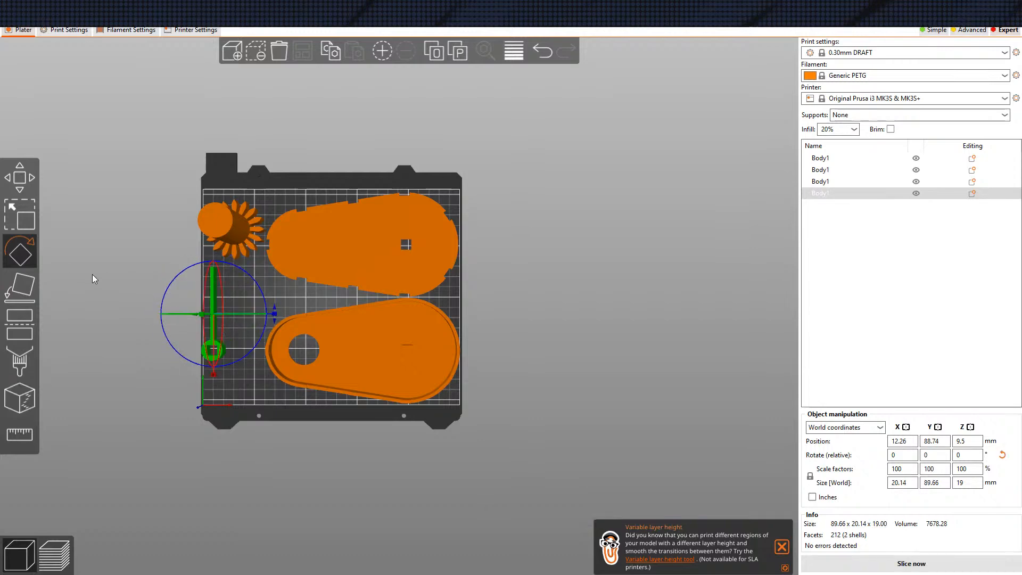
pyautogui.press('m')
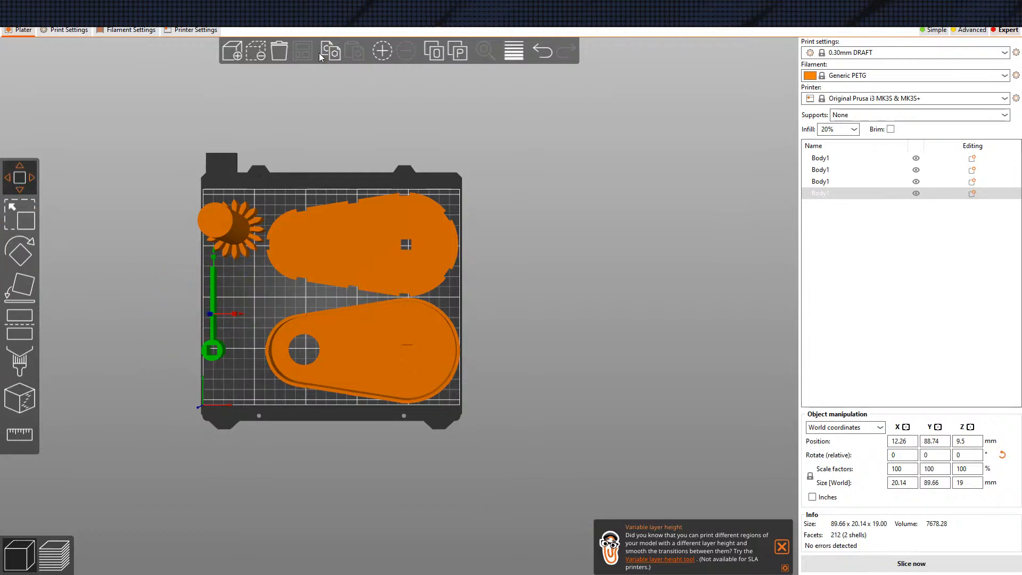
pyautogui.press('a')
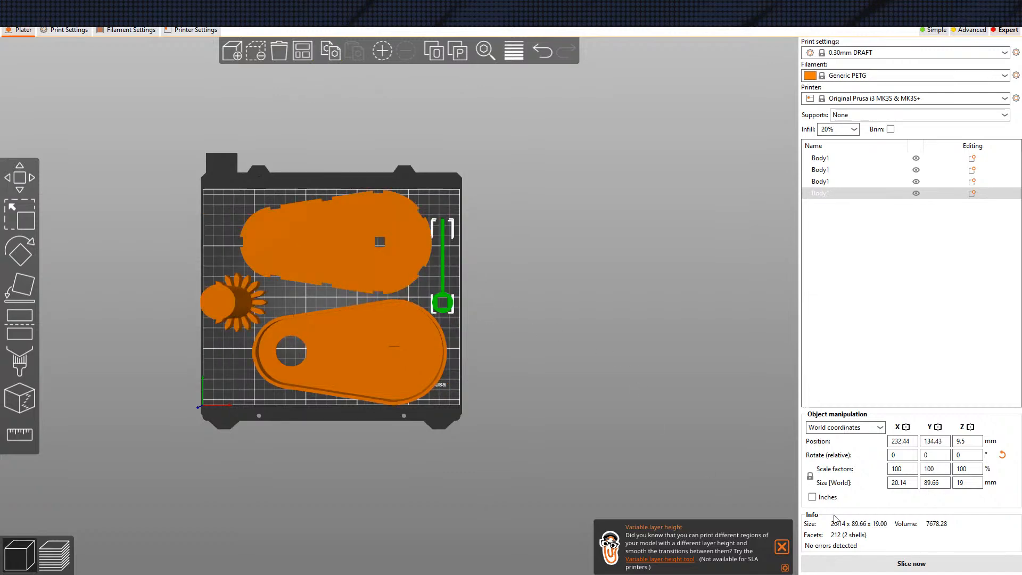
# Open the variable layer height editor for the Clacker and slice all parts on the plate
pyautogui.moveTo(596, 386); pyautogui.dragTo(535, 362)
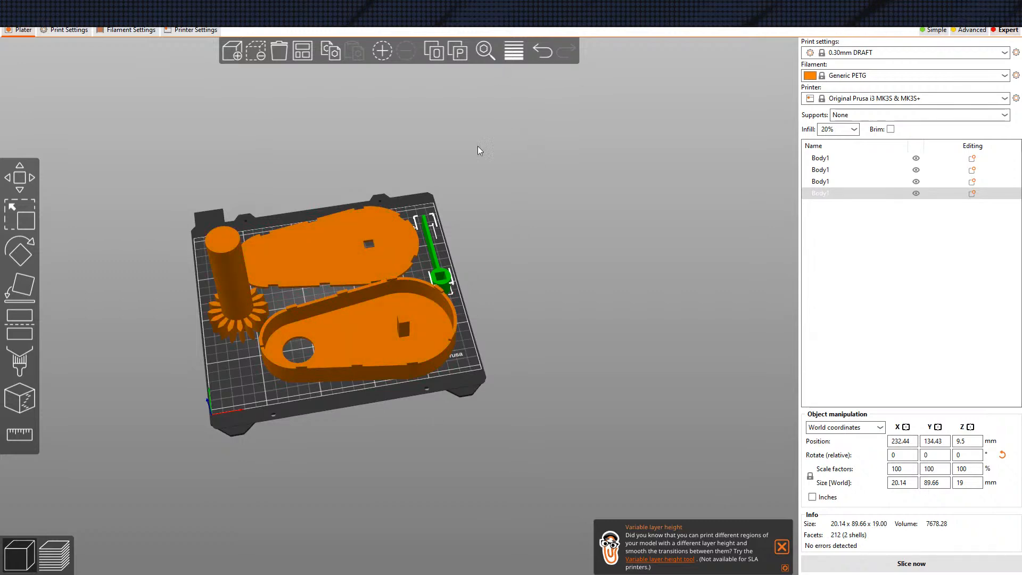
pyautogui.click(514, 52)
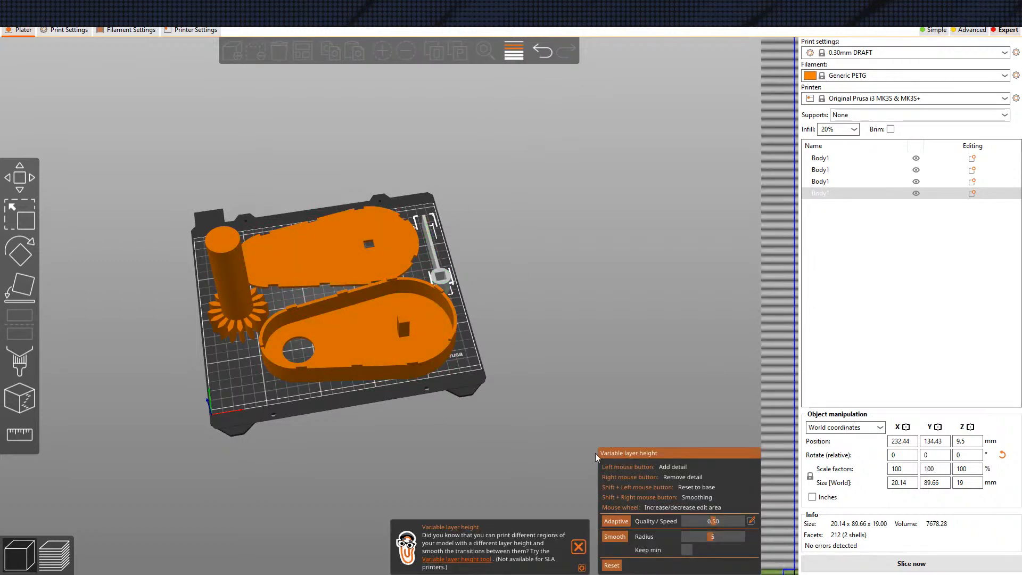
pyautogui.click(898, 560)
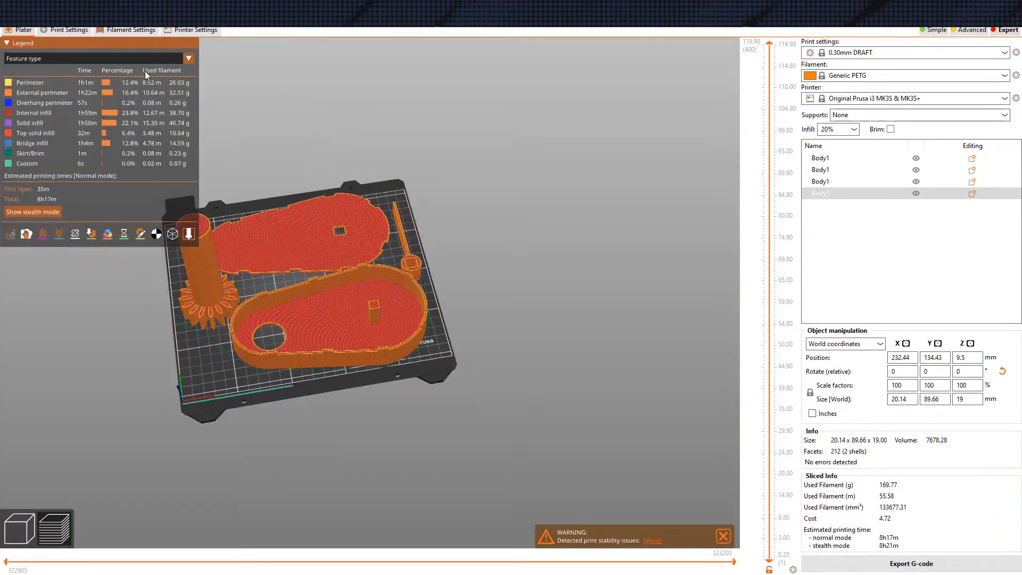
# Set the minimum skirt loops to 0 in the print settings
pyautogui.click(66, 29)
pyautogui.click(32, 80)
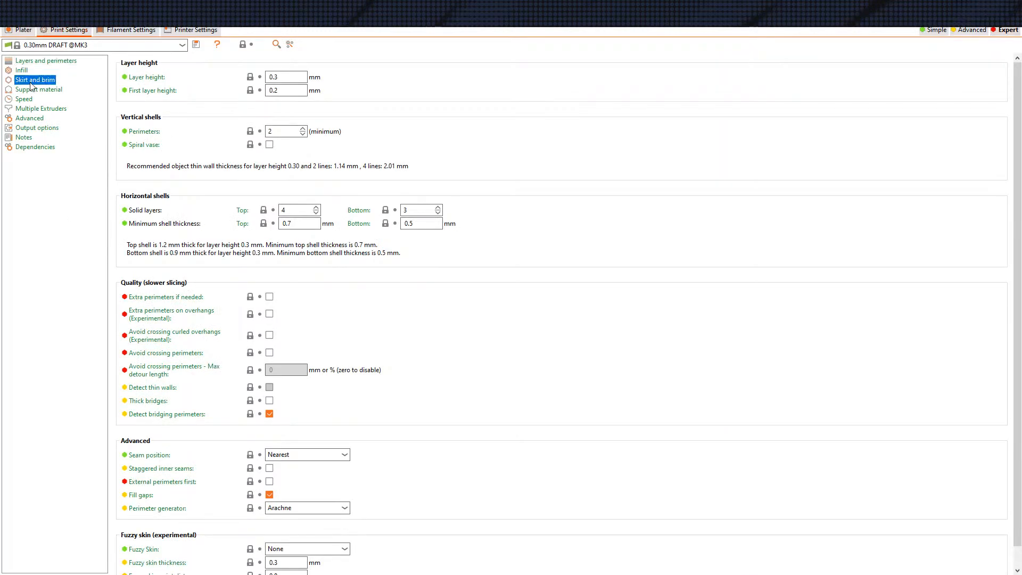
pyautogui.click(304, 80)
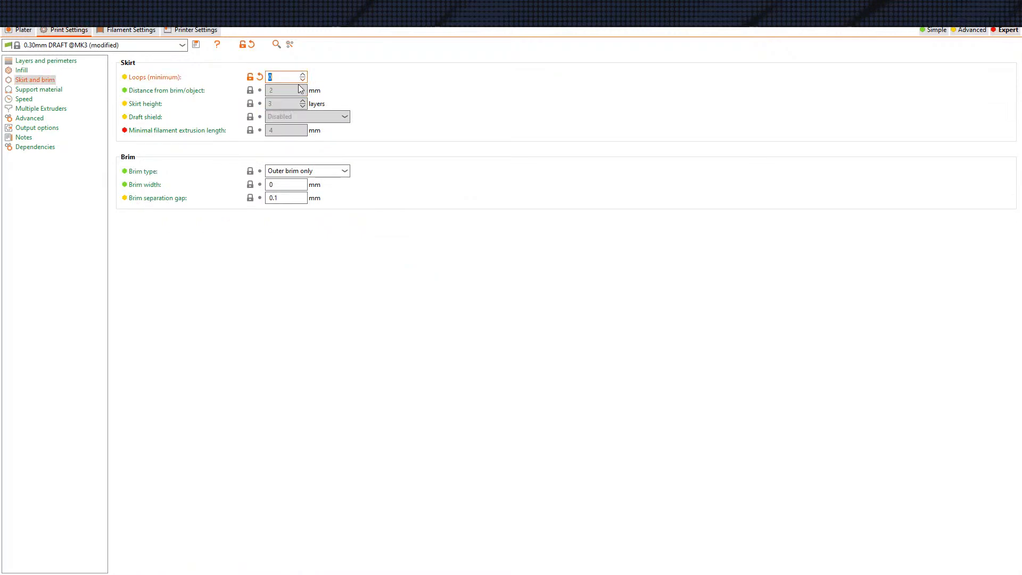
# Check the nozzle diameter of Extruder 1 in the printer settings
pyautogui.click(166, 31)
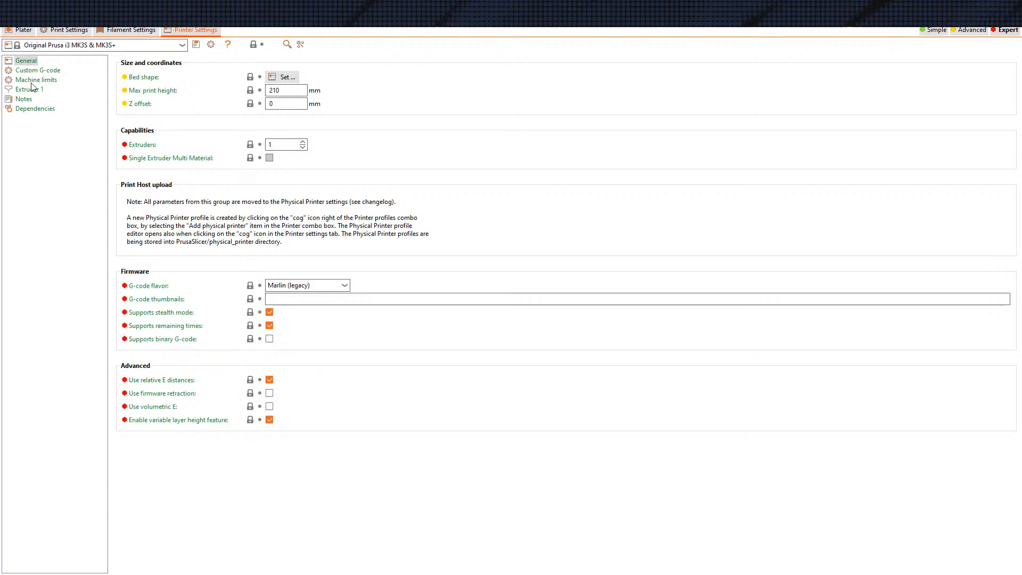
pyautogui.click(32, 89)
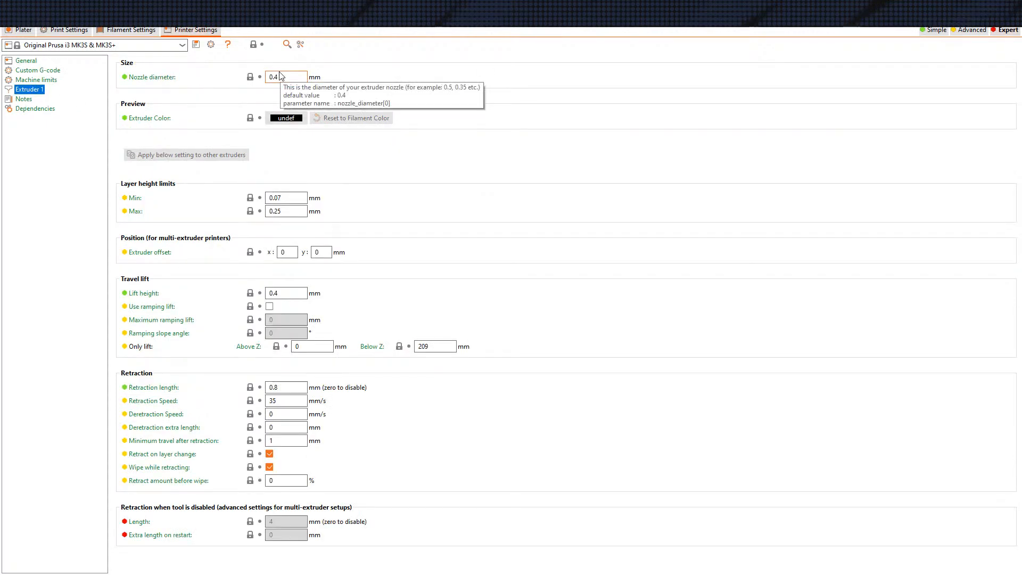
pyautogui.click(296, 79)
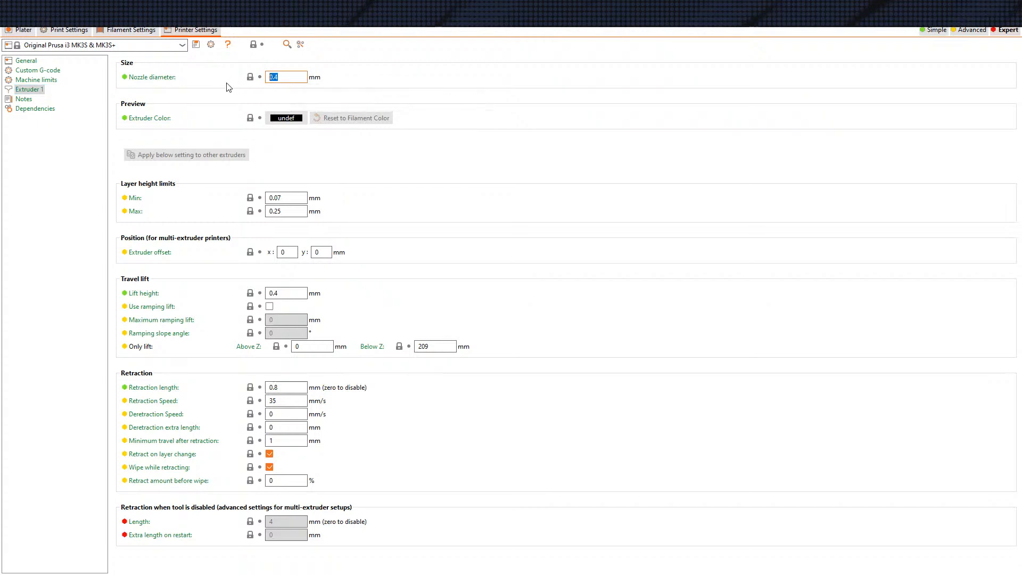
# Slice the plate again with the modified print settings and inspect the toolpath preview from several angles
pyautogui.click(24, 30)
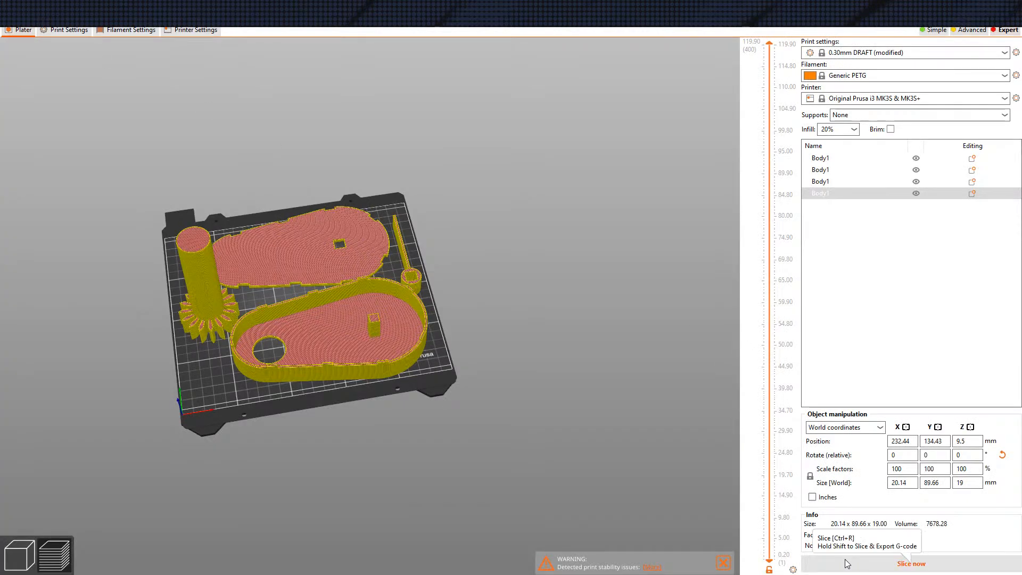
pyautogui.moveTo(616, 365); pyautogui.dragTo(552, 369)
pyautogui.moveTo(559, 352); pyautogui.dragTo(604, 331, button='right')
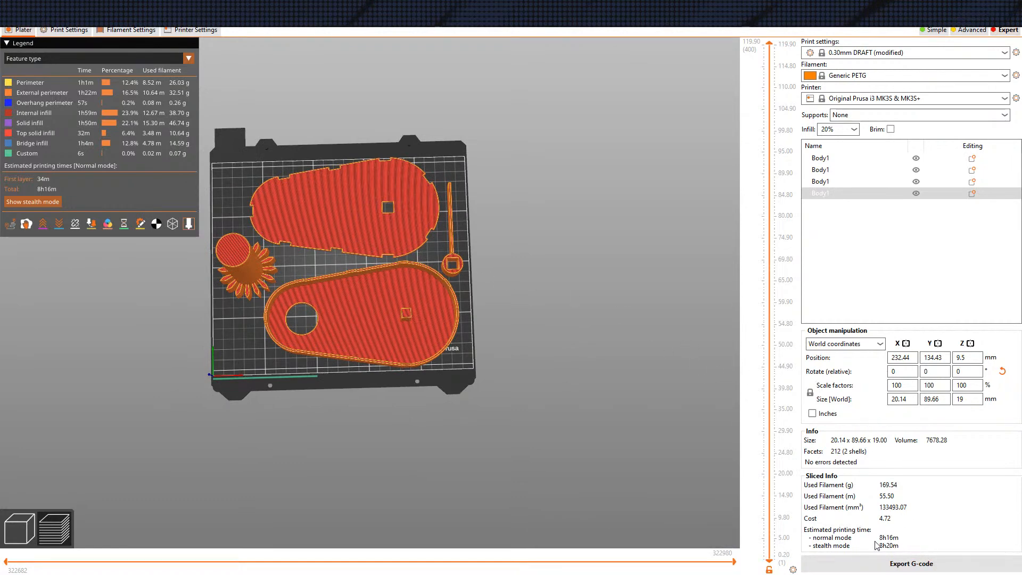
pyautogui.moveTo(711, 502); pyautogui.dragTo(679, 474)
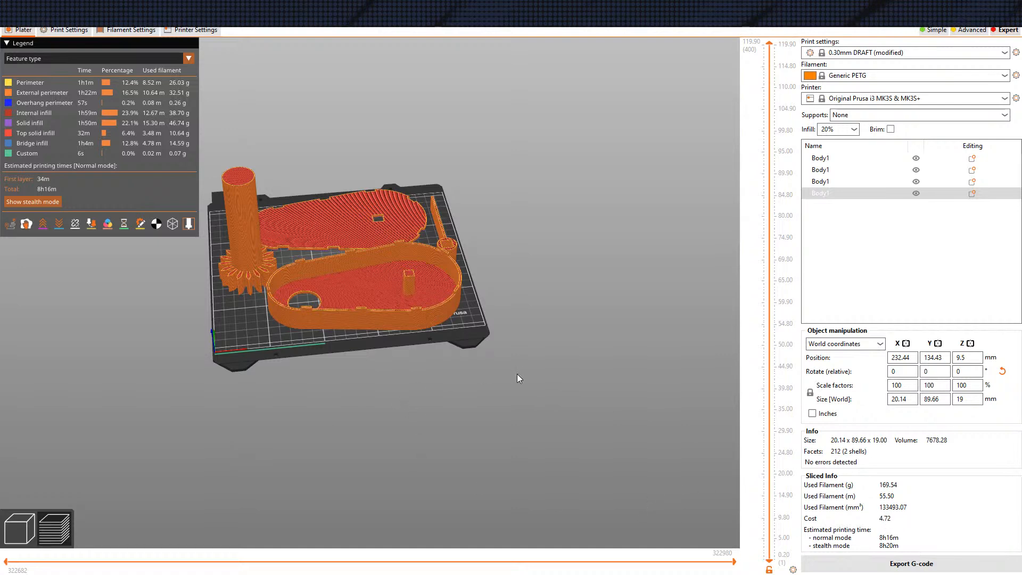
# Set the Generic PETG filament's cost to 20 money/kg in the filament settings
pyautogui.click(151, 31)
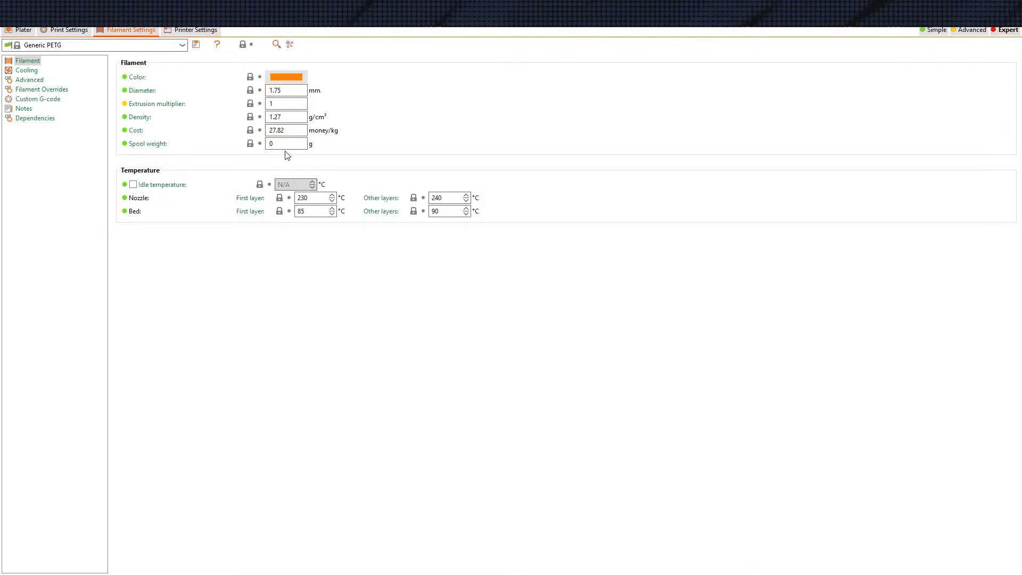
pyautogui.doubleClick(290, 132)
pyautogui.write('20.00')
pyautogui.click(300, 144)
pyautogui.doubleClick(290, 129)
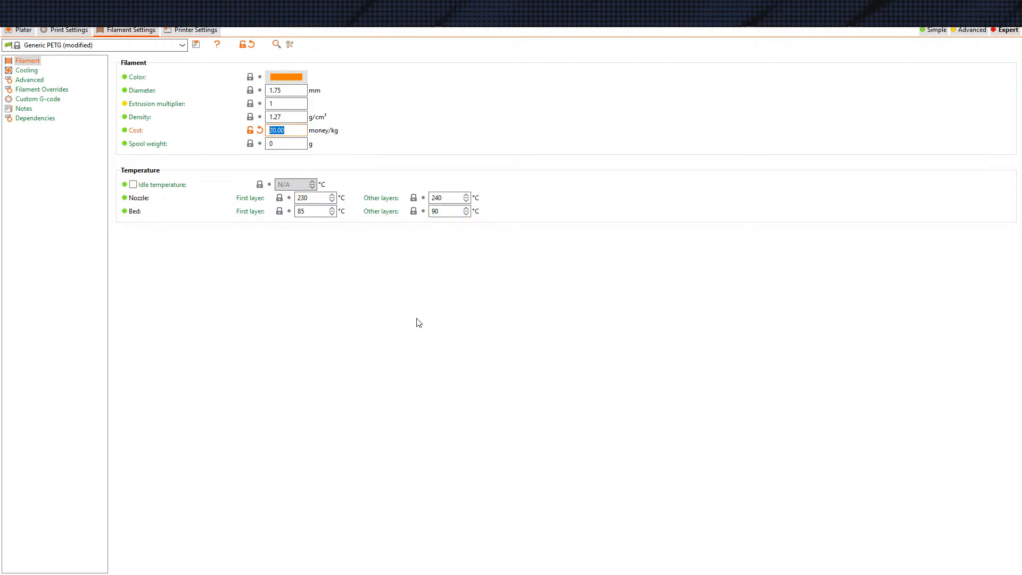
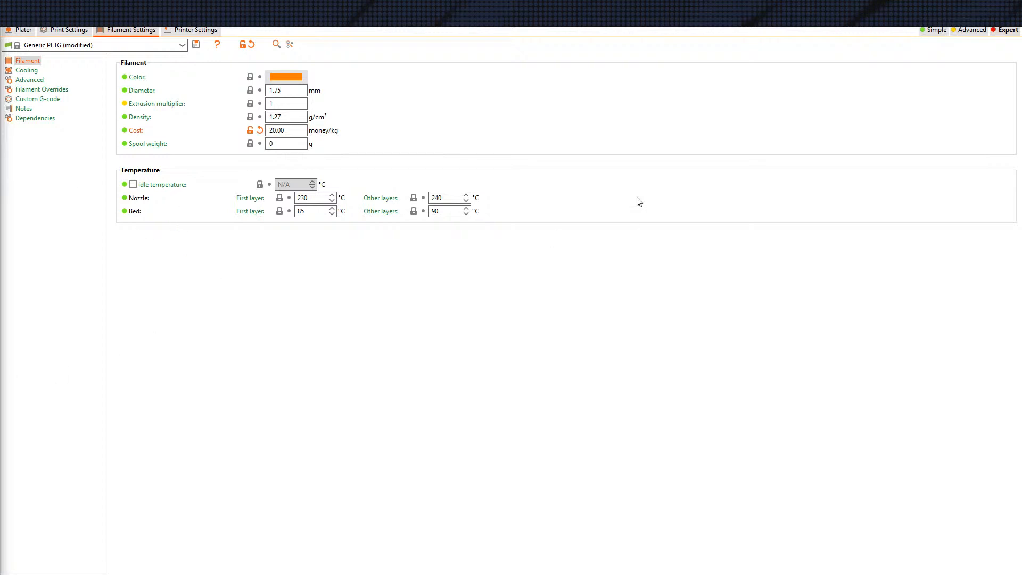
# Return to the plate preview and check the sliced parts' filament use, cost and estimated printing time
pyautogui.click(26, 32)
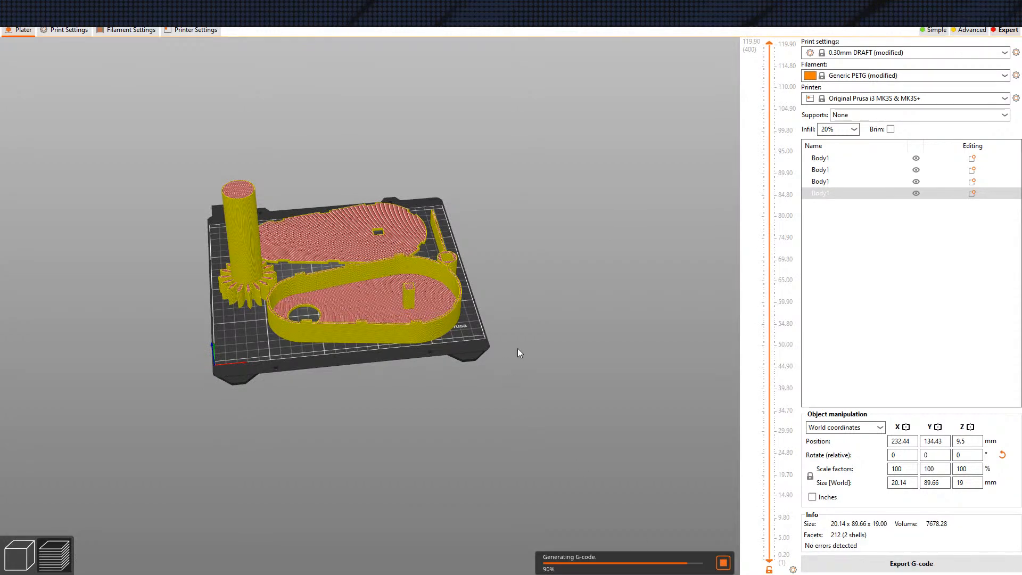
pyautogui.moveTo(559, 367); pyautogui.dragTo(551, 382)
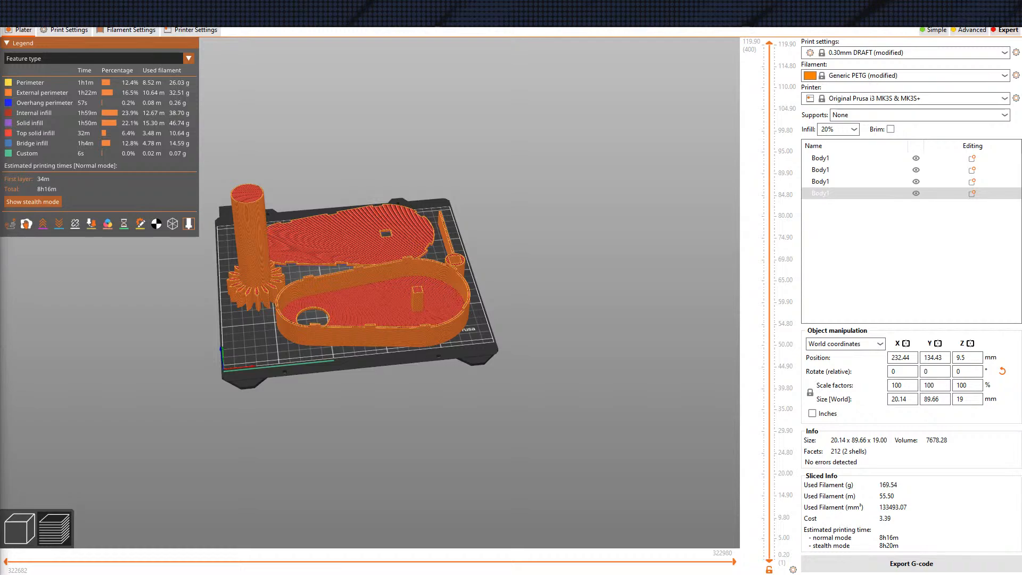
pyautogui.moveTo(58, 235); pyautogui.dragTo(463, 66)
pyautogui.moveTo(637, 22); pyautogui.dragTo(594, 26)
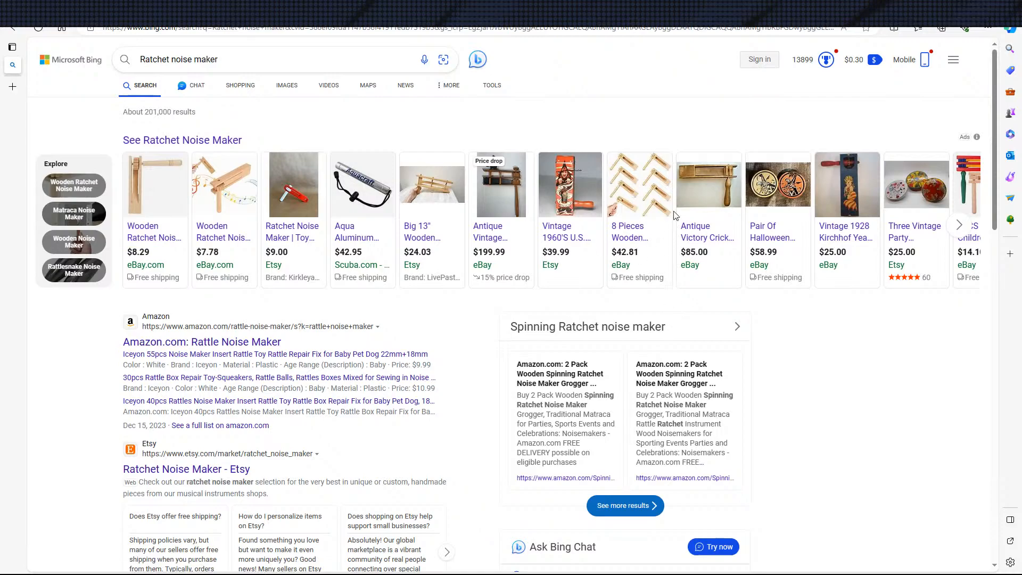
# Switch to the web browser, review the "Ratchet noise maker" search results and open Amazon's Rattle Noise Maker result
pyautogui.scroll(-7, 533, 282)
pyautogui.scroll(6, 220, 297)
pyautogui.scroll(-6, 220, 296)
pyautogui.scroll(6, 220, 293)
pyautogui.click(201, 262)
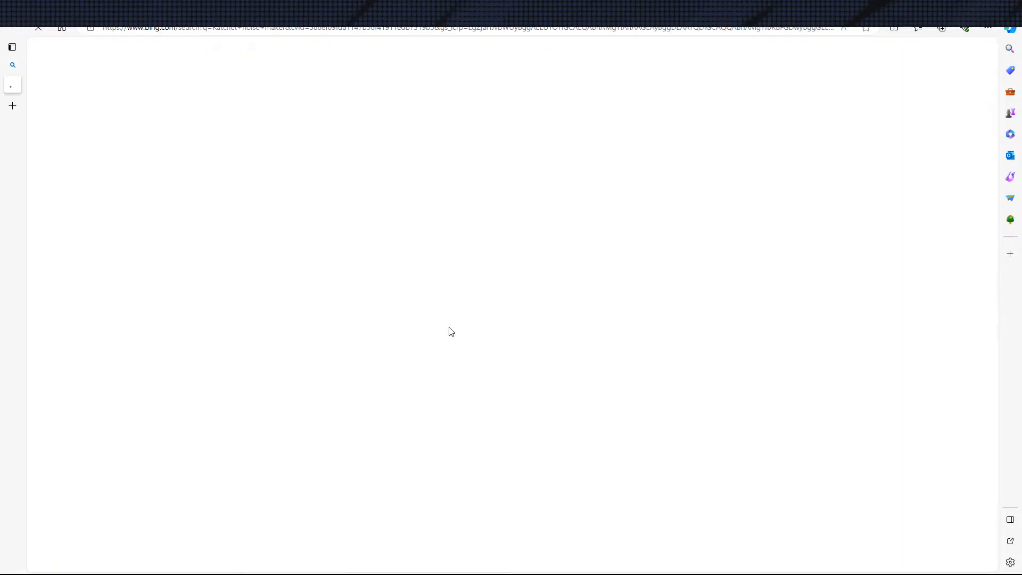
# Examine the designs, pack sizes and prices of the ratchet noise makers in the Amazon listings
pyautogui.scroll(-1, 378, 356)
pyautogui.scroll(-4, 378, 358)
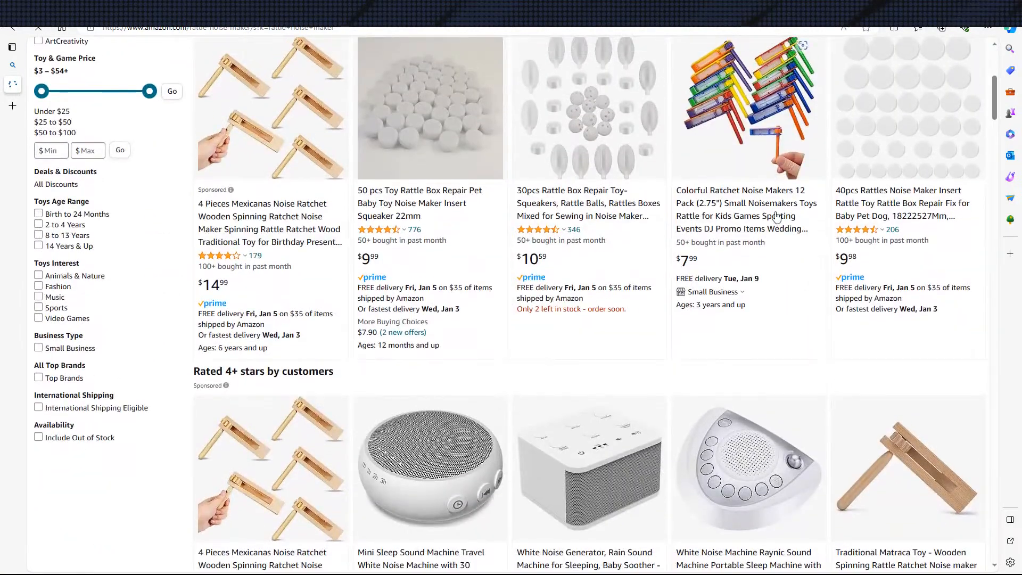
pyautogui.scroll(2, 776, 202)
pyautogui.scroll(-2, 755, 388)
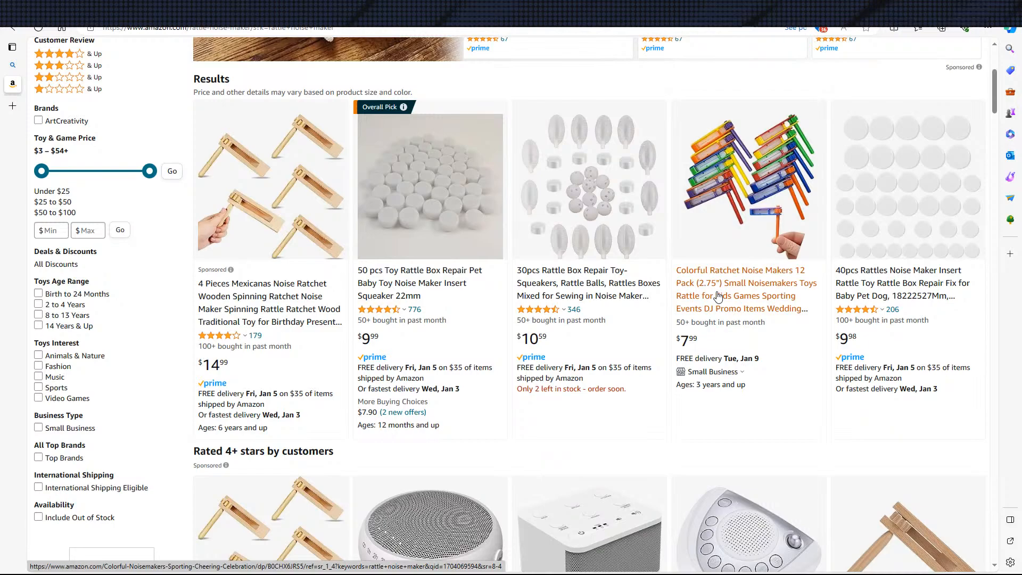
pyautogui.scroll(-12, 438, 313)
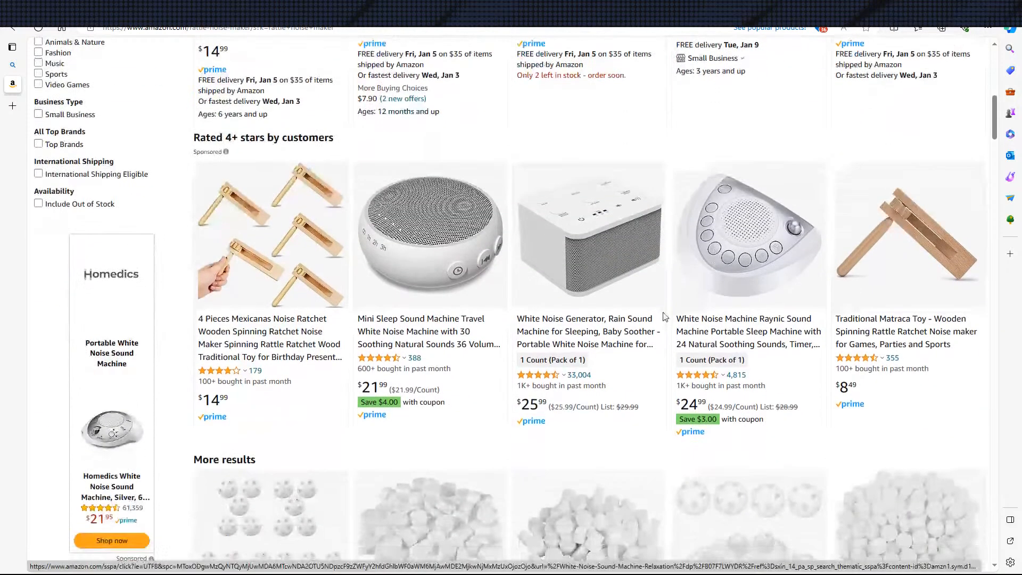
pyautogui.scroll(-5, 437, 312)
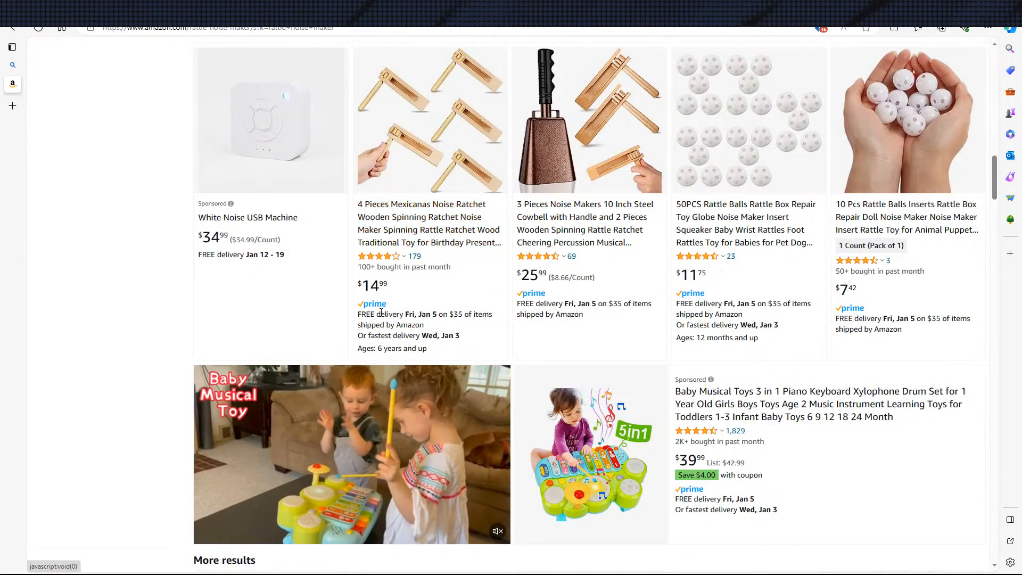
pyautogui.scroll(-4, 569, 293)
pyautogui.scroll(-10, 569, 293)
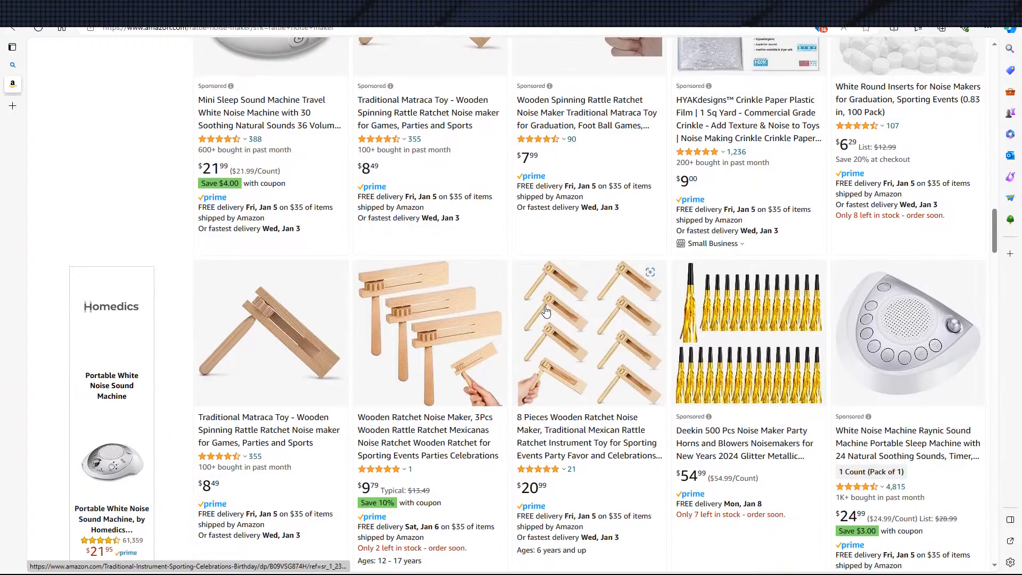
pyautogui.scroll(-5, 576, 295)
pyautogui.scroll(6, 580, 266)
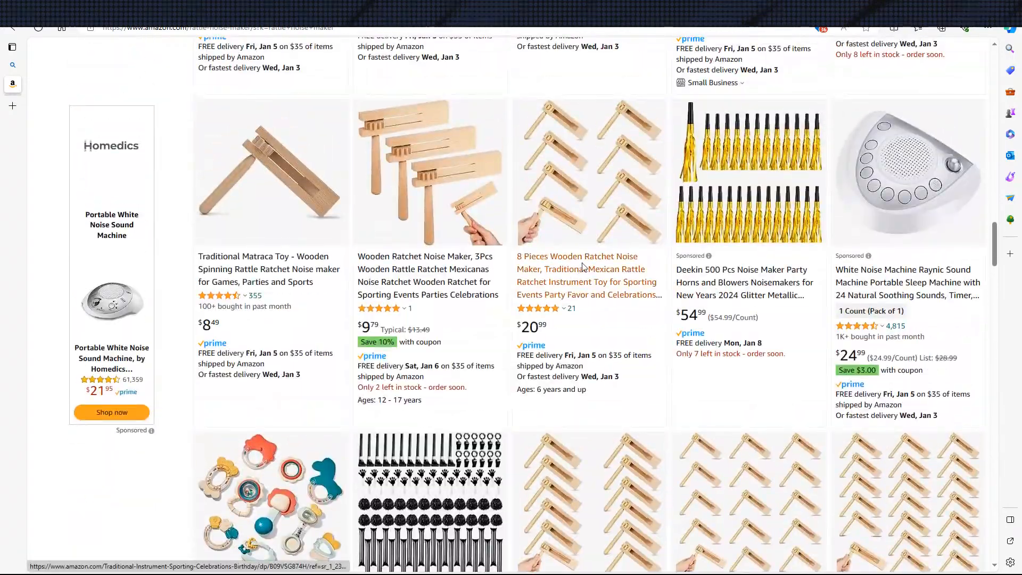
pyautogui.scroll(-4, 584, 262)
pyautogui.scroll(-9, 585, 263)
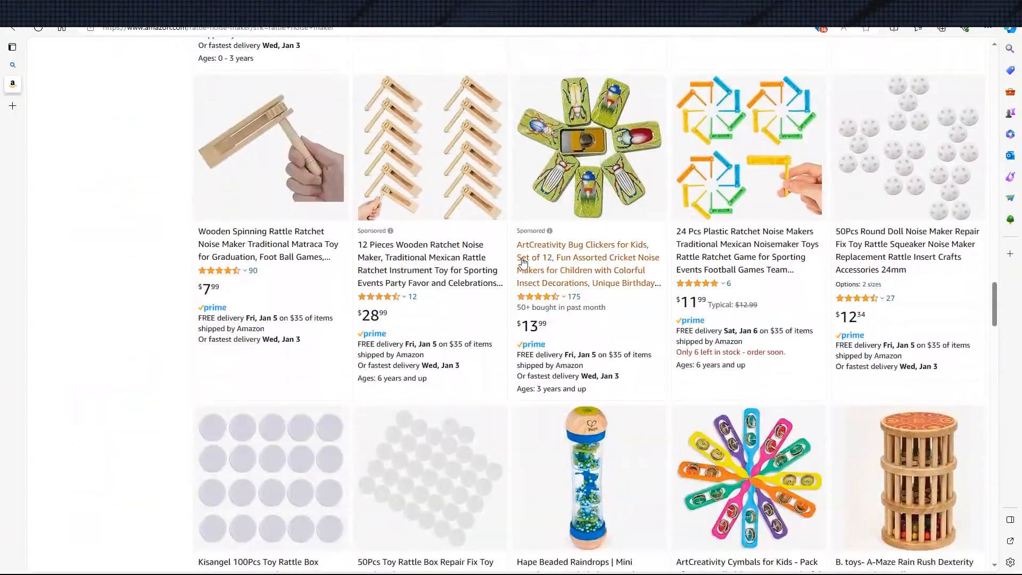
# Go back to the Bing results for "Ratchet noise maker" and look through the rest of the web results
pyautogui.hotkey('ctrl', 'shift', 'Tab')
pyautogui.scroll(-10, 209, 314)
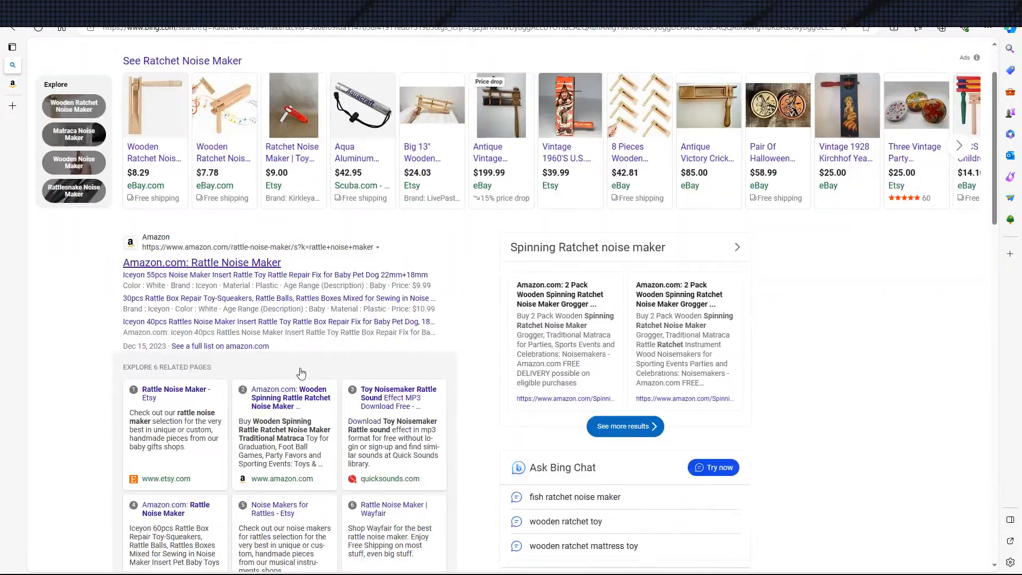
pyautogui.scroll(-11, 209, 313)
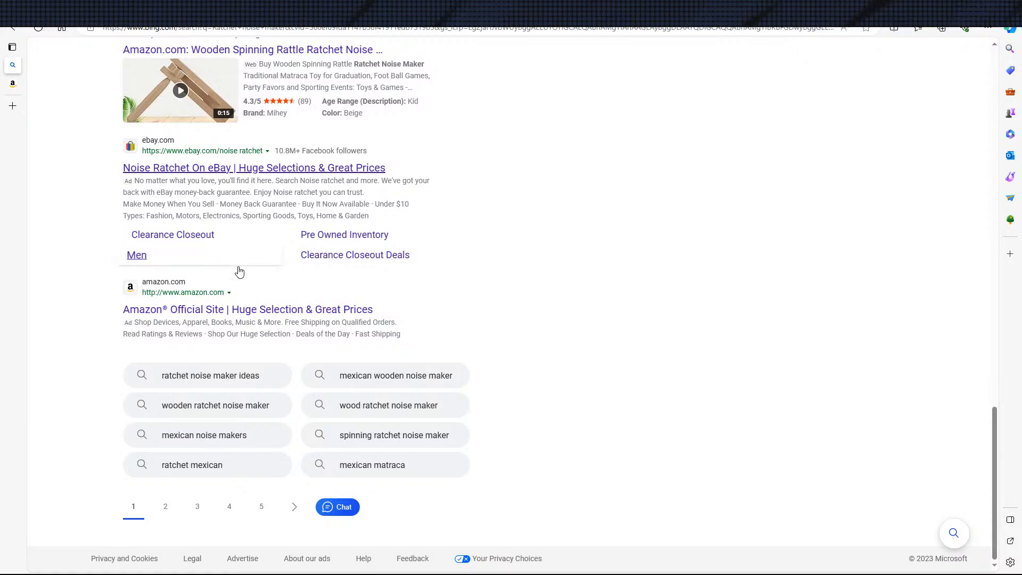
pyautogui.scroll(20, 300, 511)
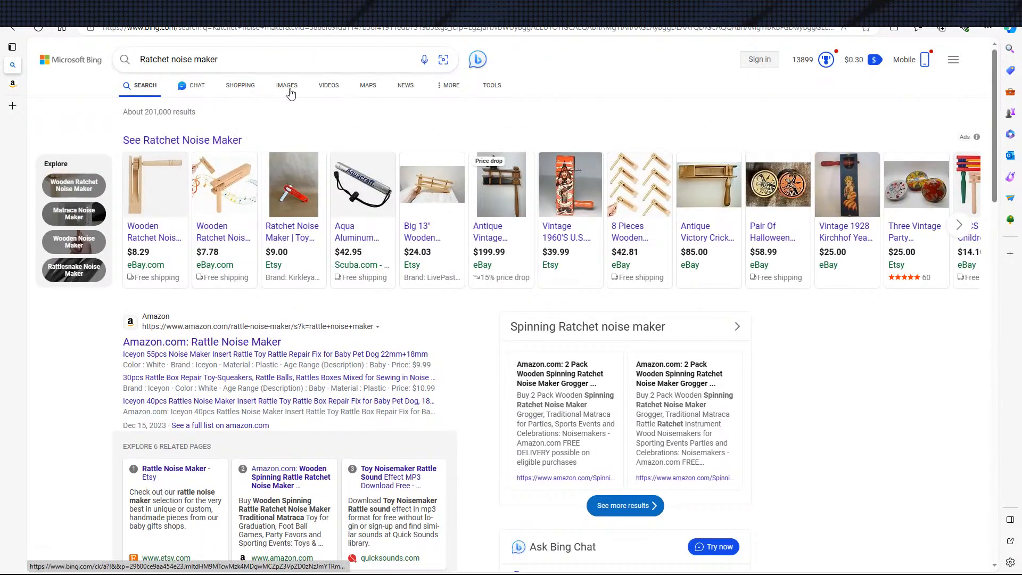
# Show the Bing shopping results for "Ratchet noise maker" and compare the prices of the first products
pyautogui.click(241, 88)
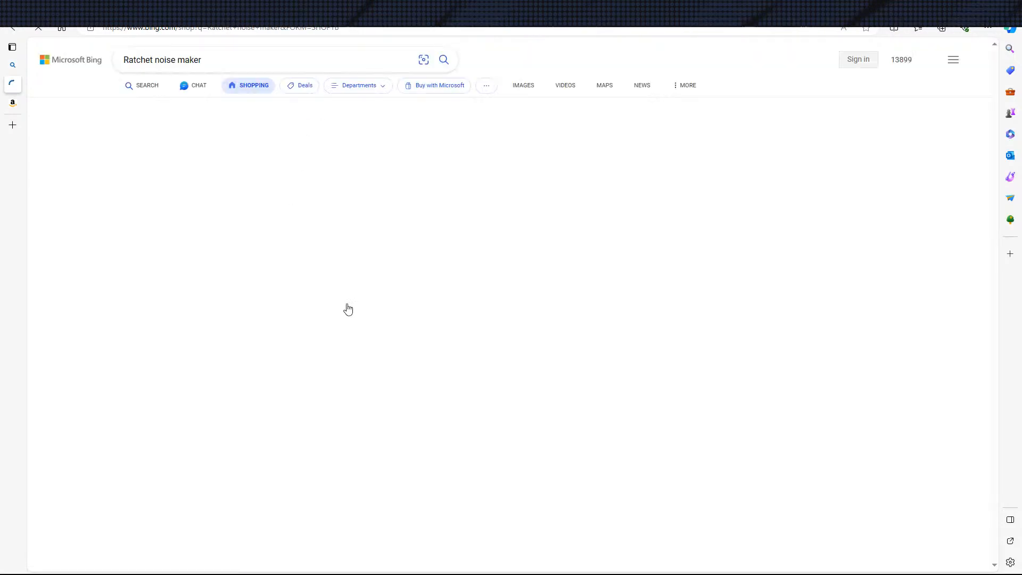
pyautogui.scroll(-4, 319, 373)
pyautogui.scroll(4, 732, 430)
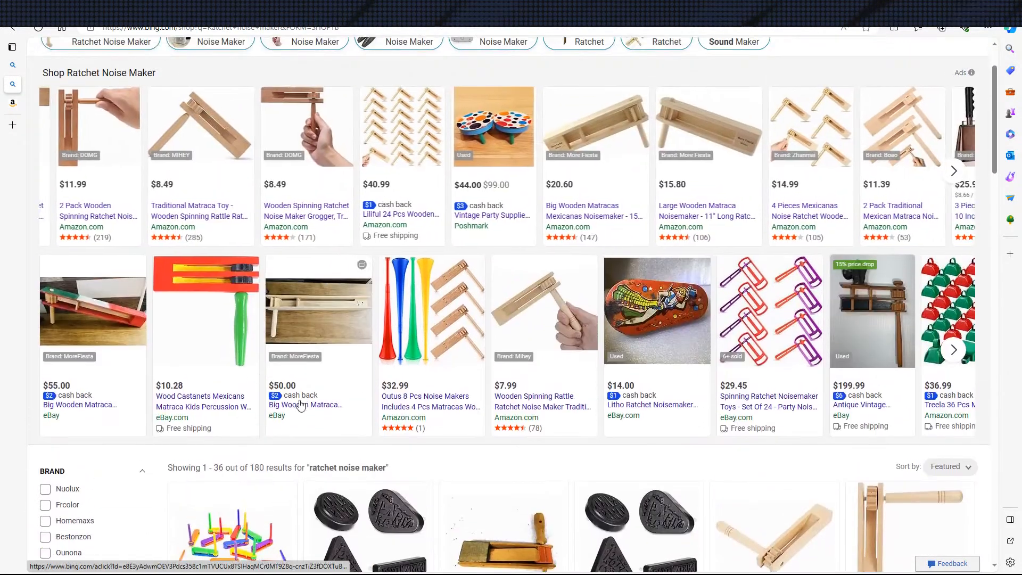
pyautogui.scroll(-8, 206, 296)
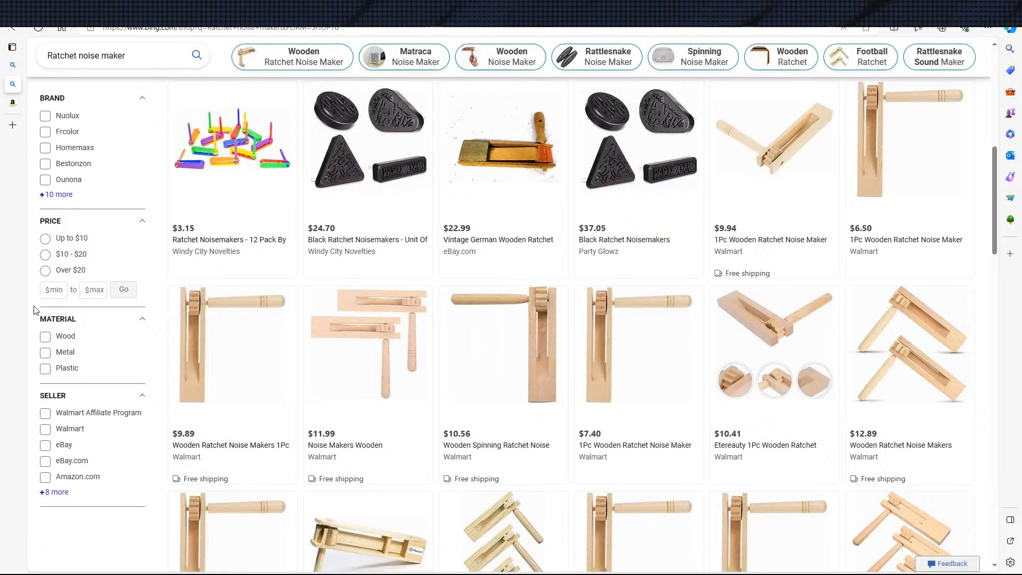
pyautogui.press('XF86Calculator')
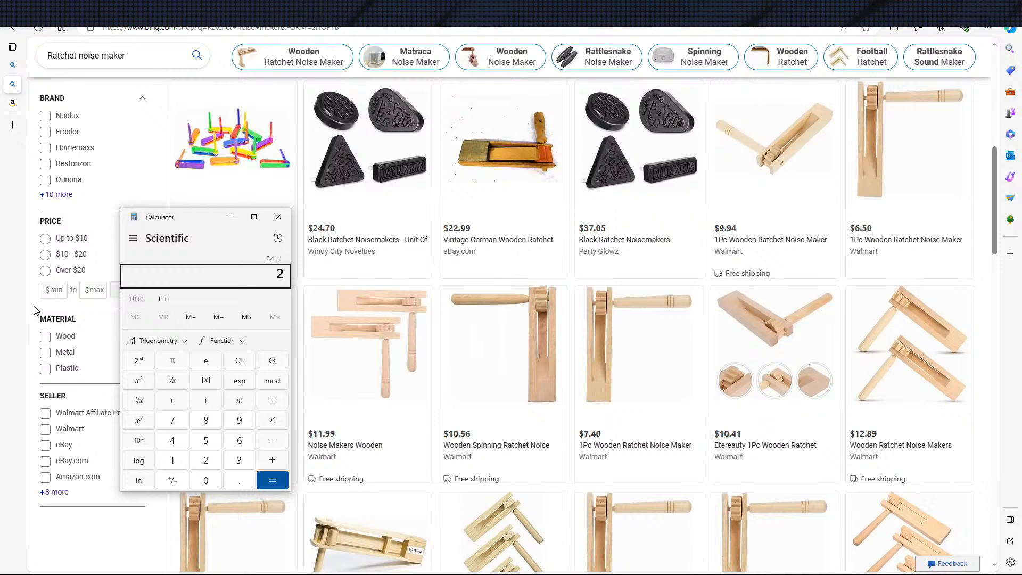
pyautogui.click(279, 217)
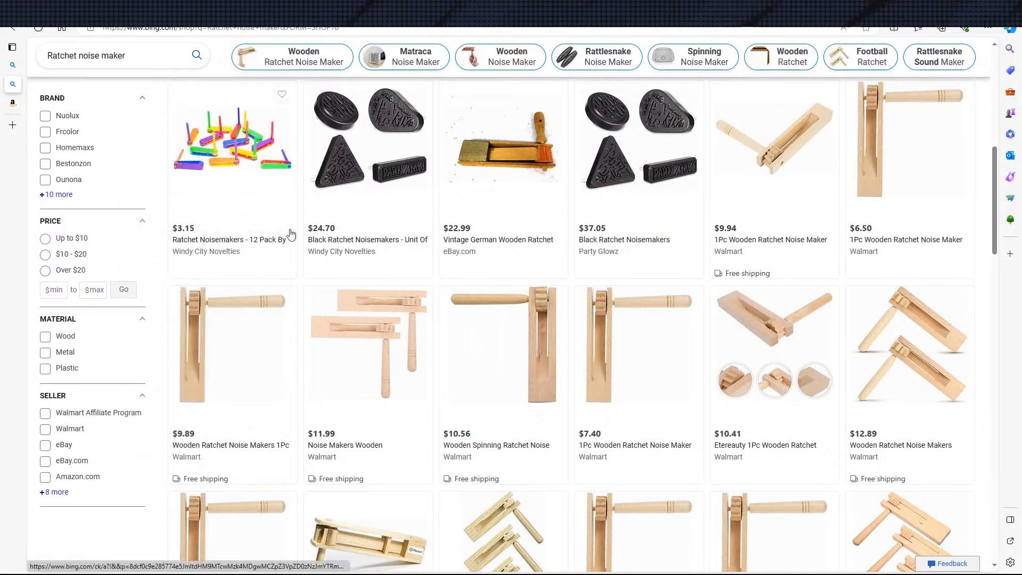
# Examine the remaining ratchet noise makers on the first shopping results page and open the second page
pyautogui.scroll(-5, 632, 312)
pyautogui.scroll(-9, 597, 322)
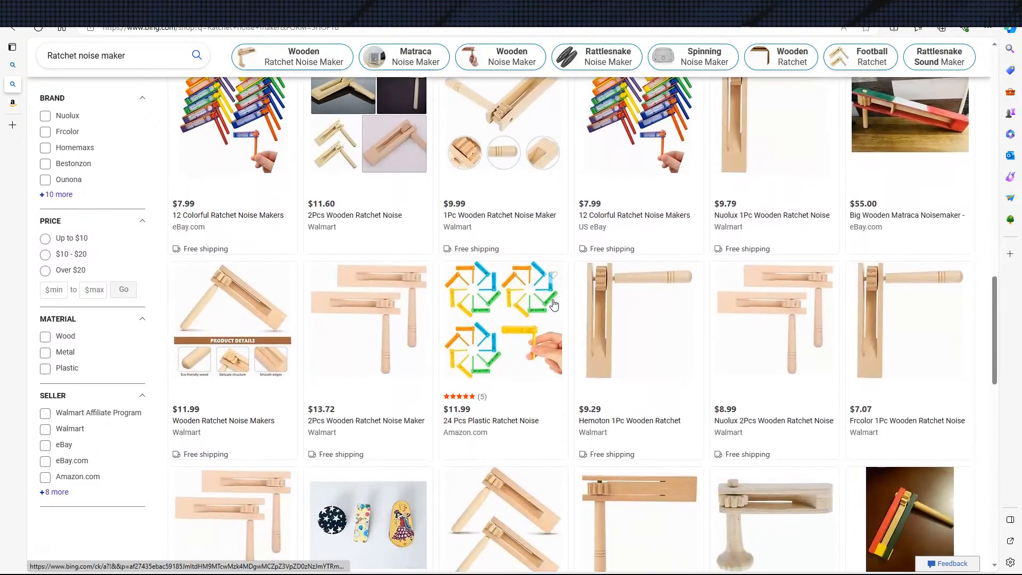
pyautogui.scroll(13, 598, 288)
pyautogui.scroll(-8, 571, 288)
pyautogui.scroll(-5, 526, 308)
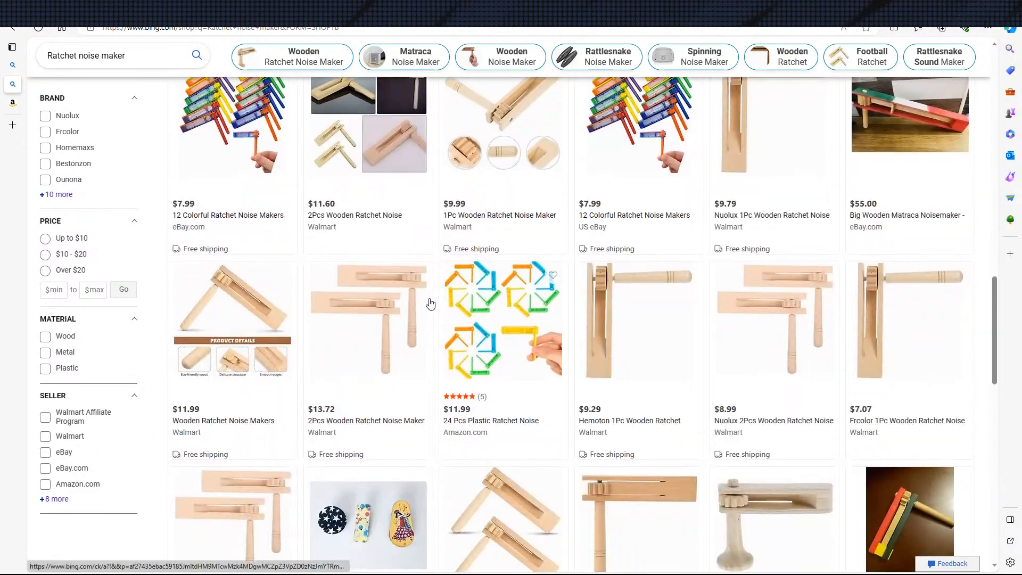
pyautogui.scroll(2, 533, 319)
pyautogui.scroll(-5, 546, 353)
pyautogui.scroll(-12, 546, 353)
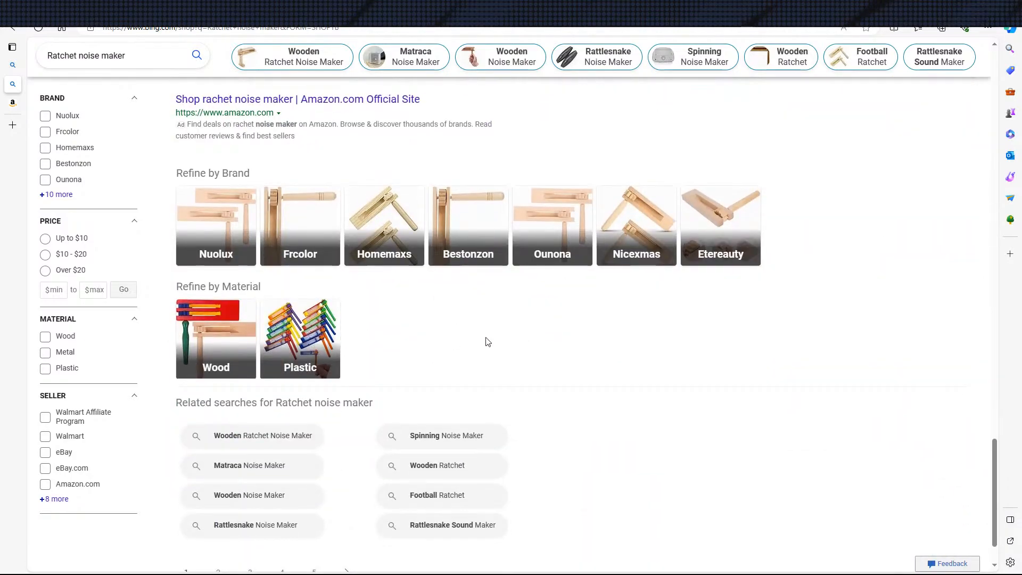
pyautogui.scroll(8, 510, 347)
pyautogui.scroll(-10, 474, 373)
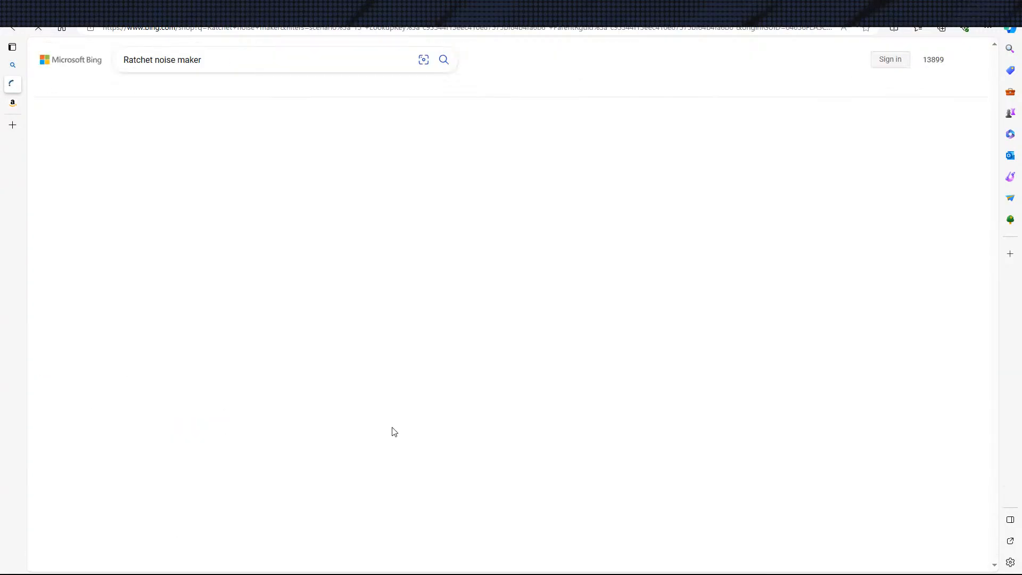
# Look through the designs and prices on the second page of ratchet noise maker shopping results
pyautogui.scroll(-5, 371, 438)
pyautogui.scroll(5, 374, 438)
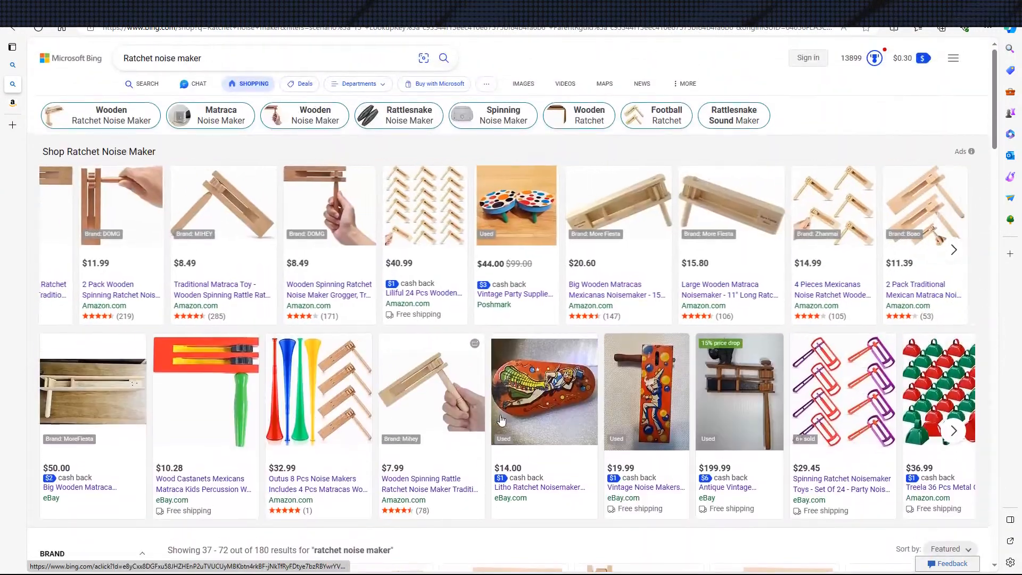
pyautogui.scroll(-4, 807, 319)
pyautogui.scroll(-16, 806, 262)
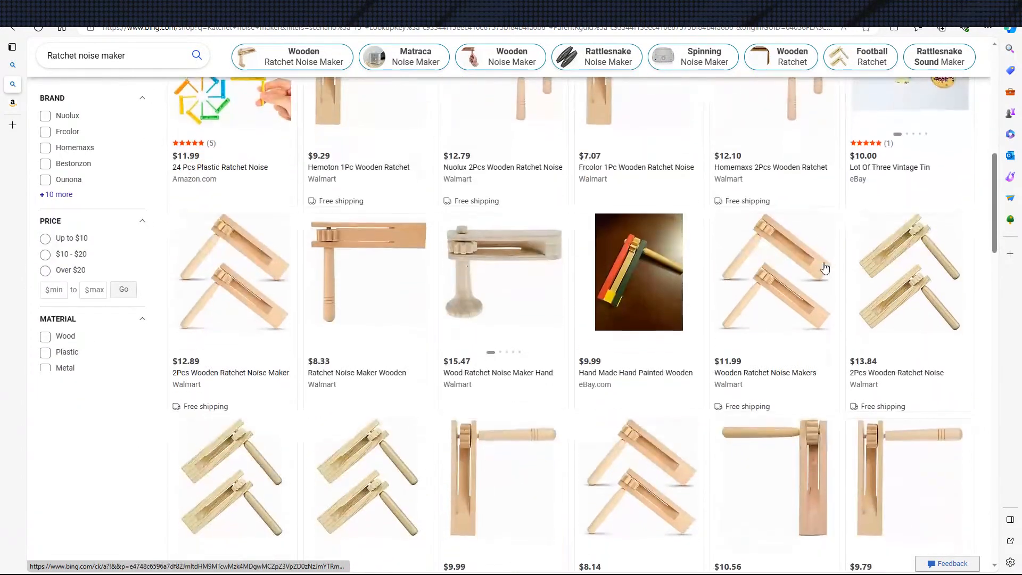
pyautogui.scroll(-10, 527, 338)
pyautogui.scroll(20, 632, 441)
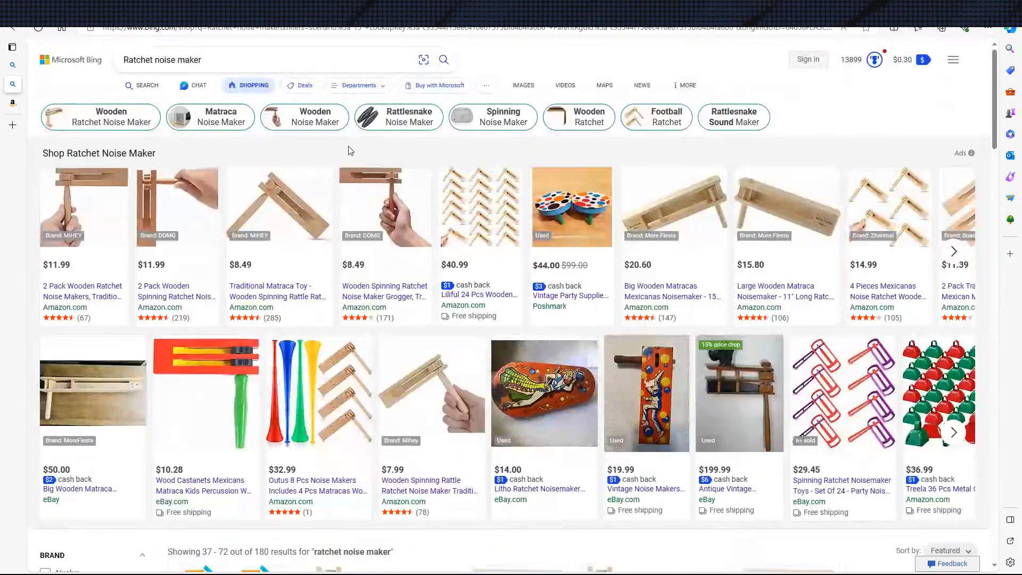
# Switch back from shopping to general web results for "Ratchet noise maker" and look through the whole page
pyautogui.click(143, 87)
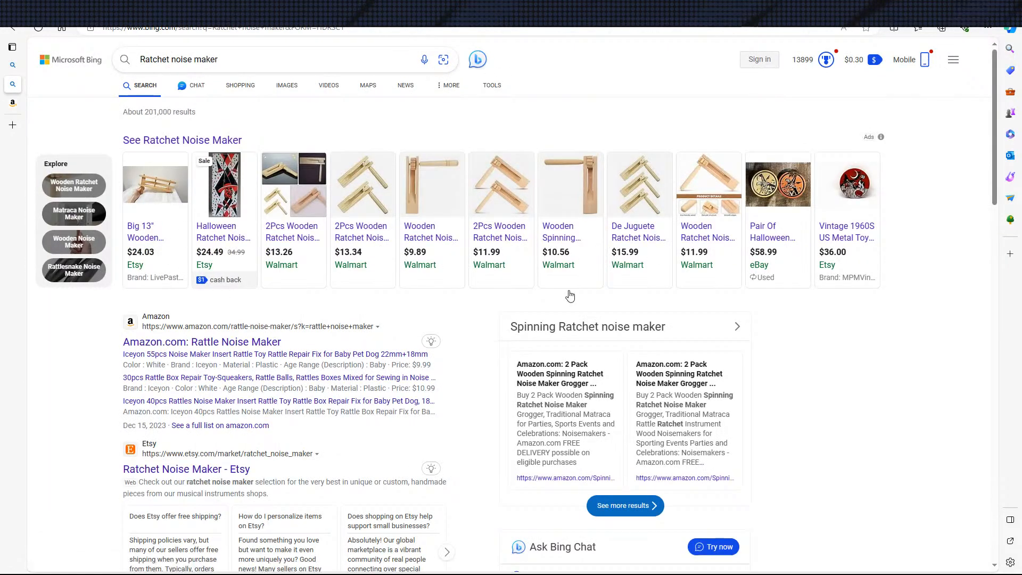
pyautogui.scroll(-12, 641, 288)
pyautogui.scroll(-5, 322, 304)
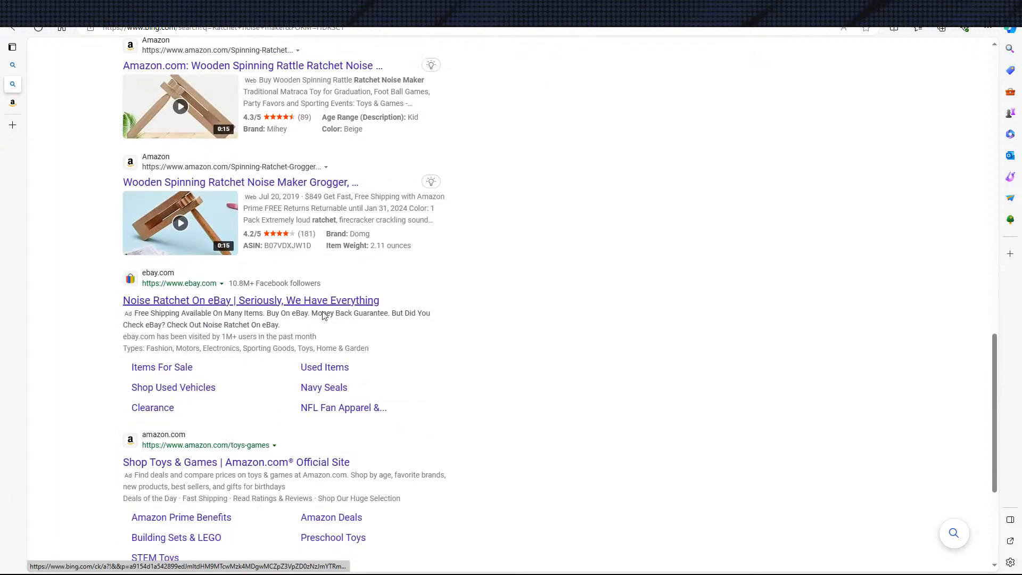
pyautogui.scroll(-3, 256, 268)
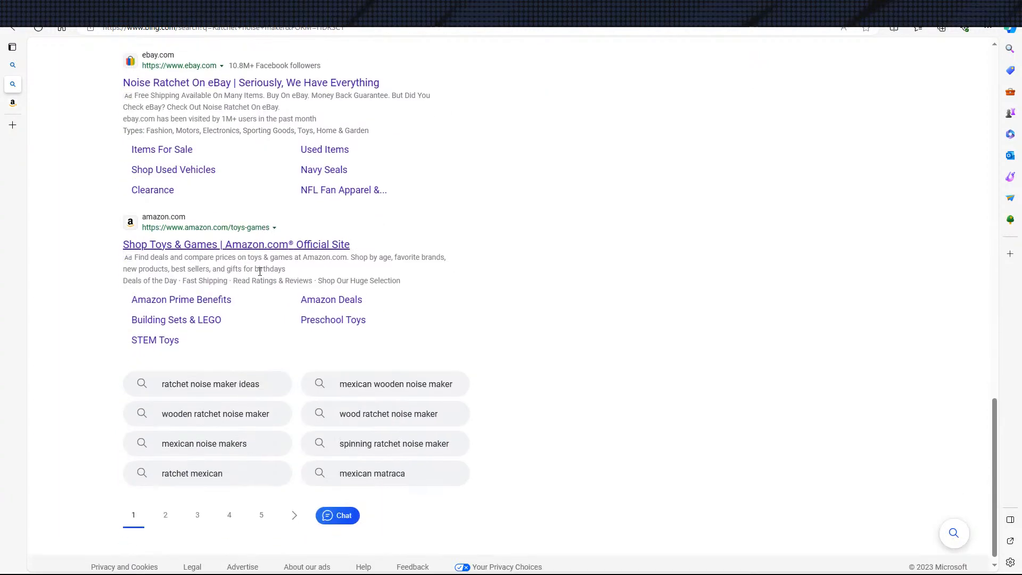
pyautogui.scroll(6, 249, 270)
pyautogui.scroll(10, 538, 256)
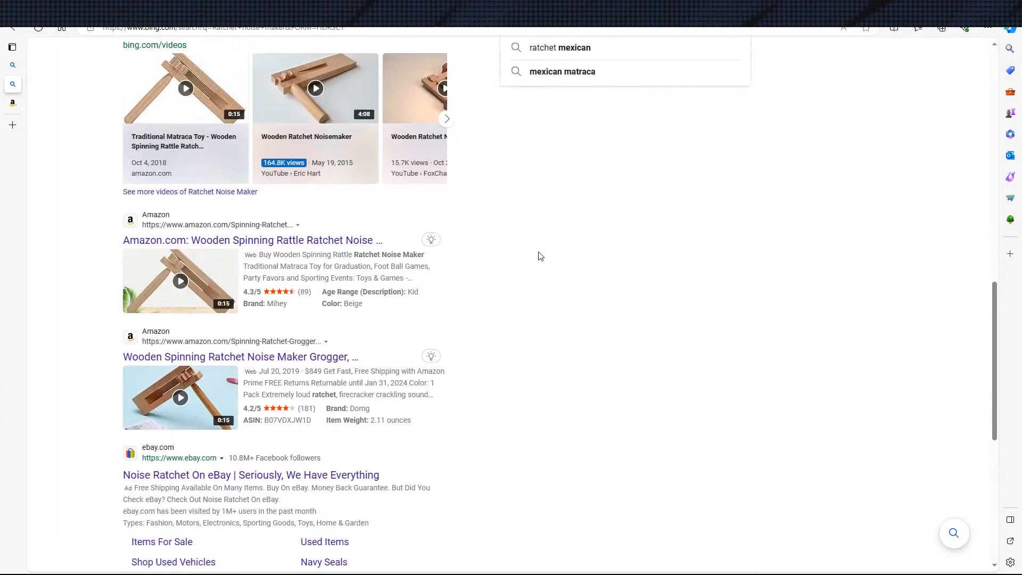
pyautogui.scroll(4, 439, 245)
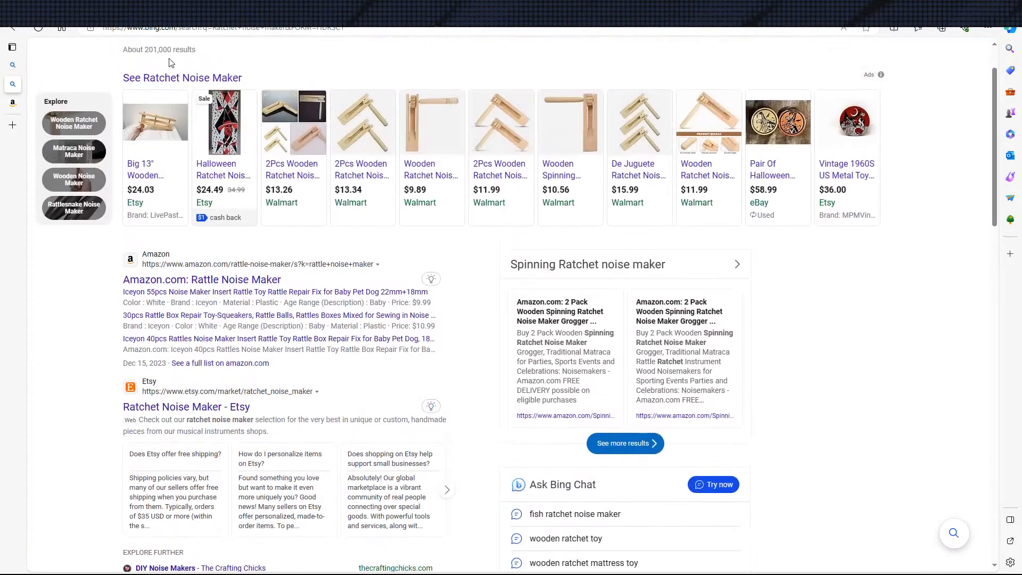
# Search for "Ratchet noise maker party city" and open Party City's "Party Blowouts & Noisemakers" page
pyautogui.click(259, 68)
pyautogui.write('par')
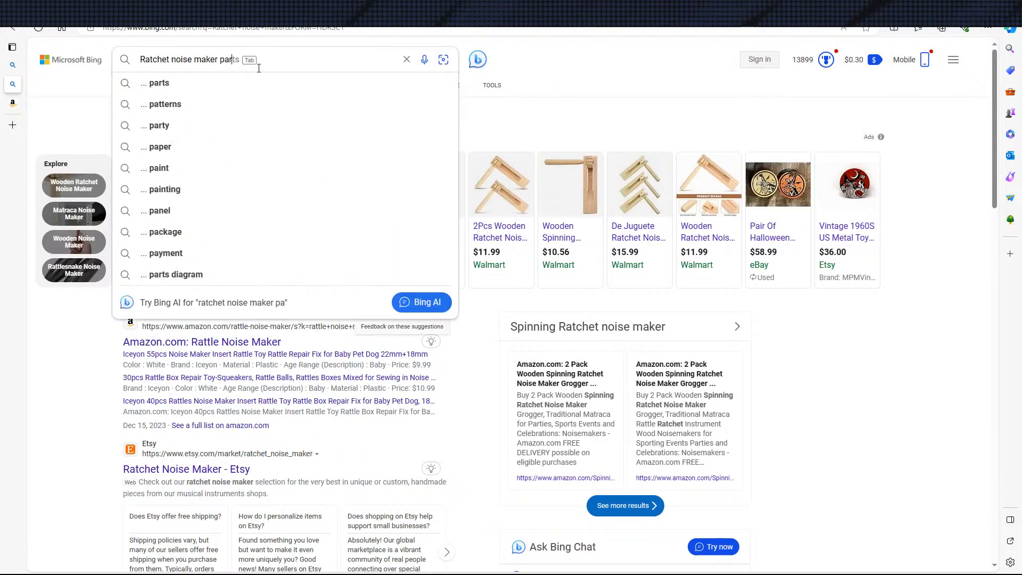
pyautogui.write('ty city')
pyautogui.press('Return')
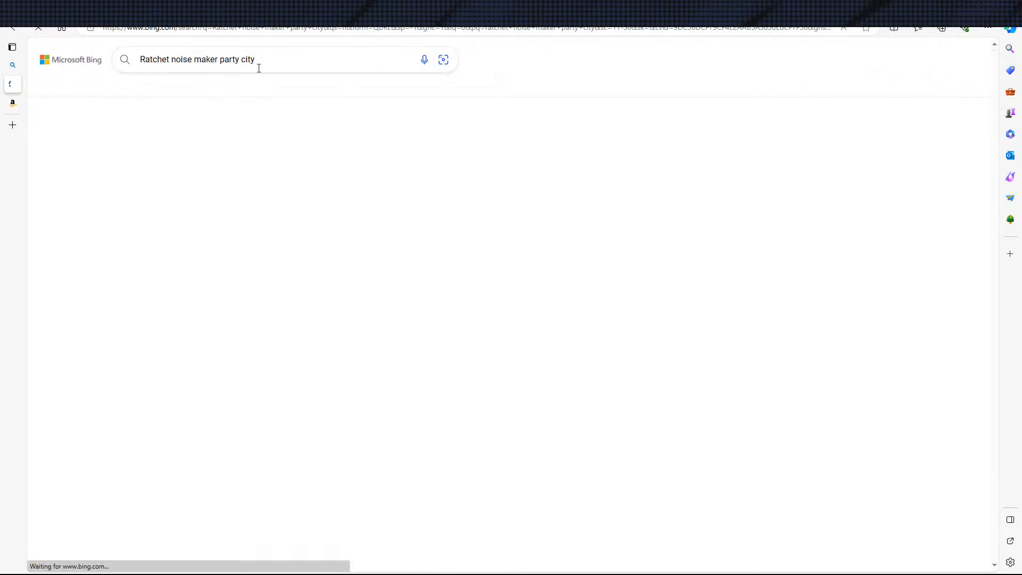
pyautogui.scroll(-1, 267, 295)
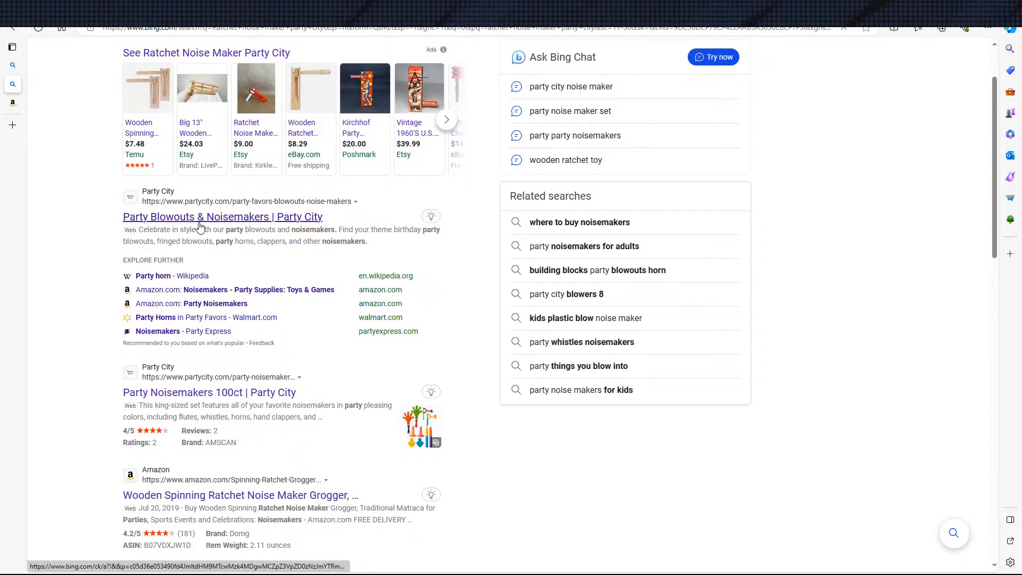
pyautogui.click(228, 227)
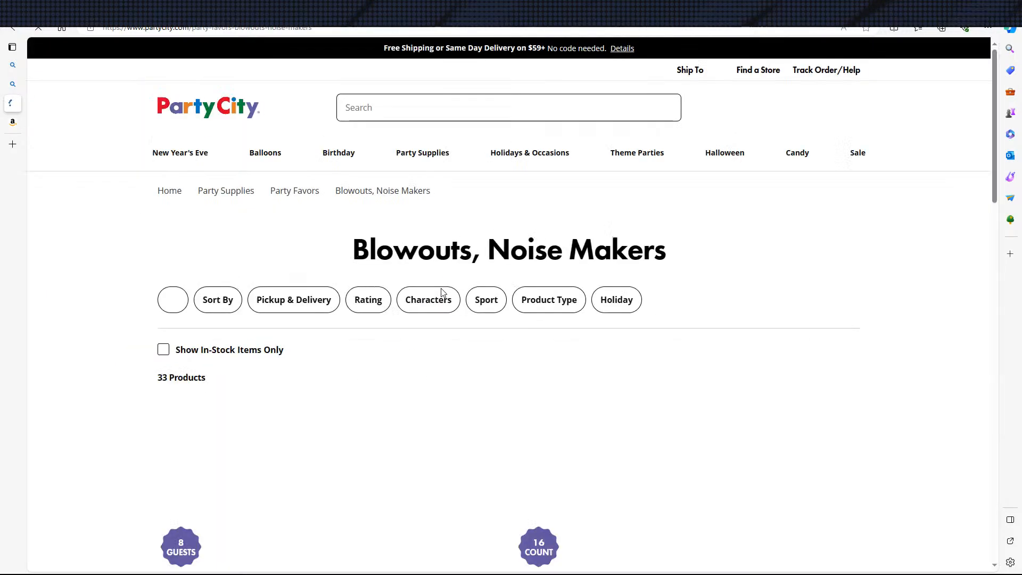
# Dismiss Party City's discount sign-up offer and look through the noisemakers and prices down to the end of the initial listing
pyautogui.scroll(-5, 330, 364)
pyautogui.scroll(-9, 330, 364)
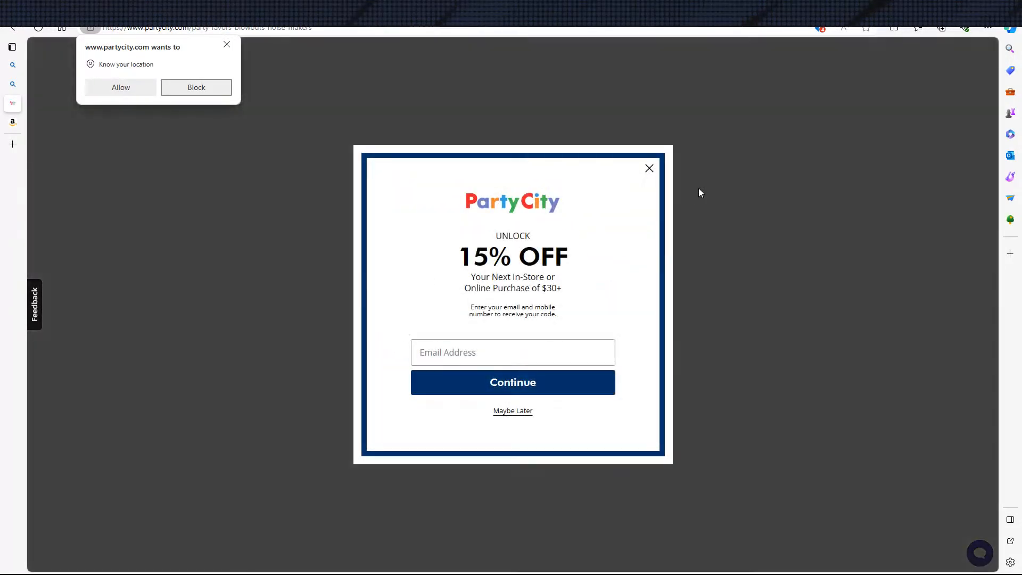
pyautogui.click(651, 168)
pyautogui.scroll(-5, 471, 309)
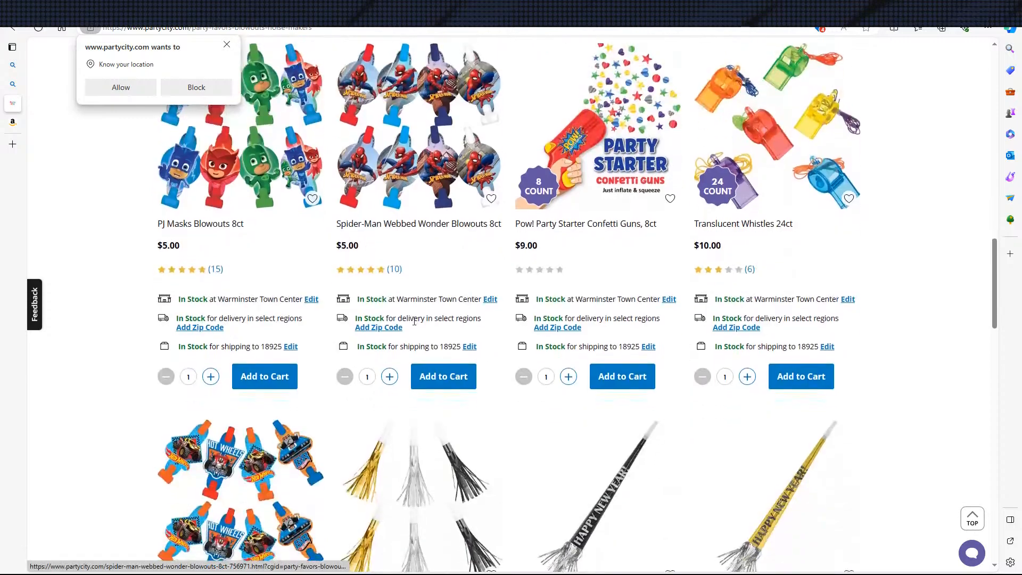
pyautogui.scroll(-12, 471, 309)
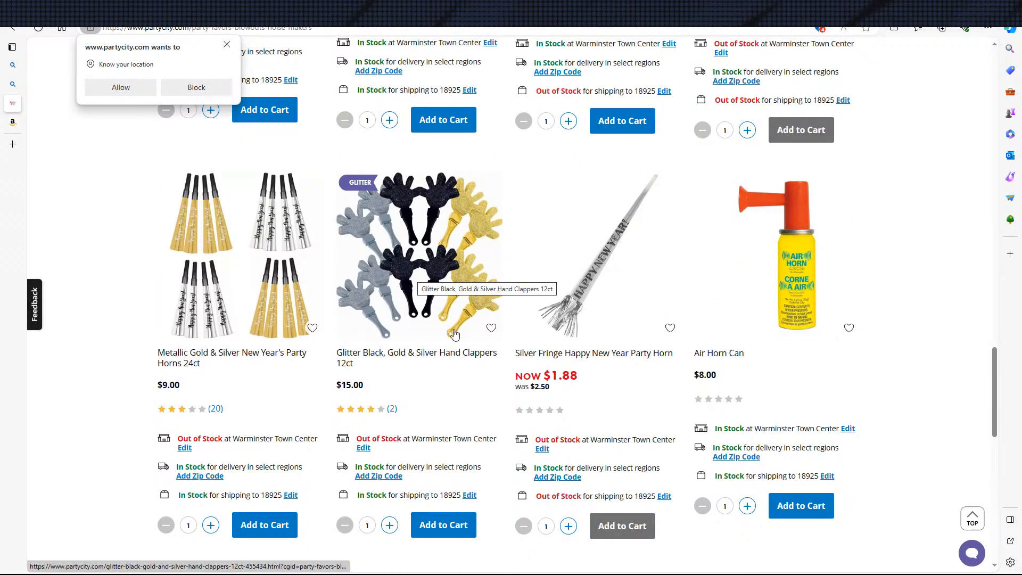
pyautogui.scroll(-4, 480, 401)
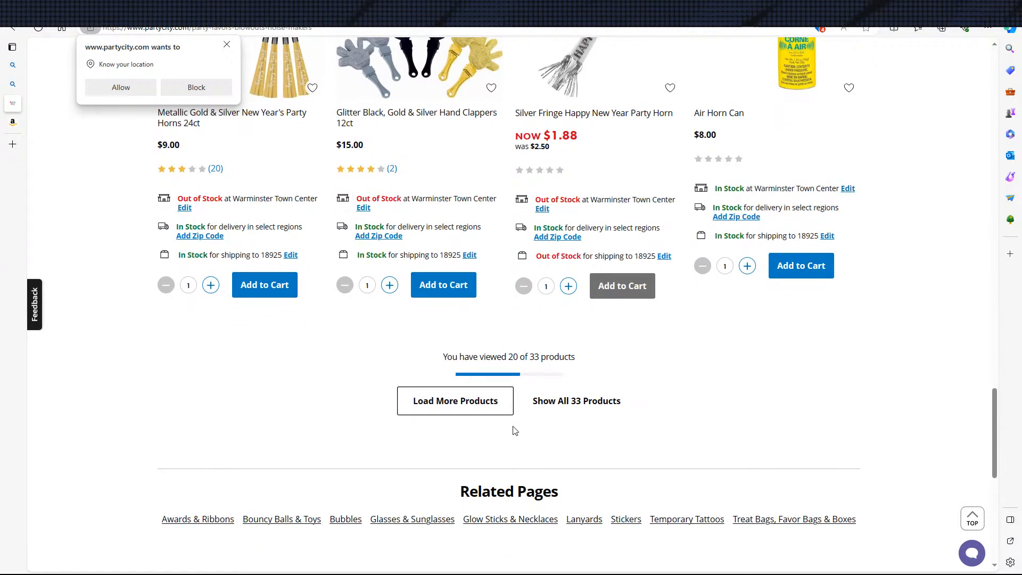
pyautogui.scroll(-3, 514, 421)
pyautogui.scroll(5, 516, 408)
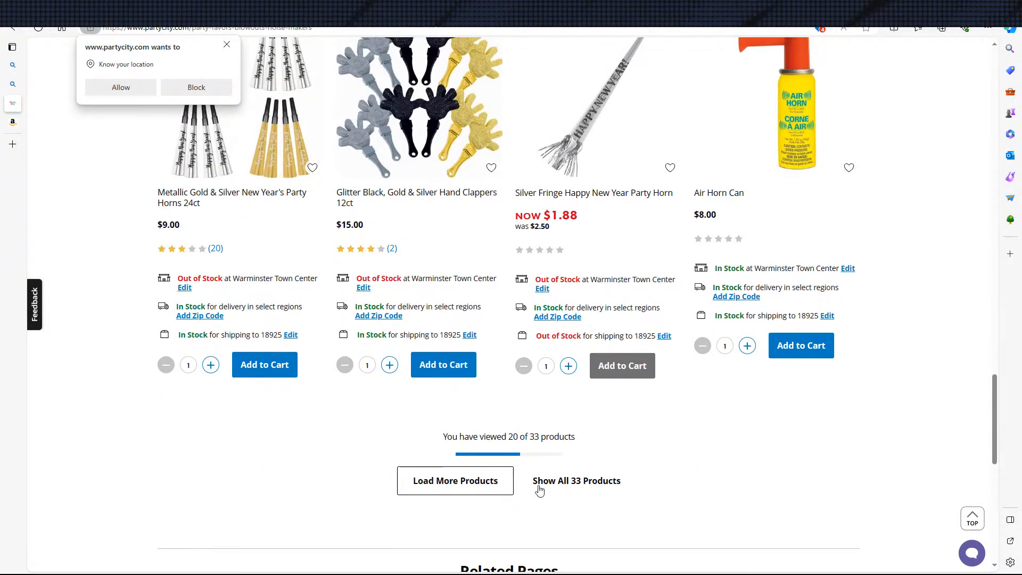
# Show all products in the Party City listing and check the whole range, including the Noisemaker Value Pack 48ct, for ratchet noisemakers
pyautogui.scroll(-6, 320, 410)
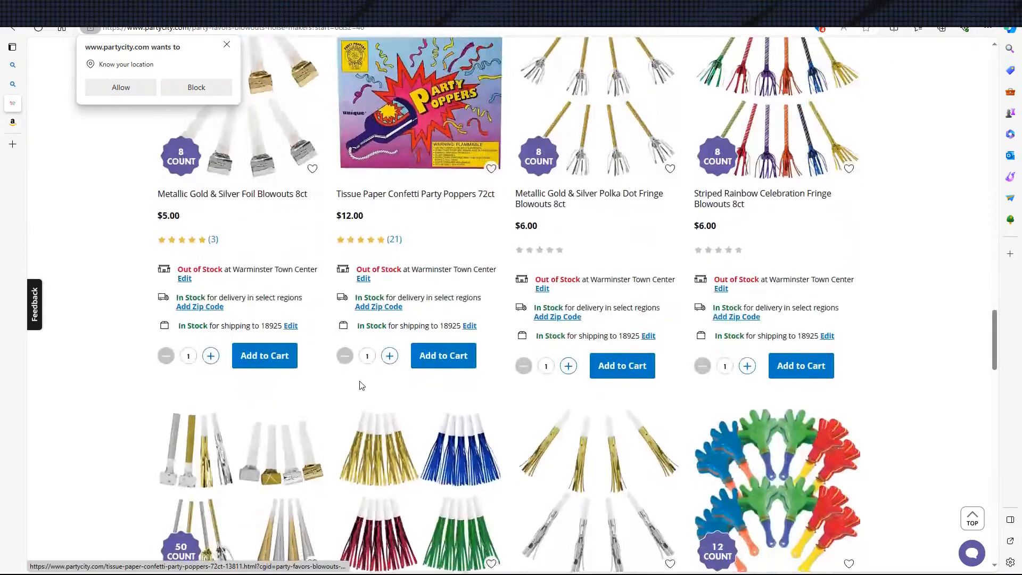
pyautogui.scroll(-12, 382, 361)
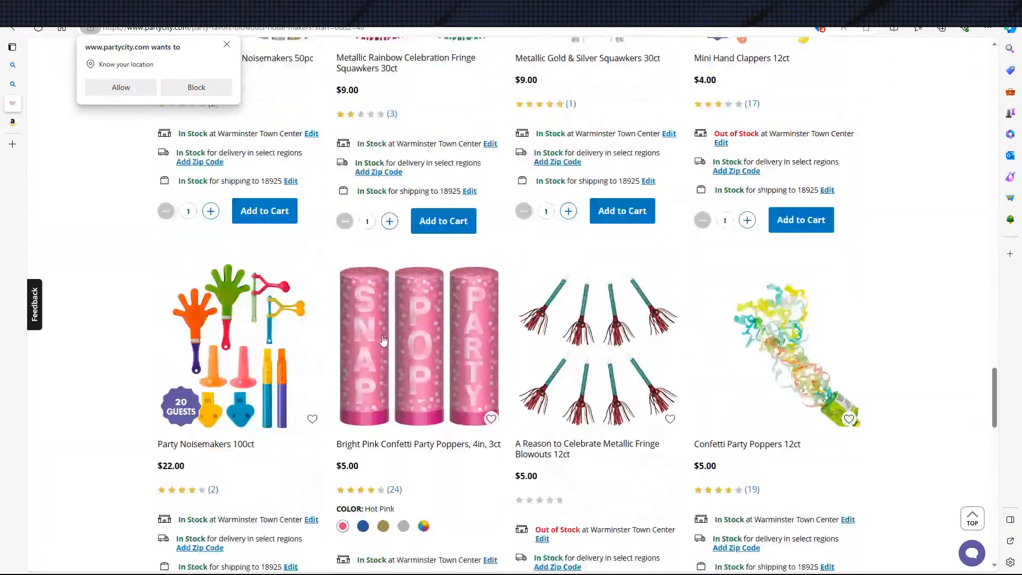
pyautogui.scroll(-6, 447, 346)
pyautogui.scroll(20, 482, 356)
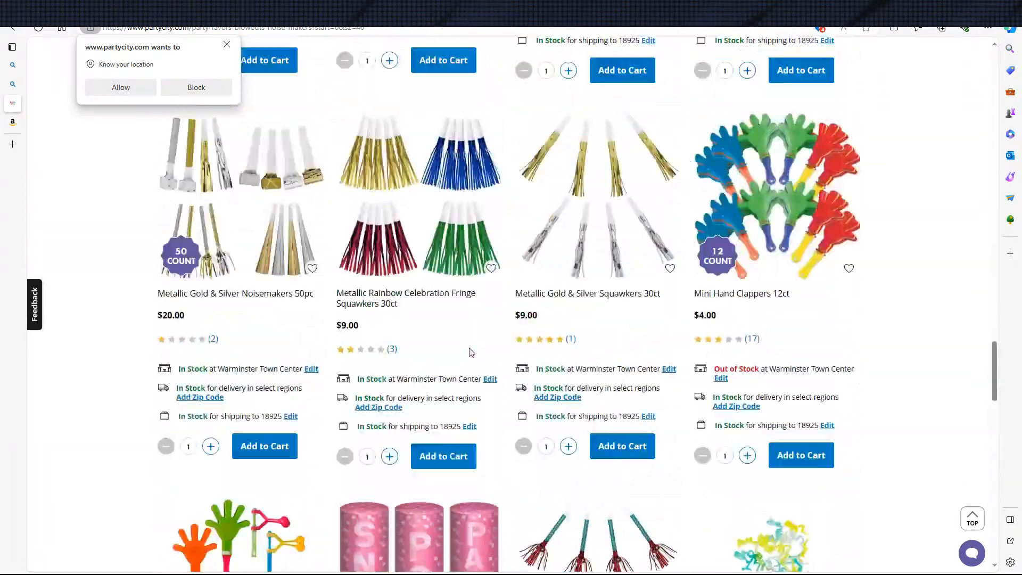
pyautogui.scroll(15, 453, 332)
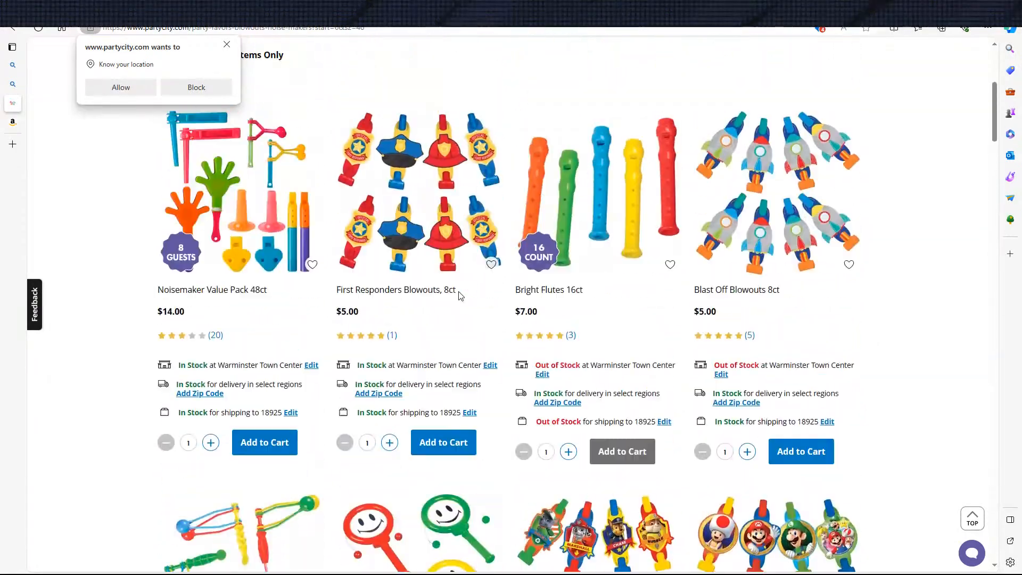
pyautogui.scroll(-4, 235, 391)
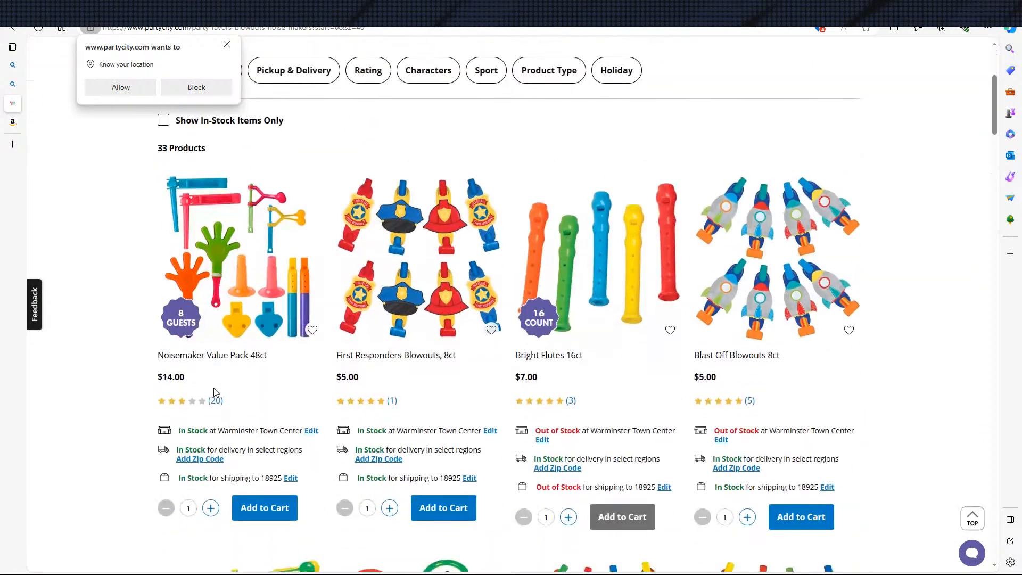
pyautogui.scroll(5, 251, 354)
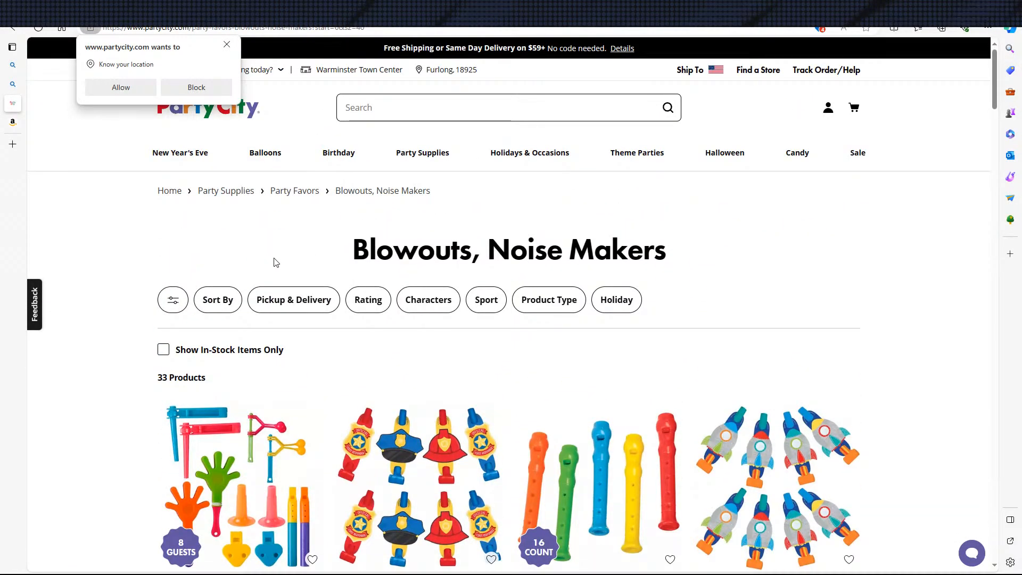
# Return to the Bing results, search for "Ratchet noise maker oriental trading" and open Oriental Trading's "Noisemakers" page
pyautogui.hotkey('ctrl', 'shift', 'Tab')
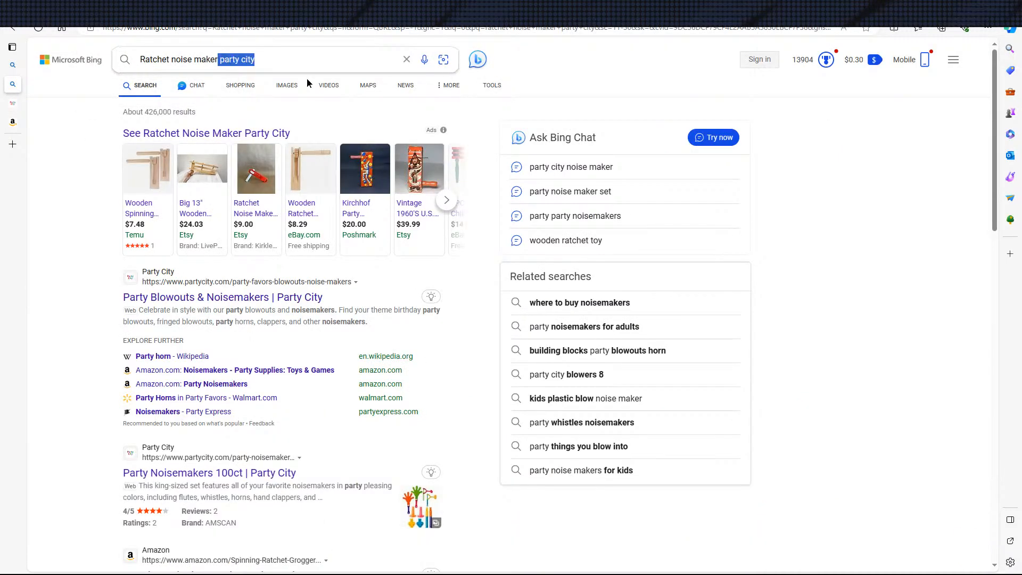
pyautogui.write('ori')
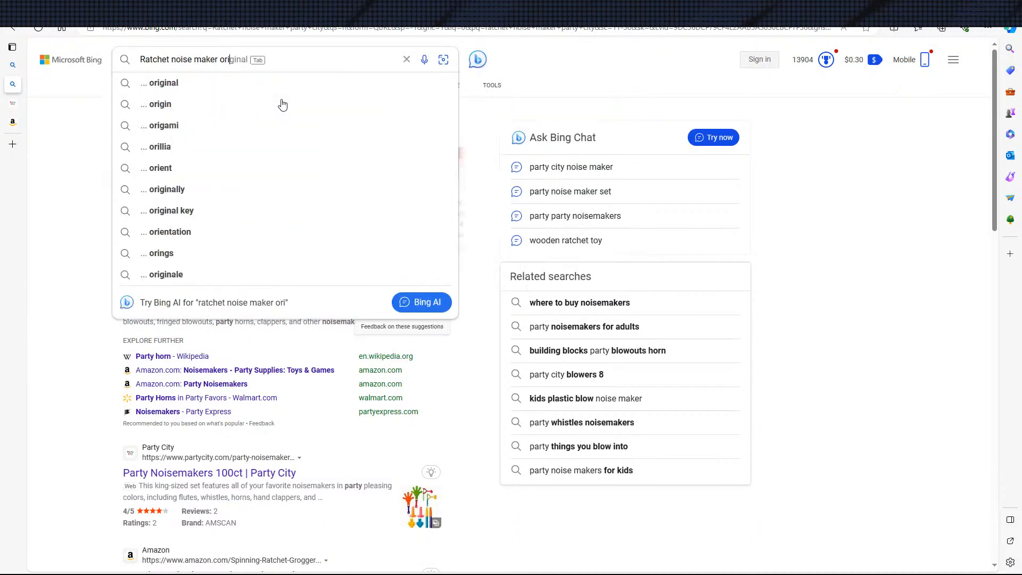
pyautogui.write('ental trading')
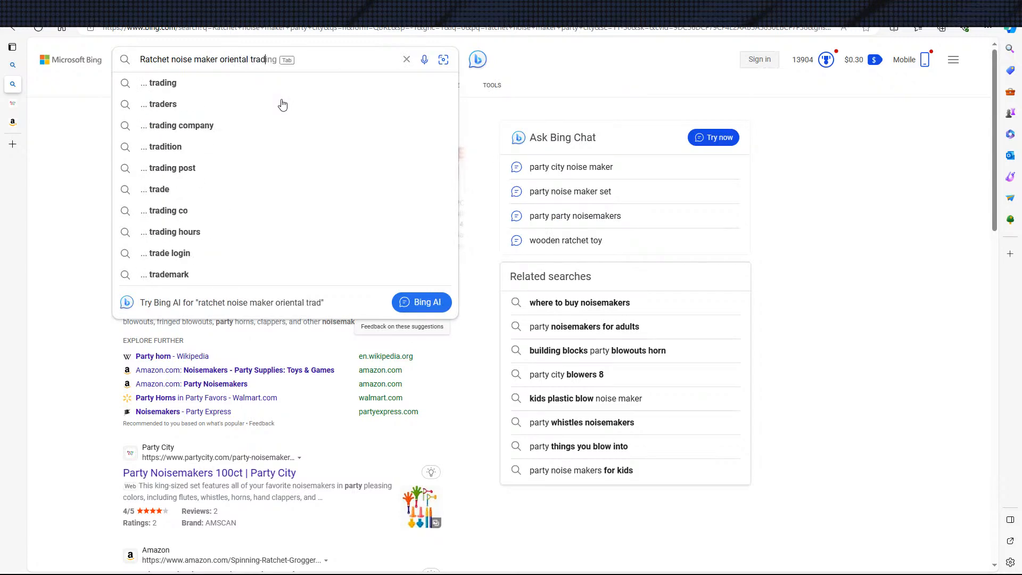
pyautogui.press('Return')
pyautogui.scroll(-1, 343, 304)
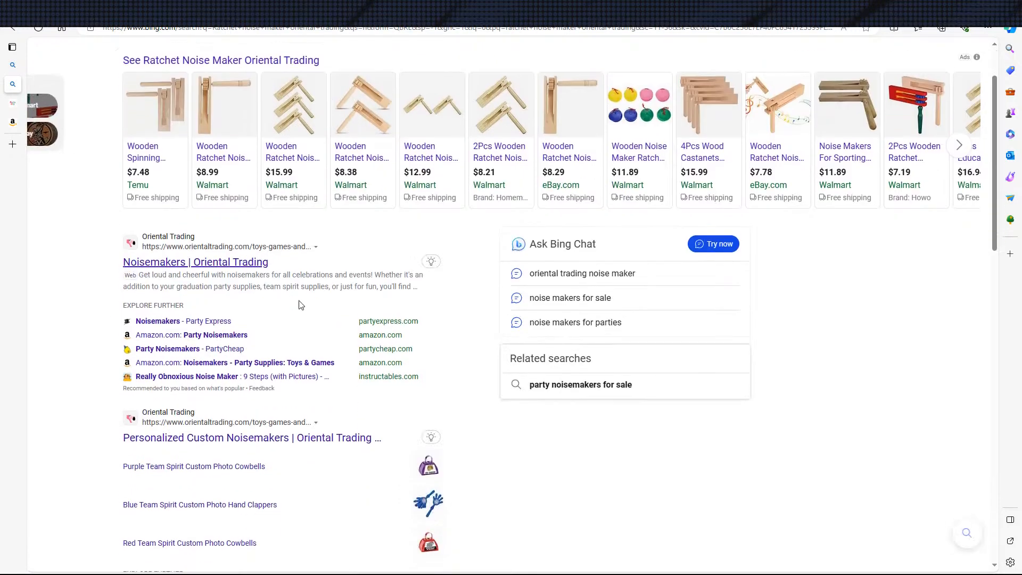
pyautogui.click(241, 266)
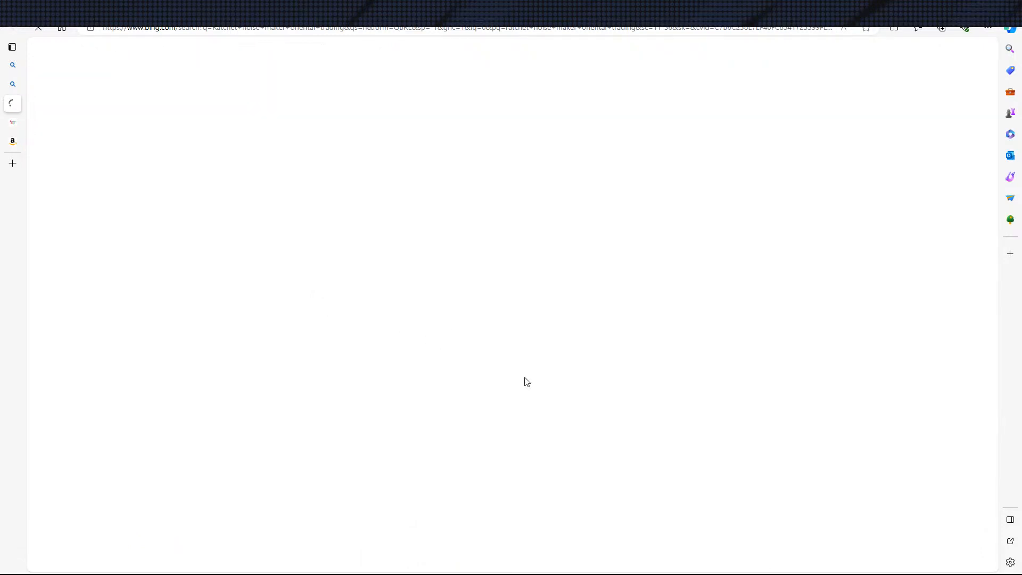
pyautogui.scroll(-6, 618, 370)
pyautogui.scroll(3, 632, 368)
pyautogui.scroll(-6, 595, 202)
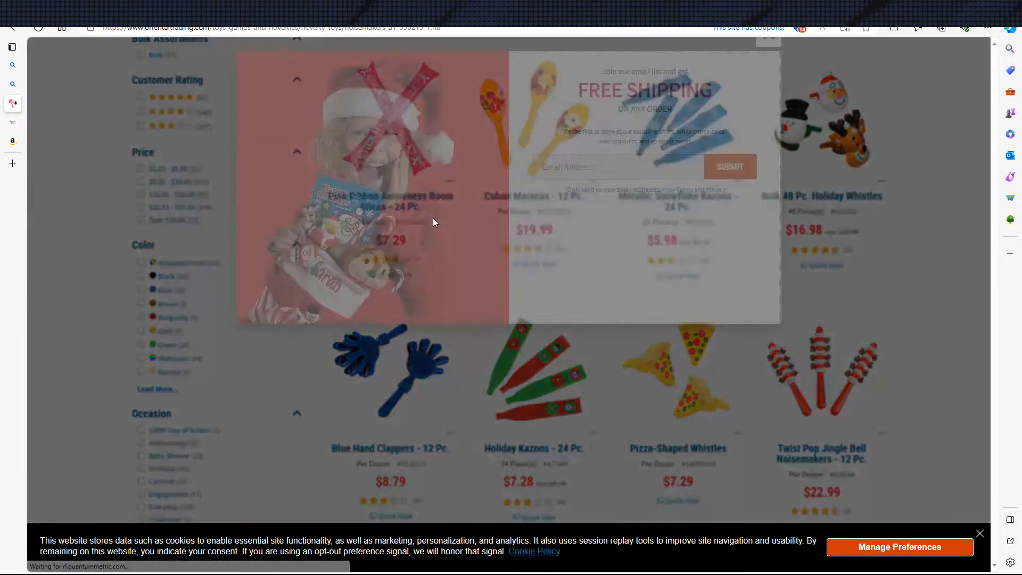
pyautogui.click(761, 71)
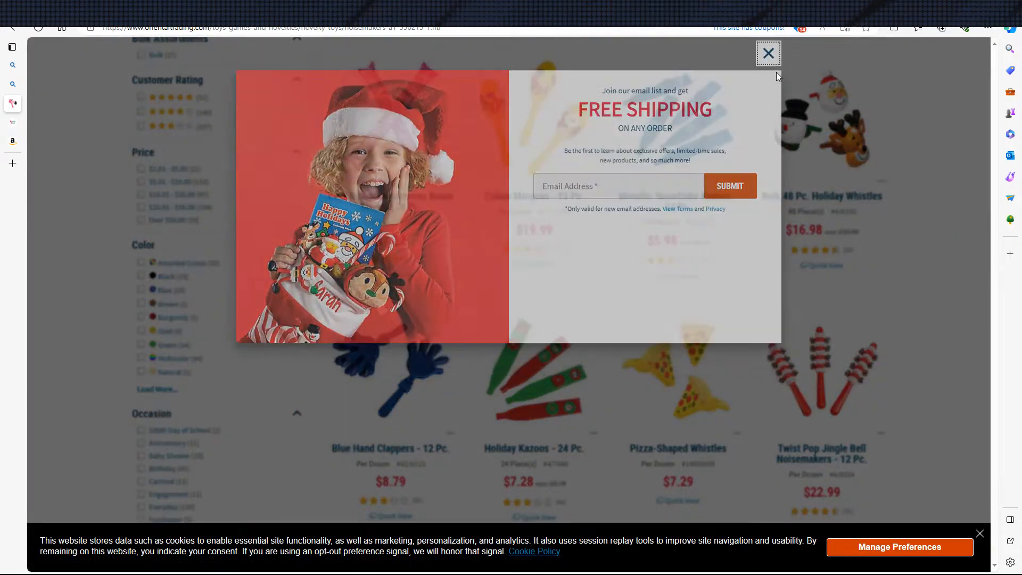
pyautogui.click(602, 51)
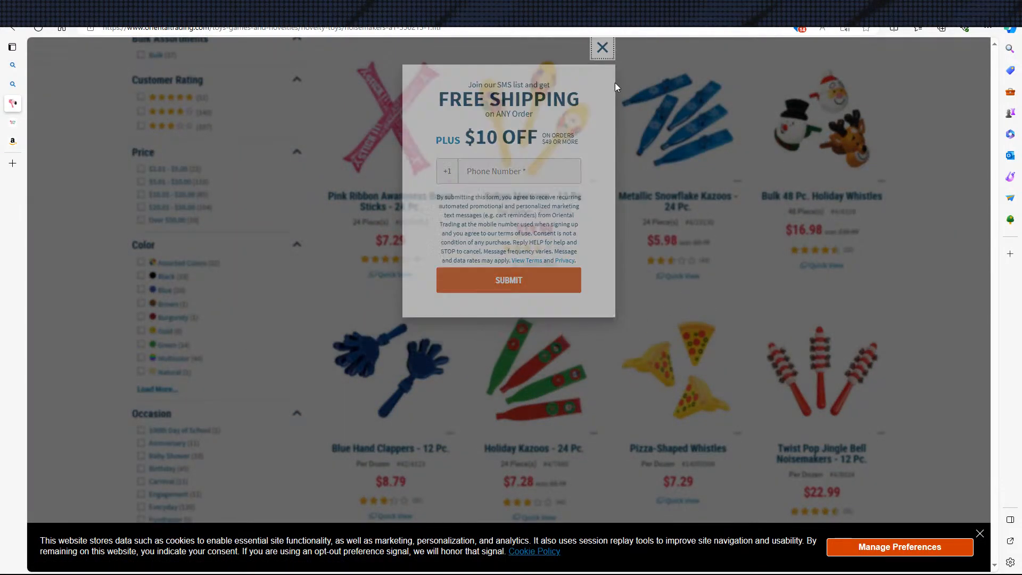
# Look through the products and prices on the first page of Oriental Trading's noisemakers and open page 2
pyautogui.scroll(-4, 596, 330)
pyautogui.scroll(1, 607, 283)
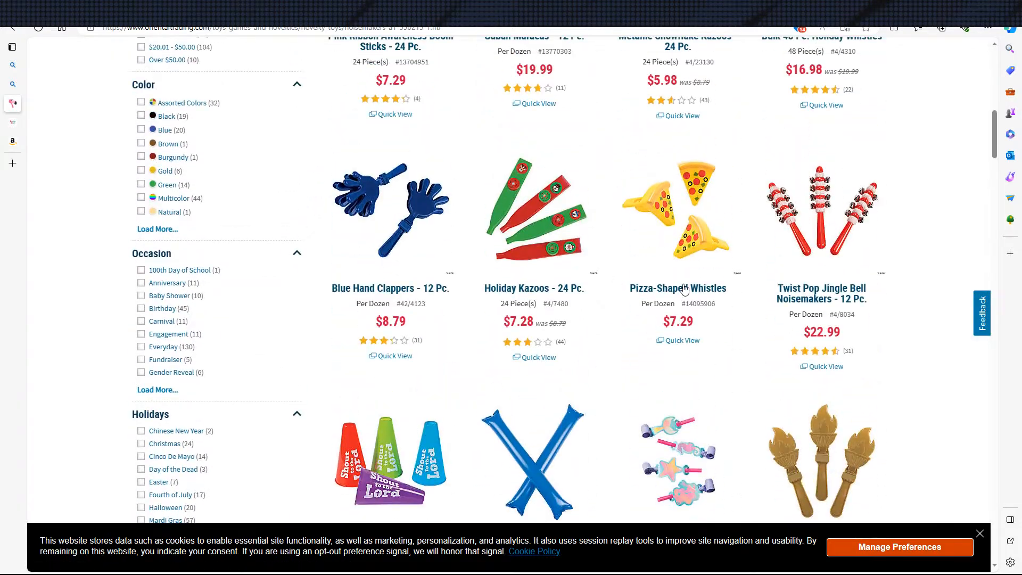
pyautogui.scroll(-12, 693, 242)
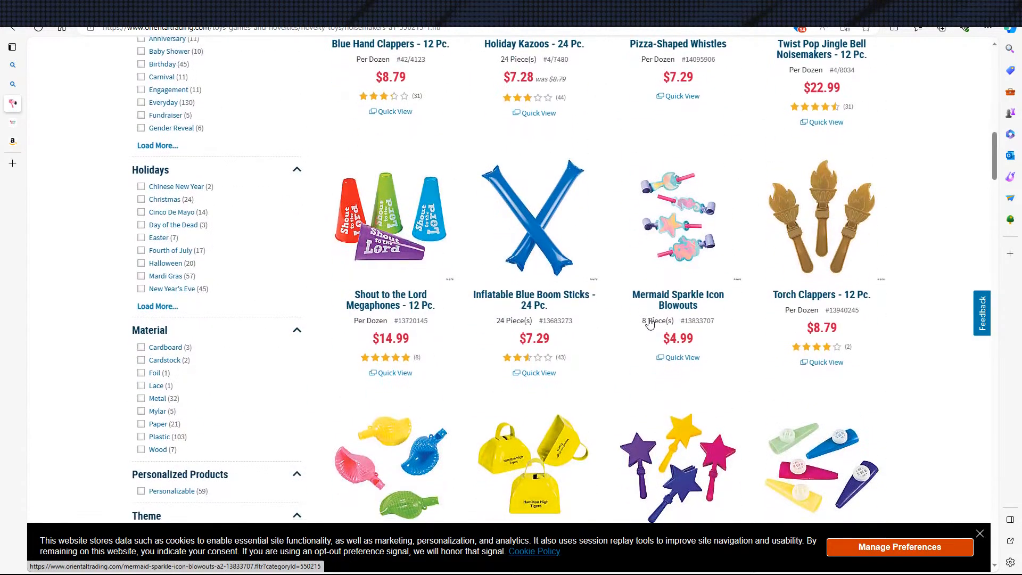
pyautogui.scroll(-13, 616, 306)
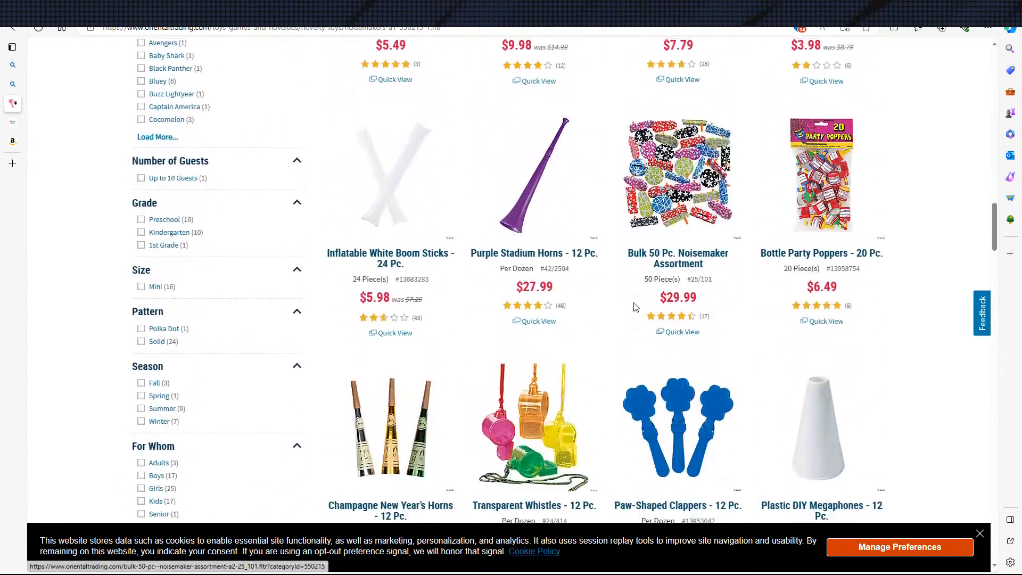
pyautogui.scroll(-12, 608, 301)
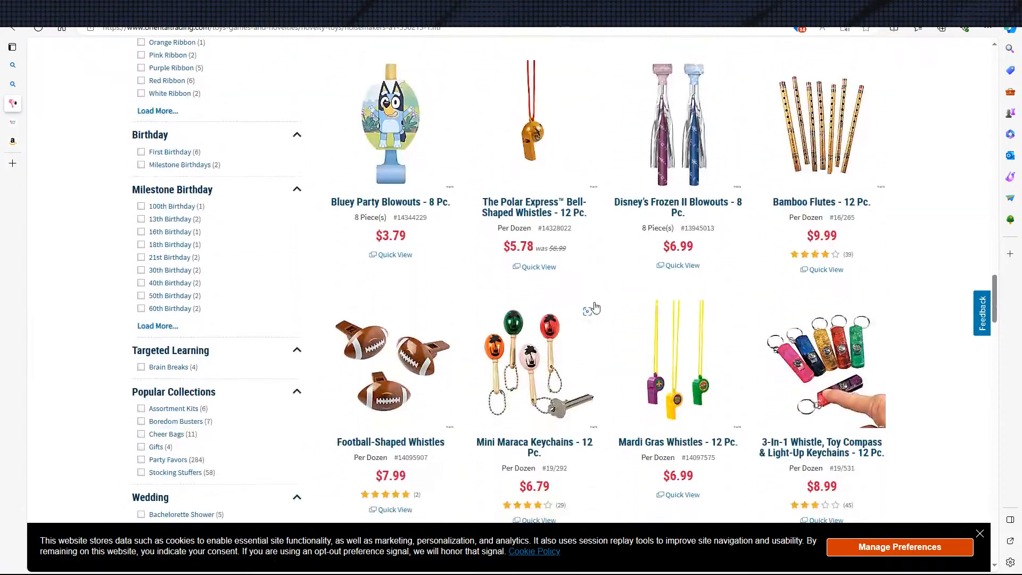
pyautogui.scroll(-2, 589, 299)
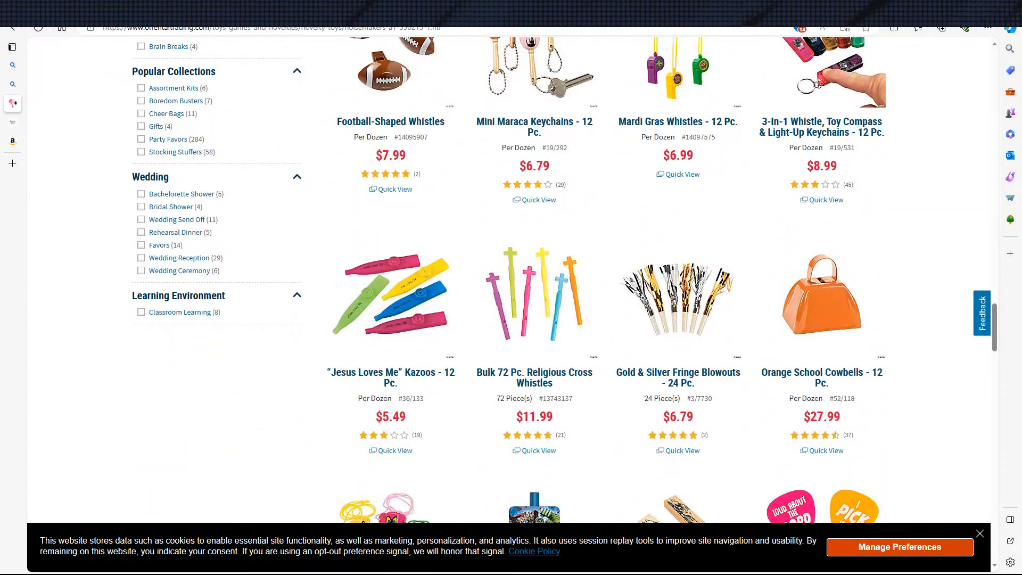
pyautogui.scroll(-5, 507, 319)
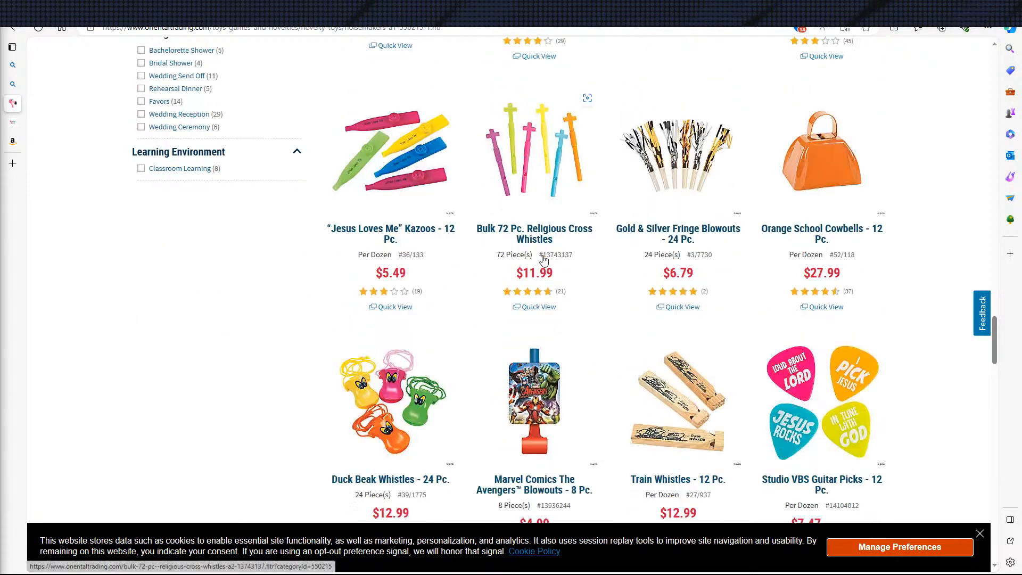
pyautogui.scroll(6, 490, 234)
pyautogui.scroll(-15, 490, 245)
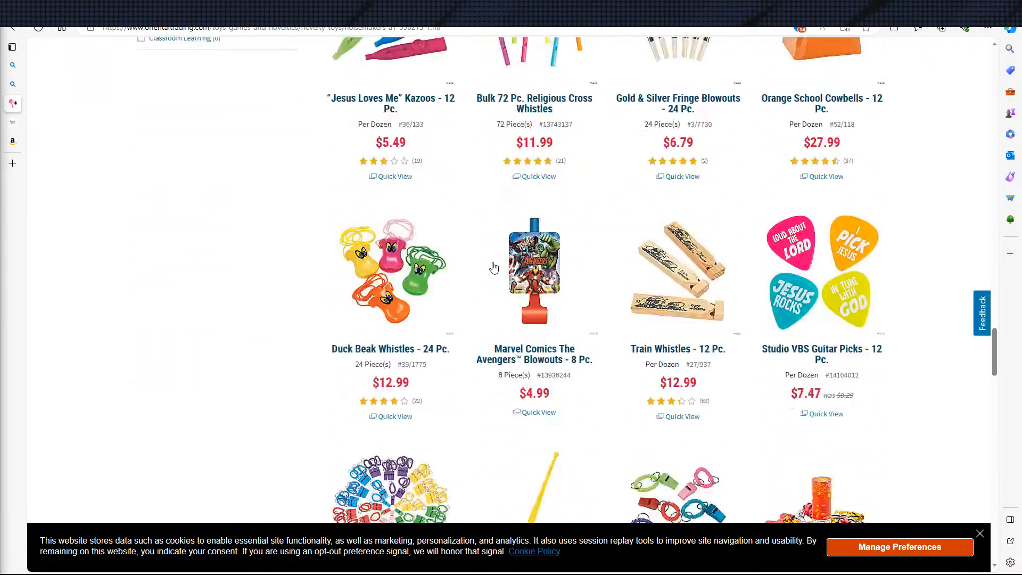
pyautogui.scroll(-3, 495, 247)
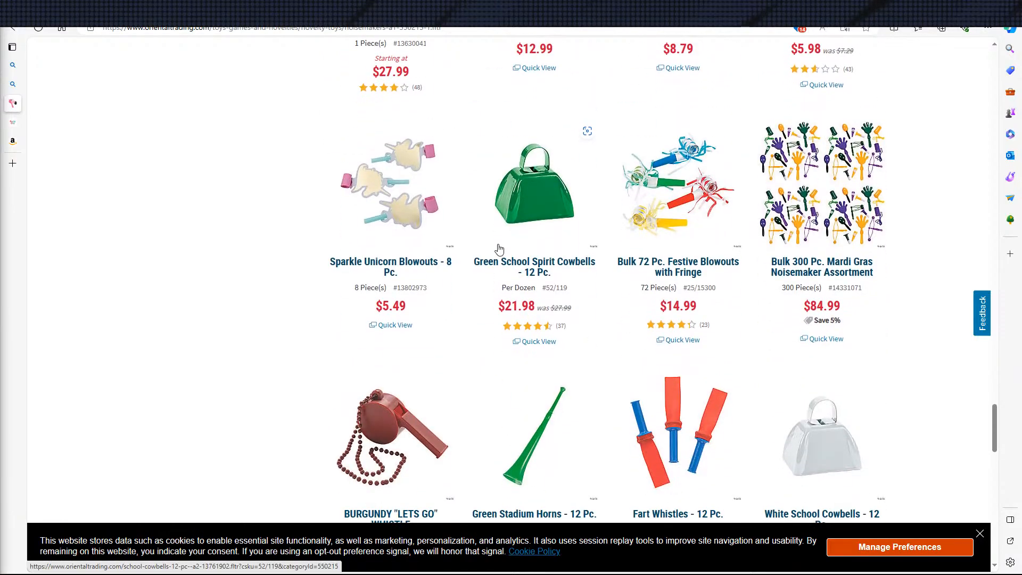
pyautogui.scroll(-3, 548, 261)
pyautogui.click(582, 252)
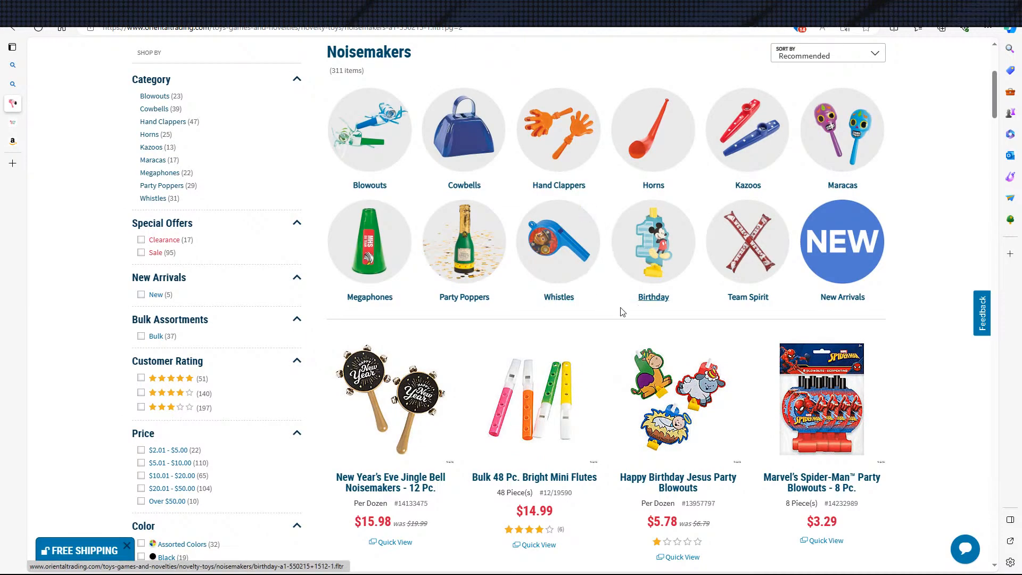
# Examine the second page of Oriental Trading's noisemakers for ratchet designs and open page 3
pyautogui.scroll(-15, 488, 342)
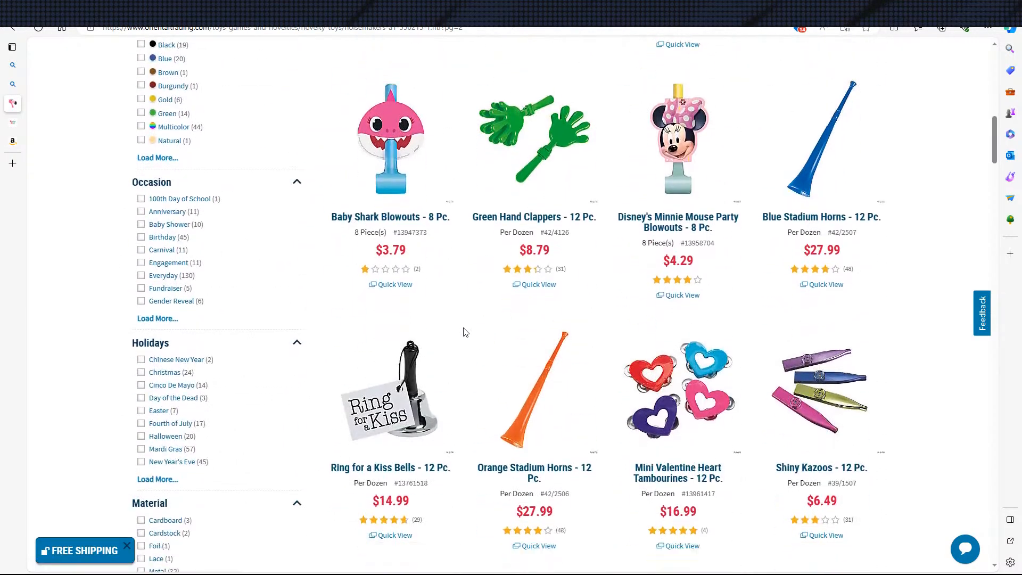
pyautogui.scroll(-12, 481, 318)
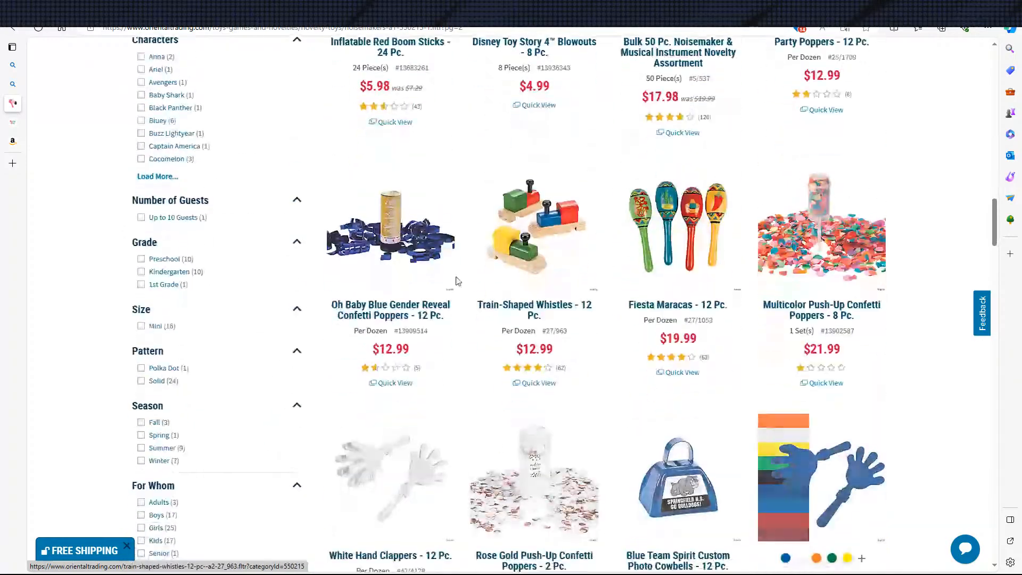
pyautogui.scroll(-15, 483, 304)
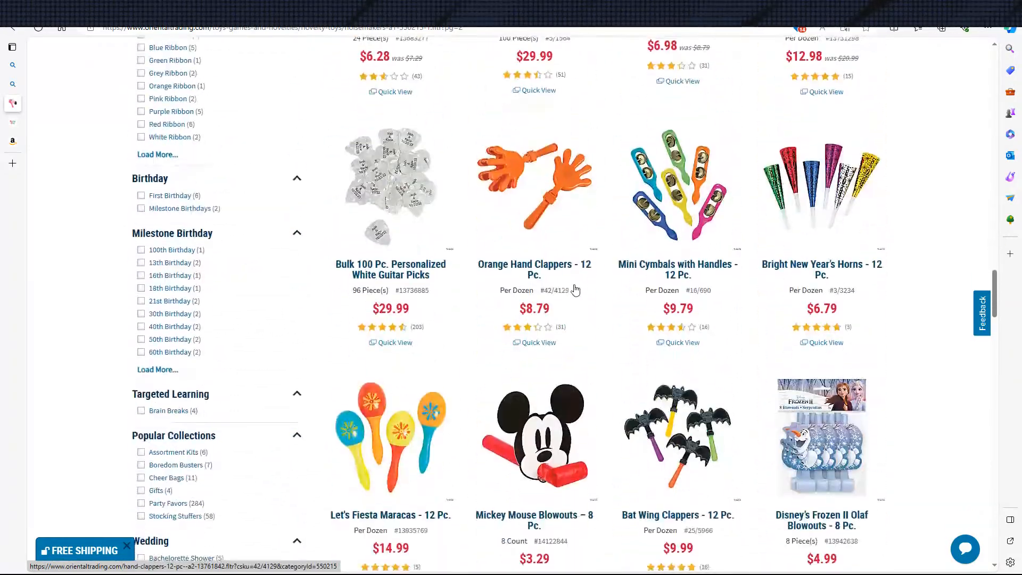
pyautogui.scroll(-15, 564, 287)
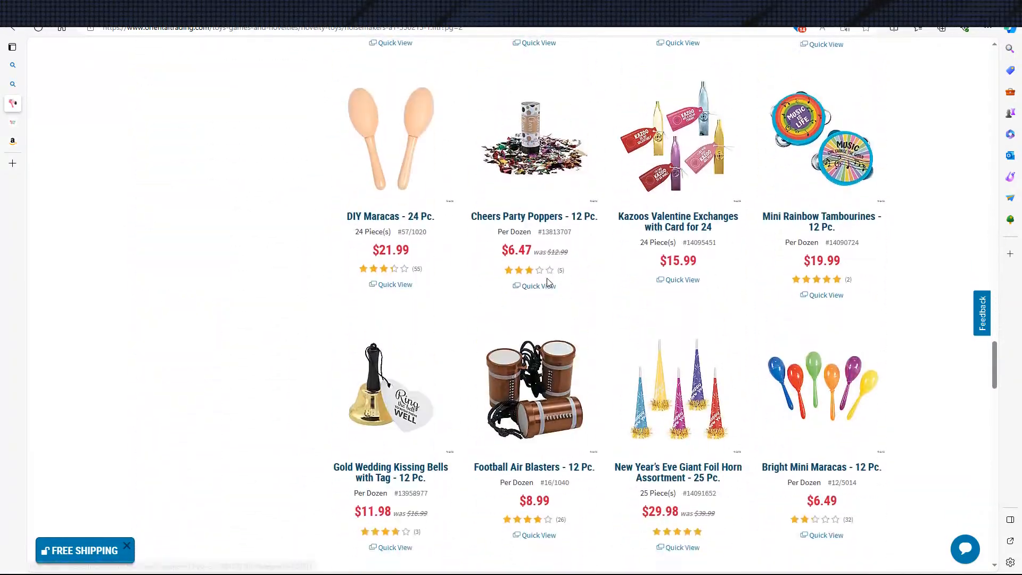
pyautogui.scroll(-13, 554, 280)
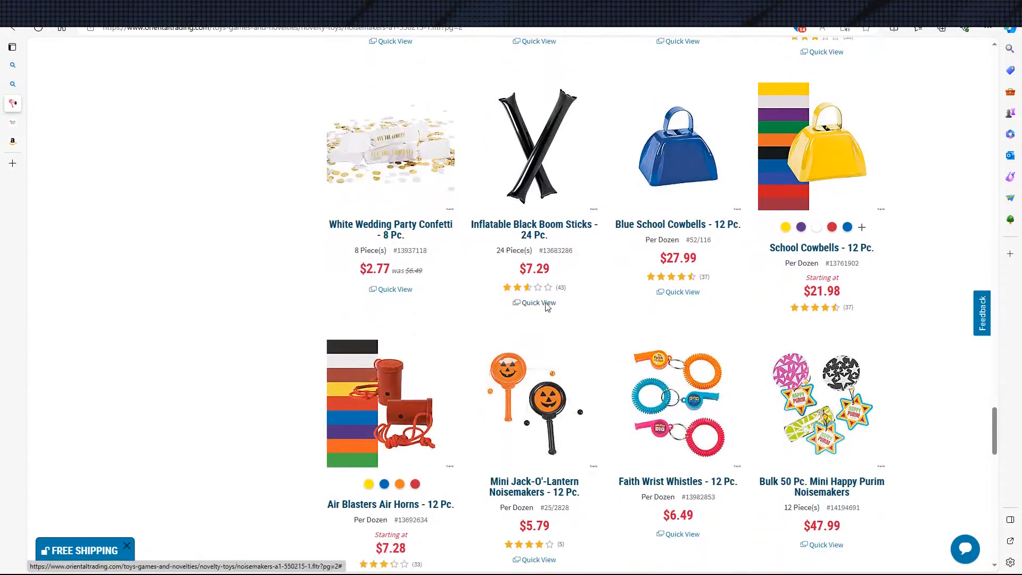
pyautogui.click(605, 405)
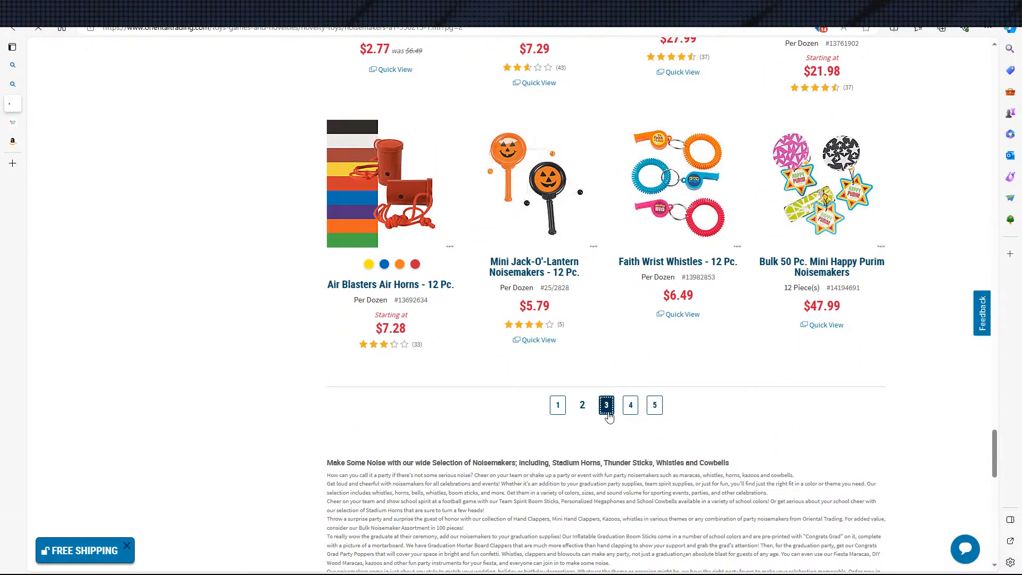
# Examine the third page of Oriental Trading's noisemakers for ratchet designs and their prices per dozen
pyautogui.scroll(-10, 639, 309)
pyautogui.scroll(-12, 683, 327)
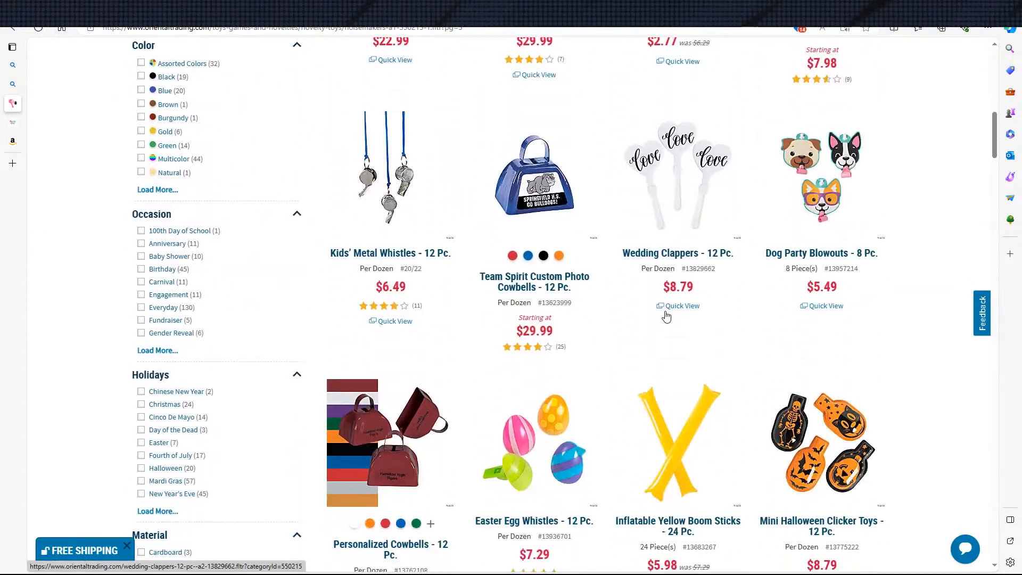
pyautogui.scroll(-9, 692, 311)
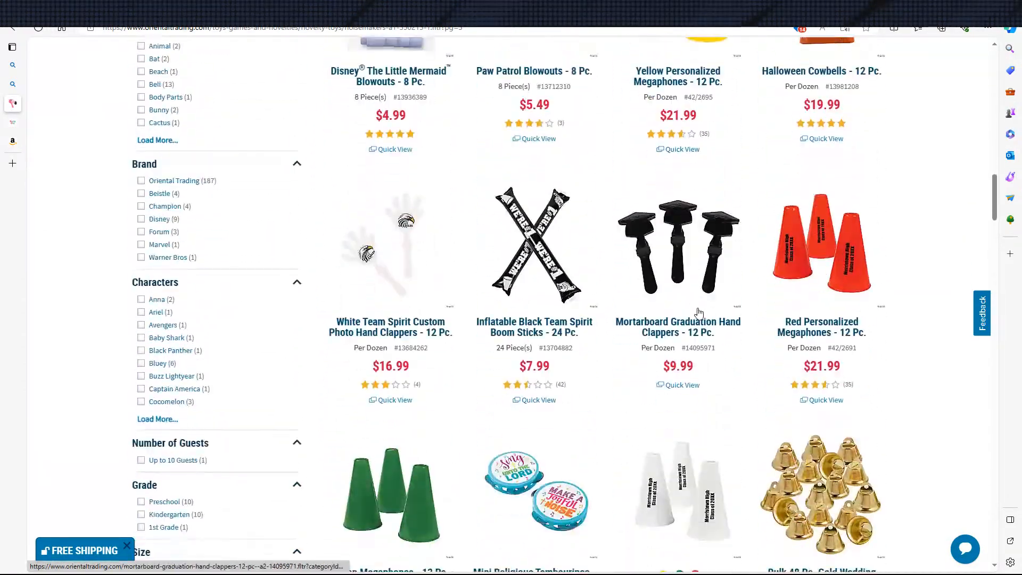
pyautogui.scroll(4, 702, 315)
pyautogui.scroll(-12, 716, 318)
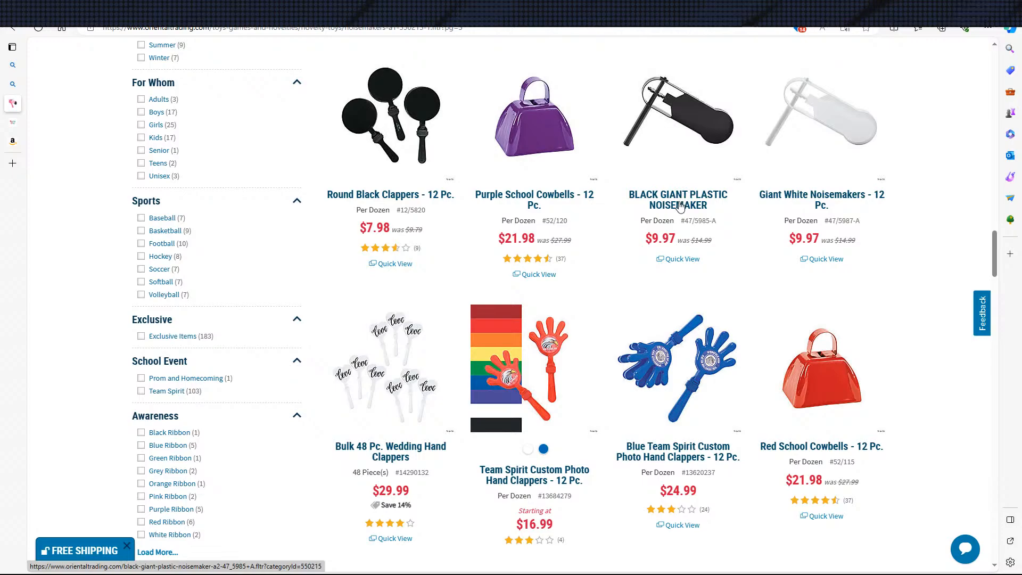
pyautogui.scroll(-11, 666, 247)
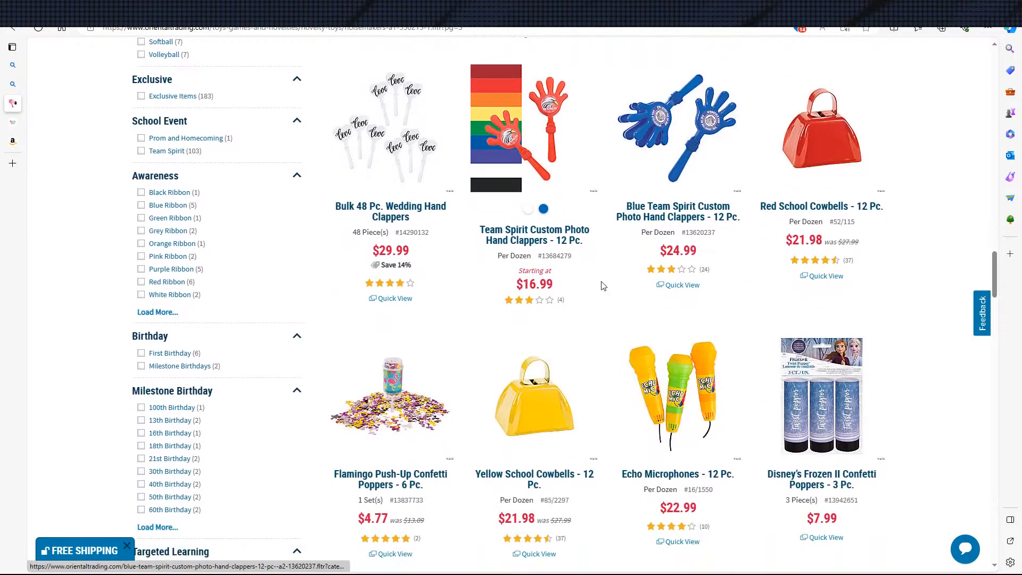
pyautogui.scroll(8, 484, 272)
pyautogui.scroll(3, 484, 273)
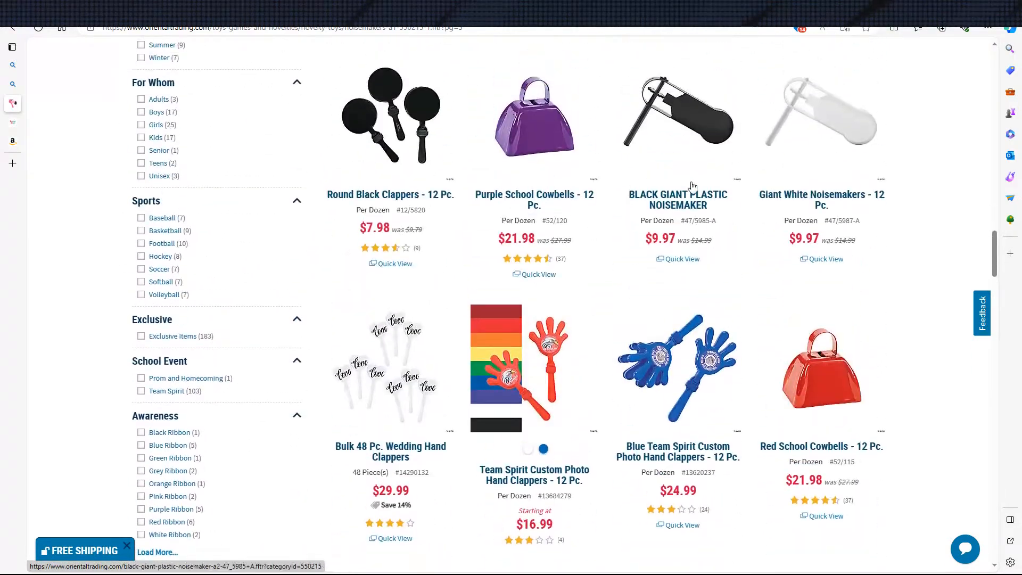
pyautogui.scroll(-16, 618, 258)
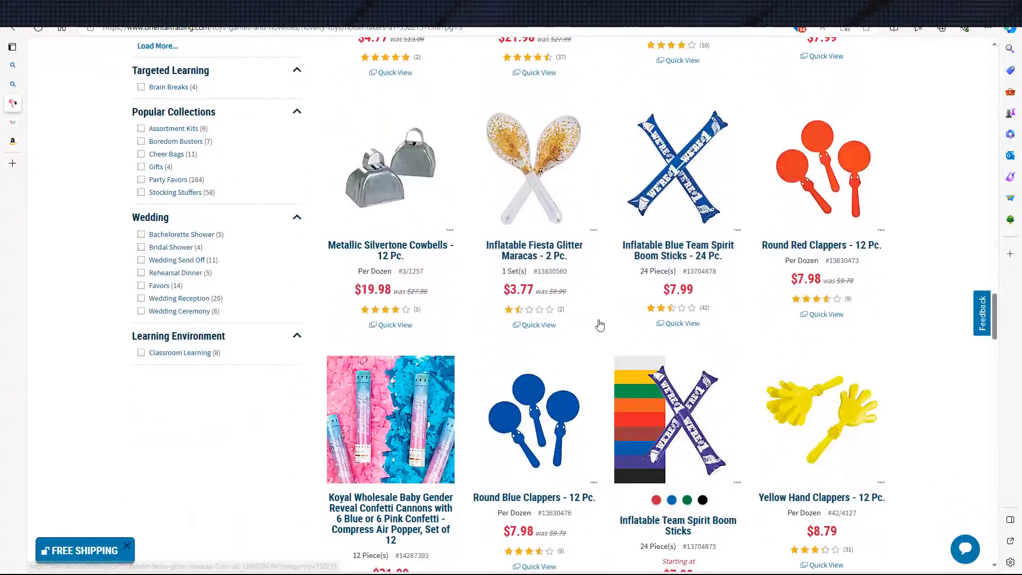
pyautogui.scroll(-18, 720, 339)
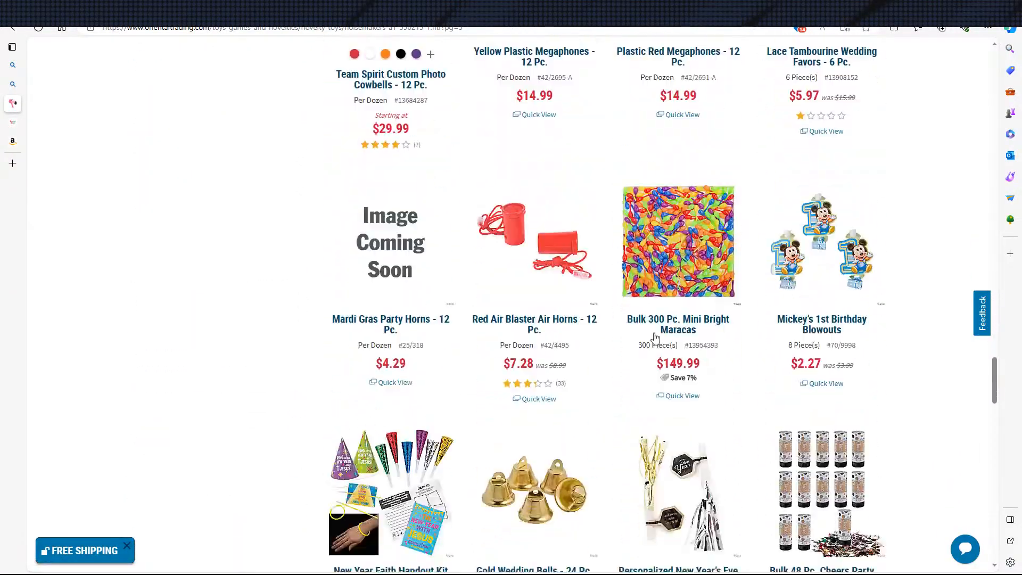
pyautogui.scroll(-1, 650, 304)
pyautogui.scroll(-10, 586, 267)
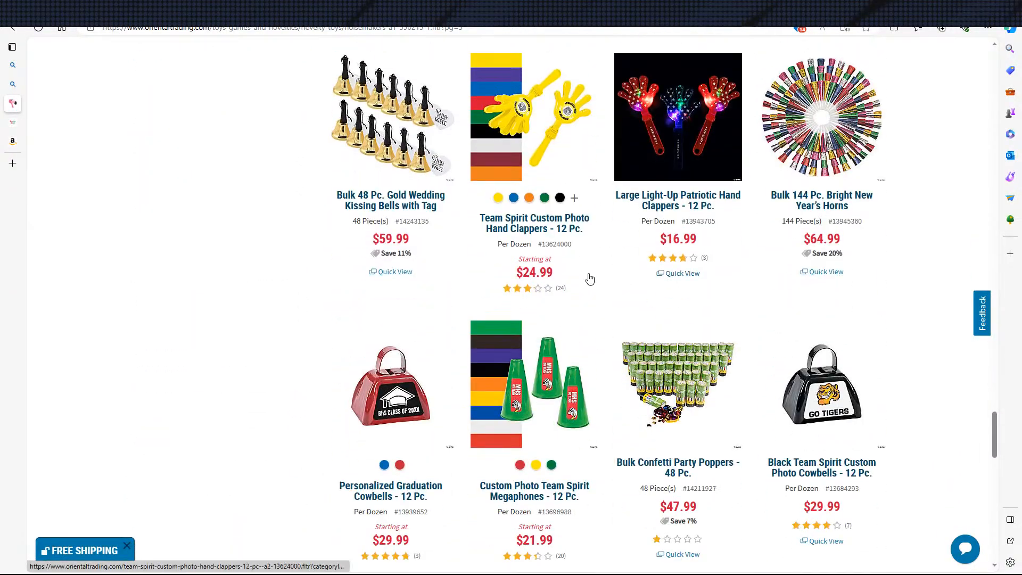
pyautogui.scroll(7, 560, 279)
# Return to the Bing results for "Ratchet noise maker oriental trading", advance the product ads and show the shopping results
pyautogui.hotkey('ctrl', 'shift', 'Tab')
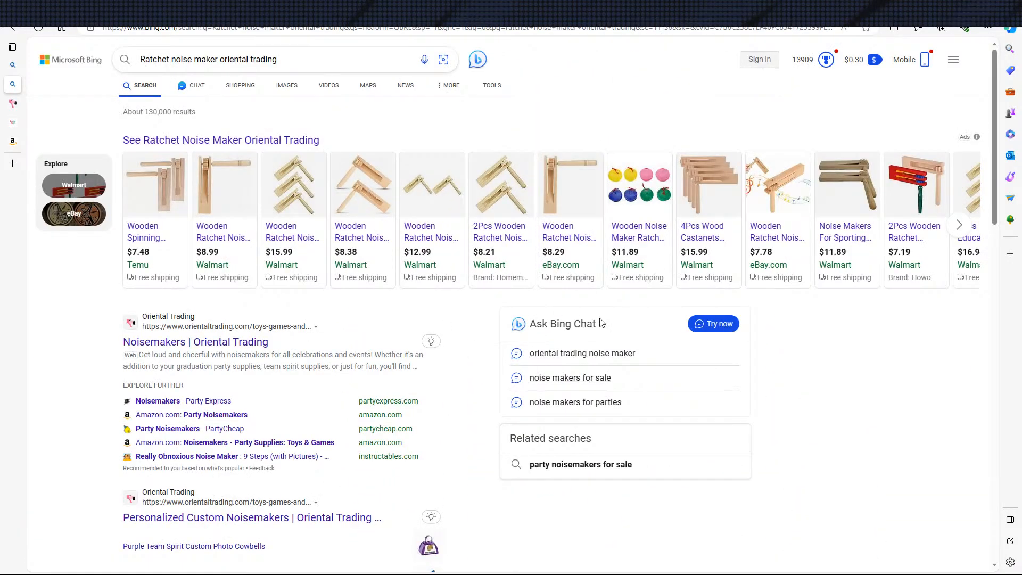
pyautogui.click(960, 225)
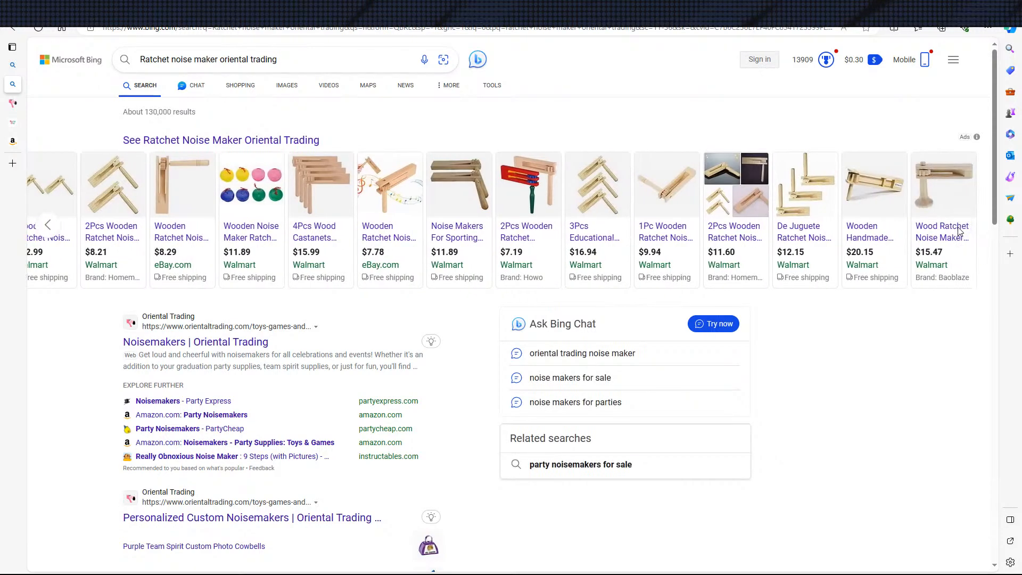
pyautogui.click(242, 89)
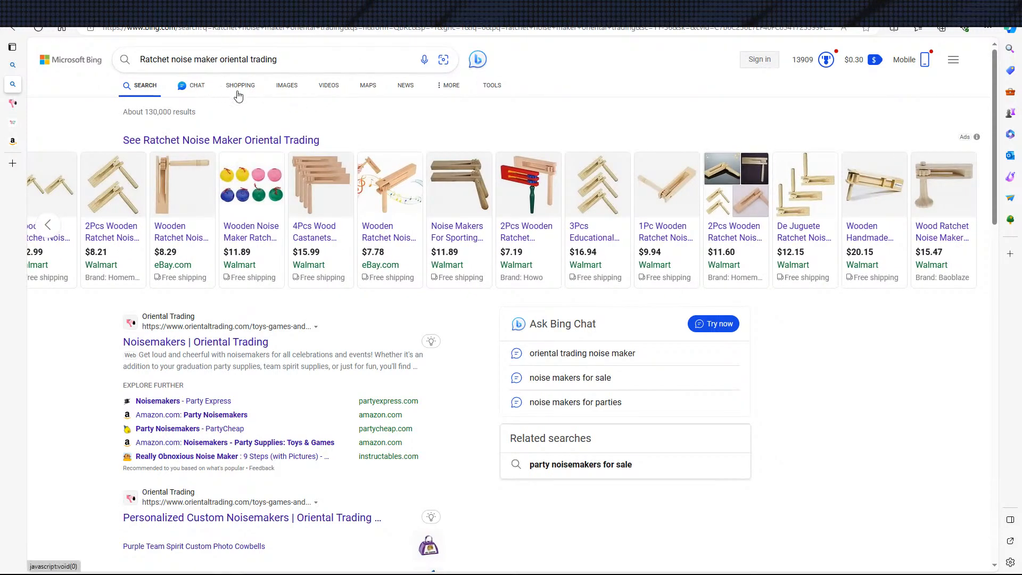
# Compare the ratchet noise makers and their prices across the first two pages of shopping results
pyautogui.scroll(-10, 427, 438)
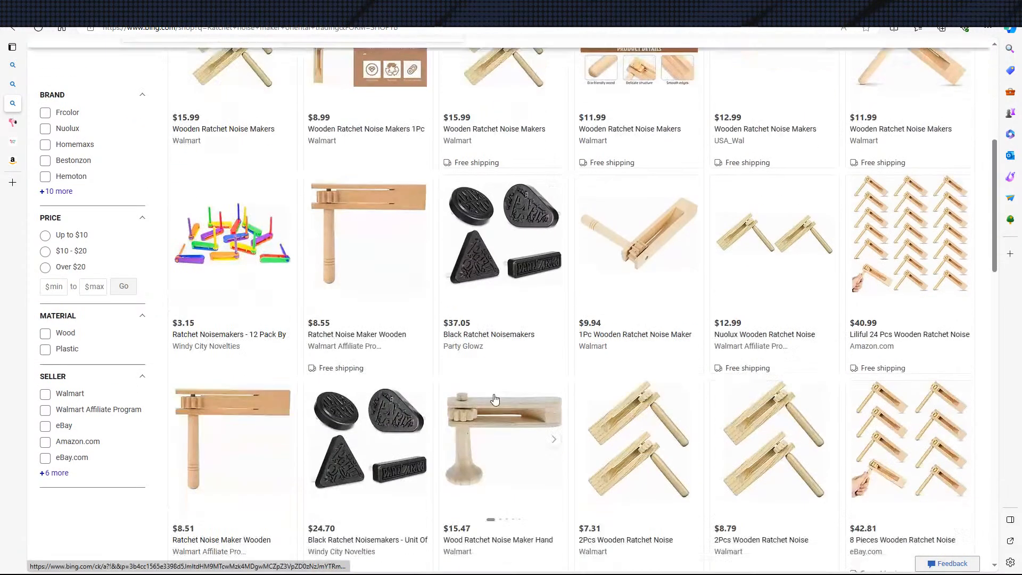
pyautogui.scroll(-12, 404, 327)
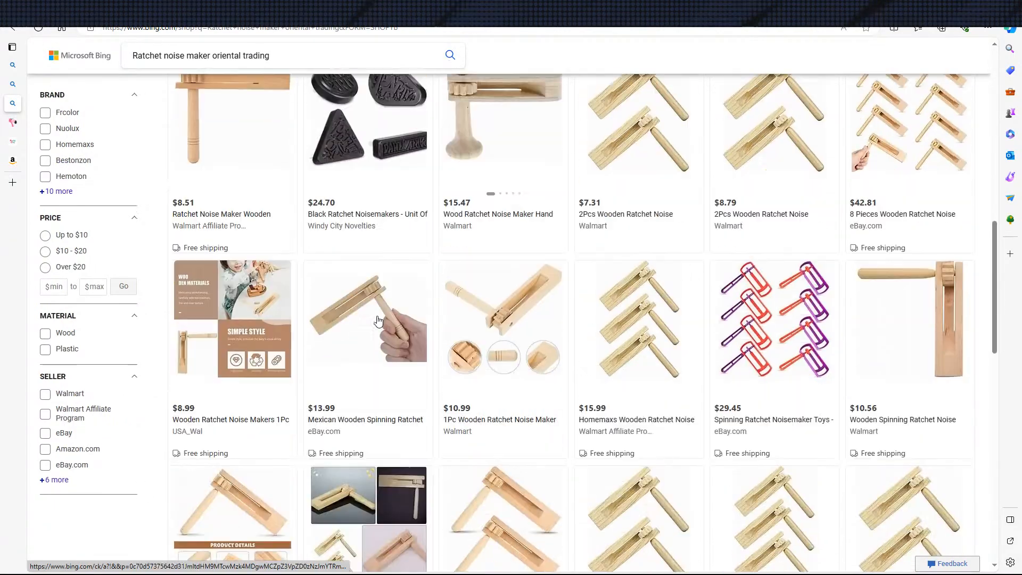
pyautogui.scroll(-6, 529, 380)
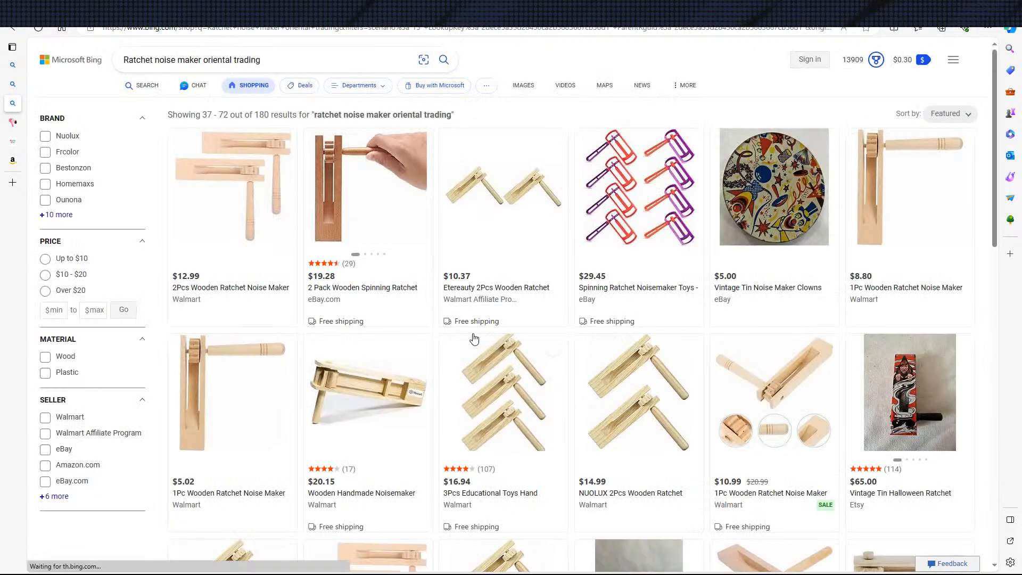
pyautogui.scroll(-5, 634, 304)
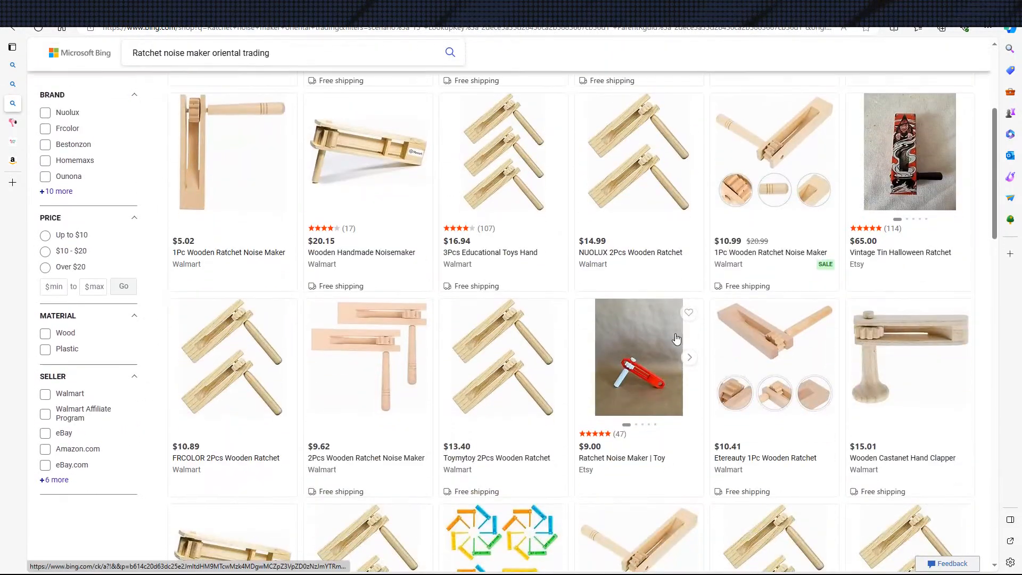
pyautogui.scroll(-3, 674, 377)
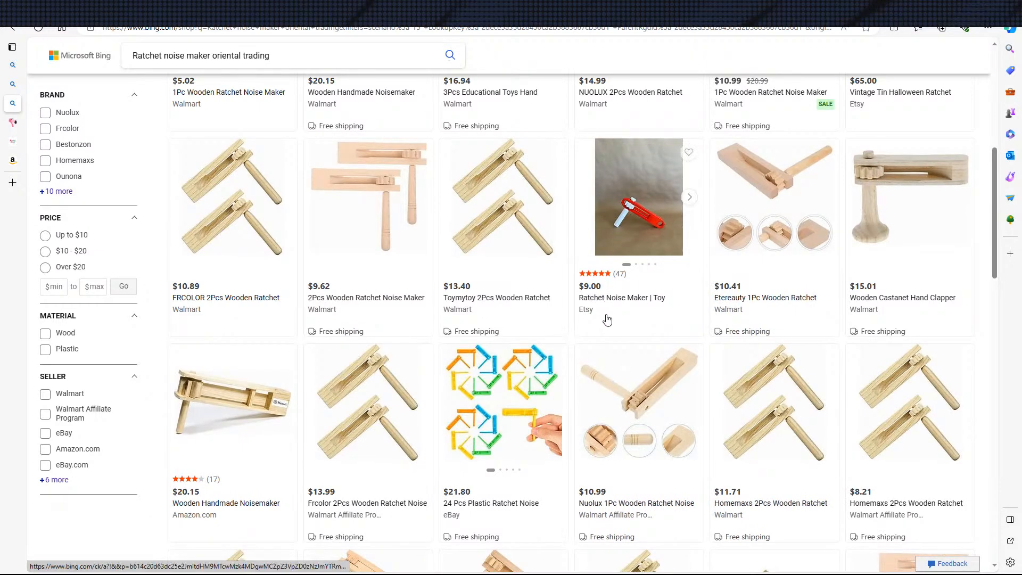
# Open the $9.00 Etsy "Ratchet Noise Maker | Toy" listing, view its product photos and expand the full description
pyautogui.click(641, 240)
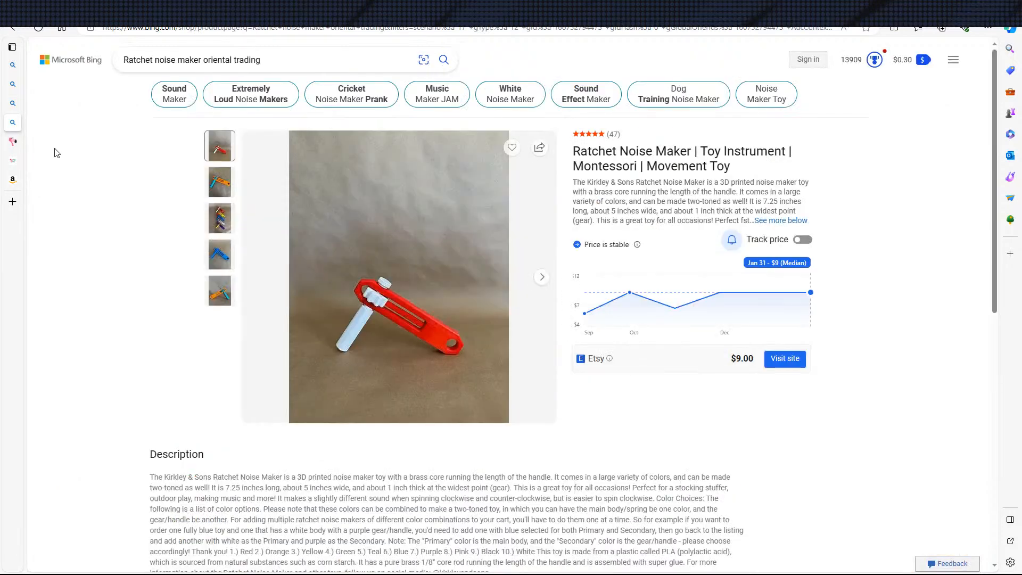
pyautogui.click(220, 218)
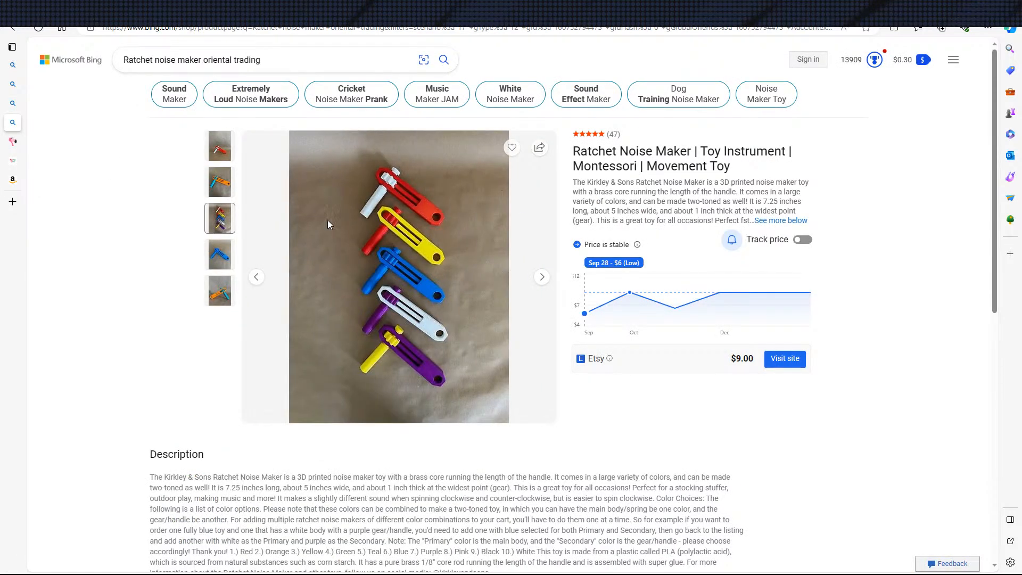
pyautogui.click(220, 182)
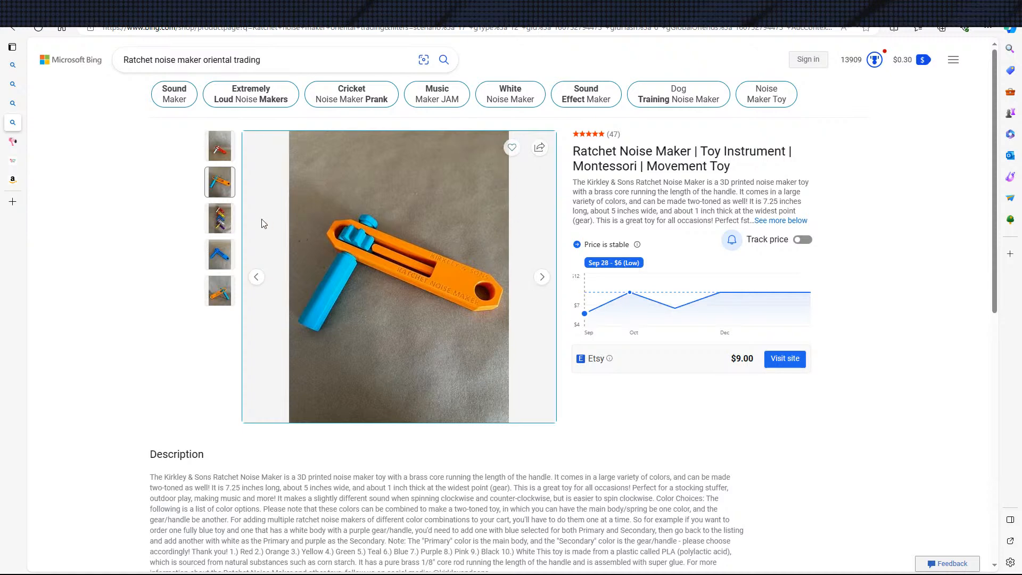
pyautogui.click(219, 219)
pyautogui.click(220, 255)
pyautogui.click(219, 287)
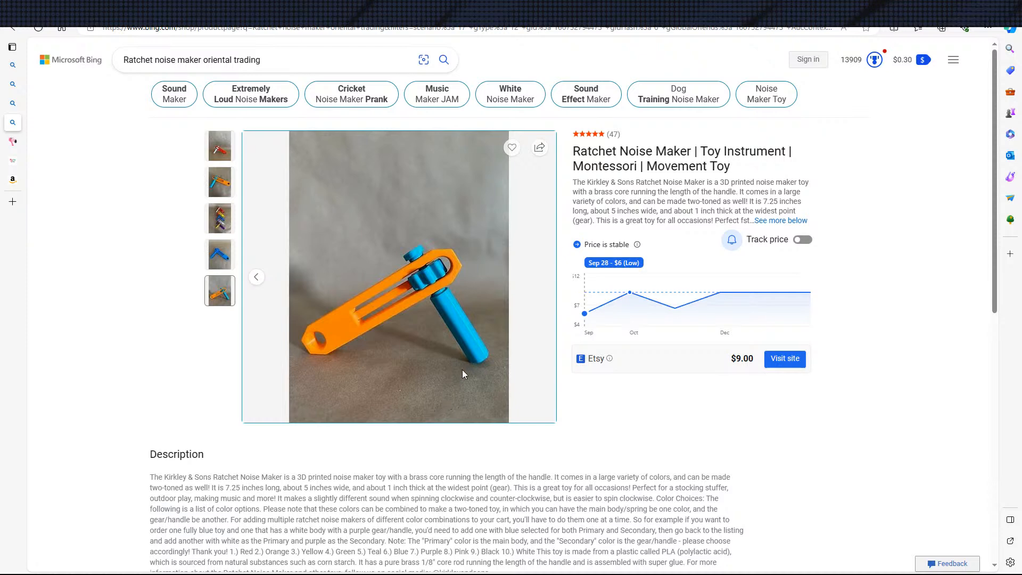
pyautogui.moveTo(734, 181); pyautogui.dragTo(687, 197)
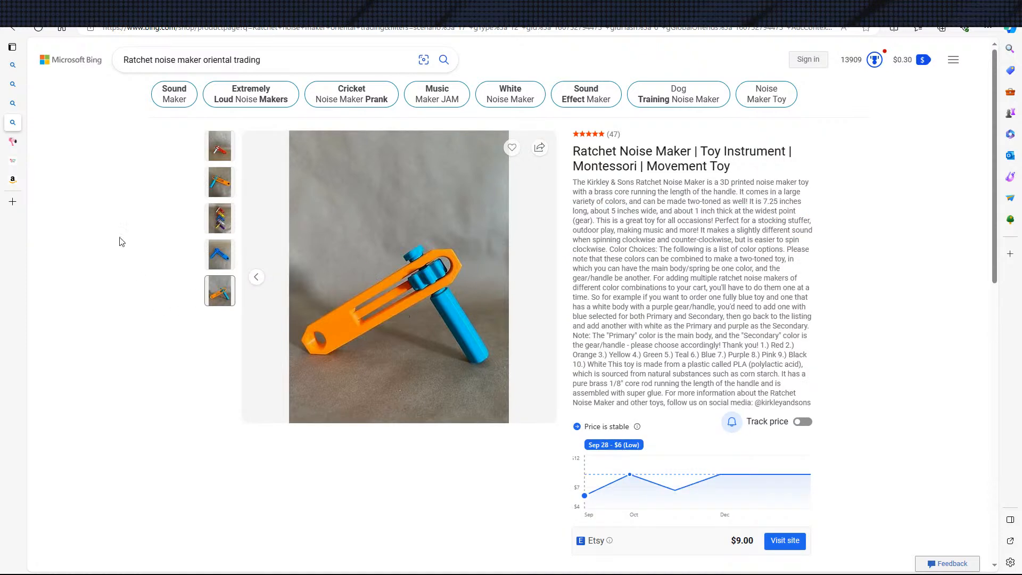
# Close the Etsy product page and look through the rest of the second page of shopping results
pyautogui.click(121, 122)
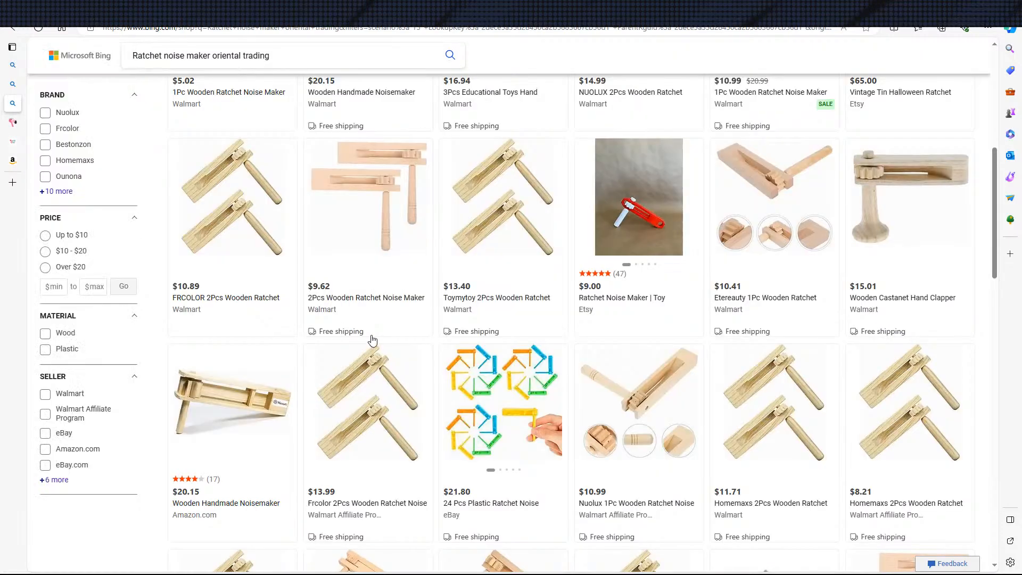
pyautogui.scroll(-5, 338, 278)
pyautogui.scroll(3, 411, 289)
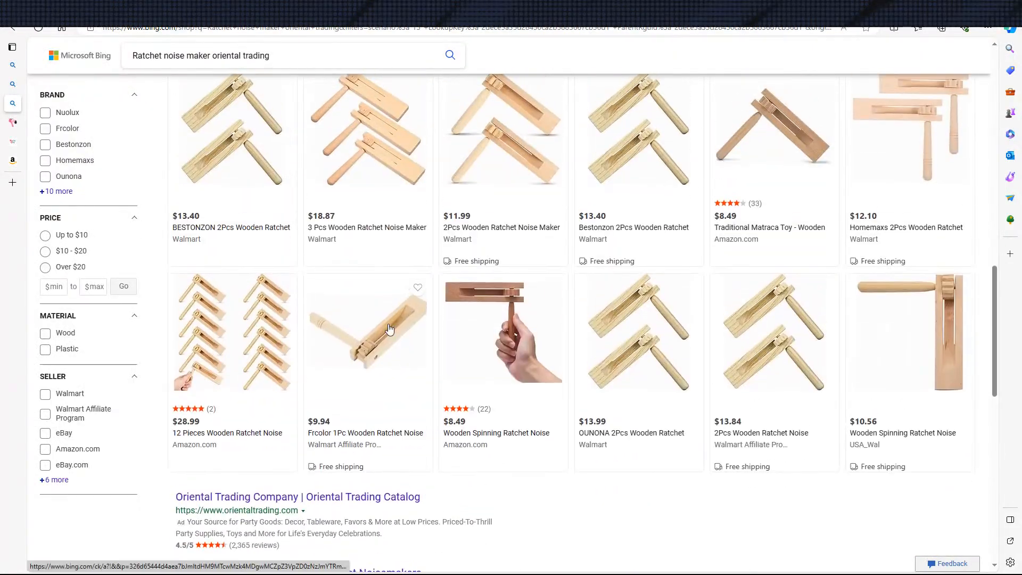
pyautogui.scroll(-5, 390, 315)
pyautogui.scroll(-5, 371, 290)
pyautogui.scroll(12, 319, 240)
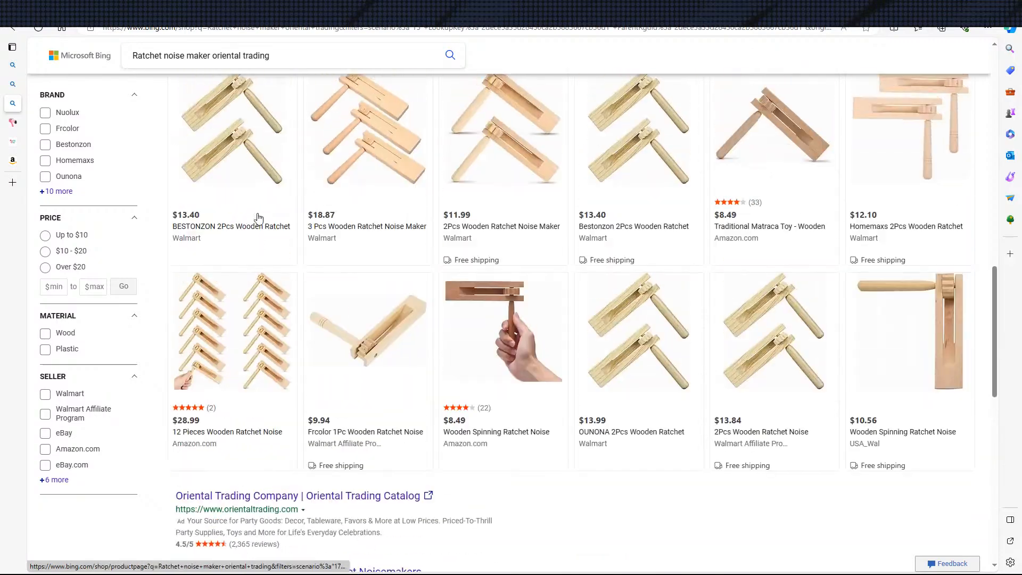
pyautogui.scroll(3, 281, 187)
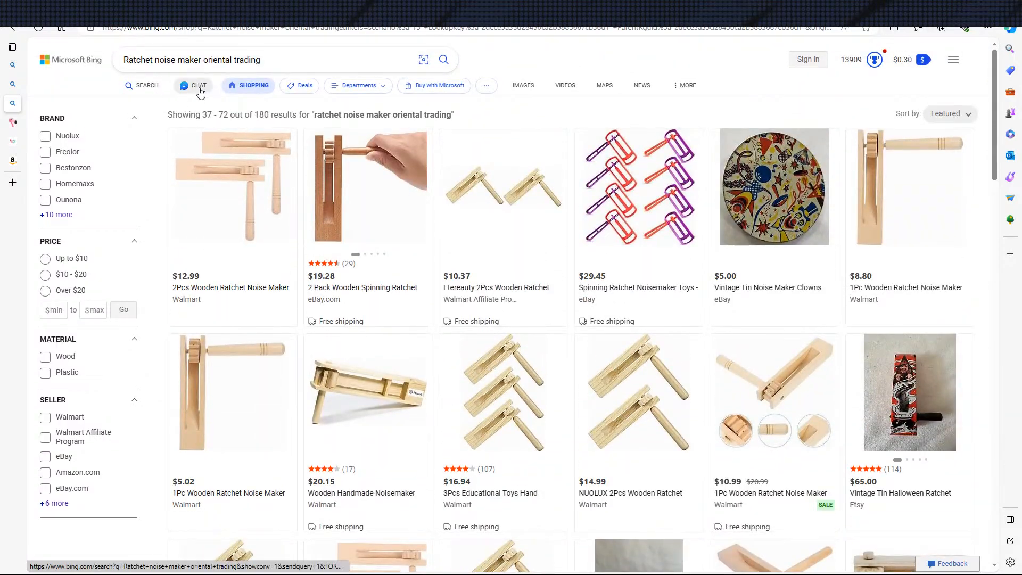
# Show the image results for "Ratchet noise maker oriental trading" and look through the noise maker designs
pyautogui.click(531, 88)
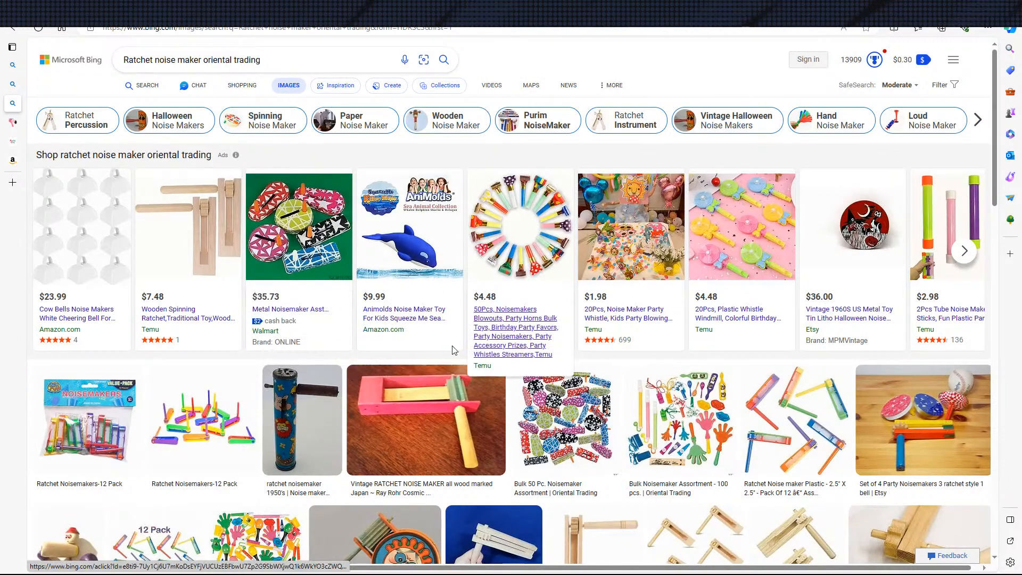
pyautogui.scroll(-5, 602, 305)
pyautogui.scroll(-2, 603, 306)
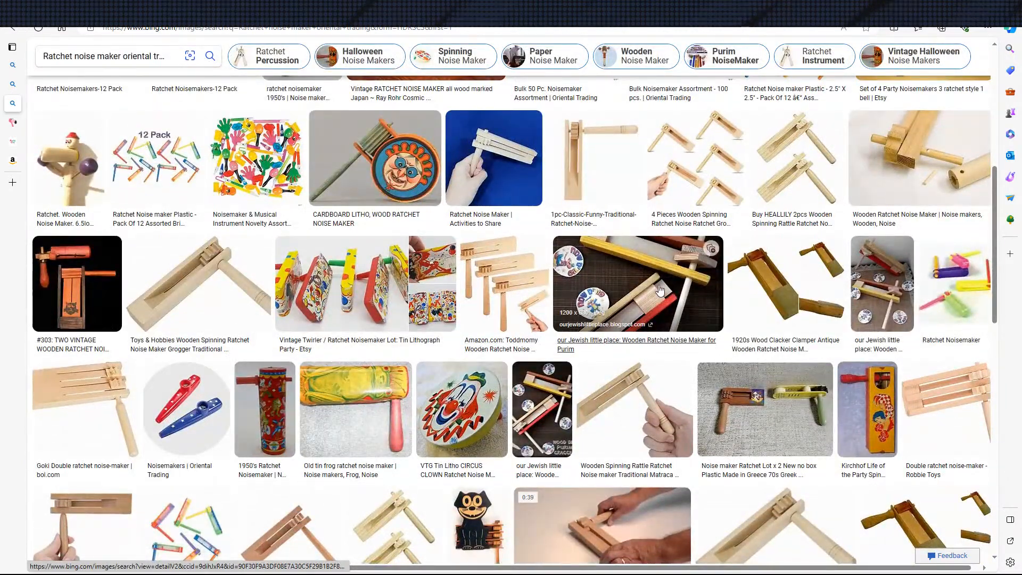
pyautogui.scroll(4, 808, 314)
pyautogui.scroll(-7, 700, 309)
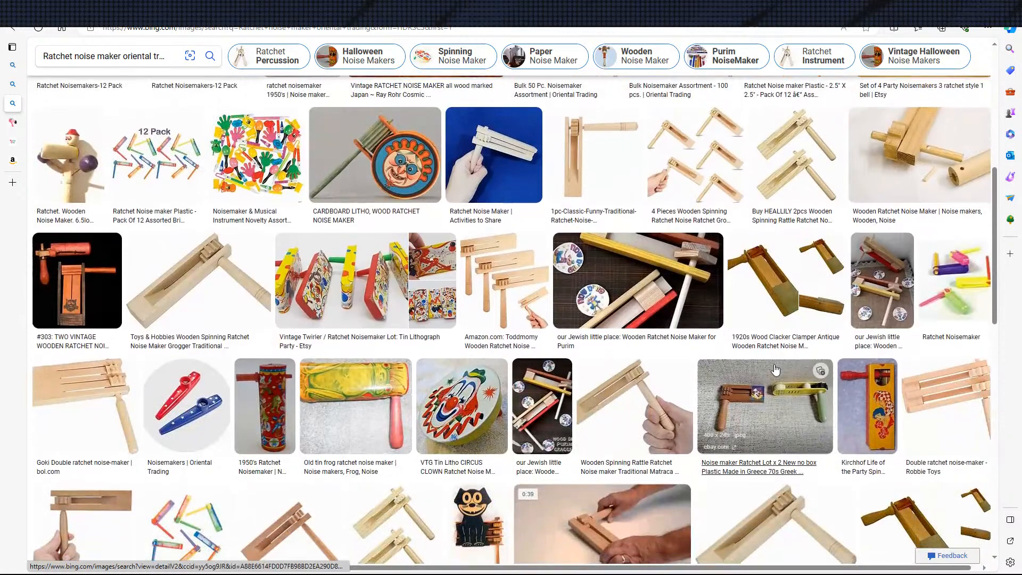
pyautogui.scroll(-4, 700, 309)
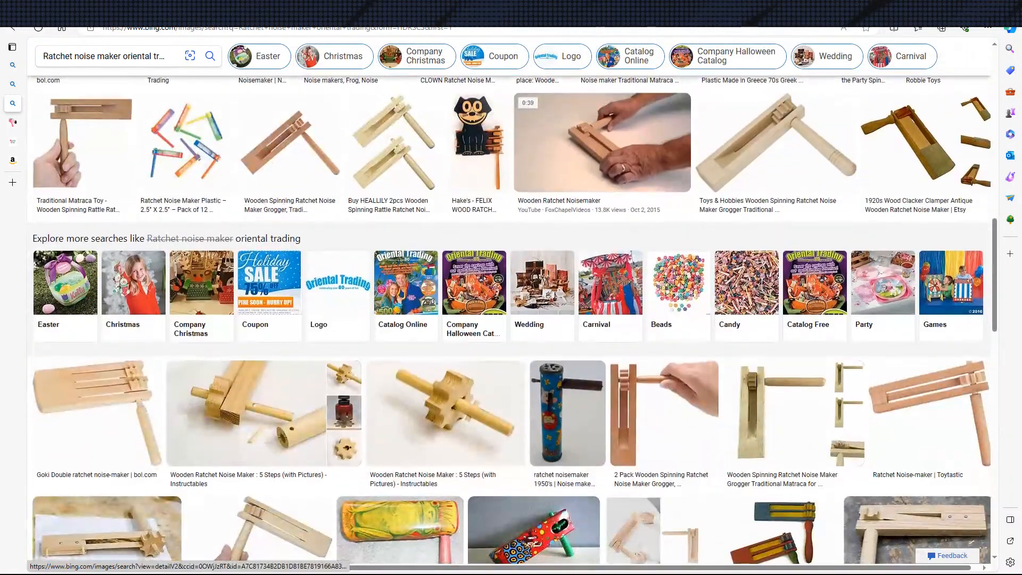
# Check Oriental Trading's noisemakers page once more, then close the Oriental Trading, Amazon and other store tabs
pyautogui.moveTo(13, 146)
pyautogui.click(16, 122)
pyautogui.scroll(8, 81, 151)
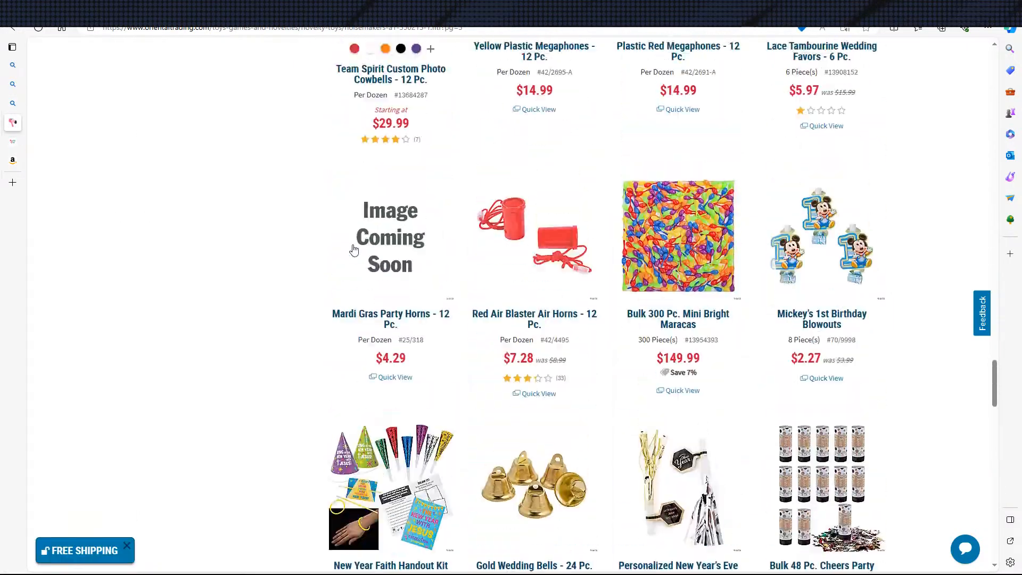
pyautogui.middleClick(44, 139)
pyautogui.middleClick(56, 126)
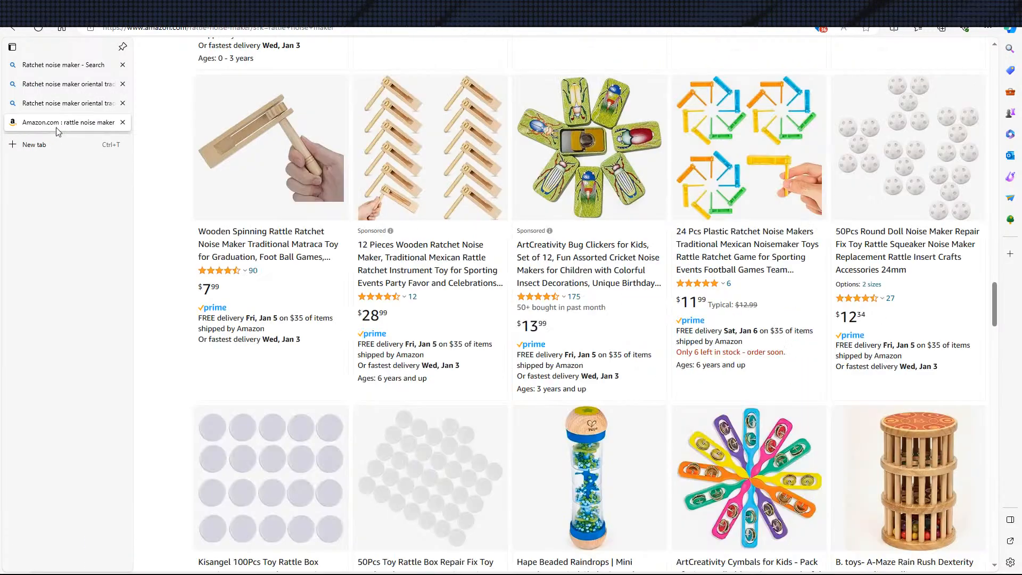
pyautogui.middleClick(58, 124)
# Examine the image results further down for wooden, tin and plastic ratchet noise maker designs
pyautogui.scroll(-3, 468, 240)
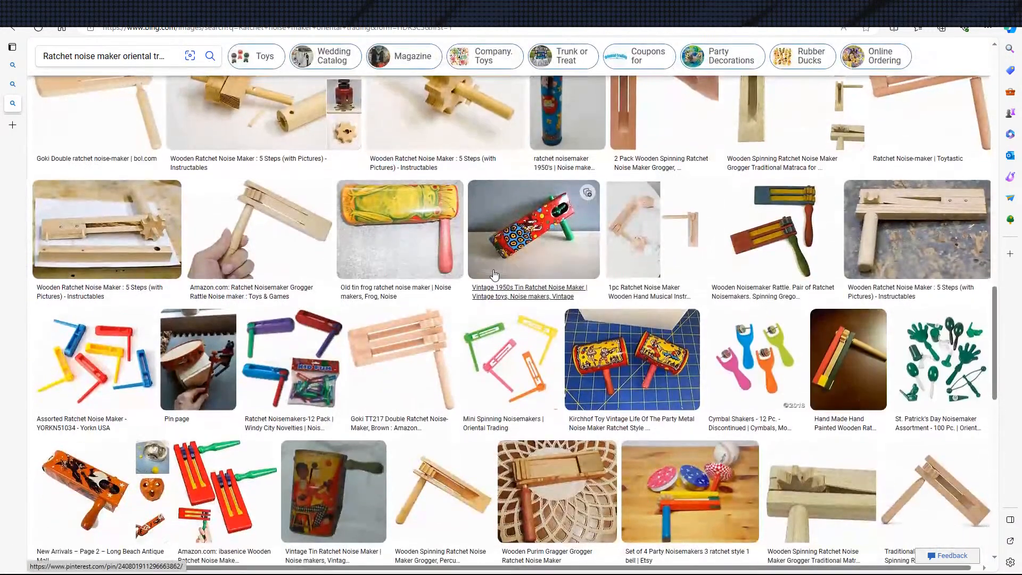
pyautogui.scroll(-3, 542, 261)
pyautogui.scroll(-3, 720, 308)
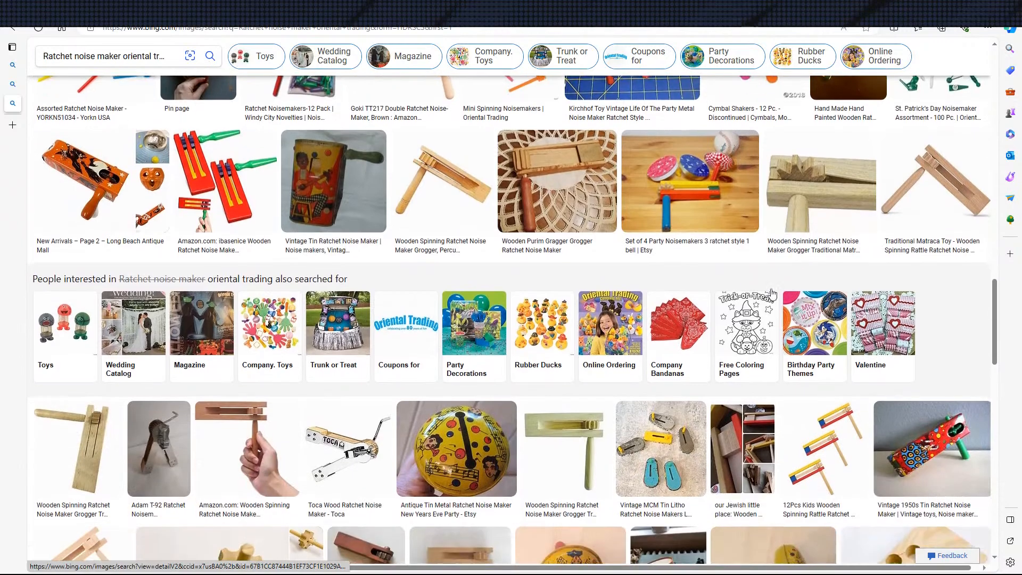
pyautogui.scroll(-6, 622, 252)
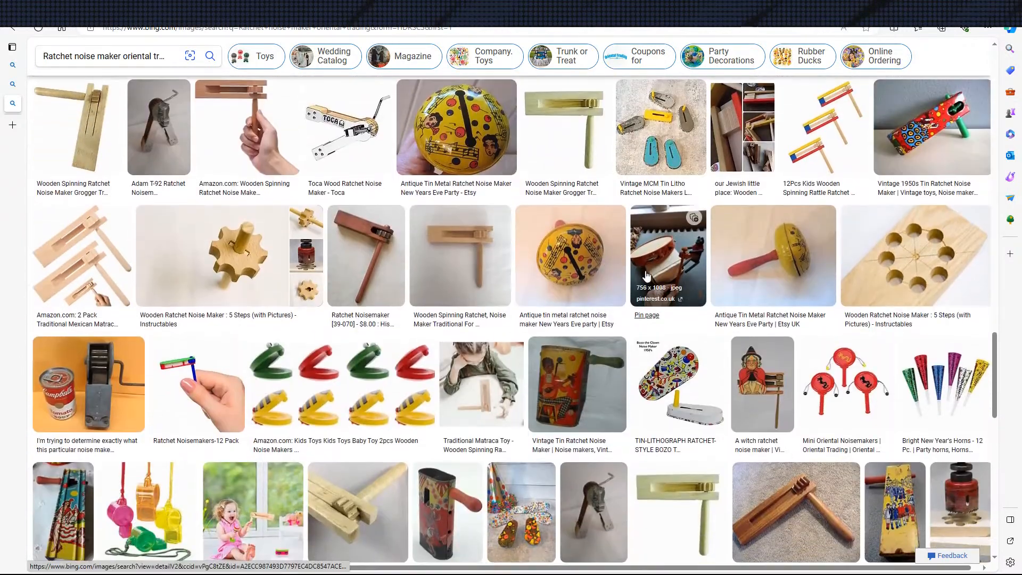
pyautogui.scroll(-3, 801, 308)
pyautogui.scroll(2, 812, 297)
pyautogui.scroll(3, 813, 297)
pyautogui.scroll(-8, 809, 298)
pyautogui.scroll(-4, 536, 307)
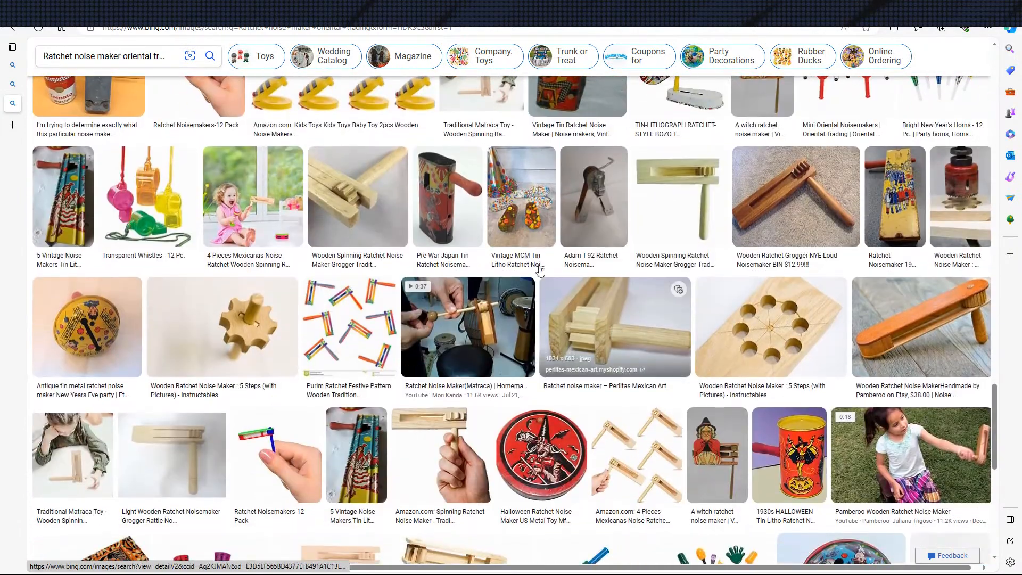
# Look through the remaining ratchet noise maker image results and the shopping offers beneath them
pyautogui.scroll(-3, 524, 318)
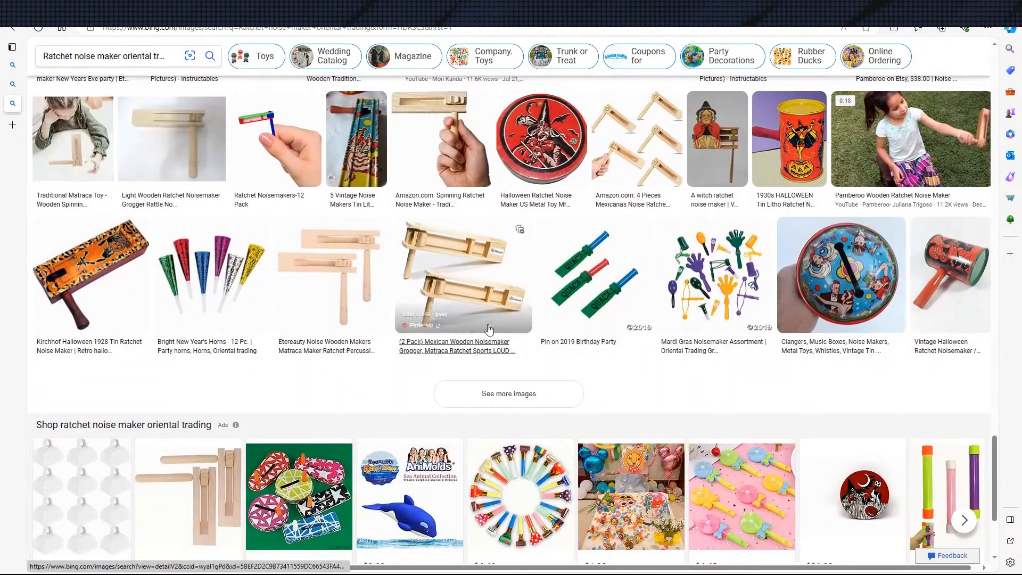
pyautogui.scroll(-1, 511, 322)
pyautogui.scroll(-2, 788, 261)
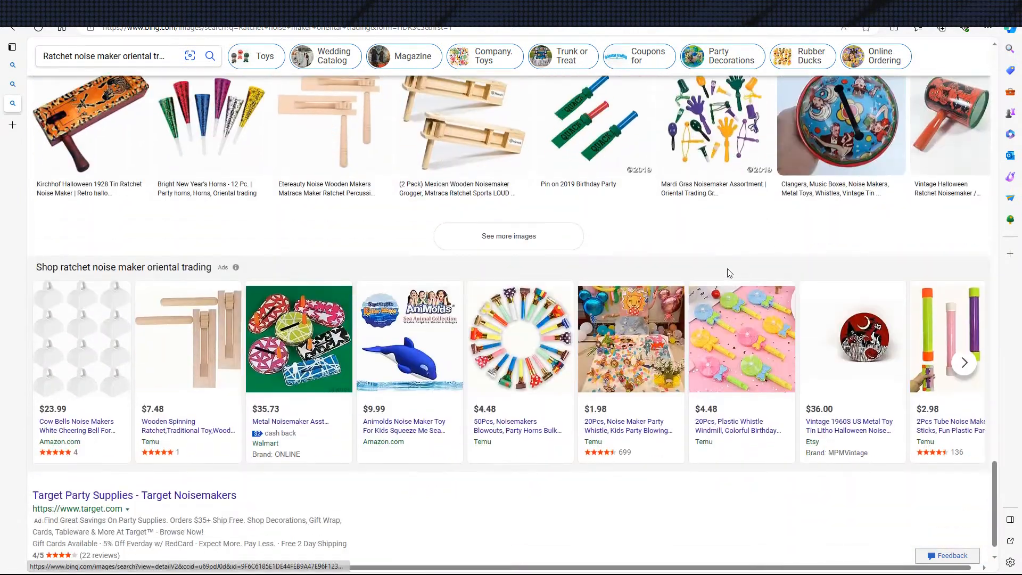
pyautogui.scroll(10, 697, 277)
pyautogui.scroll(20, 697, 277)
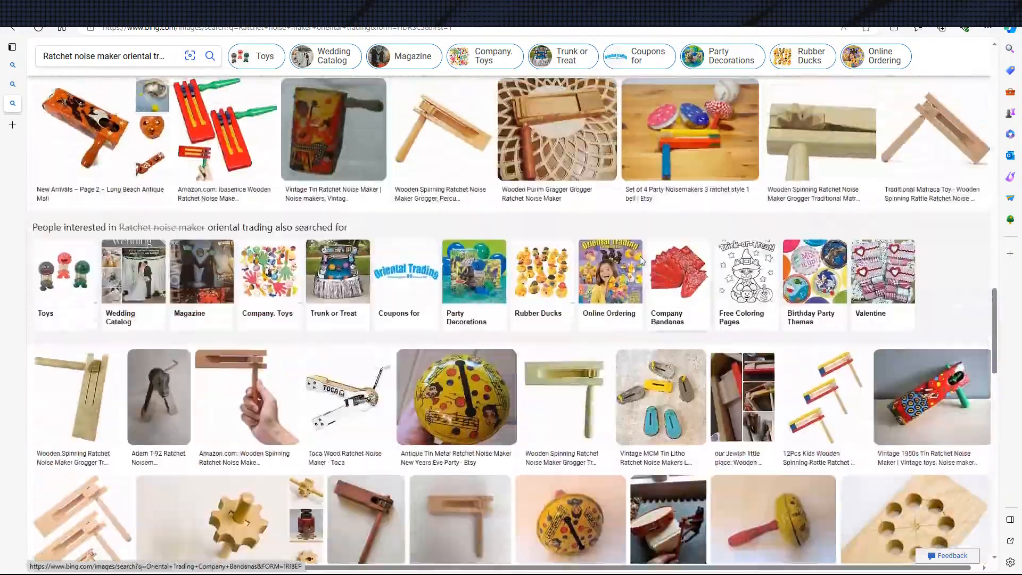
pyautogui.scroll(5, 440, 236)
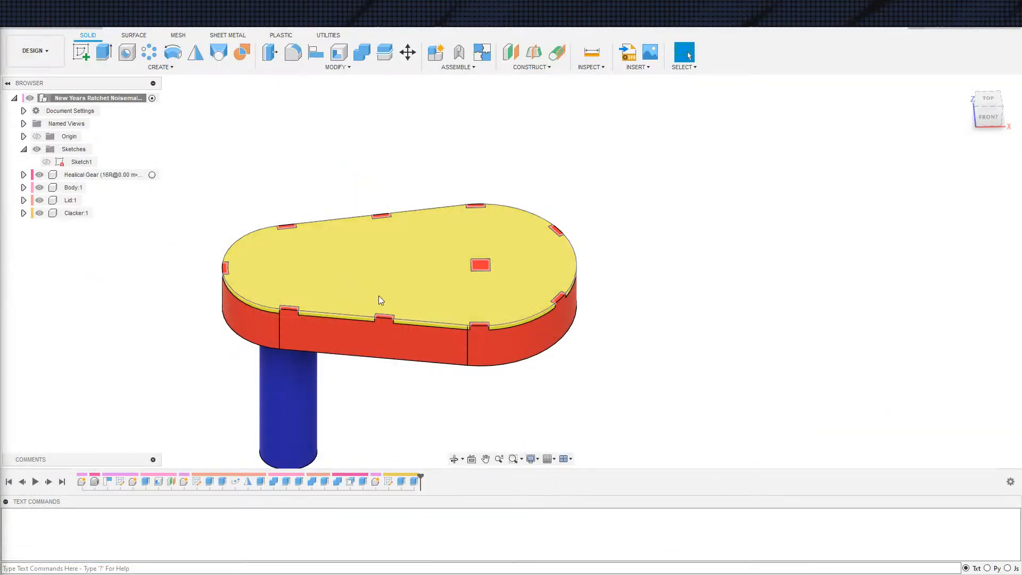
# Switch to Fusion 360 and start a new design with a sketch on the YZ plane
pyautogui.moveTo(595, 253); pyautogui.dragTo(702, 182, button='middle')
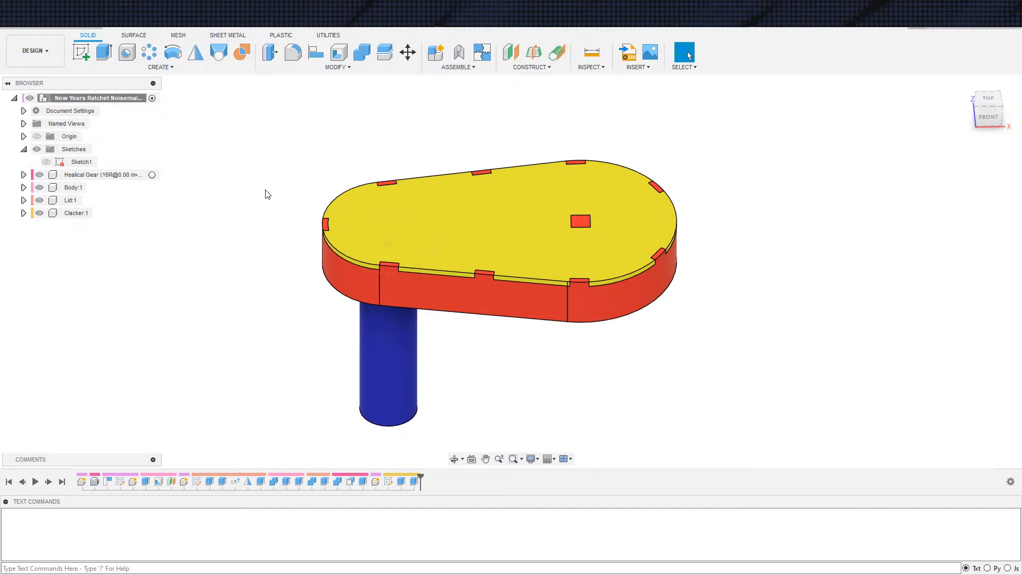
pyautogui.click(917, 25)
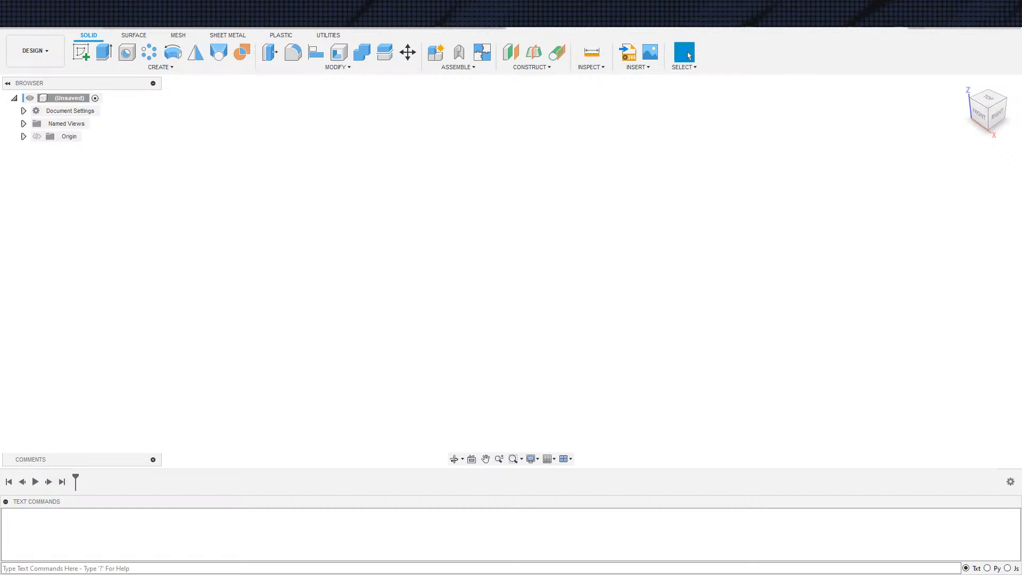
pyautogui.press('s')
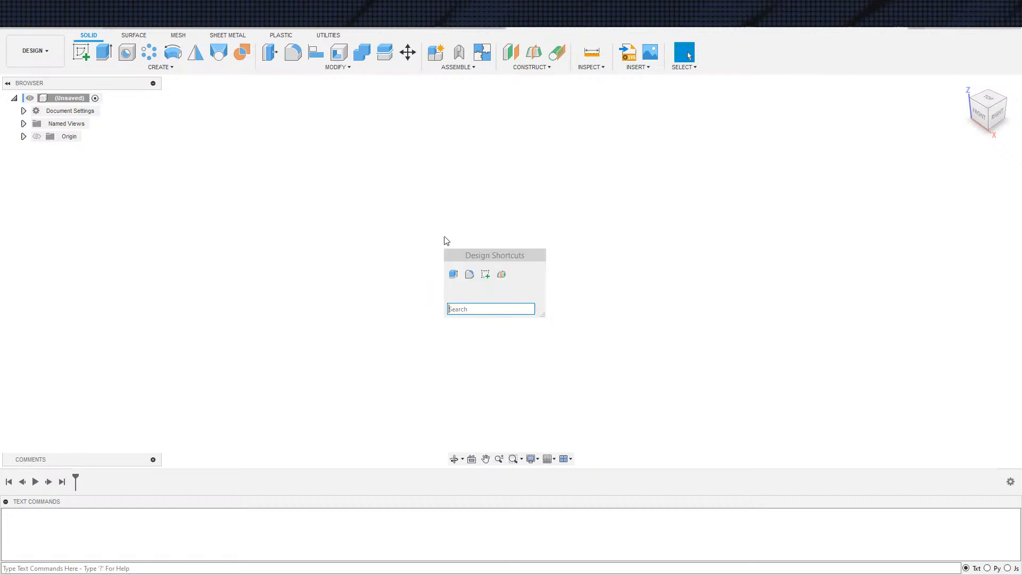
pyautogui.click(484, 275)
pyautogui.click(545, 241)
# Try out a sketch text block across the origin reading "Kazoo Noizmaker", without keeping it
pyautogui.write('stext')
pyautogui.press('Return')
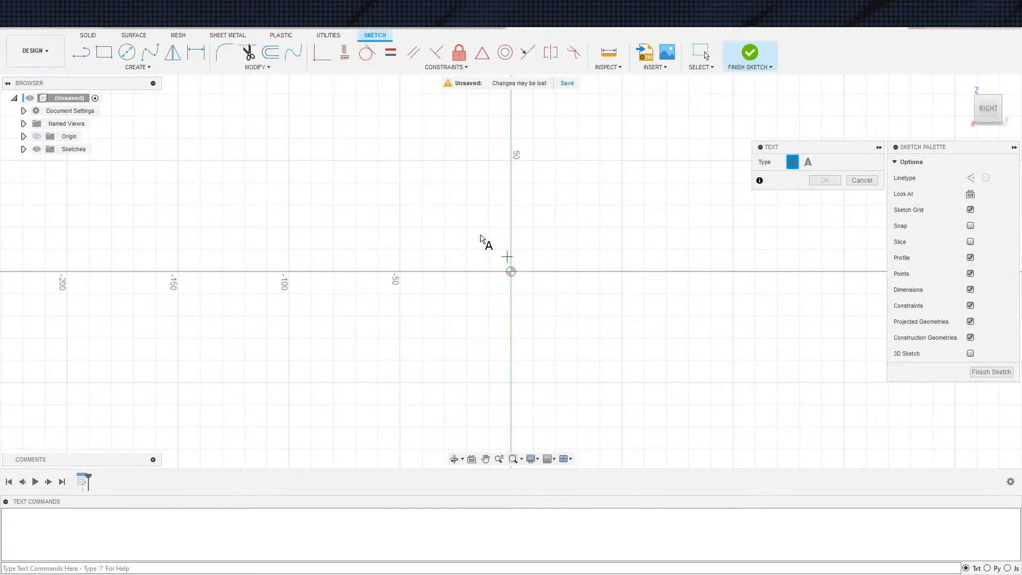
pyautogui.click(659, 380)
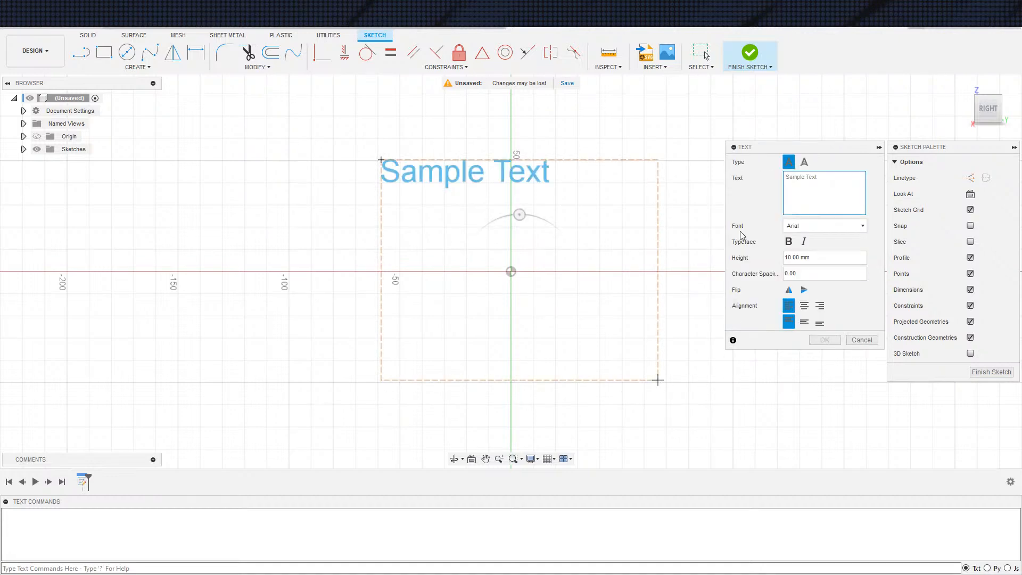
pyautogui.write('Kazoo No')
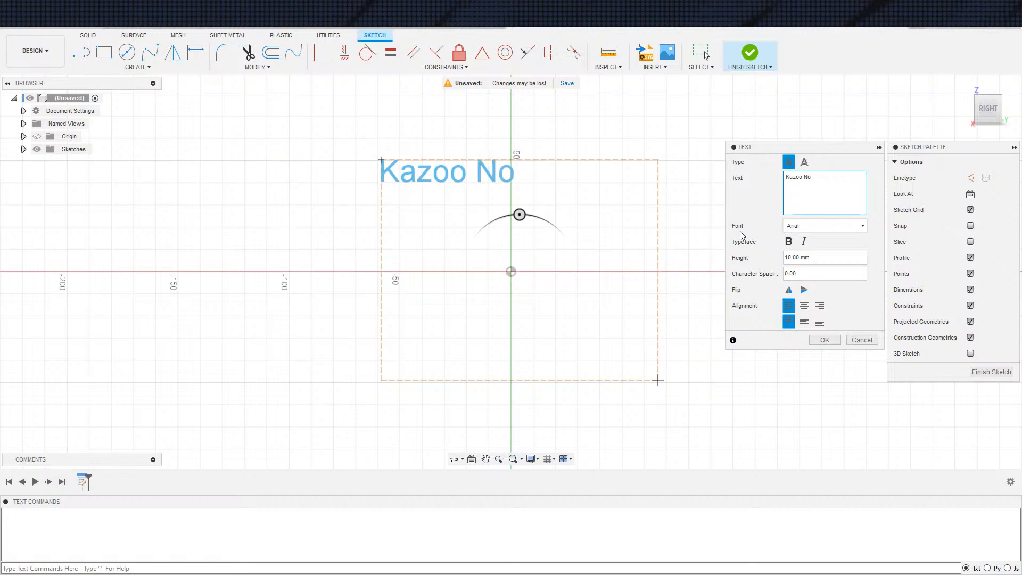
pyautogui.write('iszemak')
pyautogui.press('BackSpace')
pyautogui.press('BackSpace')
pyautogui.press('BackSpace')
pyautogui.press('BackSpace')
pyautogui.press('BackSpace')
pyautogui.write('zmaker')
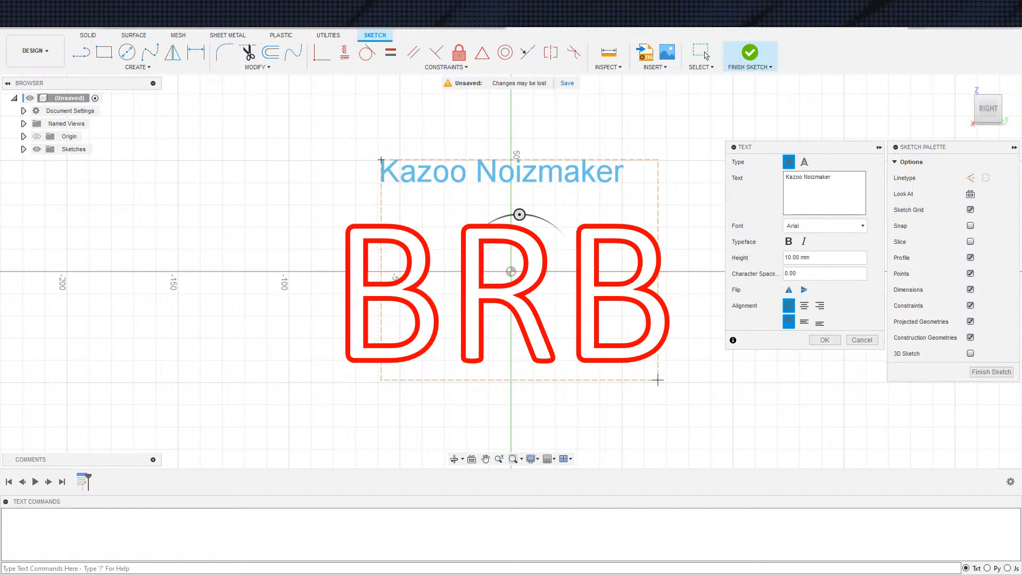
pyautogui.press('Escape')
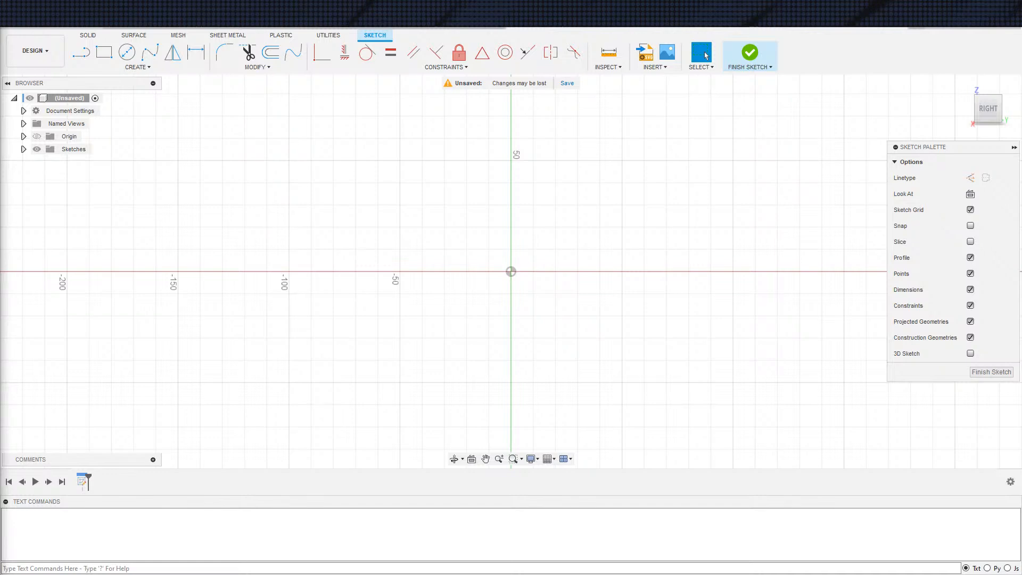
# Sketch a circle about 80 mm in diameter centred on the origin
pyautogui.press('s')
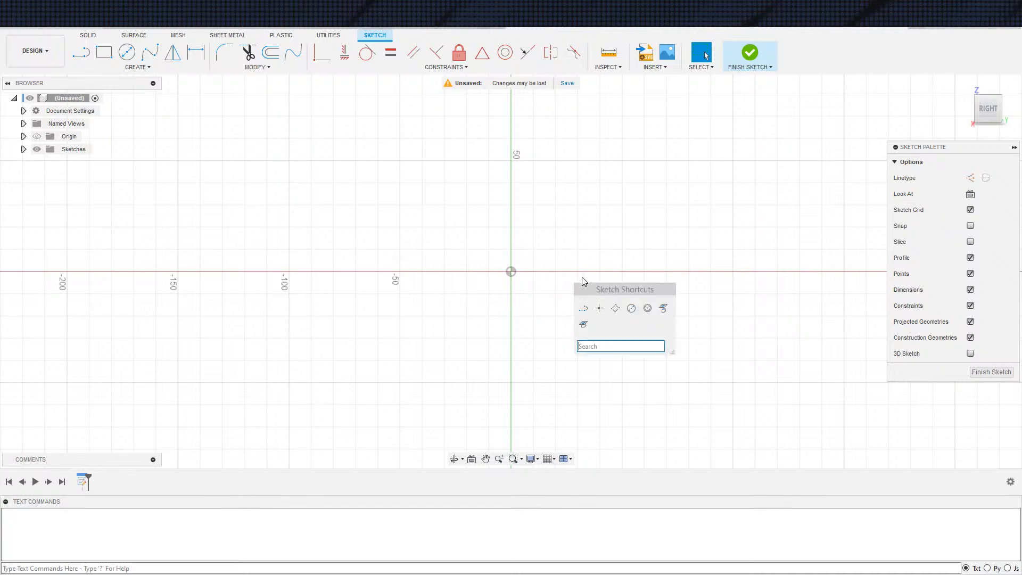
pyautogui.click(632, 308)
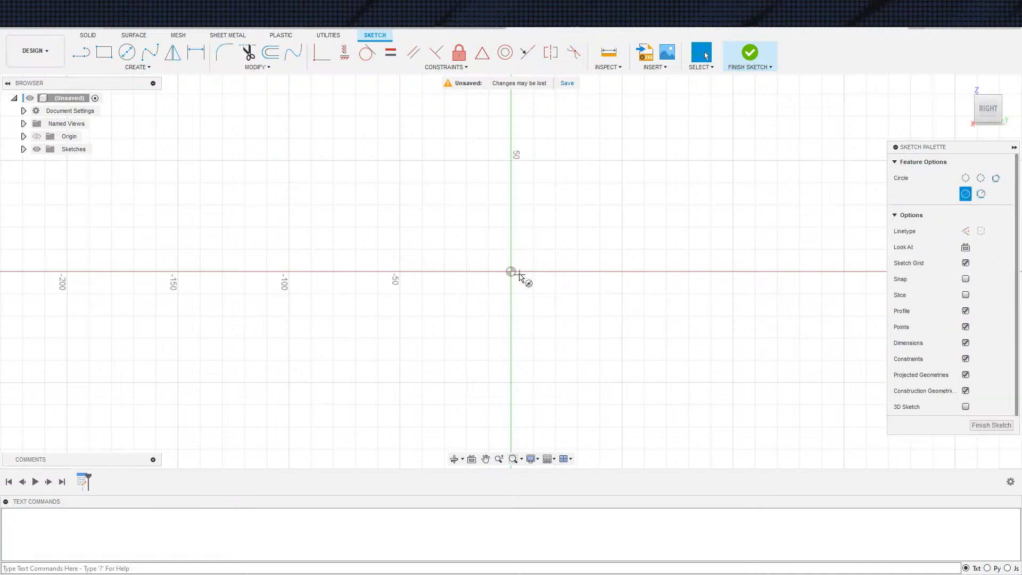
pyautogui.click(511, 271)
pyautogui.click(602, 270)
pyautogui.press('Escape')
# Sketch a three-point rectangle about 44 mm wide and 24 mm high inside the circle
pyautogui.press('s')
pyautogui.click(529, 322)
pyautogui.click(453, 244)
pyautogui.click(453, 298)
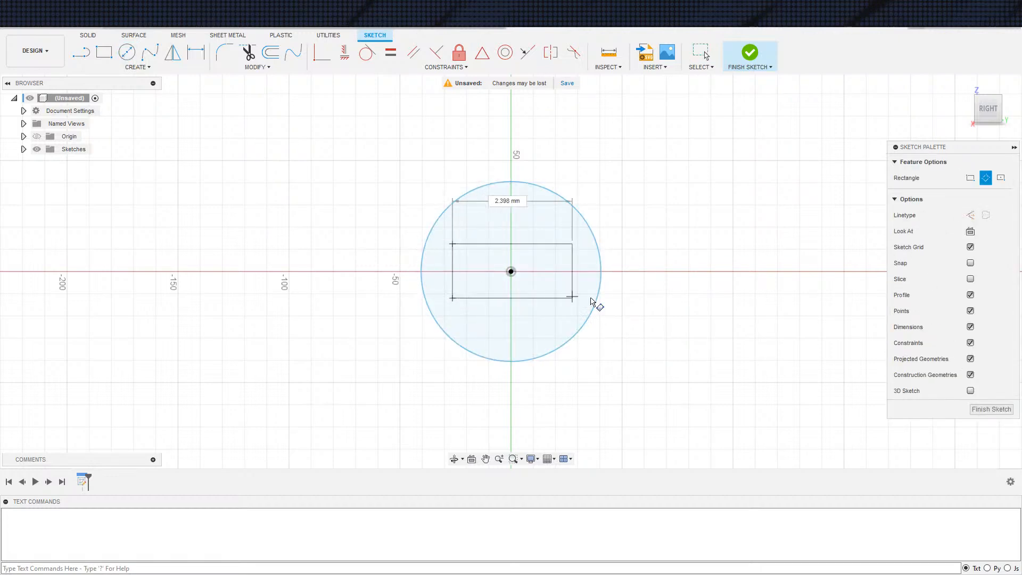
pyautogui.click(551, 294)
pyautogui.press('Escape')
# Set the rectangle's height to 1.5 mm and move the thin rectangle closer to the origin
pyautogui.press('d')
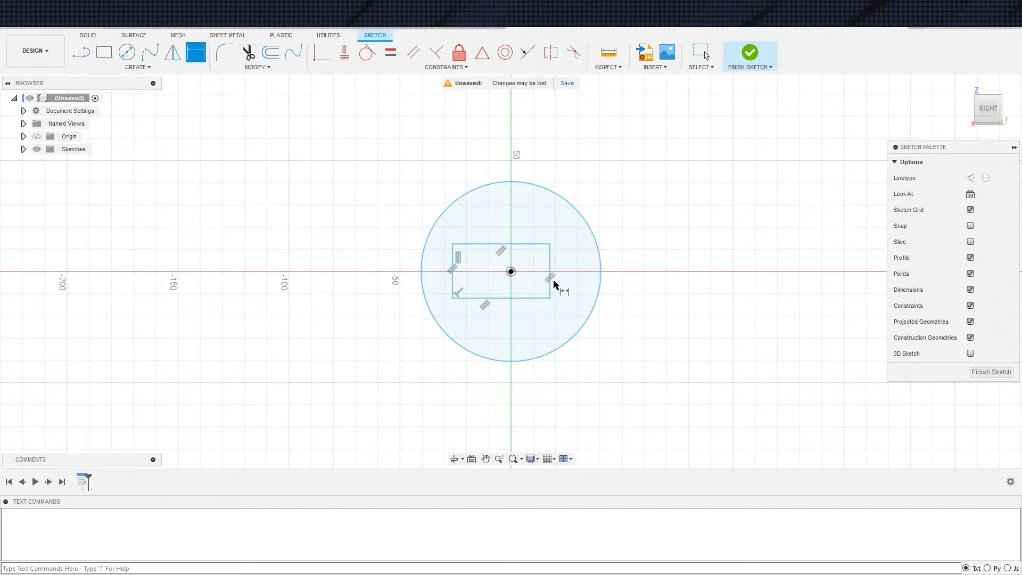
pyautogui.click(550, 278)
pyautogui.click(595, 264)
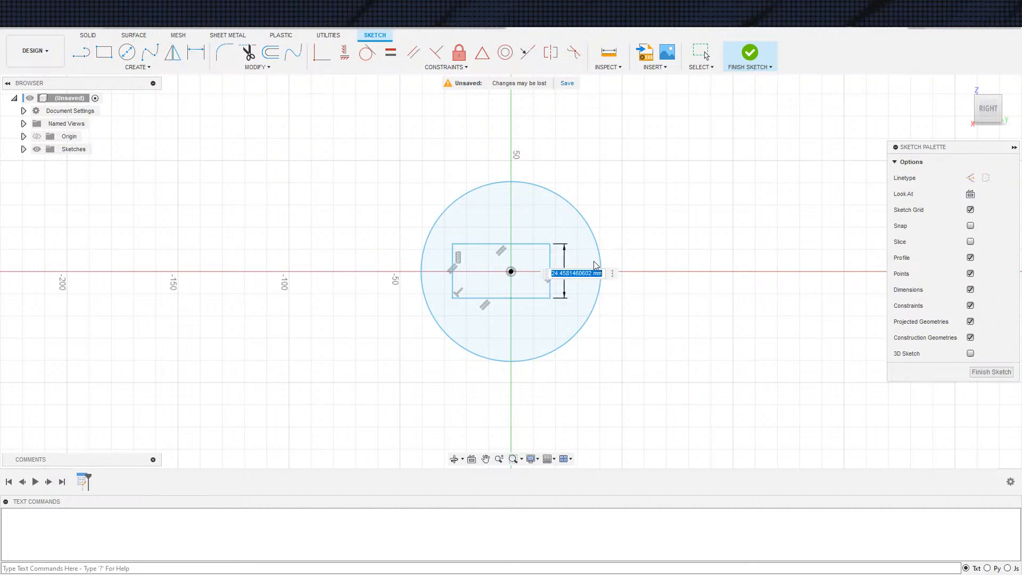
pyautogui.write('1.5')
pyautogui.press('Return')
pyautogui.press('Escape')
pyautogui.scroll(3, 523, 291)
pyautogui.moveTo(569, 327)
pyautogui.mouseDown(button='middle')
pyautogui.moveTo(509, 367)
pyautogui.moveTo(475, 361)
pyautogui.mouseUp(button='middle')
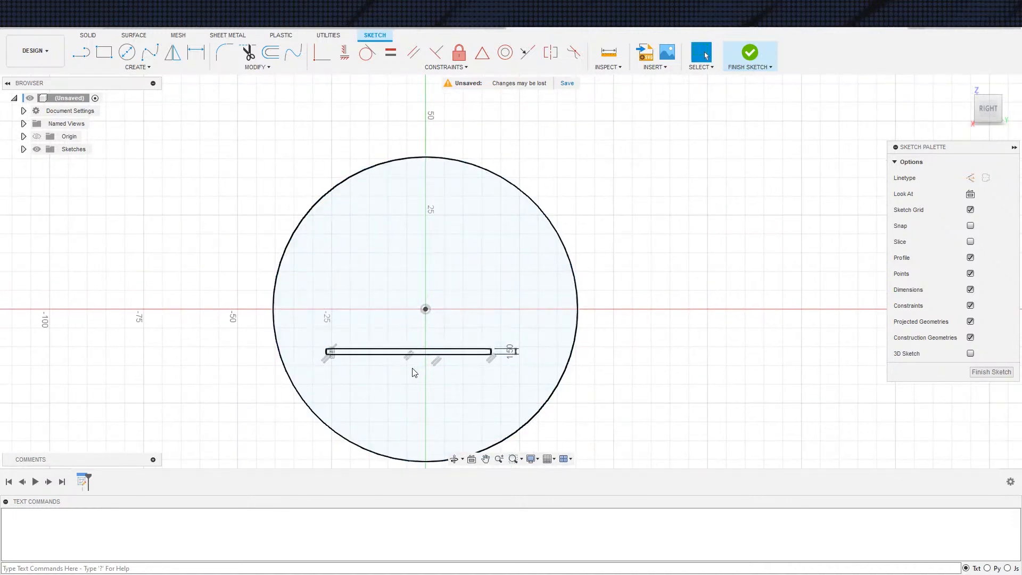
pyautogui.moveTo(400, 352); pyautogui.dragTo(417, 296)
pyautogui.scroll(6, 394, 314)
pyautogui.moveTo(368, 301); pyautogui.dragTo(304, 327, button='middle')
# Draw a diagonal construction line between opposite corners of the thin rectangle
pyautogui.press('s')
pyautogui.press('Escape')
pyautogui.press('s')
pyautogui.press('Escape')
pyautogui.write('sxz')
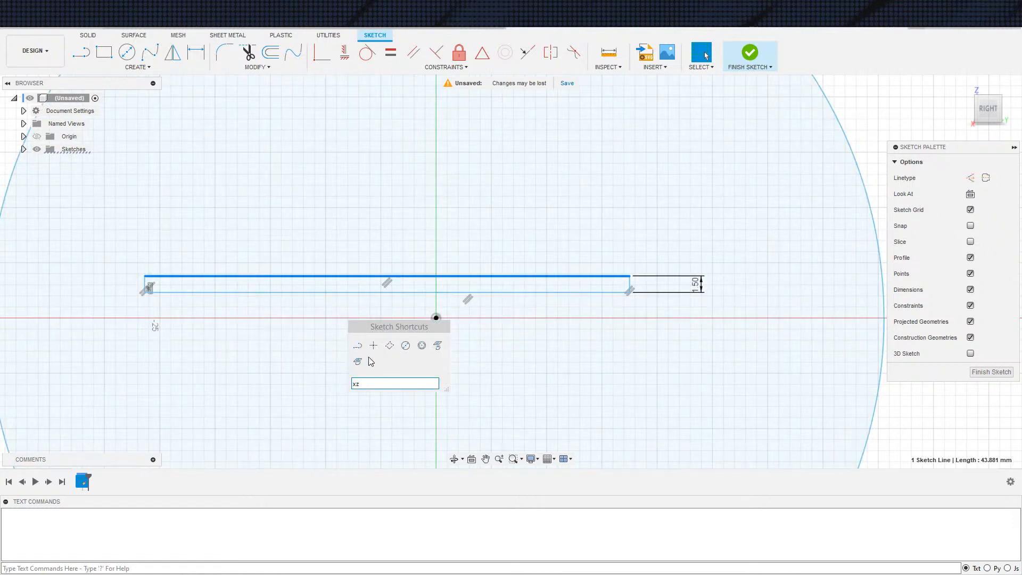
pyautogui.press('Escape')
pyautogui.press('Escape')
pyautogui.press('x')
pyautogui.press('s')
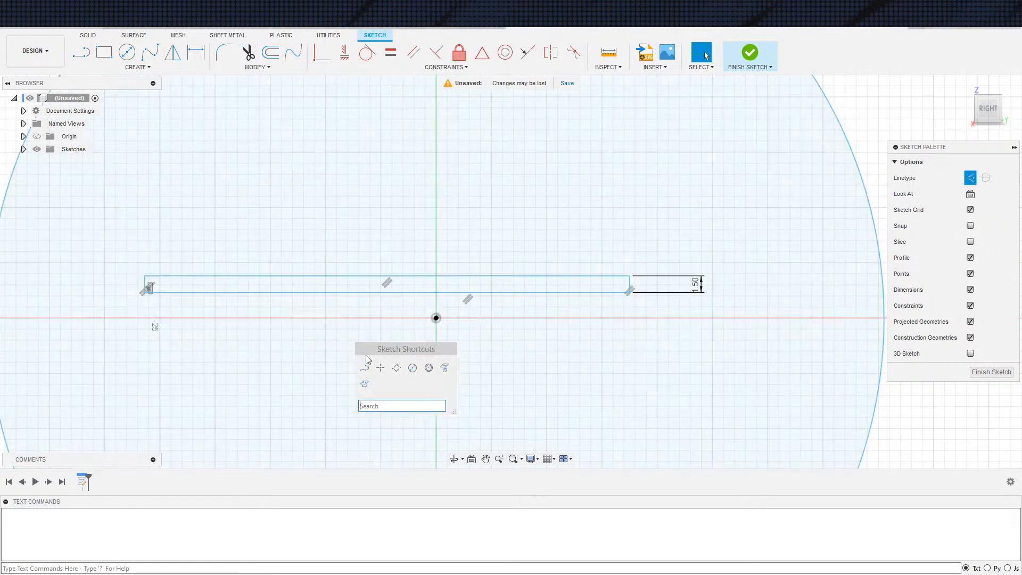
pyautogui.click(364, 371)
pyautogui.click(144, 277)
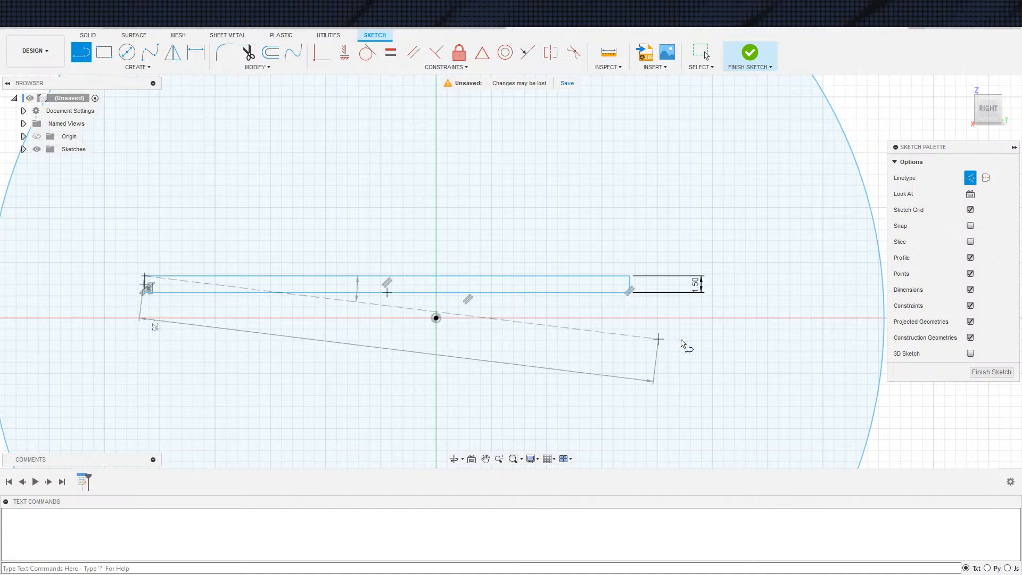
pyautogui.click(629, 292)
pyautogui.press('Escape')
# Centre the thin rectangle in the circle with a midpoint constraint between its diagonal and the origin
pyautogui.click(401, 285)
pyautogui.click(482, 52)
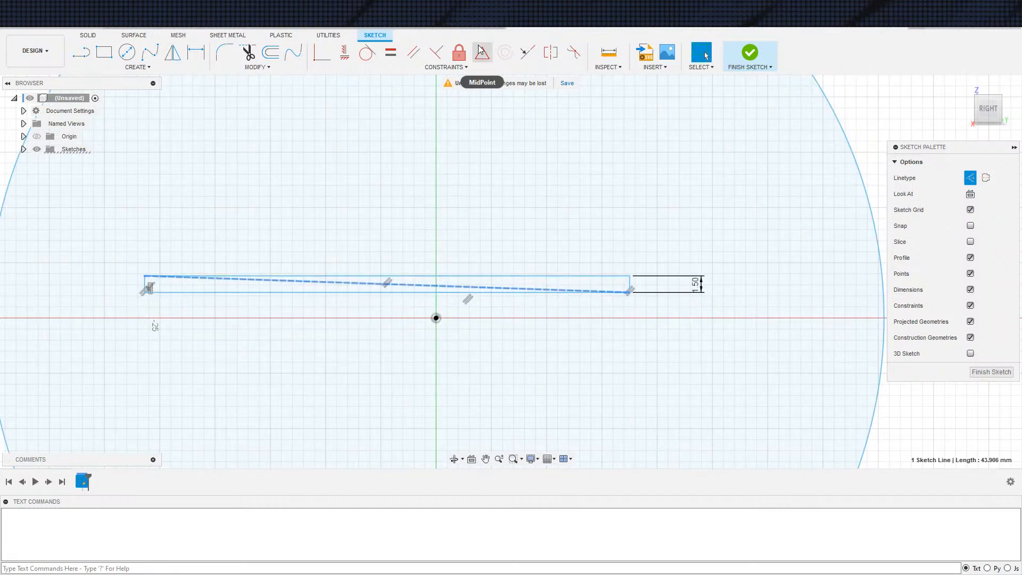
pyautogui.click(436, 318)
pyautogui.scroll(-3, 468, 331)
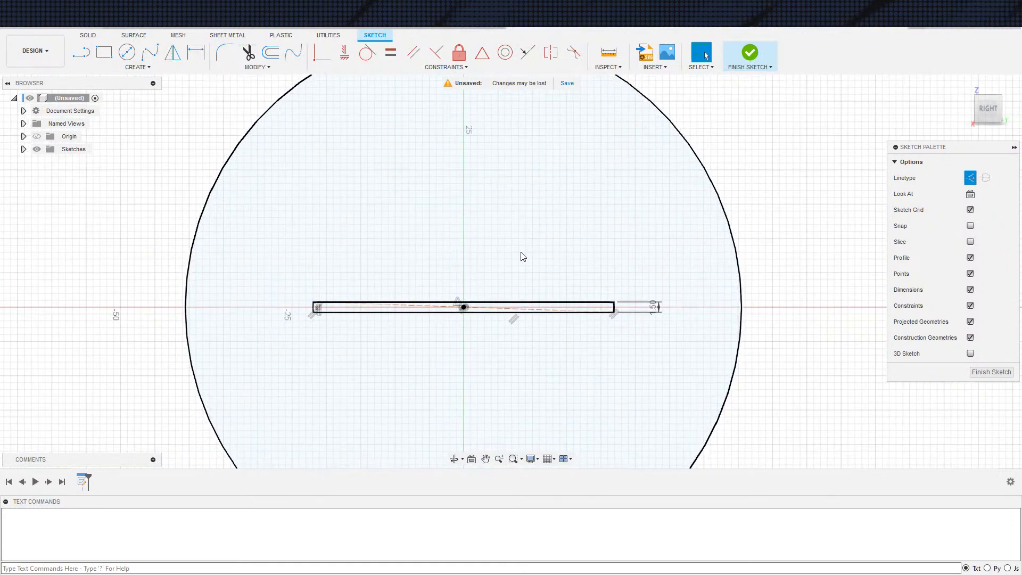
pyautogui.scroll(-2, 500, 243)
pyautogui.scroll(-1, 450, 250)
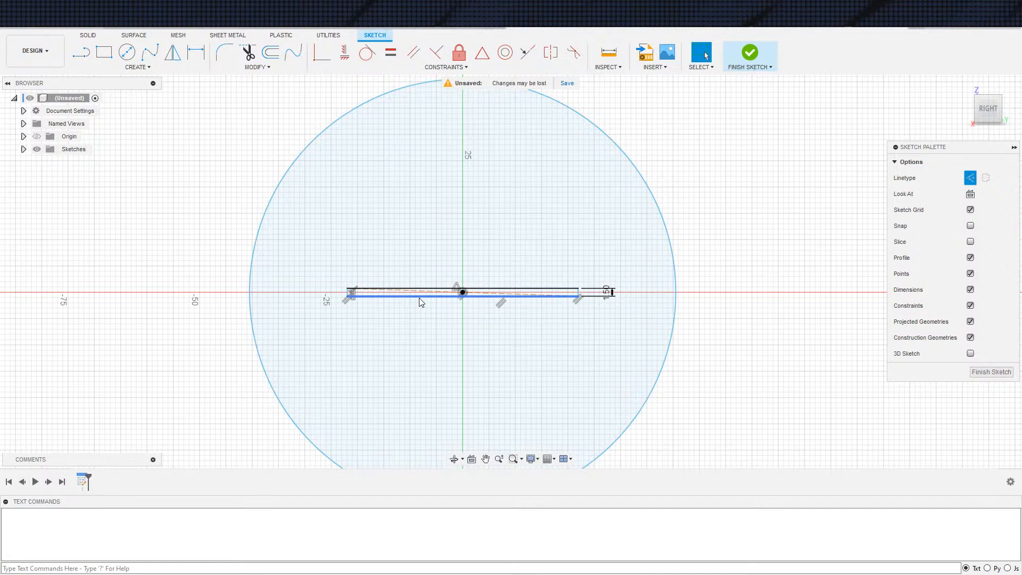
pyautogui.scroll(2, 479, 266)
pyautogui.scroll(-2, 383, 313)
pyautogui.scroll(2, 426, 298)
pyautogui.moveTo(462, 314); pyautogui.dragTo(432, 320, button='middle')
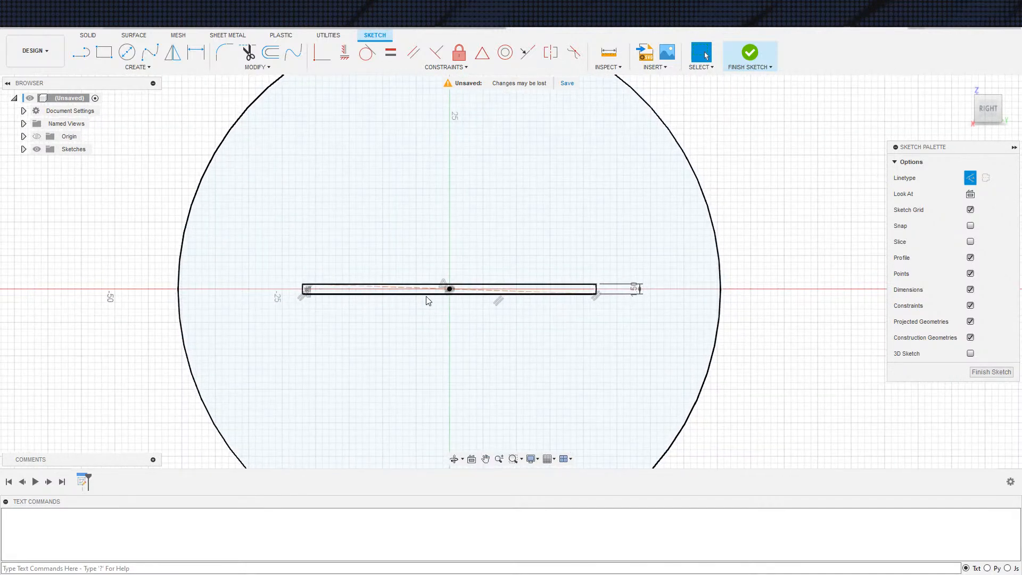
pyautogui.scroll(1, 441, 305)
pyautogui.scroll(-3, 433, 304)
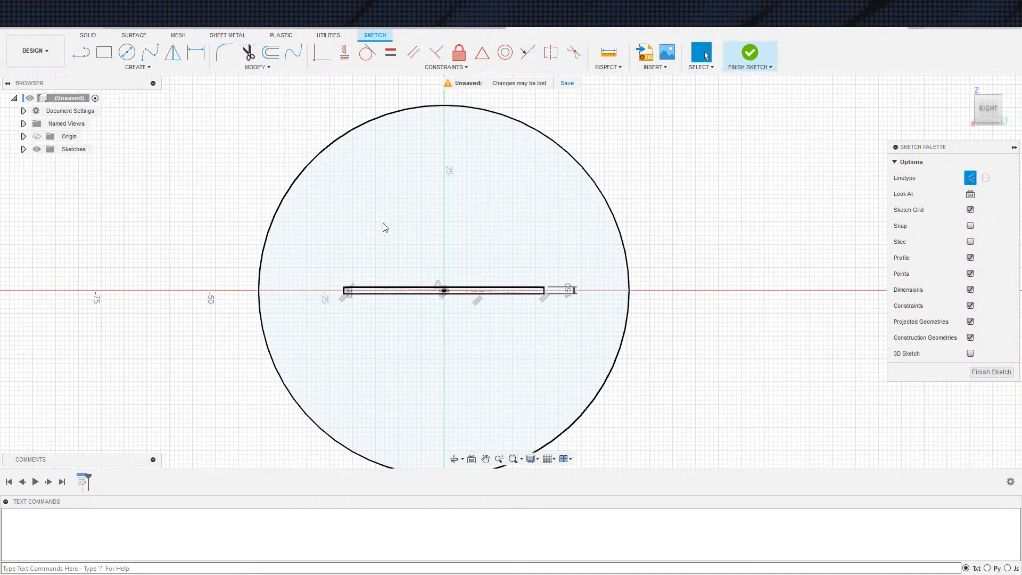
pyautogui.scroll(1, 435, 255)
pyautogui.moveTo(454, 258); pyautogui.dragTo(431, 234, button='middle')
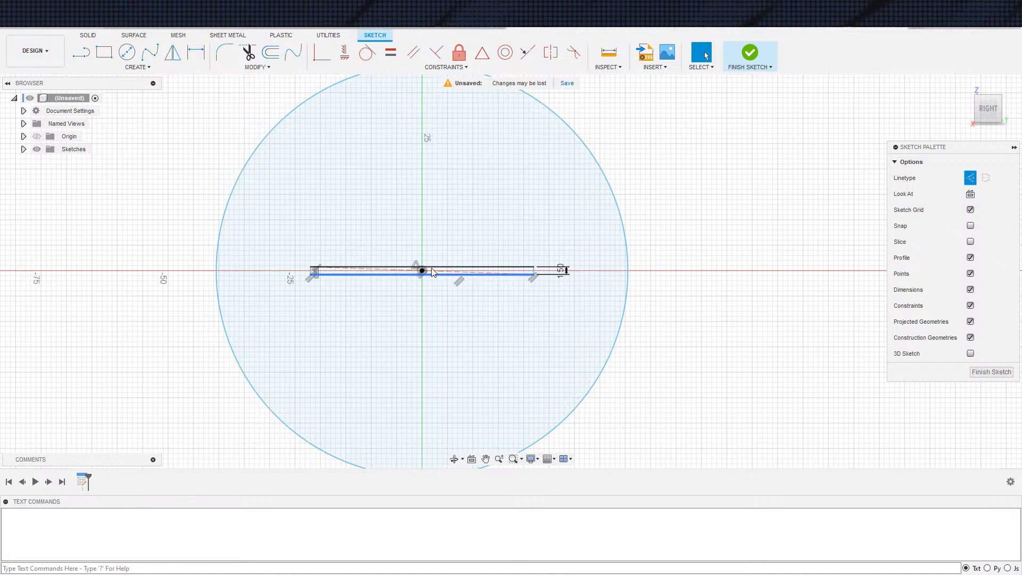
pyautogui.scroll(-5, 566, 351)
pyautogui.scroll(1, 543, 288)
# Finish the sketch and create a construction plane offset 75 mm from the YZ plane
pyautogui.click(761, 52)
pyautogui.keyDown('shift'); pyautogui.moveTo(635, 310); pyautogui.dragTo(657, 264, button='middle'); pyautogui.keyUp('shift')
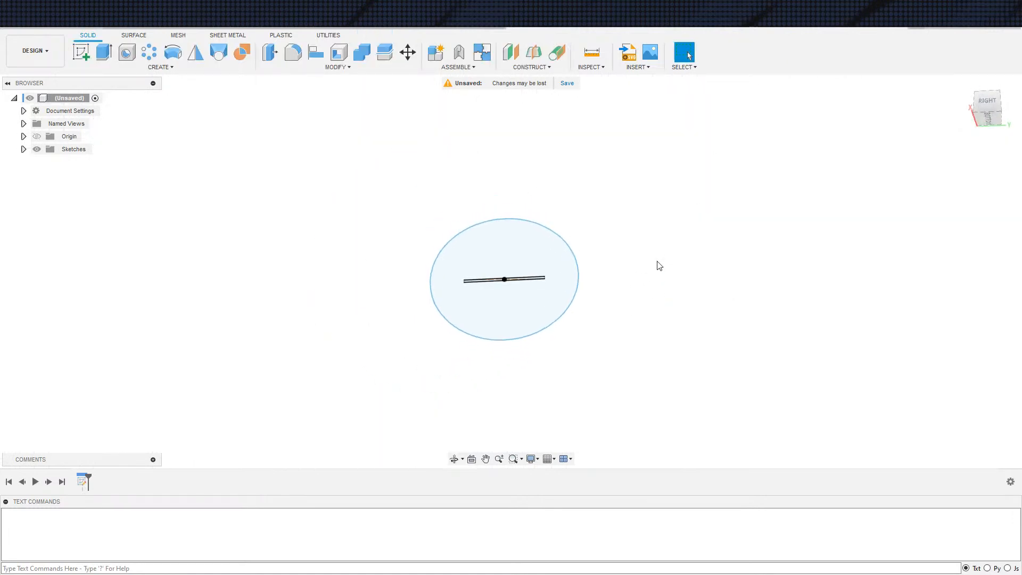
pyautogui.click(511, 52)
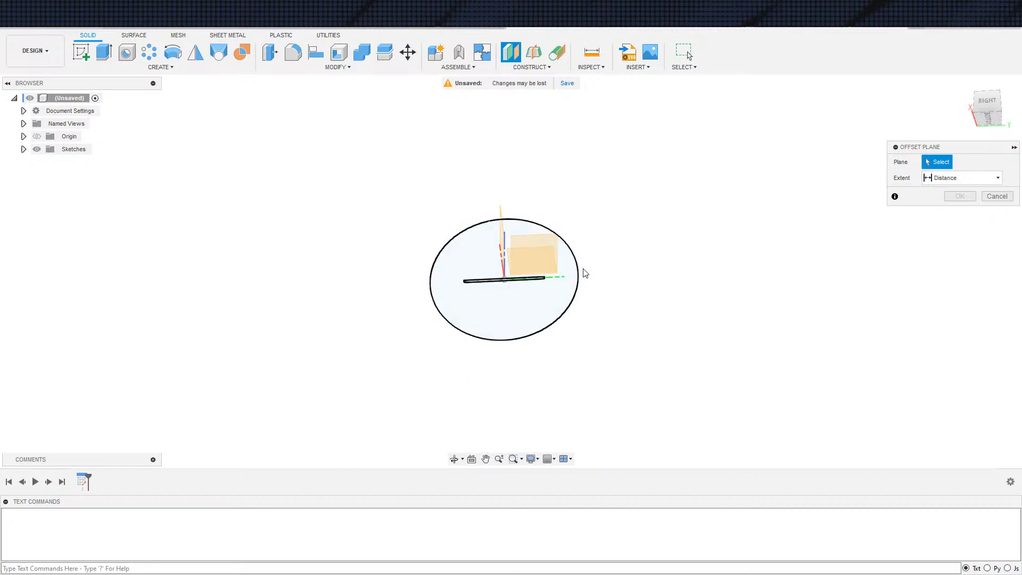
pyautogui.click(540, 253)
pyautogui.keyDown('shift'); pyautogui.moveTo(706, 264); pyautogui.dragTo(722, 220, button='middle'); pyautogui.keyUp('shift')
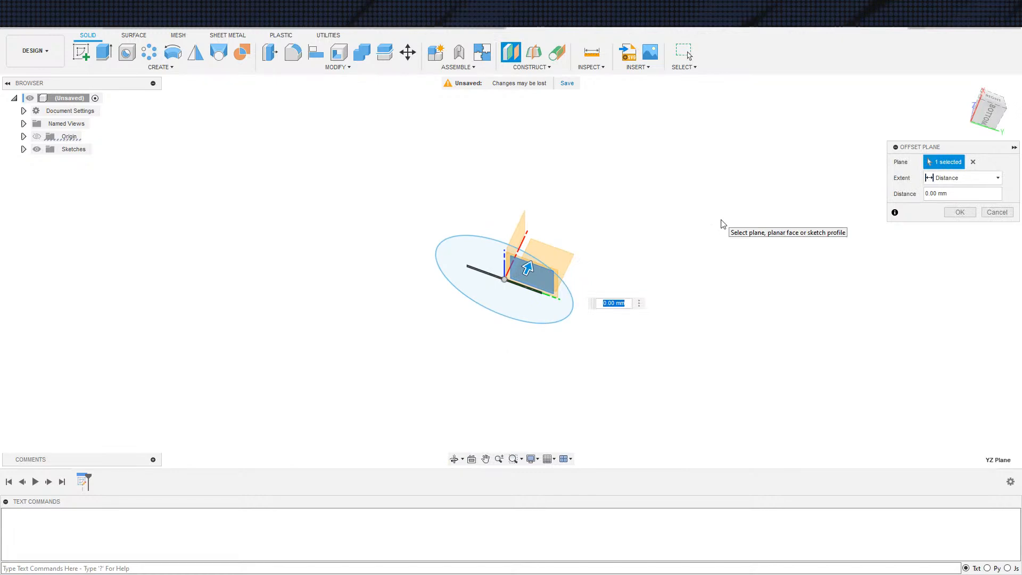
pyautogui.press('Return')
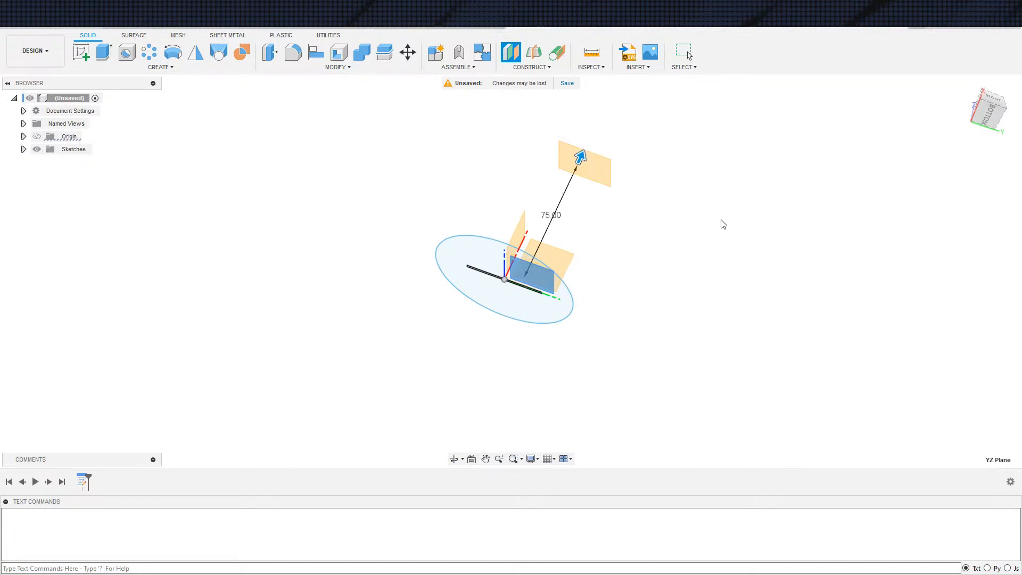
# Start a new sketch on the offset construction plane
pyautogui.moveTo(530, 225)
pyautogui.keyDown('shift'); pyautogui.mouseDown(button='middle')
pyautogui.moveTo(525, 281)
pyautogui.moveTo(540, 303)
pyautogui.mouseUp(button='middle'); pyautogui.keyUp('shift')
pyautogui.press('s')
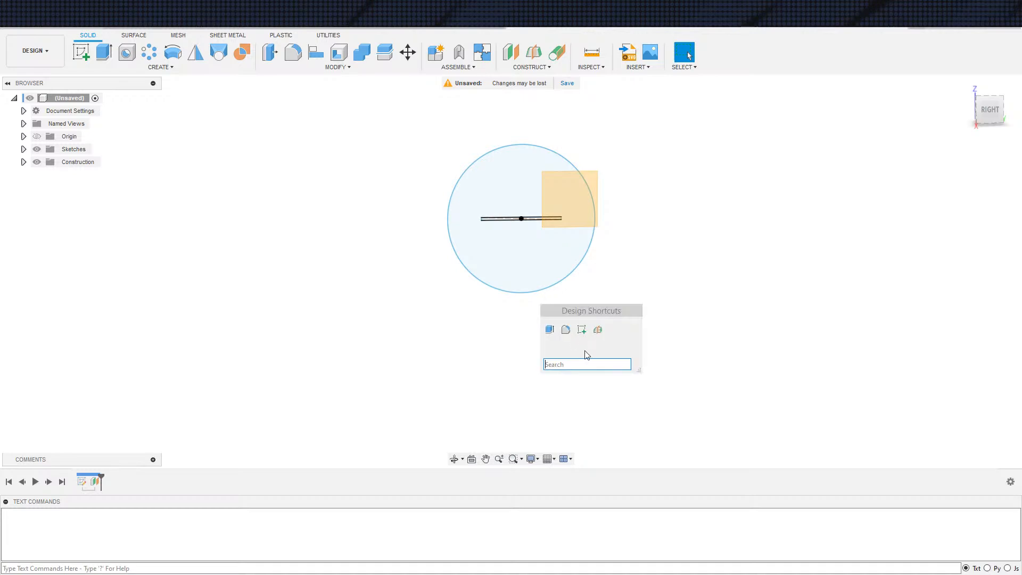
pyautogui.click(583, 329)
pyautogui.click(565, 210)
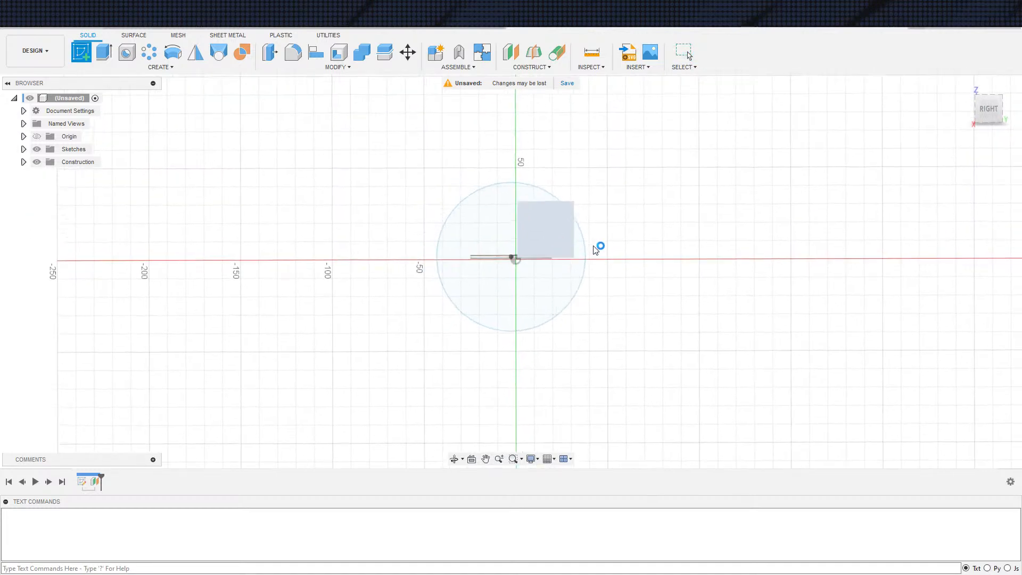
# Undo the second sketch, the offset plane and the circle-and-rectangle profile, going back to the empty first sketch
pyautogui.hotkey('ctrl', 'z')
pyautogui.hotkey('ctrl', 'z')
pyautogui.hotkey('ctrl', 'z')
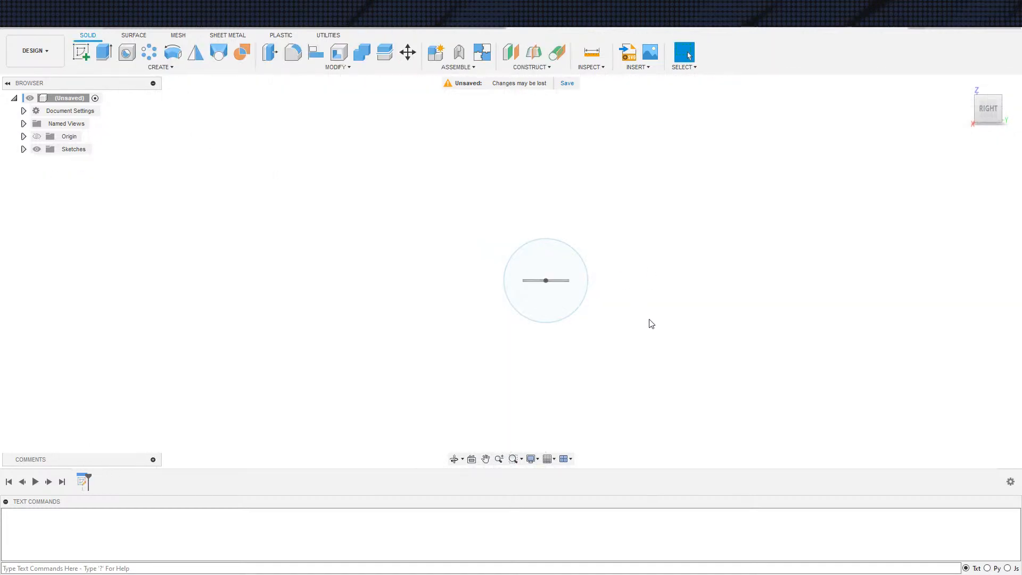
pyautogui.hotkey('ctrl', 'z')
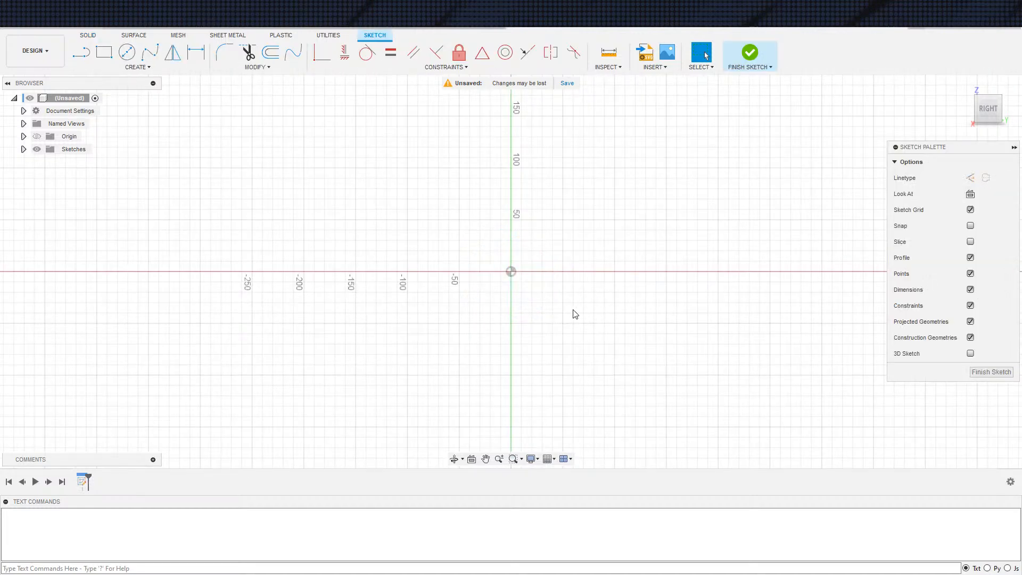
# Undo the remaining empty sketch and start a new sketch on the horizontal XY plane
pyautogui.hotkey('ctrl', 'z')
pyautogui.moveTo(568, 335)
pyautogui.keyDown('shift'); pyautogui.mouseDown(button='middle')
pyautogui.moveTo(623, 309)
pyautogui.moveTo(664, 339)
pyautogui.moveTo(654, 387)
pyautogui.mouseUp(button='middle'); pyautogui.keyUp('shift')
pyautogui.press('s')
pyautogui.click(684, 396)
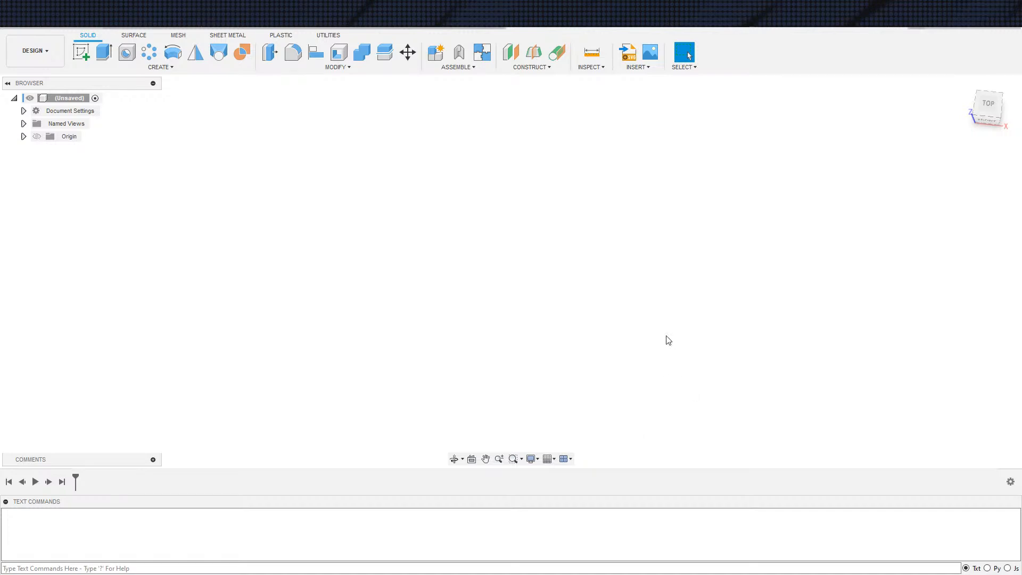
pyautogui.press('s')
pyautogui.click(716, 398)
pyautogui.click(593, 281)
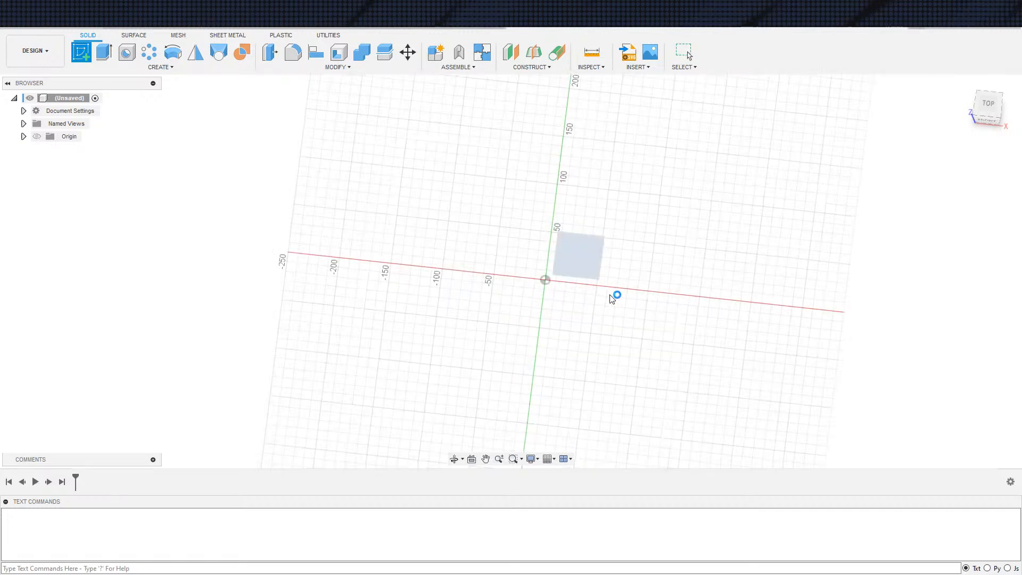
# Draw a circle centred on the origin, dimension its diameter to 25 mm, and finish the sketch
pyautogui.press('c')
pyautogui.click(510, 271)
pyautogui.click(564, 272)
pyautogui.press('d')
pyautogui.click(554, 243)
pyautogui.click(530, 256)
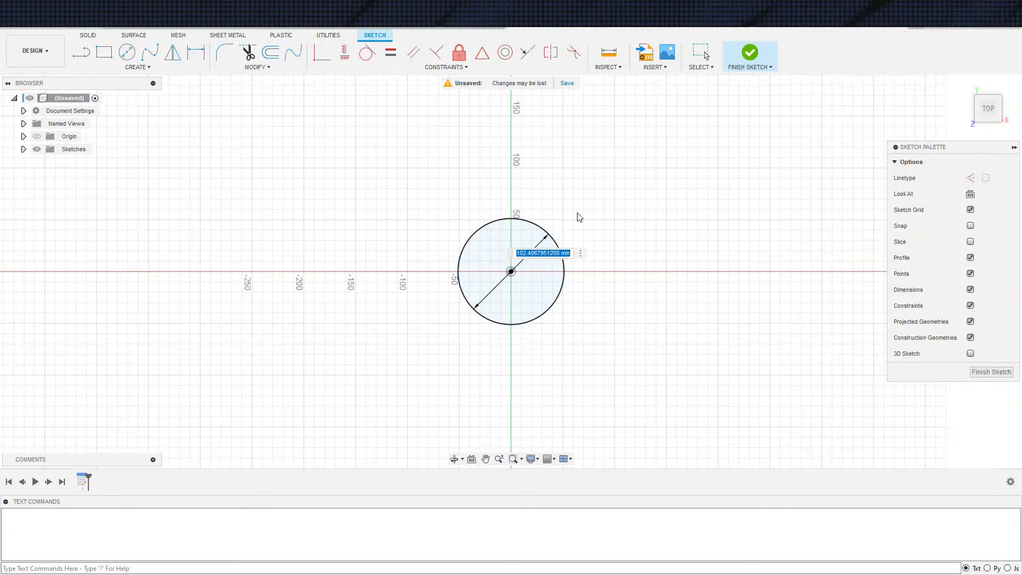
pyautogui.write('25')
pyautogui.press('Return')
pyautogui.press('Escape')
pyautogui.click(750, 58)
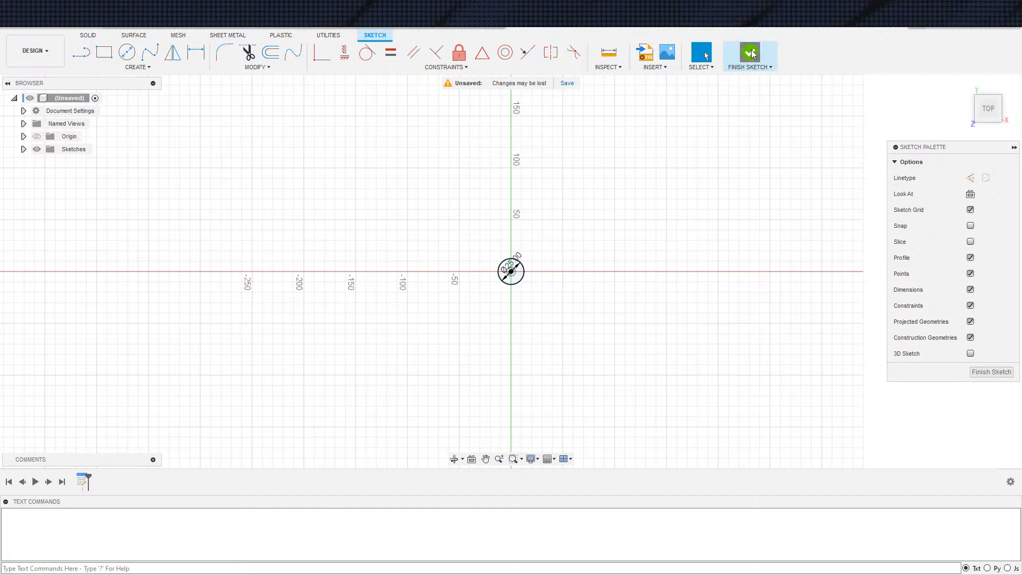
# Create a construction plane offset 75 mm from the XY plane
pyautogui.click(511, 58)
pyautogui.click(598, 260)
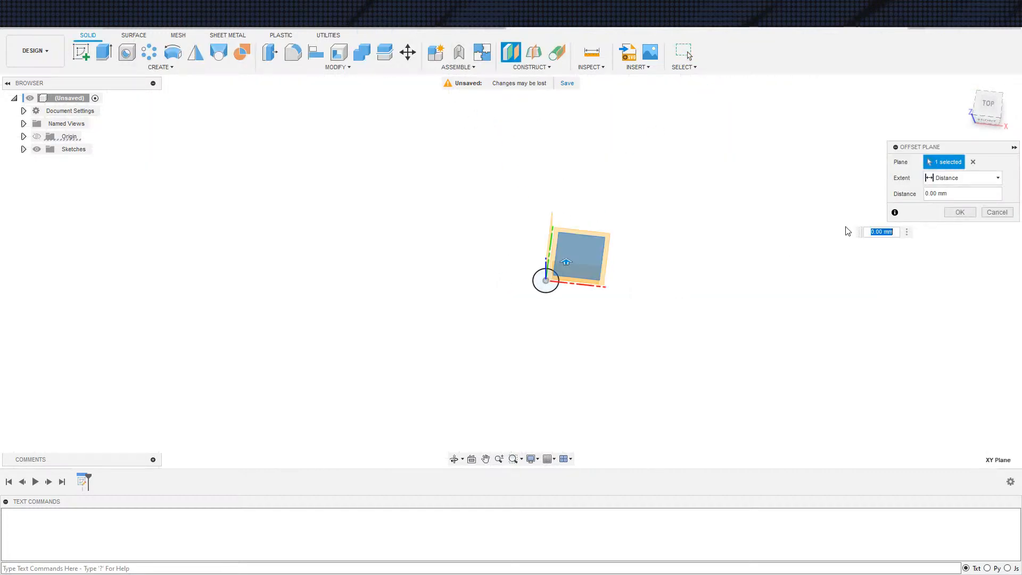
pyautogui.write('7')
pyautogui.press('Return')
# Start a sketch on the offset plane and project the 25 mm circle into it
pyautogui.press('s')
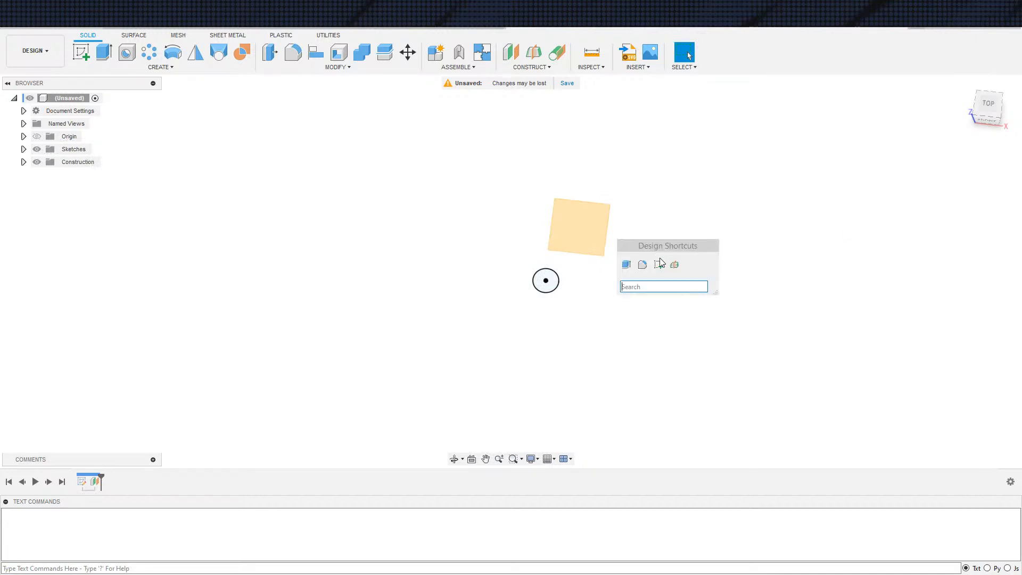
pyautogui.click(660, 262)
pyautogui.click(603, 234)
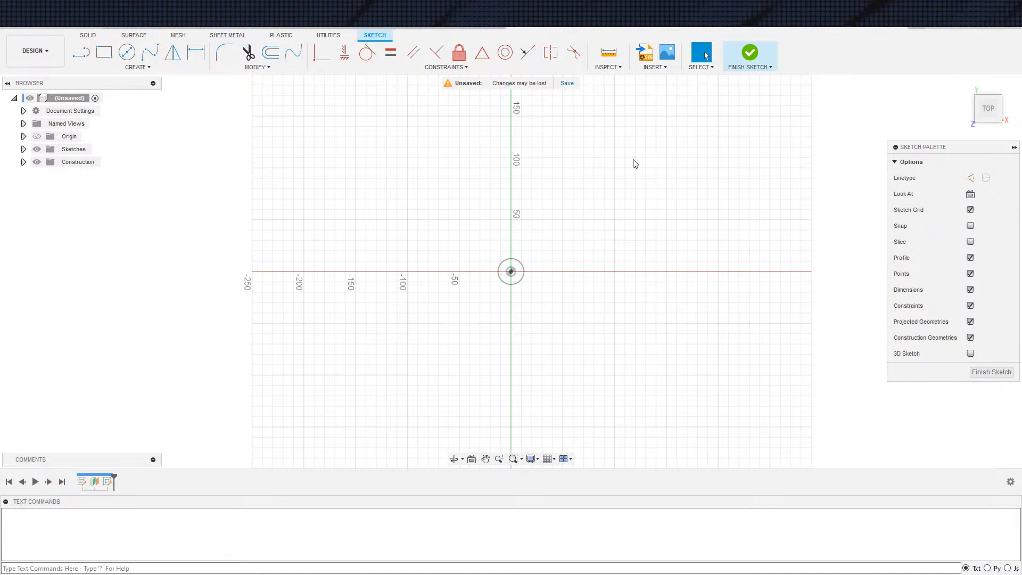
pyautogui.scroll(5, 519, 275)
pyautogui.press('s')
pyautogui.click(599, 291)
pyautogui.click(526, 287)
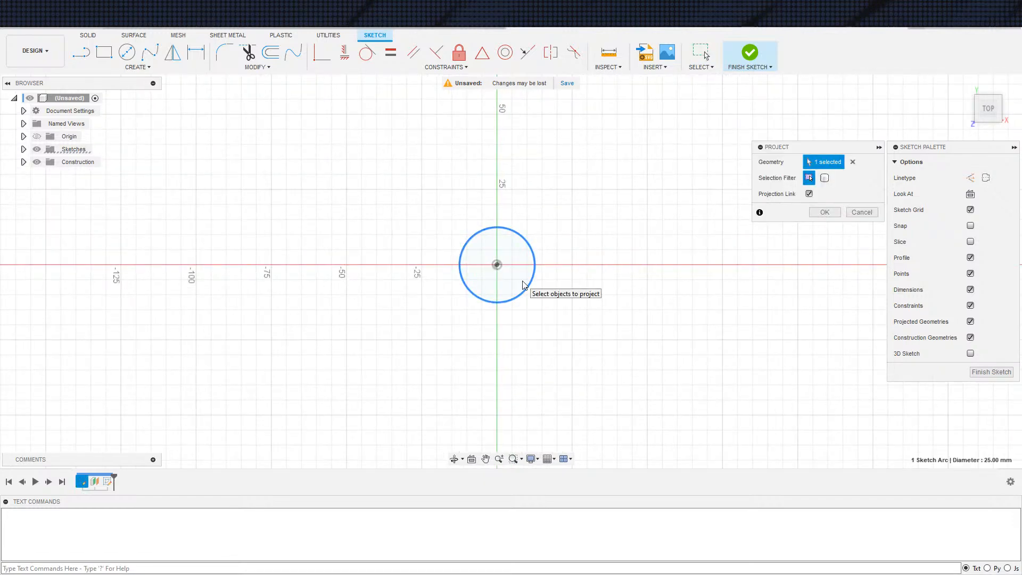
pyautogui.click(825, 212)
# Hide the first sketch and turn the projected circle into construction geometry
pyautogui.scroll(-1, 538, 272)
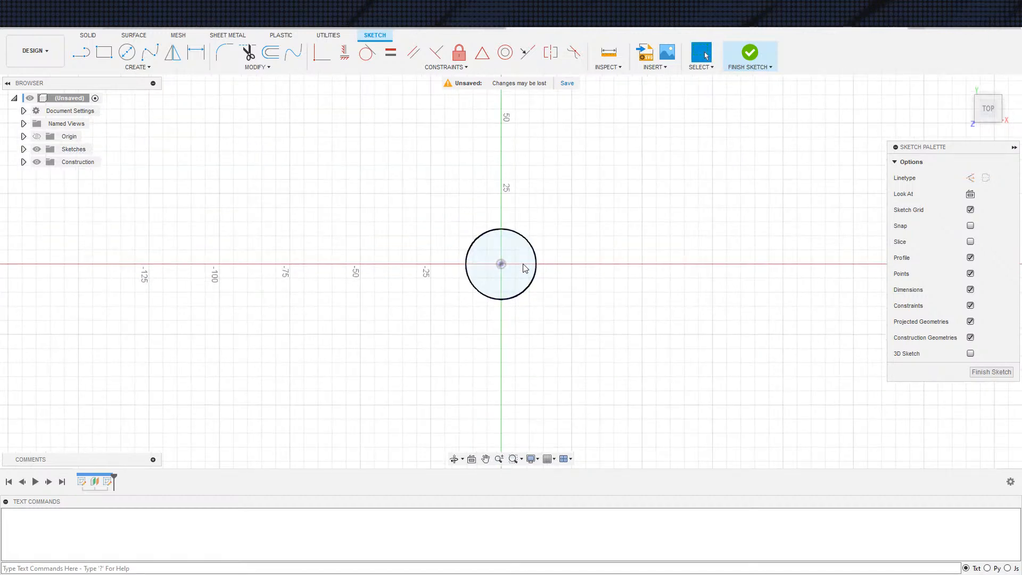
pyautogui.click(532, 292)
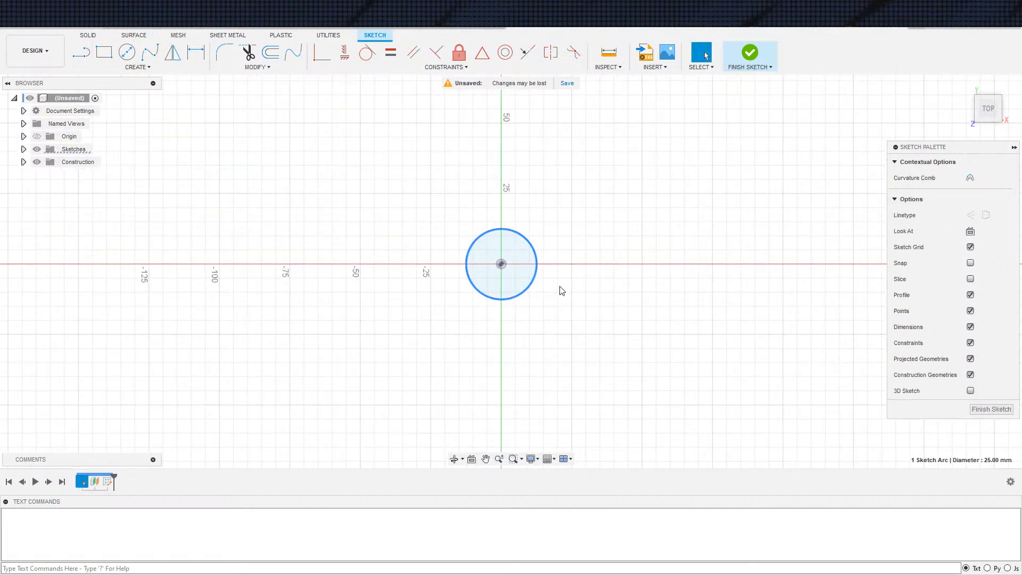
pyautogui.click(548, 288)
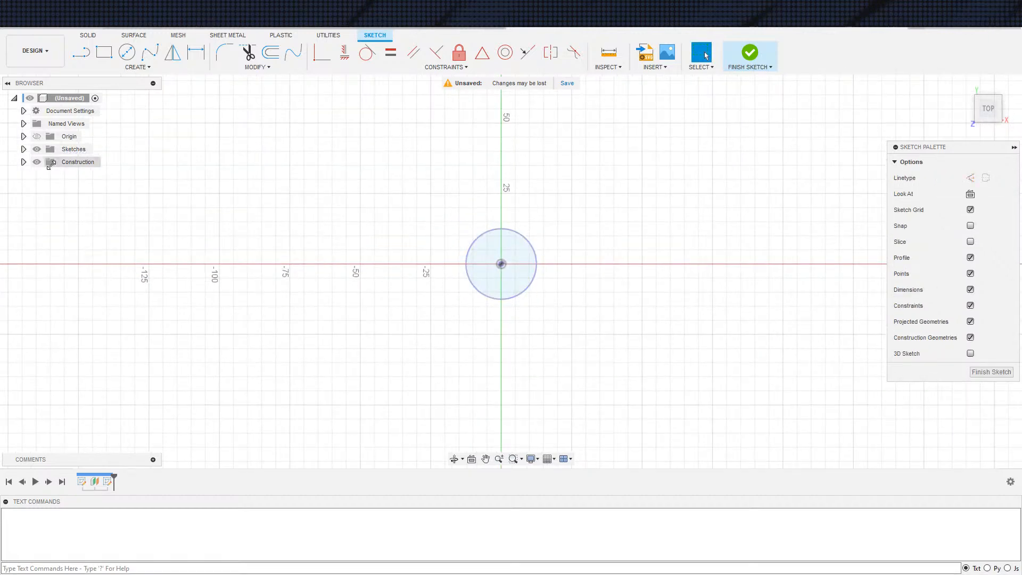
pyautogui.click(23, 150)
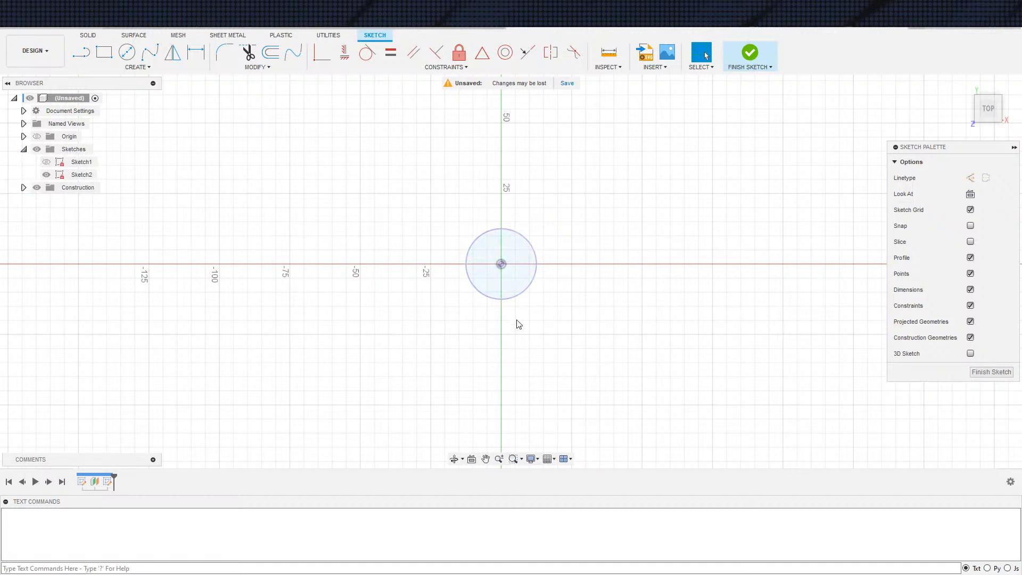
pyautogui.click(514, 297)
pyautogui.press('x')
pyautogui.click(555, 300)
# Draw a circle about 30 mm in diameter beside the origin and make it concentric with the projected circle
pyautogui.scroll(1, 559, 296)
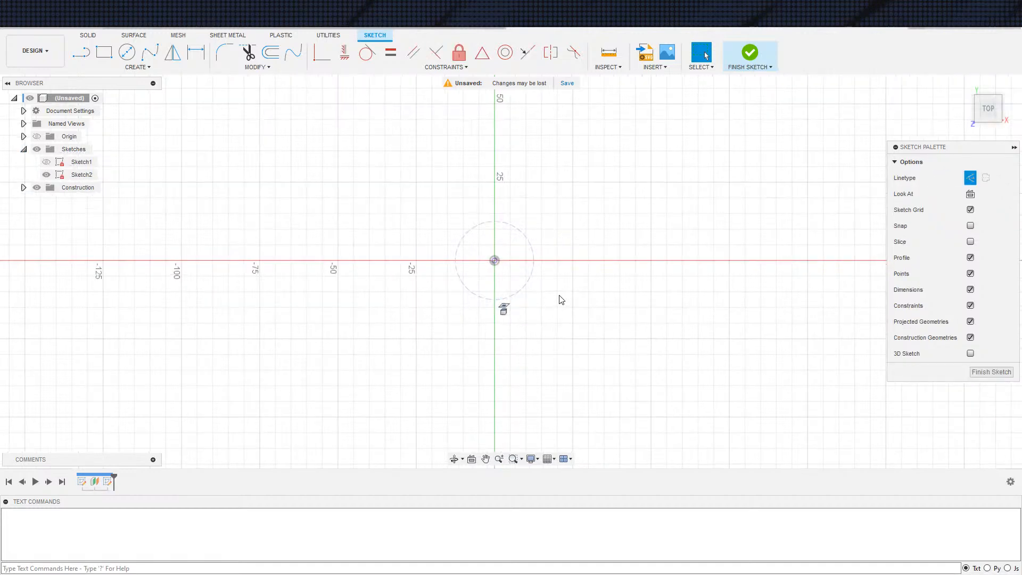
pyautogui.scroll(1, 560, 290)
pyautogui.press('c')
pyautogui.click(529, 263)
pyautogui.click(593, 263)
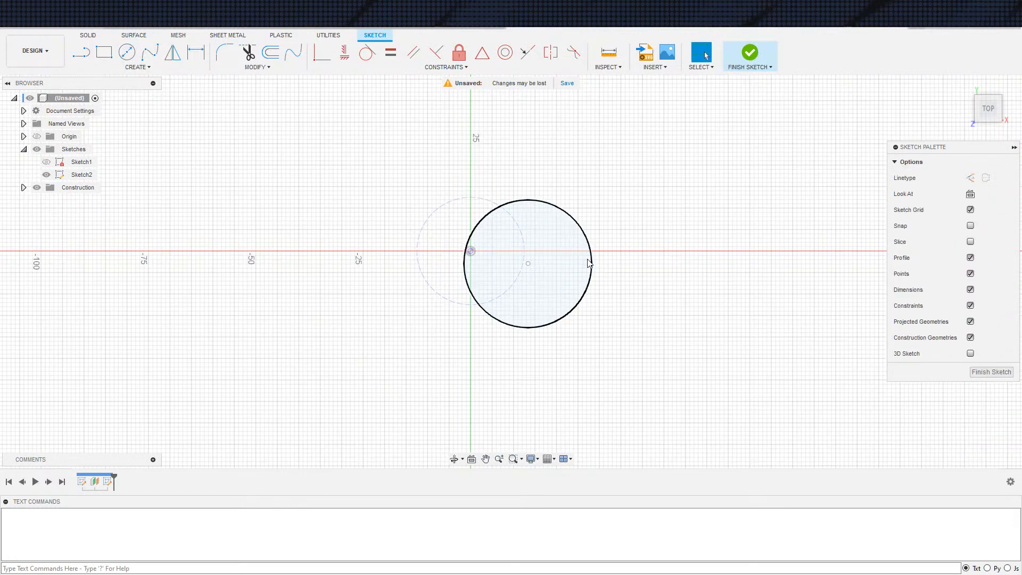
pyautogui.press('Escape')
pyautogui.click(593, 263)
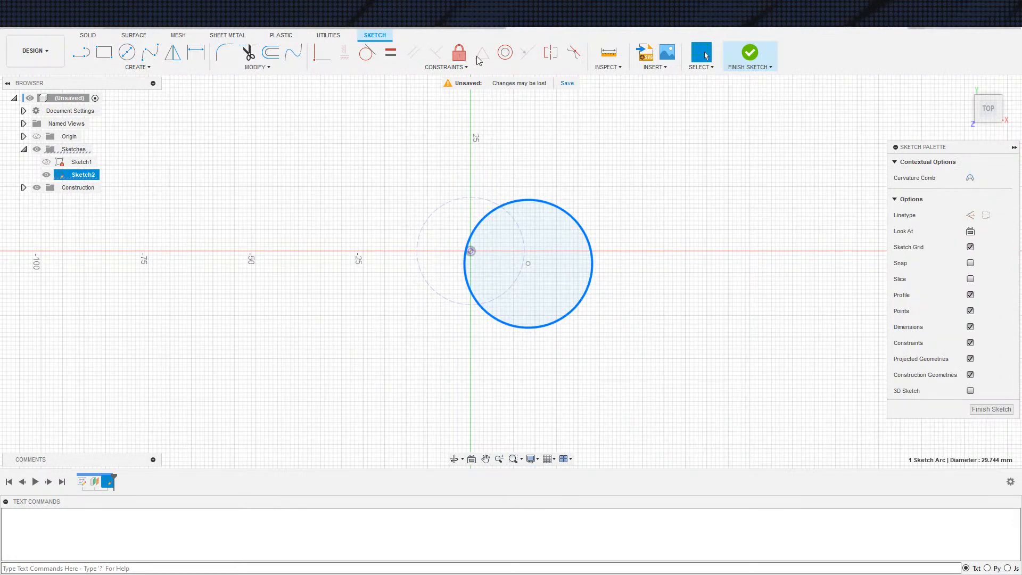
pyautogui.click(505, 53)
pyautogui.click(501, 200)
# Dimension the concentric circle to a 20 mm diameter and finish the sketch
pyautogui.press('d')
pyautogui.click(537, 244)
pyautogui.click(541, 243)
pyautogui.write('20')
pyautogui.press('Return')
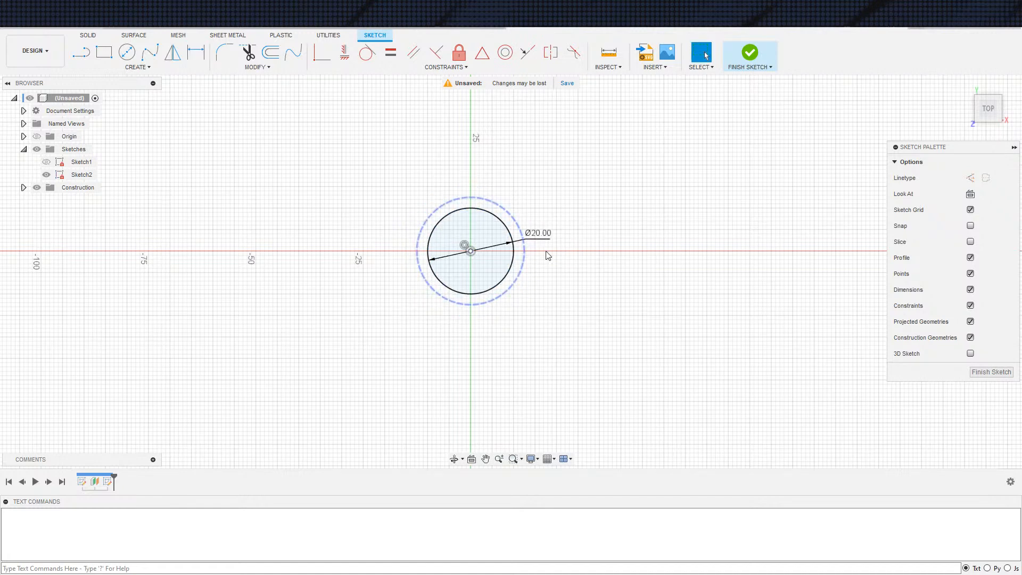
pyautogui.click(750, 53)
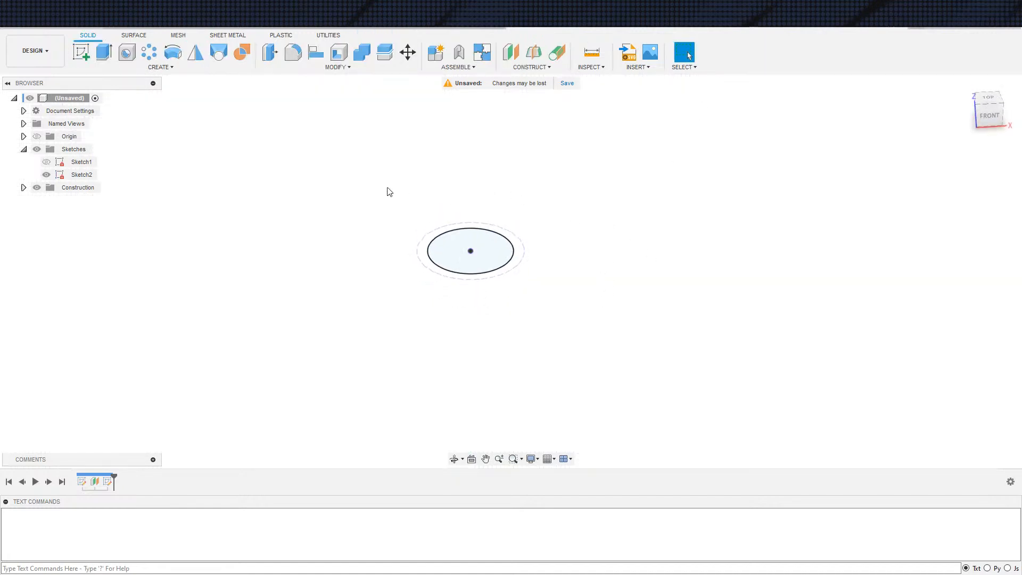
# Show the first sketch again and loft from the 25 mm circle to the 20 mm circle as a new body
pyautogui.scroll(-3, 398, 286)
pyautogui.keyDown('shift'); pyautogui.moveTo(414, 288); pyautogui.dragTo(410, 312, button='middle'); pyautogui.keyUp('shift')
pyautogui.click(219, 52)
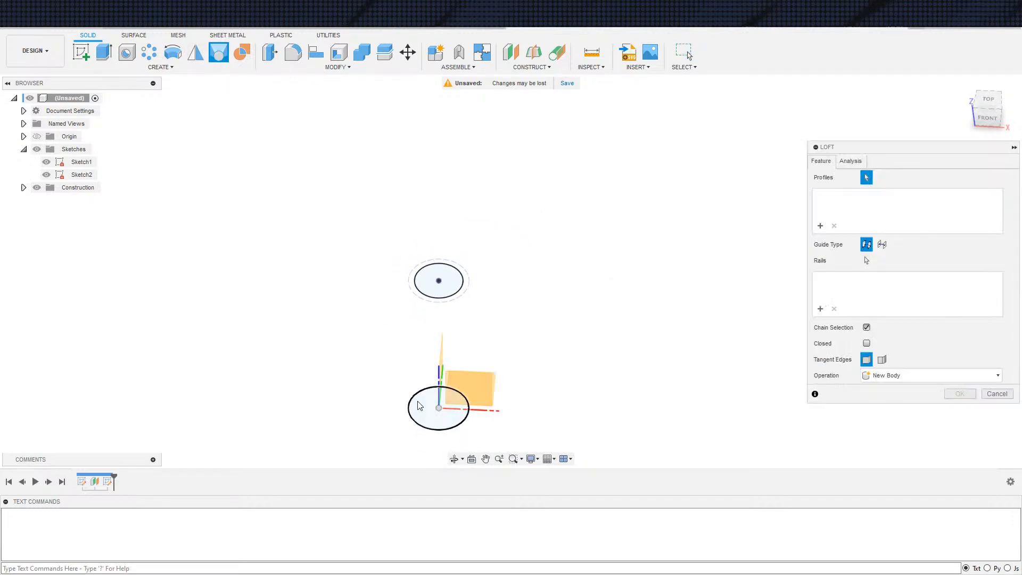
pyautogui.click(423, 406)
pyautogui.click(440, 278)
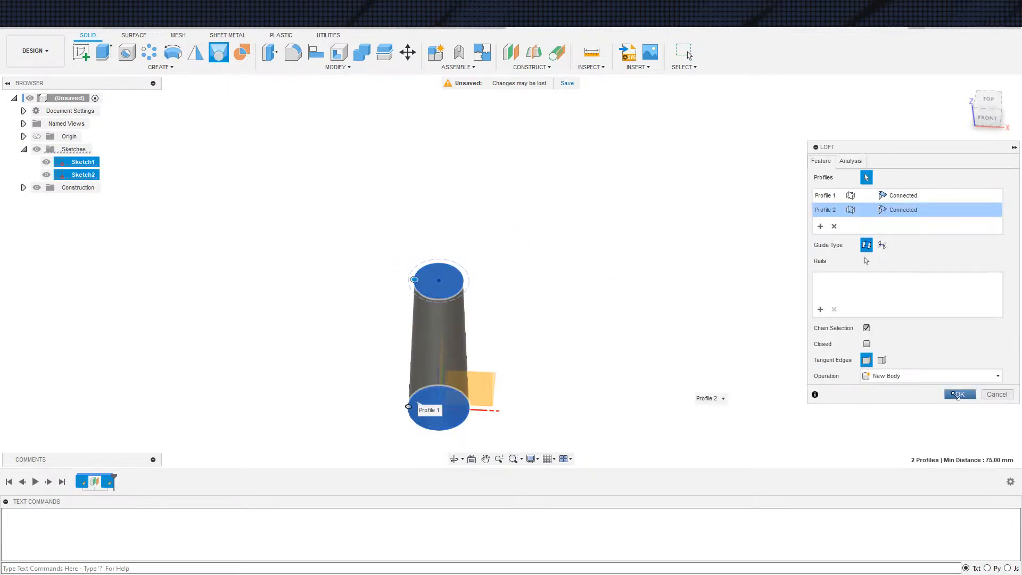
pyautogui.click(960, 394)
pyautogui.keyDown('shift'); pyautogui.moveTo(772, 443); pyautogui.dragTo(734, 447, button='middle'); pyautogui.keyUp('shift')
# Shell the lofted cone with a 3 mm inside thickness, removing both circular end faces
pyautogui.click(341, 54)
pyautogui.keyDown('shift'); pyautogui.moveTo(626, 251); pyautogui.dragTo(618, 154, button='middle'); pyautogui.keyUp('shift')
pyautogui.click(449, 346)
pyautogui.keyDown('shift'); pyautogui.moveTo(528, 300); pyautogui.dragTo(456, 377, button='middle'); pyautogui.keyUp('shift')
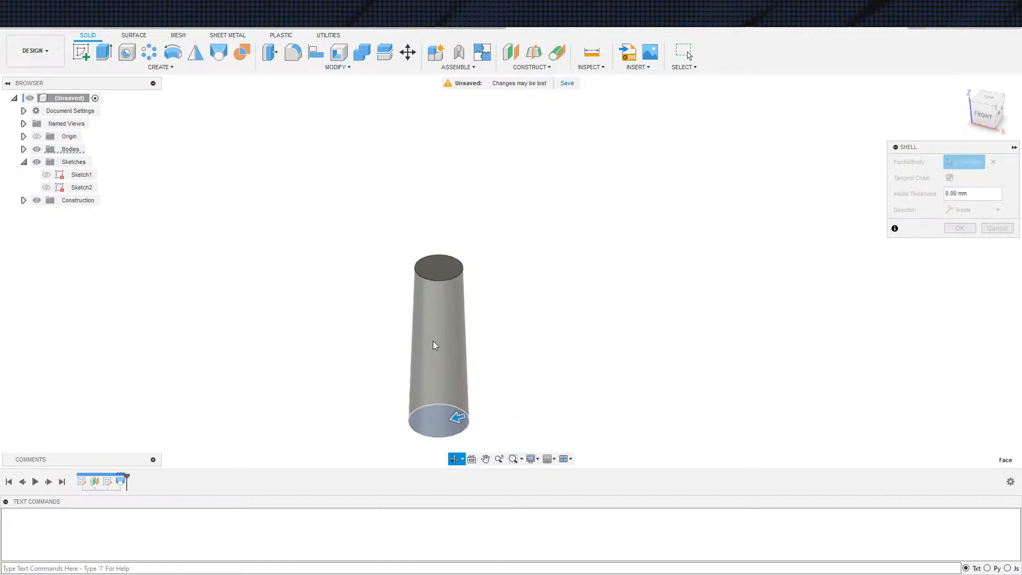
pyautogui.click(441, 273)
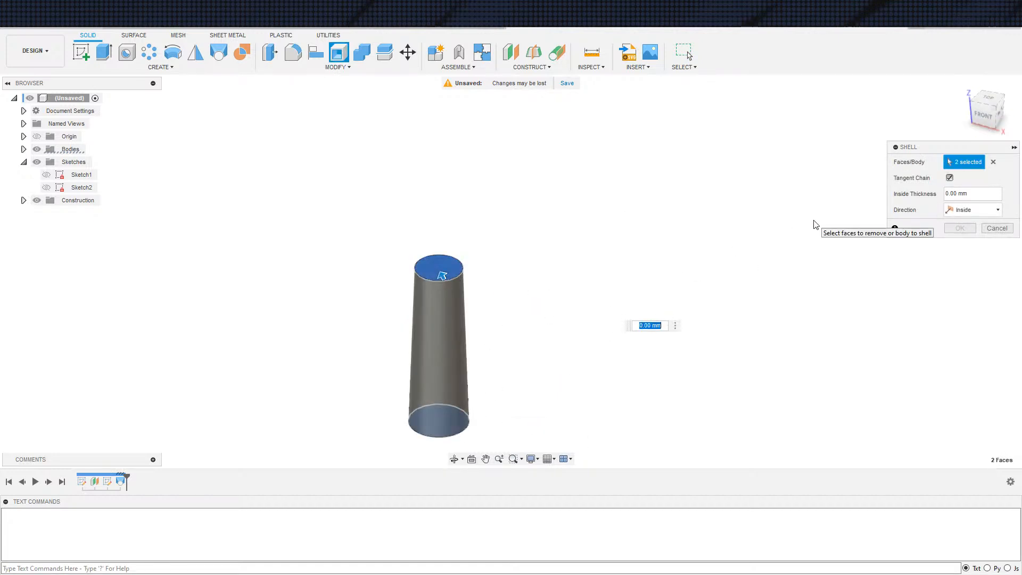
pyautogui.write('3')
pyautogui.press('Return')
# Examine the hollow tapered tube from the side and through both open ends
pyautogui.keyDown('shift'); pyautogui.moveTo(849, 296); pyautogui.dragTo(808, 276, button='middle'); pyautogui.keyUp('shift')
pyautogui.press('Escape')
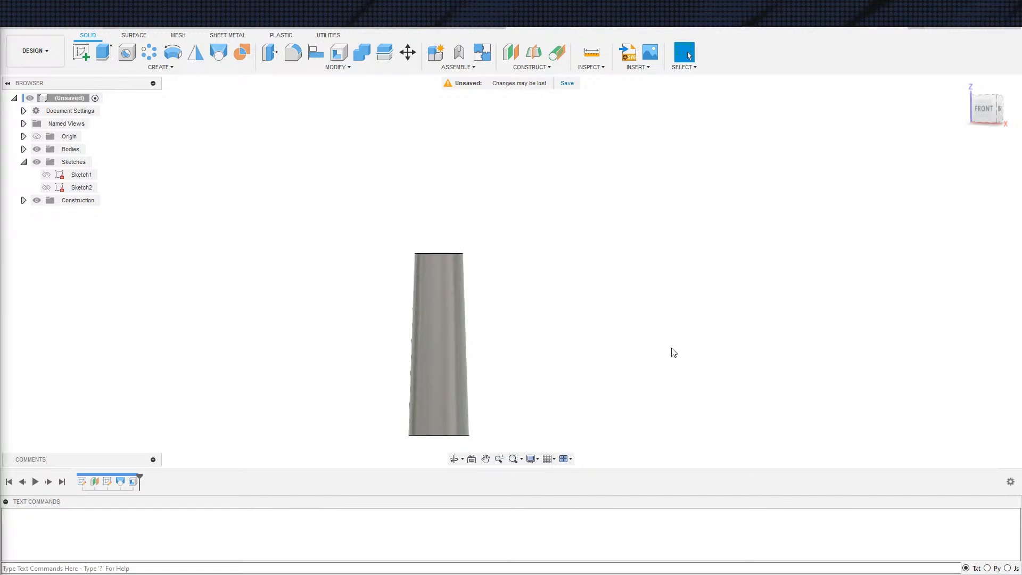
pyautogui.moveTo(571, 377); pyautogui.dragTo(586, 315, button='middle')
pyautogui.scroll(2, 559, 319)
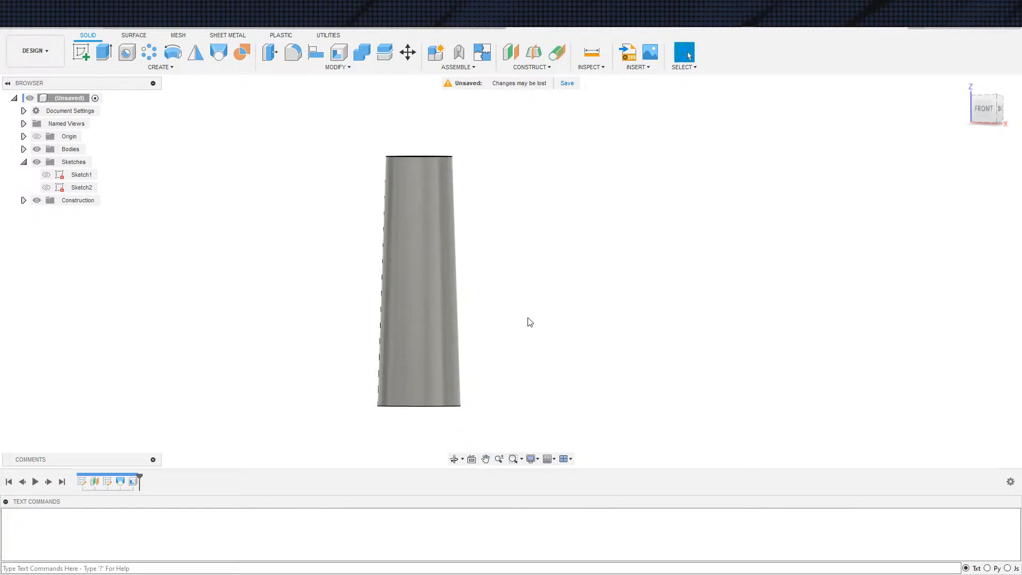
pyautogui.keyDown('shift'); pyautogui.moveTo(527, 392); pyautogui.dragTo(539, 344, button='middle'); pyautogui.keyUp('shift')
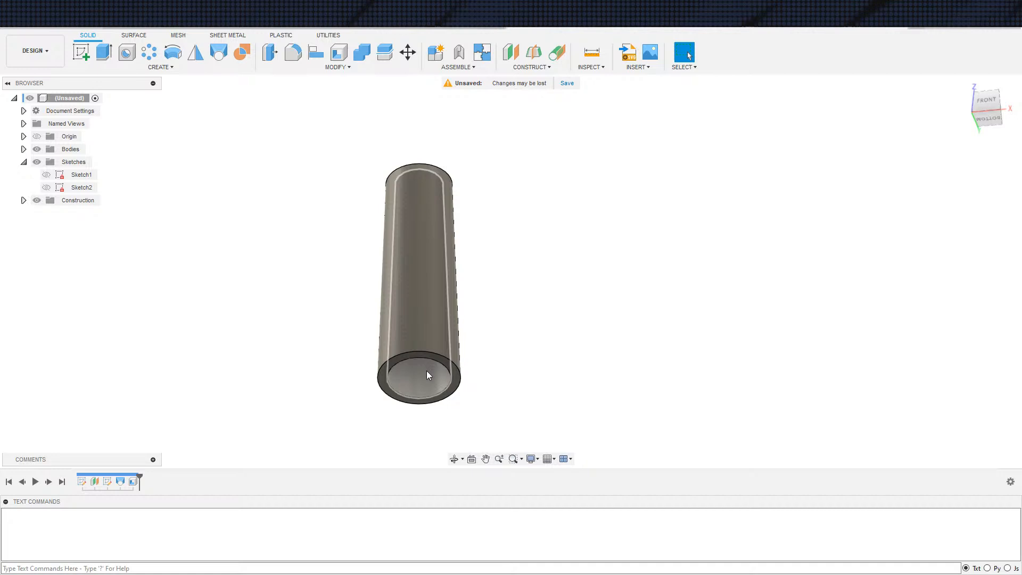
pyautogui.moveTo(707, 379); pyautogui.dragTo(652, 323, button='middle')
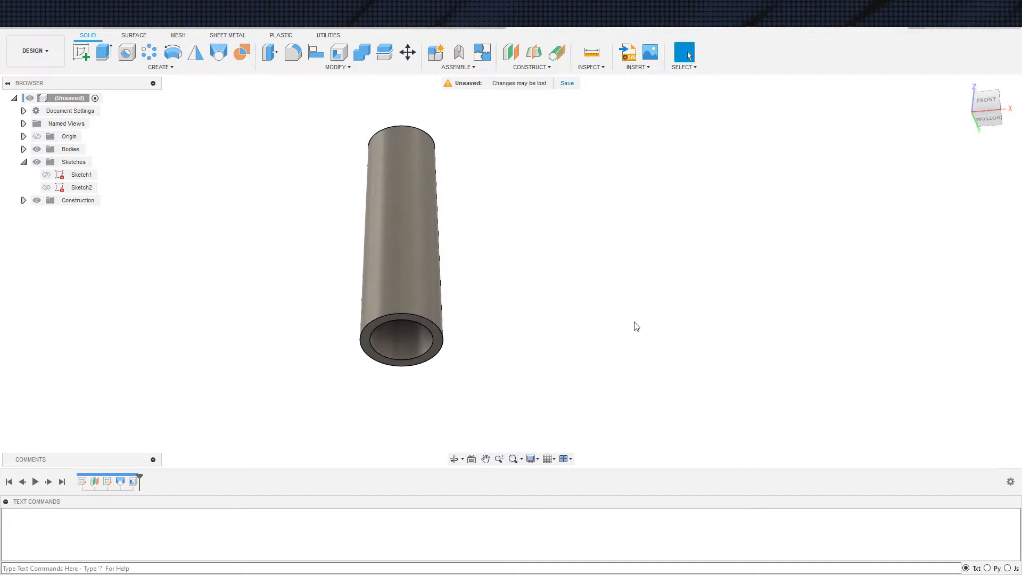
pyautogui.moveTo(567, 341); pyautogui.dragTo(510, 319, button='middle')
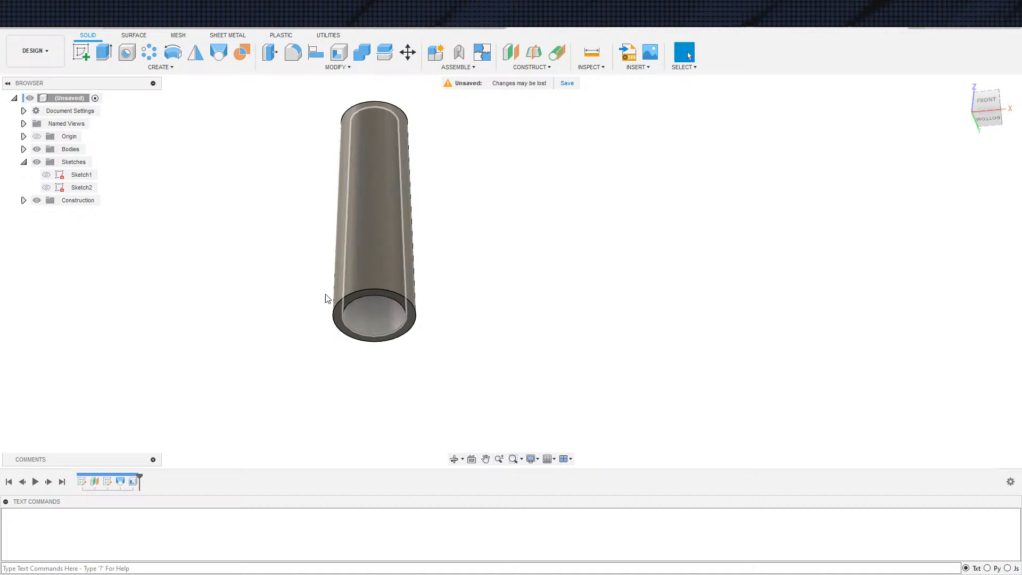
pyautogui.keyDown('shift'); pyautogui.moveTo(278, 255); pyautogui.dragTo(389, 402, button='middle'); pyautogui.keyUp('shift')
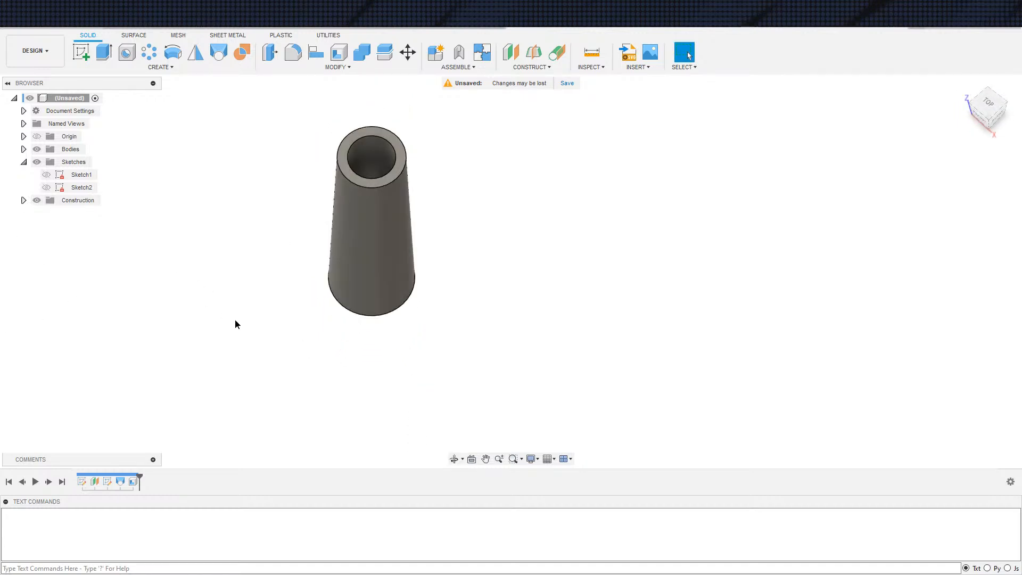
# Start a sketch on the XY plane and project the inner and outer circular edges of the tube's wide end
pyautogui.keyDown('shift'); pyautogui.moveTo(381, 356); pyautogui.dragTo(376, 383, button='middle'); pyautogui.keyUp('shift')
pyautogui.press('s')
pyautogui.click(492, 371)
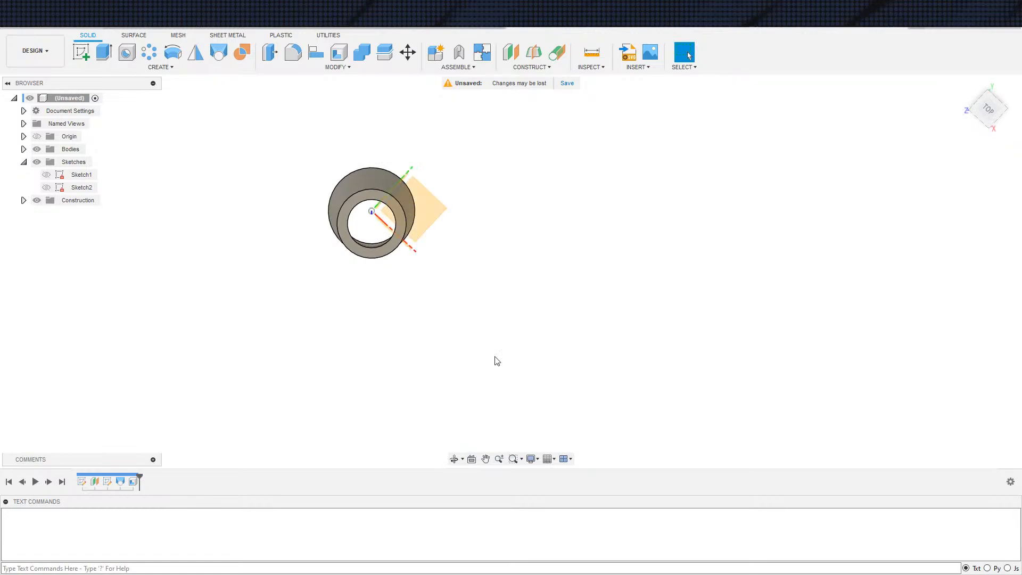
pyautogui.click(446, 217)
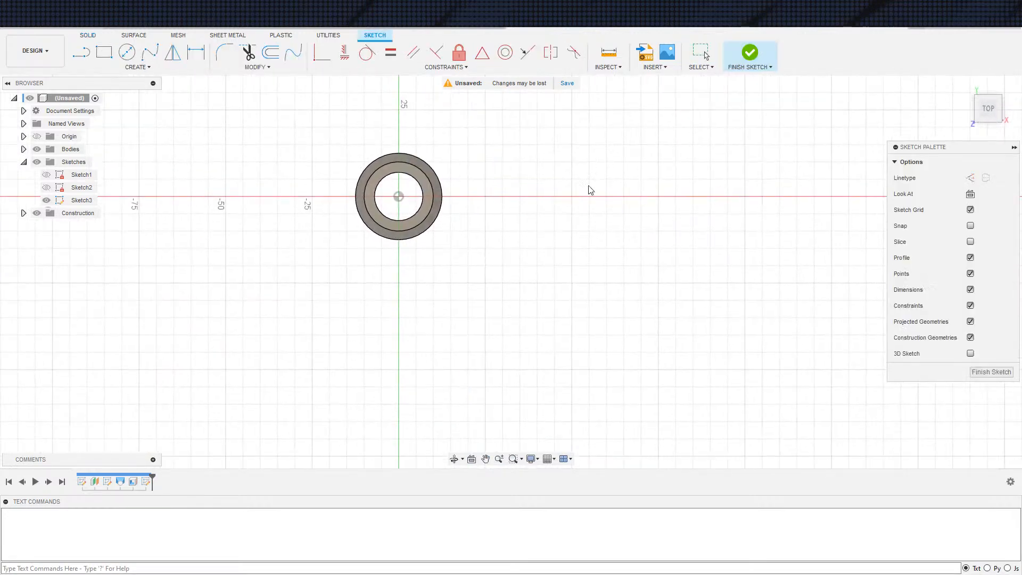
pyautogui.press('s')
pyautogui.click(648, 245)
pyautogui.keyDown('shift'); pyautogui.moveTo(401, 187); pyautogui.dragTo(426, 101, button='middle'); pyautogui.keyUp('shift')
pyautogui.click(438, 237)
pyautogui.click(825, 212)
# Face the sketch plane squarely and hide the tube body, keeping the third sketch with its projected circles visible
pyautogui.keyDown('shift'); pyautogui.moveTo(771, 230); pyautogui.dragTo(669, 338, button='middle'); pyautogui.keyUp('shift')
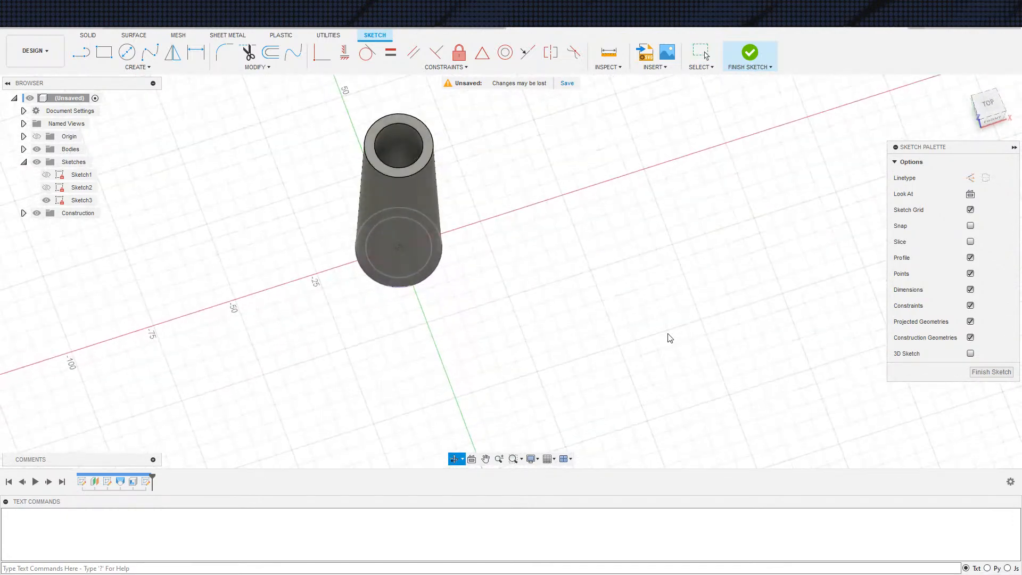
pyautogui.click(971, 194)
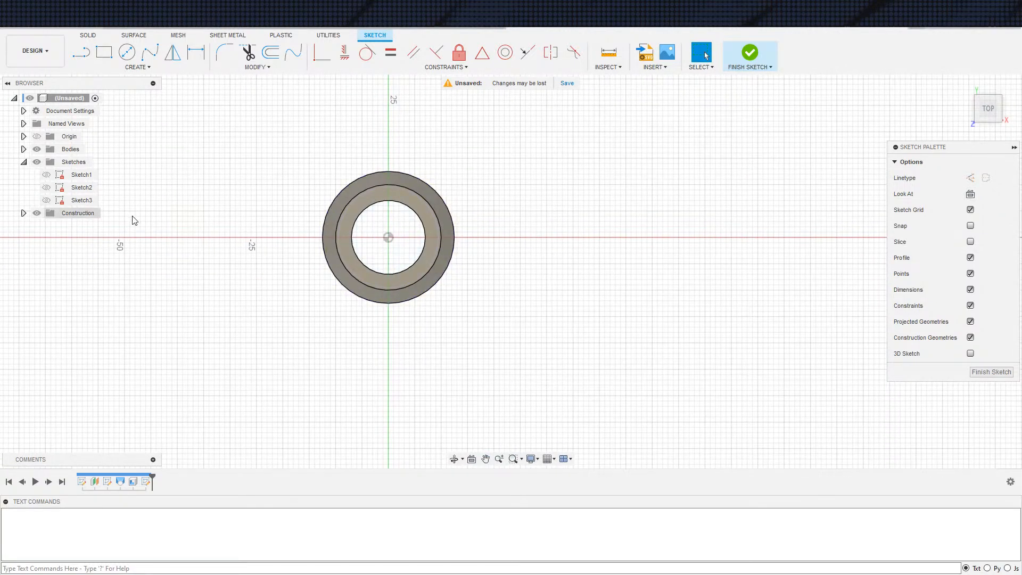
pyautogui.scroll(2, 187, 205)
pyautogui.click(36, 149)
pyautogui.scroll(-2, 464, 244)
pyautogui.moveTo(525, 254); pyautogui.dragTo(398, 251, button='middle')
pyautogui.click(46, 200)
# Draw a three-point rectangle about 4.9 mm high inside the inner circle and constrain its upper edge horizontal
pyautogui.scroll(4, 289, 251)
pyautogui.press('s')
pyautogui.click(303, 267)
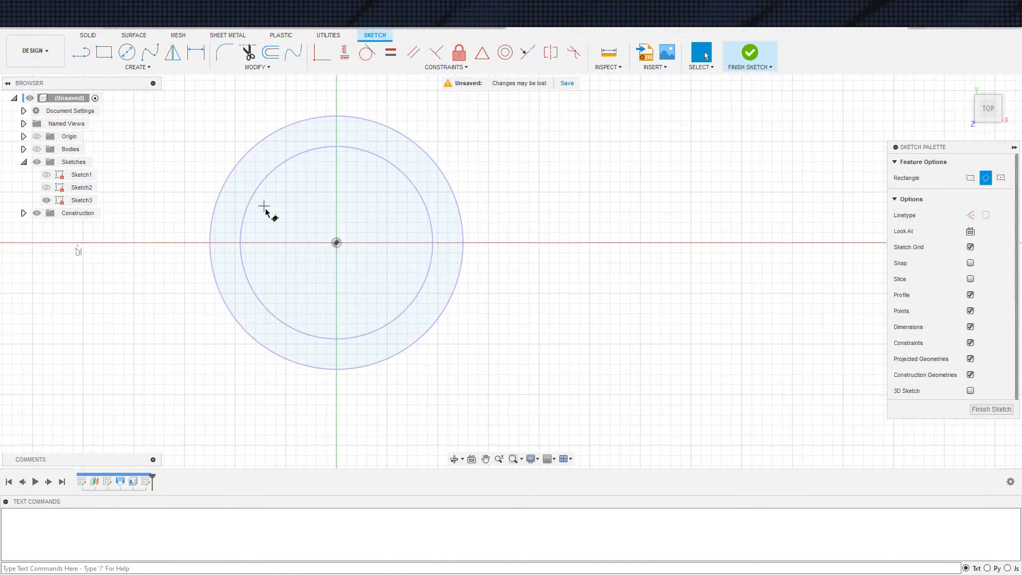
pyautogui.click(264, 207)
pyautogui.click(271, 257)
pyautogui.click(380, 242)
pyautogui.press('Escape')
pyautogui.click(298, 202)
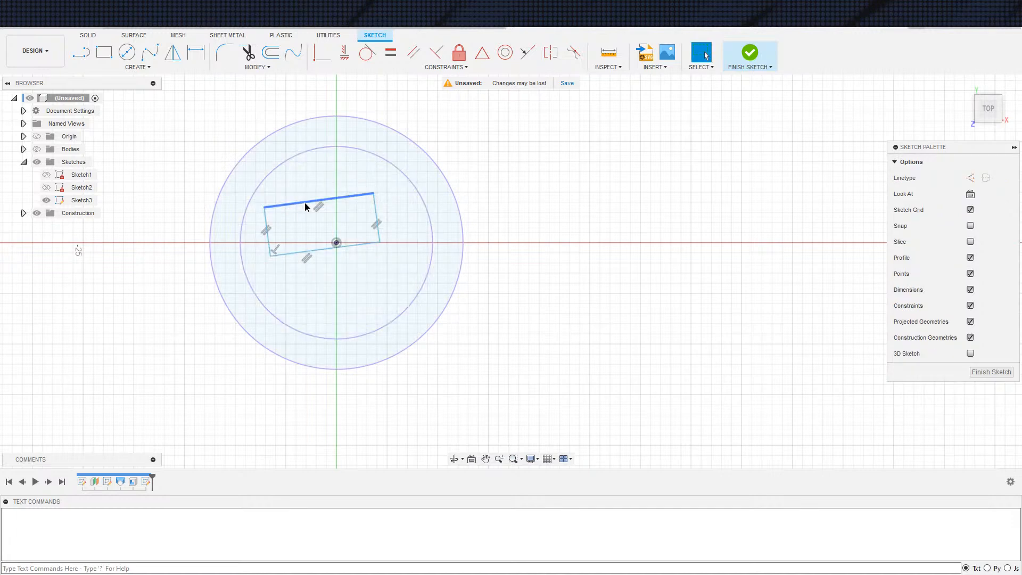
pyautogui.click(344, 53)
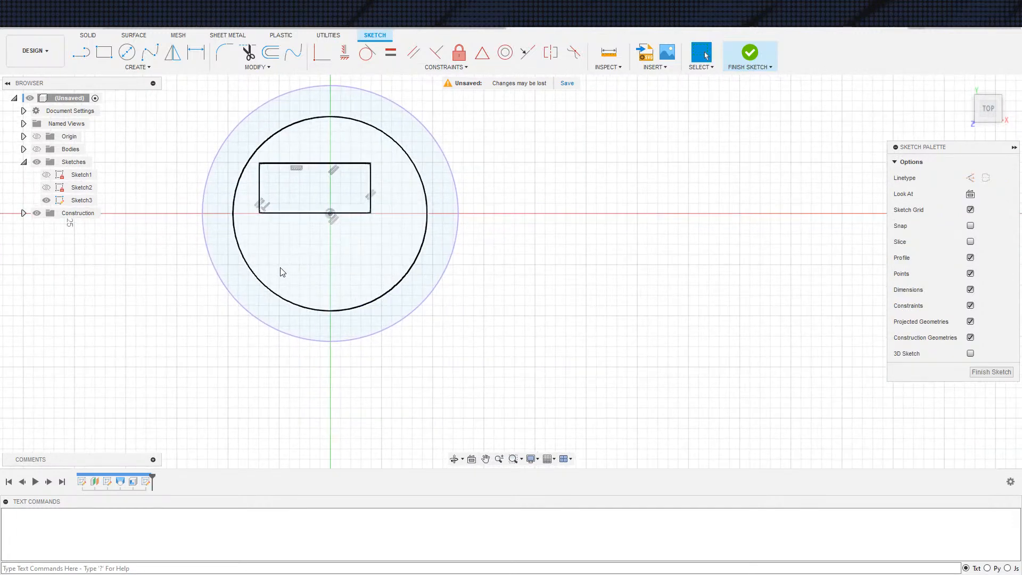
# Dimension the height of the rectangle inside the inner circle to 1.5 mm
pyautogui.scroll(2, 286, 263)
pyautogui.press('d')
pyautogui.click(391, 177)
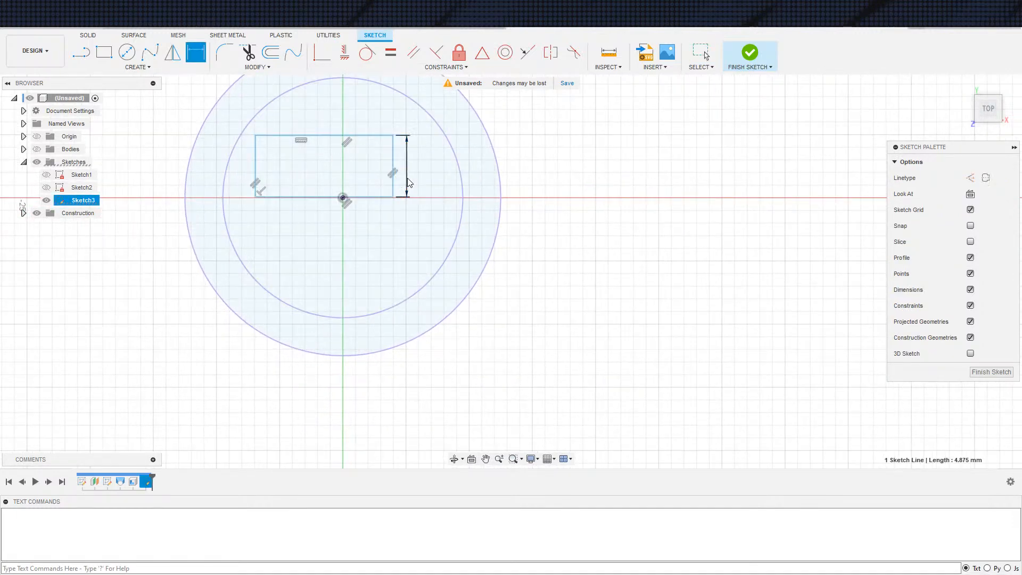
pyautogui.click(407, 178)
pyautogui.write('1.5')
pyautogui.press('Return')
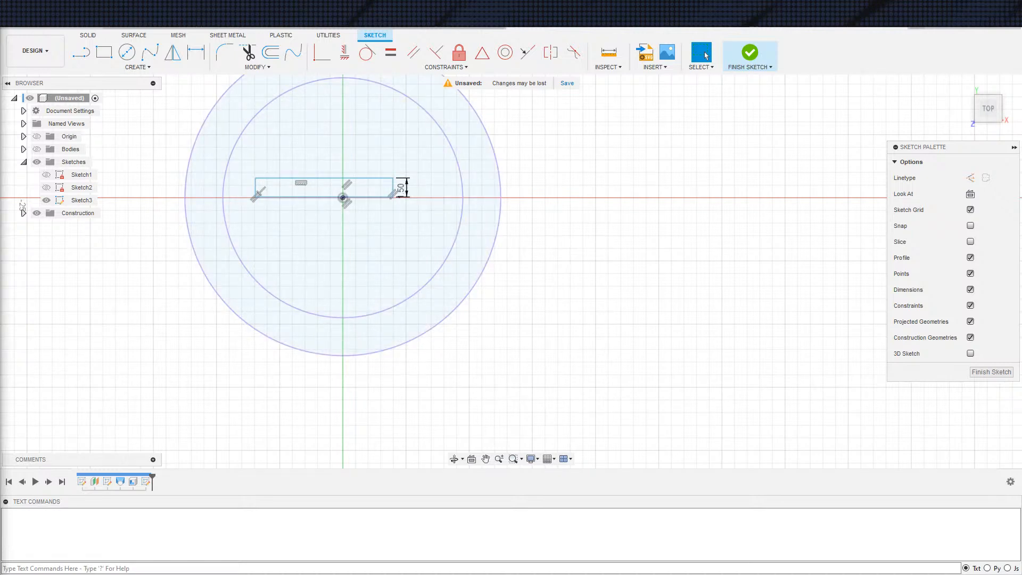
pyautogui.scroll(3, 540, 252)
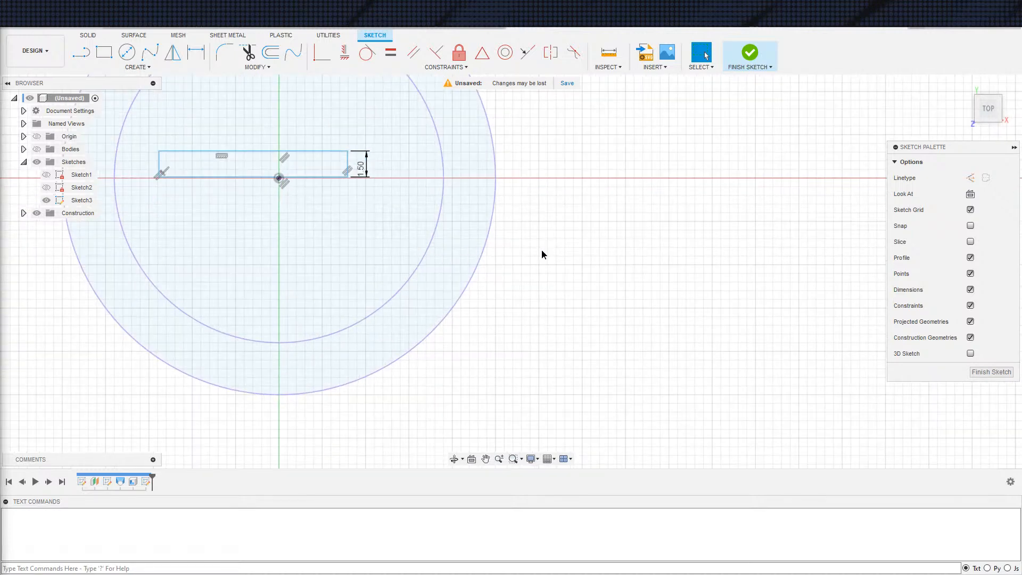
pyautogui.scroll(-2, 575, 315)
pyautogui.moveTo(653, 310); pyautogui.dragTo(662, 308, button='middle')
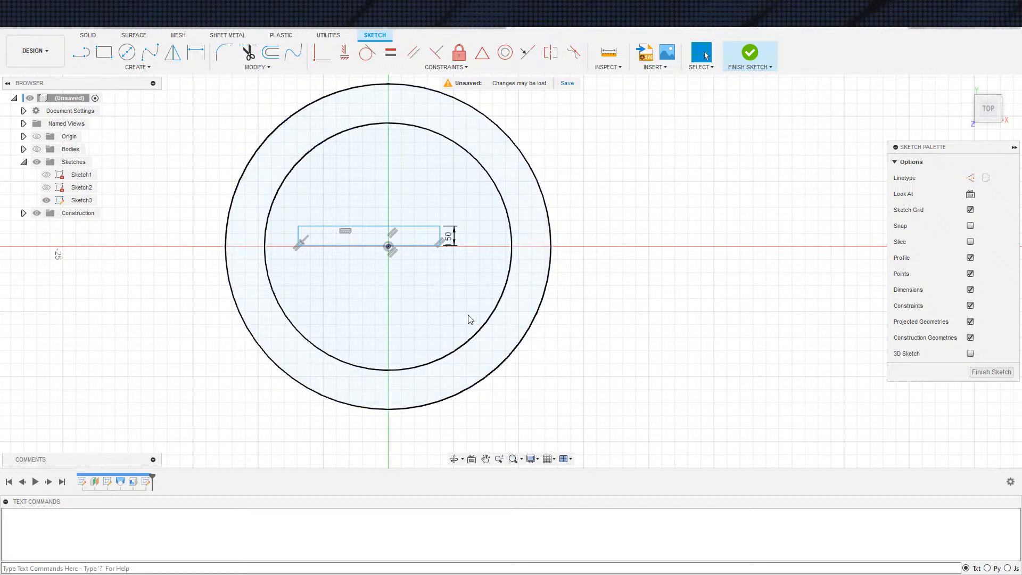
pyautogui.moveTo(619, 292); pyautogui.dragTo(610, 216, button='middle')
pyautogui.scroll(-3, 592, 216)
pyautogui.moveTo(587, 173); pyautogui.dragTo(572, 271, button='middle')
pyautogui.moveTo(553, 205); pyautogui.dragTo(590, 198, button='middle')
pyautogui.moveTo(290, 114); pyautogui.dragTo(650, 407)
pyautogui.click(629, 380)
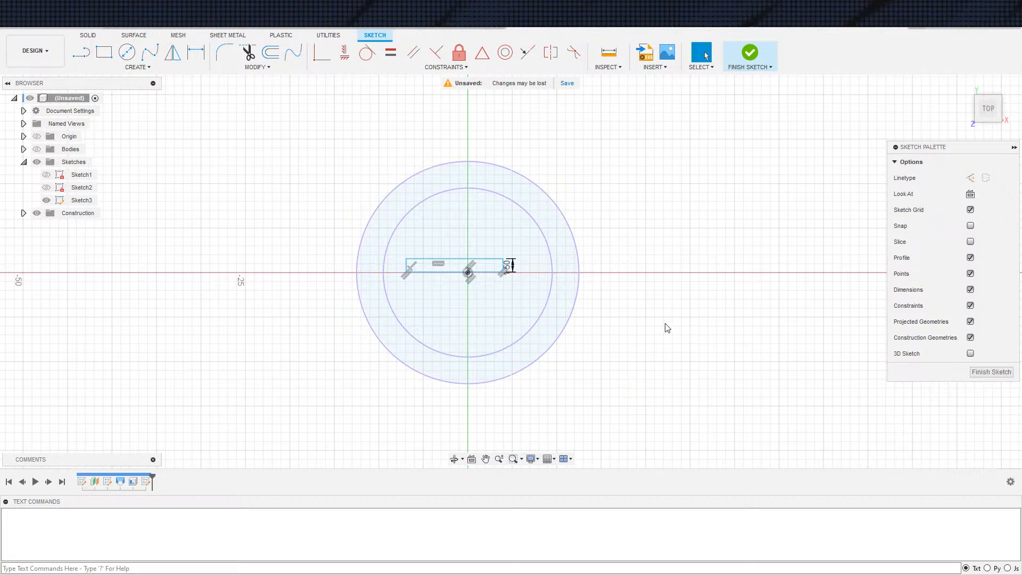
# Undo all the modelling and sketching of the tapered tube back to an empty design
pyautogui.hotkey('ctrl', 'z')
pyautogui.hotkey('ctrl', 'z')
pyautogui.hotkey('ctrl', 'z')
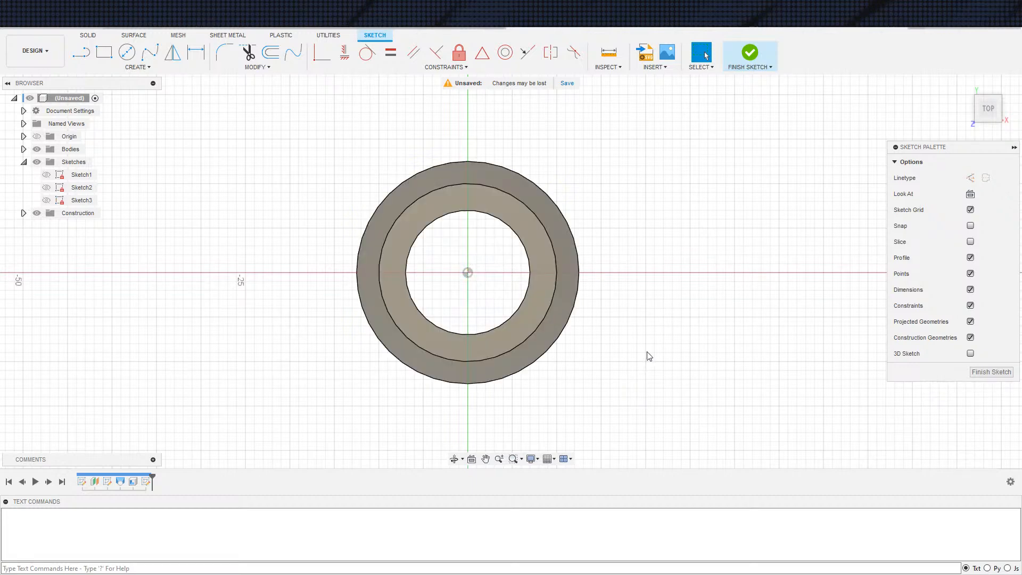
pyautogui.hotkey('ctrl', 'z')
pyautogui.hotkey('ctrl', 'z')
pyautogui.hotkey('ctrl', 'z')
pyautogui.hotkey('ctrl', 'z')
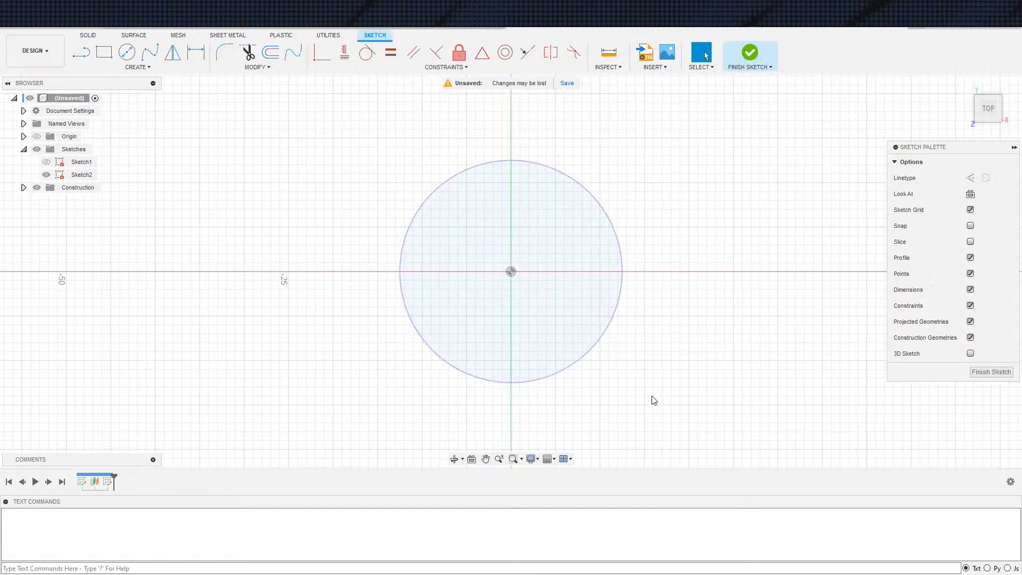
pyautogui.hotkey('ctrl', 'z')
pyautogui.hotkey('ctrl', 'z')
pyautogui.hotkey('ctrl', 'z')
pyautogui.hotkey('ctrl', 'z')
pyautogui.hotkey('ctrl', 'z')
pyautogui.hotkey('ctrl', 'z')
pyautogui.hotkey('ctrl', 'z')
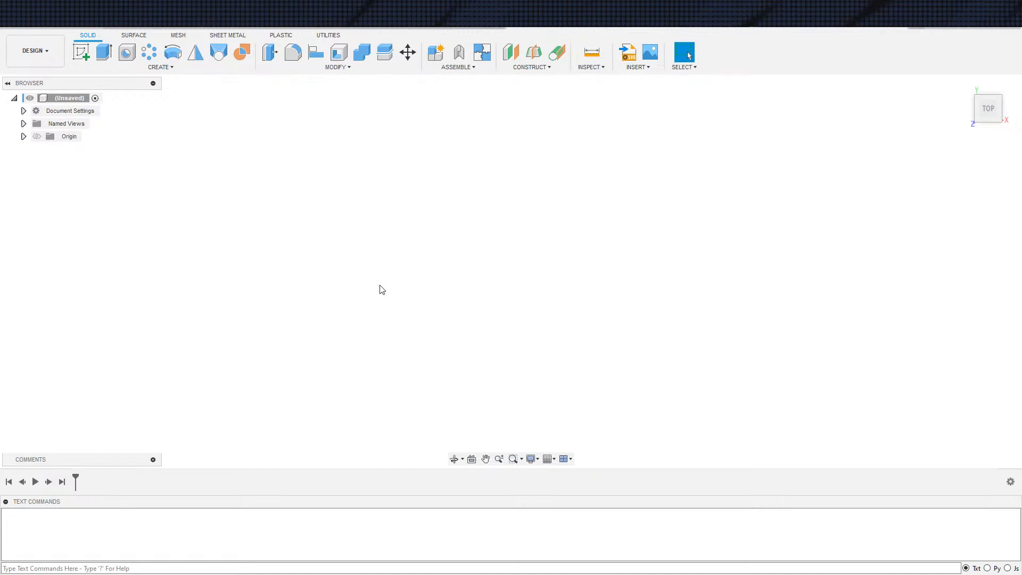
# Start a new sketch on the XY plane of the empty design
pyautogui.press('s')
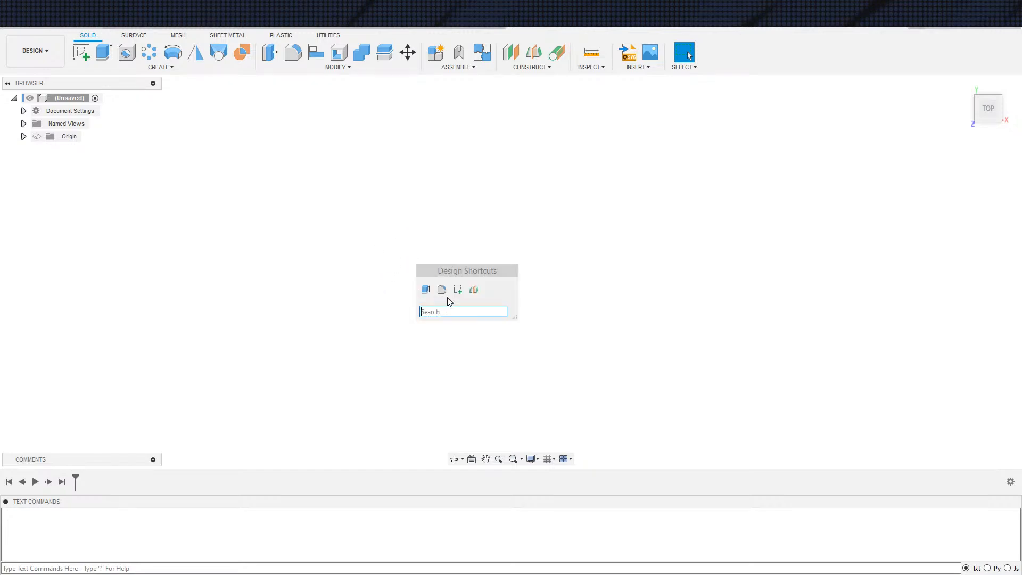
pyautogui.click(458, 288)
pyautogui.scroll(-1, 449, 292)
pyautogui.moveTo(538, 332)
pyautogui.keyDown('shift'); pyautogui.mouseDown(button='middle')
pyautogui.moveTo(559, 288)
pyautogui.moveTo(513, 271)
pyautogui.moveTo(477, 290)
pyautogui.moveTo(429, 368)
pyautogui.moveTo(523, 358)
pyautogui.moveTo(616, 388)
pyautogui.moveTo(682, 354)
pyautogui.moveTo(639, 352)
pyautogui.mouseUp(button='middle'); pyautogui.keyUp('shift')
pyautogui.click(554, 310)
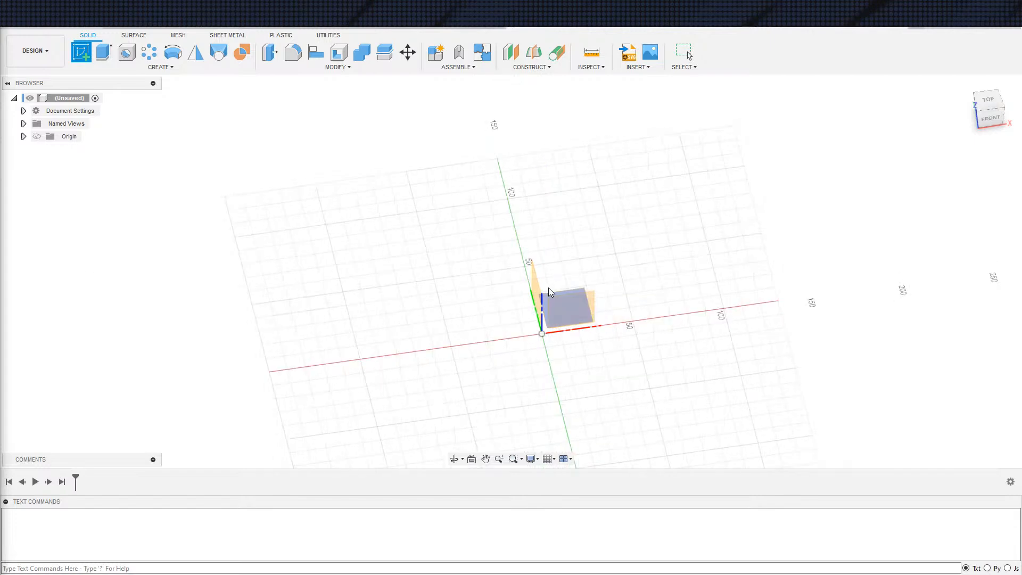
pyautogui.click(562, 287)
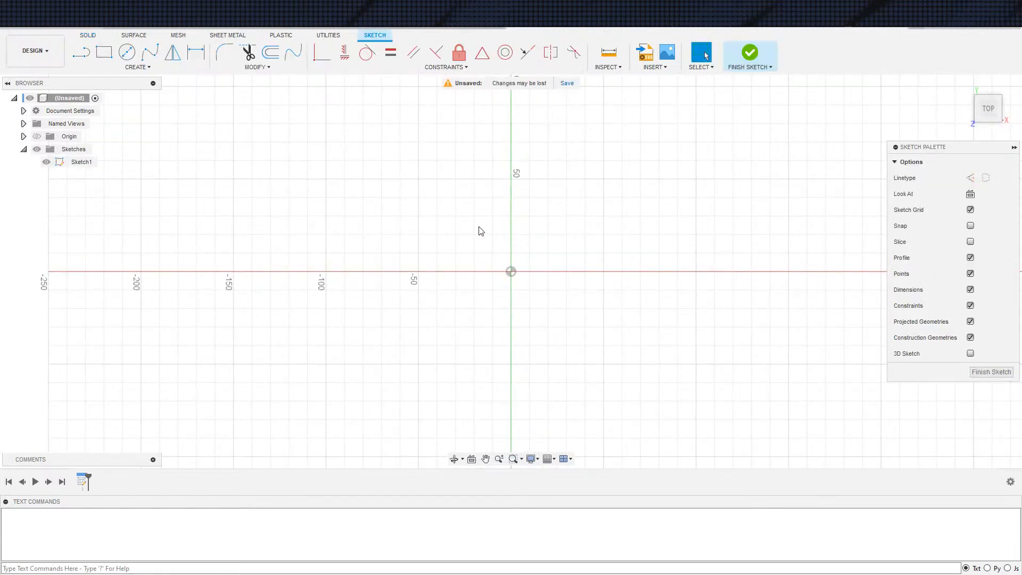
# Draw a centre-diameter circle about 112 mm across, centred on the origin
pyautogui.moveTo(524, 286); pyautogui.dragTo(495, 302, button='middle')
pyautogui.scroll(1, 483, 288)
pyautogui.scroll(-2, 482, 291)
pyautogui.scroll(-3, 547, 312)
pyautogui.scroll(2, 539, 317)
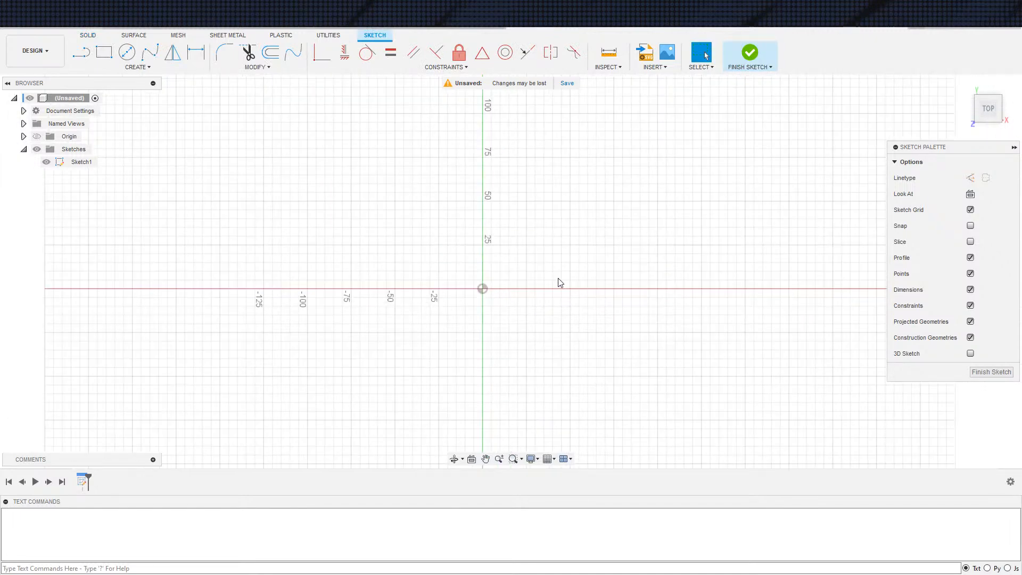
pyautogui.press('c')
pyautogui.click(482, 288)
pyautogui.click(580, 310)
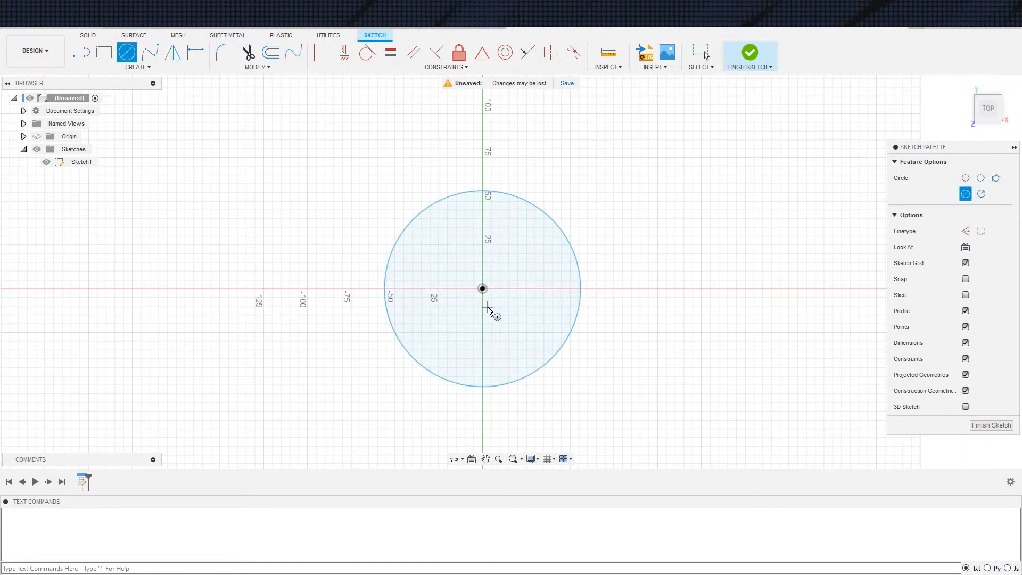
pyautogui.scroll(-1, 487, 305)
pyautogui.press('d')
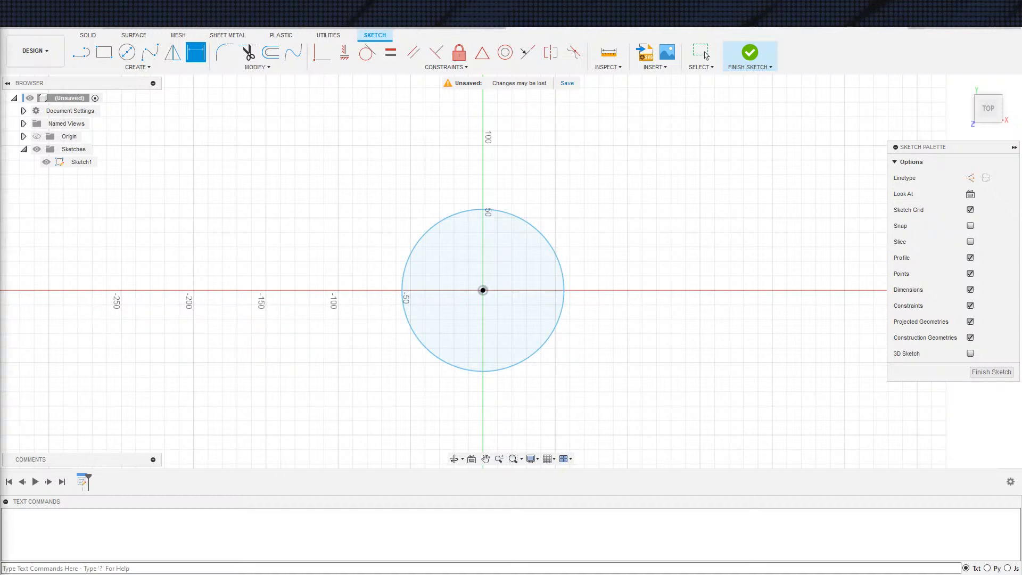
pyautogui.scroll(2, 605, 304)
pyautogui.moveTo(695, 341); pyautogui.dragTo(727, 320, button='middle')
pyautogui.moveTo(659, 306); pyautogui.dragTo(677, 283, button='middle')
pyautogui.scroll(1, 660, 254)
pyautogui.scroll(-1, 642, 251)
pyautogui.moveTo(642, 248)
pyautogui.mouseDown(button='middle')
pyautogui.moveTo(649, 234)
pyautogui.moveTo(645, 249)
pyautogui.mouseUp(button='middle')
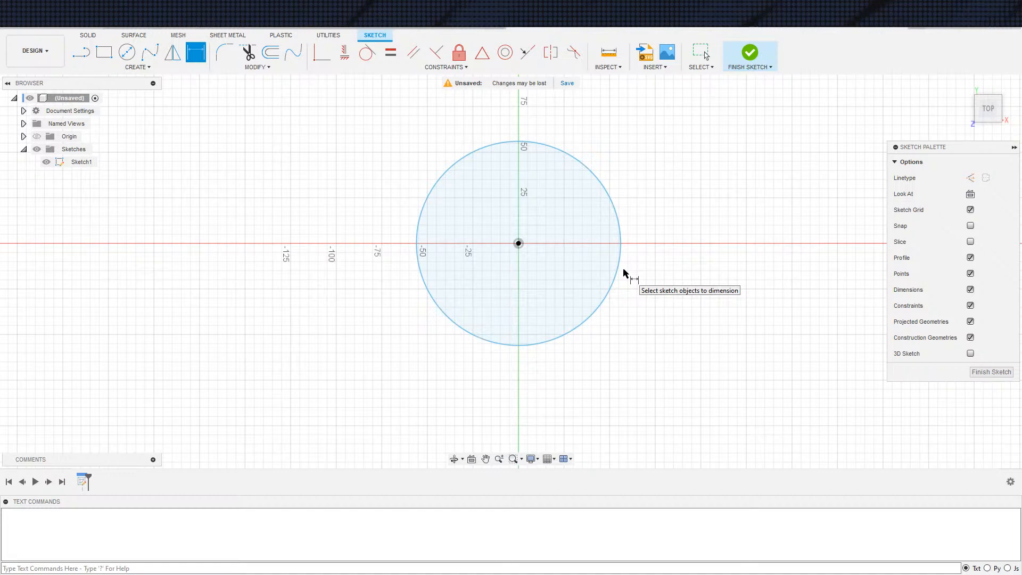
pyautogui.press('f')
pyautogui.press('Escape')
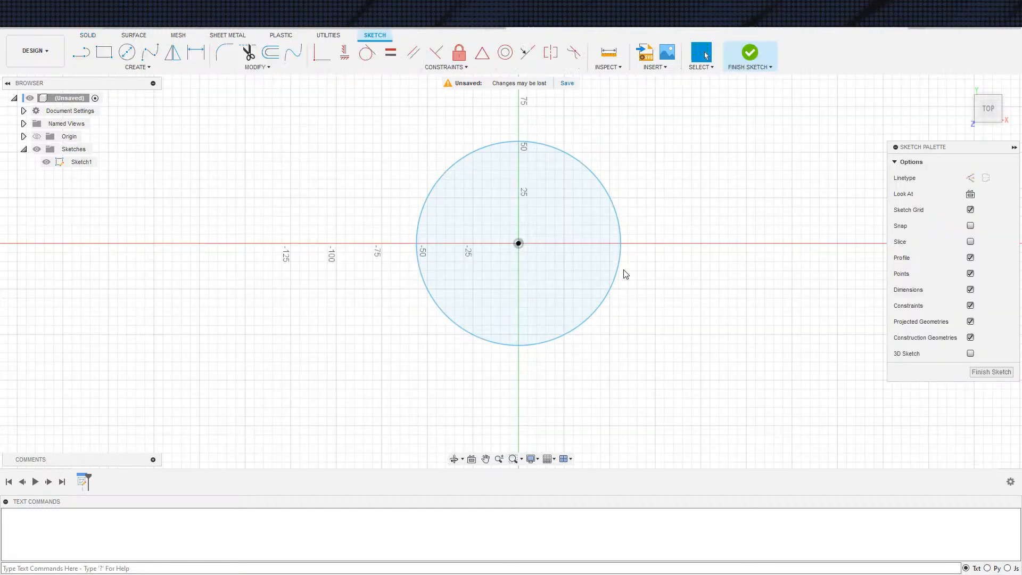
# Dimension the circle's diameter to 75 mm
pyautogui.scroll(1, 636, 214)
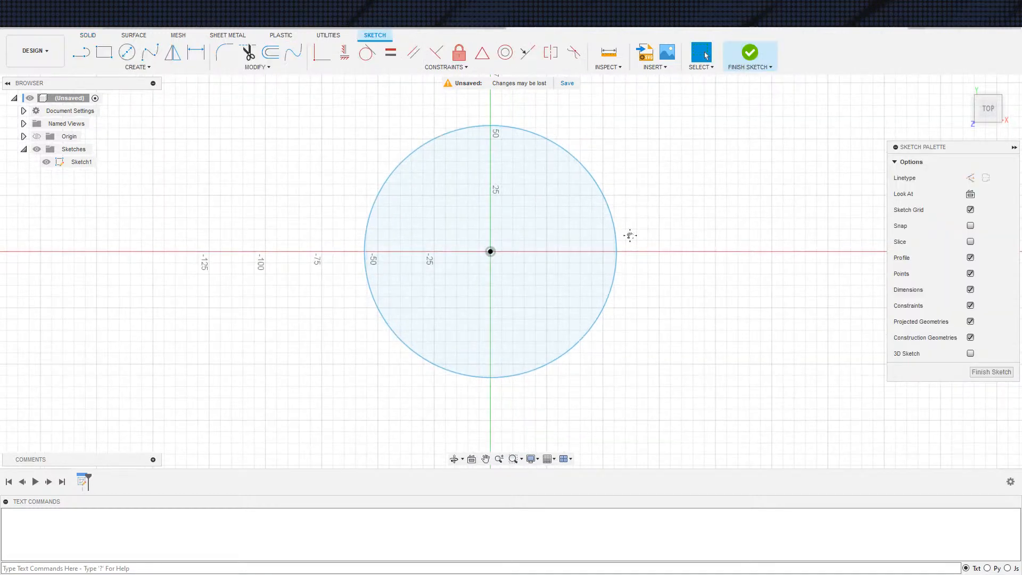
pyautogui.moveTo(628, 238); pyautogui.dragTo(662, 222, button='middle')
pyautogui.press('d')
pyautogui.click(651, 260)
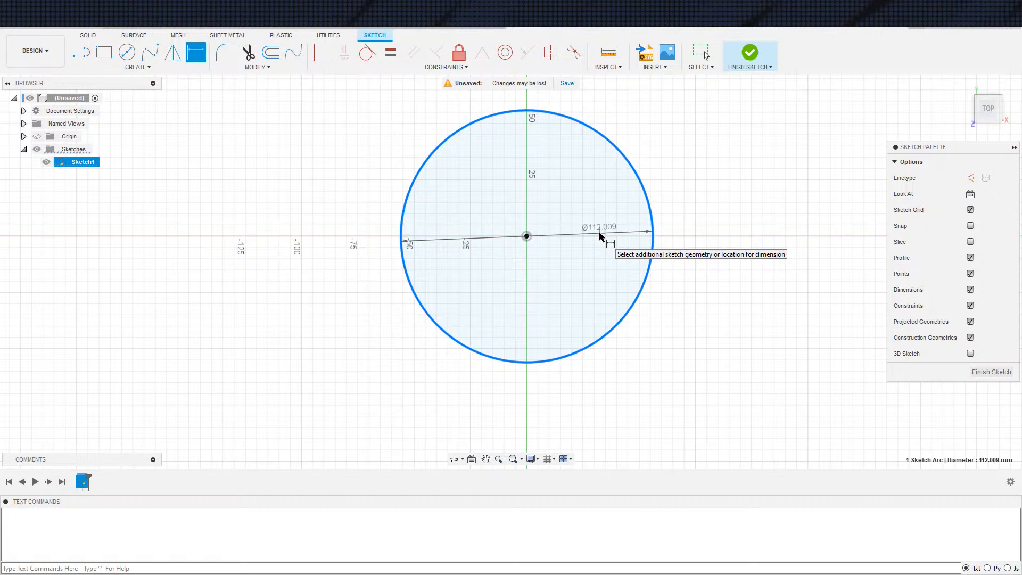
pyautogui.click(600, 235)
pyautogui.write('75')
pyautogui.press('Return')
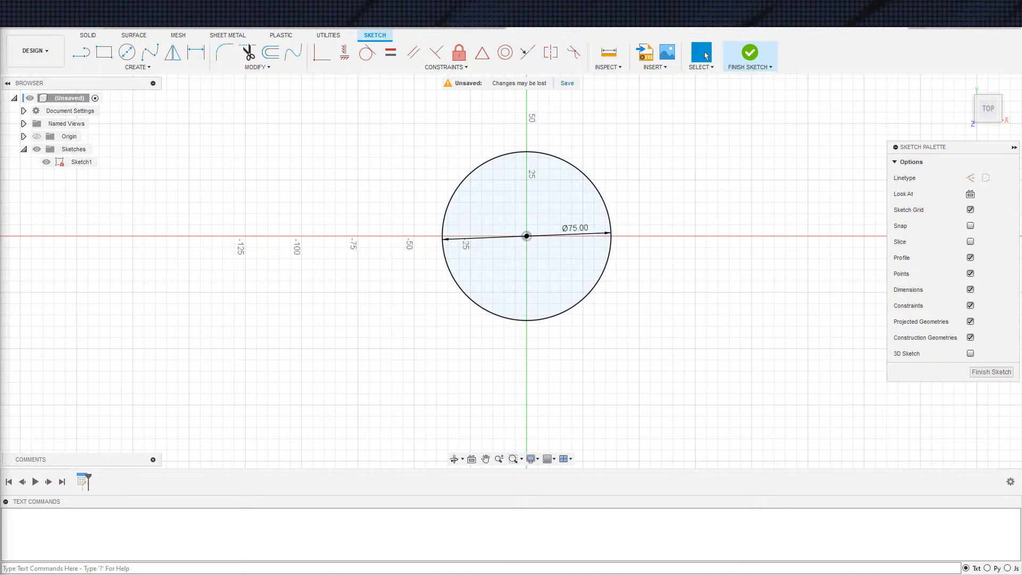
# Switch to the web browser and look through the Bing image results for party poppers as design references
pyautogui.moveTo(639, 19); pyautogui.dragTo(573, 2)
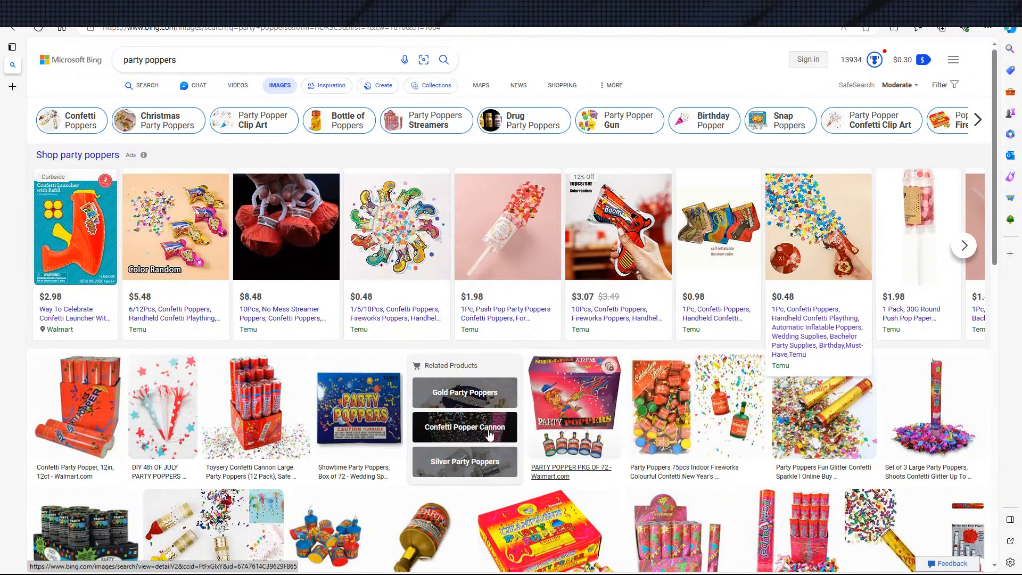
pyautogui.scroll(-4, 534, 345)
pyautogui.scroll(-2, 534, 345)
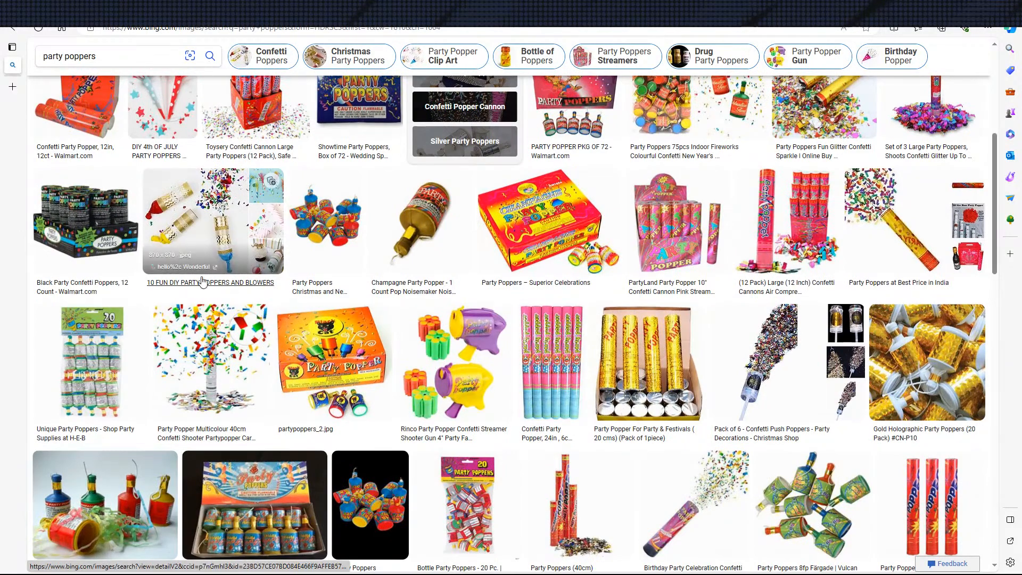
pyautogui.scroll(2, 904, 427)
pyautogui.scroll(-3, 906, 429)
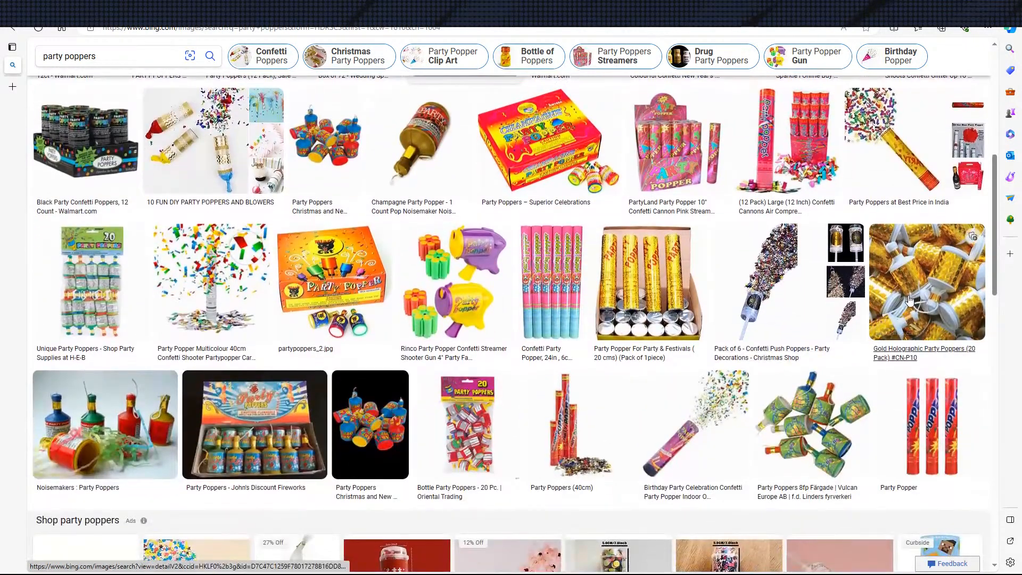
pyautogui.scroll(-3, 740, 307)
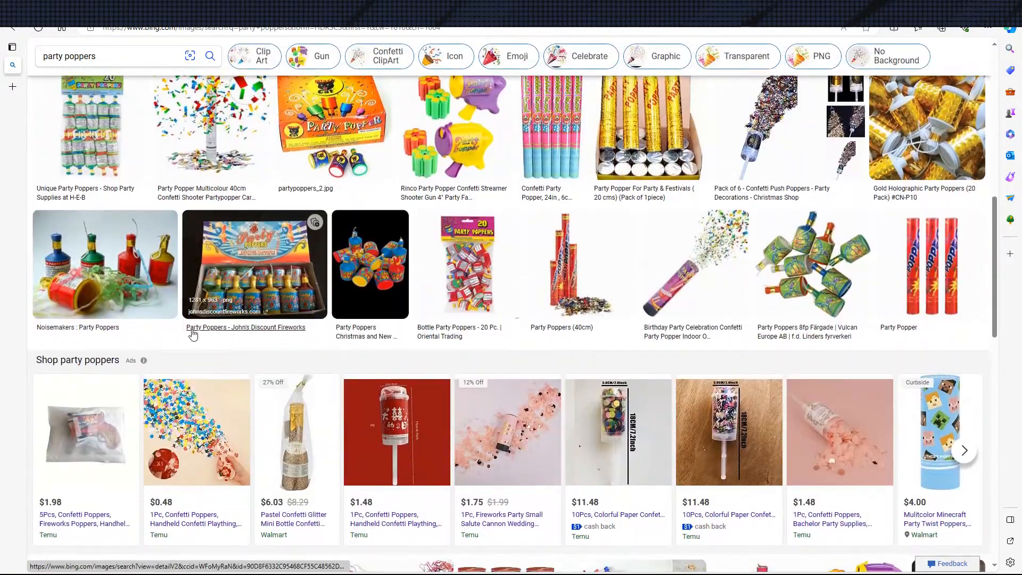
pyautogui.scroll(-1, 202, 330)
pyautogui.scroll(-1, 179, 301)
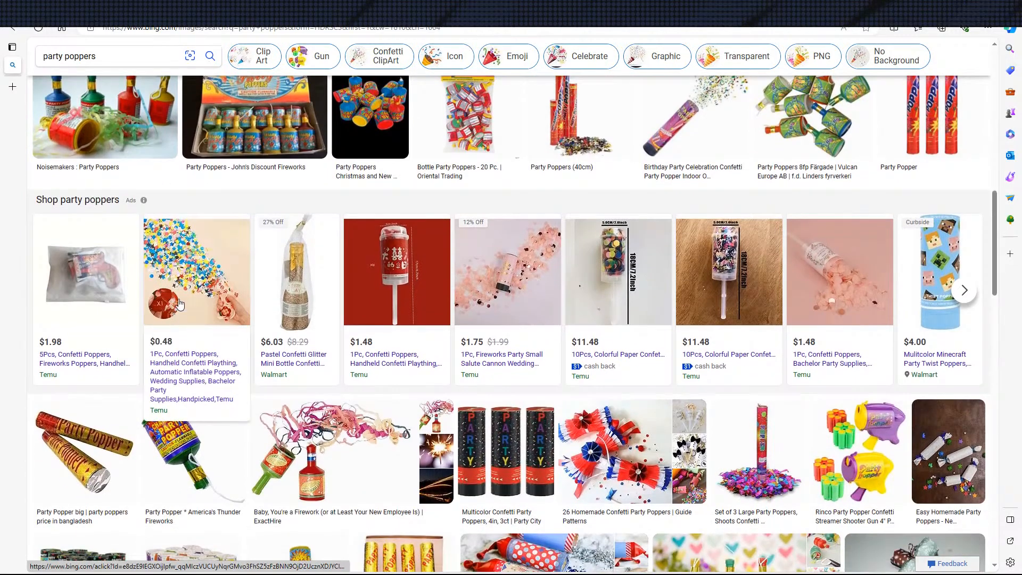
pyautogui.scroll(-1, 175, 297)
pyautogui.scroll(-1, 331, 315)
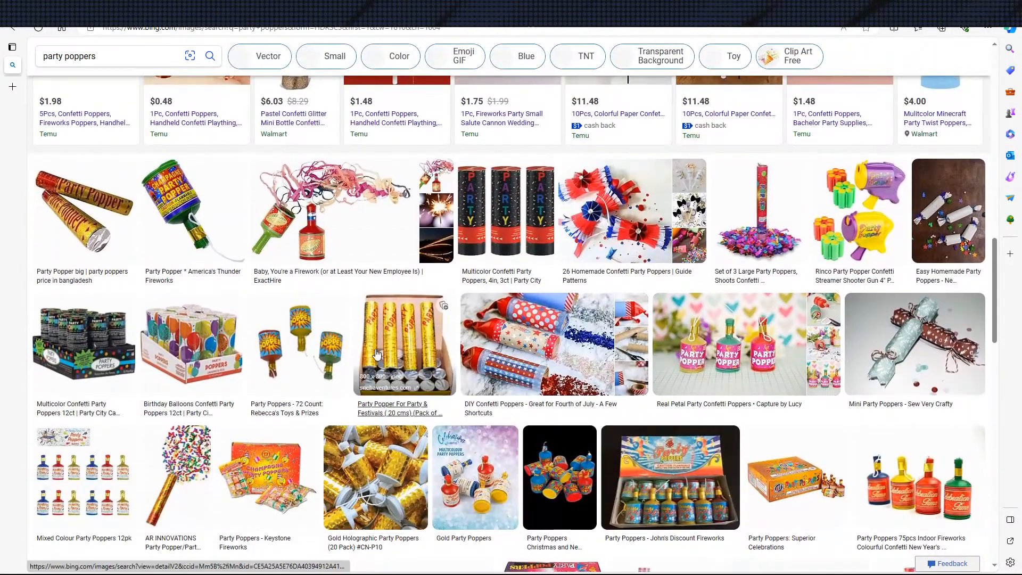
pyautogui.scroll(-2, 329, 335)
pyautogui.scroll(-1, 314, 362)
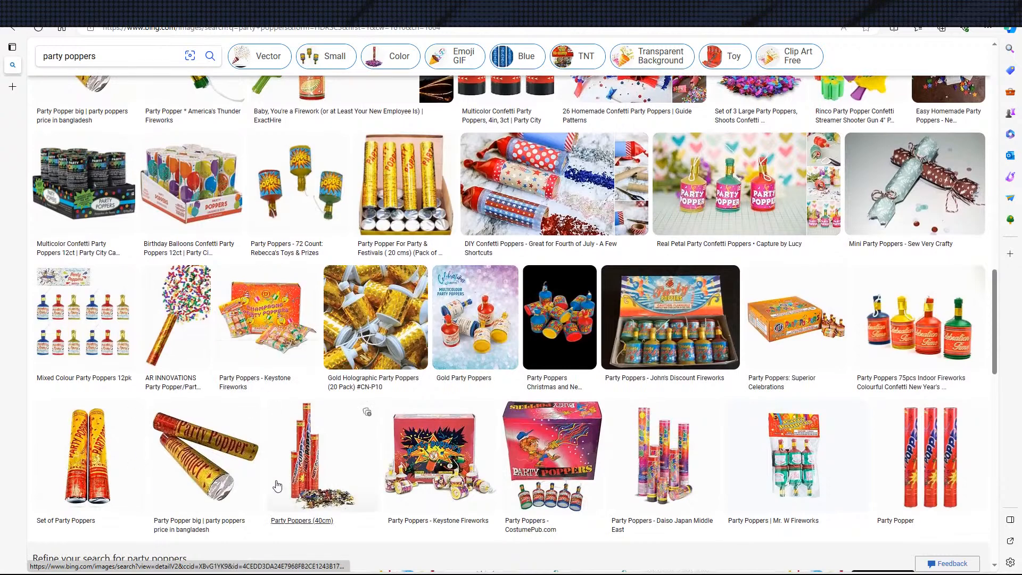
pyautogui.scroll(1, 282, 394)
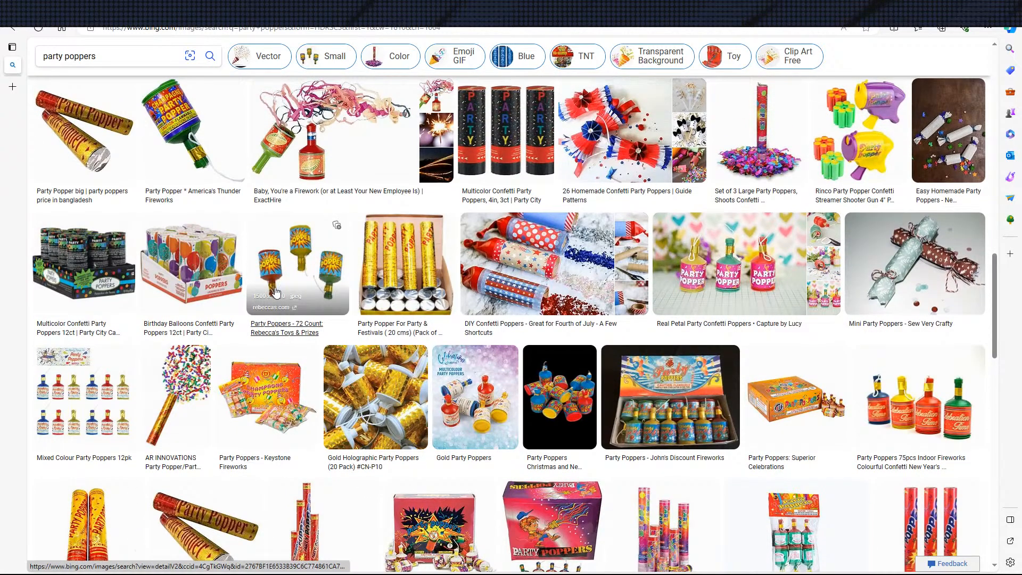
pyautogui.scroll(3, 342, 309)
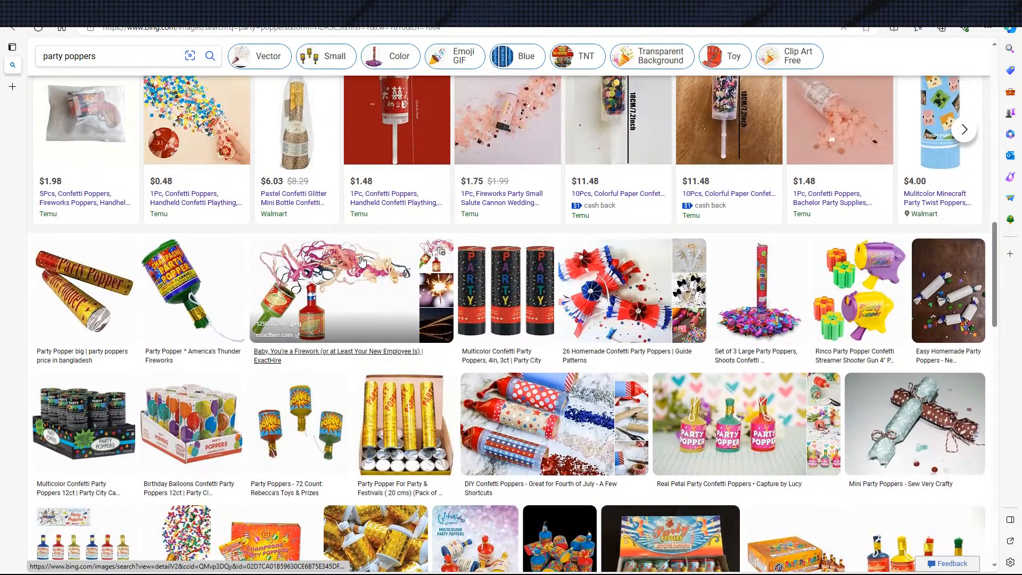
pyautogui.scroll(5, 361, 261)
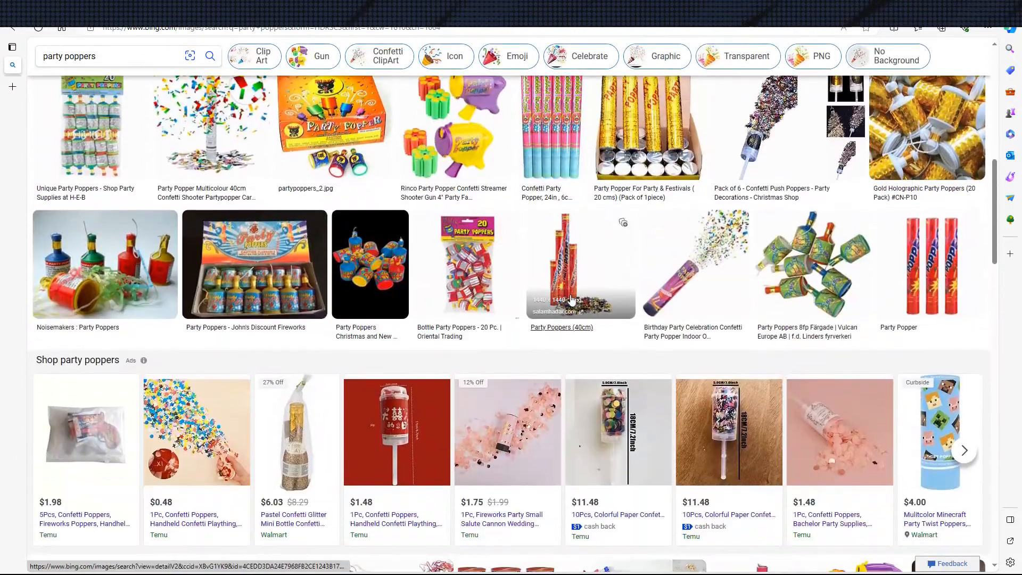
pyautogui.scroll(-3, 599, 306)
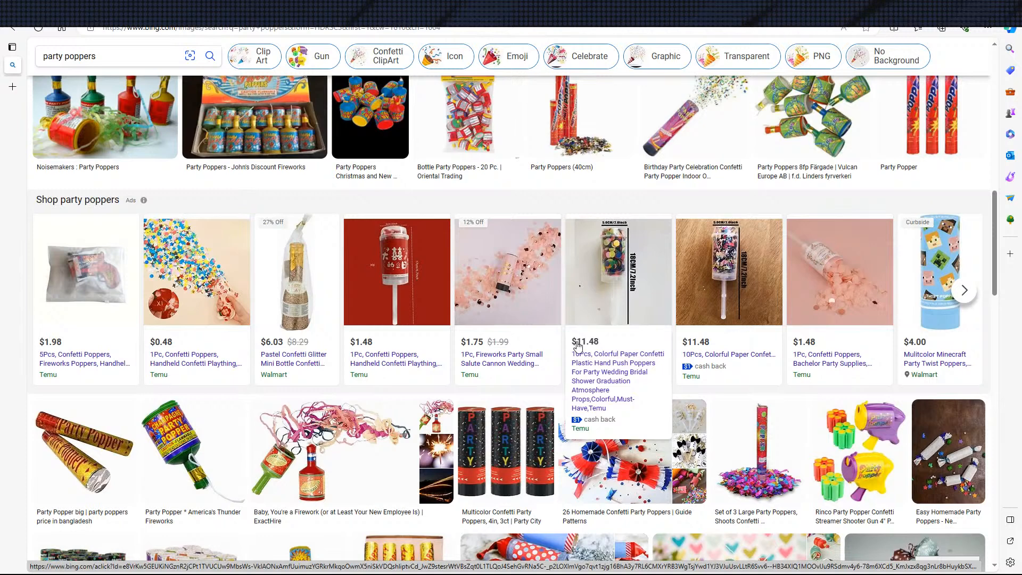
# Open the Temu listing for the 10-piece colorful paper confetti plastic hand push poppers and examine the product page
pyautogui.click(623, 390)
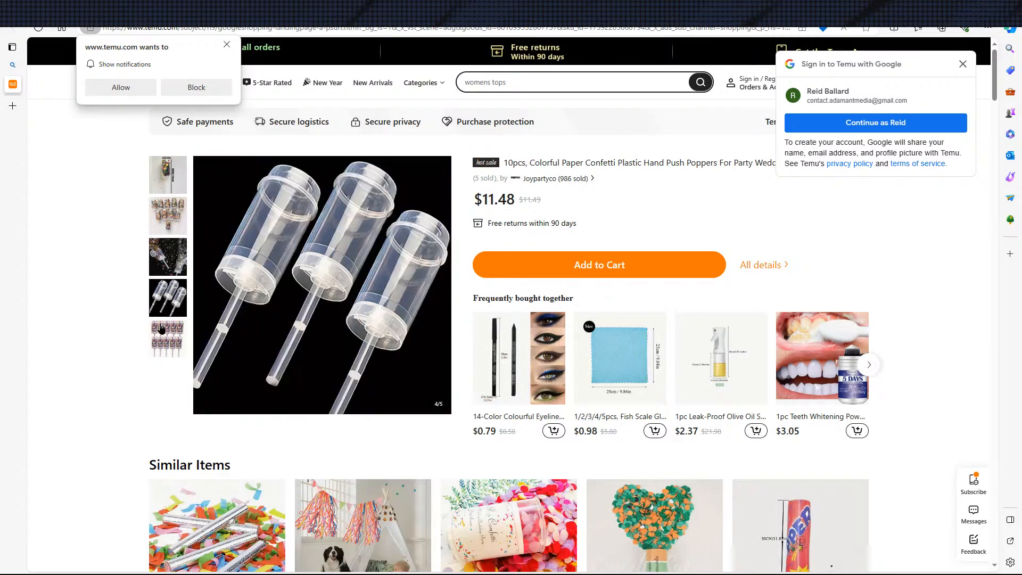
pyautogui.scroll(-10, 200, 332)
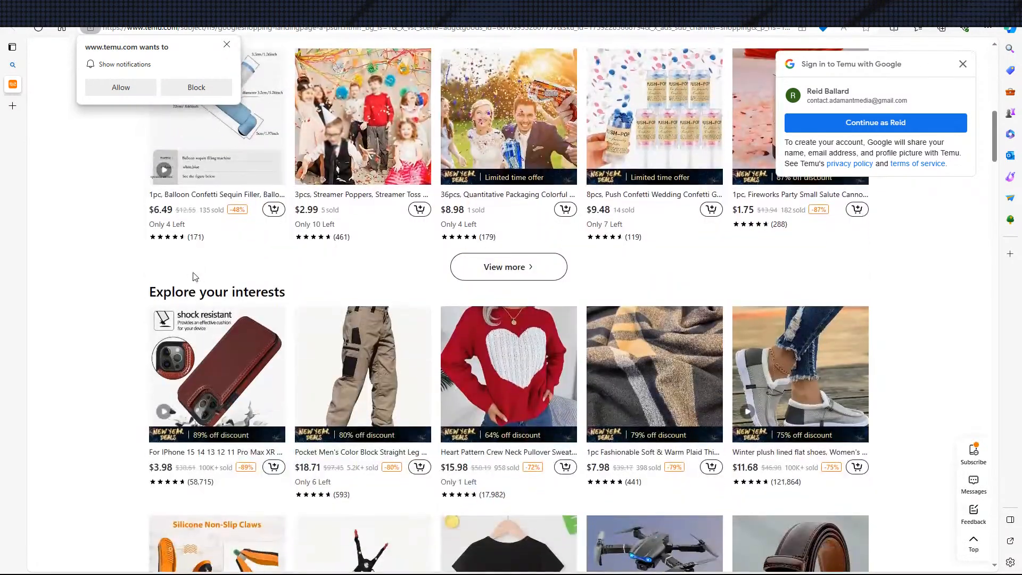
pyautogui.scroll(4, 263, 230)
pyautogui.scroll(6, 408, 176)
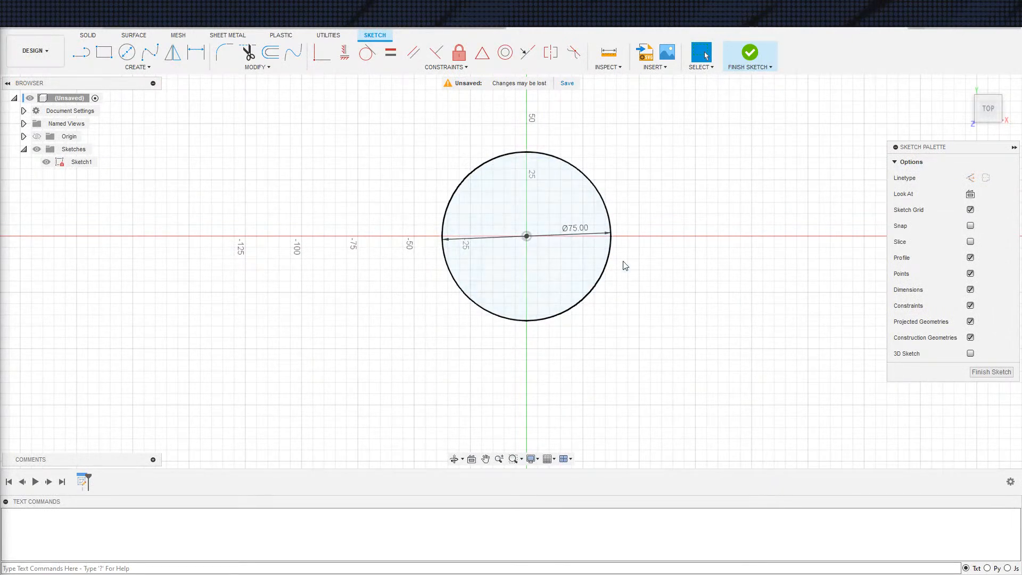
# Finish the circle sketch and create a construction plane offset 75 mm from the XY plane
pyautogui.click(754, 49)
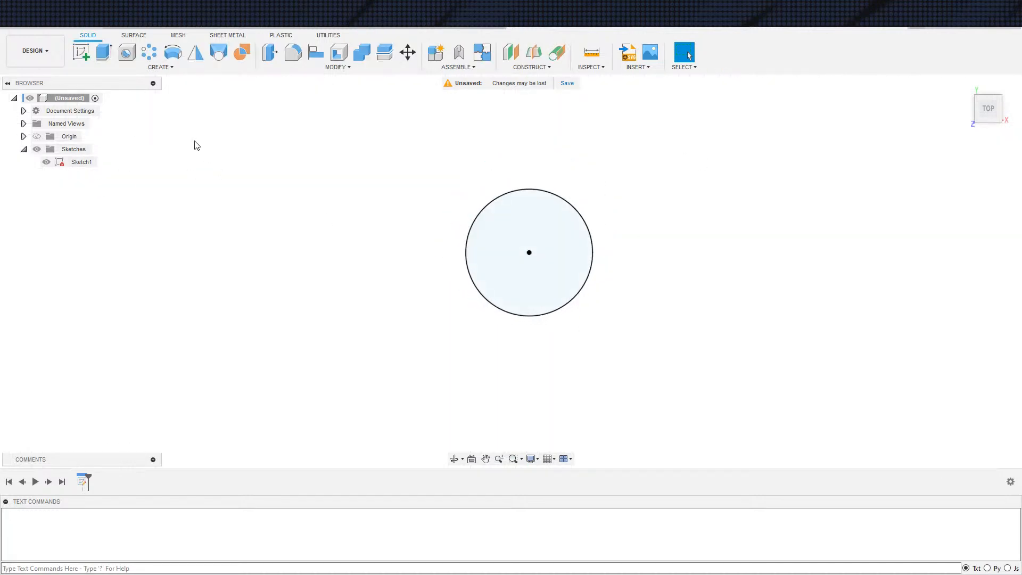
pyautogui.click(511, 52)
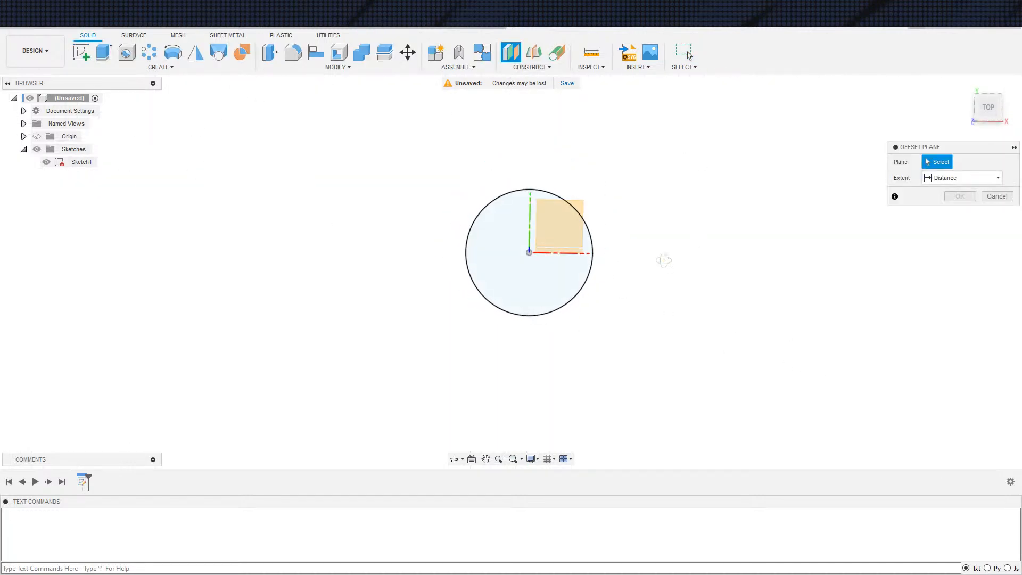
pyautogui.keyDown('shift'); pyautogui.moveTo(664, 265); pyautogui.dragTo(630, 228, button='middle'); pyautogui.keyUp('shift')
pyautogui.click(596, 220)
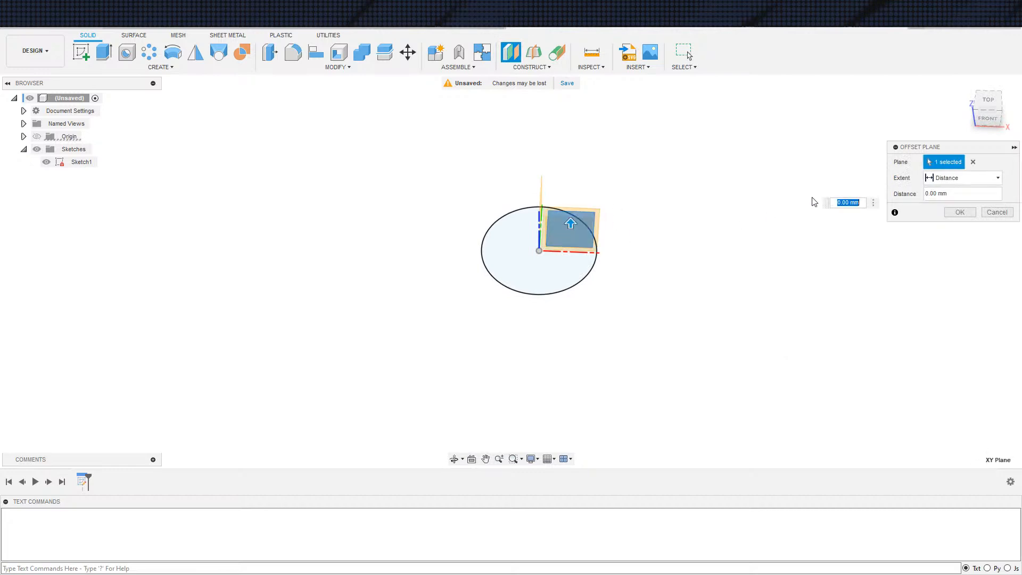
pyautogui.press('Return')
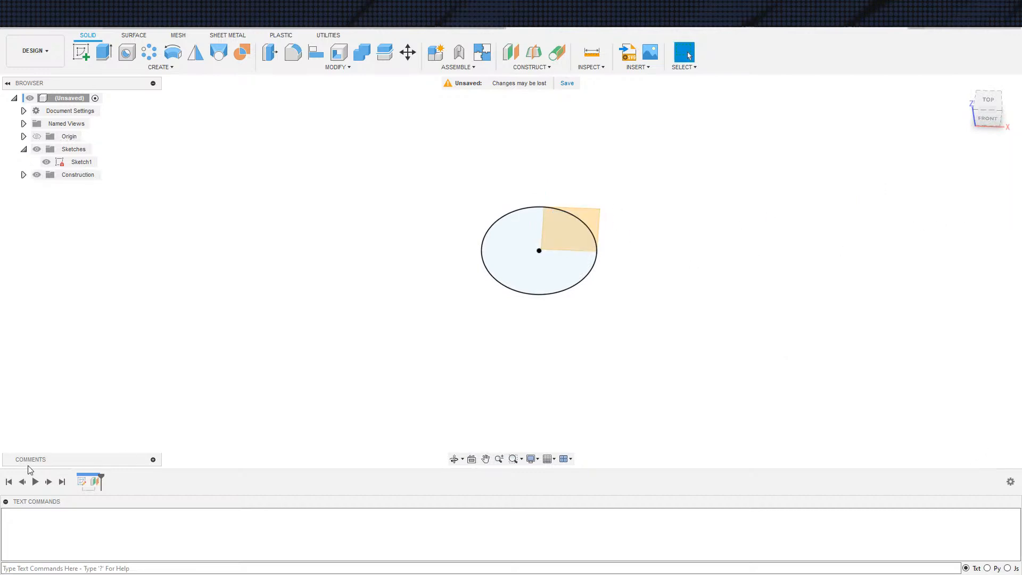
pyautogui.doubleClick(94, 481)
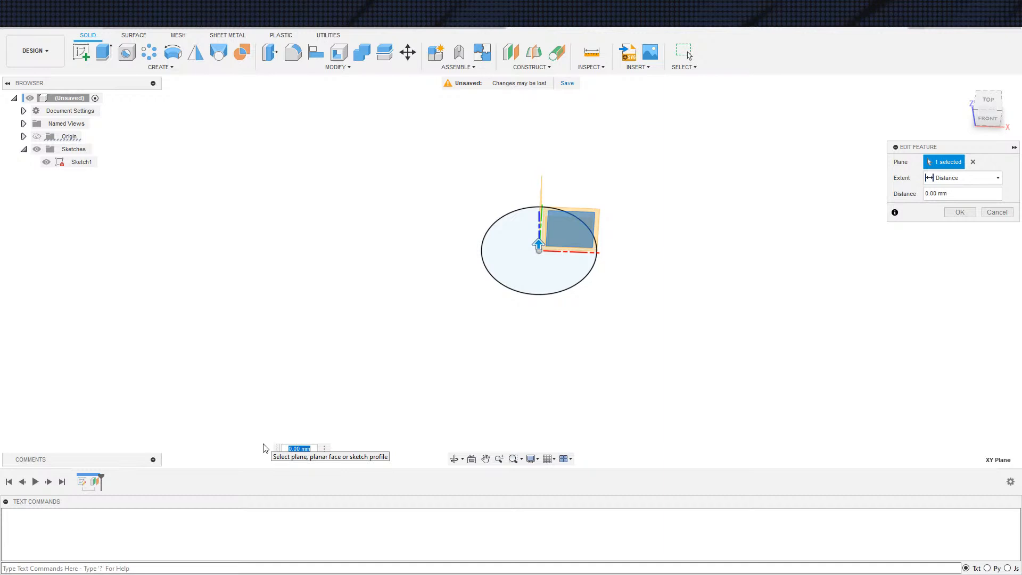
pyautogui.write('75')
pyautogui.press('Return')
# Start a sketch on the 75 mm offset plane and draw a circle about 176 mm across, centred on the origin
pyautogui.scroll(-2, 522, 313)
pyautogui.press('s')
pyautogui.click(562, 346)
pyautogui.click(568, 208)
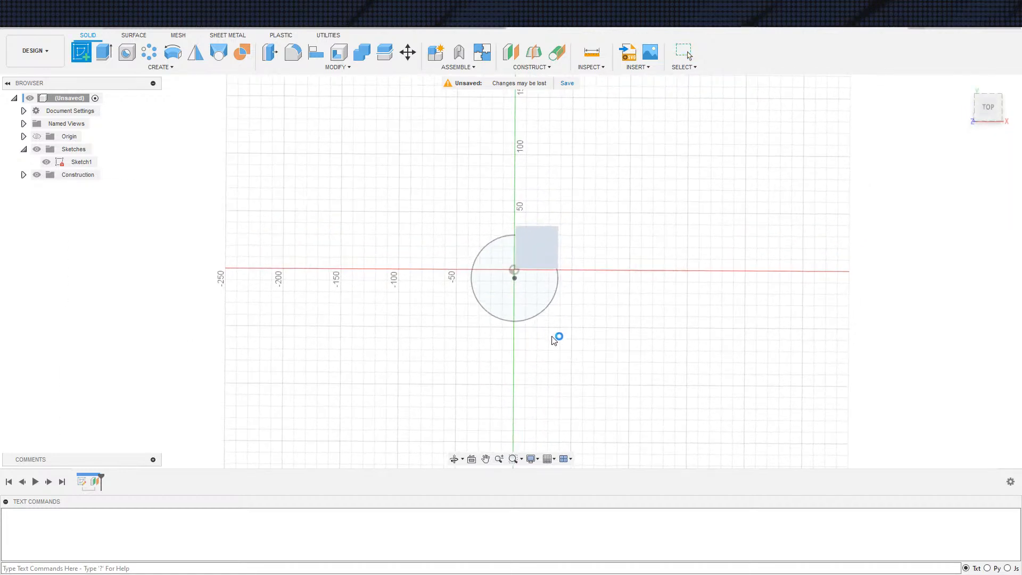
pyautogui.press('c')
pyautogui.click(511, 271)
pyautogui.click(613, 271)
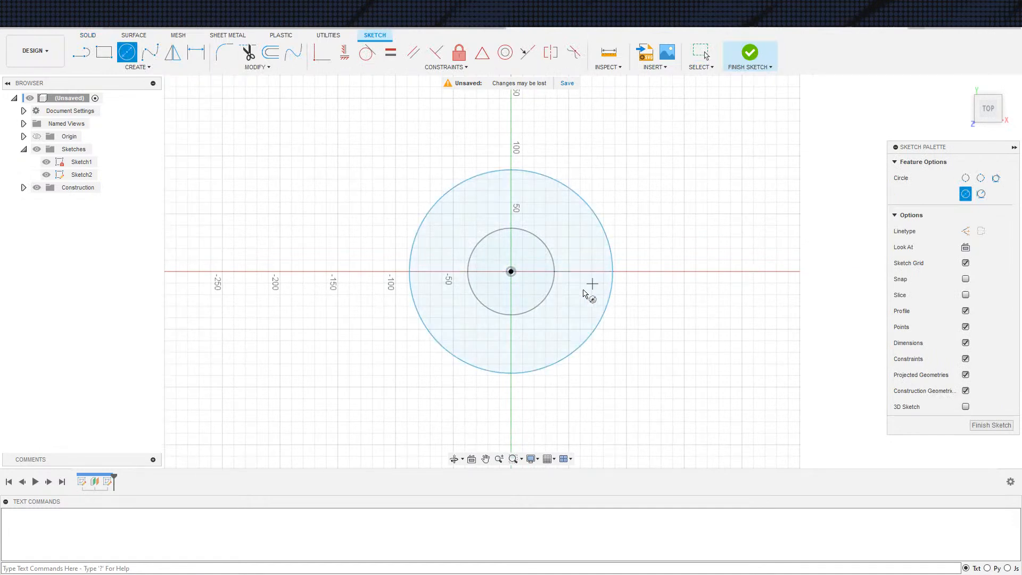
# Dimension the gap between the new circle and the 75 mm circle to 25 mm and finish the sketch
pyautogui.press('d')
pyautogui.click(606, 306)
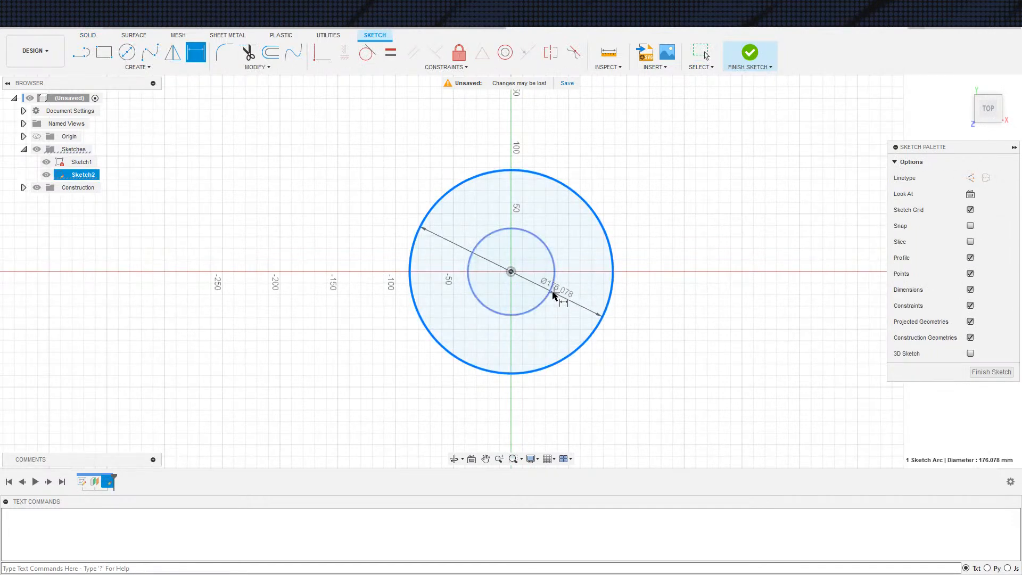
pyautogui.click(551, 291)
pyautogui.click(584, 299)
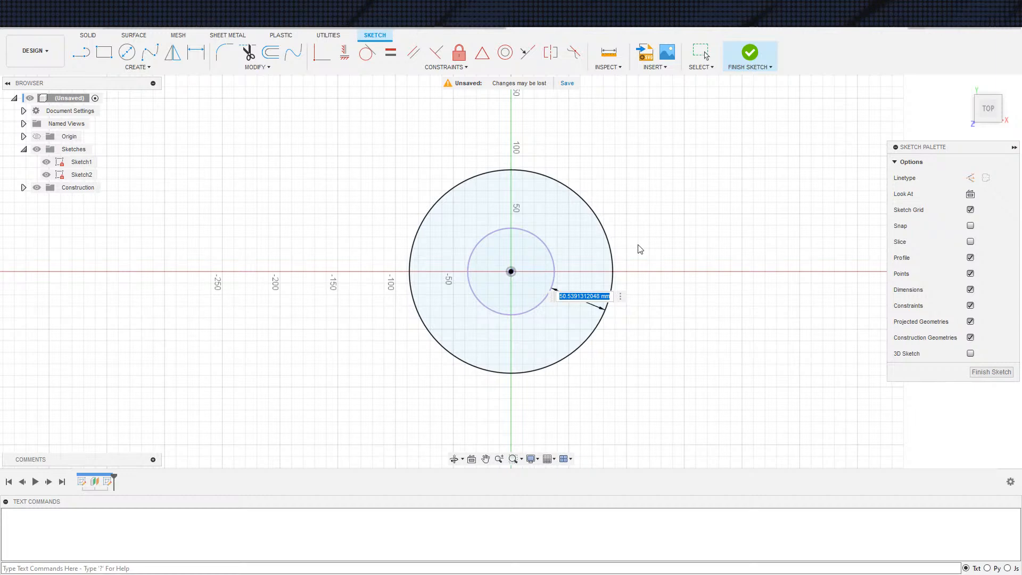
pyautogui.write('2')
pyautogui.press('Escape')
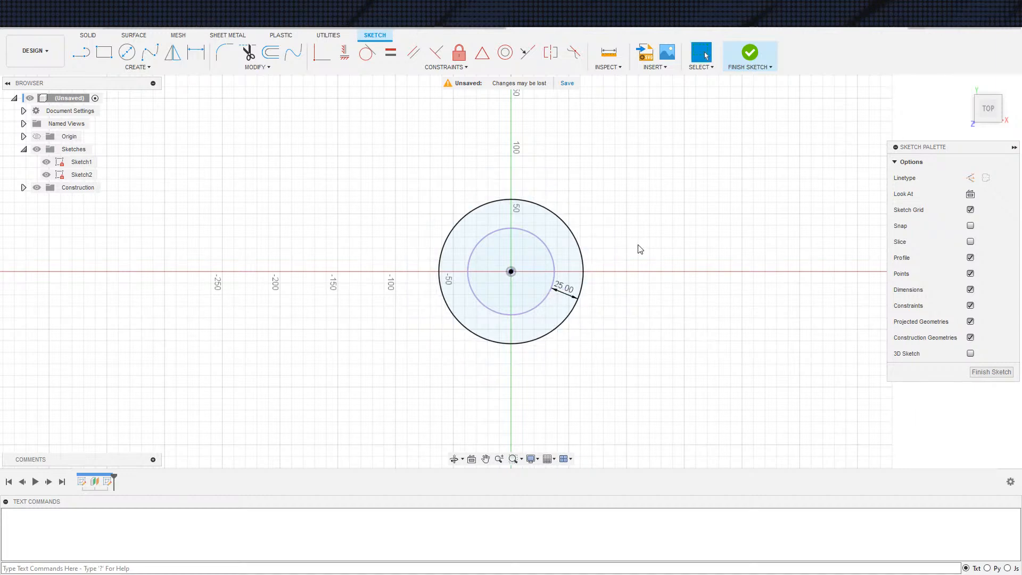
pyautogui.click(737, 63)
pyautogui.moveTo(611, 331)
pyautogui.keyDown('shift'); pyautogui.mouseDown(button='middle')
pyautogui.moveTo(593, 349)
pyautogui.moveTo(625, 281)
pyautogui.moveTo(614, 310)
pyautogui.mouseUp(button='middle'); pyautogui.keyUp('shift')
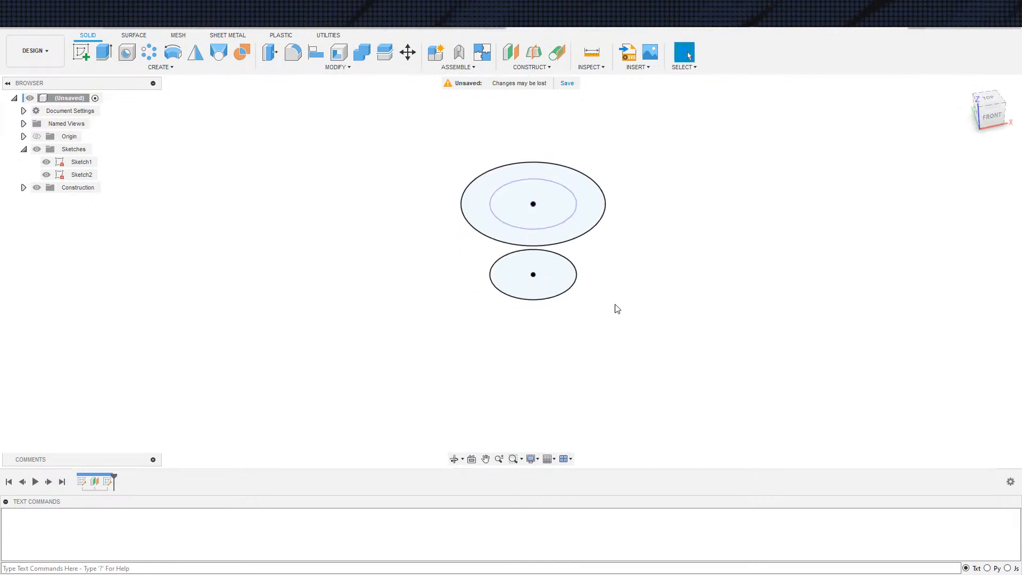
pyautogui.scroll(-2, 594, 303)
pyautogui.scroll(2, 585, 303)
pyautogui.press('e')
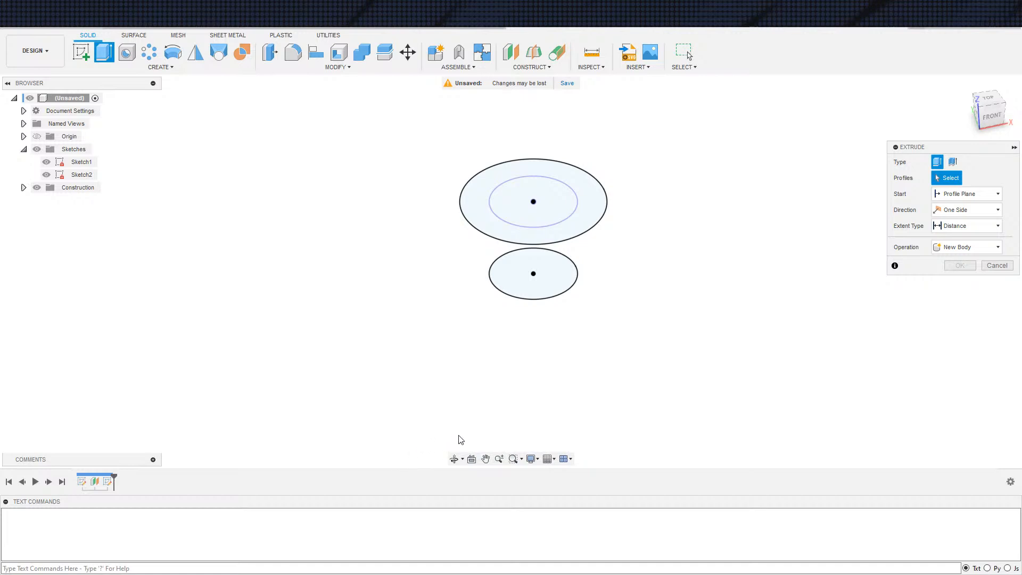
pyautogui.press('Escape')
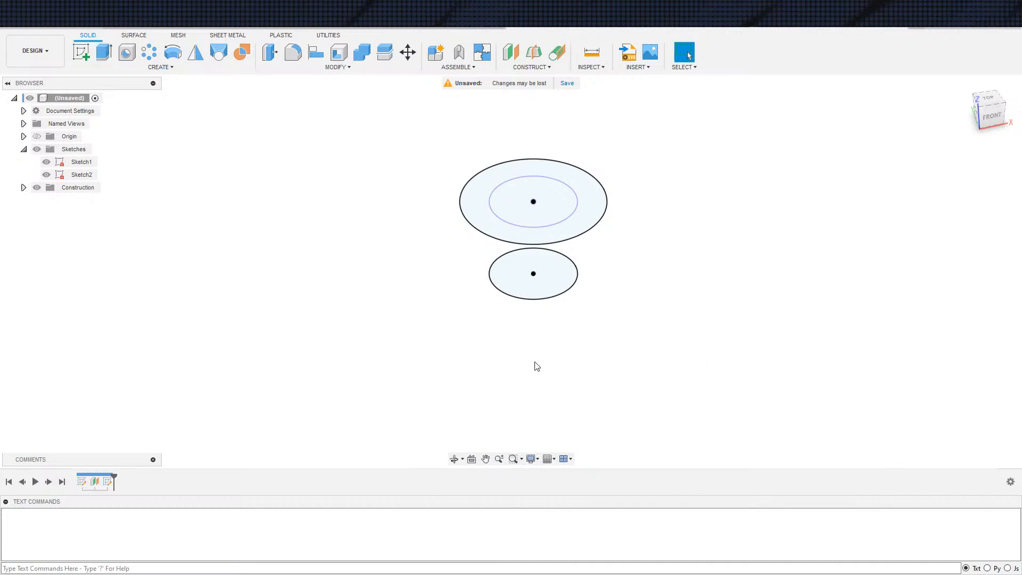
# Create a second construction plane offset 25 mm from the XY plane
pyautogui.click(511, 52)
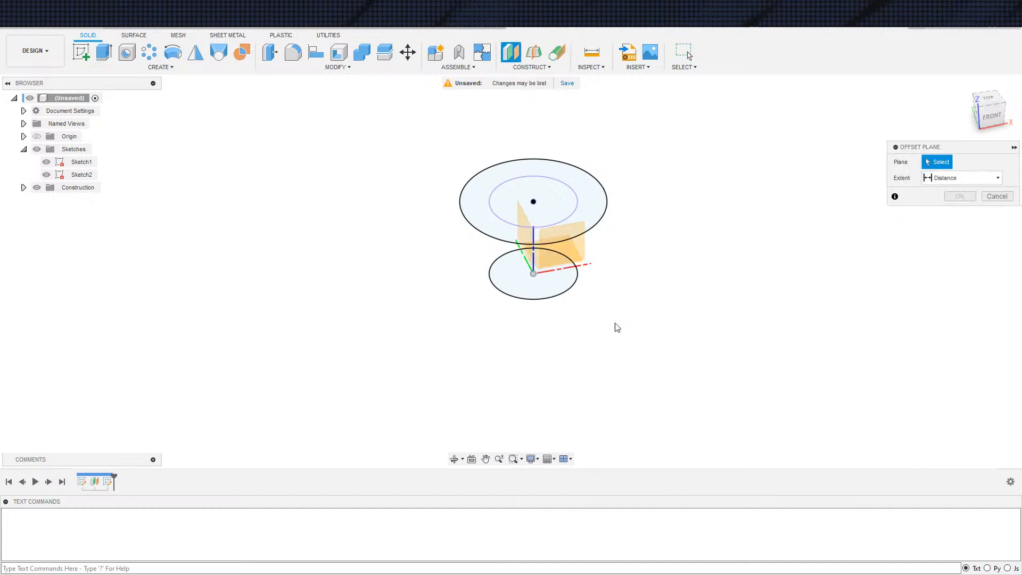
pyautogui.moveTo(713, 283)
pyautogui.keyDown('shift'); pyautogui.mouseDown(button='middle')
pyautogui.moveTo(646, 269)
pyautogui.moveTo(735, 313)
pyautogui.mouseUp(button='middle'); pyautogui.keyUp('shift')
pyautogui.click(583, 282)
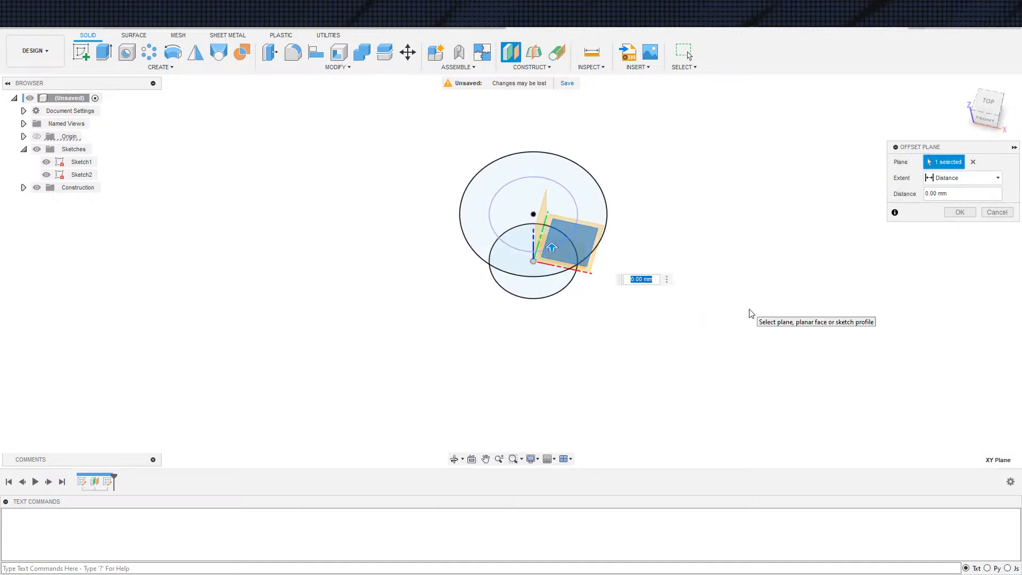
pyautogui.press('Return')
# Start a sketch on the 25 mm offset plane and project the large upper circle onto it
pyautogui.press('s')
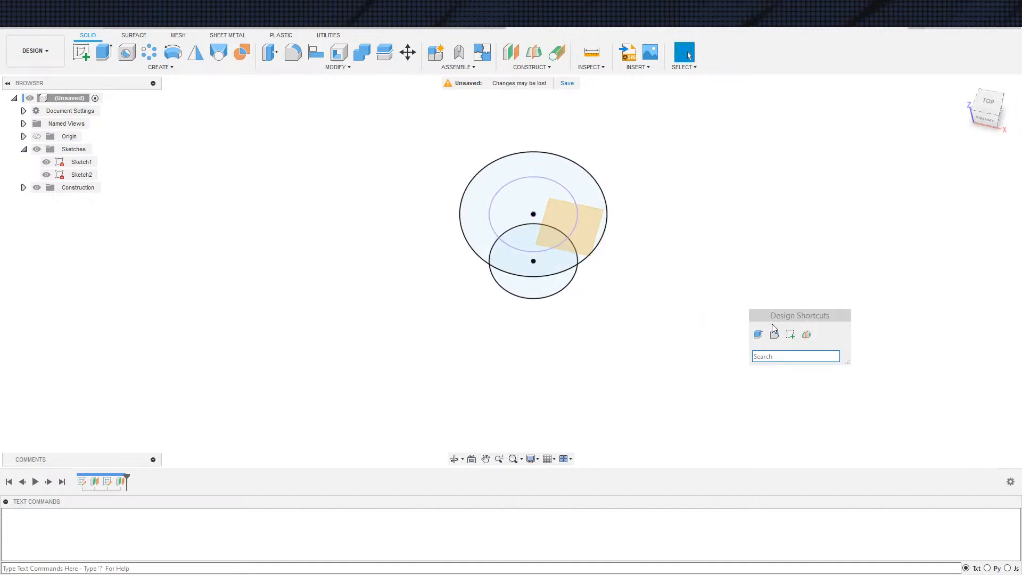
pyautogui.click(791, 334)
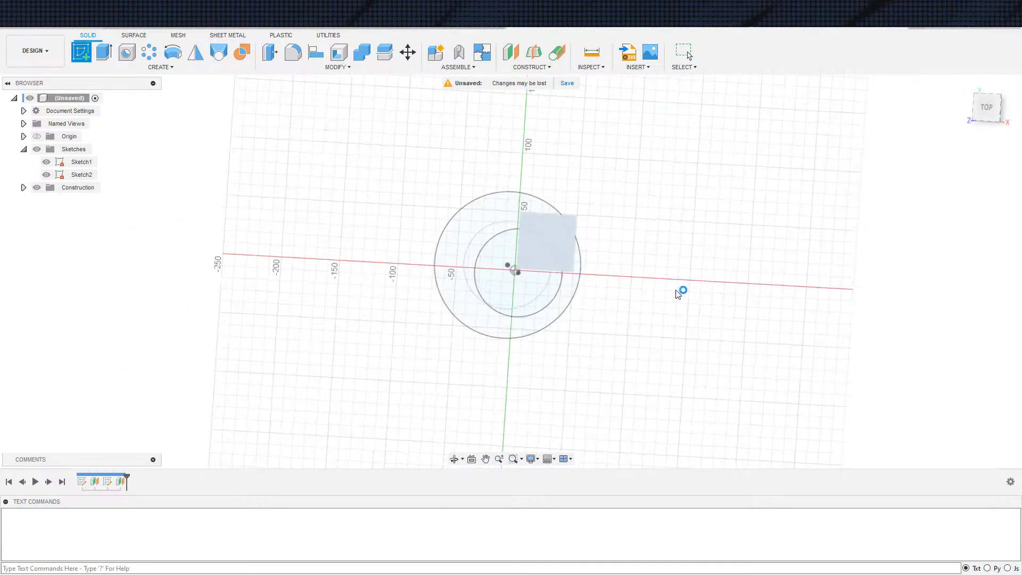
pyautogui.press('s')
pyautogui.click(703, 303)
pyautogui.click(577, 296)
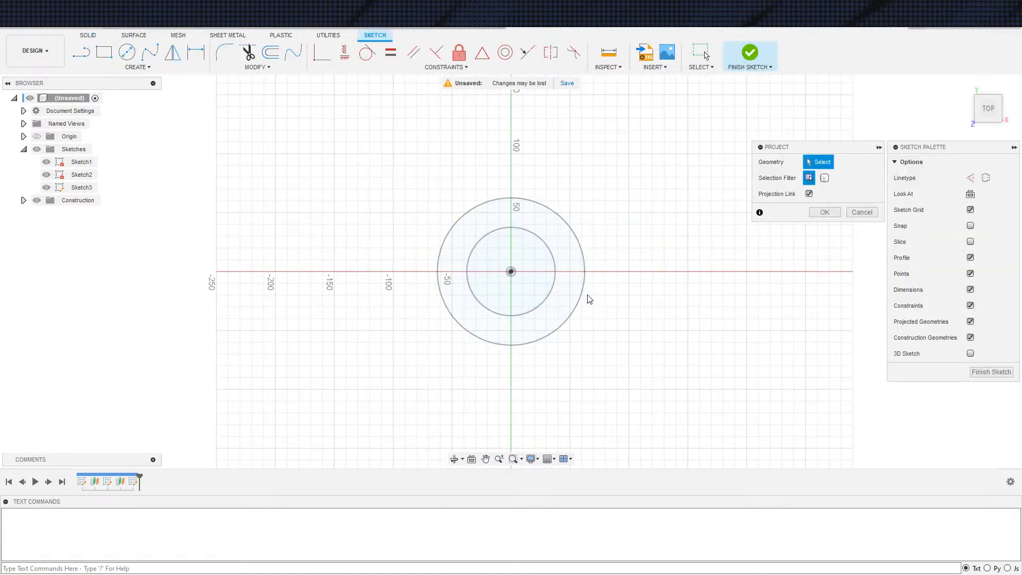
pyautogui.click(825, 213)
# Look straight at the active sketch and hide Sketch1 and Sketch2
pyautogui.keyDown('shift'); pyautogui.moveTo(683, 324); pyautogui.dragTo(719, 295, button='middle'); pyautogui.keyUp('shift')
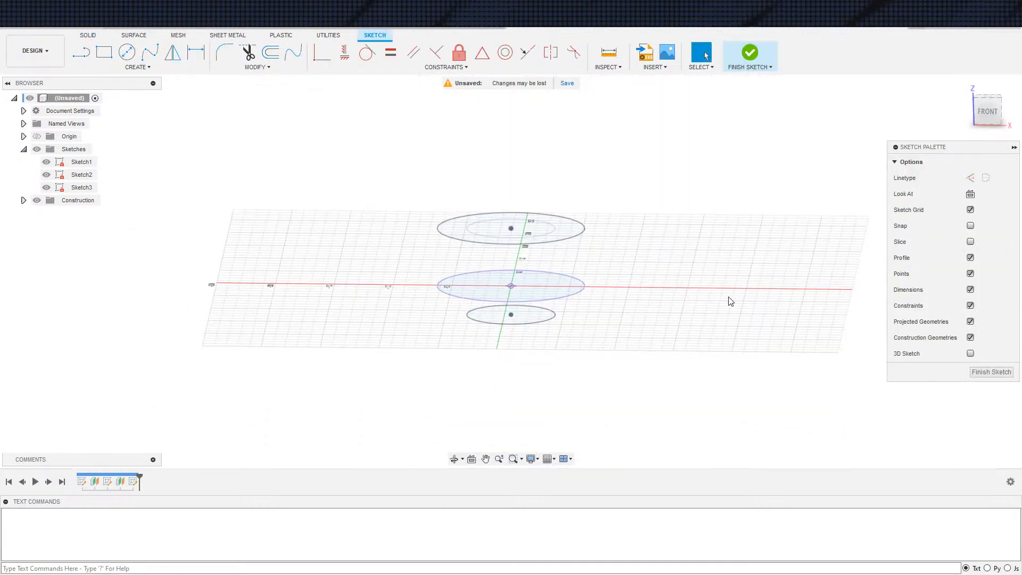
pyautogui.moveTo(643, 308)
pyautogui.keyDown('shift'); pyautogui.mouseDown(button='middle')
pyautogui.moveTo(644, 279)
pyautogui.moveTo(629, 288)
pyautogui.moveTo(612, 280)
pyautogui.moveTo(607, 302)
pyautogui.moveTo(567, 324)
pyautogui.mouseUp(button='middle'); pyautogui.keyUp('shift')
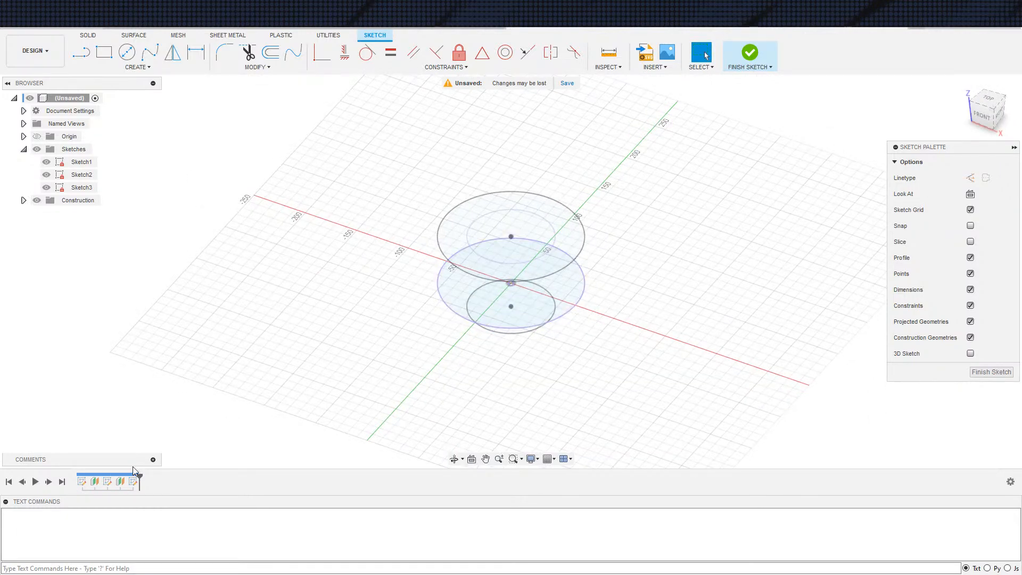
pyautogui.click(971, 195)
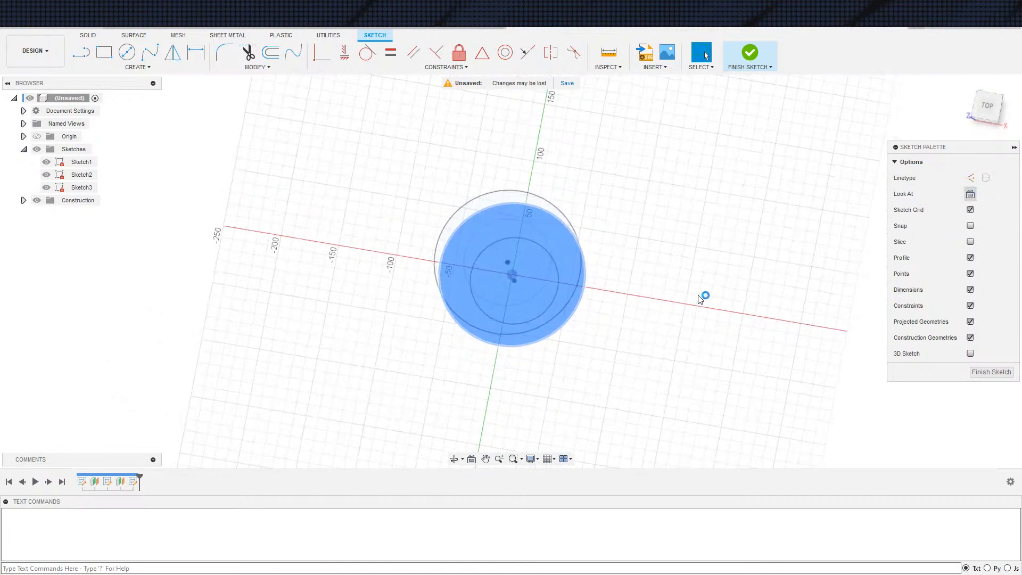
pyautogui.click(47, 162)
pyautogui.click(46, 175)
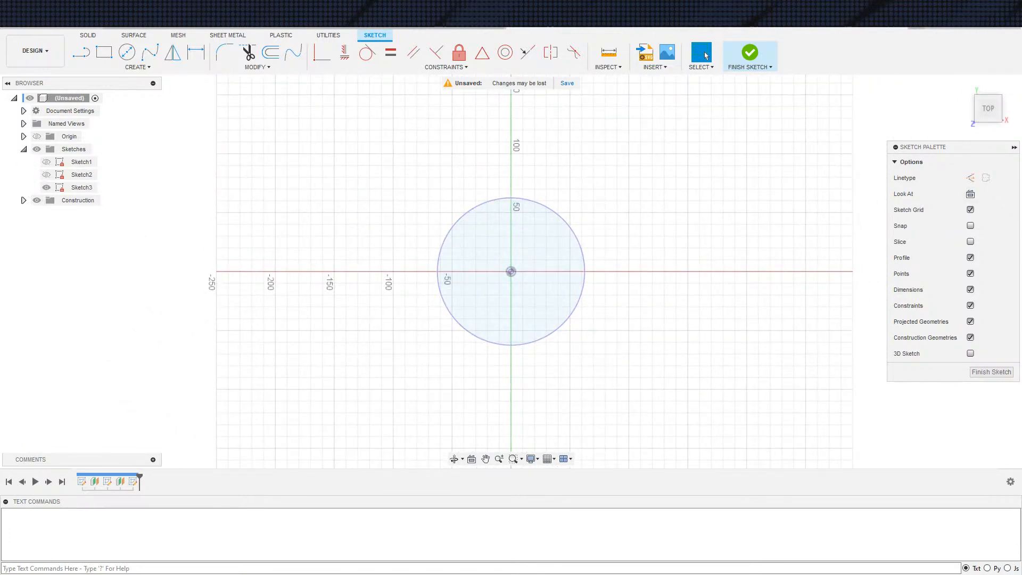
pyautogui.scroll(2, 575, 282)
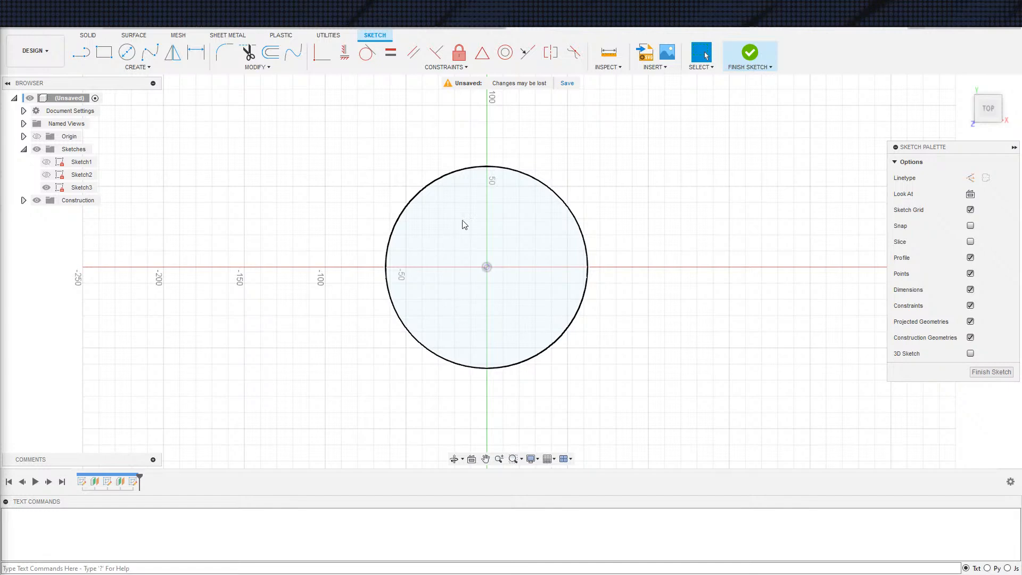
pyautogui.scroll(2, 493, 272)
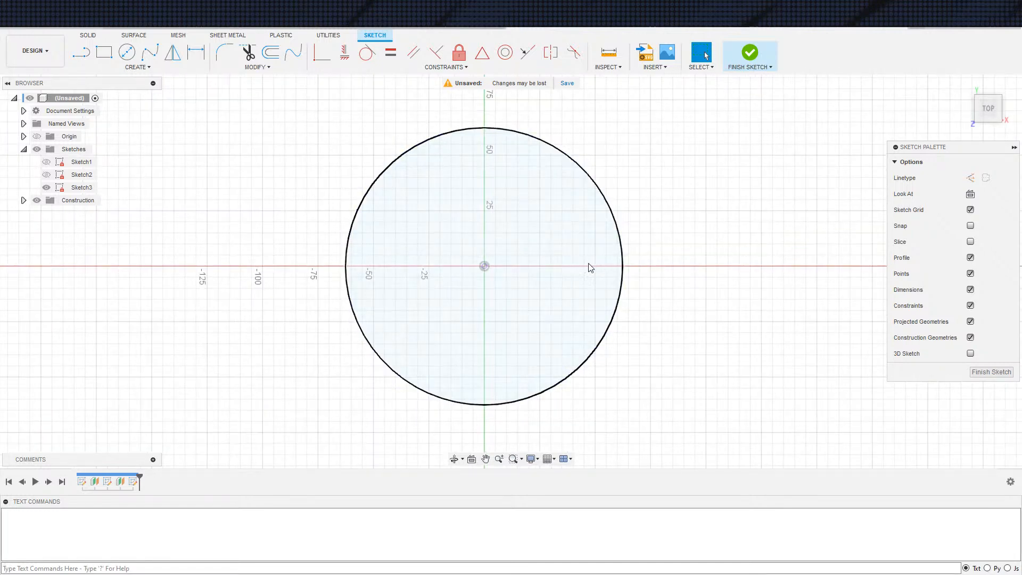
# Draw a vertical line from the circle's centre up to its edge and a slanted line to the edge's upper-right part
pyautogui.write('ssss')
pyautogui.press('Escape')
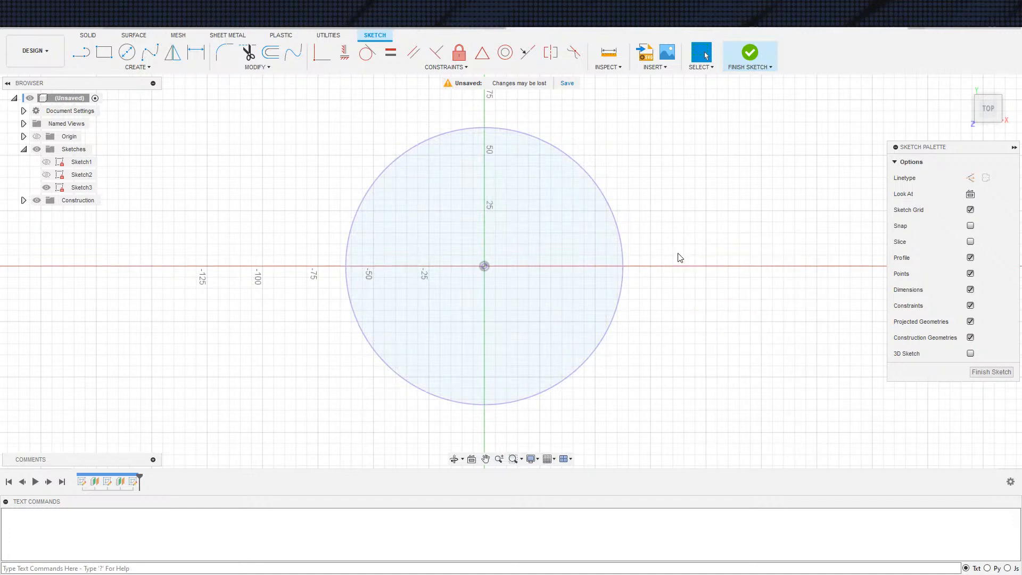
pyautogui.press('s')
pyautogui.click(687, 291)
pyautogui.click(484, 266)
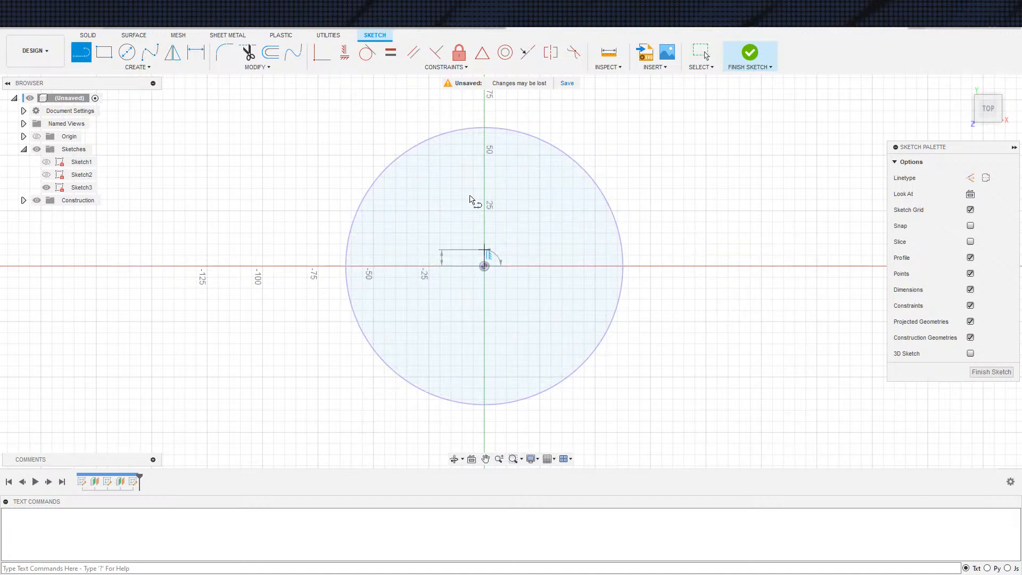
pyautogui.click(484, 128)
pyautogui.click(485, 266)
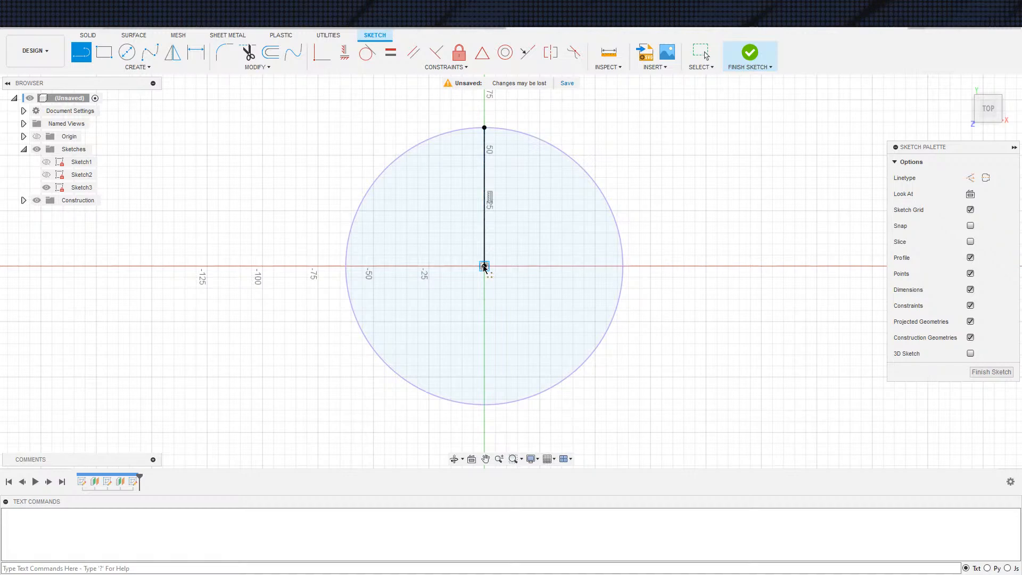
pyautogui.click(570, 158)
pyautogui.press('Escape')
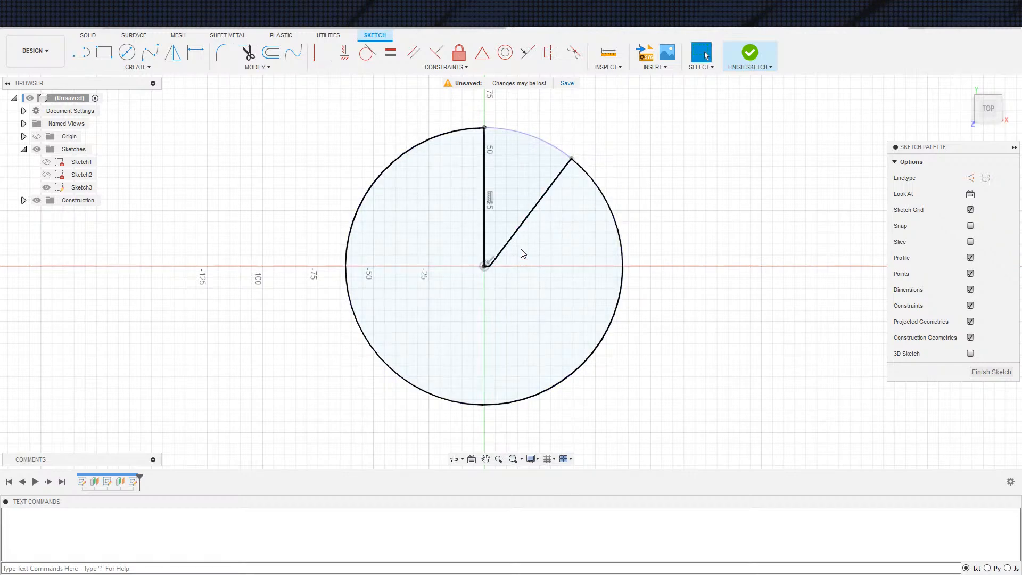
# Delete the short stray line segment beside the circle's centre
pyautogui.click(507, 258)
pyautogui.scroll(4, 500, 286)
pyautogui.click(483, 251)
pyautogui.scroll(2, 481, 252)
pyautogui.click(480, 251)
pyautogui.press('Delete')
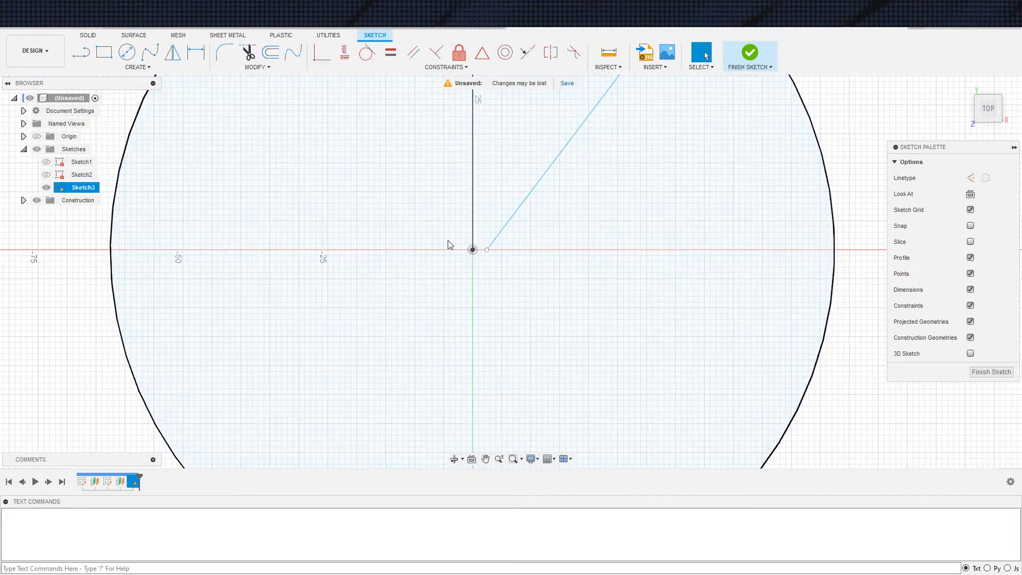
# Constrain the slanted line's loose inner end to meet the circle's centre
pyautogui.click(487, 249)
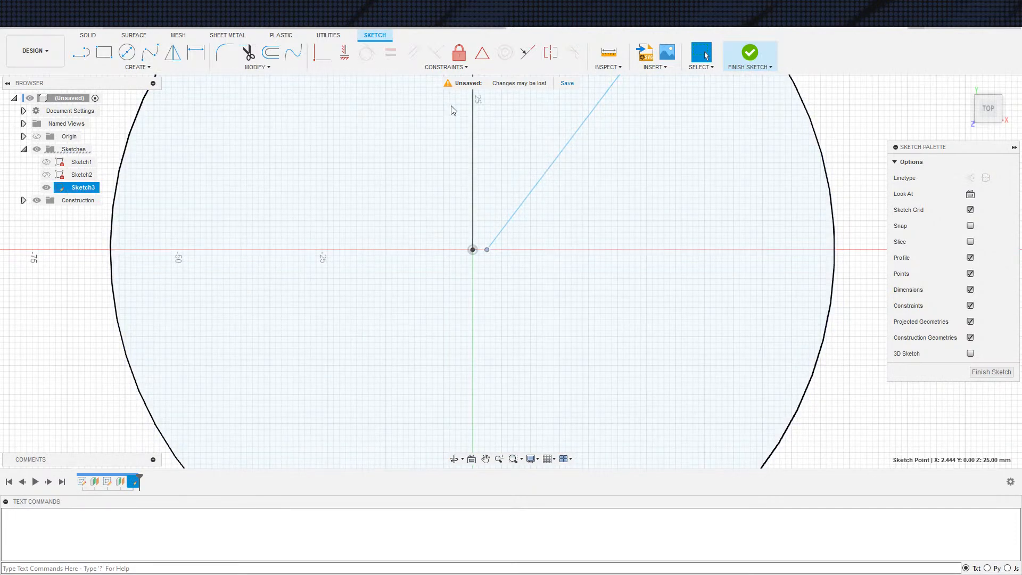
pyautogui.click(321, 53)
pyautogui.click(473, 251)
pyautogui.press('Escape')
pyautogui.scroll(-3, 452, 277)
# Convert the vertical and slanted lines to construction lines and finish the sketch
pyautogui.click(485, 231)
pyautogui.press('x')
pyautogui.click(460, 224)
pyautogui.click(461, 227)
pyautogui.press('x')
pyautogui.click(815, 295)
pyautogui.scroll(-3, 652, 284)
pyautogui.click(755, 59)
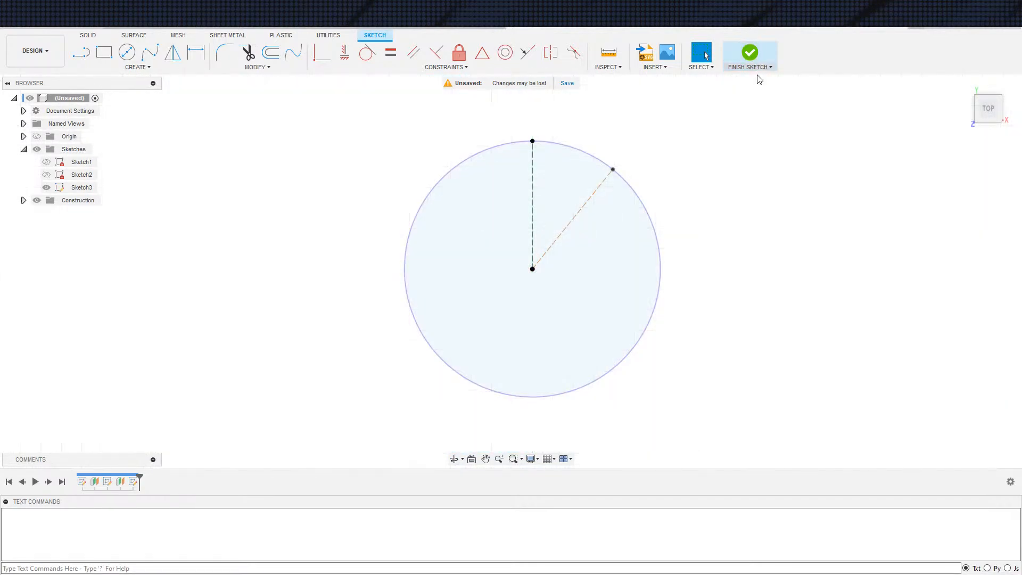
# Show Sketch1 and Sketch2 again so all three circle profiles are available
pyautogui.click(47, 161)
pyautogui.moveTo(506, 290)
pyautogui.keyDown('shift'); pyautogui.mouseDown(button='middle')
pyautogui.moveTo(488, 216)
pyautogui.moveTo(440, 133)
pyautogui.moveTo(463, 218)
pyautogui.mouseUp(button='middle'); pyautogui.keyUp('shift')
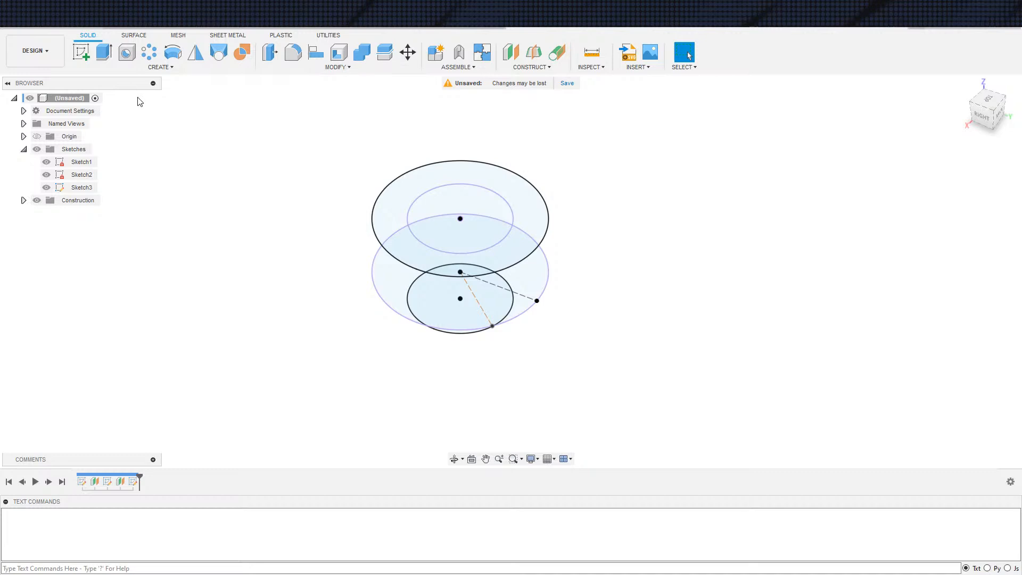
pyautogui.click(339, 54)
pyautogui.press('Escape')
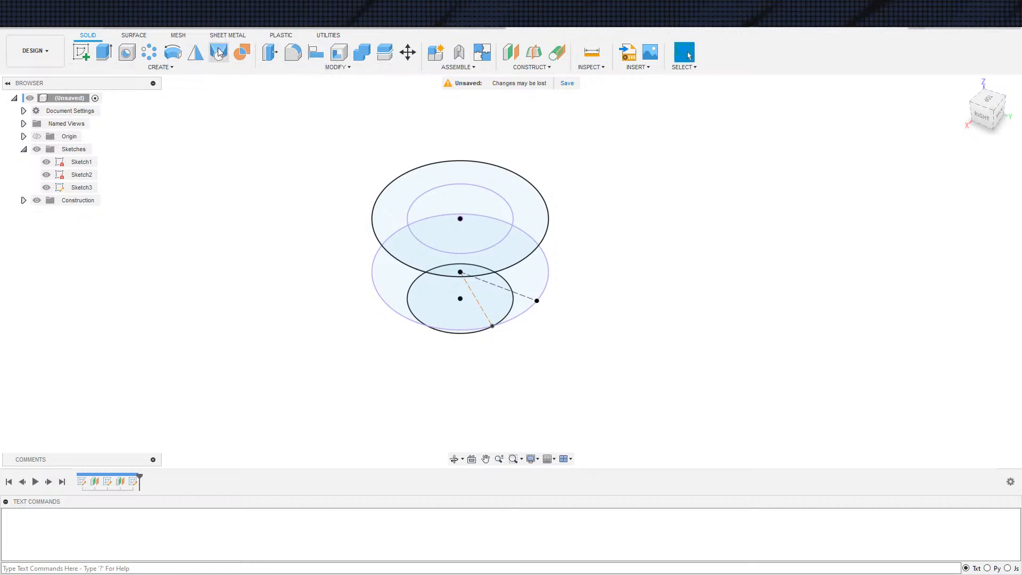
# Start a loft and select the bottom, middle and top circles in order as its three profiles
pyautogui.click(219, 52)
pyautogui.keyDown('shift'); pyautogui.moveTo(653, 342); pyautogui.dragTo(464, 310, button='middle'); pyautogui.keyUp('shift')
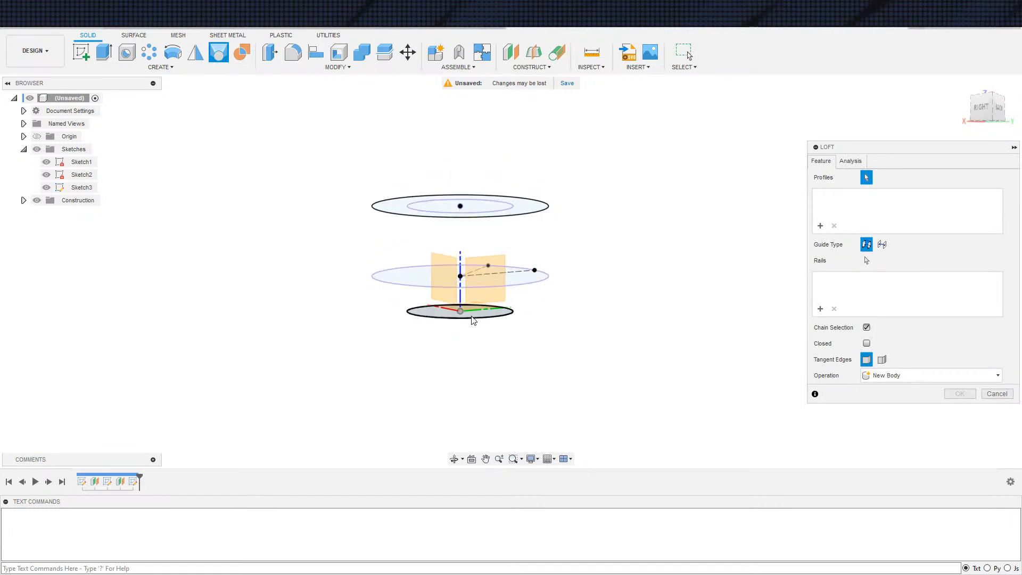
pyautogui.click(473, 315)
pyautogui.click(525, 210)
pyautogui.click(525, 207)
pyautogui.keyDown('shift'); pyautogui.moveTo(653, 290); pyautogui.dragTo(689, 277, button='middle'); pyautogui.keyUp('shift')
# Try the Direction end condition on both the first and third loft profiles
pyautogui.click(898, 197)
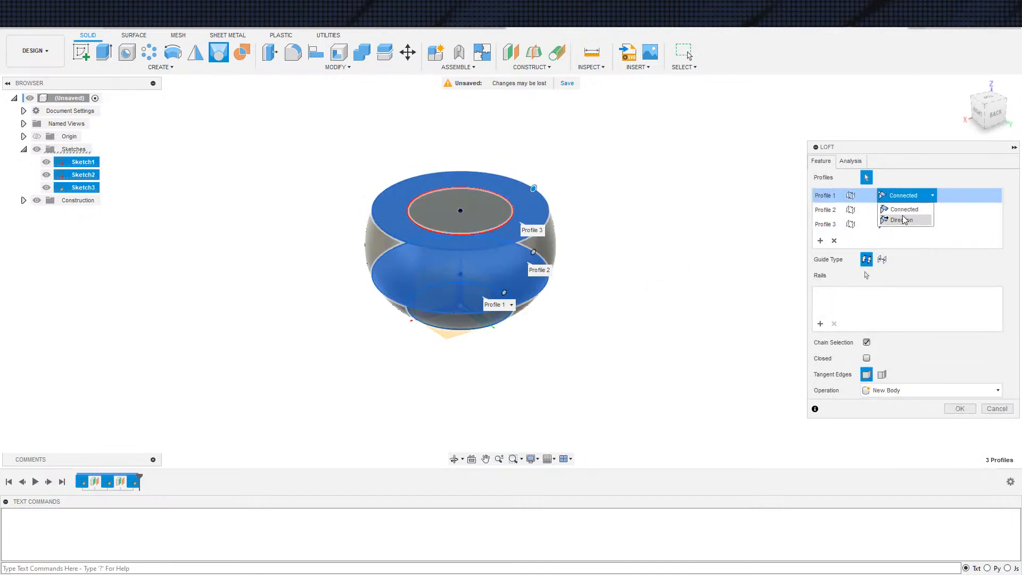
pyautogui.click(901, 220)
pyautogui.click(902, 225)
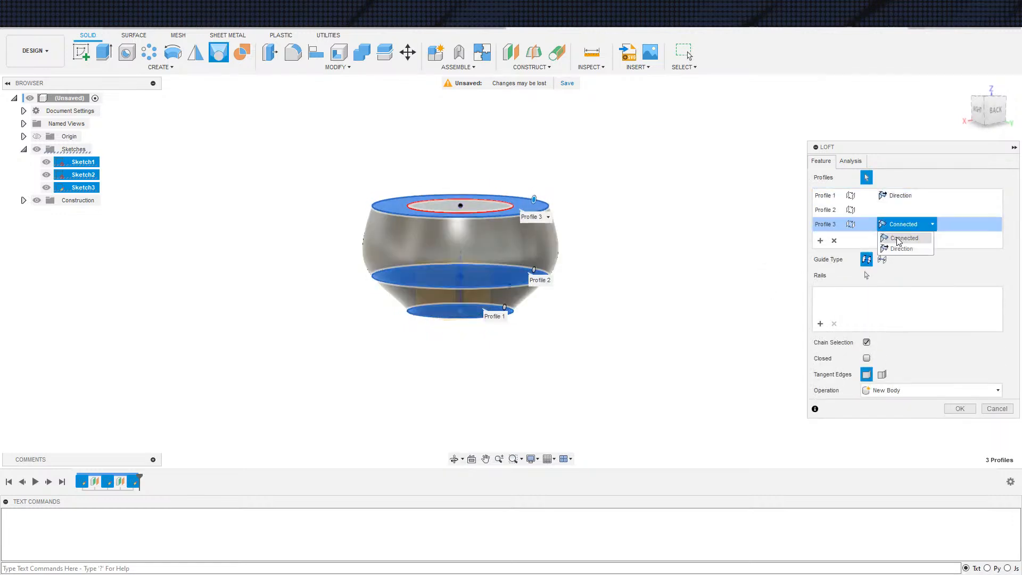
pyautogui.click(899, 247)
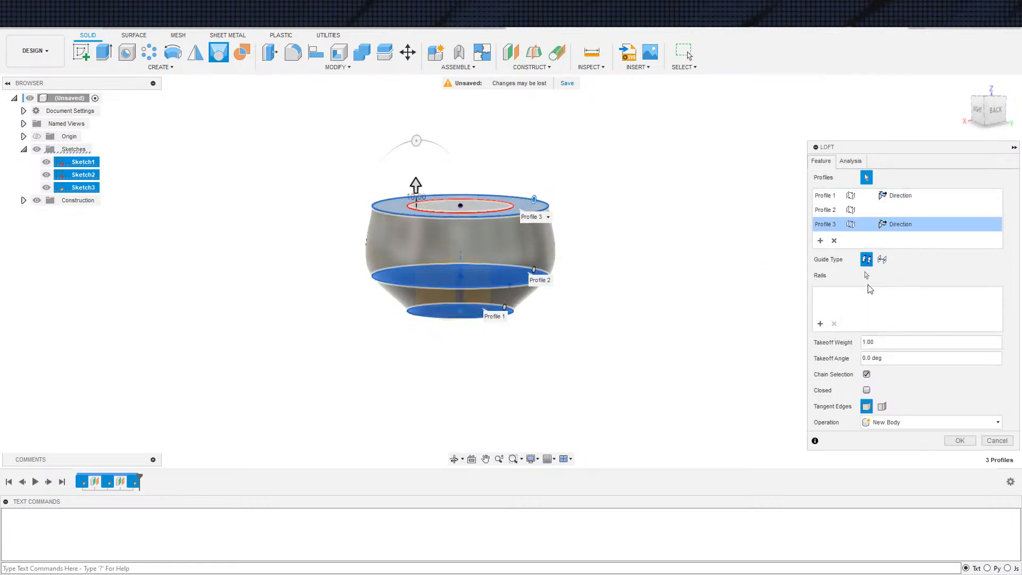
# Remove the top circle from the loft and create the new body between the bottom and middle circles only
pyautogui.click(834, 241)
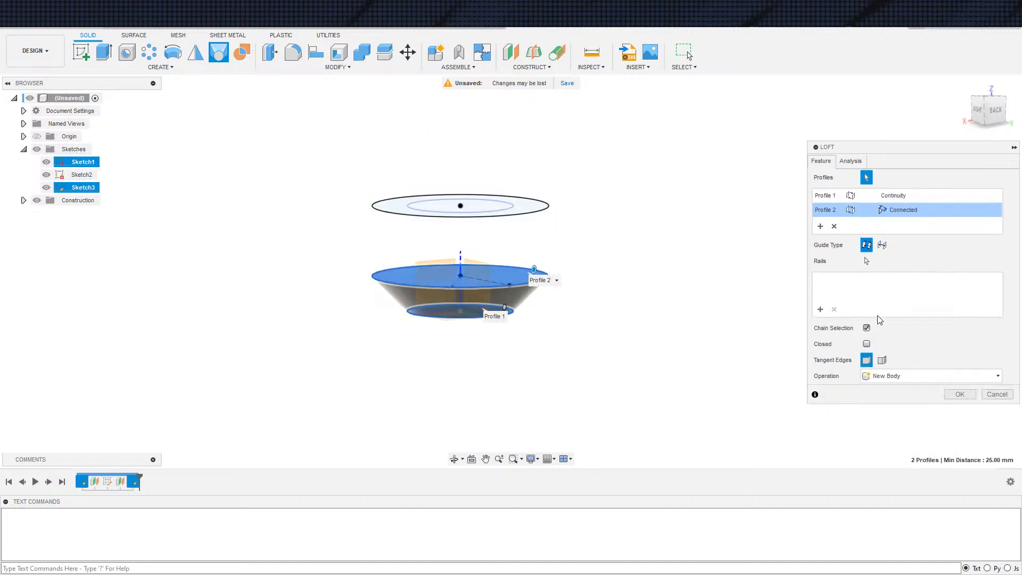
pyautogui.click(960, 394)
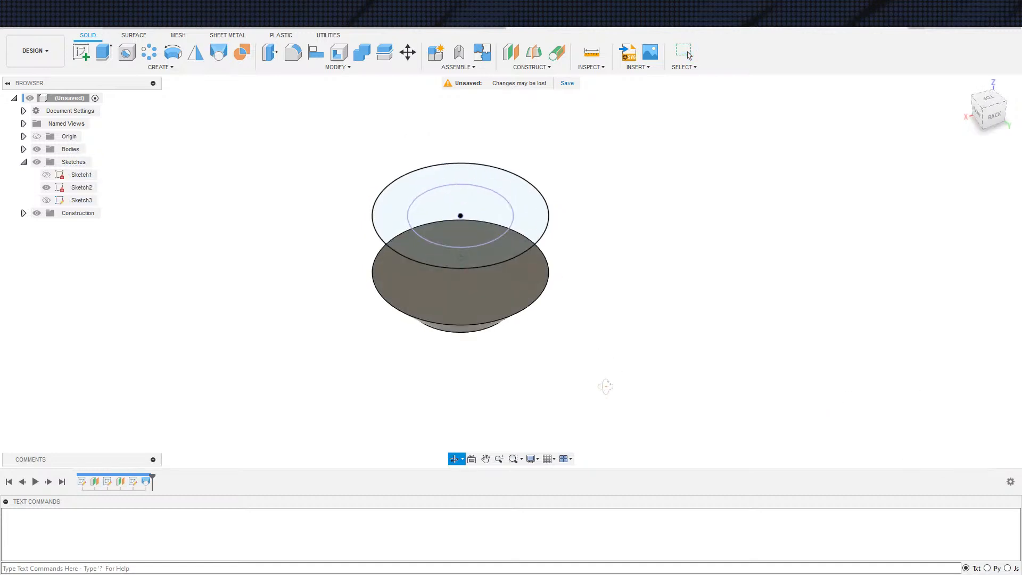
pyautogui.press('e')
pyautogui.click(491, 292)
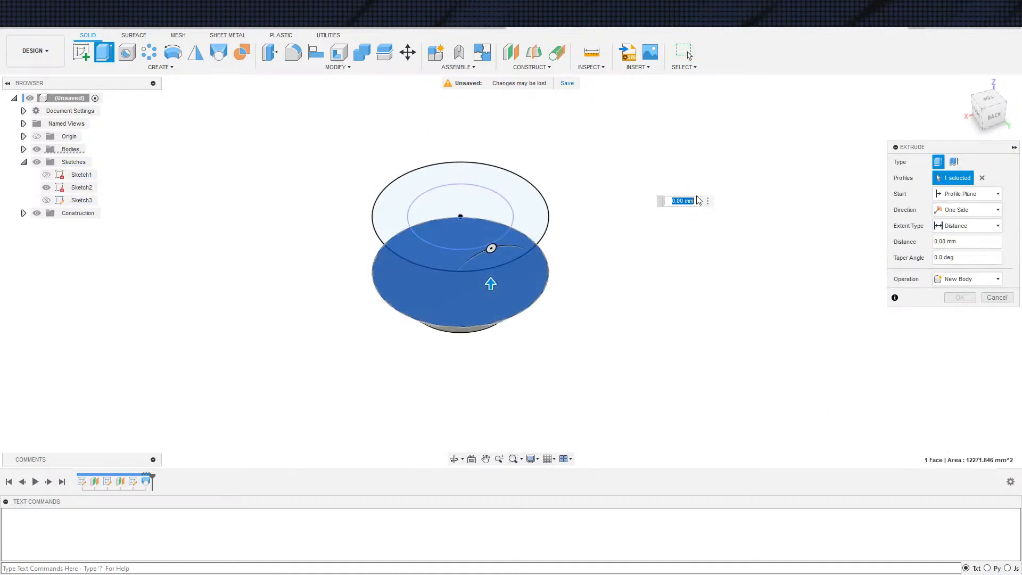
pyautogui.click(969, 226)
pyautogui.click(959, 251)
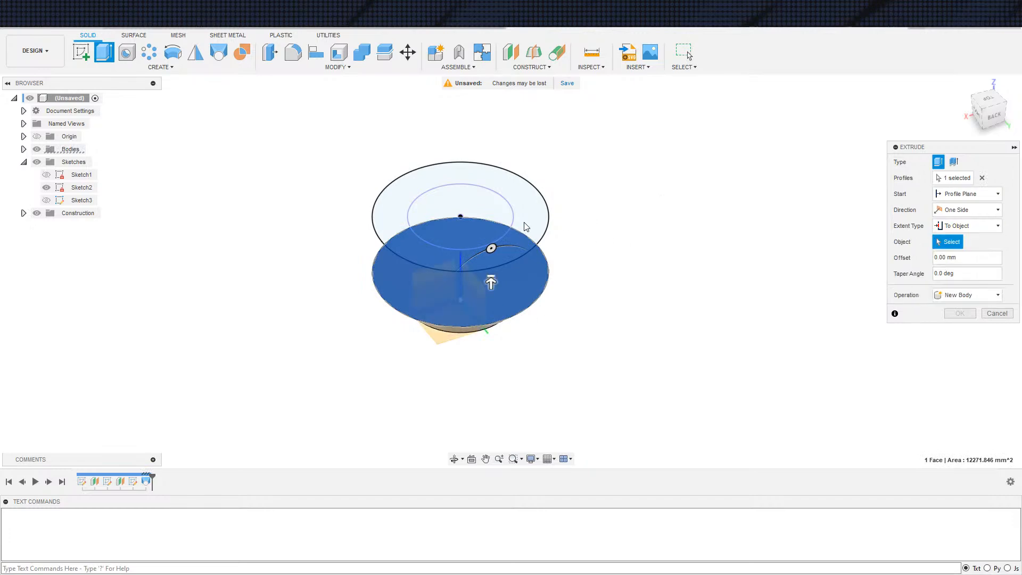
pyautogui.press('Escape')
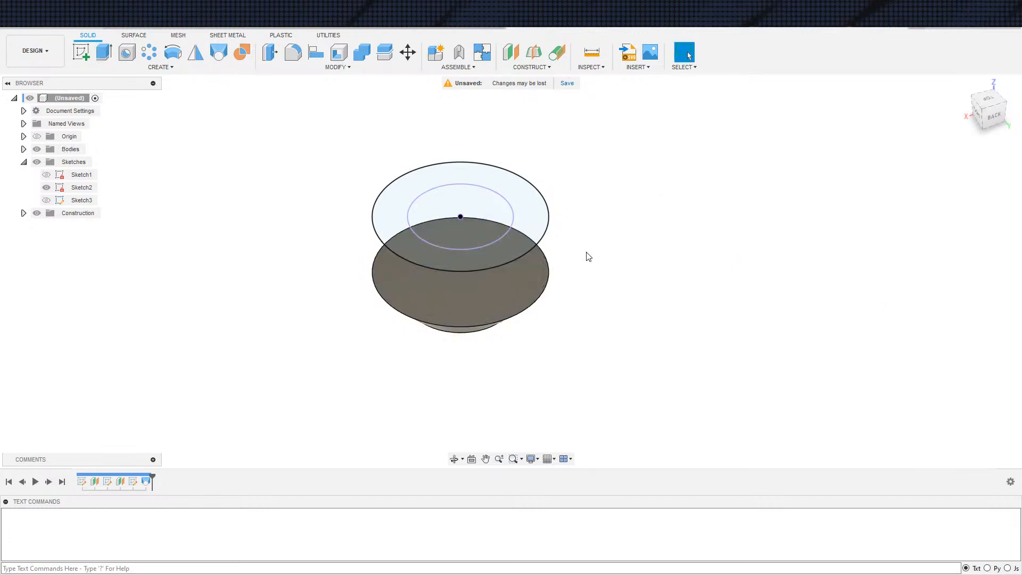
# Extrude both regions of the top circle down to the lofted body using the To Object extent, joining them
pyautogui.press('e')
pyautogui.click(516, 240)
pyautogui.click(495, 231)
pyautogui.click(969, 226)
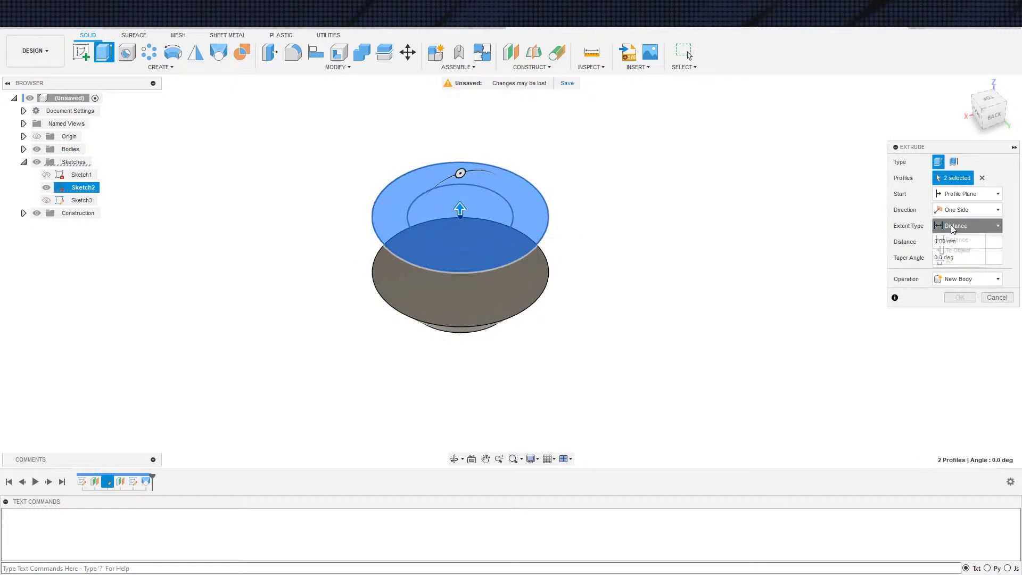
pyautogui.click(959, 250)
pyautogui.click(520, 294)
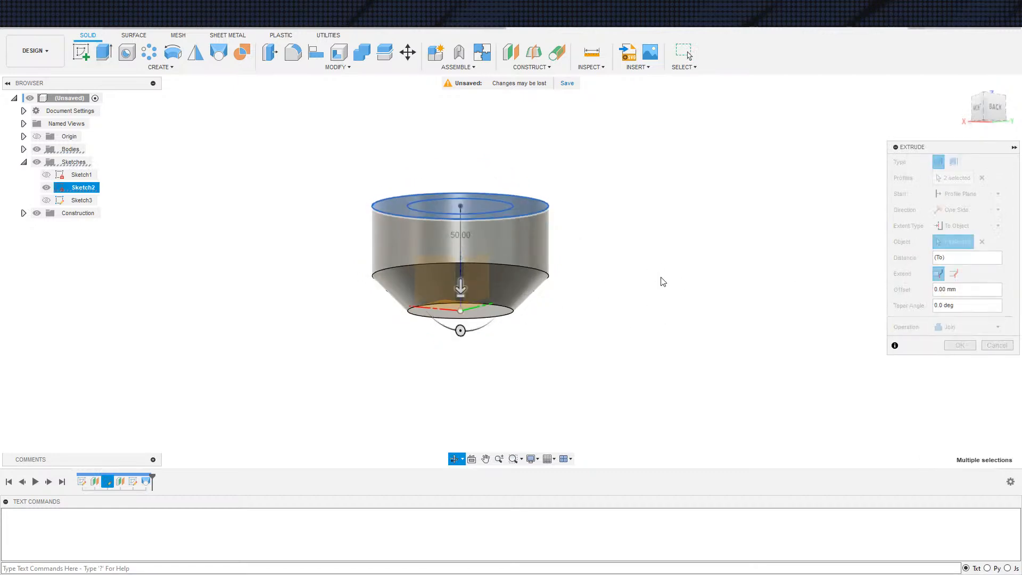
pyautogui.press('Return')
# Shell the body with a 3 mm inside thickness, removing its top and bottom circular faces
pyautogui.keyDown('shift'); pyautogui.moveTo(737, 319); pyautogui.dragTo(725, 400, button='middle'); pyautogui.keyUp('shift')
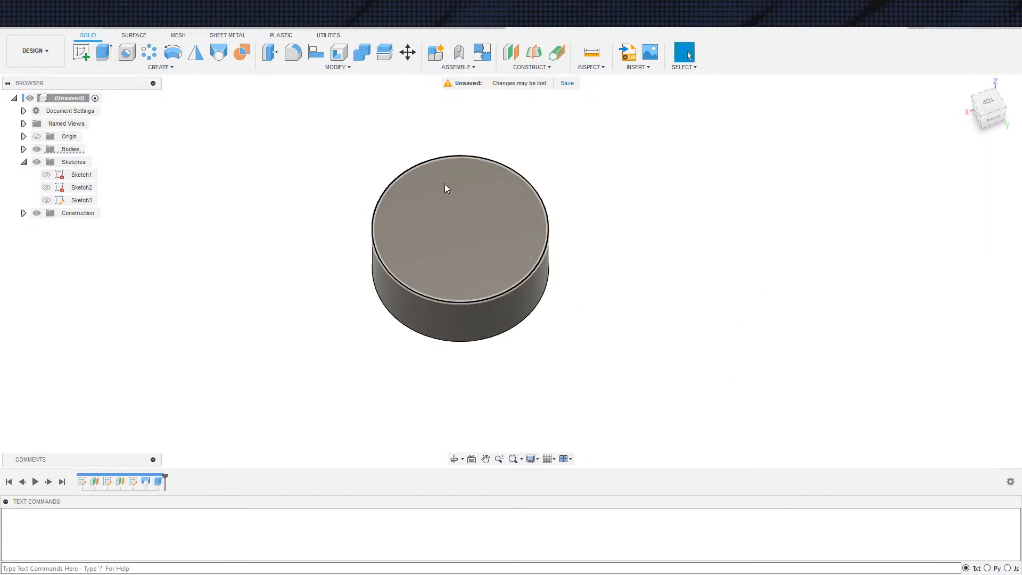
pyautogui.click(339, 60)
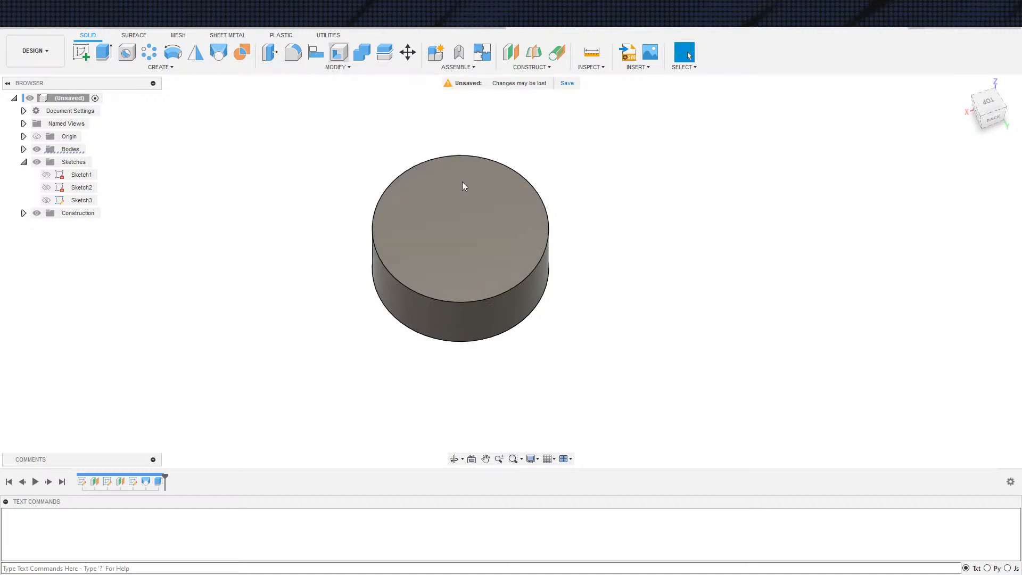
pyautogui.click(491, 230)
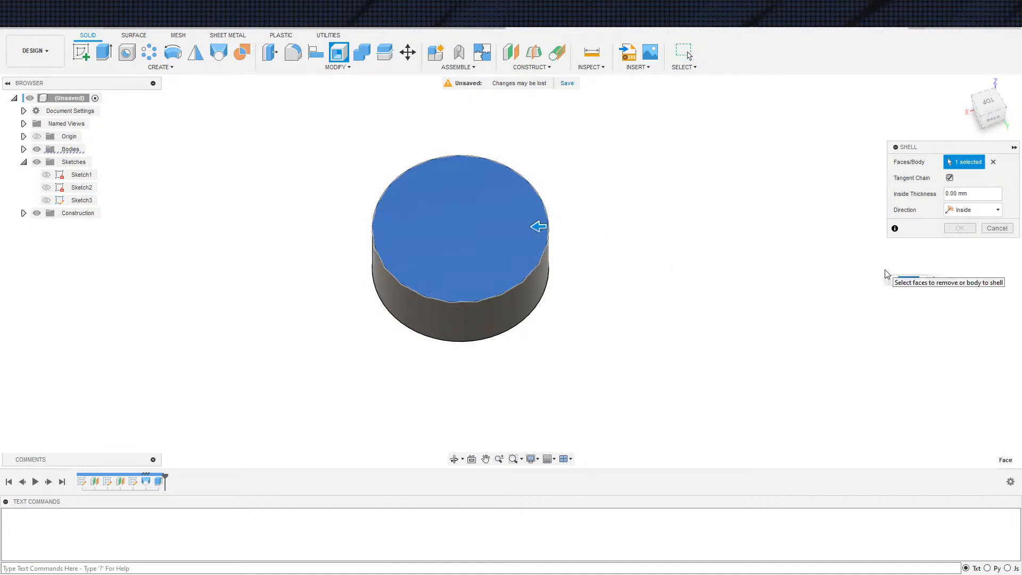
pyautogui.write('3')
pyautogui.keyDown('shift'); pyautogui.moveTo(750, 266); pyautogui.dragTo(599, 159, button='middle'); pyautogui.keyUp('shift')
pyautogui.click(501, 282)
pyautogui.keyDown('shift'); pyautogui.moveTo(657, 248); pyautogui.dragTo(719, 357, button='middle'); pyautogui.keyUp('shift')
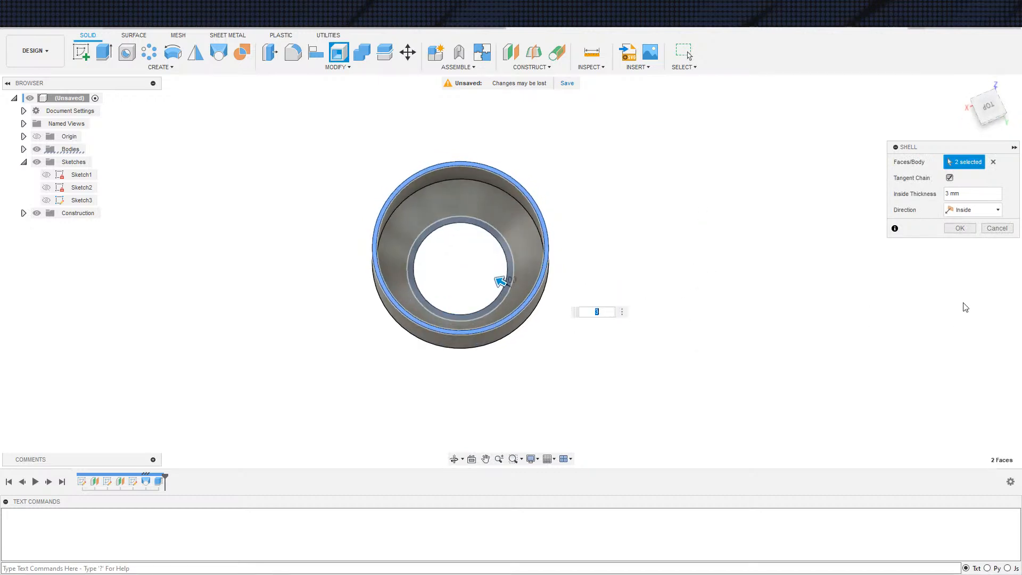
pyautogui.click(960, 228)
pyautogui.keyDown('shift'); pyautogui.moveTo(959, 228); pyautogui.dragTo(605, 263, button='middle'); pyautogui.keyUp('shift')
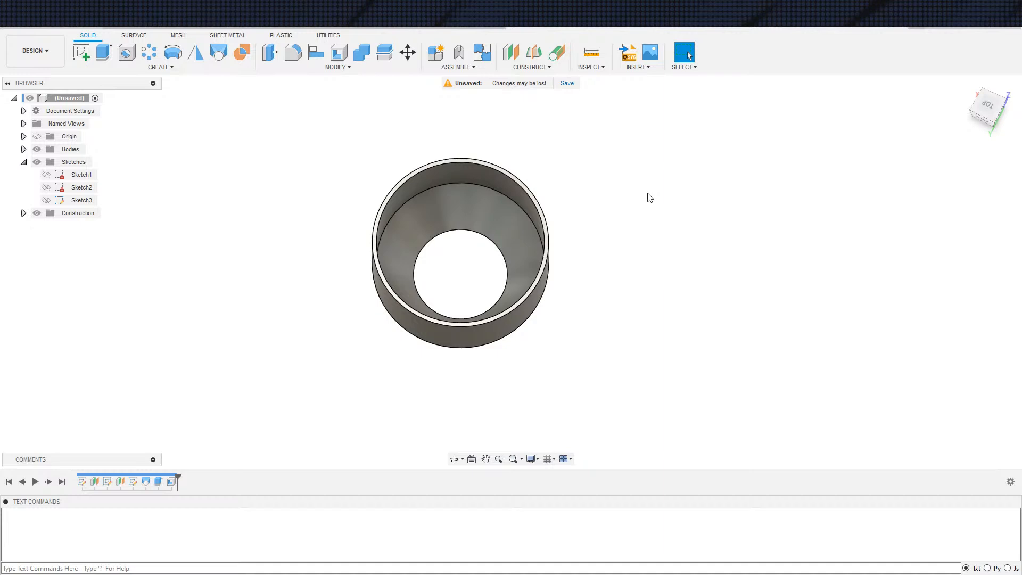
# Delete the shell feature from the end of the timeline
pyautogui.scroll(2, 582, 175)
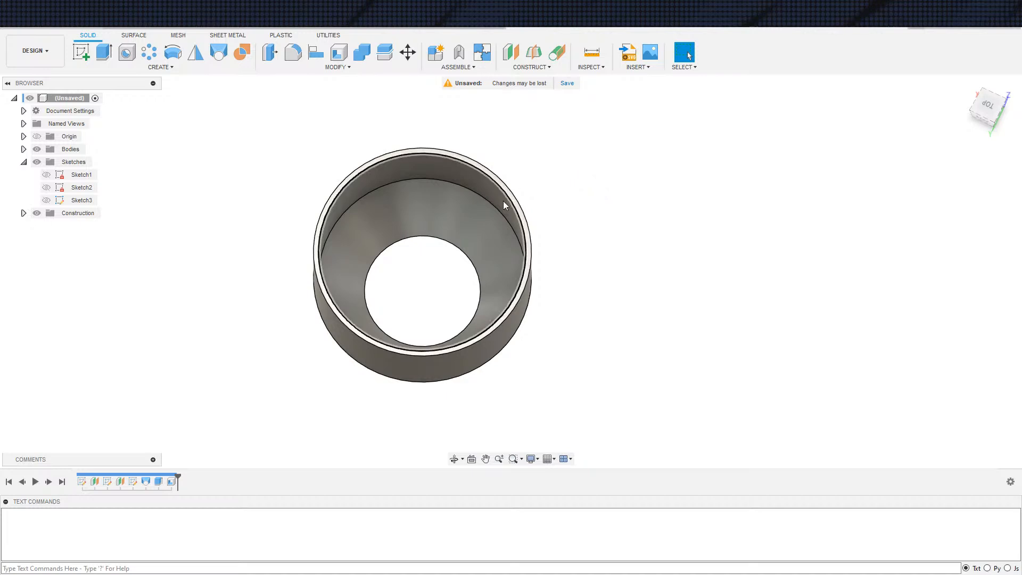
pyautogui.keyDown('shift'); pyautogui.moveTo(557, 310); pyautogui.dragTo(608, 350, button='middle'); pyautogui.keyUp('shift')
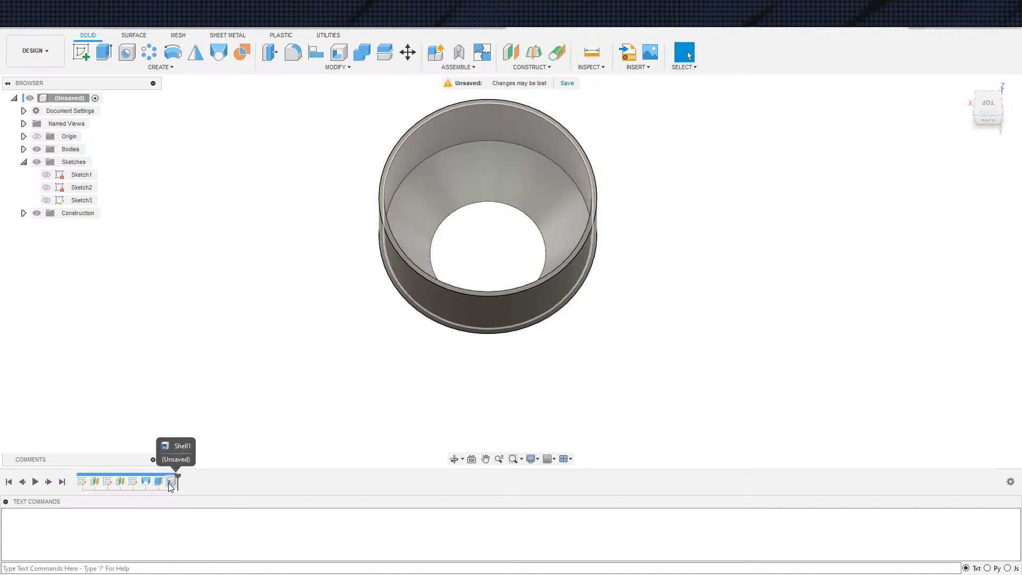
pyautogui.keyDown('shift'); pyautogui.moveTo(314, 414); pyautogui.dragTo(324, 390, button='middle'); pyautogui.keyUp('shift')
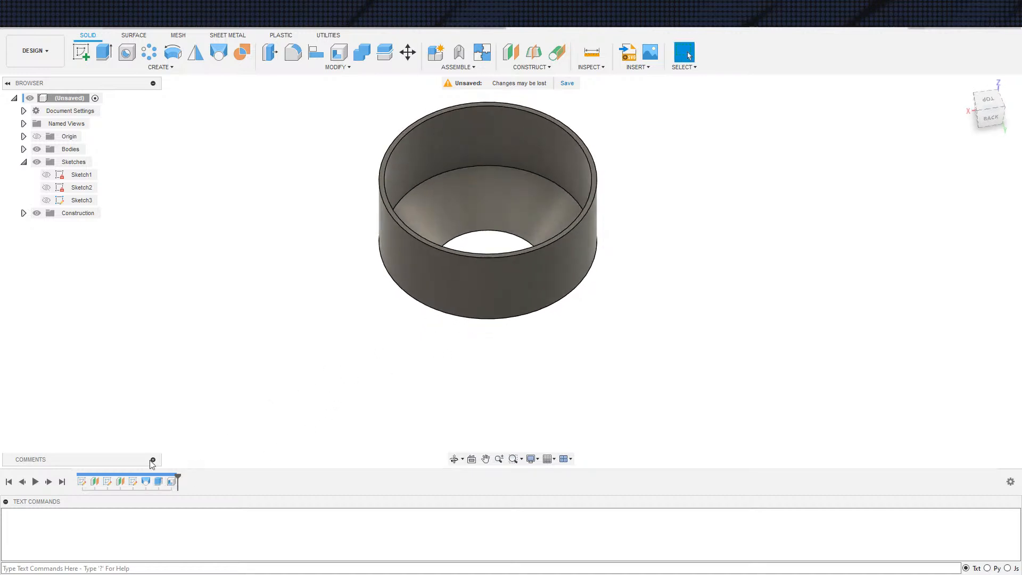
pyautogui.click(168, 485)
pyautogui.press('Delete')
pyautogui.keyDown('shift'); pyautogui.moveTo(384, 425); pyautogui.dragTo(457, 300, button='middle'); pyautogui.keyUp('shift')
pyautogui.press('e')
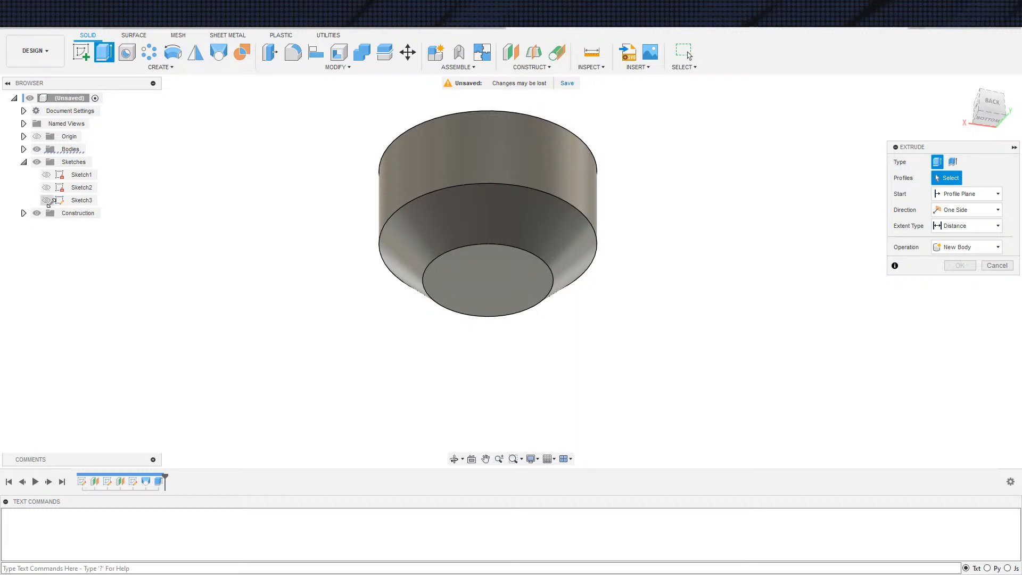
pyautogui.click(46, 200)
pyautogui.click(46, 200)
pyautogui.click(47, 175)
pyautogui.click(501, 302)
pyautogui.keyDown('shift'); pyautogui.moveTo(673, 354); pyautogui.dragTo(692, 371, button='middle'); pyautogui.keyUp('shift')
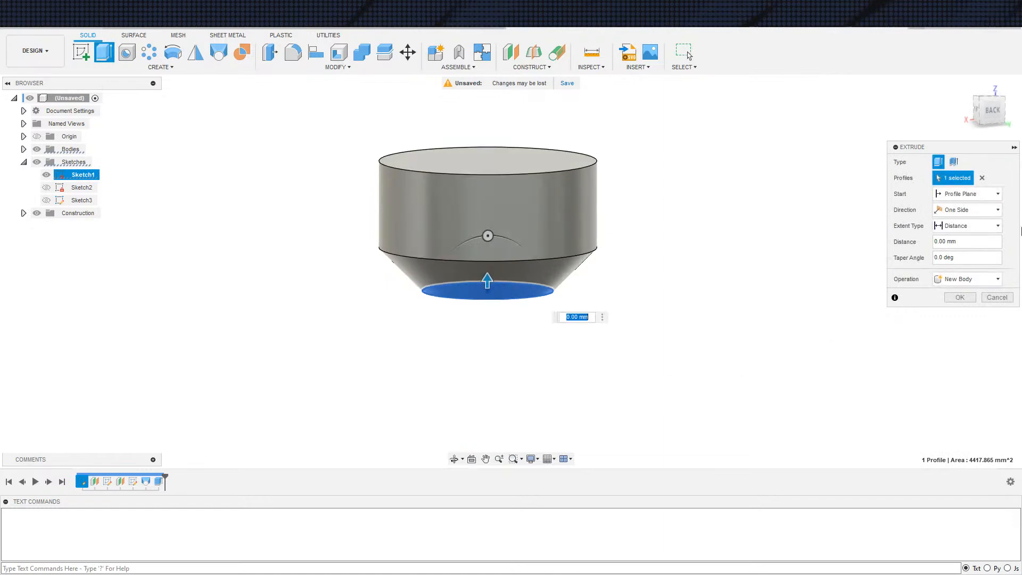
pyautogui.click(969, 226)
pyautogui.click(958, 240)
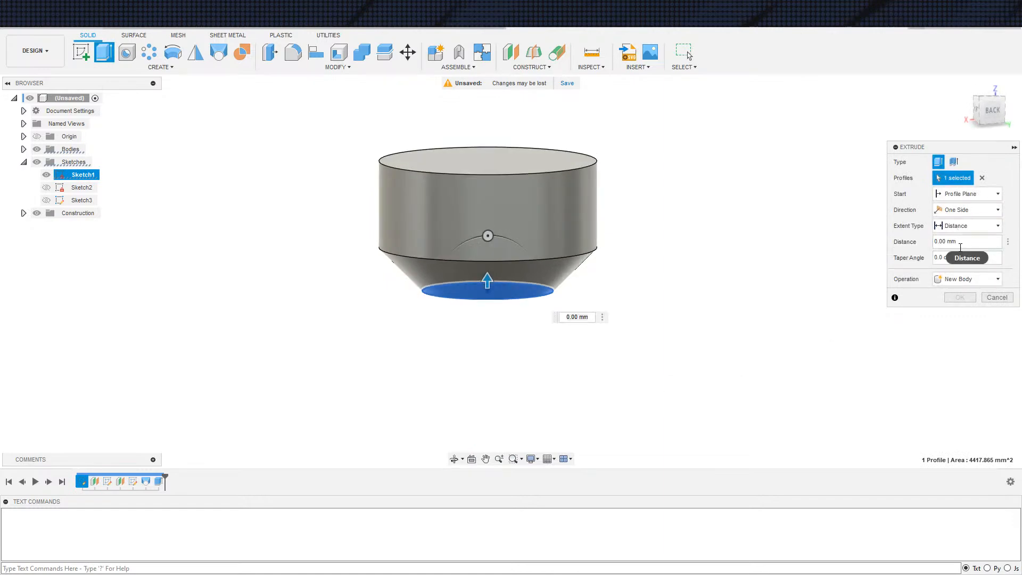
pyautogui.click(949, 226)
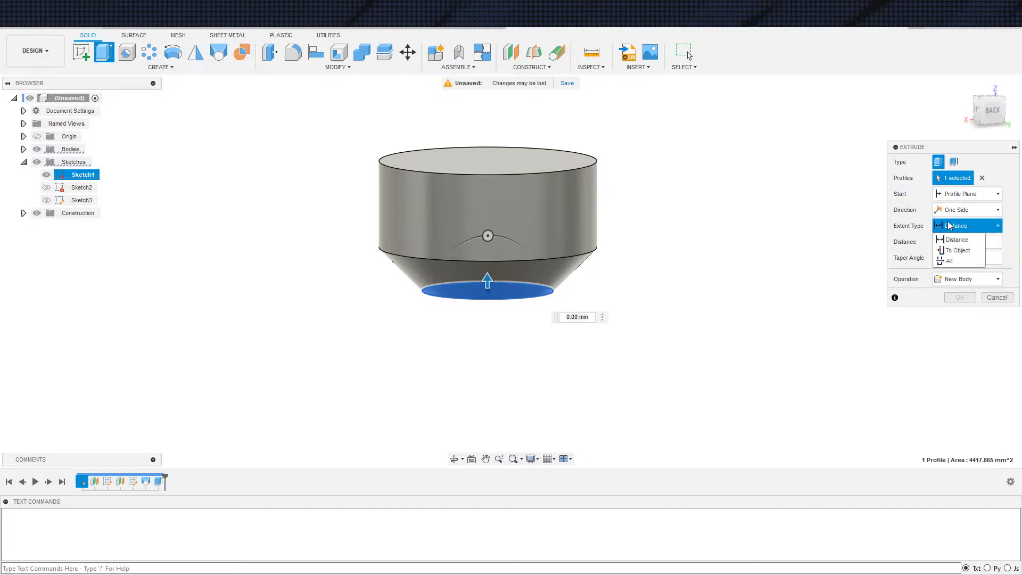
pyautogui.click(956, 251)
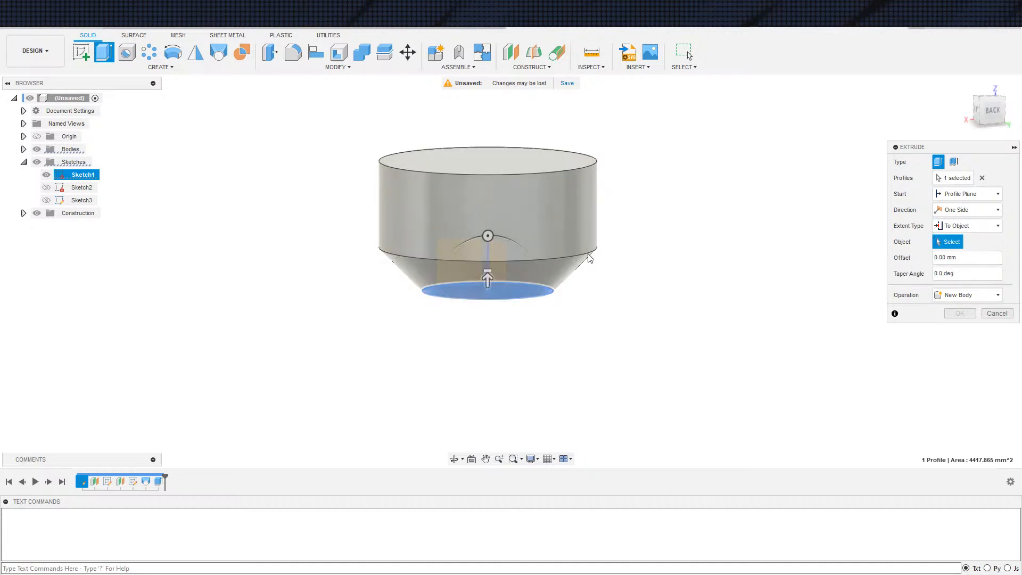
pyautogui.click(23, 213)
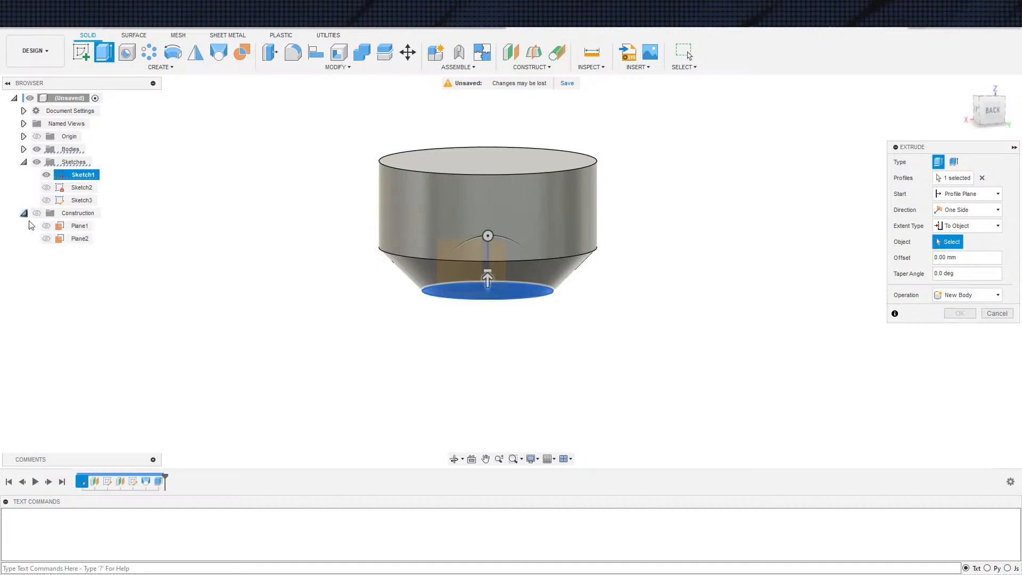
pyautogui.click(79, 239)
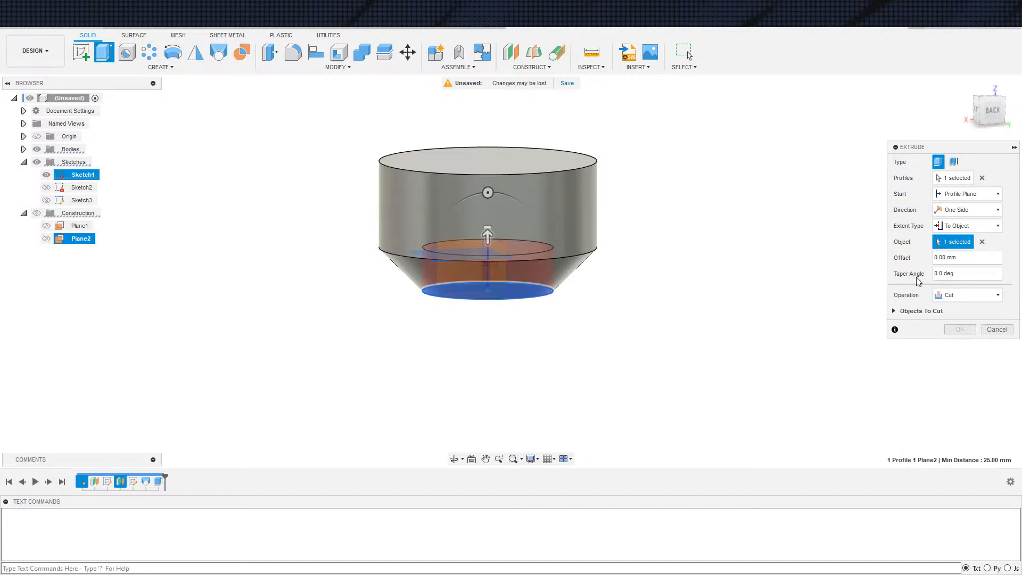
pyautogui.hotkey('ctrl', 'a')
pyautogui.write('-')
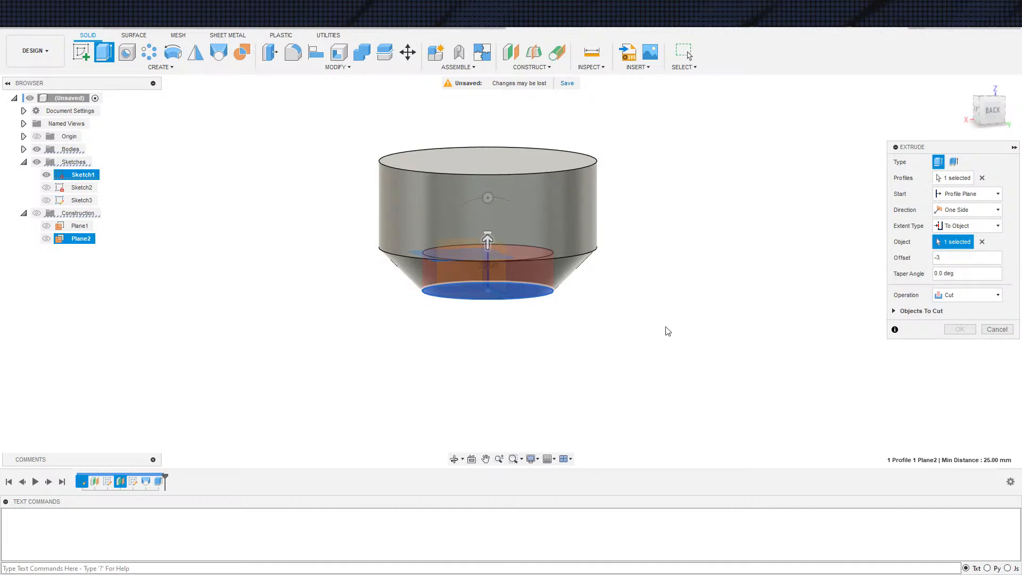
pyautogui.keyDown('shift'); pyautogui.moveTo(685, 334); pyautogui.dragTo(679, 305, button='middle'); pyautogui.keyUp('shift')
pyautogui.scroll(-3, 679, 305)
pyautogui.keyDown('shift'); pyautogui.moveTo(852, 331); pyautogui.dragTo(799, 295, button='middle'); pyautogui.keyUp('shift')
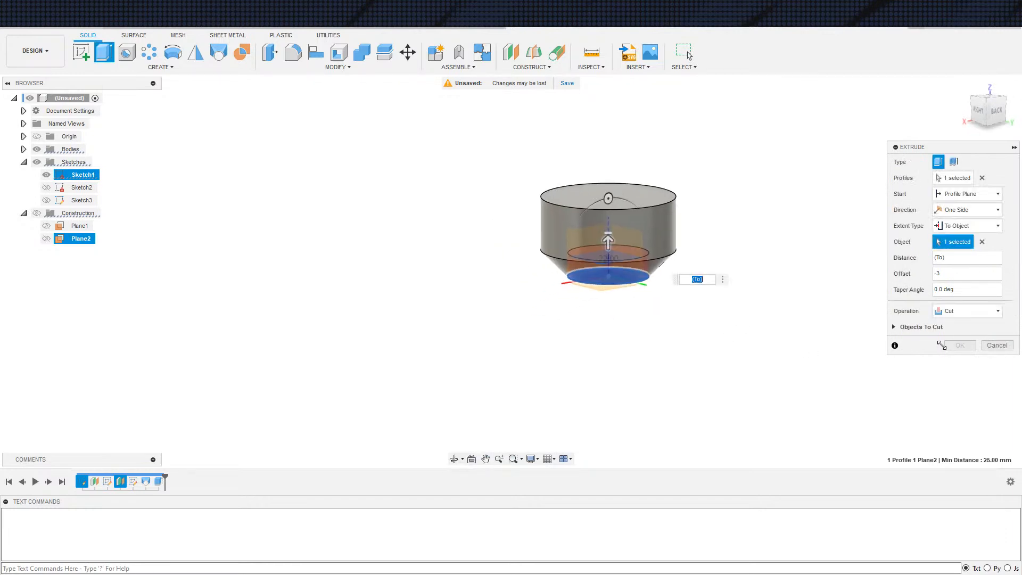
pyautogui.click(981, 242)
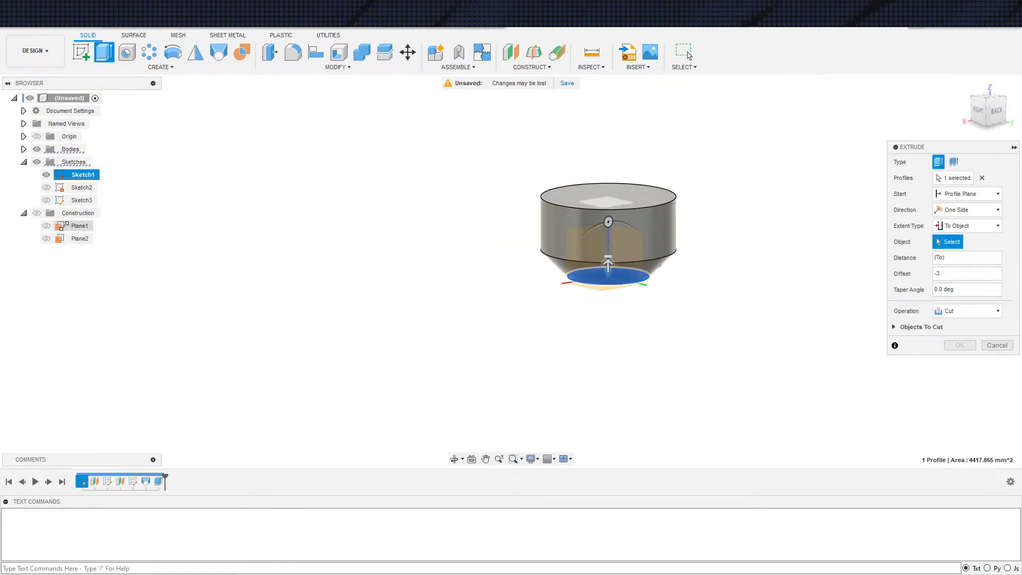
pyautogui.click(74, 240)
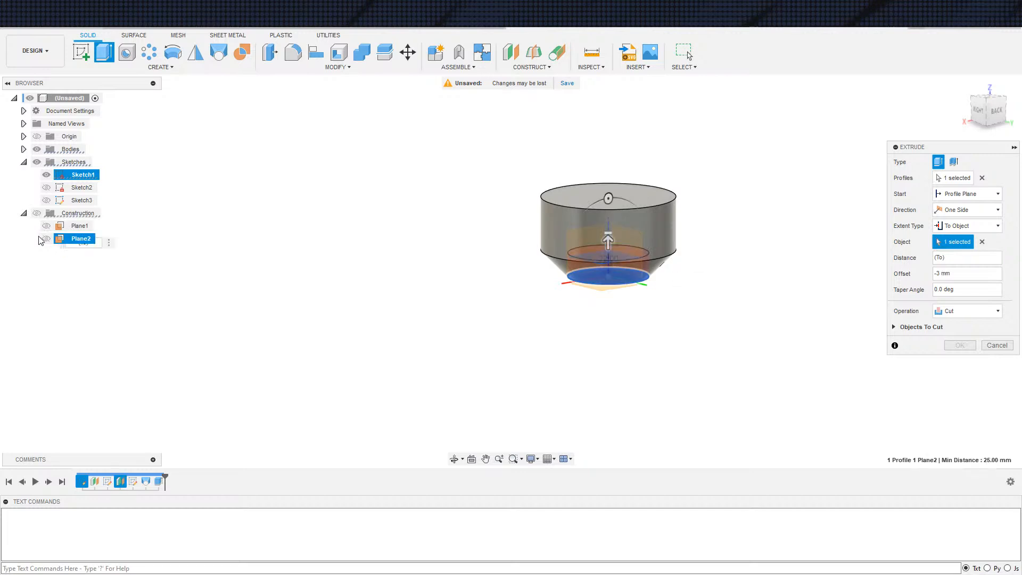
pyautogui.click(984, 345)
# Cut the bottom circle of Sketch1 into the body up to Plane2 using the To Object extent
pyautogui.press('e')
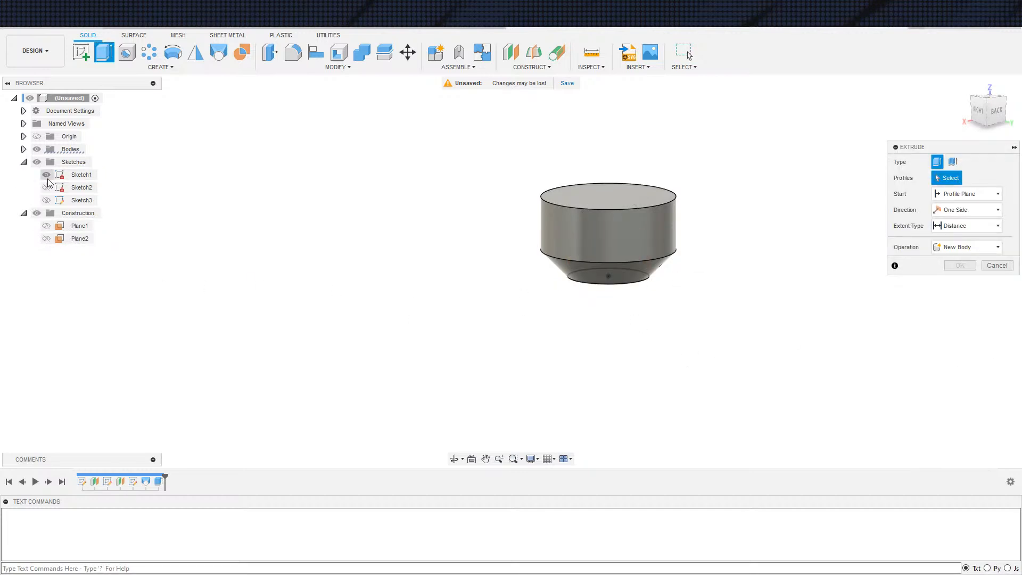
pyautogui.keyDown('shift'); pyautogui.moveTo(661, 311); pyautogui.dragTo(635, 251, button='middle'); pyautogui.keyUp('shift')
pyautogui.click(635, 251)
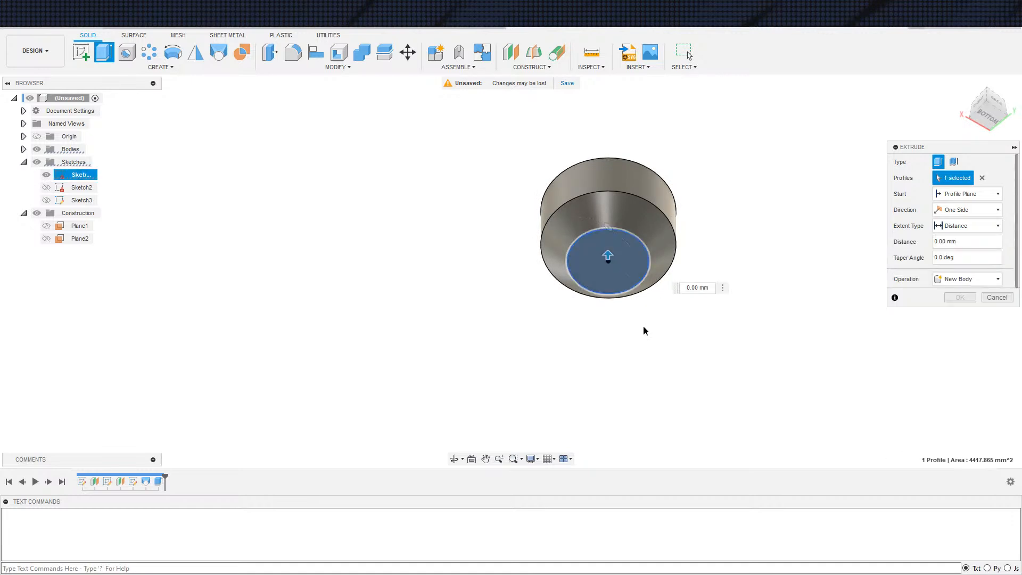
pyautogui.keyDown('shift'); pyautogui.moveTo(643, 321); pyautogui.dragTo(758, 379, button='middle'); pyautogui.keyUp('shift')
pyautogui.click(958, 230)
pyautogui.click(958, 250)
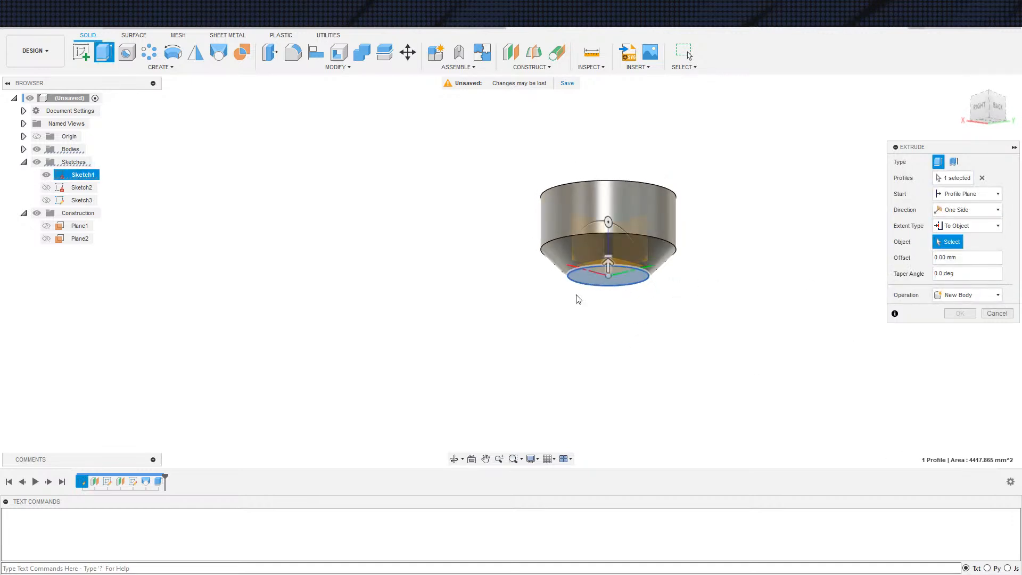
pyautogui.click(59, 240)
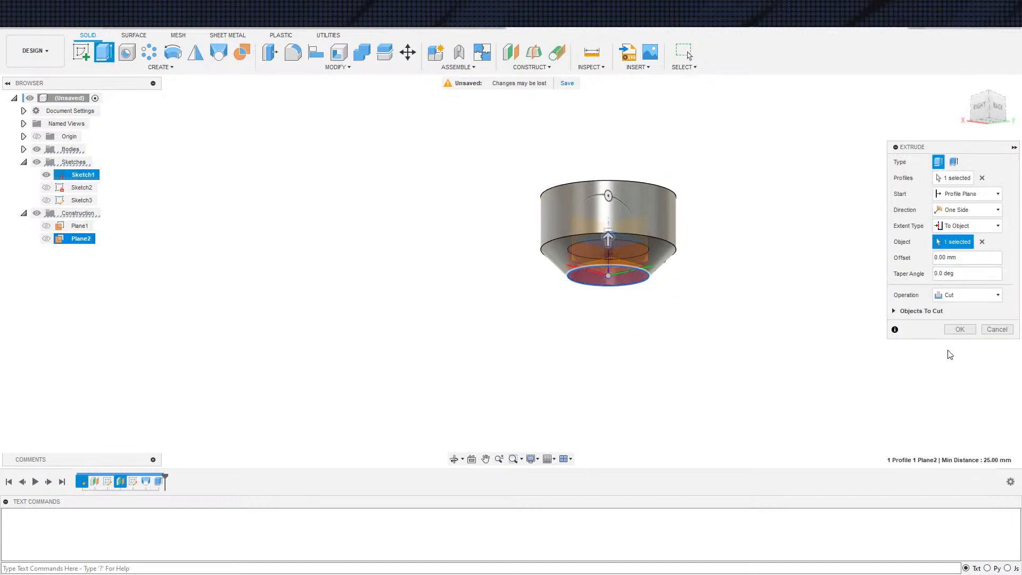
pyautogui.click(961, 330)
pyautogui.keyDown('shift'); pyautogui.moveTo(782, 355); pyautogui.dragTo(768, 400, button='middle'); pyautogui.keyUp('shift')
pyautogui.scroll(-2, 655, 325)
pyautogui.moveTo(756, 336); pyautogui.dragTo(709, 361, button='middle')
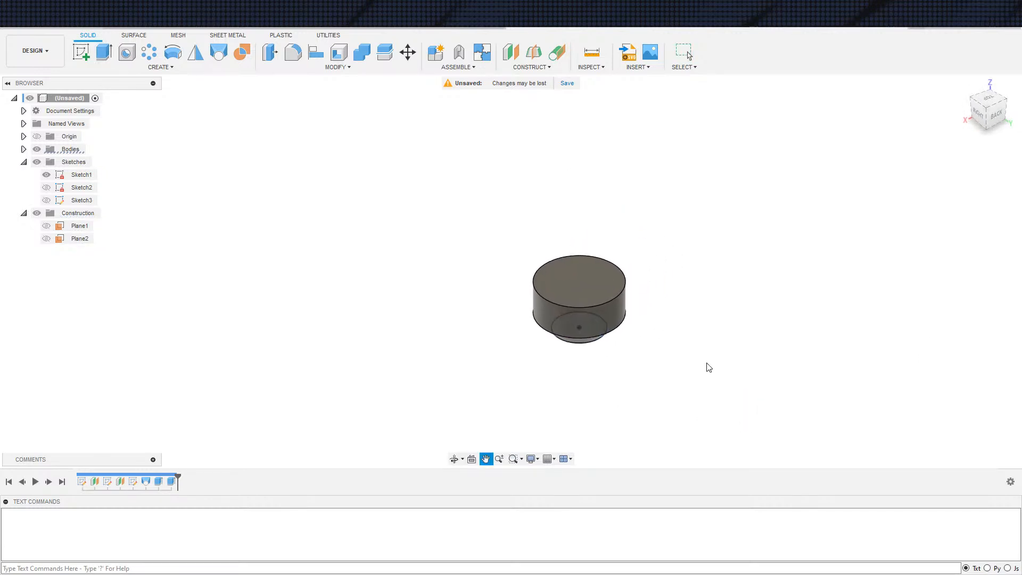
pyautogui.moveTo(660, 317); pyautogui.dragTo(711, 243, button='middle')
pyautogui.keyDown('shift'); pyautogui.moveTo(591, 171); pyautogui.dragTo(560, 205, button='middle'); pyautogui.keyUp('shift')
pyautogui.press('e')
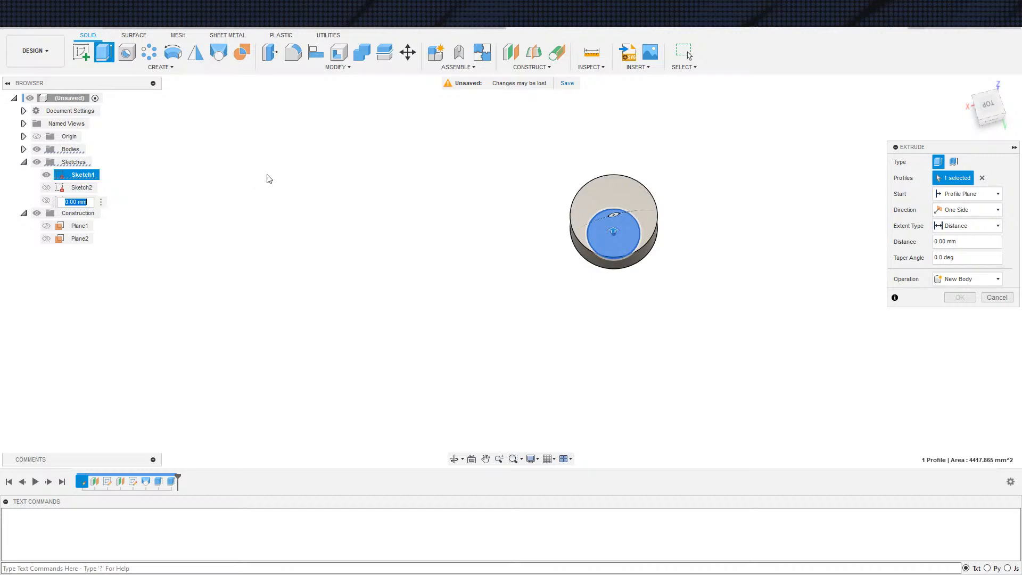
pyautogui.press('Escape')
# Try to shell the body by removing its top circular face
pyautogui.keyDown('shift'); pyautogui.moveTo(705, 247); pyautogui.dragTo(710, 216, button='middle'); pyautogui.keyUp('shift')
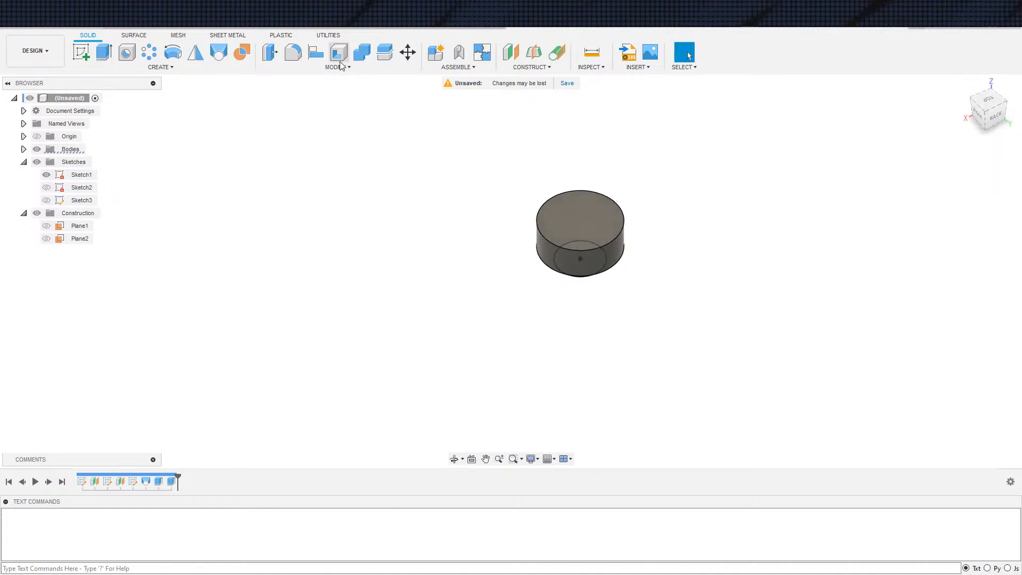
pyautogui.click(612, 218)
pyautogui.press('Return')
pyautogui.keyDown('shift'); pyautogui.moveTo(615, 218); pyautogui.dragTo(619, 260, button='middle'); pyautogui.keyUp('shift')
pyautogui.scroll(3, 637, 271)
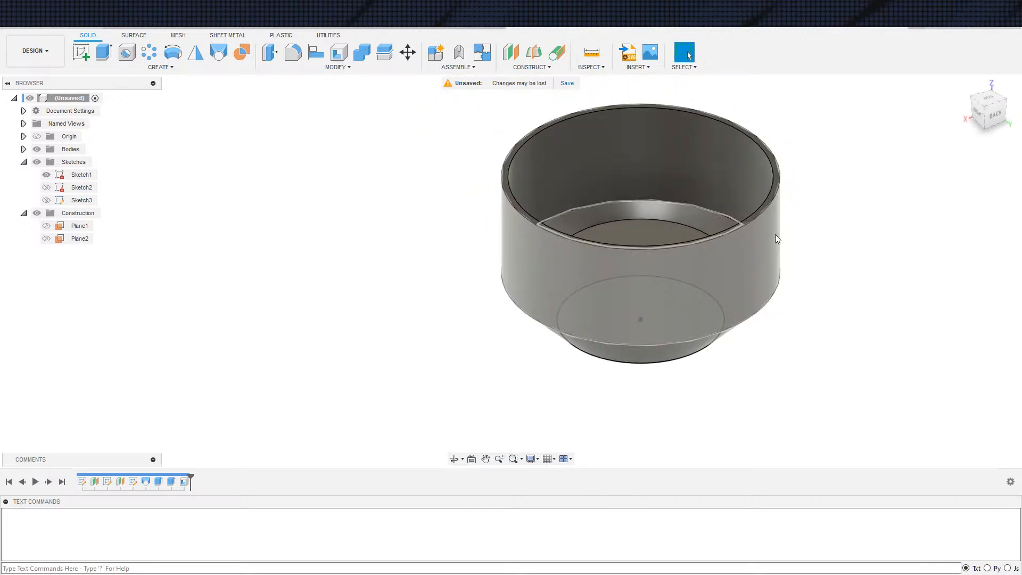
pyautogui.hotkey('ctrl', 'z')
# In Sketch2, draw a concentric circle just inside the outer one and turn the projected inner circle into construction geometry
pyautogui.moveTo(830, 320); pyautogui.dragTo(892, 276, button='middle')
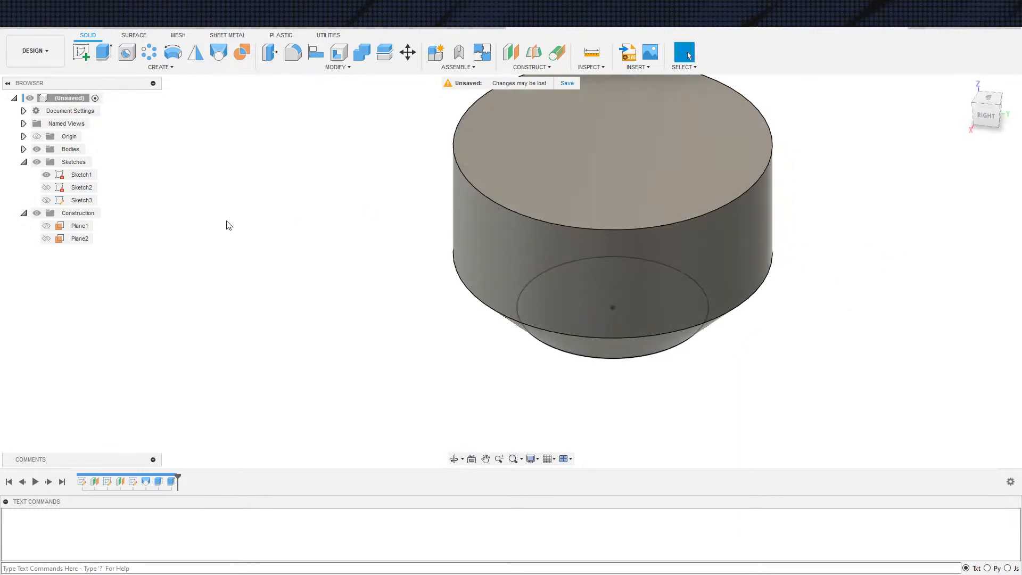
pyautogui.doubleClick(82, 187)
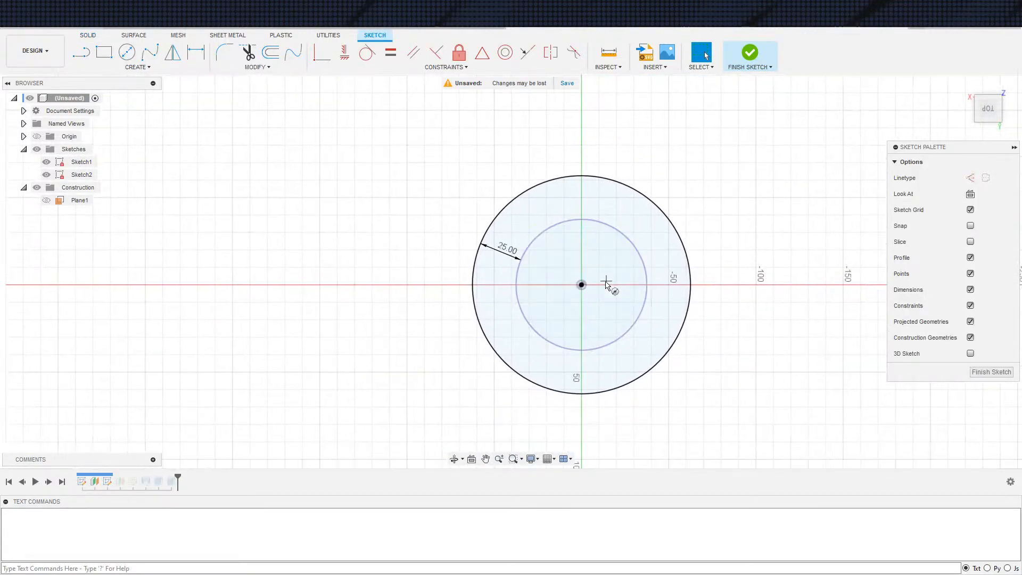
pyautogui.press('c')
pyautogui.click(582, 285)
pyautogui.click(671, 252)
pyautogui.press('Escape')
pyautogui.click(645, 277)
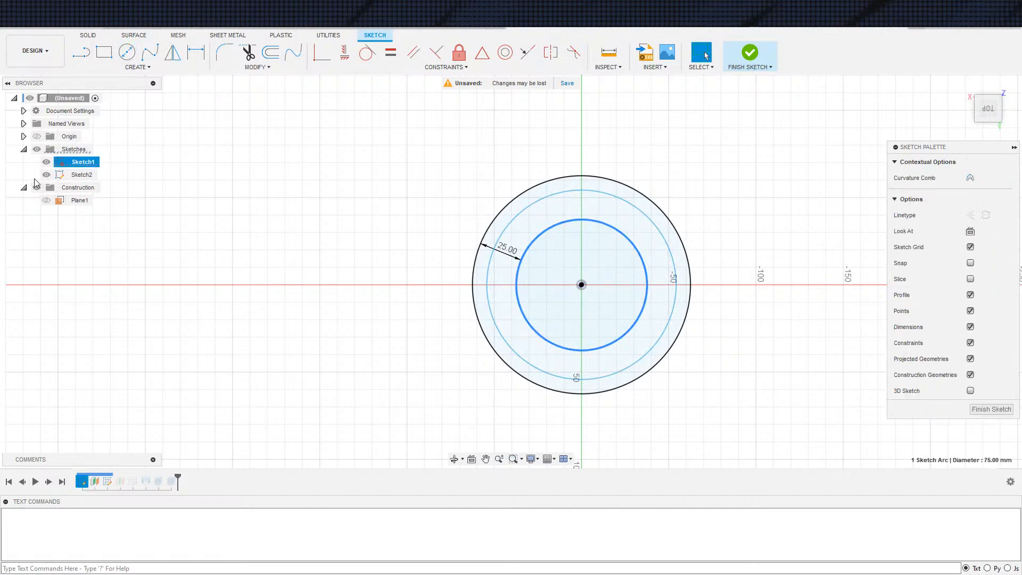
pyautogui.click(46, 162)
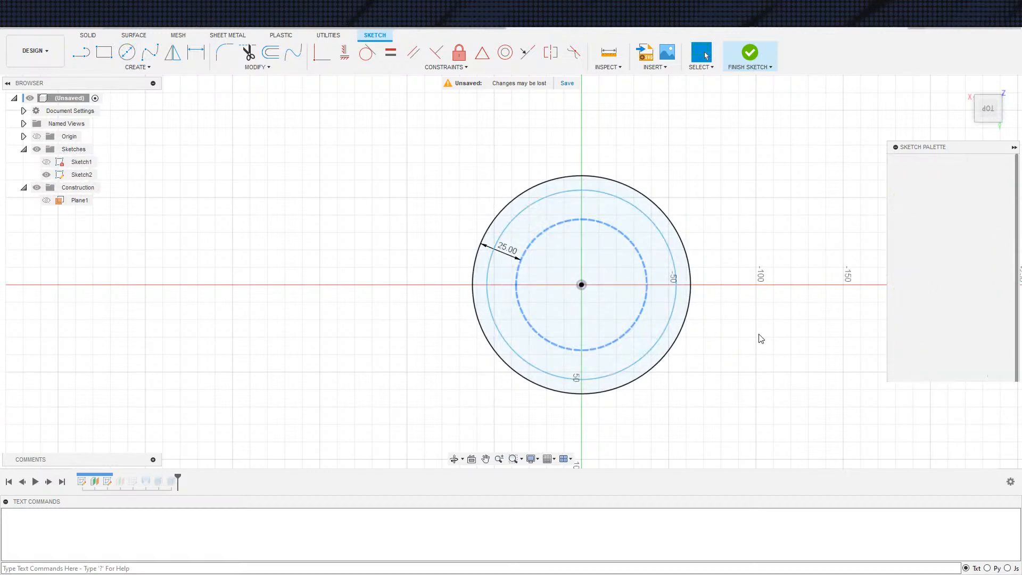
# Dimension the new circle's diameter slightly smaller than Sketch2's outer circle and finish the sketch
pyautogui.press('d')
pyautogui.click(670, 321)
pyautogui.click(717, 294)
pyautogui.write('120')
pyautogui.press('Return')
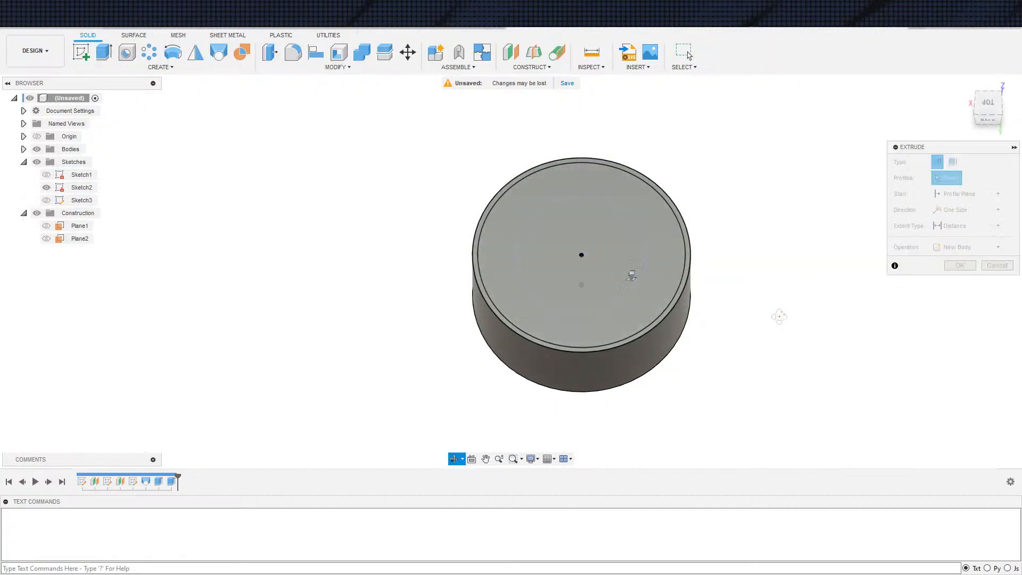
# Cut the inner Sketch2 circle down to the end face of the bottom pocket, using To Object with a -3 mm offset
pyautogui.click(615, 236)
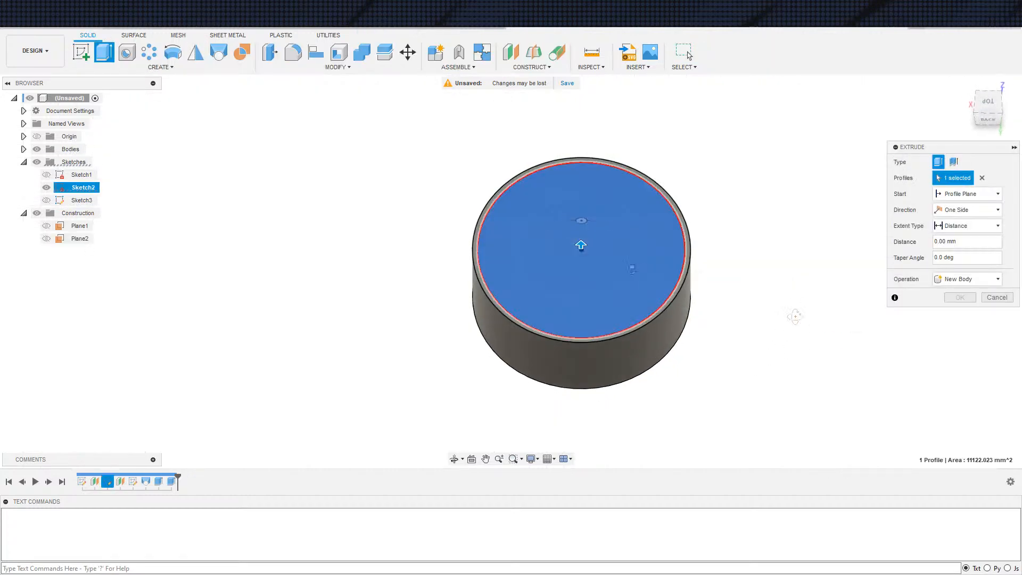
pyautogui.click(958, 250)
pyautogui.click(598, 321)
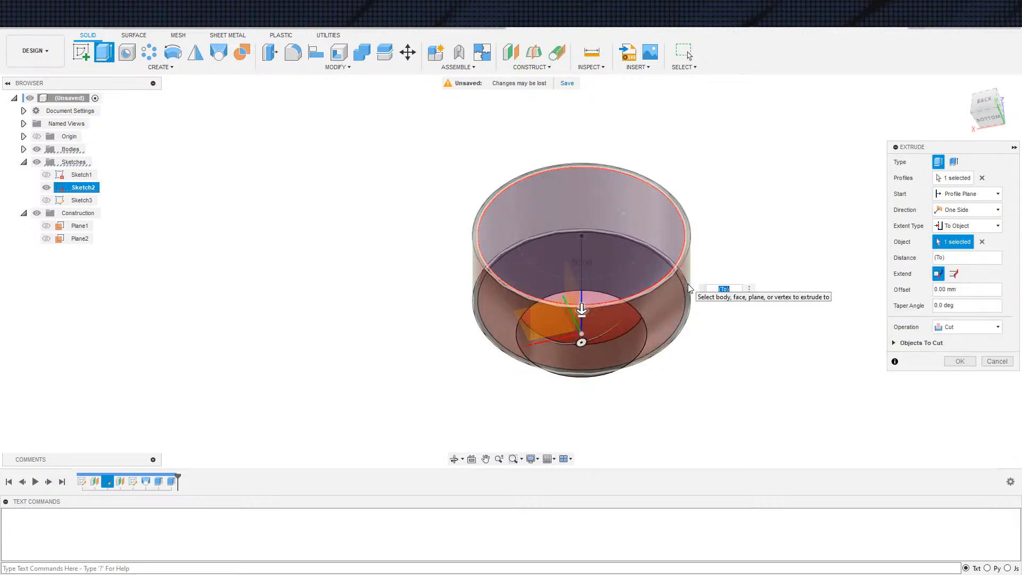
pyautogui.write('-')
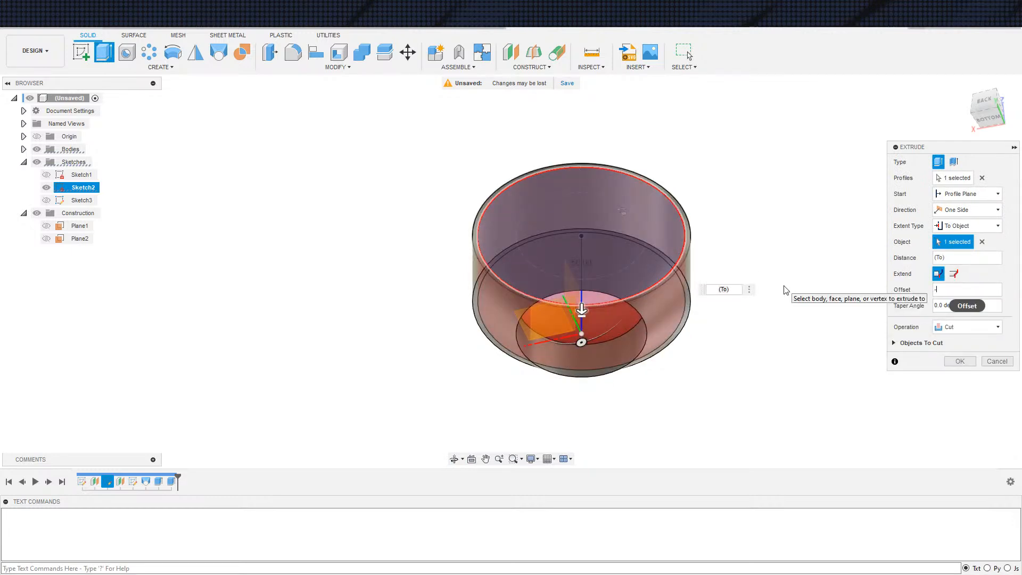
pyautogui.write('3')
pyautogui.press('Return')
pyautogui.keyDown('shift'); pyautogui.moveTo(718, 219); pyautogui.dragTo(692, 344, button='middle'); pyautogui.keyUp('shift')
pyautogui.scroll(-3, 496, 219)
pyautogui.keyDown('shift'); pyautogui.moveTo(655, 222); pyautogui.dragTo(665, 186, button='middle'); pyautogui.keyUp('shift')
pyautogui.scroll(4, 641, 223)
pyautogui.keyDown('shift'); pyautogui.moveTo(694, 222); pyautogui.dragTo(686, 250, button='middle'); pyautogui.keyUp('shift')
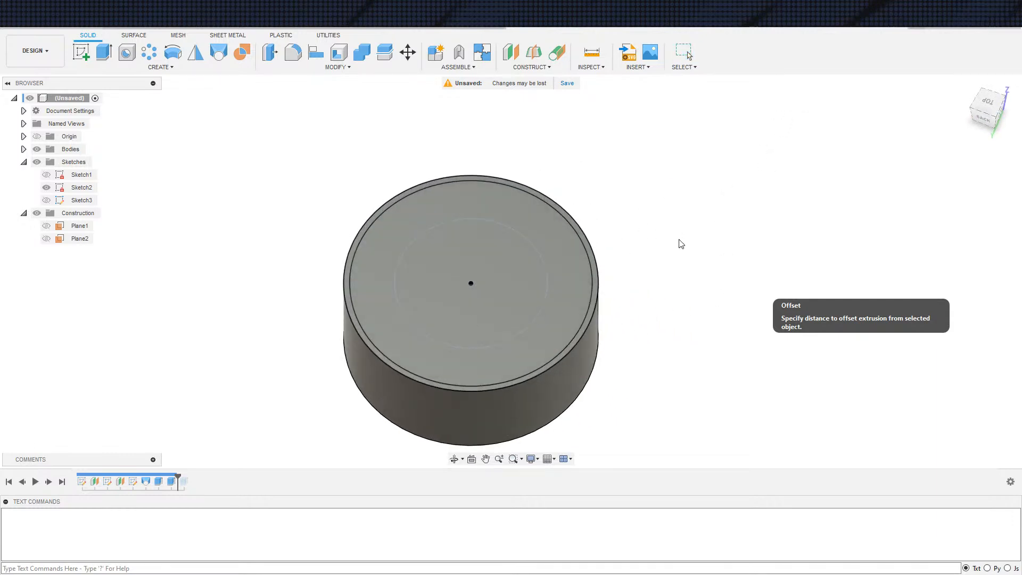
pyautogui.click(46, 481)
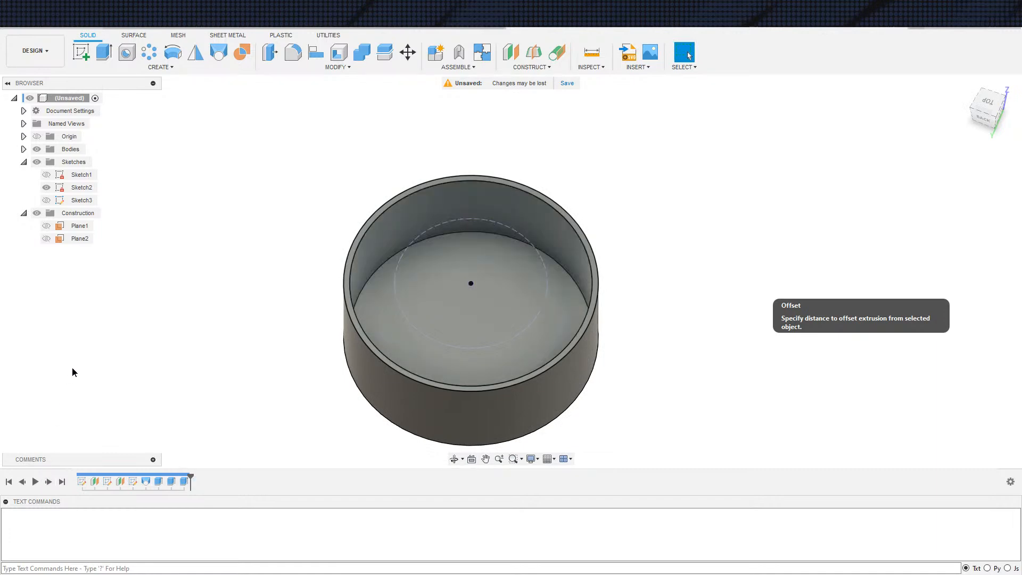
# Hide Sketch2
pyautogui.moveTo(128, 311)
pyautogui.mouseDown(button='middle')
pyautogui.moveTo(120, 257)
pyautogui.moveTo(187, 244)
pyautogui.mouseUp(button='middle')
pyautogui.scroll(-2, 119, 257)
pyautogui.click(46, 188)
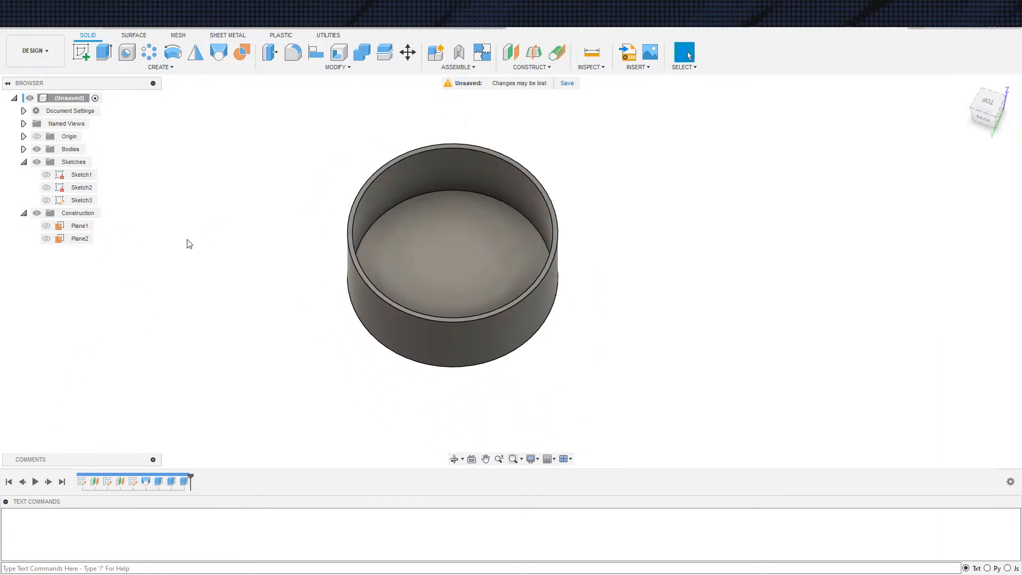
# Open Sketch3 for editing and project Sketch1's 75 mm circle into it
pyautogui.doubleClick(80, 188)
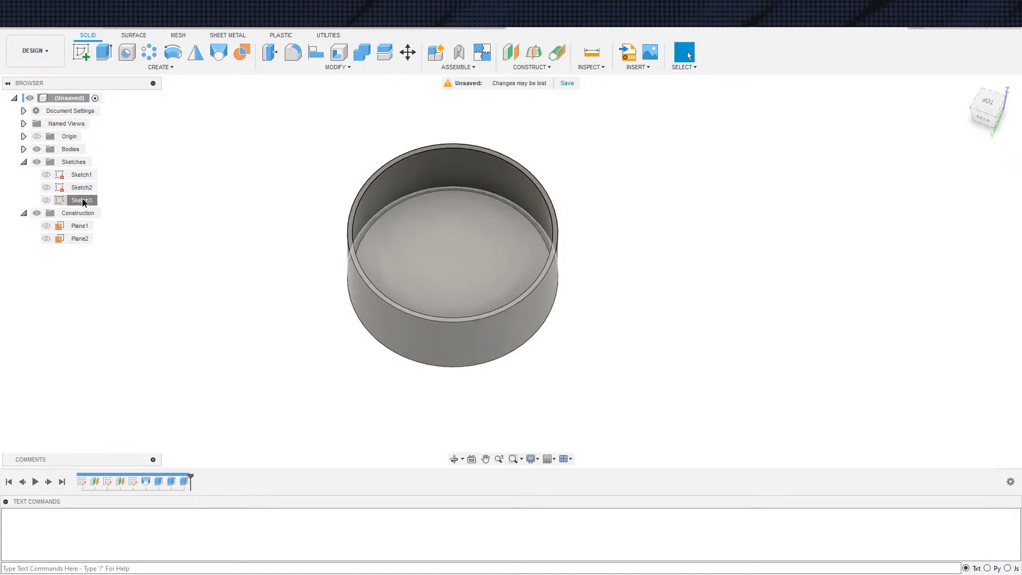
pyautogui.scroll(3, 607, 309)
pyautogui.moveTo(558, 345); pyautogui.dragTo(592, 277, button='middle')
pyautogui.press('s')
pyautogui.click(209, 251)
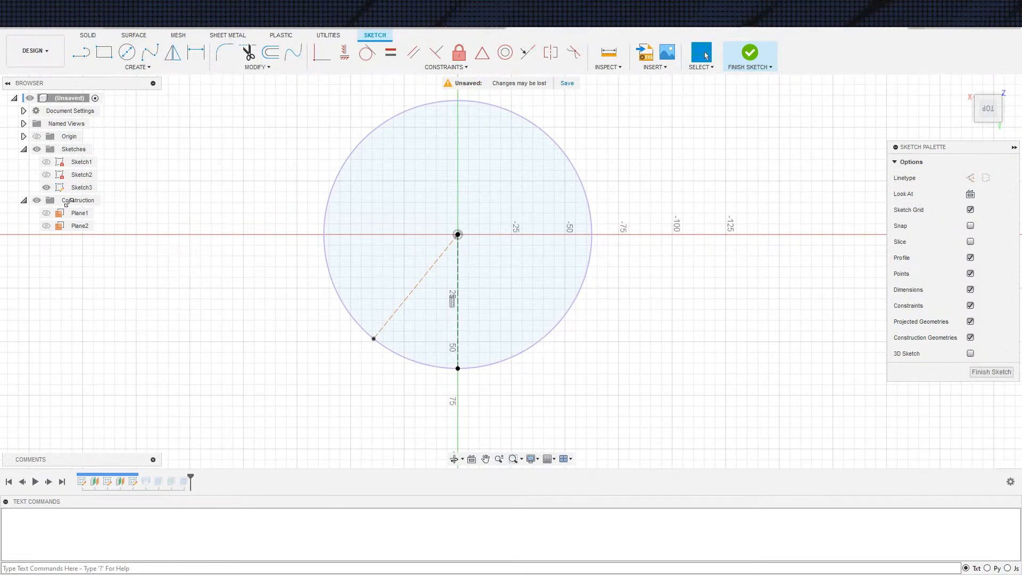
pyautogui.click(491, 312)
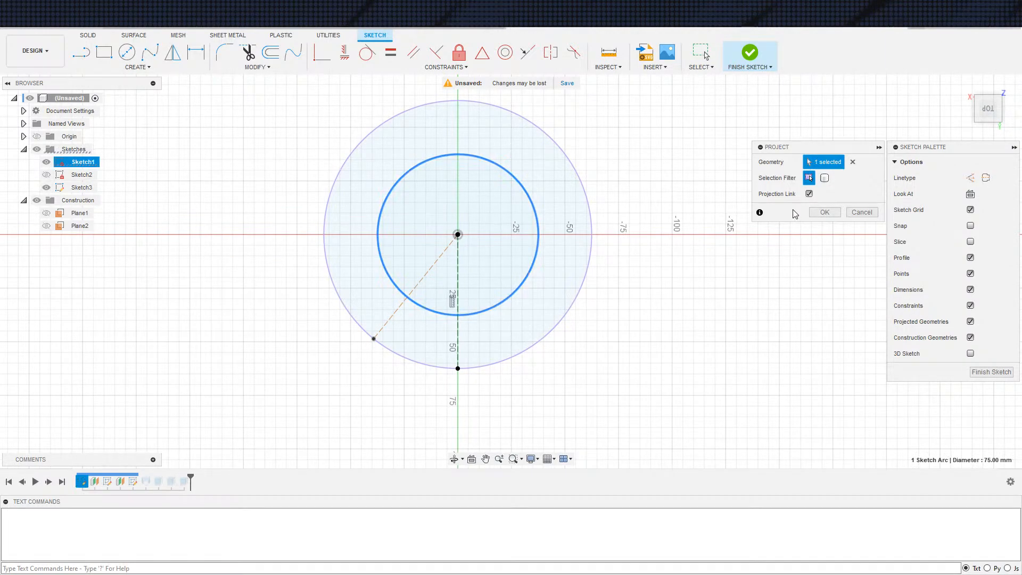
pyautogui.click(825, 212)
pyautogui.scroll(3, 429, 292)
pyautogui.scroll(-1, 440, 302)
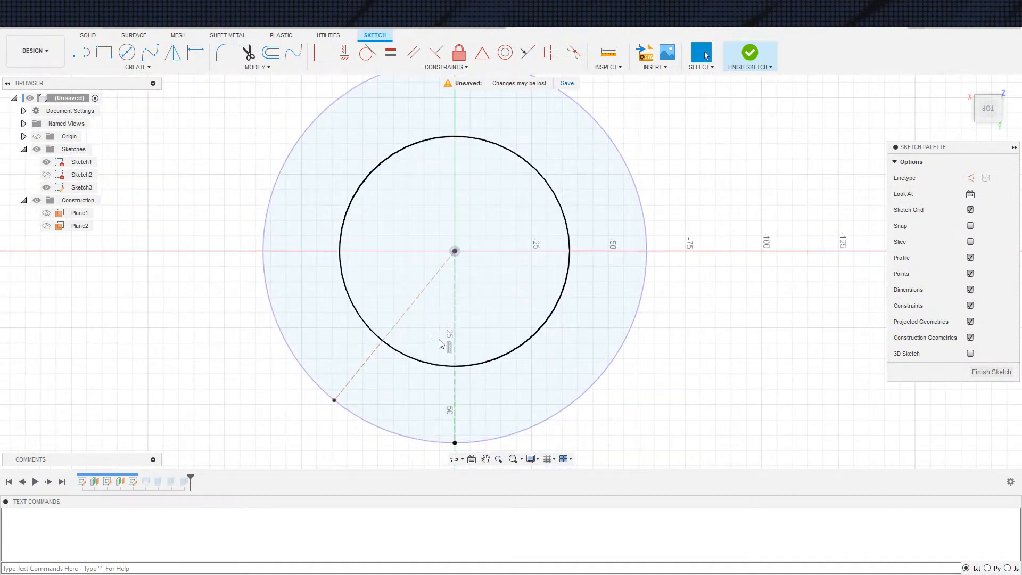
# Dimension the angle between Sketch3's vertical and slanted construction lines at 30°
pyautogui.press('c')
pyautogui.scroll(5, 462, 341)
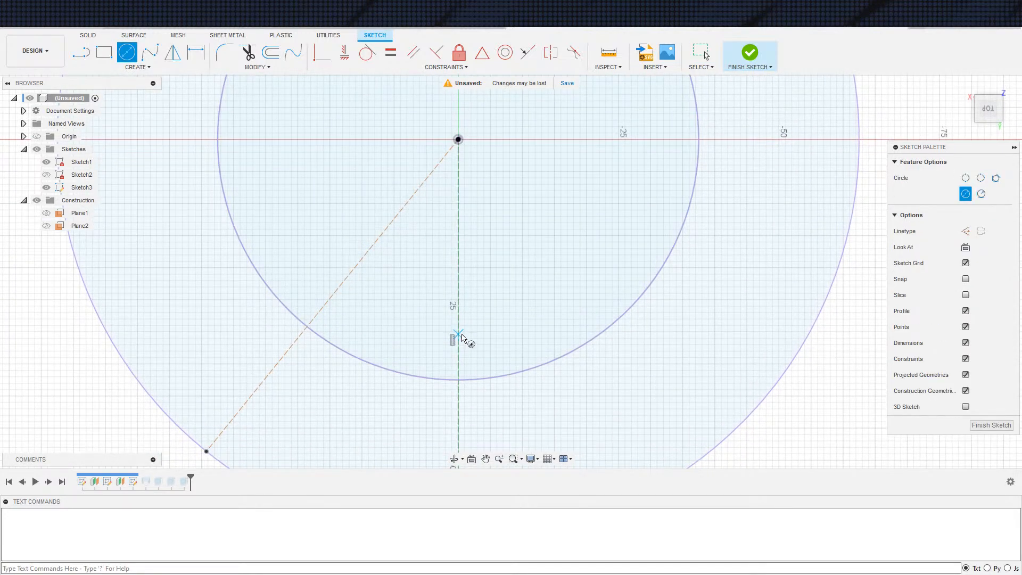
pyautogui.press('Escape')
pyautogui.press('d')
pyautogui.click(398, 214)
pyautogui.click(458, 222)
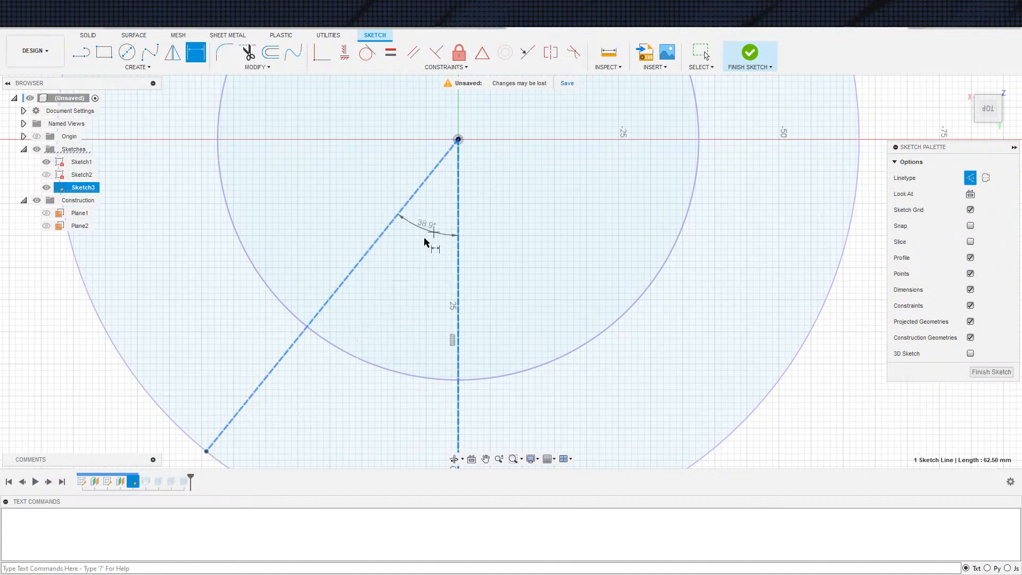
pyautogui.click(432, 241)
pyautogui.press('Return')
# Draw a 3 mm circle on the vertical construction line just inside the projected circle, with a larger concentric circle around it
pyautogui.scroll(2, 479, 303)
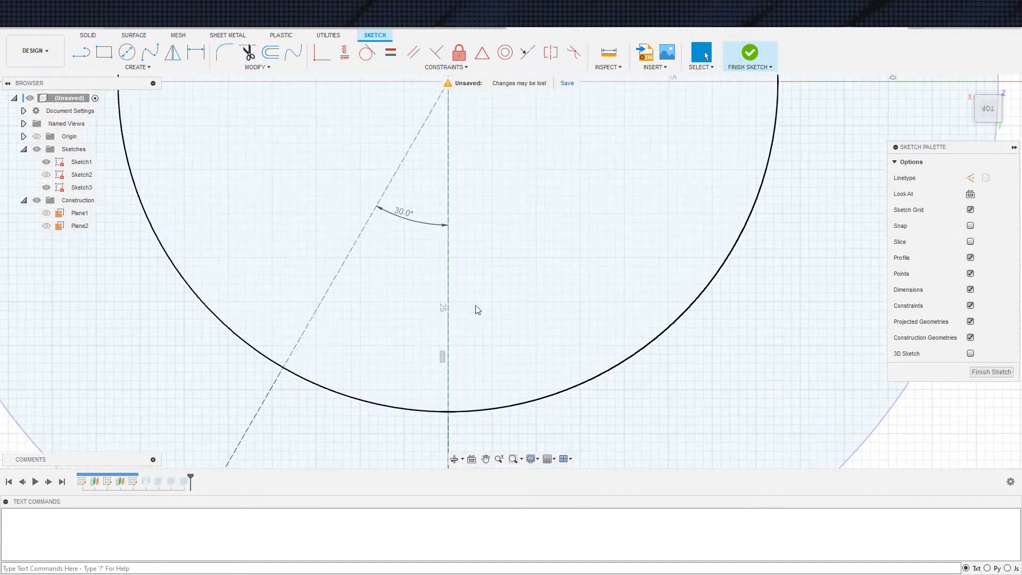
pyautogui.press('c')
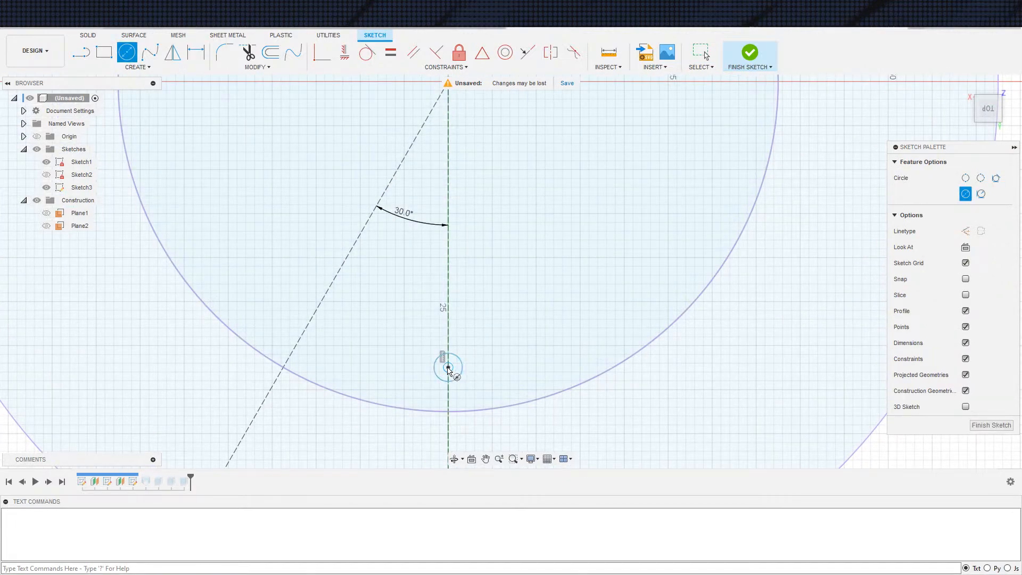
pyautogui.write('3')
pyautogui.press('Return')
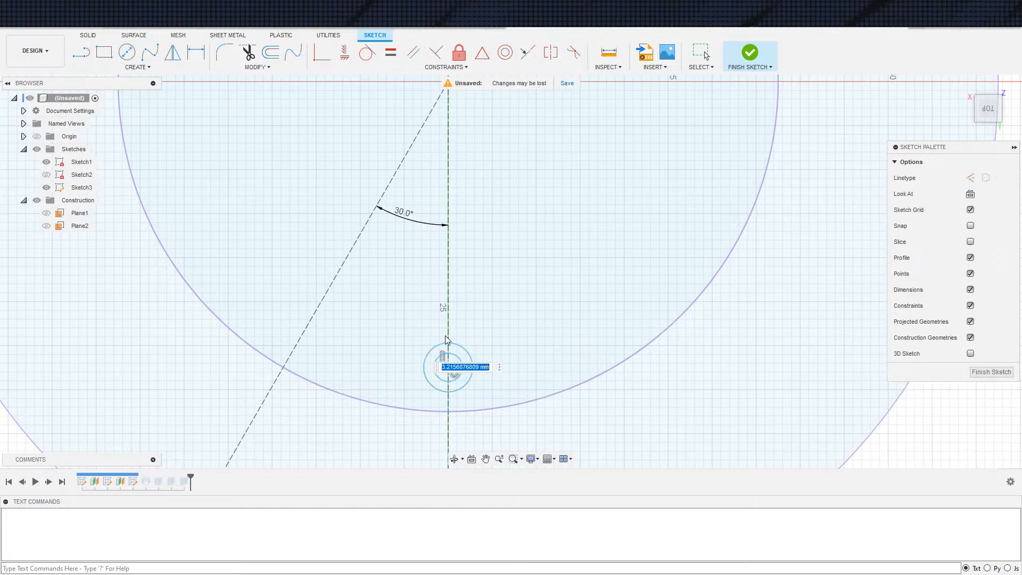
pyautogui.press('Escape')
pyautogui.scroll(5, 616, 337)
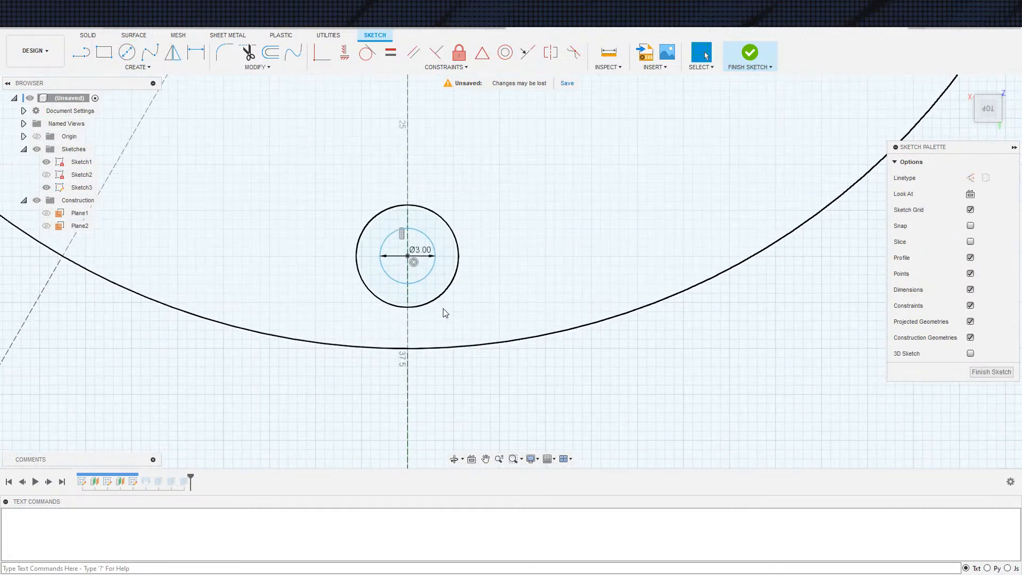
# Turn the larger concentric circle into construction geometry and dimension its gap to the 3 mm circle at 3 mm
pyautogui.click(429, 303)
pyautogui.press('x')
pyautogui.press('d')
pyautogui.click(419, 282)
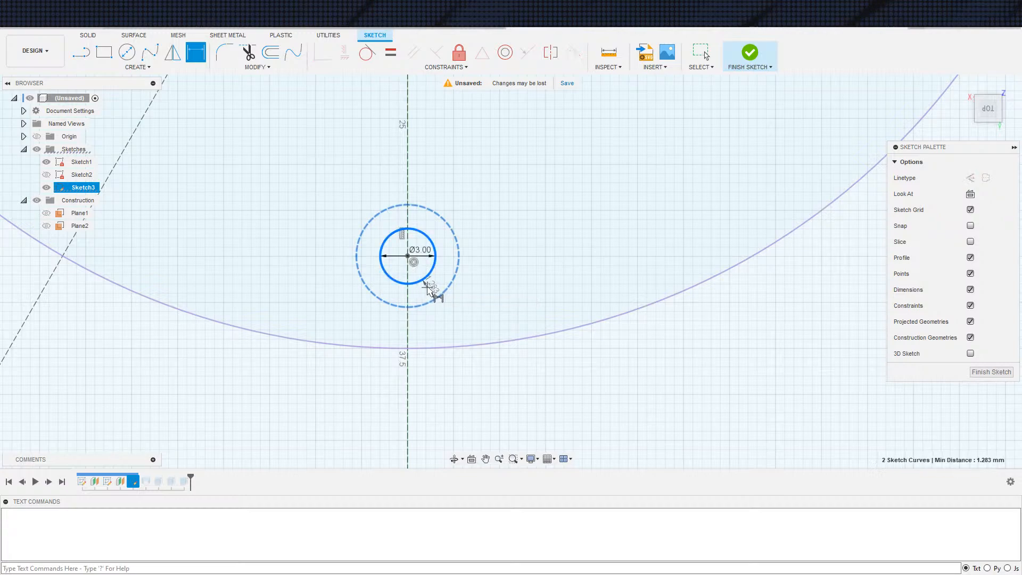
pyautogui.click(428, 289)
pyautogui.write('3')
pyautogui.press('Return')
pyautogui.press('Escape')
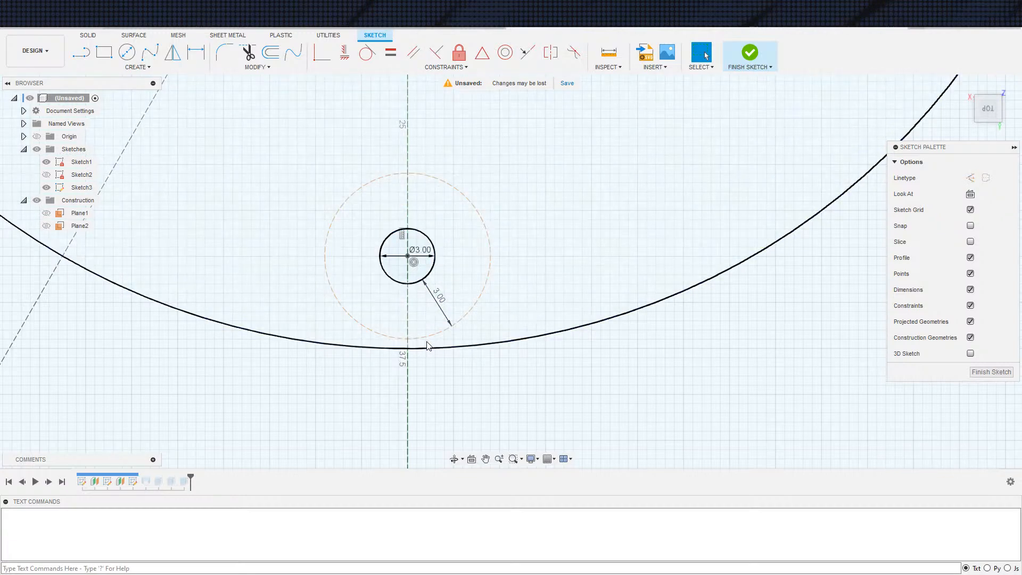
# Make the construction circle around the 3 mm circle tangent to the projected 75 mm circle
pyautogui.click(428, 335)
pyautogui.scroll(-2, 453, 232)
pyautogui.moveTo(452, 231)
pyautogui.mouseDown(button='middle')
pyautogui.moveTo(466, 209)
pyautogui.moveTo(489, 204)
pyautogui.mouseUp(button='middle')
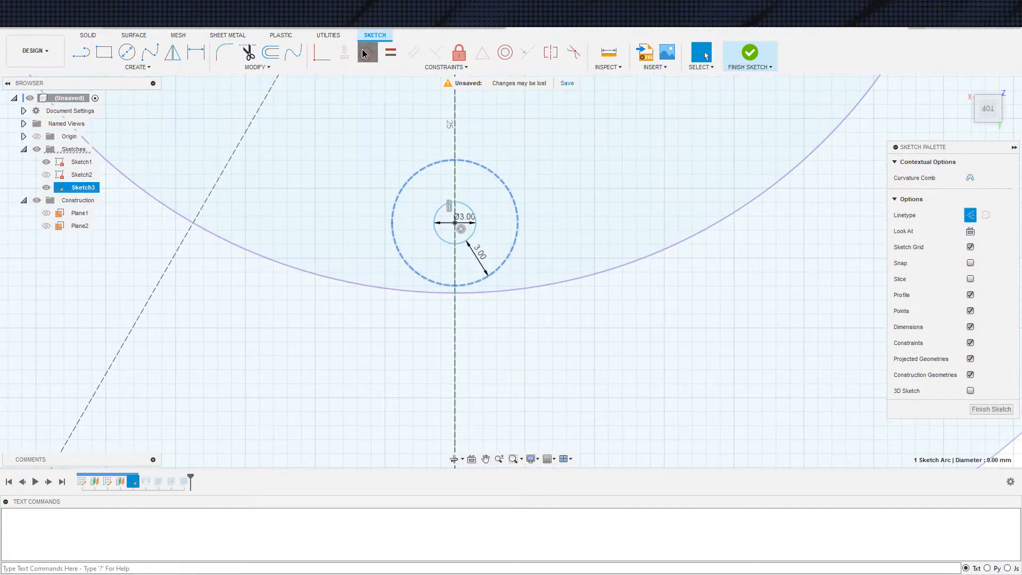
pyautogui.click(363, 54)
pyautogui.click(482, 293)
pyautogui.scroll(-3, 469, 171)
pyautogui.moveTo(469, 171)
pyautogui.mouseDown(button='middle')
pyautogui.moveTo(451, 304)
pyautogui.moveTo(475, 356)
pyautogui.mouseUp(button='middle')
pyautogui.scroll(3, 483, 251)
pyautogui.press('Escape')
pyautogui.scroll(-3, 482, 250)
pyautogui.moveTo(492, 225)
pyautogui.mouseDown(button='middle')
pyautogui.moveTo(488, 217)
pyautogui.moveTo(493, 226)
pyautogui.mouseUp(button='middle')
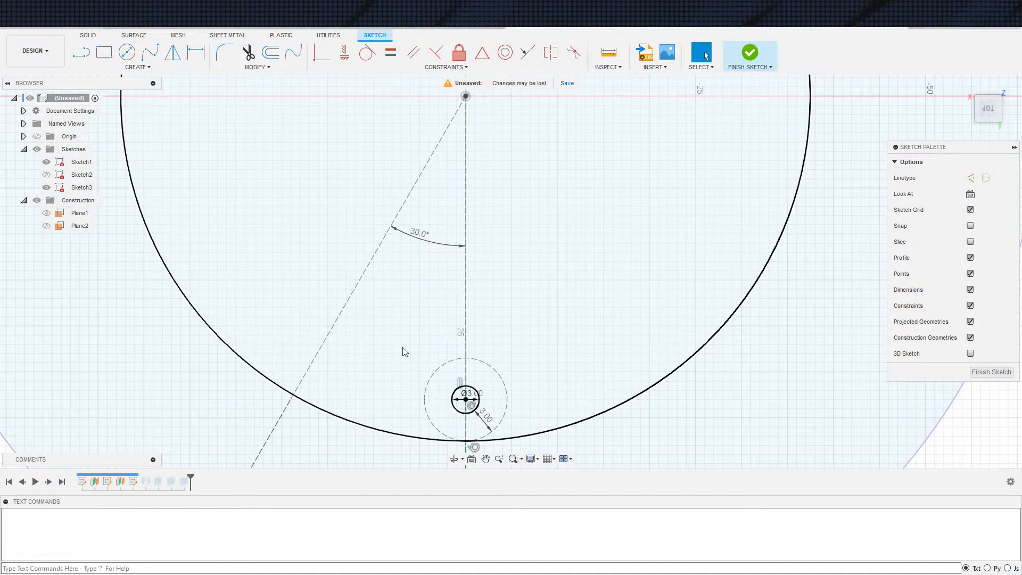
# Draw two concentric circles centred on the slanted construction line and delete the line's 30° angle dimension
pyautogui.press('c')
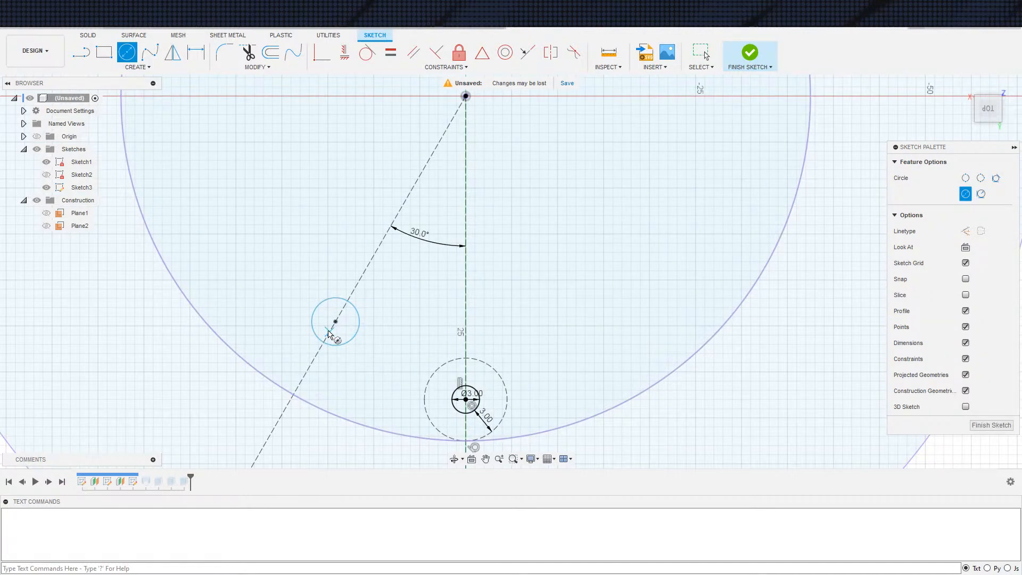
pyautogui.press('Escape')
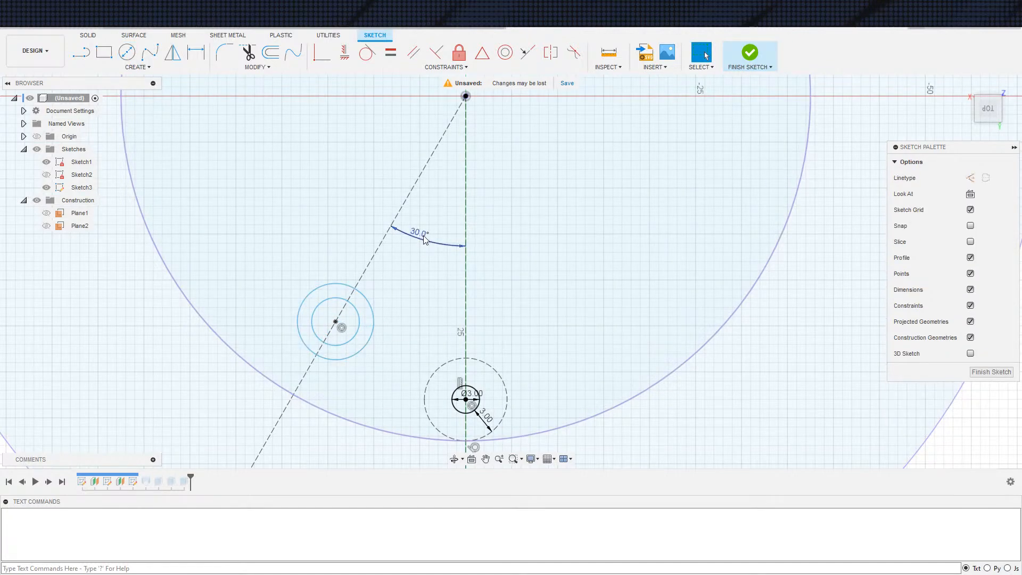
pyautogui.click(424, 240)
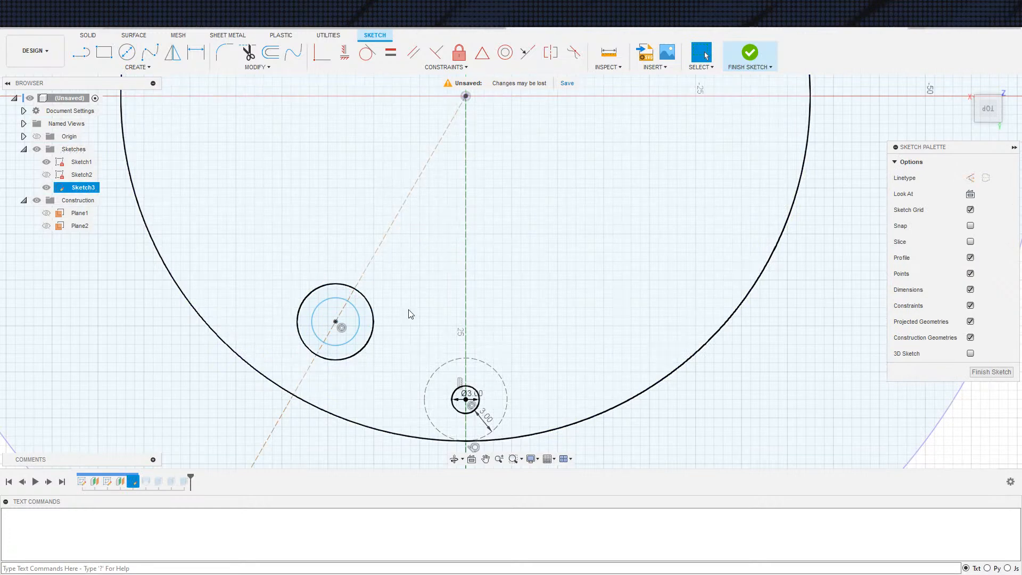
# Apply an Equal constraint between the inner circle on the slanted line and the 3 mm circle
pyautogui.click(356, 326)
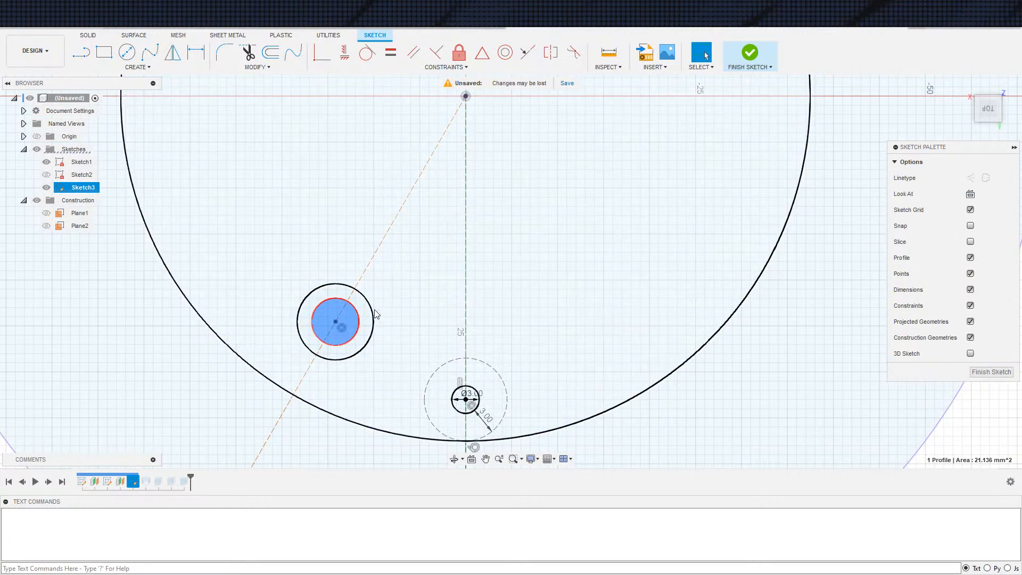
pyautogui.click(354, 338)
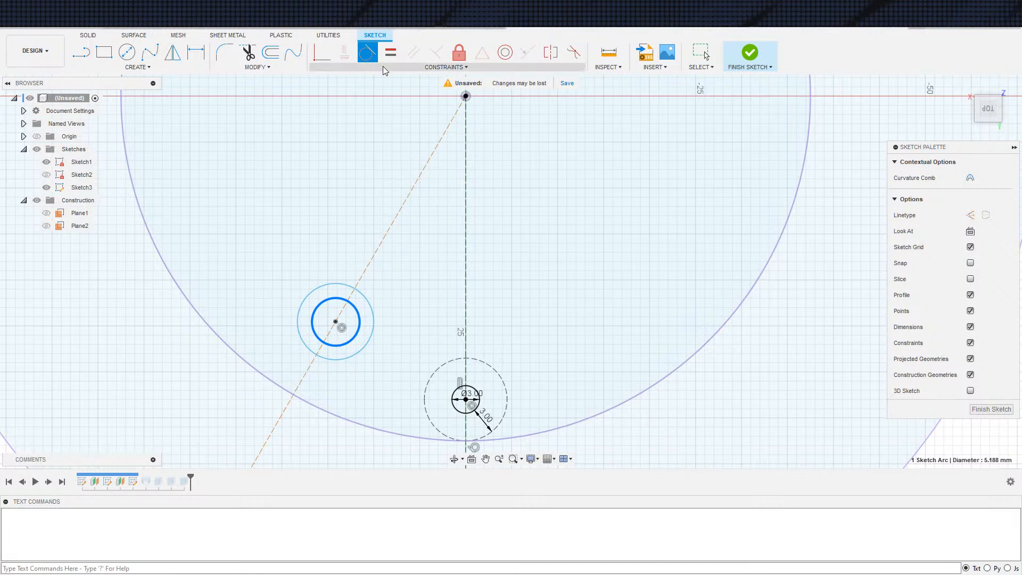
pyautogui.click(369, 342)
pyautogui.click(353, 338)
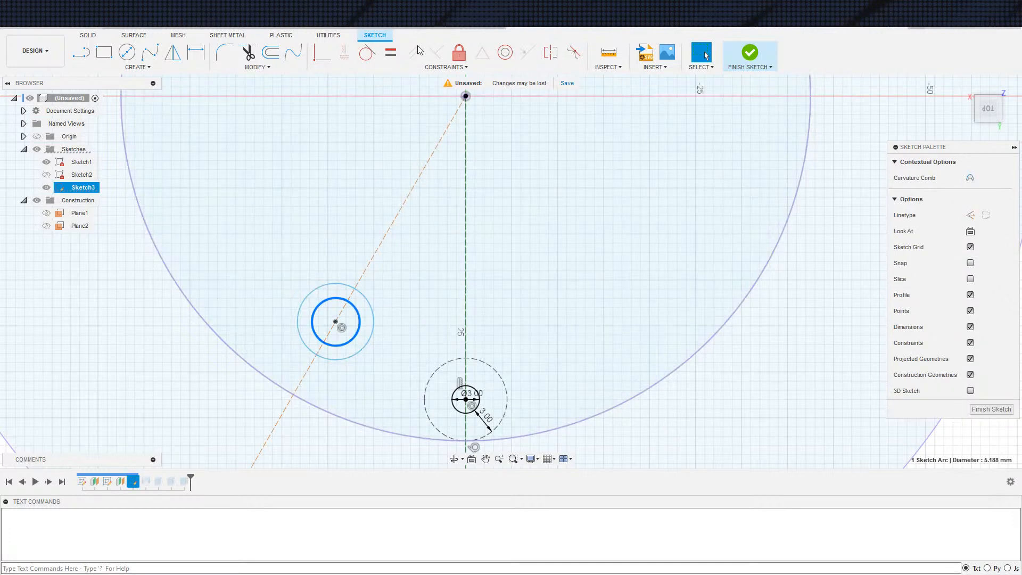
pyautogui.click(458, 412)
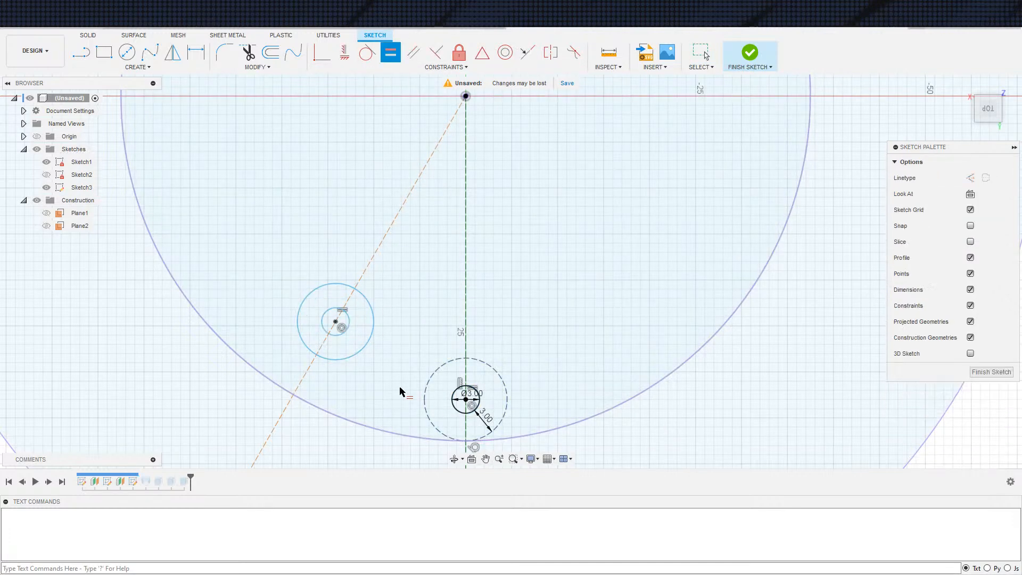
pyautogui.press('Escape')
# Convert the outer circle on the slanted line to construction and try to make it tangent to the 3 mm circle
pyautogui.click(357, 353)
pyautogui.press('x')
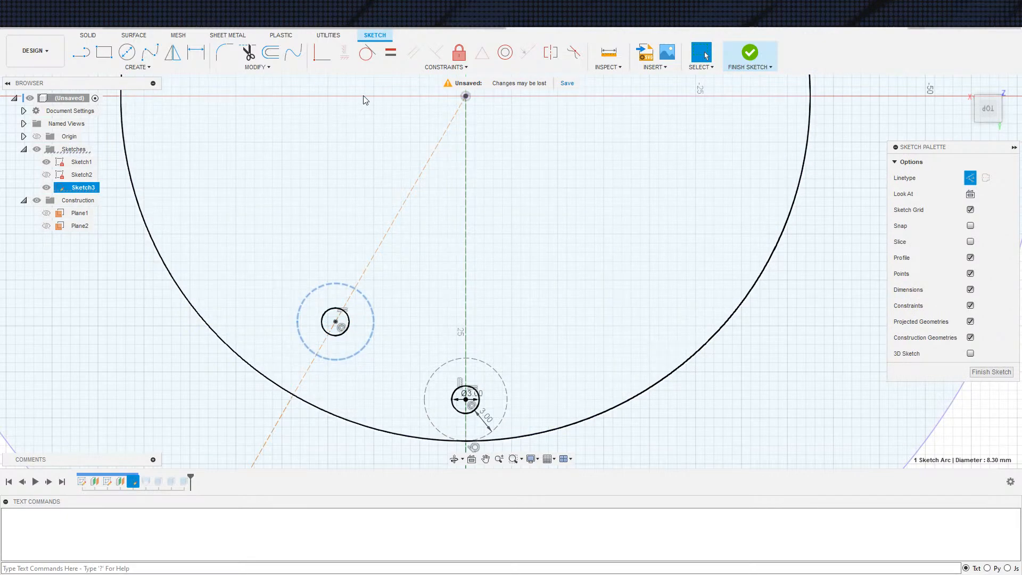
pyautogui.click(367, 54)
pyautogui.click(451, 402)
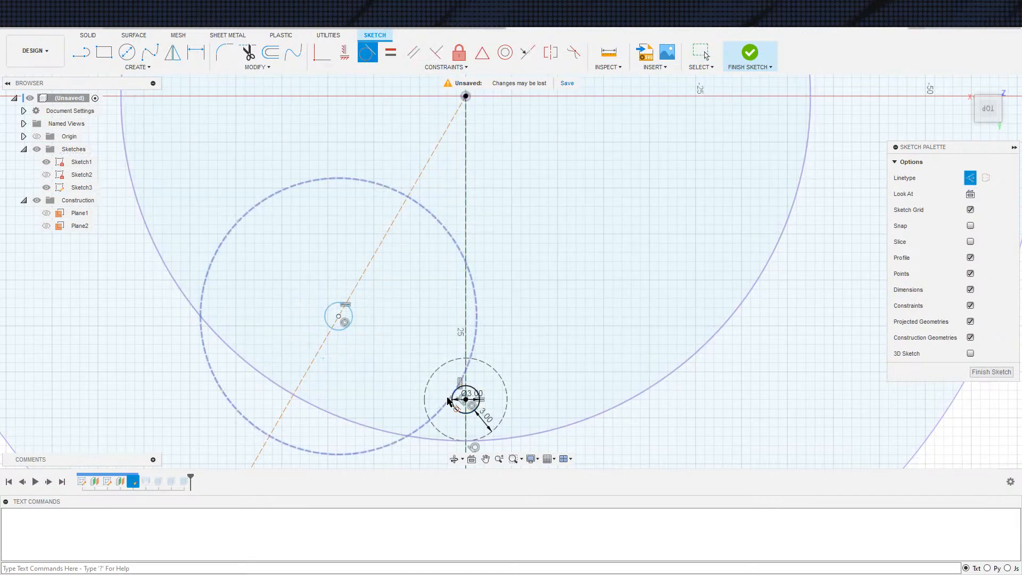
pyautogui.press('Escape')
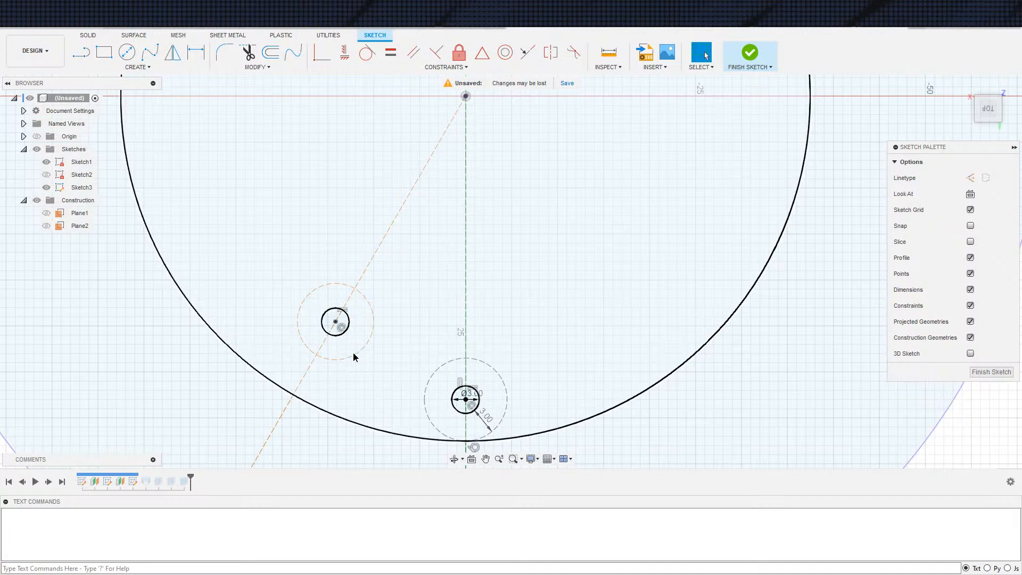
# Delete the construction circle surrounding the small circle on the slanted line
pyautogui.click(353, 356)
pyautogui.press('Delete')
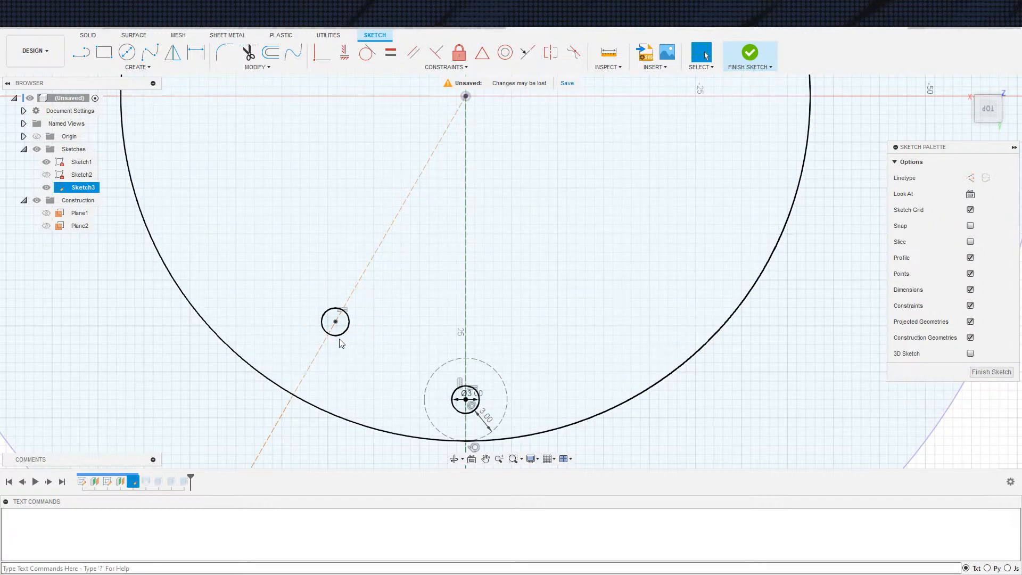
# Try a tangent constraint between the small circle on the slanted line and the dimensioned 3 mm circle, and remove it
pyautogui.click(340, 335)
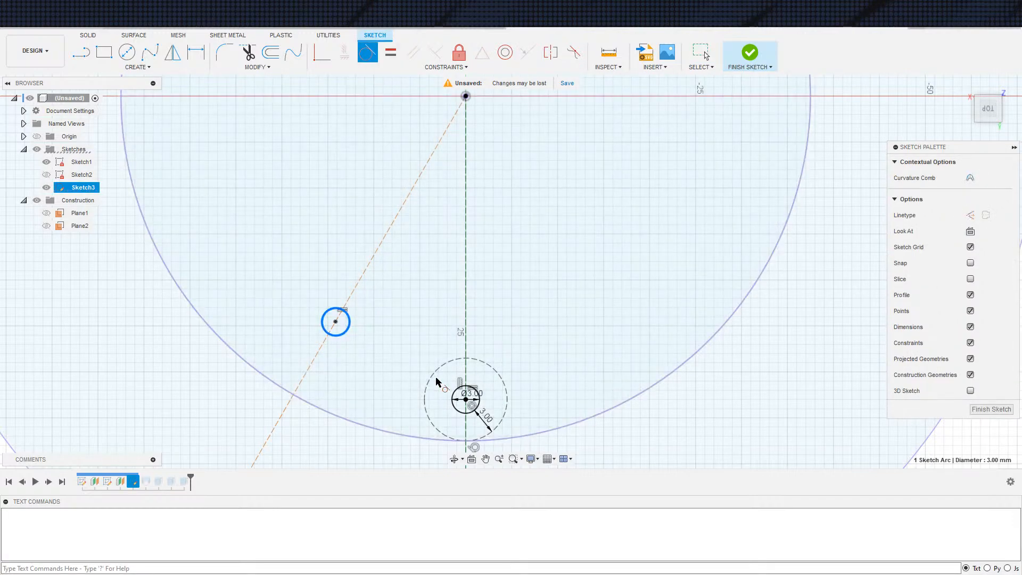
pyautogui.click(451, 398)
pyautogui.scroll(5, 456, 346)
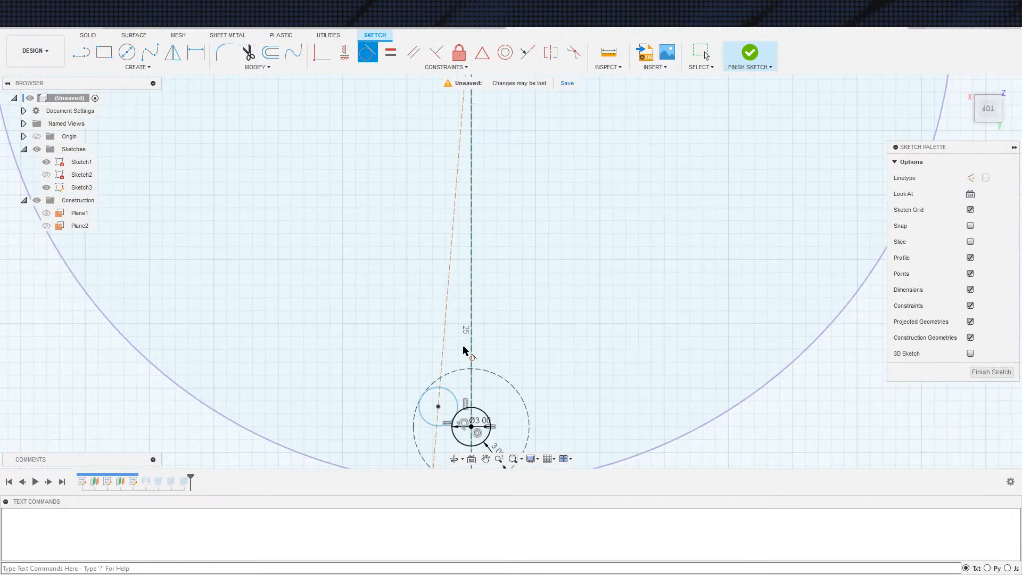
pyautogui.press('Escape')
pyautogui.moveTo(453, 359); pyautogui.dragTo(409, 216, button='middle')
pyautogui.scroll(2, 410, 249)
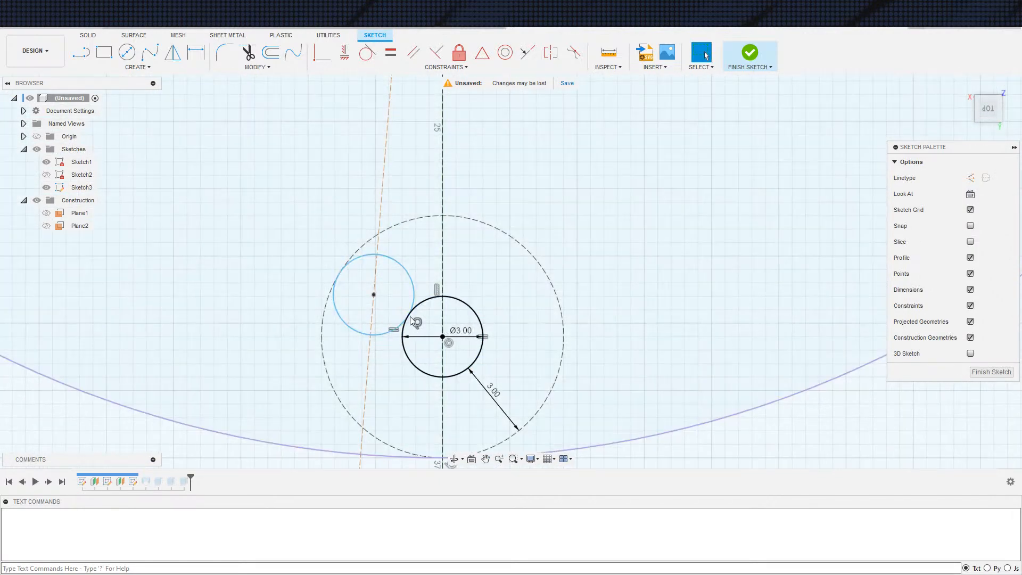
pyautogui.scroll(1, 409, 319)
pyautogui.click(372, 340)
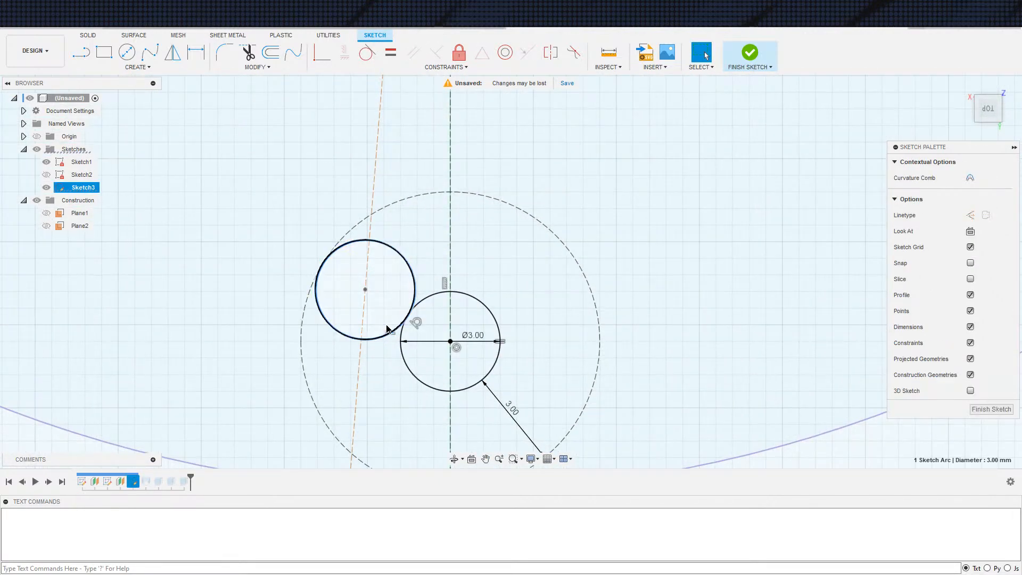
pyautogui.moveTo(371, 283)
pyautogui.mouseDown()
pyautogui.moveTo(384, 251)
pyautogui.moveTo(388, 262)
pyautogui.moveTo(361, 276)
pyautogui.mouseUp()
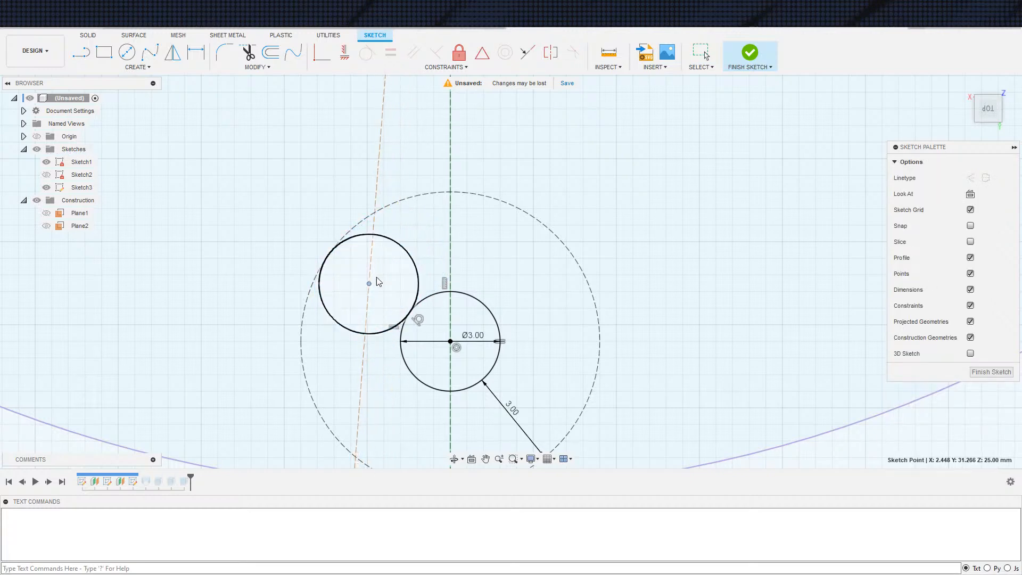
pyautogui.click(419, 300)
# Move the small circle away from the 3 mm circle and make it tangent to the outside of the dashed construction circle
pyautogui.moveTo(360, 288)
pyautogui.mouseDown()
pyautogui.moveTo(306, 271)
pyautogui.moveTo(315, 192)
pyautogui.moveTo(406, 228)
pyautogui.mouseUp()
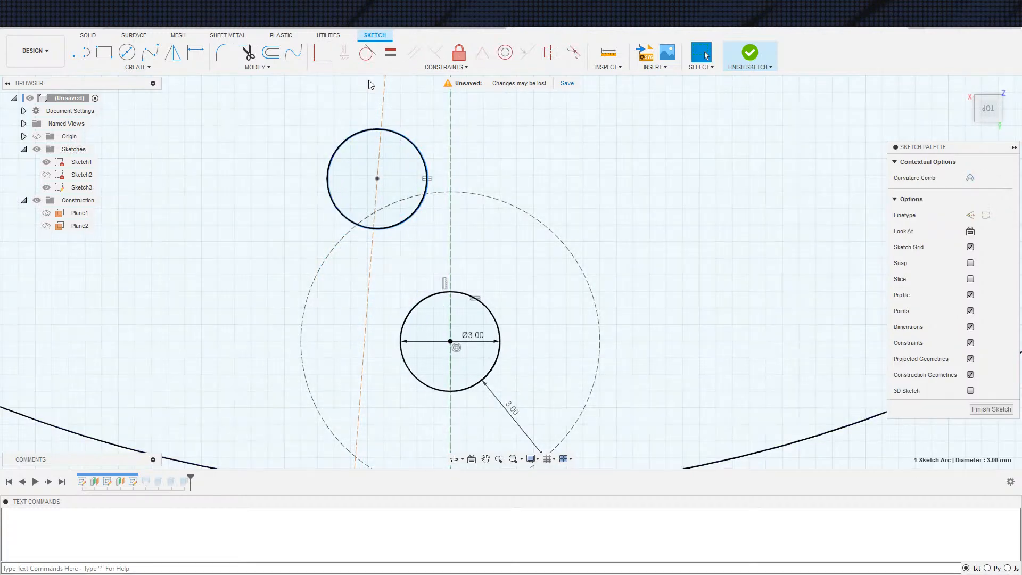
pyautogui.click(429, 193)
pyautogui.moveTo(325, 205)
pyautogui.mouseDown()
pyautogui.moveTo(223, 255)
pyautogui.moveTo(224, 276)
pyautogui.moveTo(245, 275)
pyautogui.mouseUp()
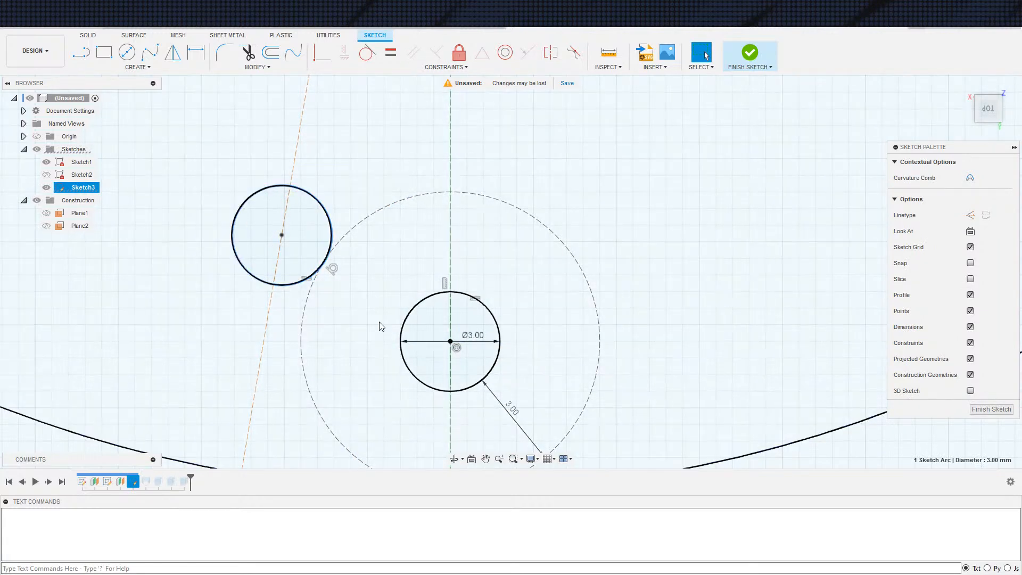
# Draw a construction line about 1.67 mm long from the vertical centerline above the 3 mm circle and constrain it perpendicular to the centerline
pyautogui.press('s')
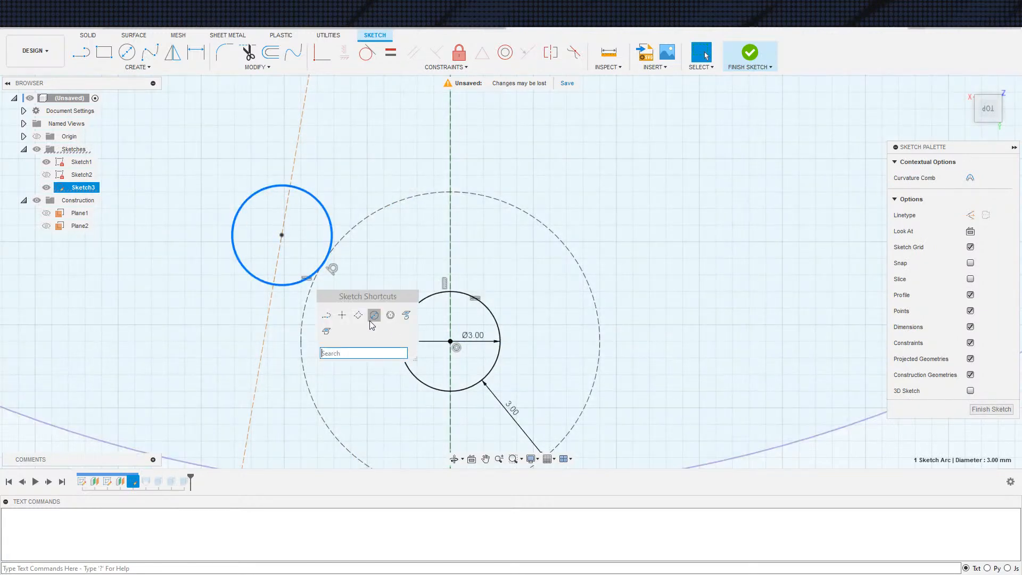
pyautogui.click(326, 315)
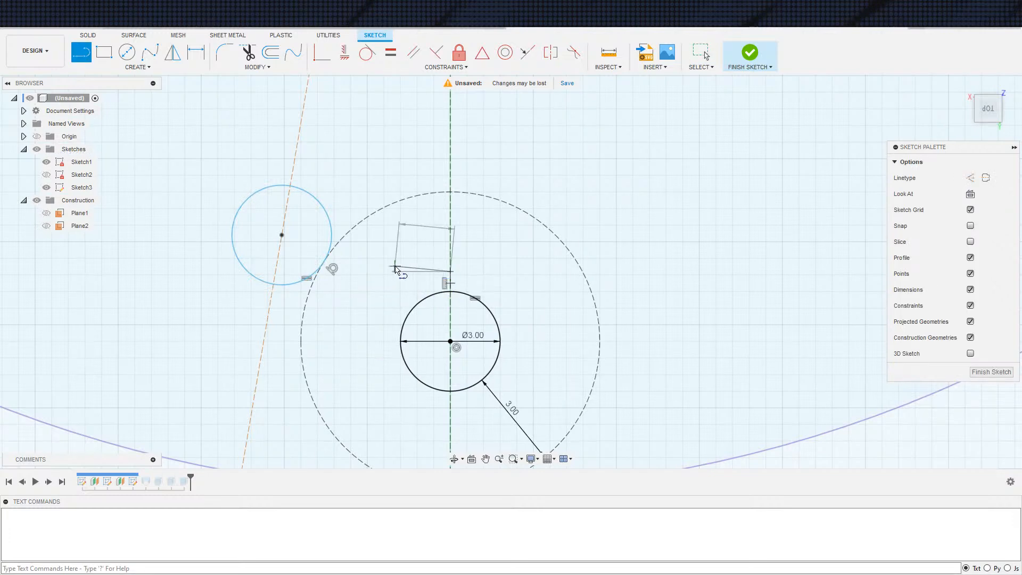
pyautogui.click(431, 271)
pyautogui.click(436, 55)
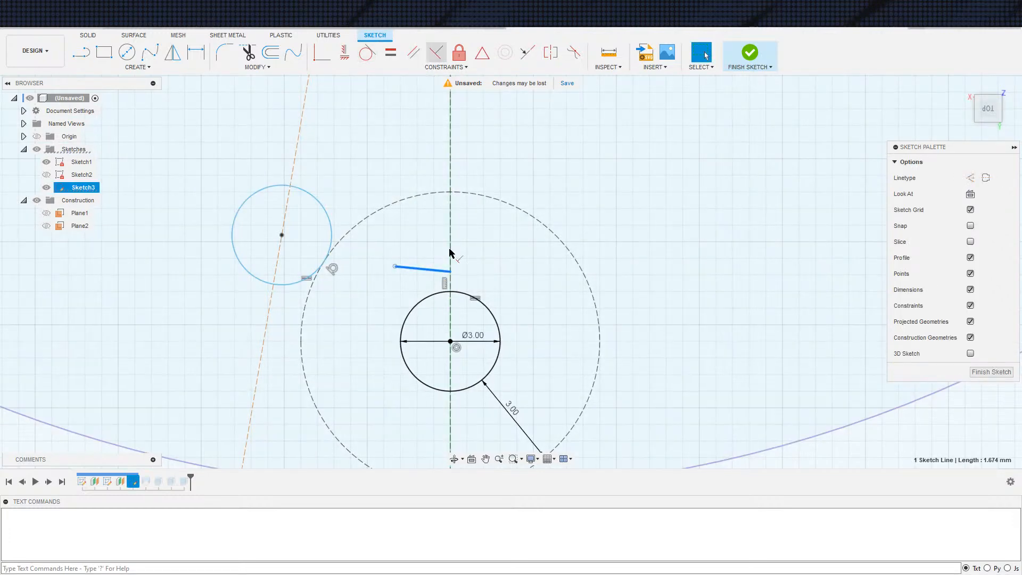
pyautogui.click(450, 281)
pyautogui.click(438, 272)
pyautogui.press('x')
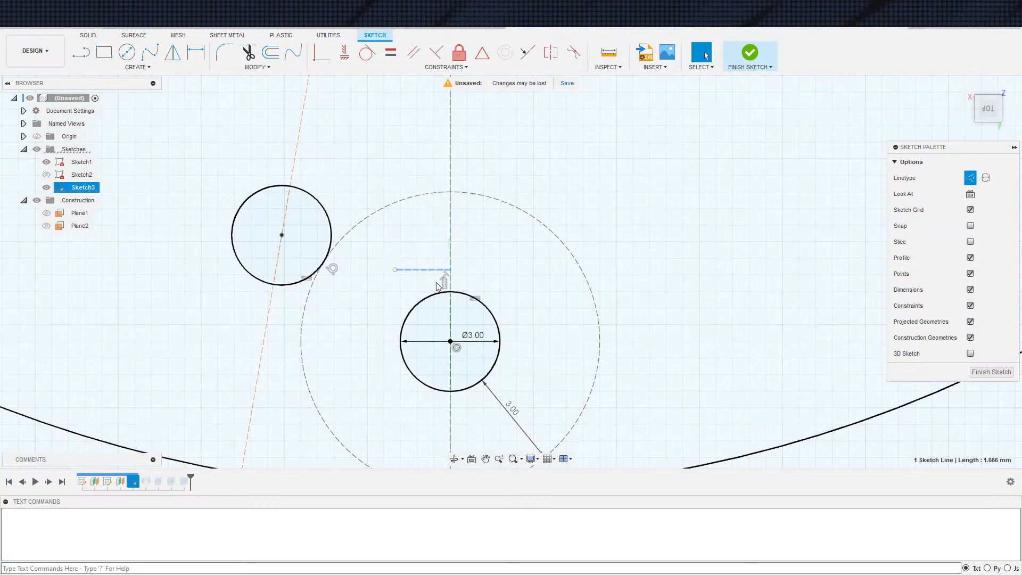
# Constrain the short construction line's free endpoint to lie on the small circle on the slanted line
pyautogui.click(395, 271)
pyautogui.click(321, 63)
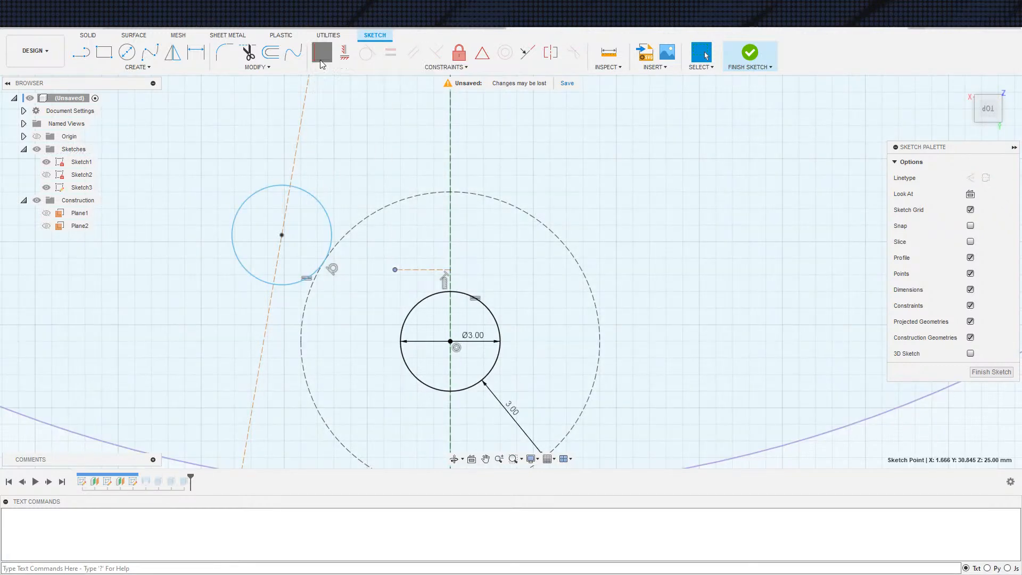
pyautogui.click(283, 283)
# Make the short construction line tangent to the dimensioned 3 mm circle and to the small circle on the slanted line
pyautogui.click(433, 271)
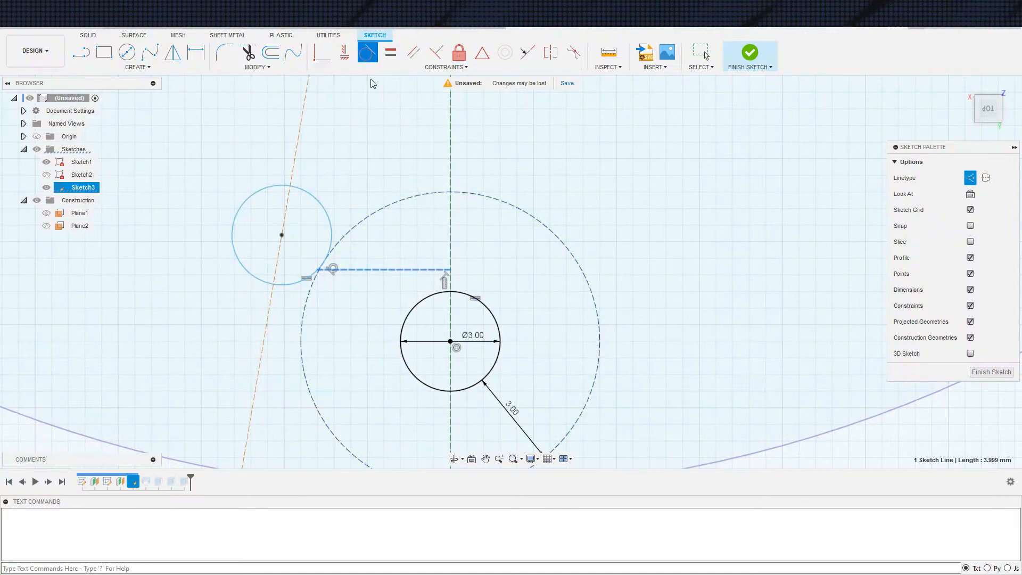
pyautogui.click(422, 296)
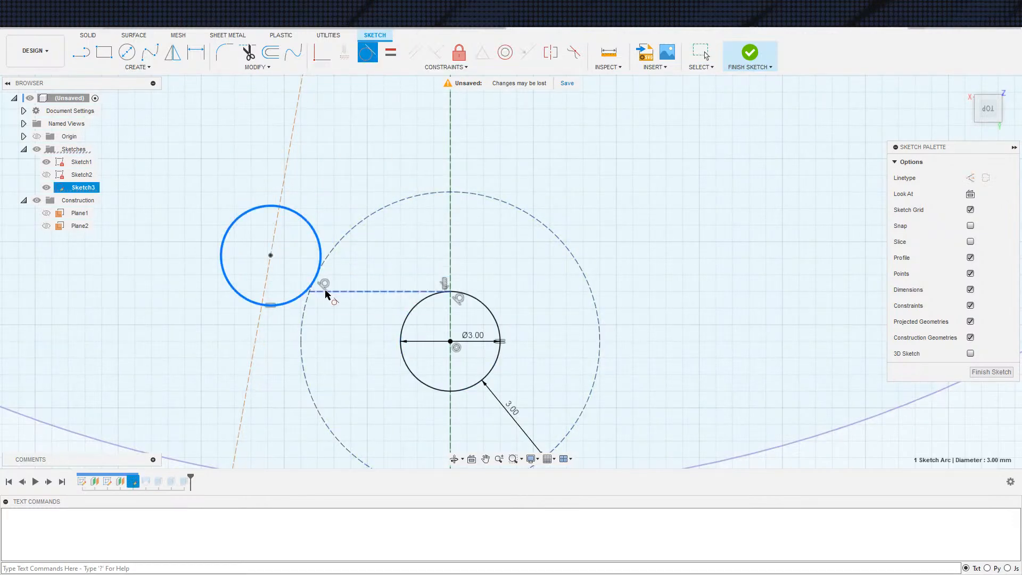
pyautogui.click(333, 291)
pyautogui.press('Escape')
# Finish the sketch, hide Sketch1 and show Sketch3 over the body
pyautogui.scroll(-5, 413, 340)
pyautogui.moveTo(546, 327); pyautogui.dragTo(532, 364, button='middle')
pyautogui.scroll(-2, 532, 309)
pyautogui.scroll(1, 529, 307)
pyautogui.scroll(-2, 533, 363)
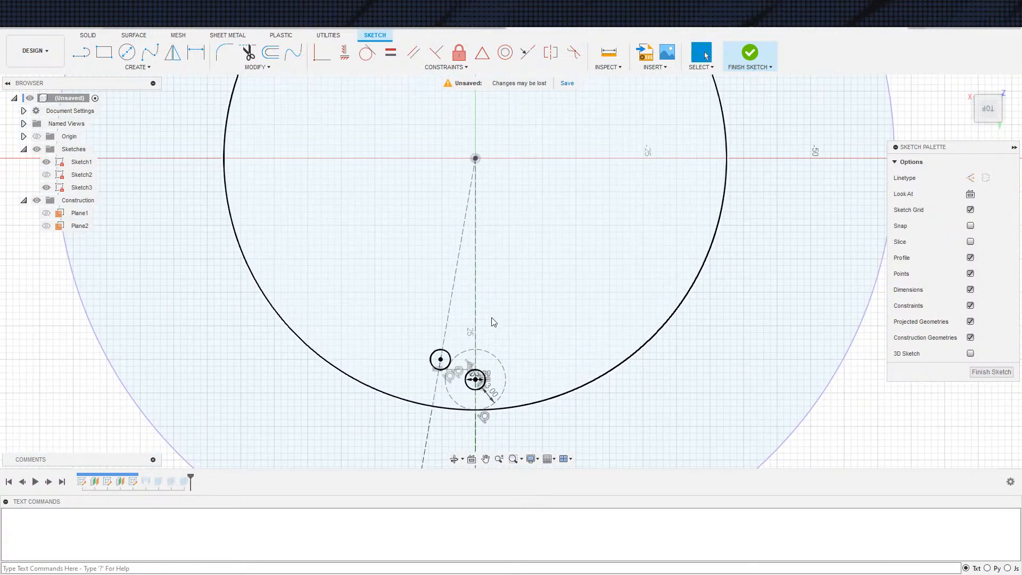
pyautogui.click(752, 58)
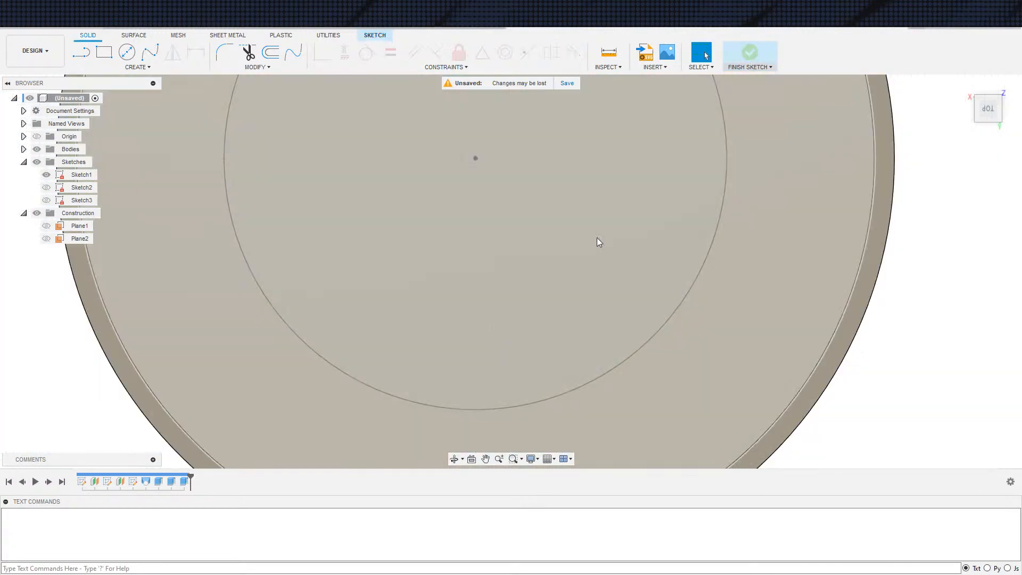
pyautogui.scroll(-2, 455, 302)
pyautogui.moveTo(272, 402); pyautogui.dragTo(299, 302, button='middle')
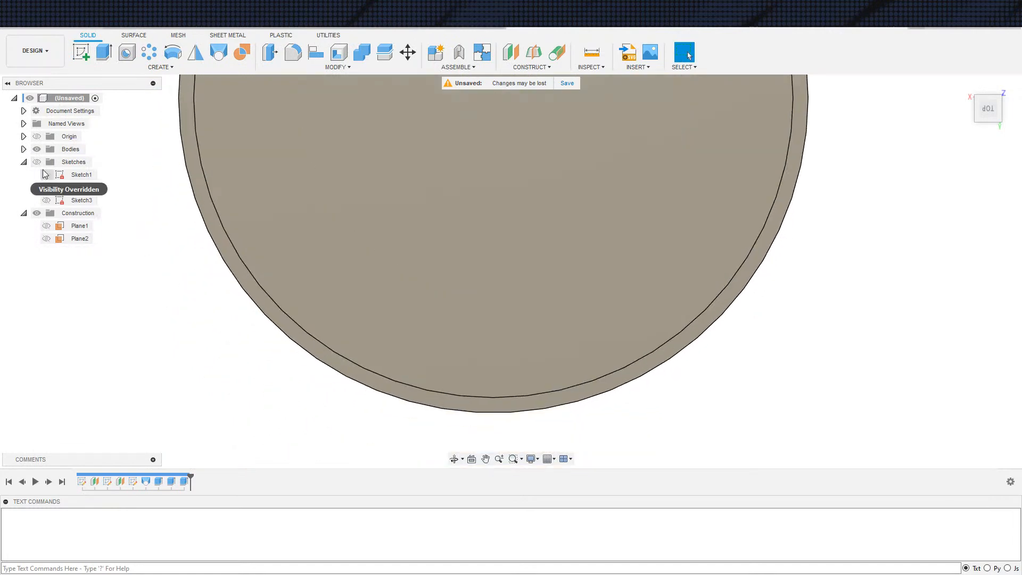
pyautogui.click(46, 200)
# Start an Extrude on both 3 mm circle profiles of Sketch3
pyautogui.moveTo(388, 244)
pyautogui.keyDown('shift'); pyautogui.mouseDown(button='middle')
pyautogui.moveTo(634, 248)
pyautogui.moveTo(638, 344)
pyautogui.moveTo(453, 303)
pyautogui.mouseUp(button='middle'); pyautogui.keyUp('shift')
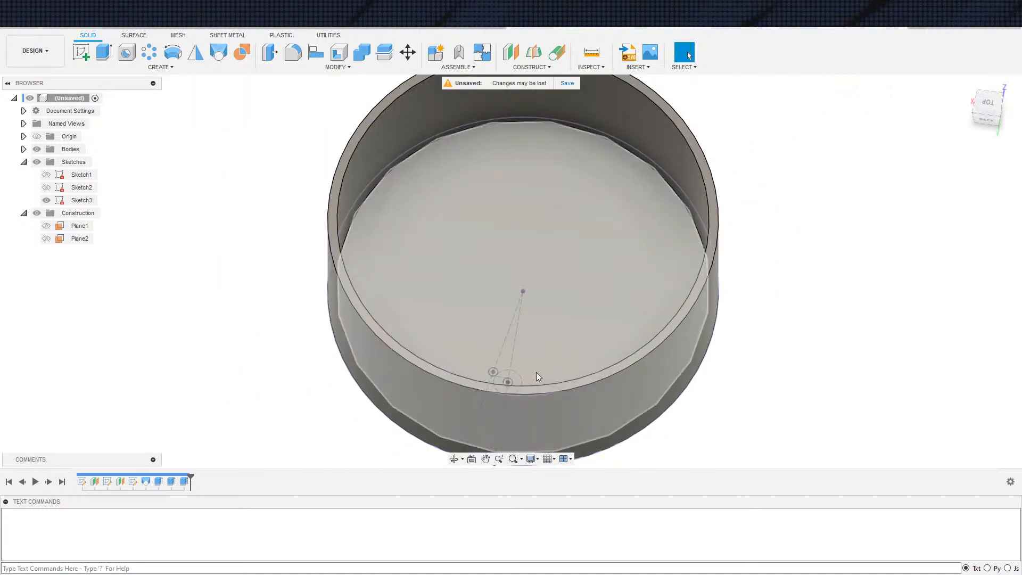
pyautogui.moveTo(550, 303); pyautogui.dragTo(526, 239, button='middle')
pyautogui.scroll(3, 516, 301)
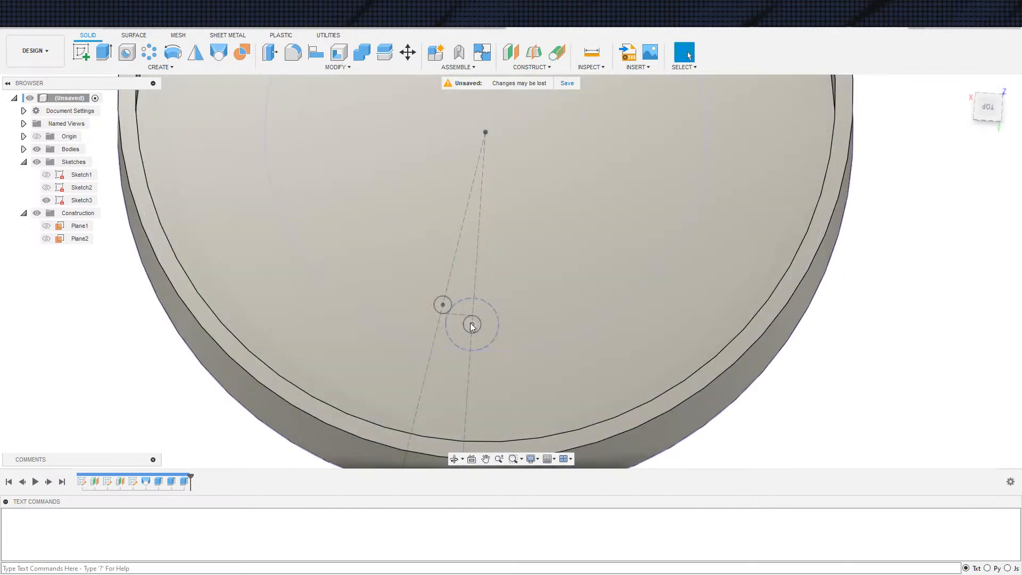
pyautogui.click(471, 327)
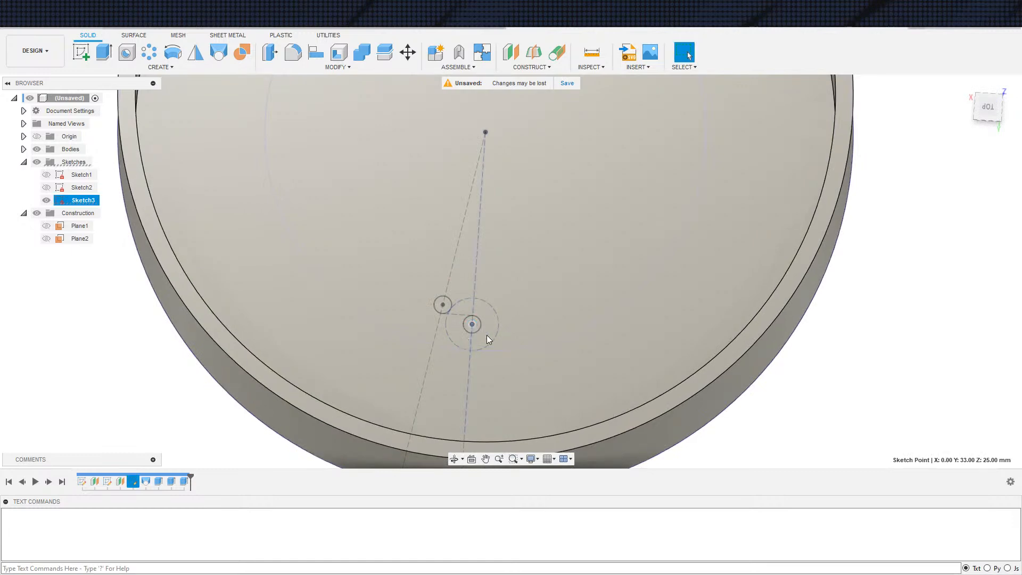
pyautogui.click(908, 333)
pyautogui.press('e')
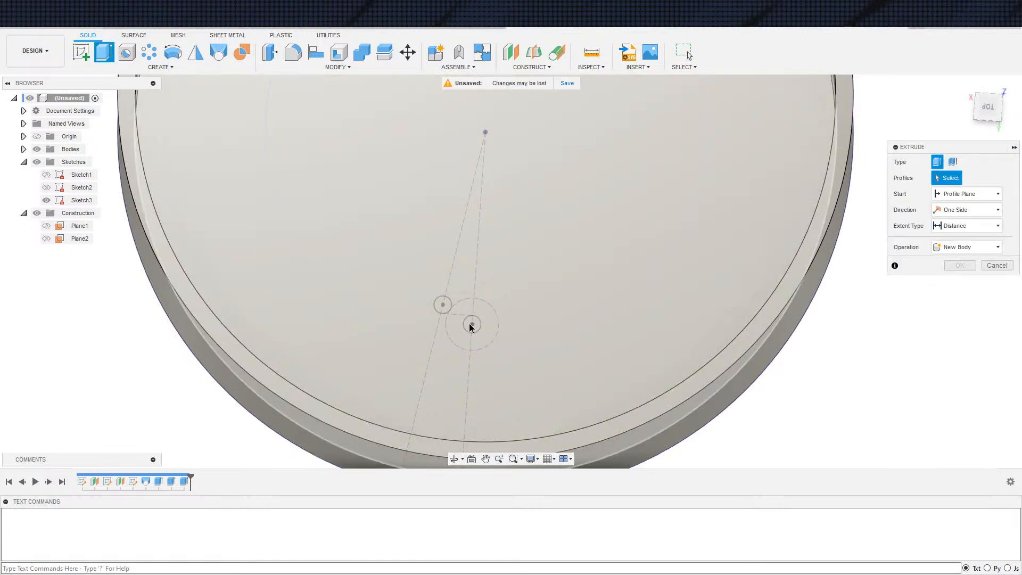
pyautogui.click(472, 325)
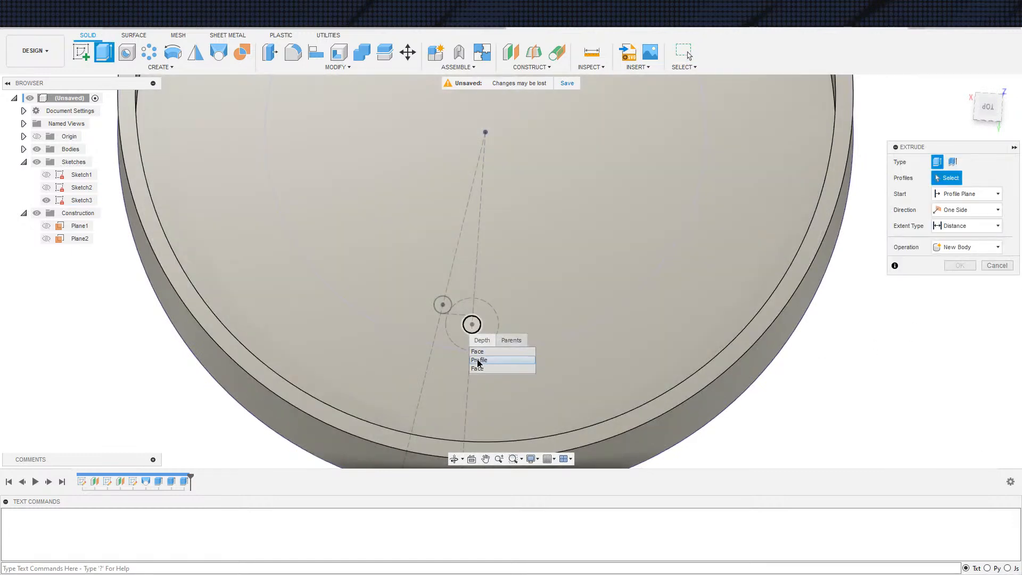
pyautogui.click(476, 360)
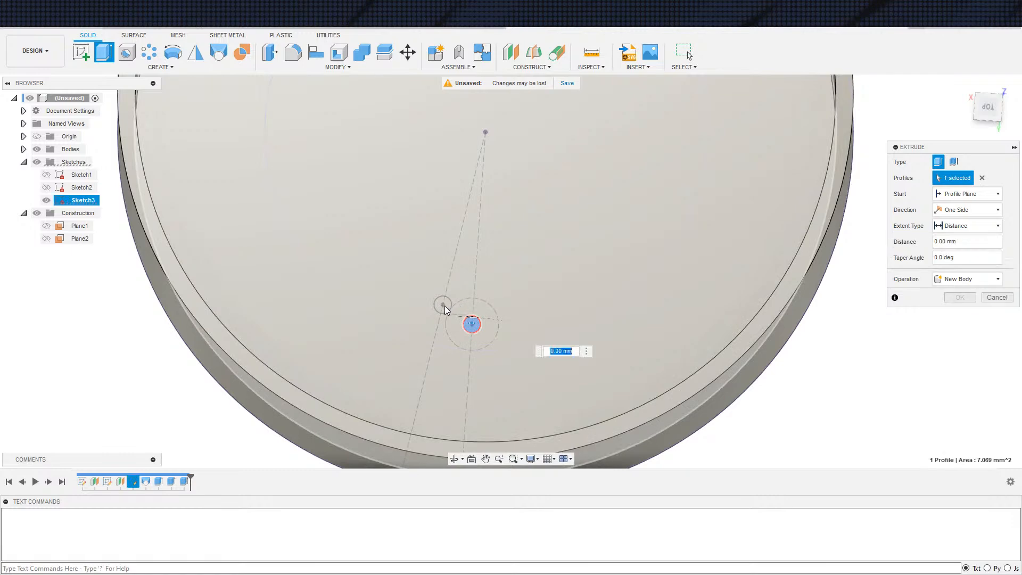
pyautogui.click(442, 305)
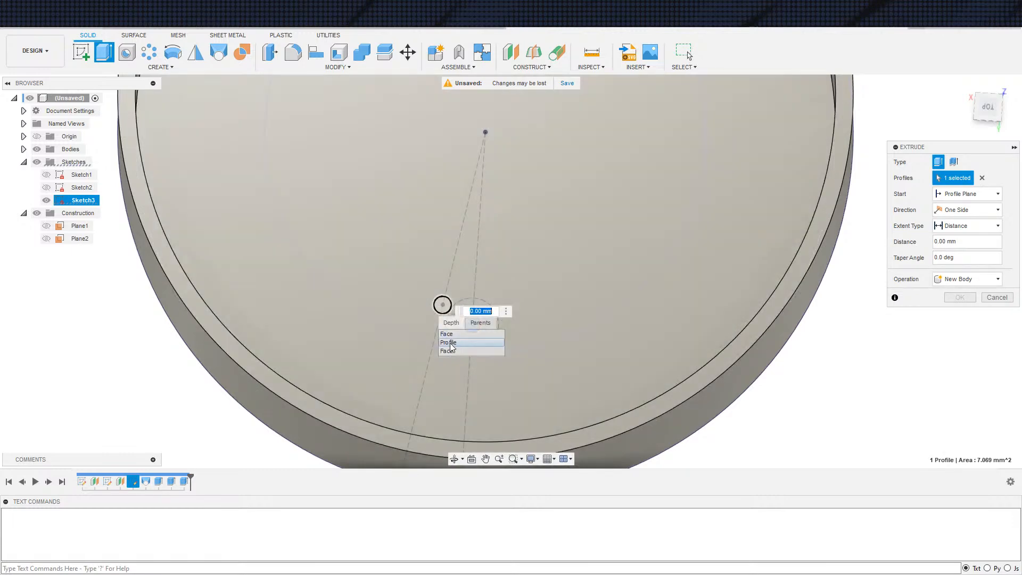
pyautogui.click(451, 345)
# Set the extrusion's extent to All and cut the two small circles through the body
pyautogui.keyDown('shift'); pyautogui.moveTo(624, 337); pyautogui.dragTo(622, 235, button='middle'); pyautogui.keyUp('shift')
pyautogui.scroll(-3, 622, 235)
pyautogui.click(955, 227)
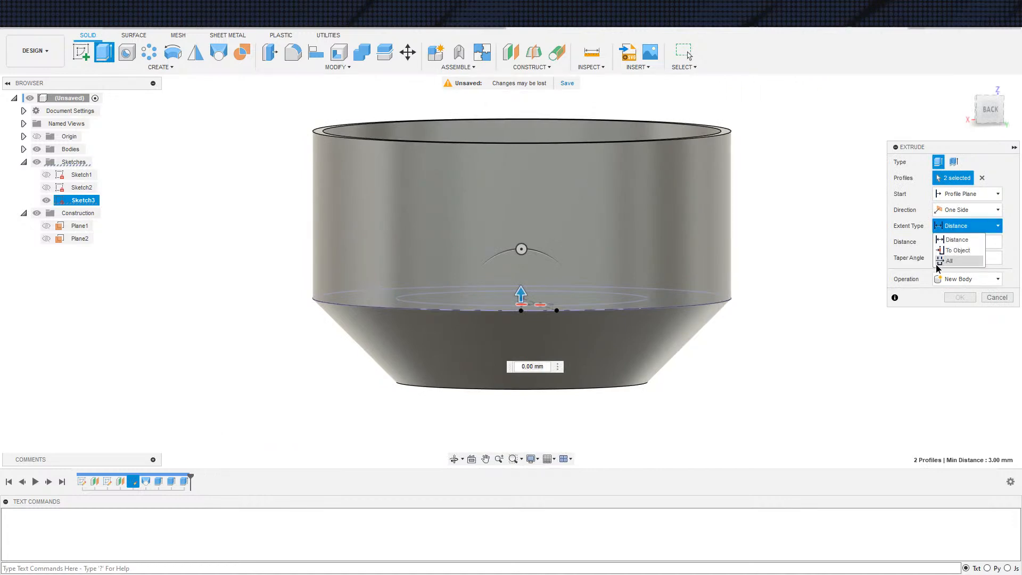
pyautogui.keyDown('shift'); pyautogui.moveTo(770, 407); pyautogui.dragTo(758, 461, button='middle'); pyautogui.keyUp('shift')
pyautogui.click(950, 232)
pyautogui.click(953, 268)
pyautogui.keyDown('shift'); pyautogui.moveTo(822, 411); pyautogui.dragTo(832, 349, button='middle'); pyautogui.keyUp('shift')
pyautogui.moveTo(828, 407); pyautogui.dragTo(794, 352, button='middle')
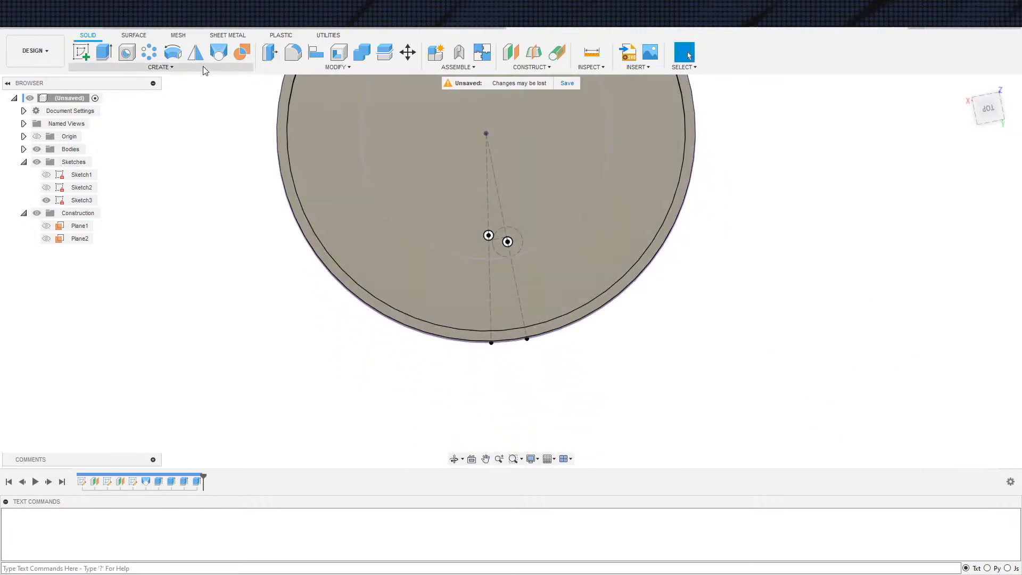
# Start a feature Pattern on Path of the two-hole extrusion, using the construction line through the dimensioned 3 mm circle as path
pyautogui.click(149, 52)
pyautogui.click(967, 162)
pyautogui.click(959, 180)
pyautogui.click(956, 213)
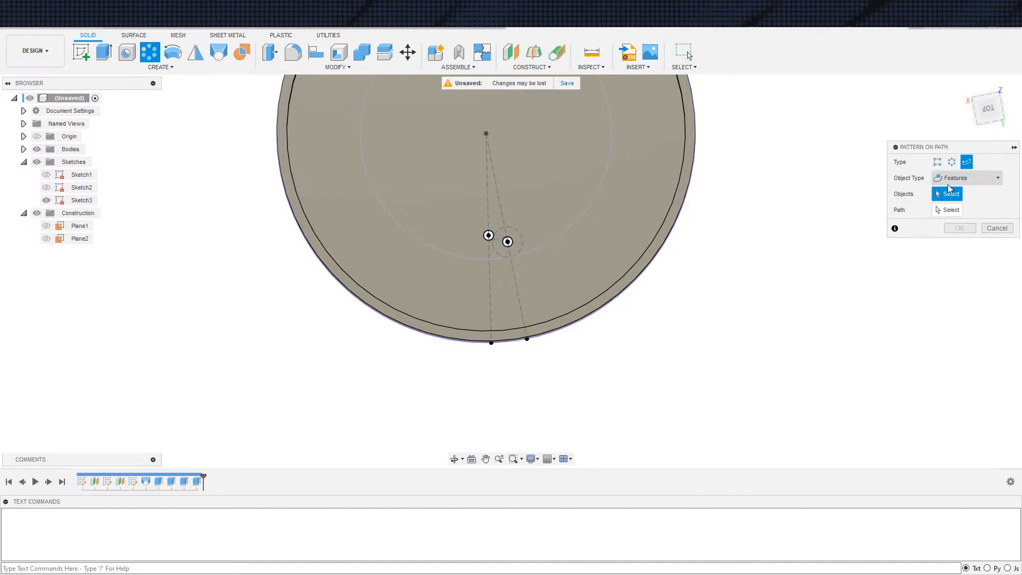
pyautogui.click(197, 481)
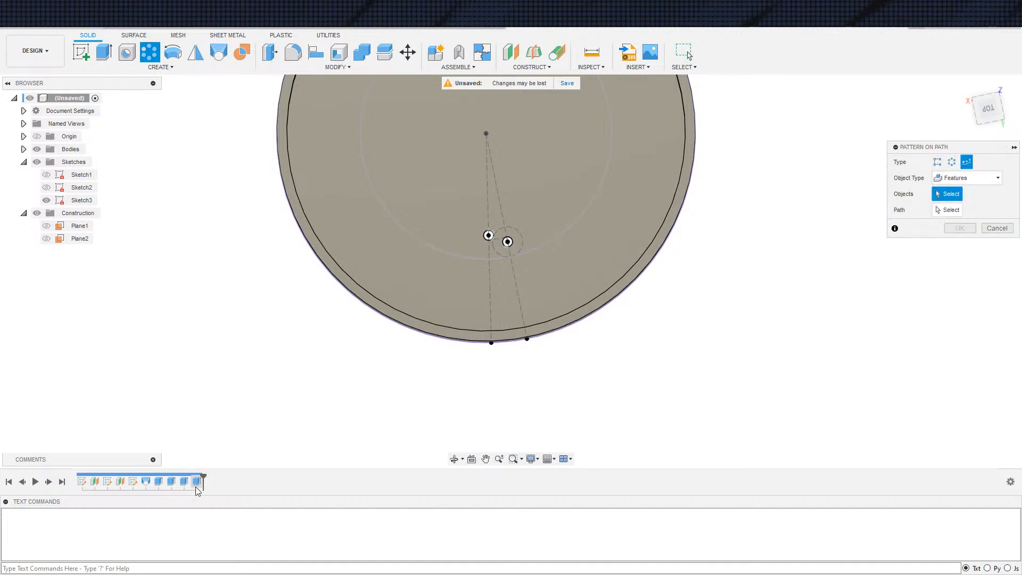
pyautogui.click(959, 211)
pyautogui.click(520, 296)
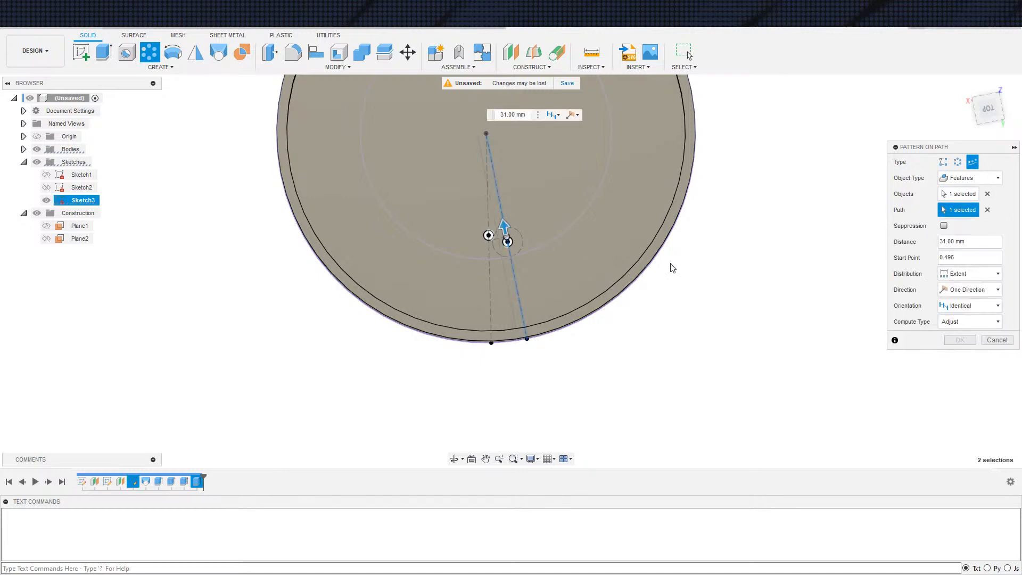
# Set the path pattern's distribution to Spacing, try a start point of 0 and set it to 1
pyautogui.click(964, 273)
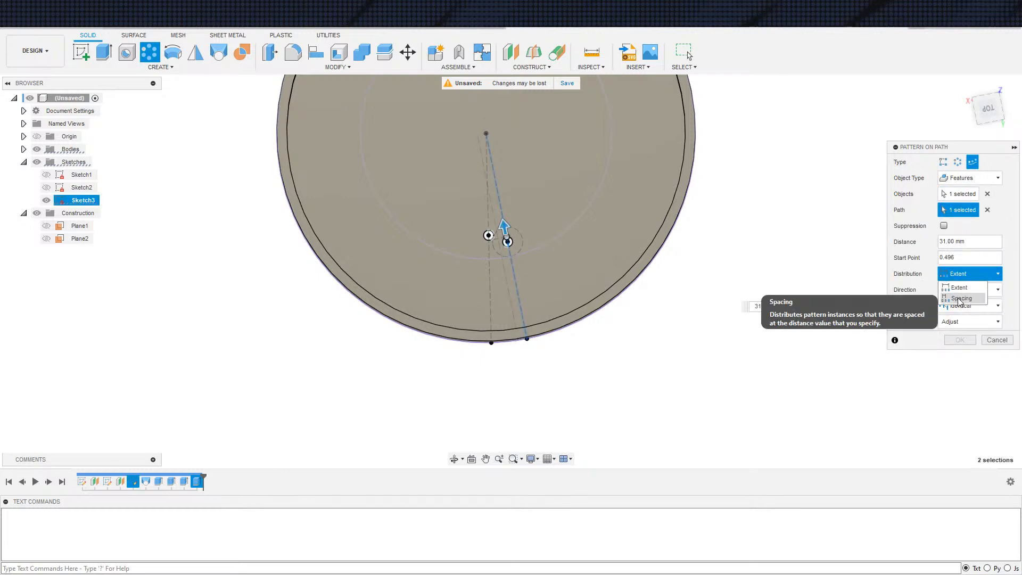
pyautogui.click(957, 296)
pyautogui.doubleClick(959, 273)
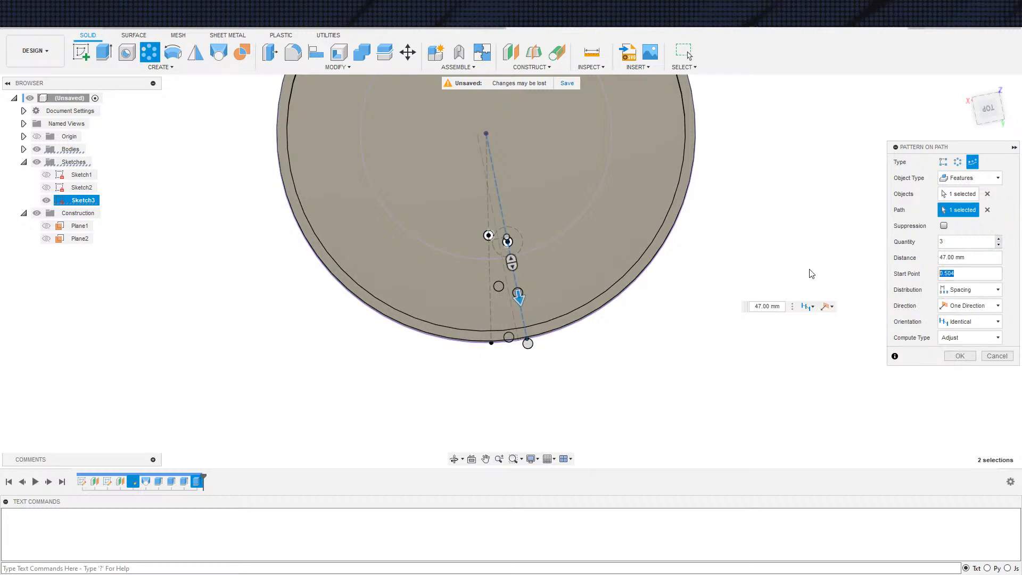
pyautogui.write('0')
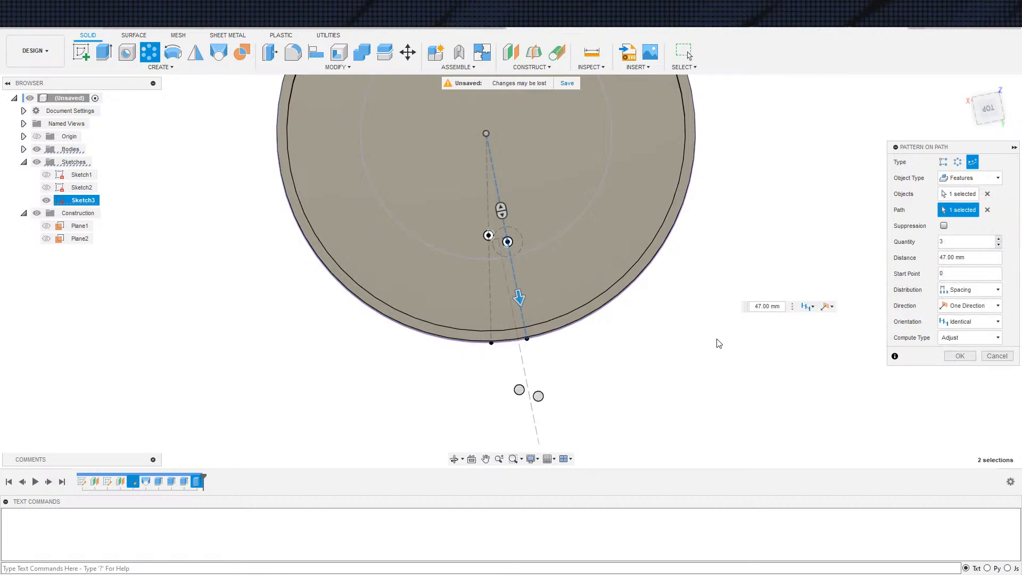
pyautogui.doubleClick(957, 273)
pyautogui.write('1')
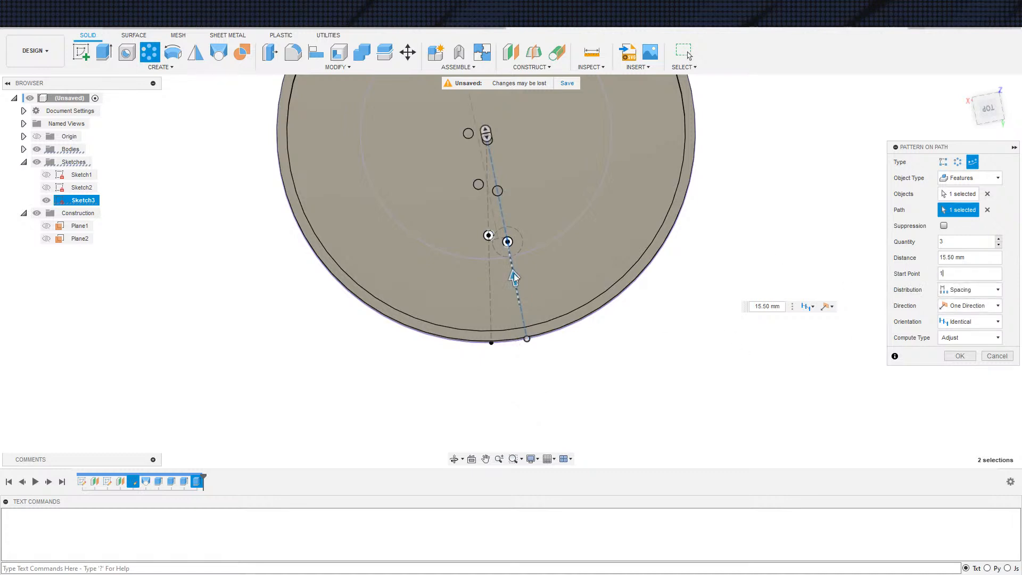
# Set the pattern spacing to 6 mm, comparing a start point of 0 before returning it to 1
pyautogui.click(973, 260)
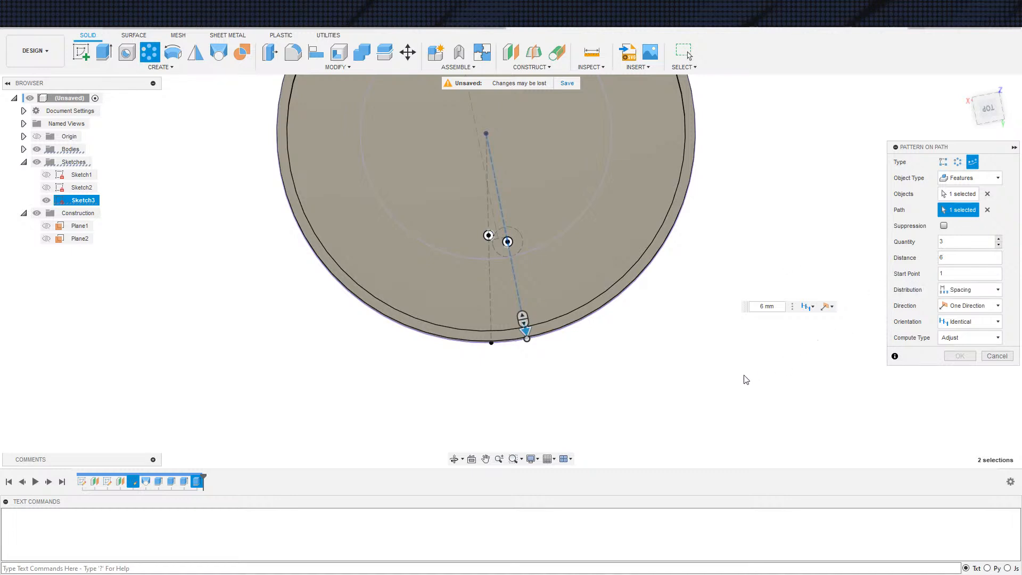
pyautogui.write('0')
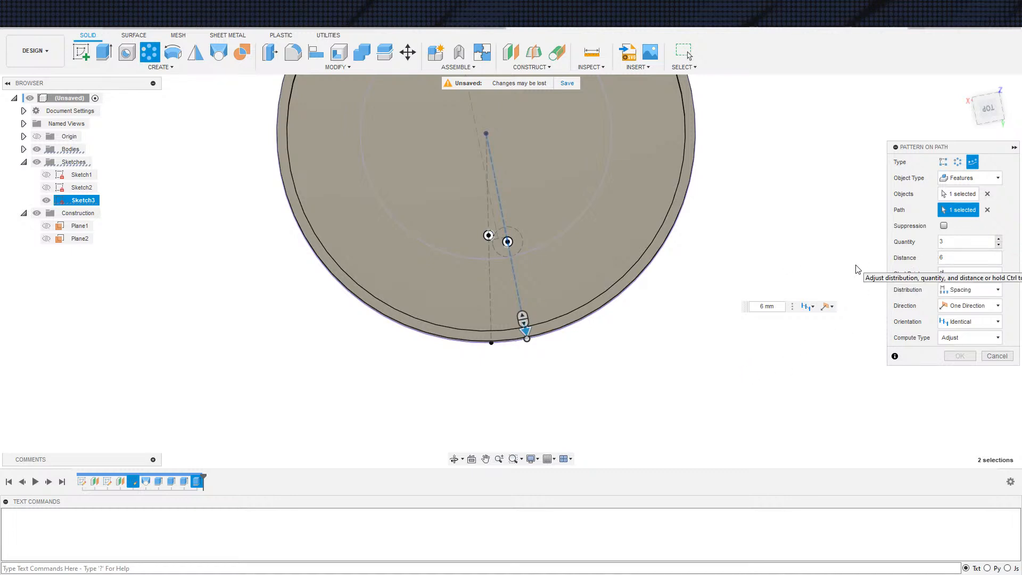
pyautogui.press('BackSpace')
pyautogui.write('1')
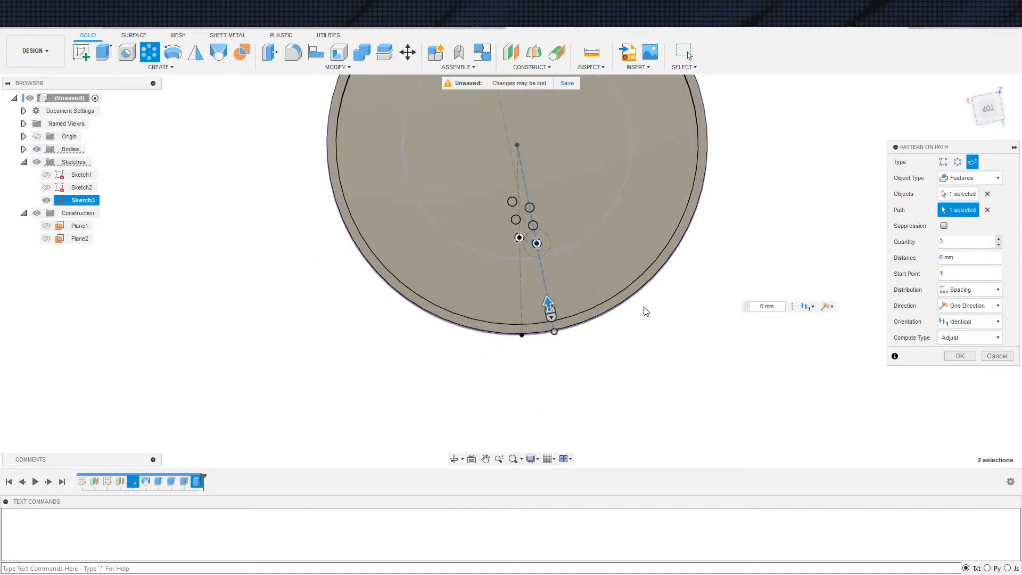
pyautogui.scroll(1, 646, 311)
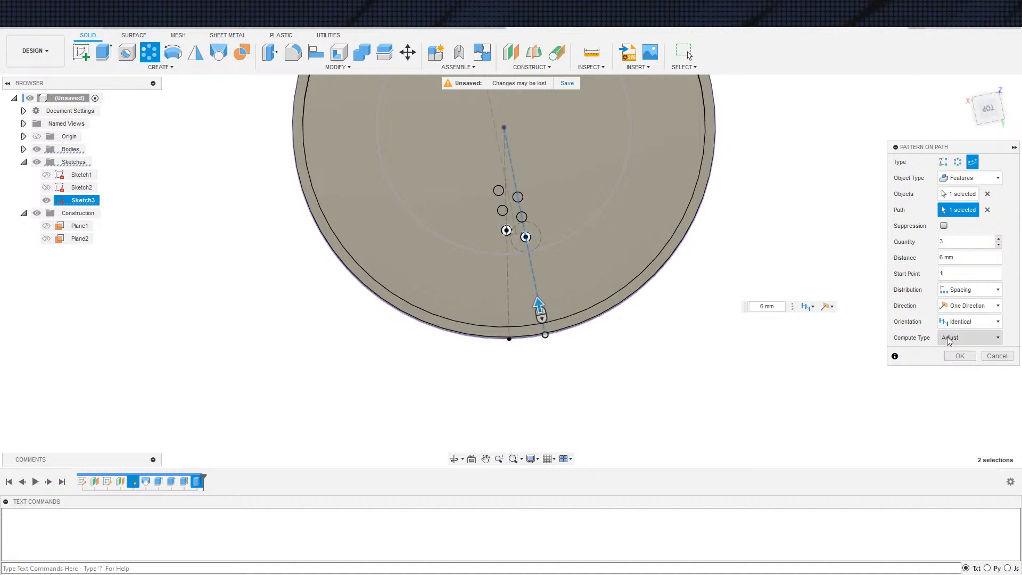
# Try the Path Direction orientation, restore Identical and create the path pattern with 3 instances
pyautogui.click(964, 321)
pyautogui.click(954, 345)
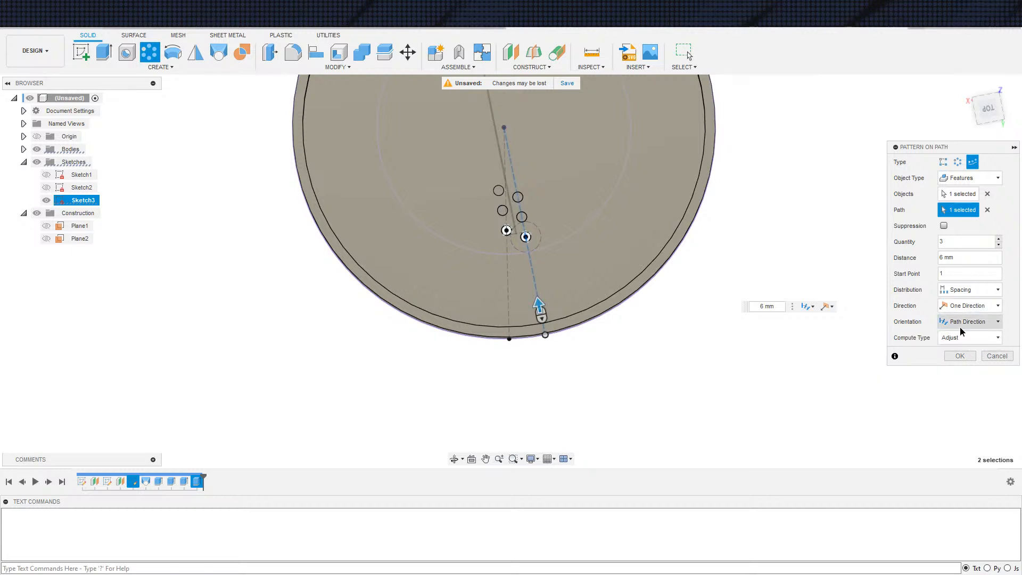
pyautogui.click(964, 322)
pyautogui.click(954, 334)
pyautogui.scroll(-1, 698, 373)
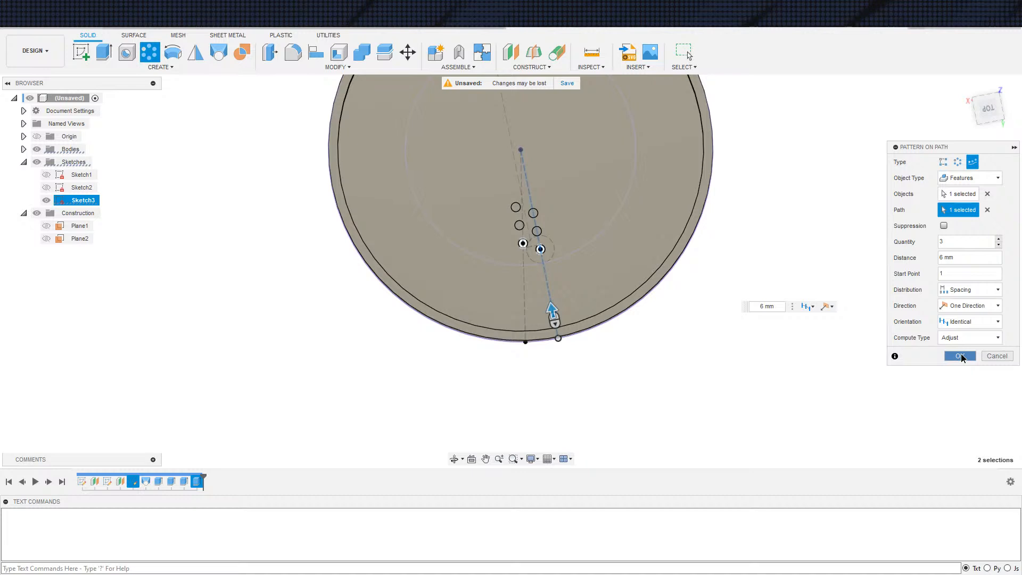
pyautogui.click(961, 357)
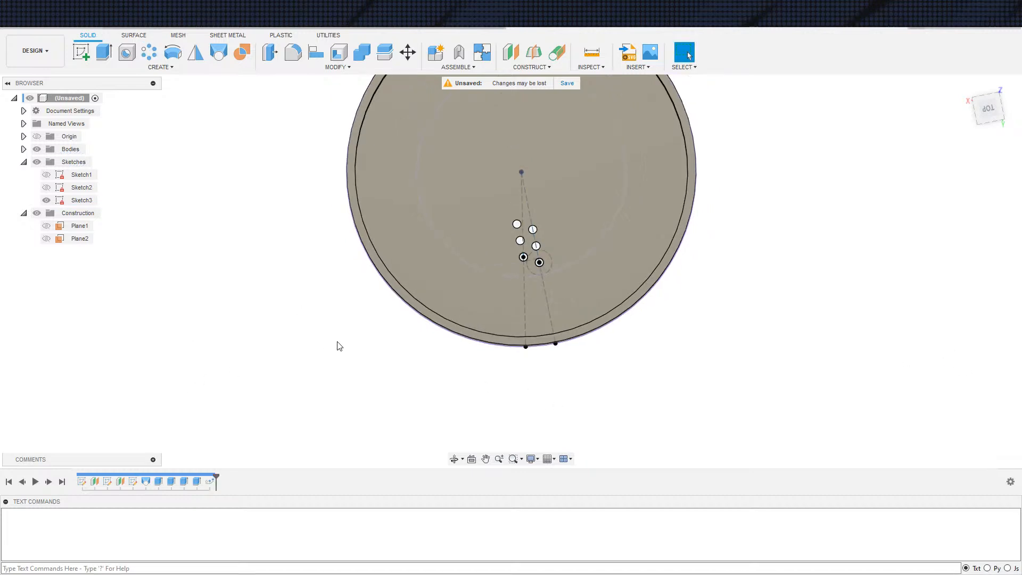
# Edit the path pattern of the two-hole extrusion and set its quantity to 5
pyautogui.doubleClick(197, 482)
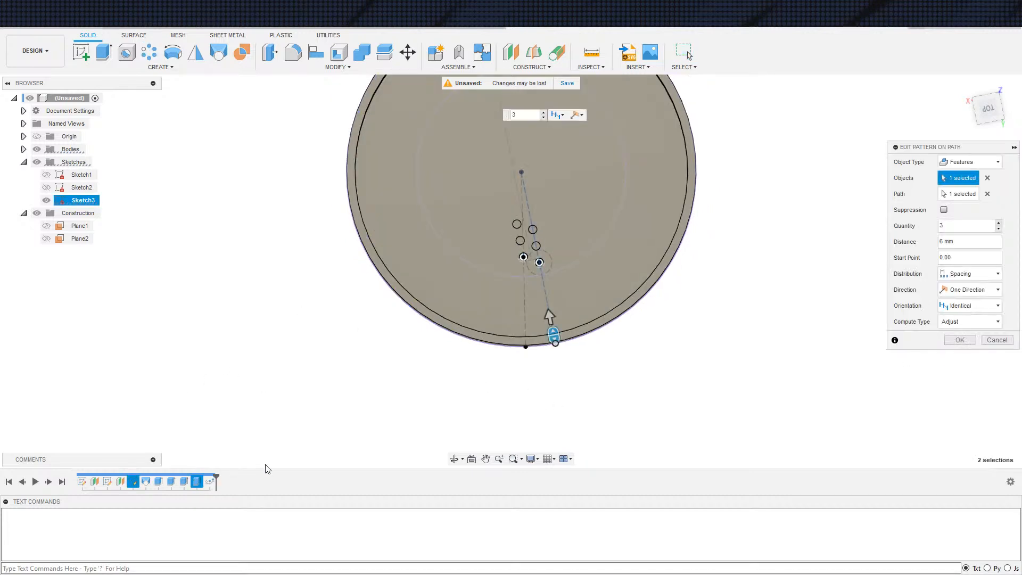
pyautogui.click(999, 224)
pyautogui.click(999, 223)
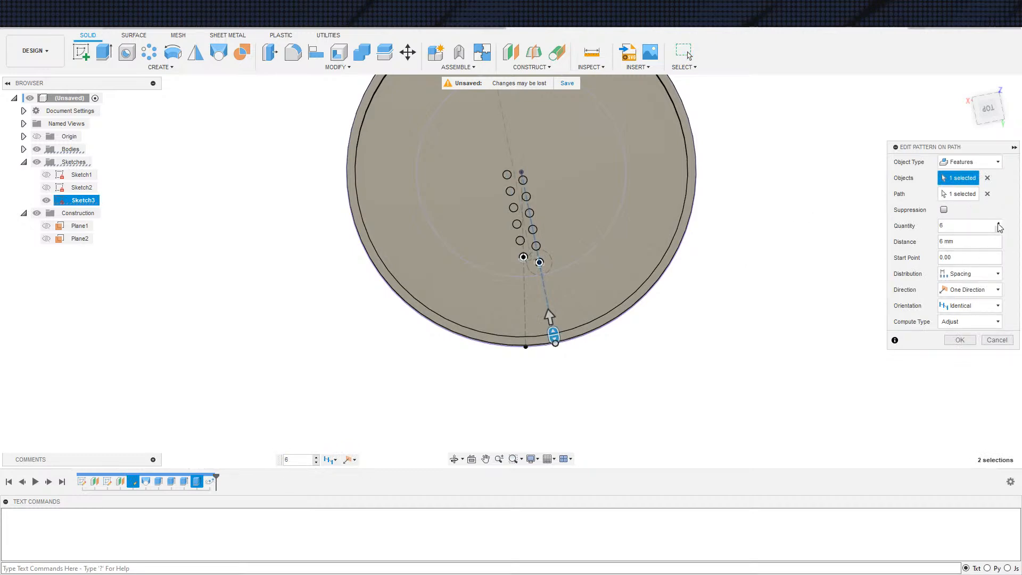
pyautogui.click(999, 229)
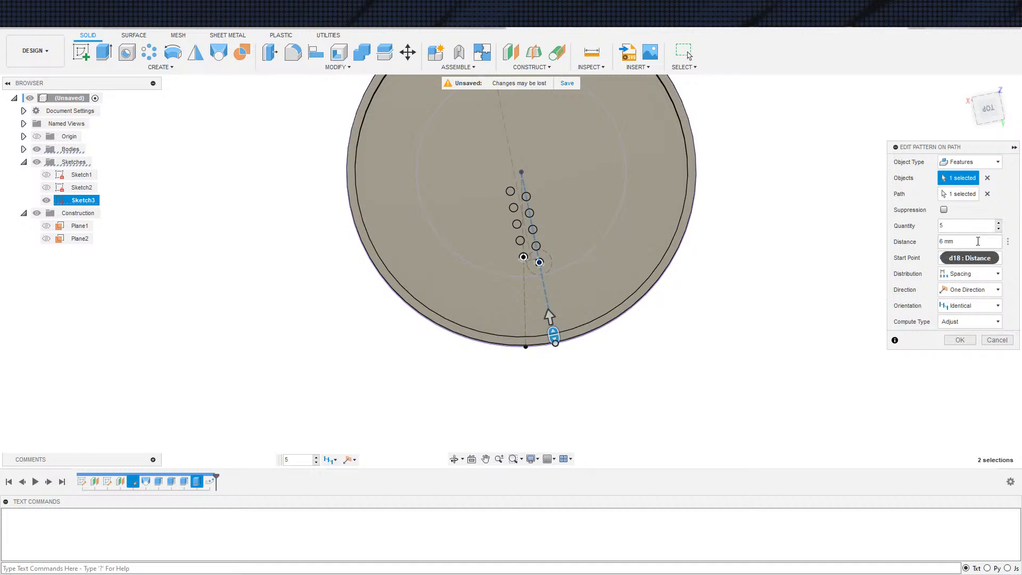
pyautogui.click(959, 340)
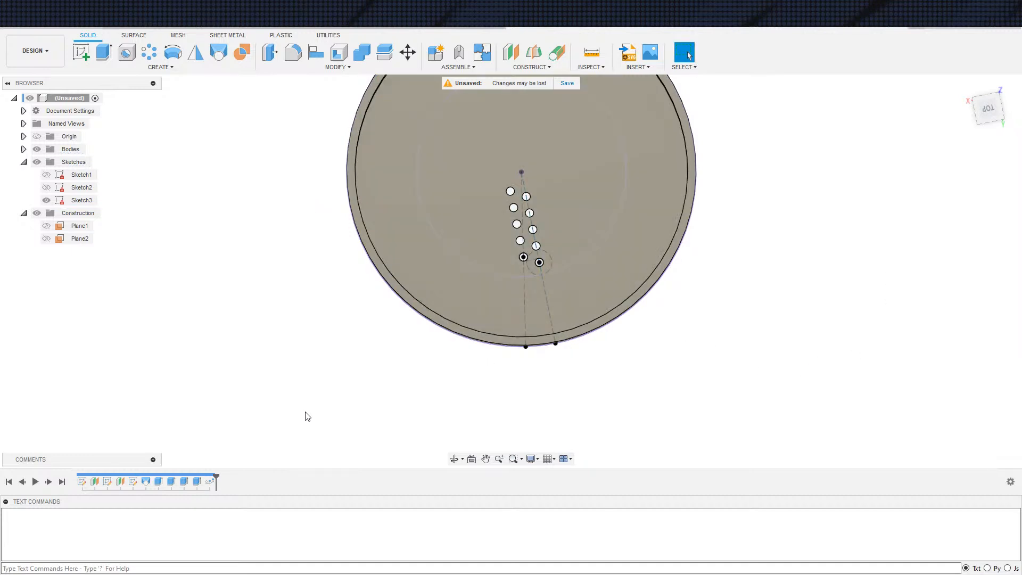
# Start a circular feature pattern of the two-hole extrusion and its path pattern, using the inner circle of the floor as axis
pyautogui.click(150, 52)
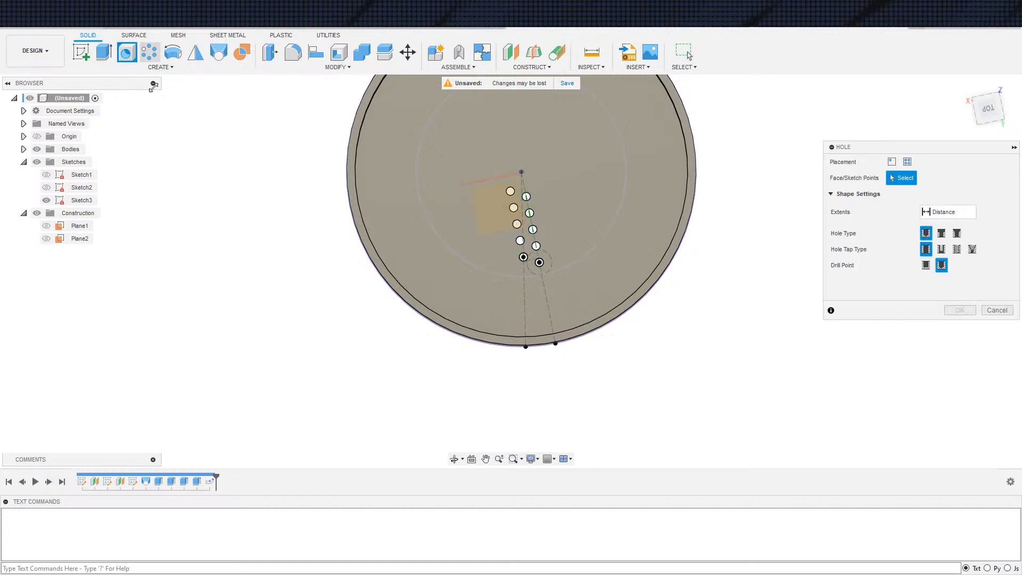
pyautogui.click(213, 484)
pyautogui.click(199, 484)
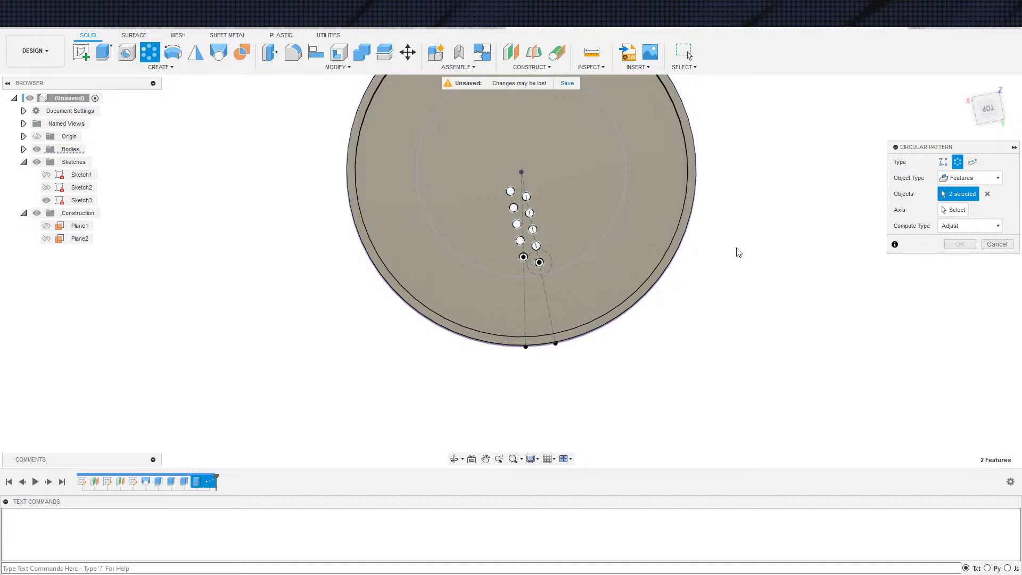
pyautogui.click(967, 210)
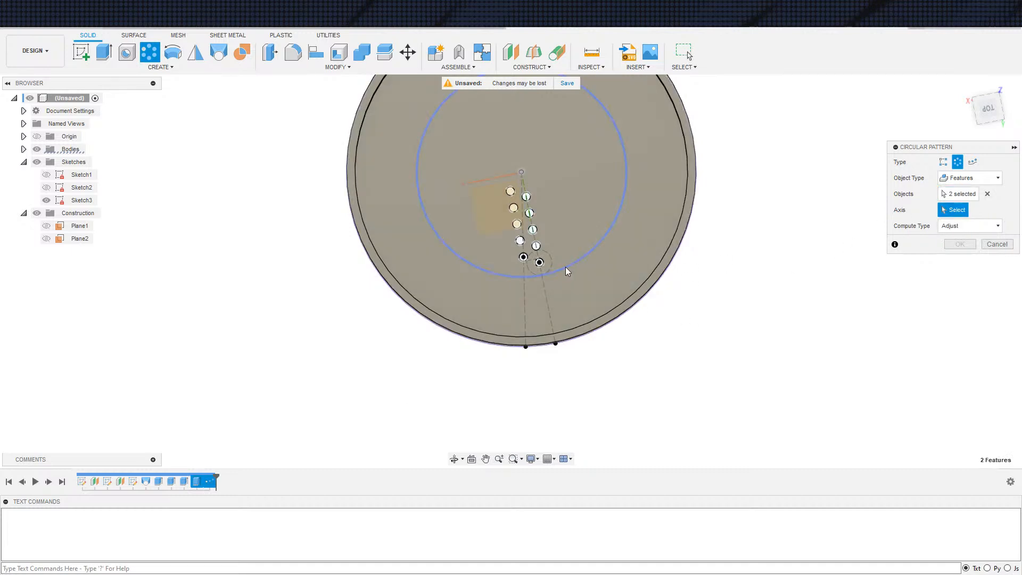
pyautogui.click(565, 267)
# Set the circular pattern's quantity to 13 with Full distribution and create it
pyautogui.click(1000, 256)
pyautogui.click(999, 255)
pyautogui.click(999, 255)
pyautogui.click(999, 256)
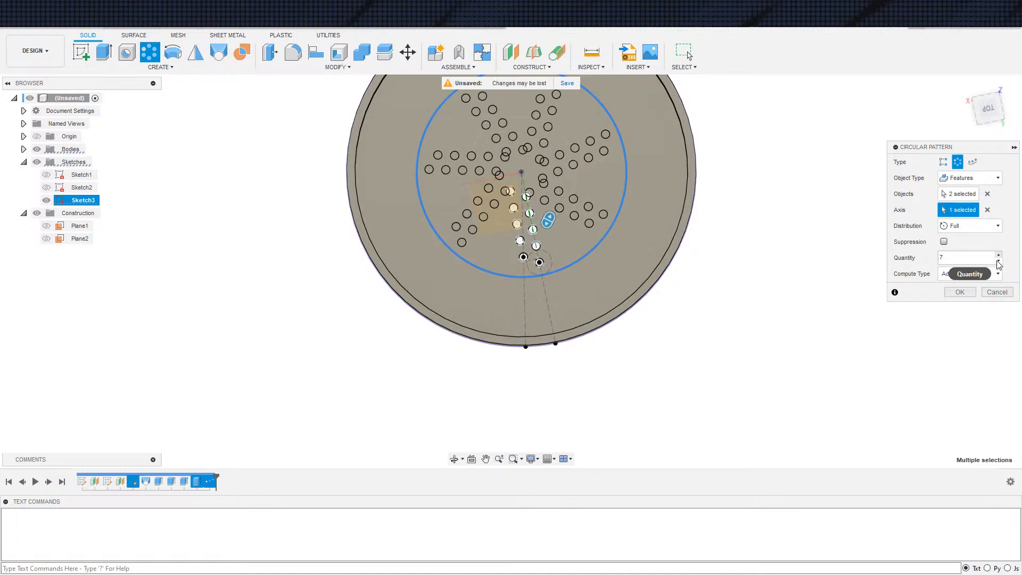
pyautogui.click(999, 261)
pyautogui.click(999, 255)
pyautogui.click(999, 255)
pyautogui.click(999, 256)
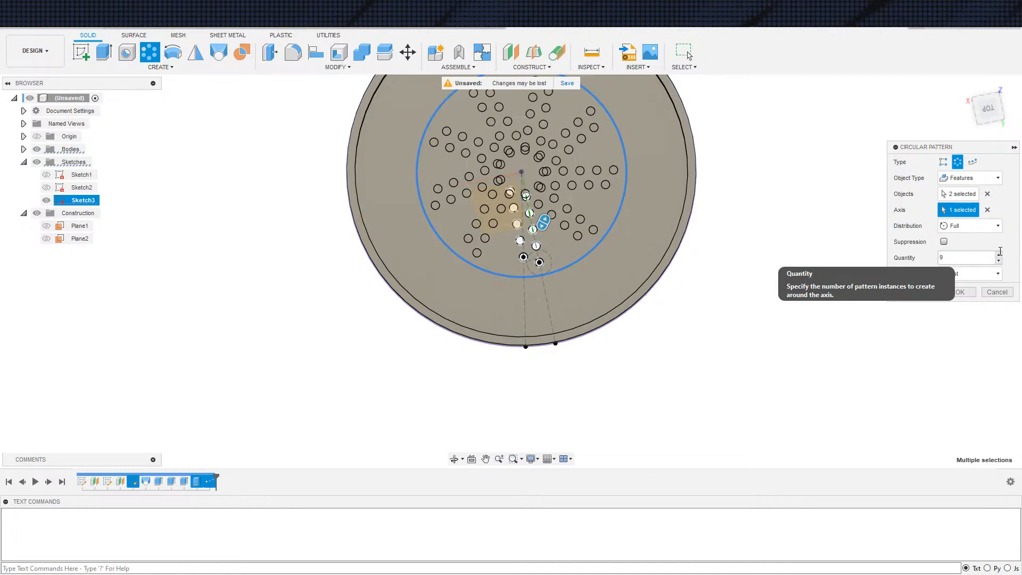
pyautogui.click(1000, 256)
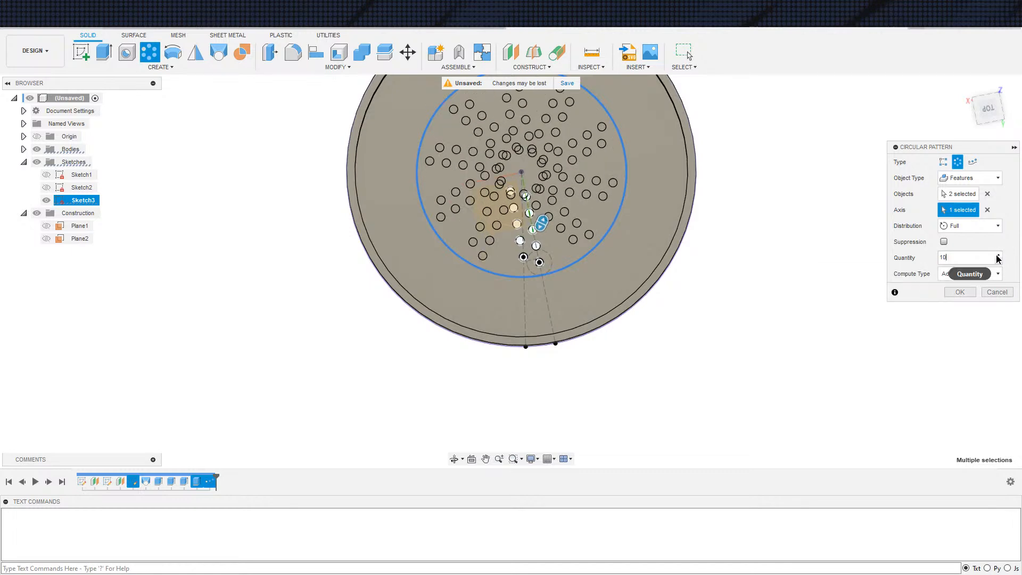
pyautogui.click(1000, 256)
pyautogui.click(999, 257)
pyautogui.click(999, 257)
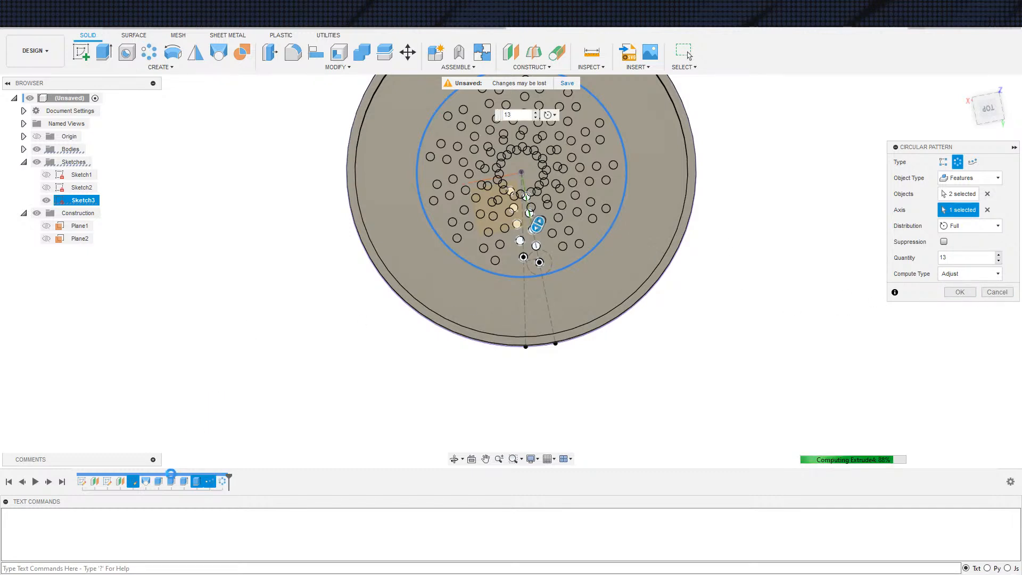
# Edit the two-hole cut and remove the undimensioned circle from its profiles, keeping only the dimensioned 3 mm circle
pyautogui.doubleClick(197, 481)
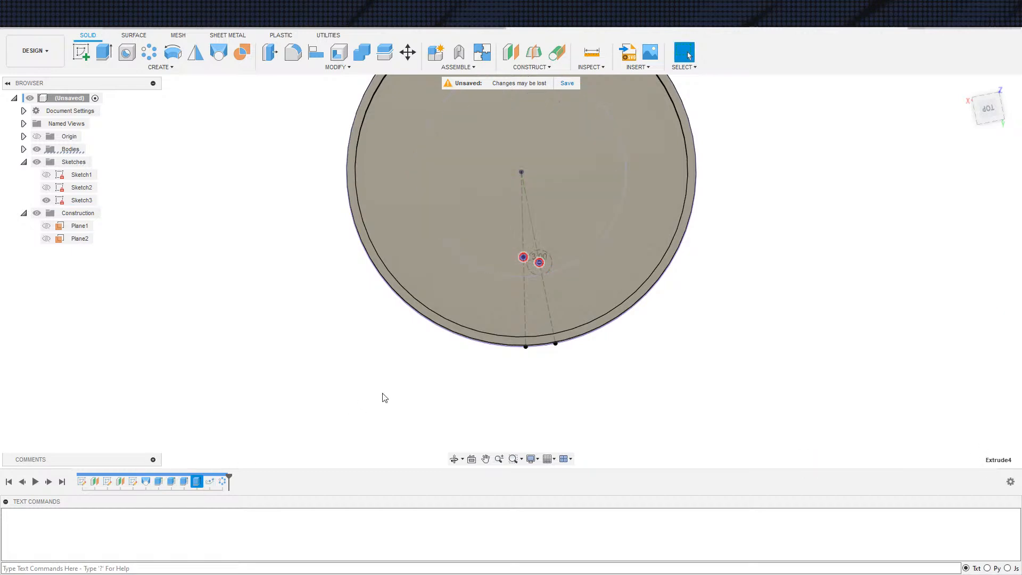
pyautogui.scroll(4, 474, 302)
pyautogui.click(577, 209)
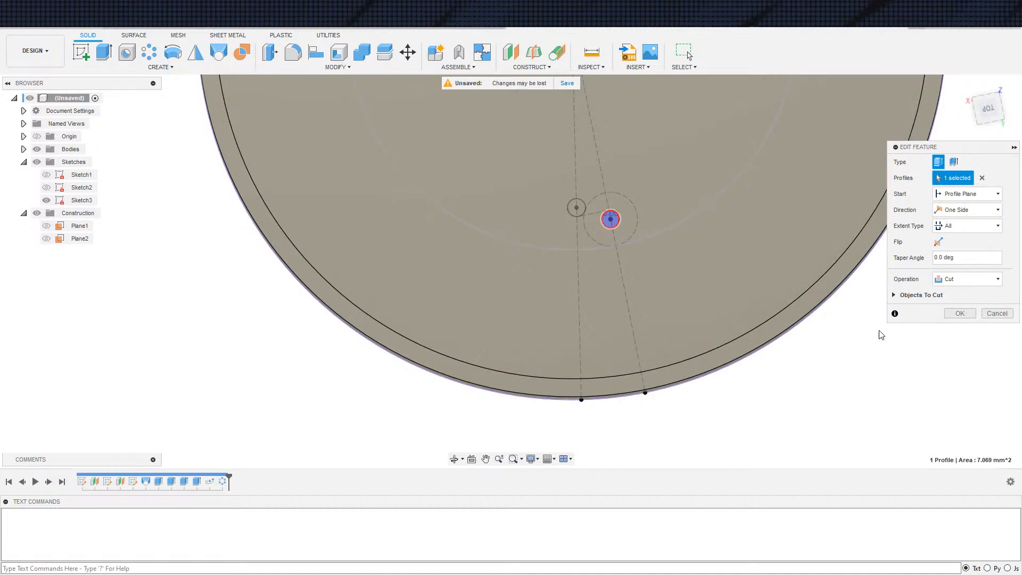
pyautogui.scroll(-4, 817, 352)
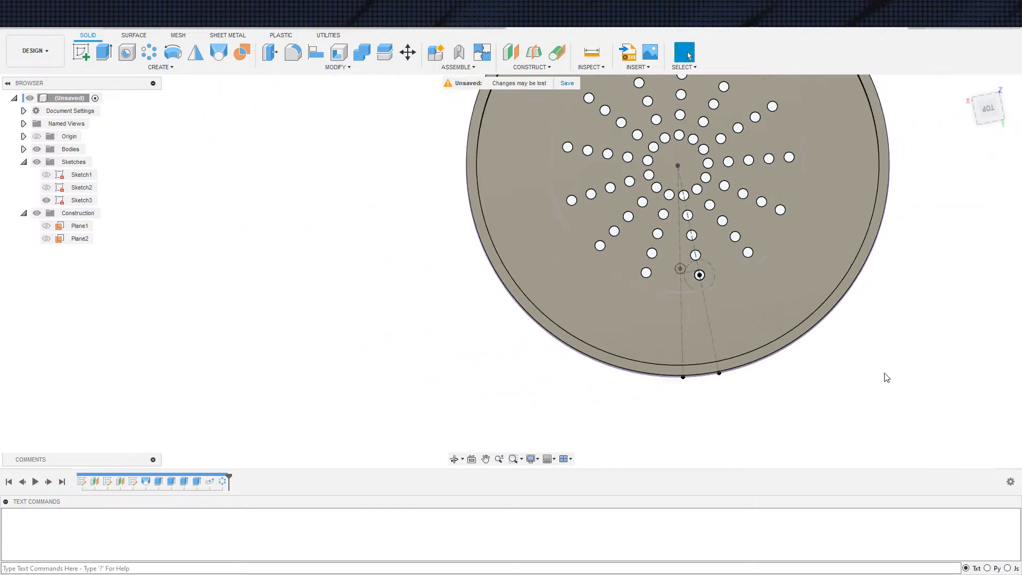
# Start a new extrusion, hide the bodies and select the undimensioned circle of Sketch3 as its profile
pyautogui.moveTo(868, 376); pyautogui.dragTo(837, 392, button='middle')
pyautogui.scroll(-1, 851, 399)
pyautogui.scroll(2, 838, 393)
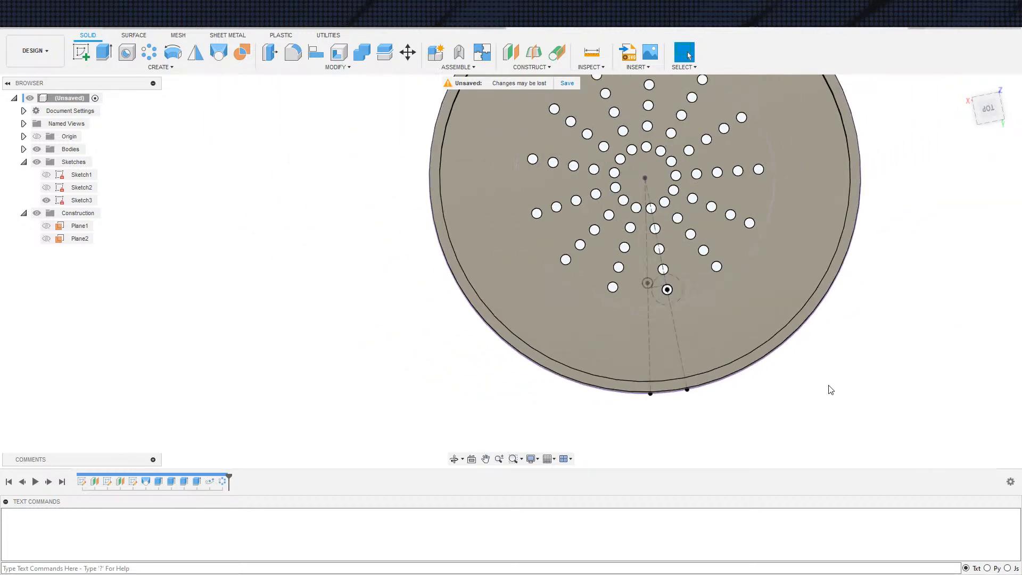
pyautogui.moveTo(436, 369); pyautogui.dragTo(399, 379, button='middle')
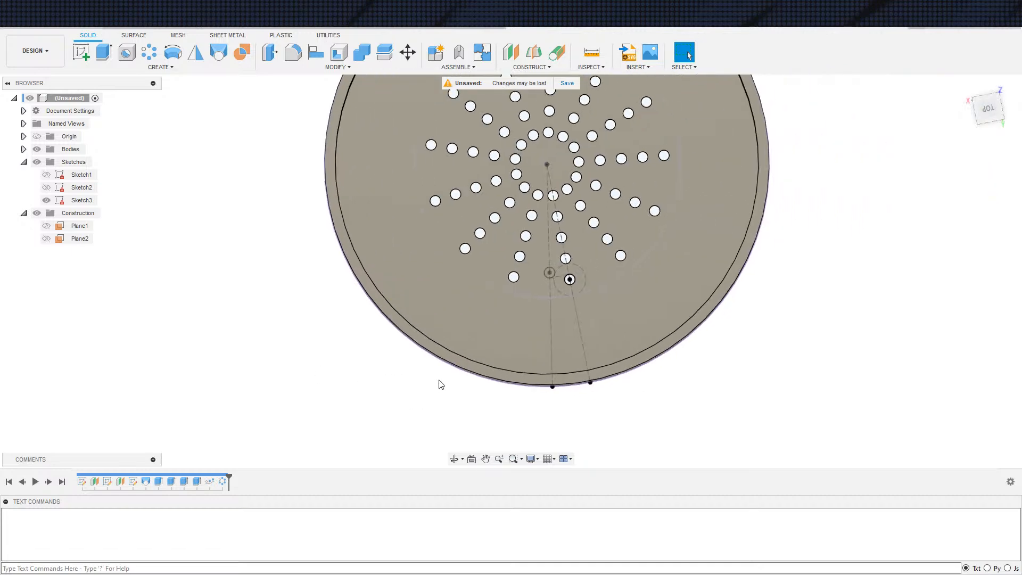
pyautogui.scroll(-2, 449, 338)
pyautogui.press('e')
pyautogui.scroll(3, 530, 295)
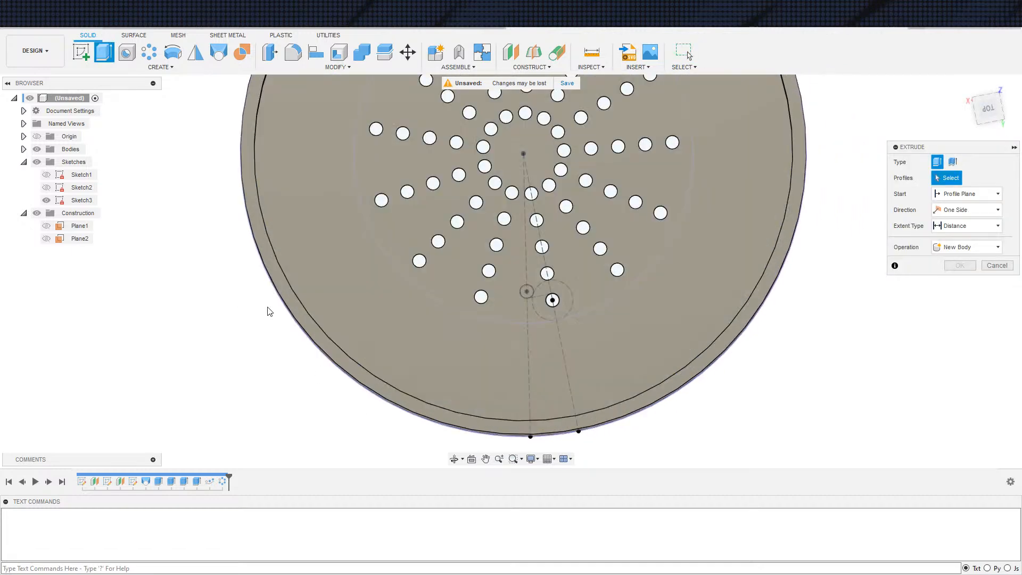
pyautogui.scroll(-1, 265, 308)
pyautogui.click(36, 149)
pyautogui.scroll(1, 504, 341)
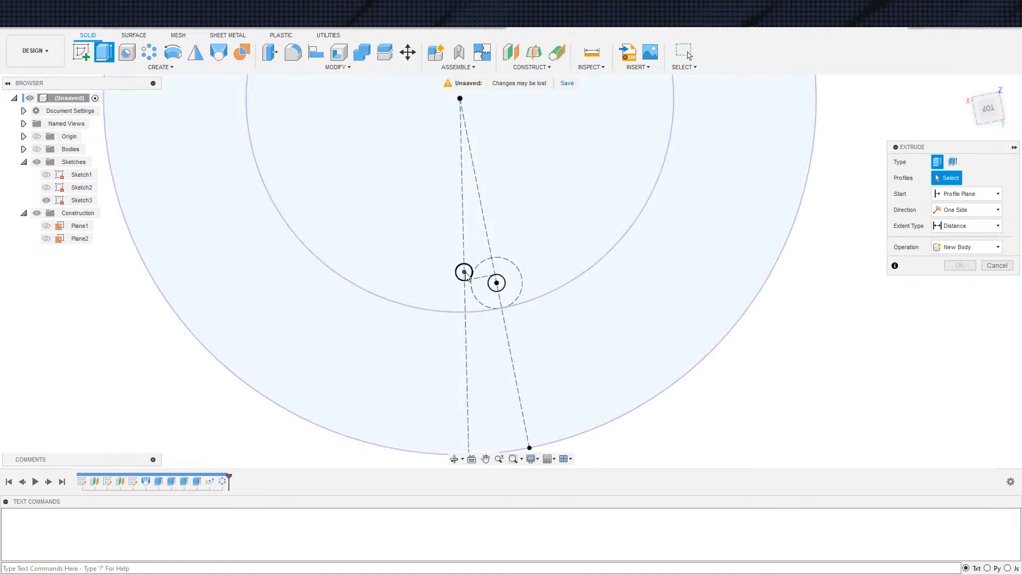
pyautogui.click(466, 272)
# Show the bodies again and cut the selected circle through the floor with extent type All
pyautogui.scroll(-2, 219, 249)
pyautogui.click(36, 150)
pyautogui.scroll(-3, 247, 257)
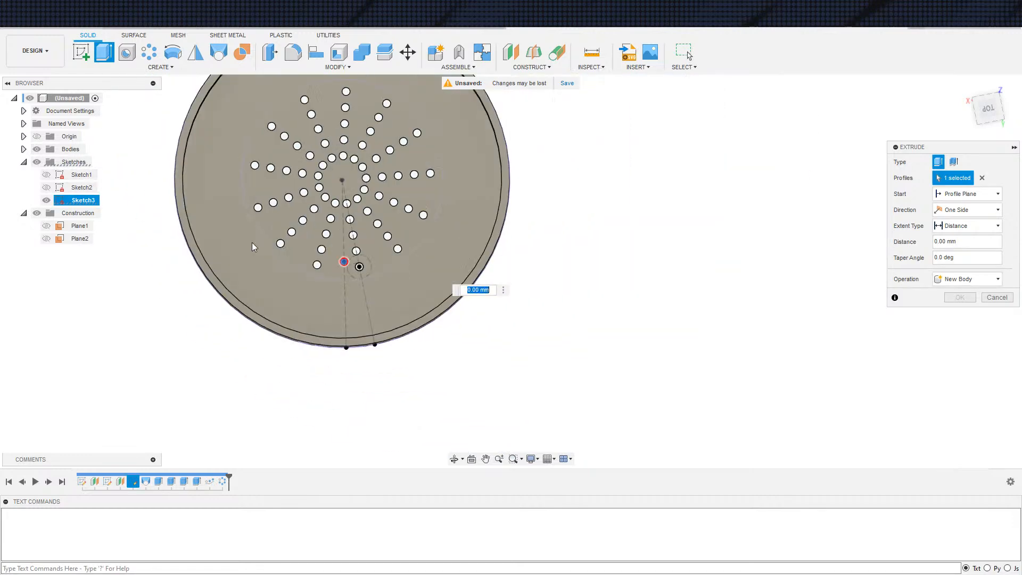
pyautogui.keyDown('shift'); pyautogui.moveTo(565, 318); pyautogui.dragTo(571, 291, button='middle'); pyautogui.keyUp('shift')
pyautogui.click(967, 225)
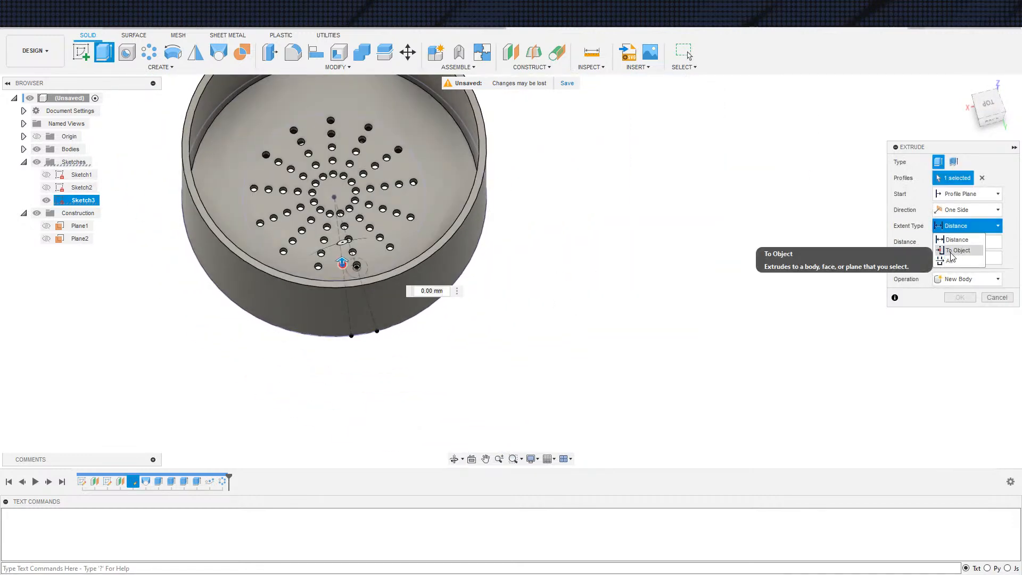
pyautogui.click(951, 266)
pyautogui.click(957, 315)
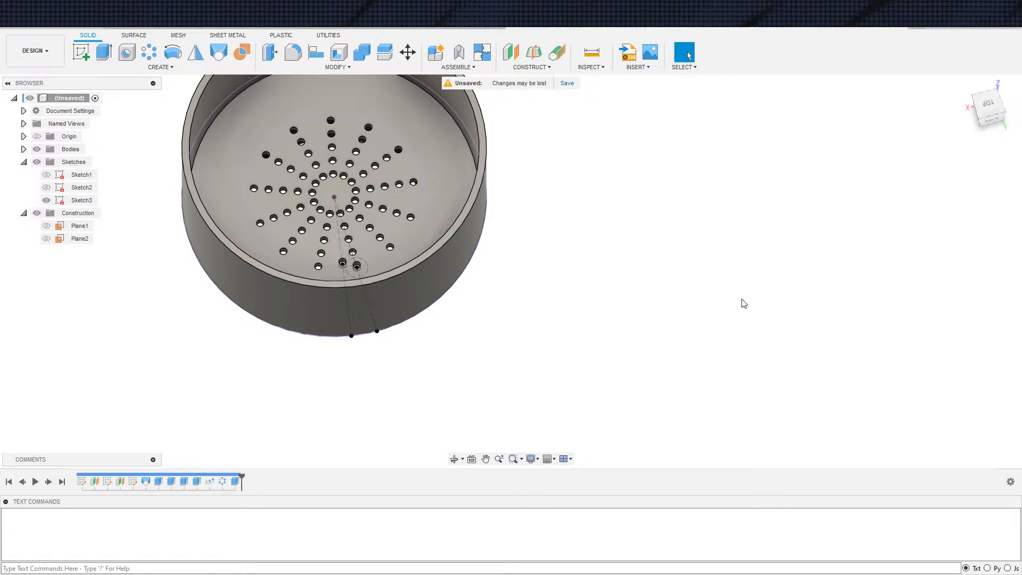
# Start a feature Pattern on Path of the new single-hole cut, using the slanted construction line through its circle as path
pyautogui.keyDown('shift'); pyautogui.moveTo(744, 298); pyautogui.dragTo(713, 322, button='middle'); pyautogui.keyUp('shift')
pyautogui.scroll(3, 445, 229)
pyautogui.moveTo(342, 169); pyautogui.dragTo(361, 279, button='middle')
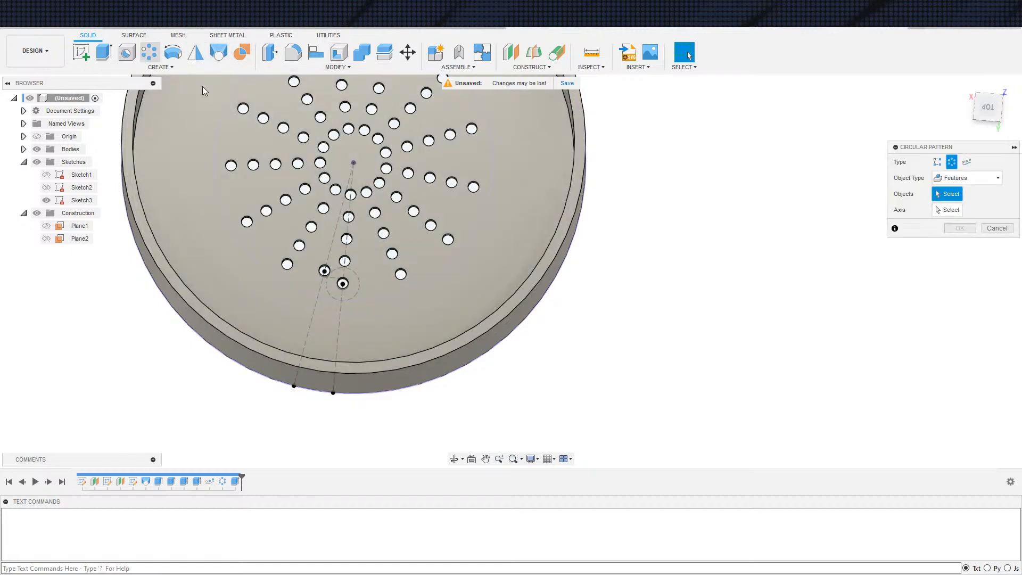
pyautogui.click(149, 51)
pyautogui.click(967, 162)
pyautogui.click(234, 481)
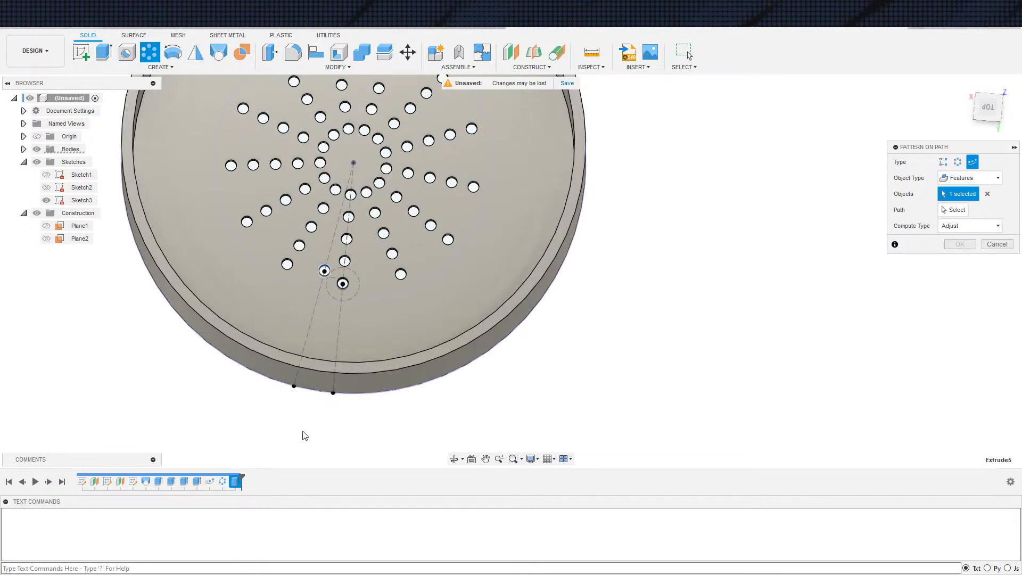
pyautogui.click(954, 212)
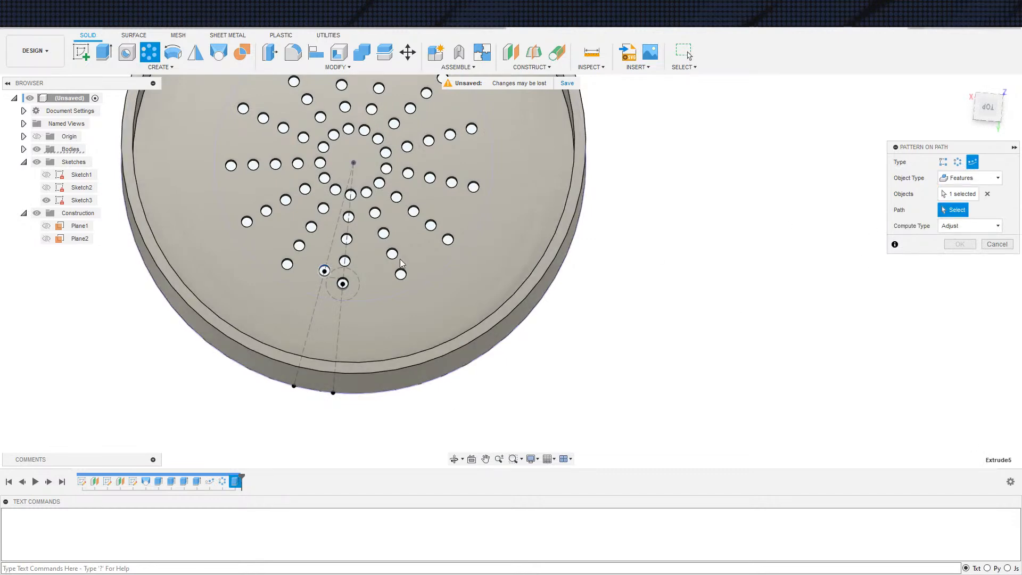
pyautogui.click(312, 316)
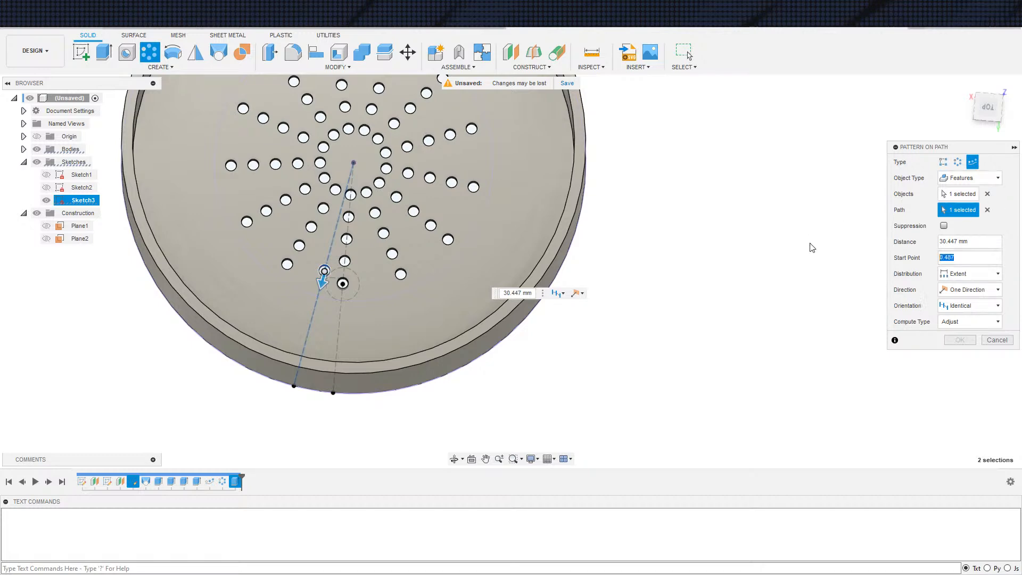
# Set the path pattern's start point to 1 and its distribution to Spacing at 6 mm, and create it with 3 instances
pyautogui.click(984, 256)
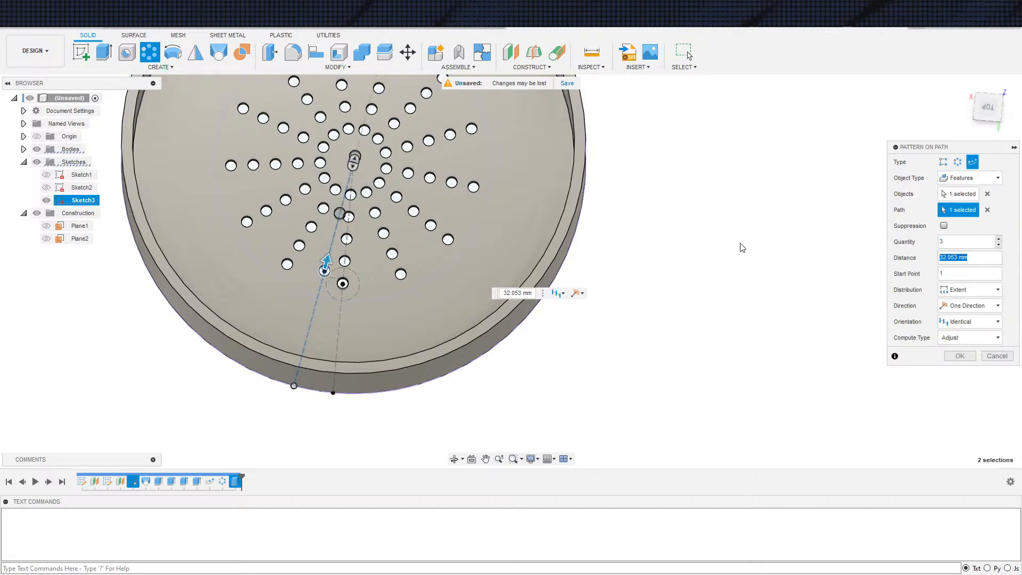
pyautogui.write('6')
pyautogui.click(967, 290)
pyautogui.click(963, 318)
pyautogui.click(970, 260)
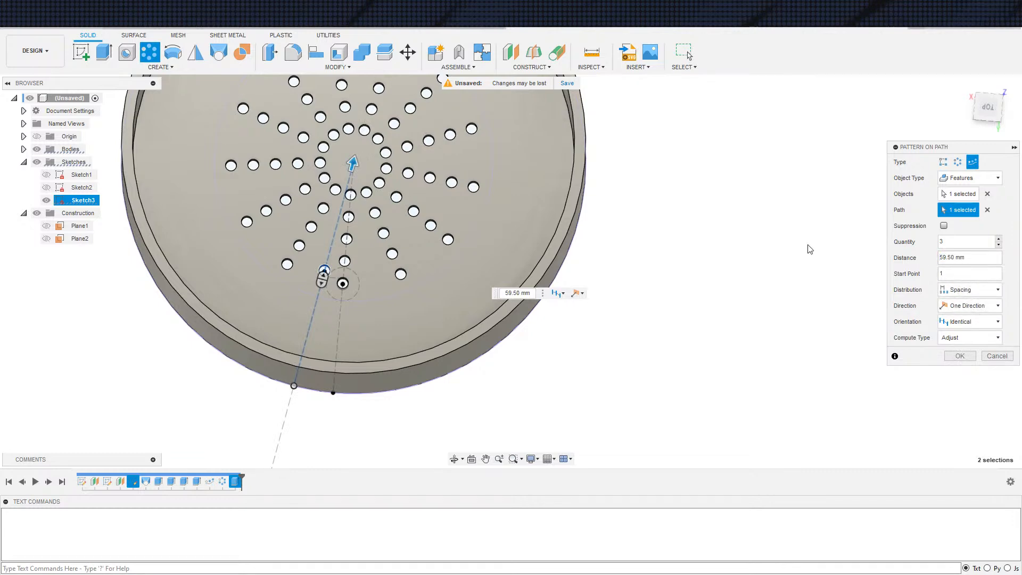
pyautogui.write('6')
pyautogui.press('Tab')
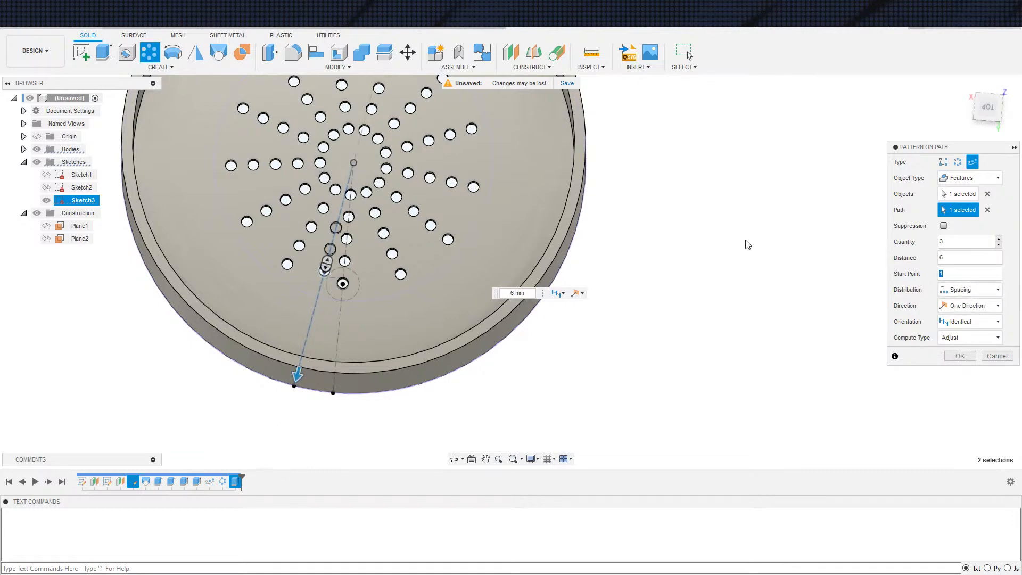
pyautogui.click(954, 359)
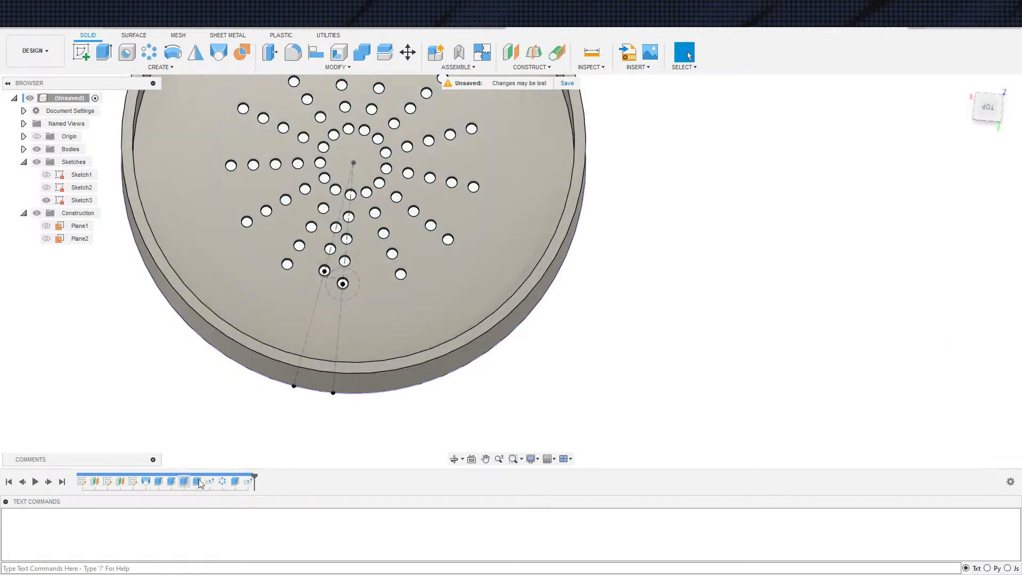
# Edit Sketch3 and delete the tangent constraint between the slanted line's circle and the dashed construction circle
pyautogui.doubleClick(132, 482)
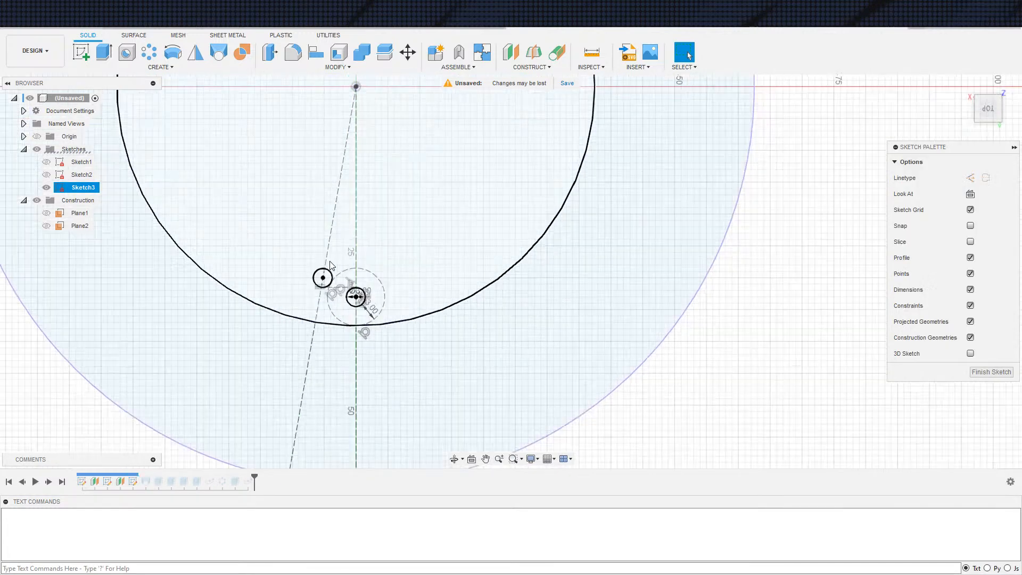
pyautogui.scroll(3, 333, 272)
pyautogui.click(334, 287)
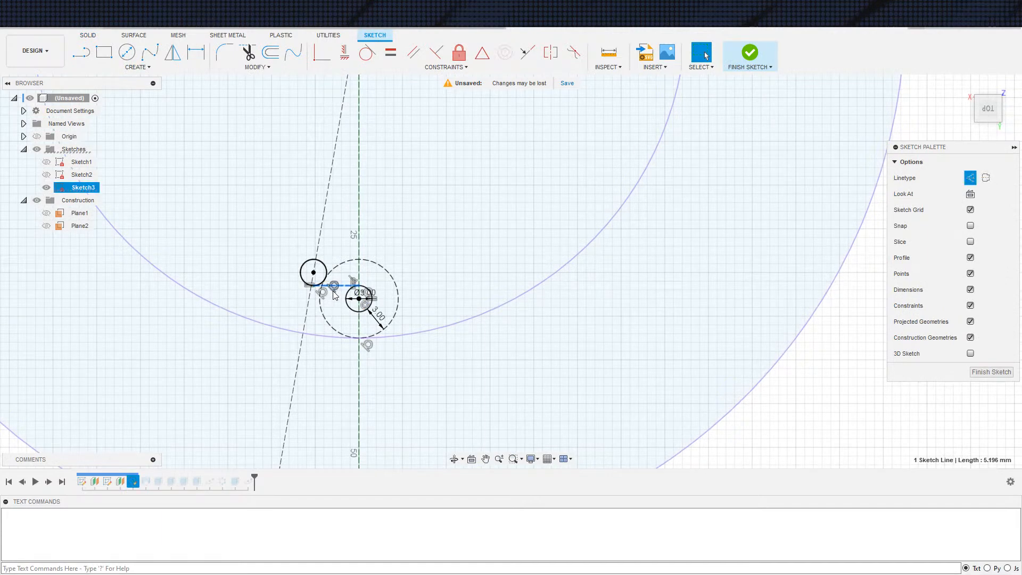
pyautogui.click(323, 294)
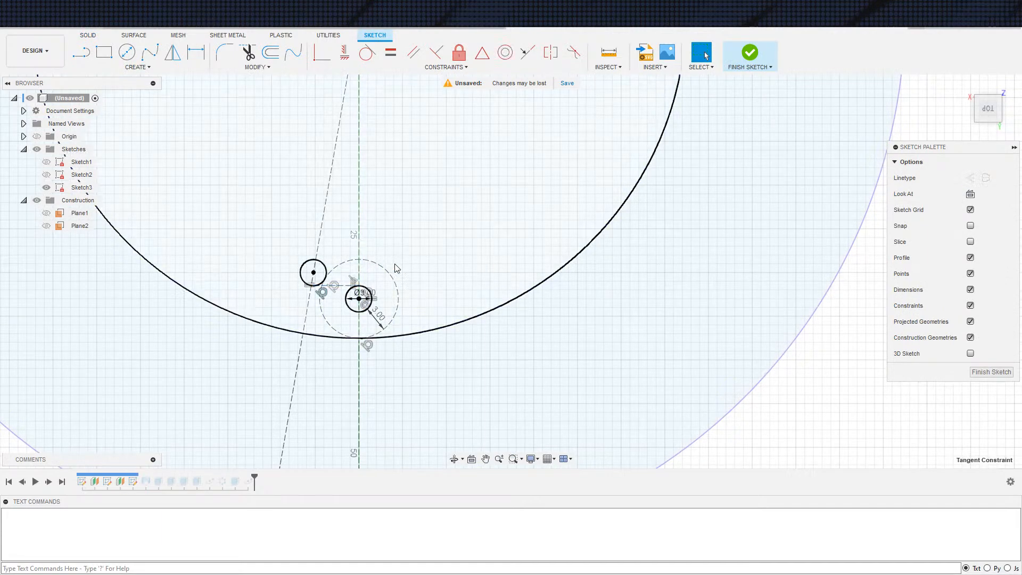
pyautogui.scroll(3, 317, 269)
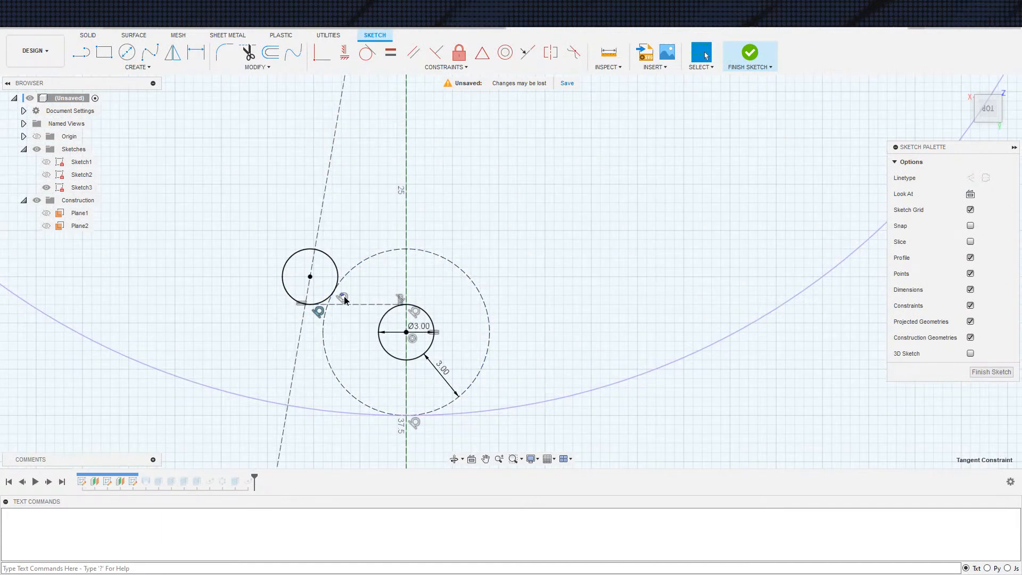
pyautogui.click(406, 256)
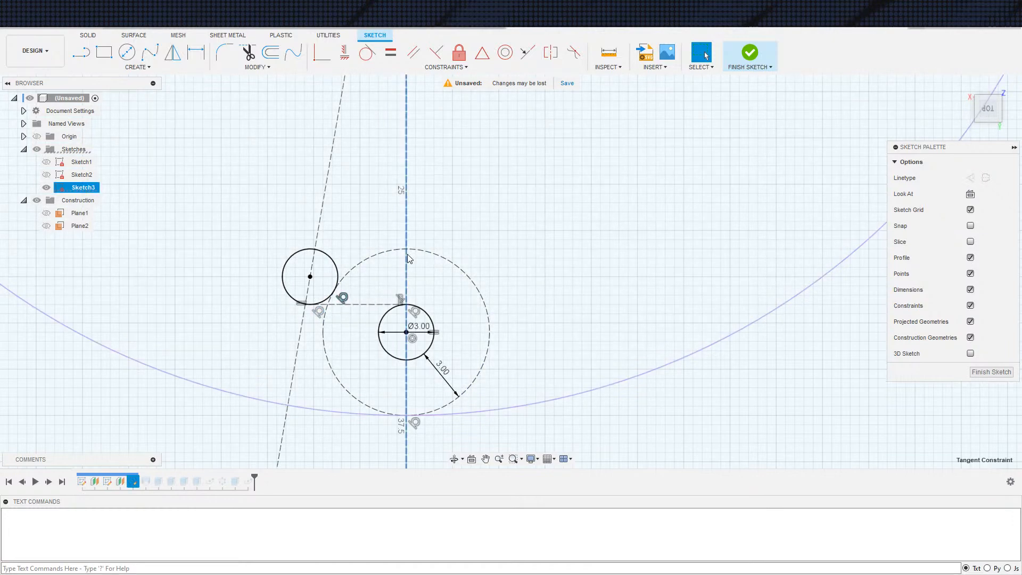
pyautogui.scroll(-6, 407, 258)
pyautogui.scroll(1, 385, 259)
# Draw a construction line from the sketch centre to the 75 mm circle, beyond the slanted line through the small circle
pyautogui.press('s')
pyautogui.click(334, 250)
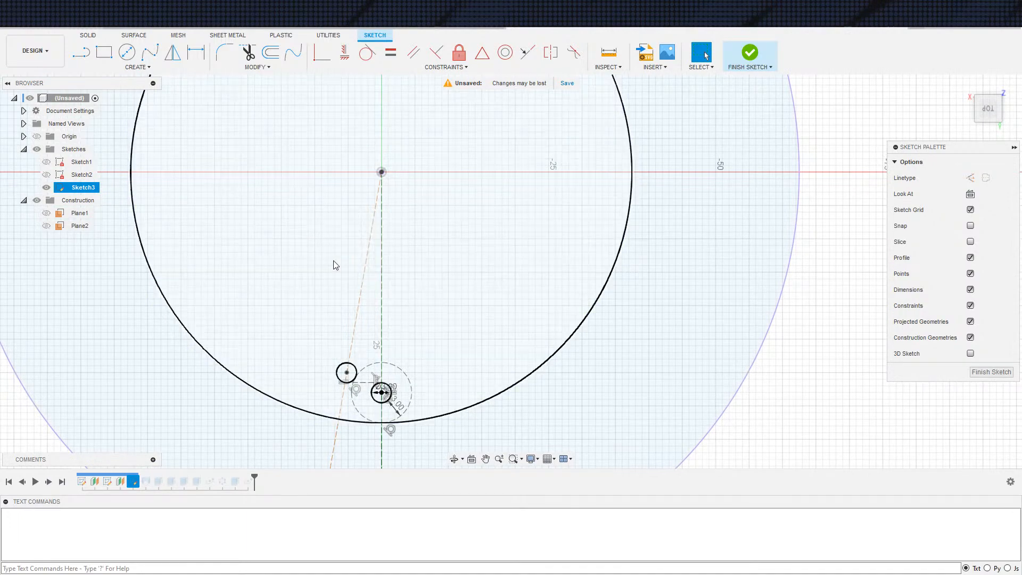
pyautogui.press('s')
pyautogui.click(363, 276)
pyautogui.click(381, 172)
pyautogui.click(271, 397)
pyautogui.press('Escape')
# Dimension the angle between the new construction line and the vertical construction line at 30°
pyautogui.press('d')
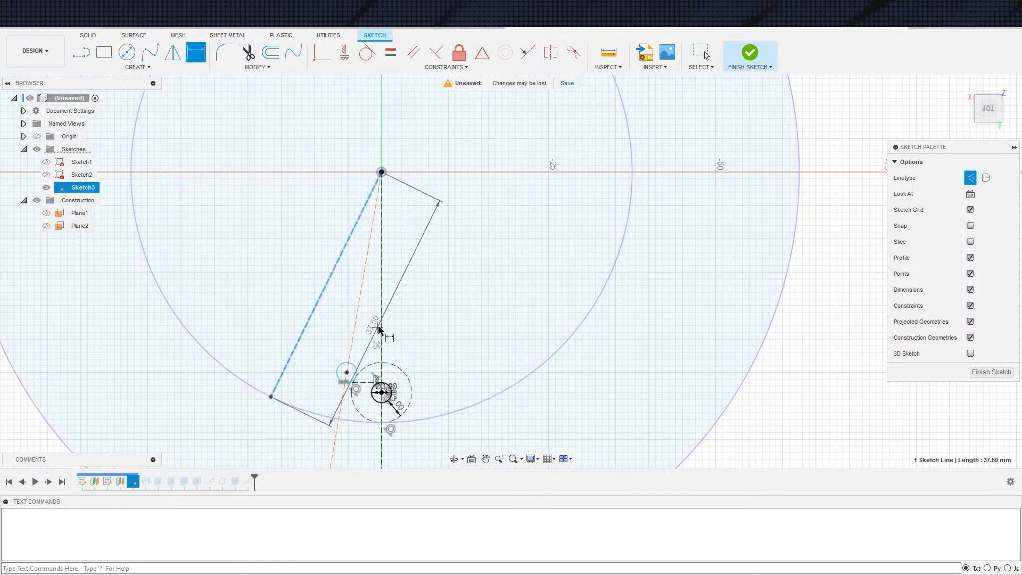
pyautogui.click(381, 326)
pyautogui.click(371, 331)
pyautogui.write('30')
pyautogui.press('Return')
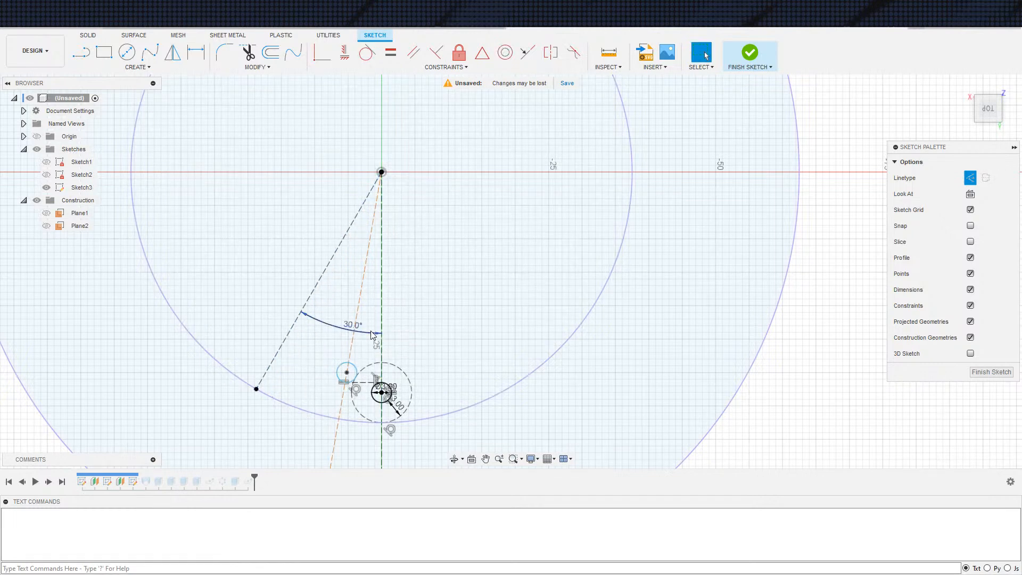
# Dimension the angle between the small circle's slanted line and the vertical line as half of the 30° dimension
pyautogui.click(353, 341)
pyautogui.click(381, 343)
pyautogui.click(374, 347)
pyautogui.write('15')
pyautogui.press('Return')
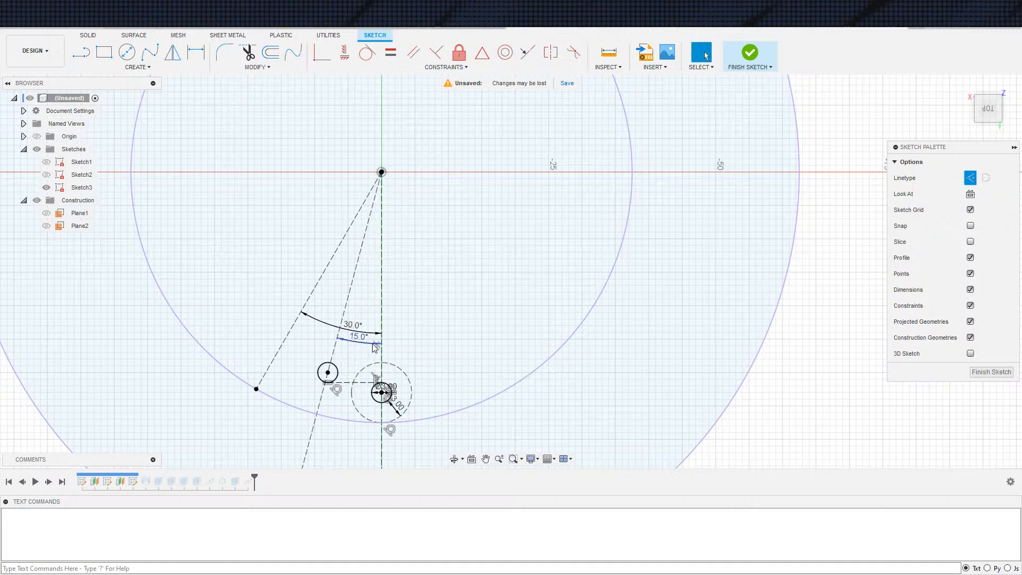
pyautogui.write('/2')
pyautogui.press('Return')
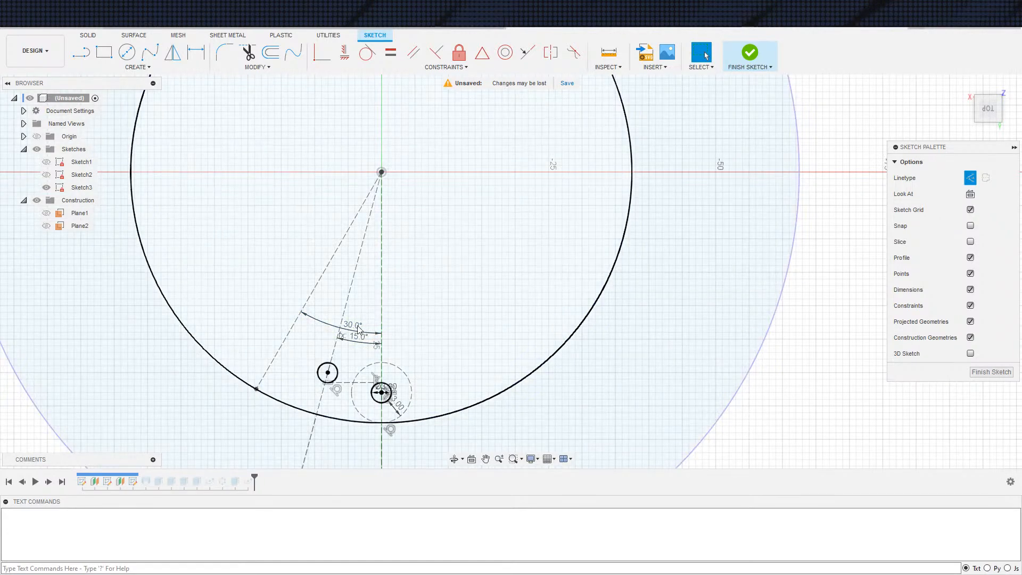
# Set the outer construction line's angle to 360/12 and finish the sketch
pyautogui.doubleClick(371, 323)
pyautogui.write('360/12')
pyautogui.press('Return')
pyautogui.click(746, 53)
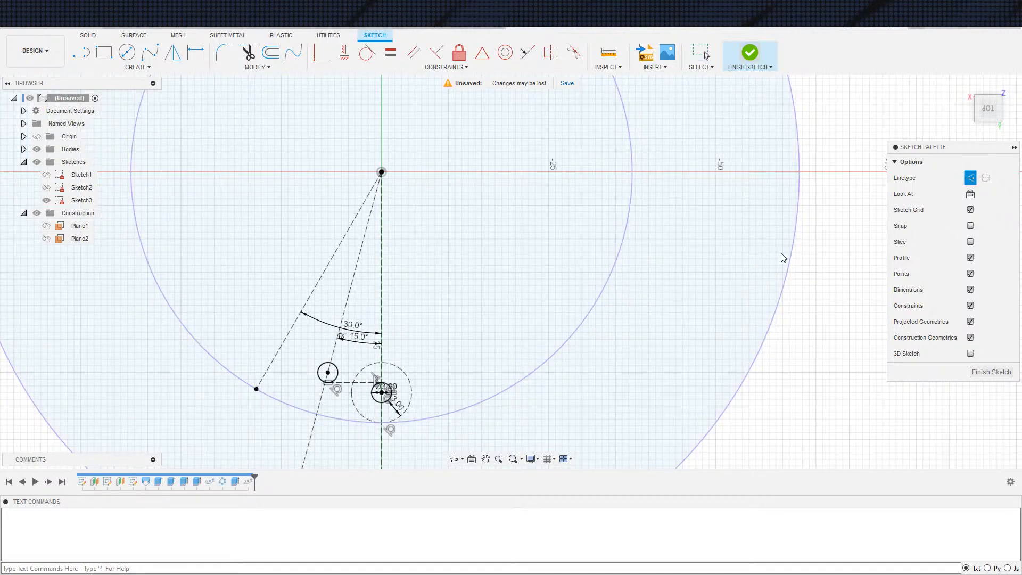
pyautogui.click(754, 56)
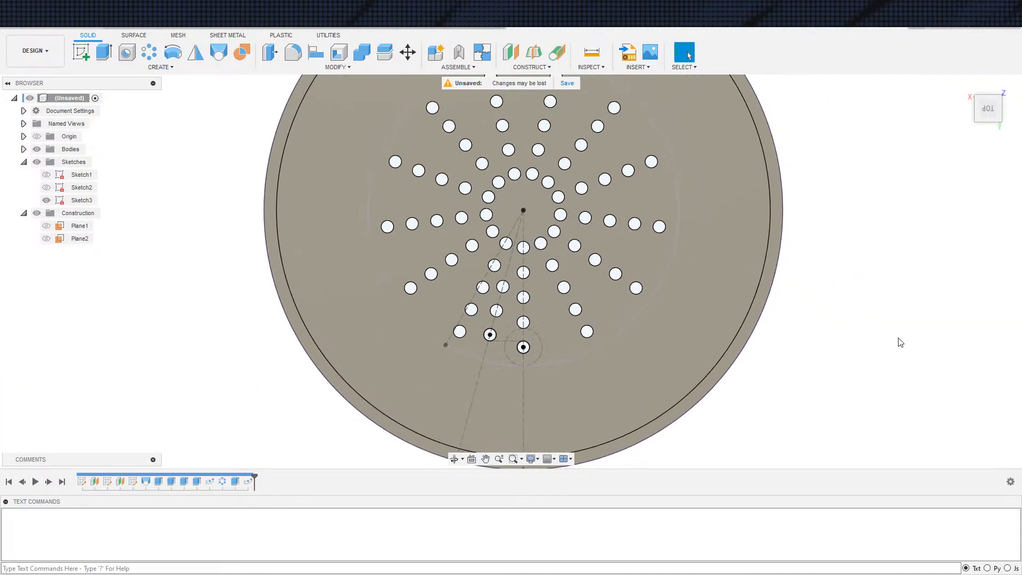
# Create a full circular pattern of the newest hole cut and its path pattern around the 75 mm circle's axis, with quantity 12
pyautogui.click(149, 52)
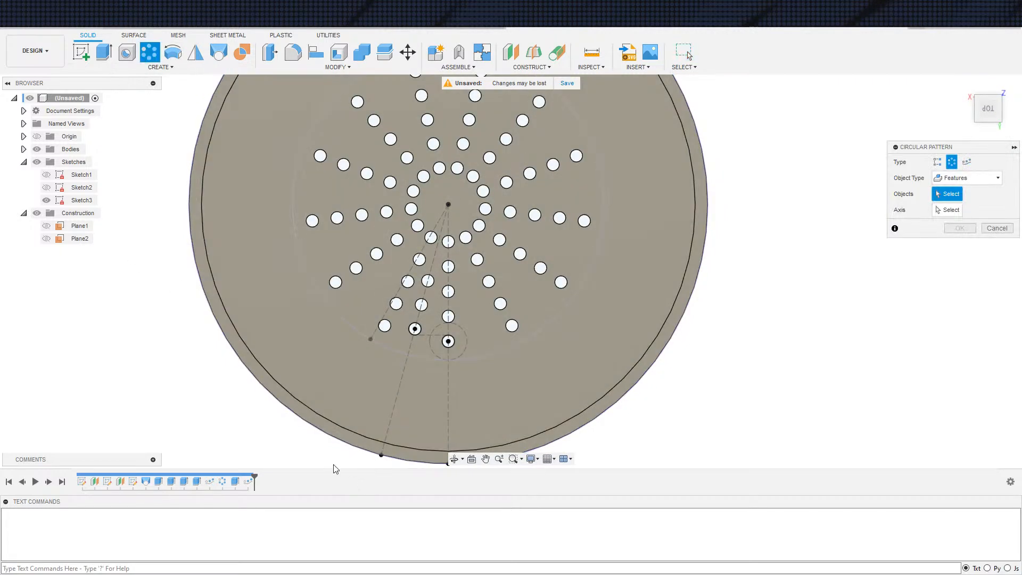
pyautogui.click(235, 482)
pyautogui.click(248, 482)
pyautogui.click(953, 209)
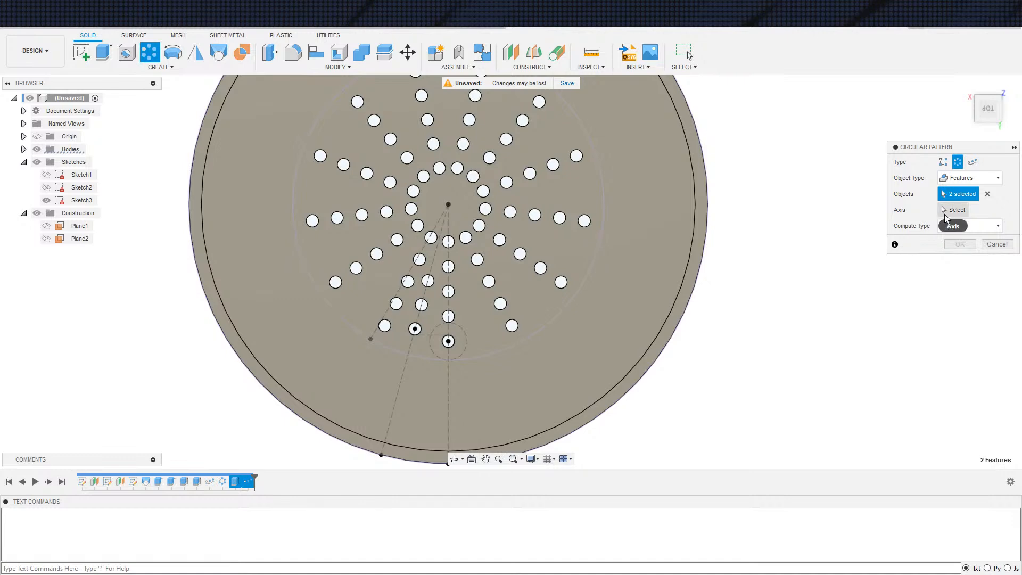
pyautogui.click(505, 347)
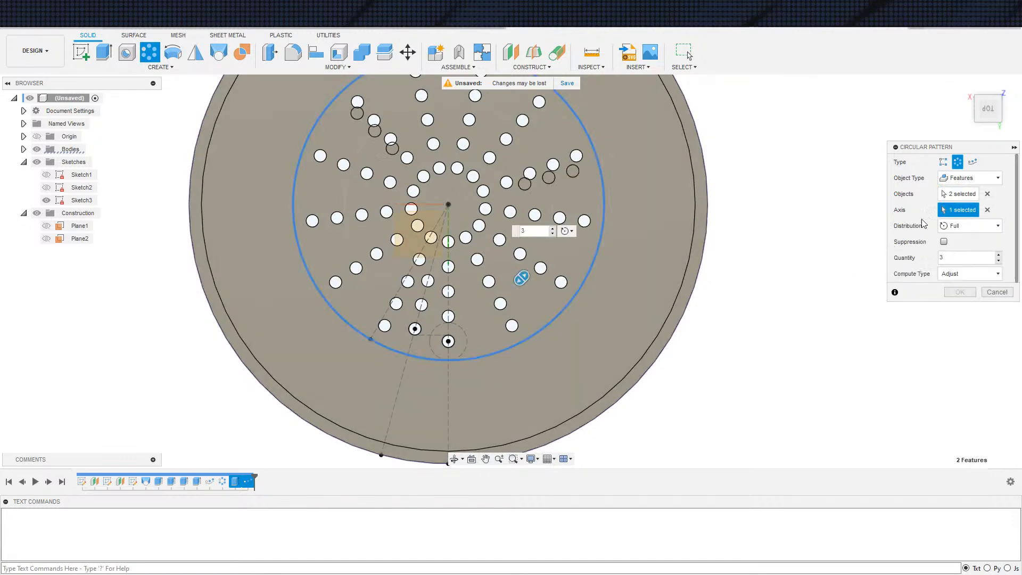
pyautogui.press('Tab')
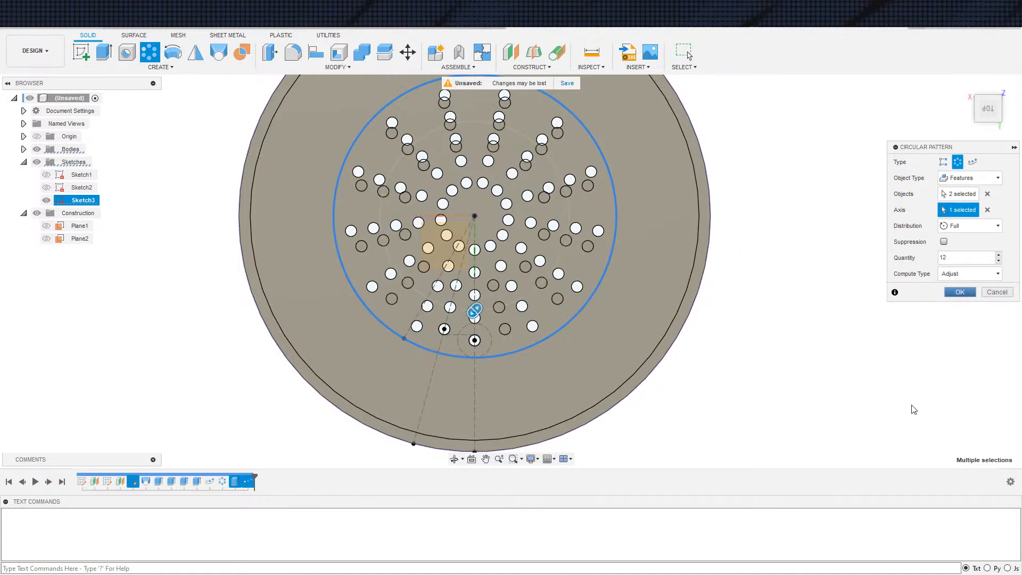
pyautogui.press('Return')
pyautogui.scroll(-3, 891, 404)
pyautogui.moveTo(891, 388); pyautogui.dragTo(855, 369, button='middle')
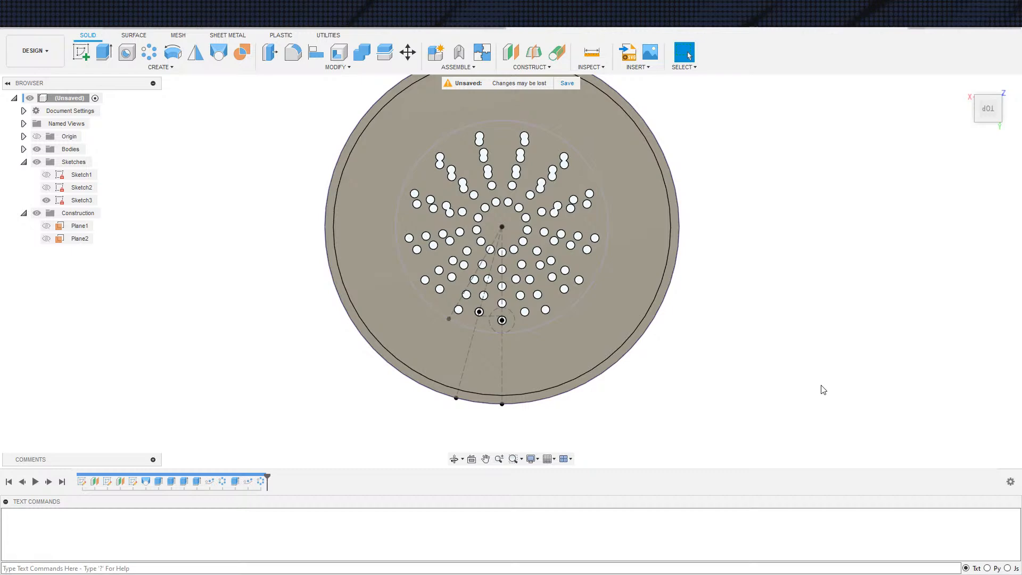
# Edit the newest circular pattern and set its quantity to 13
pyautogui.doubleClick(261, 481)
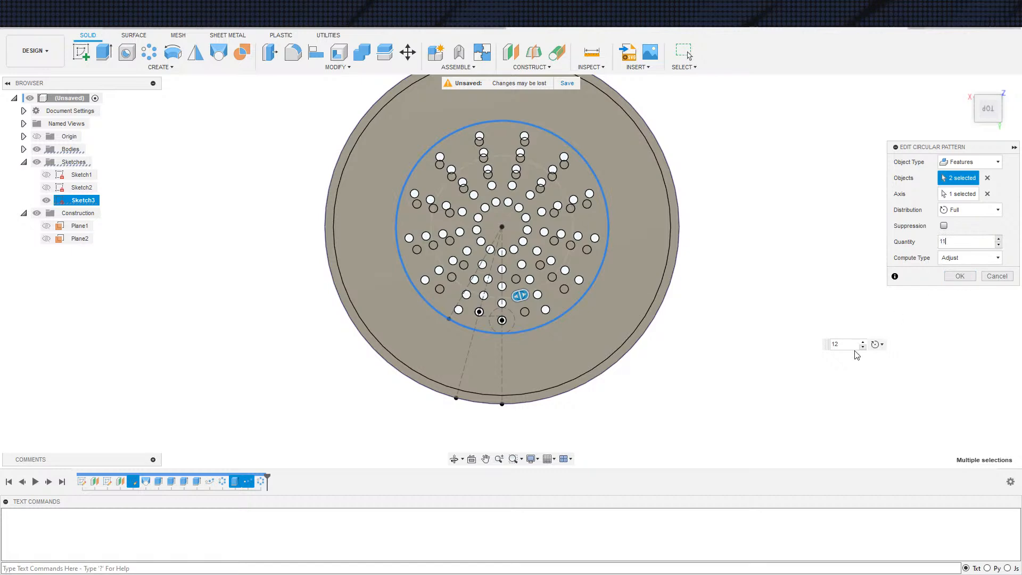
pyautogui.click(863, 347)
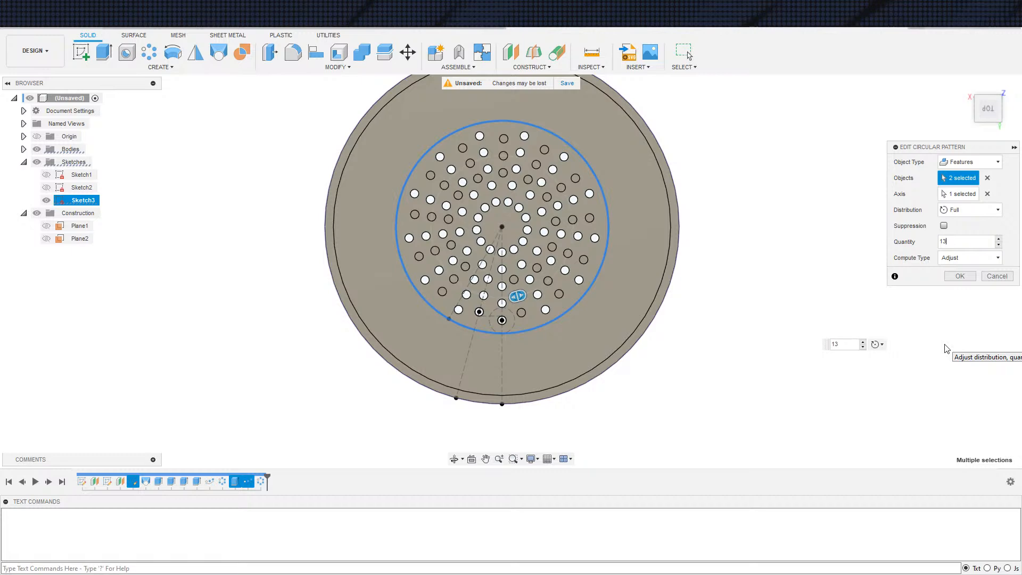
pyautogui.press('Return')
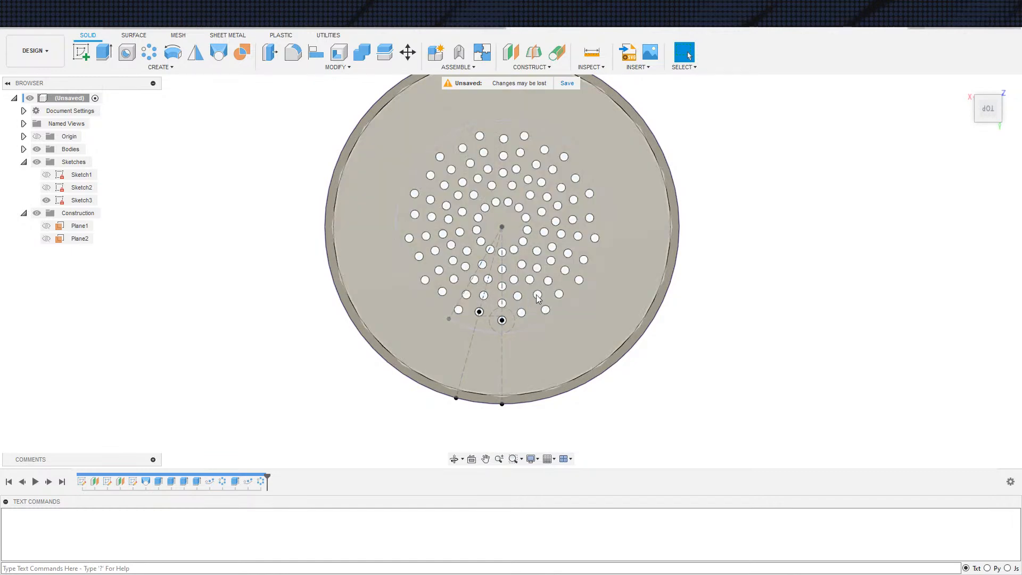
# Start a new user parameter in the Change Parameters dialog and name it CircleHolePattern
pyautogui.scroll(-1, 717, 408)
pyautogui.keyDown('shift'); pyautogui.moveTo(718, 408); pyautogui.dragTo(721, 338, button='middle'); pyautogui.keyUp('shift')
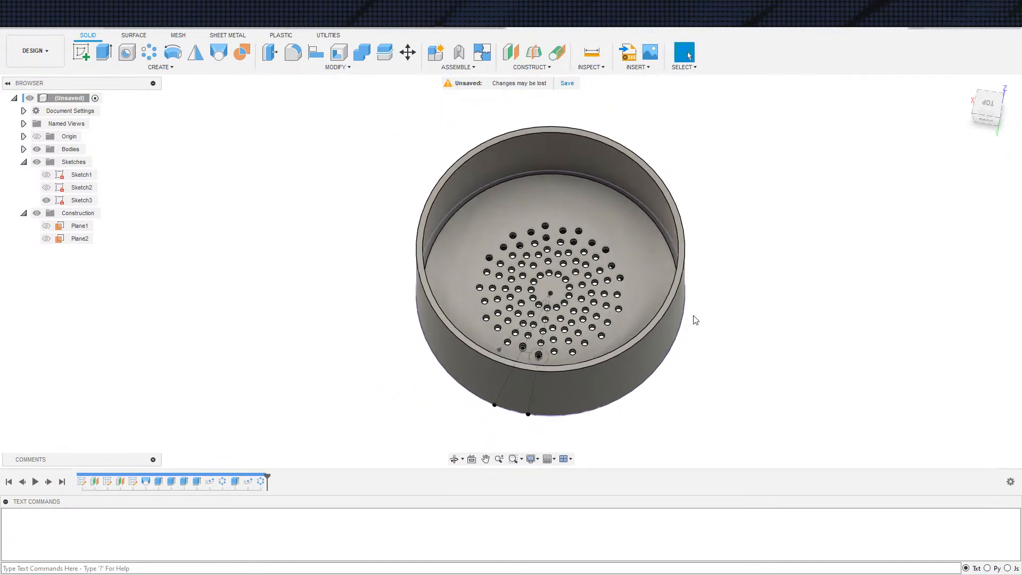
pyautogui.click(341, 68)
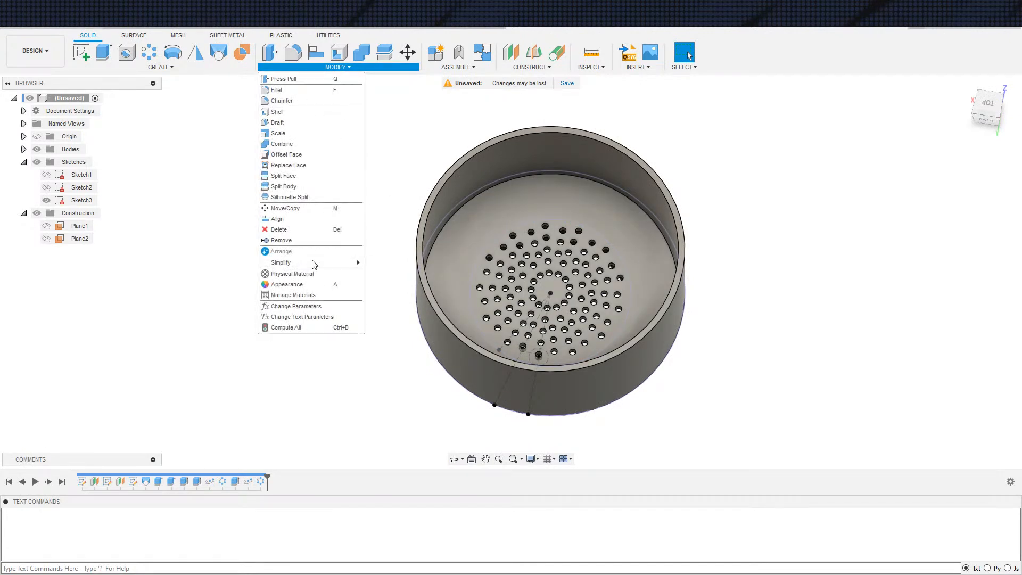
pyautogui.click(295, 308)
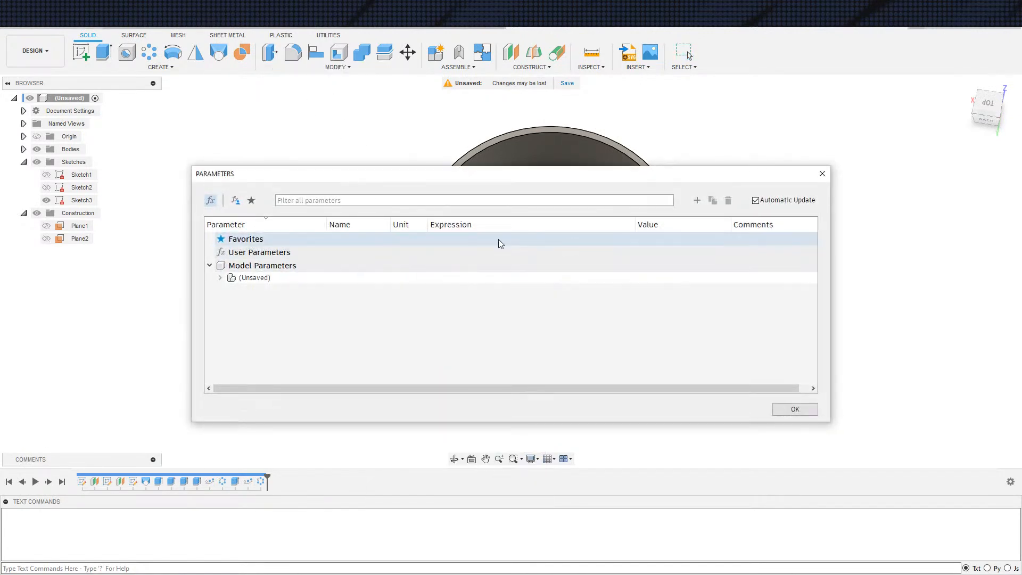
pyautogui.click(697, 200)
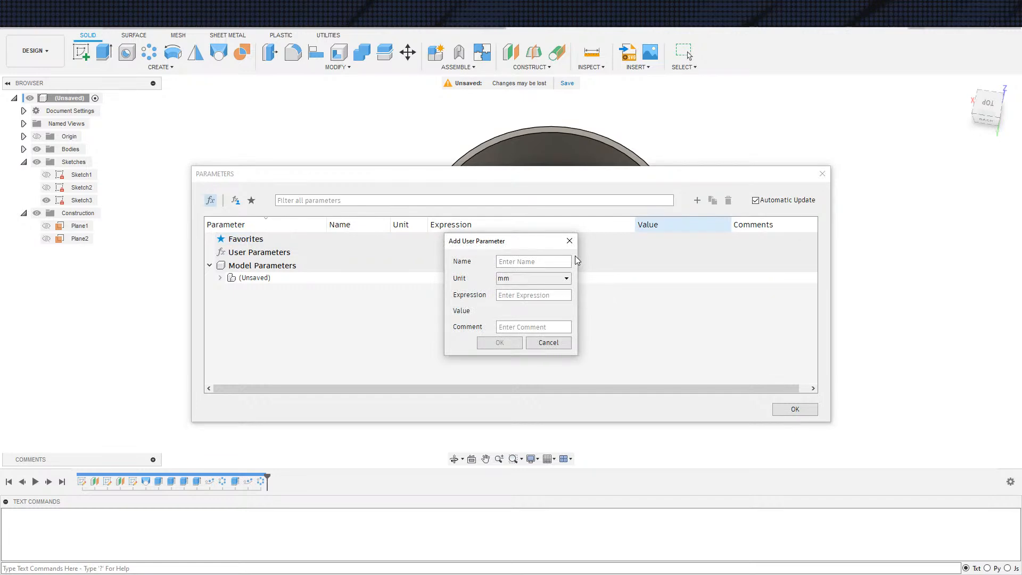
pyautogui.write('CircleHolePattern')
# Make the new parameter unitless with the expression 10, add it and close the parameters
pyautogui.click(537, 279)
pyautogui.click(526, 291)
pyautogui.press('Tab')
pyautogui.write('10')
pyautogui.press('Return')
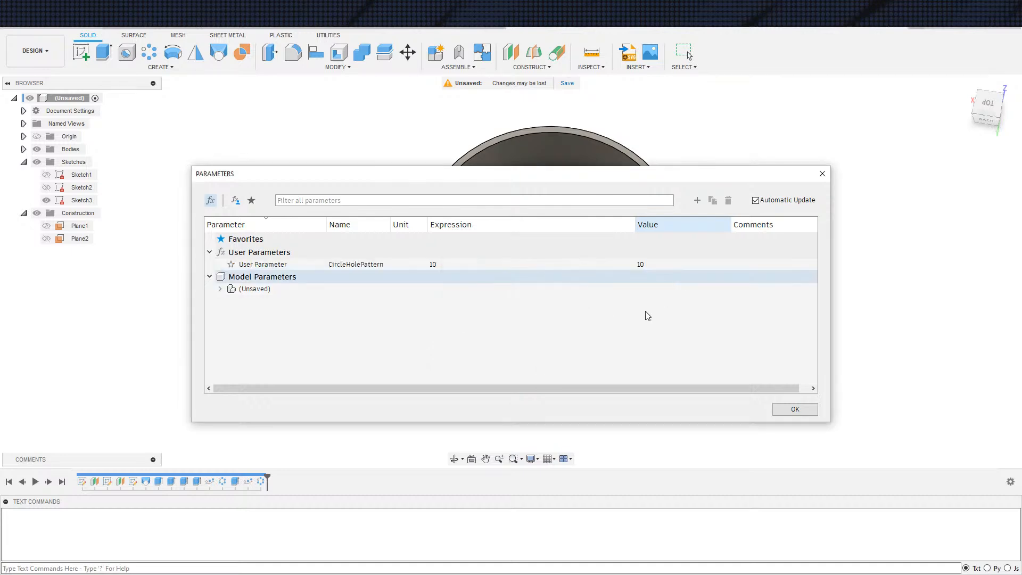
pyautogui.click(795, 409)
# Edit the first circular pattern of holes and set its quantity to the CircleHolePattern parameter
pyautogui.doubleClick(260, 481)
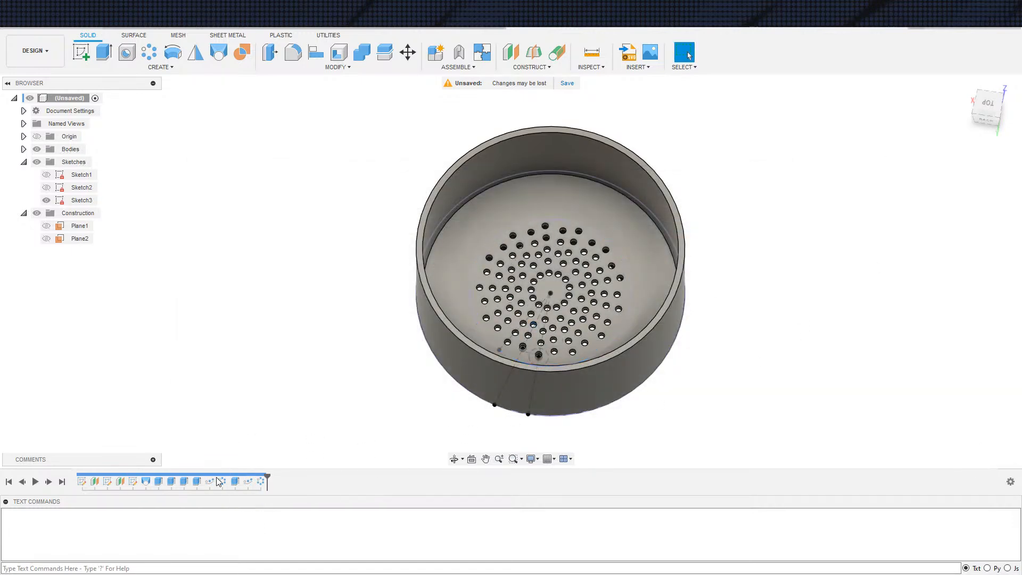
pyautogui.doubleClick(784, 323)
pyautogui.press('Return')
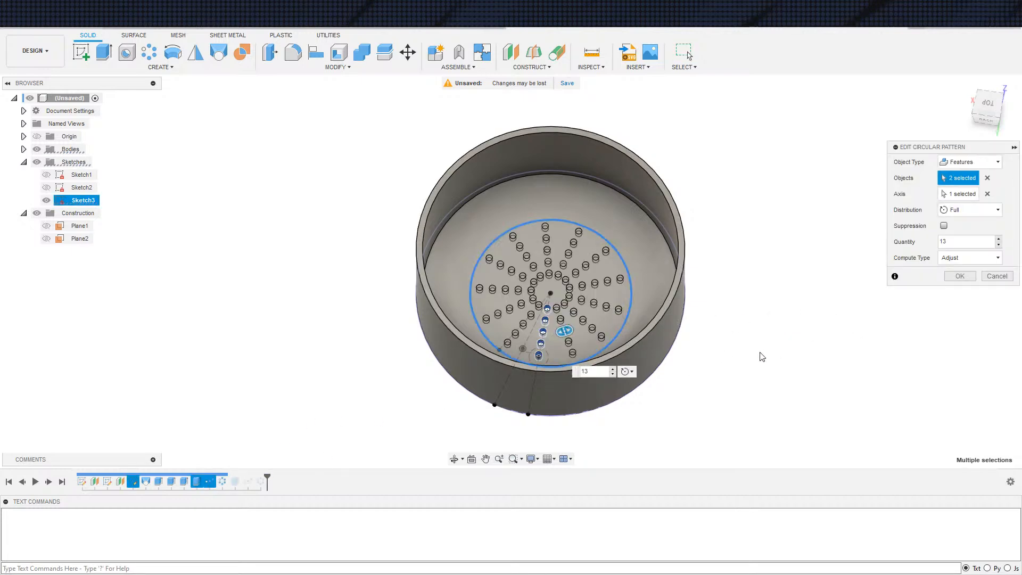
pyautogui.scroll(3, 635, 349)
pyautogui.moveTo(601, 373); pyautogui.dragTo(531, 359)
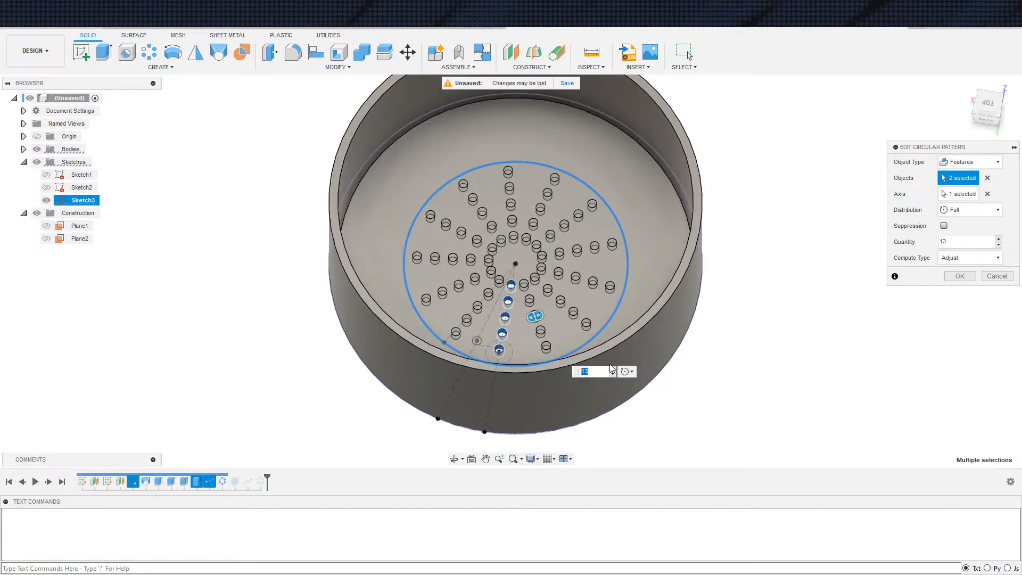
pyautogui.write('CircleHolePattern')
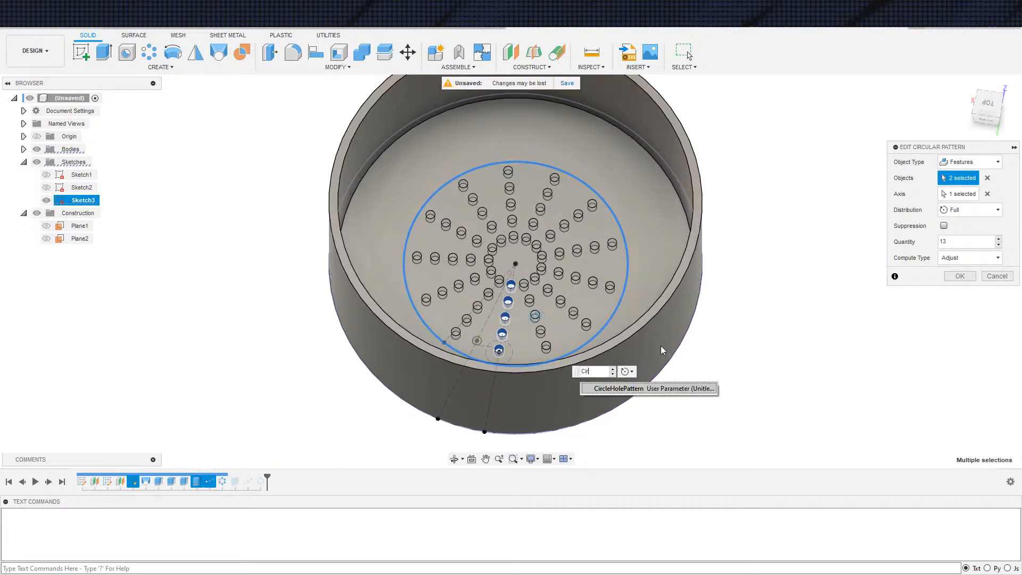
pyautogui.press('Return')
pyautogui.press('Return')
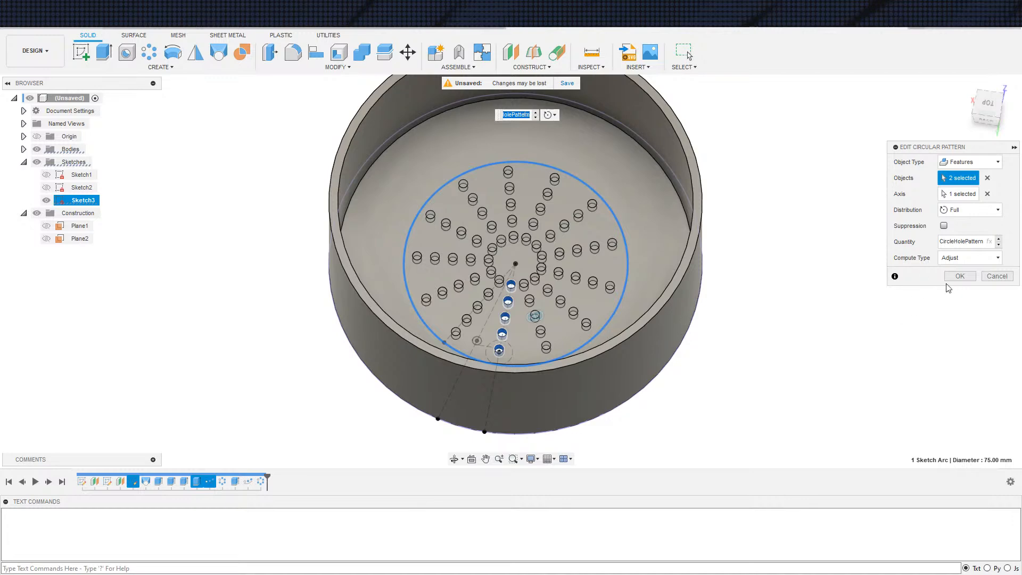
pyautogui.click(961, 280)
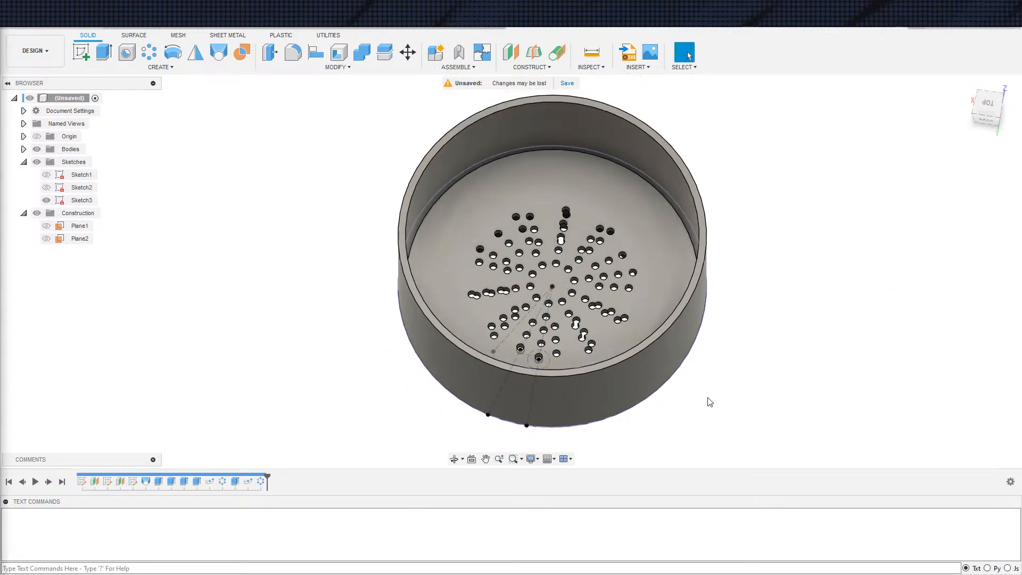
# Edit the second circular pattern, of the slanted hole row, and set its quantity to CircleHolePattern
pyautogui.doubleClick(267, 482)
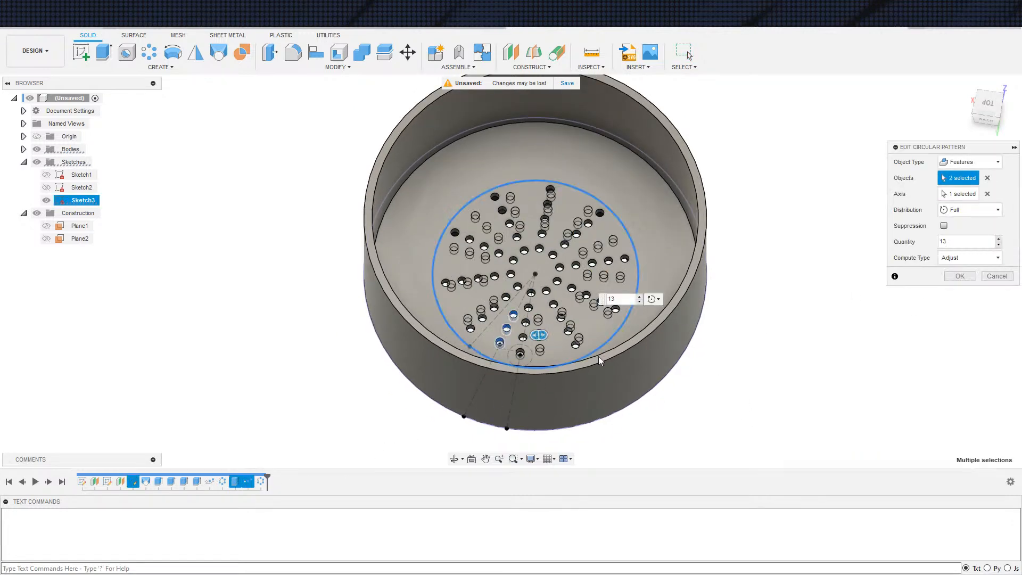
pyautogui.write('C')
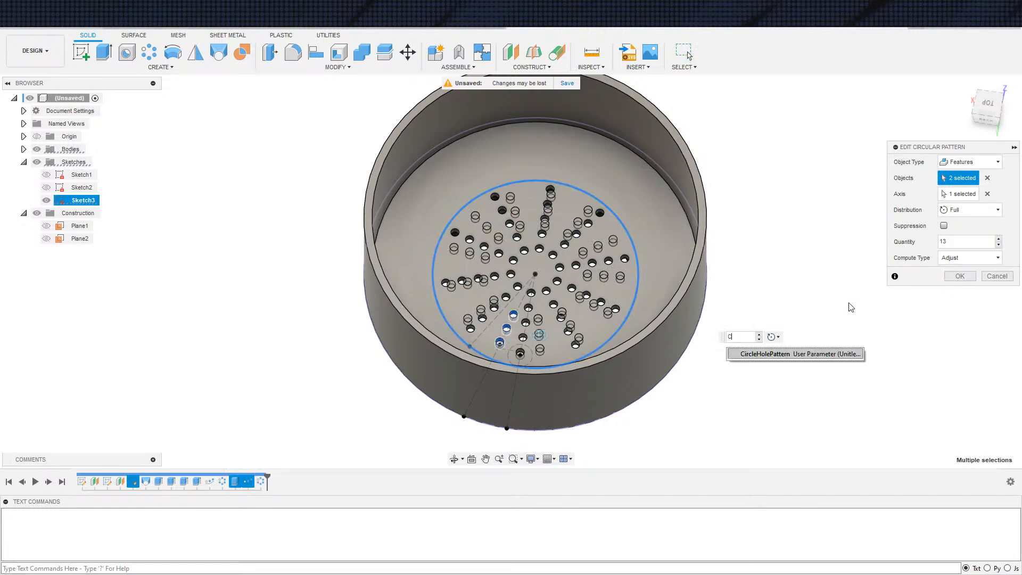
pyautogui.write('ir')
pyautogui.press('Return')
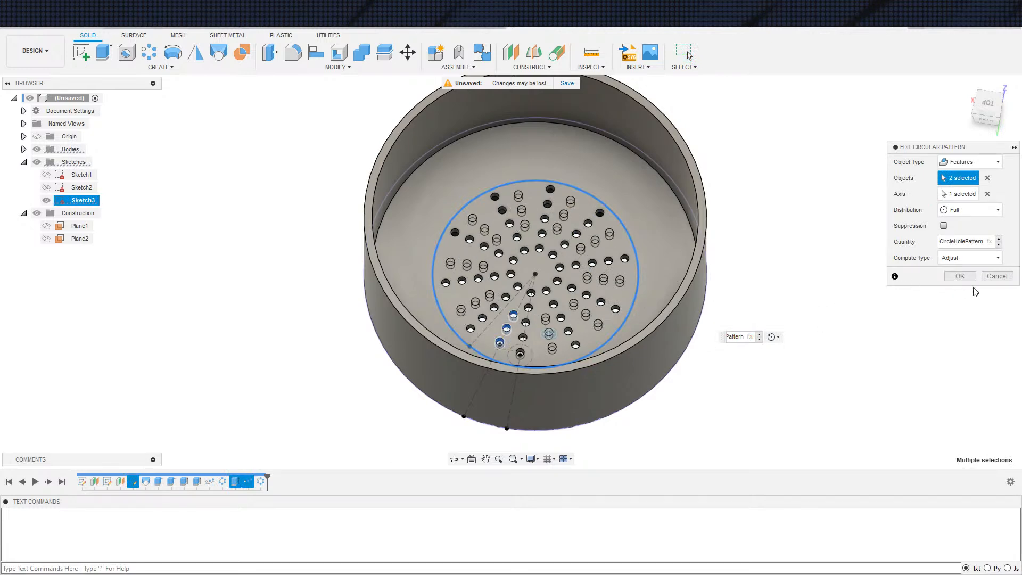
pyautogui.click(967, 281)
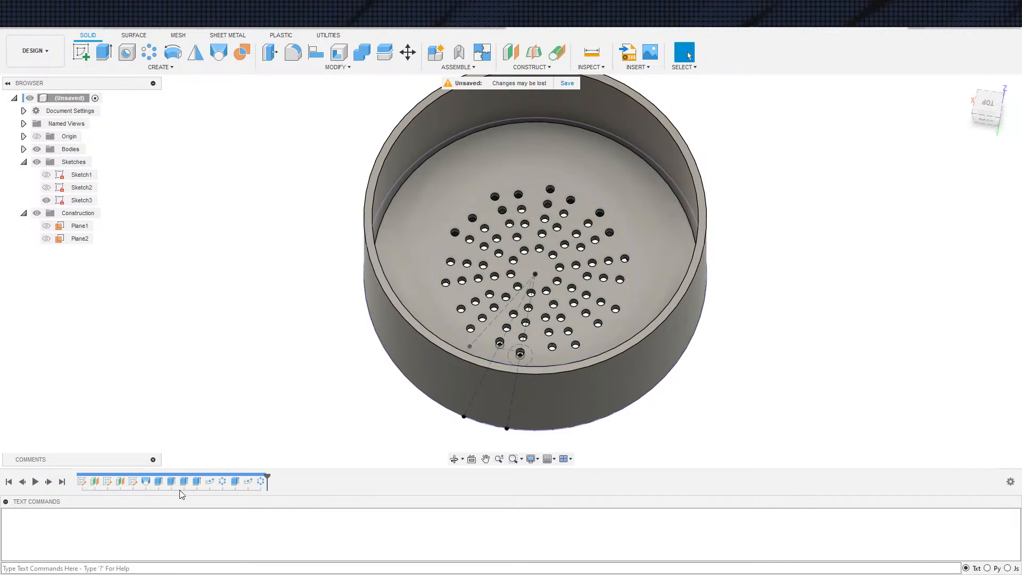
# Edit the hole sketch, set the larger angle dimension's expression to (360 / 10) * 1 deg and finish the sketch
pyautogui.doubleClick(134, 482)
pyautogui.scroll(3, 516, 290)
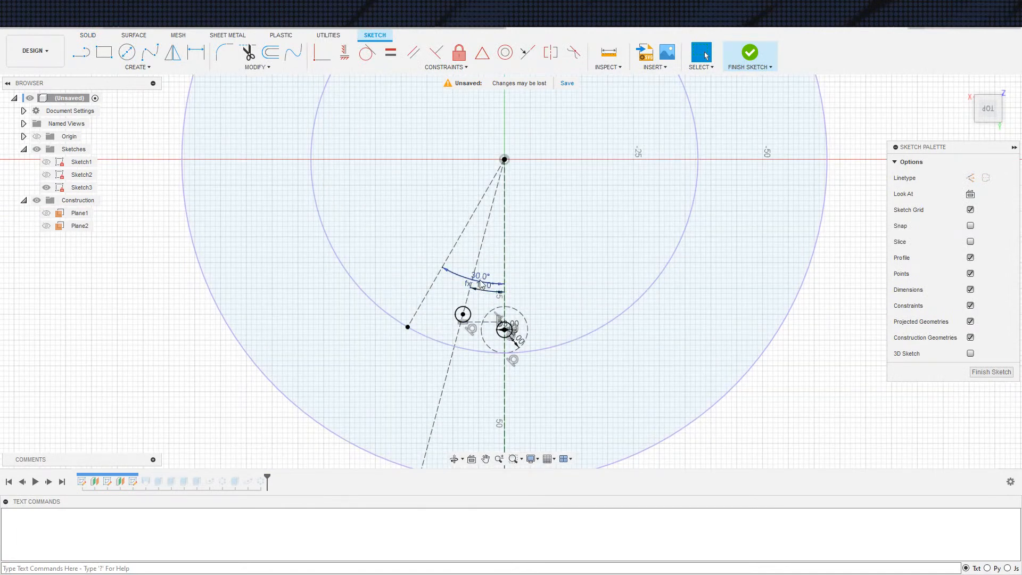
pyautogui.doubleClick(481, 284)
pyautogui.press('Left')
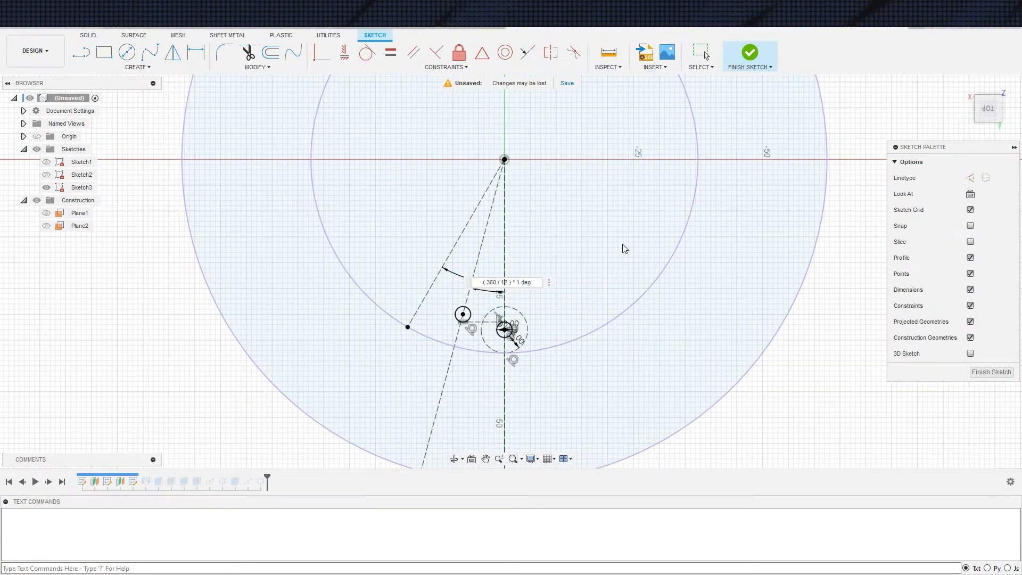
pyautogui.write('10')
pyautogui.press('Return')
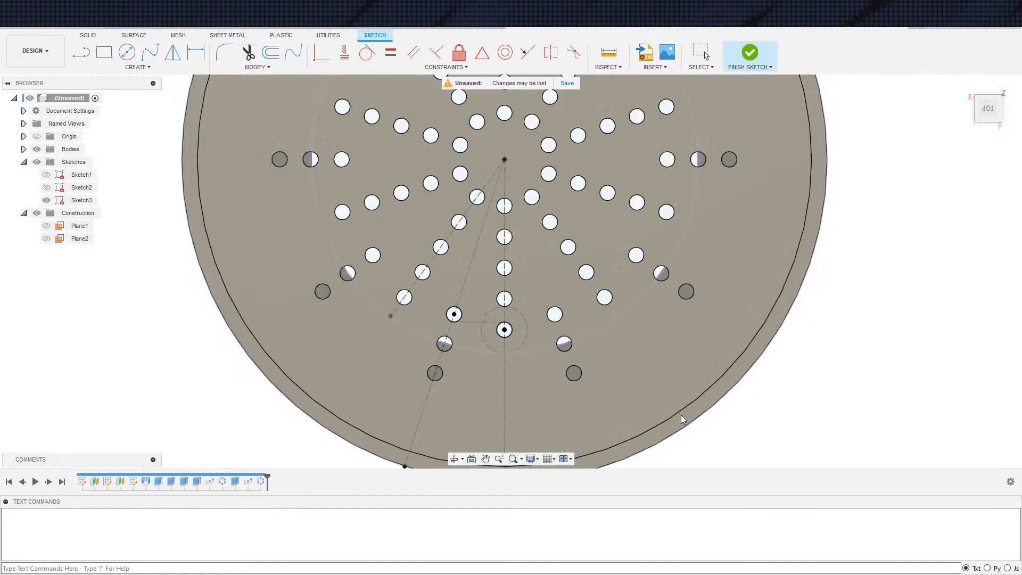
pyautogui.scroll(-3, 683, 402)
pyautogui.moveTo(855, 406)
pyautogui.keyDown('shift'); pyautogui.mouseDown(button='middle')
pyautogui.moveTo(838, 392)
pyautogui.moveTo(829, 411)
pyautogui.mouseUp(button='middle'); pyautogui.keyUp('shift')
pyautogui.scroll(2, 825, 412)
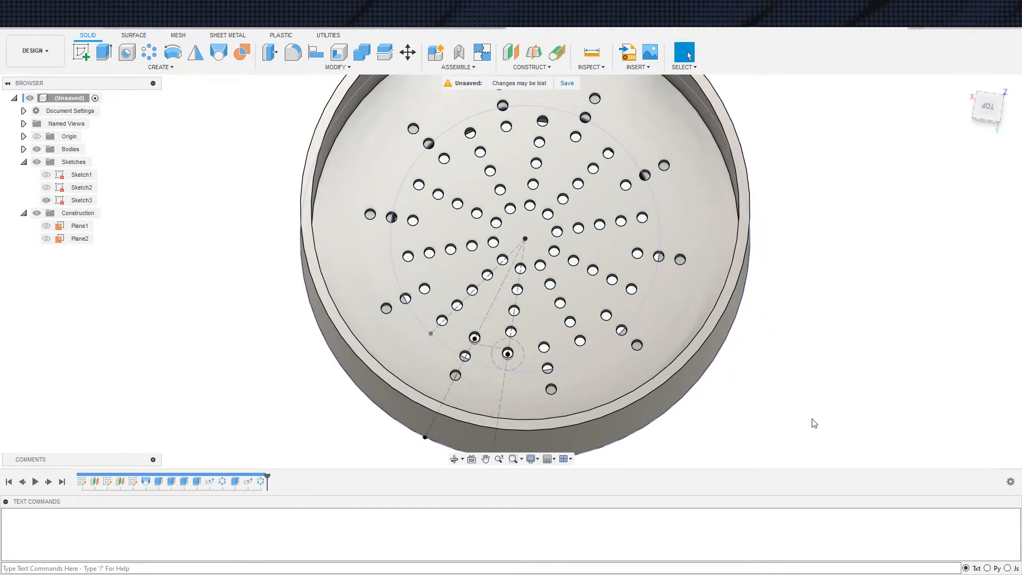
# Edit the path pattern of the slanted hole row, setting its start point to 1 and its quantity to 4
pyautogui.doubleClick(260, 482)
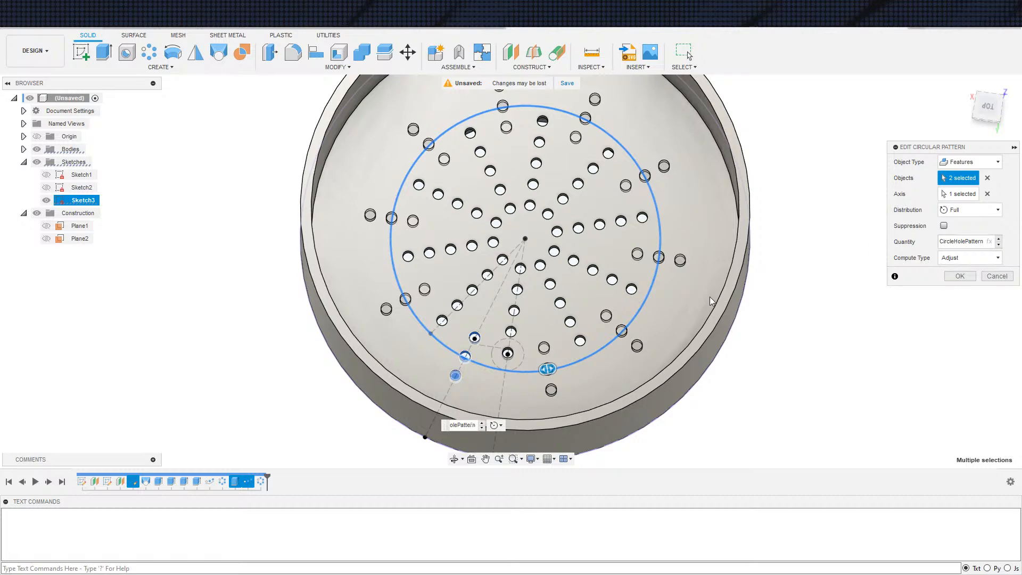
pyautogui.press('Escape')
pyautogui.doubleClick(247, 481)
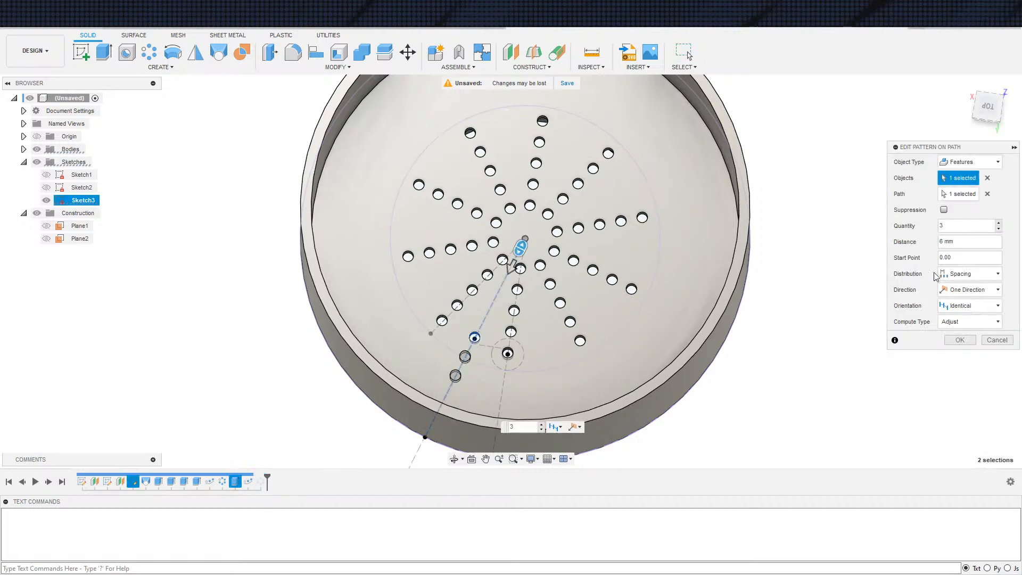
pyautogui.write('1')
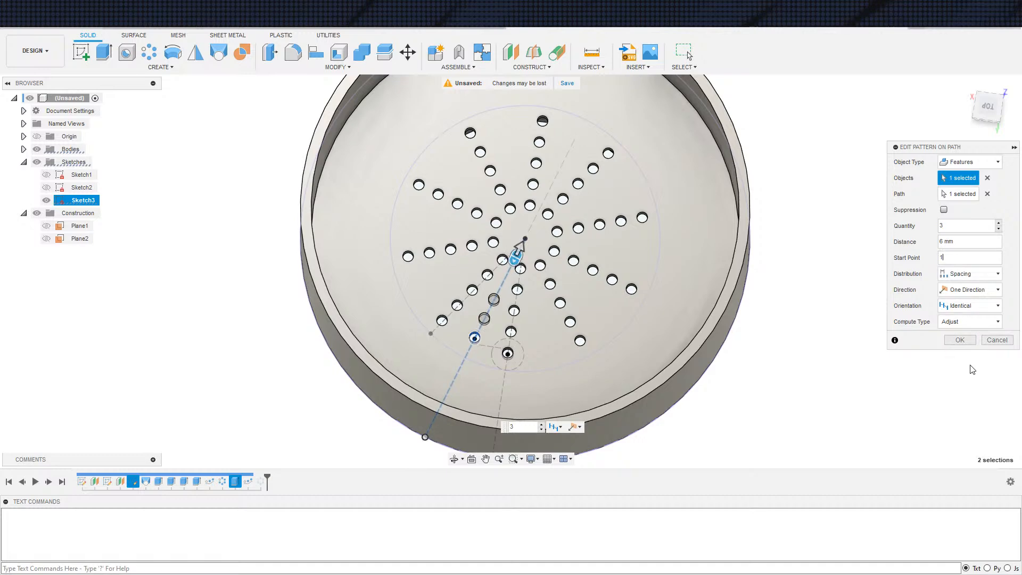
pyautogui.click(1000, 223)
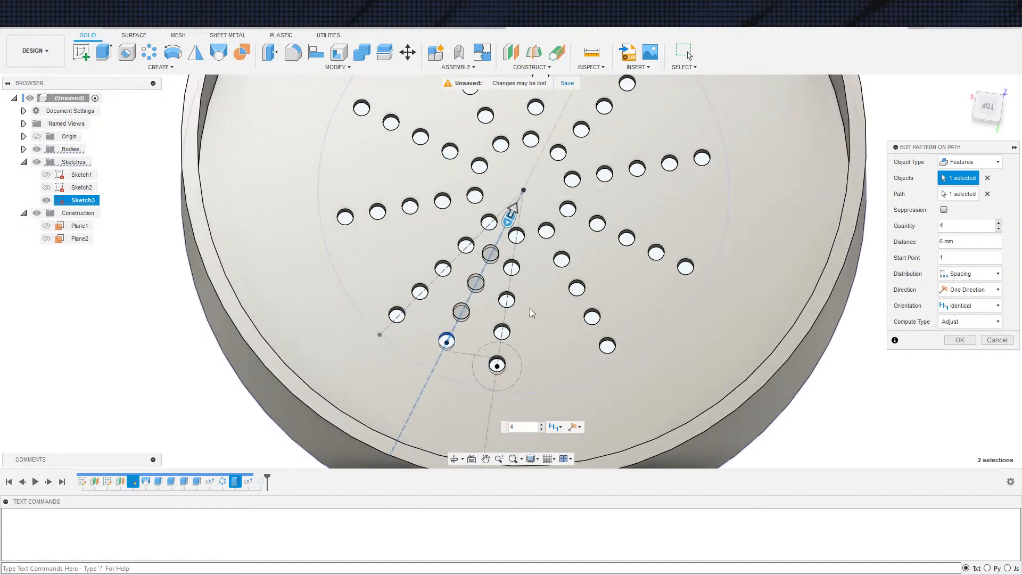
pyautogui.scroll(3, 530, 314)
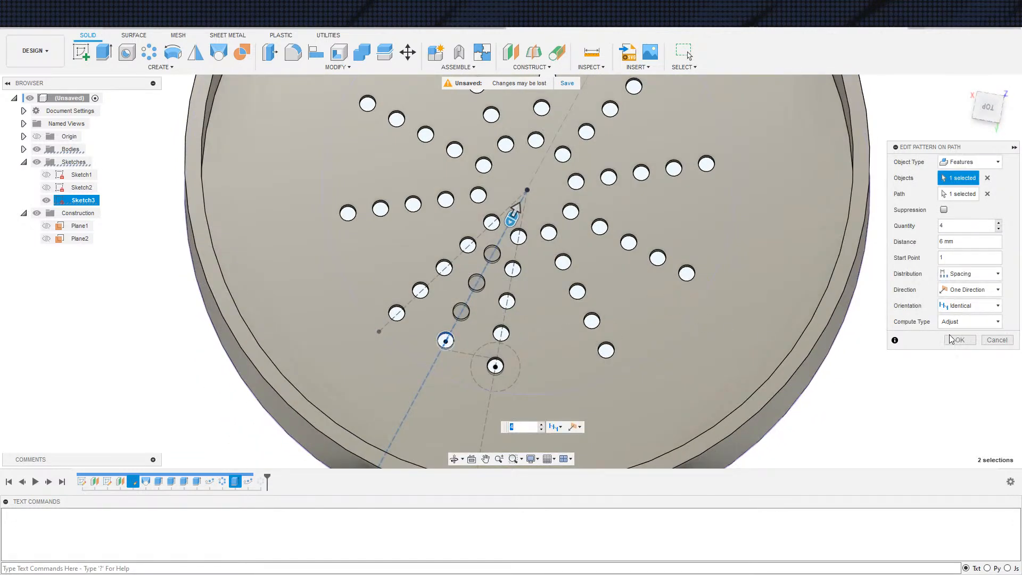
pyautogui.press('Return')
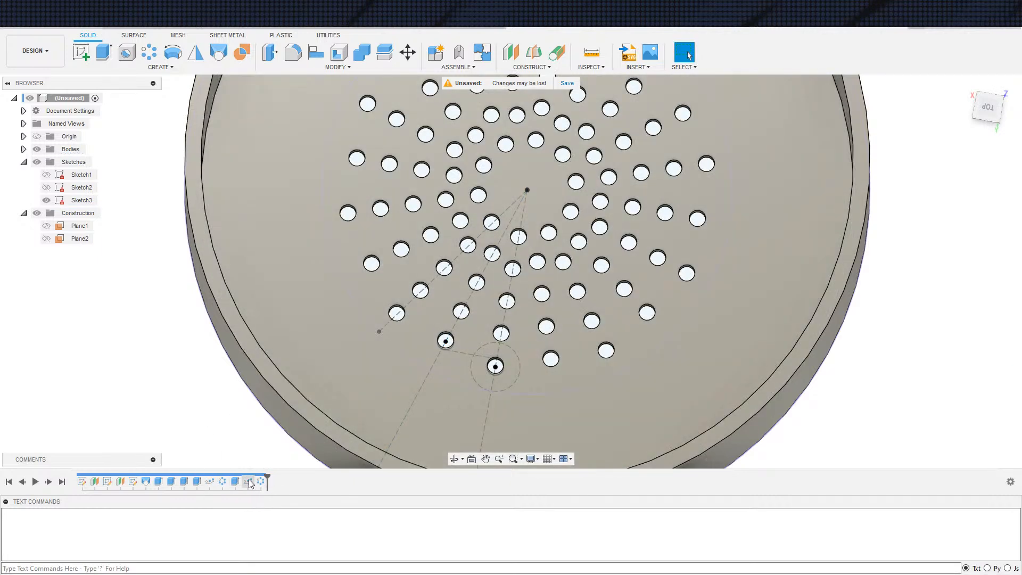
pyautogui.doubleClick(260, 481)
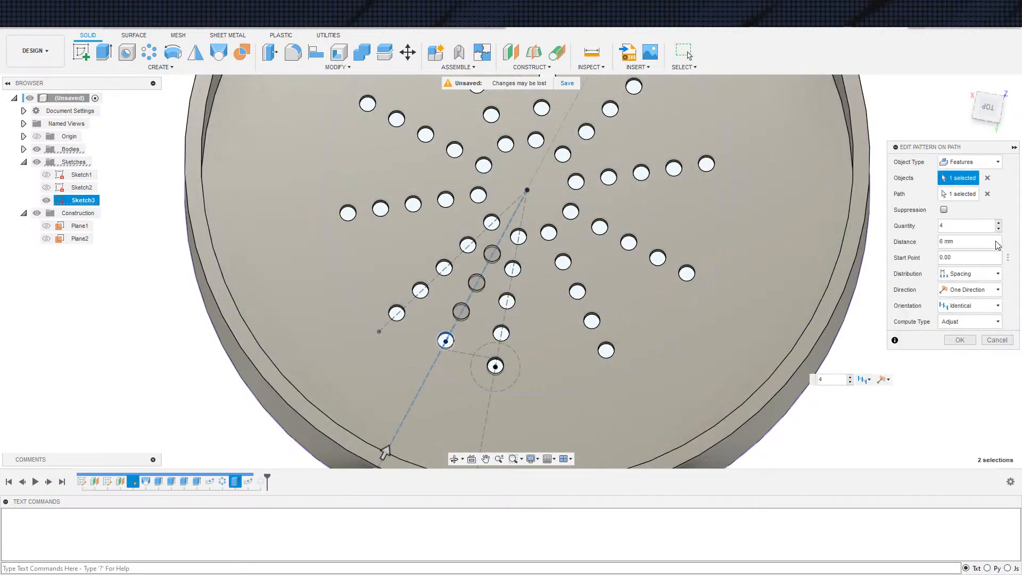
pyautogui.click(961, 340)
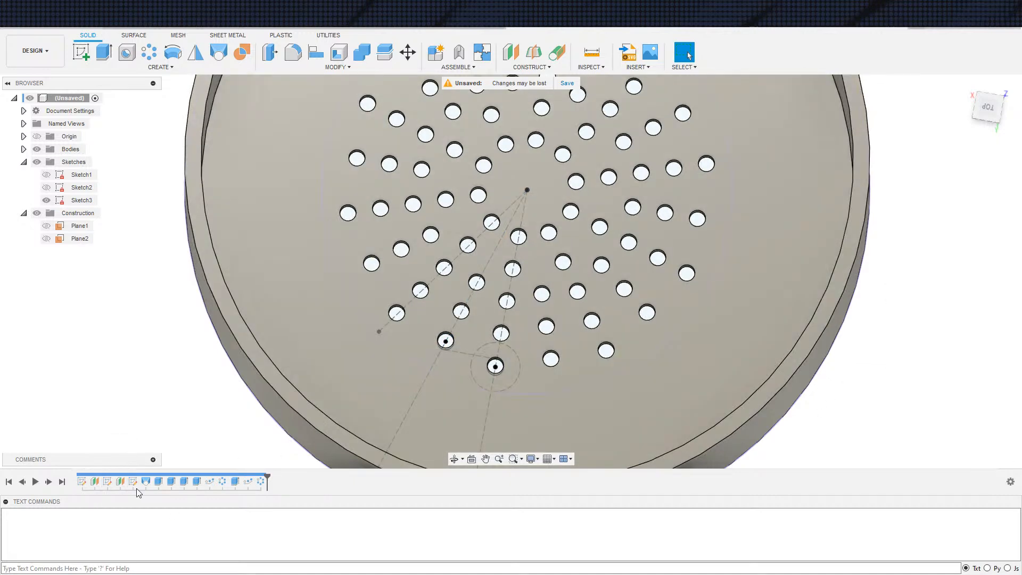
# In the hole sketch, draw a construction circle around the origin and remove the short construction line linking the two holes
pyautogui.doubleClick(133, 485)
pyautogui.scroll(5, 500, 355)
pyautogui.scroll(-5, 499, 356)
pyautogui.press('c')
pyautogui.click(506, 173)
pyautogui.click(484, 305)
pyautogui.press('Escape')
pyautogui.click(484, 304)
pyautogui.press('x')
pyautogui.scroll(3, 457, 333)
pyautogui.click(508, 314)
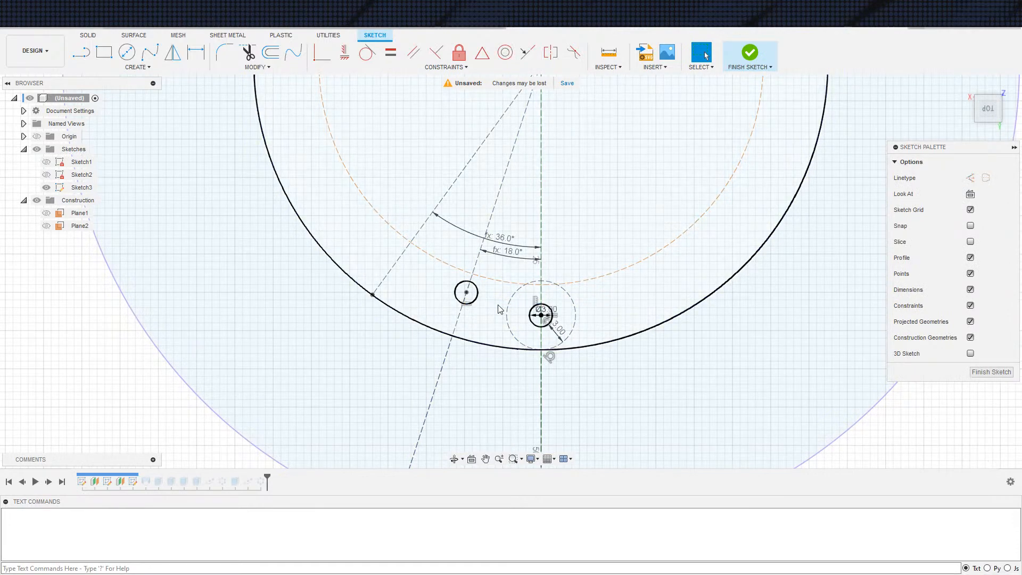
# Make the new construction circle tangent to the hole on the vertical centre line
pyautogui.click(501, 281)
pyautogui.click(367, 52)
pyautogui.click(540, 313)
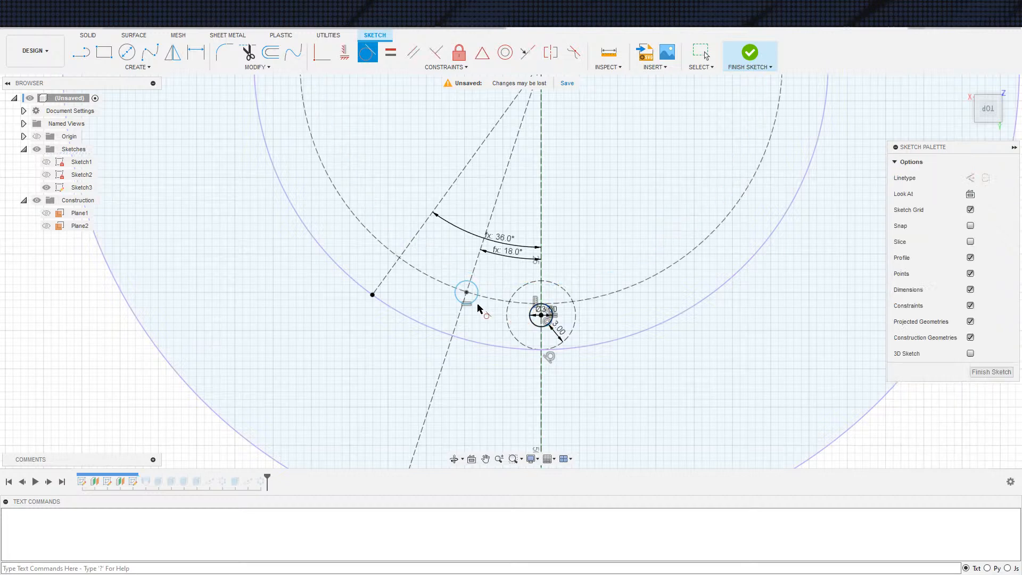
pyautogui.press('Escape')
# Move the slanted row's hole inward, make it tangent to the construction circle from inside and finish the sketch
pyautogui.click(475, 300)
pyautogui.moveTo(486, 274)
pyautogui.mouseDown()
pyautogui.moveTo(507, 248)
pyautogui.moveTo(480, 272)
pyautogui.mouseUp()
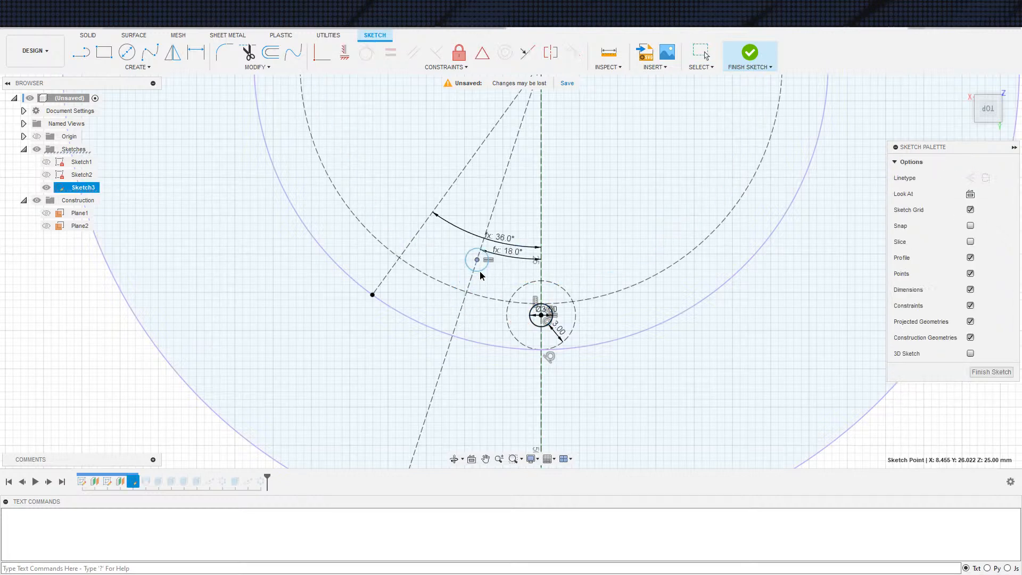
pyautogui.click(485, 269)
pyautogui.click(367, 52)
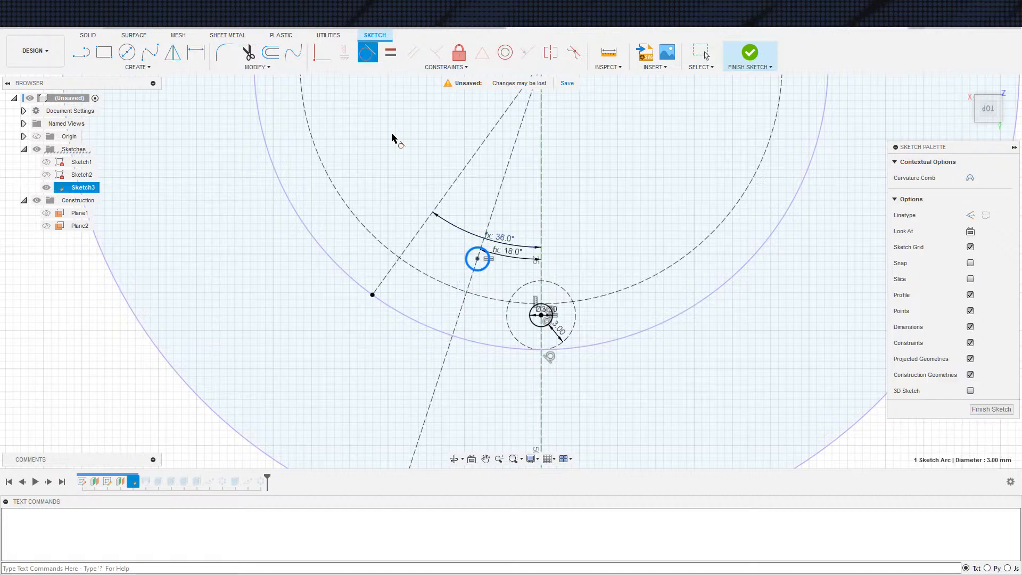
pyautogui.click(679, 257)
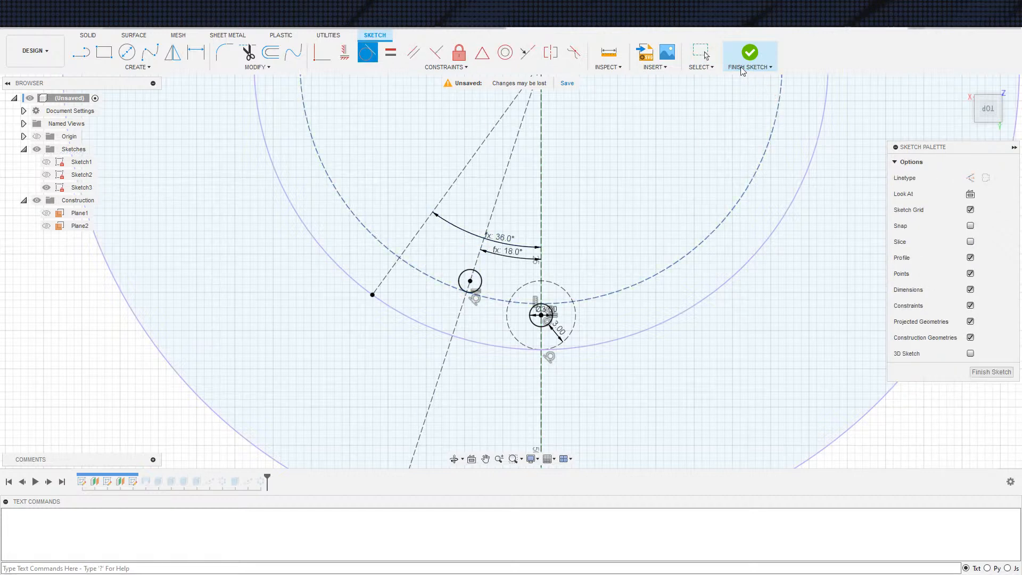
pyautogui.click(754, 56)
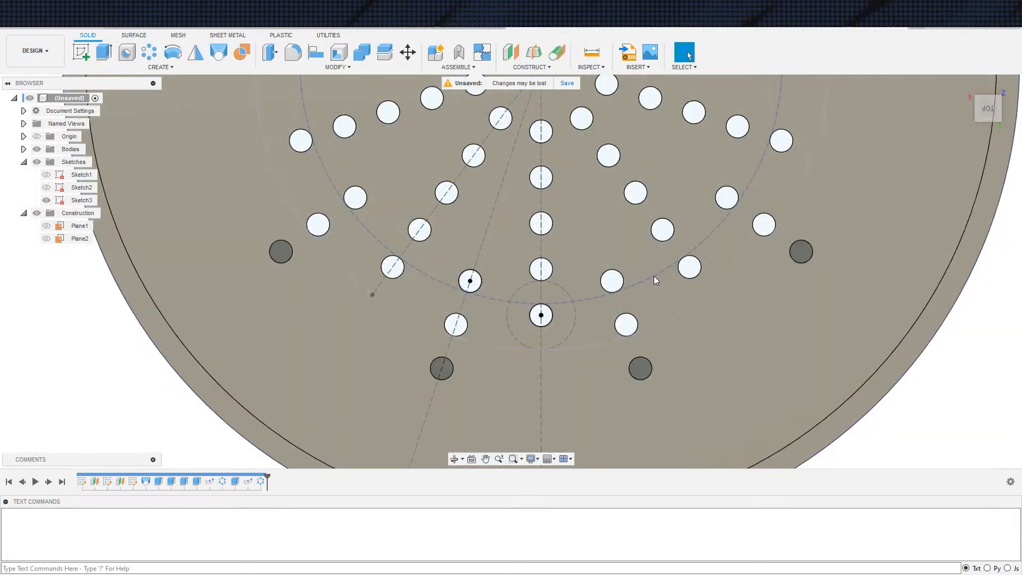
pyautogui.scroll(-4, 728, 268)
pyautogui.moveTo(852, 308); pyautogui.dragTo(761, 308, button='middle')
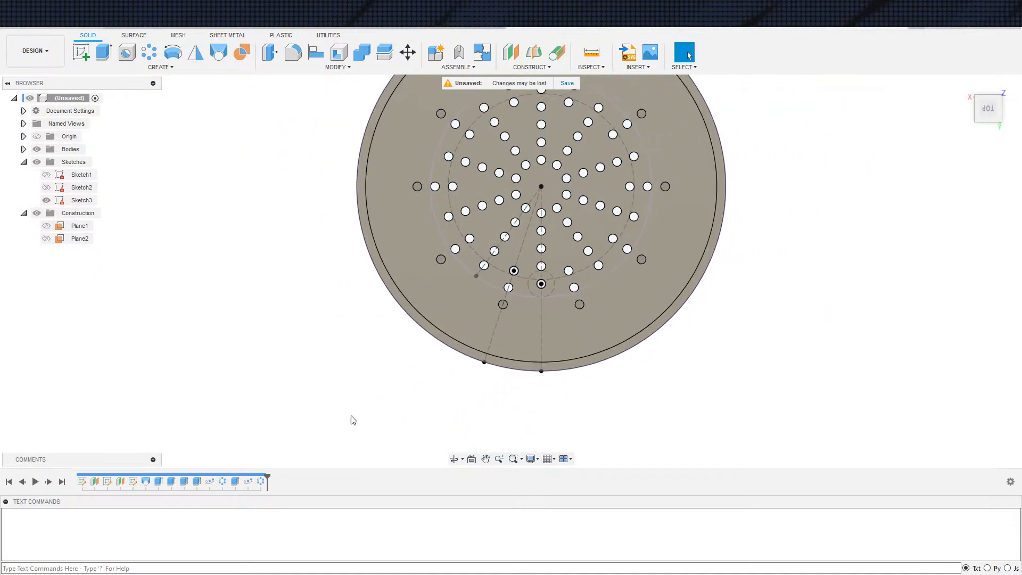
# Edit the slanted row's path pattern again and set its start point to 1 so the holes run inward
pyautogui.doubleClick(248, 482)
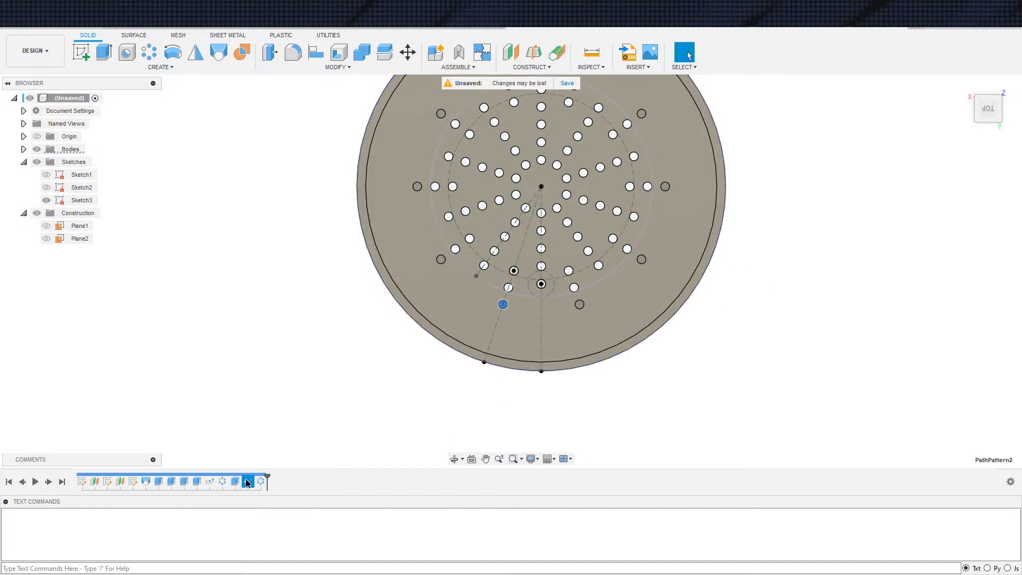
pyautogui.click(959, 257)
pyautogui.write('1')
pyautogui.click(962, 341)
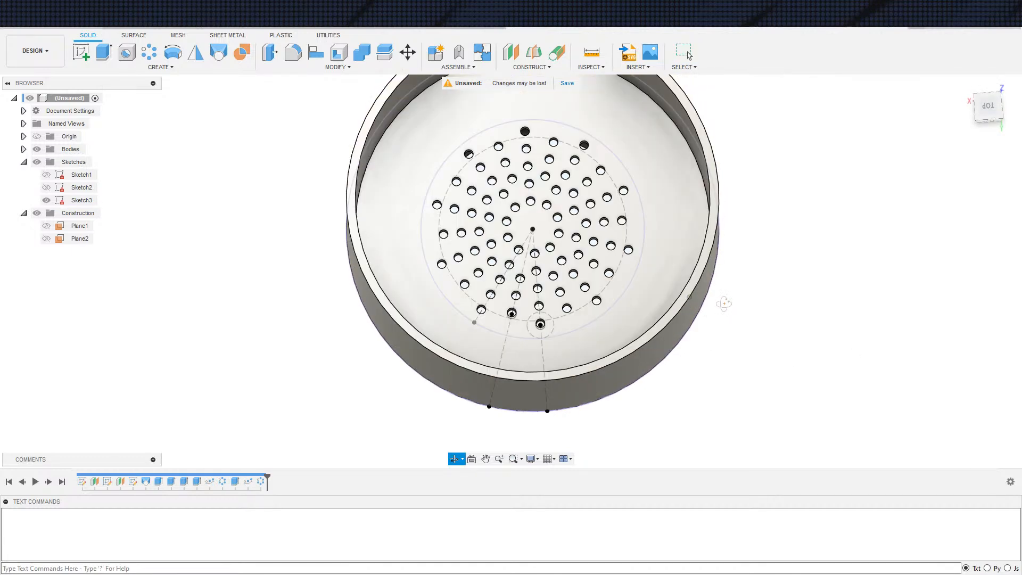
pyautogui.scroll(-4, 770, 375)
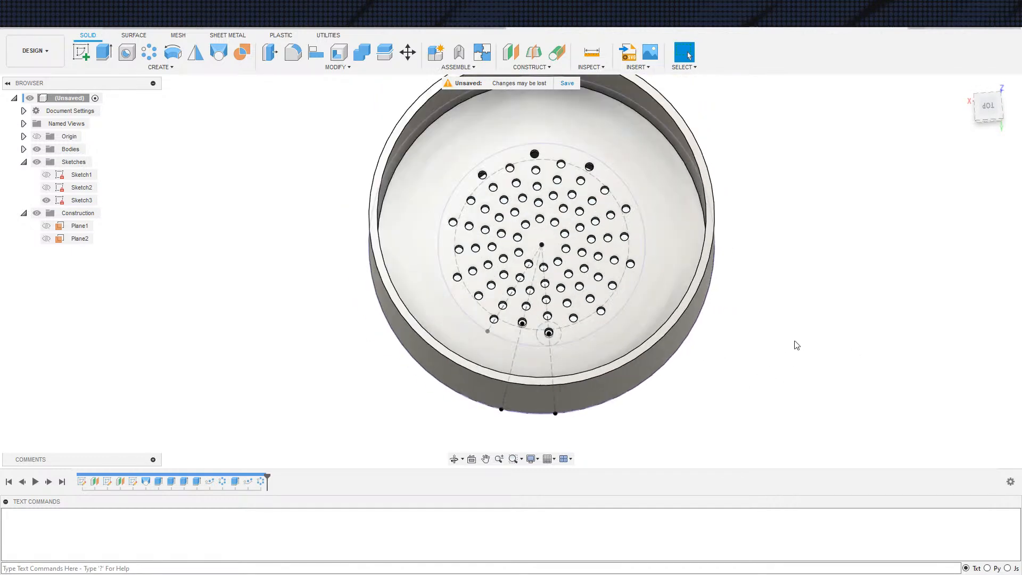
pyautogui.scroll(4, 734, 334)
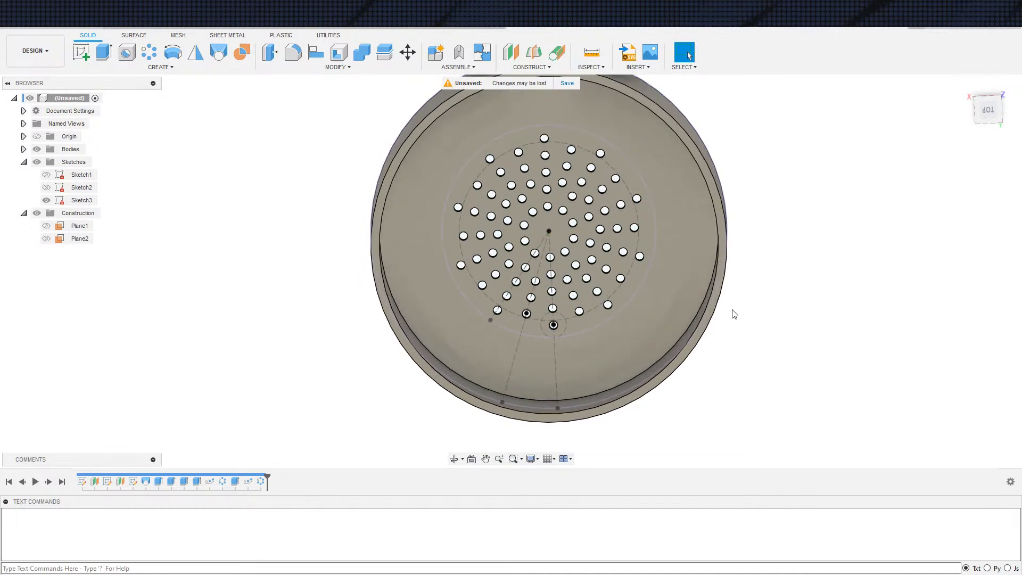
pyautogui.scroll(-3, 746, 289)
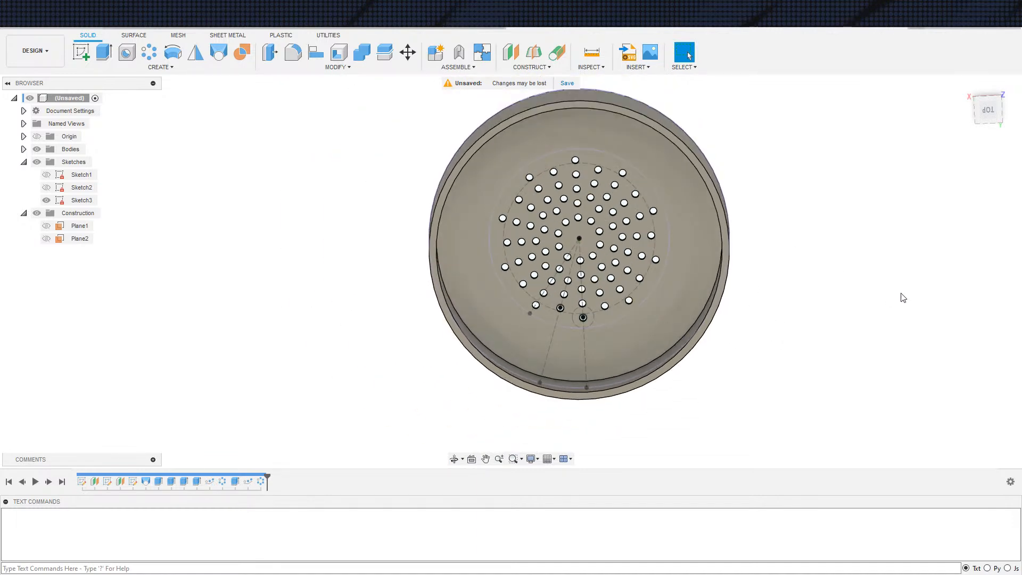
pyautogui.scroll(-1, 900, 295)
pyautogui.keyDown('shift'); pyautogui.moveTo(799, 349); pyautogui.dragTo(890, 299, button='middle'); pyautogui.keyUp('shift')
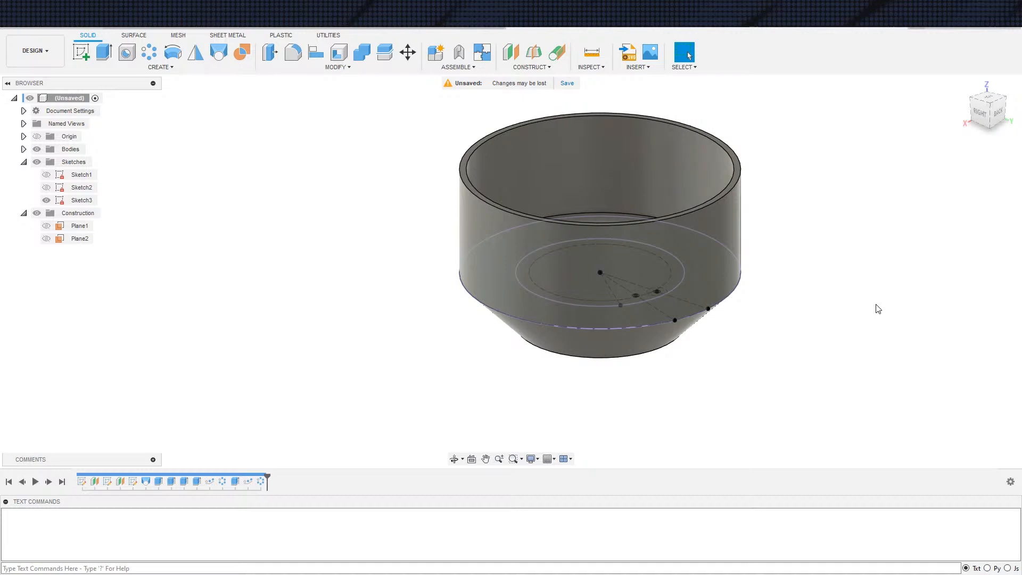
# Start a new sketch on Plane1
pyautogui.keyDown('shift'); pyautogui.moveTo(198, 462); pyautogui.dragTo(290, 333, button='middle'); pyautogui.keyUp('shift')
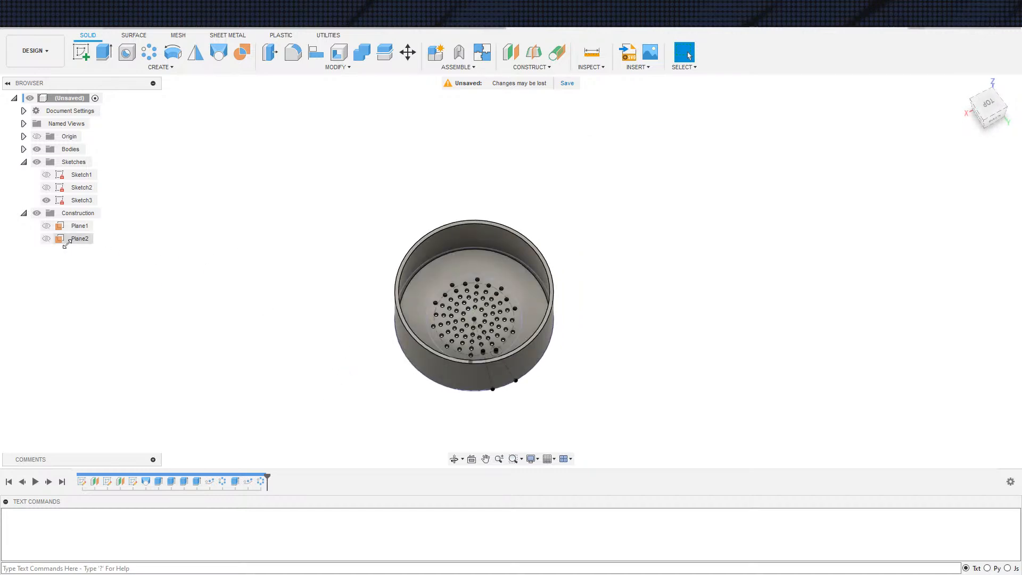
pyautogui.click(78, 226)
pyautogui.press('s')
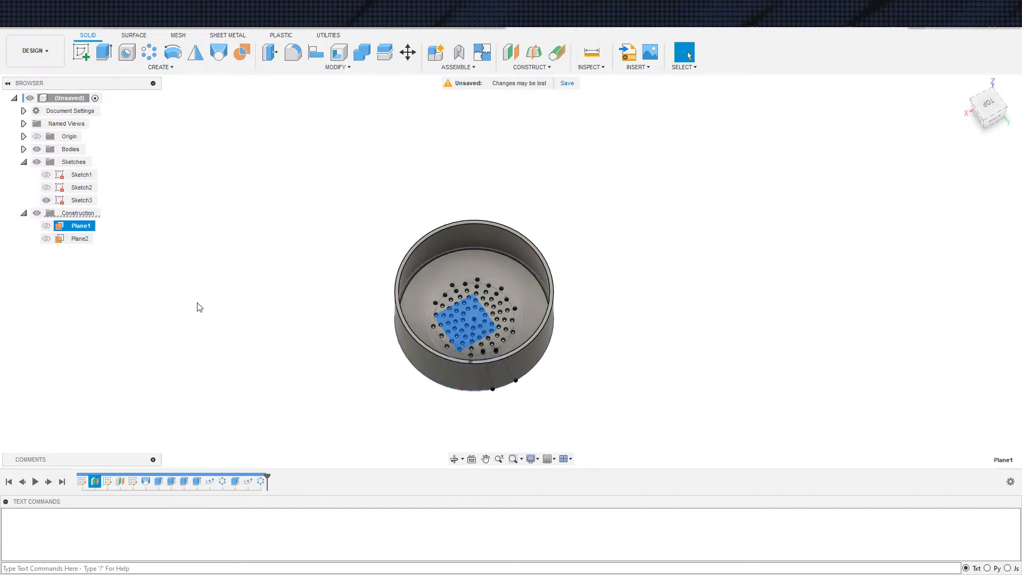
pyautogui.click(198, 305)
# Project the body's top rim face into the new sketch
pyautogui.press('s')
pyautogui.click(710, 397)
pyautogui.scroll(3, 601, 302)
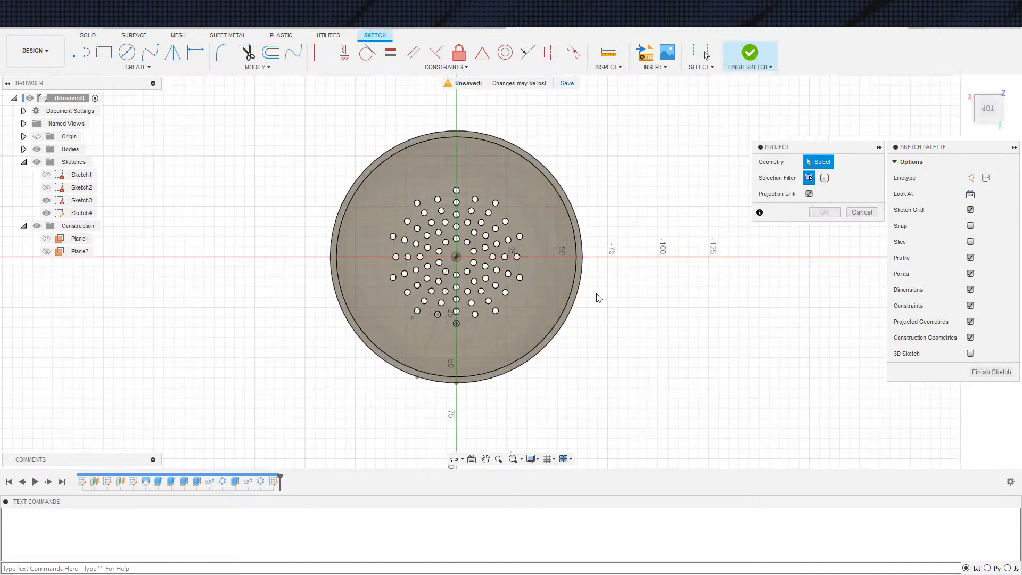
pyautogui.scroll(3, 582, 298)
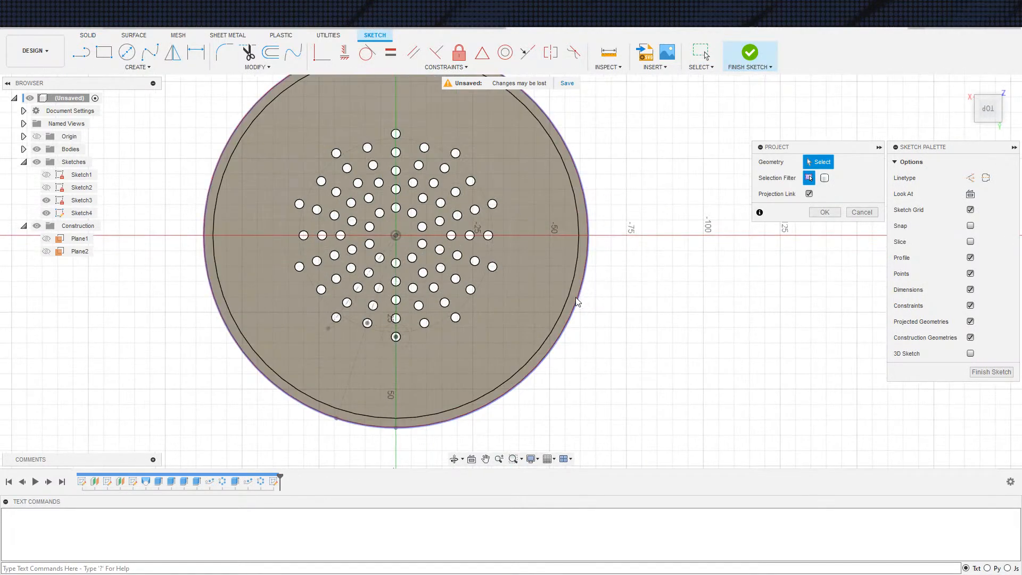
pyautogui.click(577, 297)
pyautogui.scroll(-3, 687, 258)
pyautogui.moveTo(733, 306)
pyautogui.keyDown('shift'); pyautogui.mouseDown(button='middle')
pyautogui.moveTo(719, 294)
pyautogui.moveTo(719, 246)
pyautogui.mouseUp(button='middle'); pyautogui.keyUp('shift')
pyautogui.keyDown('shift'); pyautogui.moveTo(720, 290); pyautogui.dragTo(721, 296, button='middle'); pyautogui.keyUp('shift')
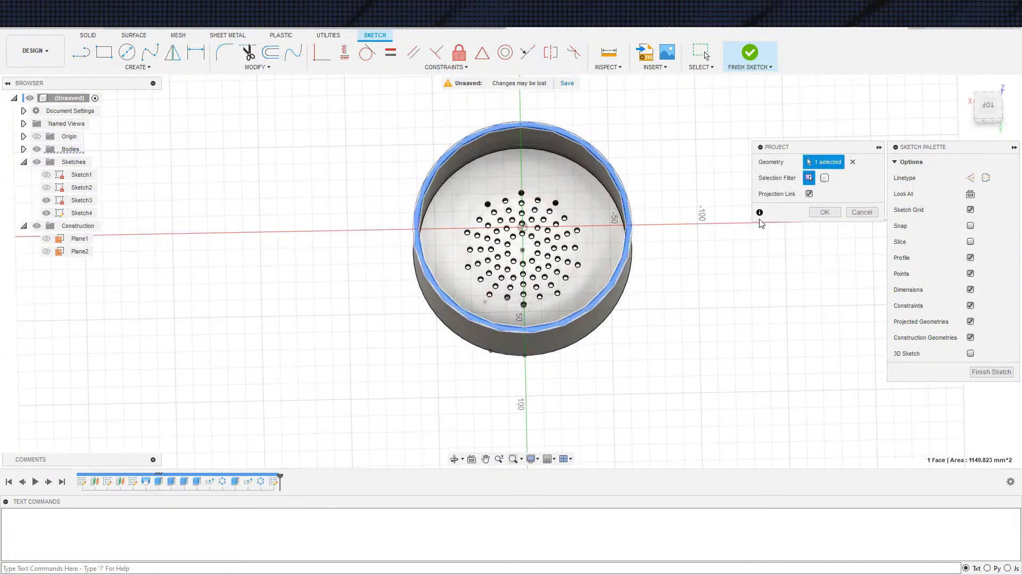
pyautogui.click(820, 214)
pyautogui.keyDown('shift'); pyautogui.moveTo(774, 267); pyautogui.dragTo(781, 250, button='middle'); pyautogui.keyUp('shift')
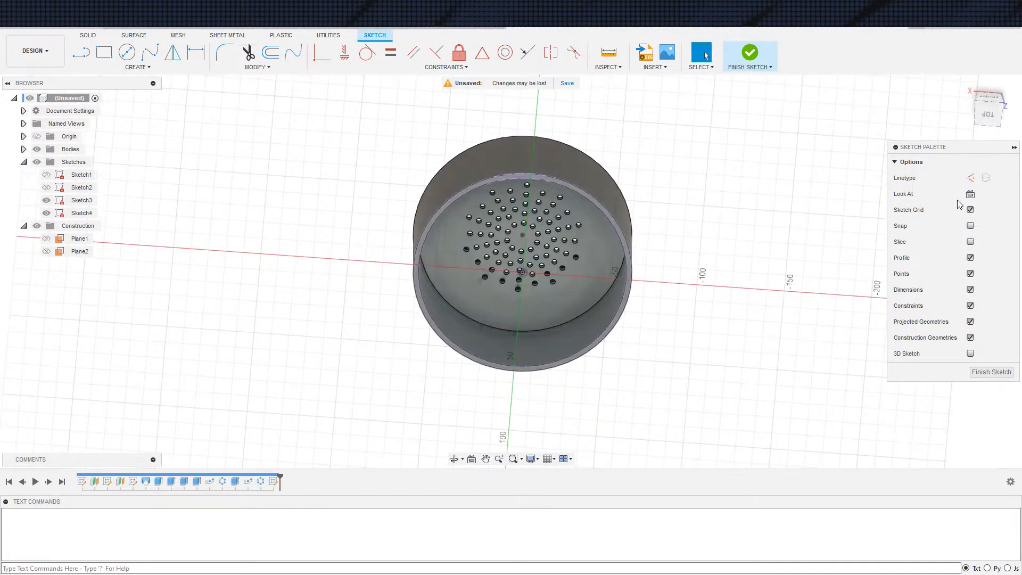
# Face the sketch plane and hide Sketch3 and the bodies, leaving only the projected rim circles shown
pyautogui.click(970, 194)
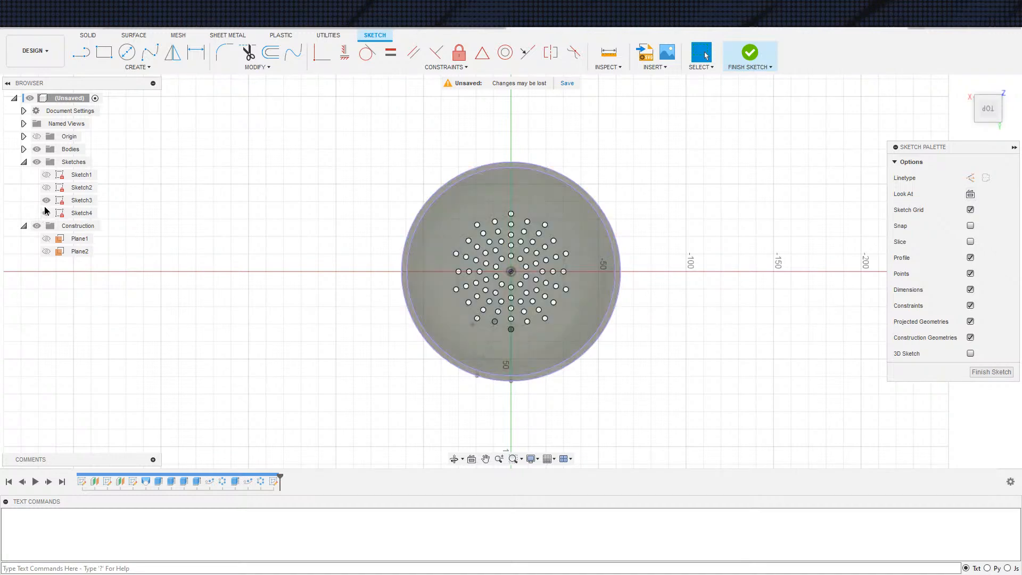
pyautogui.scroll(2, 361, 296)
pyautogui.moveTo(360, 297)
pyautogui.mouseDown(button='middle')
pyautogui.moveTo(229, 287)
pyautogui.moveTo(167, 258)
pyautogui.mouseUp(button='middle')
pyautogui.click(38, 149)
pyautogui.scroll(-2, 185, 262)
pyautogui.moveTo(215, 226); pyautogui.dragTo(249, 266, button='middle')
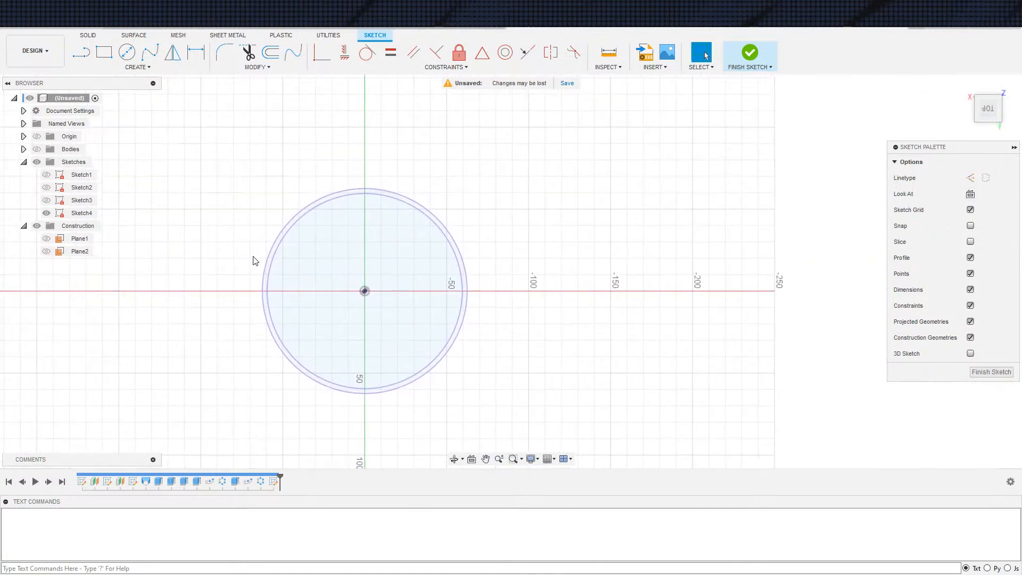
# Sketch two crossing three-point rectangles over the projected circles, one about 20 mm wide along X and one along Y, both extending beyond the rim
pyautogui.scroll(2, 248, 245)
pyautogui.press('s')
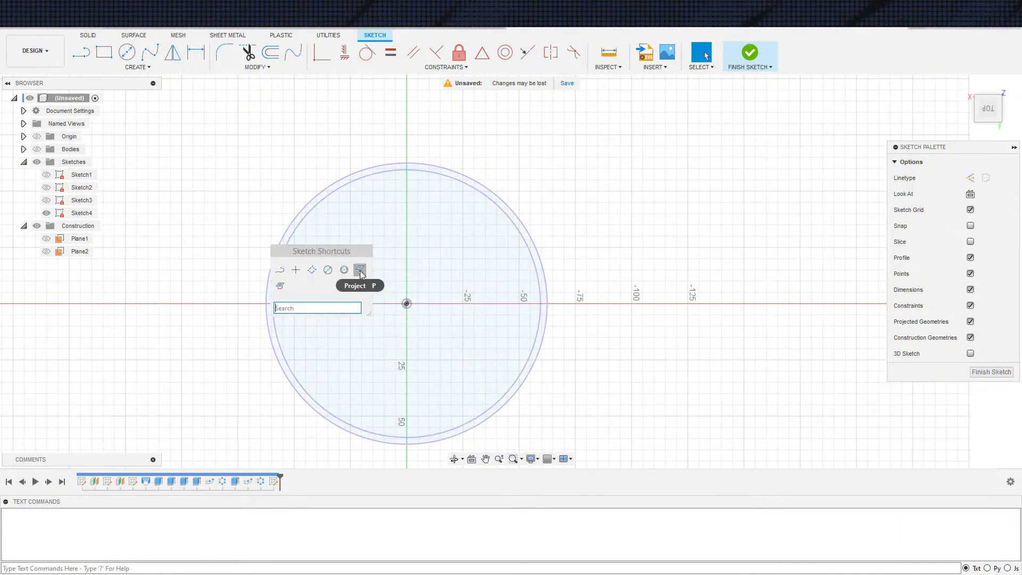
pyautogui.press('s')
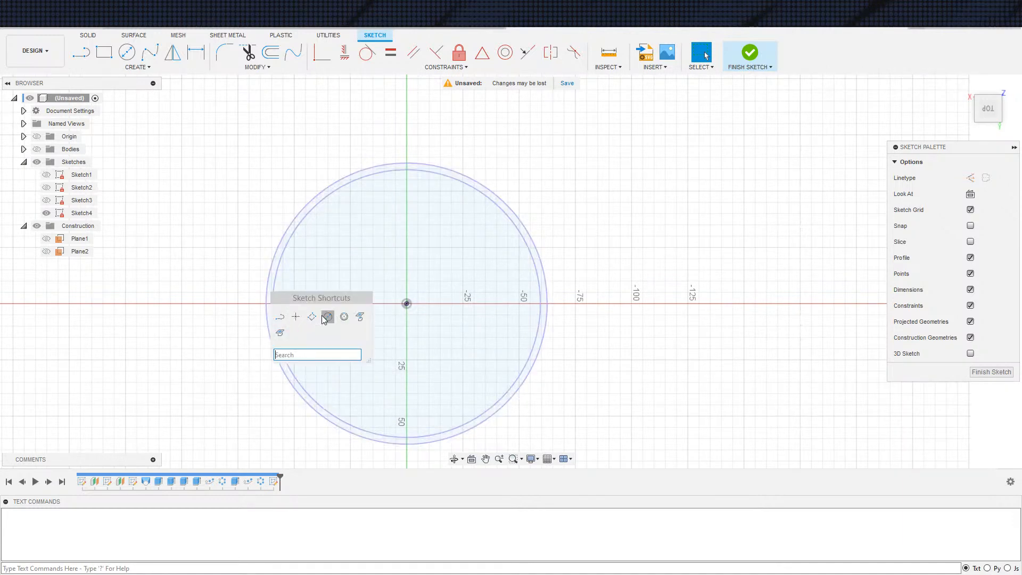
pyautogui.click(311, 318)
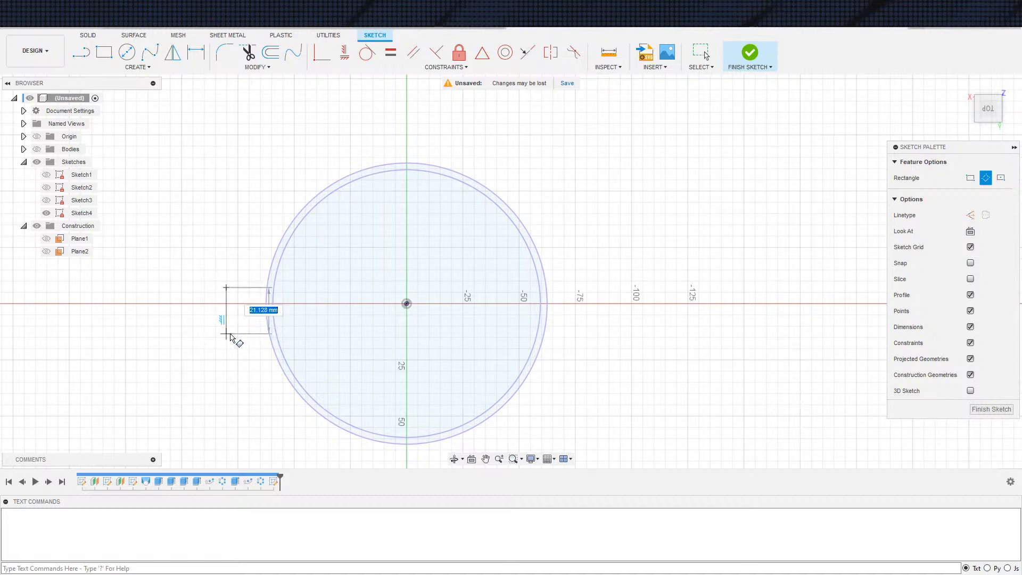
pyautogui.click(227, 332)
pyautogui.click(605, 339)
pyautogui.click(349, 133)
pyautogui.click(443, 134)
pyautogui.click(440, 459)
pyautogui.press('Escape')
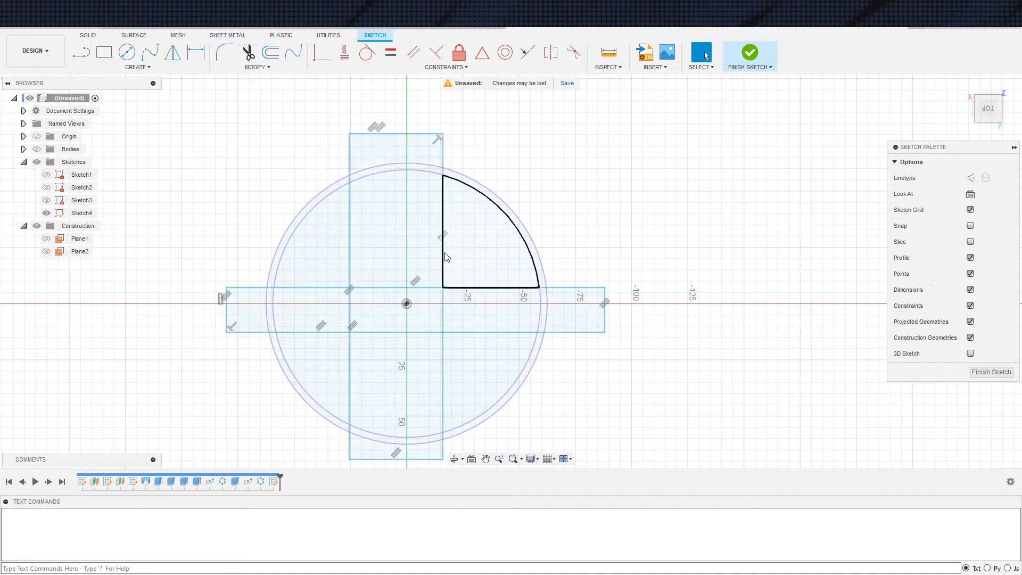
# Draw a diagonal construction line corner to corner across each of the two rectangles
pyautogui.moveTo(566, 250); pyautogui.dragTo(560, 206, button='middle')
pyautogui.press('s')
pyautogui.click(569, 232)
pyautogui.click(220, 244)
pyautogui.click(599, 288)
pyautogui.click(343, 91)
pyautogui.click(436, 416)
pyautogui.press('Escape')
# Make the loose end of the Y-direction rectangle's diagonal coincident with that rectangle's corner
pyautogui.click(431, 416)
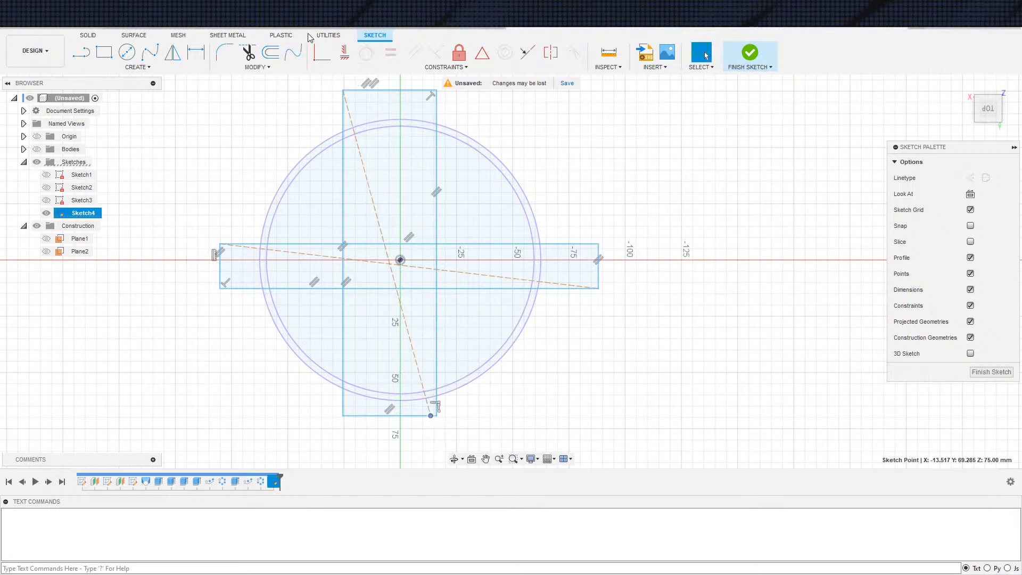
pyautogui.click(322, 53)
pyautogui.click(436, 416)
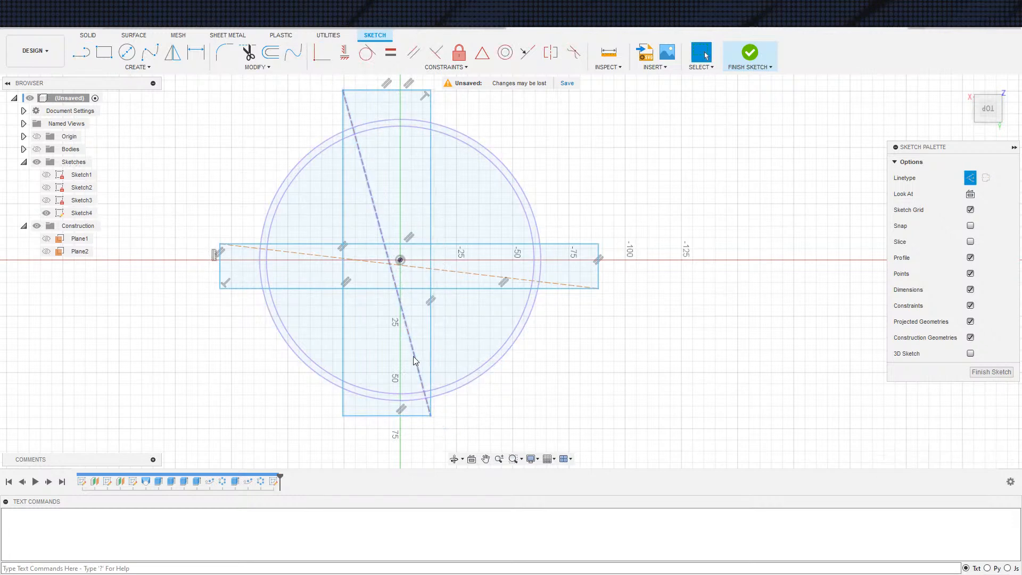
# Apply midpoint constraints between both diagonals and the origin so the rectangles are centred on it
pyautogui.click(414, 356)
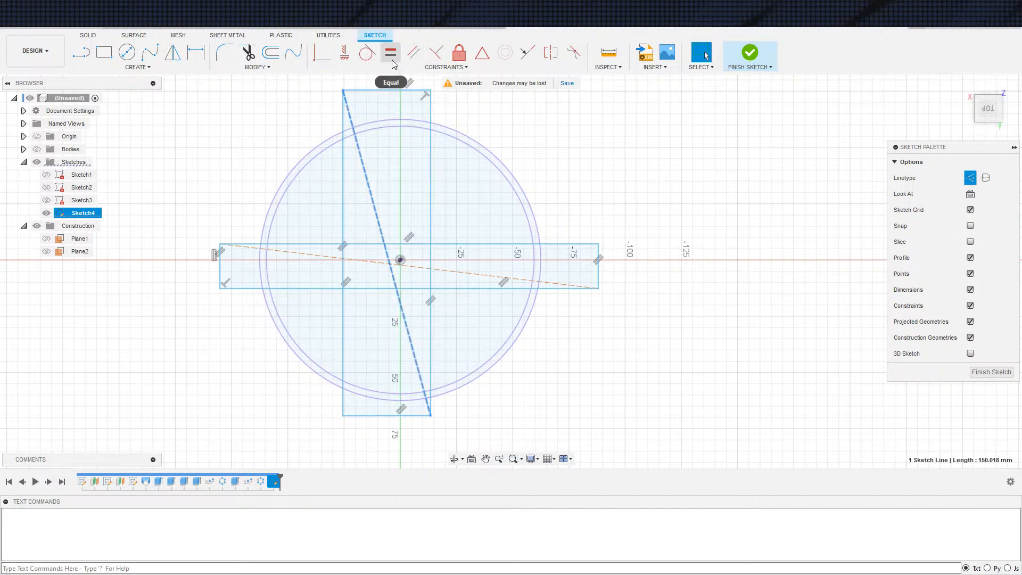
pyautogui.click(482, 52)
pyautogui.click(400, 261)
pyautogui.click(402, 265)
pyautogui.click(401, 261)
pyautogui.press('Escape')
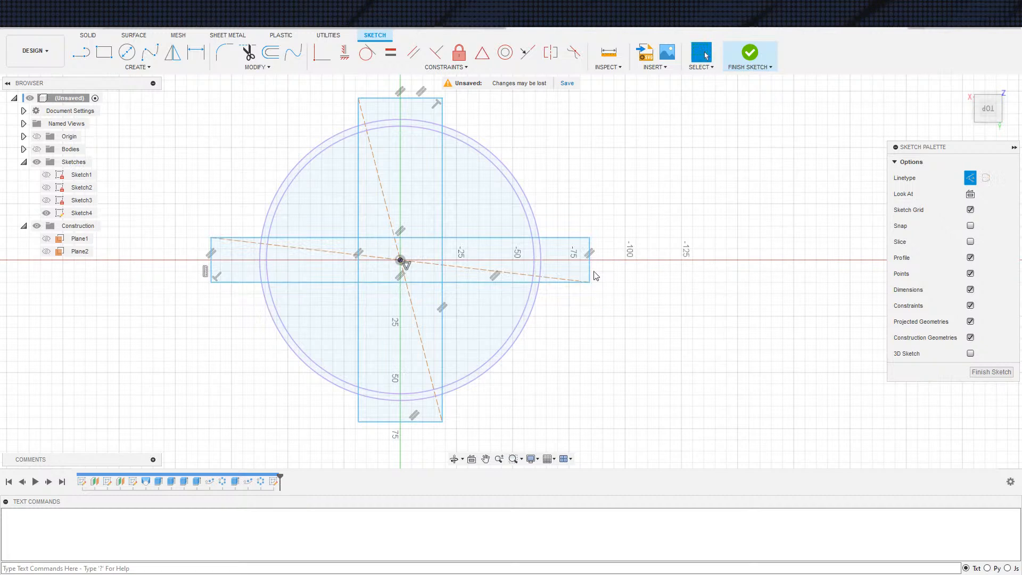
# Make the short end edge of the X-direction rectangle tangent to the outer rim circle
pyautogui.click(590, 274)
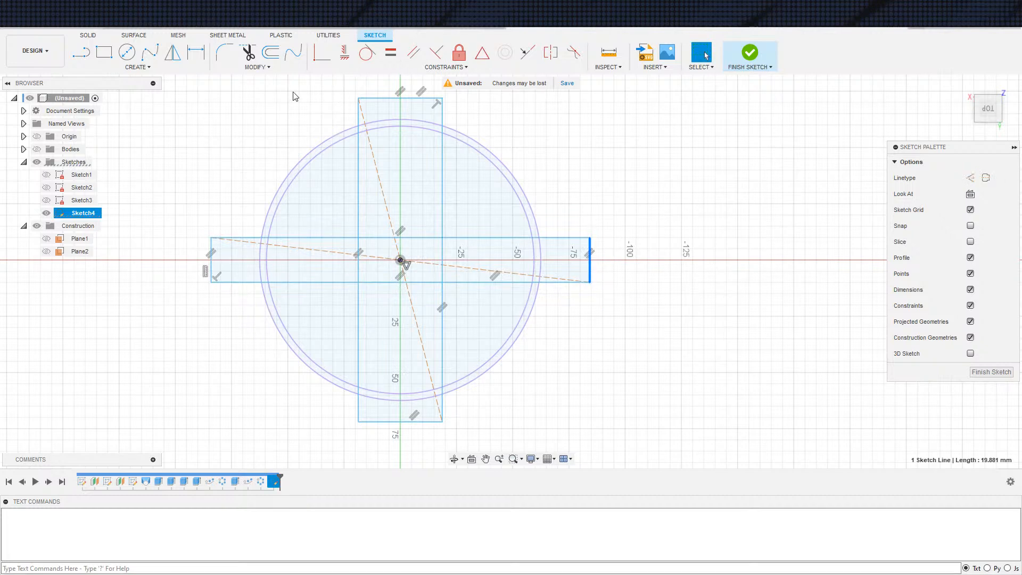
pyautogui.click(367, 52)
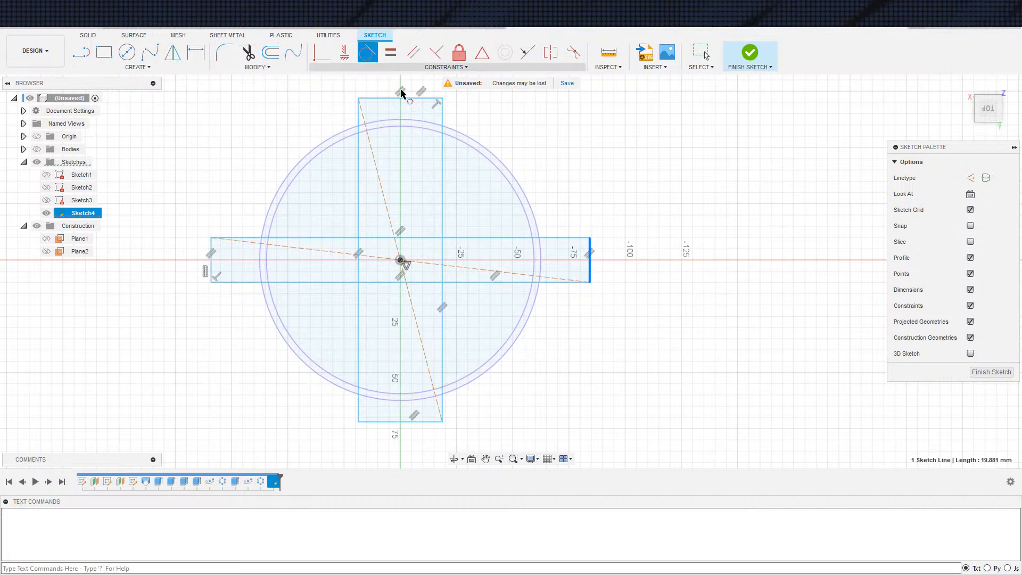
pyautogui.click(543, 258)
pyautogui.press('Escape')
# Dimension the X-direction rectangle's width to 5 mm
pyautogui.scroll(2, 549, 285)
pyautogui.press('d')
pyautogui.click(538, 285)
pyautogui.click(574, 291)
pyautogui.write('5')
pyautogui.press('Return')
pyautogui.press('Escape')
pyautogui.scroll(-2, 639, 298)
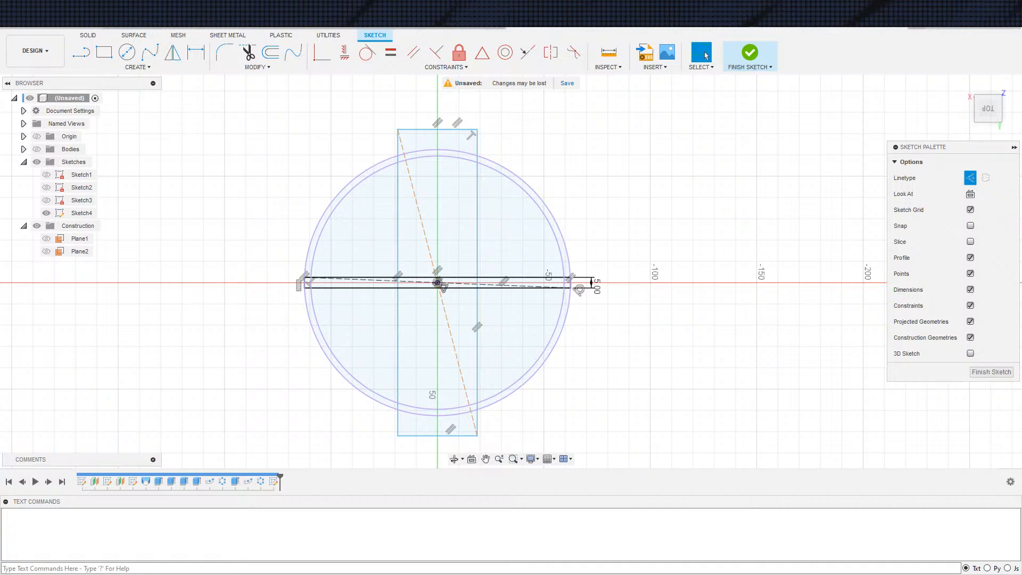
# Dimension the Y-direction rectangle's width to 7 mm
pyautogui.press('d')
pyautogui.click(448, 130)
pyautogui.click(458, 114)
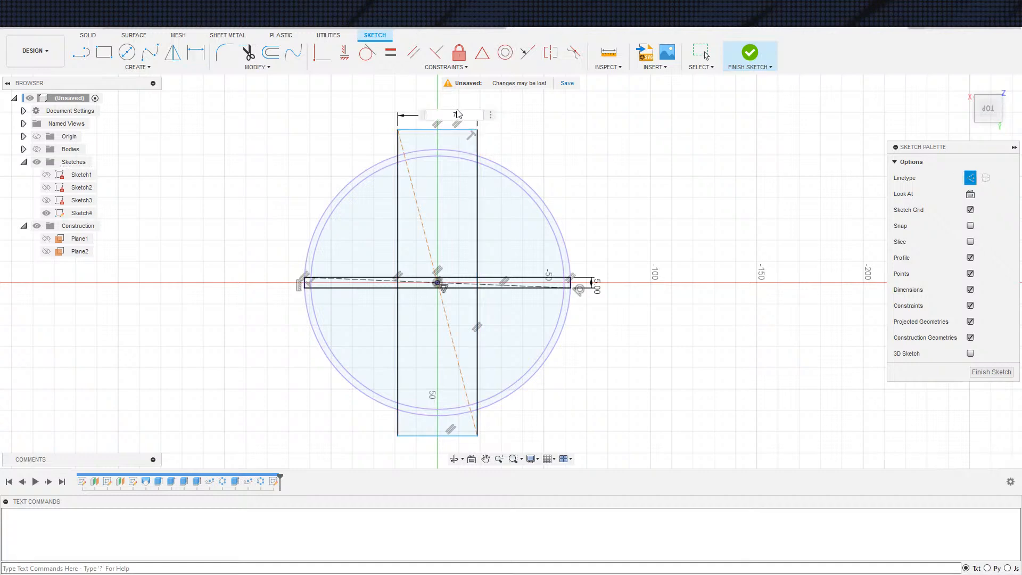
pyautogui.write('7')
pyautogui.press('Return')
pyautogui.press('Escape')
pyautogui.scroll(3, 367, 243)
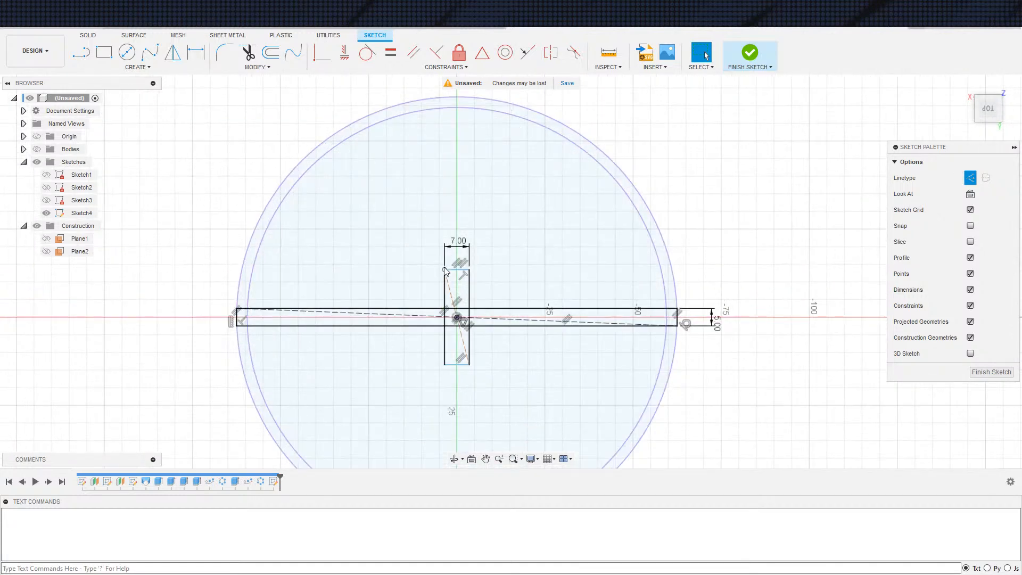
# Stretch the Y-direction rectangle past the rim and make its short end edge tangent to the outer circle
pyautogui.moveTo(462, 265); pyautogui.dragTo(459, 89)
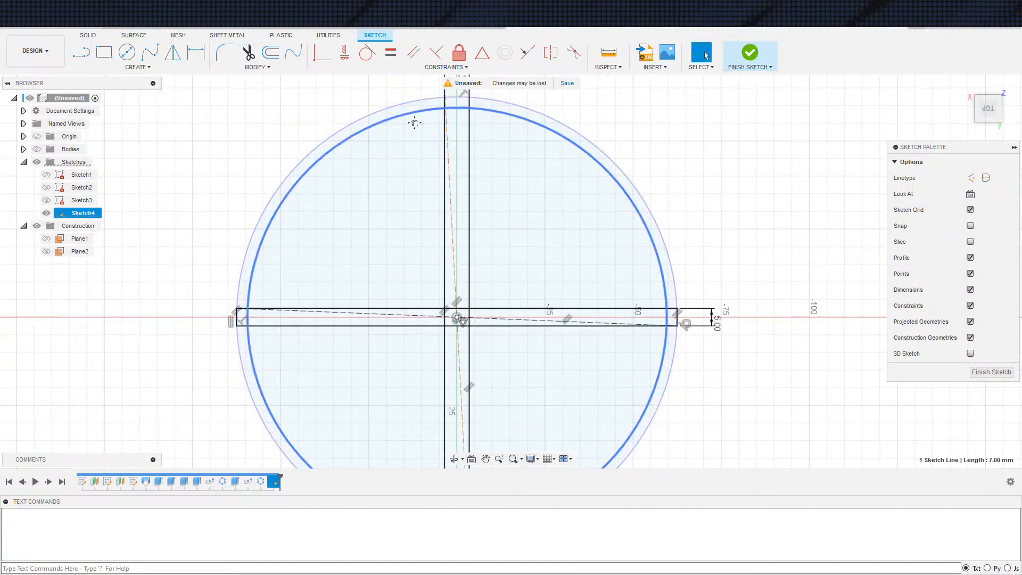
pyautogui.scroll(-2, 404, 145)
pyautogui.click(366, 52)
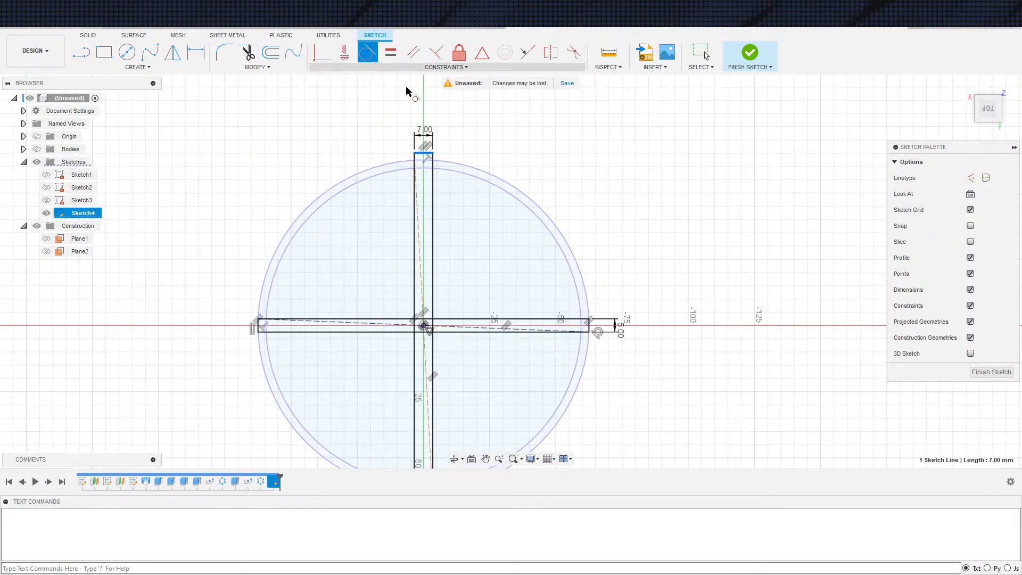
pyautogui.click(452, 162)
pyautogui.scroll(-2, 524, 213)
pyautogui.moveTo(595, 220); pyautogui.dragTo(595, 164, button='middle')
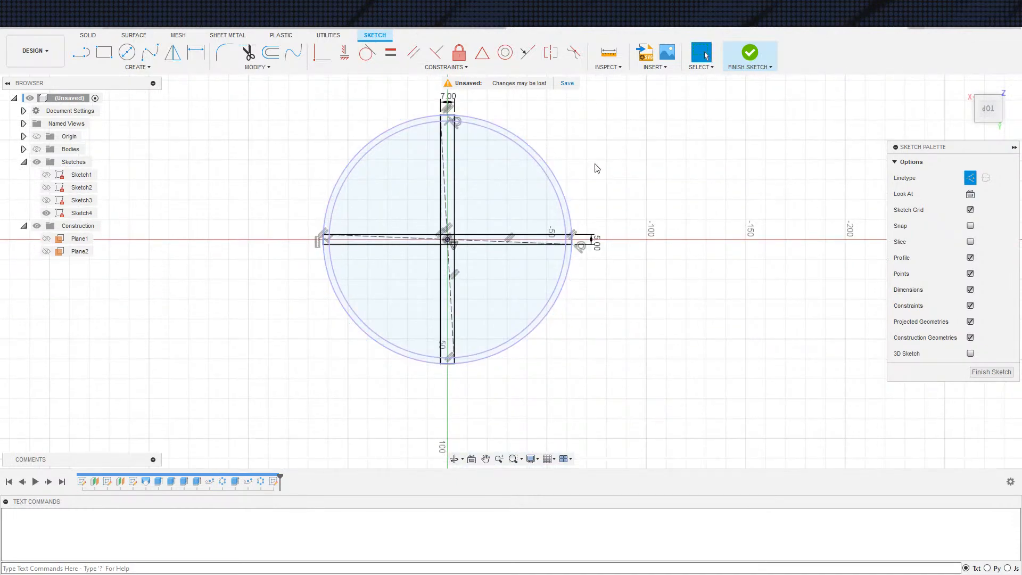
# Finish the sketch, show the bodies, and extrude-cut all profiles of the 7 mm strip with extent To Object down to the inner floor face
pyautogui.click(750, 55)
pyautogui.press('e')
pyautogui.scroll(3, 462, 370)
pyautogui.scroll(2, 462, 373)
pyautogui.scroll(-3, 426, 277)
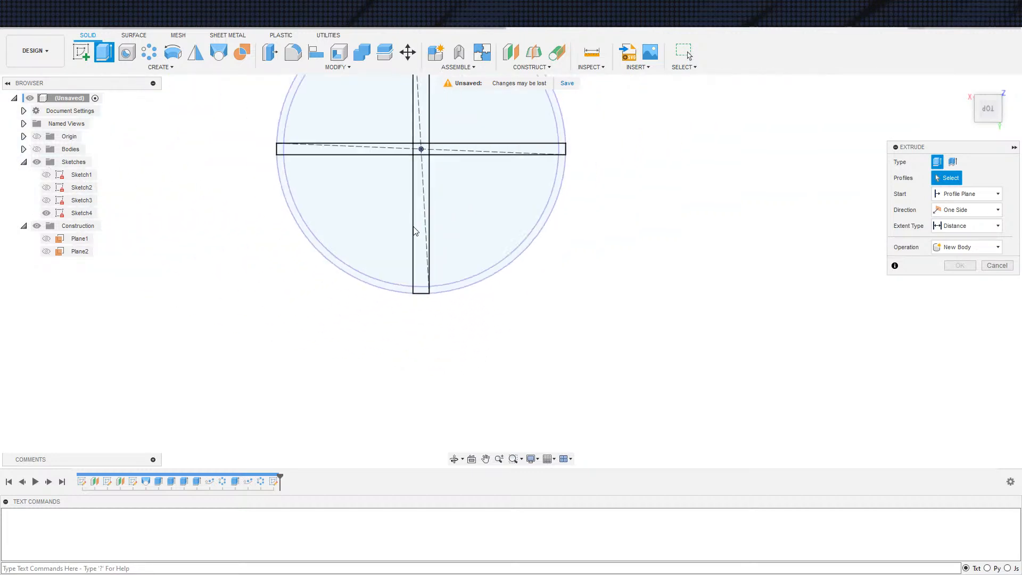
pyautogui.scroll(-2, 428, 402)
pyautogui.moveTo(390, 98); pyautogui.dragTo(451, 371)
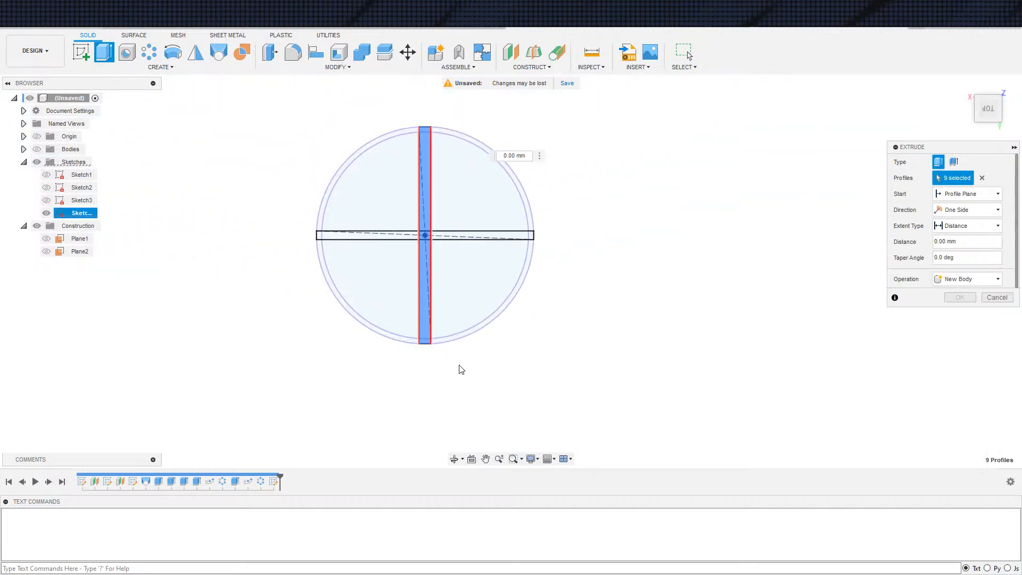
pyautogui.click(37, 149)
pyautogui.keyDown('shift'); pyautogui.moveTo(639, 341); pyautogui.dragTo(586, 243, button='middle'); pyautogui.keyUp('shift')
pyautogui.click(980, 226)
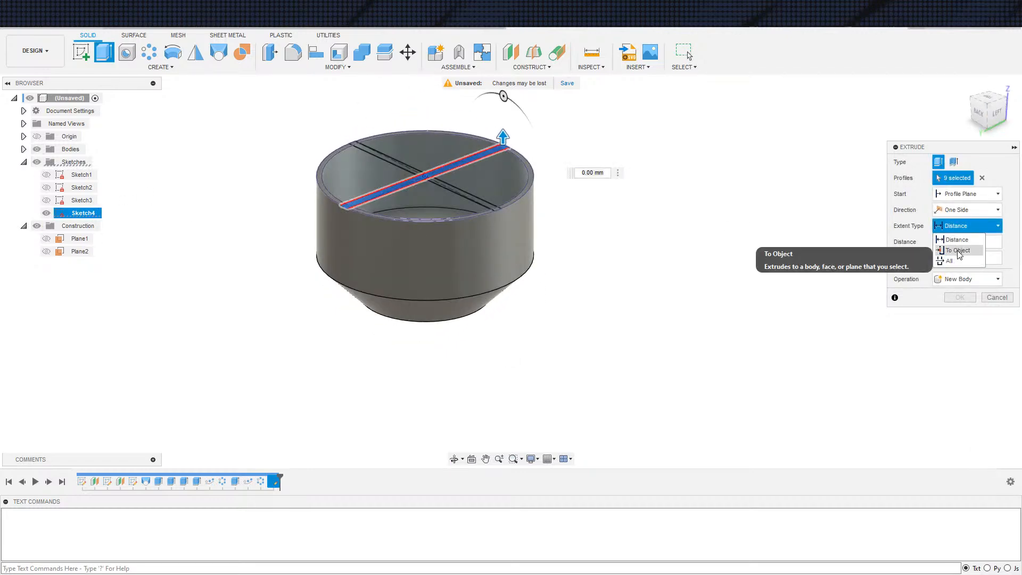
pyautogui.click(954, 248)
pyautogui.keyDown('shift'); pyautogui.moveTo(644, 331); pyautogui.dragTo(440, 322, button='middle'); pyautogui.keyUp('shift')
pyautogui.click(514, 323)
pyautogui.keyDown('shift'); pyautogui.moveTo(513, 324); pyautogui.dragTo(644, 317, button='middle'); pyautogui.keyUp('shift')
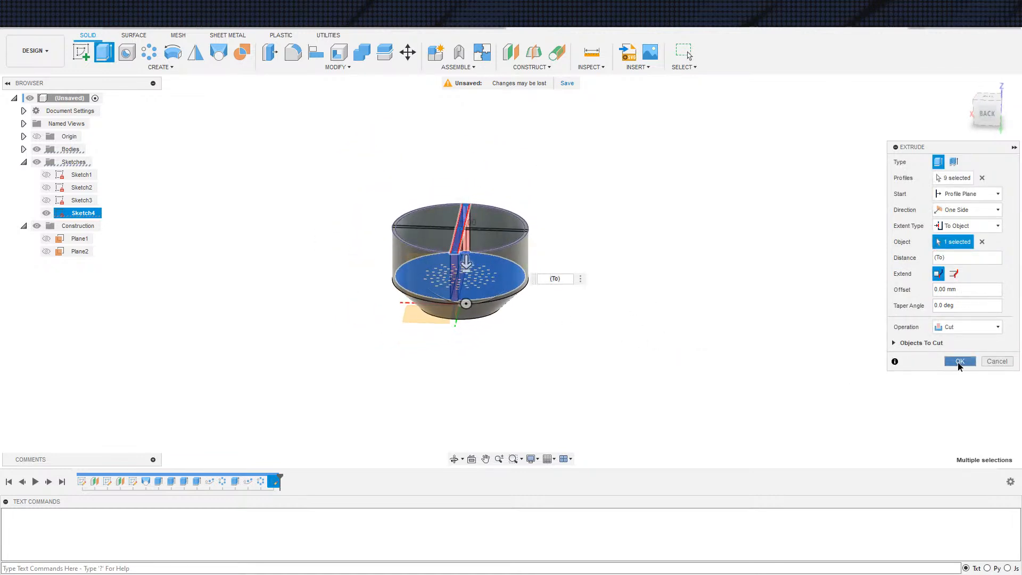
pyautogui.click(960, 362)
# Examine the two wall slots and the floor hole pattern from the side, above and below
pyautogui.moveTo(705, 365)
pyautogui.keyDown('shift'); pyautogui.mouseDown(button='middle')
pyautogui.moveTo(703, 337)
pyautogui.moveTo(705, 360)
pyautogui.mouseUp(button='middle'); pyautogui.keyUp('shift')
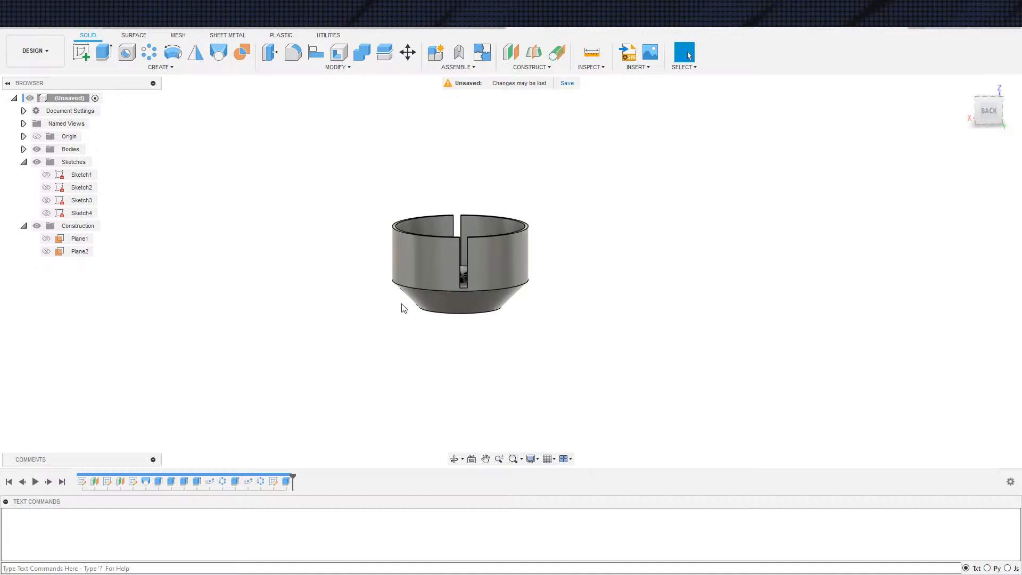
pyautogui.scroll(1, 556, 322)
pyautogui.scroll(-3, 555, 322)
pyautogui.scroll(1, 545, 323)
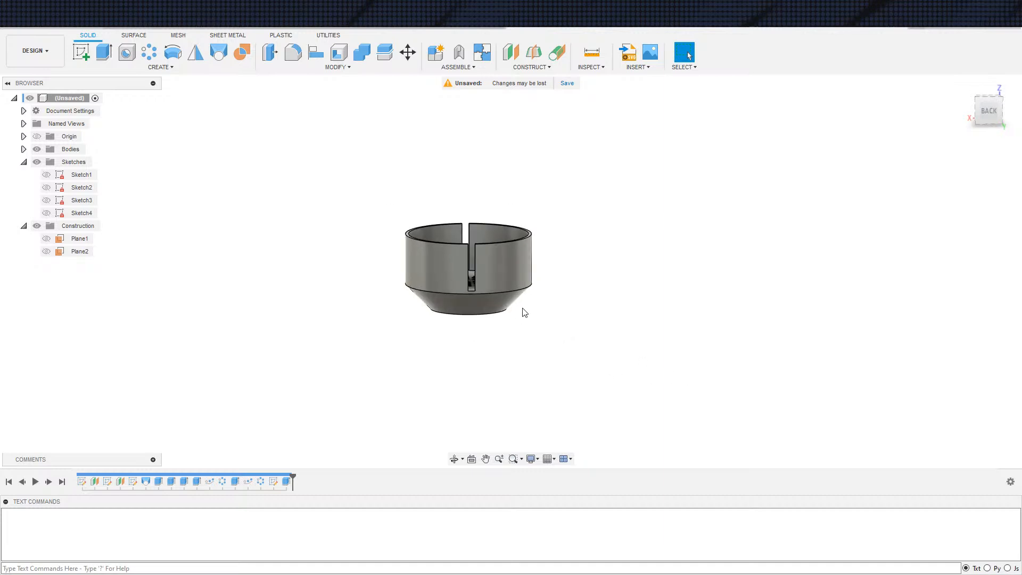
pyautogui.keyDown('shift'); pyautogui.moveTo(553, 334); pyautogui.dragTo(516, 395, button='middle'); pyautogui.keyUp('shift')
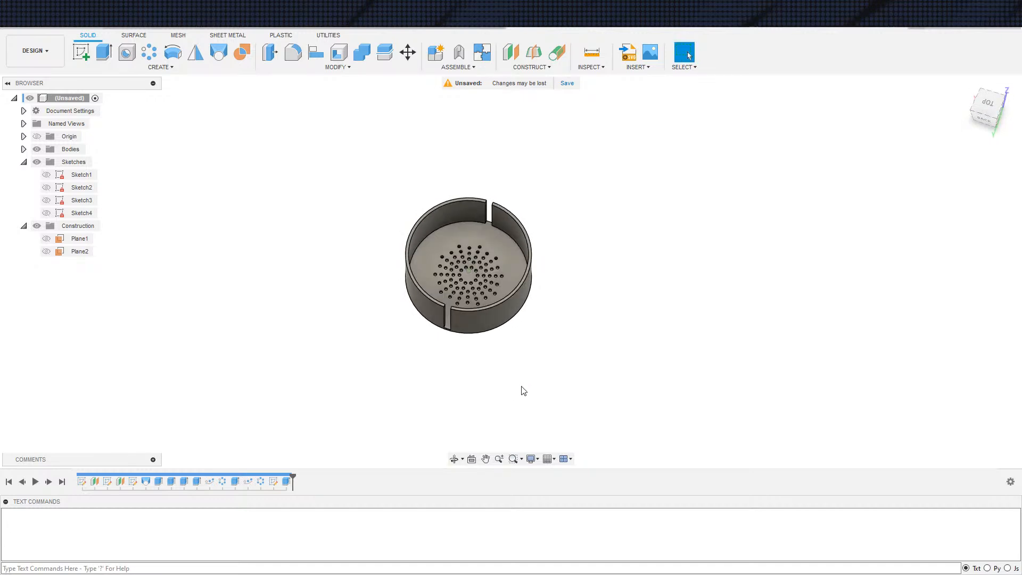
pyautogui.scroll(-1, 551, 357)
pyautogui.scroll(1, 551, 358)
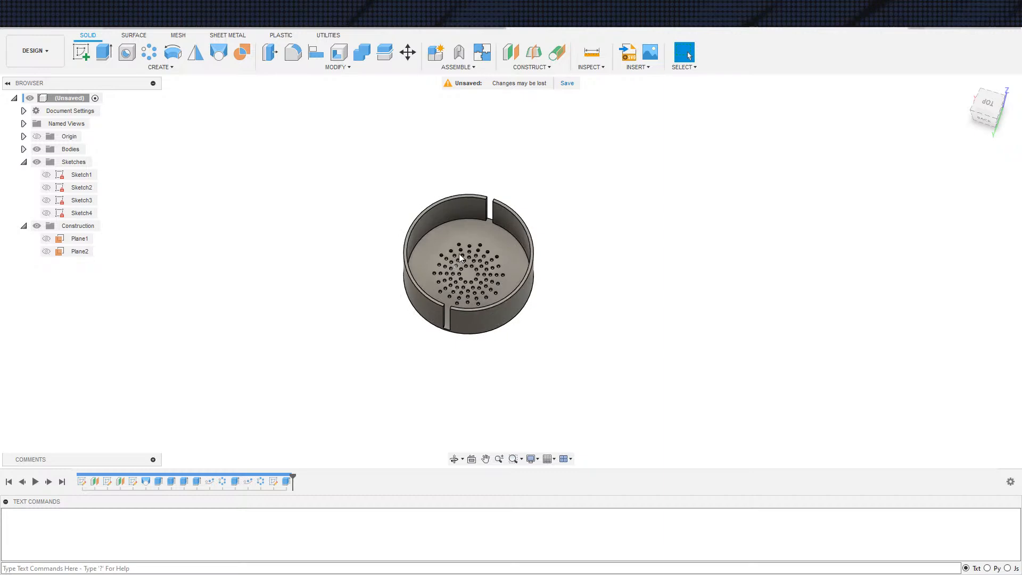
pyautogui.scroll(2, 602, 361)
pyautogui.keyDown('shift'); pyautogui.moveTo(482, 360); pyautogui.dragTo(409, 238, button='middle'); pyautogui.keyUp('shift')
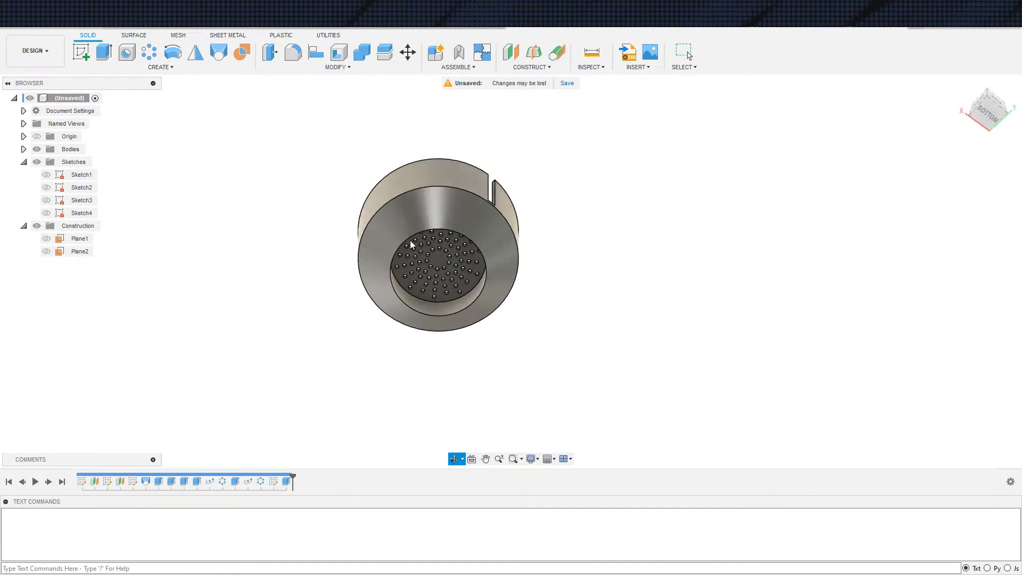
pyautogui.keyDown('shift'); pyautogui.moveTo(496, 305); pyautogui.dragTo(530, 345, button='middle'); pyautogui.keyUp('shift')
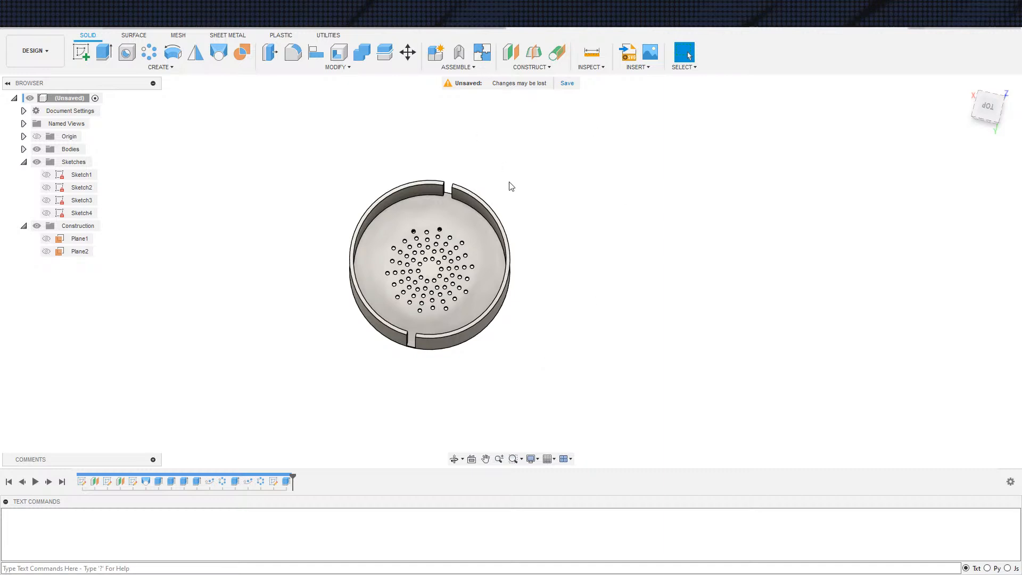
# Edit the slot cut extrusion to also include the profiles of the narrower crossing strip, notching the wall at its ends
pyautogui.keyDown('shift'); pyautogui.moveTo(622, 244); pyautogui.dragTo(655, 168, button='middle'); pyautogui.keyUp('shift')
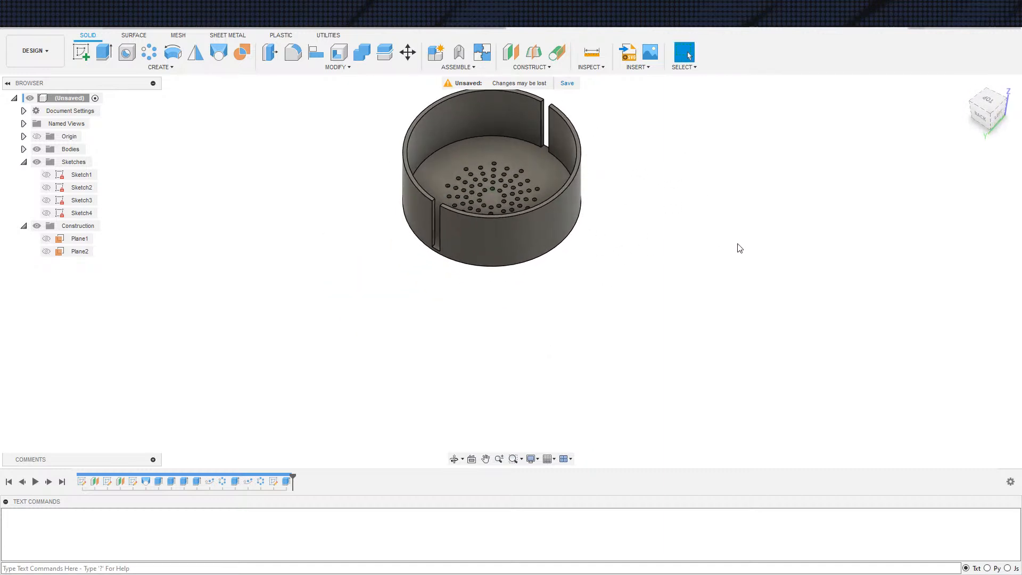
pyautogui.keyDown('shift'); pyautogui.moveTo(732, 251); pyautogui.dragTo(769, 248, button='middle'); pyautogui.keyUp('shift')
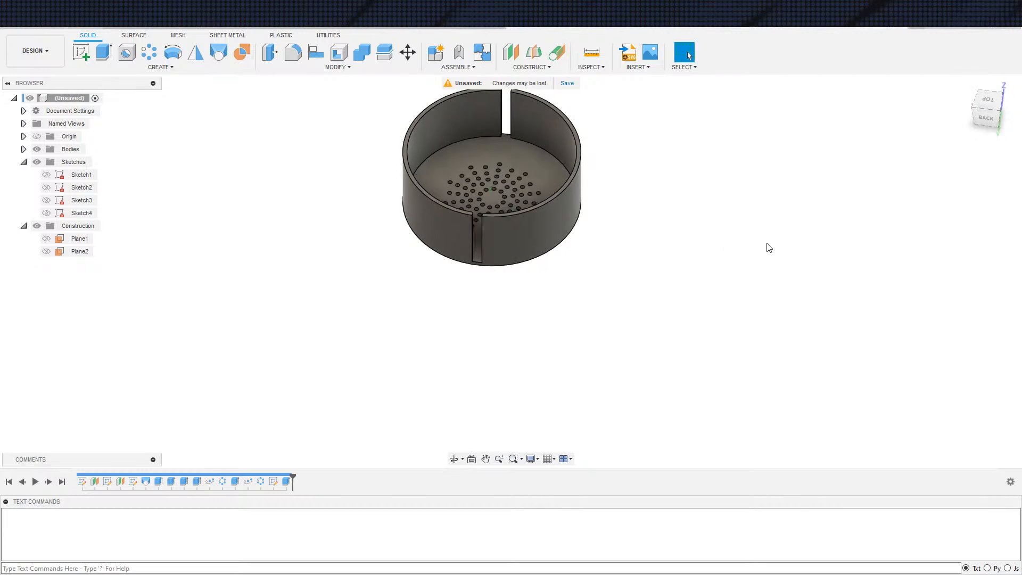
pyautogui.doubleClick(286, 481)
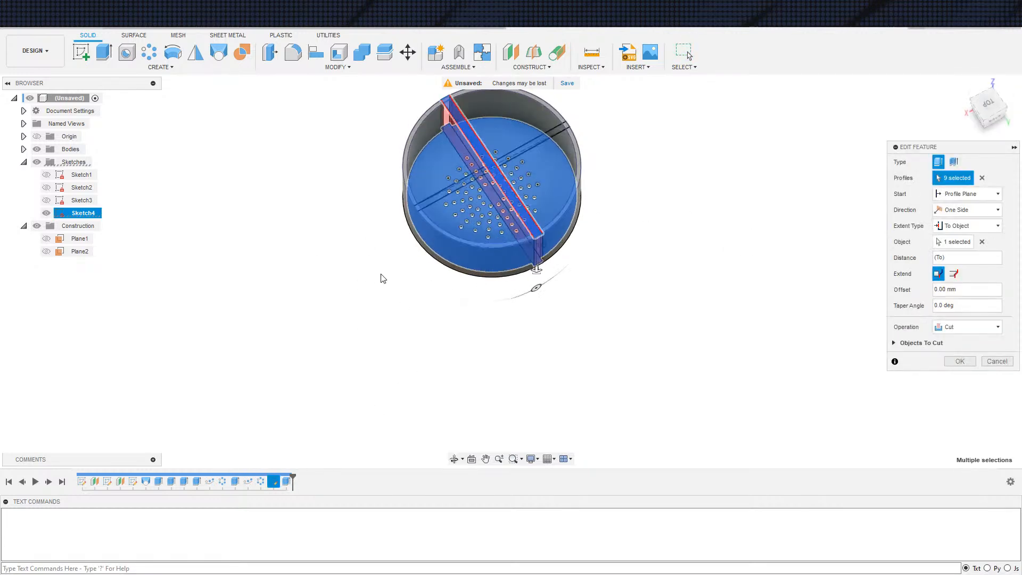
pyautogui.scroll(-2, 400, 283)
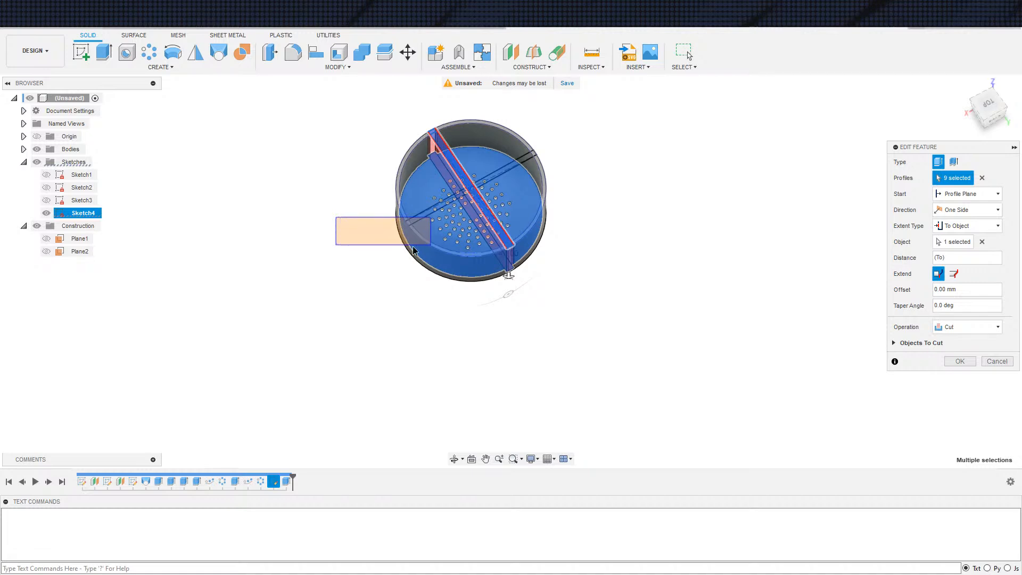
pyautogui.click(990, 106)
pyautogui.moveTo(650, 215); pyautogui.dragTo(557, 253, button='middle')
pyautogui.moveTo(353, 210); pyautogui.dragTo(618, 247)
pyautogui.click(960, 361)
# Start a new Extrude from the displayed Sketch4 and select all of its profiles across the whole bowl
pyautogui.press('e')
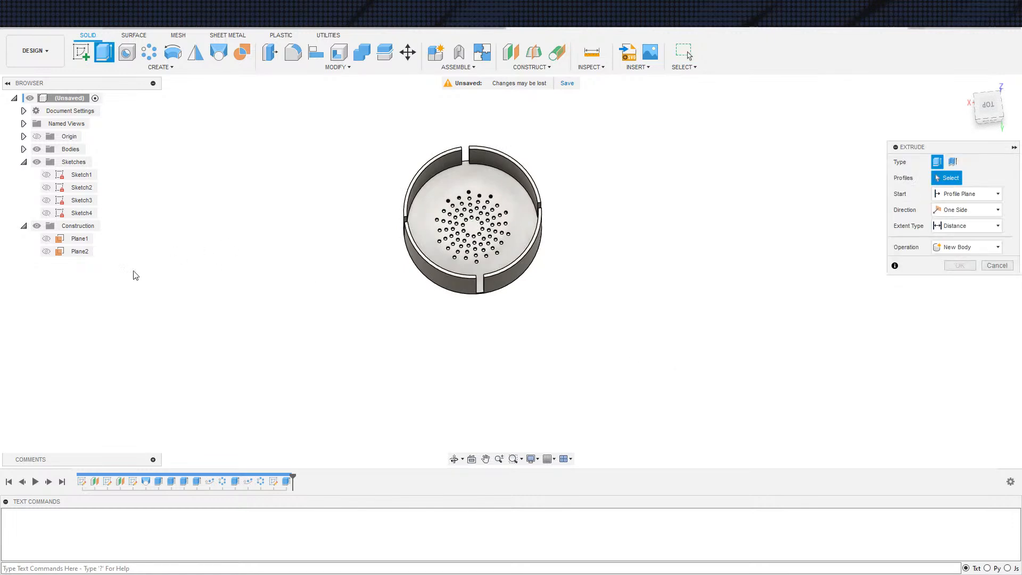
pyautogui.click(45, 213)
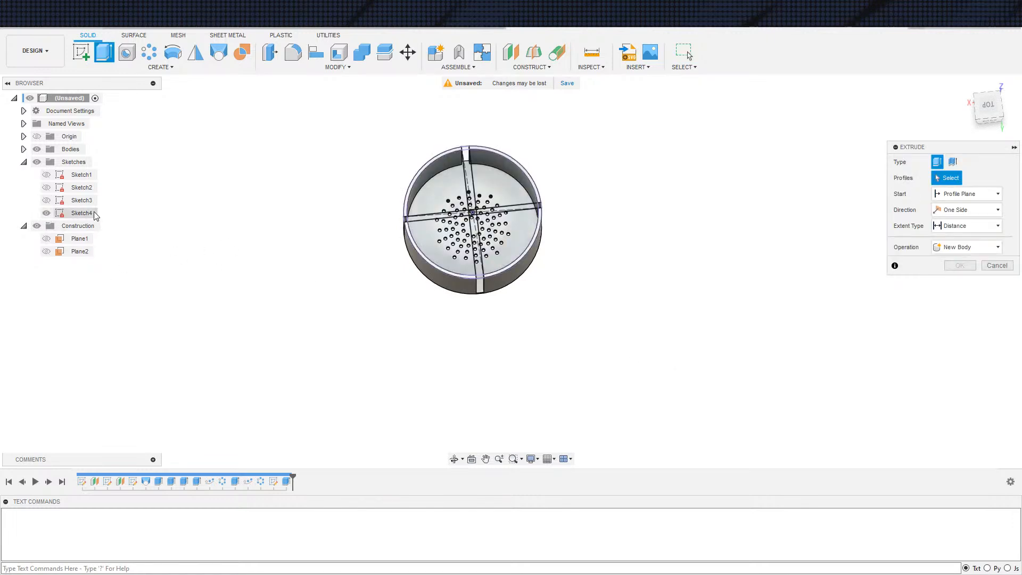
pyautogui.scroll(3, 471, 302)
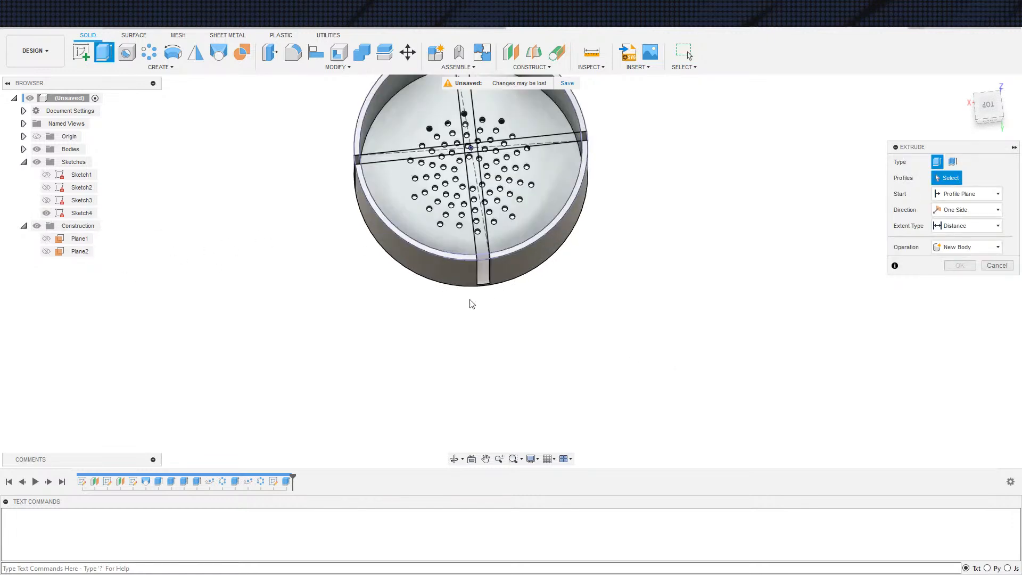
pyautogui.click(411, 209)
pyautogui.moveTo(406, 180); pyautogui.dragTo(387, 278, button='middle')
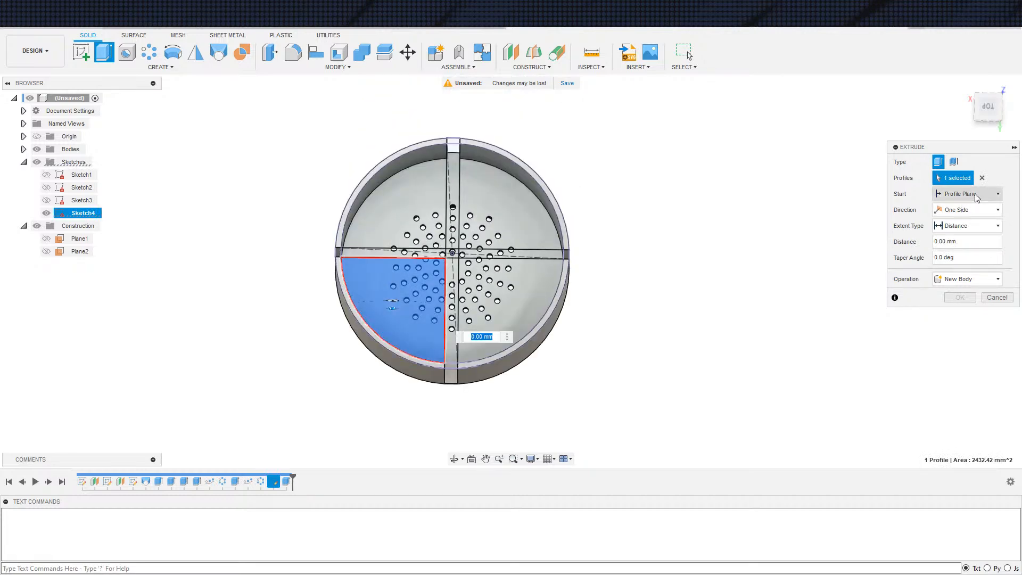
pyautogui.click(983, 178)
pyautogui.moveTo(280, 103); pyautogui.dragTo(665, 423)
# Hide the bodies so only the selected Sketch4 profiles are displayed for the extrusion
pyautogui.scroll(3, 511, 392)
pyautogui.scroll(-2, 471, 394)
pyautogui.scroll(6, 477, 399)
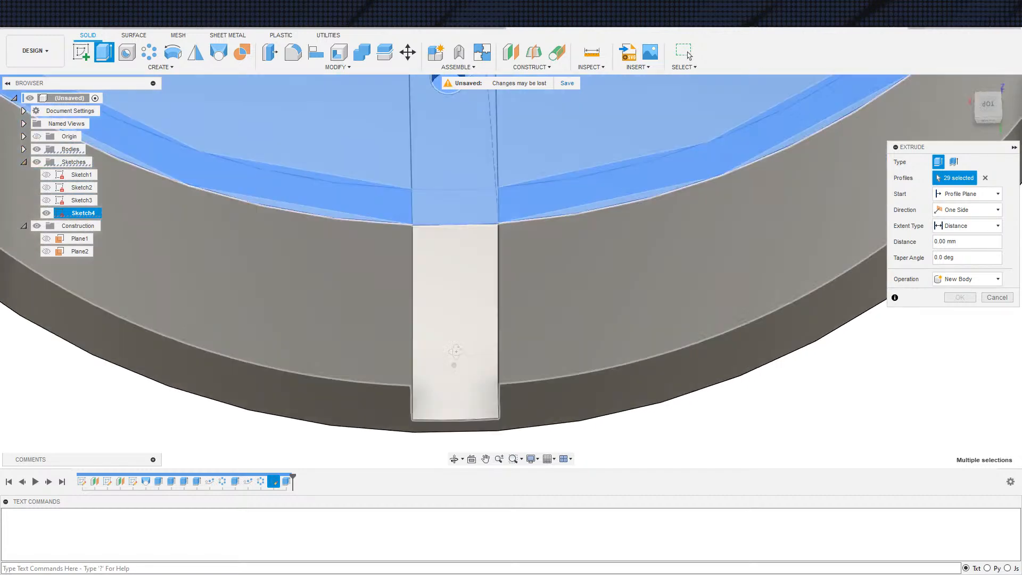
pyautogui.keyDown('shift'); pyautogui.moveTo(455, 351); pyautogui.dragTo(459, 354, button='middle'); pyautogui.keyUp('shift')
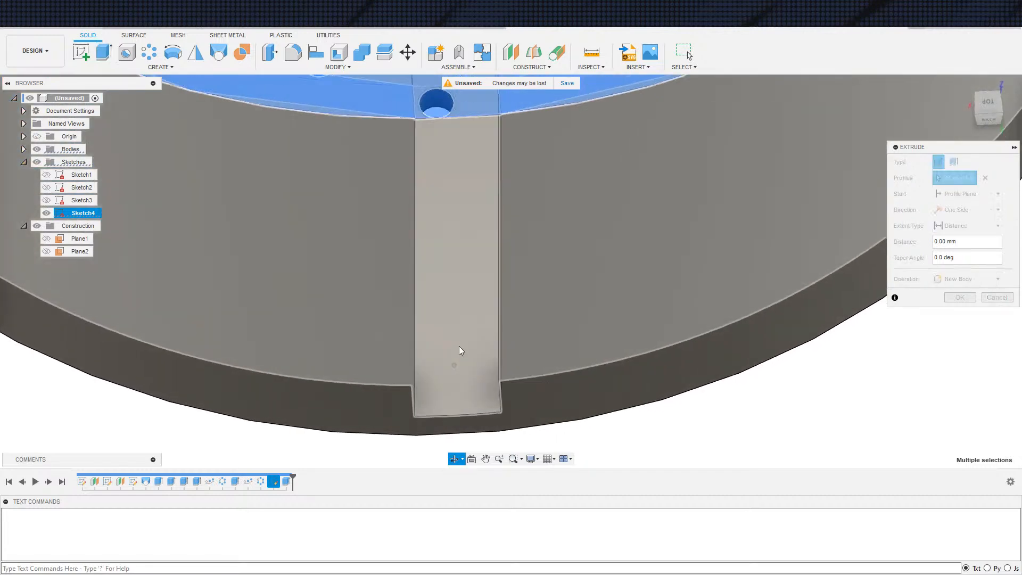
pyautogui.scroll(2, 431, 114)
pyautogui.keyDown('shift'); pyautogui.moveTo(432, 114); pyautogui.dragTo(445, 238, button='middle'); pyautogui.keyUp('shift')
pyautogui.scroll(-1, 446, 239)
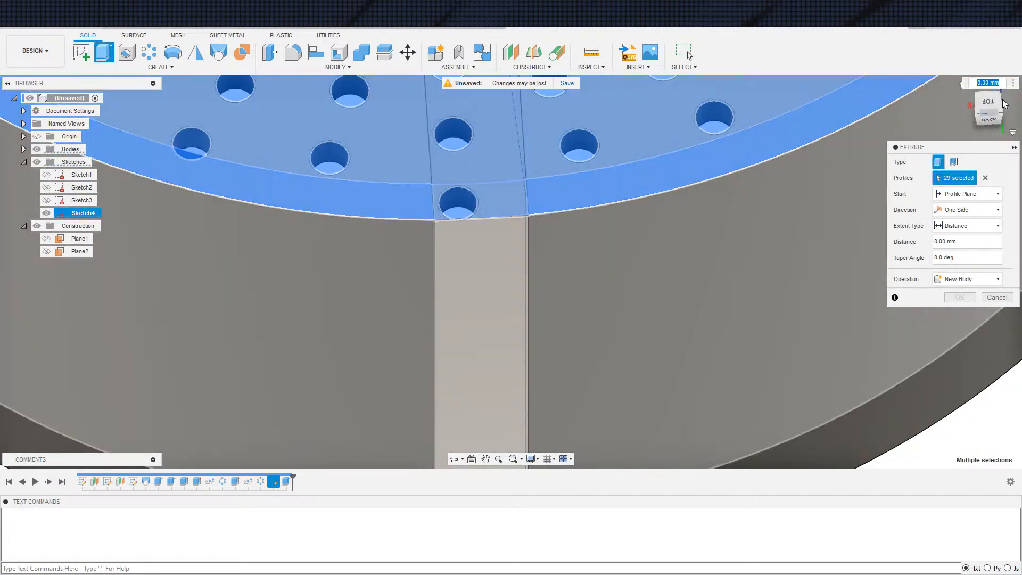
pyautogui.click(989, 102)
pyautogui.scroll(-3, 496, 258)
pyautogui.scroll(-2, 507, 238)
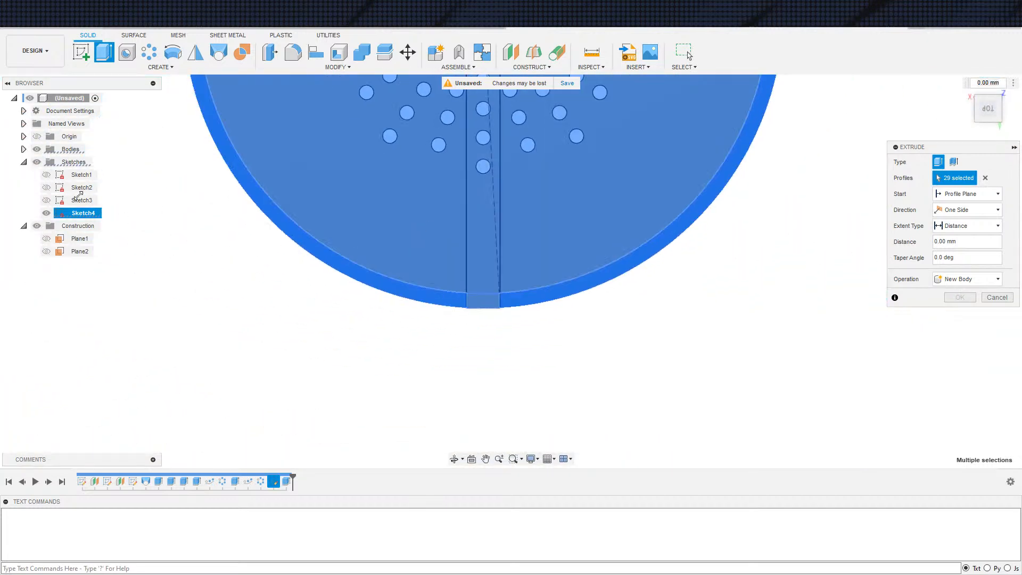
pyautogui.click(37, 150)
# Deselect the rectangular notch profile and its two corner slivers at one end of the wider strip
pyautogui.scroll(8, 520, 331)
pyautogui.moveTo(394, 306); pyautogui.dragTo(376, 362, button='middle')
pyautogui.scroll(-5, 400, 344)
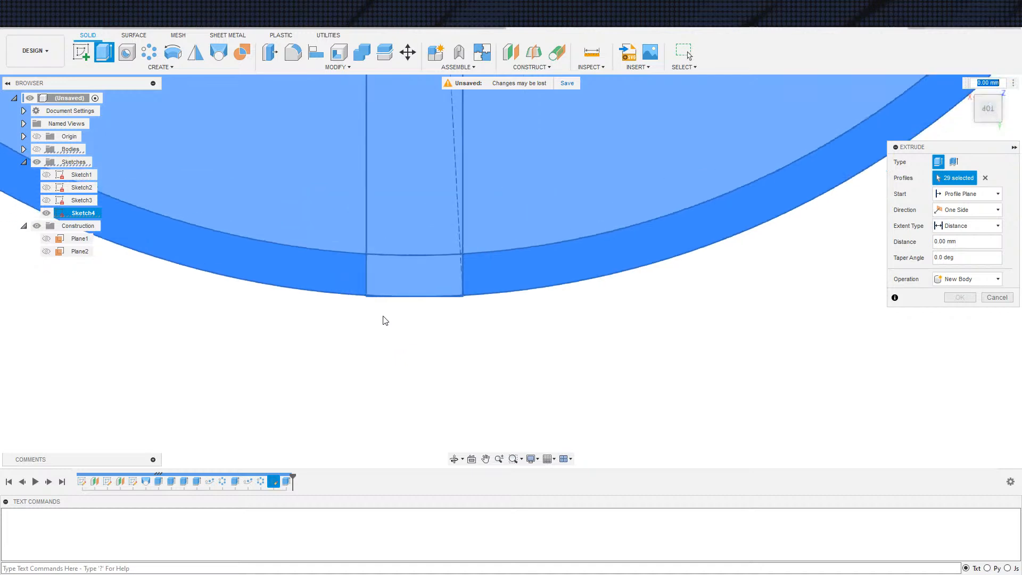
pyautogui.scroll(5, 490, 258)
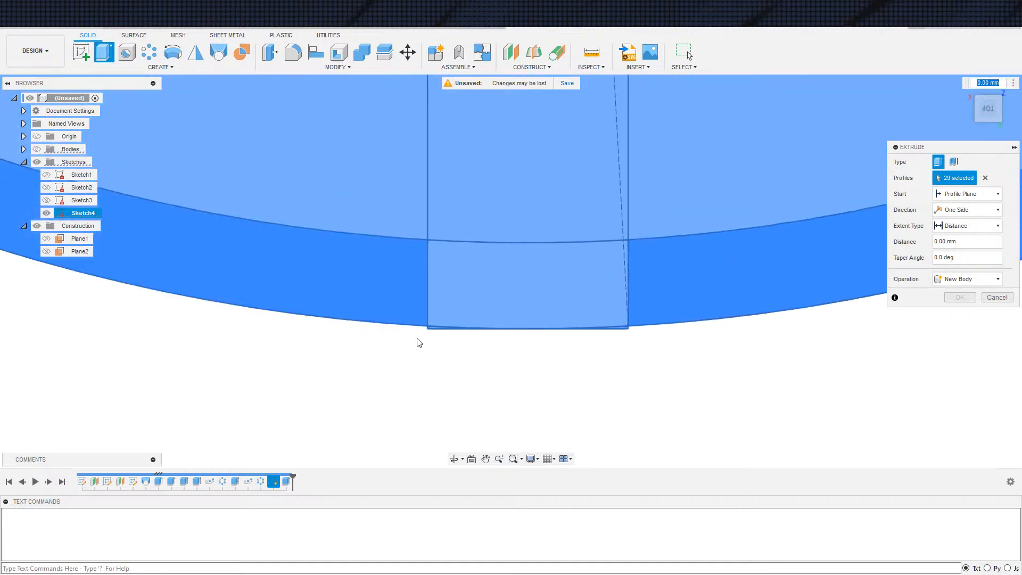
pyautogui.moveTo(498, 361); pyautogui.dragTo(416, 366, button='middle')
pyautogui.click(352, 329)
pyautogui.click(617, 331)
pyautogui.click(457, 314)
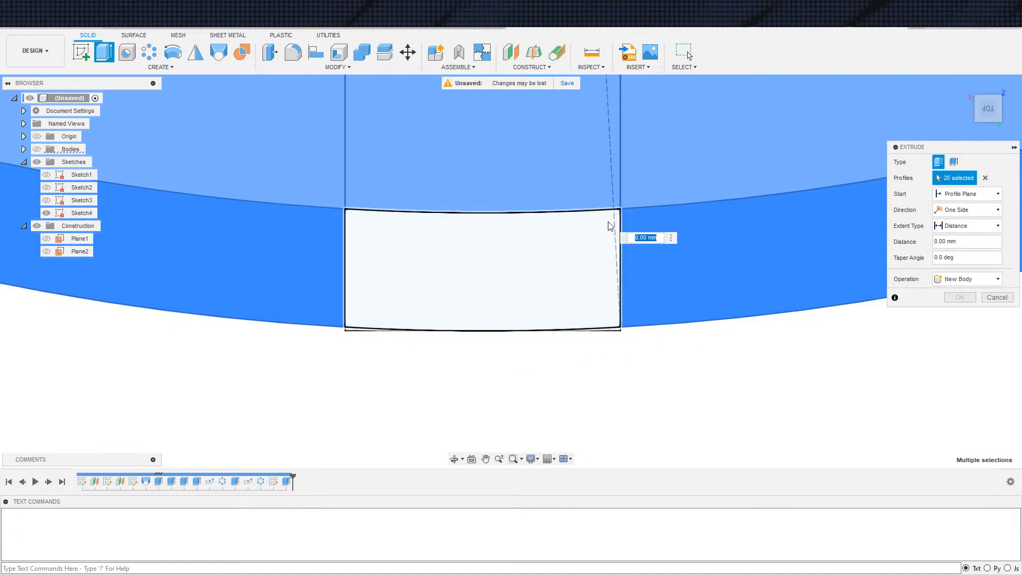
# Deselect the notch profile and its two slivers at the adjacent end of the narrower crossing strip
pyautogui.scroll(-3, 697, 245)
pyautogui.scroll(-3, 703, 229)
pyautogui.moveTo(703, 228); pyautogui.dragTo(541, 380, button='middle')
pyautogui.moveTo(820, 138); pyautogui.dragTo(479, 373, button='middle')
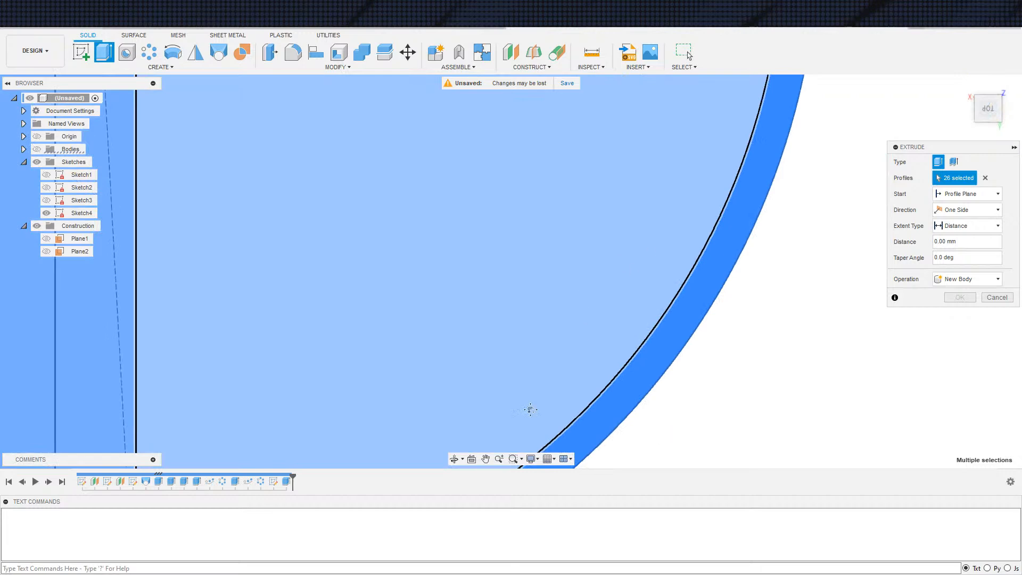
pyautogui.moveTo(713, 127); pyautogui.dragTo(479, 447, button='middle')
pyautogui.scroll(4, 641, 253)
pyautogui.scroll(3, 620, 226)
pyautogui.click(389, 307)
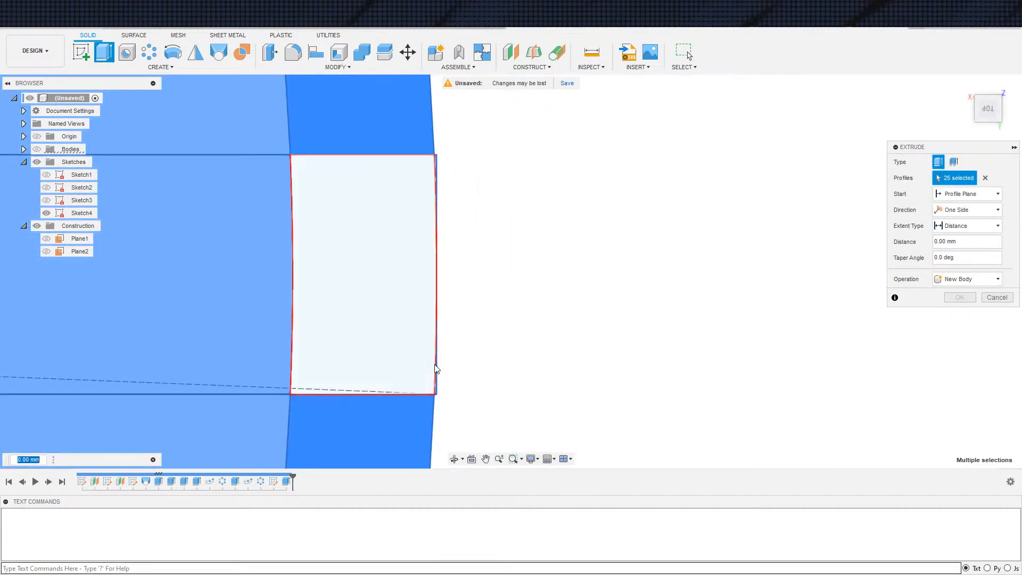
pyautogui.click(437, 386)
pyautogui.scroll(4, 436, 187)
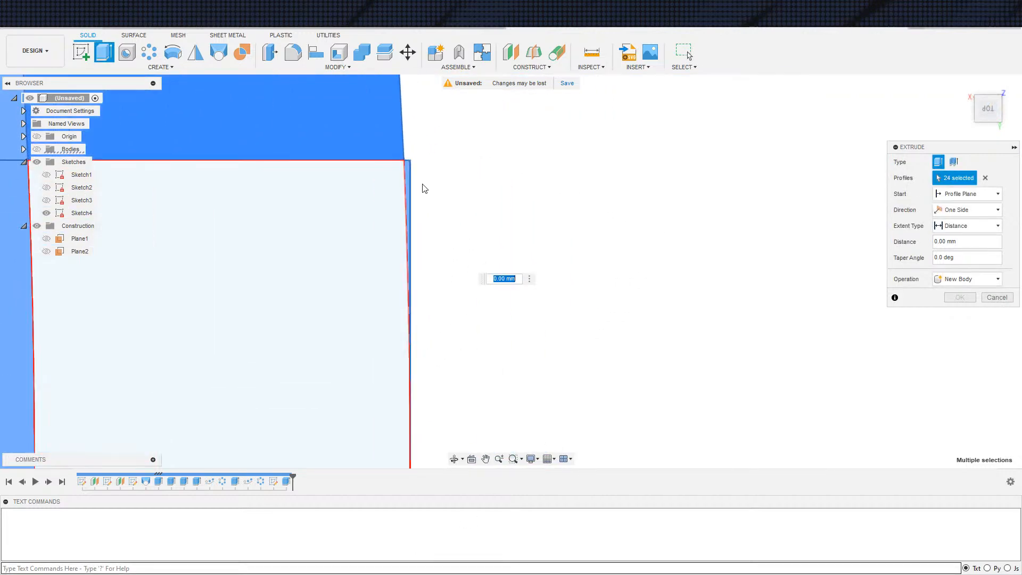
pyautogui.click(405, 178)
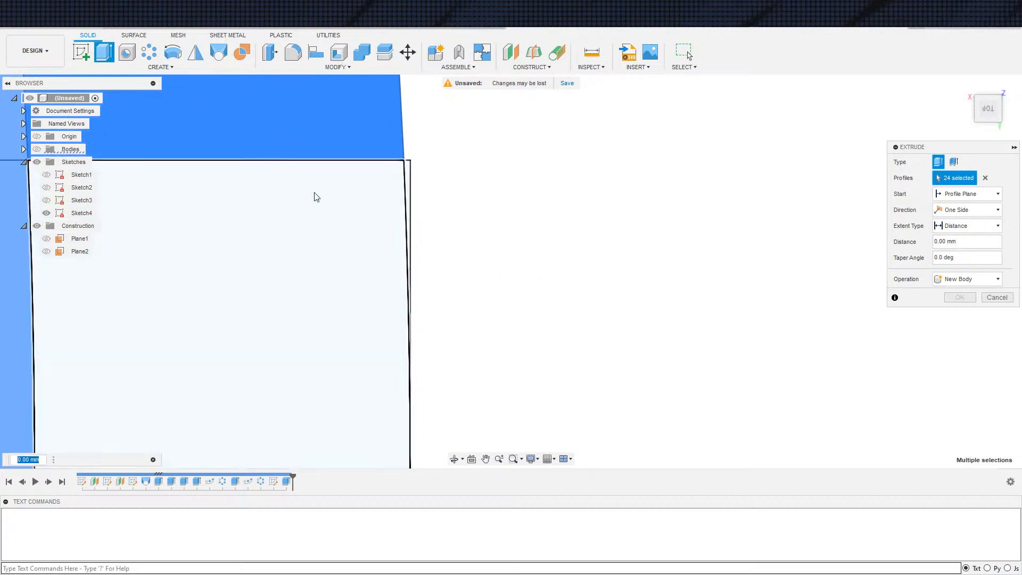
# Reselect the notch profile and slivers at that end of the narrower strip for the extrusion
pyautogui.scroll(-5, 213, 189)
pyautogui.scroll(-1, 161, 173)
pyautogui.moveTo(235, 222); pyautogui.dragTo(458, 247, button='middle')
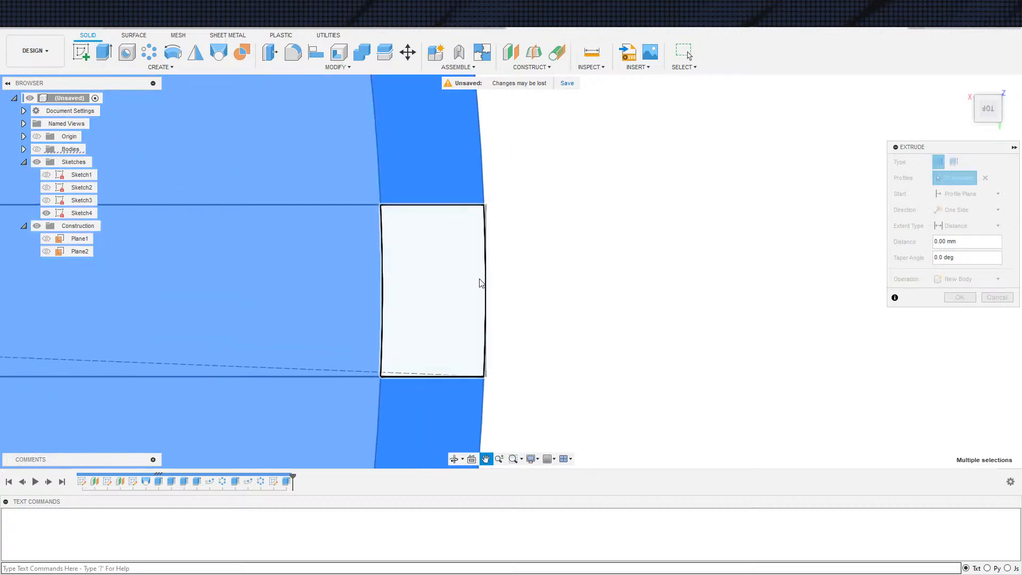
pyautogui.scroll(5, 500, 270)
pyautogui.scroll(-4, 416, 216)
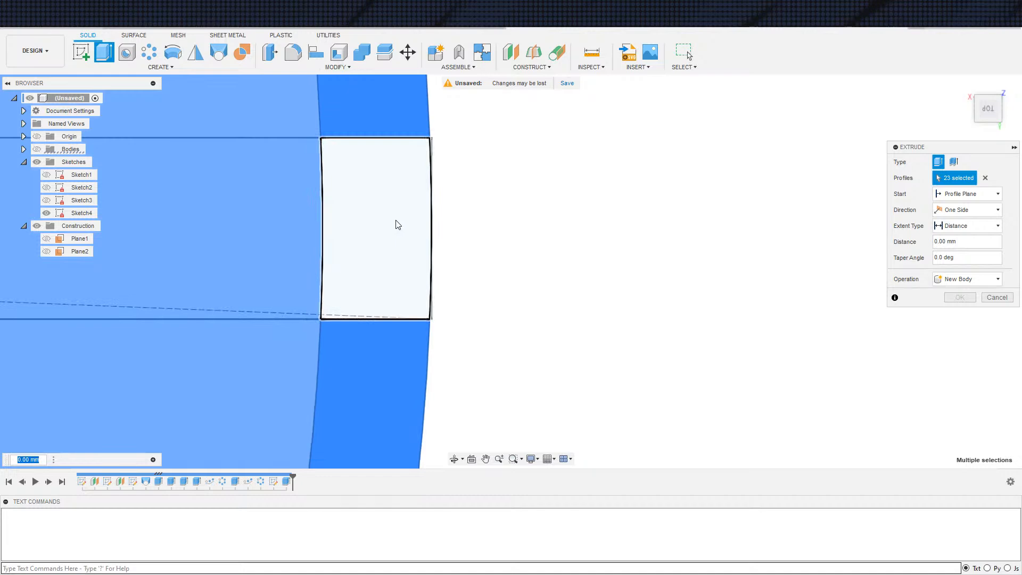
pyautogui.scroll(4, 415, 288)
pyautogui.click(427, 317)
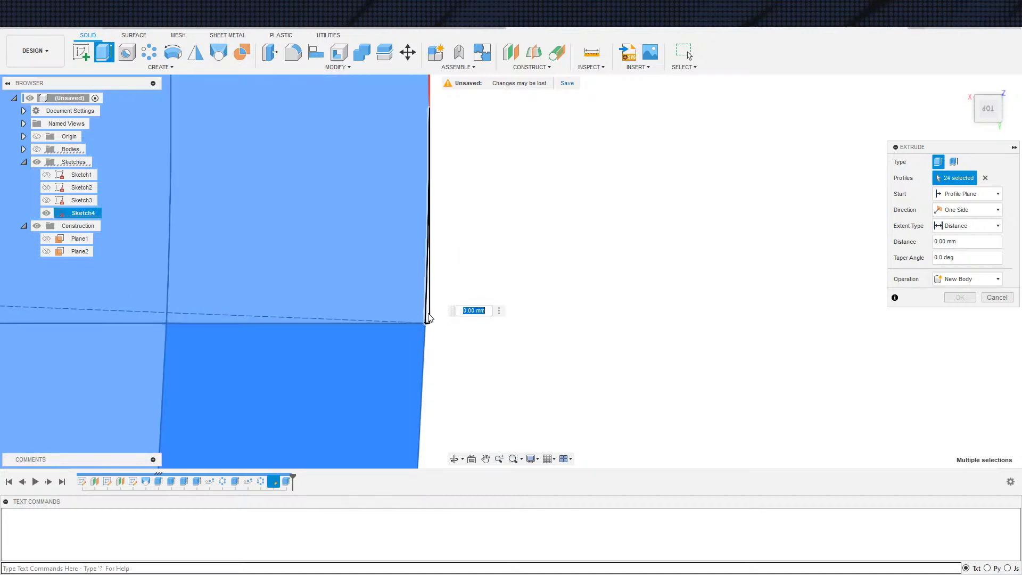
pyautogui.click(430, 92)
pyautogui.moveTo(482, 155); pyautogui.dragTo(482, 462, button='middle')
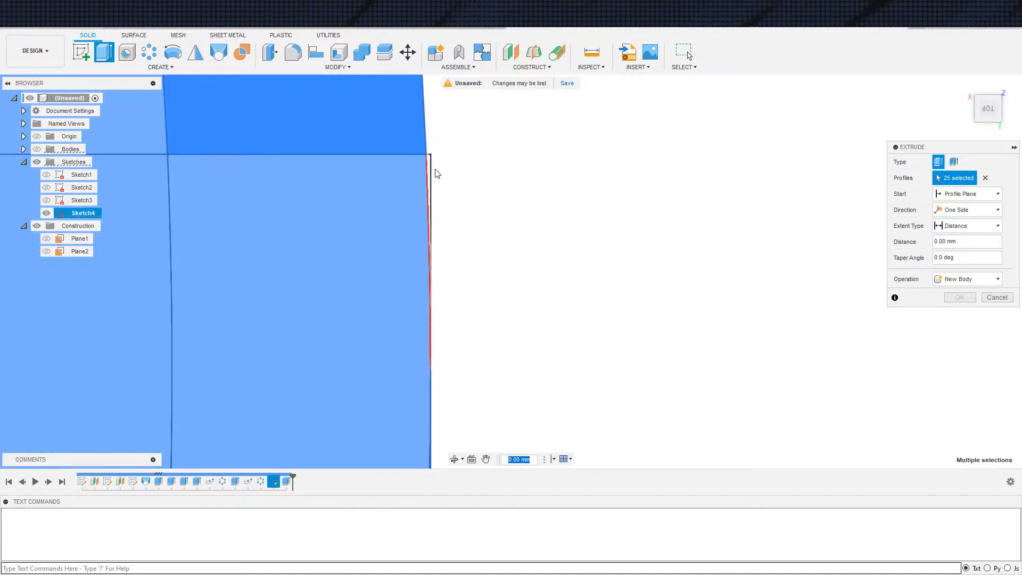
# Deselect the curved wall-ring profiles between the strips around the bowl's rim
pyautogui.scroll(-4, 332, 269)
pyautogui.moveTo(334, 262); pyautogui.dragTo(389, 91, button='middle')
pyautogui.click(374, 327)
pyautogui.scroll(-3, 320, 266)
pyautogui.moveTo(343, 250); pyautogui.dragTo(803, 287, button='middle')
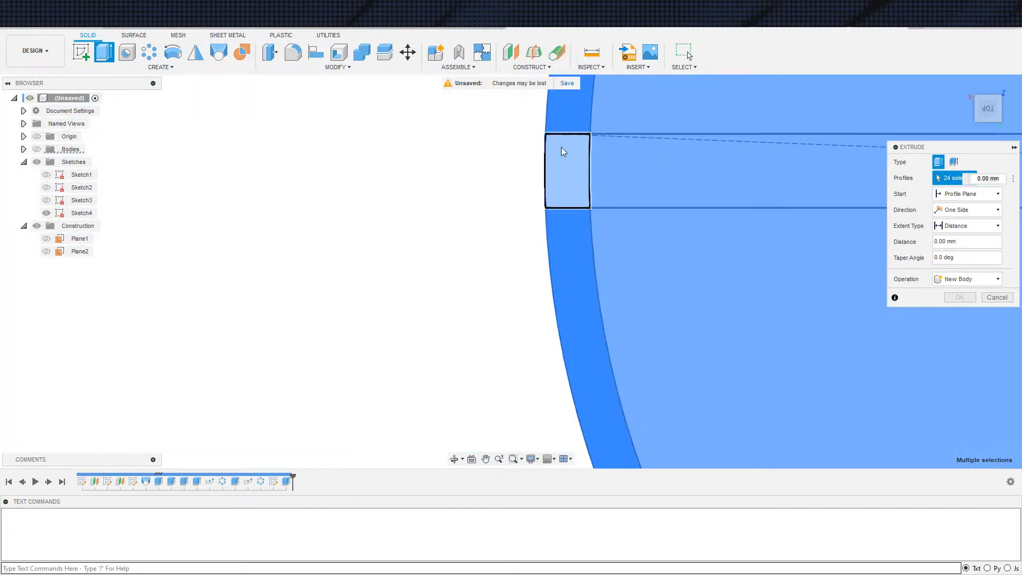
pyautogui.click(571, 114)
pyautogui.moveTo(447, 299); pyautogui.dragTo(233, 352, button='middle')
pyautogui.scroll(1, 342, 214)
pyautogui.scroll(-5, 389, 248)
# Deselect the notch profile and its two corner slivers at the opposite end of the wider strip
pyautogui.moveTo(399, 261); pyautogui.dragTo(184, 489, button='middle')
pyautogui.moveTo(593, 201); pyautogui.dragTo(372, 431, button='middle')
pyautogui.scroll(7, 400, 214)
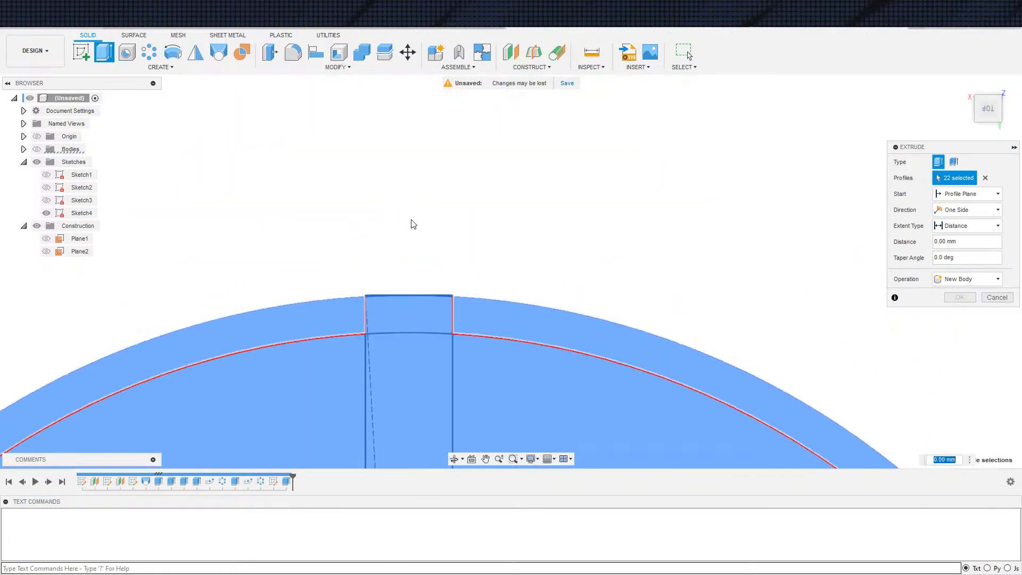
pyautogui.moveTo(369, 333); pyautogui.dragTo(373, 211, button='middle')
pyautogui.scroll(5, 373, 211)
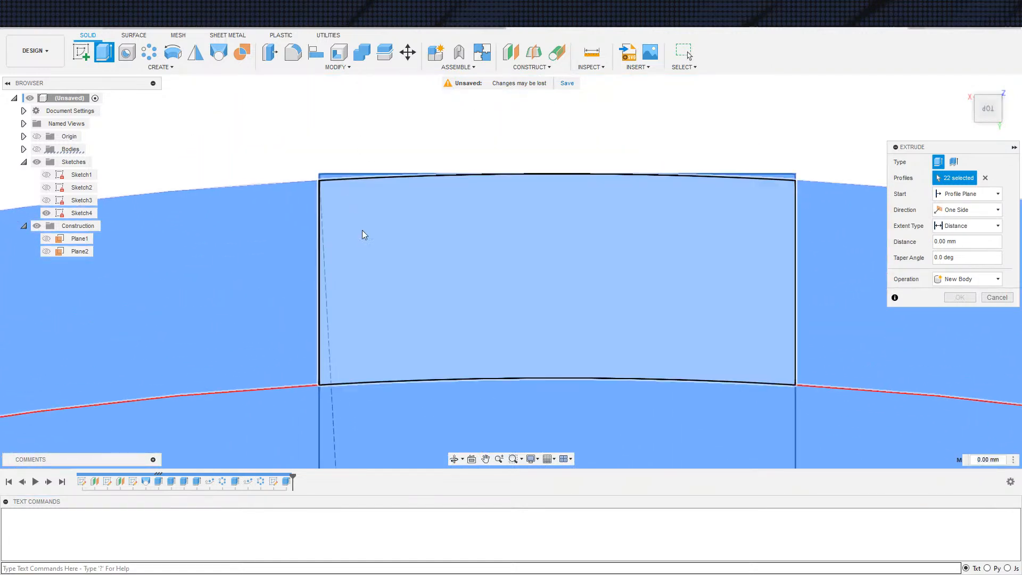
pyautogui.click(362, 238)
pyautogui.click(326, 174)
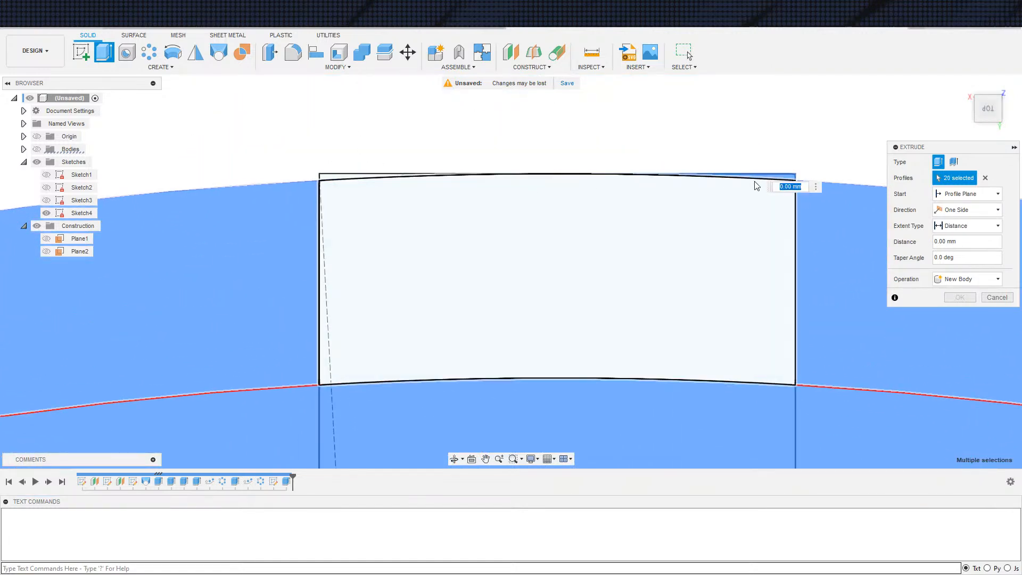
pyautogui.click(774, 181)
pyautogui.scroll(-10, 587, 178)
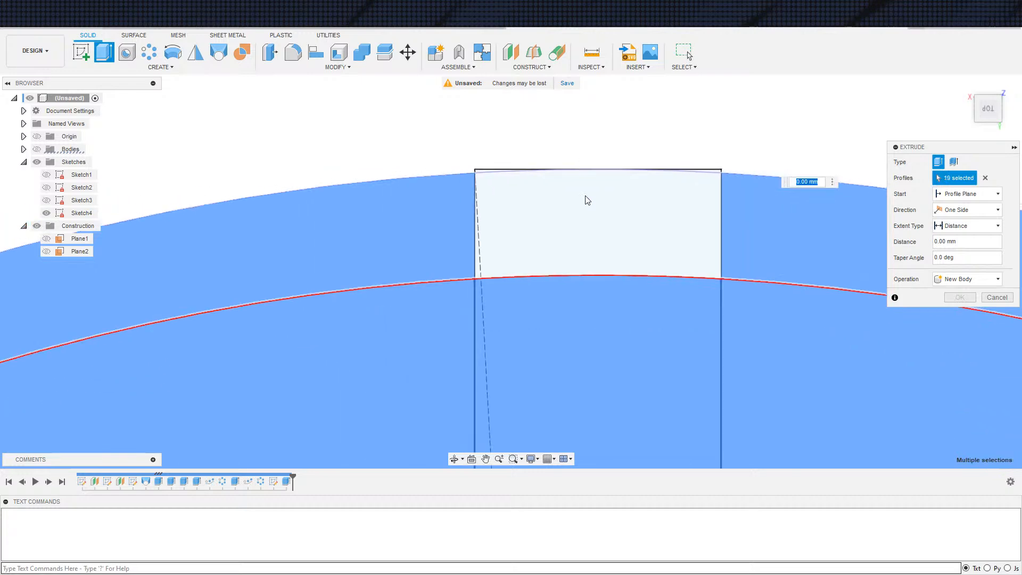
# Show the bodies again and set the extrusion distance to -4 mm
pyautogui.scroll(-5, 493, 319)
pyautogui.moveTo(500, 323)
pyautogui.keyDown('shift'); pyautogui.mouseDown(button='middle')
pyautogui.moveTo(528, 347)
pyautogui.moveTo(495, 355)
pyautogui.moveTo(288, 260)
pyautogui.mouseUp(button='middle'); pyautogui.keyUp('shift')
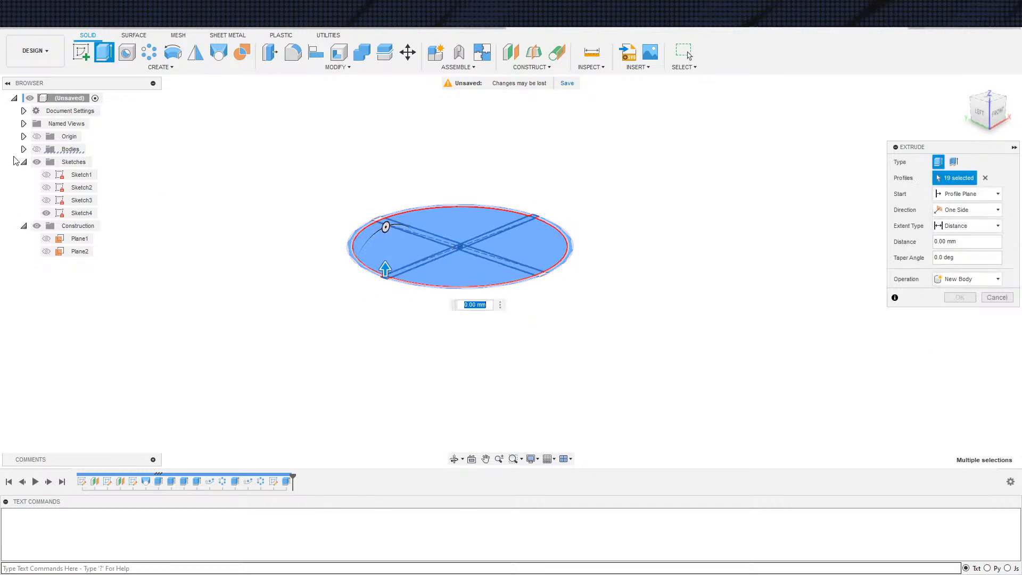
pyautogui.click(36, 149)
pyautogui.moveTo(485, 351)
pyautogui.keyDown('shift'); pyautogui.mouseDown(button='middle')
pyautogui.moveTo(627, 347)
pyautogui.moveTo(668, 285)
pyautogui.mouseUp(button='middle'); pyautogui.keyUp('shift')
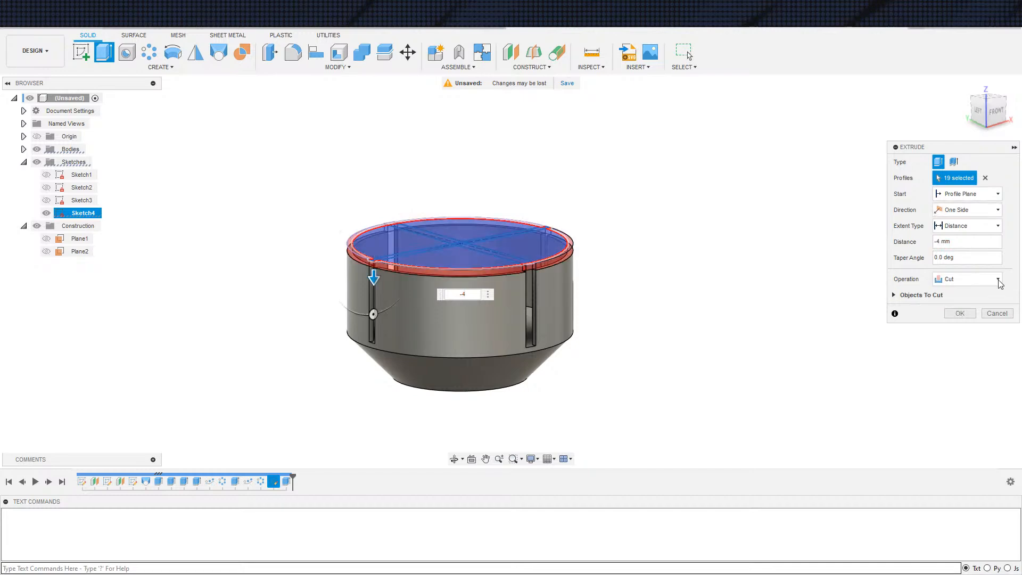
# Add the four curved wall-ring profiles back to the extrusion and set its operation to New Body
pyautogui.keyDown('shift'); pyautogui.moveTo(676, 334); pyautogui.dragTo(554, 379, button='middle'); pyautogui.keyUp('shift')
pyautogui.scroll(4, 606, 374)
pyautogui.click(526, 373)
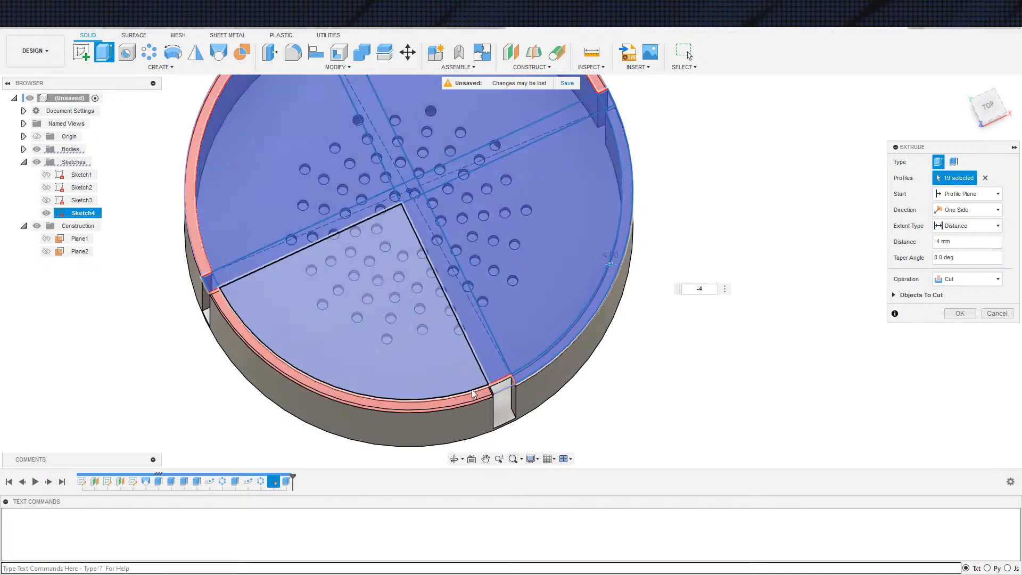
pyautogui.click(276, 246)
pyautogui.moveTo(464, 174); pyautogui.dragTo(401, 352, button='middle')
pyautogui.click(452, 267)
pyautogui.click(503, 217)
pyautogui.moveTo(674, 368); pyautogui.dragTo(675, 207, button='middle')
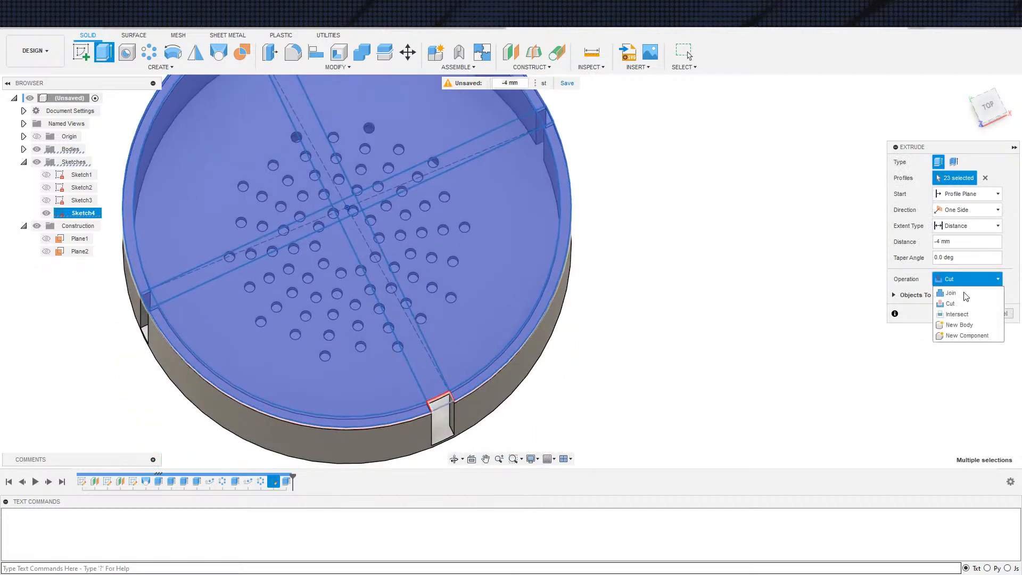
pyautogui.click(963, 324)
# Try removing the curved wall-ring profiles from the -4 mm New Body extrusion, then leave the command
pyautogui.keyDown('shift'); pyautogui.moveTo(703, 335); pyautogui.dragTo(676, 335, button='middle'); pyautogui.keyUp('shift')
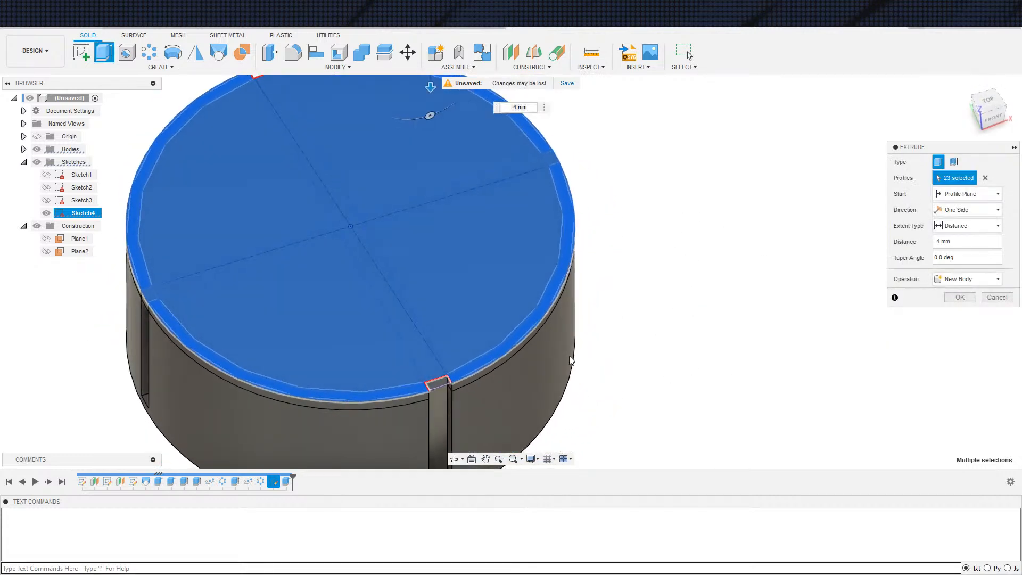
pyautogui.click(529, 327)
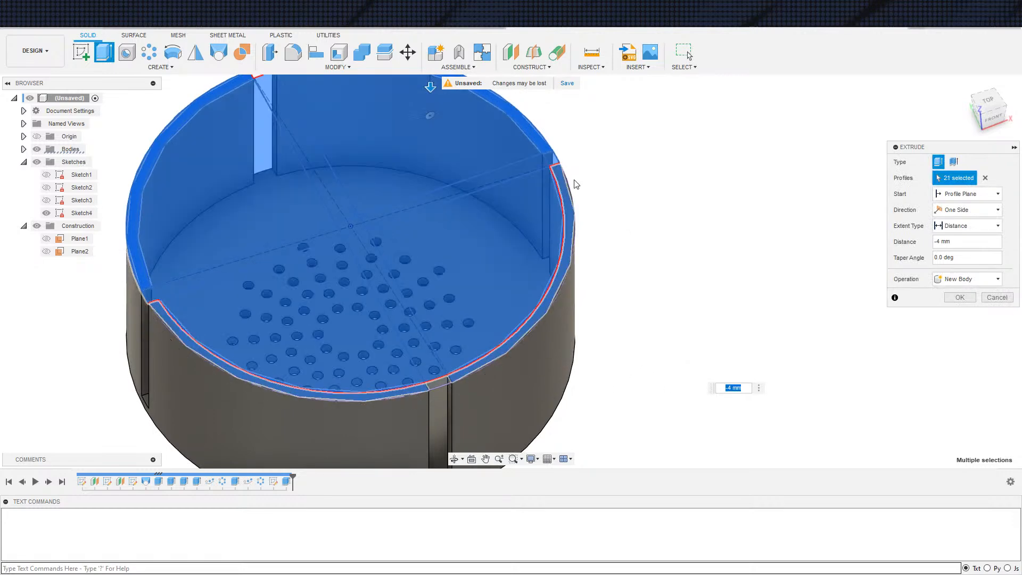
pyautogui.click(536, 138)
pyautogui.moveTo(682, 182); pyautogui.dragTo(792, 125, button='middle')
pyautogui.moveTo(775, 221); pyautogui.dragTo(772, 175, button='middle')
pyautogui.press('Return')
# Open Sketch4 with the crossed strips for editing
pyautogui.doubleClick(60, 213)
pyautogui.click(292, 391)
pyautogui.scroll(-3, 203, 346)
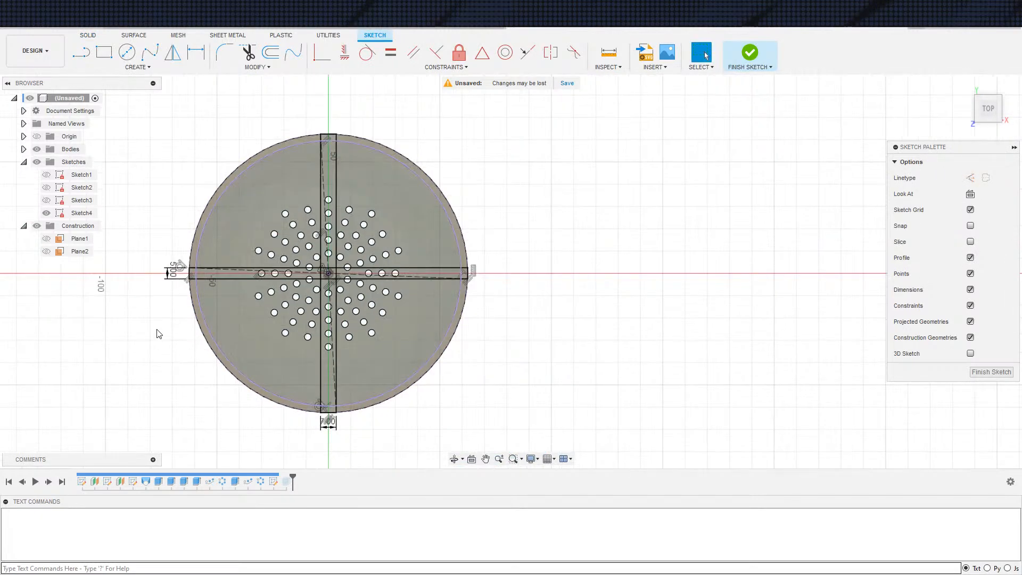
# Finish the sketch and start an extrusion with all the Sketch4 profiles selected
pyautogui.scroll(-1, 163, 339)
pyautogui.click(748, 52)
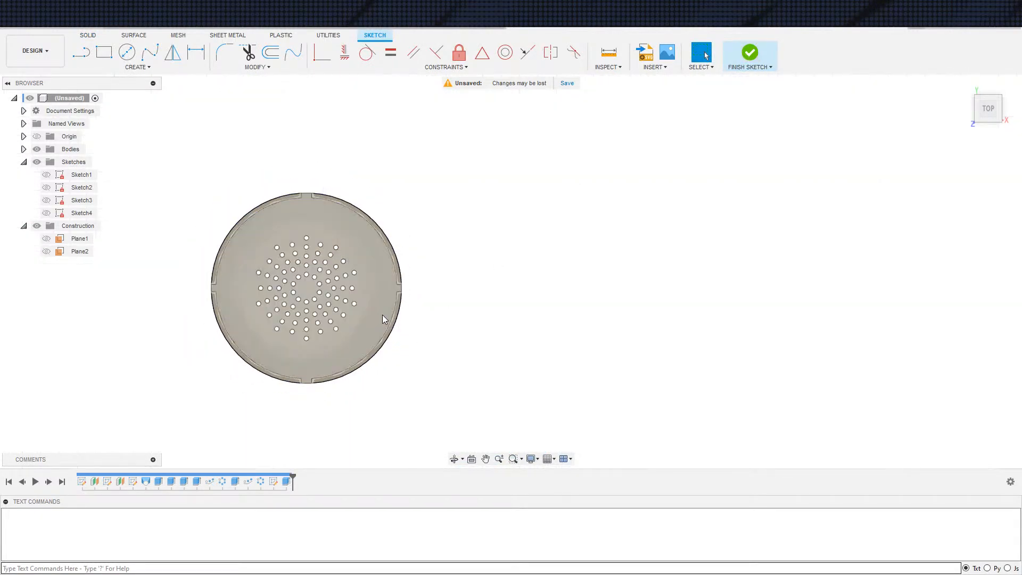
pyautogui.press('e')
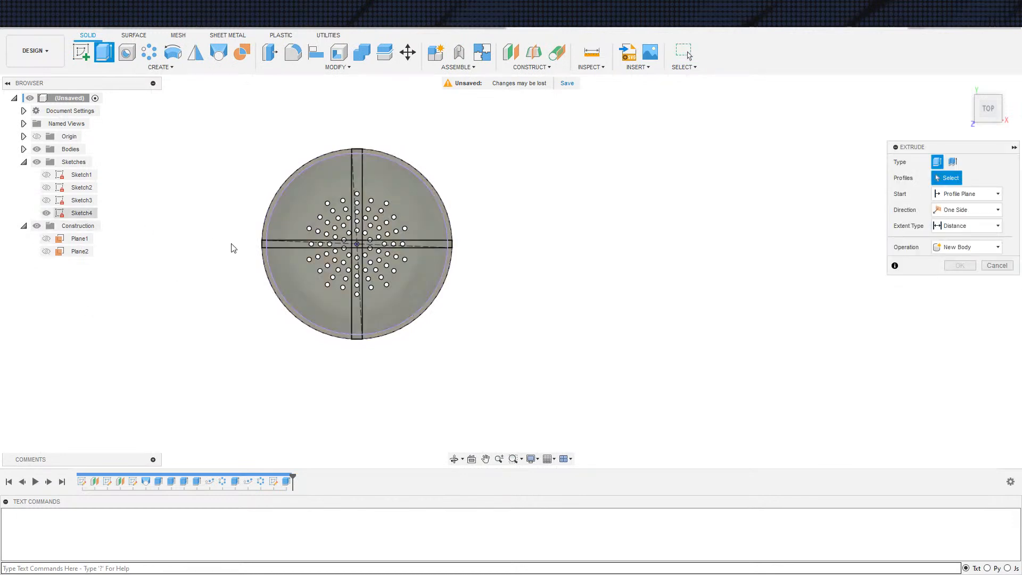
pyautogui.scroll(2, 311, 322)
pyautogui.scroll(-2, 240, 221)
pyautogui.moveTo(204, 186); pyautogui.dragTo(241, 261, button='middle')
pyautogui.moveTo(224, 165); pyautogui.dragTo(531, 415)
pyautogui.scroll(6, 395, 208)
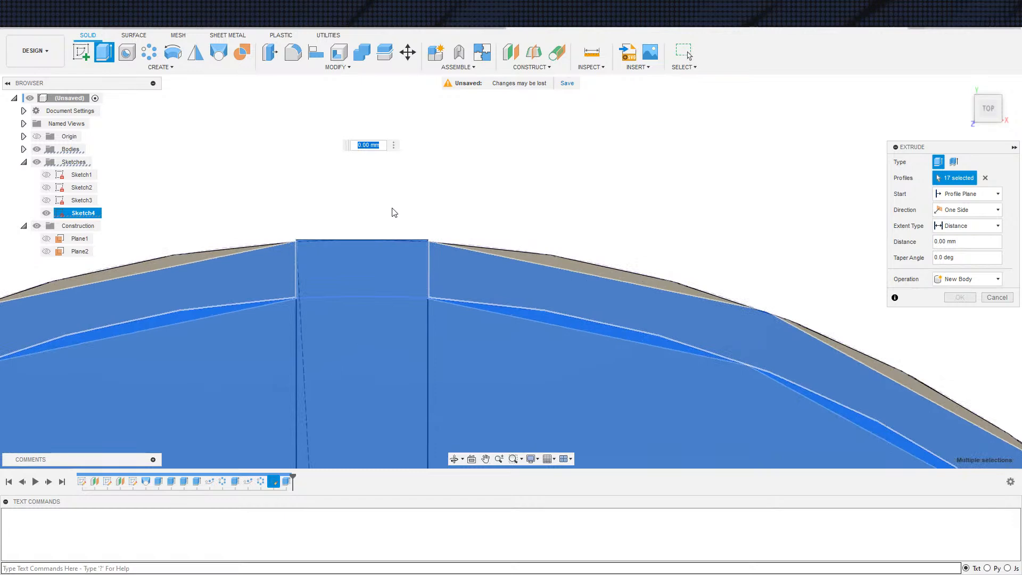
# Try to remove the two outer end profiles of the 7 mm strip from the extrusion while the bodies are shown
pyautogui.scroll(5, 361, 211)
pyautogui.click(249, 301)
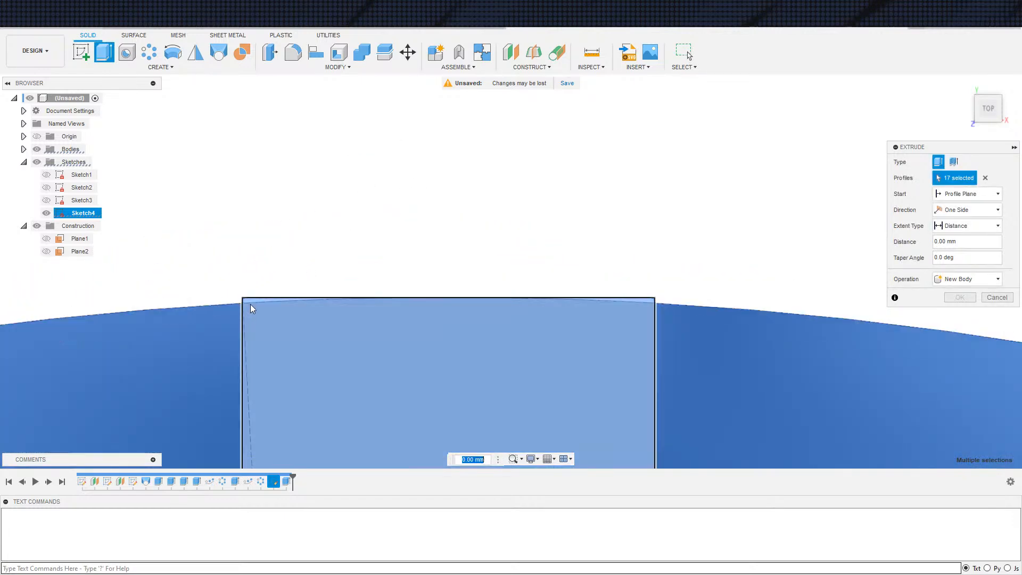
pyautogui.scroll(-3, 576, 355)
pyautogui.moveTo(512, 292); pyautogui.dragTo(361, 36, button='middle')
pyautogui.scroll(-2, 461, 296)
pyautogui.moveTo(461, 296); pyautogui.dragTo(169, 101, button='middle')
pyautogui.scroll(-3, 432, 312)
pyautogui.moveTo(432, 229); pyautogui.dragTo(366, 139, button='middle')
pyautogui.scroll(-6, 381, 229)
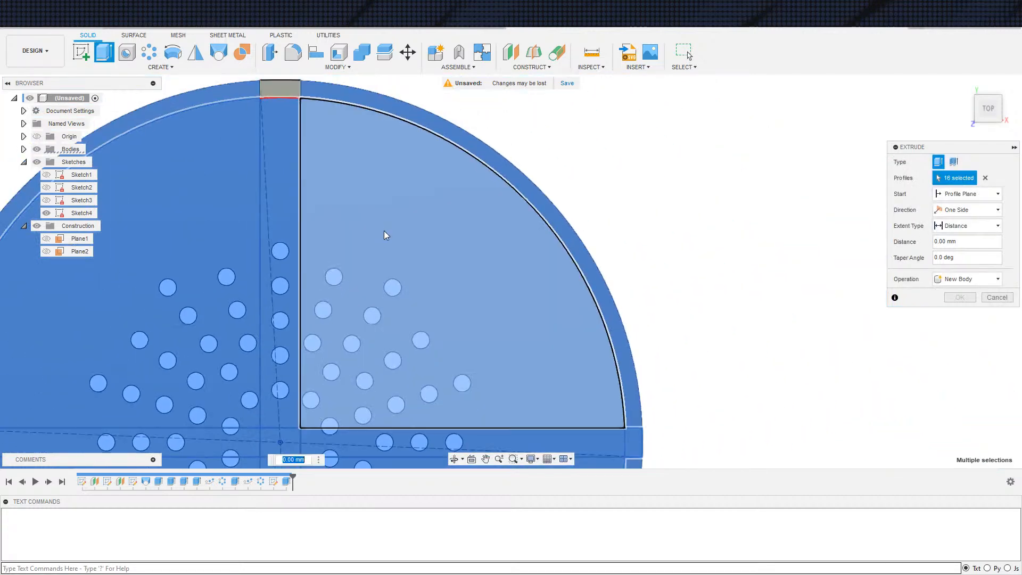
pyautogui.moveTo(361, 201); pyautogui.dragTo(382, 16, button='middle')
pyautogui.scroll(3, 341, 366)
pyautogui.scroll(2, 339, 367)
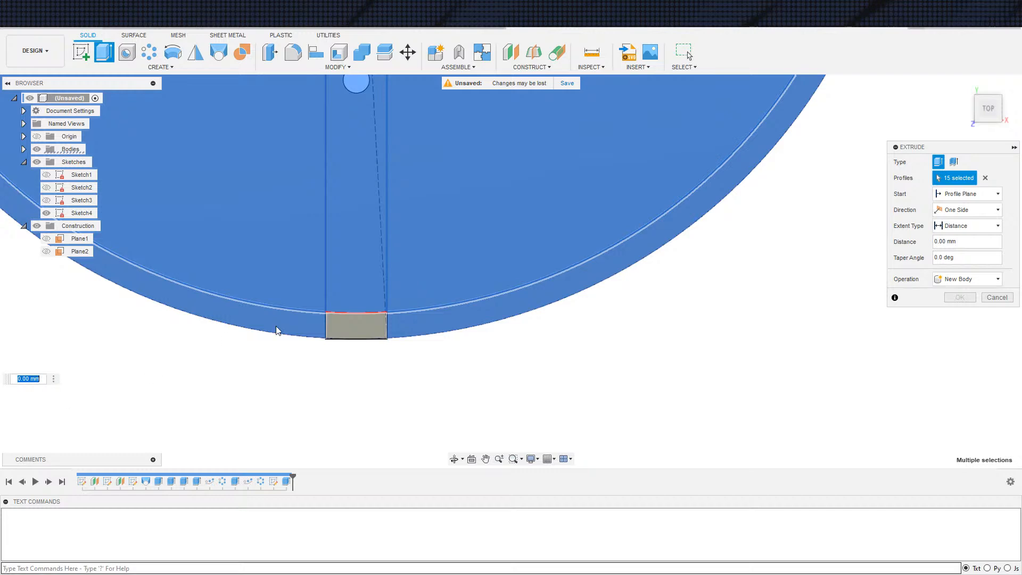
# Set the extrusion distance to -3 mm
pyautogui.scroll(-3, 507, 394)
pyautogui.moveTo(506, 388); pyautogui.dragTo(516, 425, button='middle')
pyautogui.scroll(-4, 573, 330)
pyautogui.keyDown('shift'); pyautogui.moveTo(729, 336); pyautogui.dragTo(723, 258, button='middle'); pyautogui.keyUp('shift')
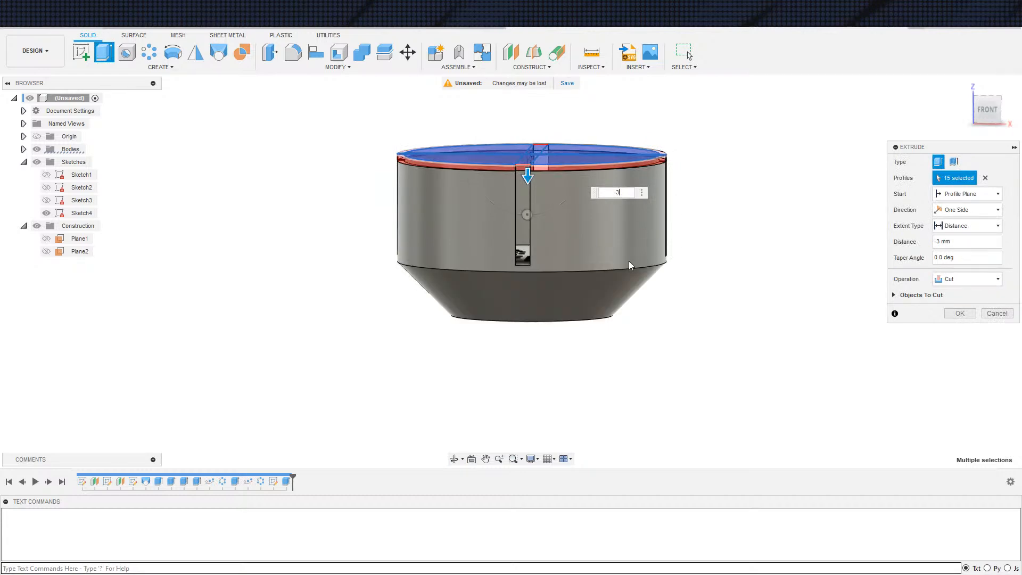
pyautogui.keyDown('shift'); pyautogui.moveTo(527, 215); pyautogui.dragTo(494, 256, button='middle'); pyautogui.keyUp('shift')
pyautogui.scroll(5, 494, 259)
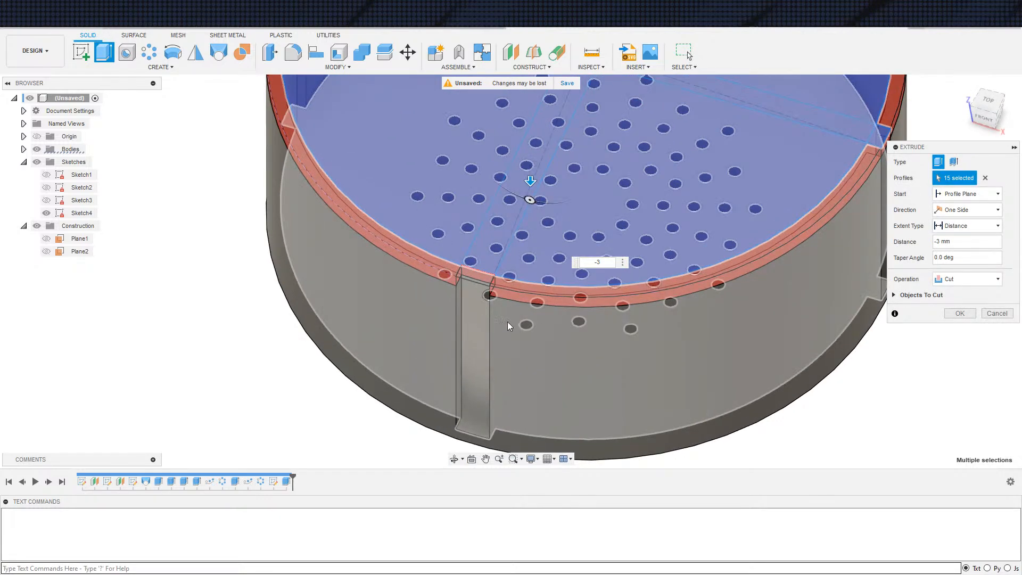
pyautogui.moveTo(423, 348); pyautogui.dragTo(350, 375, button='middle')
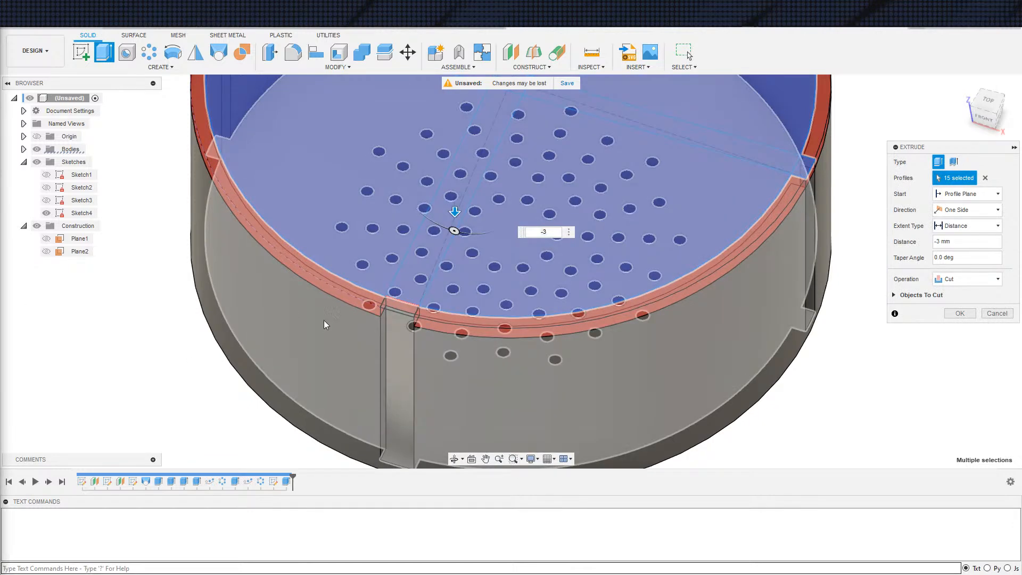
pyautogui.moveTo(320, 317); pyautogui.dragTo(277, 332, button='middle')
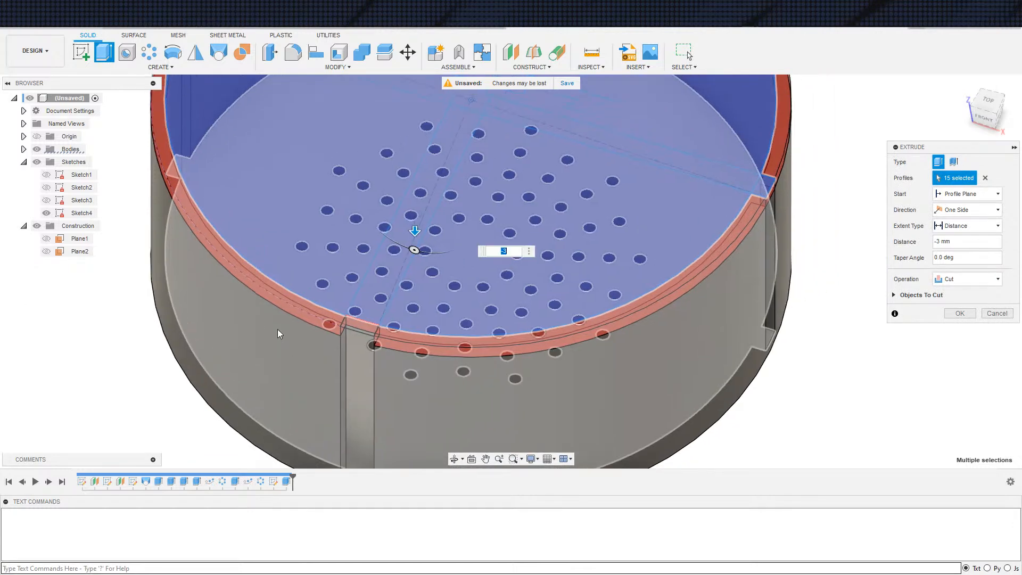
pyautogui.scroll(-2, 278, 332)
pyautogui.keyDown('shift'); pyautogui.moveTo(367, 427); pyautogui.dragTo(350, 372, button='middle'); pyautogui.keyUp('shift')
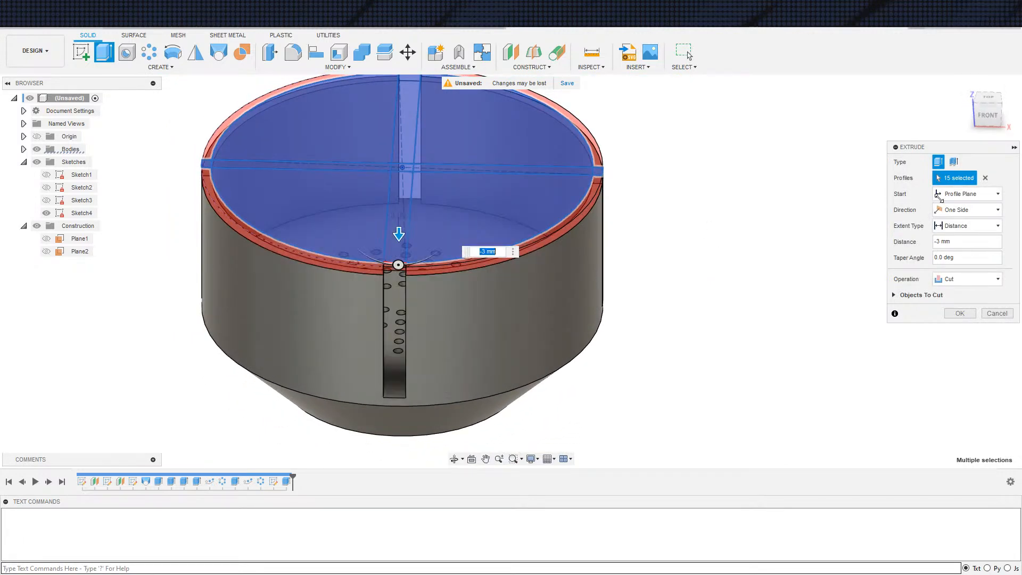
# Clear the extrusion's profile selection, hide the bodies and select all the disc and strip profiles again
pyautogui.click(987, 178)
pyautogui.scroll(-2, 578, 342)
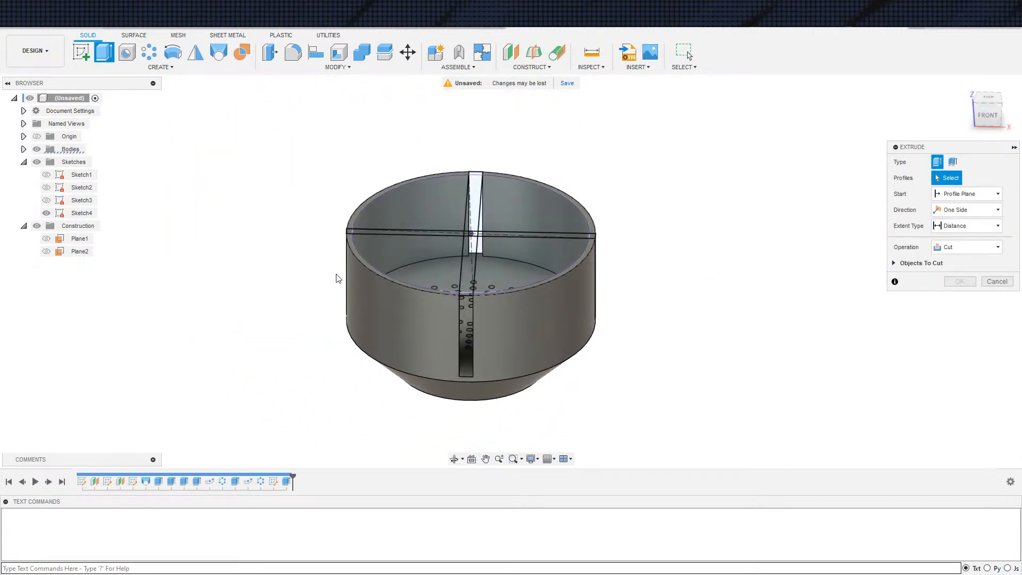
pyautogui.click(37, 151)
pyautogui.moveTo(205, 121); pyautogui.dragTo(692, 354)
pyautogui.scroll(5, 479, 314)
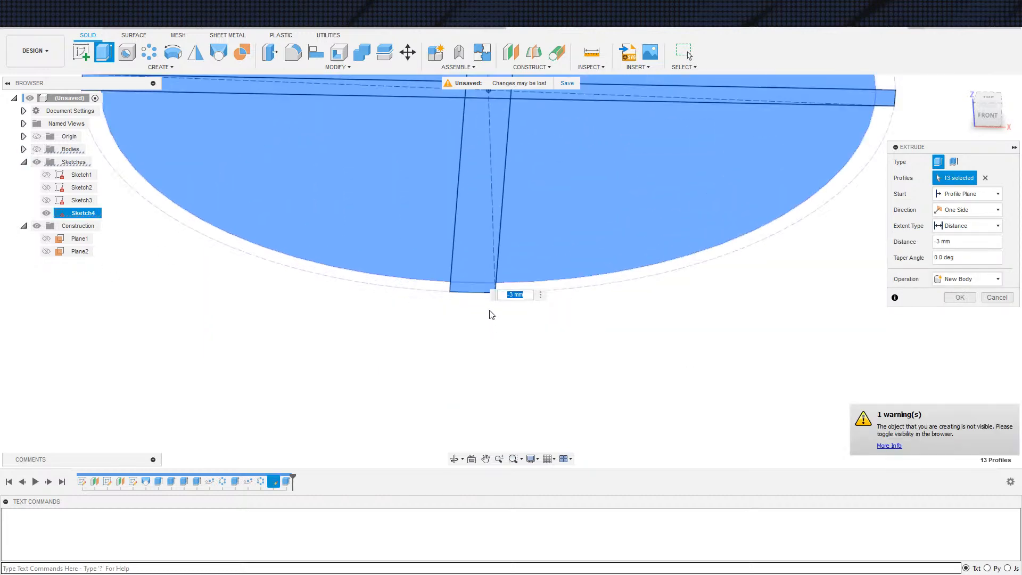
# Remove both outer end profiles of the 7 mm strip from the extrusion selection
pyautogui.click(472, 298)
pyautogui.scroll(-6, 346, 447)
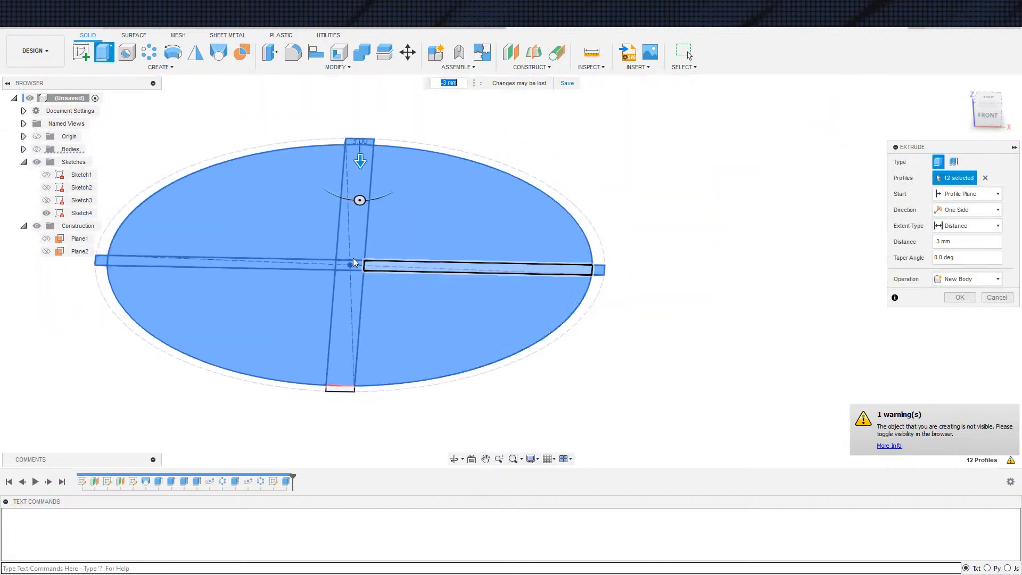
pyautogui.keyDown('shift'); pyautogui.moveTo(366, 333); pyautogui.dragTo(358, 377, button='middle'); pyautogui.keyUp('shift')
pyautogui.scroll(3, 400, 218)
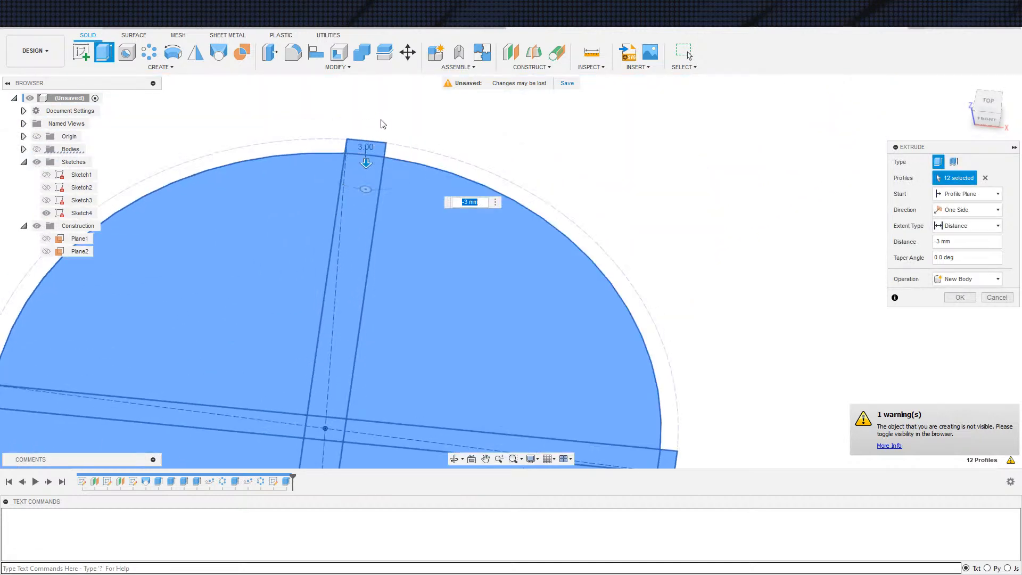
pyautogui.click(369, 151)
pyautogui.scroll(-5, 518, 166)
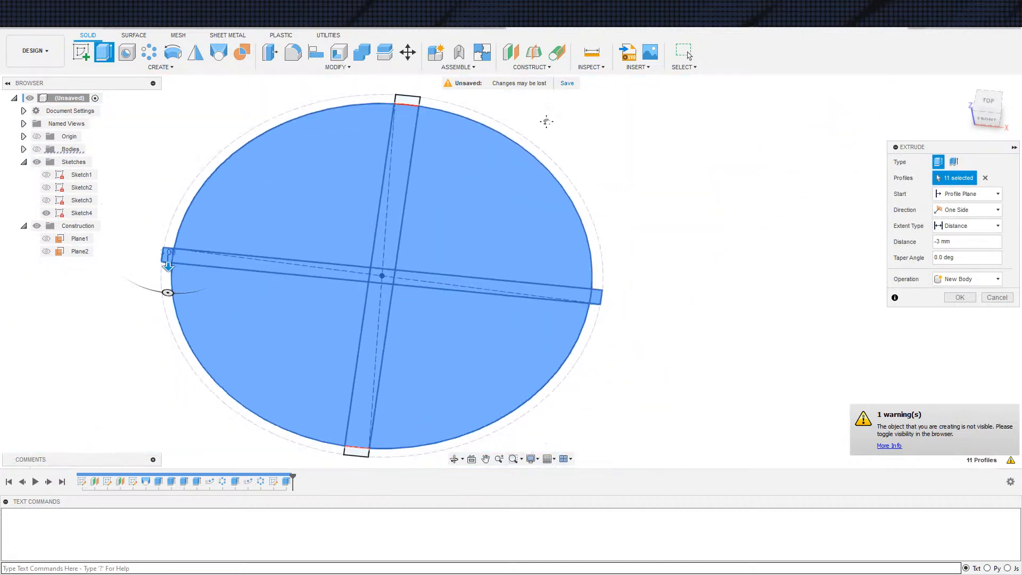
# Create the -3 mm extrusion of the disc and the 5 mm strip's ends as a New Component
pyautogui.scroll(2, 390, 352)
pyautogui.scroll(5, 472, 336)
pyautogui.scroll(-5, 434, 217)
pyautogui.scroll(-5, 510, 191)
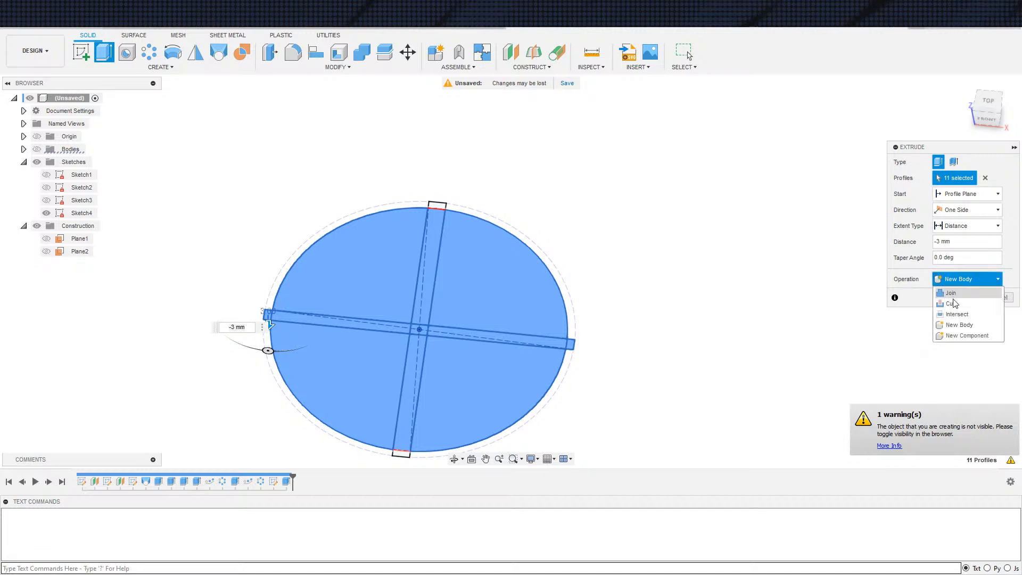
pyautogui.click(948, 336)
pyautogui.keyDown('shift'); pyautogui.moveTo(726, 321); pyautogui.dragTo(705, 358, button='middle'); pyautogui.keyUp('shift')
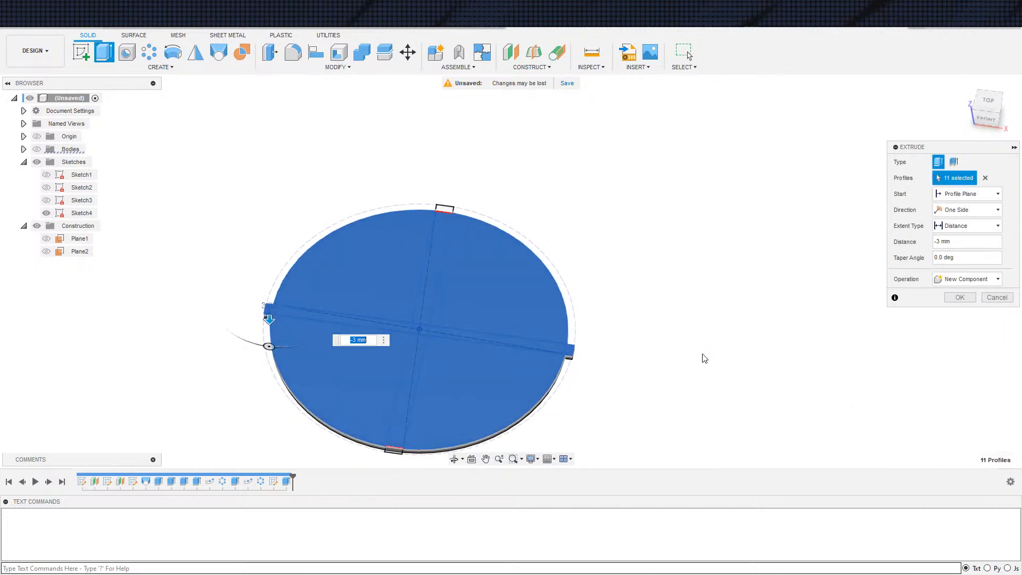
pyautogui.click(960, 298)
pyautogui.scroll(-2, 199, 365)
pyautogui.keyDown('shift'); pyautogui.moveTo(159, 382); pyautogui.dragTo(184, 370, button='middle'); pyautogui.keyUp('shift')
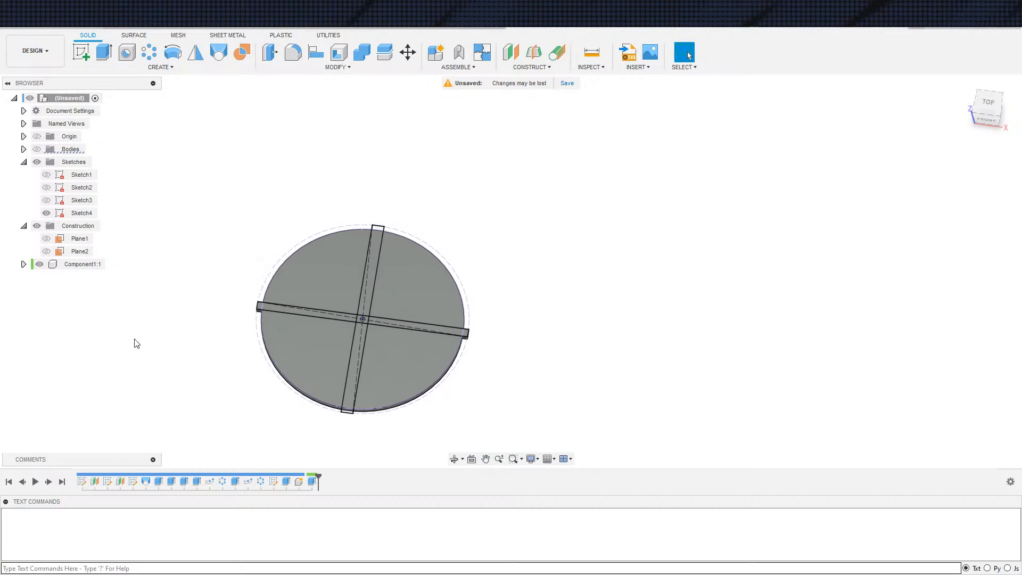
# Show the bodies again and hide Sketch4
pyautogui.click(38, 150)
pyautogui.keyDown('shift'); pyautogui.moveTo(491, 374); pyautogui.dragTo(84, 246, button='middle'); pyautogui.keyUp('shift')
pyautogui.keyDown('shift'); pyautogui.moveTo(47, 216); pyautogui.dragTo(403, 365, button='middle'); pyautogui.keyUp('shift')
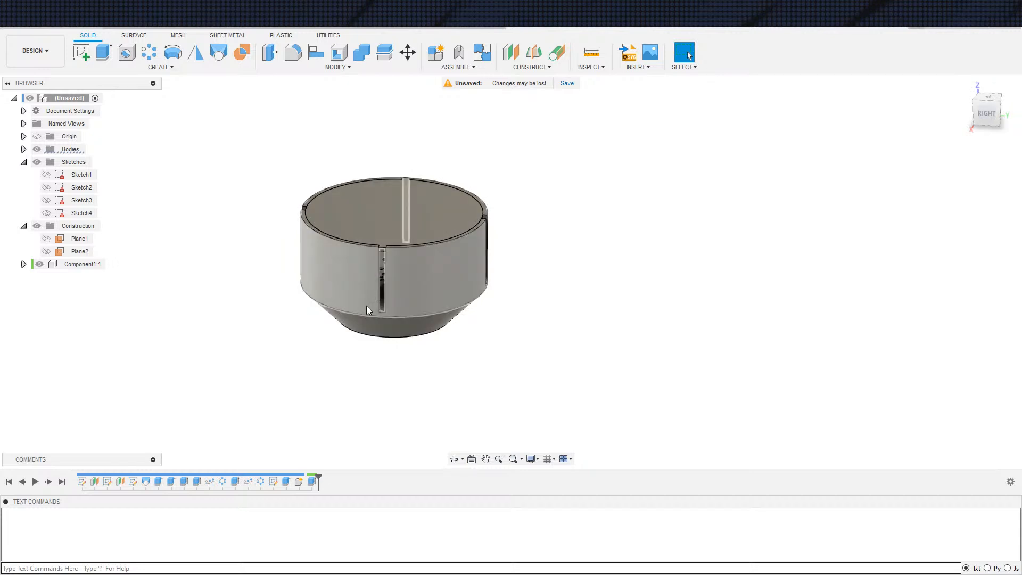
# Examine how the disc component sits in the bowl's rim and wall slots
pyautogui.moveTo(475, 365); pyautogui.dragTo(454, 276, button='middle')
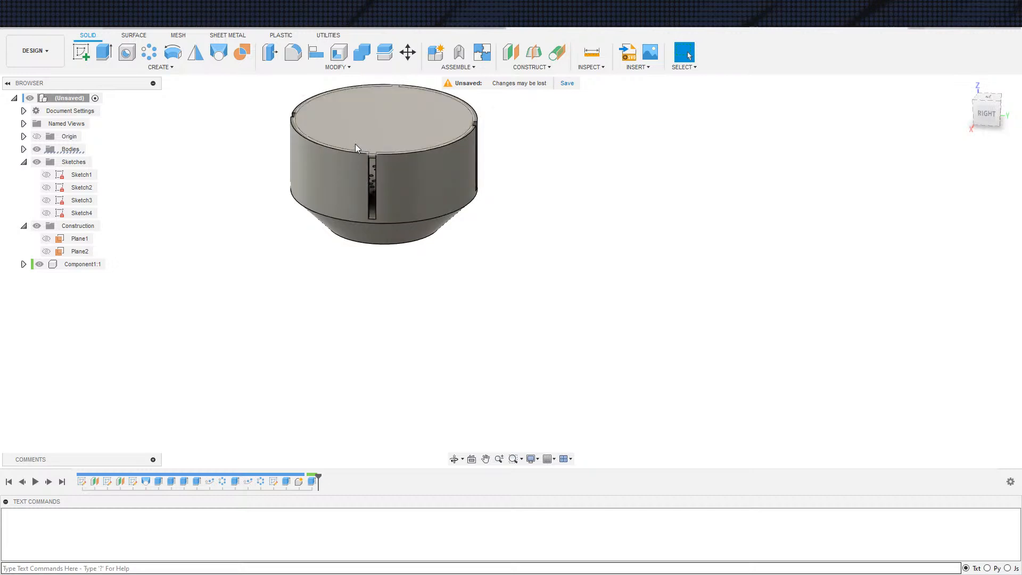
pyautogui.scroll(5, 384, 187)
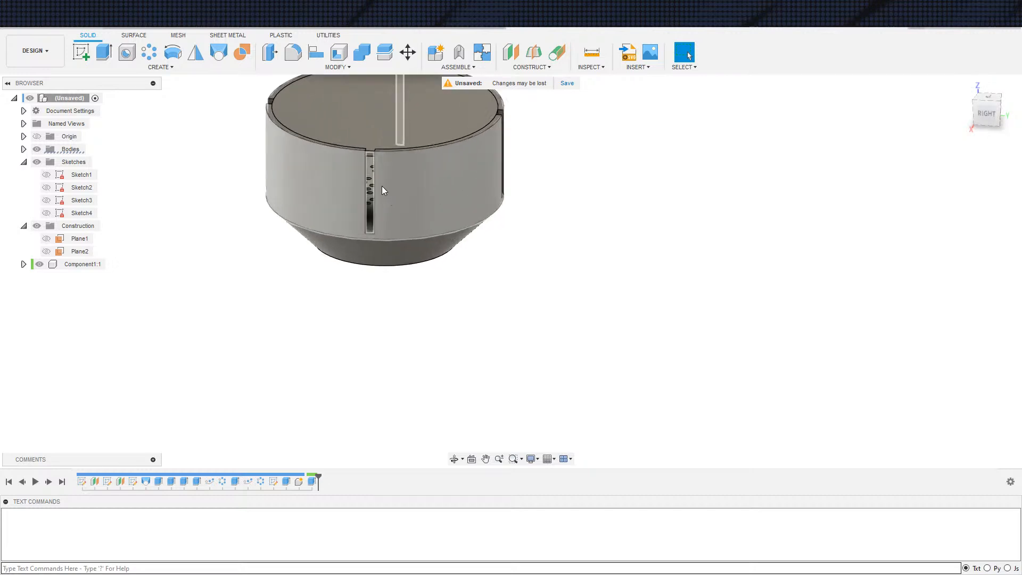
pyautogui.scroll(-3, 368, 168)
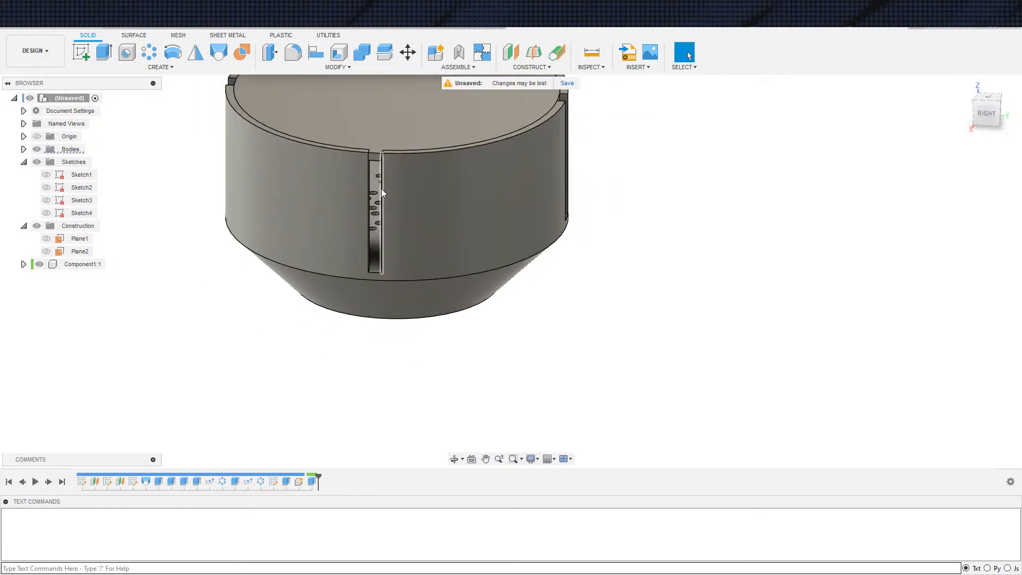
pyautogui.scroll(-2, 381, 178)
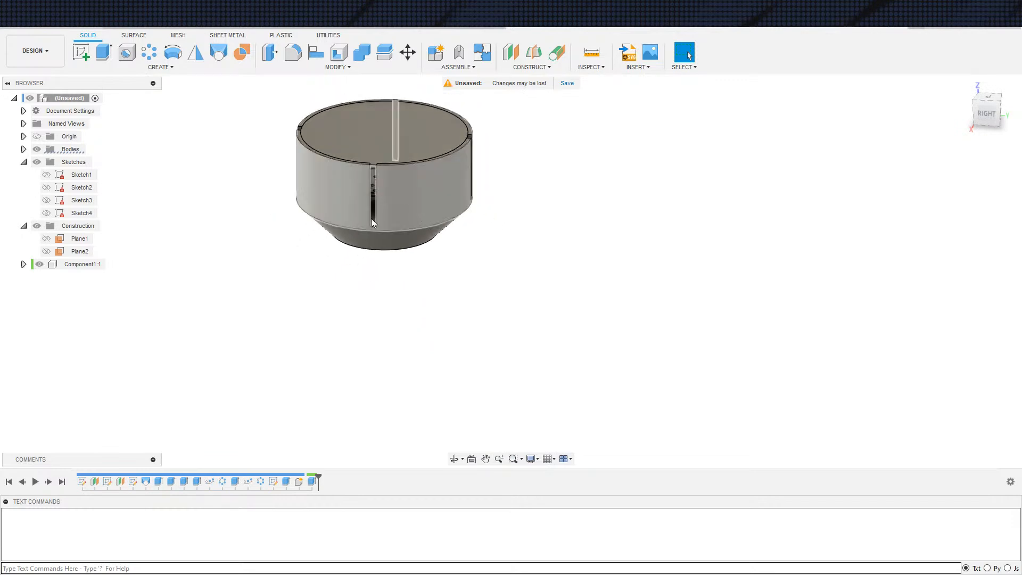
pyautogui.scroll(2, 309, 292)
pyautogui.scroll(-2, 309, 292)
pyautogui.keyDown('shift'); pyautogui.moveTo(356, 359); pyautogui.dragTo(341, 411, button='middle'); pyautogui.keyUp('shift')
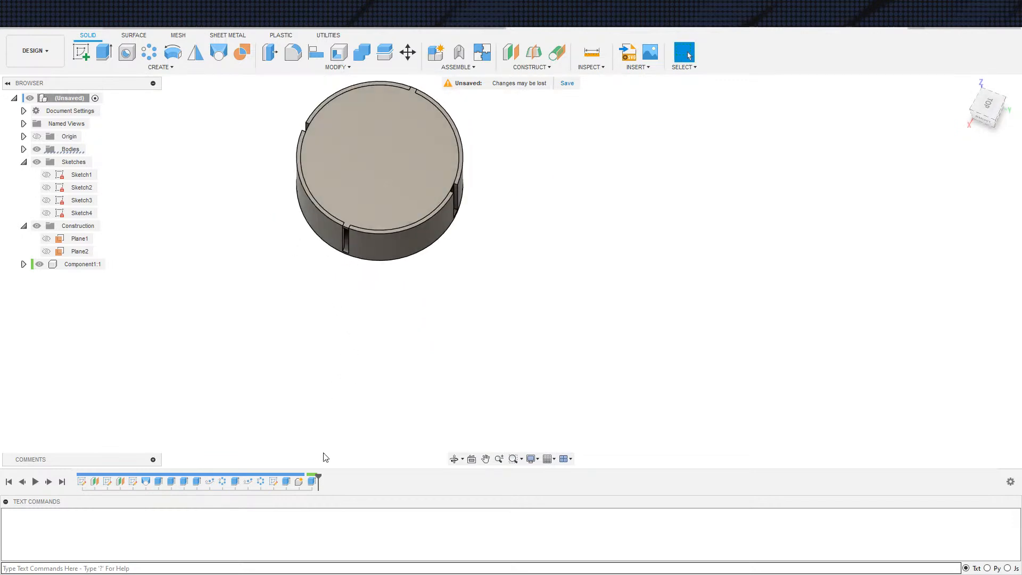
# Open Sketch4 for editing and draw a circle centred on the origin, just inside the bowl's inner wall
pyautogui.doubleClick(275, 485)
pyautogui.scroll(5, 325, 384)
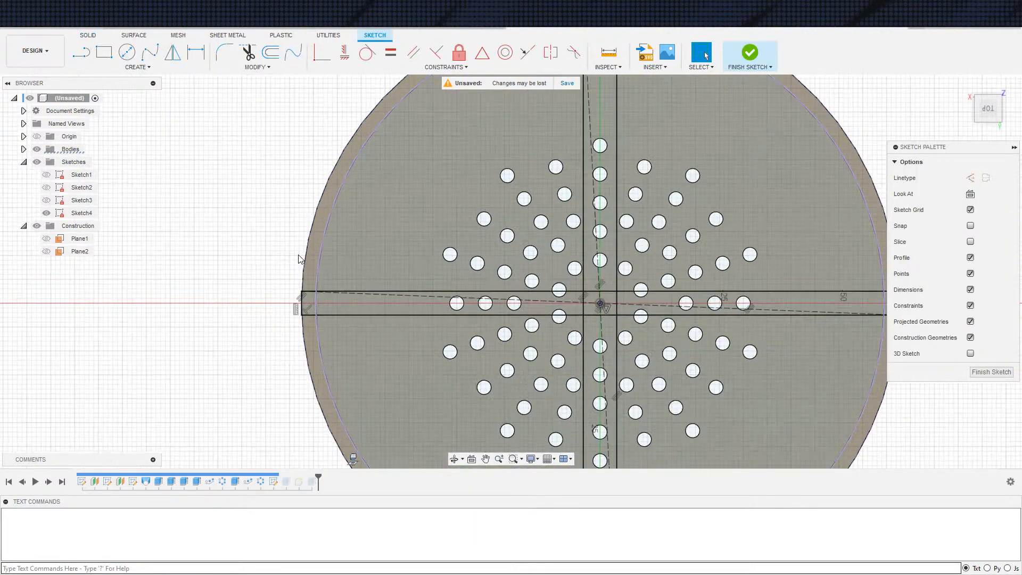
pyautogui.moveTo(321, 312); pyautogui.dragTo(264, 322, button='middle')
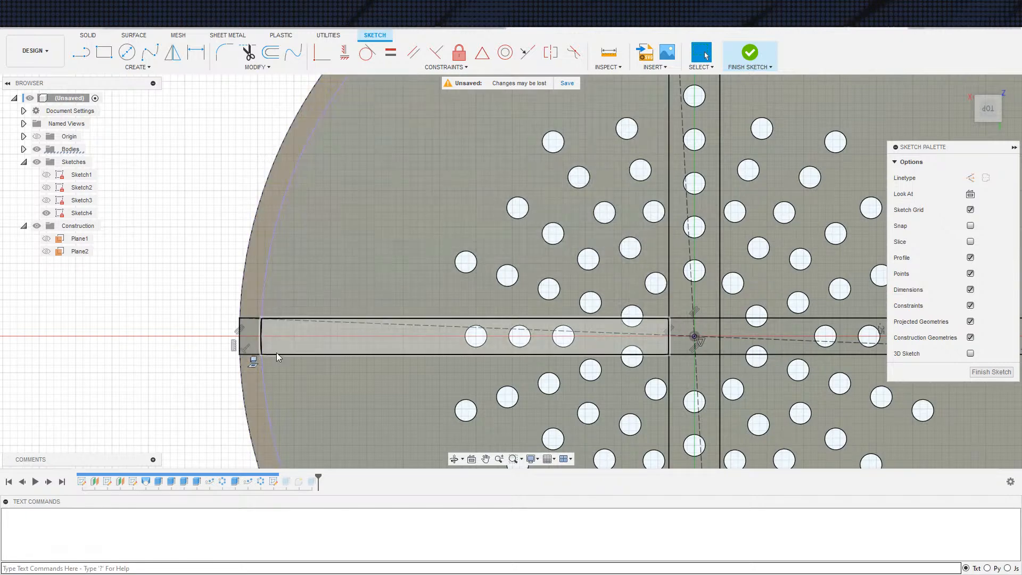
pyautogui.scroll(-4, 293, 341)
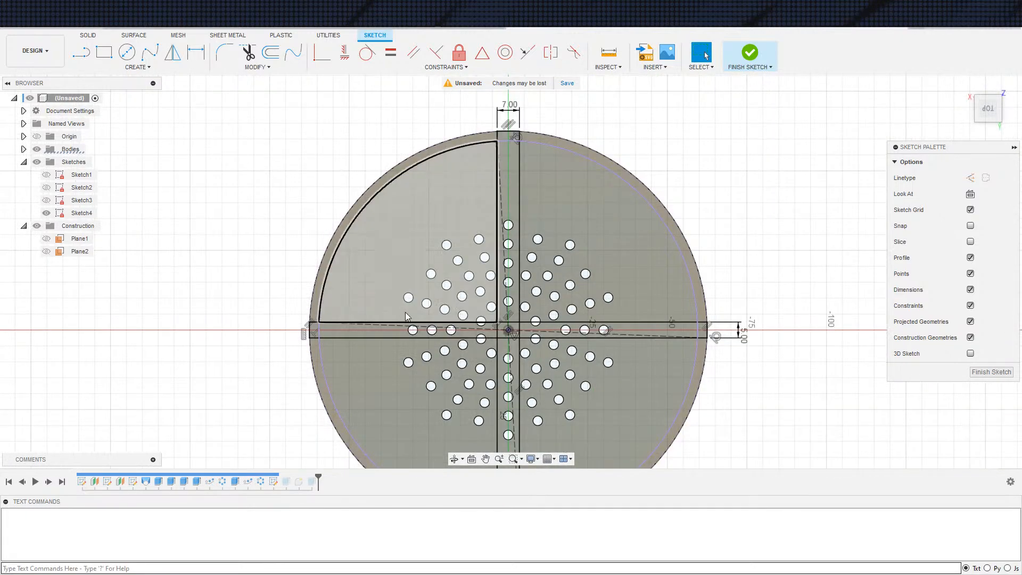
pyautogui.press('c')
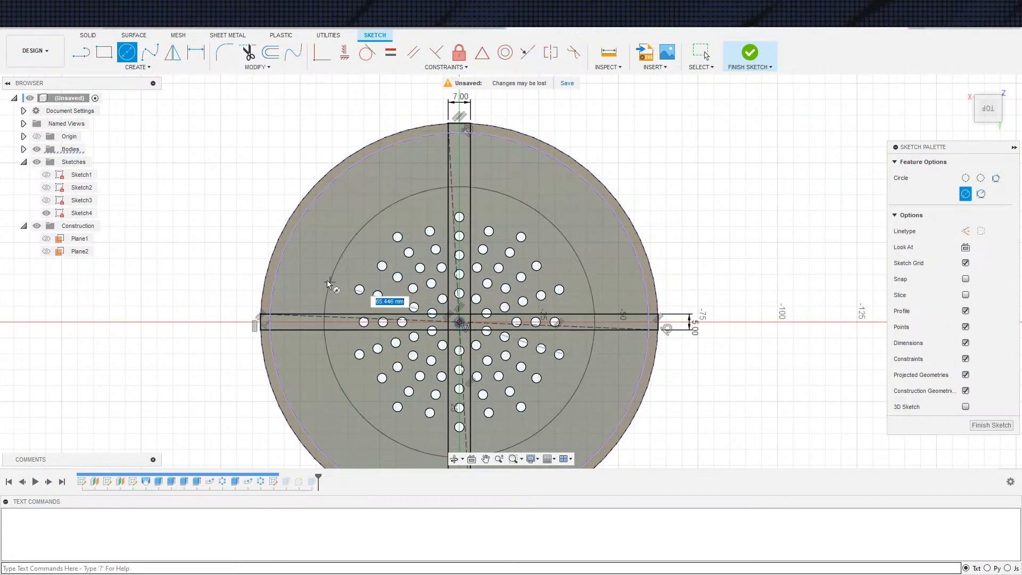
pyautogui.scroll(2, 292, 292)
# Dimension the gap between the new circle and the bowl's inner wall circle to 3 mm
pyautogui.press('d')
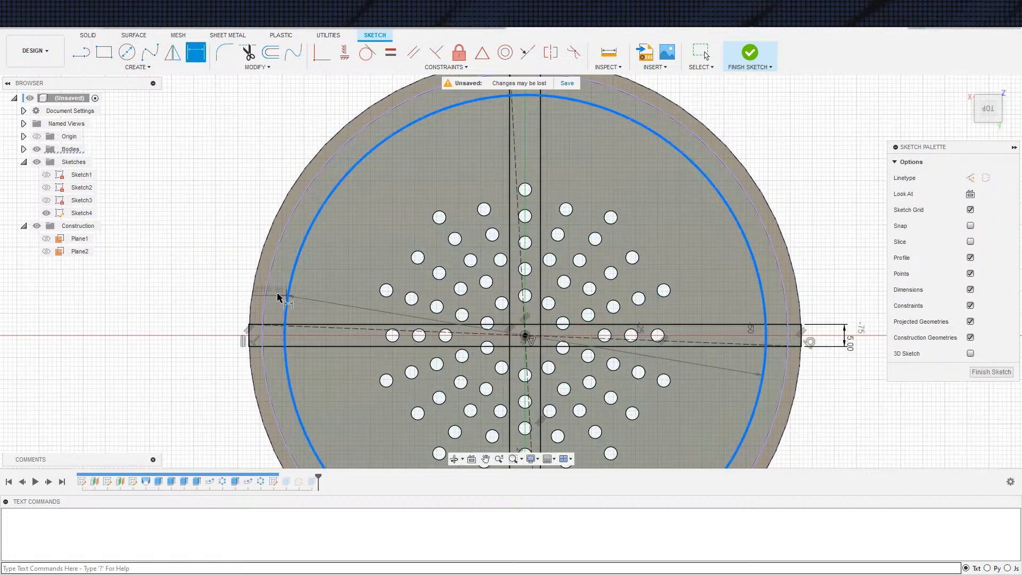
pyautogui.click(267, 297)
pyautogui.click(277, 298)
pyautogui.write('3')
pyautogui.press('Return')
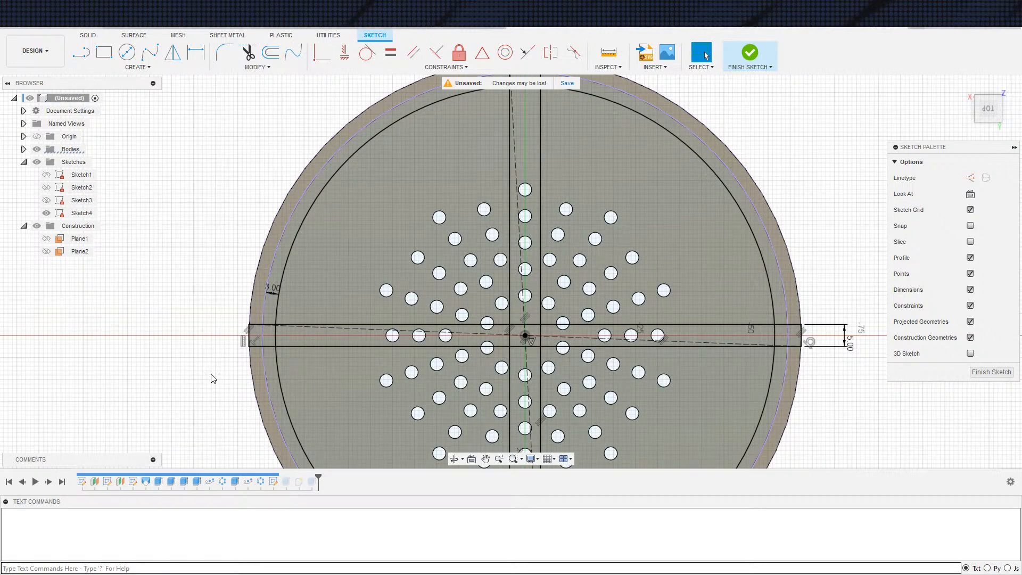
# Move the end line of the X-axis strip inward and make it tangent to the bowl's inner wall circle
pyautogui.scroll(-1, 228, 395)
pyautogui.scroll(4, 197, 345)
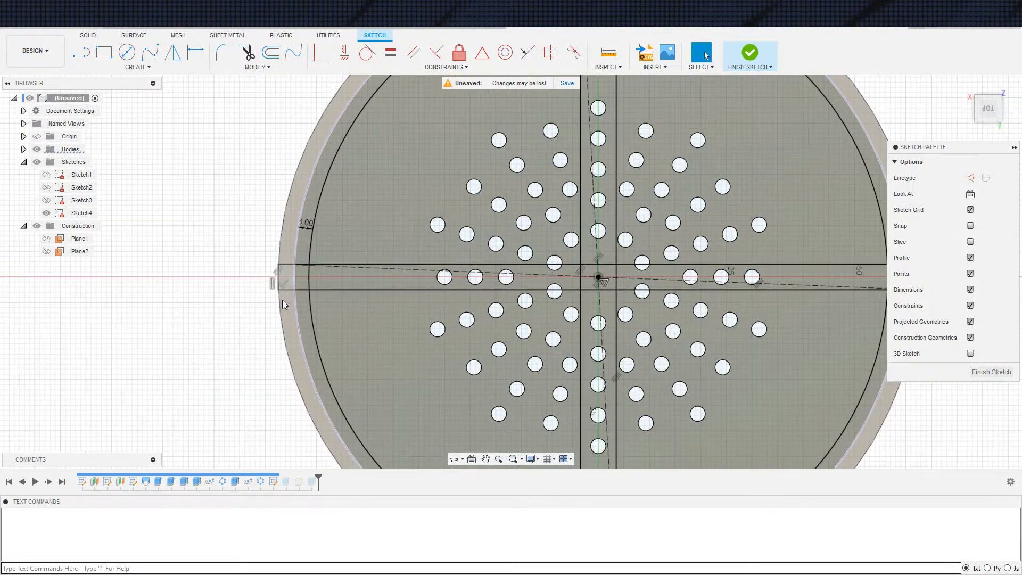
pyautogui.scroll(-3, 197, 345)
pyautogui.moveTo(167, 365)
pyautogui.keyDown('shift'); pyautogui.mouseDown(button='middle')
pyautogui.moveTo(223, 328)
pyautogui.moveTo(225, 309)
pyautogui.moveTo(226, 328)
pyautogui.mouseUp(button='middle'); pyautogui.keyUp('shift')
pyautogui.scroll(4, 225, 331)
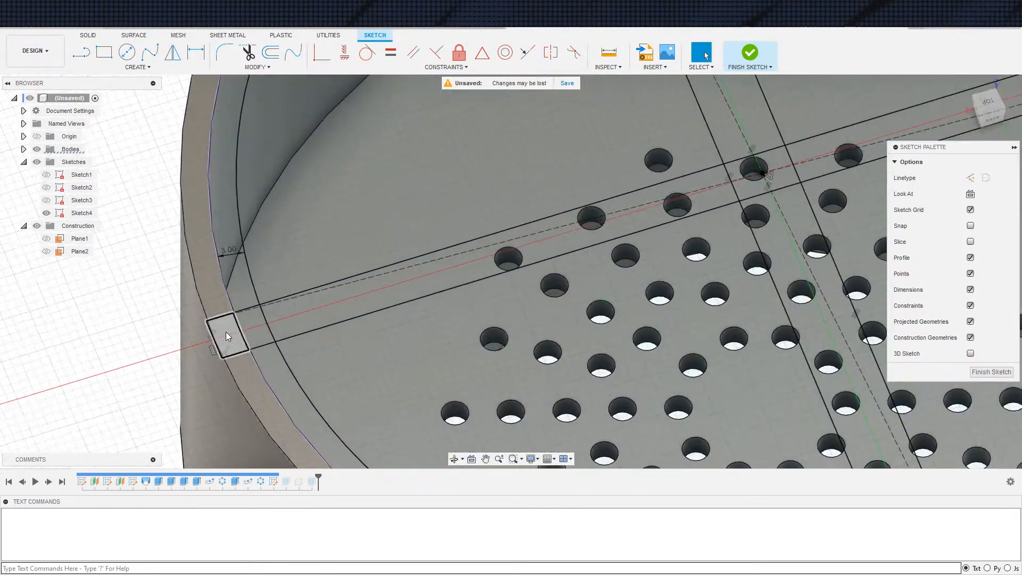
pyautogui.scroll(-5, 205, 355)
pyautogui.scroll(3, 506, 327)
pyautogui.scroll(2, 570, 256)
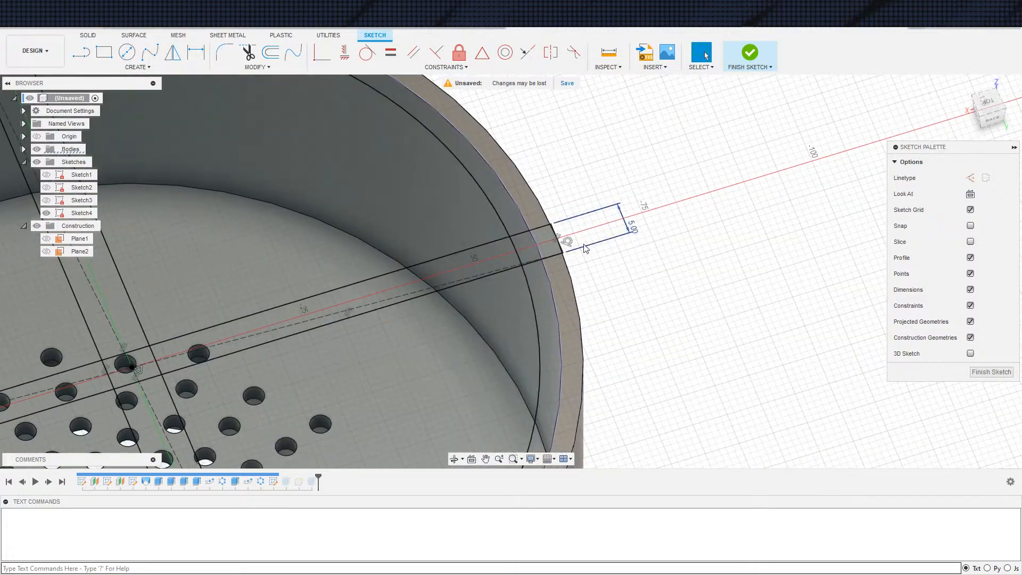
pyautogui.scroll(2, 569, 249)
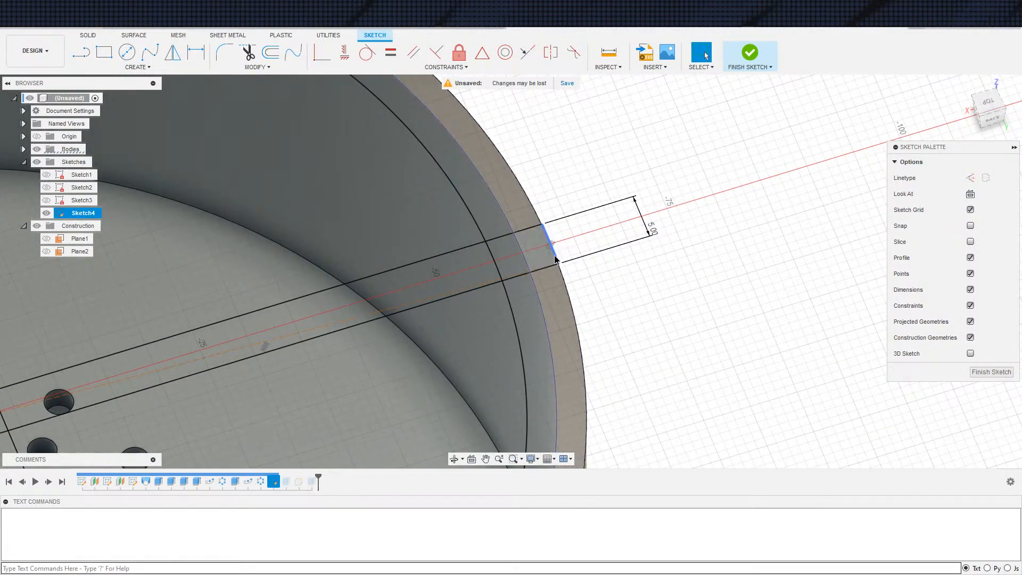
pyautogui.moveTo(538, 262); pyautogui.dragTo(523, 251)
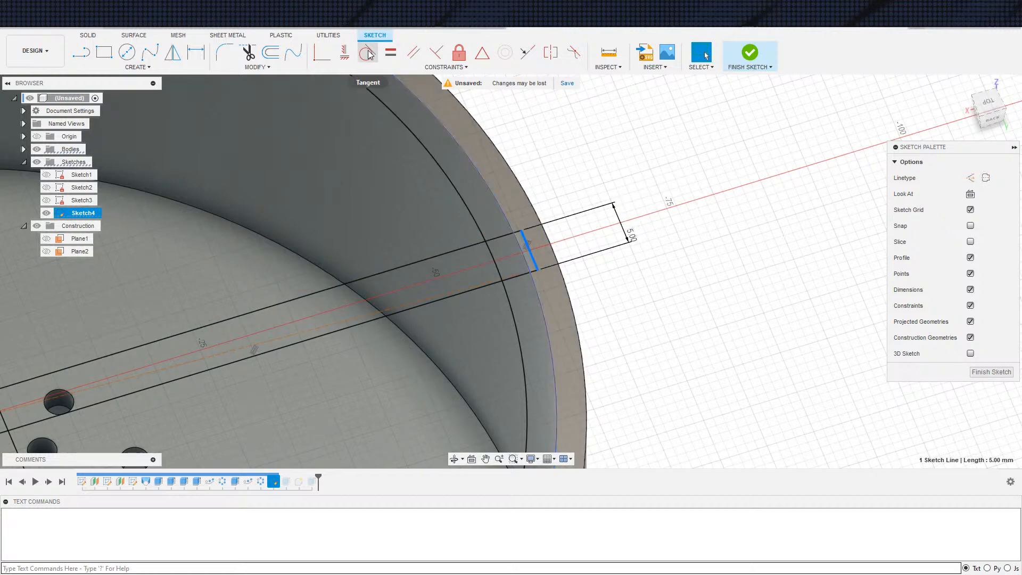
pyautogui.click(524, 259)
# Finish editing Sketch4 and inspect the updated bowl and disc from above
pyautogui.scroll(-3, 505, 285)
pyautogui.moveTo(502, 290); pyautogui.dragTo(568, 143, button='middle')
pyautogui.scroll(-3, 567, 144)
pyautogui.click(744, 49)
pyautogui.keyDown('shift'); pyautogui.moveTo(599, 275); pyautogui.dragTo(587, 290, button='middle'); pyautogui.keyUp('shift')
pyautogui.scroll(-3, 586, 289)
pyautogui.moveTo(669, 311)
pyautogui.keyDown('shift'); pyautogui.mouseDown(button='middle')
pyautogui.moveTo(610, 237)
pyautogui.moveTo(641, 222)
pyautogui.moveTo(653, 246)
pyautogui.moveTo(618, 253)
pyautogui.moveTo(646, 276)
pyautogui.mouseUp(button='middle'); pyautogui.keyUp('shift')
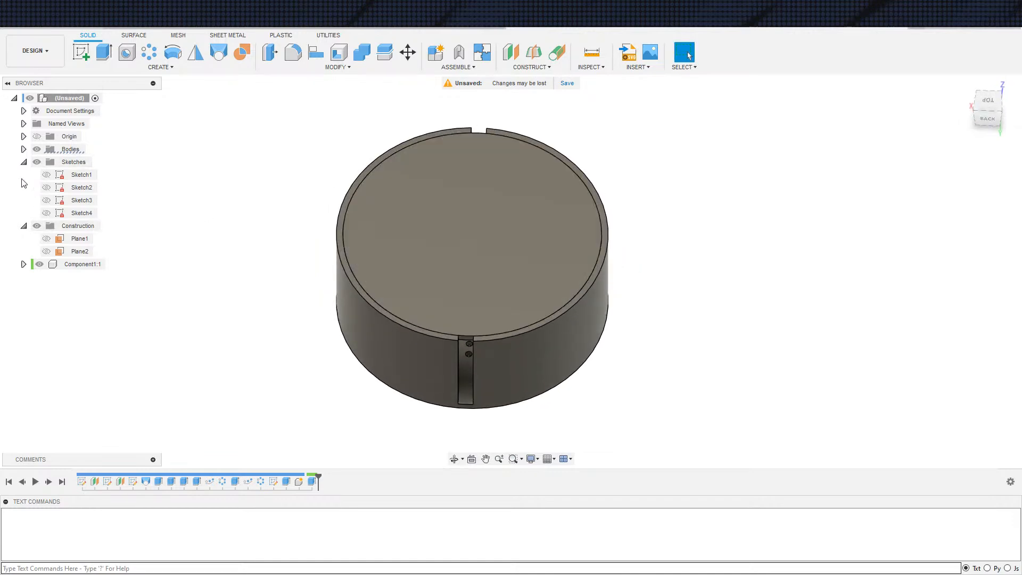
# Edit the slot cut and try to change its profile selection at the X-axis strip's end near the inner wall
pyautogui.doubleClick(288, 483)
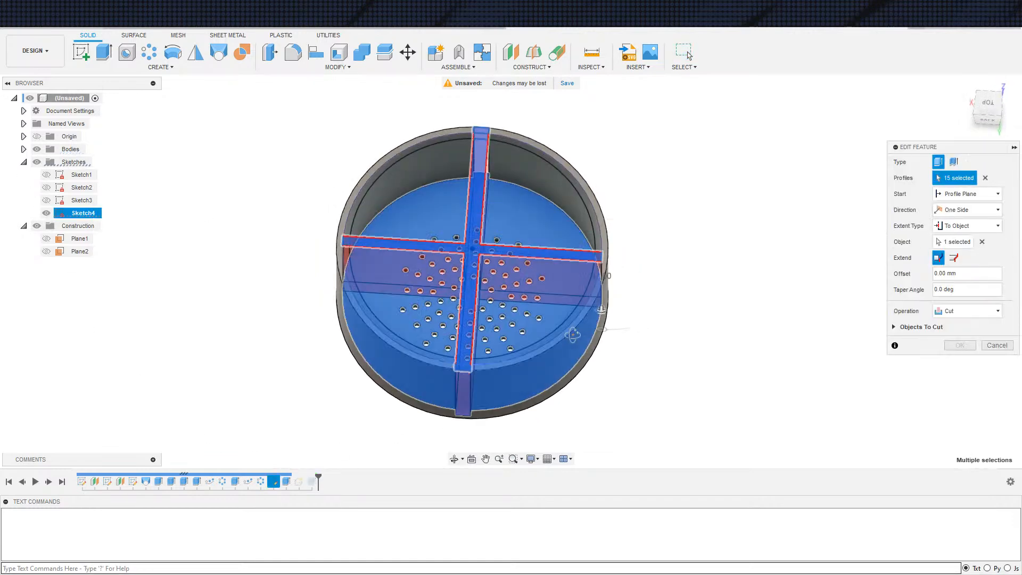
pyautogui.scroll(3, 421, 310)
pyautogui.click(238, 267)
pyautogui.scroll(6, 237, 270)
pyautogui.click(234, 250)
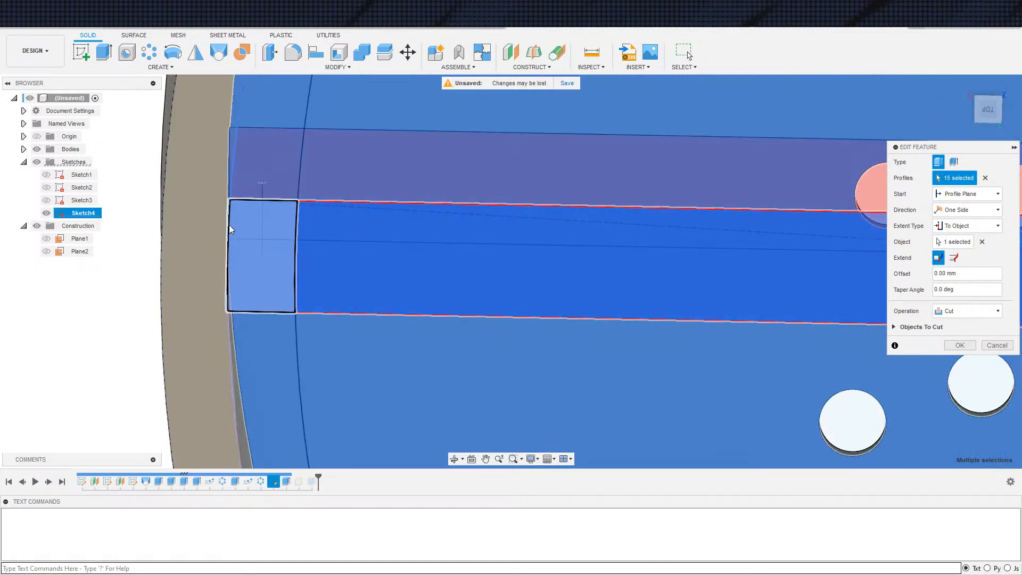
pyautogui.scroll(-5, 253, 270)
pyautogui.press('Return')
pyautogui.scroll(-3, 435, 289)
pyautogui.keyDown('shift'); pyautogui.moveTo(459, 294); pyautogui.dragTo(331, 248, button='middle'); pyautogui.keyUp('shift')
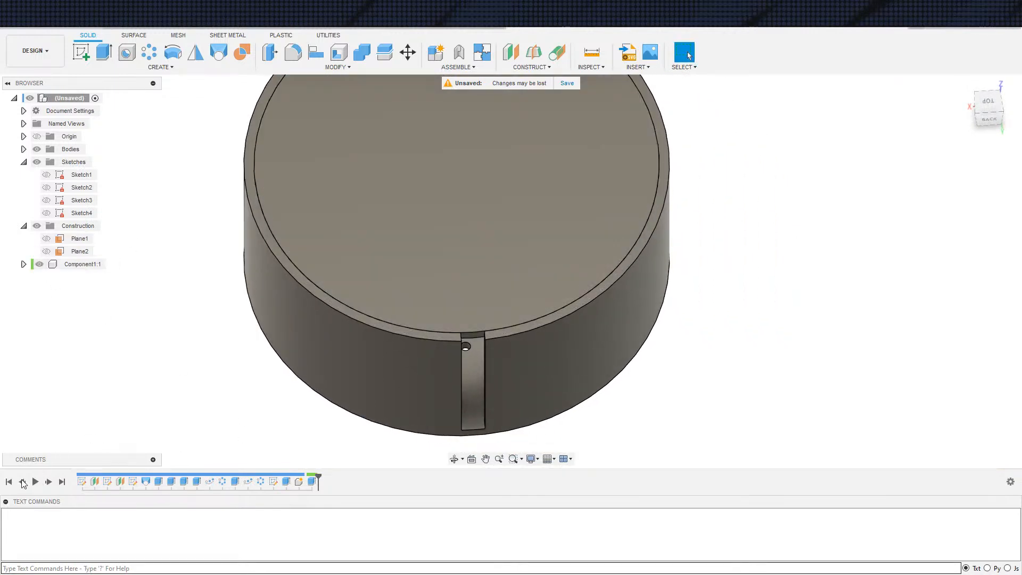
# Roll the timeline back to before the disc component and show Sketch4
pyautogui.click(22, 482)
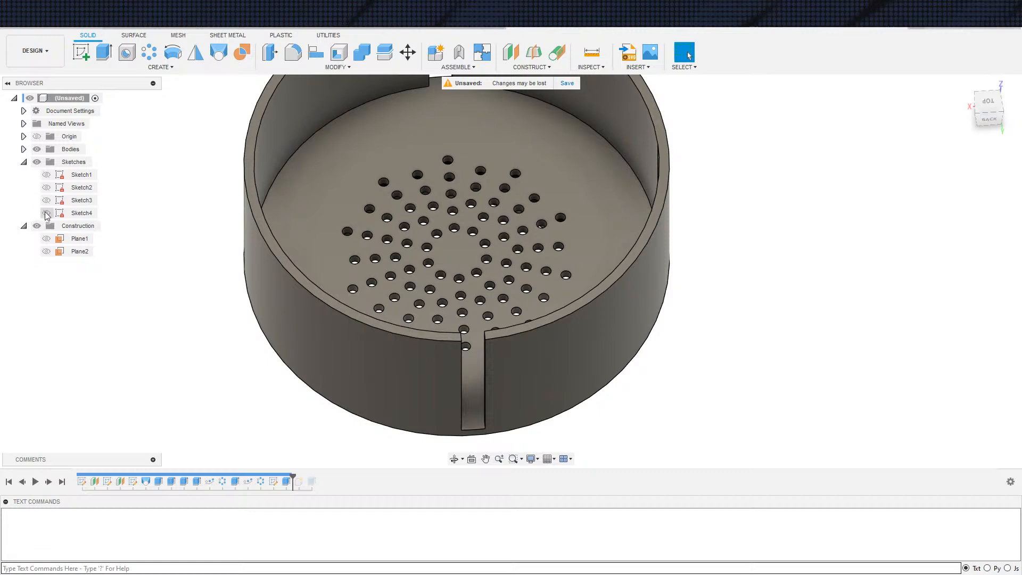
pyautogui.click(46, 213)
pyautogui.moveTo(237, 393); pyautogui.dragTo(231, 405, button='middle')
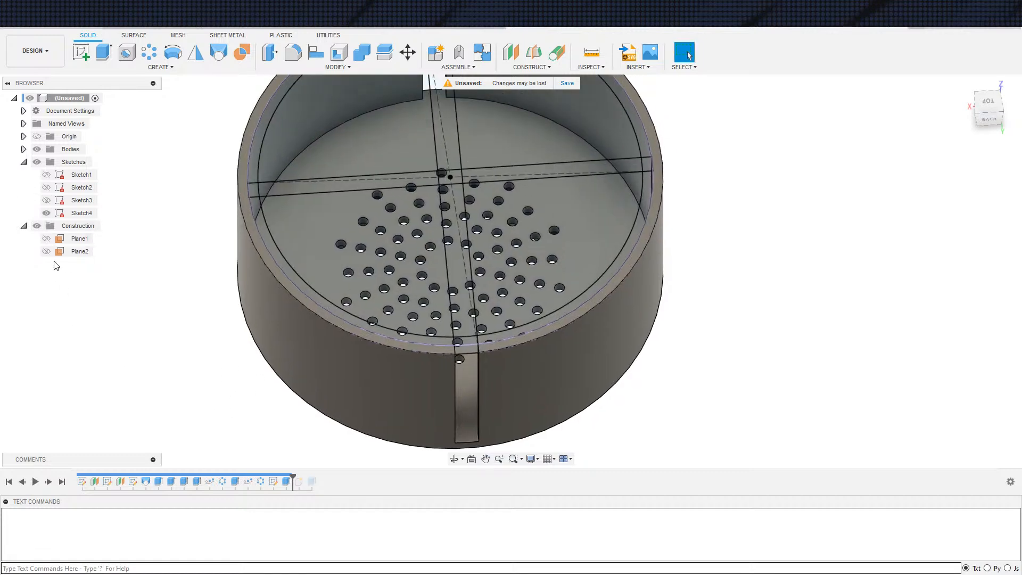
# Edit the slot cut with the bodies hidden and deselect the profiles at both ends of the X-axis strip
pyautogui.doubleClick(287, 482)
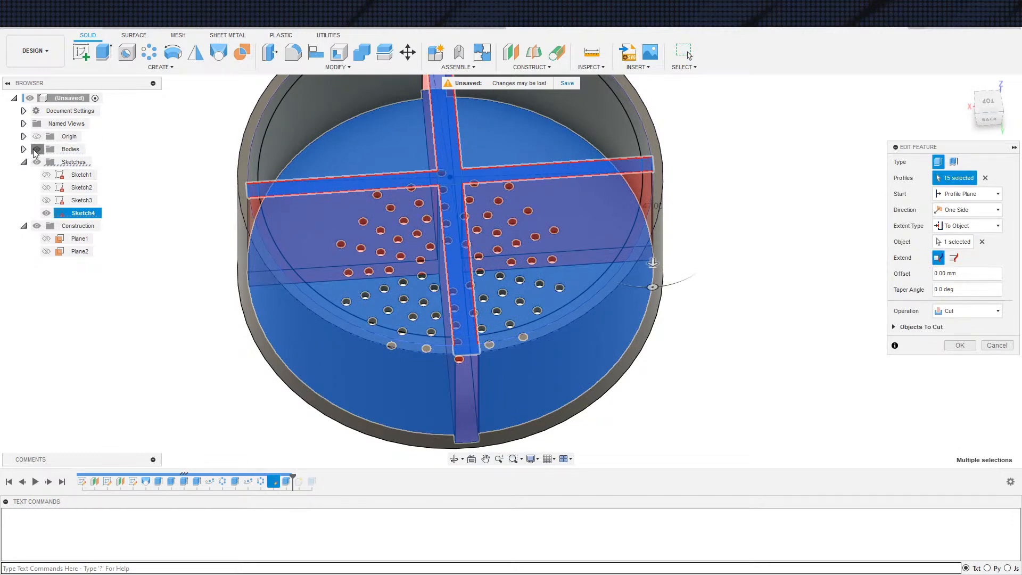
pyautogui.click(35, 151)
pyautogui.scroll(10, 262, 197)
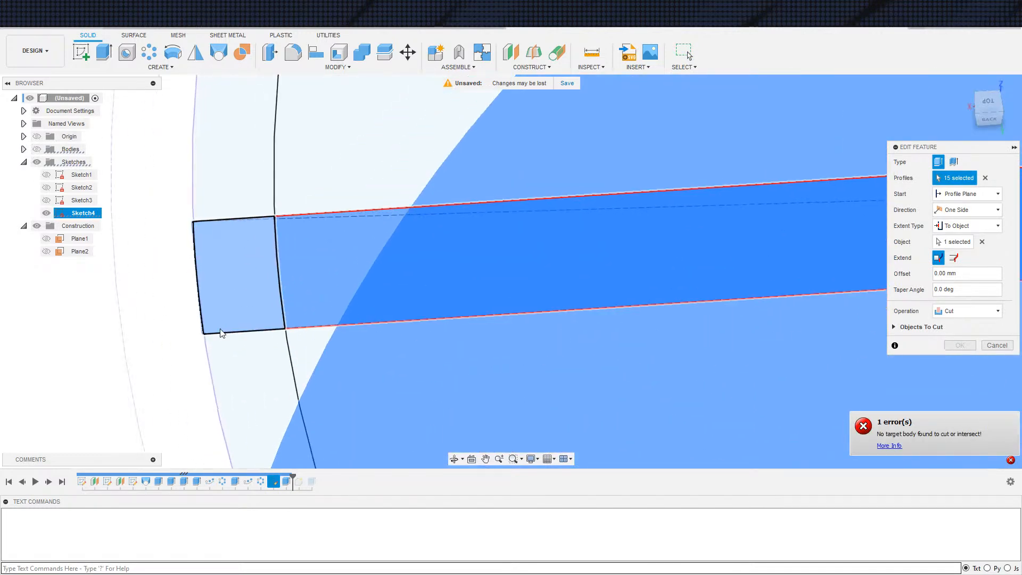
pyautogui.scroll(1, 219, 330)
pyautogui.scroll(3, 199, 301)
pyautogui.moveTo(146, 97); pyautogui.dragTo(312, 378)
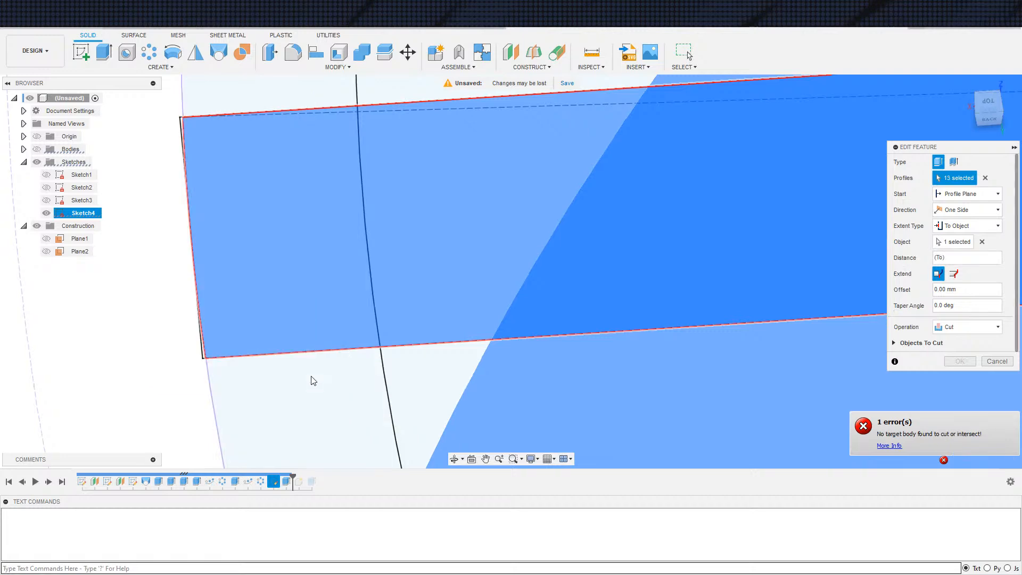
pyautogui.click(266, 327)
pyautogui.scroll(-3, 358, 234)
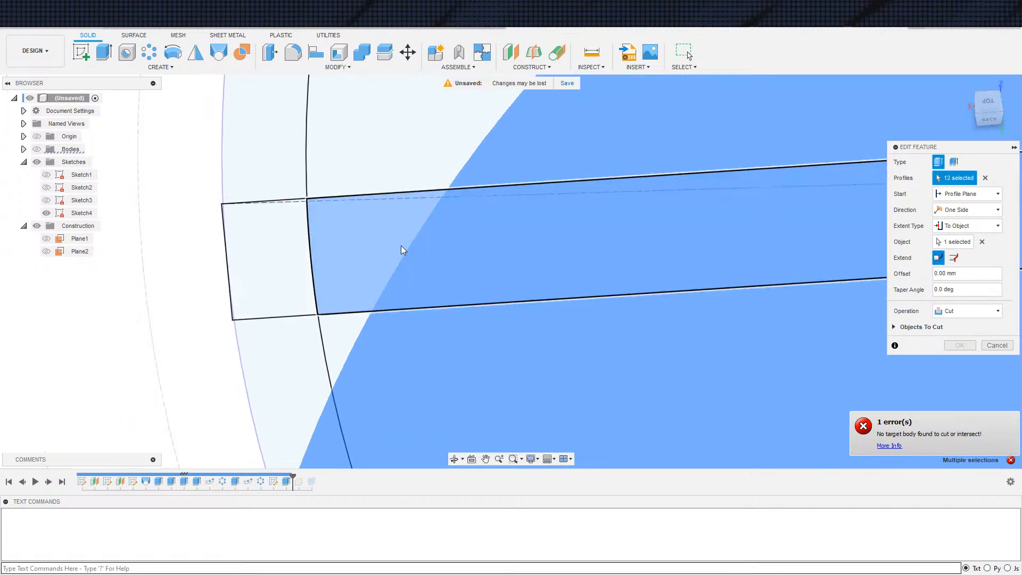
pyautogui.scroll(-6, 357, 234)
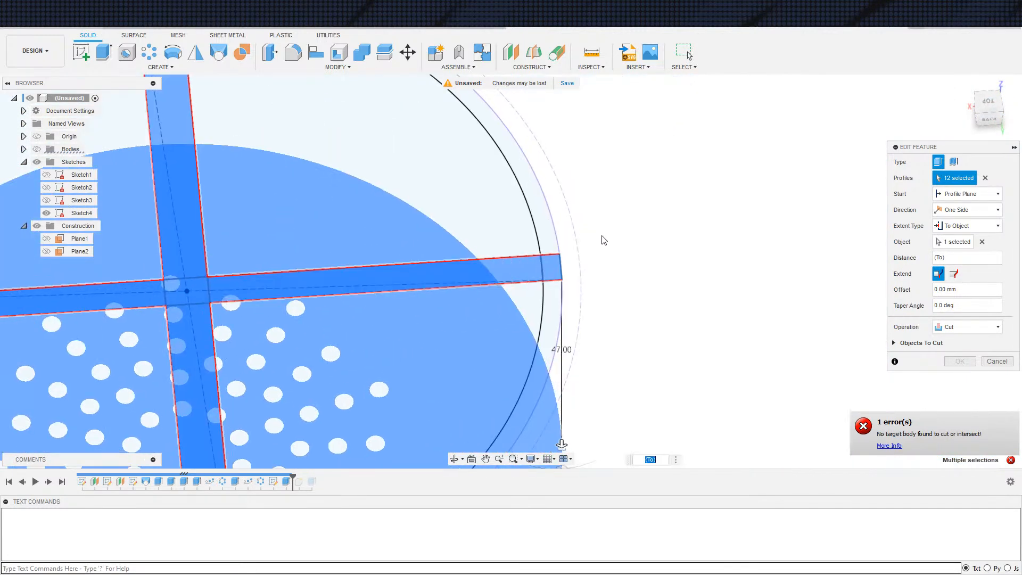
pyautogui.click(560, 282)
pyautogui.scroll(-4, 588, 310)
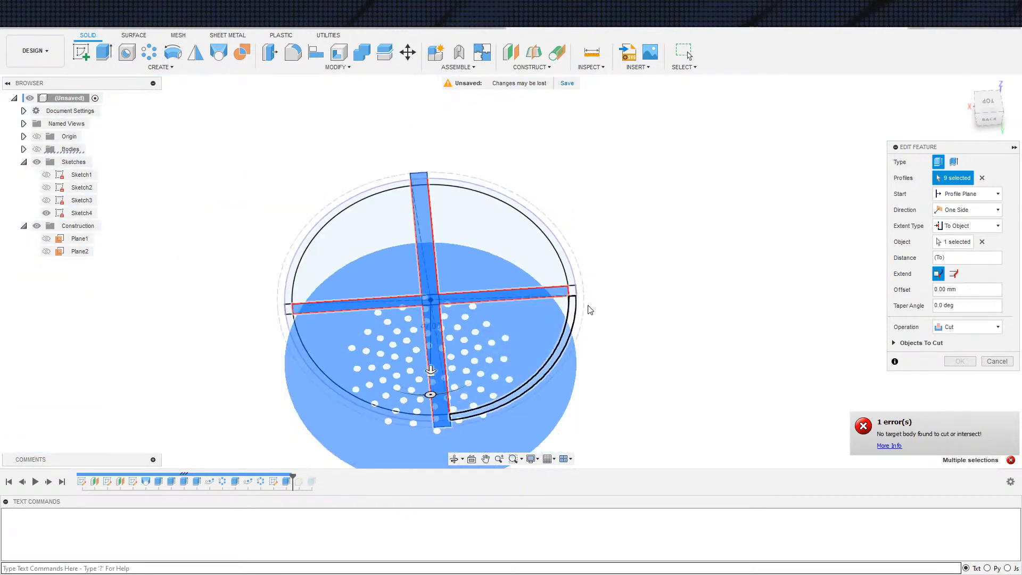
# Deselect the two remaining arms of the X-axis strip from the slot cut, show the bodies and apply the edit
pyautogui.moveTo(577, 311); pyautogui.dragTo(613, 264, button='middle')
pyautogui.scroll(3, 526, 287)
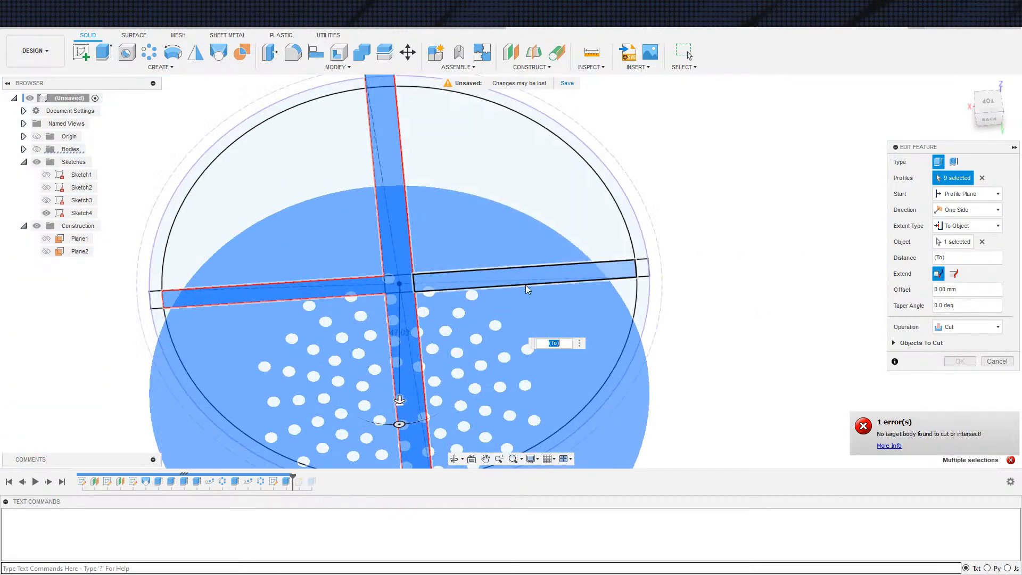
pyautogui.click(516, 283)
pyautogui.click(296, 297)
pyautogui.scroll(-4, 483, 308)
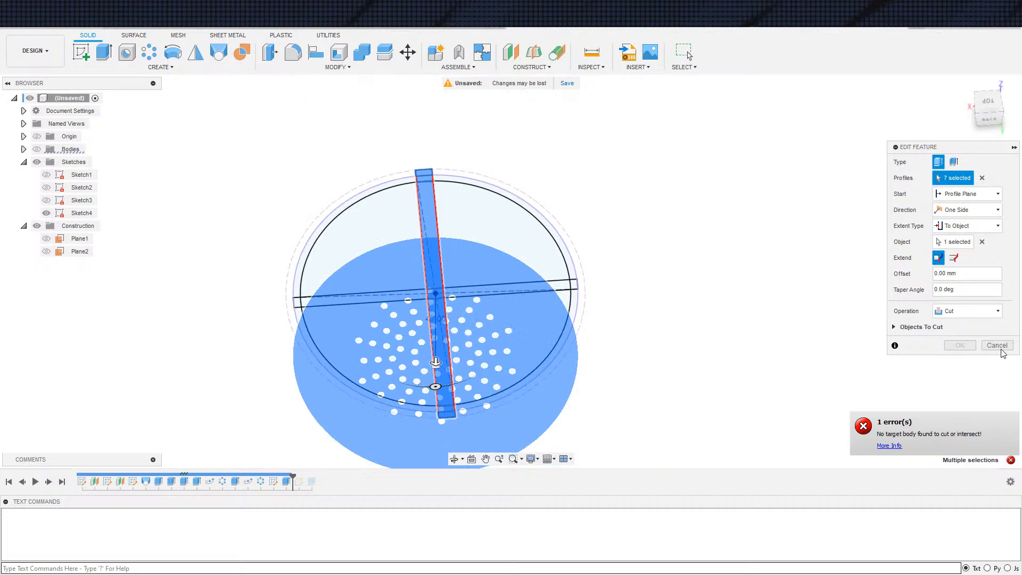
pyautogui.click(37, 149)
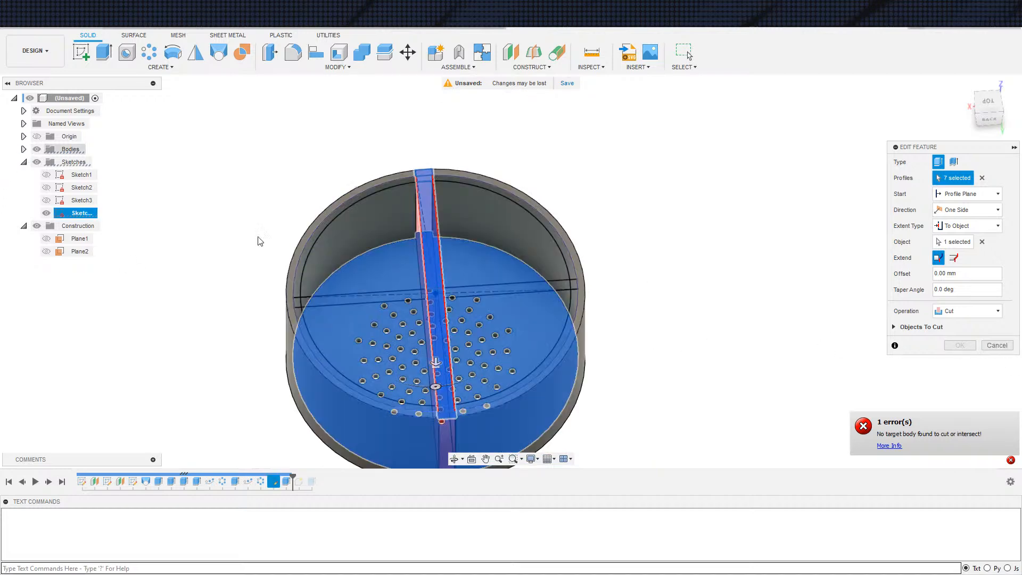
pyautogui.keyDown('shift'); pyautogui.moveTo(709, 318); pyautogui.dragTo(703, 273, button='middle'); pyautogui.keyUp('shift')
pyautogui.click(959, 361)
pyautogui.keyDown('shift'); pyautogui.moveTo(776, 410); pyautogui.dragTo(702, 374, button='middle'); pyautogui.keyUp('shift')
# Start a new extrusion and select the profiles between the inner circle and the wall at both ends of the X-axis strip
pyautogui.scroll(10, 216, 315)
pyautogui.press('e')
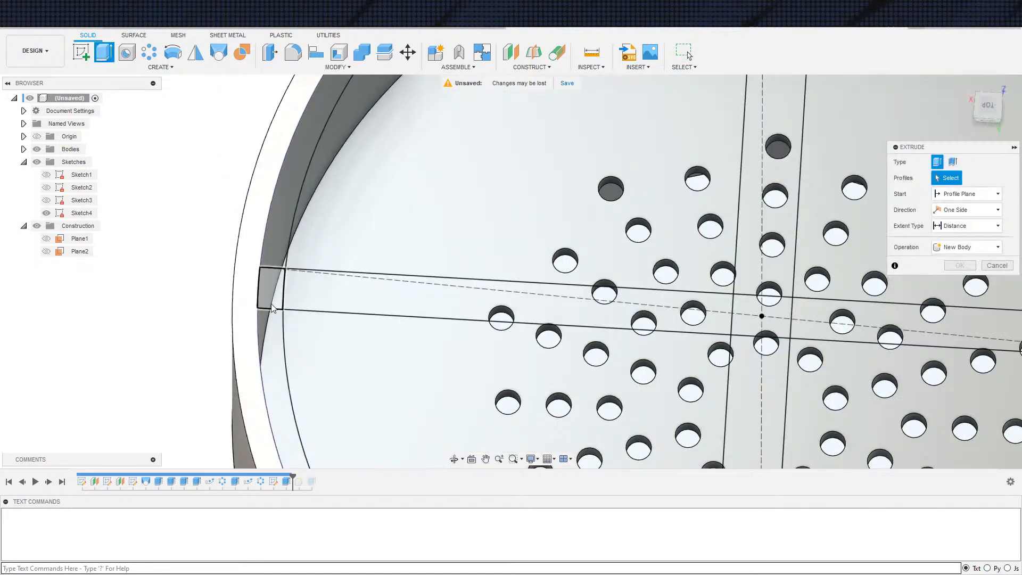
pyautogui.scroll(4, 273, 307)
pyautogui.scroll(-2, 290, 296)
pyautogui.moveTo(288, 282); pyautogui.dragTo(229, 315, button='middle')
pyautogui.scroll(2, 228, 315)
pyautogui.scroll(-3, 228, 314)
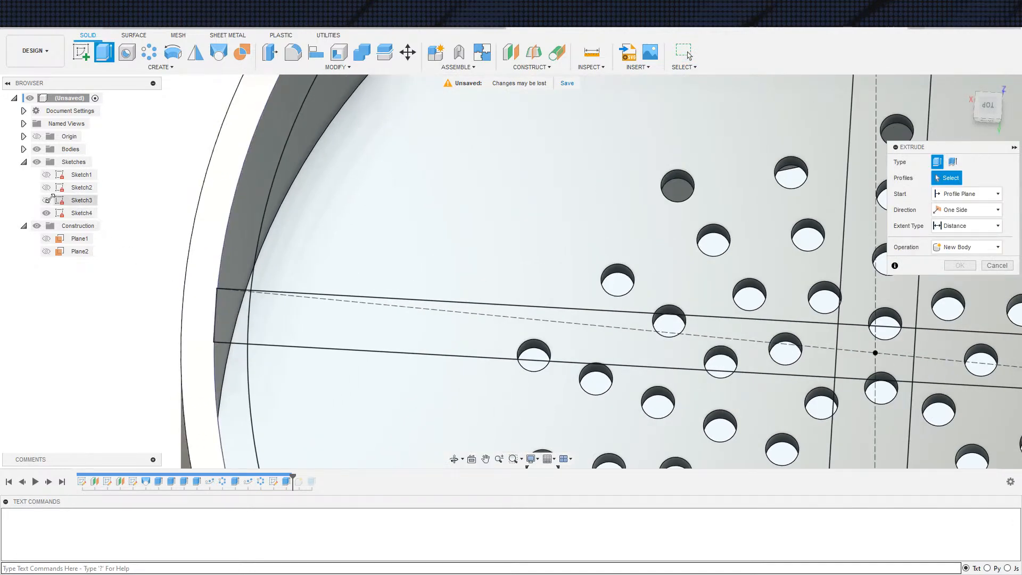
pyautogui.click(37, 150)
pyautogui.scroll(3, 251, 322)
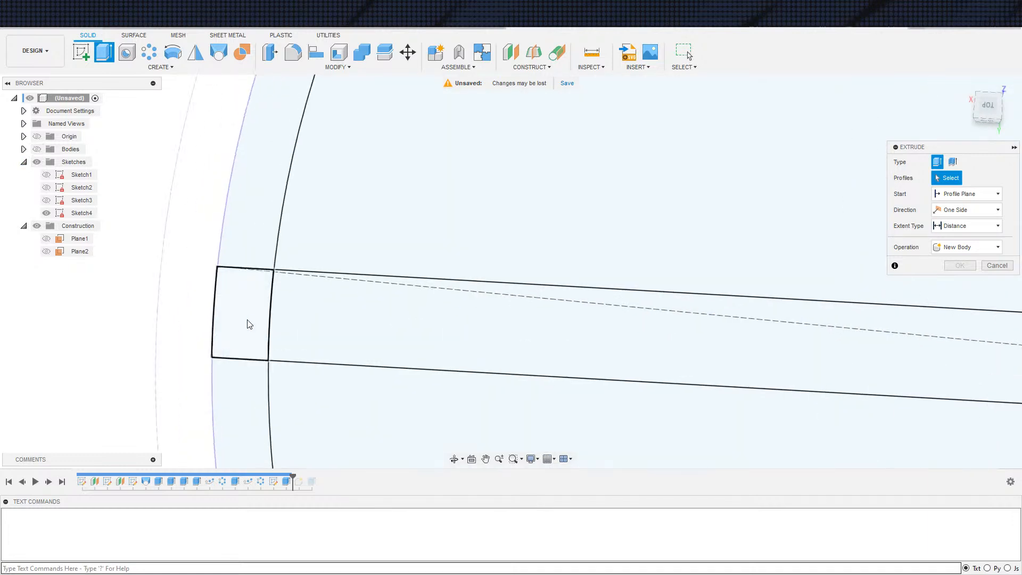
pyautogui.moveTo(179, 236); pyautogui.dragTo(296, 400)
pyautogui.scroll(-4, 426, 319)
pyautogui.moveTo(874, 349); pyautogui.dragTo(584, 311, button='middle')
pyautogui.moveTo(367, 226); pyautogui.dragTo(468, 331)
pyautogui.moveTo(304, 279); pyautogui.dragTo(548, 242, button='middle')
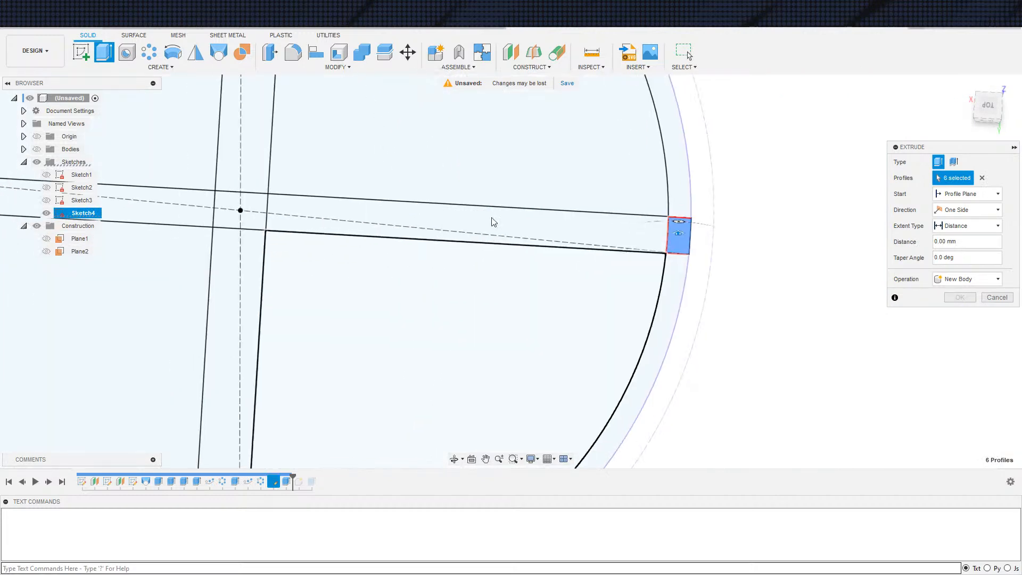
pyautogui.scroll(-5, 359, 272)
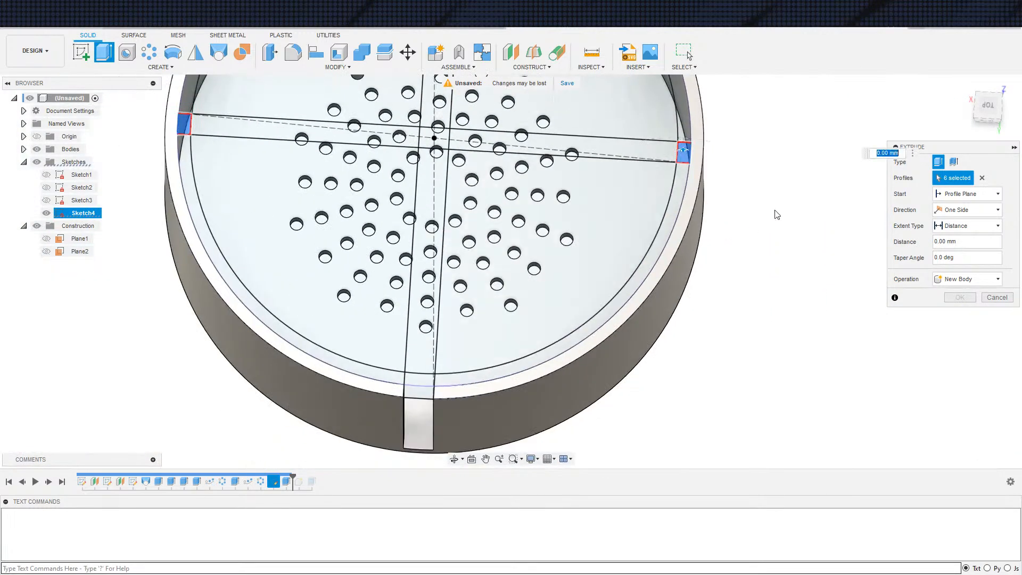
# Extrude the strip-end profiles from a 0 mm offset start to the bowl's floor, using the Join operation
pyautogui.click(968, 200)
pyautogui.click(961, 227)
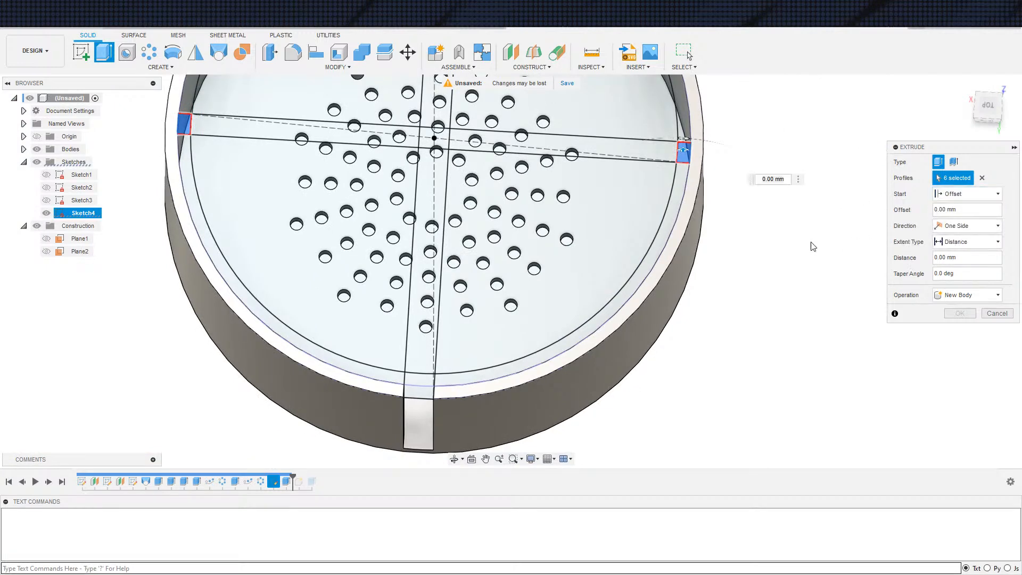
pyautogui.click(697, 224)
pyautogui.click(969, 241)
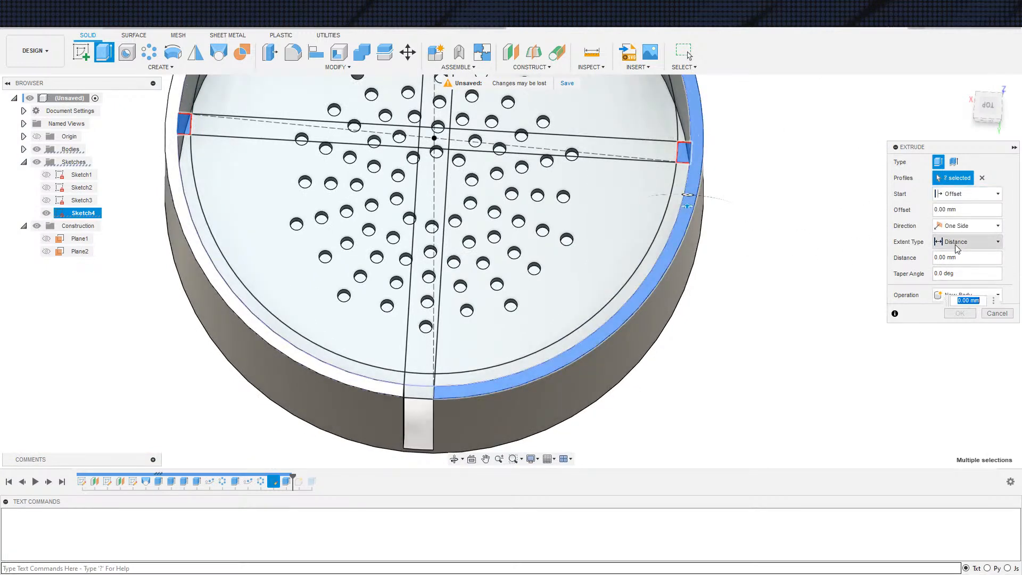
pyautogui.click(959, 265)
pyautogui.click(632, 229)
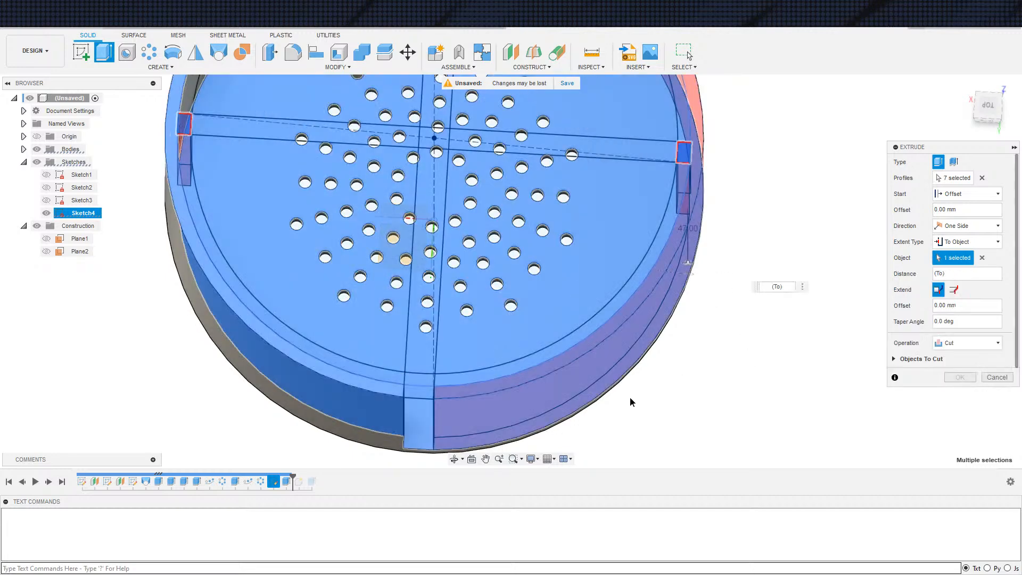
pyautogui.keyDown('shift'); pyautogui.moveTo(632, 404); pyautogui.dragTo(655, 365, button='middle'); pyautogui.keyUp('shift')
pyautogui.click(959, 342)
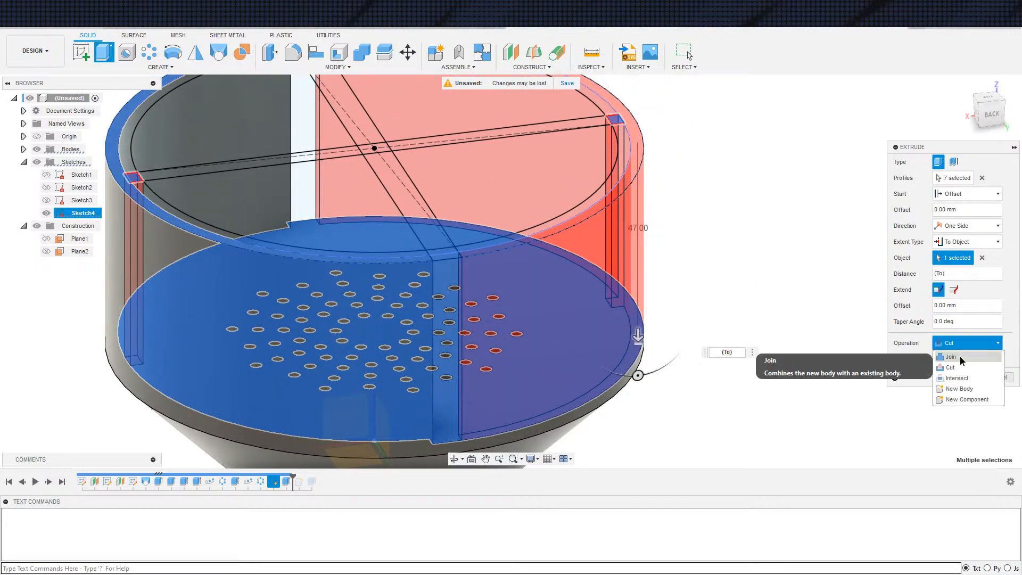
pyautogui.click(950, 353)
pyautogui.click(960, 361)
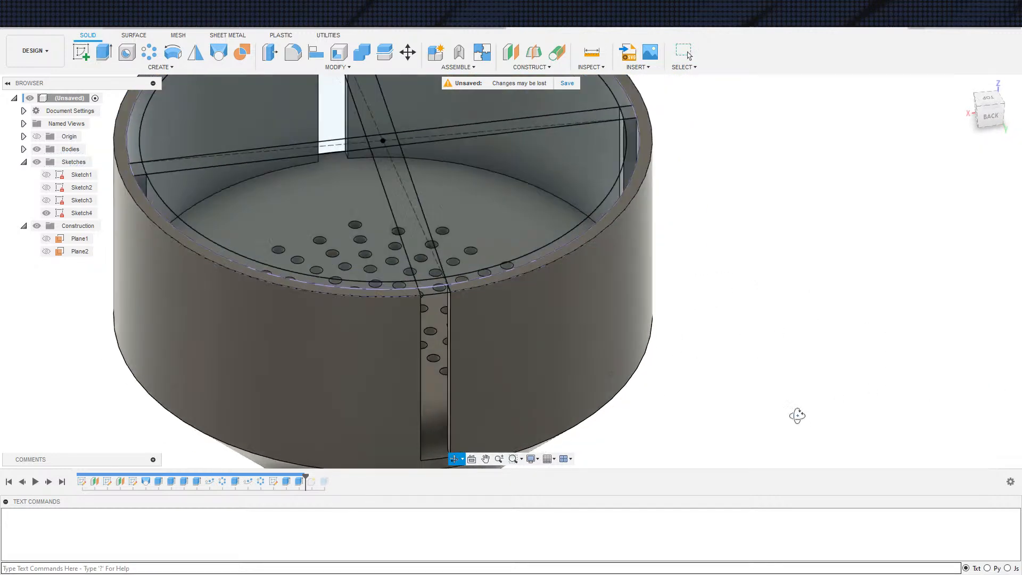
# Roll the timeline to its end, edit the disc's extrusion and deselect the rib-shaped profile at one end of the X-axis strip
pyautogui.click(64, 483)
pyautogui.doubleClick(327, 483)
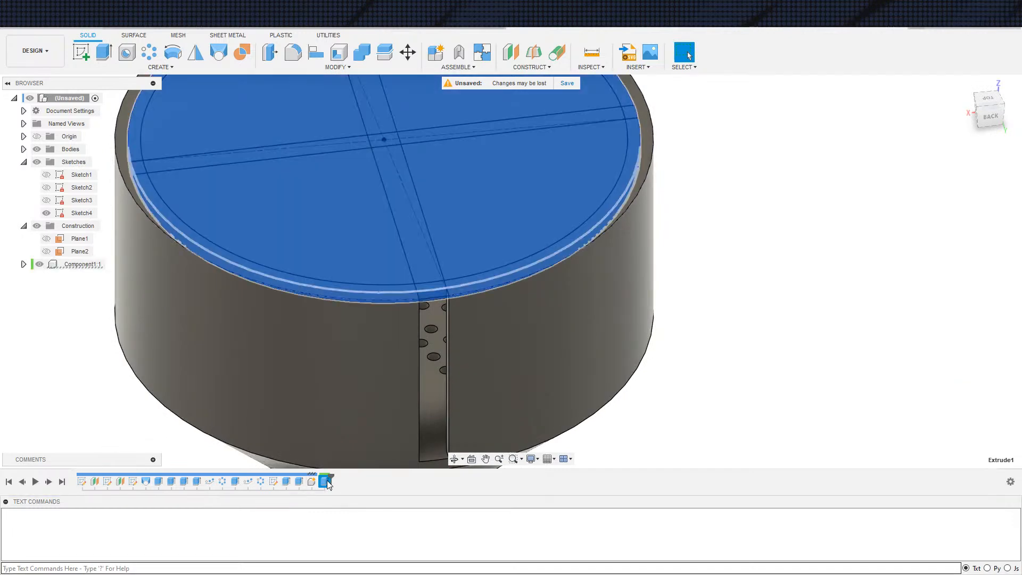
pyautogui.scroll(3, 137, 204)
pyautogui.moveTo(136, 206)
pyautogui.keyDown('shift'); pyautogui.mouseDown(button='middle')
pyautogui.moveTo(152, 261)
pyautogui.moveTo(165, 266)
pyautogui.mouseUp(button='middle'); pyautogui.keyUp('shift')
pyautogui.scroll(3, 164, 103)
pyautogui.moveTo(164, 101)
pyautogui.keyDown('shift'); pyautogui.mouseDown(button='middle')
pyautogui.moveTo(331, 254)
pyautogui.moveTo(265, 78)
pyautogui.mouseUp(button='middle'); pyautogui.keyUp('shift')
pyautogui.scroll(3, 331, 254)
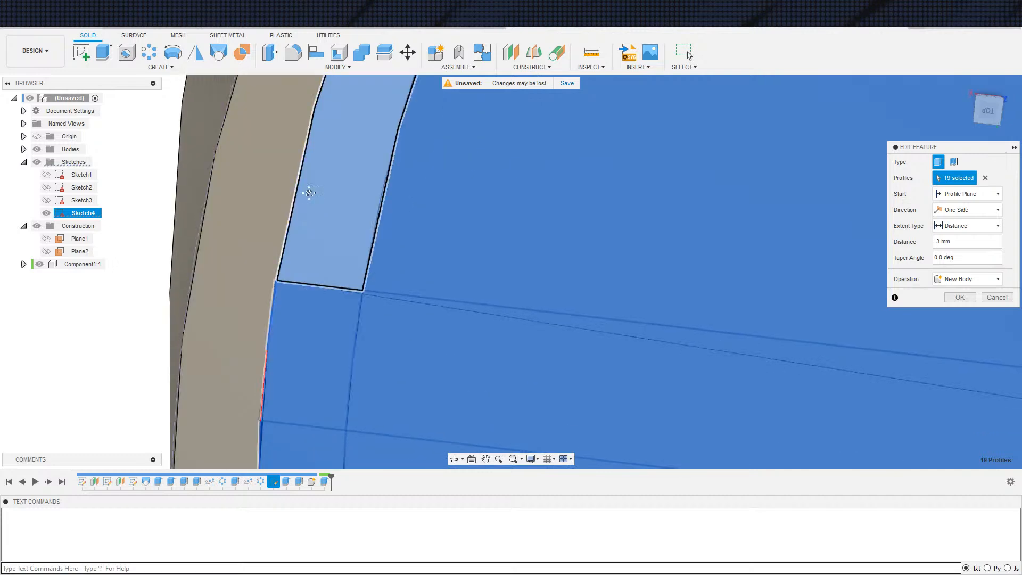
pyautogui.moveTo(315, 207); pyautogui.dragTo(317, 133, button='middle')
pyautogui.click(343, 299)
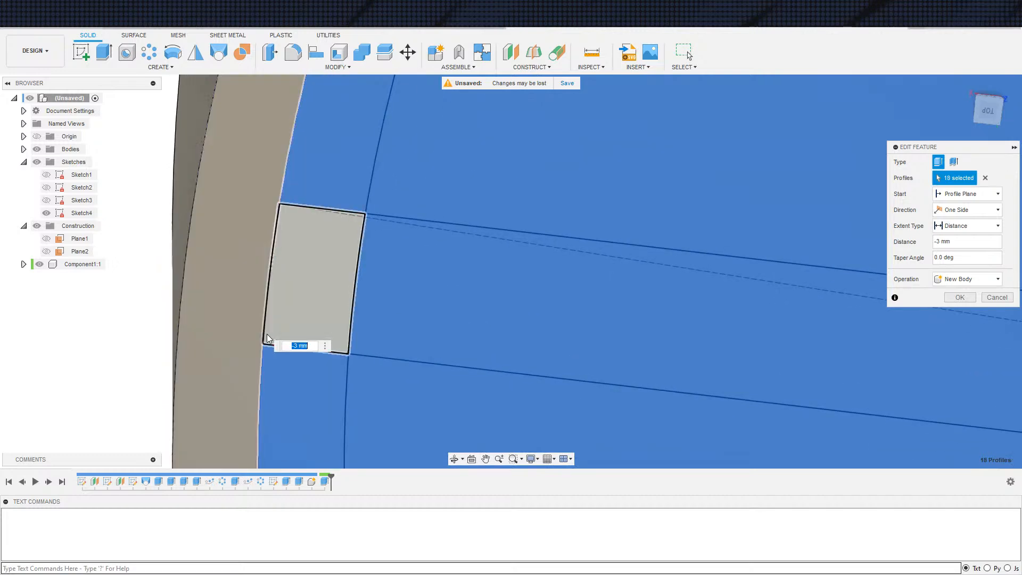
# Deselect the thin sliver profile between the rib shape and the wall at this end of the X-axis strip
pyautogui.scroll(5, 261, 354)
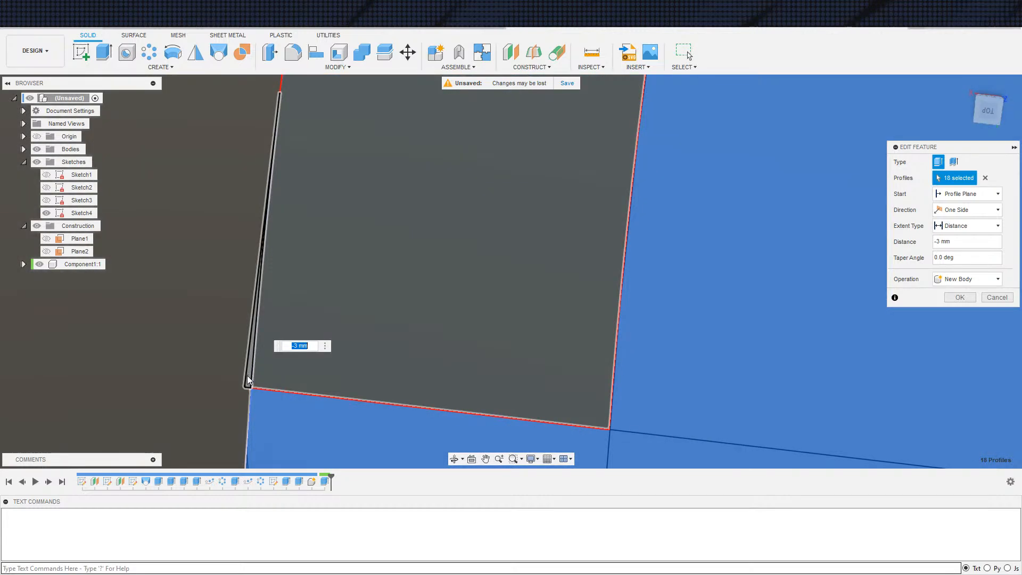
pyautogui.click(249, 381)
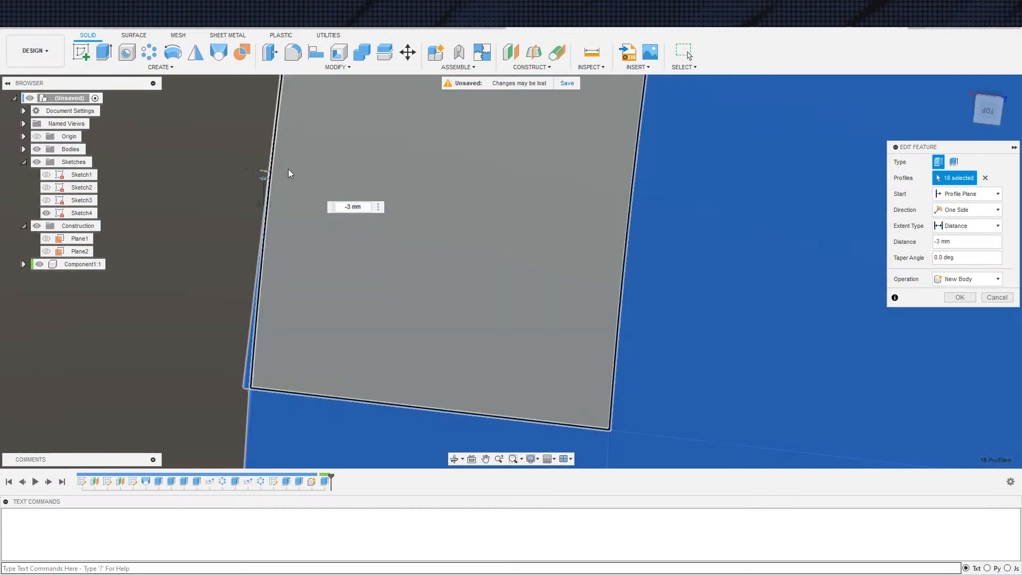
pyautogui.moveTo(288, 160); pyautogui.dragTo(259, 388, button='middle')
pyautogui.scroll(-3, 277, 204)
pyautogui.moveTo(277, 204); pyautogui.dragTo(268, 140, button='middle')
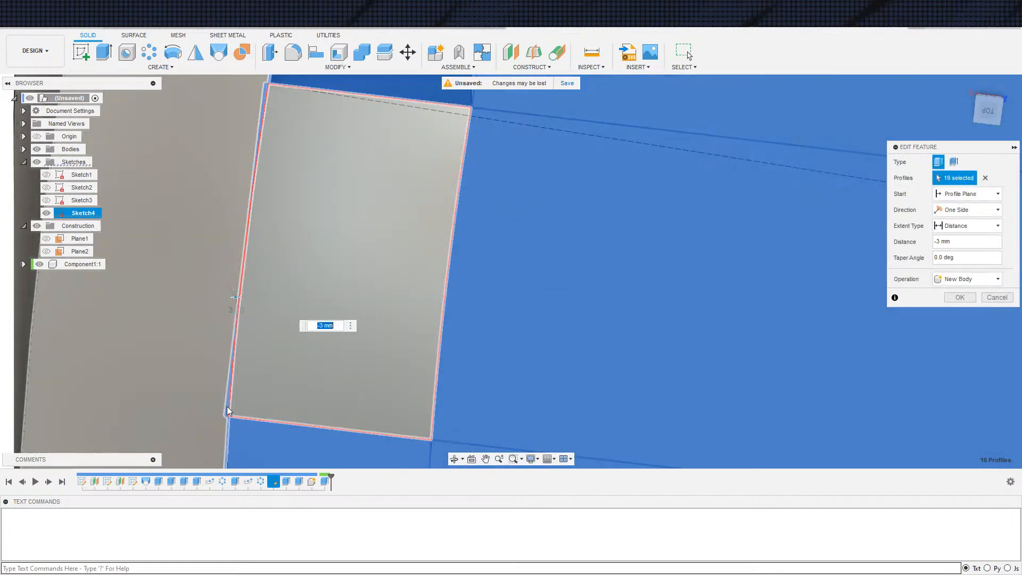
pyautogui.scroll(-4, 297, 359)
pyautogui.click(255, 251)
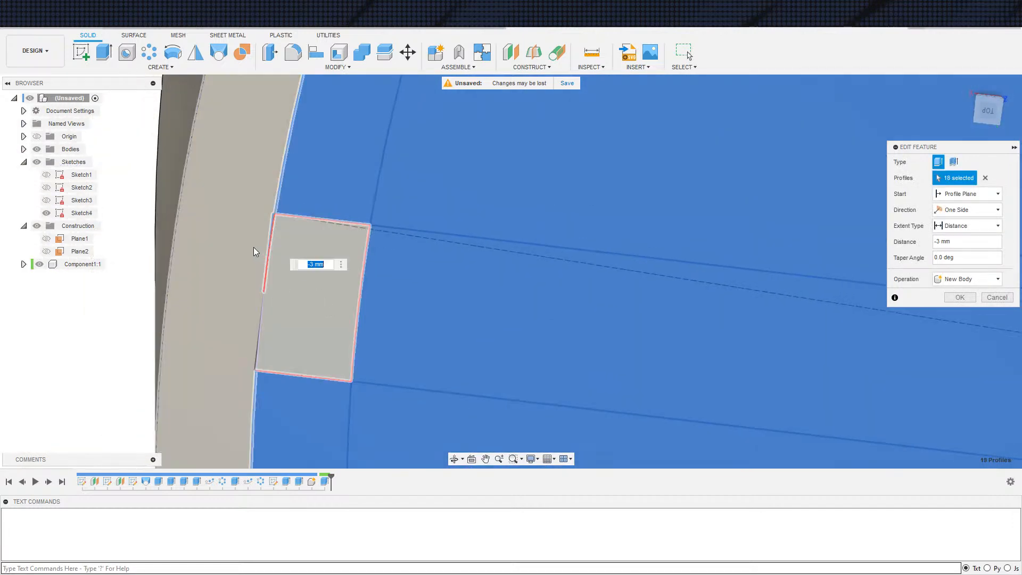
pyautogui.scroll(4, 271, 223)
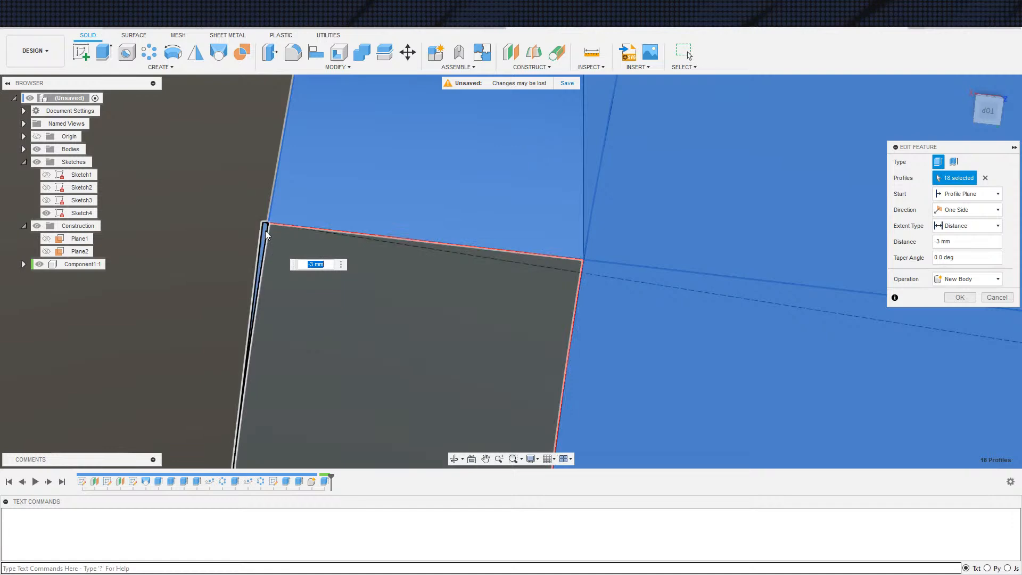
pyautogui.scroll(-1, 265, 239)
pyautogui.scroll(-3, 291, 247)
# Deselect the rib-shaped profile and its thin sliver by the wall at the opposite end of the X-axis strip
pyautogui.click(568, 303)
pyautogui.moveTo(575, 304); pyautogui.dragTo(363, 193, button='middle')
pyautogui.scroll(-3, 464, 213)
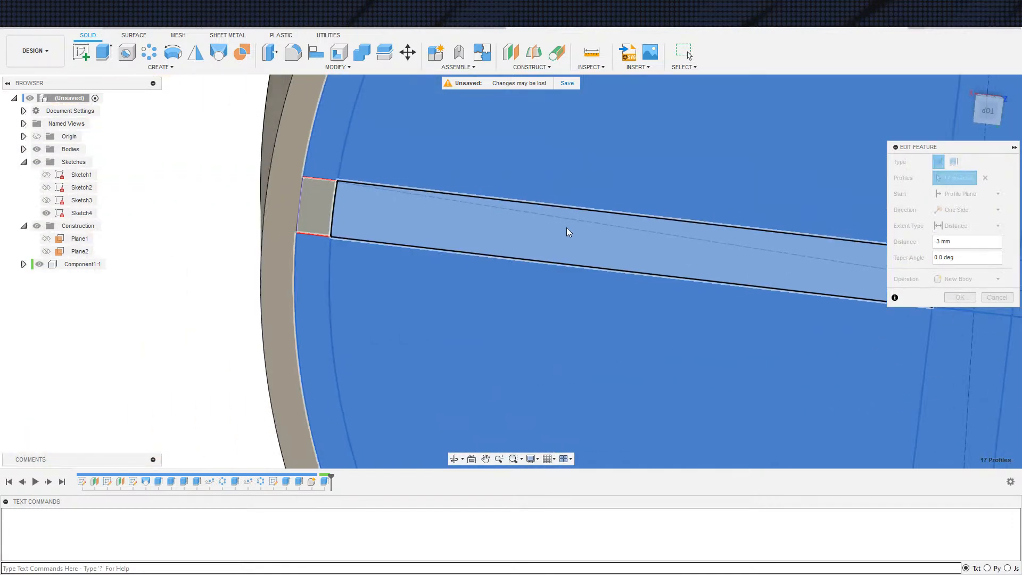
pyautogui.moveTo(935, 314); pyautogui.dragTo(236, 194, button='middle')
pyautogui.moveTo(864, 296); pyautogui.dragTo(347, 226, button='middle')
pyautogui.scroll(5, 501, 166)
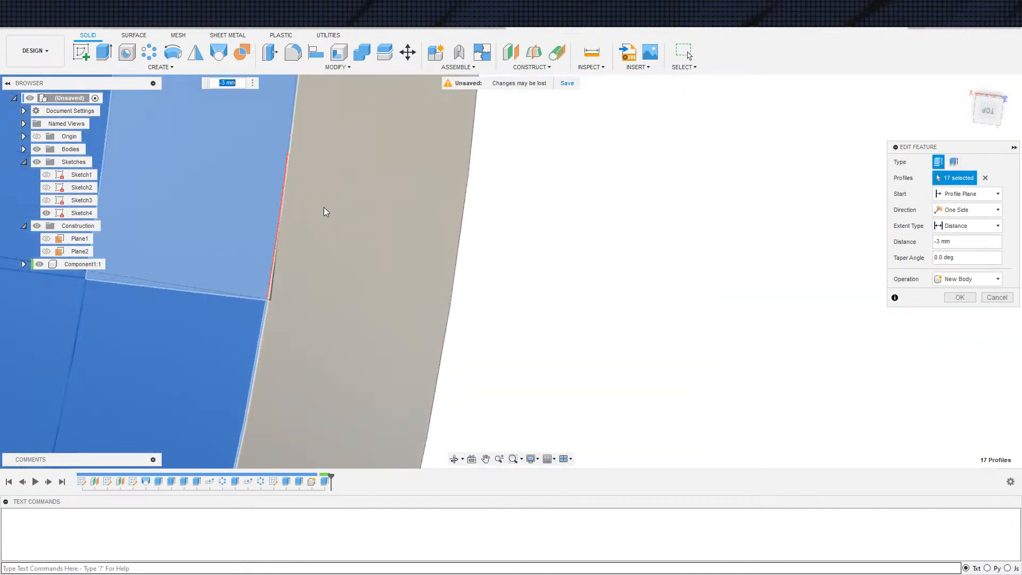
pyautogui.moveTo(281, 290); pyautogui.dragTo(381, 345, button='middle')
pyautogui.click(358, 241)
pyautogui.scroll(-4, 350, 205)
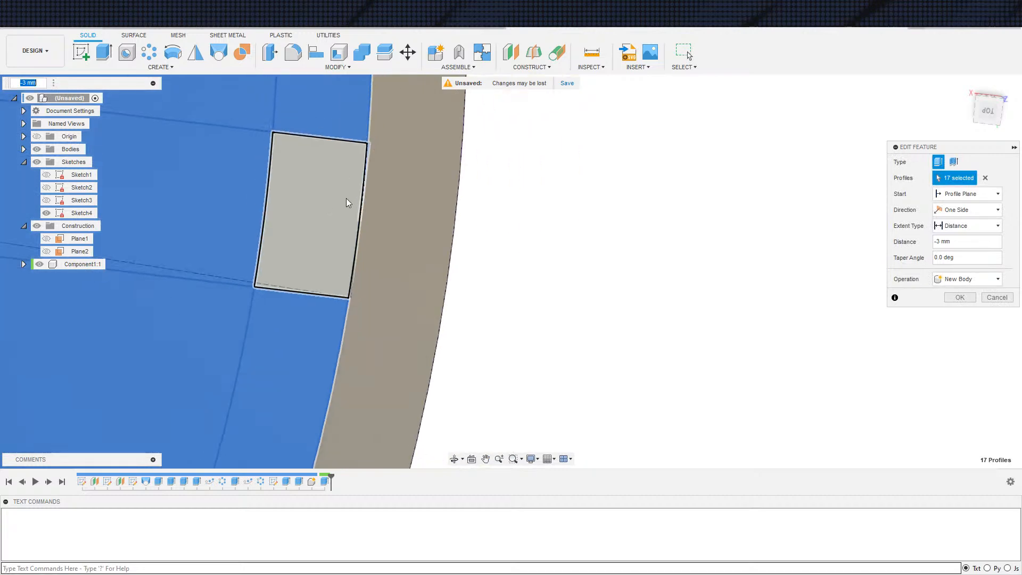
pyautogui.scroll(6, 346, 247)
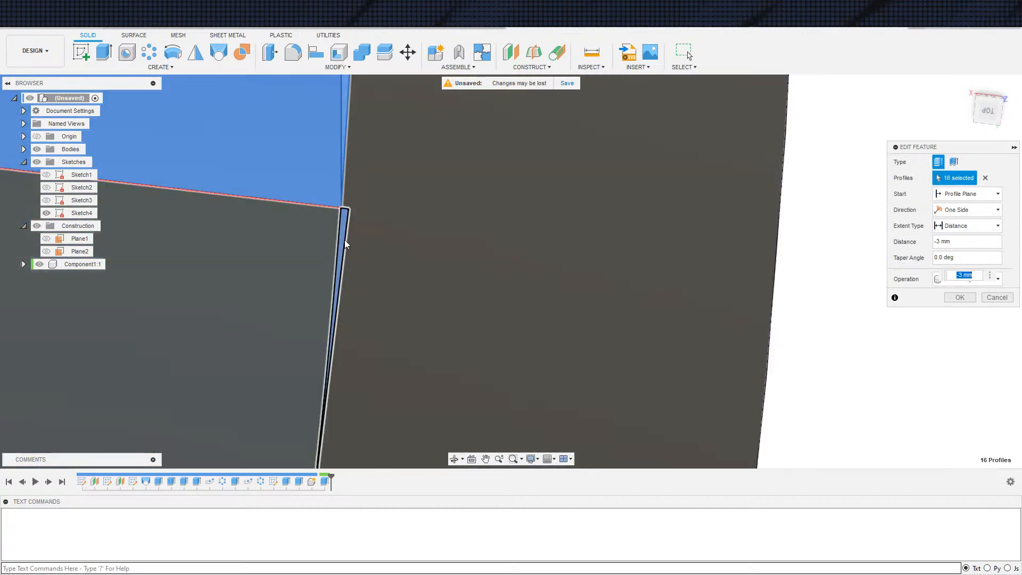
pyautogui.click(344, 240)
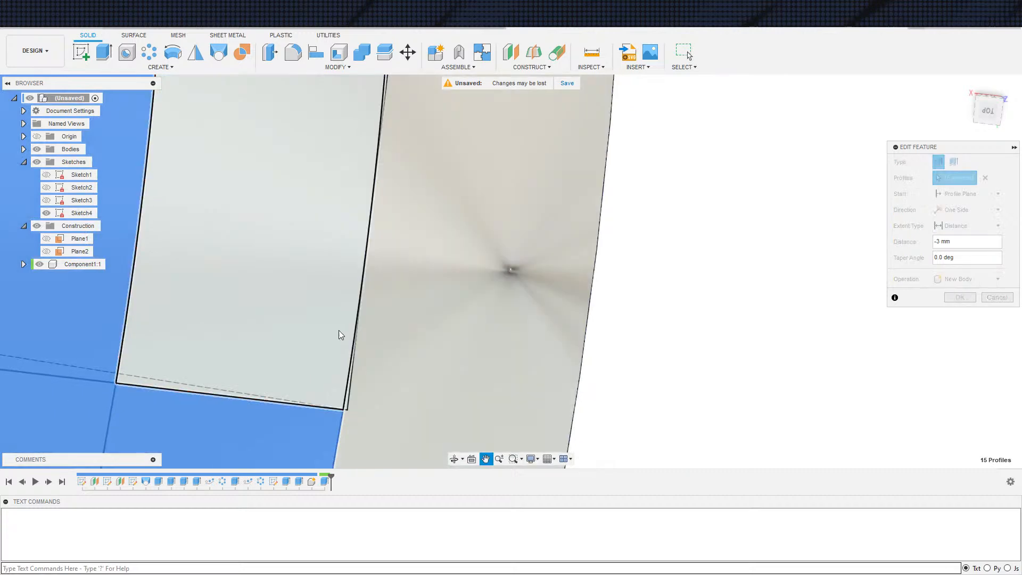
pyautogui.scroll(-8, 346, 373)
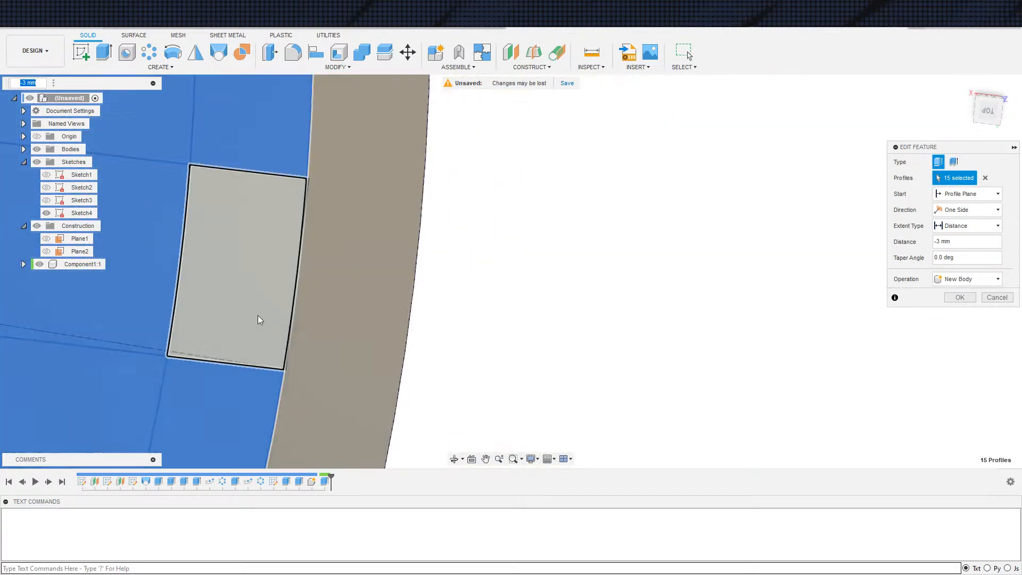
pyautogui.scroll(-10, 454, 246)
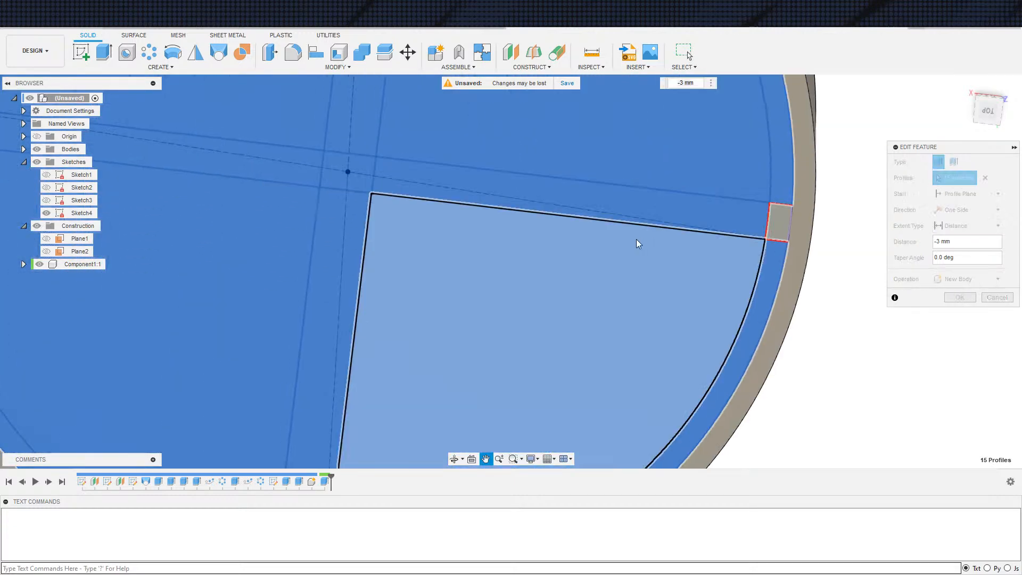
# Apply the disc's extrusion edit and hide Sketch4
pyautogui.click(973, 299)
pyautogui.scroll(-5, 628, 326)
pyautogui.keyDown('shift'); pyautogui.moveTo(629, 324); pyautogui.dragTo(848, 271, button='middle'); pyautogui.keyUp('shift')
pyautogui.click(47, 213)
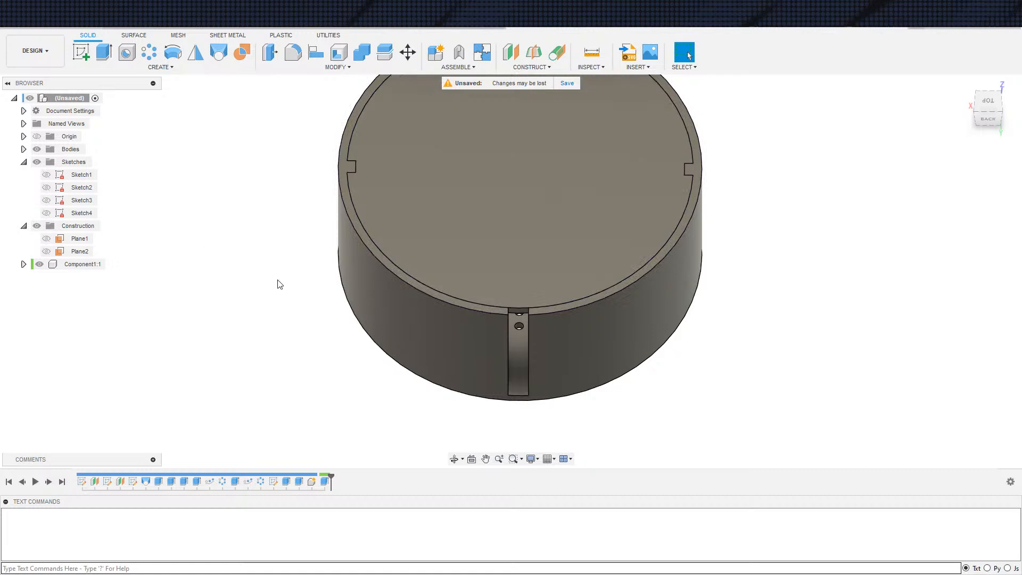
# Search the appearance library for Purple and apply the purple appearance to the bowl
pyautogui.press('a')
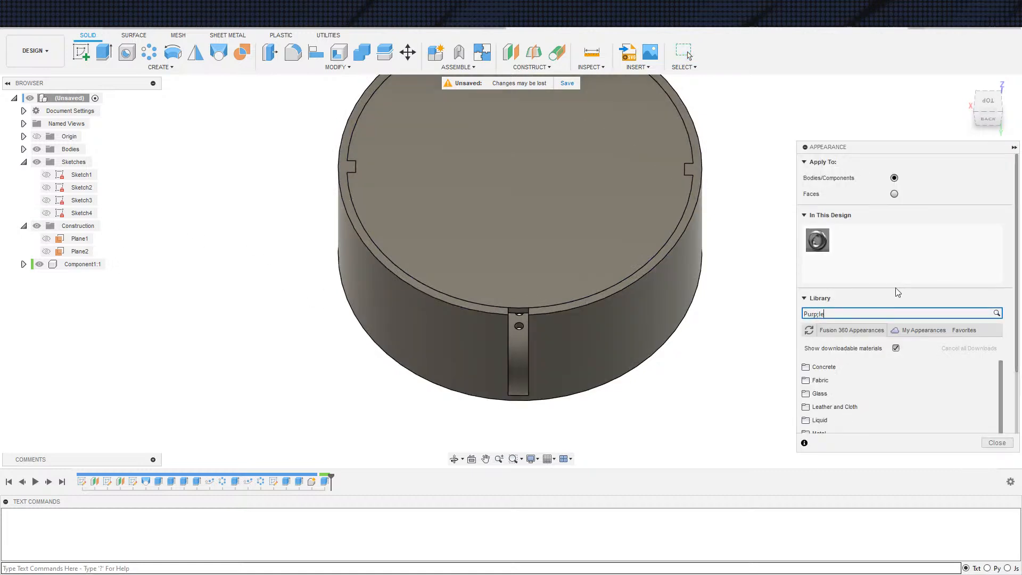
pyautogui.press('BackSpace')
pyautogui.press('BackSpace')
pyautogui.write('le')
pyautogui.moveTo(814, 385); pyautogui.dragTo(671, 288)
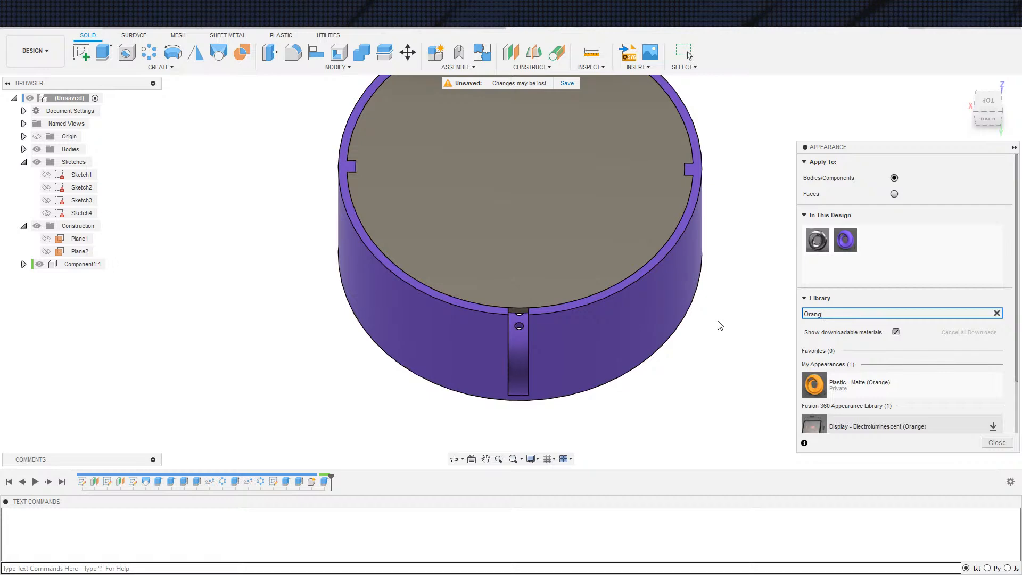
# Apply the Plastic - Matte (Orange) appearance to the disc and finish the appearance command
pyautogui.moveTo(837, 376); pyautogui.dragTo(646, 256)
pyautogui.keyDown('shift'); pyautogui.moveTo(738, 403); pyautogui.dragTo(740, 357, button='middle'); pyautogui.keyUp('shift')
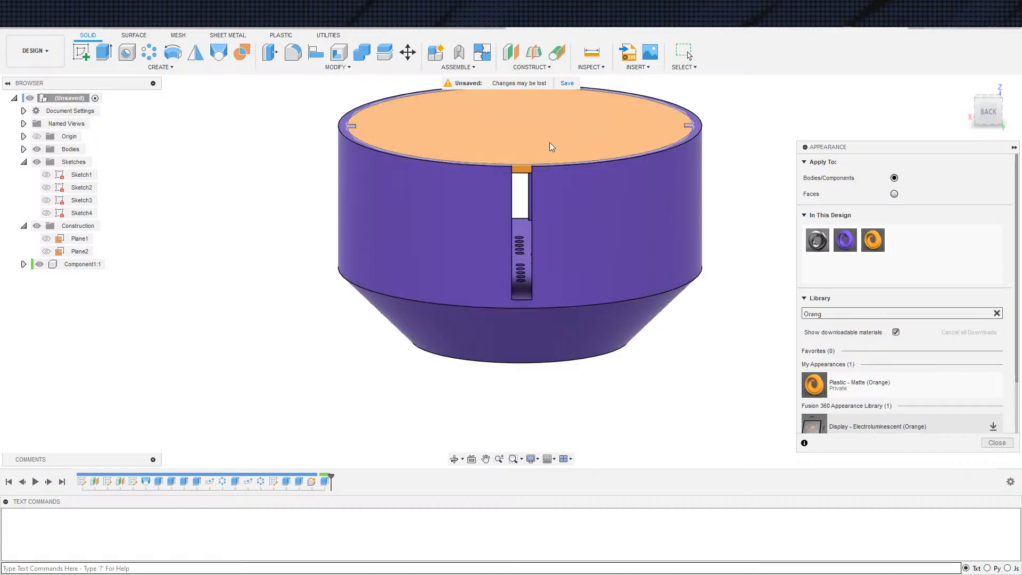
pyautogui.scroll(-5, 551, 145)
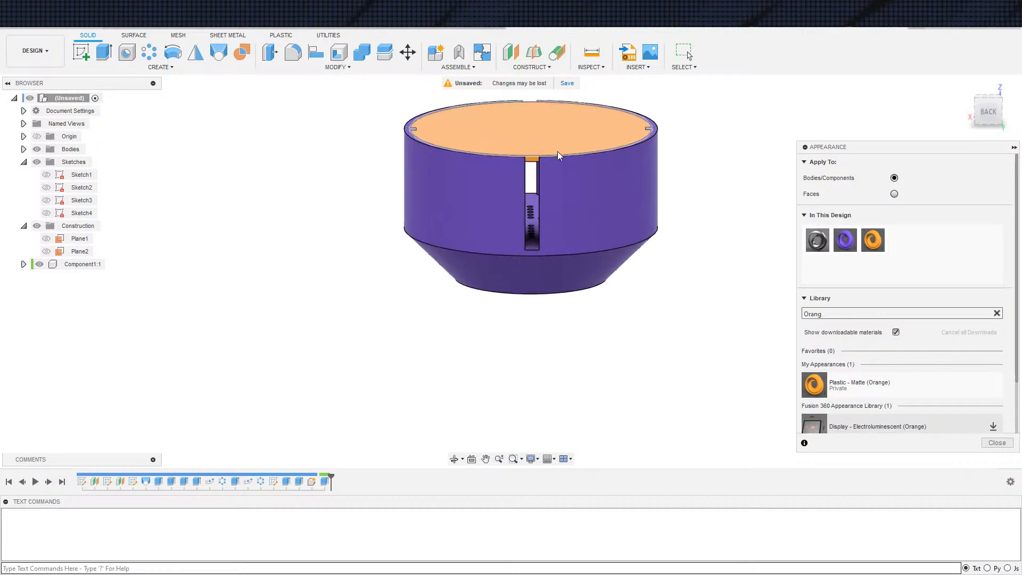
pyautogui.moveTo(663, 212); pyautogui.dragTo(650, 272, button='middle')
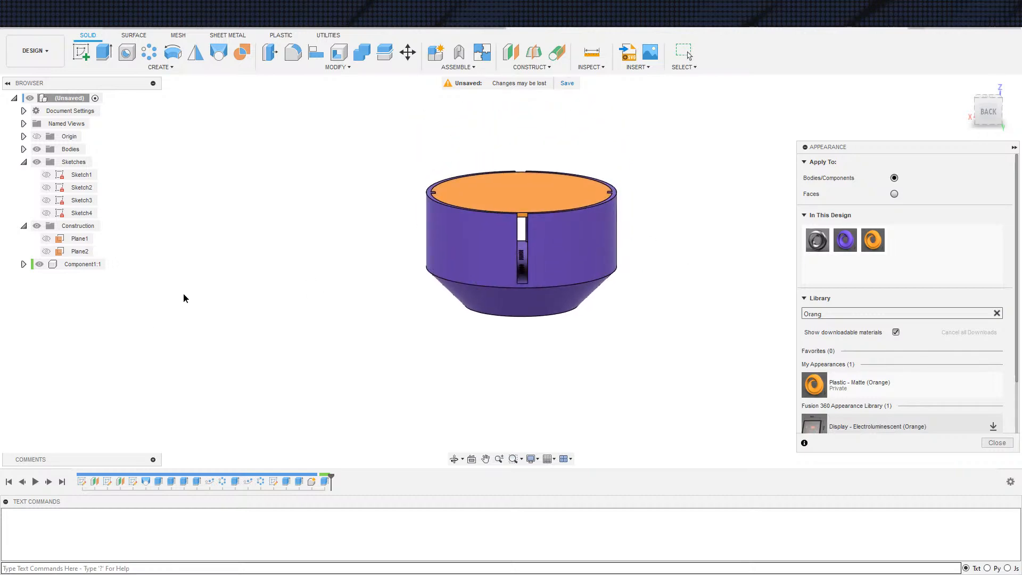
pyautogui.press('Escape')
# Activate the disc component and start a new sketch on the vertical XZ plane
pyautogui.click(112, 264)
pyautogui.keyDown('shift'); pyautogui.moveTo(342, 312); pyautogui.dragTo(347, 285, button='middle'); pyautogui.keyUp('shift')
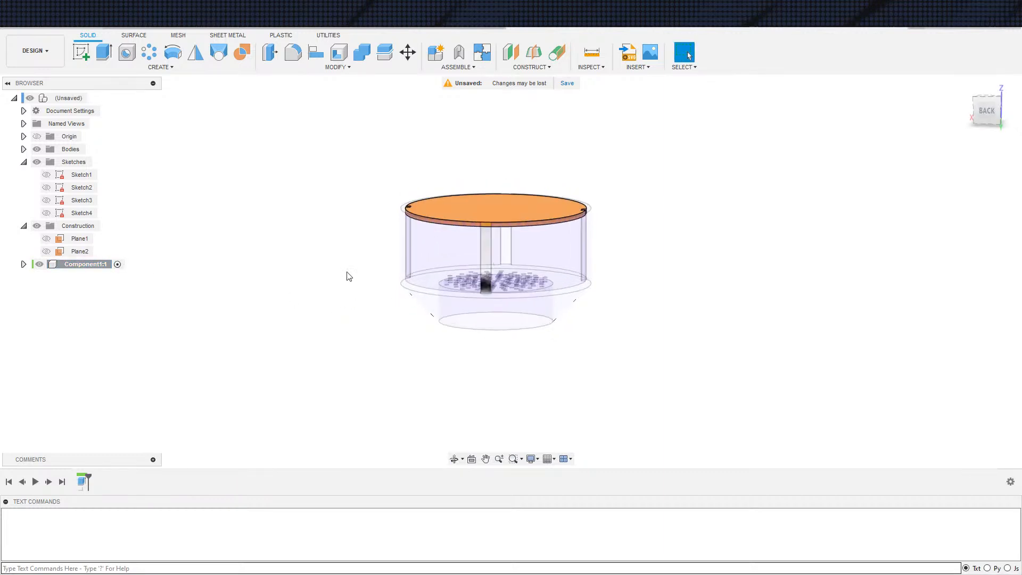
pyautogui.press('s')
pyautogui.click(403, 266)
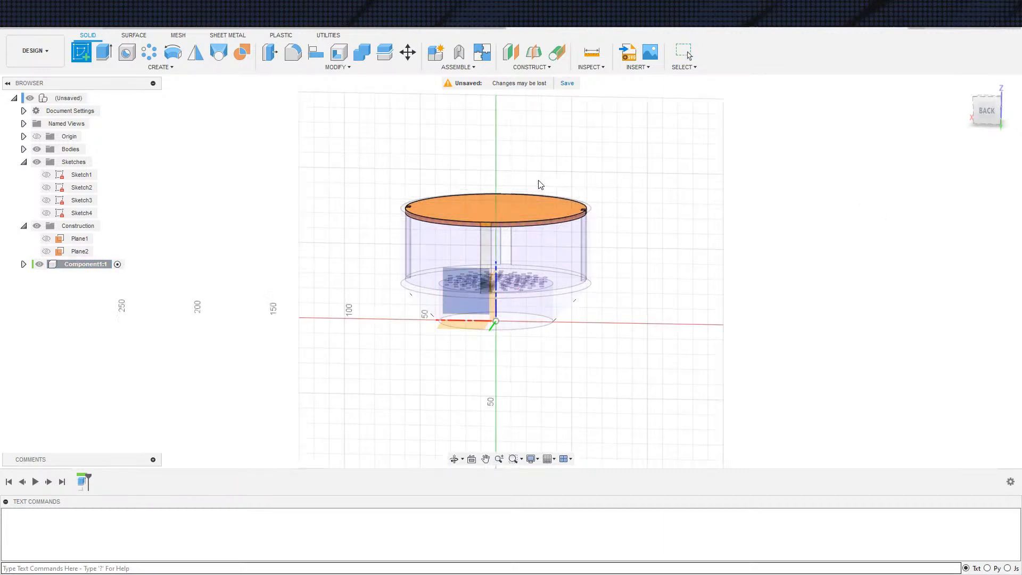
pyautogui.click(644, 204)
# Project the wall slot's outline and the bowl wall's horizontal edges into the sketch, and convert the projected lines to construction
pyautogui.press('s')
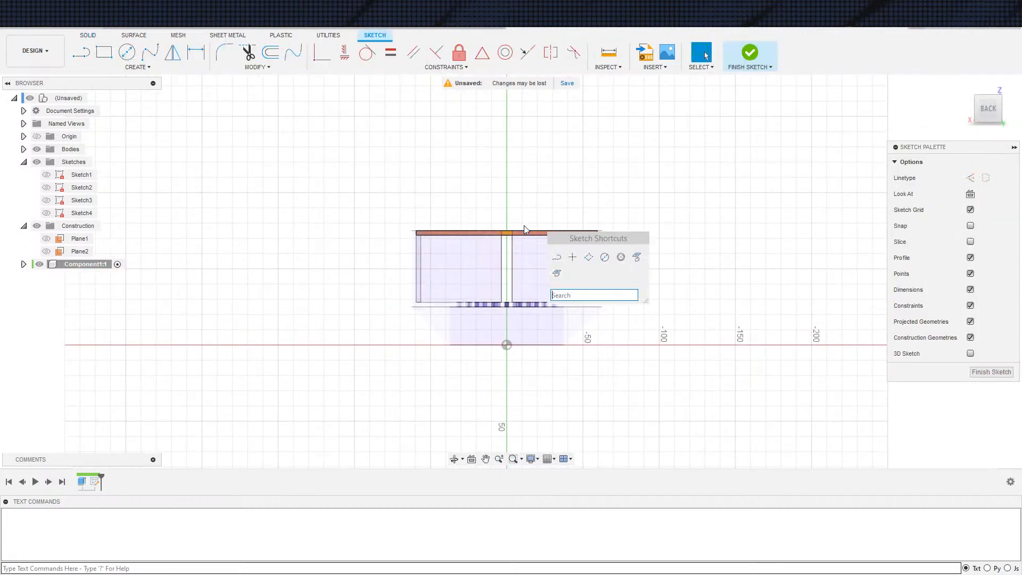
pyautogui.click(634, 258)
pyautogui.scroll(3, 533, 282)
pyautogui.click(526, 284)
pyautogui.scroll(-2, 687, 282)
pyautogui.click(833, 215)
pyautogui.scroll(2, 624, 219)
pyautogui.moveTo(368, 175); pyautogui.dragTo(791, 392)
pyautogui.press('x')
pyautogui.click(495, 364)
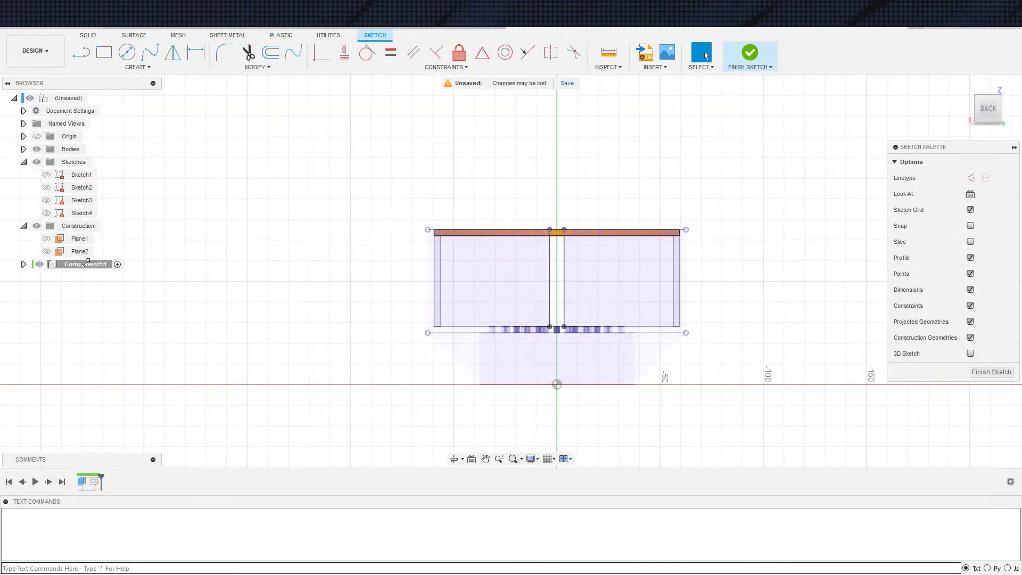
# Hide the bowl's bodies and the disc component's body so that only the projected sketch geometry is shown
pyautogui.click(37, 149)
pyautogui.moveTo(406, 263); pyautogui.dragTo(315, 289, button='middle')
pyautogui.click(39, 265)
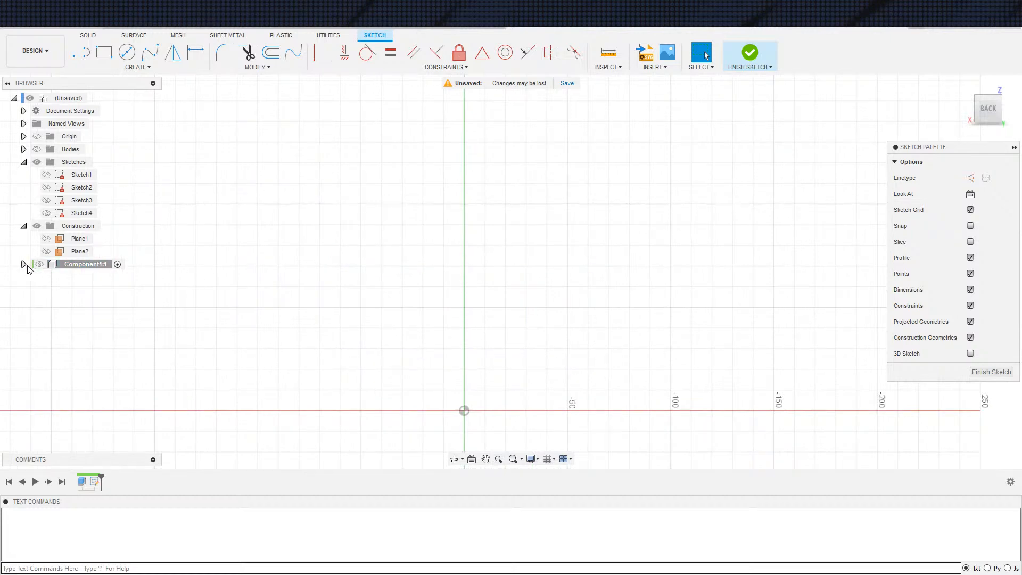
pyautogui.click(39, 265)
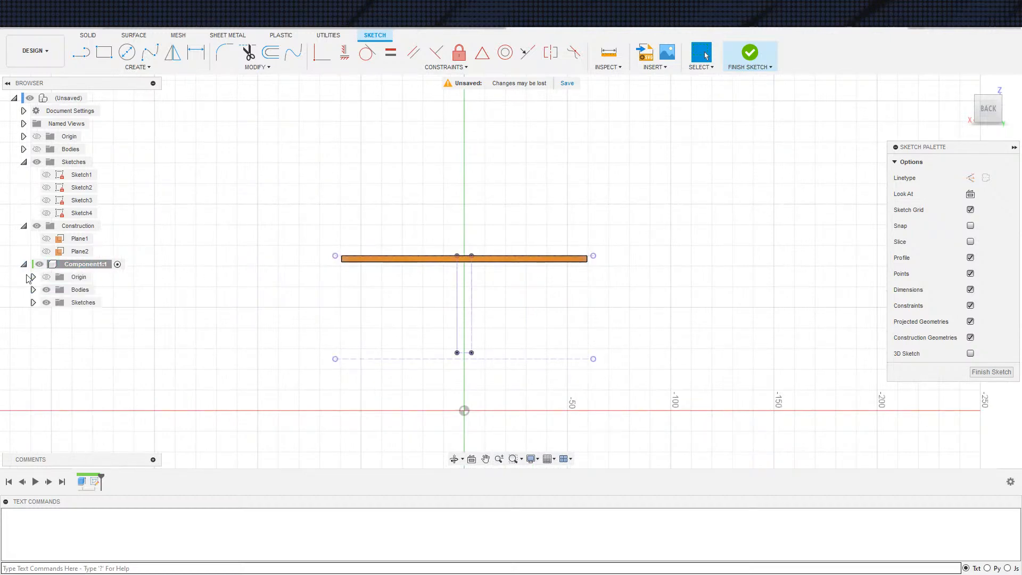
pyautogui.click(45, 291)
pyautogui.scroll(3, 426, 284)
pyautogui.moveTo(486, 262); pyautogui.dragTo(440, 294, button='middle')
pyautogui.click(49, 290)
pyautogui.click(50, 290)
pyautogui.click(46, 290)
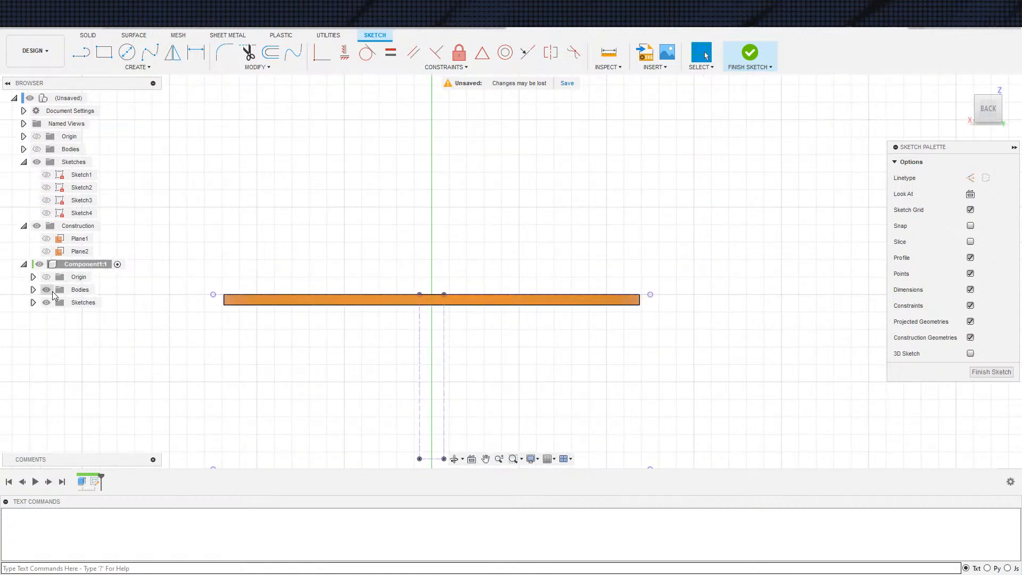
pyautogui.click(47, 291)
# Sketch a rectangle about 19 by 13 mm around the slot's upper end and make its bottom edge collinear with the projected top line
pyautogui.scroll(3, 445, 298)
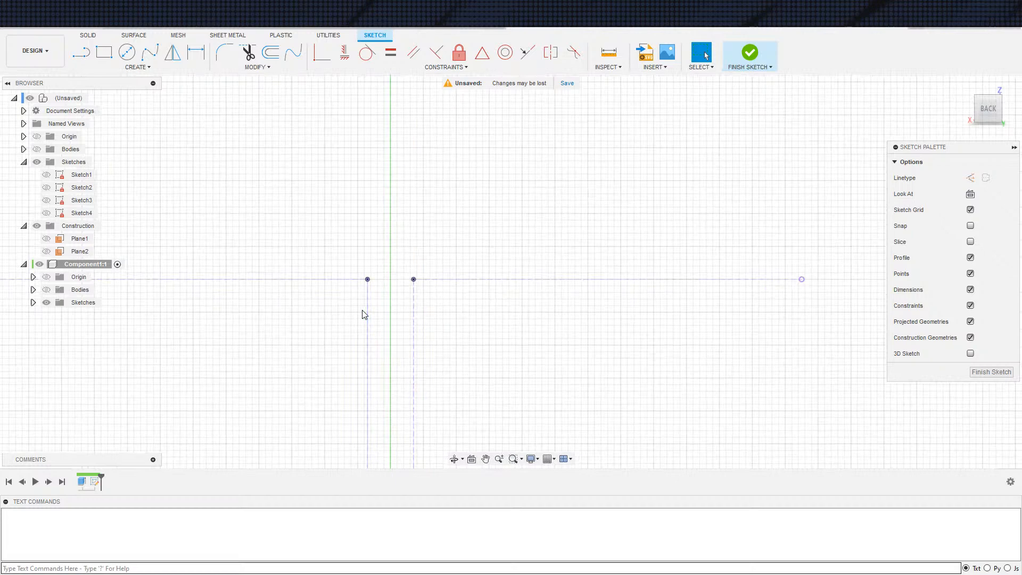
pyautogui.press('s')
pyautogui.click(401, 252)
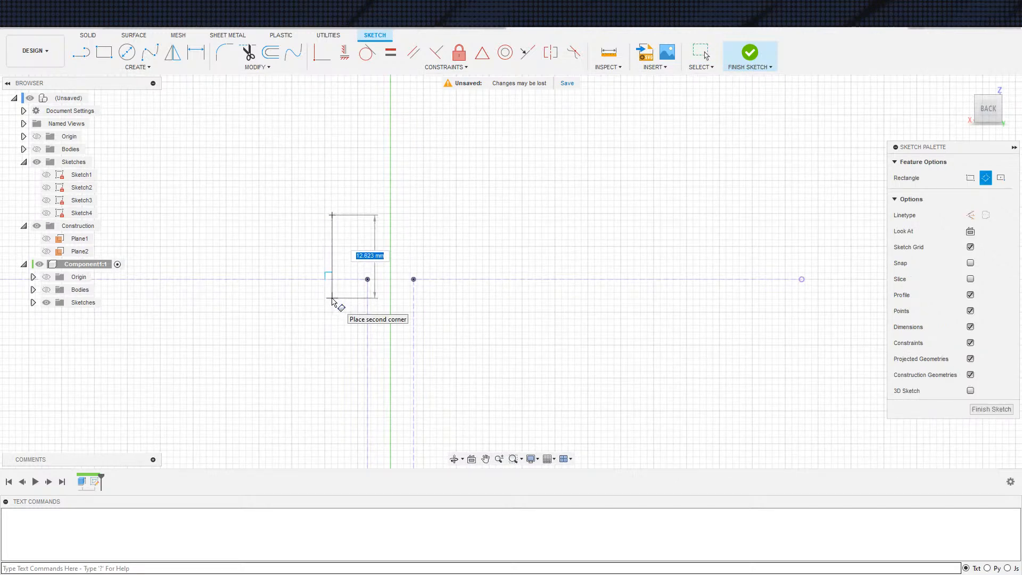
pyautogui.click(457, 298)
pyautogui.press('Escape')
pyautogui.click(435, 298)
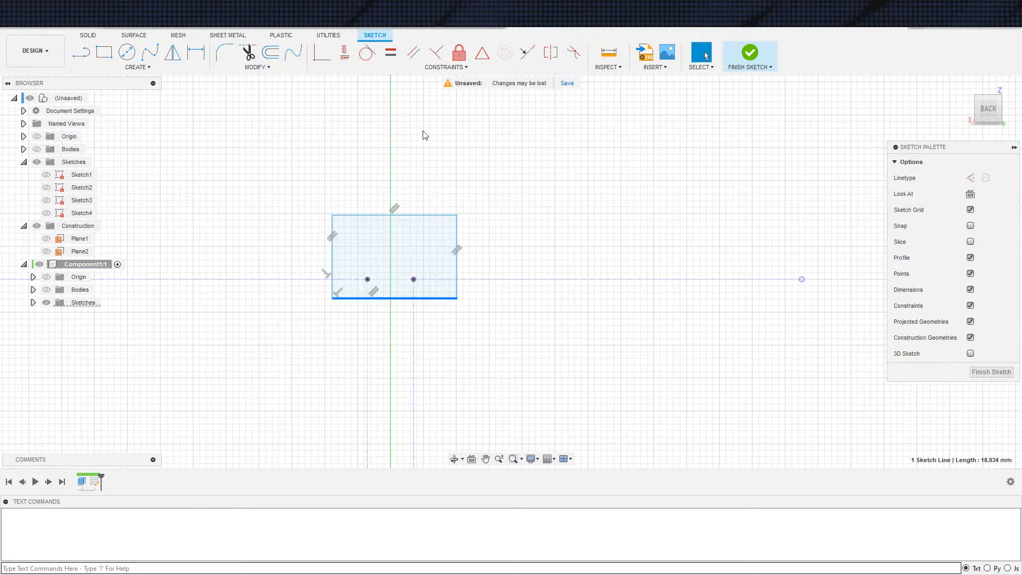
pyautogui.click(440, 278)
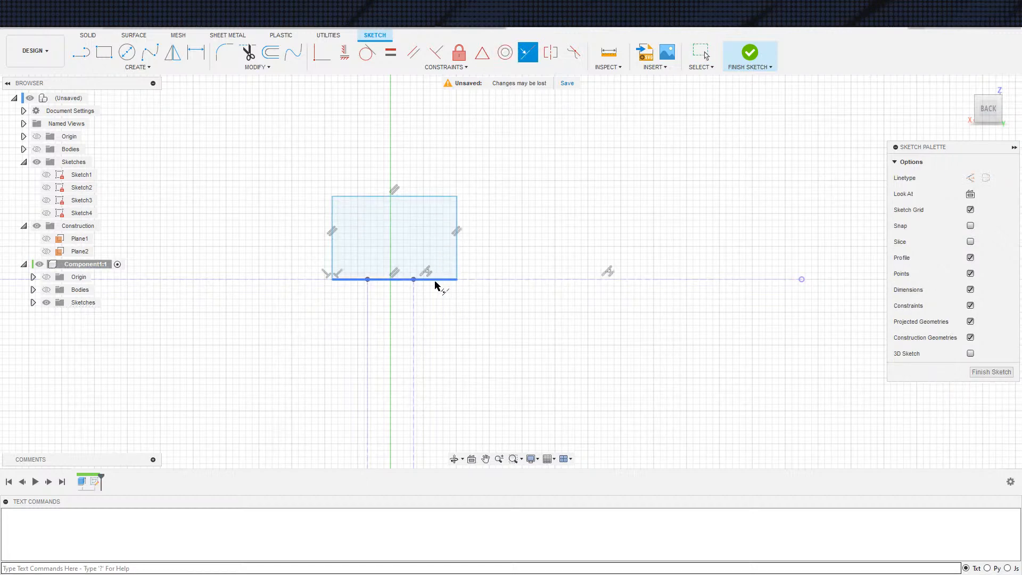
# Dimension both vertical sides of the rectangle 5 mm outward from the projected slot edges
pyautogui.click(457, 270)
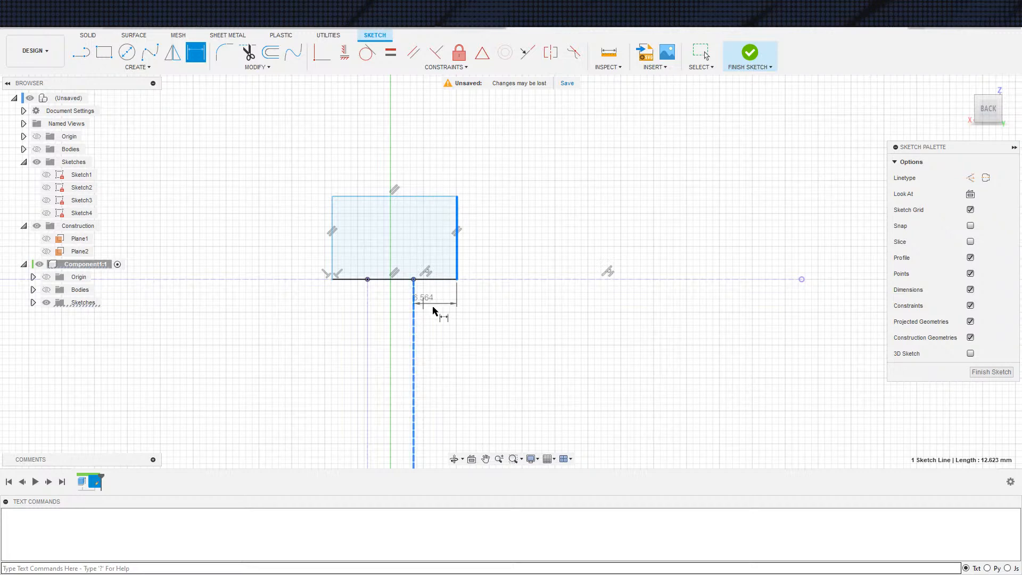
pyautogui.click(429, 308)
pyautogui.write('5')
pyautogui.press('Return')
pyautogui.press('Escape')
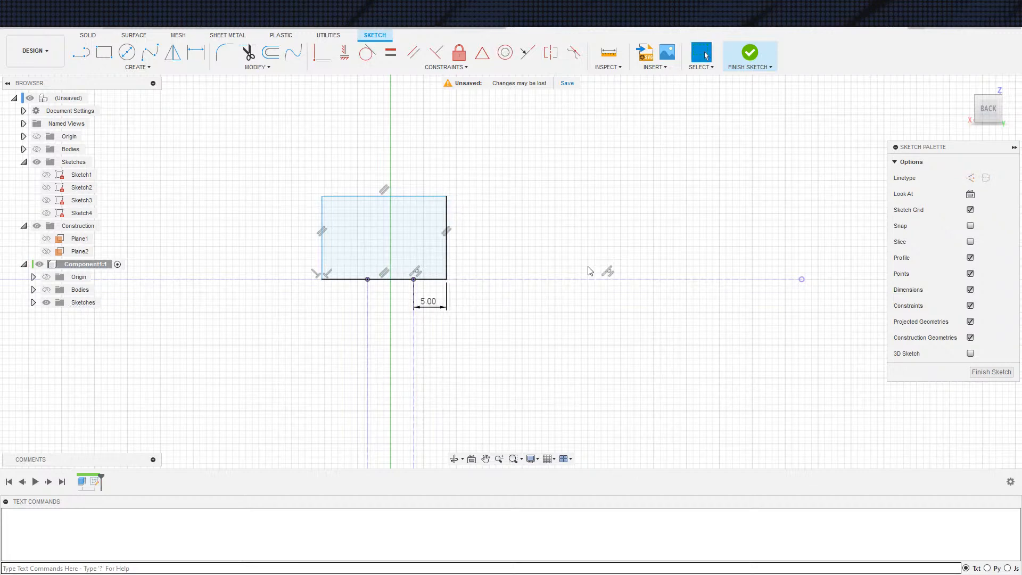
pyautogui.click(365, 326)
pyautogui.click(332, 309)
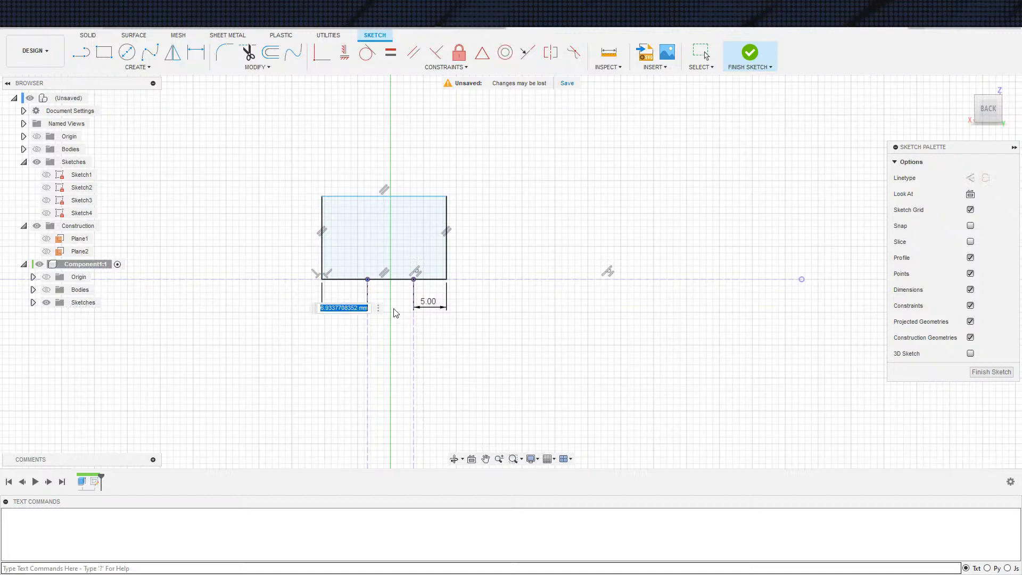
pyautogui.write('5')
pyautogui.press('Return')
pyautogui.press('Escape')
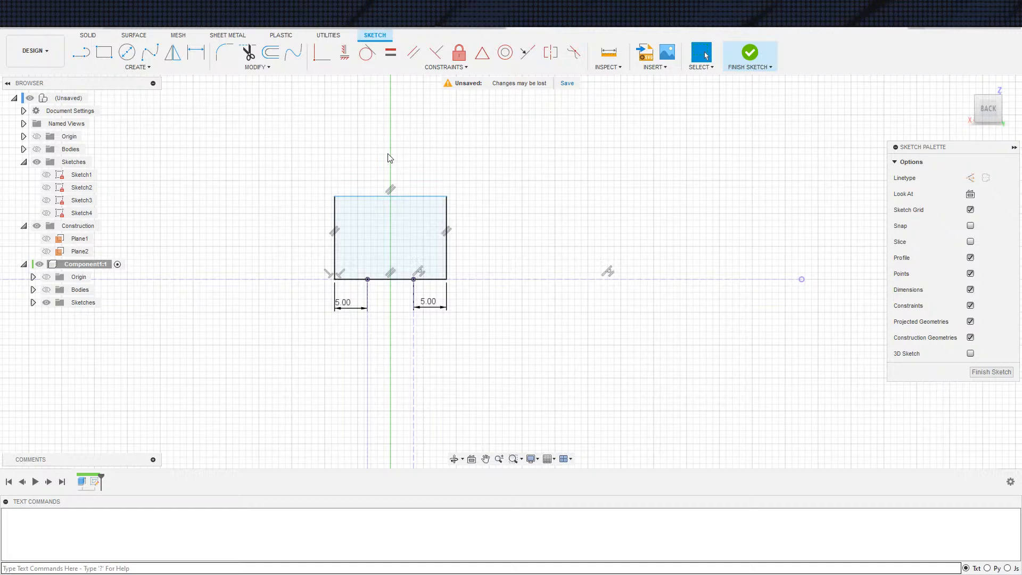
# Sketch a rectangle about 9.5 by 3.8 mm inside the larger one and centre its bottom edge on the outer bottom edge with a midpoint constraint
pyautogui.scroll(2, 431, 258)
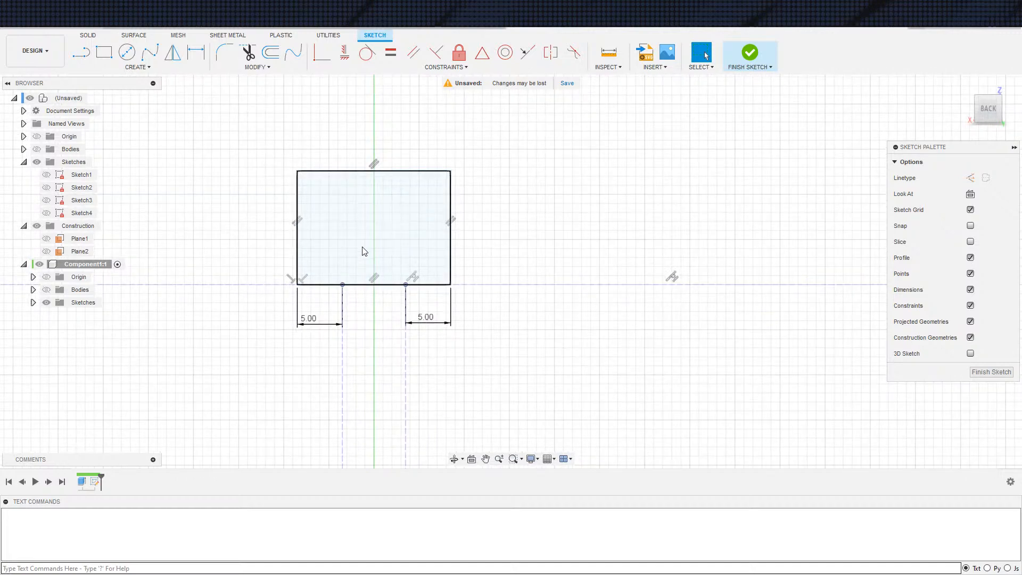
pyautogui.press('s')
pyautogui.click(406, 294)
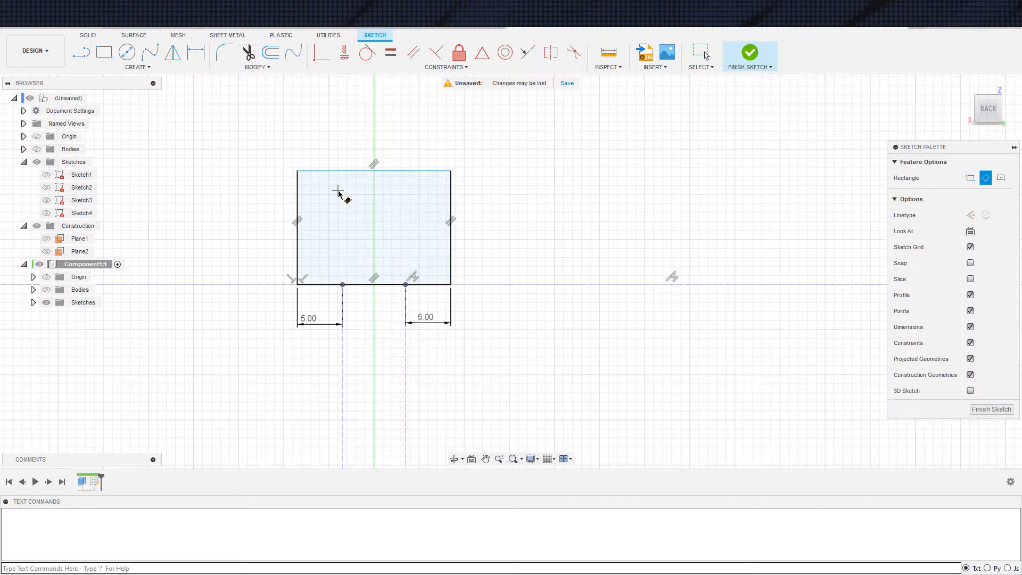
pyautogui.press('Escape')
pyautogui.click(405, 226)
pyautogui.click(483, 54)
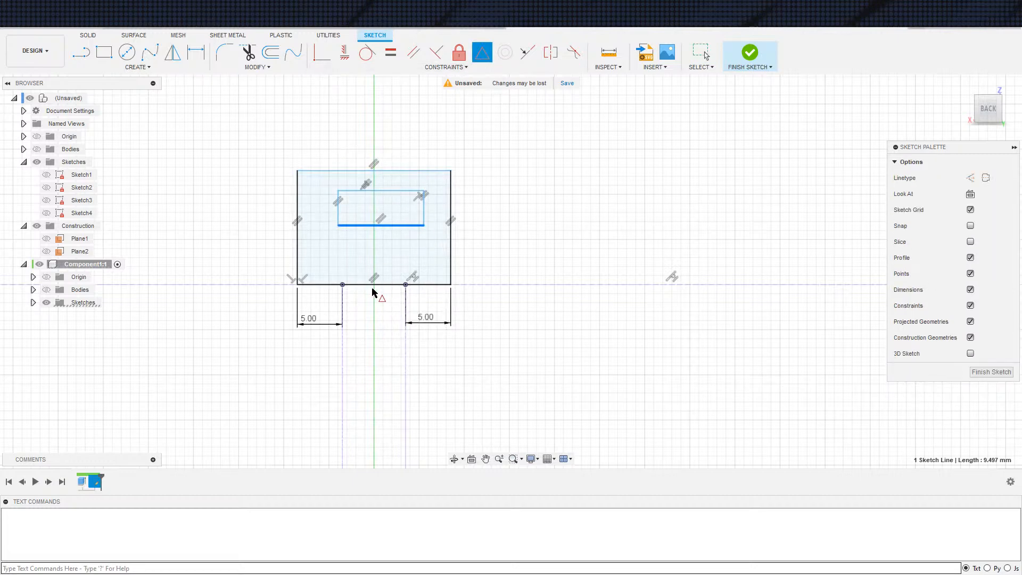
pyautogui.click(380, 285)
# Constrain the inner rectangle's vertical side to the projected slot edge's endpoint and stretch its top edge upward to near the outer top edge
pyautogui.click(418, 276)
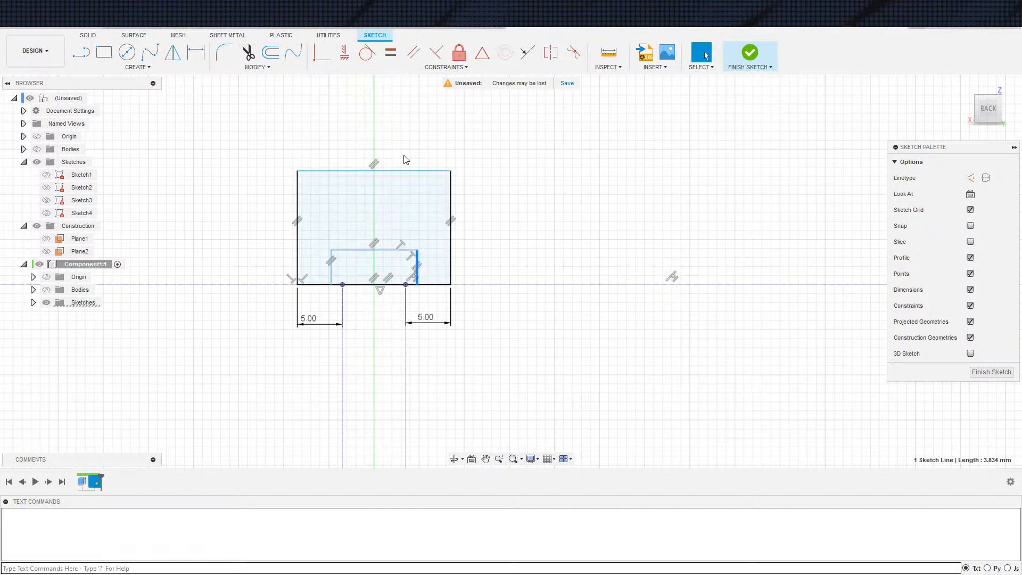
pyautogui.click(406, 285)
pyautogui.press('Escape')
pyautogui.moveTo(382, 251); pyautogui.dragTo(385, 184)
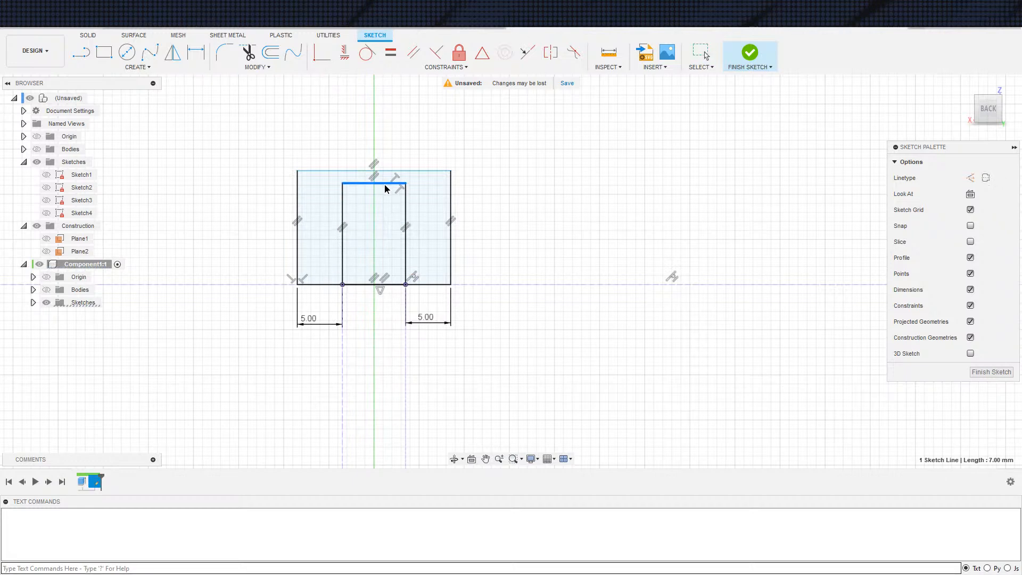
# Dimension the gap between the inner and outer rectangles' top edges to 5 mm
pyautogui.press('d')
pyautogui.click(451, 197)
pyautogui.press('Escape')
pyautogui.click(385, 185)
pyautogui.click(391, 171)
pyautogui.click(537, 180)
pyautogui.write('5')
pyautogui.press('Return')
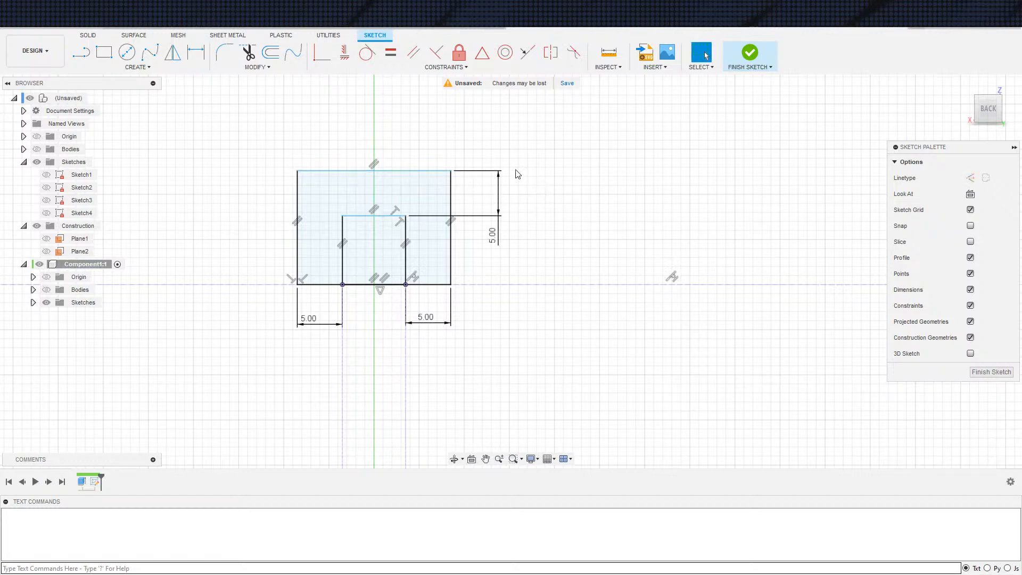
# Dimension the inner rectangle's height to 5 mm
pyautogui.click(373, 284)
pyautogui.click(488, 268)
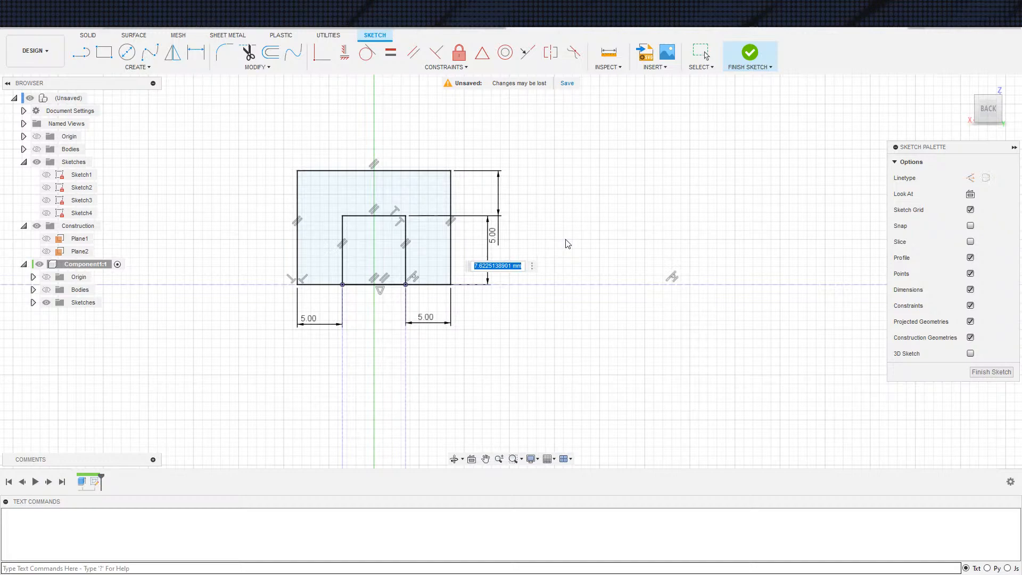
pyautogui.write('5')
pyautogui.press('Return')
pyautogui.press('Escape')
pyautogui.scroll(-4, 586, 269)
pyautogui.moveTo(518, 260); pyautogui.dragTo(526, 255, button='middle')
pyautogui.moveTo(478, 170); pyautogui.dragTo(528, 160, button='middle')
pyautogui.scroll(-1, 610, 222)
pyautogui.moveTo(573, 222); pyautogui.dragTo(507, 226, button='middle')
pyautogui.scroll(3, 570, 216)
pyautogui.scroll(-1, 570, 215)
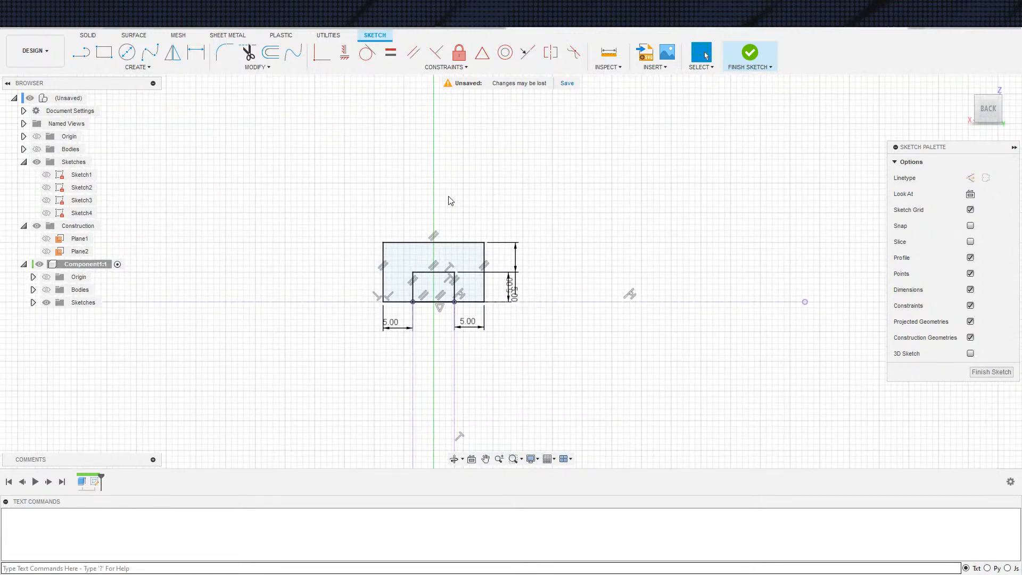
pyautogui.scroll(-2, 468, 196)
pyautogui.moveTo(454, 178); pyautogui.dragTo(457, 207, button='middle')
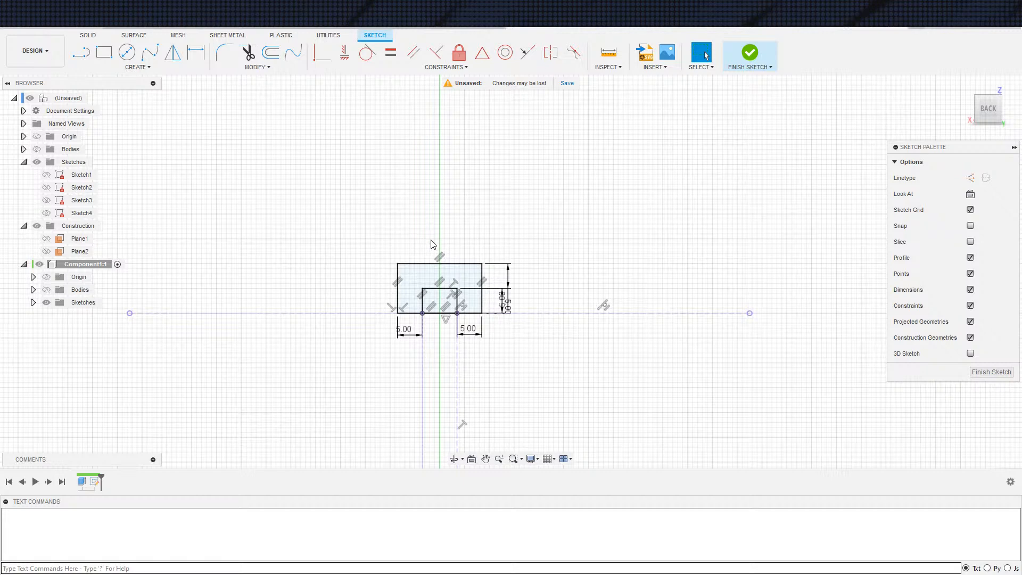
# Finish the rectangle sketch and show the disc component's body again
pyautogui.click(733, 64)
pyautogui.moveTo(633, 219)
pyautogui.keyDown('shift'); pyautogui.mouseDown(button='middle')
pyautogui.moveTo(611, 235)
pyautogui.moveTo(607, 263)
pyautogui.mouseUp(button='middle'); pyautogui.keyUp('shift')
pyautogui.scroll(-3, 522, 260)
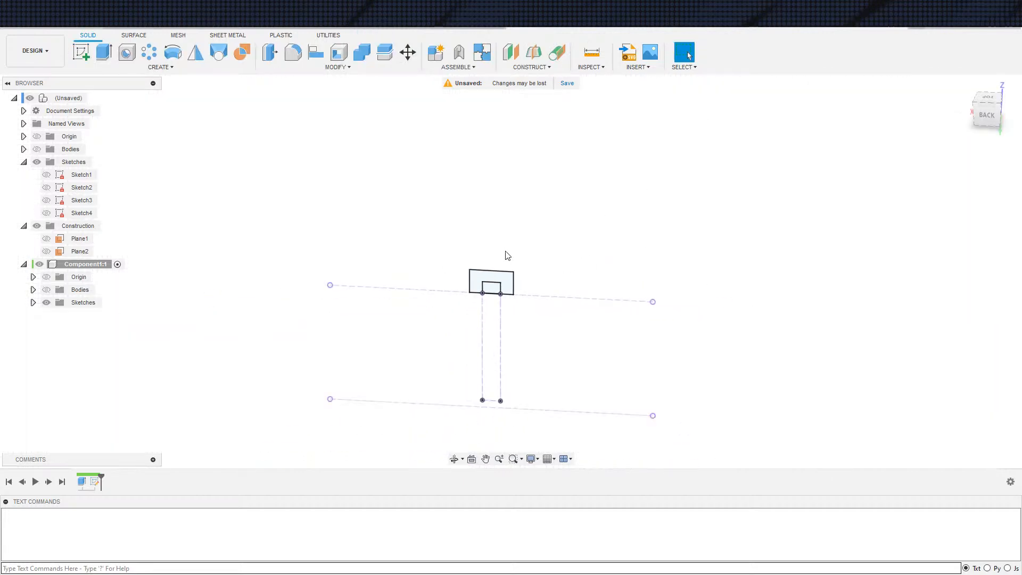
pyautogui.click(46, 289)
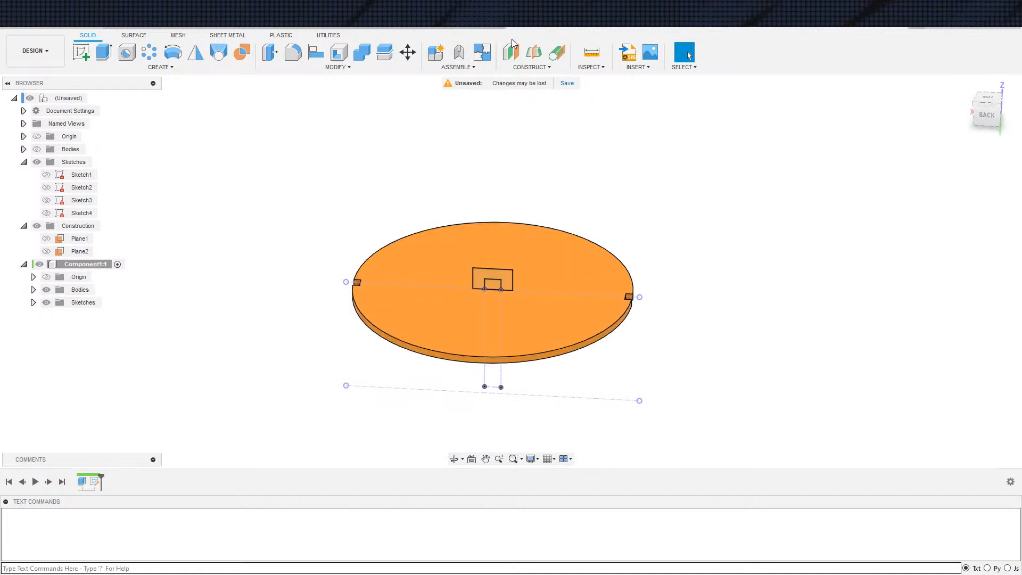
# Create a construction plane directly on the disc's top face and start a new sketch on it
pyautogui.click(585, 268)
pyautogui.click(958, 213)
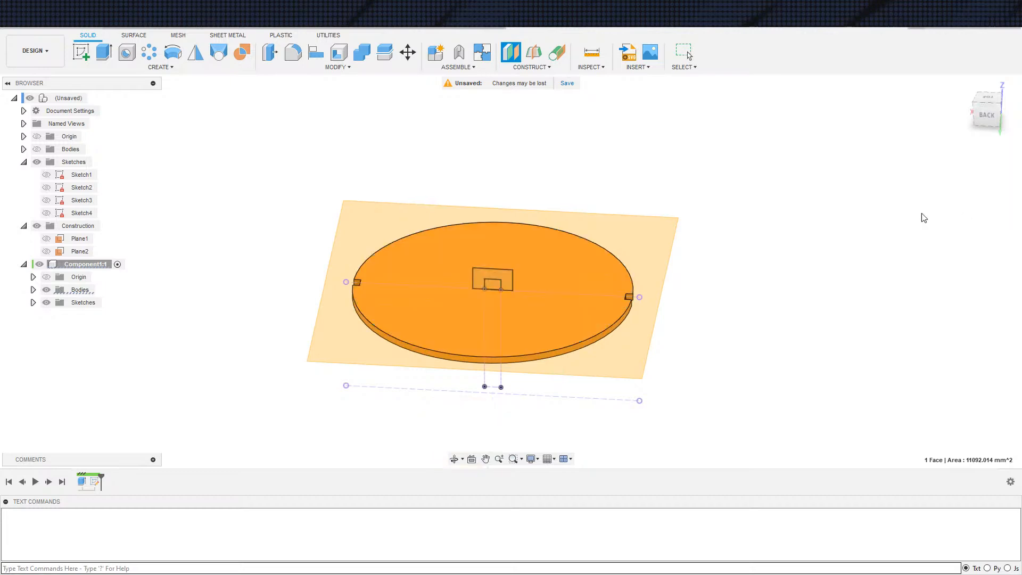
pyautogui.scroll(-1, 684, 308)
pyautogui.press('s')
pyautogui.click(705, 344)
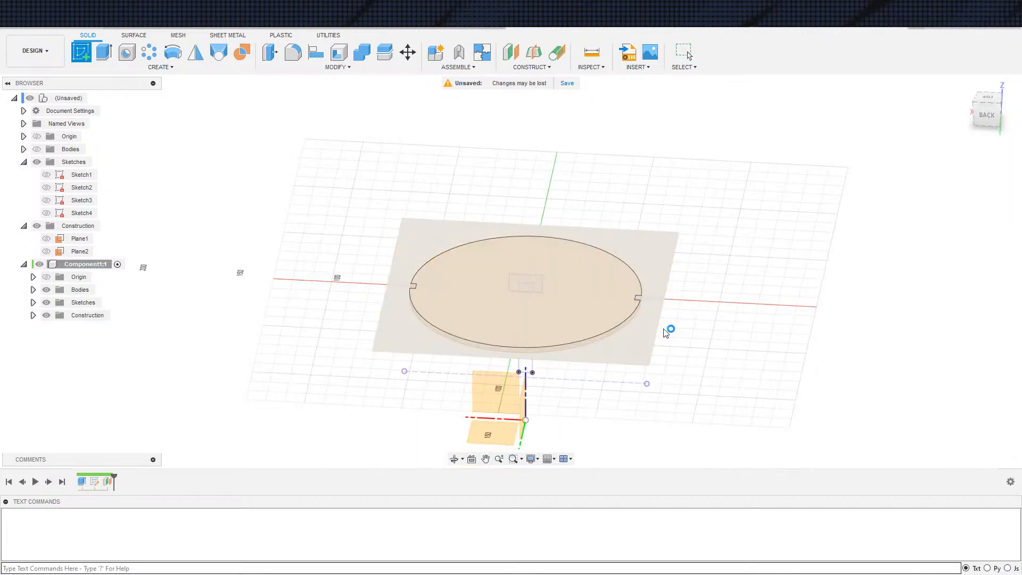
# Project the outline of the disc's top face into the sketch
pyautogui.press('s')
pyautogui.click(610, 333)
pyautogui.click(622, 299)
pyautogui.click(824, 215)
# Sketch a circle about 7 mm in diameter on the disc and make it concentric with the disc's outline
pyautogui.press('c')
pyautogui.press('Escape')
pyautogui.click(562, 245)
pyautogui.click(552, 246)
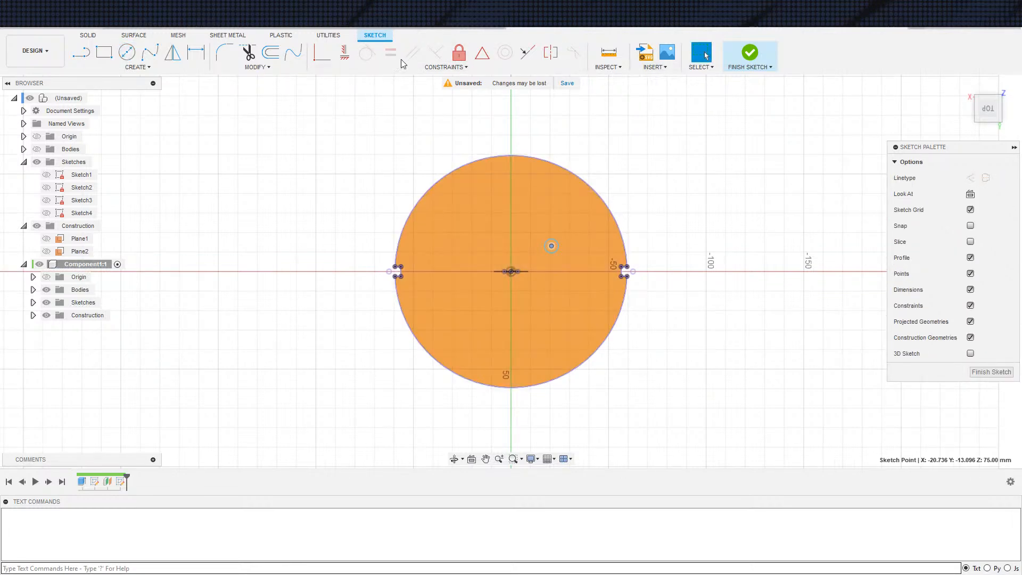
pyautogui.click(558, 245)
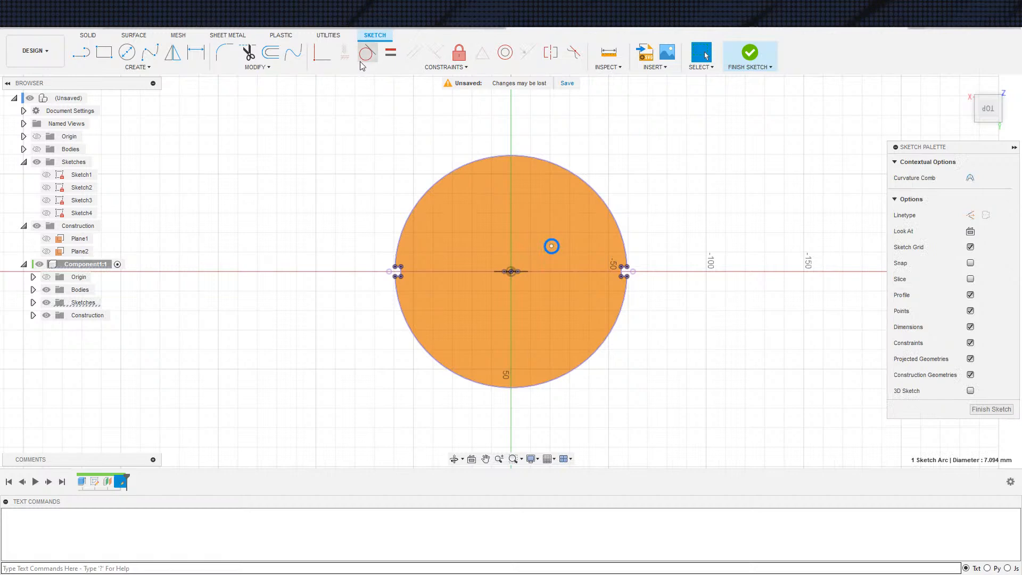
pyautogui.press('Delete')
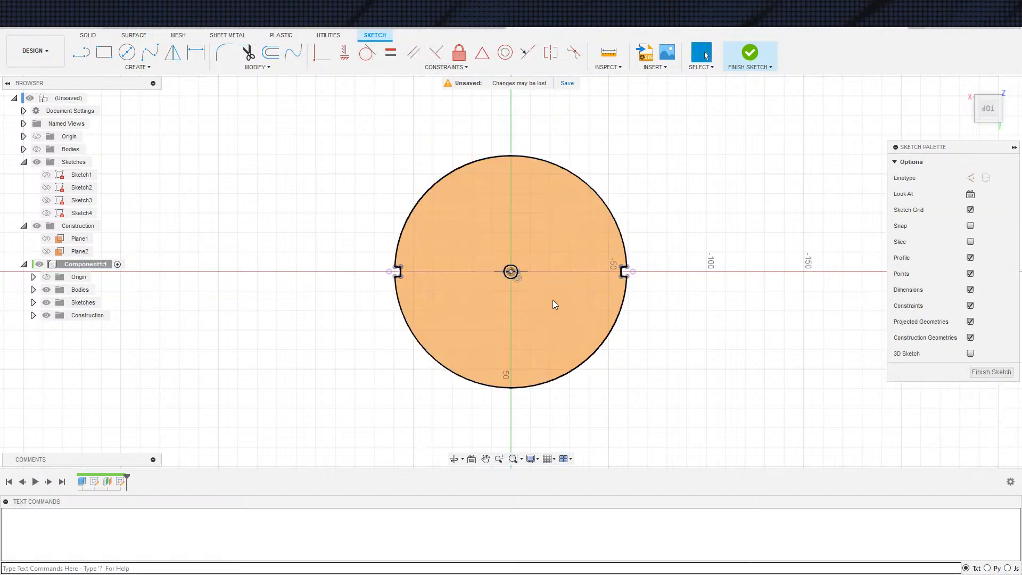
# Dimension the central circle's diameter to 17 mm and finish the sketch
pyautogui.press('d')
pyautogui.click(512, 279)
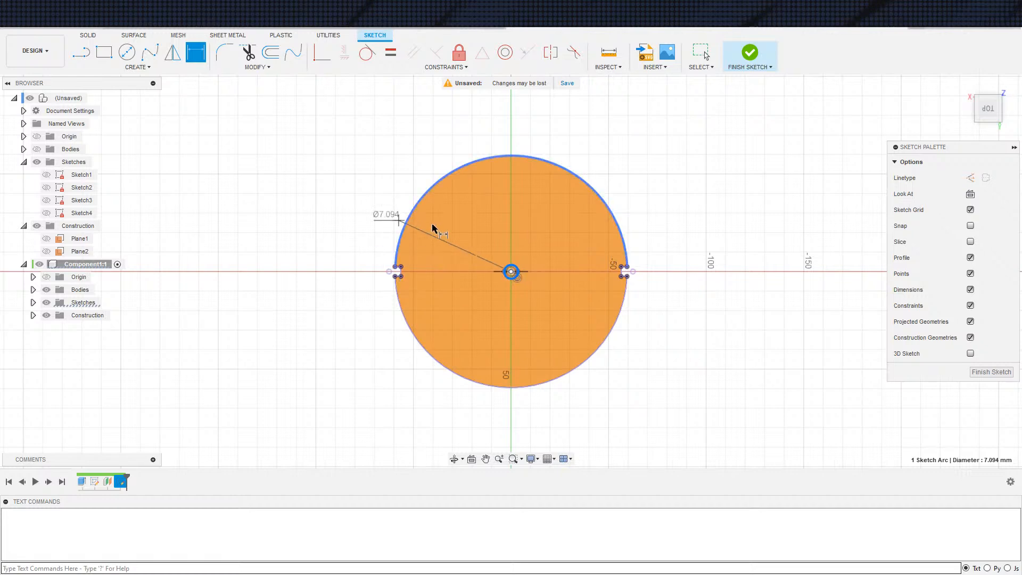
pyautogui.click(466, 234)
pyautogui.press('Return')
pyautogui.press('Escape')
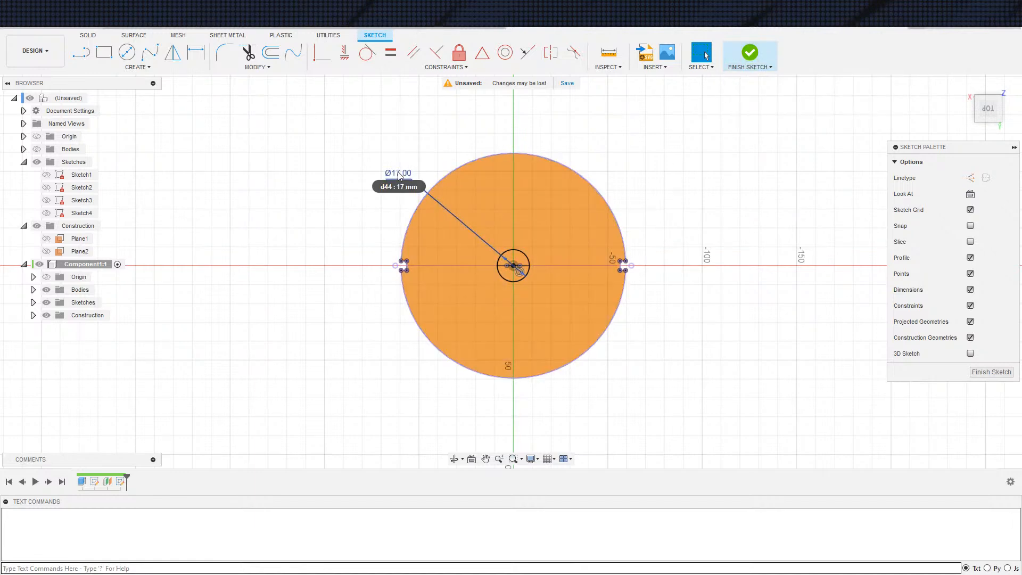
pyautogui.click(752, 68)
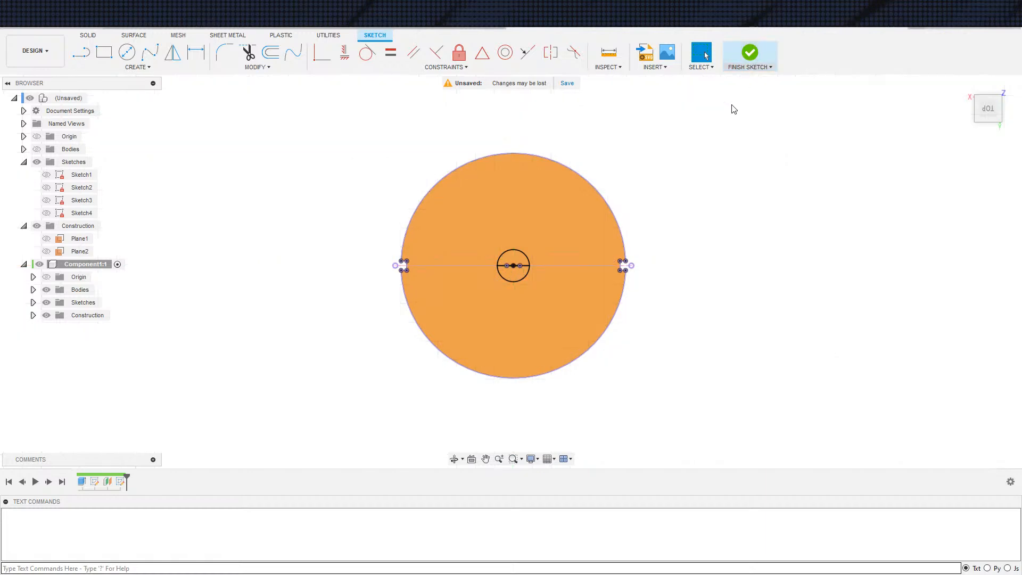
# Extrude the 17 mm circle up to the inner rectangle's top corner point and join it to the disc
pyautogui.press('e')
pyautogui.scroll(3, 512, 270)
pyautogui.click(511, 290)
pyautogui.press('Escape')
pyautogui.press('e')
pyautogui.click(509, 289)
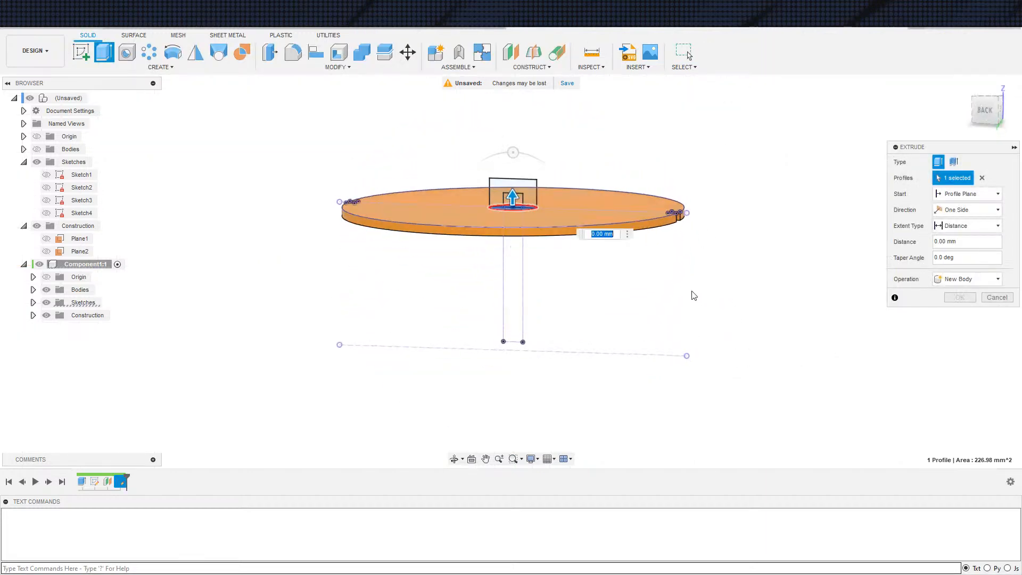
pyautogui.click(968, 226)
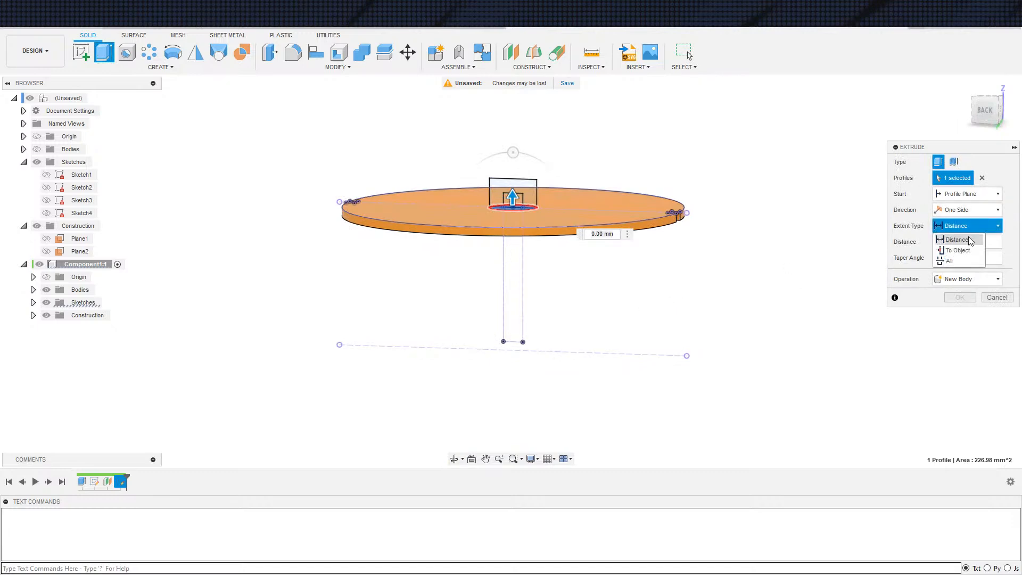
pyautogui.click(959, 251)
pyautogui.scroll(2, 612, 171)
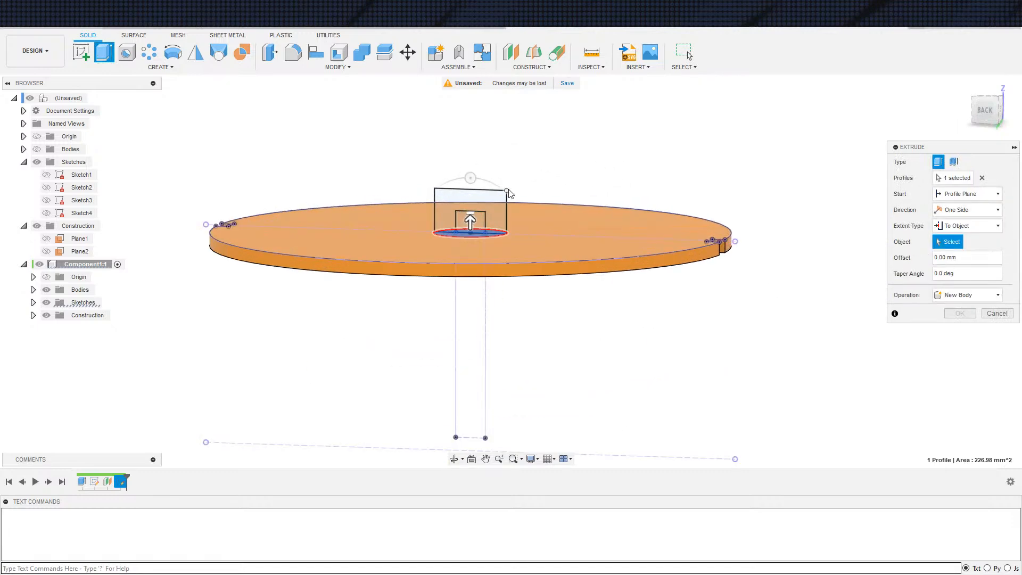
pyautogui.click(494, 209)
pyautogui.scroll(-2, 544, 203)
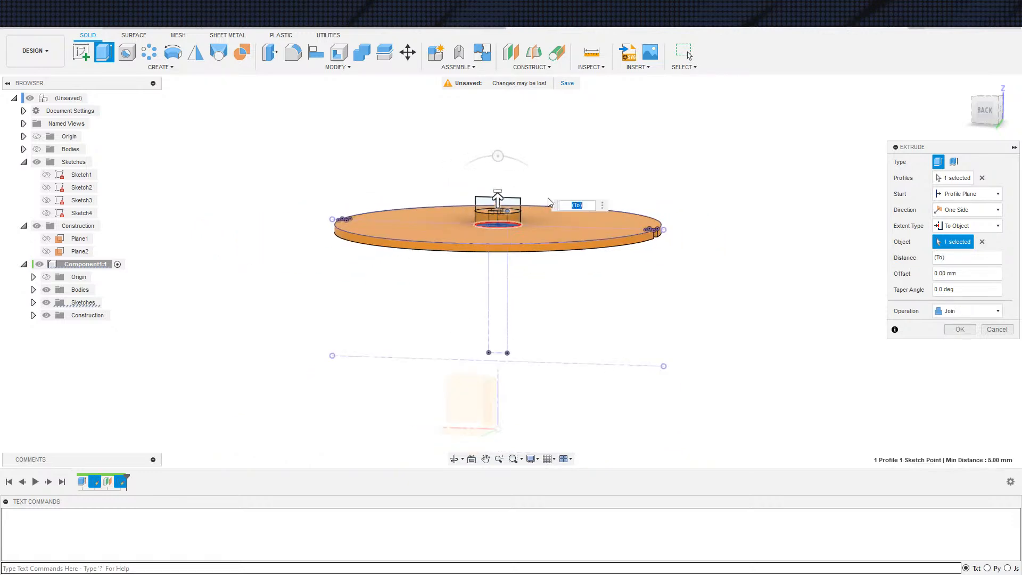
pyautogui.click(964, 331)
# Create a construction plane offset 20 mm above the central boss's top face
pyautogui.keyDown('shift'); pyautogui.moveTo(790, 316); pyautogui.dragTo(783, 426, button='middle'); pyautogui.keyUp('shift')
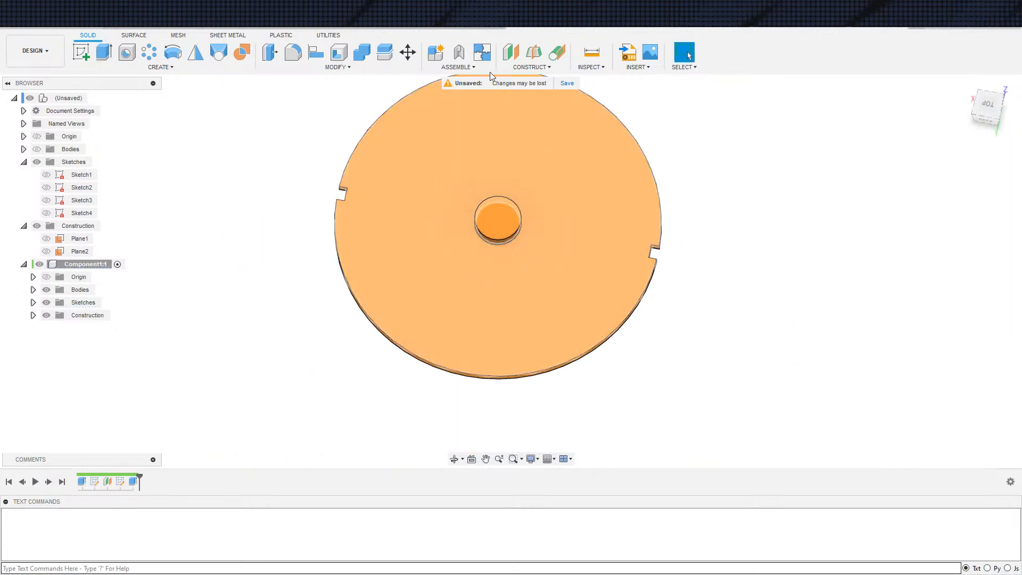
pyautogui.click(508, 53)
pyautogui.click(500, 211)
pyautogui.keyDown('shift'); pyautogui.moveTo(500, 211); pyautogui.dragTo(696, 160, button='middle'); pyautogui.keyUp('shift')
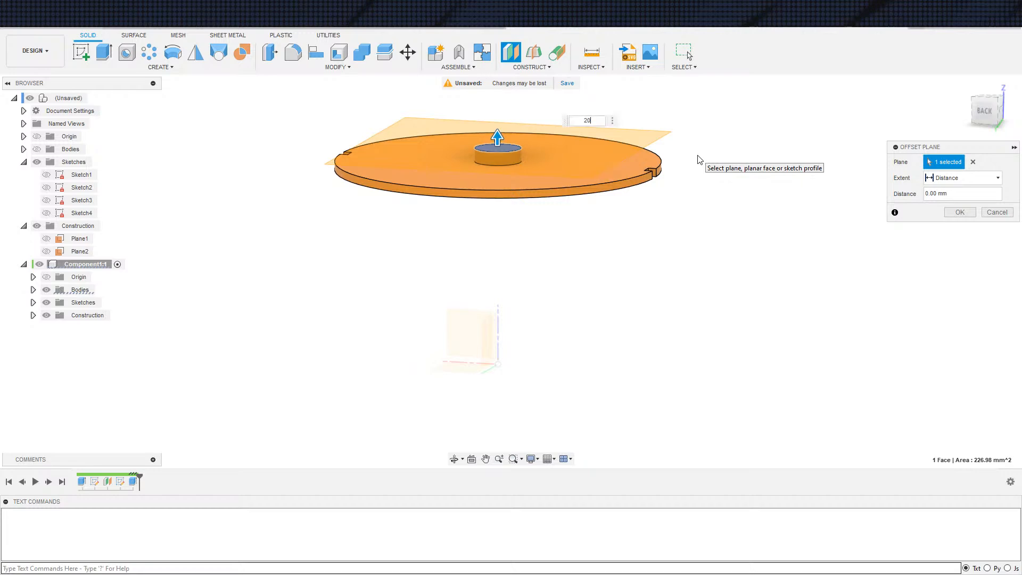
pyautogui.press('Return')
# Start a sketch on the offset plane, projecting the boss's circular edge into it as construction geometry
pyautogui.press('s')
pyautogui.click(708, 189)
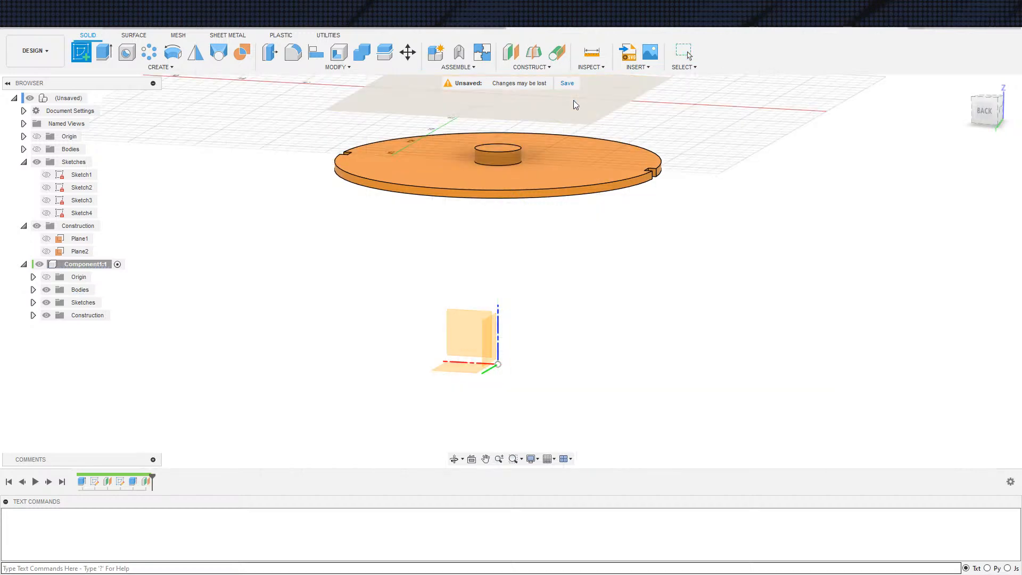
pyautogui.click(574, 100)
pyautogui.press('s')
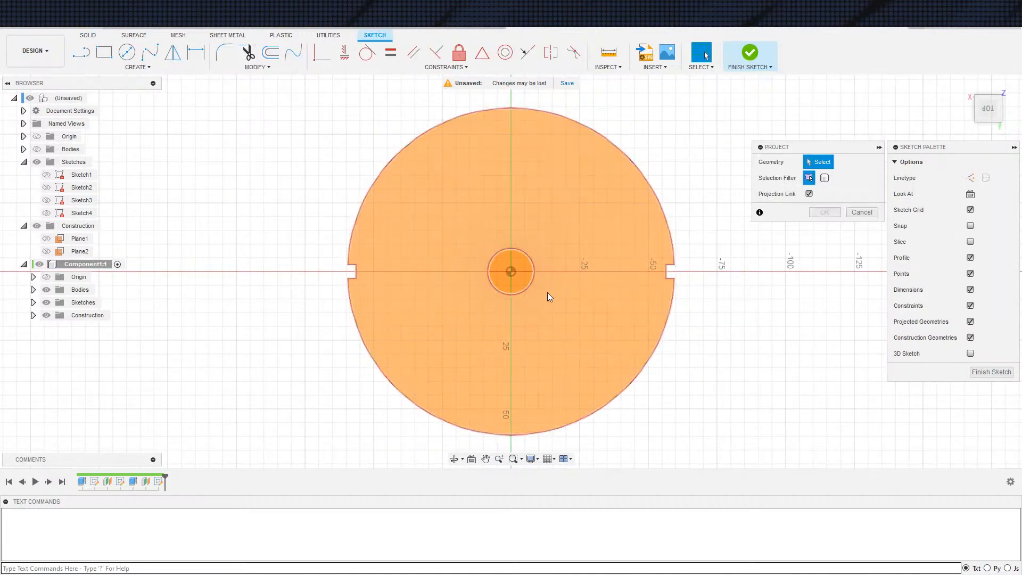
pyautogui.click(531, 285)
pyautogui.click(825, 214)
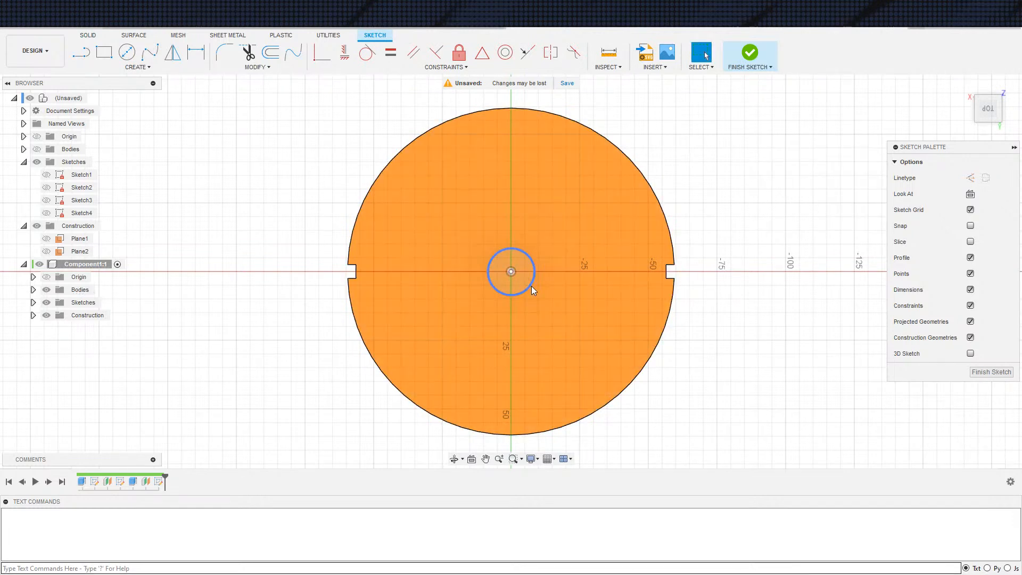
# Sketch a circle about 43 mm in diameter and make it concentric with the projected boss circle
pyautogui.press('c')
pyautogui.click(581, 258)
pyautogui.click(630, 224)
pyautogui.press('Escape')
pyautogui.click(631, 225)
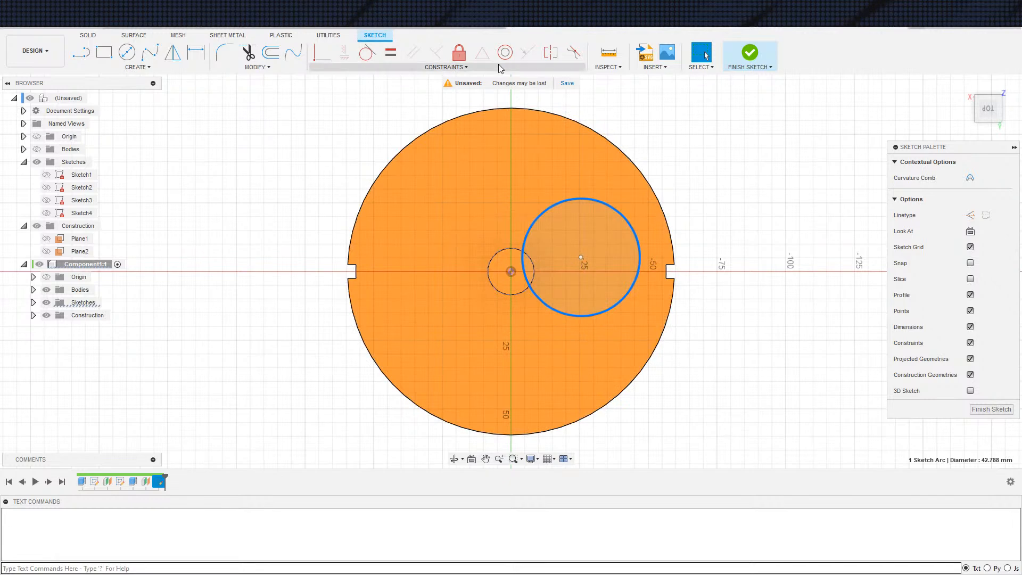
pyautogui.click(505, 52)
pyautogui.click(512, 254)
# Dimension the gap between the large circle and the projected boss circle to 10 mm and finish the sketch
pyautogui.press('d')
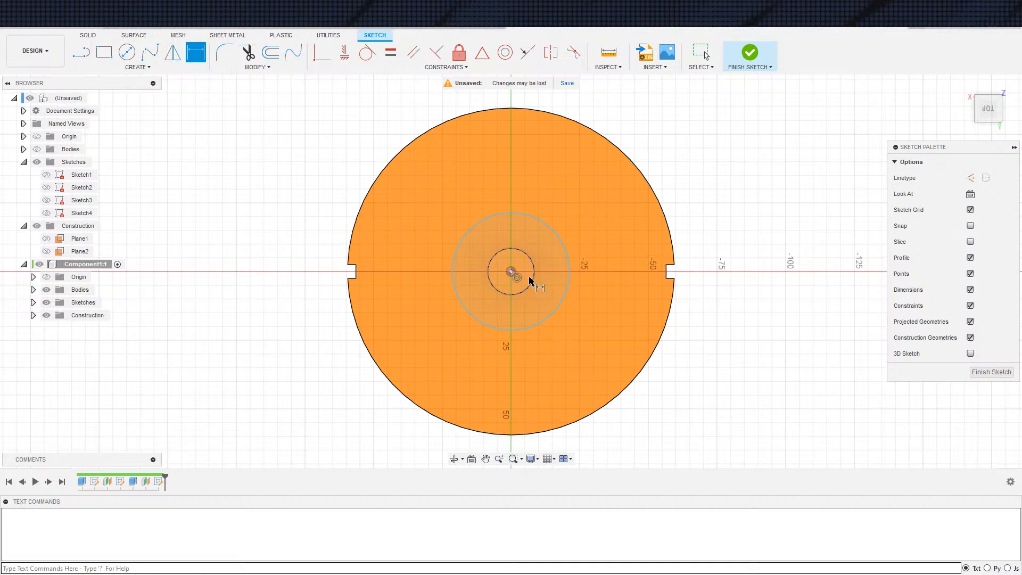
pyautogui.click(554, 310)
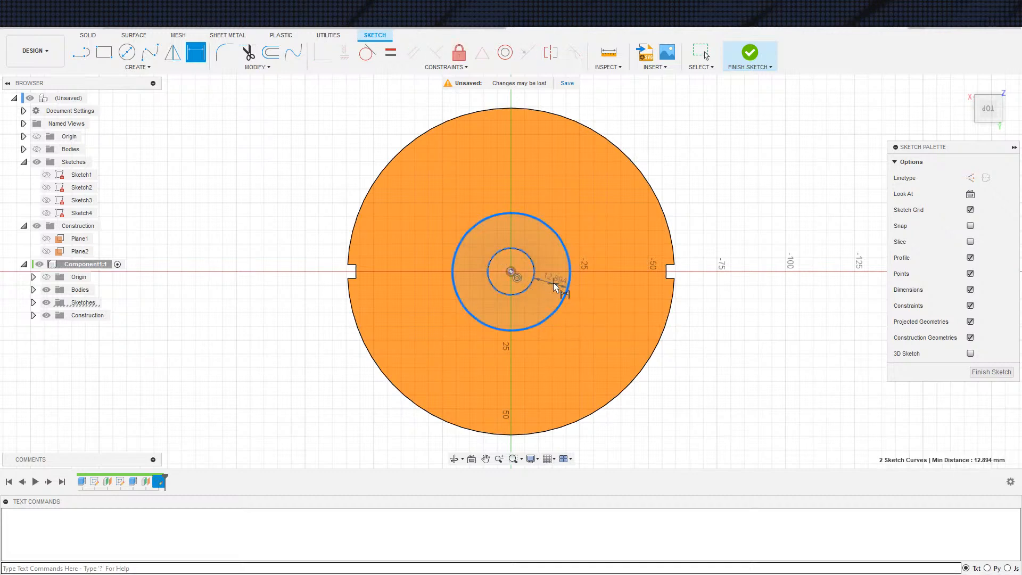
pyautogui.click(563, 284)
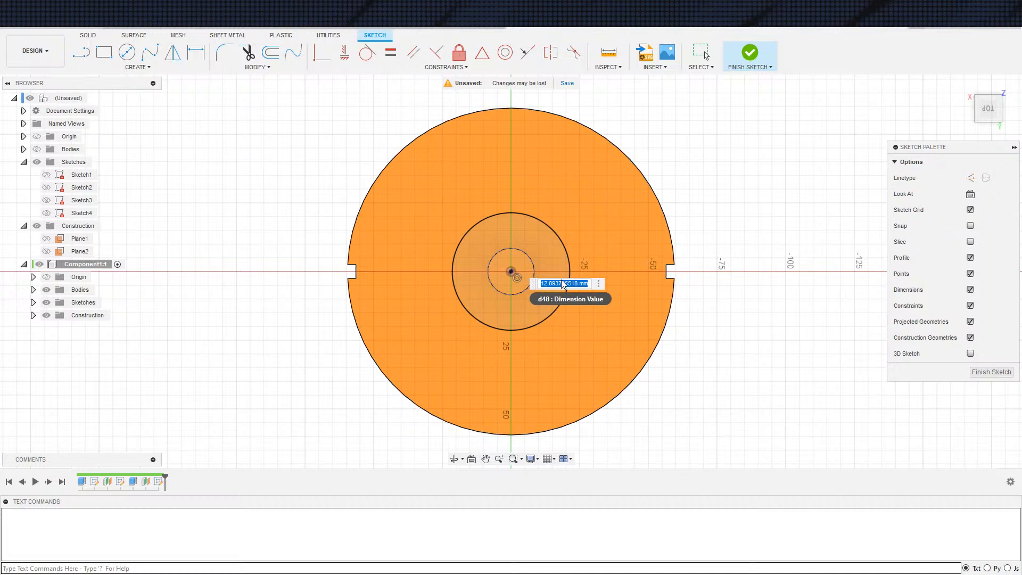
pyautogui.write('10')
pyautogui.press('Return')
pyautogui.press('Escape')
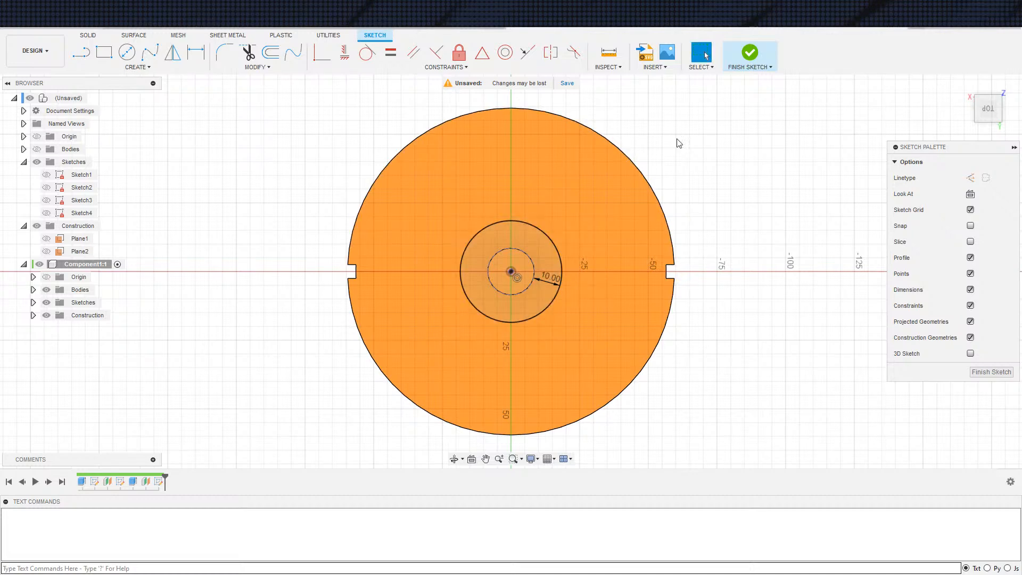
pyautogui.click(751, 53)
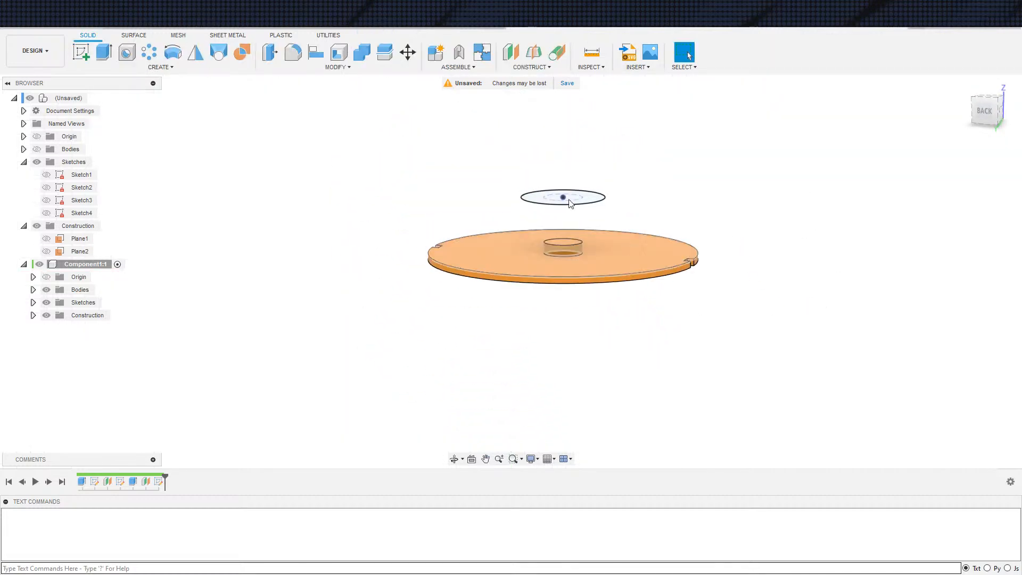
# Start a loft between the central boss's top face and the larger circle on the offset plane
pyautogui.click(218, 52)
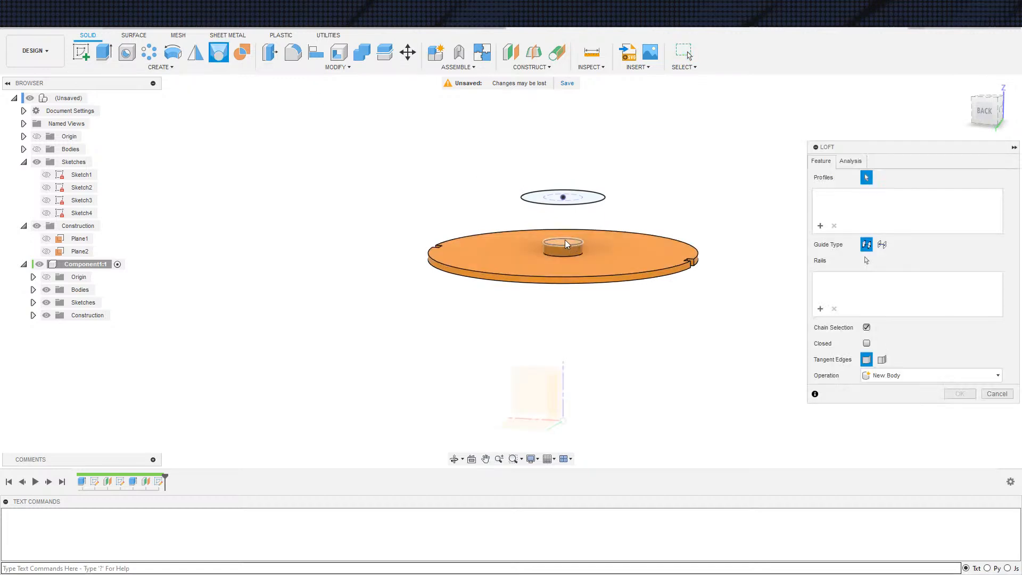
pyautogui.click(567, 245)
pyautogui.click(580, 202)
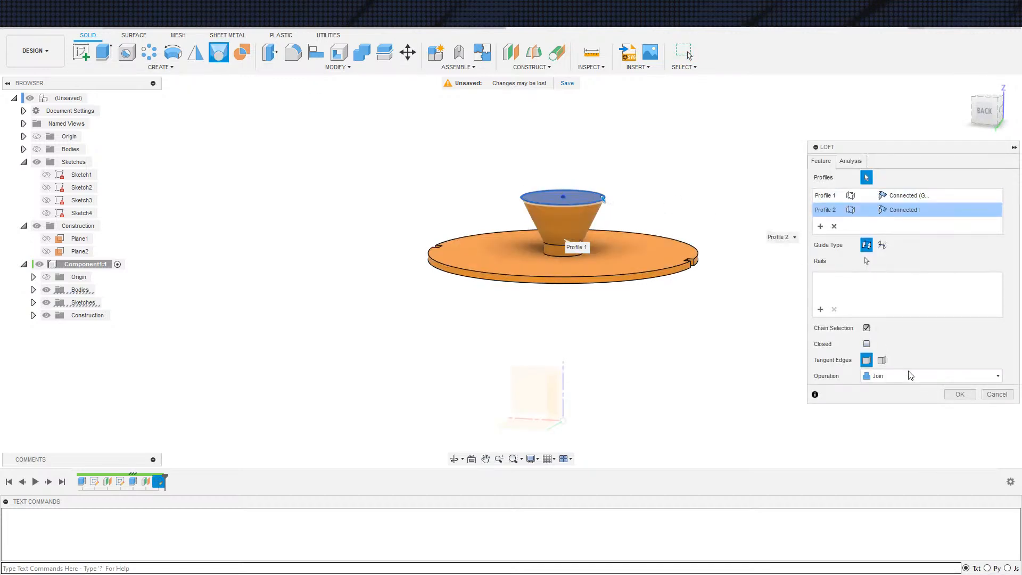
# Compare the continuity options for the boss-end loft profile and set it to Tangent (G1)
pyautogui.click(908, 196)
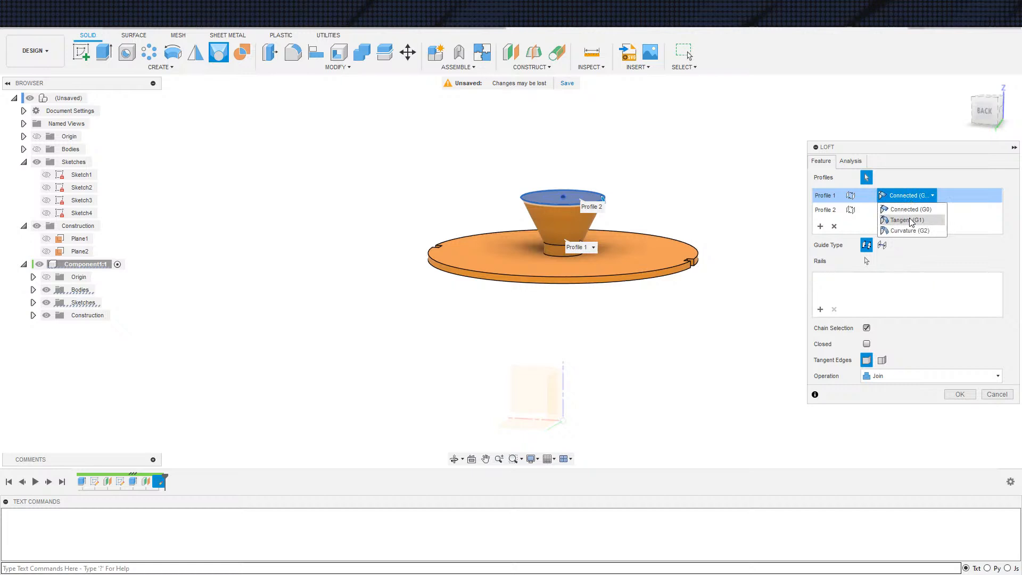
pyautogui.click(908, 220)
pyautogui.click(908, 195)
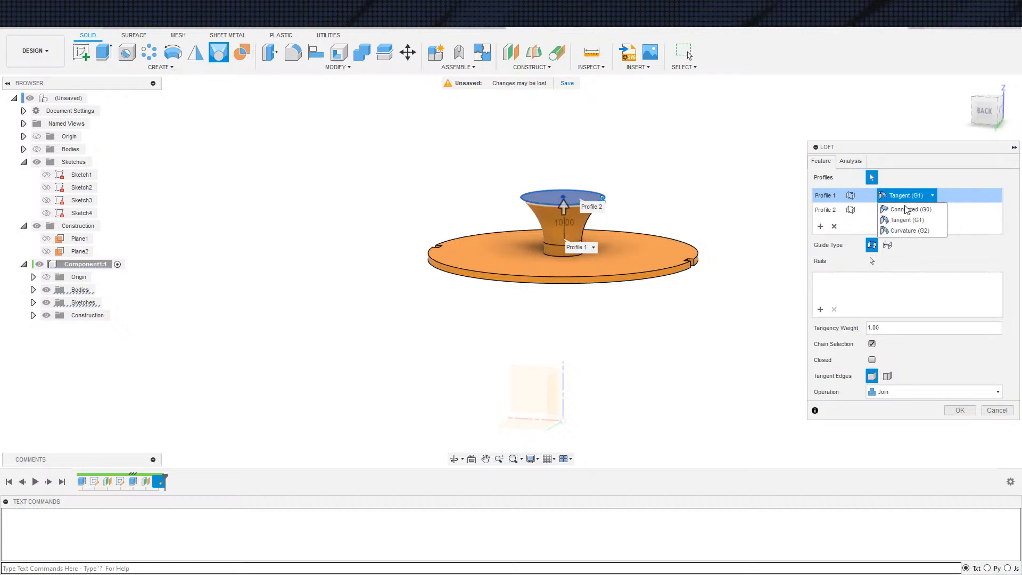
pyautogui.click(908, 203)
pyautogui.click(908, 196)
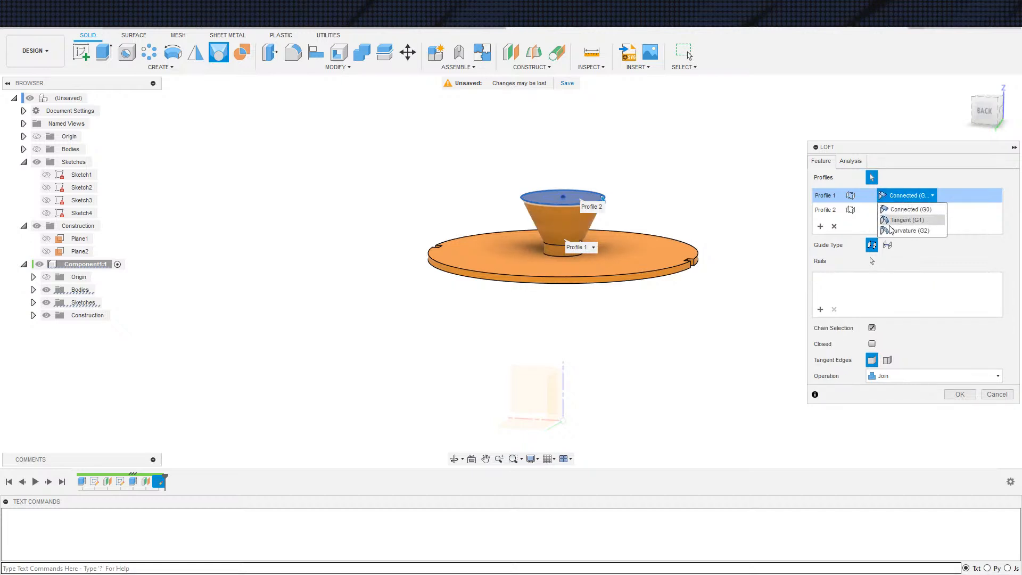
pyautogui.click(909, 231)
pyautogui.click(906, 198)
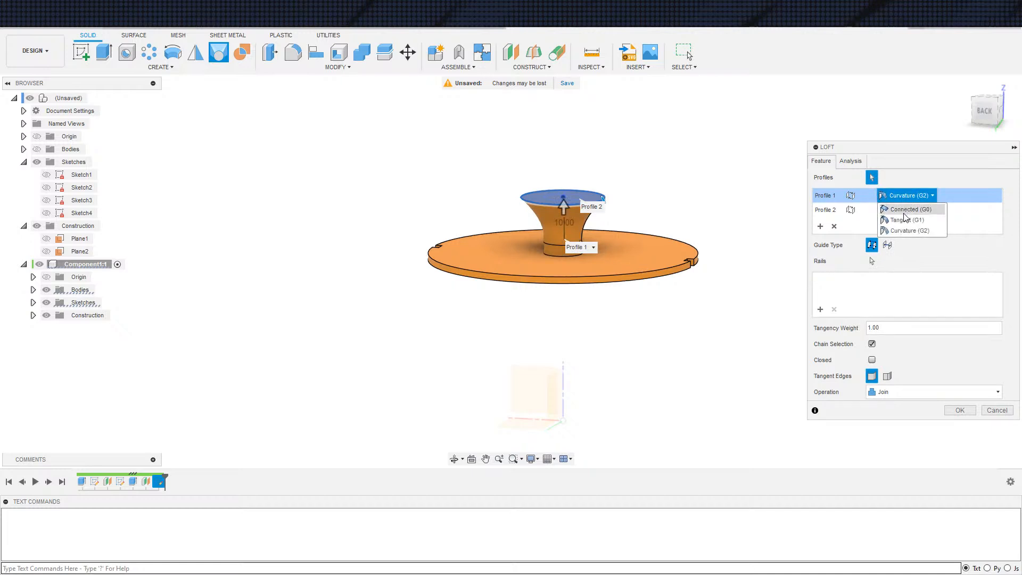
pyautogui.click(901, 221)
# Set the upper loft profile's condition to Direction and finish the loft as a Join
pyautogui.click(904, 210)
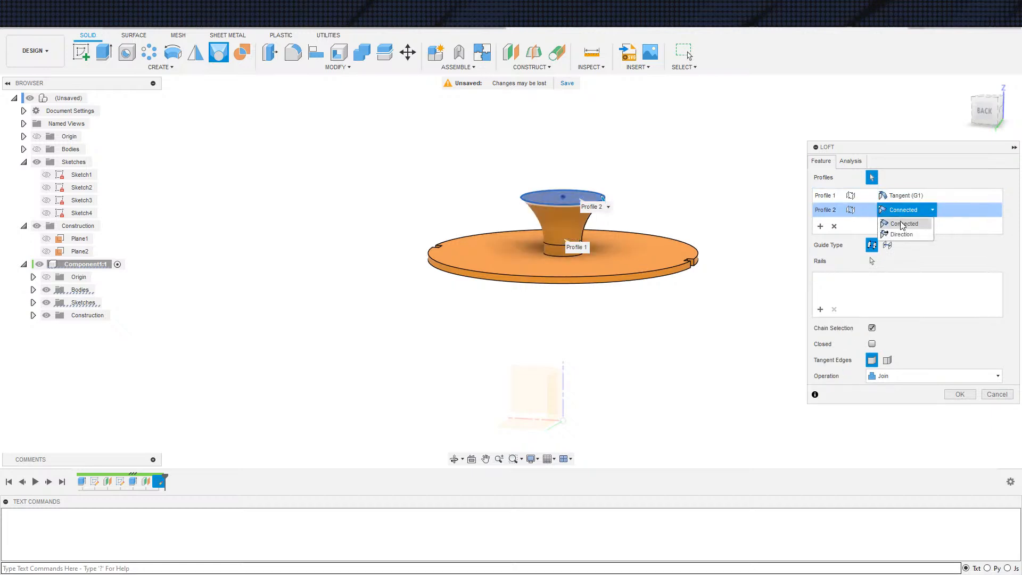
pyautogui.click(901, 236)
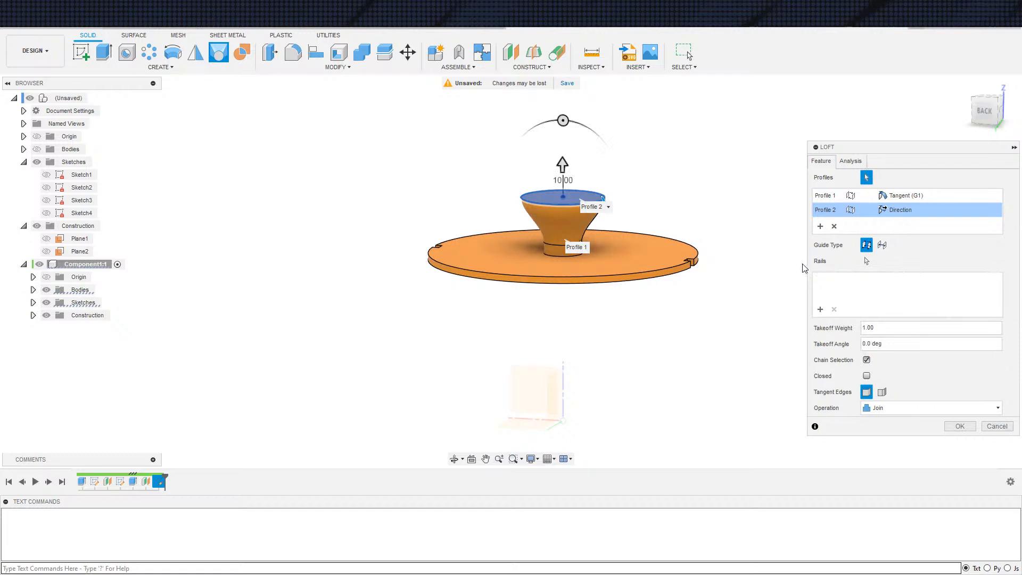
pyautogui.click(960, 427)
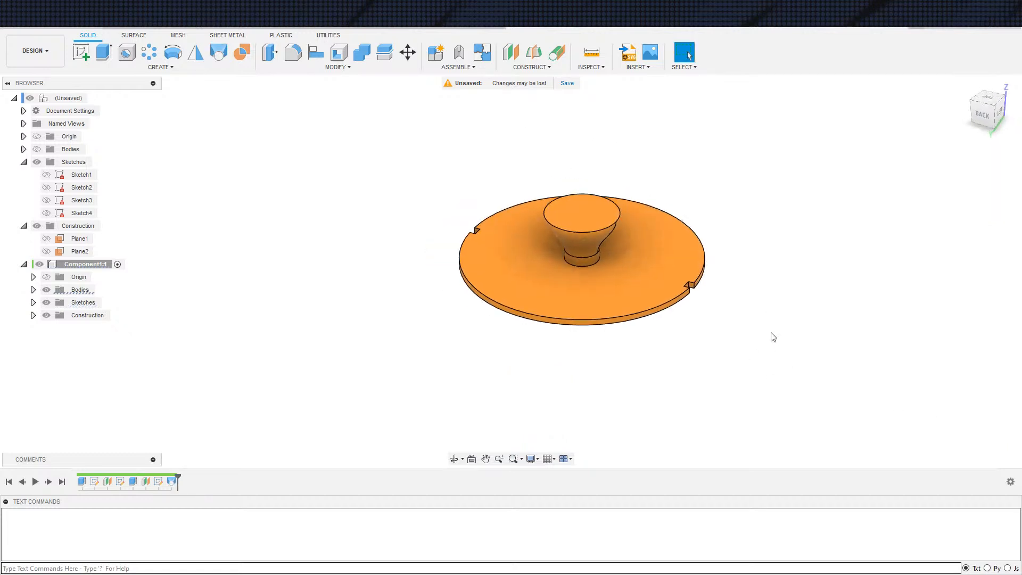
# Cut the small rectangle of the disc component's Sketch1 through the boss with a Symmetric extrude and extent All
pyautogui.press('e')
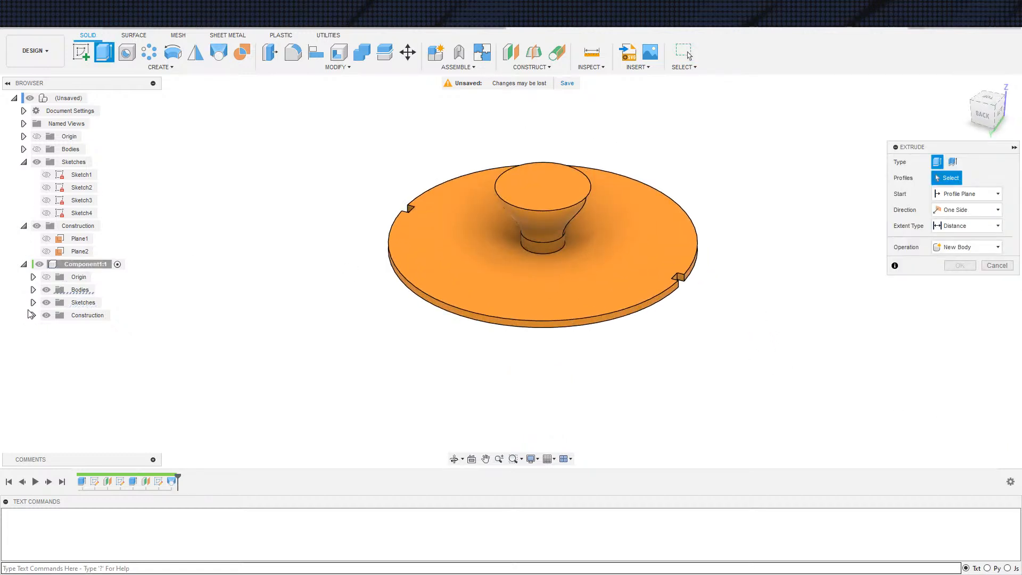
pyautogui.click(33, 302)
pyautogui.click(56, 328)
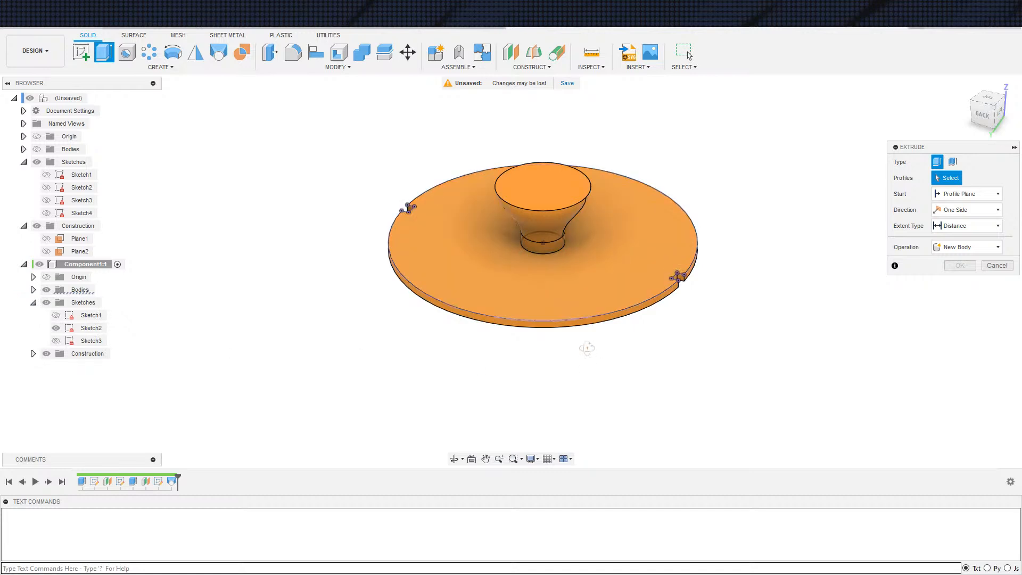
pyautogui.click(56, 315)
pyautogui.moveTo(416, 358)
pyautogui.keyDown('shift'); pyautogui.mouseDown(button='middle')
pyautogui.moveTo(468, 342)
pyautogui.moveTo(518, 358)
pyautogui.mouseUp(button='middle'); pyautogui.keyUp('shift')
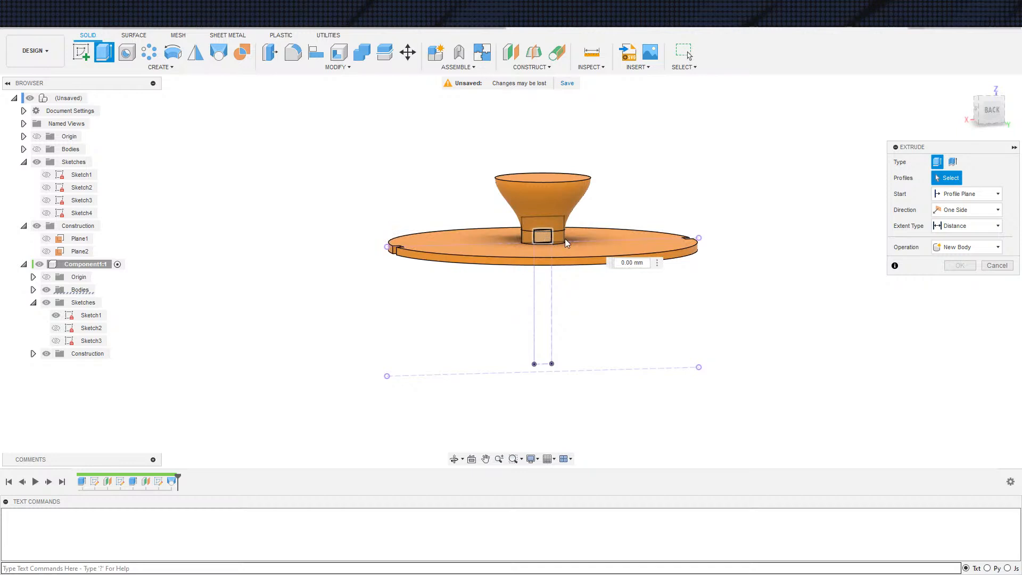
pyautogui.click(552, 239)
pyautogui.click(998, 210)
pyautogui.click(965, 237)
pyautogui.click(967, 226)
pyautogui.click(961, 258)
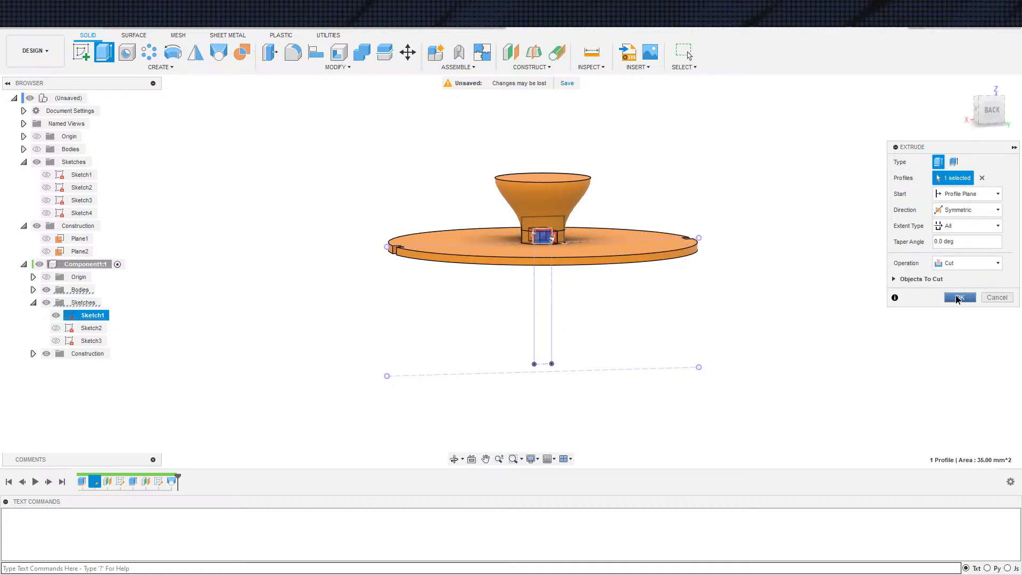
pyautogui.click(959, 298)
pyautogui.keyDown('shift'); pyautogui.moveTo(833, 352); pyautogui.dragTo(859, 356, button='middle'); pyautogui.keyUp('shift')
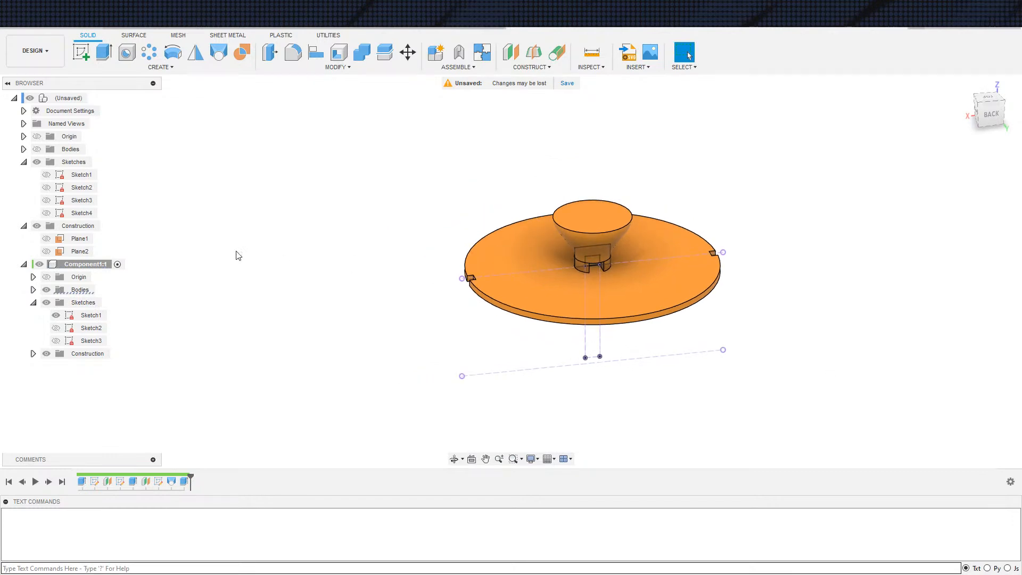
# Activate the top-level assembly and show the bowl body together with the disc component
pyautogui.click(95, 98)
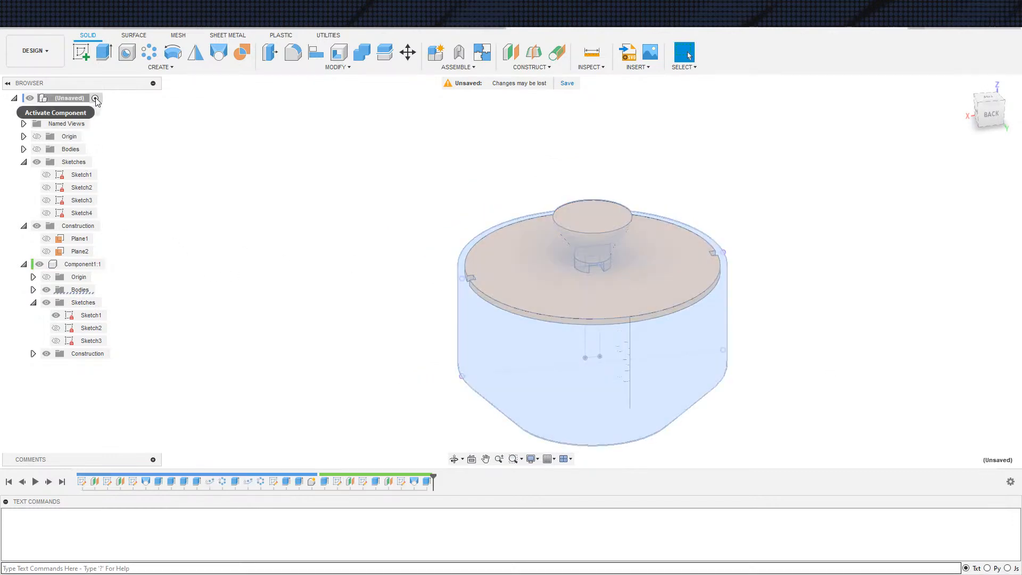
pyautogui.click(24, 149)
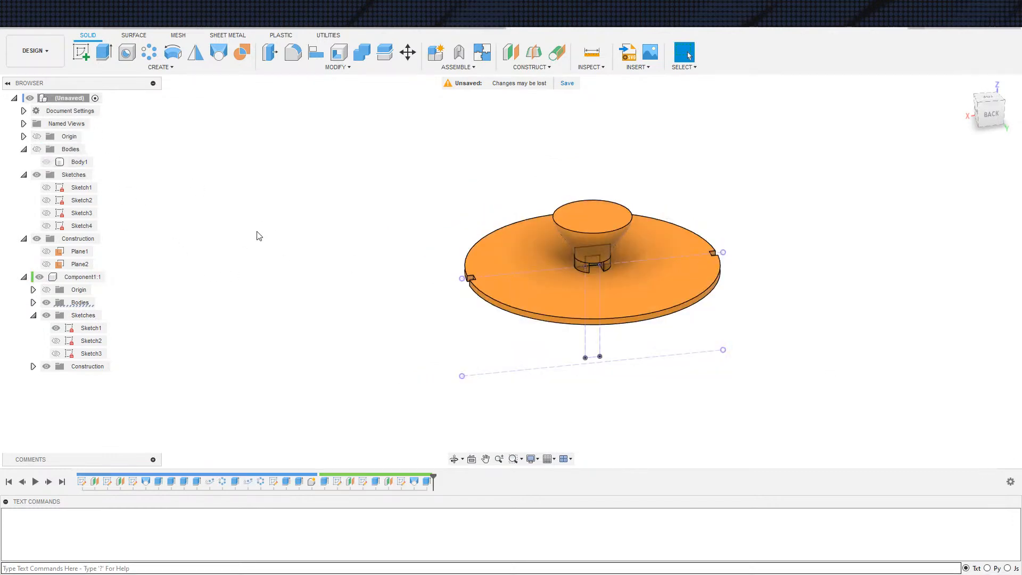
pyautogui.scroll(-3, 251, 229)
pyautogui.click(36, 149)
pyautogui.click(420, 316)
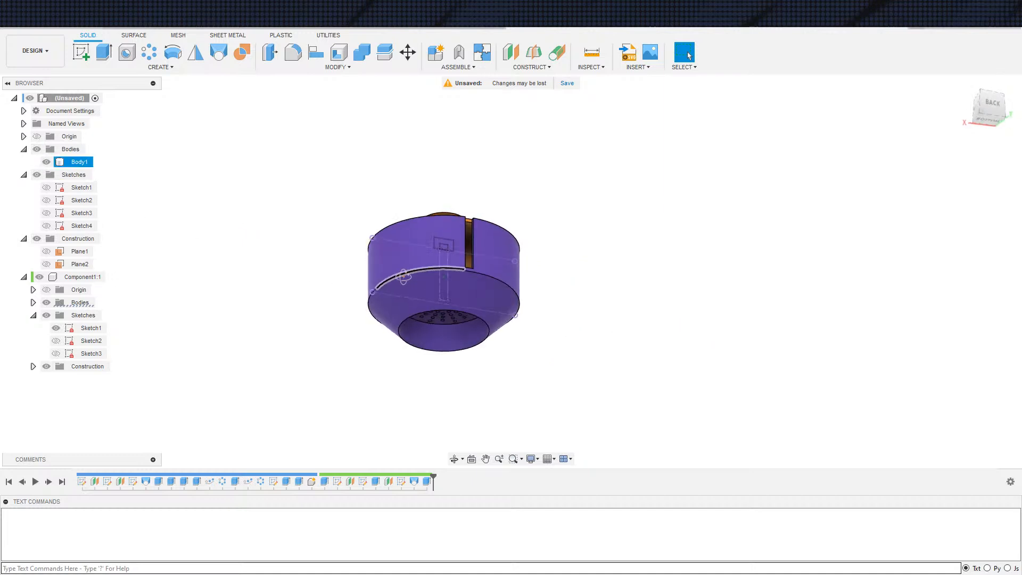
pyautogui.press('Escape')
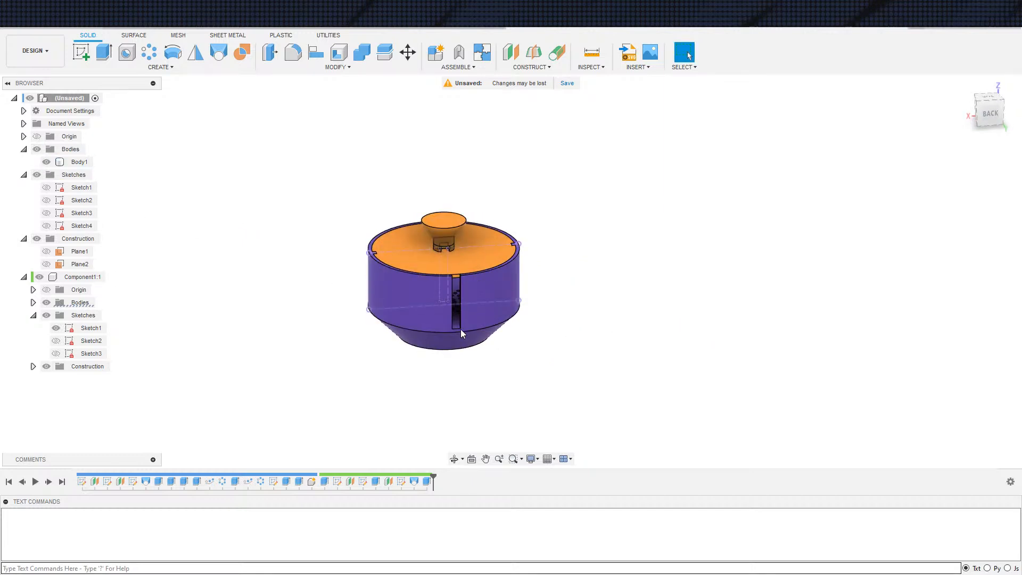
# Examine the assembled bowl and handled disc from below, the side and above, including the wall slots and perforated base
pyautogui.keyDown('shift'); pyautogui.moveTo(507, 382); pyautogui.dragTo(515, 363, button='middle'); pyautogui.keyUp('shift')
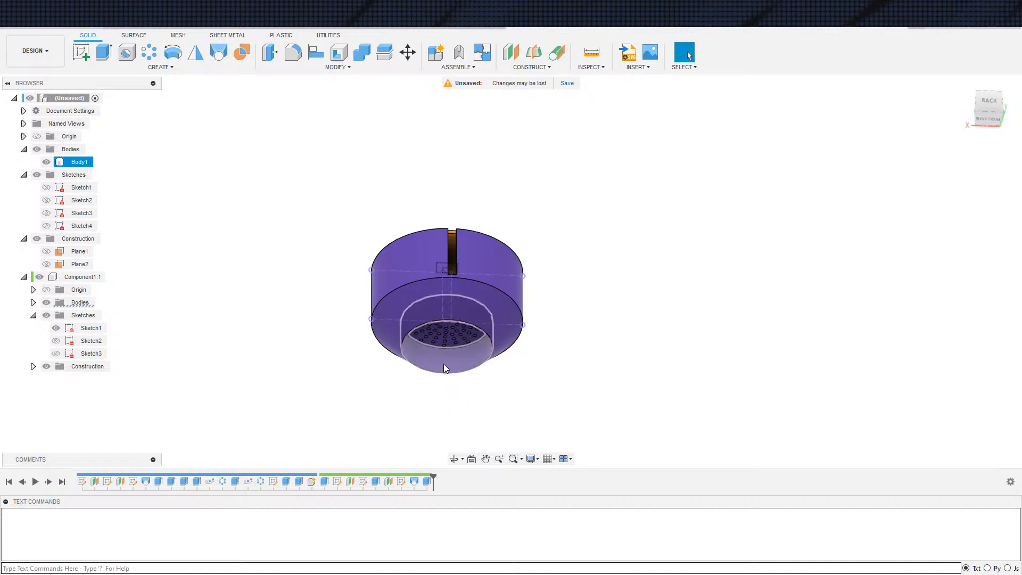
pyautogui.keyDown('shift'); pyautogui.moveTo(448, 367); pyautogui.dragTo(577, 410, button='middle'); pyautogui.keyUp('shift')
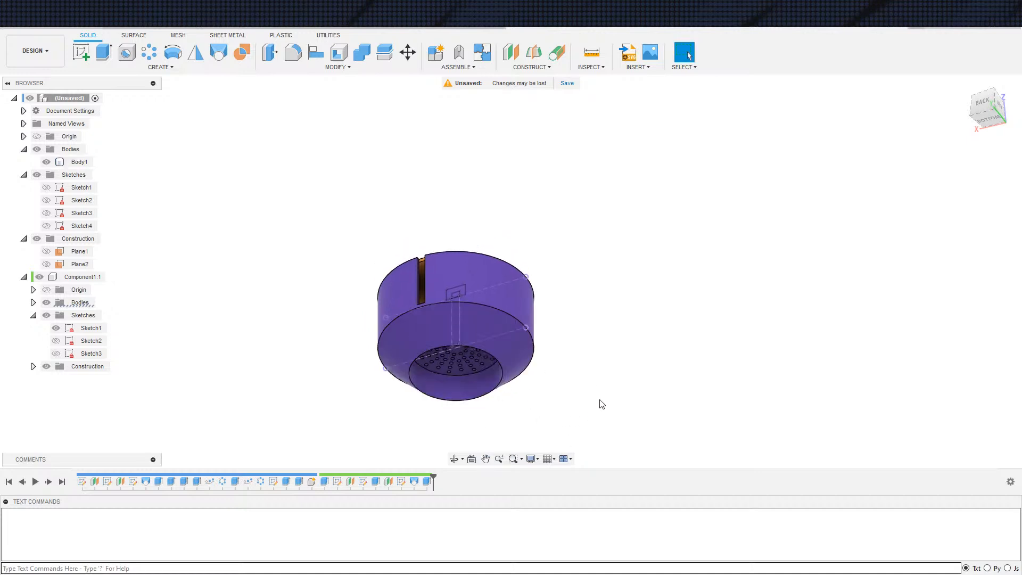
pyautogui.moveTo(604, 404); pyautogui.dragTo(646, 406, button='middle')
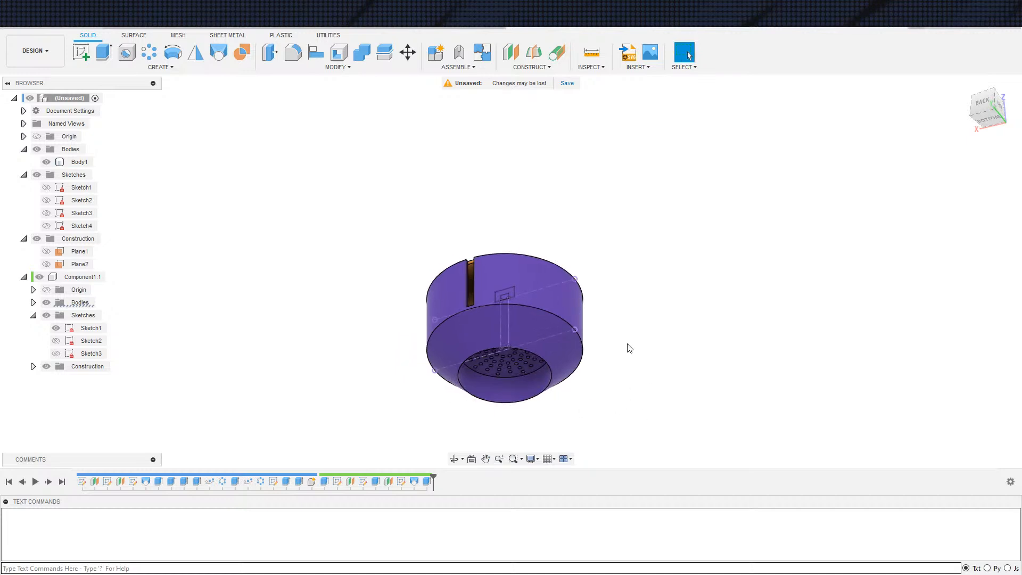
pyautogui.keyDown('shift'); pyautogui.moveTo(694, 373); pyautogui.dragTo(746, 407, button='middle'); pyautogui.keyUp('shift')
pyautogui.scroll(3, 578, 401)
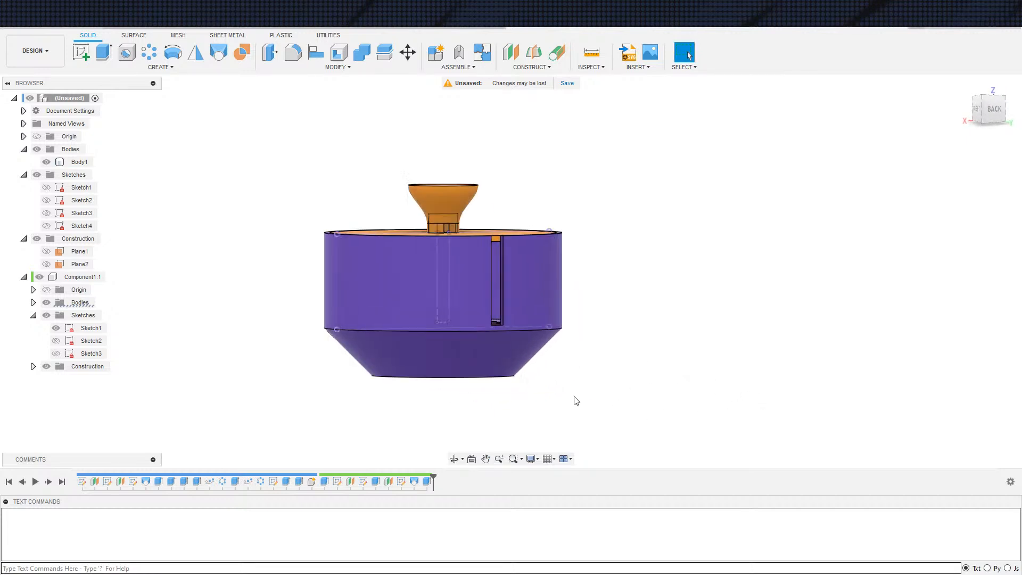
pyautogui.keyDown('shift'); pyautogui.moveTo(563, 416); pyautogui.dragTo(501, 247, button='middle'); pyautogui.keyUp('shift')
pyautogui.click(494, 270)
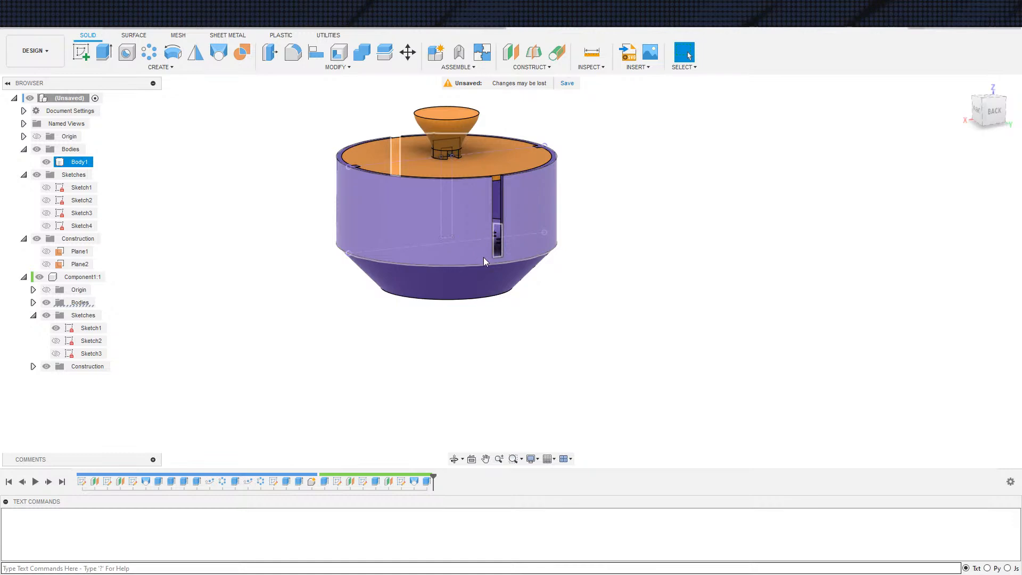
pyautogui.scroll(2, 613, 377)
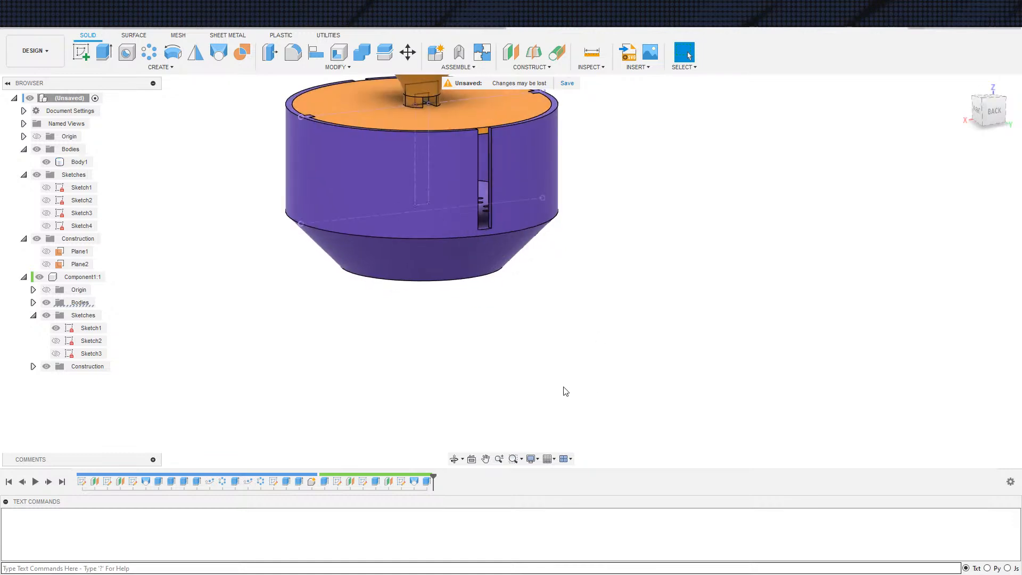
pyautogui.keyDown('shift'); pyautogui.moveTo(566, 378); pyautogui.dragTo(568, 288, button='middle'); pyautogui.keyUp('shift')
pyautogui.keyDown('shift'); pyautogui.moveTo(683, 402); pyautogui.dragTo(669, 364, button='middle'); pyautogui.keyUp('shift')
pyautogui.moveTo(685, 348); pyautogui.dragTo(726, 389, button='middle')
pyautogui.keyDown('shift'); pyautogui.moveTo(671, 404); pyautogui.dragTo(651, 408, button='middle'); pyautogui.keyUp('shift')
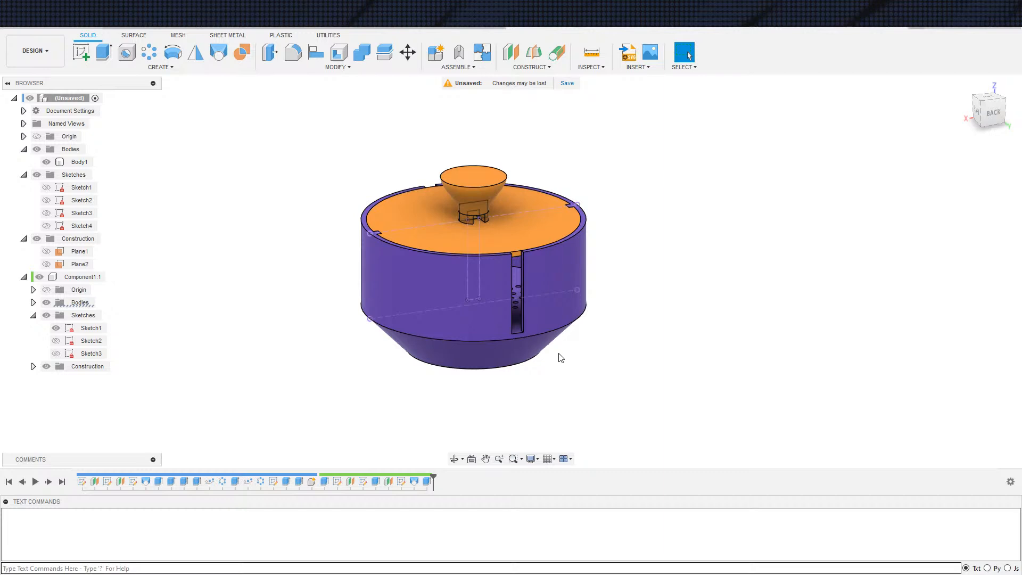
pyautogui.scroll(1, 572, 390)
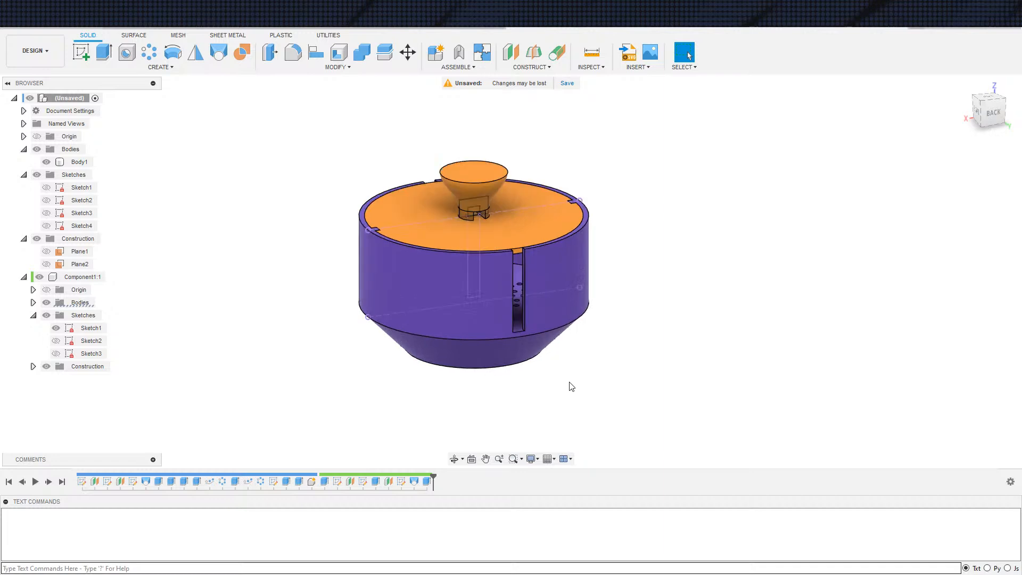
pyautogui.scroll(1, 549, 383)
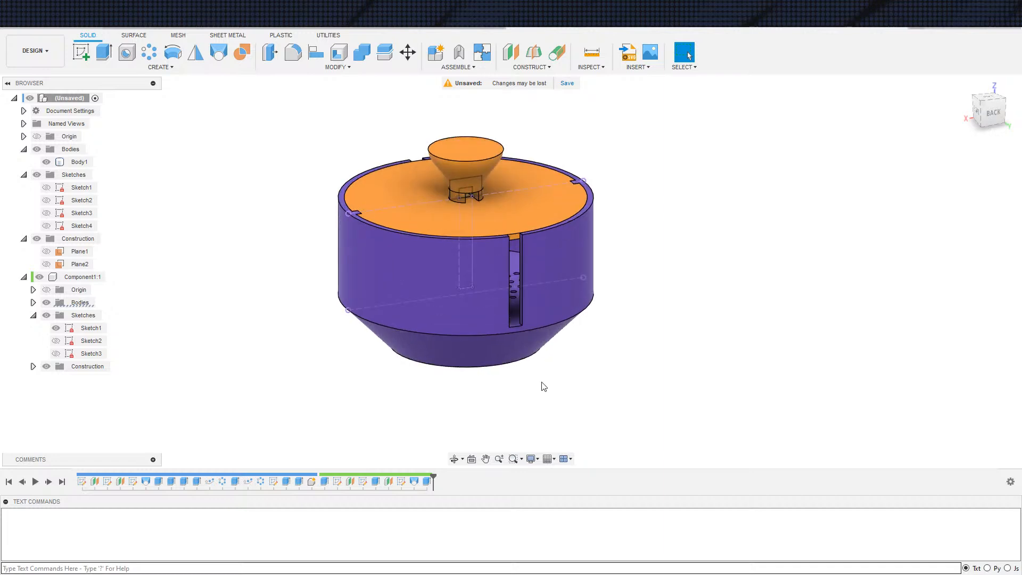
pyautogui.keyDown('shift'); pyautogui.moveTo(554, 426); pyautogui.dragTo(664, 416, button='middle'); pyautogui.keyUp('shift')
pyautogui.scroll(-2, 610, 407)
pyautogui.scroll(-2, 613, 402)
# Start a sketch on the horizontal origin plane and project the bowl's circular bottom edge into it
pyautogui.press('s')
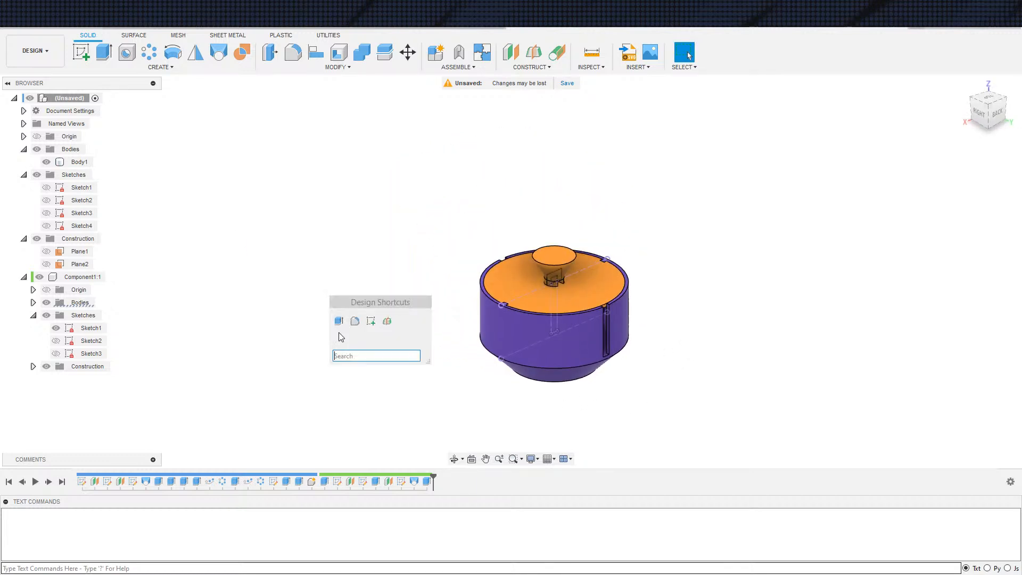
pyautogui.click(371, 322)
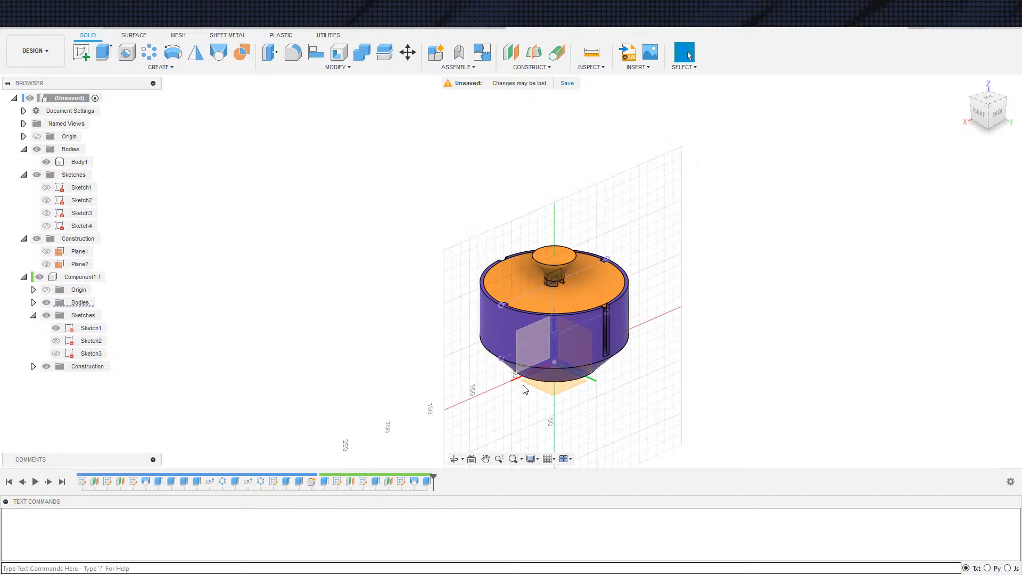
pyautogui.click(557, 393)
pyautogui.press('s')
pyautogui.click(686, 415)
pyautogui.keyDown('shift'); pyautogui.moveTo(672, 407); pyautogui.dragTo(589, 324, button='middle'); pyautogui.keyUp('shift')
pyautogui.click(555, 330)
pyautogui.click(825, 212)
pyautogui.keyDown('shift'); pyautogui.moveTo(721, 293); pyautogui.dragTo(656, 327, button='middle'); pyautogui.keyUp('shift')
# Project the lower outer edges of the two opposite wall slots into the sketch
pyautogui.press('s')
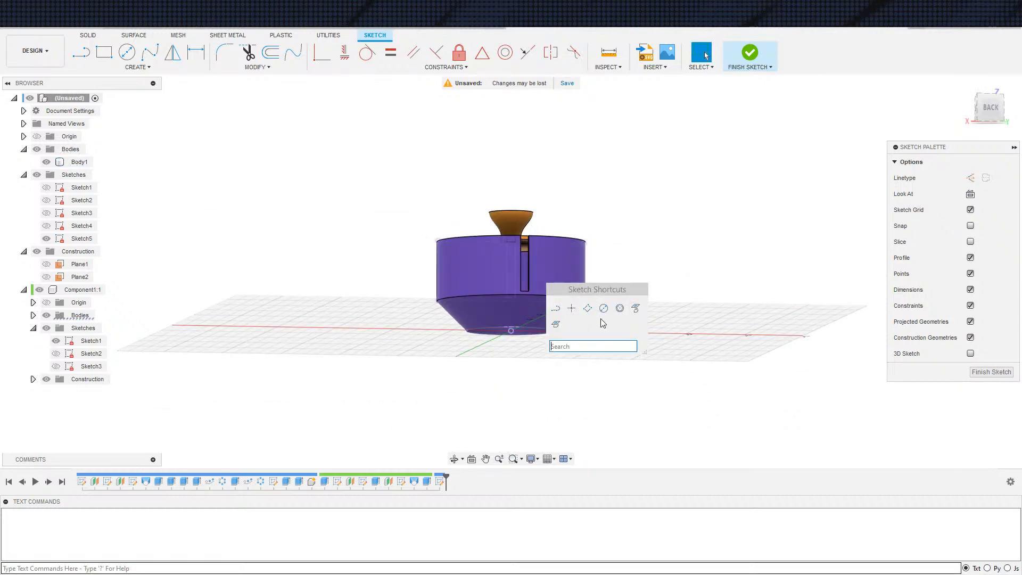
pyautogui.click(634, 309)
pyautogui.keyDown('shift'); pyautogui.moveTo(577, 328); pyautogui.dragTo(548, 374, button='middle'); pyautogui.keyUp('shift')
pyautogui.scroll(5, 472, 337)
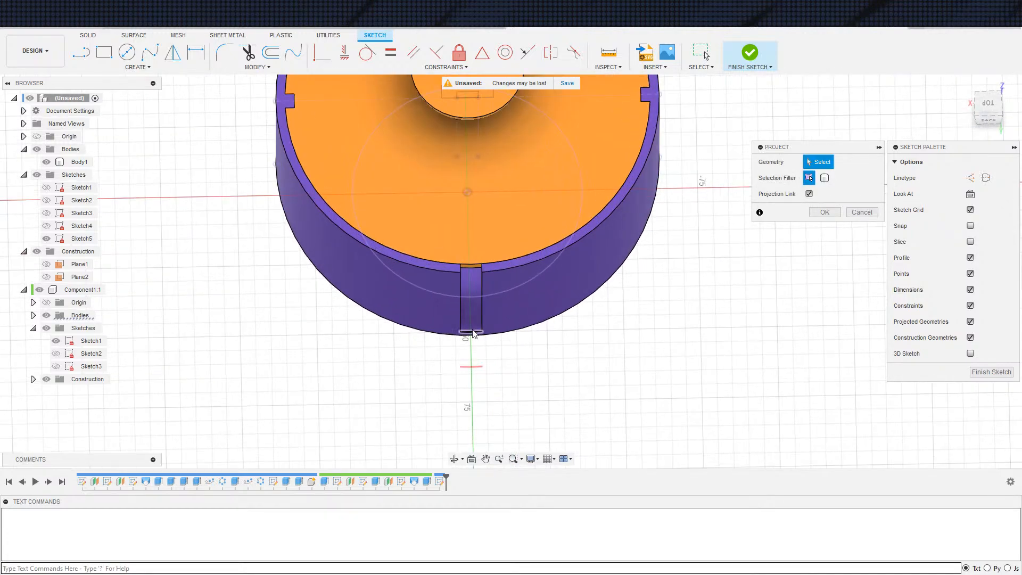
pyautogui.scroll(-2, 471, 336)
pyautogui.click(470, 335)
pyautogui.keyDown('shift'); pyautogui.moveTo(471, 336); pyautogui.dragTo(410, 389, button='middle'); pyautogui.keyUp('shift')
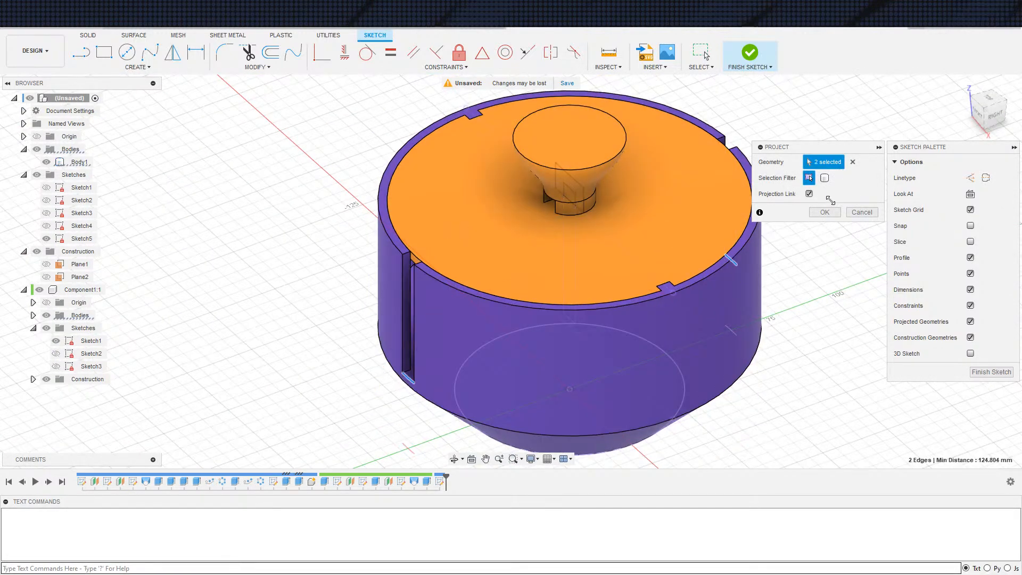
pyautogui.click(825, 211)
pyautogui.keyDown('shift'); pyautogui.moveTo(750, 335); pyautogui.dragTo(645, 371, button='middle'); pyautogui.keyUp('shift')
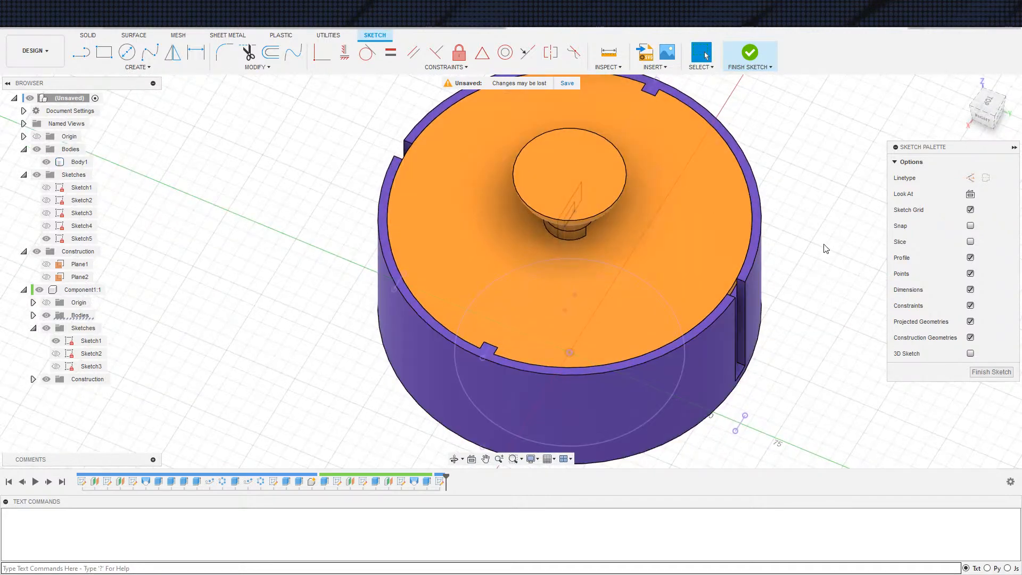
# View the sketch plane head-on and hide the disc component and the bowl body
pyautogui.click(971, 195)
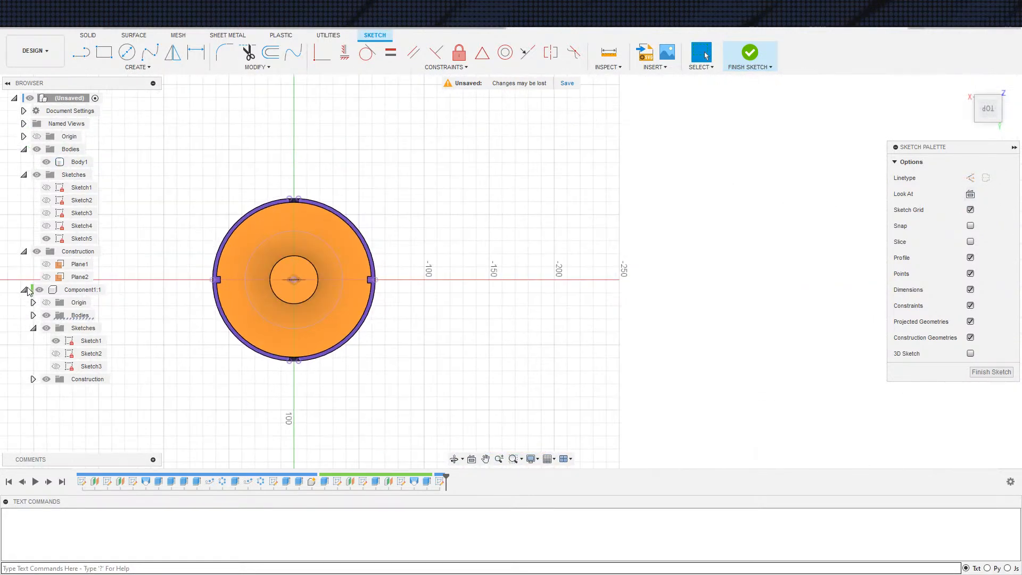
pyautogui.click(40, 290)
pyautogui.click(46, 162)
pyautogui.moveTo(249, 327); pyautogui.dragTo(292, 327, button='middle')
pyautogui.scroll(3, 317, 320)
pyautogui.moveTo(1004, 85)
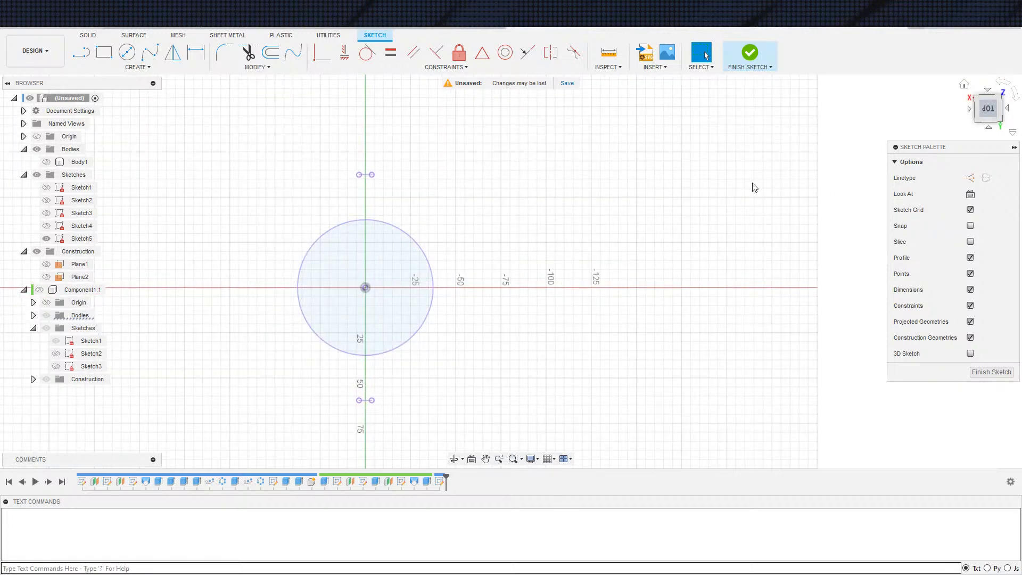
# Draw a three-point rectangle about 110 mm long and 11 mm wide across the projected base circle, between the two projected slot edges
pyautogui.moveTo(540, 318)
pyautogui.mouseDown(button='middle')
pyautogui.moveTo(495, 252)
pyautogui.moveTo(470, 160)
pyautogui.mouseUp(button='middle')
pyautogui.scroll(4, 472, 232)
pyautogui.moveTo(373, 262)
pyautogui.mouseDown(button='middle')
pyautogui.moveTo(406, 252)
pyautogui.moveTo(290, 302)
pyautogui.mouseUp(button='middle')
pyautogui.scroll(-1, 394, 259)
pyautogui.scroll(2, 287, 291)
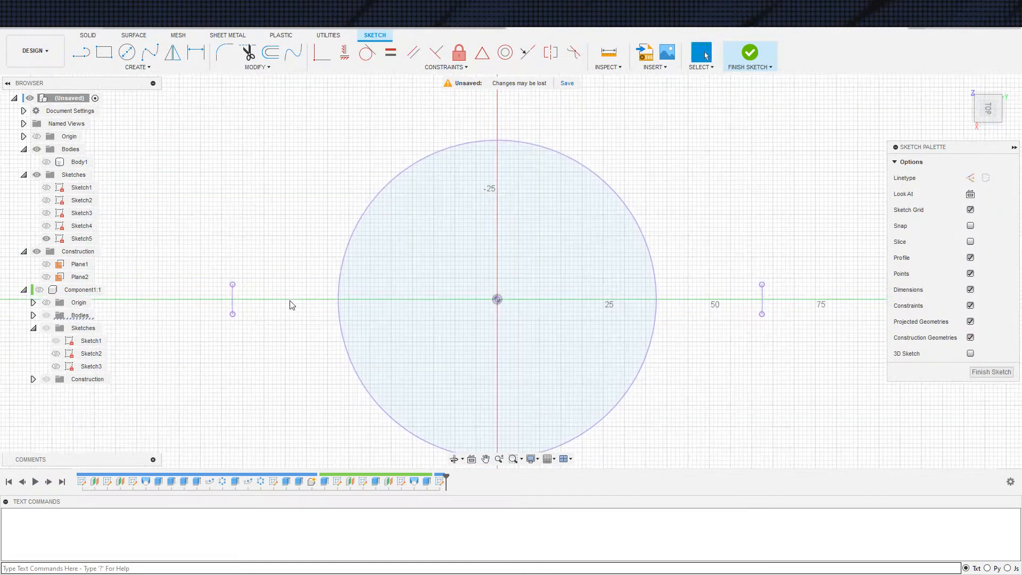
pyautogui.press('s')
pyautogui.click(321, 324)
pyautogui.click(245, 280)
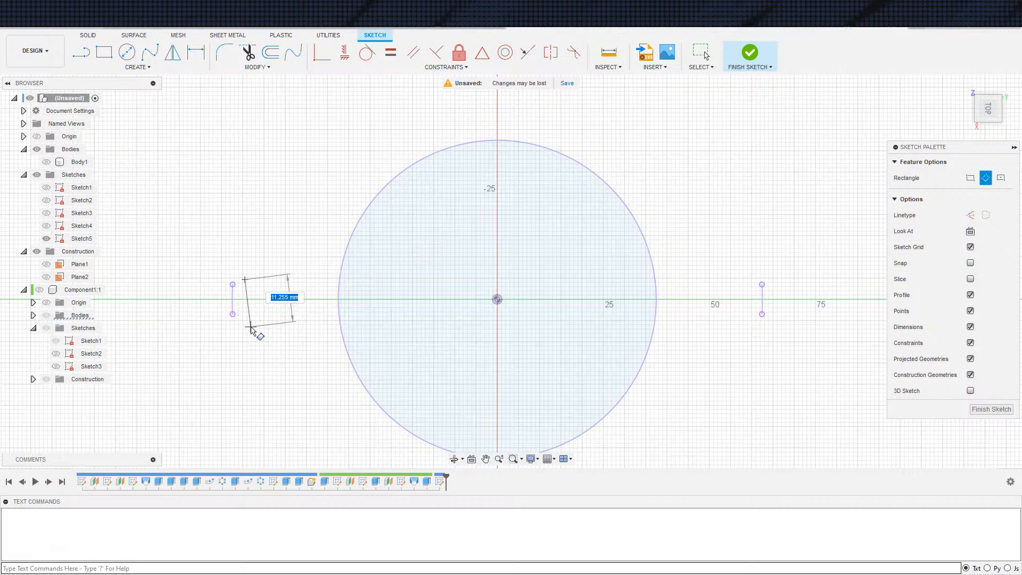
pyautogui.click(245, 325)
pyautogui.click(711, 341)
pyautogui.press('Escape')
pyautogui.scroll(2, 712, 337)
pyautogui.moveTo(707, 340); pyautogui.dragTo(713, 353, button='middle')
pyautogui.scroll(-2, 715, 332)
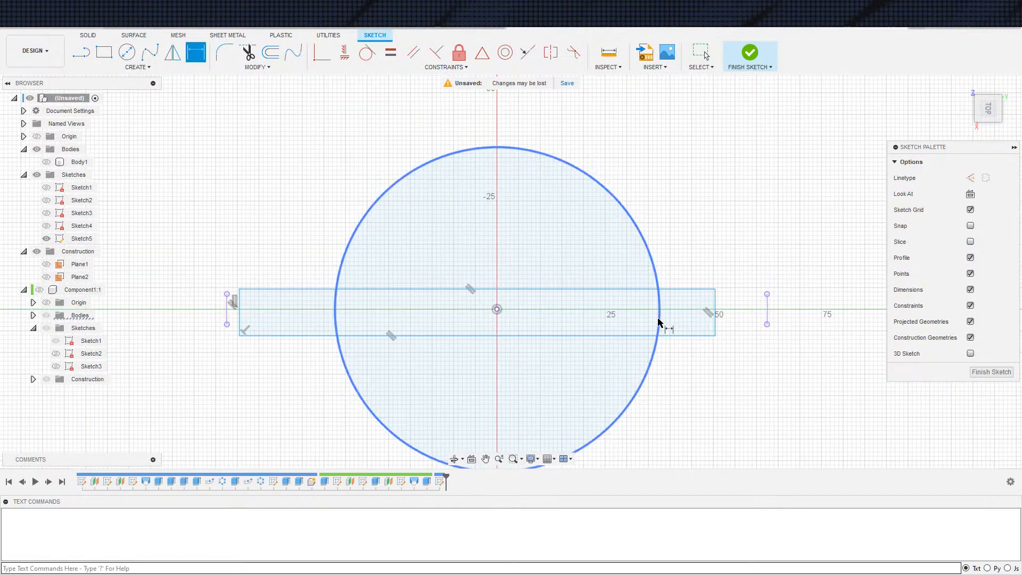
pyautogui.doubleClick(715, 325)
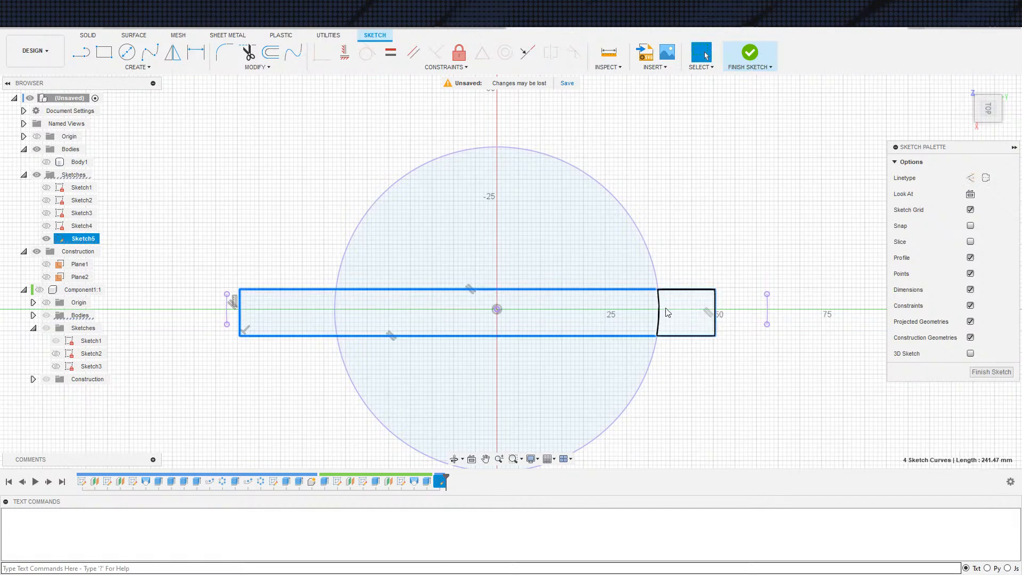
pyautogui.click(709, 408)
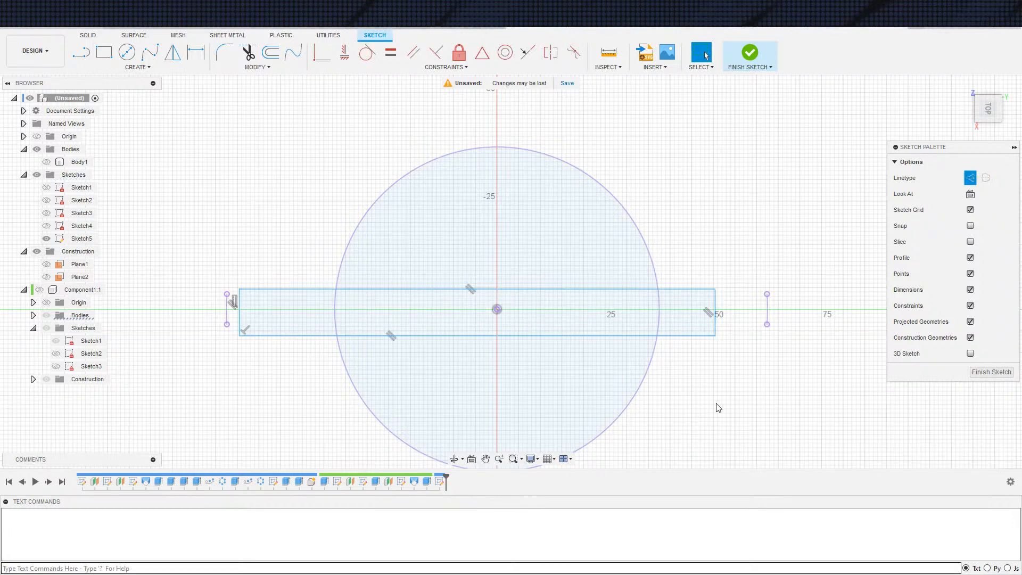
# Add a construction diagonal between opposite corners of the rectangle and constrain its midpoint to the sketch origin
pyautogui.press('s')
pyautogui.click(738, 427)
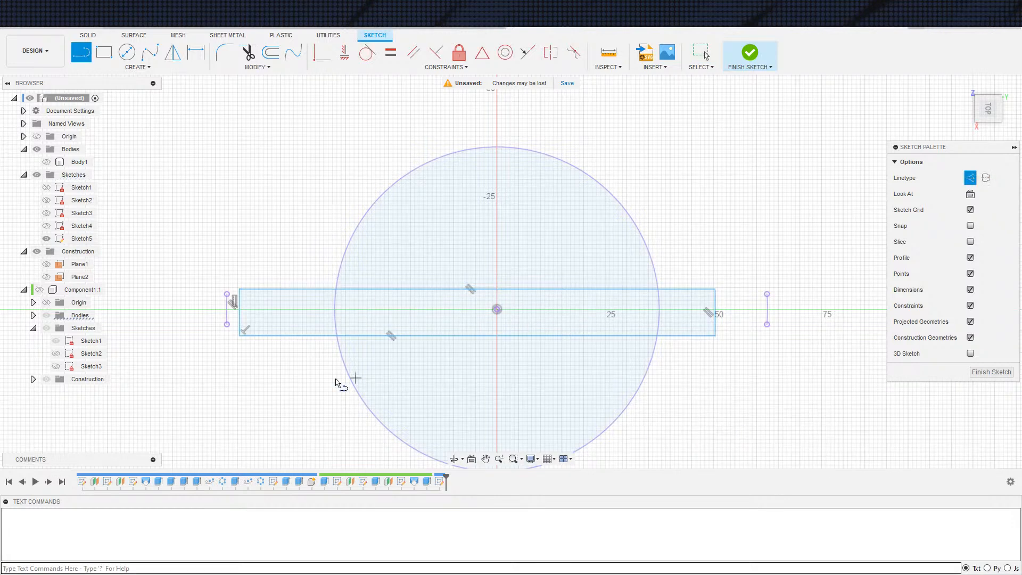
pyautogui.click(240, 335)
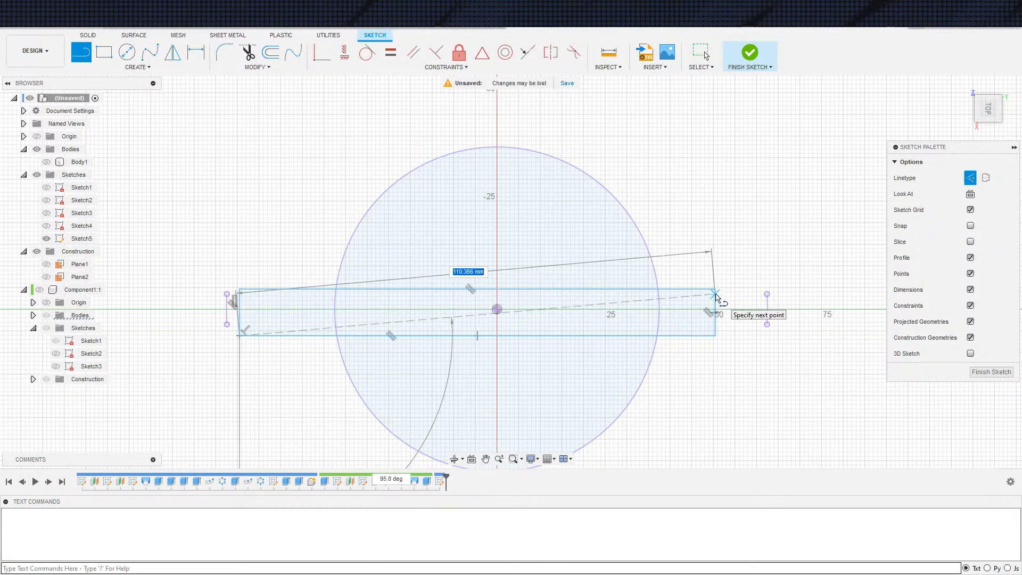
pyautogui.click(715, 294)
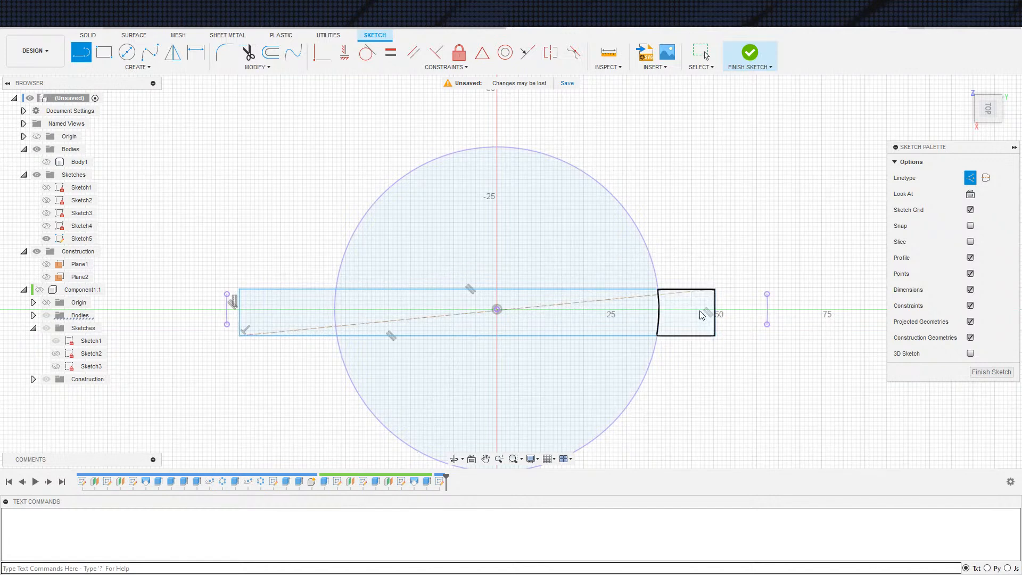
pyautogui.press('Escape')
pyautogui.click(533, 306)
pyautogui.click(482, 52)
pyautogui.click(498, 309)
pyautogui.scroll(2, 626, 372)
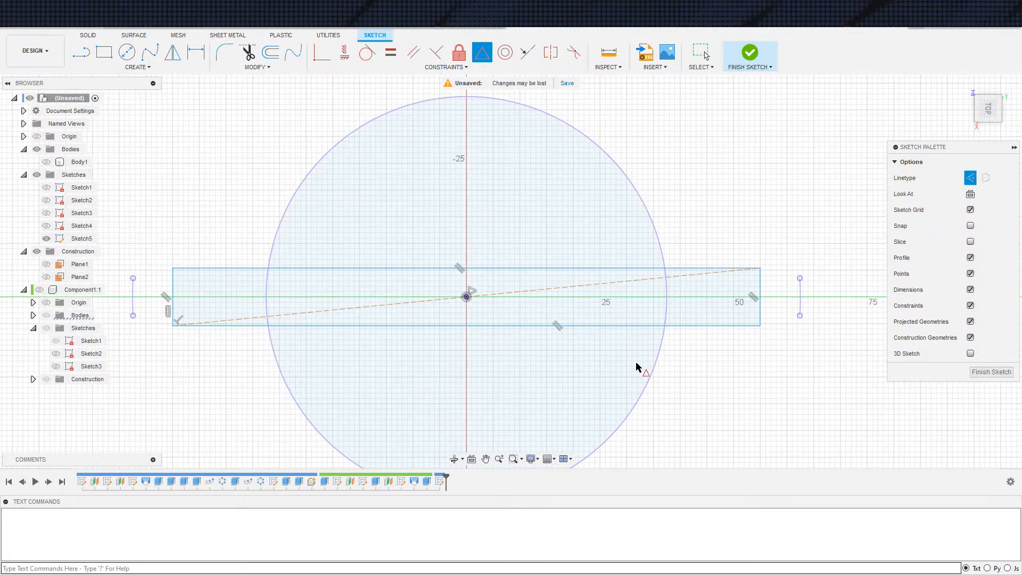
pyautogui.scroll(-1, 645, 366)
pyautogui.press('Escape')
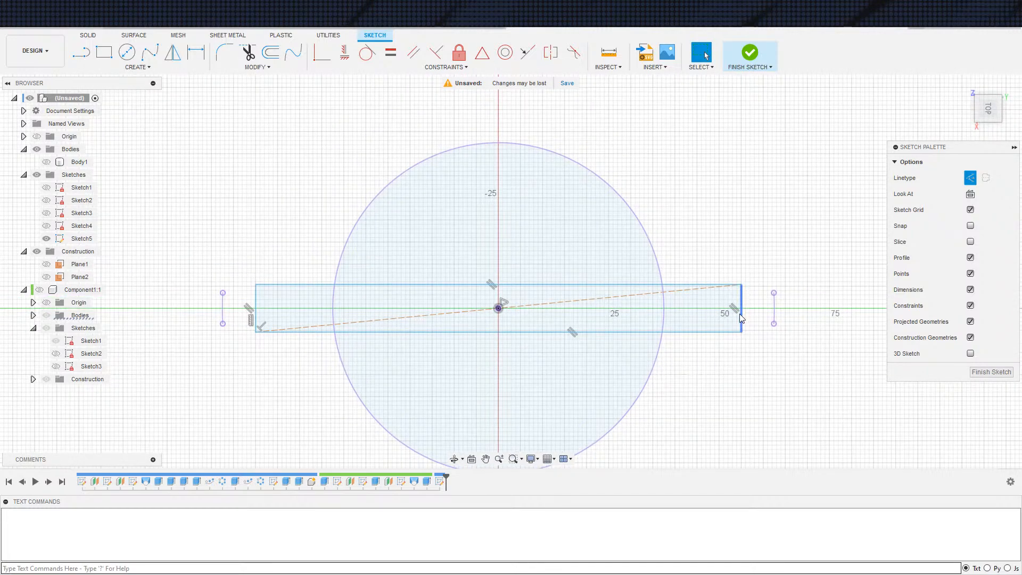
# Set the length of the rectangle's short side to 7 mm
pyautogui.click(711, 313)
pyautogui.click(721, 257)
pyautogui.click(741, 314)
pyautogui.press('d')
pyautogui.click(805, 308)
pyautogui.write('7')
pyautogui.press('Return')
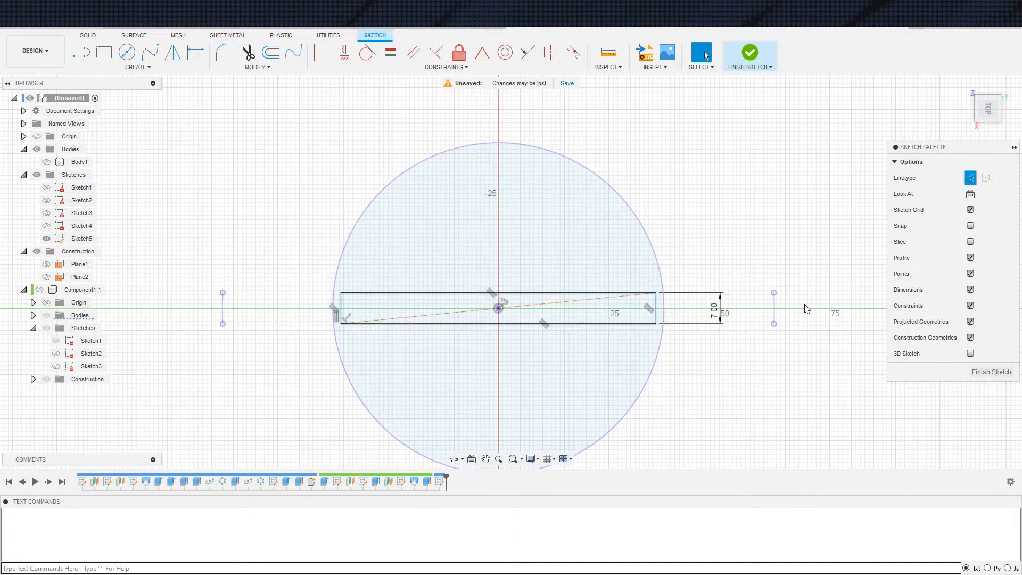
# Constrain the rectangle's short end edge tangent to the projected base circle
pyautogui.click(656, 314)
pyautogui.click(367, 53)
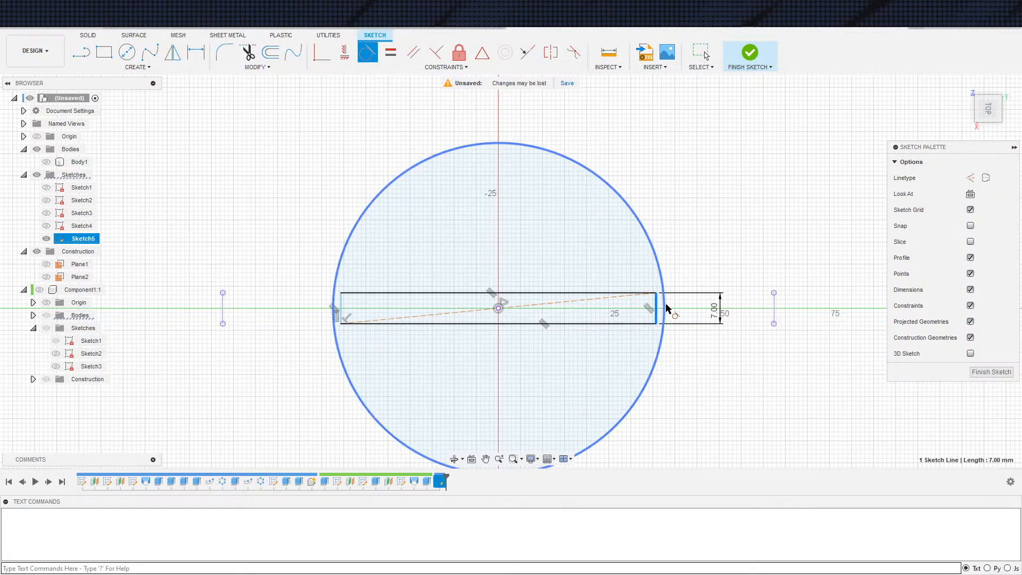
pyautogui.click(663, 307)
pyautogui.press('Escape')
# Convert all of the sketch geometry to construction lines except the projected base circle
pyautogui.scroll(-3, 383, 315)
pyautogui.moveTo(215, 223); pyautogui.dragTo(694, 470)
pyautogui.moveTo(237, 175)
pyautogui.mouseDown()
pyautogui.moveTo(319, 244)
pyautogui.moveTo(697, 441)
pyautogui.mouseUp()
pyautogui.press('x')
pyautogui.scroll(3, 556, 352)
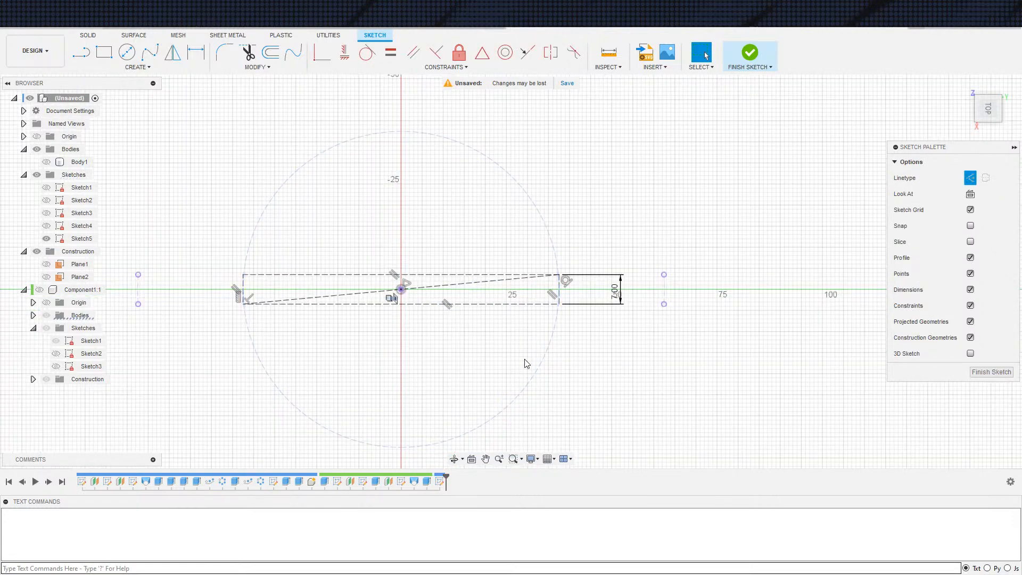
pyautogui.moveTo(475, 337); pyautogui.dragTo(540, 367, button='middle')
pyautogui.scroll(2, 298, 347)
pyautogui.click(314, 354)
pyautogui.press('x')
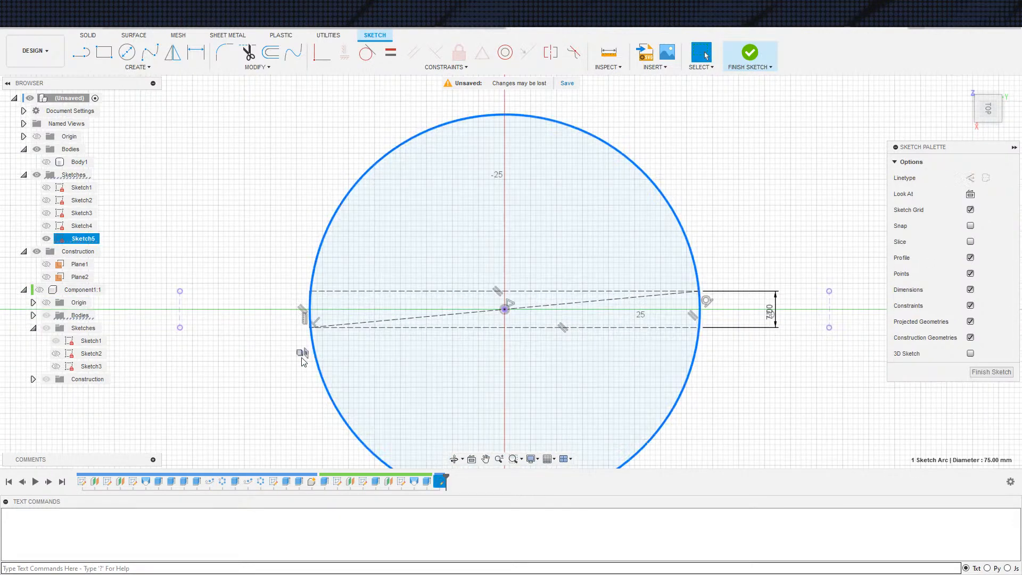
pyautogui.moveTo(311, 316); pyautogui.dragTo(294, 336, button='middle')
pyautogui.press('s')
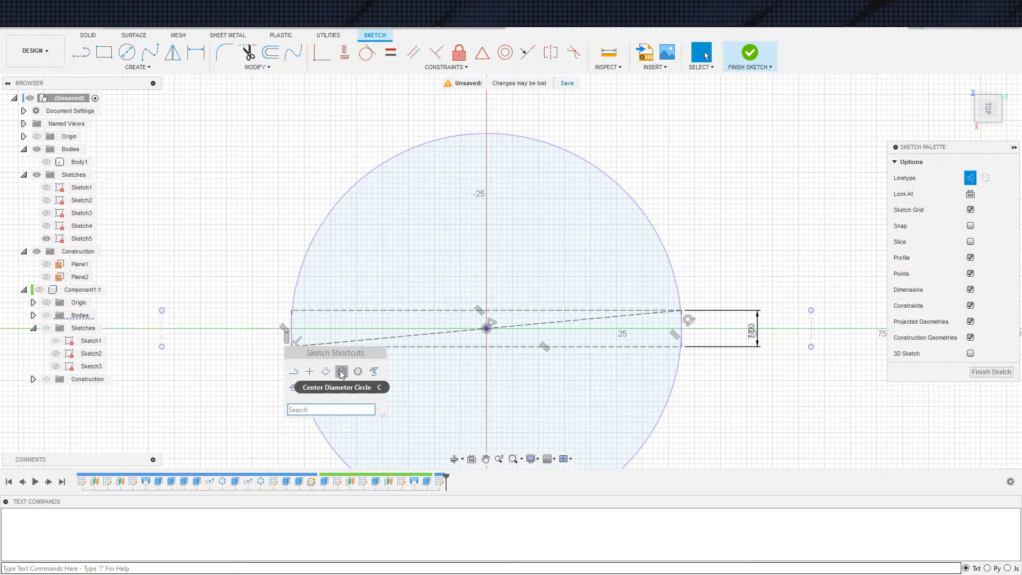
pyautogui.click(341, 371)
pyautogui.press('Escape')
pyautogui.press('s')
pyautogui.click(377, 394)
pyautogui.click(232, 303)
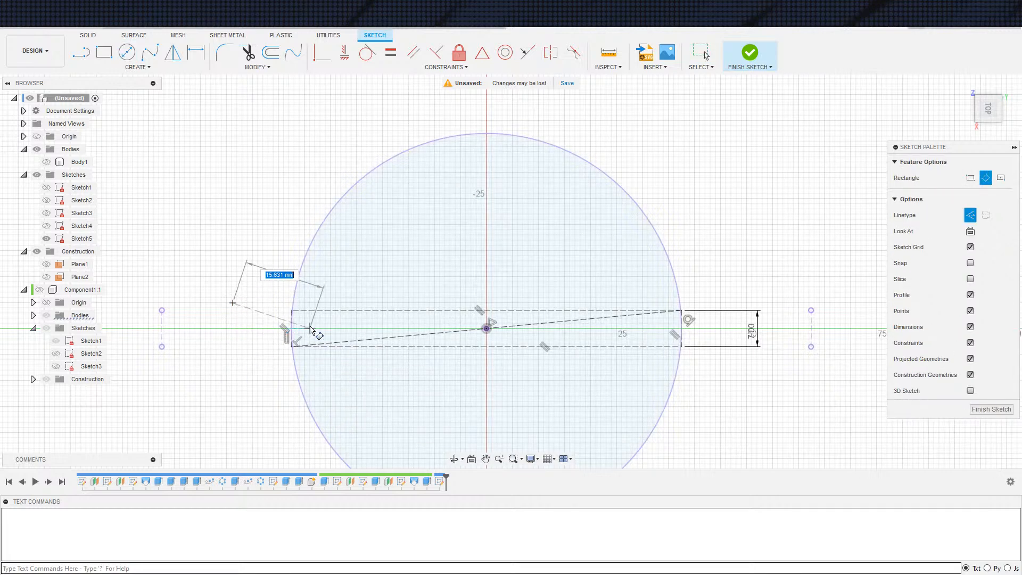
pyautogui.press('Escape')
# Draw a second three-point rectangle about 104 mm long that extends past both ends of the 7 mm construction rectangle
pyautogui.press('s')
pyautogui.click(285, 367)
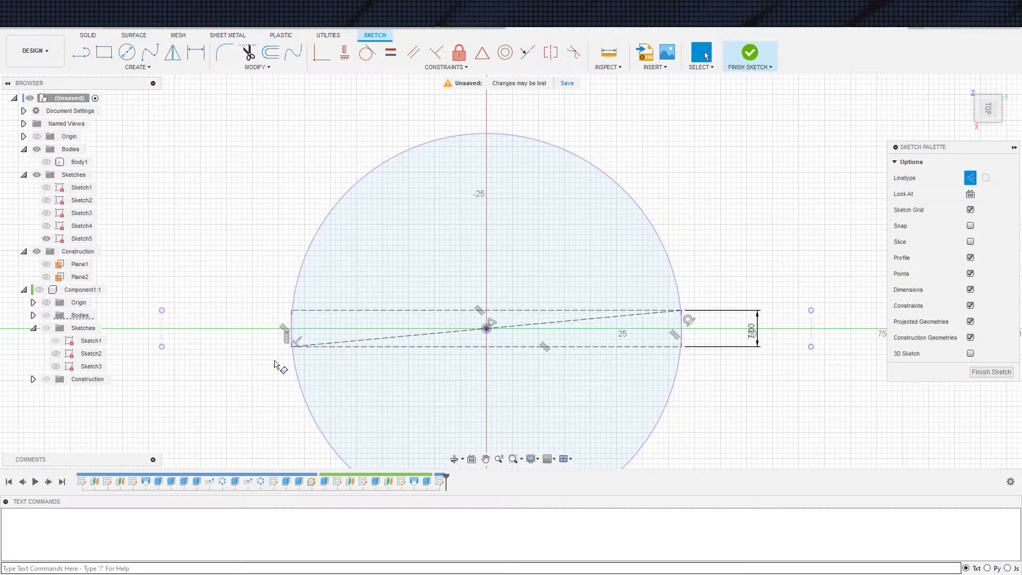
pyautogui.click(254, 308)
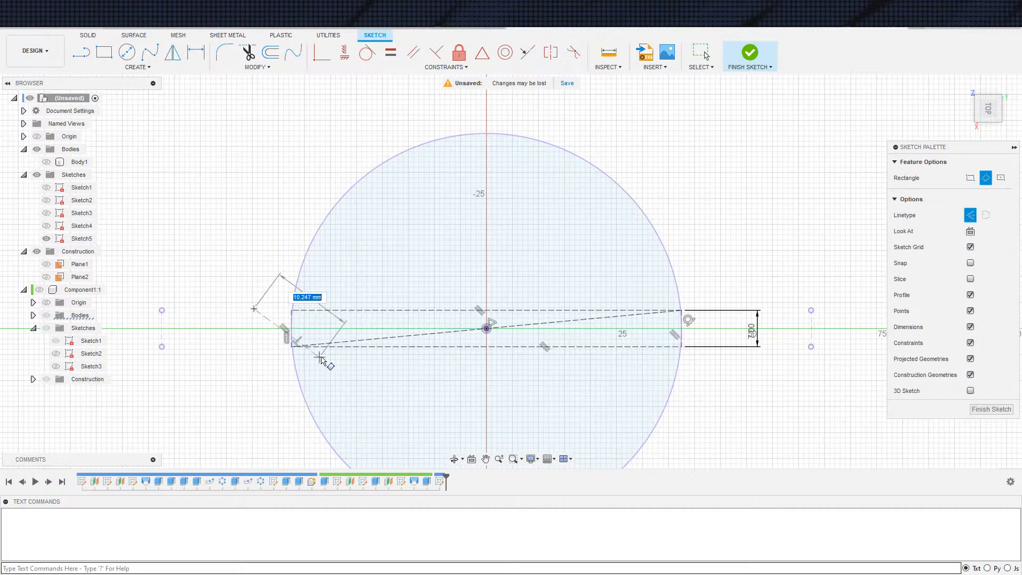
pyautogui.click(255, 366)
pyautogui.click(793, 368)
pyautogui.press('Escape')
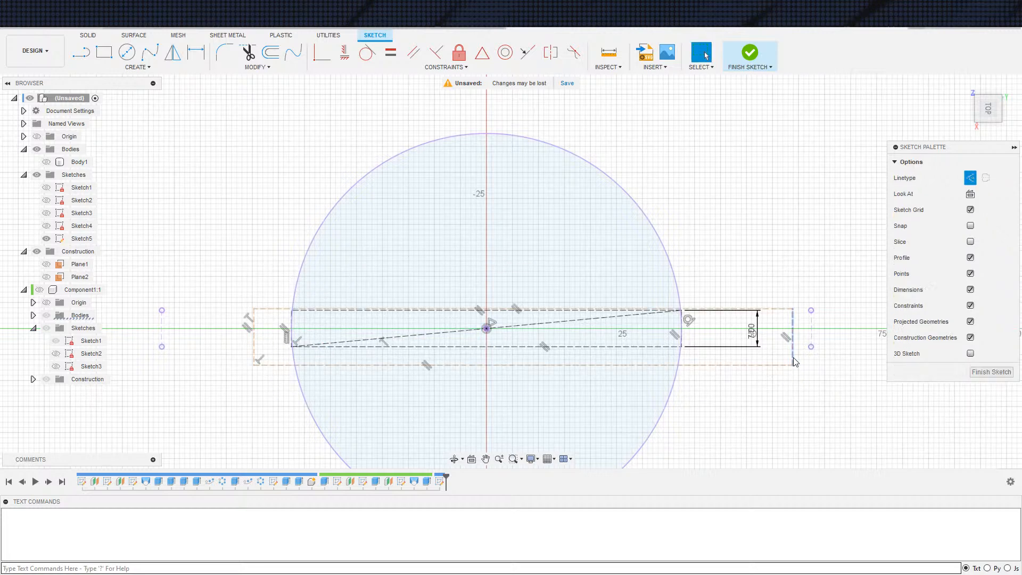
pyautogui.press('s')
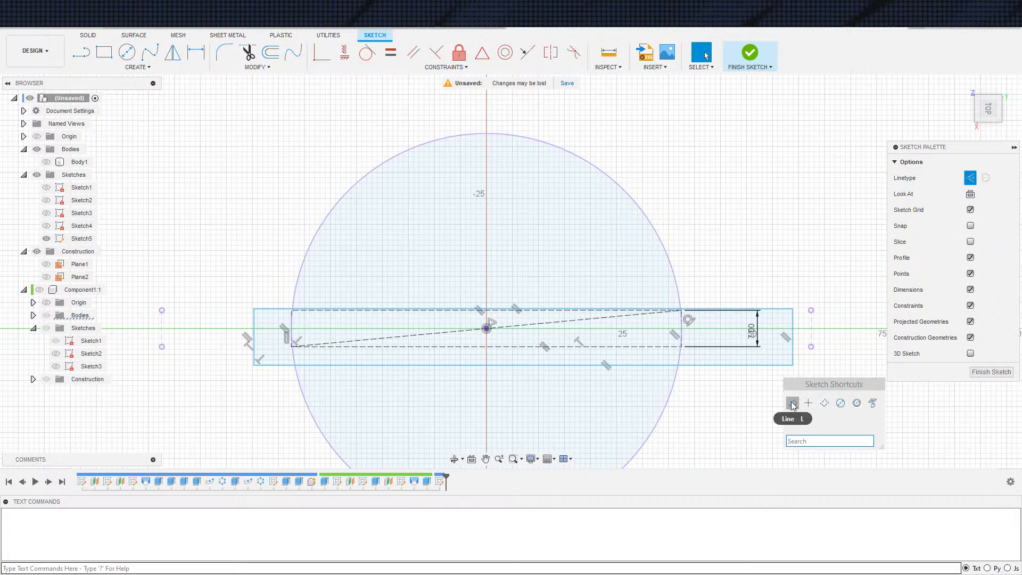
pyautogui.click(792, 405)
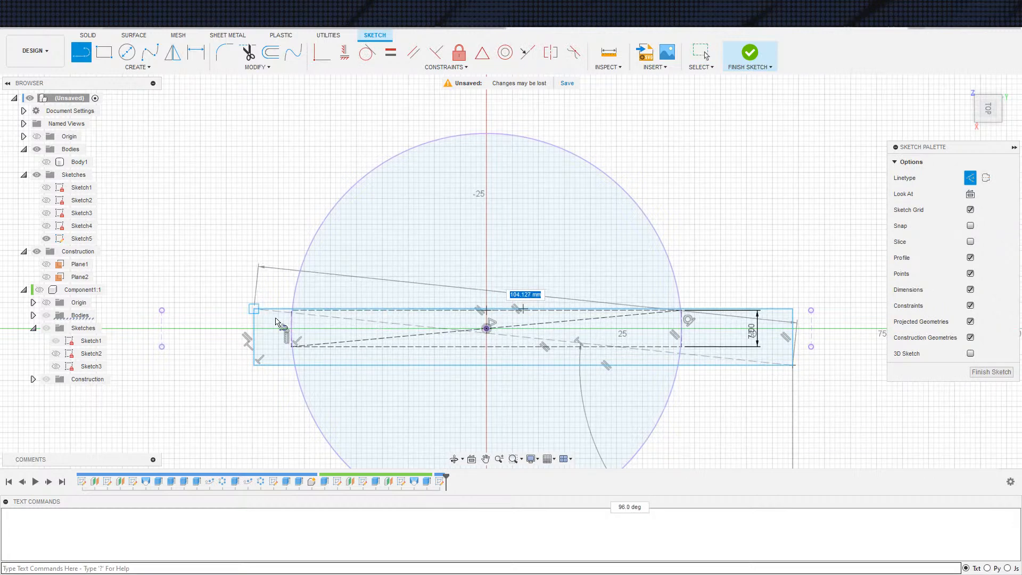
pyautogui.press('Escape')
# Make both long edges of the outer rectangle collinear with the matching long edges of the construction rectangle
pyautogui.click(319, 310)
pyautogui.click(528, 52)
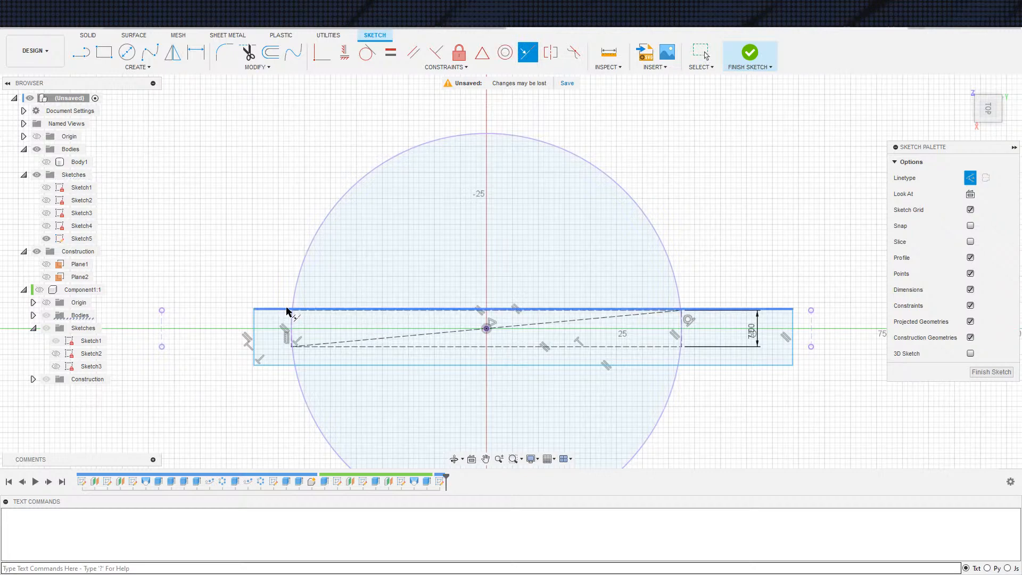
pyautogui.scroll(2, 315, 313)
pyautogui.scroll(2, 314, 317)
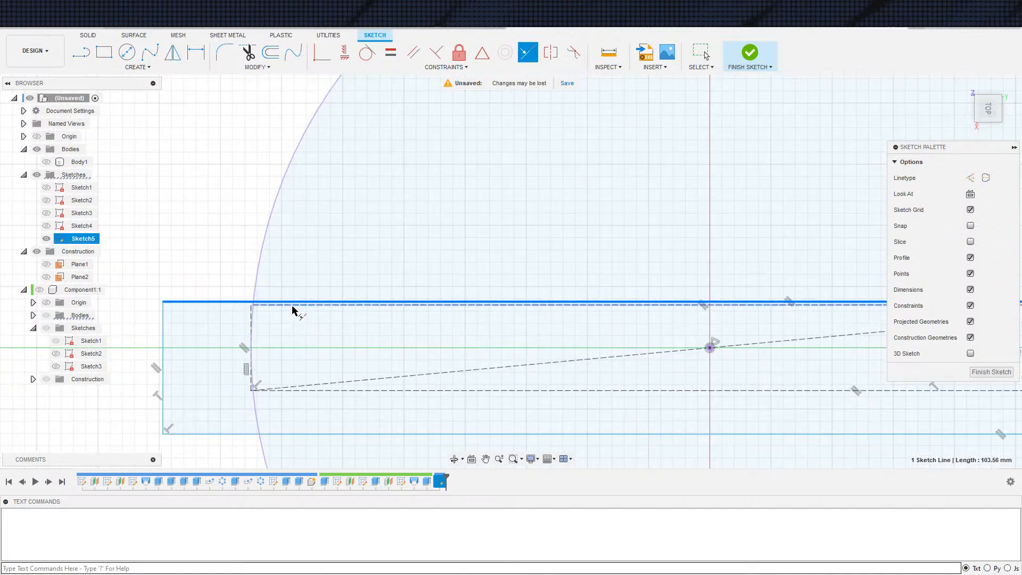
pyautogui.click(290, 306)
pyautogui.click(306, 393)
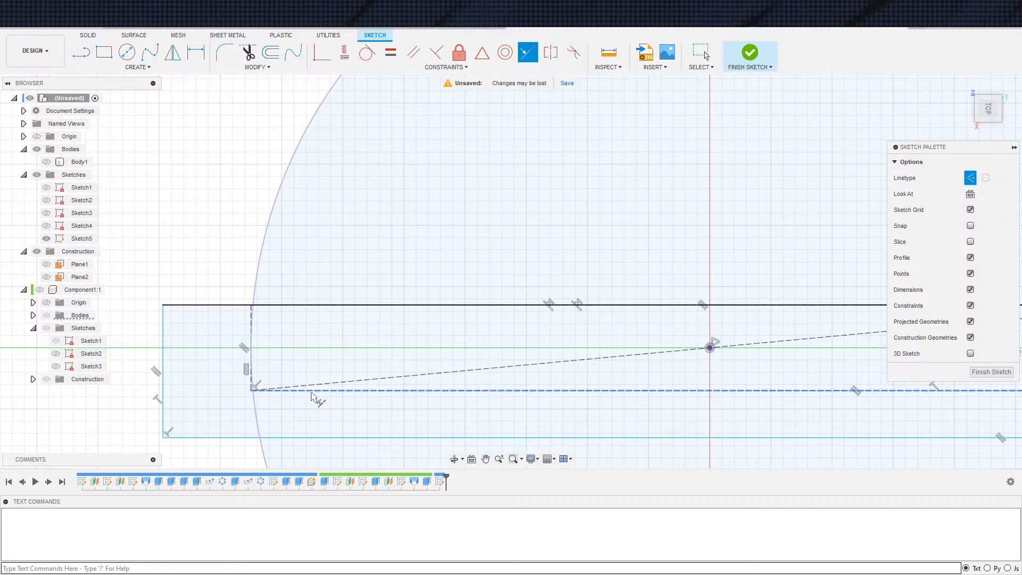
pyautogui.click(291, 438)
# Dimension the gap between the neighbouring short edges of the construction rectangle and the outer rectangle at one end
pyautogui.scroll(-3, 319, 367)
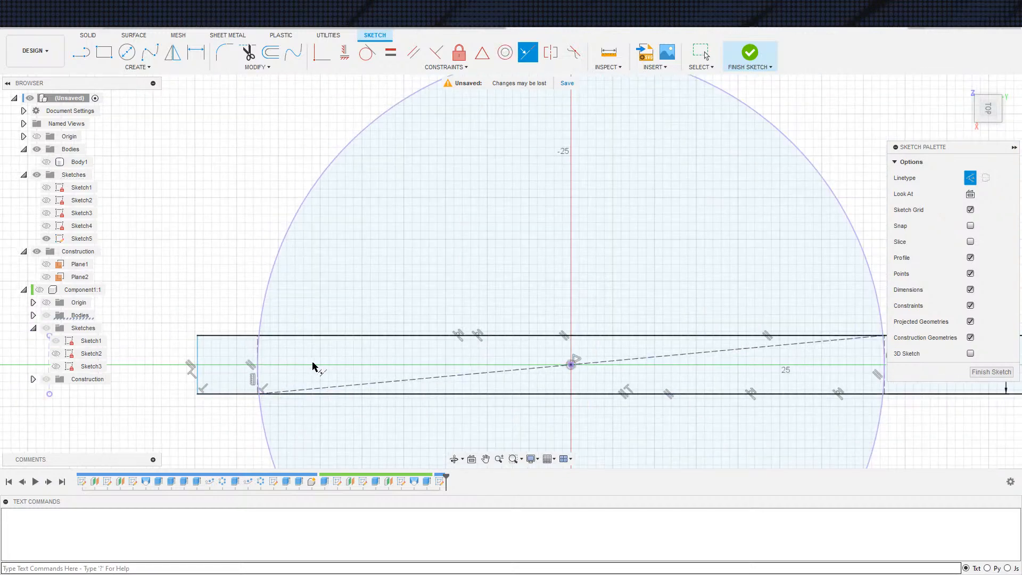
pyautogui.scroll(2, 320, 367)
pyautogui.press('d')
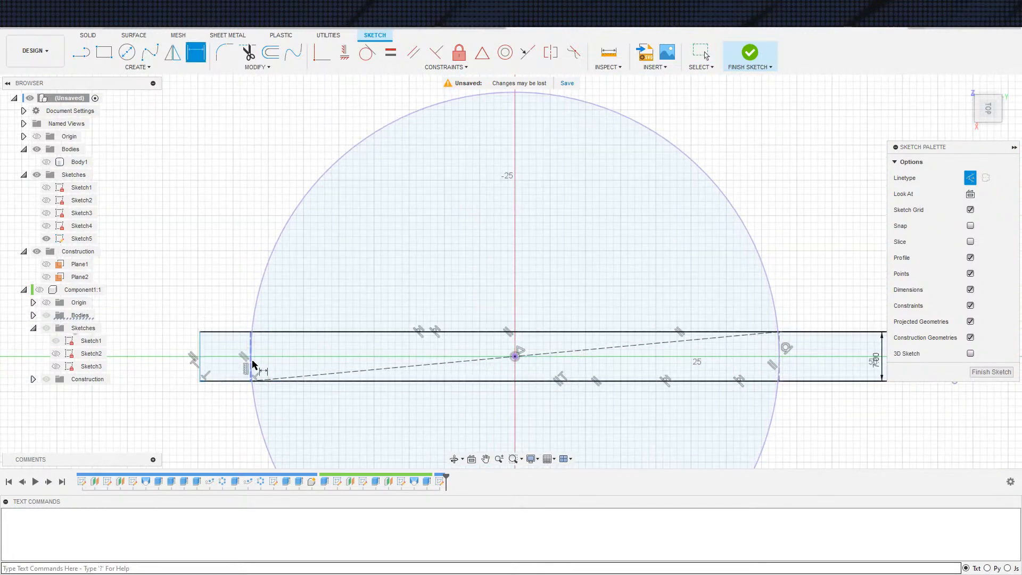
pyautogui.scroll(6, 269, 369)
pyautogui.click(242, 314)
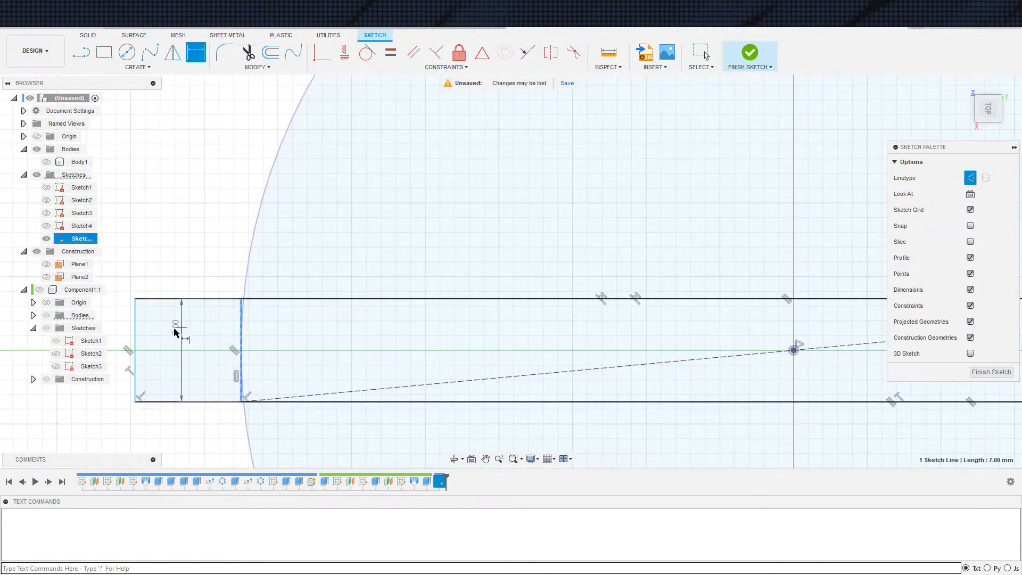
pyautogui.click(136, 315)
pyautogui.click(190, 233)
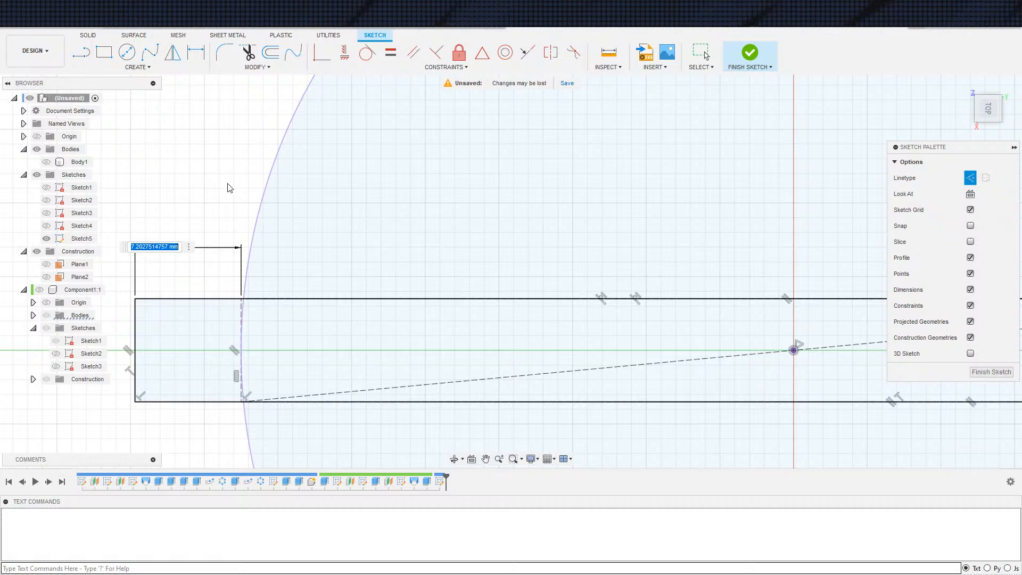
pyautogui.press('Return')
pyautogui.scroll(-5, 229, 202)
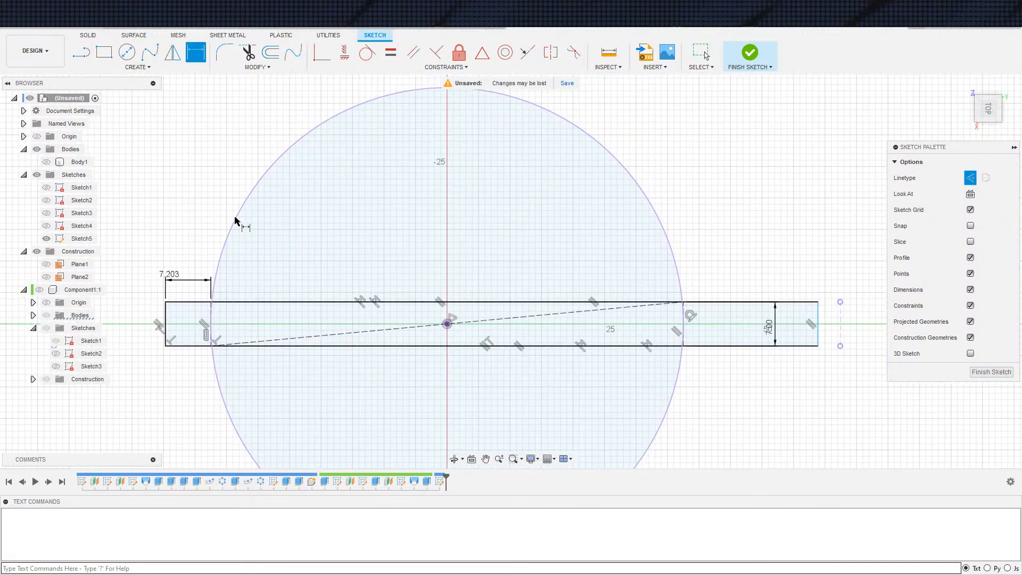
# Undo the whole rectangle sketch and its projections, back to the visible bowl and handled disc before the sketch was started
pyautogui.click(707, 66)
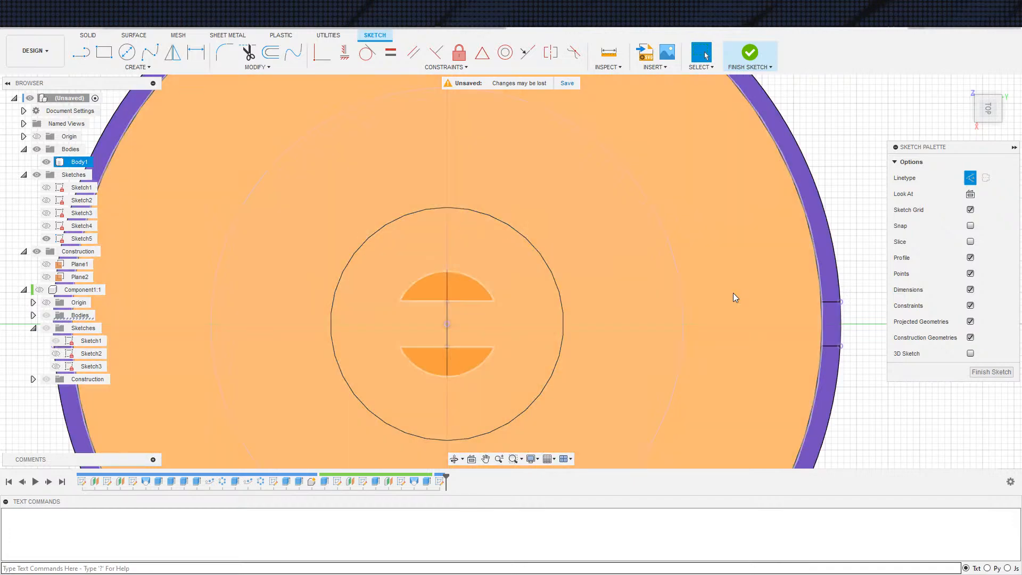
pyautogui.scroll(-3, 701, 299)
pyautogui.scroll(-2, 701, 299)
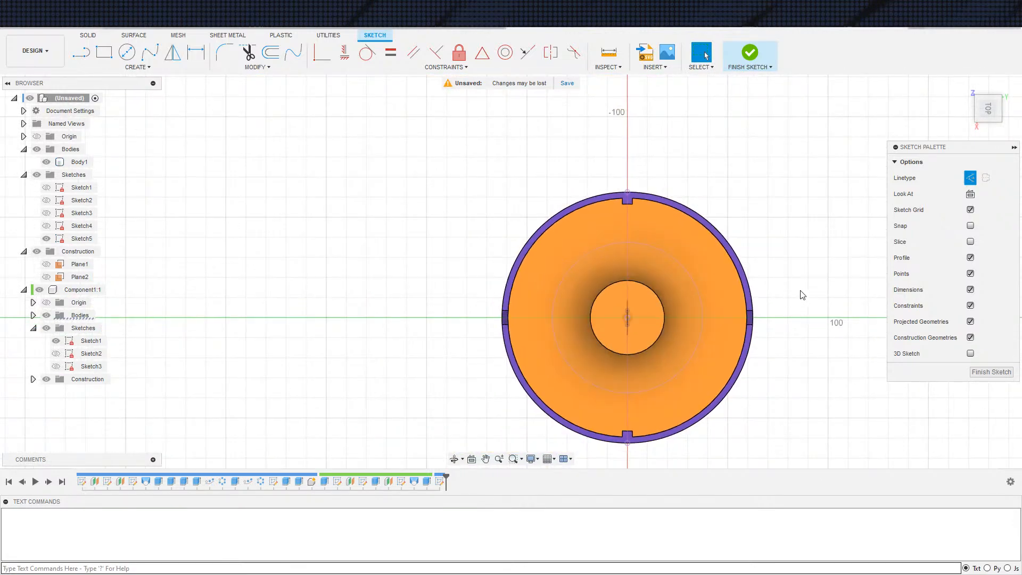
pyautogui.hotkey('ctrl', 'z')
pyautogui.moveTo(824, 361)
pyautogui.keyDown('shift'); pyautogui.mouseDown(button='middle')
pyautogui.moveTo(832, 257)
pyautogui.moveTo(823, 275)
pyautogui.mouseUp(button='middle'); pyautogui.keyUp('shift')
pyautogui.press('Escape')
# Start a new sketch on the vertical origin plane facing the right side view of the bowl
pyautogui.click(986, 112)
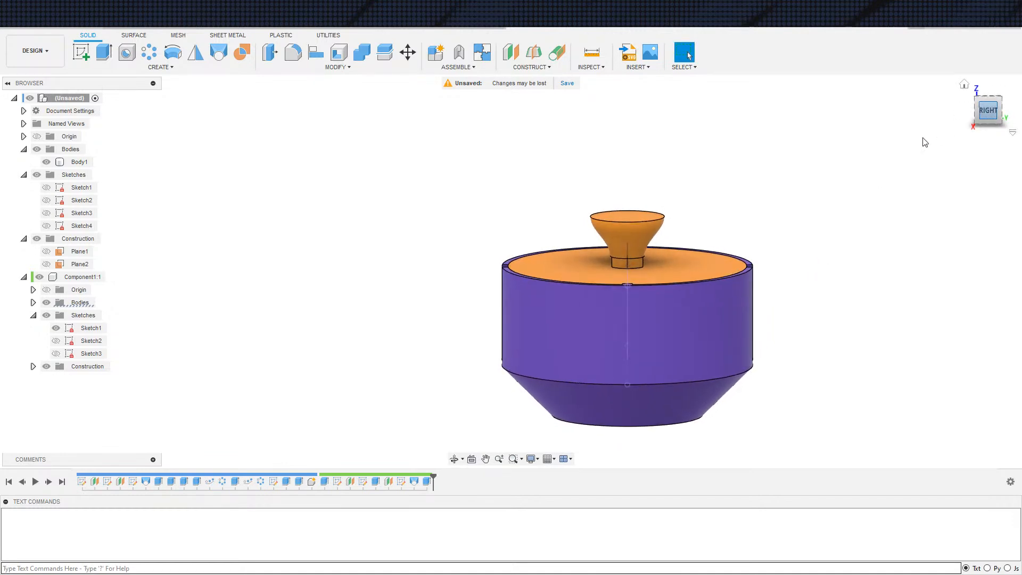
pyautogui.press('s')
pyautogui.click(787, 241)
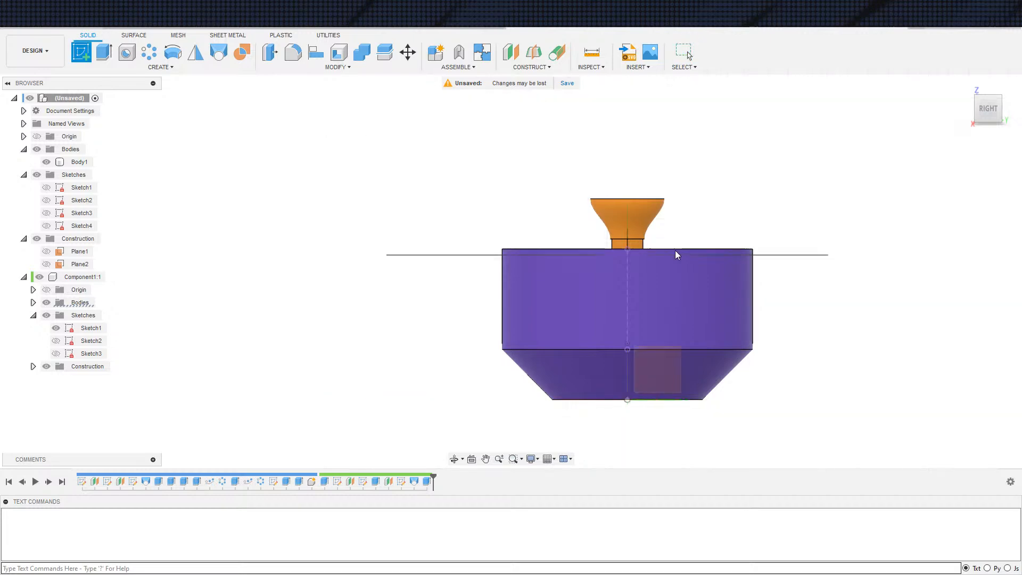
pyautogui.click(657, 374)
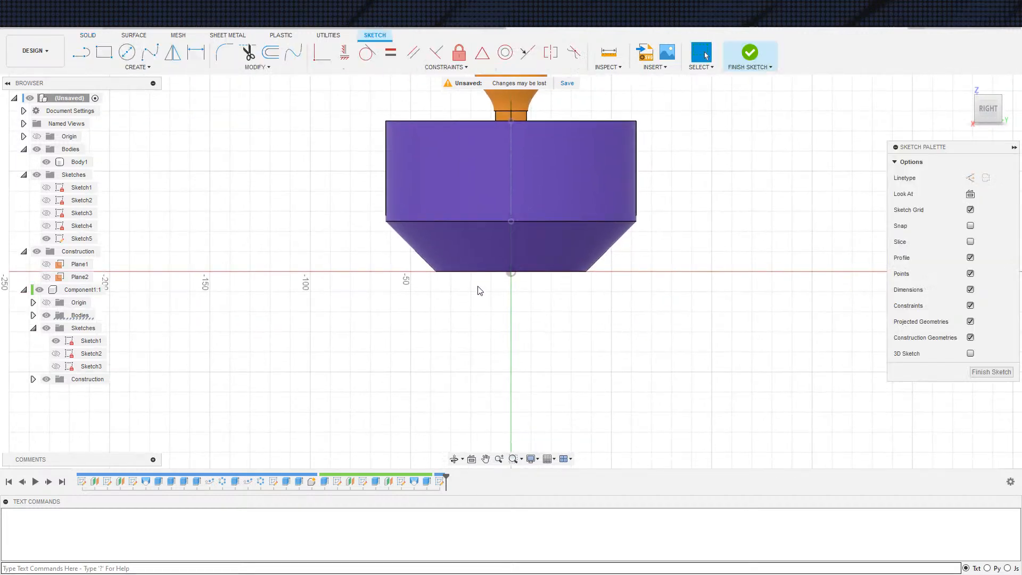
pyautogui.scroll(3, 479, 290)
pyautogui.moveTo(479, 290); pyautogui.dragTo(461, 344, button='middle')
pyautogui.scroll(-2, 461, 345)
pyautogui.scroll(1, 376, 321)
pyautogui.scroll(-1, 513, 354)
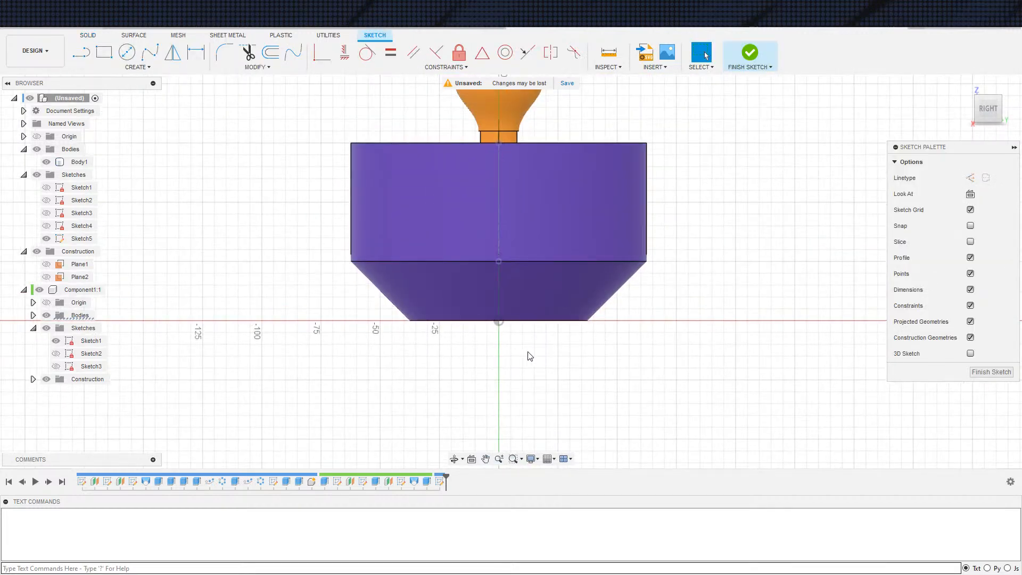
# Project the bowl's bottom edge into the side-plane sketch
pyautogui.press('s')
pyautogui.click(549, 360)
pyautogui.click(538, 321)
pyautogui.click(811, 214)
pyautogui.scroll(-2, 612, 370)
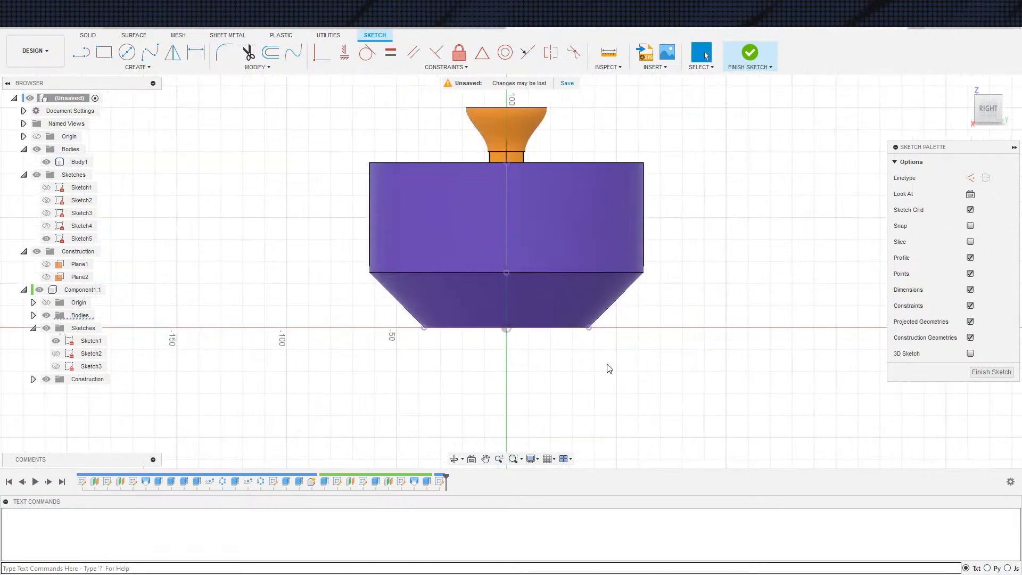
pyautogui.scroll(2, 537, 336)
pyautogui.click(470, 275)
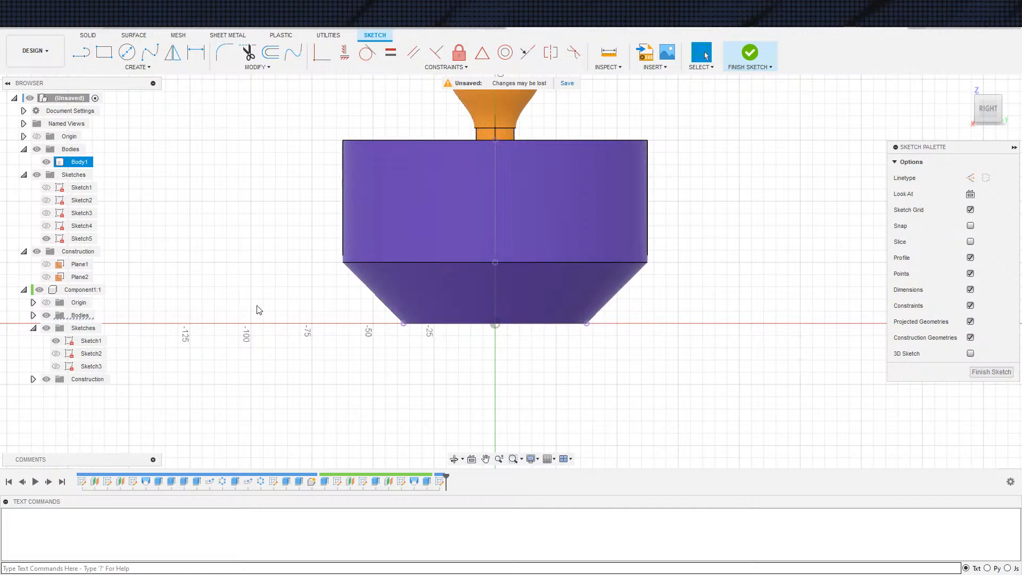
# Hide the bowl body and the handled disc component so only the projected base line is shown
pyautogui.click(49, 149)
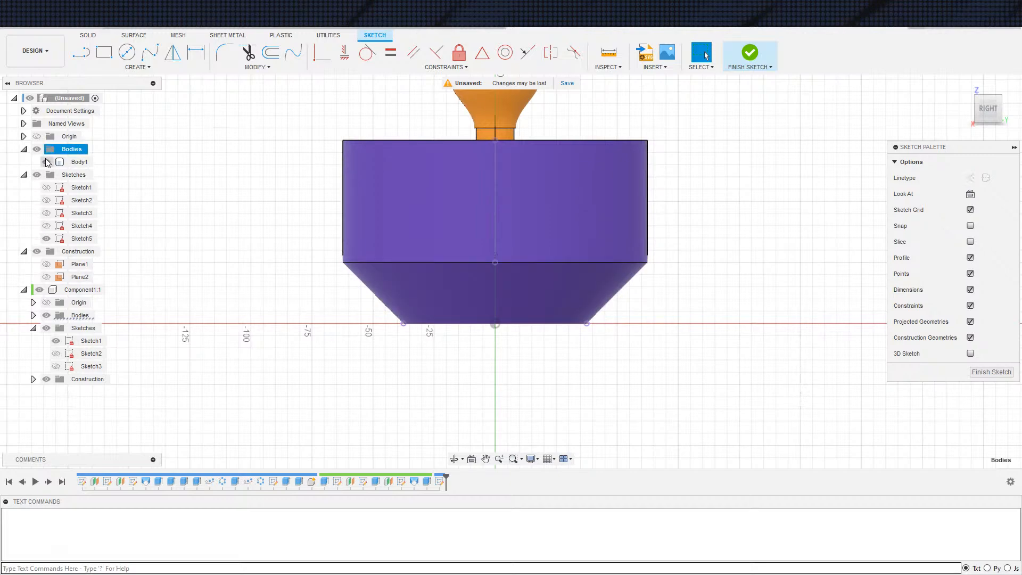
pyautogui.click(46, 161)
pyautogui.click(39, 289)
pyautogui.scroll(1, 438, 298)
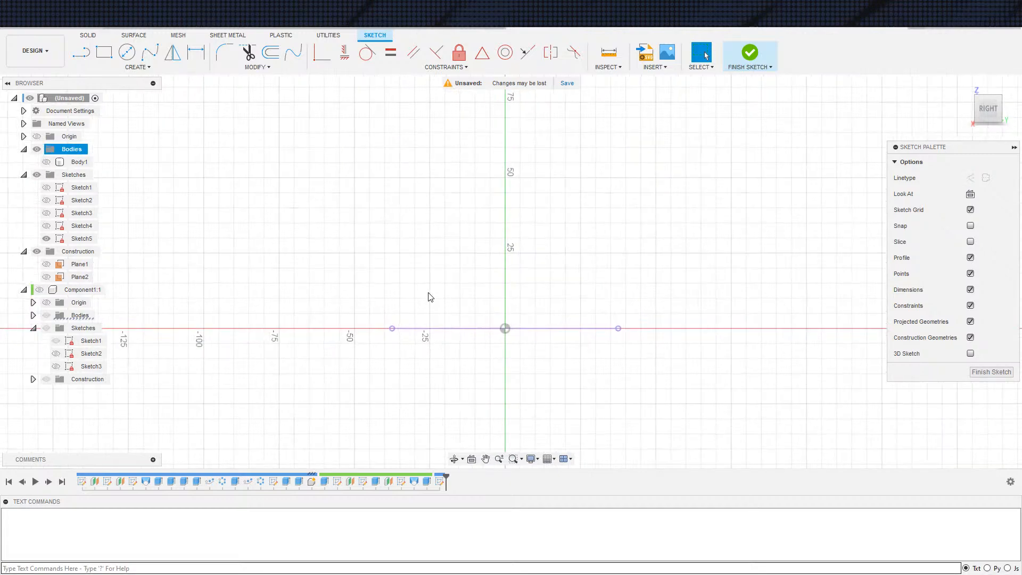
pyautogui.scroll(2, 366, 310)
# Undo the right-side plane sketch together with its projected edge and the hiding of both parts
pyautogui.press('c')
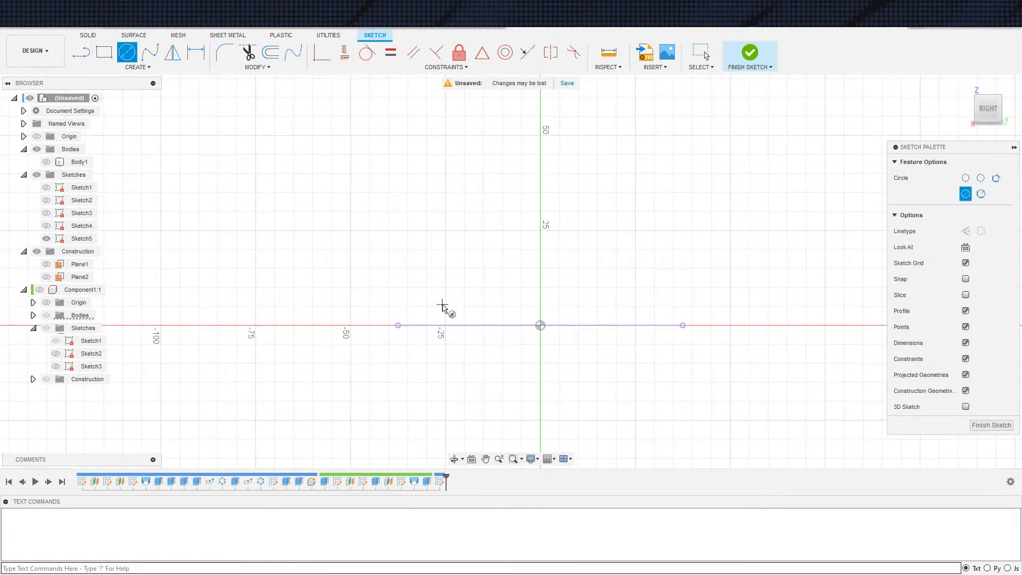
pyautogui.scroll(-2, 449, 317)
pyautogui.press('Escape')
pyautogui.hotkey('ctrl', 'z')
pyautogui.hotkey('ctrl', 'z')
pyautogui.hotkey('ctrl', 'z')
pyautogui.hotkey('ctrl', 'z')
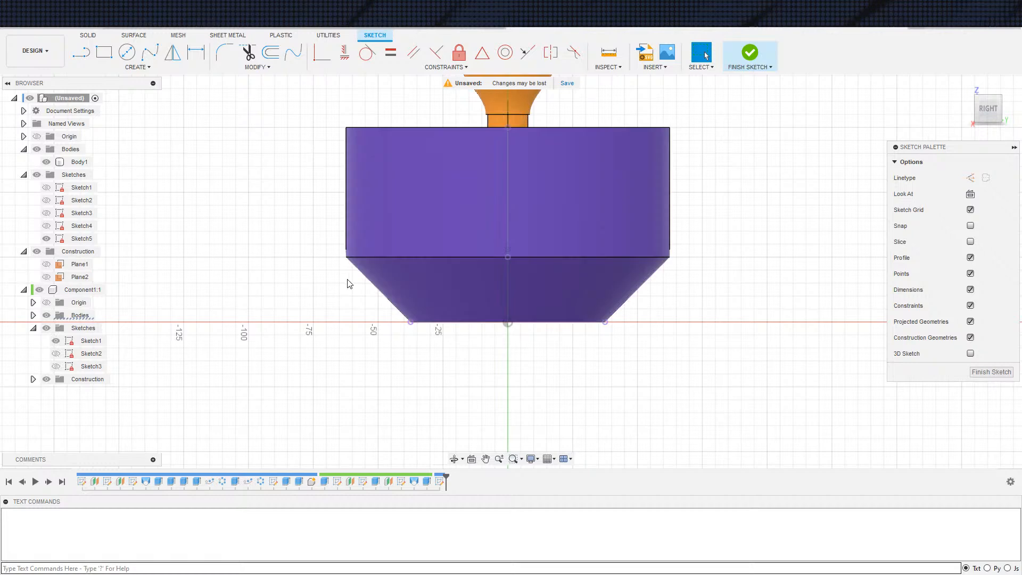
# Start a new sketch on the vertical origin plane facing the bowl's front, through its slot
pyautogui.keyDown('shift'); pyautogui.moveTo(379, 315); pyautogui.dragTo(472, 316, button='middle'); pyautogui.keyUp('shift')
pyautogui.press('s')
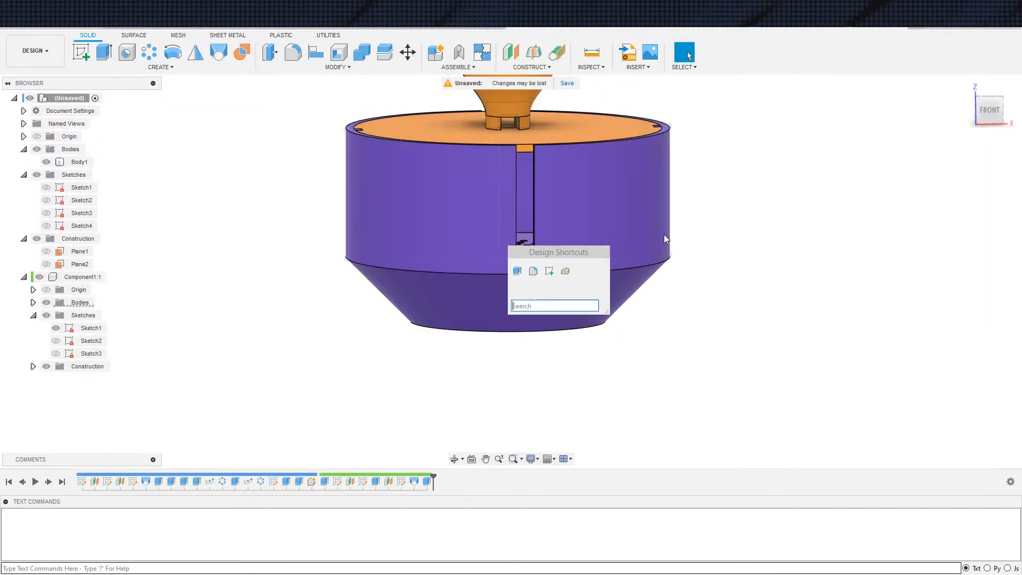
pyautogui.click(549, 271)
pyautogui.click(623, 402)
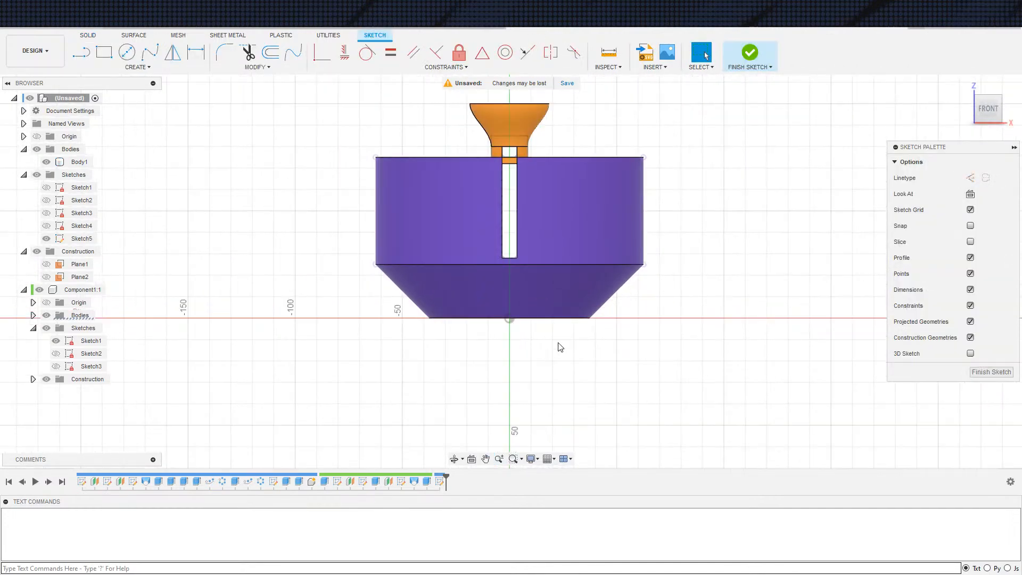
# Project the bowl's circular bottom edge into the front-plane sketch as a base line
pyautogui.press('s')
pyautogui.click(604, 340)
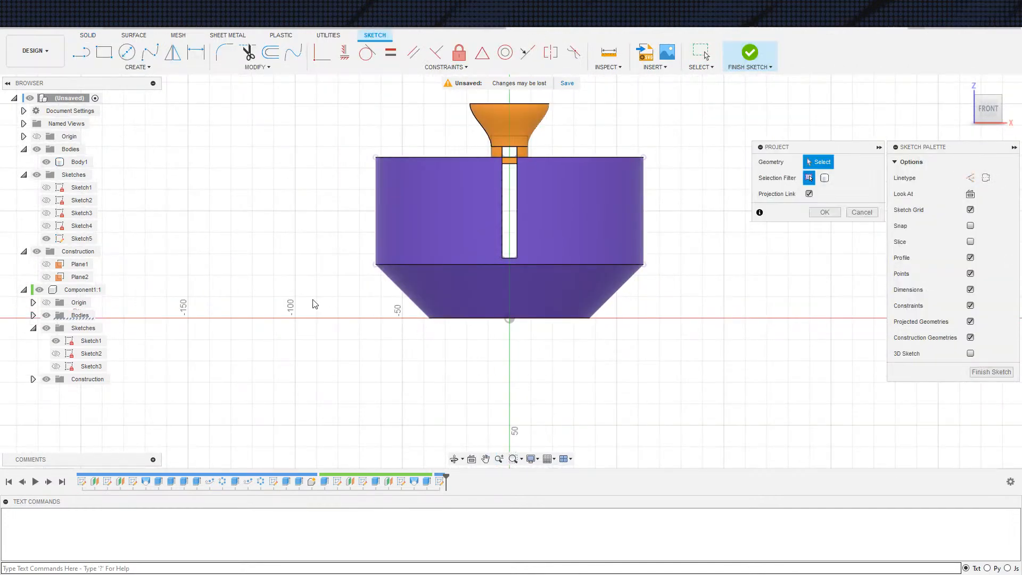
pyautogui.click(531, 319)
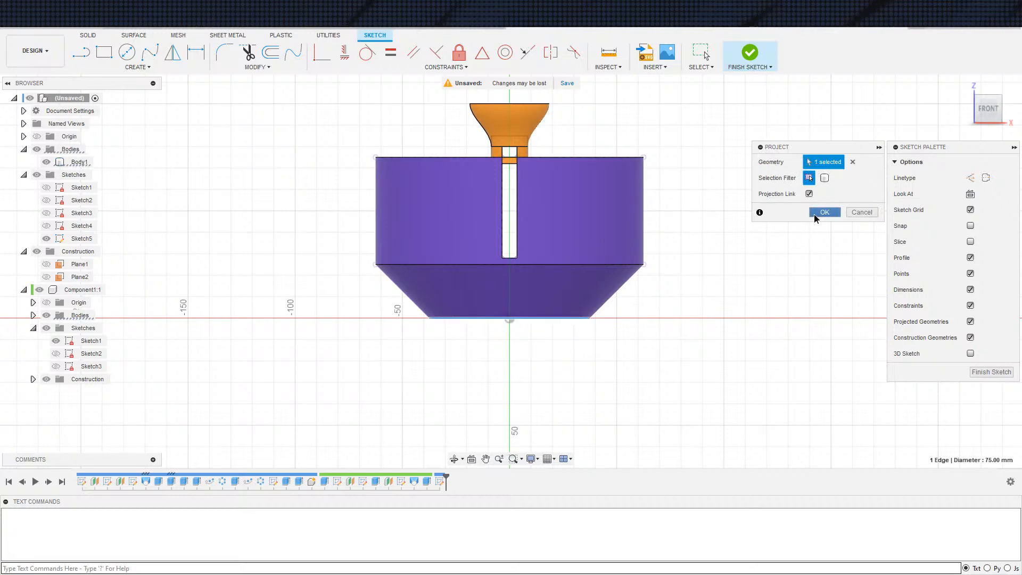
pyautogui.click(825, 212)
pyautogui.scroll(1, 589, 292)
pyautogui.scroll(-2, 474, 298)
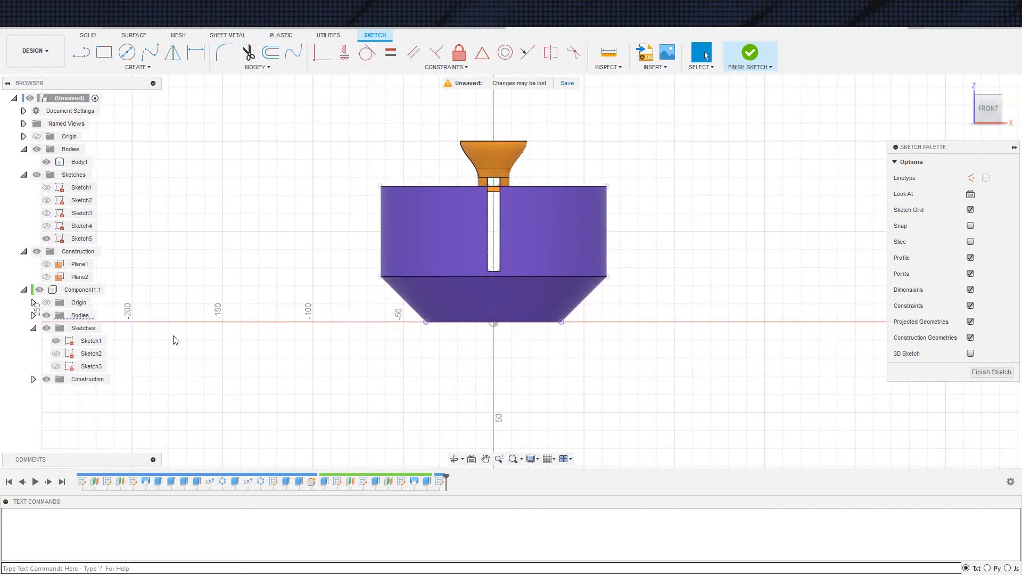
# Hide the handled disc component and the bowl body, leaving only the current sketch in view
pyautogui.click(46, 316)
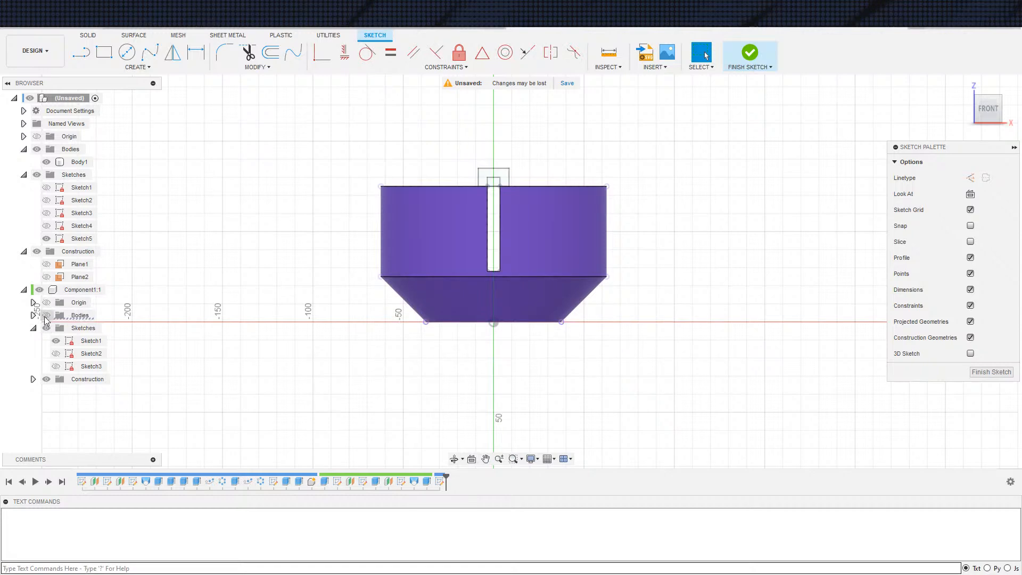
pyautogui.click(41, 290)
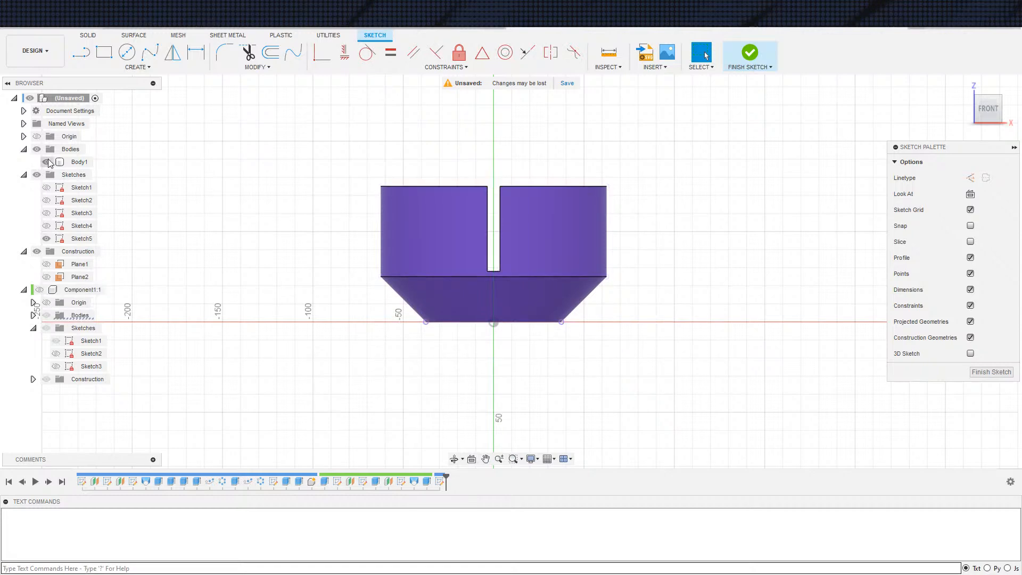
pyautogui.click(46, 162)
pyautogui.scroll(2, 380, 306)
# Sketch a circle about 30.5 mm in diameter just below the projected base line, near the origin
pyautogui.press('c')
pyautogui.click(484, 353)
pyautogui.click(521, 354)
pyautogui.press('Escape')
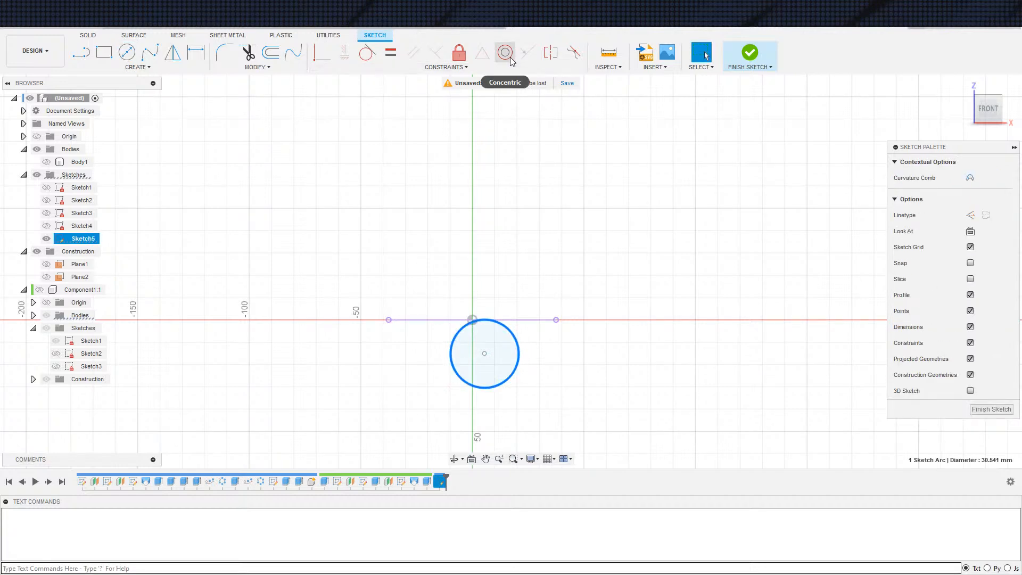
# Constrain the circle's centre to the midpoint of the projected base line
pyautogui.click(584, 322)
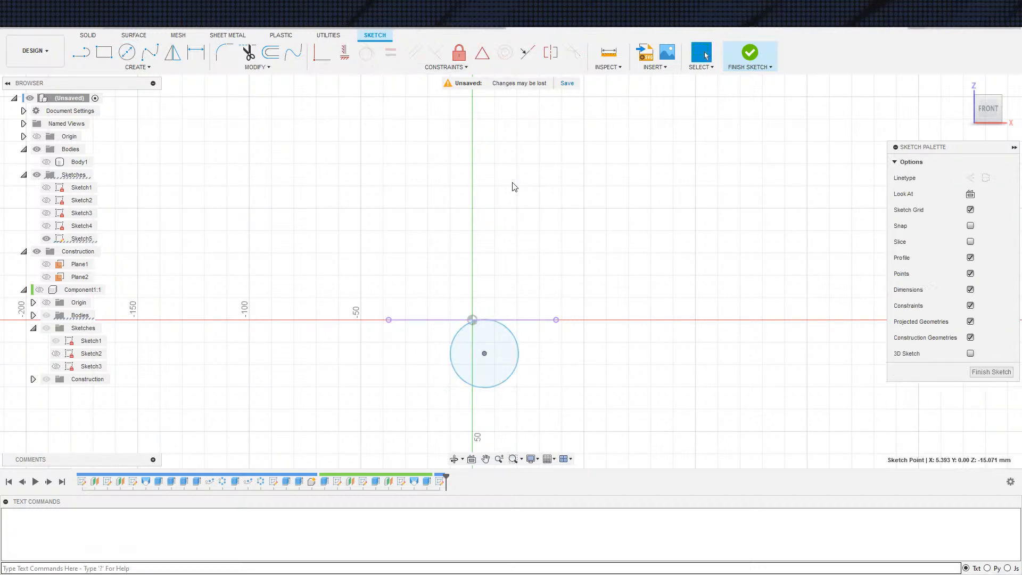
pyautogui.click(483, 52)
pyautogui.click(521, 320)
pyautogui.click(484, 353)
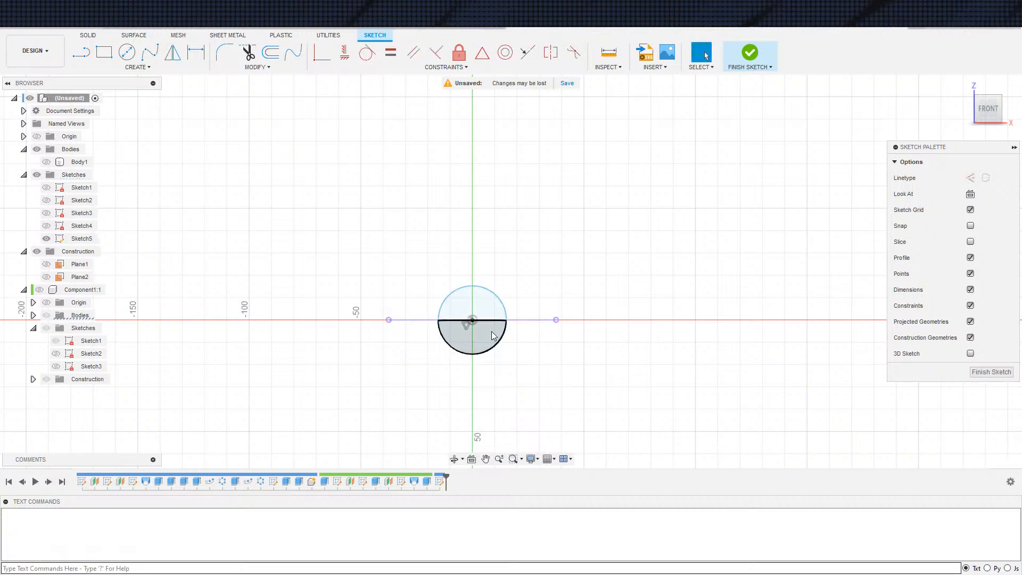
pyautogui.press('d')
pyautogui.click(509, 317)
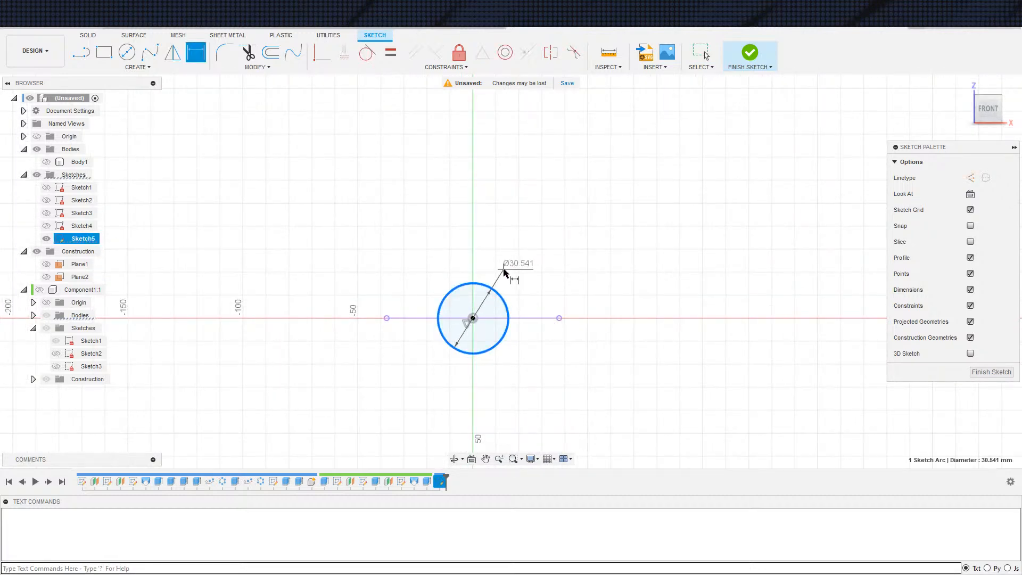
pyautogui.press('Escape')
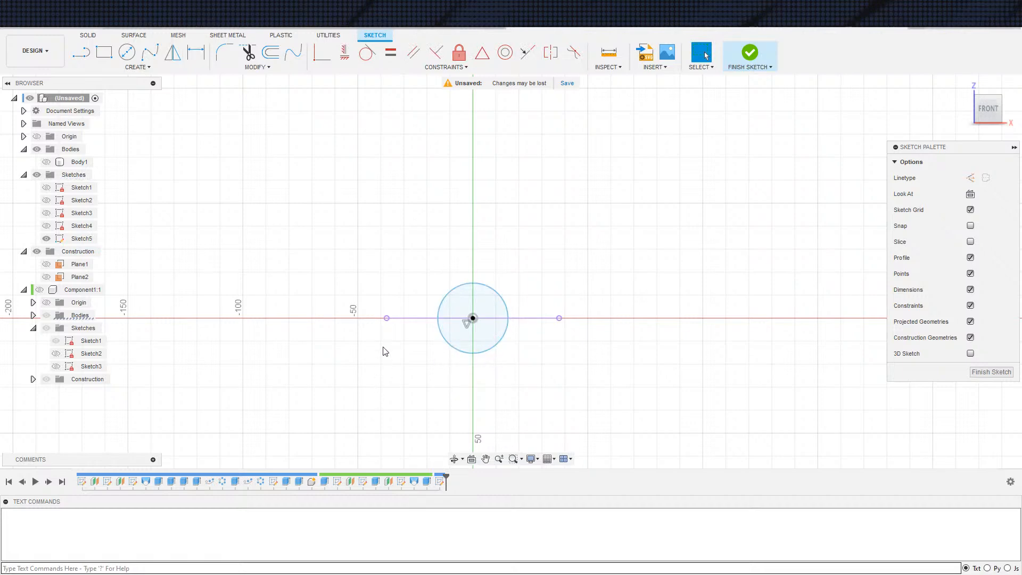
# Delete the circle's midpoint constraint and move its centre freely above the base line
pyautogui.click(466, 325)
pyautogui.press('Delete')
pyautogui.moveTo(473, 319)
pyautogui.mouseDown()
pyautogui.moveTo(469, 293)
pyautogui.moveTo(479, 297)
pyautogui.mouseUp()
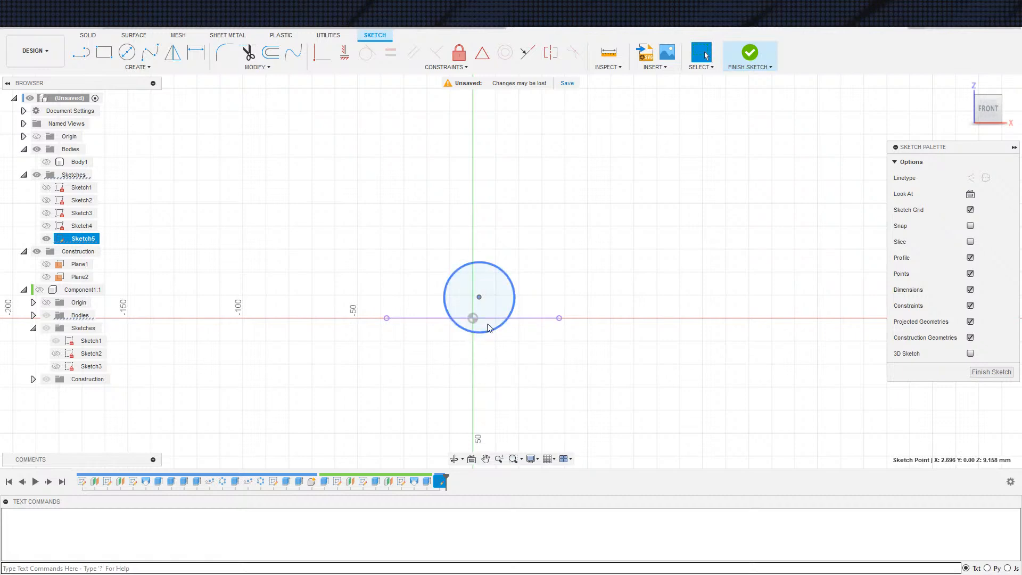
# Draw a vertical construction line about 5.9 mm long upward from the midpoint of the projected base line
pyautogui.press('s')
pyautogui.click(506, 362)
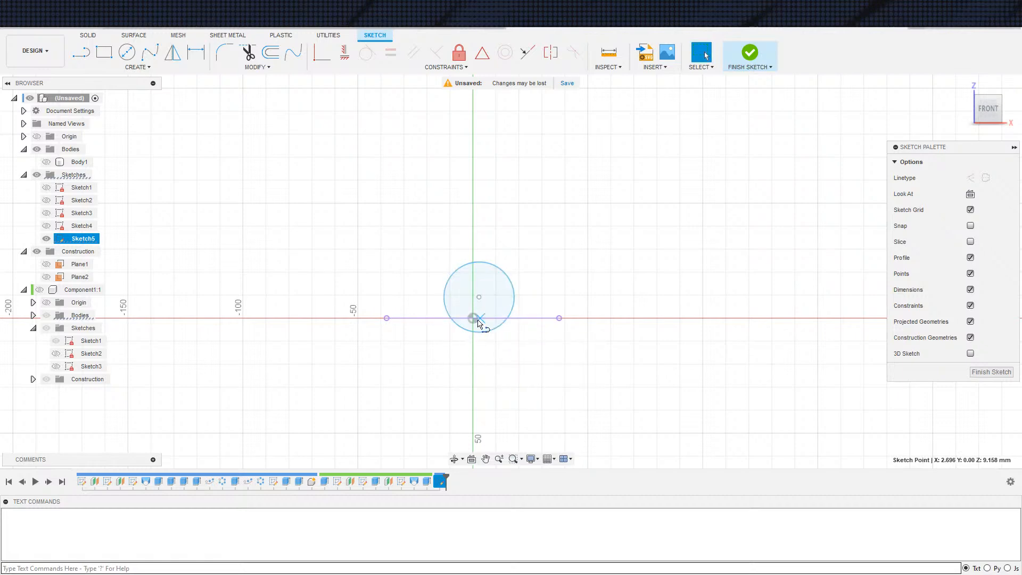
pyautogui.click(474, 318)
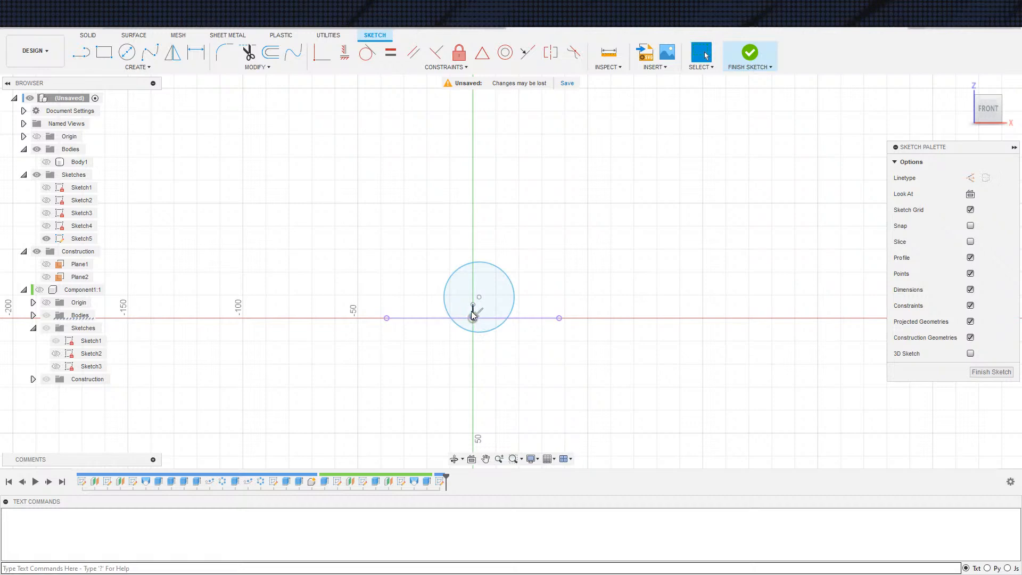
pyautogui.scroll(3, 474, 308)
pyautogui.click(473, 309)
pyautogui.moveTo(547, 374); pyautogui.dragTo(588, 378, button='middle')
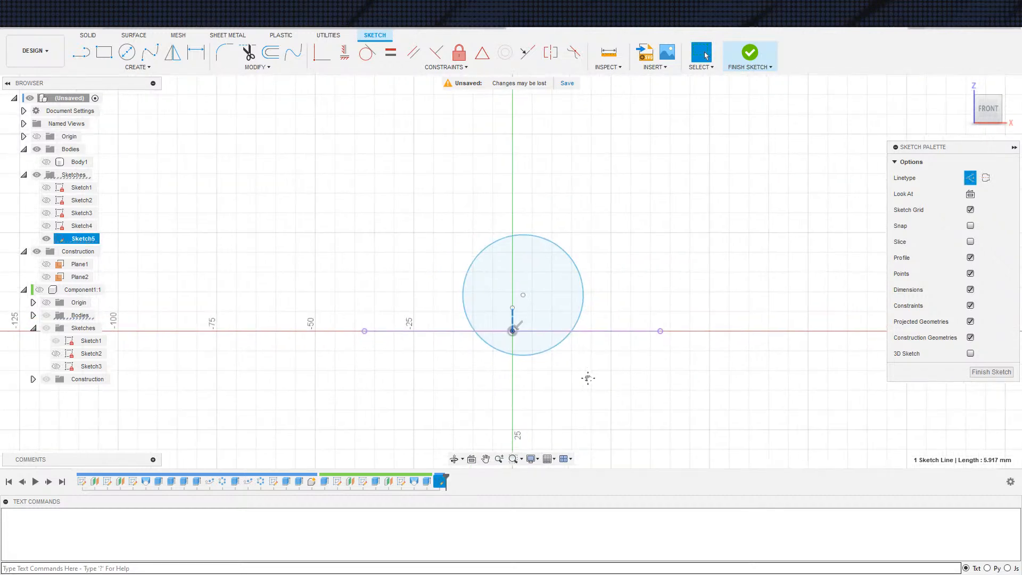
# Make the circle's centre coincident with the upper end of the vertical construction line
pyautogui.click(514, 307)
pyautogui.click(318, 55)
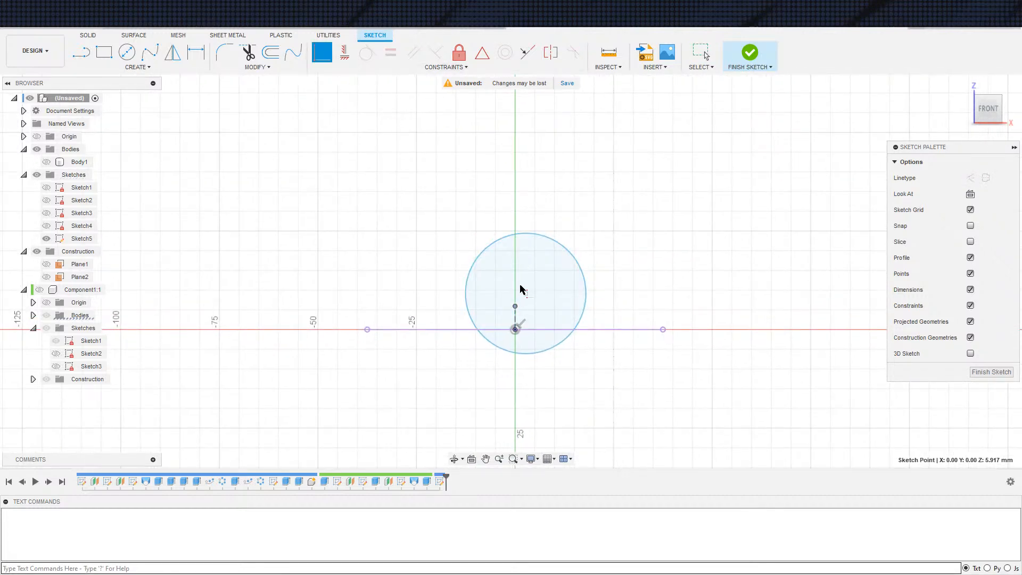
pyautogui.click(525, 293)
# Set the circle's diameter to 14 mm and move its centre to about 5.3 mm above the base line
pyautogui.press('d')
pyautogui.click(576, 316)
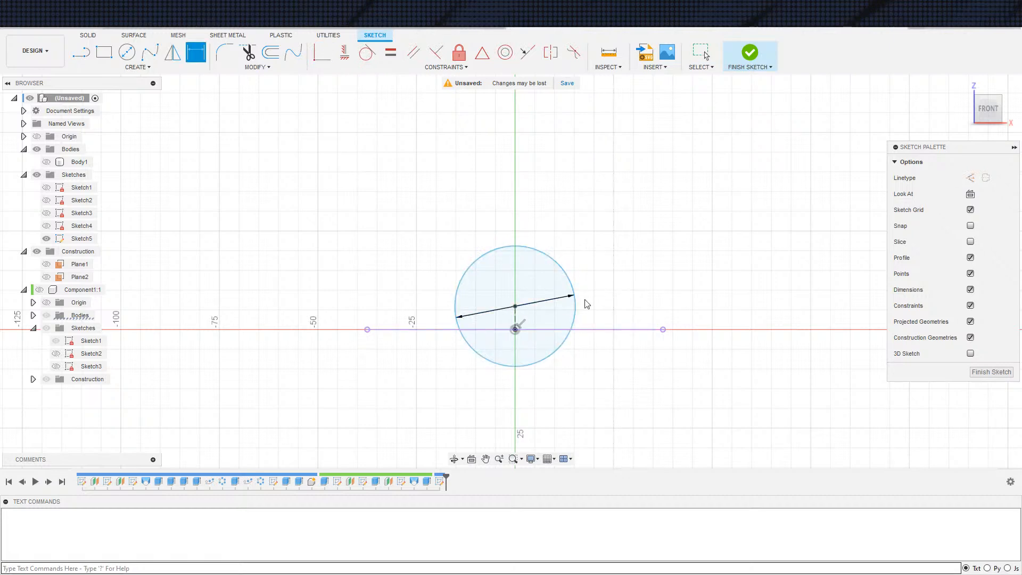
pyautogui.click(571, 296)
pyautogui.write('14')
pyautogui.press('Return')
pyautogui.press('Escape')
pyautogui.scroll(5, 599, 280)
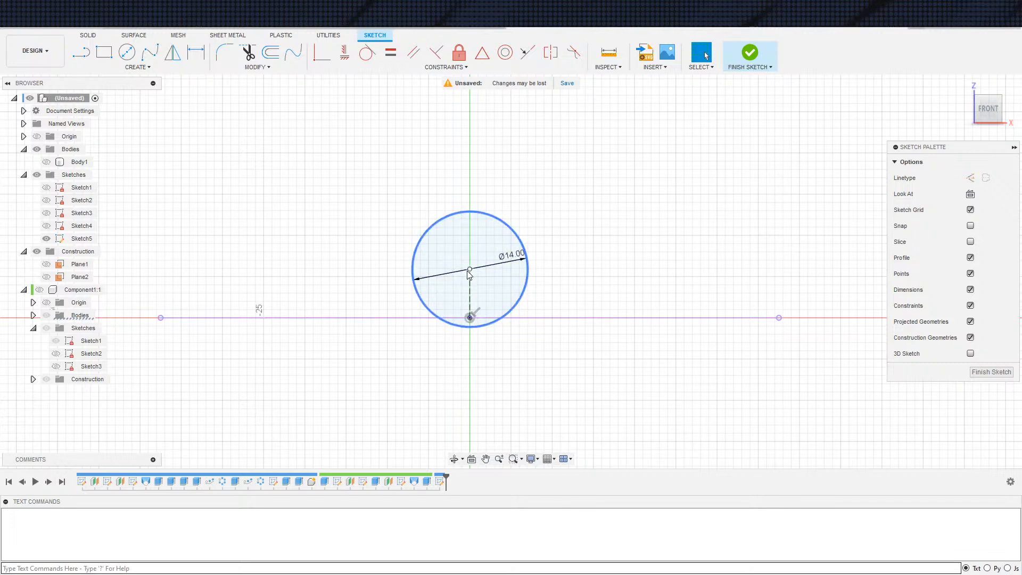
pyautogui.moveTo(470, 269); pyautogui.dragTo(470, 275)
# Draw a slanted construction line beside the circle, crossing the base line, and delete its parallel constraint
pyautogui.press('s')
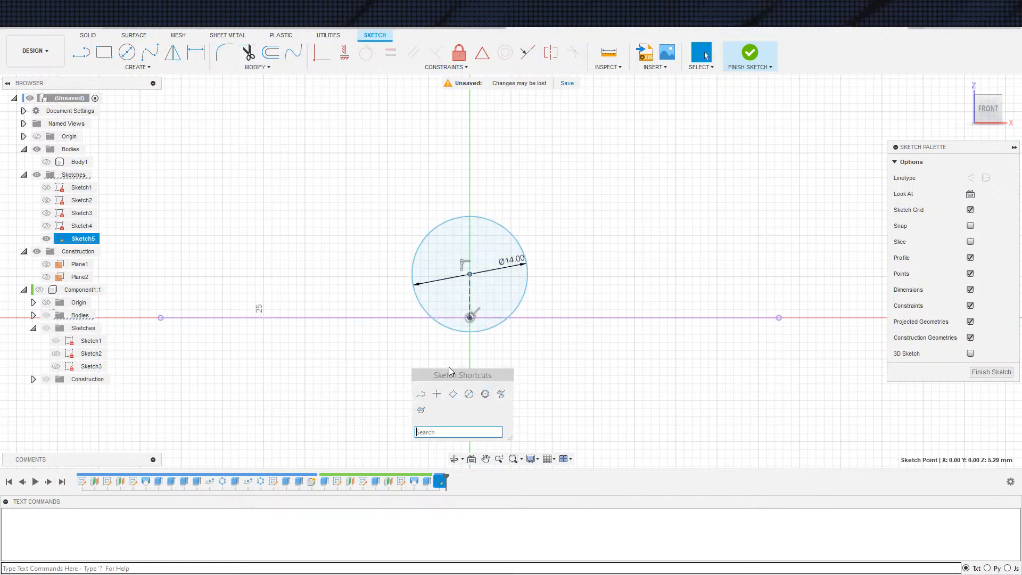
pyautogui.click(421, 394)
pyautogui.click(379, 269)
pyautogui.click(416, 336)
pyautogui.press('Escape')
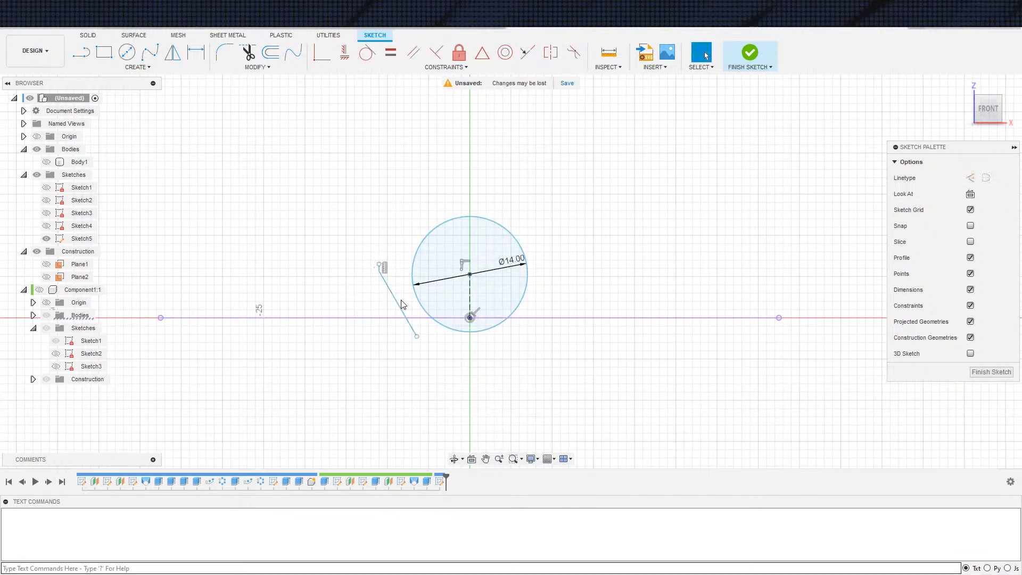
pyautogui.click(398, 303)
pyautogui.press('x')
pyautogui.click(380, 266)
pyautogui.scroll(4, 380, 264)
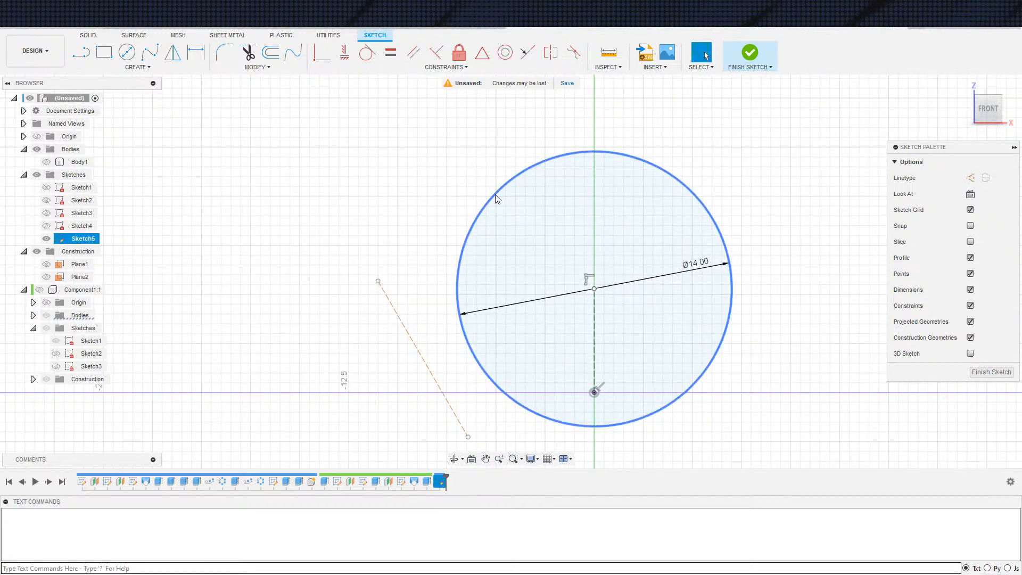
pyautogui.press('Delete')
# Make the slanted construction line tangent to the circle and raise the circle's centre along the vertical axis
pyautogui.scroll(-4, 438, 200)
pyautogui.click(368, 52)
pyautogui.click(418, 262)
pyautogui.click(444, 261)
pyautogui.press('Escape')
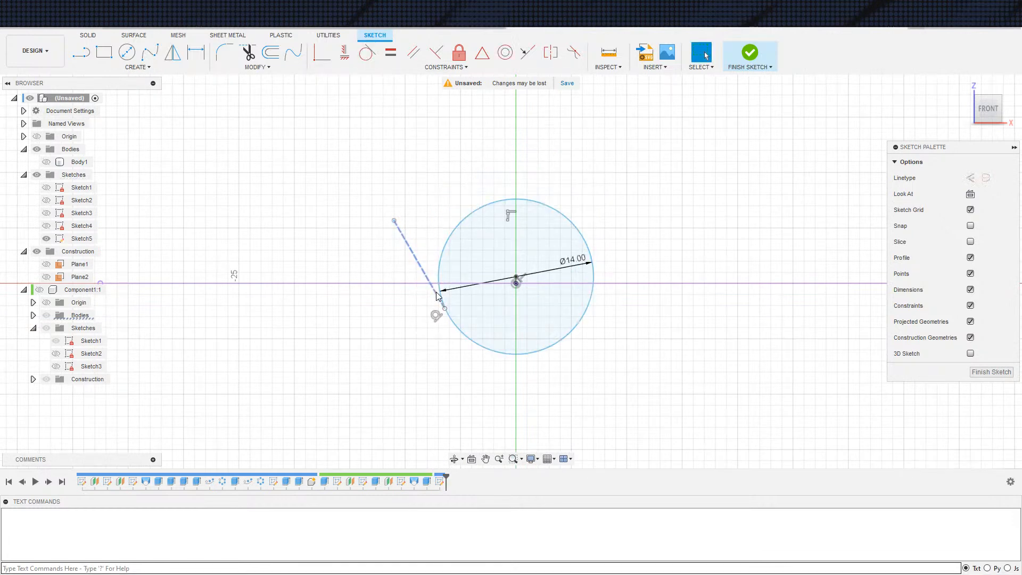
pyautogui.moveTo(516, 256)
pyautogui.mouseDown()
pyautogui.moveTo(516, 205)
pyautogui.moveTo(516, 224)
pyautogui.mouseUp()
pyautogui.press('d')
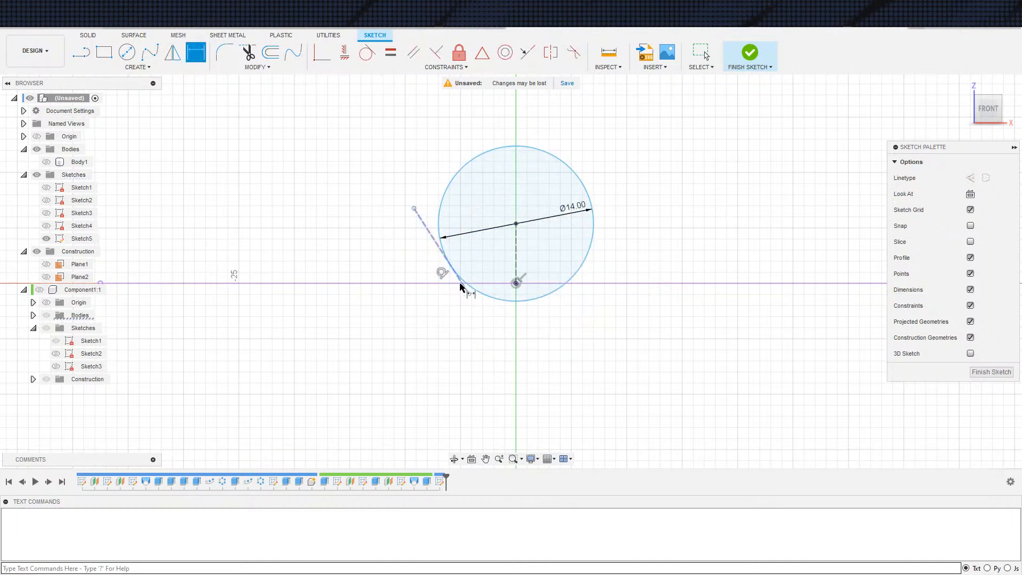
pyautogui.press('Escape')
# Make the slanted line's lower end coincident with the projected base line
pyautogui.click(468, 293)
pyautogui.click(323, 56)
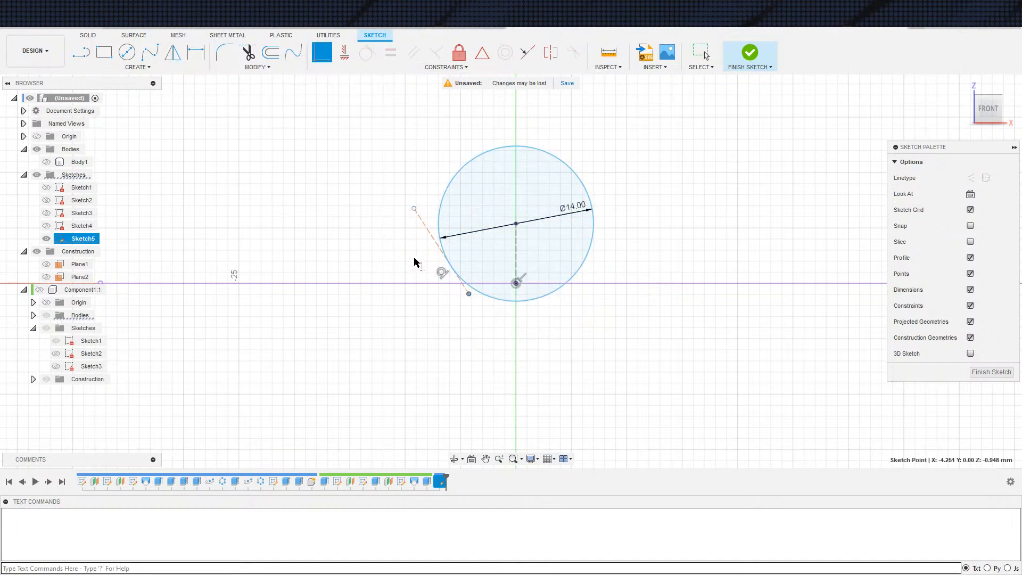
pyautogui.click(449, 283)
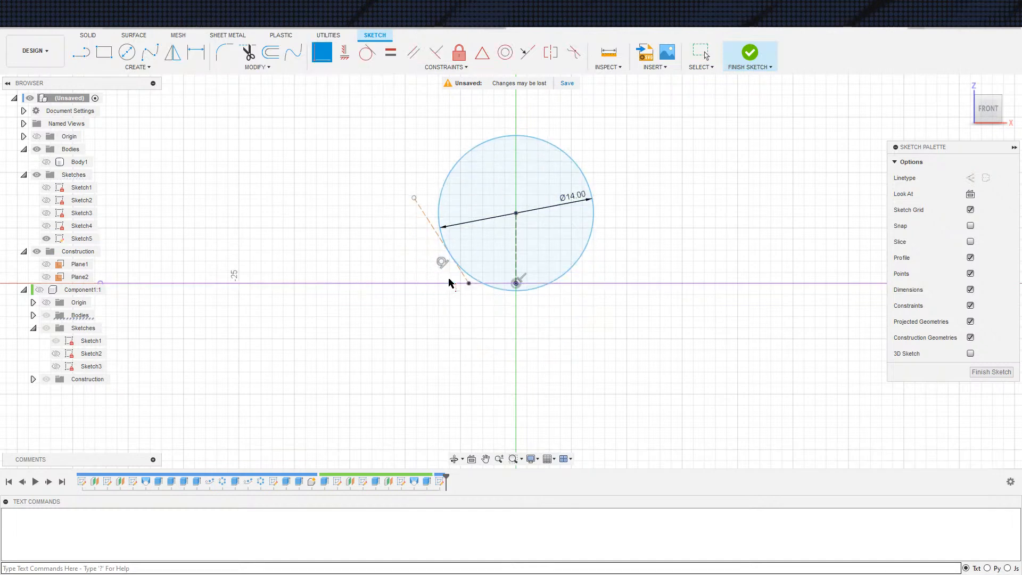
pyautogui.click(435, 232)
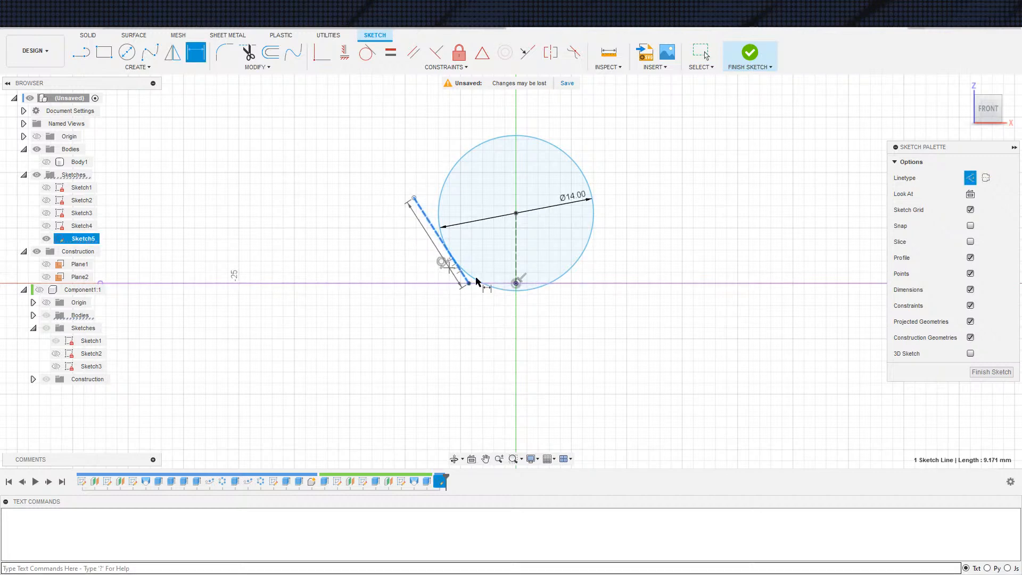
# Undo the coincident constraint between the slanted line's lower end and the base line
pyautogui.hotkey('ctrl', 'z')
pyautogui.scroll(2, 443, 260)
pyautogui.click(441, 256)
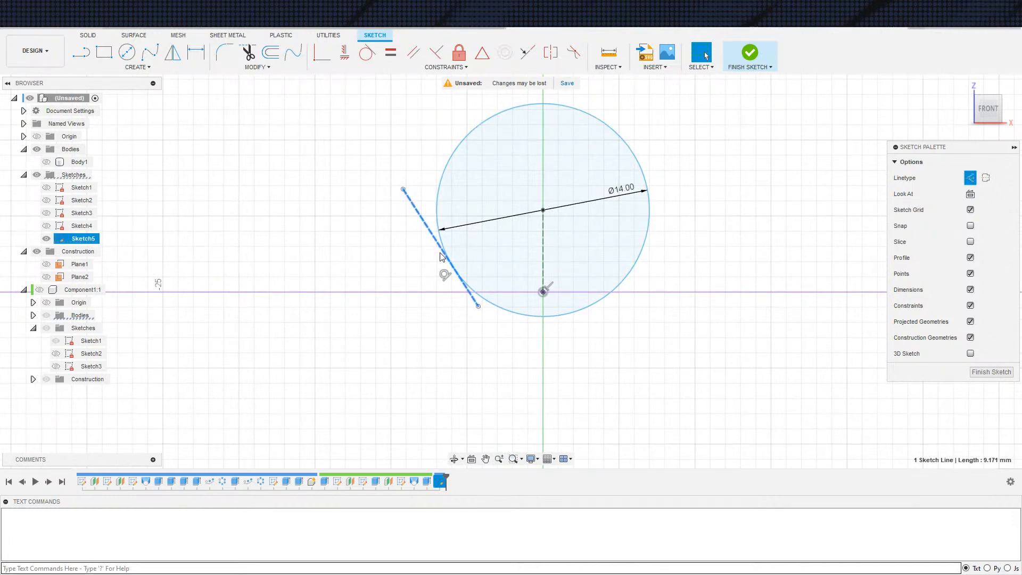
pyautogui.press('Escape')
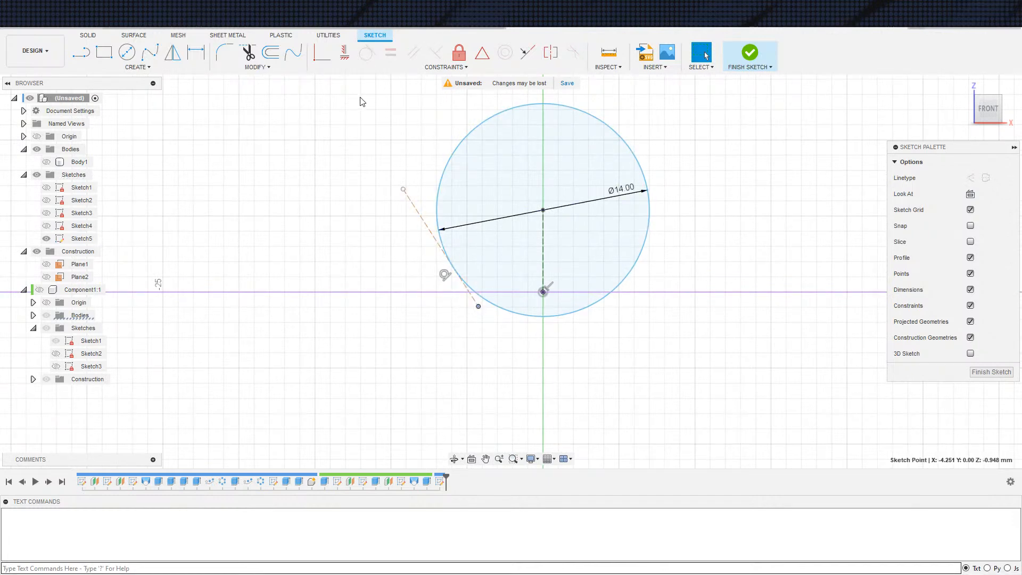
# Make the slanted line's lower end coincident with the circle and set the line's angle to the projected base line to 45°
pyautogui.click(322, 52)
pyautogui.press('d')
pyautogui.scroll(2, 445, 274)
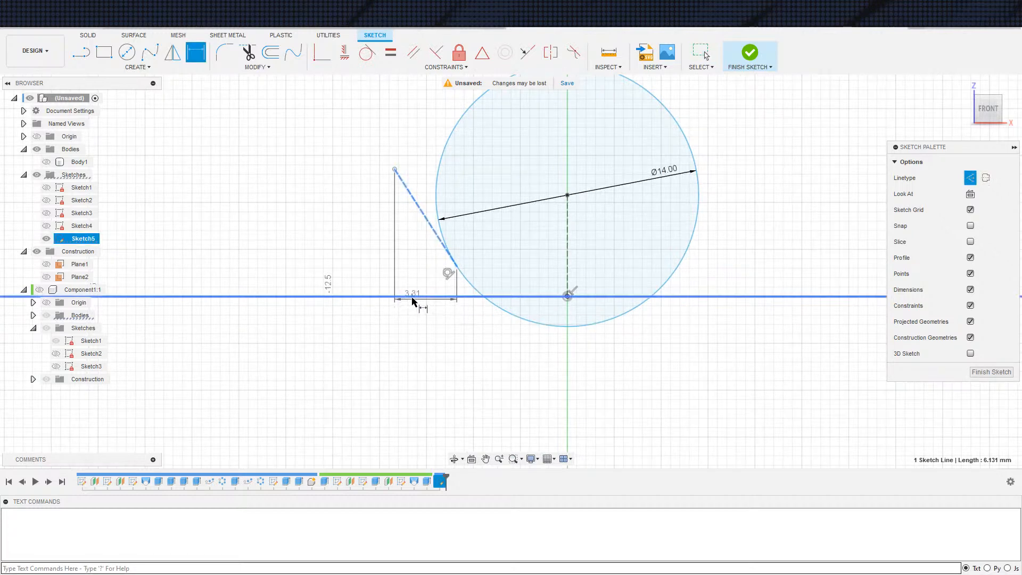
pyautogui.click(414, 301)
pyautogui.click(420, 275)
pyautogui.press('Return')
pyautogui.press('Escape')
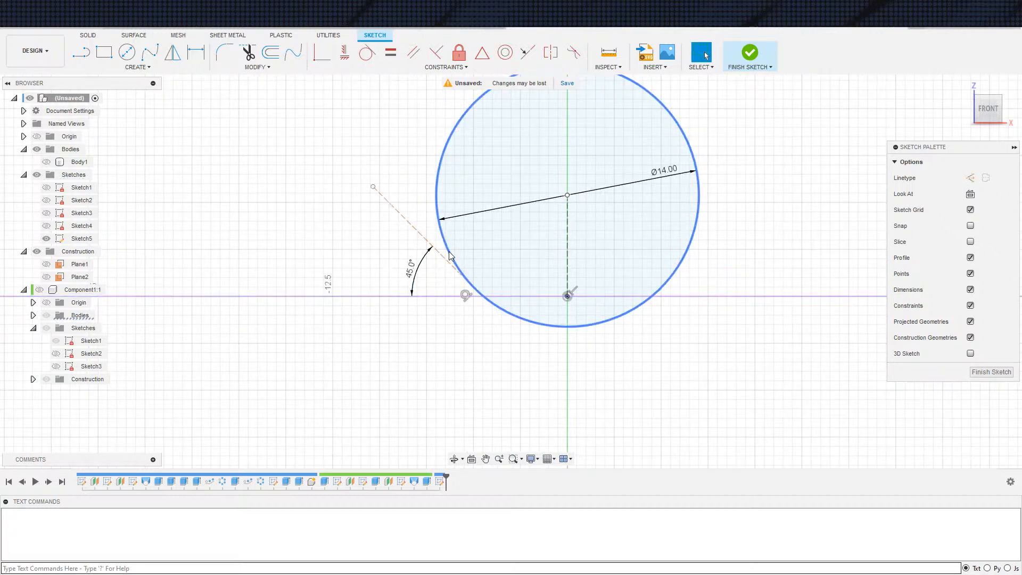
pyautogui.doubleClick(422, 272)
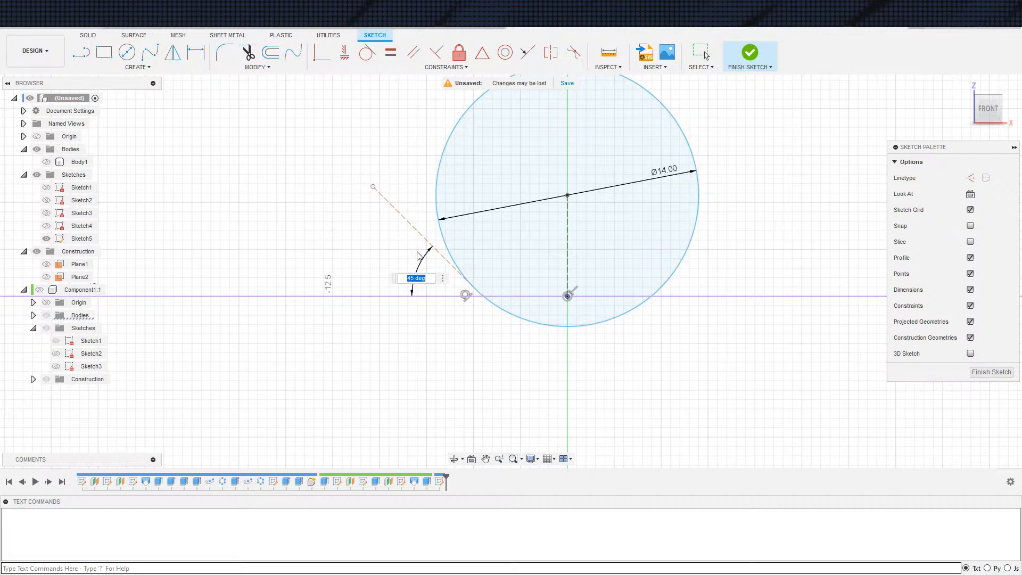
pyautogui.press('Escape')
# Make the slanted construction line's lower end coincident with the projected base line
pyautogui.click(454, 271)
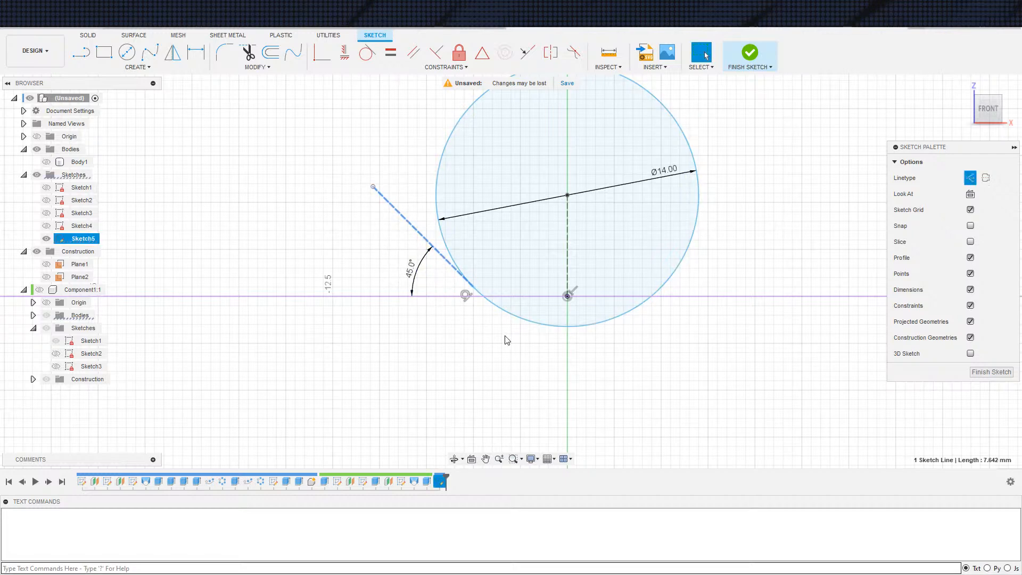
pyautogui.click(474, 288)
pyautogui.click(322, 51)
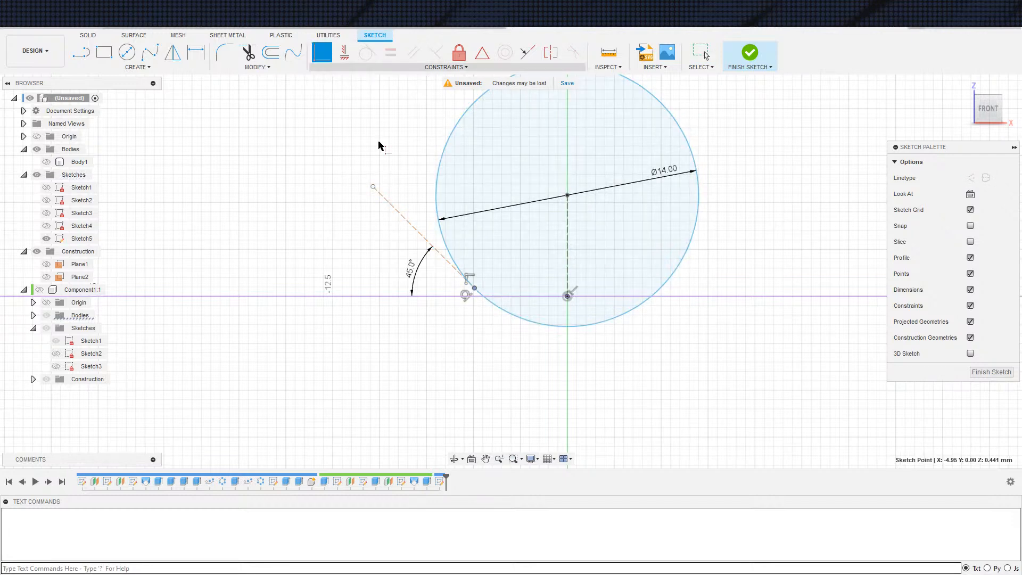
pyautogui.click(458, 296)
pyautogui.press('Escape')
pyautogui.scroll(-3, 486, 326)
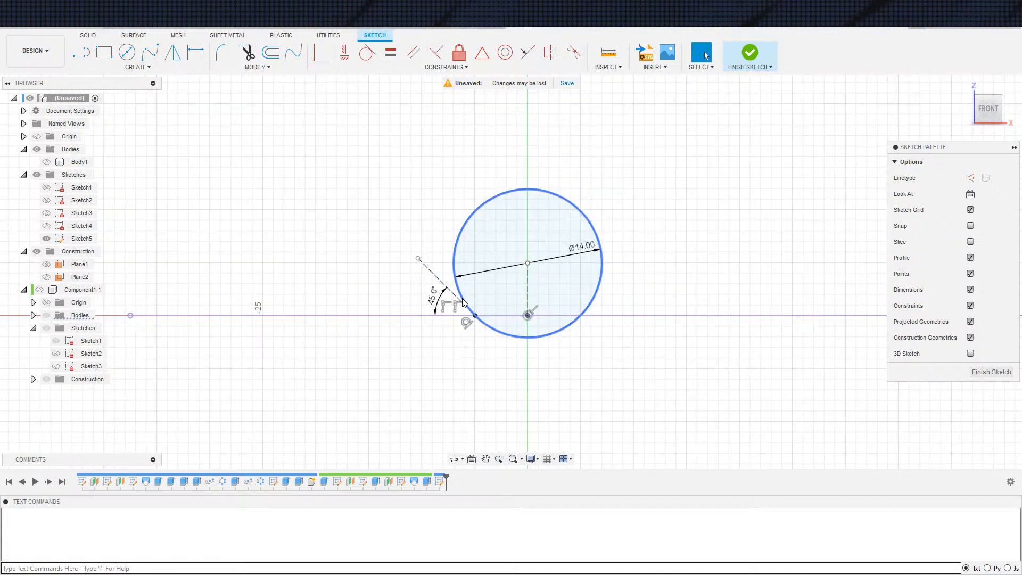
# Dimension the slanted construction line's length as 5 mm
pyautogui.click(419, 260)
pyautogui.click(441, 282)
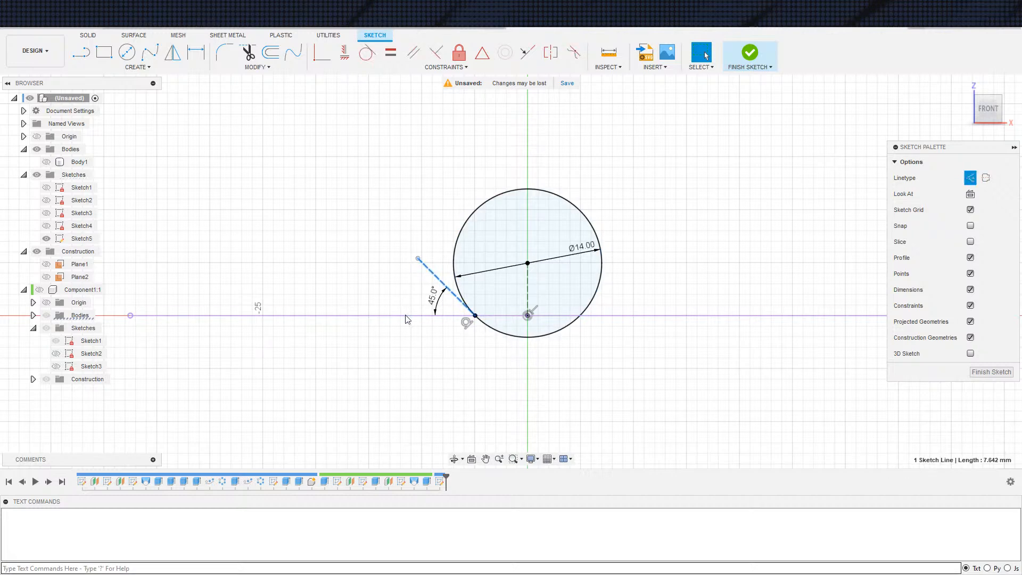
pyautogui.press('d')
pyautogui.click(417, 345)
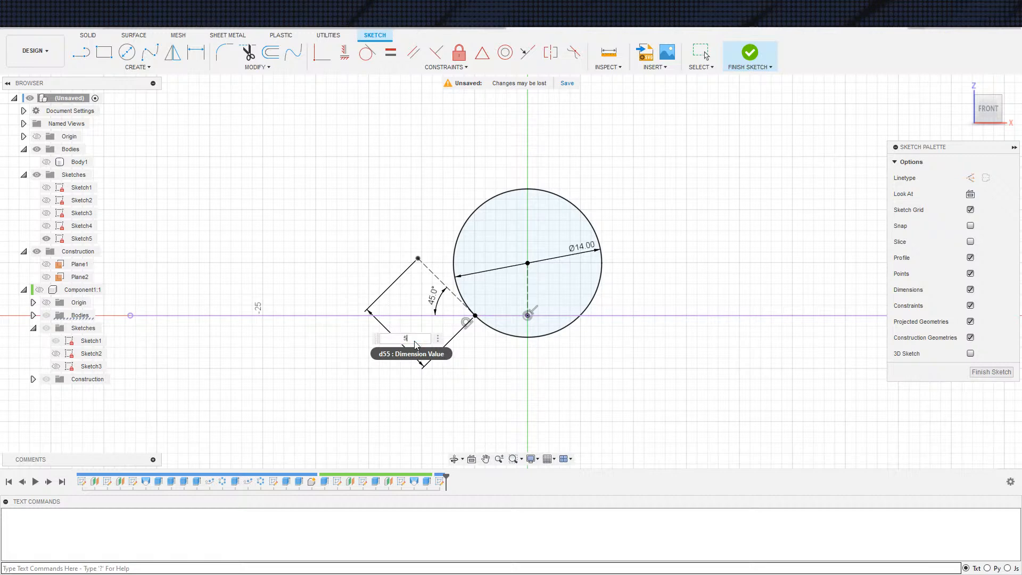
pyautogui.write('5')
pyautogui.press('Return')
pyautogui.press('Escape')
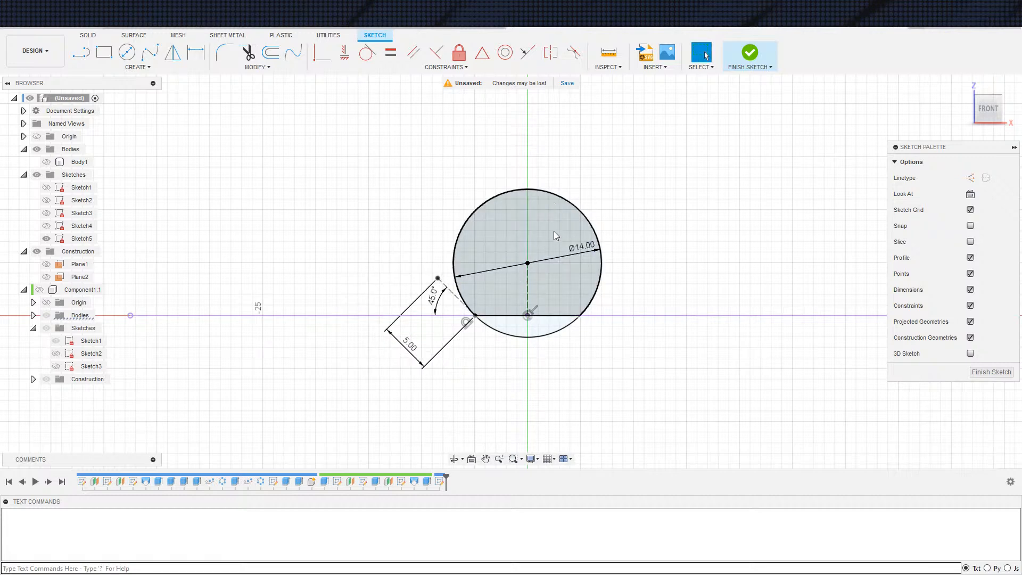
# Delete the slanted line's length dimension and try to make its upper end coincident with the circle's centre
pyautogui.click(414, 361)
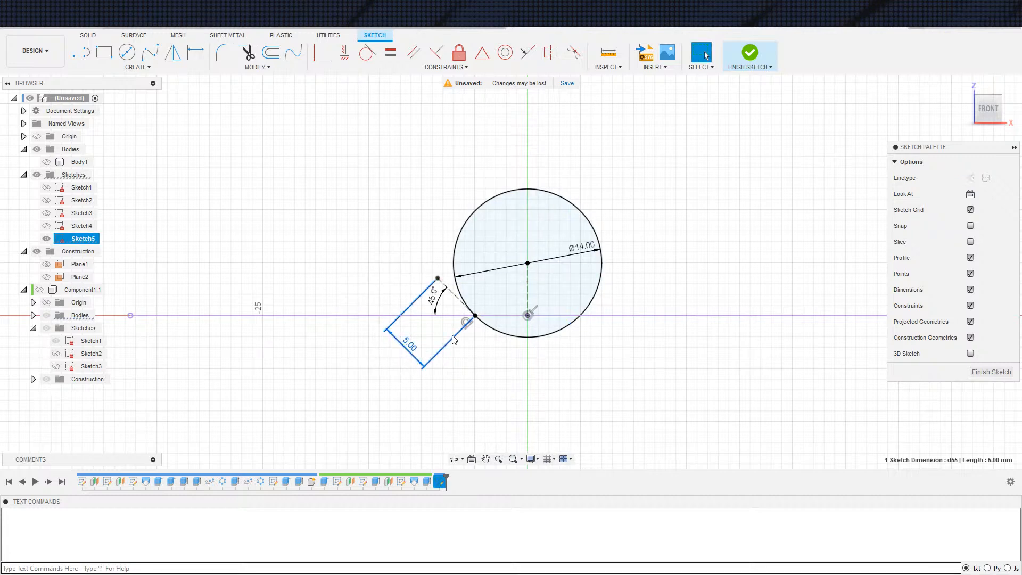
pyautogui.press('Delete')
pyautogui.click(437, 278)
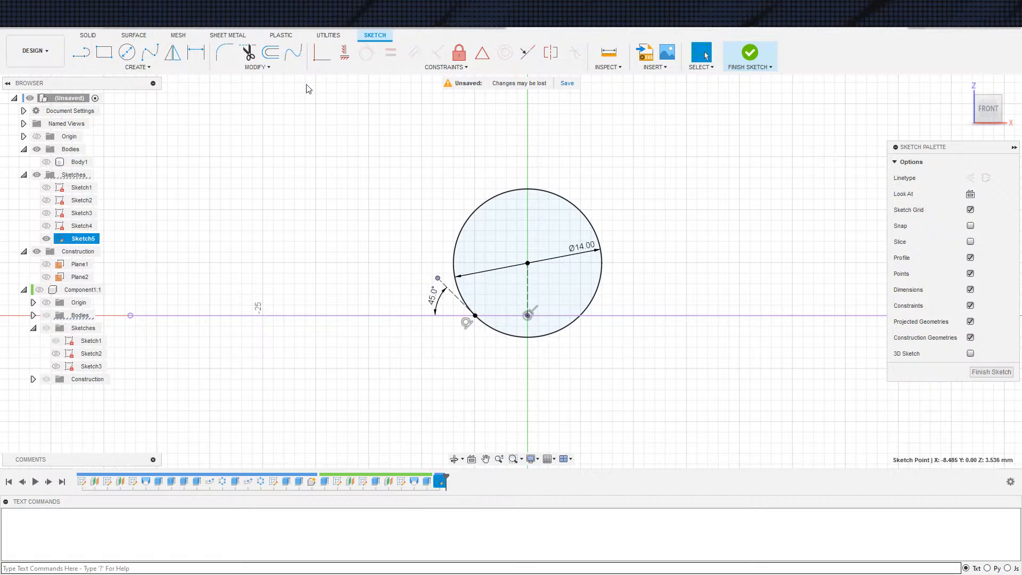
pyautogui.click(321, 59)
pyautogui.click(530, 264)
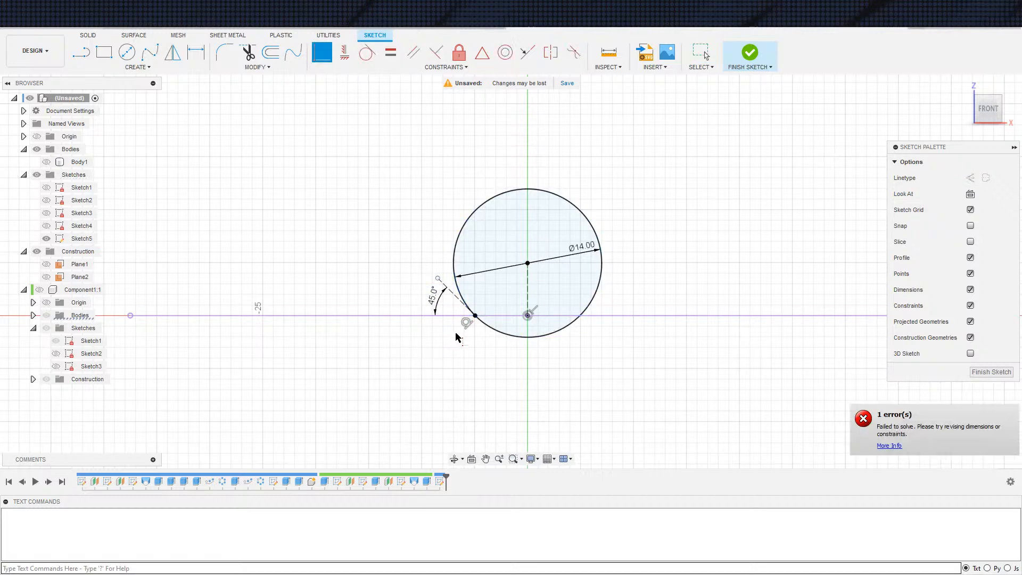
pyautogui.press('Escape')
# Dimension the slanted construction line again with a length of 5 mm
pyautogui.scroll(-2, 436, 305)
pyautogui.scroll(2, 436, 305)
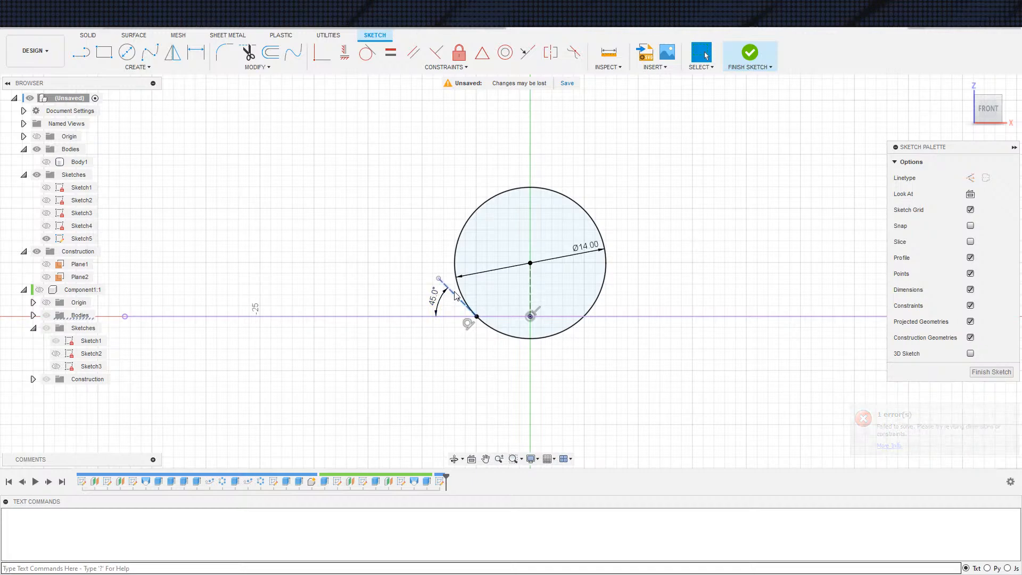
pyautogui.click(457, 296)
pyautogui.press('d')
pyautogui.click(411, 343)
pyautogui.press('Return')
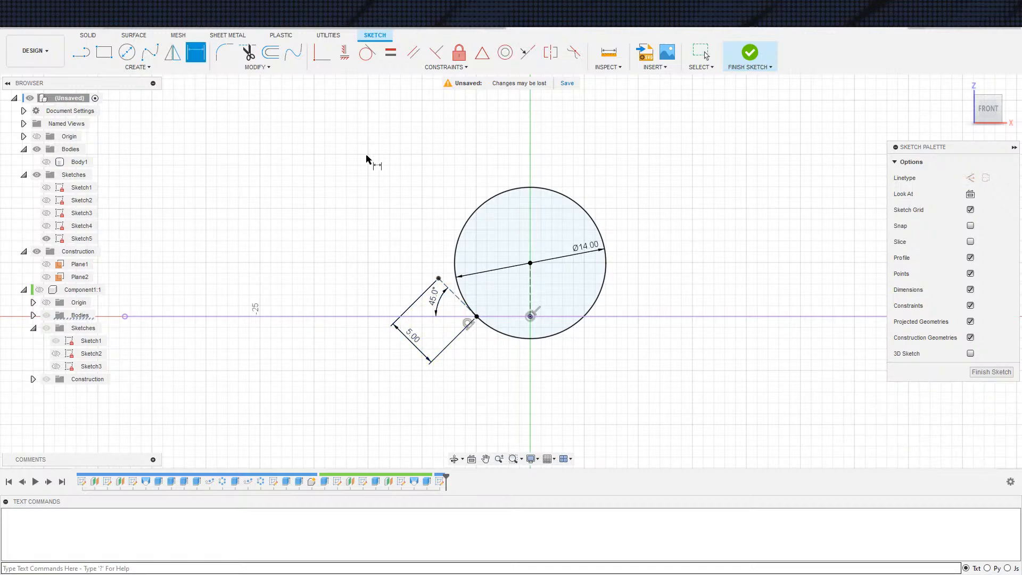
pyautogui.scroll(2, 522, 330)
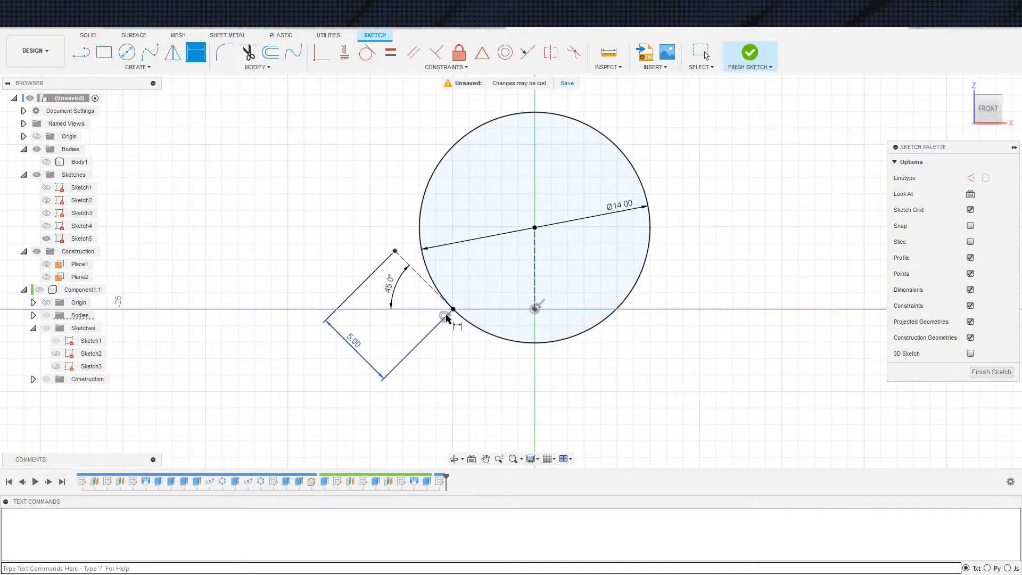
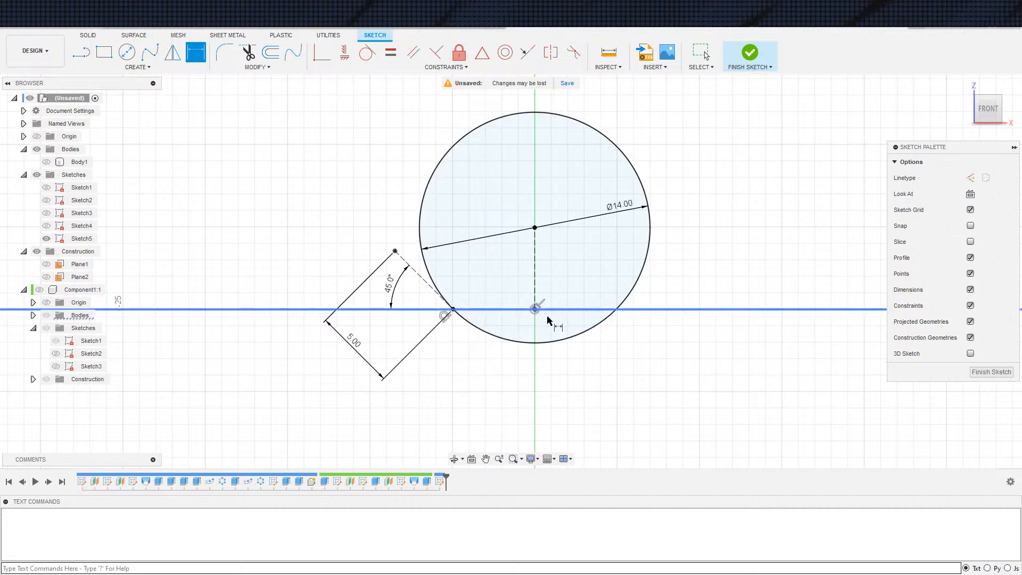
# Set the slanted construction line's angle to the base line to 30 degrees
pyautogui.press('Escape')
pyautogui.doubleClick(396, 293)
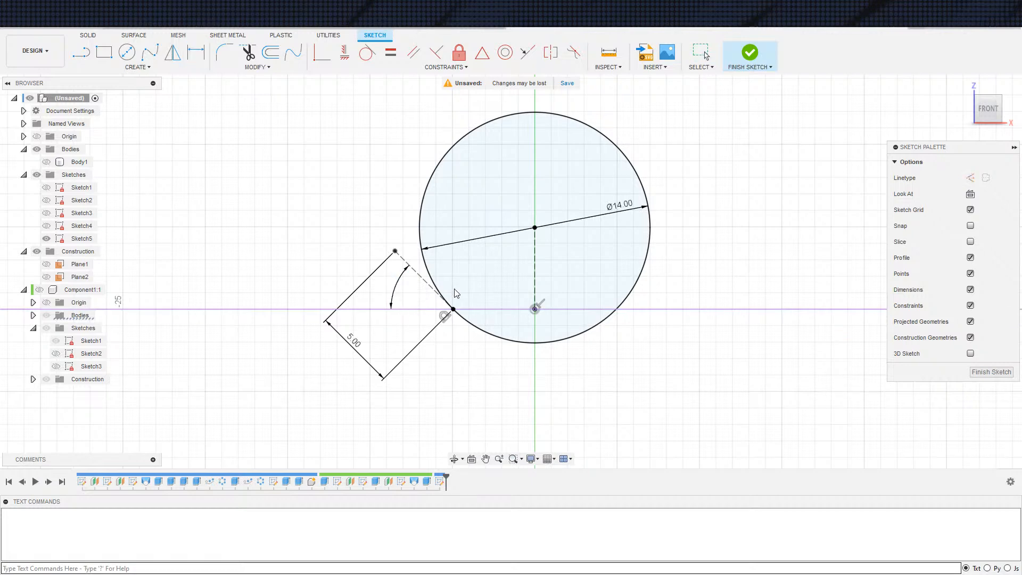
pyautogui.press('Return')
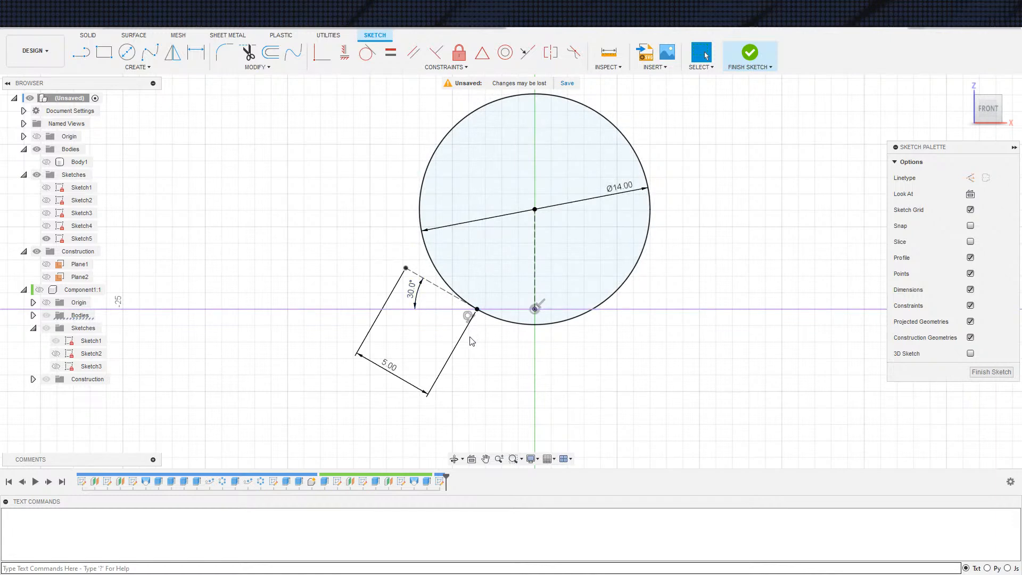
pyautogui.press('d')
pyautogui.click(452, 294)
pyautogui.click(535, 282)
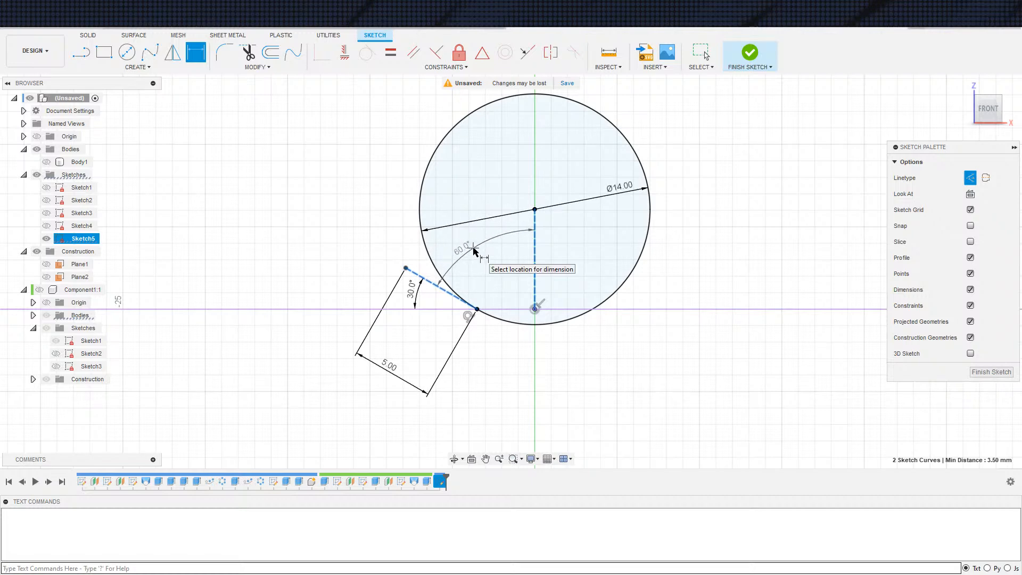
pyautogui.press('Escape')
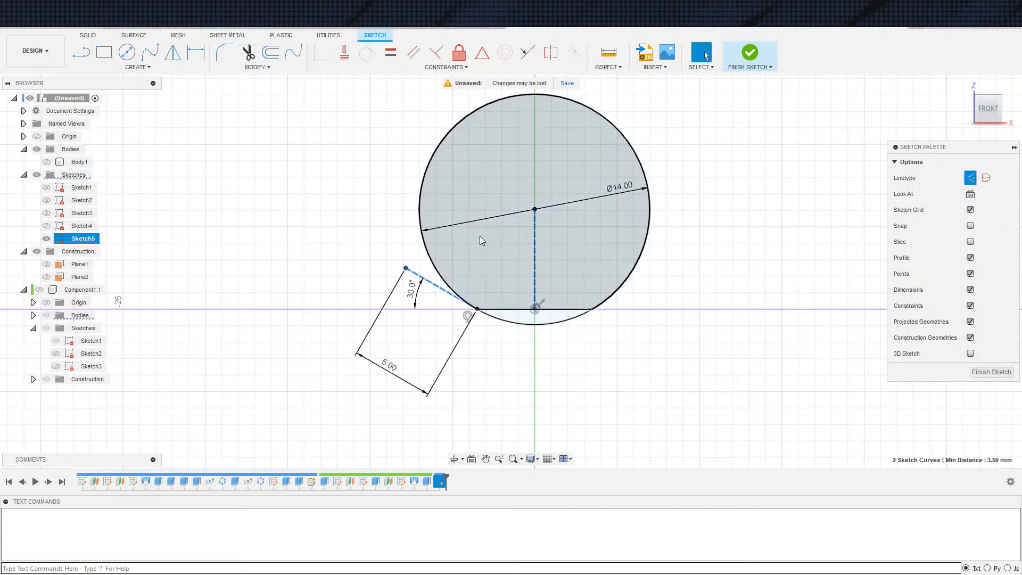
pyautogui.press('Escape')
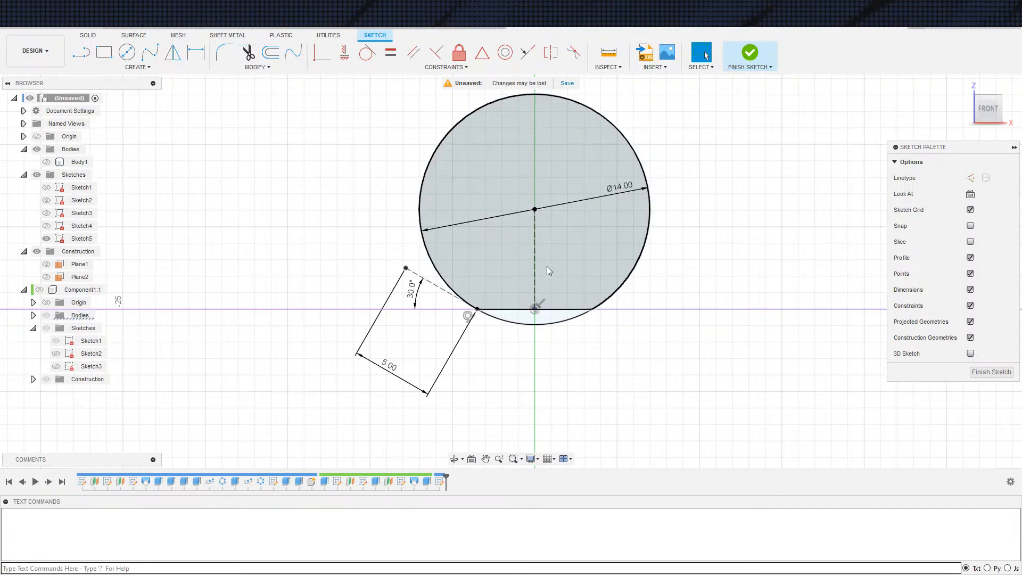
# Set the slanted construction line's angle to the base line to 45 degrees
pyautogui.doubleClick(423, 293)
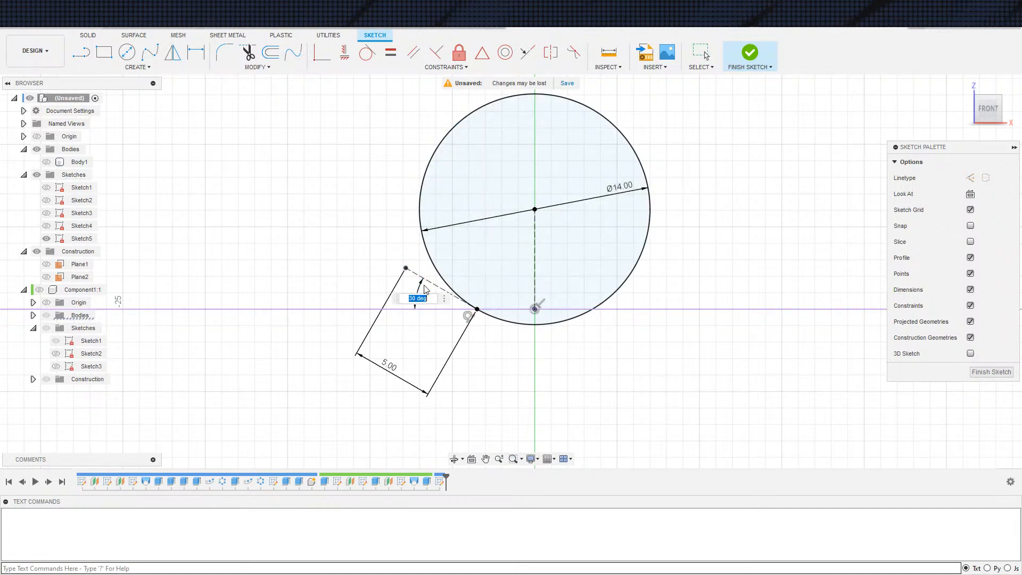
pyautogui.write('45')
pyautogui.press('Return')
pyautogui.scroll(-3, 606, 105)
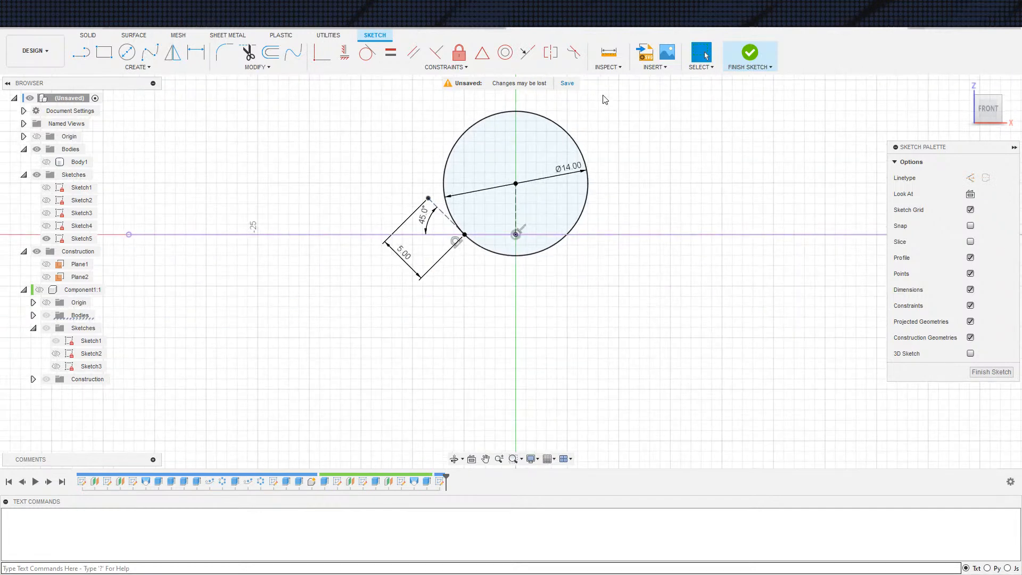
# Begin extruding the large circle area above the base line and make the bowl body visible
pyautogui.press('e')
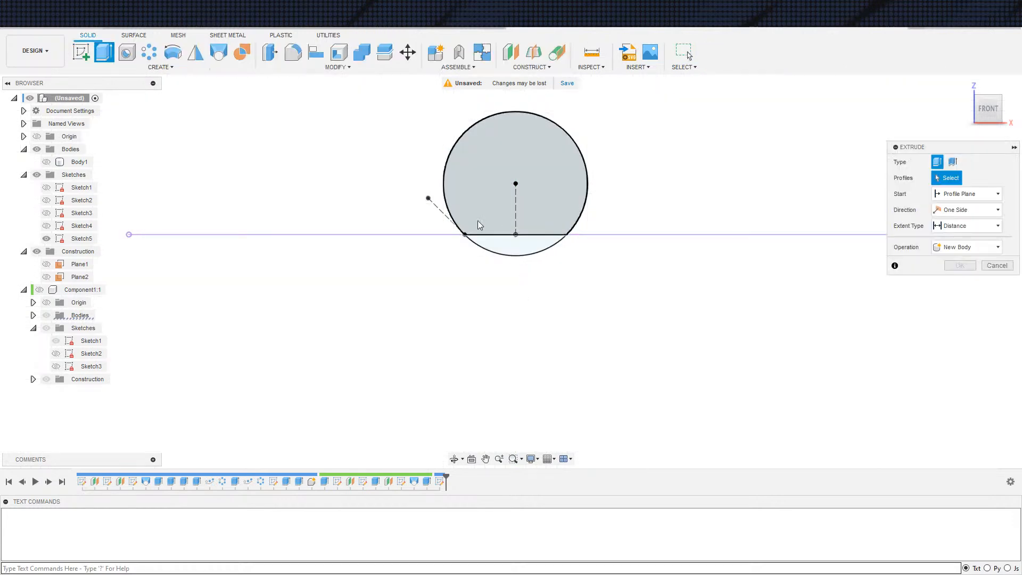
pyautogui.click(500, 218)
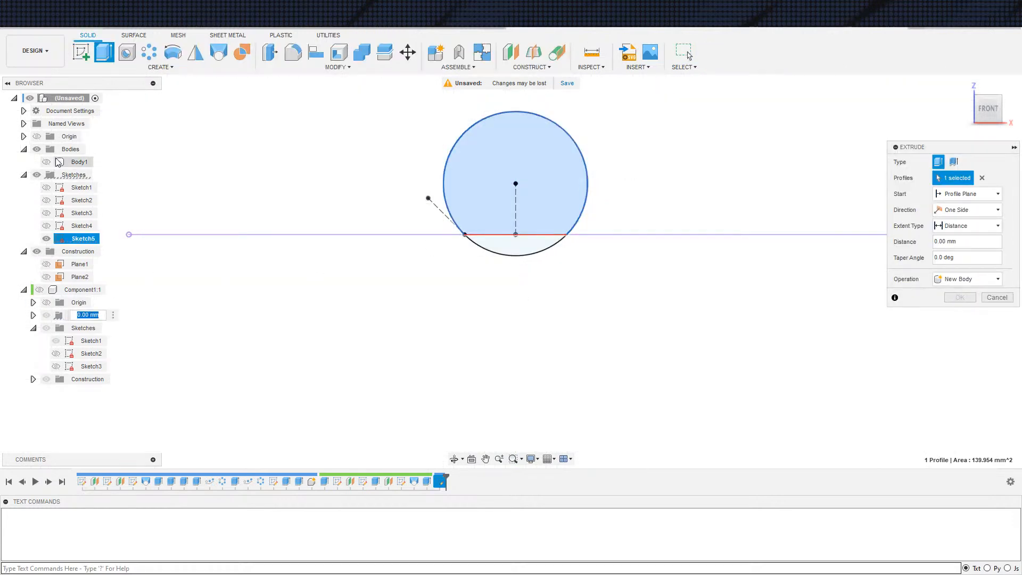
pyautogui.click(47, 162)
pyautogui.scroll(-3, 465, 204)
pyautogui.keyDown('shift'); pyautogui.moveTo(465, 204); pyautogui.dragTo(468, 267, button='middle'); pyautogui.keyUp('shift')
pyautogui.scroll(-5, 568, 210)
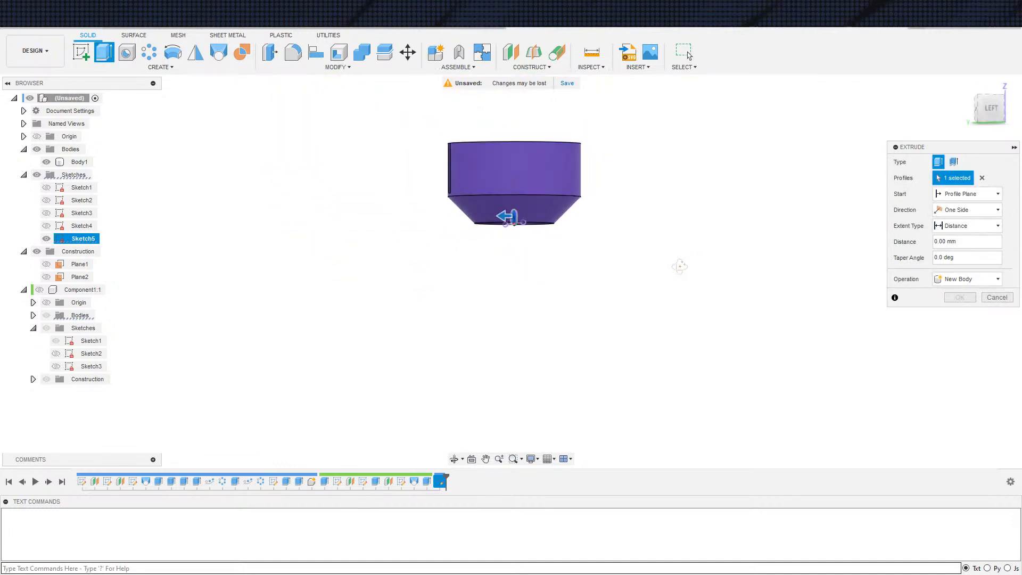
# Try a symmetric extrusion direction with whole-length measurement, then return to a one-sided extrusion
pyautogui.click(998, 226)
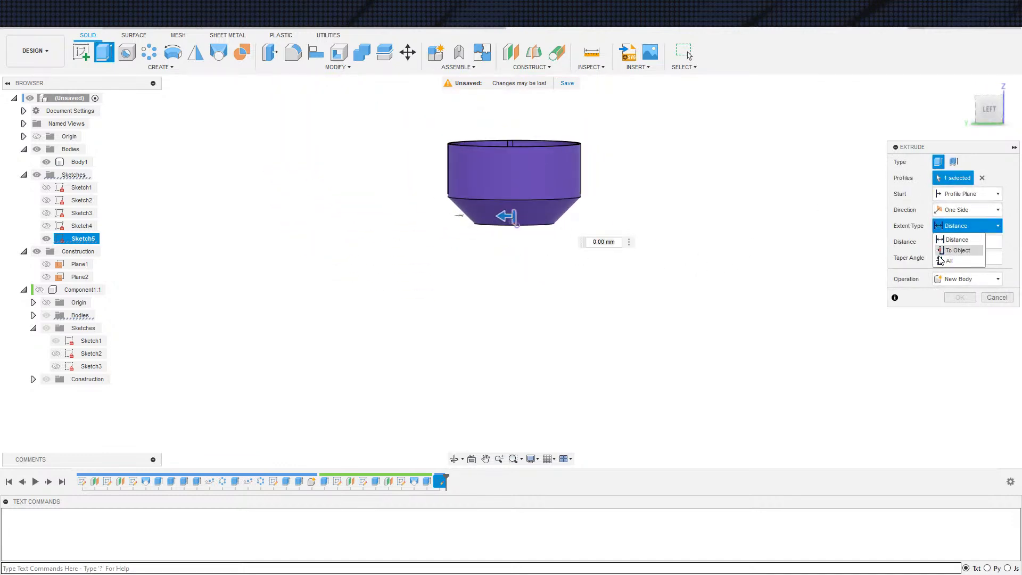
pyautogui.click(956, 240)
pyautogui.click(963, 210)
pyautogui.click(958, 245)
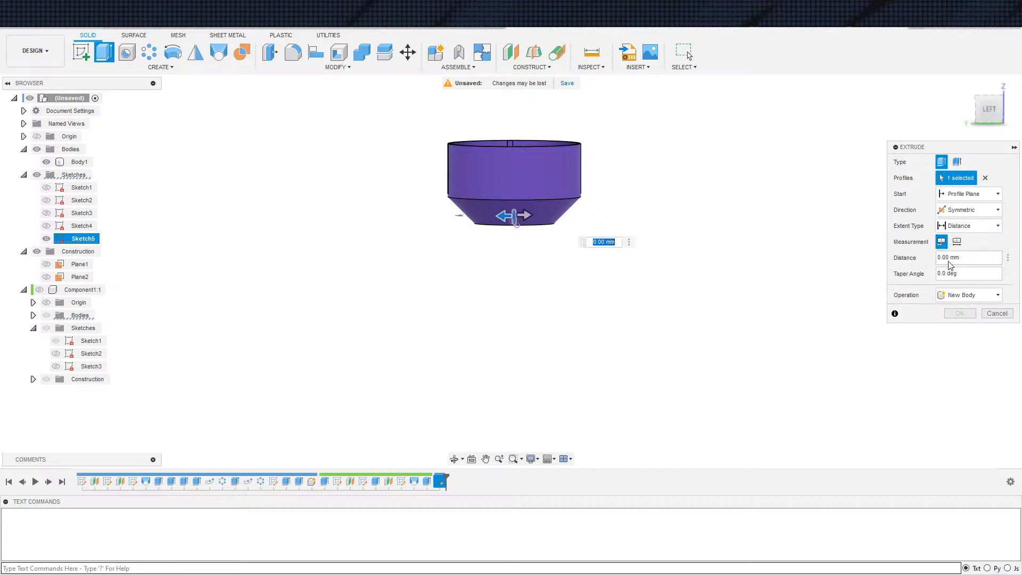
pyautogui.click(957, 243)
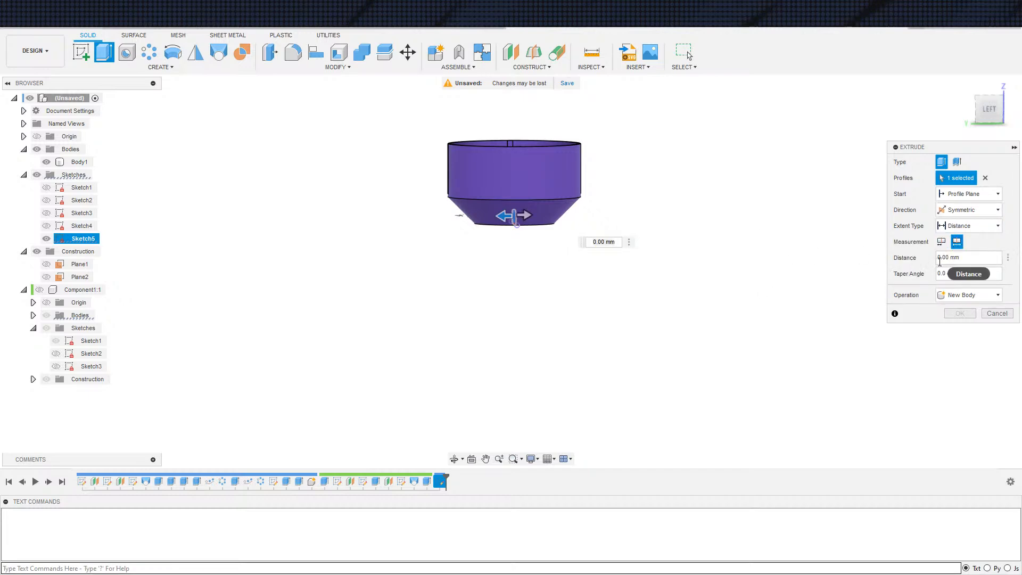
pyautogui.click(953, 258)
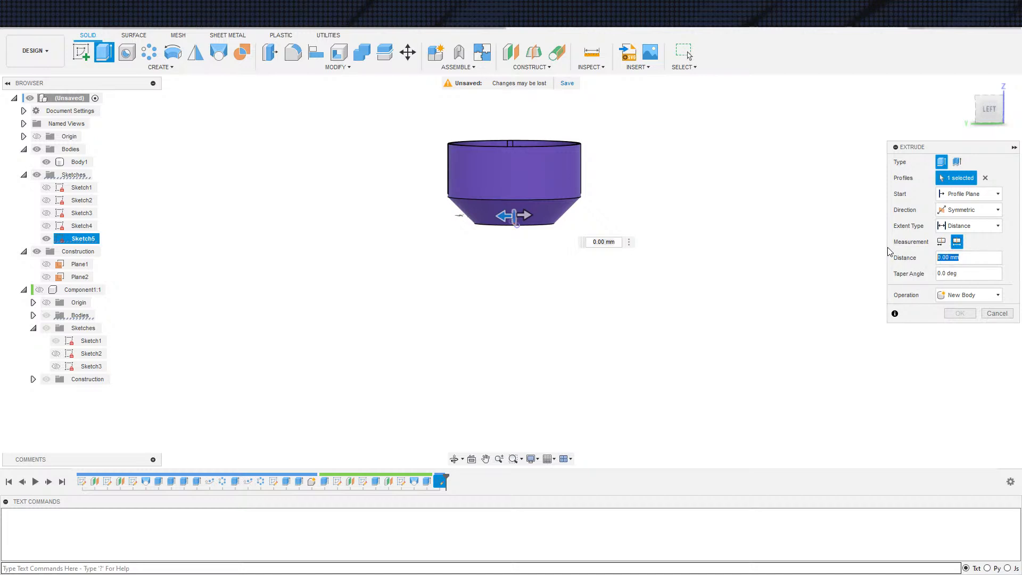
pyautogui.click(961, 228)
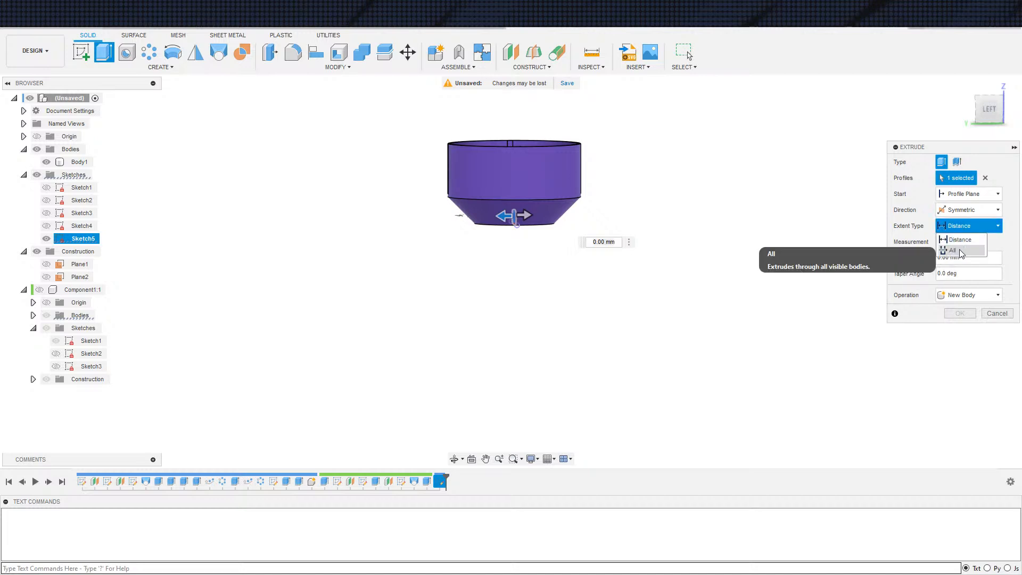
pyautogui.click(962, 213)
pyautogui.click(963, 235)
pyautogui.click(965, 210)
pyautogui.click(961, 224)
pyautogui.click(959, 226)
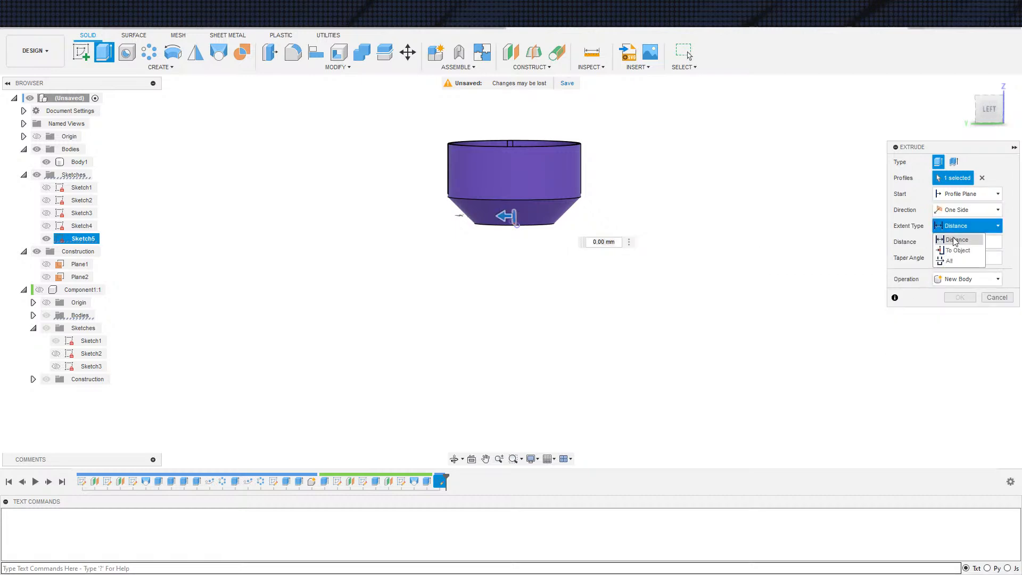
# Try starting the extrusion from an object, then return its start to the profile plane
pyautogui.click(966, 194)
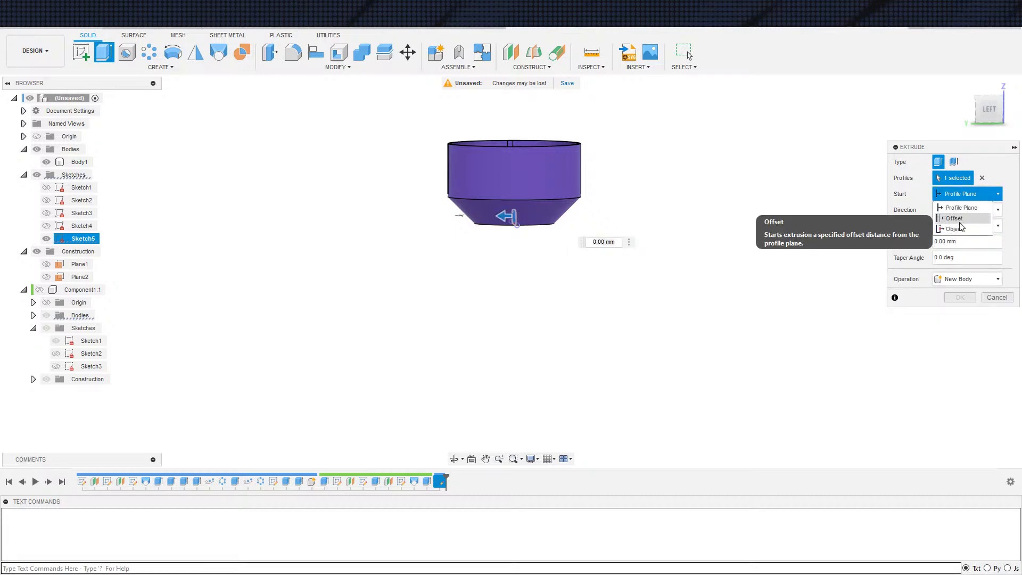
pyautogui.click(961, 229)
pyautogui.scroll(3, 485, 203)
pyautogui.moveTo(519, 277)
pyautogui.keyDown('shift'); pyautogui.mouseDown(button='middle')
pyautogui.moveTo(516, 246)
pyautogui.moveTo(507, 262)
pyautogui.mouseUp(button='middle'); pyautogui.keyUp('shift')
pyautogui.scroll(-3, 469, 341)
pyautogui.scroll(-2, 525, 296)
pyautogui.keyDown('shift'); pyautogui.moveTo(526, 296); pyautogui.dragTo(534, 316, button='middle'); pyautogui.keyUp('shift')
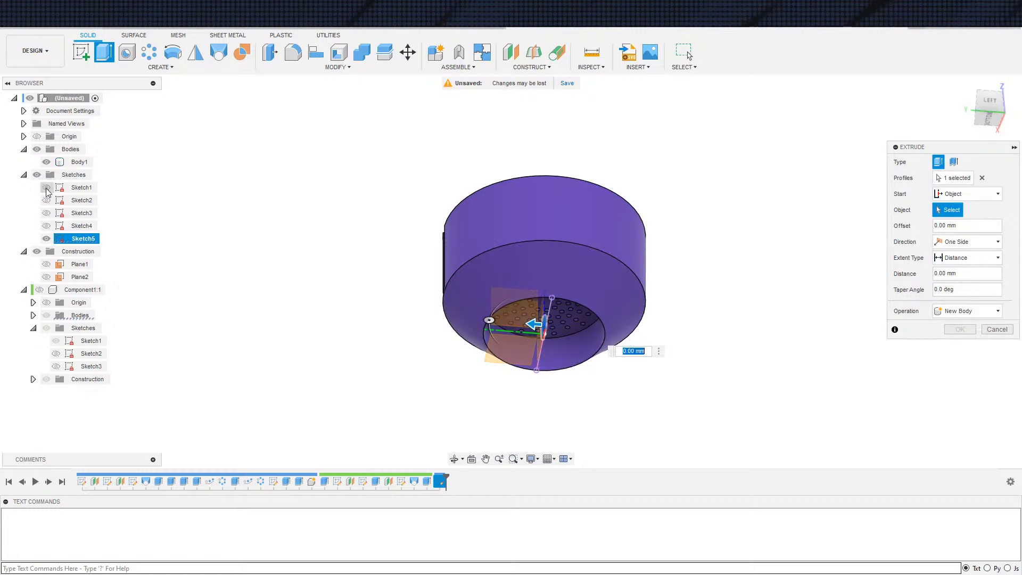
pyautogui.click(47, 239)
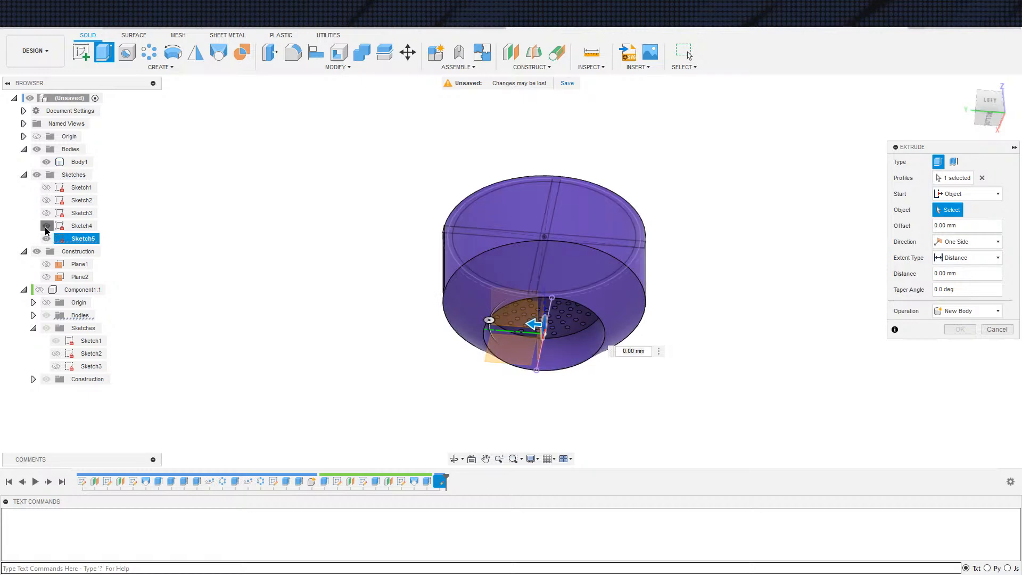
pyautogui.click(47, 226)
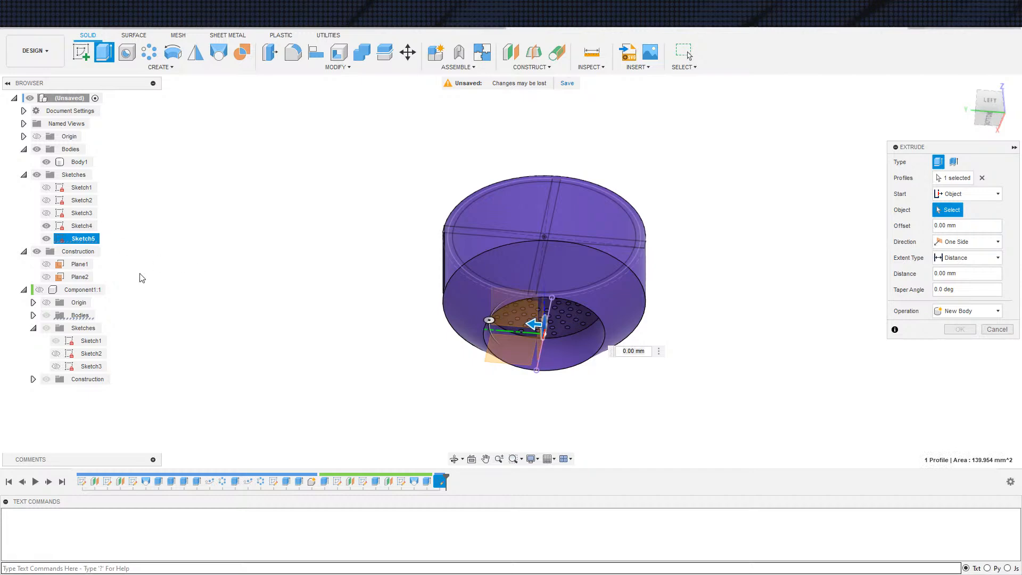
pyautogui.click(46, 226)
pyautogui.keyDown('shift'); pyautogui.moveTo(413, 391); pyautogui.dragTo(408, 426, button='middle'); pyautogui.keyUp('shift')
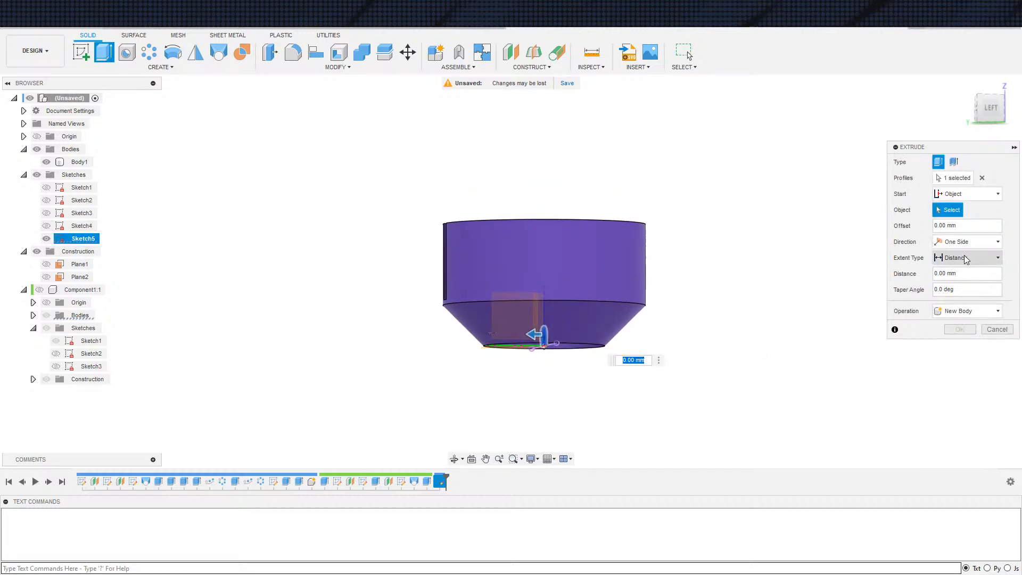
pyautogui.click(970, 195)
pyautogui.click(964, 208)
# Extrude the circle profile to a vertex on the bowl's outer edge and join it to the body
pyautogui.click(966, 226)
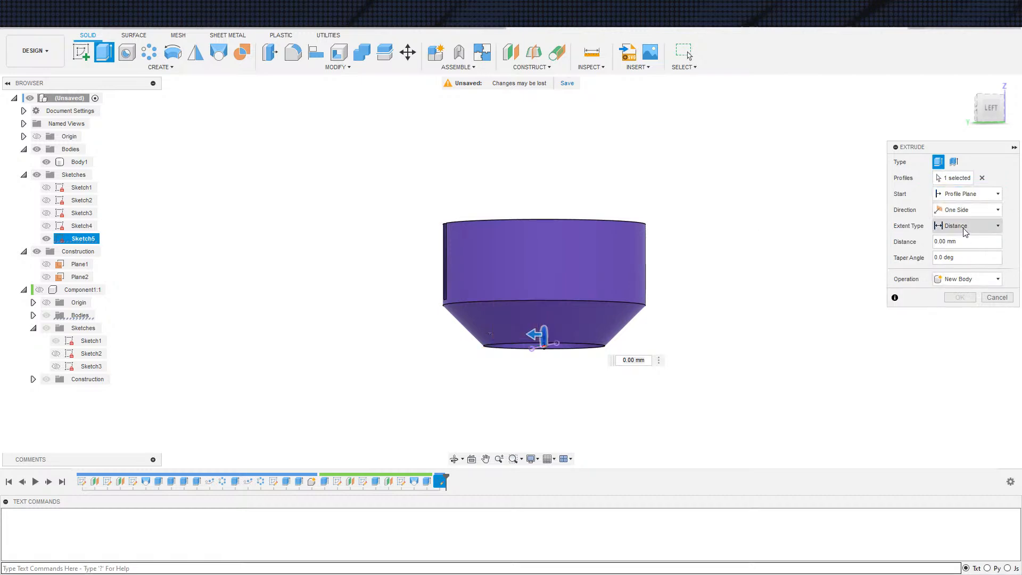
pyautogui.click(958, 250)
pyautogui.keyDown('shift'); pyautogui.moveTo(522, 293); pyautogui.dragTo(471, 398, button='middle'); pyautogui.keyUp('shift')
pyautogui.click(517, 423)
pyautogui.keyDown('shift'); pyautogui.moveTo(520, 423); pyautogui.dragTo(565, 397, button='middle'); pyautogui.keyUp('shift')
pyautogui.scroll(-3, 557, 409)
pyautogui.keyDown('shift'); pyautogui.moveTo(557, 442); pyautogui.dragTo(587, 418, button='middle'); pyautogui.keyUp('shift')
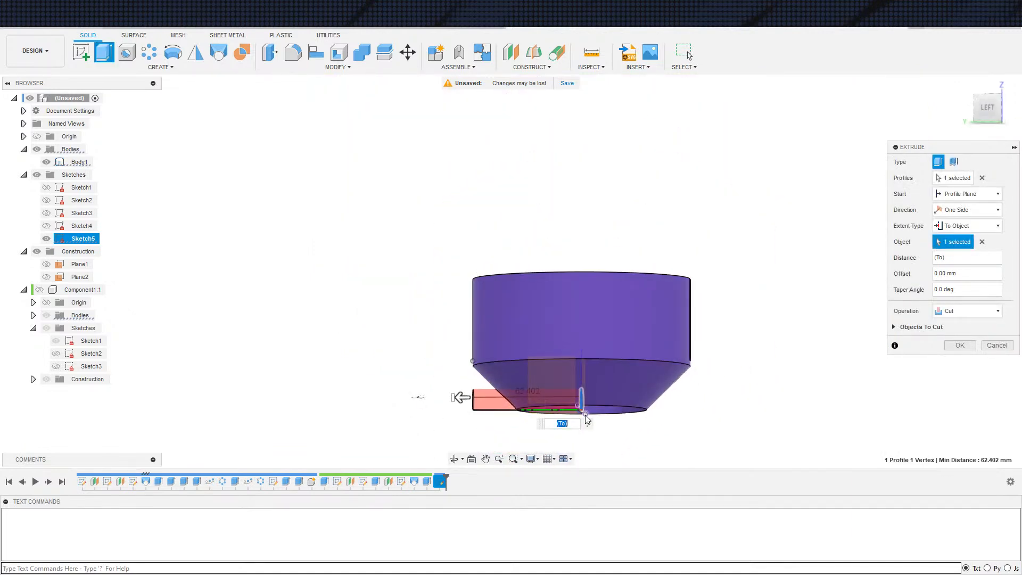
pyautogui.click(967, 311)
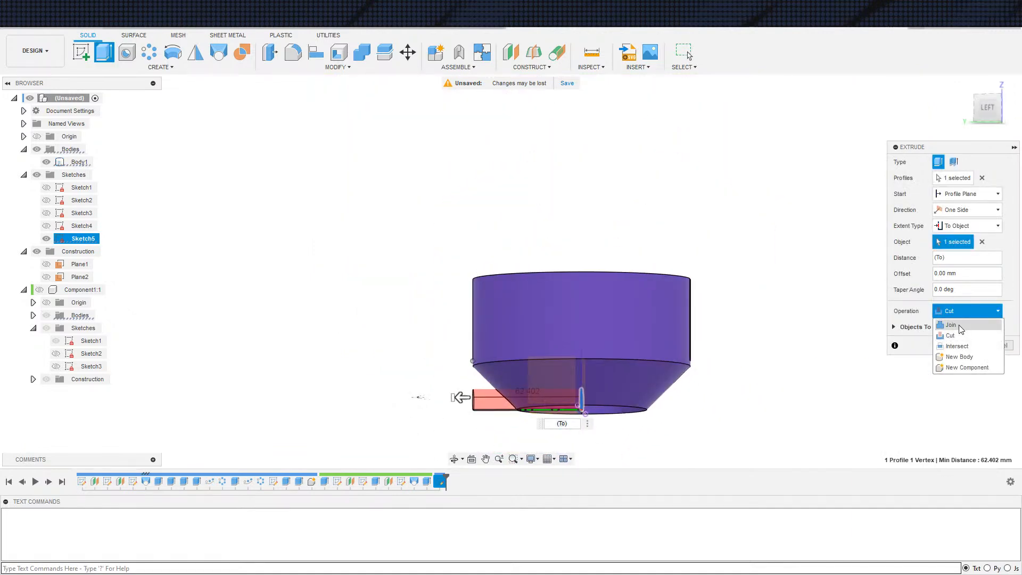
pyautogui.click(956, 323)
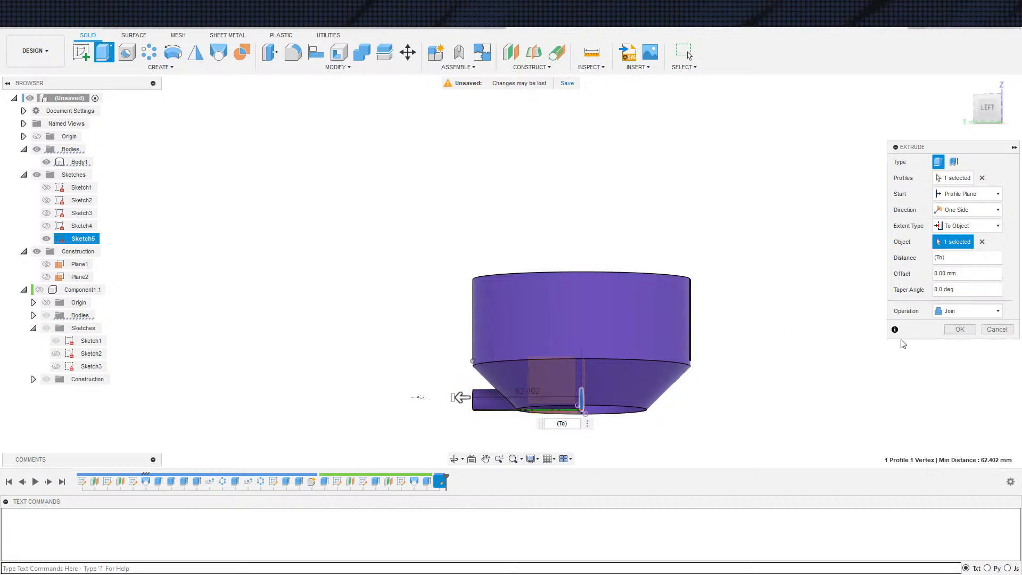
pyautogui.click(960, 329)
# Mirror the extruded bar feature across the bowl's centre plane
pyautogui.scroll(-3, 637, 389)
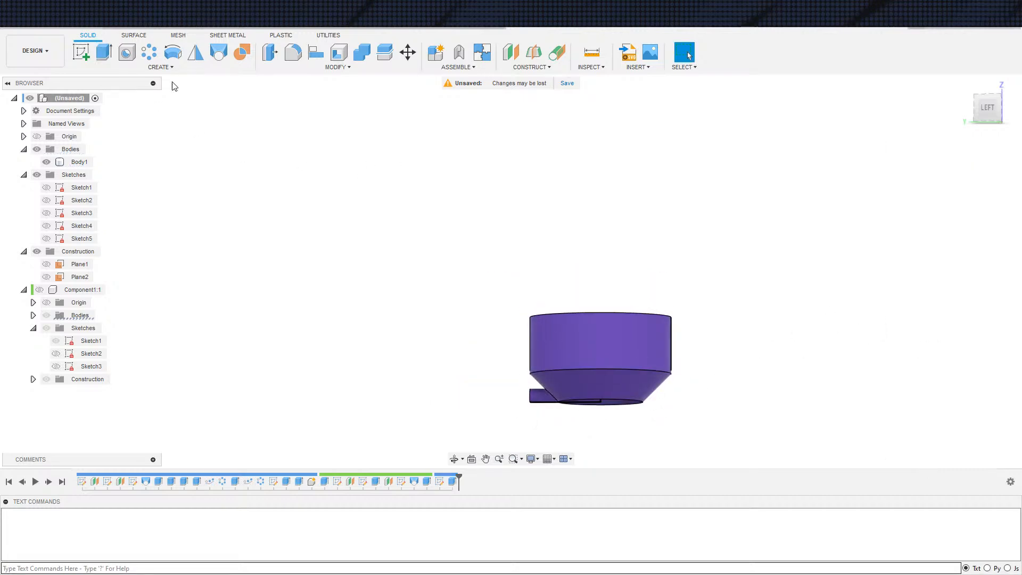
pyautogui.click(192, 55)
pyautogui.scroll(3, 530, 377)
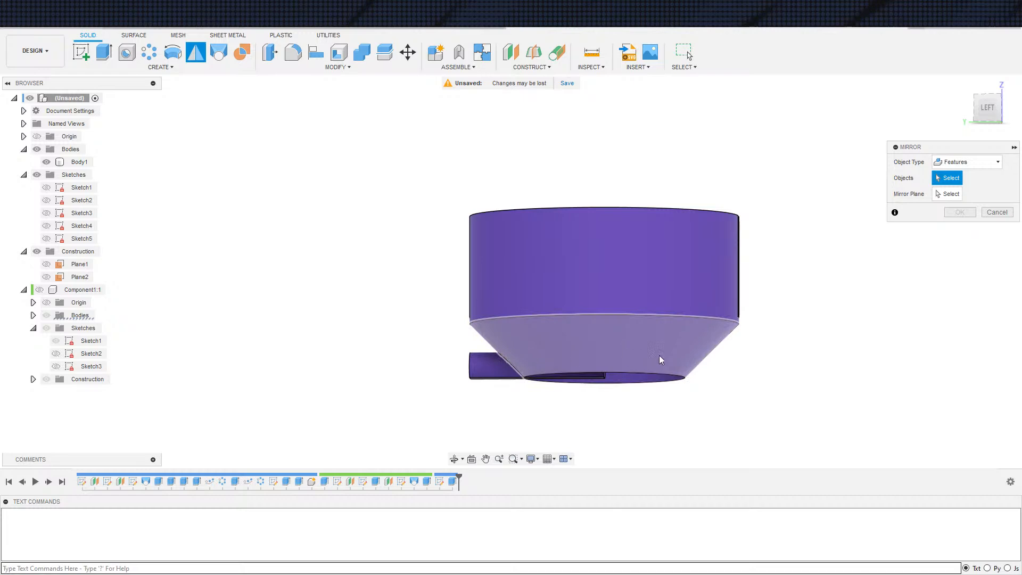
pyautogui.click(453, 482)
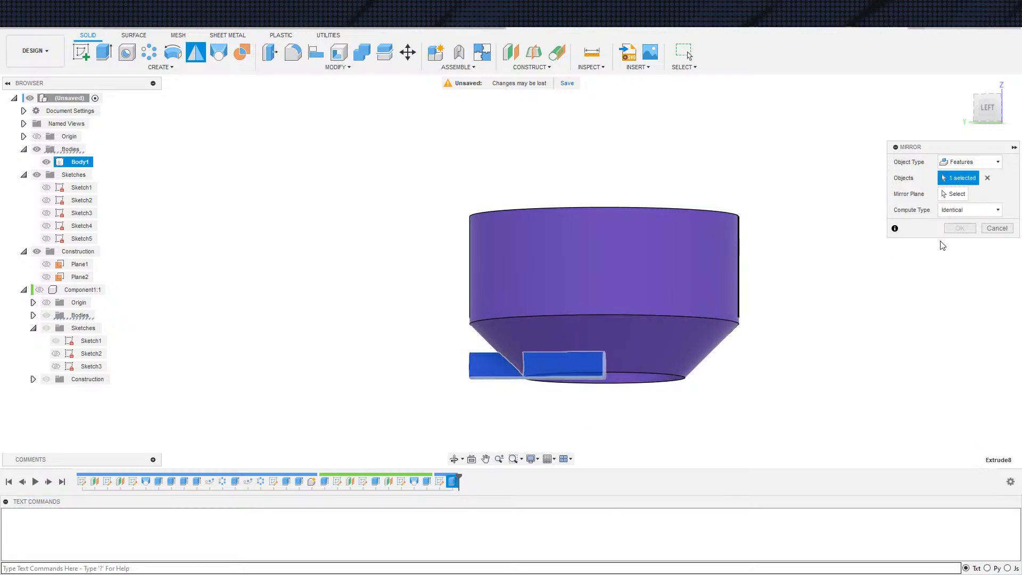
pyautogui.scroll(2, 788, 366)
pyautogui.keyDown('shift'); pyautogui.moveTo(608, 433); pyautogui.dragTo(519, 366, button='middle'); pyautogui.keyUp('shift')
pyautogui.click(519, 366)
pyautogui.click(953, 231)
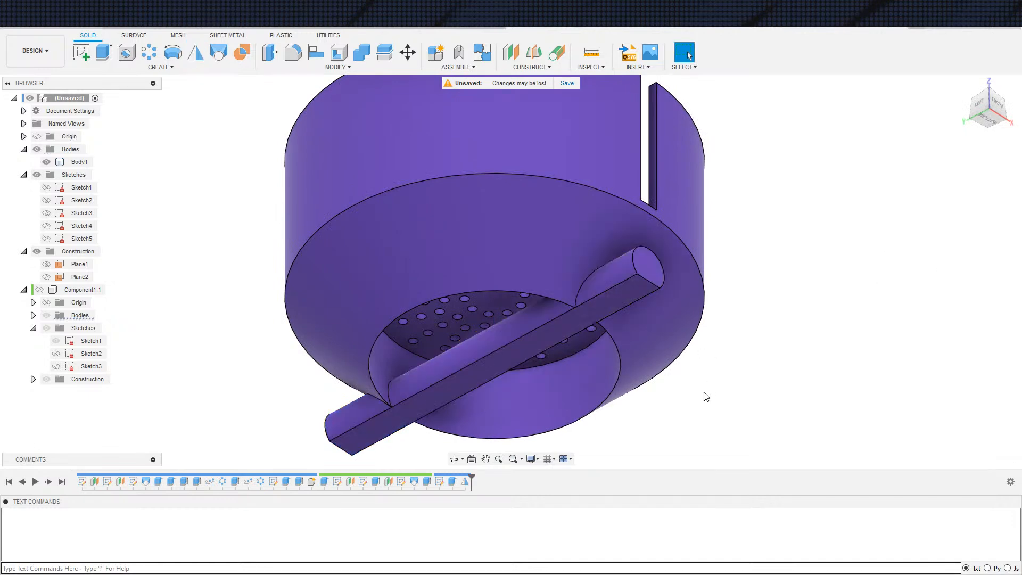
# Extrude the base circle of the first sketch as a cut up to the perforated floor, clearing the bar from the opening
pyautogui.keyDown('shift'); pyautogui.moveTo(708, 389); pyautogui.dragTo(720, 389, button='middle'); pyautogui.keyUp('shift')
pyautogui.scroll(-2, 720, 389)
pyautogui.press('e')
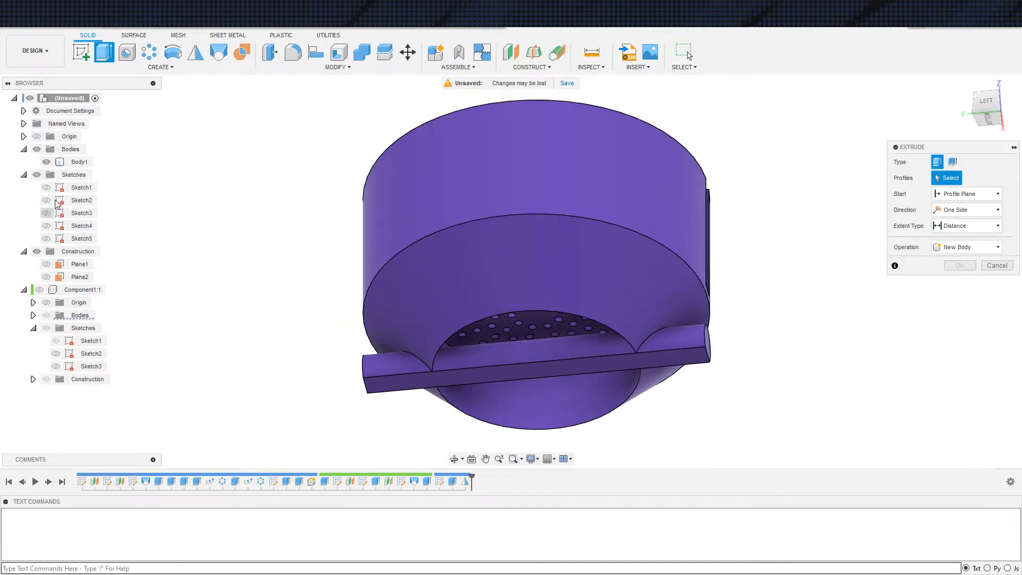
pyautogui.click(46, 188)
pyautogui.click(571, 393)
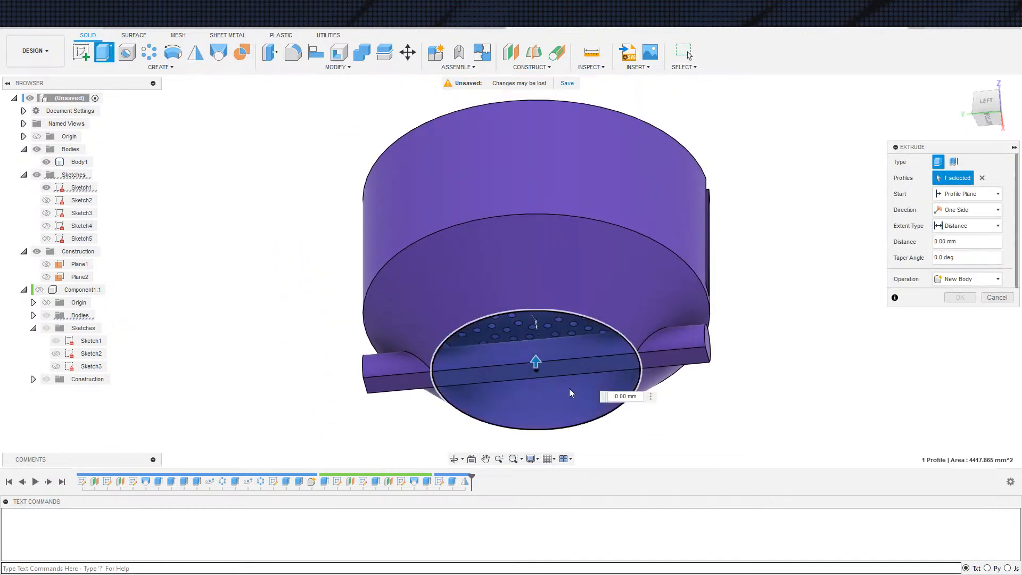
pyautogui.click(967, 225)
pyautogui.click(969, 255)
pyautogui.click(971, 228)
pyautogui.click(964, 250)
pyautogui.keyDown('shift'); pyautogui.moveTo(726, 349); pyautogui.dragTo(719, 304, button='middle'); pyautogui.keyUp('shift')
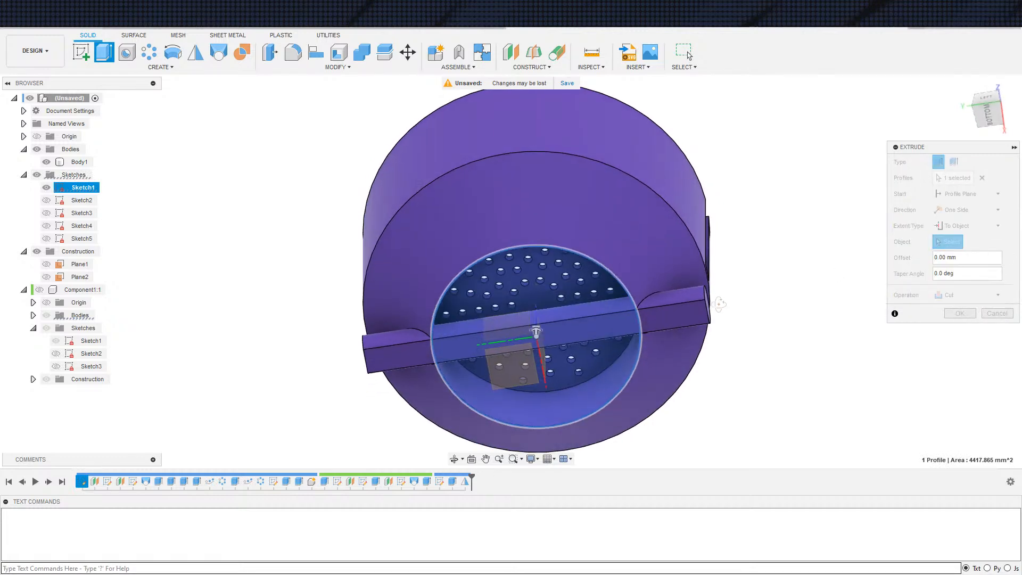
pyautogui.click(539, 293)
pyautogui.scroll(-3, 539, 293)
pyautogui.click(952, 362)
# Examine the two side bars and the cleared opening from the side and from underneath
pyautogui.keyDown('shift'); pyautogui.moveTo(697, 390); pyautogui.dragTo(698, 437, button='middle'); pyautogui.keyUp('shift')
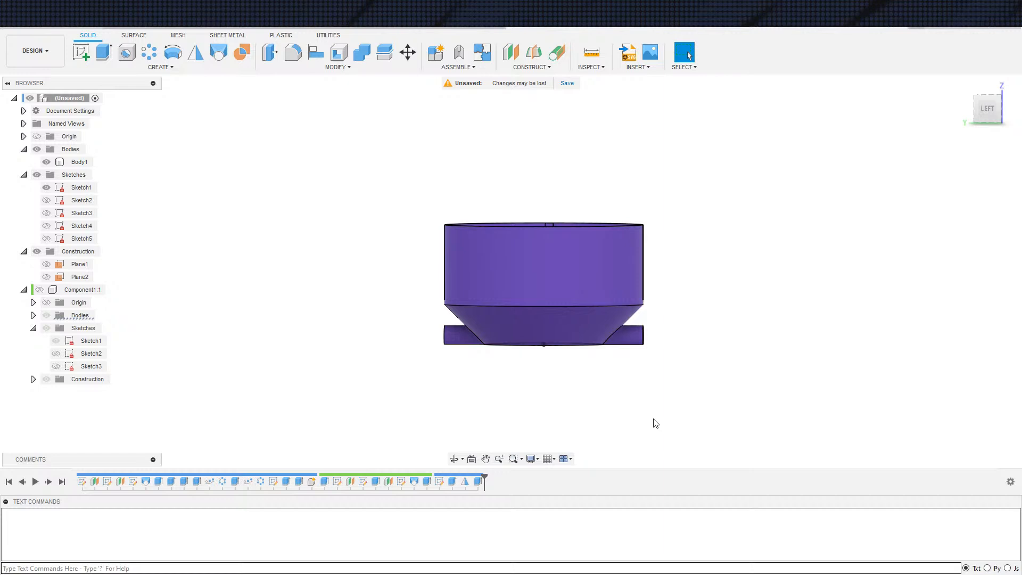
pyautogui.scroll(3, 701, 343)
pyautogui.scroll(-2, 689, 371)
pyautogui.keyDown('shift'); pyautogui.moveTo(689, 371); pyautogui.dragTo(658, 296, button='middle'); pyautogui.keyUp('shift')
pyautogui.keyDown('shift'); pyautogui.moveTo(707, 404); pyautogui.dragTo(702, 356, button='middle'); pyautogui.keyUp('shift')
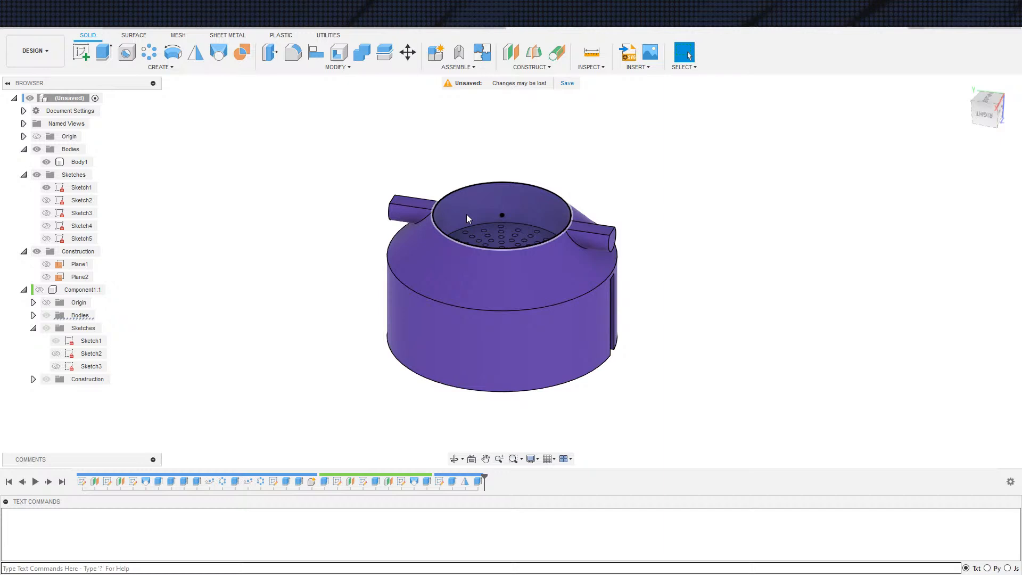
# Extrude the base circle of the first sketch 0.4 mm as a new component, covering the bowl's round opening underneath
pyautogui.keyDown('shift'); pyautogui.moveTo(466, 214); pyautogui.dragTo(856, 327, button='middle'); pyautogui.keyUp('shift')
pyautogui.scroll(3, 824, 215)
pyautogui.press('e')
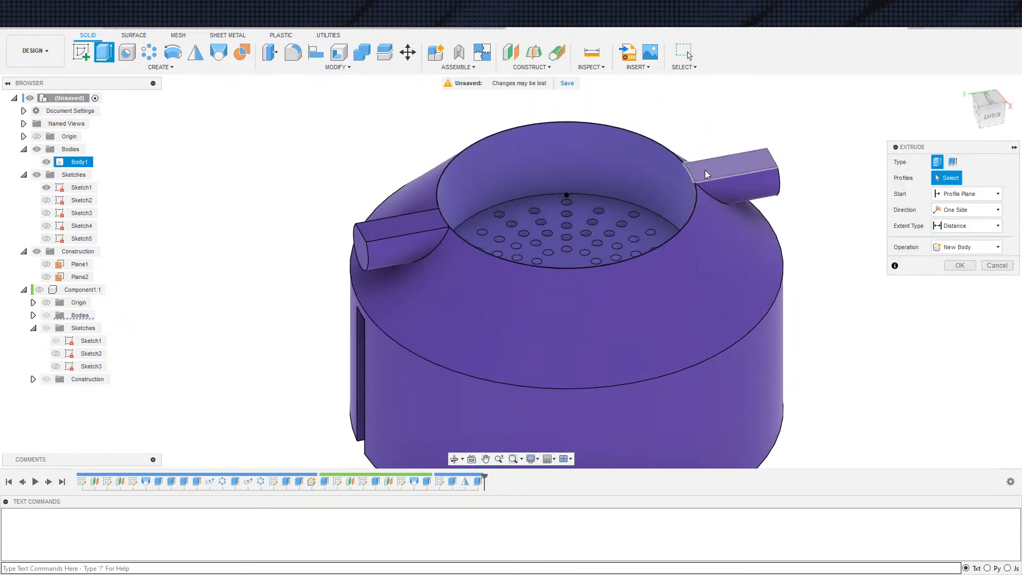
pyautogui.click(672, 177)
pyautogui.write('.4')
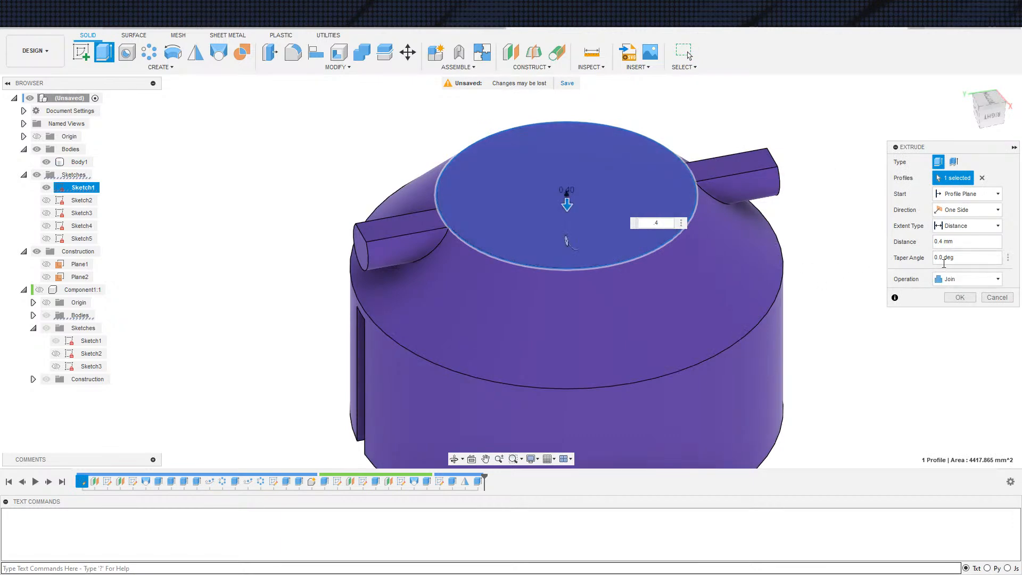
pyautogui.click(968, 279)
pyautogui.click(947, 336)
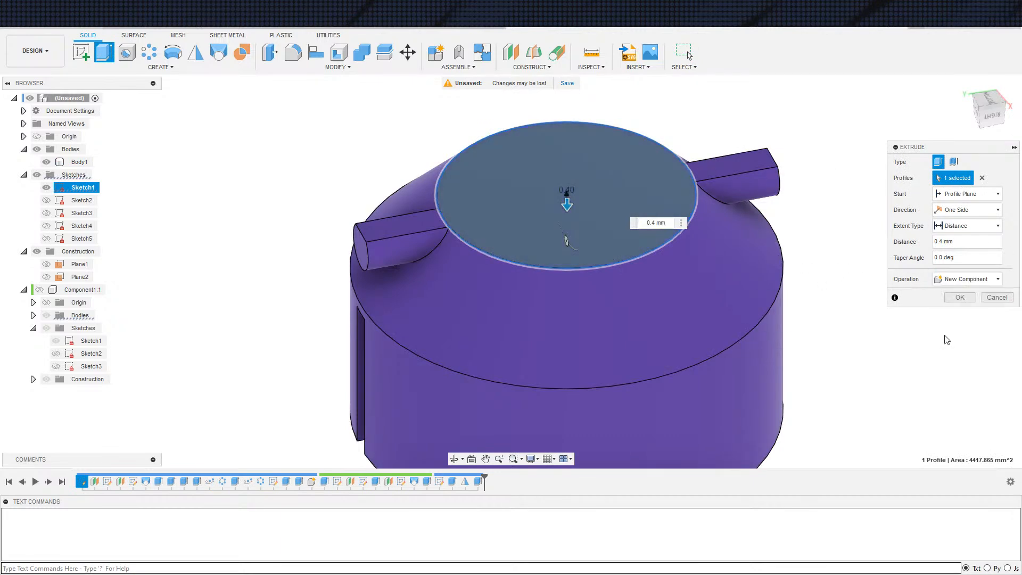
pyautogui.click(960, 297)
pyautogui.moveTo(897, 338)
pyautogui.keyDown('shift'); pyautogui.mouseDown(button='middle')
pyautogui.moveTo(894, 325)
pyautogui.moveTo(900, 345)
pyautogui.mouseUp(button='middle'); pyautogui.keyUp('shift')
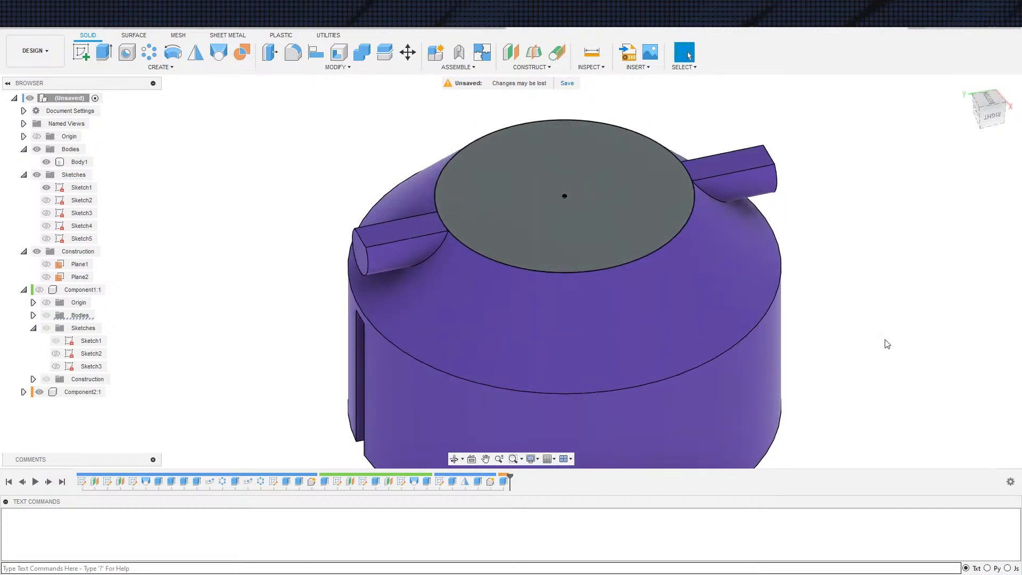
pyautogui.scroll(-1, 887, 343)
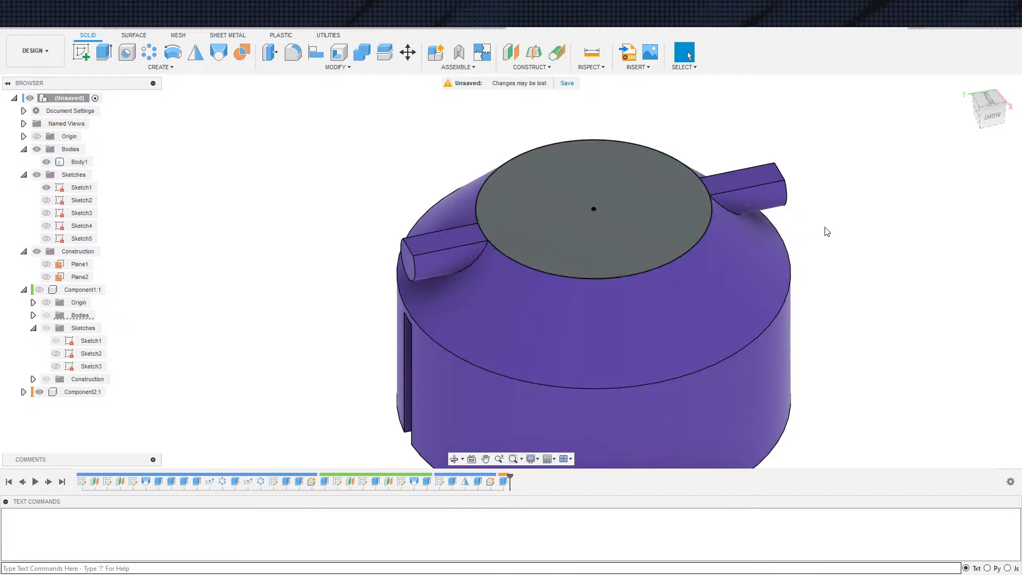
pyautogui.click(782, 201)
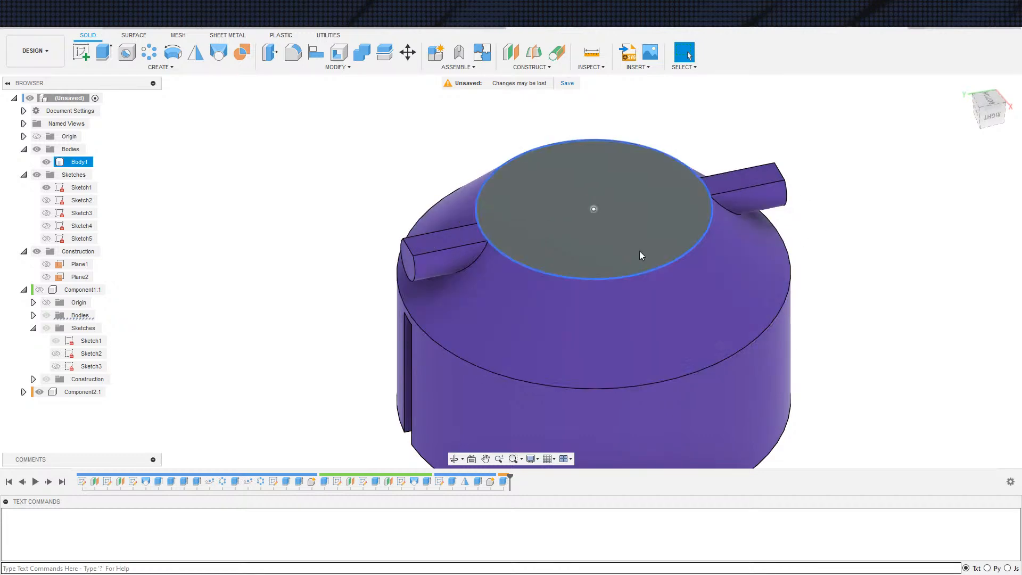
pyautogui.press('Escape')
pyautogui.click(512, 282)
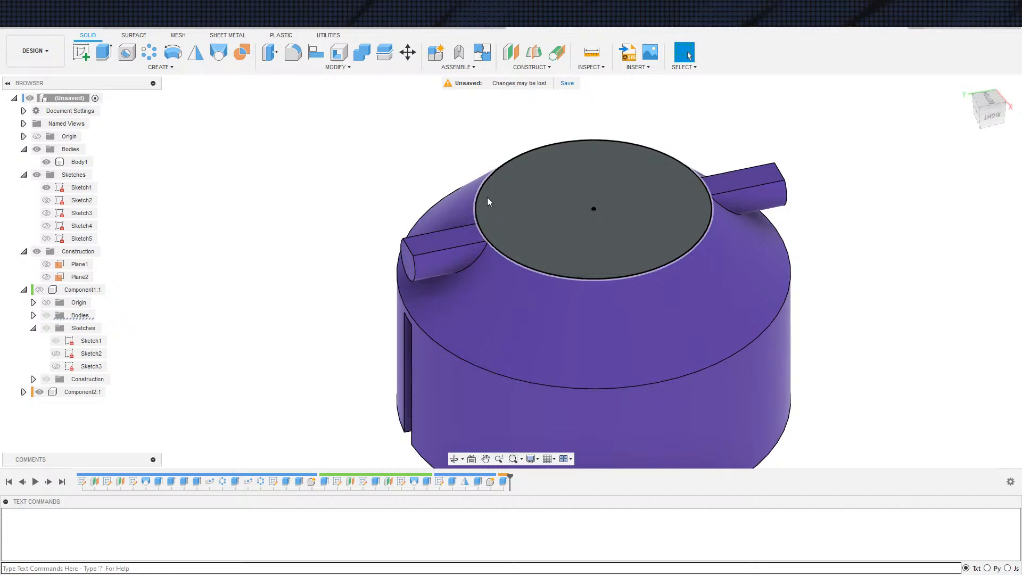
pyautogui.scroll(-3, 908, 387)
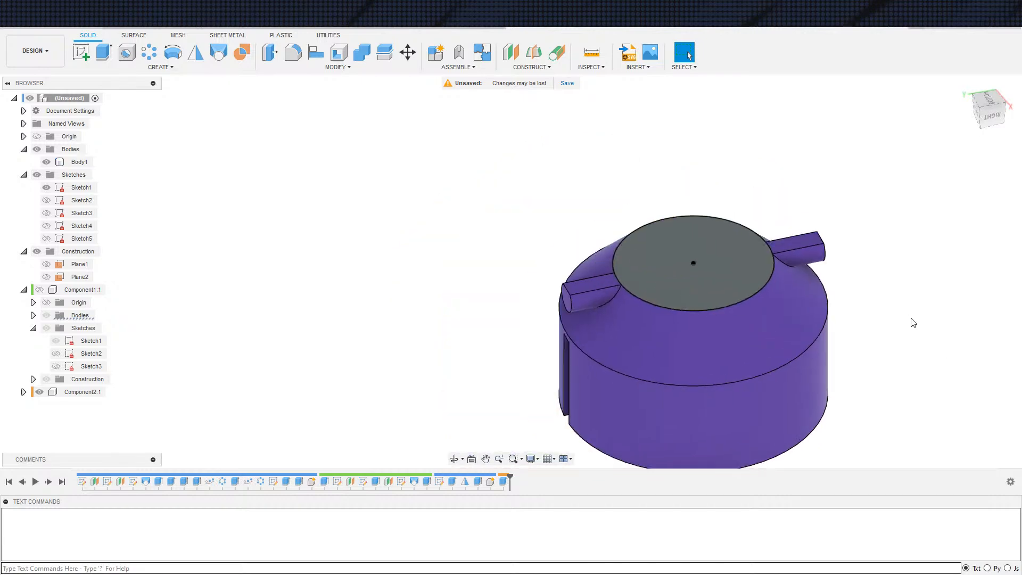
pyautogui.keyDown('shift'); pyautogui.moveTo(959, 374); pyautogui.dragTo(944, 312, button='middle'); pyautogui.keyUp('shift')
pyautogui.keyDown('shift'); pyautogui.moveTo(958, 270); pyautogui.dragTo(881, 313, button='middle'); pyautogui.keyUp('shift')
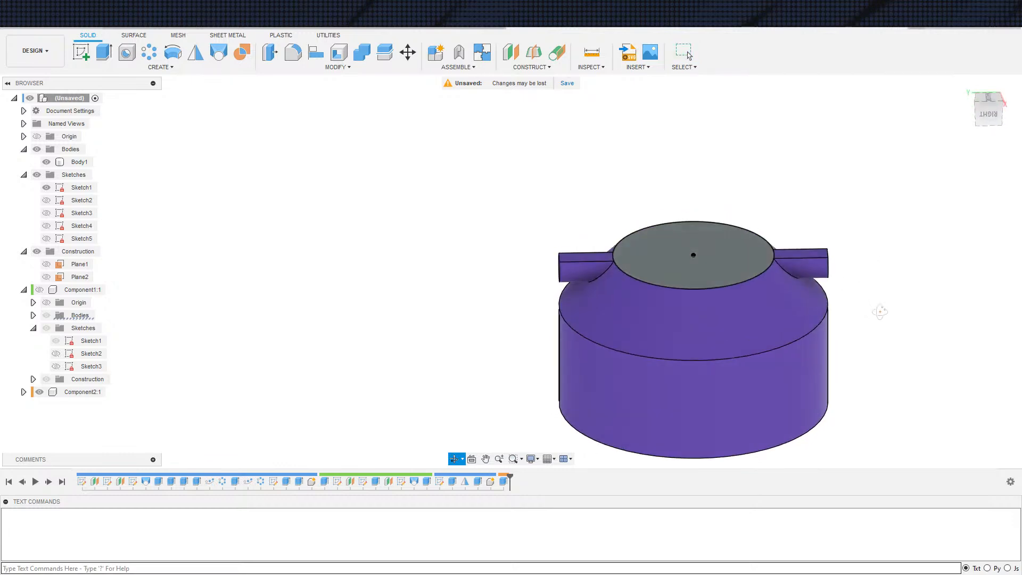
# Search the appearance library for Plastic and apply Plastic - Matte (Blue) to the thin disc component only
pyautogui.press('a')
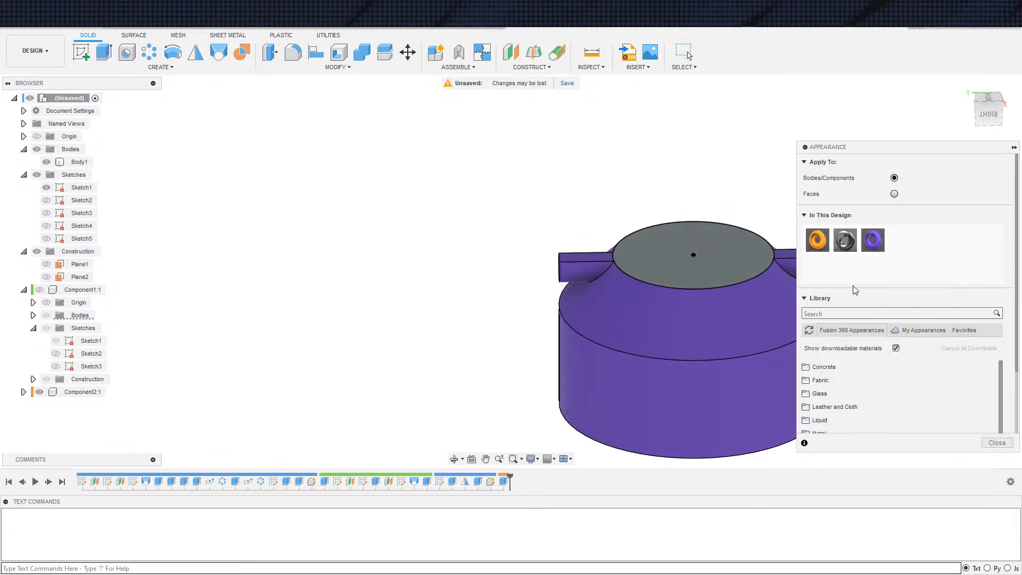
pyautogui.click(863, 311)
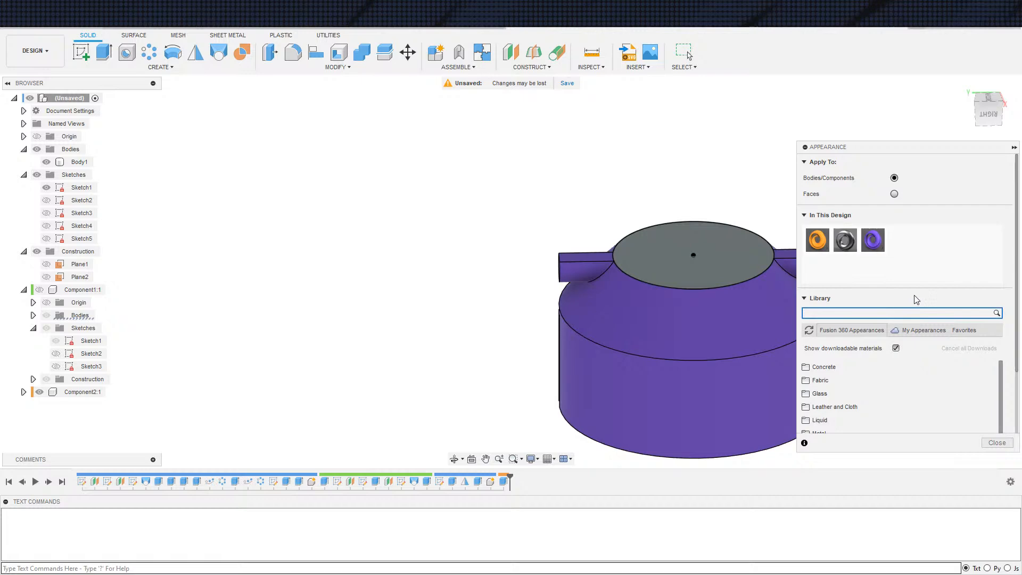
pyautogui.write('Plai')
pyautogui.press('BackSpace')
pyautogui.write('s')
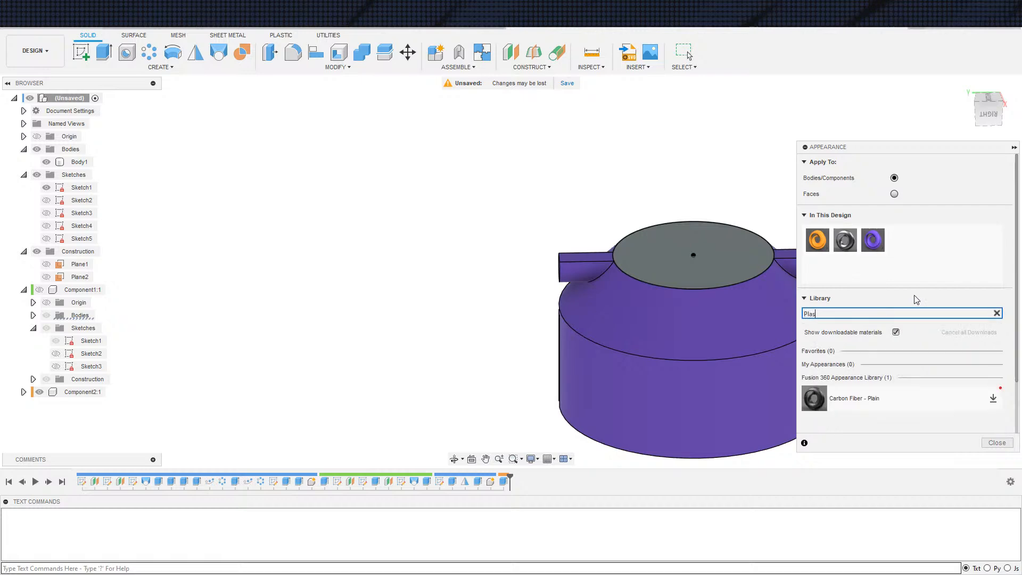
pyautogui.moveTo(814, 386); pyautogui.dragTo(778, 340)
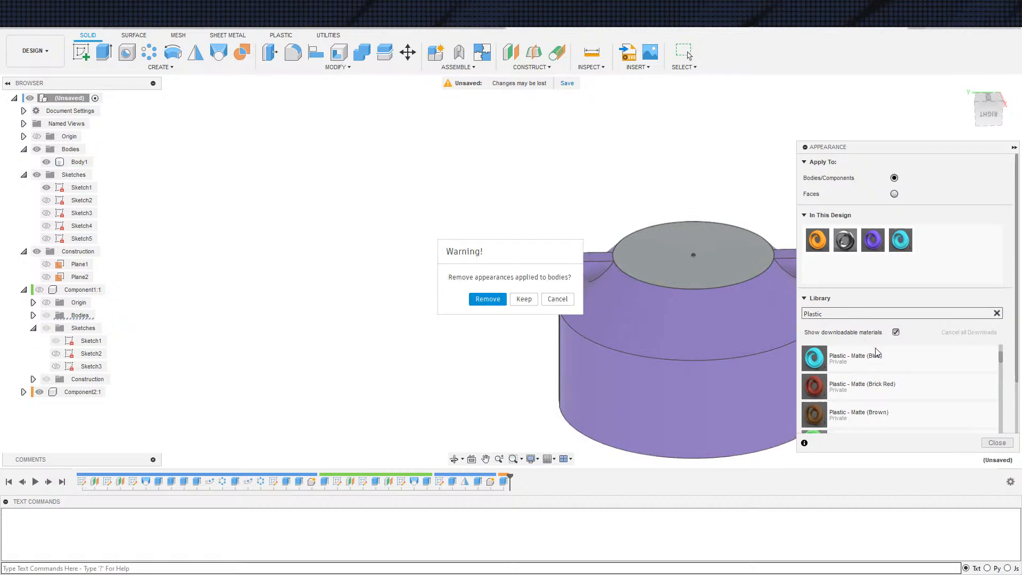
pyautogui.click(543, 300)
pyautogui.moveTo(901, 241); pyautogui.dragTo(92, 393)
pyautogui.press('F6')
pyautogui.press('Escape')
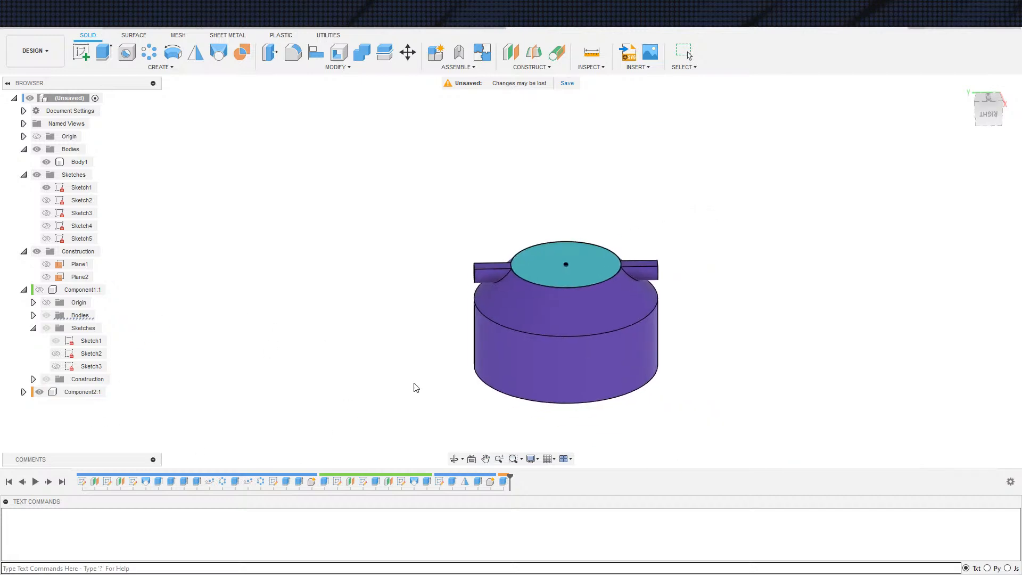
# Show the hidden lid component with its lofted handle in the bowl
pyautogui.keyDown('shift'); pyautogui.moveTo(717, 434); pyautogui.dragTo(744, 384, button='middle'); pyautogui.keyUp('shift')
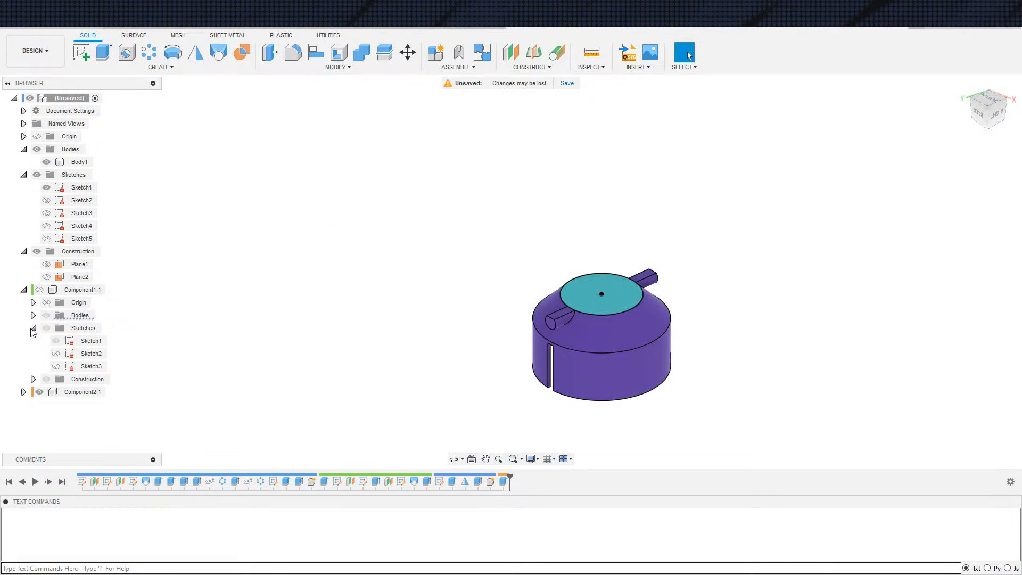
pyautogui.click(41, 290)
pyautogui.moveTo(335, 372)
pyautogui.keyDown('shift'); pyautogui.mouseDown(button='middle')
pyautogui.moveTo(347, 256)
pyautogui.moveTo(373, 159)
pyautogui.moveTo(402, 197)
pyautogui.moveTo(424, 205)
pyautogui.moveTo(417, 215)
pyautogui.mouseUp(button='middle'); pyautogui.keyUp('shift')
pyautogui.moveTo(329, 180); pyautogui.dragTo(318, 203, button='middle')
# Save the design as "New Years Party Popper" in the Miscellaneous project
pyautogui.rightClick(54, 95)
pyautogui.click(55, 28)
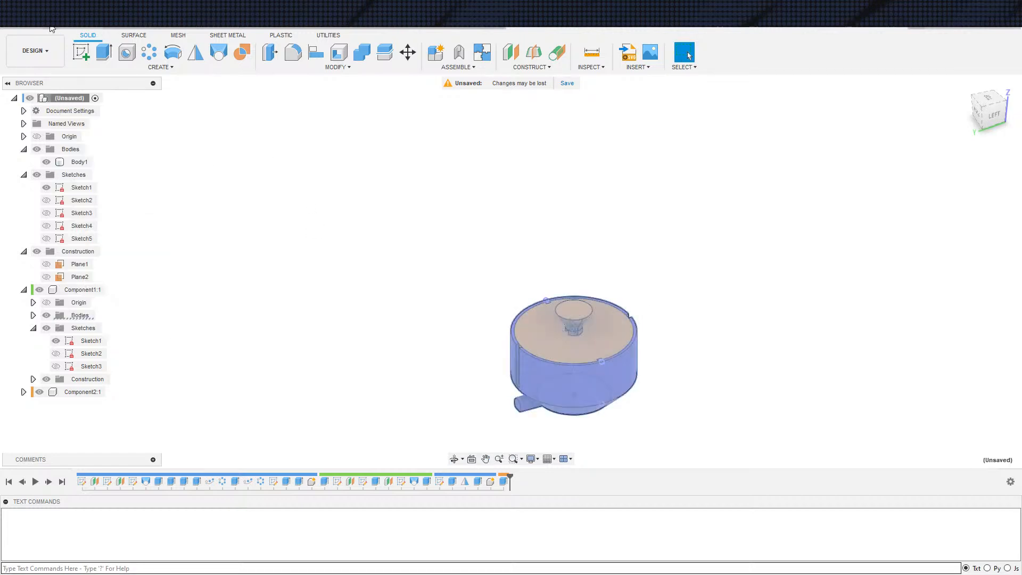
pyautogui.hotkey('ctrl', 's')
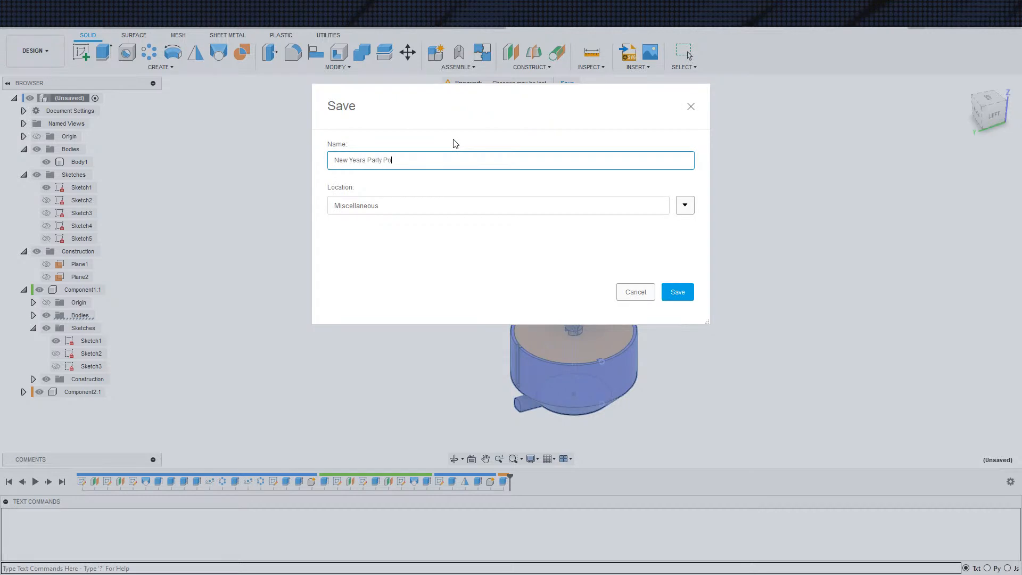
pyautogui.press('Return')
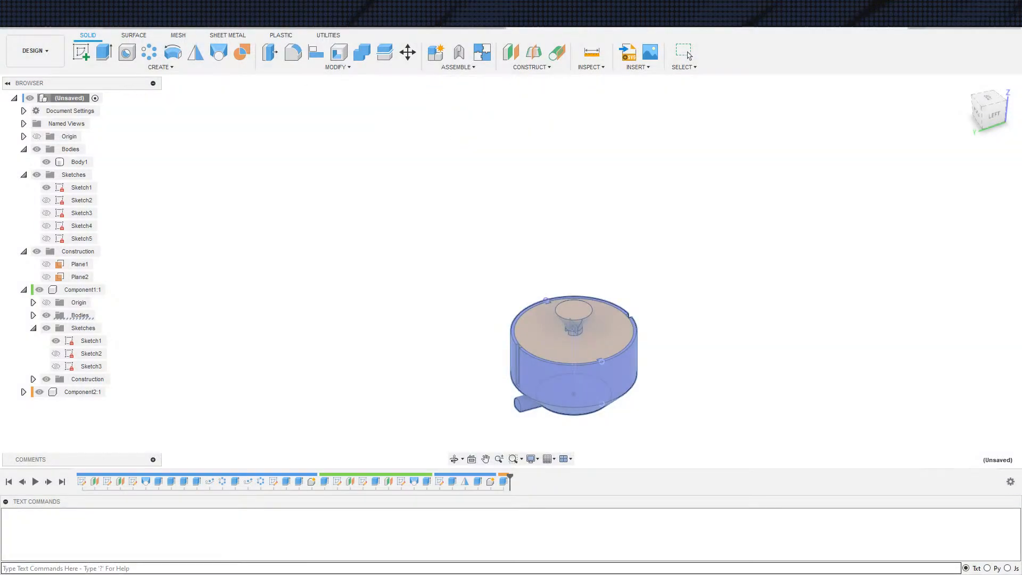
# Export the whole design as a single 3MF mesh with medium refinement to the computer's Downloads folder
pyautogui.rightClick(95, 100)
pyautogui.click(141, 258)
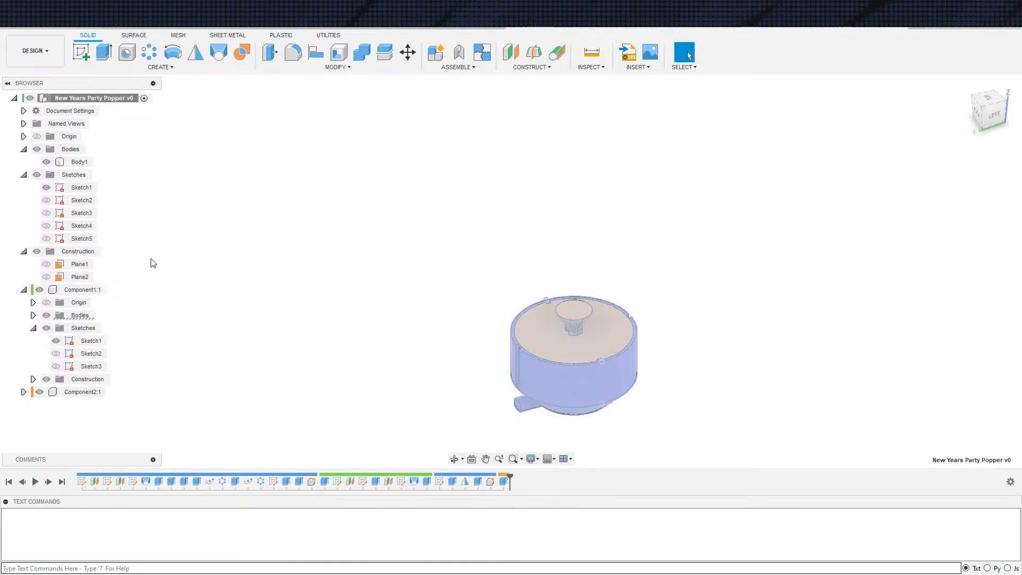
pyautogui.click(958, 330)
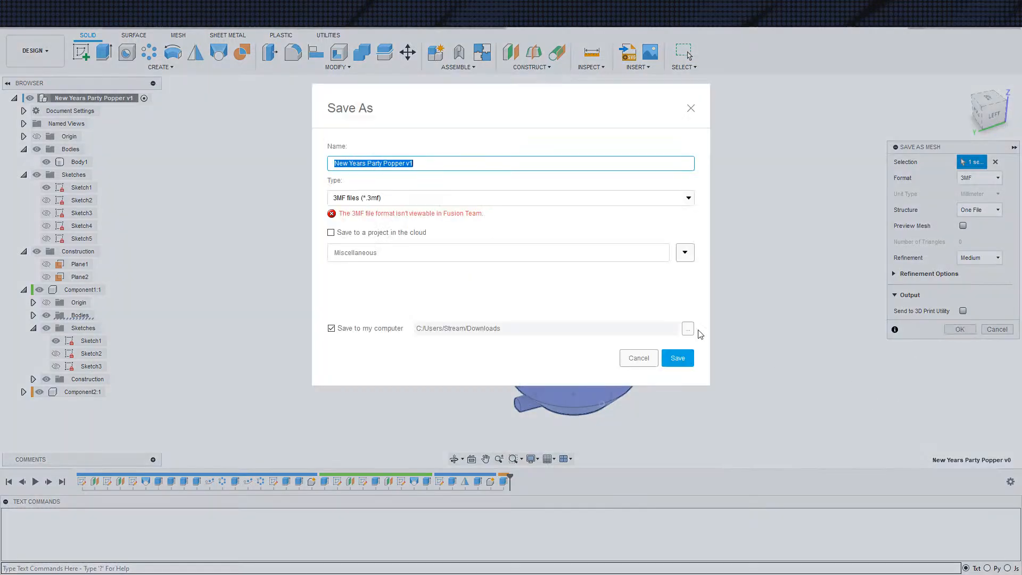
pyautogui.click(678, 358)
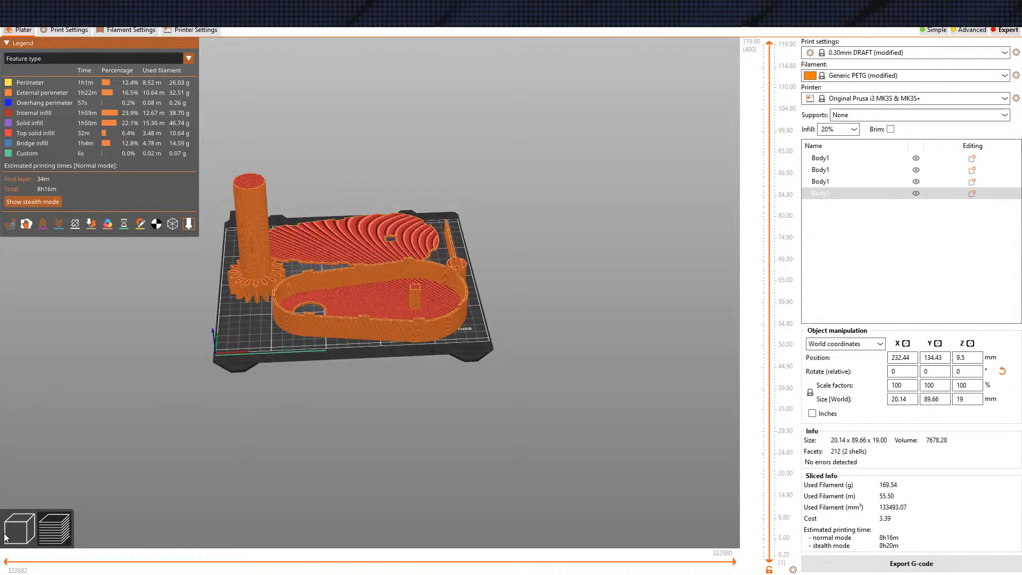
# Switch to PrusaSlicer, remove all old objects from the bed and load the exported 3MF as separate objects
pyautogui.press('Tab')
pyautogui.click(276, 155)
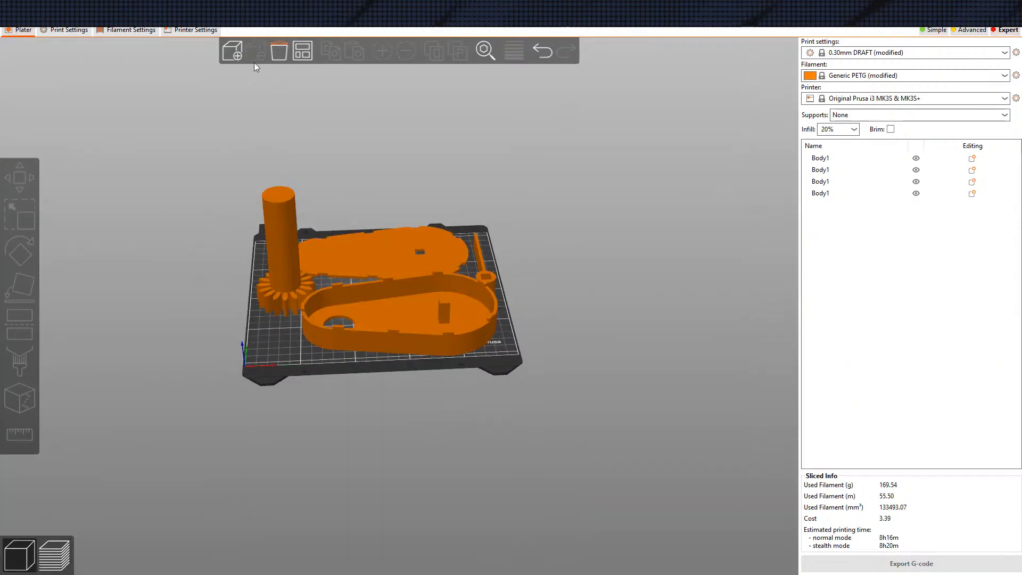
pyautogui.click(278, 50)
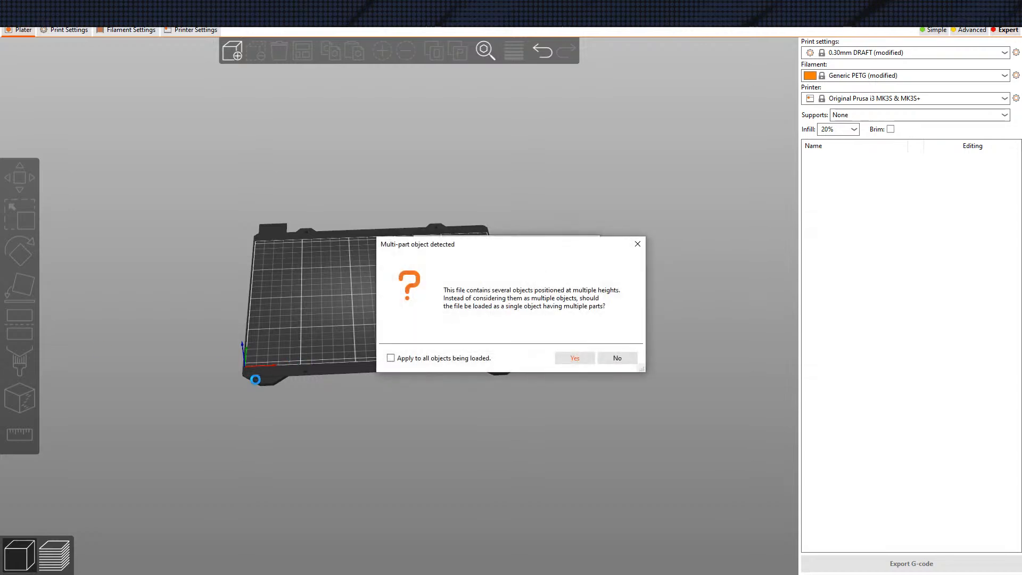
pyautogui.click(624, 362)
pyautogui.moveTo(487, 296); pyautogui.dragTo(553, 302)
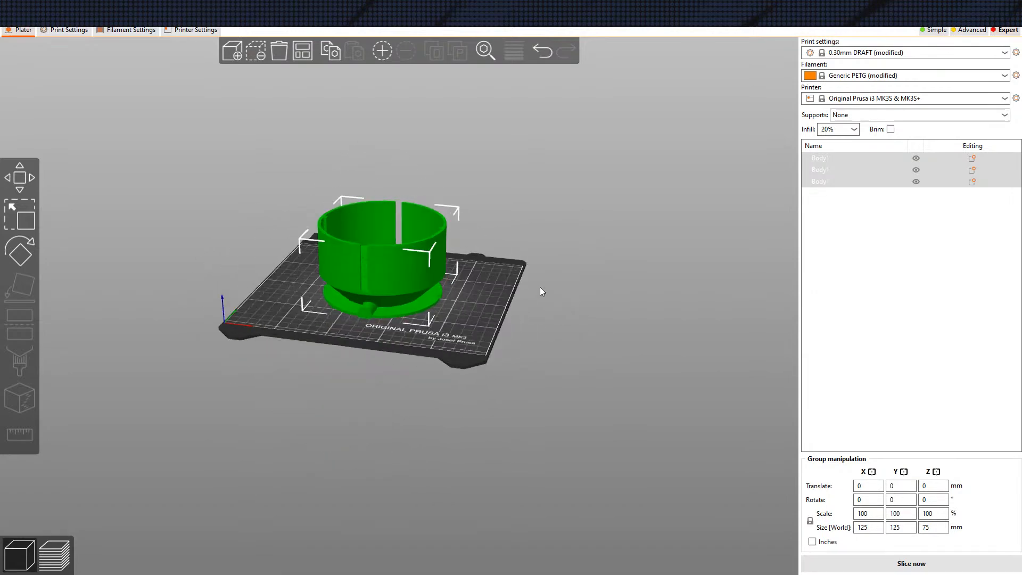
# Exclude the thin disc from printing and auto-arrange the bowl and lid on the print bed
pyautogui.click(303, 51)
pyautogui.moveTo(414, 177); pyautogui.dragTo(538, 333)
pyautogui.click(916, 181)
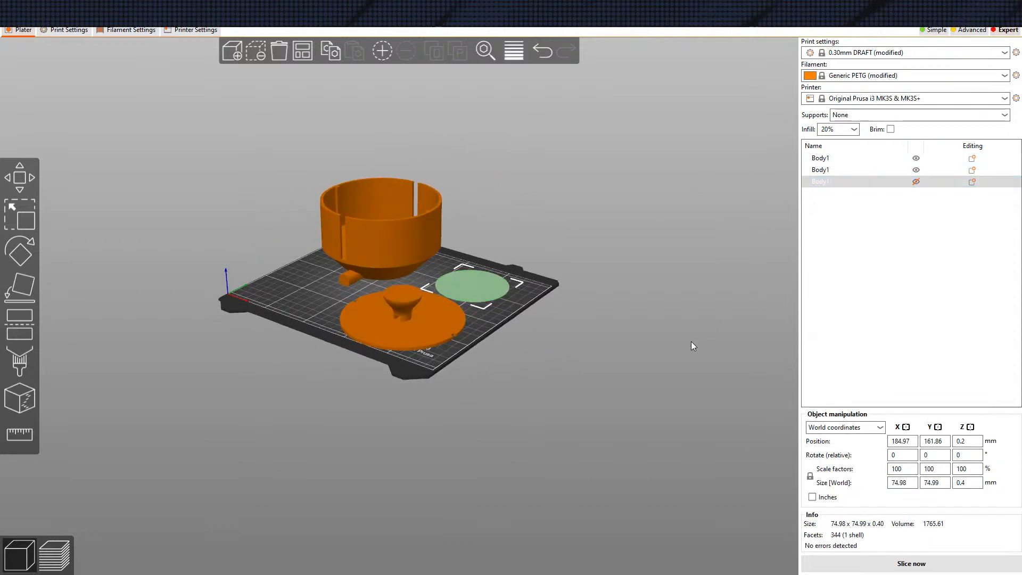
pyautogui.click(301, 52)
# Slice the bowl and lid with the 0.30mm DRAFT and Generic PETG settings
pyautogui.moveTo(574, 280); pyautogui.dragTo(568, 293)
pyautogui.moveTo(394, 176); pyautogui.dragTo(445, 96)
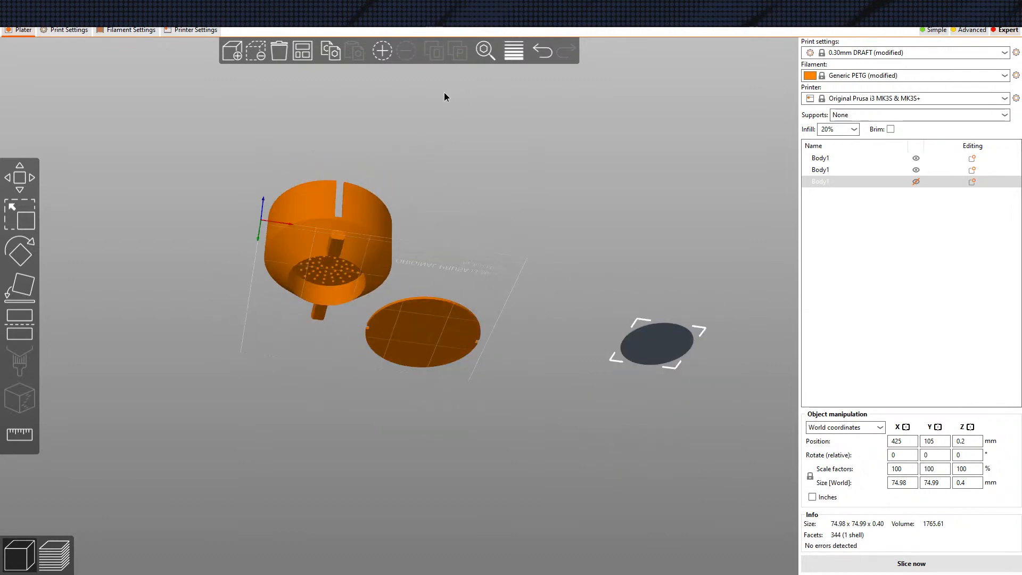
pyautogui.click(855, 564)
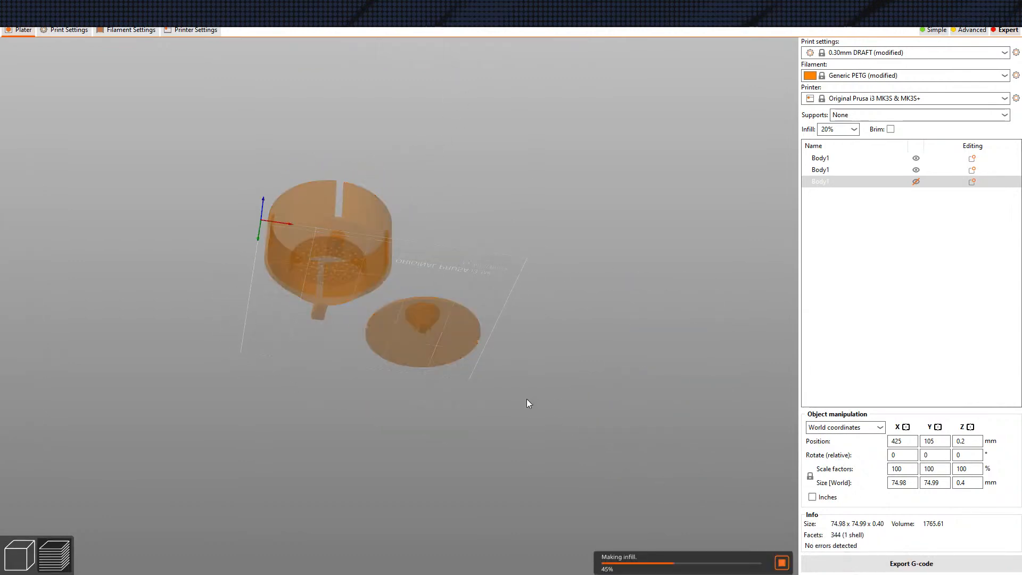
# Examine the sliced preview of the bowl and lid from above, the side and underneath, including the perforated floor and side bars
pyautogui.moveTo(525, 398); pyautogui.dragTo(500, 432)
pyautogui.scroll(5, 334, 342)
pyautogui.scroll(4, 333, 342)
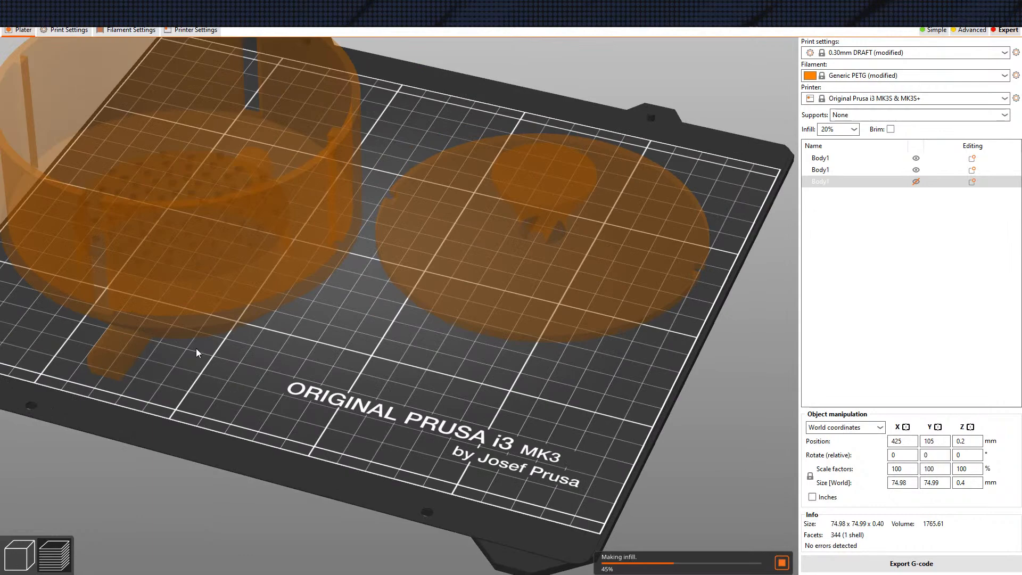
pyautogui.scroll(-5, 194, 349)
pyautogui.scroll(6, 434, 407)
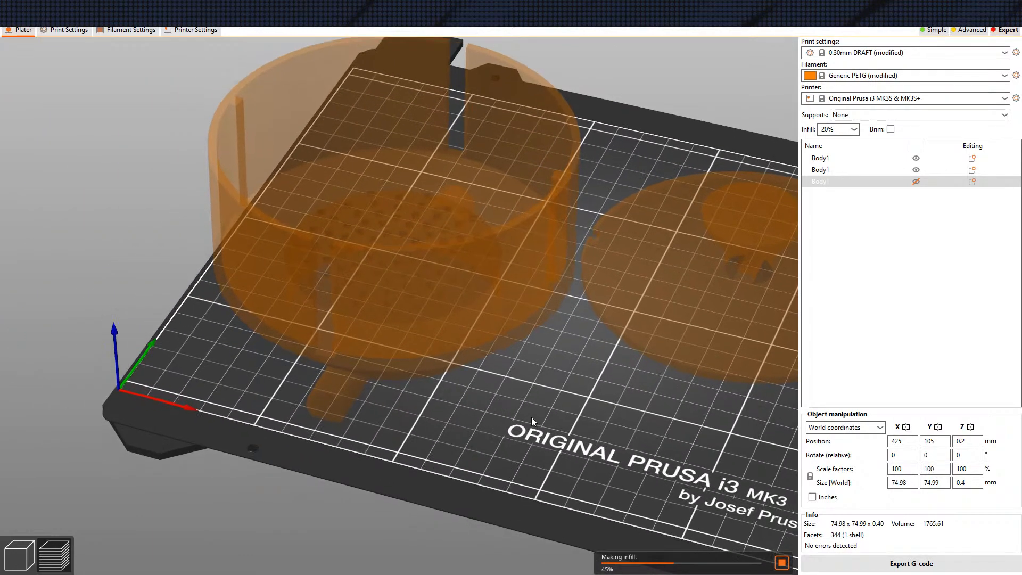
pyautogui.scroll(-2, 532, 417)
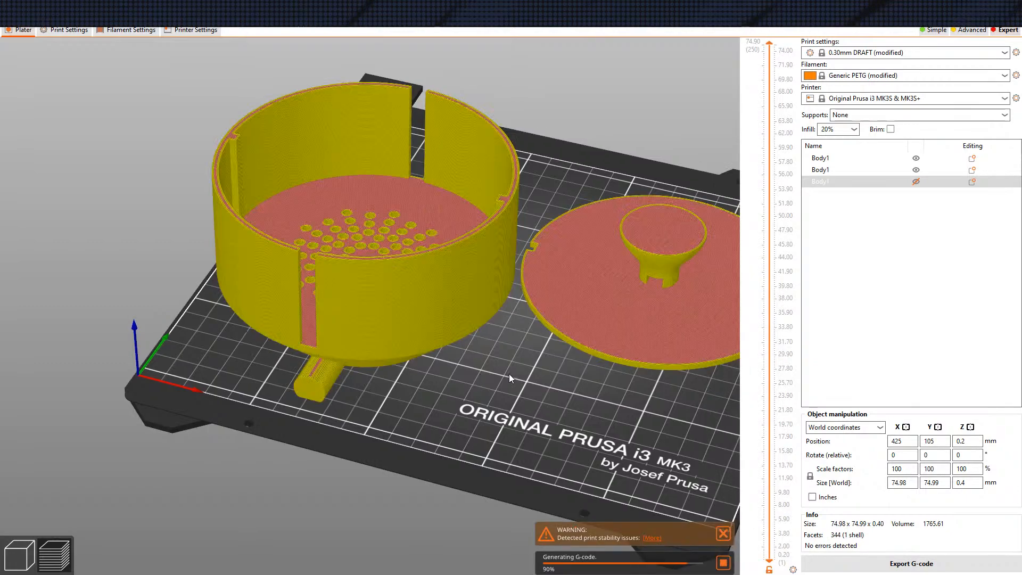
pyautogui.moveTo(423, 373); pyautogui.dragTo(420, 291, button='middle')
pyautogui.moveTo(420, 291)
pyautogui.mouseDown()
pyautogui.moveTo(442, 281)
pyautogui.moveTo(410, 305)
pyautogui.moveTo(408, 329)
pyautogui.moveTo(417, 269)
pyautogui.moveTo(412, 290)
pyautogui.moveTo(412, 279)
pyautogui.mouseUp()
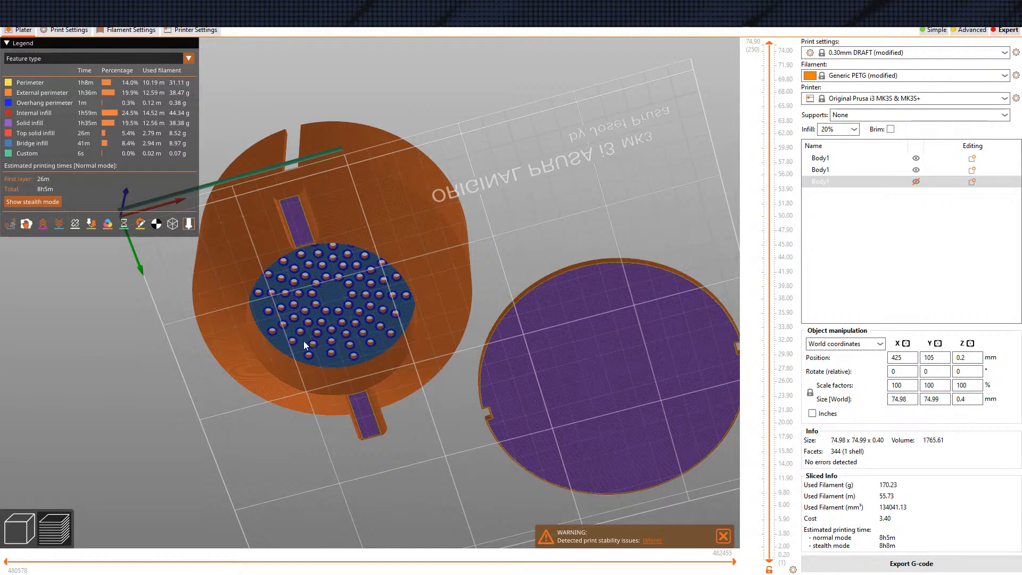
pyautogui.moveTo(490, 452); pyautogui.dragTo(461, 421)
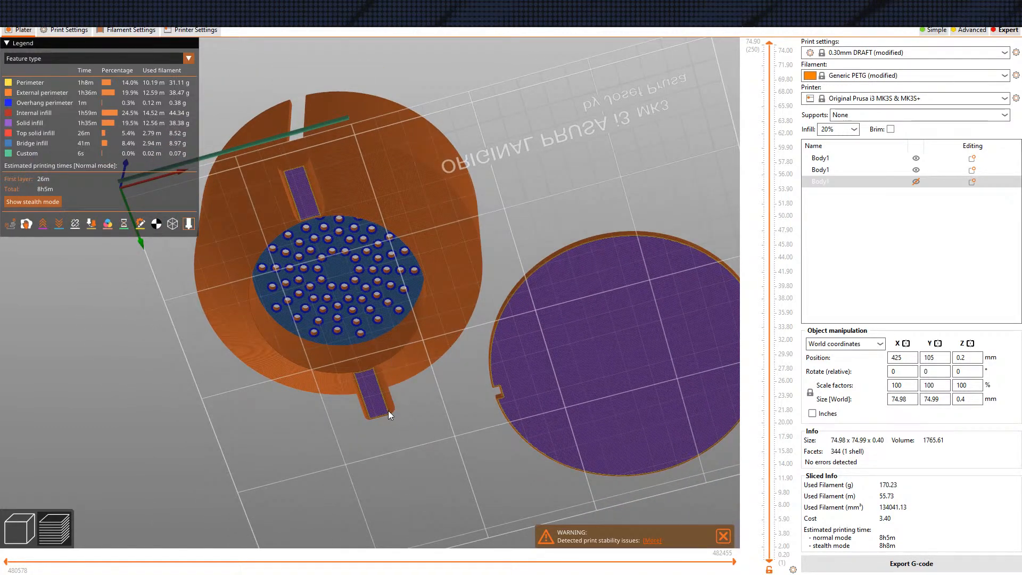
pyautogui.moveTo(415, 423); pyautogui.dragTo(520, 412)
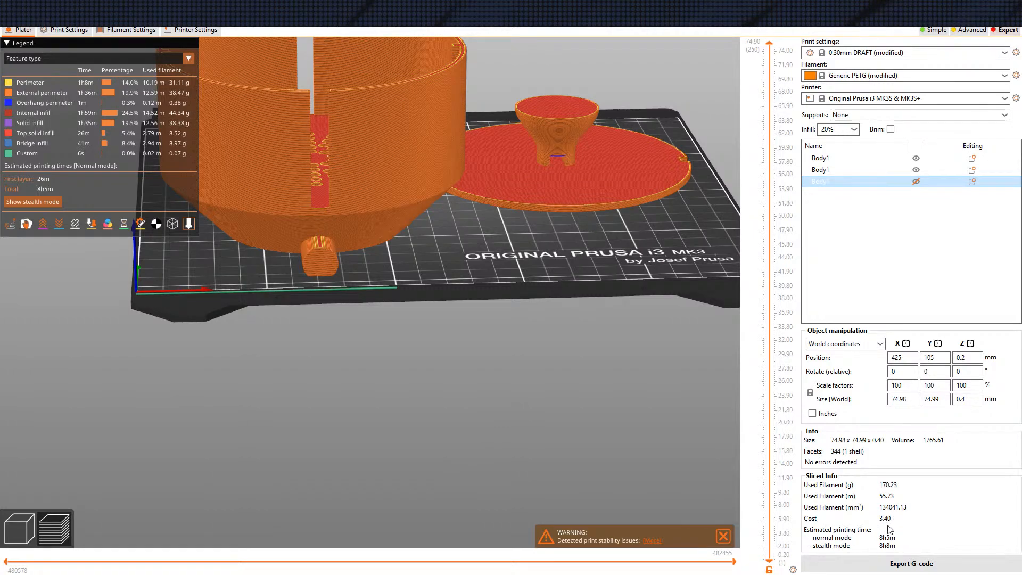
pyautogui.moveTo(518, 470); pyautogui.dragTo(463, 409)
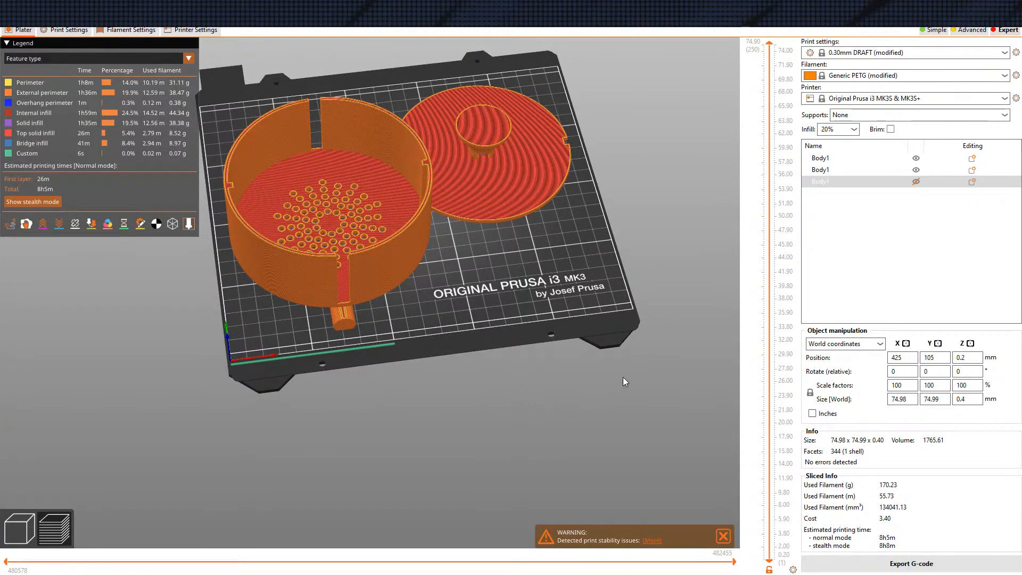
pyautogui.moveTo(629, 438)
pyautogui.mouseDown()
pyautogui.moveTo(616, 434)
pyautogui.moveTo(627, 428)
pyautogui.mouseUp()
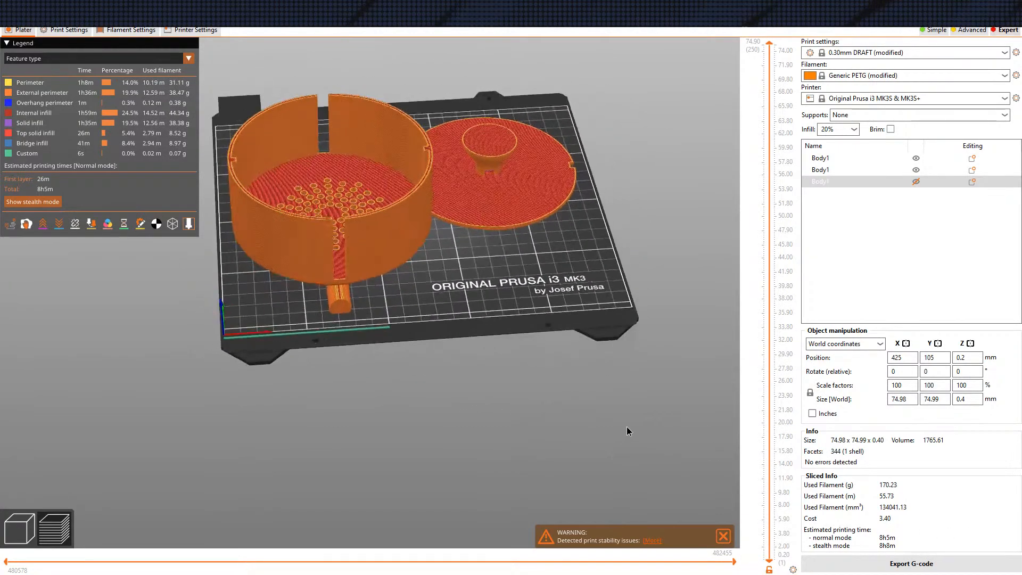
# Set the supports to build plate only, re-slice the bowl and lid, and view the generated supports around the bowl's base
pyautogui.moveTo(575, 392); pyautogui.dragTo(591, 421)
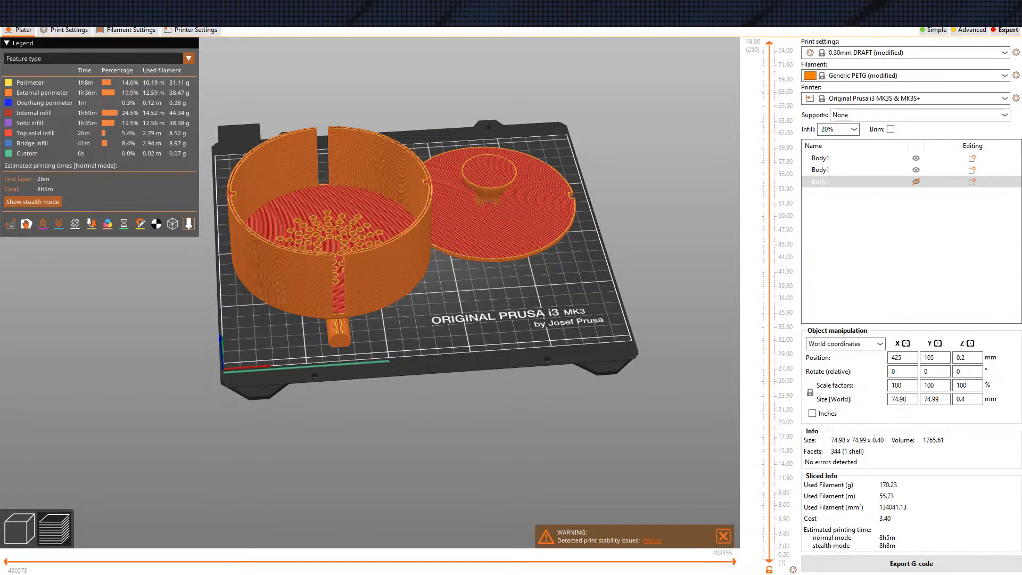
pyautogui.moveTo(505, 369); pyautogui.dragTo(463, 356)
pyautogui.click(34, 531)
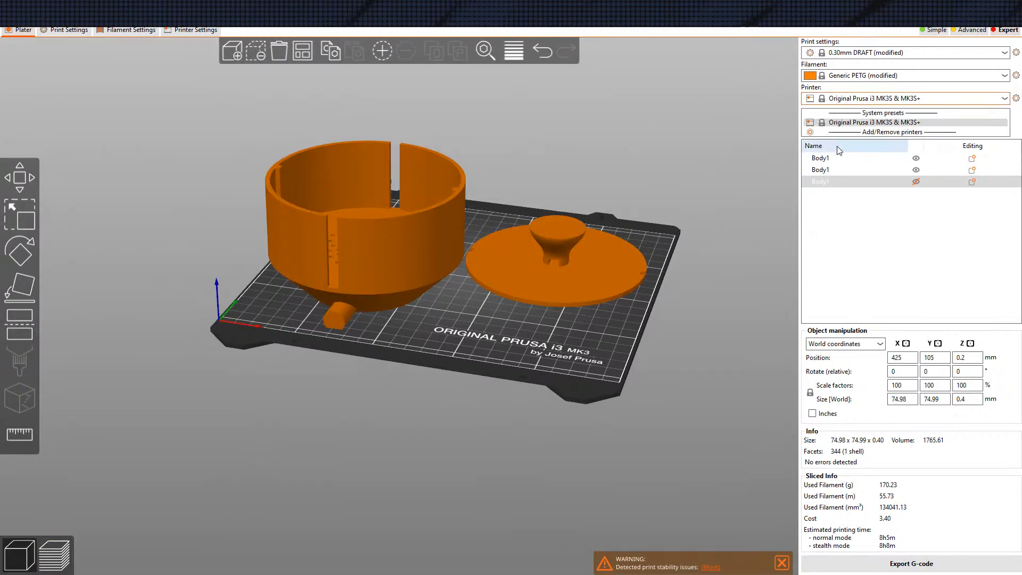
pyautogui.click(852, 120)
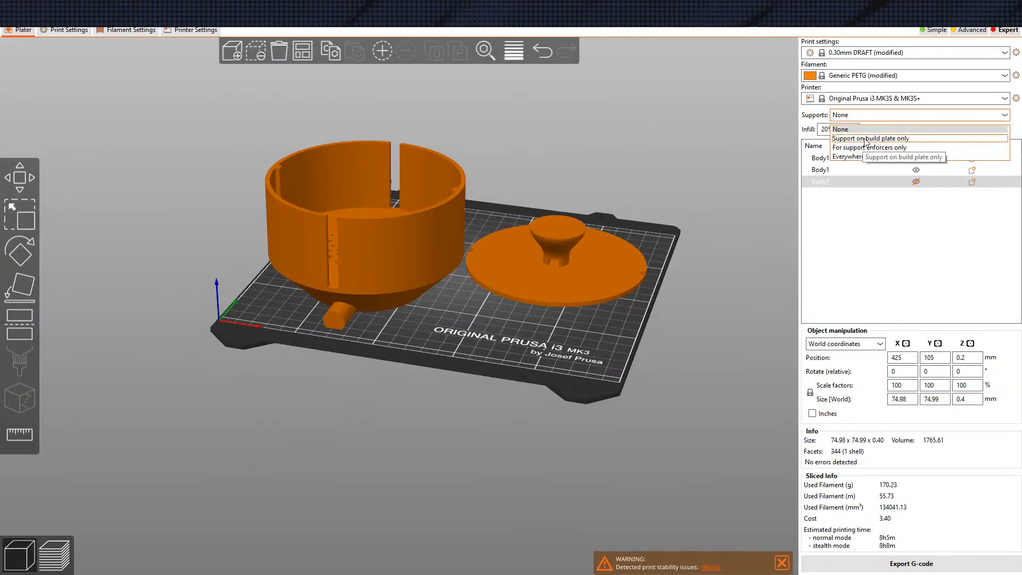
pyautogui.click(866, 134)
pyautogui.click(879, 565)
pyautogui.moveTo(476, 424); pyautogui.dragTo(411, 386)
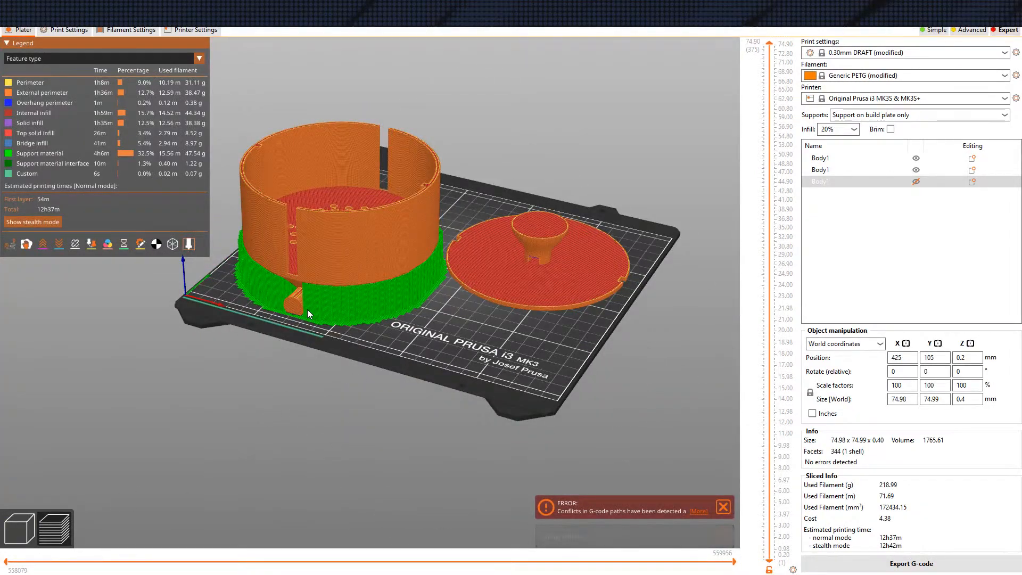
pyautogui.moveTo(339, 389); pyautogui.dragTo(360, 398)
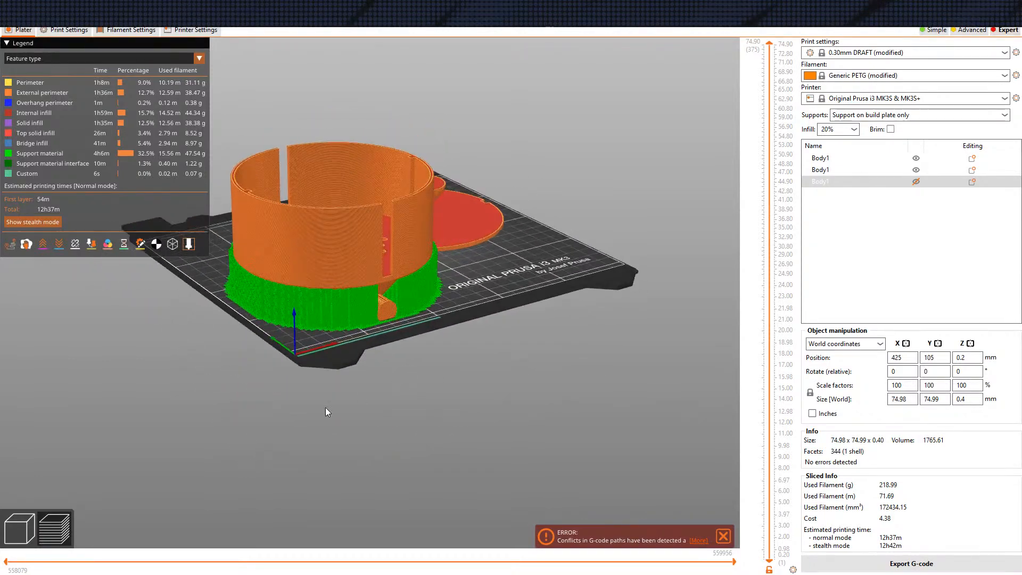
# Return to the 3D editor and restrict supports to support enforcers only
pyautogui.click(27, 509)
pyautogui.moveTo(224, 467); pyautogui.dragTo(362, 405)
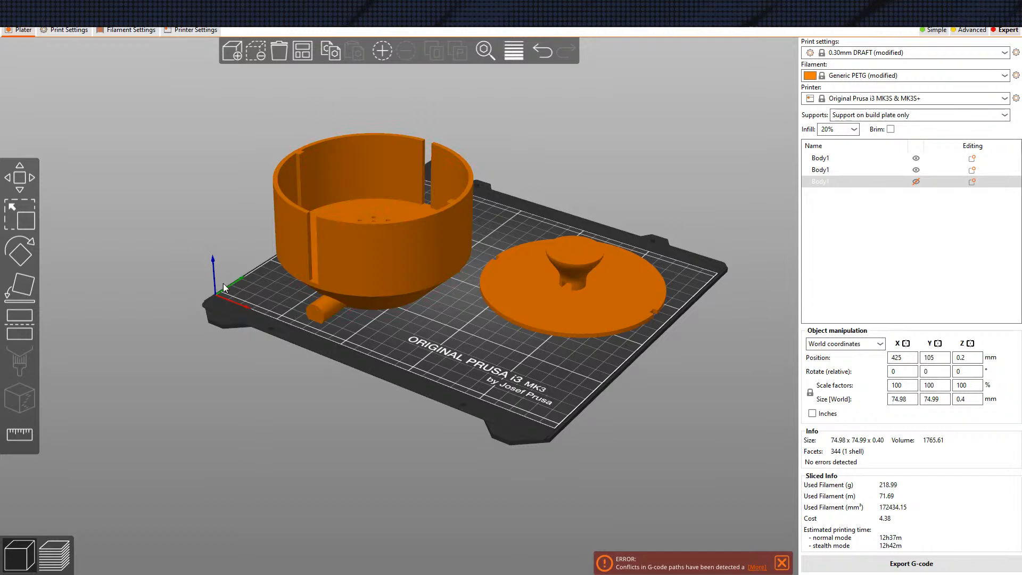
pyautogui.click(876, 115)
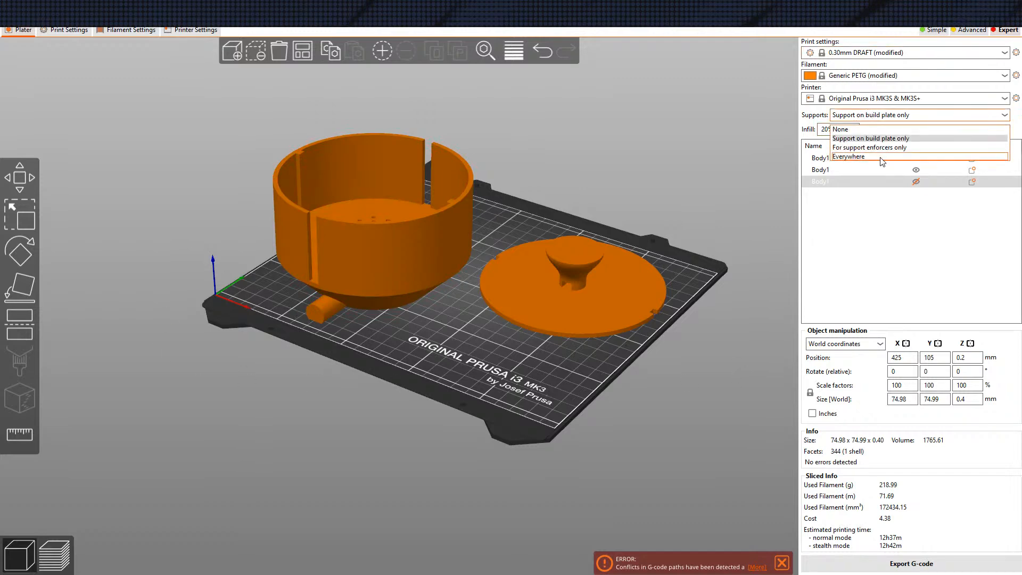
pyautogui.click(881, 150)
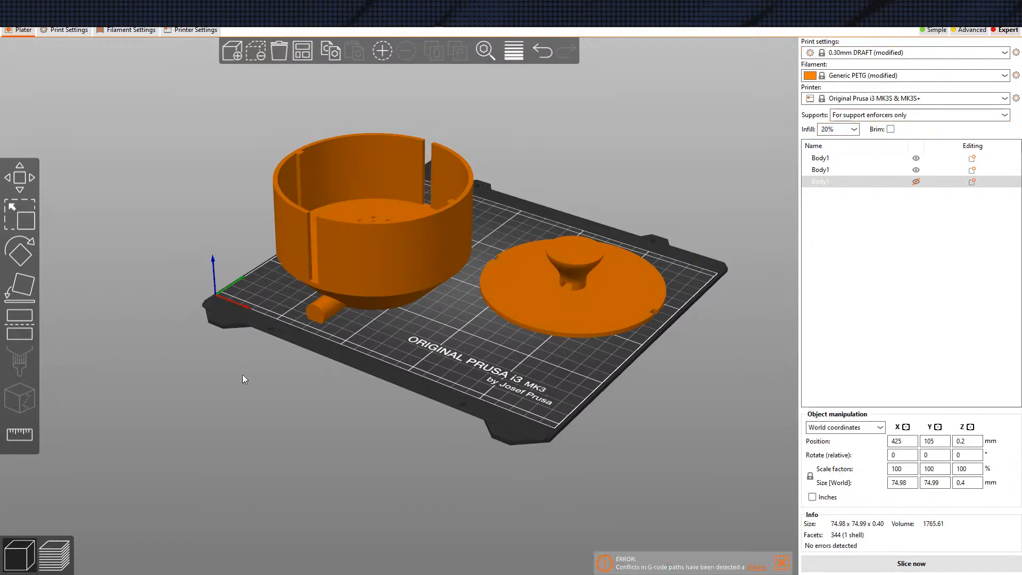
# Paint the bowl's flat perforated underside as a support enforcer using Smart fill
pyautogui.click(326, 305)
pyautogui.click(25, 352)
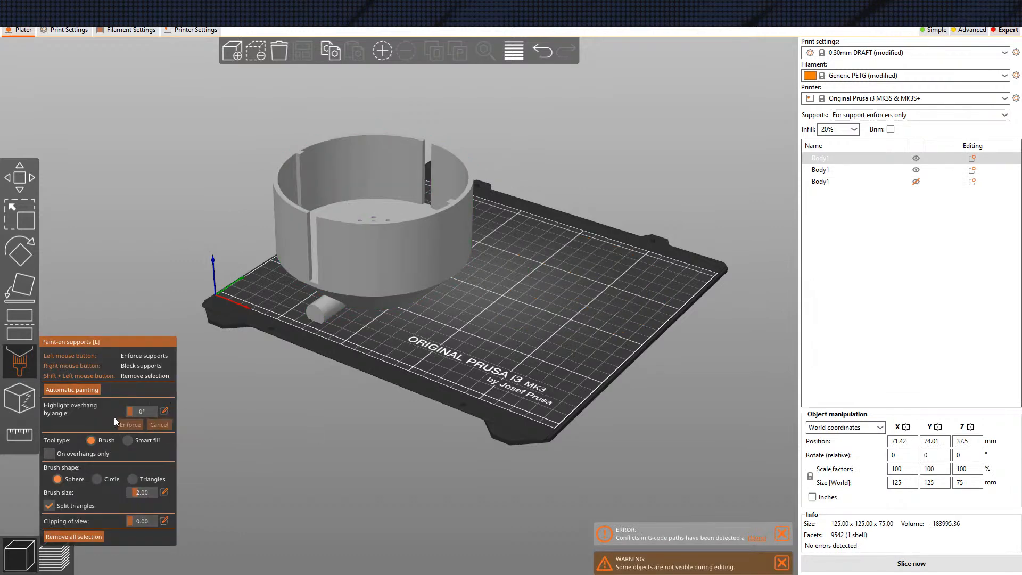
pyautogui.click(128, 441)
pyautogui.moveTo(362, 440); pyautogui.dragTo(379, 362)
pyautogui.scroll(-2, 381, 334)
pyautogui.scroll(8, 385, 331)
pyautogui.scroll(2, 381, 334)
pyautogui.click(361, 354)
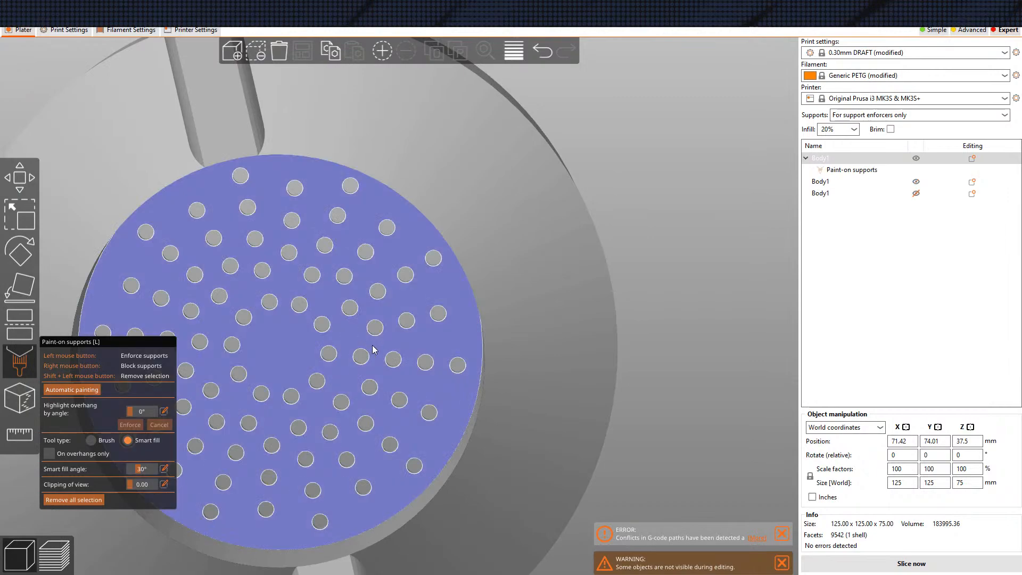
pyautogui.scroll(-10, 372, 331)
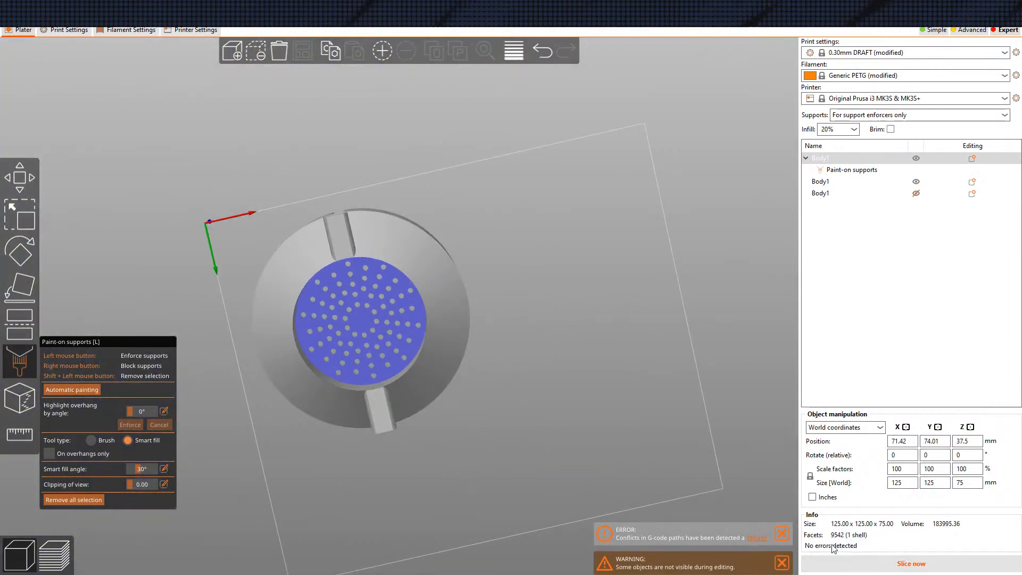
# Slice the bowl and lid with the painted support enforcers
pyautogui.click(912, 564)
pyautogui.moveTo(538, 308); pyautogui.dragTo(536, 398)
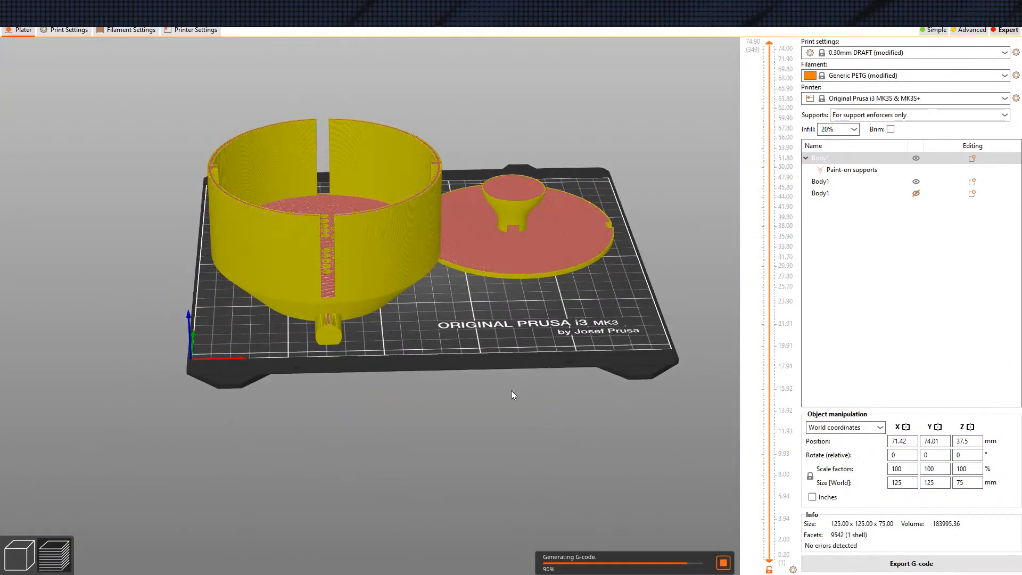
pyautogui.scroll(-5, 341, 324)
pyautogui.scroll(8, 451, 321)
# Examine the sliced preview for the supports under the bowl, the perforated floor, and the estimated printing time
pyautogui.moveTo(450, 321); pyautogui.dragTo(351, 276)
pyautogui.scroll(8, 378, 344)
pyautogui.moveTo(378, 347); pyautogui.dragTo(398, 238)
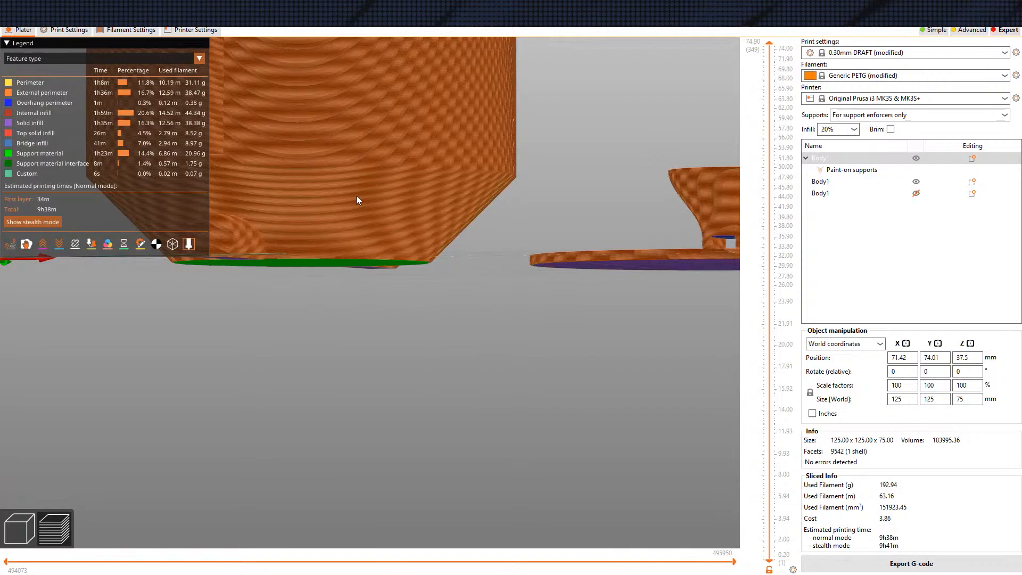
pyautogui.moveTo(343, 292); pyautogui.dragTo(418, 286)
pyautogui.moveTo(366, 319); pyautogui.dragTo(401, 393)
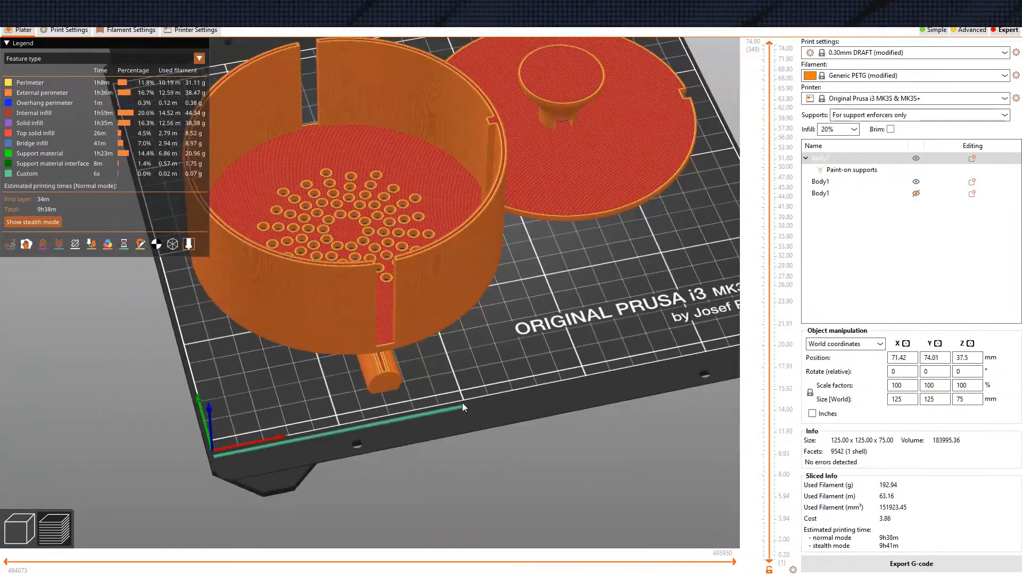
pyautogui.moveTo(509, 388); pyautogui.dragTo(574, 418, button='right')
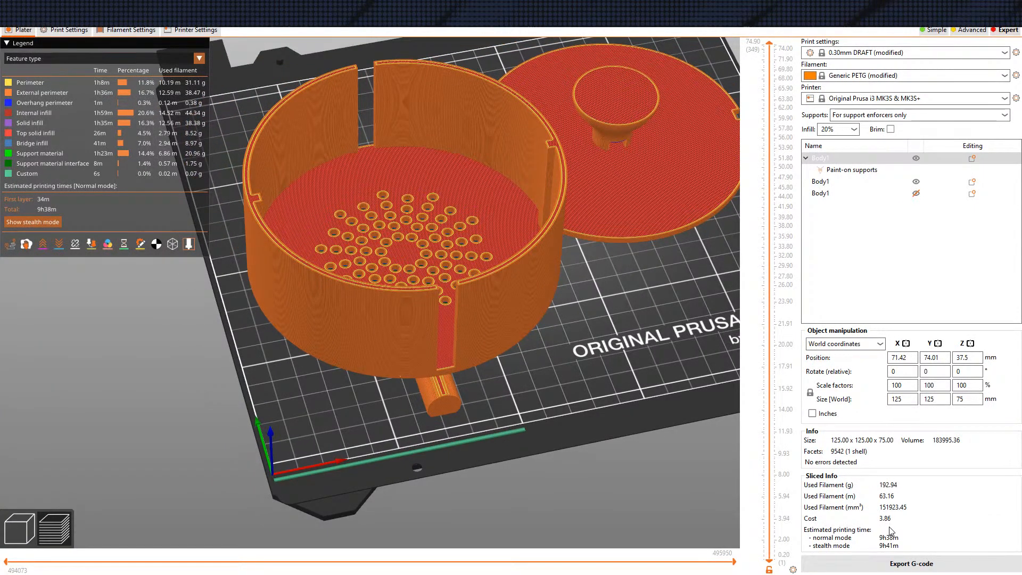
pyautogui.scroll(-3, 596, 433)
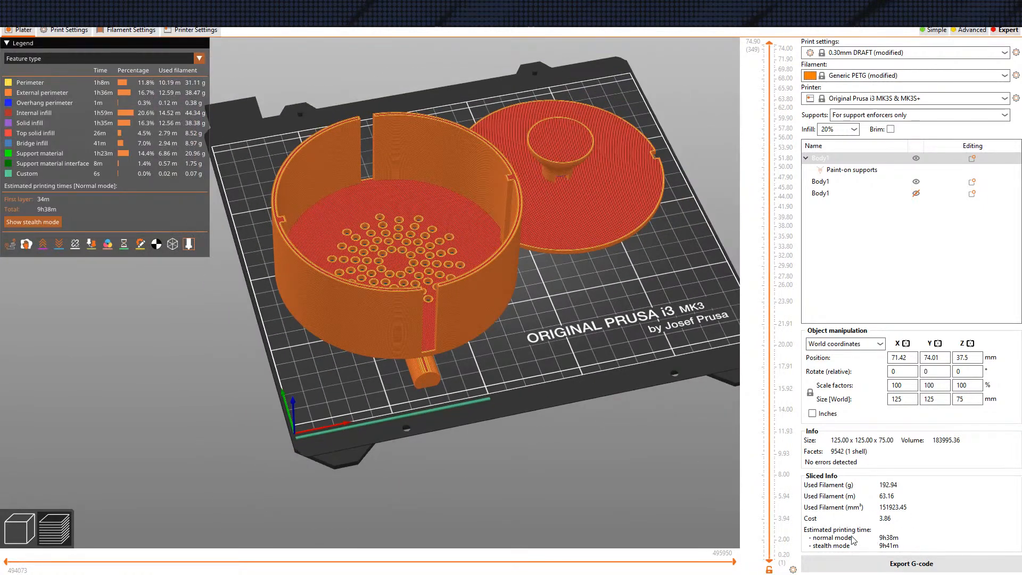
pyautogui.moveTo(645, 448); pyautogui.dragTo(524, 422)
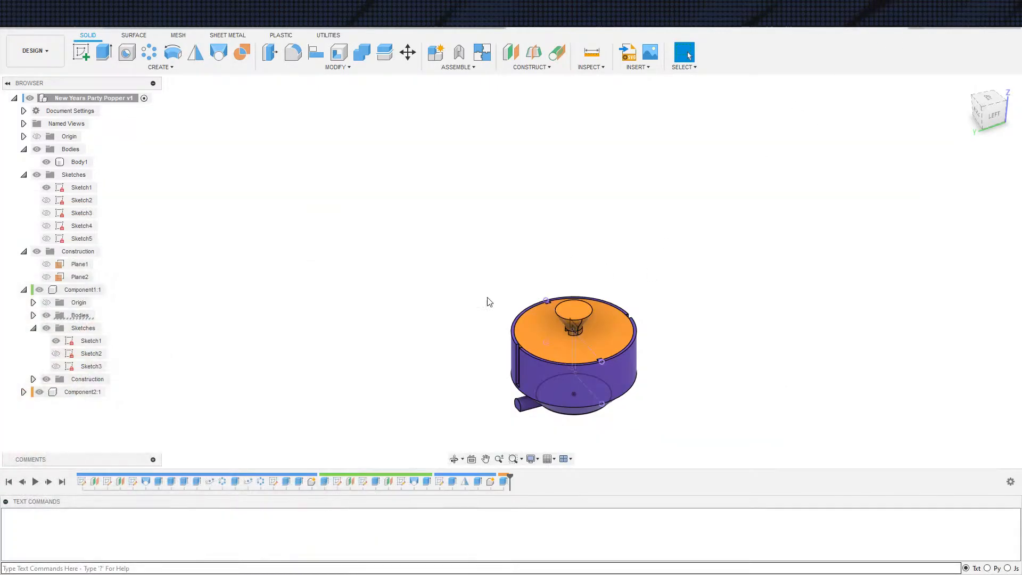
pyautogui.click(39, 392)
pyautogui.scroll(3, 381, 447)
pyautogui.press('e')
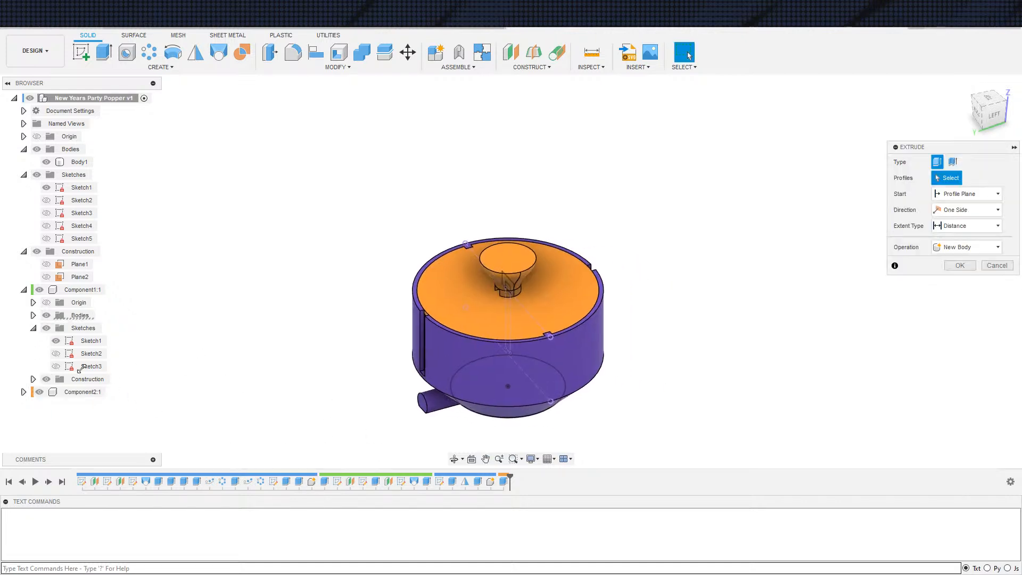
pyautogui.click(40, 290)
pyautogui.scroll(2, 152, 360)
pyautogui.scroll(-3, 330, 328)
pyautogui.press('Escape')
pyautogui.scroll(-2, 327, 335)
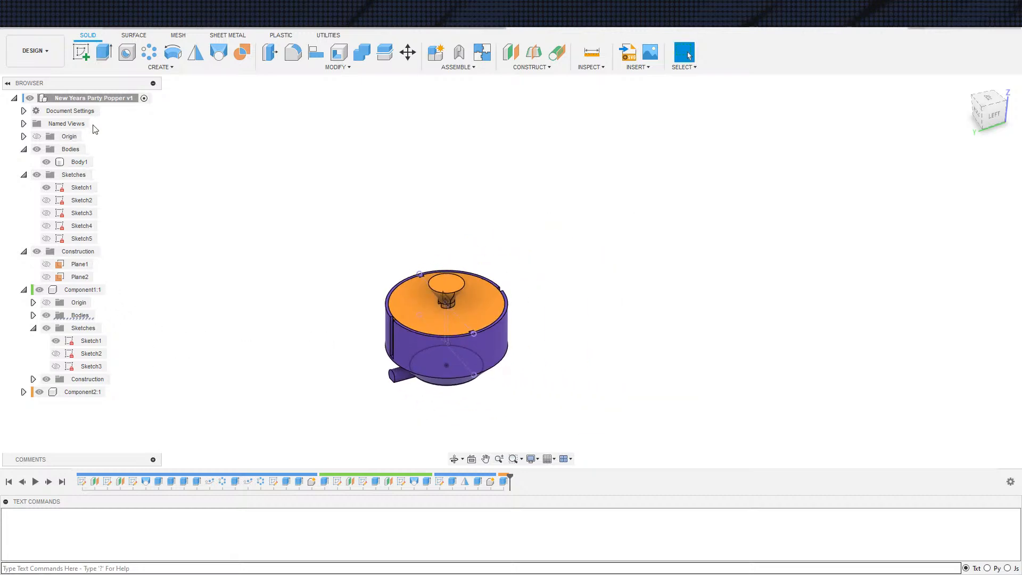
# In the Fusion 360 design, hide the two visible sketches and the lid component to expose the bowl's interior
pyautogui.click(46, 187)
pyautogui.moveTo(267, 324)
pyautogui.mouseDown(button='middle')
pyautogui.moveTo(223, 320)
pyautogui.moveTo(217, 358)
pyautogui.mouseUp(button='middle')
pyautogui.click(55, 340)
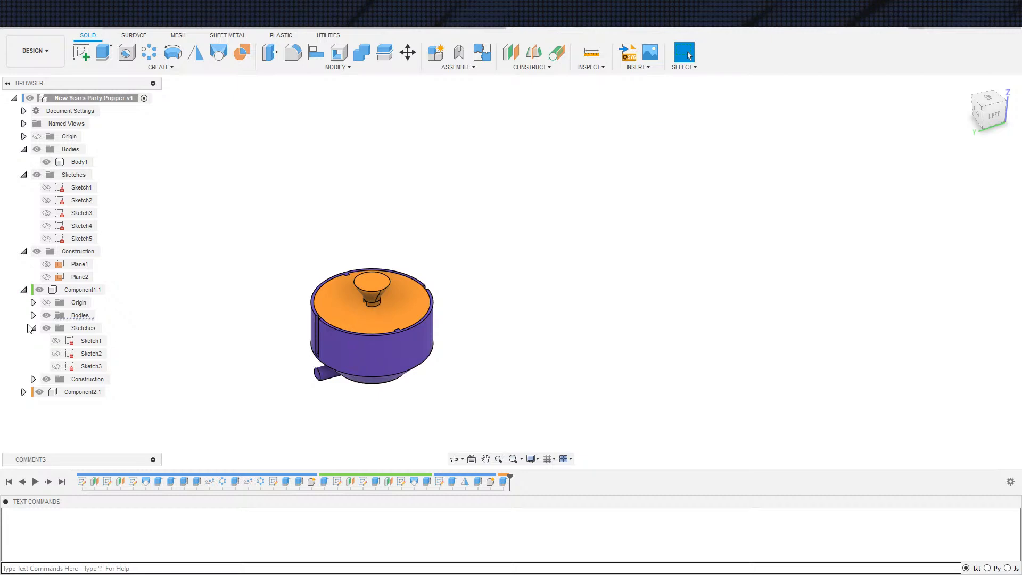
pyautogui.click(39, 290)
pyautogui.scroll(3, 311, 350)
pyautogui.keyDown('shift'); pyautogui.moveTo(312, 350); pyautogui.dragTo(373, 354, button='middle'); pyautogui.keyUp('shift')
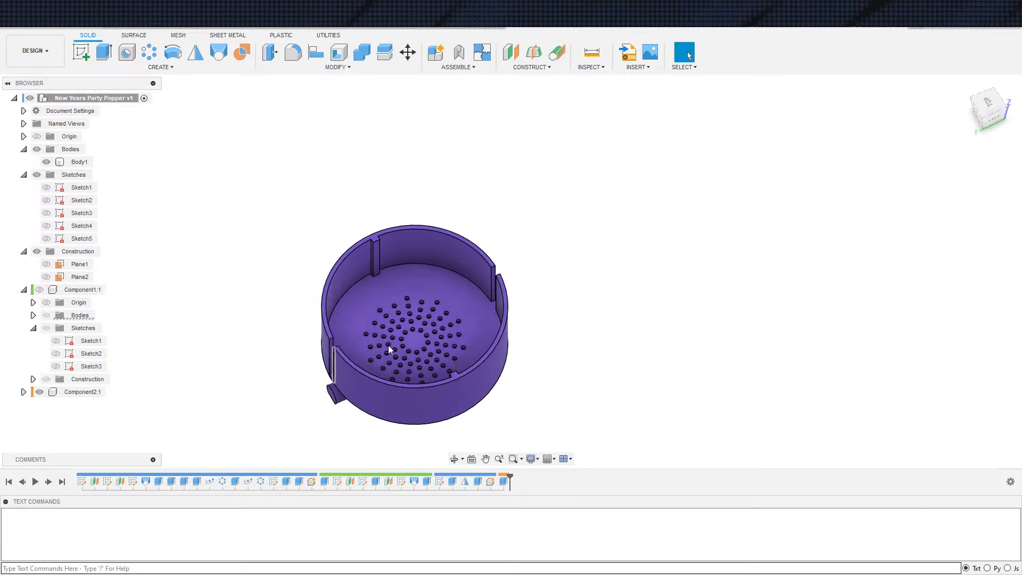
# Start a sketch on the bowl's inner floor and project the floor face with its hole outlines into it
pyautogui.press('s')
pyautogui.click(407, 371)
pyautogui.click(369, 309)
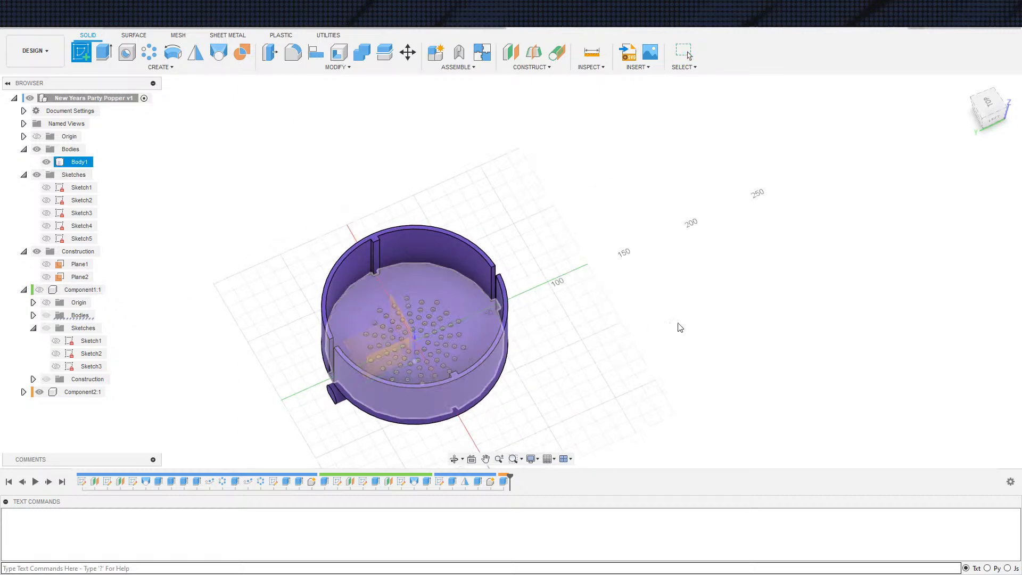
pyautogui.press('s')
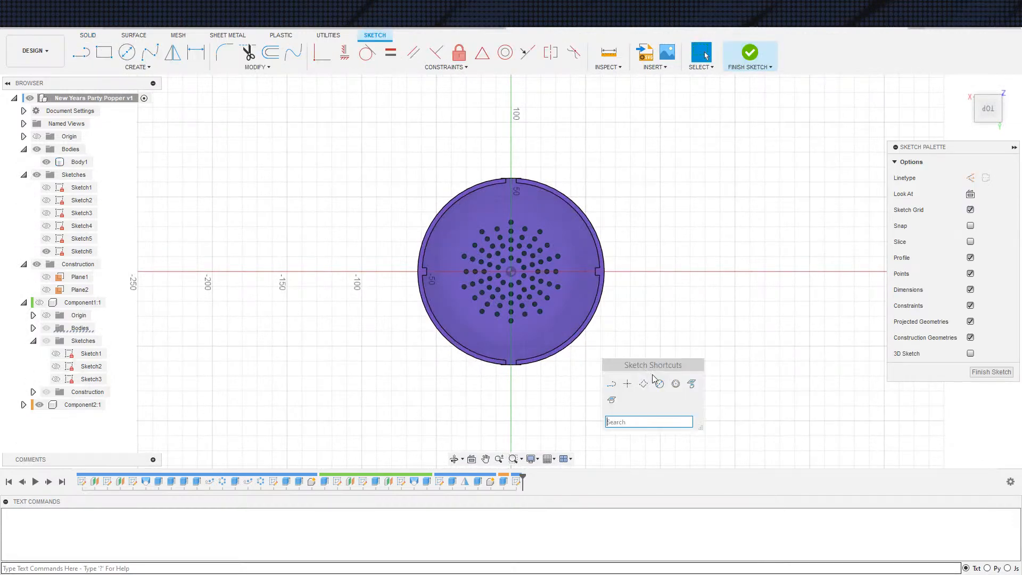
pyautogui.click(690, 384)
pyautogui.click(553, 331)
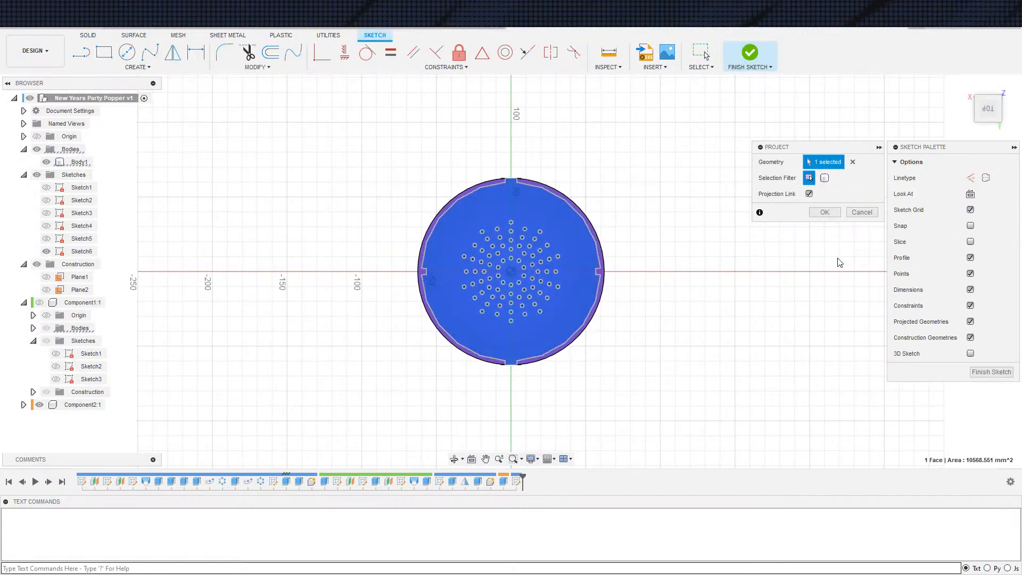
pyautogui.click(824, 213)
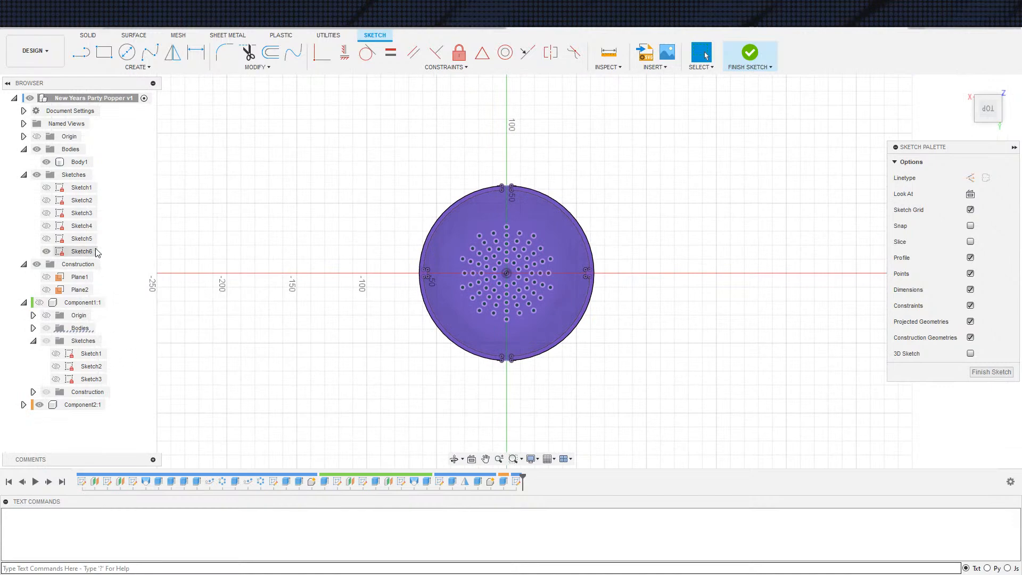
# Hide the bowl body and the thin disc component so only the projected sketch is shown
pyautogui.click(46, 162)
pyautogui.scroll(5, 533, 282)
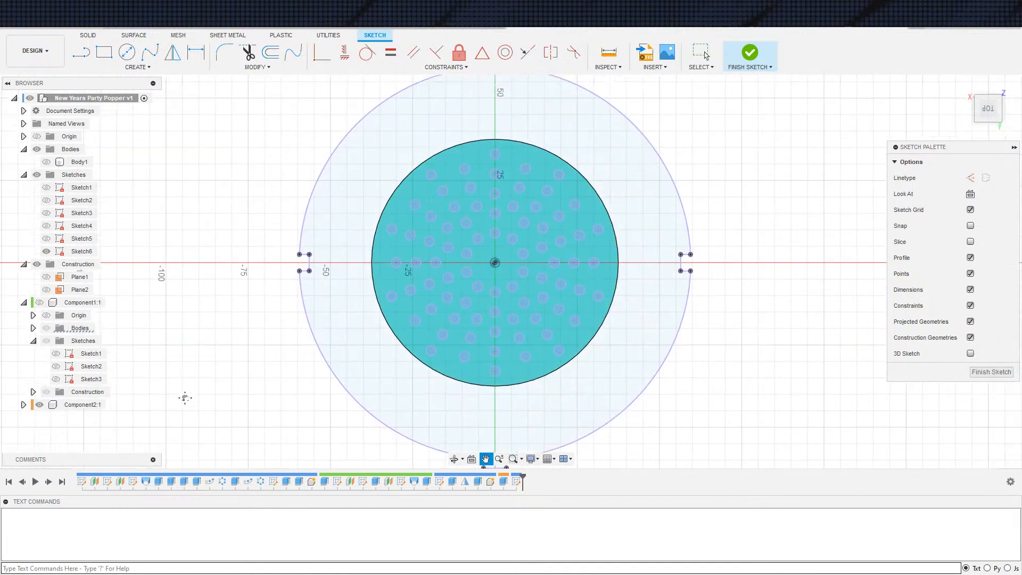
pyautogui.click(41, 405)
pyautogui.moveTo(298, 371); pyautogui.dragTo(249, 402, button='middle')
pyautogui.scroll(-1, 348, 300)
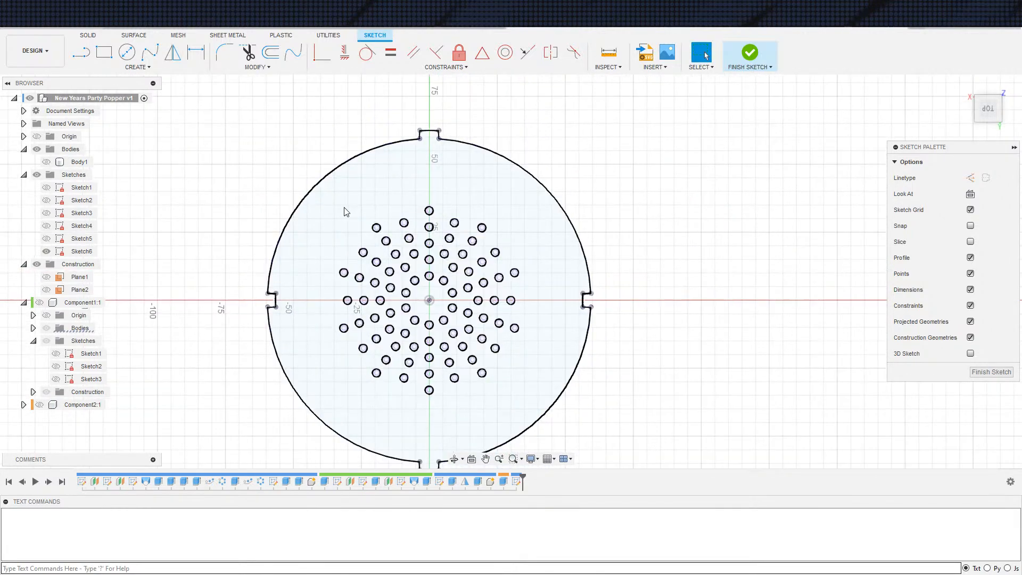
# Extrude all the projected hole profiles by -0.2 mm, joining them to the bowl as a thin layer closing the holes
pyautogui.press('e')
pyautogui.moveTo(318, 199); pyautogui.dragTo(557, 420)
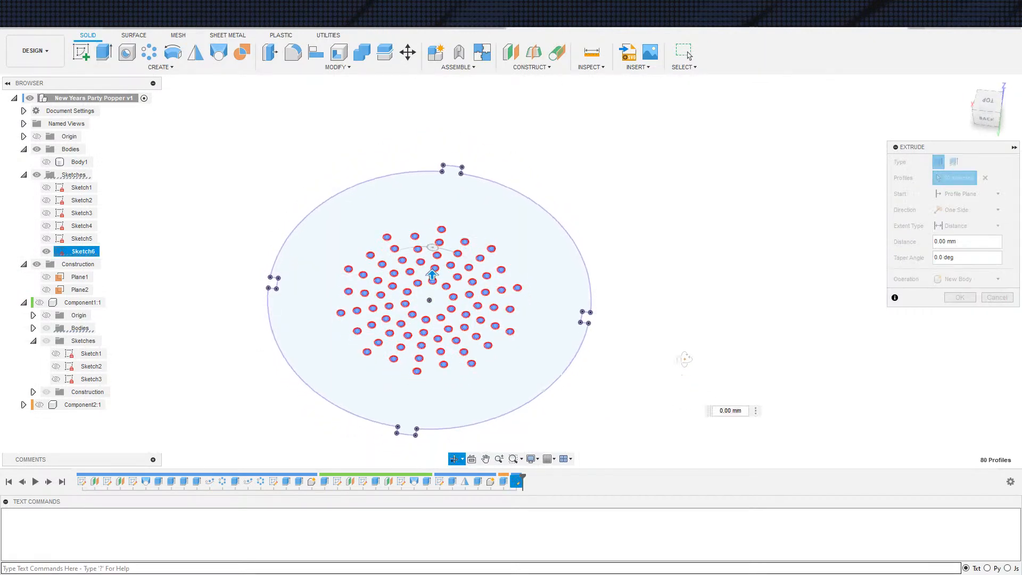
pyautogui.click(46, 162)
pyautogui.keyDown('shift'); pyautogui.moveTo(639, 303); pyautogui.dragTo(576, 289, button='middle'); pyautogui.keyUp('shift')
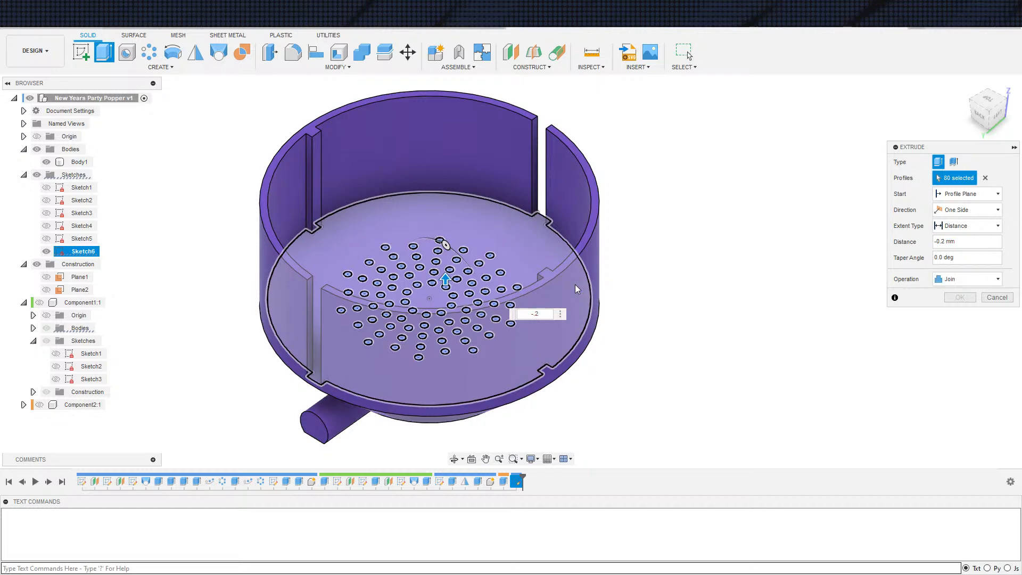
pyautogui.scroll(-3, 701, 325)
pyautogui.keyDown('shift'); pyautogui.moveTo(711, 332); pyautogui.dragTo(751, 366, button='middle'); pyautogui.keyUp('shift')
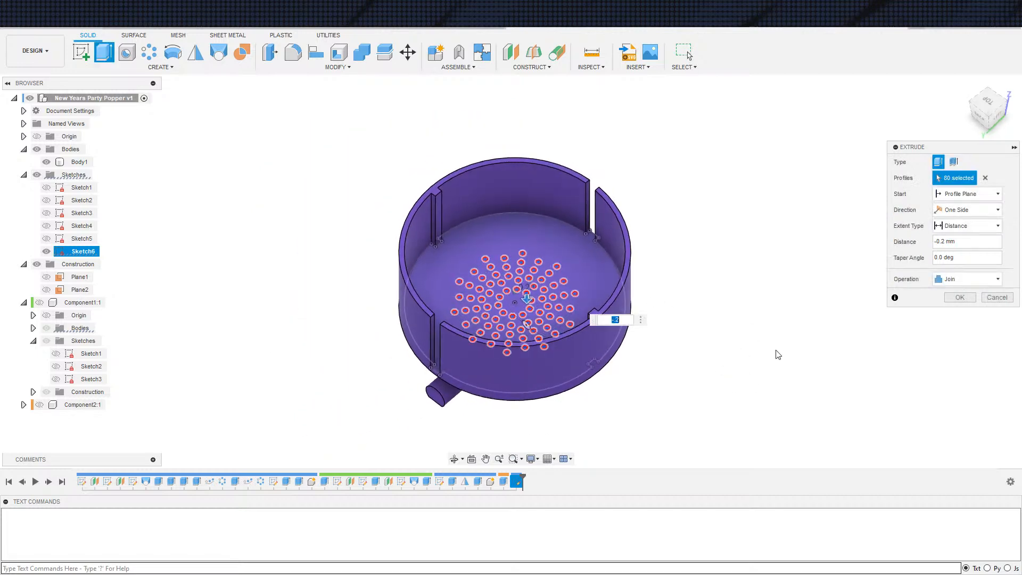
pyautogui.click(964, 301)
# Show the thin disc and lid components again together with the bowl
pyautogui.keyDown('shift'); pyautogui.moveTo(803, 392); pyautogui.dragTo(809, 373, button='middle'); pyautogui.keyUp('shift')
pyautogui.scroll(-3, 822, 335)
pyautogui.moveTo(809, 372); pyautogui.dragTo(726, 380, button='middle')
pyautogui.scroll(5, 666, 326)
pyautogui.scroll(-5, 682, 323)
pyautogui.moveTo(842, 305); pyautogui.dragTo(779, 307, button='middle')
pyautogui.scroll(-2, 815, 310)
pyautogui.moveTo(518, 196); pyautogui.dragTo(410, 237, button='middle')
pyautogui.click(39, 404)
pyautogui.click(40, 302)
pyautogui.moveTo(369, 285); pyautogui.dragTo(272, 281, button='middle')
pyautogui.keyDown('shift'); pyautogui.moveTo(550, 287); pyautogui.dragTo(624, 258, button='middle'); pyautogui.keyUp('shift')
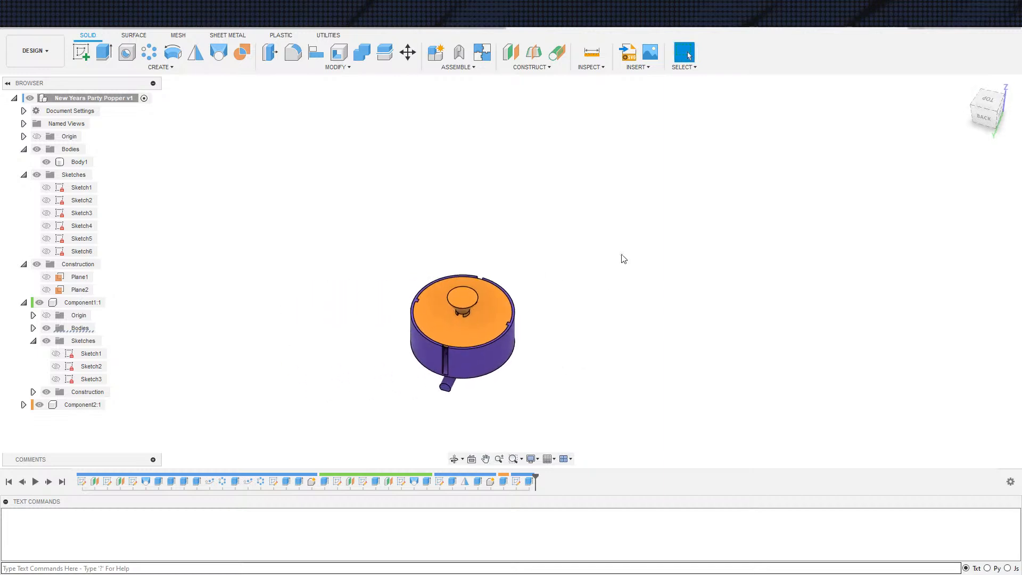
# Save the design and export it as a 3MF mesh, replacing the existing file New Years Party Popper v1.3mf
pyautogui.click(56, 26)
pyautogui.press('Return')
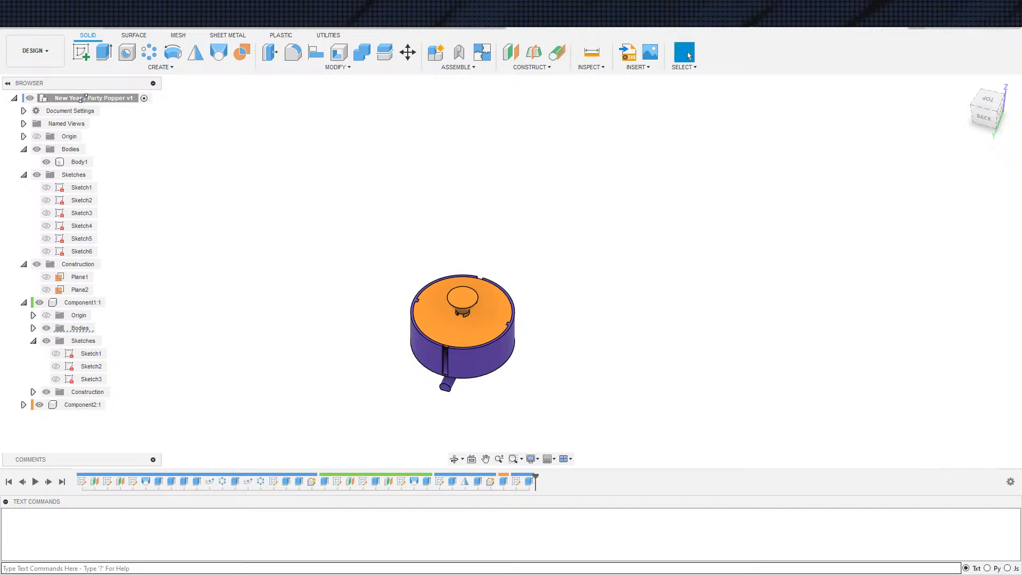
pyautogui.rightClick(81, 99)
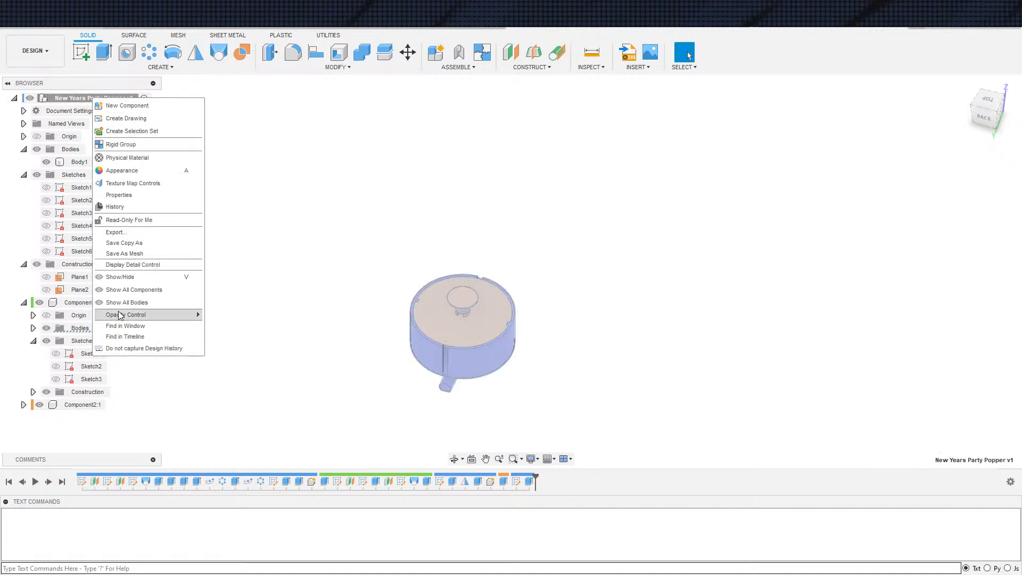
pyautogui.click(161, 252)
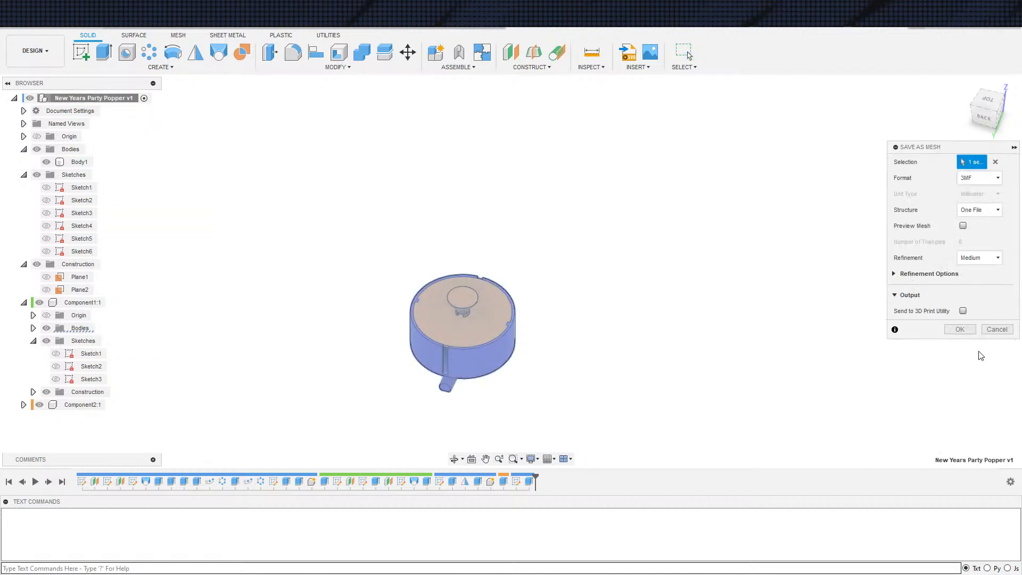
pyautogui.click(962, 330)
pyautogui.click(675, 358)
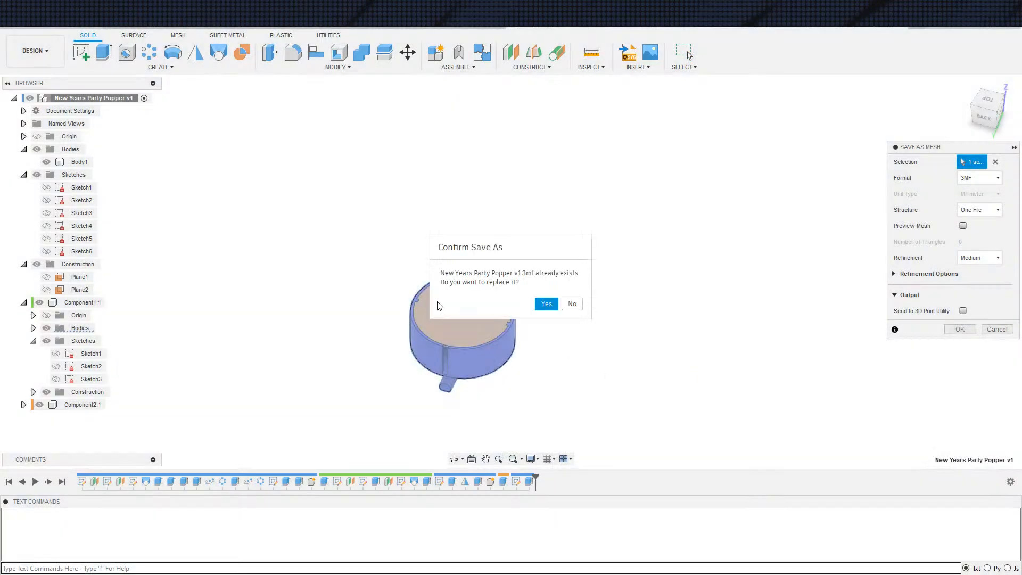
pyautogui.click(551, 307)
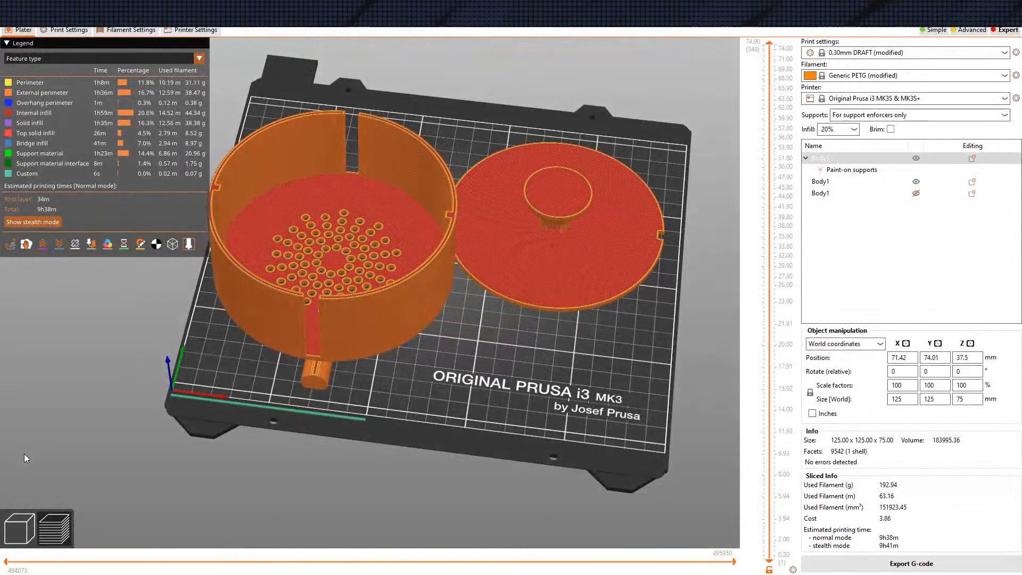
# Switch to PrusaSlicer and reload the bowl object from disk
pyautogui.press('Tab')
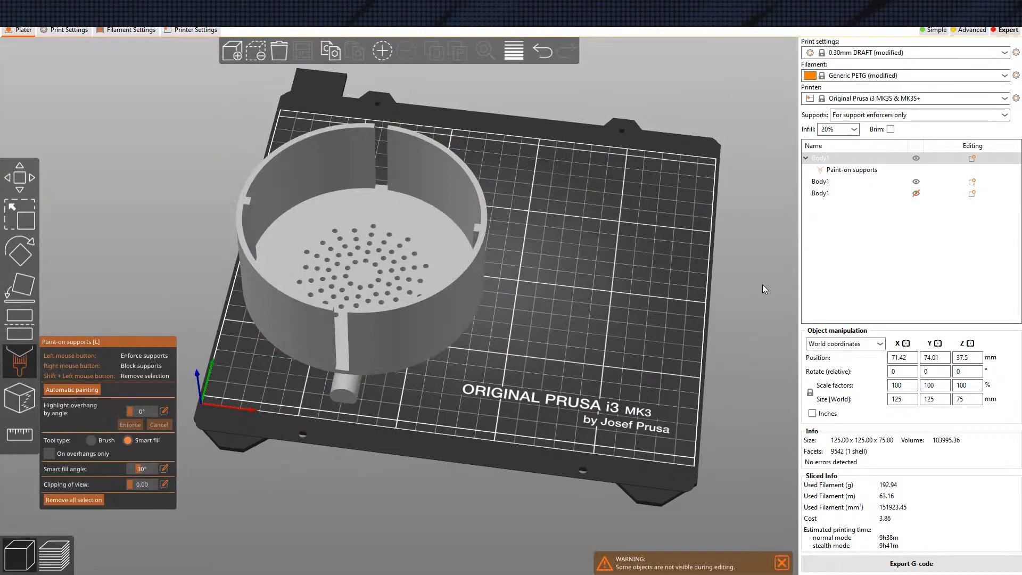
pyautogui.rightClick(813, 159)
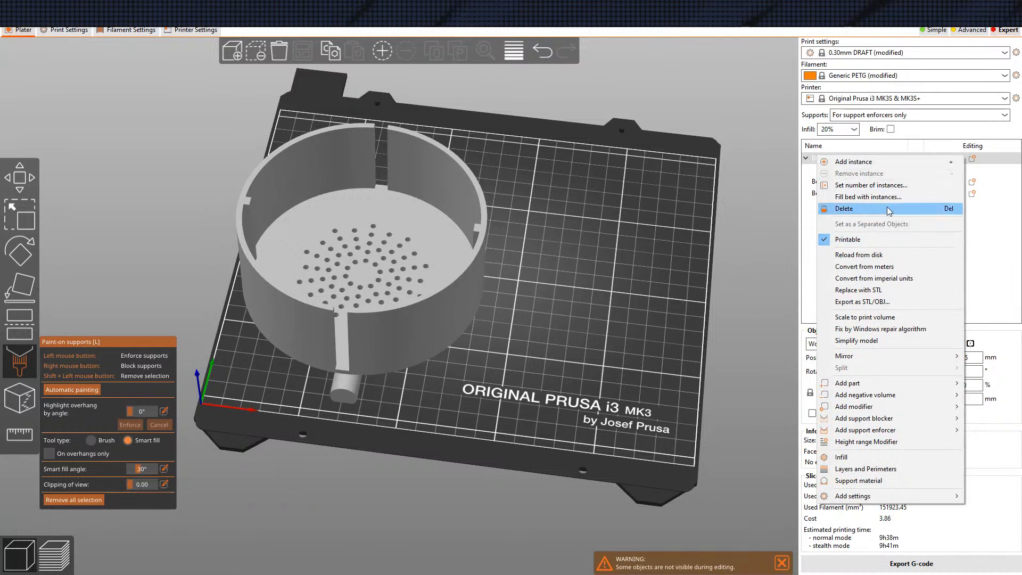
pyautogui.click(865, 255)
# Set supports to None, leave support painting and slice the plate
pyautogui.click(857, 115)
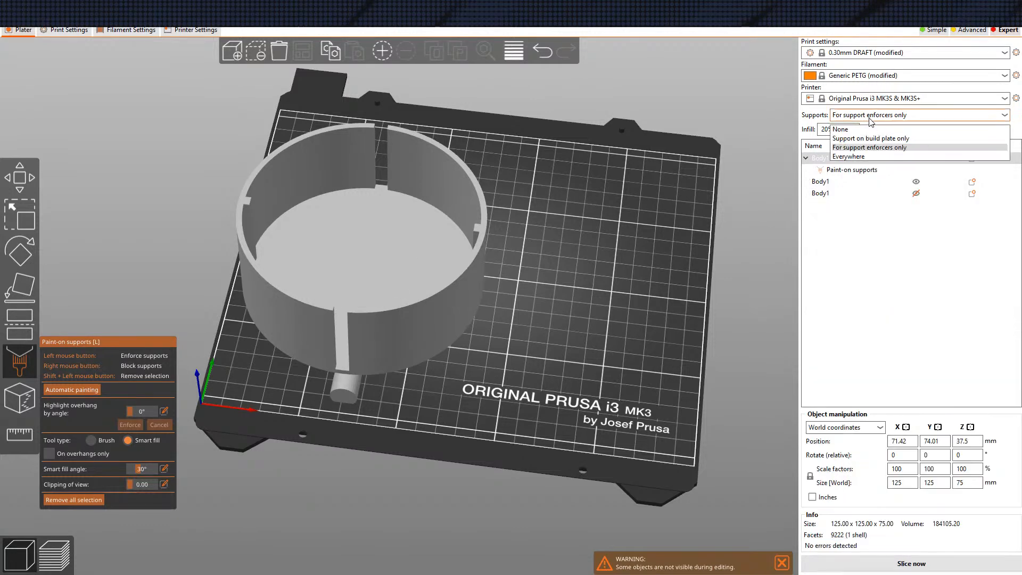
pyautogui.click(855, 131)
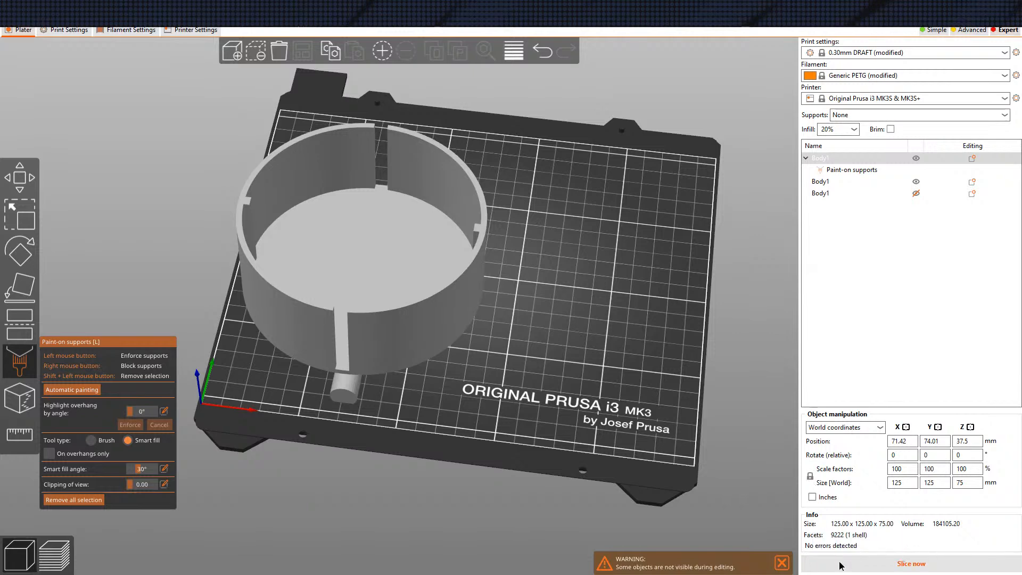
pyautogui.press('Escape')
# Examine the sliced bowl from below and above, checking how the floor holes are closed
pyautogui.moveTo(522, 430); pyautogui.dragTo(531, 320)
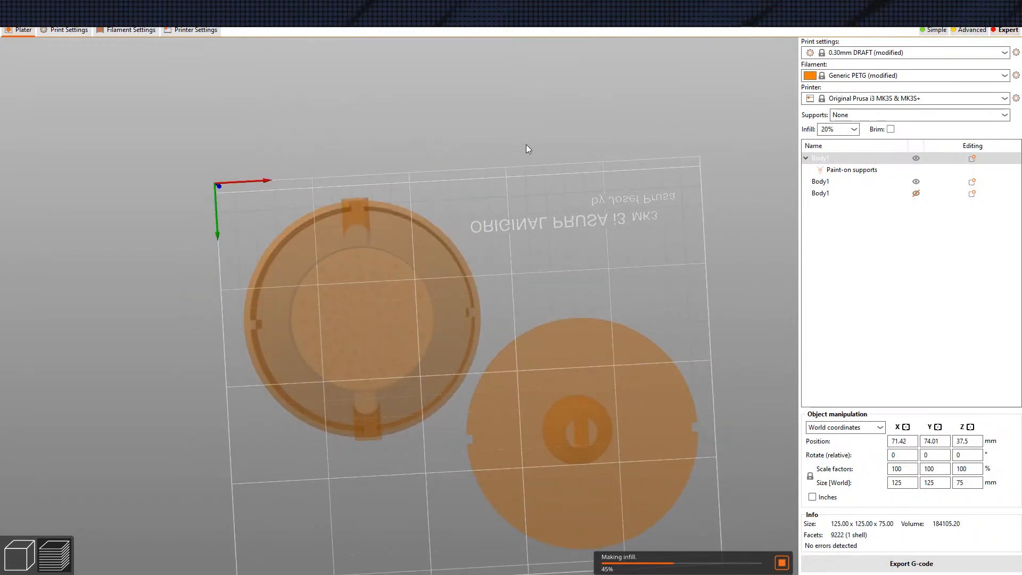
pyautogui.moveTo(552, 182)
pyautogui.mouseDown()
pyautogui.moveTo(536, 271)
pyautogui.moveTo(555, 244)
pyautogui.moveTo(547, 166)
pyautogui.mouseUp()
pyautogui.scroll(4, 521, 207)
pyautogui.scroll(5, 586, 197)
pyautogui.scroll(-4, 587, 197)
pyautogui.moveTo(597, 206); pyautogui.dragTo(596, 293)
pyautogui.scroll(4, 611, 258)
pyautogui.scroll(-7, 593, 252)
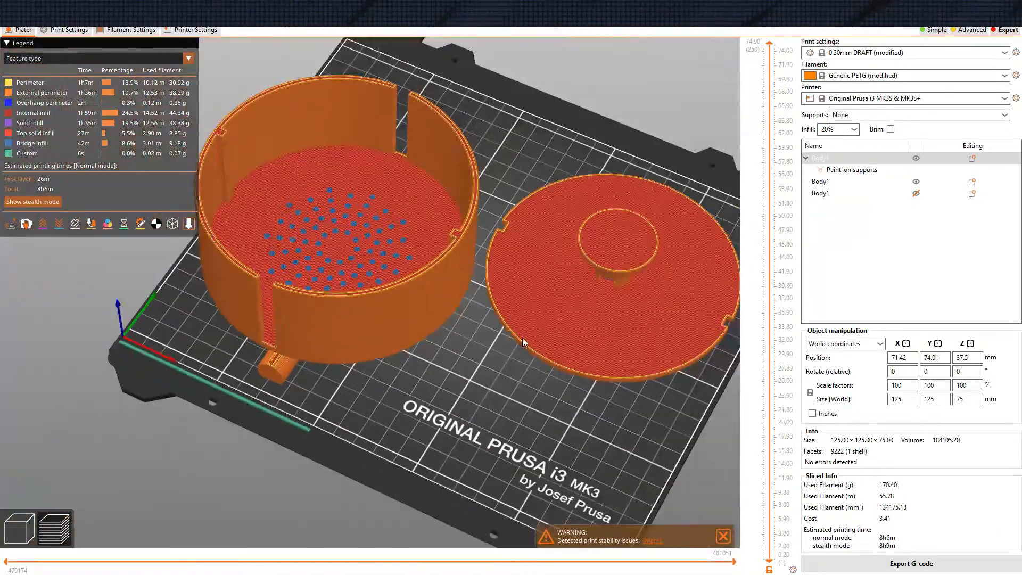
pyautogui.scroll(-3, 544, 315)
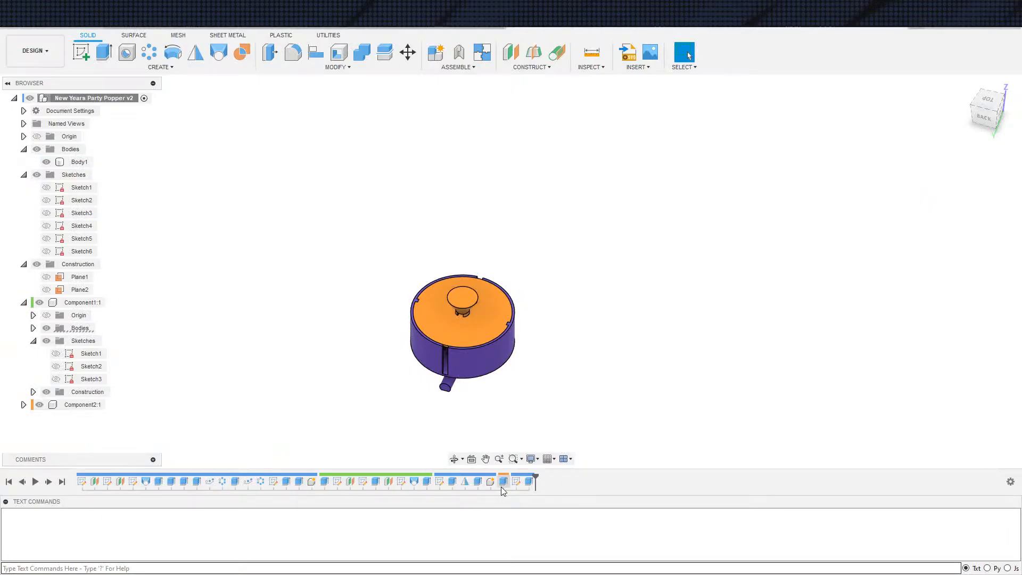
# Switch to Fusion 360 and edit the hole-closing extrude to start from the underside of the bowl's perforated floor, with the disc component hidden
pyautogui.click(529, 481)
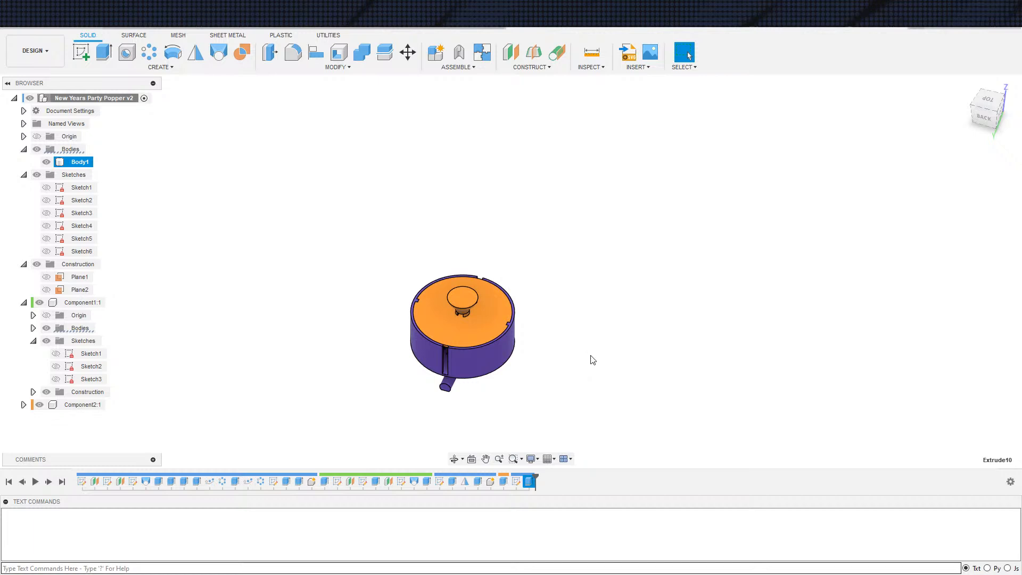
pyautogui.click(948, 195)
pyautogui.click(952, 230)
pyautogui.keyDown('shift'); pyautogui.moveTo(588, 332); pyautogui.dragTo(165, 319, button='middle'); pyautogui.keyUp('shift')
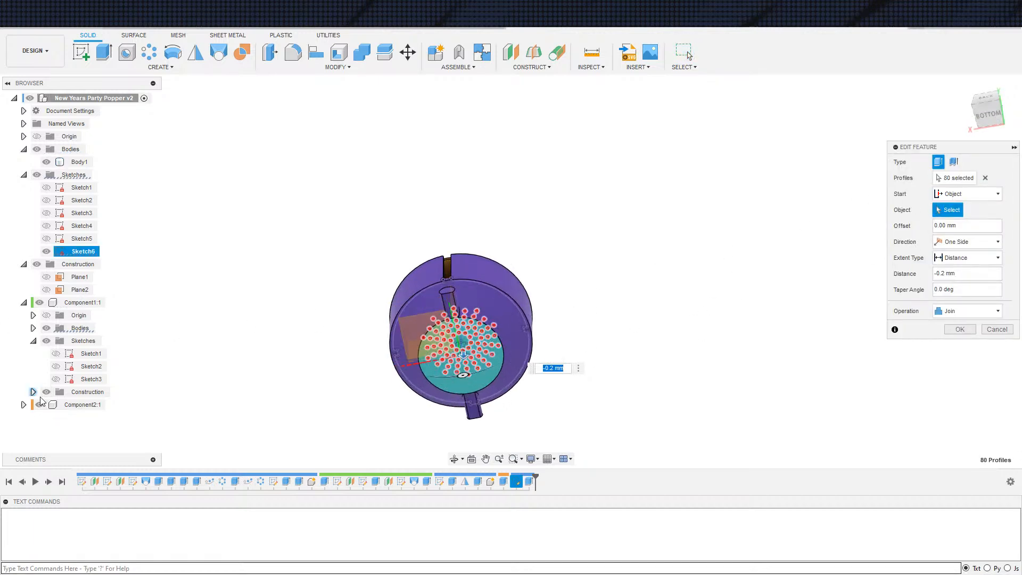
pyautogui.scroll(4, 459, 387)
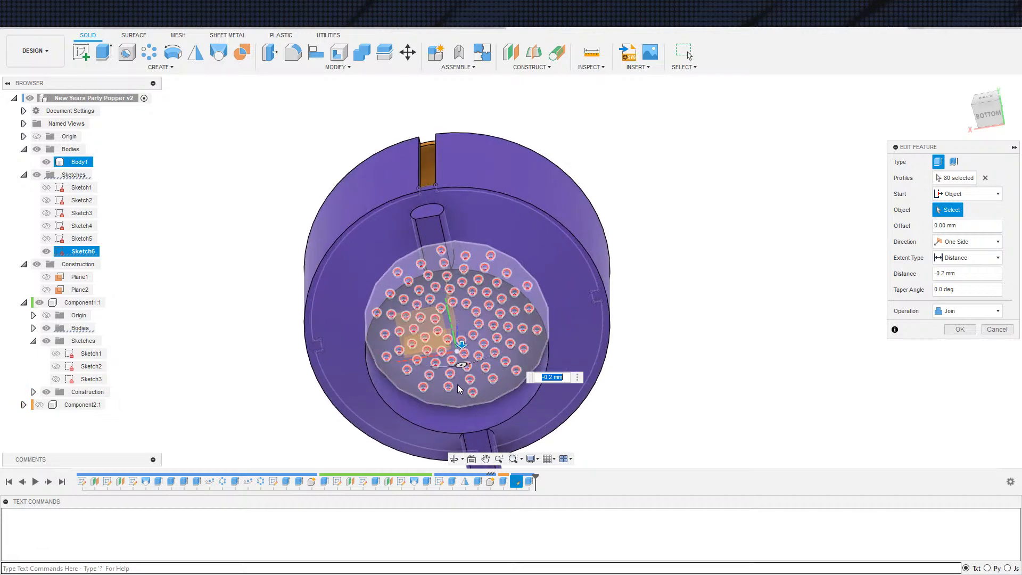
pyautogui.scroll(3, 459, 387)
pyautogui.click(456, 355)
# Set the hole-closing extrude's distance to 0.2 mm and confirm the edit
pyautogui.scroll(-4, 456, 356)
pyautogui.keyDown('shift'); pyautogui.moveTo(669, 382); pyautogui.dragTo(664, 428, button='middle'); pyautogui.keyUp('shift')
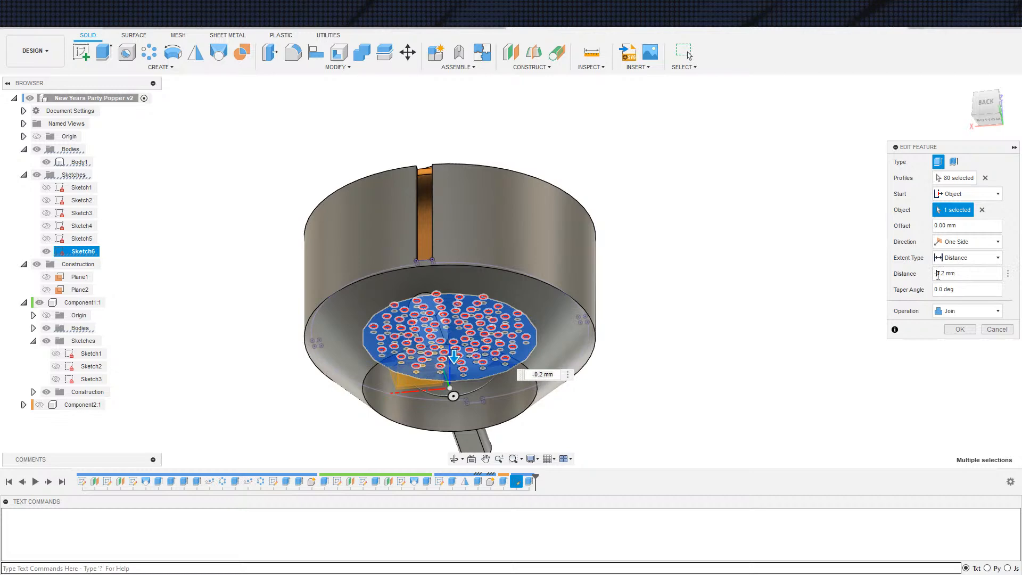
pyautogui.press('Delete')
pyautogui.press('Return')
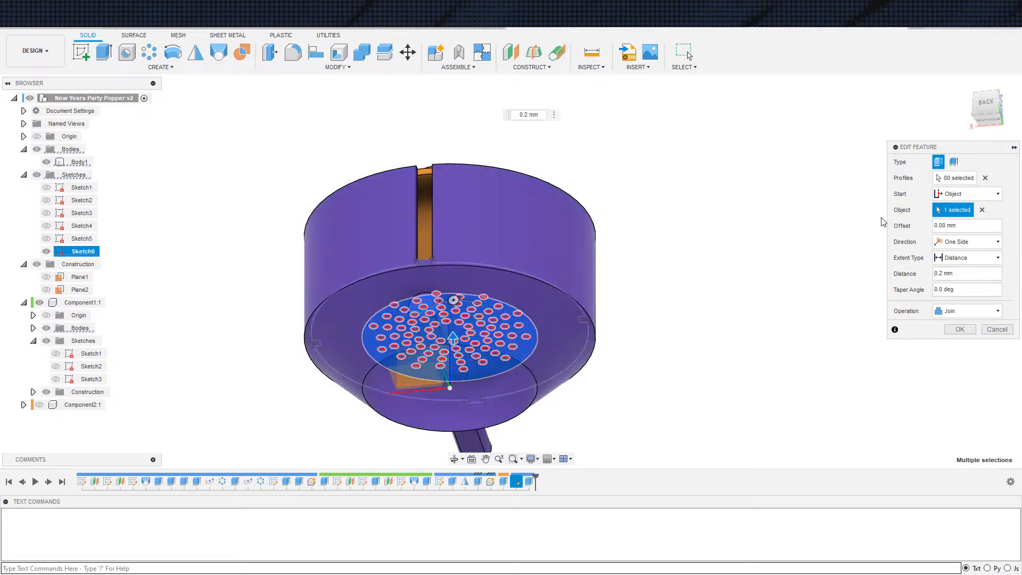
# Show the thin disc component again and save the design as a new version
pyautogui.click(39, 405)
pyautogui.rightClick(114, 102)
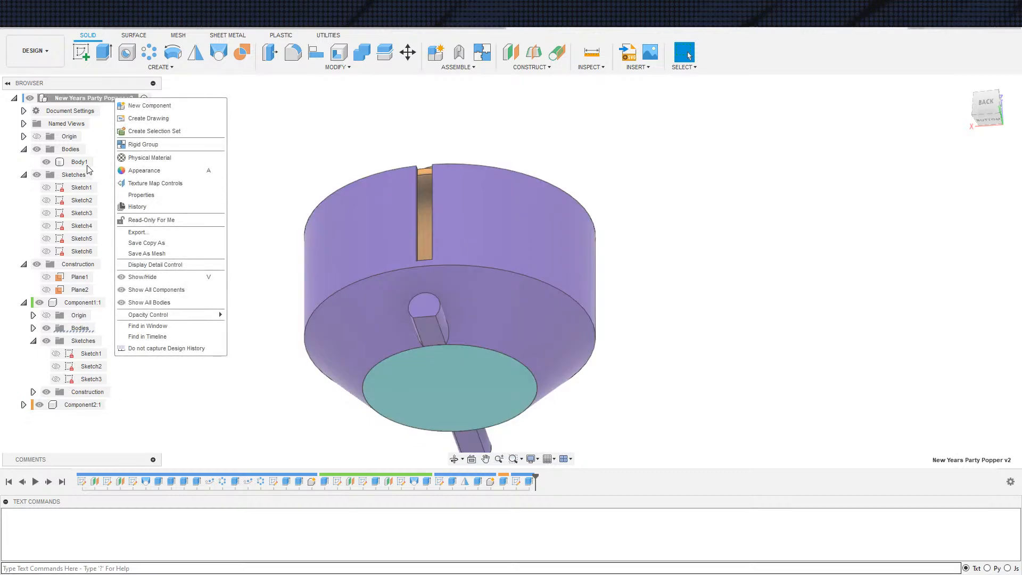
pyautogui.press('Escape')
pyautogui.hotkey('ctrl', 's')
pyautogui.click(530, 310)
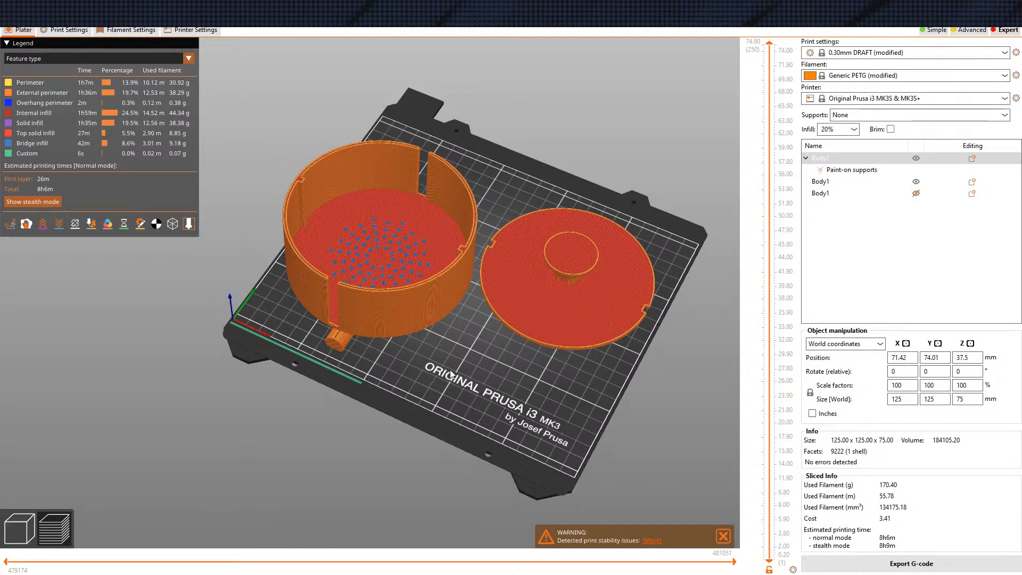
# Switch to PrusaSlicer, go back to the editing view and delete all objects from the plate
pyautogui.click(24, 529)
pyautogui.click(280, 52)
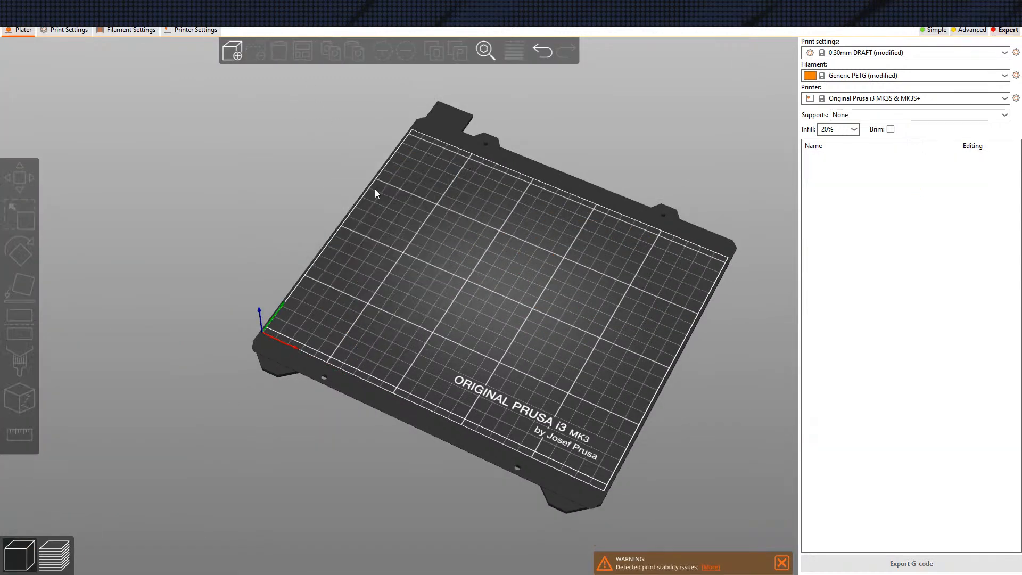
pyautogui.moveTo(381, 434); pyautogui.dragTo(385, 430)
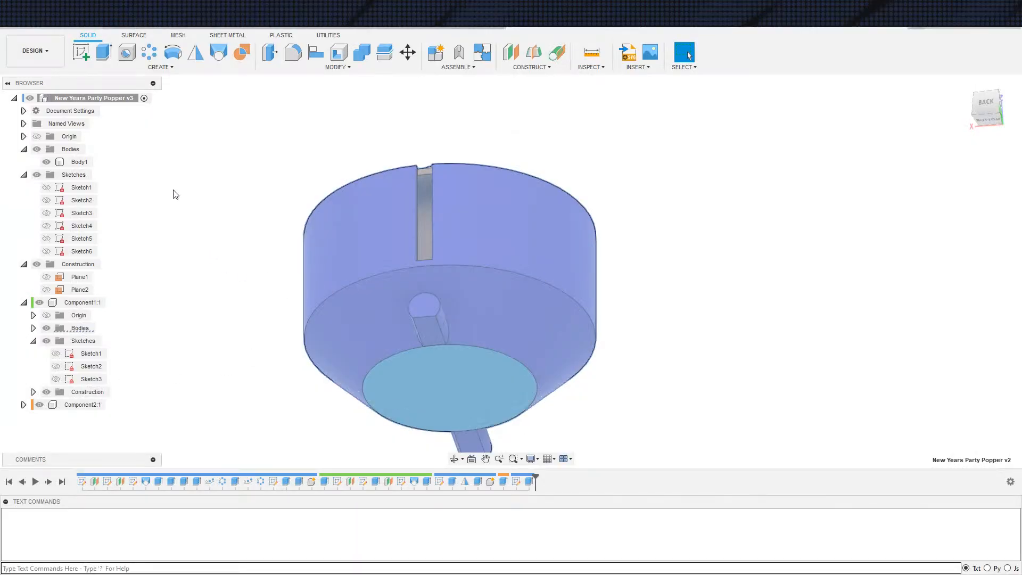
# Switch to Fusion 360 and export the whole design as 3MF mesh New Years Party Popper v3 to the Downloads folder
pyautogui.rightClick(112, 100)
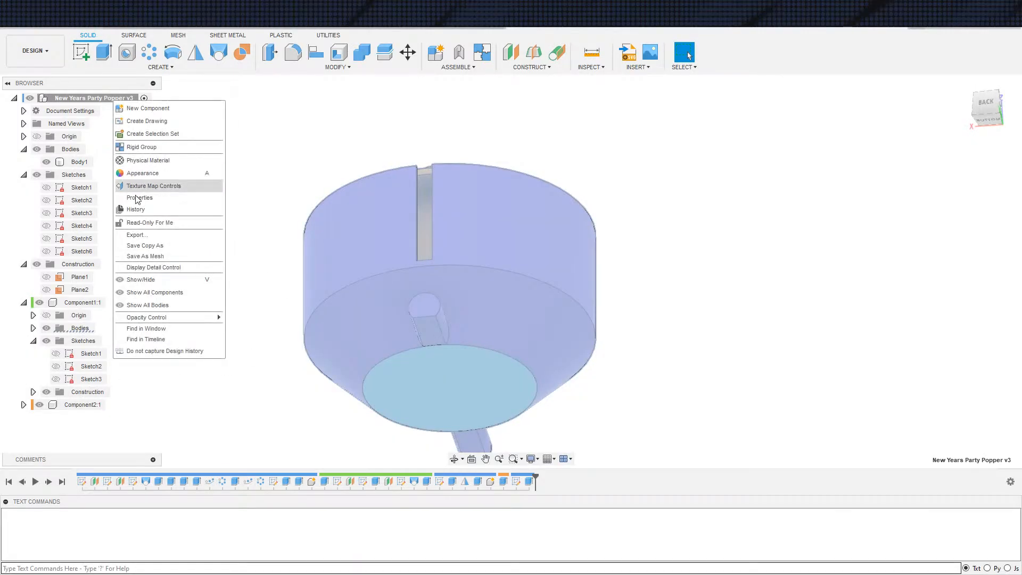
pyautogui.click(163, 265)
pyautogui.click(960, 329)
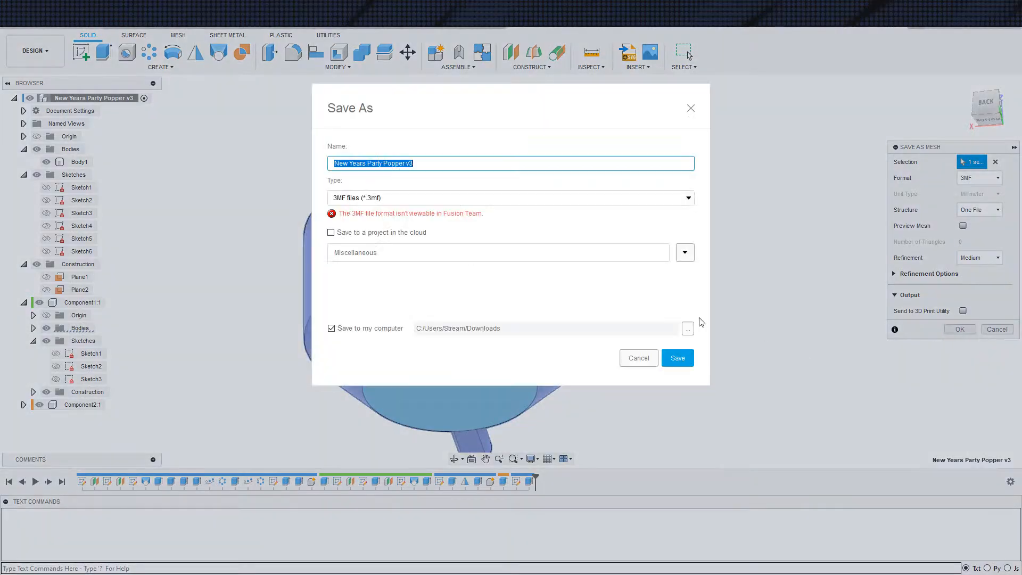
pyautogui.click(684, 364)
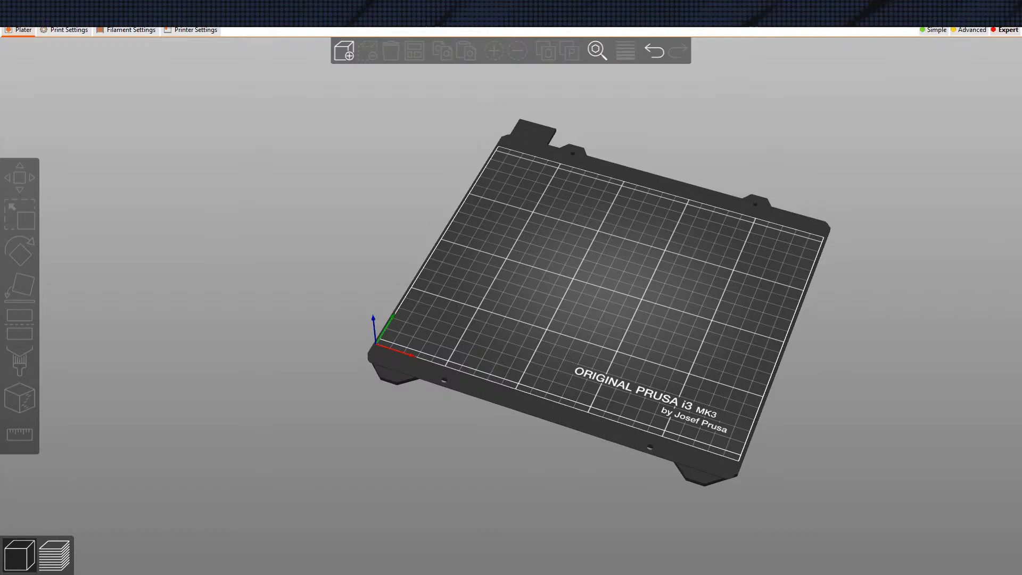
# Load the exported 3MF file into PrusaSlicer as separate objects instead of one multi-part object
pyautogui.moveTo(100, 398); pyautogui.dragTo(458, 314)
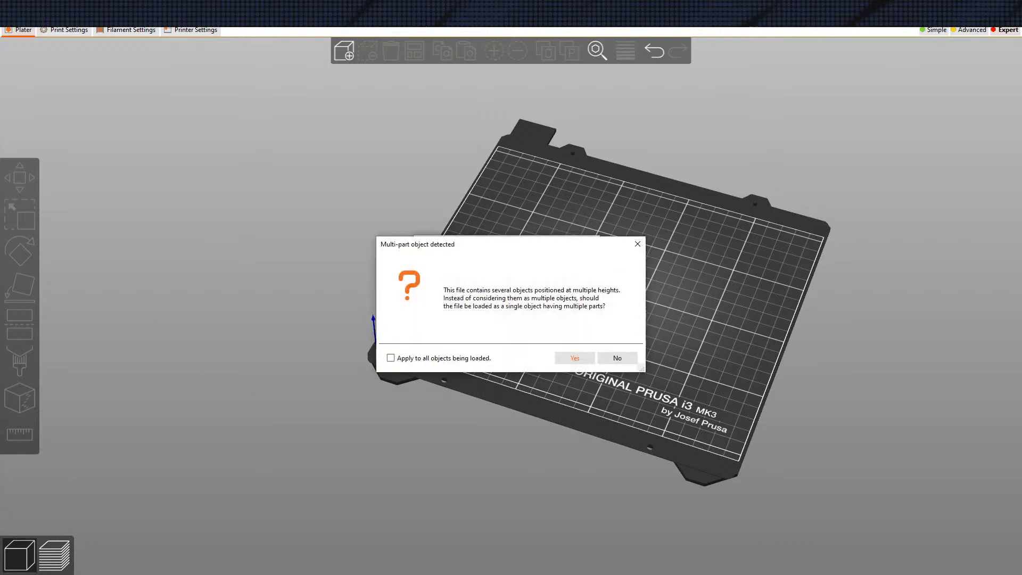
pyautogui.click(619, 361)
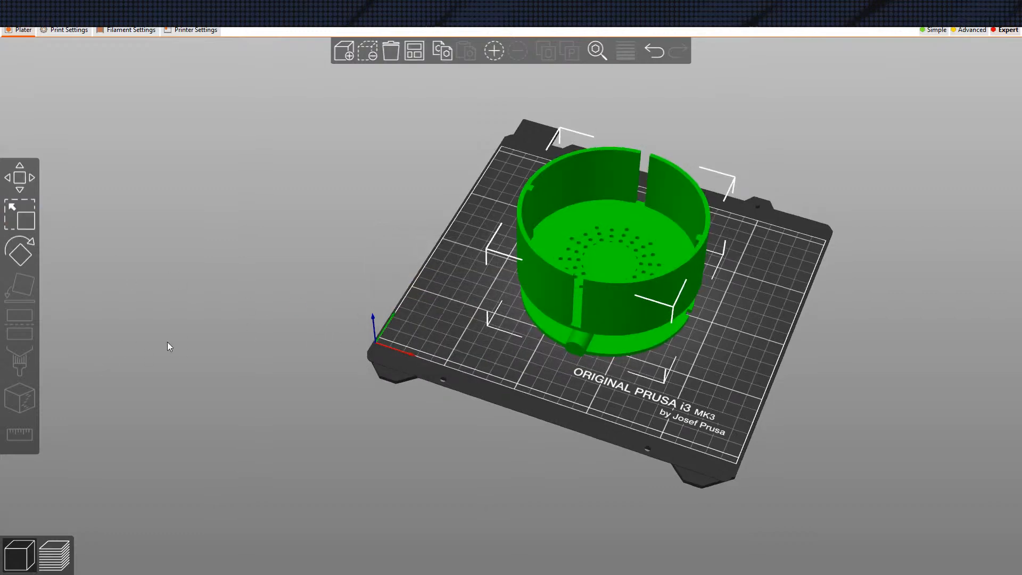
pyautogui.moveTo(207, 298); pyautogui.dragTo(401, 326)
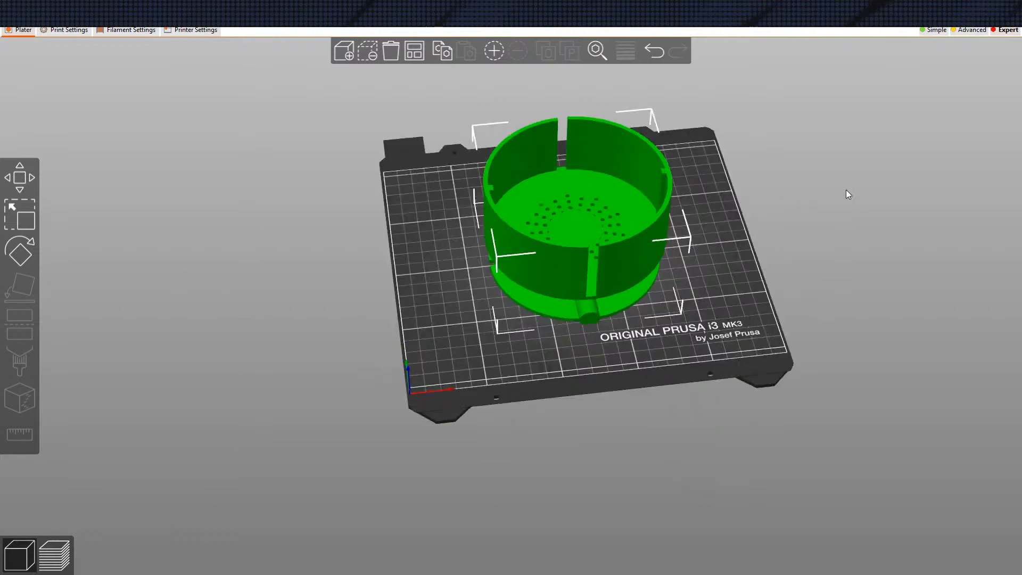
# Bring back the collapsed settings sidebar
pyautogui.press('Tab')
pyautogui.press('Tab')
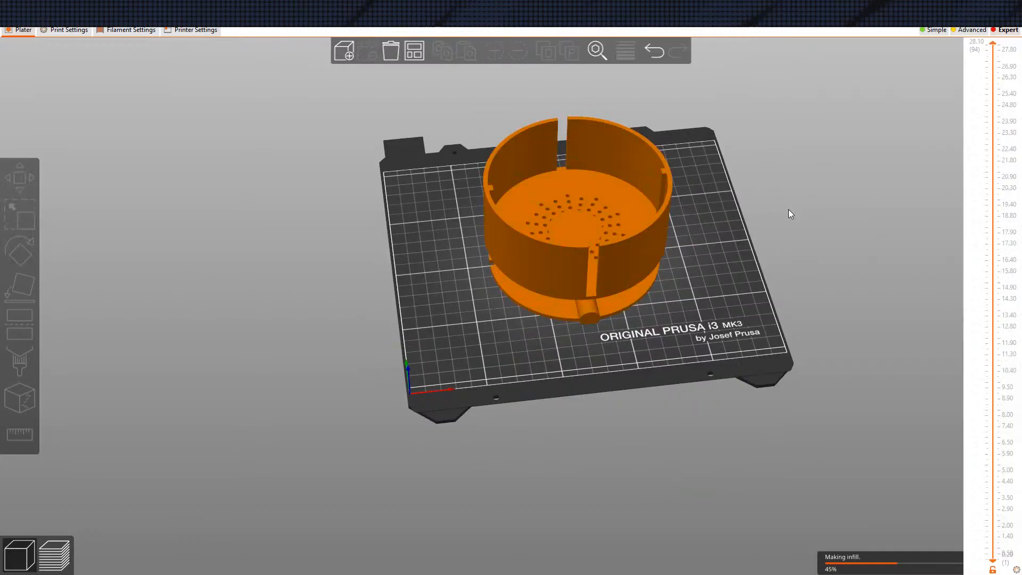
pyautogui.press('Tab')
pyautogui.press('Tab')
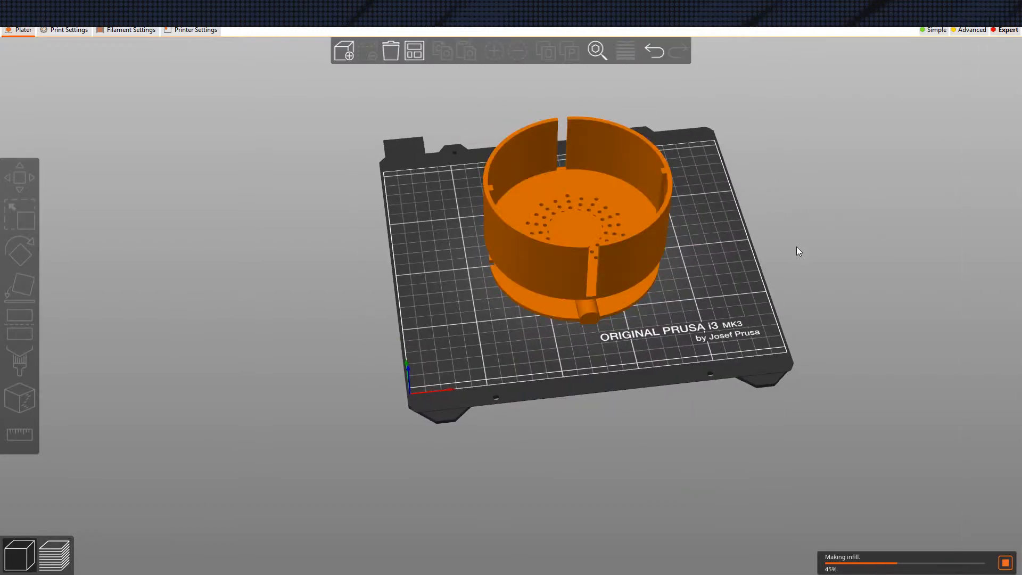
pyautogui.moveTo(798, 248); pyautogui.dragTo(787, 234, button='middle')
pyautogui.click(76, 18)
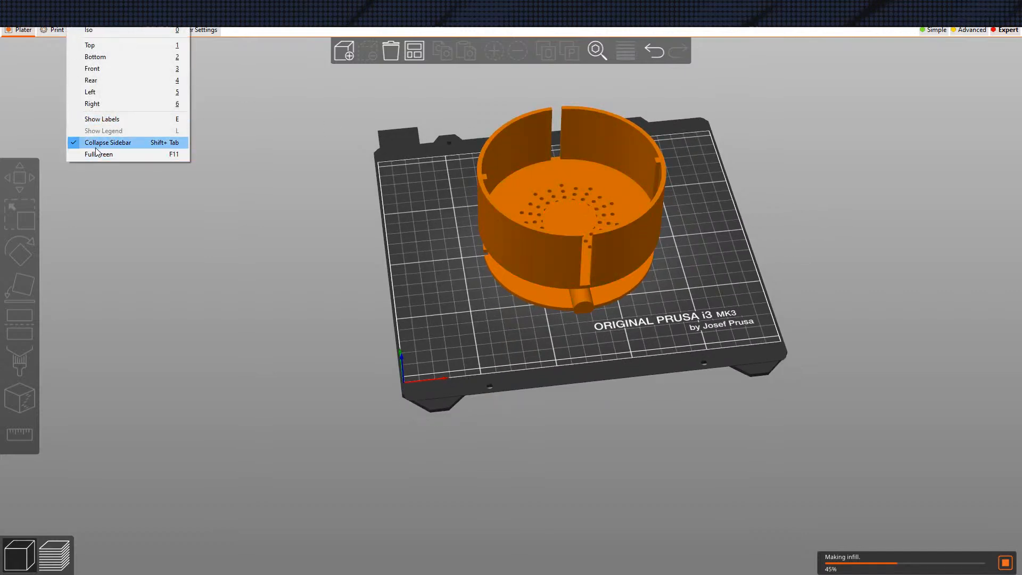
pyautogui.click(117, 143)
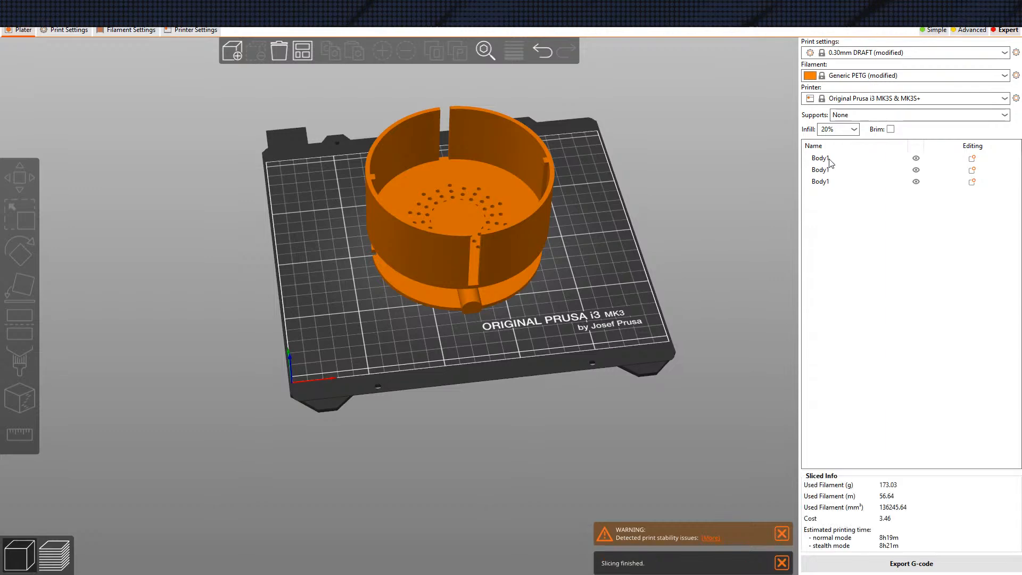
# Exclude the thin disc from printing and automatically arrange the bowl and lid on the plate
pyautogui.click(916, 172)
pyautogui.click(916, 182)
pyautogui.click(916, 172)
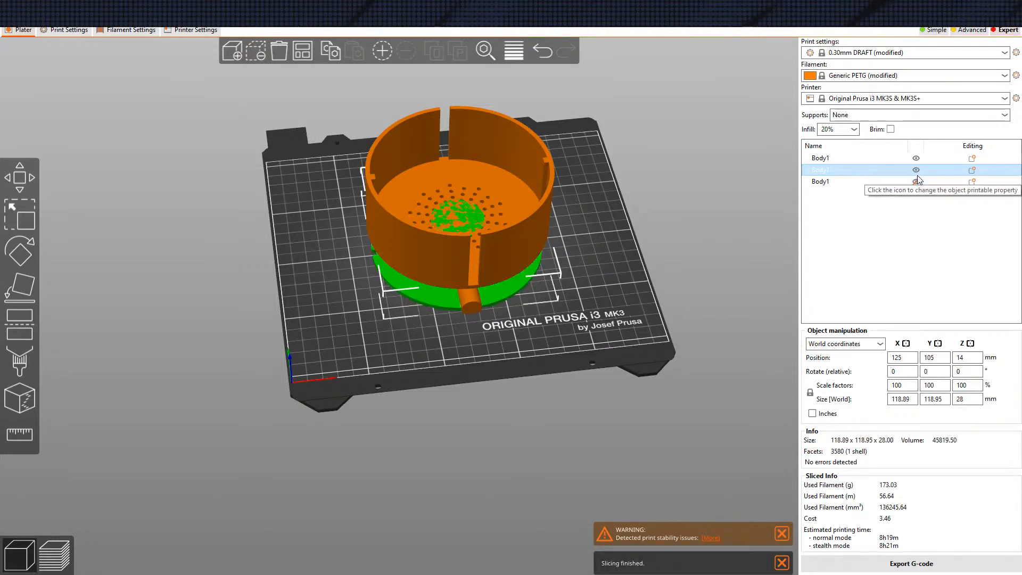
pyautogui.moveTo(695, 222); pyautogui.dragTo(691, 219)
pyautogui.click(304, 52)
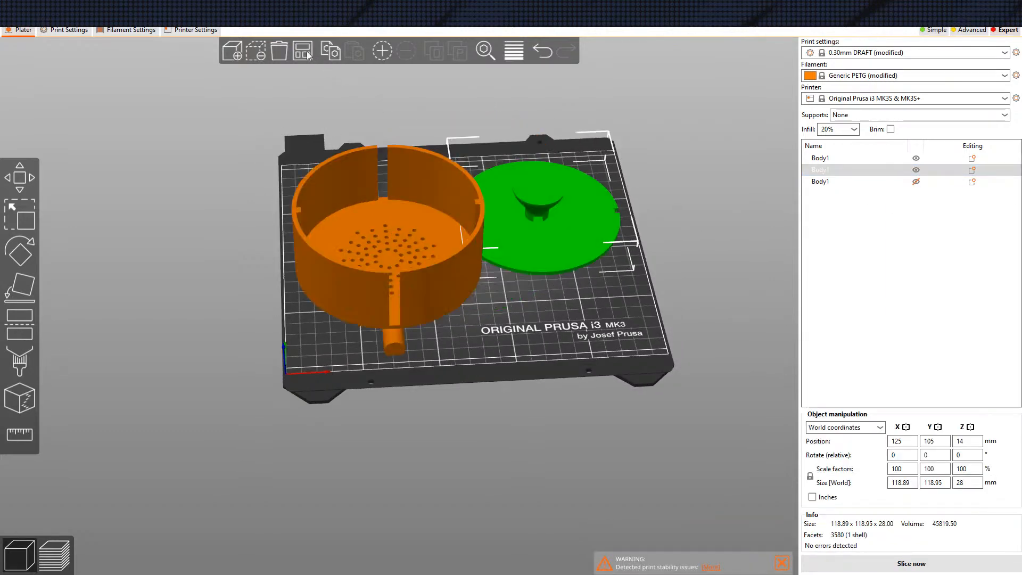
# Slice the plate and examine the holes in the bowl's floor in the preview
pyautogui.click(912, 563)
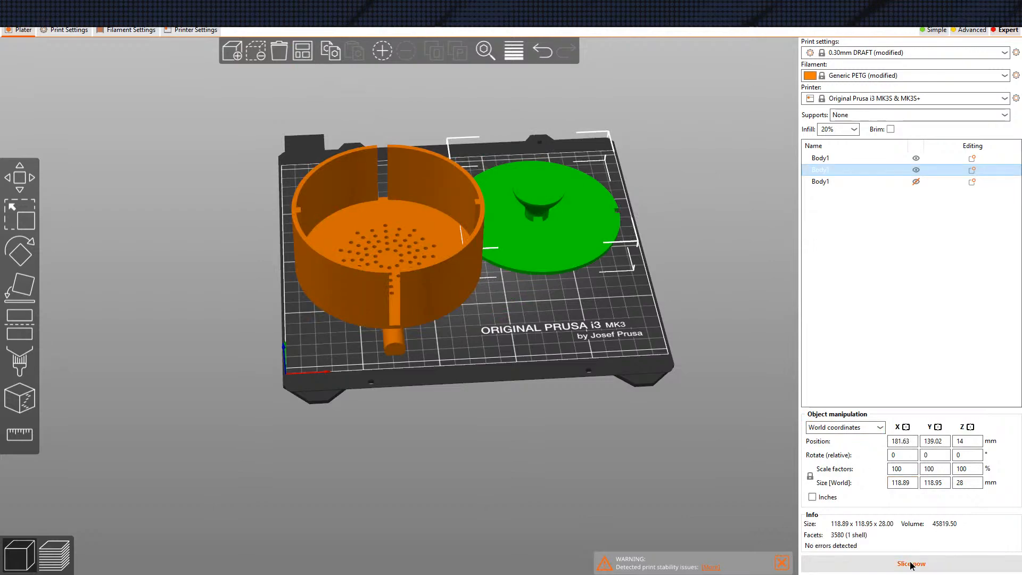
pyautogui.moveTo(530, 359); pyautogui.dragTo(486, 402)
pyautogui.scroll(6, 403, 311)
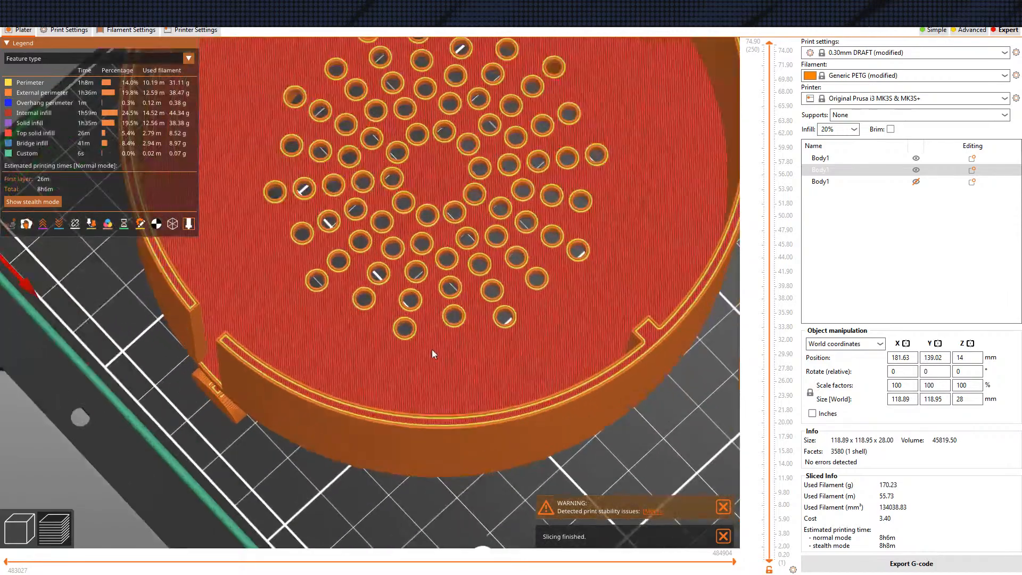
pyautogui.scroll(-8, 409, 302)
pyautogui.moveTo(419, 395); pyautogui.dragTo(414, 377)
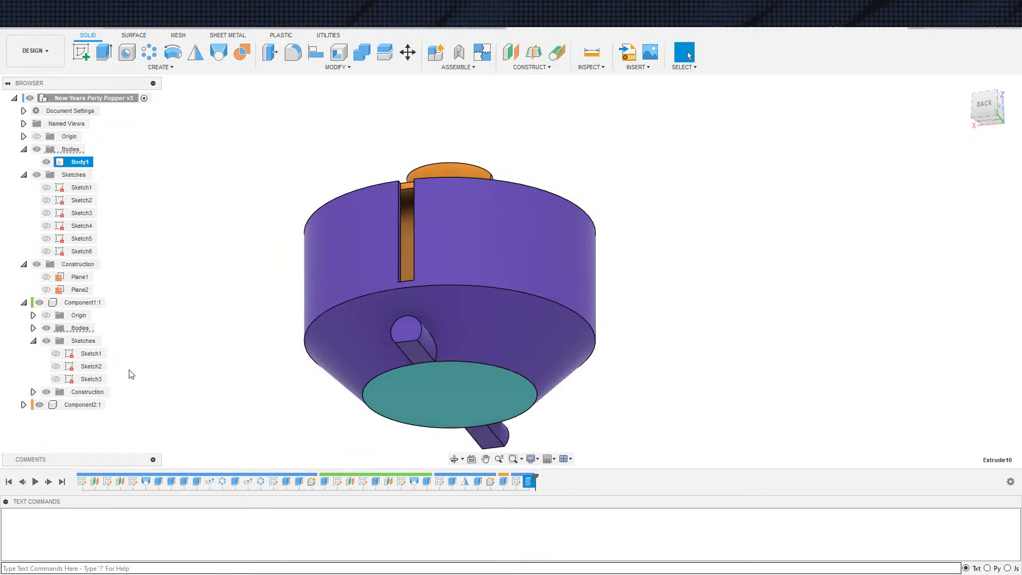
# Review the settings of the extrusion that closes the floor holes and look at the bowl's underside
pyautogui.keyDown('shift'); pyautogui.moveTo(654, 418); pyautogui.dragTo(653, 378, button='middle'); pyautogui.keyUp('shift')
pyautogui.scroll(3, 653, 378)
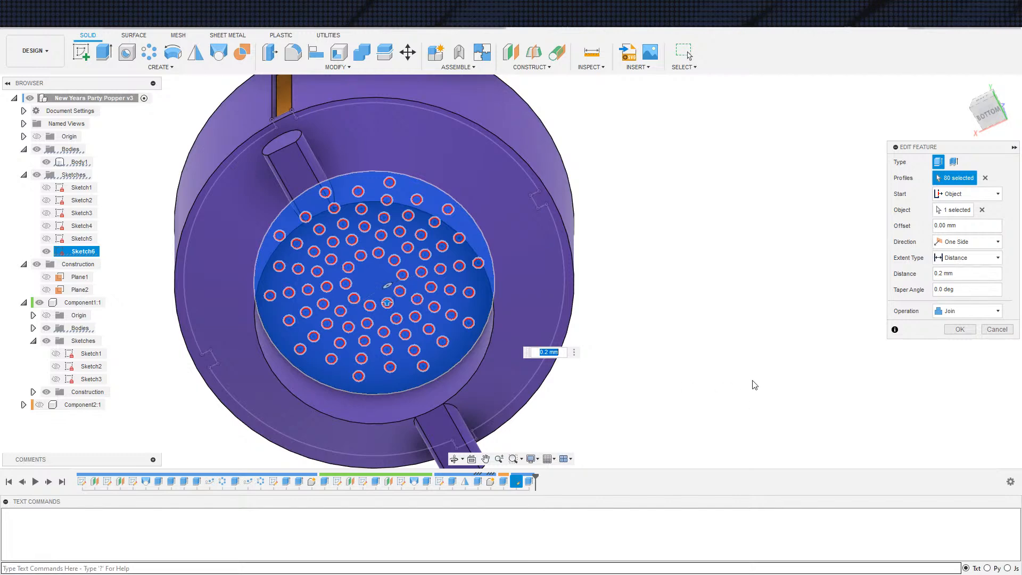
pyautogui.click(960, 329)
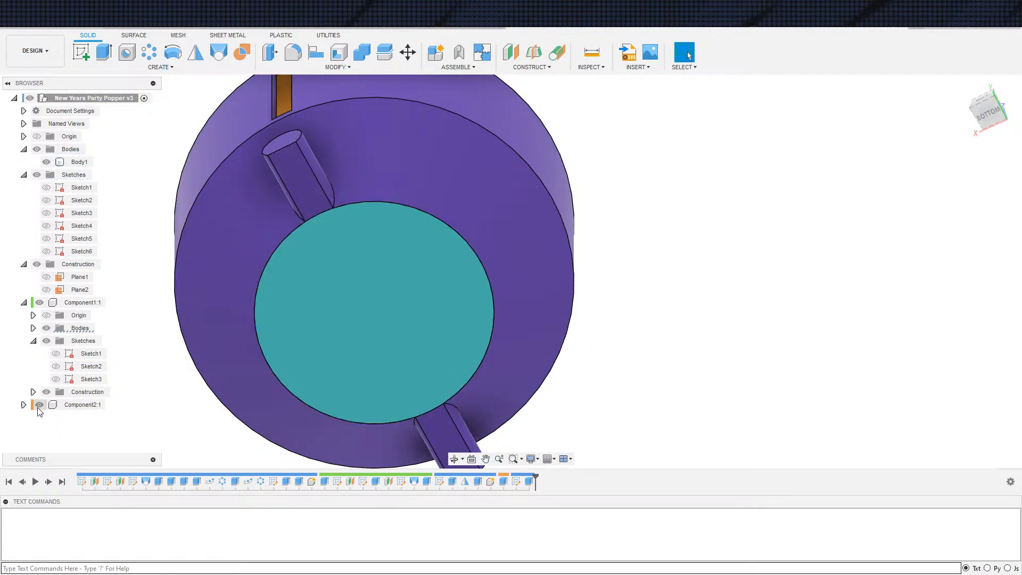
pyautogui.scroll(3, 613, 401)
pyautogui.scroll(-2, 591, 360)
pyautogui.hotkey('ctrl', 'z')
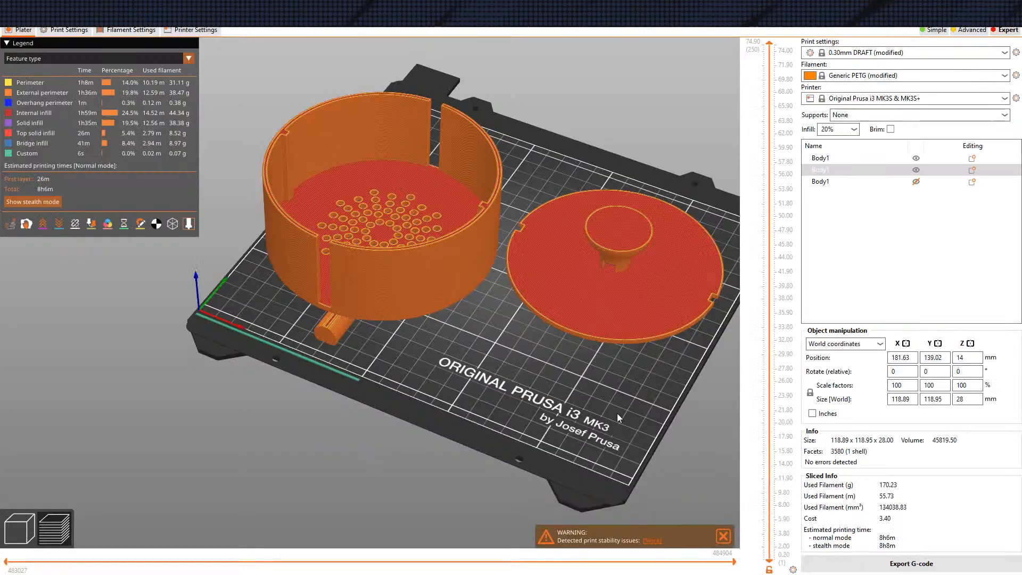
# Switch to PrusaSlicer, clear the plate and load the exported 3MF file as separate objects instead of one multi-part object
pyautogui.moveTo(617, 413); pyautogui.dragTo(449, 388)
pyautogui.scroll(3, 439, 420)
pyautogui.moveTo(441, 424); pyautogui.dragTo(456, 400)
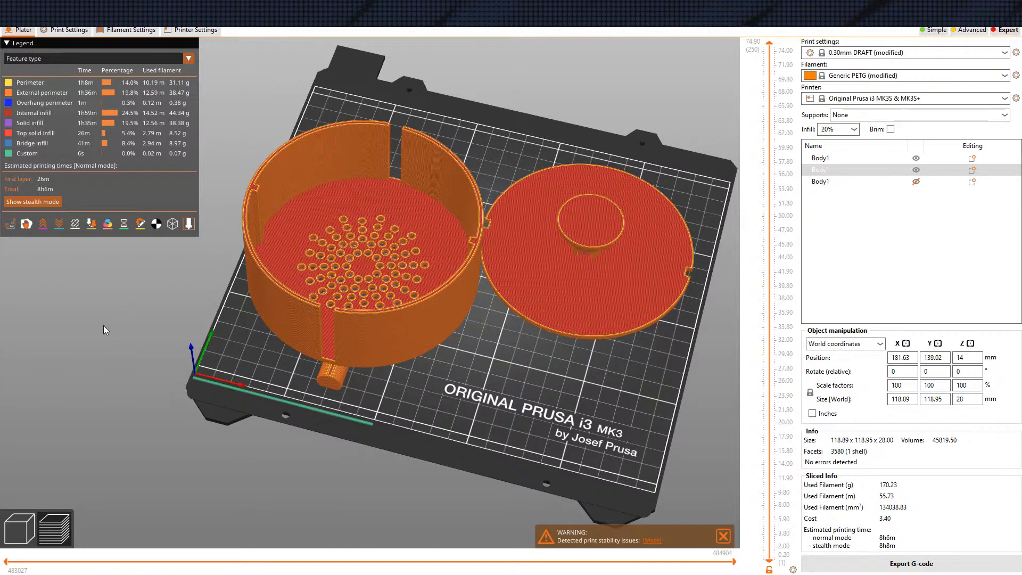
pyautogui.press('Tab')
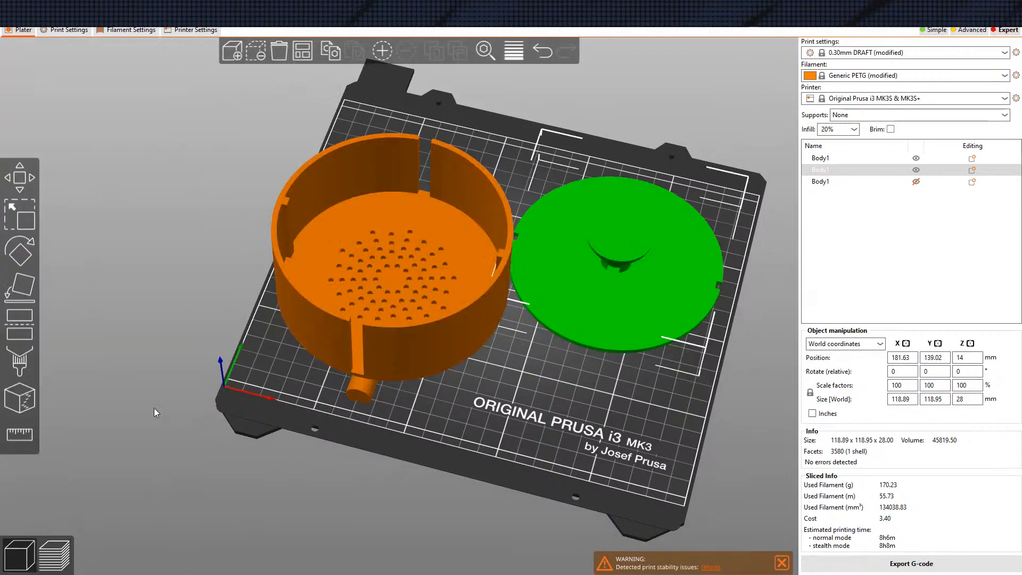
pyautogui.click(279, 52)
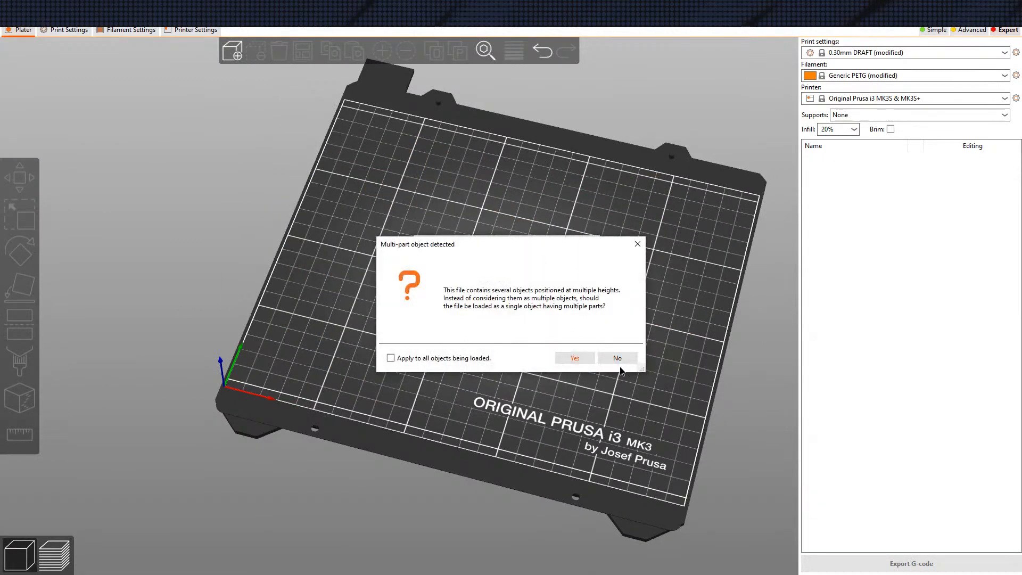
pyautogui.click(617, 360)
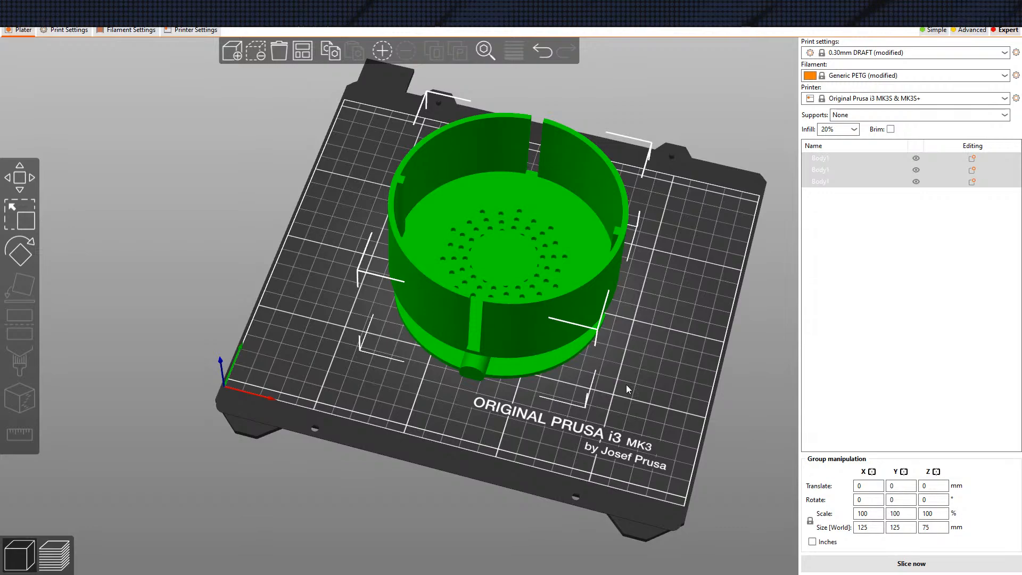
pyautogui.hotkey('ctrl', 'z')
pyautogui.moveTo(642, 340); pyautogui.dragTo(646, 355)
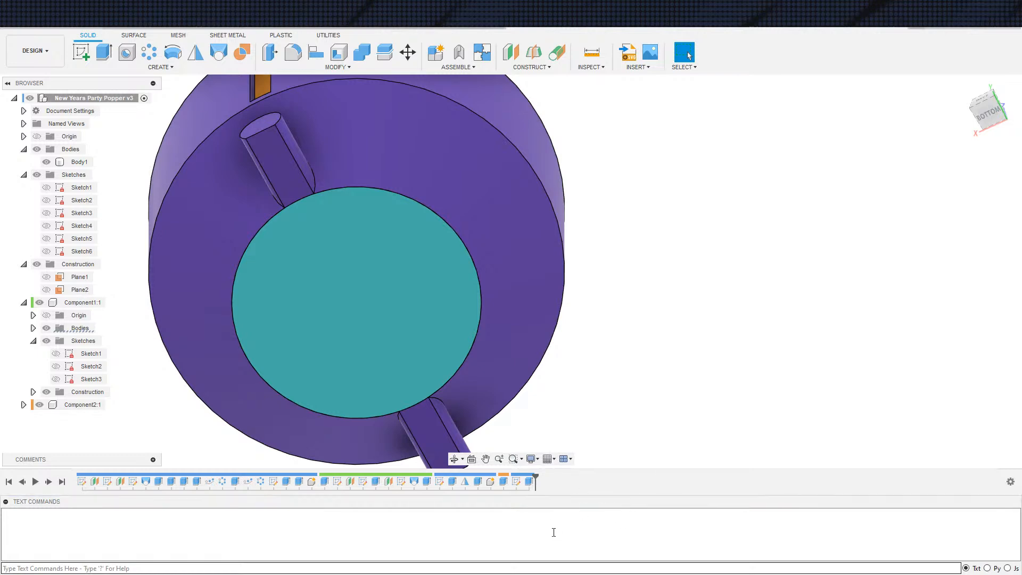
# Switch to Fusion 360 and set the distance of the extrusion that closes the floor holes to 0.4 mm
pyautogui.click(528, 482)
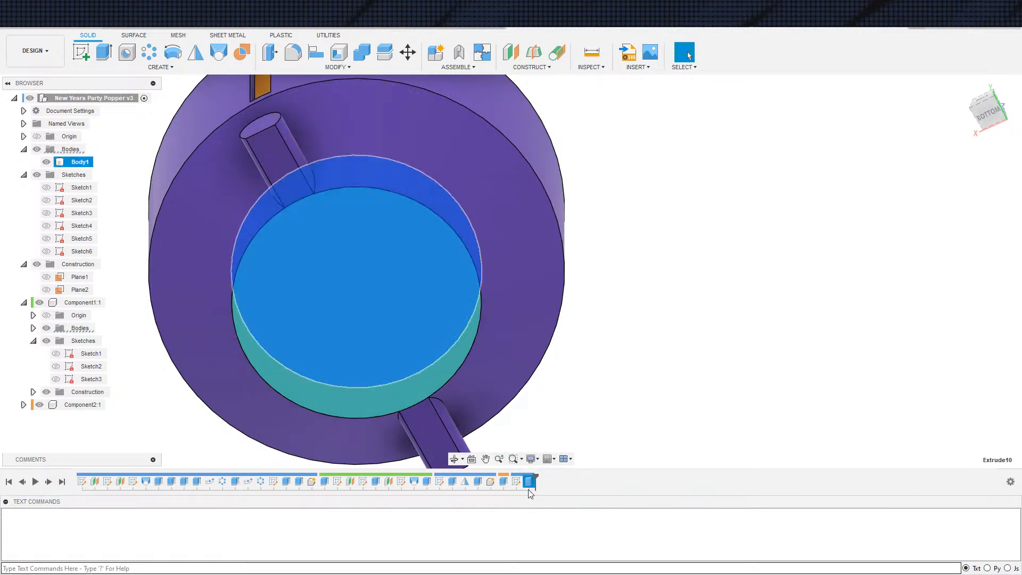
pyautogui.keyDown('shift'); pyautogui.moveTo(706, 310); pyautogui.dragTo(710, 342, button='middle'); pyautogui.keyUp('shift')
pyautogui.scroll(-1, 710, 342)
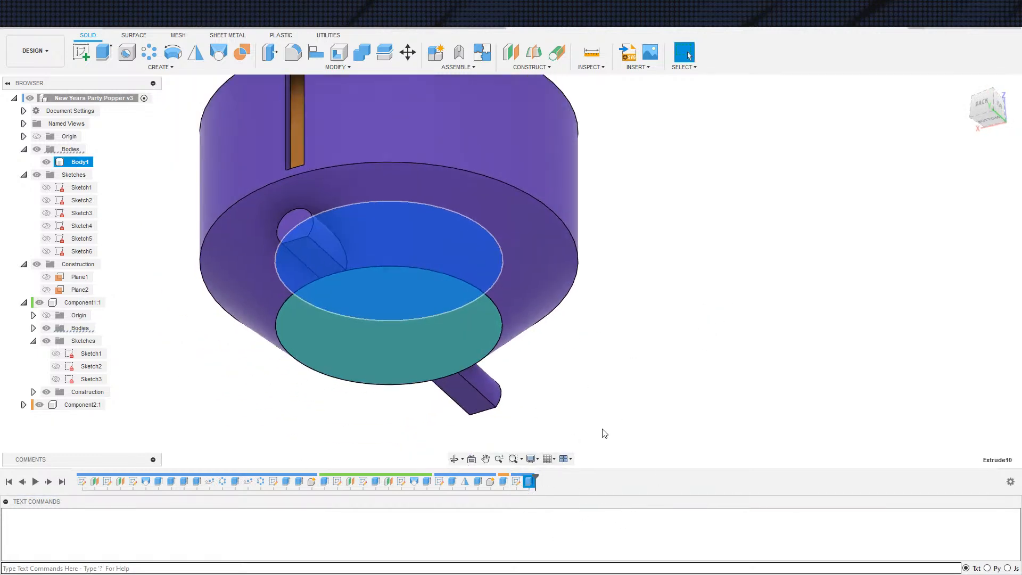
pyautogui.doubleClick(530, 482)
pyautogui.click(529, 482)
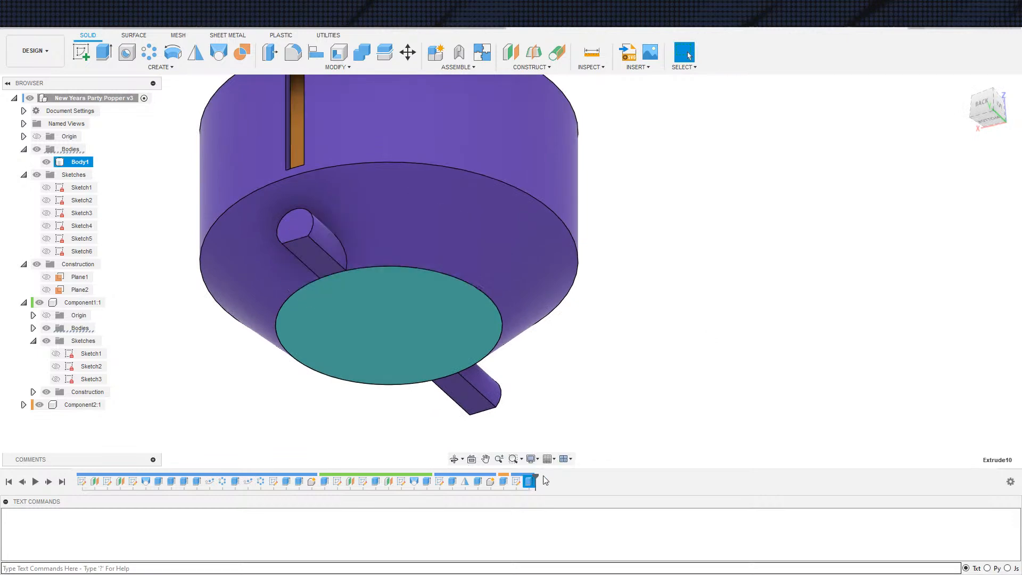
pyautogui.doubleClick(528, 482)
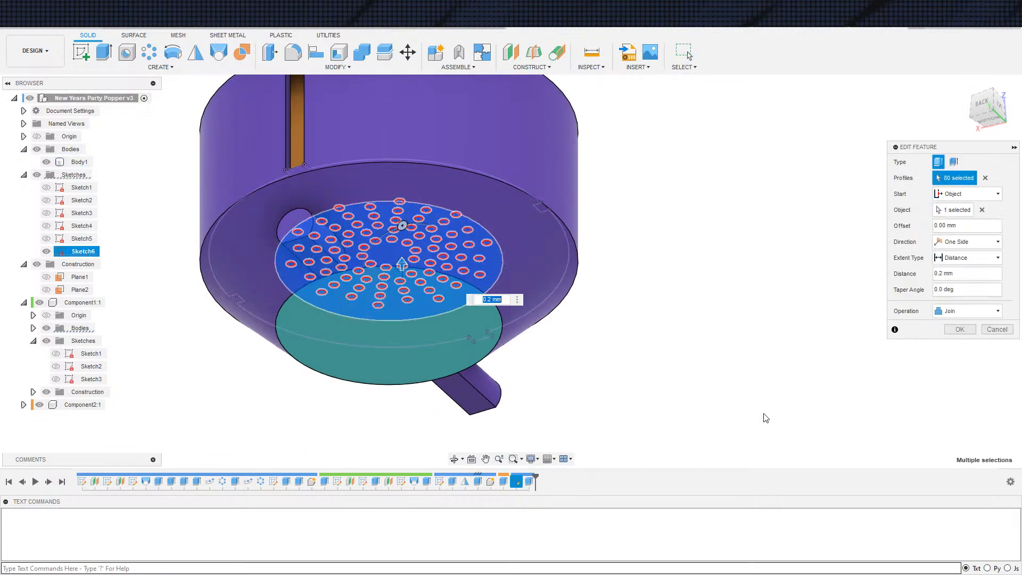
pyautogui.write('.4')
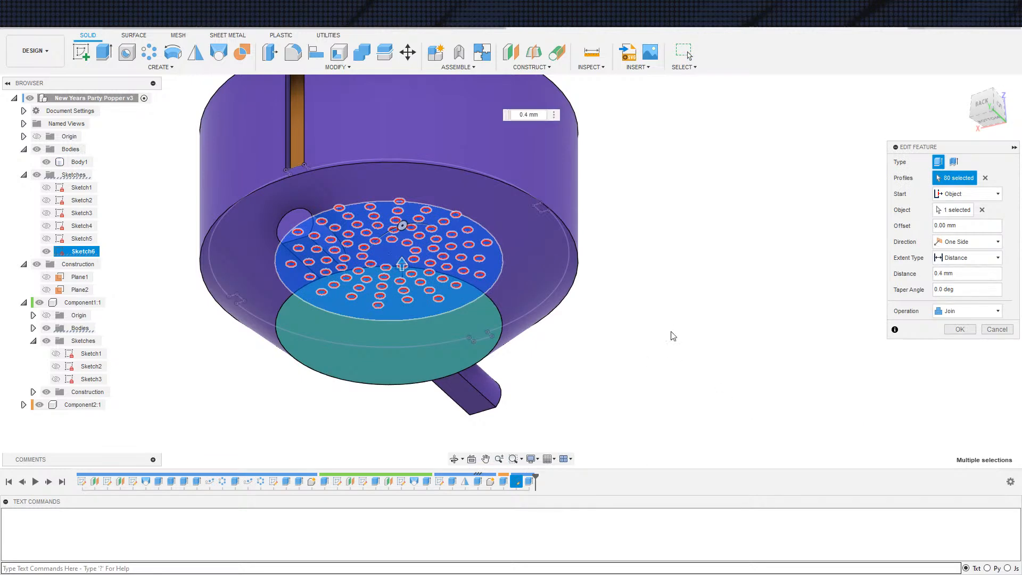
pyautogui.press('Return')
# Export the whole party popper design as one 3MF mesh file with medium refinement to the Downloads folder
pyautogui.rightClick(43, 99)
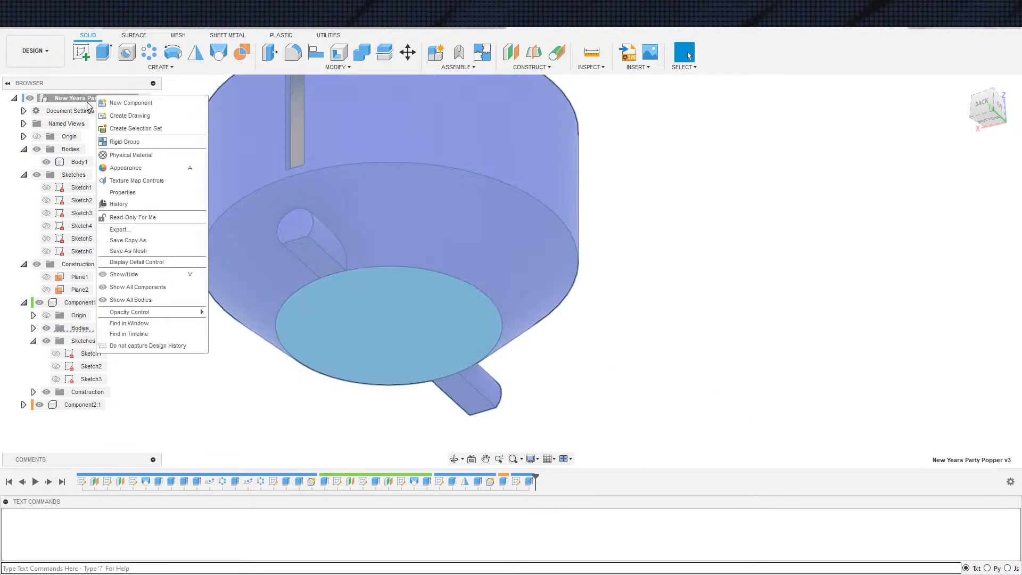
pyautogui.click(139, 251)
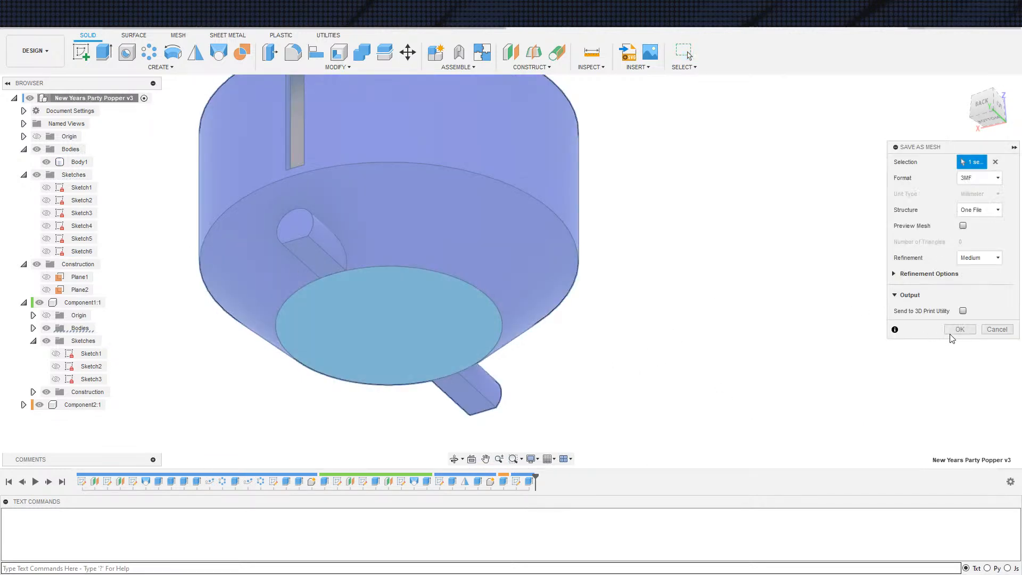
pyautogui.click(960, 329)
pyautogui.click(665, 357)
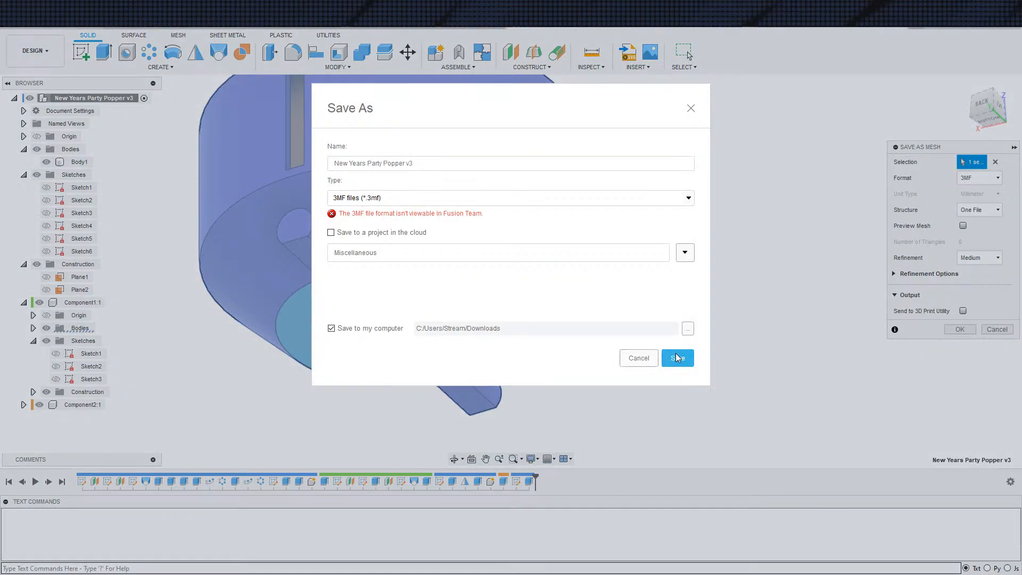
pyautogui.click(547, 303)
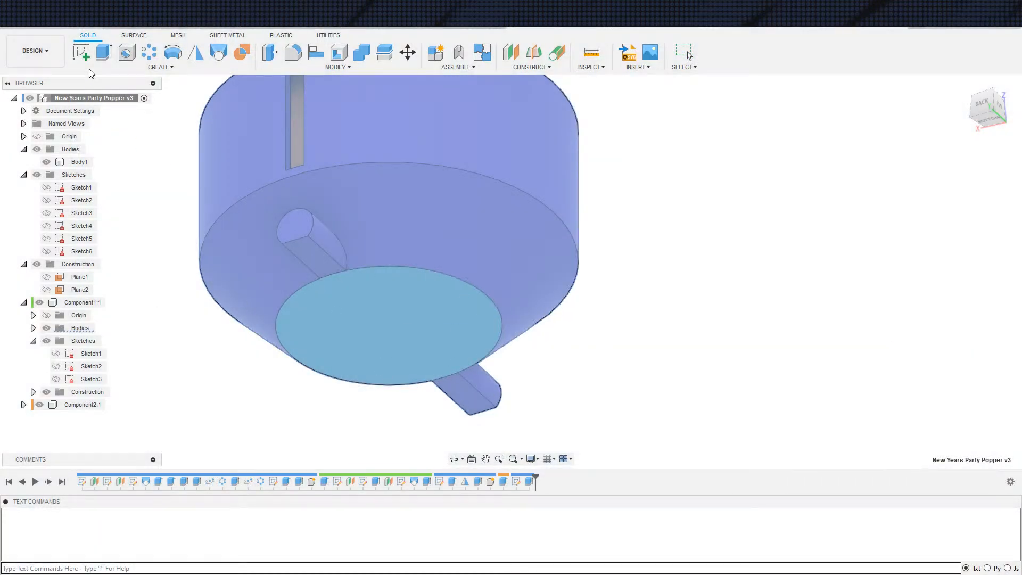
pyautogui.hotkey('ctrl', 's')
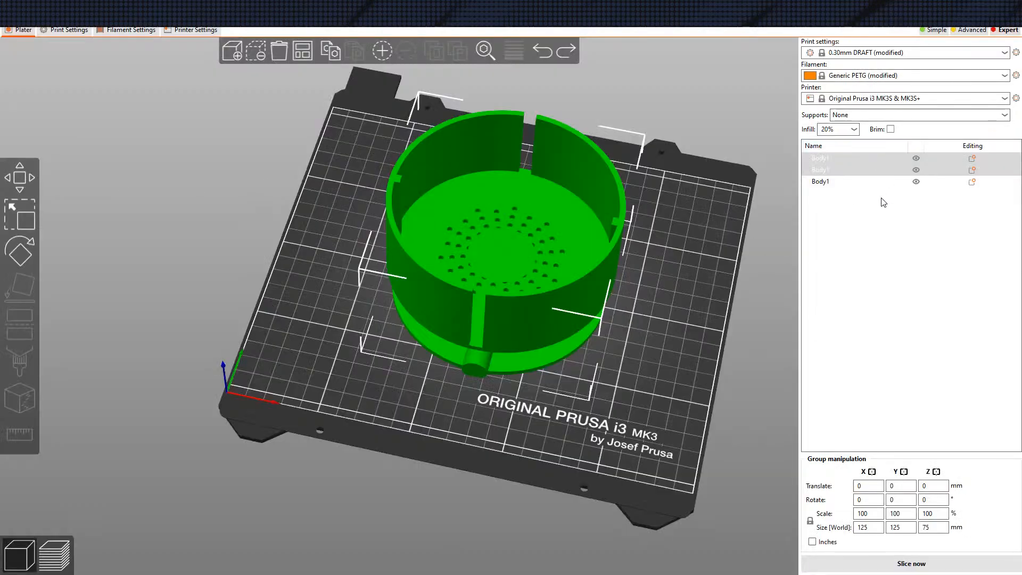
# Switch to PrusaSlicer, reload the bowl from disk and automatically arrange the objects on the plate
pyautogui.click(873, 209)
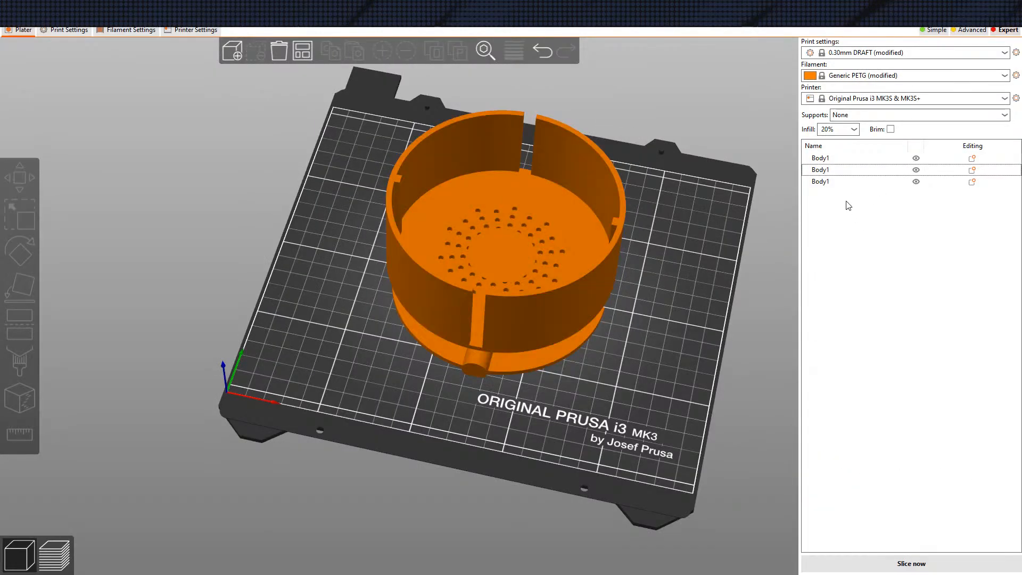
pyautogui.rightClick(834, 162)
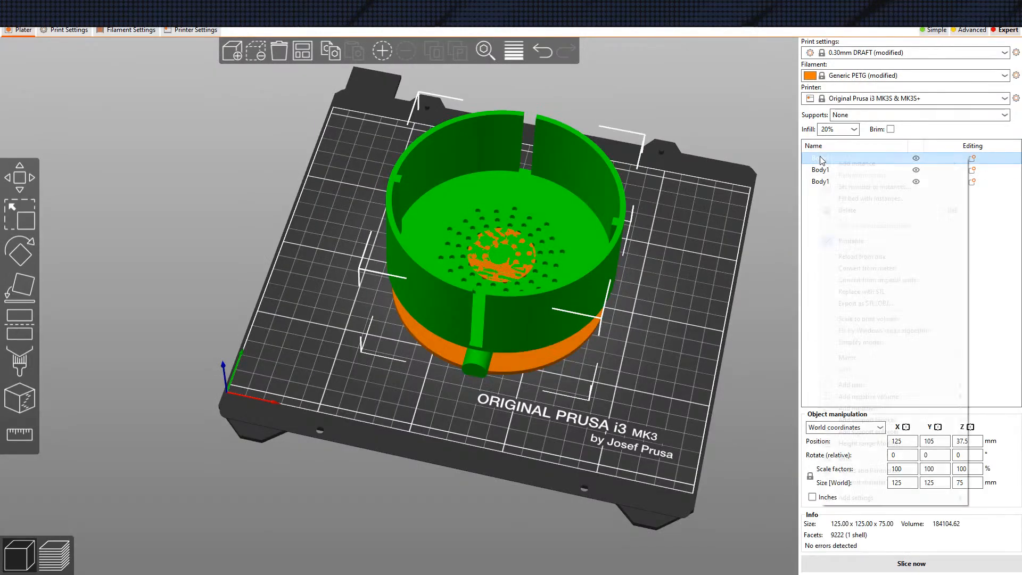
pyautogui.click(856, 258)
pyautogui.click(305, 55)
pyautogui.moveTo(364, 326)
pyautogui.mouseDown()
pyautogui.moveTo(363, 360)
pyautogui.moveTo(379, 328)
pyautogui.moveTo(362, 336)
pyautogui.mouseUp()
# Exclude the thin disc from printing and slice the bowl and lid to inspect the floor holes in the preview
pyautogui.click(873, 182)
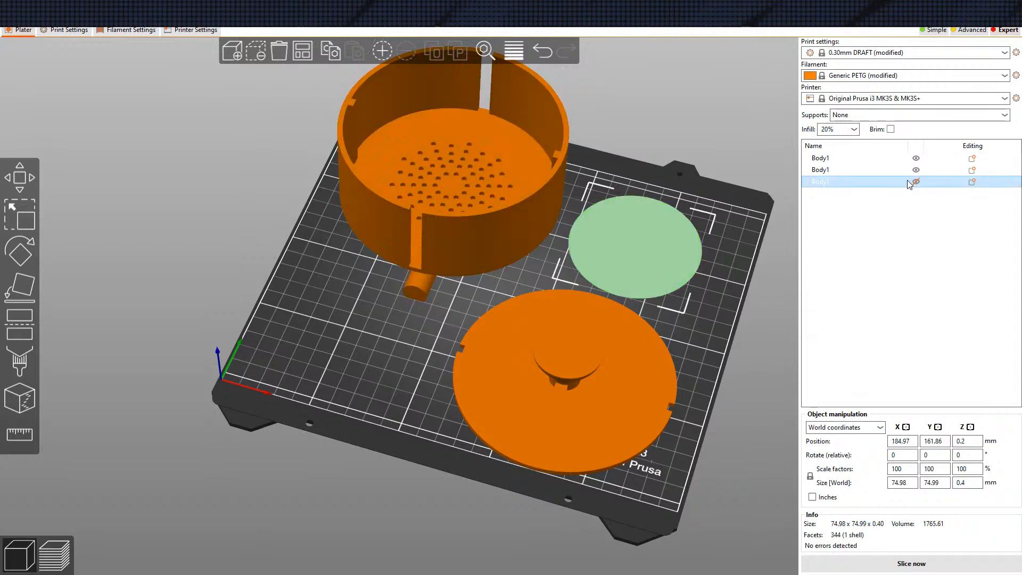
pyautogui.click(267, 244)
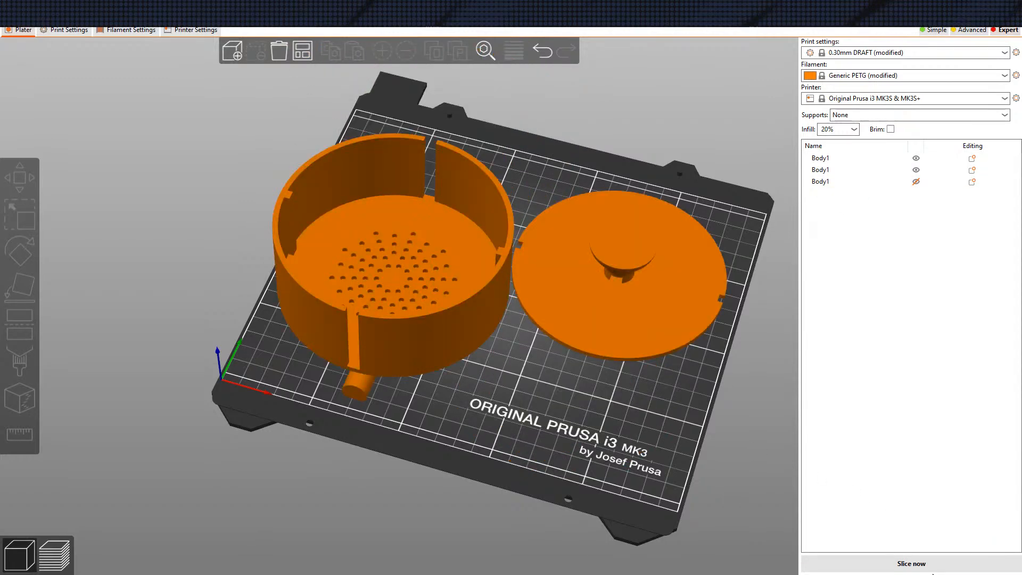
pyautogui.click(911, 564)
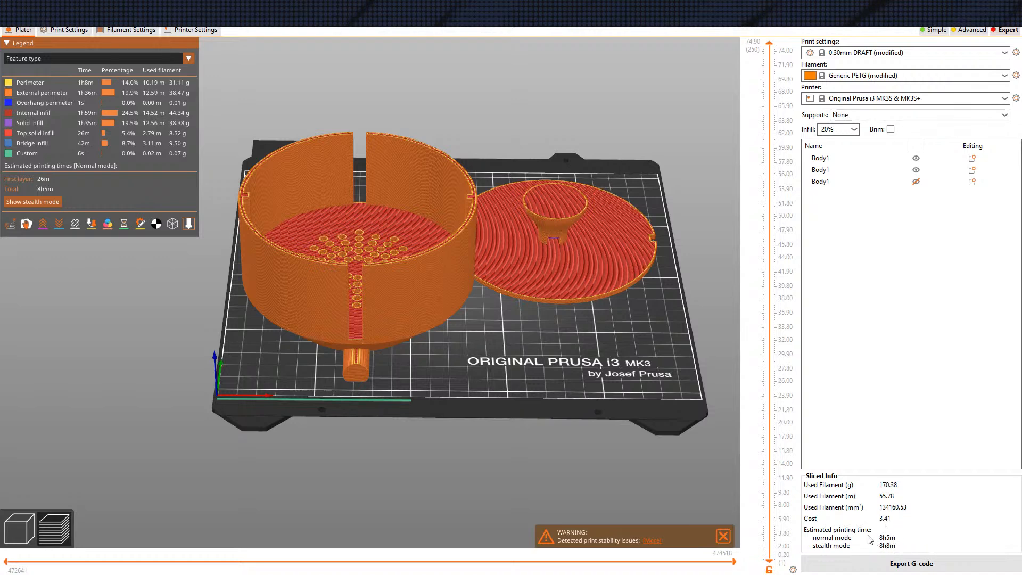
pyautogui.moveTo(604, 406); pyautogui.dragTo(513, 359)
pyautogui.moveTo(369, 302); pyautogui.dragTo(401, 394)
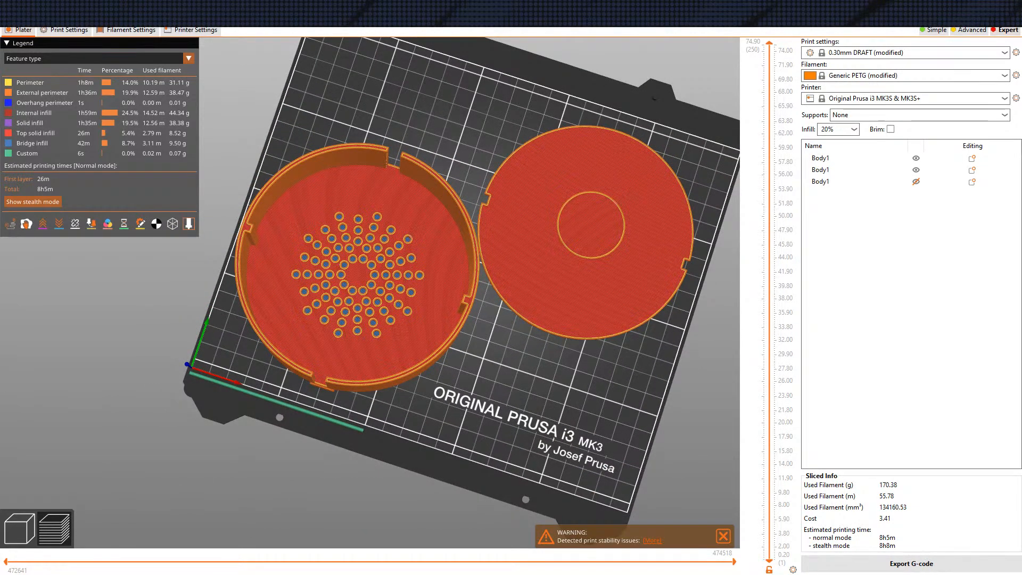
pyautogui.moveTo(481, 362); pyautogui.dragTo(507, 367)
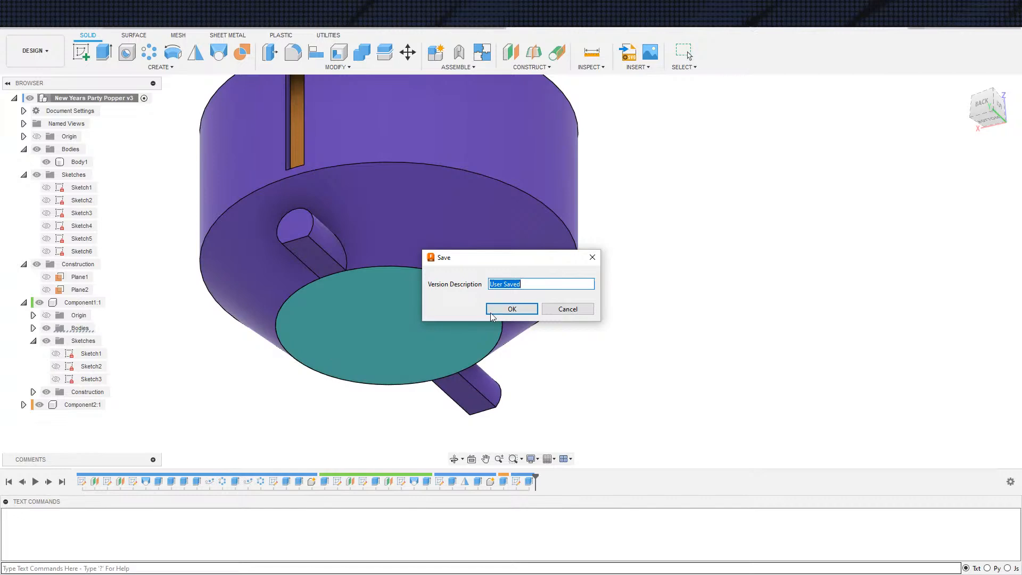
# Switch to Fusion 360, save the design with the version description "User Saved" and open a new empty design
pyautogui.click(530, 313)
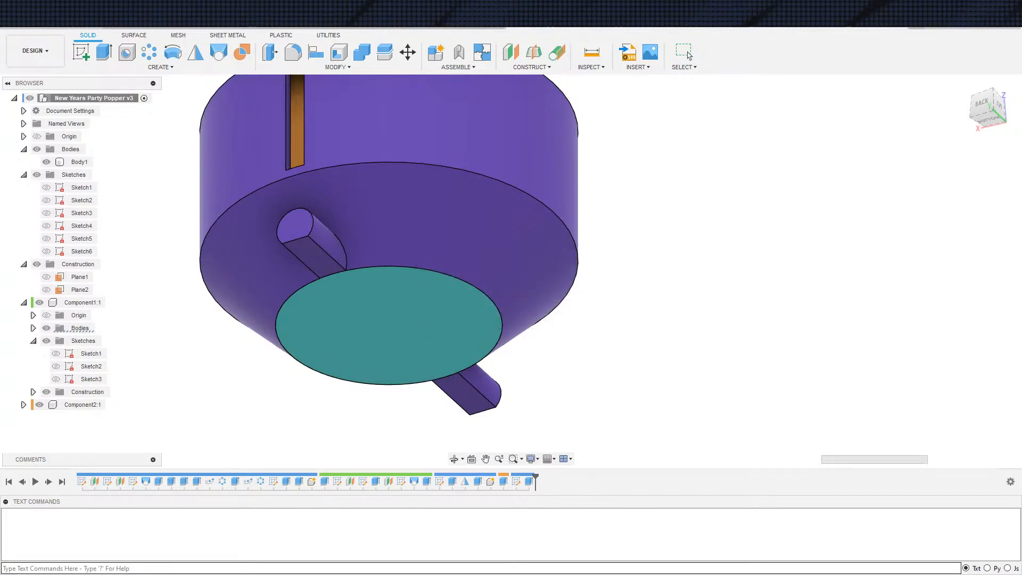
pyautogui.click(687, 54)
pyautogui.click(923, 36)
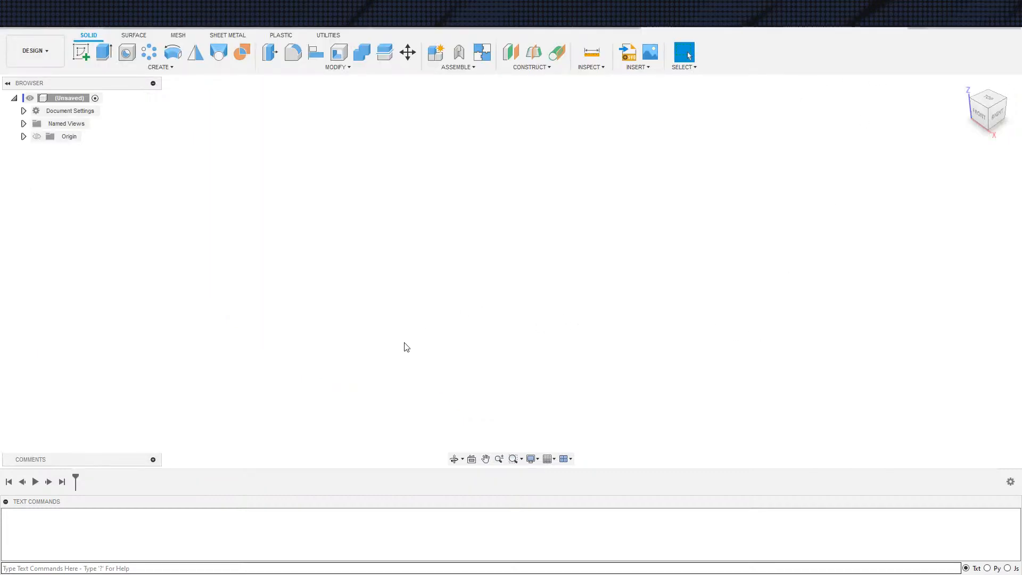
# Create a sketch on the front plane of the empty design
pyautogui.press('s')
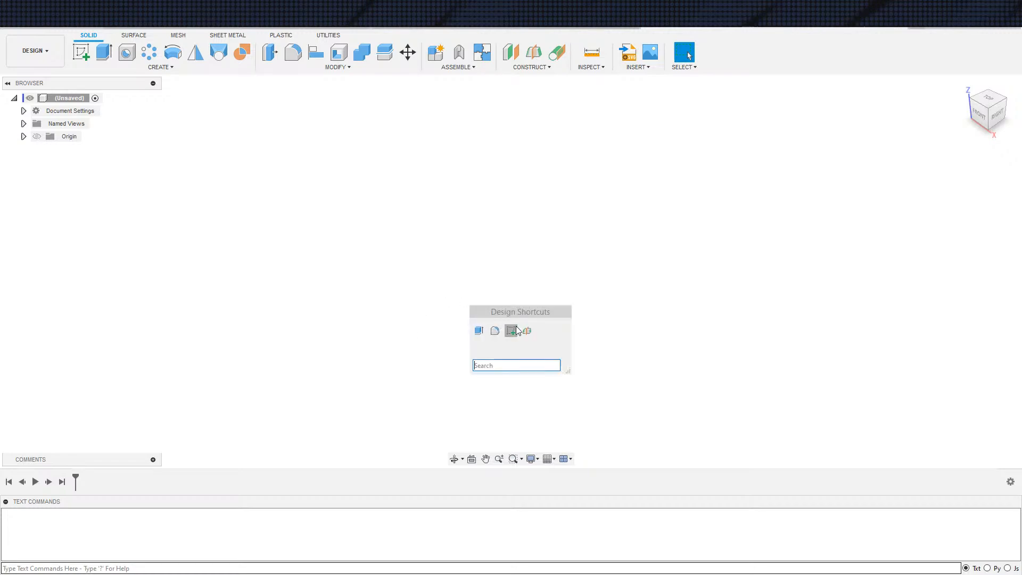
pyautogui.click(512, 331)
pyautogui.click(502, 246)
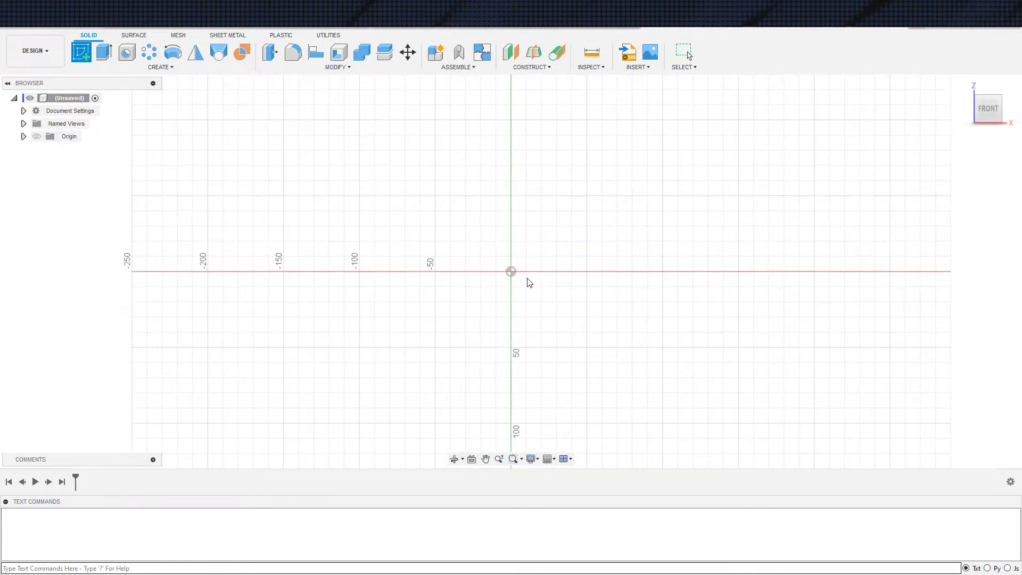
# Sketch five small separate circles in an arc above the origin using the center-diameter circle tool
pyautogui.press('s')
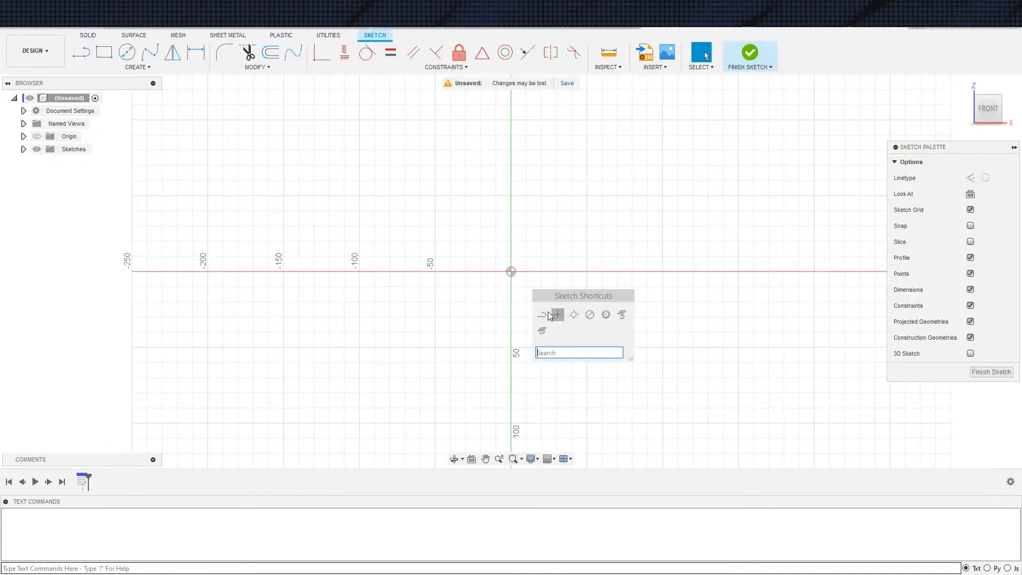
pyautogui.click(589, 316)
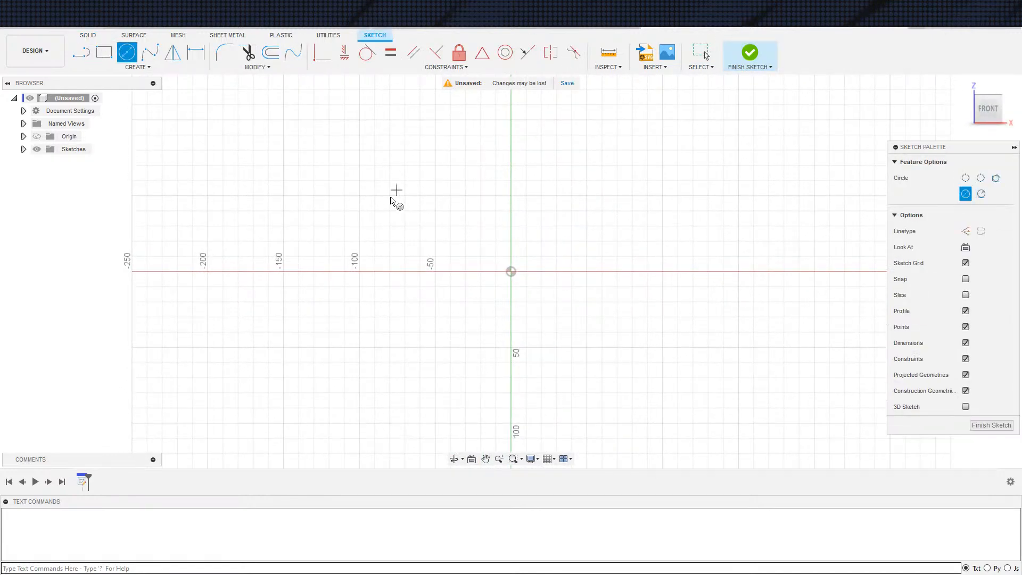
pyautogui.click(375, 204)
pyautogui.click(394, 189)
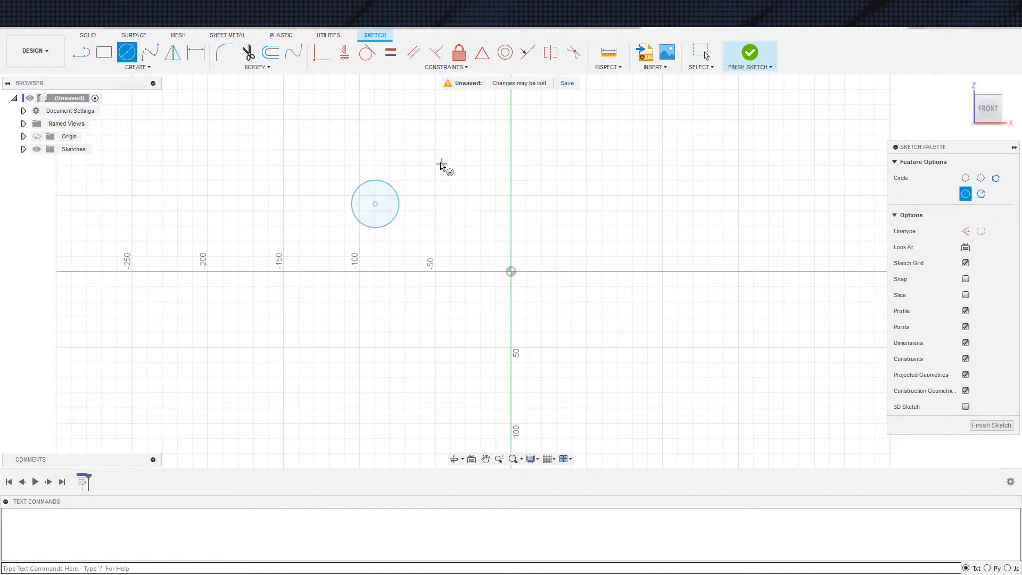
pyautogui.click(429, 131)
pyautogui.click(457, 132)
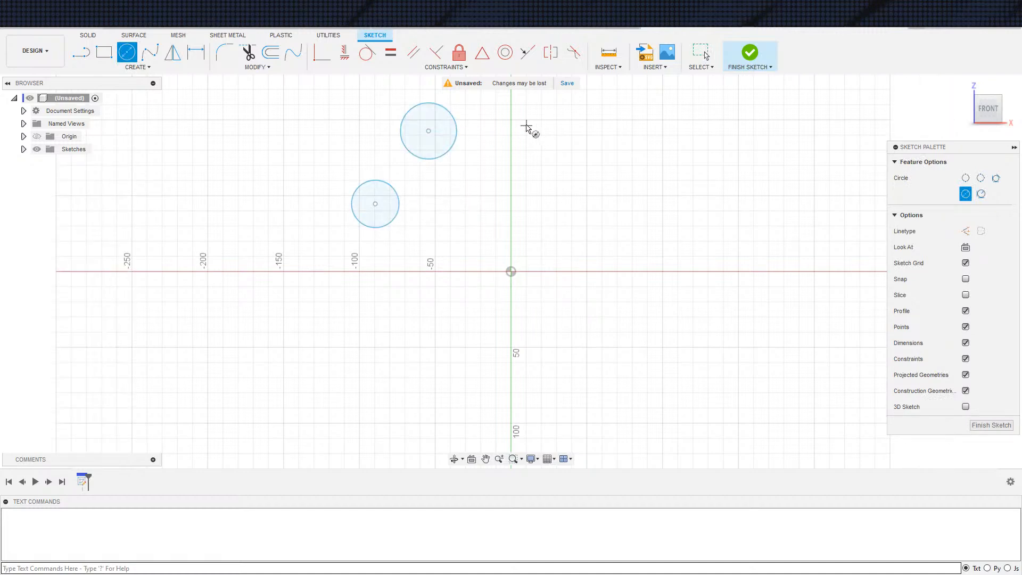
pyautogui.click(493, 109)
pyautogui.click(513, 119)
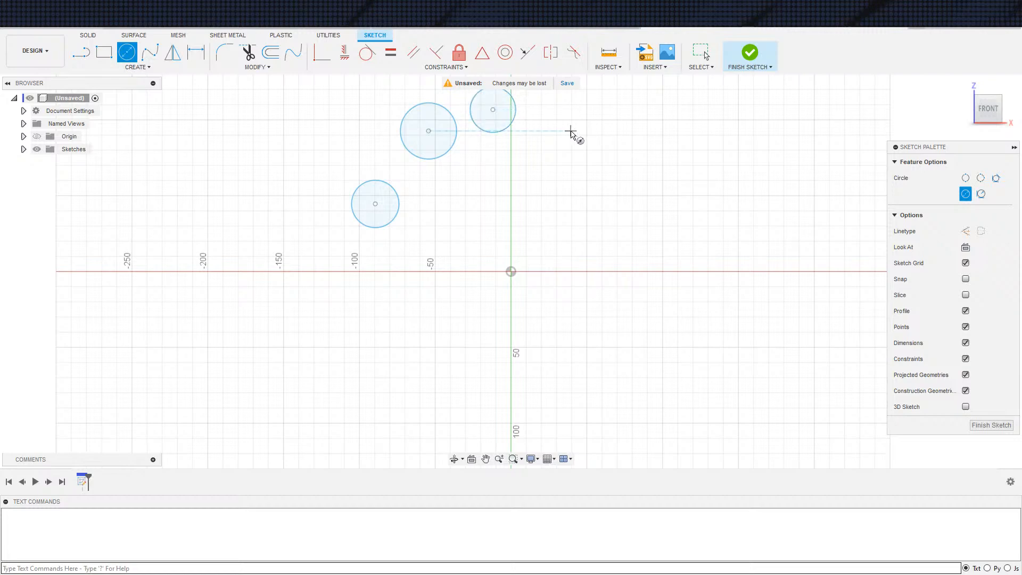
pyautogui.click(541, 121)
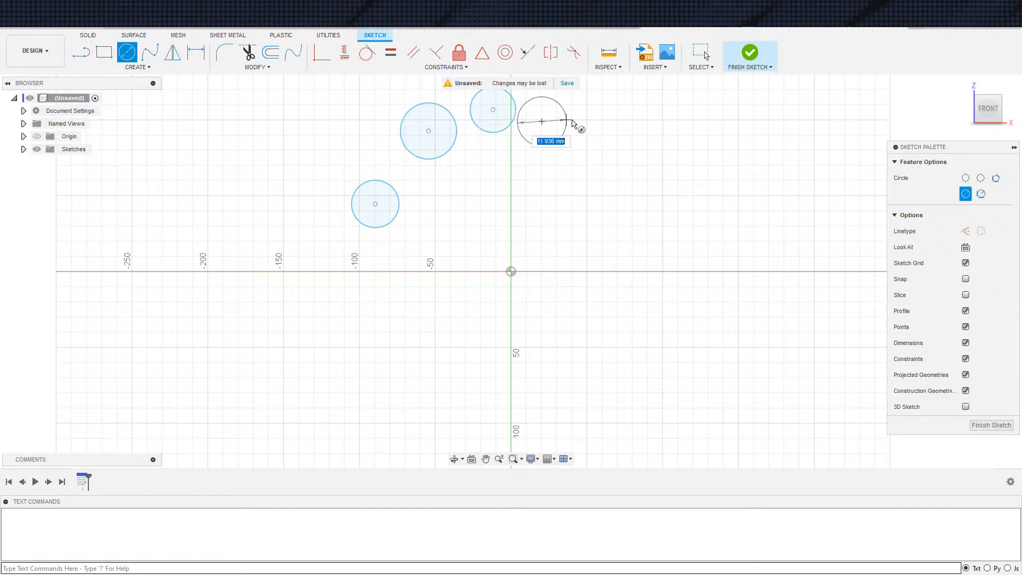
pyautogui.click(566, 126)
pyautogui.click(586, 164)
pyautogui.click(608, 166)
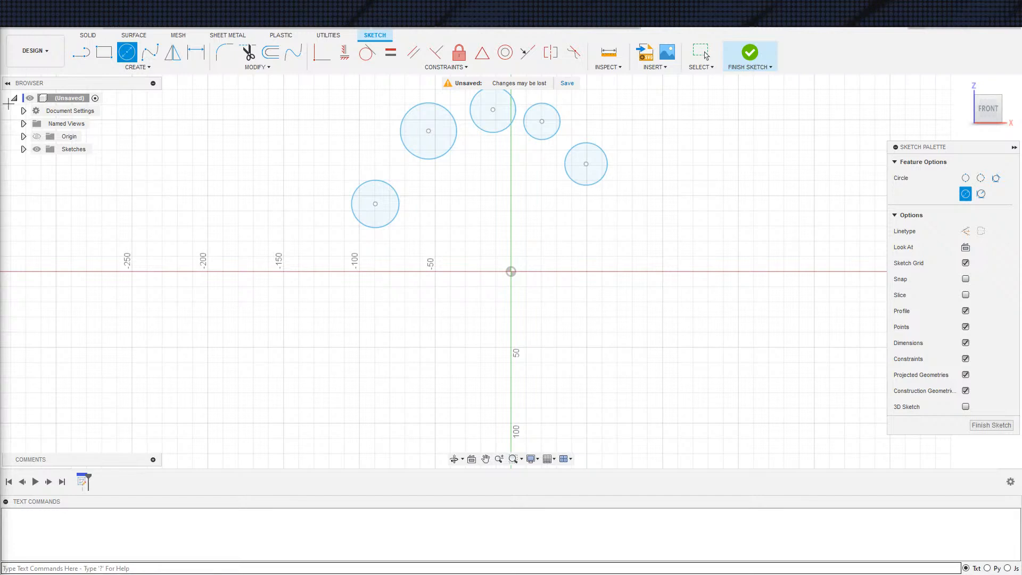
# Sketch a large circle about 91 mm in diameter centered on the origin, below the arc of small circles
pyautogui.moveTo(558, 359); pyautogui.dragTo(505, 390, button='middle')
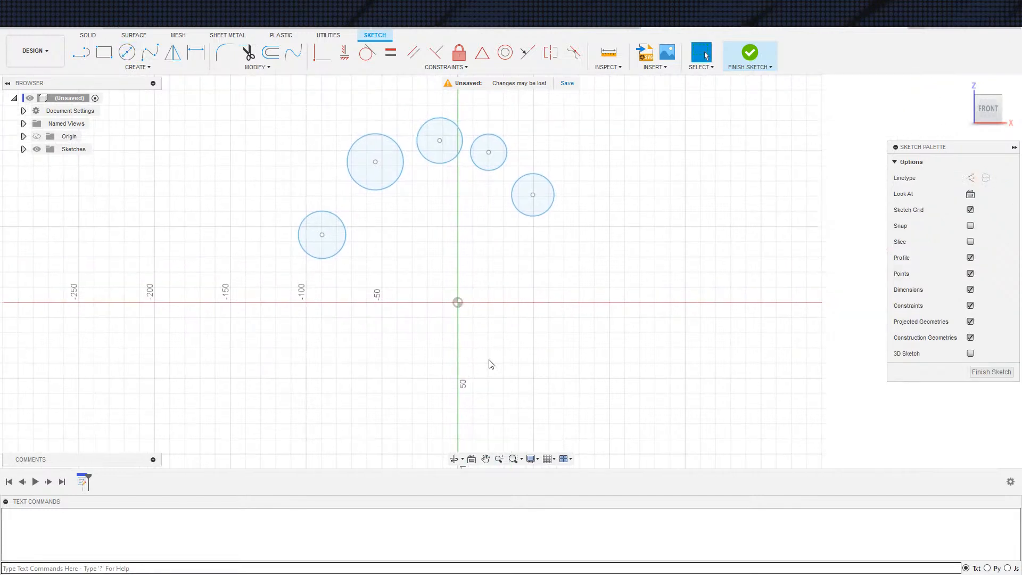
pyautogui.click(458, 302)
pyautogui.click(525, 300)
pyautogui.press('Escape')
# Draw a vertical line from the origin up past the large circle's edge
pyautogui.moveTo(514, 236); pyautogui.dragTo(481, 265, button='middle')
pyautogui.press('s')
pyautogui.click(453, 360)
pyautogui.click(425, 330)
pyautogui.click(425, 212)
pyautogui.press('Escape')
pyautogui.press('s')
pyautogui.click(471, 379)
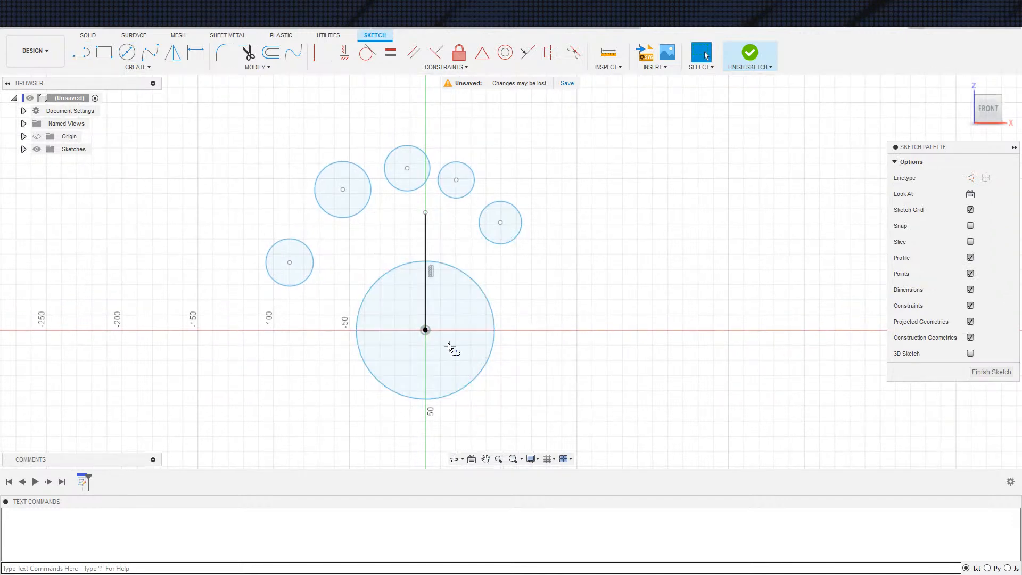
pyautogui.click(425, 330)
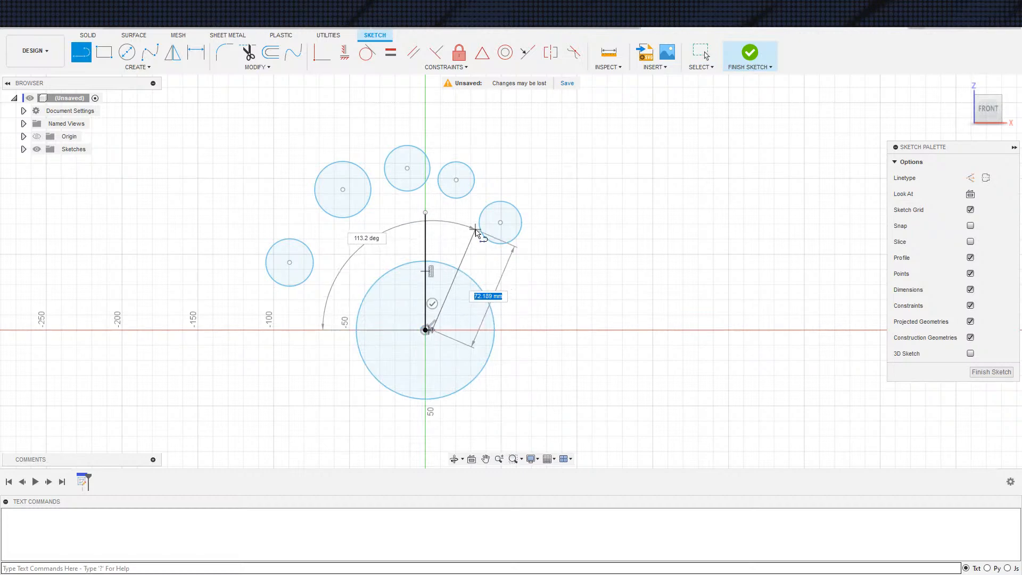
pyautogui.press('Escape')
pyautogui.scroll(5, 433, 337)
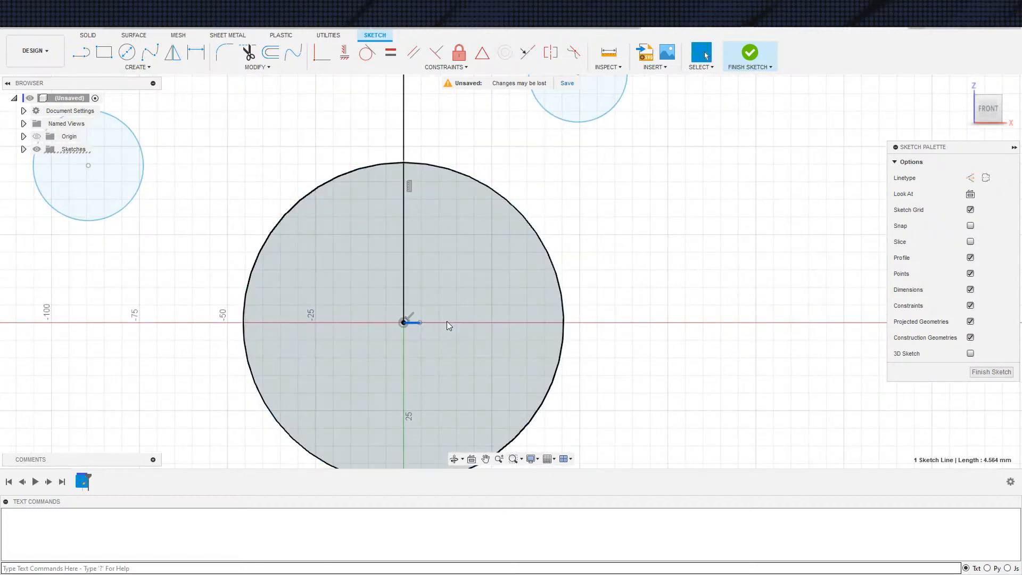
# Draw two lines from the origin fanning out to the upper right, each ending outside the large circle
pyautogui.press('s')
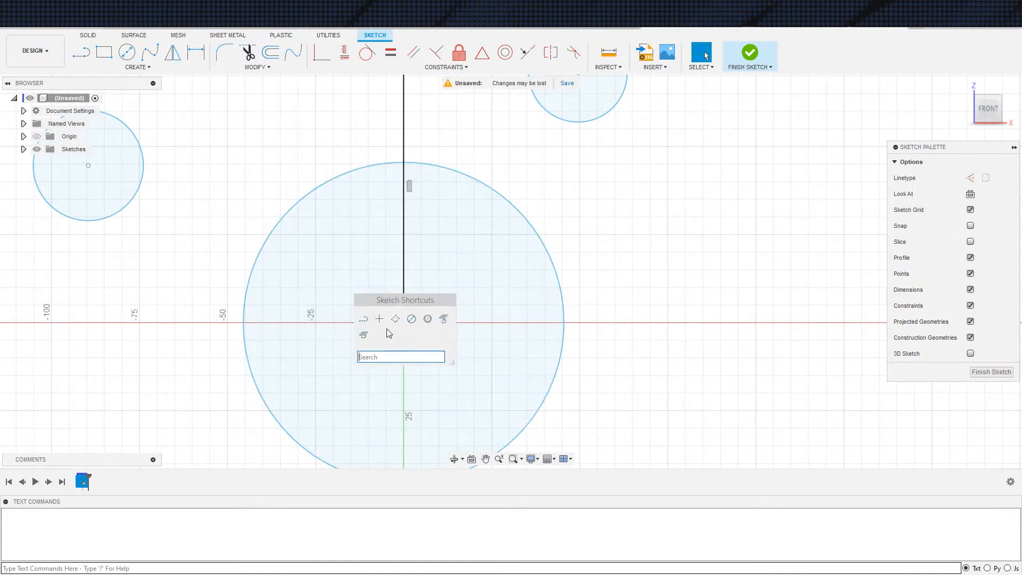
pyautogui.click(363, 318)
pyautogui.click(403, 322)
pyautogui.scroll(-5, 443, 272)
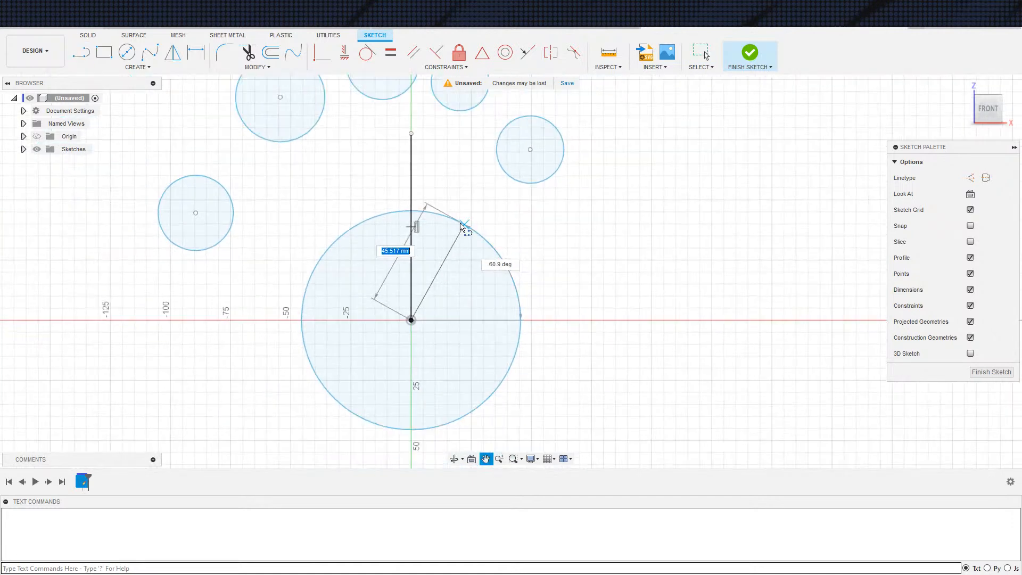
pyautogui.click(462, 177)
pyautogui.press('s')
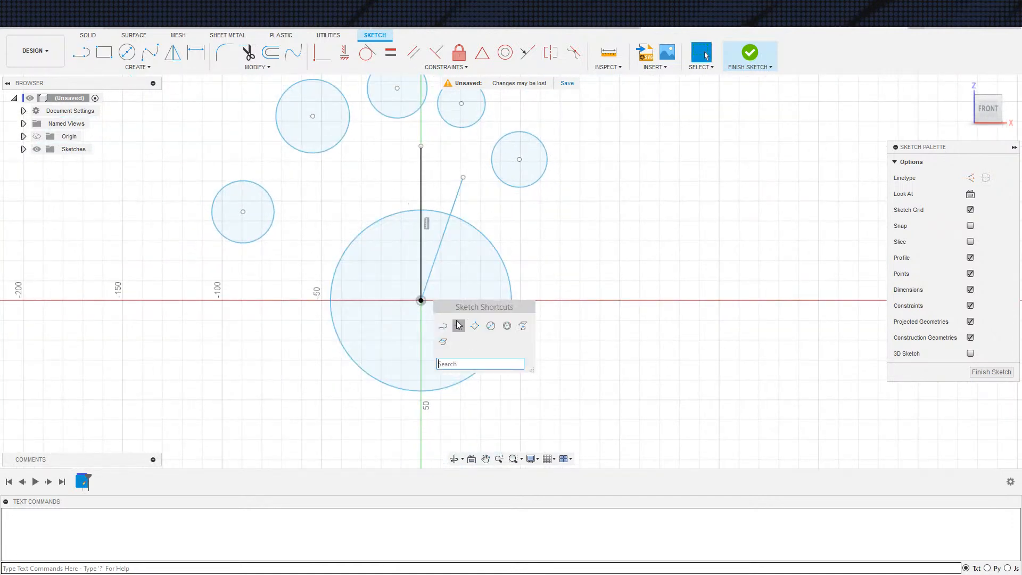
pyautogui.click(441, 327)
pyautogui.click(421, 301)
pyautogui.click(533, 231)
pyautogui.press('Escape')
# Draw two lines from the origin fanning out to the upper left, each ending outside the large circle
pyautogui.scroll(2, 498, 274)
pyautogui.scroll(-1, 452, 253)
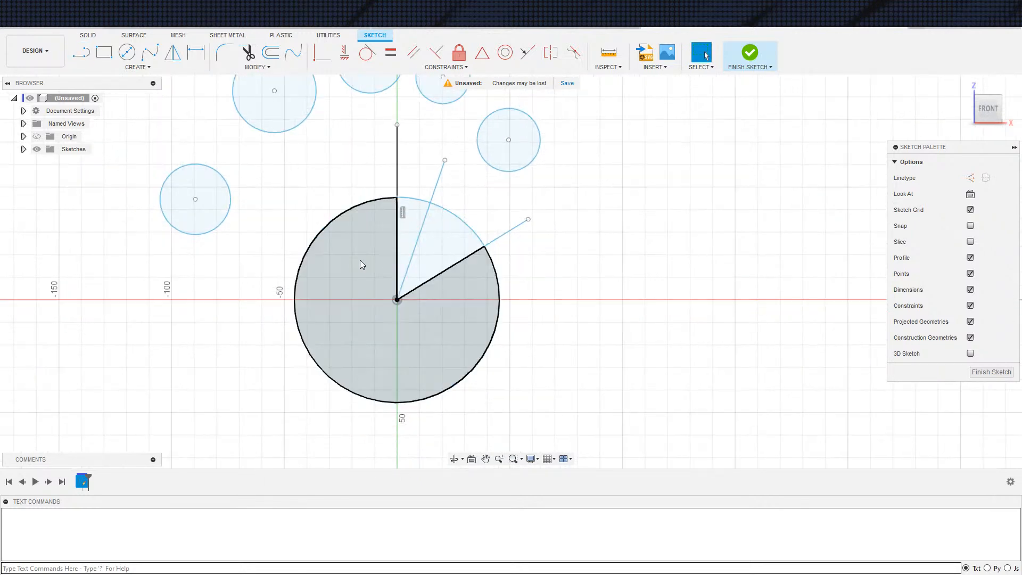
pyautogui.press('s')
pyautogui.click(402, 341)
pyautogui.click(396, 300)
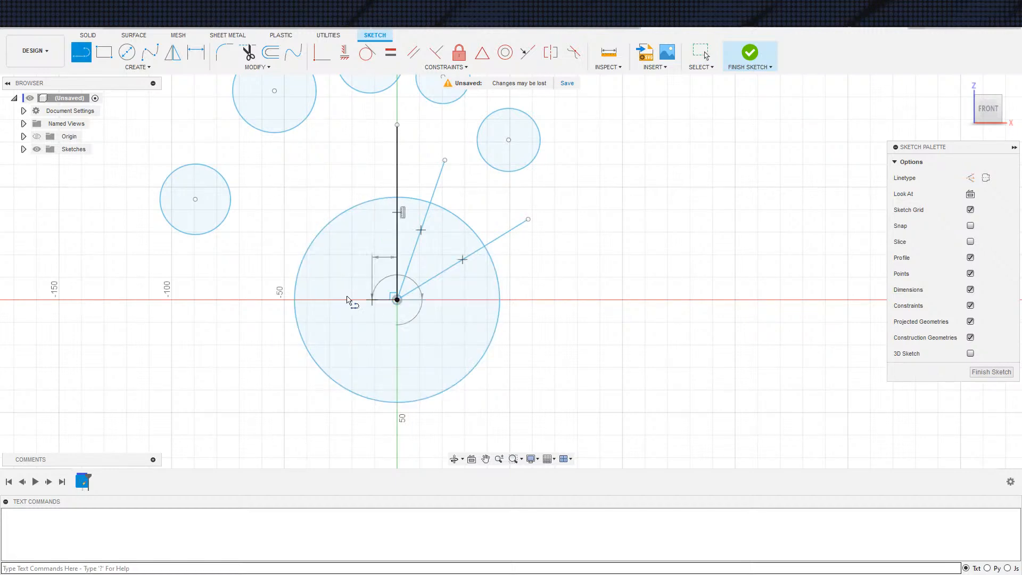
pyautogui.click(252, 269)
pyautogui.press('Escape')
pyautogui.press('s')
pyautogui.click(406, 336)
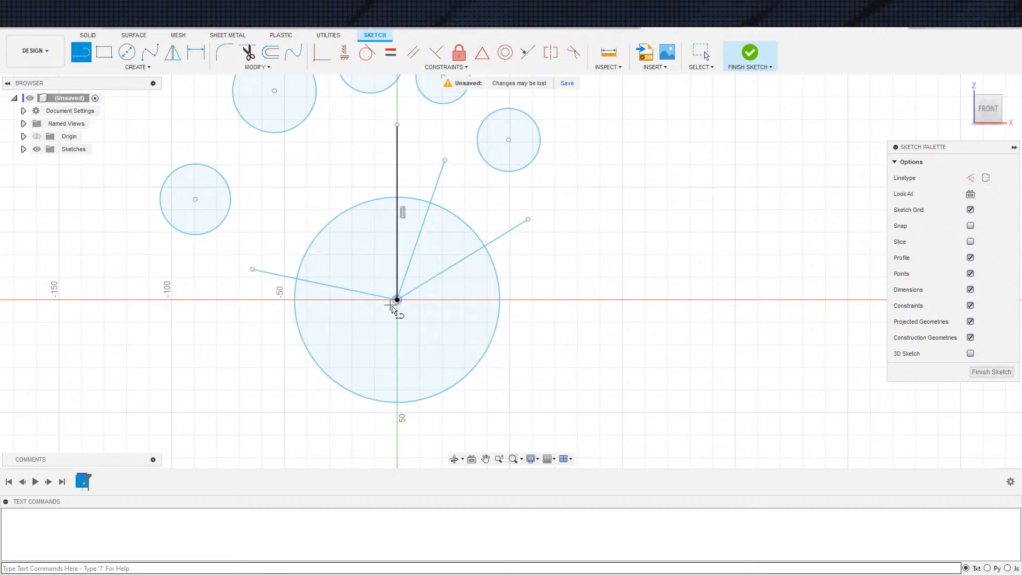
pyautogui.click(397, 300)
pyautogui.click(306, 189)
pyautogui.press('Escape')
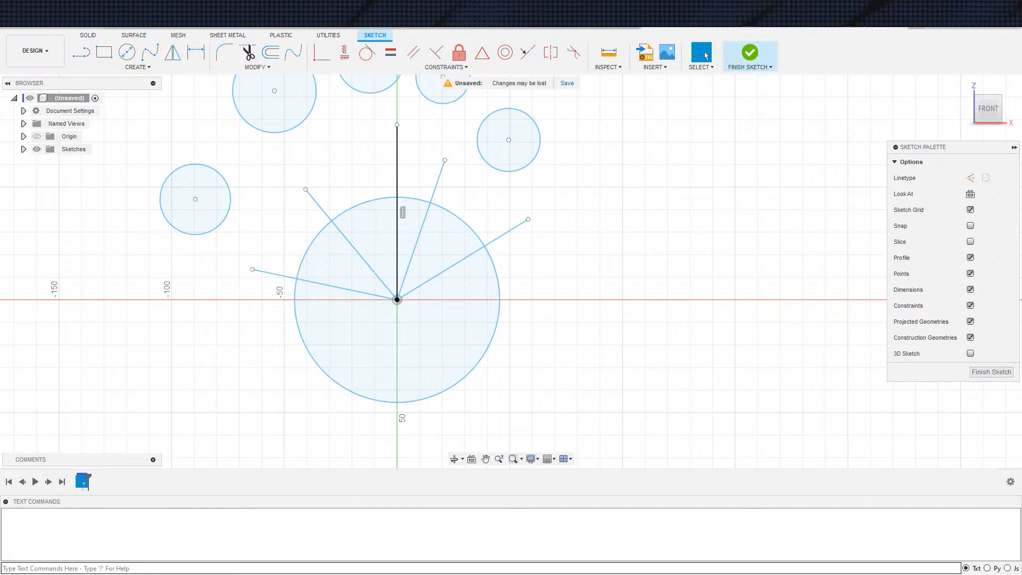
# Snap the centers of the five small circles onto the outer endpoints of the five radiating lines
pyautogui.moveTo(462, 227); pyautogui.dragTo(431, 243, button='middle')
pyautogui.moveTo(483, 158); pyautogui.dragTo(496, 235)
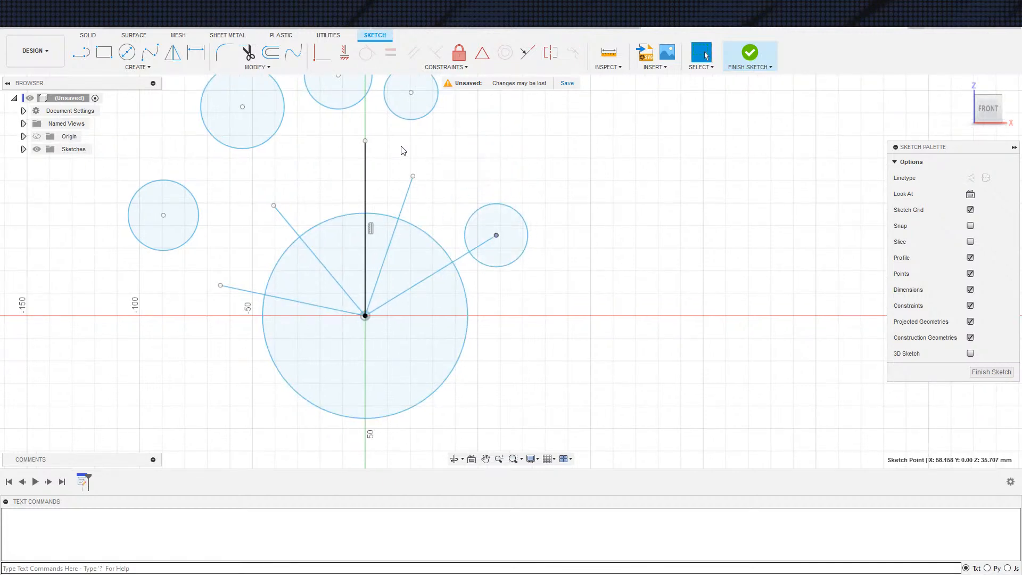
pyautogui.moveTo(414, 95); pyautogui.dragTo(413, 190)
pyautogui.moveTo(417, 176); pyautogui.dragTo(416, 176)
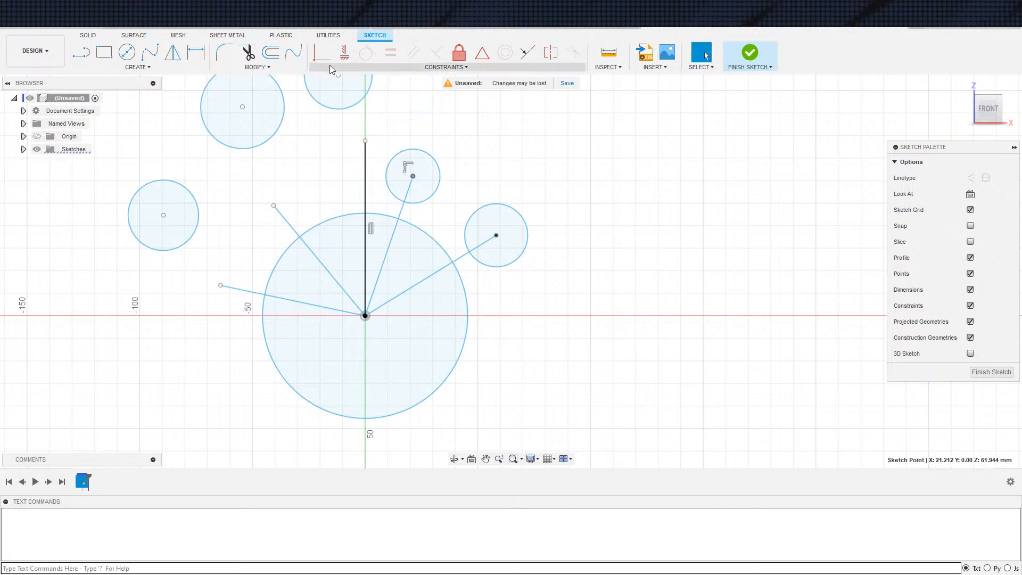
pyautogui.scroll(-2, 273, 222)
pyautogui.moveTo(322, 225); pyautogui.dragTo(353, 252, button='middle')
pyautogui.moveTo(353, 139); pyautogui.dragTo(373, 189)
pyautogui.moveTo(269, 171); pyautogui.dragTo(304, 237)
pyautogui.moveTo(224, 254); pyautogui.dragTo(264, 297)
pyautogui.scroll(-2, 285, 340)
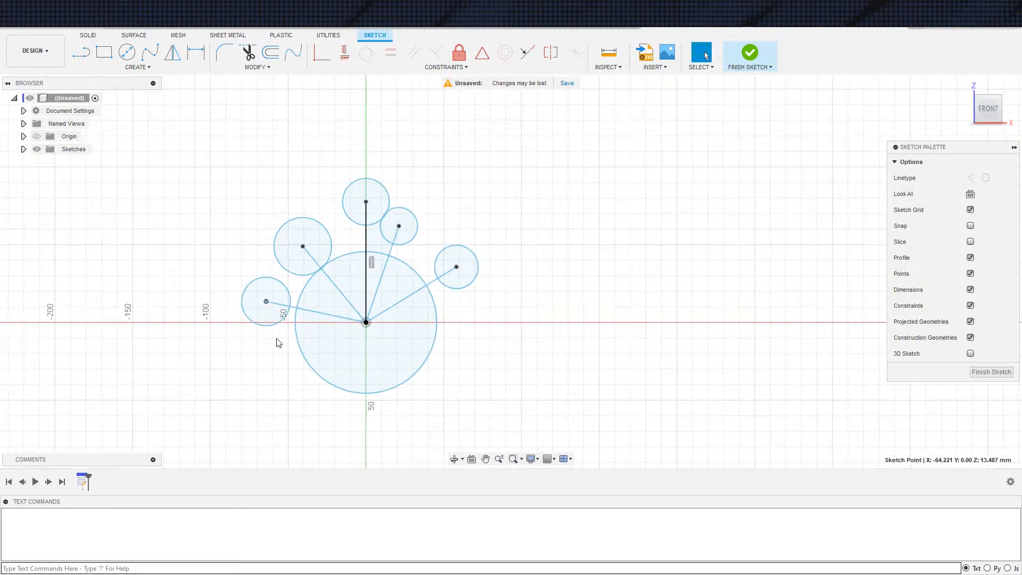
pyautogui.press('d')
pyautogui.click(356, 382)
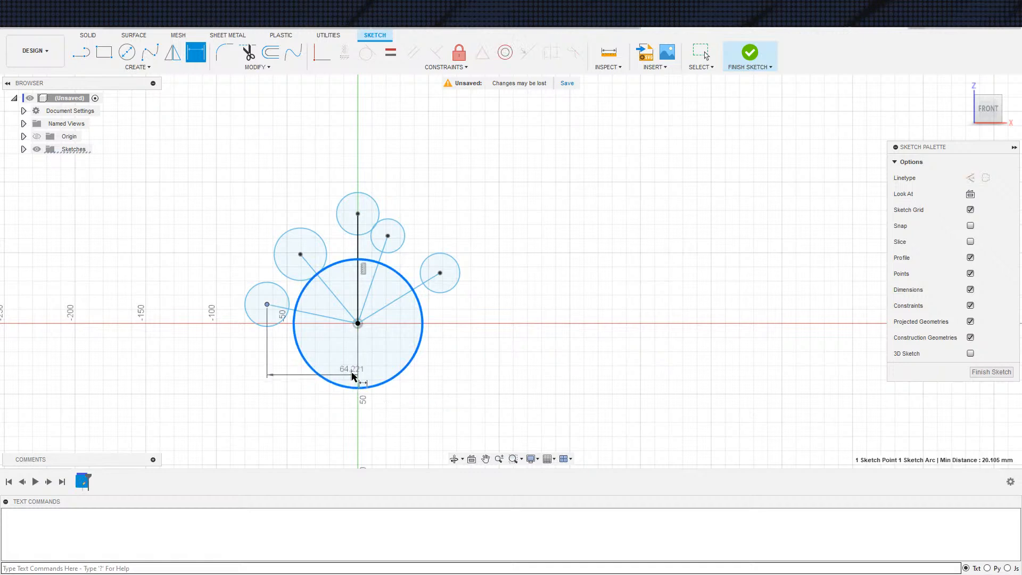
pyautogui.click(355, 374)
pyautogui.press('Return')
pyautogui.hotkey('ctrl', 'z')
# Dimension the large central circle's diameter to 75 mm
pyautogui.press('d')
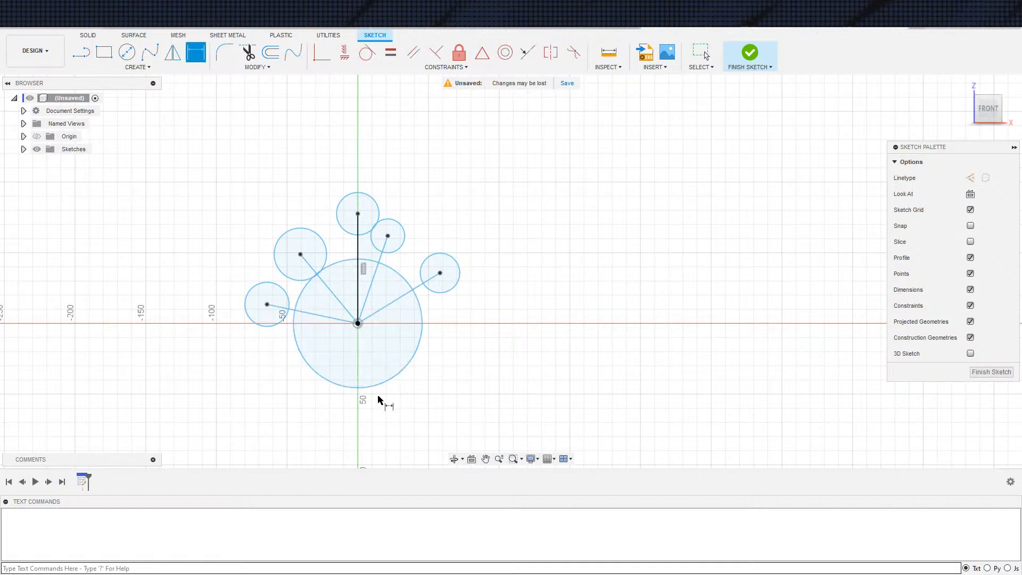
pyautogui.click(380, 385)
pyautogui.click(381, 385)
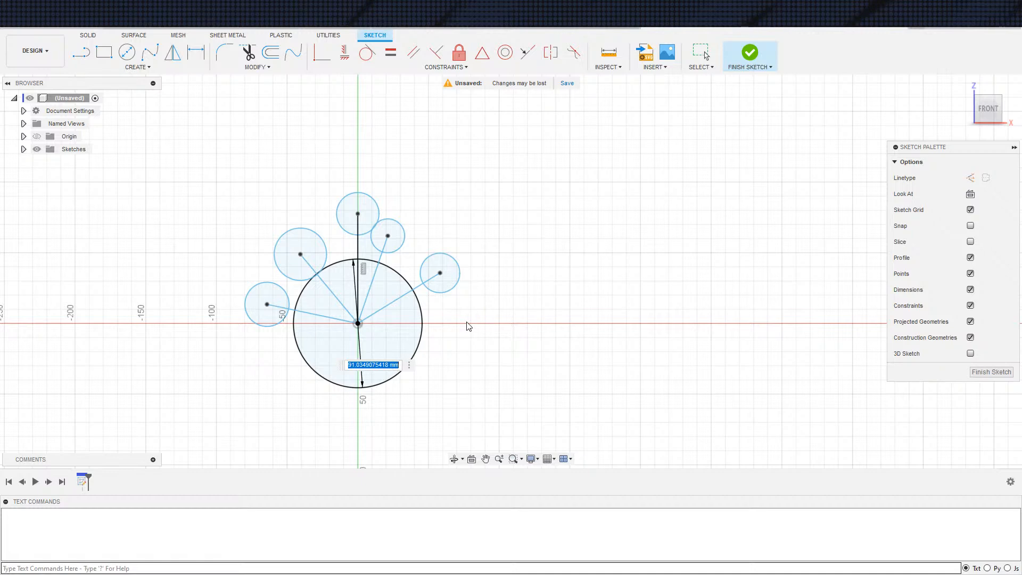
pyautogui.write('75')
pyautogui.press('Return')
# Dimension the leftmost small circle's diameter to 25 mm
pyautogui.scroll(-1, 207, 396)
pyautogui.moveTo(198, 382)
pyautogui.mouseDown(button='middle')
pyautogui.moveTo(182, 376)
pyautogui.moveTo(148, 452)
pyautogui.moveTo(206, 398)
pyautogui.mouseUp(button='middle')
pyautogui.scroll(2, 191, 373)
pyautogui.press('d')
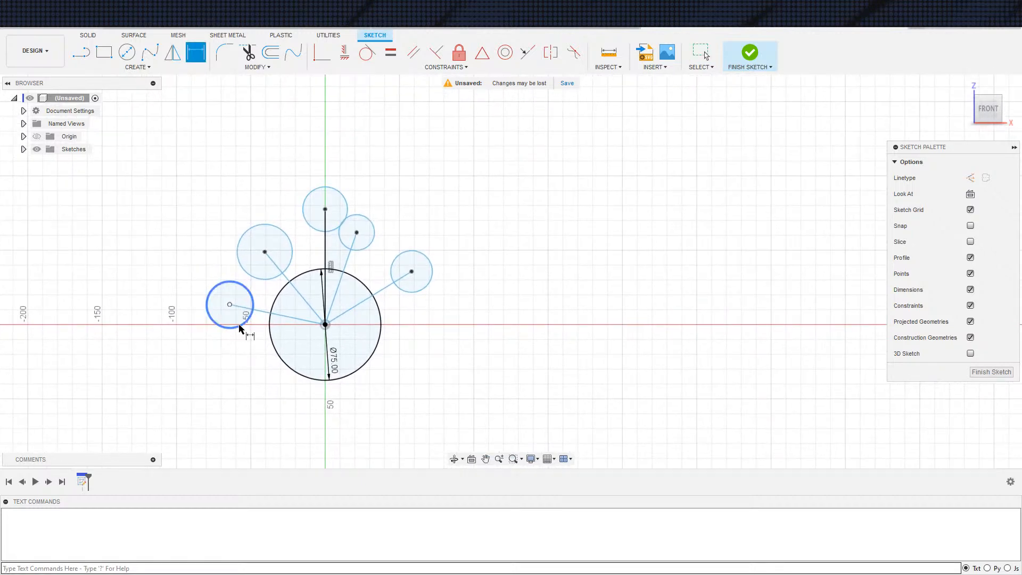
pyautogui.click(238, 326)
pyautogui.click(225, 321)
pyautogui.write('25')
pyautogui.press('Return')
# Dimension the diameters of the upper-left small circle and the small circle on the vertical line to 25 mm each
pyautogui.press('d')
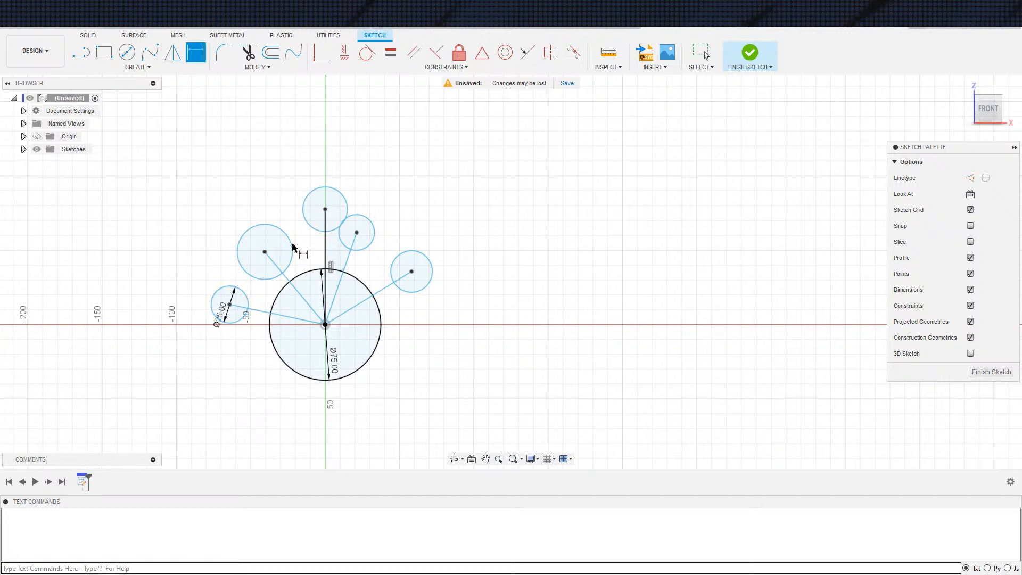
pyautogui.click(278, 274)
pyautogui.click(262, 273)
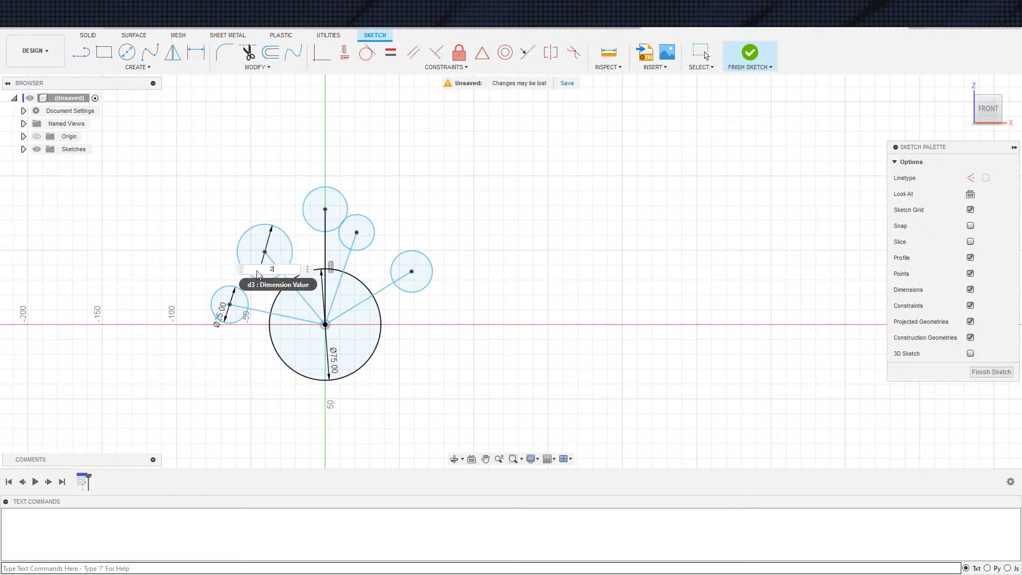
pyautogui.press('Return')
pyautogui.press('Escape')
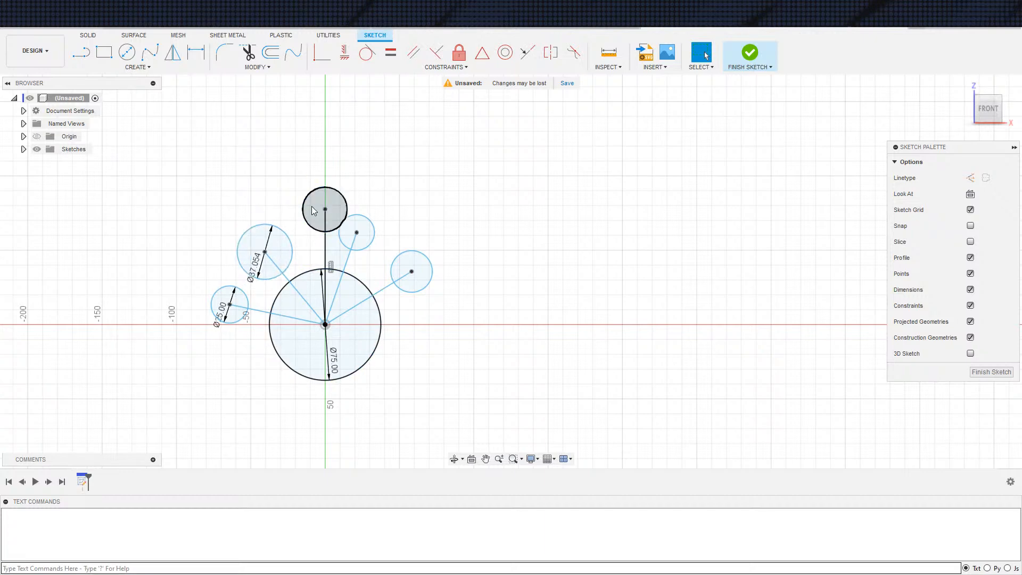
pyautogui.press('d')
pyautogui.click(302, 211)
pyautogui.click(300, 207)
pyautogui.write('25')
pyautogui.press('Return')
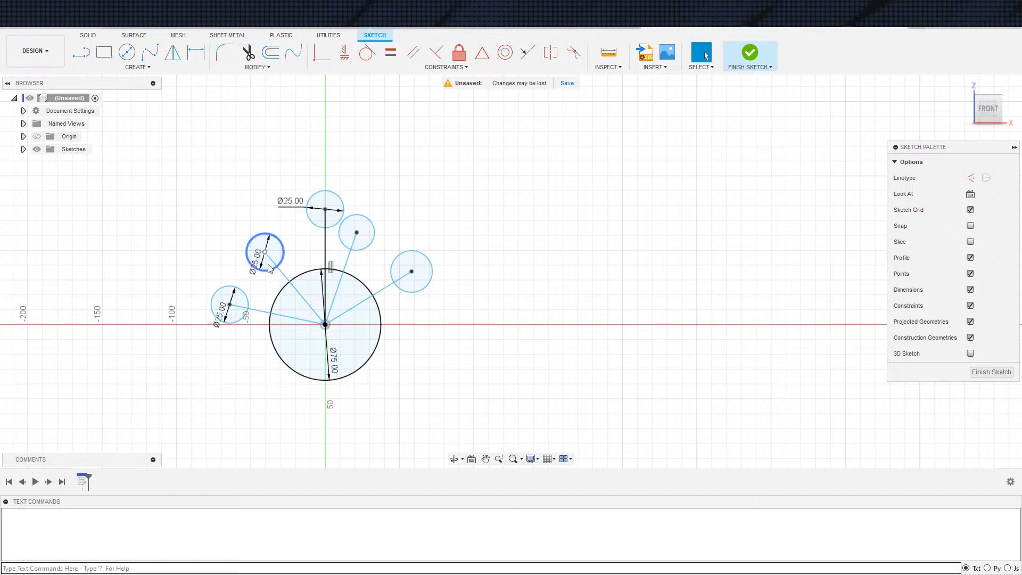
# Dimension the diameters of the two small circles on the right side to 25 mm each
pyautogui.click(371, 246)
pyautogui.click(375, 230)
pyautogui.write('25')
pyautogui.press('Return')
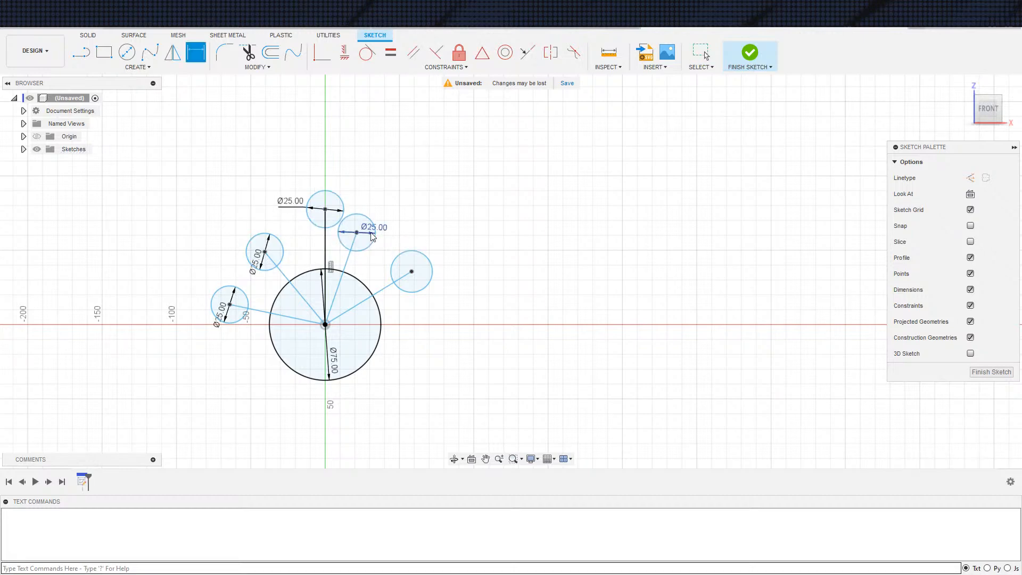
pyautogui.press('Escape')
pyautogui.click(422, 289)
pyautogui.click(432, 278)
pyautogui.write('25')
pyautogui.press('Return')
pyautogui.press('Escape')
# Dimension the angle between the leftmost radiating line and the vertical line to 75 degrees
pyautogui.scroll(1, 438, 340)
pyautogui.scroll(1, 445, 360)
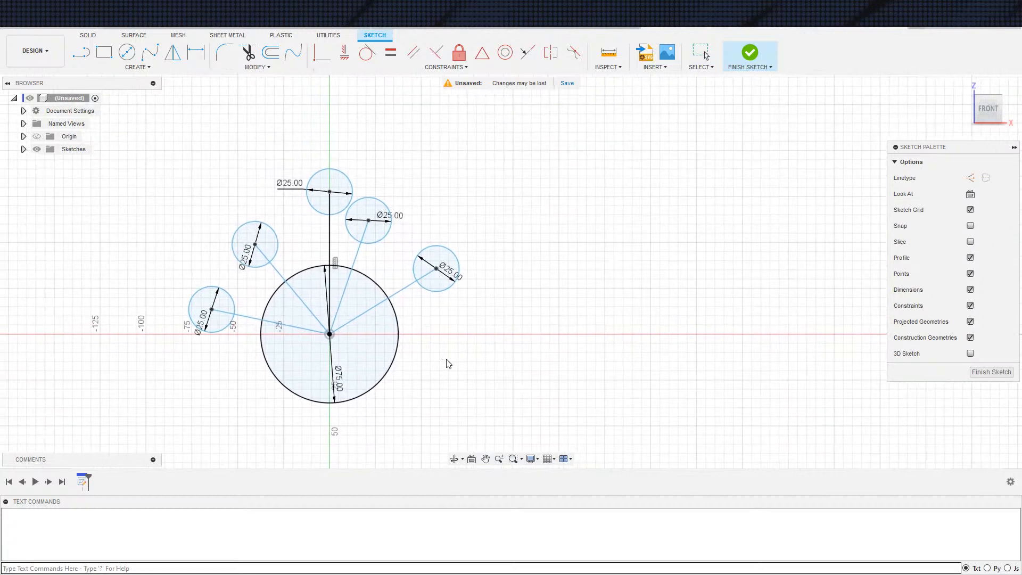
pyautogui.press('d')
pyautogui.click(310, 330)
pyautogui.click(329, 303)
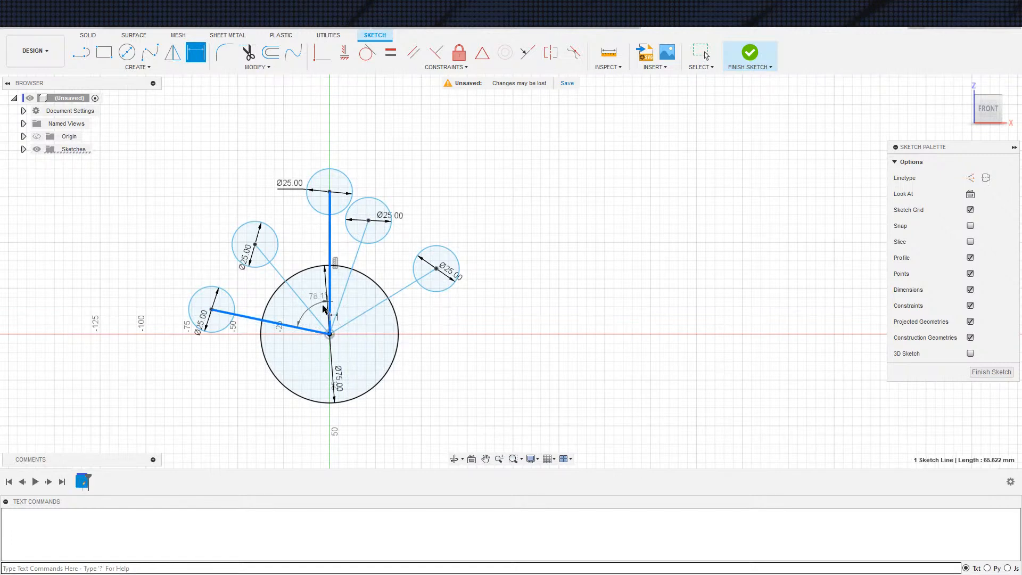
pyautogui.click(296, 307)
pyautogui.write('75')
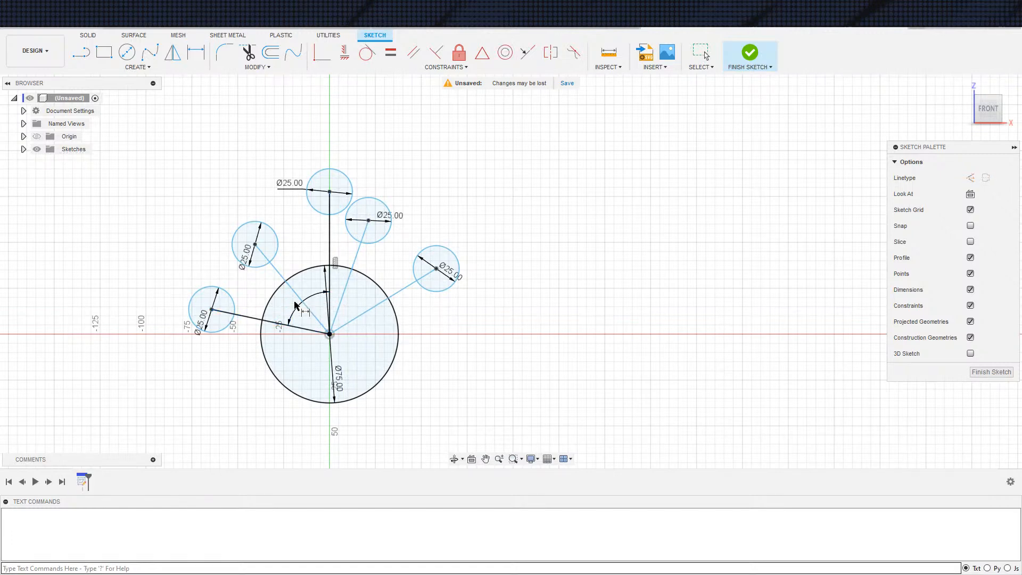
pyautogui.press('Return')
# Dimension the angle between the upper-left radiating line and the vertical line to 30 degrees
pyautogui.press('d')
pyautogui.click(311, 311)
pyautogui.click(329, 288)
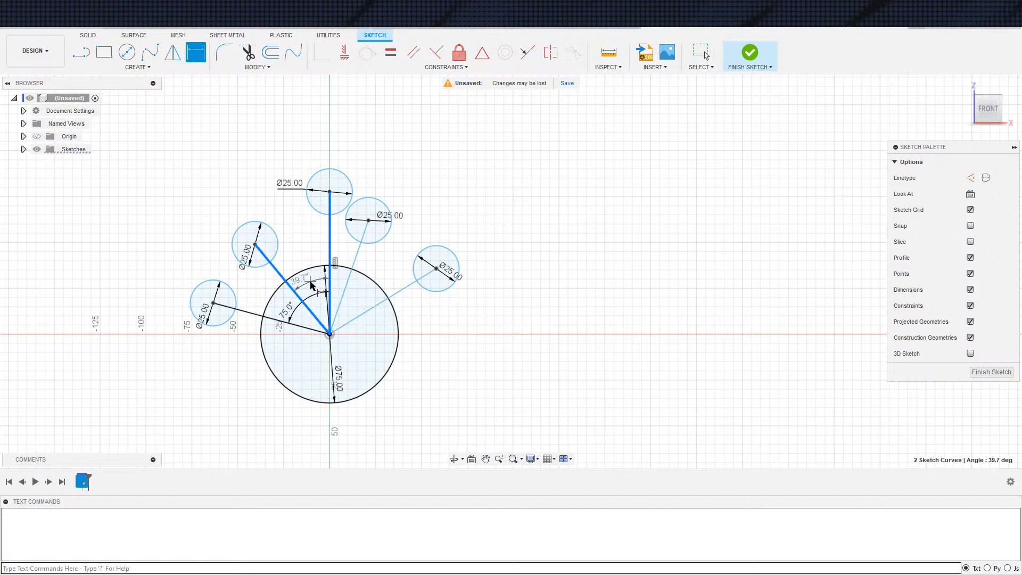
pyautogui.click(315, 290)
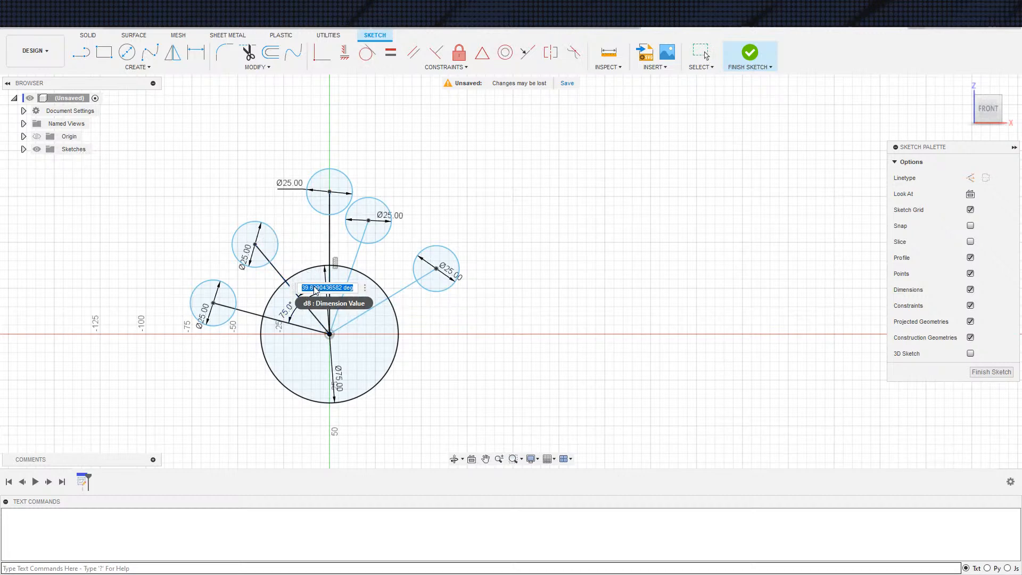
pyautogui.write('30')
pyautogui.press('Return')
pyautogui.press('Escape')
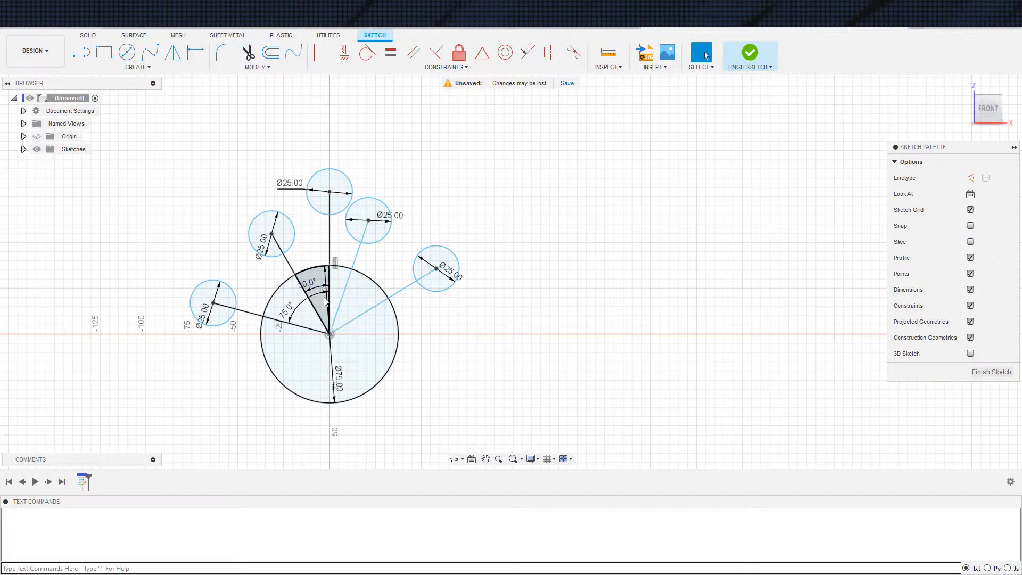
# Dimension the angle between the vertical line and the nearest radiating line on its right to 30 degrees
pyautogui.press('d')
pyautogui.click(330, 290)
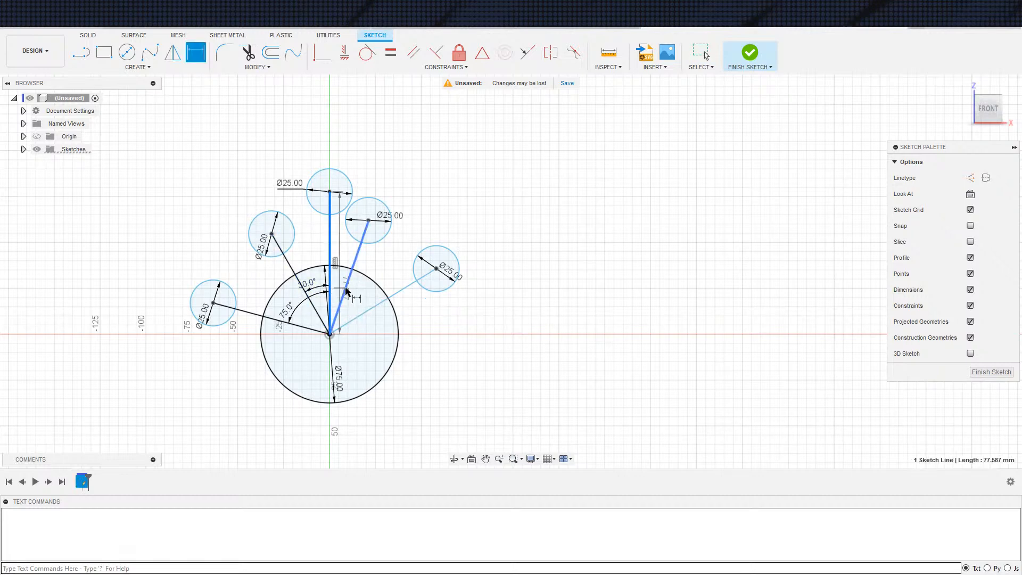
pyautogui.click(346, 290)
pyautogui.click(339, 285)
pyautogui.write('30')
pyautogui.press('Return')
pyautogui.press('Escape')
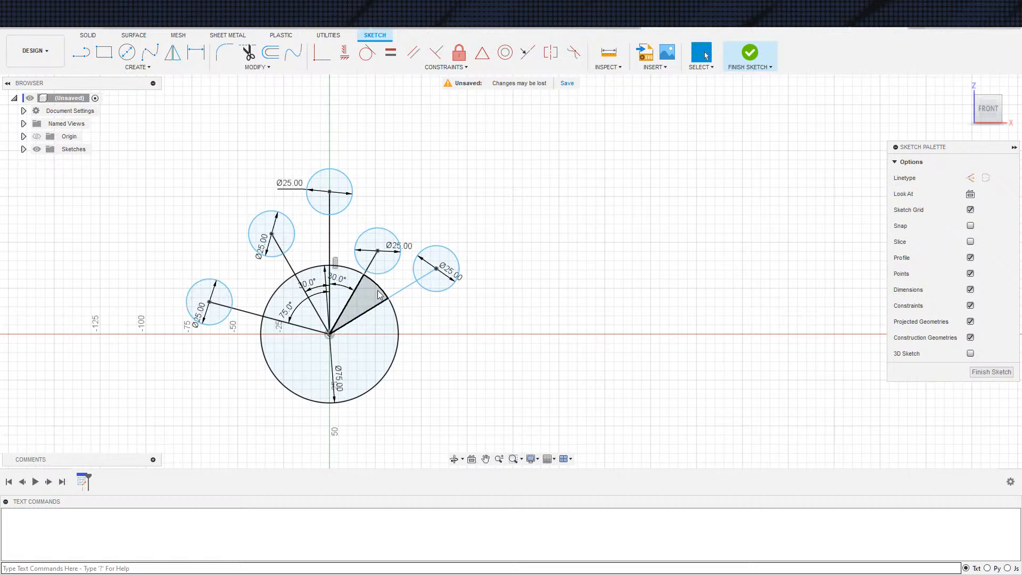
# Dimension the angle between the two radiating lines on the right side to 30 degrees
pyautogui.press('d')
pyautogui.click(367, 312)
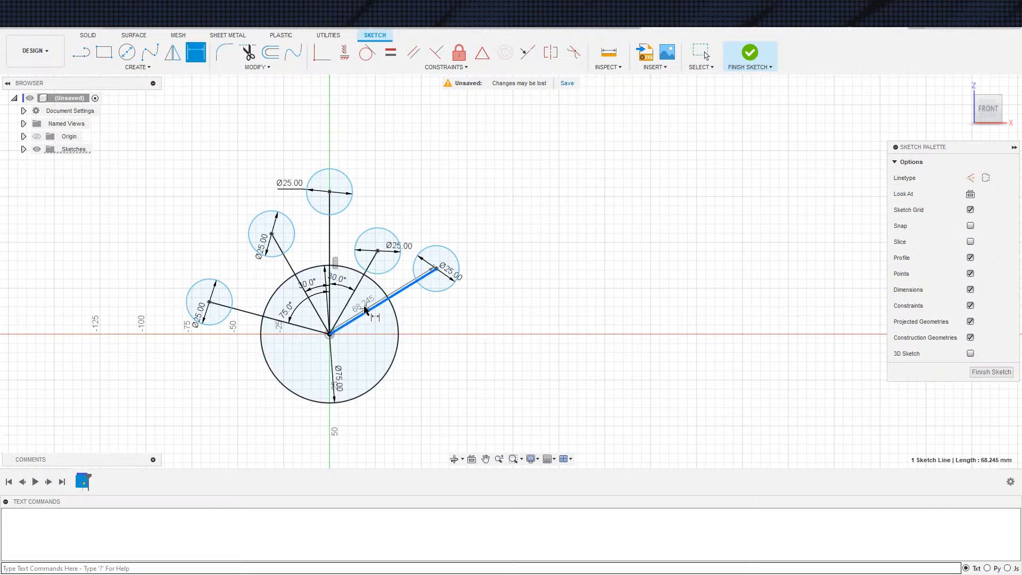
pyautogui.click(350, 299)
pyautogui.click(376, 296)
pyautogui.write('30')
pyautogui.press('Return')
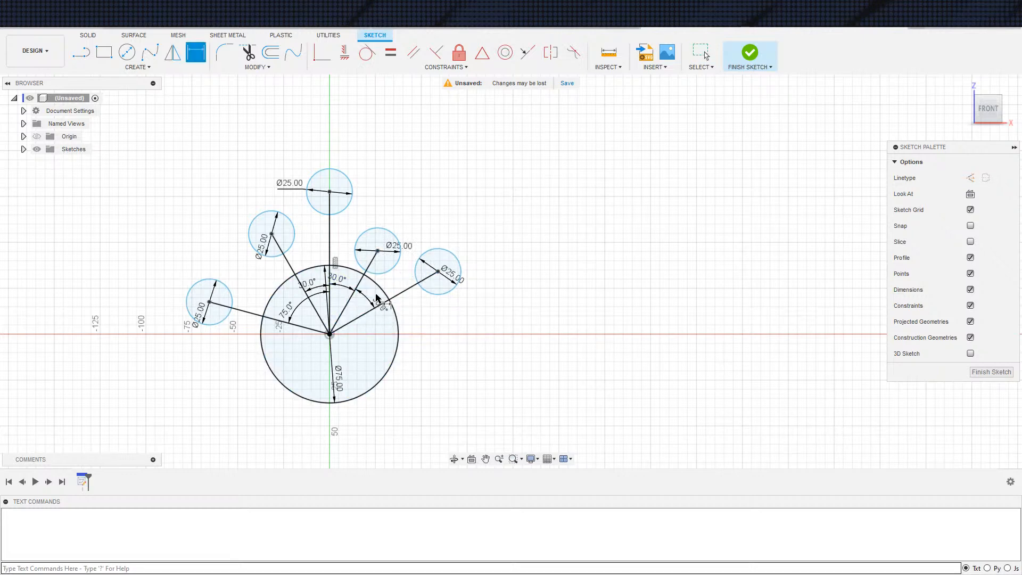
pyautogui.press('Escape')
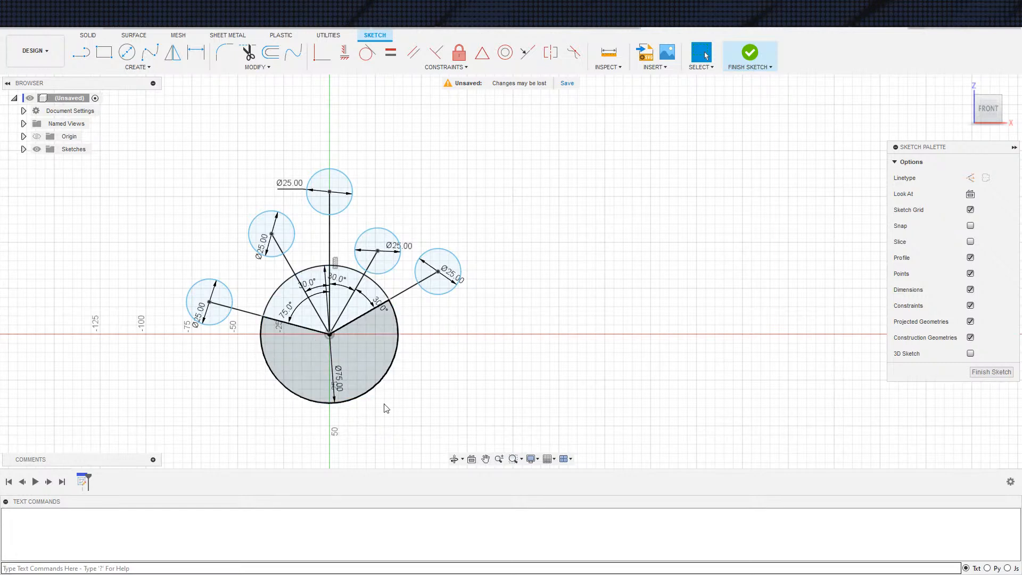
# Delete the leftmost radiating line between the central circle and its small circle
pyautogui.scroll(-3, 431, 406)
pyautogui.scroll(1, 437, 391)
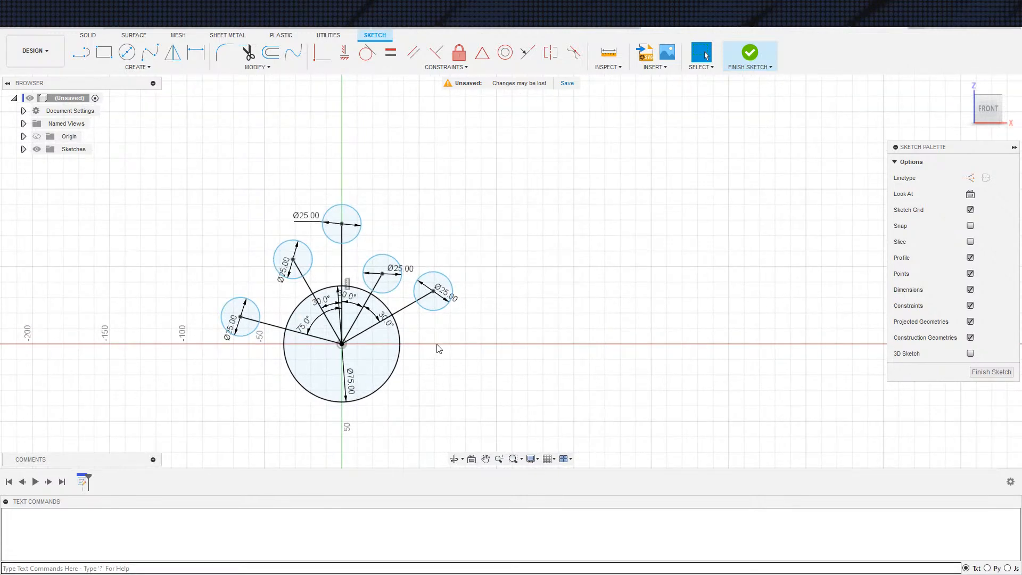
pyautogui.moveTo(508, 402); pyautogui.dragTo(507, 366, button='middle')
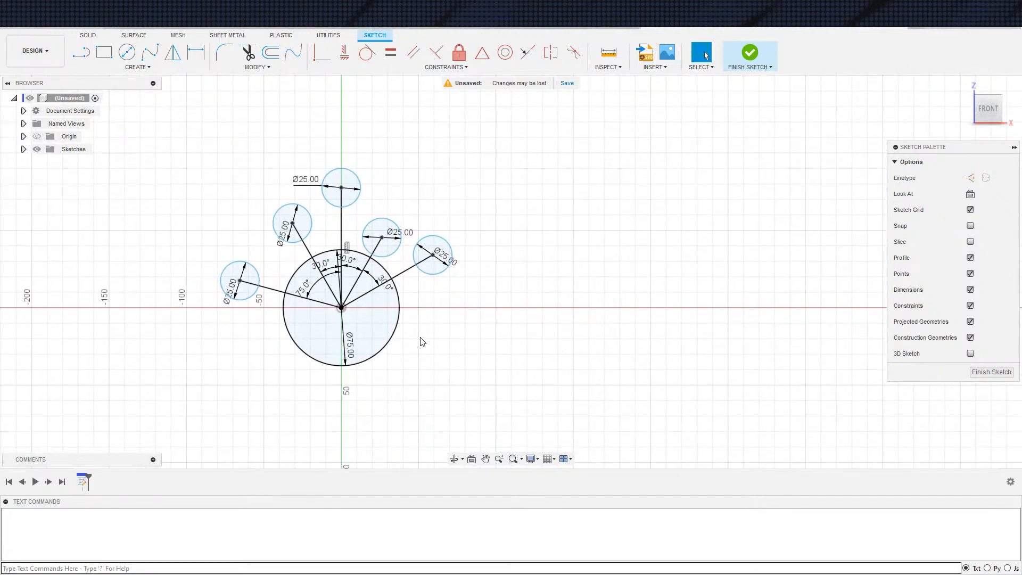
pyautogui.click(327, 304)
pyautogui.keyDown('shift'); pyautogui.click(350, 294); pyautogui.keyUp('shift')
pyautogui.click(505, 337)
pyautogui.click(314, 301)
pyautogui.press('Delete')
pyautogui.press('s')
pyautogui.click(262, 361)
pyautogui.press('Escape')
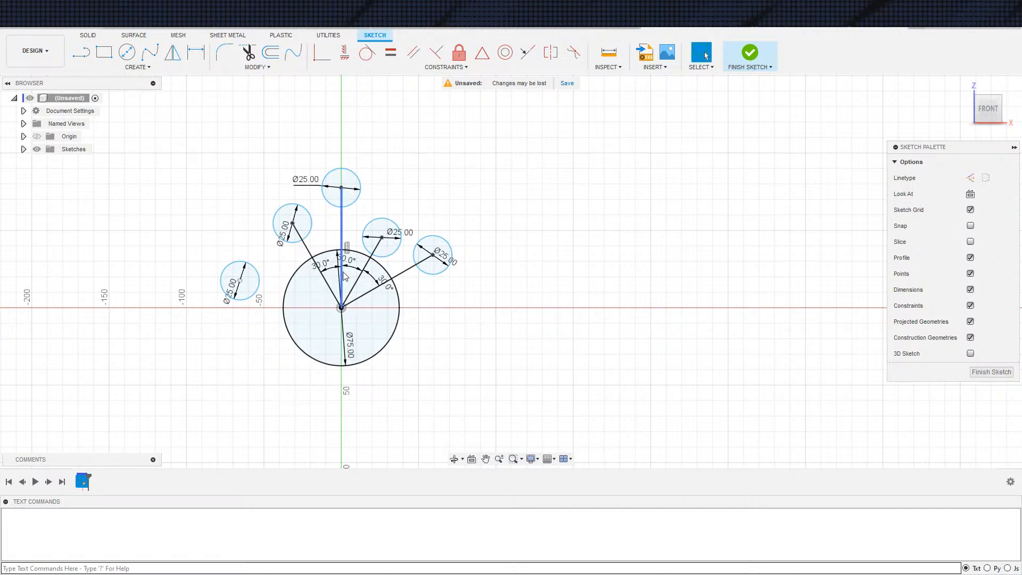
# Replace the vertical line with one about 115 mm long from the top circle's centre to the central circle's lower edge, coincident with the origin
pyautogui.click(340, 251)
pyautogui.press('Delete')
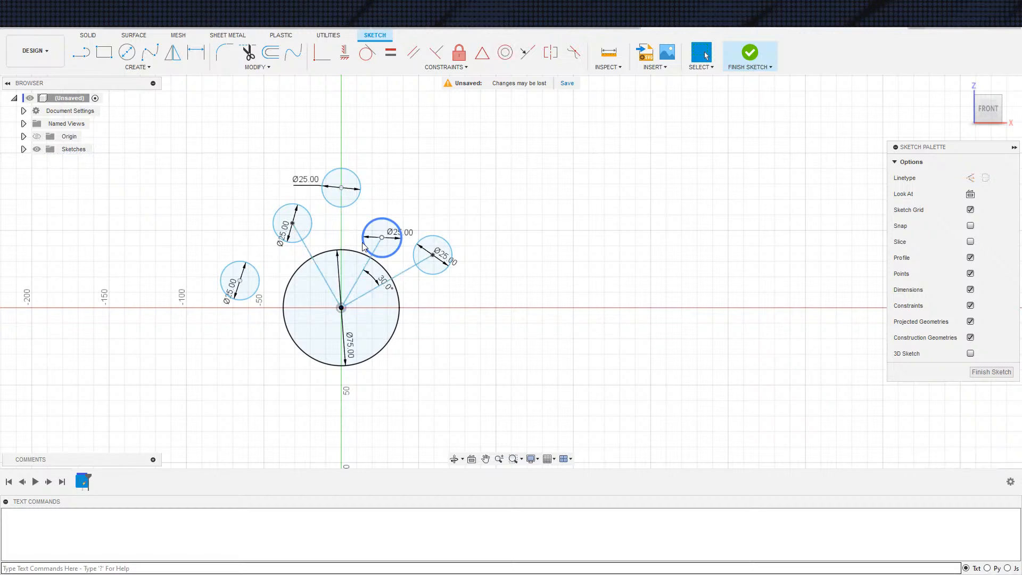
pyautogui.press('s')
pyautogui.click(372, 268)
pyautogui.click(341, 187)
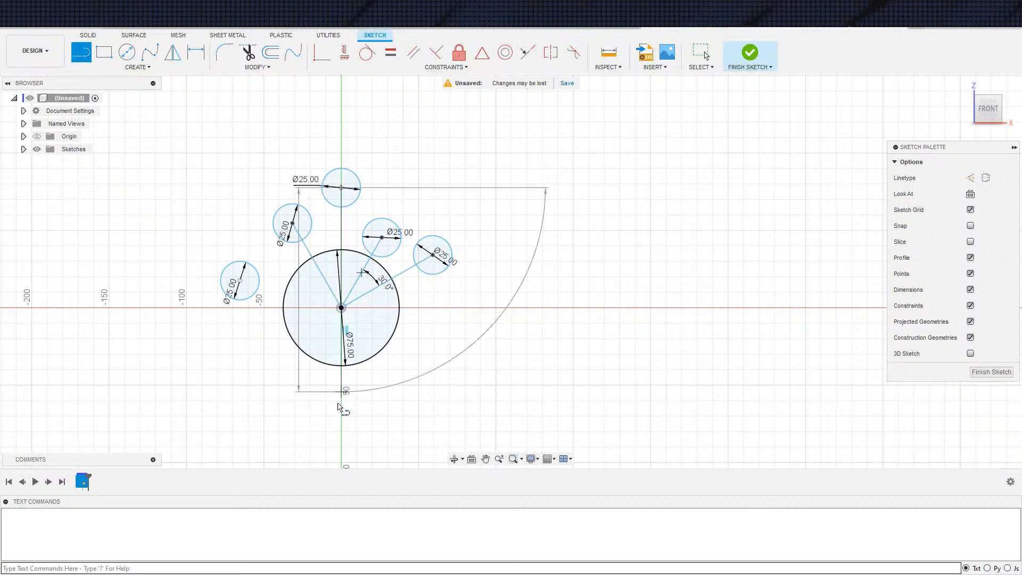
pyautogui.click(341, 365)
pyautogui.press('Escape')
pyautogui.click(343, 323)
pyautogui.click(322, 51)
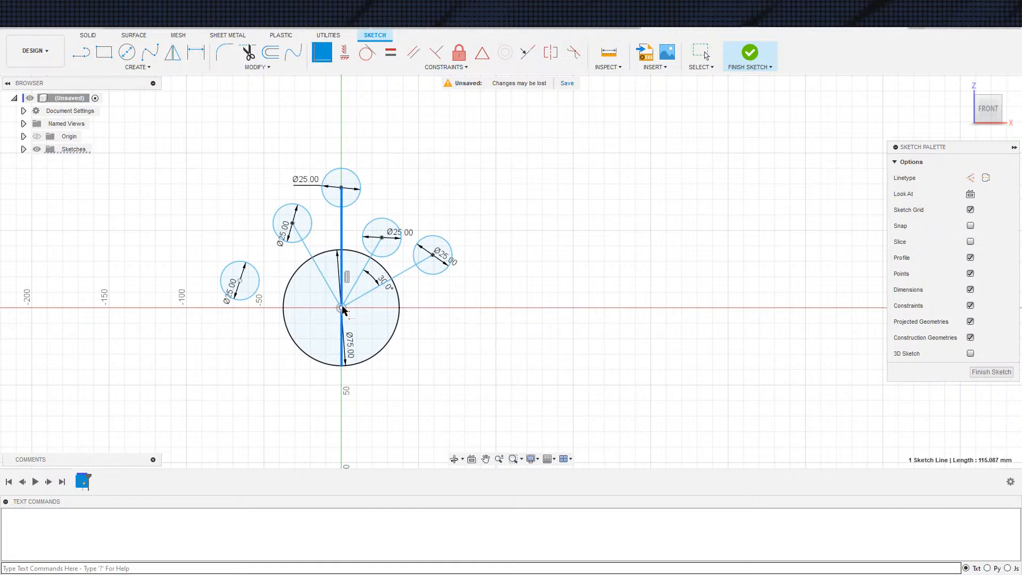
pyautogui.press('Escape')
# Draw a vertical line from the central circle's centre down to its lower edge
pyautogui.scroll(-1, 367, 373)
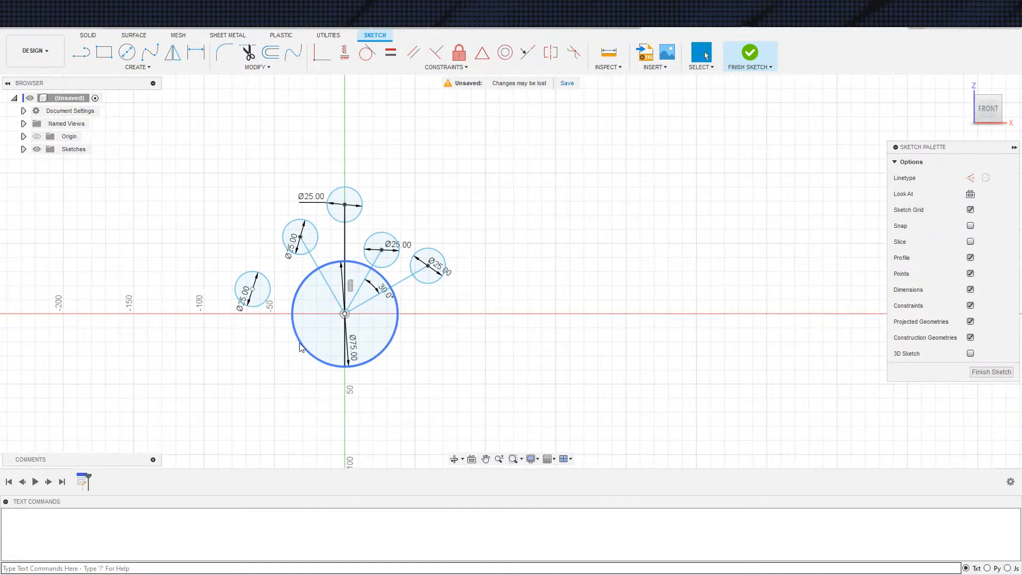
pyautogui.press('s')
pyautogui.click(341, 381)
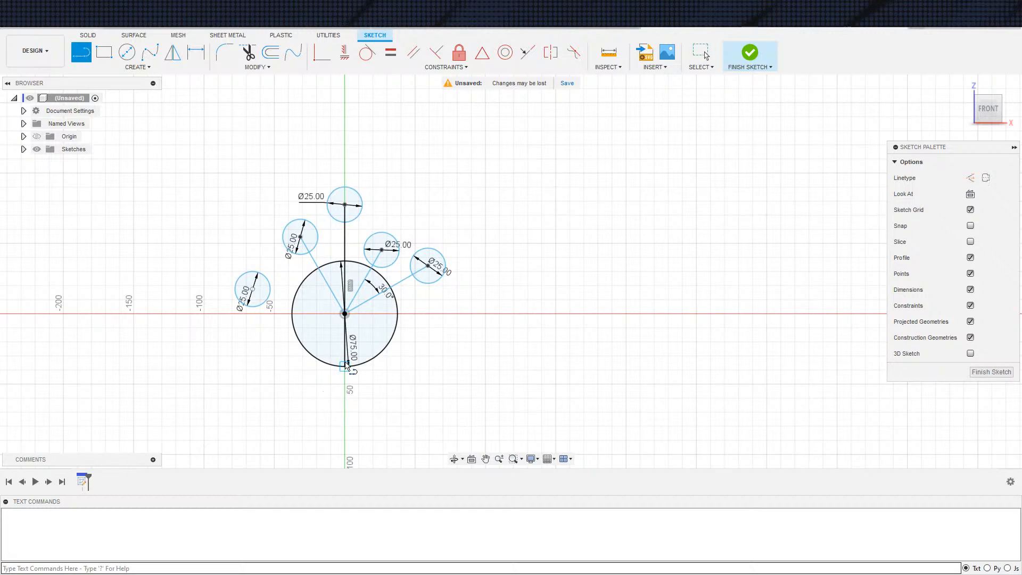
pyautogui.click(345, 314)
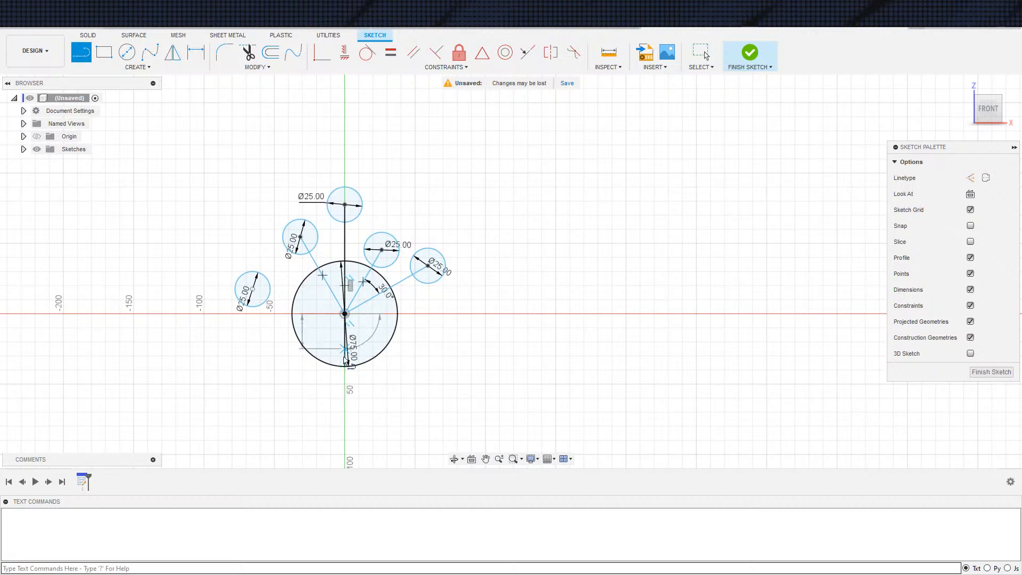
pyautogui.click(345, 365)
pyautogui.press('Escape')
# Draw a line about 78 mm long from the lower vertical line's midpoint to the leftmost small circle, and make its end coincident with that circle's centre
pyautogui.press('s')
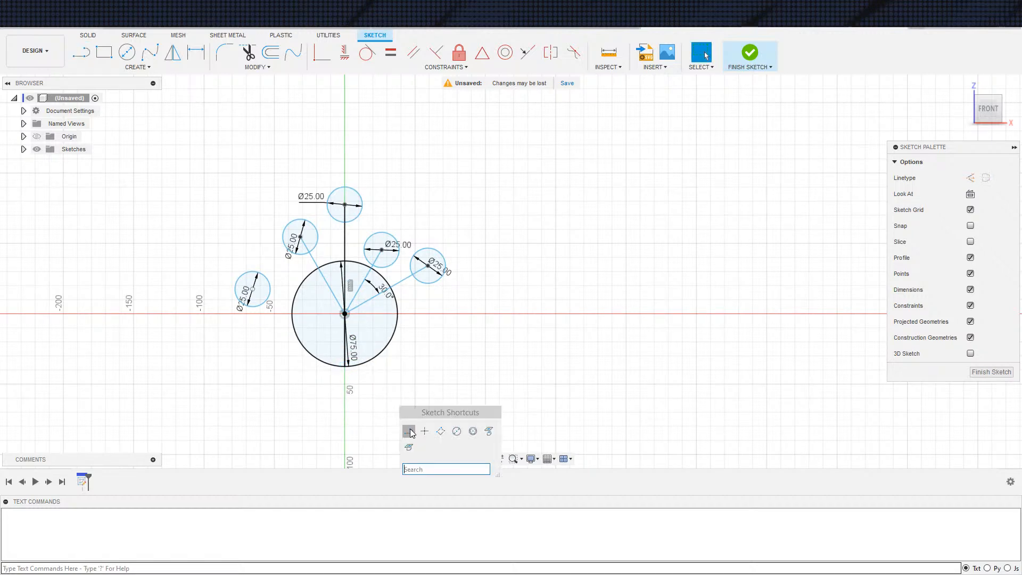
pyautogui.click(409, 431)
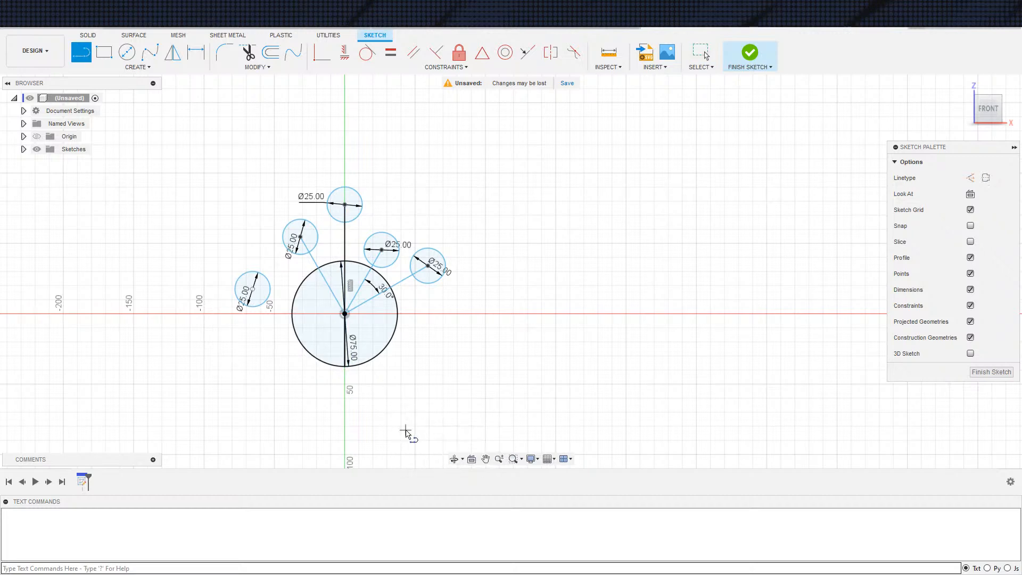
pyautogui.click(345, 339)
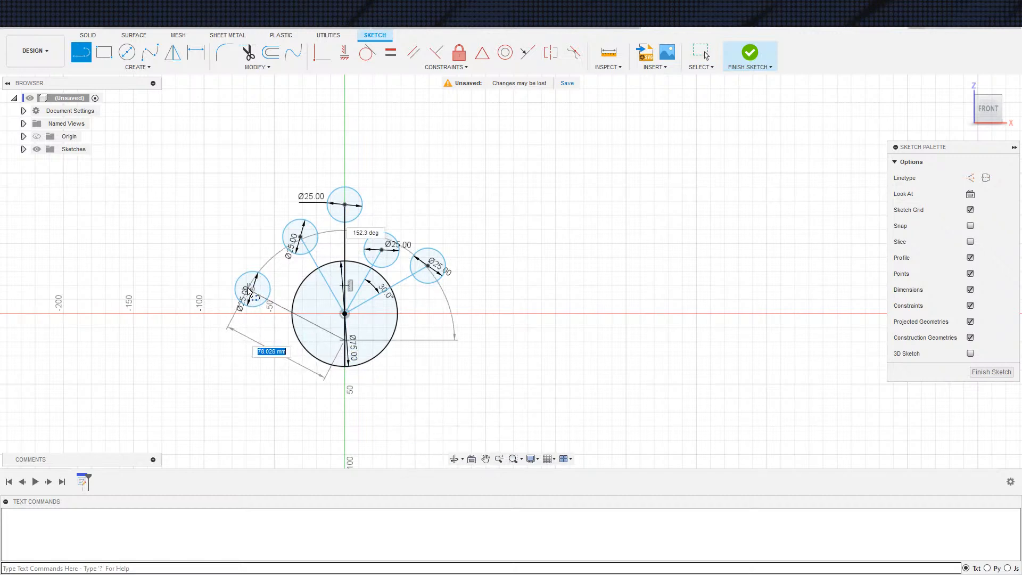
pyautogui.press('Escape')
pyautogui.click(247, 290)
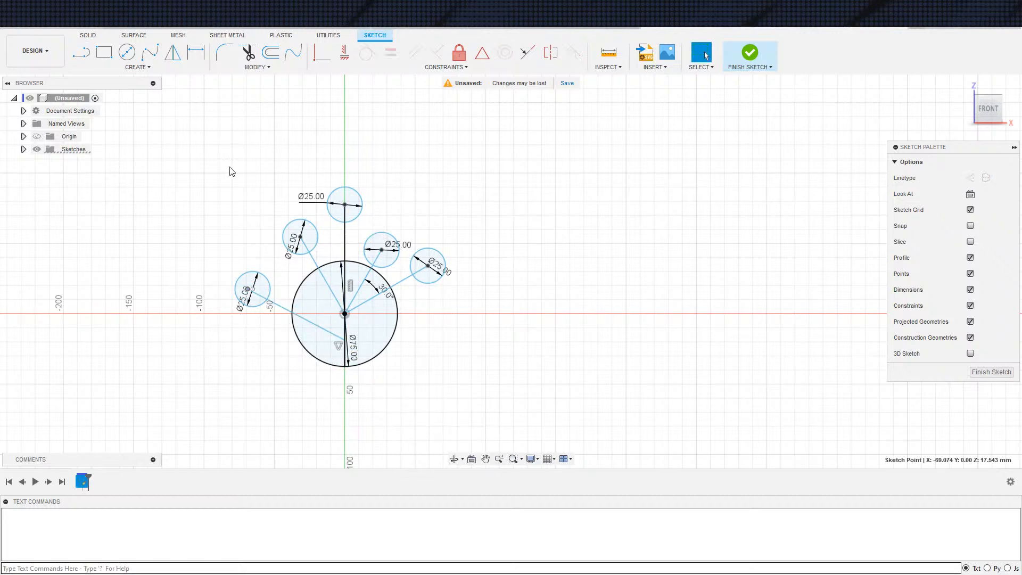
pyautogui.click(322, 52)
pyautogui.click(251, 290)
# Dimension the angle between the new leftmost line and the vertical line to 70 degrees
pyautogui.press('d')
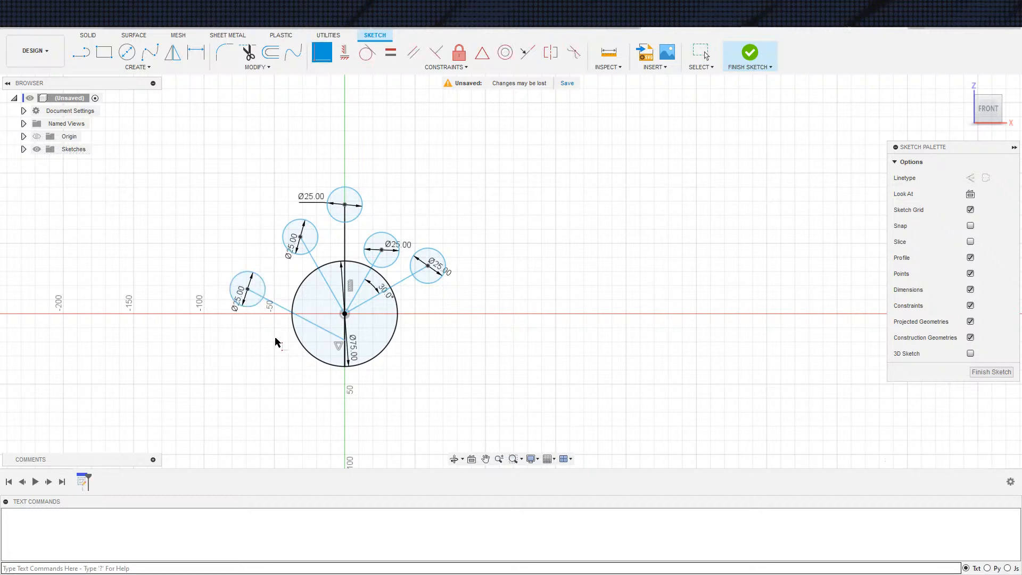
pyautogui.click(319, 326)
pyautogui.click(346, 341)
pyautogui.click(326, 322)
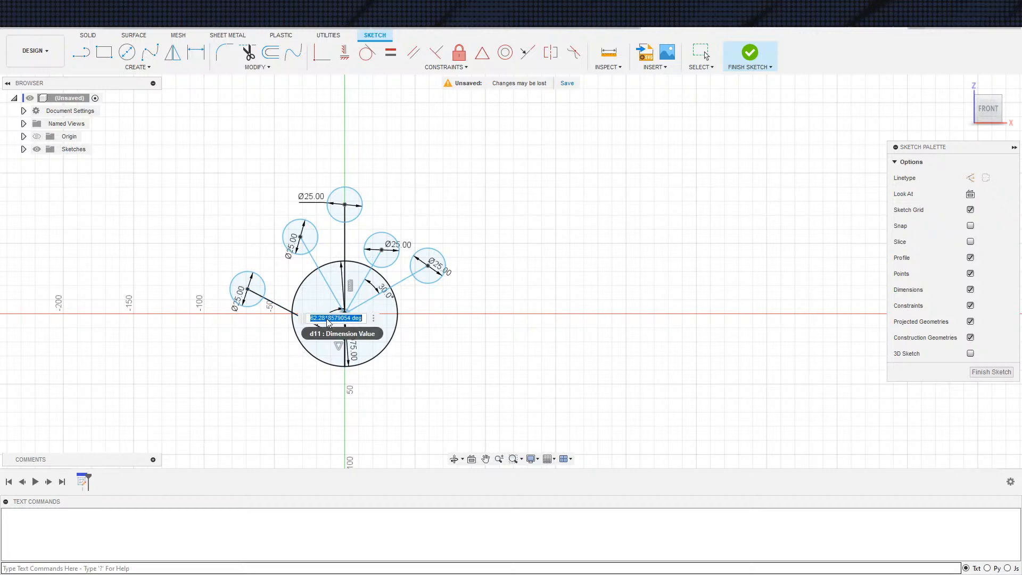
pyautogui.write('70')
pyautogui.press('Return')
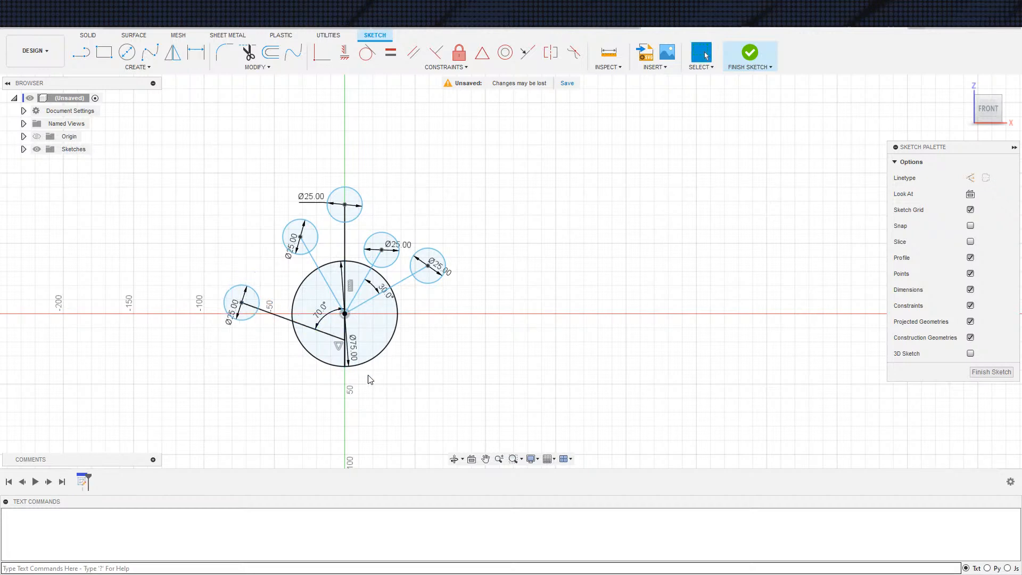
pyautogui.scroll(3, 286, 345)
pyautogui.press('s')
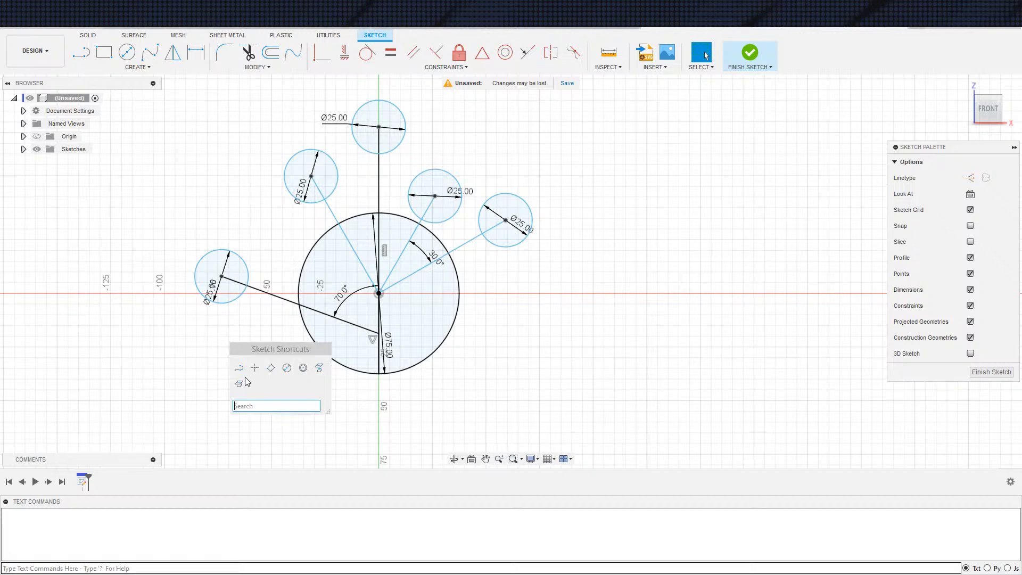
pyautogui.click(236, 367)
pyautogui.press('Escape')
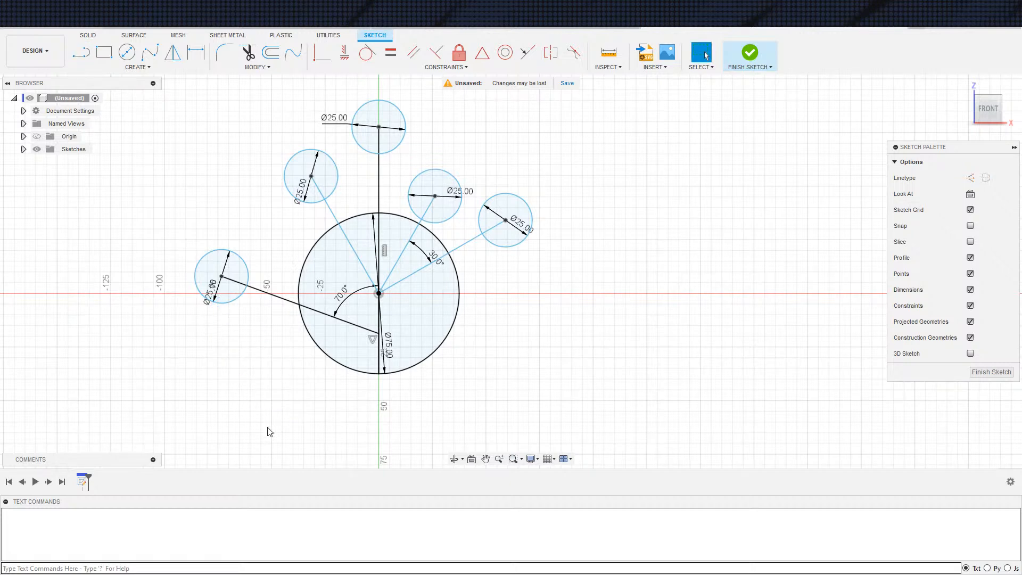
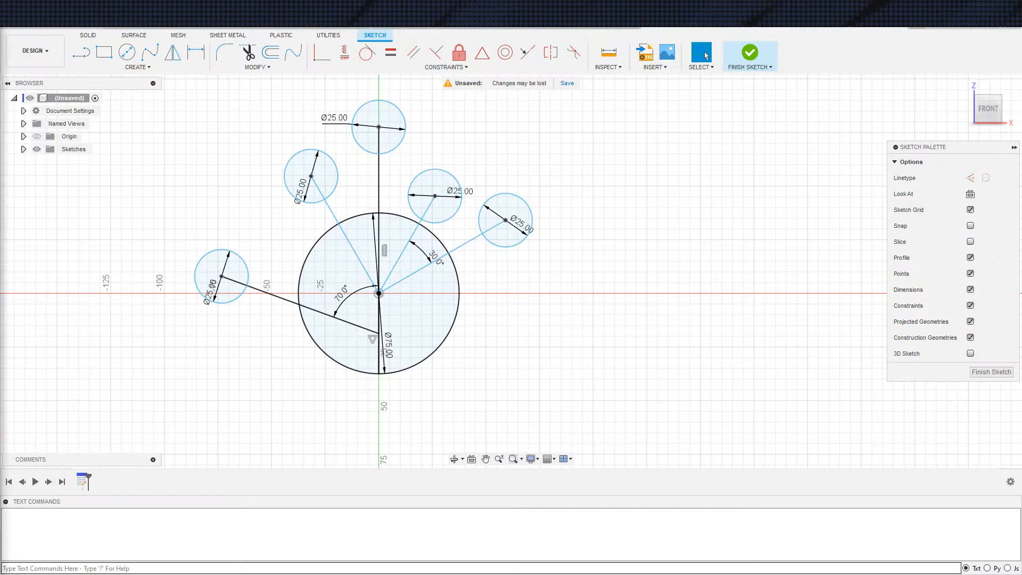
# Convert the line running to the leftmost small circle into a construction line
pyautogui.moveTo(257, 308); pyautogui.dragTo(241, 308, button='middle')
pyautogui.click(331, 320)
pyautogui.press('x')
pyautogui.click(504, 345)
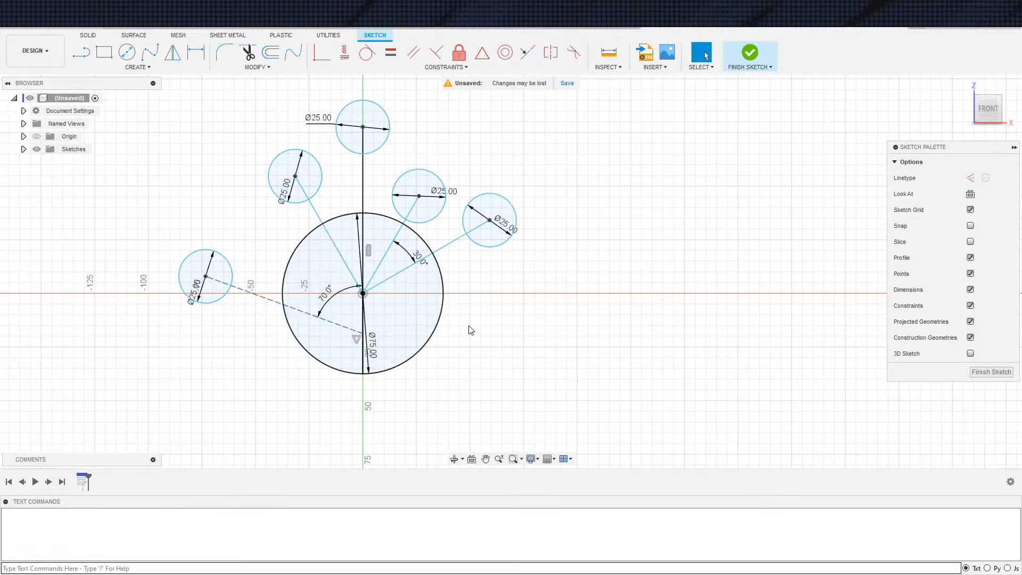
# Dimension the angle between the upper-left circle's line and the vertical line to 45 degrees
pyautogui.press('d')
pyautogui.click(333, 242)
pyautogui.click(363, 245)
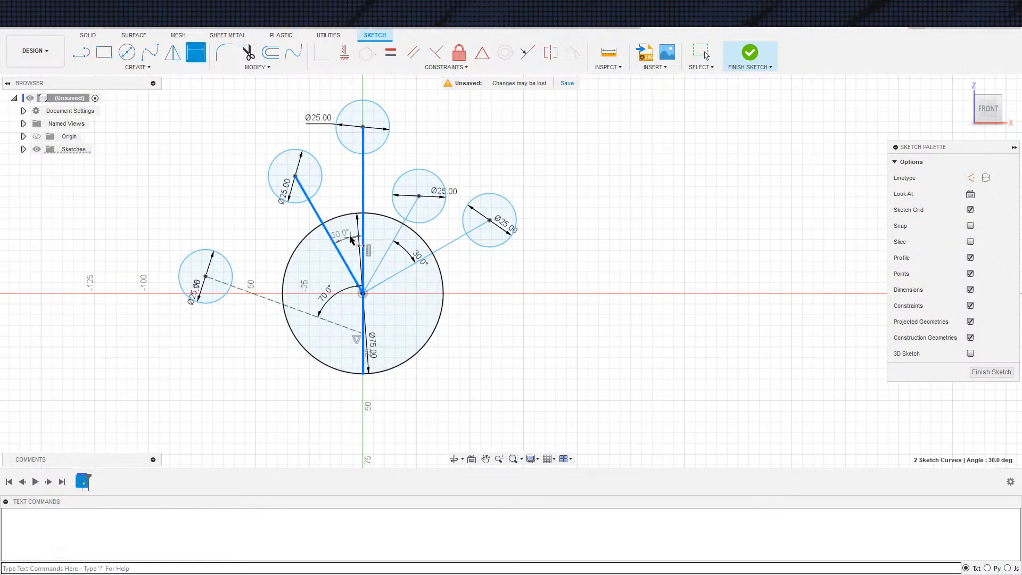
pyautogui.click(356, 237)
pyautogui.write('45')
pyautogui.press('Return')
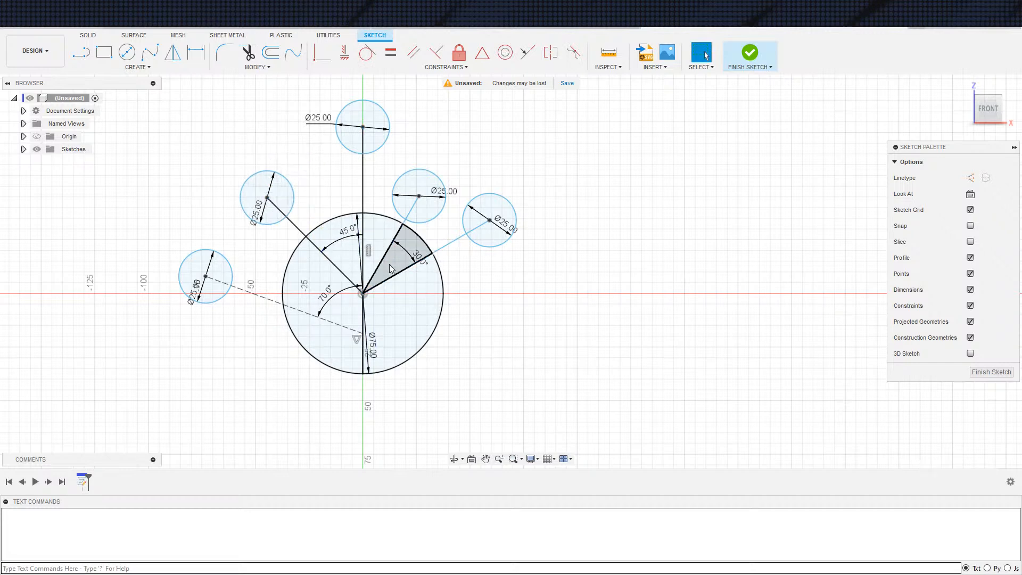
pyautogui.click(364, 250)
pyautogui.press('Escape')
pyautogui.press('Escape')
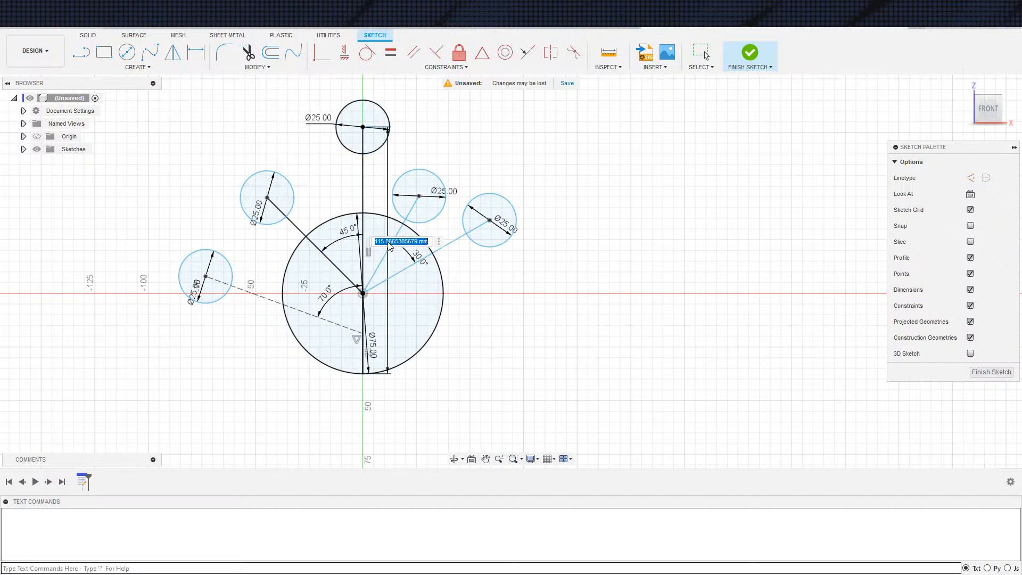
# Dimension the angle between the vertical line and the nearest angled line on its right side
pyautogui.press('d')
pyautogui.click(385, 254)
pyautogui.click(363, 246)
pyautogui.click(376, 242)
pyautogui.press('Return')
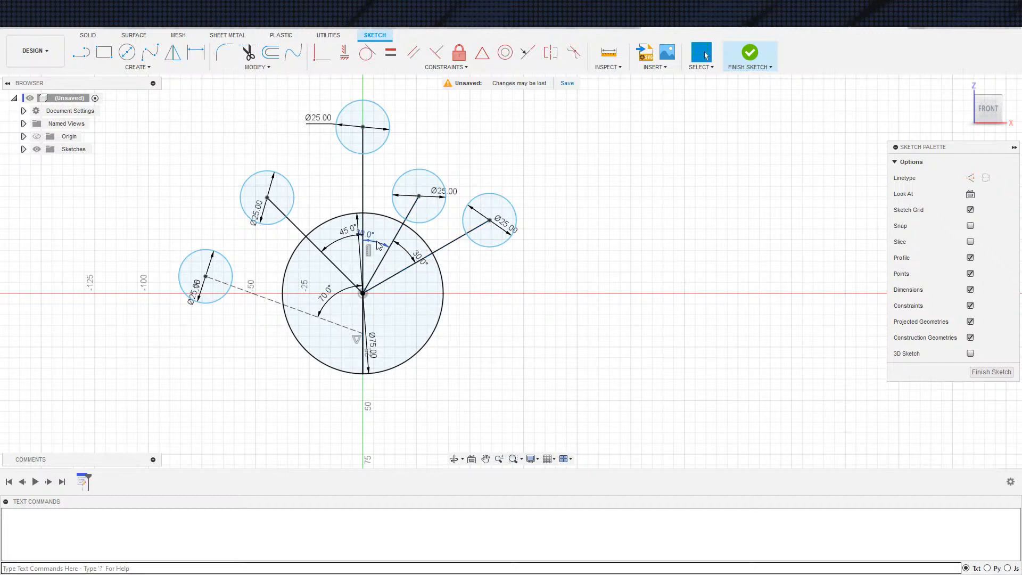
# Draw a guide circle about 155 mm in diameter from the origin through the top small circle's centre
pyautogui.scroll(-2, 349, 276)
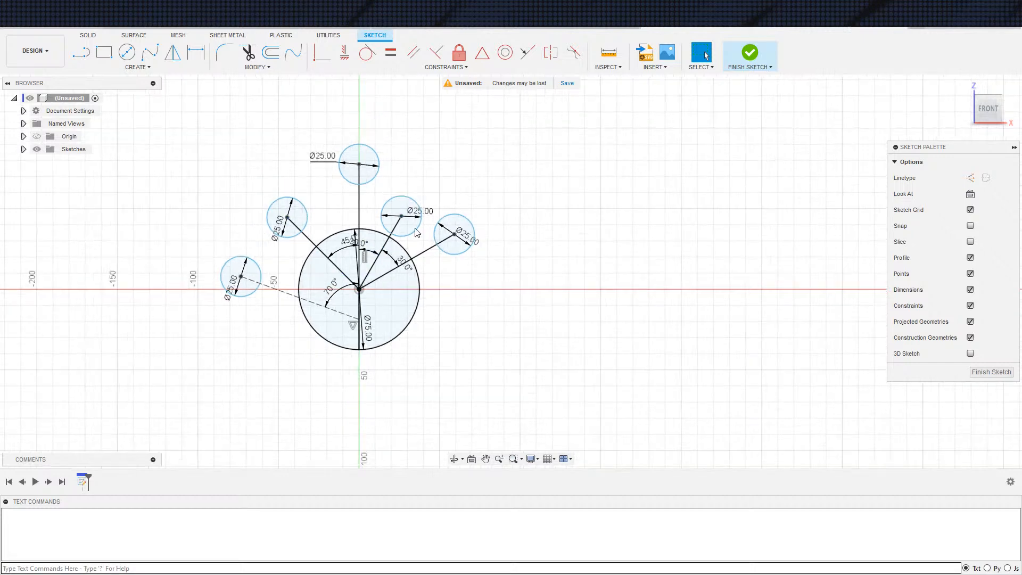
pyautogui.press('c')
pyautogui.click(359, 289)
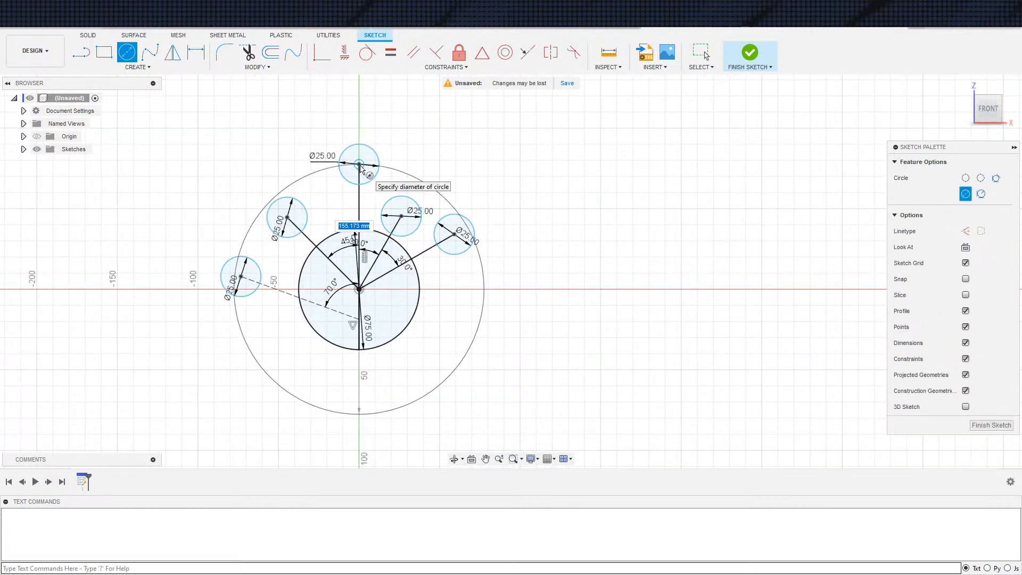
pyautogui.click(361, 170)
pyautogui.press('Escape')
# Move the upper-left small circle's centre outward to the guide circle and make the two right small circles' centres coincident with it
pyautogui.moveTo(293, 223); pyautogui.dragTo(271, 201)
pyautogui.moveTo(401, 216); pyautogui.dragTo(421, 183)
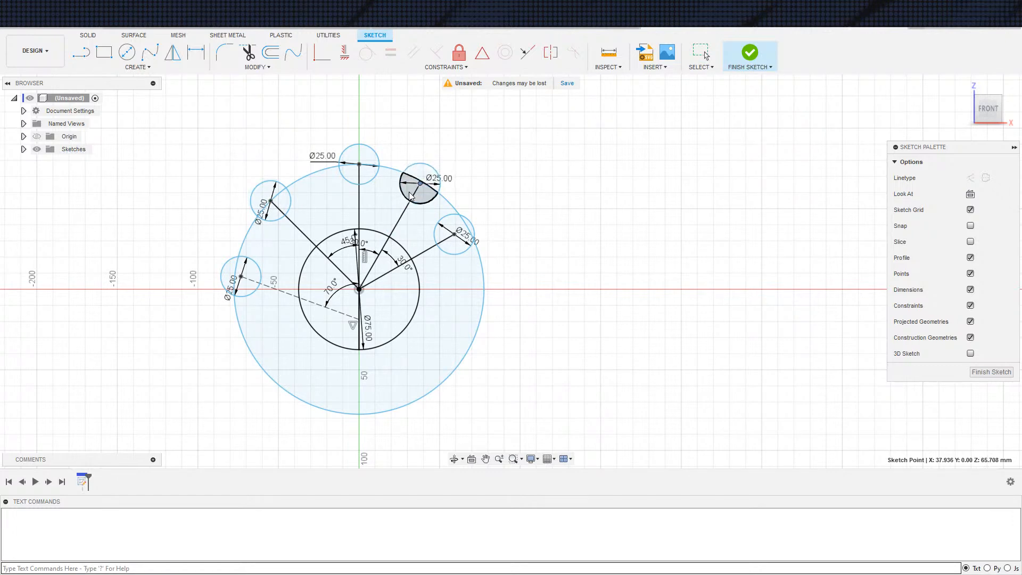
pyautogui.moveTo(424, 188); pyautogui.dragTo(422, 192)
pyautogui.click(331, 52)
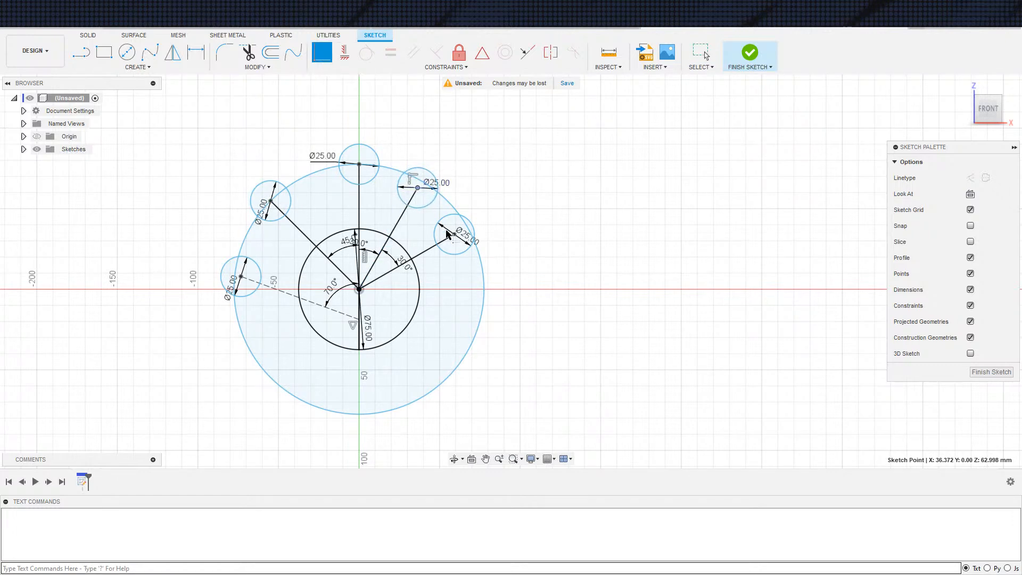
pyautogui.click(441, 202)
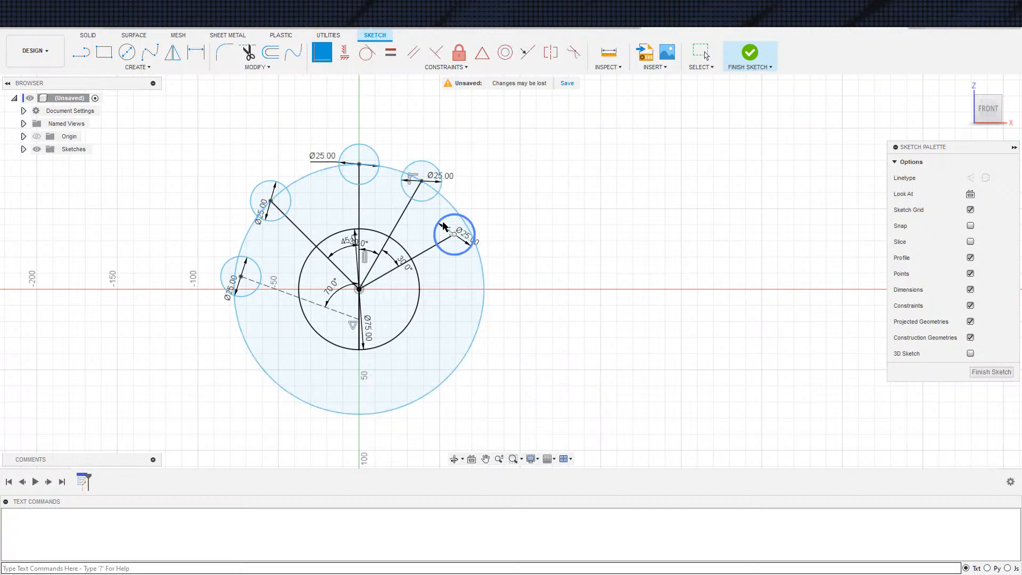
pyautogui.click(469, 233)
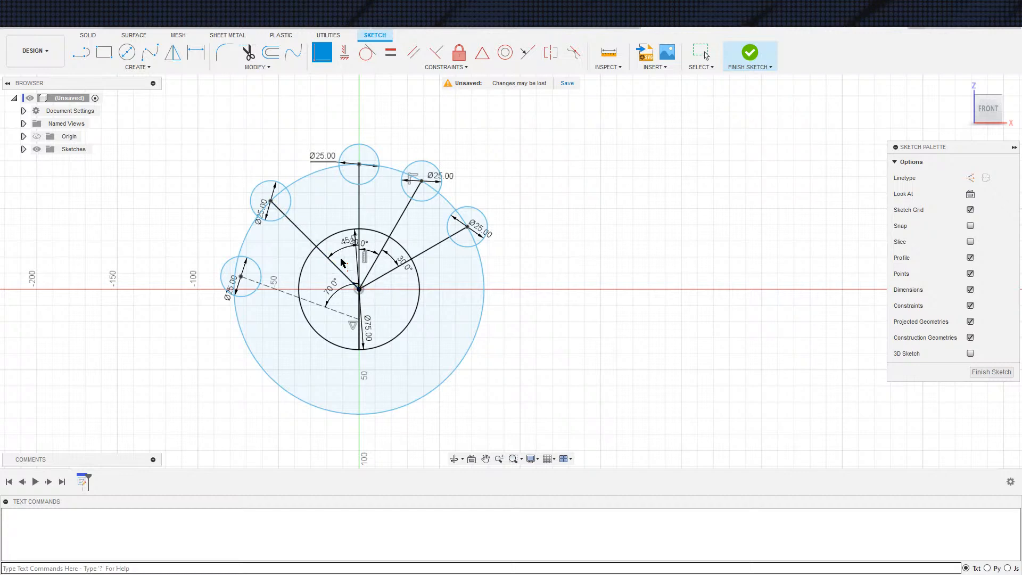
# Undo the small circles' moves onto the guide circle and delete the guide circle
pyautogui.press('Escape')
pyautogui.hotkey('ctrl', 'z')
pyautogui.hotkey('ctrl', 'z')
pyautogui.hotkey('ctrl', 'z')
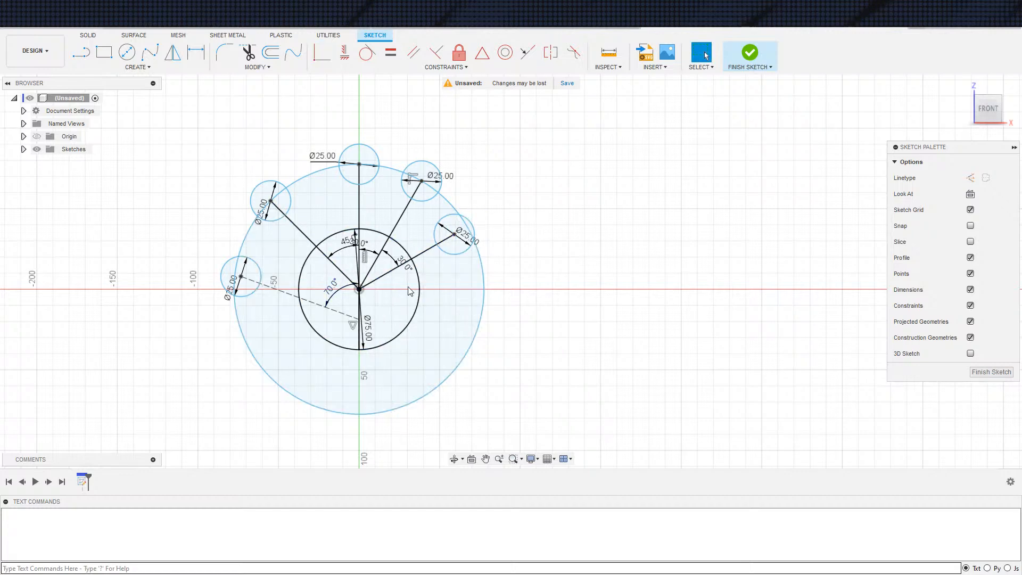
pyautogui.hotkey('ctrl', 'z')
pyautogui.hotkey('ctrl', 'z')
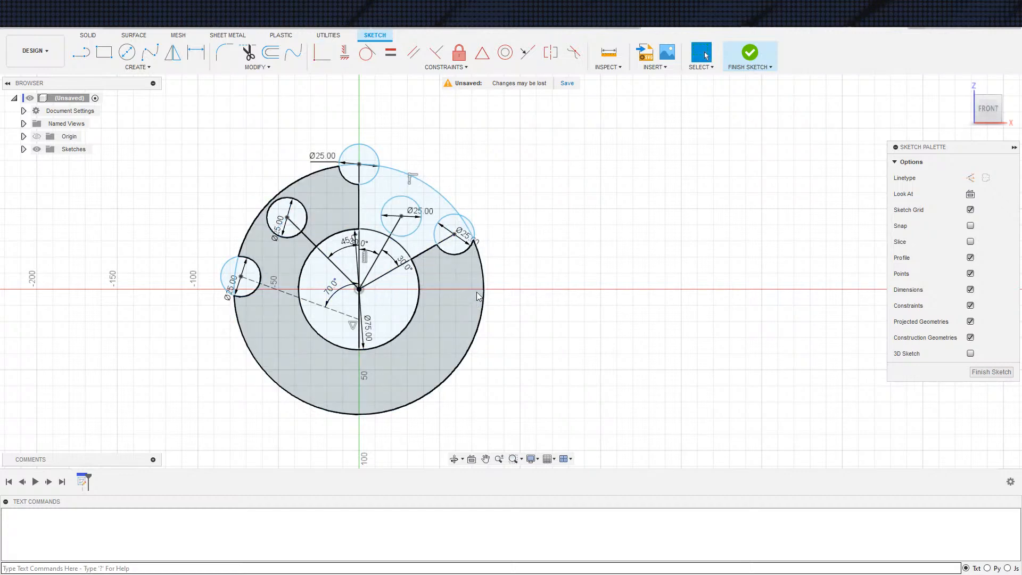
pyautogui.click(487, 296)
pyautogui.press('Delete')
# Dimension the distance from the origin to the top small circle's centre to 75 mm
pyautogui.press('d')
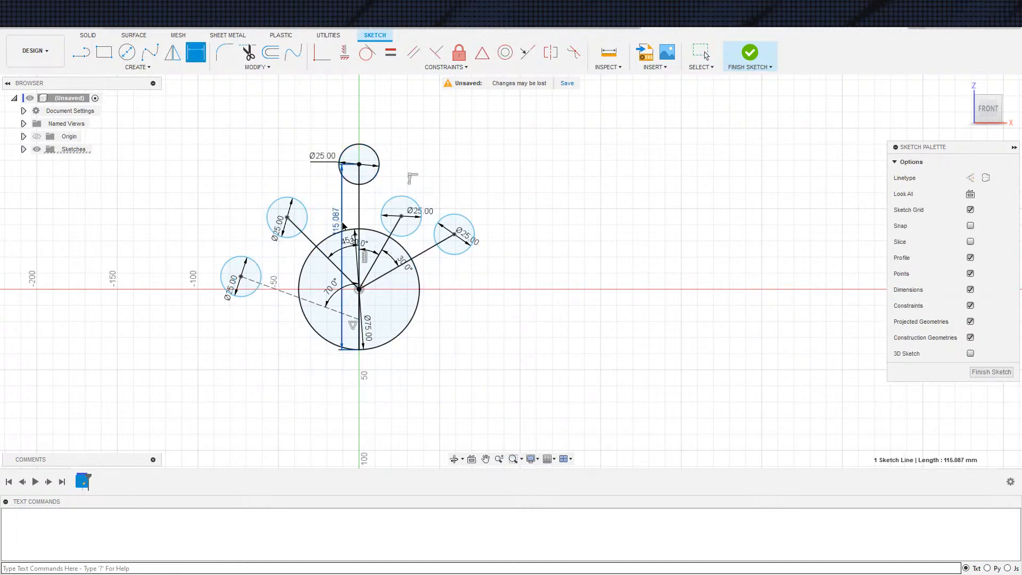
pyautogui.press('Escape')
pyautogui.press('d')
pyautogui.click(359, 289)
pyautogui.click(359, 164)
pyautogui.click(343, 208)
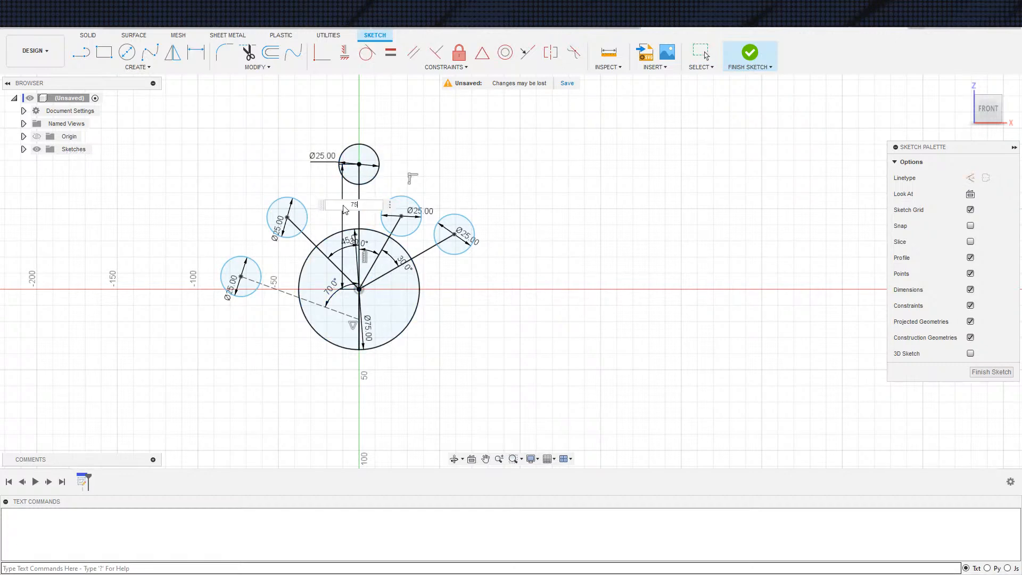
pyautogui.press('Return')
# Dimension the length of the line from the origin to the upper-left small circle to 65 mm
pyautogui.press('d')
pyautogui.click(336, 269)
pyautogui.click(356, 254)
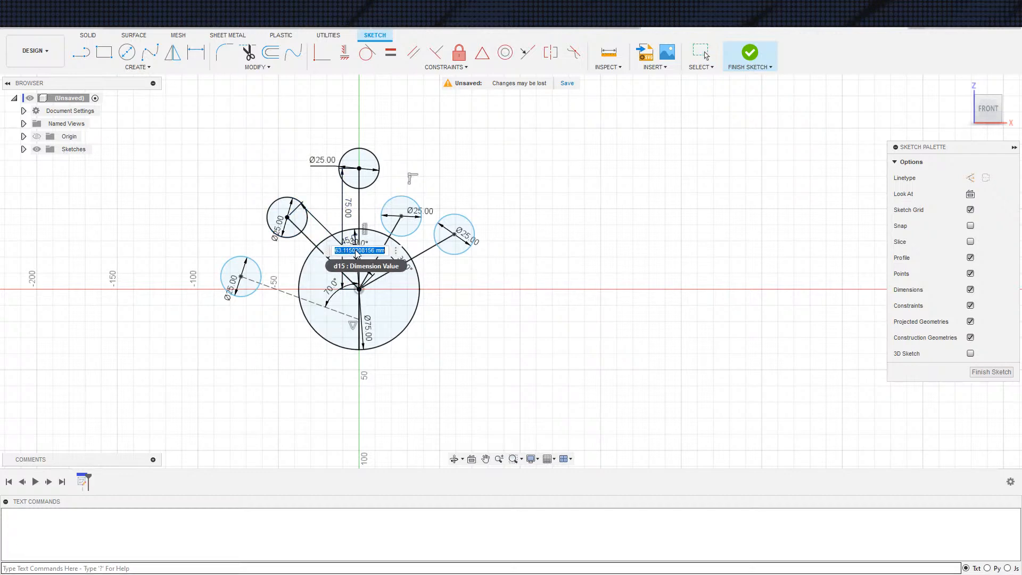
pyautogui.press('Return')
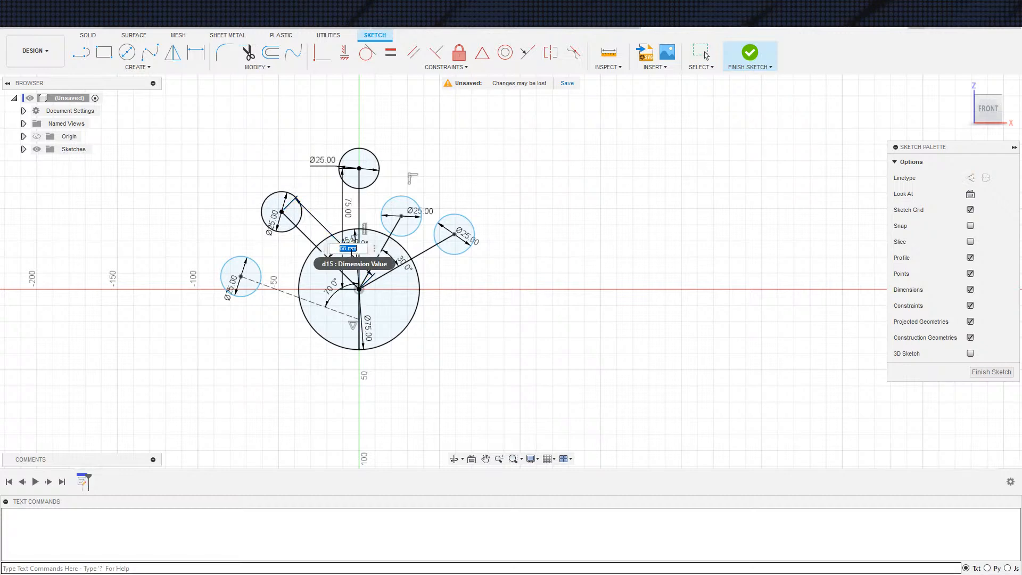
pyautogui.press('Return')
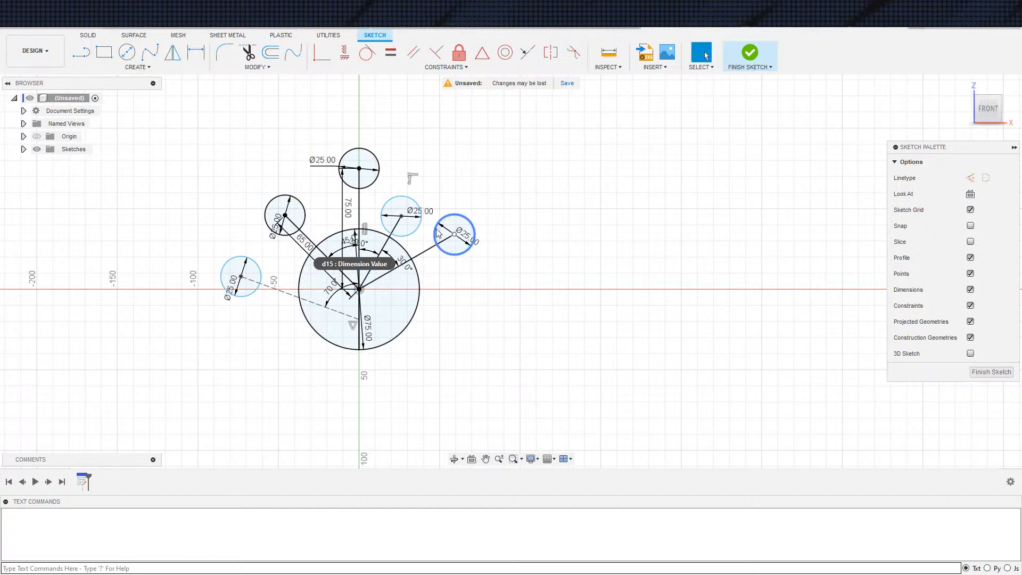
# Dimension the length of the line from the origin to the upper-right small circle to 70 mm
pyautogui.click(381, 251)
pyautogui.press('d')
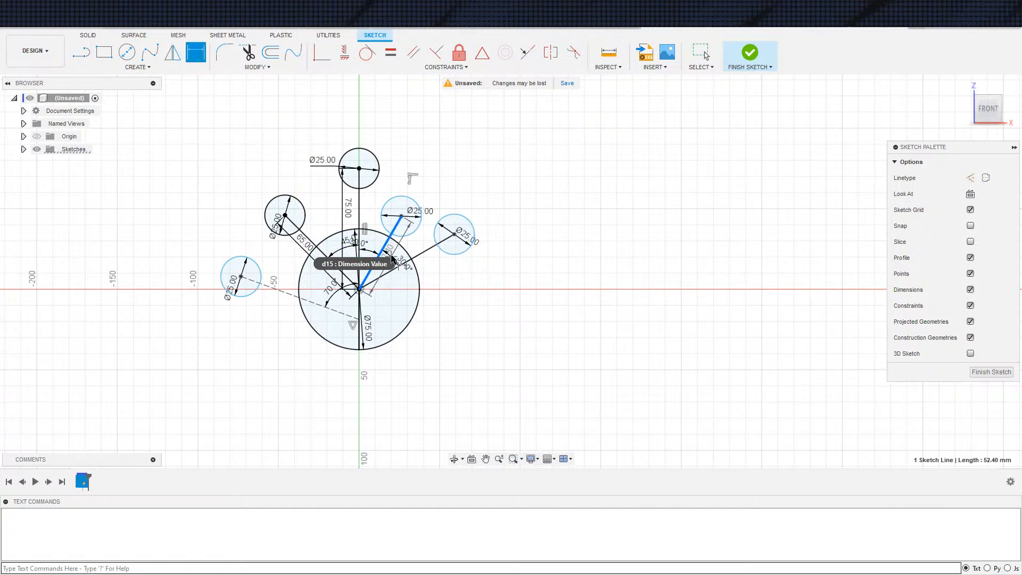
pyautogui.click(394, 255)
pyautogui.write('70')
pyautogui.press('Return')
pyautogui.press('Escape')
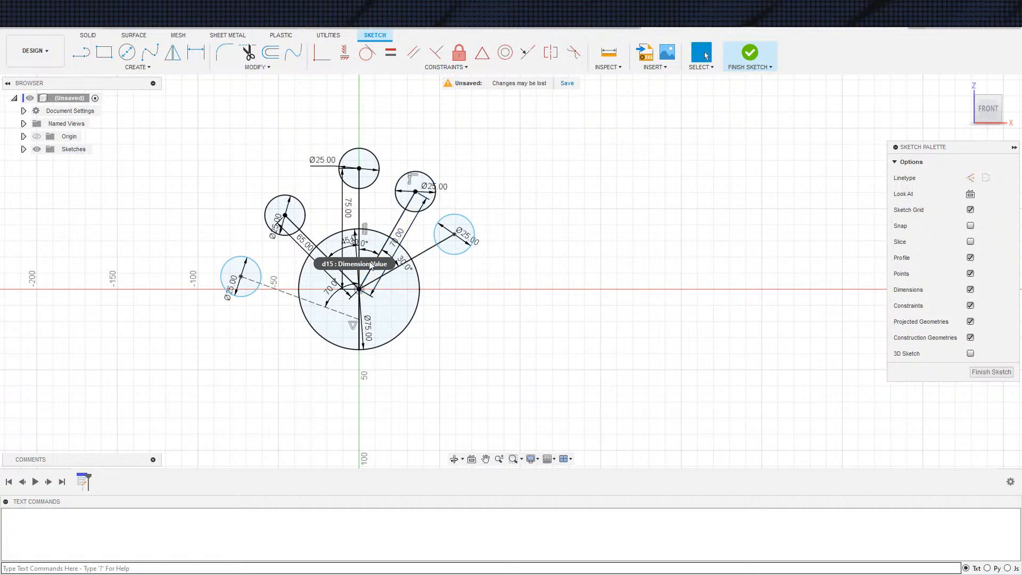
# Dimension the length of the line from the origin to the rightmost small circle to 60 mm
pyautogui.press('d')
pyautogui.click(409, 262)
pyautogui.click(421, 277)
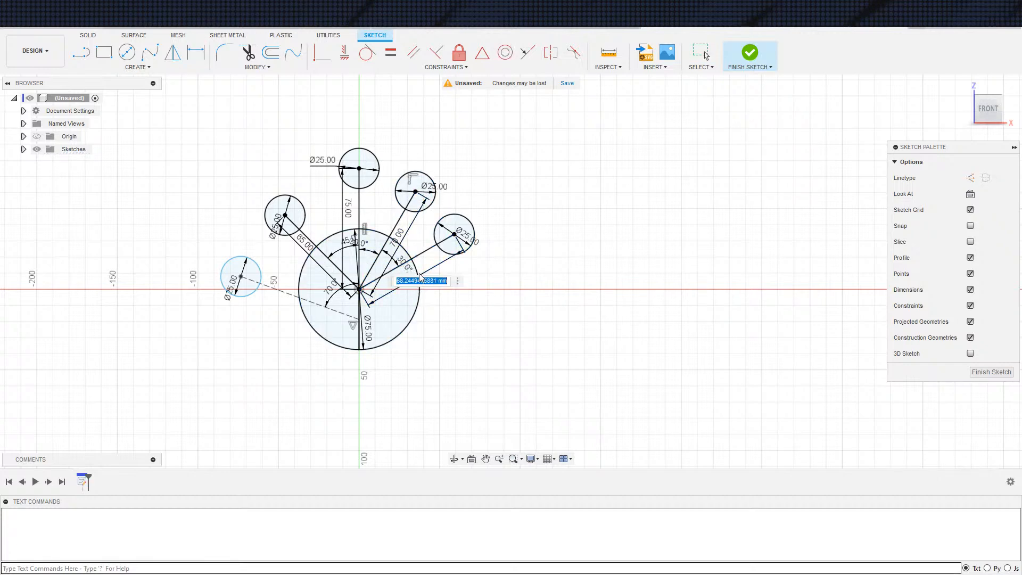
pyautogui.write('60')
pyautogui.press('Return')
pyautogui.press('Escape')
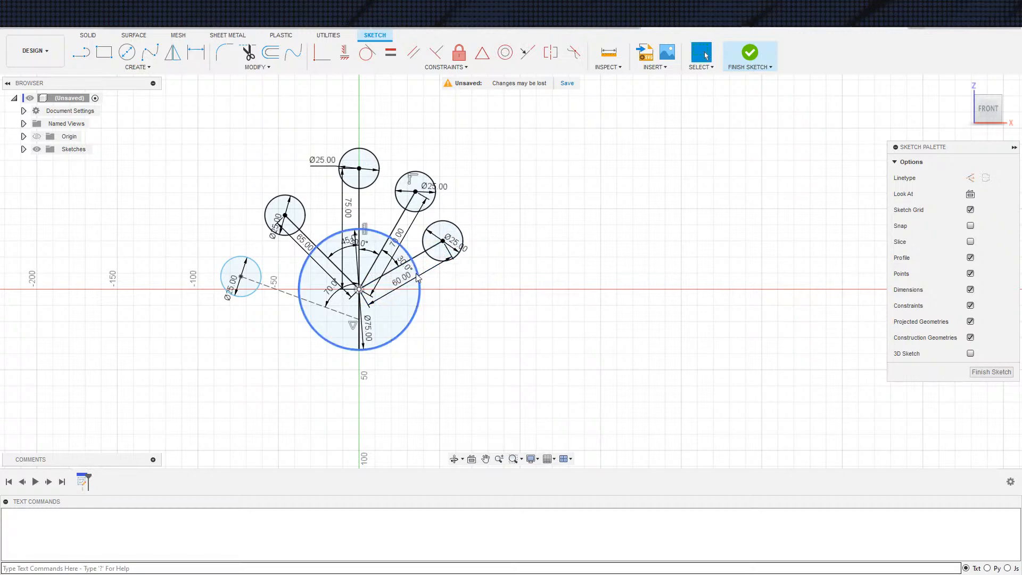
# Convert the two right angled lines, the long vertical line and the upper-left line into construction lines
pyautogui.scroll(-3, 517, 311)
pyautogui.click(442, 266)
pyautogui.press('x')
pyautogui.click(424, 249)
pyautogui.press('x')
pyautogui.click(401, 239)
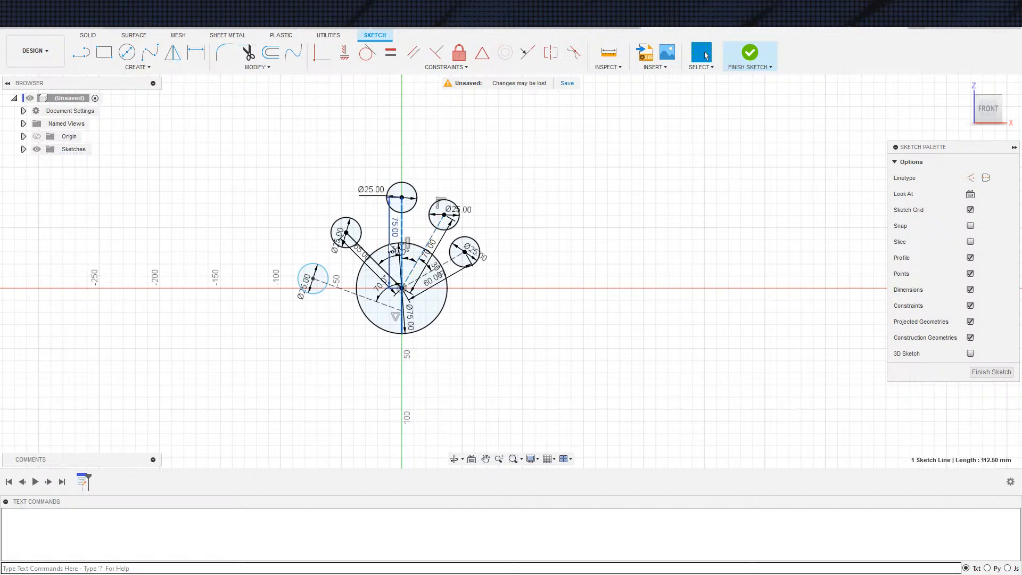
pyautogui.click(367, 253)
pyautogui.press('x')
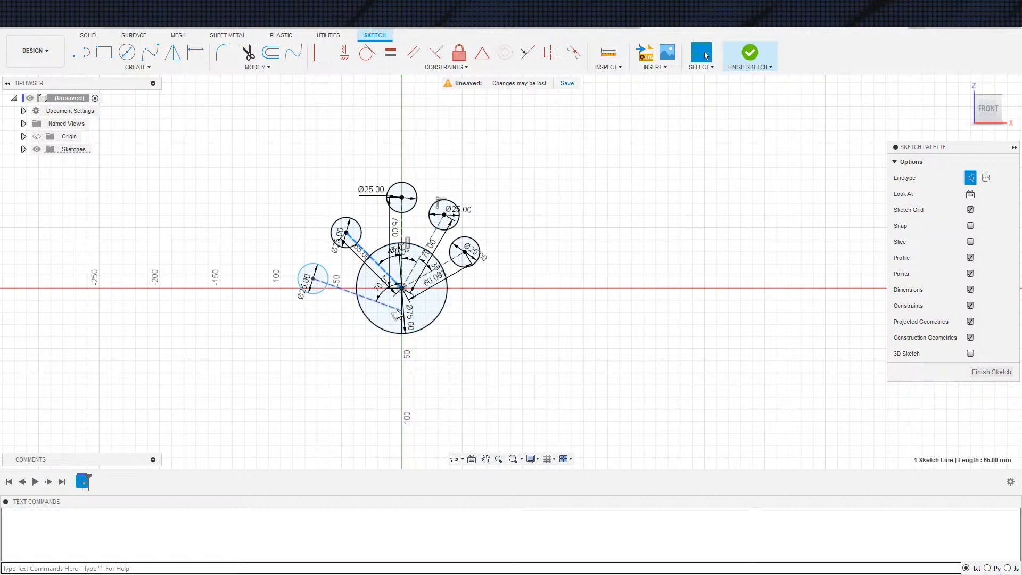
# Dimension the length of the construction line to the leftmost small circle to 75 mm
pyautogui.press('d')
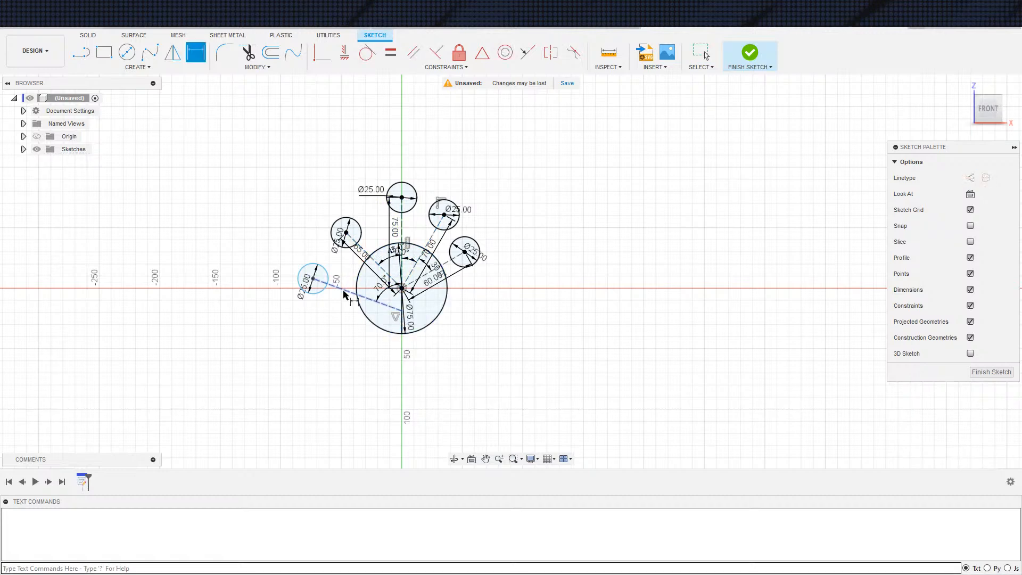
pyautogui.click(345, 295)
pyautogui.click(429, 314)
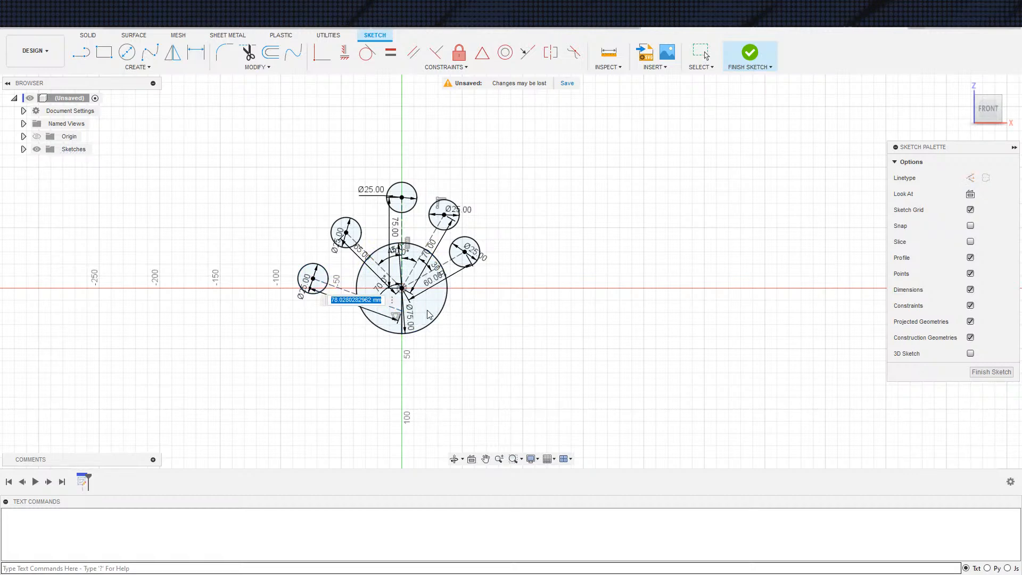
pyautogui.write('75')
pyautogui.press('Return')
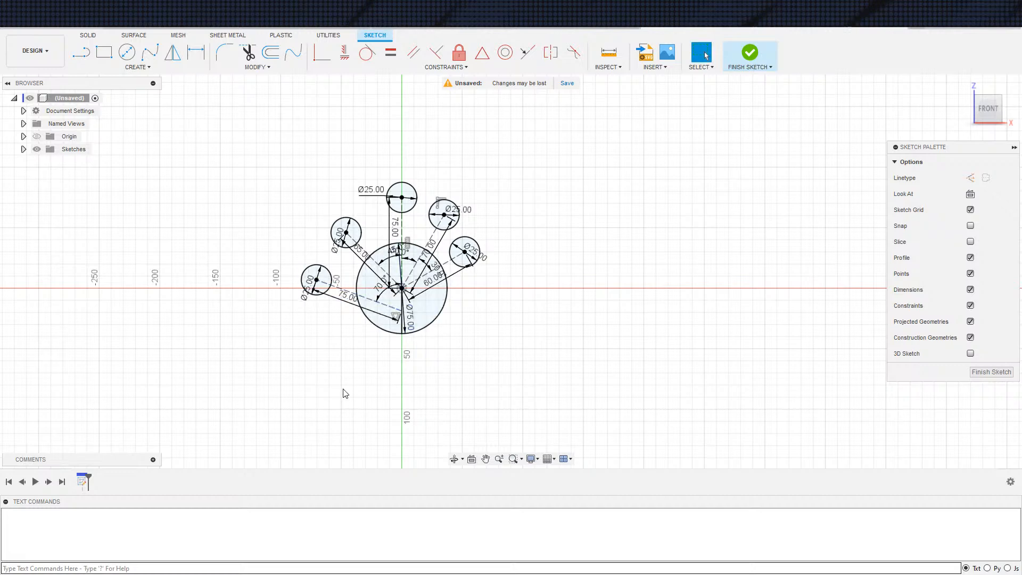
# Change the angle between the upper-left construction line and the vertical line to 40 degrees
pyautogui.scroll(-1, 366, 374)
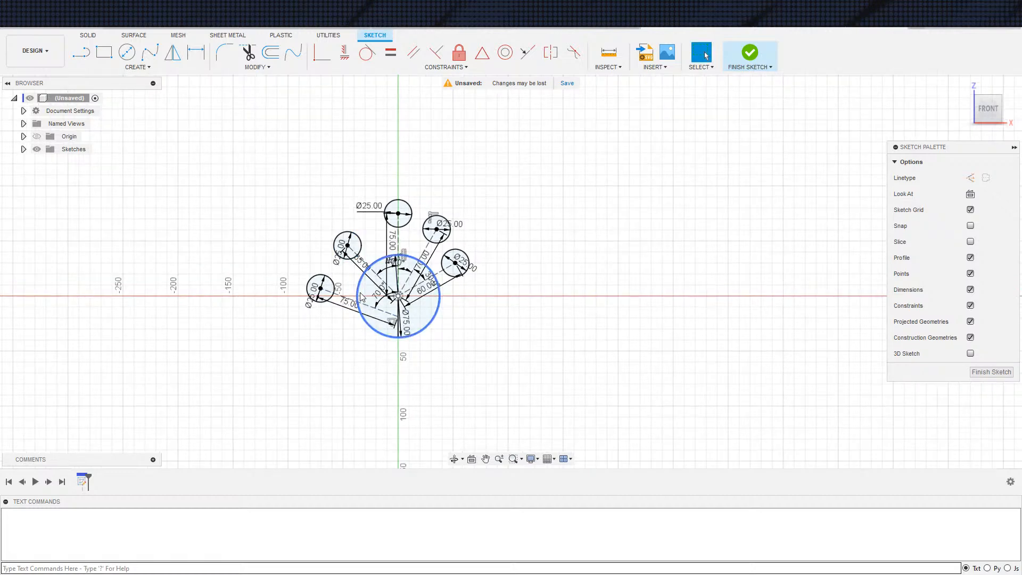
pyautogui.scroll(3, 379, 270)
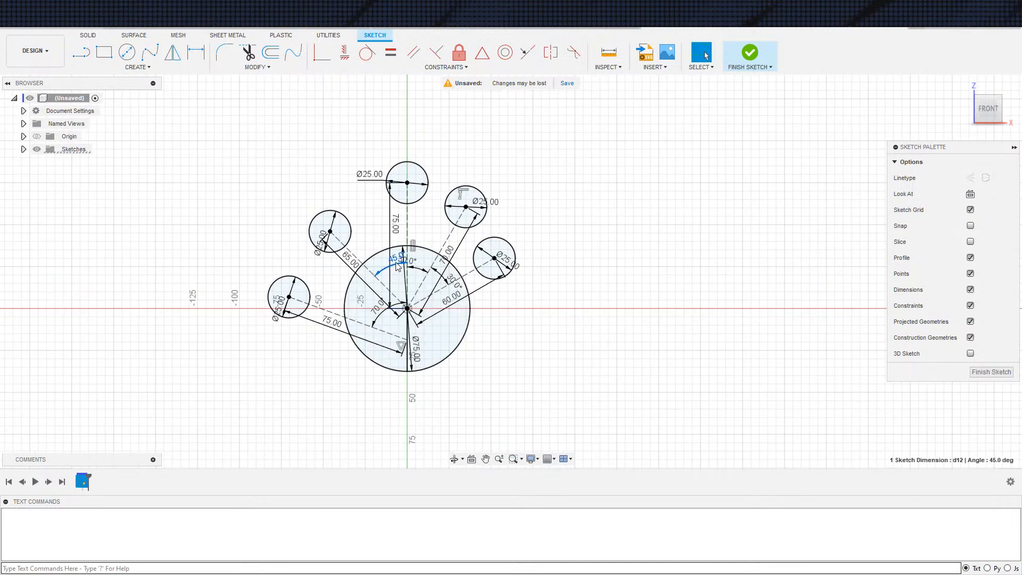
pyautogui.doubleClick(397, 266)
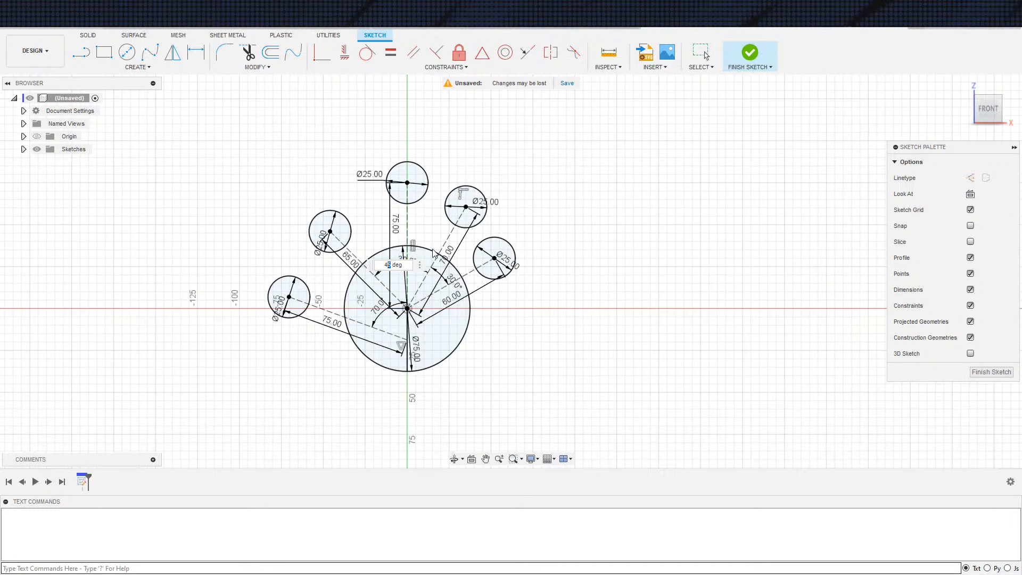
pyautogui.write('0')
pyautogui.press('Return')
# Draw a three-point fit point spline from the leftmost small circle's lower edge to the central circle's lower-left edge
pyautogui.scroll(-2, 488, 266)
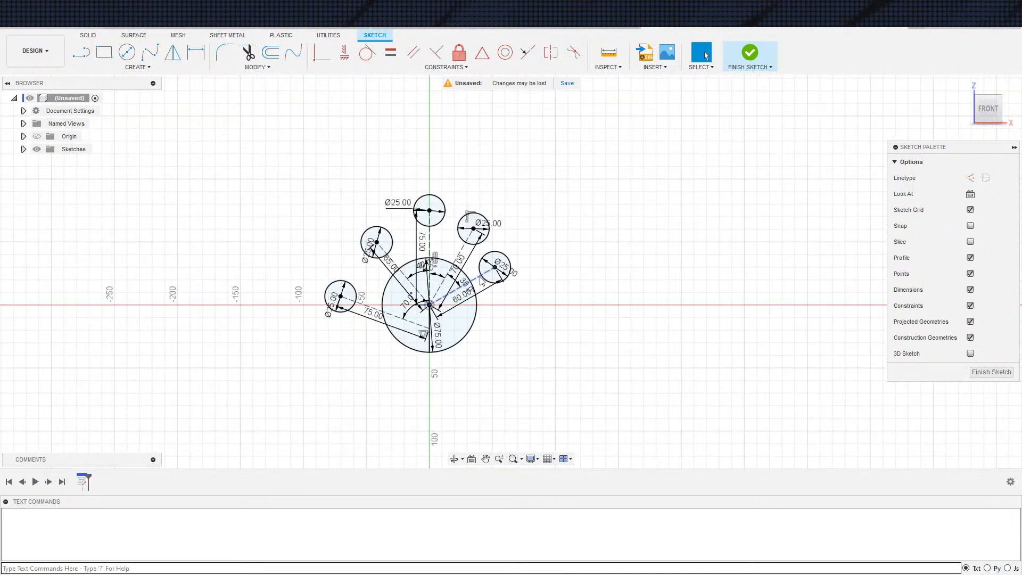
pyautogui.scroll(-1, 469, 287)
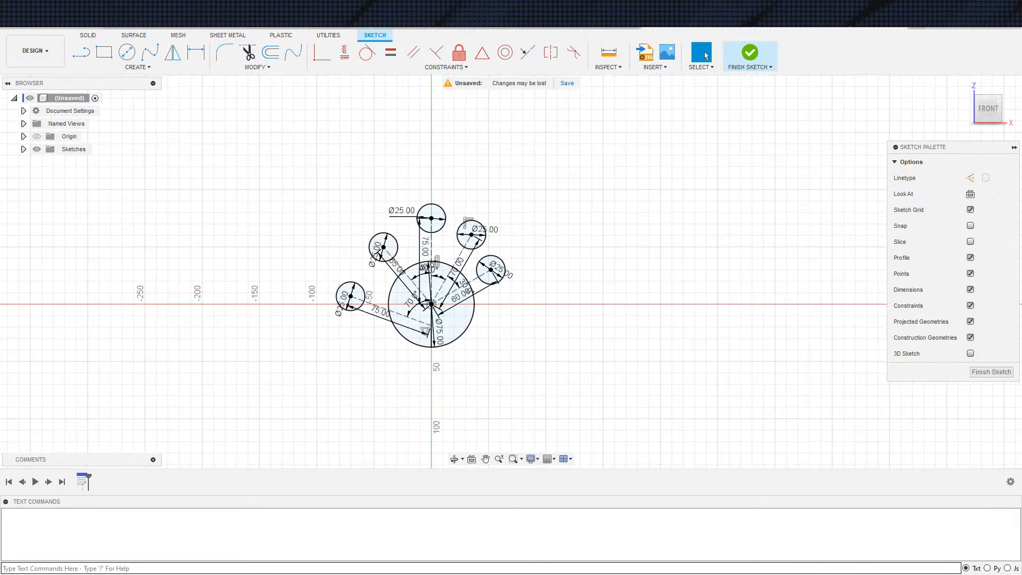
pyautogui.click(149, 52)
pyautogui.scroll(4, 390, 319)
pyautogui.scroll(2, 388, 317)
pyautogui.moveTo(258, 305); pyautogui.dragTo(173, 382, button='middle')
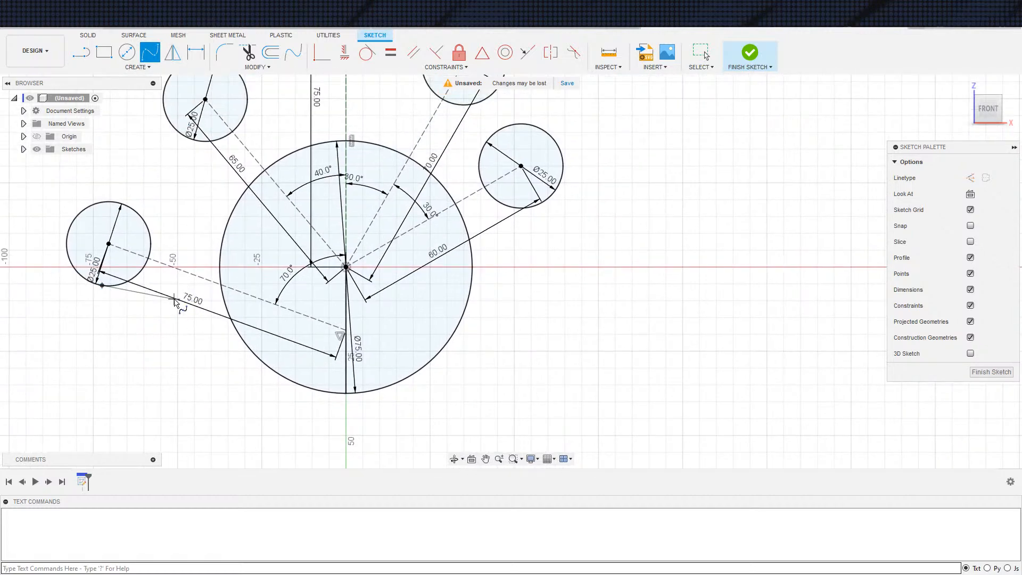
pyautogui.click(176, 299)
pyautogui.click(236, 329)
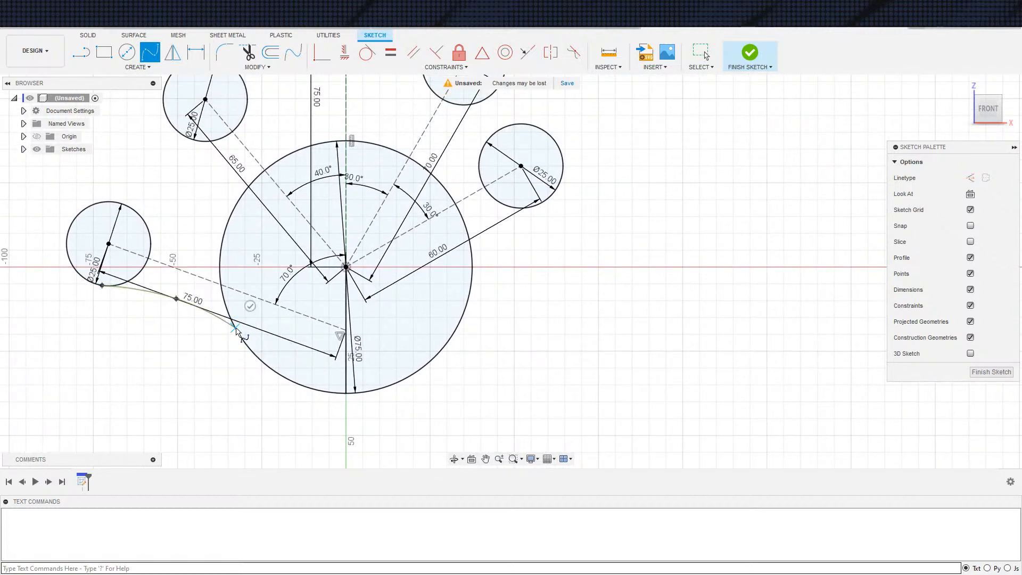
pyautogui.click(250, 304)
pyautogui.scroll(2, 215, 351)
pyautogui.press('Escape')
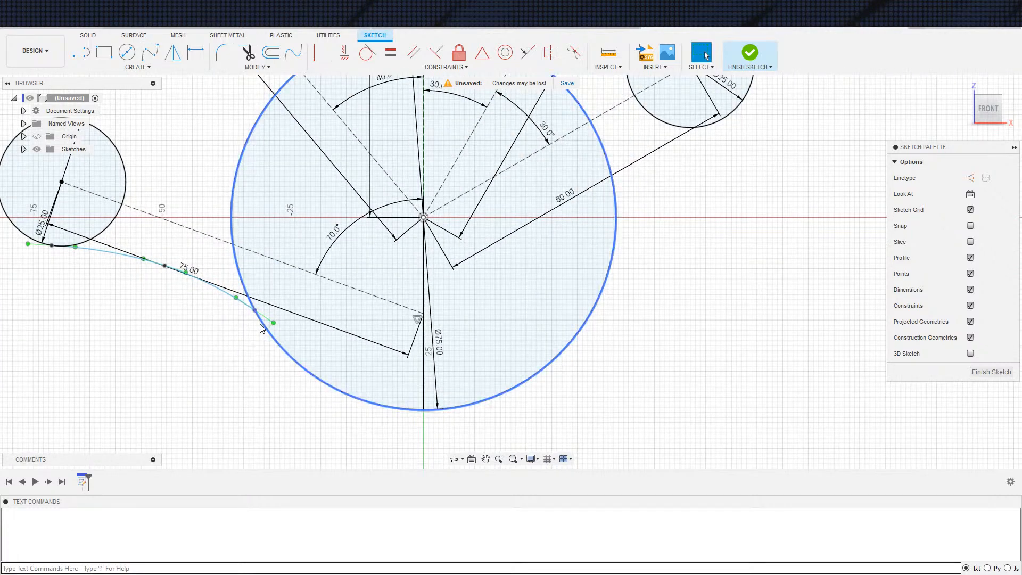
# Constrain the spline's end tangent handles tangent to the central circle and the leftmost small circle
pyautogui.click(265, 320)
pyautogui.click(367, 52)
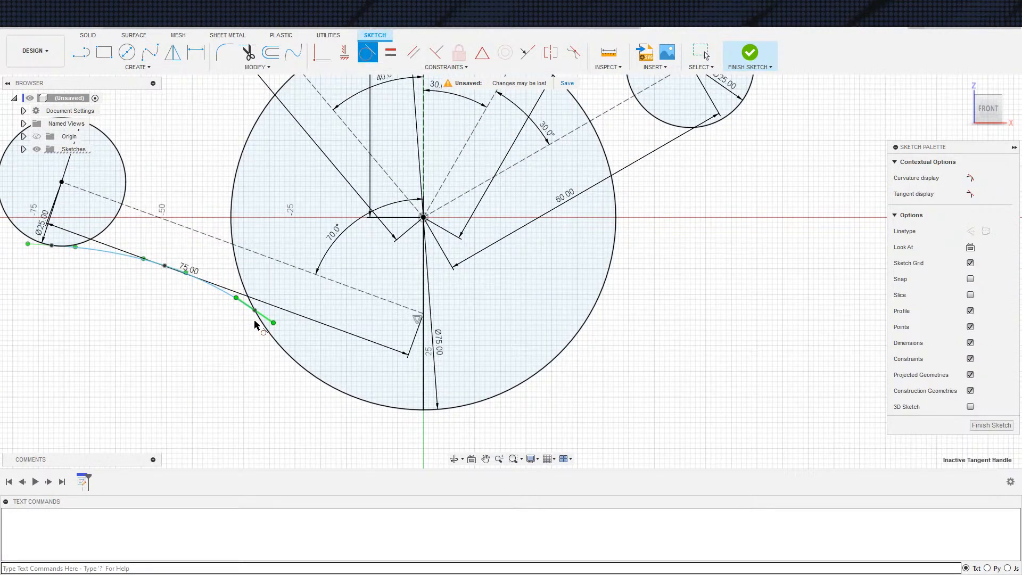
pyautogui.click(261, 320)
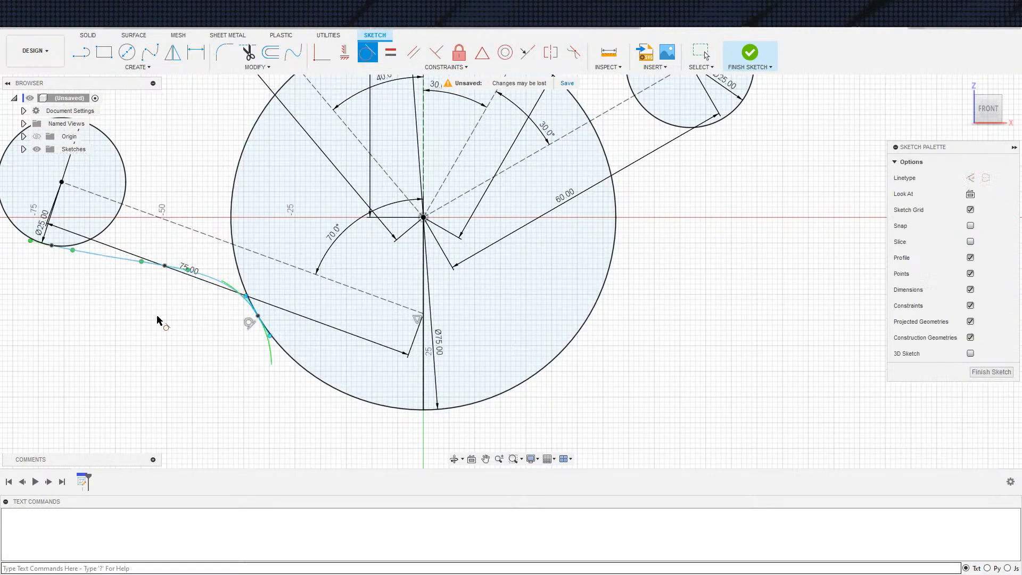
pyautogui.click(61, 247)
pyautogui.click(78, 243)
pyautogui.press('Escape')
# Reshape the spline below the leftmost circle by moving its palm-end tangent handle and its middle fit point
pyautogui.scroll(3, 112, 274)
pyautogui.scroll(-3, 175, 280)
pyautogui.scroll(-1, 177, 282)
pyautogui.click(180, 271)
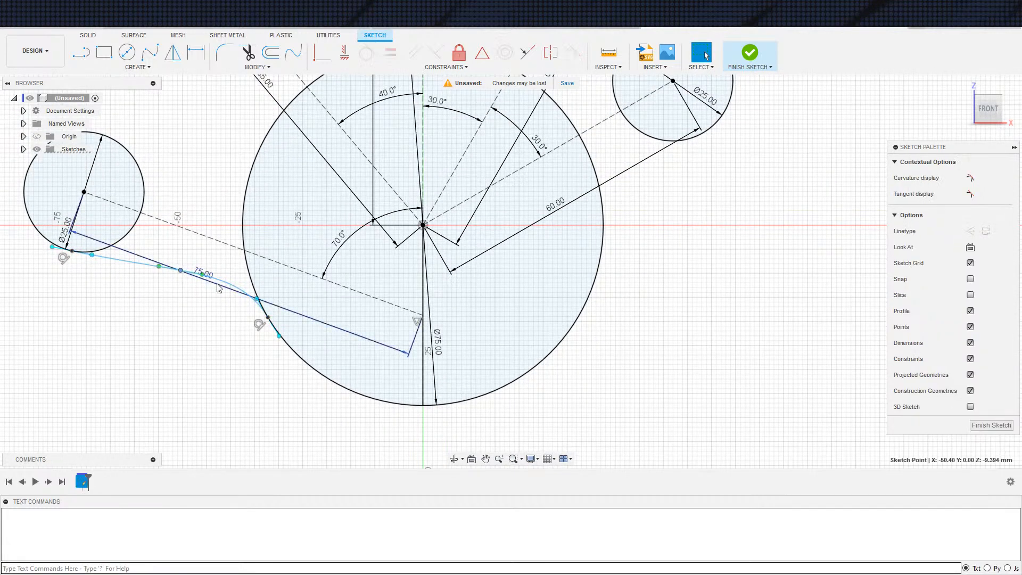
pyautogui.moveTo(257, 299); pyautogui.dragTo(254, 296)
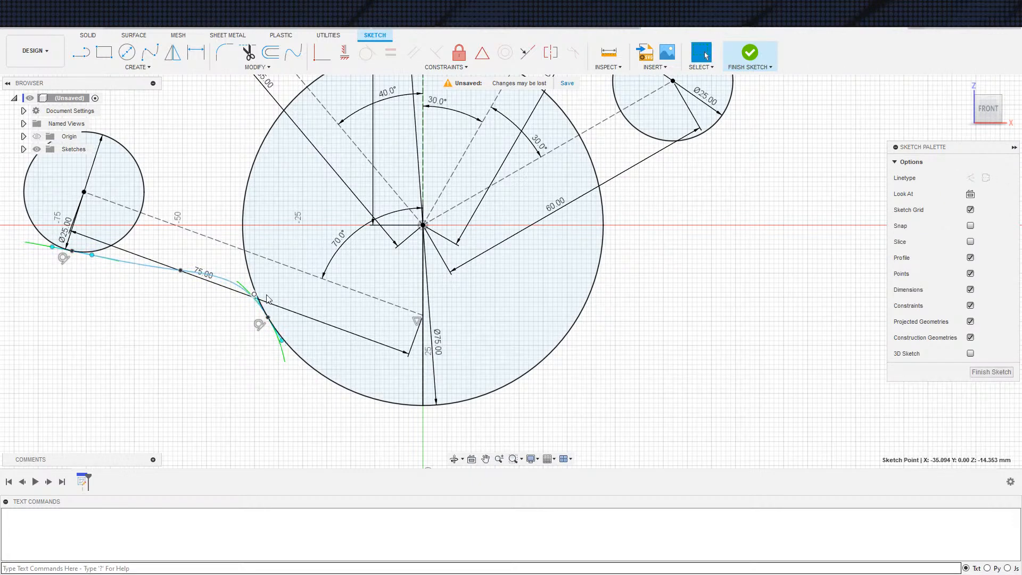
pyautogui.click(271, 324)
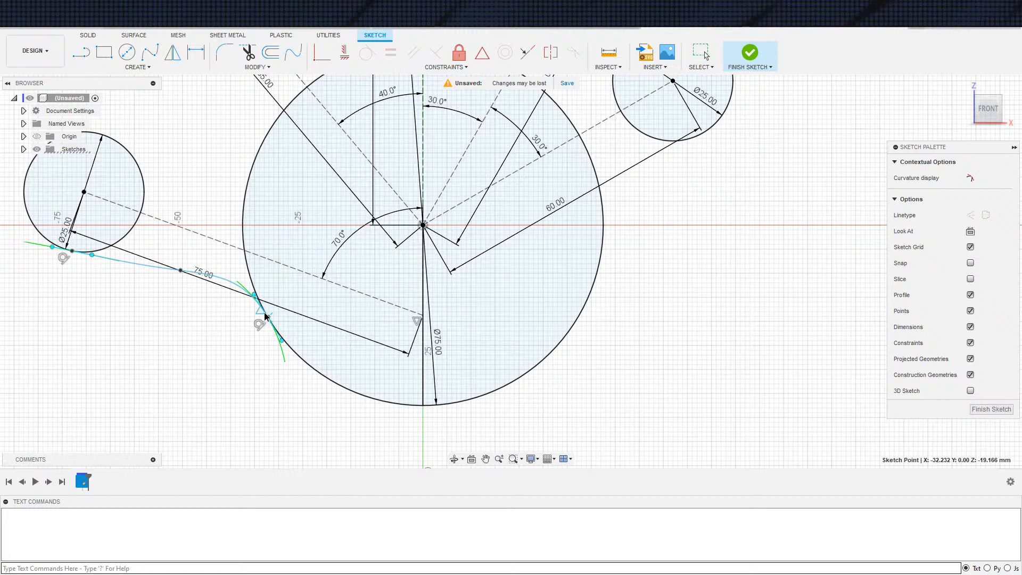
pyautogui.click(271, 322)
pyautogui.scroll(5, 271, 319)
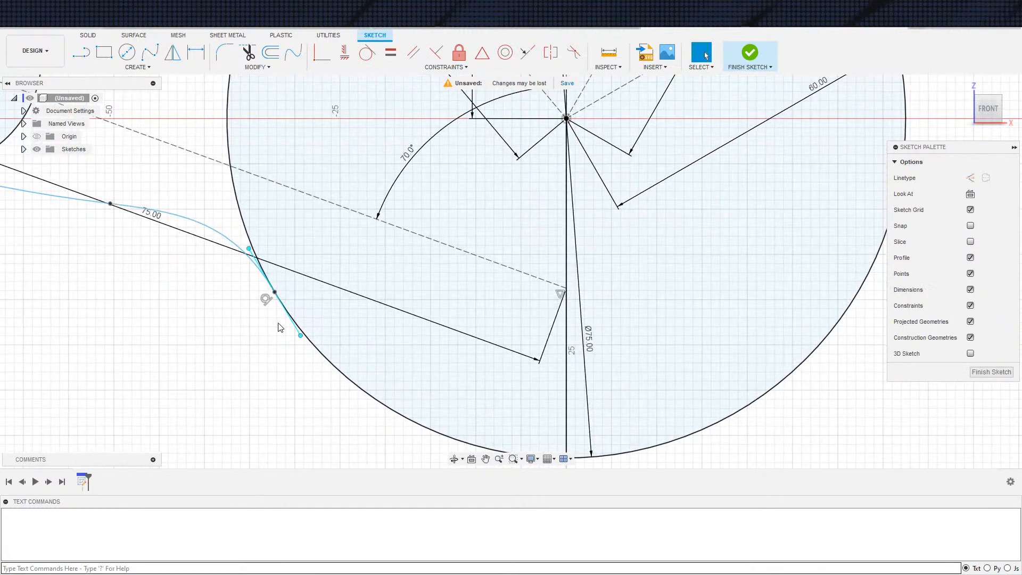
pyautogui.click(280, 299)
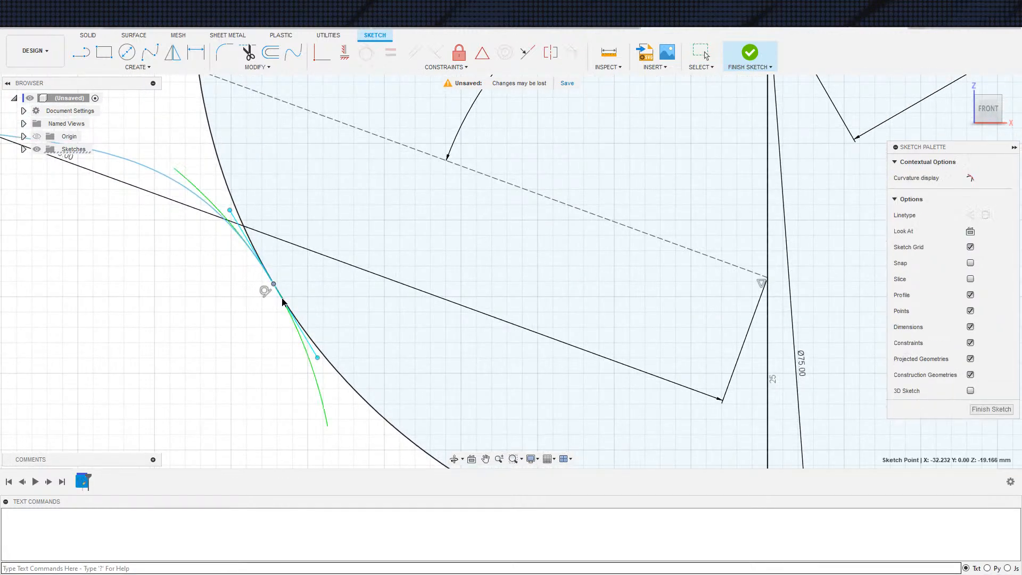
pyautogui.press('Escape')
pyautogui.scroll(-5, 305, 283)
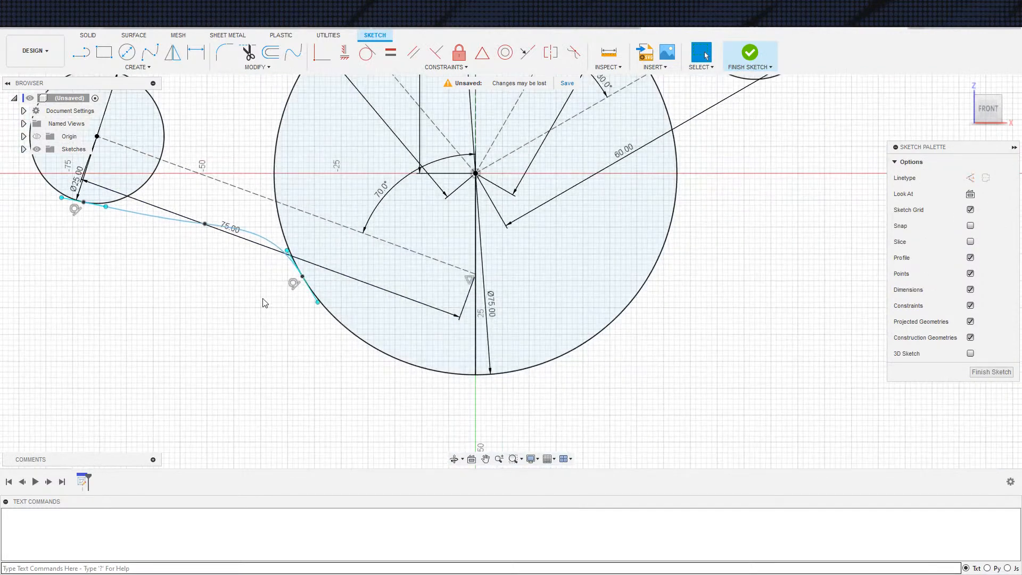
pyautogui.click(221, 241)
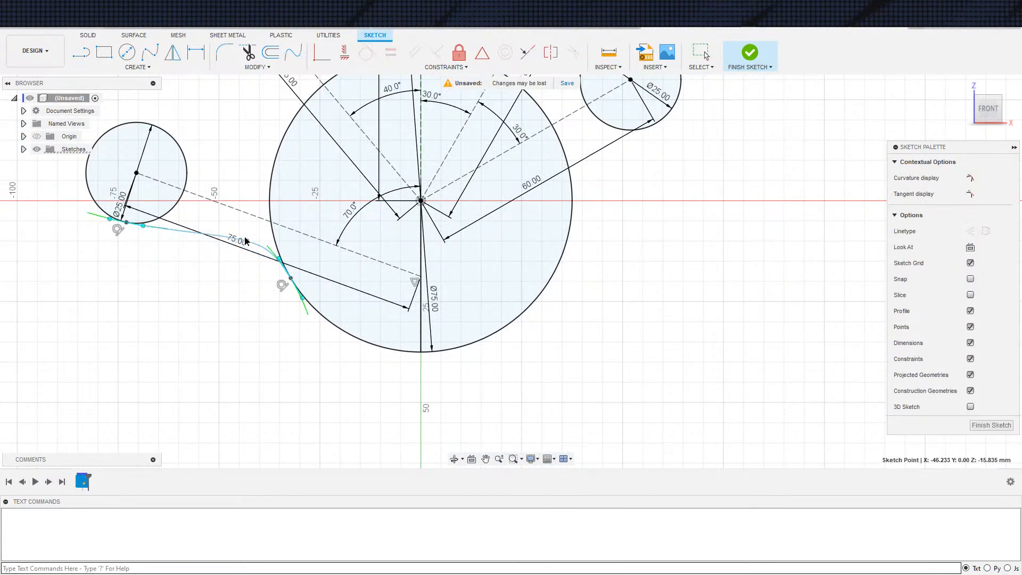
pyautogui.moveTo(216, 236); pyautogui.dragTo(212, 238)
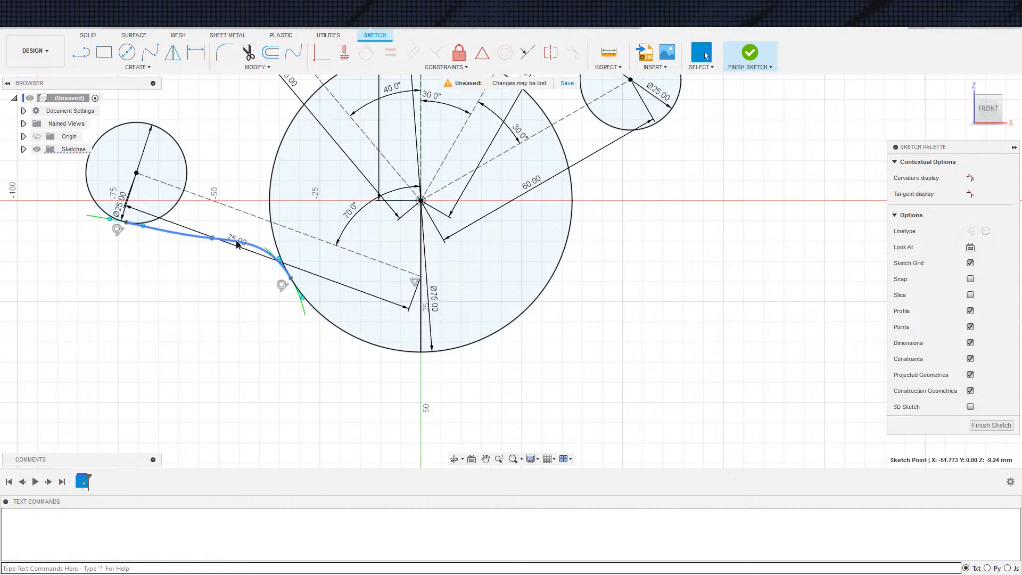
# Replace the constrained spline with a new three-point fit point spline from the leftmost circle's lower edge to the central circle's lower-left edge
pyautogui.click(237, 243)
pyautogui.press('Delete')
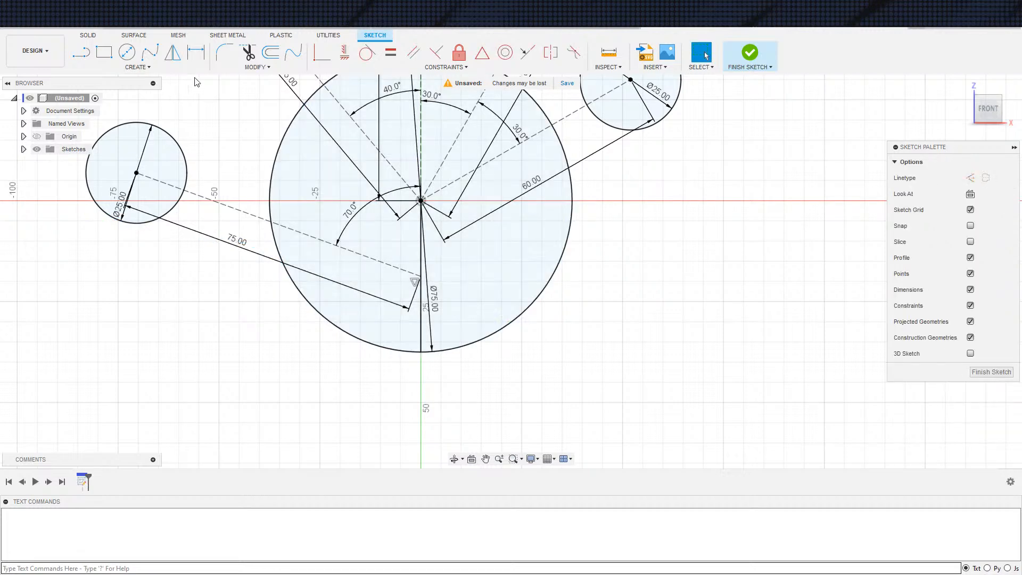
pyautogui.click(150, 52)
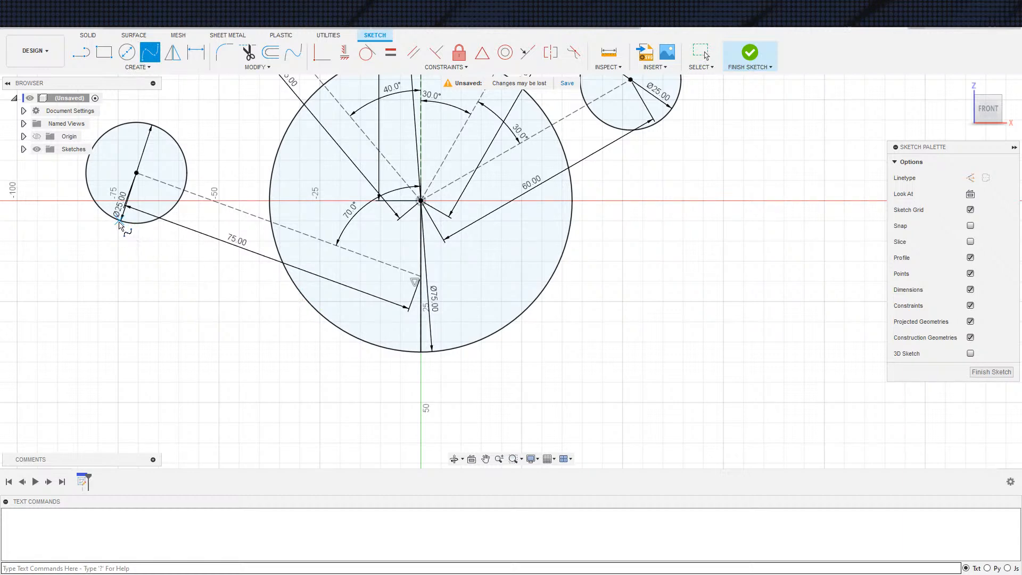
pyautogui.click(219, 243)
pyautogui.doubleClick(310, 304)
# Draw a three-point fit point spline from the leftmost circle's upper-right edge to the central circle's left edge
pyautogui.scroll(-2, 299, 256)
pyautogui.moveTo(295, 247); pyautogui.dragTo(279, 299, button='middle')
pyautogui.scroll(3, 201, 209)
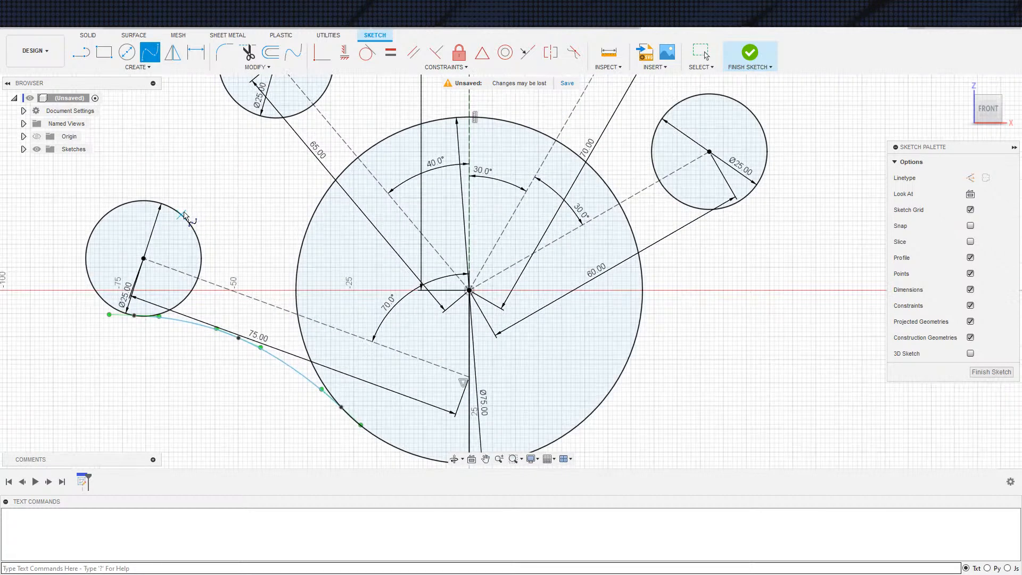
pyautogui.click(232, 239)
pyautogui.click(302, 246)
pyautogui.click(301, 219)
# Draw a three-point fit point spline from the central circle's left edge to the upper-left small circle's lower-left edge
pyautogui.moveTo(308, 248); pyautogui.dragTo(299, 302, button='middle')
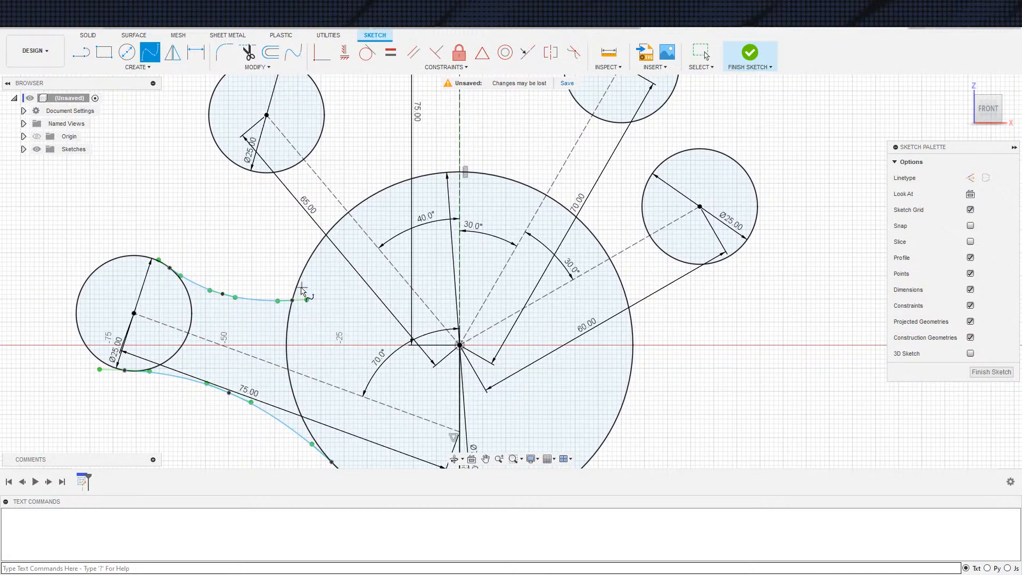
pyautogui.click(300, 277)
pyautogui.click(297, 214)
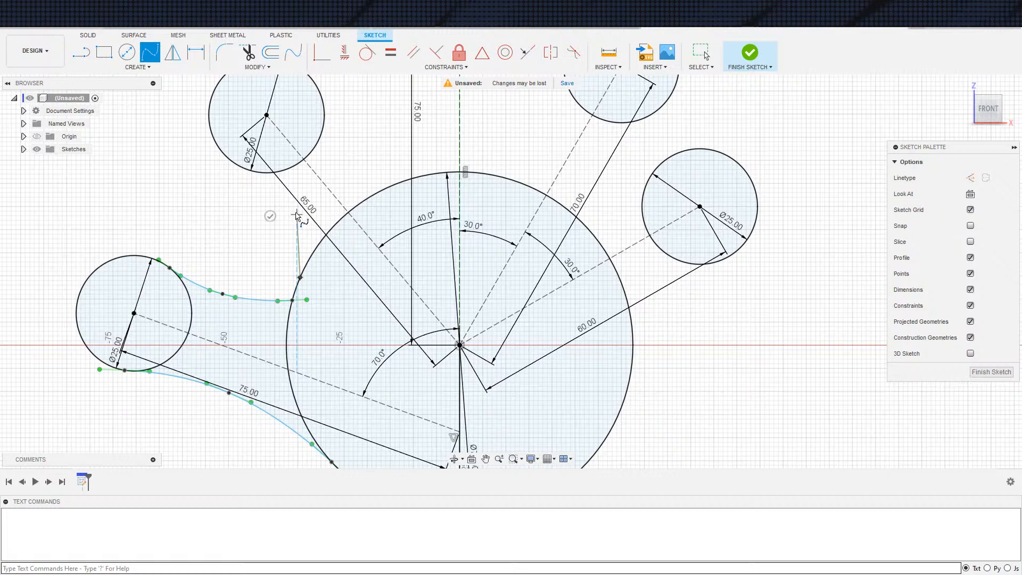
pyautogui.click(234, 162)
pyautogui.click(221, 186)
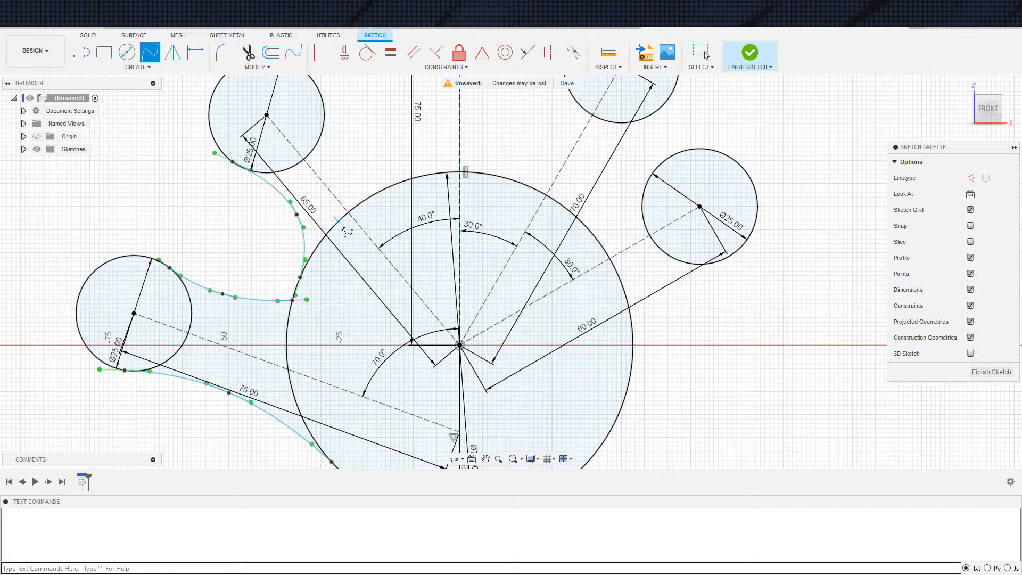
# Draw a three-point fit point spline from the upper-left small circle's right edge to the central circle's upper-left edge
pyautogui.moveTo(340, 225); pyautogui.dragTo(290, 270, button='middle')
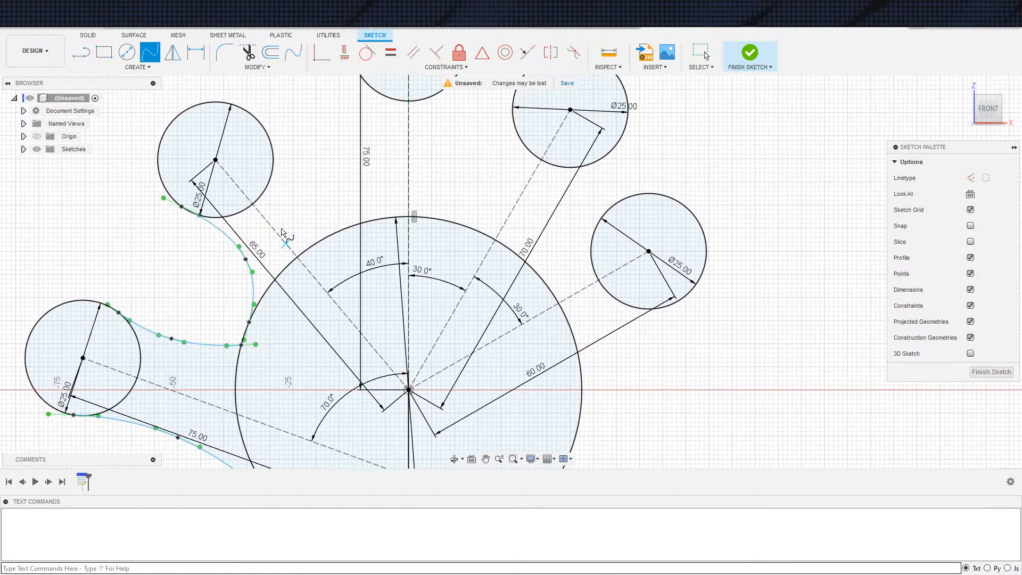
pyautogui.click(285, 197)
pyautogui.click(330, 236)
pyautogui.click(341, 211)
# Draw a three-point fit point spline from the central circle's upper edge to the topmost small circle's lower-left edge
pyautogui.moveTo(342, 212)
pyautogui.mouseDown(button='middle')
pyautogui.moveTo(290, 214)
pyautogui.moveTo(224, 261)
pyautogui.moveTo(236, 326)
pyautogui.mouseUp(button='middle')
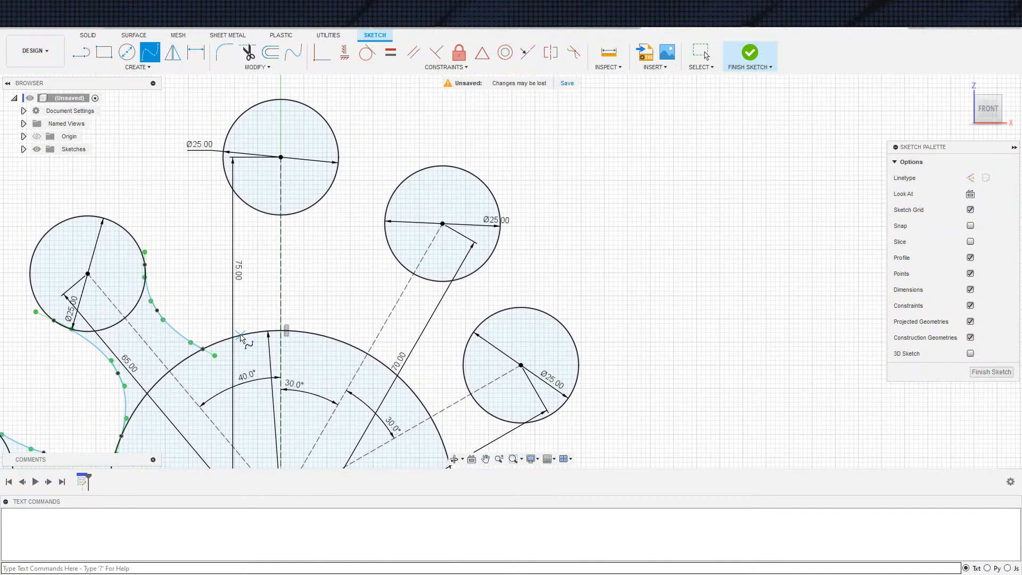
pyautogui.click(251, 263)
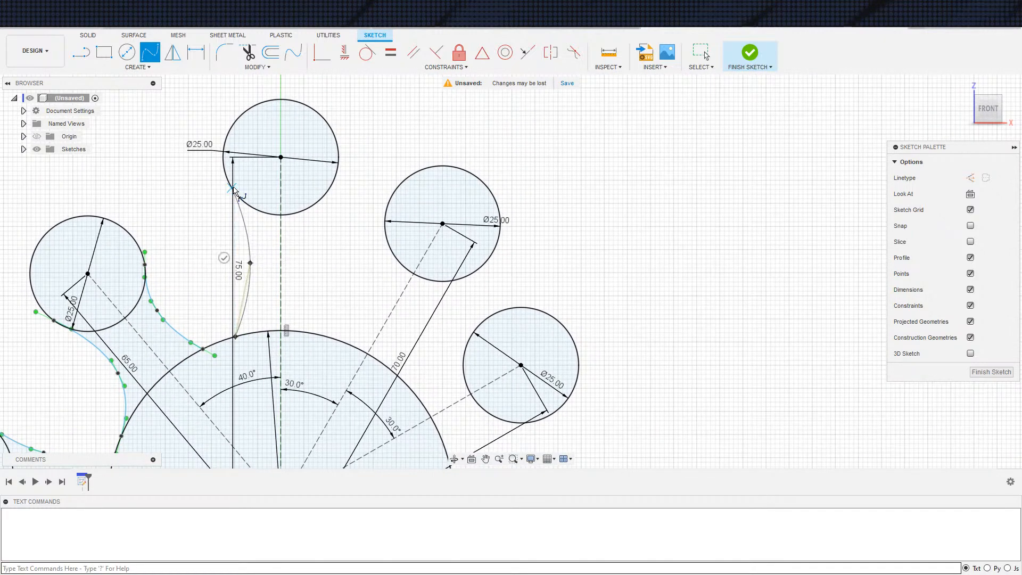
pyautogui.click(228, 181)
pyautogui.click(203, 193)
# Draw a three-point fit point spline from the central circle's upper edge to the topmost small circle's lower-right edge
pyautogui.moveTo(304, 293); pyautogui.dragTo(310, 306, button='middle')
pyautogui.click(292, 266)
pyautogui.click(322, 183)
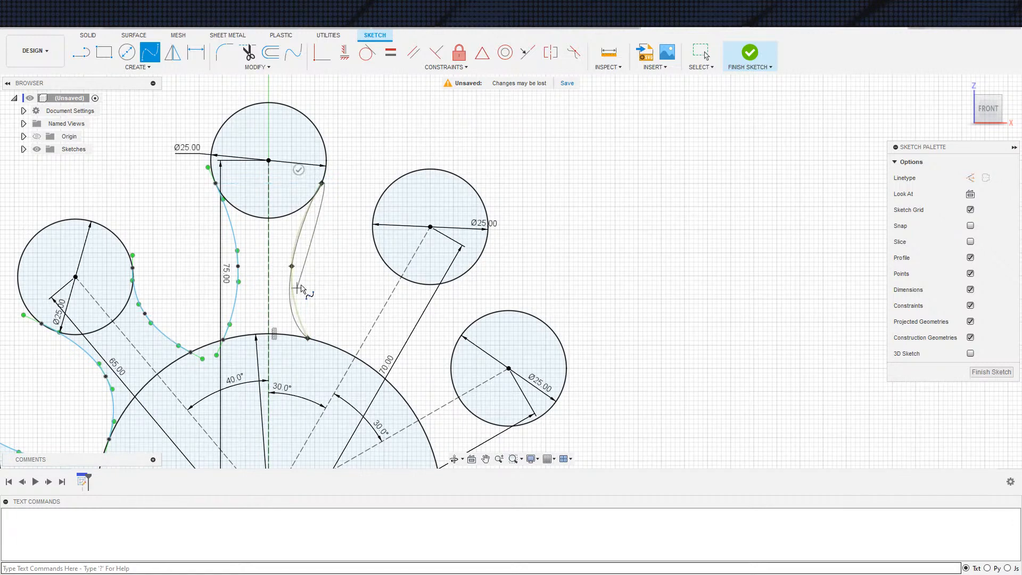
pyautogui.click(301, 171)
# Draw a three-point fit point spline from the central circle's upper-right edge to the upper-right small circle's left edge
pyautogui.moveTo(451, 334)
pyautogui.mouseDown(button='middle')
pyautogui.moveTo(394, 309)
pyautogui.moveTo(309, 298)
pyautogui.mouseUp(button='middle')
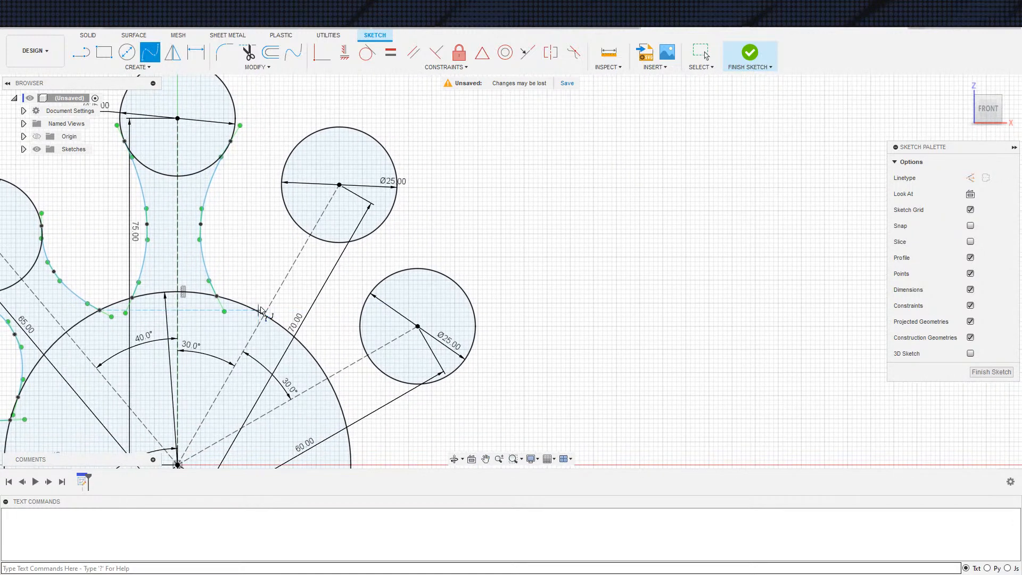
pyautogui.click(248, 307)
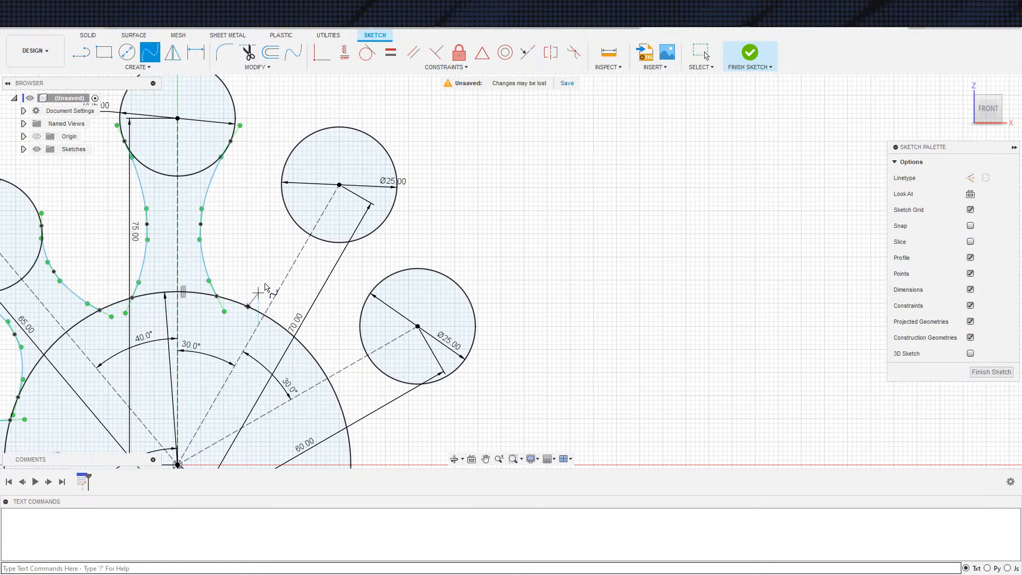
pyautogui.click(285, 259)
pyautogui.click(282, 190)
pyautogui.click(256, 198)
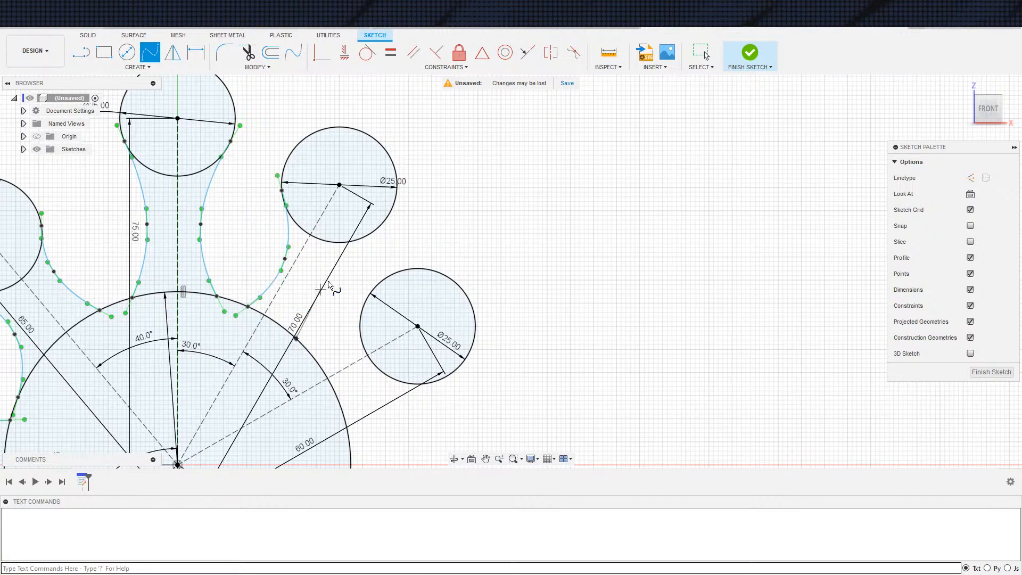
# Delete the right-hand splines of the topmost and upper-left small circles, leaving one spline on each of these fingers
pyautogui.press('Escape')
pyautogui.scroll(-3, 466, 345)
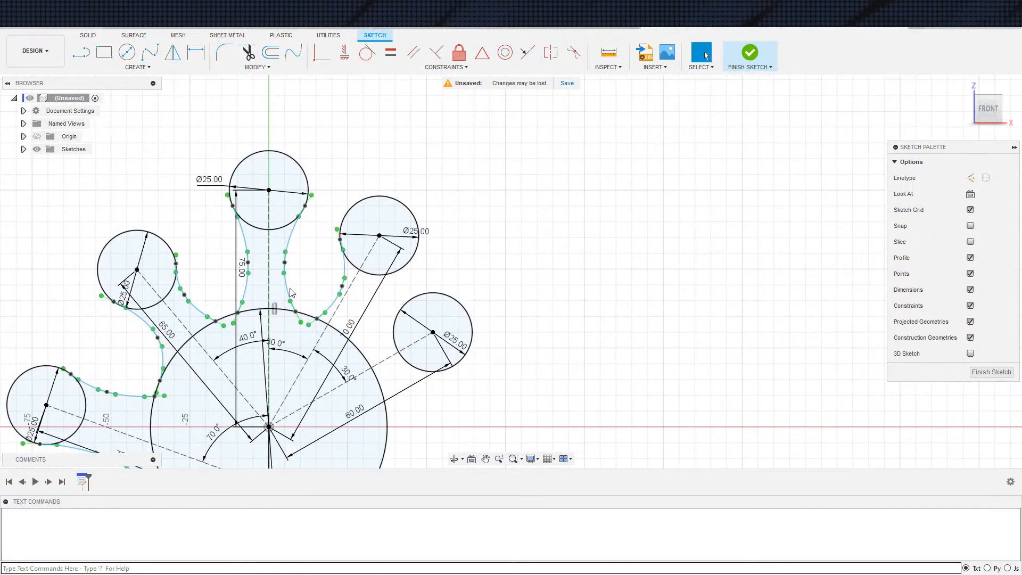
pyautogui.click(296, 288)
pyautogui.press('Delete')
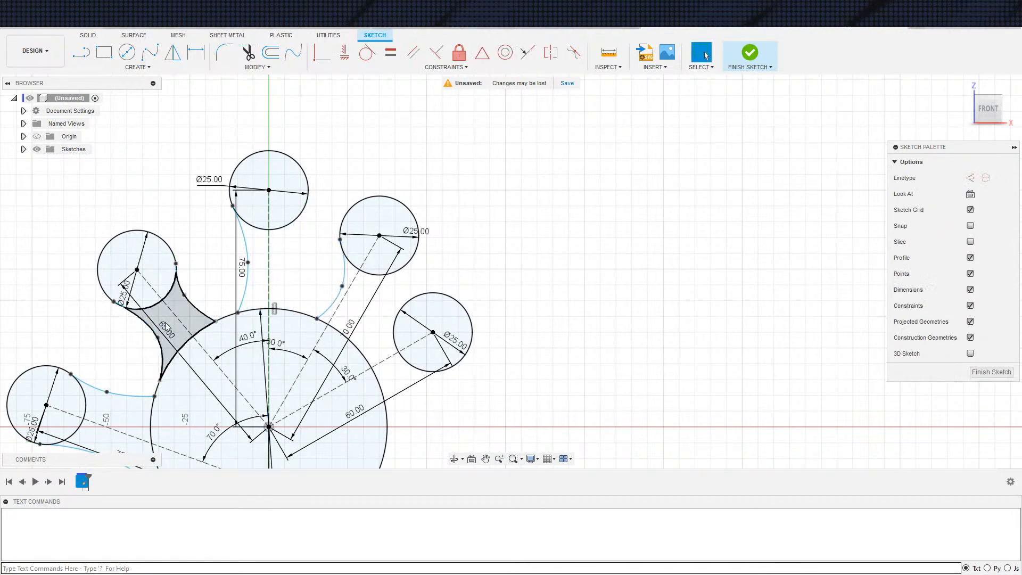
pyautogui.click(193, 311)
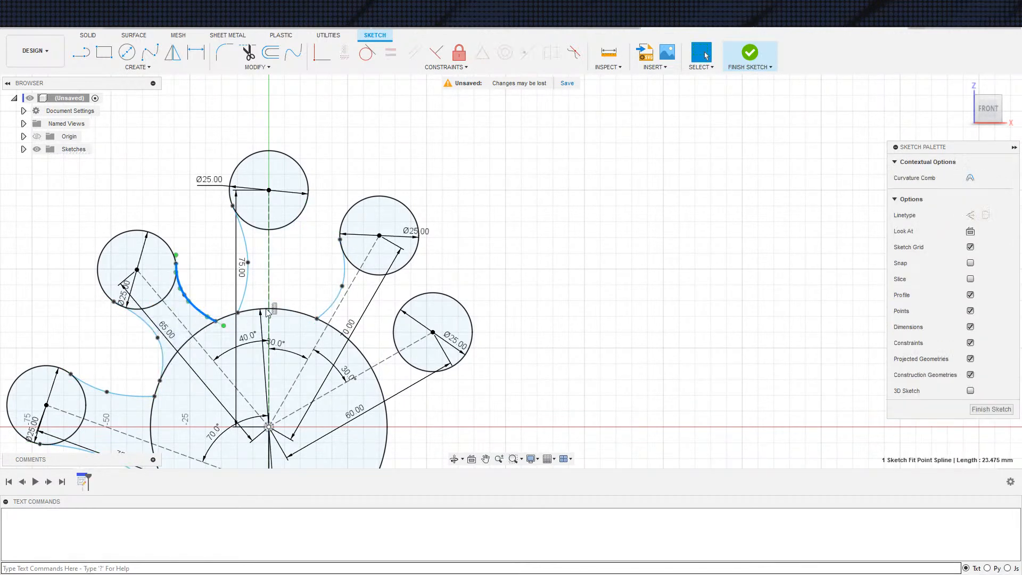
pyautogui.press('Delete')
# Draw a three-point fit point spline from the central circle's upper-right edge to the rightmost small circle's upper-left edge
pyautogui.moveTo(192, 340); pyautogui.dragTo(217, 275, button='middle')
pyautogui.scroll(-2, 373, 357)
pyautogui.moveTo(383, 352); pyautogui.dragTo(304, 357, button='middle')
pyautogui.scroll(3, 318, 306)
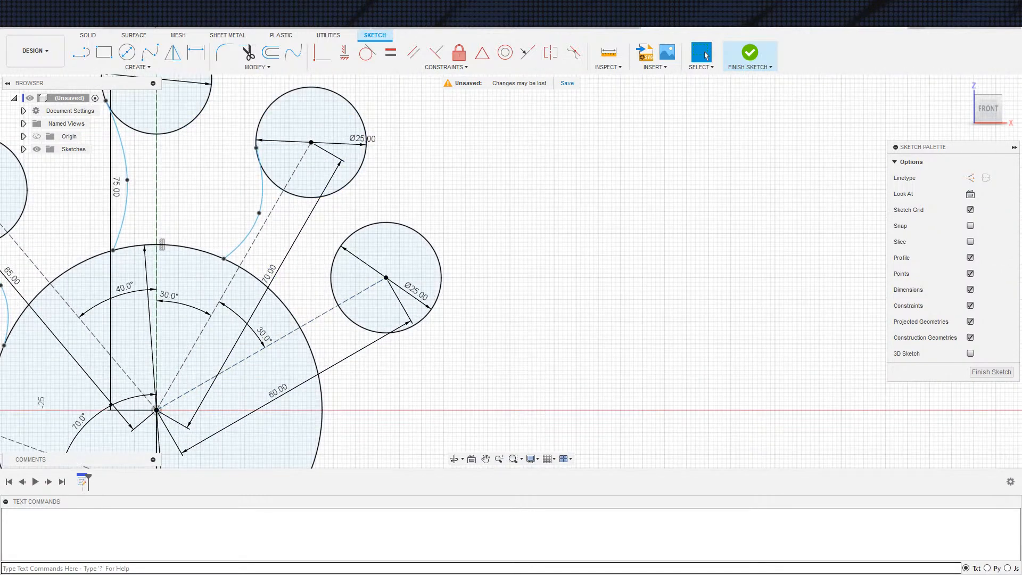
pyautogui.click(150, 53)
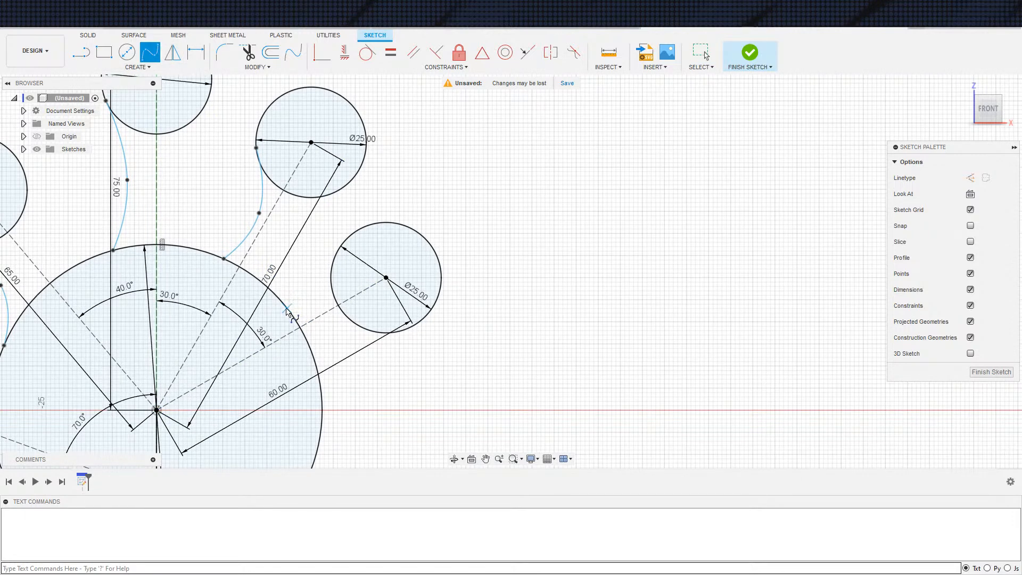
pyautogui.click(312, 292)
pyautogui.click(340, 246)
pyautogui.click(309, 246)
# Mirror the upper-left finger's spline about the construction line running from the palm centre to that finger's circle
pyautogui.scroll(-2, 326, 355)
pyautogui.moveTo(329, 355); pyautogui.dragTo(402, 270, button='middle')
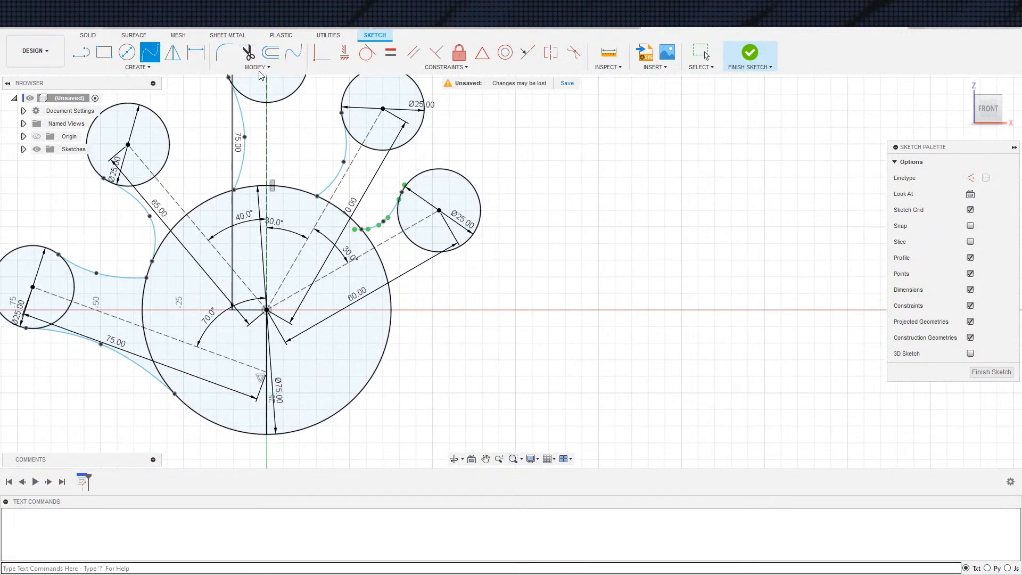
pyautogui.click(172, 53)
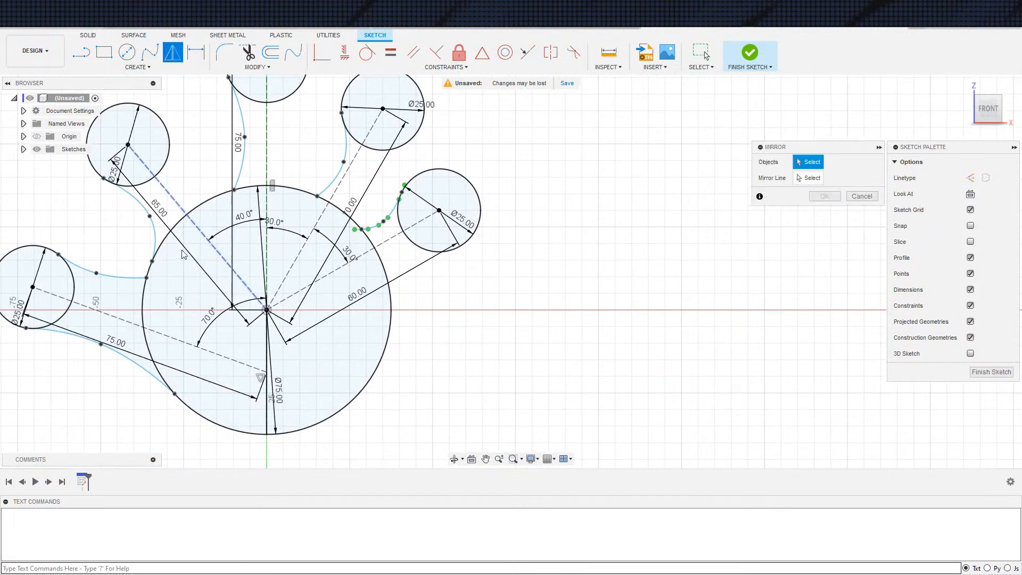
pyautogui.click(154, 237)
pyautogui.click(192, 220)
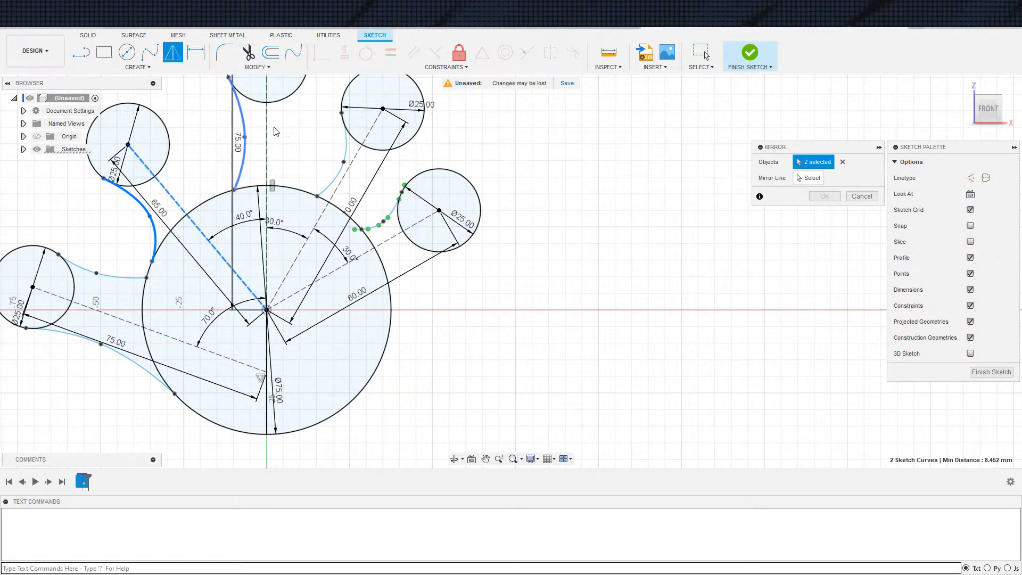
pyautogui.click(843, 161)
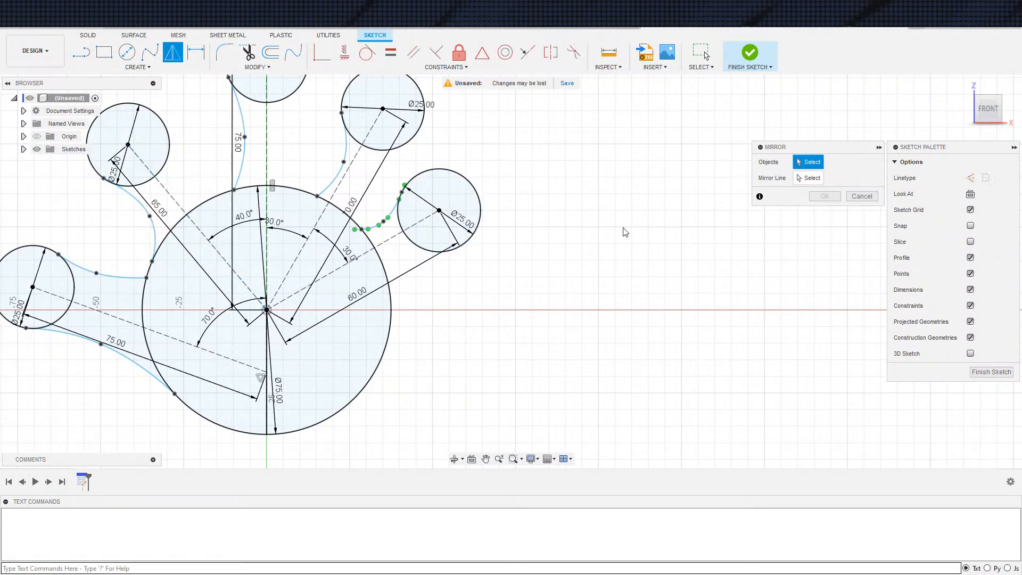
pyautogui.click(155, 230)
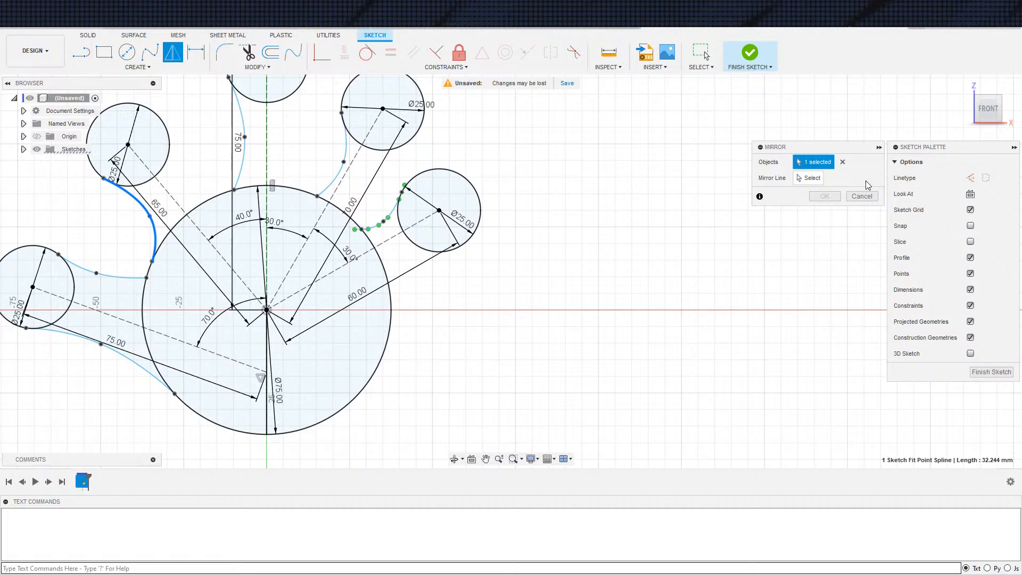
pyautogui.click(810, 179)
pyautogui.click(206, 236)
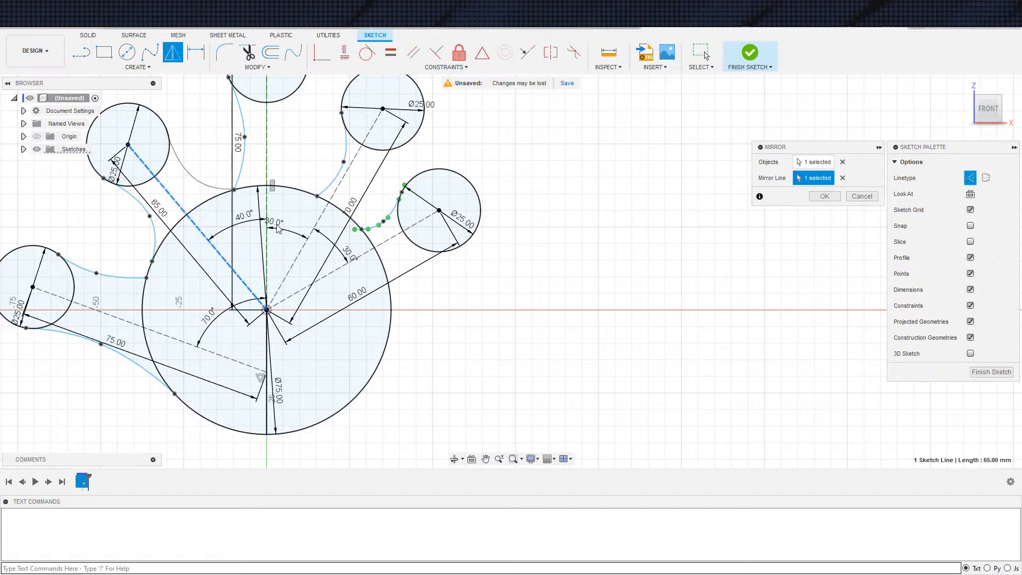
pyautogui.click(824, 197)
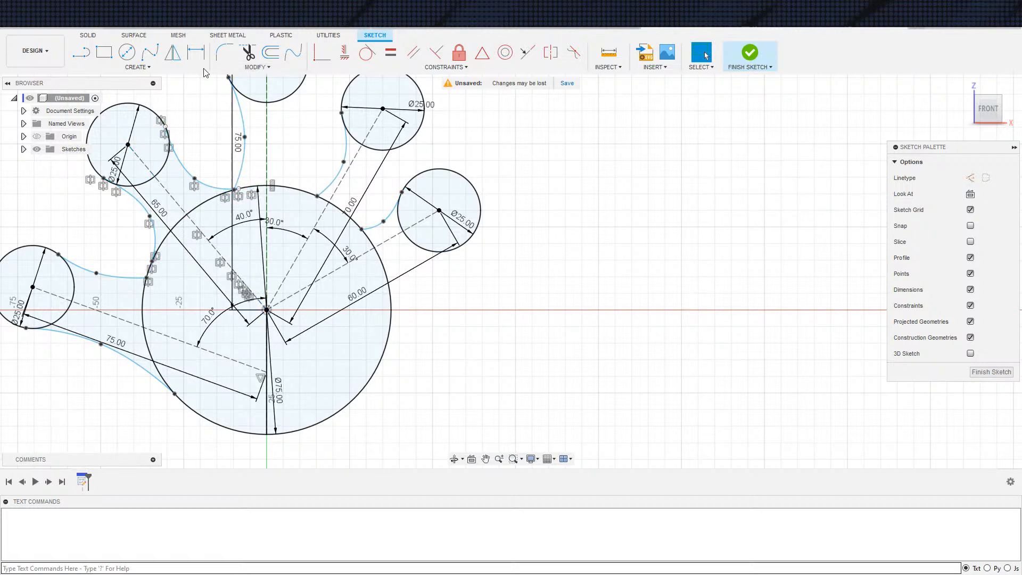
# Mirror the topmost finger's spline about the vertical construction line running up from the palm centre
pyautogui.click(169, 57)
pyautogui.click(250, 156)
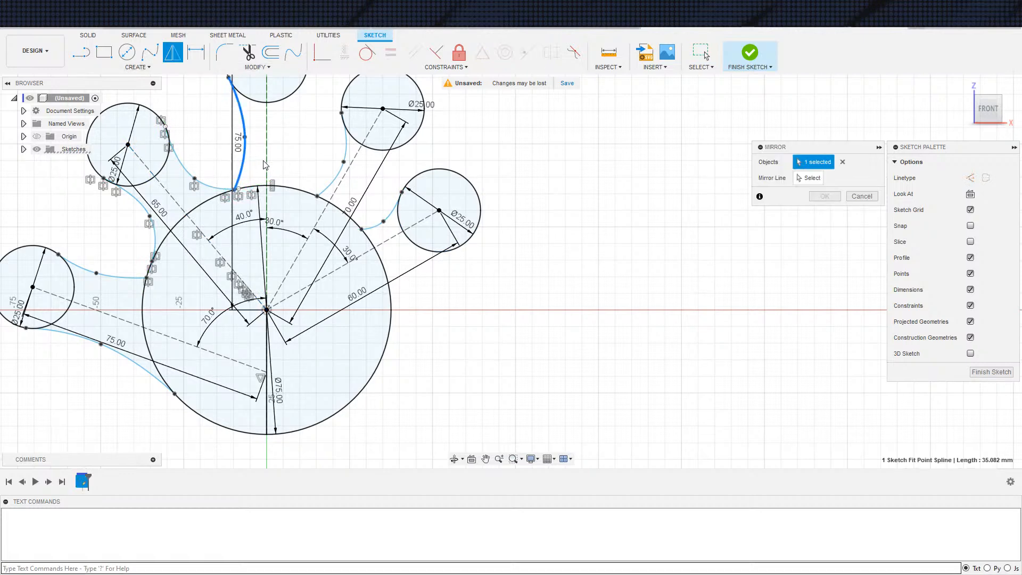
pyautogui.click(267, 167)
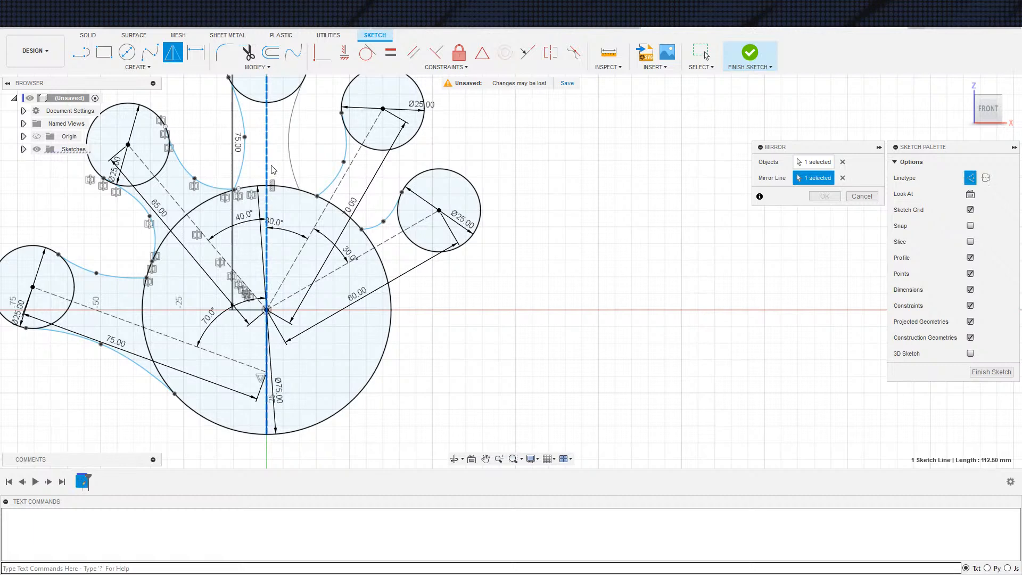
pyautogui.click(824, 197)
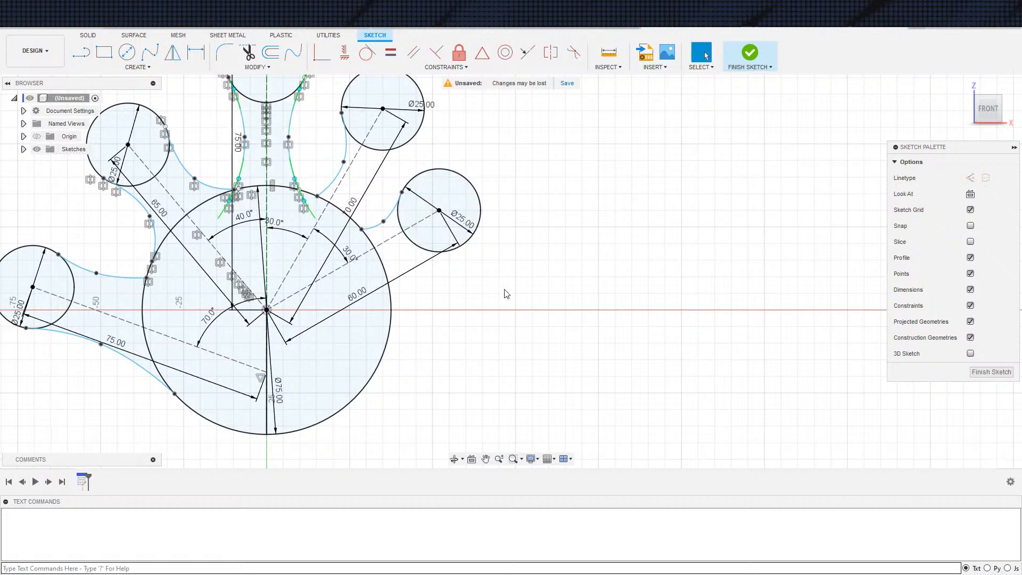
# Reshape the upper-right finger's spline by moving its middle fit point and its palm-side endpoint up and toward the topmost finger
pyautogui.click(337, 181)
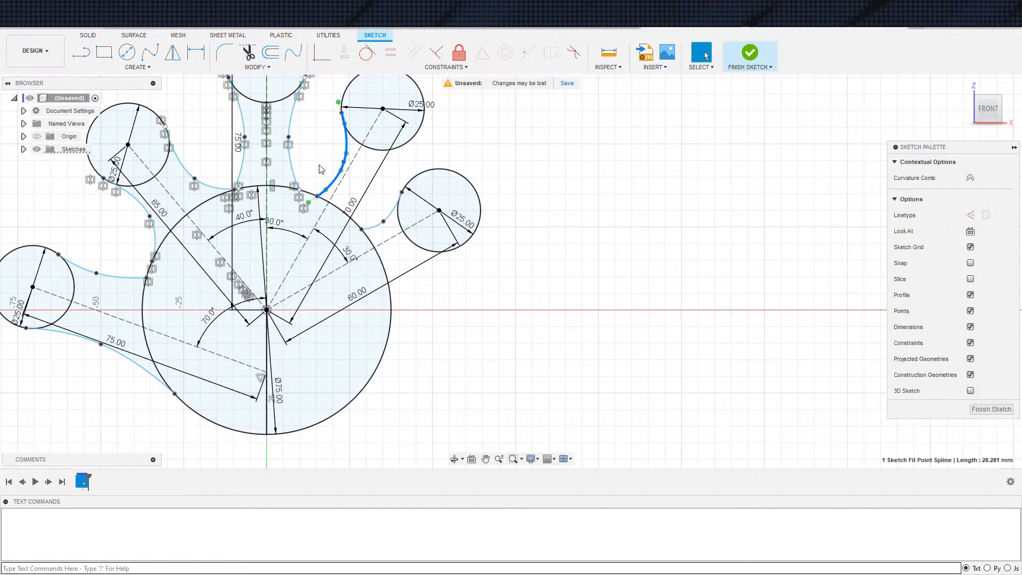
pyautogui.moveTo(316, 196); pyautogui.dragTo(312, 195)
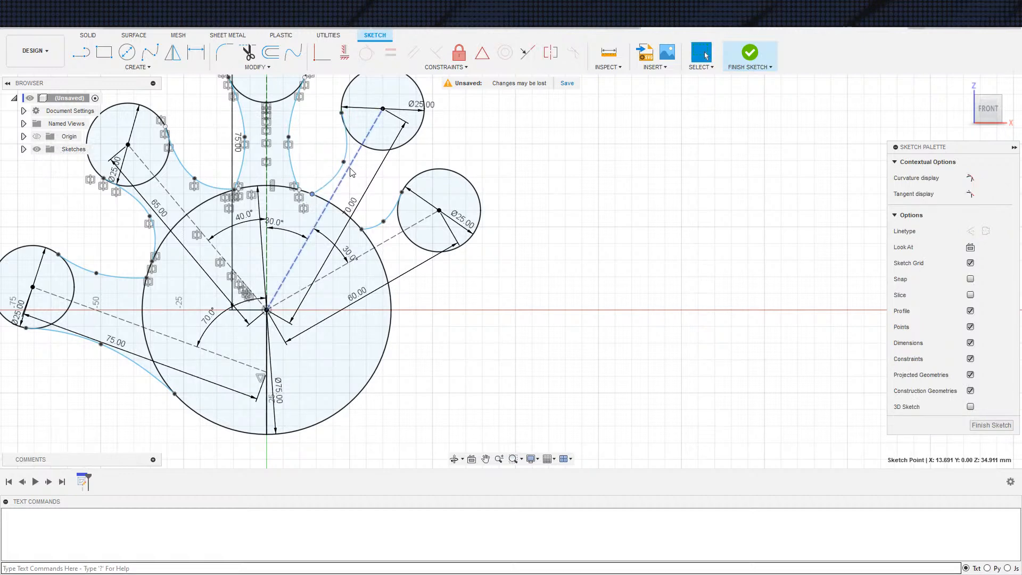
pyautogui.moveTo(344, 162); pyautogui.dragTo(333, 161)
pyautogui.moveTo(312, 197); pyautogui.dragTo(307, 192)
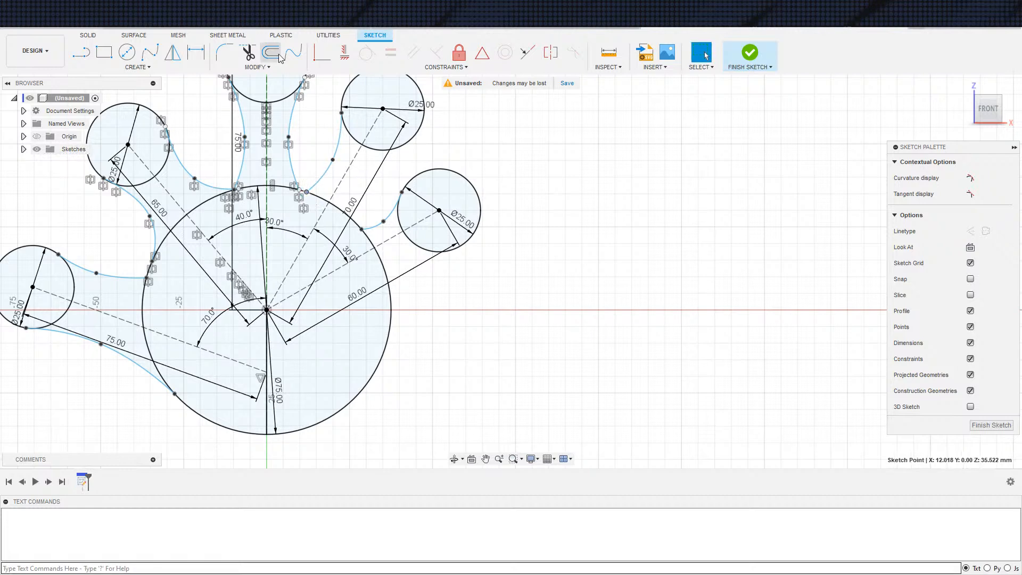
# Mirror the upper-right finger's spline about the construction line running from the palm centre to that finger's circle
pyautogui.click(172, 53)
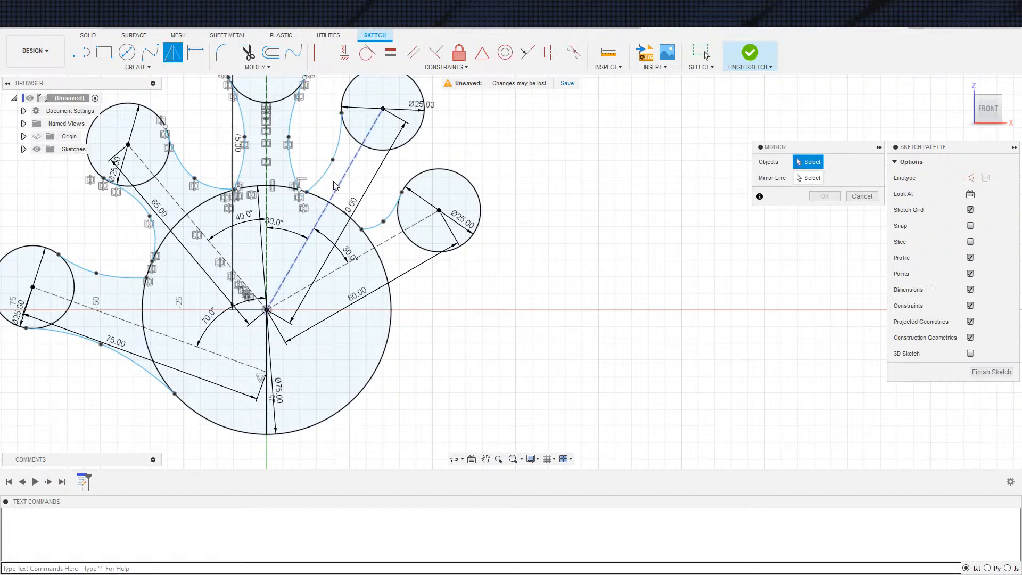
pyautogui.click(343, 176)
pyautogui.click(822, 197)
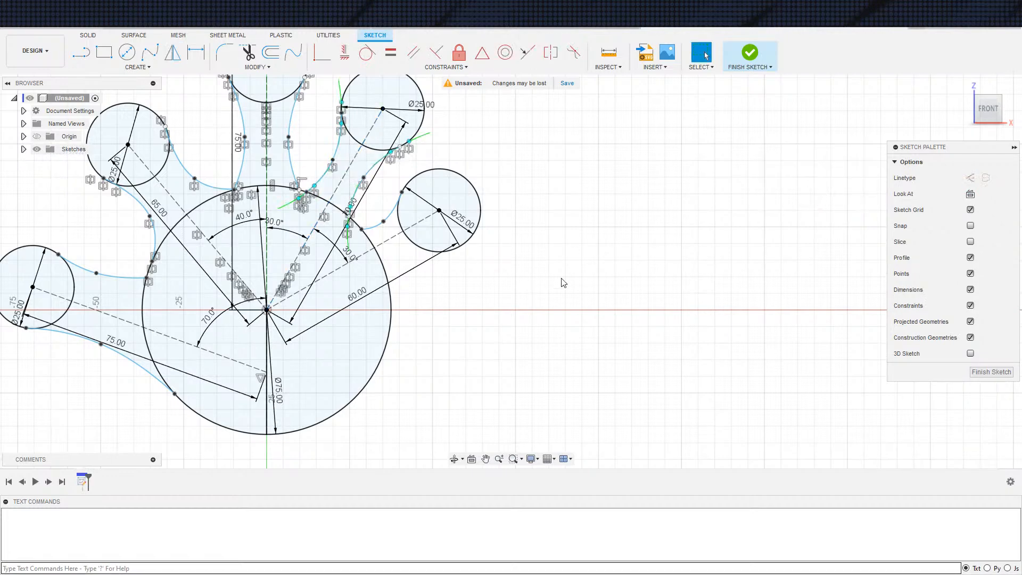
# Inspect the upper-right finger's mirrored spline and its tangent handle where the curve meets the palm circle
pyautogui.scroll(10, 435, 290)
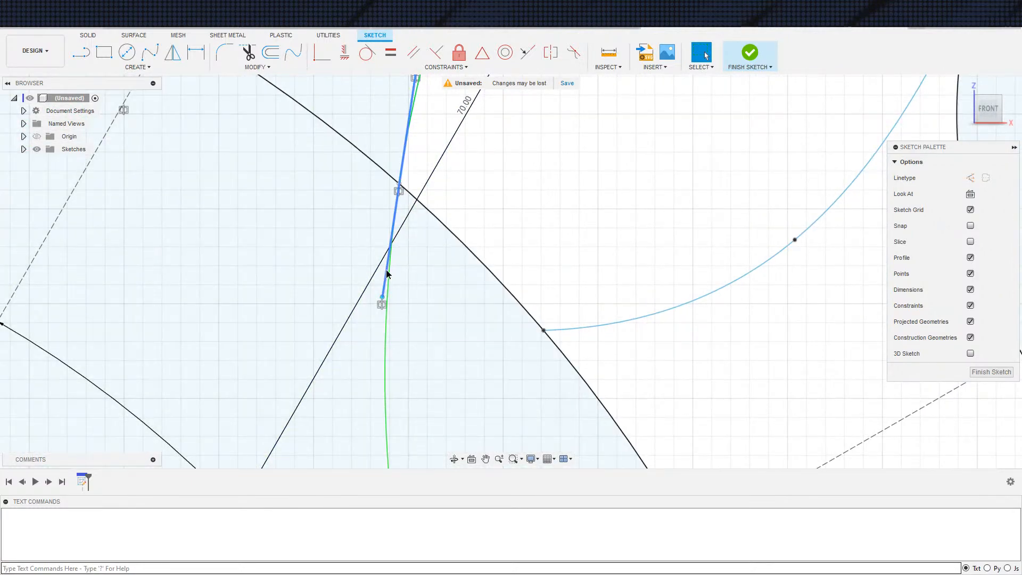
pyautogui.click(383, 270)
pyautogui.scroll(-8, 383, 270)
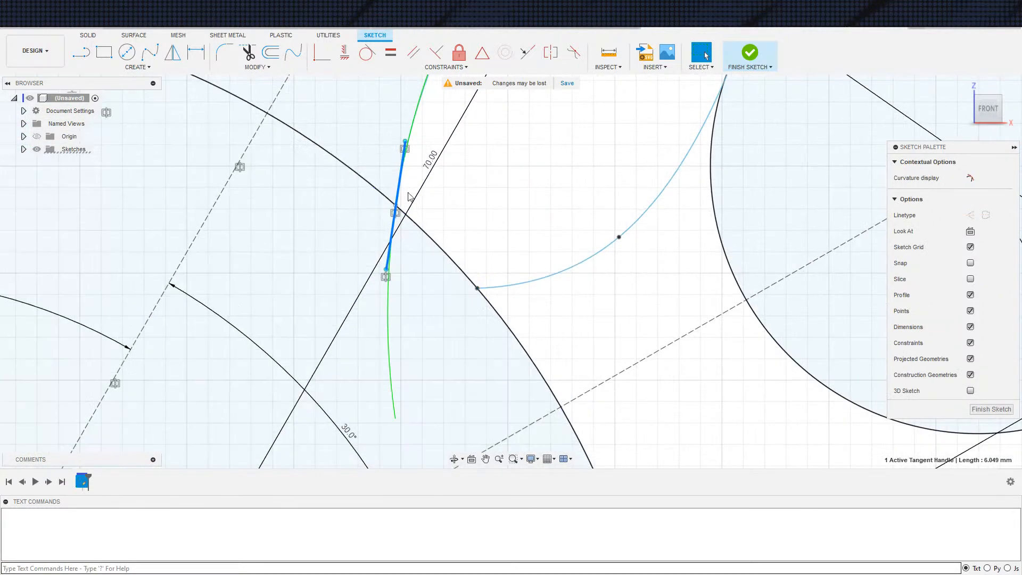
pyautogui.scroll(-3, 442, 186)
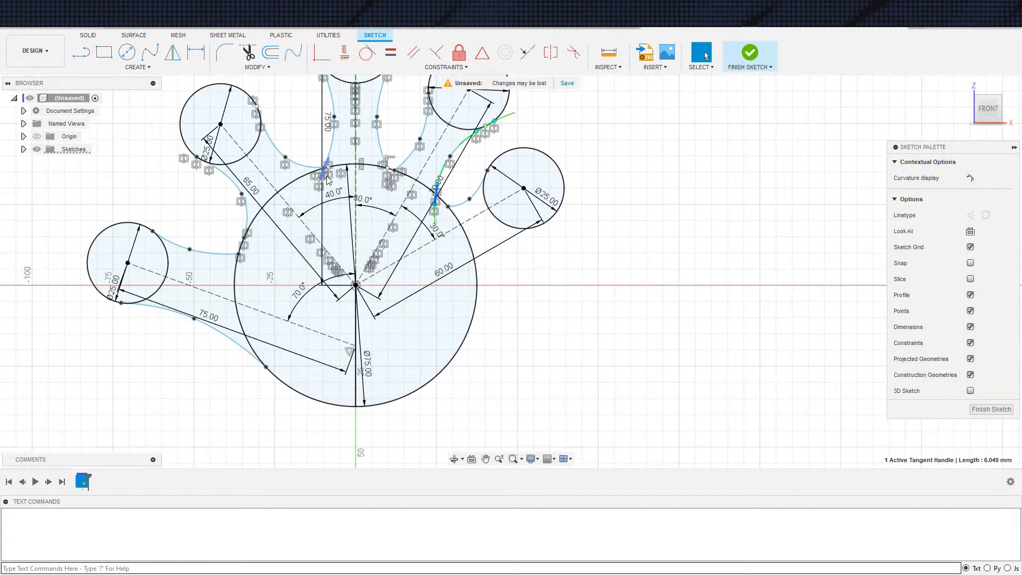
pyautogui.scroll(8, 561, 187)
pyautogui.scroll(-10, 347, 136)
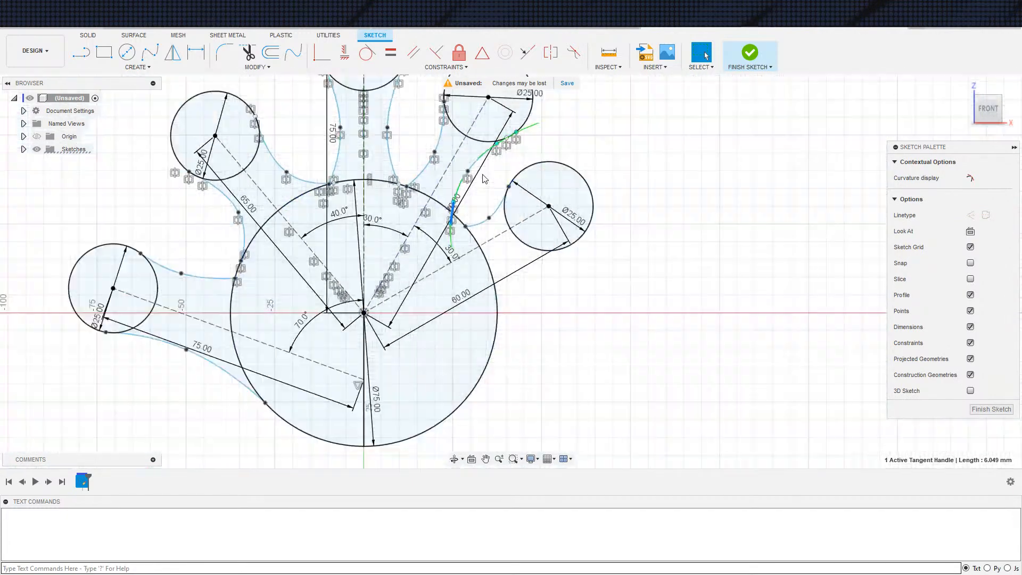
pyautogui.moveTo(564, 208); pyautogui.dragTo(535, 193, button='middle')
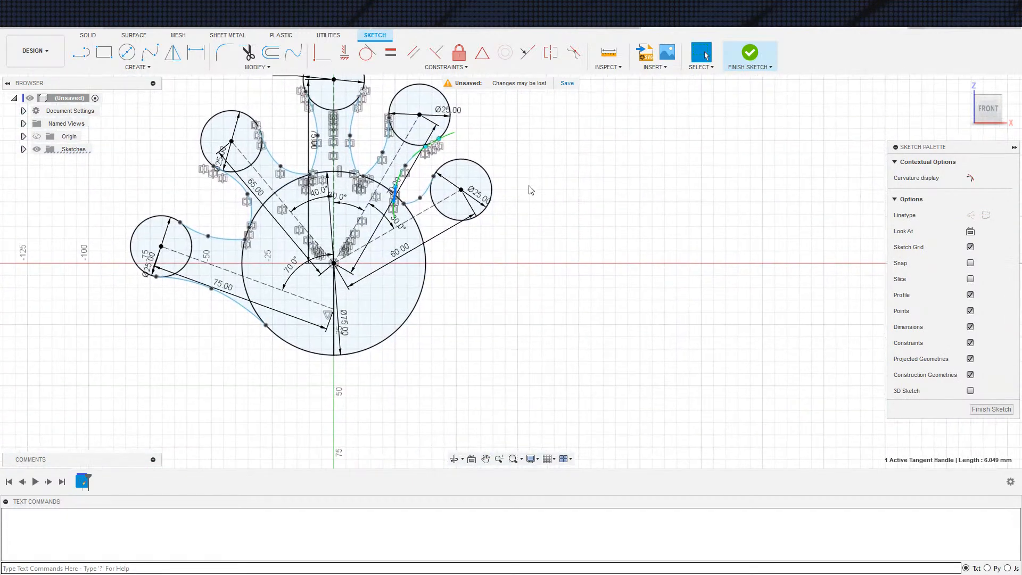
# Mirror only the rightmost finger's spline about the construction line running from the palm centre to that finger's circle
pyautogui.click(173, 58)
pyautogui.click(424, 193)
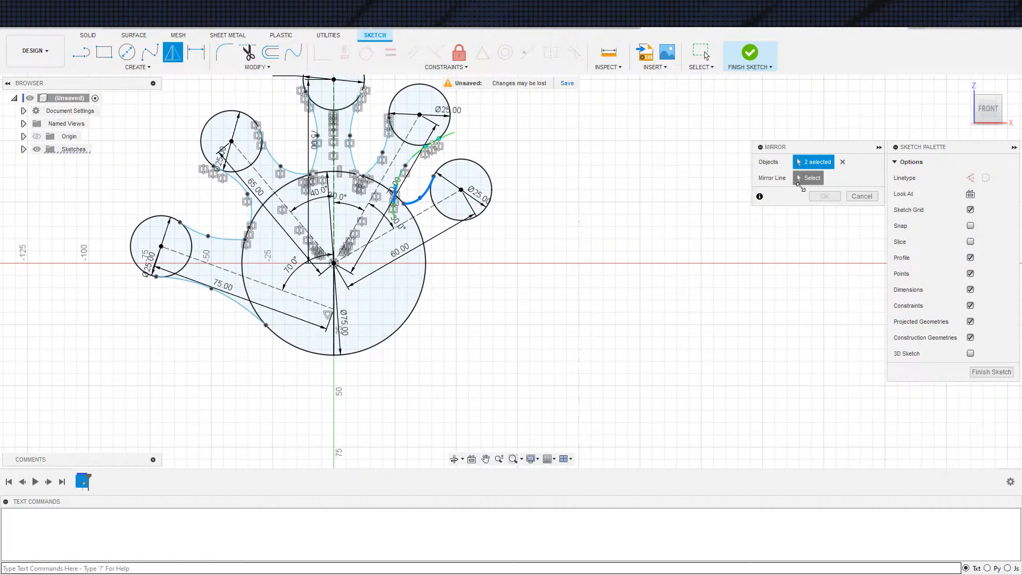
pyautogui.click(842, 162)
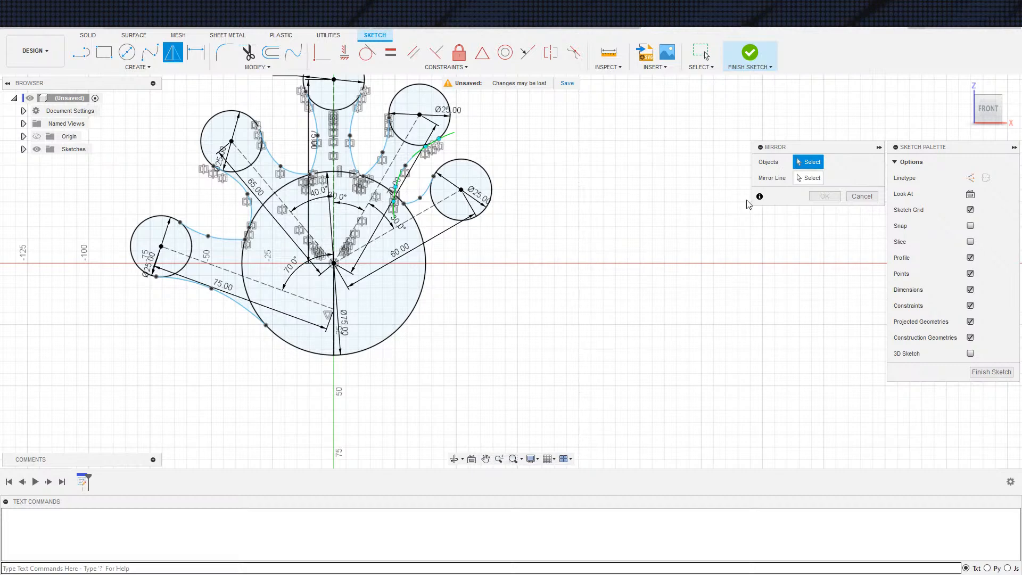
pyautogui.click(419, 197)
pyautogui.click(417, 218)
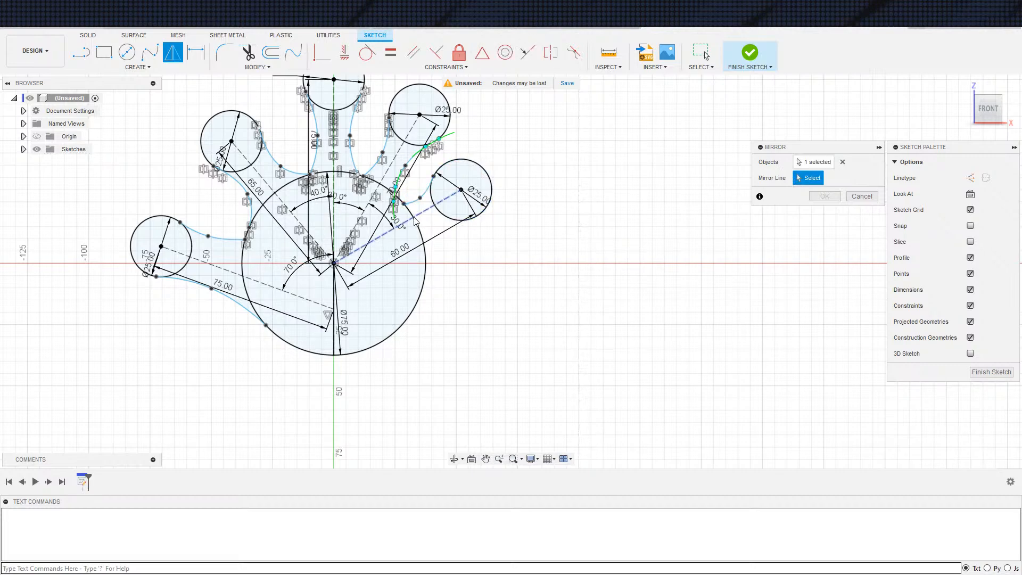
pyautogui.click(824, 196)
pyautogui.scroll(5, 521, 299)
pyautogui.scroll(-7, 410, 255)
pyautogui.moveTo(481, 257); pyautogui.dragTo(538, 250, button='middle')
pyautogui.moveTo(497, 297); pyautogui.dragTo(479, 352, button='middle')
pyautogui.scroll(-3, 479, 313)
pyautogui.scroll(1, 465, 287)
pyautogui.scroll(2, 462, 286)
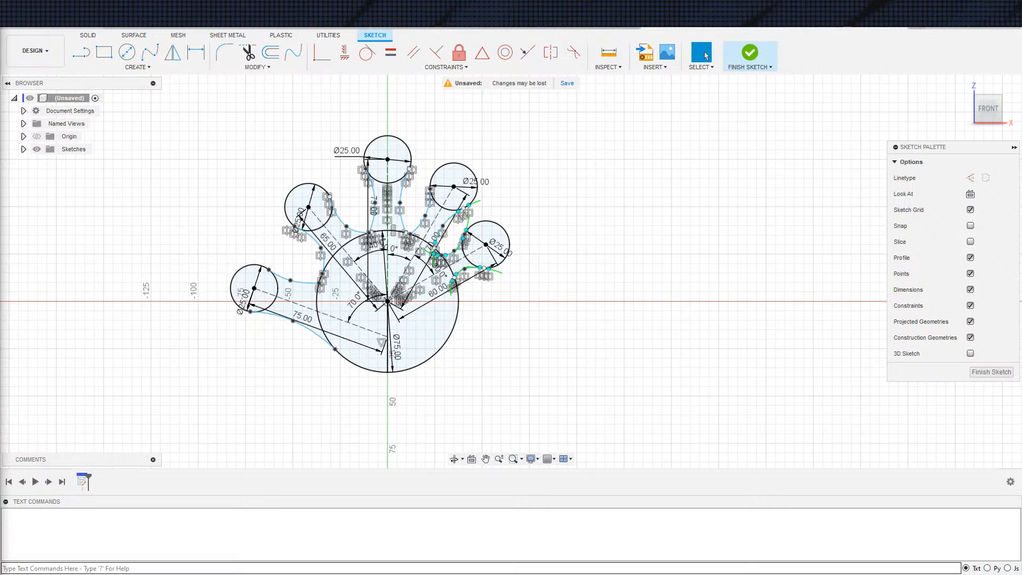
# Switch to the browser, examine the hand shapes in the "Noise Maker clapper" image results, and return to the sketch
pyautogui.moveTo(0, 297); pyautogui.dragTo(512, 291)
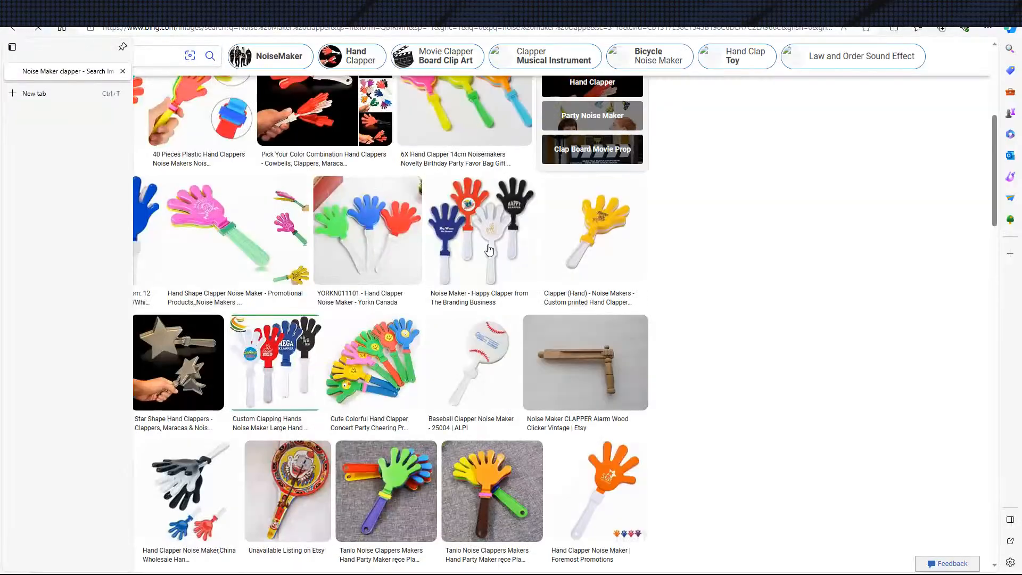
pyautogui.scroll(-5, 494, 268)
pyautogui.scroll(5, 509, 248)
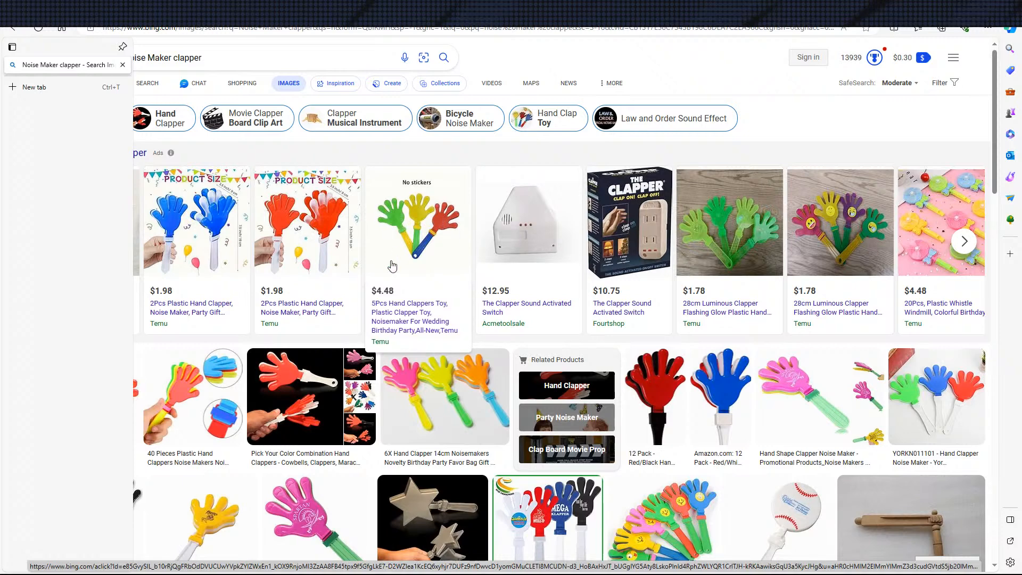
pyautogui.scroll(-2, 396, 256)
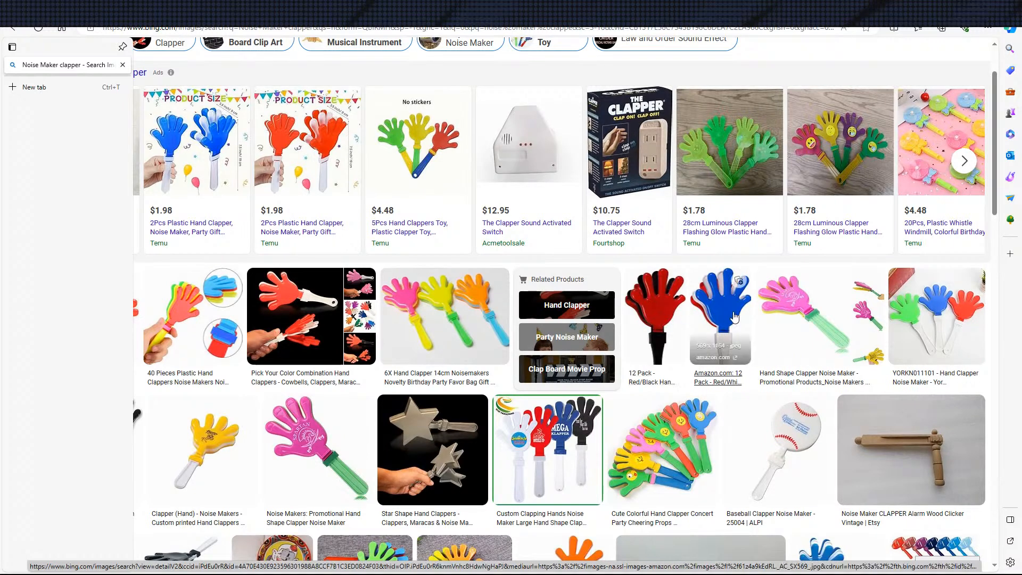
pyautogui.scroll(-2, 786, 235)
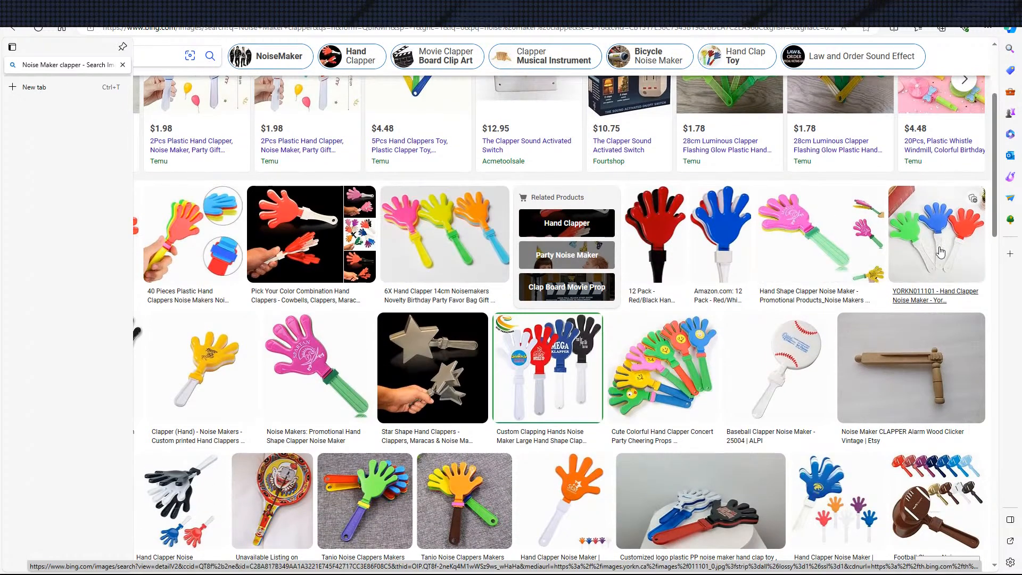
pyautogui.scroll(-5, 544, 319)
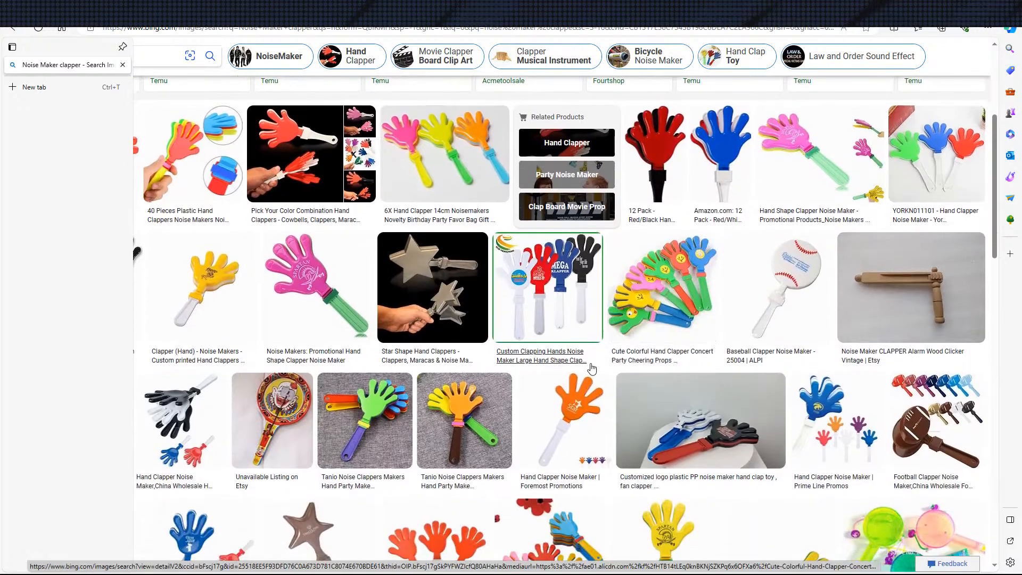
pyautogui.scroll(-2, 544, 320)
pyautogui.scroll(3, 343, 367)
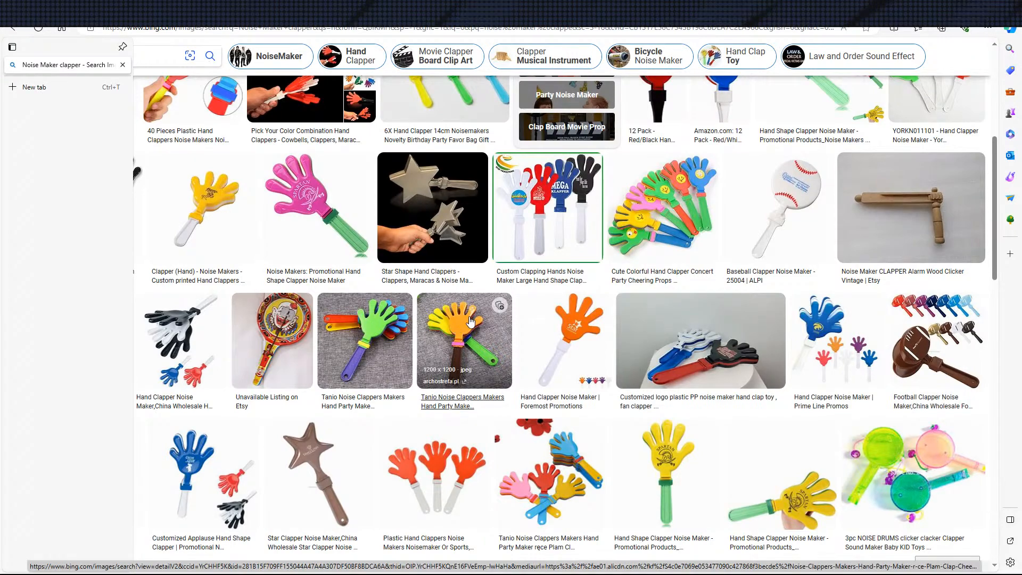
pyautogui.scroll(5, 466, 322)
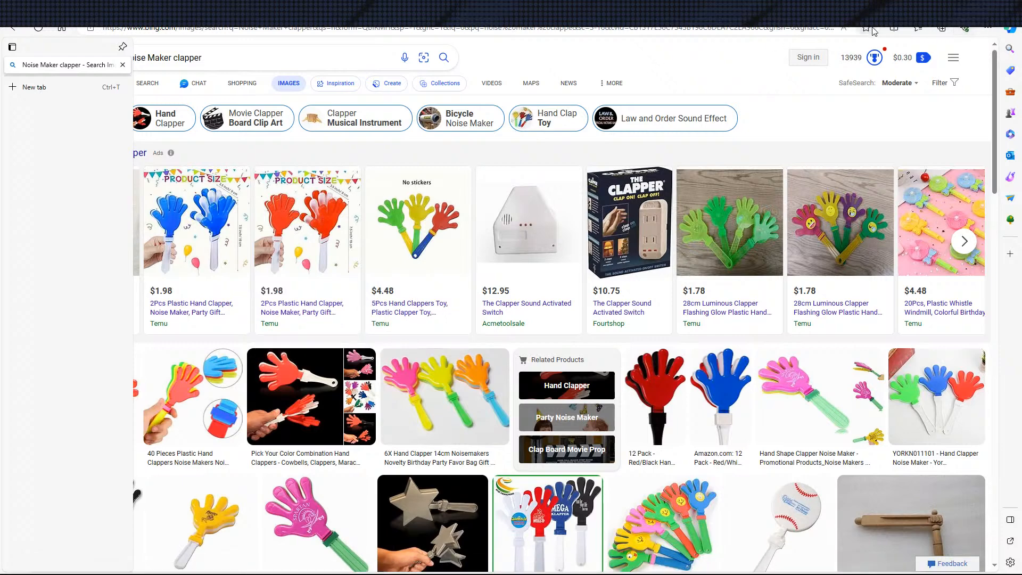
pyautogui.click(954, 9)
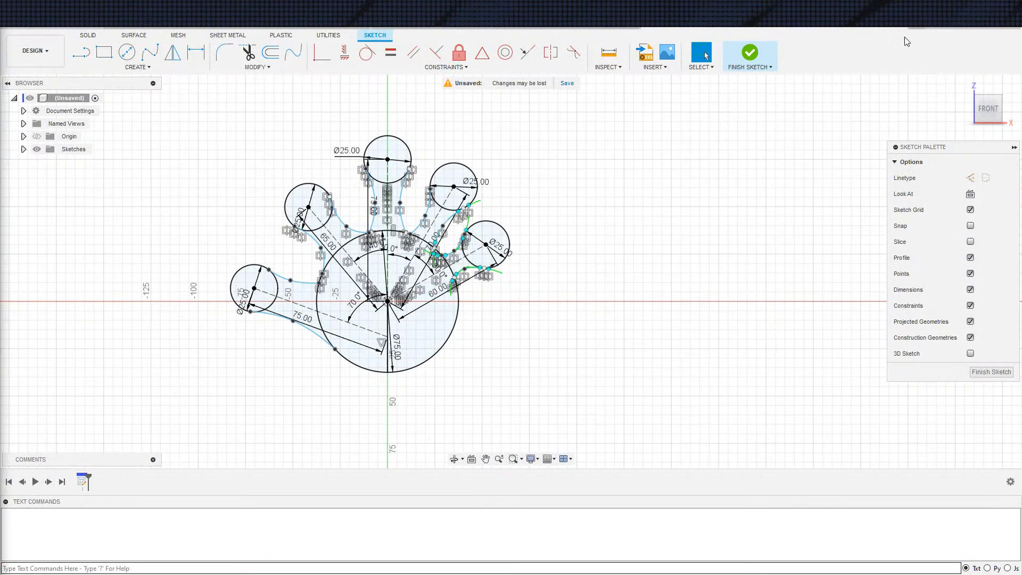
# Set the angle between the vertical construction line and the upper-left finger's construction line to 30 degrees
pyautogui.doubleClick(376, 248)
pyautogui.press('3')
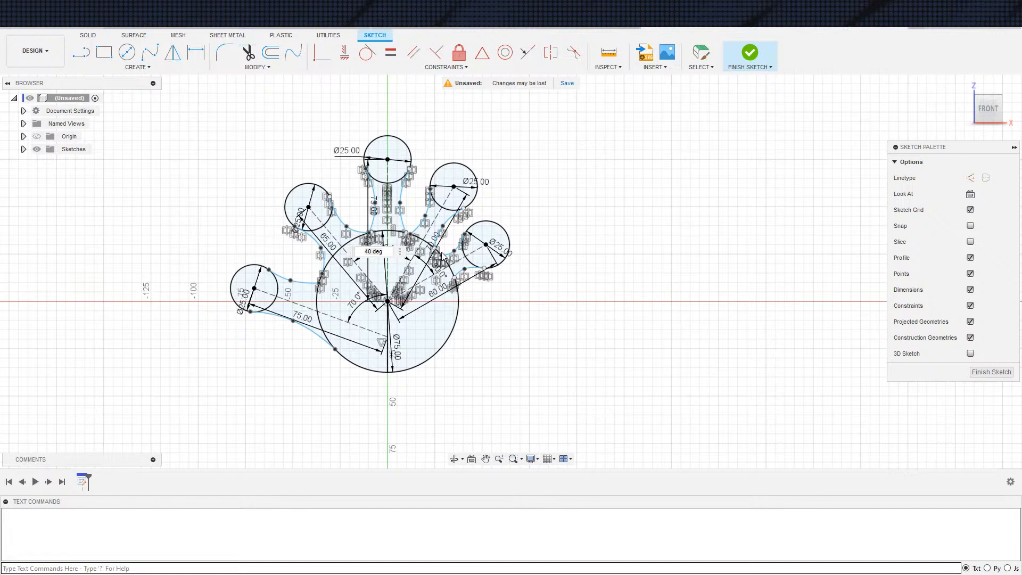
pyautogui.doubleClick(394, 253)
pyautogui.press('Return')
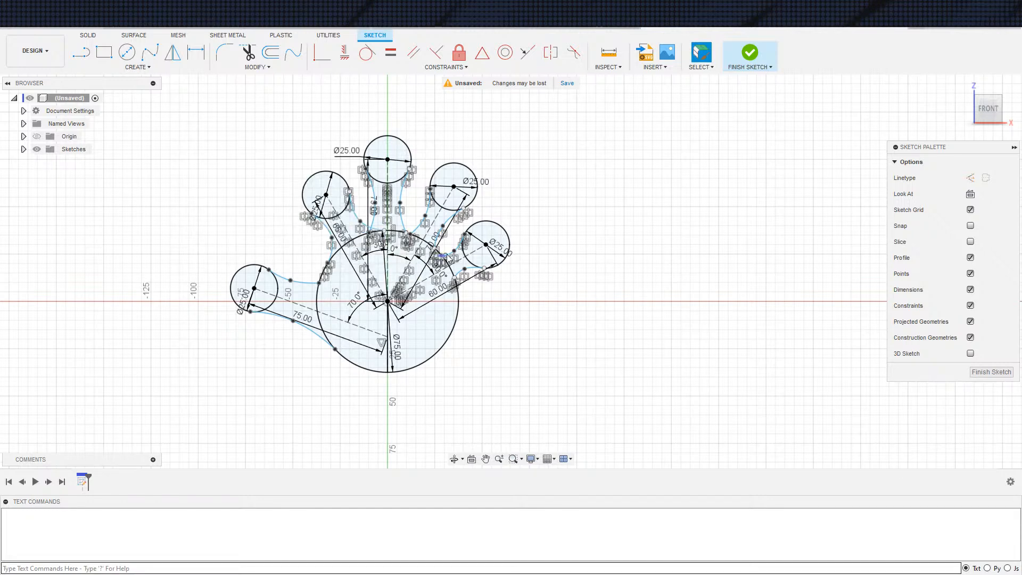
# Move the palm-side end of the upper-left finger's outer spline in to the palm circle's edge
pyautogui.scroll(3, 337, 219)
pyautogui.scroll(2, 337, 223)
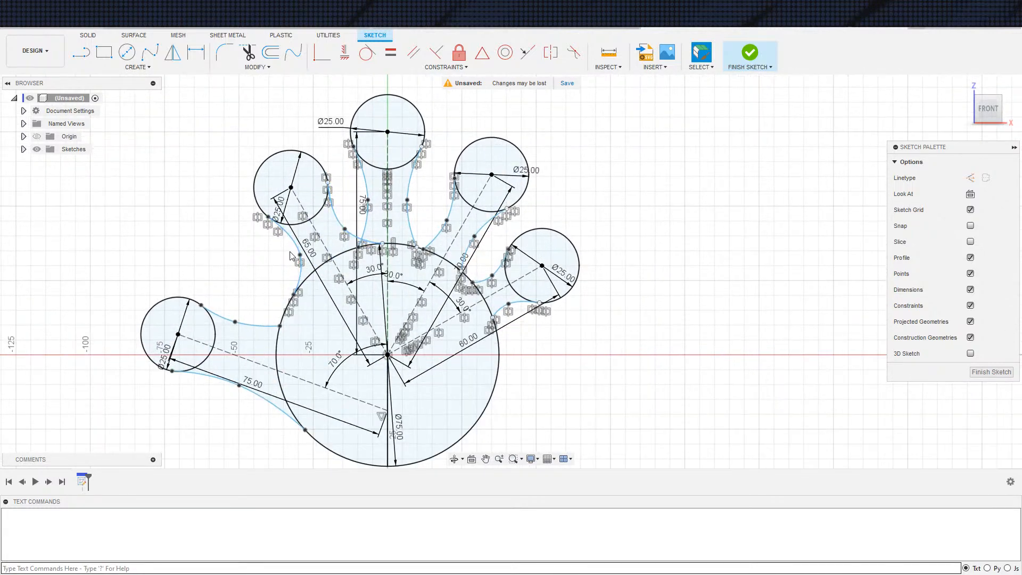
pyautogui.click(300, 256)
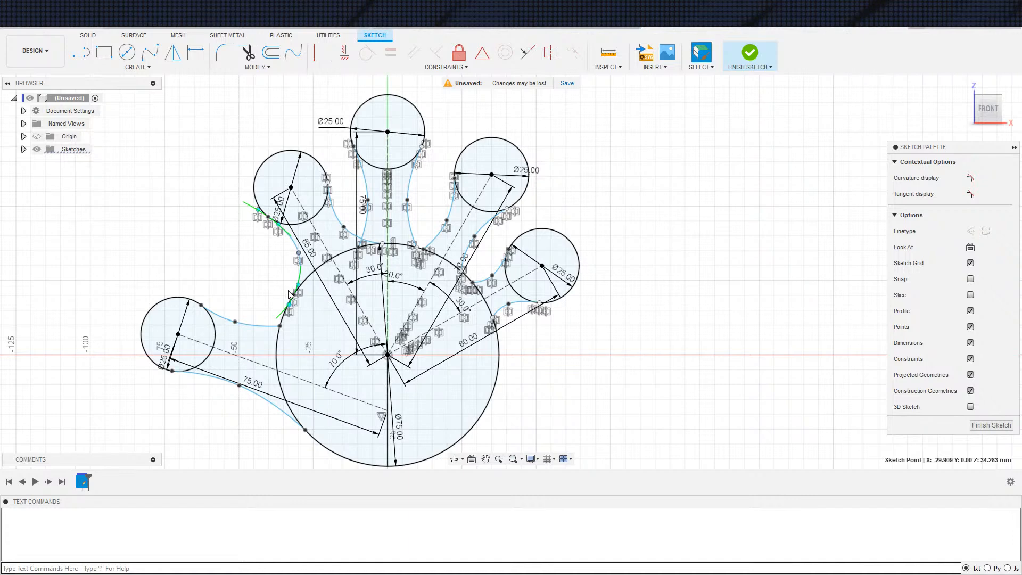
pyautogui.moveTo(293, 300); pyautogui.dragTo(307, 288)
# Set the distance from the palm centre to the upper-left finger circle's centre to 70 mm
pyautogui.doubleClick(310, 248)
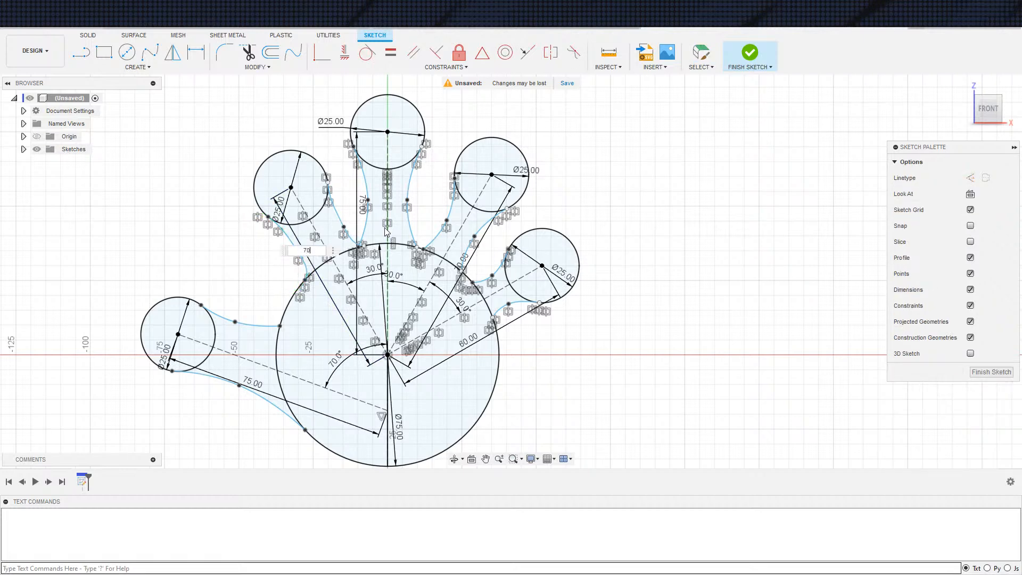
pyautogui.press('Return')
pyautogui.scroll(-3, 627, 288)
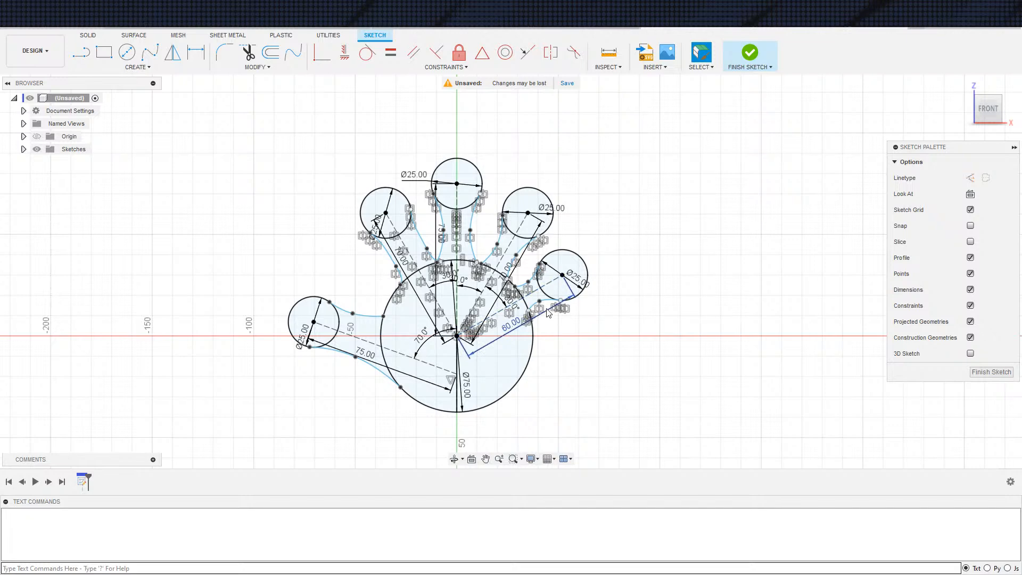
pyautogui.scroll(1, 548, 313)
pyautogui.scroll(-1, 553, 311)
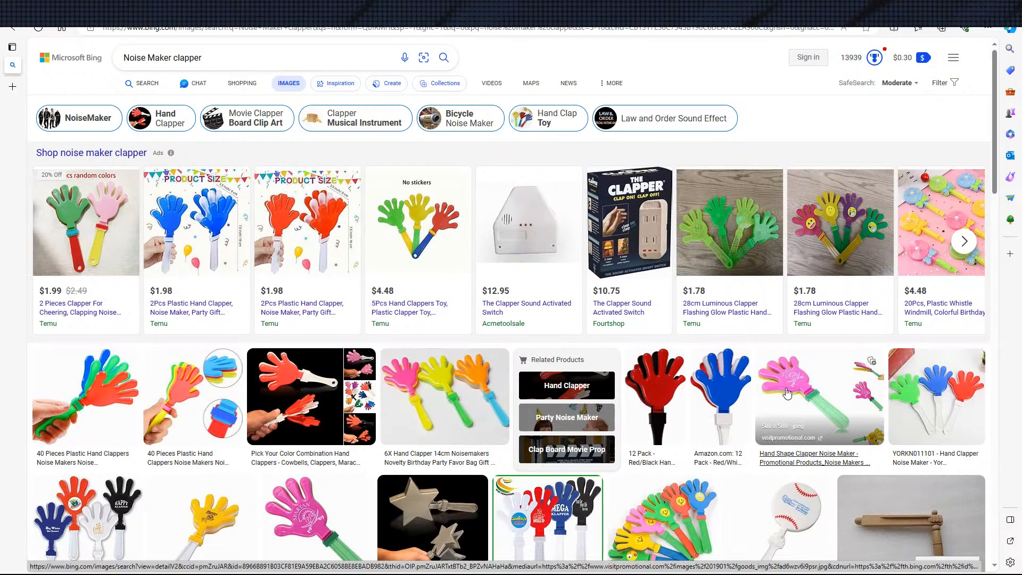
# Switch to the browser and look through further noise maker clapper images for reference on the hand and handle shapes
pyautogui.scroll(-7, 787, 392)
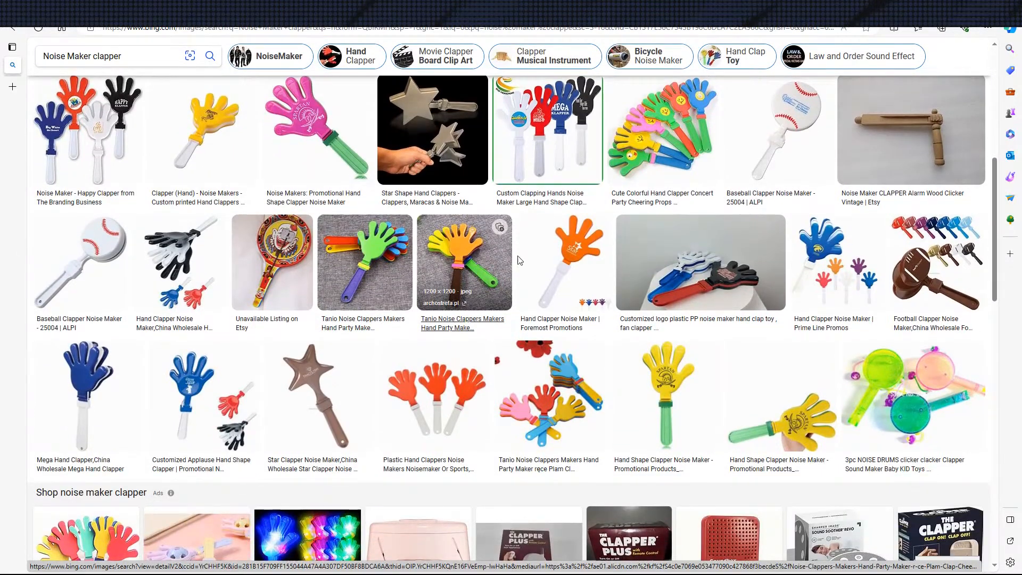
pyautogui.scroll(-1, 589, 327)
pyautogui.scroll(-1, 589, 327)
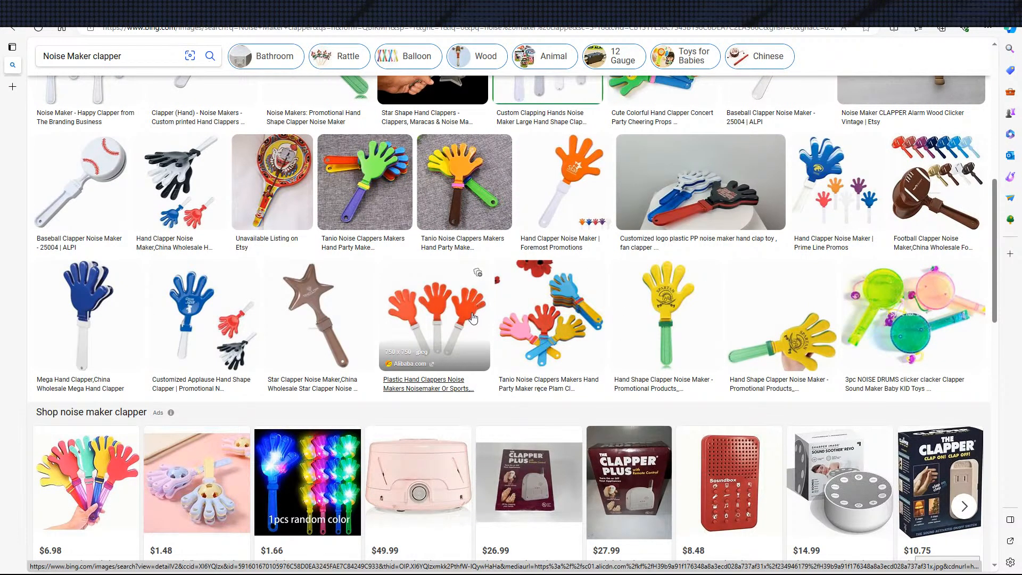
pyautogui.scroll(-3, 322, 334)
pyautogui.scroll(-4, 322, 335)
pyautogui.scroll(-2, 449, 328)
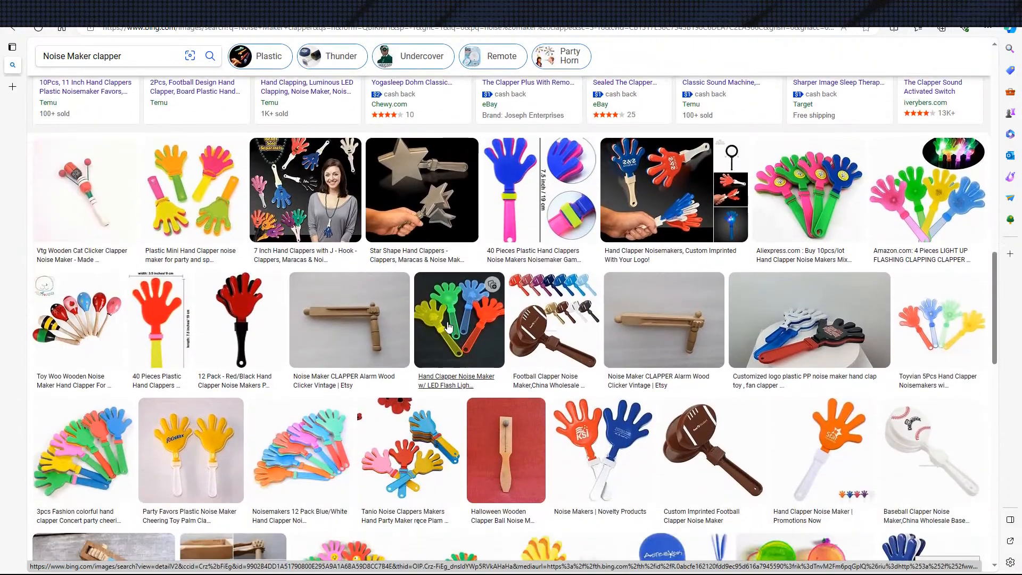
# Check the clapper reference images for the handle's length and compare them with the hand sketch's palm area
pyautogui.scroll(-1, 442, 324)
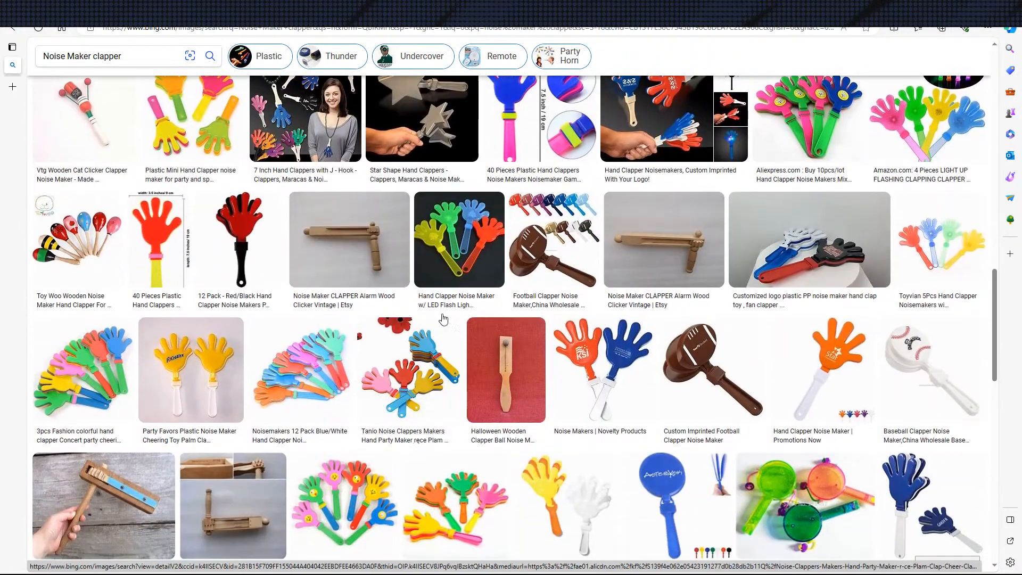
pyautogui.scroll(1, 439, 315)
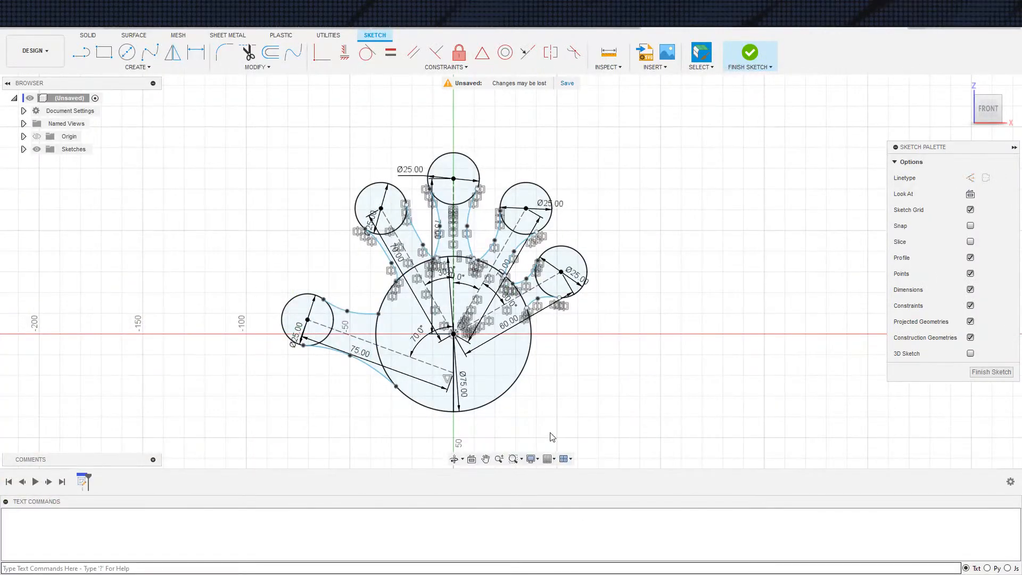
pyautogui.scroll(2, 498, 318)
pyautogui.scroll(-2, 498, 318)
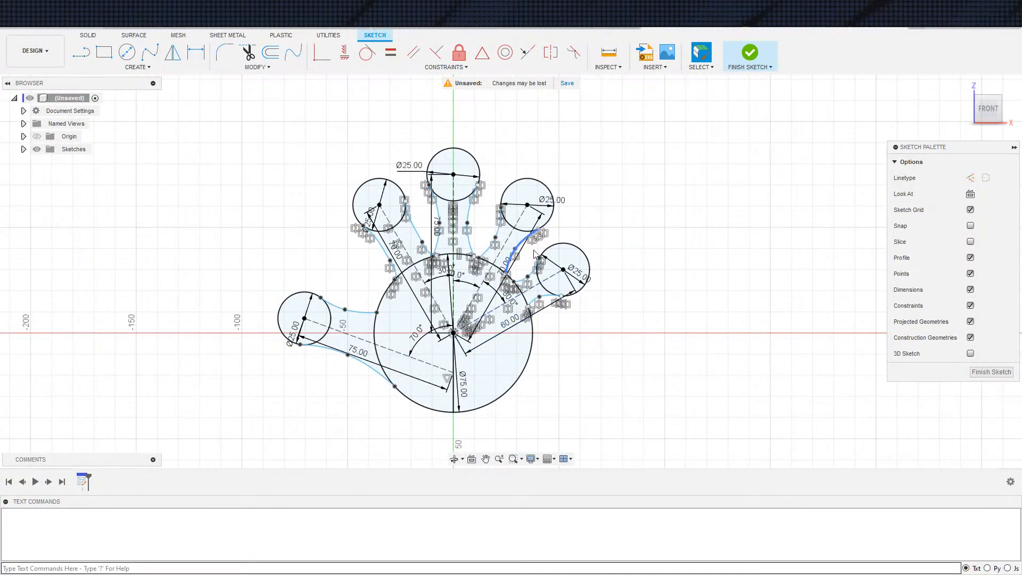
pyautogui.scroll(-2, 529, 318)
pyautogui.scroll(2, 521, 336)
pyautogui.scroll(1, 567, 365)
pyautogui.moveTo(566, 361); pyautogui.dragTo(566, 315, button='middle')
pyautogui.scroll(-5, 565, 317)
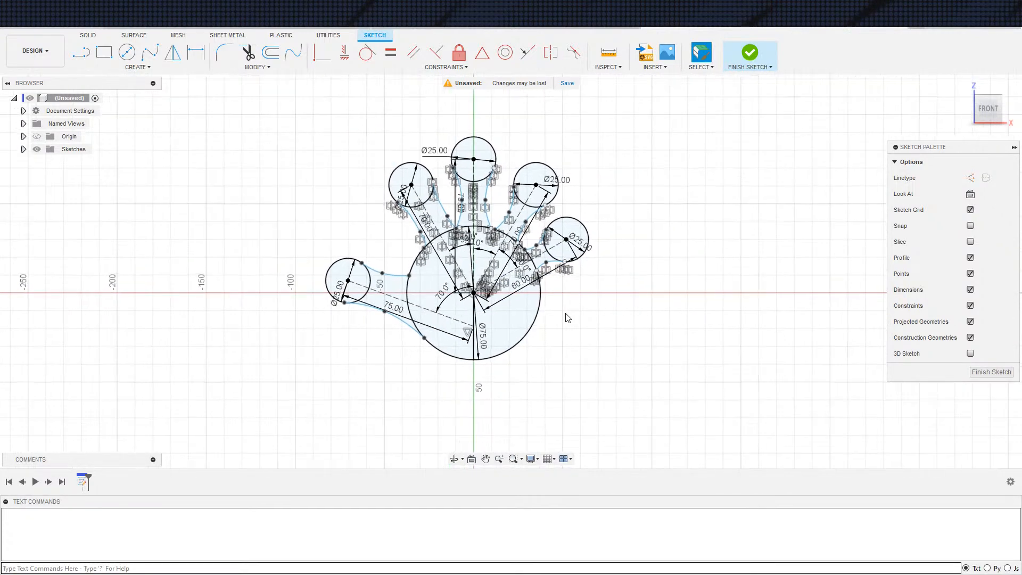
pyautogui.moveTo(540, 357); pyautogui.dragTo(544, 283, button='middle')
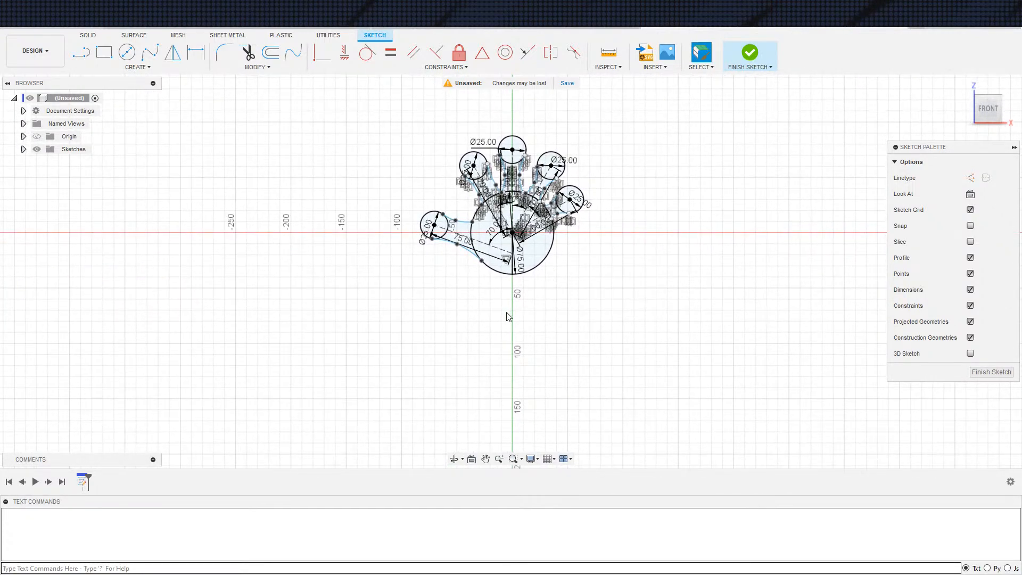
pyautogui.moveTo(513, 339); pyautogui.dragTo(474, 308, button='middle')
pyautogui.press('s')
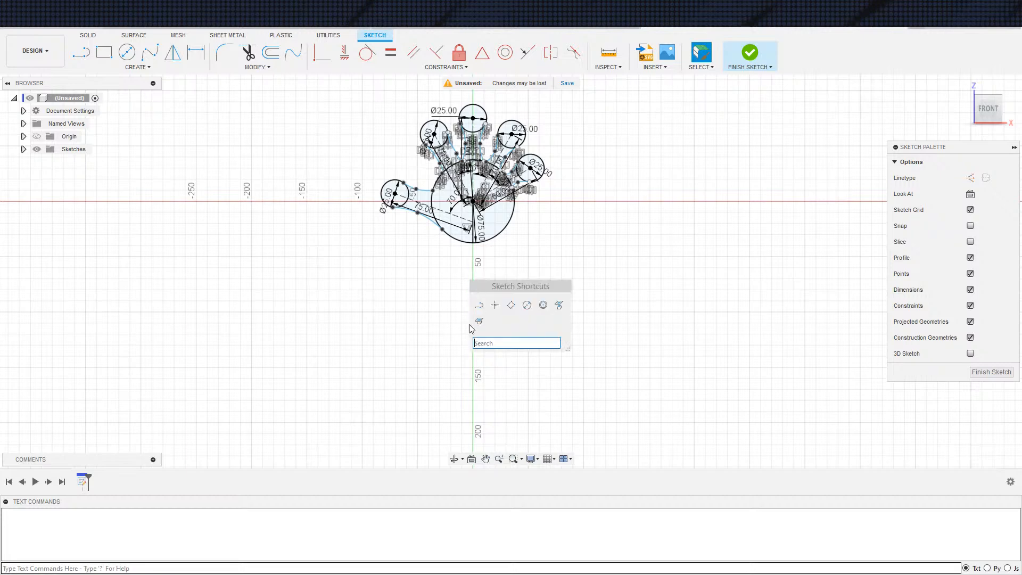
pyautogui.click(478, 303)
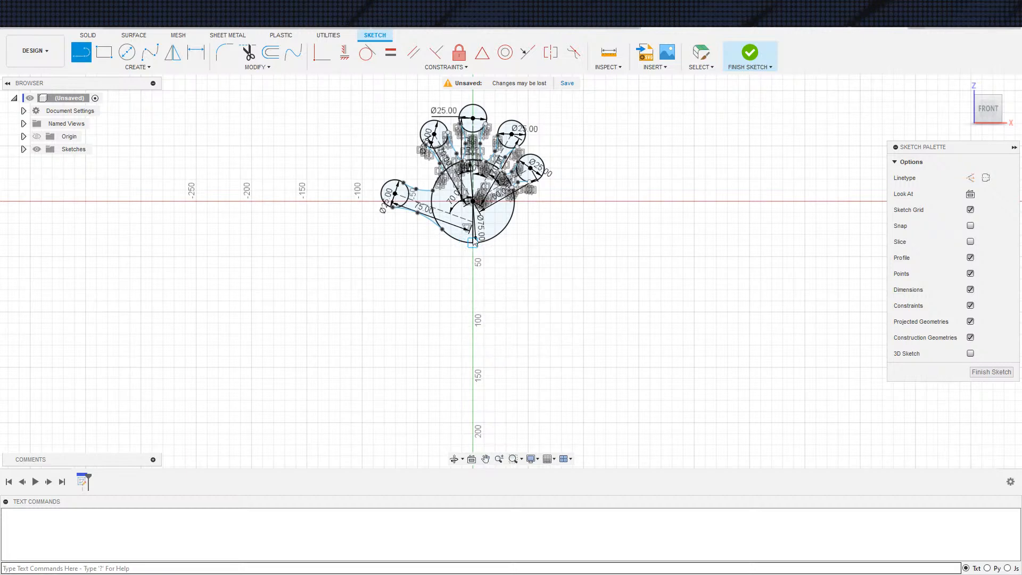
pyautogui.press('Escape')
pyautogui.click(473, 237)
pyautogui.click(474, 258)
pyautogui.press('s')
pyautogui.click(487, 286)
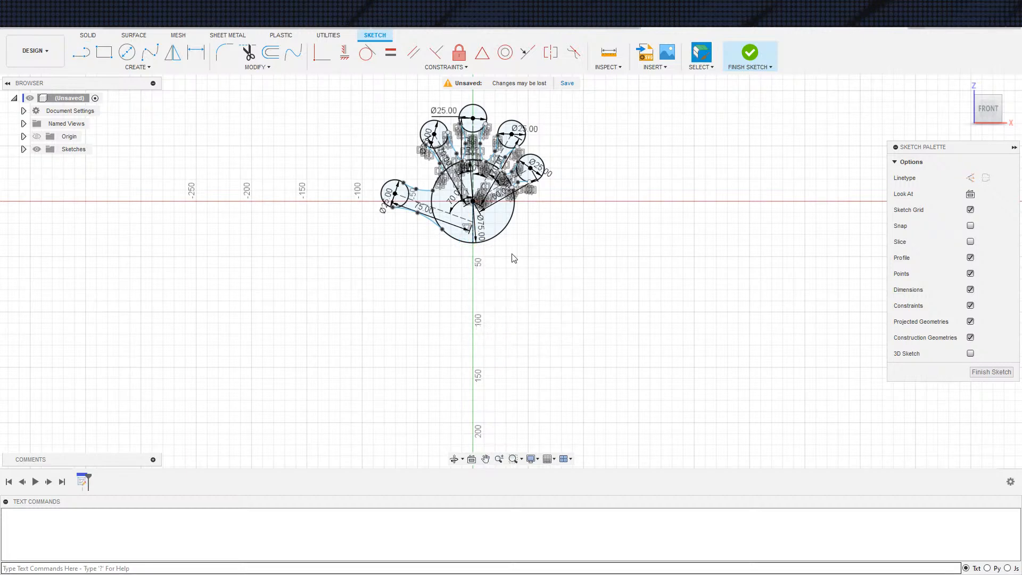
# Draw a vertical construction line about 158 mm long downward from the bottom of the palm circle for the handle
pyautogui.press('s')
pyautogui.click(521, 286)
pyautogui.click(473, 243)
pyautogui.click(473, 420)
pyautogui.press('Escape')
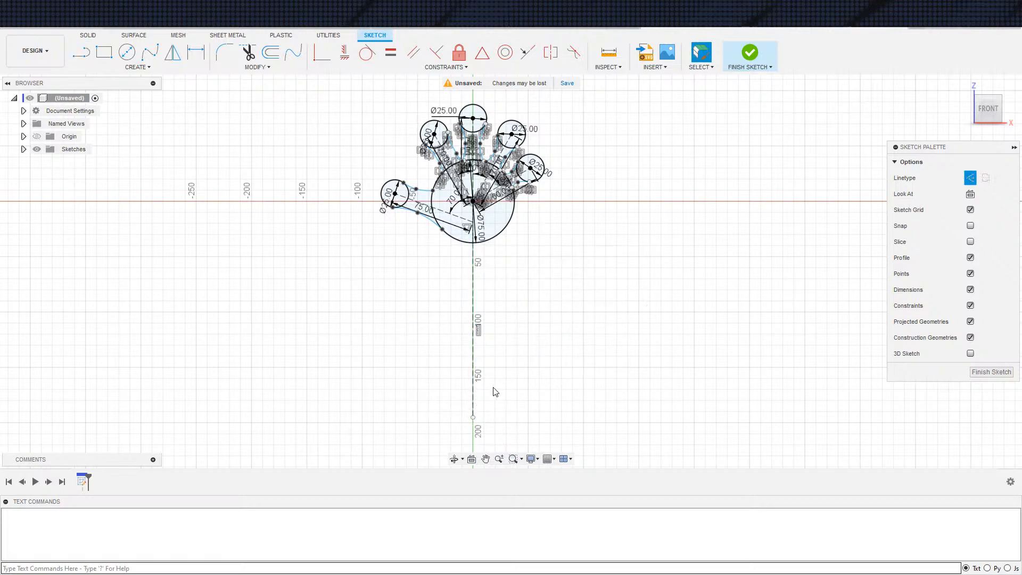
# Dimension the handle's vertical construction line to a length of 75 mm
pyautogui.press('d')
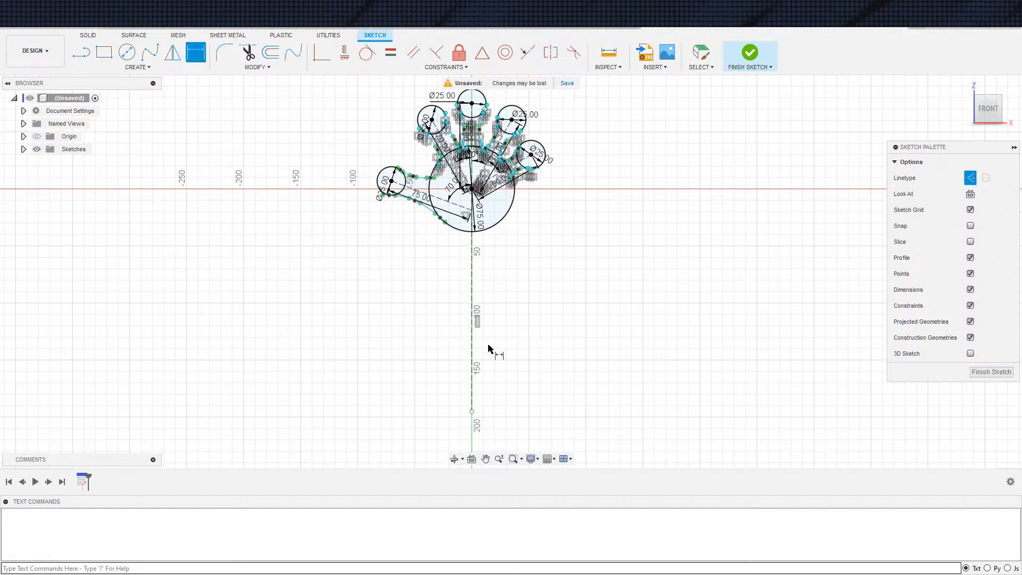
pyautogui.click(501, 340)
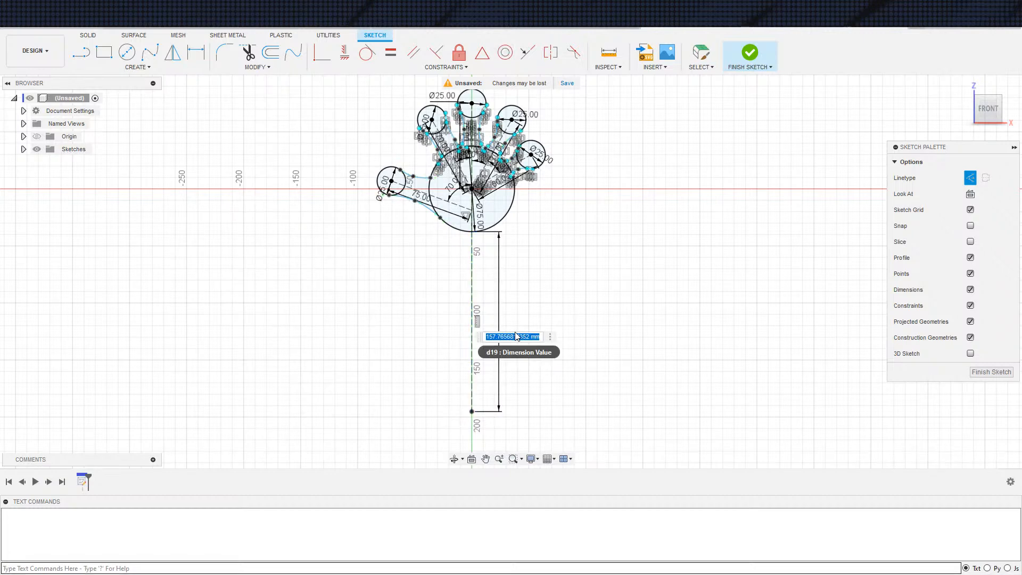
pyautogui.write('75')
pyautogui.press('Return')
pyautogui.press('Escape')
pyautogui.scroll(3, 474, 283)
pyautogui.scroll(-3, 446, 248)
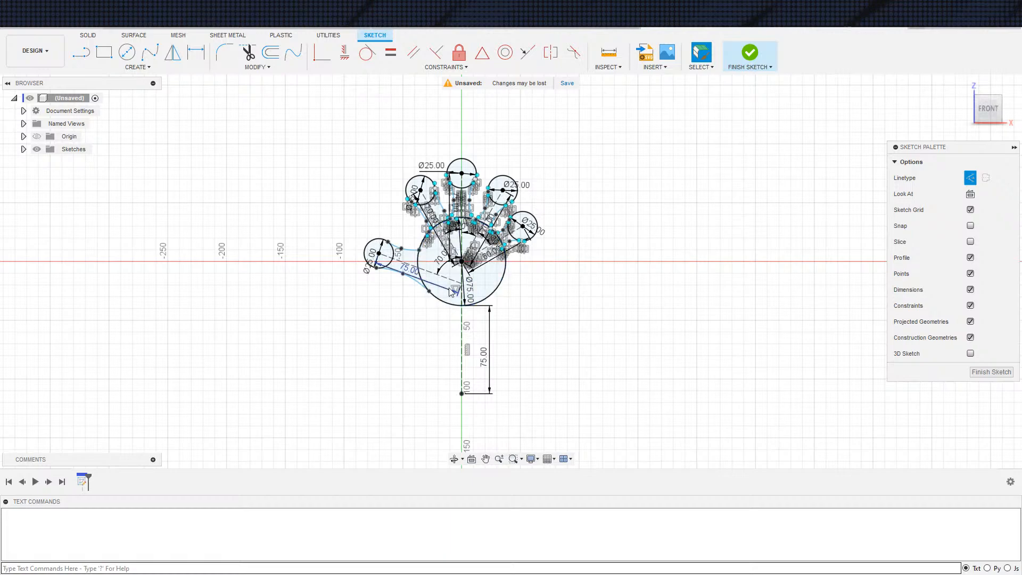
# Check the reference images, and measure the distance from the handle line's lower end to the middle fingertip circle's centre
pyautogui.hotkey('alt', 'Tab')
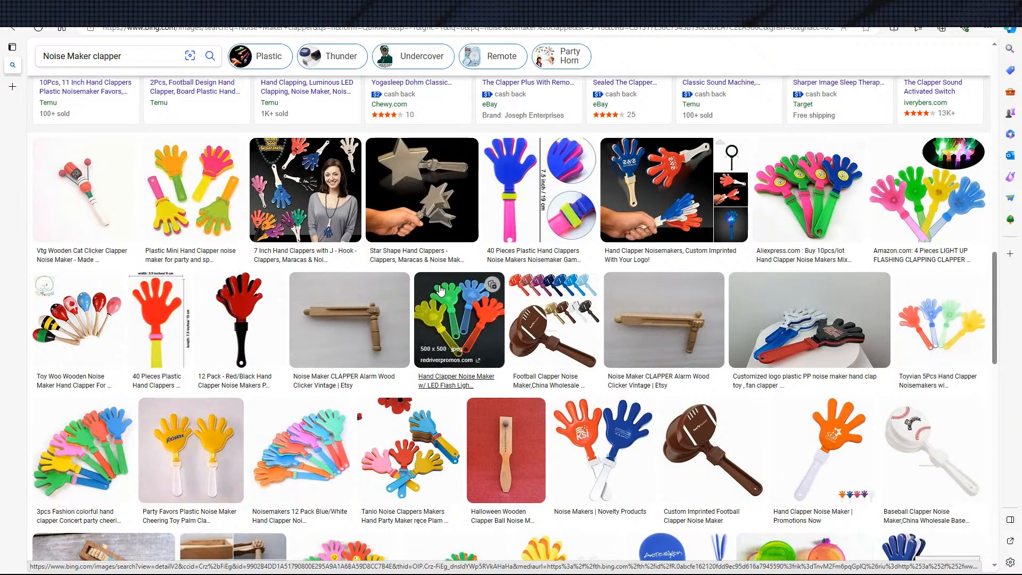
pyautogui.hotkey('alt', 'Tab')
pyautogui.press('d')
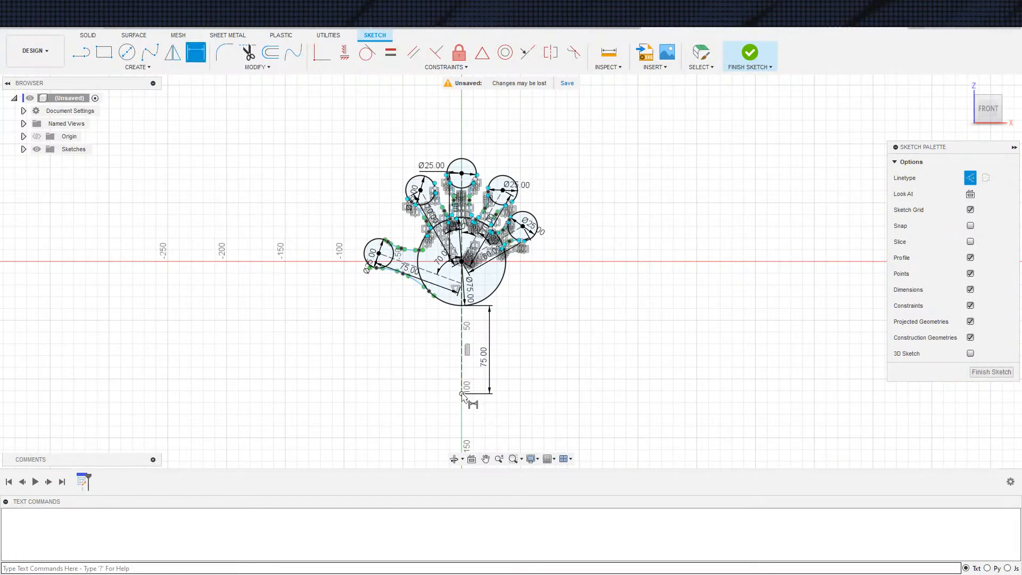
pyautogui.click(462, 394)
pyautogui.click(462, 174)
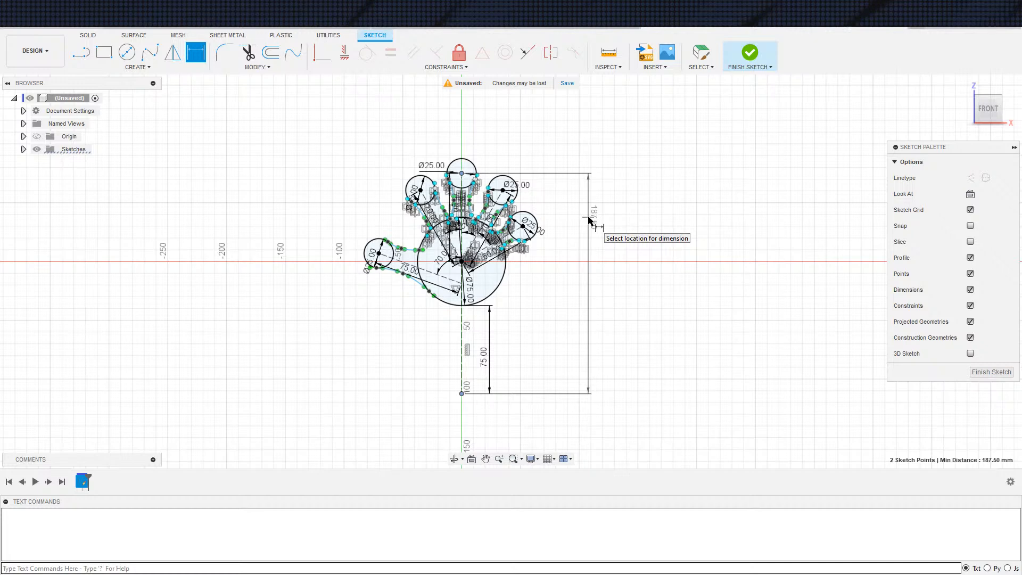
pyautogui.press('Escape')
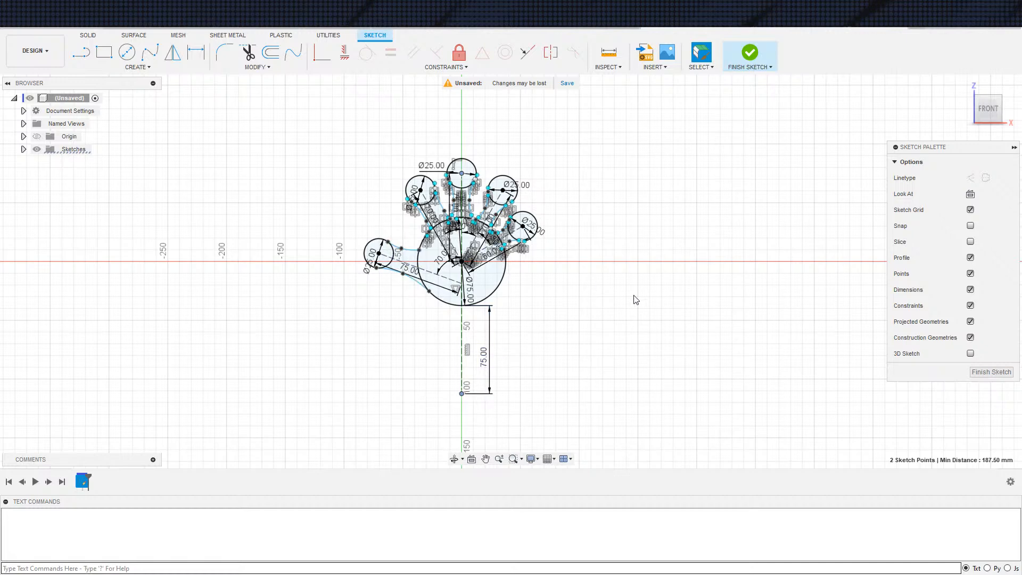
# Switch to the browser and examine more clapper images for the palm, finger and handle proportions
pyautogui.hotkey('alt', 'Tab')
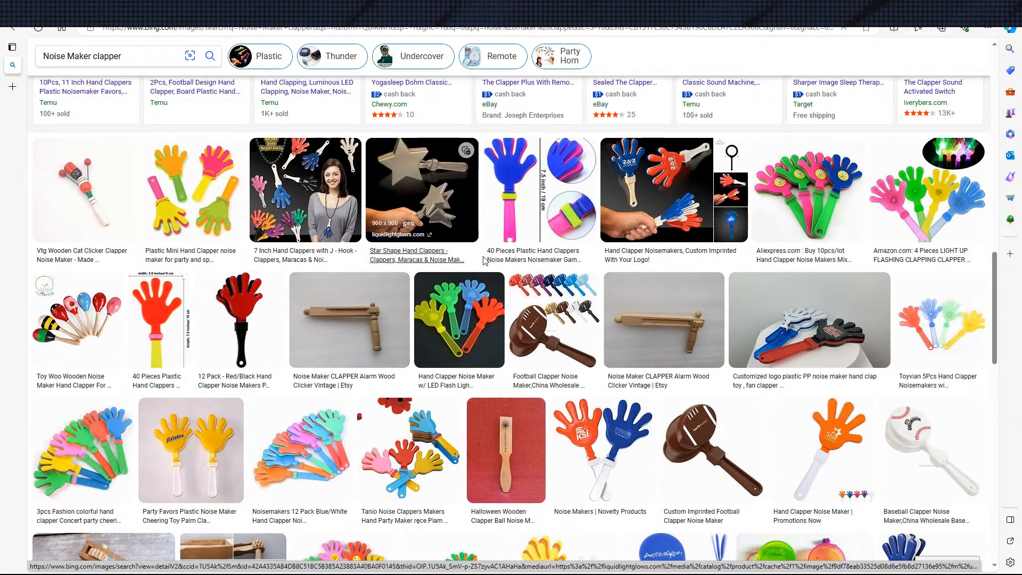
pyautogui.hotkey('alt', 'Tab')
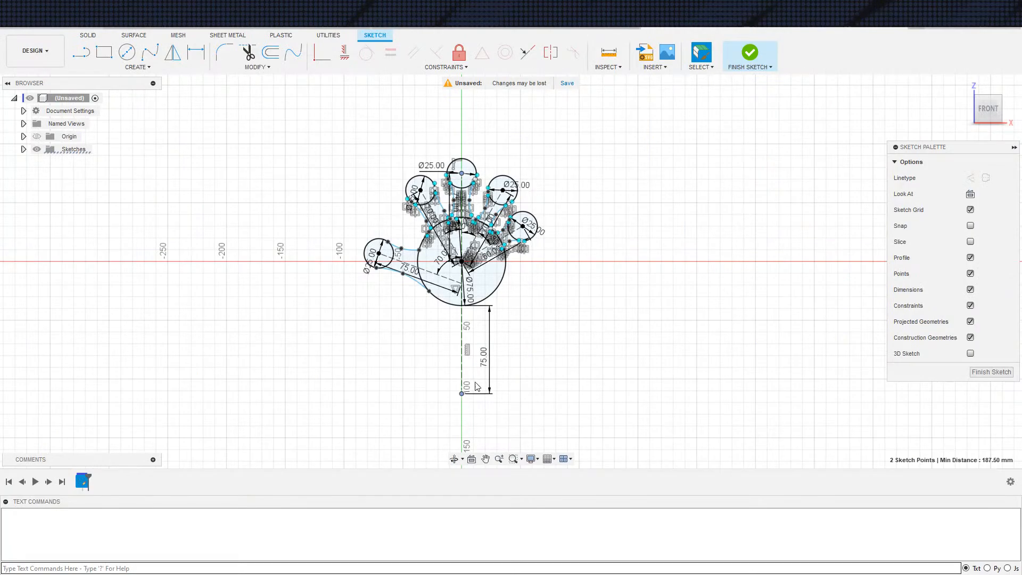
pyautogui.hotkey('alt', 'Tab')
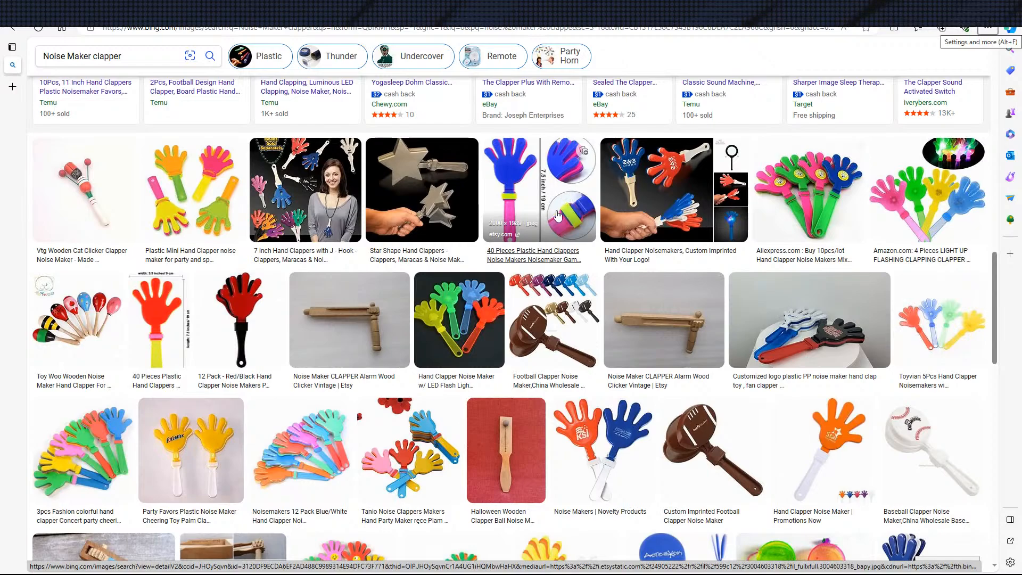
pyautogui.scroll(-5, 563, 247)
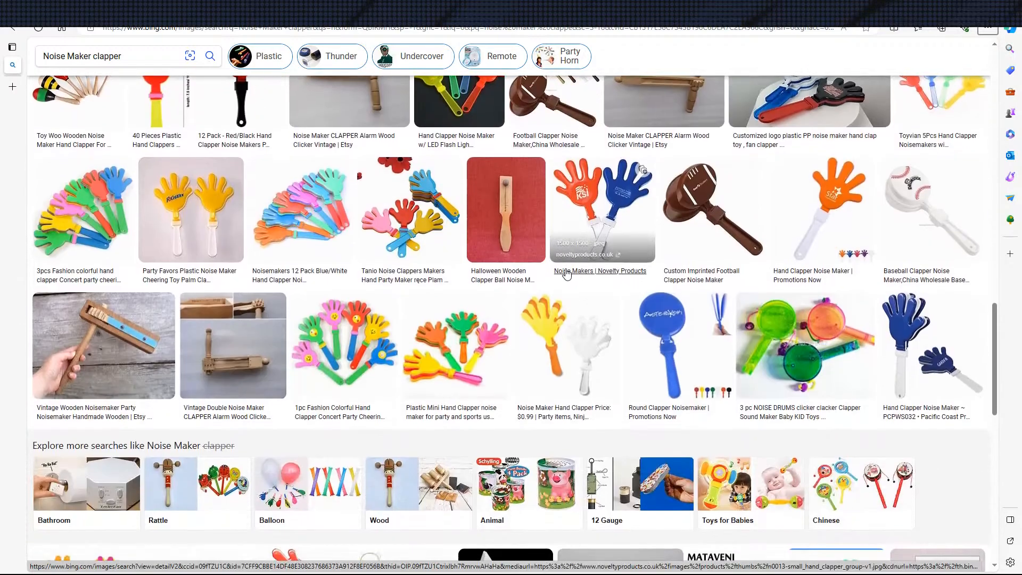
pyautogui.scroll(-5, 569, 296)
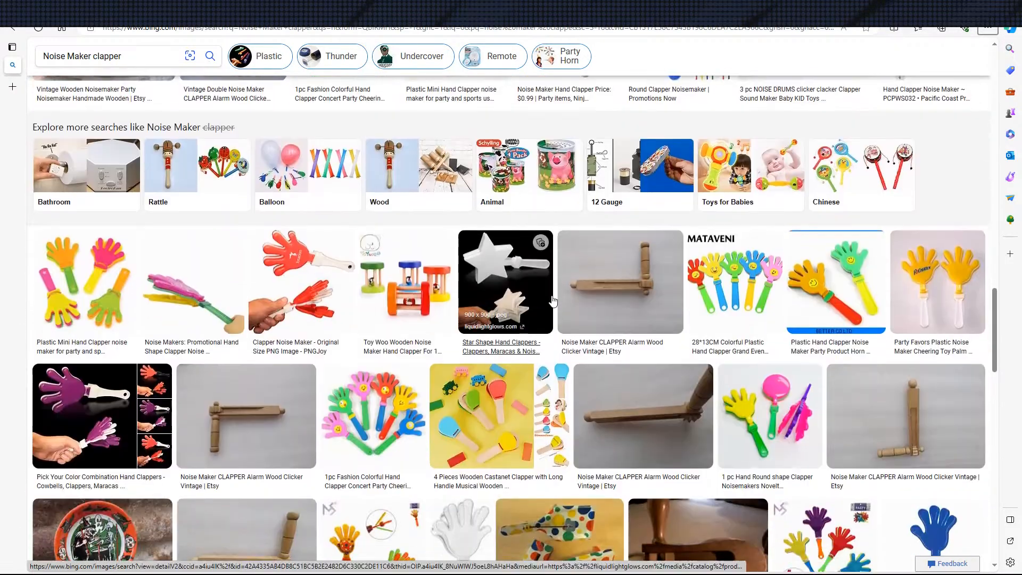
pyautogui.scroll(-8, 550, 301)
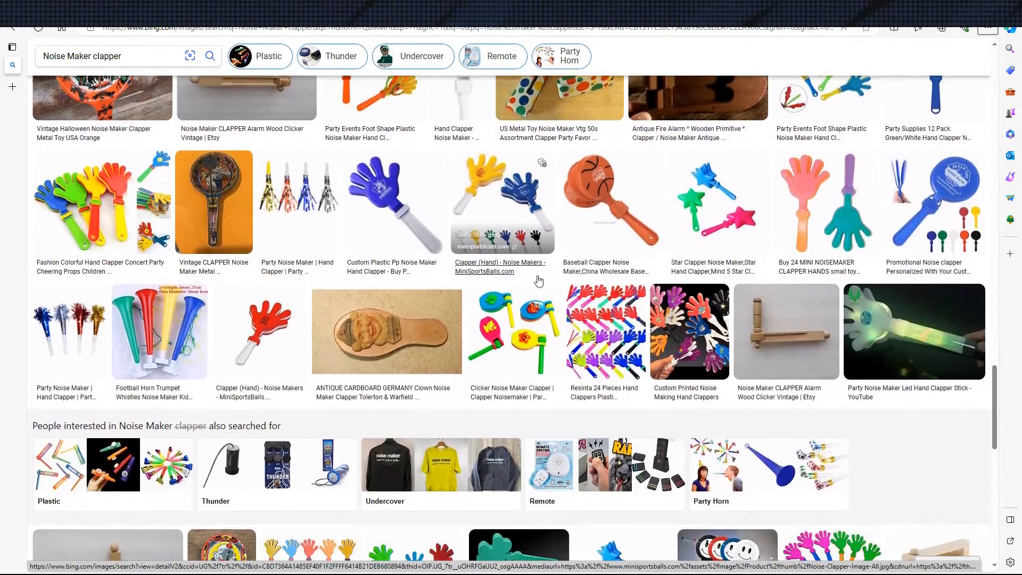
pyautogui.scroll(-2, 539, 285)
pyautogui.scroll(-4, 490, 306)
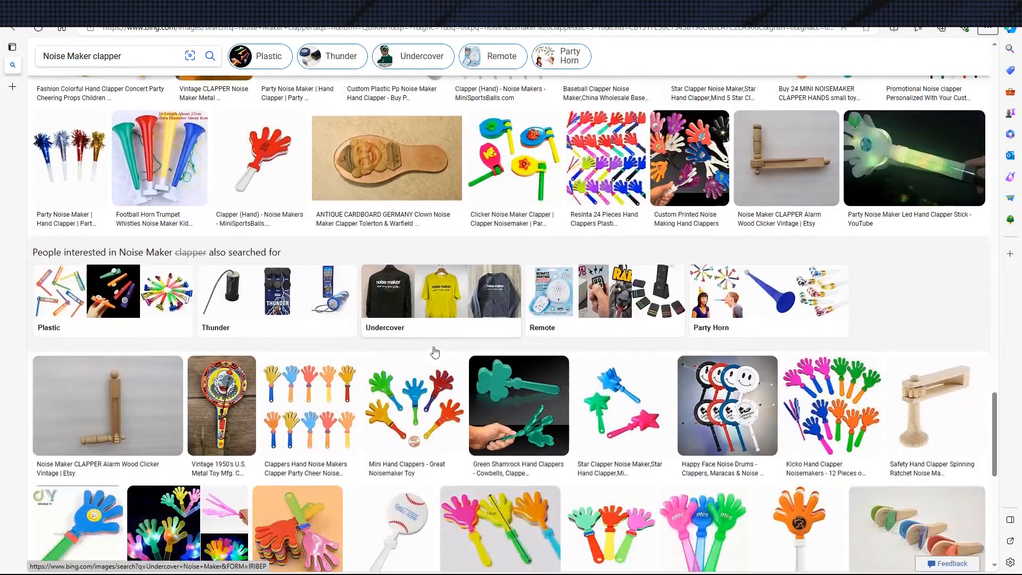
pyautogui.scroll(-3, 459, 397)
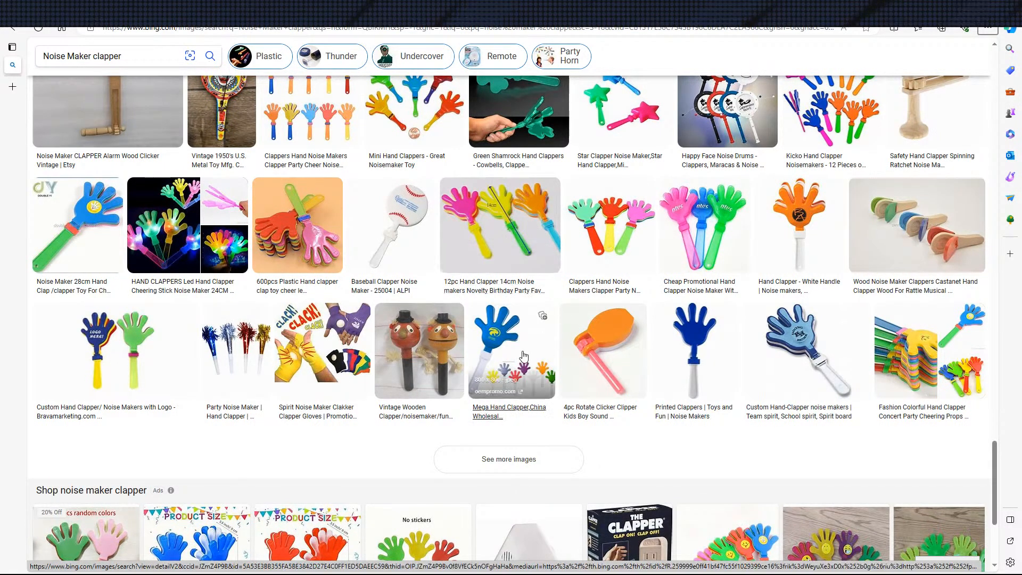
pyautogui.scroll(-3, 501, 338)
pyautogui.scroll(1, 496, 339)
pyautogui.click(496, 338)
pyautogui.scroll(-15, 496, 339)
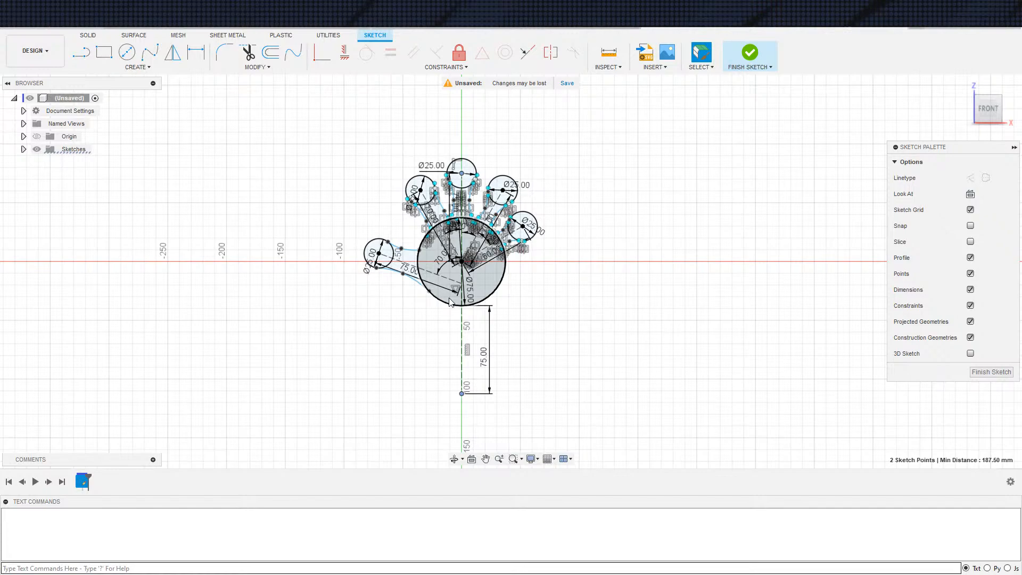
# Move the palm circle's diameter dimension clear of the vertical centre line and set the diameter to 60 mm
pyautogui.scroll(3, 490, 325)
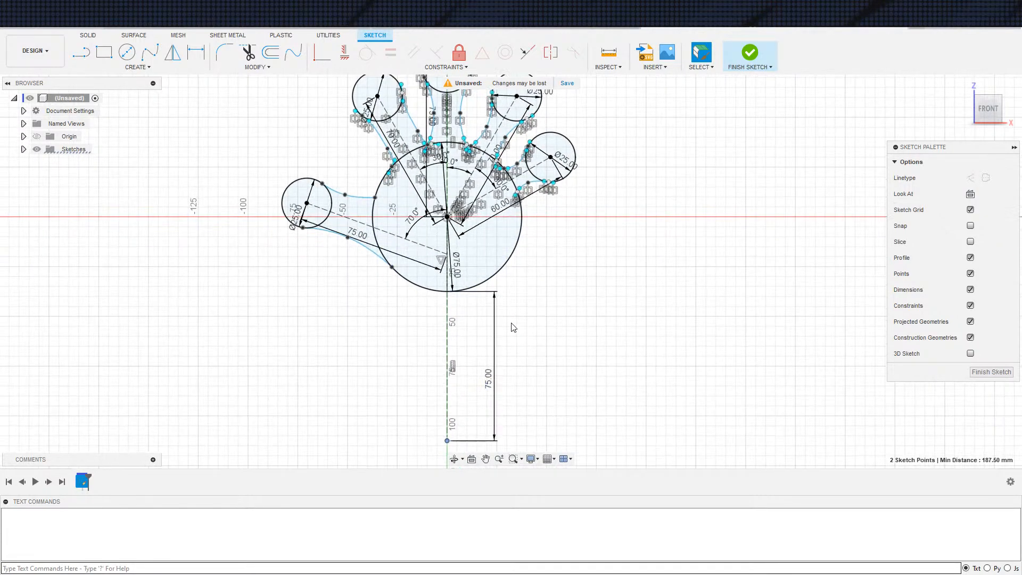
pyautogui.moveTo(459, 271); pyautogui.dragTo(480, 270)
pyautogui.doubleClick(481, 265)
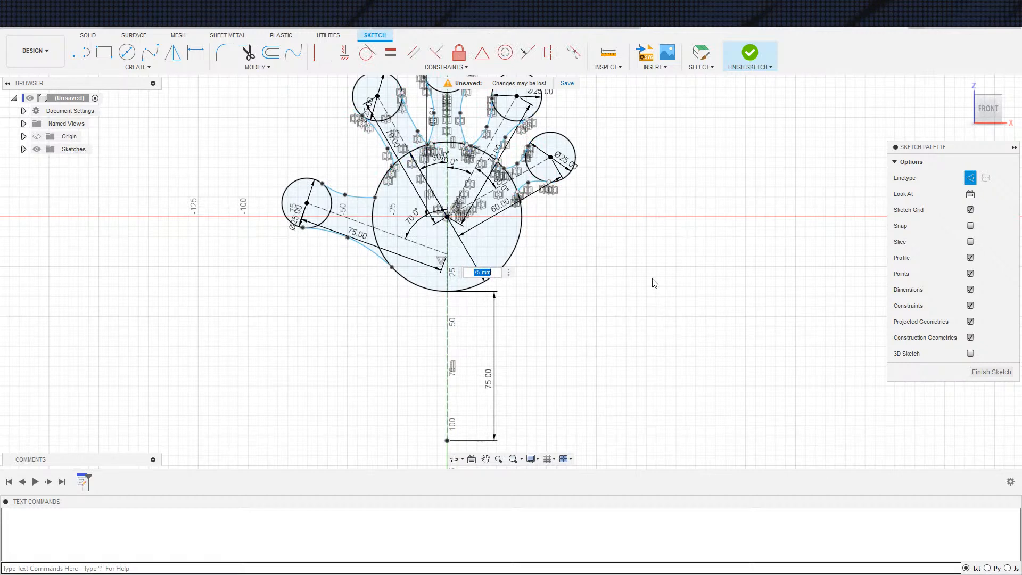
pyautogui.press('Return')
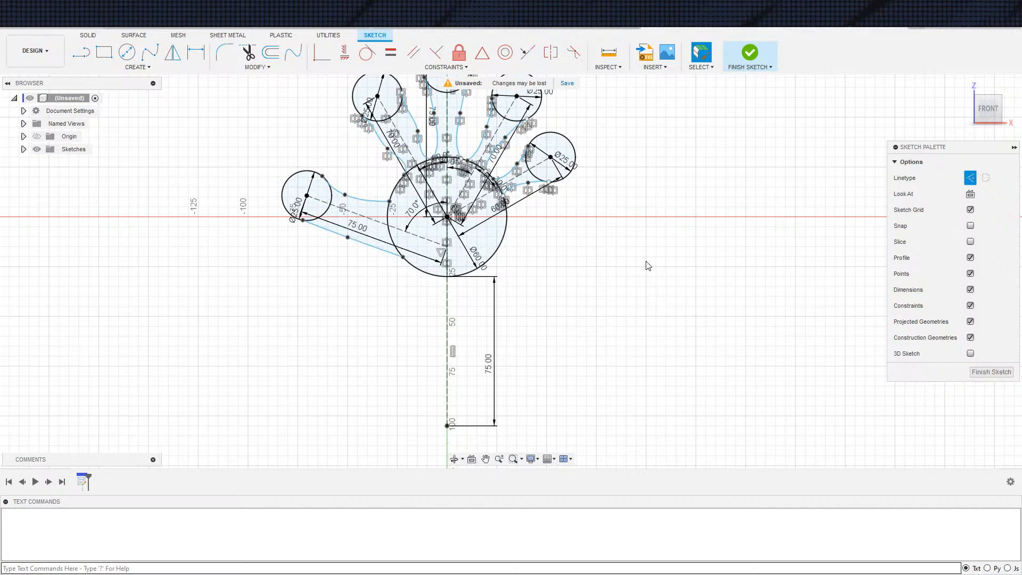
# Set the distance from the palm centre to the upper-left finger circle's centre to 60 mm
pyautogui.scroll(-2, 426, 160)
pyautogui.scroll(3, 426, 158)
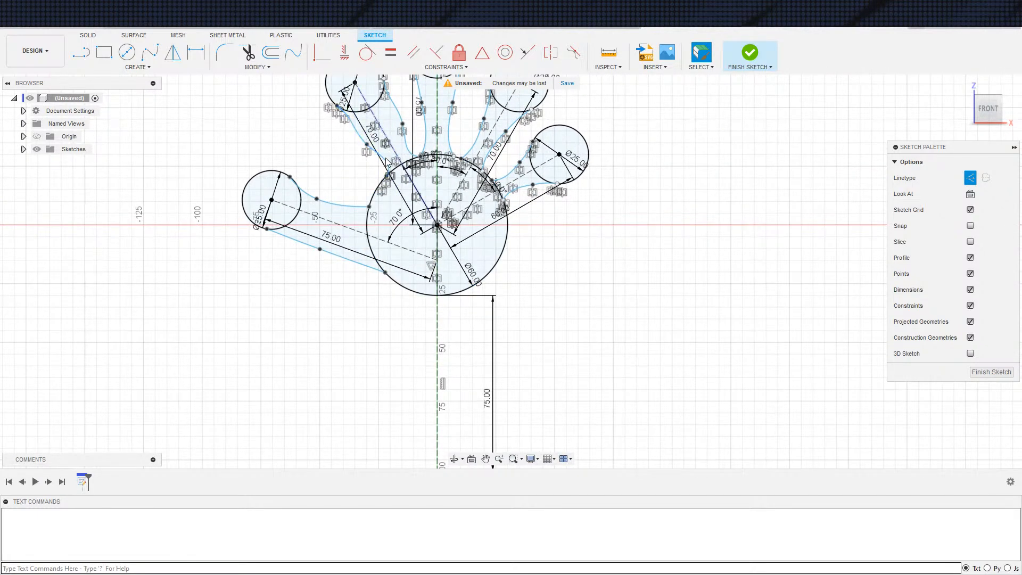
pyautogui.doubleClick(374, 137)
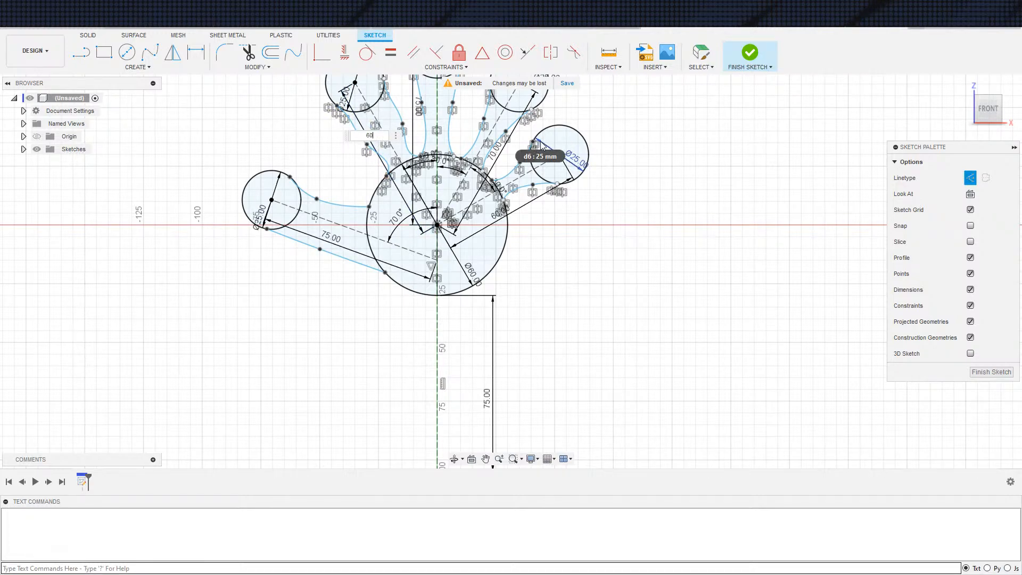
pyautogui.write('60')
pyautogui.press('Return')
# Set the thumb's construction line length to 65 mm and the palm centre to little fingertip centre distance to 50 mm
pyautogui.scroll(-1, 487, 232)
pyautogui.moveTo(650, 292); pyautogui.dragTo(631, 324, button='middle')
pyautogui.scroll(2, 538, 289)
pyautogui.doubleClick(264, 257)
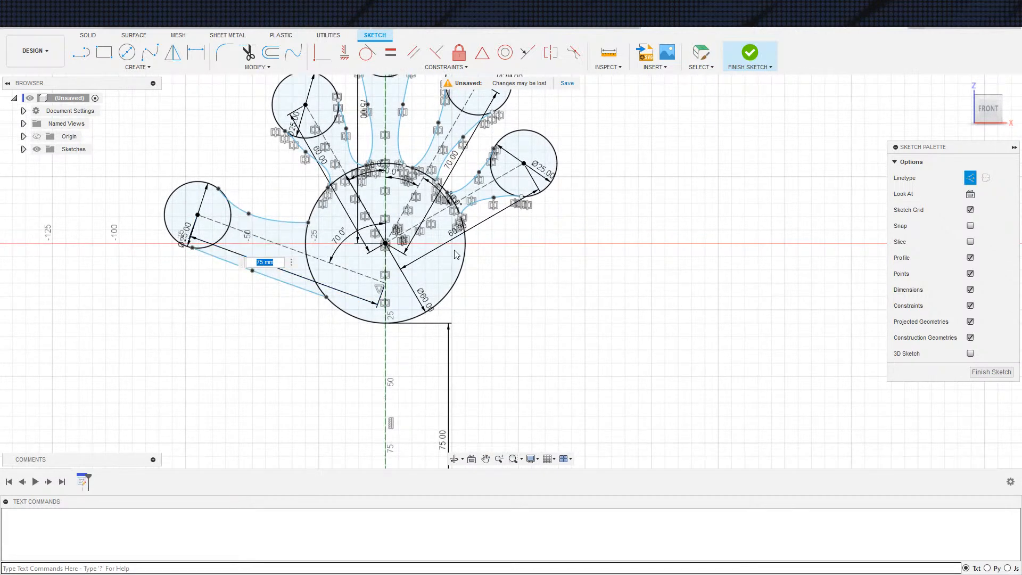
pyautogui.write('65')
pyautogui.press('Return')
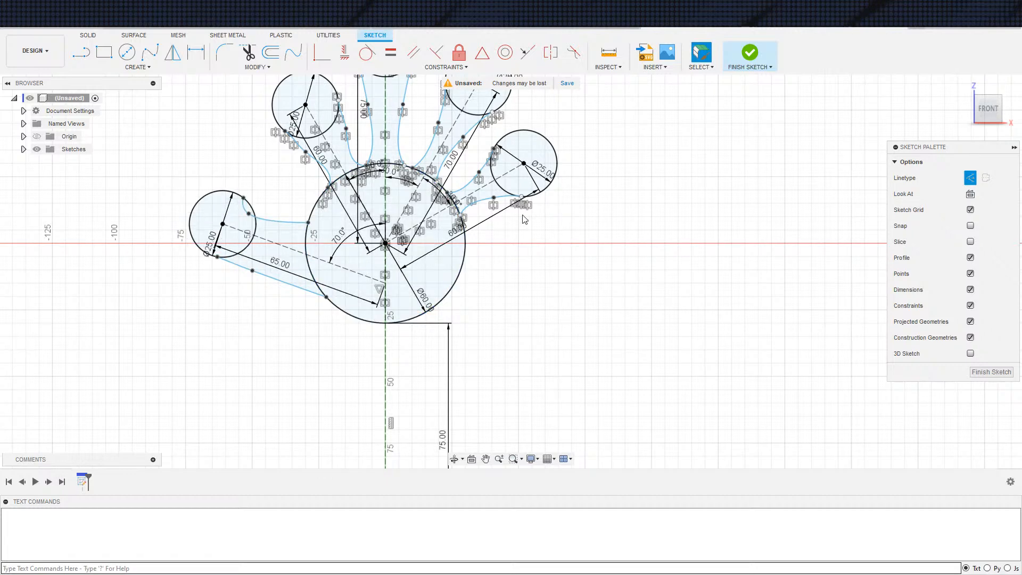
pyautogui.doubleClick(474, 232)
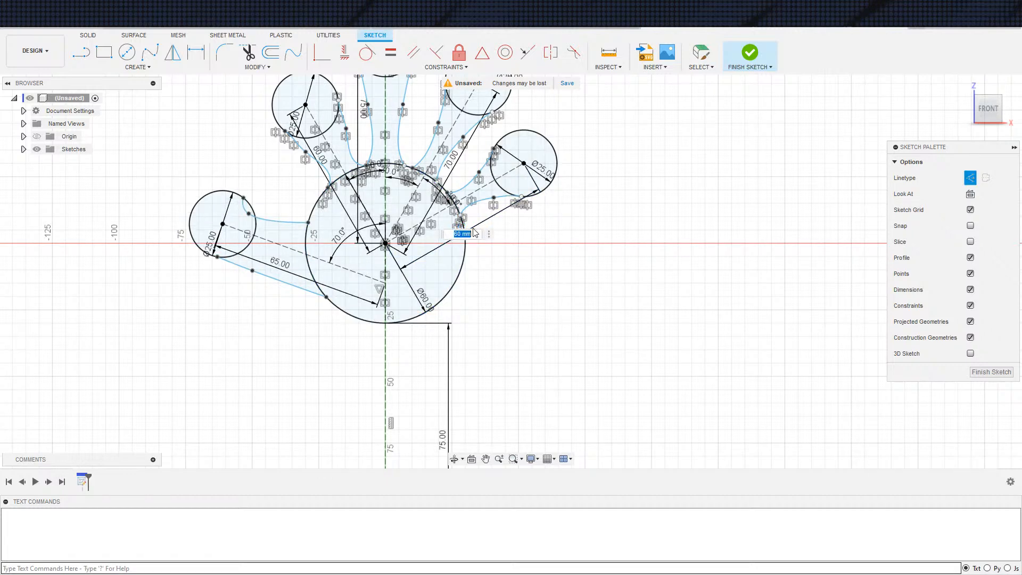
pyautogui.press('Return')
# Set the distance from the palm centre to the upper-right finger circle's centre to 60 mm
pyautogui.scroll(2, 452, 176)
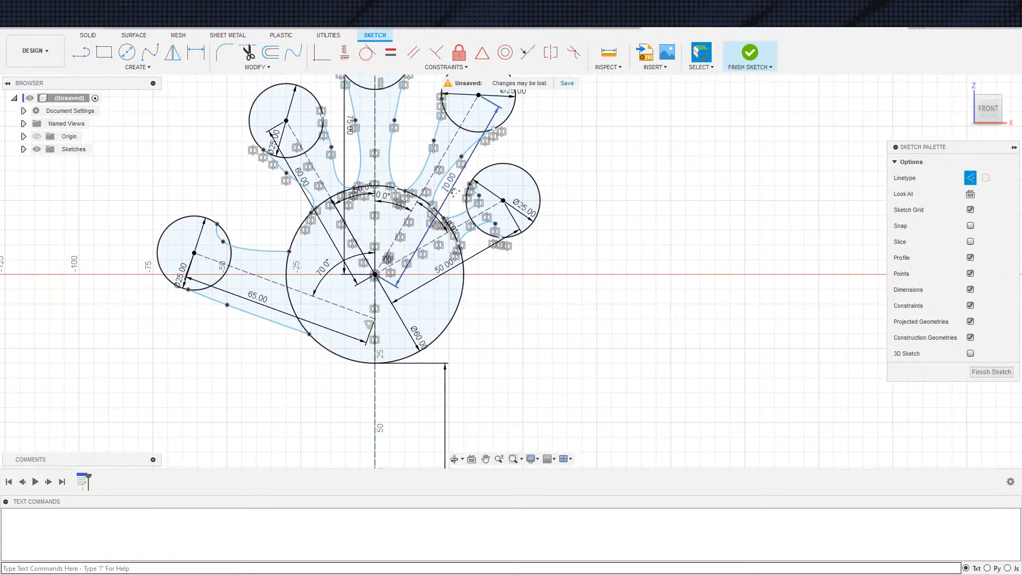
pyautogui.doubleClick(447, 182)
pyautogui.write('6')
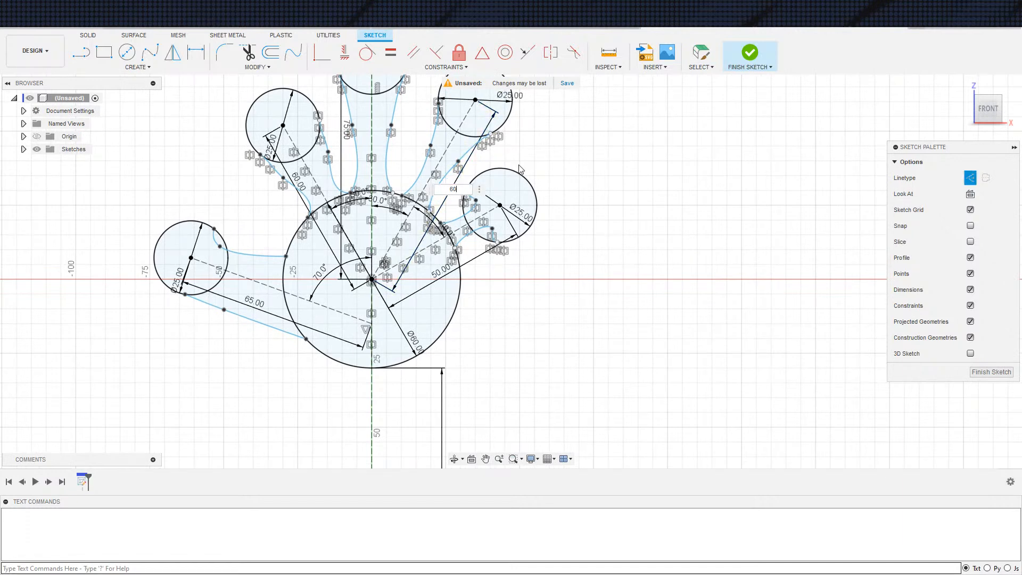
pyautogui.write('0')
pyautogui.press('Return')
# Set the vertical distance from the palm centre to the middle fingertip circle's centre to 65 mm
pyautogui.moveTo(344, 133); pyautogui.dragTo(360, 164, button='middle')
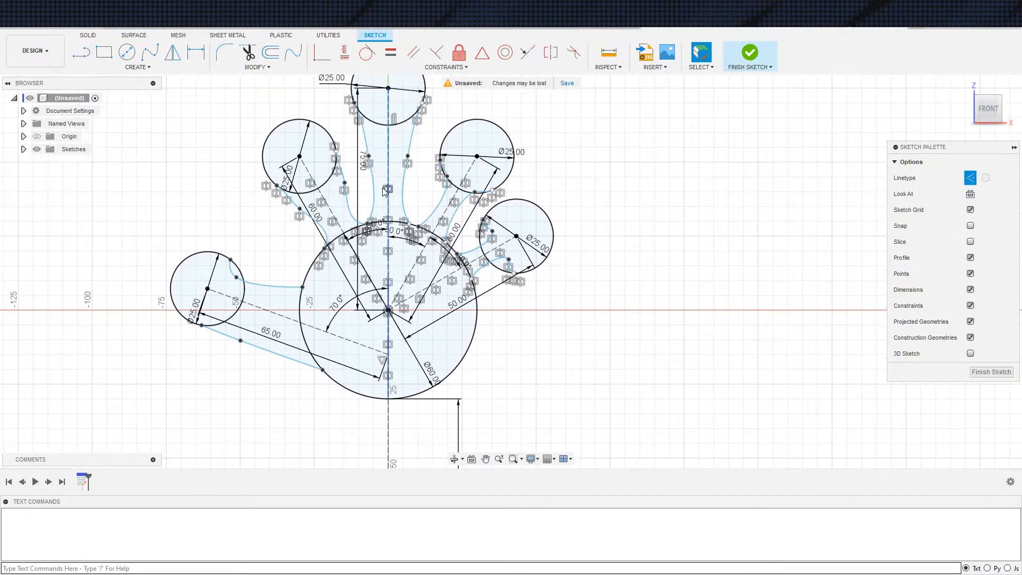
pyautogui.doubleClick(361, 161)
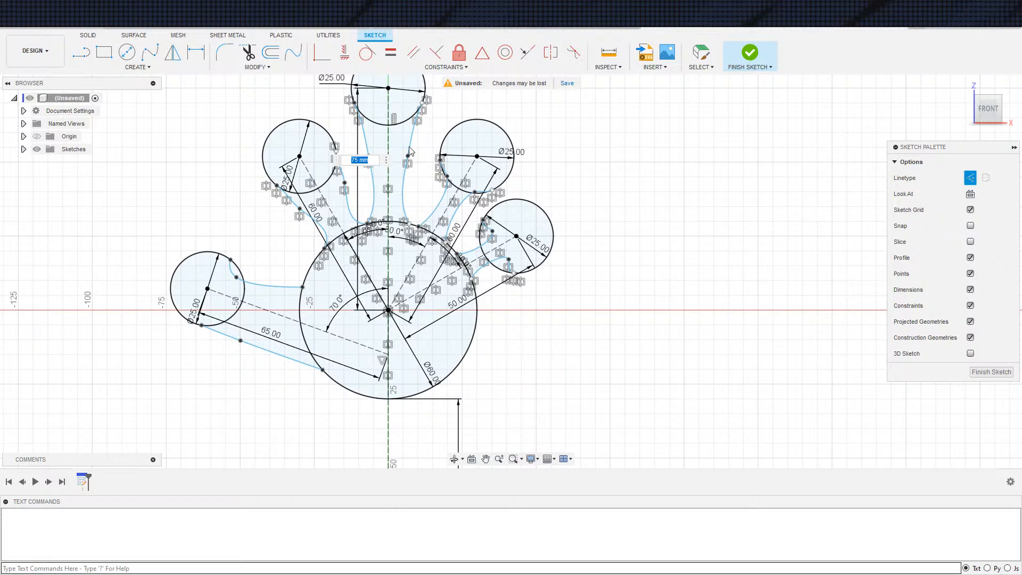
pyautogui.write('65')
pyautogui.press('Return')
pyautogui.scroll(-2, 312, 334)
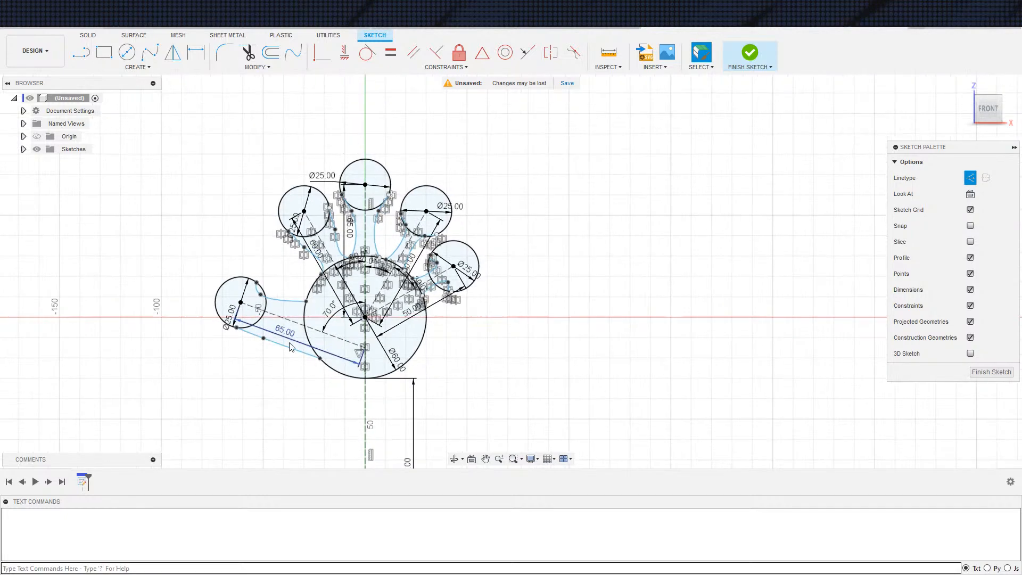
# Reshape the thumb's lower and upper edge splines by moving their middle fit points closer to the palm
pyautogui.scroll(5, 282, 350)
pyautogui.moveTo(236, 321); pyautogui.dragTo(297, 337)
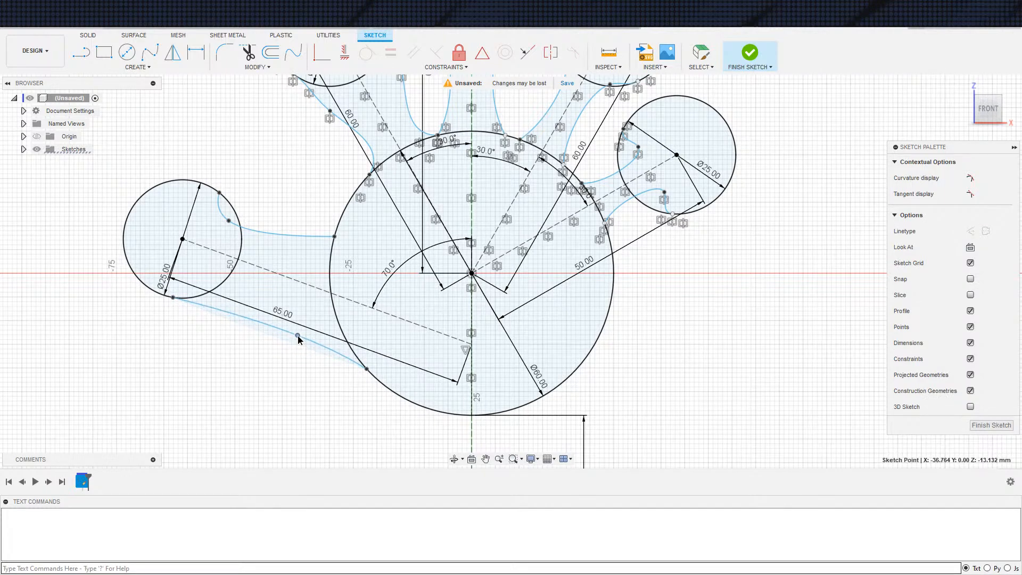
pyautogui.click(277, 239)
pyautogui.moveTo(229, 220); pyautogui.dragTo(276, 236)
pyautogui.moveTo(366, 202); pyautogui.dragTo(310, 284, button='middle')
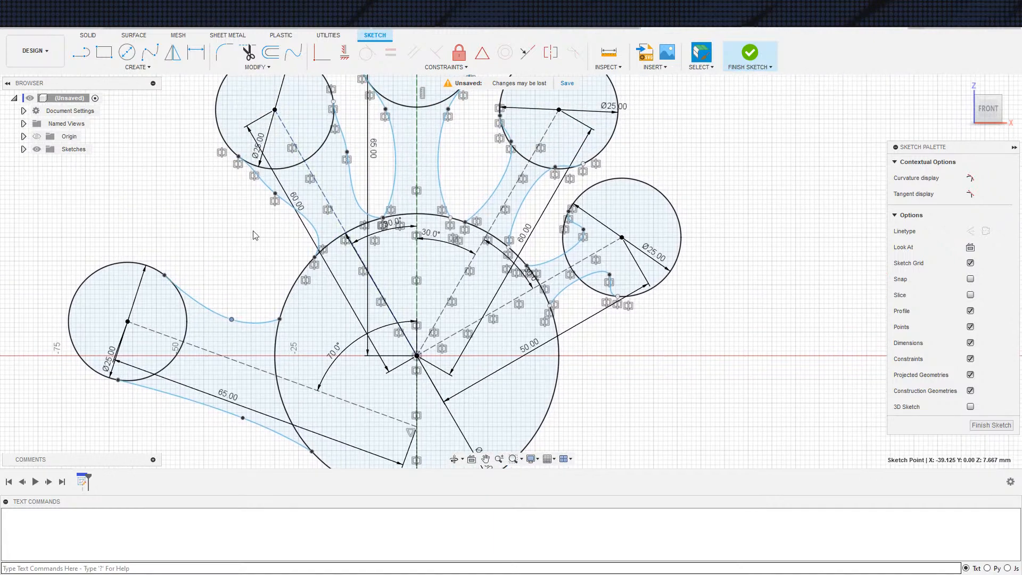
# Reshape the upper-left finger's edge splines by moving their fit points so the finger blends more smoothly into the palm
pyautogui.moveTo(300, 205); pyautogui.dragTo(313, 237)
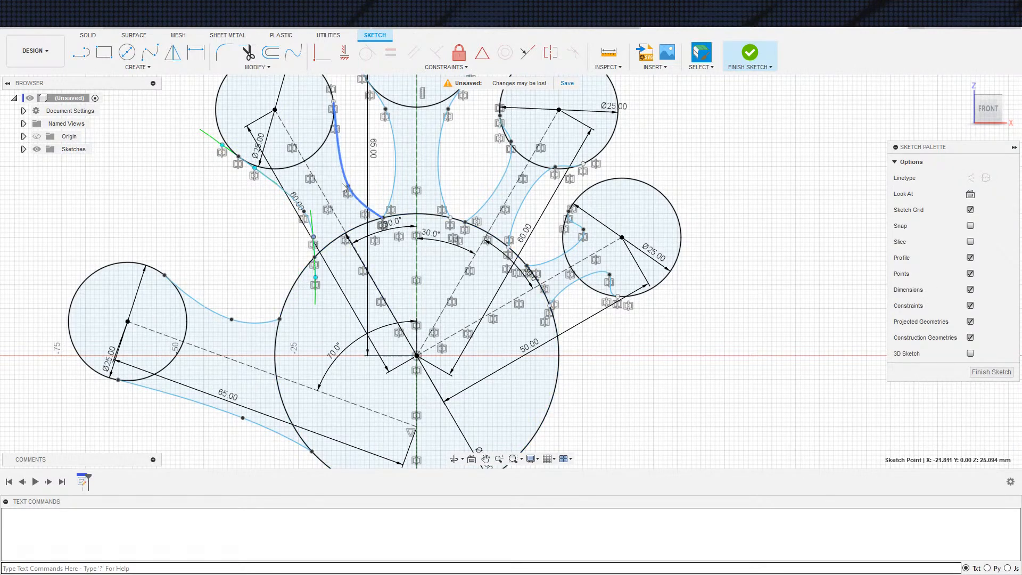
pyautogui.click(307, 214)
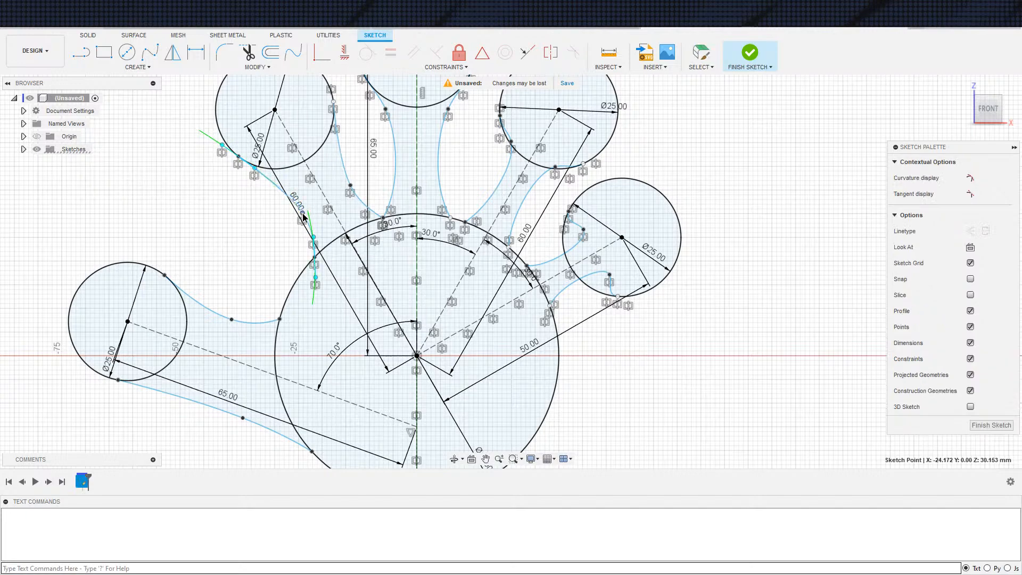
pyautogui.moveTo(371, 181); pyautogui.dragTo(316, 216, button='middle')
pyautogui.scroll(-3, 343, 204)
pyautogui.scroll(6, 308, 251)
# Smooth the middle finger's left edge and the upper-right finger's inner edge, shifting the latter's palm end toward the middle finger
pyautogui.moveTo(290, 161); pyautogui.dragTo(295, 227)
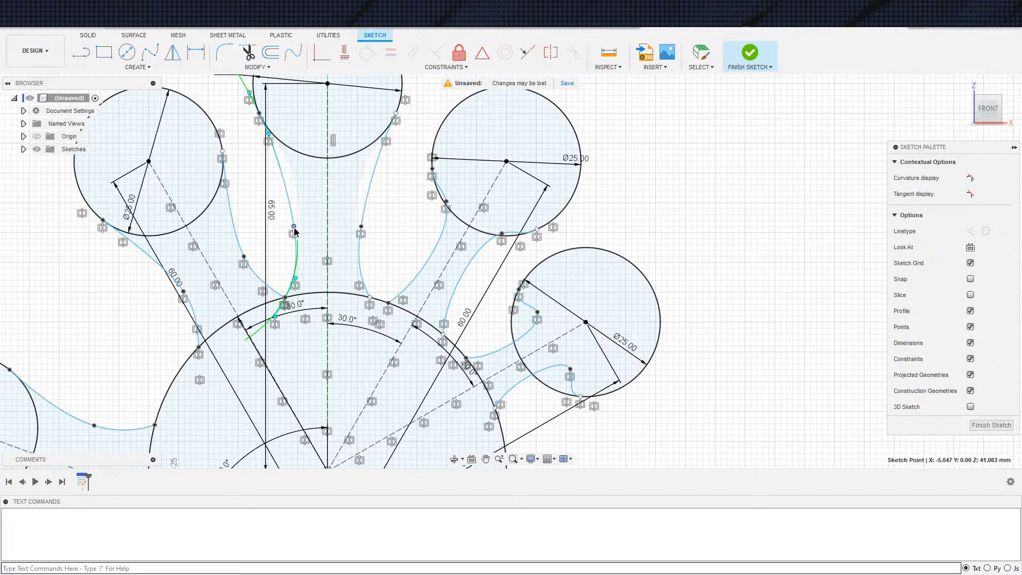
pyautogui.moveTo(293, 228); pyautogui.dragTo(205, 198, button='middle')
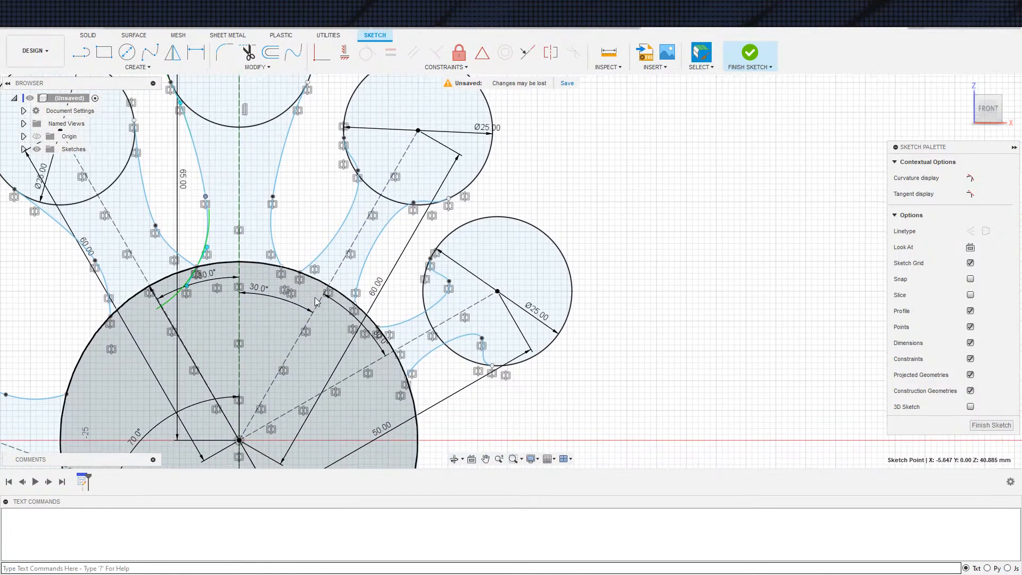
pyautogui.moveTo(358, 177); pyautogui.dragTo(334, 213)
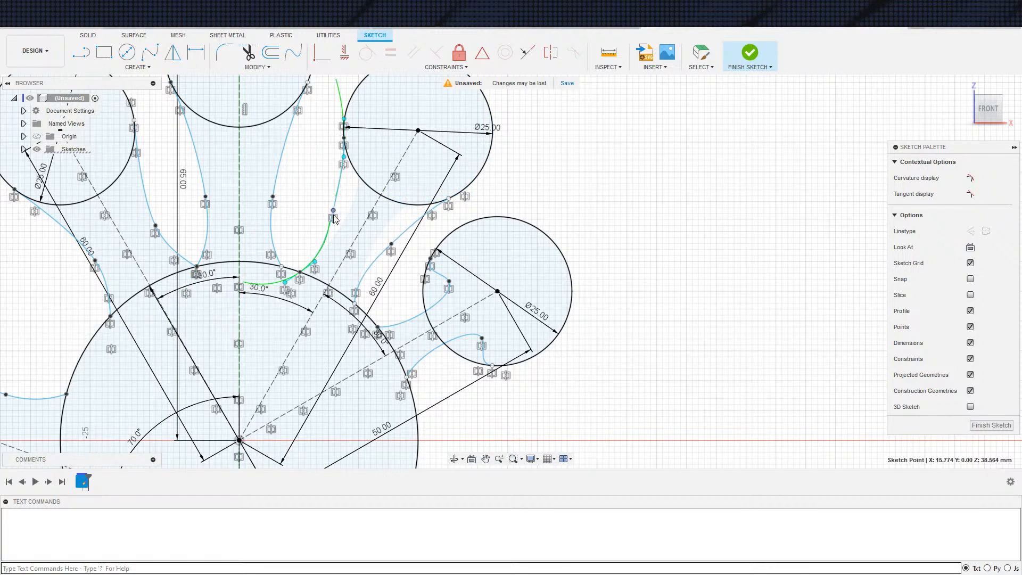
pyautogui.moveTo(301, 273); pyautogui.dragTo(294, 267)
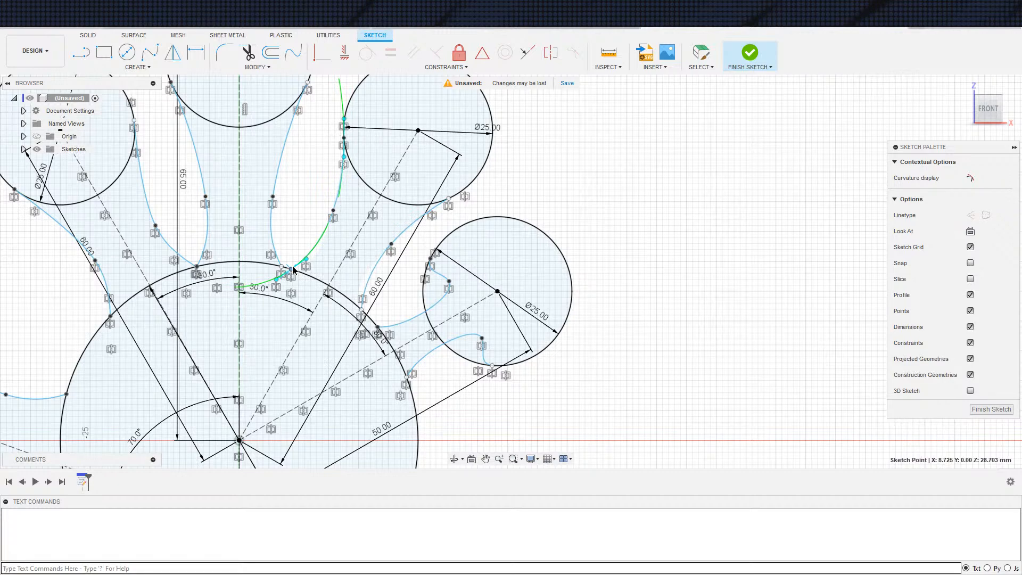
pyautogui.moveTo(291, 268); pyautogui.dragTo(289, 269)
# Reshape the little finger's upper edge spline by moving its middle fit point toward the palm
pyautogui.scroll(-2, 411, 345)
pyautogui.moveTo(434, 345); pyautogui.dragTo(369, 299, button='middle')
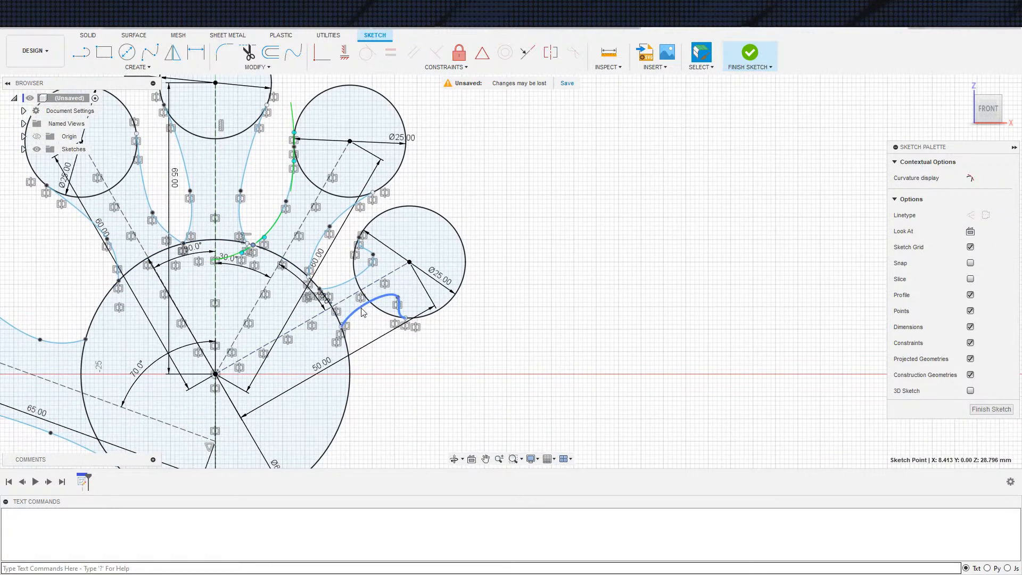
pyautogui.scroll(2, 369, 299)
pyautogui.moveTo(376, 235)
pyautogui.mouseDown()
pyautogui.moveTo(365, 261)
pyautogui.moveTo(297, 276)
pyautogui.moveTo(323, 265)
pyautogui.mouseUp()
pyautogui.scroll(-4, 430, 318)
pyautogui.scroll(-3, 565, 302)
# Set the length of the handle line below the palm circle to 85 mm
pyautogui.moveTo(582, 268); pyautogui.dragTo(599, 168, button='middle')
pyautogui.scroll(-3, 594, 173)
pyautogui.moveTo(600, 251); pyautogui.dragTo(566, 205, button='middle')
pyautogui.doubleClick(448, 307)
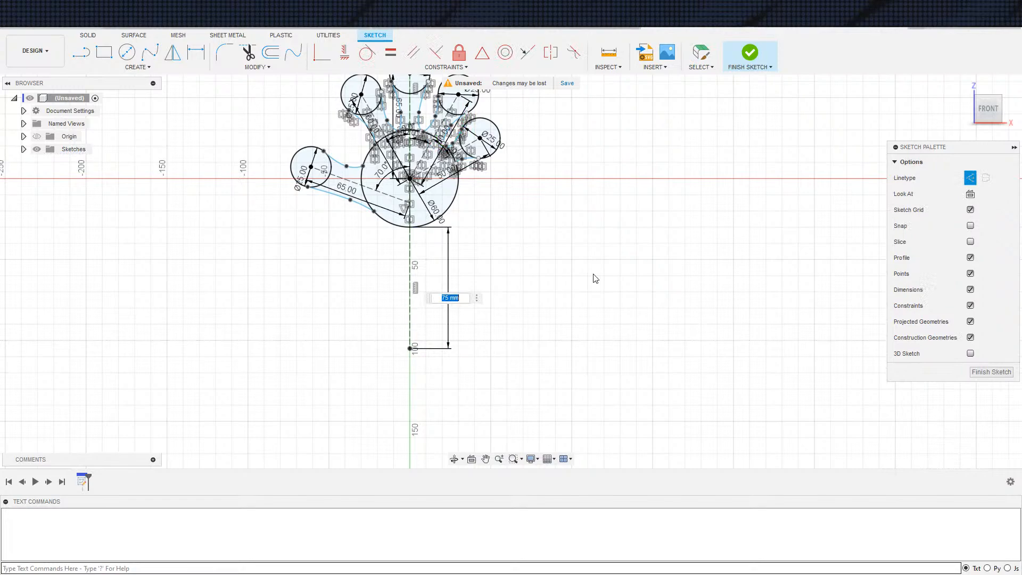
pyautogui.press('Return')
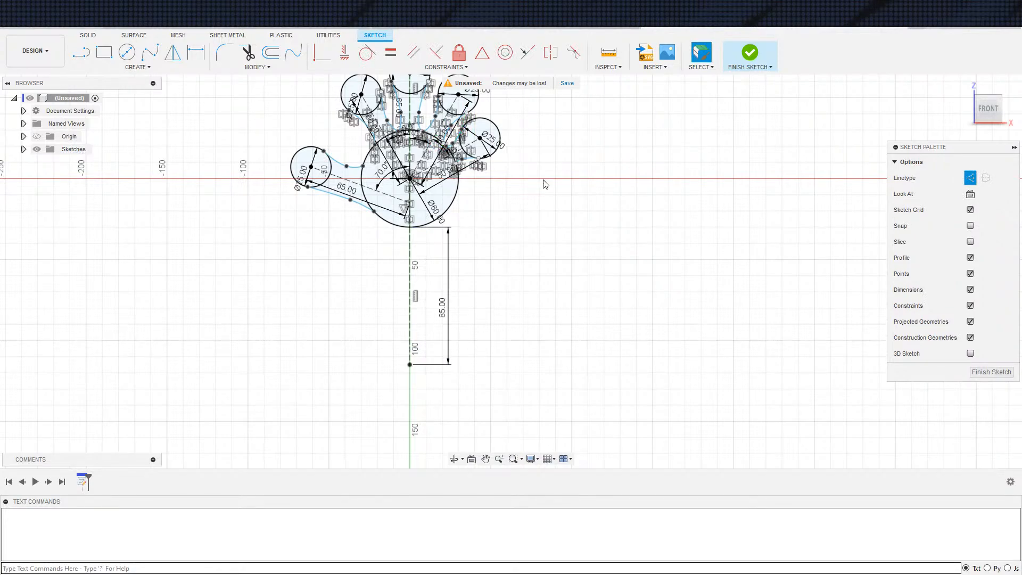
# Draw a construction fit-point spline for the handle's left edge, from the palm circle's lower left to the handle line's lower end
pyautogui.scroll(-3, 461, 227)
pyautogui.scroll(1, 462, 226)
pyautogui.scroll(2, 393, 221)
pyautogui.scroll(-1, 414, 250)
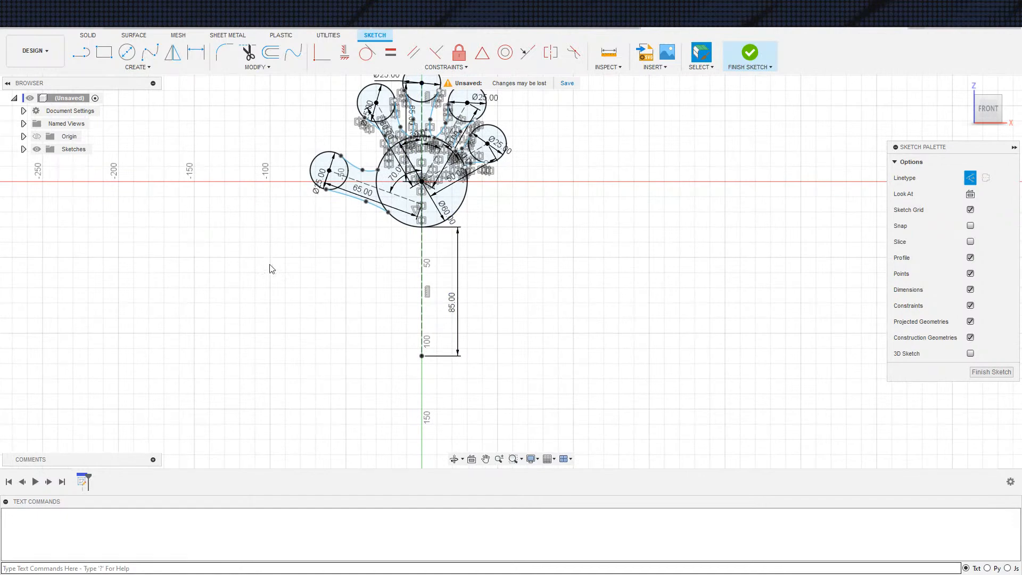
pyautogui.click(150, 52)
pyautogui.scroll(2, 414, 229)
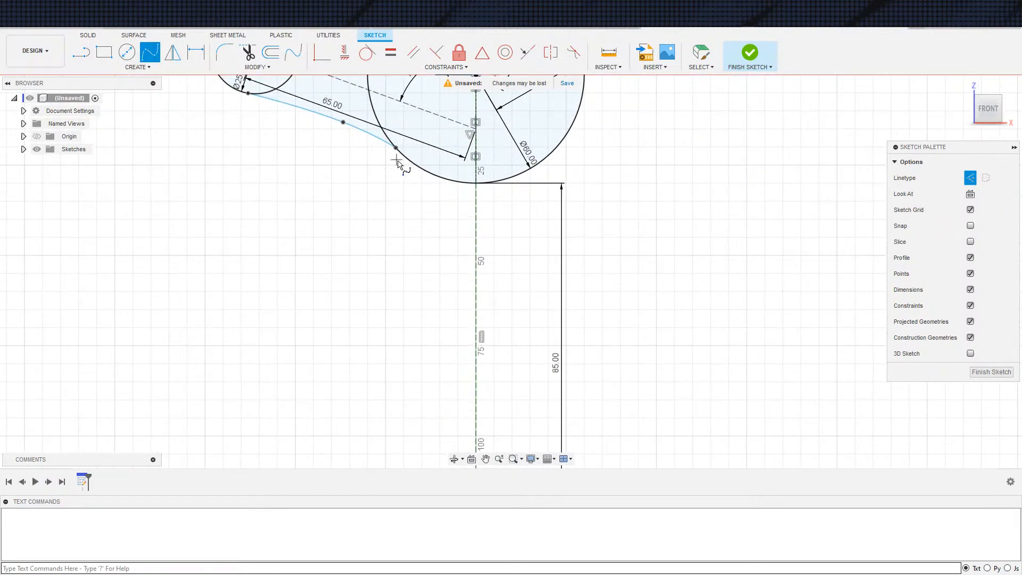
pyautogui.click(461, 322)
pyautogui.moveTo(427, 440); pyautogui.dragTo(411, 327, button='middle')
pyautogui.click(409, 339)
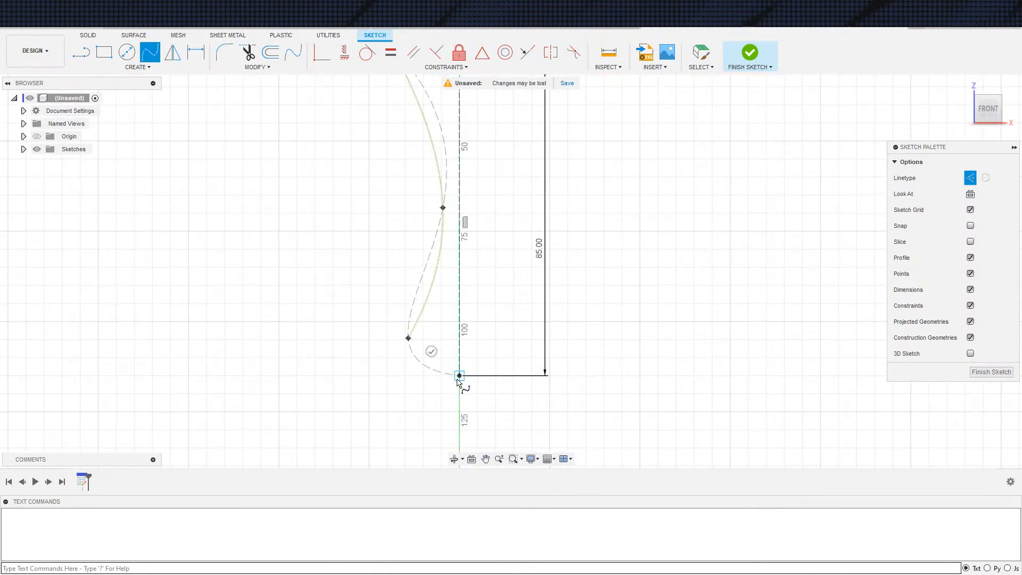
pyautogui.click(459, 375)
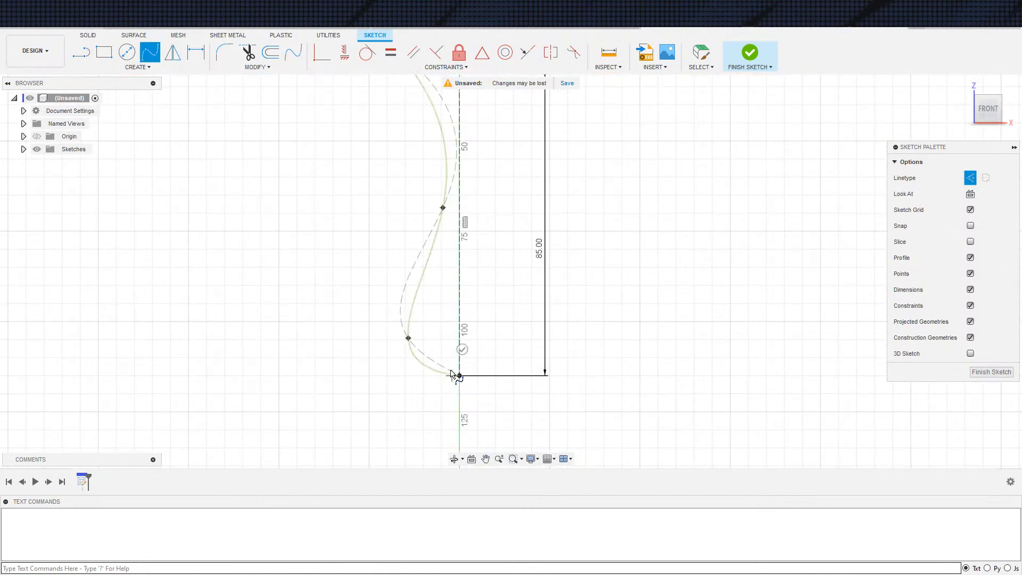
pyautogui.press('Escape')
# Constrain the tangent handle at the handle spline's lower end to be horizontal
pyautogui.click(484, 379)
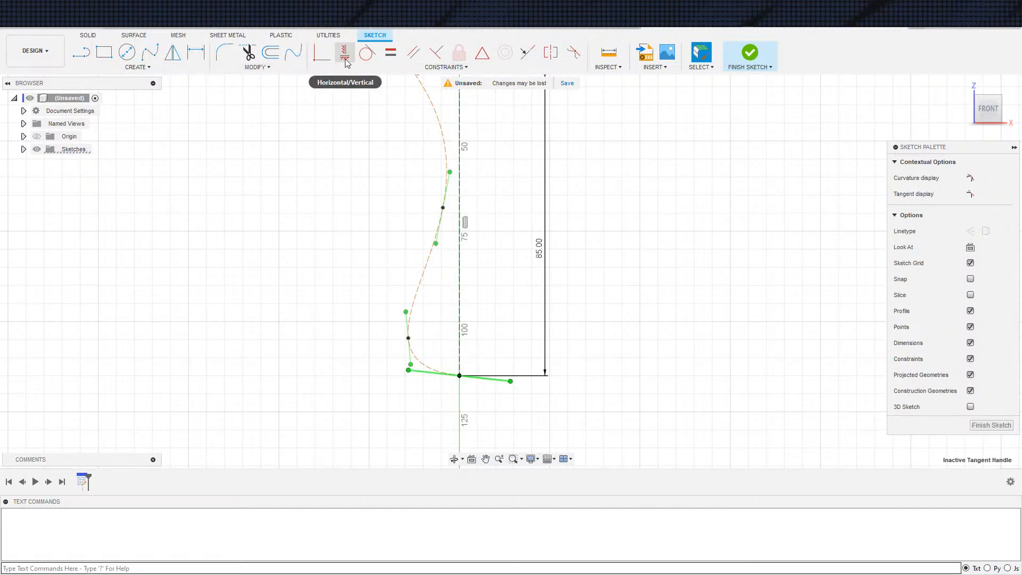
pyautogui.click(323, 52)
pyautogui.scroll(1, 498, 330)
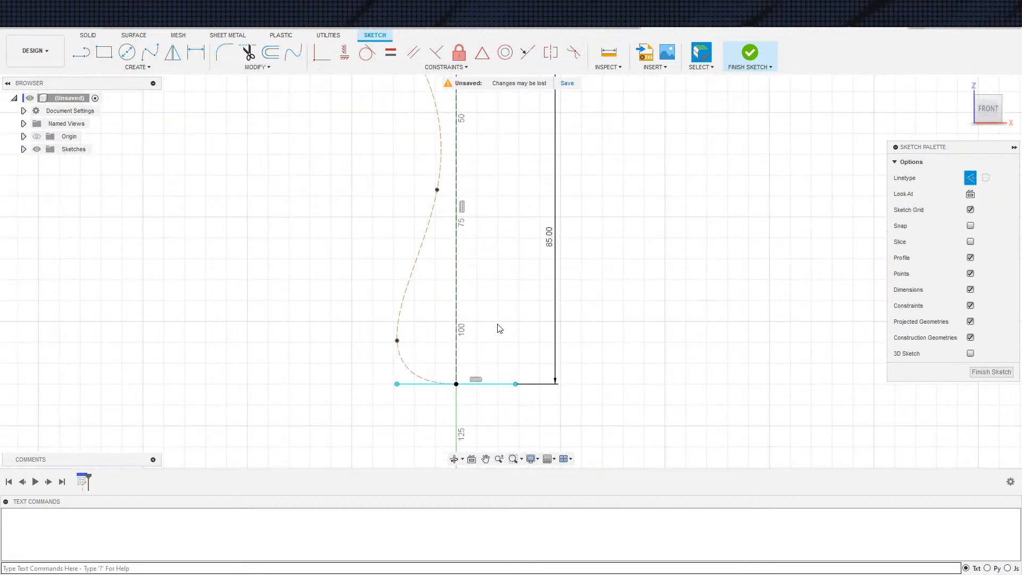
pyautogui.moveTo(514, 308); pyautogui.dragTo(504, 369, button='middle')
pyautogui.scroll(-3, 505, 369)
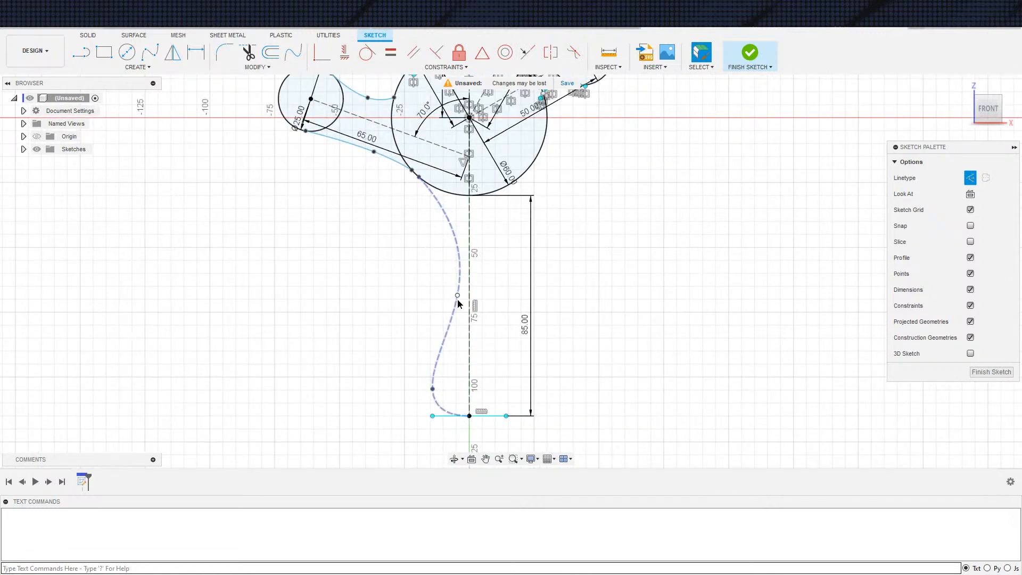
# Adjust the handle spline's upper fit point and dimension it 15 mm from the vertical centre line
pyautogui.moveTo(458, 296); pyautogui.dragTo(451, 297)
pyautogui.press('d')
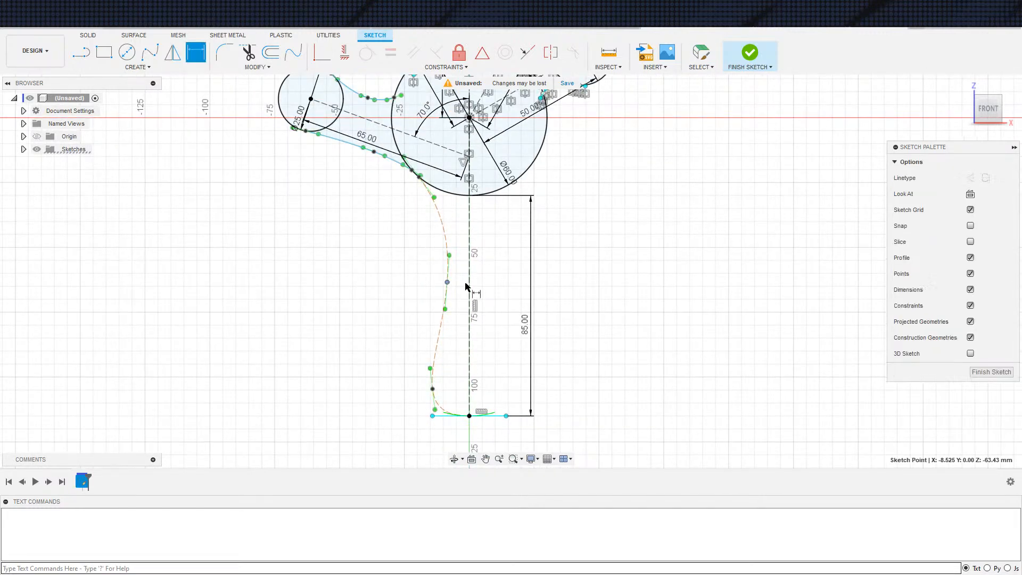
pyautogui.click(467, 283)
pyautogui.click(458, 322)
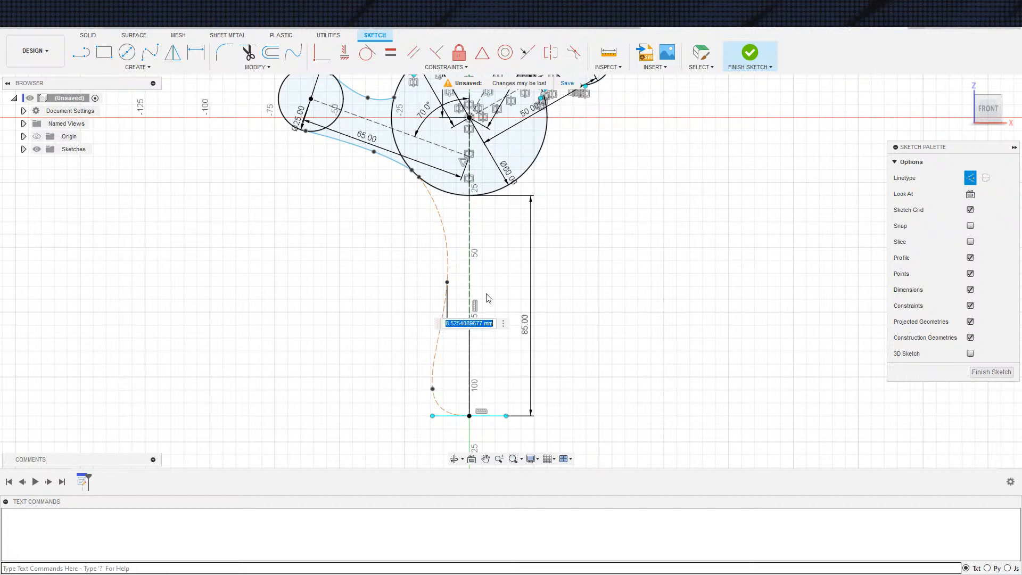
pyautogui.write('15')
pyautogui.press('Return')
pyautogui.press('Escape')
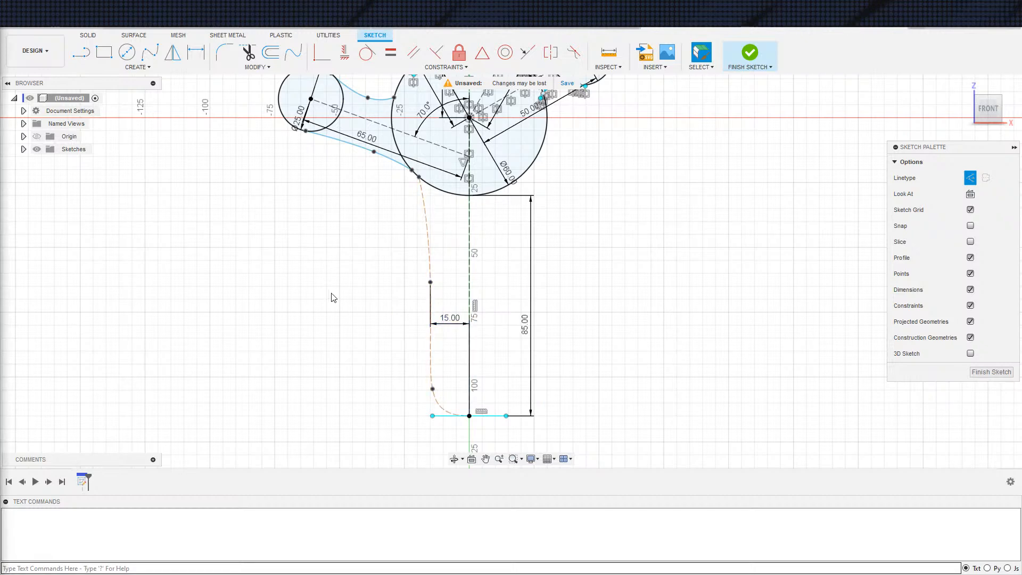
# Move the handle spline's lower fit point outward to about 18 mm from the centre line and open the 15 mm dimension for editing
pyautogui.moveTo(432, 389)
pyautogui.mouseDown()
pyautogui.moveTo(413, 392)
pyautogui.moveTo(425, 405)
pyautogui.mouseUp()
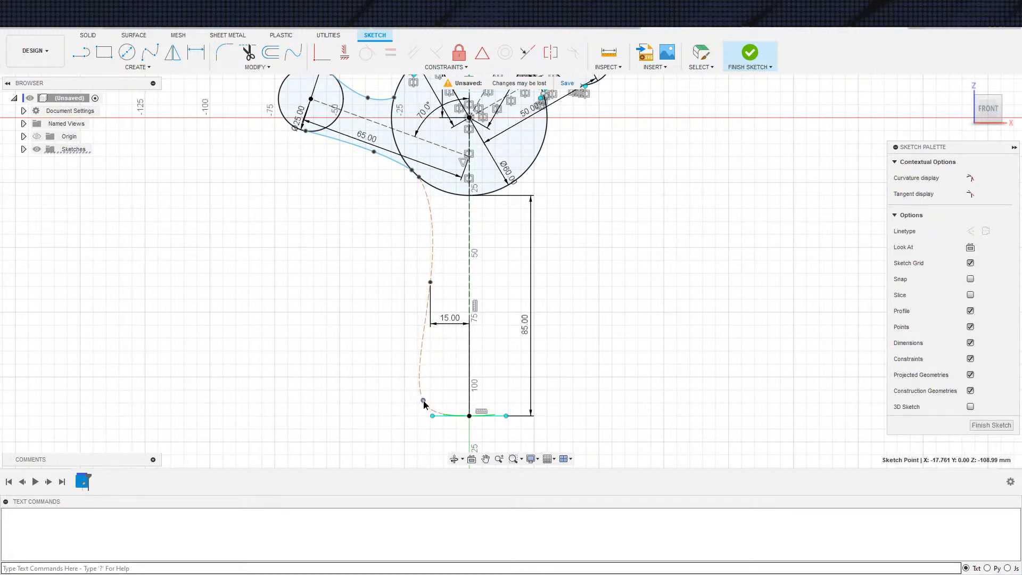
pyautogui.doubleClick(449, 321)
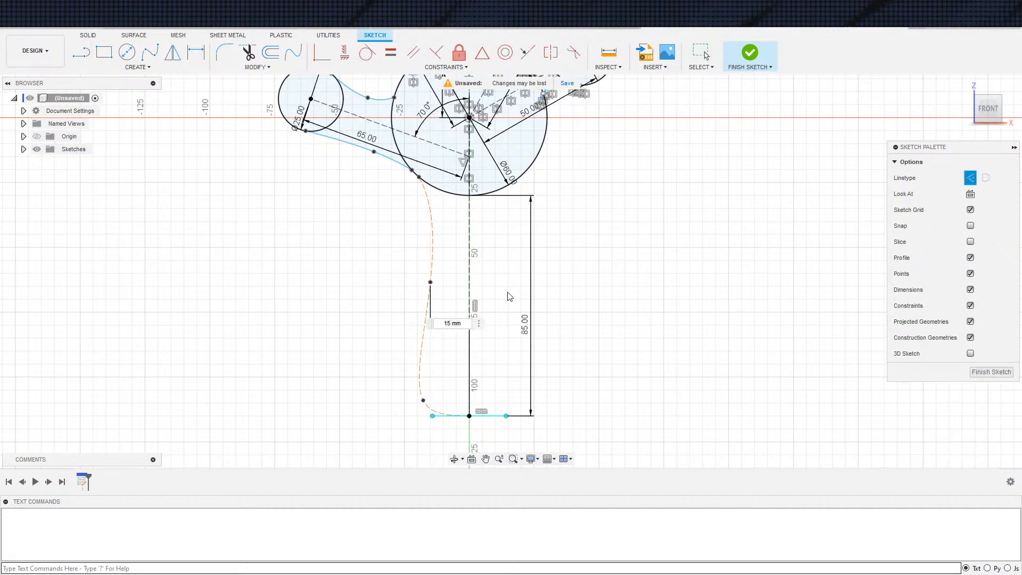
pyautogui.moveTo(463, 324); pyautogui.dragTo(425, 329)
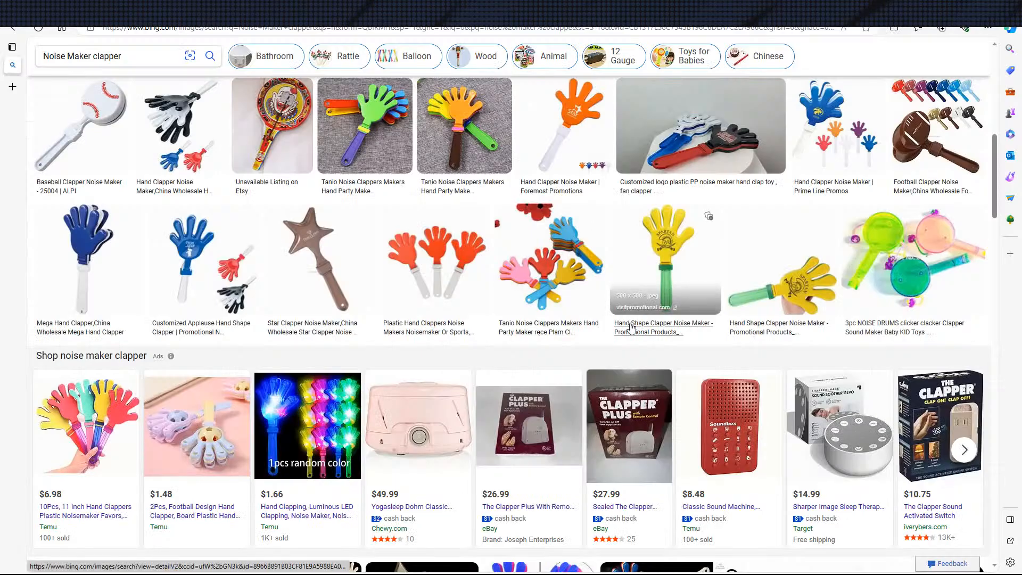
# Switch to the browser, look through the Noise Maker clapper images and open the red hand clapper picture marked with overall dimensions
pyautogui.scroll(-8, 568, 313)
pyautogui.scroll(3, 568, 313)
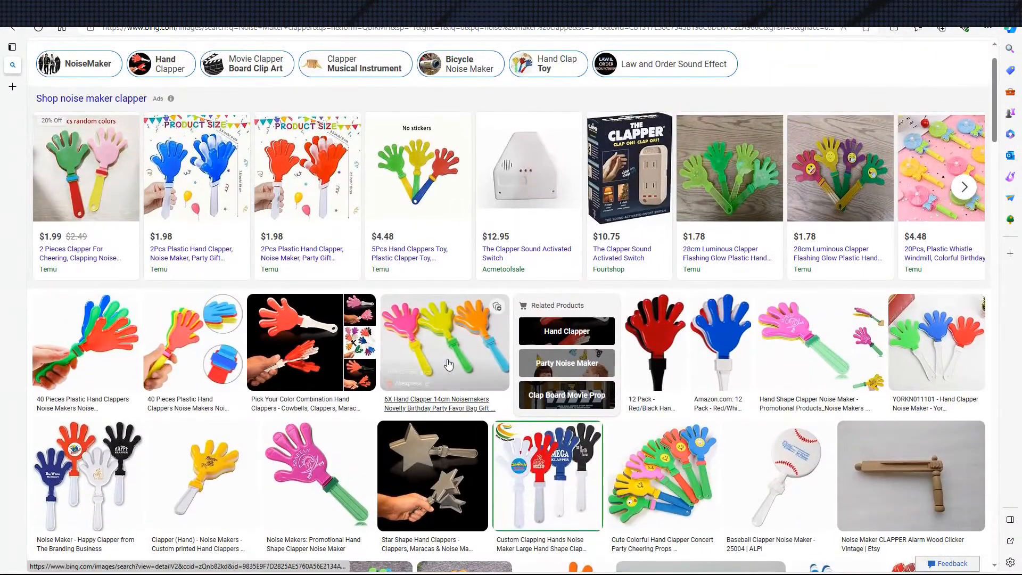
pyautogui.scroll(1, 472, 452)
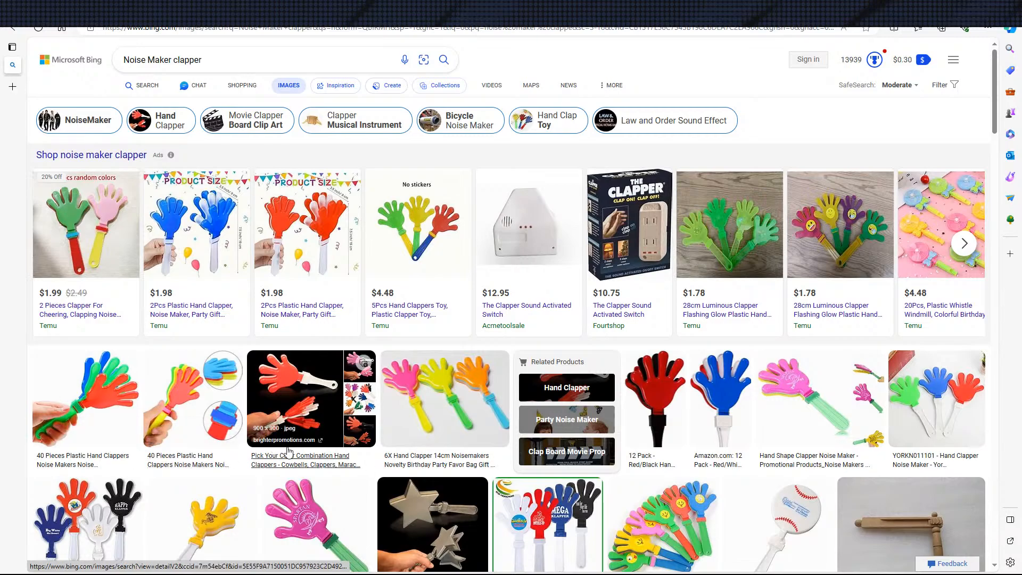
pyautogui.scroll(-15, 288, 451)
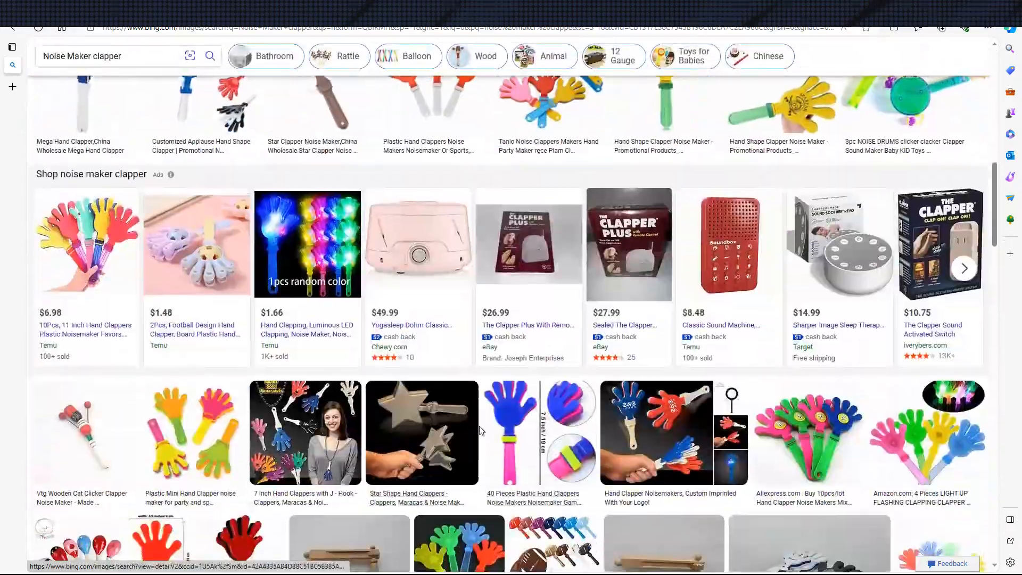
pyautogui.scroll(-8, 479, 426)
pyautogui.scroll(4, 479, 426)
pyautogui.scroll(-4, 484, 423)
pyautogui.scroll(-3, 488, 422)
pyautogui.scroll(7, 488, 422)
pyautogui.scroll(-3, 174, 317)
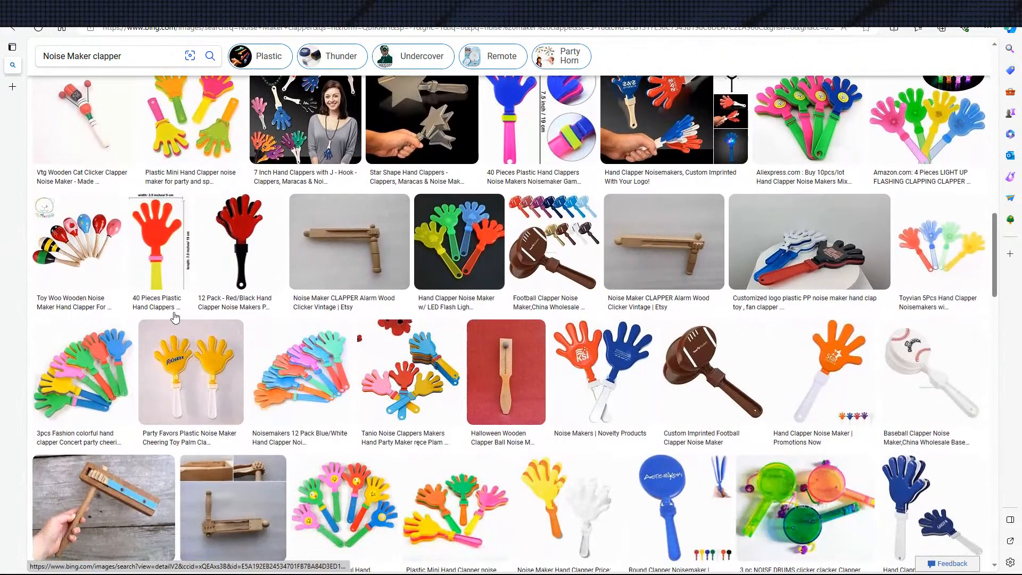
pyautogui.scroll(6, 176, 320)
pyautogui.scroll(-2, 244, 430)
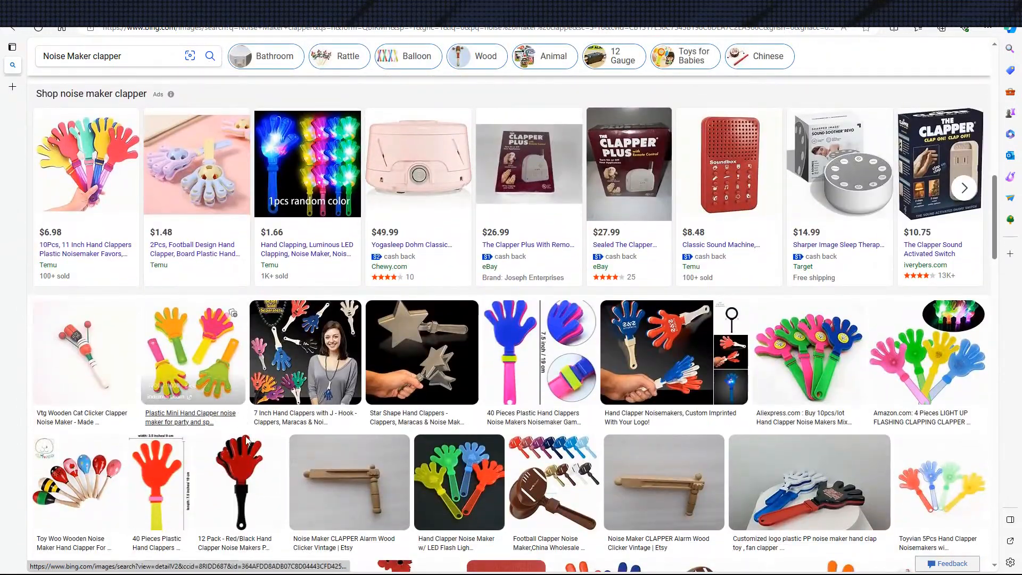
pyautogui.scroll(-3, 244, 431)
pyautogui.click(174, 349)
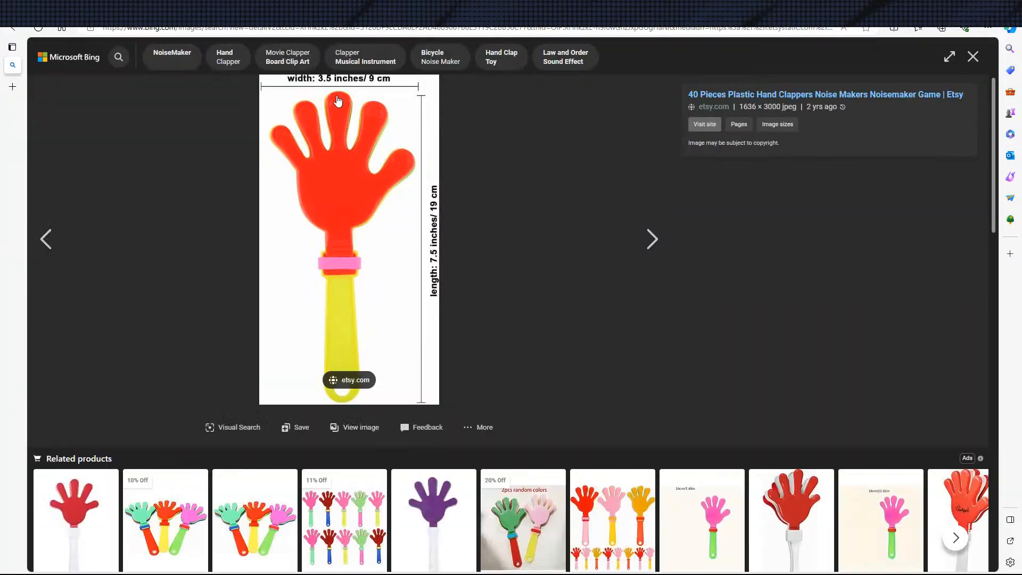
# Close the enlarged clapper picture, switch back to Fusion 360 and leave the 15 mm dimension edit
pyautogui.press('Escape')
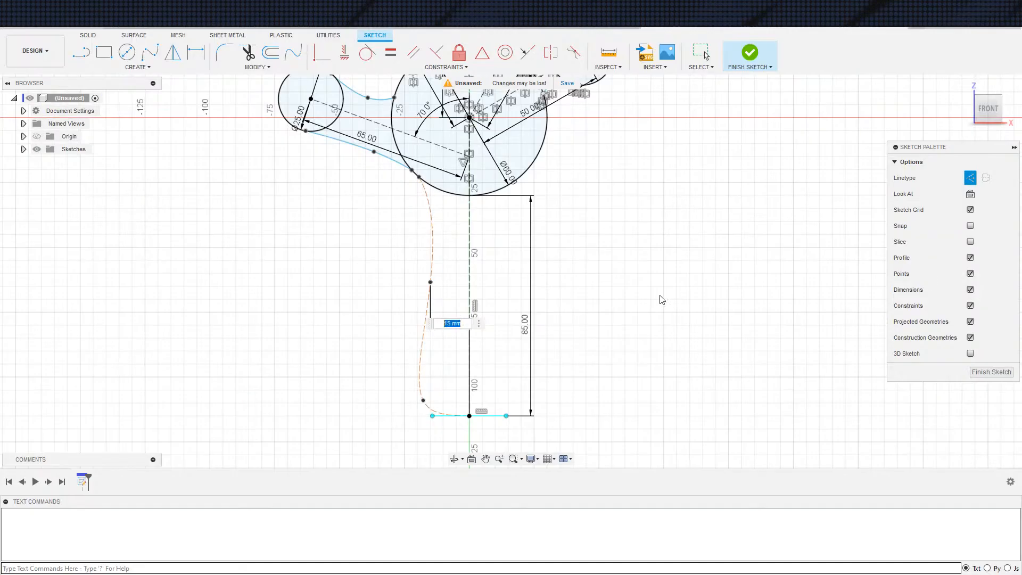
pyautogui.scroll(-10, 662, 297)
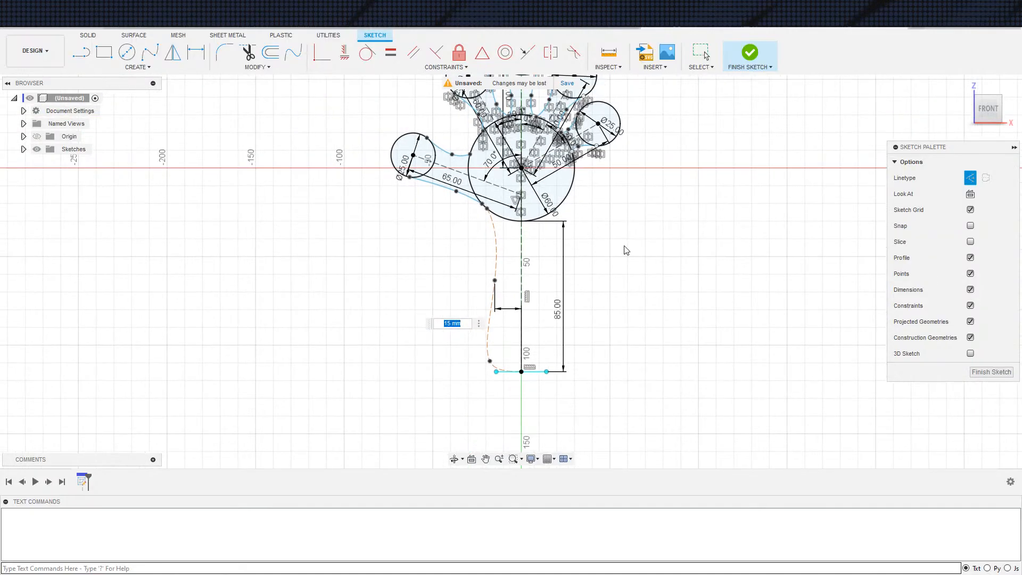
pyautogui.press('Escape')
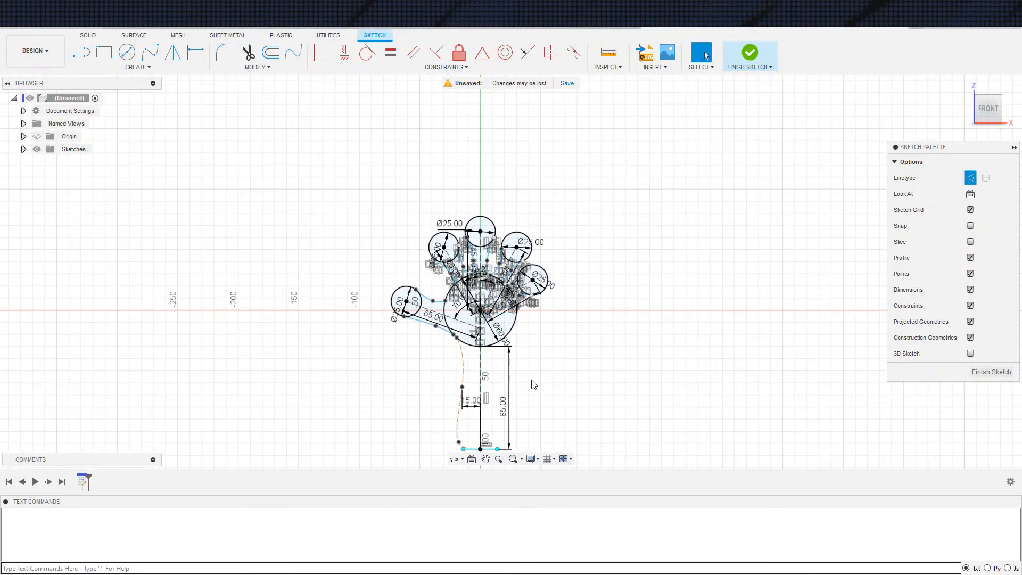
# Change the curved handle spline from construction to normal geometry
pyautogui.scroll(4, 497, 336)
pyautogui.scroll(-3, 577, 297)
pyautogui.moveTo(577, 296); pyautogui.dragTo(542, 226, button='middle')
pyautogui.scroll(3, 566, 321)
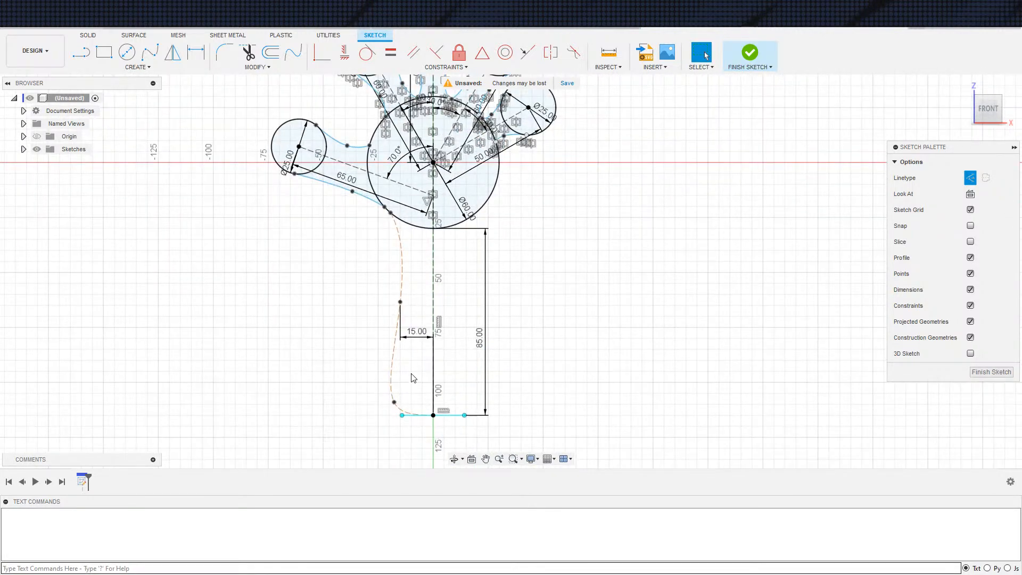
pyautogui.click(392, 360)
pyautogui.click(526, 373)
pyautogui.scroll(-2, 469, 376)
pyautogui.scroll(2, 472, 373)
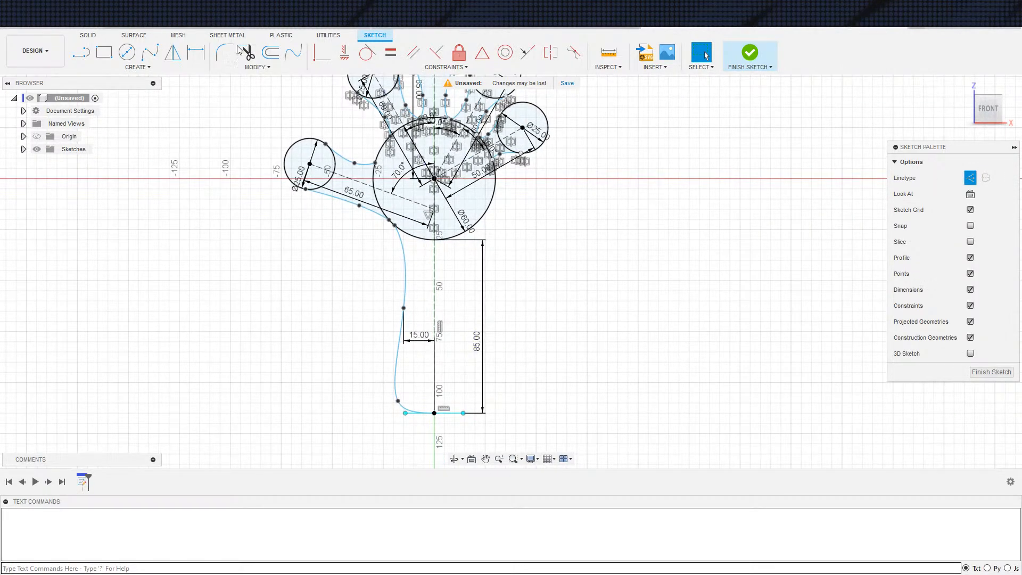
# Mirror the handle spline across the vertical centre line to form the handle's other side
pyautogui.click(173, 51)
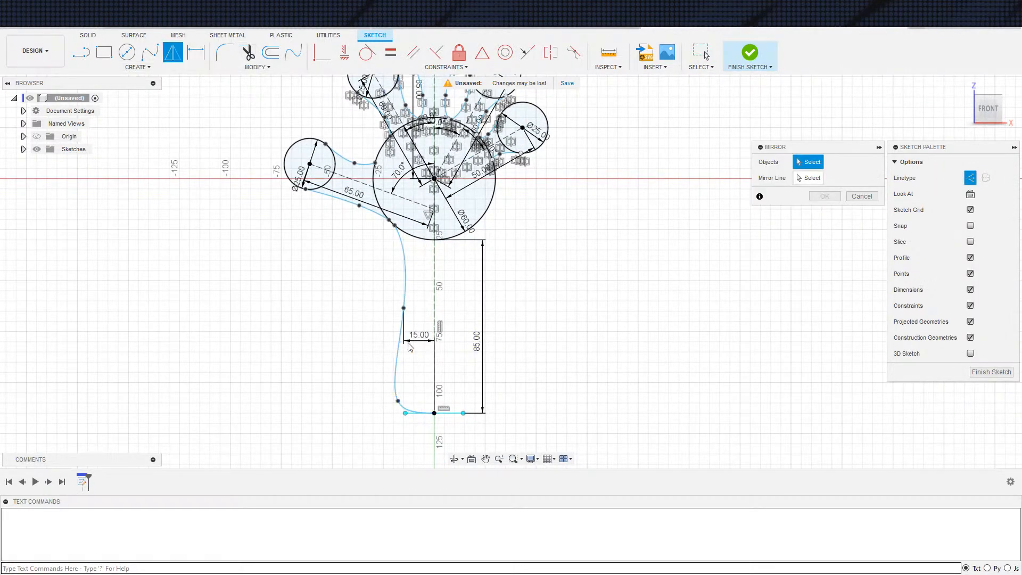
pyautogui.click(395, 352)
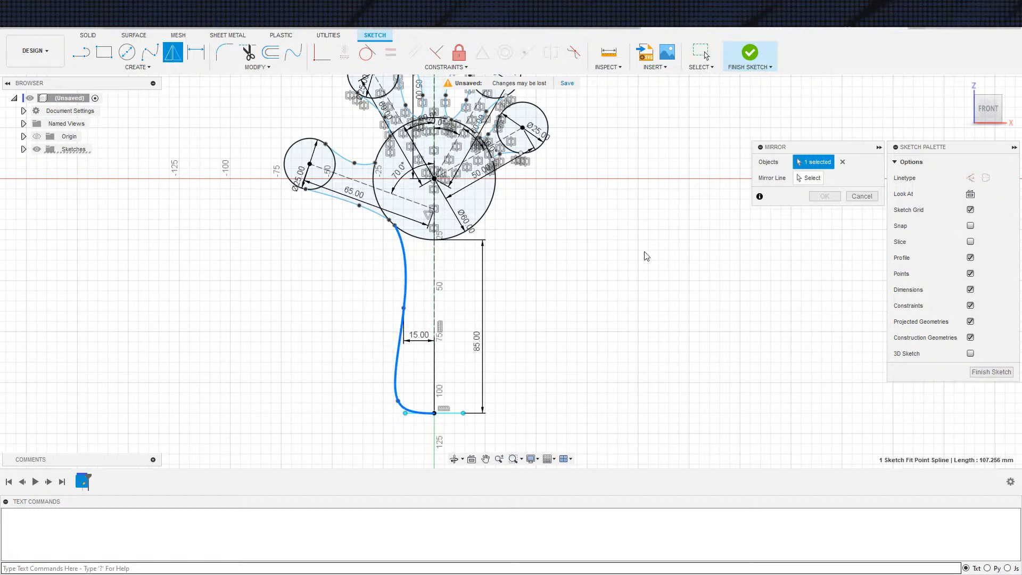
pyautogui.click(804, 180)
pyautogui.click(433, 355)
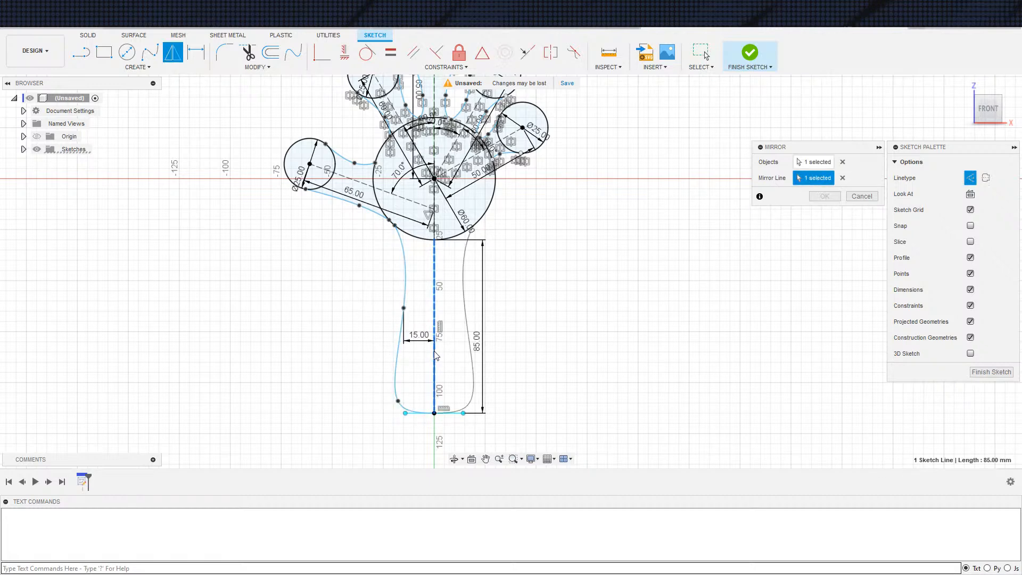
pyautogui.click(825, 196)
pyautogui.scroll(-3, 543, 255)
pyautogui.scroll(5, 453, 286)
pyautogui.press('e')
pyautogui.click(446, 360)
pyautogui.click(386, 177)
pyautogui.scroll(-5, 428, 209)
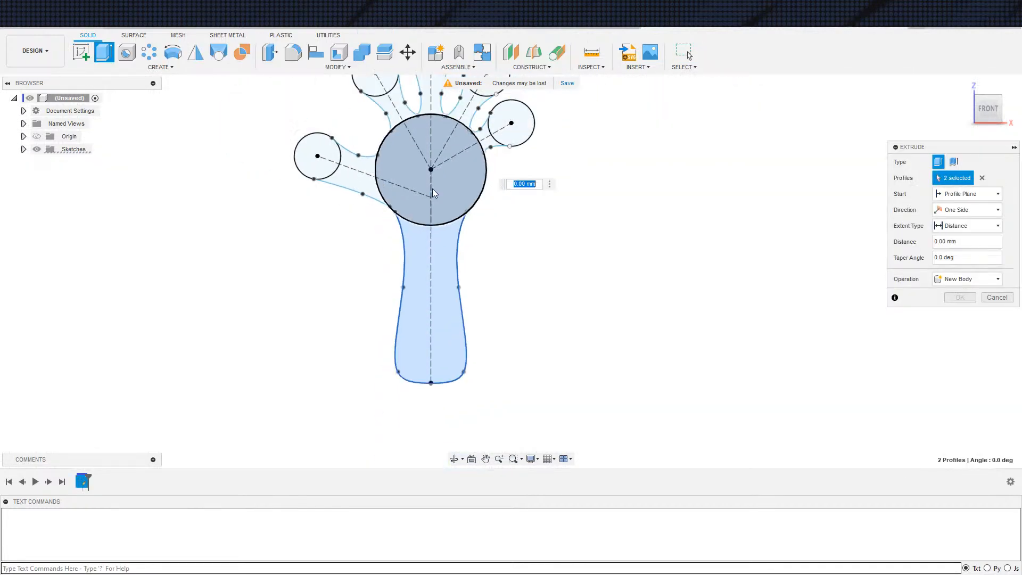
pyautogui.press('Escape')
# Start an extrusion of all hand and handle profiles with the direction set to Symmetric
pyautogui.press('e')
pyautogui.moveTo(344, 116); pyautogui.dragTo(579, 364)
pyautogui.scroll(2, 483, 254)
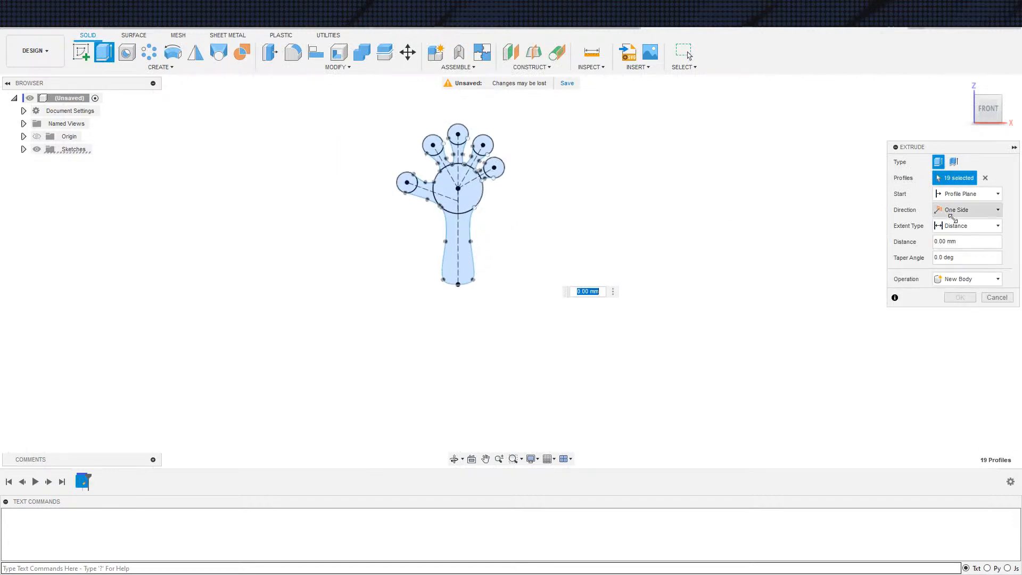
pyautogui.click(960, 213)
pyautogui.click(961, 234)
pyautogui.click(961, 211)
pyautogui.click(956, 245)
# Complete the extrusion as a new body with Distance extent, whole-length measurement and a distance of 6 mm
pyautogui.click(967, 226)
pyautogui.click(965, 235)
pyautogui.click(957, 242)
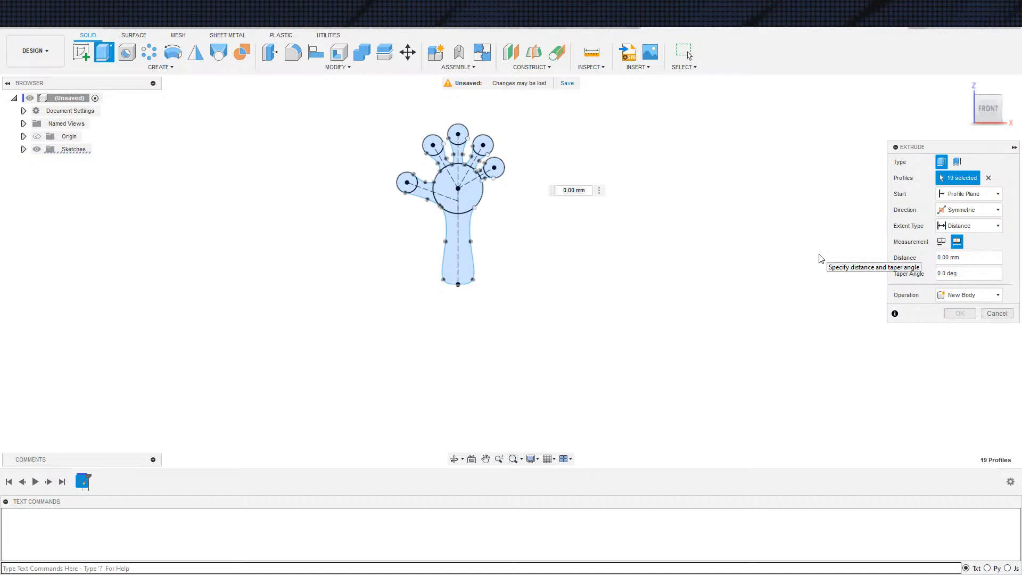
pyautogui.click(959, 257)
pyautogui.write('6')
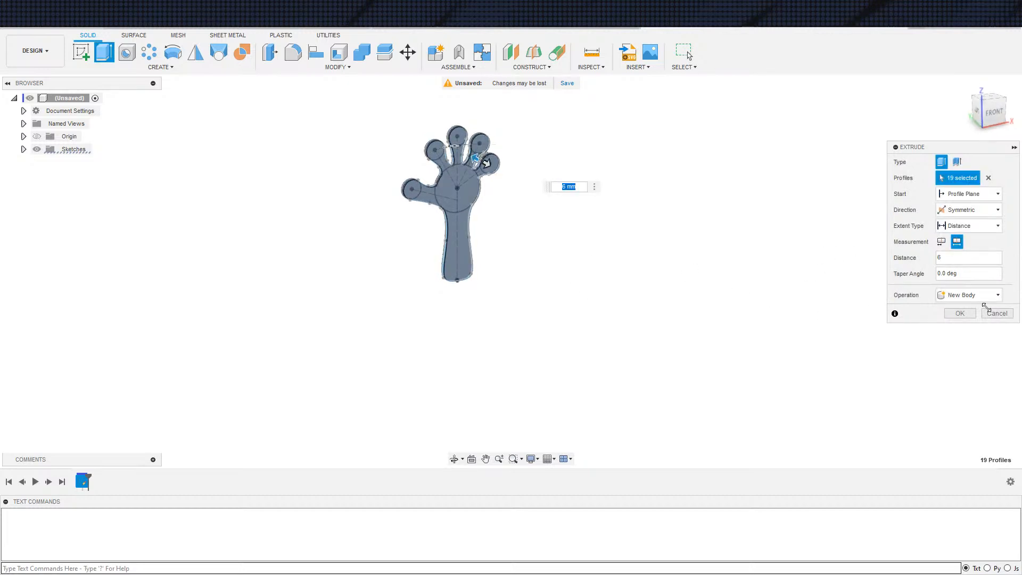
pyautogui.click(960, 313)
# Examine the extruded hand and compare its shape with the Noise Maker clapper images in the browser
pyautogui.scroll(2, 447, 209)
pyautogui.scroll(-1, 446, 209)
pyautogui.moveTo(466, 221)
pyautogui.keyDown('shift'); pyautogui.mouseDown(button='middle')
pyautogui.moveTo(486, 239)
pyautogui.moveTo(483, 229)
pyautogui.mouseUp(button='middle'); pyautogui.keyUp('shift')
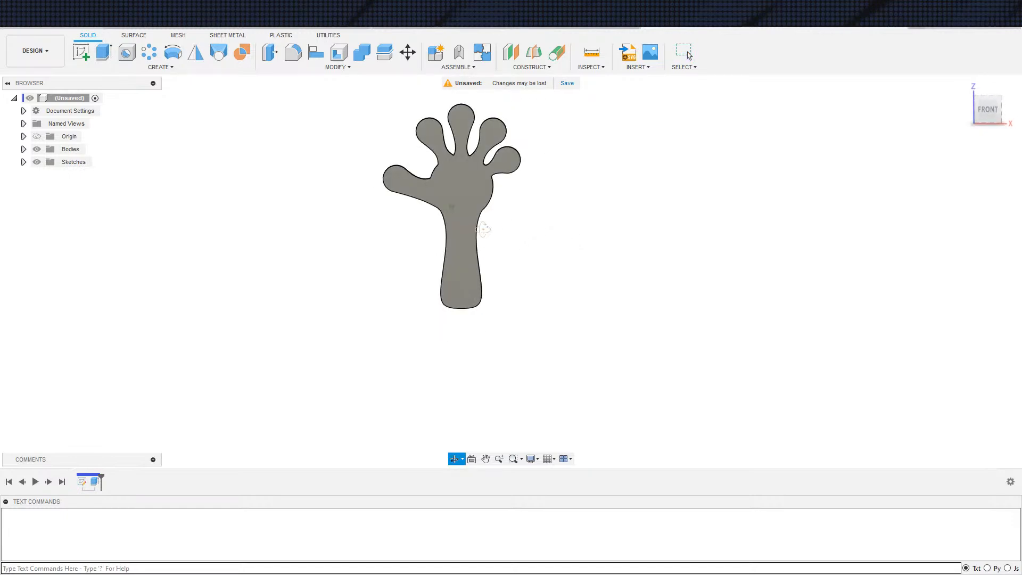
pyautogui.press('Escape')
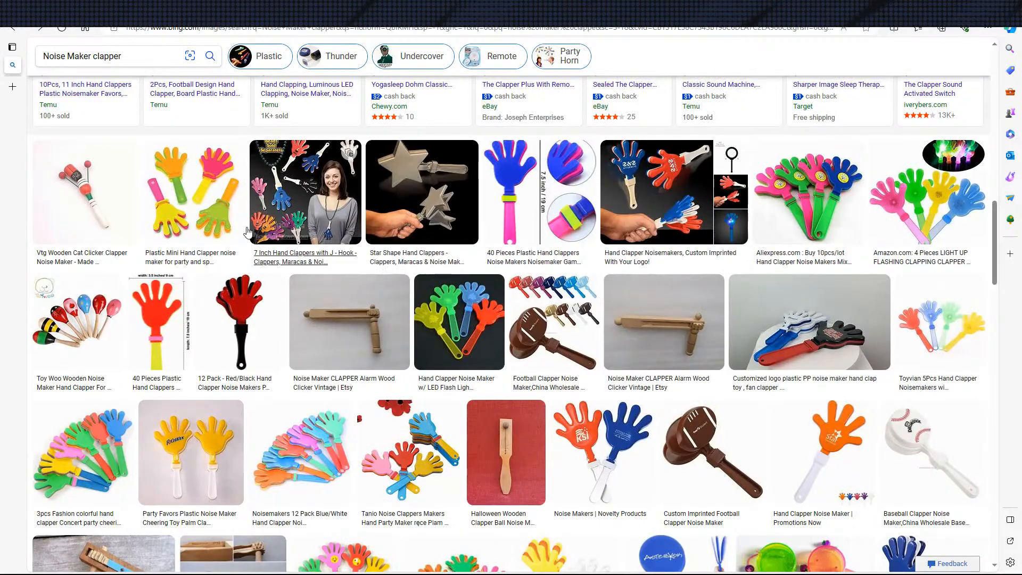
pyautogui.scroll(-5, 323, 286)
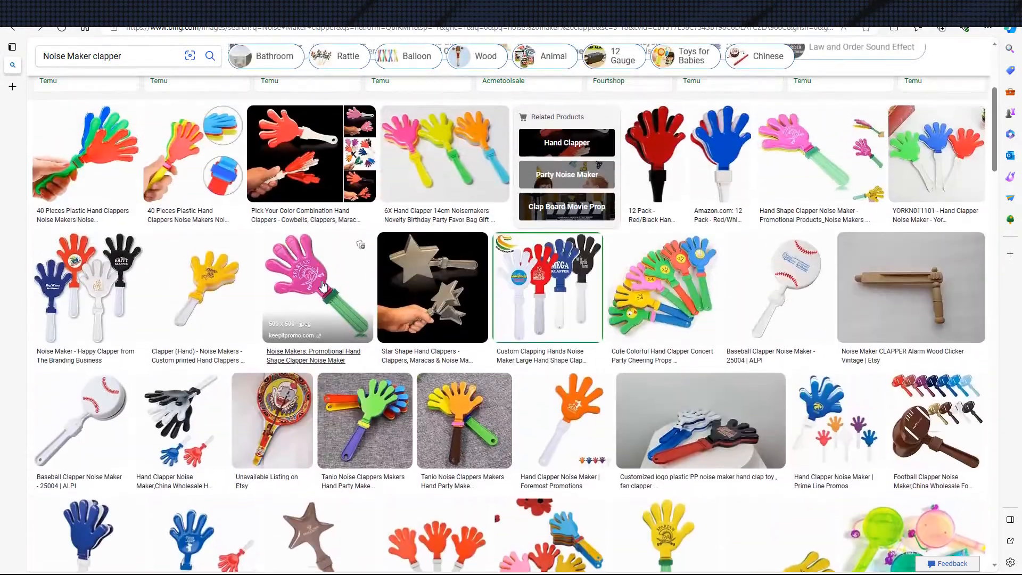
pyautogui.scroll(4, 323, 286)
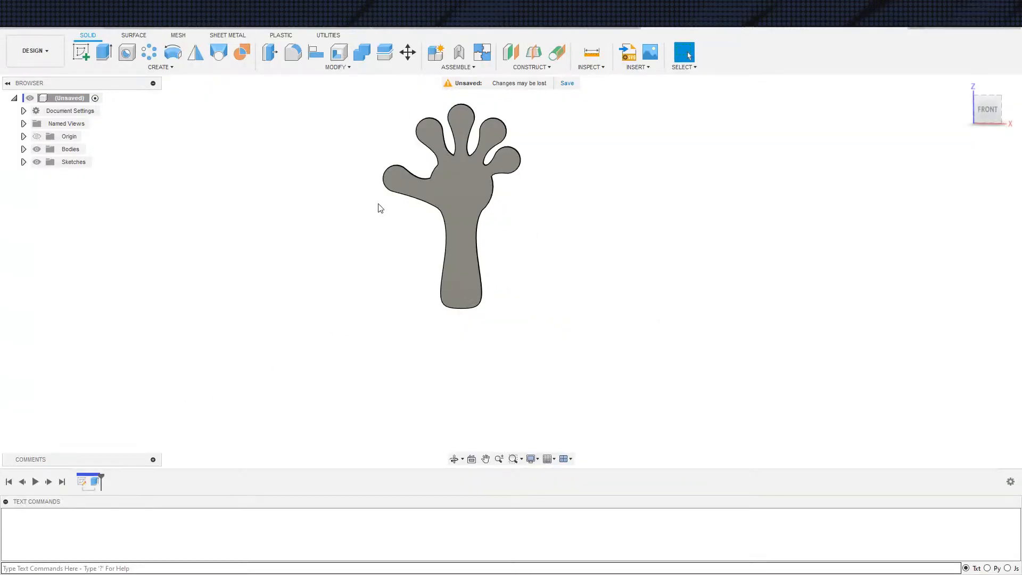
# Back in Fusion 360, reopen Sketch1 and delete the little finger's construction centre line
pyautogui.click(24, 163)
pyautogui.doubleClick(86, 176)
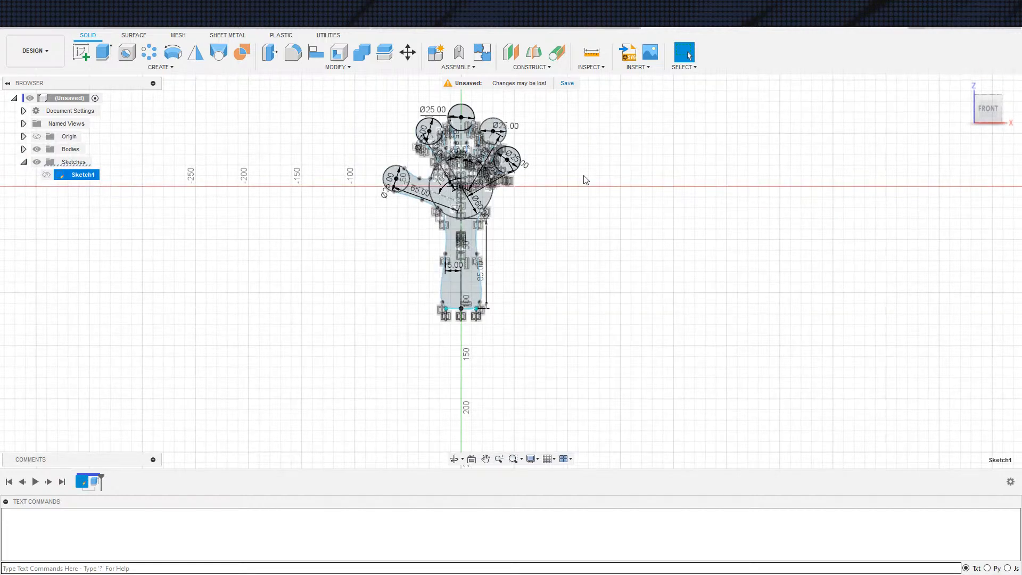
pyautogui.click(325, 245)
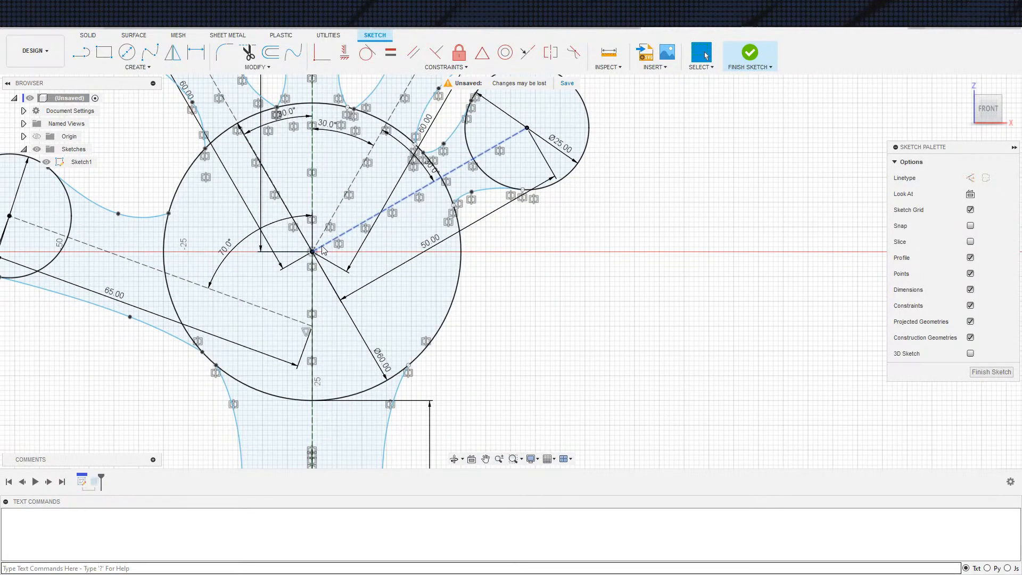
pyautogui.click(590, 262)
# Draw a construction line from the little finger circle's centre to the vertical centre line, about 6 mm below the palm centre
pyautogui.press('s')
pyautogui.click(598, 284)
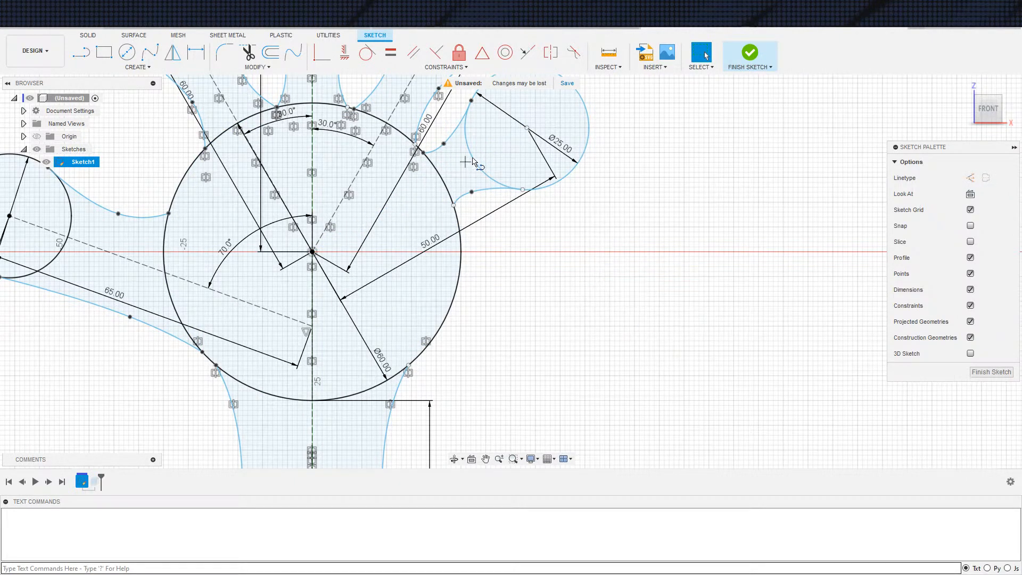
pyautogui.click(527, 128)
pyautogui.click(313, 282)
pyautogui.press('d')
pyautogui.press('Escape')
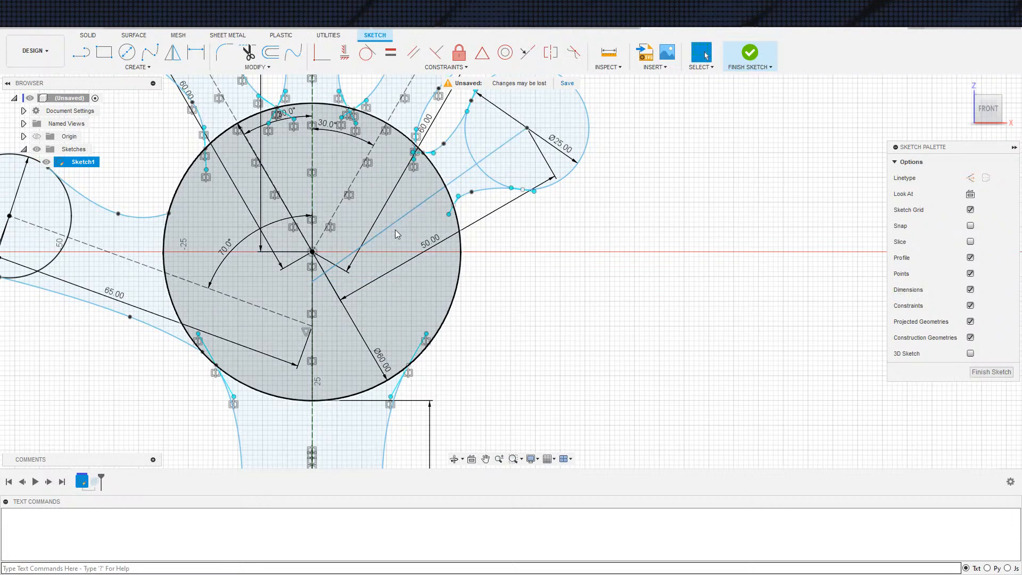
pyautogui.click(397, 223)
pyautogui.press('x')
pyautogui.click(567, 339)
# Dimension the new construction line's lower end 6 mm vertically from the palm centre
pyautogui.scroll(3, 539, 331)
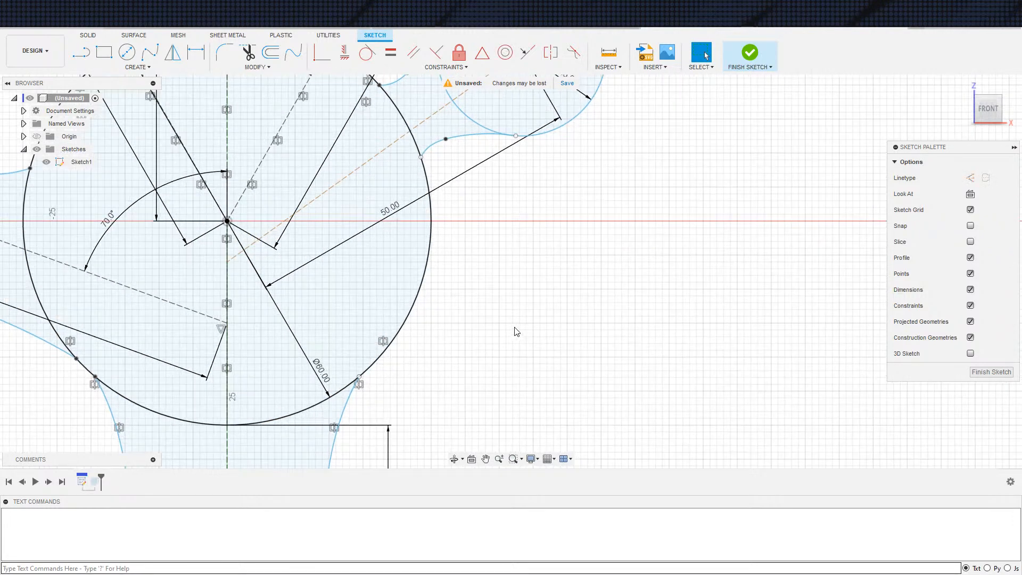
pyautogui.moveTo(516, 331); pyautogui.dragTo(526, 375, button='middle')
pyautogui.scroll(-2, 526, 375)
pyautogui.press('d')
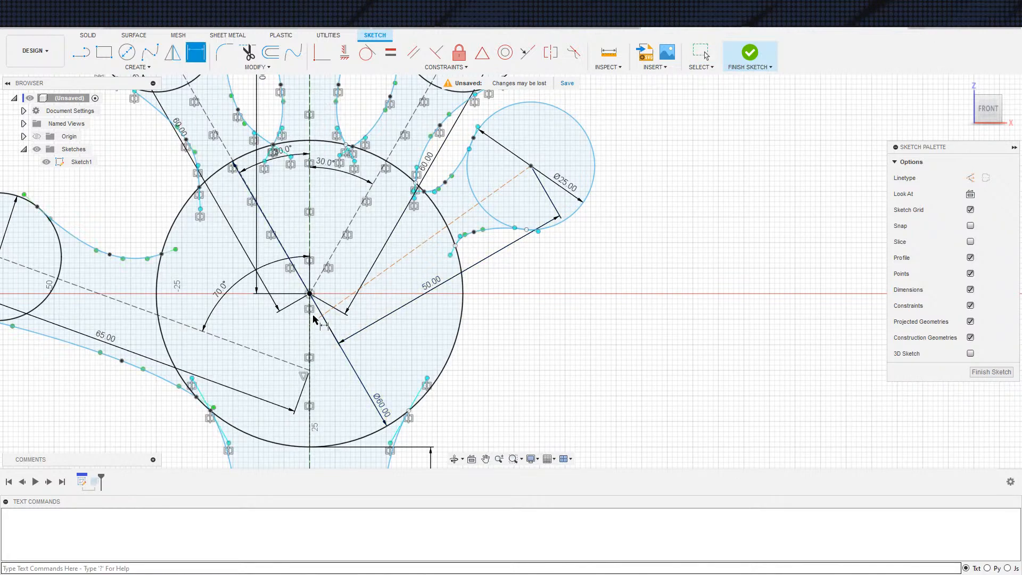
pyautogui.click(356, 308)
pyautogui.press('Return')
pyautogui.press('Escape')
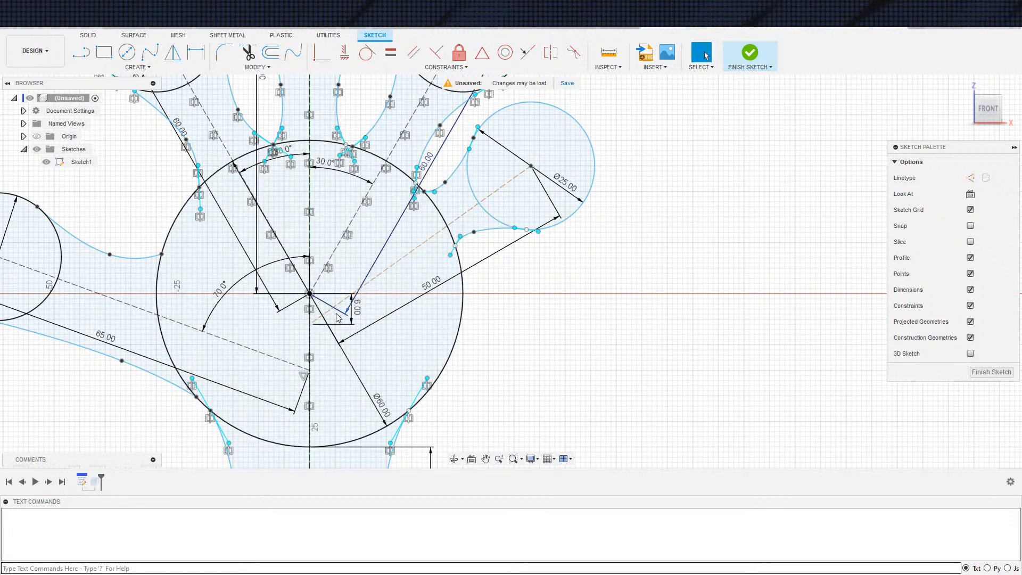
# Delete the spline on the lower side of the little finger
pyautogui.click(456, 249)
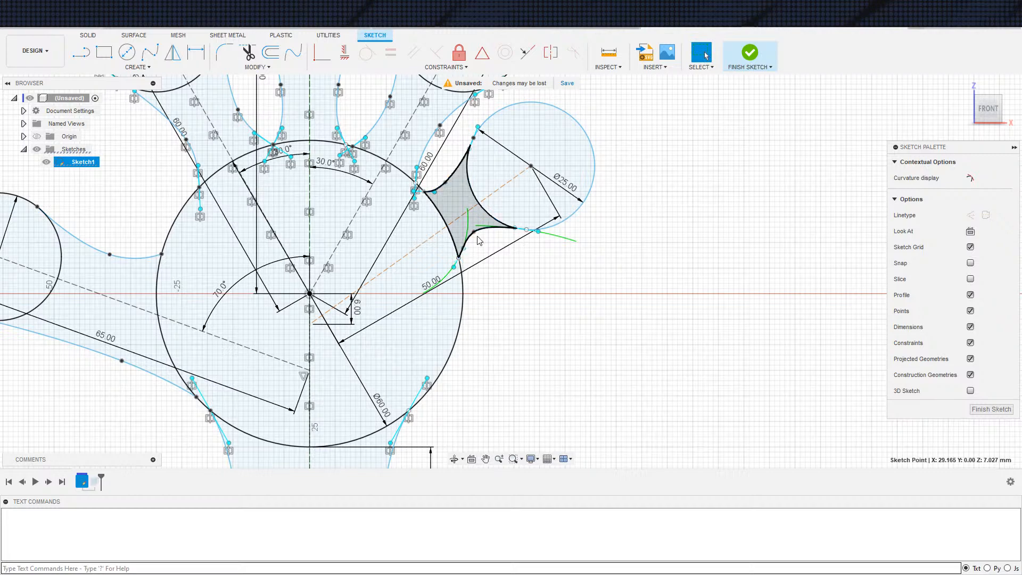
pyautogui.press('Delete')
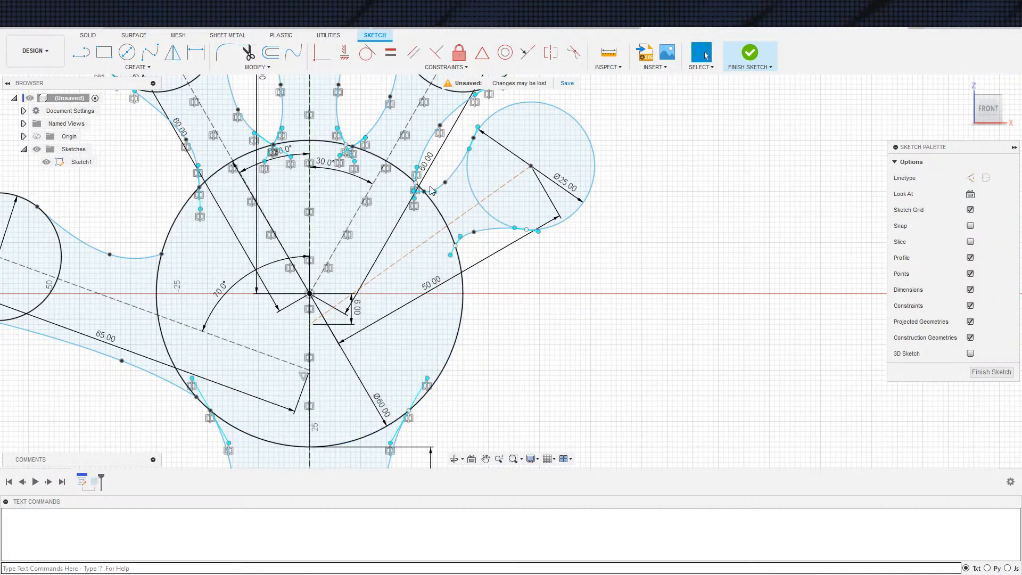
pyautogui.click(481, 239)
pyautogui.press('Delete')
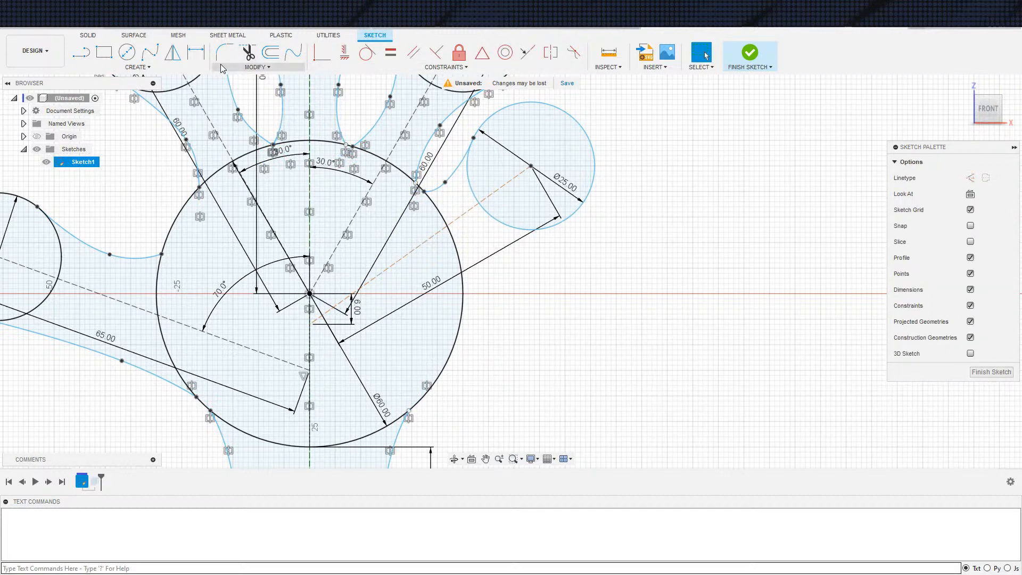
# Draw a three-point spline from the underside of the little finger circle to the outer edge of the palm circle
pyautogui.click(153, 55)
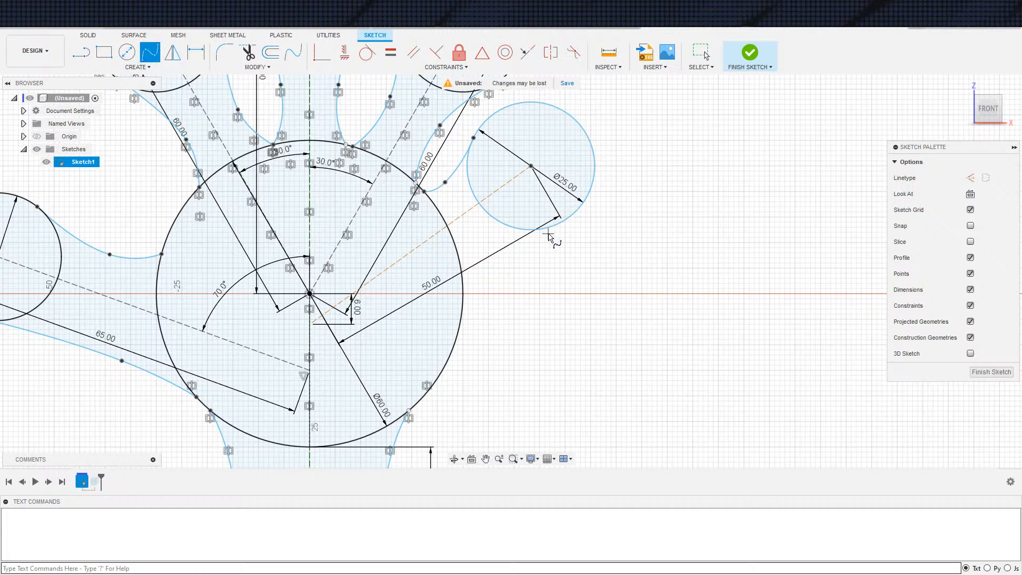
pyautogui.click(539, 229)
pyautogui.click(485, 257)
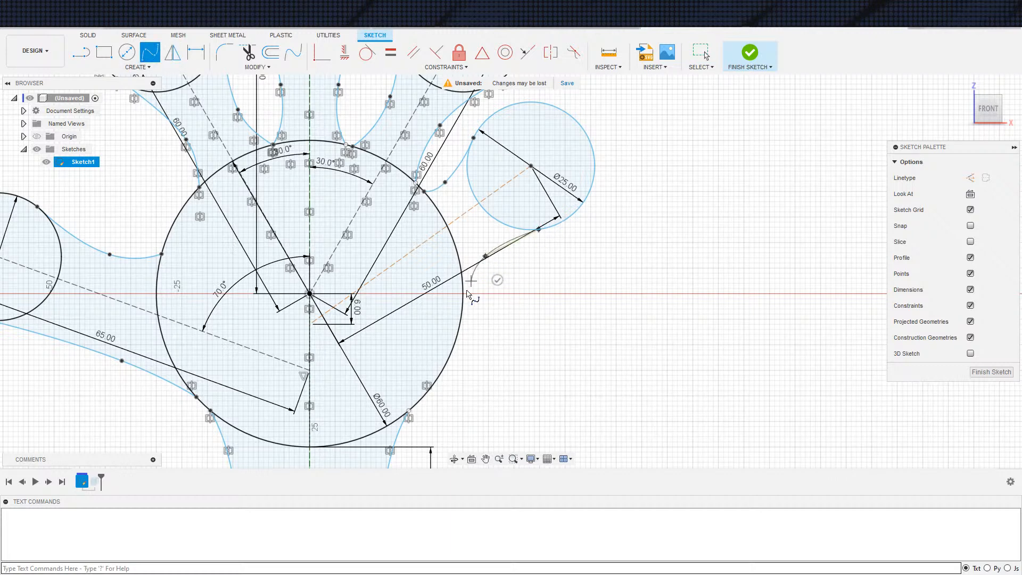
pyautogui.click(463, 297)
pyautogui.click(488, 305)
pyautogui.scroll(-4, 509, 276)
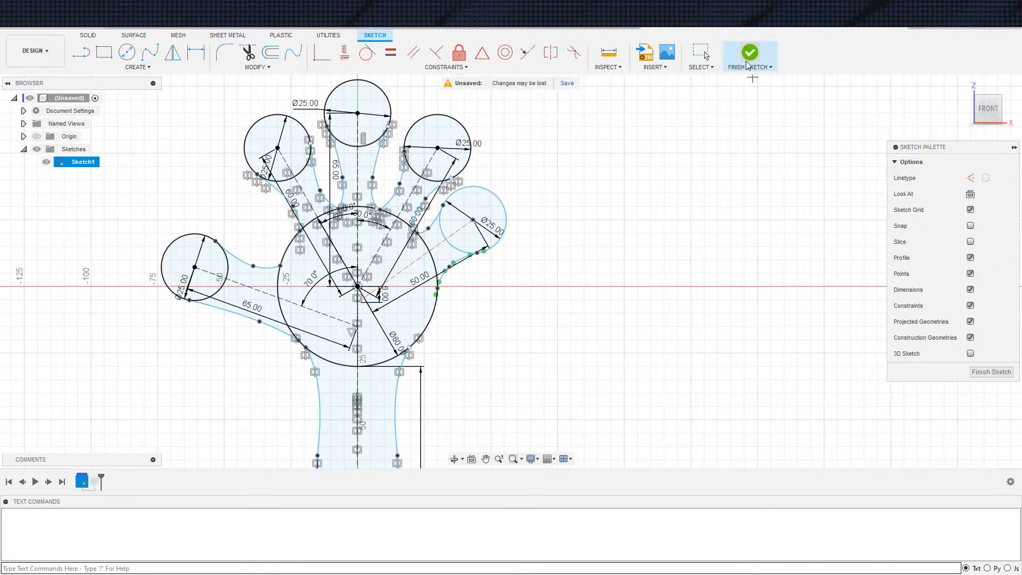
# Finish the sketch, then open the 6 mm extrusion for editing and accept it with the revised finger profiles
pyautogui.click(750, 53)
pyautogui.doubleClick(96, 482)
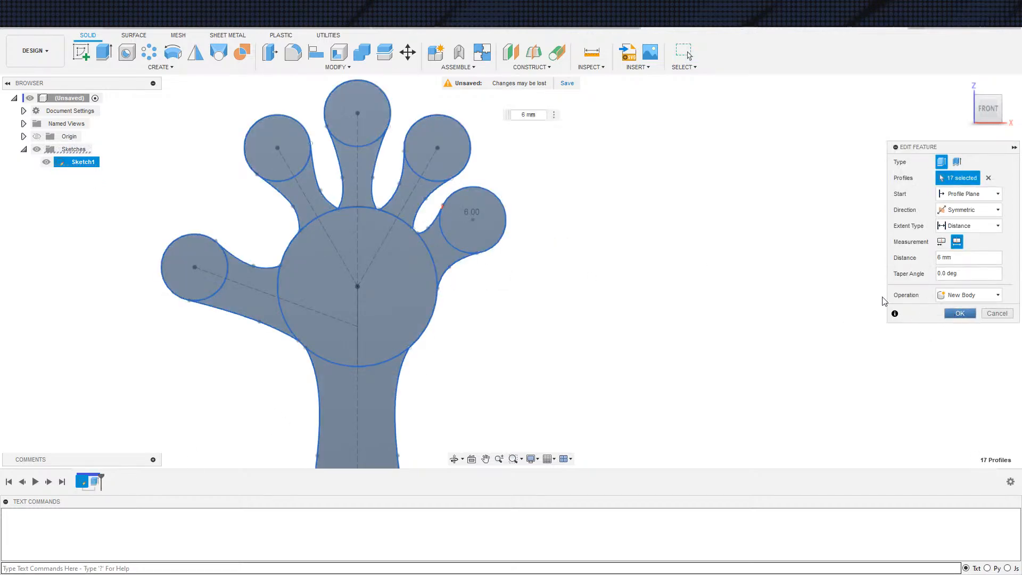
pyautogui.click(947, 313)
# Reopen Sketch1, delete the 6 mm dimension at the little finger line's inner end and try to pull the line outward
pyautogui.doubleClick(81, 482)
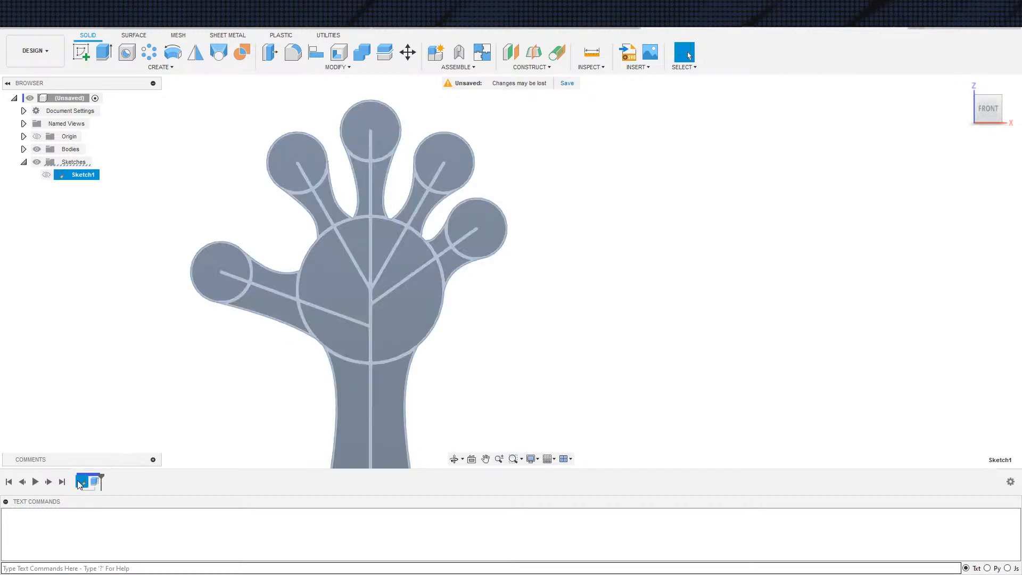
pyautogui.scroll(3, 424, 275)
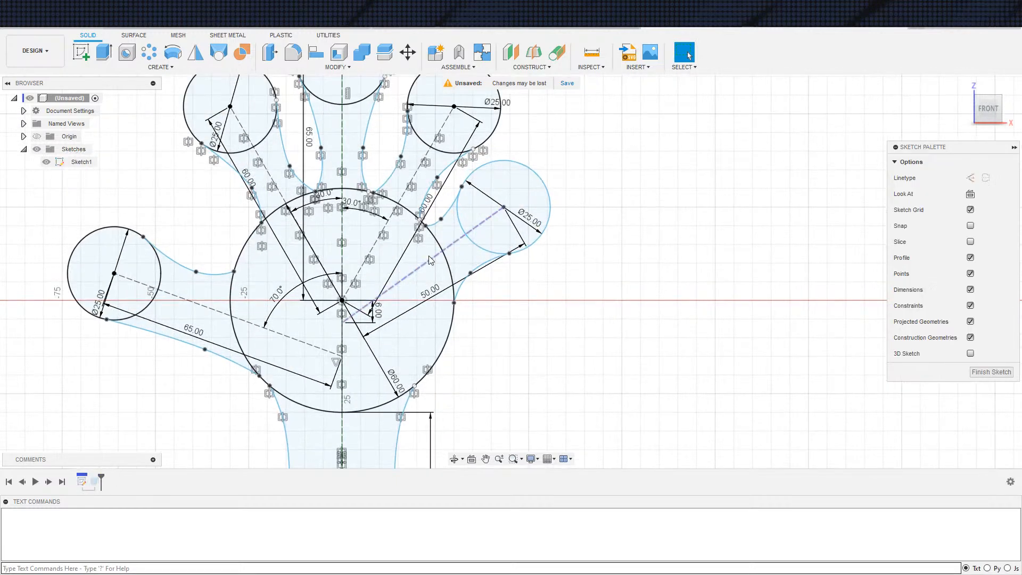
pyautogui.click(344, 323)
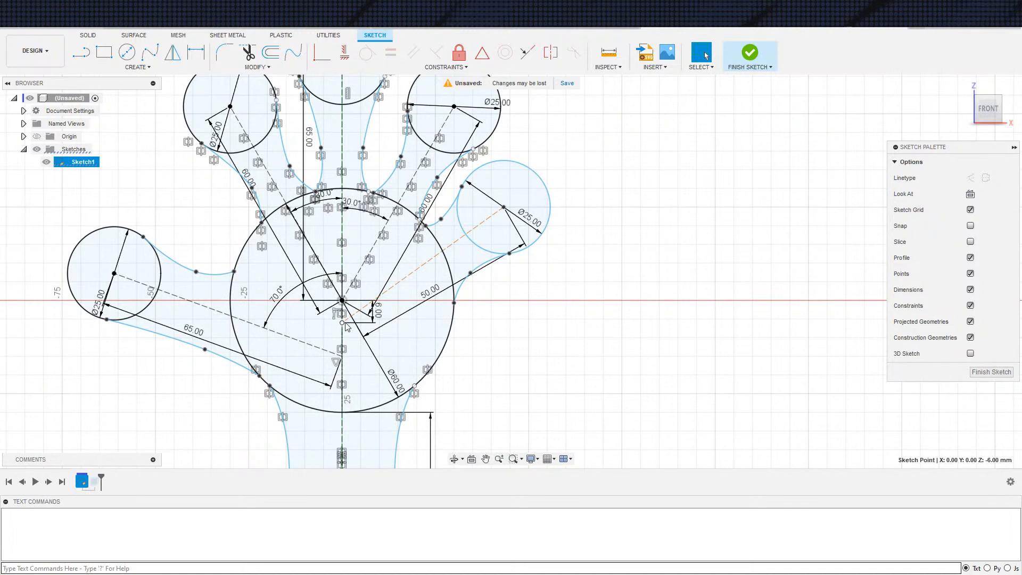
pyautogui.click(459, 240)
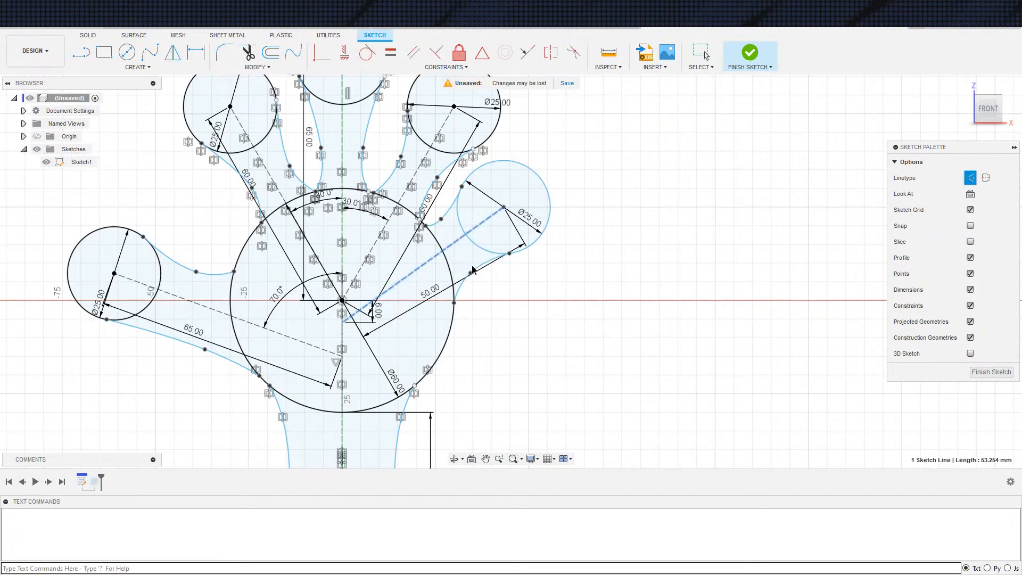
pyautogui.click(375, 318)
pyautogui.press('Delete')
pyautogui.moveTo(410, 278); pyautogui.dragTo(637, 134)
pyautogui.click(637, 135)
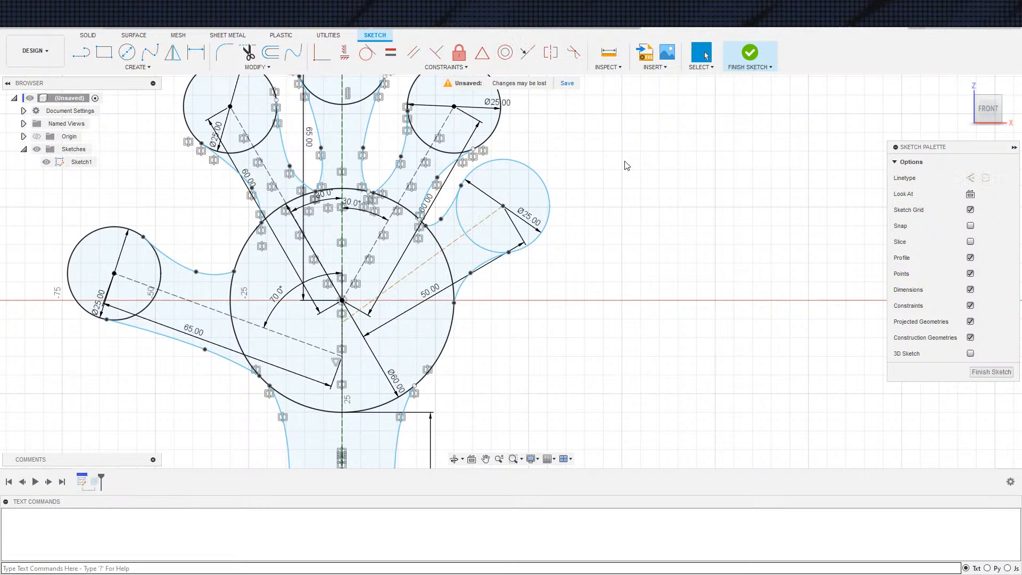
pyautogui.moveTo(500, 246); pyautogui.dragTo(493, 348)
pyautogui.click(541, 303)
pyautogui.moveTo(579, 164); pyautogui.dragTo(457, 315)
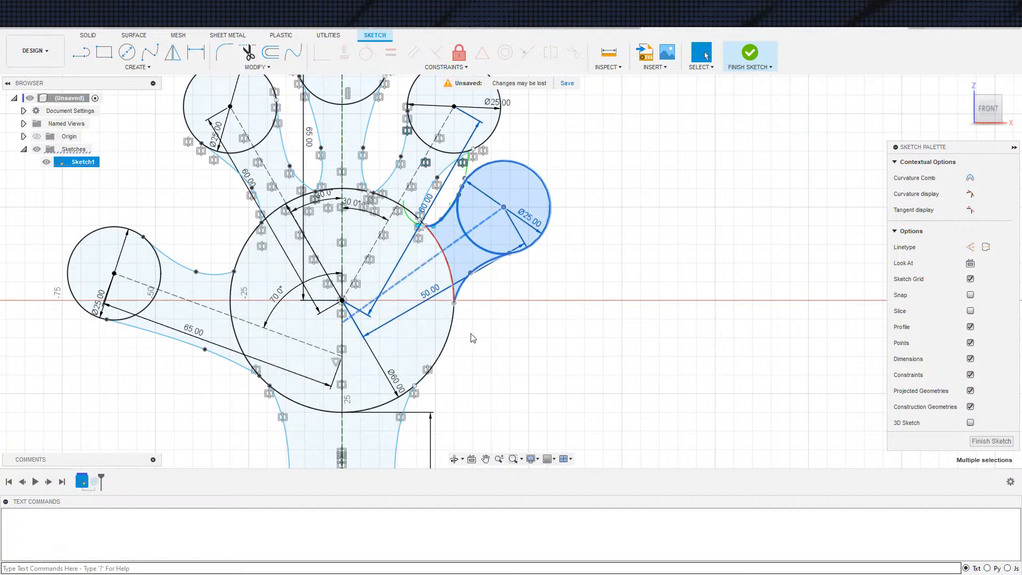
pyautogui.click(515, 284)
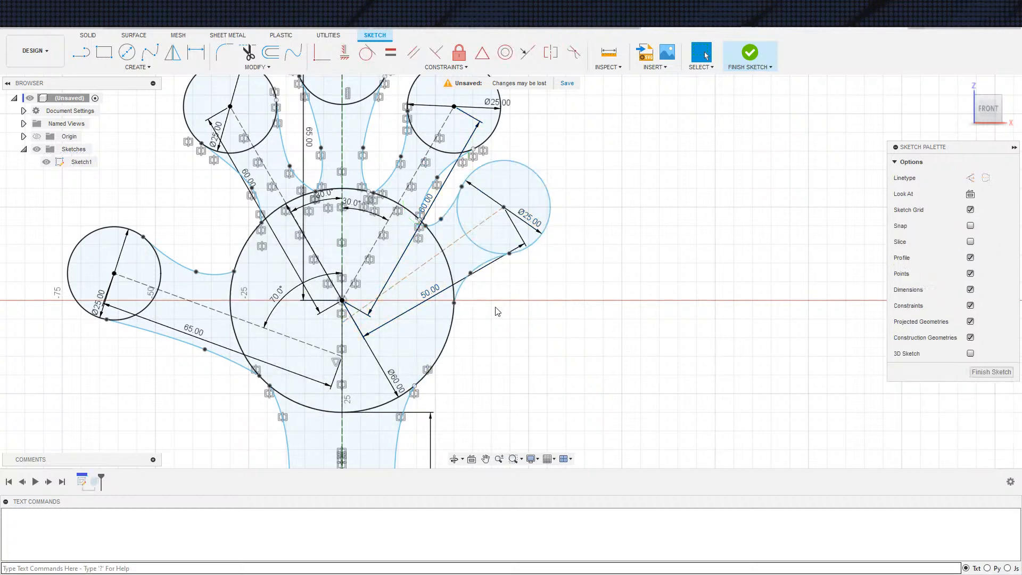
# Select the little finger circle with its two splines, move them together slightly outward and down, and finish the sketch
pyautogui.click(463, 286)
pyautogui.keyDown('shift'); pyautogui.click(460, 222); pyautogui.keyUp('shift')
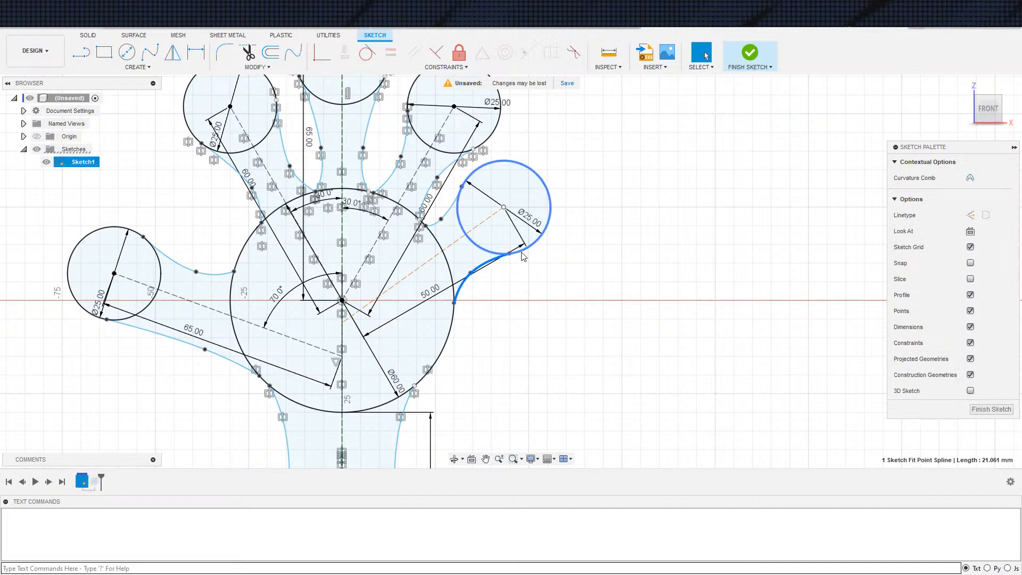
pyautogui.keyDown('shift'); pyautogui.click(449, 216); pyautogui.keyUp('shift')
pyautogui.moveTo(480, 267); pyautogui.dragTo(489, 281)
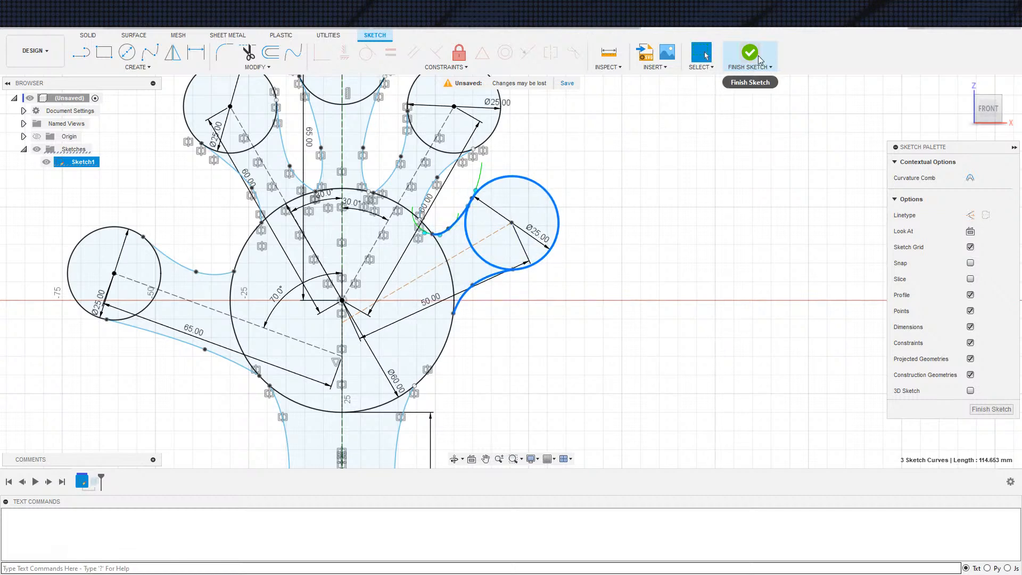
pyautogui.click(760, 59)
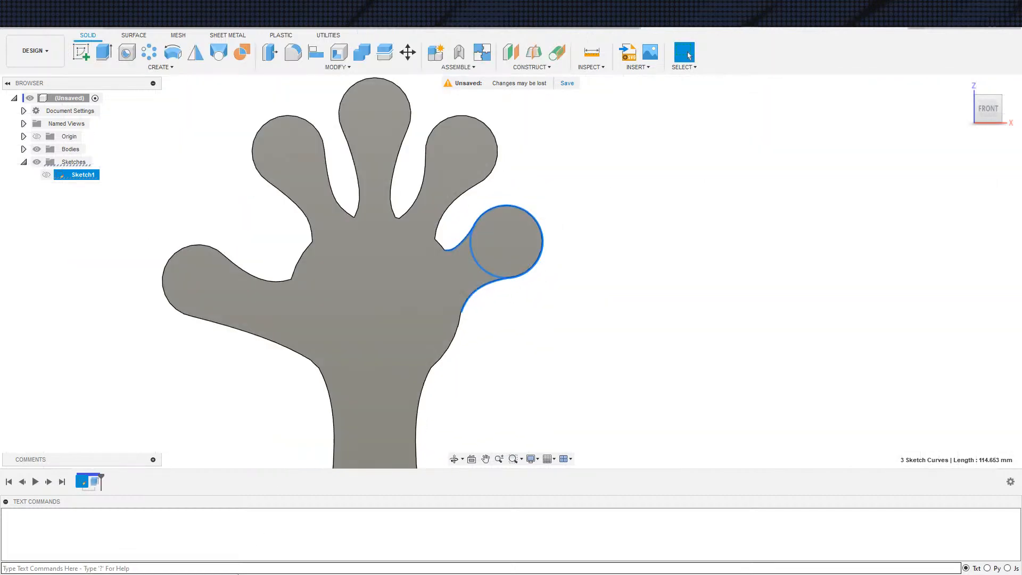
# Reopen Sketch1 and move the inner end of the little finger's construction line to about 9 mm below the palm centre
pyautogui.doubleClick(82, 482)
pyautogui.scroll(3, 427, 279)
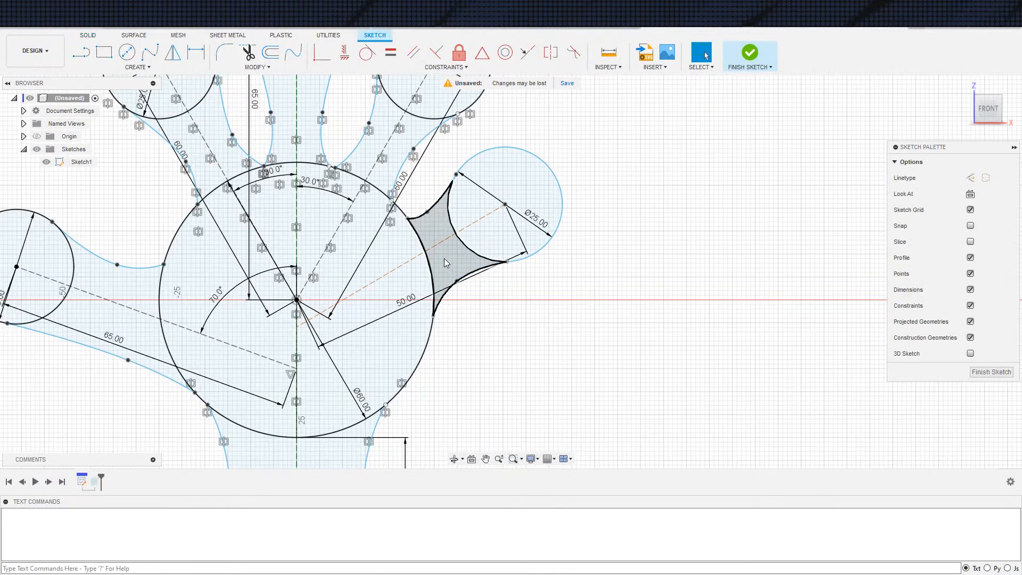
pyautogui.moveTo(297, 330); pyautogui.dragTo(304, 342)
# Reshape the little finger's upper spline by shifting its middle and palm-side fit points slightly outward and down, then finish the sketch
pyautogui.click(431, 211)
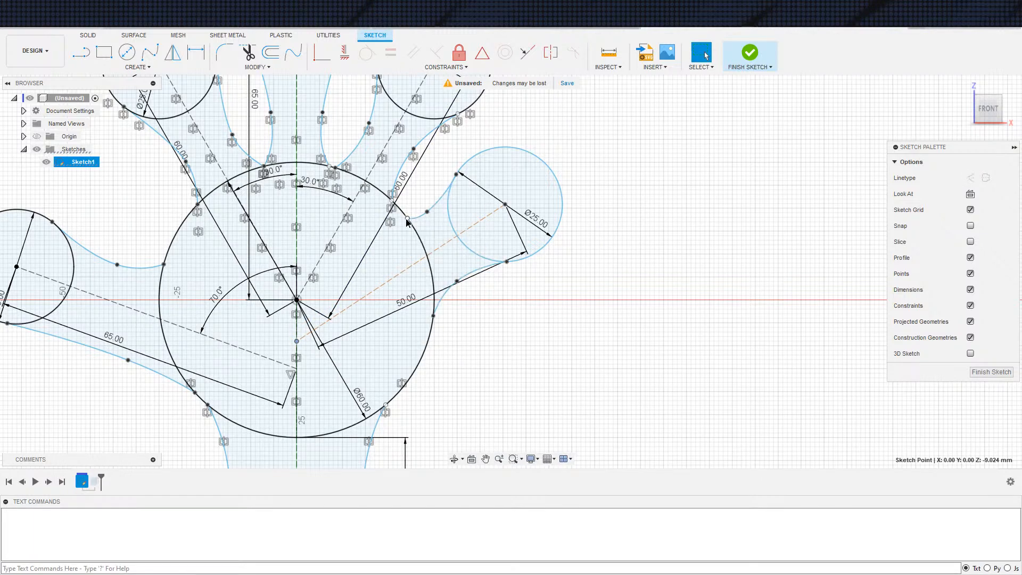
pyautogui.click(408, 220)
pyautogui.moveTo(431, 219); pyautogui.dragTo(434, 226)
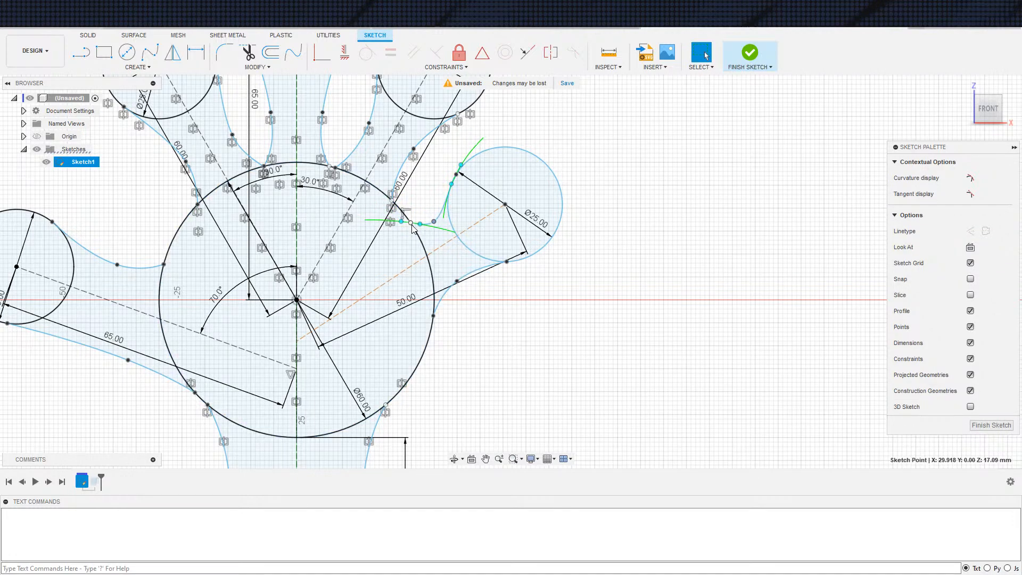
pyautogui.scroll(10, 412, 227)
pyautogui.moveTo(451, 247); pyautogui.dragTo(383, 292, button='middle')
pyautogui.click(410, 256)
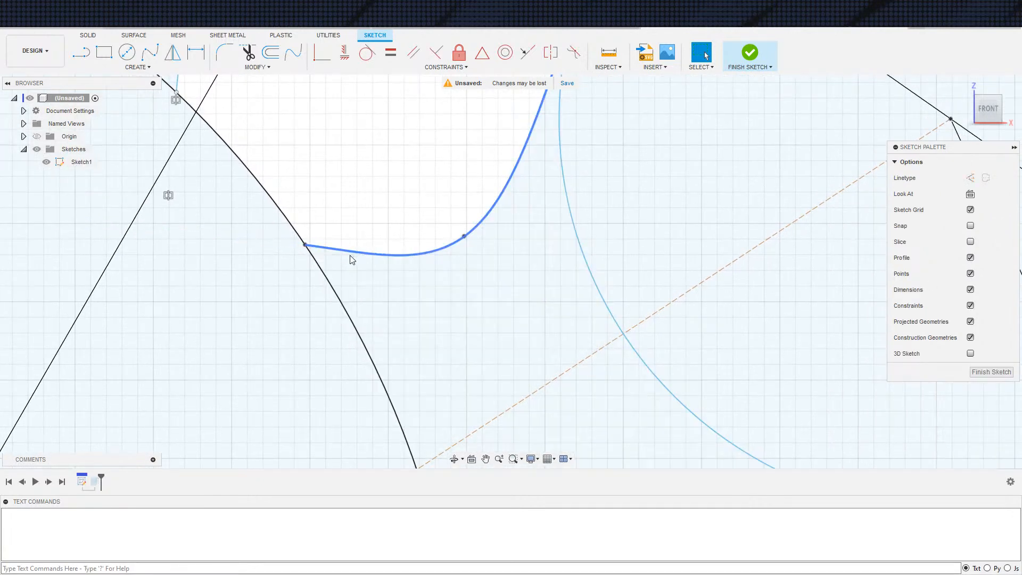
pyautogui.click(305, 245)
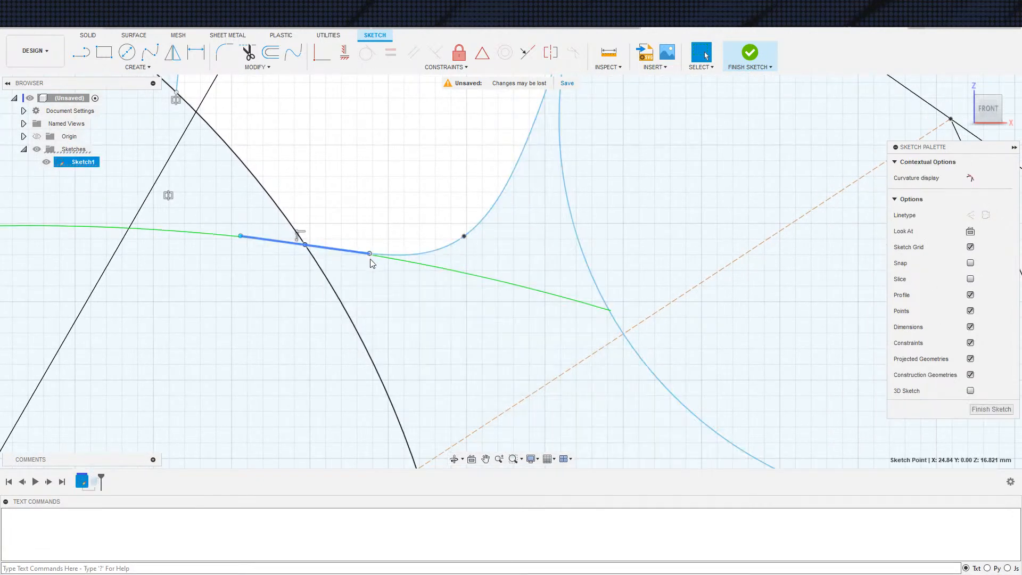
pyautogui.scroll(-3, 375, 275)
pyautogui.moveTo(368, 278); pyautogui.dragTo(421, 286, button='middle')
pyautogui.moveTo(425, 268); pyautogui.dragTo(425, 274)
pyautogui.click(423, 214)
pyautogui.scroll(-3, 438, 232)
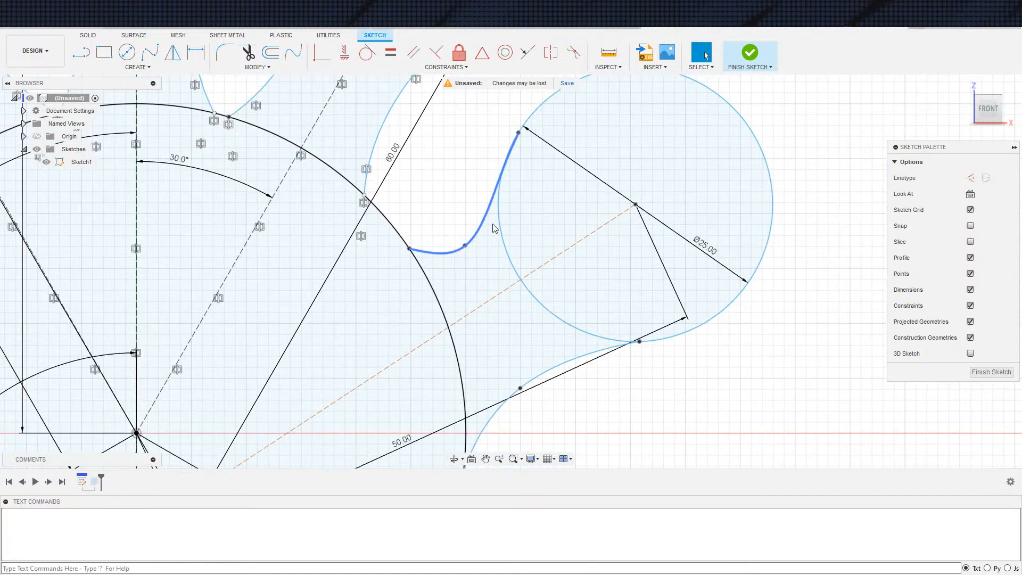
pyautogui.scroll(-3, 477, 219)
pyautogui.click(750, 52)
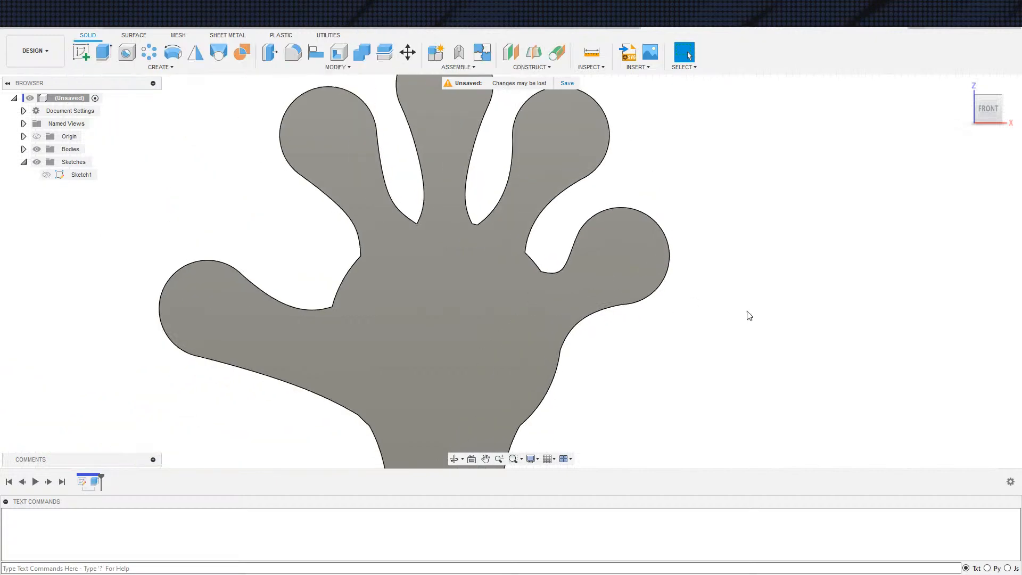
# Reopen Sketch1 and reshape the spline under the thumb by moving its middle point and its end on the palm circle
pyautogui.scroll(-5, 735, 328)
pyautogui.scroll(-1, 702, 316)
pyautogui.moveTo(703, 316); pyautogui.dragTo(630, 264, button='middle')
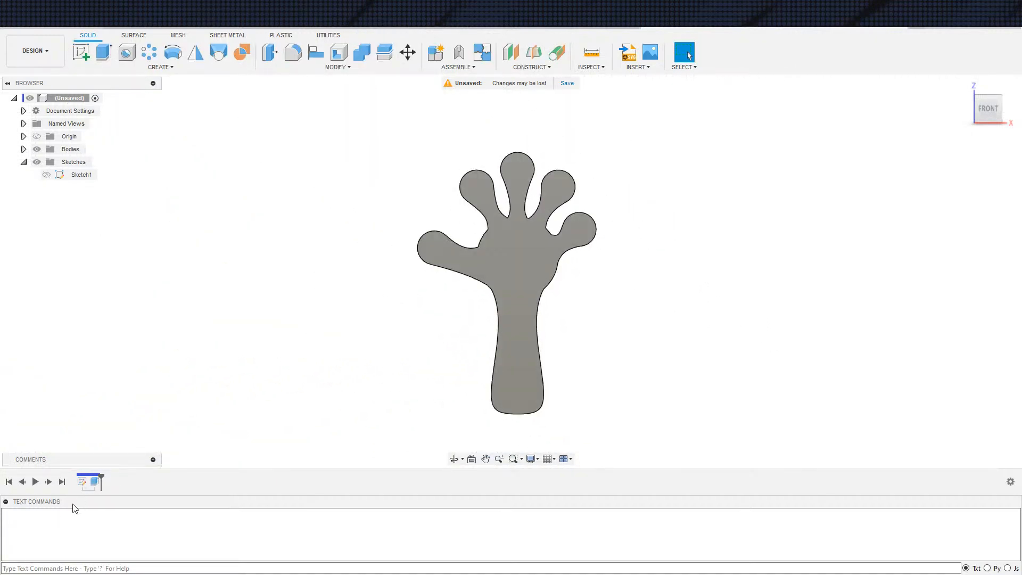
pyautogui.doubleClick(82, 482)
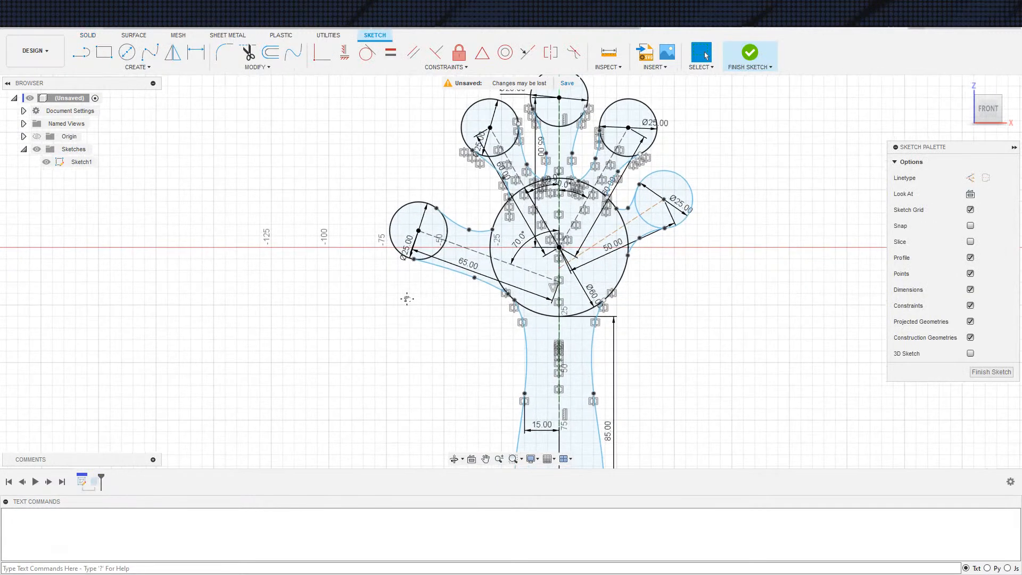
pyautogui.moveTo(419, 298); pyautogui.dragTo(240, 304, button='middle')
pyautogui.click(304, 277)
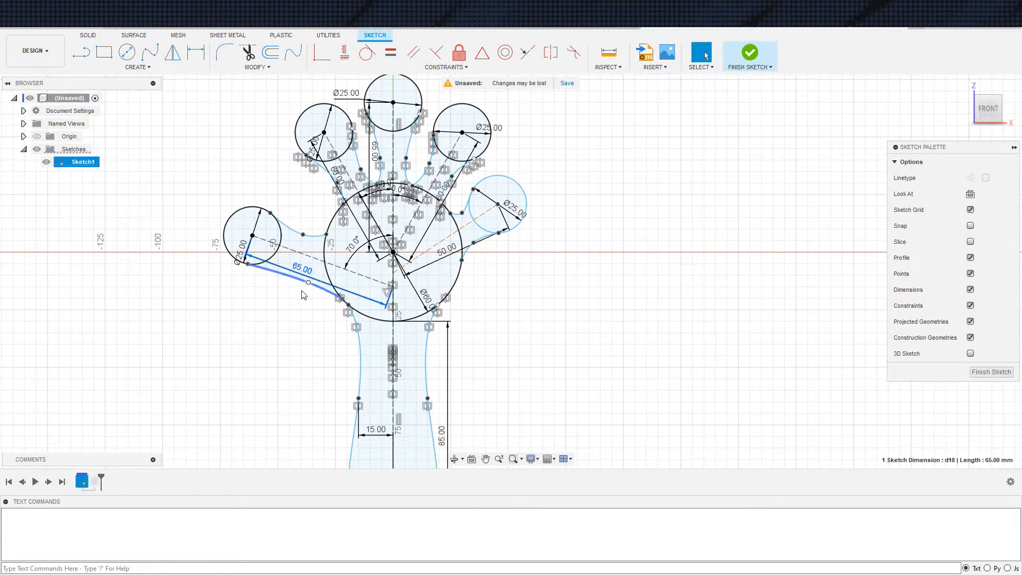
pyautogui.click(308, 283)
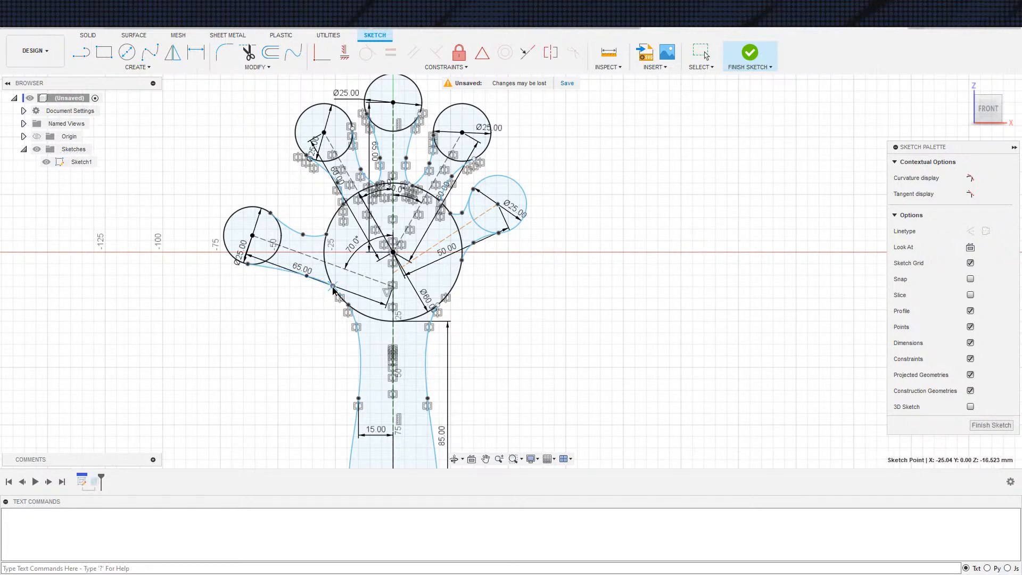
pyautogui.click(316, 335)
pyautogui.scroll(3, 317, 298)
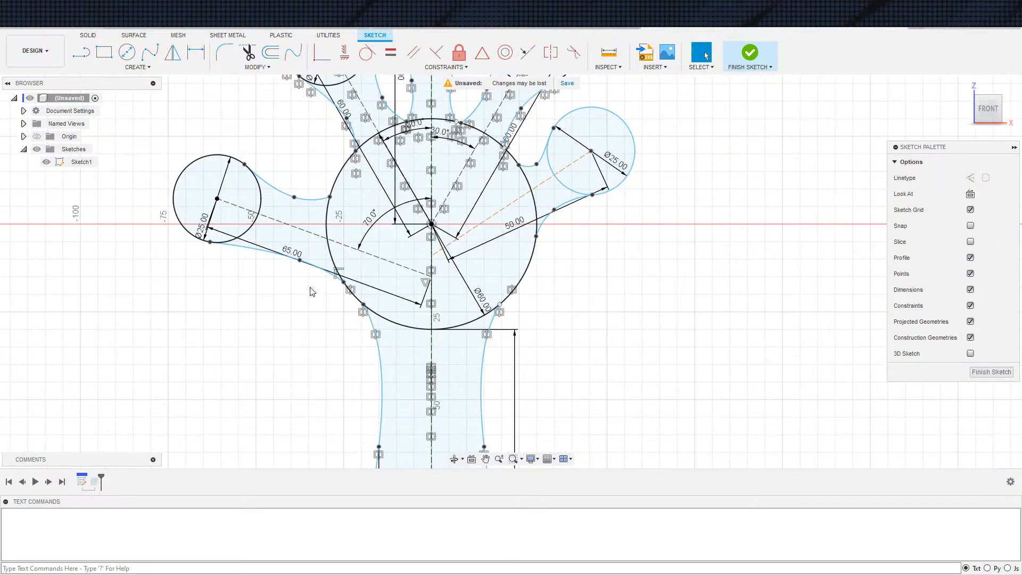
pyautogui.scroll(-2, 306, 292)
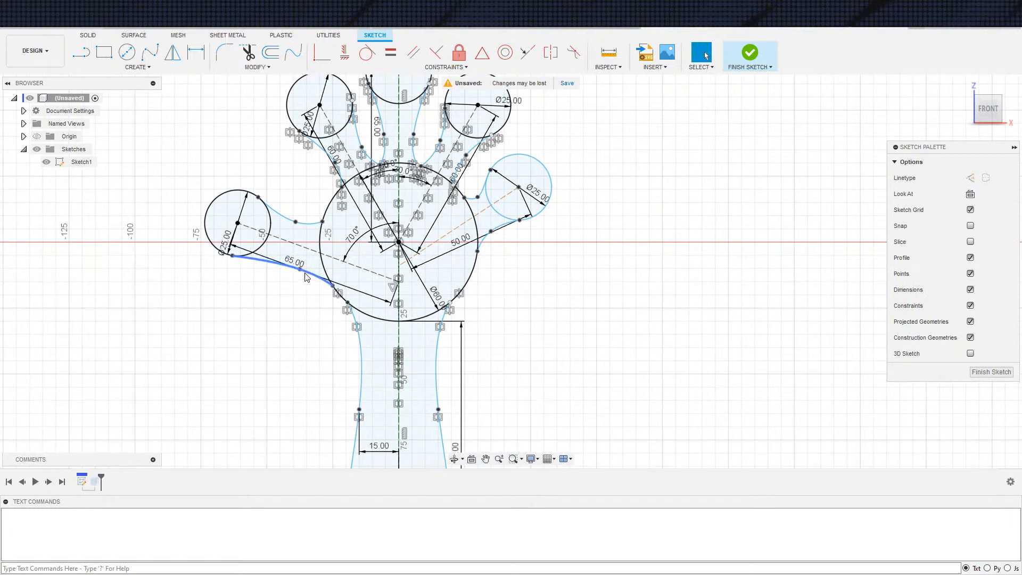
pyautogui.click(283, 269)
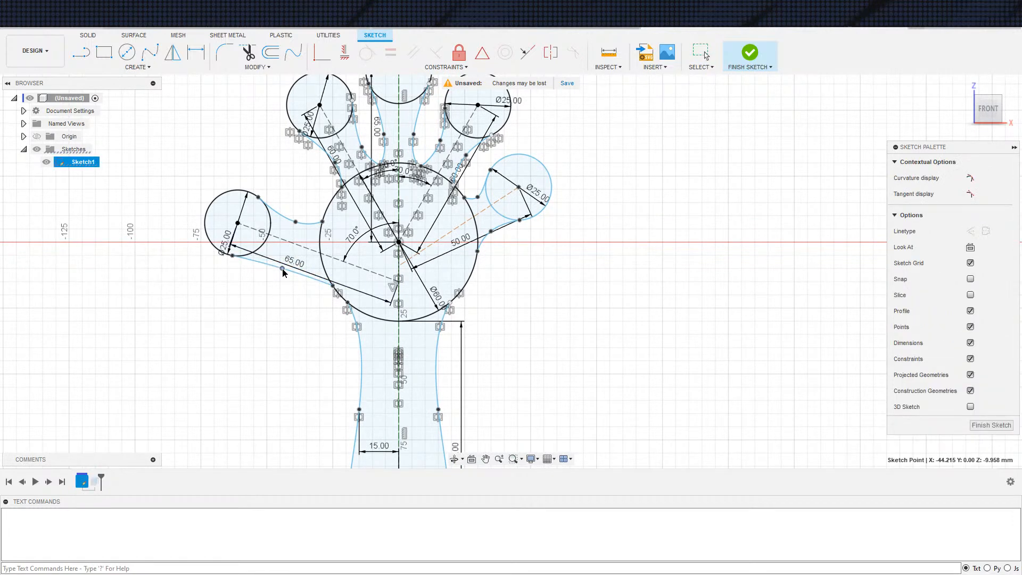
# Set the thumb's length dimension to 60 mm, readjust the middle point of its lower spline, and finish the sketch
pyautogui.doubleClick(294, 262)
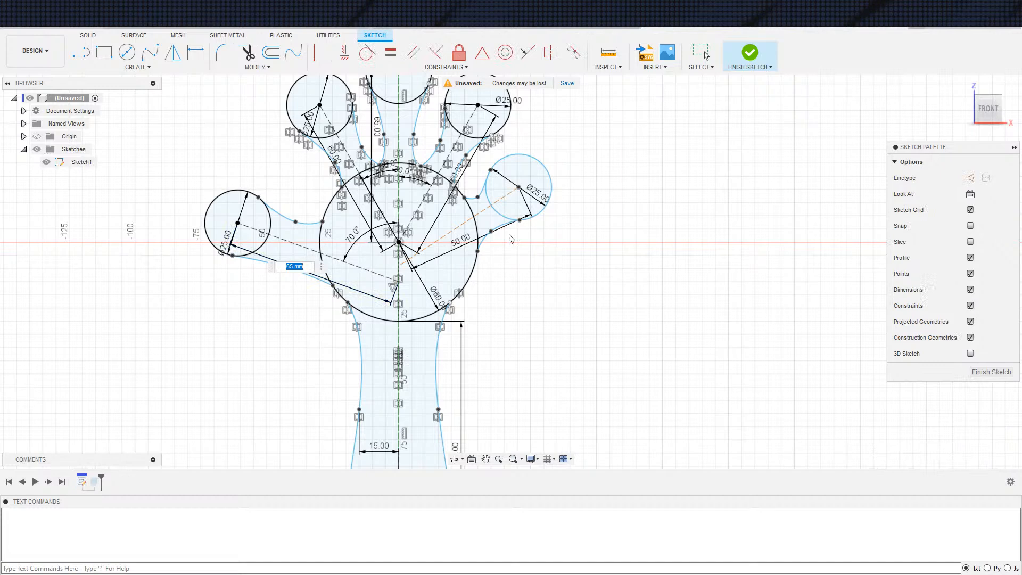
pyautogui.write('60')
pyautogui.press('Return')
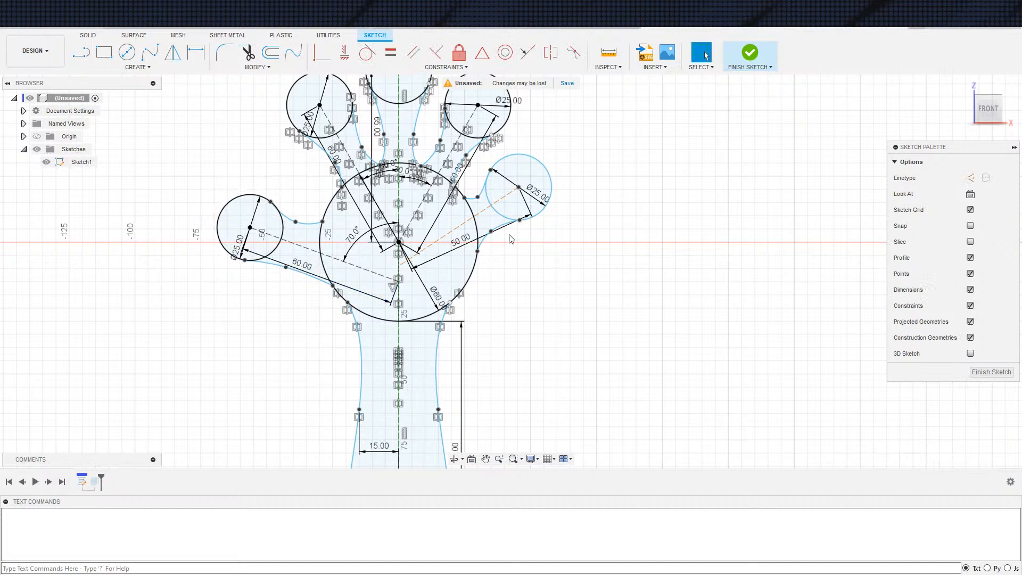
pyautogui.click(297, 269)
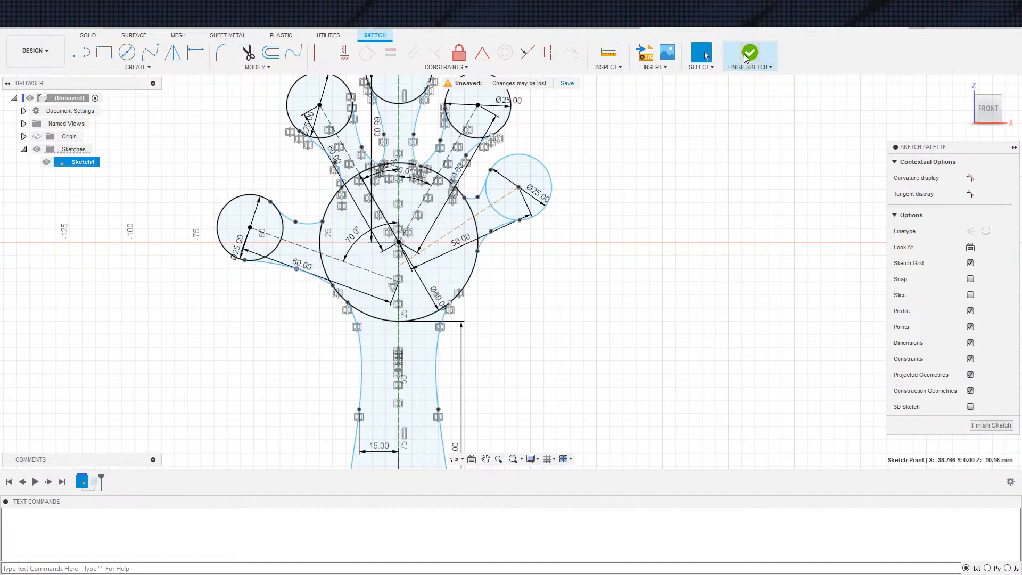
pyautogui.click(746, 63)
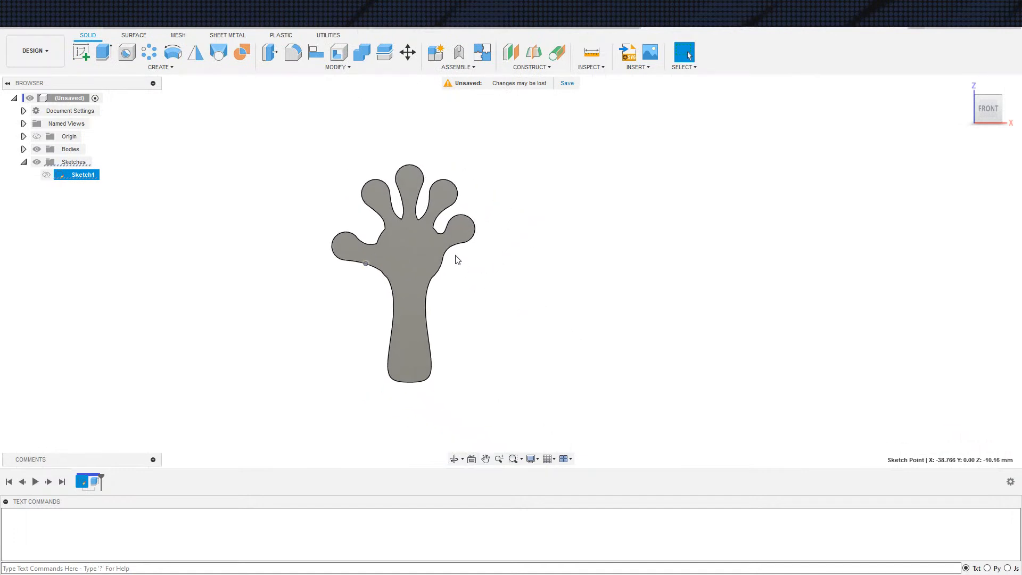
# Reopen Sketch1 and lower the palm-side end and middle point of the spline under the little finger
pyautogui.doubleClick(83, 483)
pyautogui.scroll(5, 441, 242)
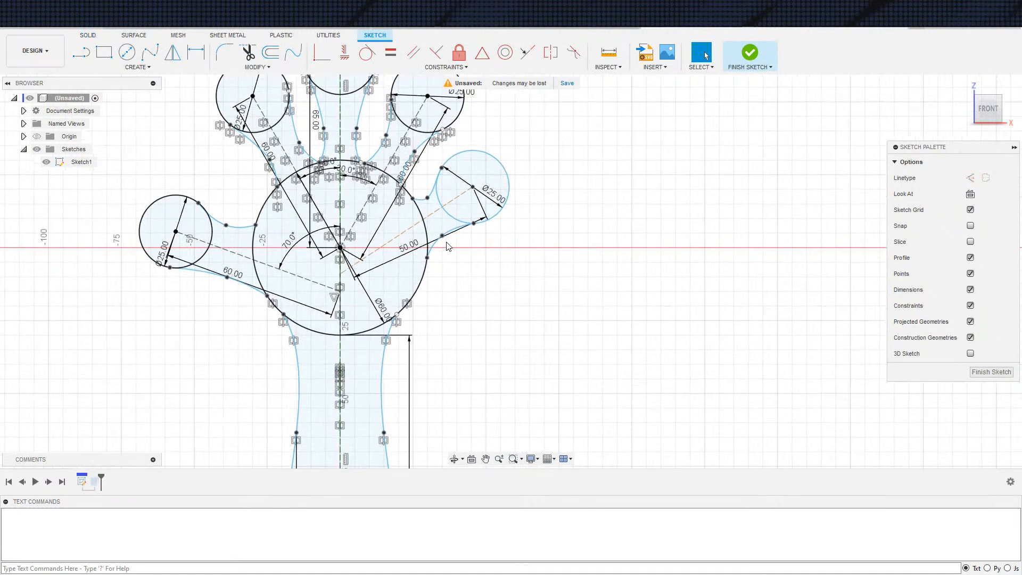
pyautogui.click(427, 265)
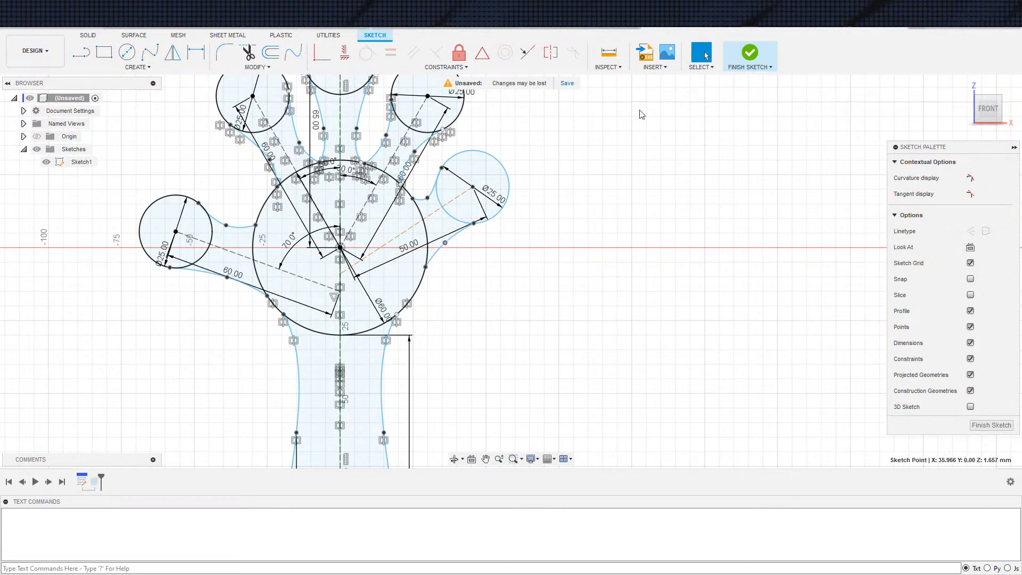
pyautogui.scroll(-5, 432, 192)
# Adjust the middle and palm-side fit points of the little finger's upper spline and finish the sketch
pyautogui.scroll(8, 431, 193)
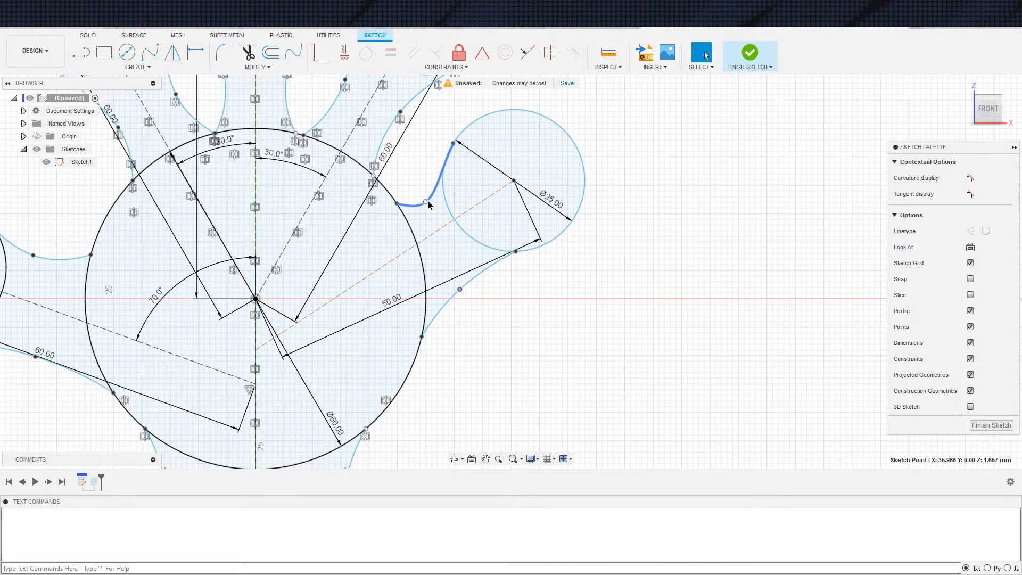
pyautogui.click(427, 202)
pyautogui.moveTo(409, 206)
pyautogui.mouseDown()
pyautogui.moveTo(431, 204)
pyautogui.moveTo(406, 206)
pyautogui.mouseUp()
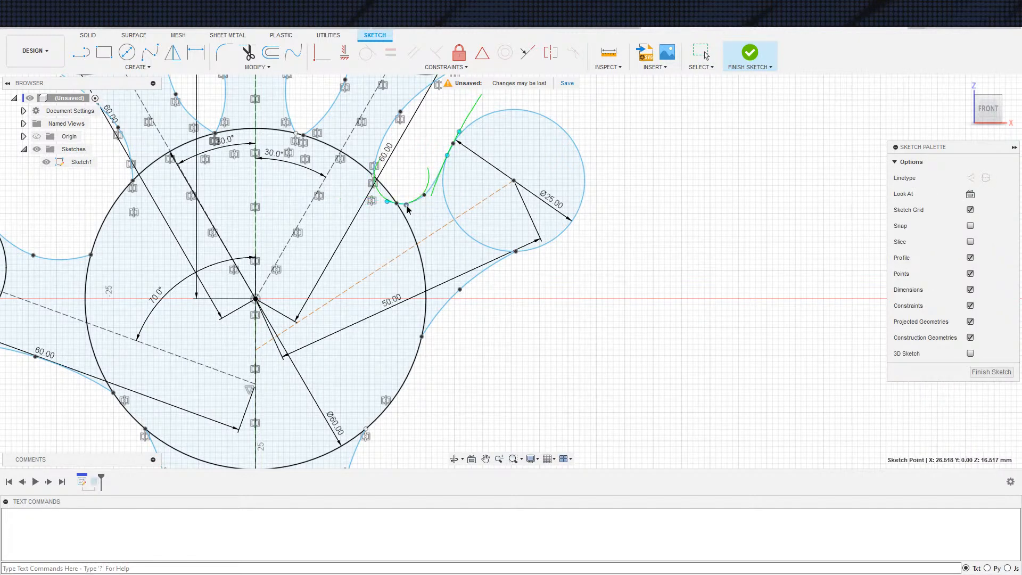
pyautogui.click(767, 66)
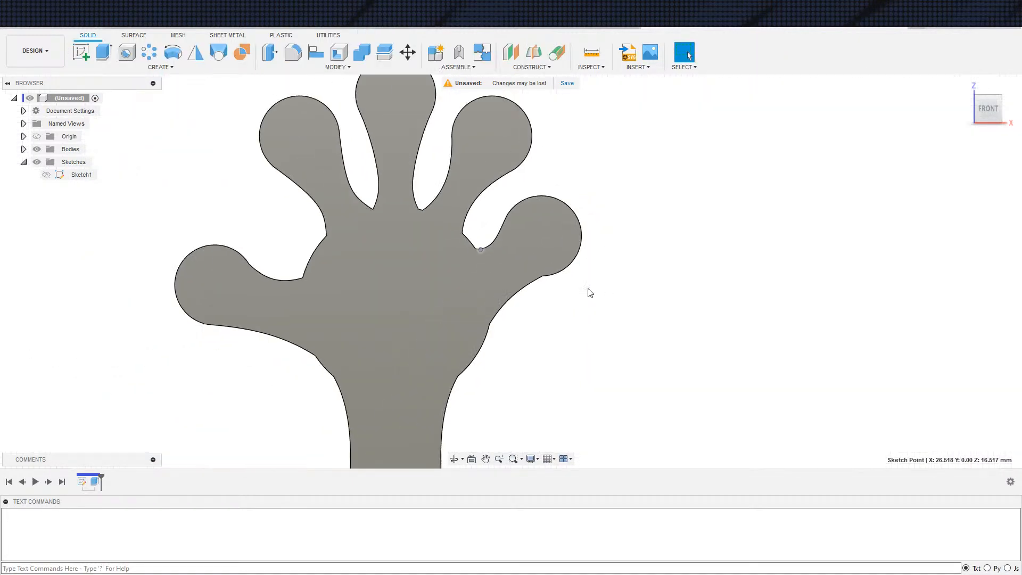
# Reopen Sketch1 and move the little finger circle slightly lower and outward from the palm
pyautogui.scroll(-3, 589, 290)
pyautogui.scroll(-3, 666, 323)
pyautogui.moveTo(643, 312); pyautogui.dragTo(473, 263, button='middle')
pyautogui.scroll(2, 470, 268)
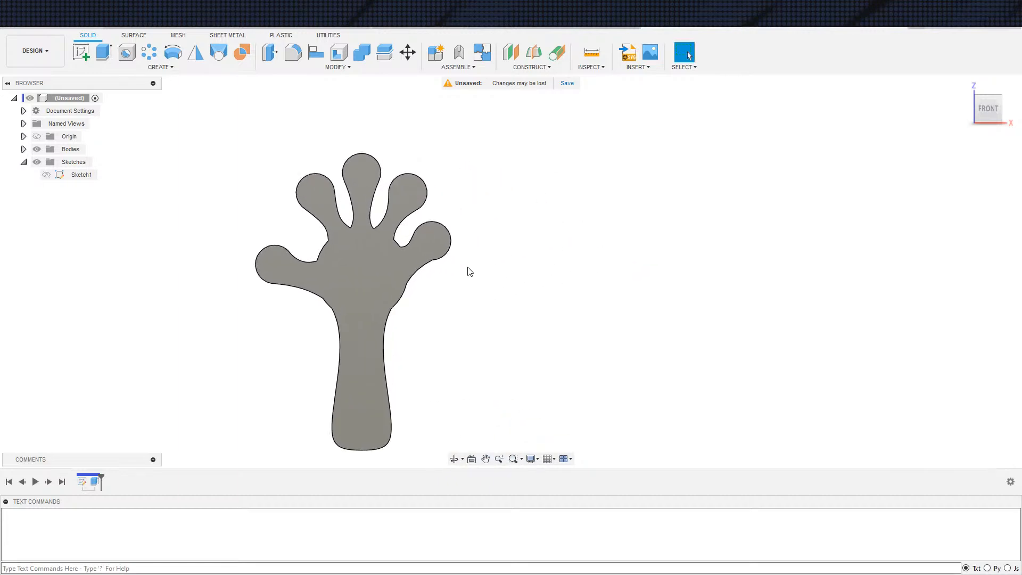
pyautogui.doubleClick(82, 482)
pyautogui.scroll(6, 372, 235)
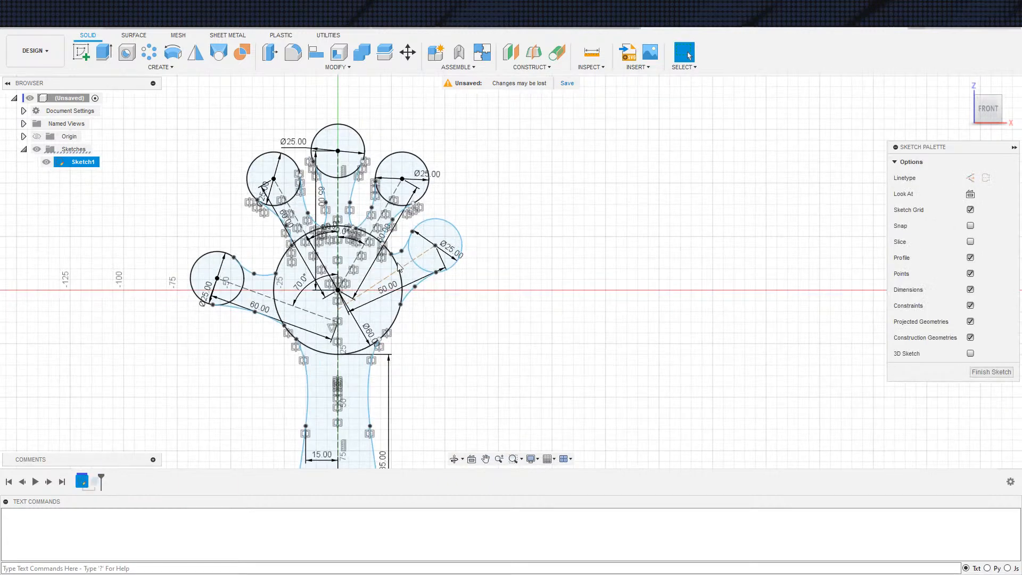
pyautogui.moveTo(376, 244)
pyautogui.mouseDown()
pyautogui.moveTo(381, 256)
pyautogui.moveTo(372, 230)
pyautogui.mouseUp()
pyautogui.click(369, 219)
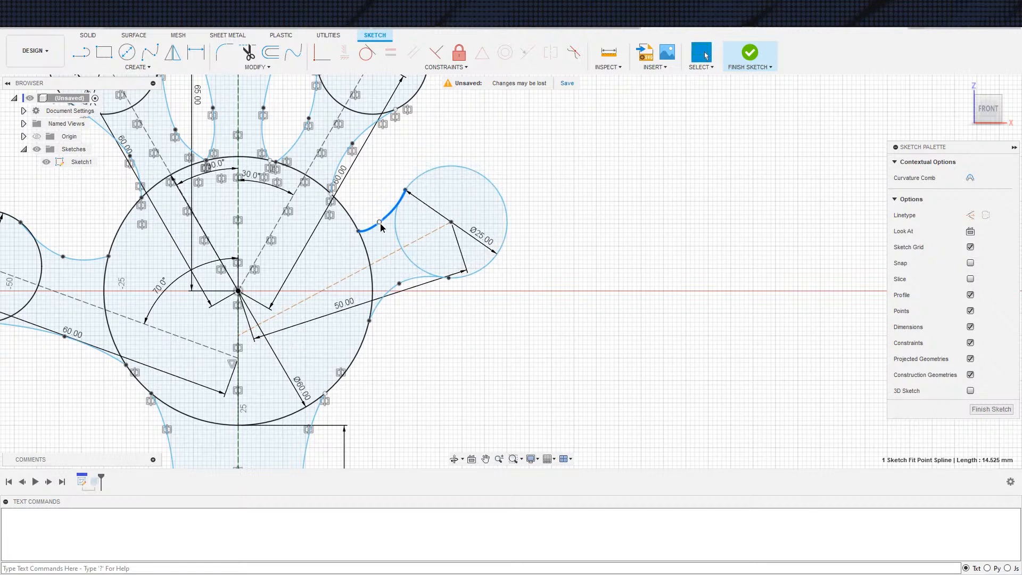
# Smooth the little finger's upper spline by moving its middle point and sliding its outer end down along the finger circle
pyautogui.click(379, 222)
pyautogui.moveTo(405, 191); pyautogui.dragTo(400, 207)
pyautogui.scroll(4, 410, 250)
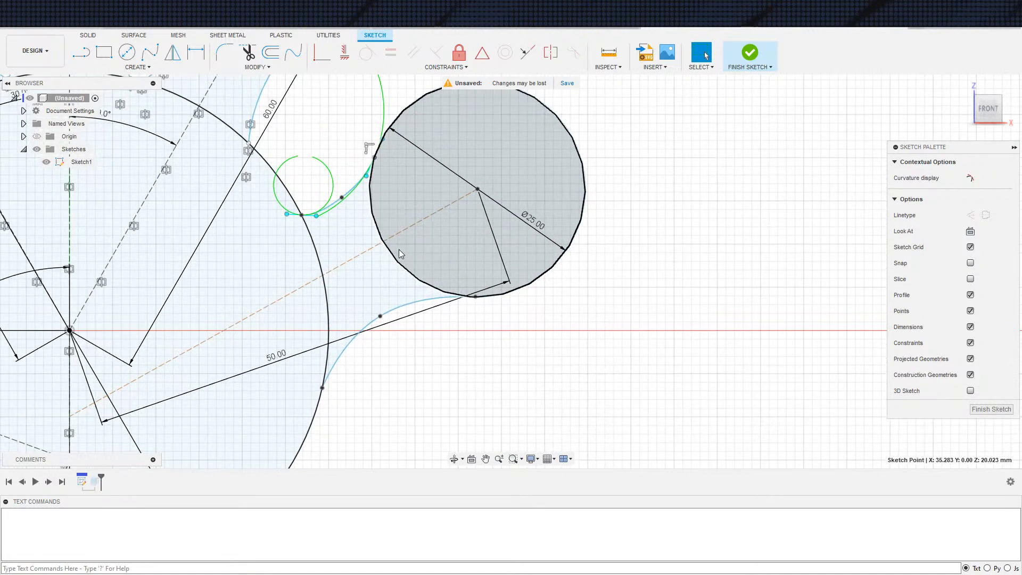
pyautogui.moveTo(330, 187); pyautogui.dragTo(331, 194)
# Adjust the fit points of the splines along the middle finger and the inner side of the ring finger
pyautogui.scroll(-4, 299, 212)
pyautogui.scroll(-2, 226, 173)
pyautogui.moveTo(230, 165); pyautogui.dragTo(368, 259, button='middle')
pyautogui.moveTo(370, 193); pyautogui.dragTo(369, 197)
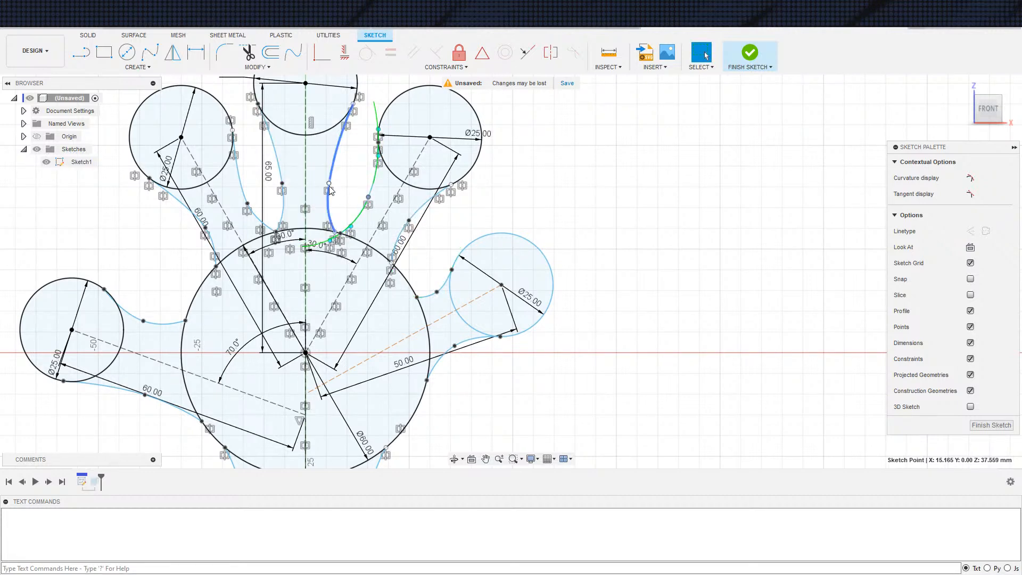
pyautogui.click(281, 183)
pyautogui.moveTo(282, 183); pyautogui.dragTo(281, 180)
pyautogui.moveTo(284, 218); pyautogui.dragTo(280, 216)
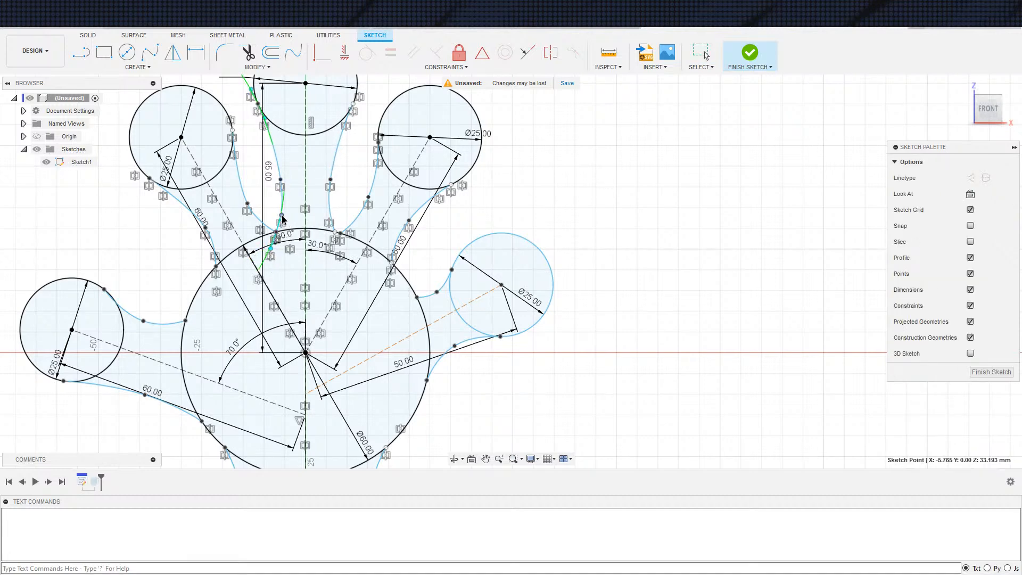
# Move the middle fit point of the index finger's outer spline outward and finish the sketch
pyautogui.click(202, 228)
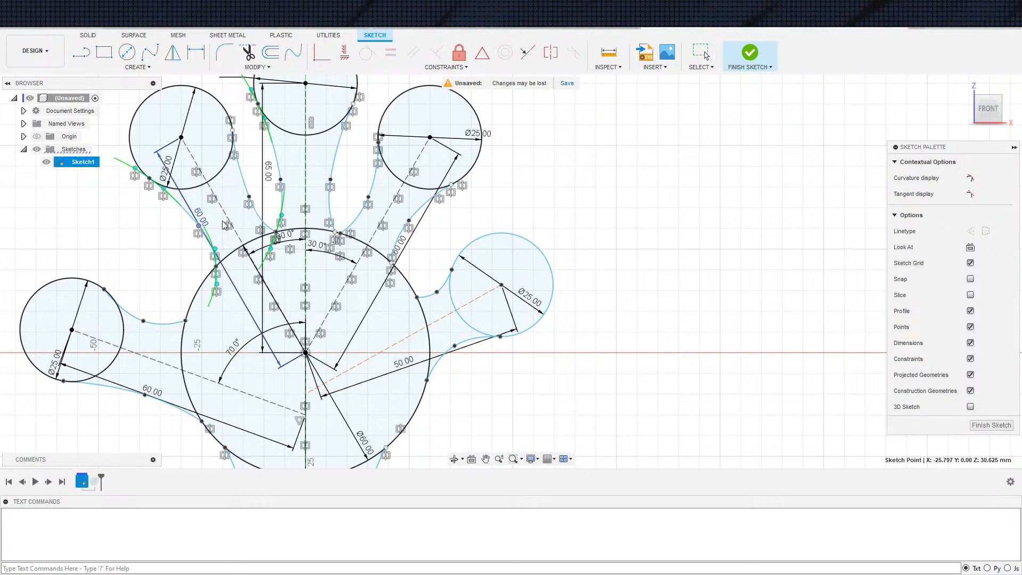
pyautogui.click(749, 56)
pyautogui.scroll(-5, 441, 315)
pyautogui.moveTo(552, 269); pyautogui.dragTo(543, 222, button='middle')
pyautogui.scroll(-2, 527, 221)
pyautogui.scroll(3, 495, 247)
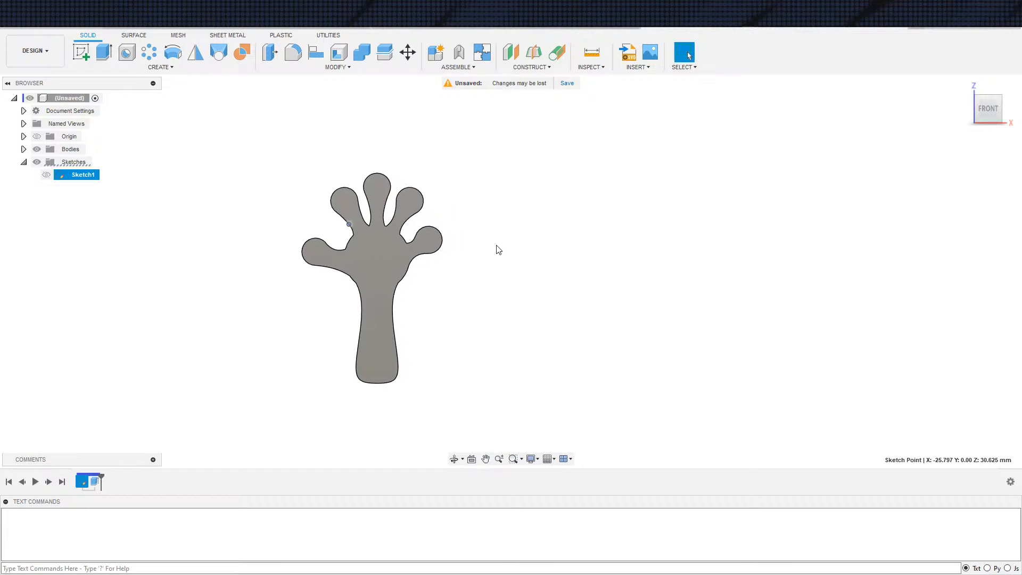
# Switch to the web browser and examine the noise maker clapper image results for reference designs
pyautogui.scroll(-3, 503, 246)
pyautogui.hotkey('alt', 'Tab')
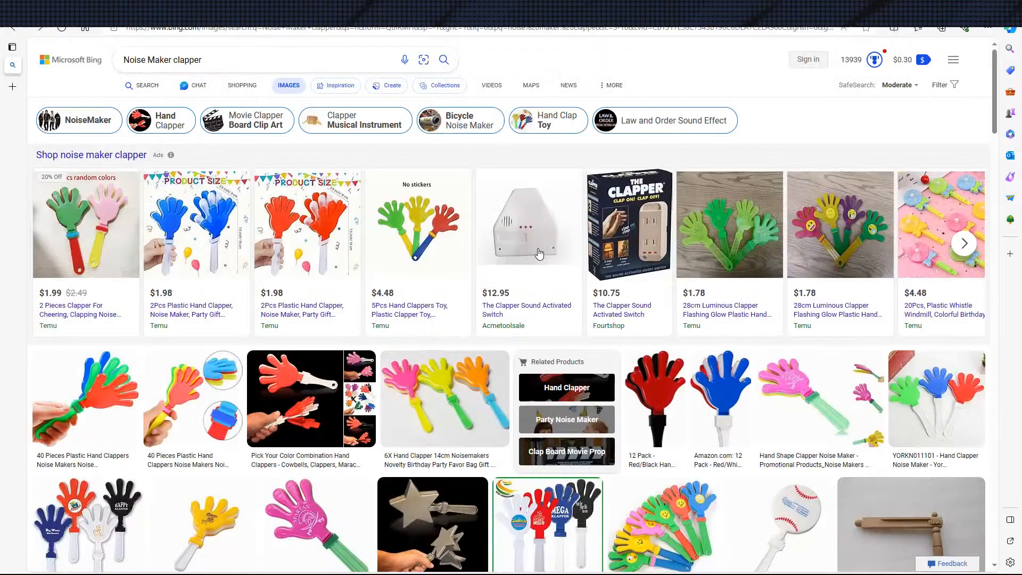
pyautogui.scroll(-9, 447, 235)
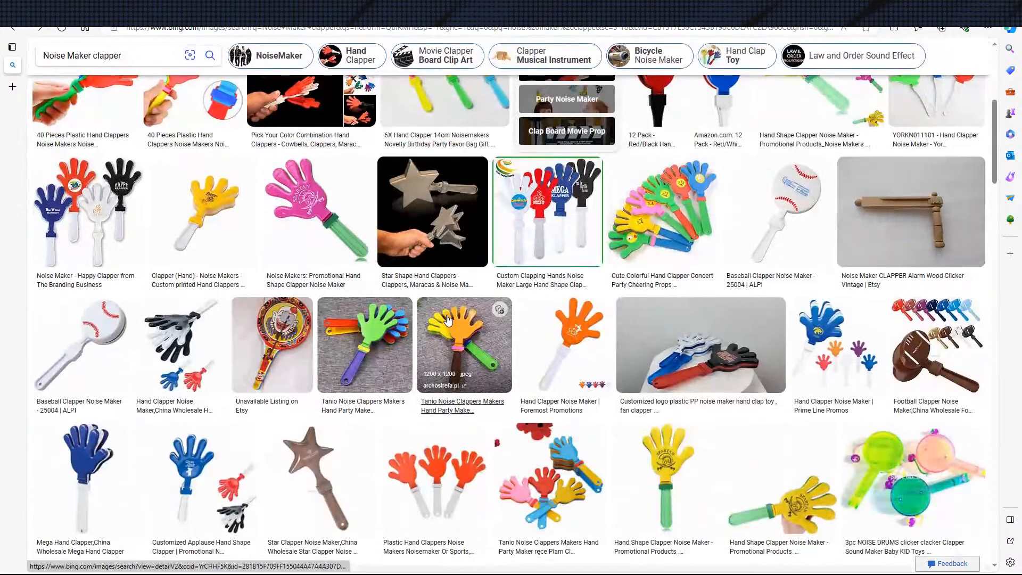
pyautogui.scroll(-2, 551, 367)
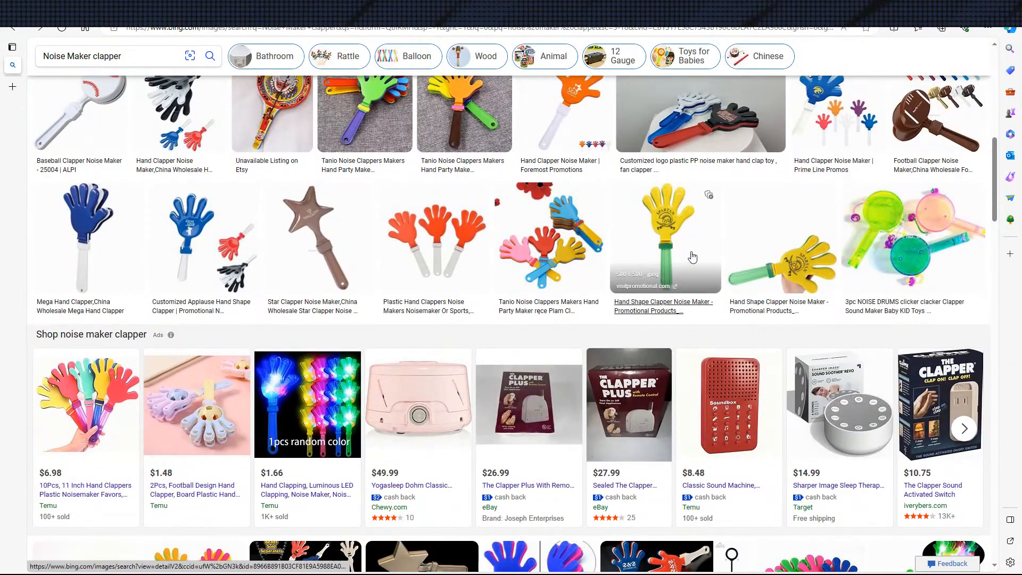
pyautogui.scroll(-2, 669, 248)
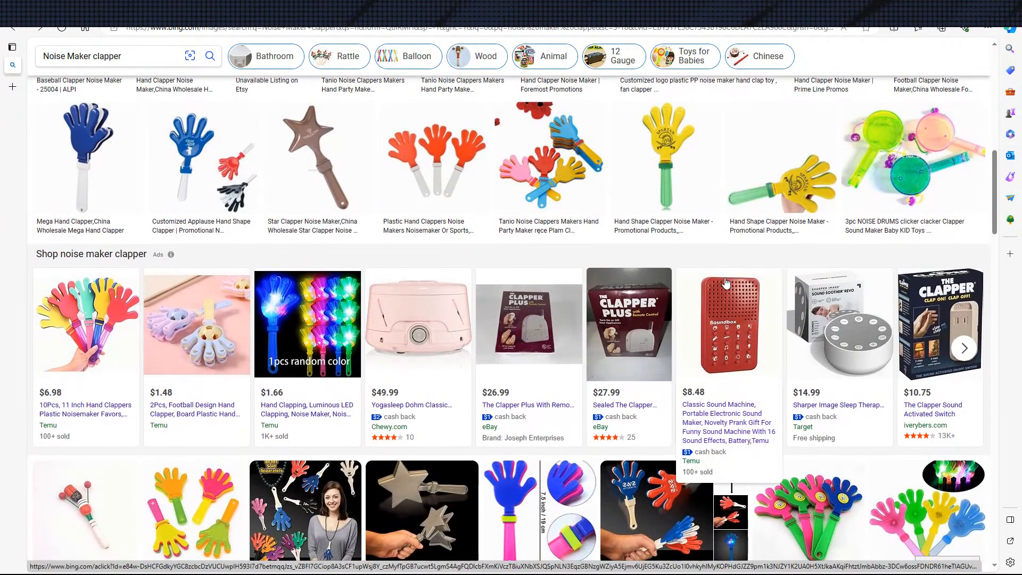
pyautogui.scroll(-4, 708, 294)
pyautogui.scroll(-6, 655, 297)
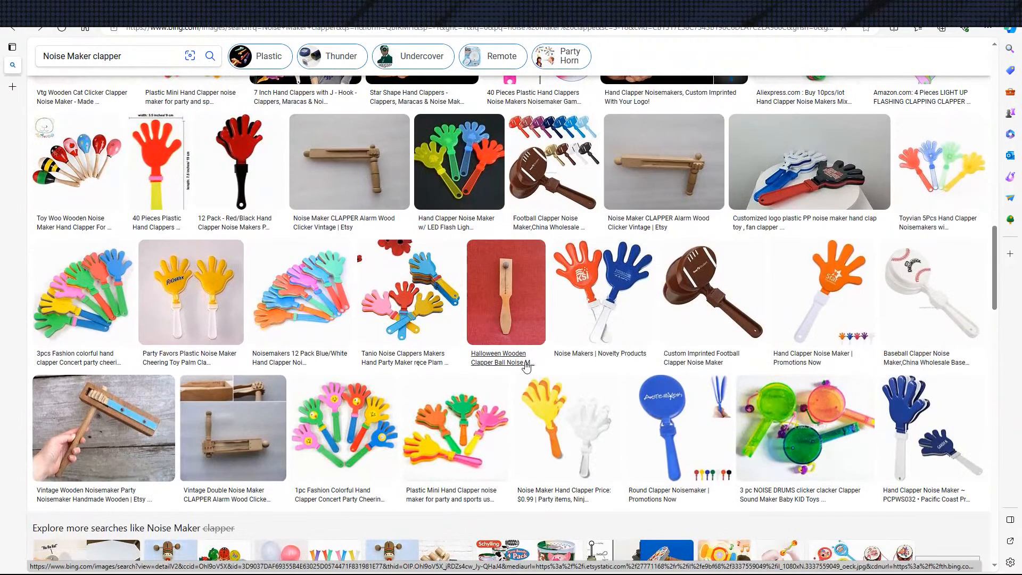
pyautogui.scroll(4, 502, 343)
pyautogui.scroll(14, 502, 343)
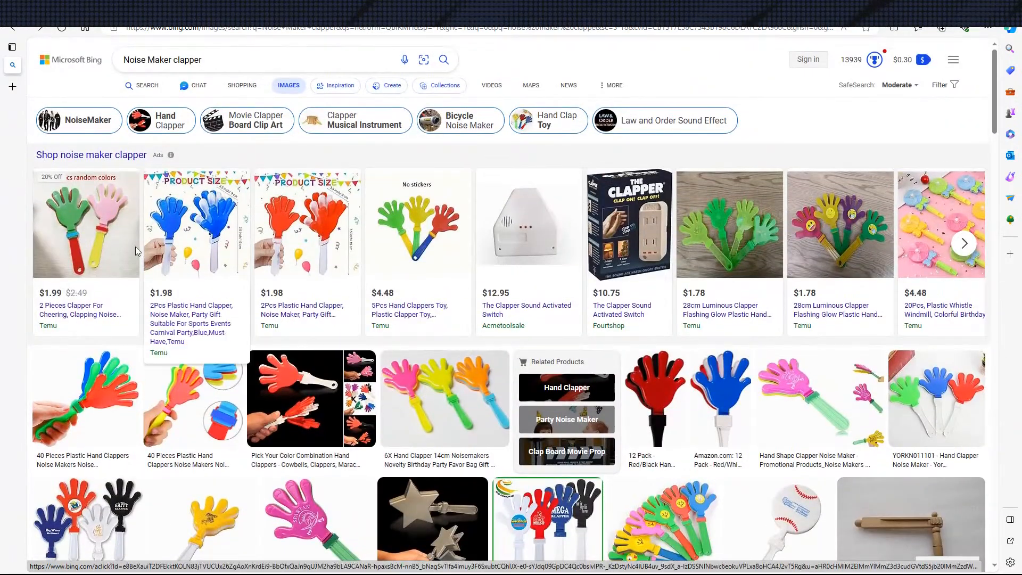
# Open the Temu listing for the 2 Pieces Clapper For Cheering and examine its product photos, dismissing the Google sign-in prompt
pyautogui.click(66, 248)
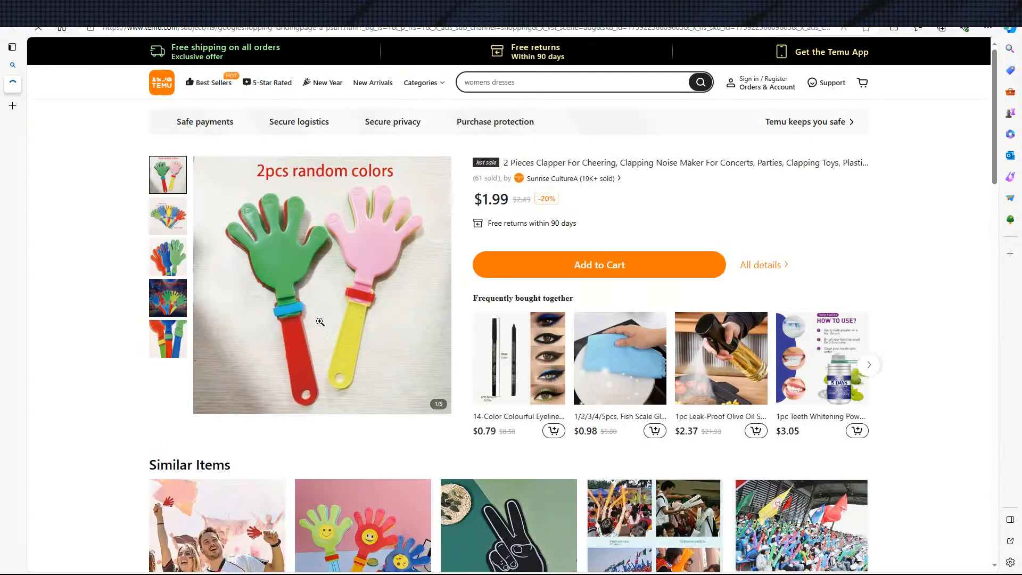
pyautogui.click(180, 214)
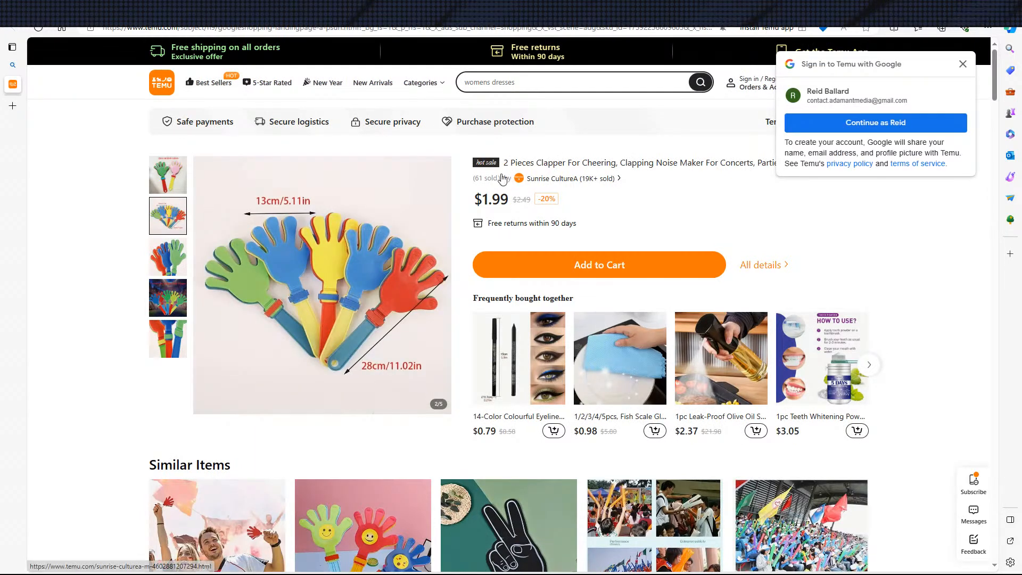
pyautogui.click(164, 182)
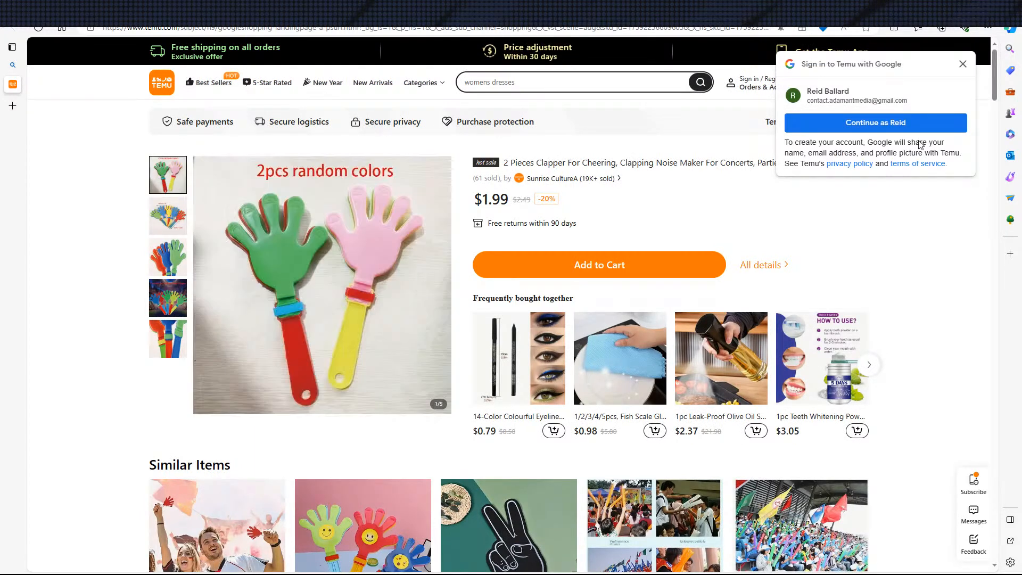
pyautogui.click(962, 64)
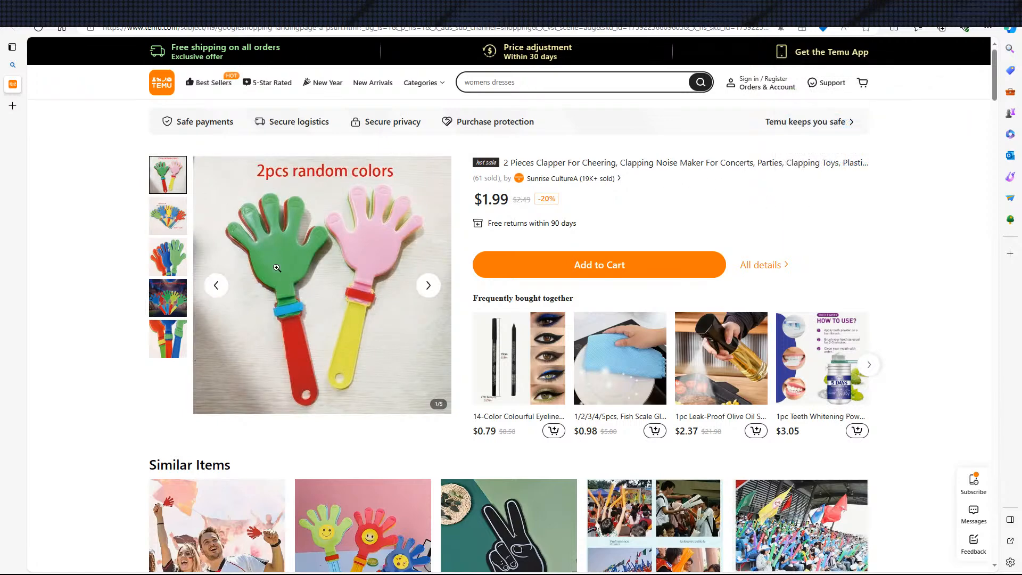
pyautogui.click(167, 215)
pyautogui.click(169, 254)
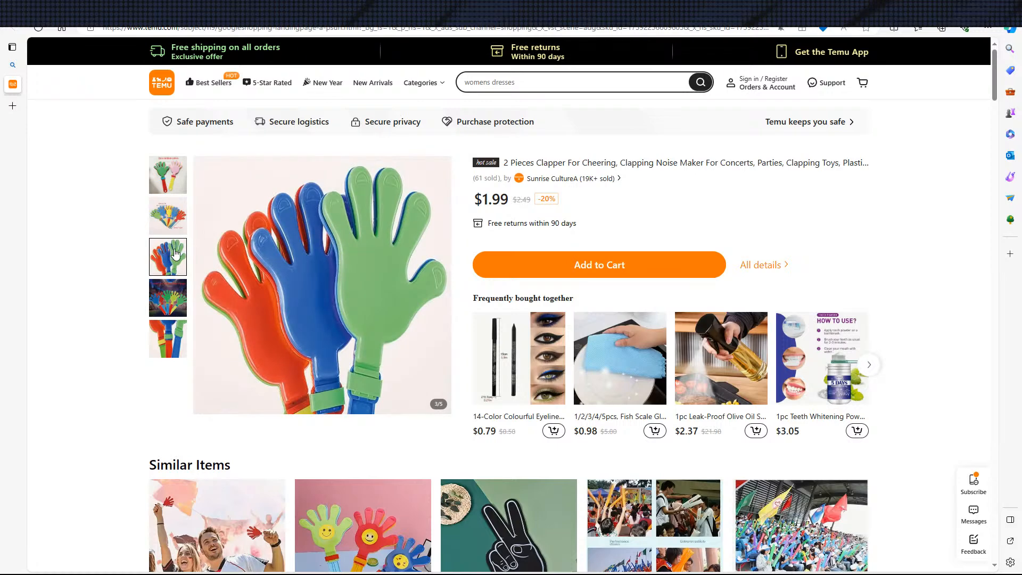
pyautogui.click(180, 301)
pyautogui.click(184, 208)
pyautogui.click(179, 331)
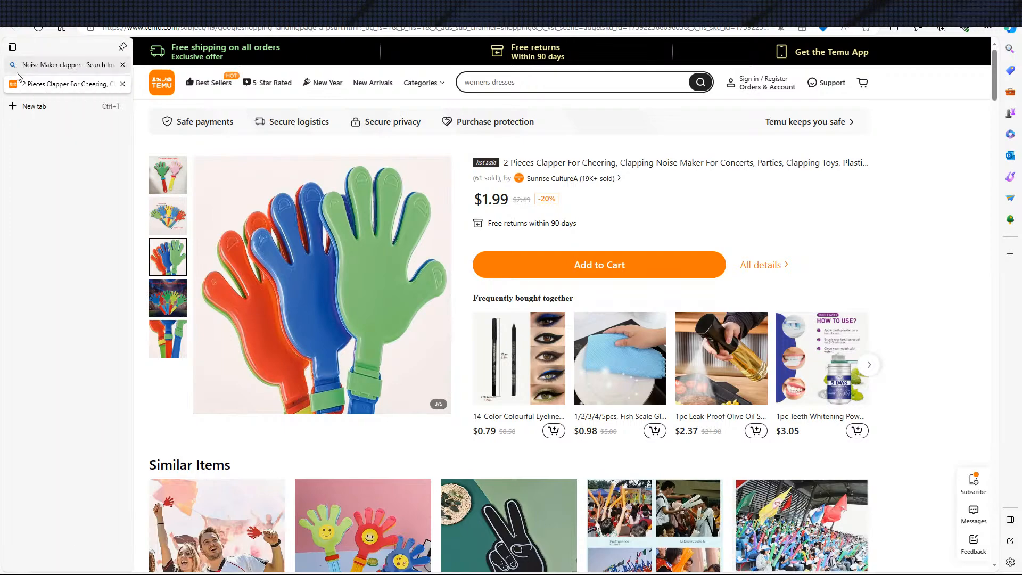
# Return to the image results, open the blue 2pcs Plastic Hand Clapper listing and examine its product photos for size and shape
pyautogui.click(42, 65)
pyautogui.scroll(-3, 293, 266)
pyautogui.scroll(3, 292, 266)
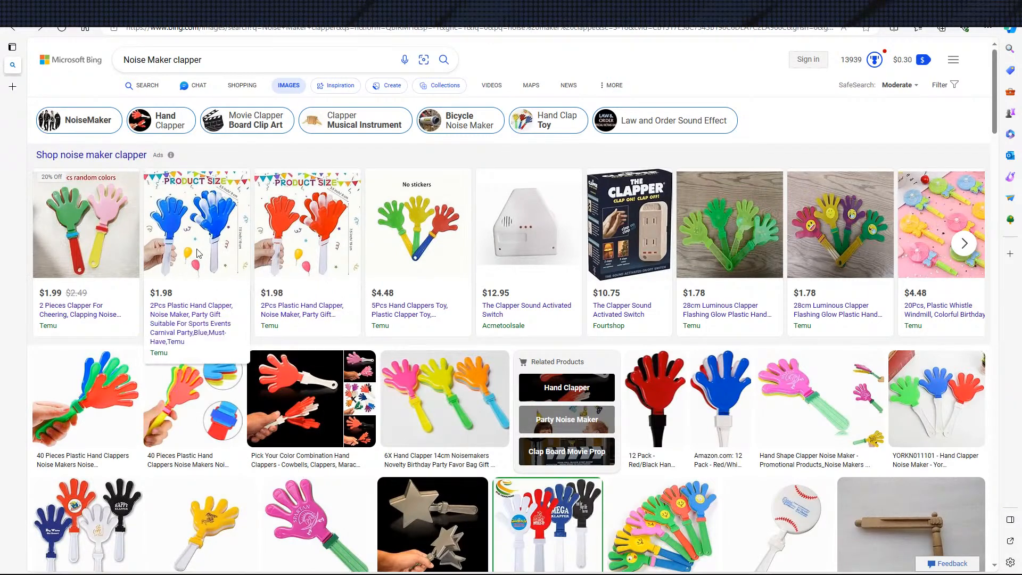
pyautogui.click(247, 274)
pyautogui.scroll(-3, 374, 335)
pyautogui.scroll(3, 371, 313)
pyautogui.moveTo(163, 233)
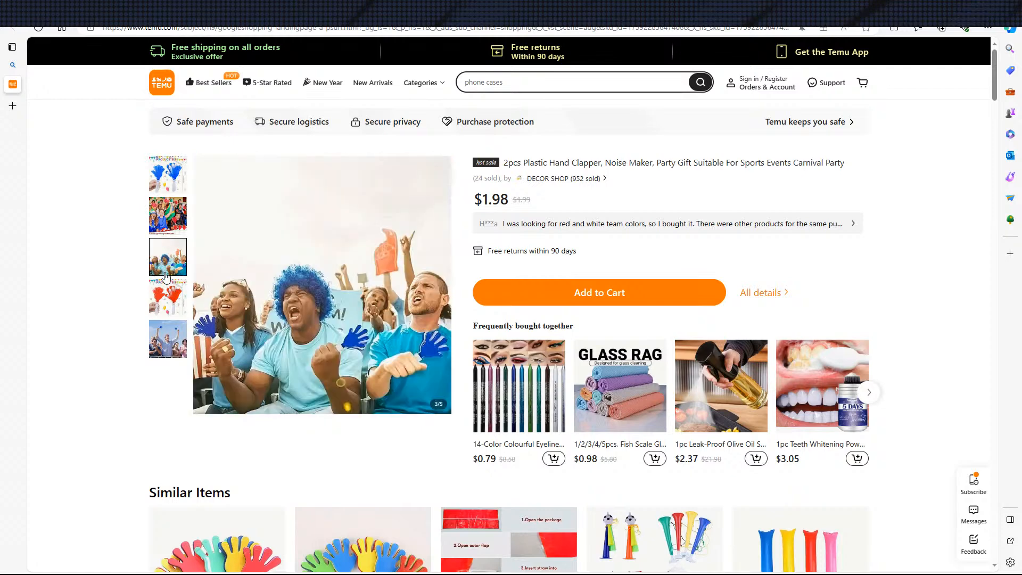
pyautogui.moveTo(160, 343)
pyautogui.moveTo(159, 171)
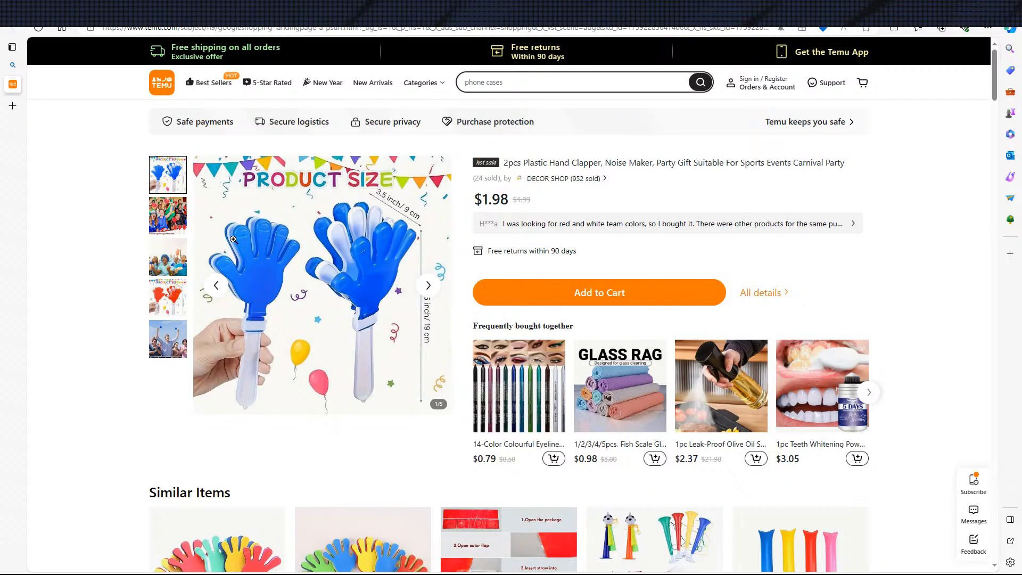
# Close the Temu listing, examine the clapper image results and open the Pick Your Color Combination Hand Clappers photo
pyautogui.hotkey('ctrl', 'w')
pyautogui.scroll(-3, 724, 270)
pyautogui.scroll(3, 725, 258)
pyautogui.scroll(-3, 719, 298)
pyautogui.scroll(2, 575, 320)
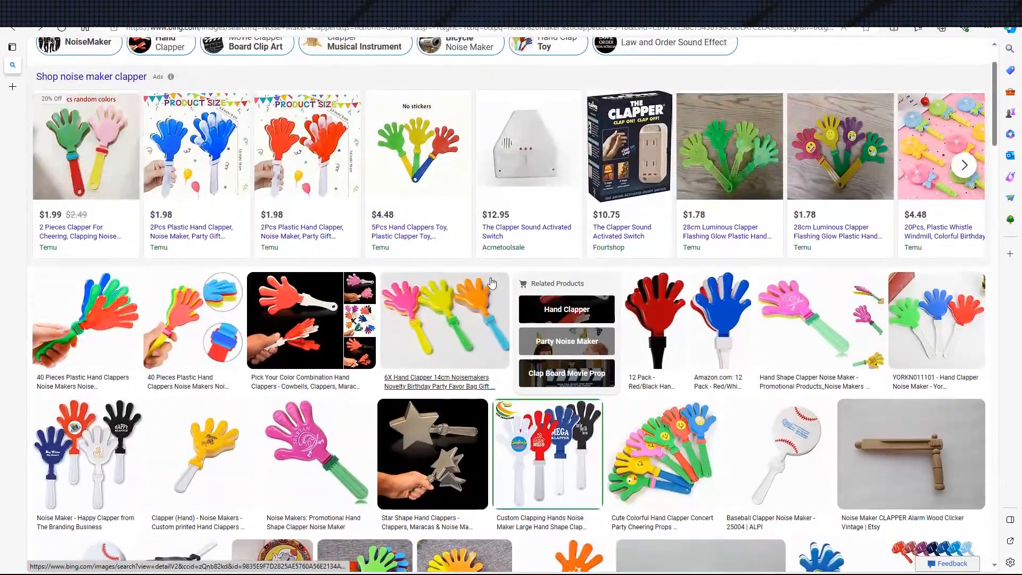
pyautogui.scroll(-1, 213, 271)
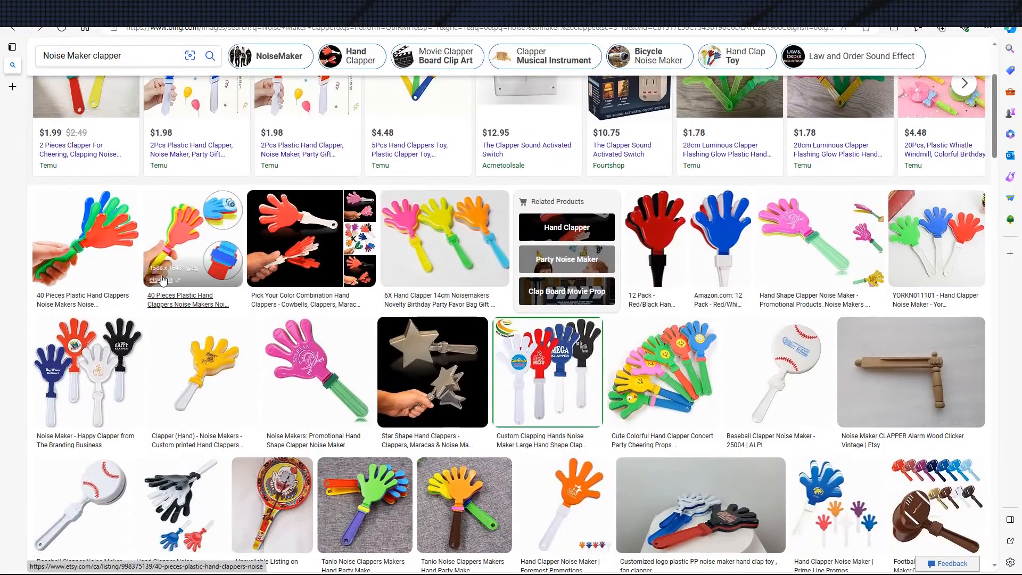
pyautogui.scroll(-1, 297, 259)
pyautogui.click(309, 165)
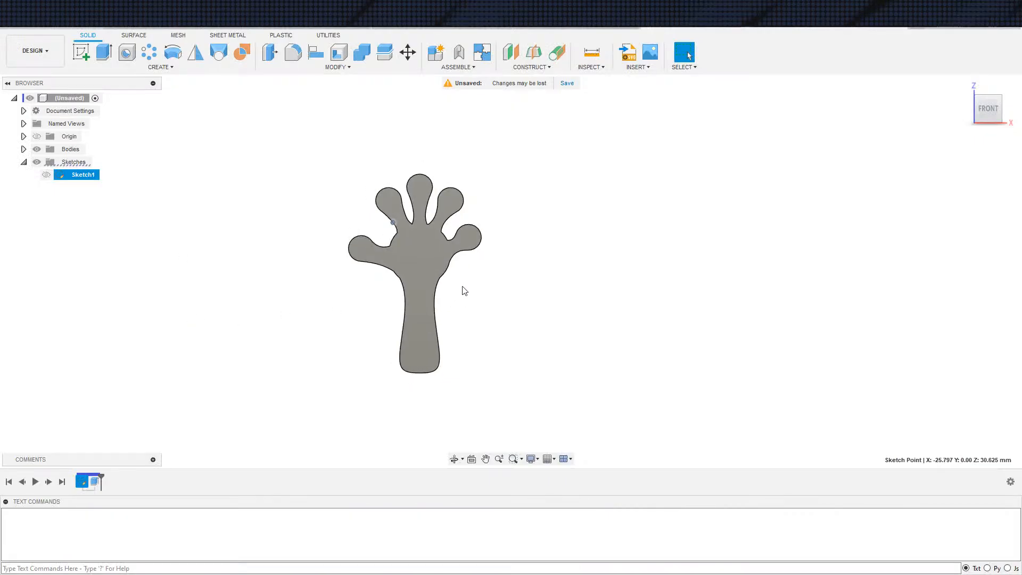
pyautogui.scroll(2, 520, 274)
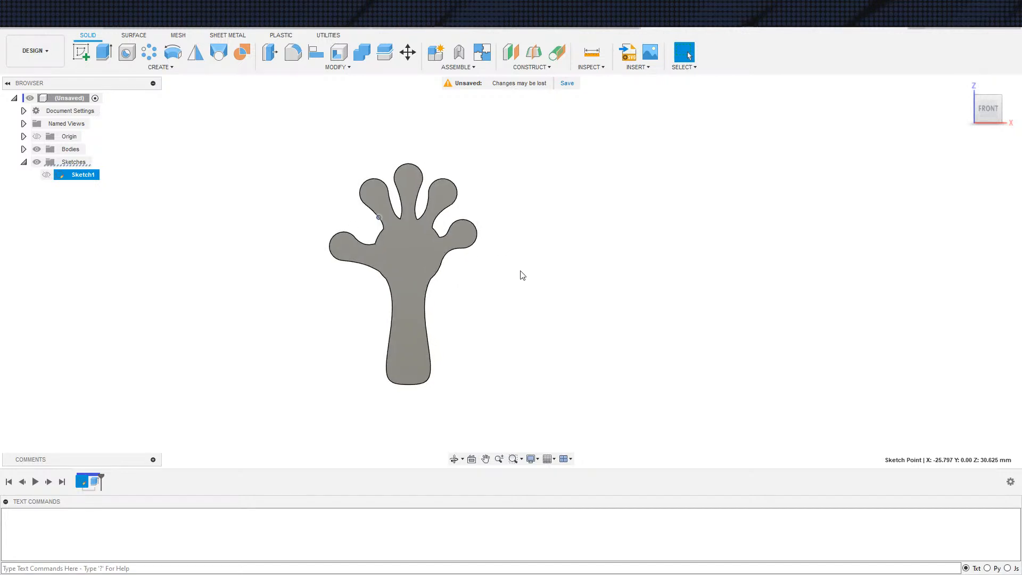
pyautogui.scroll(-3, 507, 264)
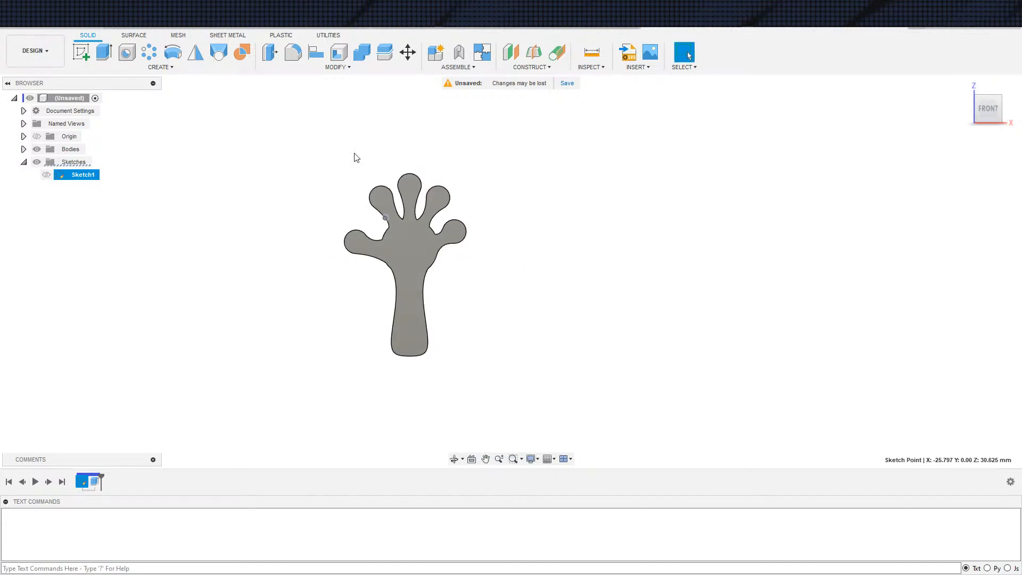
pyautogui.click(338, 55)
pyautogui.keyDown('shift'); pyautogui.moveTo(490, 258); pyautogui.dragTo(524, 257, button='middle'); pyautogui.keyUp('shift')
pyautogui.scroll(2, 445, 277)
pyautogui.keyDown('shift'); pyautogui.moveTo(420, 276); pyautogui.dragTo(464, 320, button='middle'); pyautogui.keyUp('shift')
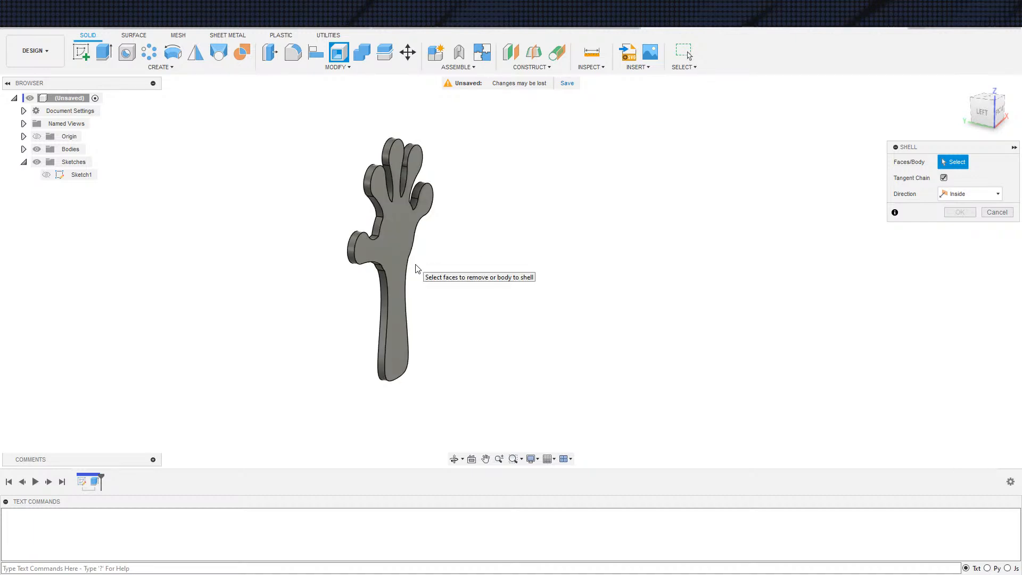
pyautogui.press('Escape')
# Edit the hand extrusion to run in the One Side direction with a distance of 3 mm
pyautogui.doubleClick(96, 482)
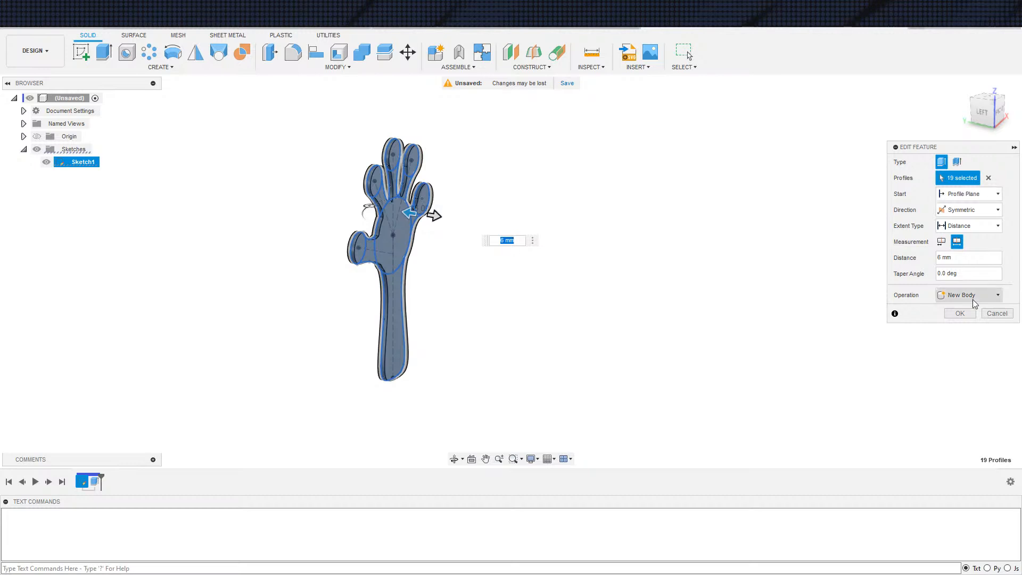
pyautogui.click(961, 211)
pyautogui.click(958, 225)
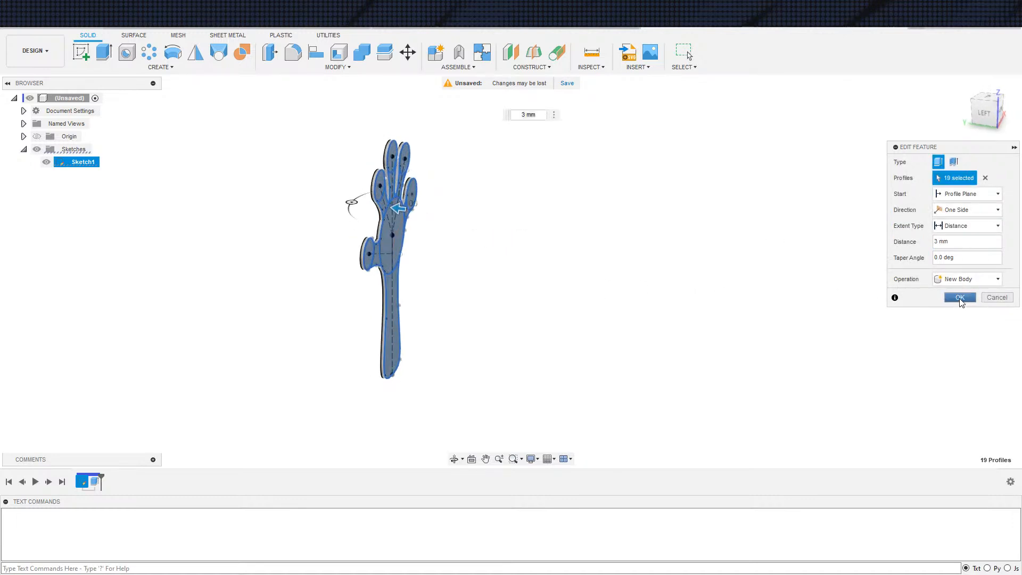
pyautogui.click(960, 297)
# Show the origin planes and shell the hand body to a 3 mm inside thickness, removing both large flat faces
pyautogui.keyDown('shift'); pyautogui.moveTo(535, 321); pyautogui.dragTo(516, 296, button='middle'); pyautogui.keyUp('shift')
pyautogui.click(37, 136)
pyautogui.click(387, 260)
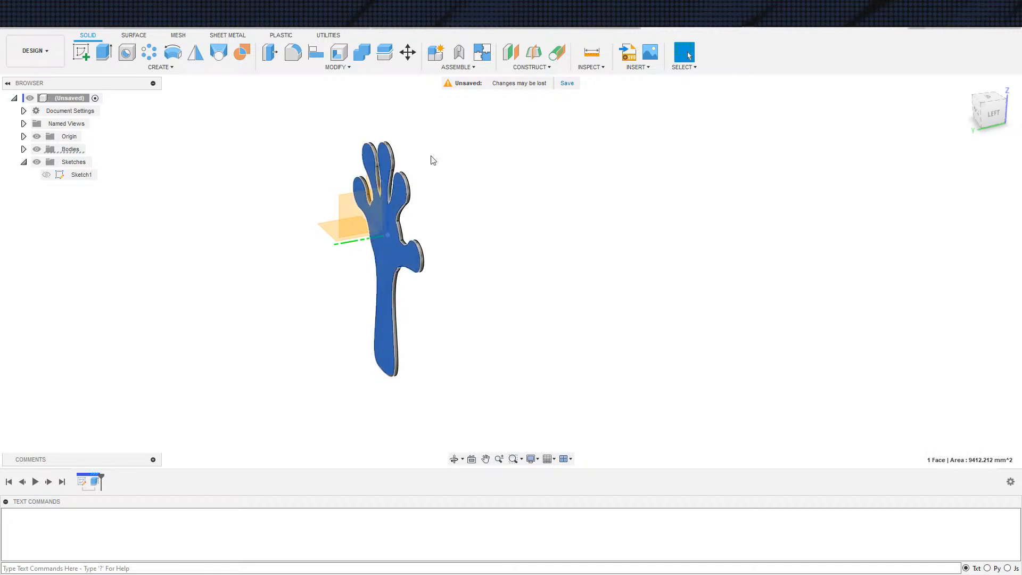
pyautogui.click(339, 52)
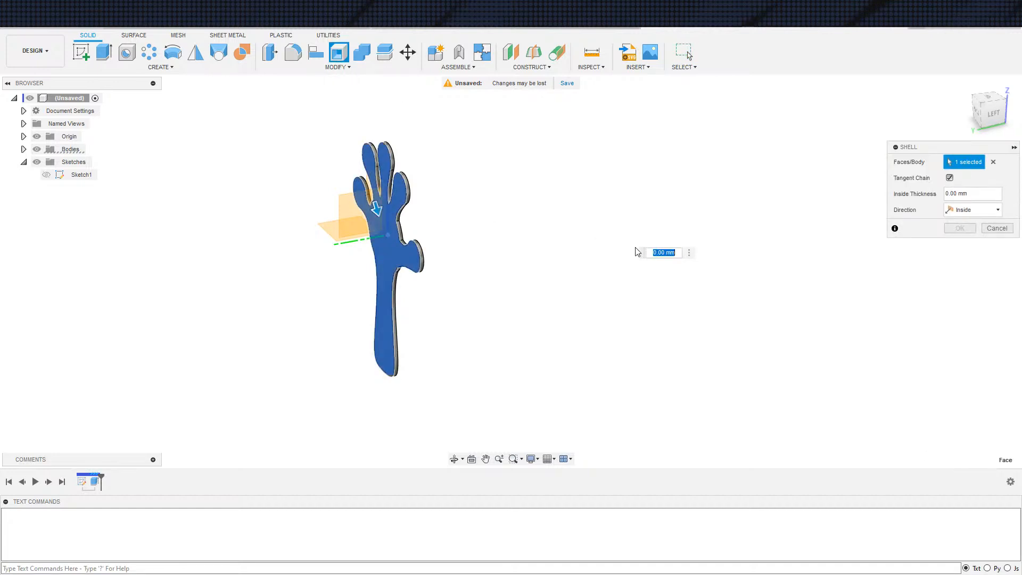
pyautogui.write('3')
pyautogui.press('Return')
pyautogui.keyDown('shift'); pyautogui.moveTo(513, 358); pyautogui.dragTo(429, 312, button='middle'); pyautogui.keyUp('shift')
pyautogui.click(384, 271)
pyautogui.keyDown('shift'); pyautogui.moveTo(497, 350); pyautogui.dragTo(535, 347, button='middle'); pyautogui.keyUp('shift')
pyautogui.scroll(-2, 536, 347)
pyautogui.click(960, 227)
# Mirror the shelled hand body across the origin plane parallel to the hand, using the Join operation
pyautogui.keyDown('shift'); pyautogui.moveTo(706, 338); pyautogui.dragTo(688, 333, button='middle'); pyautogui.keyUp('shift')
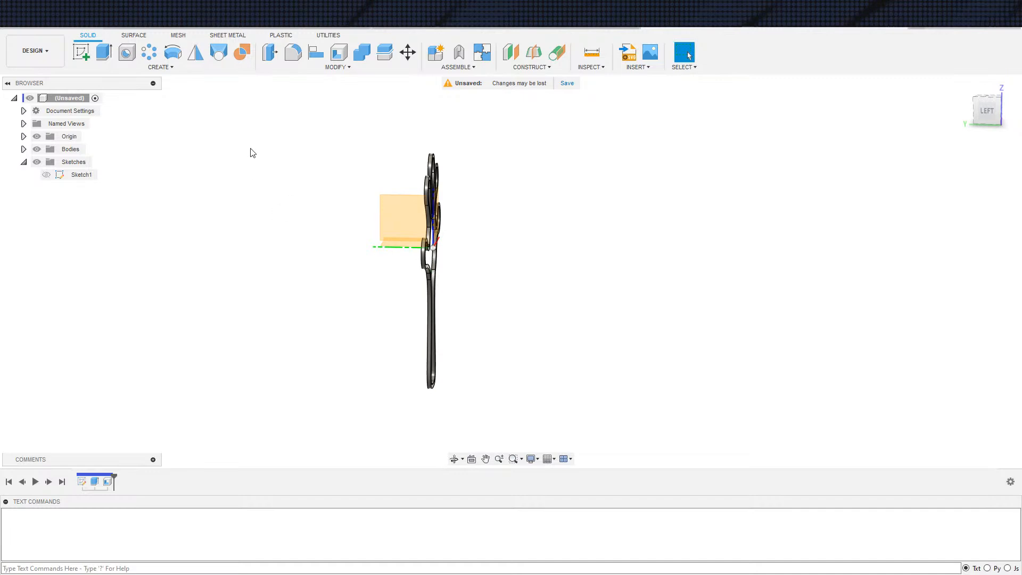
pyautogui.click(197, 54)
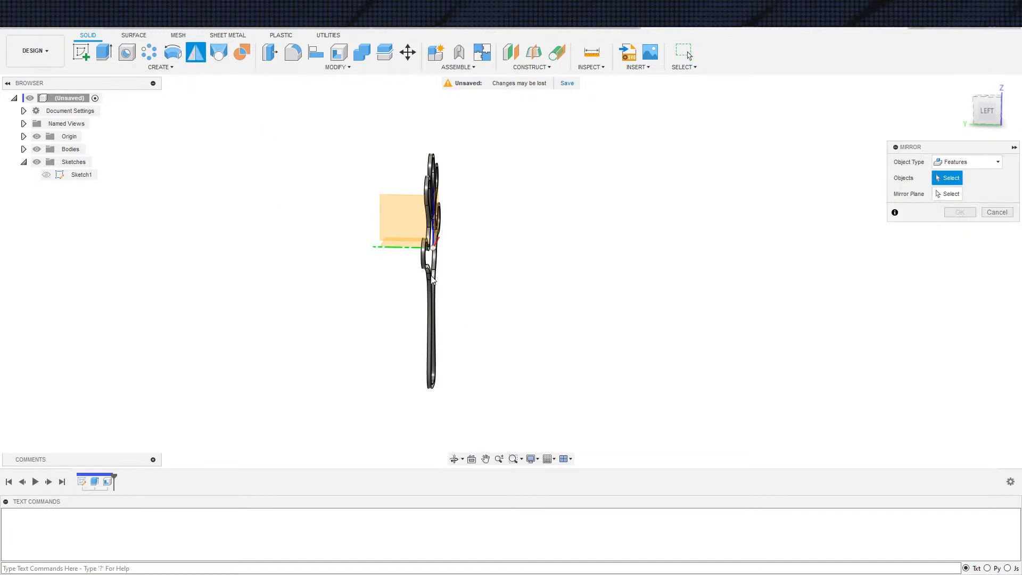
pyautogui.click(983, 163)
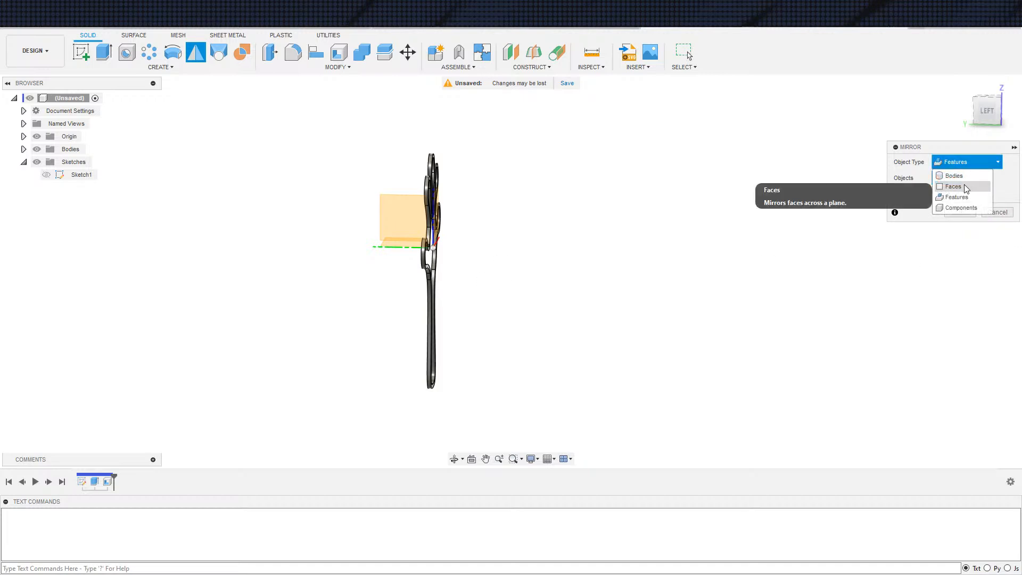
pyautogui.click(942, 175)
pyautogui.click(438, 259)
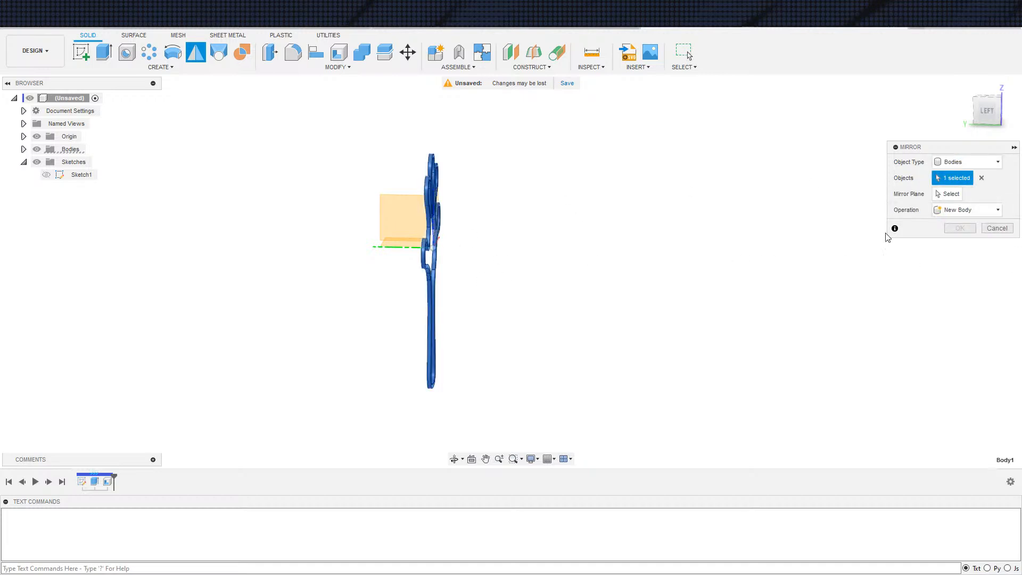
pyautogui.keyDown('shift'); pyautogui.moveTo(624, 274); pyautogui.dragTo(472, 230, button='middle'); pyautogui.keyUp('shift')
pyautogui.click(471, 196)
pyautogui.keyDown('shift'); pyautogui.moveTo(694, 316); pyautogui.dragTo(855, 296, button='middle'); pyautogui.keyUp('shift')
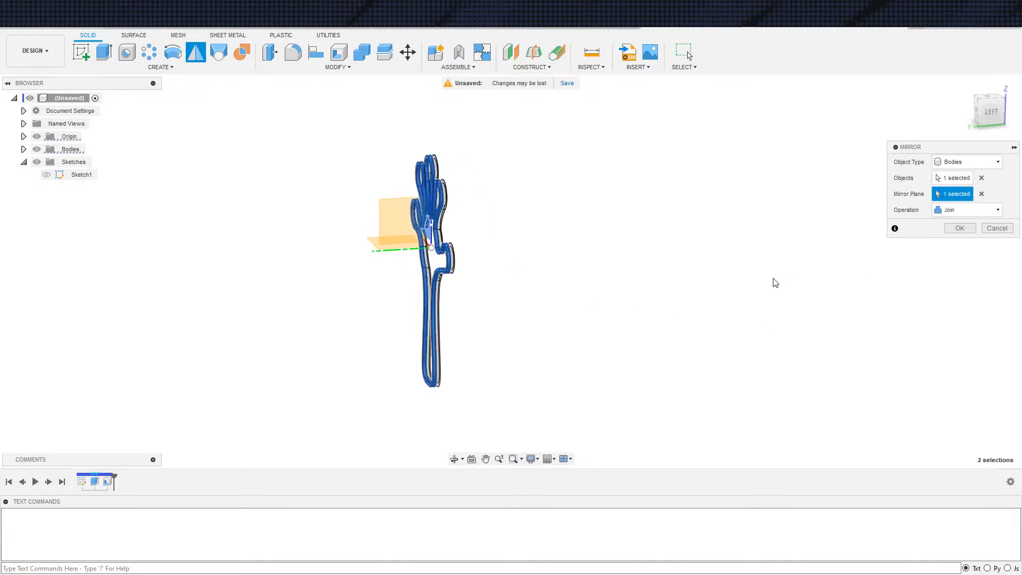
pyautogui.keyDown('shift'); pyautogui.moveTo(776, 281); pyautogui.dragTo(759, 285, button='middle'); pyautogui.keyUp('shift')
pyautogui.click(961, 228)
# Extrude all profiles of the hand sketch symmetrically to a whole length of 1.5 mm and join them to the body as a central web
pyautogui.press('e')
pyautogui.click(46, 174)
pyautogui.moveTo(523, 259)
pyautogui.keyDown('shift'); pyautogui.mouseDown(button='middle')
pyautogui.moveTo(495, 255)
pyautogui.moveTo(466, 282)
pyautogui.mouseUp(button='middle'); pyautogui.keyUp('shift')
pyautogui.click(404, 263)
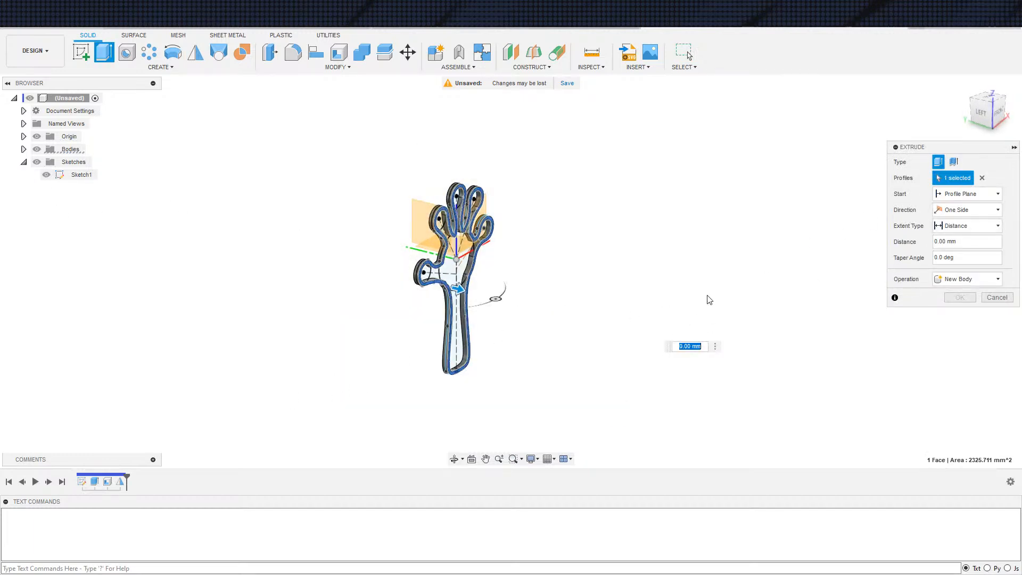
pyautogui.click(983, 178)
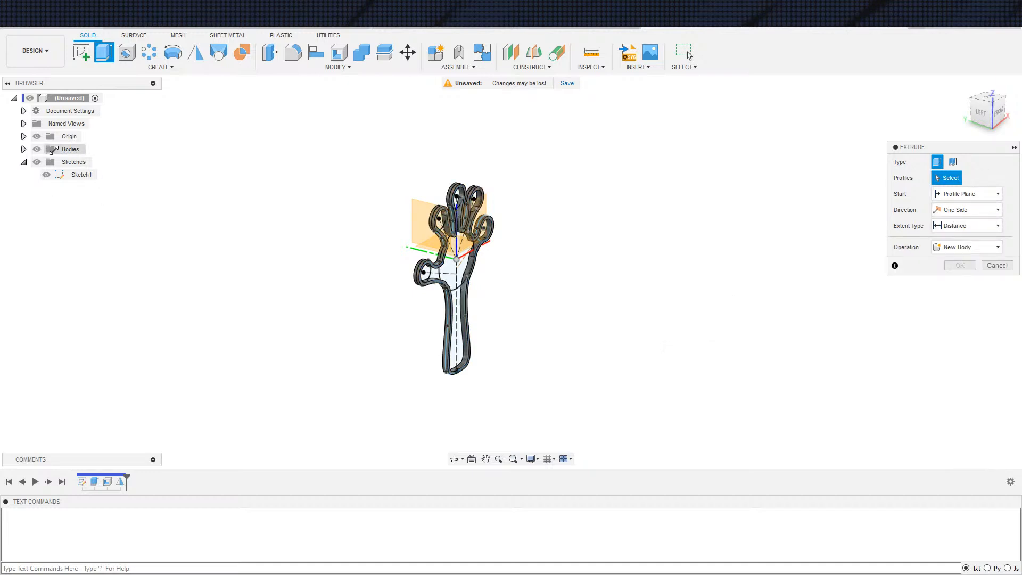
pyautogui.click(79, 175)
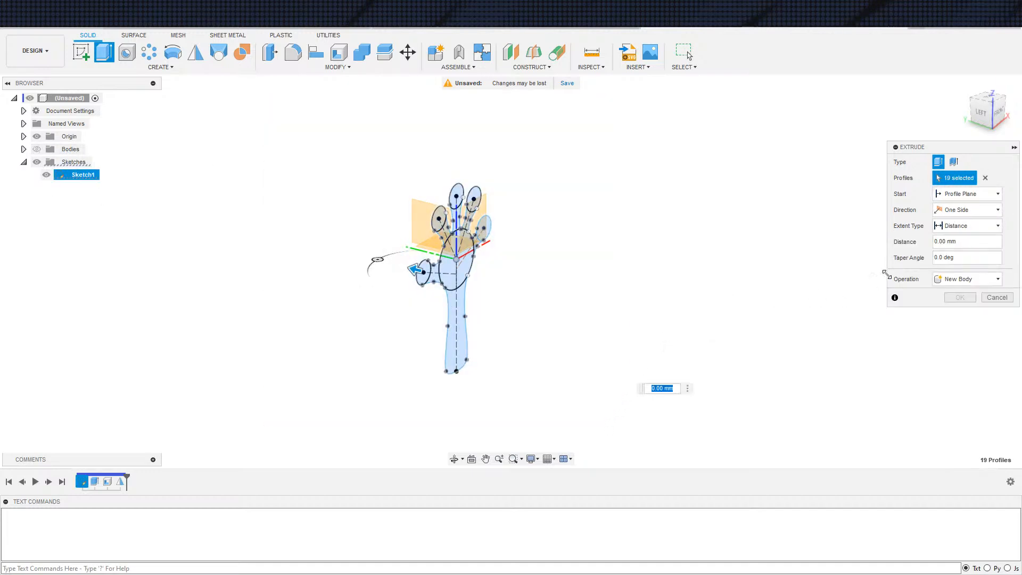
pyautogui.click(965, 210)
pyautogui.click(966, 247)
pyautogui.click(957, 242)
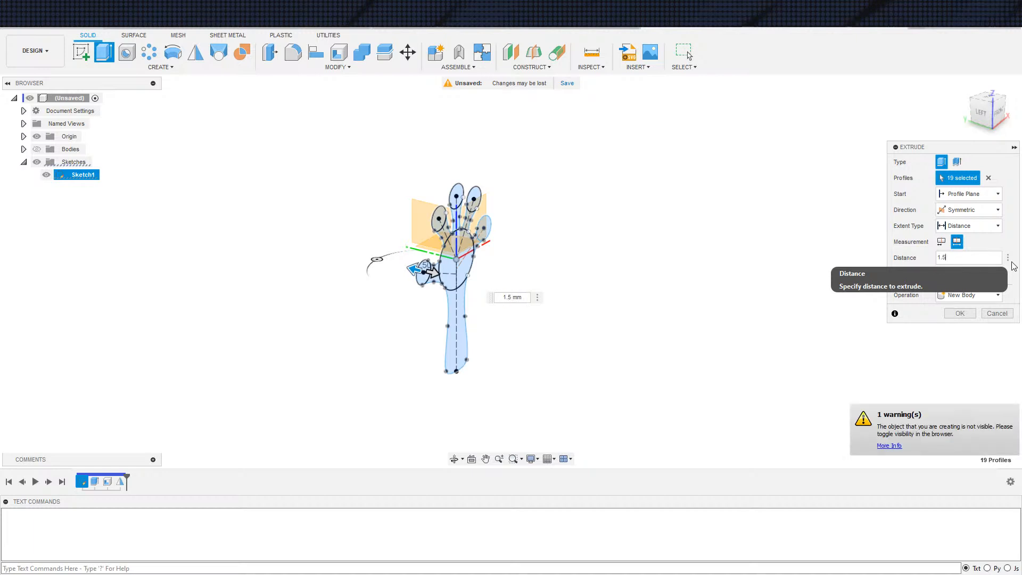
pyautogui.click(37, 149)
pyautogui.click(989, 279)
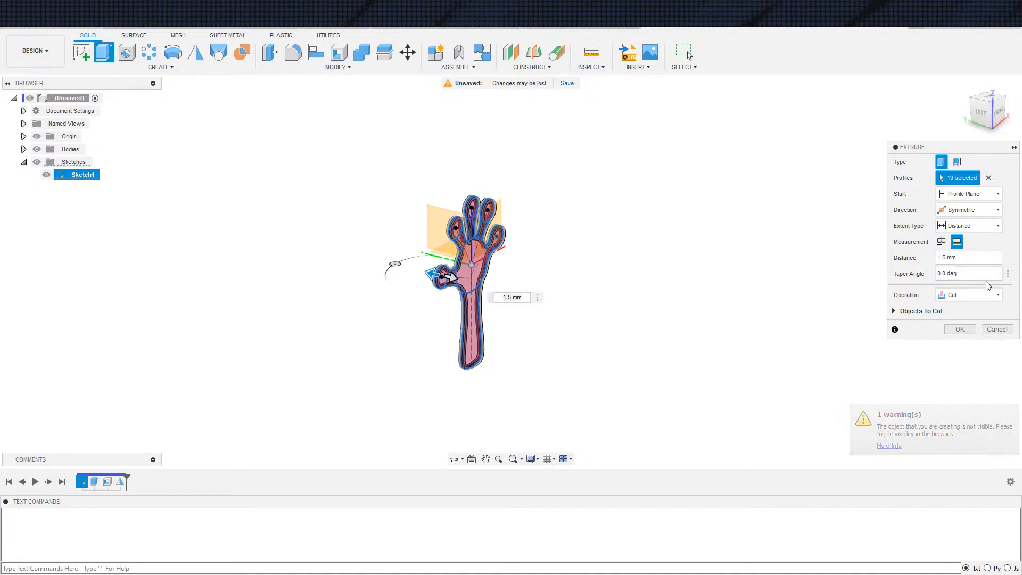
pyautogui.click(989, 295)
pyautogui.click(962, 305)
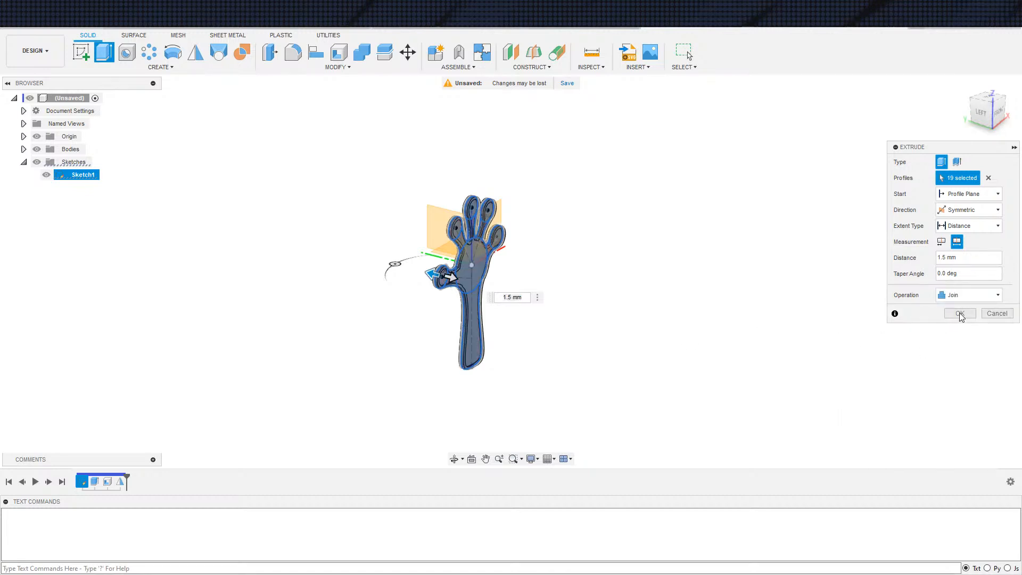
pyautogui.click(960, 314)
# Examine the raised rim and recessed central web of the hand from several angles
pyautogui.scroll(6, 464, 344)
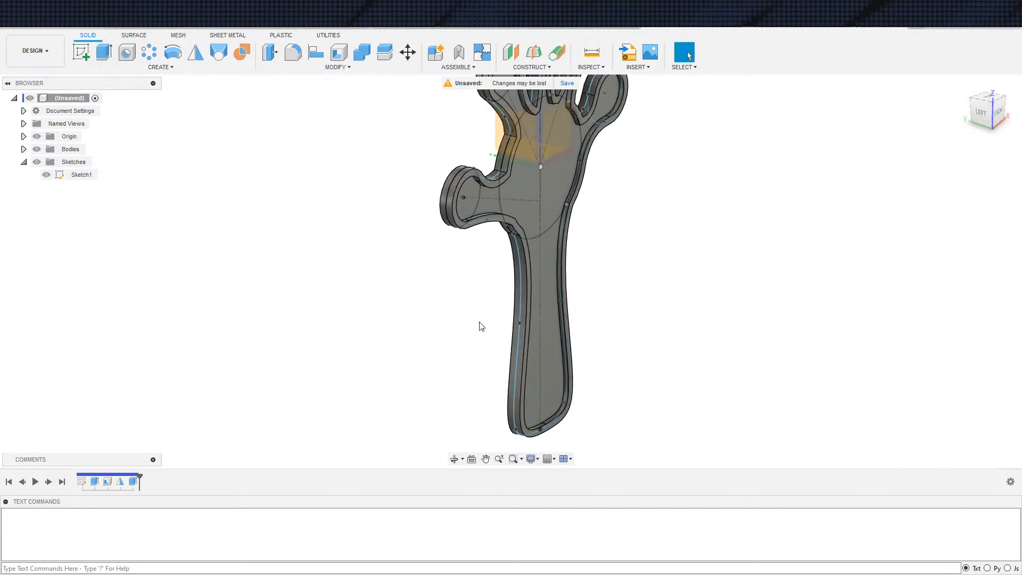
pyautogui.scroll(3, 574, 323)
pyautogui.moveTo(679, 345); pyautogui.dragTo(719, 389, button='middle')
pyautogui.scroll(-4, 693, 367)
pyautogui.moveTo(713, 347); pyautogui.dragTo(793, 353, button='middle')
pyautogui.keyDown('shift'); pyautogui.moveTo(795, 281); pyautogui.dragTo(760, 293, button='middle'); pyautogui.keyUp('shift')
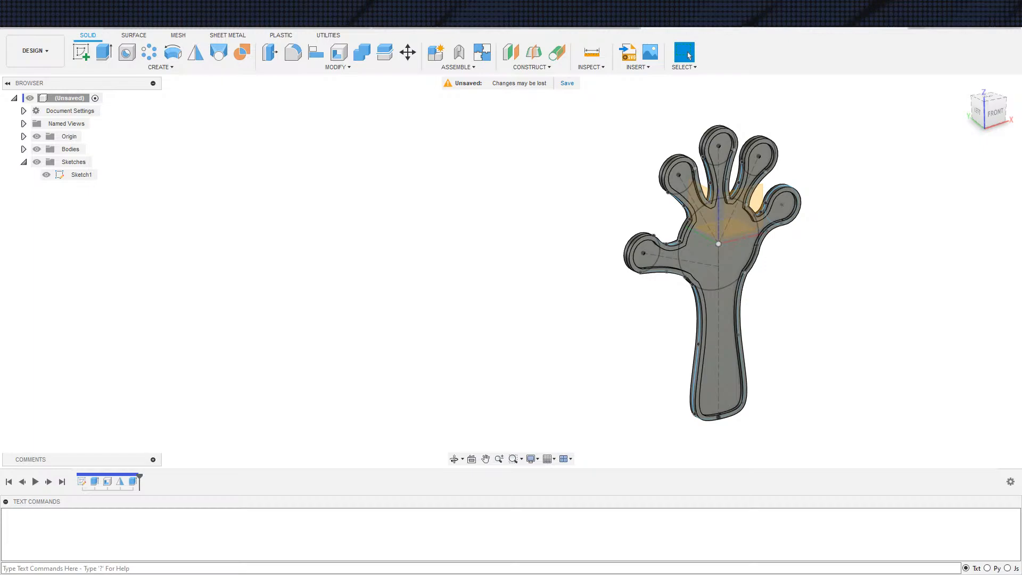
# Switch to the web browser and examine the yellow hand clapper and 40 Pieces Plastic Hand Clappers photos for construction details
pyautogui.hotkey('alt', 'Tab')
pyautogui.hotkey('alt', 'Left')
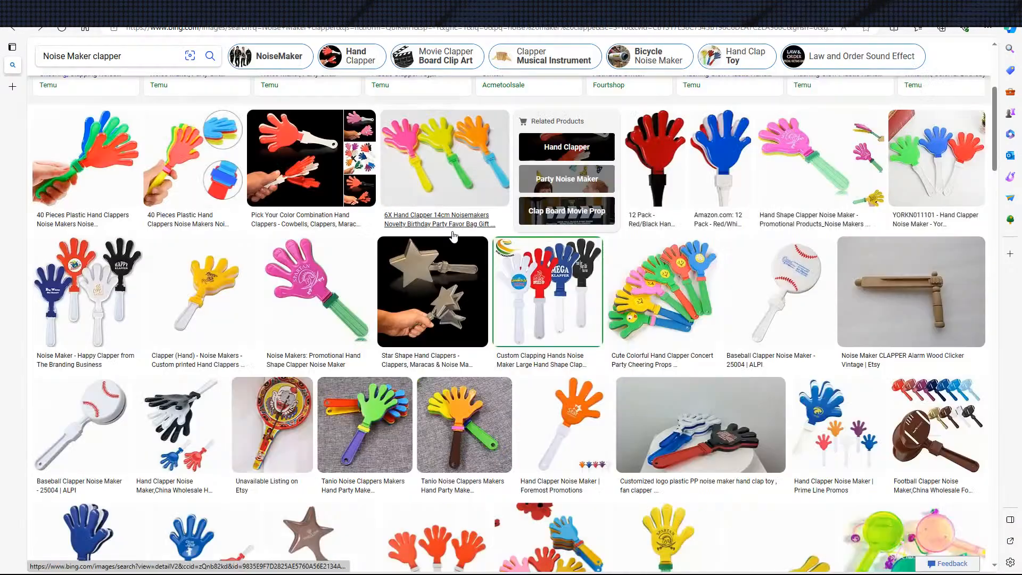
pyautogui.click(196, 315)
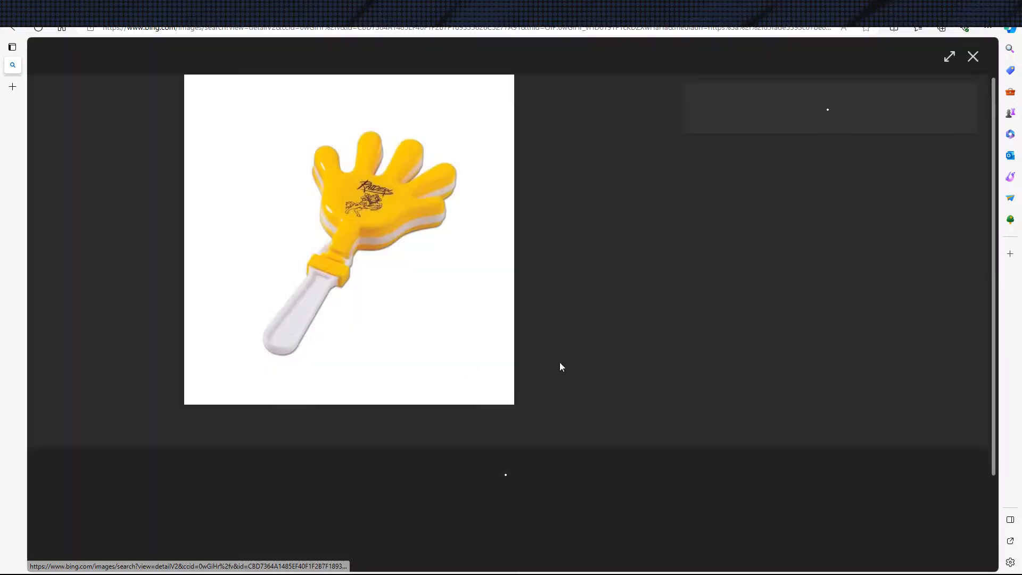
pyautogui.hotkey('alt', 'Left')
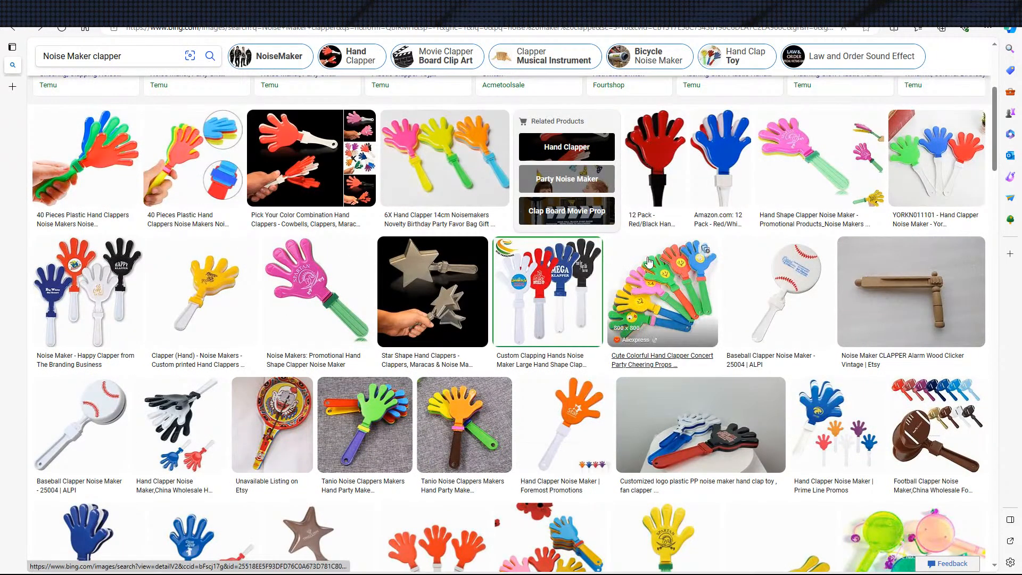
pyautogui.click(132, 143)
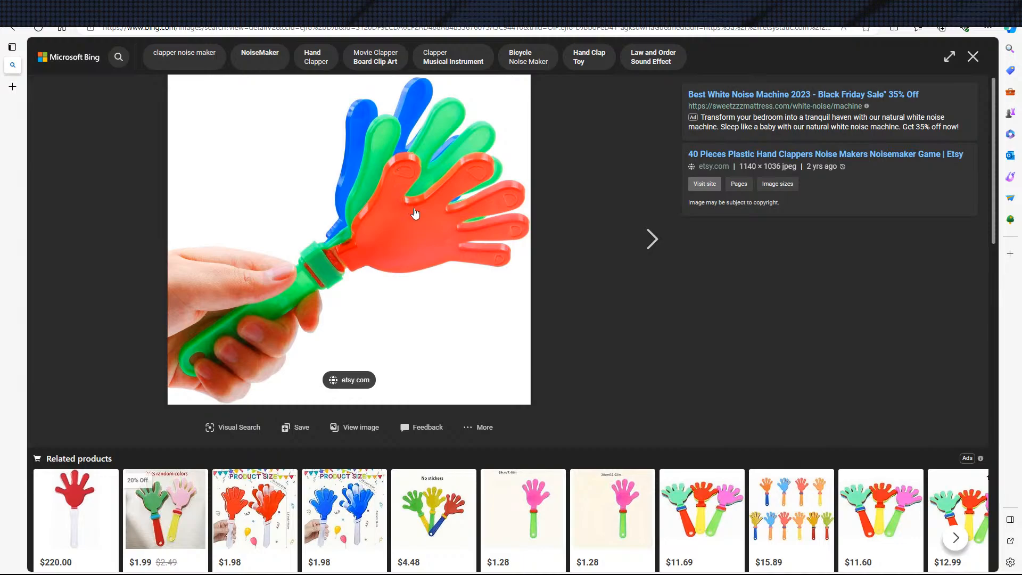
pyautogui.press('Escape')
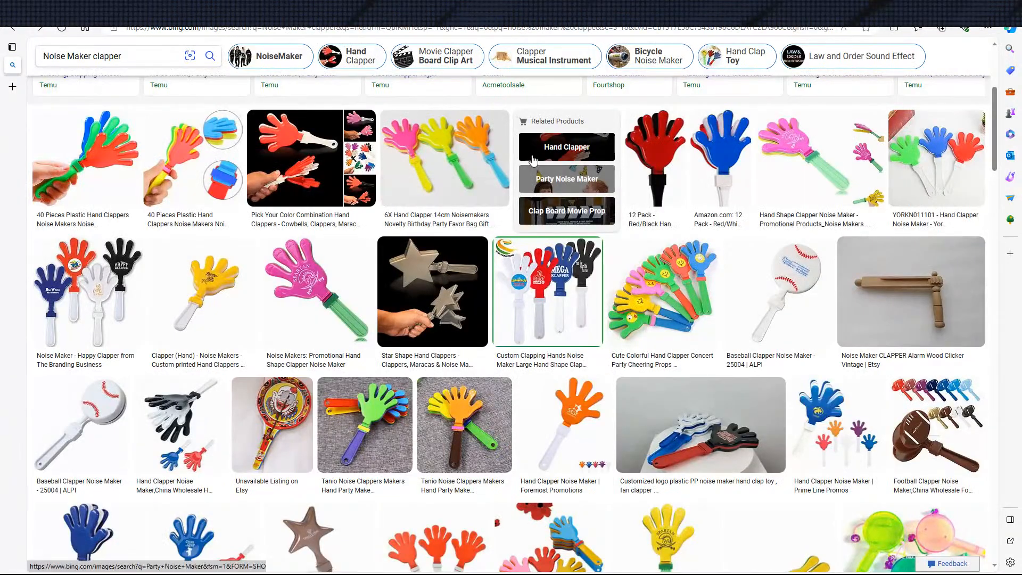
# Browse further through the noise maker clapper image results for other hand clapper designs and proportions
pyautogui.scroll(-5, 760, 232)
pyautogui.scroll(-5, 760, 232)
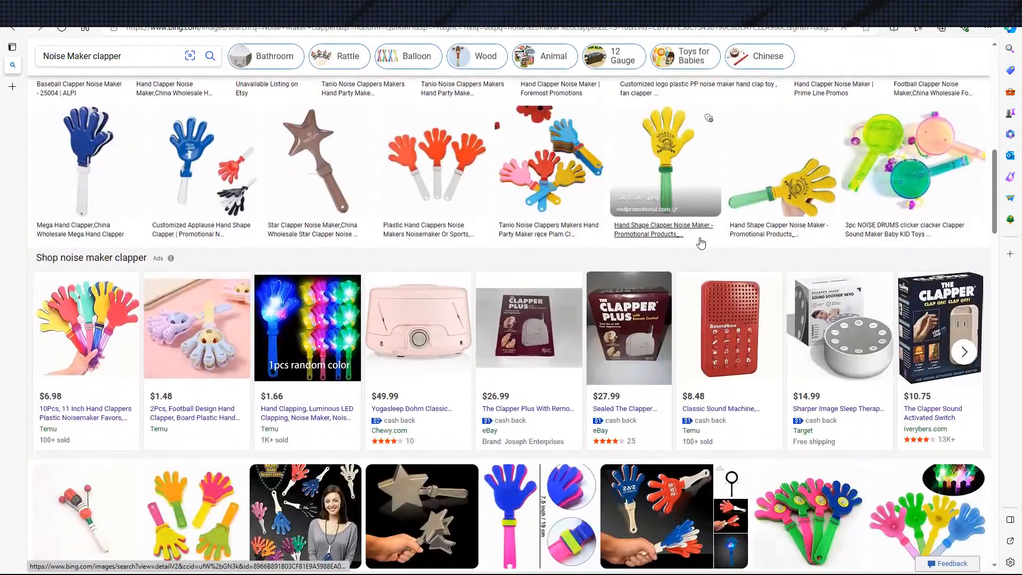
pyautogui.scroll(2, 698, 234)
pyautogui.scroll(-9, 698, 234)
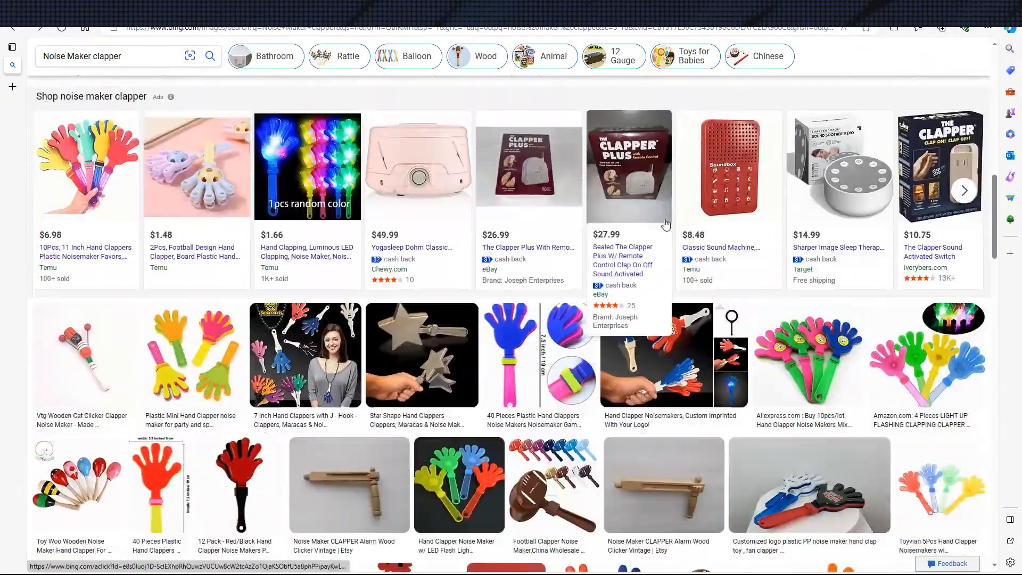
pyautogui.scroll(5, 554, 243)
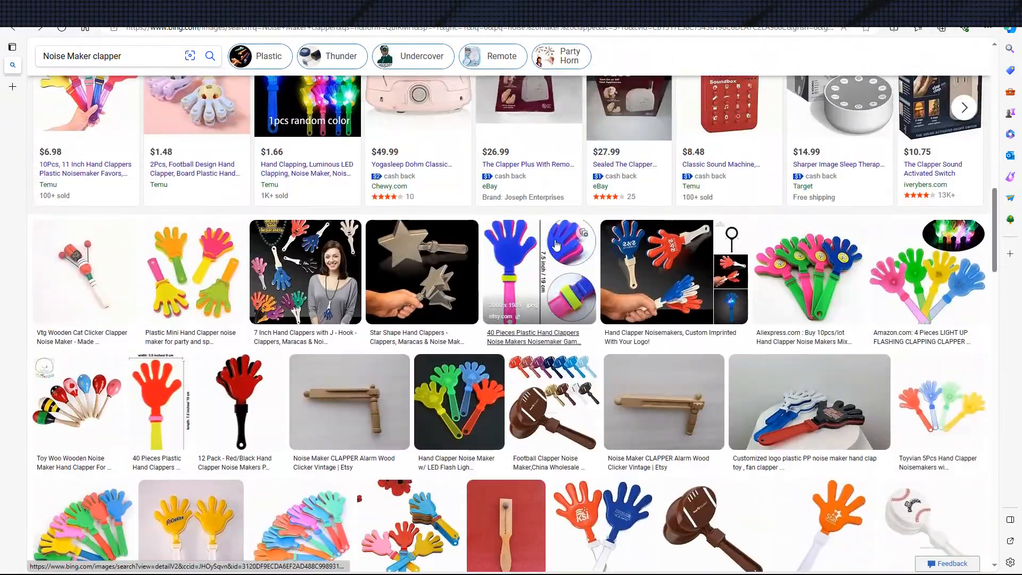
pyautogui.scroll(6, 603, 207)
pyautogui.scroll(2, 603, 207)
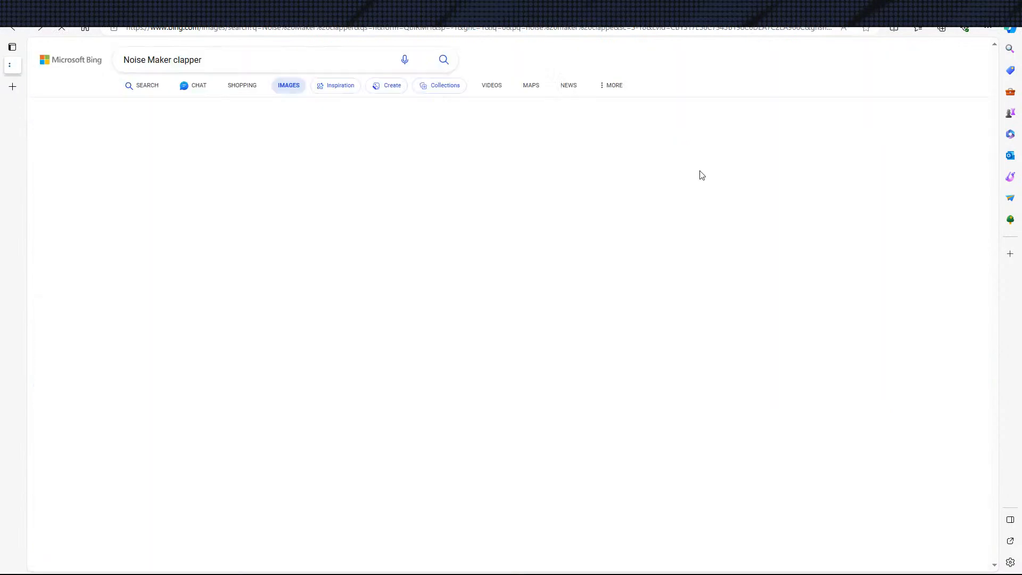
pyautogui.scroll(6, 107, 248)
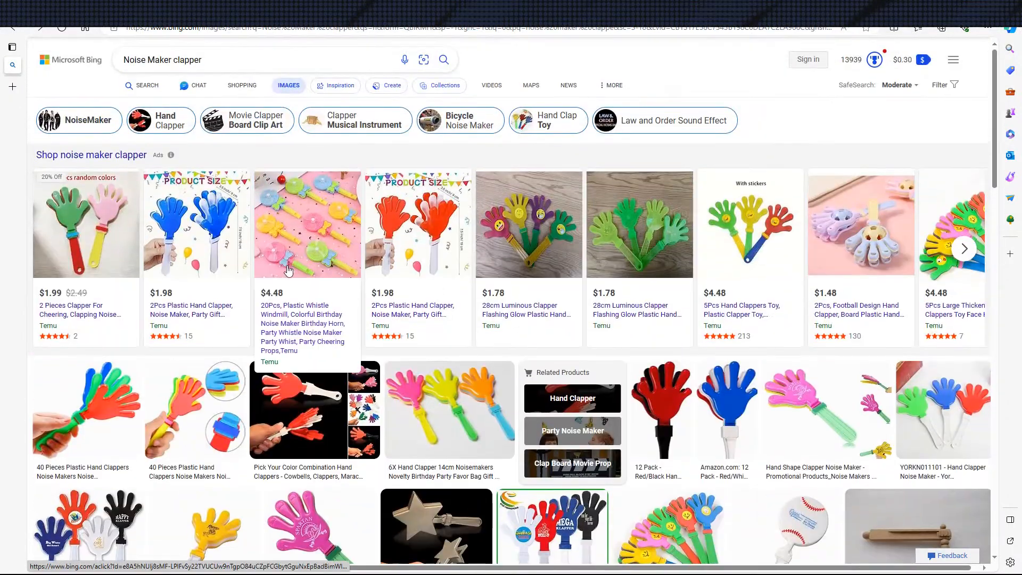
pyautogui.scroll(-10, 129, 252)
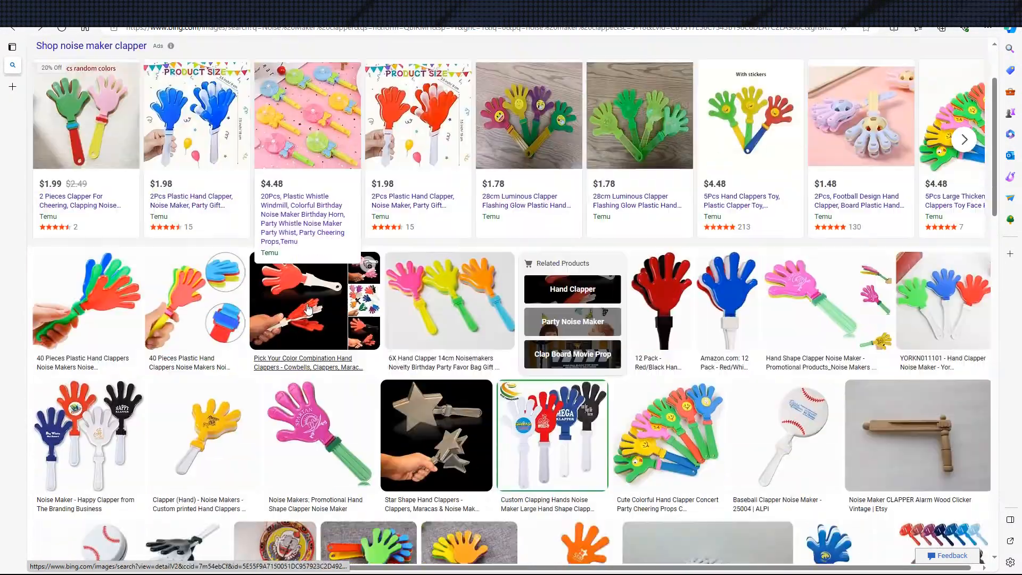
pyautogui.scroll(-10, 401, 292)
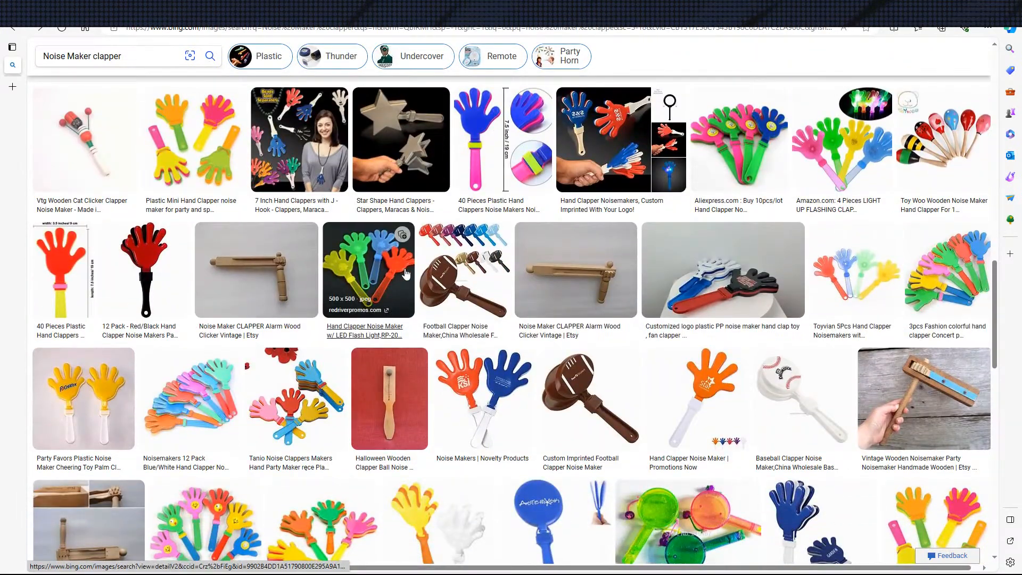
# Look through more noise maker clapper image results, comparing hand shapes and how the layers attach to the handle
pyautogui.scroll(-3, 403, 274)
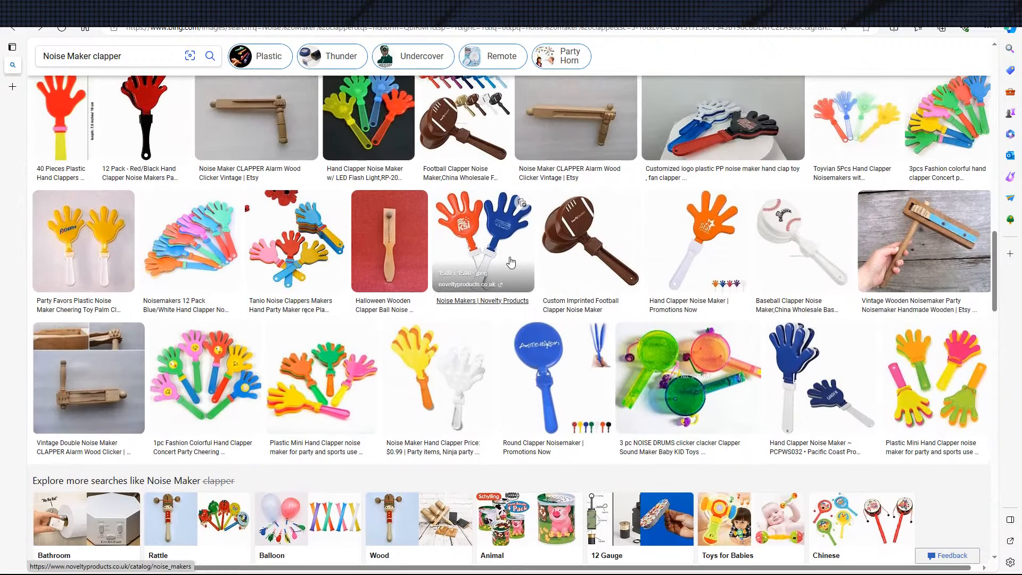
pyautogui.scroll(2, 652, 274)
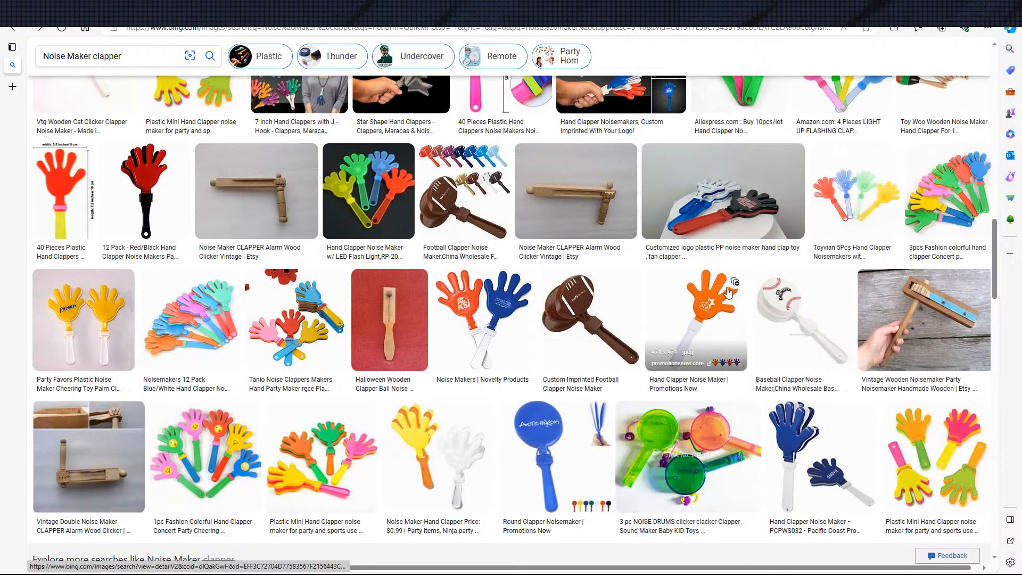
pyautogui.scroll(-5, 657, 309)
pyautogui.scroll(-4, 672, 332)
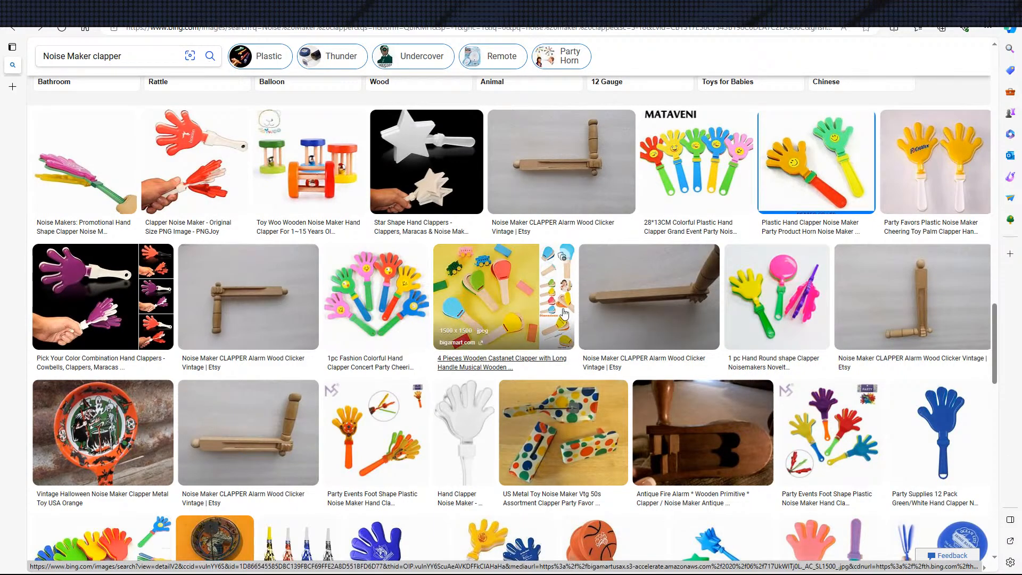
pyautogui.scroll(2, 745, 372)
pyautogui.scroll(-6, 746, 373)
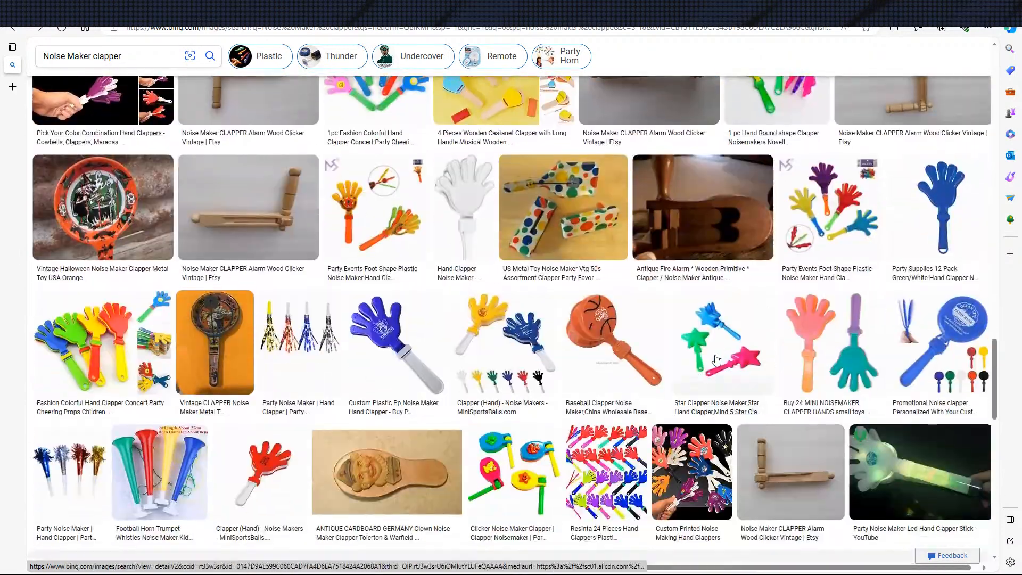
pyautogui.scroll(3, 672, 375)
pyautogui.scroll(6, 669, 375)
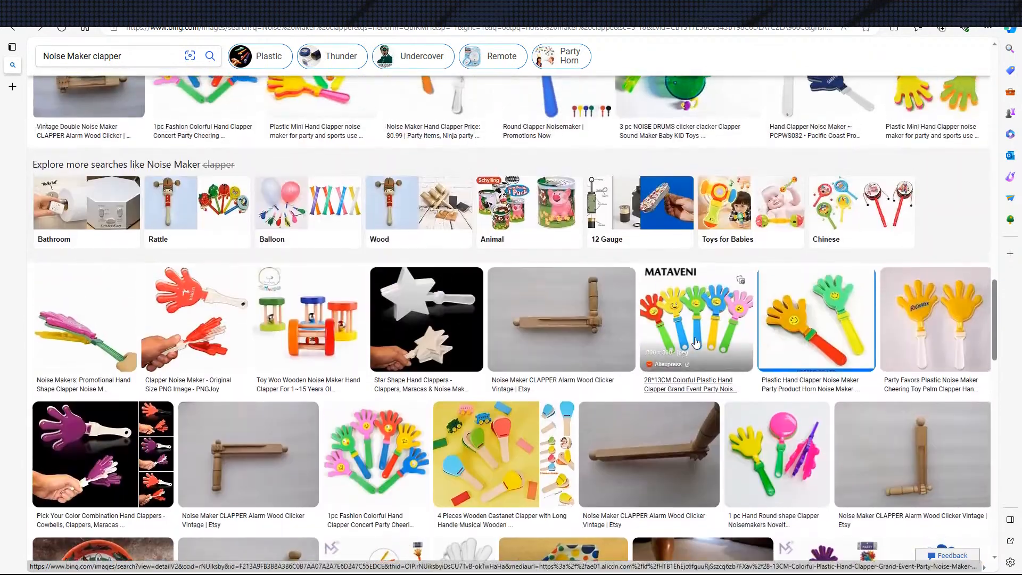
pyautogui.scroll(2, 771, 234)
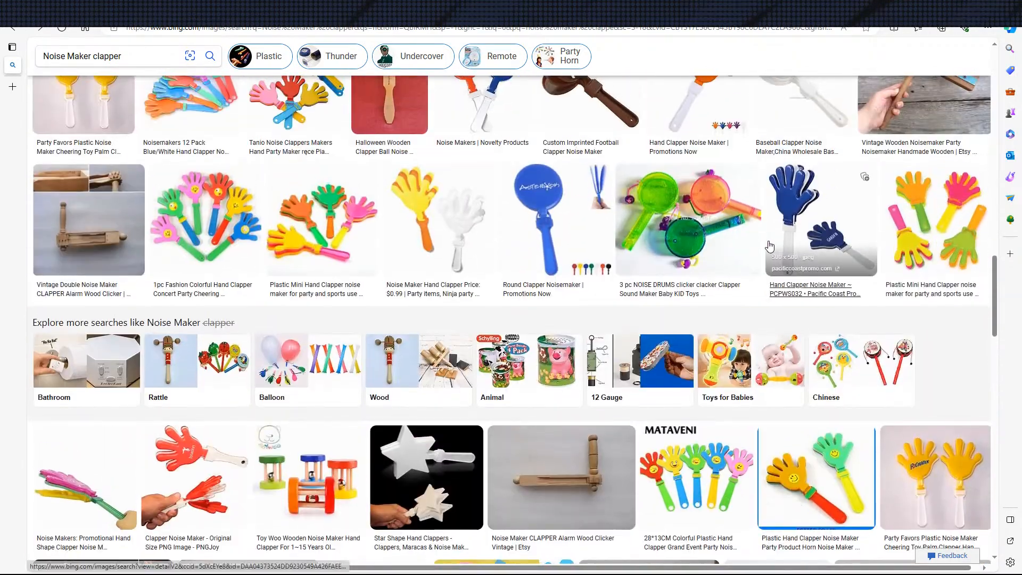
pyautogui.scroll(3, 740, 235)
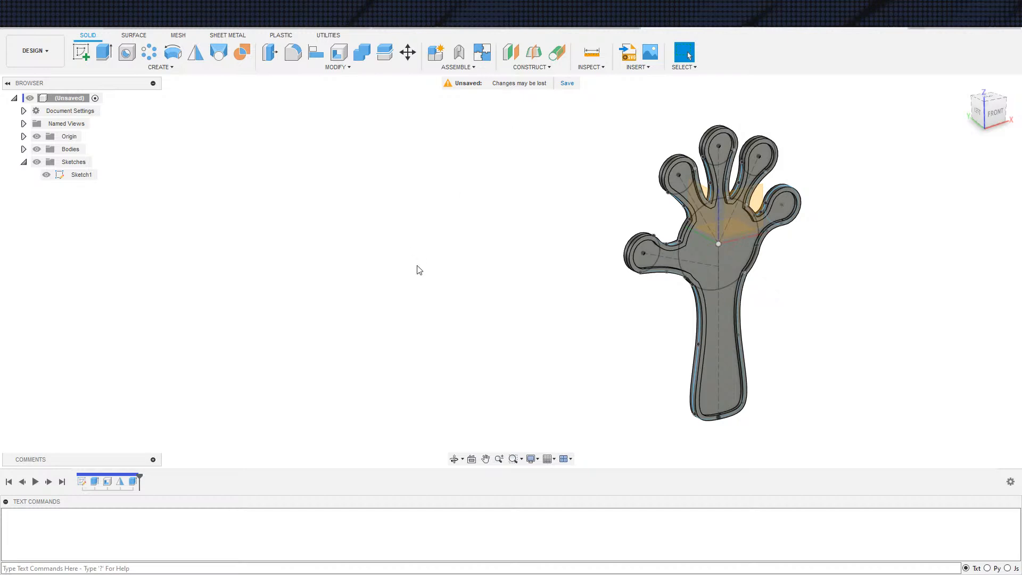
# Delete the mirror feature and the central web extrusion from the design history
pyautogui.click(122, 483)
pyautogui.keyDown('shift'); pyautogui.click(135, 483); pyautogui.keyUp('shift')
pyautogui.press('Delete')
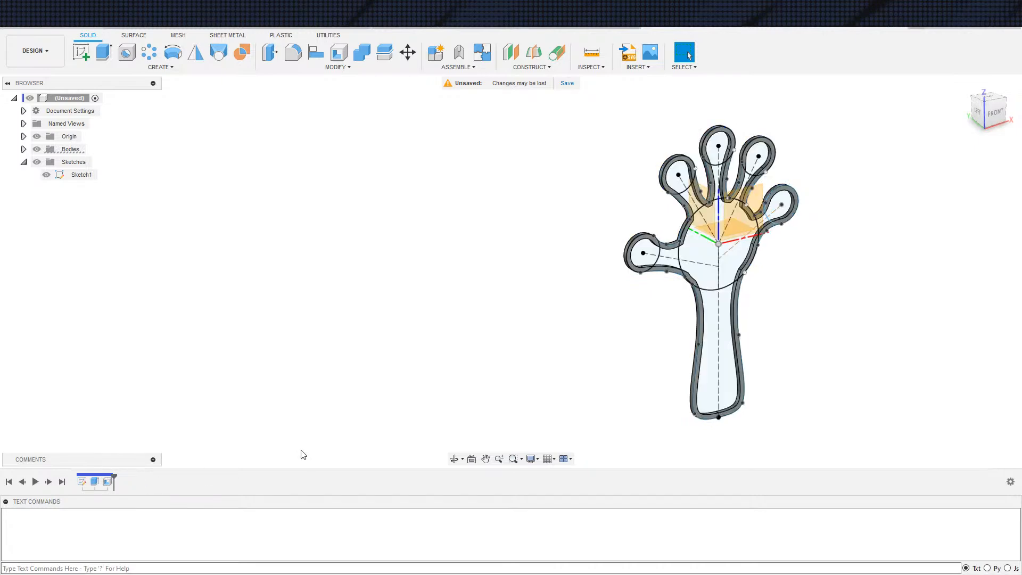
# Extrude all profiles of the hand sketch 0.75 mm to one side and join them to the rimmed hand body
pyautogui.moveTo(424, 356); pyautogui.dragTo(306, 363, button='middle')
pyautogui.scroll(-2, 305, 362)
pyautogui.scroll(3, 430, 354)
pyautogui.moveTo(595, 392); pyautogui.dragTo(542, 389, button='middle')
pyautogui.scroll(-2, 542, 389)
pyautogui.click(37, 150)
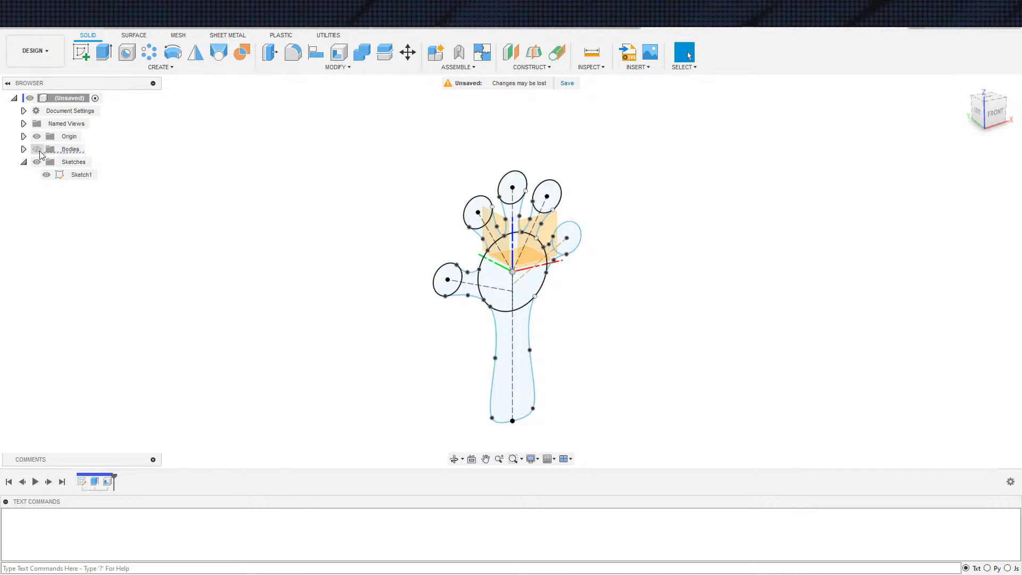
pyautogui.press('e')
pyautogui.moveTo(377, 153)
pyautogui.mouseDown()
pyautogui.moveTo(649, 401)
pyautogui.moveTo(658, 474)
pyautogui.mouseUp()
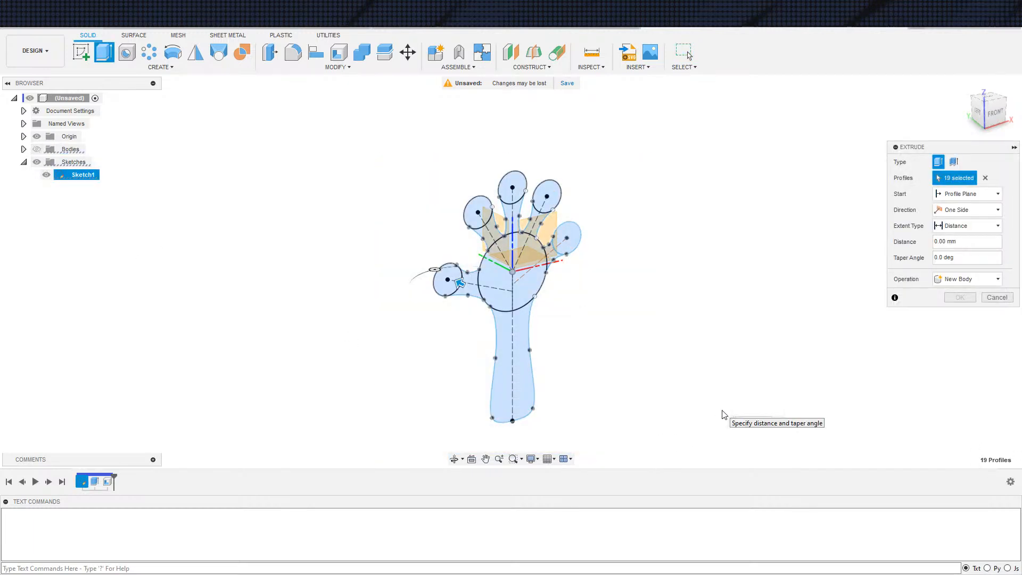
pyautogui.write('-1')
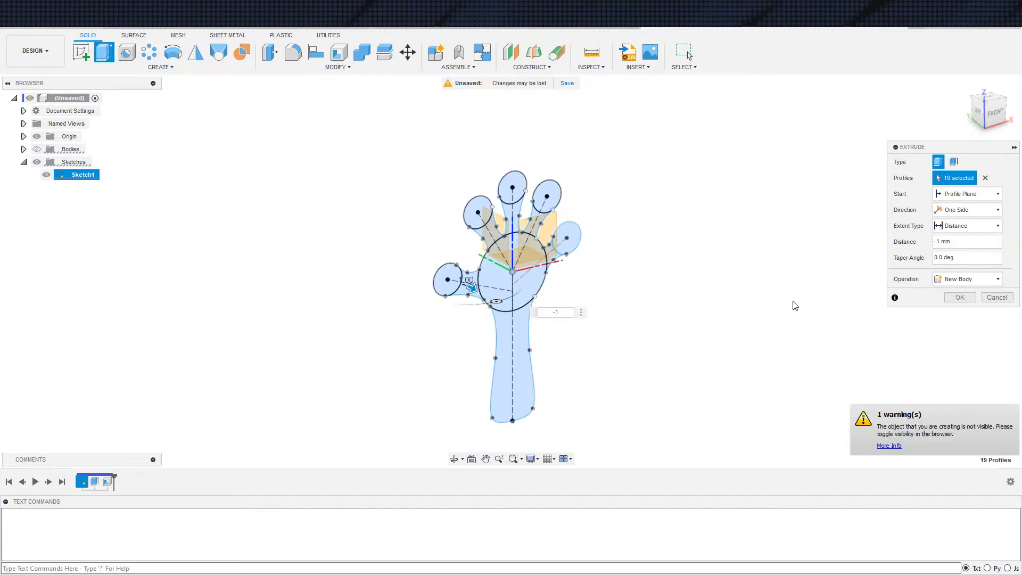
pyautogui.write('.75')
pyautogui.click(36, 149)
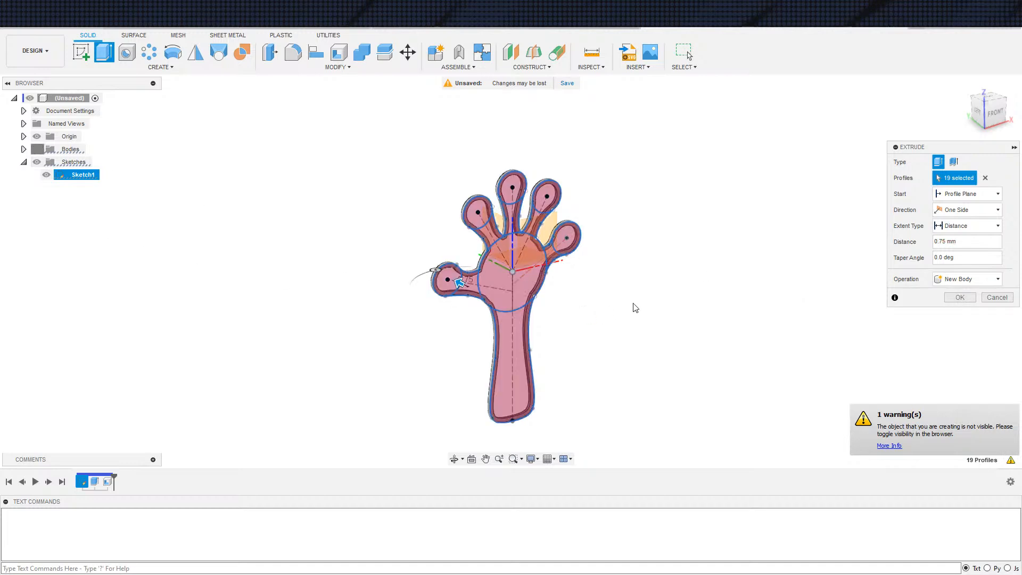
pyautogui.click(969, 279)
pyautogui.click(958, 293)
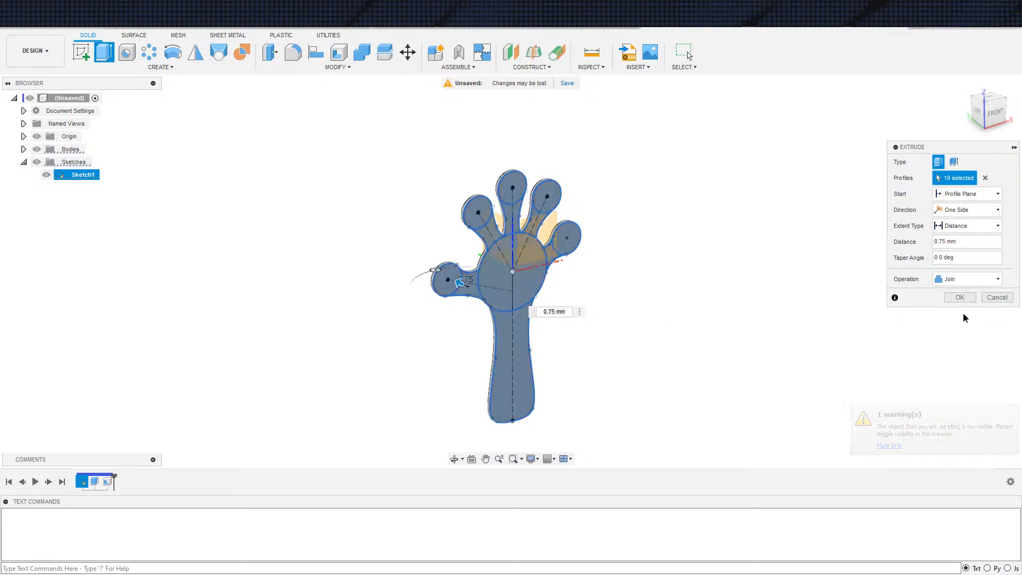
pyautogui.click(960, 297)
# Mirror the hand body about its flat web face as a new body
pyautogui.keyDown('shift'); pyautogui.moveTo(684, 340); pyautogui.dragTo(628, 304, button='middle'); pyautogui.keyUp('shift')
pyautogui.scroll(4, 599, 313)
pyautogui.moveTo(536, 363)
pyautogui.keyDown('shift'); pyautogui.mouseDown(button='middle')
pyautogui.moveTo(537, 335)
pyautogui.moveTo(533, 343)
pyautogui.mouseUp(button='middle'); pyautogui.keyUp('shift')
pyautogui.keyDown('shift'); pyautogui.moveTo(650, 275); pyautogui.dragTo(590, 313, button='middle'); pyautogui.keyUp('shift')
pyautogui.scroll(-3, 584, 303)
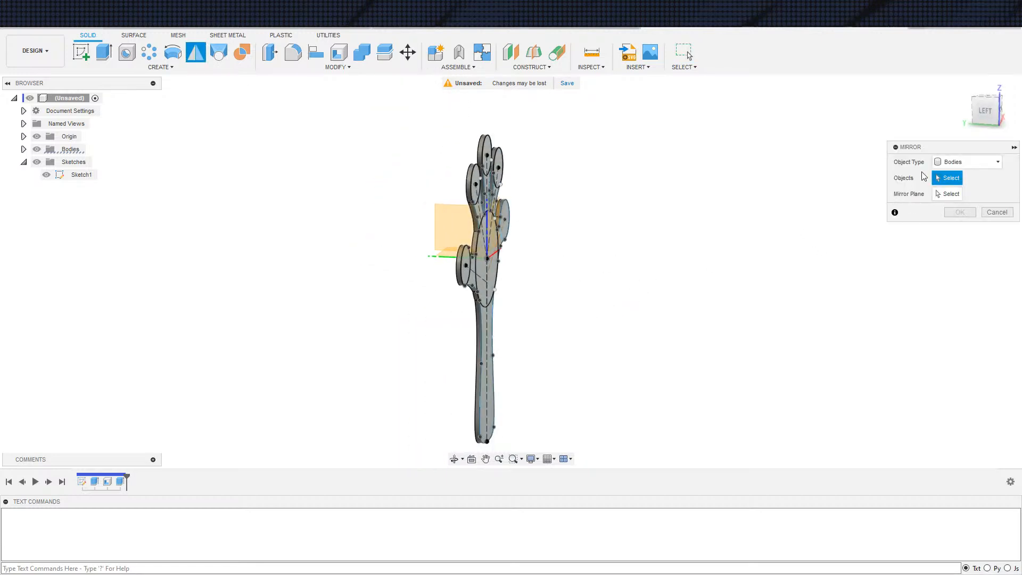
pyautogui.click(486, 336)
pyautogui.click(948, 194)
pyautogui.click(491, 367)
pyautogui.click(966, 210)
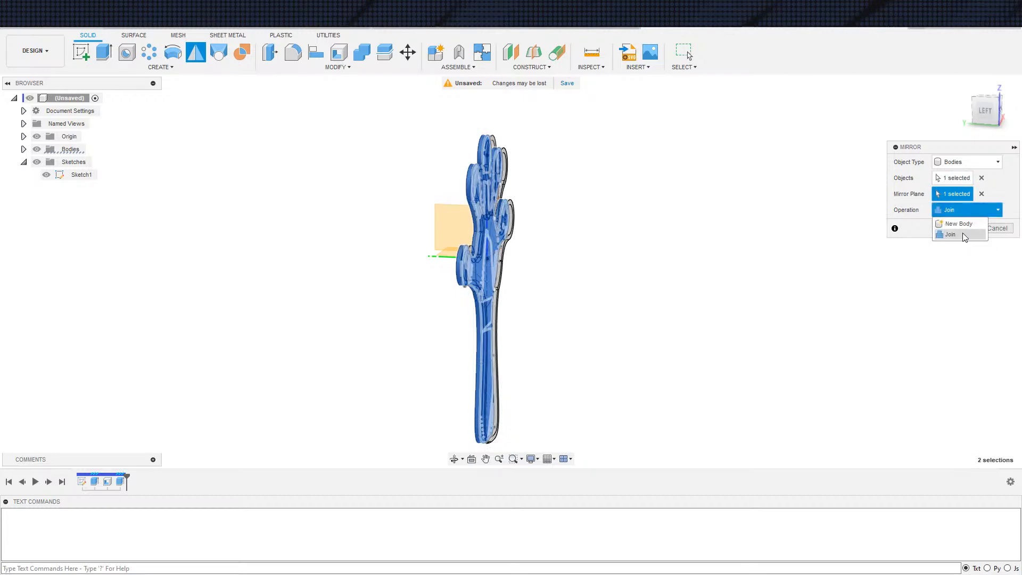
pyautogui.click(959, 224)
pyautogui.click(965, 229)
# Search the appearance library for Plastic and apply a dark red plastic appearance to the hand bodies
pyautogui.keyDown('shift'); pyautogui.moveTo(605, 371); pyautogui.dragTo(584, 392, button='middle'); pyautogui.keyUp('shift')
pyautogui.scroll(-2, 606, 384)
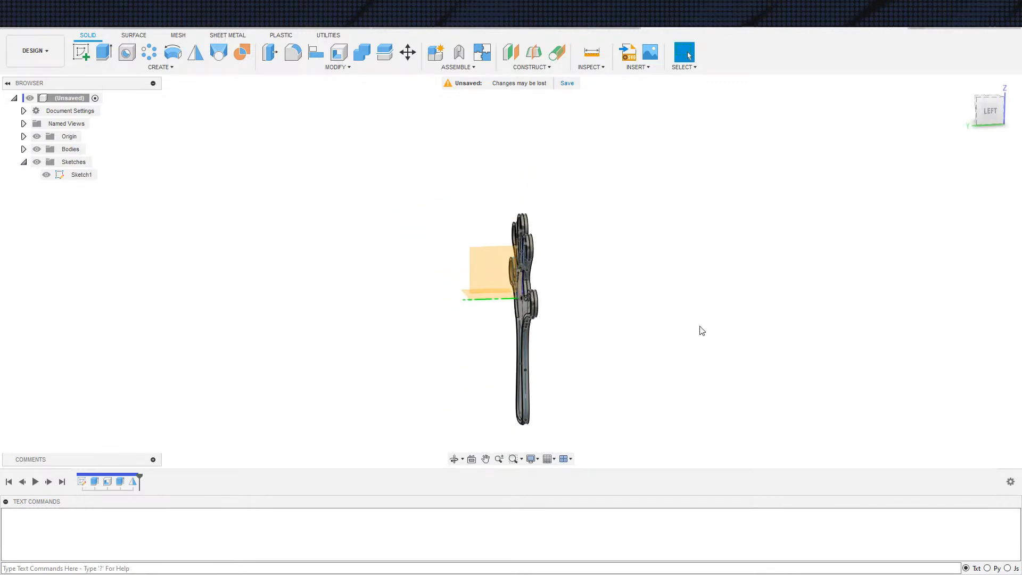
pyautogui.press('a')
pyautogui.click(826, 314)
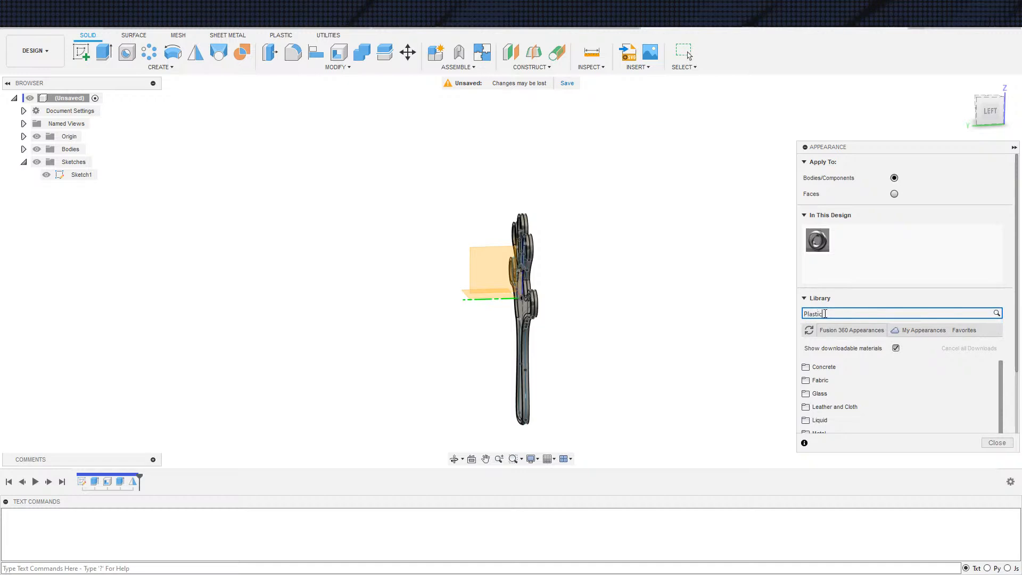
pyautogui.press('Return')
pyautogui.scroll(2, 833, 383)
pyautogui.moveTo(822, 366); pyautogui.dragTo(519, 385)
pyautogui.moveTo(820, 415); pyautogui.dragTo(541, 416)
pyautogui.keyDown('shift'); pyautogui.moveTo(667, 393); pyautogui.dragTo(656, 344, button='middle'); pyautogui.keyUp('shift')
pyautogui.scroll(4, 525, 383)
pyautogui.press('Escape')
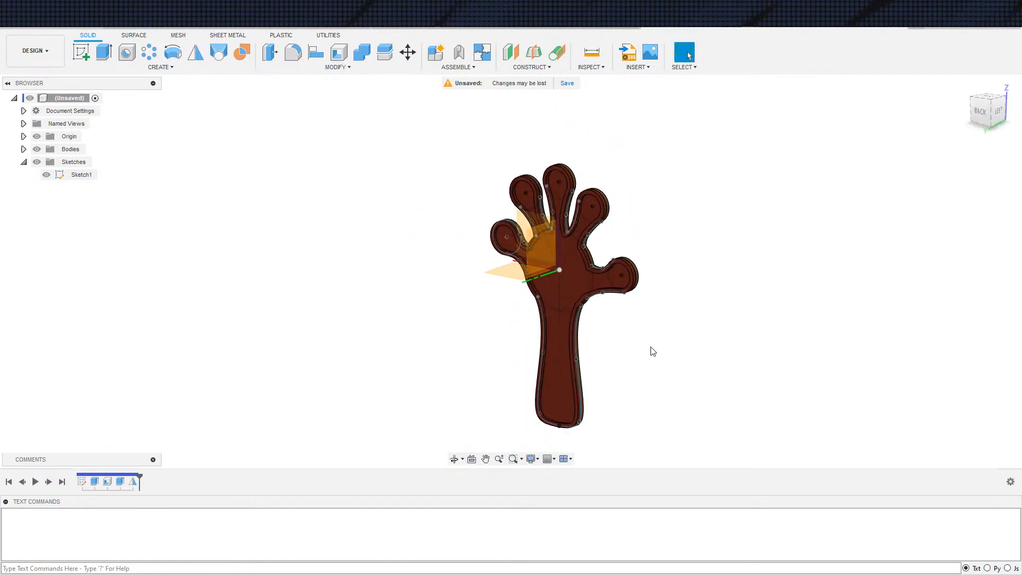
# Hide the hand sketch and view the hand from the back
pyautogui.click(46, 174)
pyautogui.keyDown('shift'); pyautogui.moveTo(373, 288); pyautogui.dragTo(572, 293, button='middle'); pyautogui.keyUp('shift')
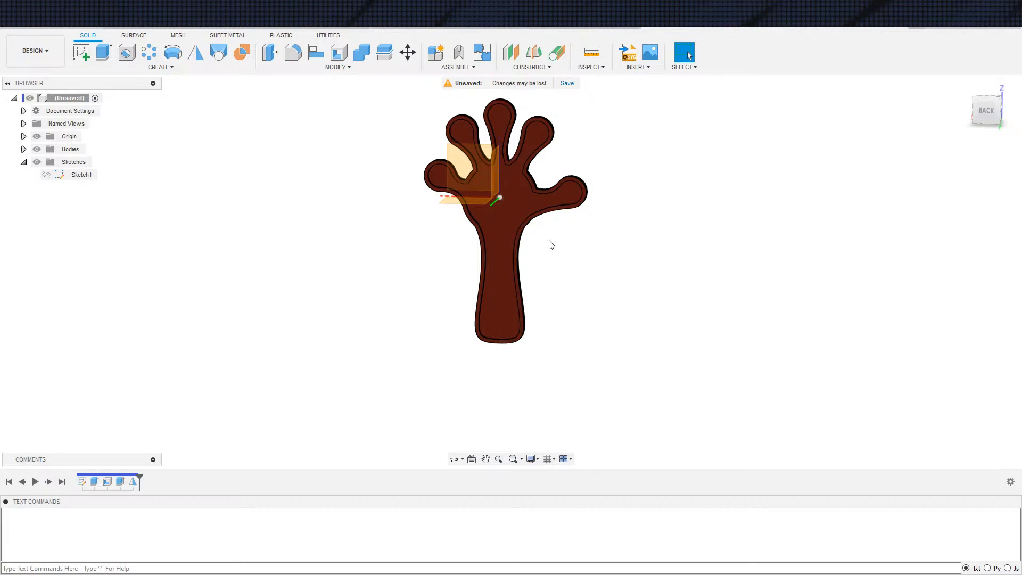
pyautogui.scroll(3, 558, 268)
pyautogui.scroll(-2, 569, 234)
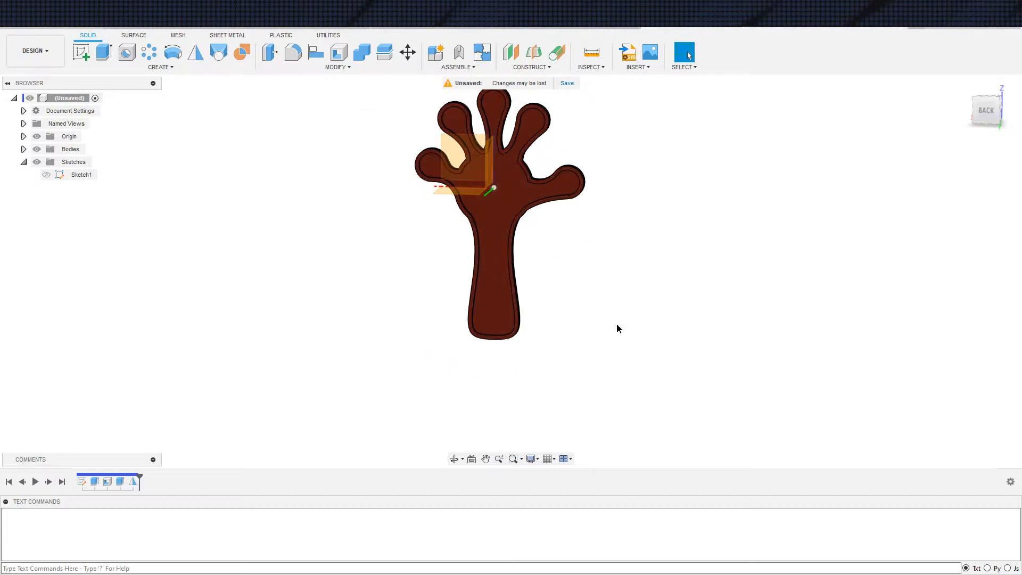
# Switch to the web browser and examine the product photos of the red 2pcs Plastic Hand Clapper listing on Temu
pyautogui.hotkey('alt', 'Tab')
pyautogui.scroll(15, 416, 287)
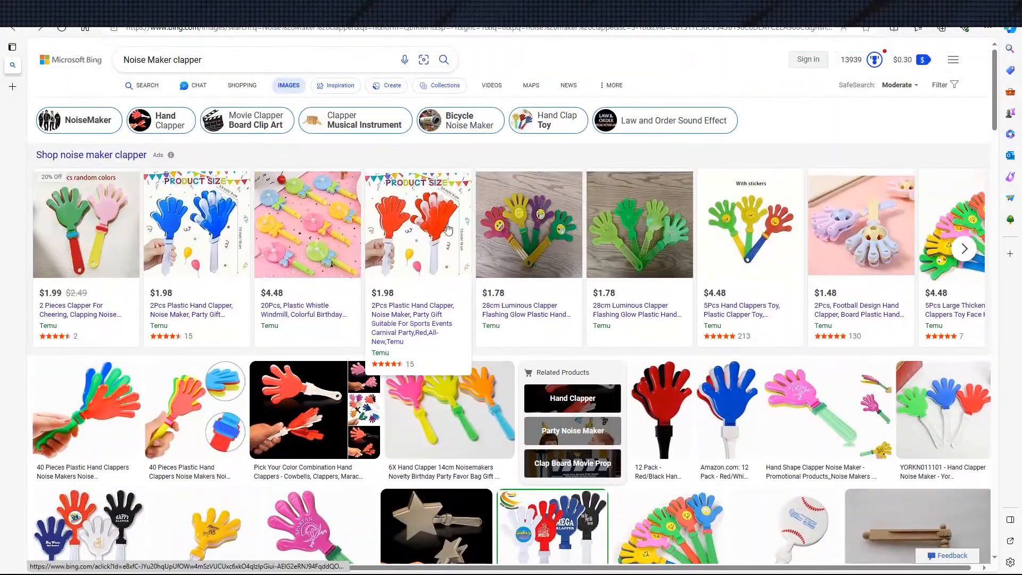
pyautogui.click(433, 214)
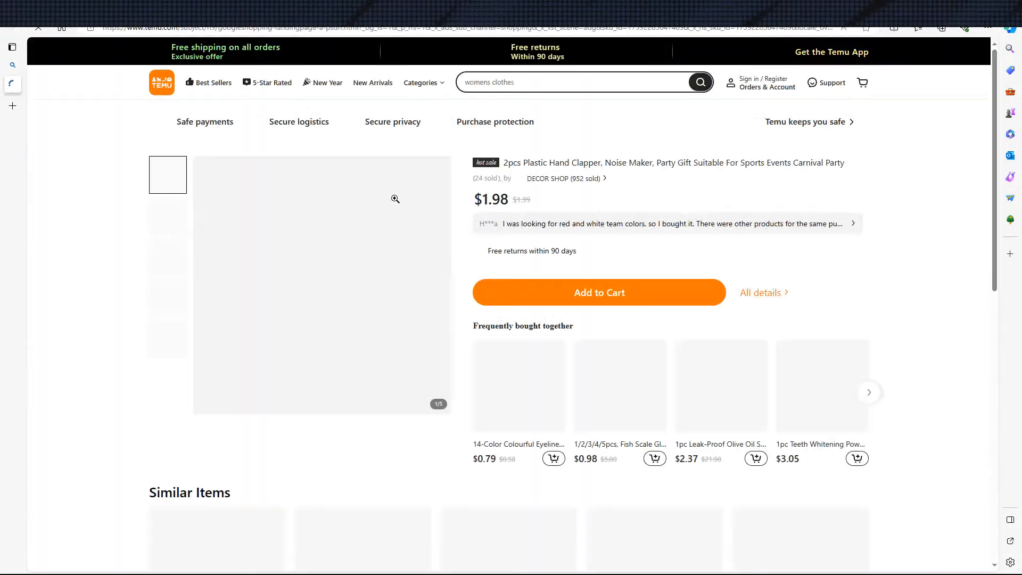
pyautogui.click(362, 267)
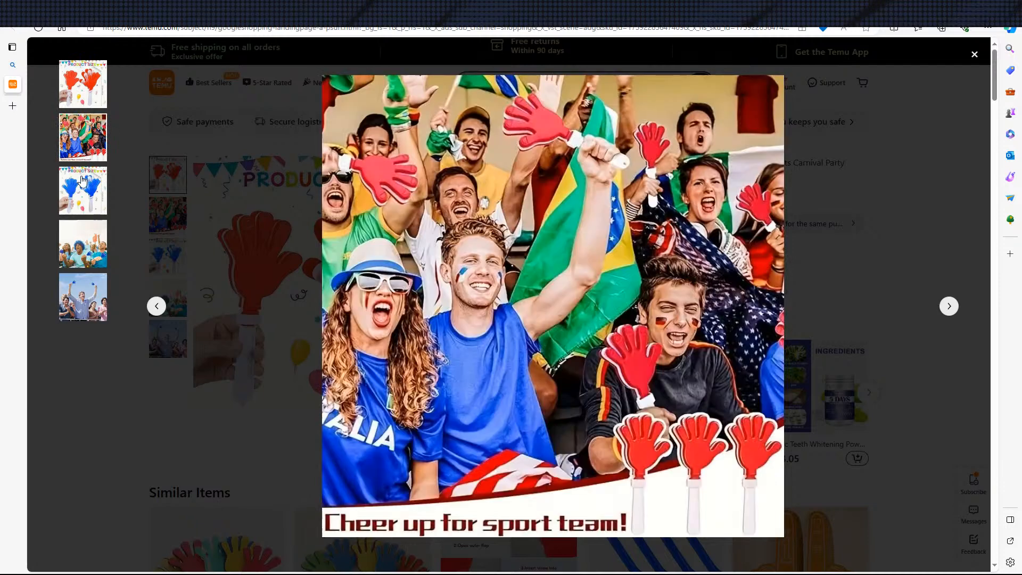
pyautogui.moveTo(75, 192)
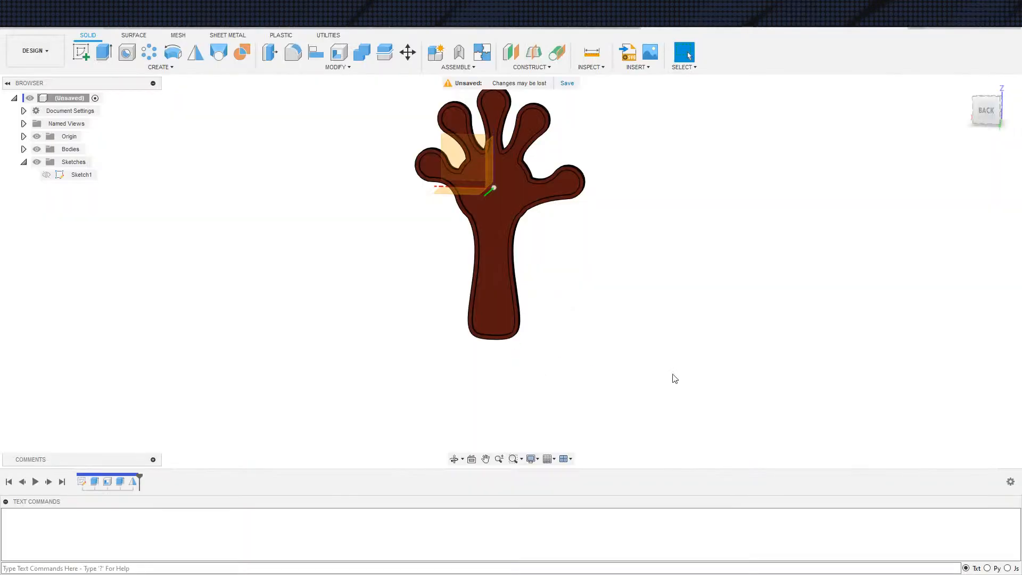
# Create and activate a new internal component named Hand in the top-level design
pyautogui.keyDown('shift'); pyautogui.moveTo(516, 303); pyautogui.dragTo(537, 260, button='middle'); pyautogui.keyUp('shift')
pyautogui.moveTo(405, 237)
pyautogui.keyDown('shift'); pyautogui.mouseDown(button='middle')
pyautogui.moveTo(523, 256)
pyautogui.moveTo(526, 167)
pyautogui.mouseUp(button='middle'); pyautogui.keyUp('shift')
pyautogui.keyDown('shift'); pyautogui.moveTo(552, 303); pyautogui.dragTo(508, 259, button='middle'); pyautogui.keyUp('shift')
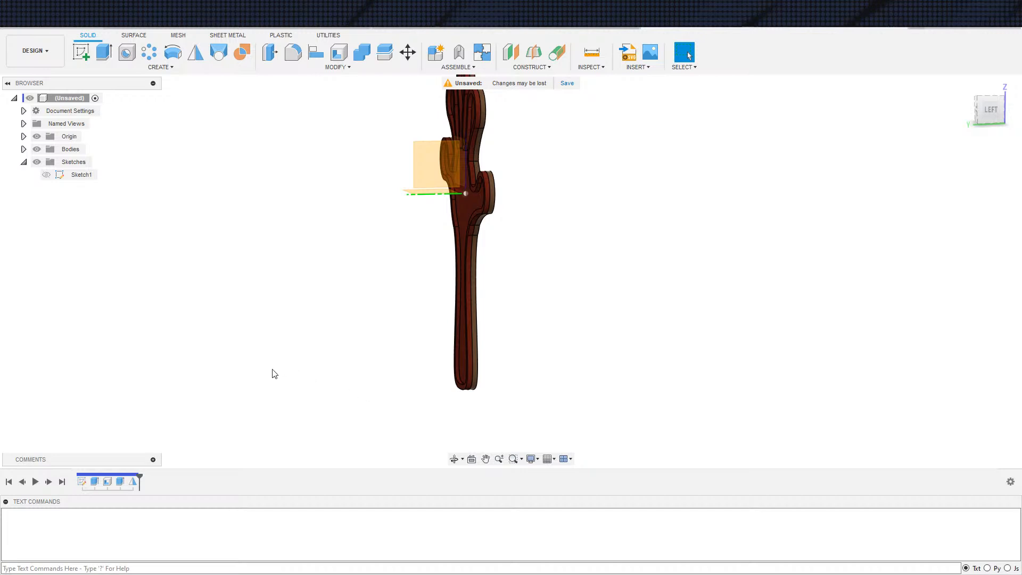
pyautogui.keyDown('shift'); pyautogui.moveTo(431, 306); pyautogui.dragTo(329, 268, button='middle'); pyautogui.keyUp('shift')
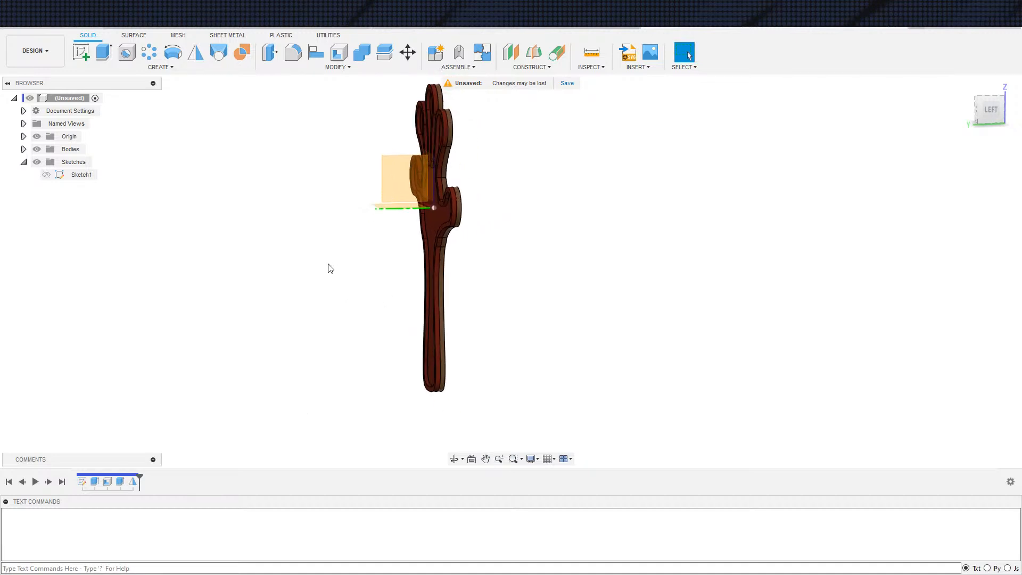
pyautogui.rightClick(60, 98)
pyautogui.click(84, 103)
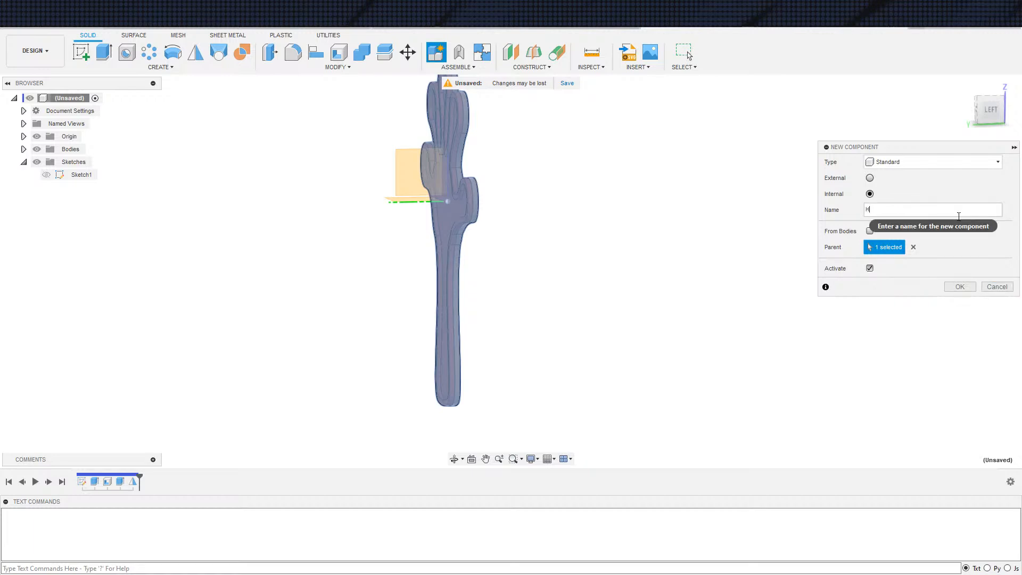
pyautogui.write('Hand')
pyautogui.press('Return')
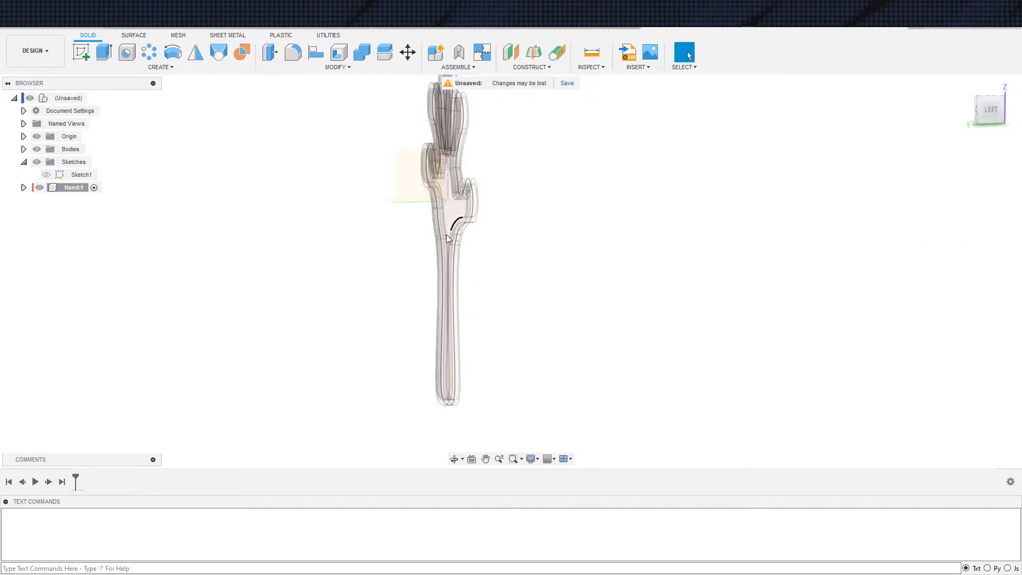
# Start a sketch in the Hand component on the YZ origin plane, seen side-on to the hand
pyautogui.press('s')
pyautogui.click(423, 221)
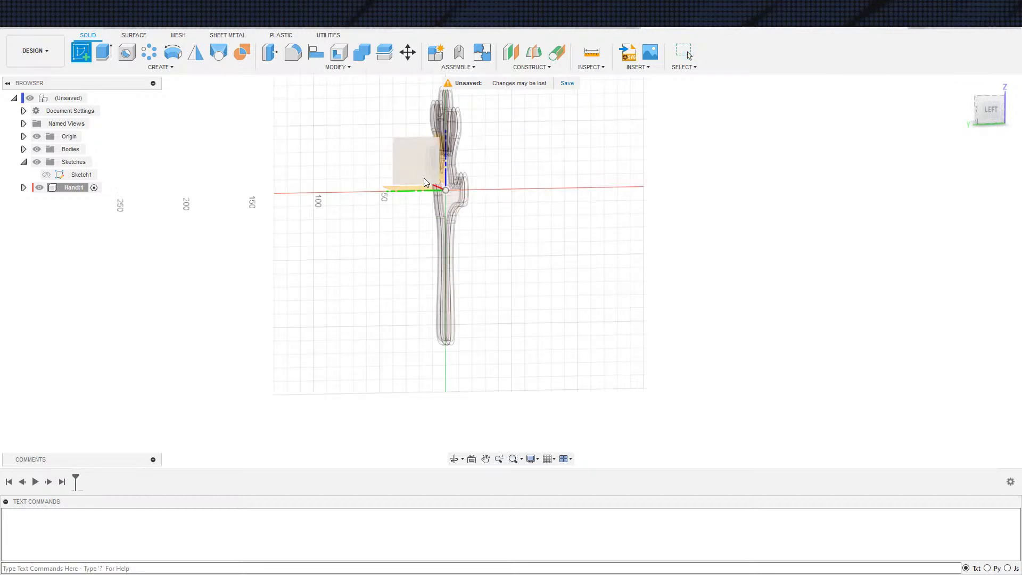
pyautogui.click(426, 179)
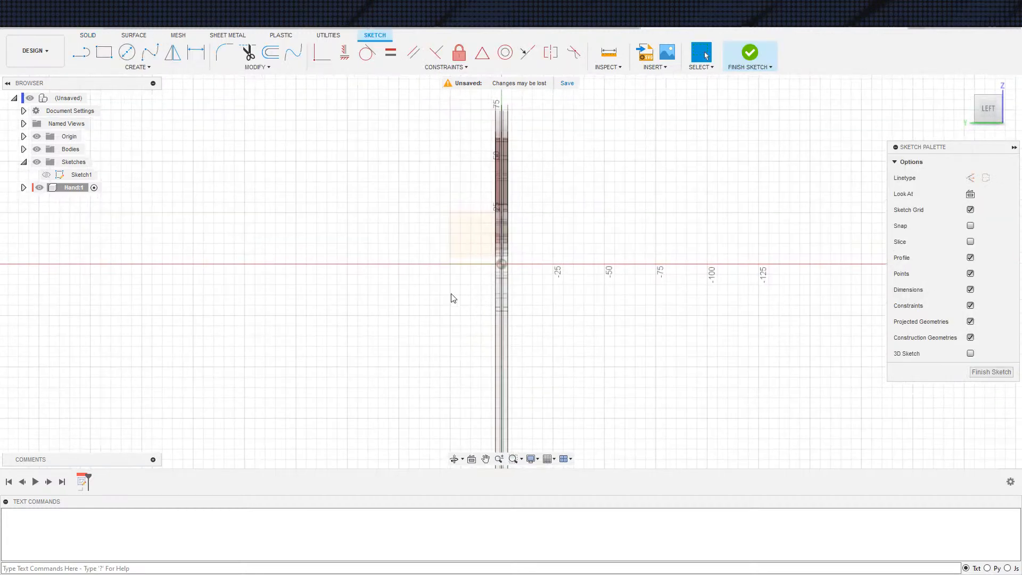
# Sketch a 3-point rectangle about 117 mm long beside the hand and constrain its long side vertical
pyautogui.press('s')
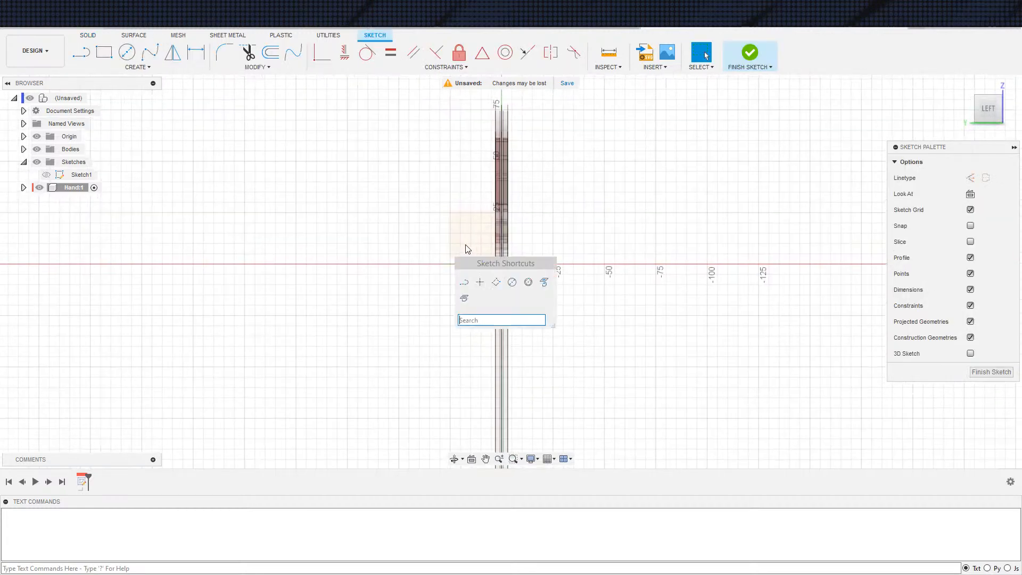
pyautogui.click(498, 284)
pyautogui.click(431, 95)
pyautogui.click(473, 101)
pyautogui.click(456, 342)
pyautogui.press('Escape')
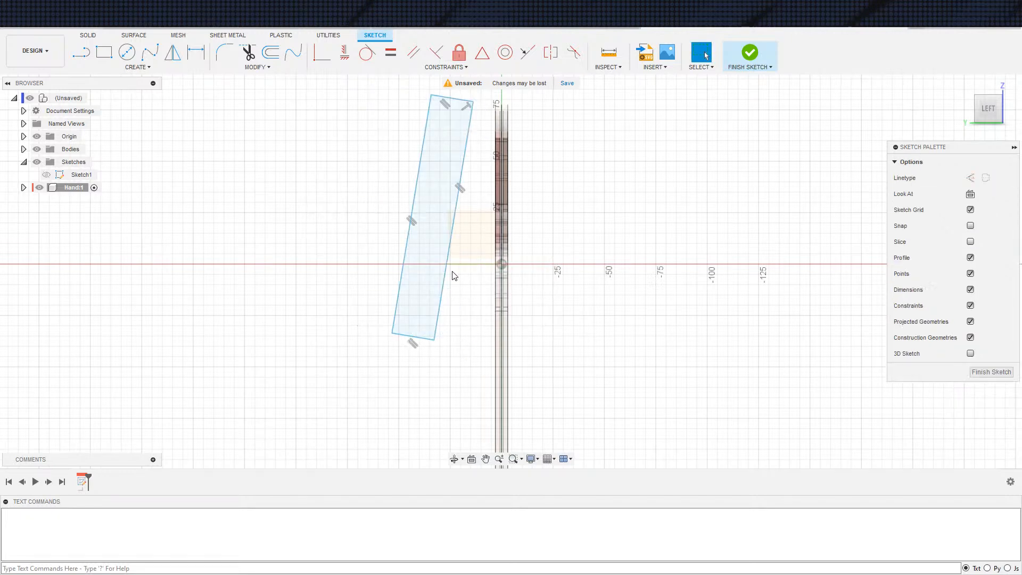
pyautogui.click(448, 272)
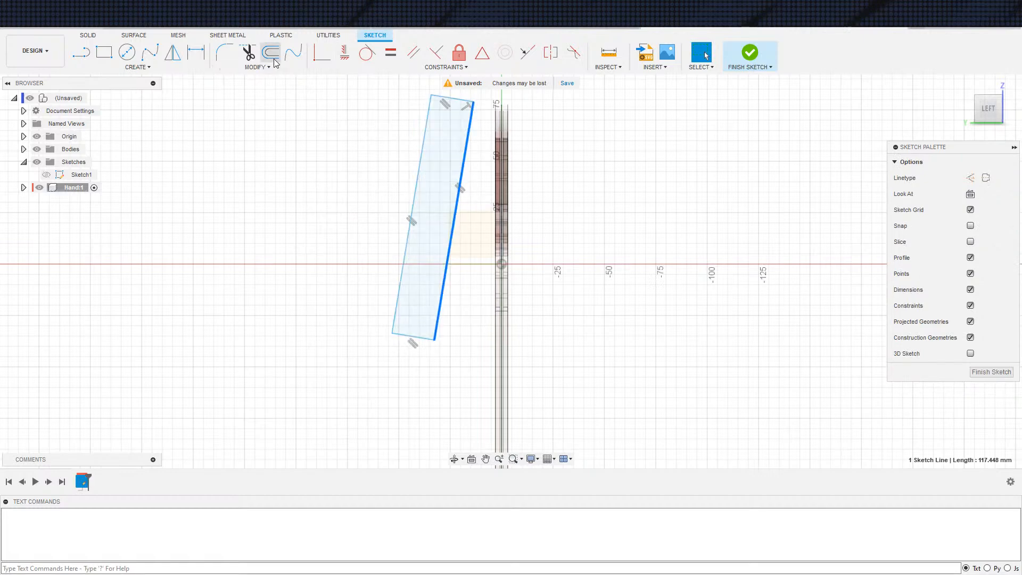
pyautogui.click(339, 56)
# Project the hand body's outer vertical edge facing the rectangle into the sketch
pyautogui.press('s')
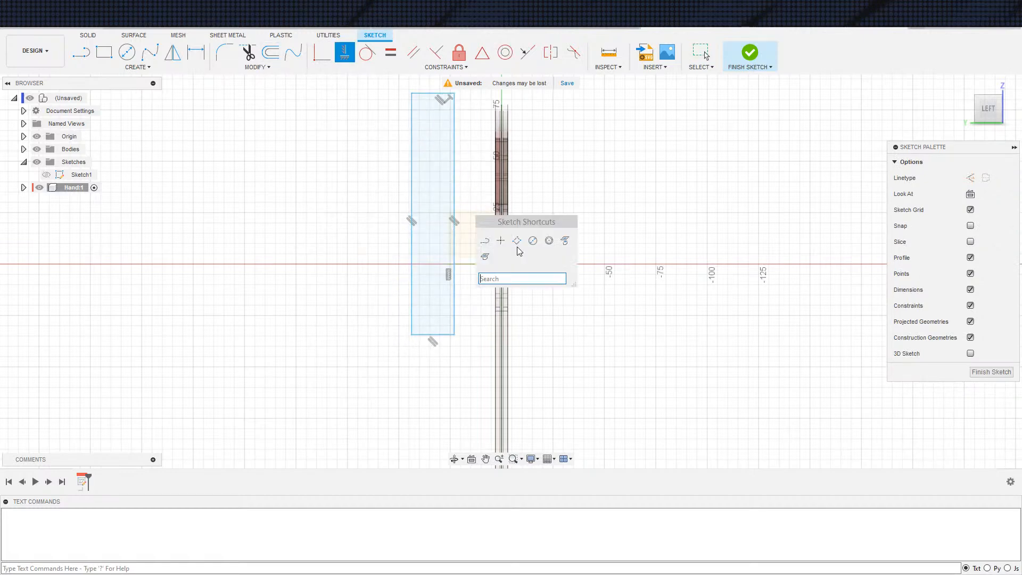
pyautogui.click(560, 244)
pyautogui.click(497, 319)
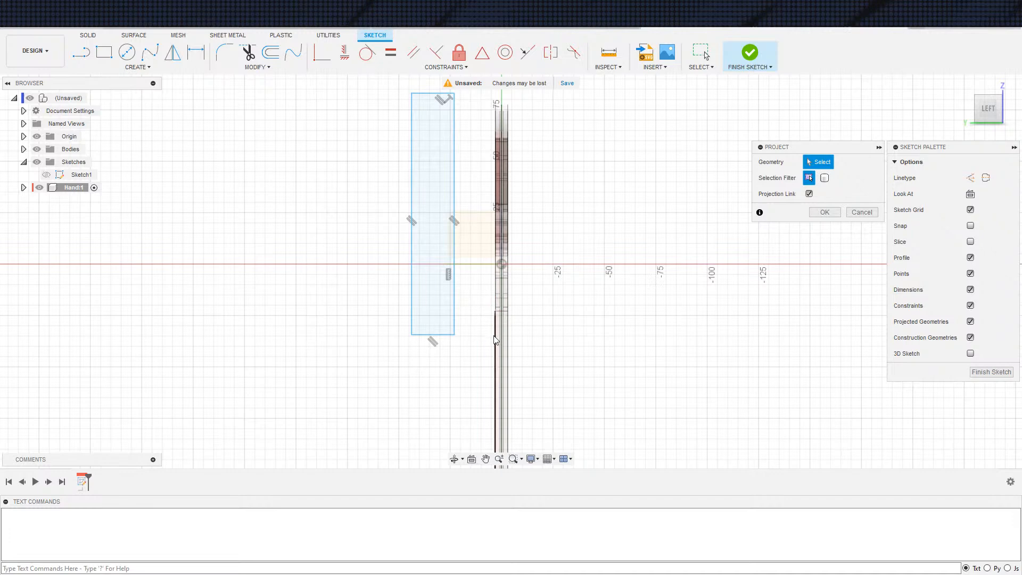
pyautogui.click(820, 214)
pyautogui.click(455, 317)
pyautogui.press('x')
pyautogui.press('x')
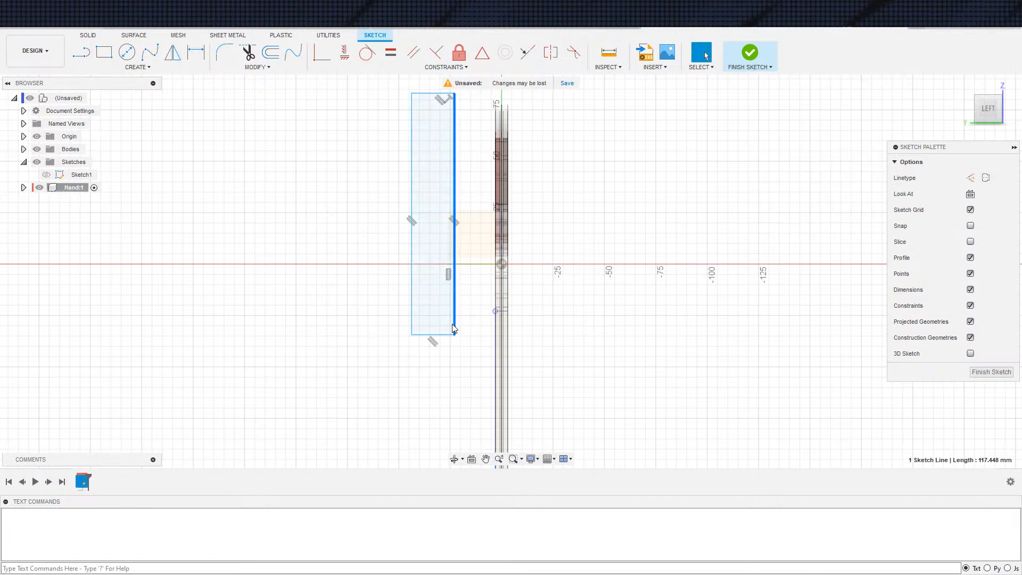
pyautogui.click(496, 330)
pyautogui.click(529, 330)
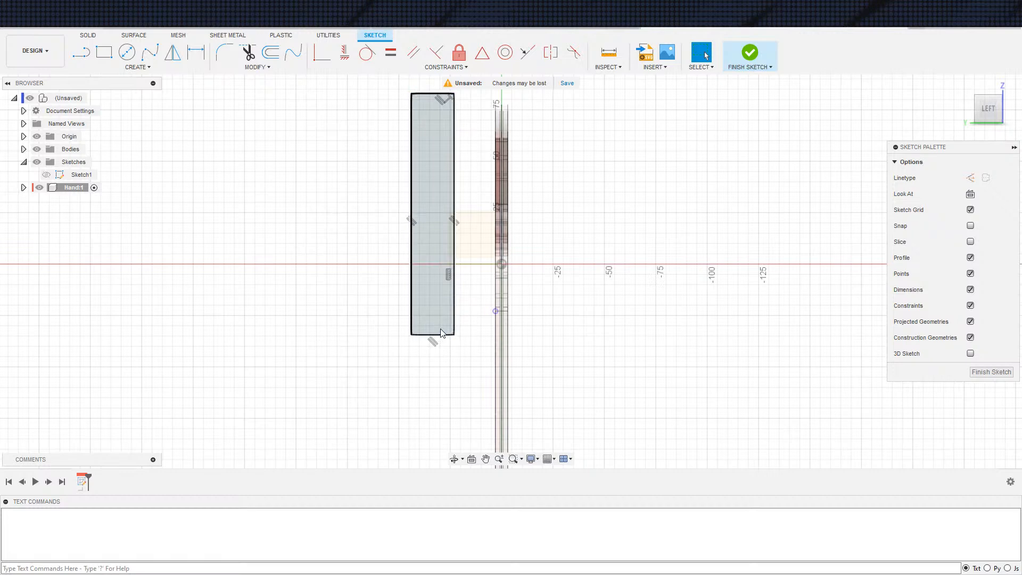
# Set the rectangle's width to 5 mm
pyautogui.press('d')
pyautogui.click(442, 337)
pyautogui.click(440, 350)
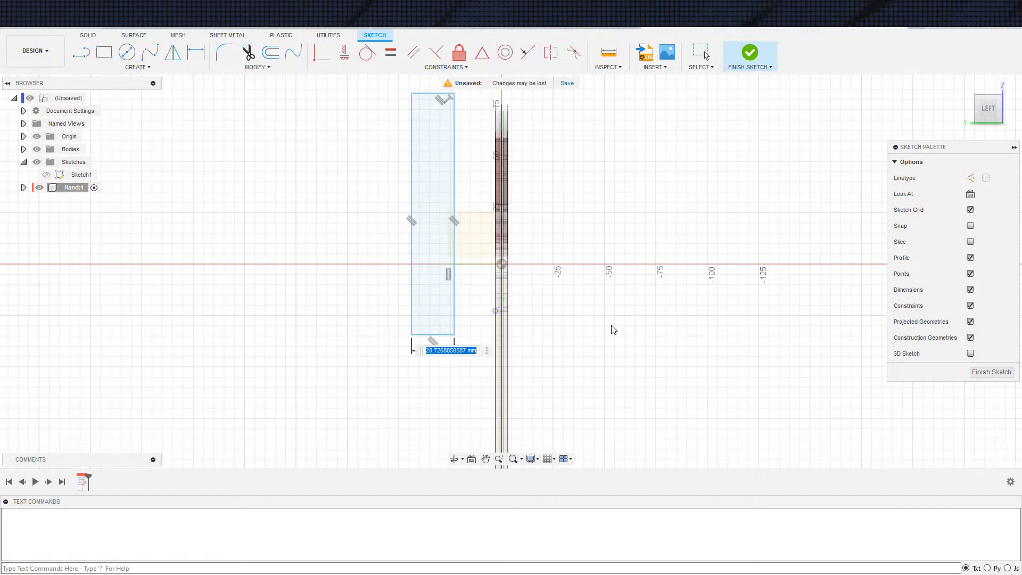
pyautogui.write('5')
pyautogui.press('Return')
pyautogui.press('Escape')
# Convert the 5 mm wide rectangle's sides to construction lines
pyautogui.doubleClick(449, 335)
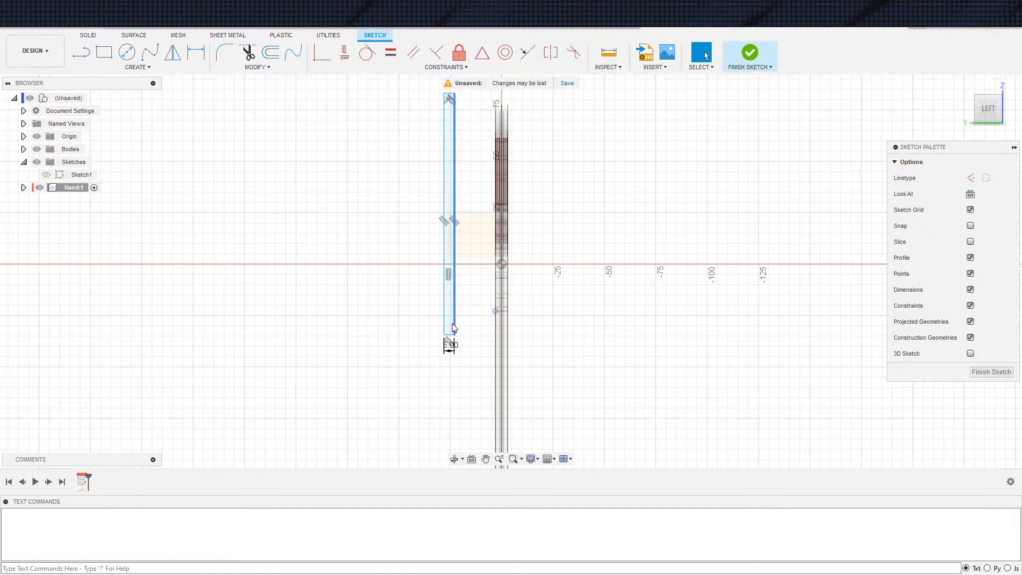
pyautogui.press('x')
pyautogui.press('Escape')
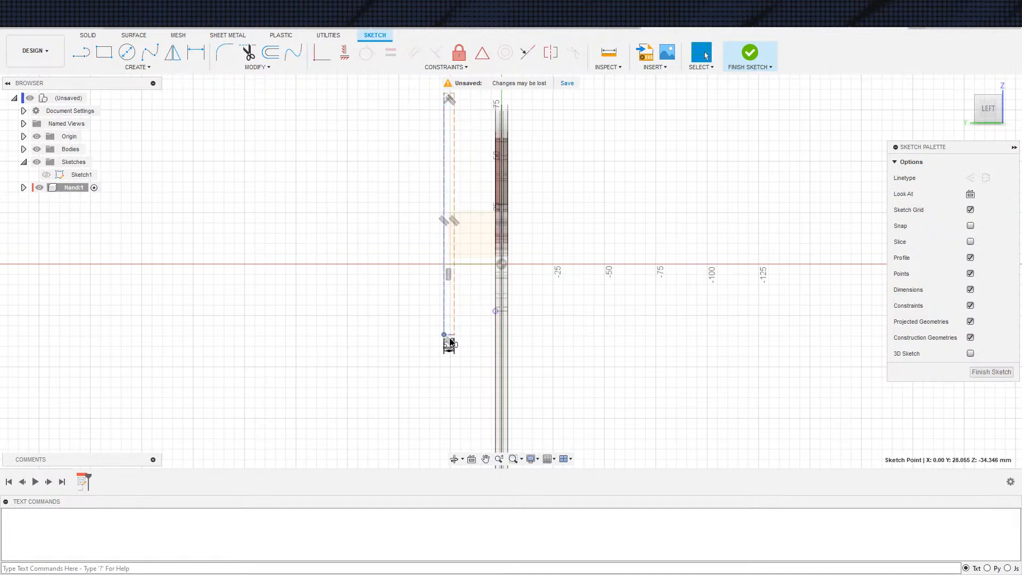
pyautogui.scroll(-1, 473, 319)
pyautogui.scroll(2, 474, 318)
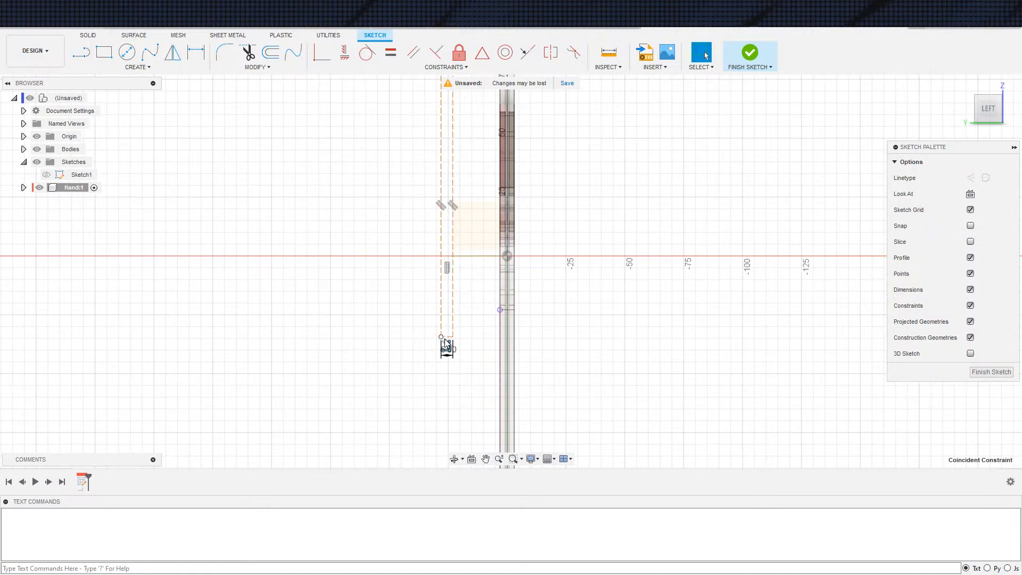
pyautogui.scroll(2, 452, 337)
pyautogui.click(458, 335)
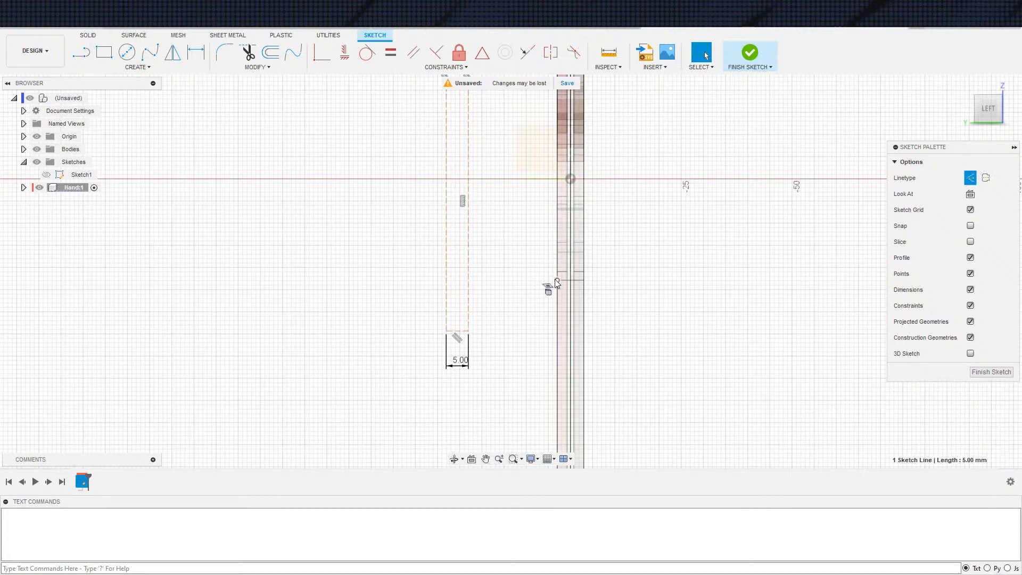
# Constrain the construction rectangle's bottom side coincident with the upper endpoint of the projected hand edge
pyautogui.click(321, 52)
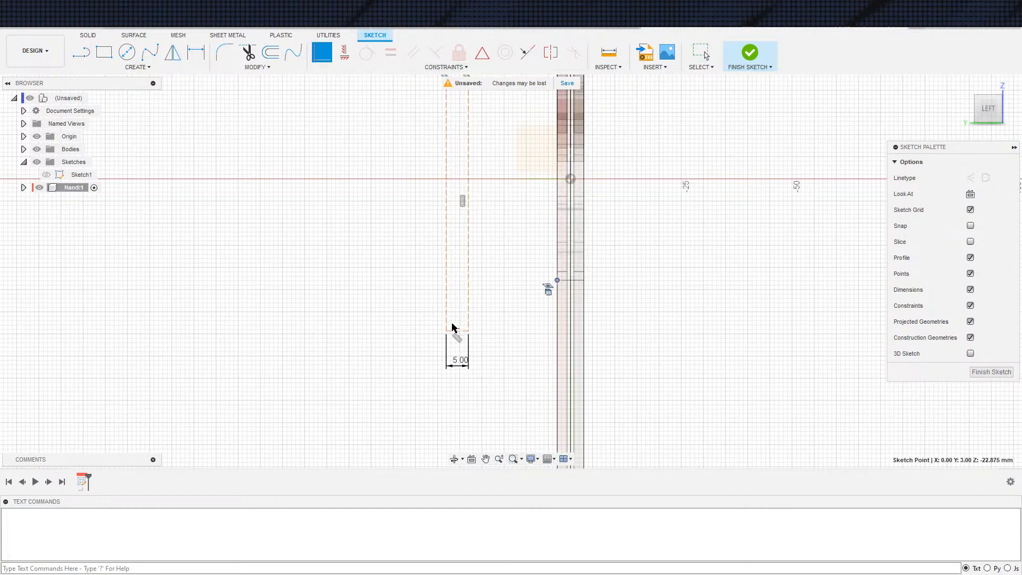
pyautogui.click(458, 332)
pyautogui.moveTo(518, 291); pyautogui.dragTo(484, 318, button='middle')
pyautogui.scroll(-2, 484, 314)
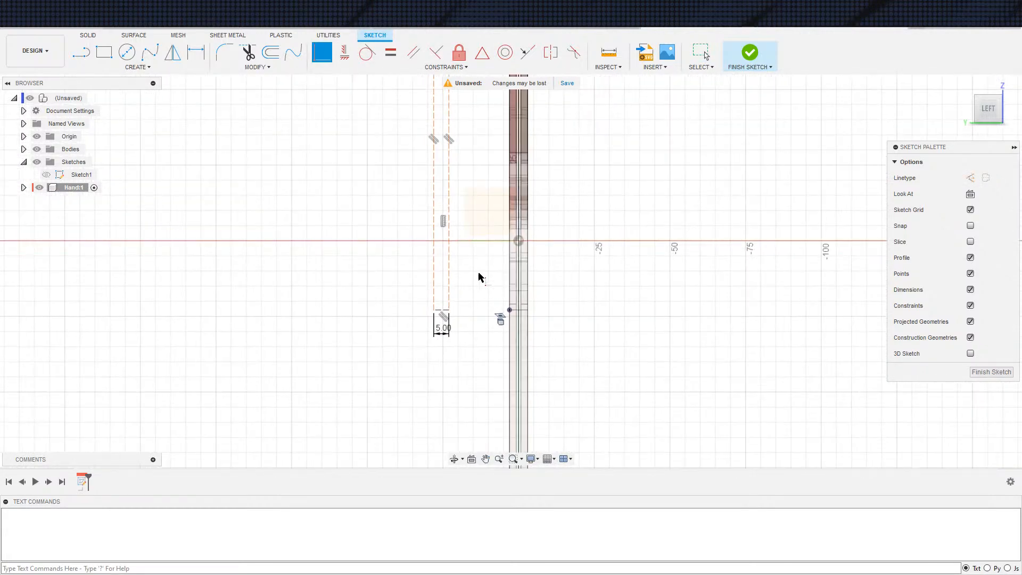
pyautogui.press('Escape')
# Make the construction rectangle's long side nearest the hand collinear with the projected hand edge
pyautogui.click(452, 277)
pyautogui.click(528, 52)
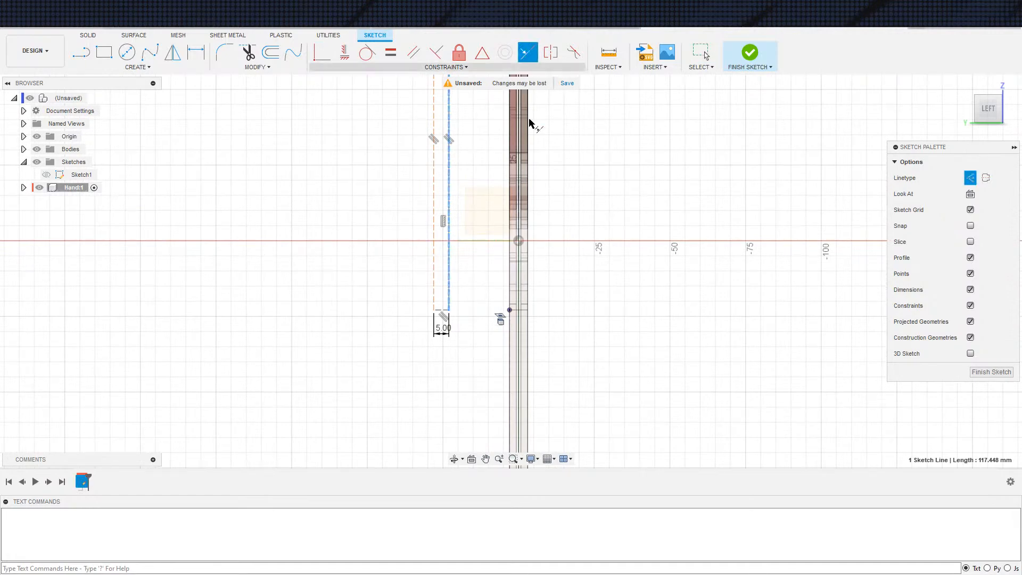
pyautogui.click(510, 338)
pyautogui.scroll(2, 516, 302)
pyautogui.moveTo(534, 316); pyautogui.dragTo(456, 264, button='middle')
pyautogui.scroll(1, 391, 216)
pyautogui.press('Escape')
pyautogui.scroll(1, 392, 220)
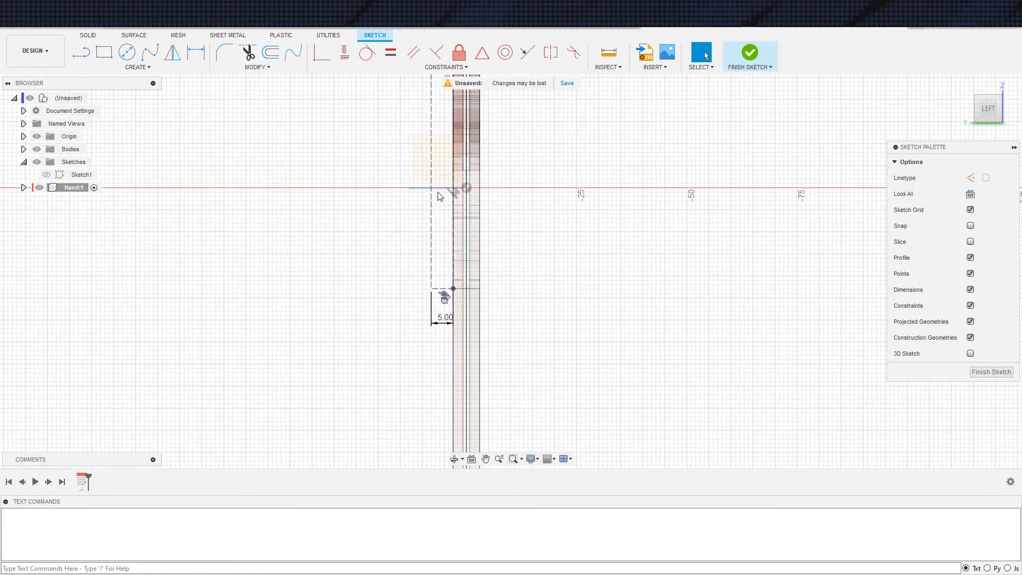
# Sketch a circle just below the lower end of the construction rectangle, beside the projected hand edge
pyautogui.scroll(-1, 469, 271)
pyautogui.scroll(-1, 469, 275)
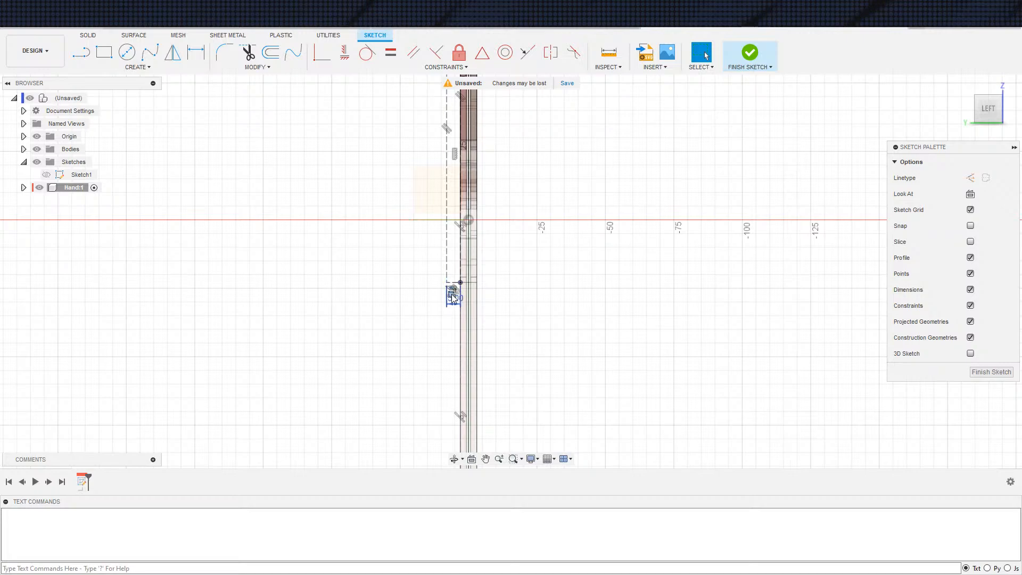
pyautogui.scroll(5, 453, 298)
pyautogui.press('c')
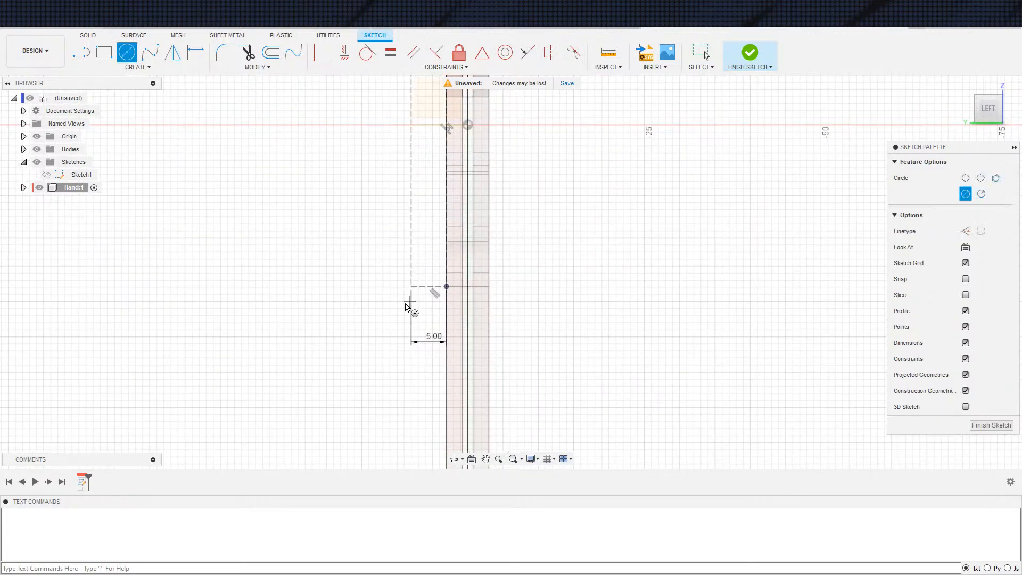
pyautogui.click(409, 301)
pyautogui.click(430, 317)
pyautogui.press('Escape')
pyautogui.moveTo(426, 323)
pyautogui.mouseDown()
pyautogui.moveTo(436, 341)
pyautogui.moveTo(424, 326)
pyautogui.mouseUp()
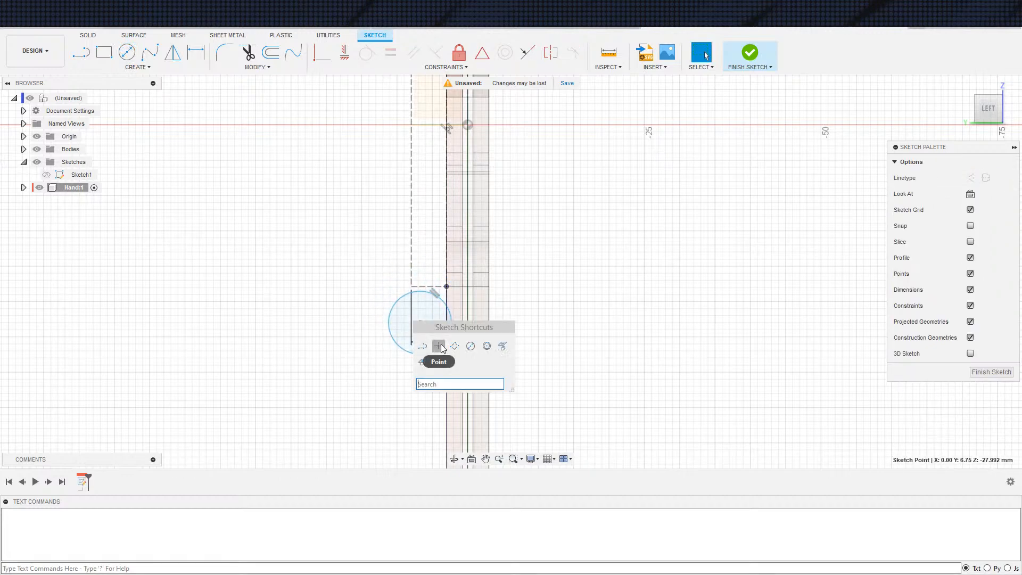
pyautogui.press('r')
pyautogui.click(389, 319)
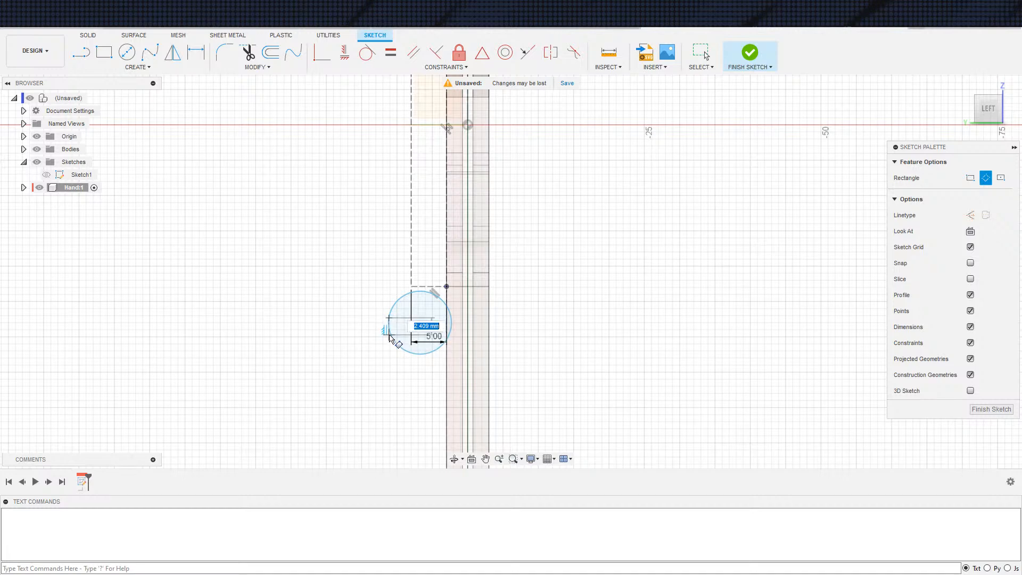
pyautogui.press('Escape')
# Sketch an upright 3-point rectangle about 14 mm long over the circle, its right side passing near the circle's center
pyautogui.press('s')
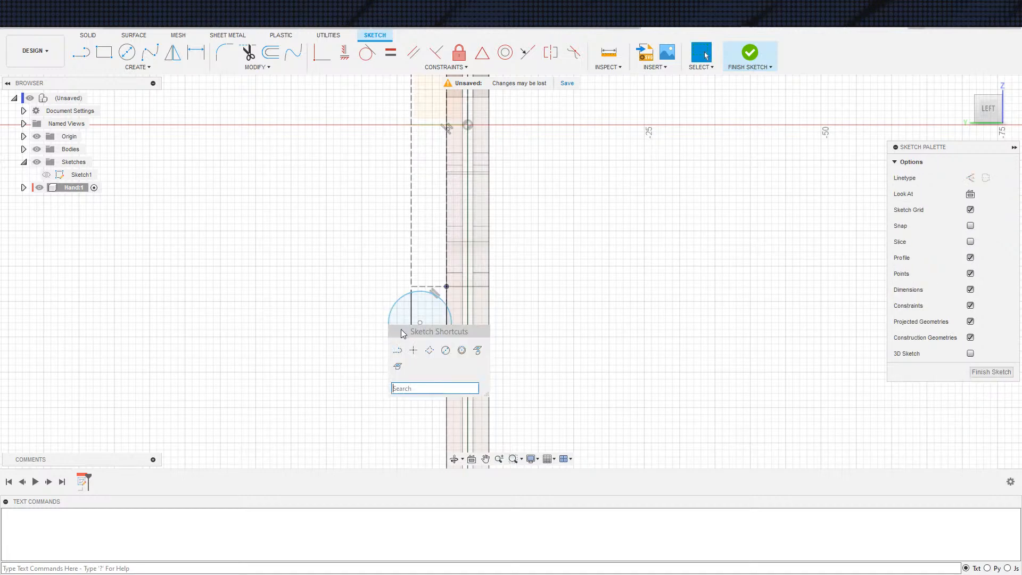
pyautogui.click(429, 349)
pyautogui.click(373, 273)
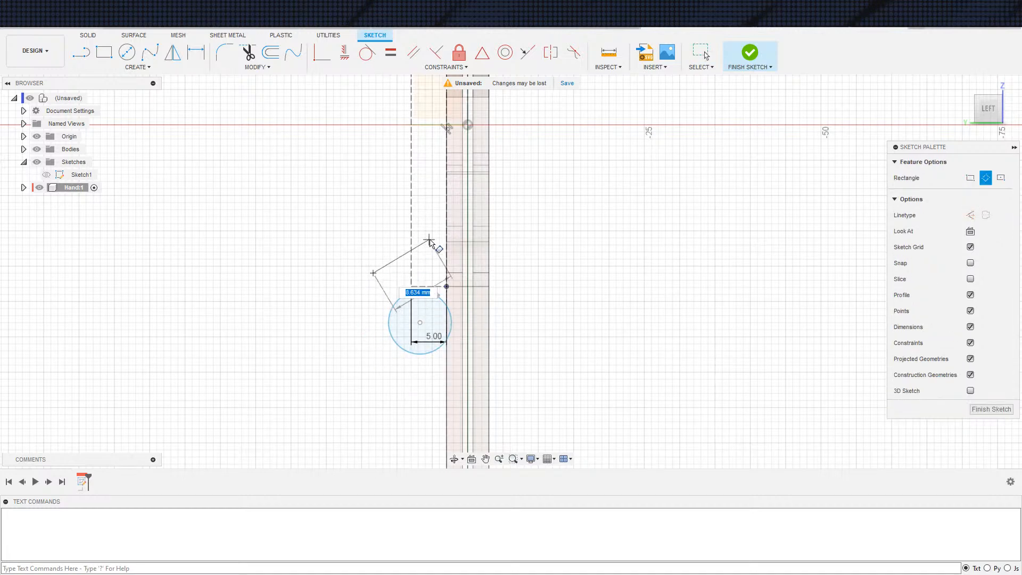
pyautogui.click(397, 379)
pyautogui.click(410, 375)
pyautogui.press('Escape')
pyautogui.moveTo(410, 365); pyautogui.dragTo(423, 365)
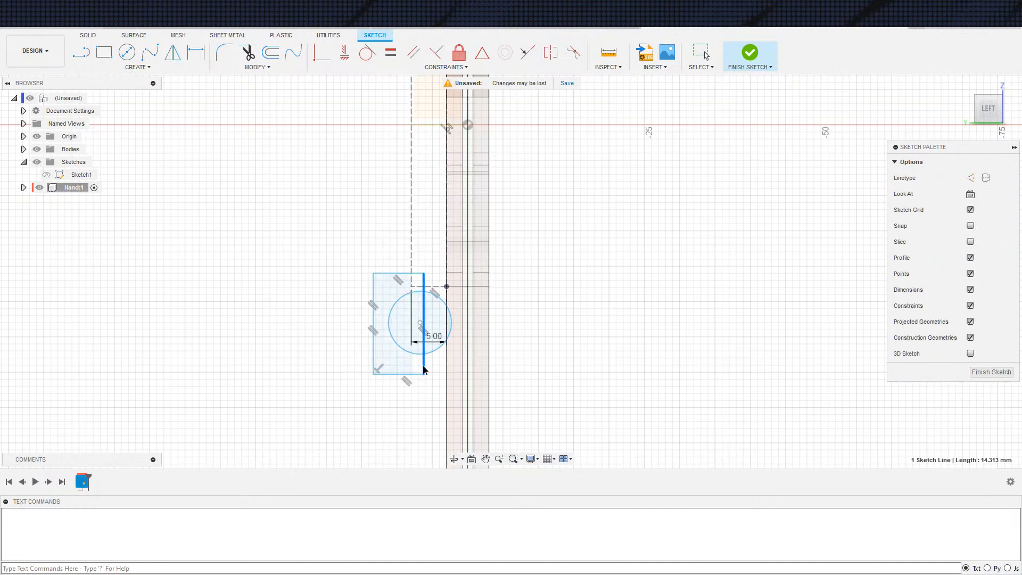
# Sketch a smaller circle concentric with the existing circle
pyautogui.scroll(2, 483, 327)
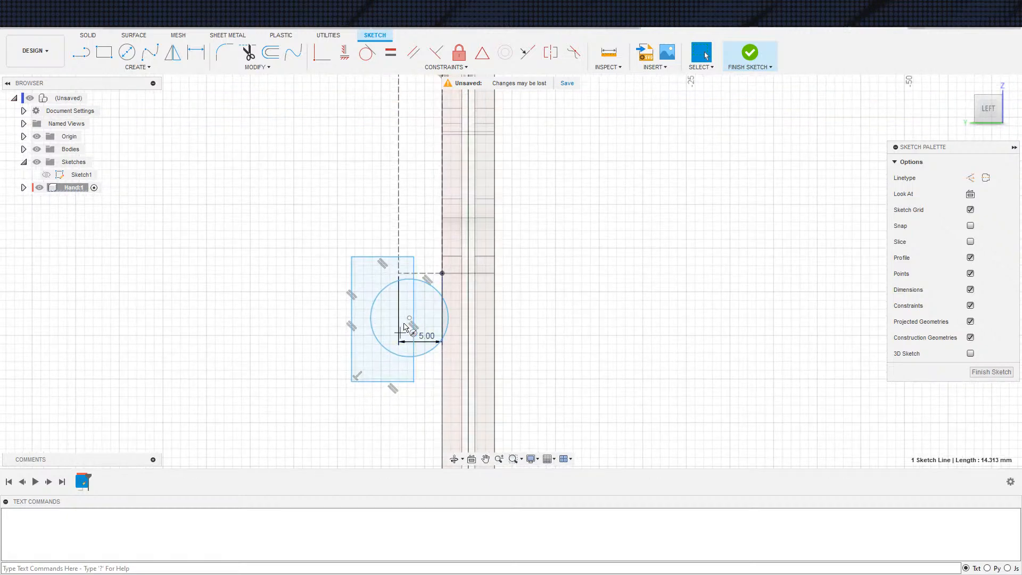
pyautogui.press('c')
pyautogui.click(409, 318)
pyautogui.click(430, 319)
# Dimension the gap between the two concentric circles to 1.5 mm
pyautogui.press('d')
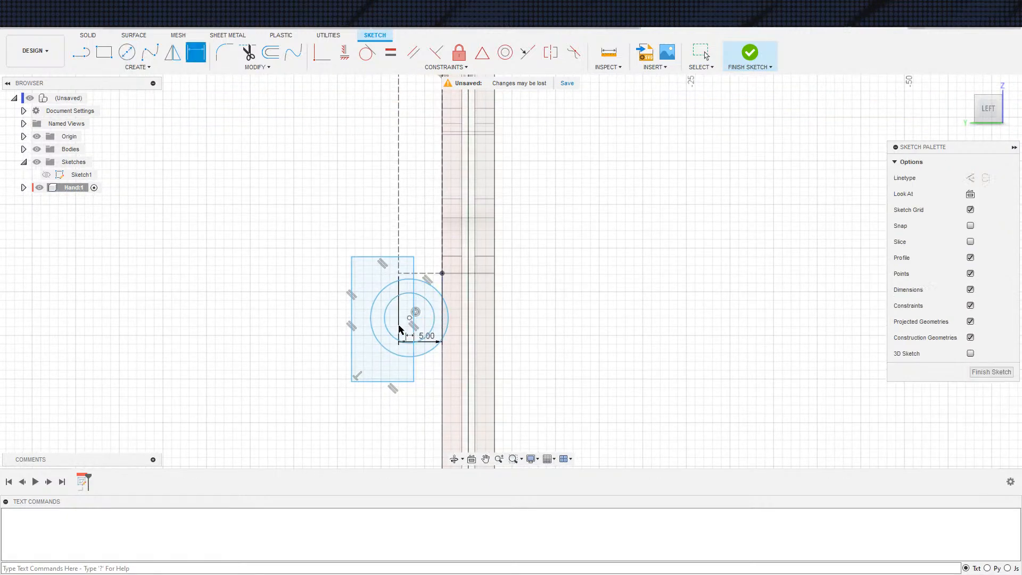
pyautogui.click(393, 334)
pyautogui.click(382, 344)
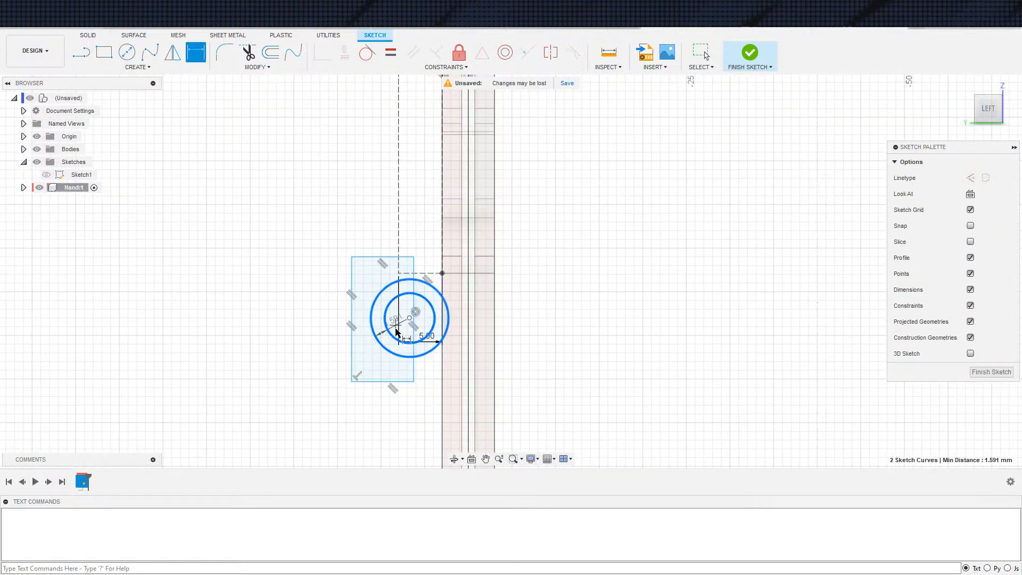
pyautogui.click(376, 367)
pyautogui.write('1.5')
pyautogui.press('Return')
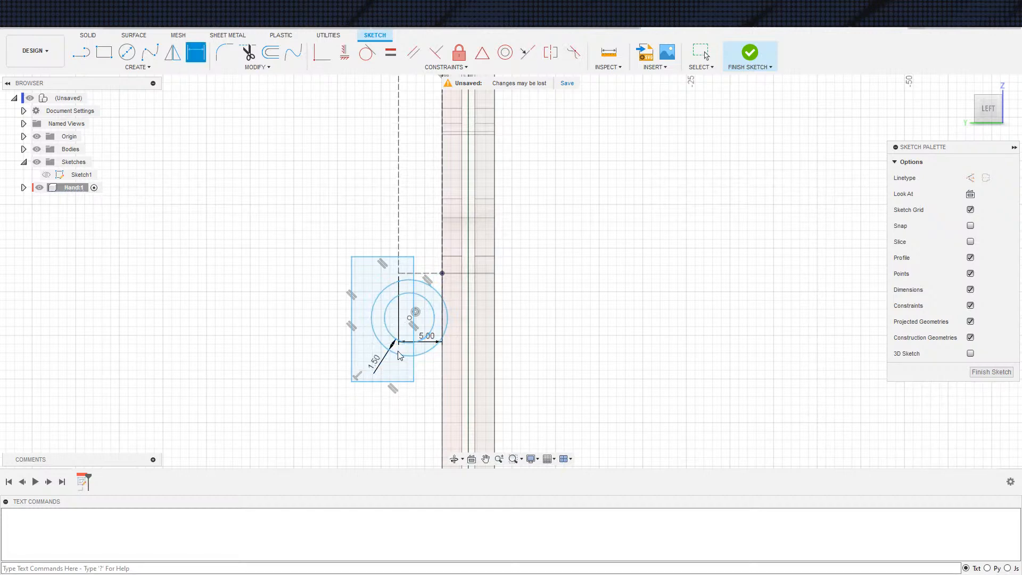
pyautogui.press('Escape')
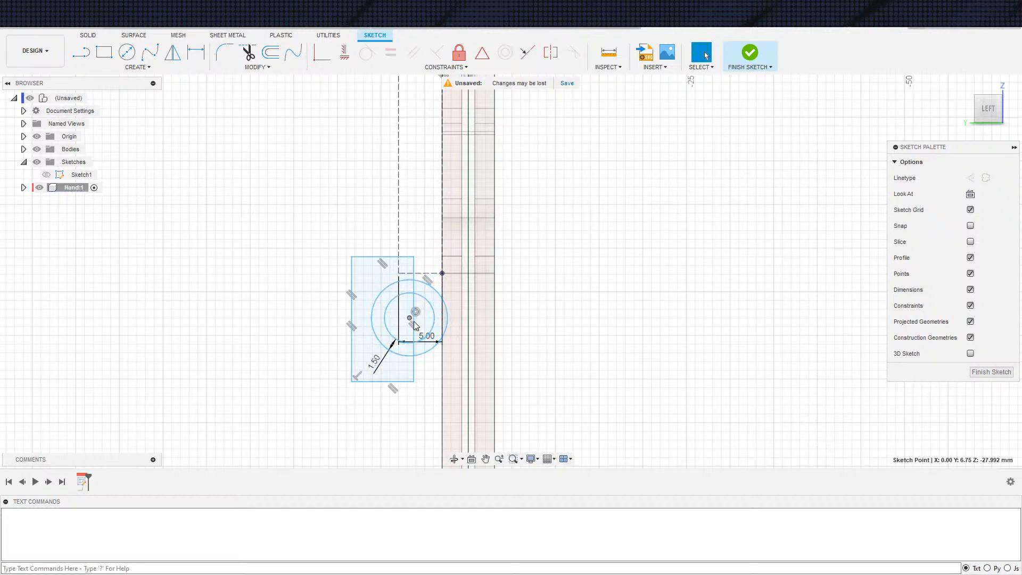
# Make the small rectangle's right side tangent to the inner circle
pyautogui.click(415, 334)
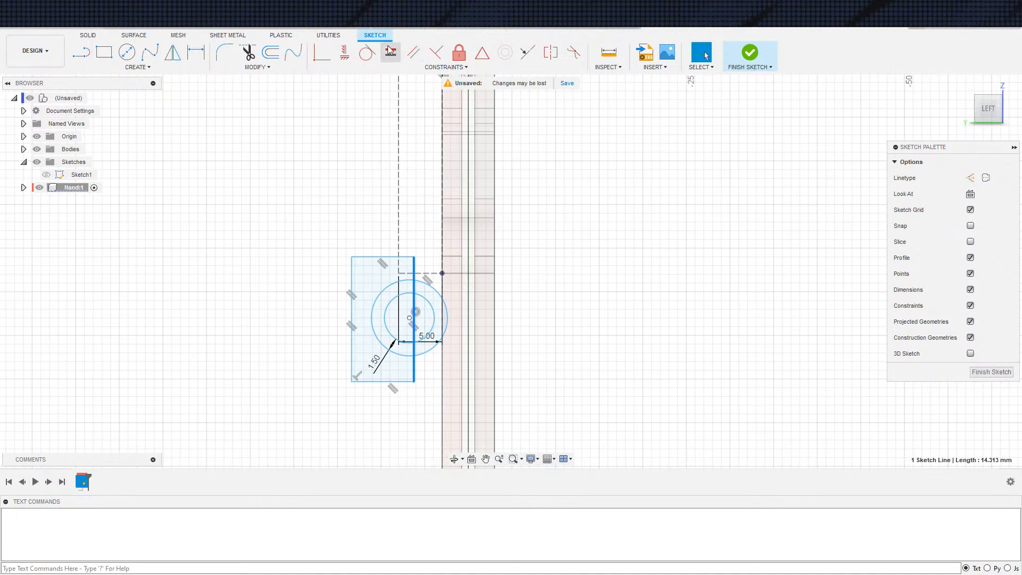
pyautogui.click(366, 52)
pyautogui.click(439, 337)
pyautogui.press('Escape')
# Shorten the small rectangle to about 4.6 mm high by moving its bottom side up and its top side down
pyautogui.scroll(-2, 391, 375)
pyautogui.scroll(1, 369, 351)
pyautogui.moveTo(383, 330); pyautogui.dragTo(368, 339, button='middle')
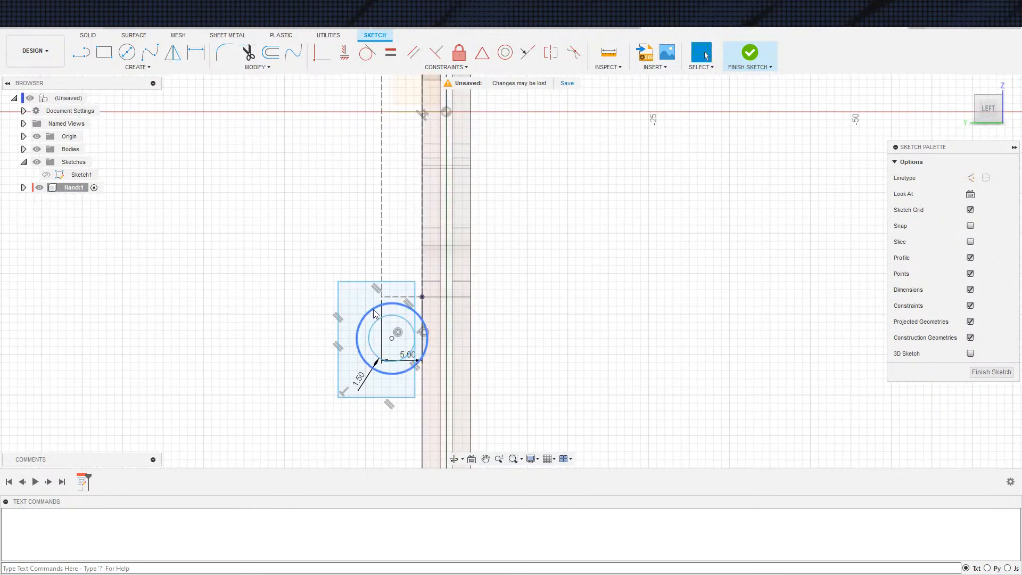
pyautogui.click(410, 350)
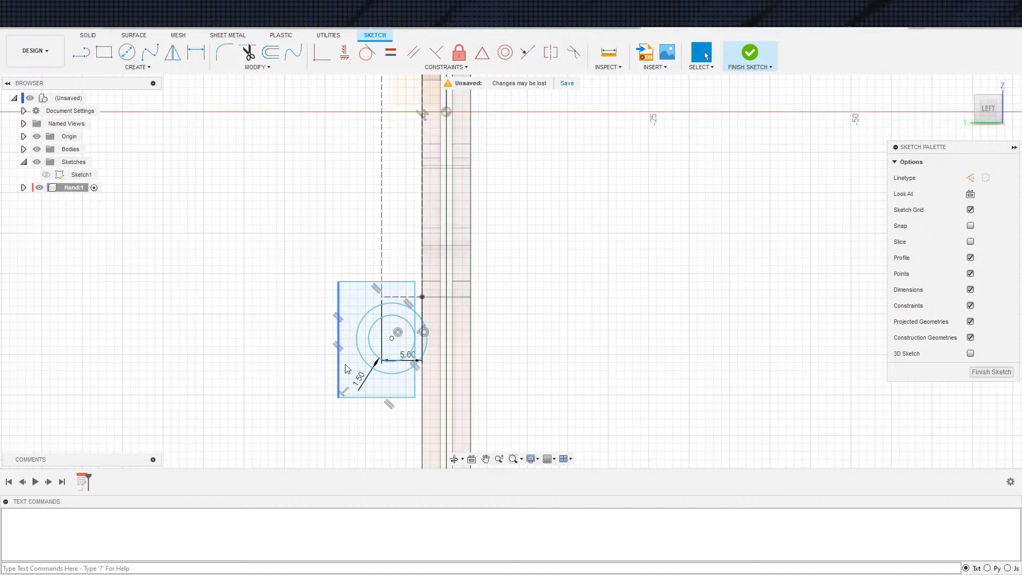
pyautogui.moveTo(387, 399); pyautogui.dragTo(390, 347)
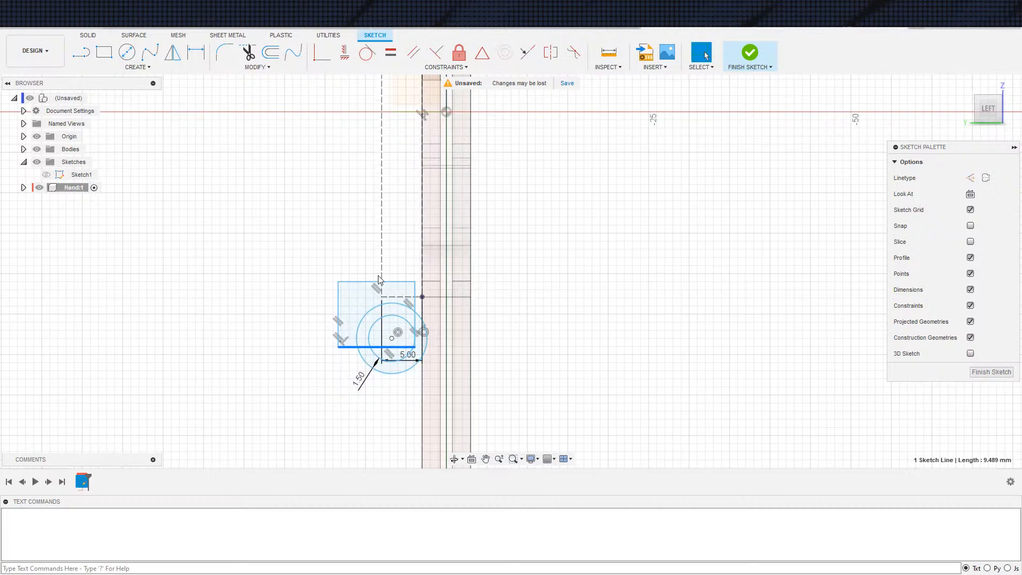
pyautogui.moveTo(363, 285); pyautogui.dragTo(364, 314)
pyautogui.scroll(2, 359, 427)
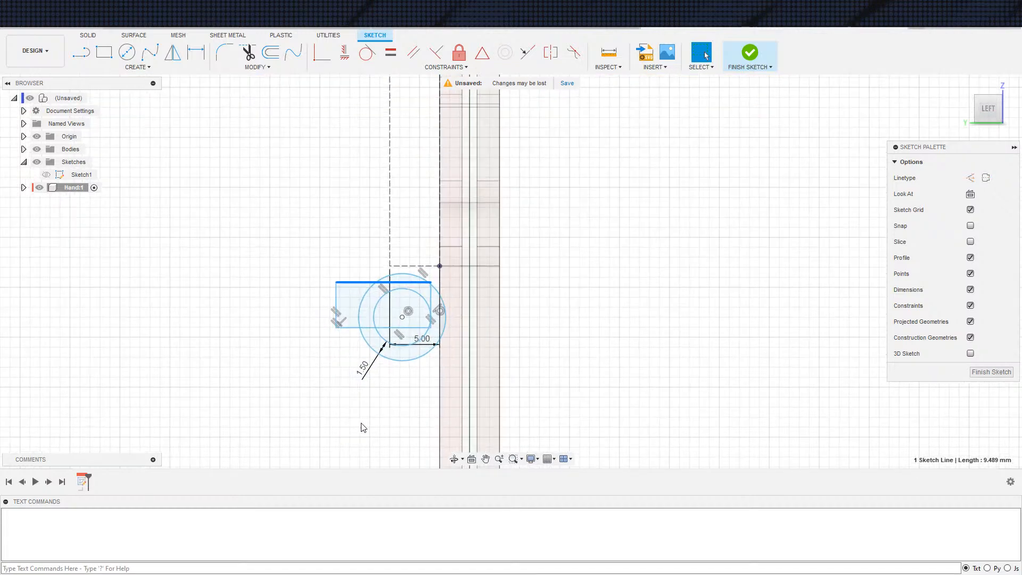
# Draw a horizontal line from the midpoint of the small rectangle's left side to near the circles' center
pyautogui.click(365, 365)
pyautogui.press('s')
pyautogui.click(364, 354)
pyautogui.press('l')
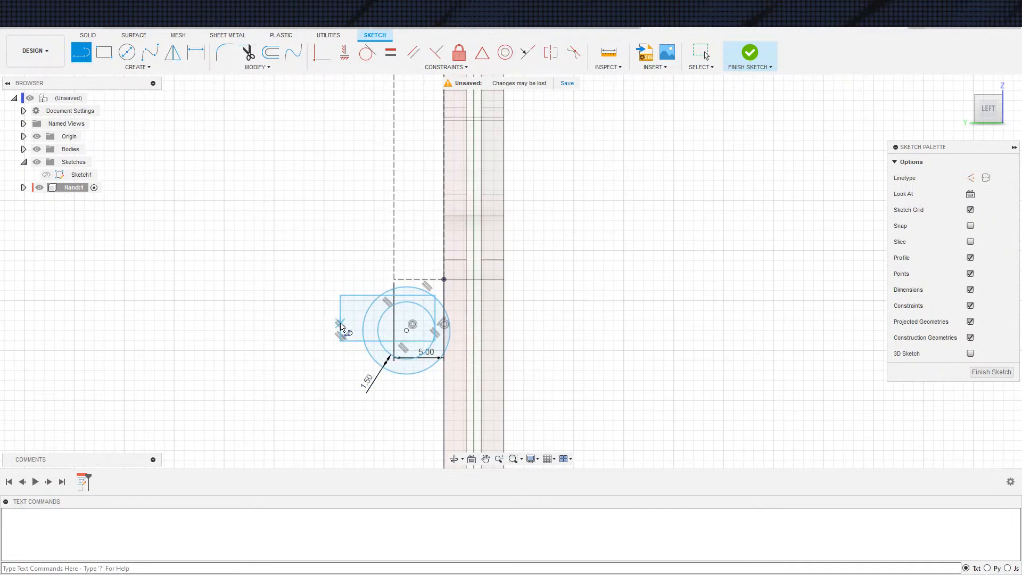
pyautogui.click(340, 322)
pyautogui.click(398, 319)
pyautogui.press('Escape')
# Constrain the horizontal line's free end coincident with the circles' center and convert the line to construction
pyautogui.click(322, 52)
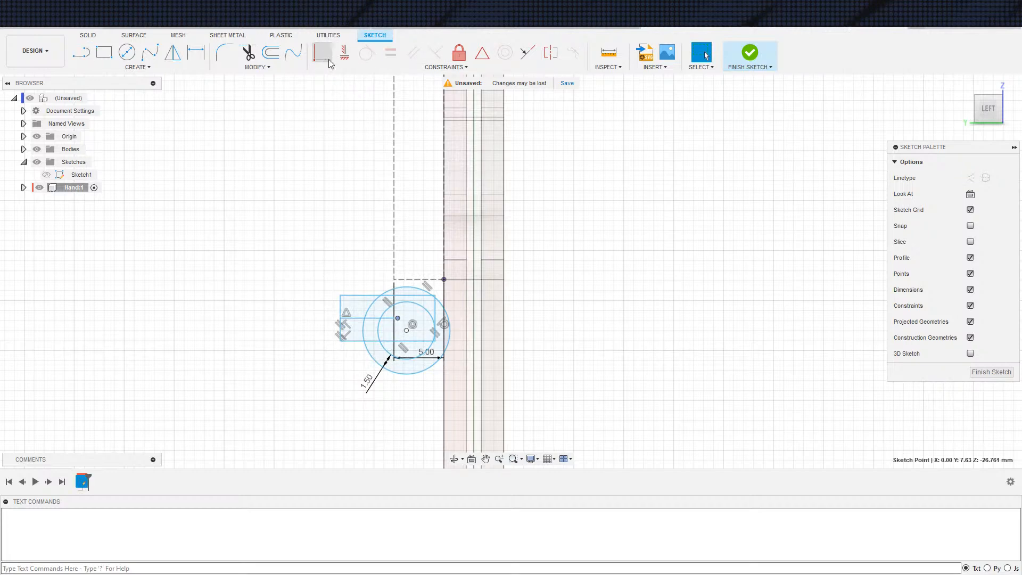
pyautogui.click(406, 330)
pyautogui.press('Escape')
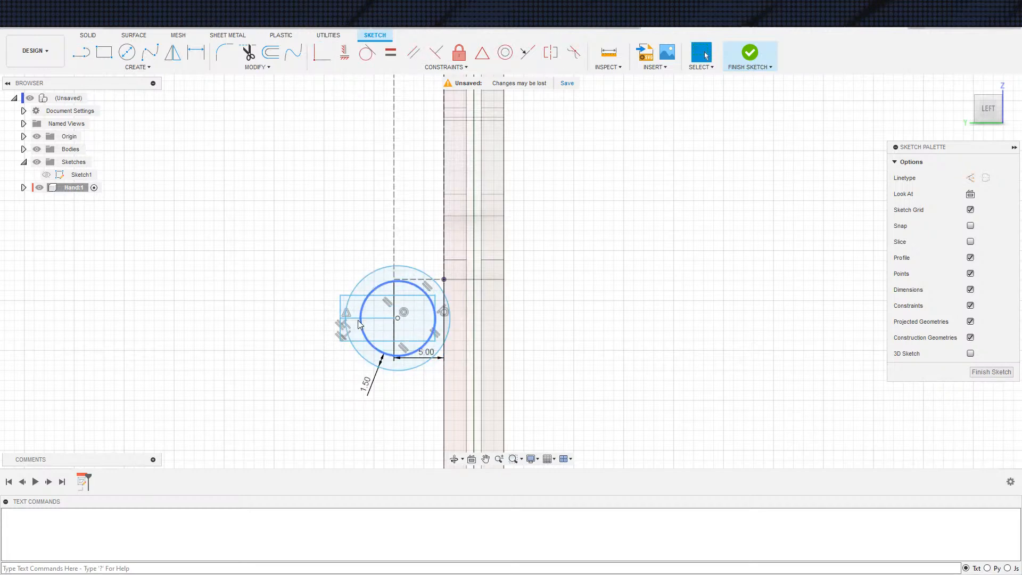
pyautogui.click(358, 319)
pyautogui.press('x')
# Make the small rectangle's left side tangent to the outer circle
pyautogui.click(341, 328)
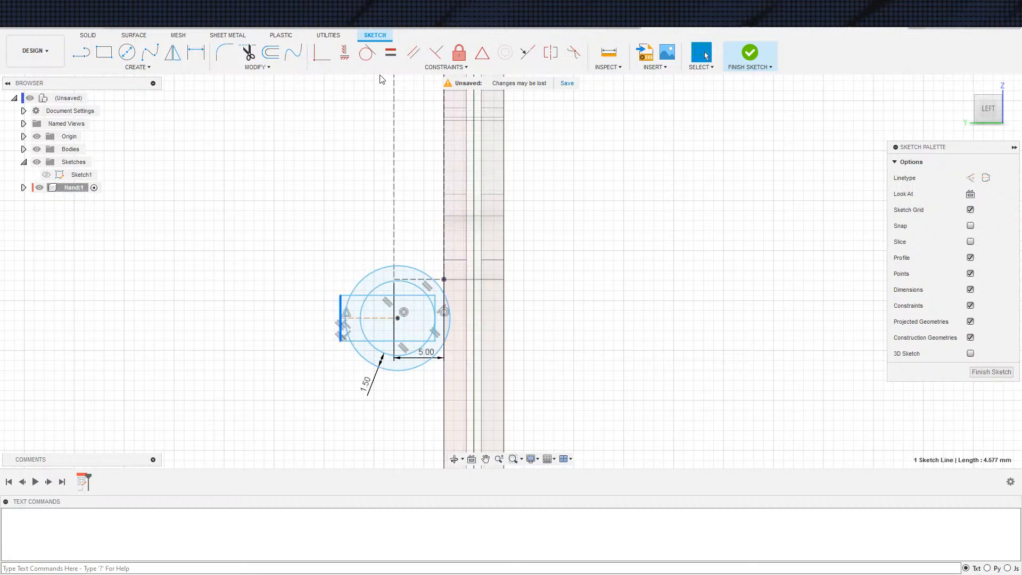
pyautogui.click(366, 52)
pyautogui.click(346, 313)
pyautogui.press('Escape')
pyautogui.scroll(3, 380, 373)
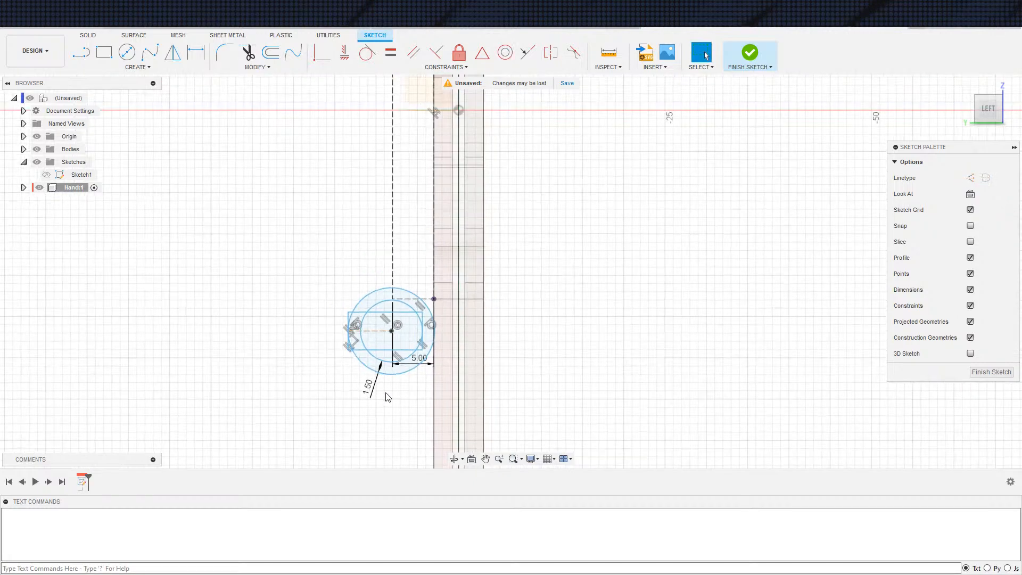
# Dimension the small rectangle's left side and set its height to 3 mm
pyautogui.press('d')
pyautogui.click(318, 294)
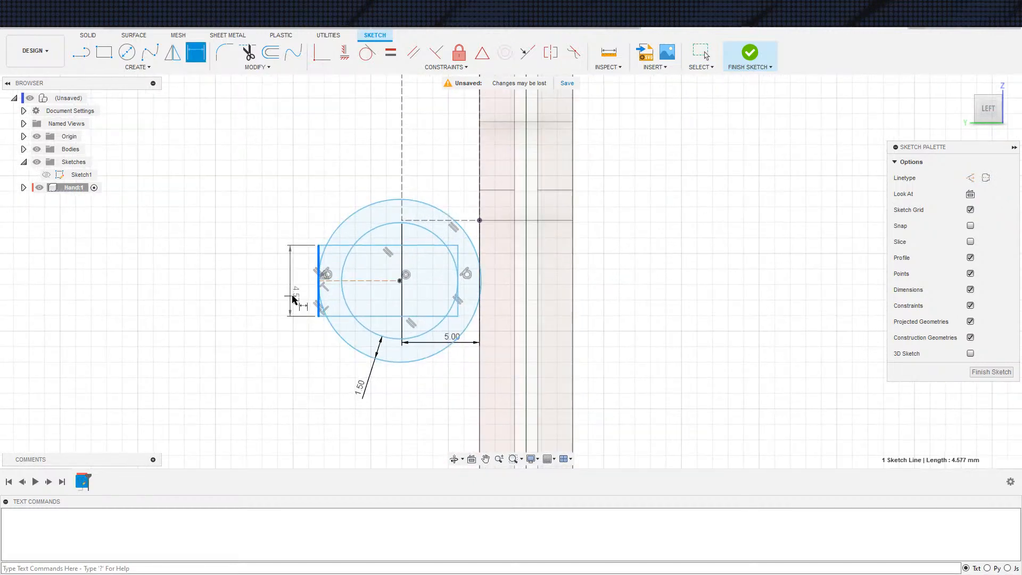
pyautogui.click(298, 297)
pyautogui.press('Return')
pyautogui.press('Escape')
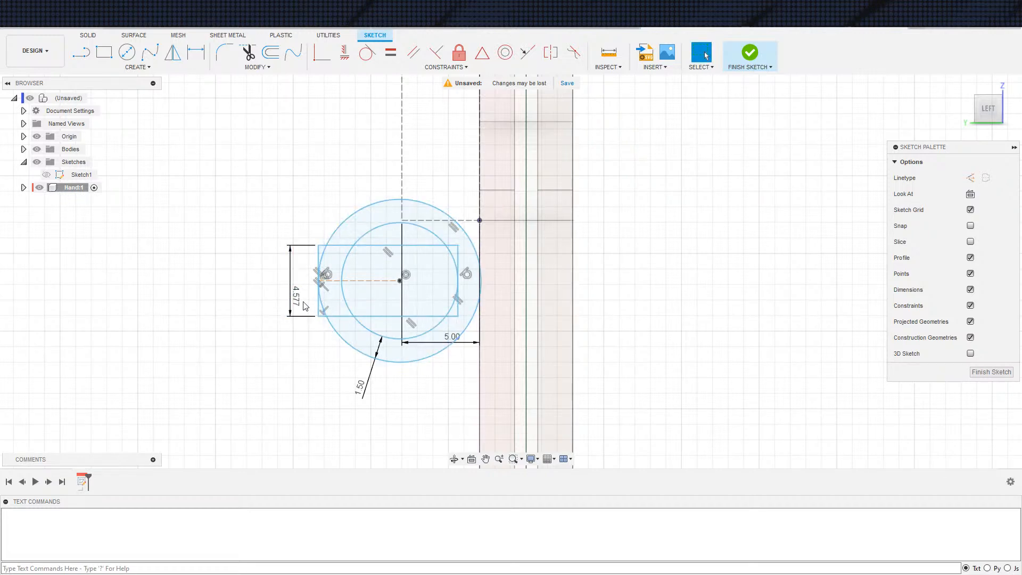
pyautogui.doubleClick(298, 308)
pyautogui.press('Return')
# Move the concentric circles' center point down to about Y 8.4 mm, Z -30.7 mm, below the 5 mm horizontal construction line
pyautogui.scroll(-2, 413, 338)
pyautogui.moveTo(455, 359)
pyautogui.mouseDown(button='middle')
pyautogui.moveTo(448, 378)
pyautogui.moveTo(453, 326)
pyautogui.mouseUp(button='middle')
pyautogui.scroll(-1, 447, 378)
pyautogui.press('Escape')
pyautogui.moveTo(441, 307); pyautogui.dragTo(418, 306)
pyautogui.moveTo(405, 304); pyautogui.dragTo(407, 313)
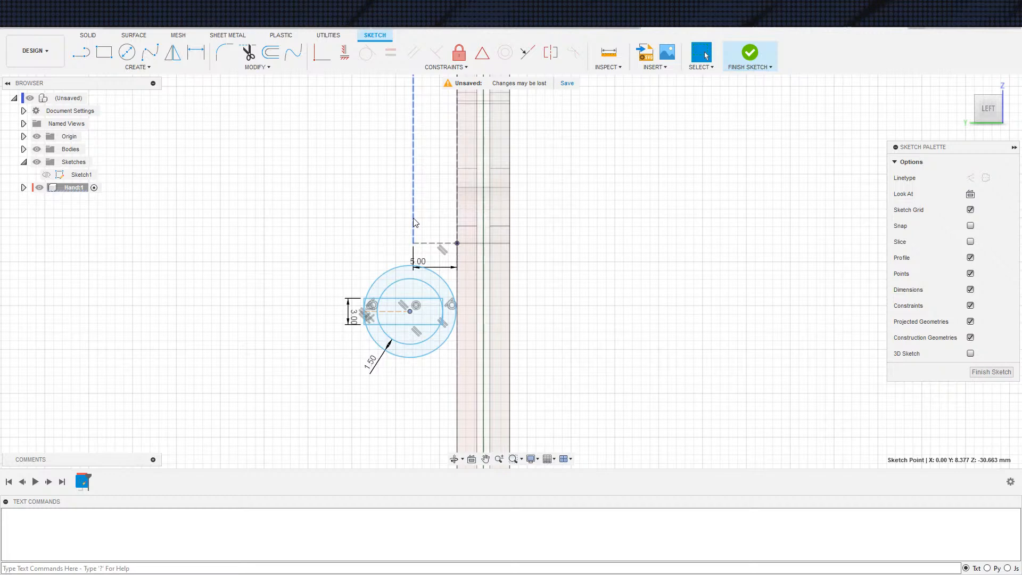
pyautogui.moveTo(371, 159); pyautogui.dragTo(434, 214)
pyautogui.click(432, 246)
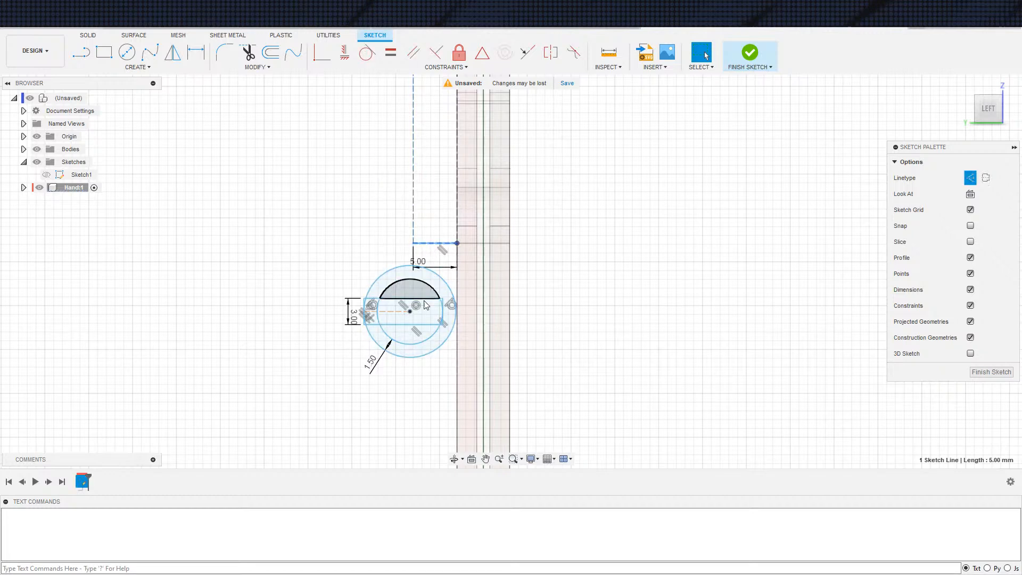
pyautogui.click(421, 309)
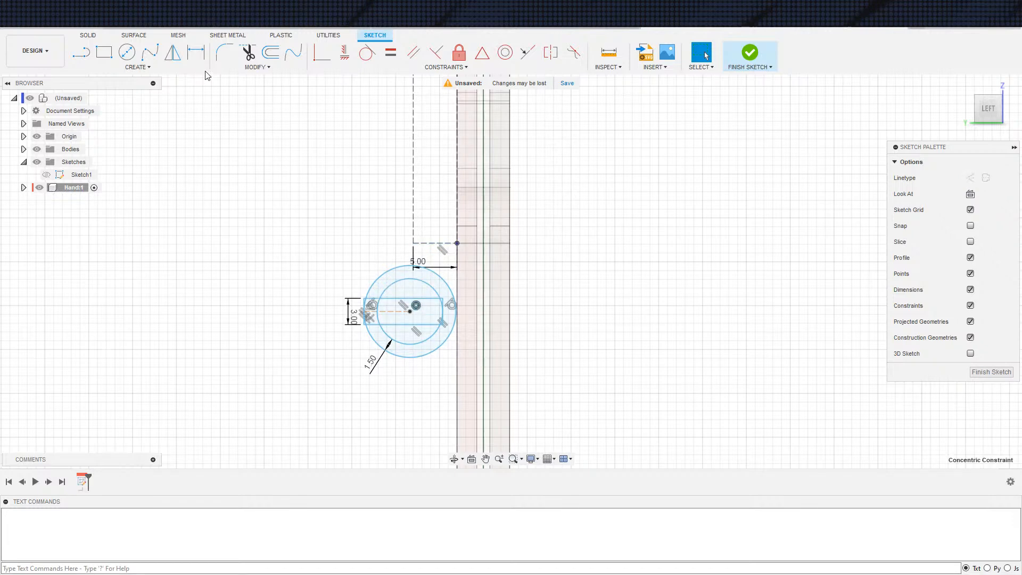
# Draw two slanted lines from the ends of the 5 mm horizontal construction line to the right and left sides of the inner circle
pyautogui.press('s')
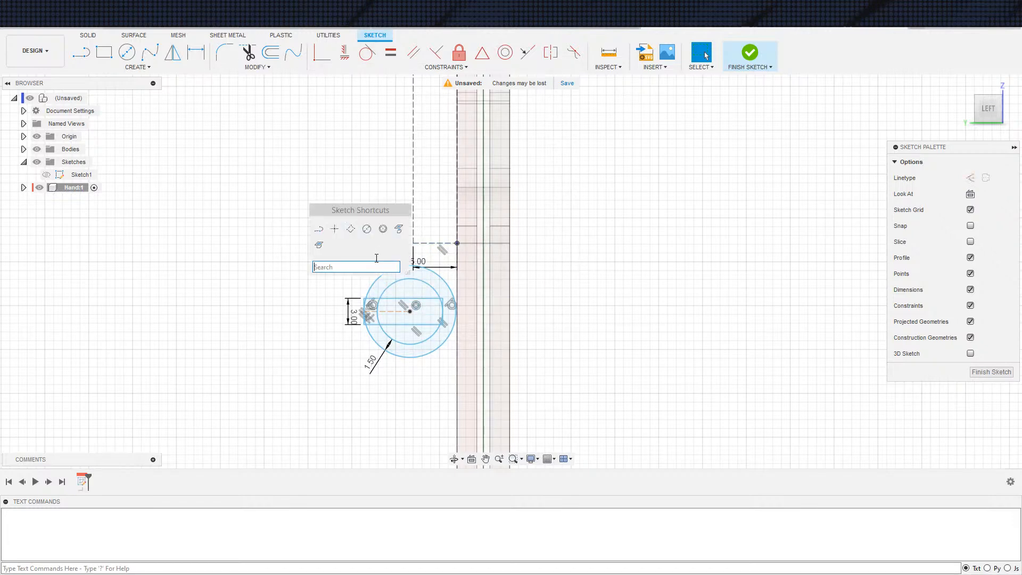
pyautogui.click(319, 229)
pyautogui.click(457, 243)
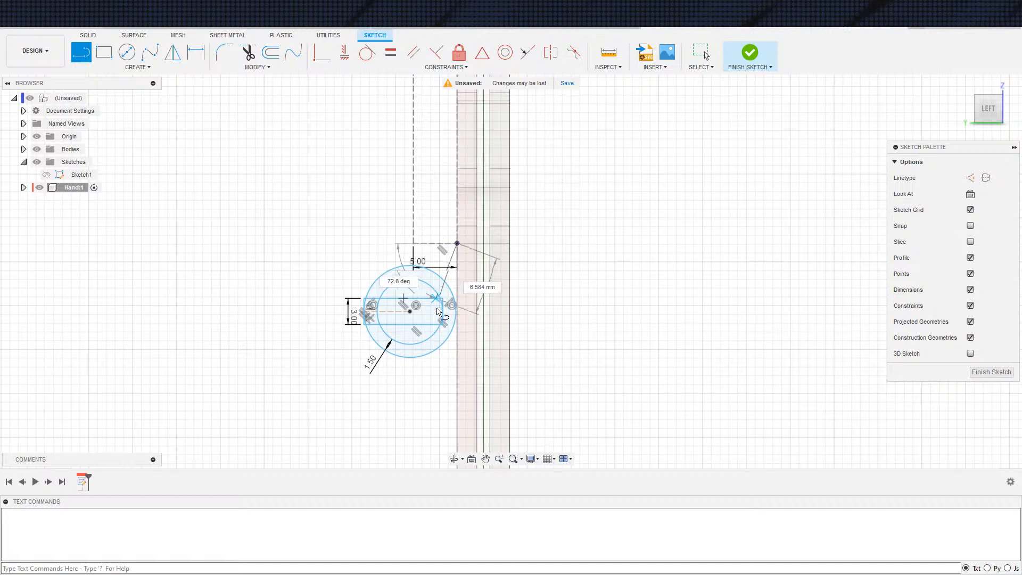
pyautogui.click(443, 312)
pyautogui.press('Escape')
pyautogui.press('s')
pyautogui.click(423, 289)
pyautogui.click(414, 242)
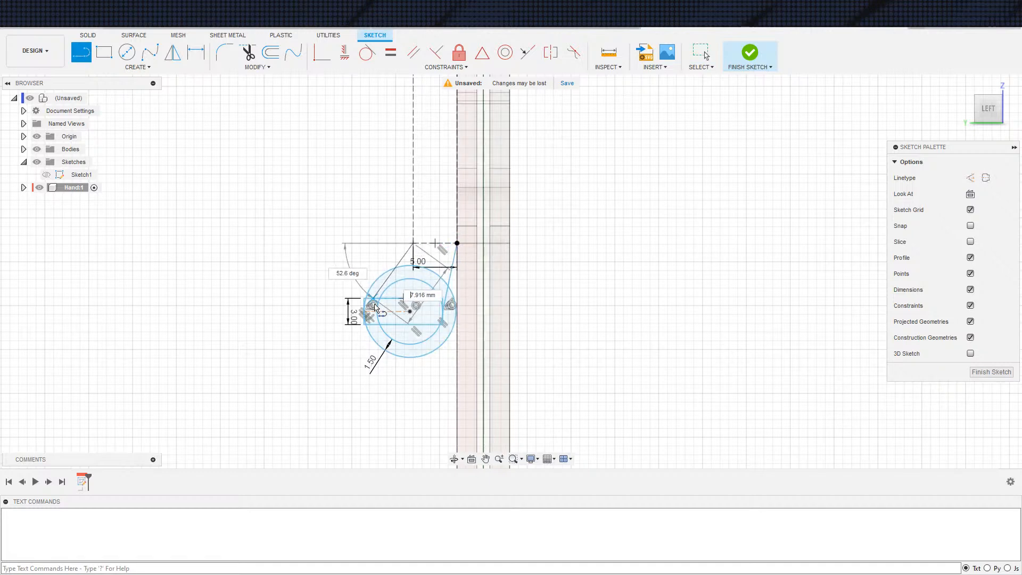
pyautogui.click(378, 312)
pyautogui.press('Escape')
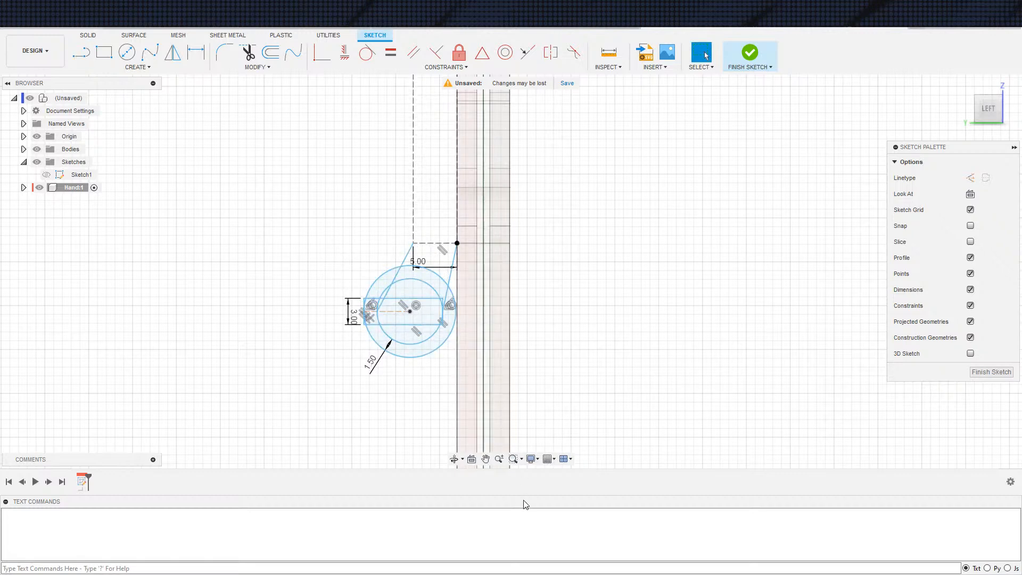
# Convert both slanted lines to construction lines
pyautogui.click(452, 283)
pyautogui.press('x')
pyautogui.click(398, 274)
pyautogui.press('x')
pyautogui.click(632, 382)
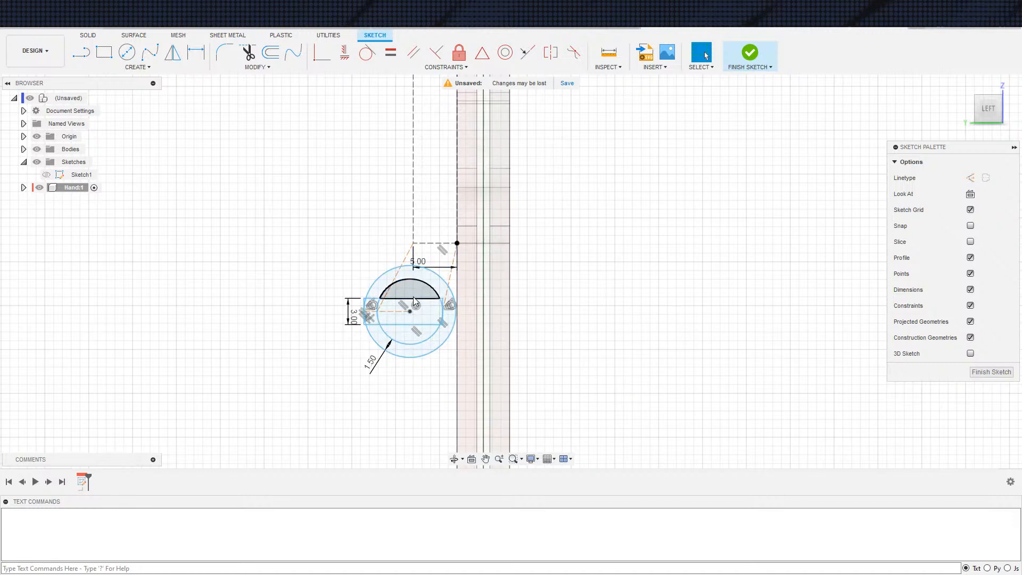
pyautogui.click(380, 302)
pyautogui.click(415, 231)
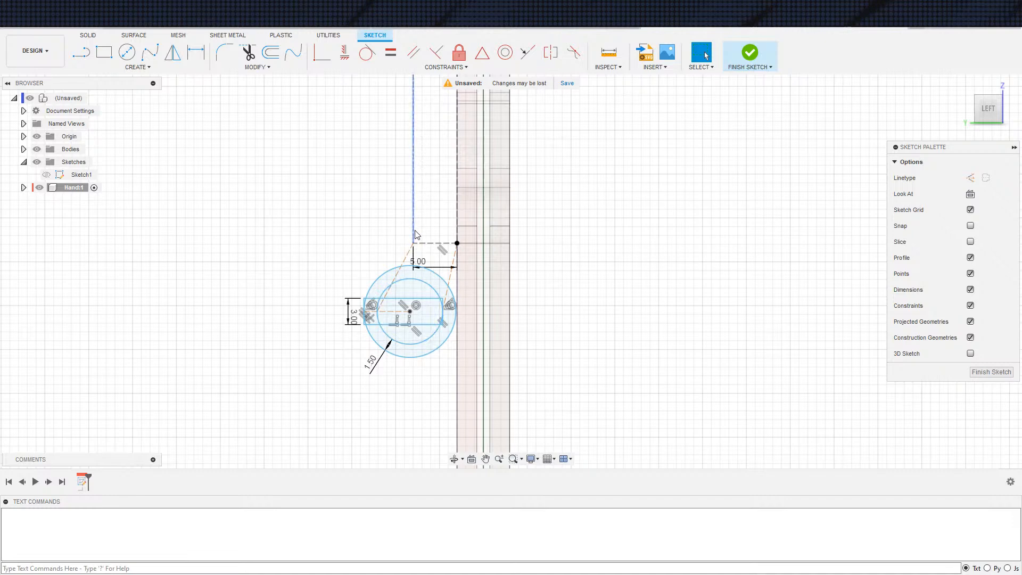
pyautogui.click(655, 326)
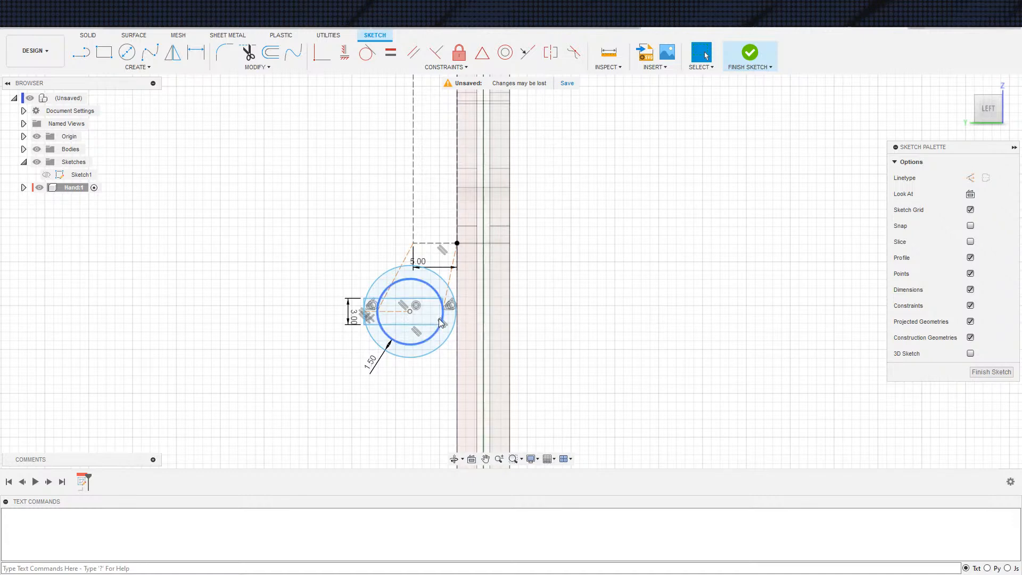
# Move the inner circle toward the hand body and make it tangent to the hand's vertical outer edge
pyautogui.moveTo(441, 319)
pyautogui.mouseDown()
pyautogui.moveTo(456, 323)
pyautogui.moveTo(456, 335)
pyautogui.mouseUp()
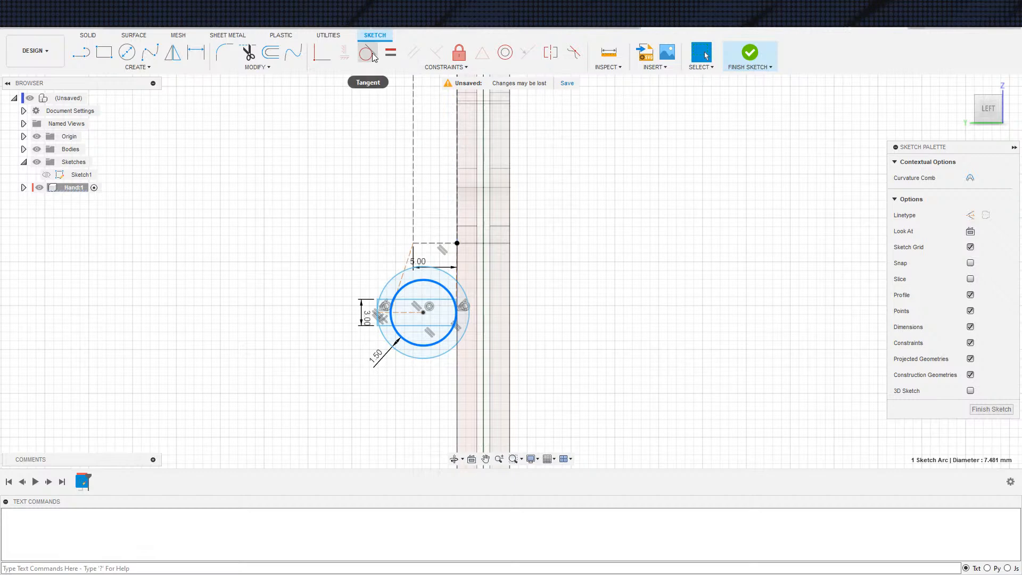
pyautogui.click(367, 53)
pyautogui.click(458, 363)
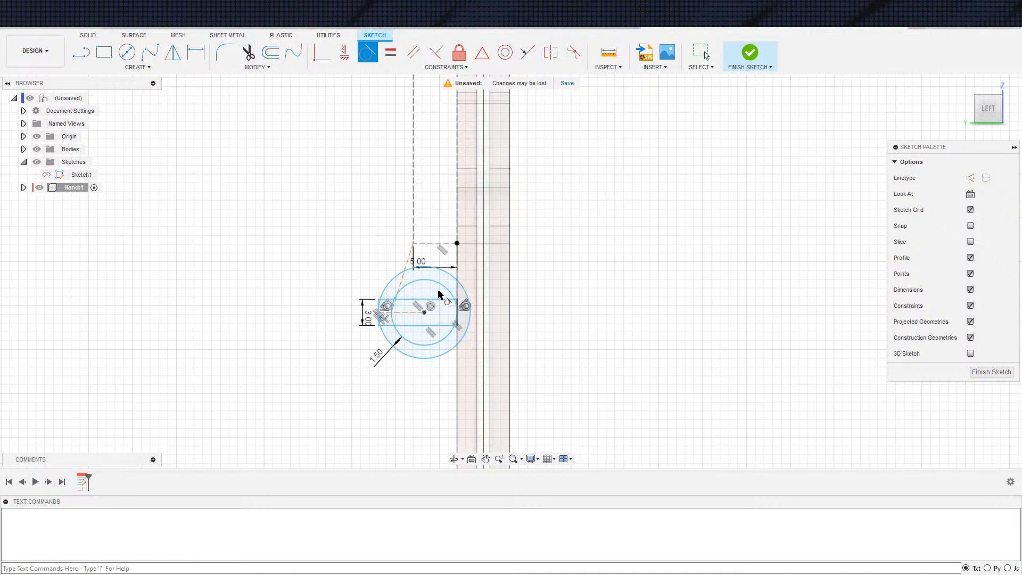
pyautogui.press('Escape')
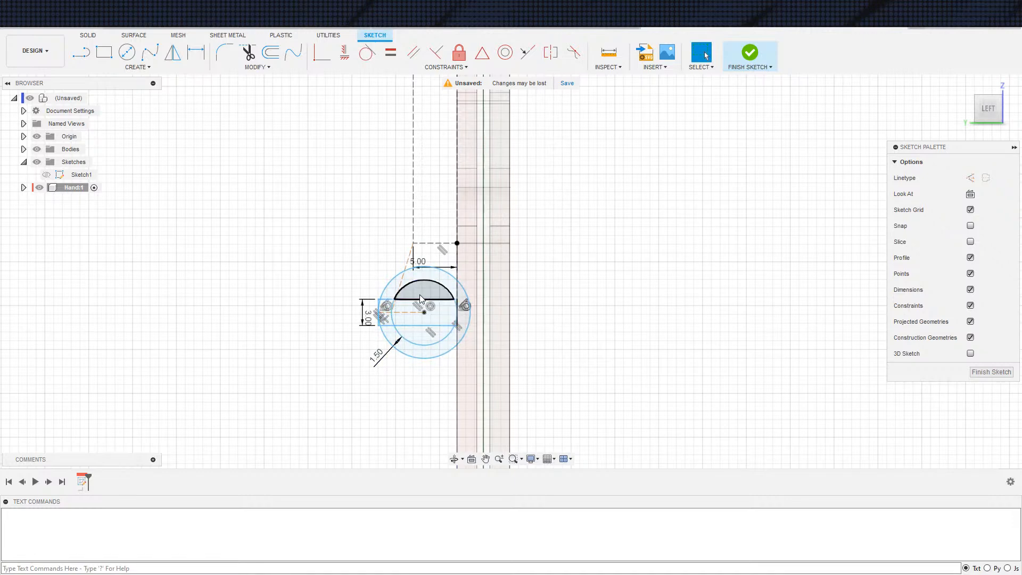
# Delete the slanted construction line on the left side of the inner circle
pyautogui.press('s')
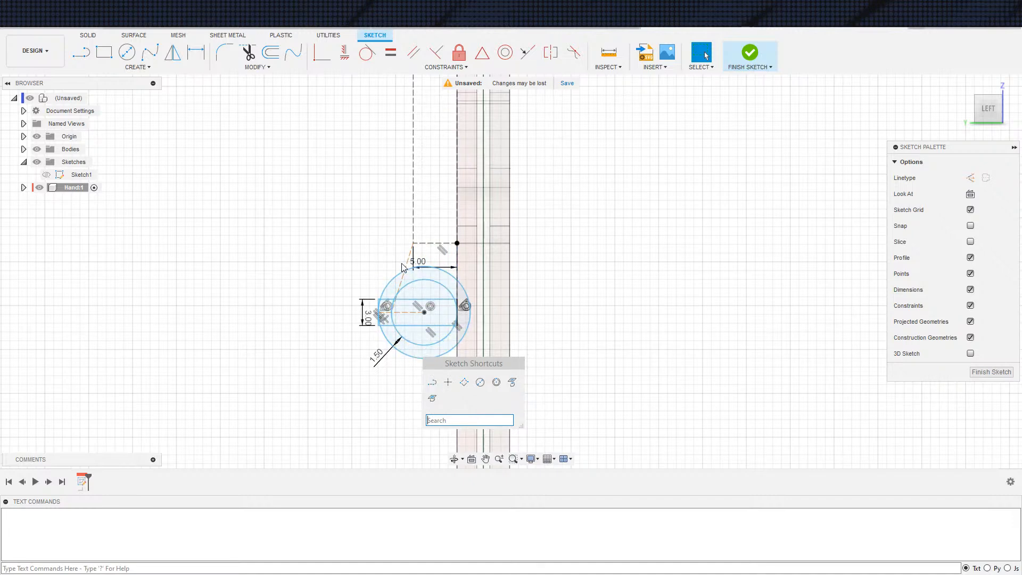
pyautogui.click(400, 282)
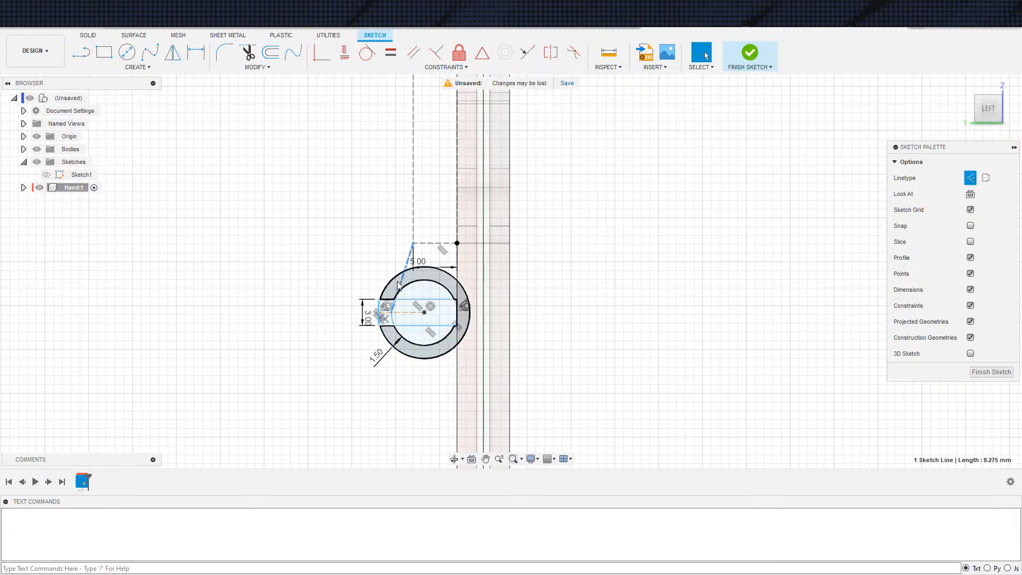
pyautogui.press('Escape')
pyautogui.press('s')
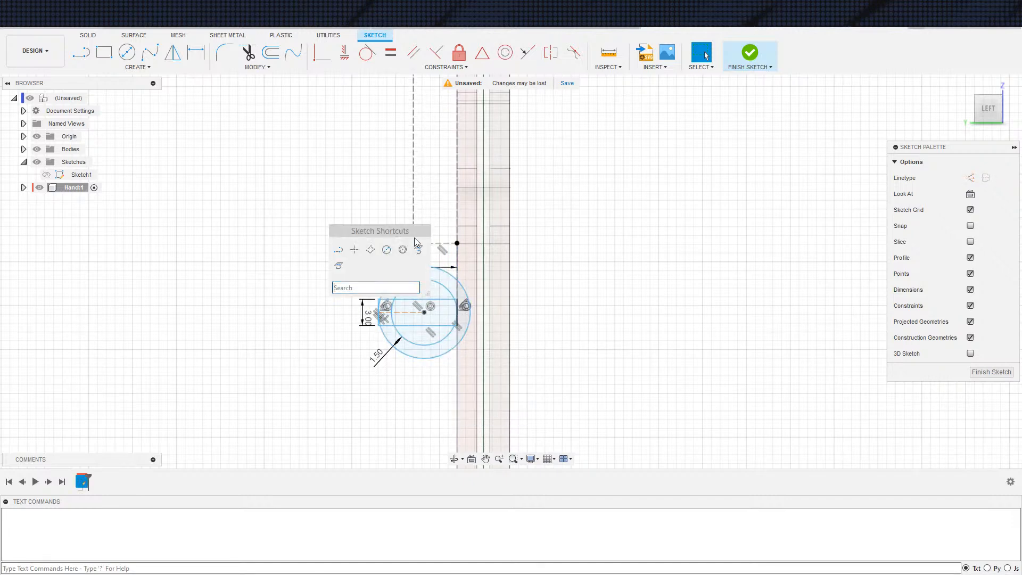
pyautogui.click(565, 225)
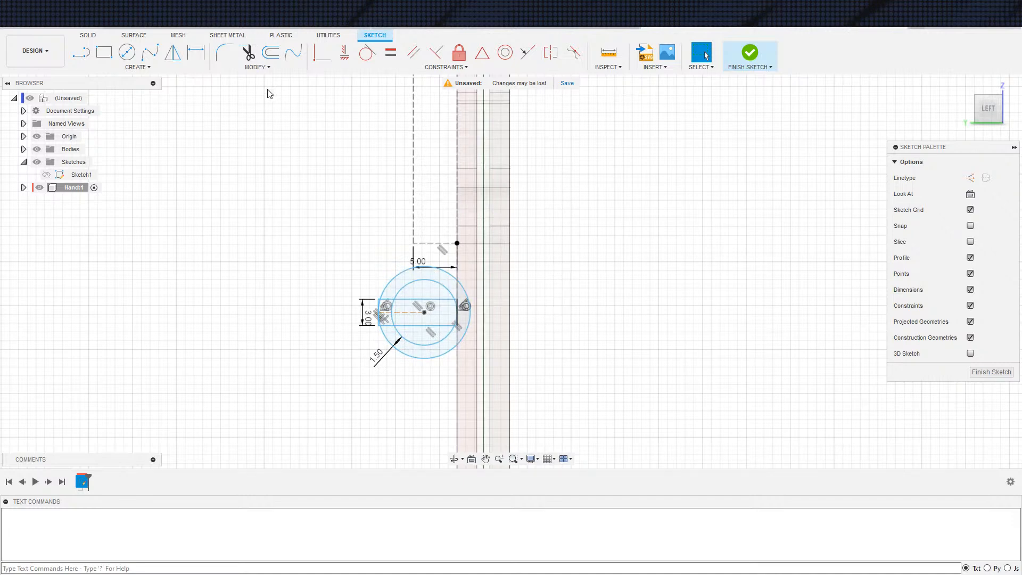
# Draw a vertical line from the left end of the 5 mm construction line down through the inner circle to about Z -34.3 mm
pyautogui.click(81, 52)
pyautogui.click(414, 243)
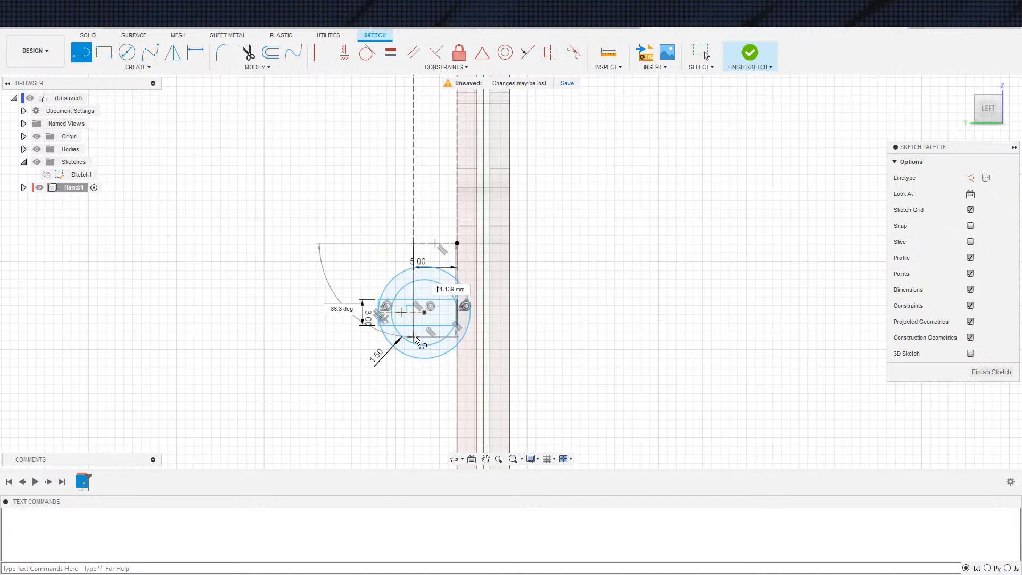
pyautogui.click(414, 343)
pyautogui.press('Escape')
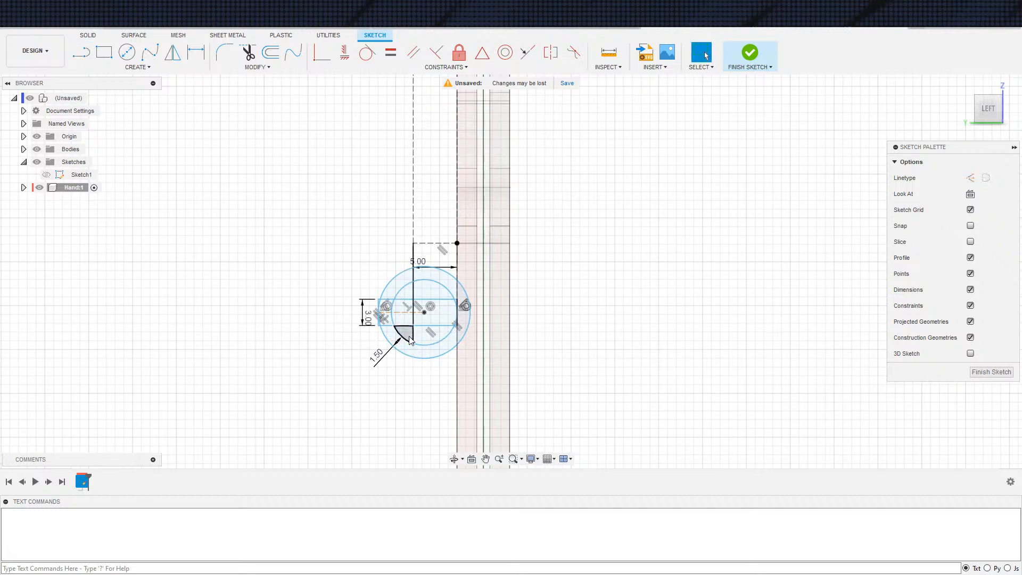
# Delete the vertical line that crosses the circles and the small rectangle
pyautogui.press('c')
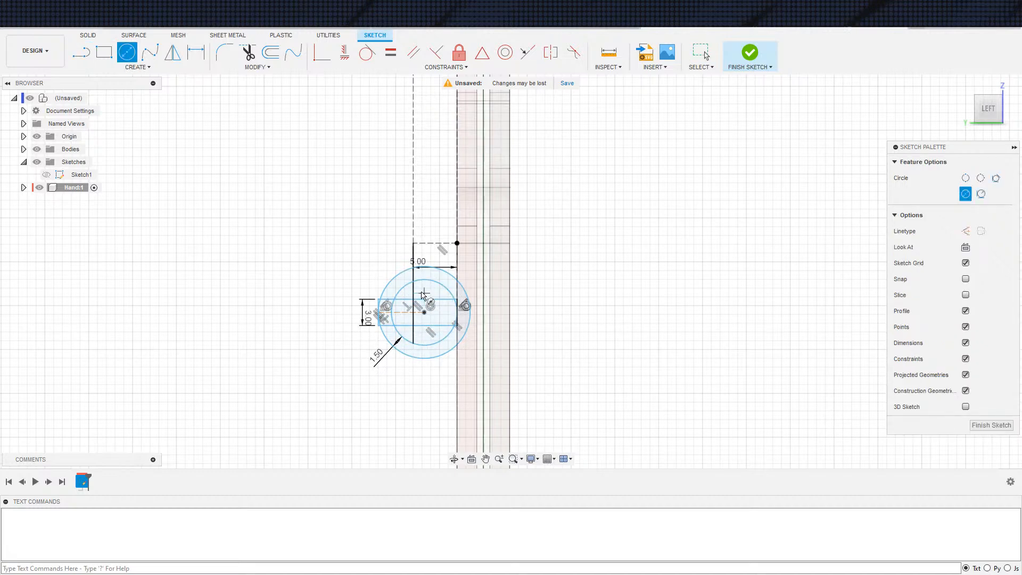
pyautogui.press('Escape')
pyautogui.click(397, 336)
pyautogui.click(391, 302)
pyautogui.click(411, 307)
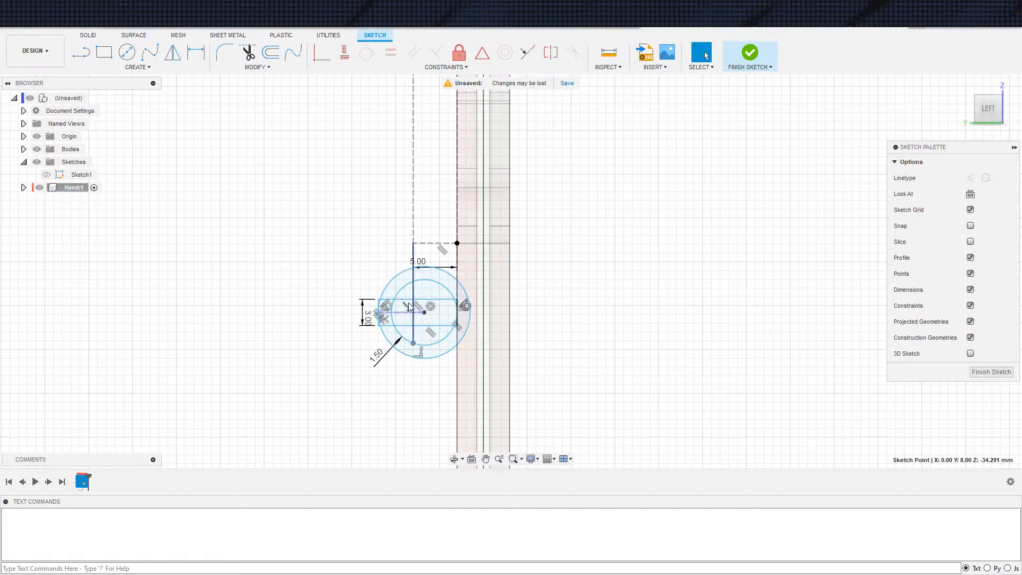
pyautogui.click(555, 398)
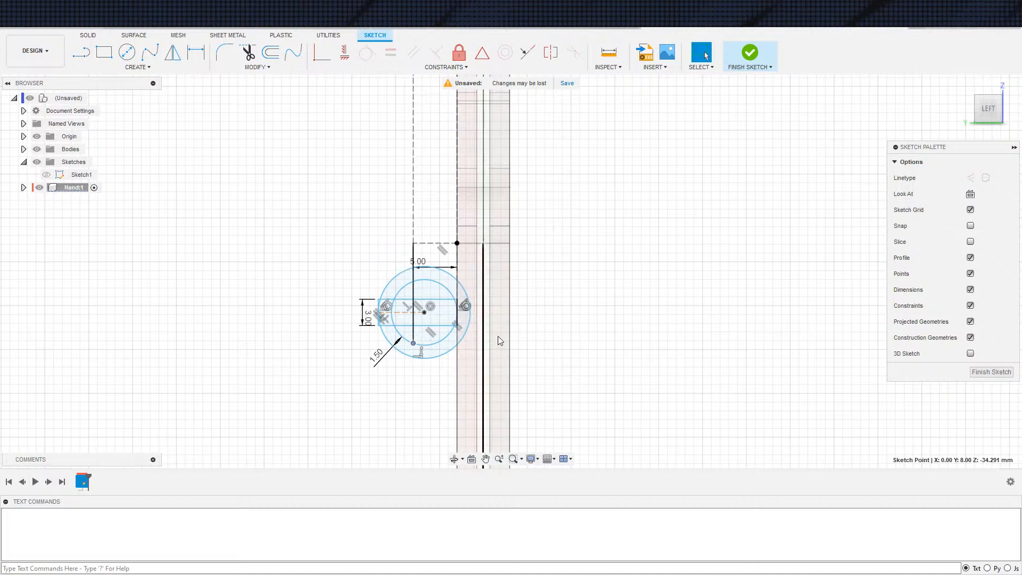
pyautogui.scroll(1, 519, 342)
pyautogui.scroll(-1, 500, 317)
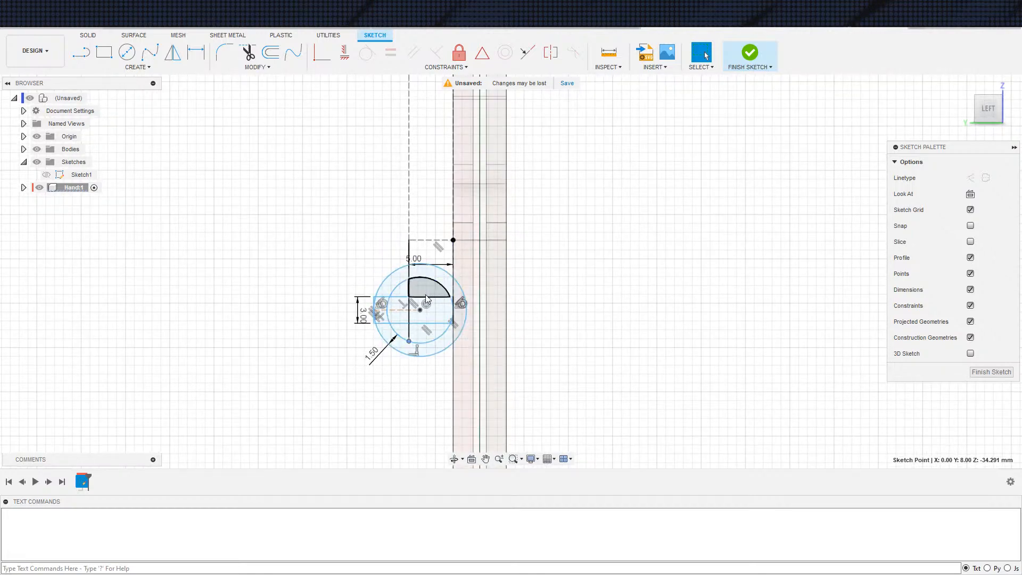
pyautogui.click(409, 298)
pyautogui.press('Delete')
# Dimension the inner circle's diameter at 4 mm
pyautogui.scroll(2, 259, 233)
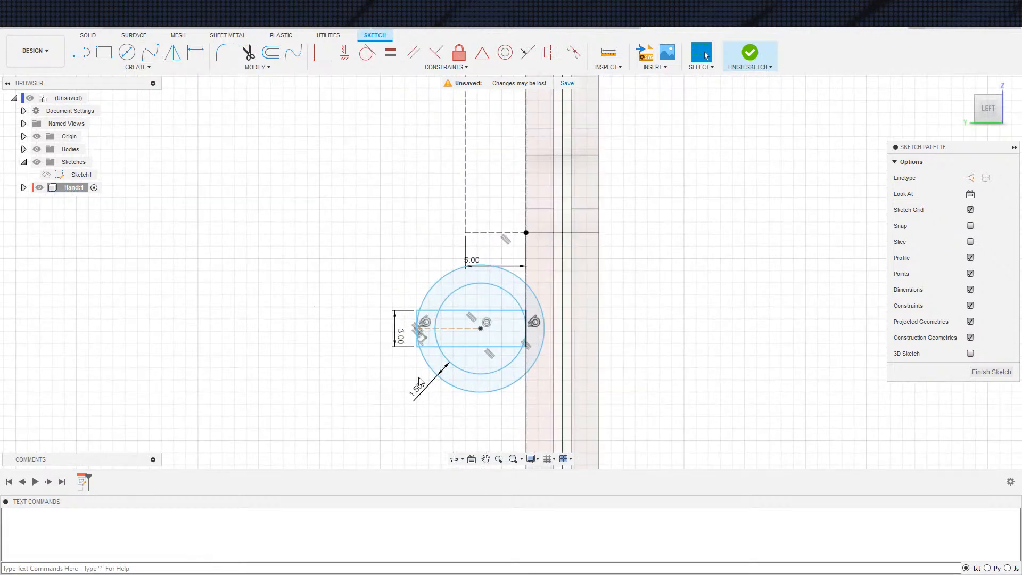
pyautogui.moveTo(446, 384); pyautogui.dragTo(344, 362, button='middle')
pyautogui.press('d')
pyautogui.click(380, 358)
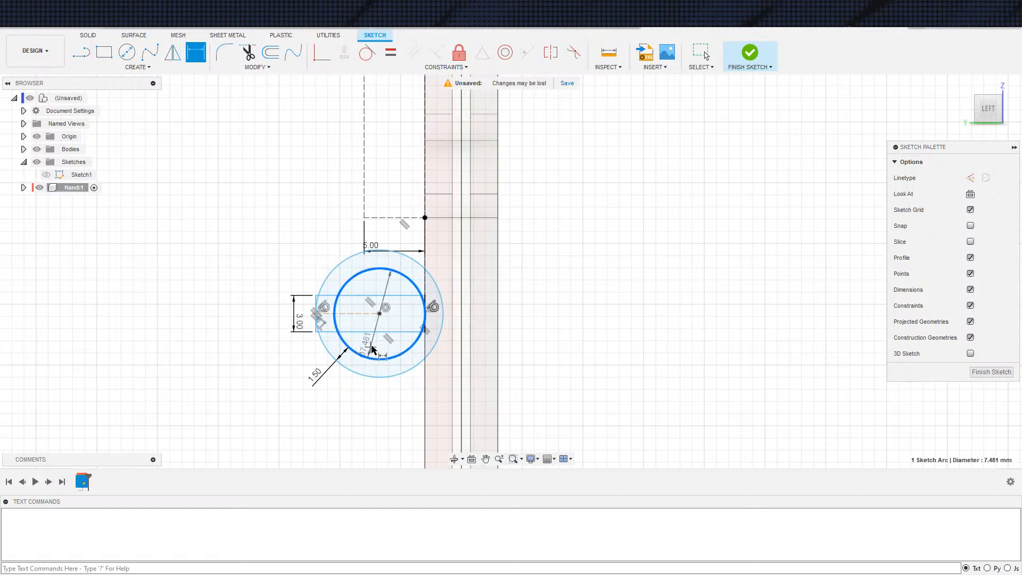
pyautogui.click(384, 346)
pyautogui.write('4')
pyautogui.press('Return')
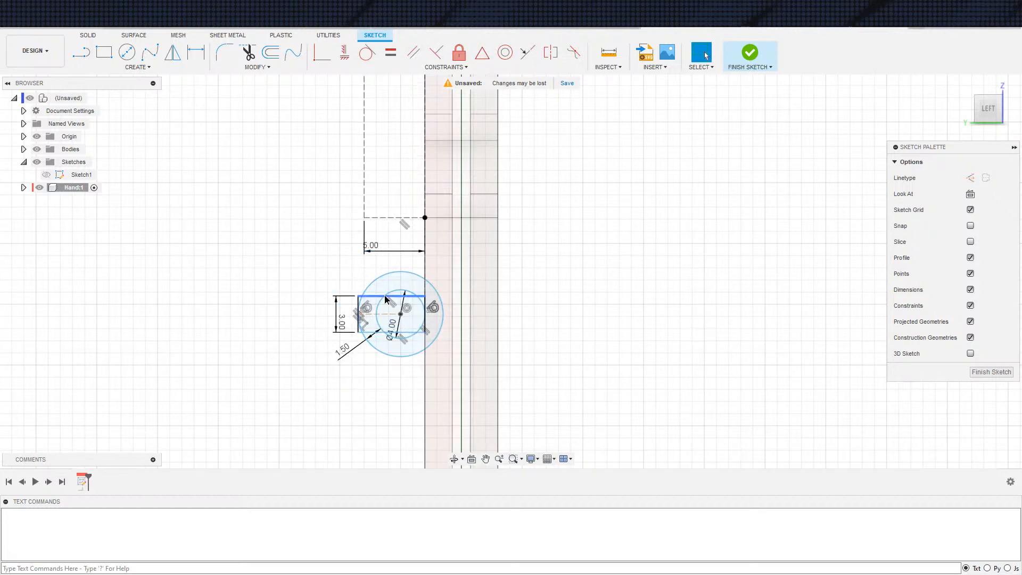
# Set the inner circle's diameter to 5 mm
pyautogui.moveTo(384, 296); pyautogui.dragTo(366, 275, button='middle')
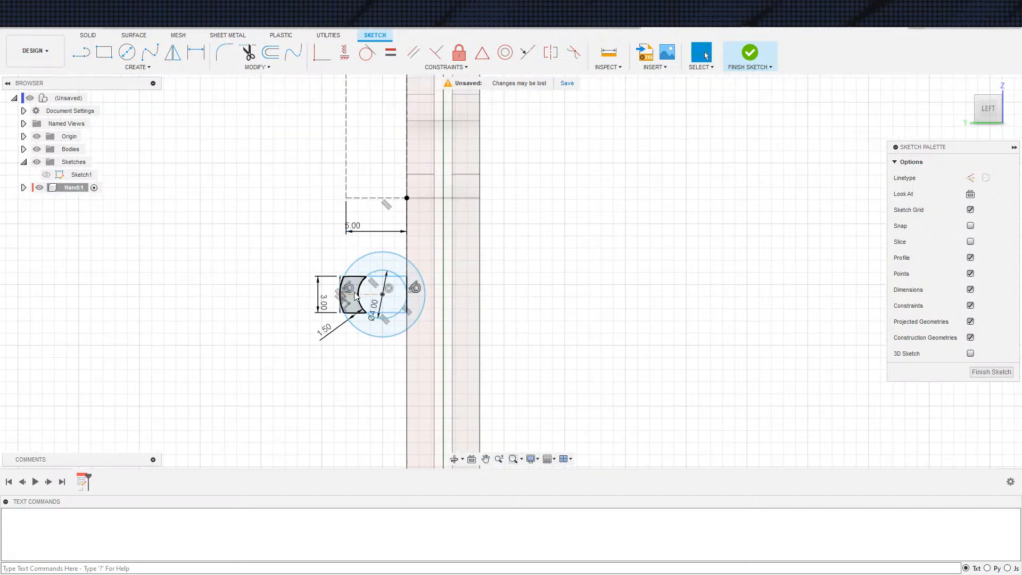
pyautogui.click(396, 263)
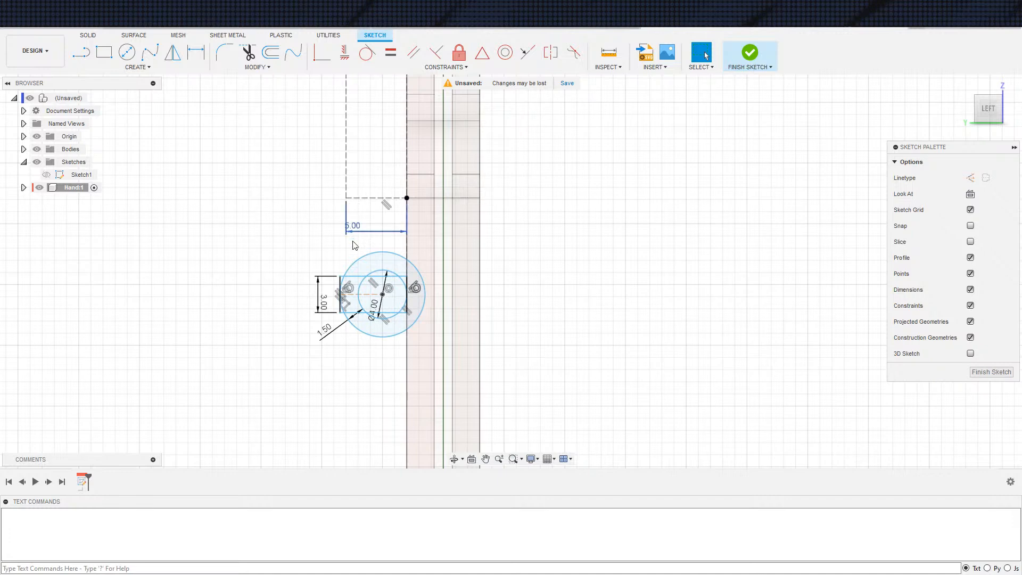
pyautogui.doubleClick(371, 302)
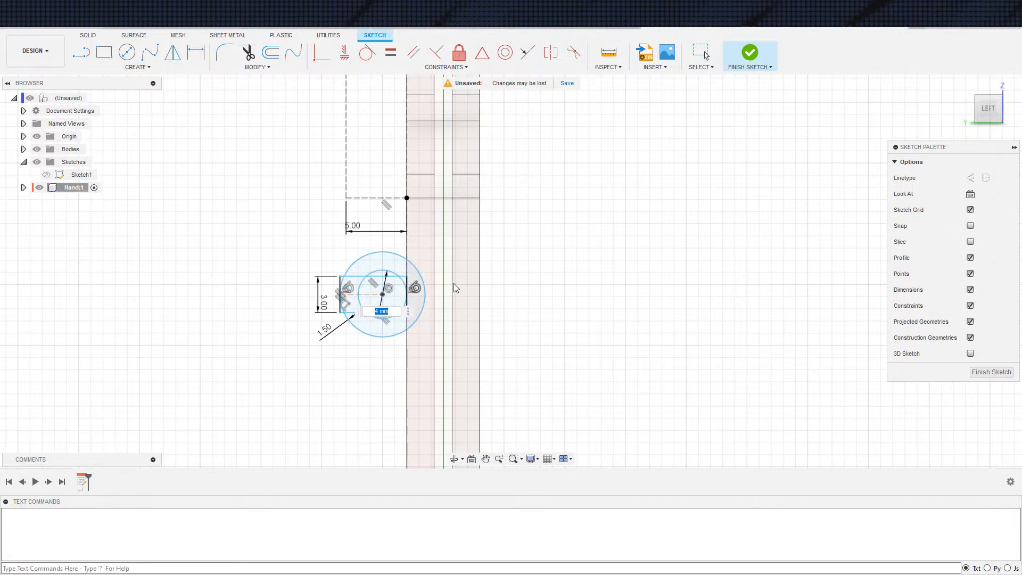
pyautogui.write('5')
pyautogui.press('Return')
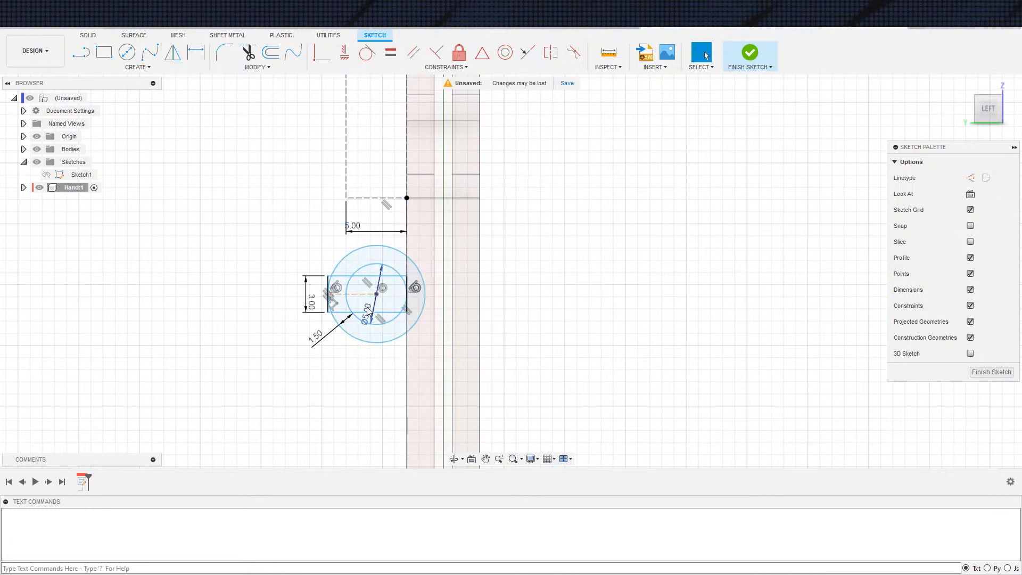
# Move the 5 mm horizontal construction line down slightly, closer to the top of the outer circle
pyautogui.click(354, 270)
pyautogui.scroll(-1, 320, 298)
pyautogui.moveTo(429, 238); pyautogui.dragTo(461, 253, button='middle')
pyautogui.moveTo(575, 286)
pyautogui.mouseDown(button='middle')
pyautogui.moveTo(536, 303)
pyautogui.moveTo(519, 261)
pyautogui.moveTo(524, 283)
pyautogui.mouseUp(button='middle')
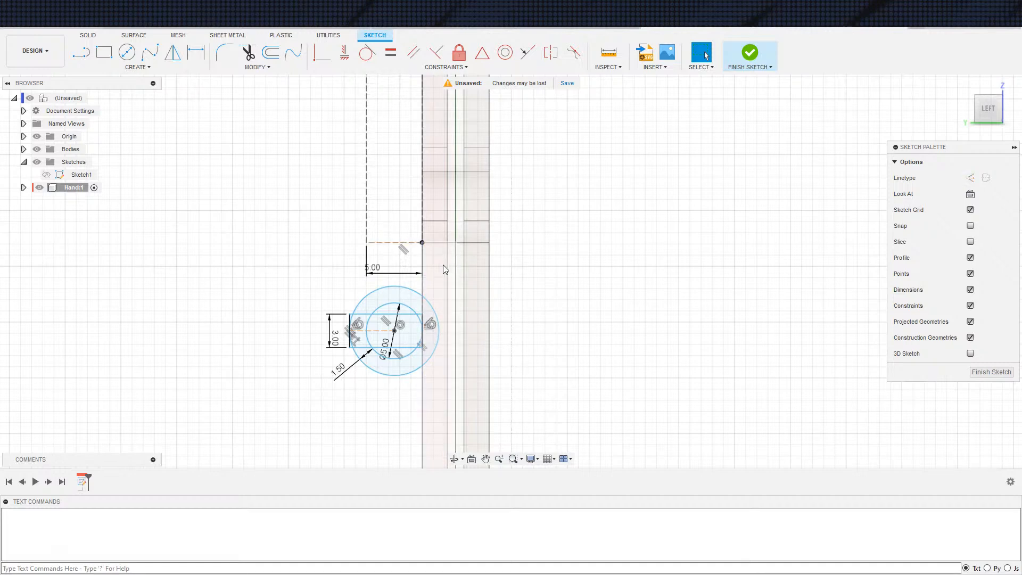
pyautogui.moveTo(393, 245); pyautogui.dragTo(394, 262)
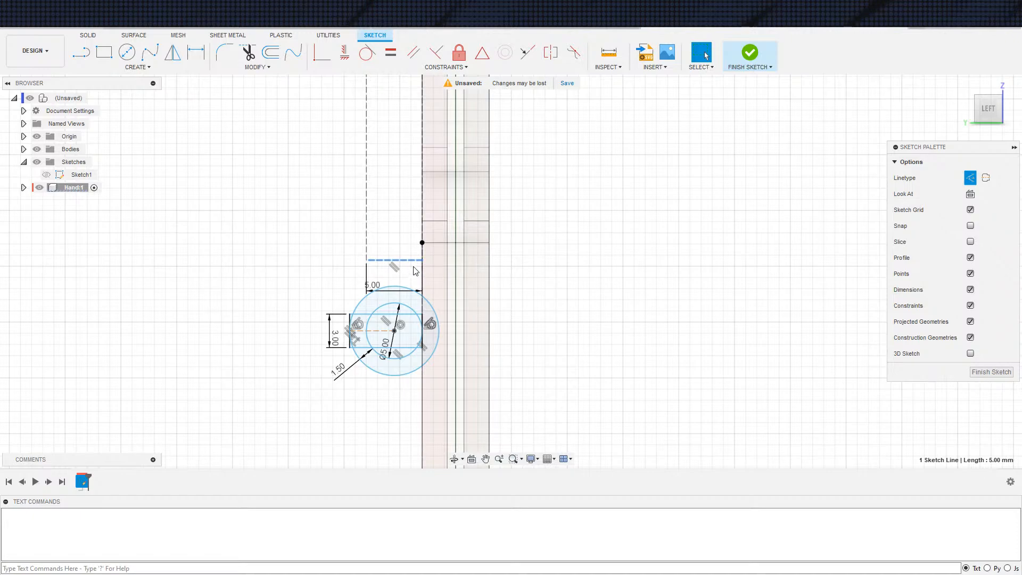
pyautogui.keyDown('shift'); pyautogui.moveTo(415, 273); pyautogui.dragTo(489, 260, button='middle'); pyautogui.keyUp('shift')
pyautogui.scroll(-10, 513, 281)
pyautogui.moveTo(722, 224)
pyautogui.keyDown('shift'); pyautogui.mouseDown(button='middle')
pyautogui.moveTo(763, 225)
pyautogui.moveTo(720, 223)
pyautogui.mouseUp(button='middle'); pyautogui.keyUp('shift')
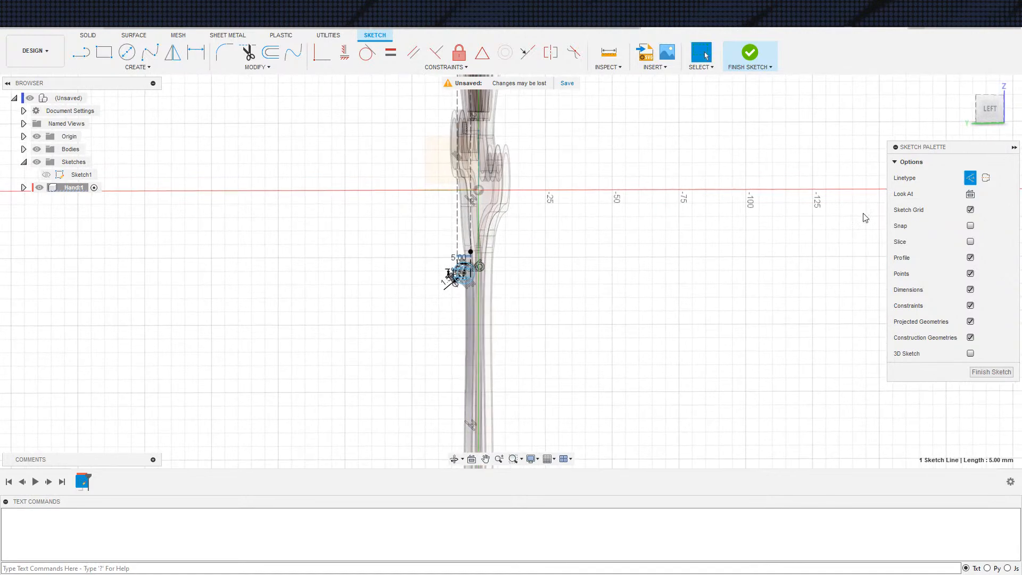
# Dimension the horizontal line above the circles 3 mm below the black point on the hand's edge
pyautogui.click(970, 194)
pyautogui.scroll(2, 502, 357)
pyautogui.scroll(3, 502, 357)
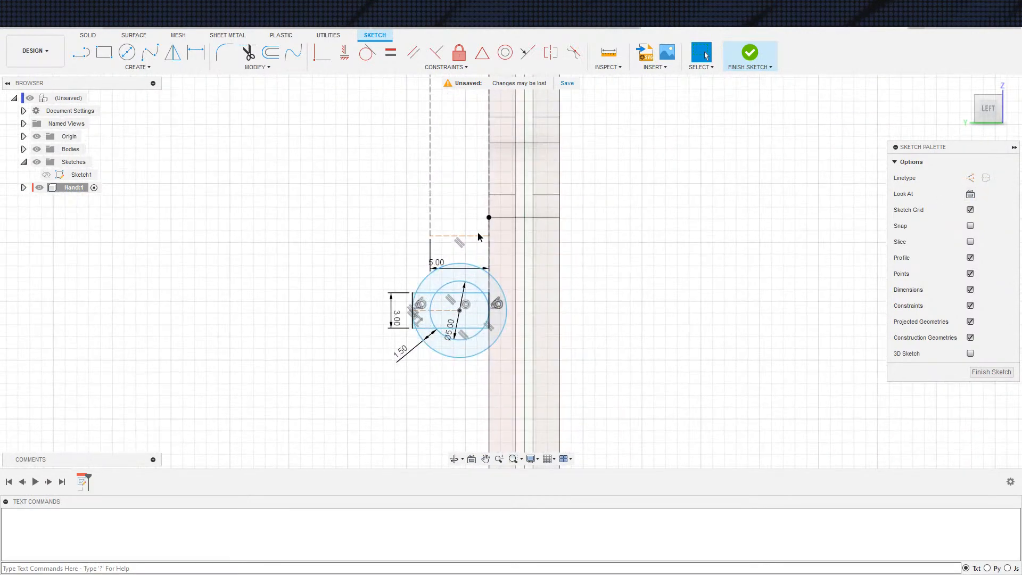
pyautogui.press('d')
pyautogui.click(490, 228)
pyautogui.click(540, 240)
pyautogui.write('3')
pyautogui.press('Return')
pyautogui.press('Escape')
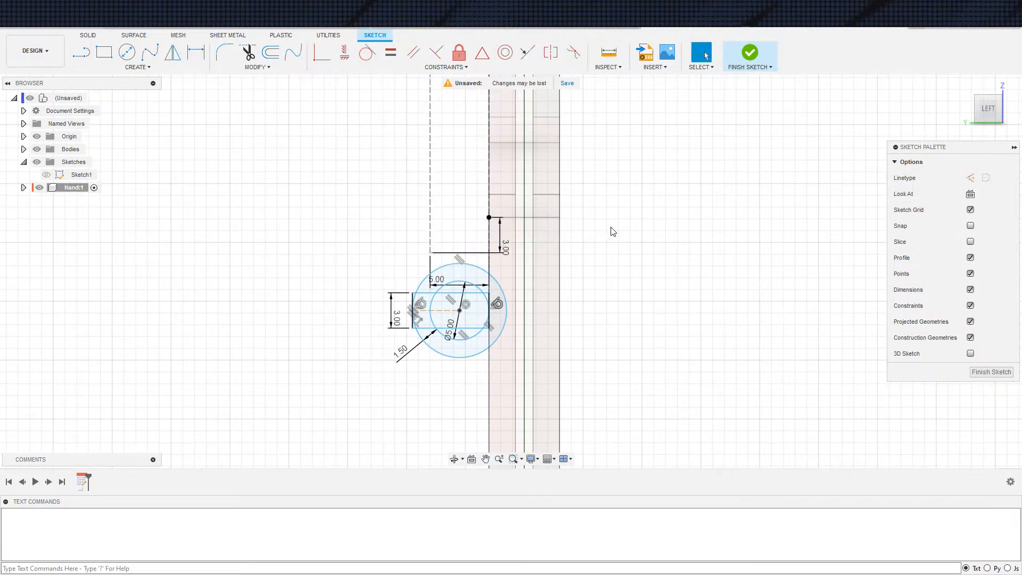
# Draw a construction circle concentric with the two circles, about 1.5 mm outside the outer circle
pyautogui.scroll(-2, 537, 320)
pyautogui.scroll(3, 486, 257)
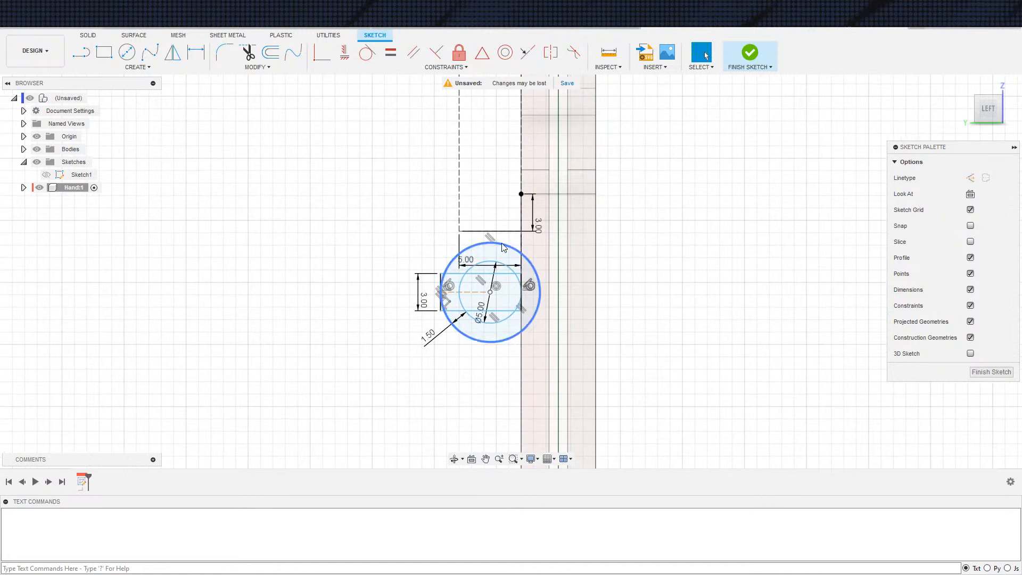
pyautogui.press('c')
pyautogui.click(491, 293)
pyautogui.click(436, 254)
pyautogui.press('Escape')
pyautogui.click(436, 252)
pyautogui.press('x')
# Set the gap between the outer circle and the surrounding construction circle to 2 mm
pyautogui.press('d')
pyautogui.click(451, 261)
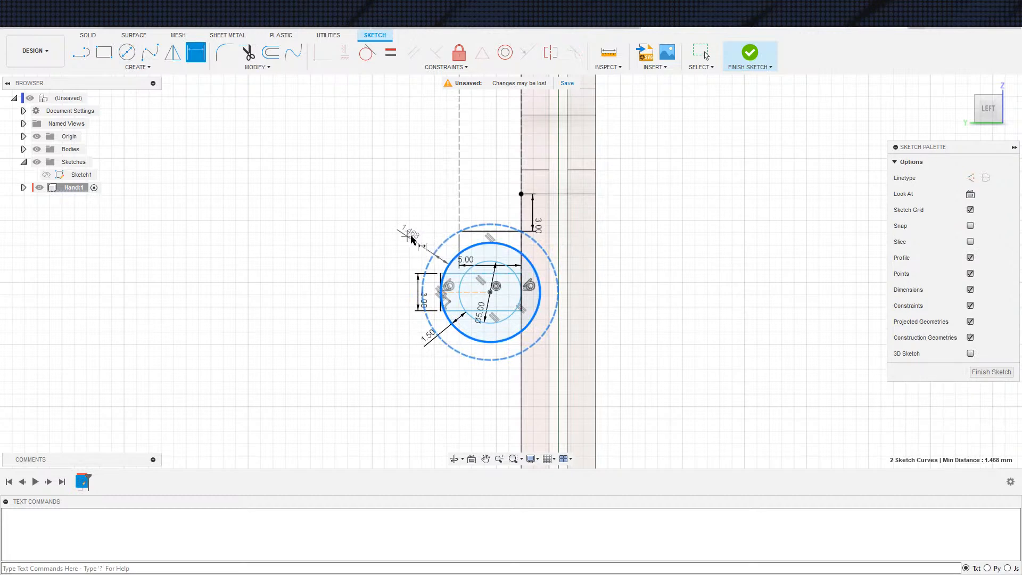
pyautogui.click(408, 238)
pyautogui.write('2')
pyautogui.press('Return')
pyautogui.press('Escape')
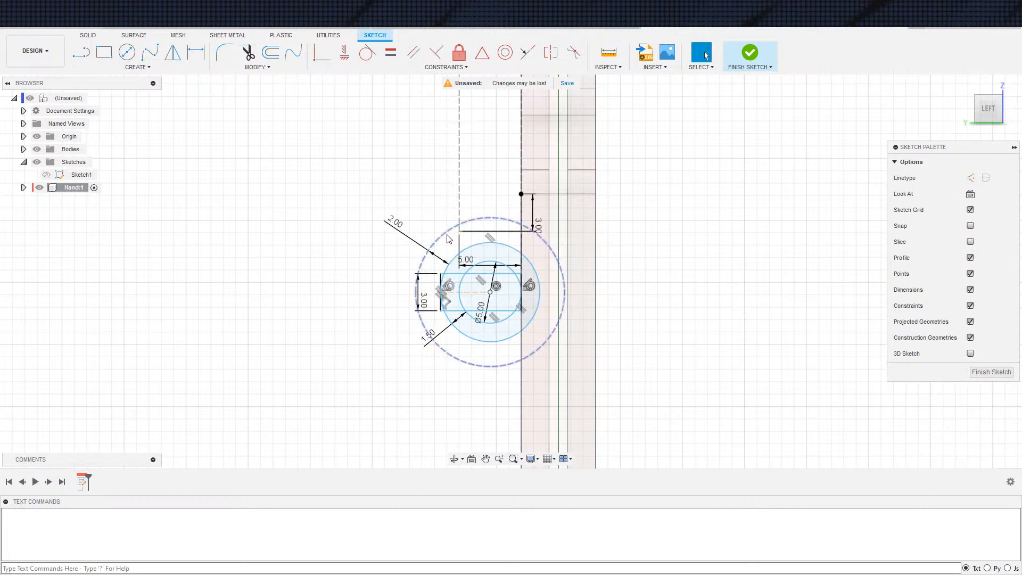
# Make the construction circle tangent to the horizontal line above it
pyautogui.click(445, 235)
pyautogui.click(367, 52)
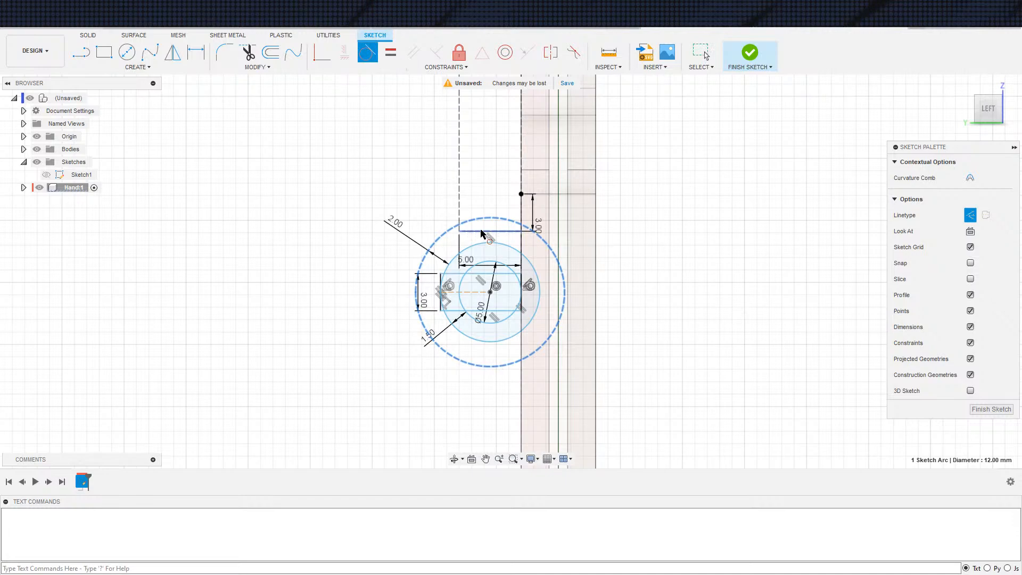
pyautogui.click(481, 232)
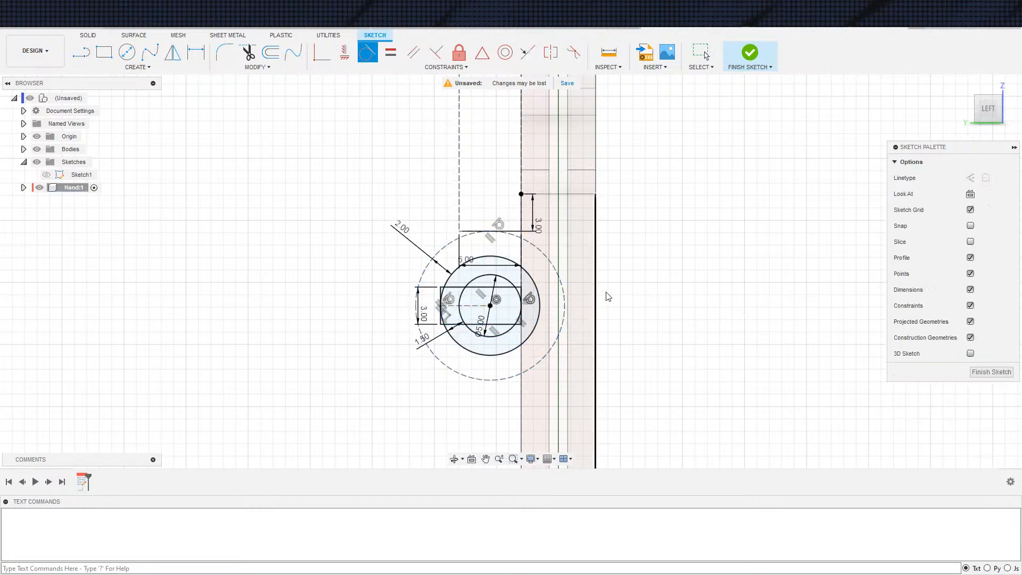
pyautogui.press('Escape')
pyautogui.scroll(-3, 607, 229)
pyautogui.scroll(3, 605, 266)
pyautogui.press('e')
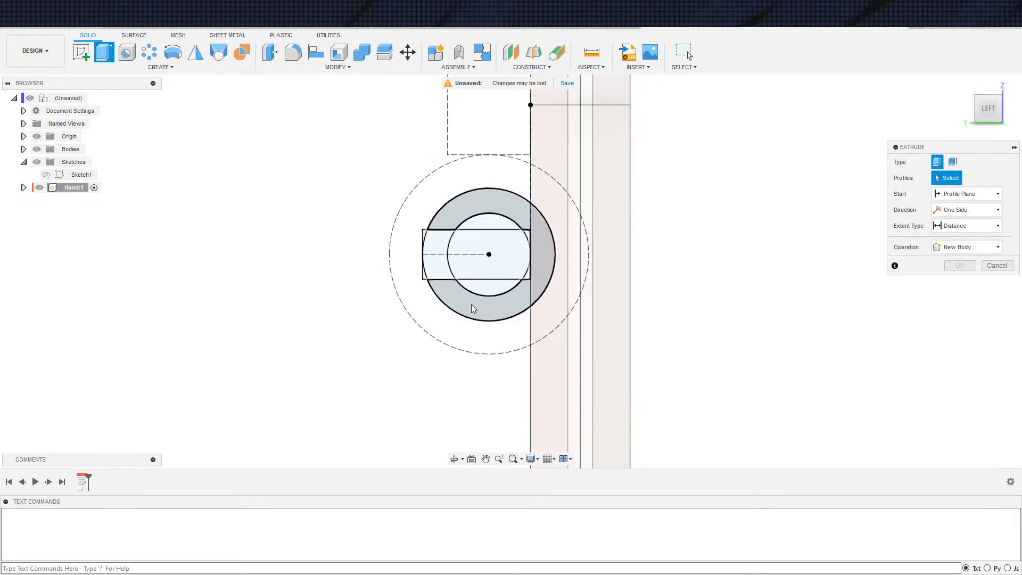
pyautogui.click(472, 309)
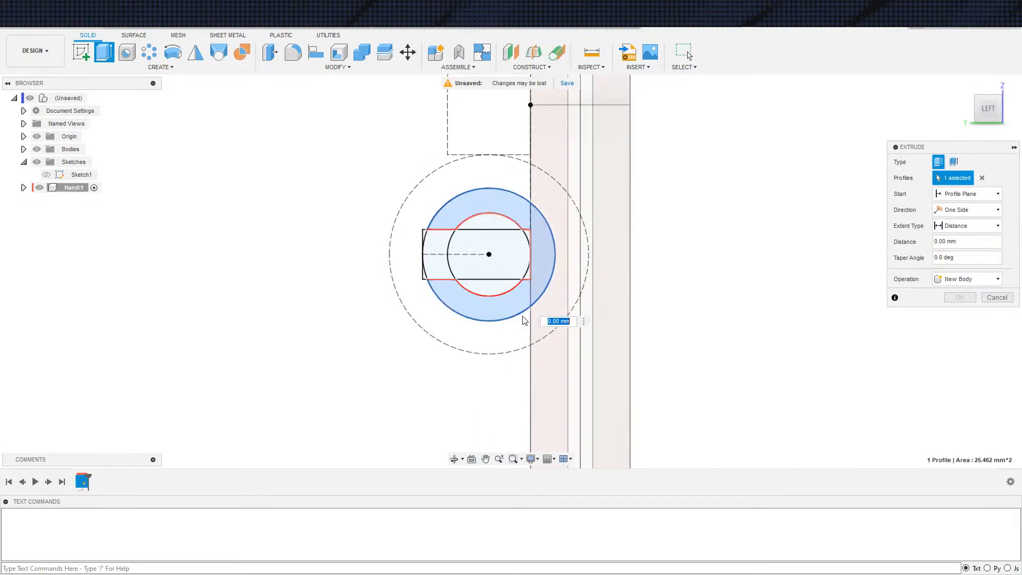
pyautogui.click(528, 232)
pyautogui.scroll(-3, 402, 316)
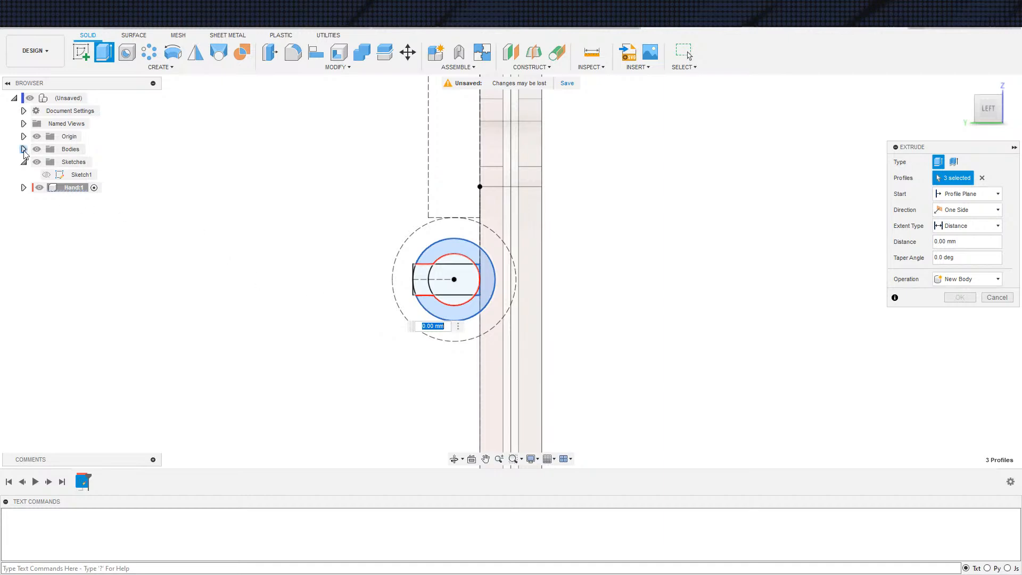
pyautogui.doubleClick(81, 175)
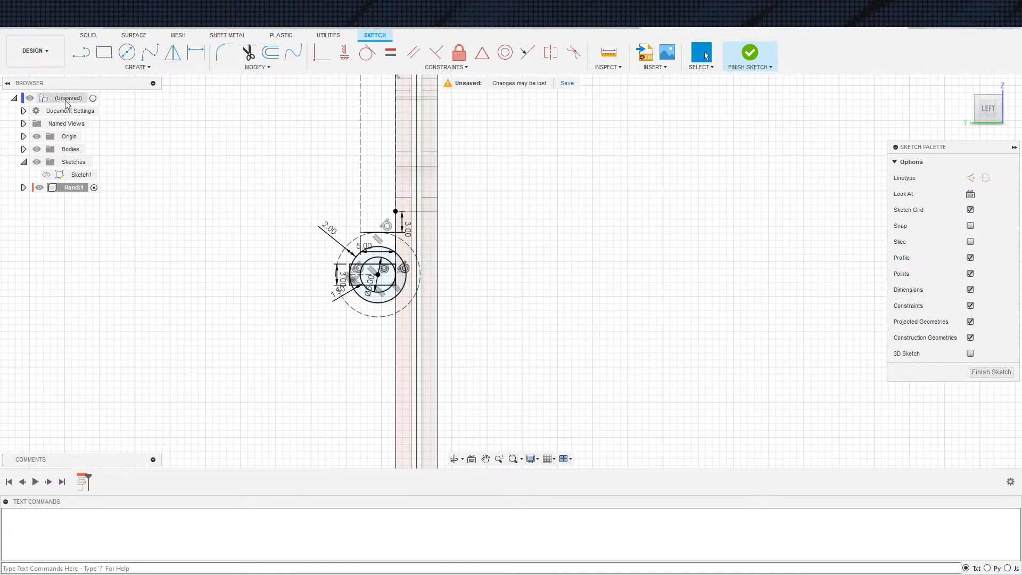
pyautogui.click(95, 97)
pyautogui.press('e')
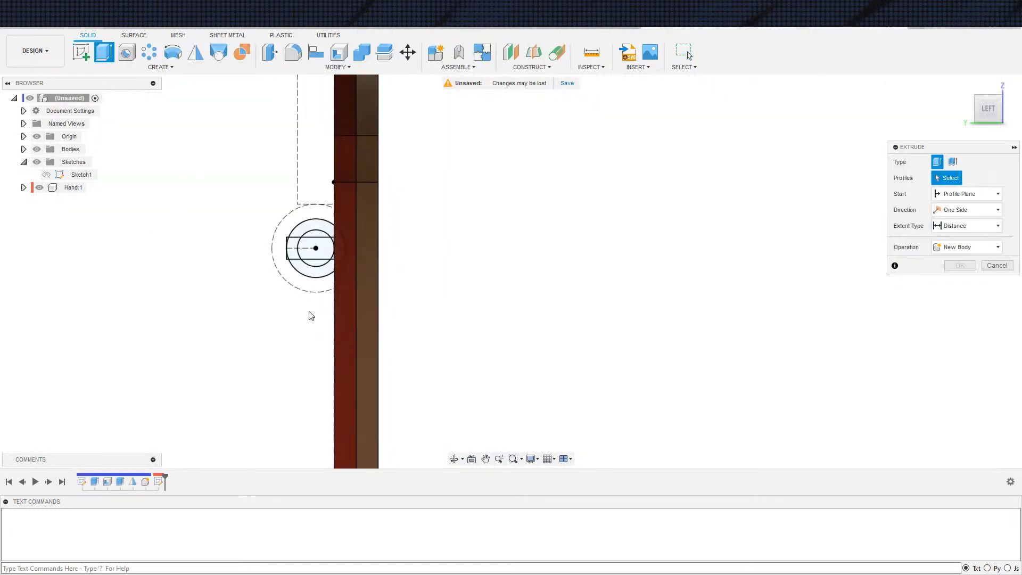
pyautogui.click(316, 261)
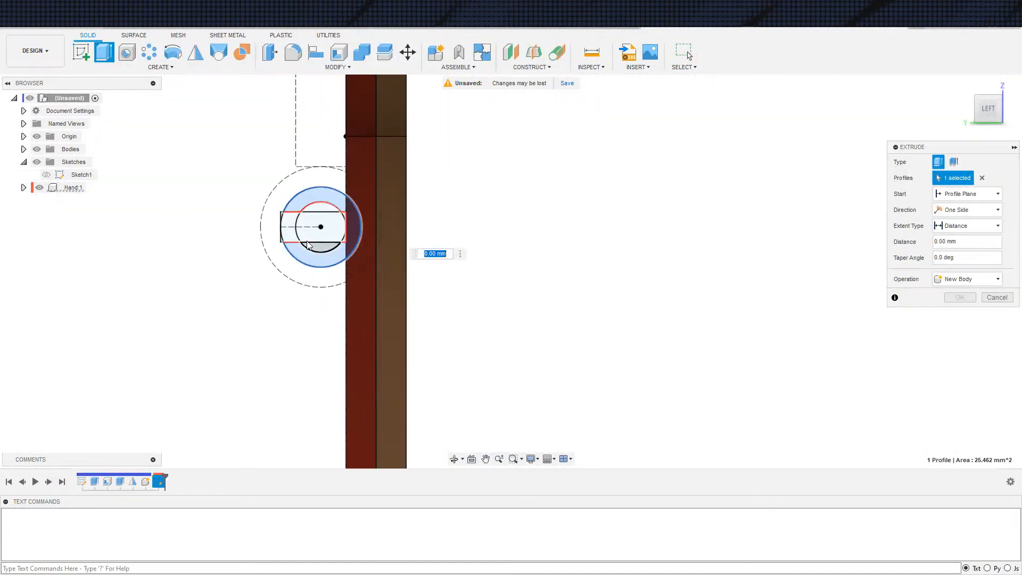
pyautogui.scroll(5, 378, 235)
pyautogui.click(385, 221)
pyautogui.click(390, 150)
pyautogui.scroll(-4, 359, 221)
pyautogui.keyDown('shift'); pyautogui.moveTo(349, 258); pyautogui.dragTo(327, 240, button='middle'); pyautogui.keyUp('shift')
pyautogui.scroll(-5, 372, 247)
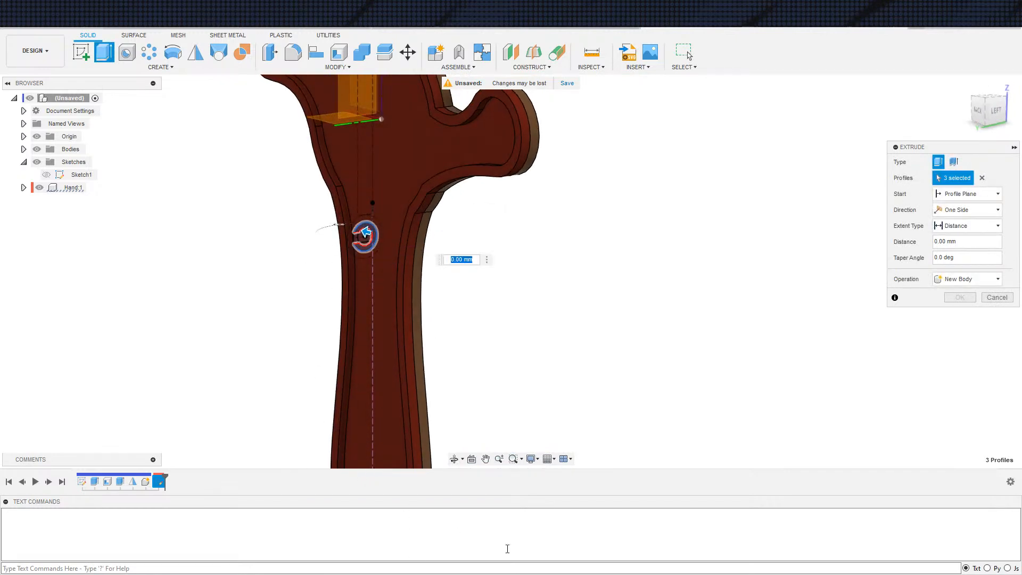
pyautogui.keyDown('shift'); pyautogui.moveTo(518, 366); pyautogui.dragTo(501, 415, button='middle'); pyautogui.keyUp('shift')
pyautogui.scroll(-3, 534, 403)
pyautogui.press('Escape')
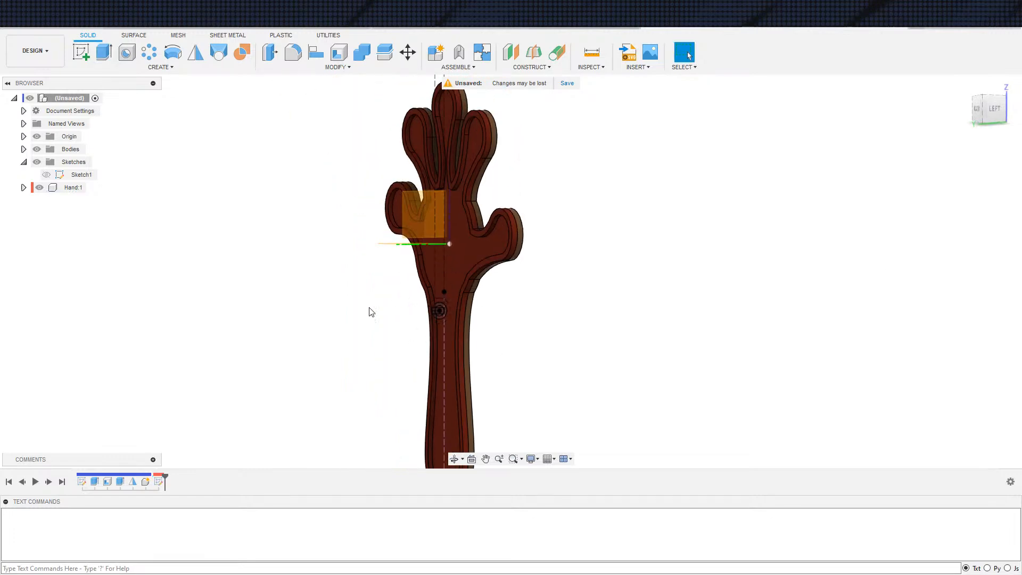
pyautogui.scroll(-2, 179, 309)
pyautogui.scroll(2, 247, 318)
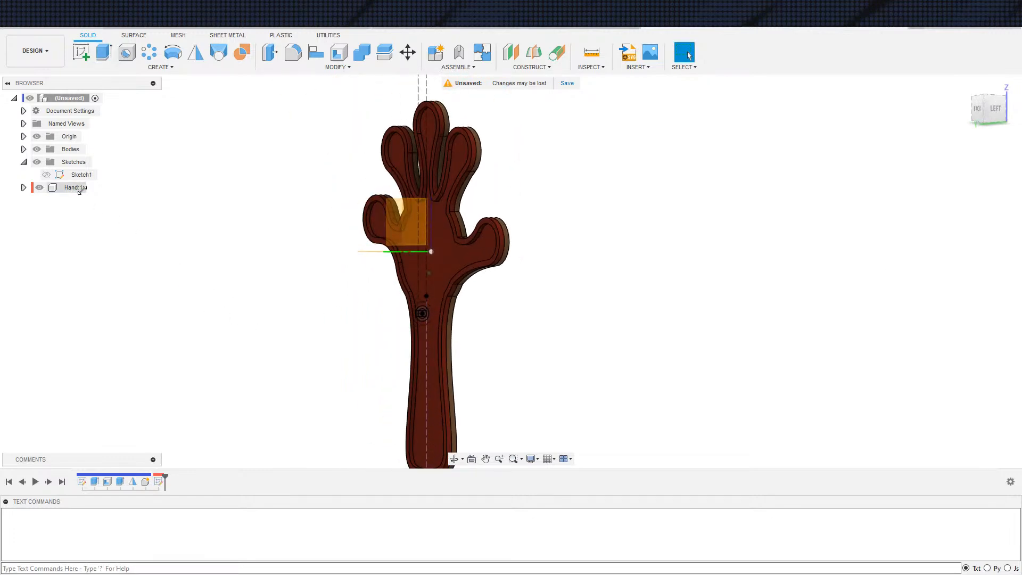
pyautogui.click(84, 187)
pyautogui.keyDown('shift'); pyautogui.moveTo(160, 290); pyautogui.dragTo(266, 330, button='middle'); pyautogui.keyUp('shift')
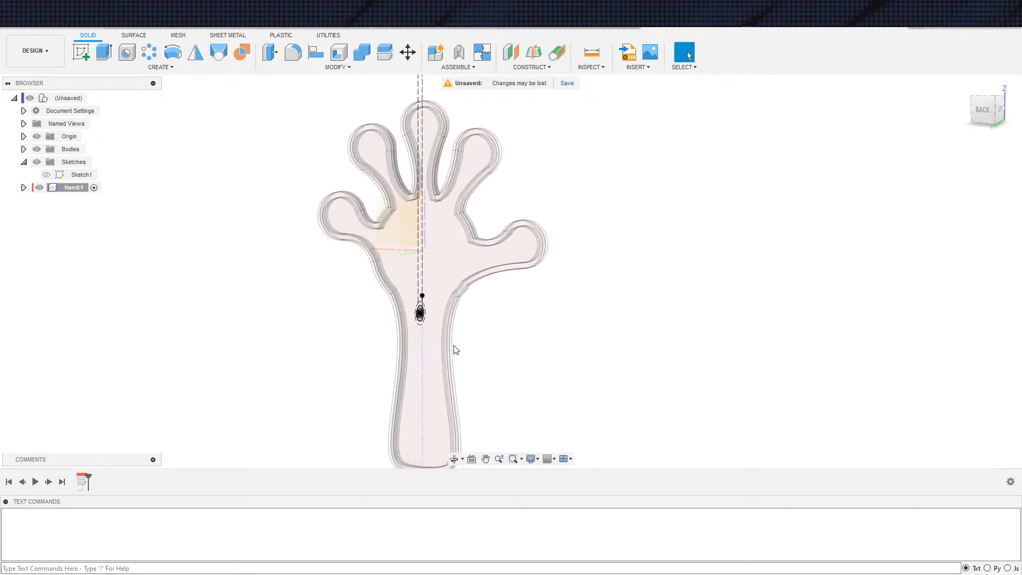
# Start a new sketch in the Hand component, on the plane parallel to the back of the hand
pyautogui.moveTo(467, 351)
pyautogui.keyDown('shift'); pyautogui.mouseDown(button='middle')
pyautogui.moveTo(511, 331)
pyautogui.moveTo(533, 346)
pyautogui.moveTo(488, 352)
pyautogui.moveTo(464, 336)
pyautogui.mouseUp(button='middle'); pyautogui.keyUp('shift')
pyautogui.scroll(-2, 464, 333)
pyautogui.press('s')
pyautogui.click(502, 329)
pyautogui.click(392, 237)
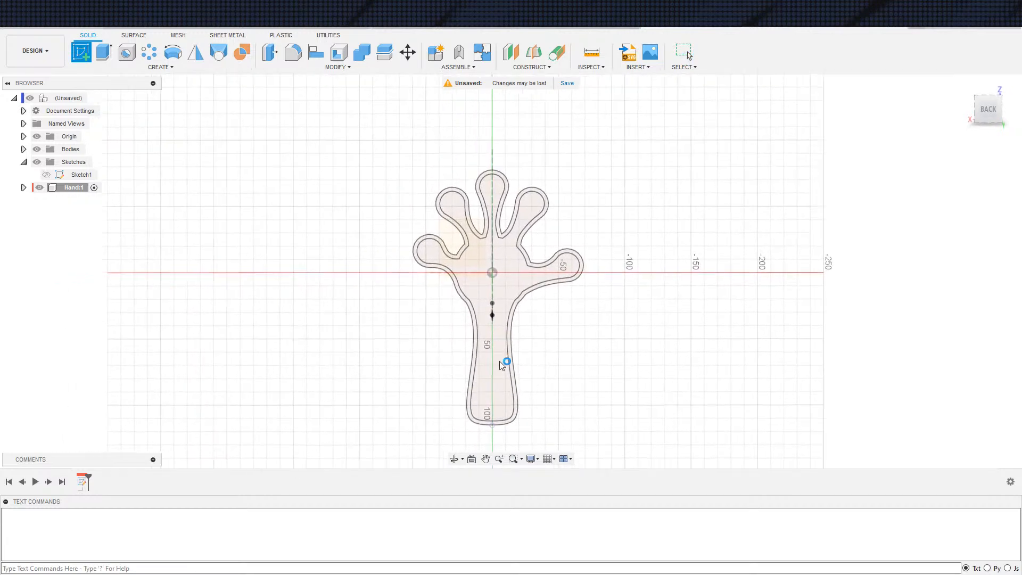
# Project the hand's rim face and its inner face into the sketch
pyautogui.scroll(5, 566, 324)
pyautogui.press('s')
pyautogui.click(686, 290)
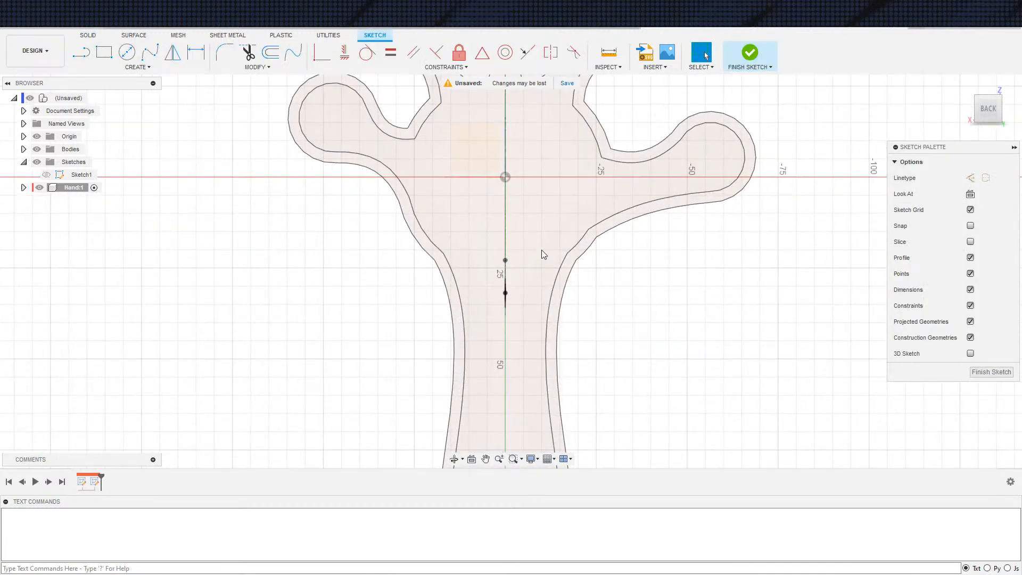
pyautogui.click(579, 259)
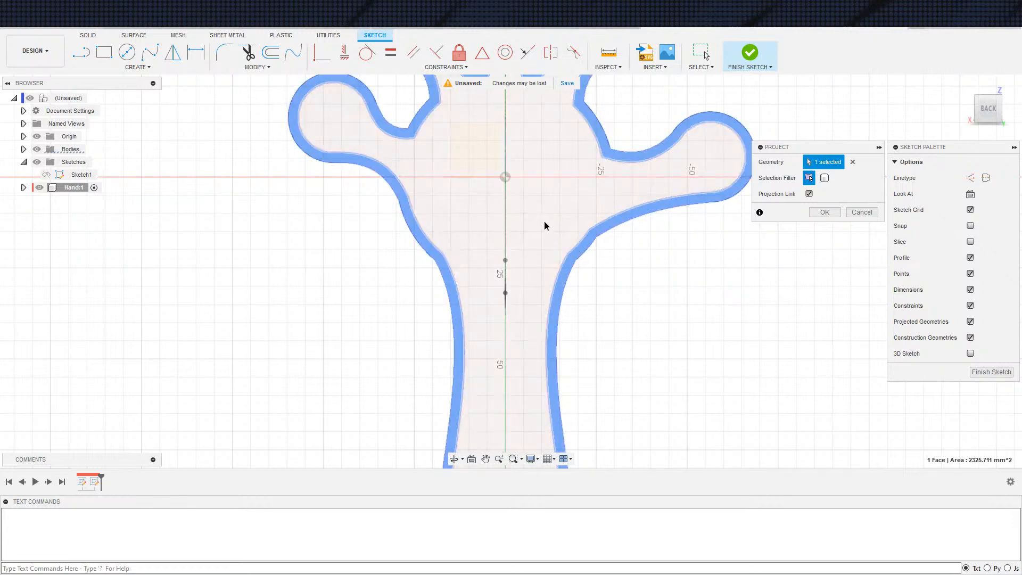
pyautogui.click(545, 226)
pyautogui.click(824, 213)
# Draw two horizontal lines across the top of the wrist, one joining the outer outline's corners and one joining the inner outline's corners
pyautogui.scroll(3, 456, 270)
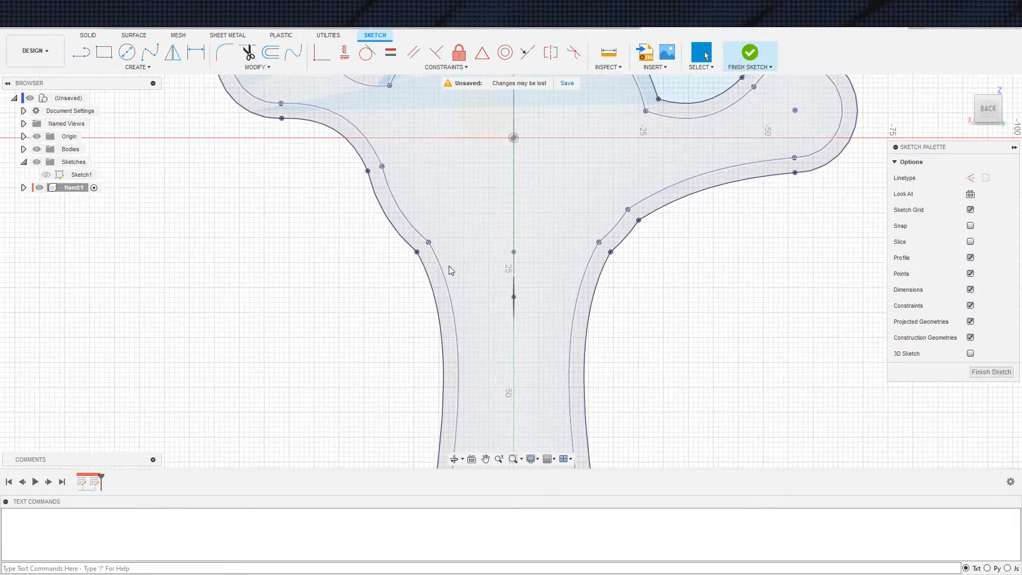
pyautogui.press('s')
pyautogui.click(433, 322)
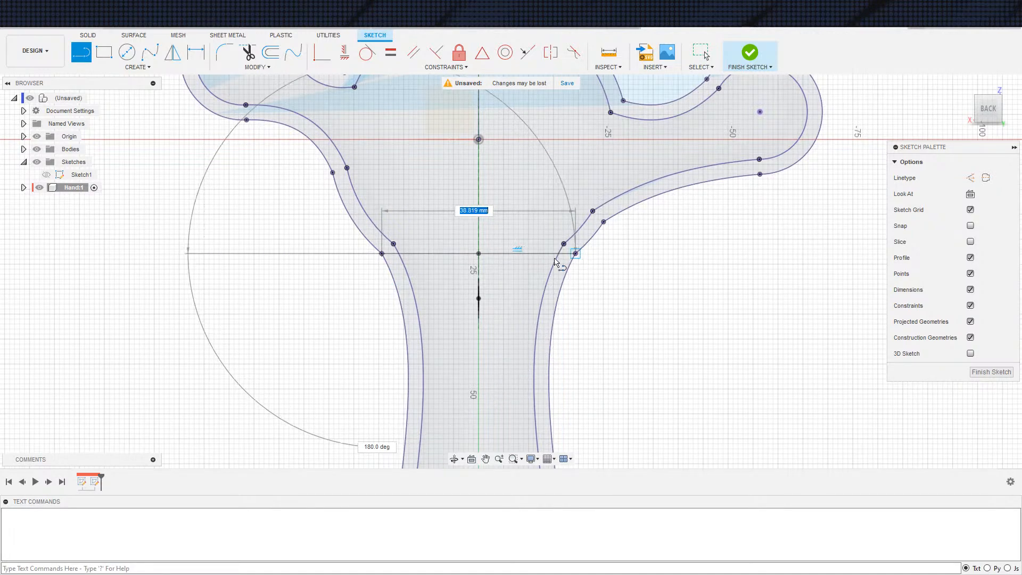
pyautogui.click(576, 254)
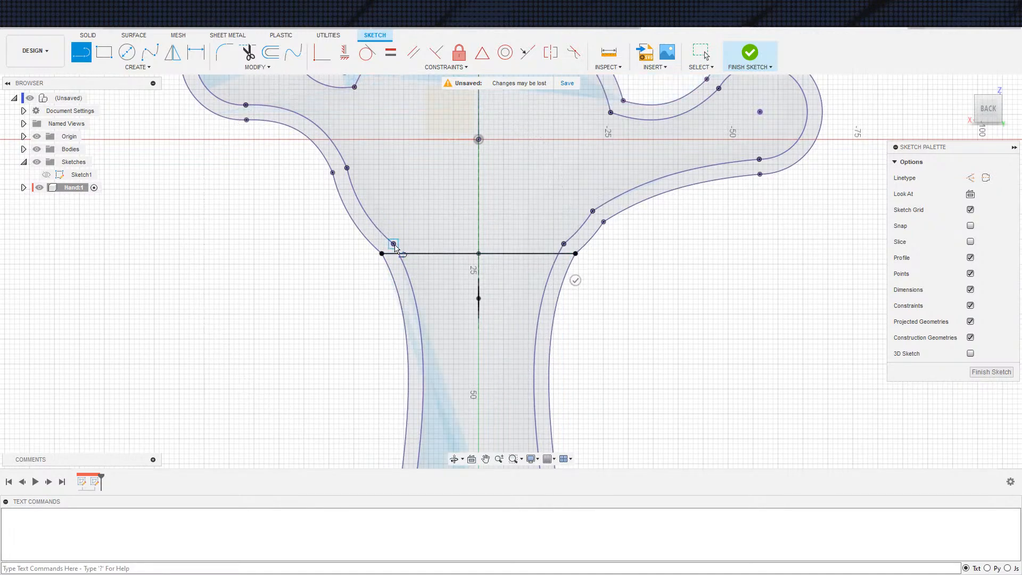
pyautogui.click(564, 244)
pyautogui.scroll(-4, 599, 307)
# Measure the distance between the two horizontal lines across the wrist
pyautogui.moveTo(601, 314); pyautogui.dragTo(573, 325, button='middle')
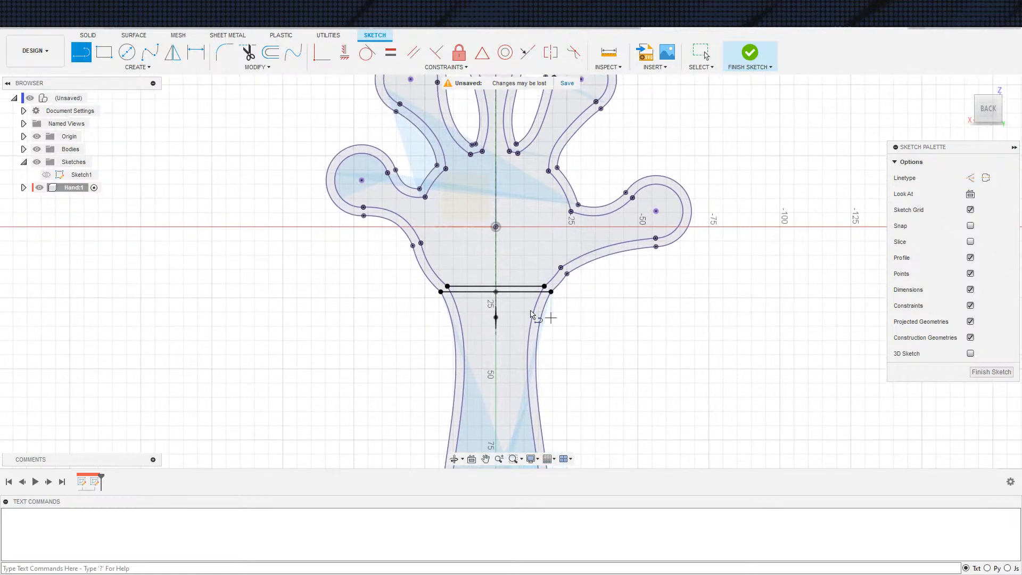
pyautogui.scroll(5, 526, 292)
pyautogui.press('d')
pyautogui.click(524, 276)
pyautogui.click(525, 265)
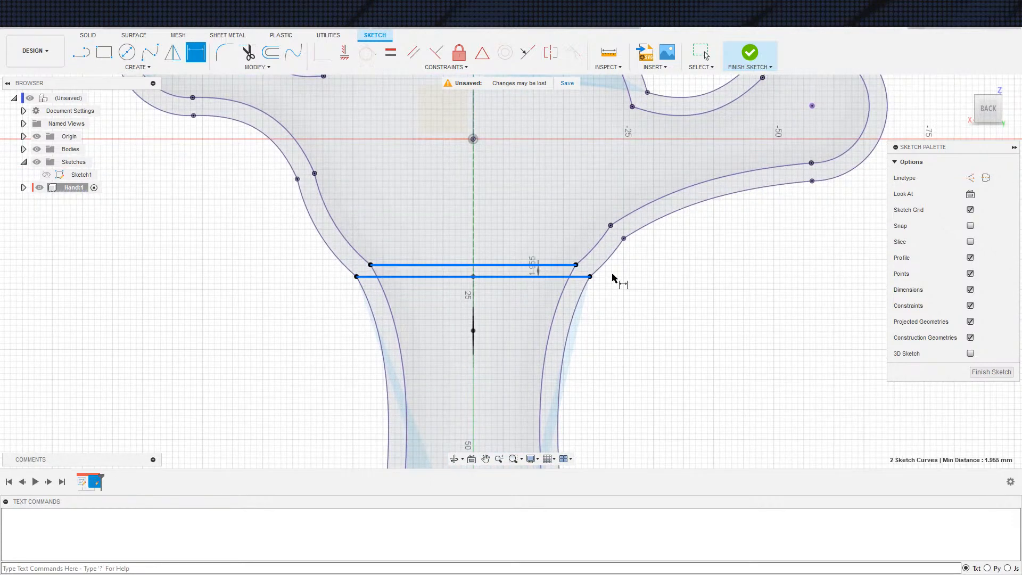
pyautogui.press('Escape')
pyautogui.scroll(-3, 508, 318)
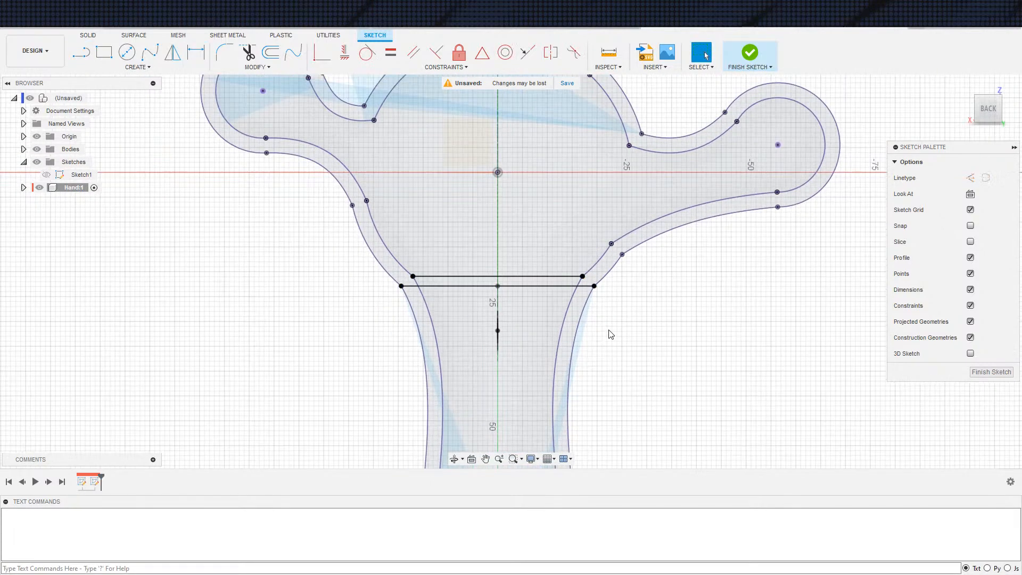
# Measure the gap between the matching outer and inner outline points above the wrist on the hand's left side
pyautogui.scroll(3, 508, 318)
pyautogui.press('d')
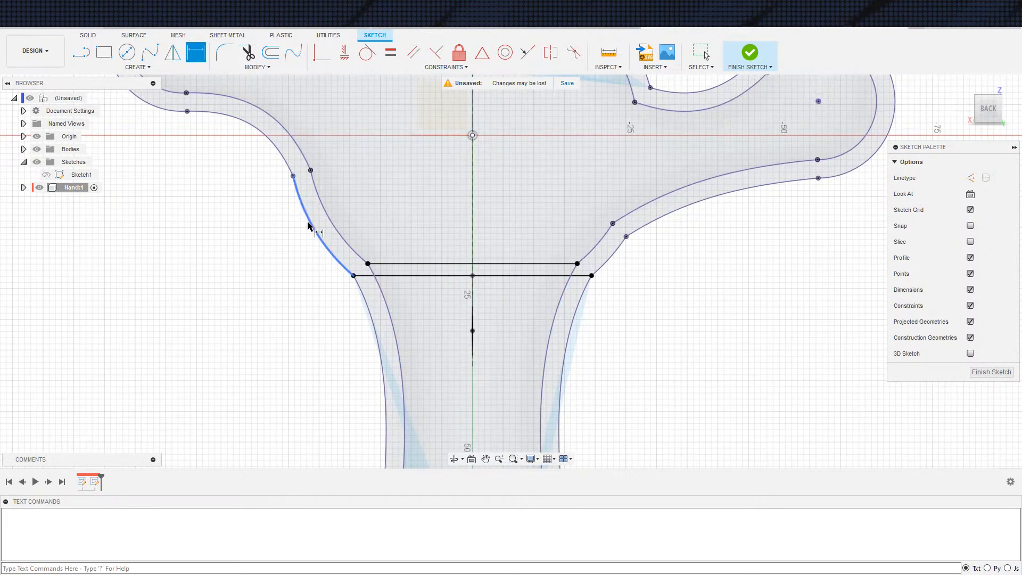
pyautogui.click(293, 176)
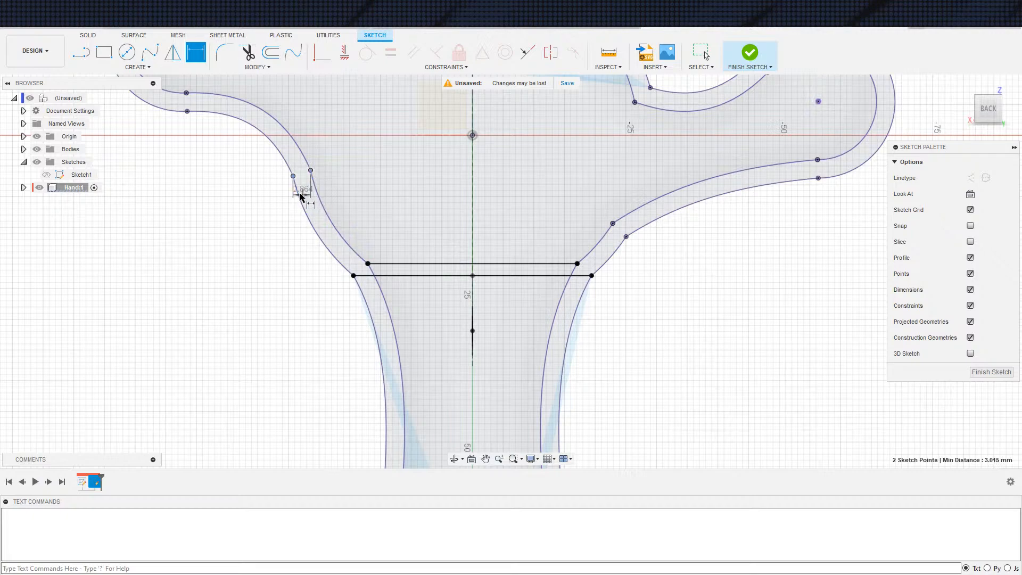
pyautogui.click(316, 200)
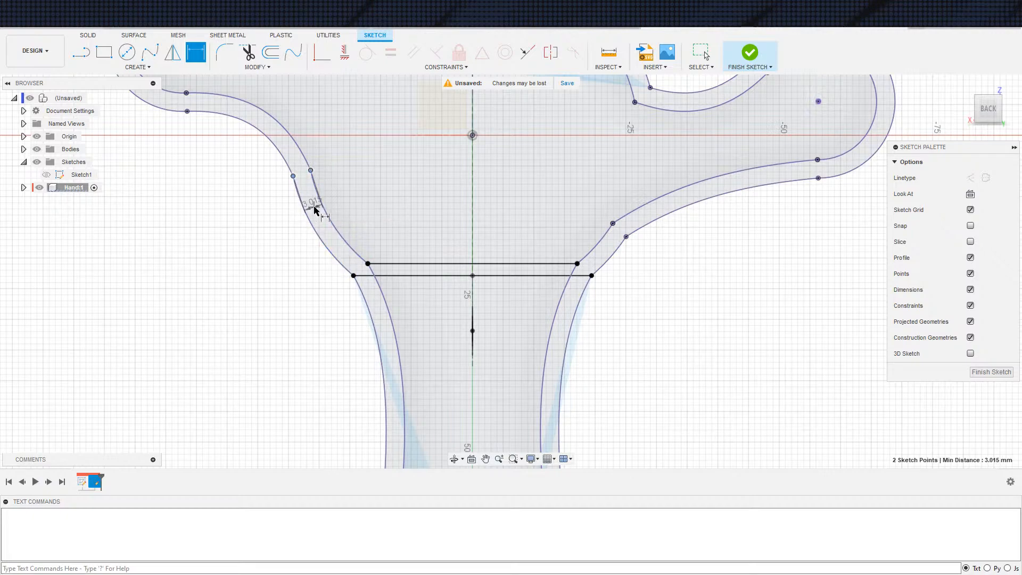
pyautogui.press('Escape')
pyautogui.scroll(-3, 327, 349)
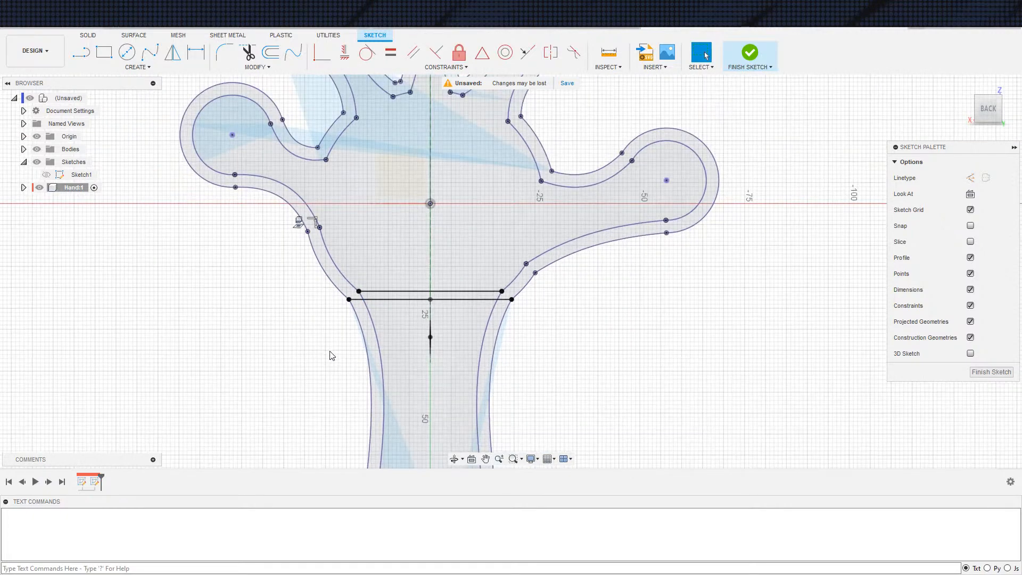
# Delete the lower horizontal line, which joins the outer outline's wrist corners
pyautogui.scroll(3, 328, 350)
pyautogui.moveTo(442, 368); pyautogui.dragTo(440, 368, button='middle')
pyautogui.scroll(-2, 439, 368)
pyautogui.press('Escape')
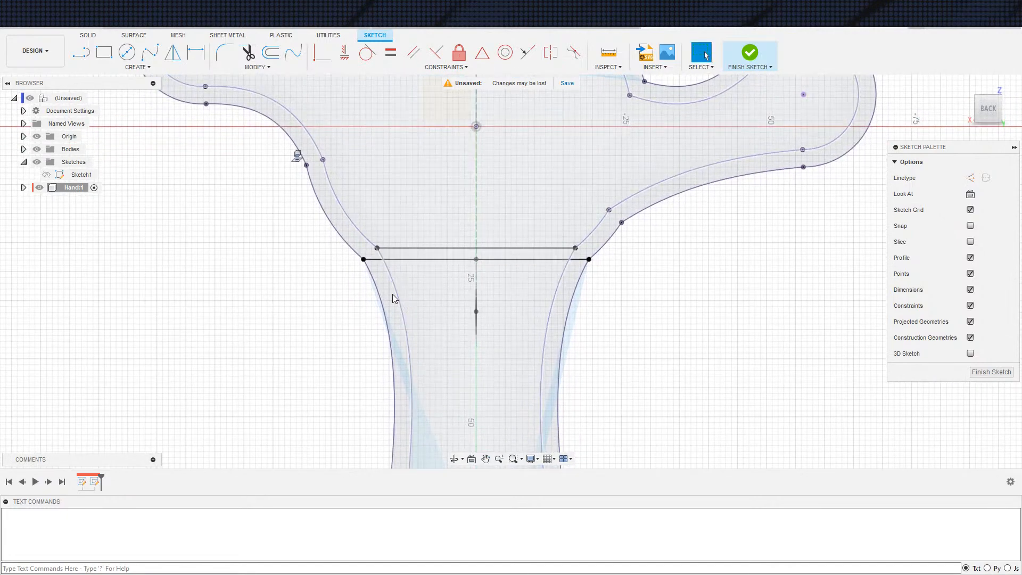
pyautogui.click(410, 258)
pyautogui.press('Delete')
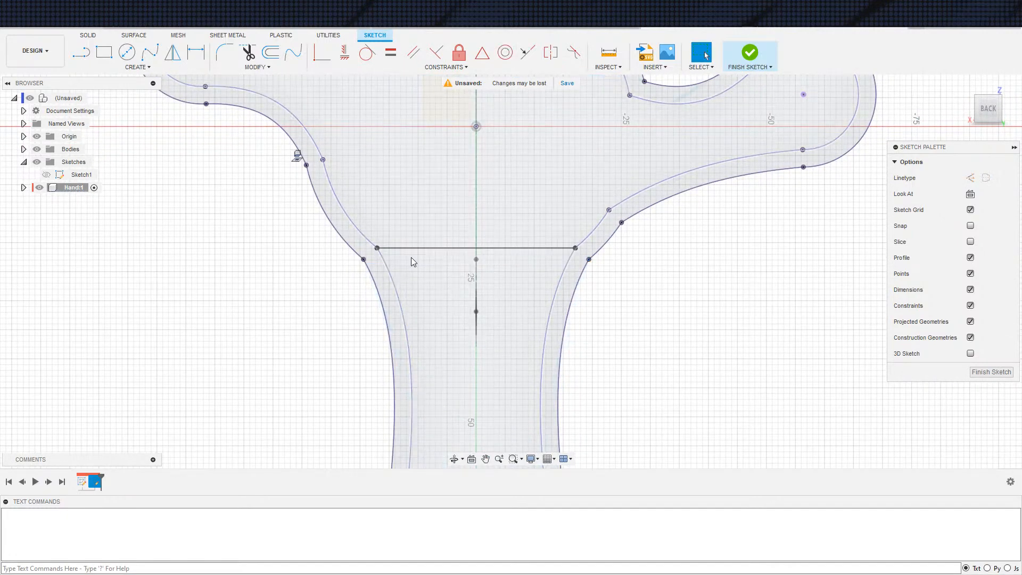
# Draw a horizontal line about 19.8 mm long just below the remaining line across the wrist
pyautogui.press('s')
pyautogui.click(442, 336)
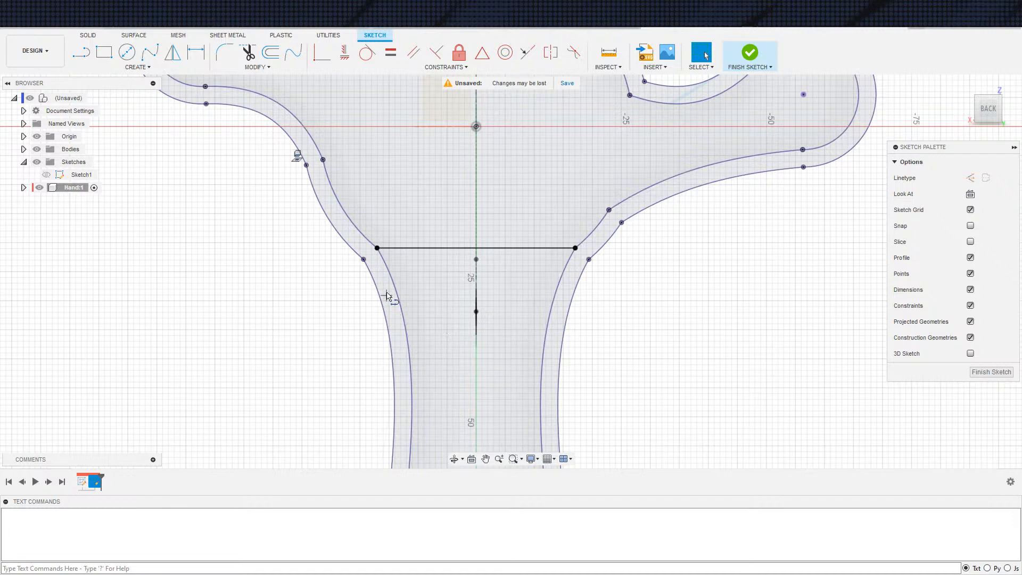
pyautogui.click(407, 266)
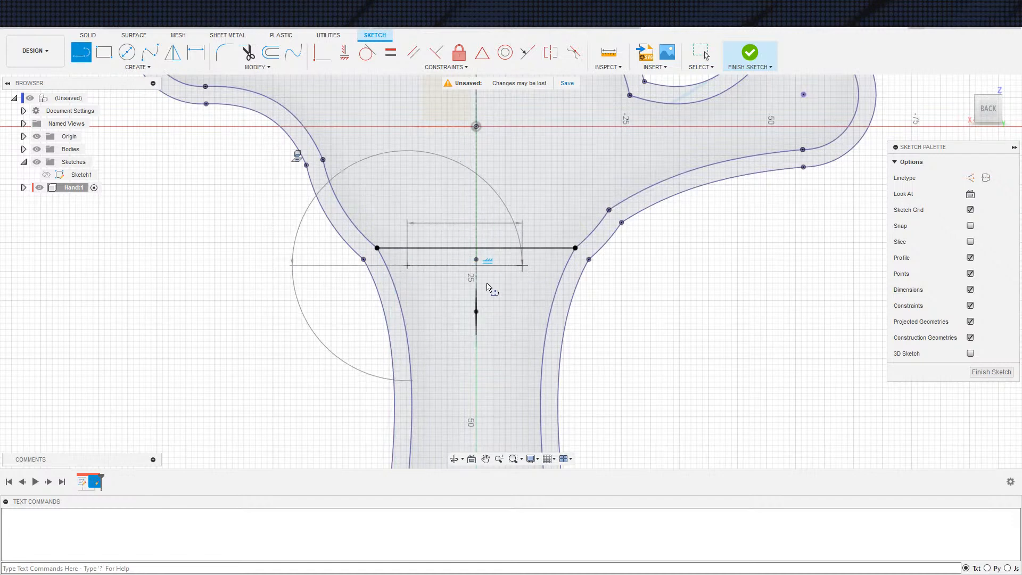
pyautogui.click(522, 265)
pyautogui.press('Escape')
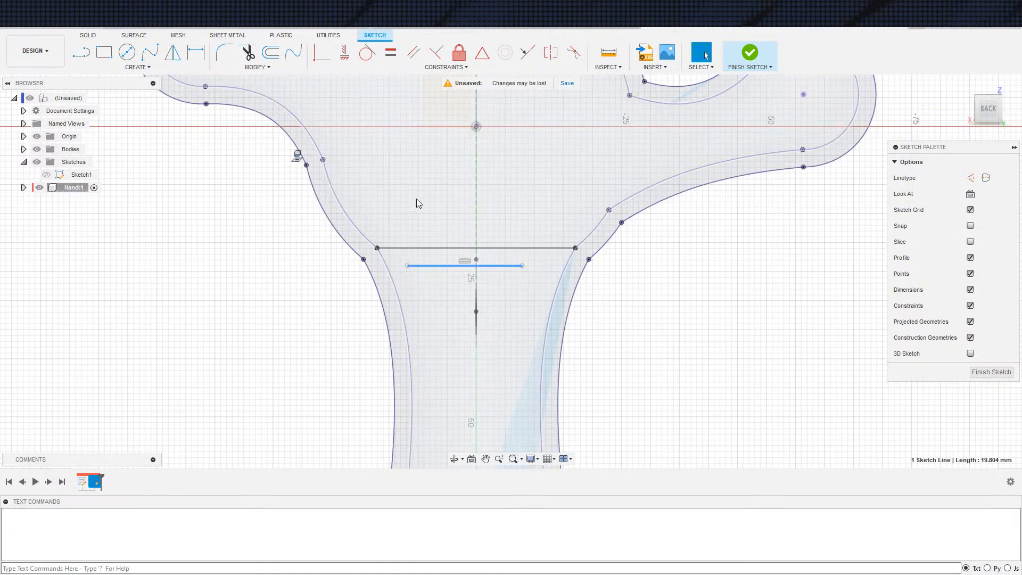
# Dimension the distance between the two horizontal lines across the wrist
pyautogui.press('d')
pyautogui.click(433, 248)
pyautogui.click(441, 264)
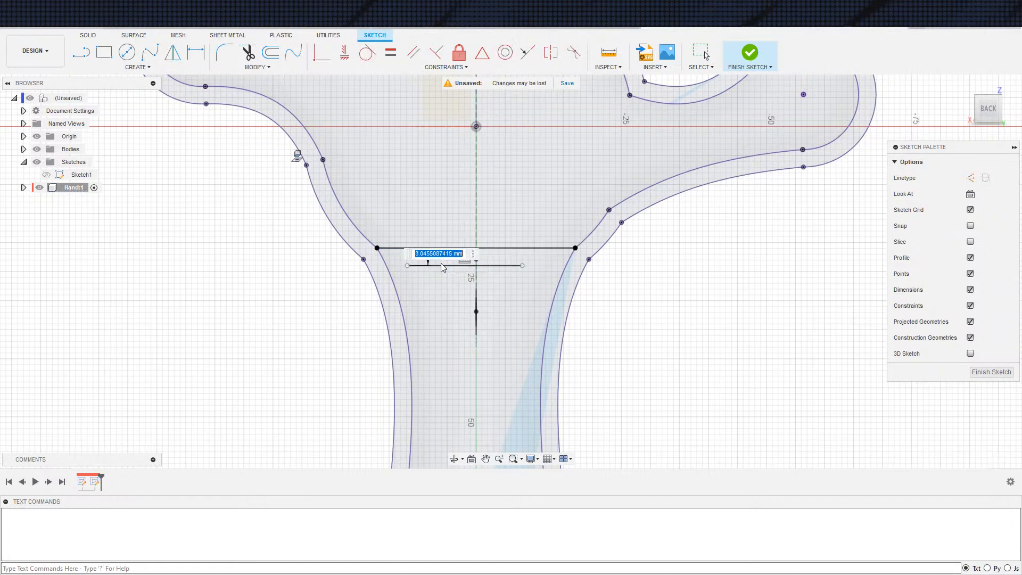
pyautogui.press('Escape')
# Make both ends of the lower wrist line coincident with the outer hand outline on either side
pyautogui.click(407, 266)
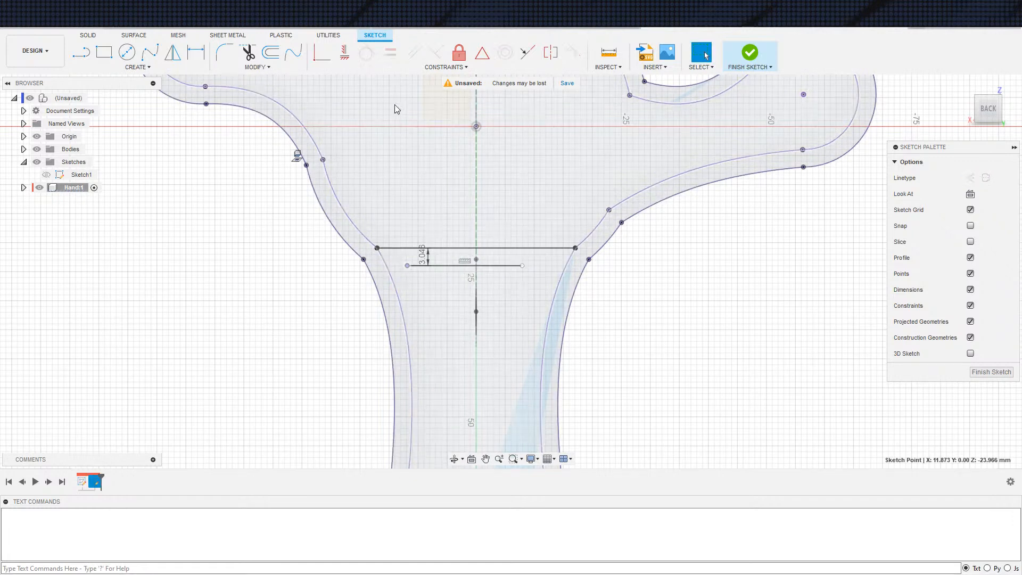
pyautogui.click(324, 55)
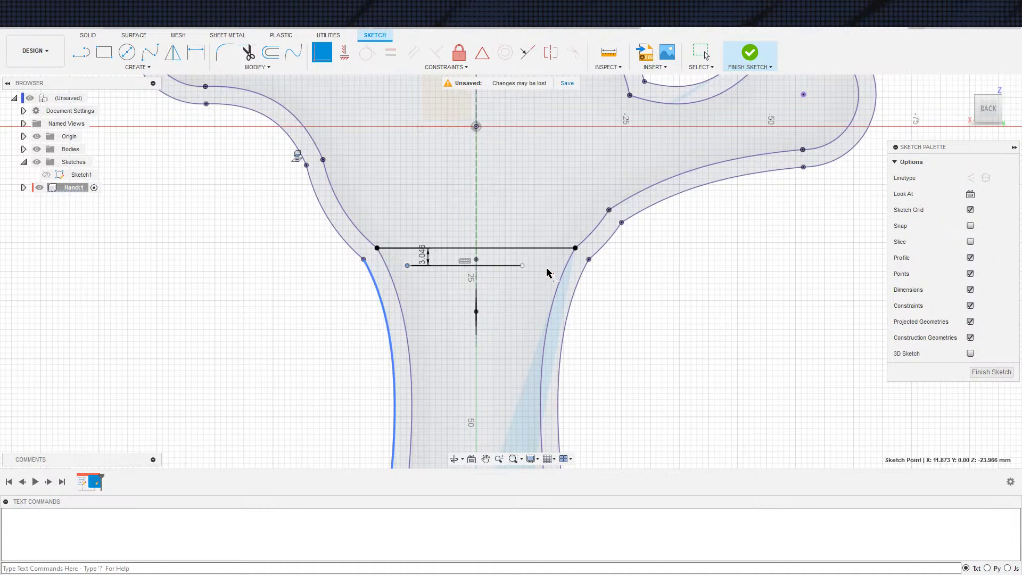
pyautogui.click(482, 266)
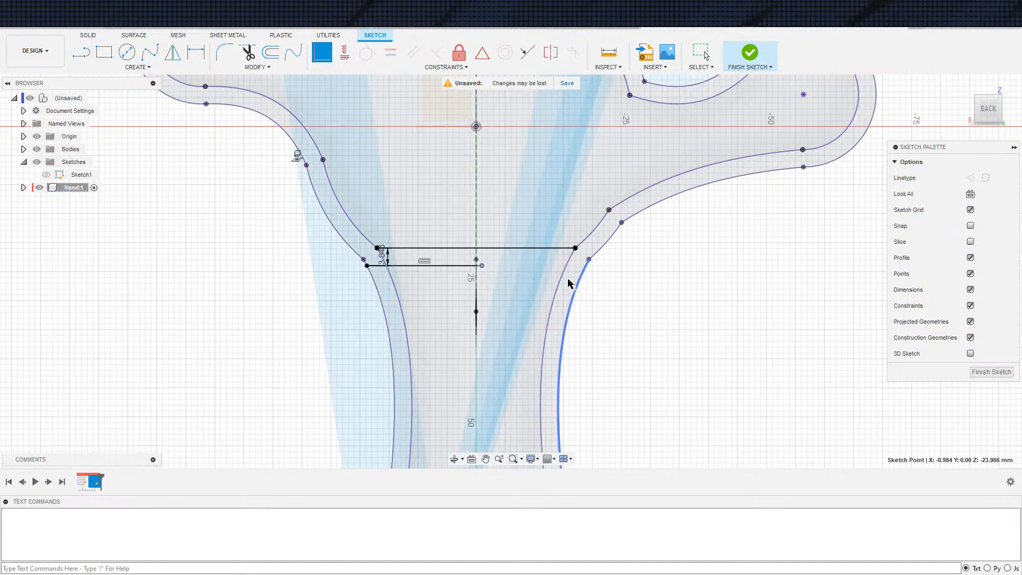
pyautogui.scroll(-10, 669, 347)
pyautogui.press('Escape')
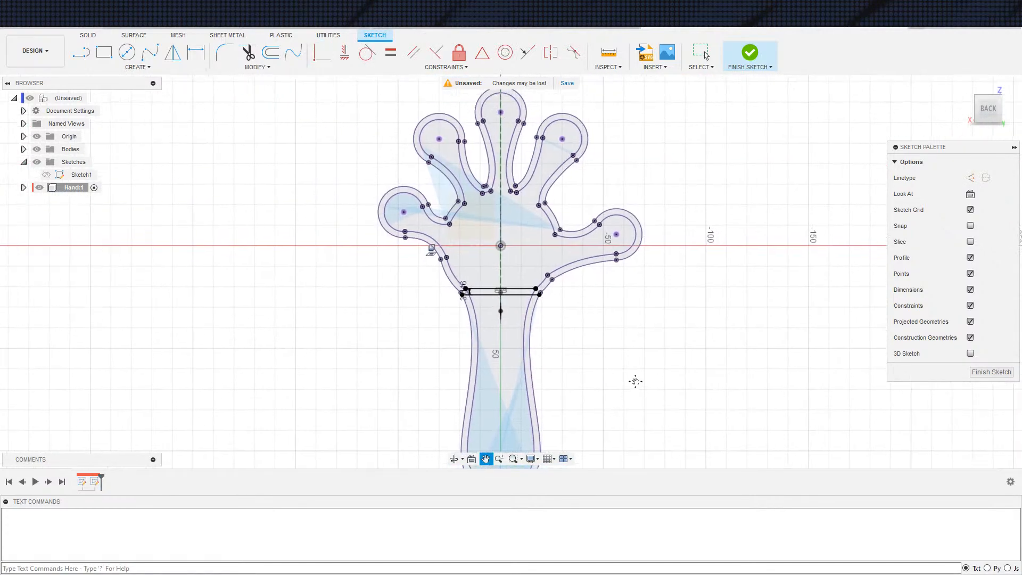
# Hide the Hand component's Sketch1 and try to pick the profile at the wrist for an extrusion
pyautogui.moveTo(642, 380); pyautogui.dragTo(629, 389, button='middle')
pyautogui.scroll(4, 629, 390)
pyautogui.press('e')
pyautogui.moveTo(580, 325); pyautogui.dragTo(653, 381, button='middle')
pyautogui.keyDown('shift'); pyautogui.moveTo(616, 321); pyautogui.dragTo(576, 317, button='middle'); pyautogui.keyUp('shift')
pyautogui.scroll(5, 576, 316)
pyautogui.keyDown('shift'); pyautogui.moveTo(656, 322); pyautogui.dragTo(579, 303, button='middle'); pyautogui.keyUp('shift')
pyautogui.click(527, 300)
pyautogui.click(529, 299)
pyautogui.scroll(-4, 537, 334)
pyautogui.moveTo(664, 351)
pyautogui.keyDown('shift'); pyautogui.mouseDown(button='middle')
pyautogui.moveTo(689, 320)
pyautogui.moveTo(677, 358)
pyautogui.mouseUp(button='middle'); pyautogui.keyUp('shift')
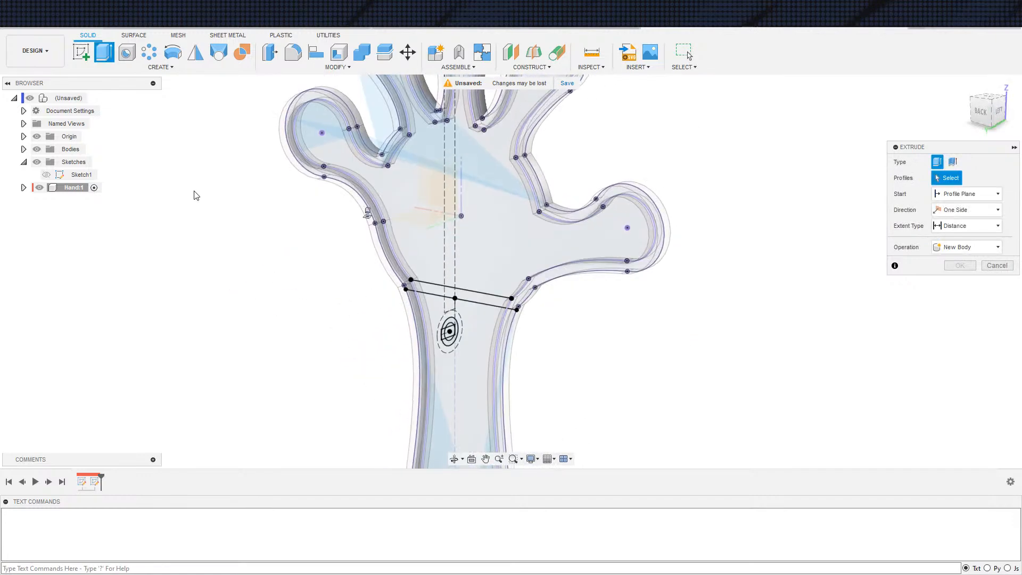
pyautogui.click(23, 187)
pyautogui.click(33, 213)
pyautogui.click(56, 226)
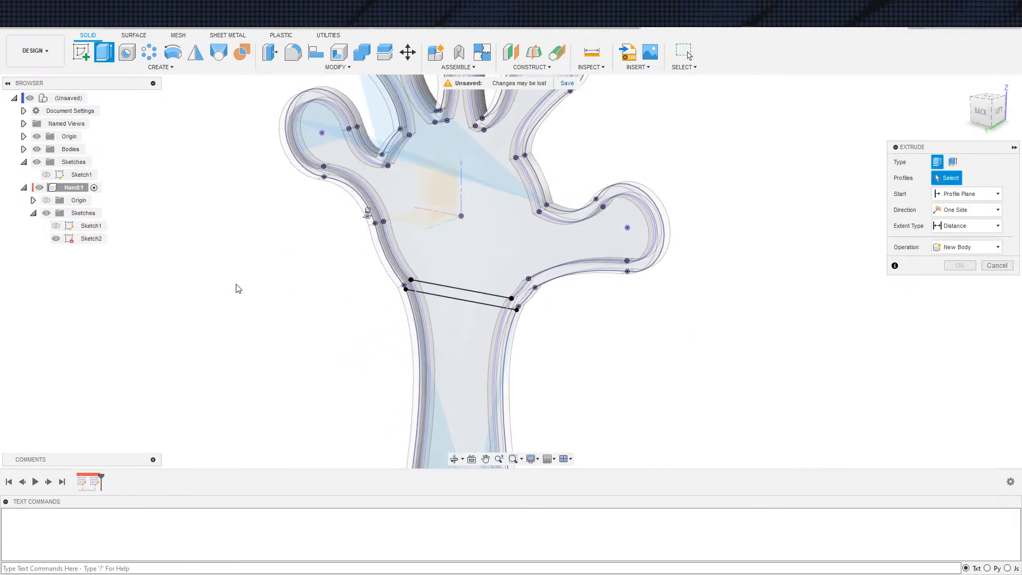
pyautogui.click(438, 291)
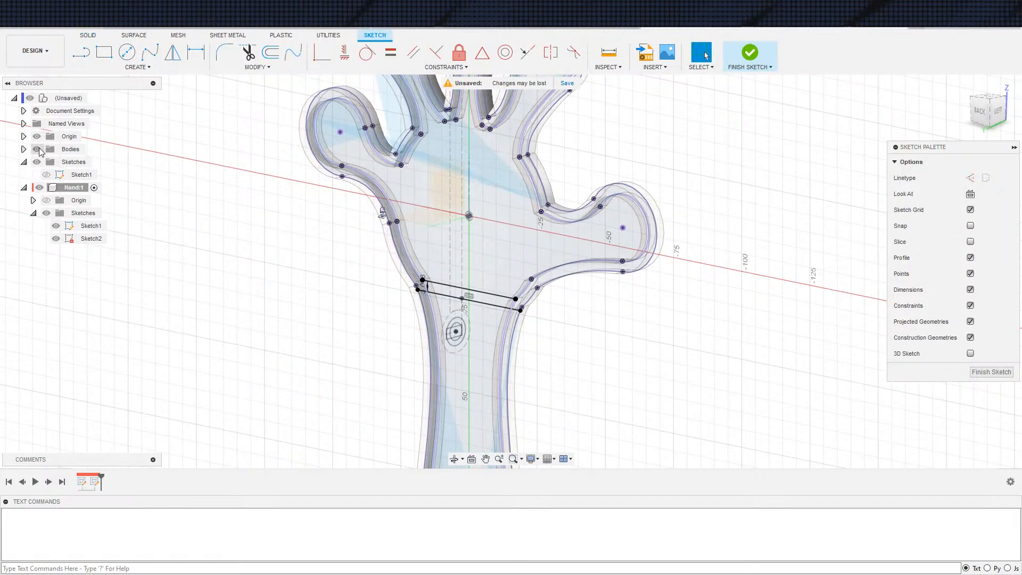
# Hide the bodies and try to extrude the hand profile above the wrist
pyautogui.click(36, 149)
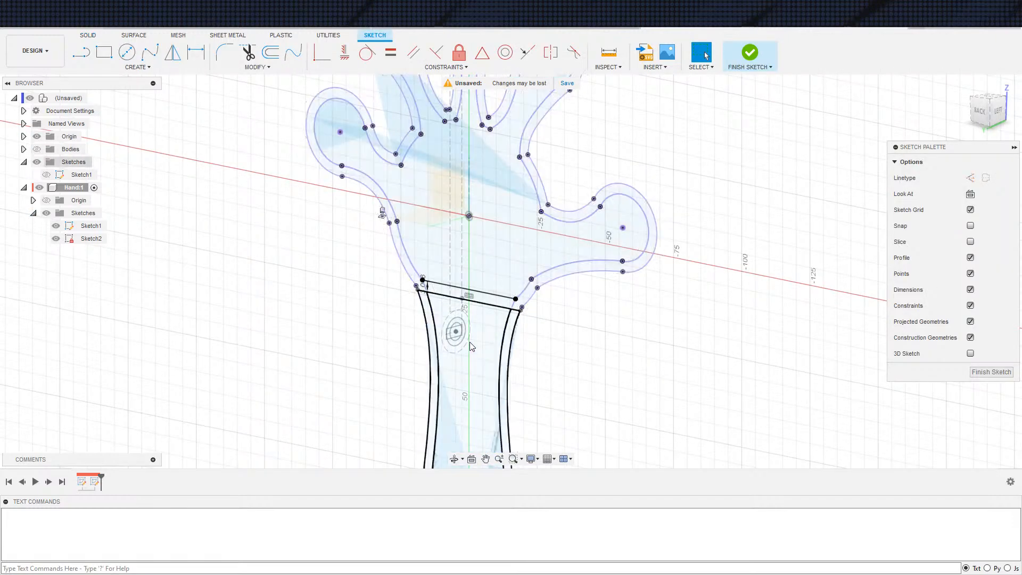
pyautogui.press('e')
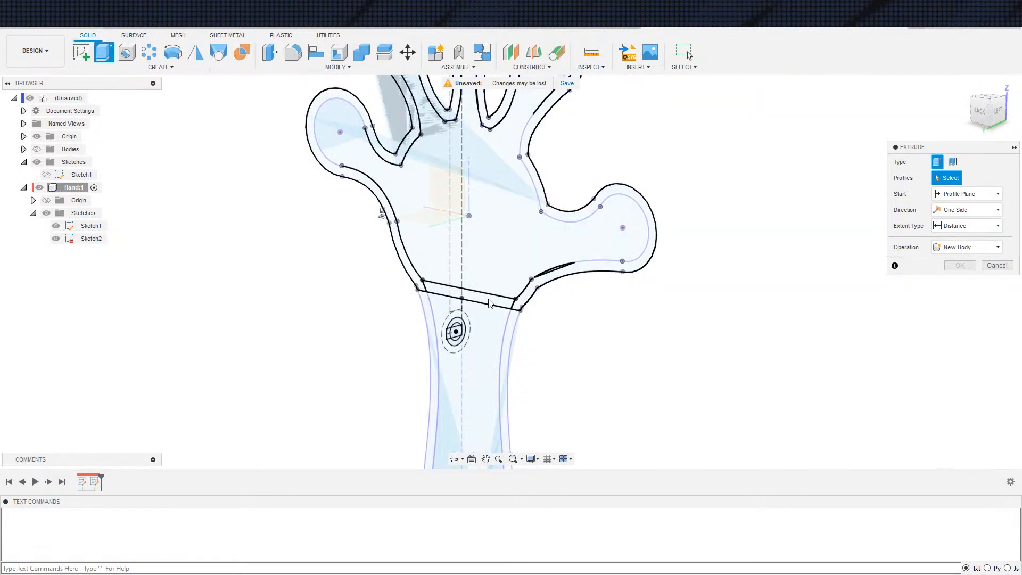
pyautogui.click(490, 292)
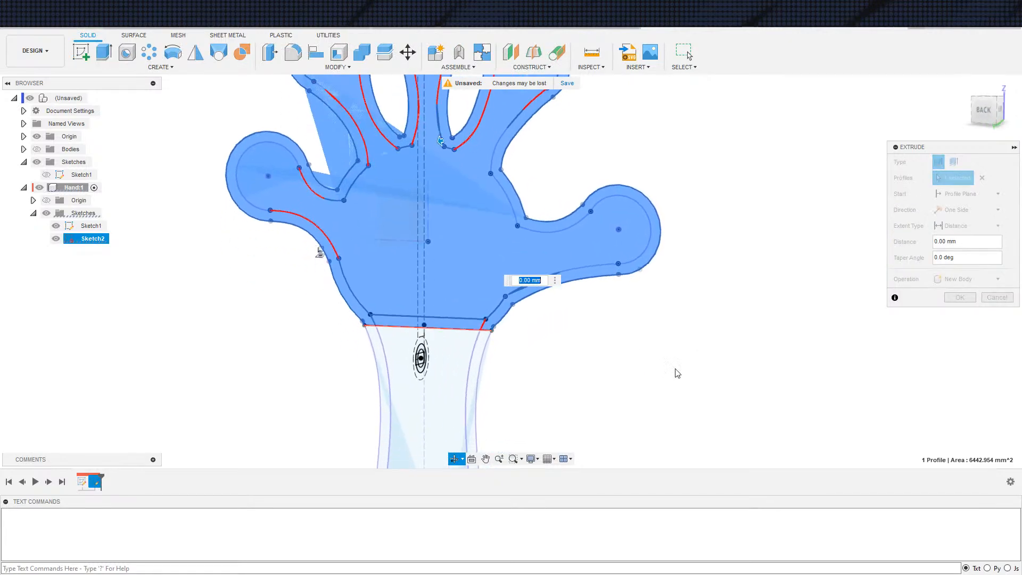
pyautogui.keyDown('shift'); pyautogui.moveTo(594, 312); pyautogui.dragTo(555, 351, button='middle'); pyautogui.keyUp('shift')
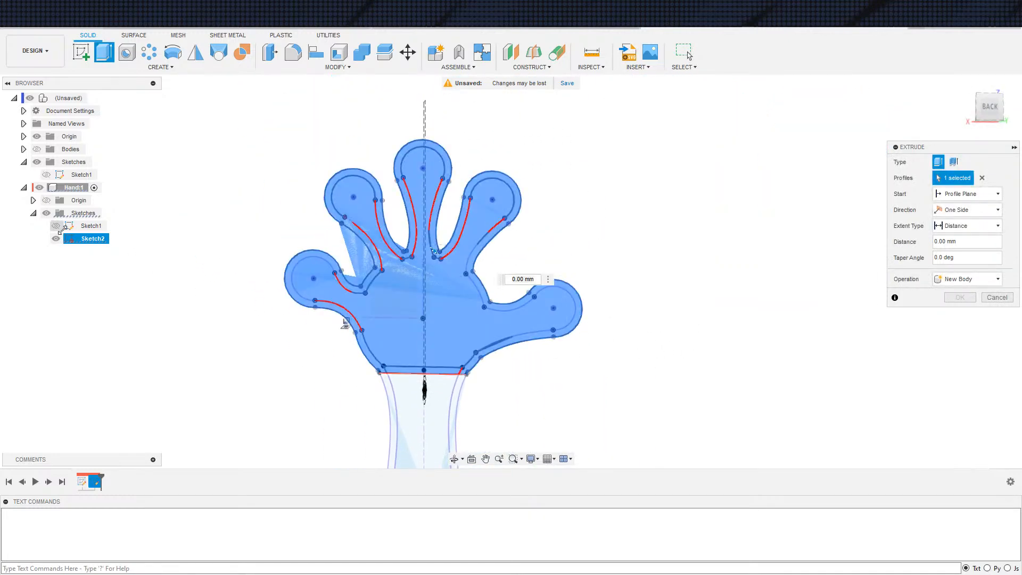
# Clear the extrusion selection, try picking the hand profile again, and inspect its boundary near the wrist and thumb before cancelling
pyautogui.click(983, 178)
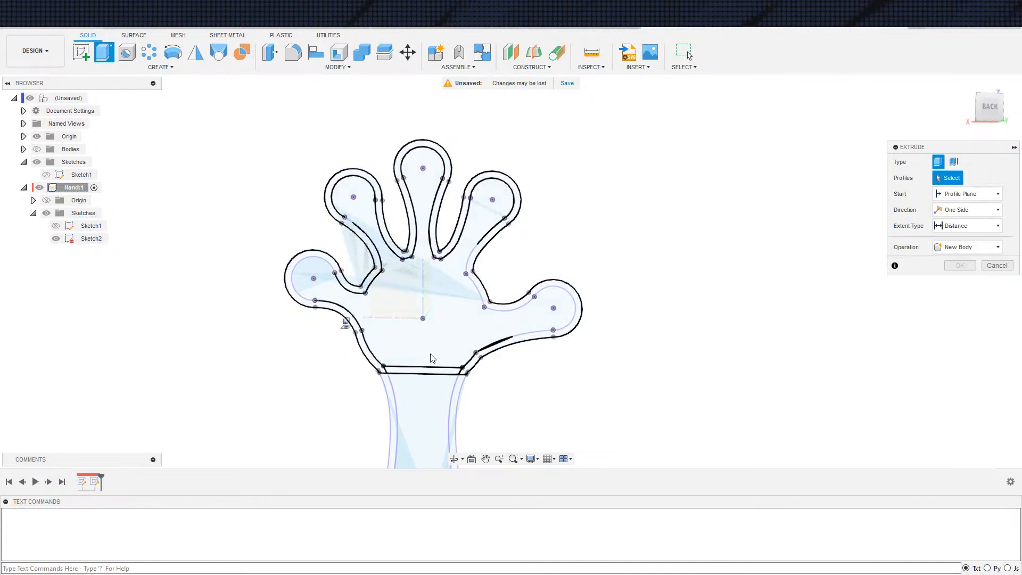
pyautogui.click(439, 349)
pyautogui.scroll(3, 503, 369)
pyautogui.keyDown('shift'); pyautogui.moveTo(474, 403); pyautogui.dragTo(449, 360, button='middle'); pyautogui.keyUp('shift')
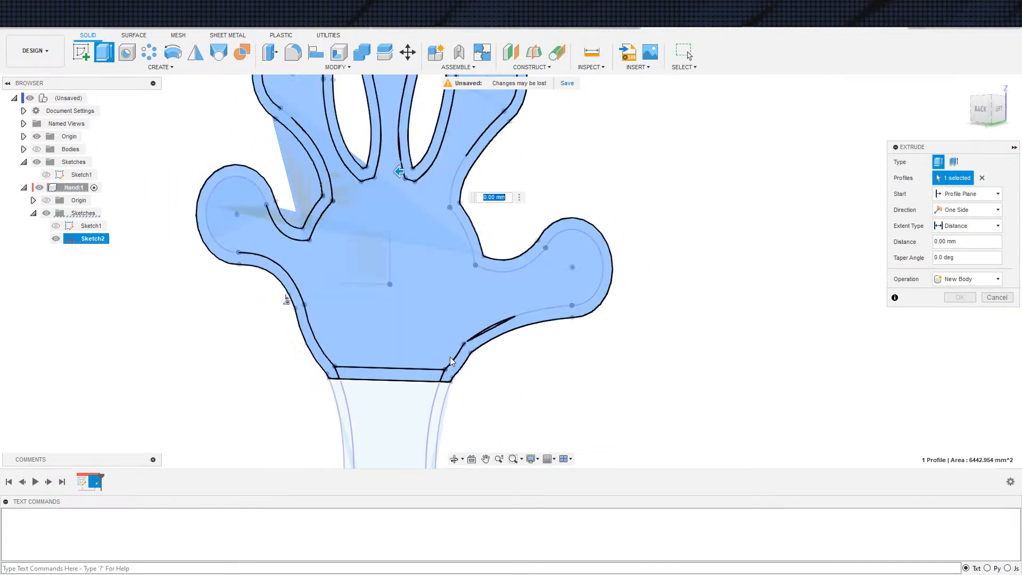
pyautogui.scroll(-2, 532, 346)
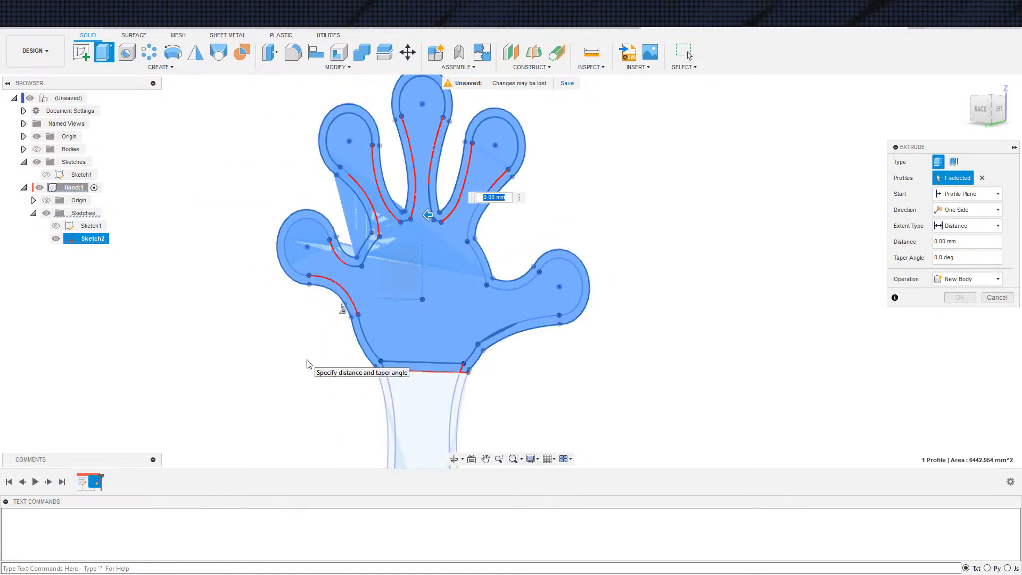
pyautogui.scroll(5, 514, 348)
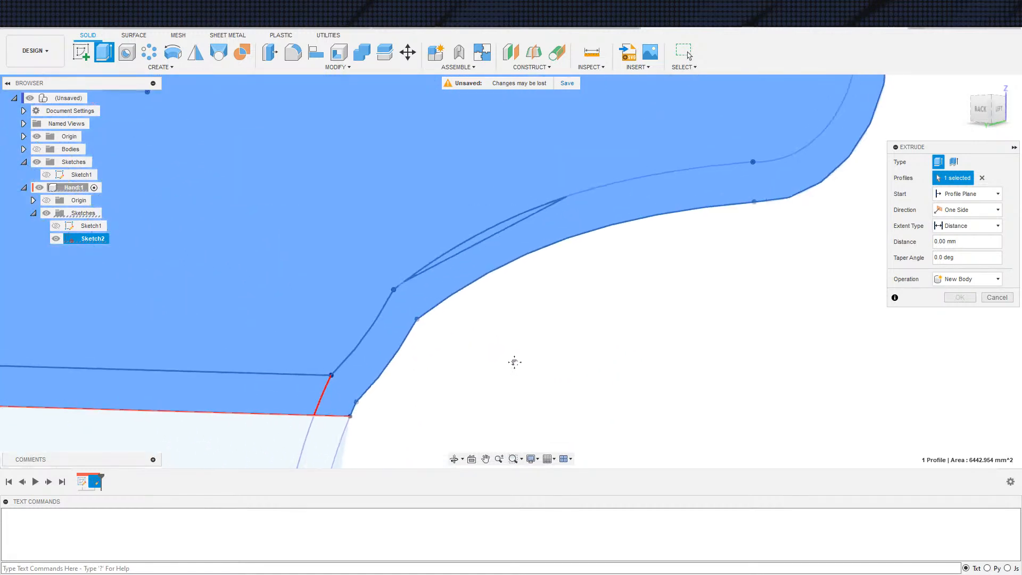
pyautogui.scroll(-5, 510, 377)
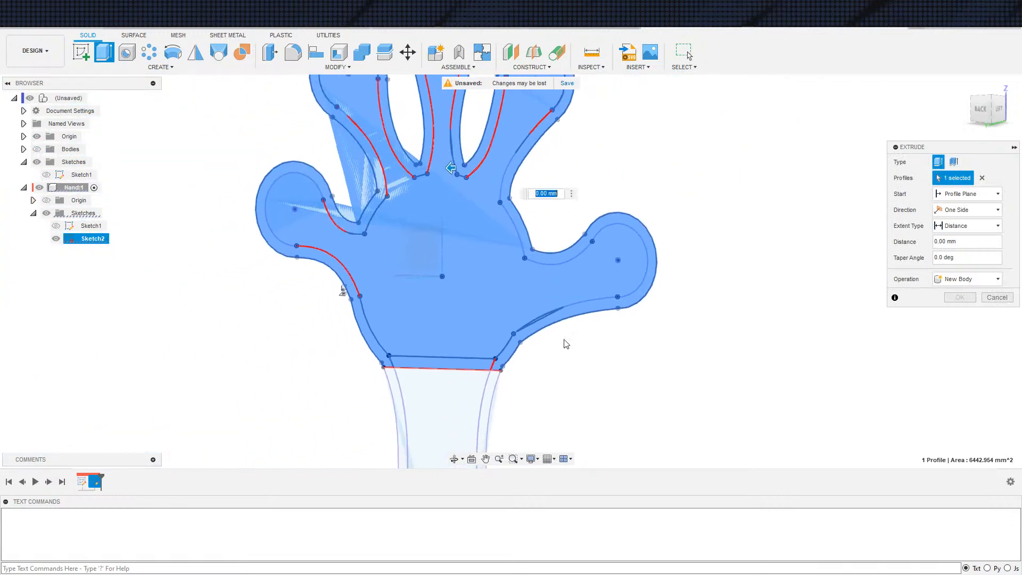
pyautogui.scroll(-1, 555, 350)
pyautogui.press('Escape')
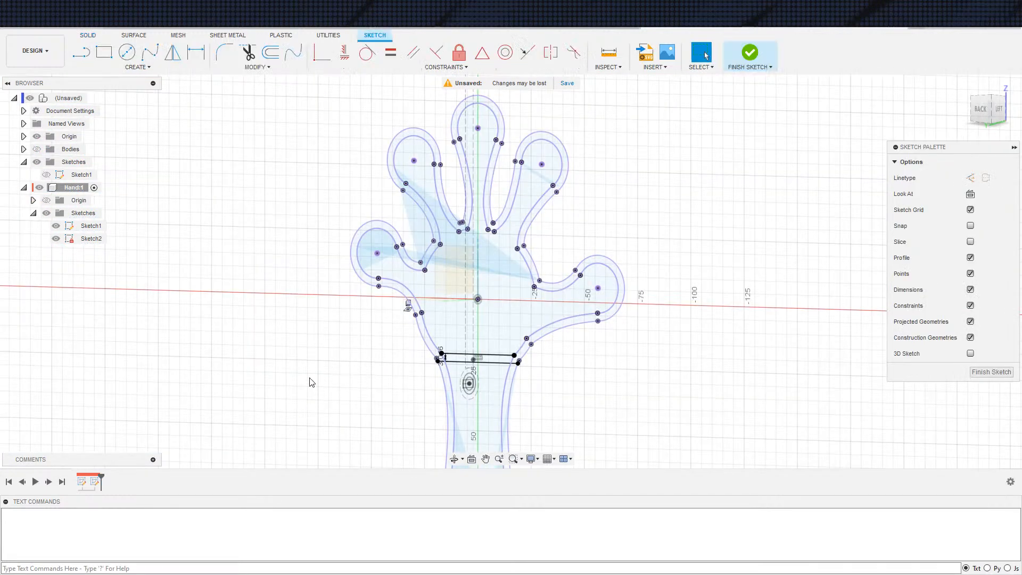
# Exit the sketch and delete the Hand component's Sketch2, keeping Sketch1 hidden
pyautogui.scroll(-4, 396, 375)
pyautogui.moveTo(267, 115); pyautogui.dragTo(456, 333)
pyautogui.scroll(-4, 362, 312)
pyautogui.click(283, 274)
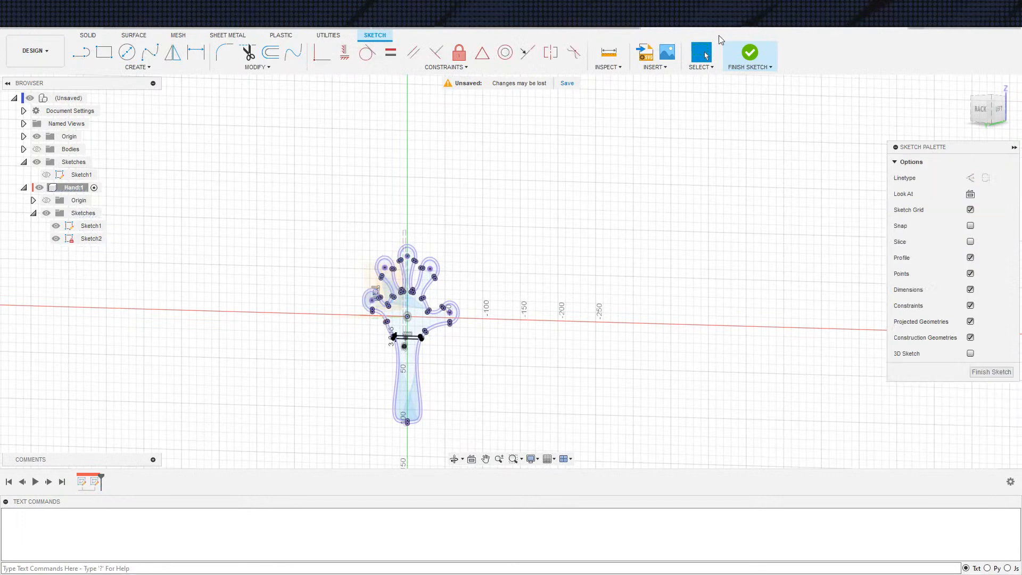
pyautogui.click(749, 53)
pyautogui.click(93, 239)
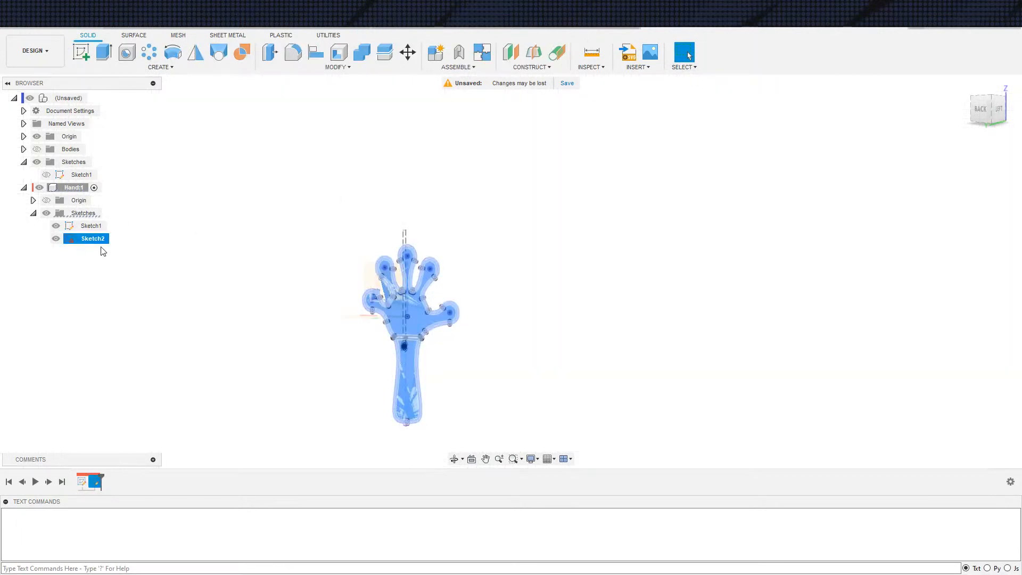
pyautogui.press('Delete')
pyautogui.moveTo(214, 358)
pyautogui.keyDown('shift'); pyautogui.mouseDown(button='middle')
pyautogui.moveTo(260, 350)
pyautogui.moveTo(379, 390)
pyautogui.moveTo(353, 388)
pyautogui.mouseUp(button='middle'); pyautogui.keyUp('shift')
pyautogui.click(55, 225)
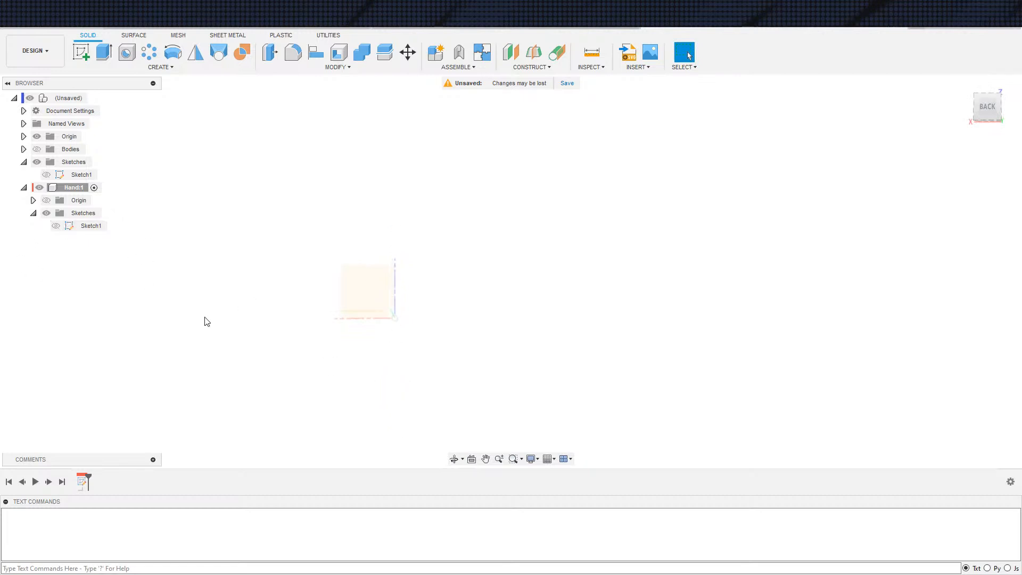
pyautogui.keyDown('shift'); pyautogui.moveTo(212, 394); pyautogui.dragTo(294, 366, button='middle'); pyautogui.keyUp('shift')
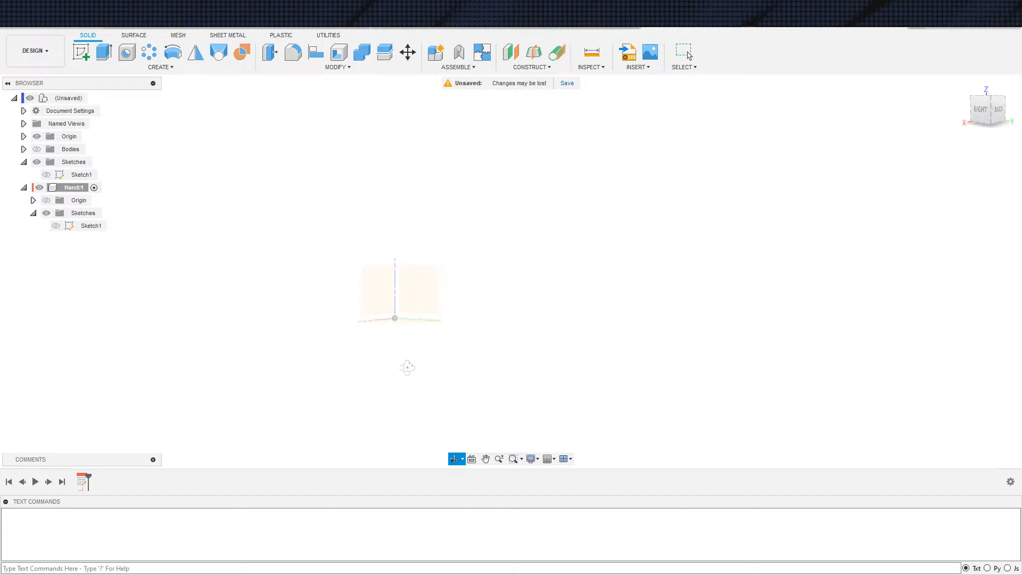
pyautogui.keyDown('shift'); pyautogui.moveTo(422, 368); pyautogui.dragTo(340, 363, button='middle'); pyautogui.keyUp('shift')
pyautogui.moveTo(403, 370)
pyautogui.keyDown('shift'); pyautogui.mouseDown(button='middle')
pyautogui.moveTo(283, 352)
pyautogui.moveTo(356, 372)
pyautogui.moveTo(255, 368)
pyautogui.moveTo(395, 359)
pyautogui.moveTo(350, 376)
pyautogui.moveTo(377, 373)
pyautogui.mouseUp(button='middle'); pyautogui.keyUp('shift')
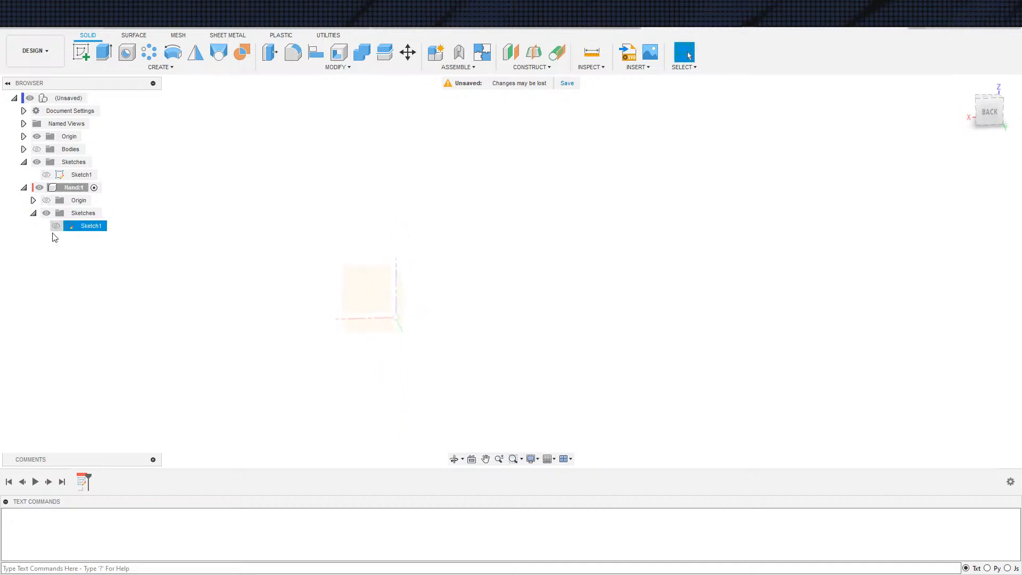
pyautogui.press('s')
pyautogui.click(253, 284)
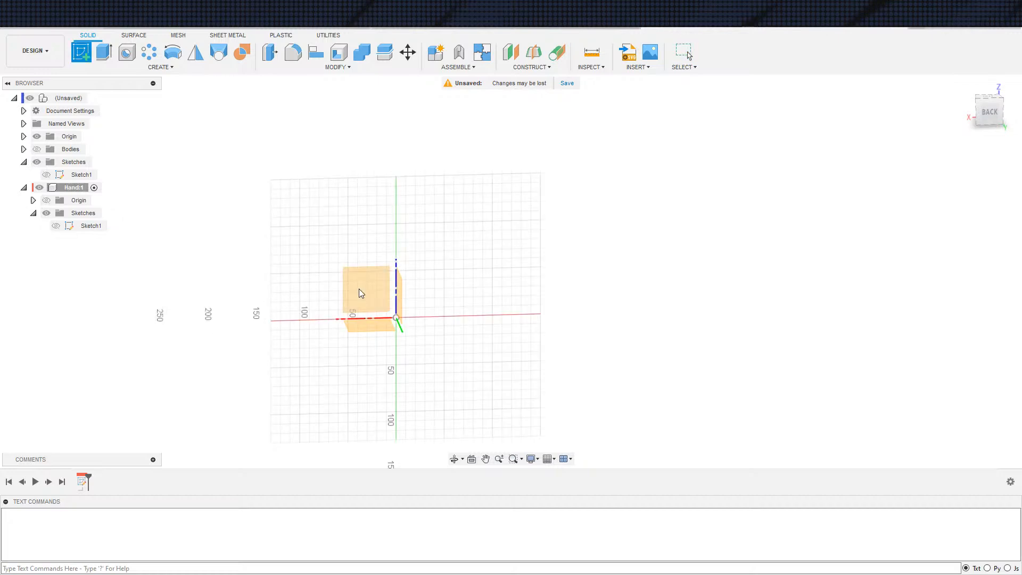
pyautogui.click(359, 289)
pyautogui.hotkey('ctrl', 'z')
# Start a new sketch in the Hand component on the XZ plane
pyautogui.press('s')
pyautogui.click(381, 319)
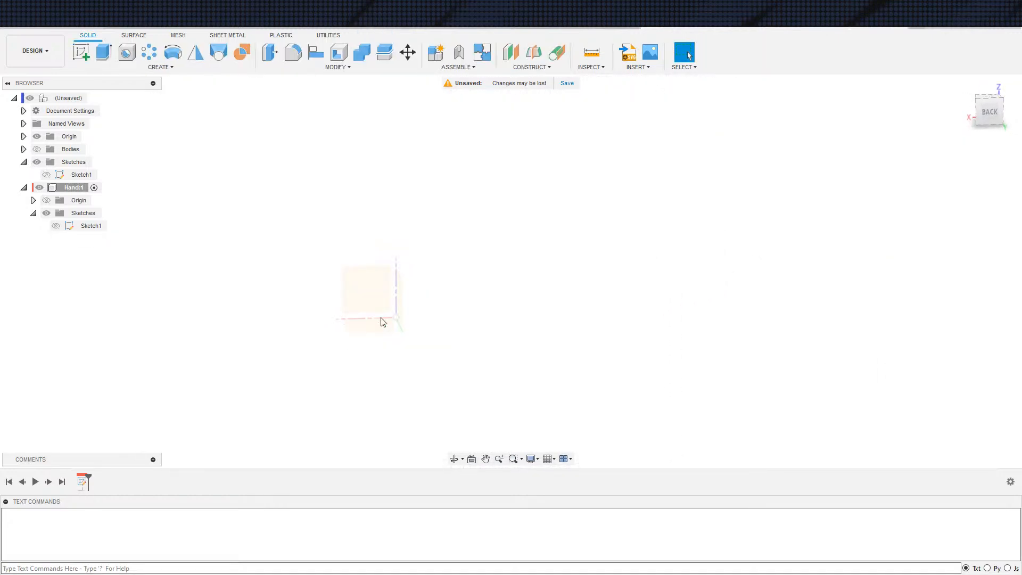
pyautogui.click(353, 294)
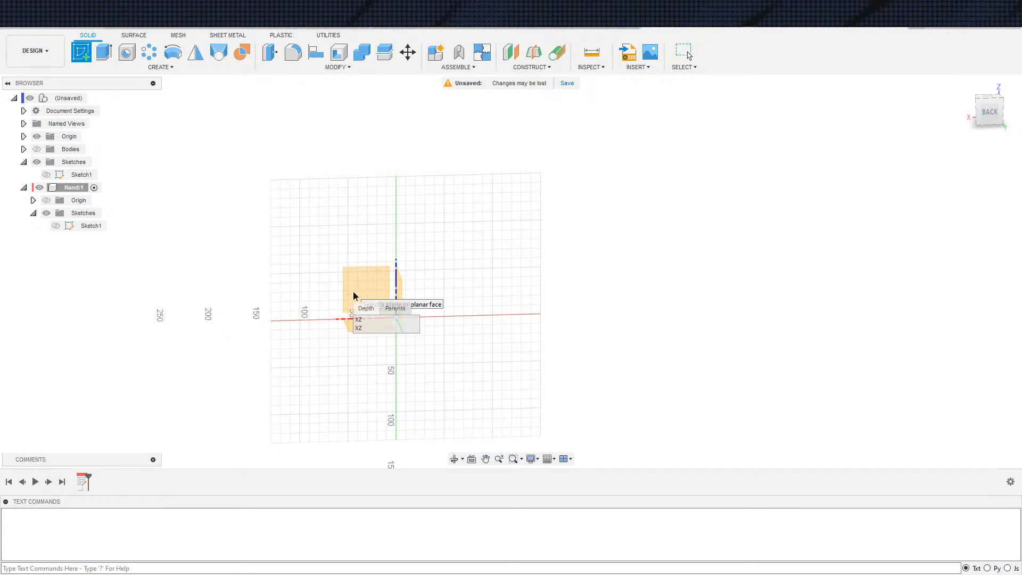
pyautogui.click(359, 328)
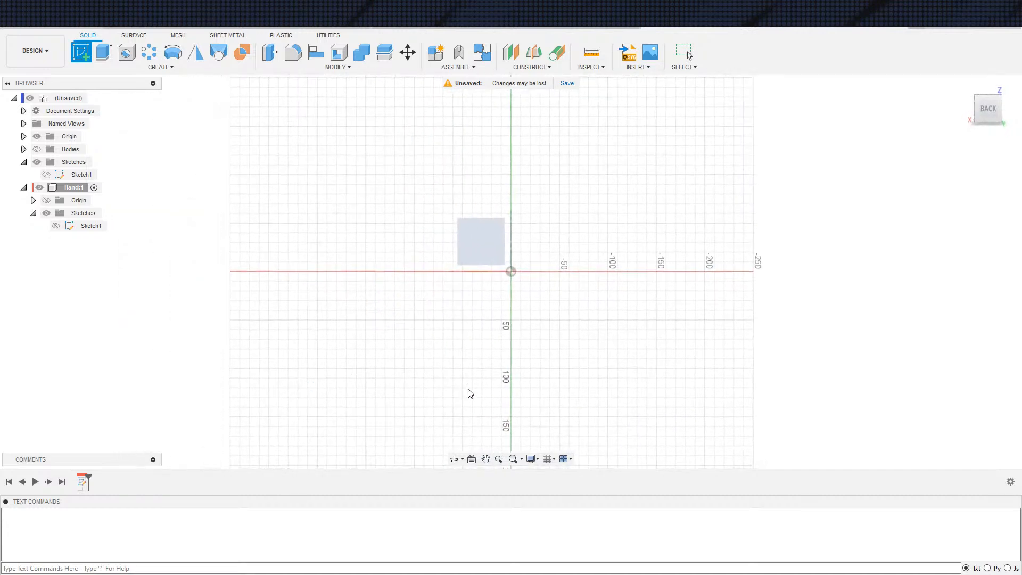
pyautogui.moveTo(386, 316); pyautogui.dragTo(359, 332, button='middle')
pyautogui.scroll(1, 359, 331)
# Start the Project command in the new sketch and show the bodies as its source geometry
pyautogui.press('s')
pyautogui.click(447, 354)
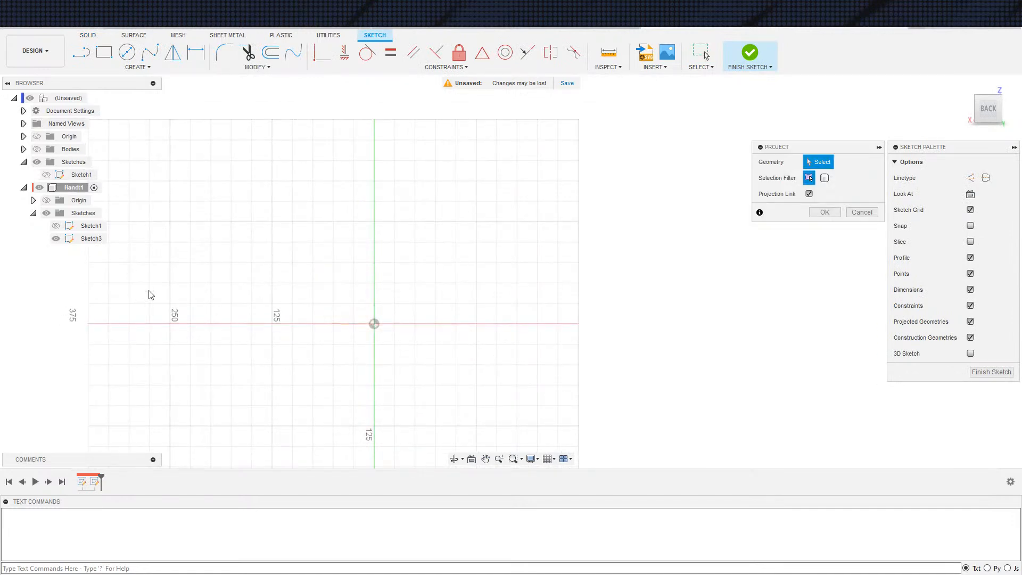
pyautogui.scroll(-1, 329, 356)
pyautogui.click(39, 188)
pyautogui.click(46, 175)
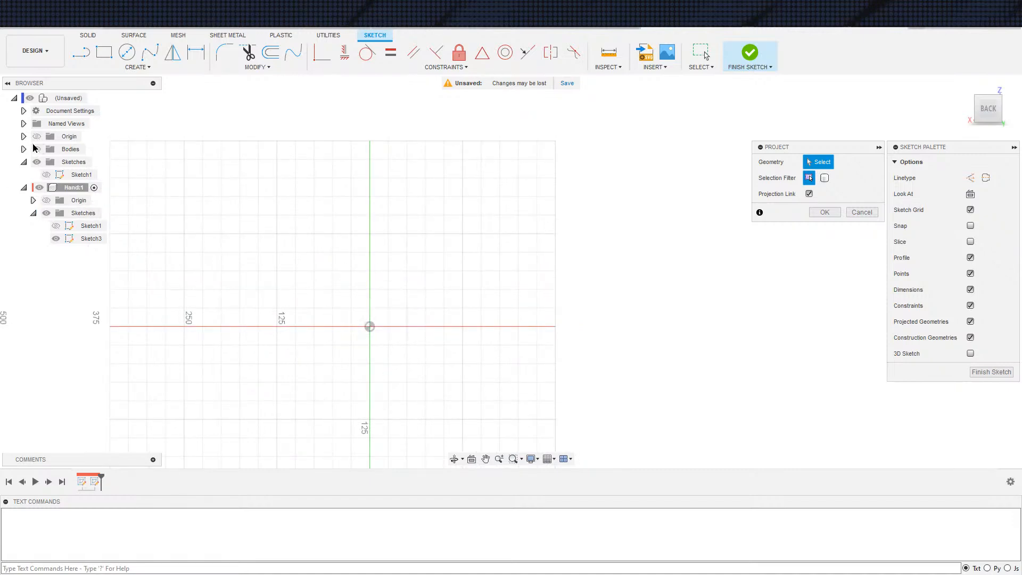
pyautogui.click(36, 150)
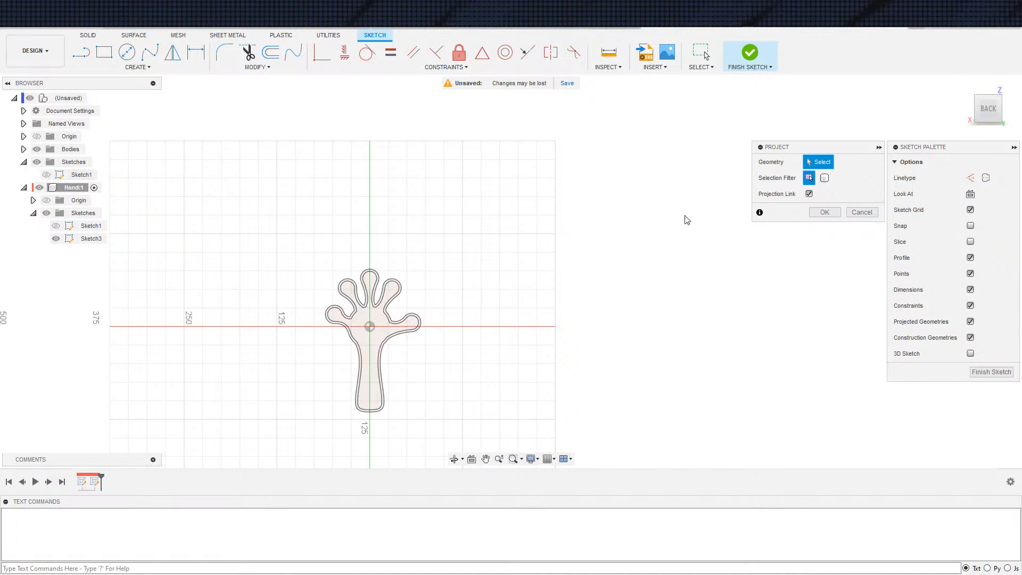
# Project the hand body's inner face and surrounding rim face into the sketch, and hide the bodies
pyautogui.scroll(6, 463, 407)
pyautogui.click(372, 283)
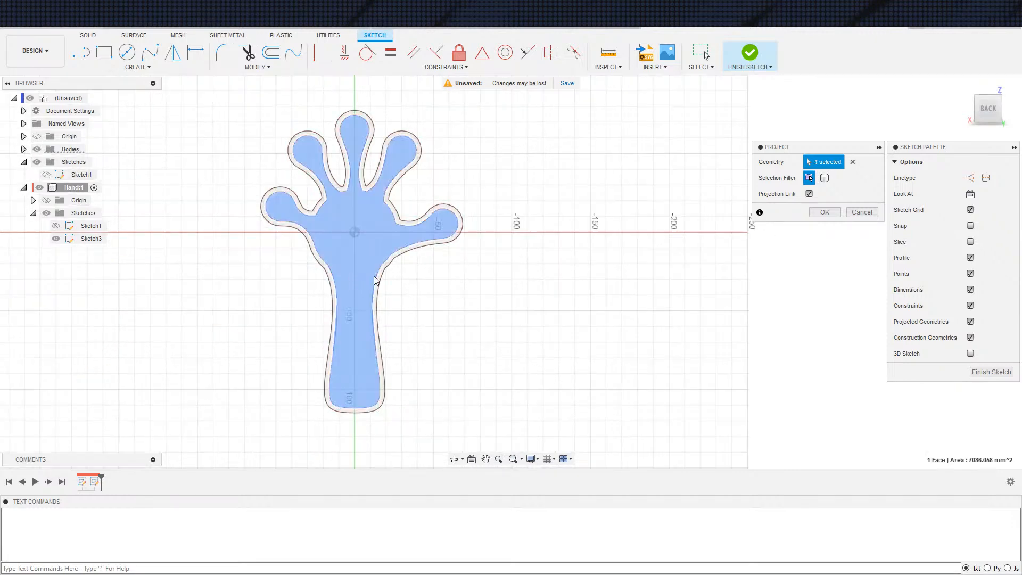
pyautogui.scroll(5, 373, 284)
pyautogui.click(396, 268)
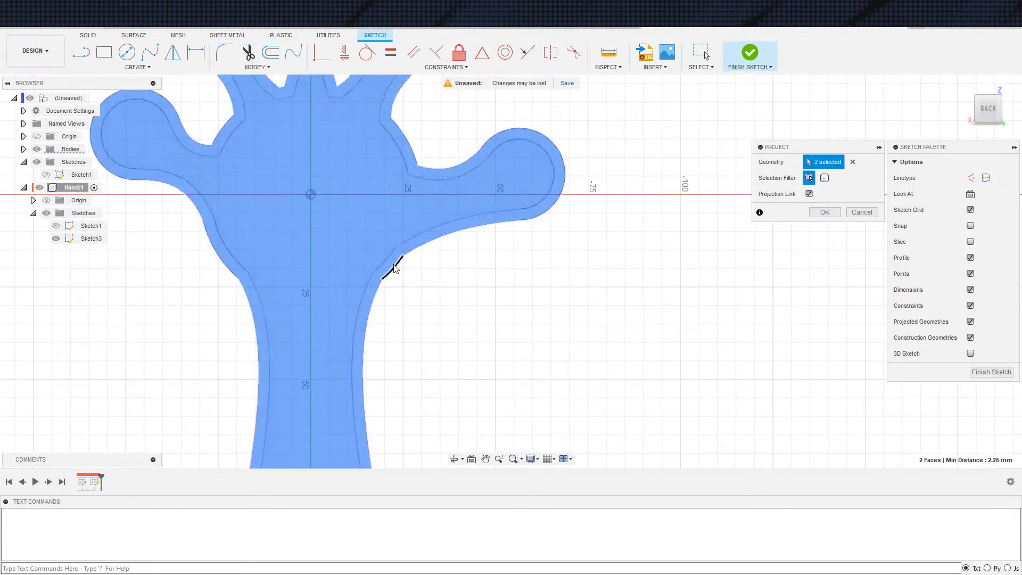
pyautogui.scroll(-5, 452, 264)
pyautogui.press('Return')
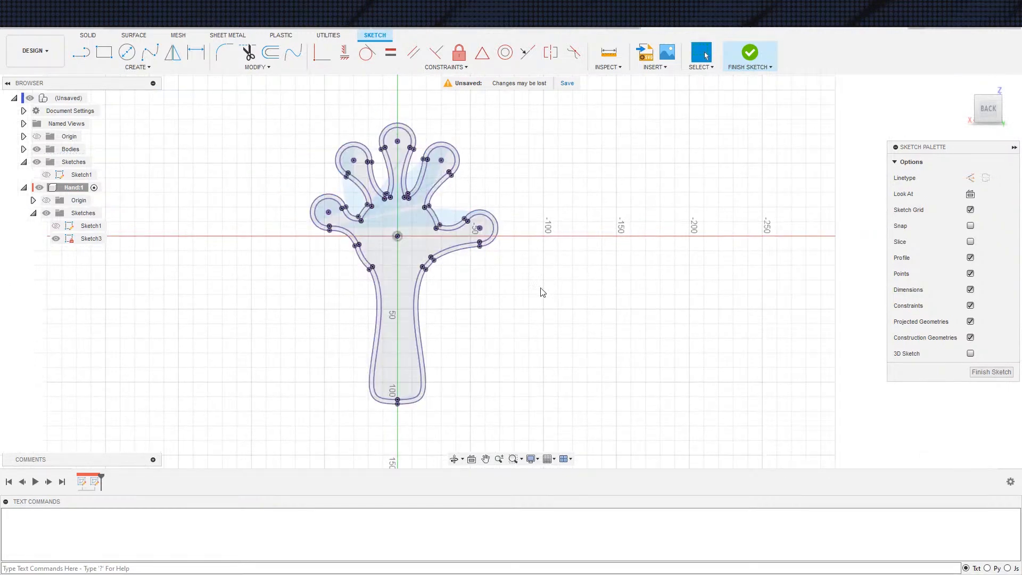
pyautogui.scroll(6, 405, 277)
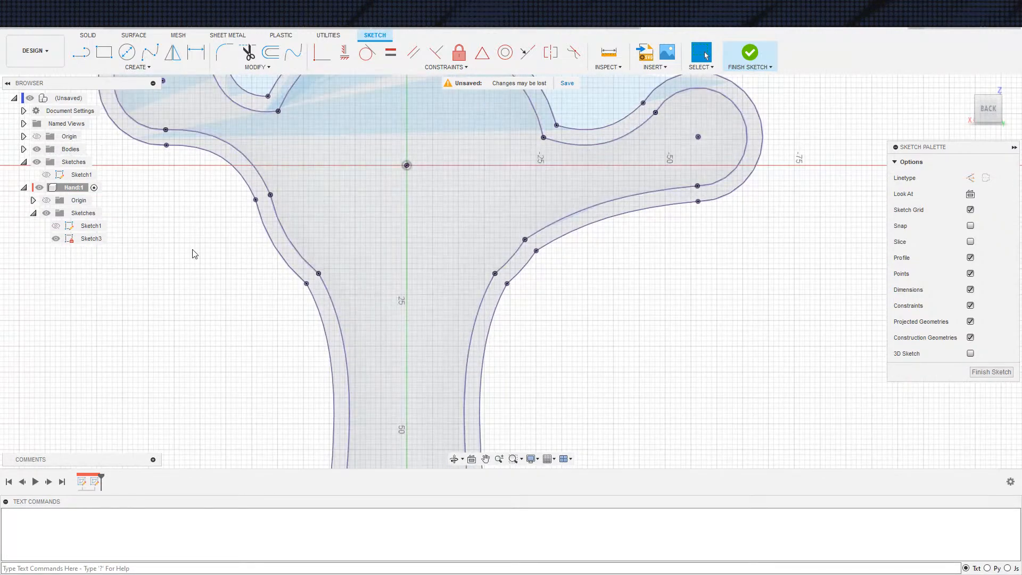
pyautogui.click(37, 150)
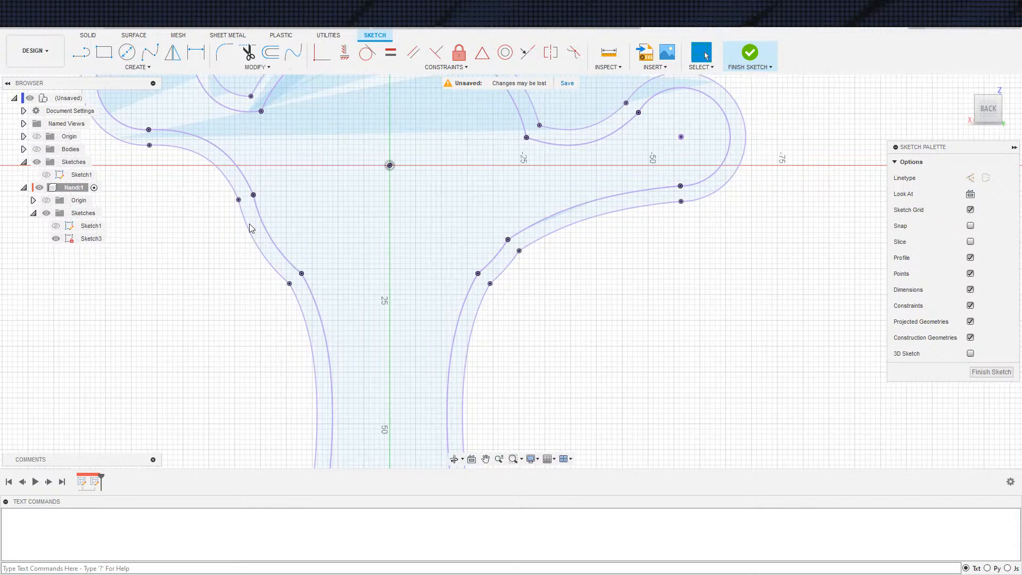
# Try to select the hand's inner area on its own as the profile for an extrusion
pyautogui.scroll(-2, 237, 234)
pyautogui.scroll(-2, 312, 261)
pyautogui.scroll(4, 315, 248)
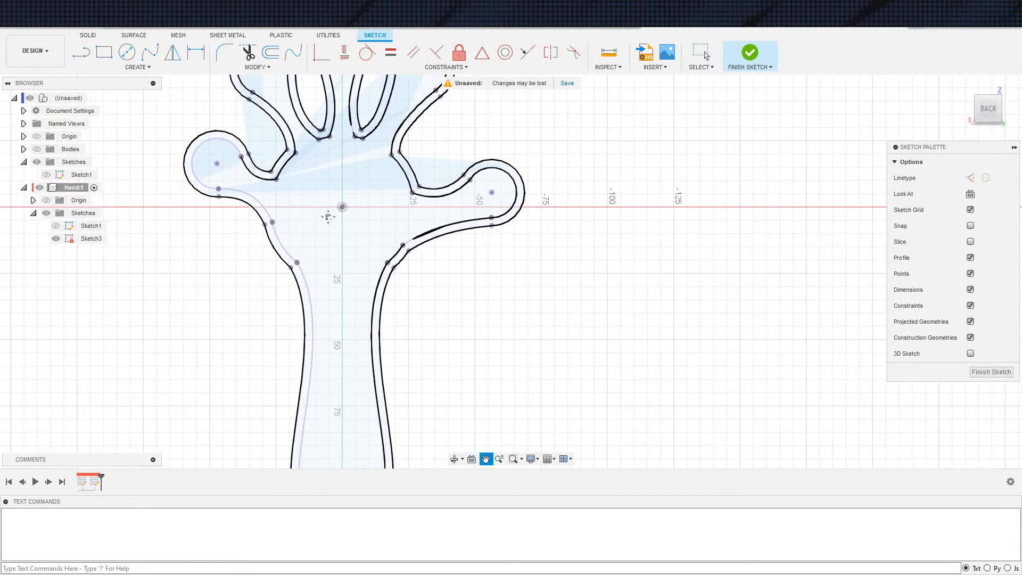
pyautogui.press('s')
pyautogui.press('Escape')
pyautogui.press('l')
pyautogui.press('d')
pyautogui.press('e')
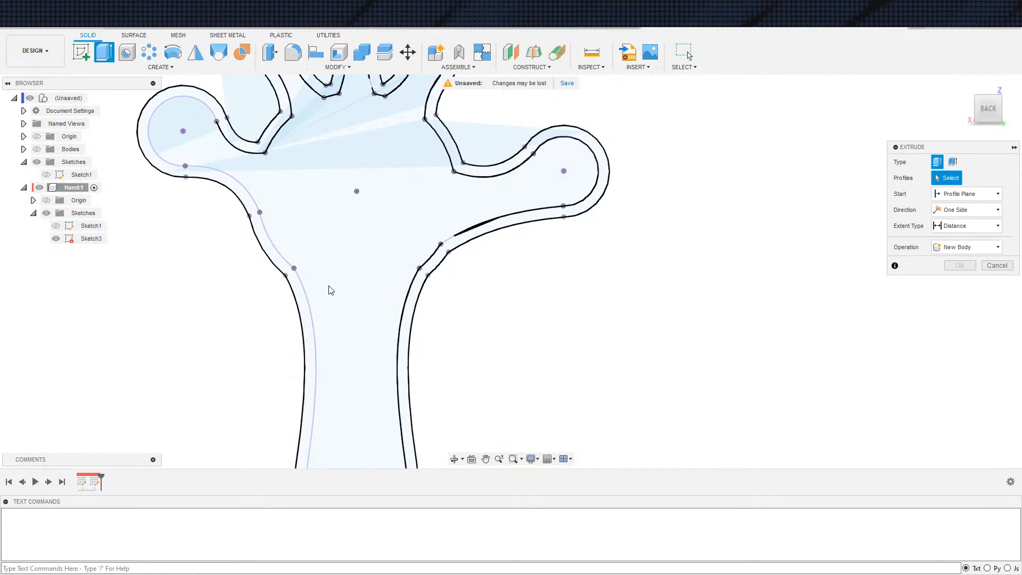
pyautogui.scroll(-5, 378, 213)
pyautogui.moveTo(417, 335)
pyautogui.keyDown('shift'); pyautogui.mouseDown(button='middle')
pyautogui.moveTo(461, 326)
pyautogui.moveTo(425, 328)
pyautogui.mouseUp(button='middle'); pyautogui.keyUp('shift')
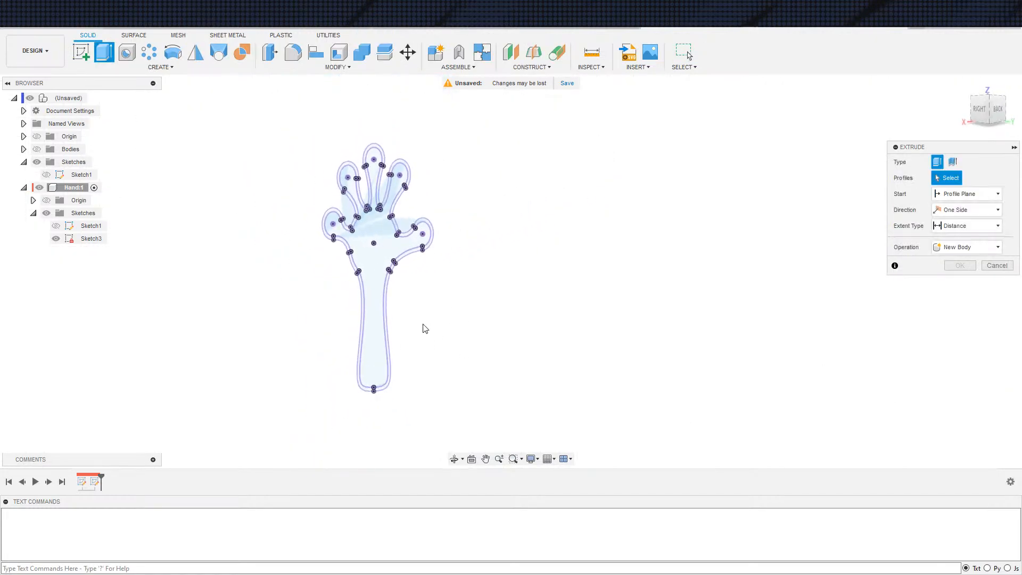
pyautogui.click(371, 267)
pyautogui.moveTo(482, 381); pyautogui.dragTo(476, 409, button='middle')
pyautogui.moveTo(417, 385)
pyautogui.keyDown('shift'); pyautogui.mouseDown(button='middle')
pyautogui.moveTo(498, 347)
pyautogui.moveTo(477, 369)
pyautogui.mouseUp(button='middle'); pyautogui.keyUp('shift')
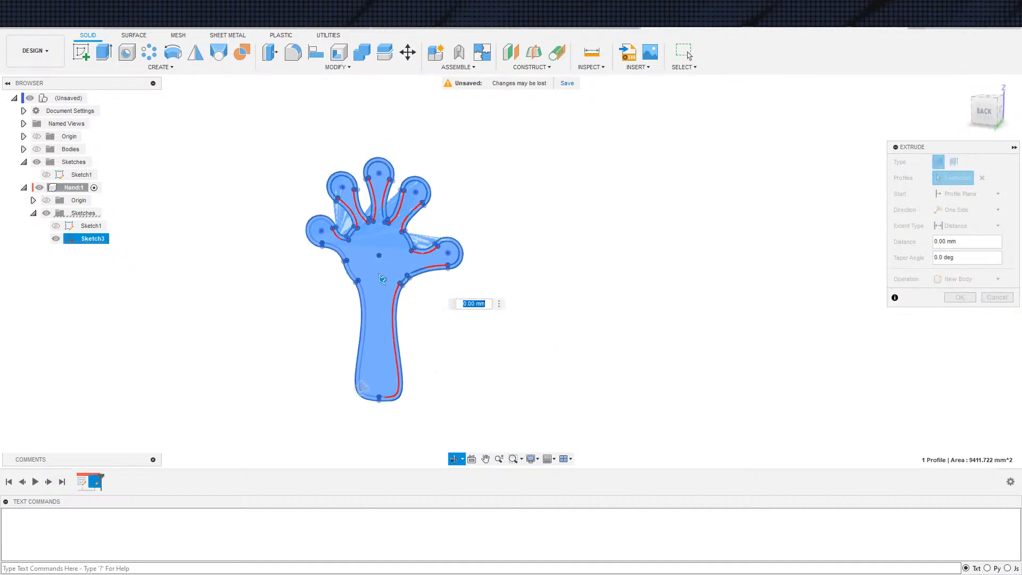
pyautogui.keyDown('shift'); pyautogui.moveTo(403, 384); pyautogui.dragTo(384, 381, button='middle'); pyautogui.keyUp('shift')
pyautogui.scroll(3, 397, 275)
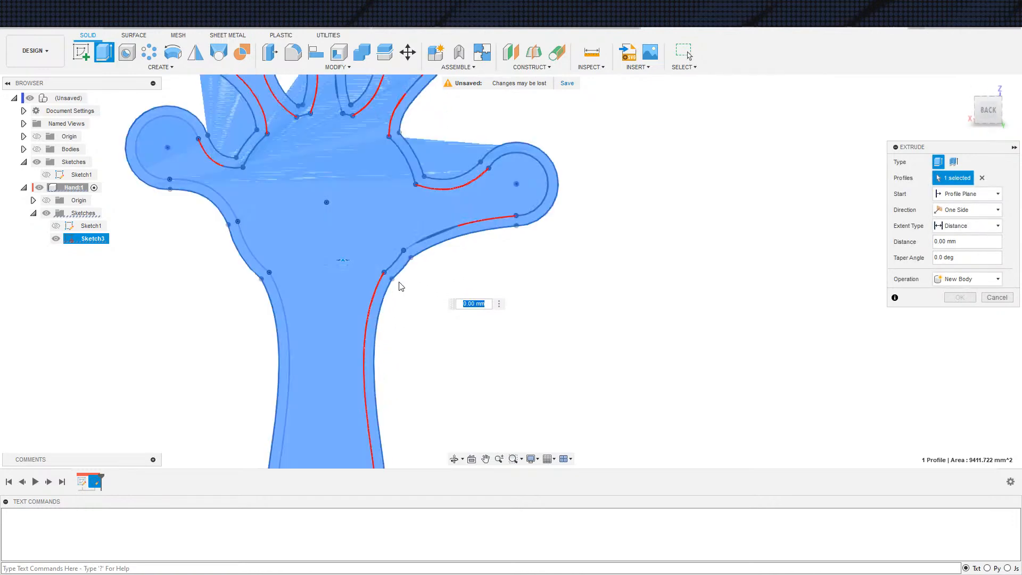
pyautogui.press('Escape')
pyautogui.scroll(-3, 391, 292)
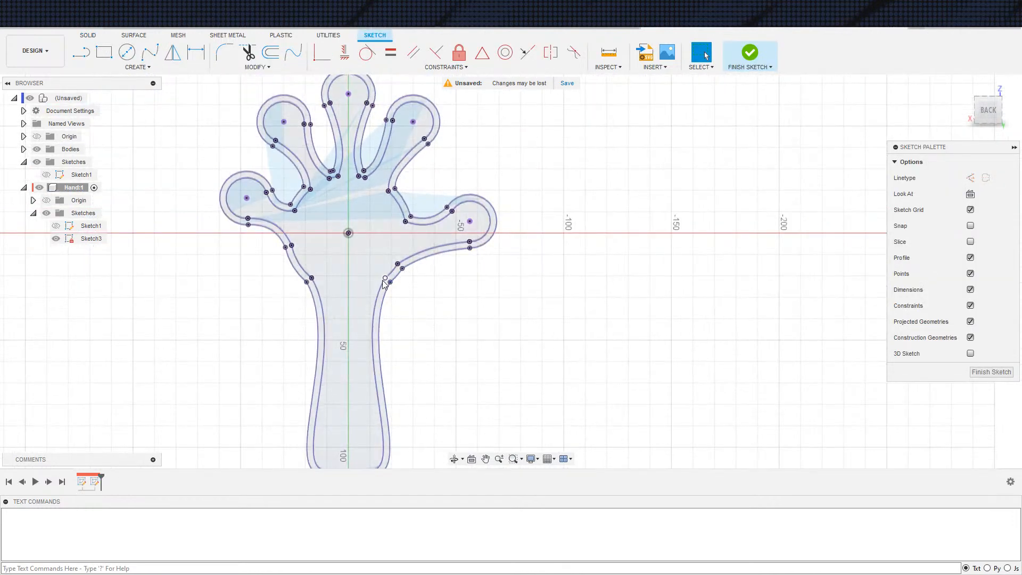
# Undo the last projection, hide Body2 and project only Body1's inner hand face into the sketch
pyautogui.hotkey('ctrl', 'z')
pyautogui.scroll(-3, 425, 343)
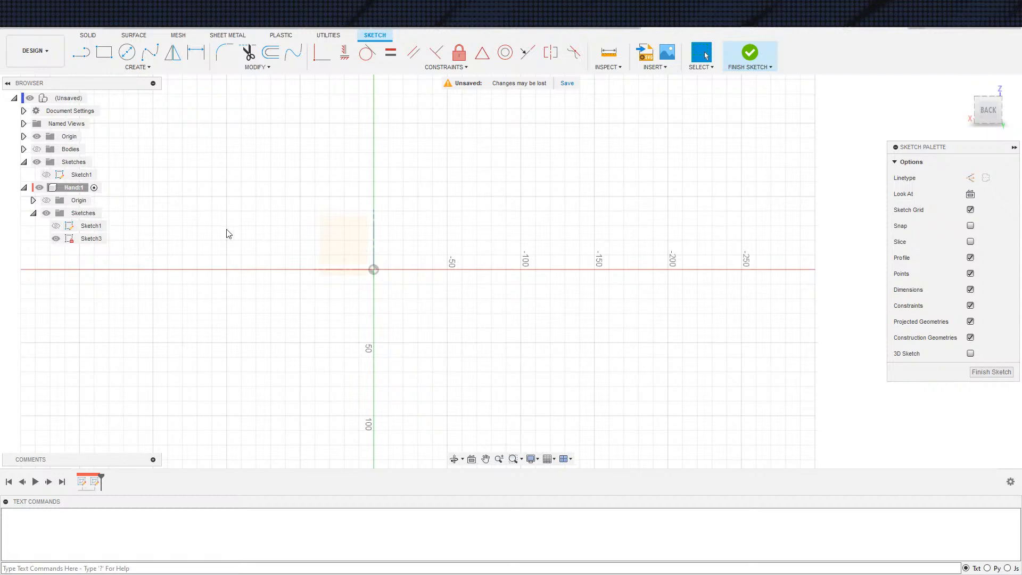
pyautogui.press('s')
pyautogui.press('s')
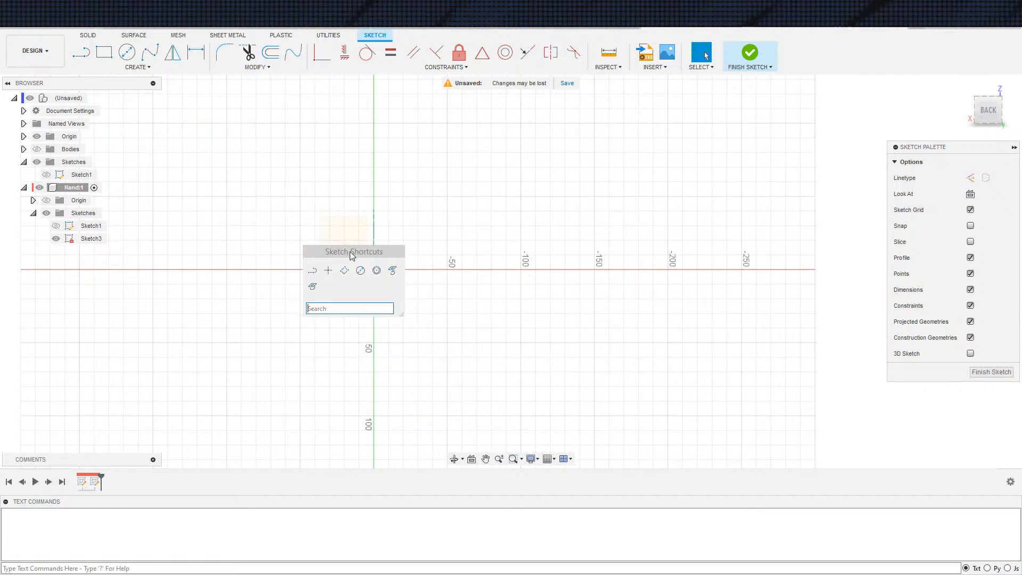
pyautogui.click(390, 272)
pyautogui.click(24, 149)
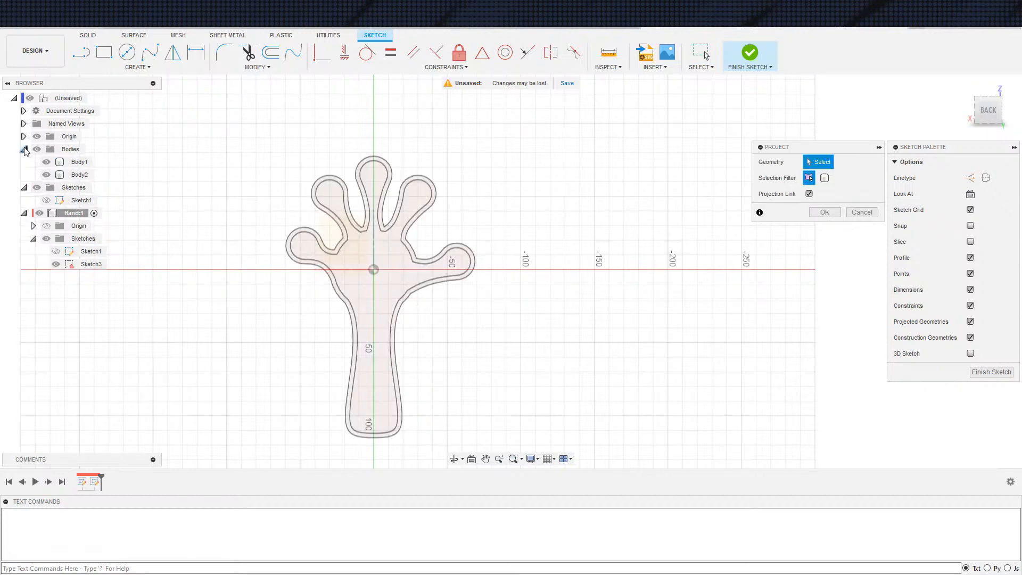
pyautogui.click(47, 175)
pyautogui.click(384, 289)
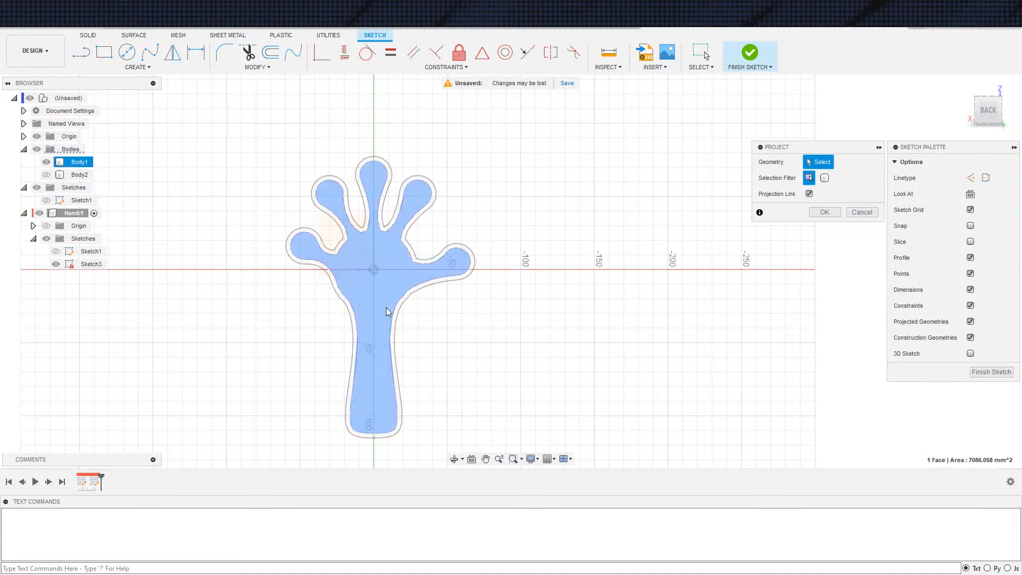
pyautogui.keyDown('shift'); pyautogui.moveTo(482, 377); pyautogui.dragTo(513, 326, button='middle'); pyautogui.keyUp('shift')
pyautogui.click(825, 212)
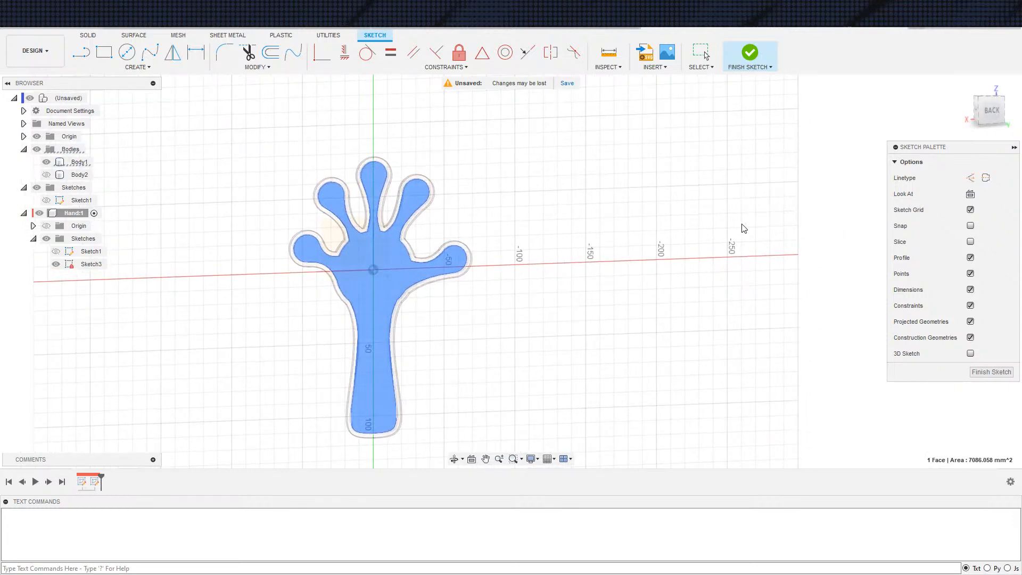
# Test the projected inner hand outline as an extrusion profile without creating the extrusion
pyautogui.press('e')
pyautogui.click(374, 301)
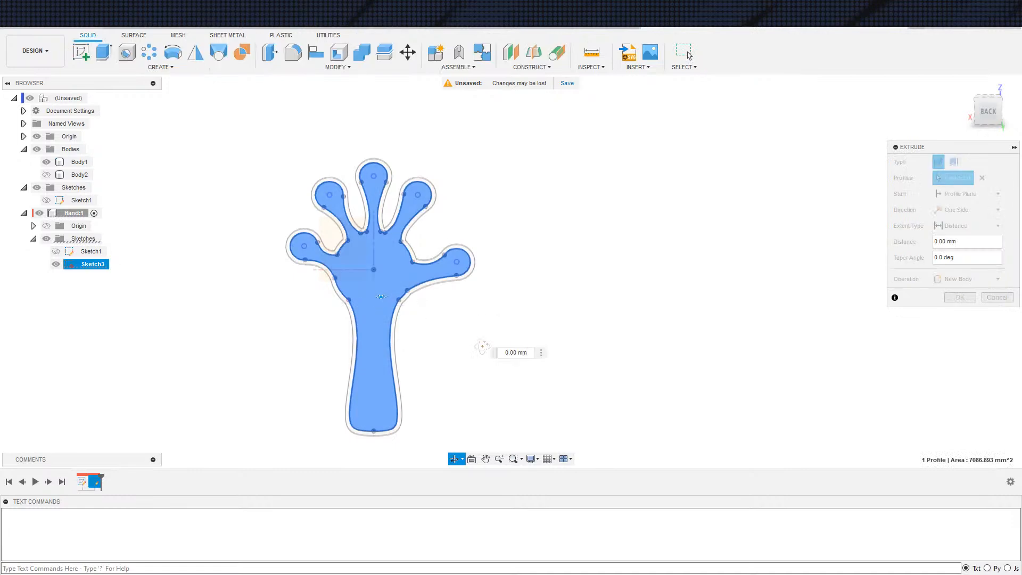
pyautogui.press('Escape')
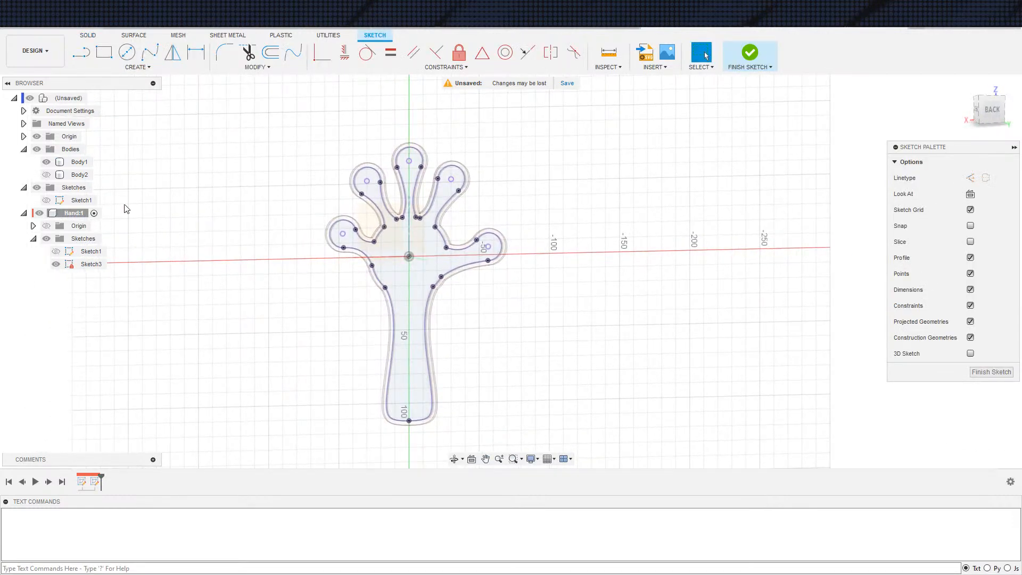
# Project the rim face surrounding the inner hand face of Body1 into the sketch
pyautogui.press('s')
pyautogui.click(315, 307)
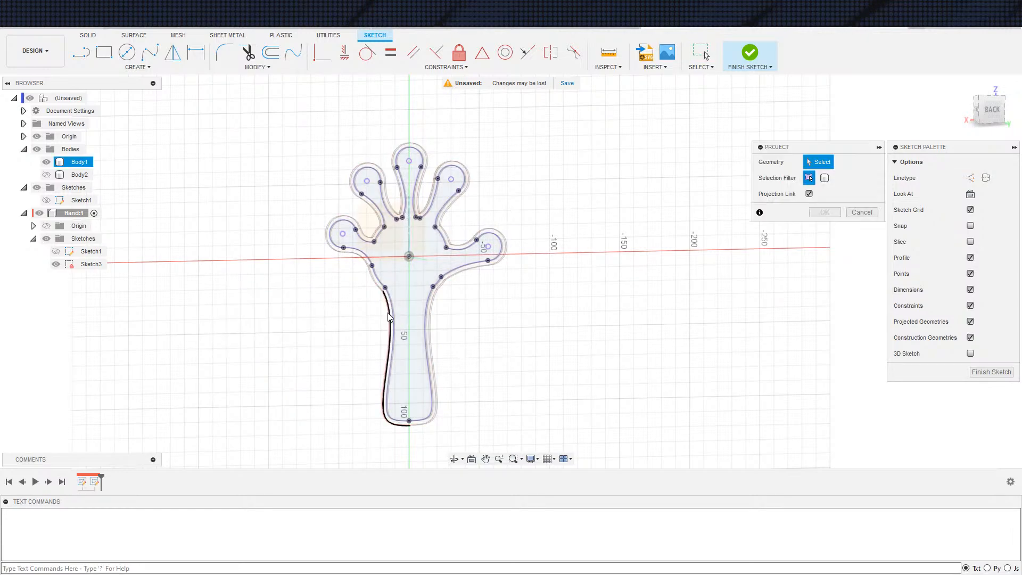
pyautogui.scroll(5, 395, 304)
pyautogui.scroll(-2, 395, 304)
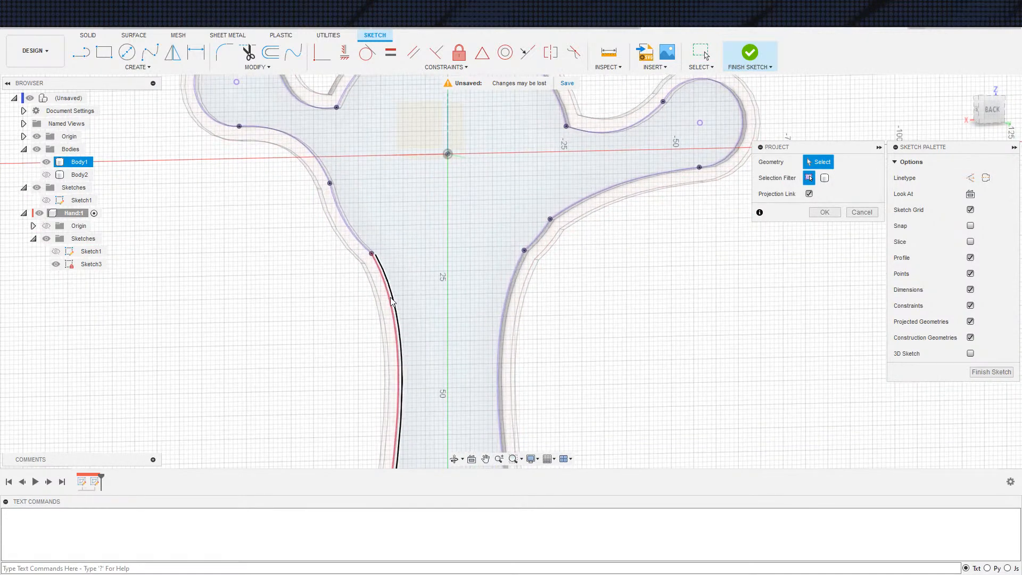
pyautogui.click(392, 312)
pyautogui.scroll(-3, 388, 309)
pyautogui.moveTo(548, 370)
pyautogui.keyDown('shift'); pyautogui.mouseDown(button='middle')
pyautogui.moveTo(584, 353)
pyautogui.moveTo(559, 373)
pyautogui.moveTo(551, 358)
pyautogui.mouseUp(button='middle'); pyautogui.keyUp('shift')
pyautogui.click(825, 212)
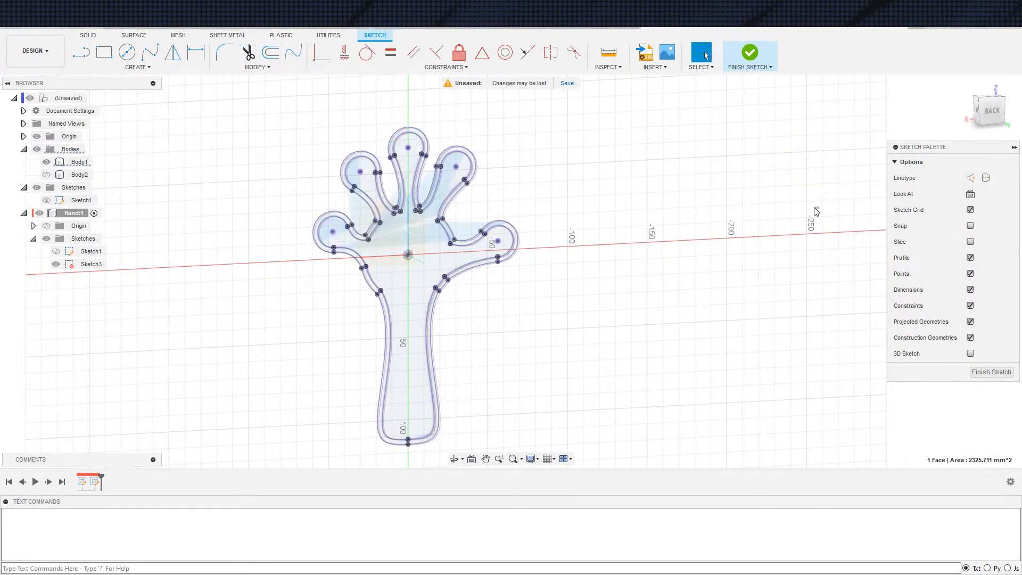
# Try to select the area inside the rim as an extrusion profile while Body1 is shown
pyautogui.press('e')
pyautogui.click(414, 320)
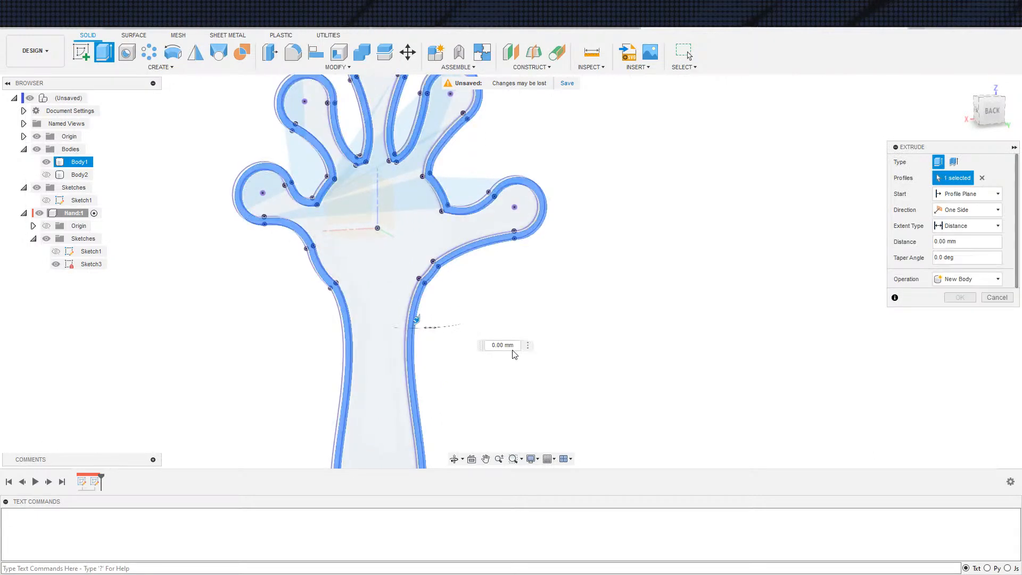
pyautogui.press('Escape')
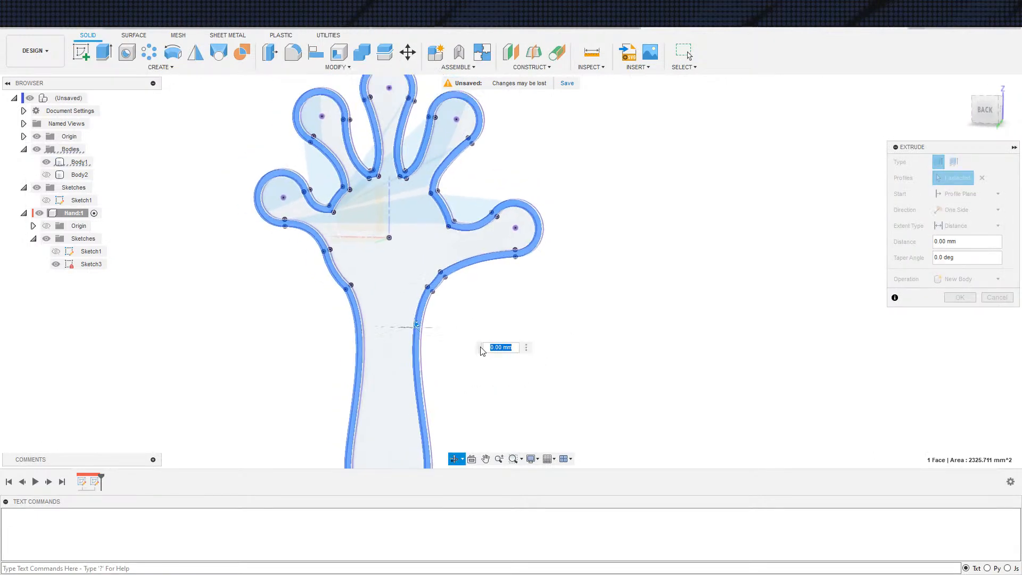
# Hide Body1 and draw a line across the wrist joining the two corner points of the inner outline
pyautogui.scroll(2, 461, 334)
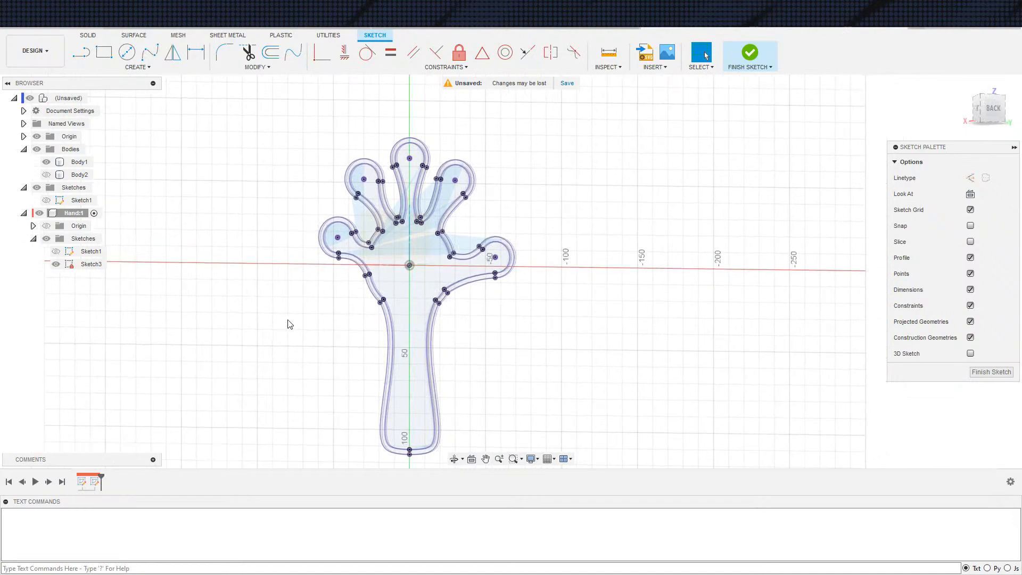
pyautogui.keyDown('shift'); pyautogui.moveTo(309, 294); pyautogui.dragTo(431, 277, button='middle'); pyautogui.keyUp('shift')
pyautogui.keyDown('shift'); pyautogui.moveTo(431, 278); pyautogui.dragTo(338, 301); pyautogui.keyUp('shift')
pyautogui.keyDown('shift'); pyautogui.moveTo(338, 300); pyautogui.dragTo(298, 313, button='middle'); pyautogui.keyUp('shift')
pyautogui.scroll(-2, 302, 312)
pyautogui.keyDown('shift'); pyautogui.moveTo(343, 354); pyautogui.dragTo(380, 353, button='middle'); pyautogui.keyUp('shift')
pyautogui.scroll(6, 380, 354)
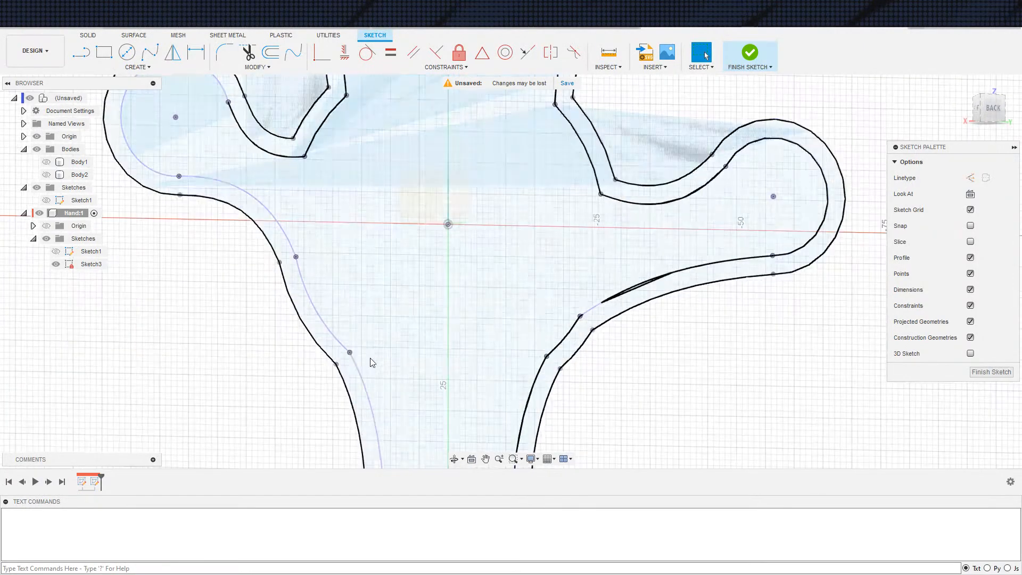
pyautogui.press('s')
pyautogui.click(356, 327)
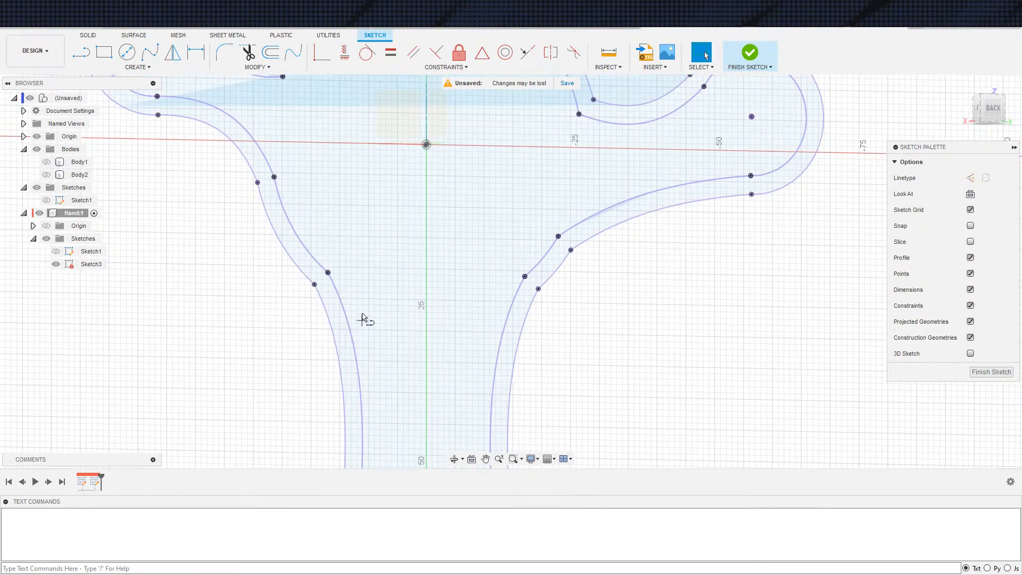
pyautogui.click(328, 273)
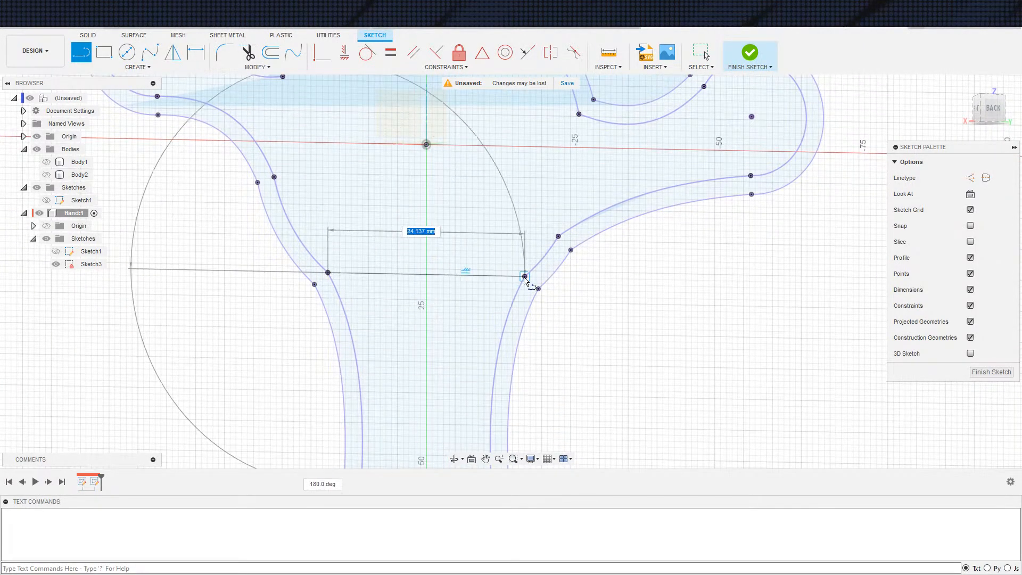
pyautogui.click(525, 276)
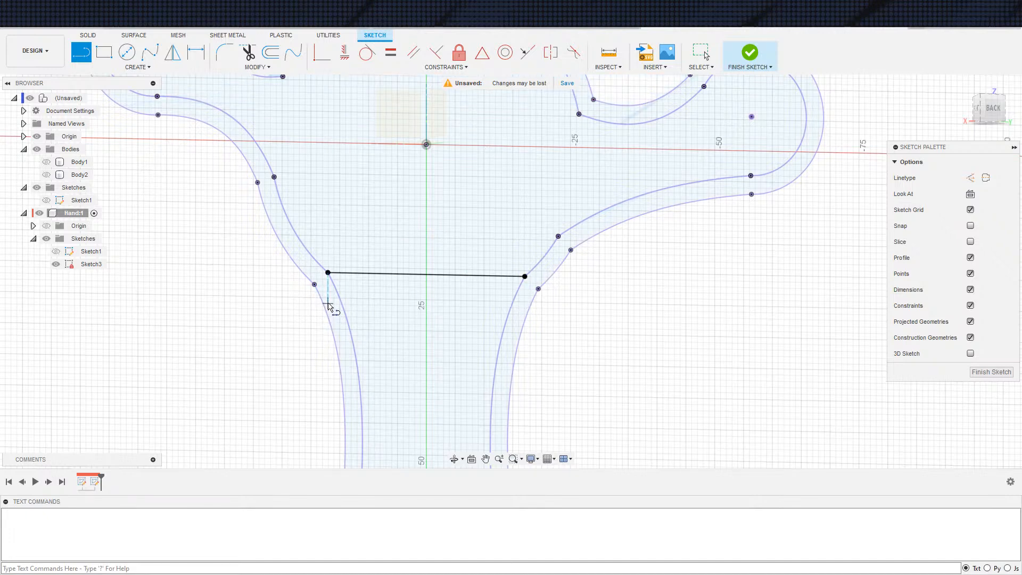
# Draw a shorter parallel line about 4 mm below the wrist line and dimension the spacing between the two
pyautogui.click(354, 295)
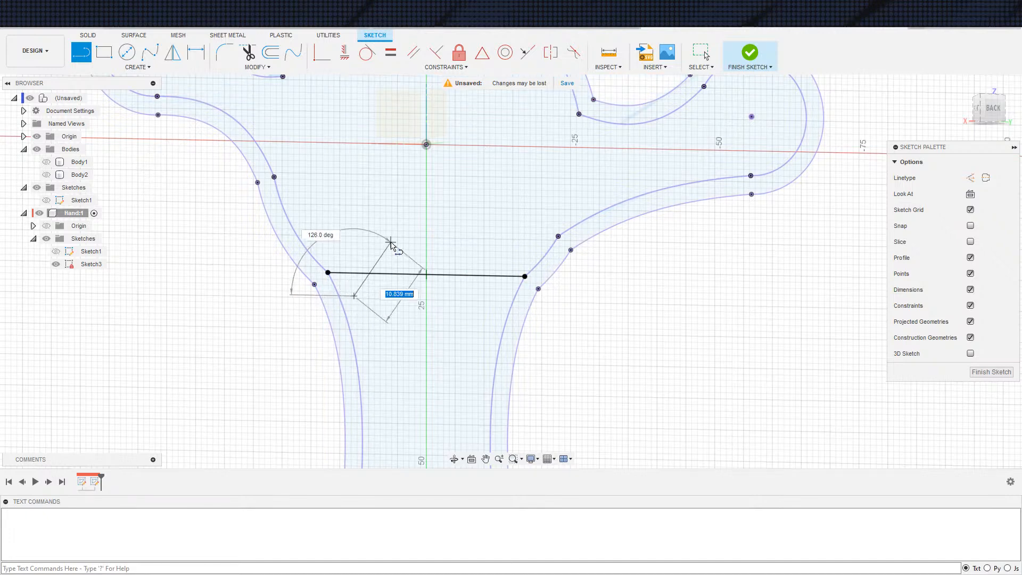
pyautogui.click(467, 299)
pyautogui.press('Escape')
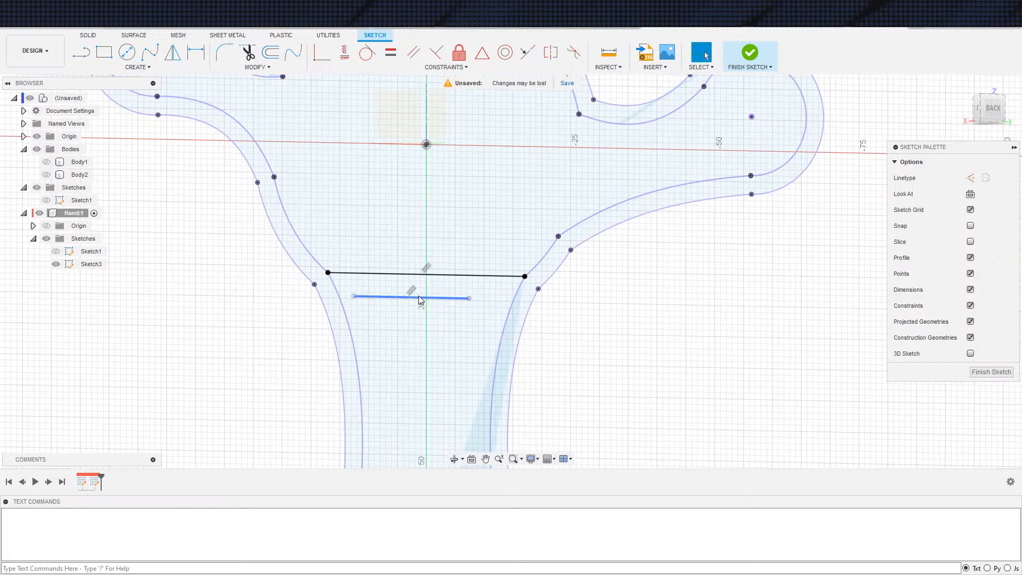
pyautogui.click(419, 297)
pyautogui.press('d')
pyautogui.click(442, 276)
pyautogui.click(614, 306)
pyautogui.write('3.697')
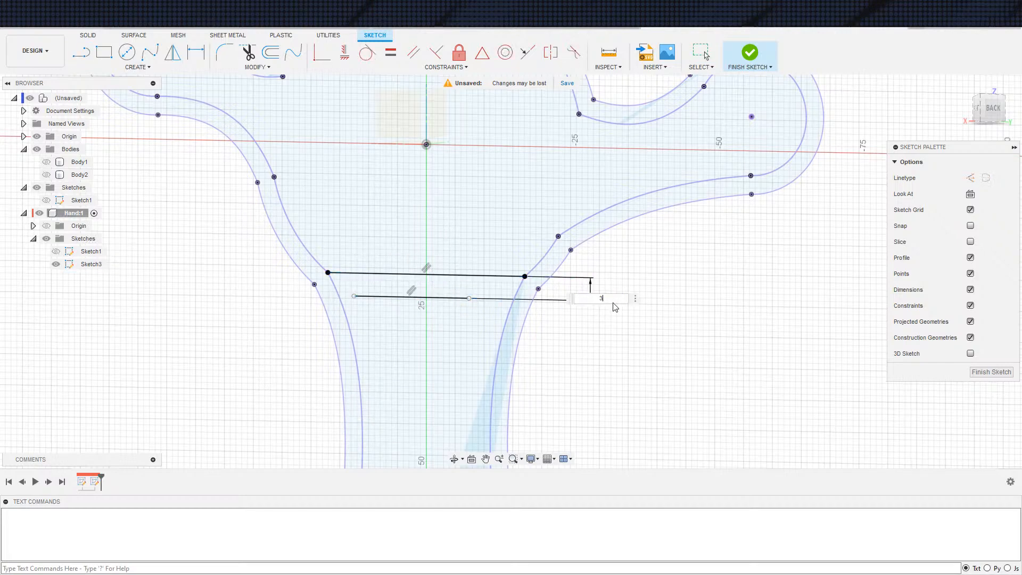
# Constrain both endpoints of the lower wrist line to be coincident with the outer hand outline
pyautogui.click(322, 51)
pyautogui.click(470, 299)
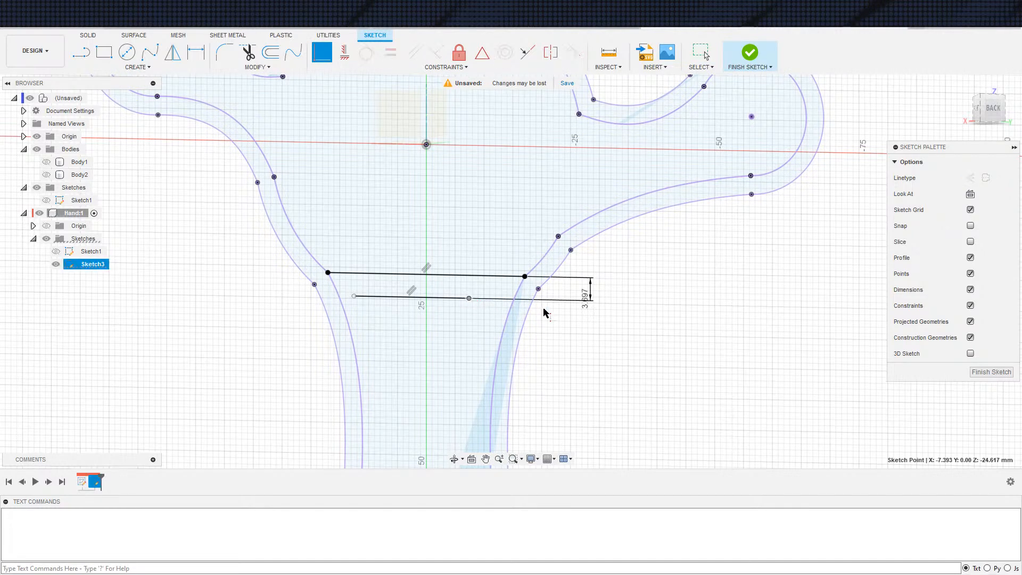
pyautogui.click(530, 309)
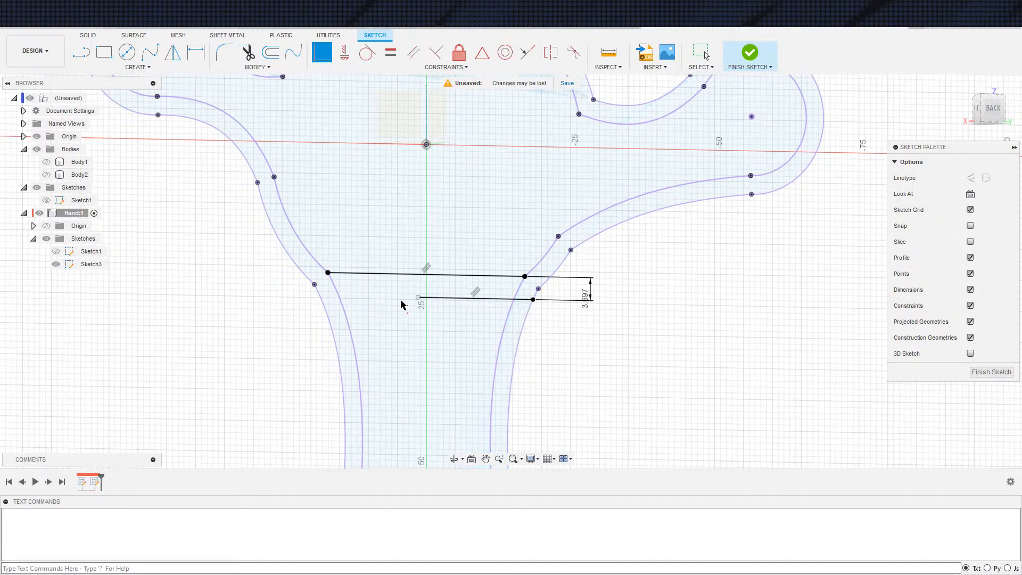
pyautogui.click(418, 298)
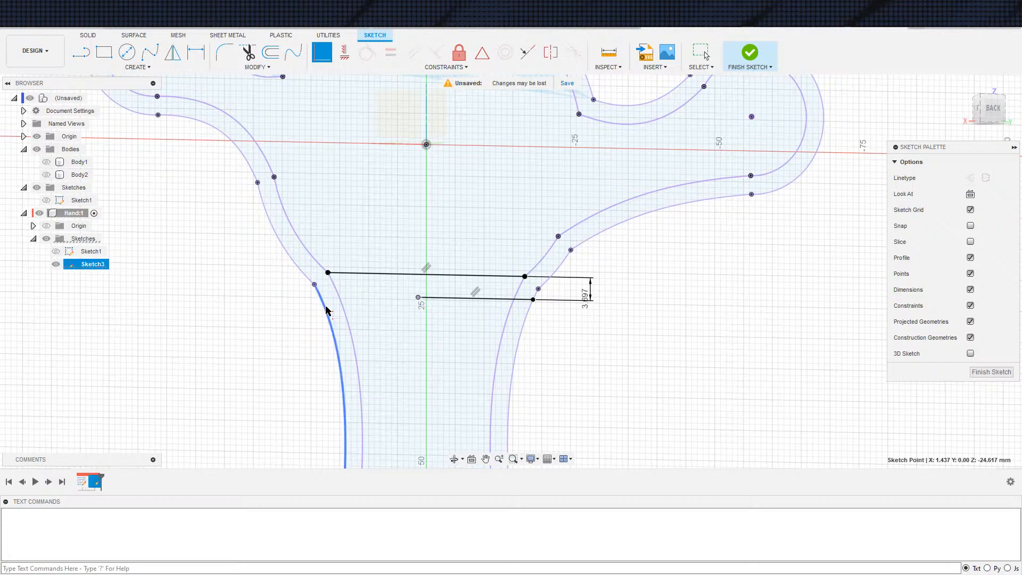
pyautogui.click(332, 308)
pyautogui.scroll(-3, 424, 311)
# Try to select the strip between the wrist lines and the palm as separate extrusion profiles
pyautogui.press('e')
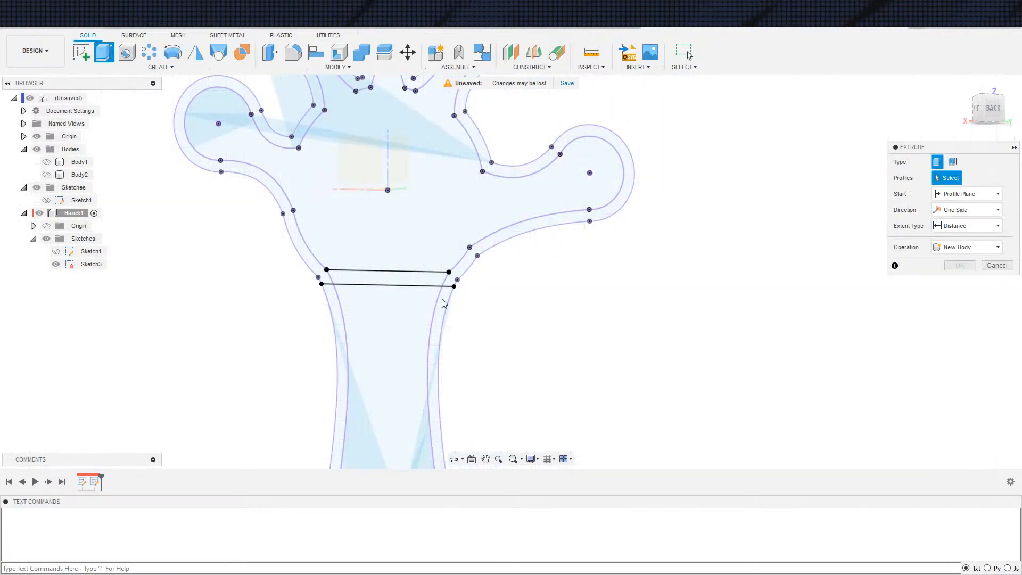
pyautogui.click(403, 283)
pyautogui.scroll(-3, 539, 296)
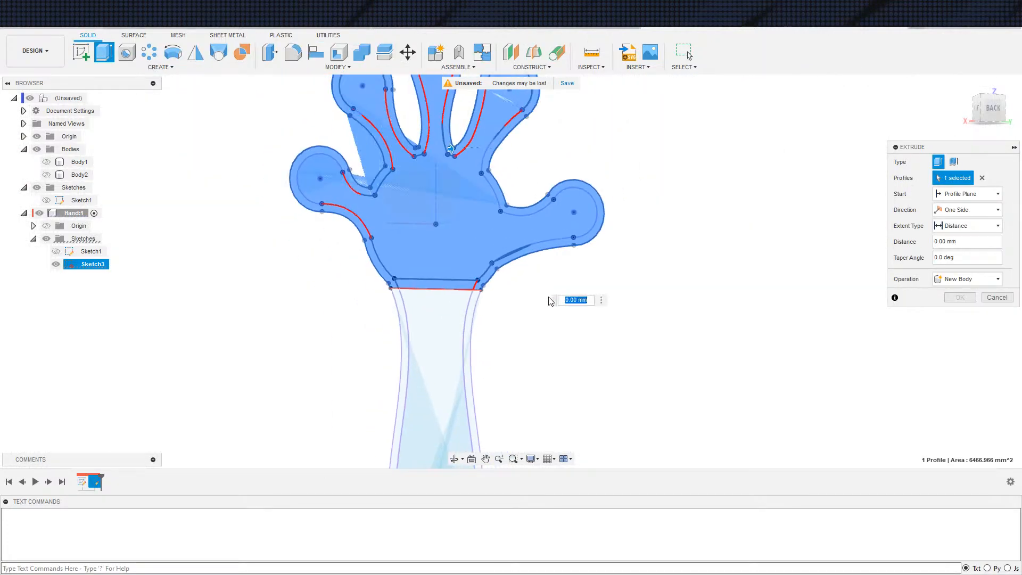
pyautogui.click(431, 255)
pyautogui.click(457, 267)
pyautogui.scroll(5, 400, 276)
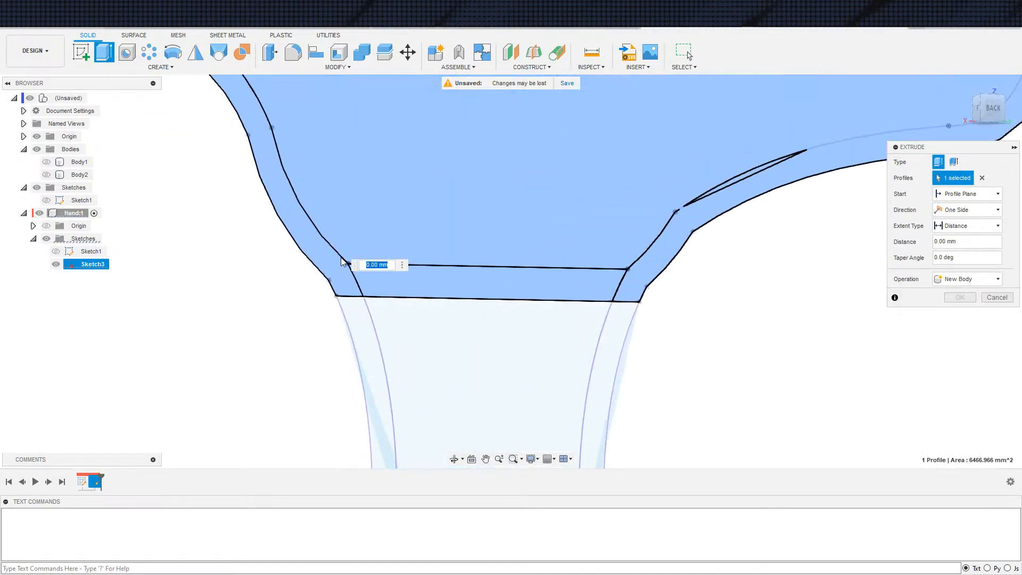
pyautogui.scroll(5, 374, 269)
pyautogui.press('Escape')
# Examine where the upper wrist line meets the inner outline corners in the Hand sketch
pyautogui.doubleClick(409, 322)
pyautogui.scroll(4, 393, 329)
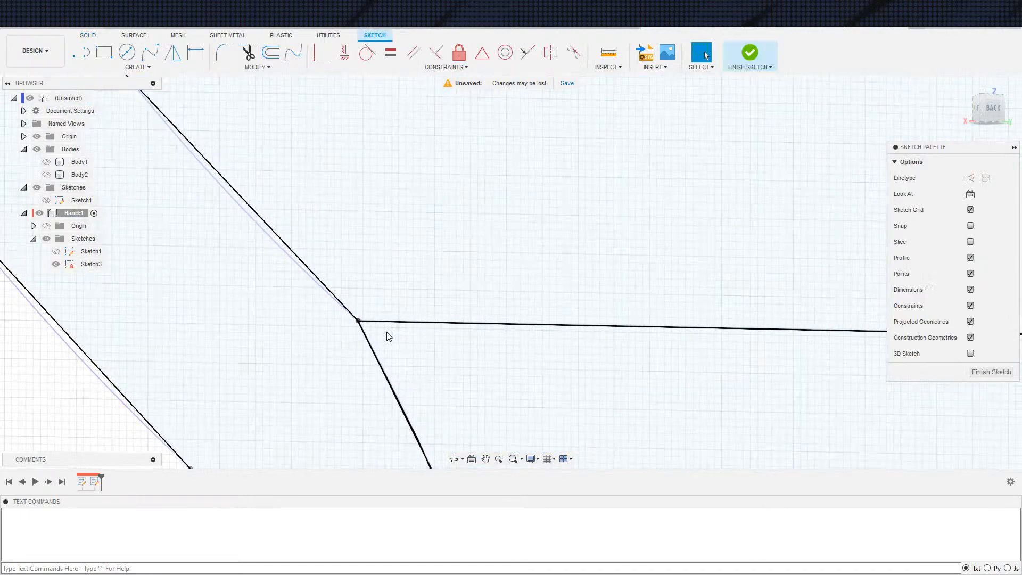
pyautogui.scroll(2, 349, 318)
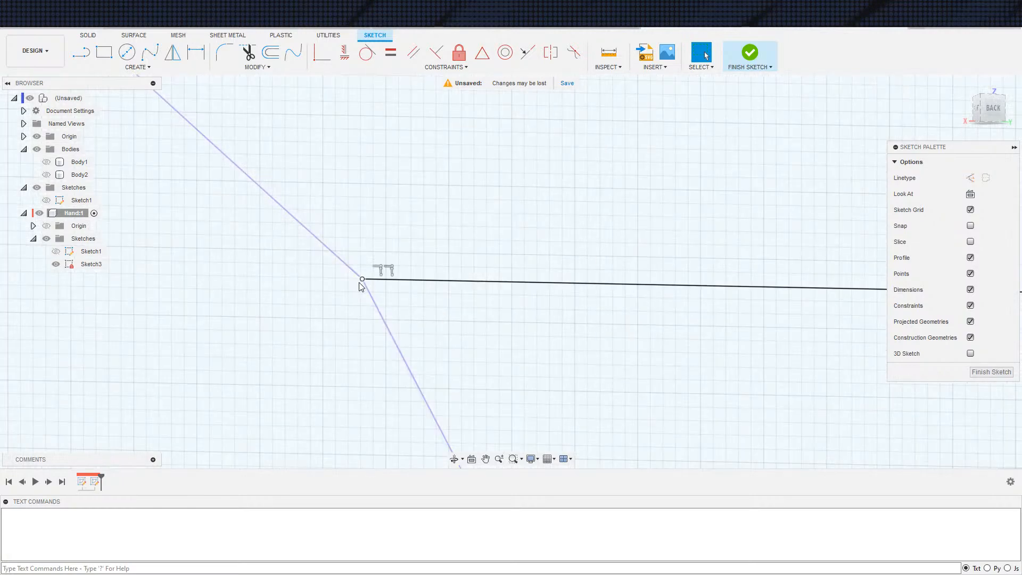
pyautogui.scroll(-6, 178, 255)
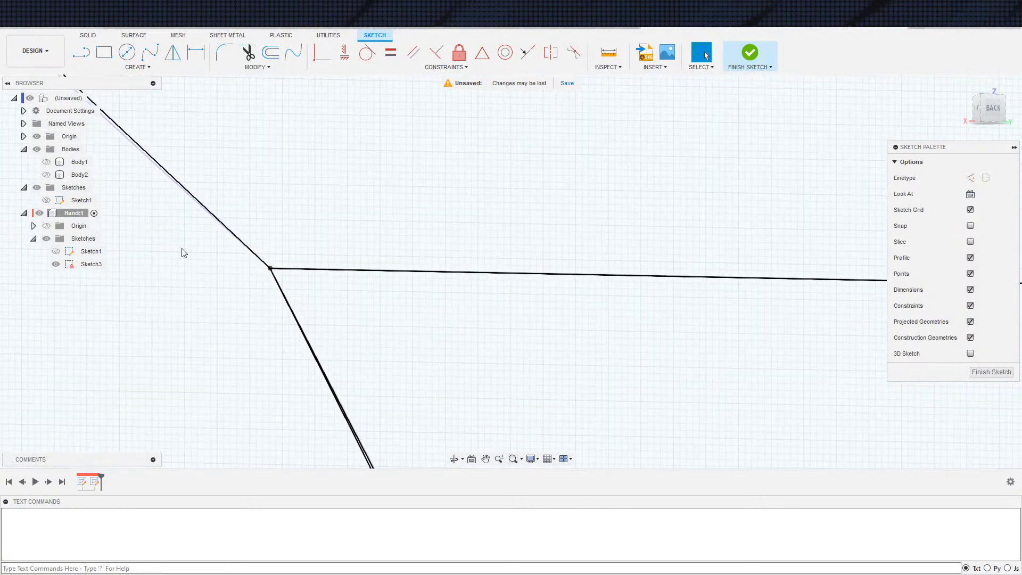
pyautogui.scroll(-10, 245, 250)
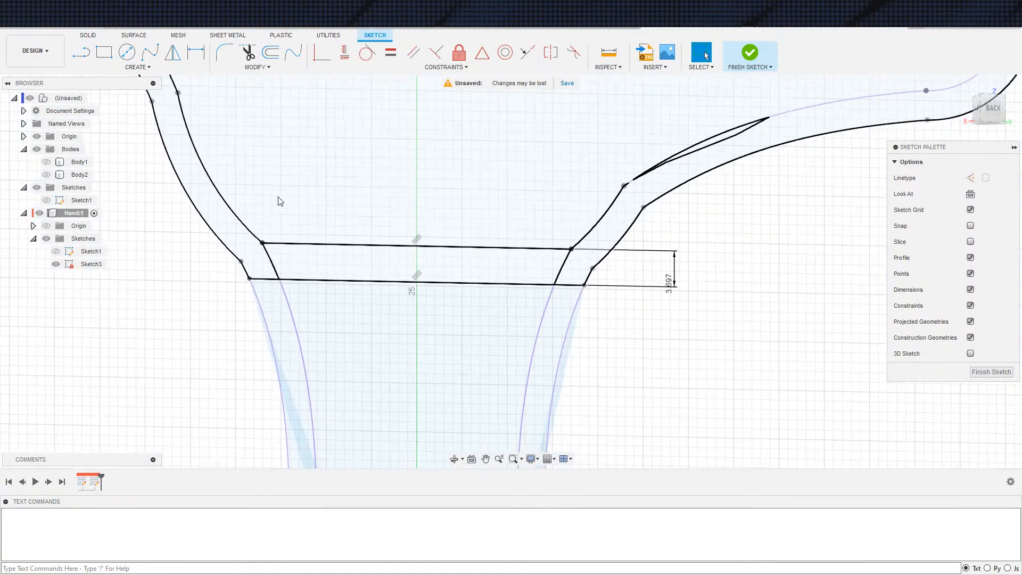
pyautogui.scroll(-6, 333, 230)
pyautogui.keyDown('shift'); pyautogui.moveTo(333, 230); pyautogui.dragTo(495, 255, button='middle'); pyautogui.keyUp('shift')
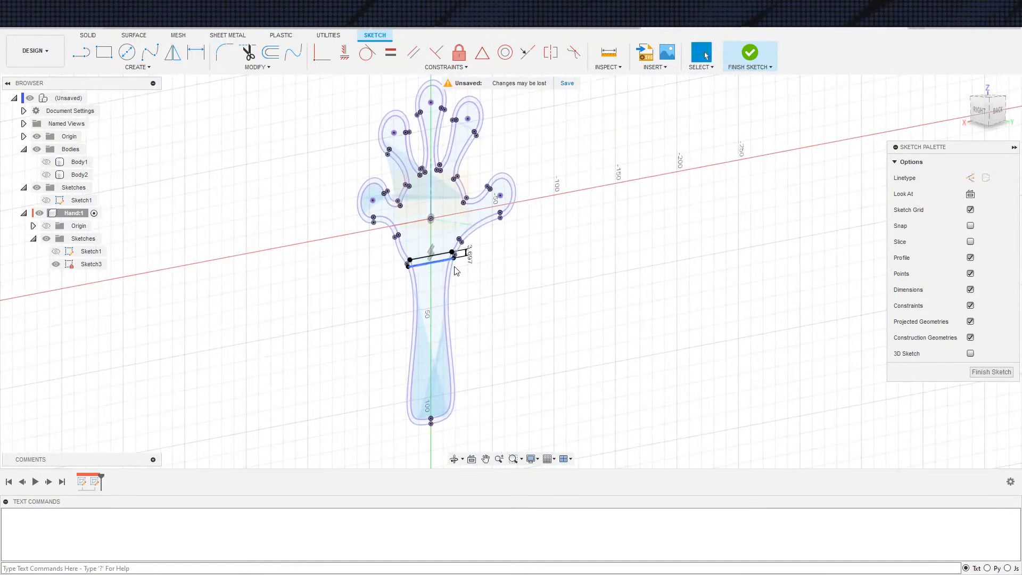
# Undo the lower wrist line's constraints and dimension, finish the sketch, and delete Sketch3 from the Hand component
pyautogui.hotkey('ctrl', 'z')
pyautogui.click(750, 52)
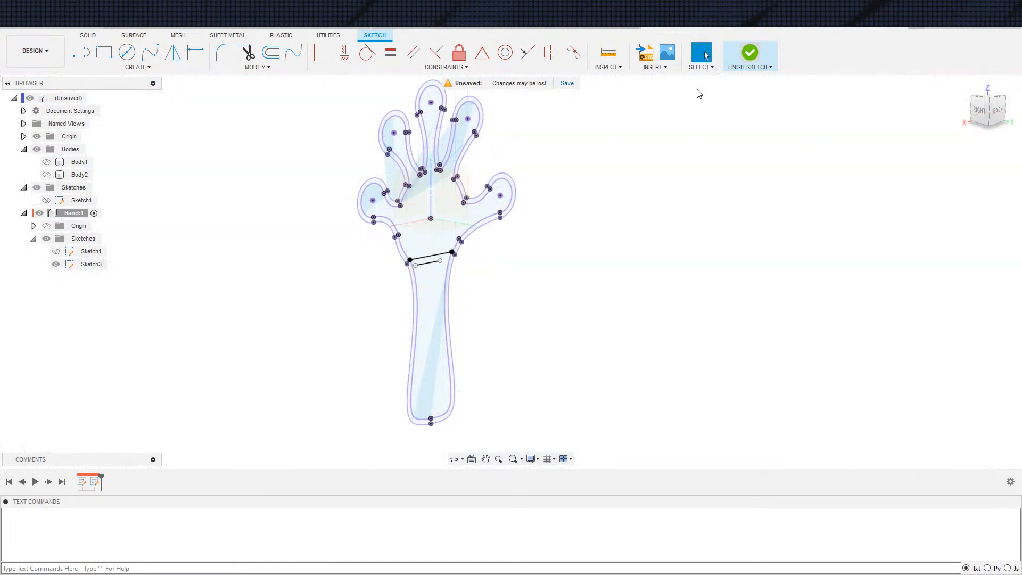
pyautogui.click(90, 264)
pyautogui.press('Delete')
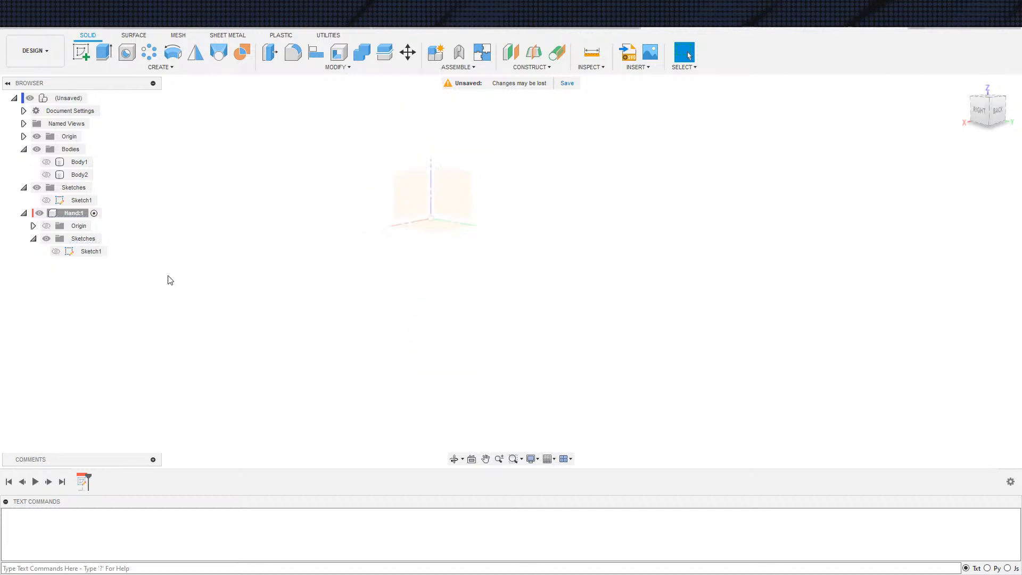
# Hide the root origin, show the Hand component's origin, and create a new sketch on its XZ plane
pyautogui.press('s')
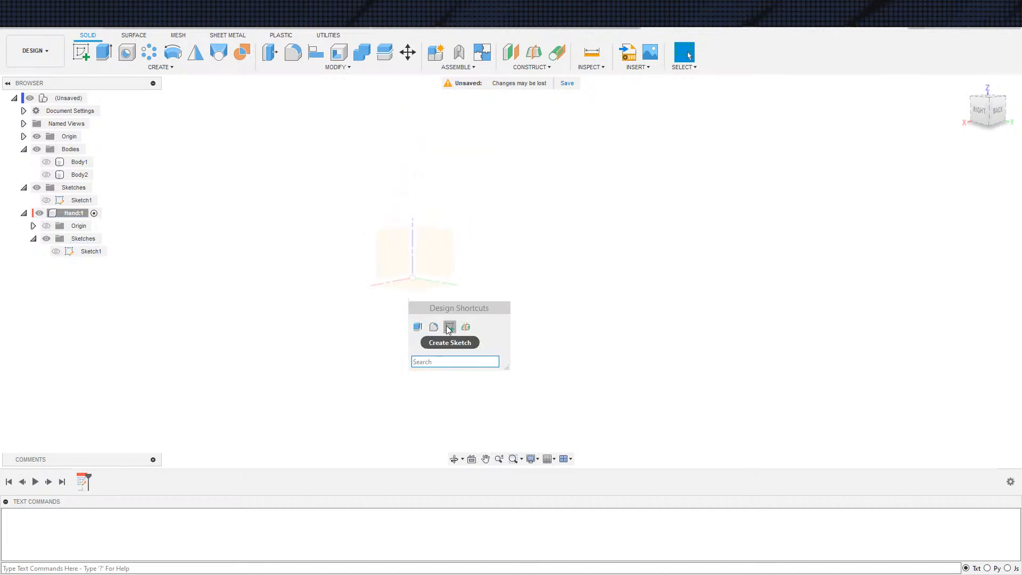
pyautogui.click(50, 264)
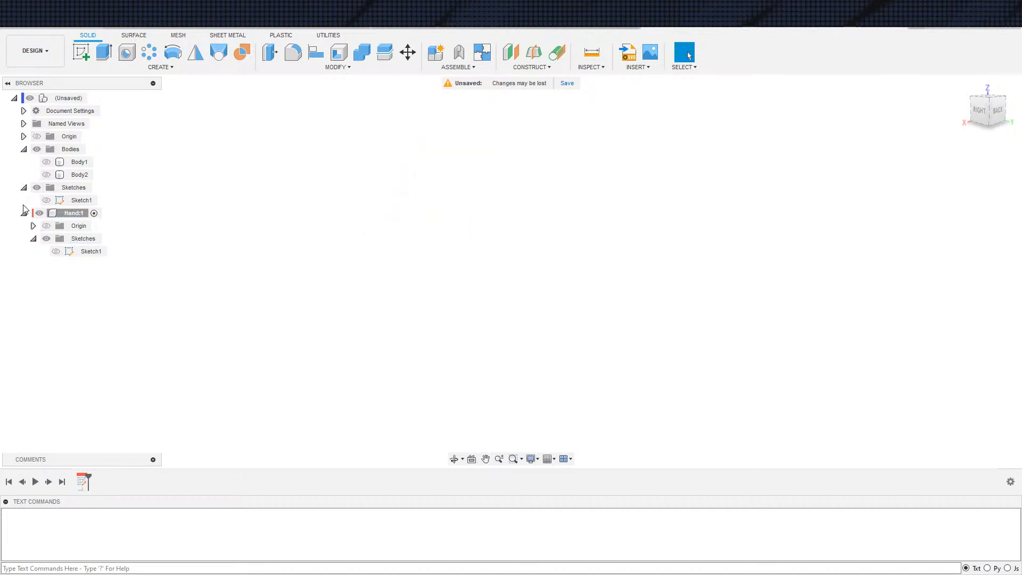
pyautogui.click(46, 226)
pyautogui.press('s')
pyautogui.click(395, 379)
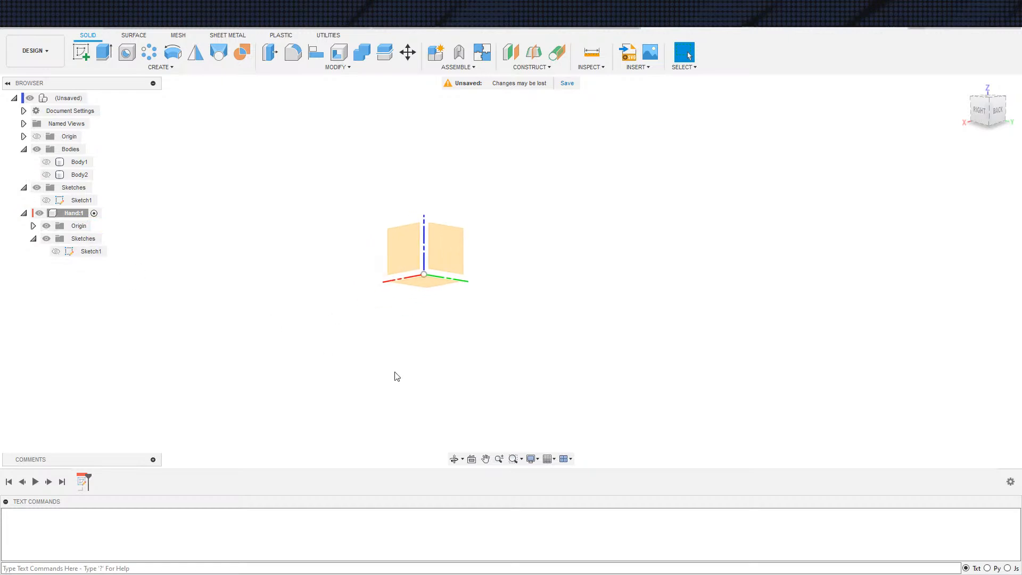
pyautogui.click(415, 245)
# Start projecting geometry with the Hand origin hidden and Body1 shown, trying the whole-body filter before returning to specified entities
pyautogui.press('s')
pyautogui.click(514, 350)
pyautogui.click(47, 226)
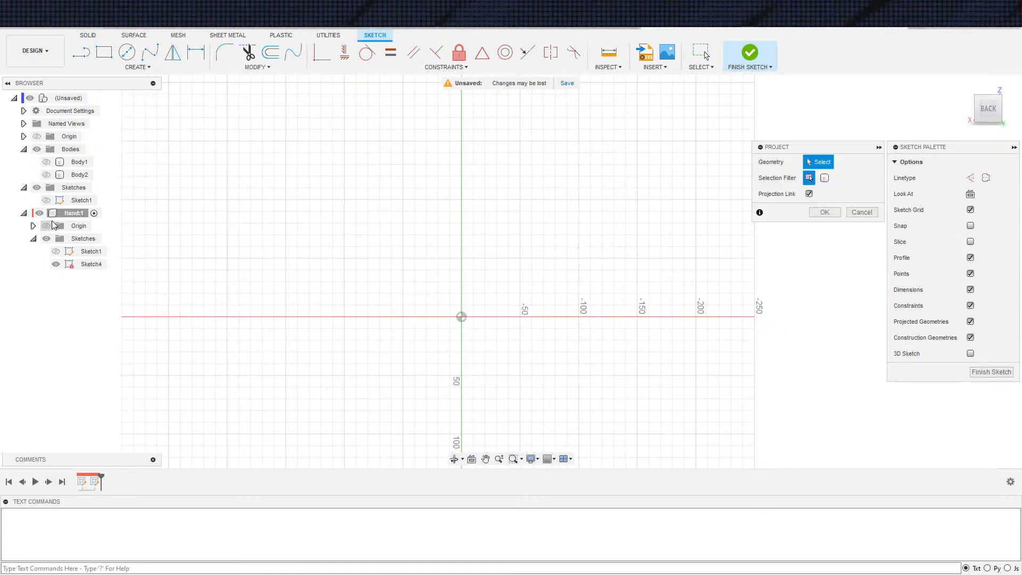
pyautogui.click(47, 162)
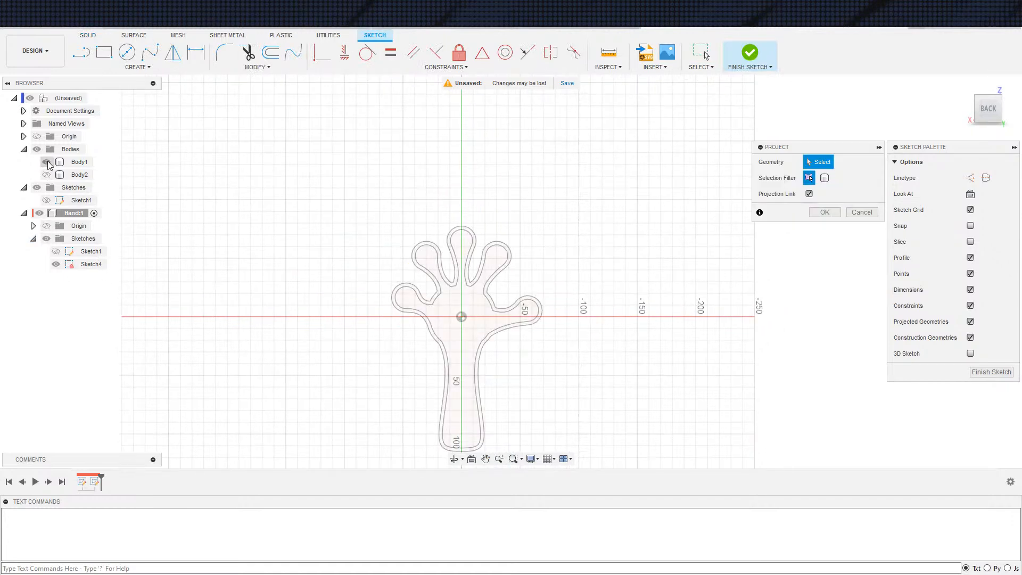
pyautogui.scroll(5, 451, 330)
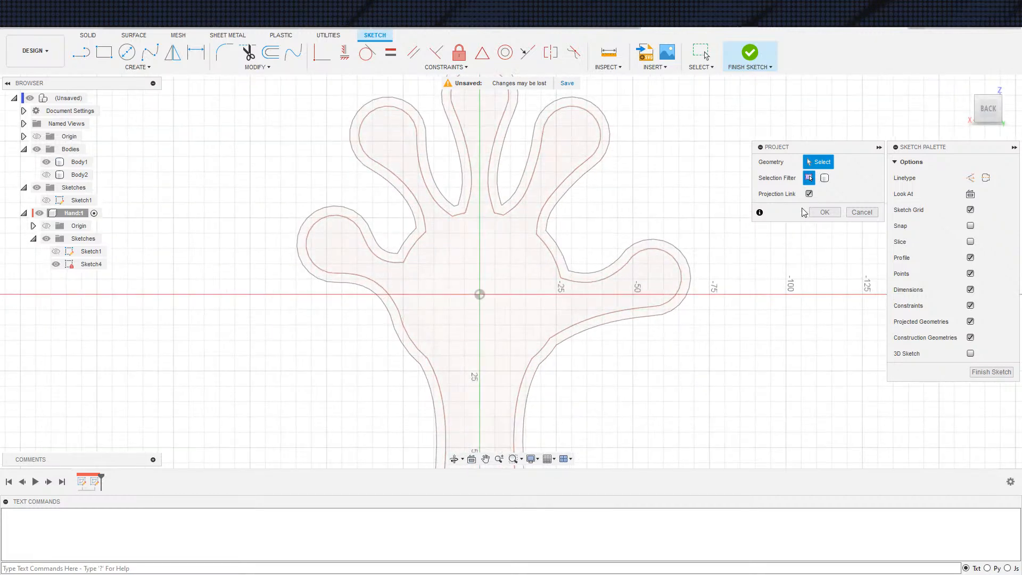
pyautogui.click(477, 333)
pyautogui.scroll(-2, 554, 318)
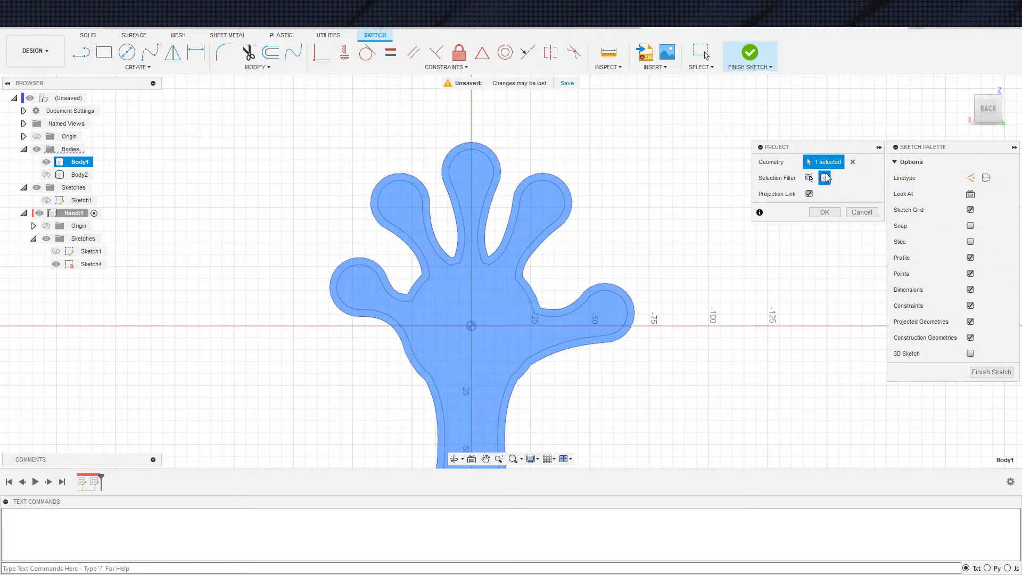
pyautogui.click(809, 178)
# Project Body1's inner palm face and its surrounding rim face into the new sketch
pyautogui.scroll(2, 539, 394)
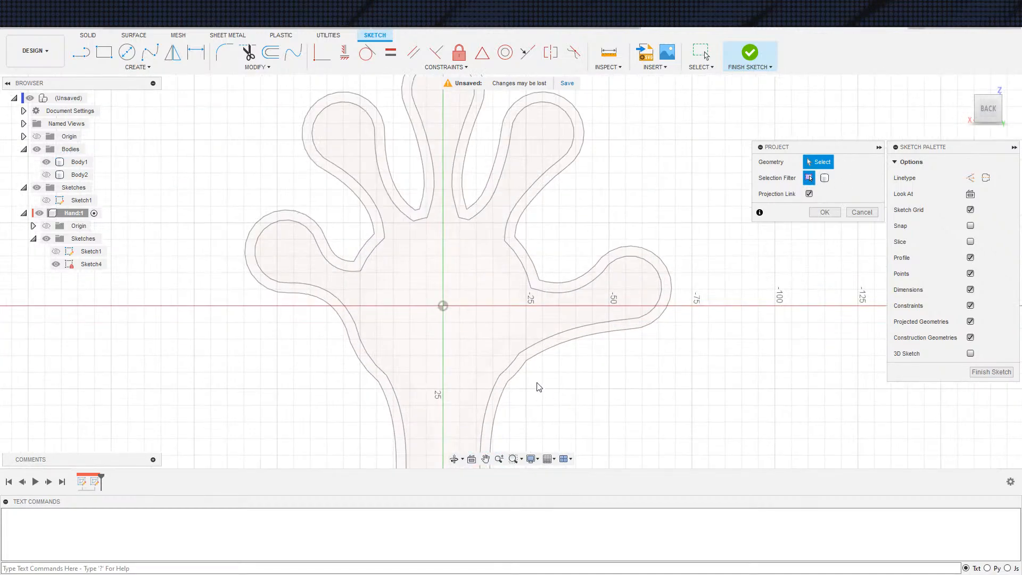
pyautogui.scroll(2, 487, 367)
pyautogui.click(490, 366)
pyautogui.scroll(3, 508, 369)
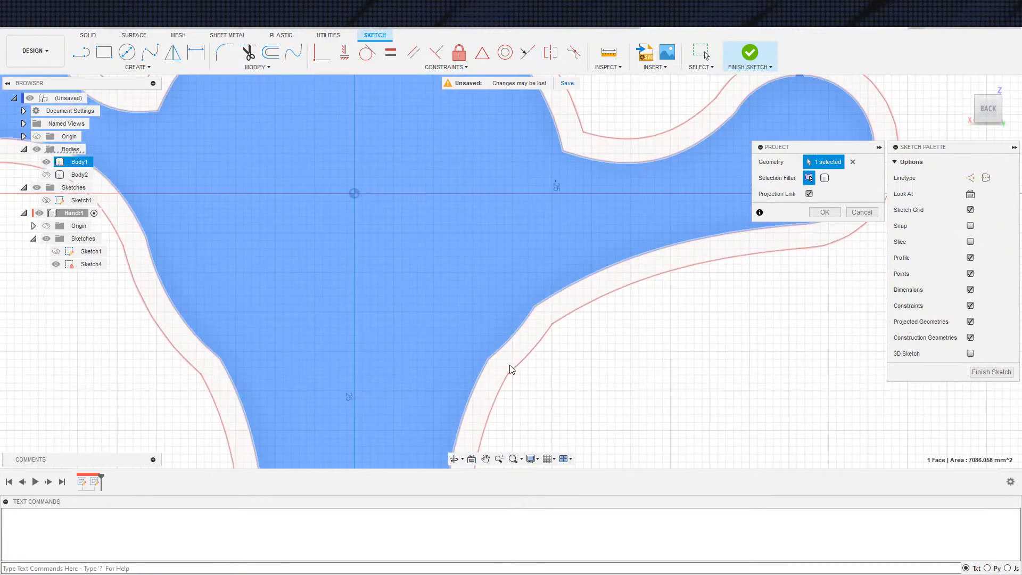
pyautogui.click(517, 357)
pyautogui.scroll(-5, 593, 383)
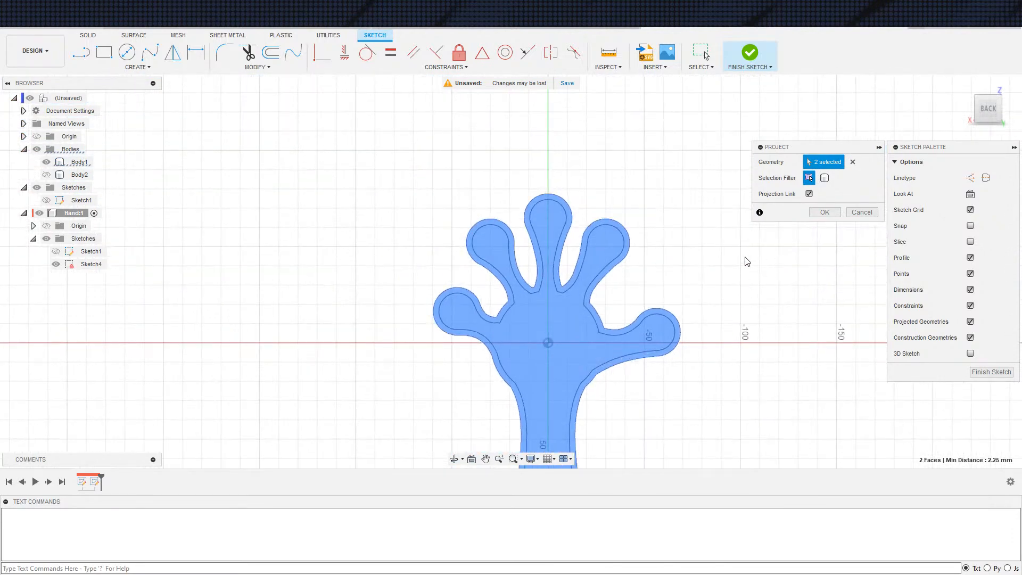
pyautogui.click(829, 215)
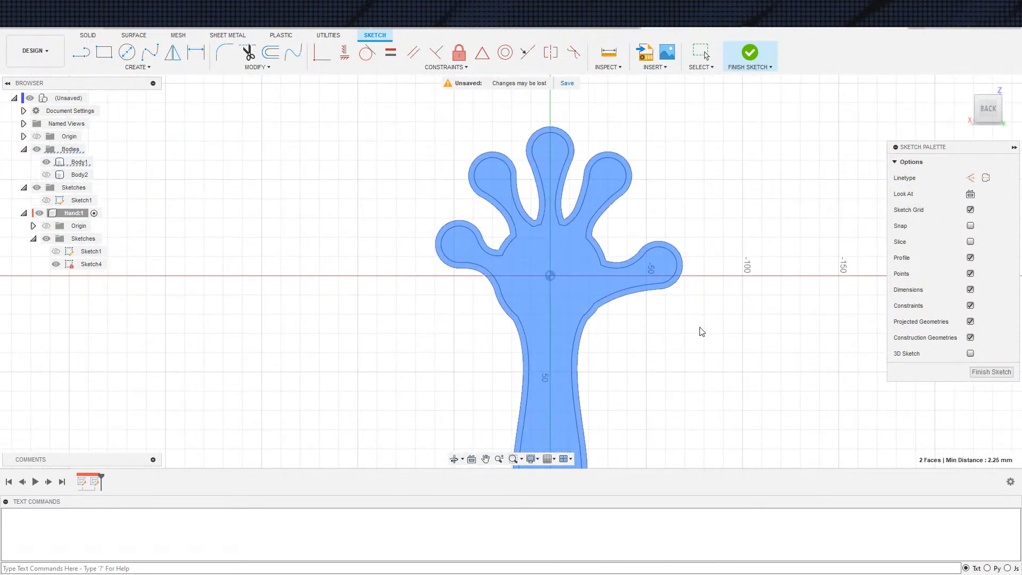
# Undo the face projection and the visibility changes made for it
pyautogui.scroll(-3, 701, 326)
pyautogui.moveTo(700, 327); pyautogui.dragTo(685, 300, button='middle')
pyautogui.scroll(-1, 676, 296)
pyautogui.scroll(2, 678, 294)
pyautogui.hotkey('ctrl', 'z')
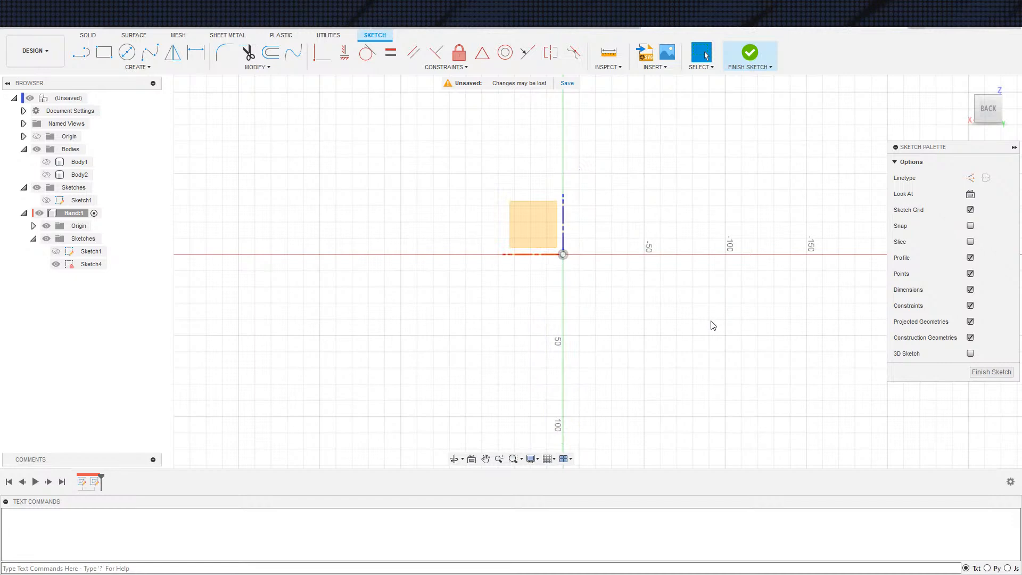
# Hide the Hand component's origin and finish Sketch4 without any geometry
pyautogui.scroll(-1, 563, 305)
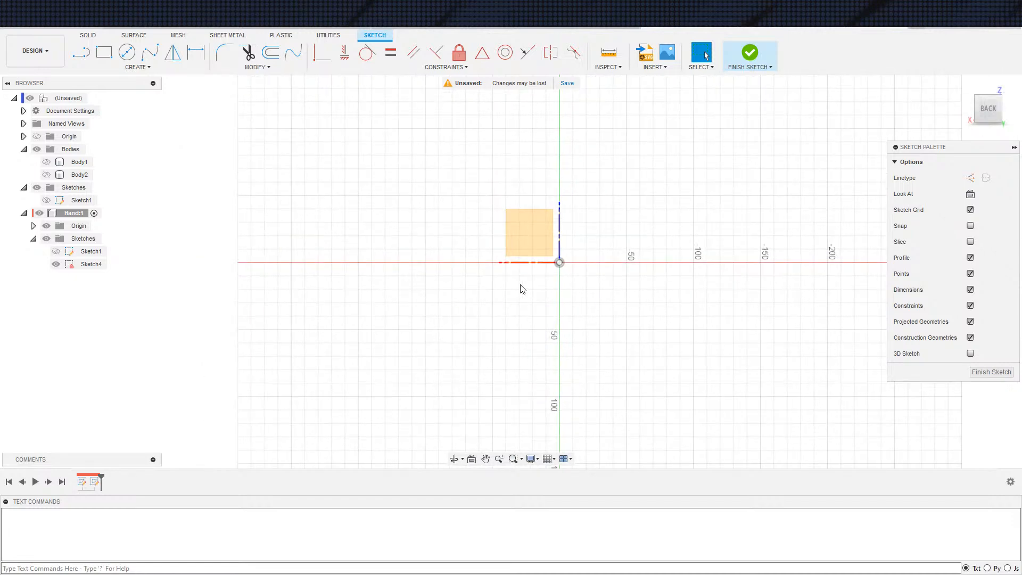
pyautogui.click(48, 225)
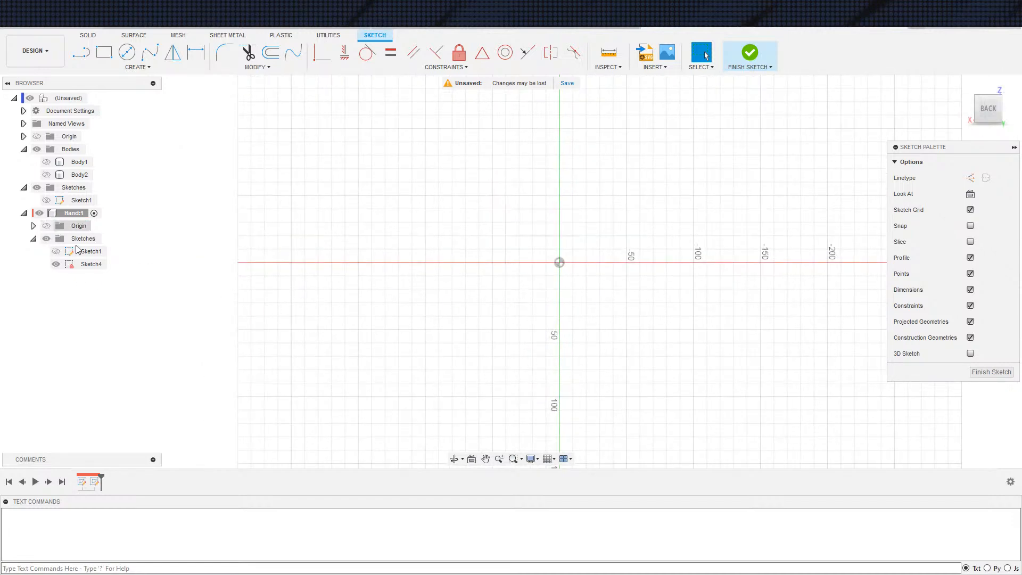
pyautogui.scroll(2, 313, 333)
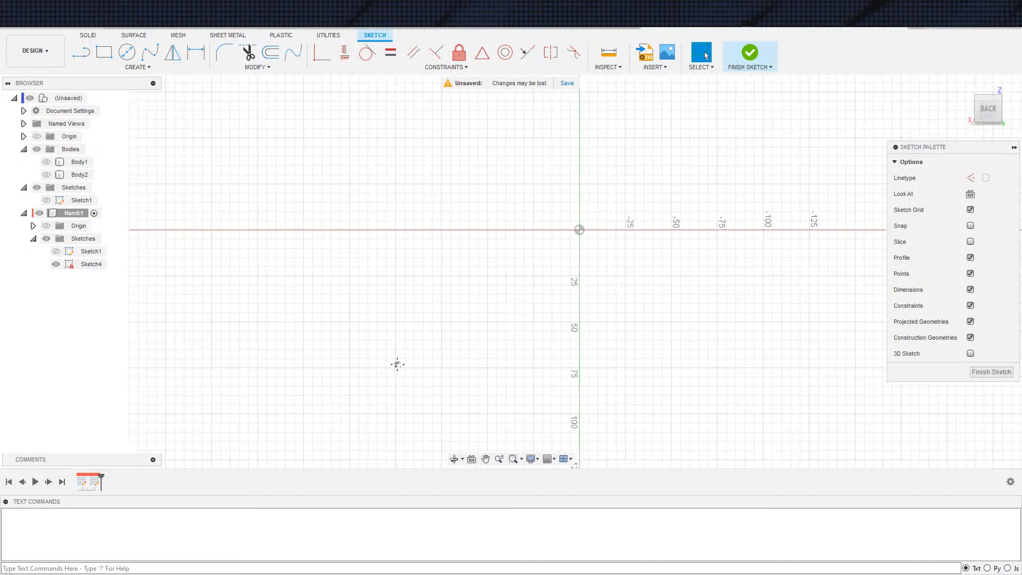
pyautogui.click(751, 53)
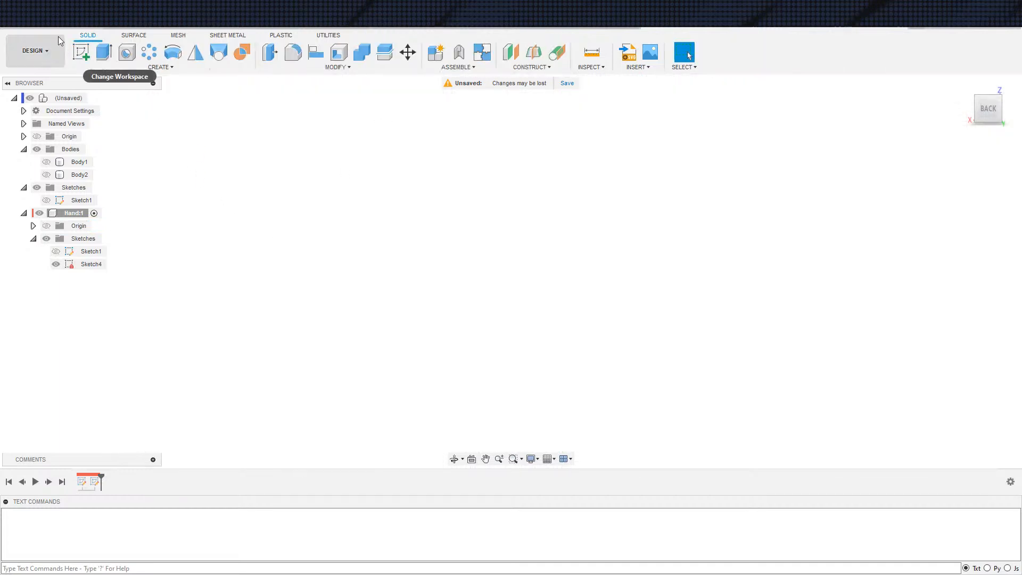
# Save the design as New Years Hand Clapper in the Miscellaneous location
pyautogui.hotkey('ctrl', 's')
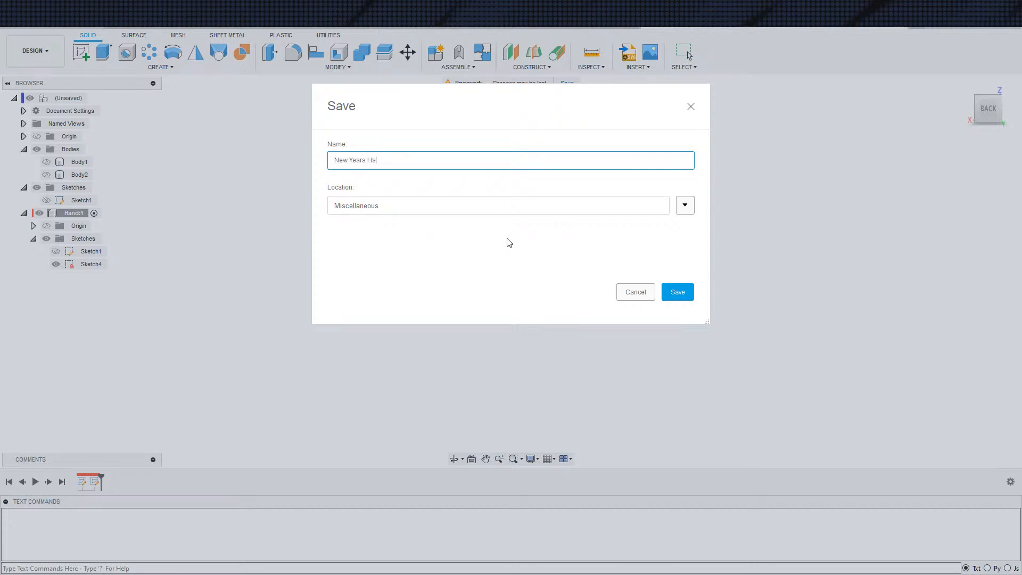
pyautogui.write('New Years Hand Clapper')
pyautogui.press('Return')
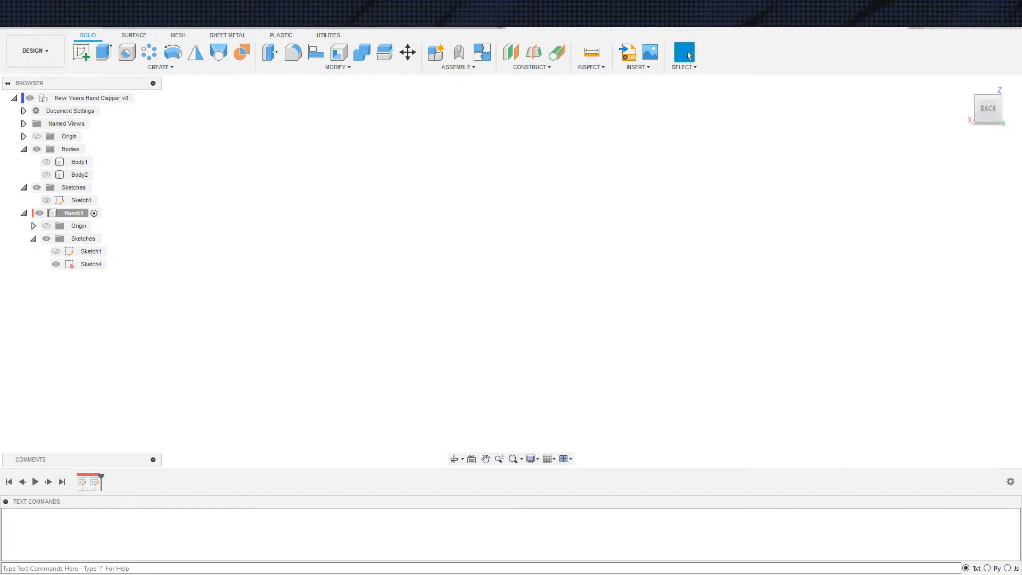
# Close the saved design and bring up the list of editable documents for reopening it
pyautogui.click(904, 26)
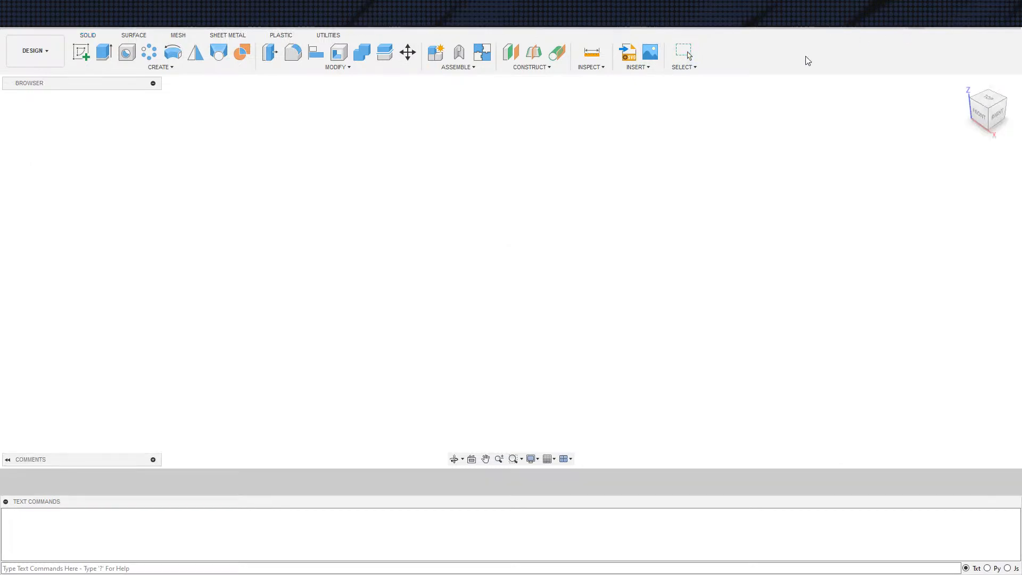
pyautogui.click(17, 26)
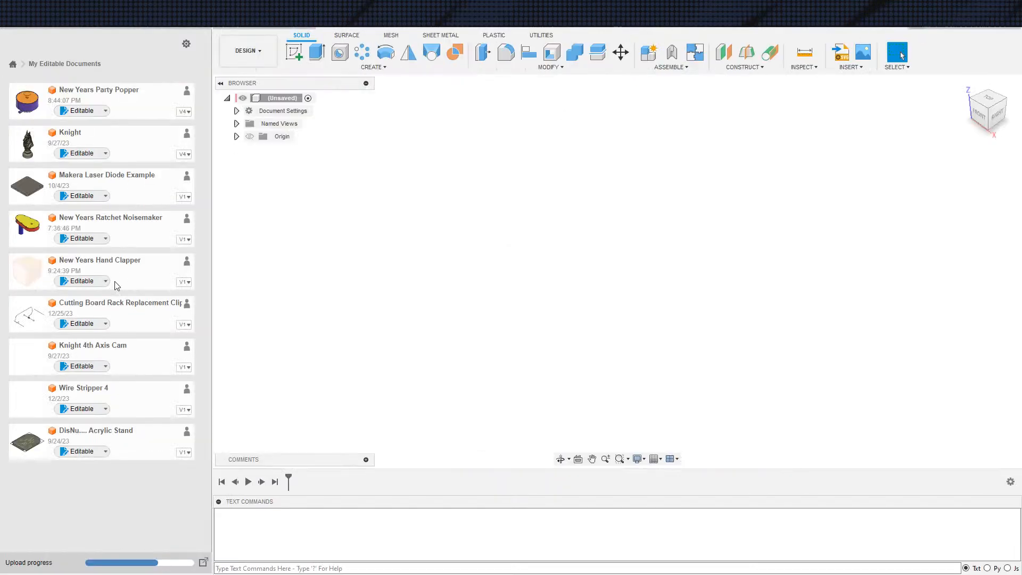
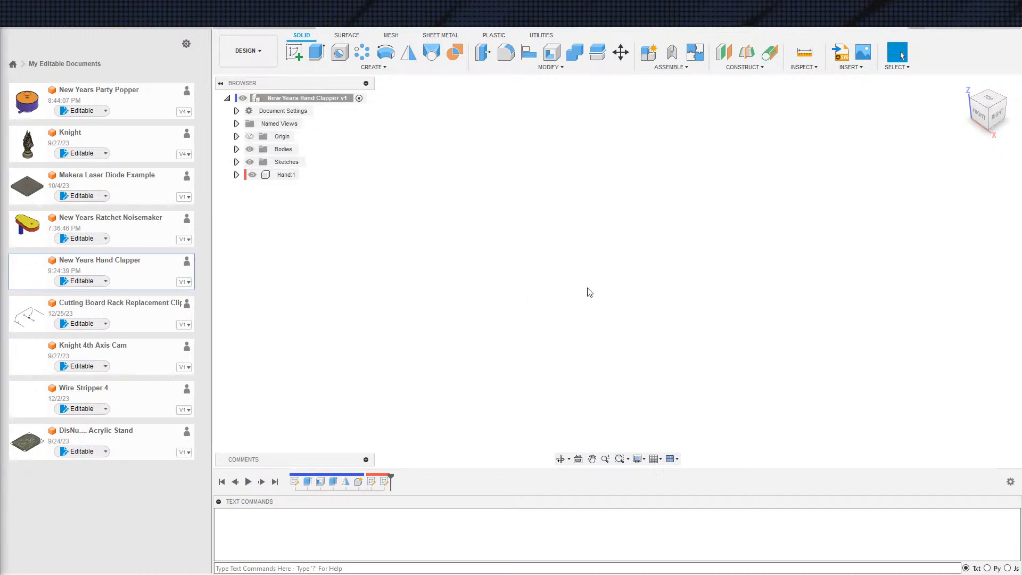
# Open Sketch4 in the Hand component for editing
pyautogui.click(237, 174)
pyautogui.click(246, 200)
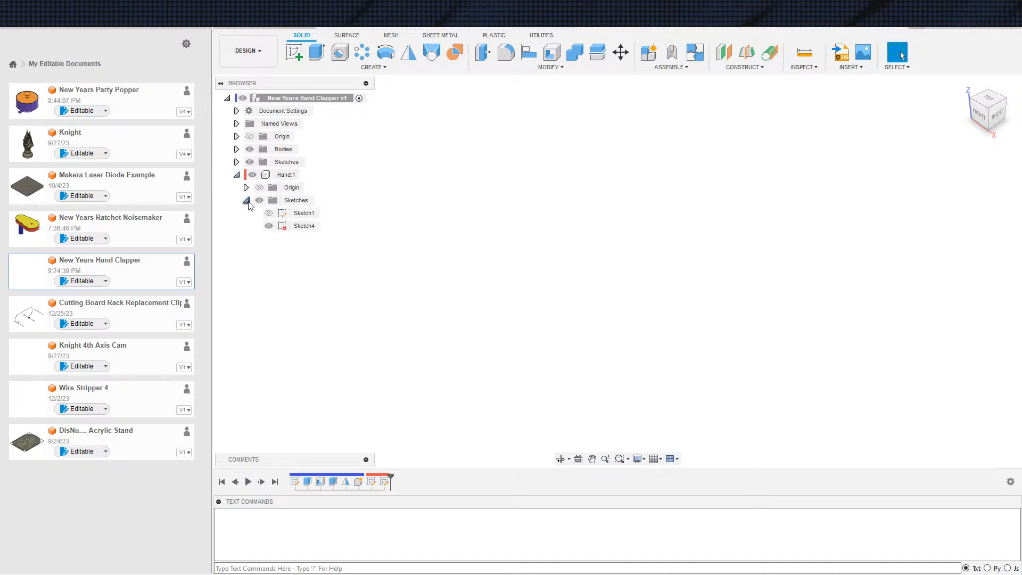
pyautogui.doubleClick(303, 225)
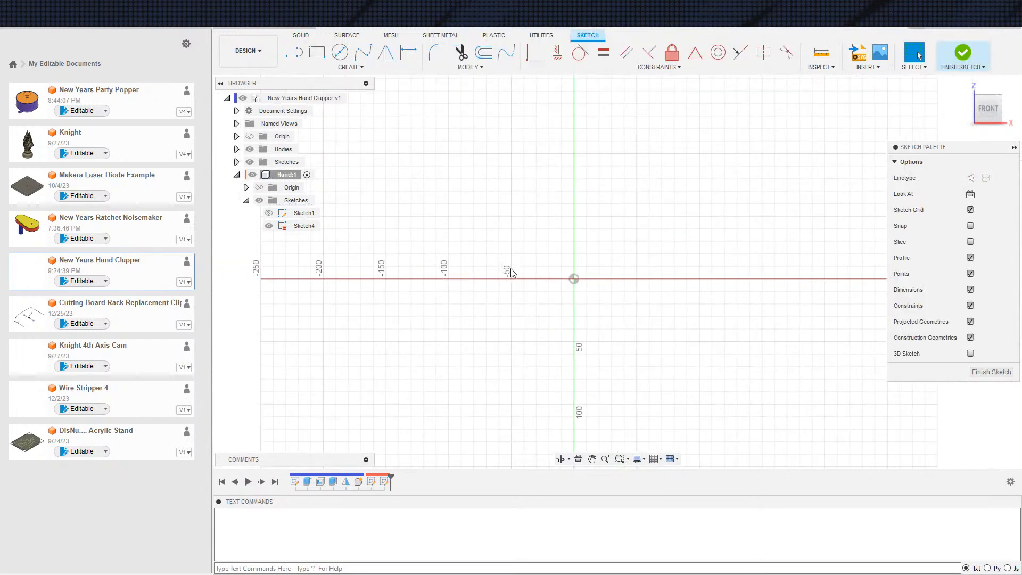
pyautogui.moveTo(563, 276); pyautogui.dragTo(525, 271, button='middle')
pyautogui.hotkey('ctrl', 'z')
pyautogui.keyDown('shift'); pyautogui.moveTo(678, 247); pyautogui.dragTo(596, 247, button='middle'); pyautogui.keyUp('shift')
pyautogui.press('s')
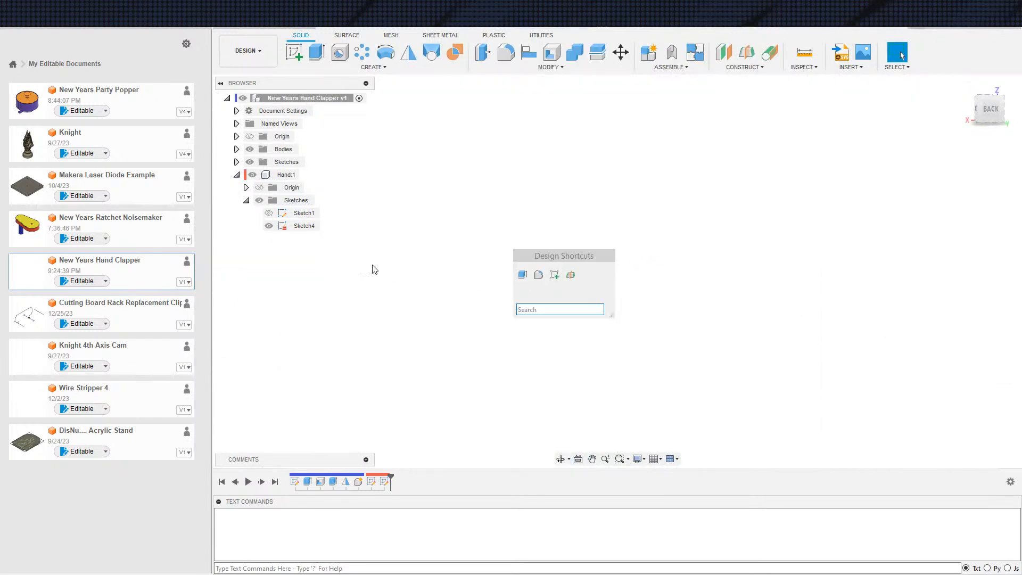
pyautogui.doubleClick(304, 226)
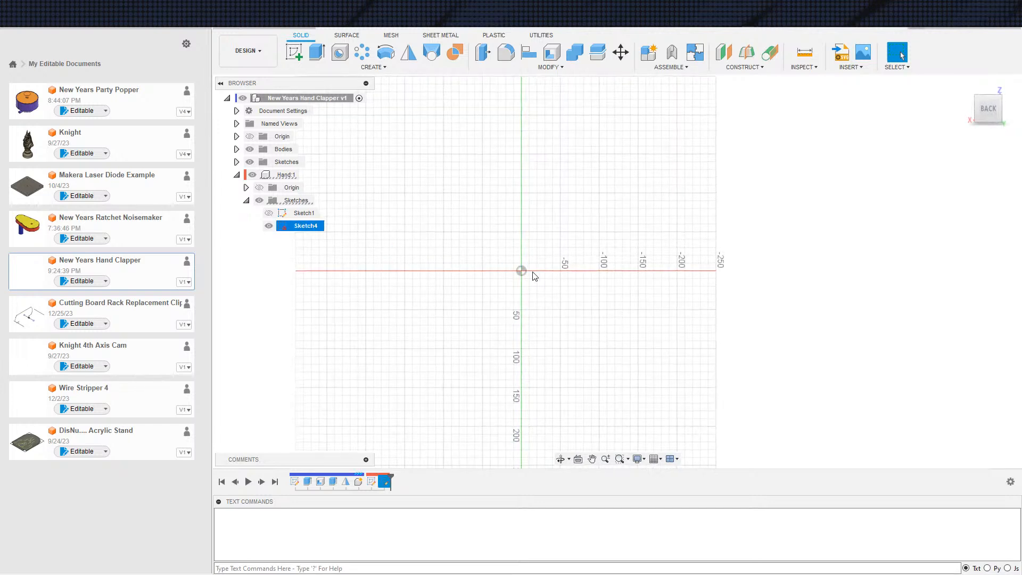
# Show Body1 and select its inner hand-shaped face as geometry to project into Sketch4
pyautogui.moveTo(483, 265); pyautogui.dragTo(447, 263, button='middle')
pyautogui.write('sproject')
pyautogui.press('Return')
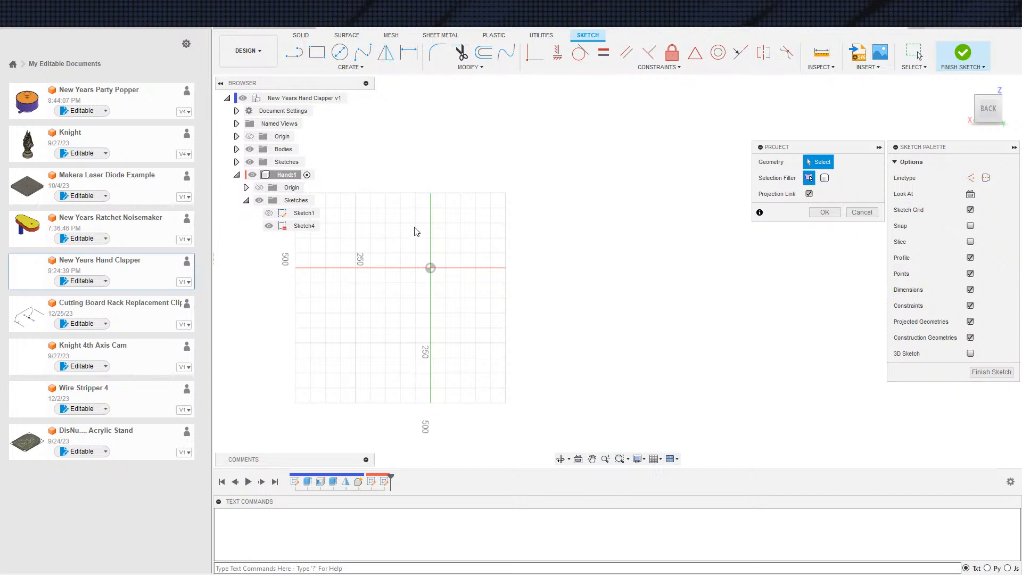
pyautogui.click(237, 150)
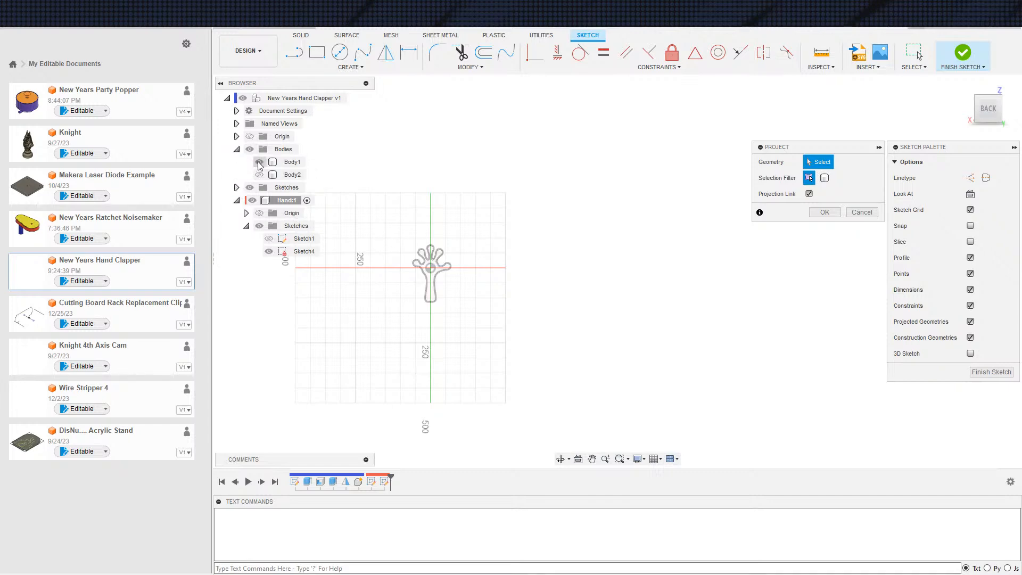
pyautogui.scroll(5, 409, 300)
pyautogui.keyDown('shift'); pyautogui.moveTo(409, 299); pyautogui.dragTo(521, 307, button='middle'); pyautogui.keyUp('shift')
pyautogui.scroll(5, 461, 280)
pyautogui.moveTo(396, 258)
pyautogui.mouseDown(button='middle')
pyautogui.moveTo(659, 340)
pyautogui.moveTo(612, 289)
pyautogui.moveTo(559, 273)
pyautogui.moveTo(646, 250)
pyautogui.moveTo(573, 244)
pyautogui.mouseUp(button='middle')
pyautogui.click(532, 226)
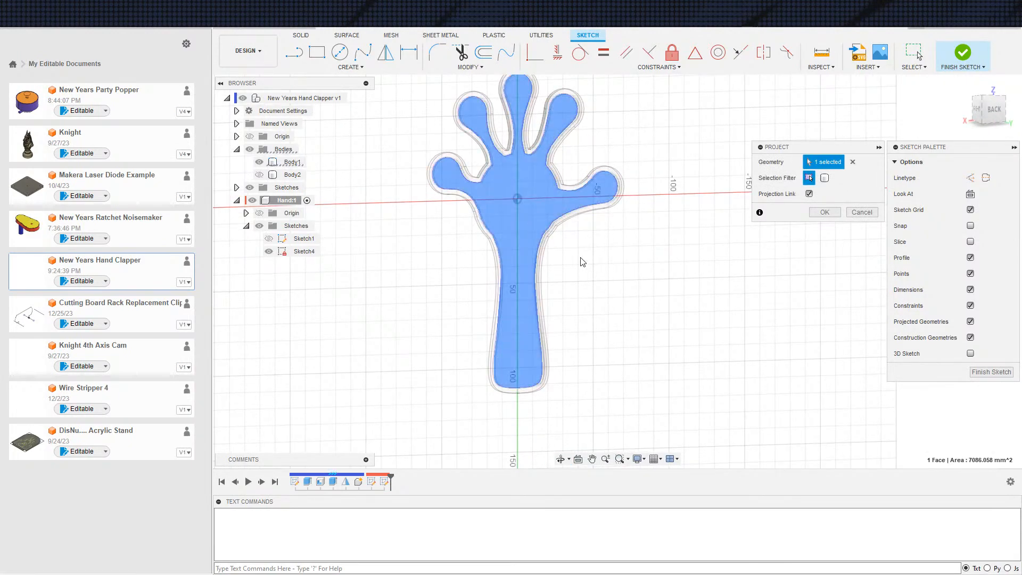
# Add Body1's outer rim face to the projection and apply it to Sketch4
pyautogui.scroll(5, 546, 253)
pyautogui.scroll(3, 500, 202)
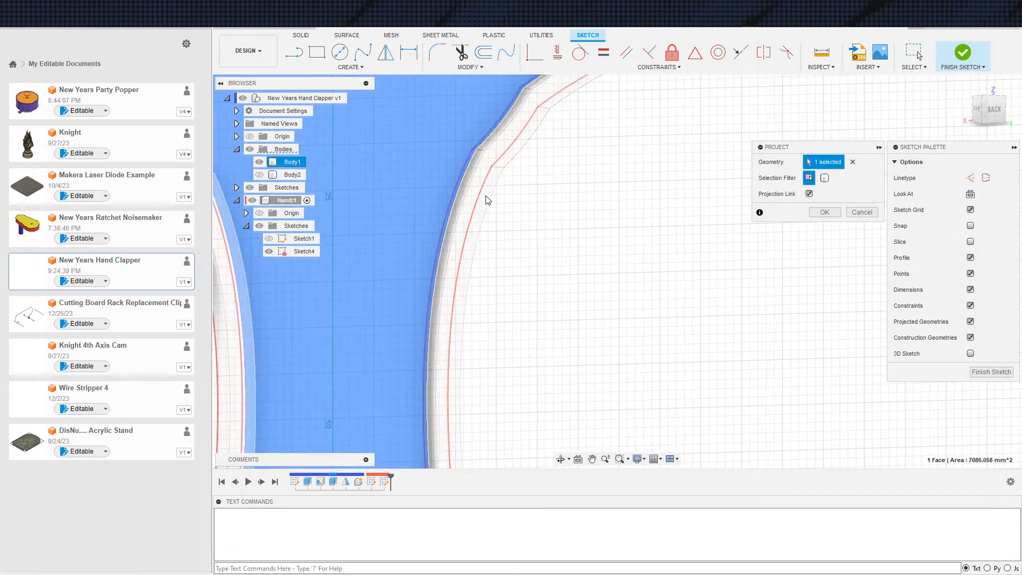
pyautogui.scroll(-5, 605, 265)
pyautogui.keyDown('shift'); pyautogui.moveTo(639, 241); pyautogui.dragTo(592, 221, button='middle'); pyautogui.keyUp('shift')
pyautogui.keyDown('shift'); pyautogui.moveTo(593, 221); pyautogui.dragTo(609, 223); pyautogui.keyUp('shift')
pyautogui.keyDown('shift'); pyautogui.moveTo(609, 223); pyautogui.dragTo(616, 229, button='middle'); pyautogui.keyUp('shift')
pyautogui.scroll(5, 580, 225)
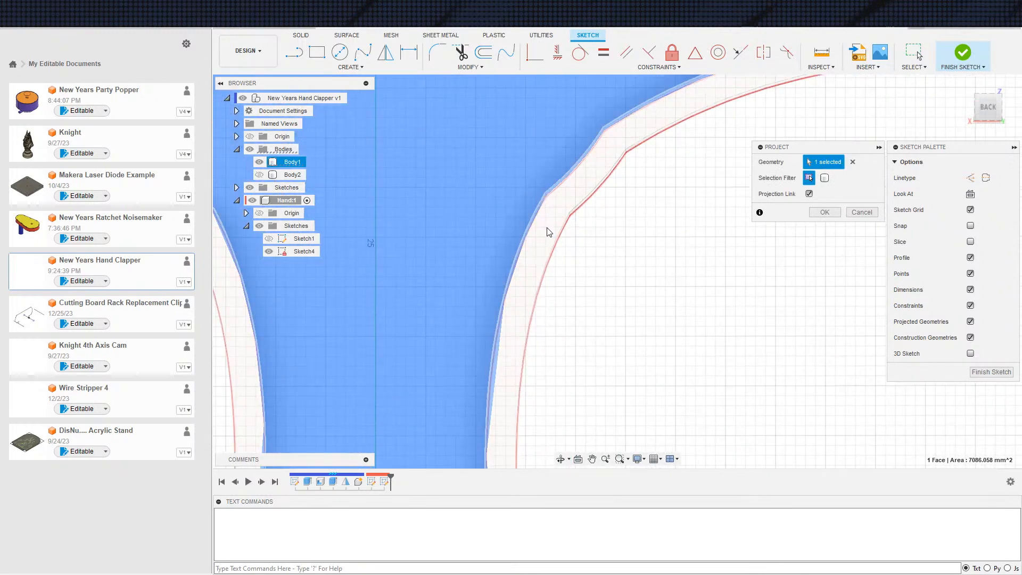
pyautogui.click(548, 233)
pyautogui.scroll(-5, 559, 245)
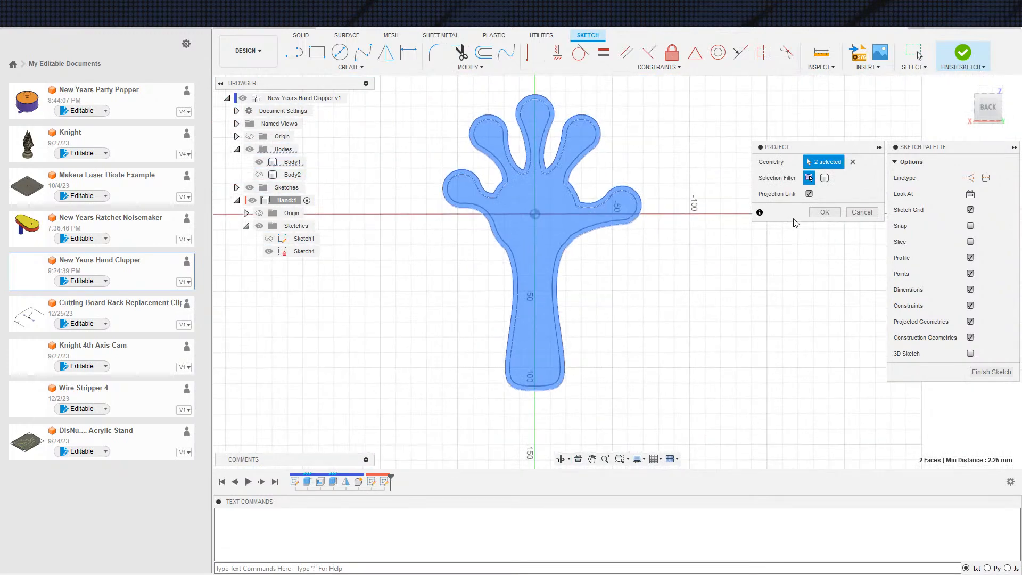
pyautogui.click(824, 212)
# Try to extrude the projected inner hand profile from Sketch4
pyautogui.press('e')
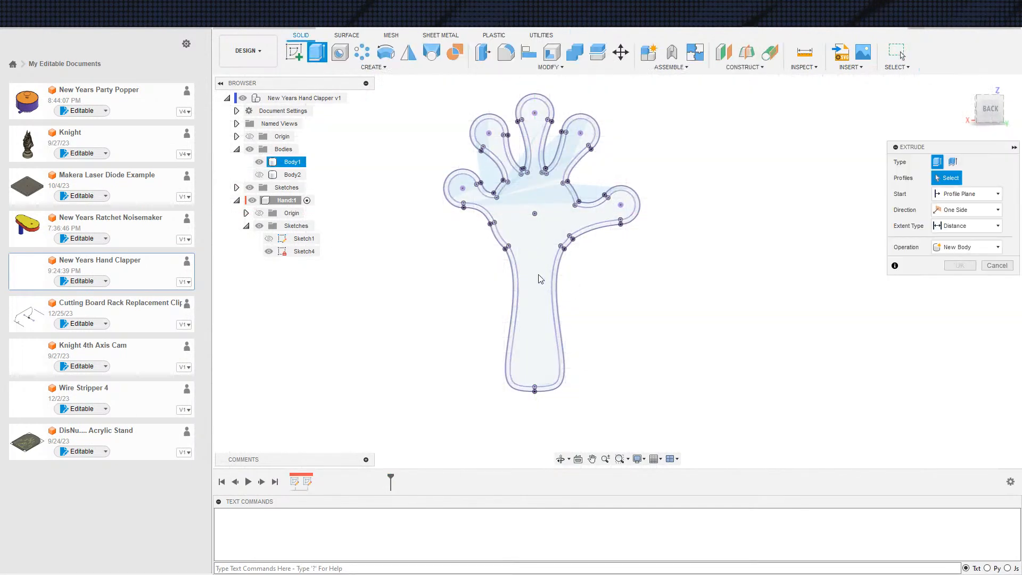
pyautogui.click(540, 279)
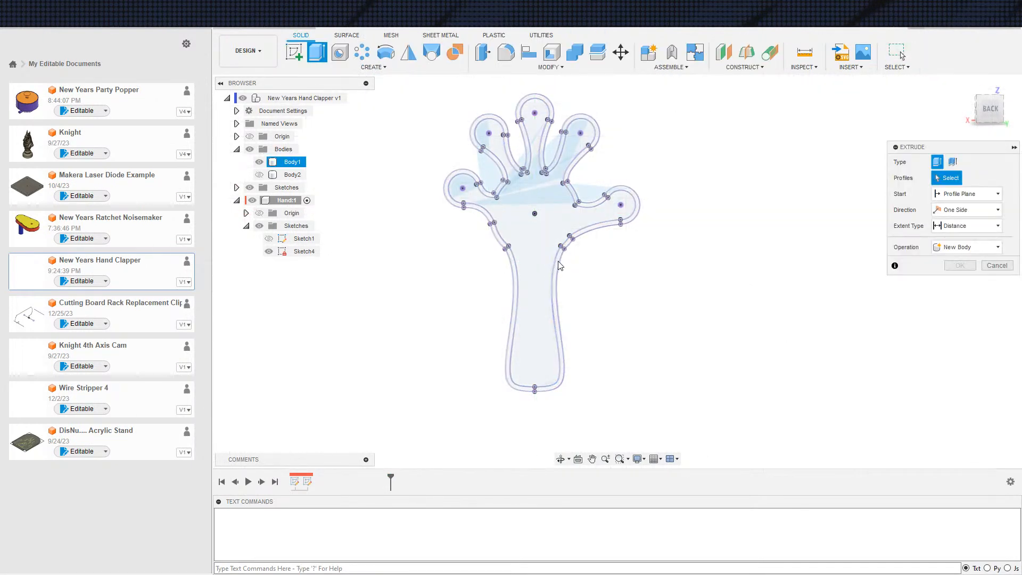
pyautogui.click(559, 264)
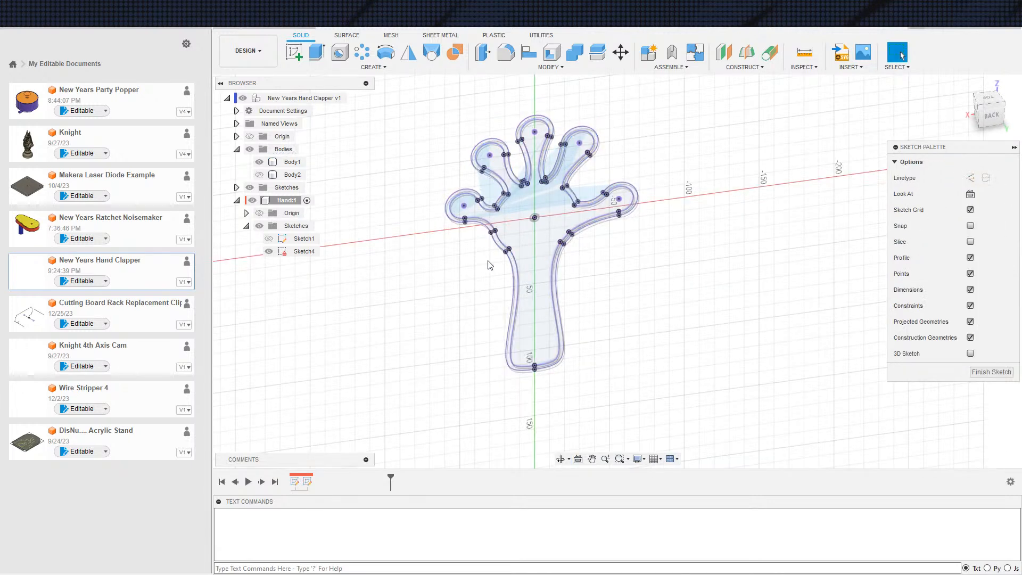
pyautogui.scroll(3, 496, 264)
pyautogui.moveTo(497, 264); pyautogui.dragTo(449, 257, button='middle')
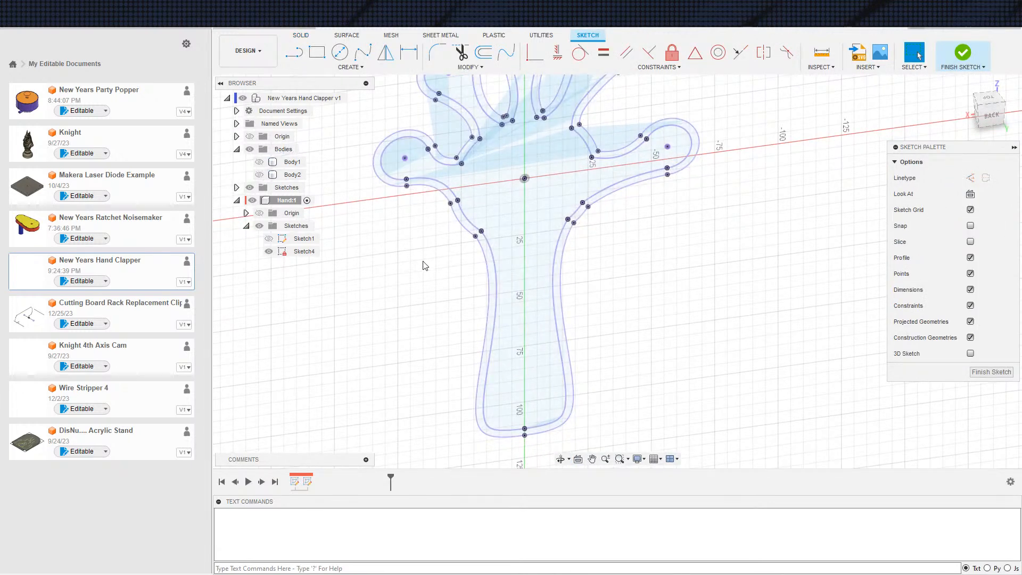
# Draw a straight line across the wrist between the two corner points of the inner hand outline
pyautogui.scroll(3, 418, 261)
pyautogui.scroll(2, 430, 254)
pyautogui.moveTo(430, 245); pyautogui.dragTo(425, 270, button='middle')
pyautogui.press('s')
pyautogui.click(466, 293)
pyautogui.scroll(1, 548, 243)
pyautogui.moveTo(548, 243); pyautogui.dragTo(451, 296, button='middle')
pyautogui.scroll(2, 451, 300)
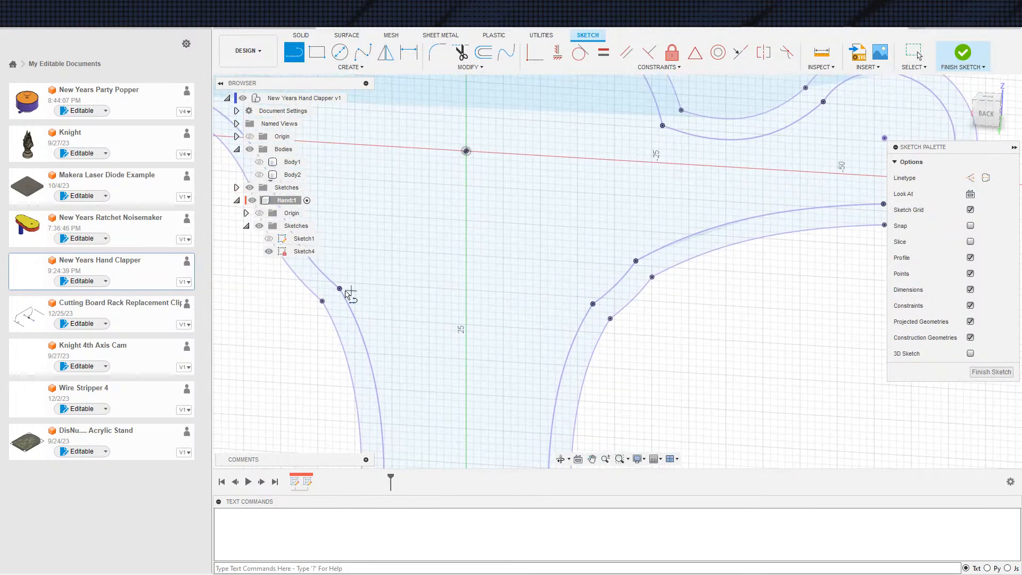
pyautogui.click(339, 289)
pyautogui.doubleClick(594, 304)
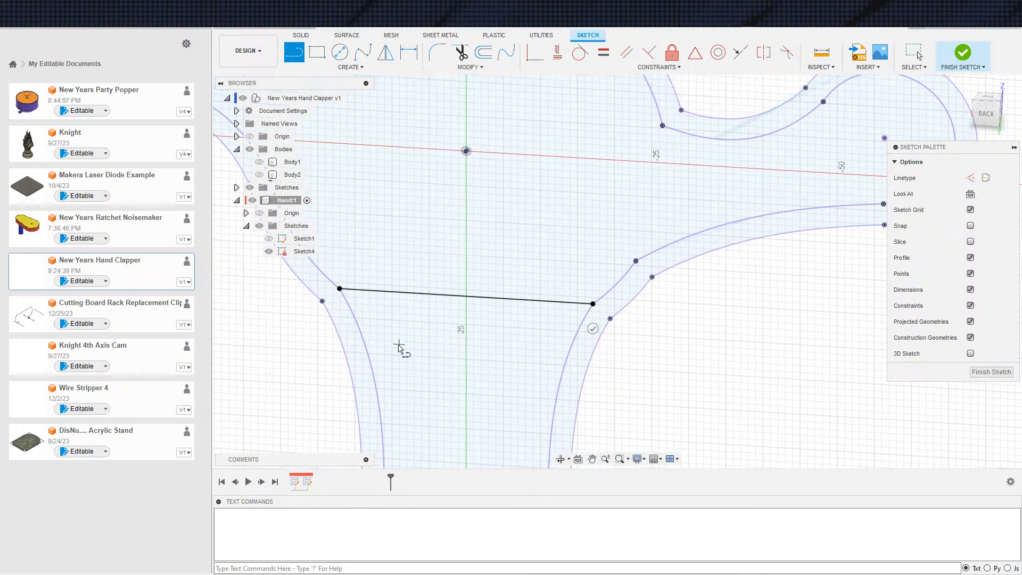
# Try to extrude the palm profile above the wrist line as a new body
pyautogui.moveTo(365, 337); pyautogui.dragTo(421, 307, button='middle')
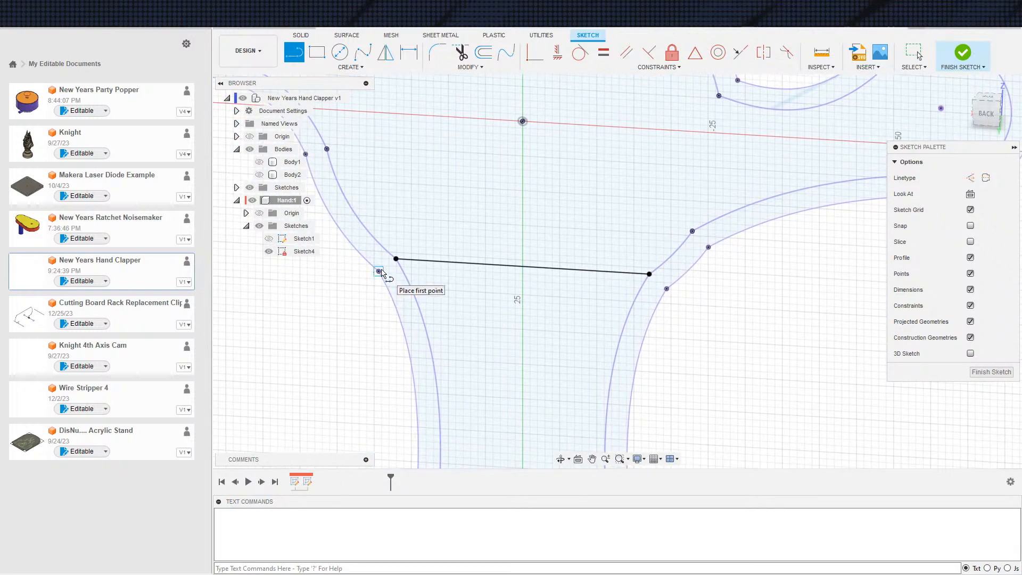
pyautogui.press('e')
pyautogui.click(517, 233)
pyautogui.scroll(-5, 675, 320)
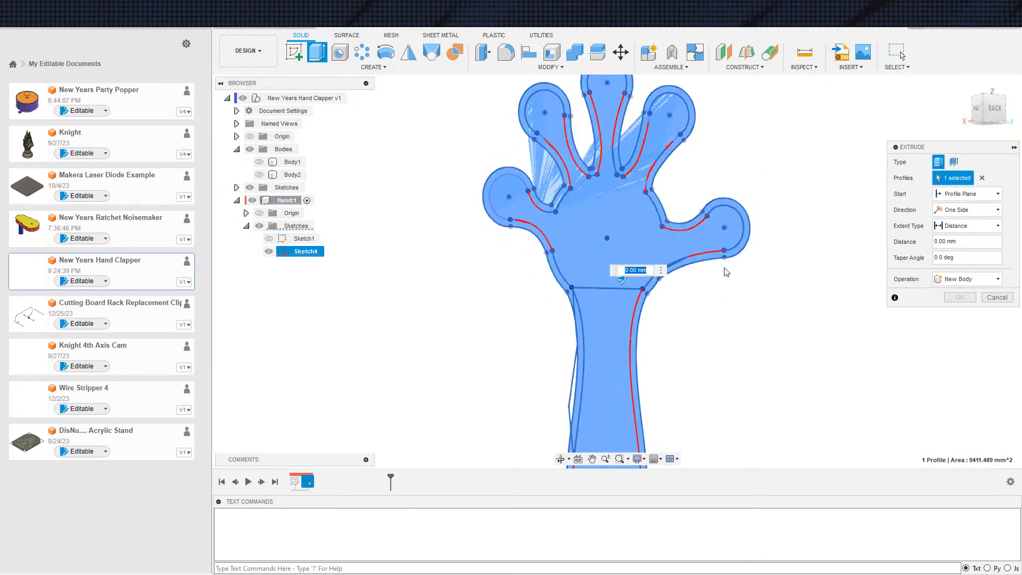
pyautogui.press('Escape')
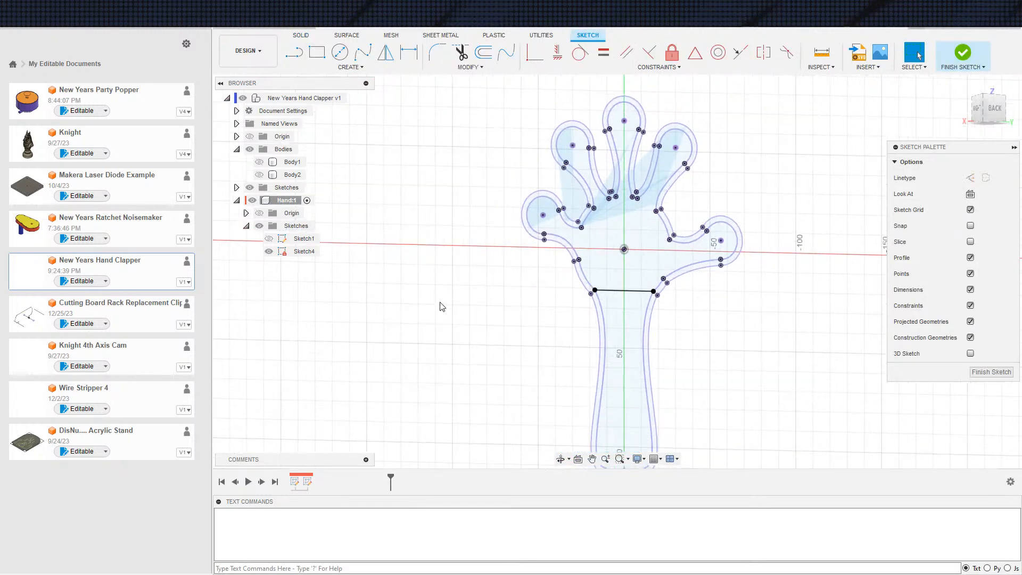
pyautogui.press('e')
pyautogui.click(628, 270)
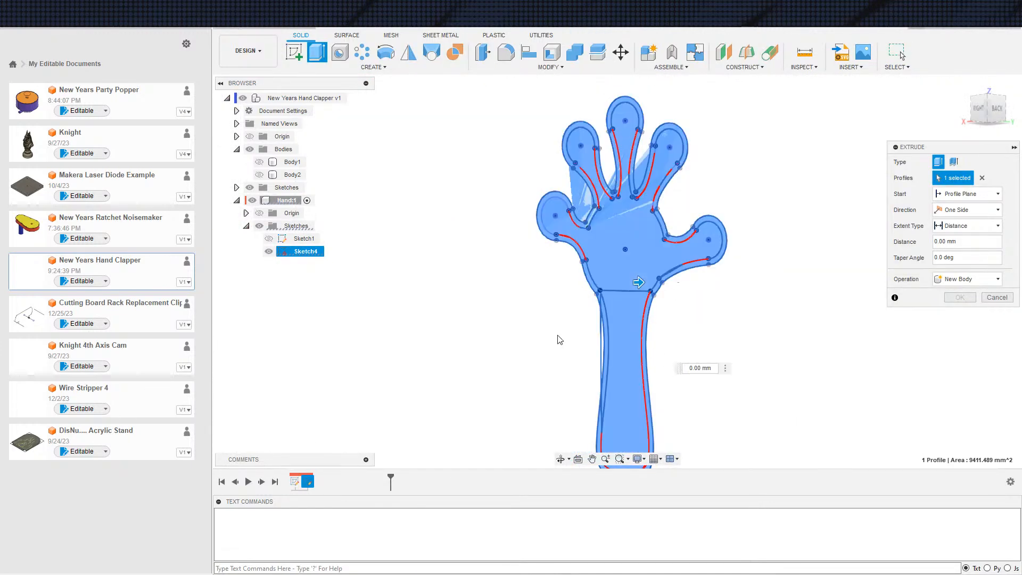
pyautogui.keyDown('shift'); pyautogui.moveTo(584, 386); pyautogui.dragTo(748, 360, button='middle'); pyautogui.keyUp('shift')
pyautogui.press('Escape')
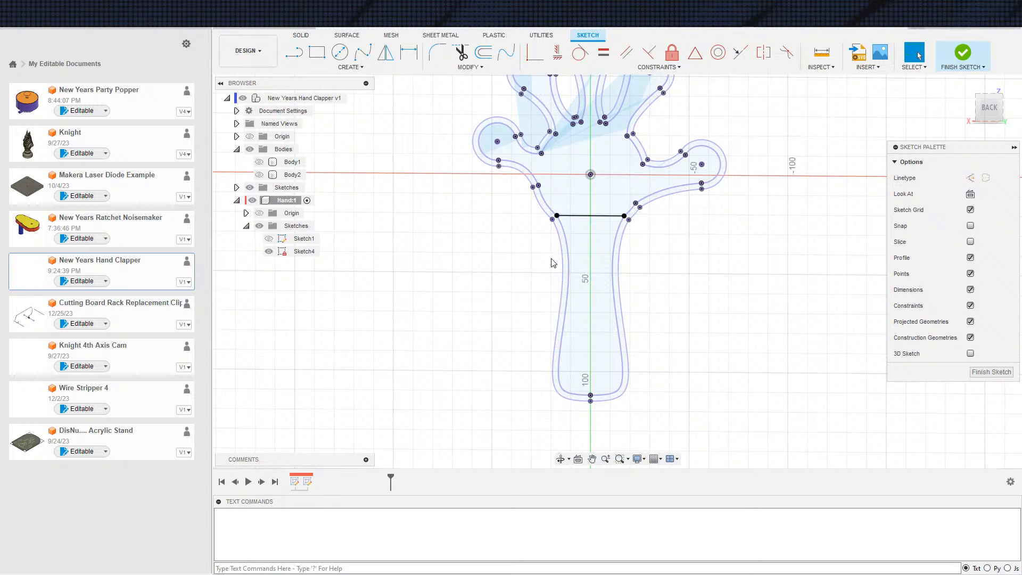
pyautogui.scroll(-3, 565, 261)
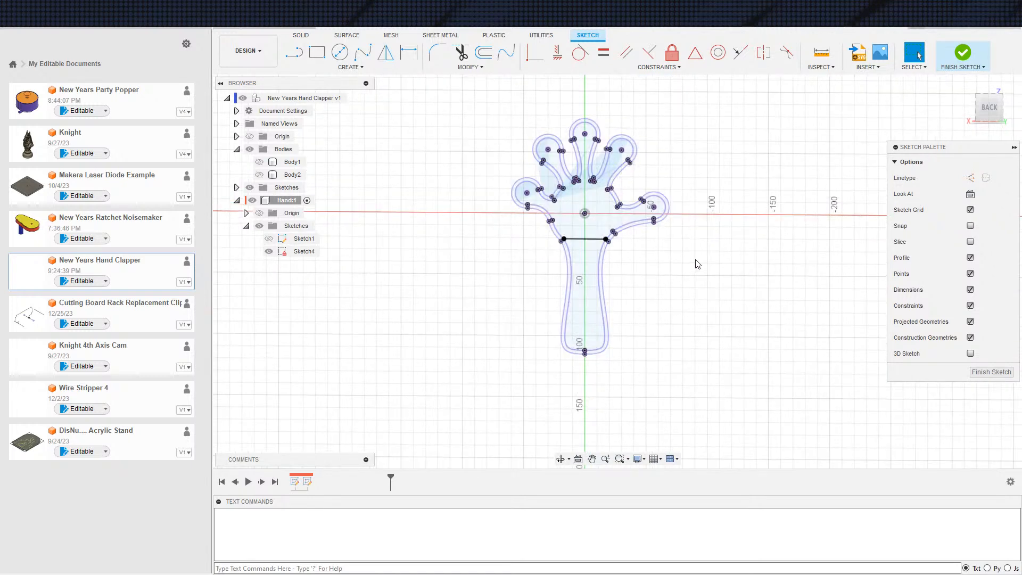
# Finish the sketch and delete Sketch4 from the Hand component
pyautogui.click(962, 52)
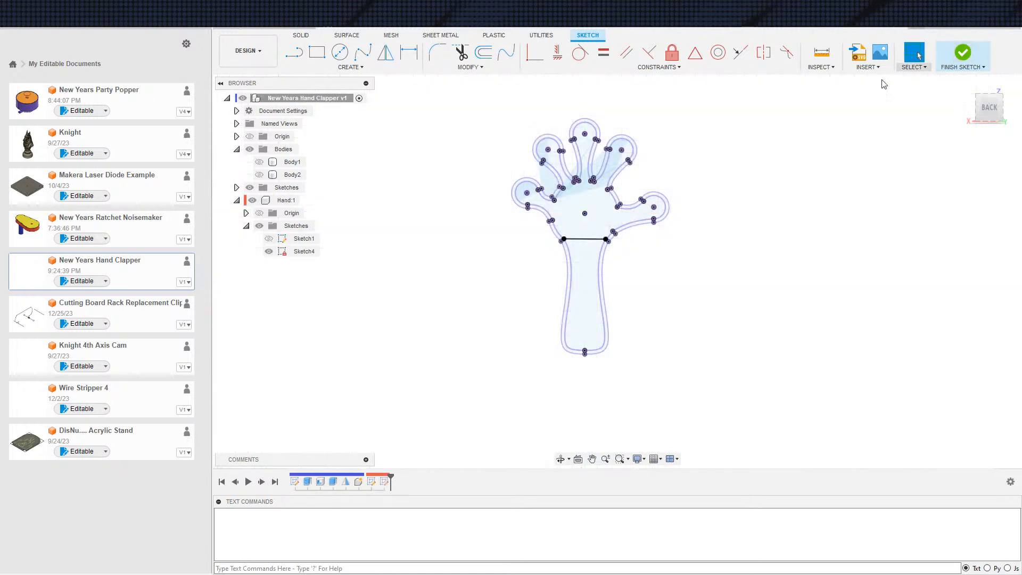
pyautogui.click(305, 251)
pyautogui.press('Delete')
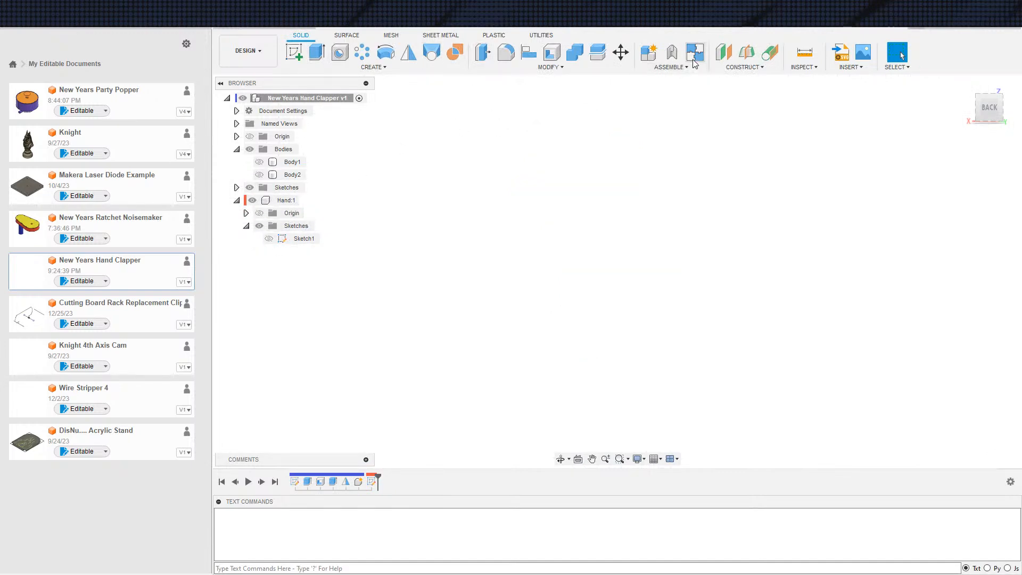
# Create a construction plane offset from the XZ plane, well clear of the origin on the back side
pyautogui.click(724, 52)
pyautogui.click(575, 195)
pyautogui.keyDown('shift'); pyautogui.moveTo(485, 283); pyautogui.dragTo(527, 300, button='middle'); pyautogui.keyUp('shift')
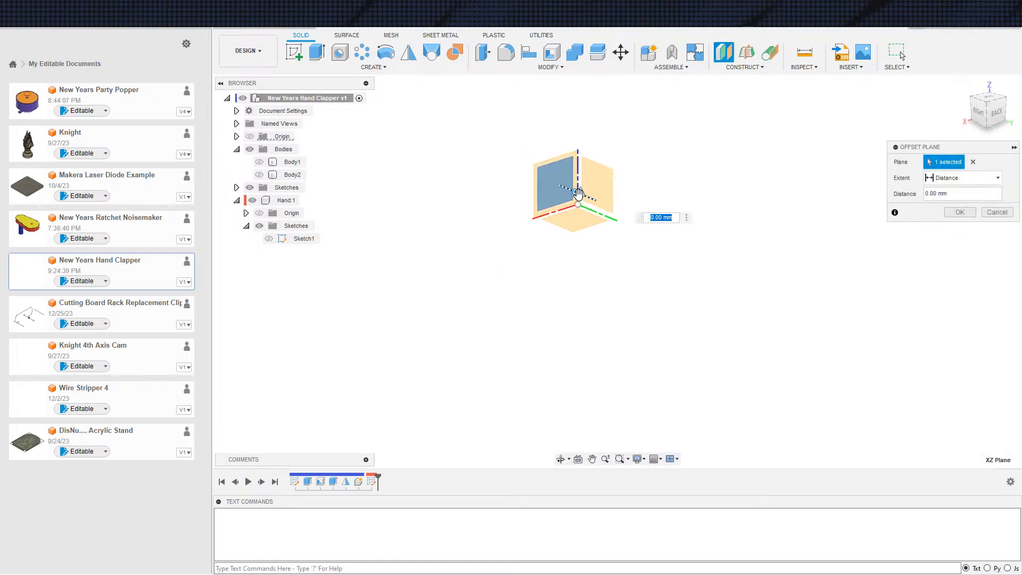
pyautogui.moveTo(579, 193); pyautogui.dragTo(748, 271)
pyautogui.click(953, 212)
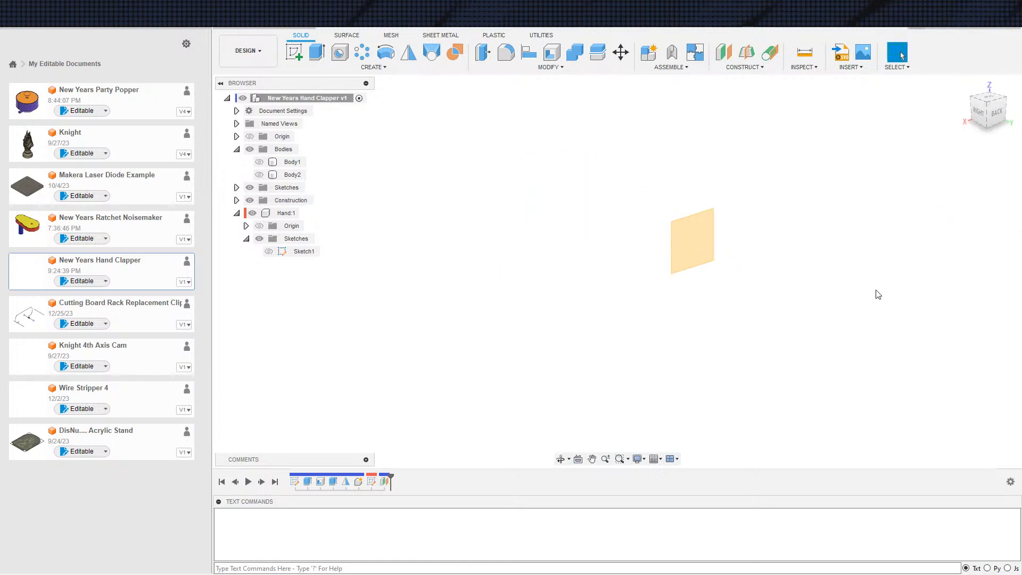
# Try to start a top-level sketch on the offset plane and project Body1 into it
pyautogui.keyDown('shift'); pyautogui.moveTo(878, 292); pyautogui.dragTo(831, 288, button='middle'); pyautogui.keyUp('shift')
pyautogui.press('s')
pyautogui.click(720, 254)
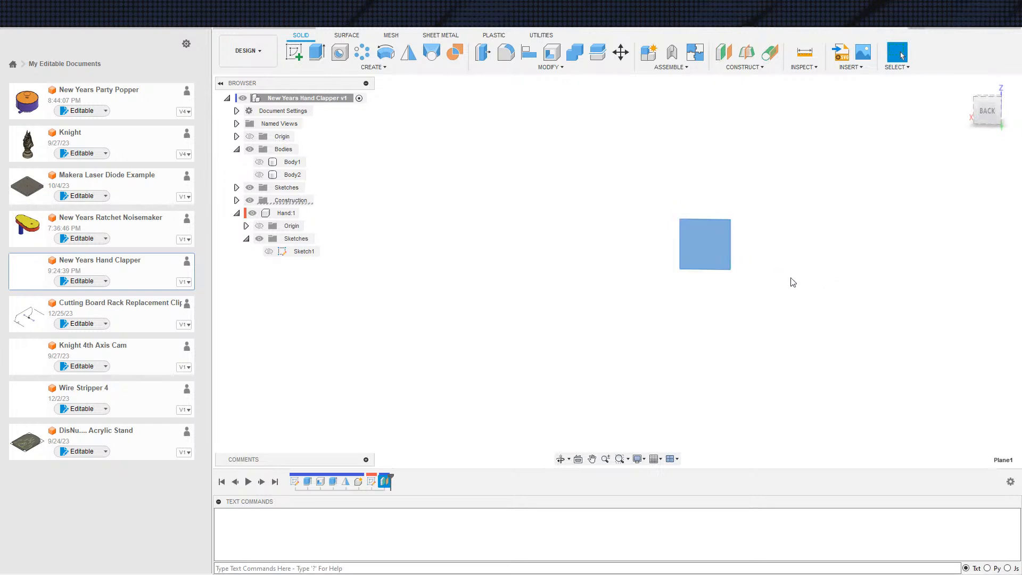
pyautogui.press('s')
pyautogui.click(848, 310)
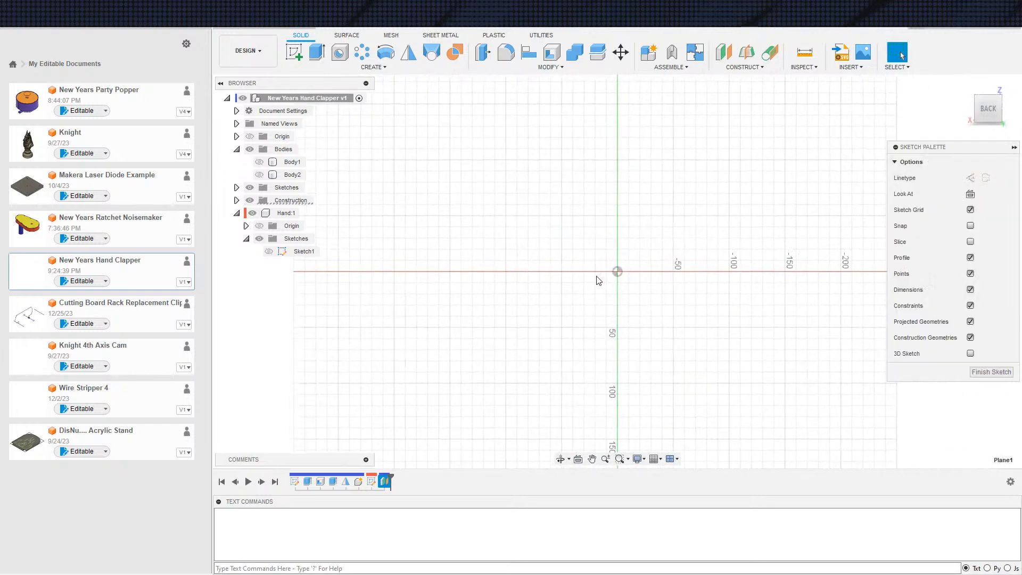
pyautogui.press('s')
pyautogui.click(455, 253)
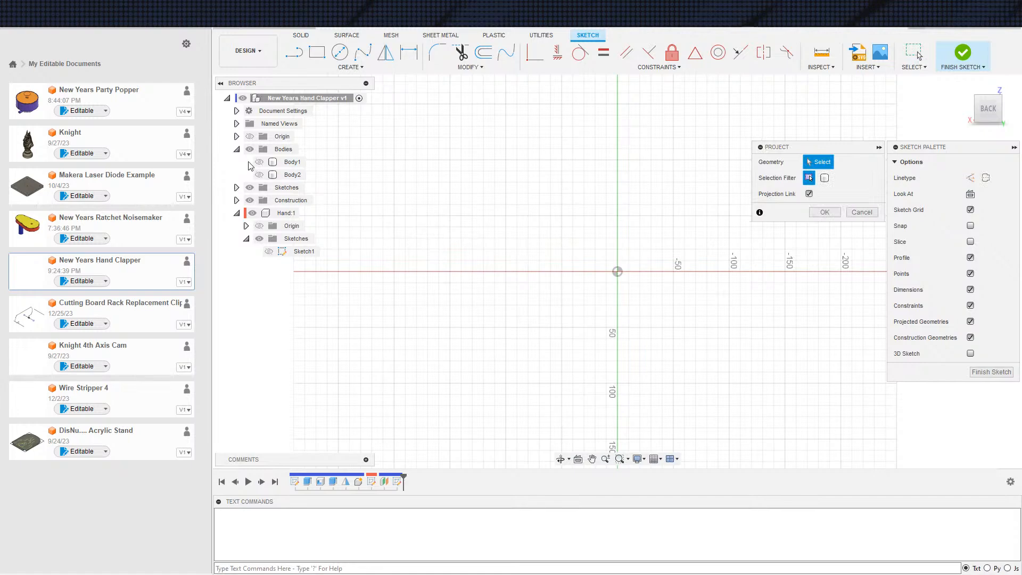
pyautogui.click(259, 163)
pyautogui.keyDown('shift'); pyautogui.moveTo(589, 302); pyautogui.dragTo(525, 319, button='middle'); pyautogui.keyUp('shift')
pyautogui.press('Escape')
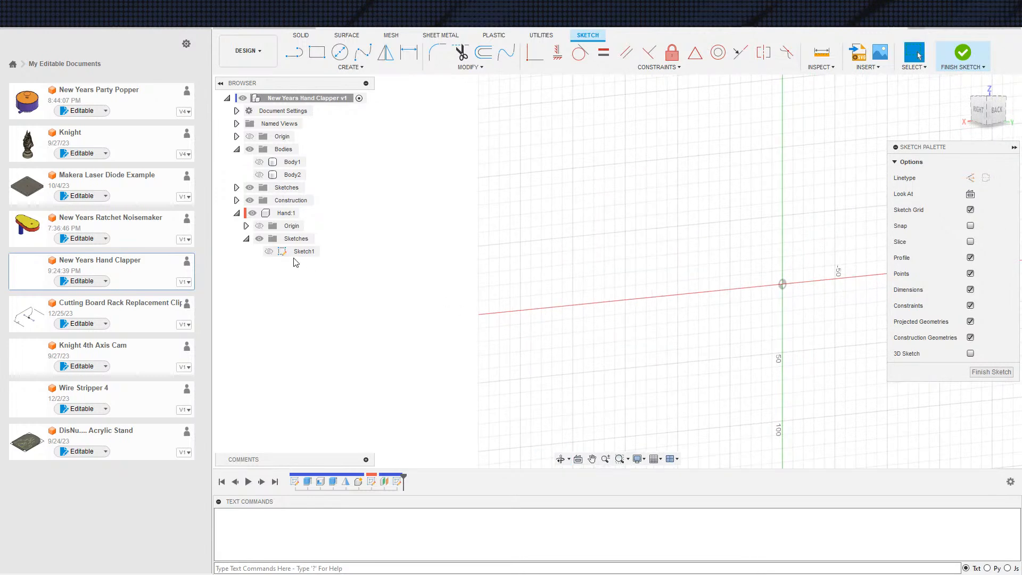
pyautogui.hotkey('ctrl', 'z')
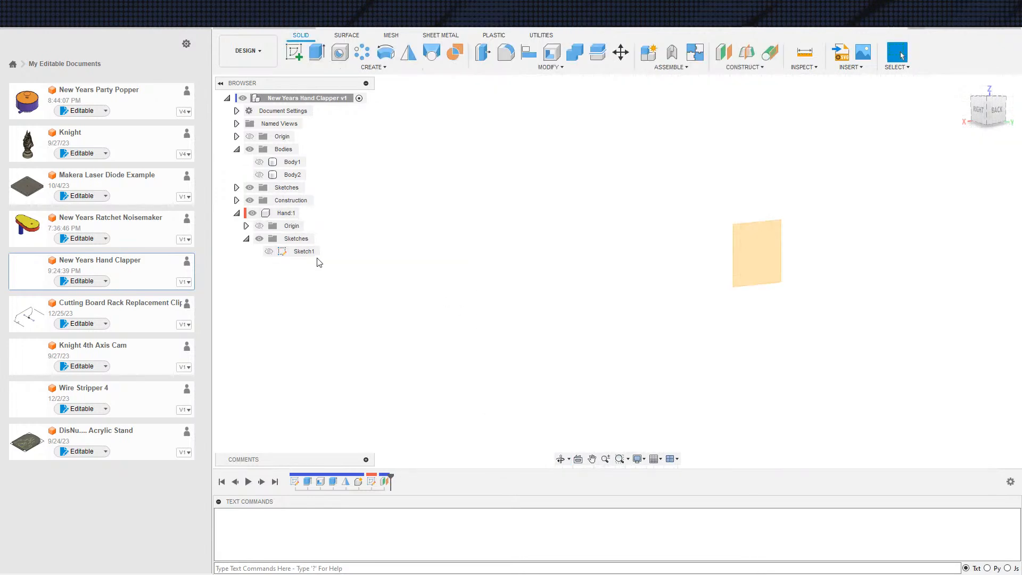
# Activate the Hand component and start a new sketch in it on the offset plane Plane1
pyautogui.click(305, 213)
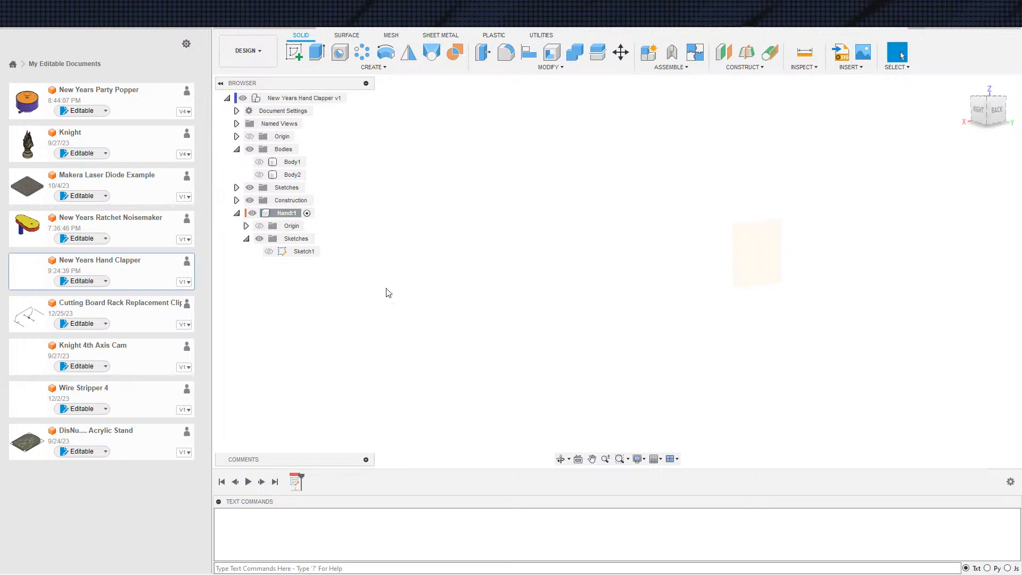
pyautogui.press('s')
pyautogui.click(448, 286)
pyautogui.click(236, 200)
pyautogui.click(293, 213)
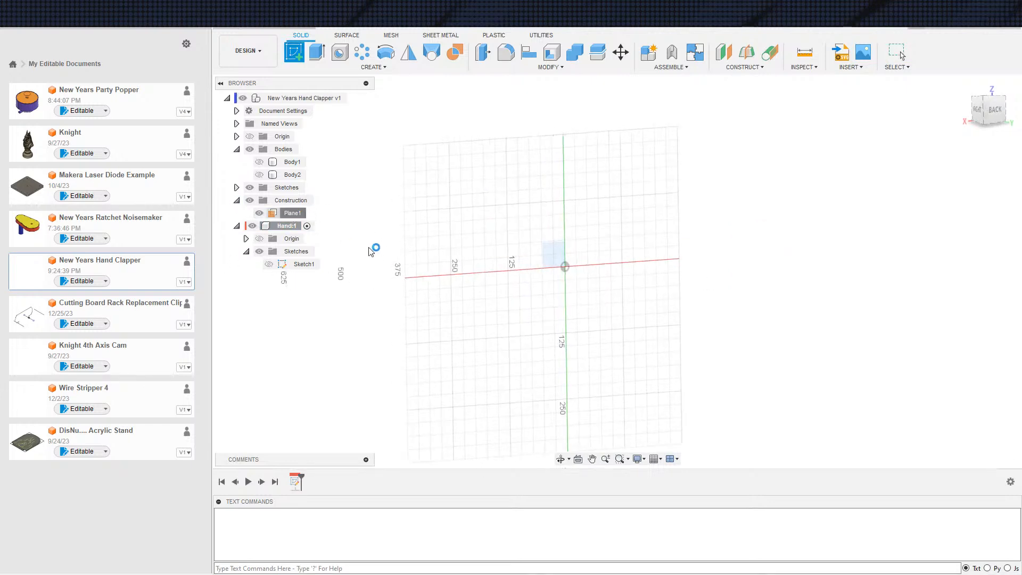
# Make Body1 visible so its hand shape can be referenced in the new Hand component sketch
pyautogui.click(258, 161)
pyautogui.scroll(5, 540, 297)
pyautogui.moveTo(496, 304)
pyautogui.keyDown('shift'); pyautogui.mouseDown(button='middle')
pyautogui.moveTo(594, 309)
pyautogui.moveTo(541, 301)
pyautogui.moveTo(581, 316)
pyautogui.mouseUp(button='middle'); pyautogui.keyUp('shift')
pyautogui.scroll(5, 550, 304)
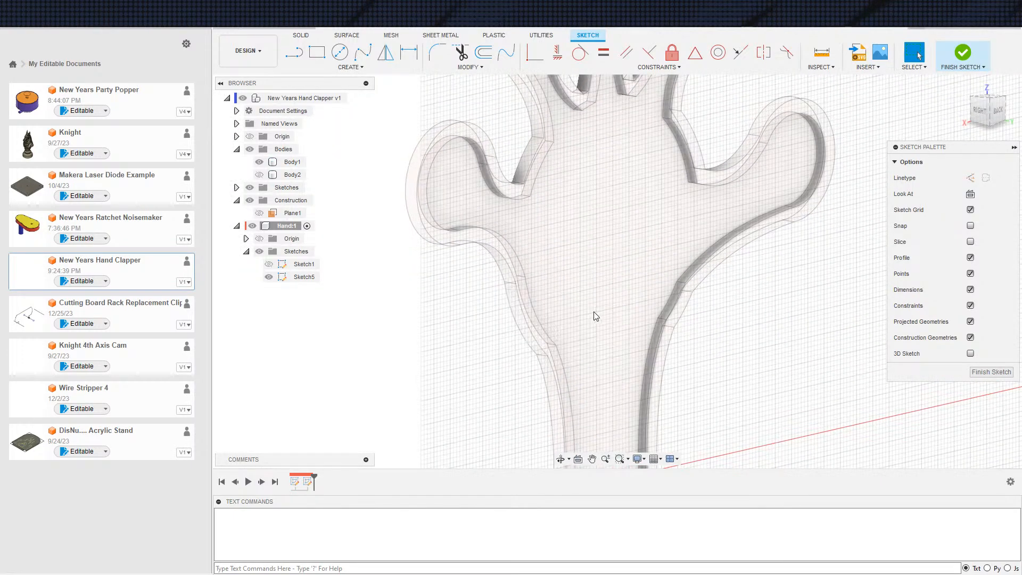
# Project the inner face and the raised rim face of Body1's hand into the sketch
pyautogui.press('p')
pyautogui.click(575, 271)
pyautogui.scroll(5, 519, 284)
pyautogui.click(491, 249)
pyautogui.scroll(-5, 552, 283)
pyautogui.moveTo(586, 282); pyautogui.dragTo(557, 224, button='middle')
pyautogui.scroll(-2, 557, 224)
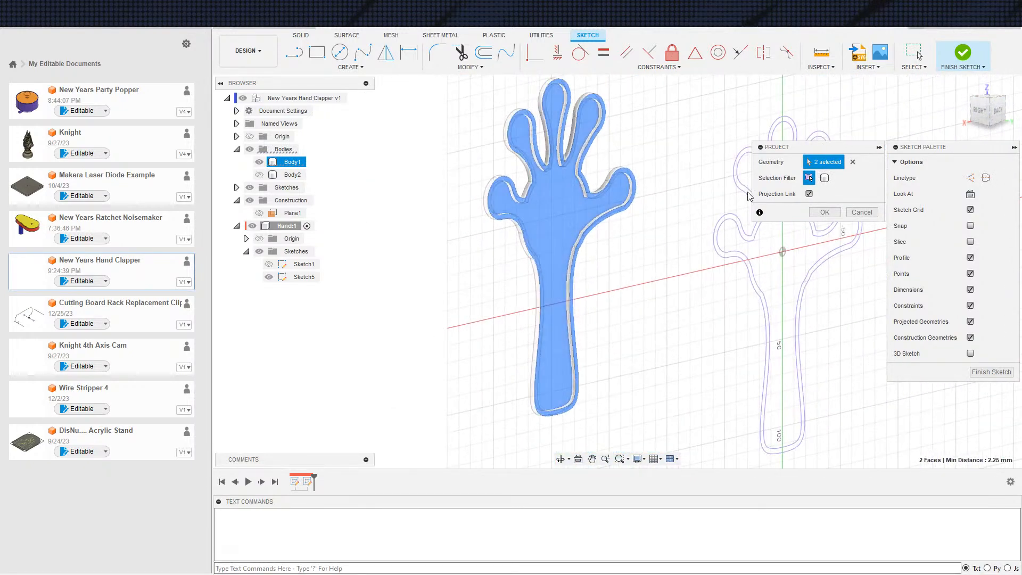
pyautogui.click(825, 213)
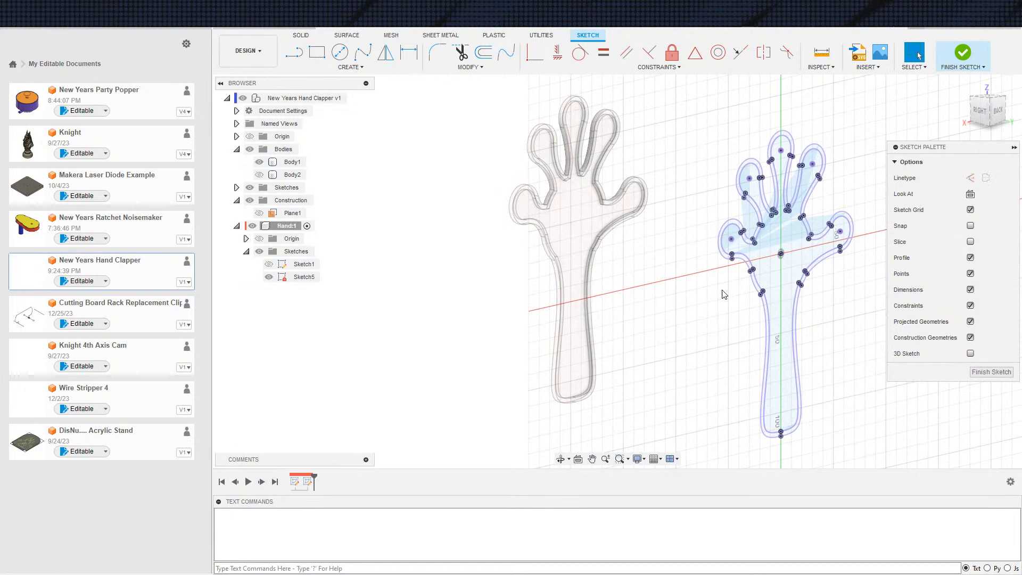
pyautogui.scroll(-2, 852, 330)
pyautogui.keyDown('shift'); pyautogui.moveTo(853, 330); pyautogui.dragTo(804, 325, button='middle'); pyautogui.keyUp('shift')
pyautogui.scroll(5, 765, 288)
pyautogui.press('e')
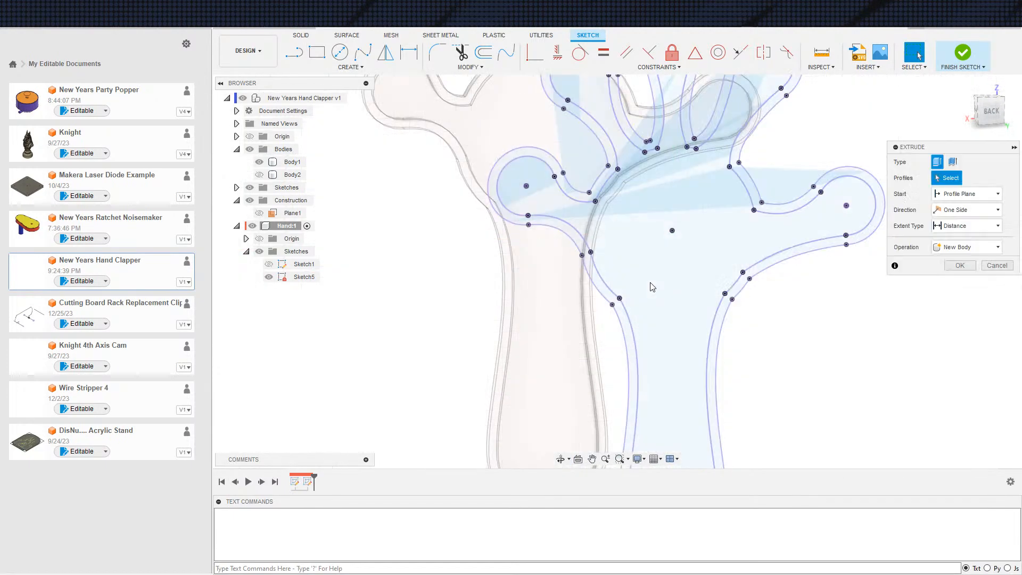
pyautogui.press('Escape')
# Draw two lines across the wrist, one between the inner outline's corner points and one between the outer outline's
pyautogui.scroll(3, 687, 293)
pyautogui.press('s')
pyautogui.click(647, 330)
pyautogui.click(775, 279)
pyautogui.scroll(-1, 653, 348)
pyautogui.moveTo(650, 350); pyautogui.dragTo(638, 326, button='middle')
pyautogui.click(580, 279)
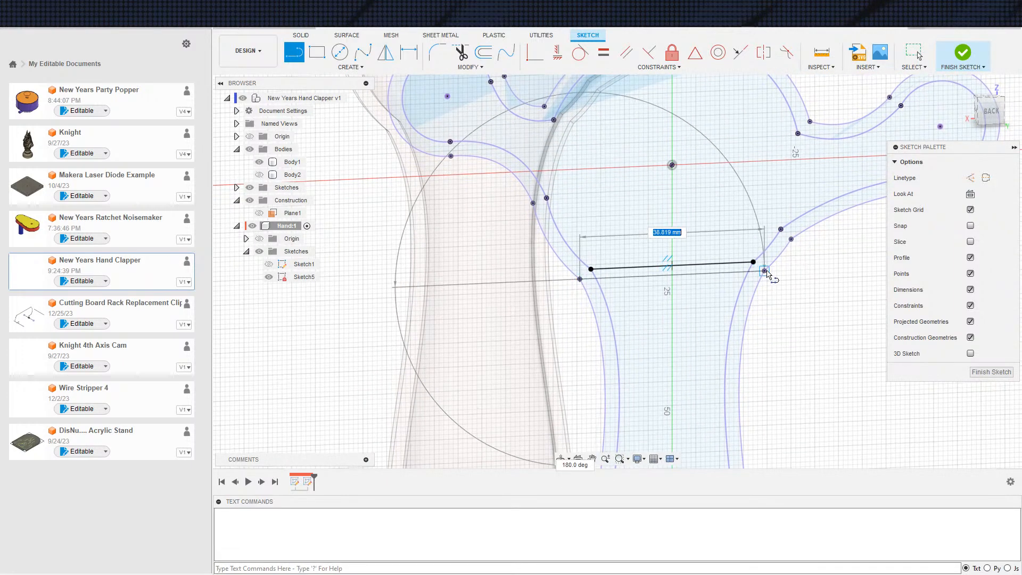
pyautogui.click(763, 272)
# Try to extrude the palm-and-fingers area together with the thin strip between the two wrist lines
pyautogui.press('e')
pyautogui.click(683, 252)
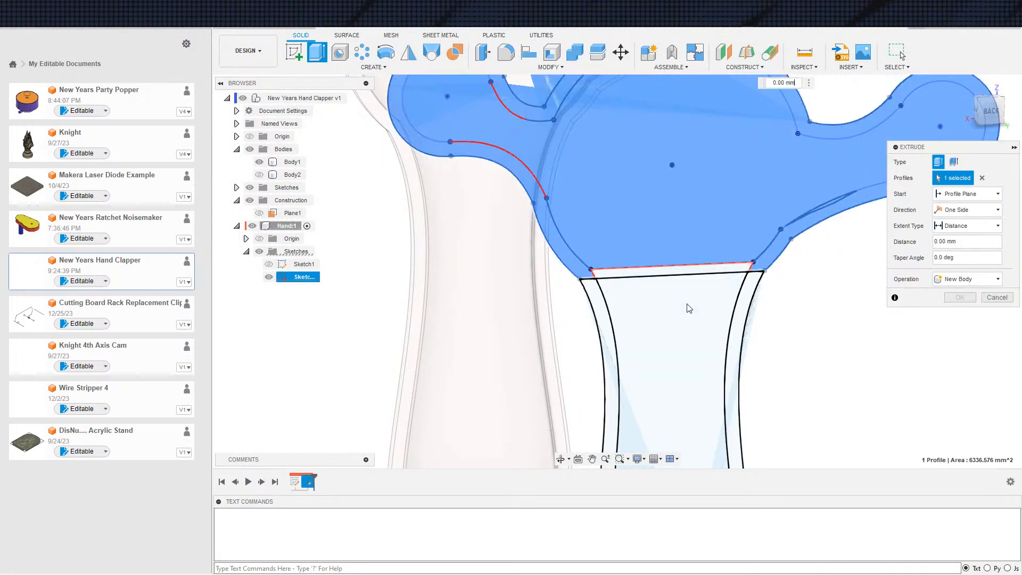
pyautogui.click(682, 252)
pyautogui.click(672, 272)
pyautogui.click(666, 254)
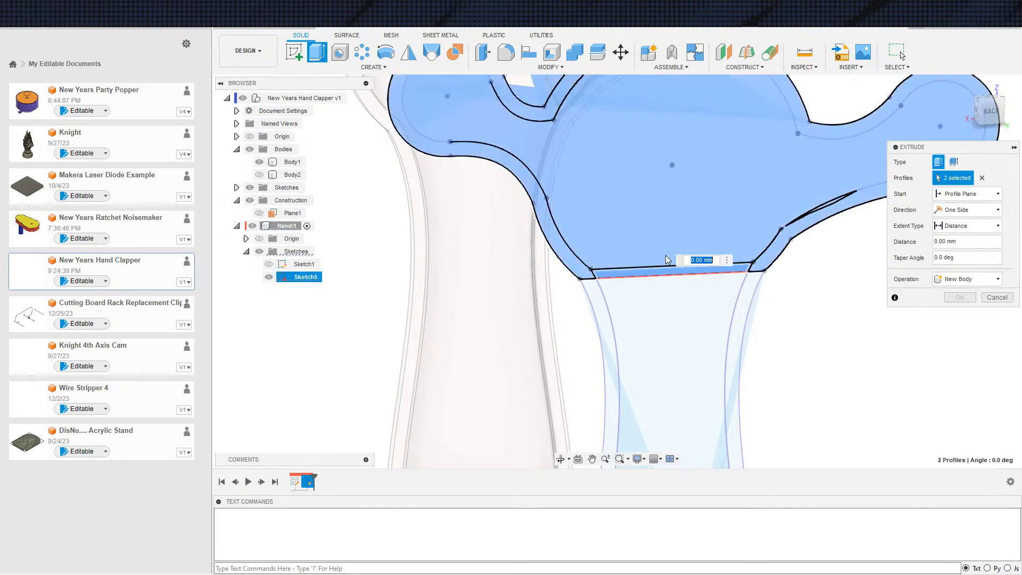
# Examine the selected extrusion profiles around the wrist, thumb and fingers for gaps or stray regions
pyautogui.scroll(-1, 626, 318)
pyautogui.scroll(-2, 628, 321)
pyautogui.scroll(6, 639, 277)
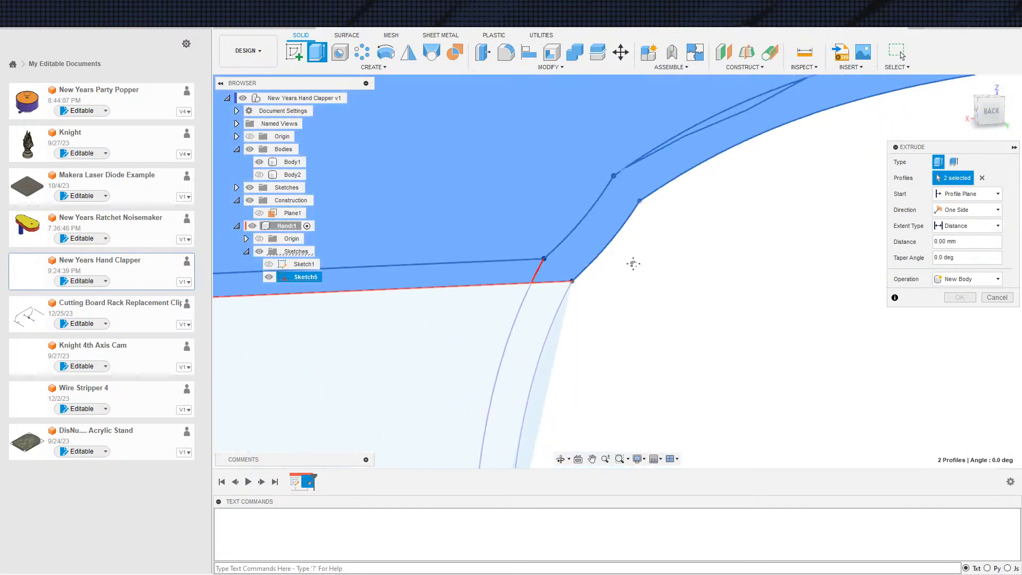
pyautogui.scroll(-3, 629, 286)
pyautogui.scroll(6, 584, 235)
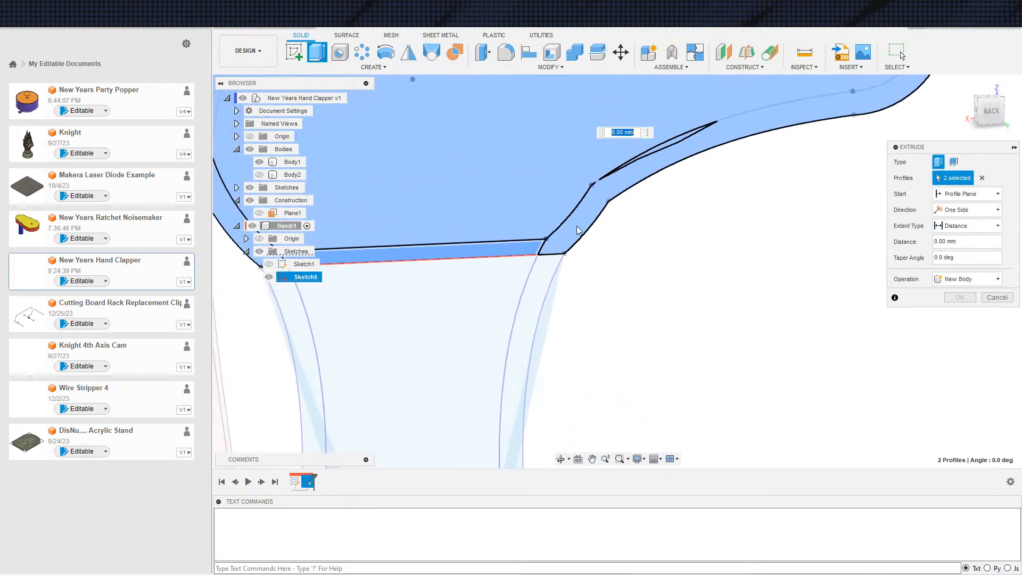
pyautogui.scroll(-3, 636, 179)
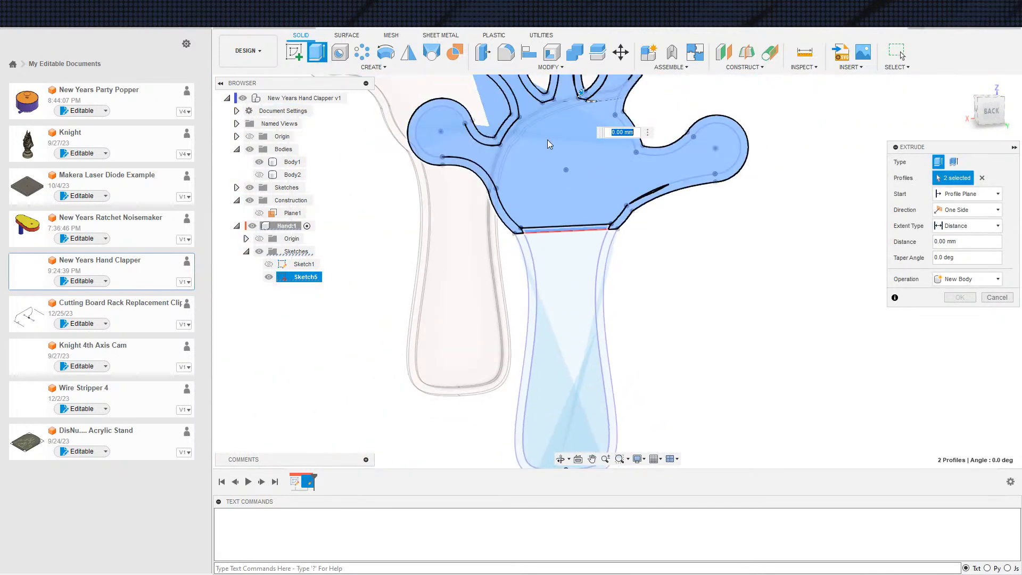
pyautogui.scroll(-2, 672, 240)
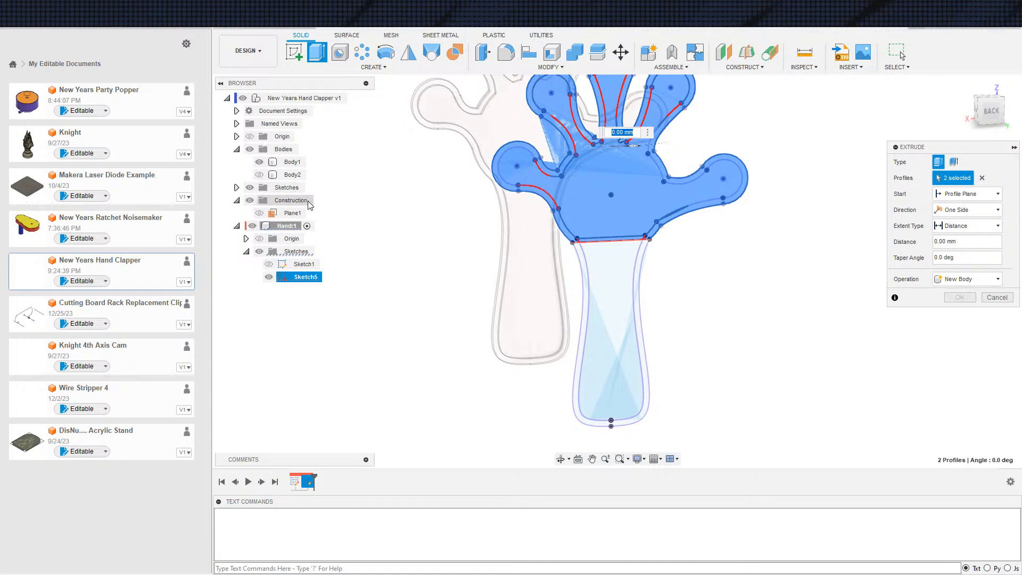
pyautogui.scroll(-2, 603, 289)
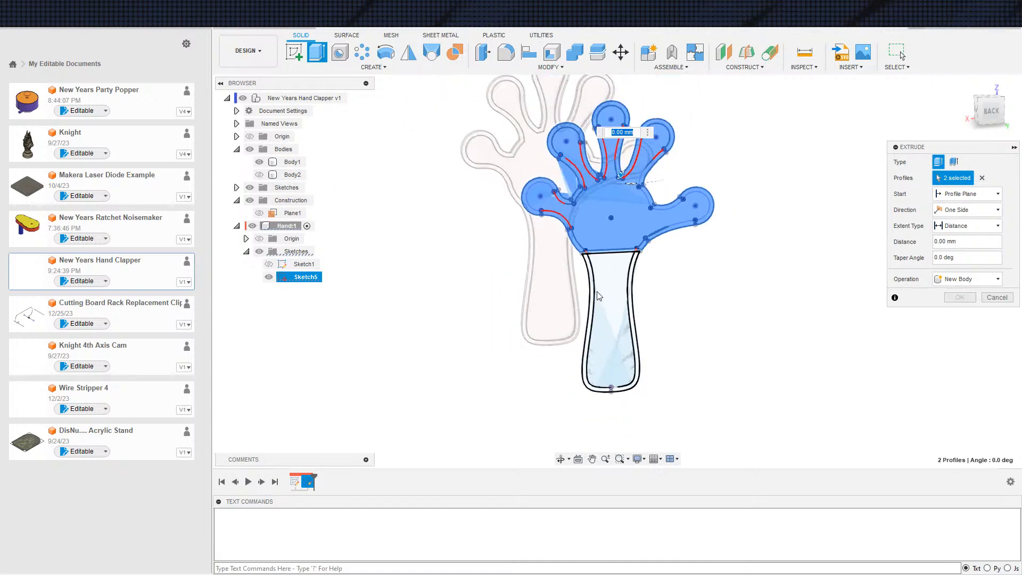
pyautogui.moveTo(604, 288); pyautogui.dragTo(551, 290, button='middle')
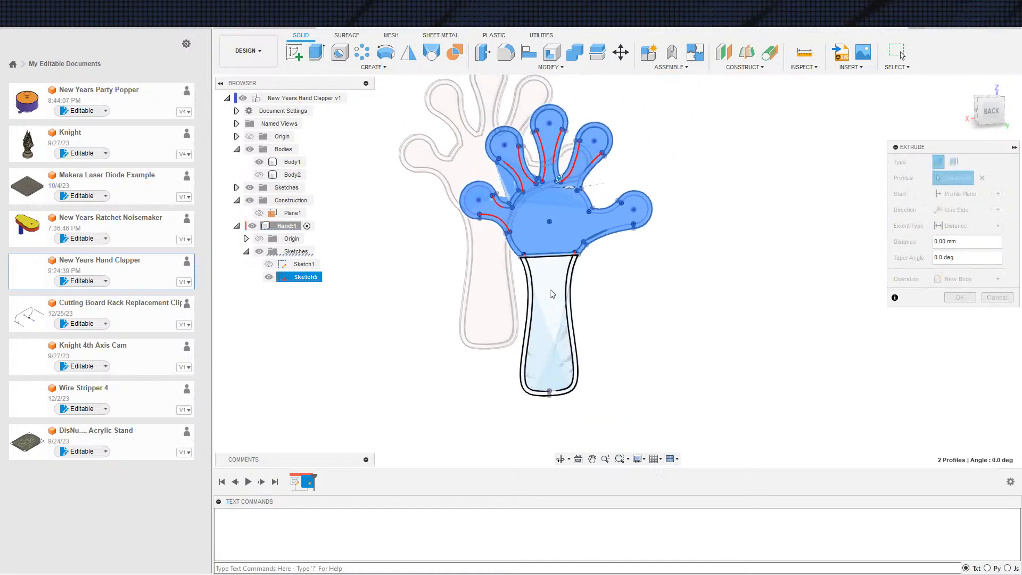
# Clear the selected profiles and cancel the extrusion
pyautogui.click(982, 179)
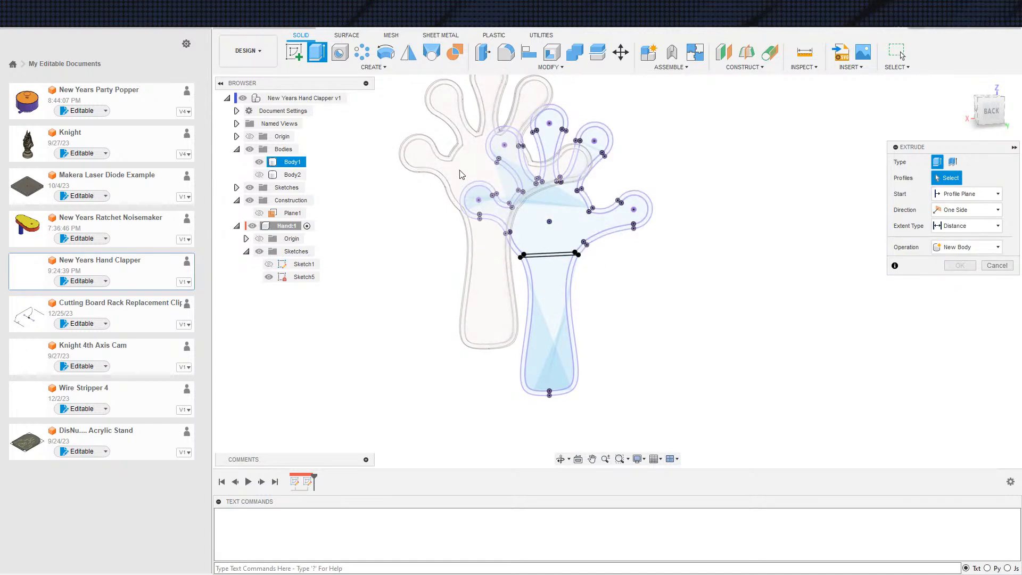
pyautogui.keyDown('shift'); pyautogui.moveTo(476, 266); pyautogui.dragTo(641, 292, button='middle'); pyautogui.keyUp('shift')
pyautogui.scroll(3, 620, 269)
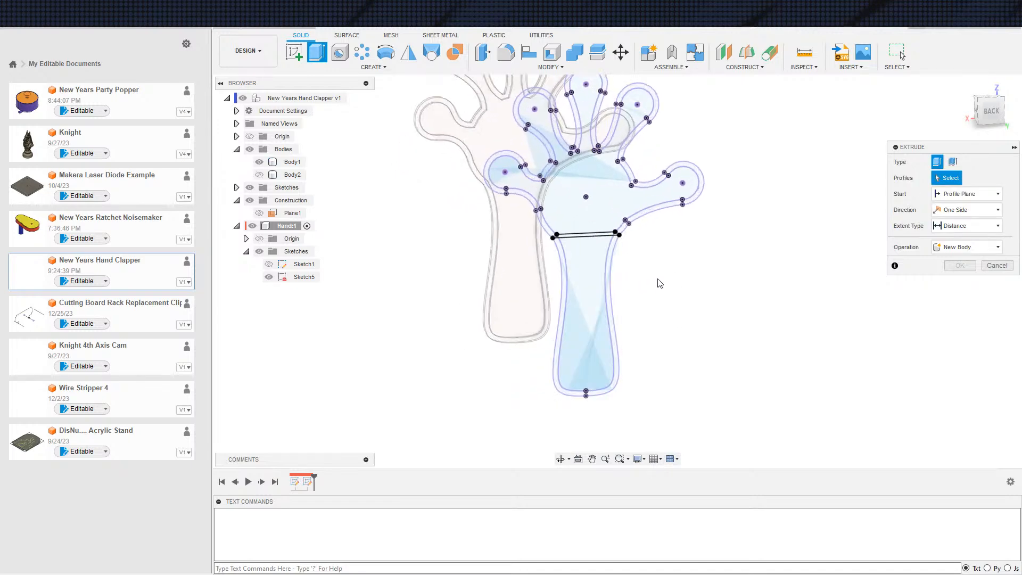
pyautogui.scroll(1, 687, 288)
pyautogui.scroll(2, 688, 290)
pyautogui.scroll(-2, 692, 270)
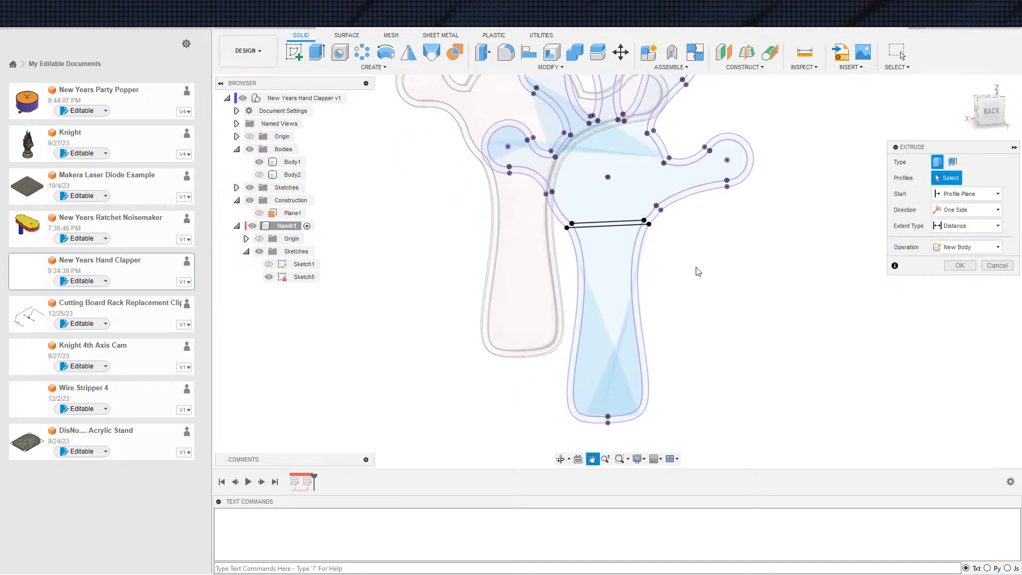
pyautogui.scroll(-1, 691, 274)
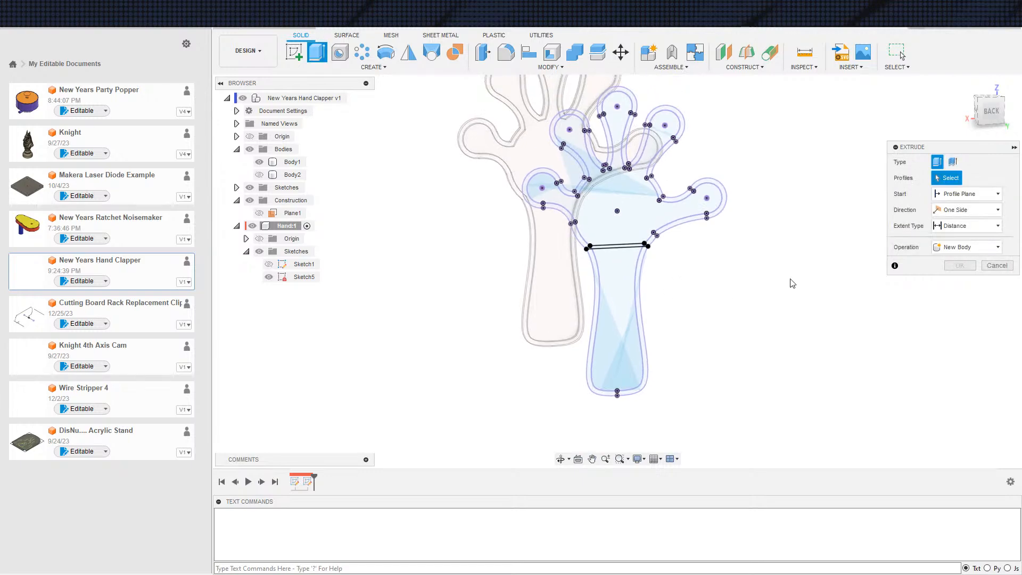
pyautogui.click(997, 265)
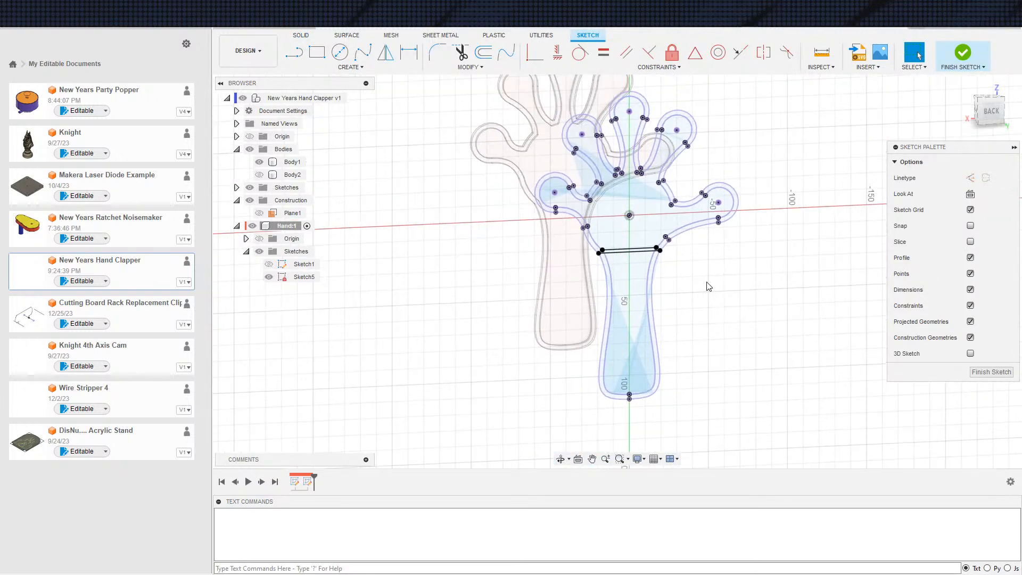
# Select all the projected outlines and wrist lines in the sketch and delete them
pyautogui.scroll(-3, 543, 147)
pyautogui.moveTo(474, 82); pyautogui.dragTo(792, 380)
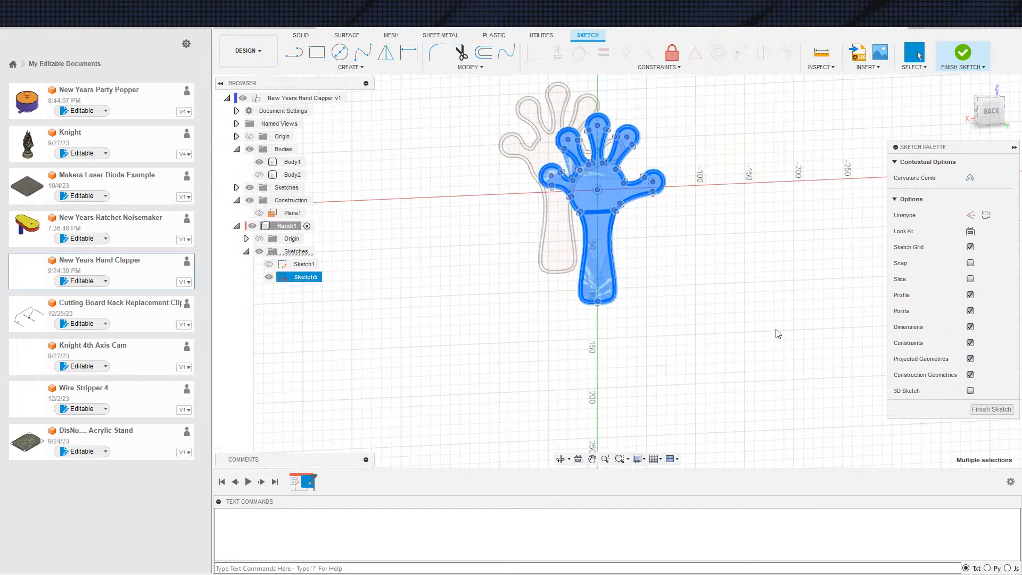
pyautogui.press('Delete')
# Project only the raised rim face of Body1 into the sketch
pyautogui.scroll(3, 585, 219)
pyautogui.press('s')
pyautogui.click(628, 185)
pyautogui.scroll(4, 557, 196)
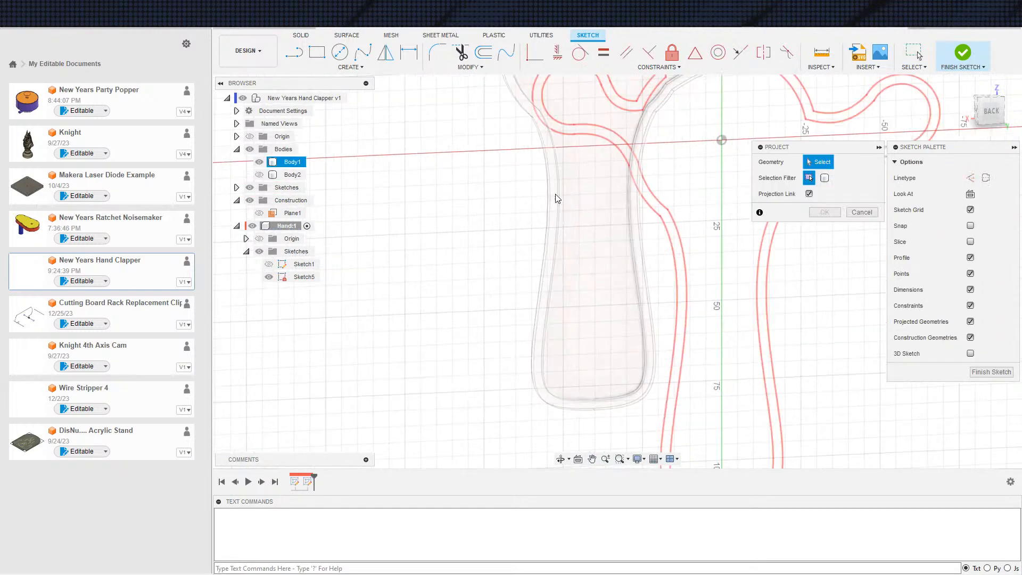
pyautogui.click(555, 174)
pyautogui.scroll(-5, 574, 208)
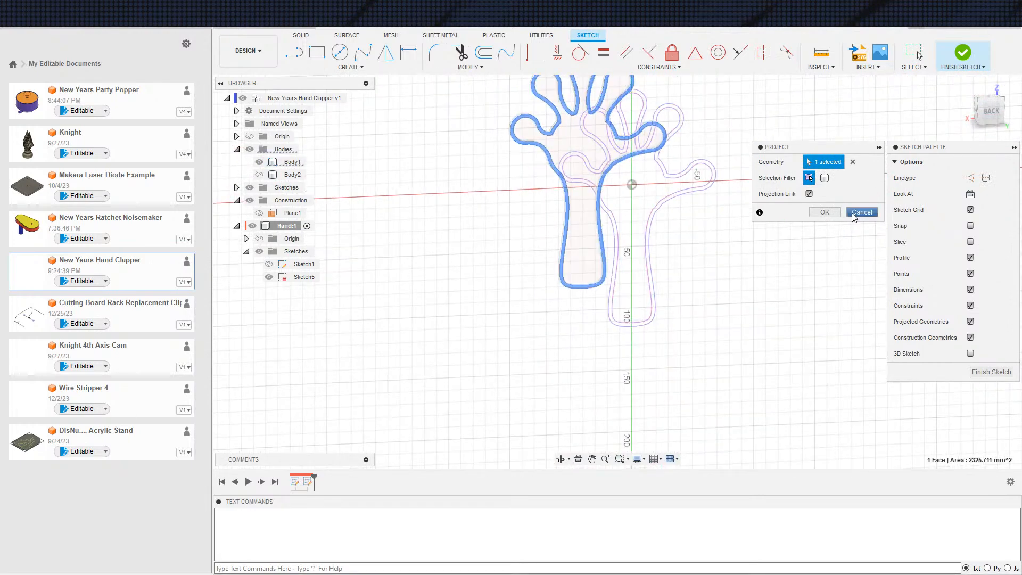
pyautogui.click(825, 213)
# Draw a line across the wrist between the inner outline's corner points and a parallel second line below it
pyautogui.scroll(7, 557, 221)
pyautogui.press('s')
pyautogui.click(548, 243)
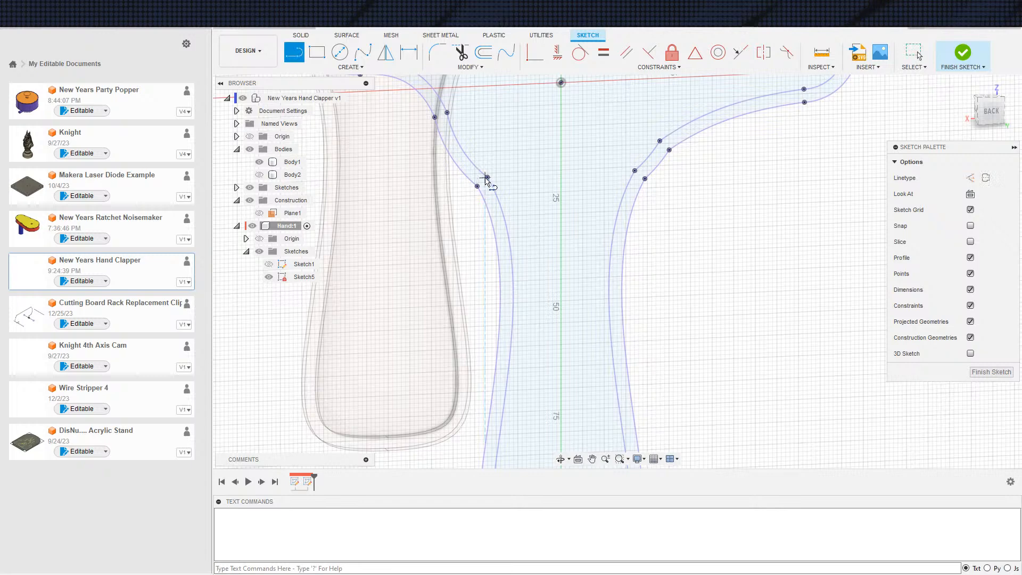
pyautogui.click(487, 177)
pyautogui.doubleClick(635, 170)
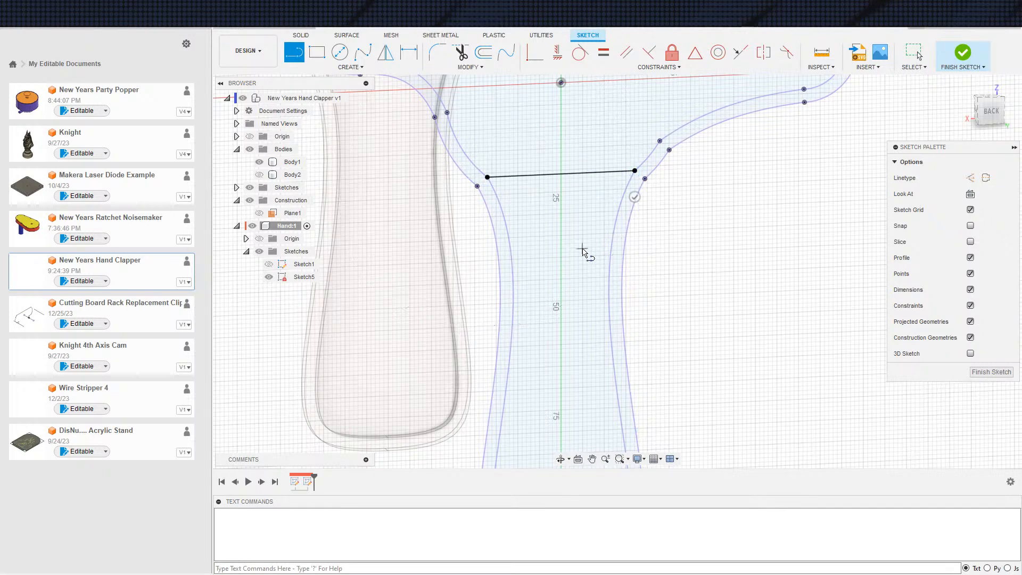
pyautogui.click(487, 208)
pyautogui.doubleClick(635, 201)
# Dimension the distance between the two parallel wrist lines to 3 mm
pyautogui.press('d')
pyautogui.click(551, 175)
pyautogui.click(565, 204)
pyautogui.click(573, 186)
pyautogui.press('Escape')
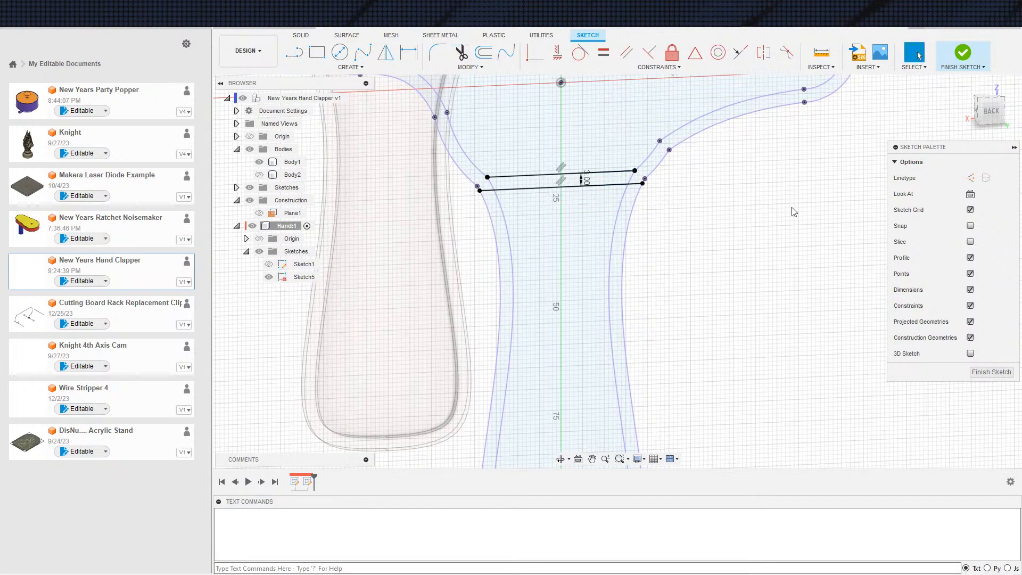
# Try to extrude the palm and fingers above the lower wrist line along with the surrounding rim
pyautogui.scroll(-4, 765, 209)
pyautogui.press('e')
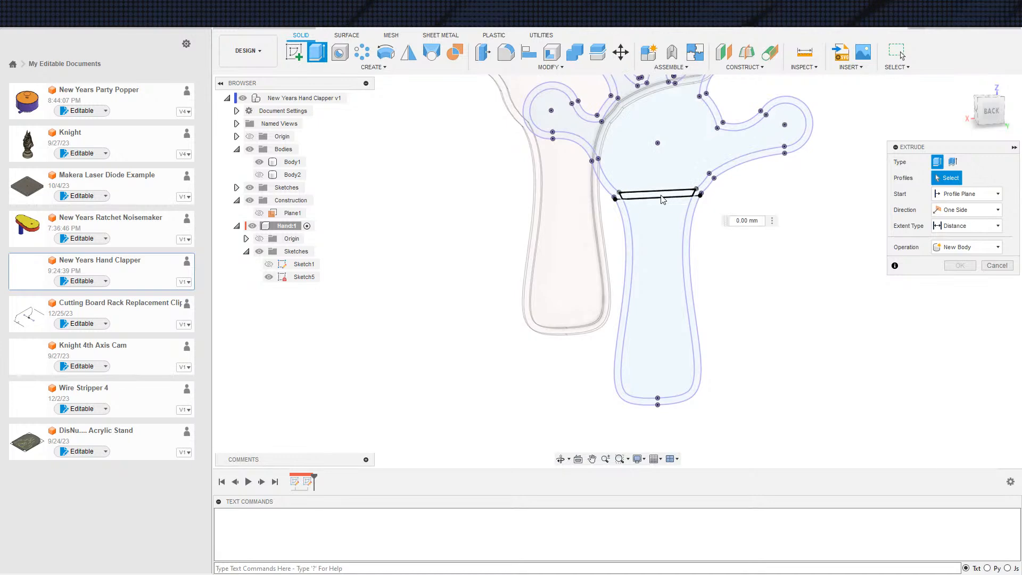
pyautogui.click(662, 200)
pyautogui.click(619, 185)
pyautogui.click(617, 194)
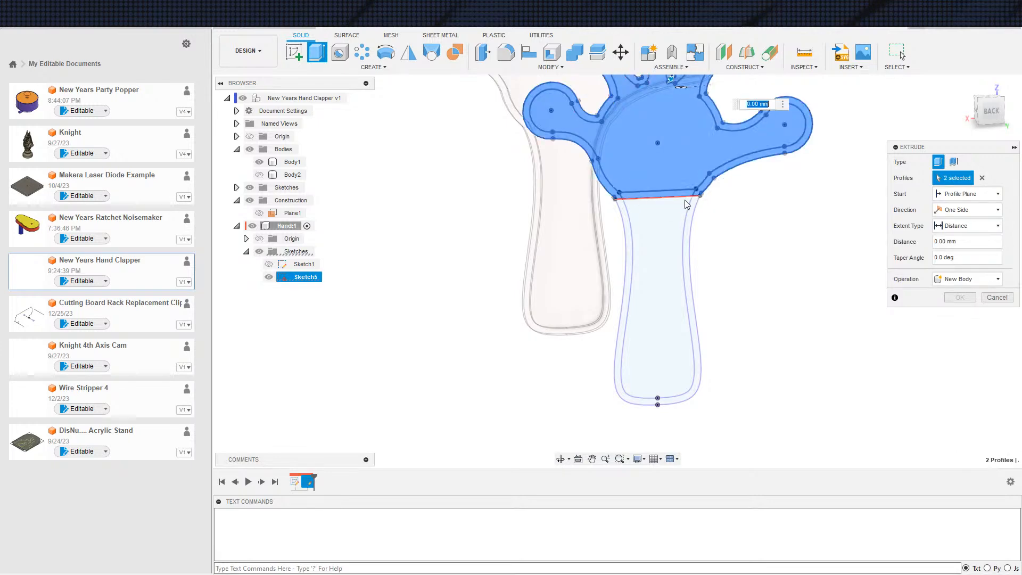
pyautogui.scroll(-3, 780, 260)
pyautogui.moveTo(764, 262); pyautogui.dragTo(729, 287, button='middle')
pyautogui.press('Escape')
# Finish the hand sketch and switch to the back view
pyautogui.scroll(-3, 735, 293)
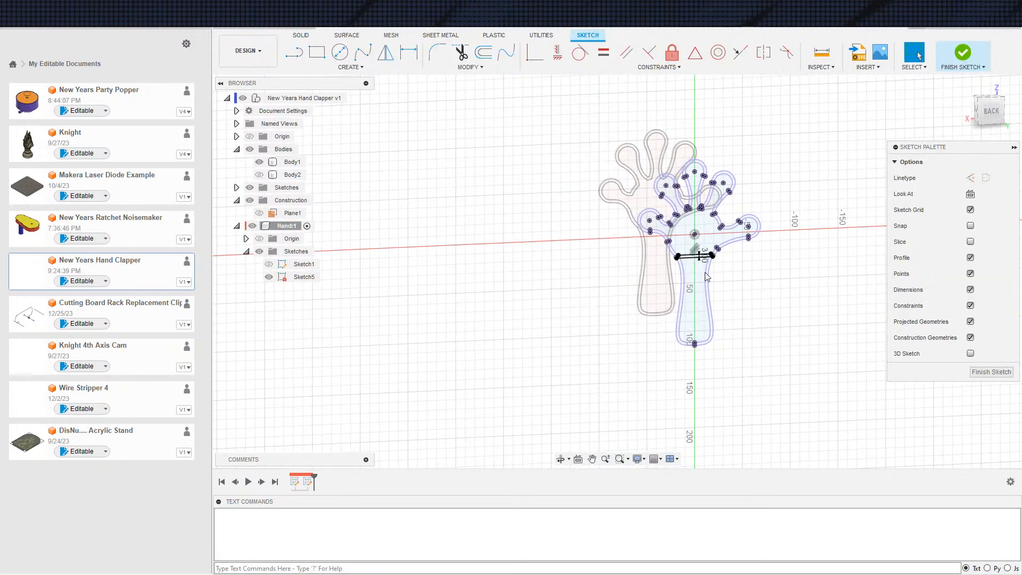
pyautogui.click(958, 53)
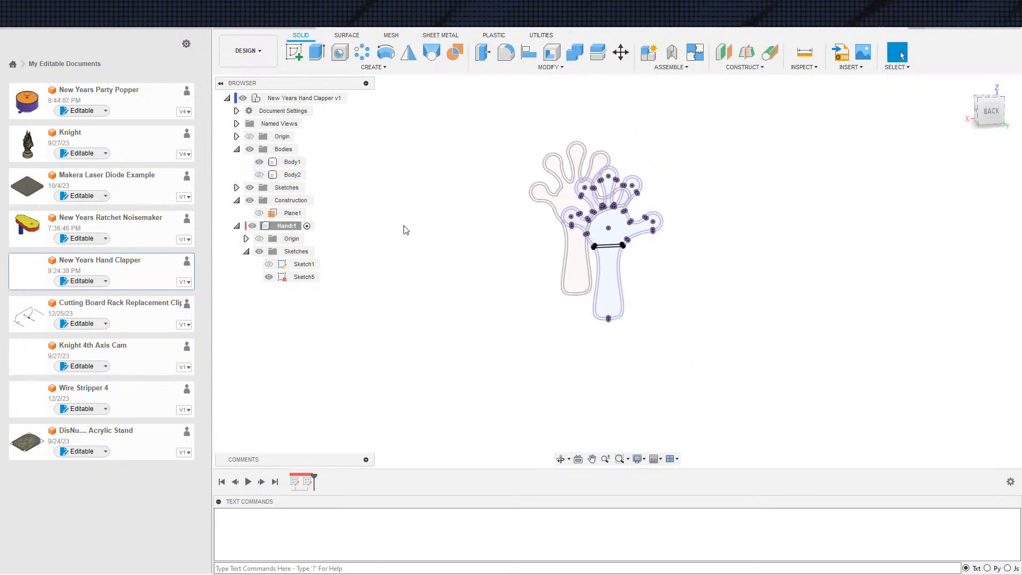
pyautogui.click(987, 111)
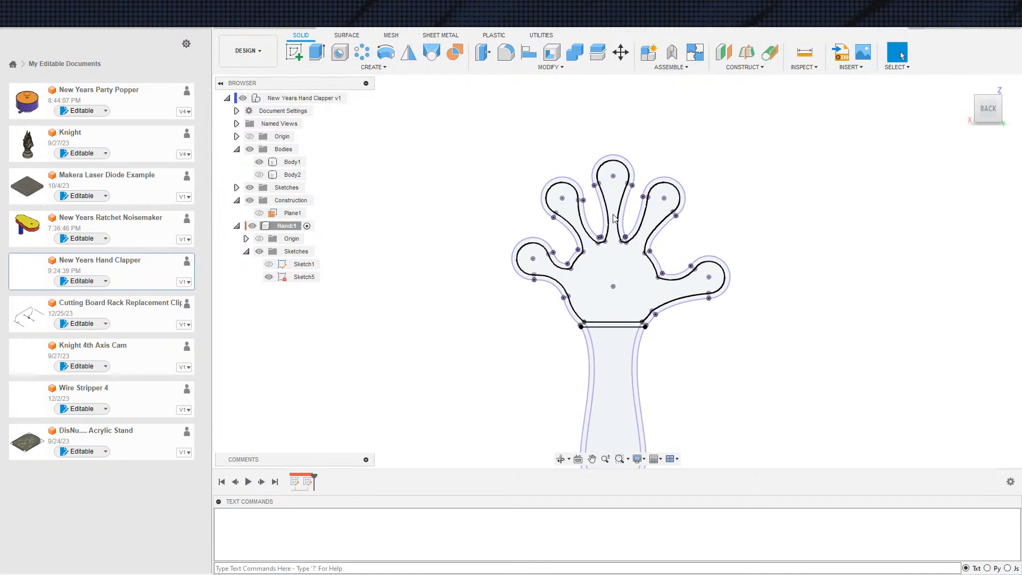
# Compare the projected finger and wrist outlines with Body1's rim, hiding and showing the body again
pyautogui.scroll(-3, 596, 248)
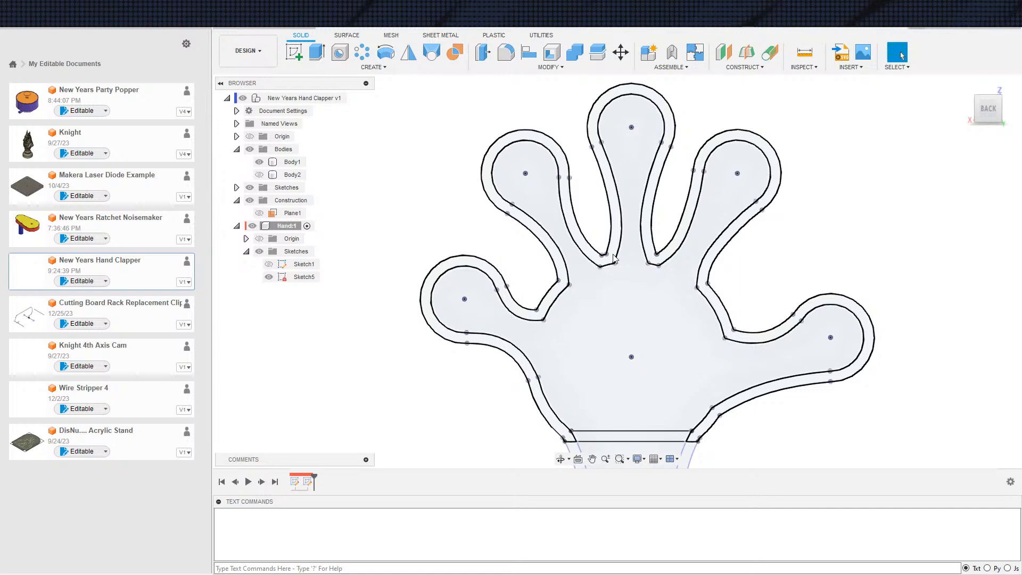
pyautogui.moveTo(490, 303); pyautogui.dragTo(449, 272, button='middle')
pyautogui.scroll(-3, 400, 273)
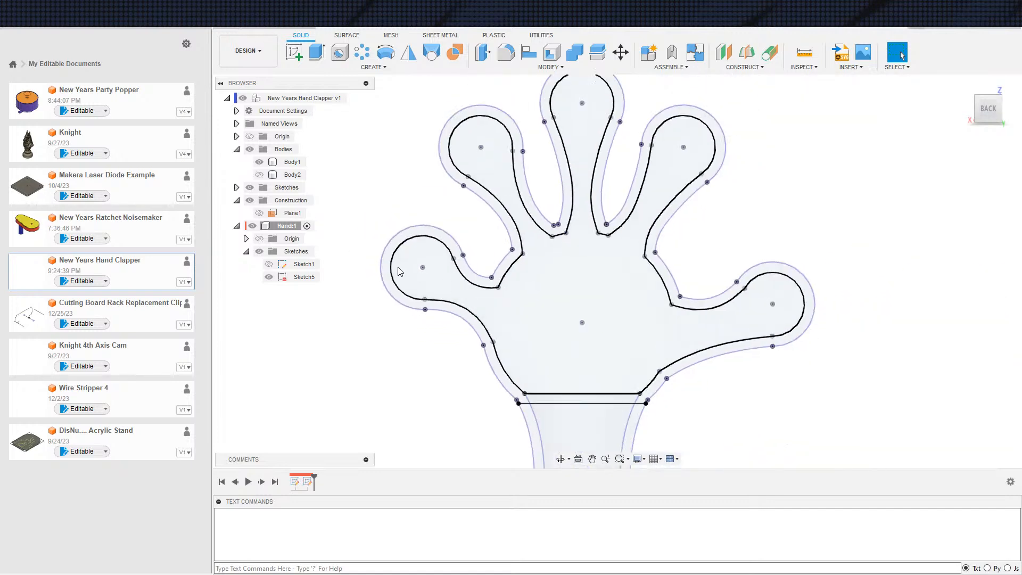
pyautogui.click(259, 163)
pyautogui.keyDown('shift'); pyautogui.moveTo(462, 318); pyautogui.dragTo(424, 343, button='middle'); pyautogui.keyUp('shift')
pyautogui.click(259, 162)
pyautogui.scroll(5, 503, 231)
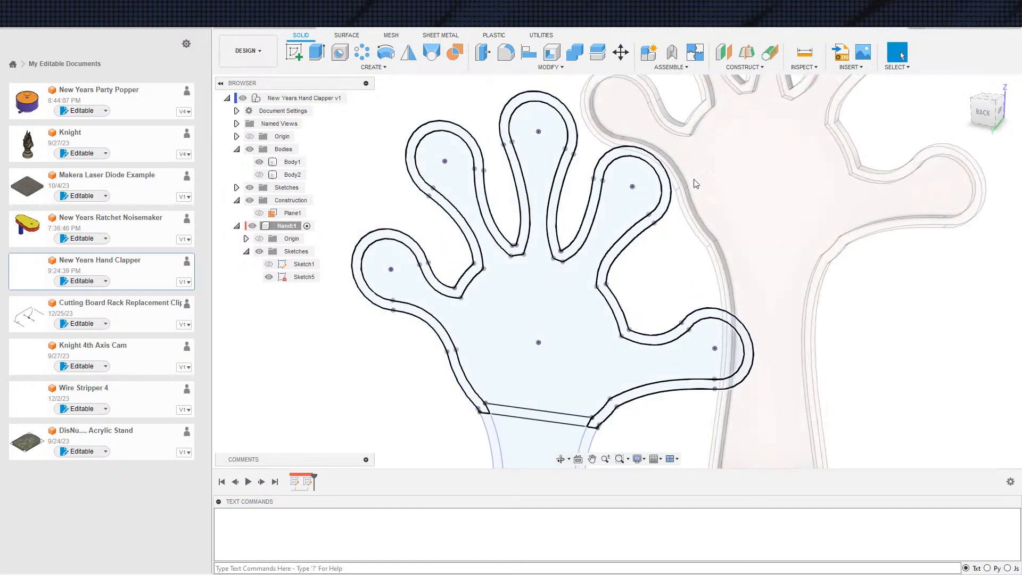
pyautogui.scroll(-3, 504, 230)
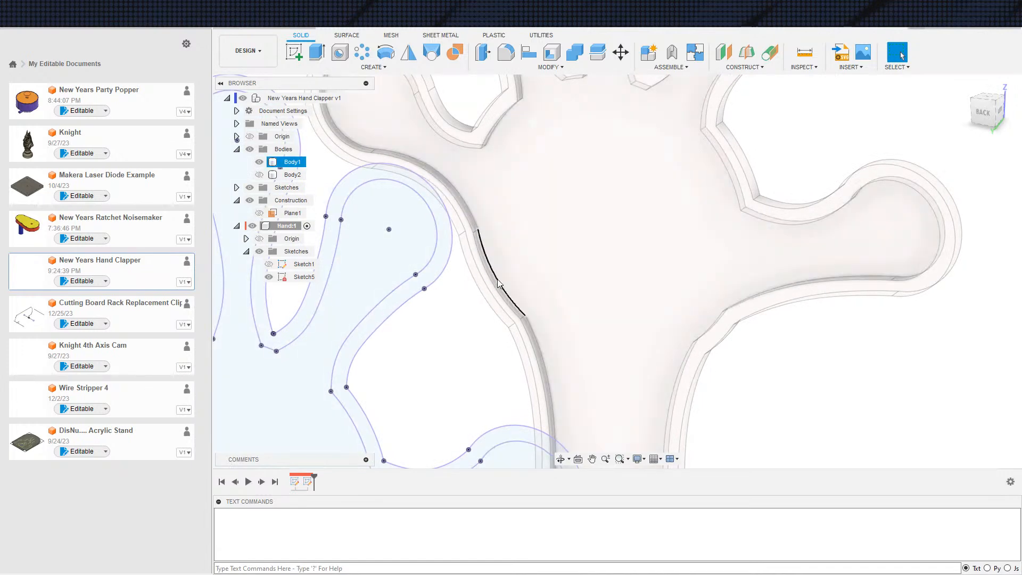
pyautogui.scroll(-5, 539, 280)
pyautogui.keyDown('shift'); pyautogui.moveTo(483, 257); pyautogui.dragTo(545, 254, button='middle'); pyautogui.keyUp('shift')
pyautogui.scroll(-2, 545, 253)
pyautogui.scroll(-1, 546, 257)
# Delete the projected hand sketch and the offset construction plane Plane1
pyautogui.keyDown('shift'); pyautogui.moveTo(483, 260); pyautogui.dragTo(512, 240, button='middle'); pyautogui.keyUp('shift')
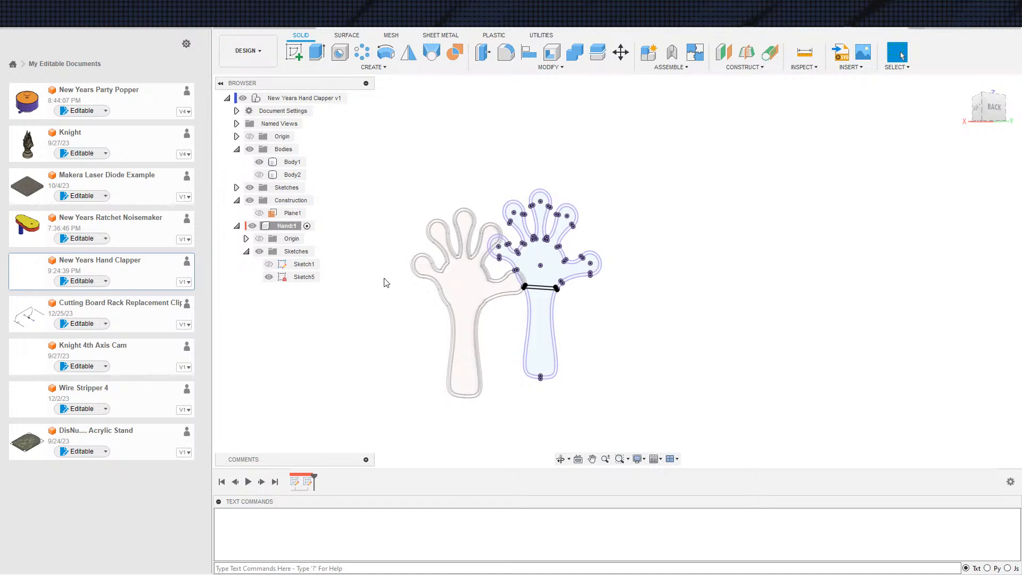
pyautogui.keyDown('shift'); pyautogui.moveTo(459, 387); pyautogui.dragTo(494, 420, button='middle'); pyautogui.keyUp('shift')
pyautogui.moveTo(457, 264); pyautogui.dragTo(670, 418)
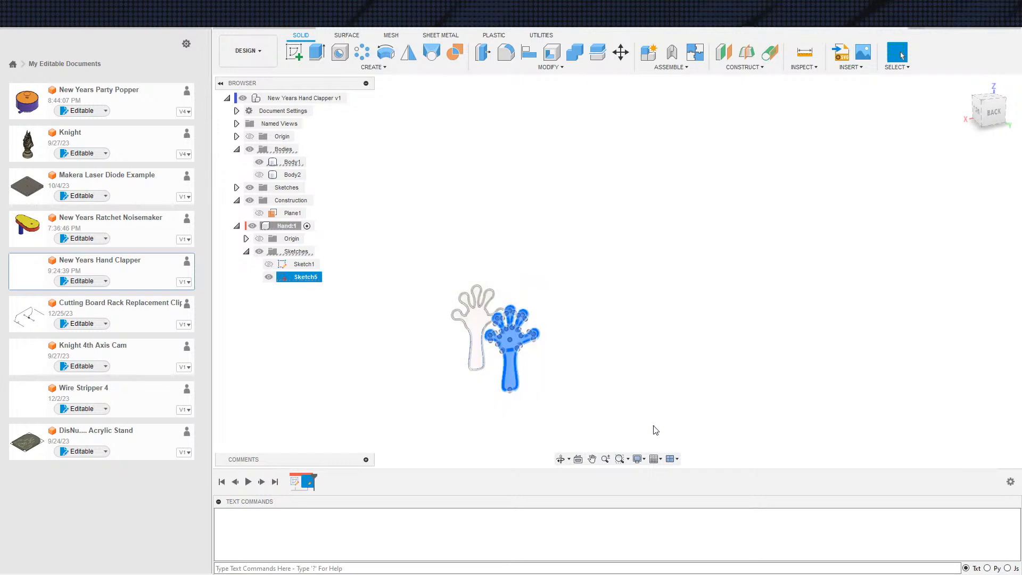
pyautogui.press('Delete')
pyautogui.click(306, 278)
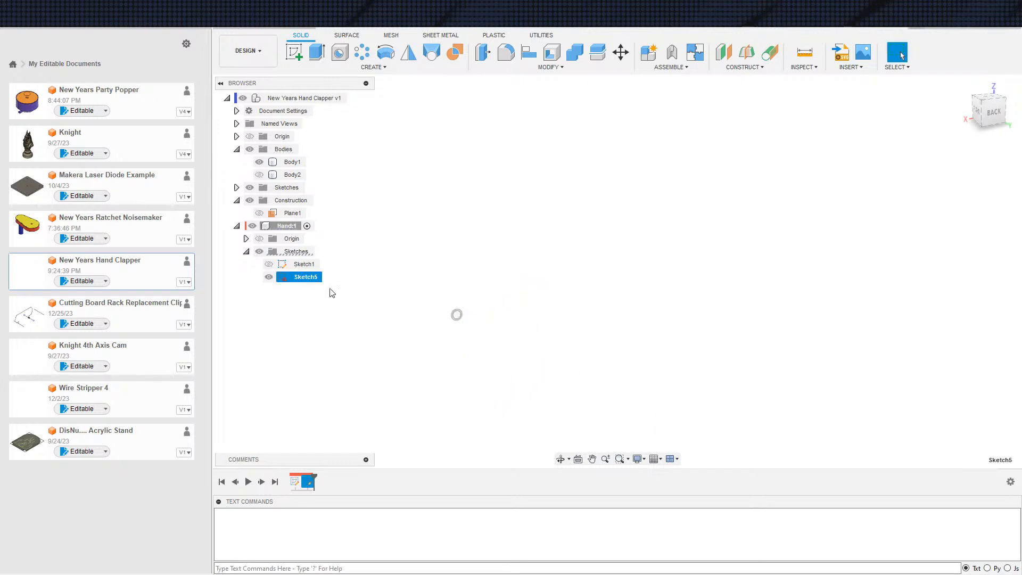
pyautogui.press('Delete')
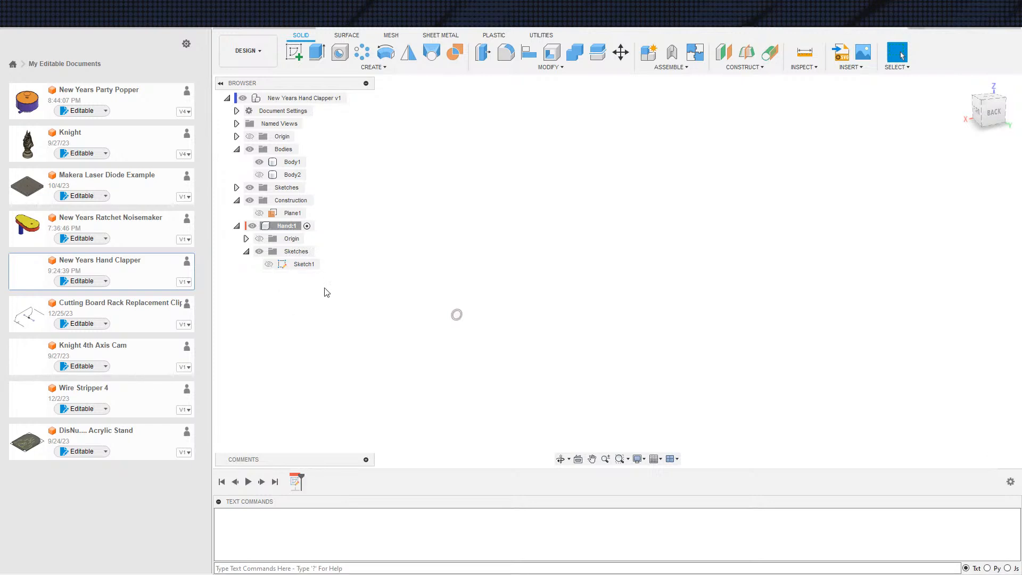
pyautogui.click(292, 214)
pyautogui.press('Delete')
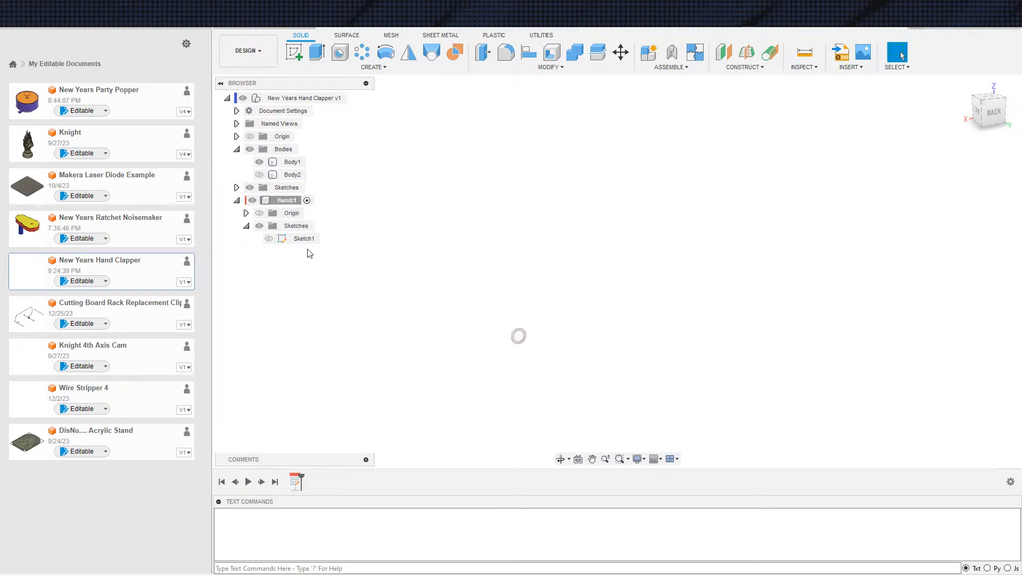
pyautogui.press('s')
pyautogui.click(467, 286)
pyautogui.click(529, 304)
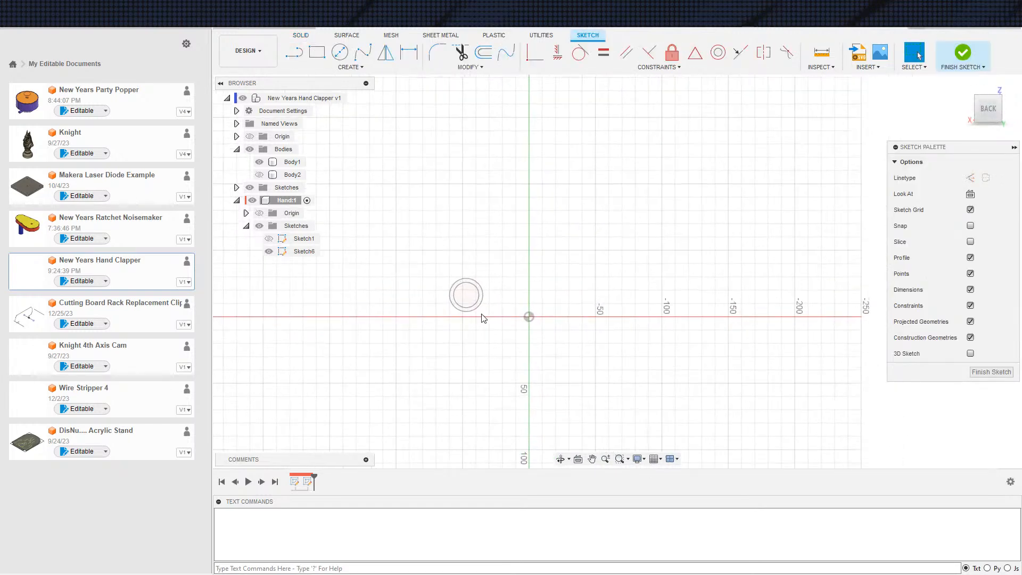
pyautogui.hotkey('ctrl', 'z')
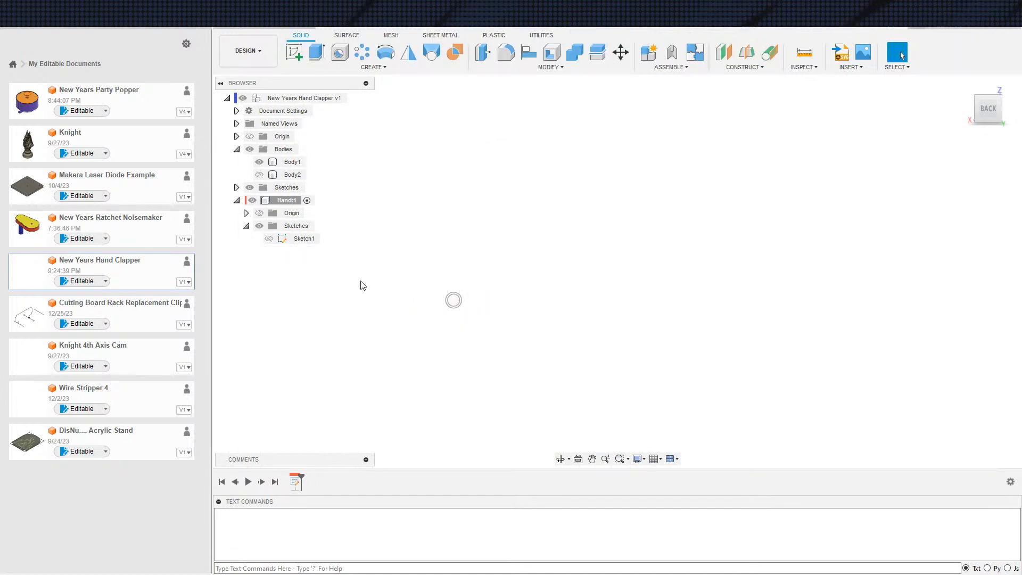
# Undo the sketch and plane deletions and the earlier work back to before the offset plane was created
pyautogui.click(359, 98)
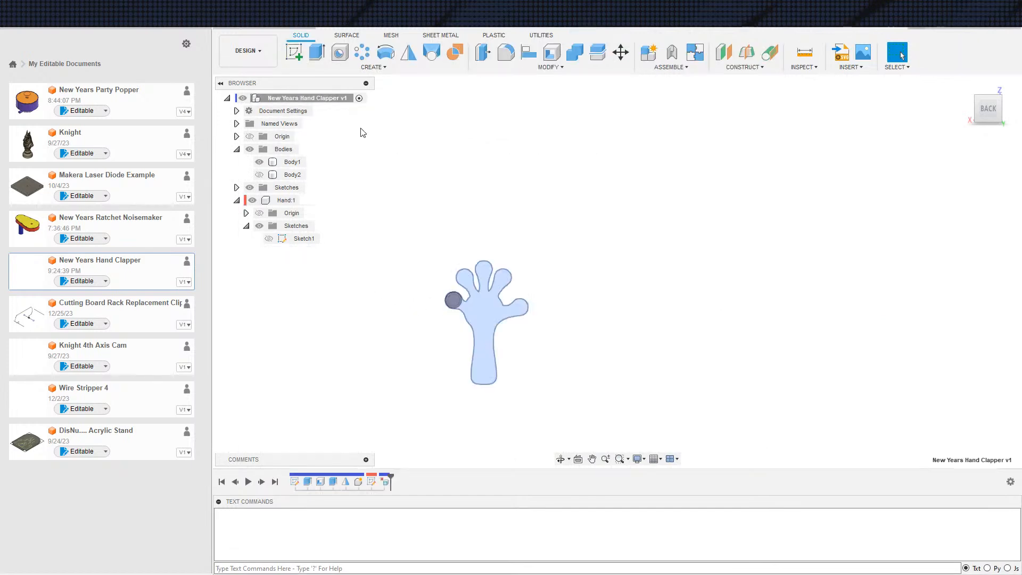
pyautogui.keyDown('shift'); pyautogui.moveTo(375, 289); pyautogui.dragTo(393, 296, button='middle'); pyautogui.keyUp('shift')
pyautogui.hotkey('ctrl', 'z')
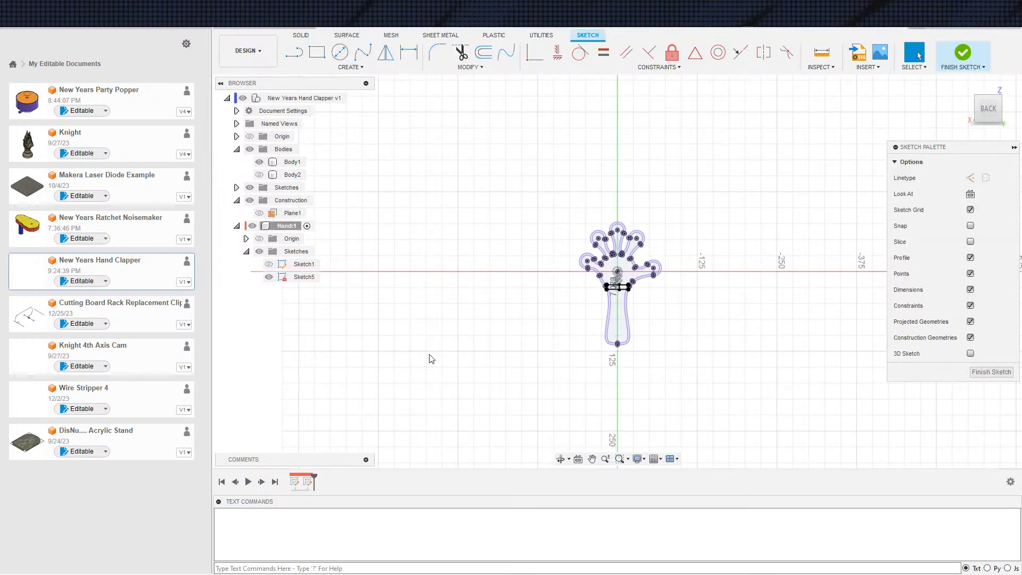
pyautogui.hotkey('ctrl', 'z')
pyautogui.hotkey('ctrl', 'z')
pyautogui.hotkey('ctrl', 'z')
pyautogui.hotkey('ctrl', 'z')
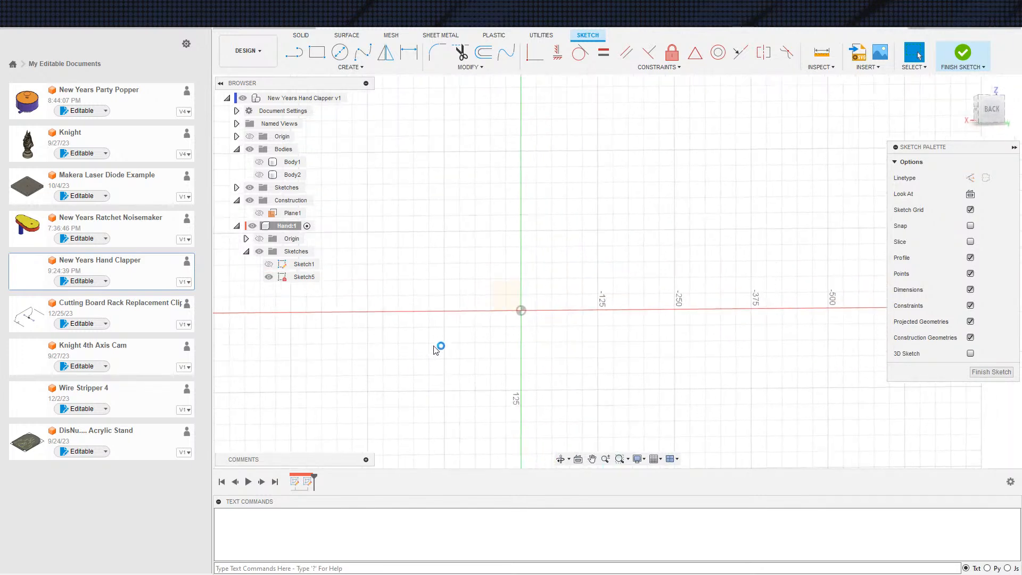
pyautogui.hotkey('ctrl', 'z')
pyautogui.hotkey('ctrl', 'z')
pyautogui.hotkey('ctrl', 'z')
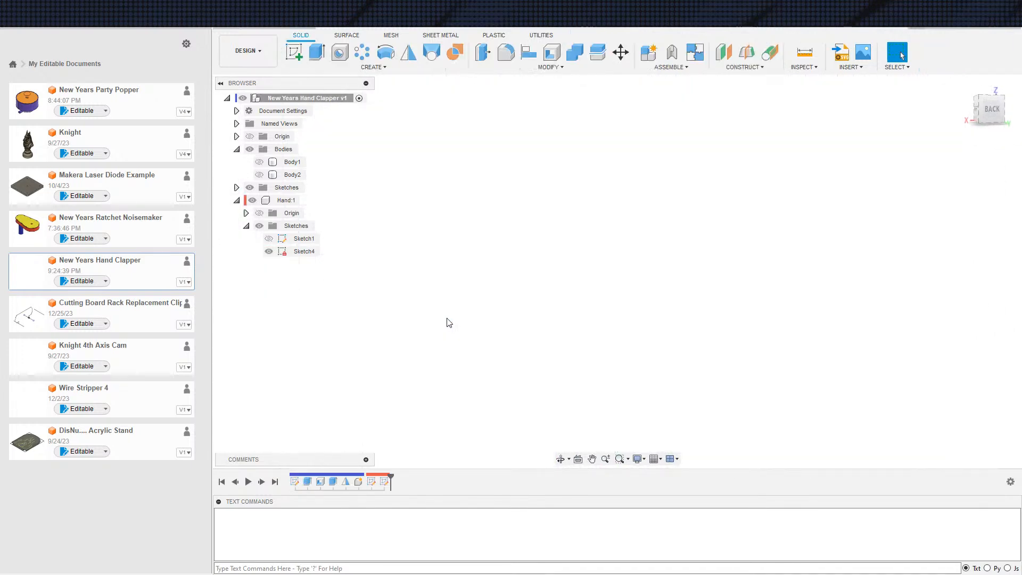
# Show Body1 and Body2 and inspect how they sit together from the side and the back
pyautogui.click(260, 175)
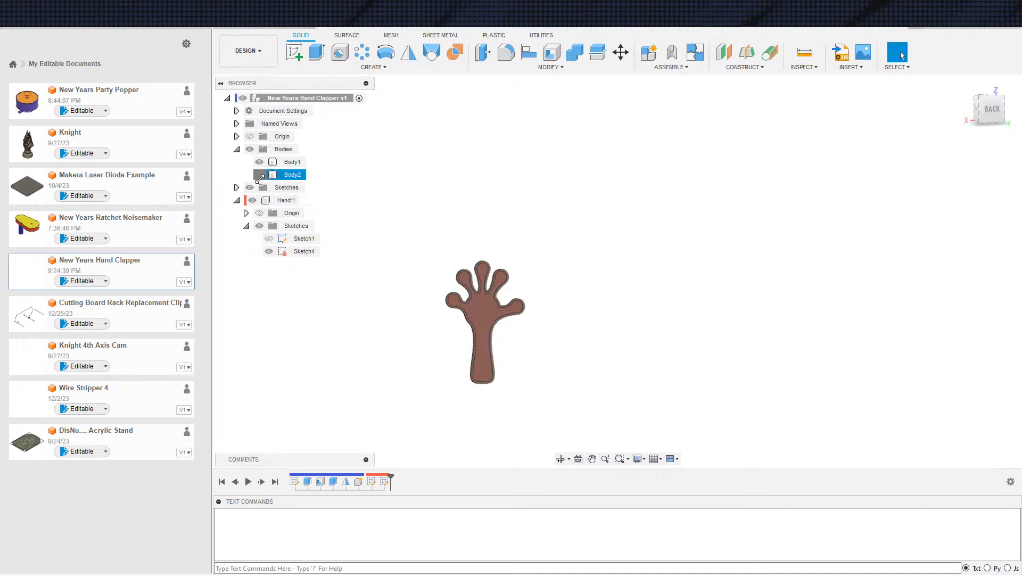
pyautogui.keyDown('shift'); pyautogui.moveTo(363, 340); pyautogui.dragTo(550, 345, button='middle'); pyautogui.keyUp('shift')
pyautogui.scroll(5, 550, 344)
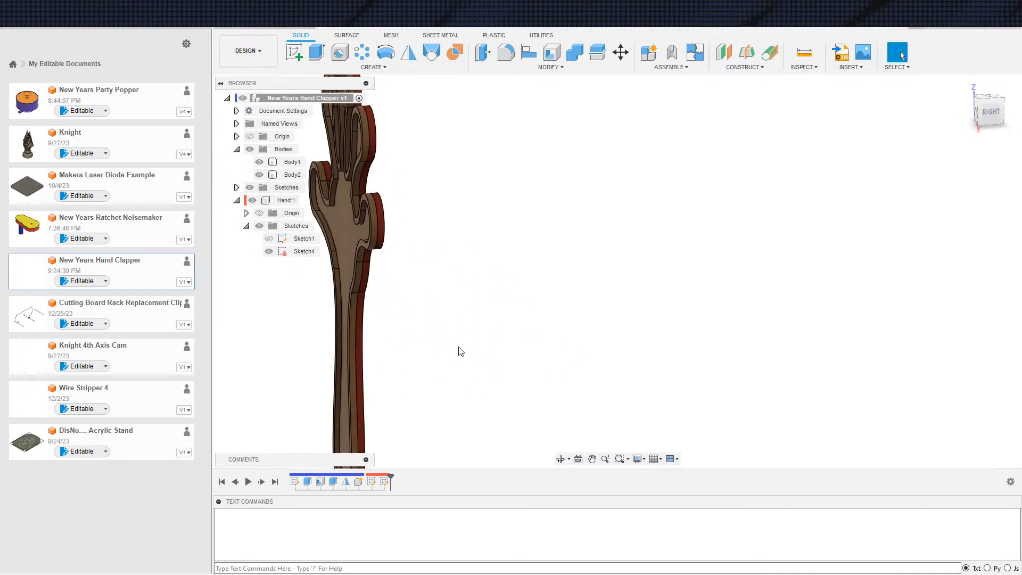
pyautogui.keyDown('shift'); pyautogui.moveTo(459, 352); pyautogui.dragTo(442, 361, button='middle'); pyautogui.keyUp('shift')
pyautogui.scroll(-3, 442, 361)
pyautogui.moveTo(494, 321); pyautogui.dragTo(547, 301, button='middle')
pyautogui.keyDown('shift'); pyautogui.moveTo(547, 301); pyautogui.dragTo(526, 326, button='middle'); pyautogui.keyUp('shift')
pyautogui.scroll(-1, 522, 325)
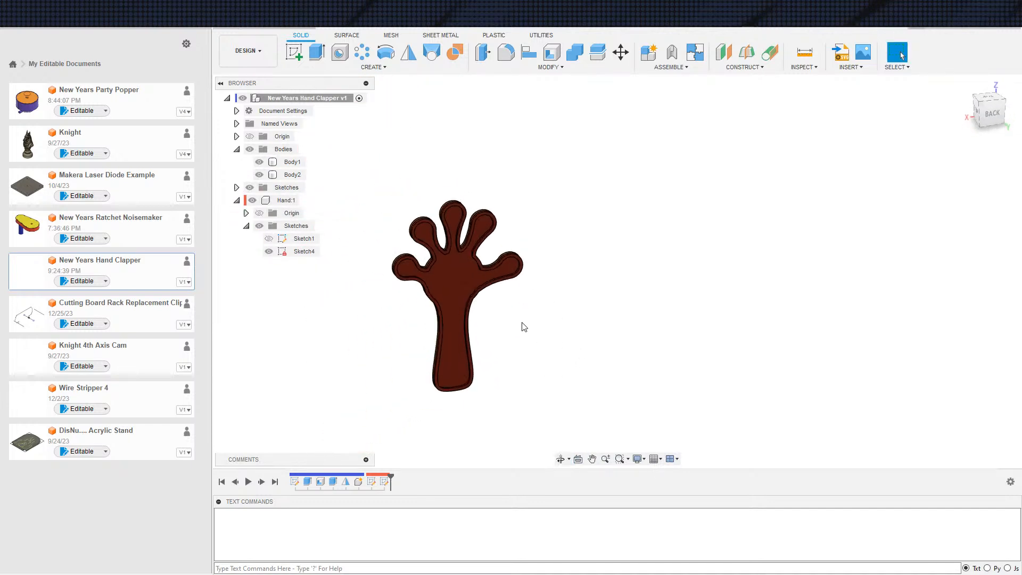
# Delete Sketch4 from the Hand component
pyautogui.click(384, 481)
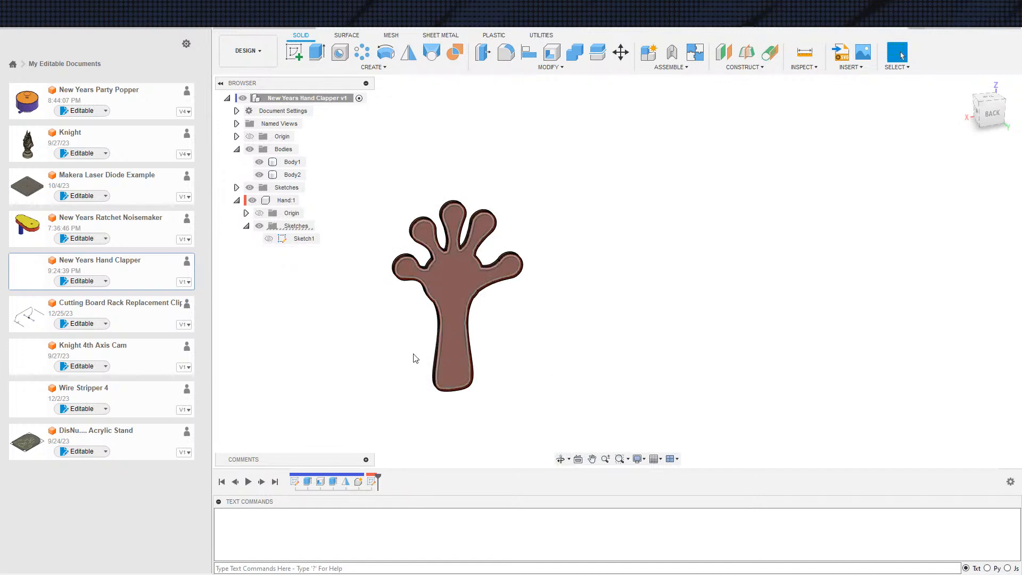
pyautogui.moveTo(413, 340); pyautogui.dragTo(392, 339, button='middle')
pyautogui.scroll(-1, 320, 282)
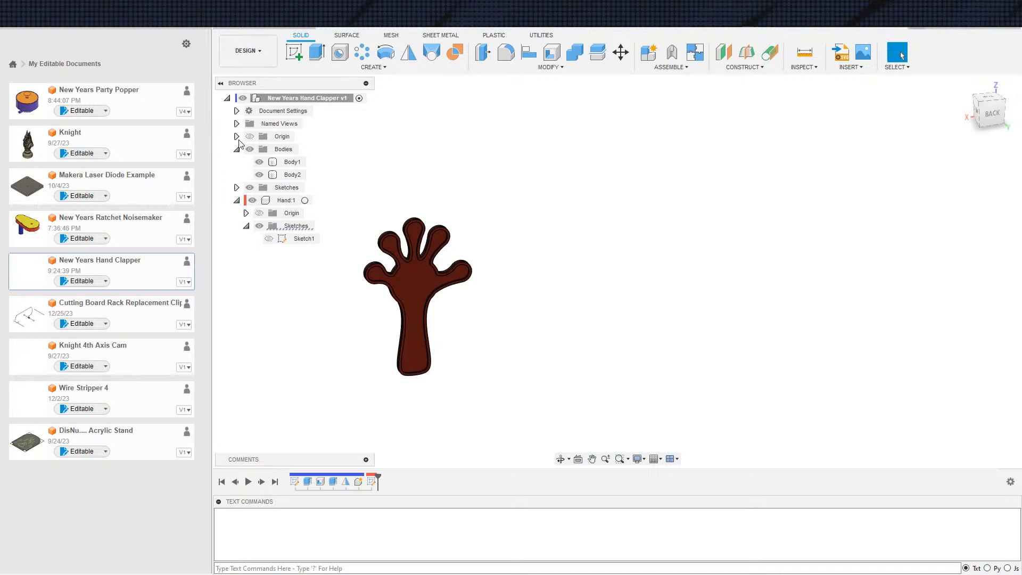
pyautogui.scroll(-2, 330, 301)
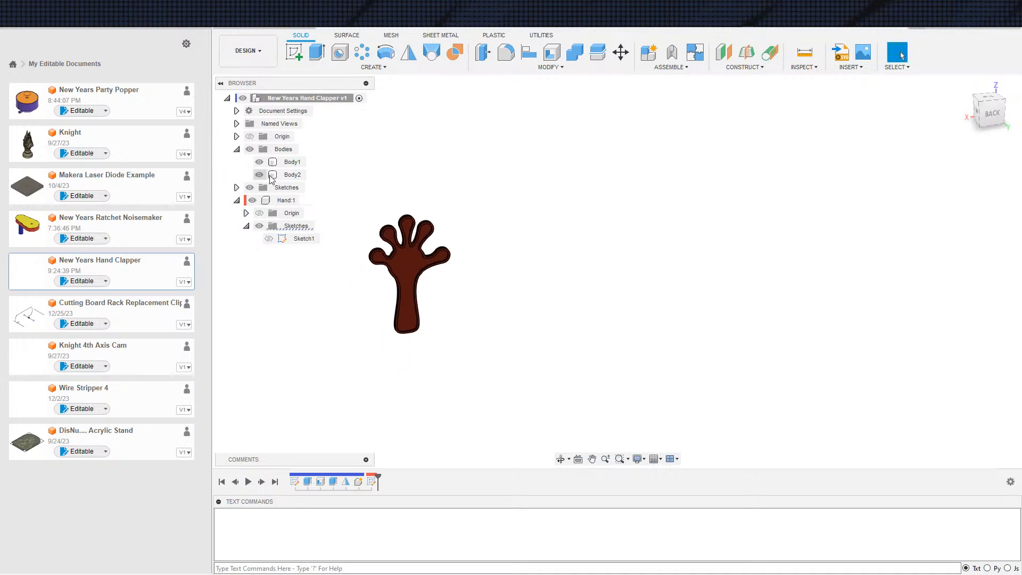
pyautogui.moveTo(299, 262)
pyautogui.mouseDown(button='middle')
pyautogui.moveTo(305, 277)
pyautogui.moveTo(315, 269)
pyautogui.mouseUp(button='middle')
# Activate the Hand component and start a new sketch on the XZ origin plane
pyautogui.press('s')
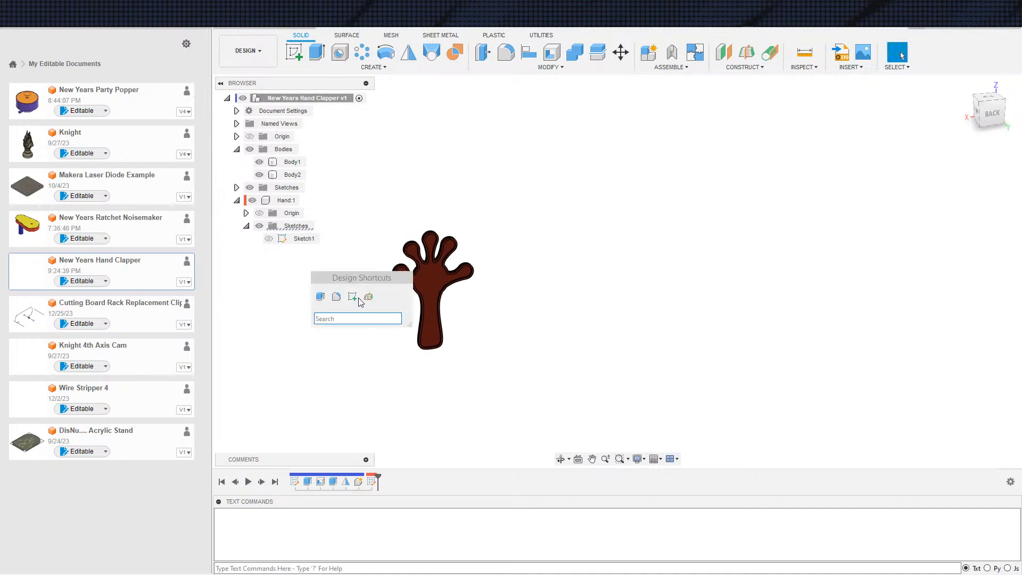
pyautogui.click(305, 201)
pyautogui.press('s')
pyautogui.click(411, 313)
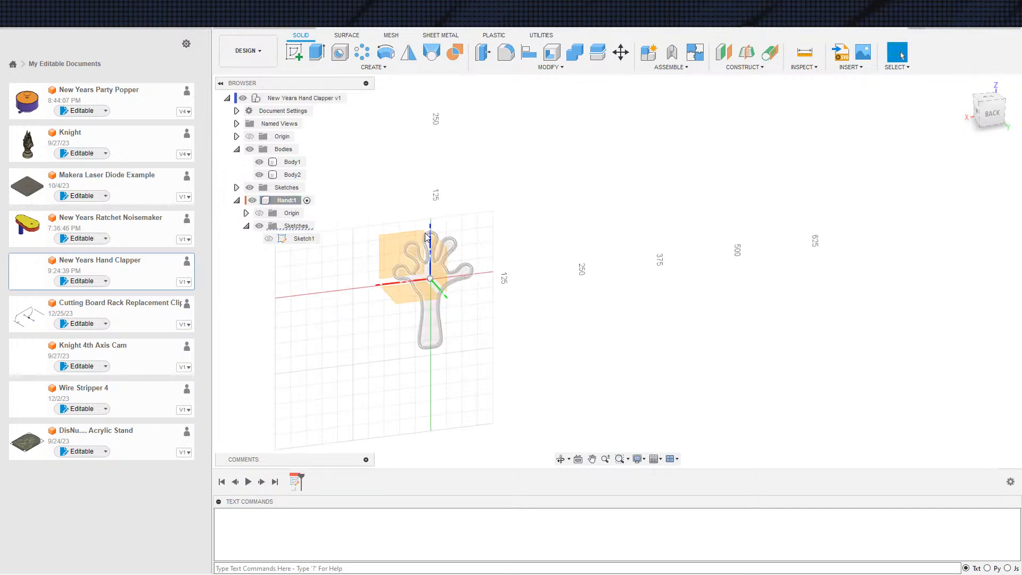
pyautogui.click(401, 240)
pyautogui.scroll(3, 689, 313)
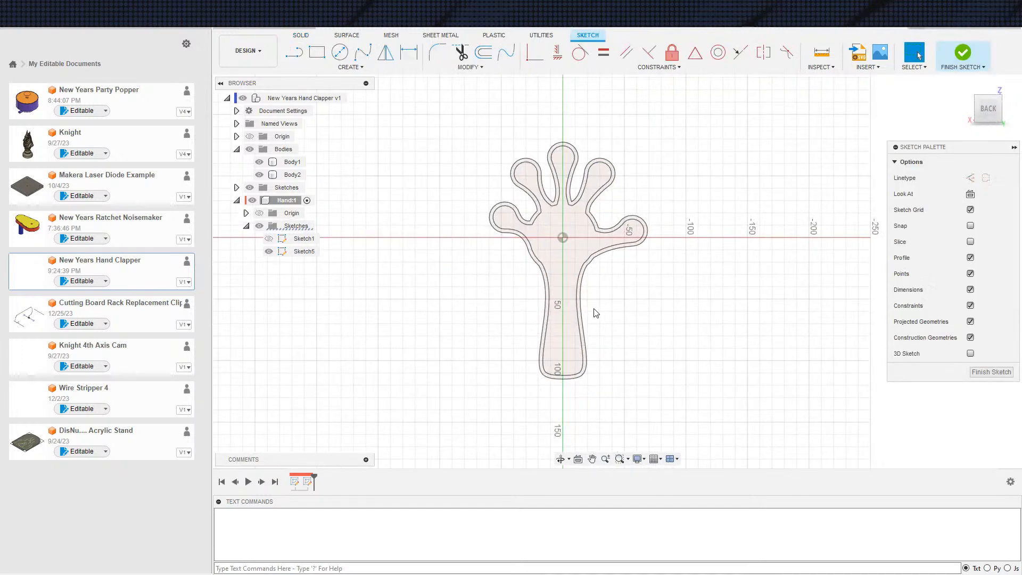
# Project Body1's rim face into the sketch with the projection link kept on
pyautogui.press('s')
pyautogui.scroll(2, 666, 327)
pyautogui.click(683, 333)
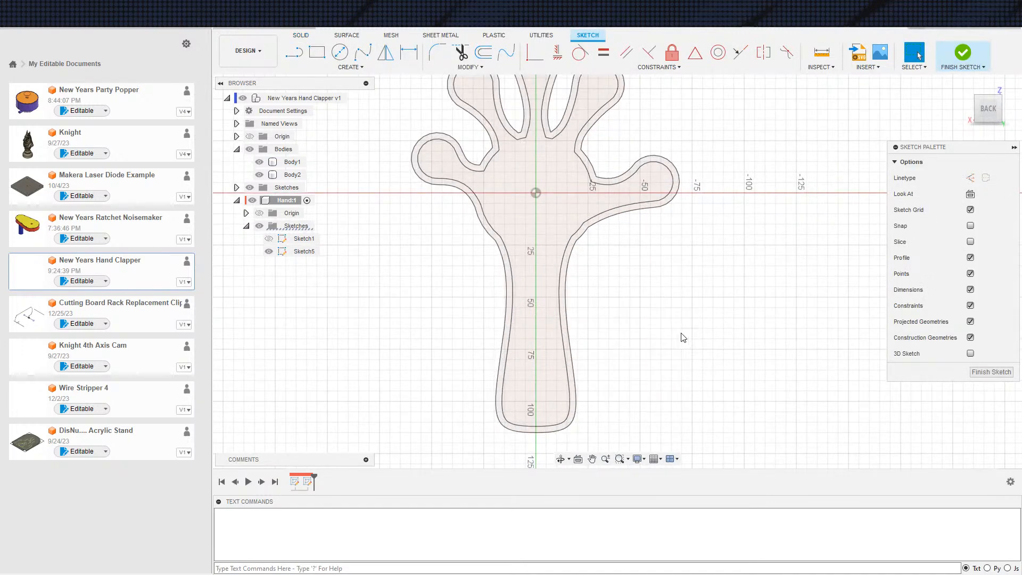
pyautogui.scroll(2, 559, 277)
pyautogui.click(543, 276)
pyautogui.scroll(-3, 541, 250)
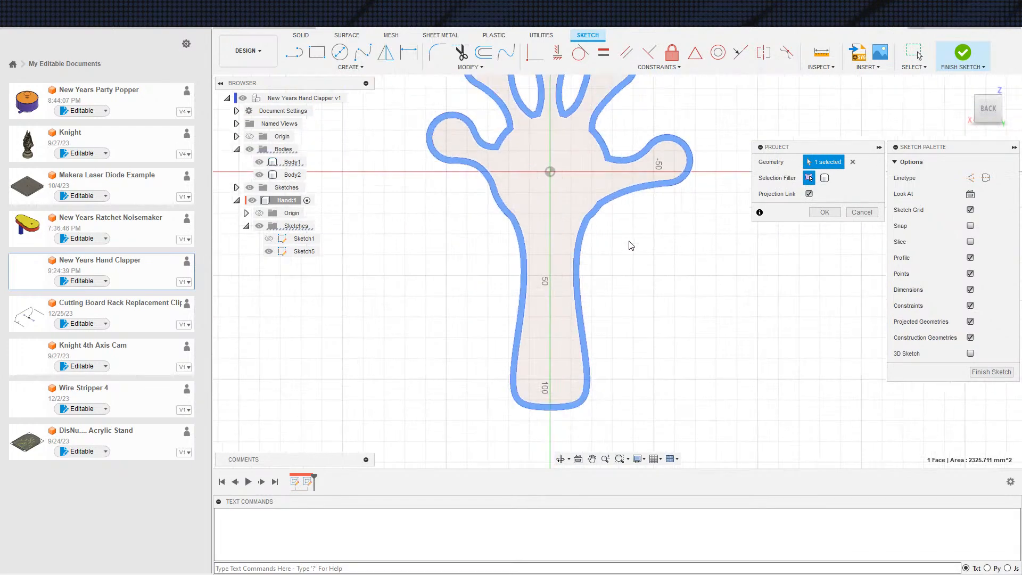
pyautogui.click(824, 212)
pyautogui.scroll(3, 533, 215)
pyautogui.scroll(-2, 467, 277)
pyautogui.scroll(1, 446, 305)
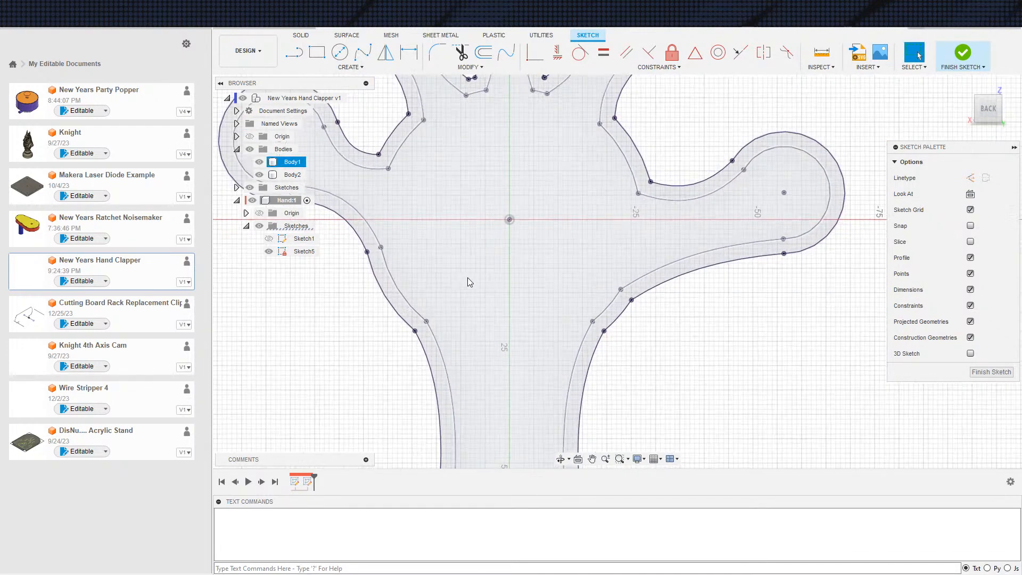
# Draw a line joining the inner outline's wrist corners and a parallel line about 5 mm below it between the outer outlines
pyautogui.press('s')
pyautogui.press('Escape')
pyautogui.click(426, 322)
pyautogui.click(593, 321)
pyautogui.press('Escape')
pyautogui.press('s')
pyautogui.click(464, 383)
pyautogui.click(423, 346)
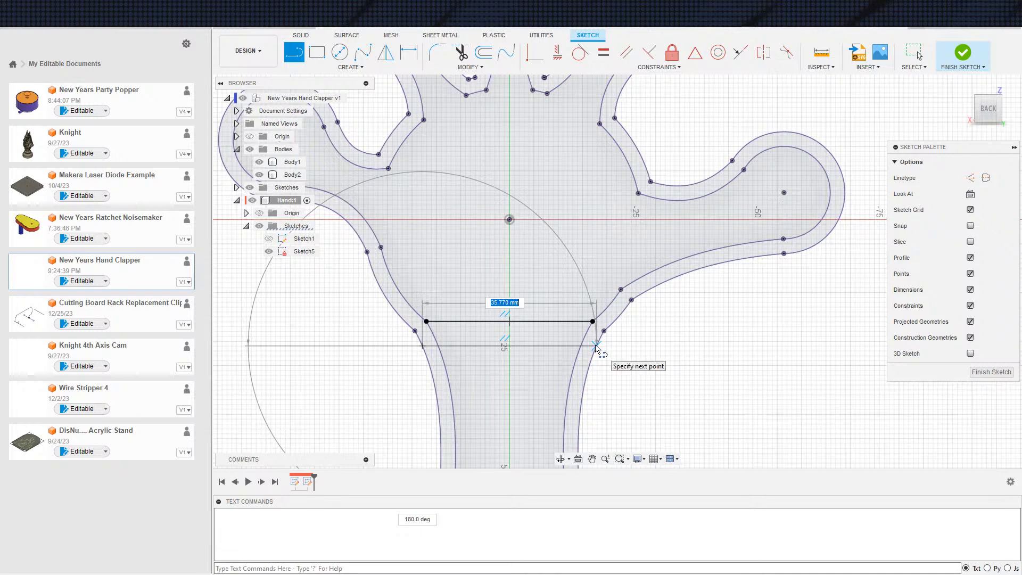
pyautogui.click(596, 346)
# Dimension the distance between the two parallel wrist lines to 3 mm
pyautogui.press('d')
pyautogui.click(521, 344)
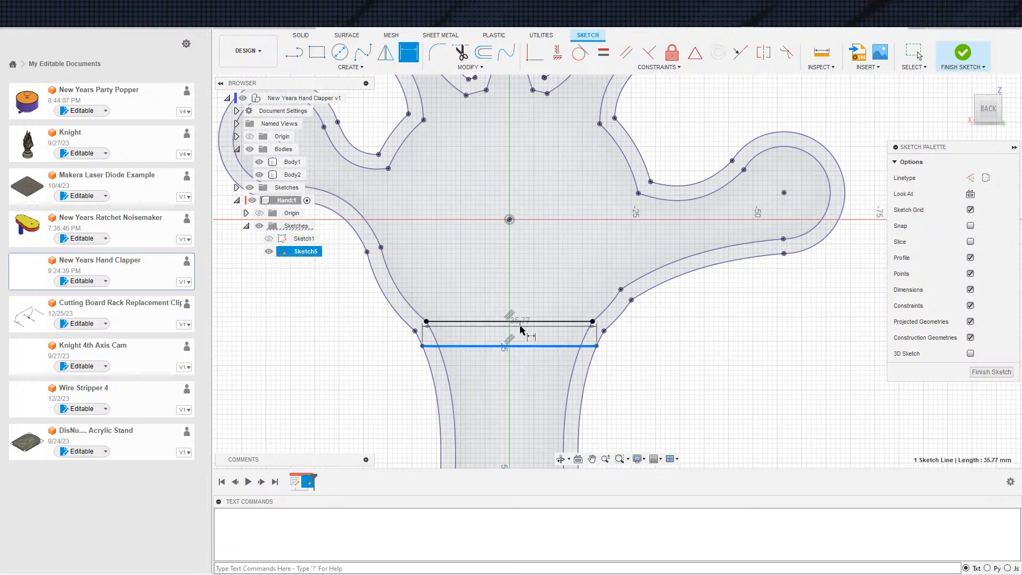
pyautogui.click(530, 323)
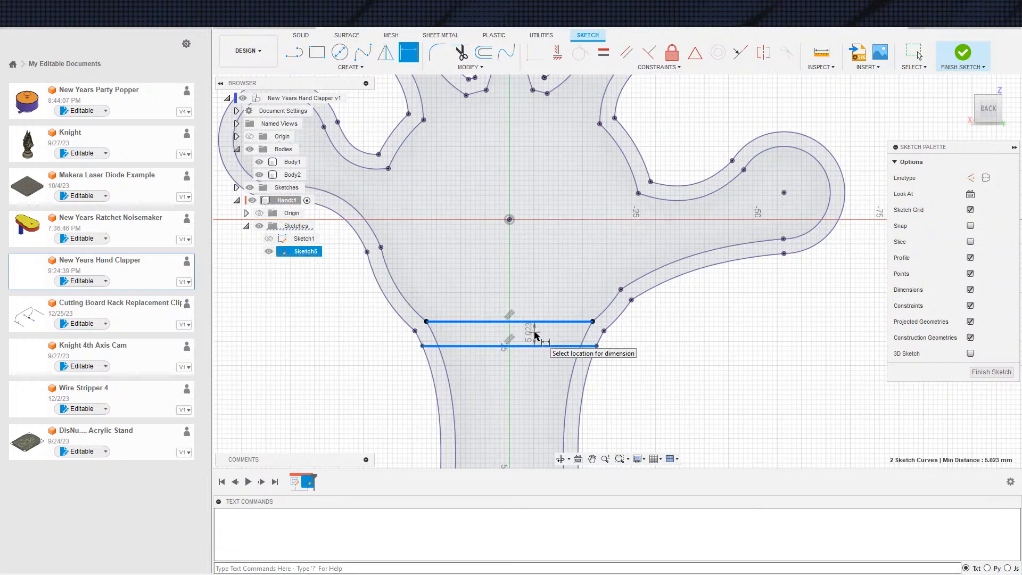
pyautogui.click(535, 335)
pyautogui.write('3')
pyautogui.scroll(-2, 637, 320)
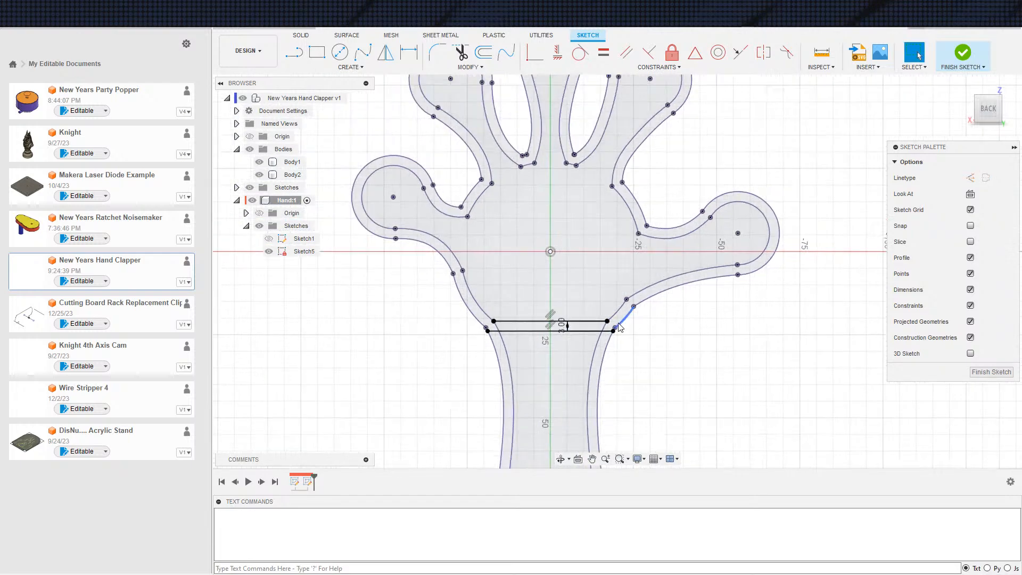
# Start an Extrude with both bodies hidden, using the rim around the palm and fingers plus the strip between the wrist lines
pyautogui.press('e')
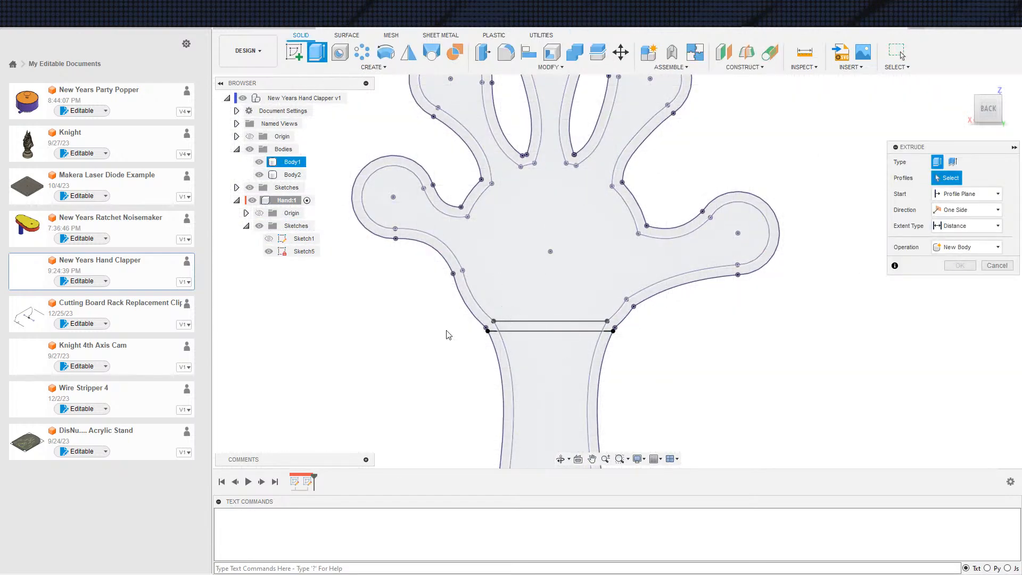
pyautogui.click(259, 162)
pyautogui.click(259, 175)
pyautogui.scroll(3, 537, 322)
pyautogui.click(515, 327)
pyautogui.click(499, 322)
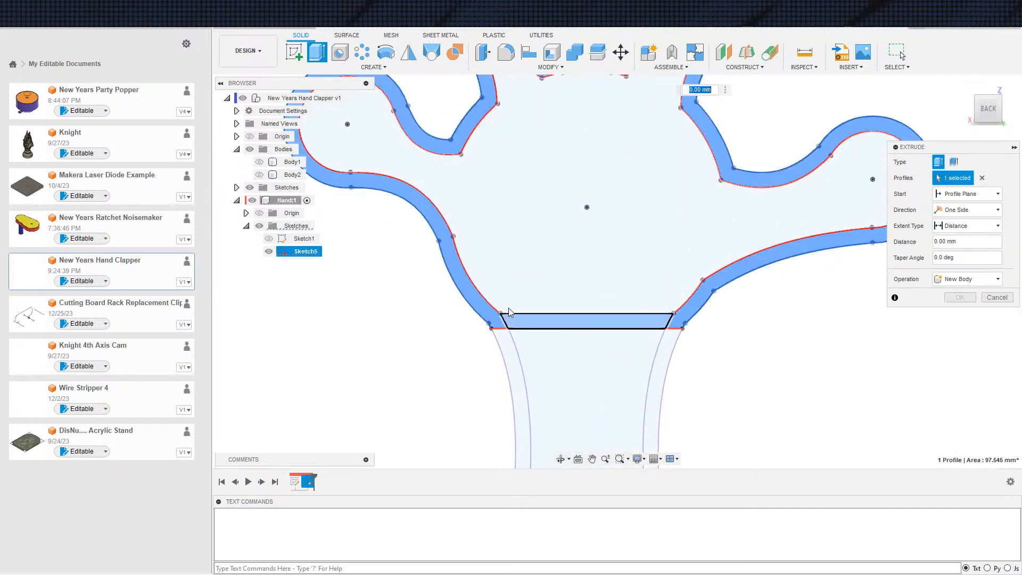
pyautogui.scroll(-3, 658, 291)
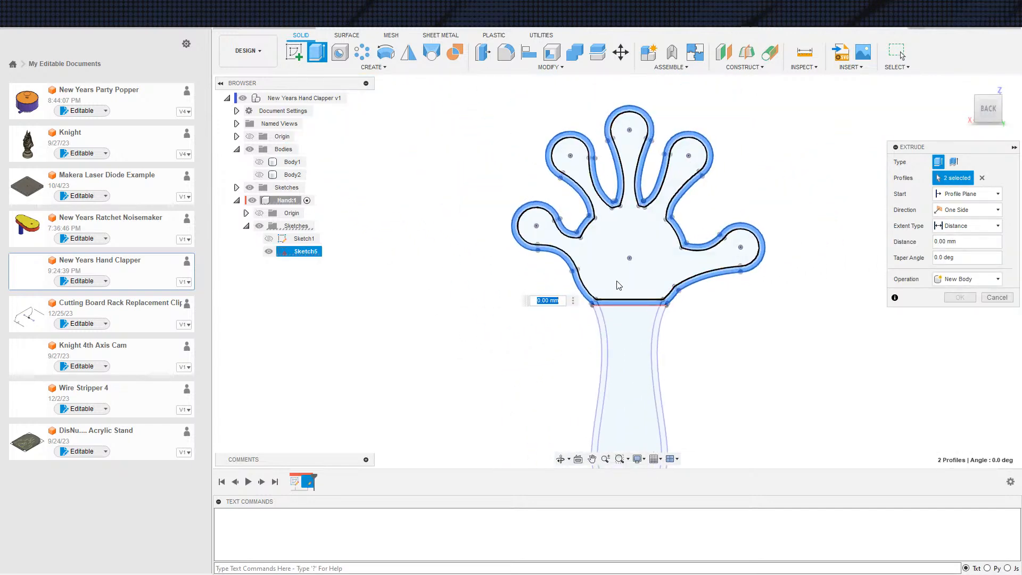
pyautogui.keyDown('shift'); pyautogui.moveTo(609, 340); pyautogui.dragTo(629, 322, button='middle'); pyautogui.keyUp('shift')
# Show Body1 and extrude the selected profiles 5 mm as a new body, starting from Body1's rim face
pyautogui.click(258, 162)
pyautogui.click(969, 198)
pyautogui.click(958, 230)
pyautogui.scroll(5, 673, 388)
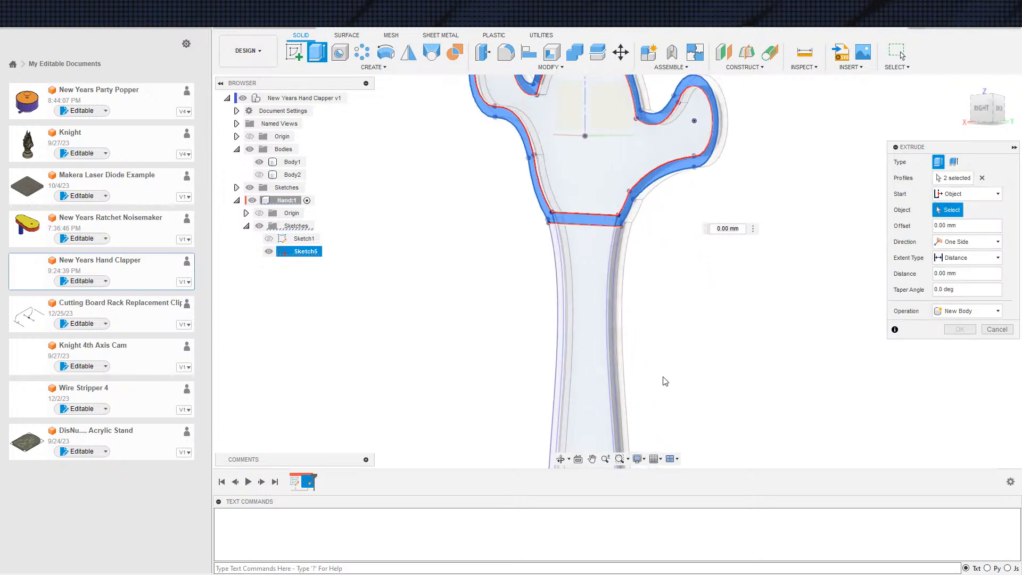
pyautogui.click(537, 277)
pyautogui.scroll(-5, 654, 237)
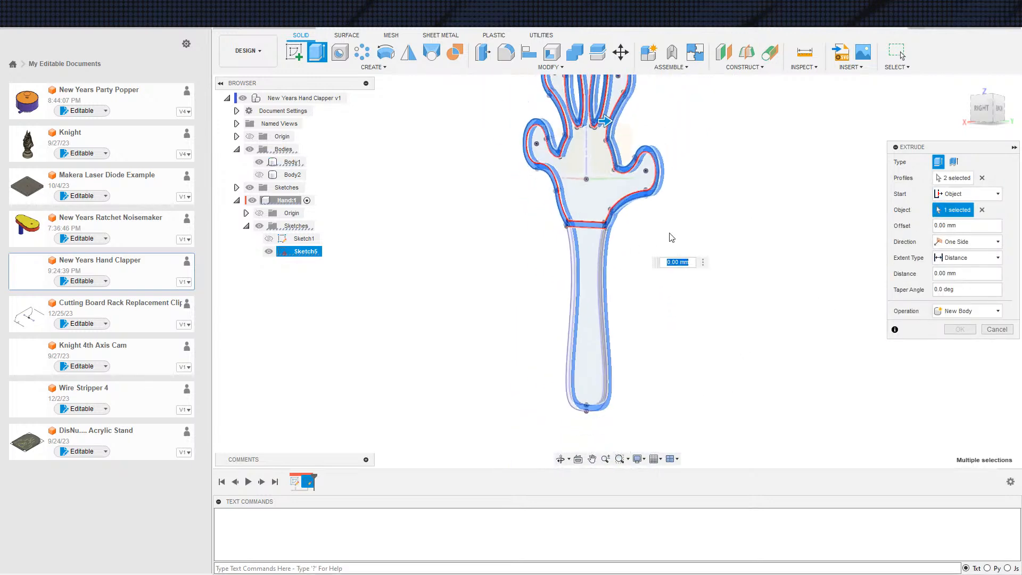
pyautogui.scroll(-3, 624, 338)
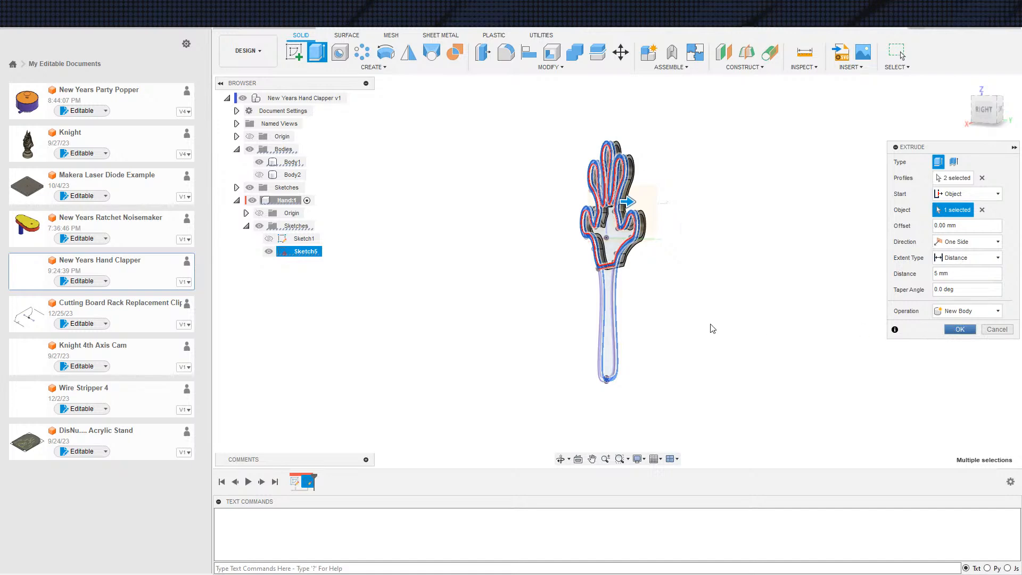
pyautogui.press('Return')
# Start an Extrude with Sketch5 shown and Body1 hidden, using the rim, the wrist strip and the palm-and-finger interior as profiles
pyautogui.press('e')
pyautogui.click(269, 265)
pyautogui.keyDown('shift'); pyautogui.moveTo(650, 252); pyautogui.dragTo(608, 261, button='middle'); pyautogui.keyUp('shift')
pyautogui.scroll(3, 605, 261)
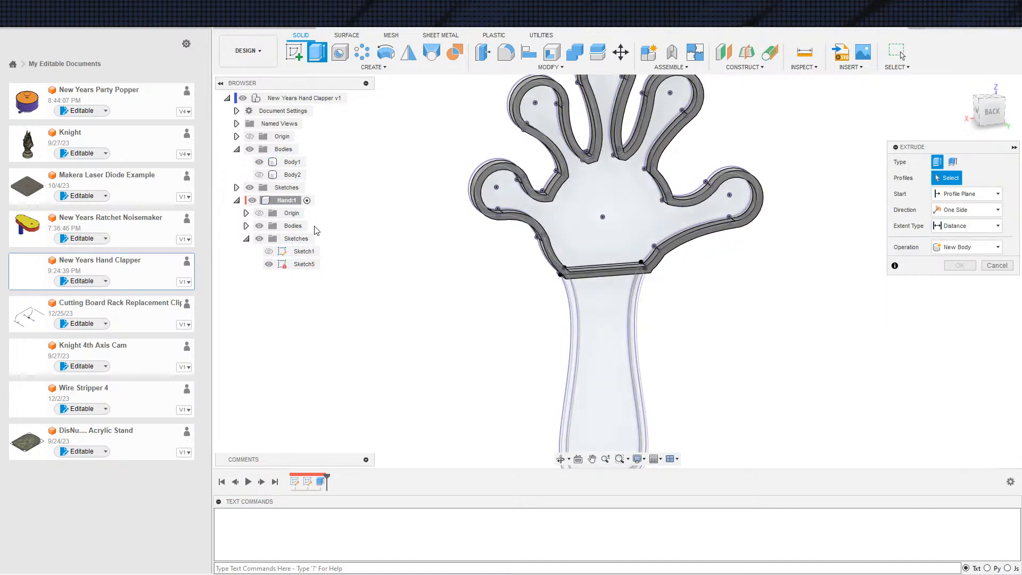
pyautogui.click(260, 162)
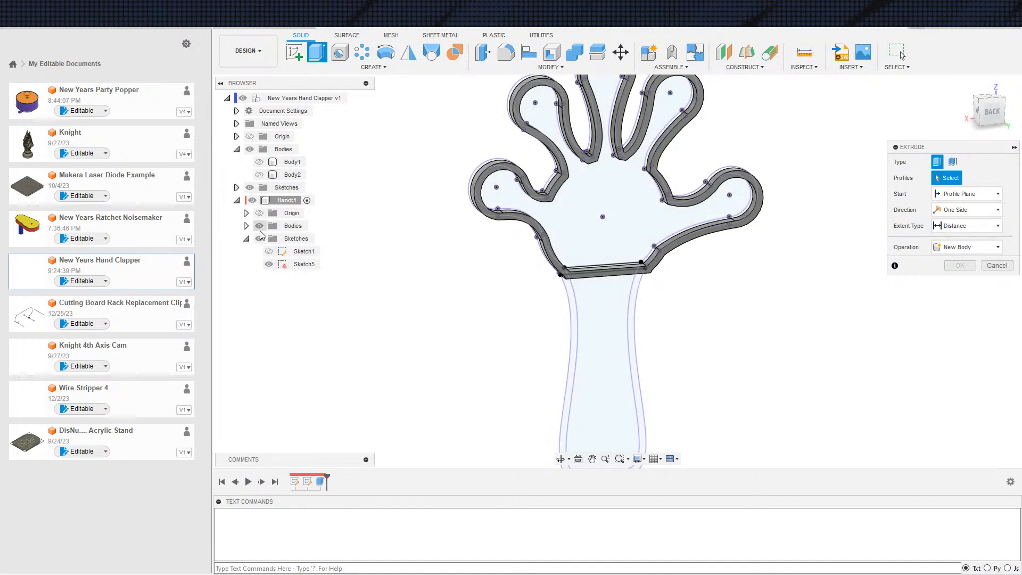
pyautogui.click(259, 226)
pyautogui.scroll(3, 534, 285)
pyautogui.click(535, 287)
pyautogui.click(533, 287)
pyautogui.click(566, 259)
pyautogui.scroll(-3, 555, 224)
pyautogui.keyDown('shift'); pyautogui.moveTo(421, 241); pyautogui.dragTo(486, 231, button='middle'); pyautogui.keyUp('shift')
# Extrude the three selected profiles 1 mm, starting from the hand rim's face and joined to the hand body
pyautogui.click(966, 194)
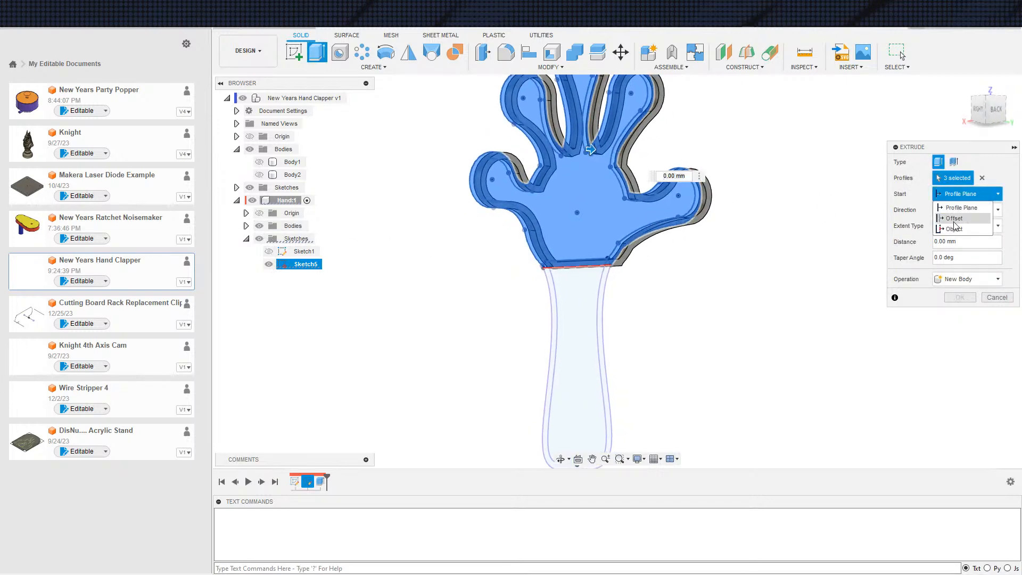
pyautogui.click(954, 229)
pyautogui.scroll(2, 794, 261)
pyautogui.click(580, 255)
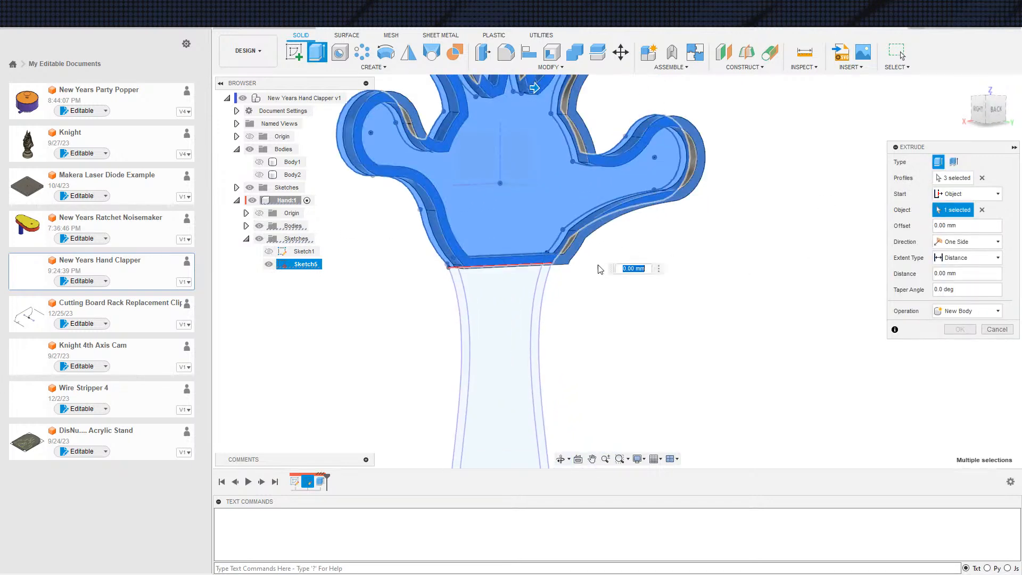
pyautogui.keyDown('shift'); pyautogui.moveTo(594, 316); pyautogui.dragTo(641, 263, button='middle'); pyautogui.keyUp('shift')
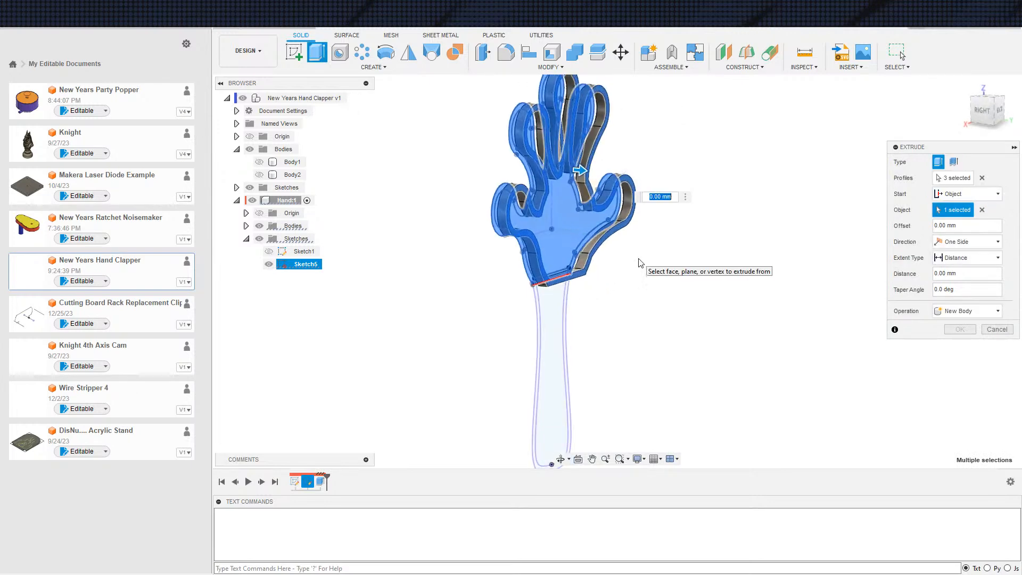
pyautogui.write('3')
pyautogui.press('Return')
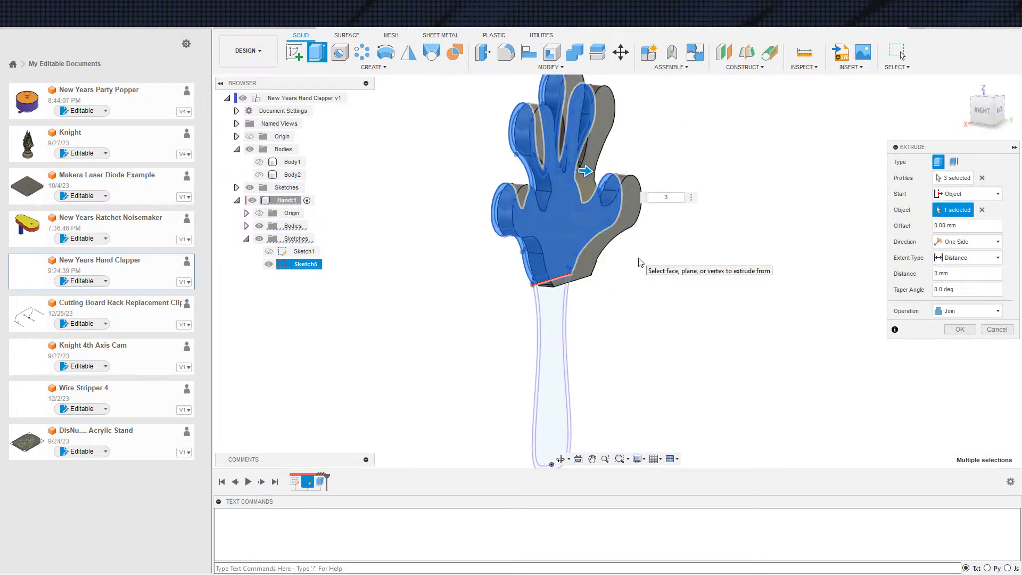
pyautogui.write('1')
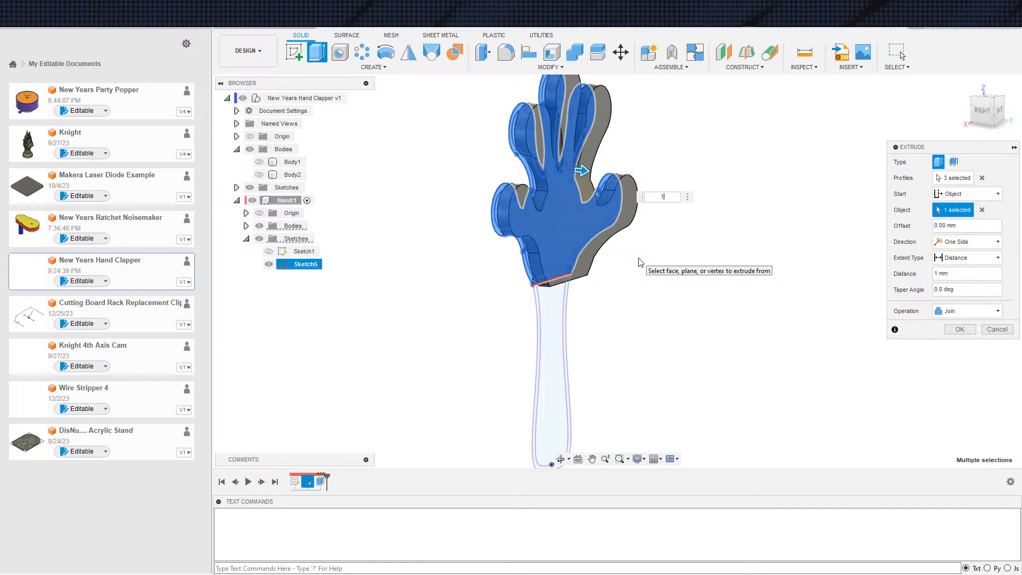
pyautogui.press('Return')
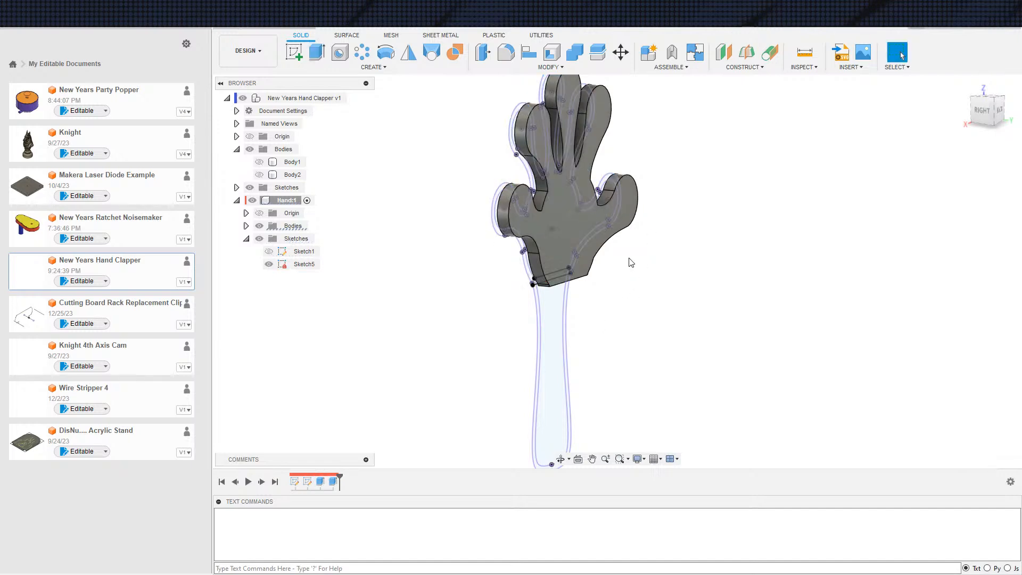
# Activate the top-level component with Body1 and Sketch1 shown, and open Sketch1 for editing
pyautogui.keyDown('shift'); pyautogui.moveTo(665, 293); pyautogui.dragTo(622, 305, button='middle'); pyautogui.keyUp('shift')
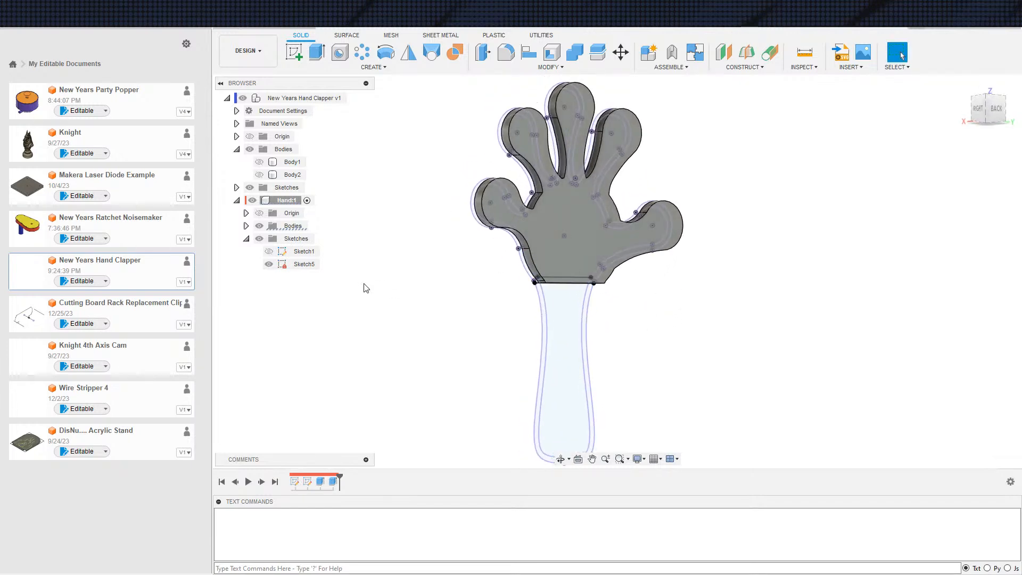
pyautogui.moveTo(424, 307)
pyautogui.keyDown('shift'); pyautogui.mouseDown(button='middle')
pyautogui.moveTo(348, 306)
pyautogui.moveTo(420, 305)
pyautogui.moveTo(372, 313)
pyautogui.moveTo(393, 261)
pyautogui.moveTo(335, 301)
pyautogui.moveTo(297, 308)
pyautogui.moveTo(324, 286)
pyautogui.mouseUp(button='middle'); pyautogui.keyUp('shift')
pyautogui.scroll(-3, 348, 307)
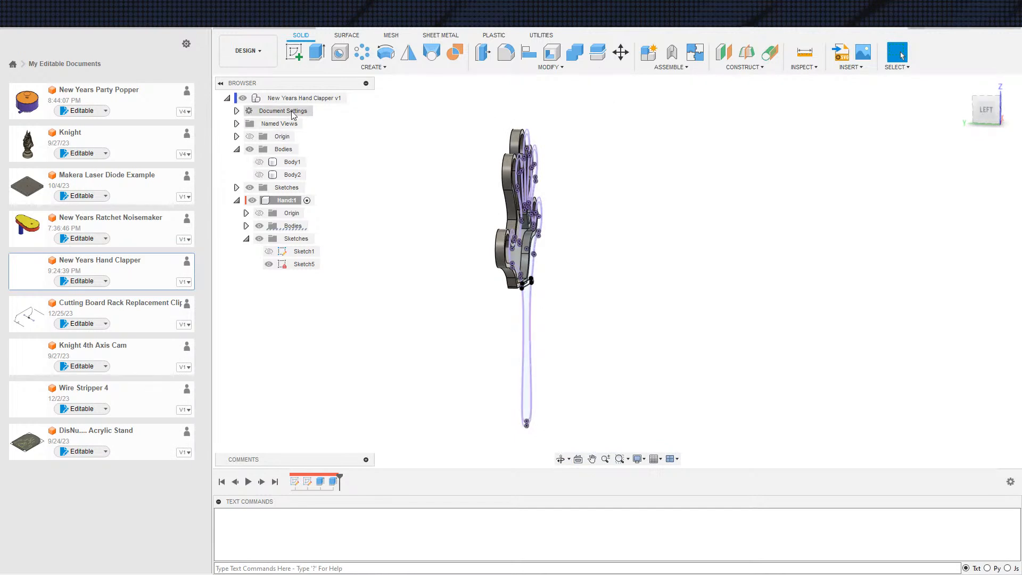
pyautogui.click(353, 98)
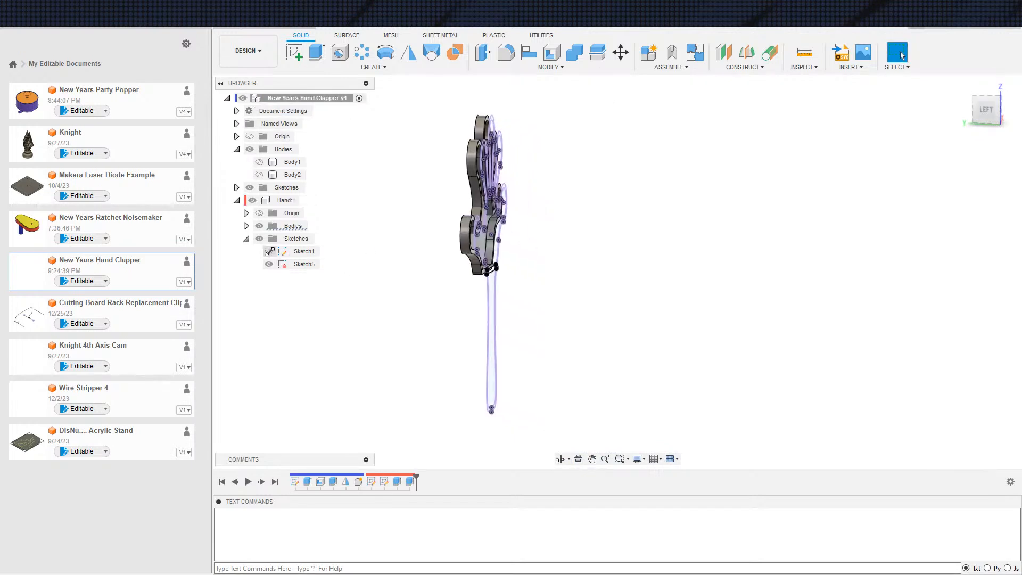
pyautogui.click(260, 161)
pyautogui.scroll(5, 452, 304)
pyautogui.scroll(4, 462, 296)
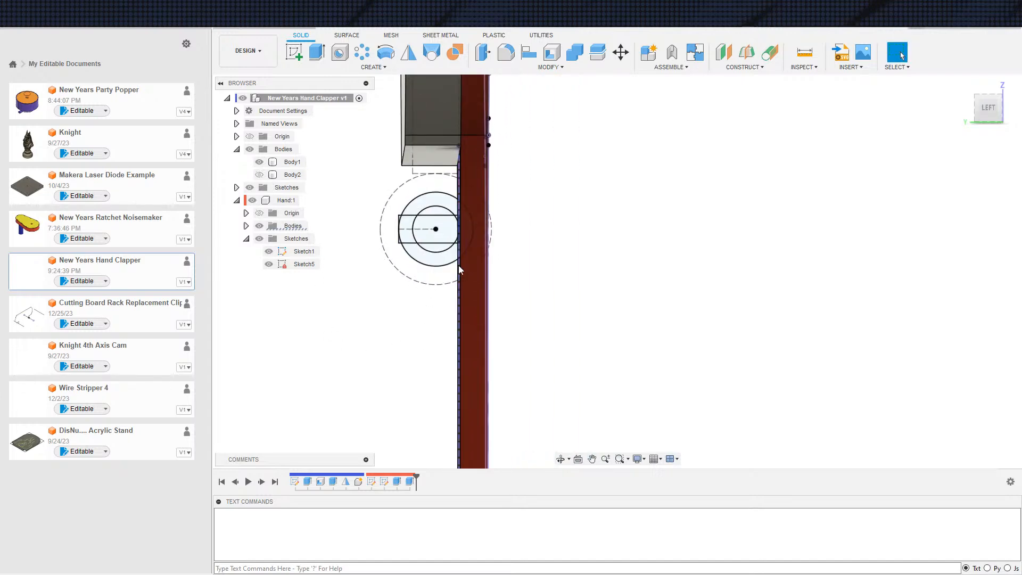
pyautogui.scroll(1, 459, 263)
pyautogui.press('s')
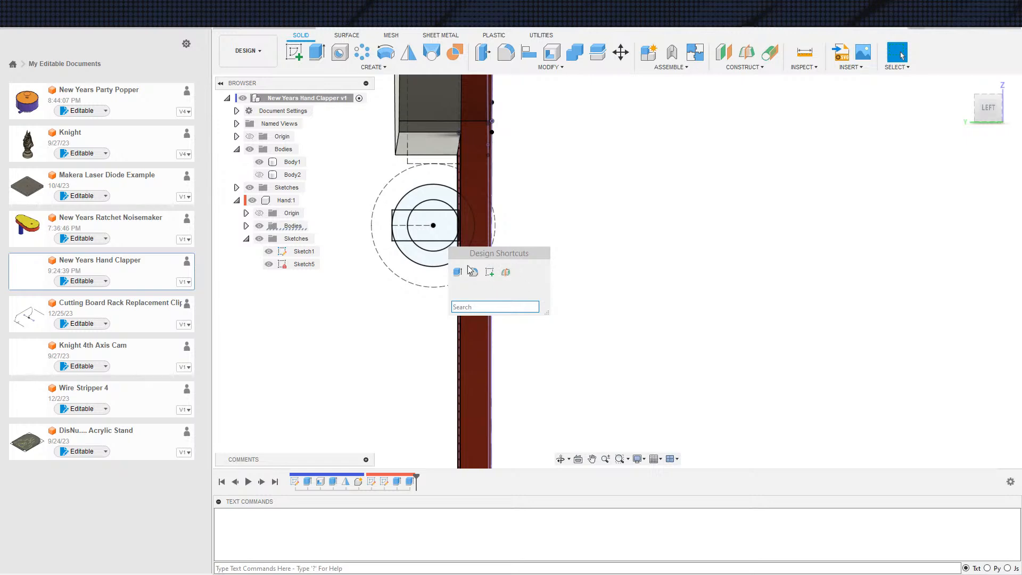
pyautogui.doubleClick(304, 251)
# Project the inner face of Body1's handle into the sketch as a reference line
pyautogui.press('s')
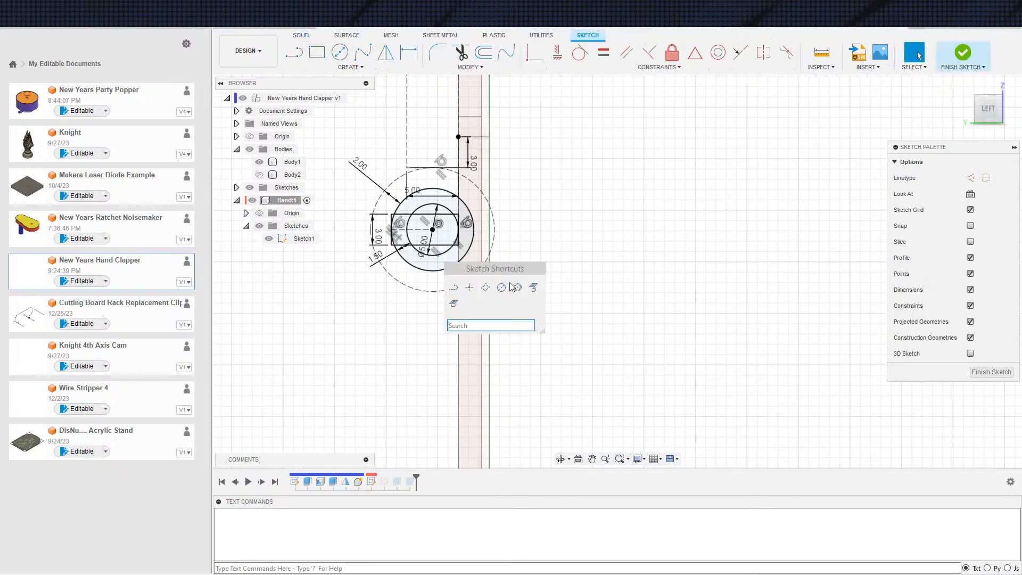
pyautogui.click(534, 287)
pyautogui.moveTo(314, 341)
pyautogui.keyDown('shift'); pyautogui.mouseDown(button='middle')
pyautogui.moveTo(376, 351)
pyautogui.moveTo(701, 266)
pyautogui.mouseUp(button='middle'); pyautogui.keyUp('shift')
pyautogui.click(394, 351)
pyautogui.click(824, 213)
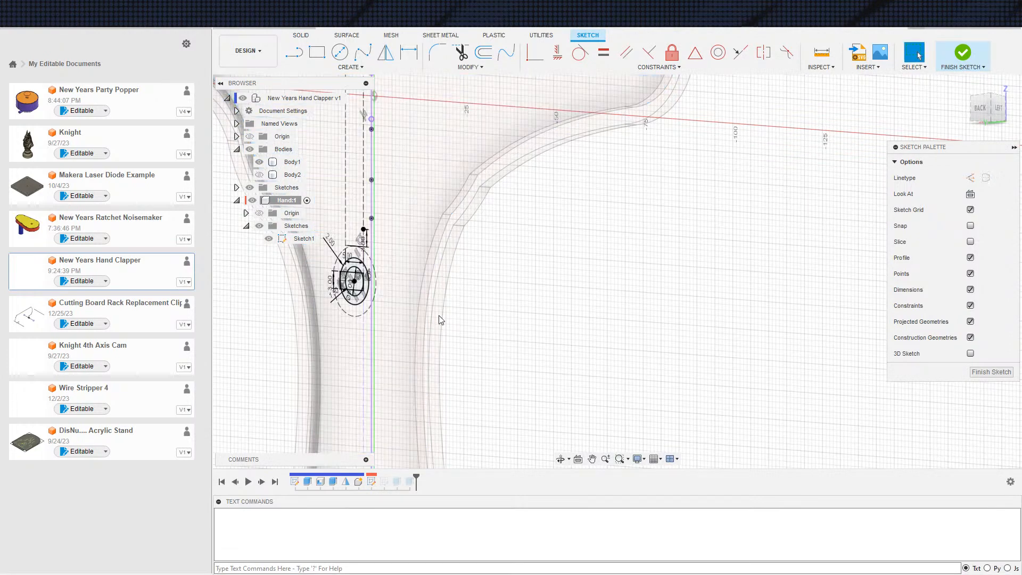
# Draw two short lines from the projected line towards the larger solid circle, one above and one below its centre
pyautogui.scroll(6, 372, 282)
pyautogui.press('s')
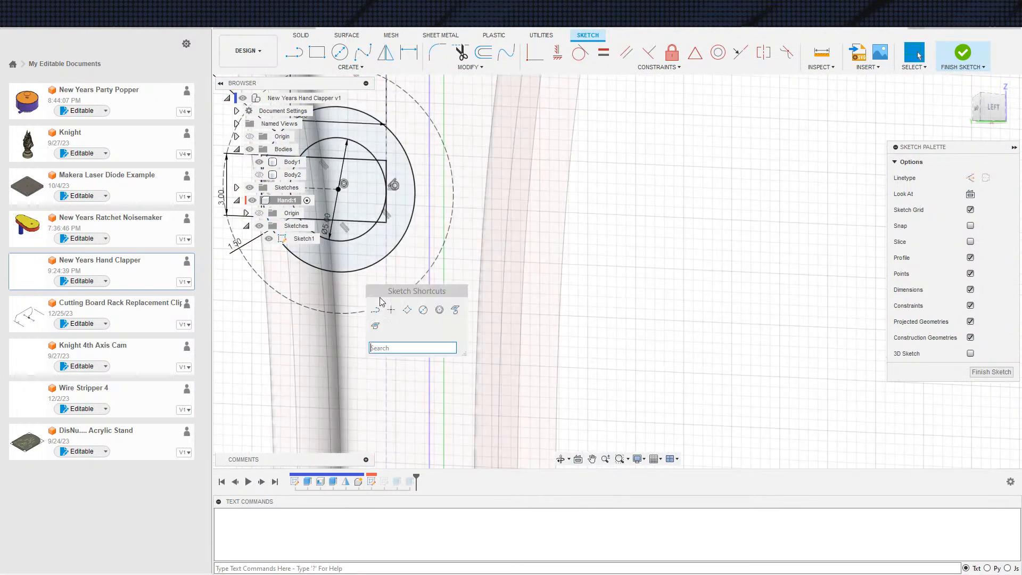
pyautogui.click(379, 310)
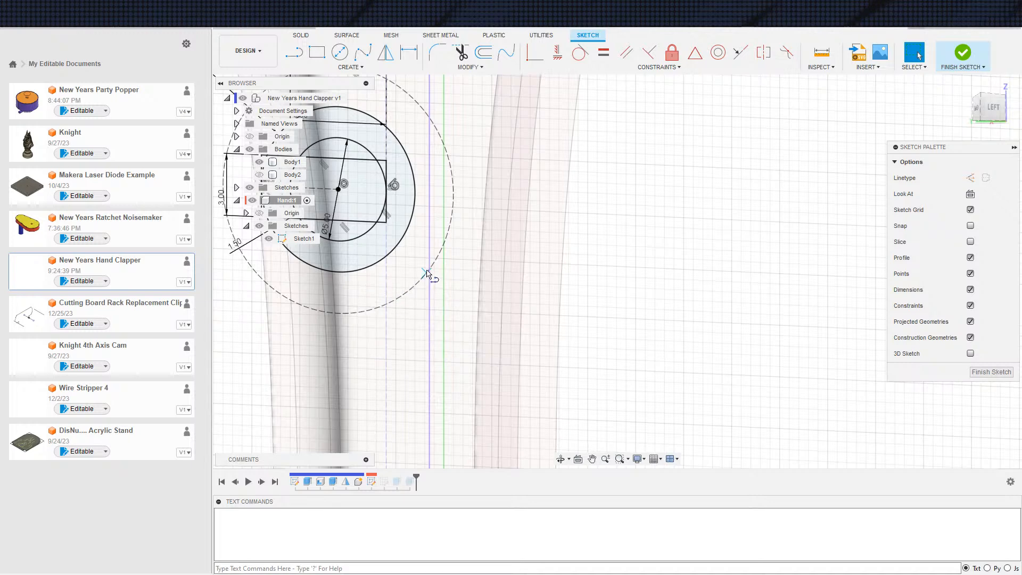
pyautogui.click(414, 262)
pyautogui.press('Escape')
pyautogui.moveTo(423, 155); pyautogui.dragTo(418, 265, button='middle')
pyautogui.press('s')
pyautogui.click(426, 283)
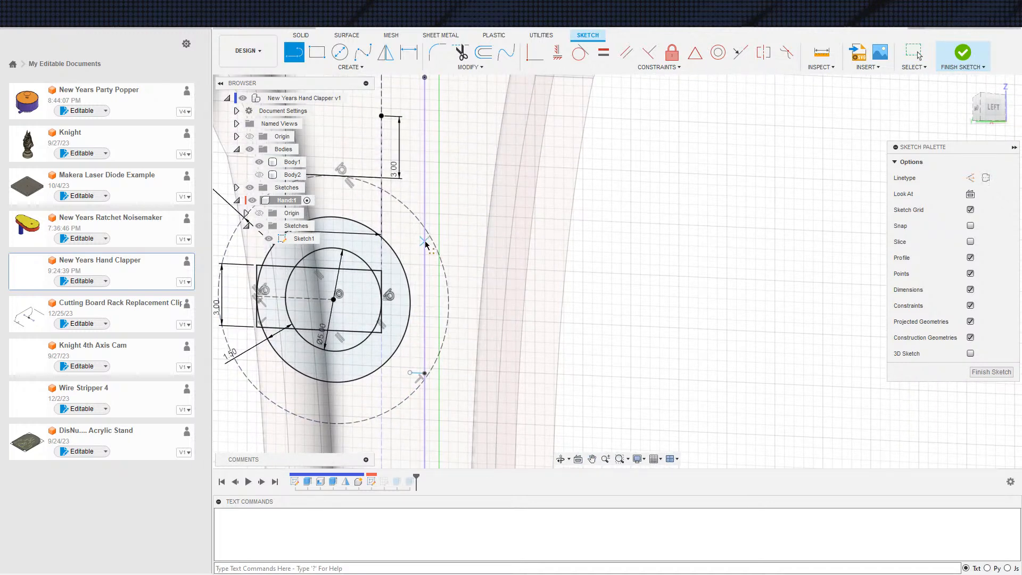
pyautogui.click(382, 254)
pyautogui.click(393, 248)
# Constrain the lower short line's free endpoint to be coincident with the larger solid circle
pyautogui.click(410, 373)
pyautogui.click(362, 377)
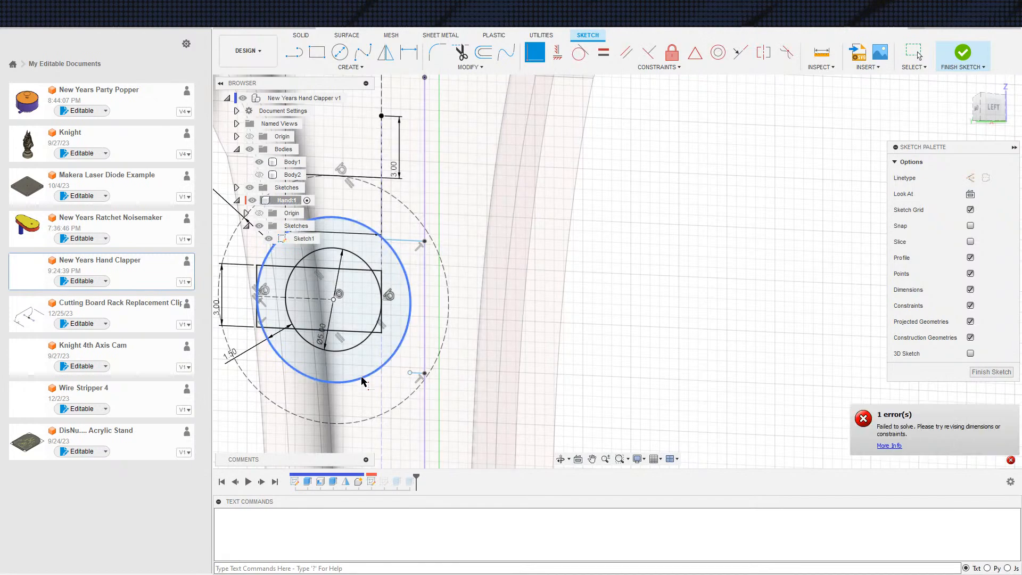
pyautogui.click(410, 373)
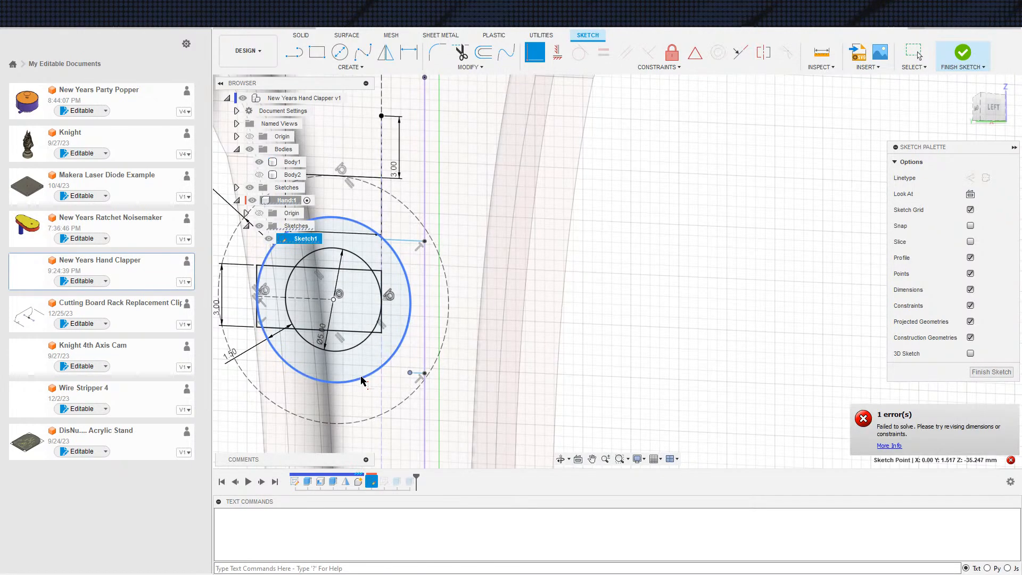
pyautogui.click(361, 380)
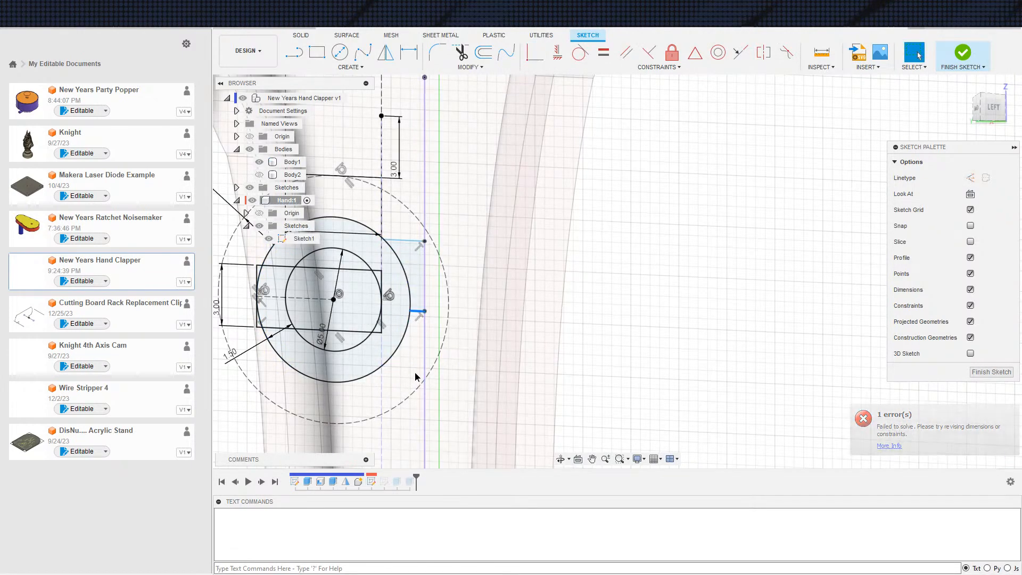
# Reposition the lower short line and make both short lines tangent to the larger solid circle
pyautogui.moveTo(425, 311); pyautogui.dragTo(425, 354)
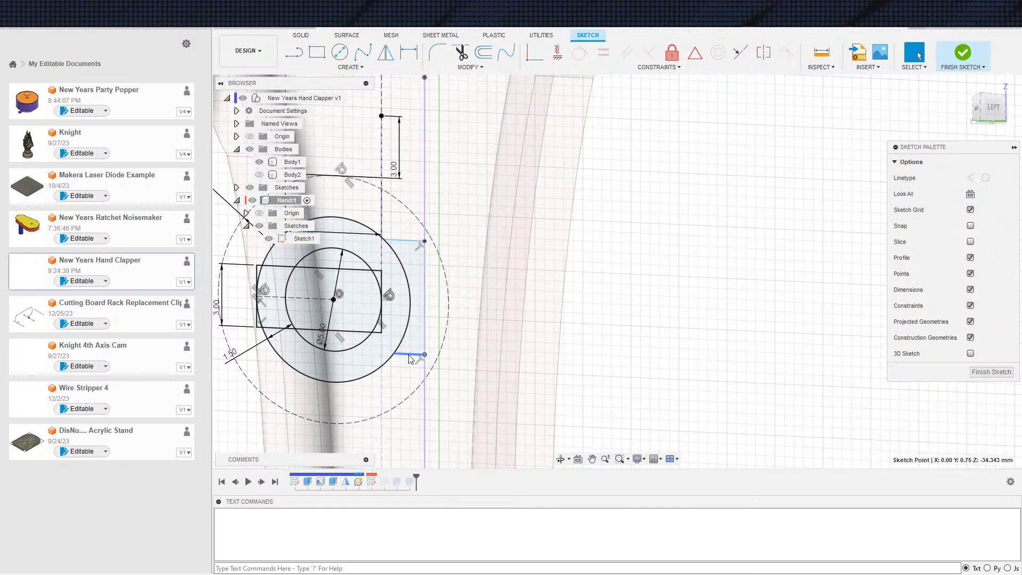
pyautogui.click(409, 355)
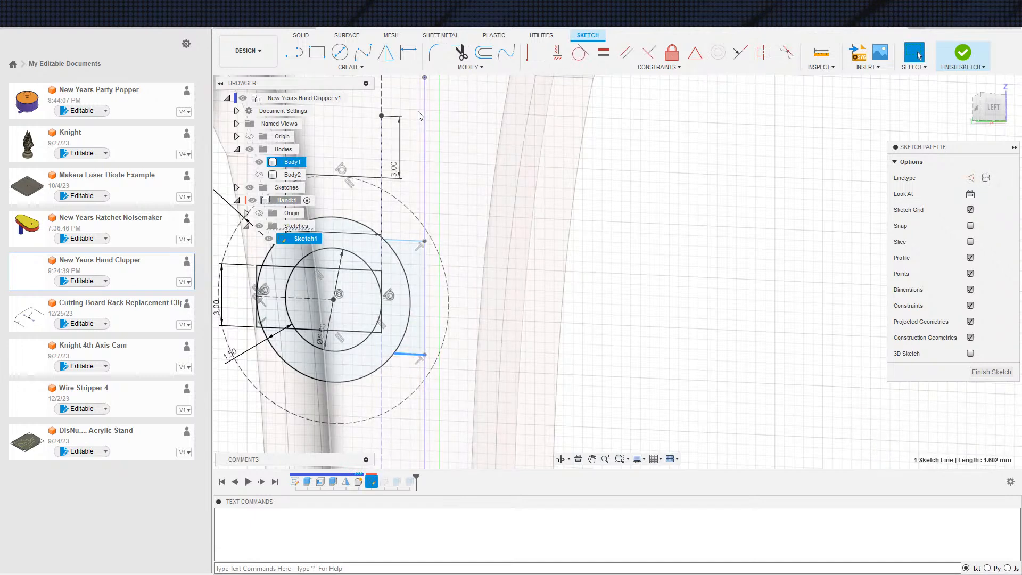
pyautogui.click(370, 371)
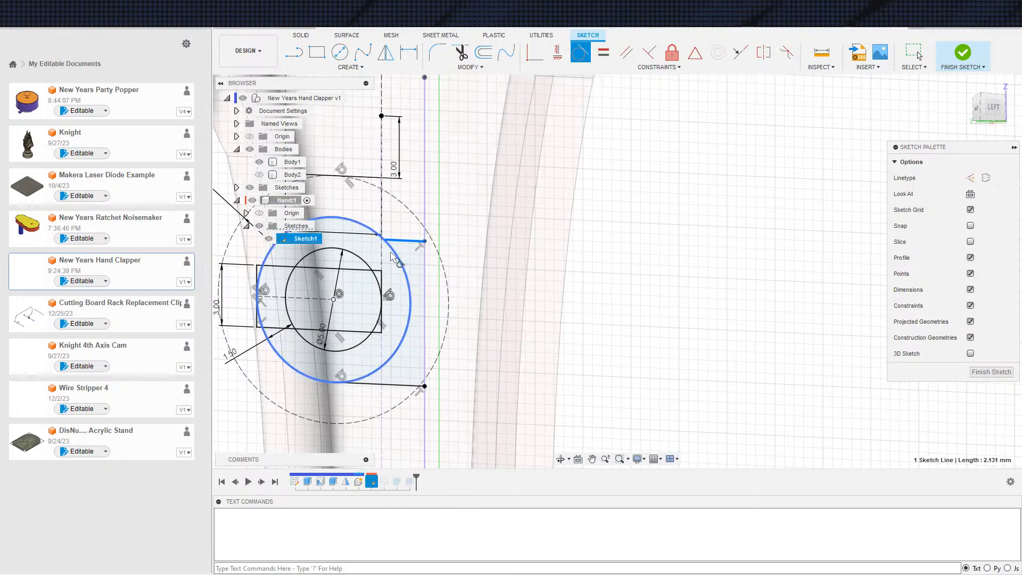
pyautogui.scroll(-3, 406, 262)
pyautogui.scroll(2, 446, 155)
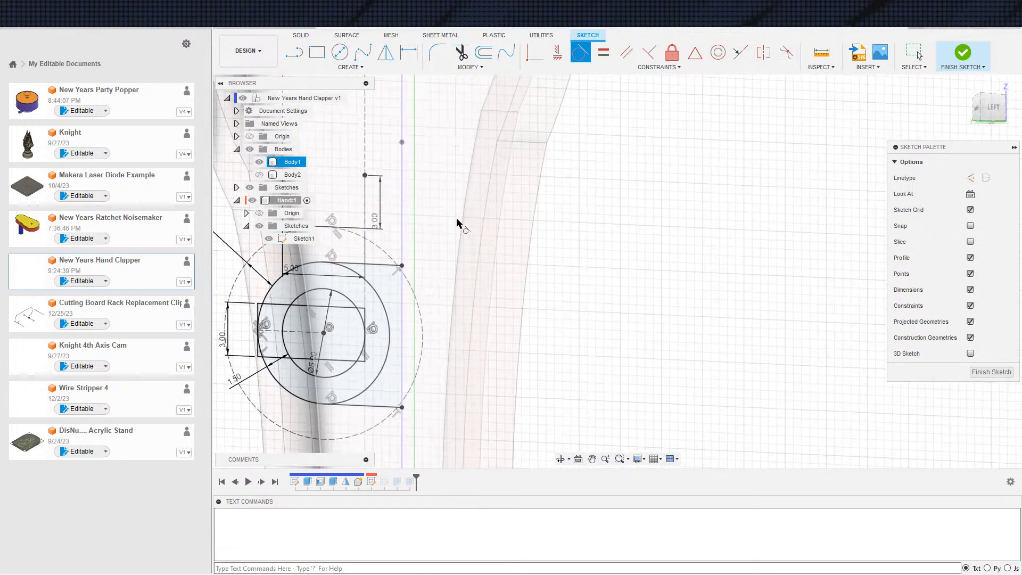
# Finish the sketch and start an Extrude of the C-shaped ring, the area up to the projected line and the two small corner profiles
pyautogui.scroll(-3, 469, 237)
pyautogui.click(949, 70)
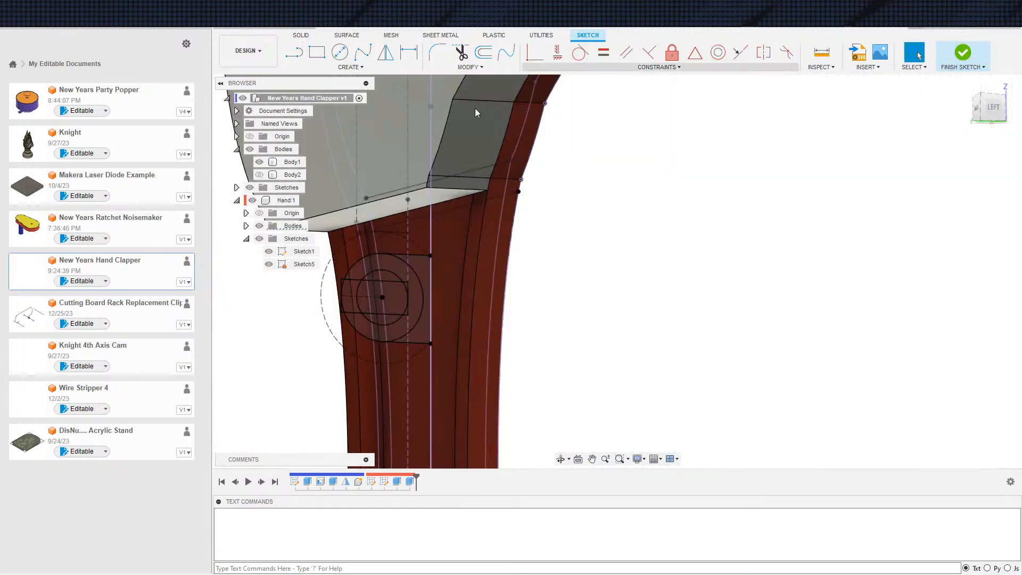
pyautogui.press('e')
pyautogui.scroll(2, 442, 340)
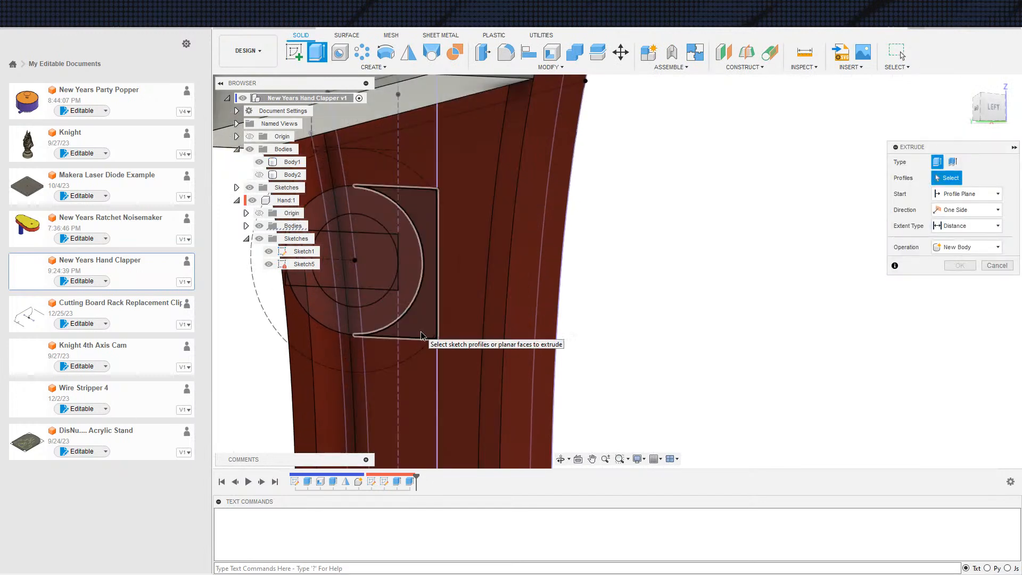
pyautogui.click(421, 331)
pyautogui.click(403, 308)
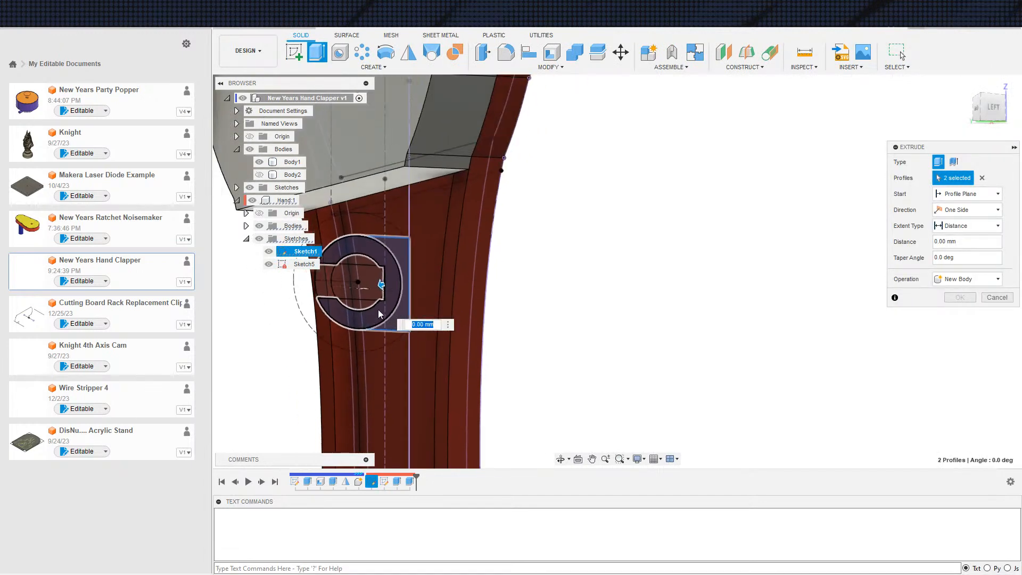
pyautogui.scroll(3, 373, 304)
pyautogui.click(385, 204)
pyautogui.click(385, 204)
pyautogui.scroll(-4, 383, 216)
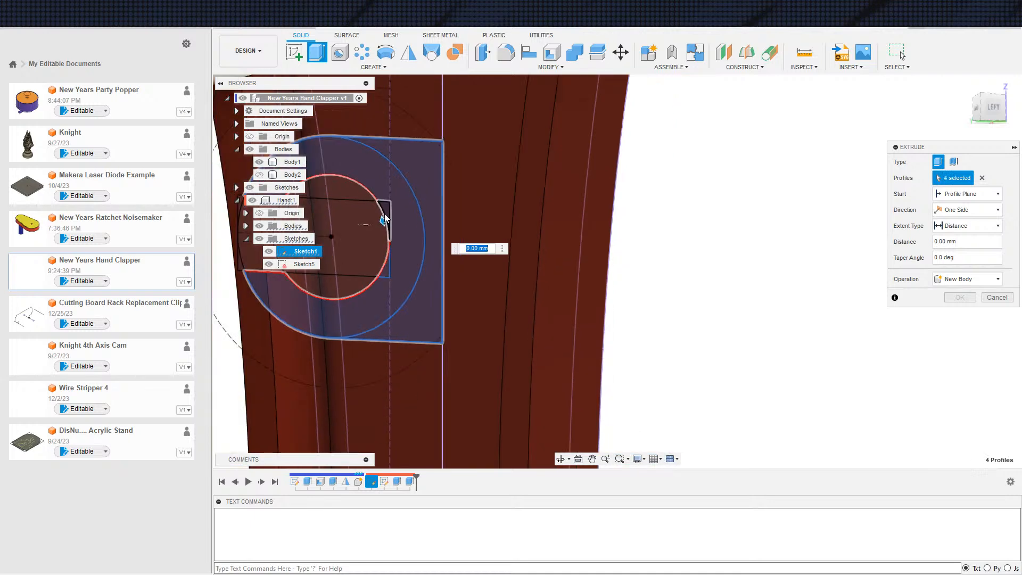
# Try to start the extrude from an inner side wall of Body1's handle and extend it to Body1
pyautogui.click(966, 193)
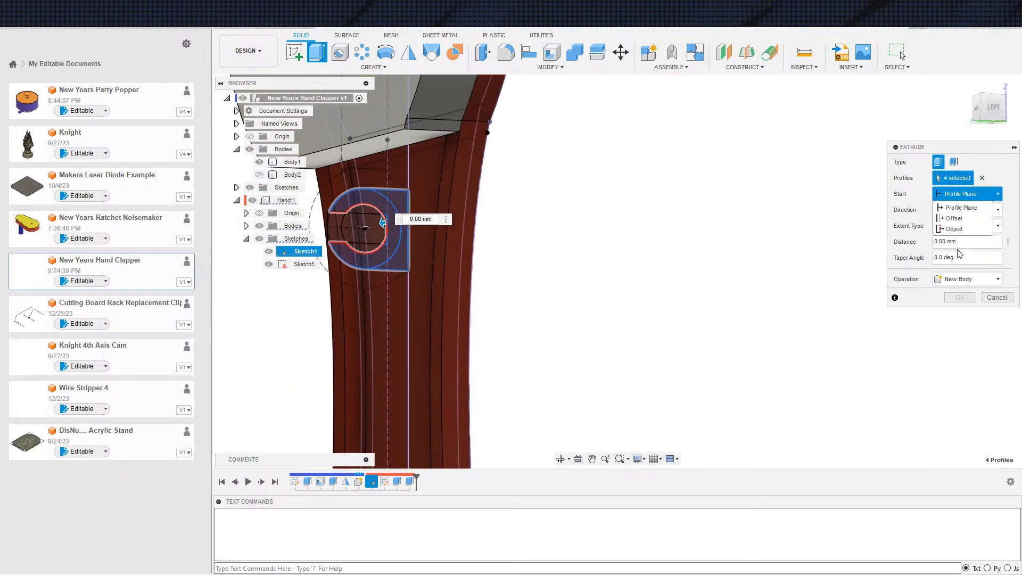
pyautogui.click(956, 225)
pyautogui.keyDown('shift'); pyautogui.moveTo(628, 319); pyautogui.dragTo(711, 263, button='middle'); pyautogui.keyUp('shift')
pyautogui.click(457, 263)
pyautogui.click(966, 258)
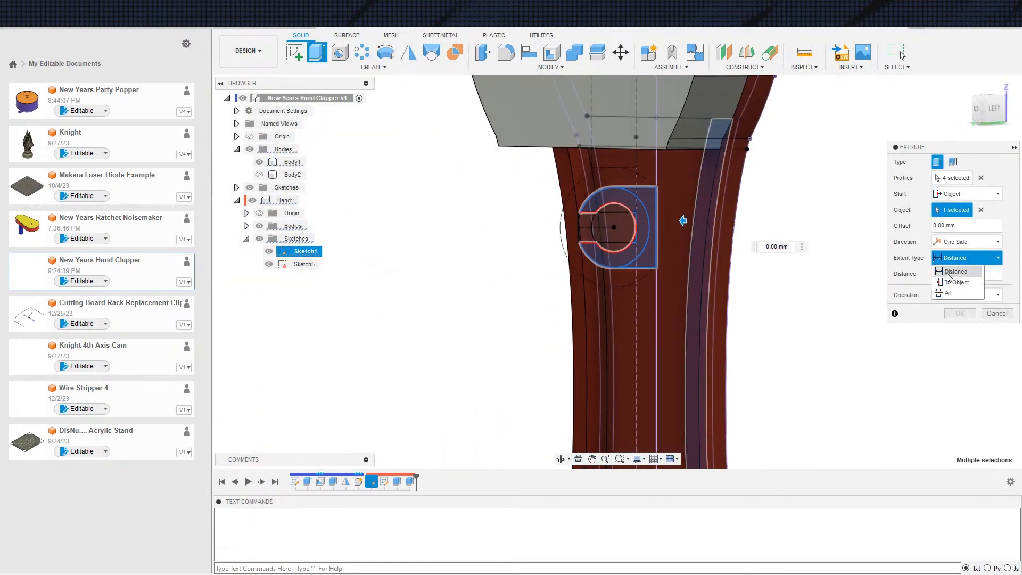
pyautogui.click(954, 271)
pyautogui.keyDown('shift'); pyautogui.moveTo(848, 296); pyautogui.dragTo(486, 328, button='middle'); pyautogui.keyUp('shift')
pyautogui.click(486, 329)
pyautogui.scroll(-3, 494, 329)
# Set the extrude operation to Join and its extent to a distance of 14 mm
pyautogui.click(964, 343)
pyautogui.click(954, 357)
pyautogui.keyDown('shift'); pyautogui.moveTo(735, 368); pyautogui.dragTo(721, 390, button='middle'); pyautogui.keyUp('shift')
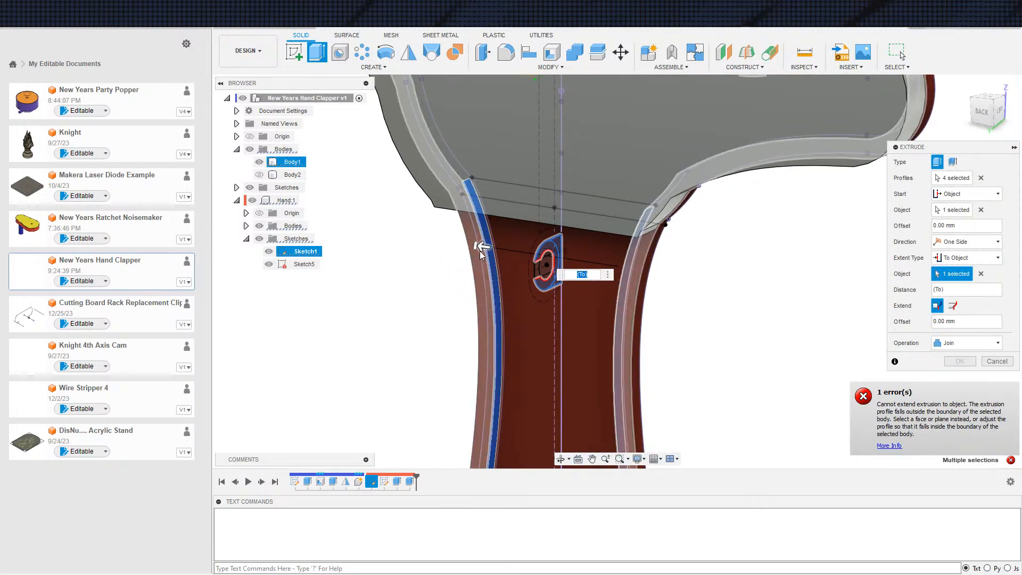
pyautogui.moveTo(484, 251); pyautogui.dragTo(531, 273)
pyautogui.keyDown('shift'); pyautogui.moveTo(745, 324); pyautogui.dragTo(803, 303, button='middle'); pyautogui.keyUp('shift')
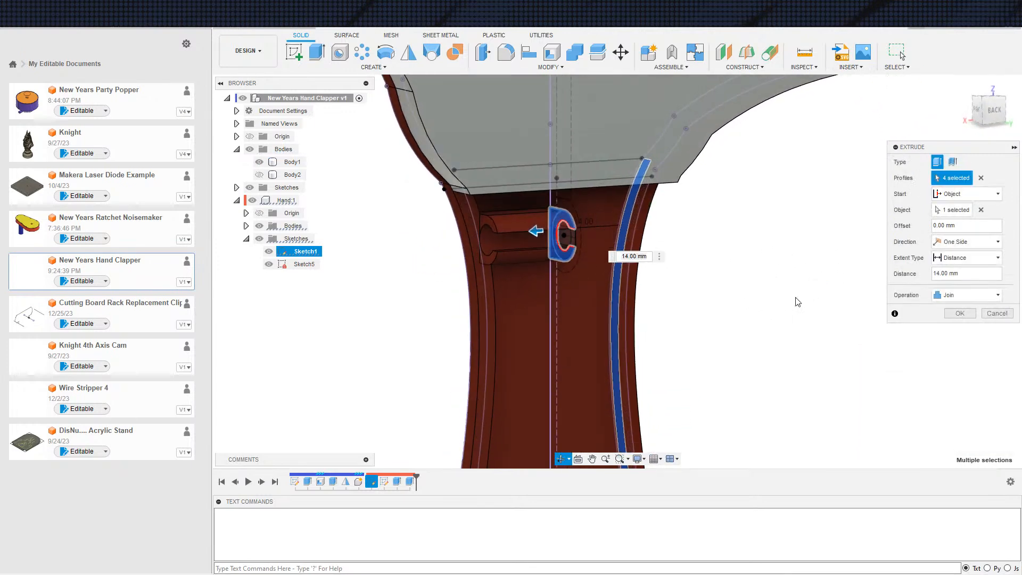
# Clear the extrude's start object and set its direction to Symmetric
pyautogui.click(981, 210)
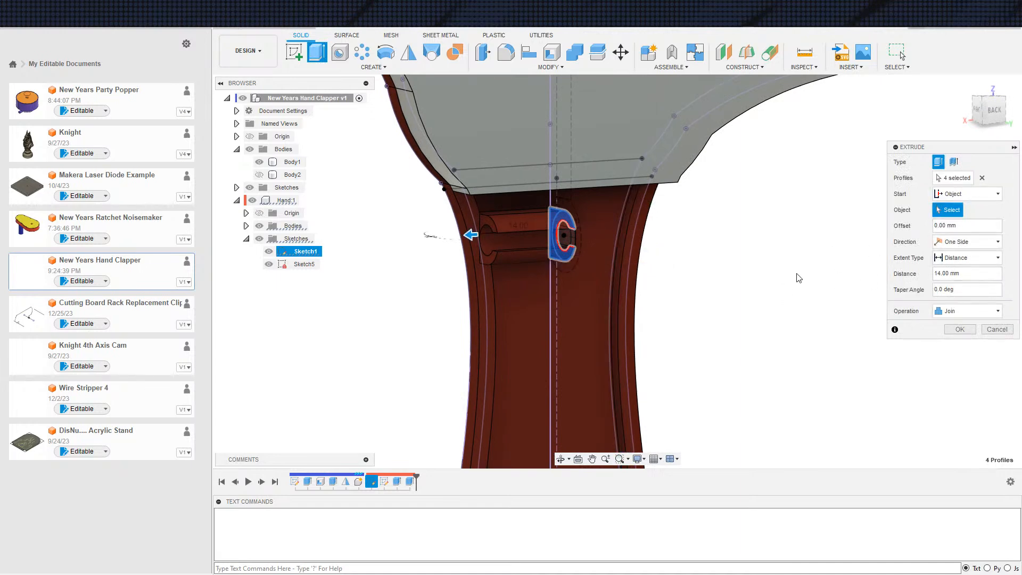
pyautogui.click(958, 256)
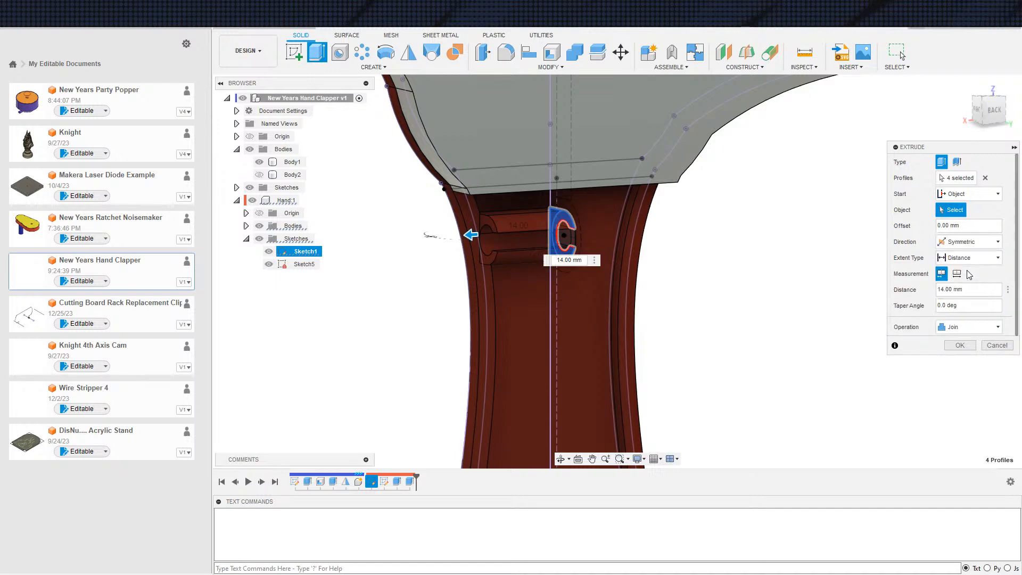
# Try a two-sided extrude with side 1 extending to an inner side wall of Body1's handle
pyautogui.click(999, 242)
pyautogui.click(959, 266)
pyautogui.click(957, 276)
pyautogui.click(961, 298)
pyautogui.keyDown('shift'); pyautogui.moveTo(722, 322); pyautogui.dragTo(673, 314, button='middle'); pyautogui.keyUp('shift')
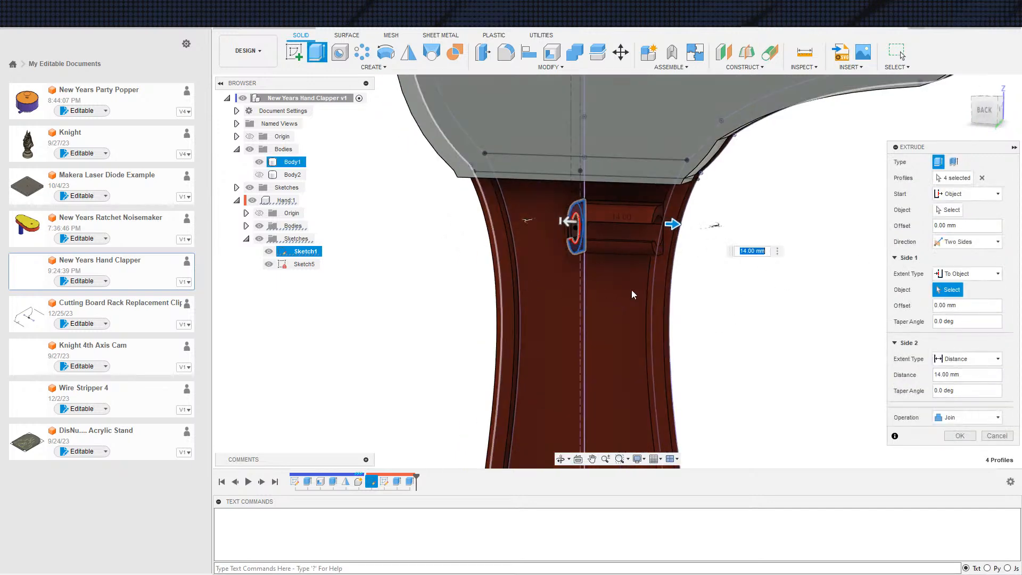
pyautogui.click(517, 270)
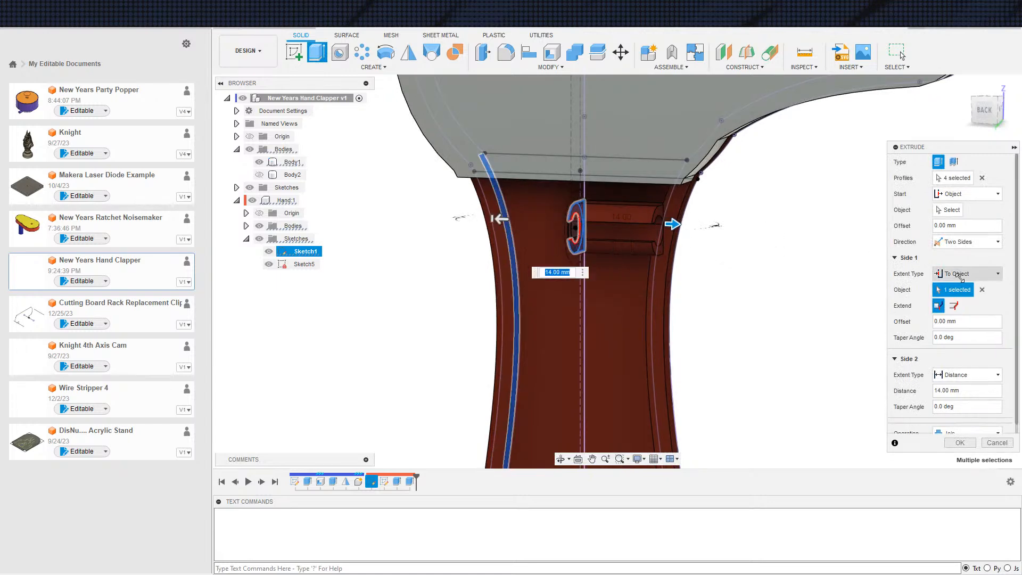
# Try other handle faces of Body1 as the side 1 target and switch the Extend option
pyautogui.click(983, 290)
pyautogui.scroll(3, 582, 266)
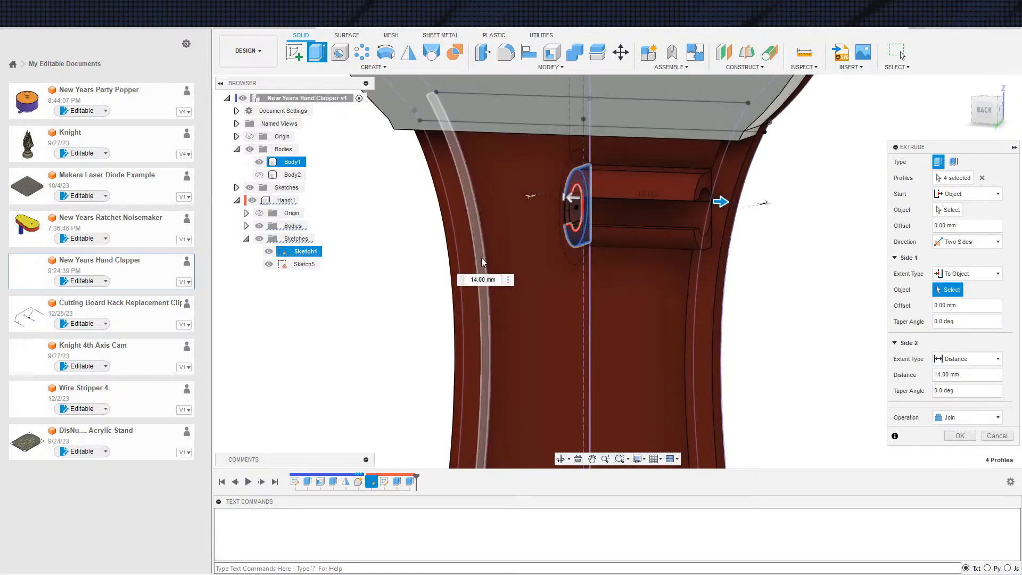
pyautogui.keyDown('shift'); pyautogui.moveTo(472, 317); pyautogui.dragTo(585, 291, button='middle'); pyautogui.keyUp('shift')
pyautogui.click(474, 279)
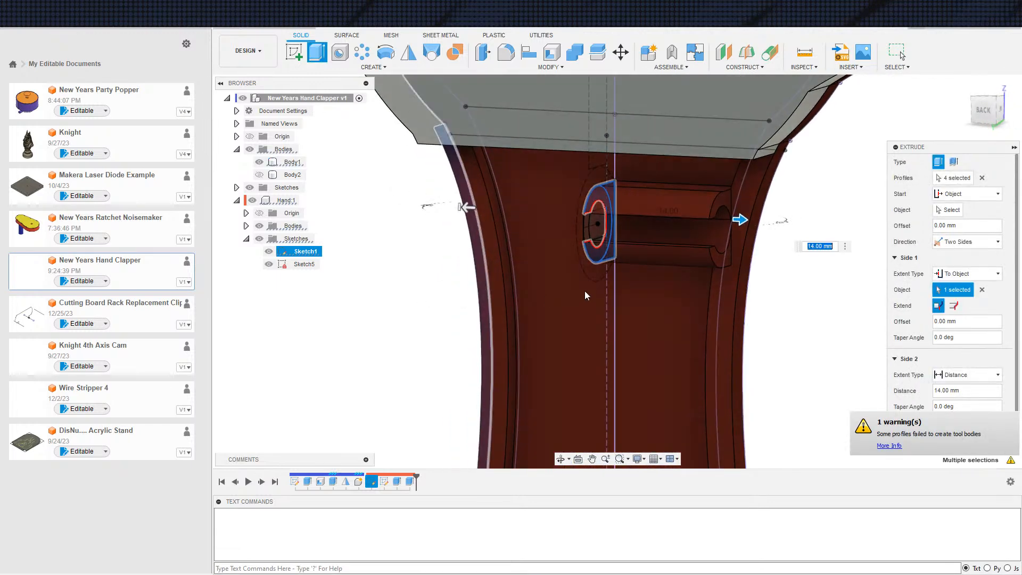
pyautogui.click(955, 306)
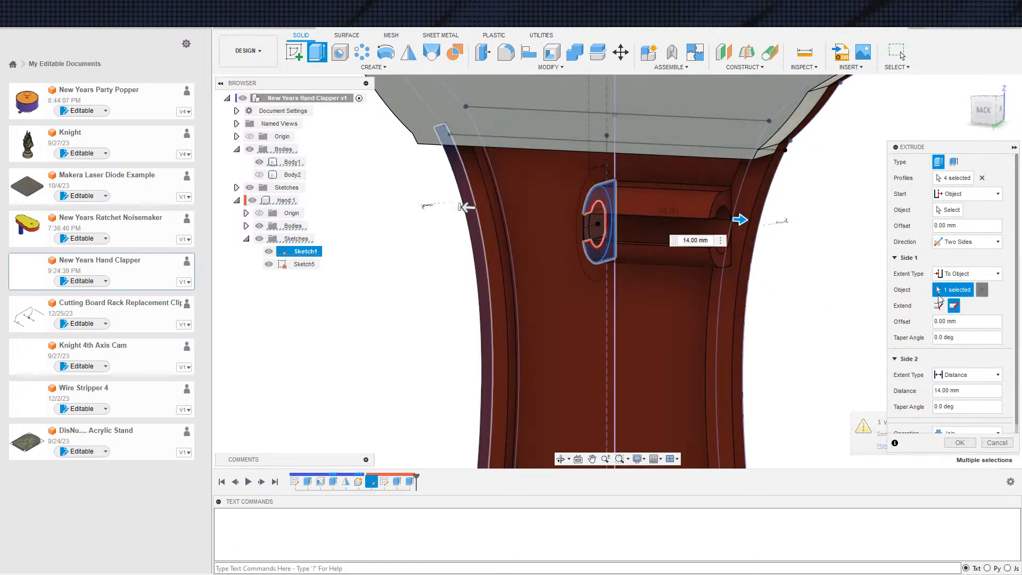
pyautogui.click(981, 289)
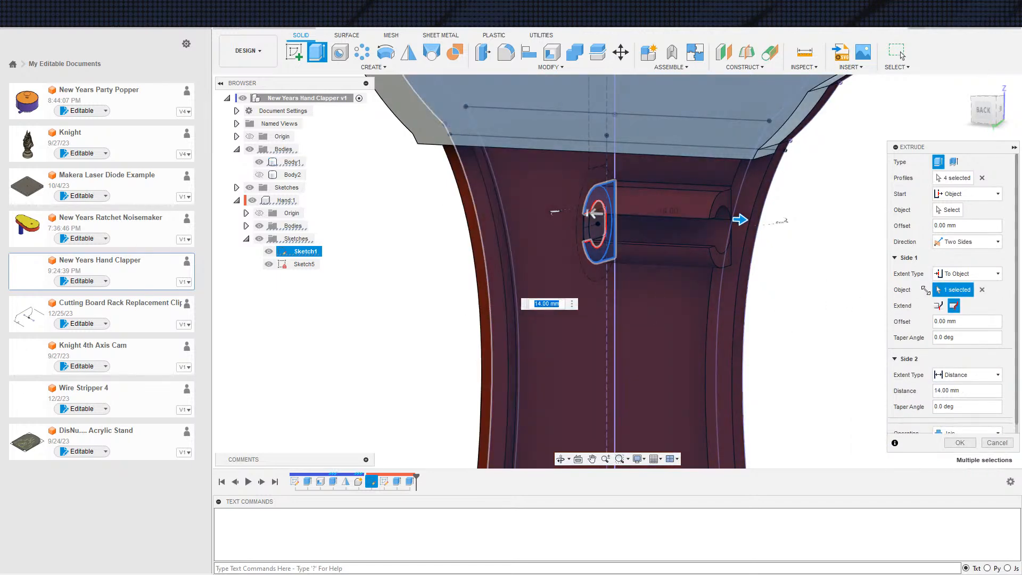
pyautogui.click(983, 289)
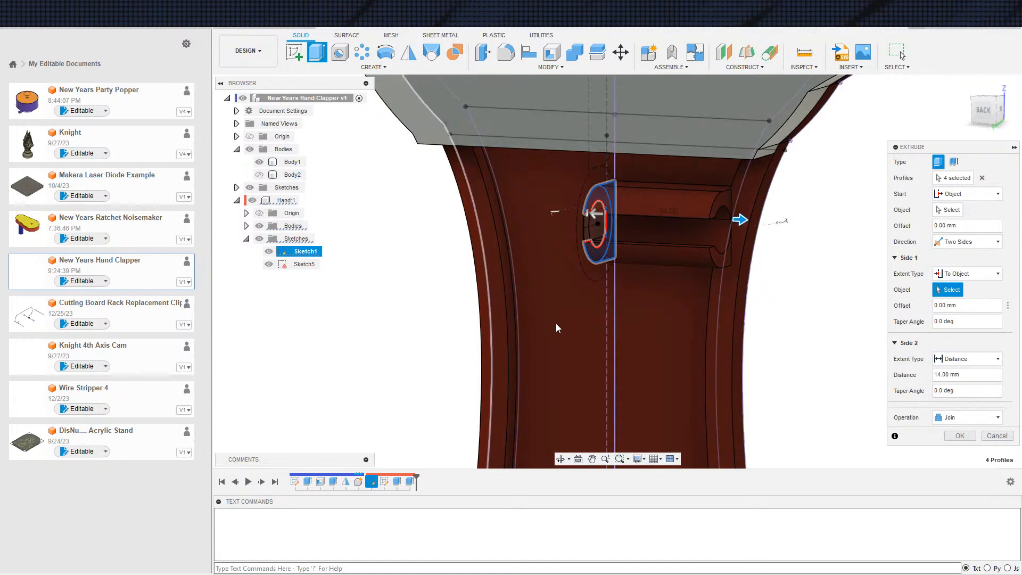
pyautogui.click(517, 327)
pyautogui.scroll(-3, 527, 302)
pyautogui.keyDown('shift'); pyautogui.moveTo(527, 302); pyautogui.dragTo(750, 315, button='middle'); pyautogui.keyUp('shift')
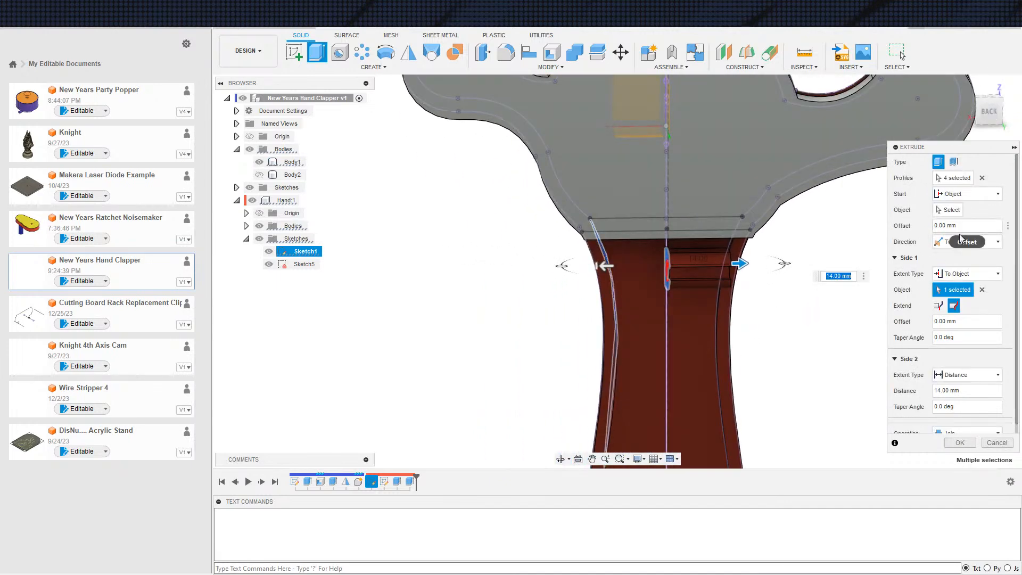
# Set the extrude to Symmetric with a distance of 12 mm and create the joined C-shaped clip
pyautogui.click(969, 242)
pyautogui.click(959, 278)
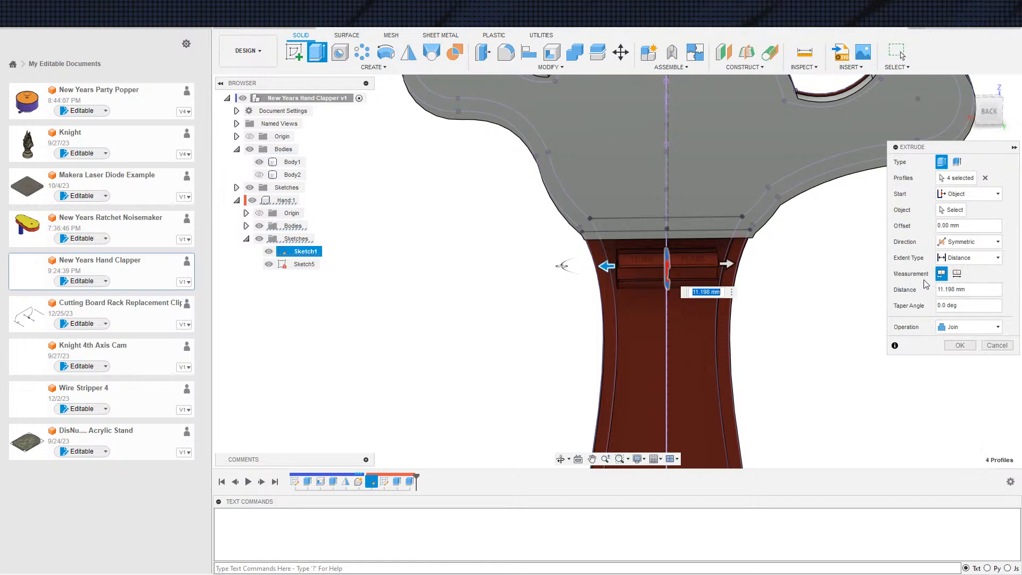
pyautogui.click(971, 292)
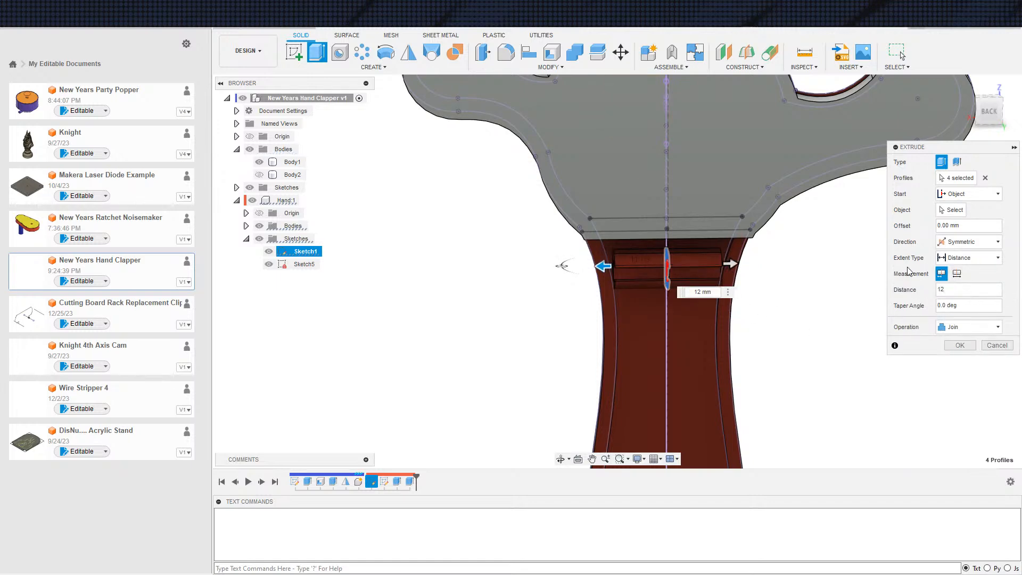
pyautogui.keyDown('shift'); pyautogui.moveTo(781, 381); pyautogui.dragTo(805, 347, button='middle'); pyautogui.keyUp('shift')
pyautogui.scroll(4, 724, 346)
pyautogui.keyDown('shift'); pyautogui.moveTo(592, 291); pyautogui.dragTo(691, 298, button='middle'); pyautogui.keyUp('shift')
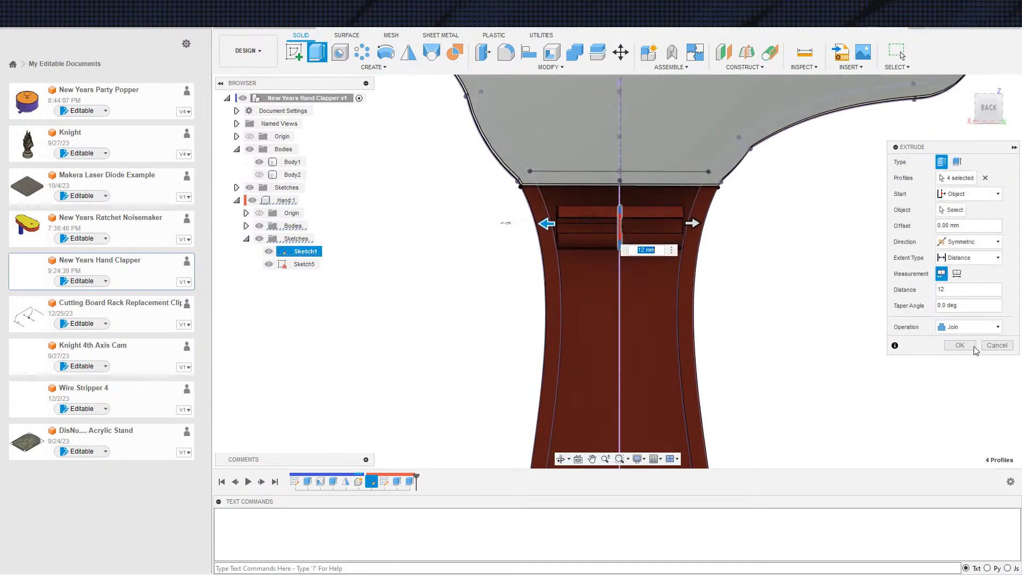
pyautogui.click(973, 347)
# Check Body1 and the finished clip, and delete the Mirror2 feature that produces Body2
pyautogui.keyDown('shift'); pyautogui.moveTo(815, 357); pyautogui.dragTo(576, 291, button='middle'); pyautogui.keyUp('shift')
pyautogui.scroll(-2, 715, 270)
pyautogui.scroll(-5, 562, 291)
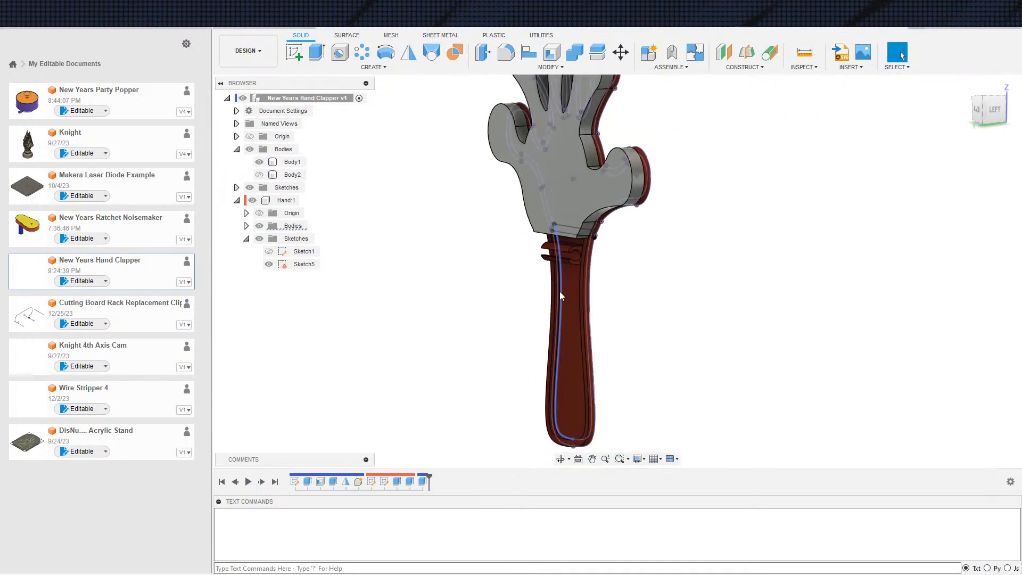
pyautogui.scroll(-2, 659, 290)
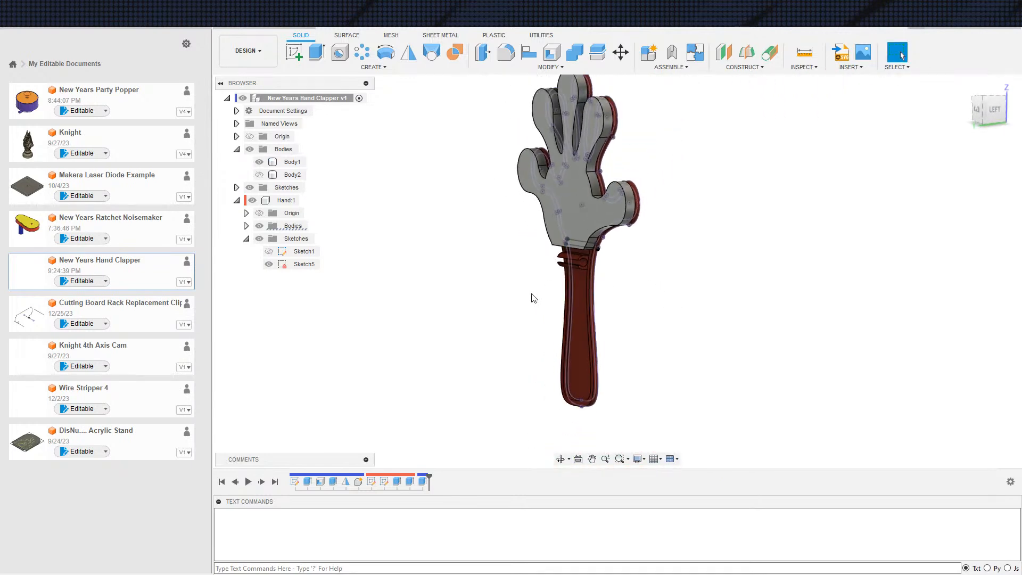
pyautogui.click(287, 164)
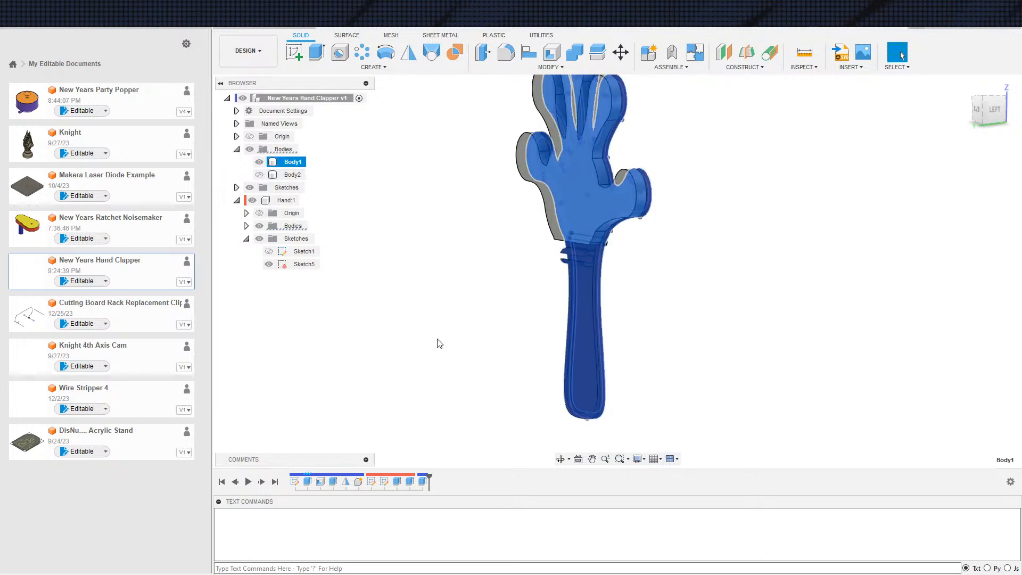
pyautogui.keyDown('shift'); pyautogui.moveTo(440, 327); pyautogui.dragTo(475, 350, button='middle'); pyautogui.keyUp('shift')
pyautogui.click(579, 309)
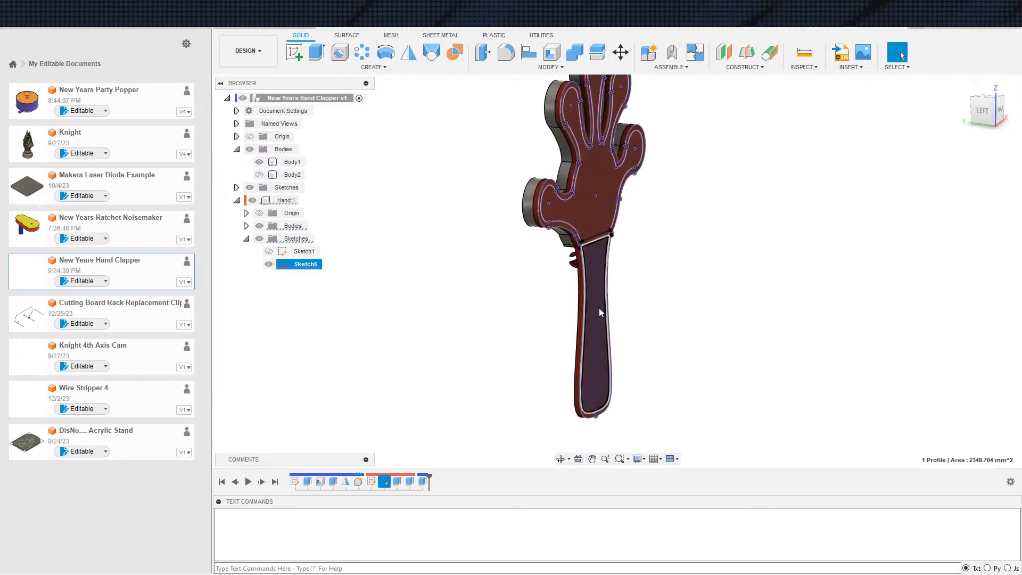
pyautogui.click(434, 320)
pyautogui.click(259, 162)
pyautogui.click(259, 162)
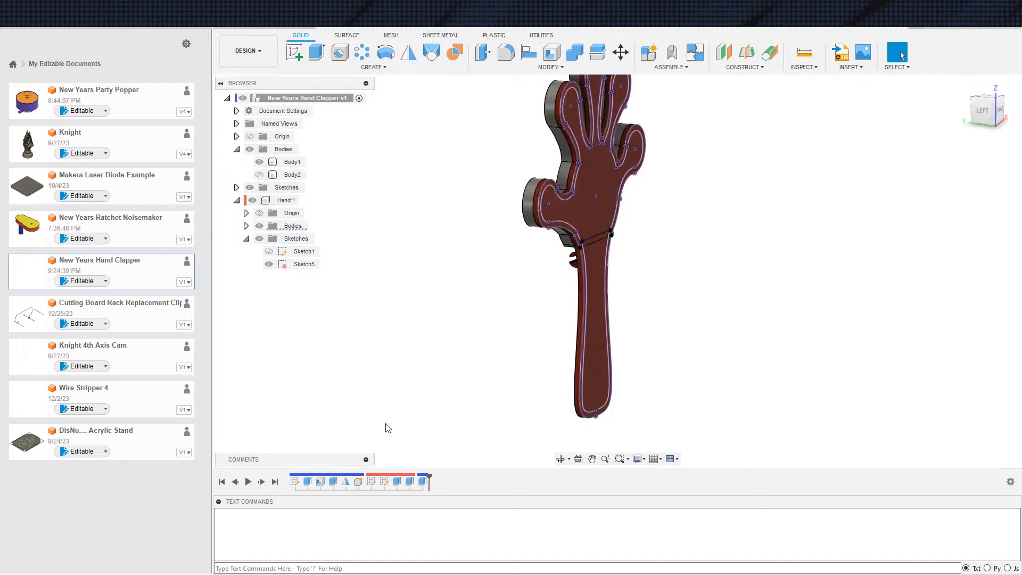
pyautogui.click(346, 482)
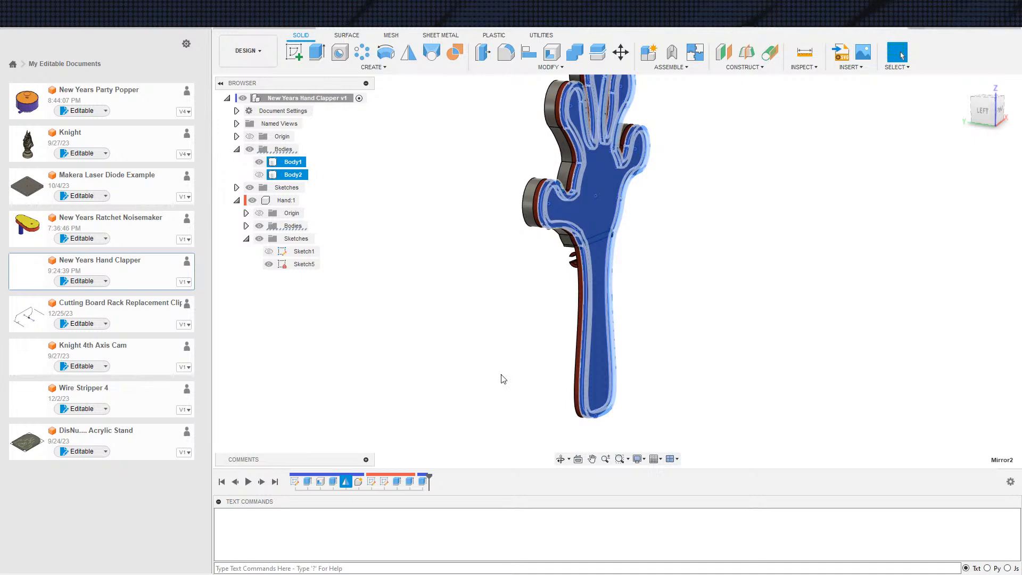
pyautogui.press('Delete')
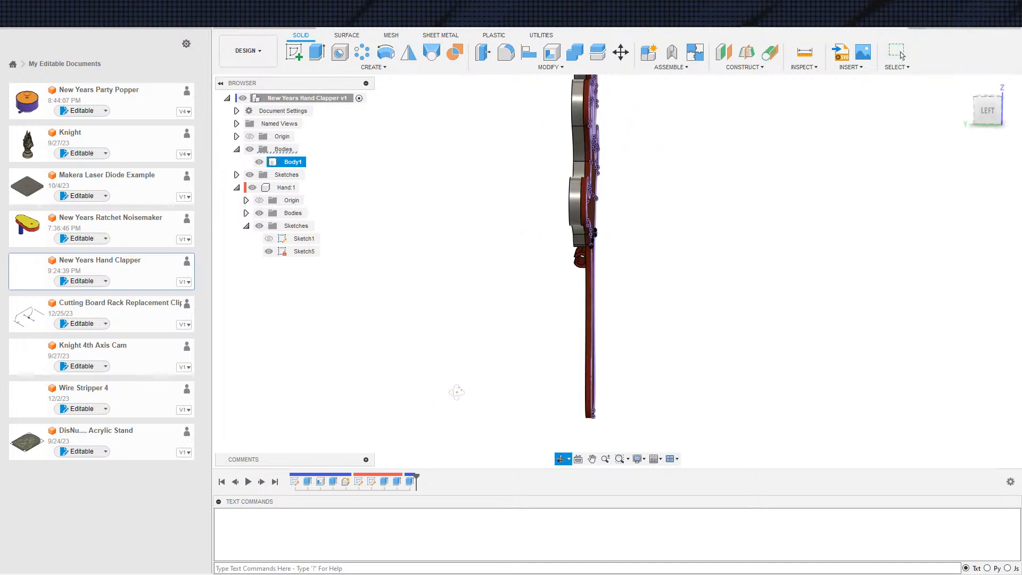
# Open Sketch1 of the Hand component for editing
pyautogui.scroll(3, 443, 338)
pyautogui.moveTo(444, 341); pyautogui.dragTo(377, 354, button='middle')
pyautogui.scroll(-3, 377, 343)
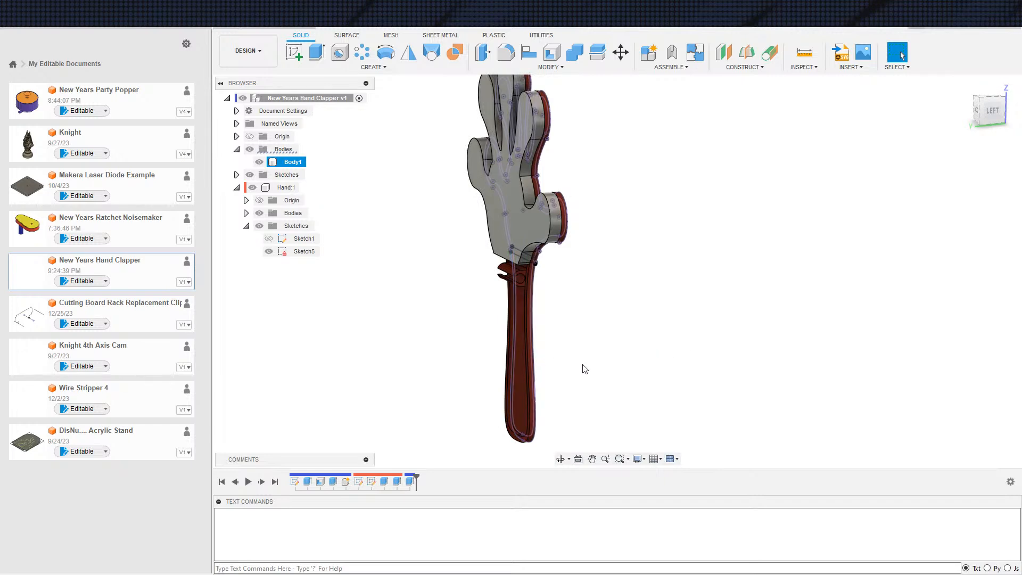
pyautogui.keyDown('shift'); pyautogui.moveTo(640, 356); pyautogui.dragTo(565, 349, button='middle'); pyautogui.keyUp('shift')
pyautogui.doubleClick(300, 237)
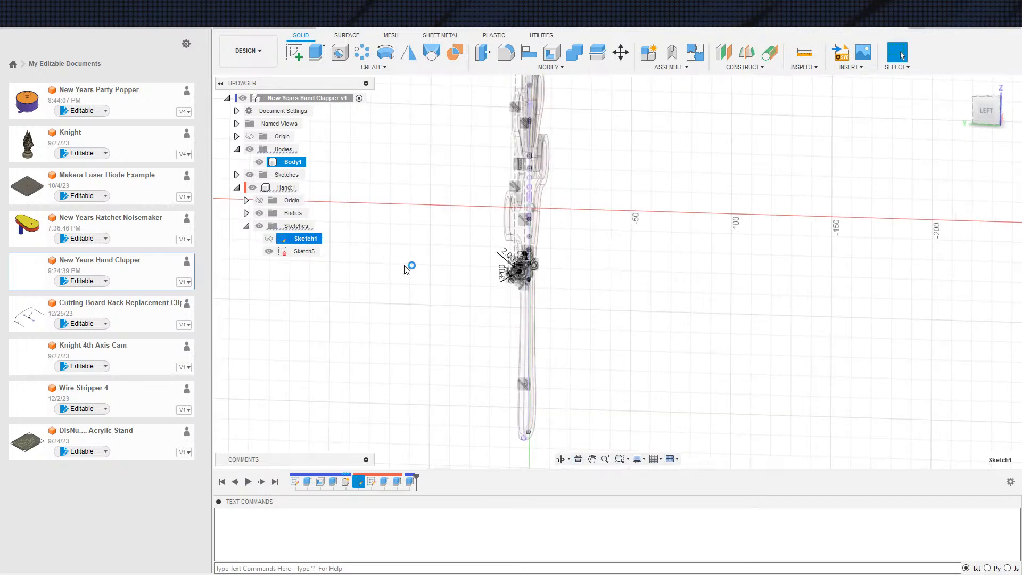
# Examine the clip sketch and its construction lines for geometry that is not fully constrained
pyautogui.scroll(8, 569, 242)
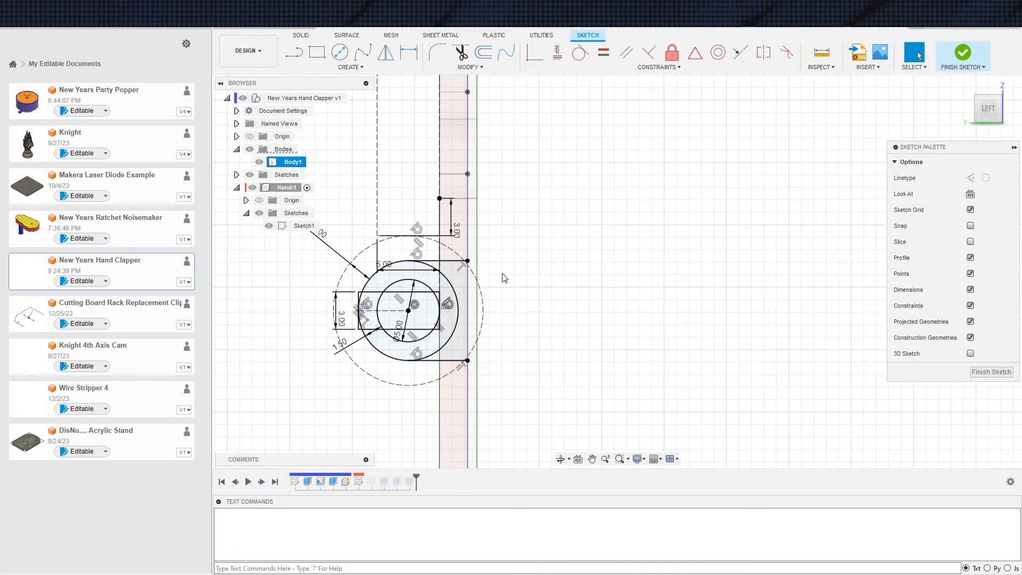
pyautogui.scroll(-3, 529, 307)
pyautogui.scroll(-6, 564, 298)
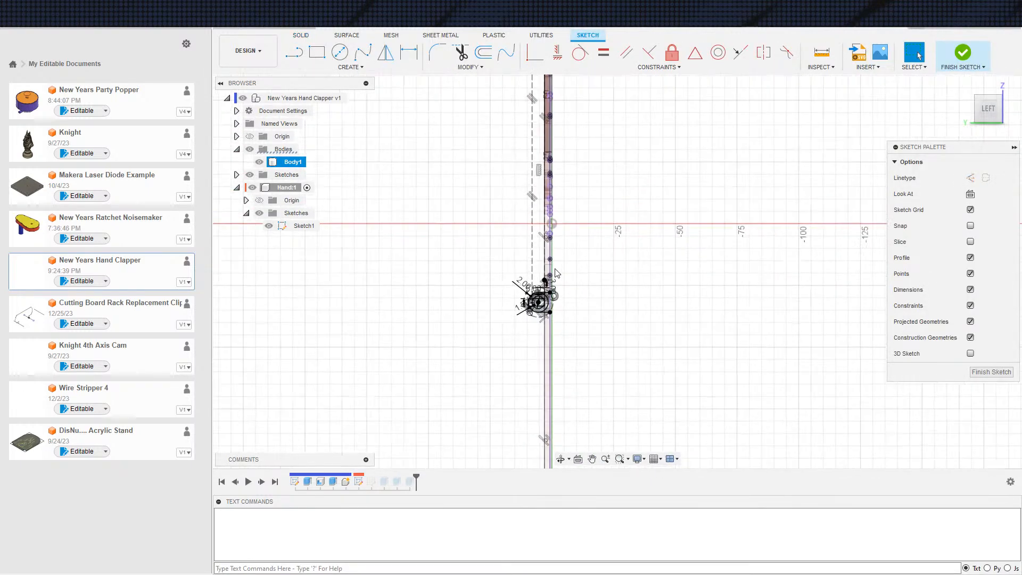
pyautogui.scroll(8, 586, 325)
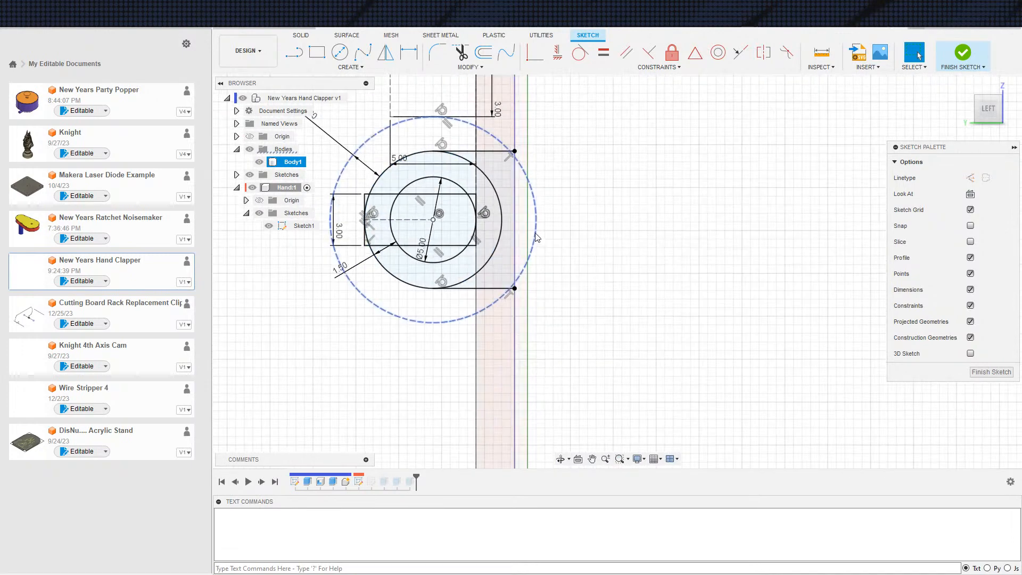
pyautogui.scroll(-2, 577, 246)
pyautogui.scroll(2, 563, 272)
pyautogui.scroll(-2, 580, 272)
pyautogui.moveTo(548, 183); pyautogui.dragTo(551, 334, button='middle')
pyautogui.scroll(-1, 552, 334)
pyautogui.scroll(3, 548, 319)
pyautogui.scroll(-2, 585, 325)
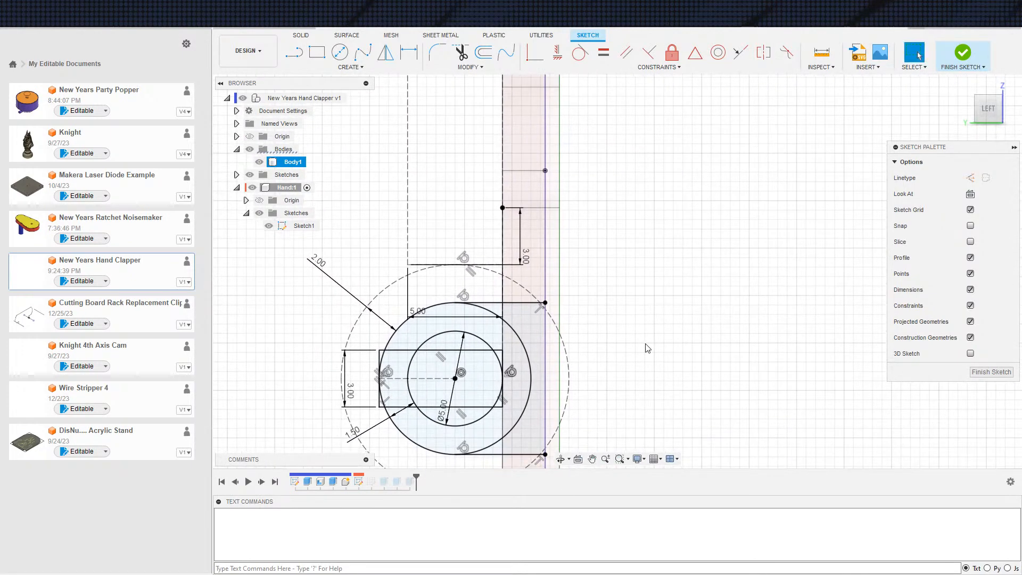
pyautogui.scroll(-2, 669, 344)
pyautogui.moveTo(697, 321); pyautogui.dragTo(673, 302, button='middle')
# Run the text command Sketch.ShowUnderconstrained on the open sketch
pyautogui.click(319, 568)
pyautogui.write('Sketch.ShowUnderconstrained')
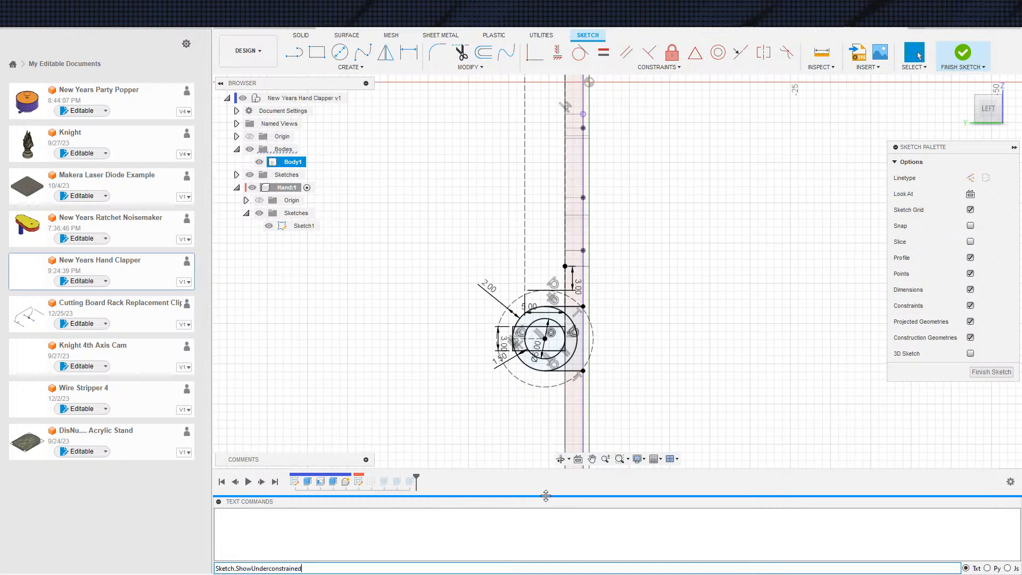
pyautogui.press('Return')
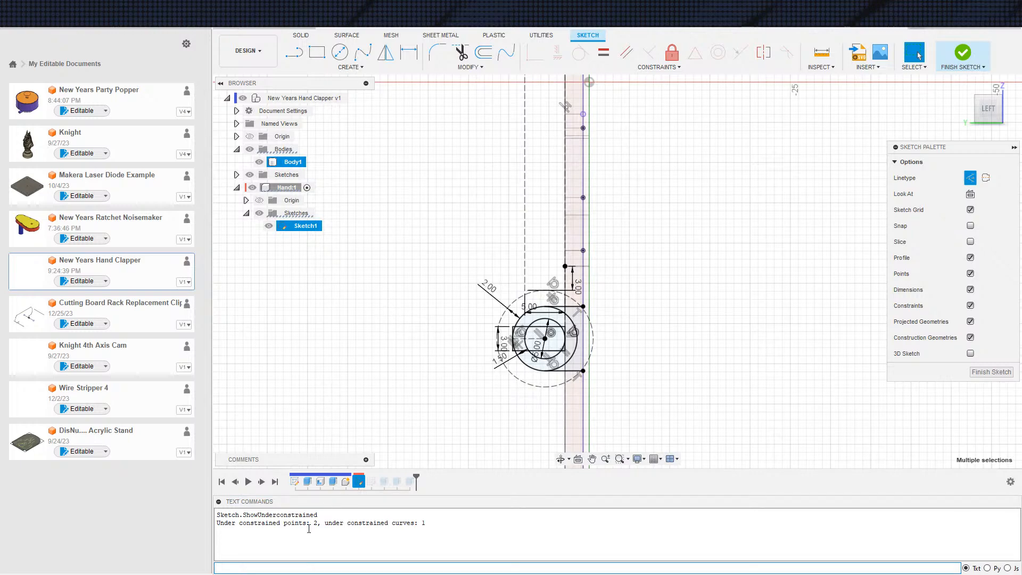
pyautogui.moveTo(686, 383)
pyautogui.mouseDown(button='middle')
pyautogui.moveTo(621, 309)
pyautogui.moveTo(615, 345)
pyautogui.mouseUp(button='middle')
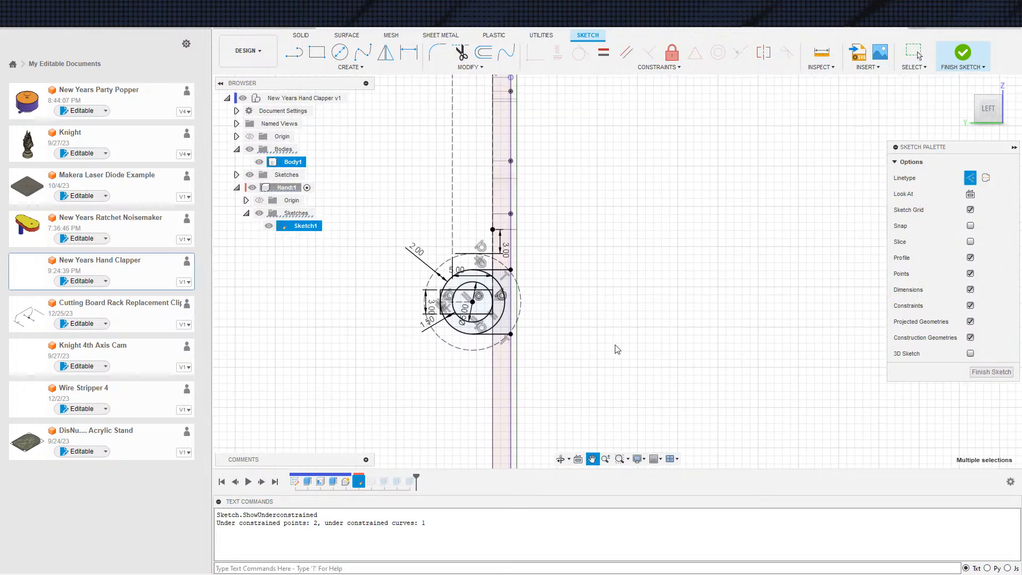
pyautogui.scroll(8, 549, 298)
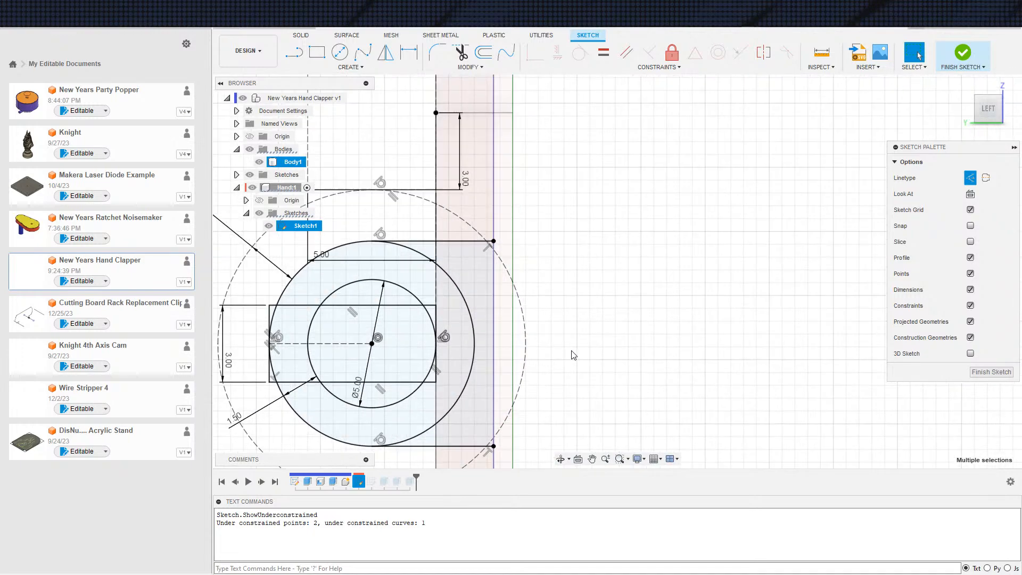
# Make the upper short side of the tall dashed construction rectangle coincident with the top endpoint of the projected line
pyautogui.scroll(-10, 579, 343)
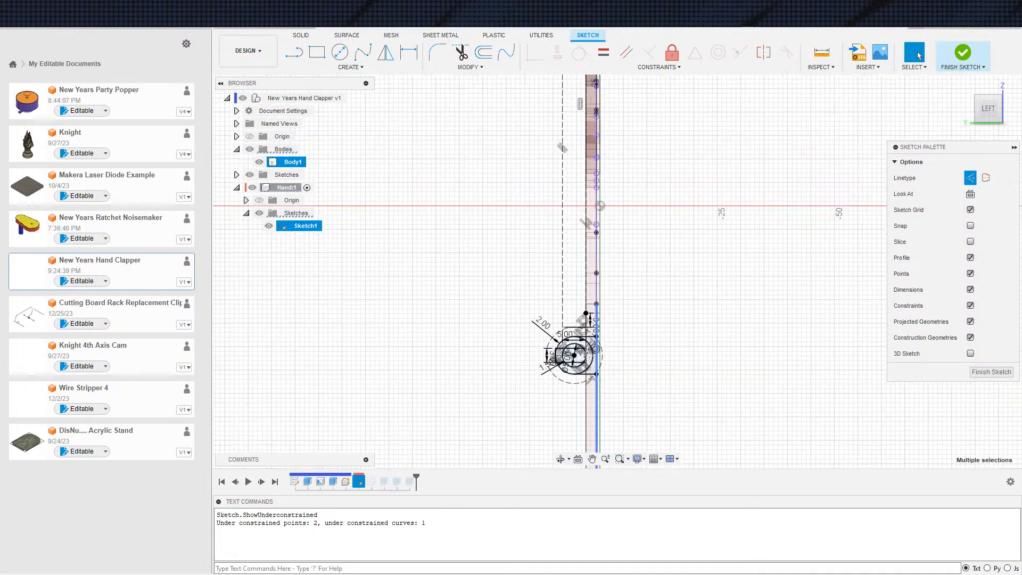
pyautogui.scroll(-2, 634, 220)
pyautogui.scroll(1, 602, 340)
pyautogui.moveTo(625, 243); pyautogui.dragTo(606, 361, button='middle')
pyautogui.scroll(-1, 602, 333)
pyautogui.moveTo(587, 284); pyautogui.dragTo(589, 344, button='middle')
pyautogui.moveTo(568, 267); pyautogui.dragTo(601, 348, button='middle')
pyautogui.click(597, 282)
pyautogui.scroll(3, 581, 257)
pyautogui.click(560, 262)
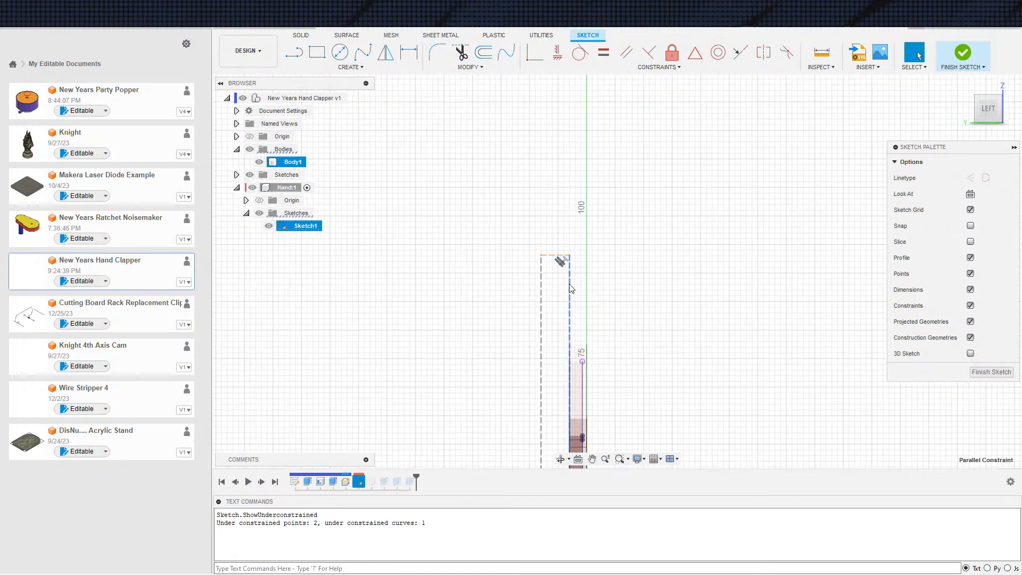
pyautogui.click(565, 255)
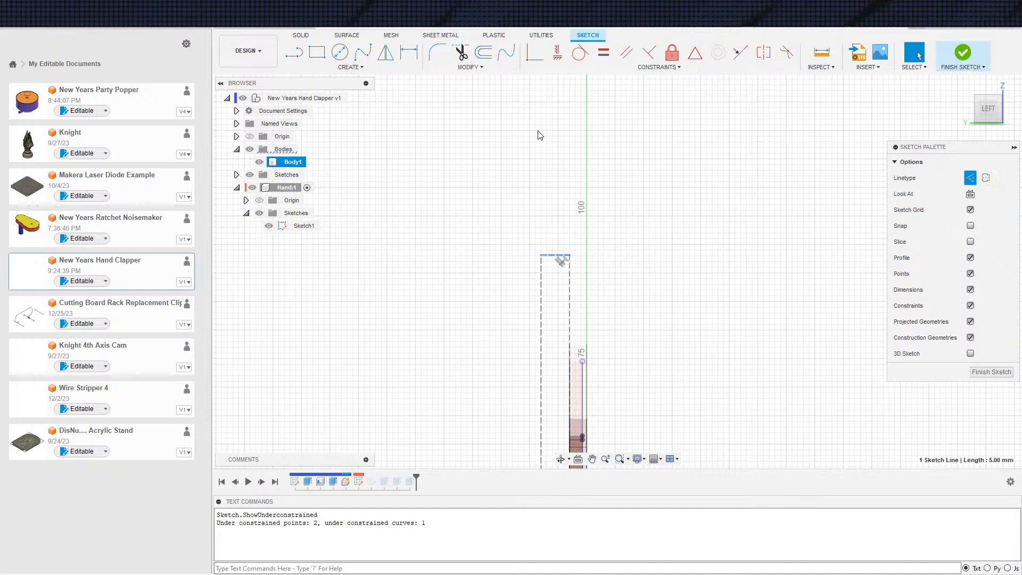
pyautogui.click(534, 62)
pyautogui.click(585, 361)
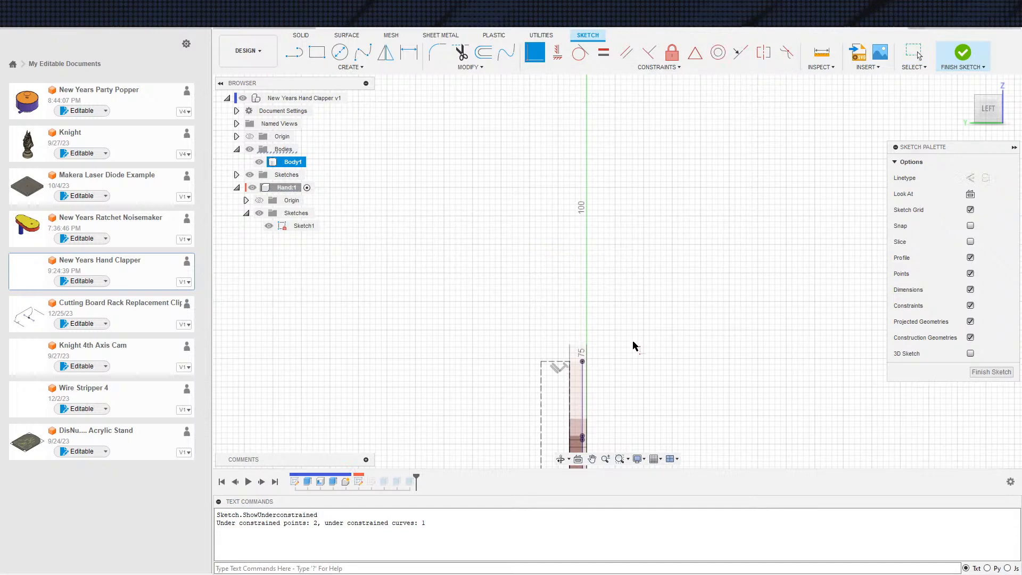
pyautogui.press('Escape')
# Finish editing Sketch1
pyautogui.scroll(-5, 643, 341)
pyautogui.moveTo(608, 380); pyautogui.dragTo(527, 187, button='middle')
pyautogui.click(963, 50)
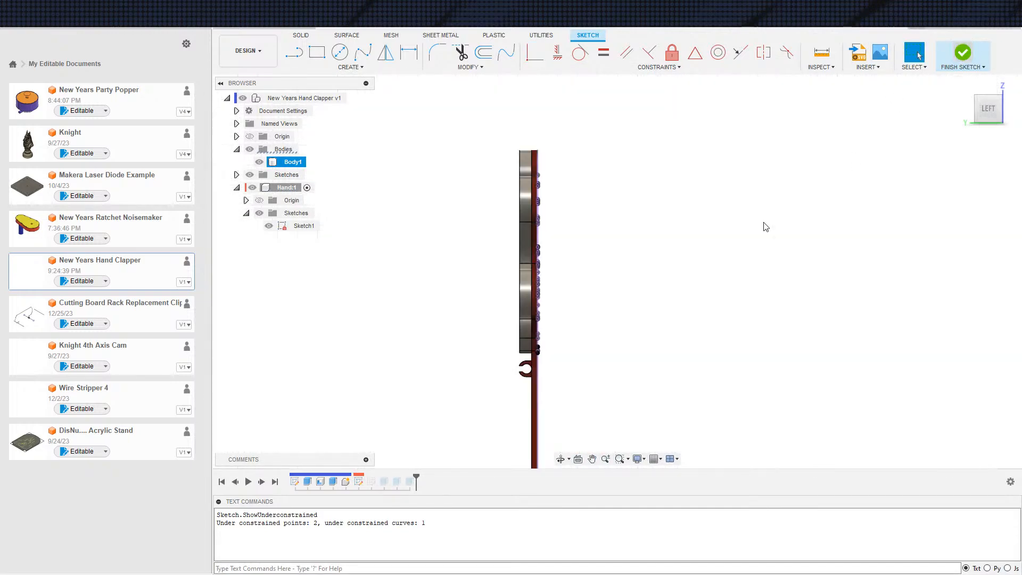
# Activate the Hand component
pyautogui.moveTo(646, 319)
pyautogui.keyDown('shift'); pyautogui.mouseDown(button='middle')
pyautogui.moveTo(586, 341)
pyautogui.moveTo(556, 273)
pyautogui.moveTo(698, 322)
pyautogui.moveTo(641, 321)
pyautogui.mouseUp(button='middle'); pyautogui.keyUp('shift')
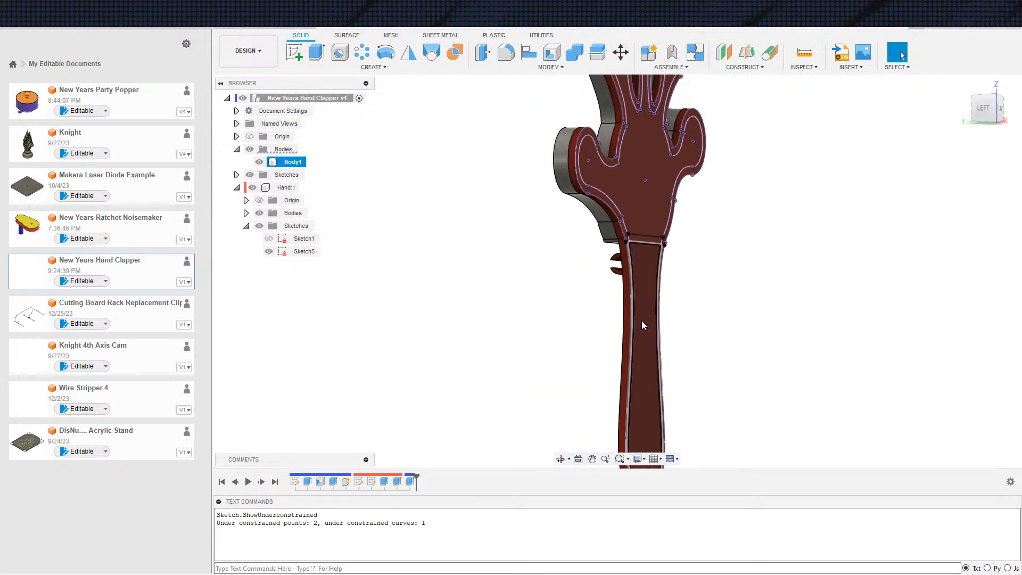
pyautogui.click(306, 188)
pyautogui.scroll(-4, 564, 279)
pyautogui.keyDown('shift'); pyautogui.moveTo(508, 326); pyautogui.dragTo(541, 338, button='middle'); pyautogui.keyUp('shift')
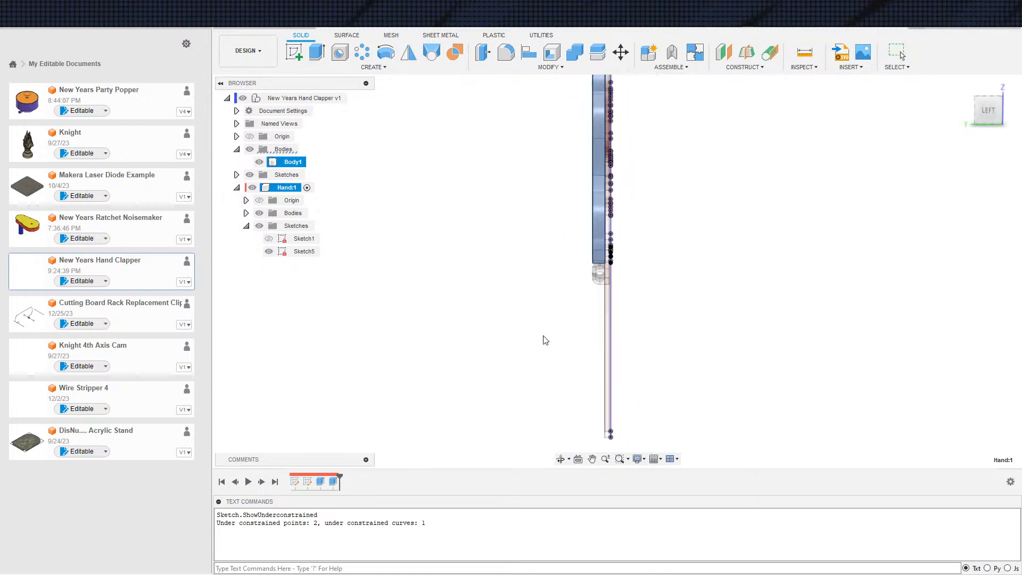
pyautogui.press('Escape')
pyautogui.keyDown('shift'); pyautogui.moveTo(637, 304); pyautogui.dragTo(539, 300, button='middle'); pyautogui.keyUp('shift')
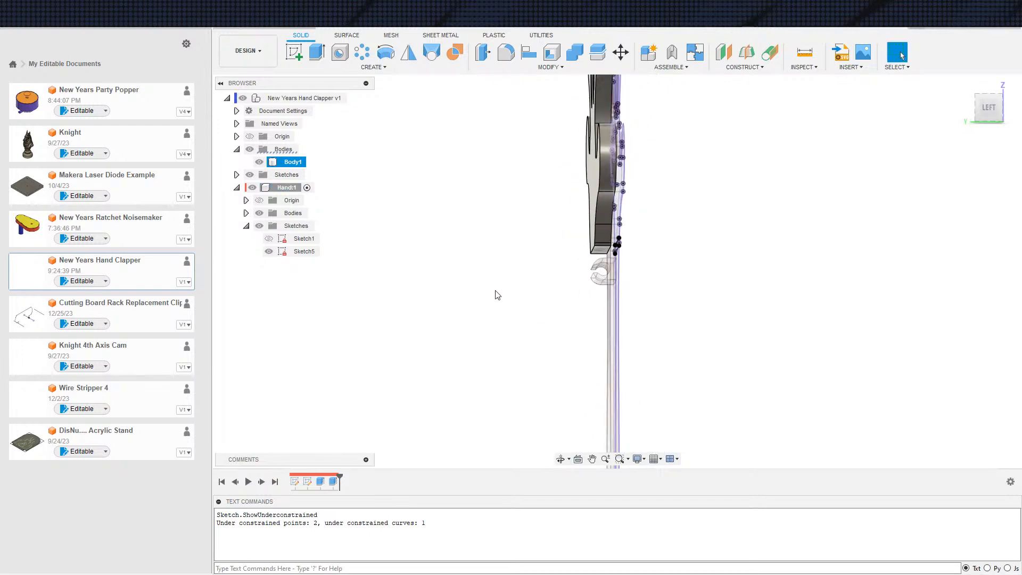
# Hide Sketch5 and show Sketch1 in the Hand component
pyautogui.click(270, 252)
pyautogui.click(270, 239)
pyautogui.moveTo(436, 271)
pyautogui.keyDown('shift'); pyautogui.mouseDown(button='middle')
pyautogui.moveTo(424, 272)
pyautogui.moveTo(447, 271)
pyautogui.mouseUp(button='middle'); pyautogui.keyUp('shift')
pyautogui.scroll(4, 563, 265)
pyautogui.keyDown('shift'); pyautogui.moveTo(563, 265); pyautogui.dragTo(577, 282, button='middle'); pyautogui.keyUp('shift')
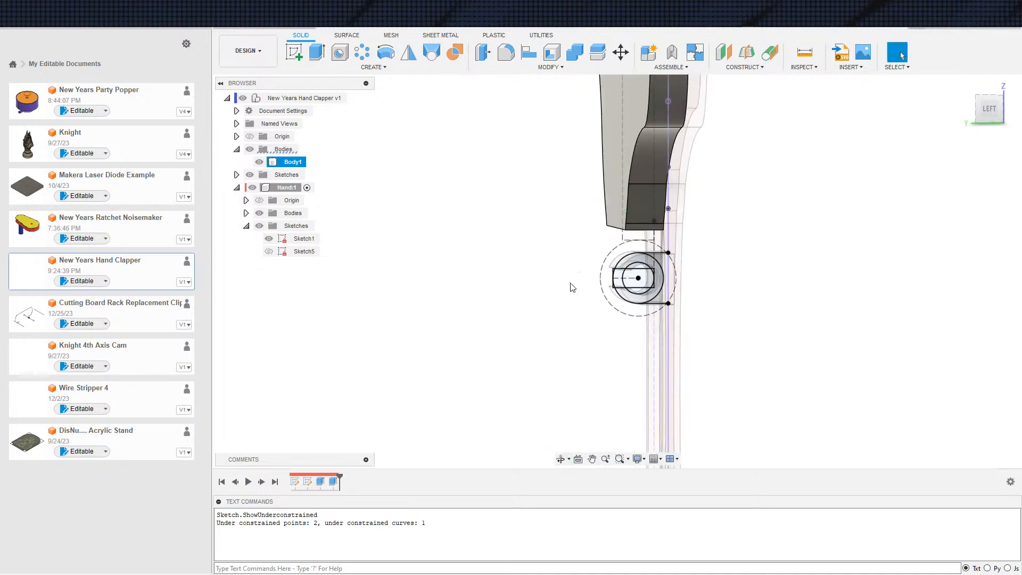
# Start a new sketch in the Hand component on the side-view YZ origin plane
pyautogui.scroll(-4, 554, 280)
pyautogui.press('s')
pyautogui.click(557, 291)
pyautogui.click(557, 169)
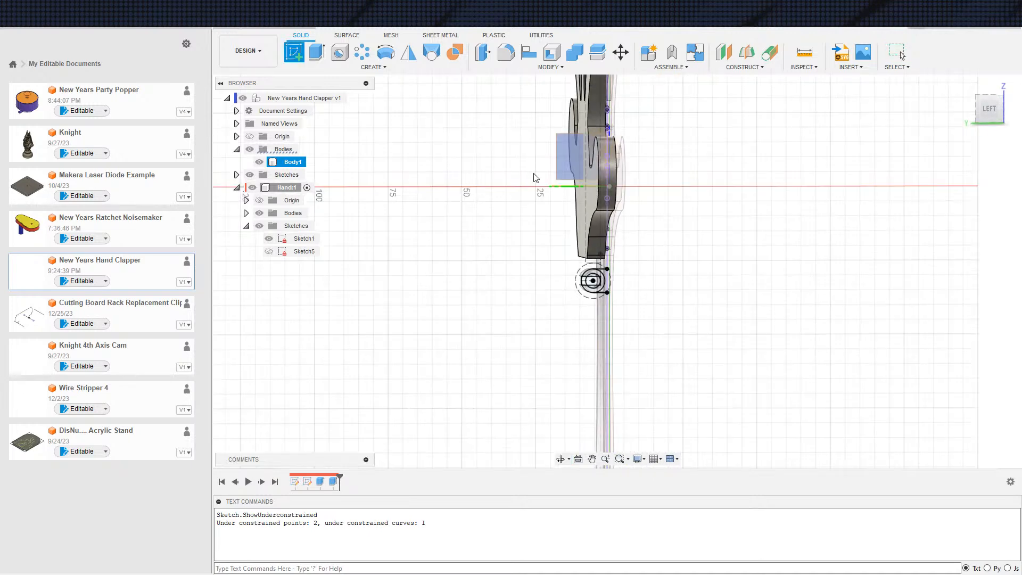
pyautogui.scroll(5, 600, 363)
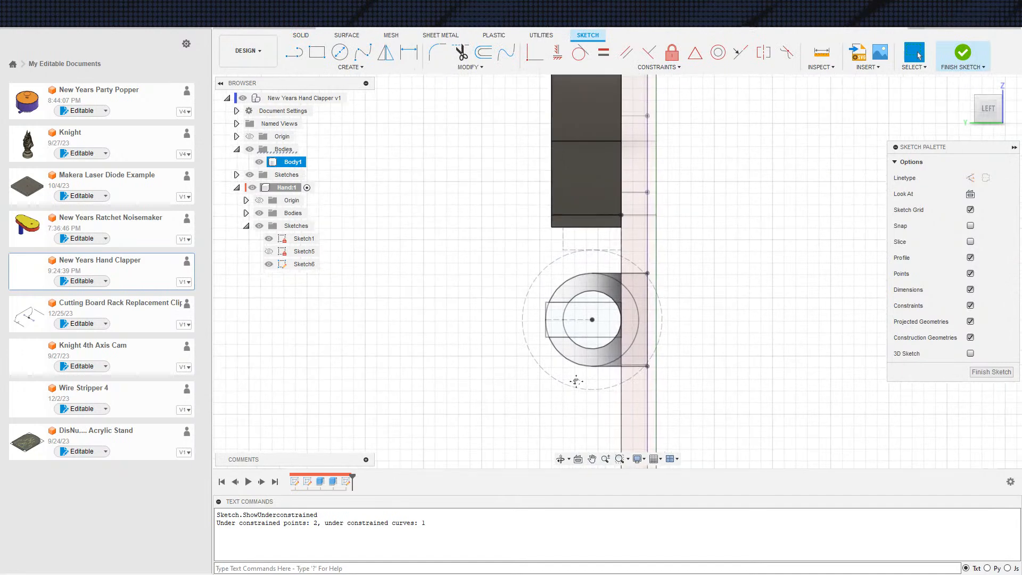
# Hide Body1 and project the clip's inner and outer circles and the hand's bottom edge into the new sketch
pyautogui.press('s')
pyautogui.click(692, 371)
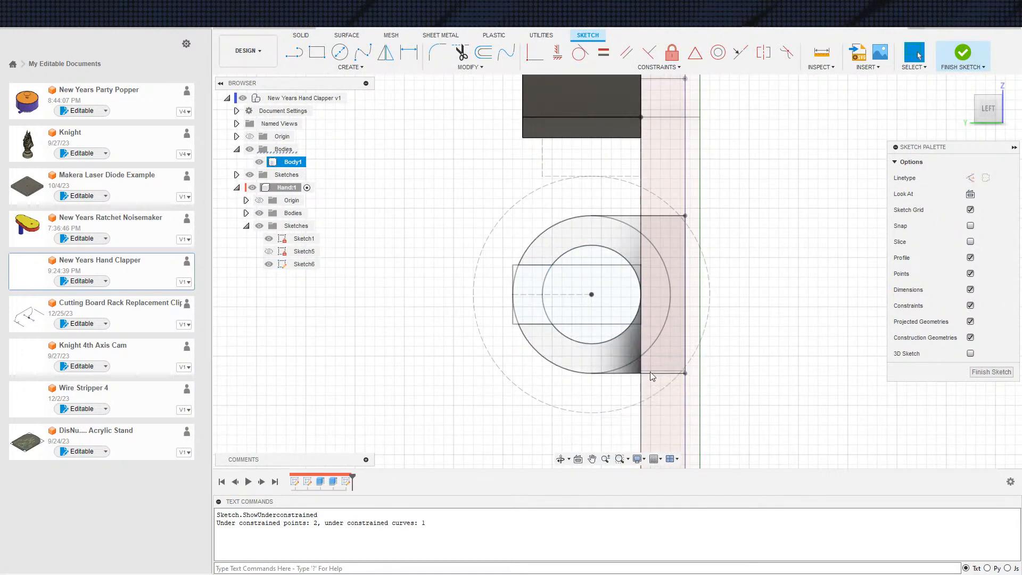
pyautogui.click(260, 162)
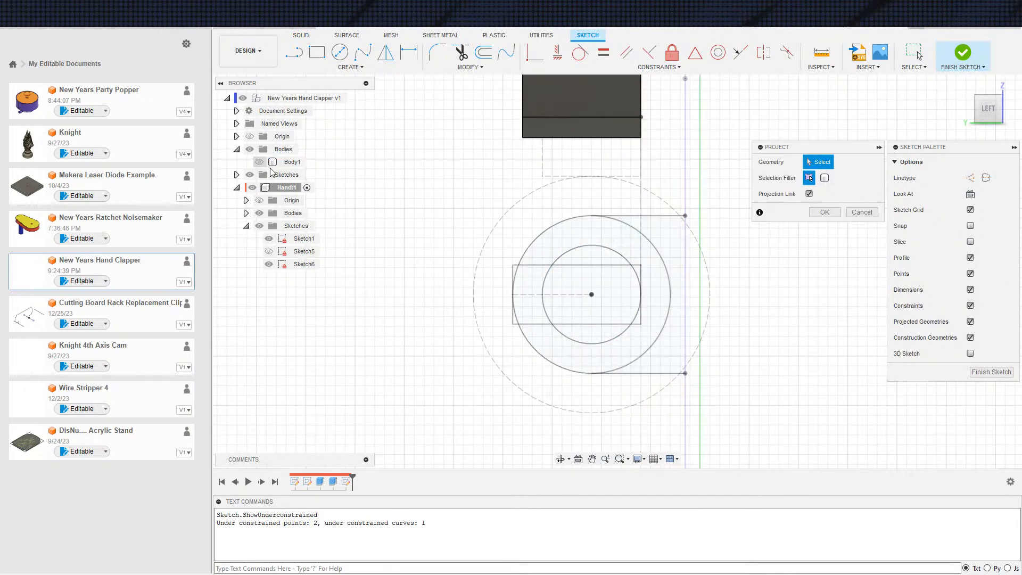
pyautogui.click(578, 343)
pyautogui.click(563, 133)
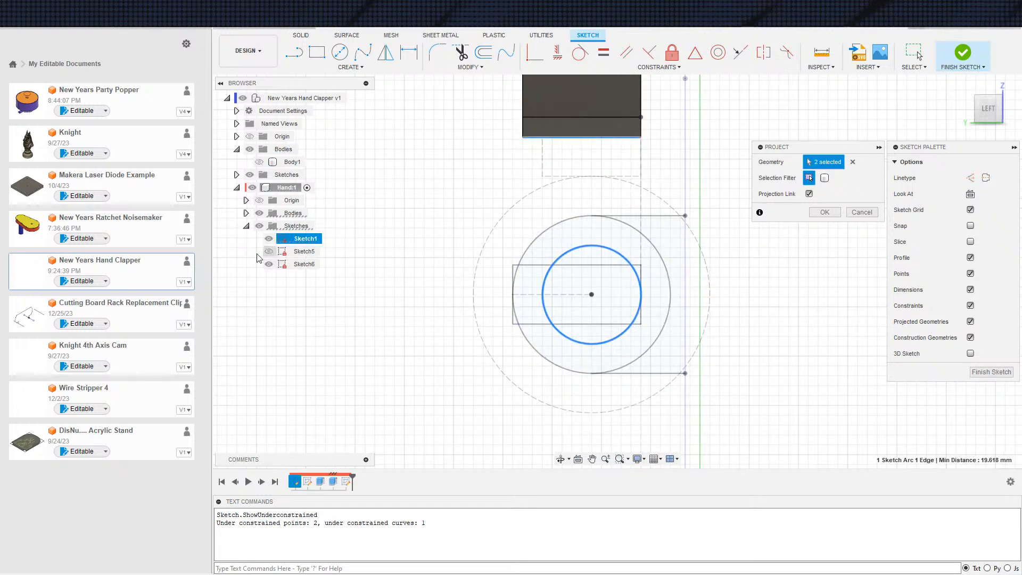
pyautogui.click(573, 219)
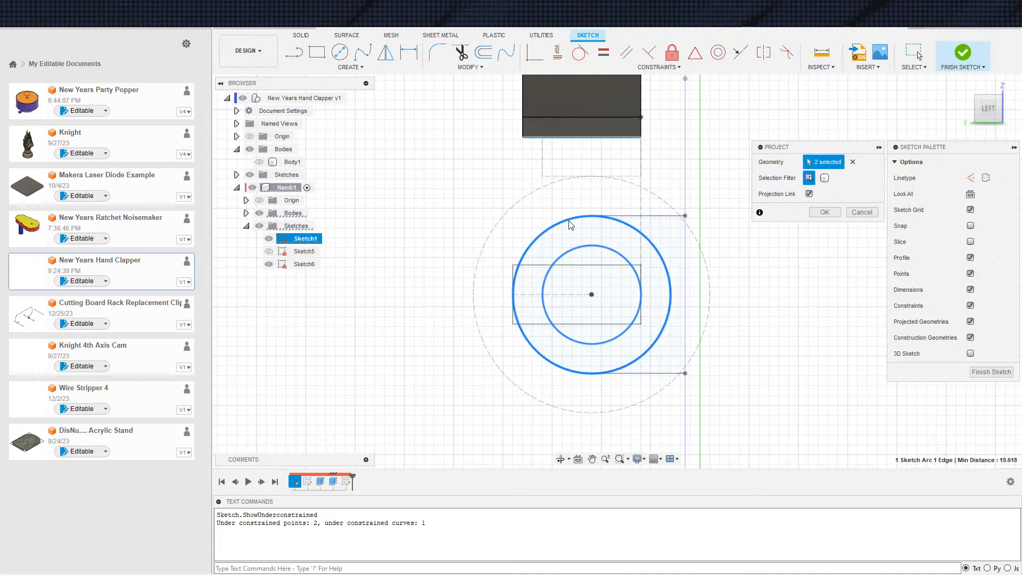
pyautogui.scroll(-3, 549, 228)
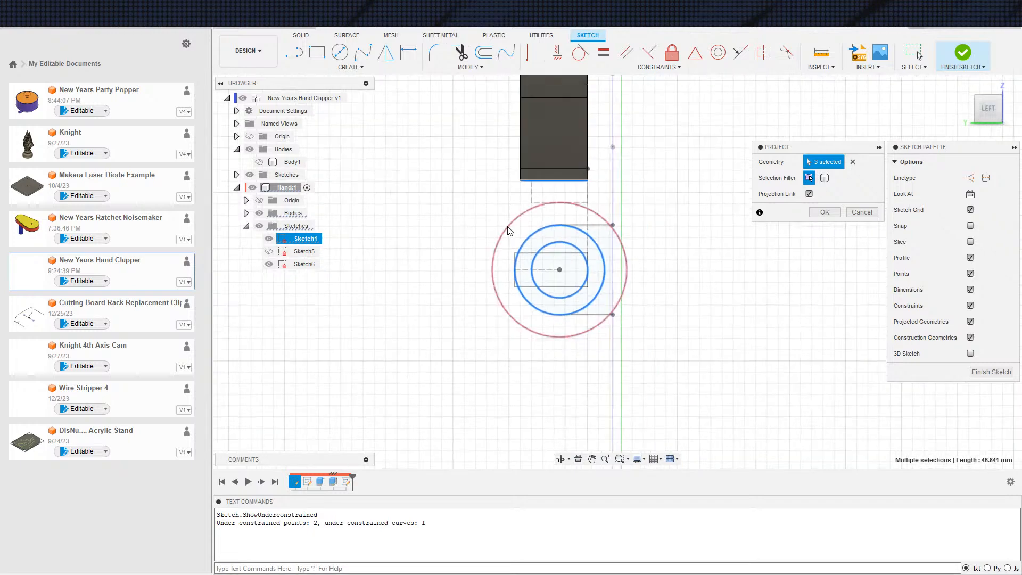
pyautogui.click(825, 212)
pyautogui.scroll(-2, 641, 284)
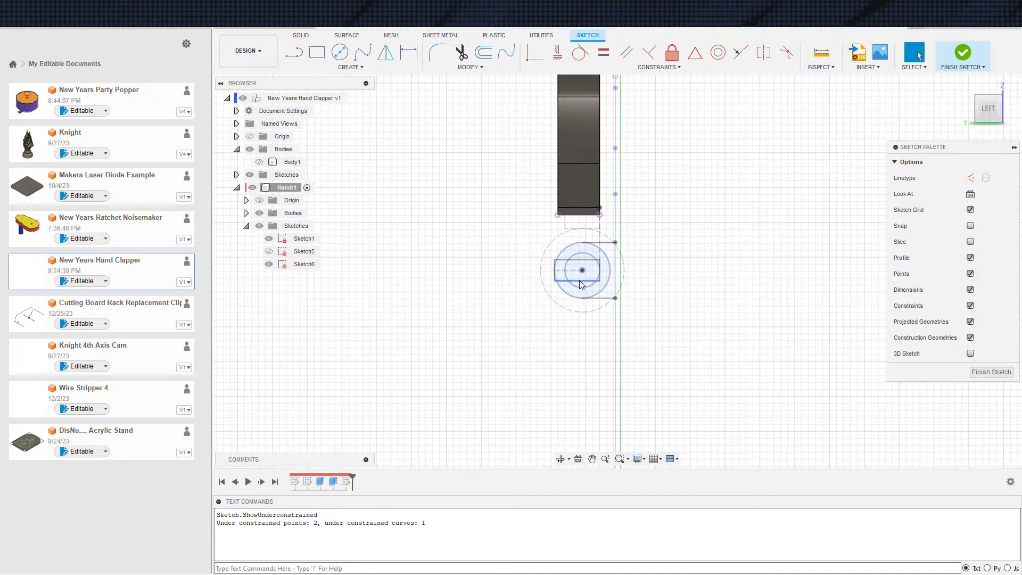
# Hide Sketch1 and the Hand component's bodies so that only the projected geometry remains
pyautogui.scroll(3, 529, 269)
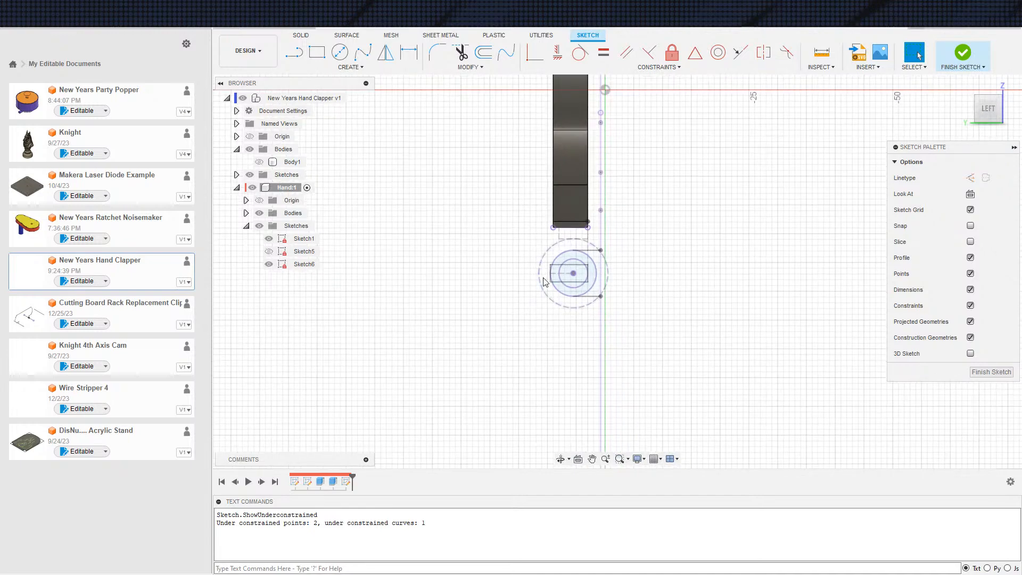
pyautogui.click(269, 238)
pyautogui.click(259, 213)
pyautogui.moveTo(419, 226); pyautogui.dragTo(366, 218, button='middle')
pyautogui.scroll(1, 527, 231)
pyautogui.moveTo(530, 232); pyautogui.dragTo(421, 266, button='middle')
# Draw a line from near the Y-origin-side end of the projected bottom edge down to a tangent point on the inner circle
pyautogui.press('s')
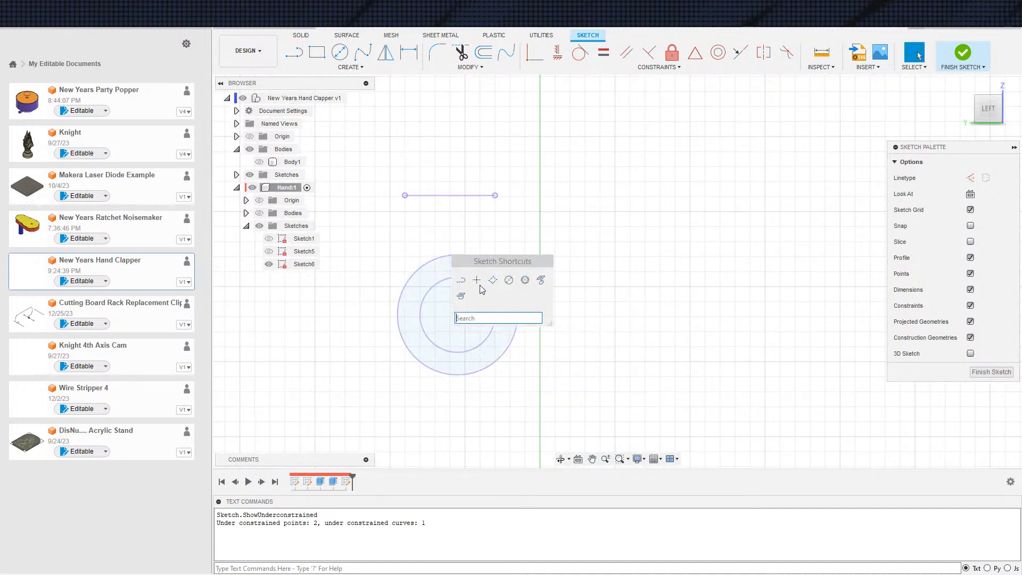
pyautogui.click(461, 282)
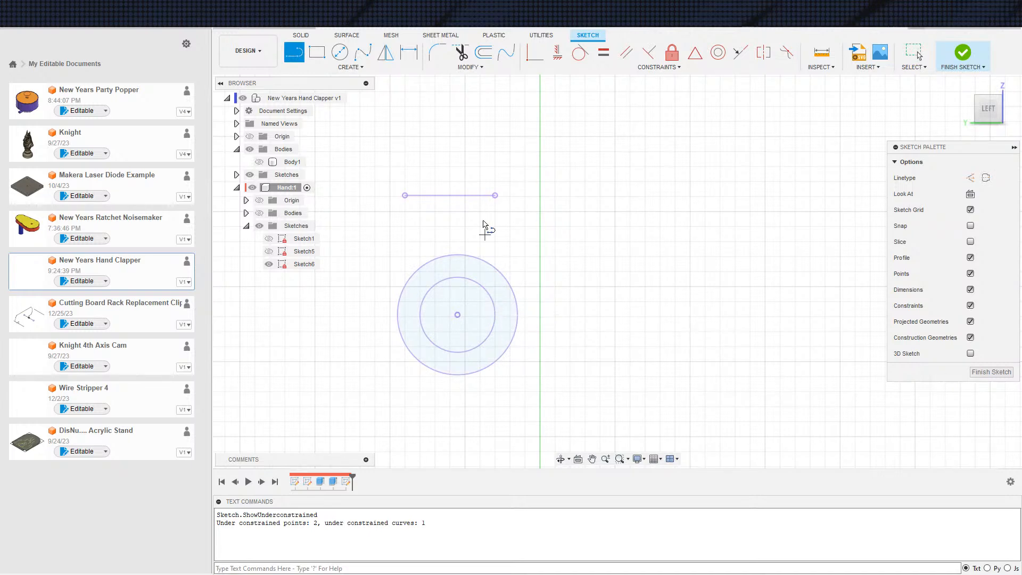
pyautogui.click(483, 195)
pyautogui.click(495, 311)
pyautogui.press('Escape')
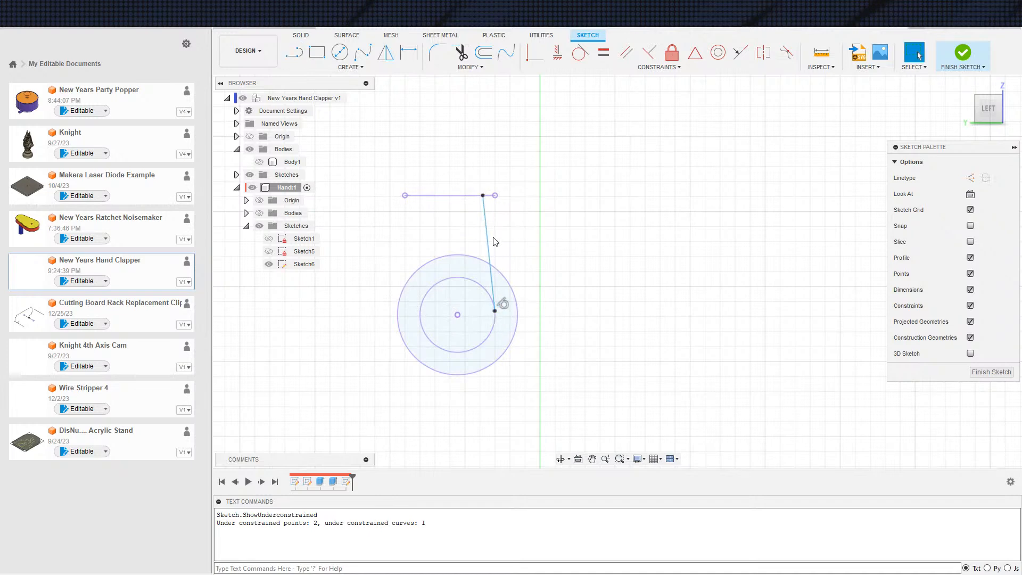
# Show the Hand bodies and Body1 to check the line against the clip, and view the sketch face-on
pyautogui.click(260, 213)
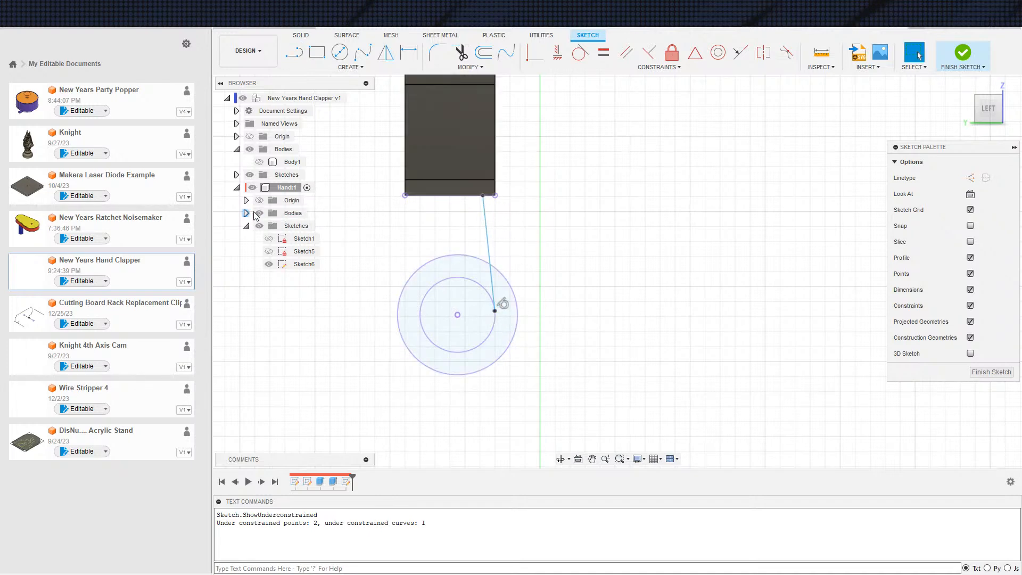
pyautogui.click(259, 162)
pyautogui.moveTo(500, 221)
pyautogui.keyDown('shift'); pyautogui.mouseDown(button='middle')
pyautogui.moveTo(490, 244)
pyautogui.moveTo(596, 240)
pyautogui.moveTo(524, 236)
pyautogui.mouseUp(button='middle'); pyautogui.keyUp('shift')
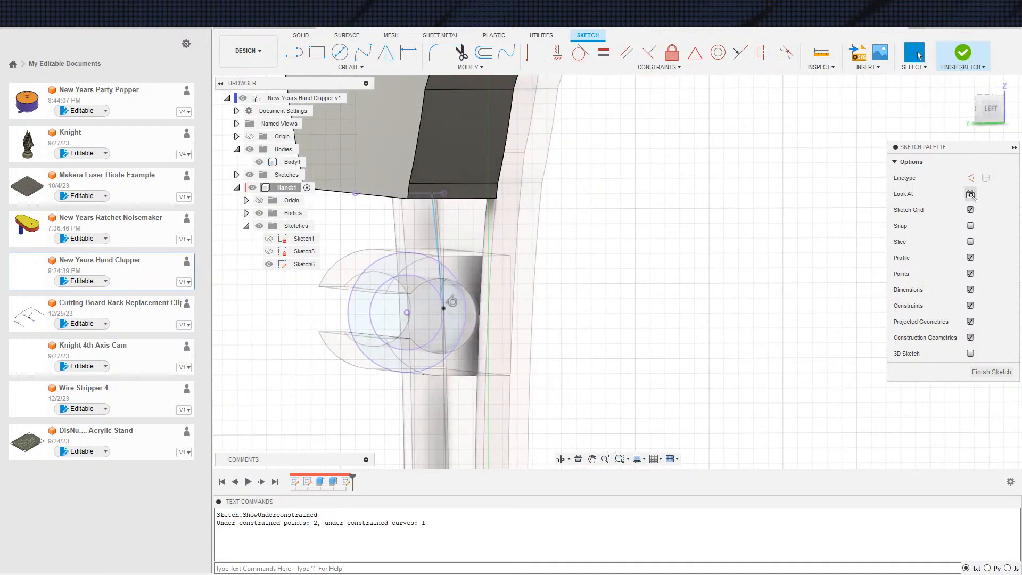
pyautogui.click(970, 194)
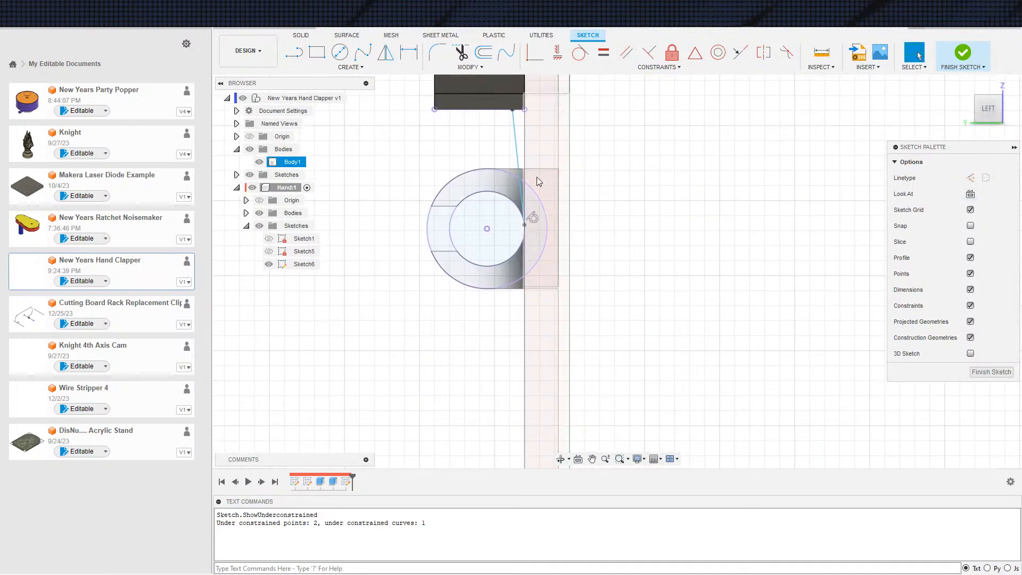
# Dimension the tangent line's upper endpoint 0.5 mm from the nearer end of the projected bottom edge
pyautogui.press('d')
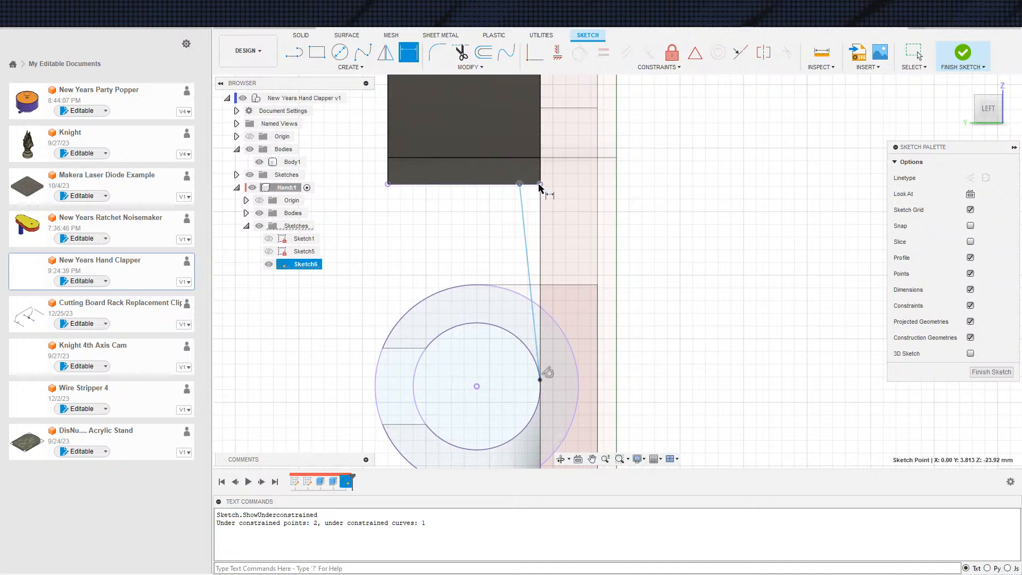
pyautogui.click(539, 186)
pyautogui.click(545, 190)
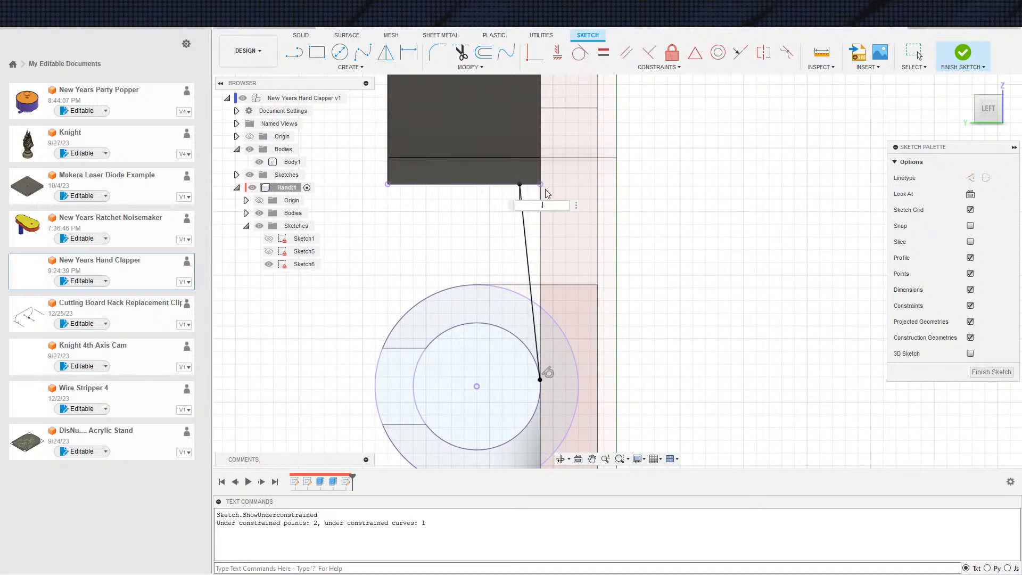
pyautogui.write('0.5')
pyautogui.press('Return')
pyautogui.press('Escape')
# Hide the Hand bodies and draw a second line between the inner circle area and the far end of the projected bottom edge
pyautogui.scroll(-3, 591, 308)
pyautogui.moveTo(568, 285); pyautogui.dragTo(568, 230, button='middle')
pyautogui.scroll(2, 517, 305)
pyautogui.scroll(-1, 499, 327)
pyautogui.moveTo(498, 327); pyautogui.dragTo(506, 336, button='middle')
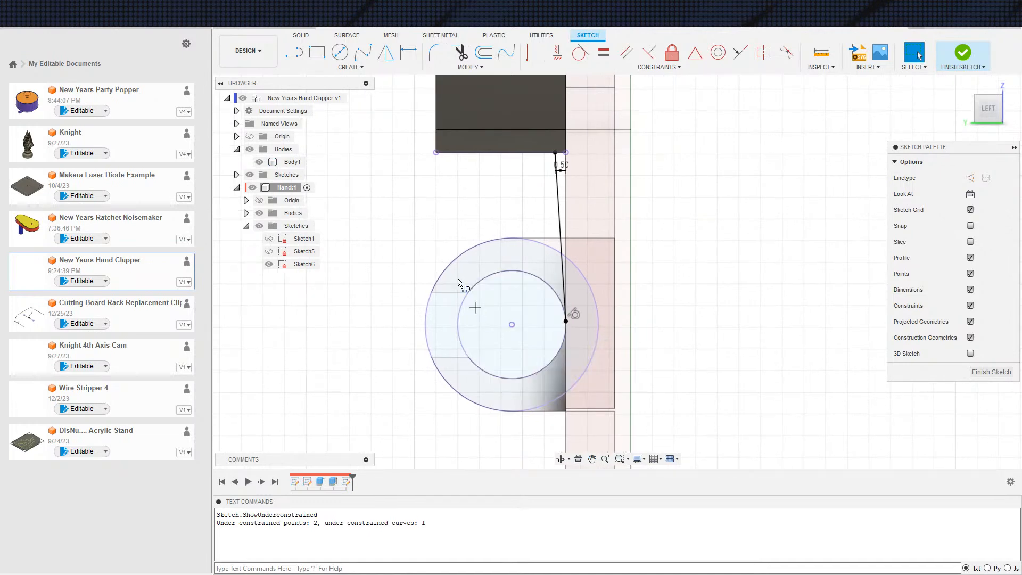
pyautogui.press('l')
pyautogui.click(259, 213)
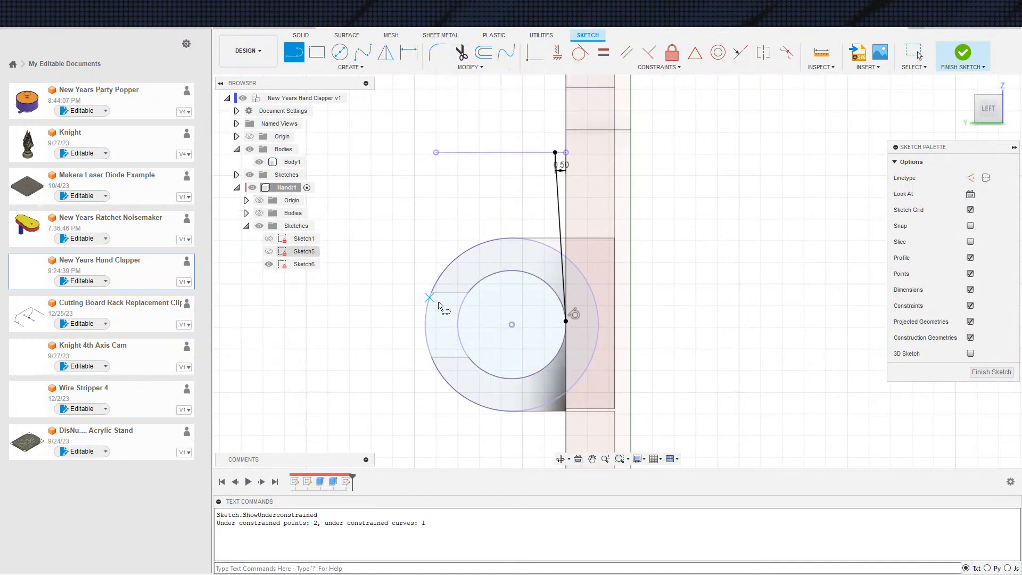
pyautogui.click(462, 315)
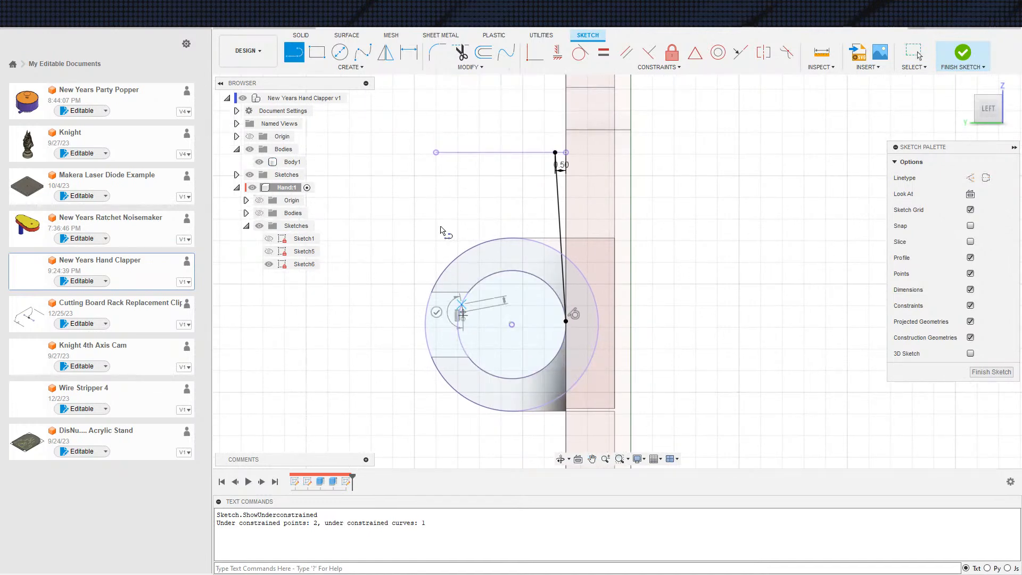
pyautogui.click(439, 153)
pyautogui.press('Escape')
# Delete the stray vertical line and move the second line's free lower endpoint below the circles
pyautogui.scroll(-1, 472, 349)
pyautogui.moveTo(464, 325); pyautogui.dragTo(494, 318)
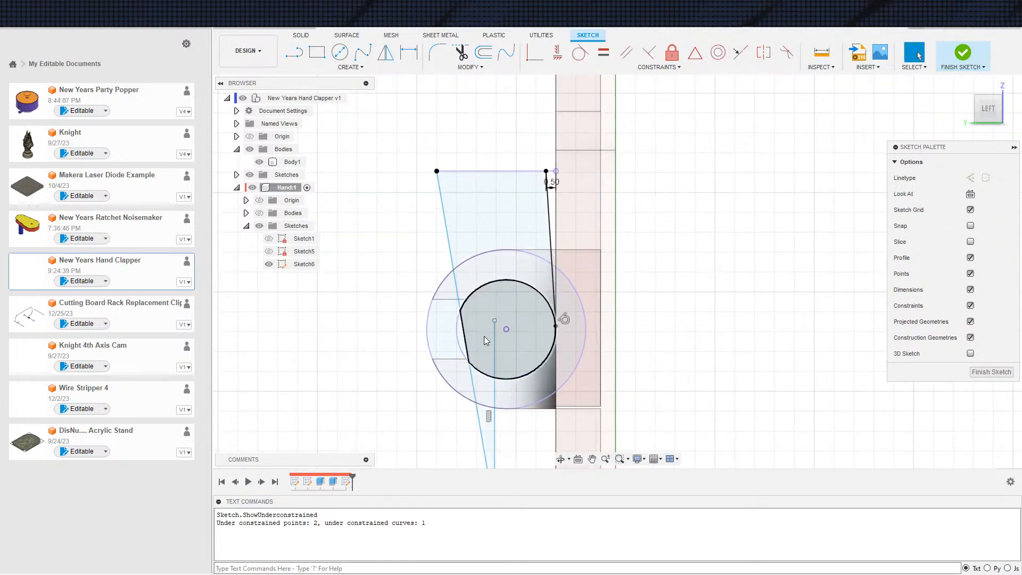
pyautogui.press('Delete')
pyautogui.moveTo(502, 413); pyautogui.dragTo(445, 301, button='middle')
pyautogui.moveTo(441, 401); pyautogui.dragTo(455, 462, button='middle')
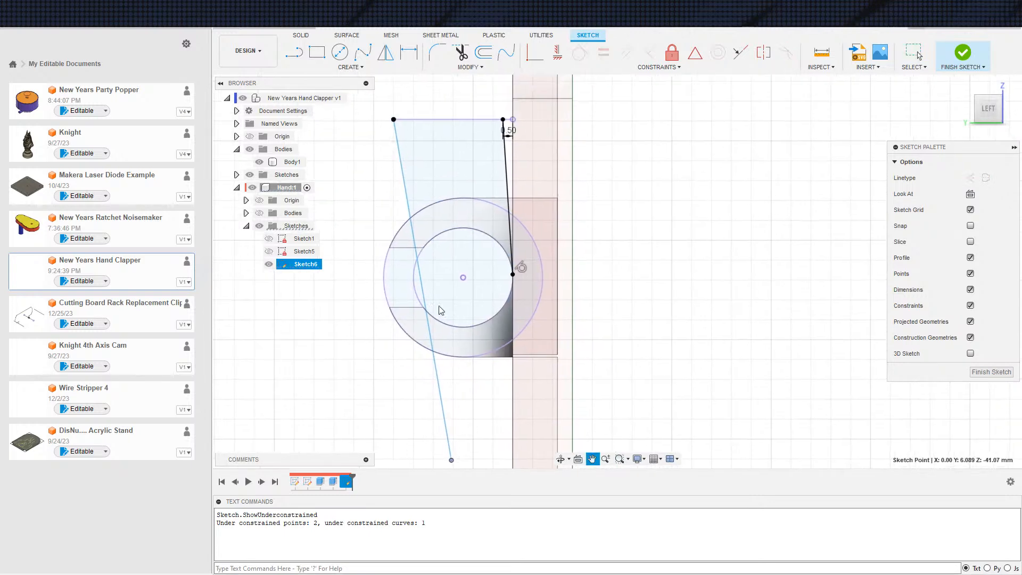
# Hide Body1 and make the second line's lower endpoint coincident with the inner circle
pyautogui.click(535, 52)
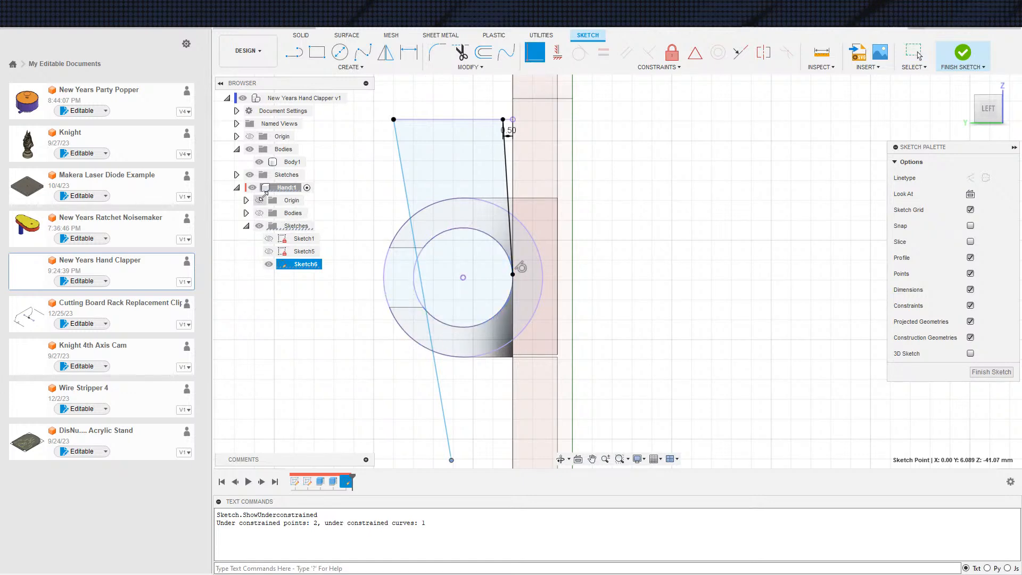
pyautogui.click(259, 162)
pyautogui.click(416, 290)
pyautogui.click(426, 305)
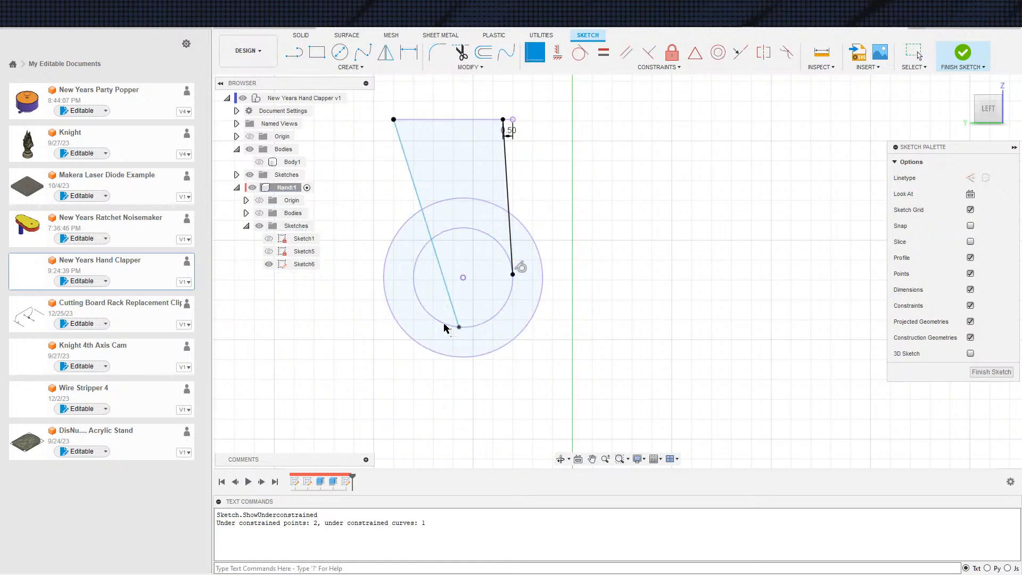
pyautogui.press('Escape')
# Make the second line tangent to the inner circle
pyautogui.click(455, 320)
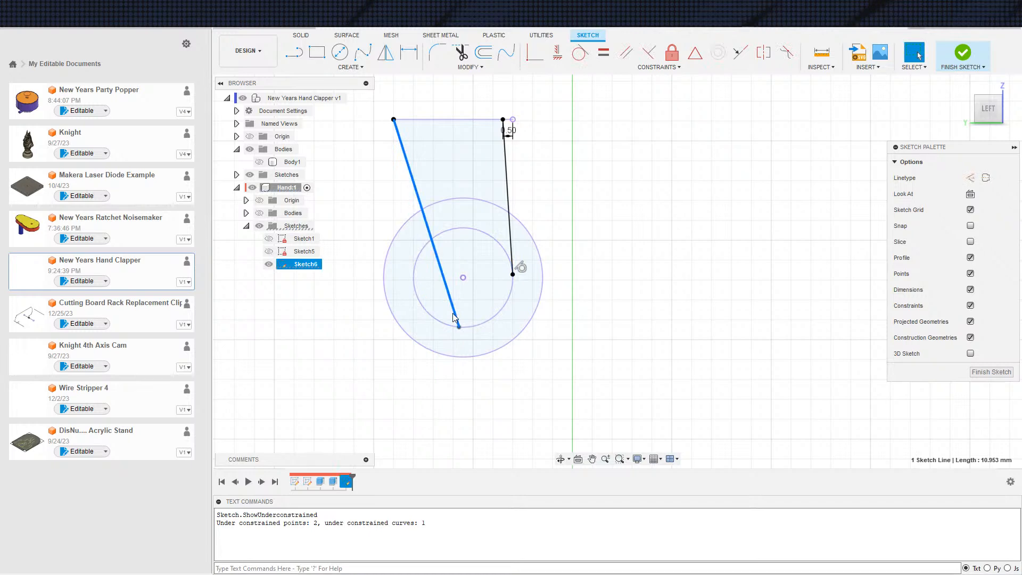
pyautogui.click(580, 53)
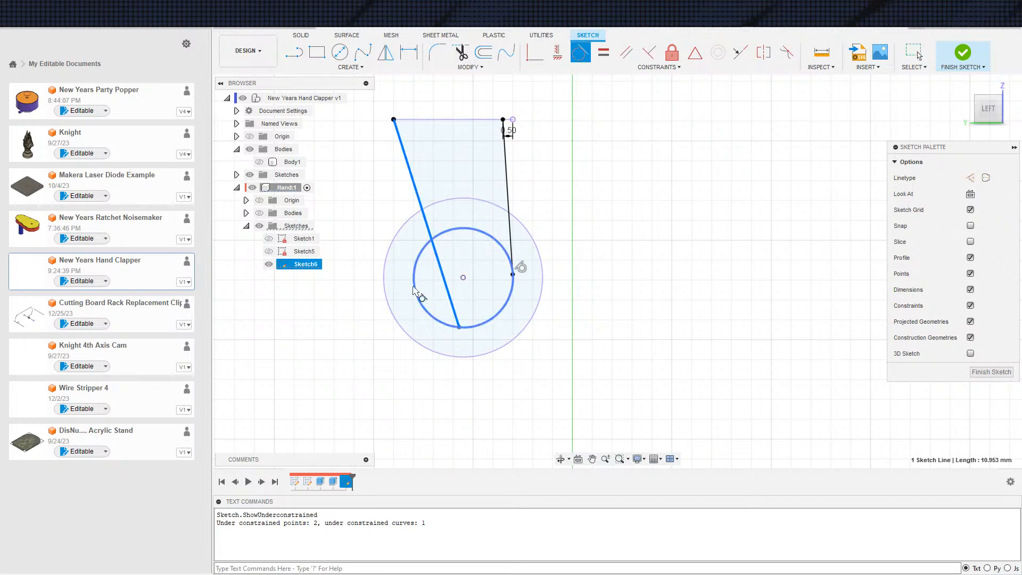
pyautogui.click(420, 303)
pyautogui.scroll(-1, 397, 269)
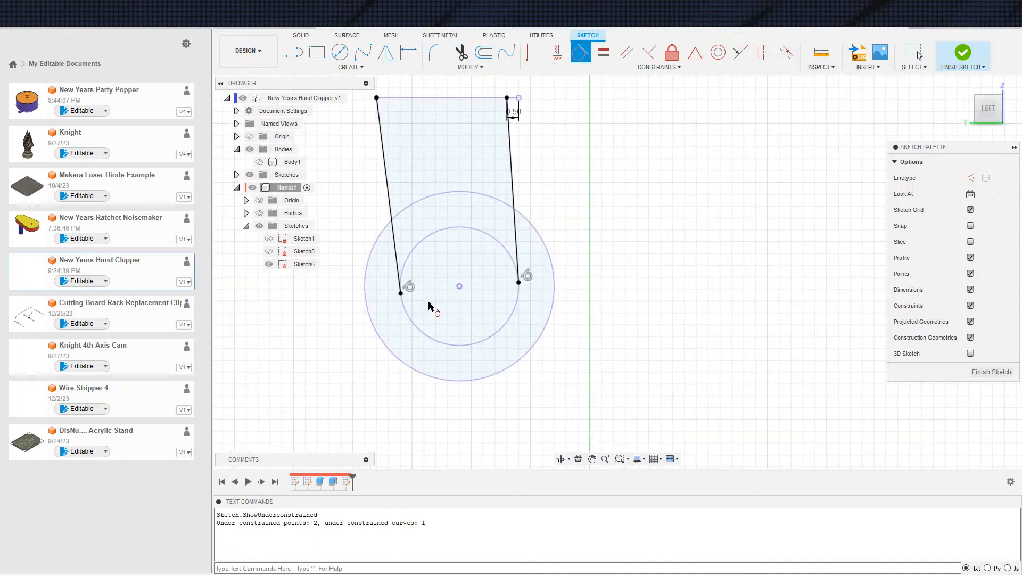
pyautogui.press('e')
pyautogui.click(430, 314)
pyautogui.click(439, 244)
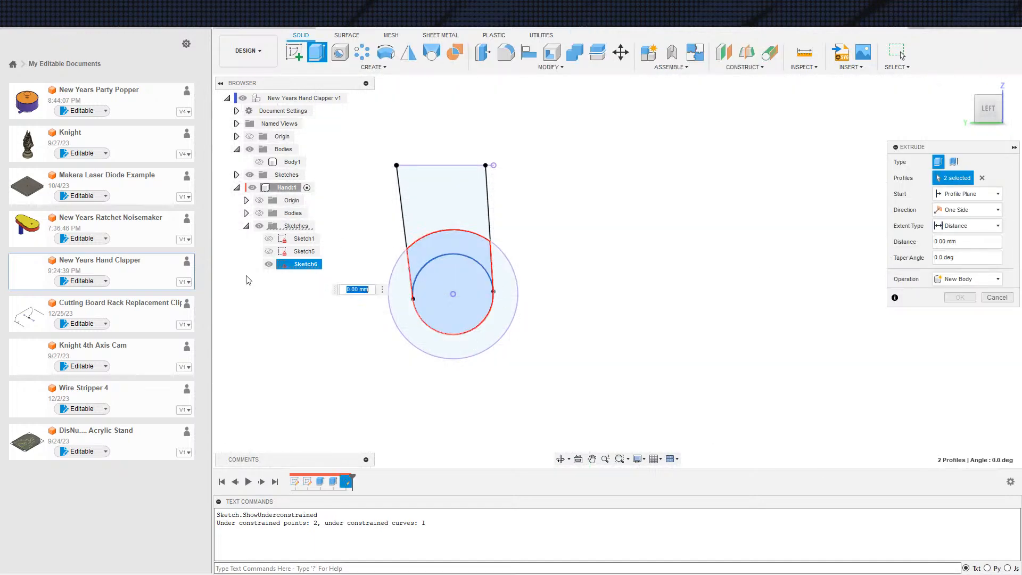
pyautogui.click(421, 212)
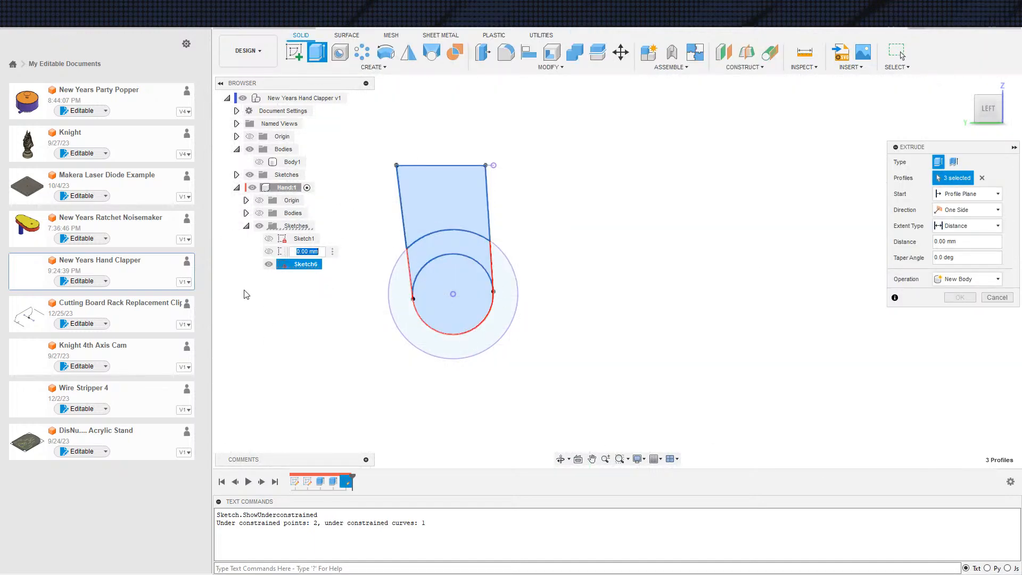
pyautogui.click(261, 162)
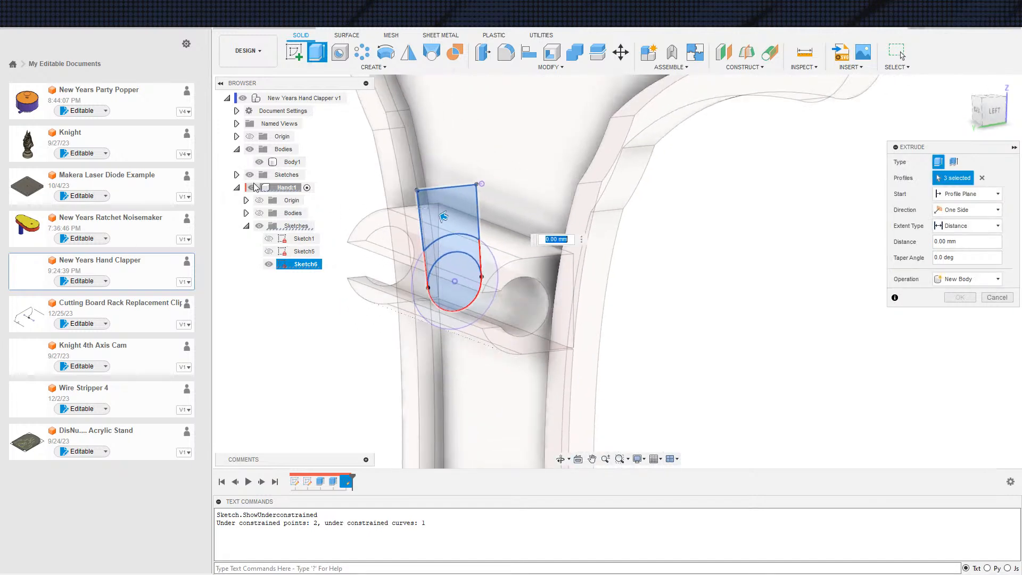
pyautogui.keyDown('shift'); pyautogui.moveTo(436, 293); pyautogui.dragTo(560, 296, button='middle'); pyautogui.keyUp('shift')
pyautogui.keyDown('shift'); pyautogui.moveTo(563, 307); pyautogui.dragTo(559, 299, button='middle'); pyautogui.keyUp('shift')
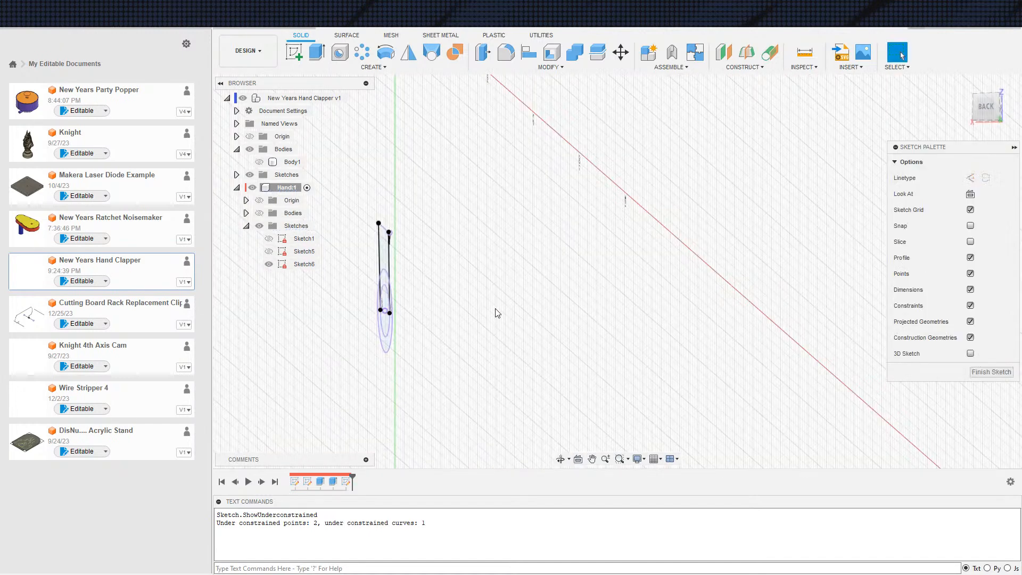
pyautogui.scroll(-2, 338, 305)
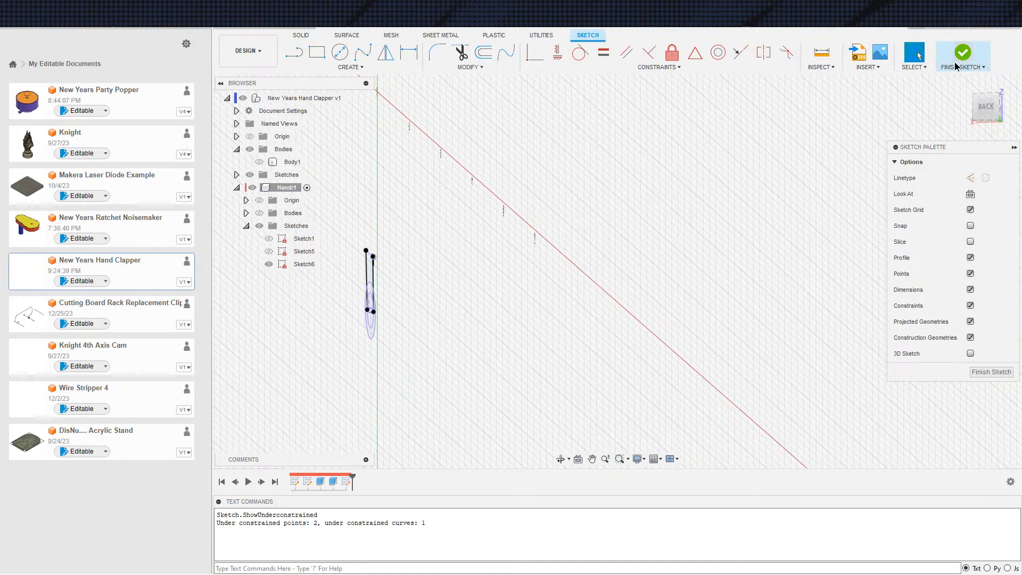
# Finish the sketch and show Body1 and the Hand bodies again
pyautogui.click(956, 66)
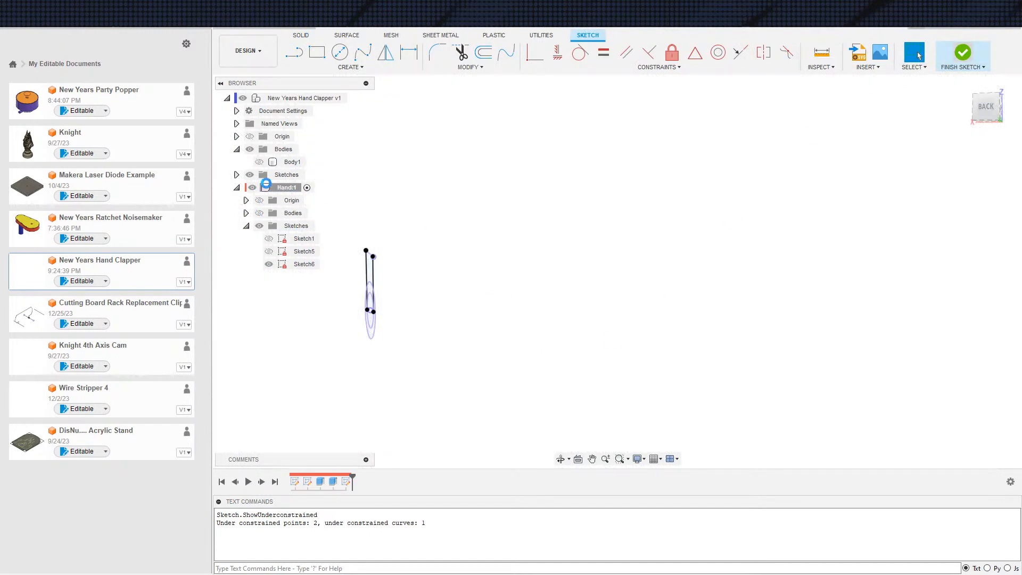
pyautogui.click(259, 162)
pyautogui.click(260, 213)
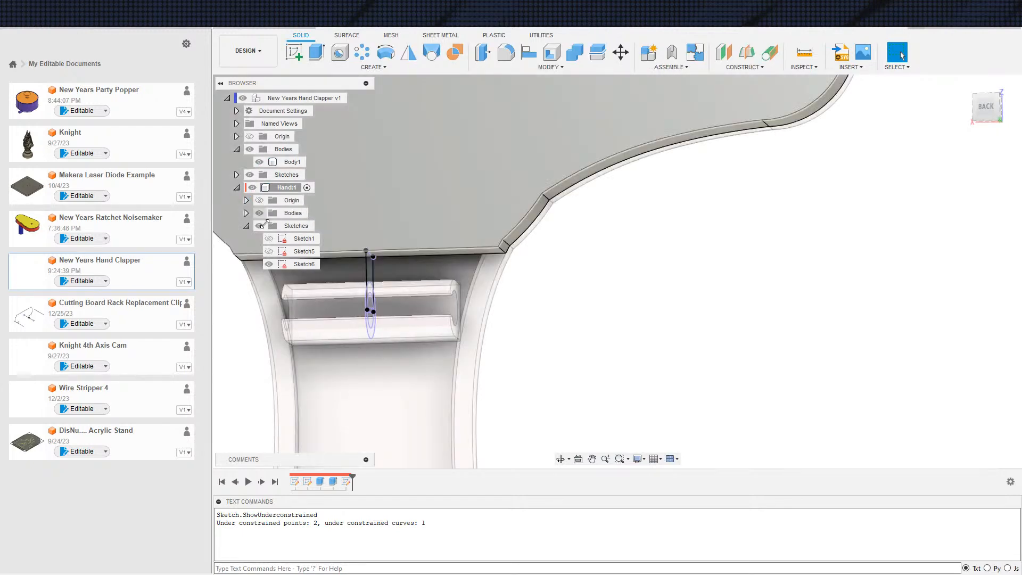
# Examine the small angled face at the corner where the hand's bottom edge meets its side outline
pyautogui.scroll(-3, 561, 349)
pyautogui.moveTo(504, 370)
pyautogui.keyDown('shift'); pyautogui.mouseDown(button='middle')
pyautogui.moveTo(466, 370)
pyautogui.moveTo(511, 335)
pyautogui.moveTo(512, 351)
pyautogui.moveTo(494, 346)
pyautogui.moveTo(516, 386)
pyautogui.mouseUp(button='middle'); pyautogui.keyUp('shift')
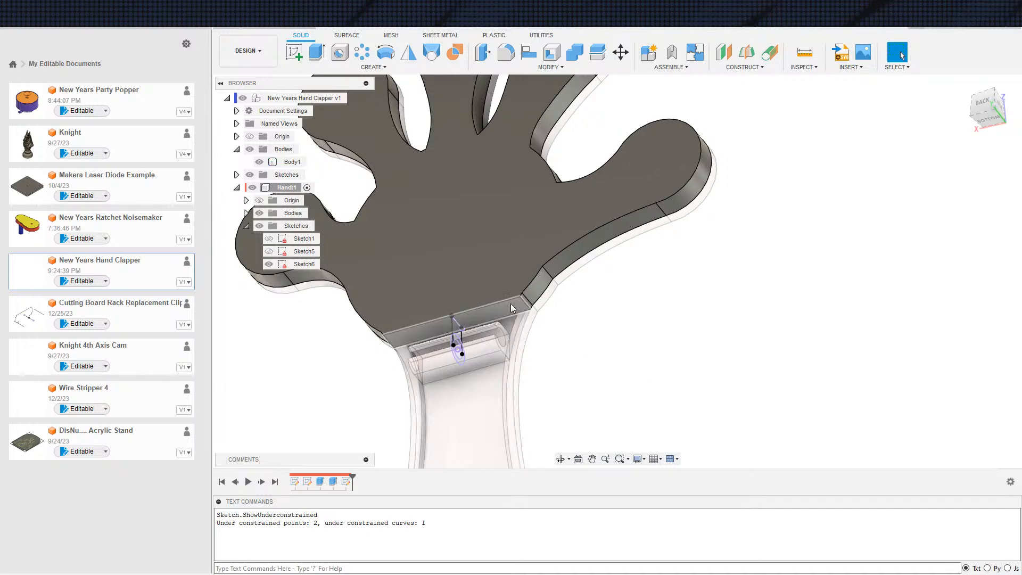
pyautogui.click(537, 377)
pyautogui.moveTo(529, 404); pyautogui.dragTo(554, 397, button='middle')
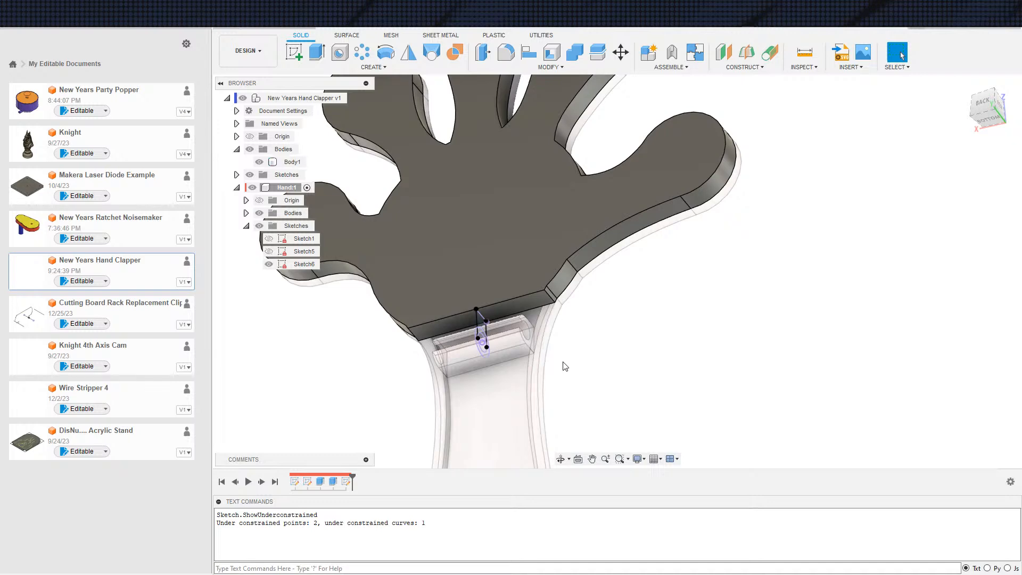
pyautogui.click(501, 361)
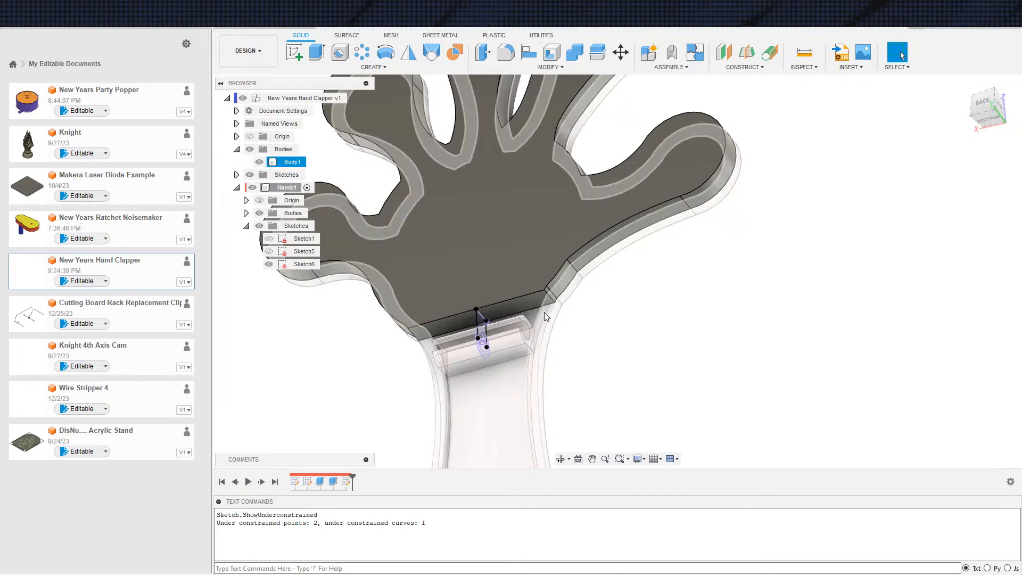
pyautogui.scroll(6, 551, 310)
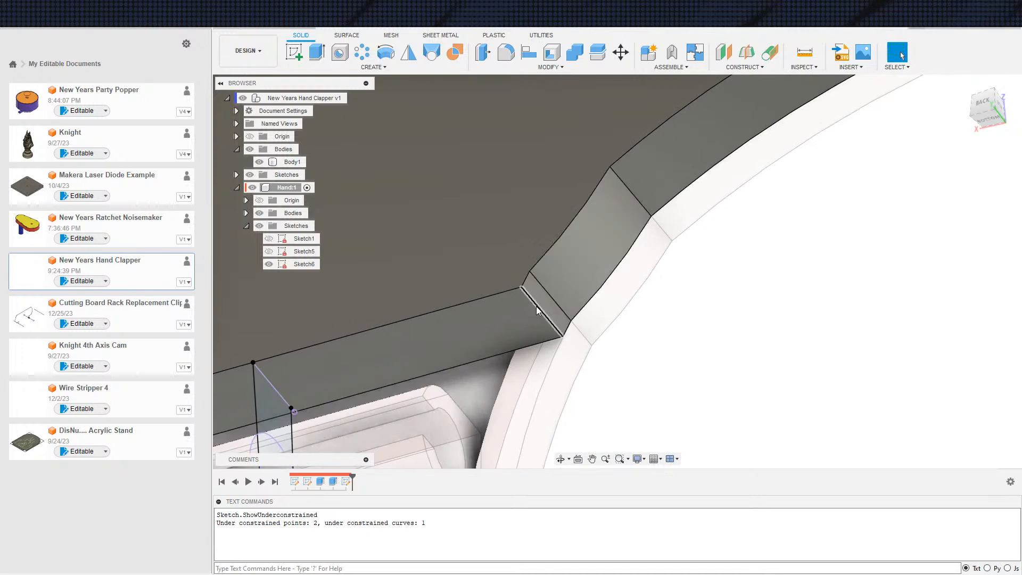
pyautogui.click(550, 302)
pyautogui.scroll(-5, 629, 336)
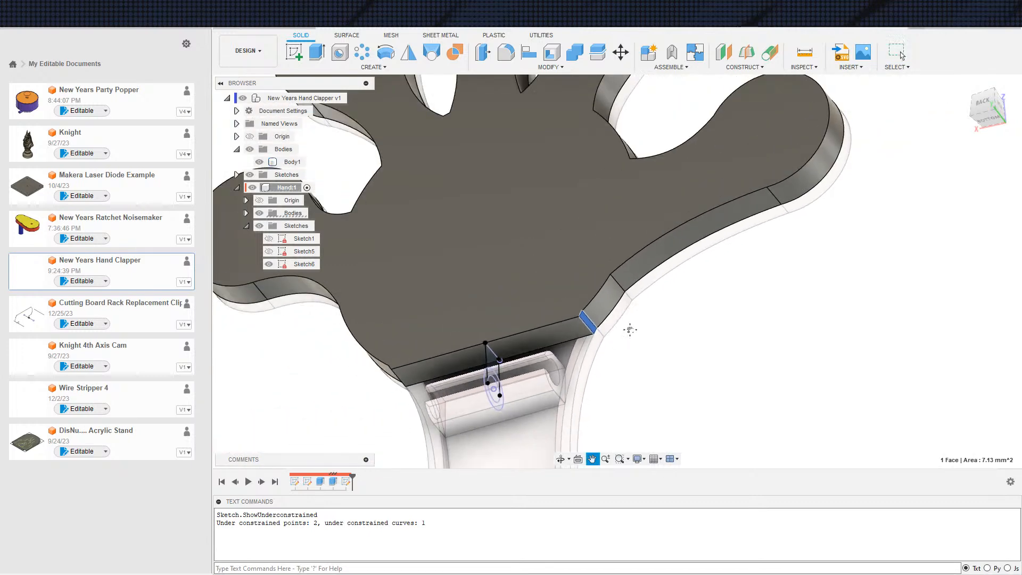
pyautogui.moveTo(629, 336); pyautogui.dragTo(613, 299, button='middle')
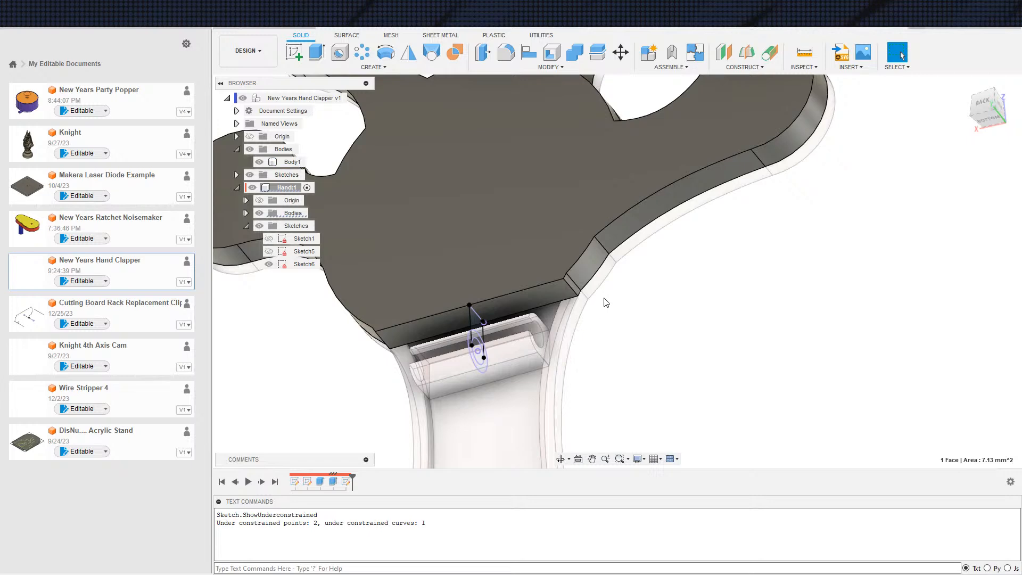
pyautogui.scroll(2, 584, 322)
pyautogui.scroll(-2, 647, 357)
pyautogui.moveTo(654, 356); pyautogui.dragTo(663, 364, button='middle')
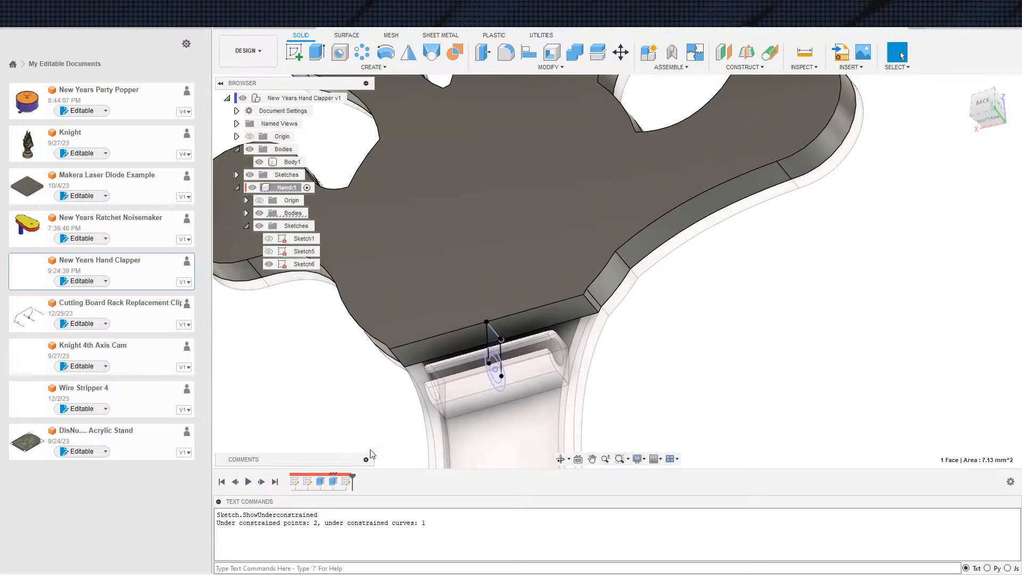
# Review the profiles and settings of the Hand's two extrusions, leaving both features as they are
pyautogui.doubleClick(332, 482)
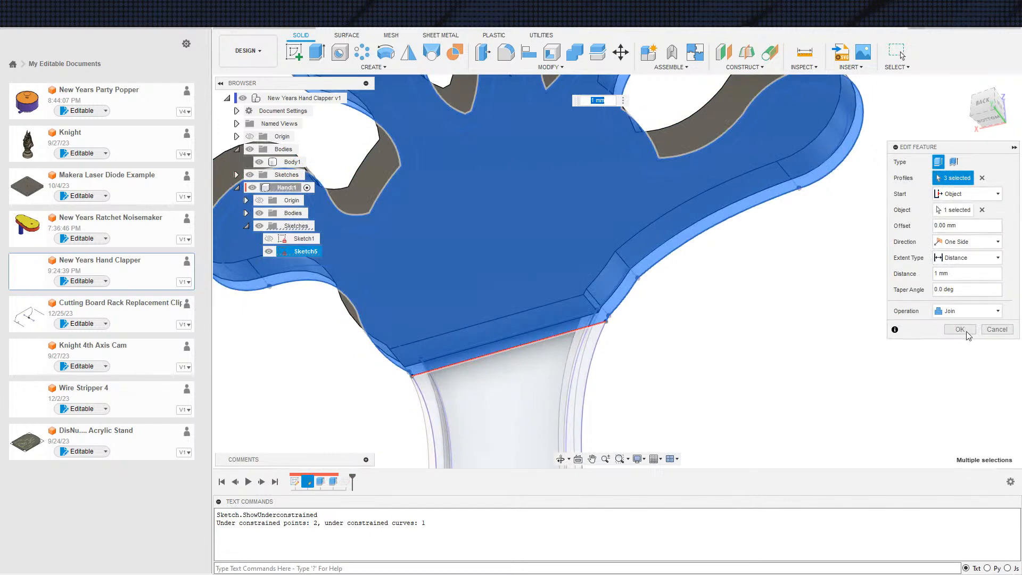
pyautogui.click(994, 330)
pyautogui.doubleClick(320, 482)
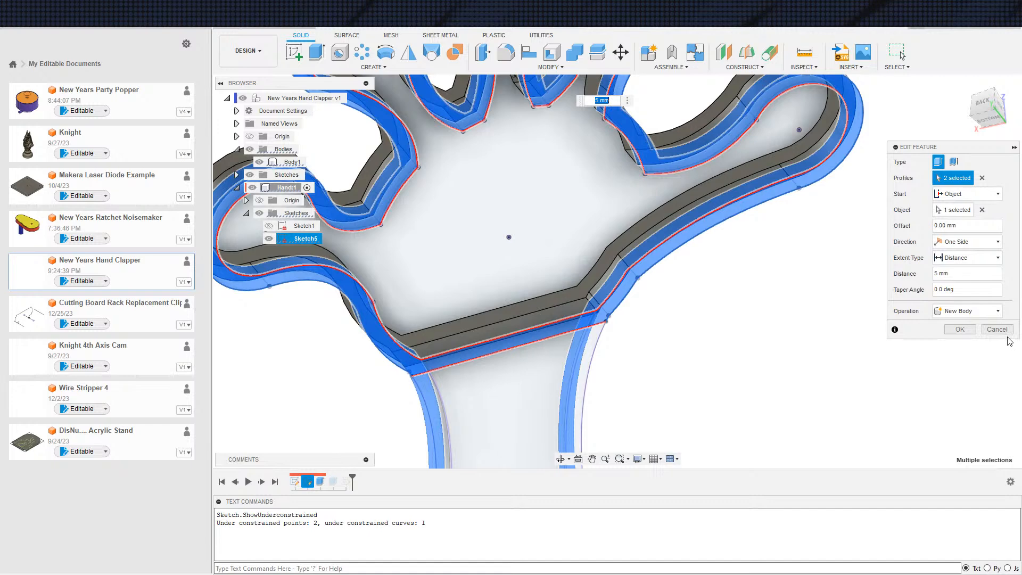
pyautogui.click(998, 329)
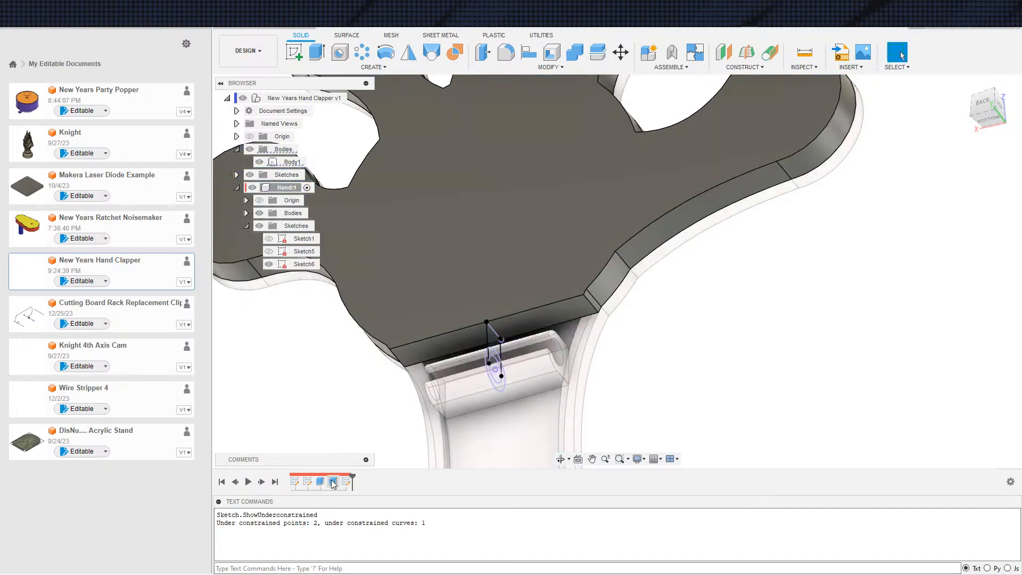
pyautogui.doubleClick(333, 482)
pyautogui.scroll(-4, 696, 362)
pyautogui.moveTo(667, 282); pyautogui.dragTo(630, 322, button='middle')
pyautogui.scroll(1, 645, 280)
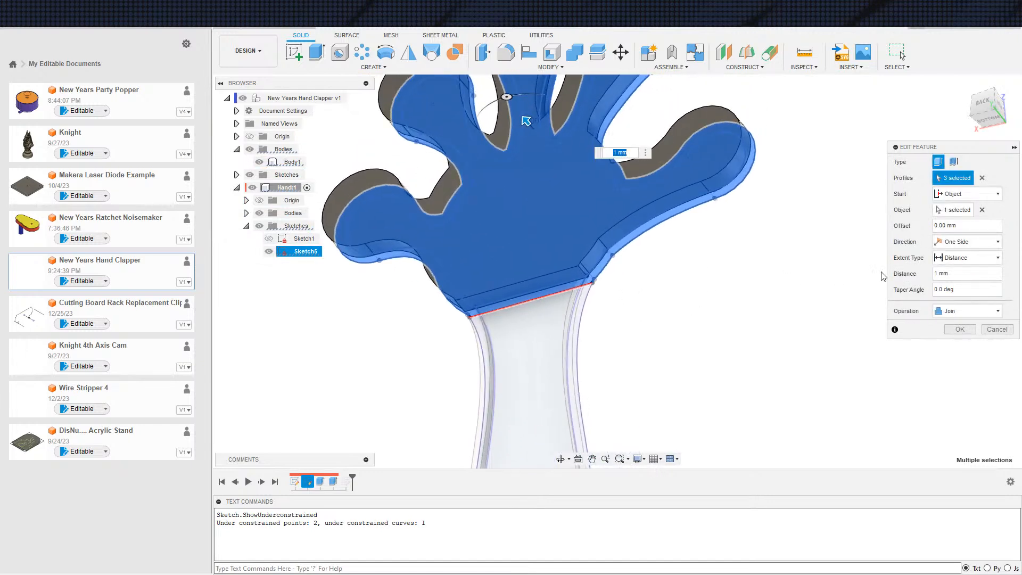
pyautogui.click(998, 329)
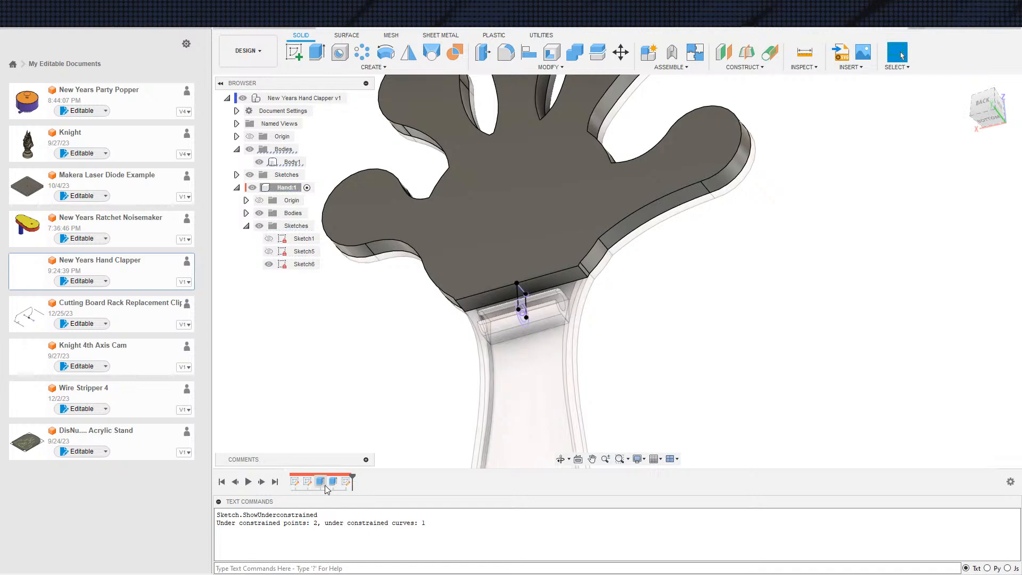
pyautogui.doubleClick(326, 485)
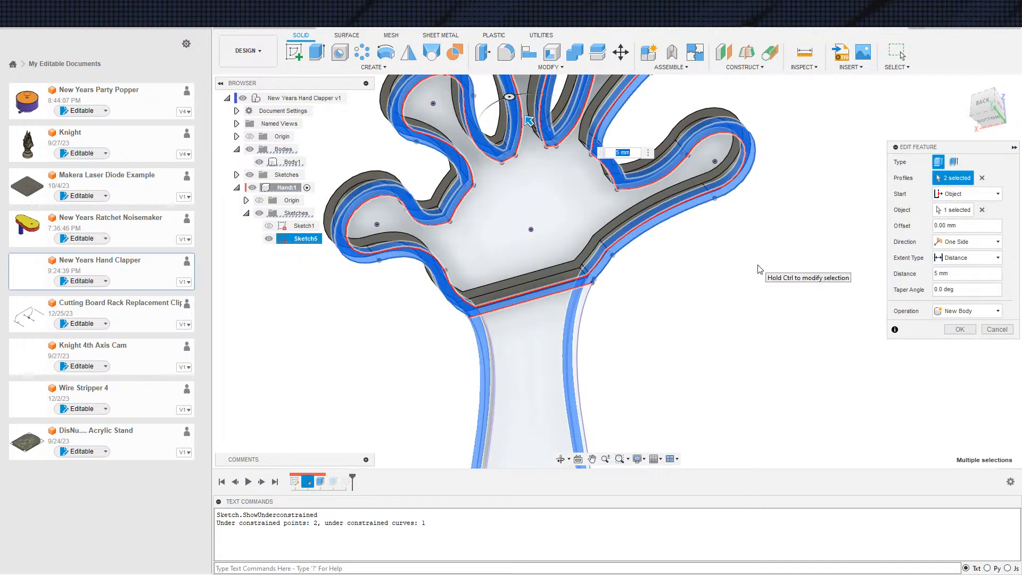
pyautogui.press('Return')
# Examine the hand's bottom edge and corner against the handle's hinge clip from several angles
pyautogui.moveTo(660, 376); pyautogui.dragTo(662, 378, button='middle')
pyautogui.scroll(-2, 658, 395)
pyautogui.scroll(1, 658, 390)
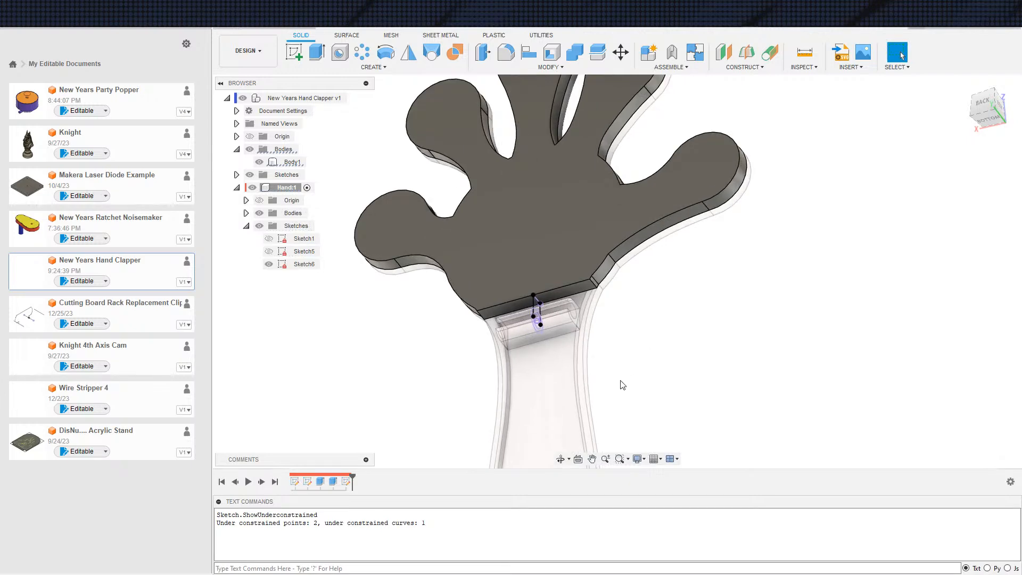
pyautogui.scroll(2, 581, 274)
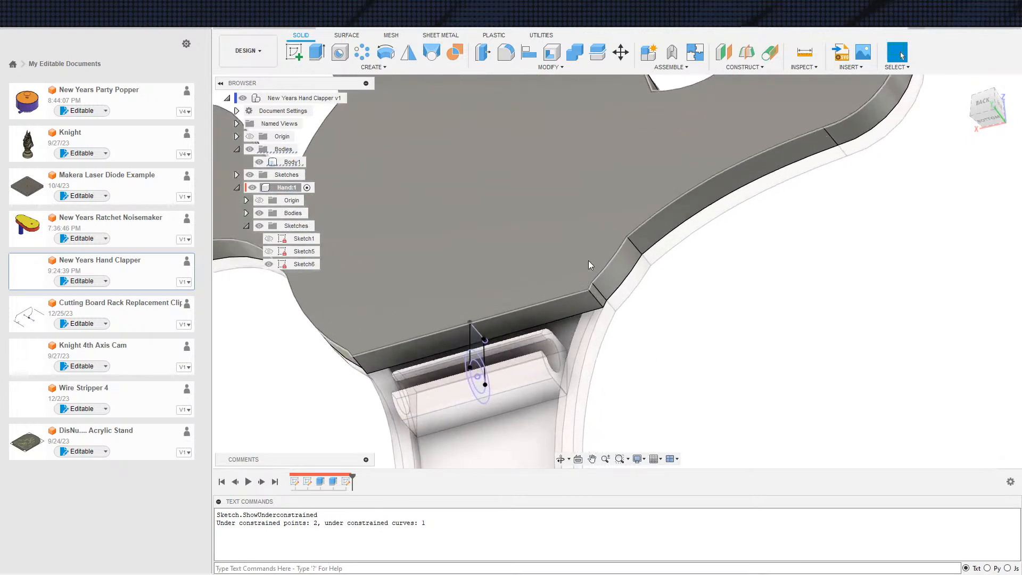
pyautogui.scroll(1, 589, 260)
pyautogui.scroll(-3, 584, 365)
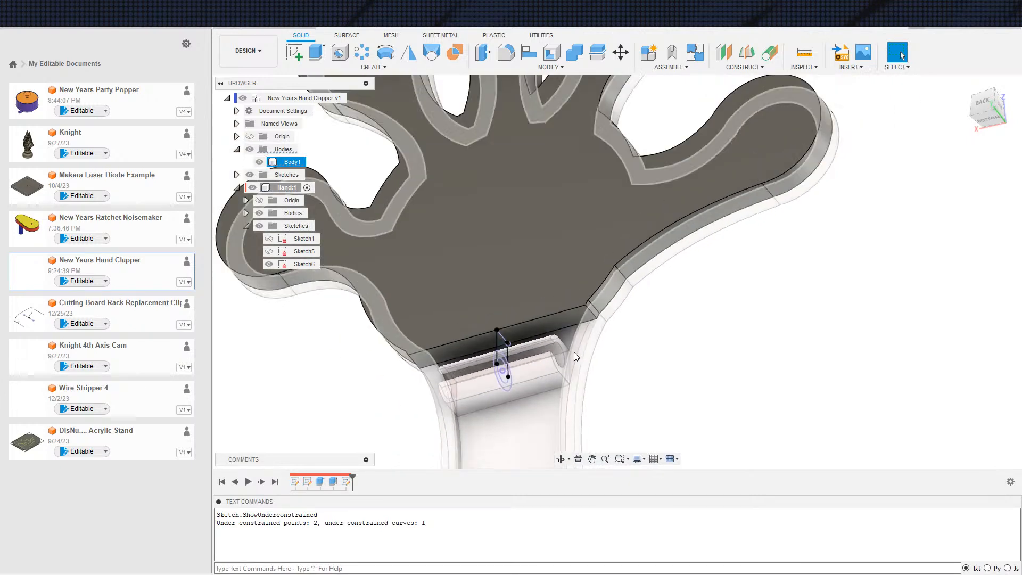
pyautogui.scroll(3, 583, 350)
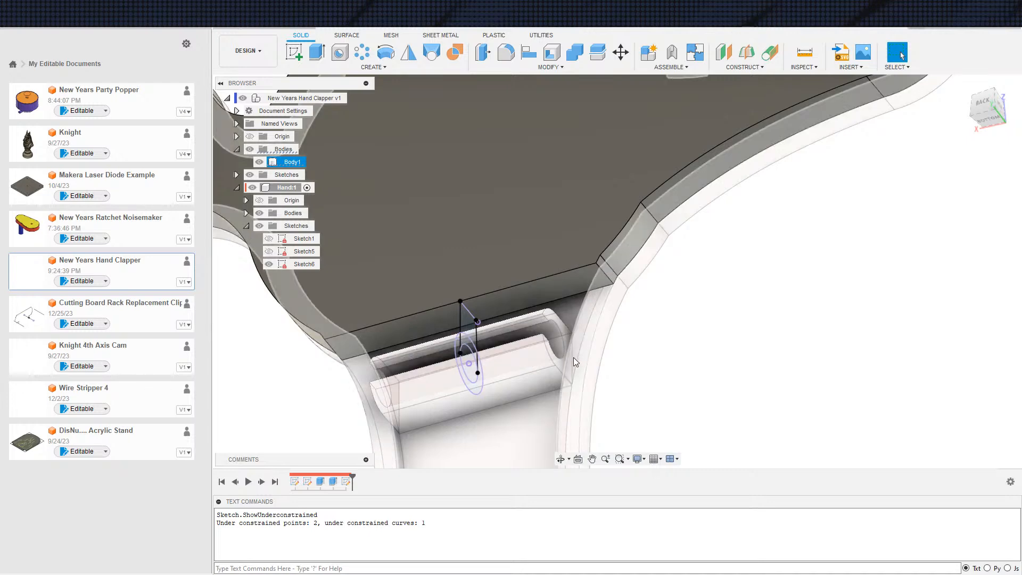
pyautogui.scroll(-2, 574, 358)
pyautogui.keyDown('shift'); pyautogui.moveTo(588, 407); pyautogui.dragTo(597, 375, button='middle'); pyautogui.keyUp('shift')
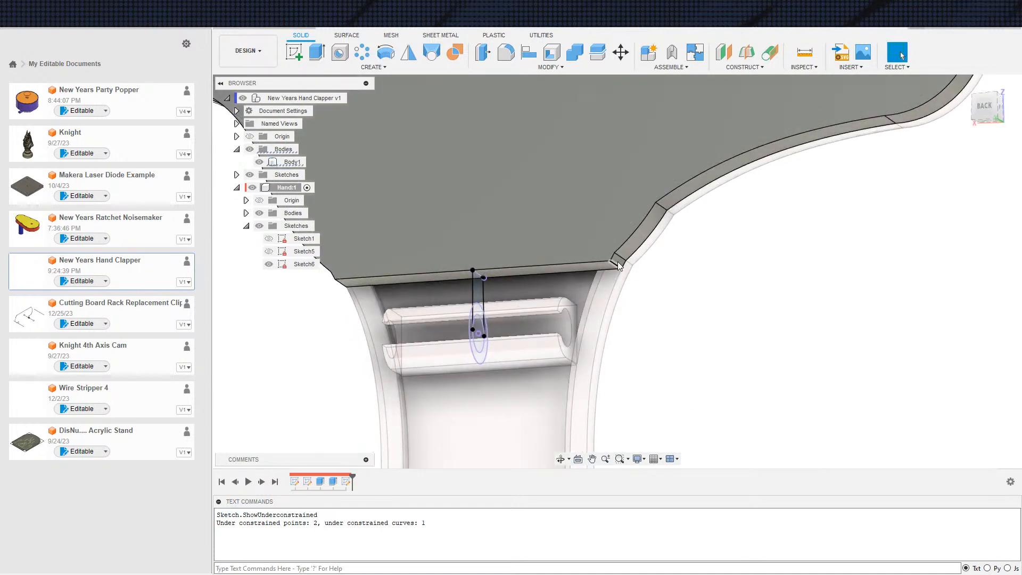
pyautogui.click(642, 360)
pyautogui.keyDown('shift'); pyautogui.moveTo(642, 360); pyautogui.dragTo(621, 343, button='middle'); pyautogui.keyUp('shift')
pyautogui.scroll(-3, 631, 340)
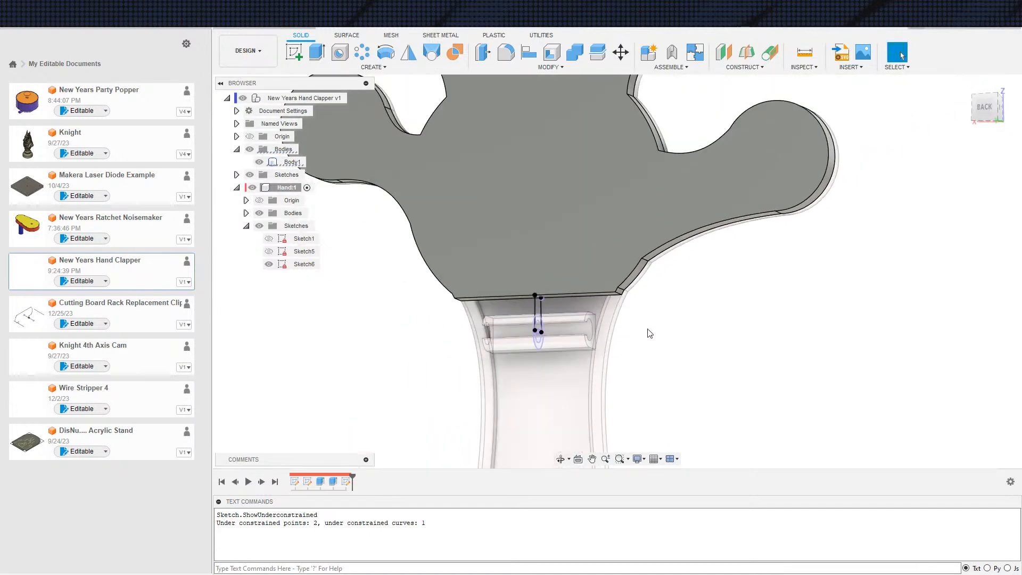
# Reopen Sketch5 for editing, show Sketch1, and project the lower tangent line of its hinge profile into the sketch
pyautogui.click(314, 487)
pyautogui.click(603, 407)
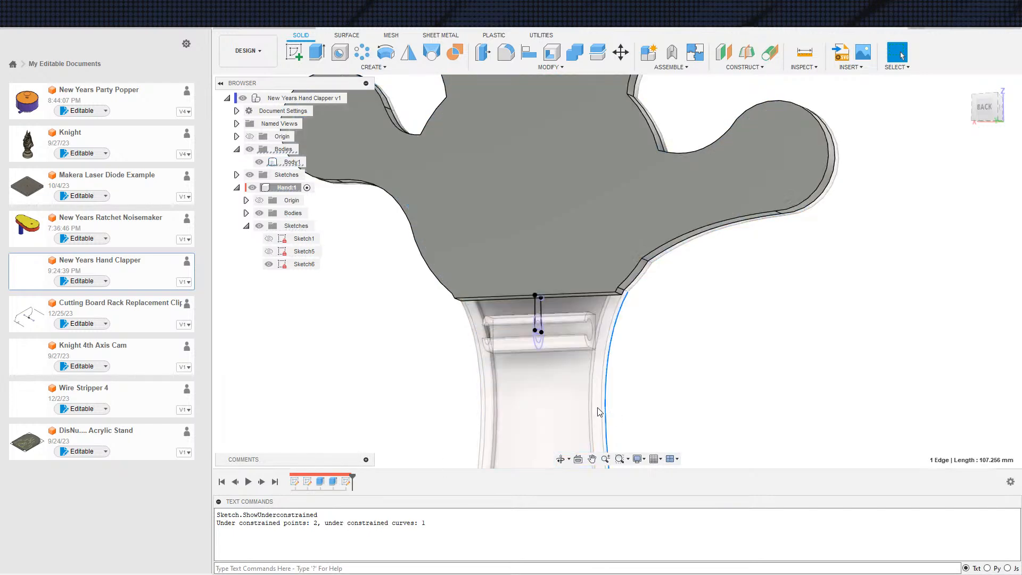
pyautogui.click(684, 374)
pyautogui.doubleClick(308, 481)
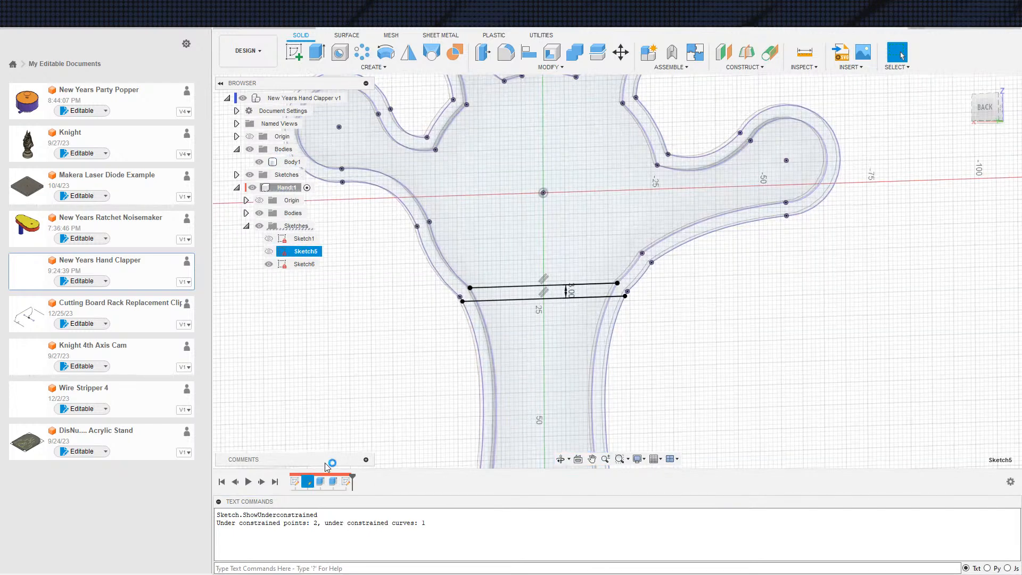
pyautogui.press('s')
pyautogui.click(662, 368)
pyautogui.click(269, 226)
pyautogui.scroll(3, 620, 373)
pyautogui.keyDown('shift'); pyautogui.moveTo(618, 370); pyautogui.dragTo(563, 388, button='middle'); pyautogui.keyUp('shift')
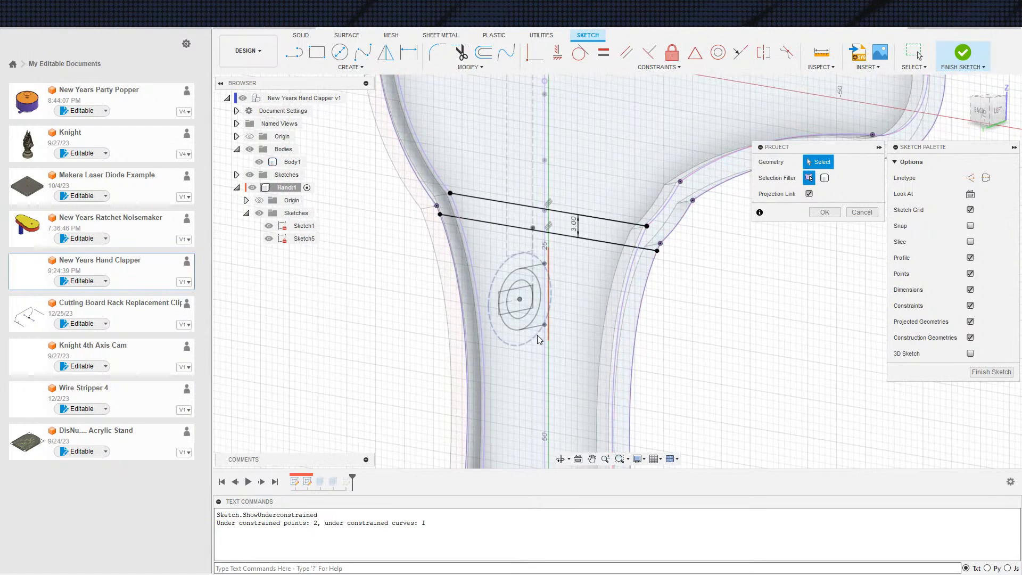
pyautogui.click(542, 331)
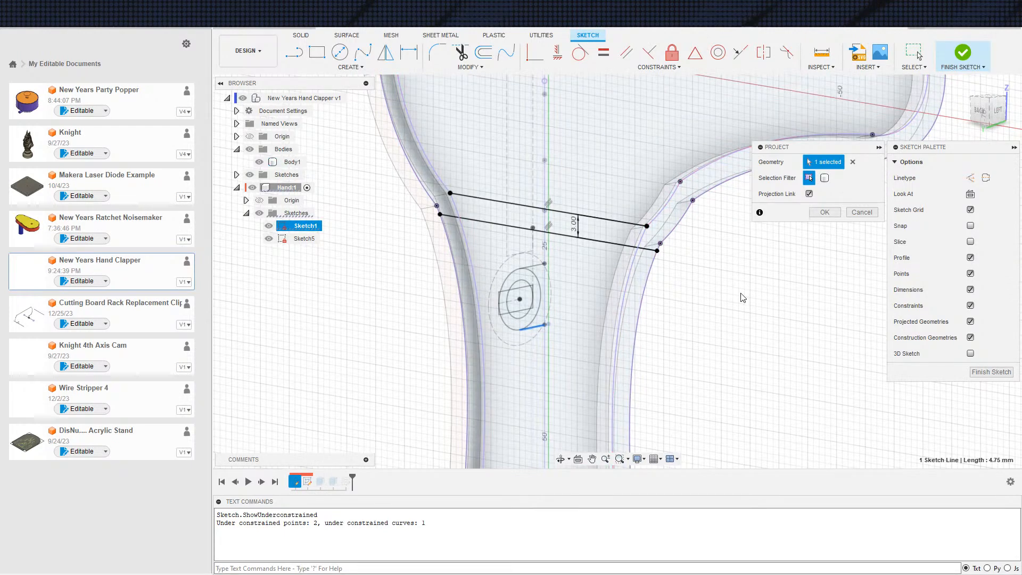
pyautogui.click(829, 215)
# Draw a line about 17.8 mm long across the handle, parallel to and below the hand's two bottom-edge lines
pyautogui.keyDown('shift'); pyautogui.moveTo(641, 344); pyautogui.dragTo(673, 339, button='middle'); pyautogui.keyUp('shift')
pyautogui.scroll(-2, 674, 340)
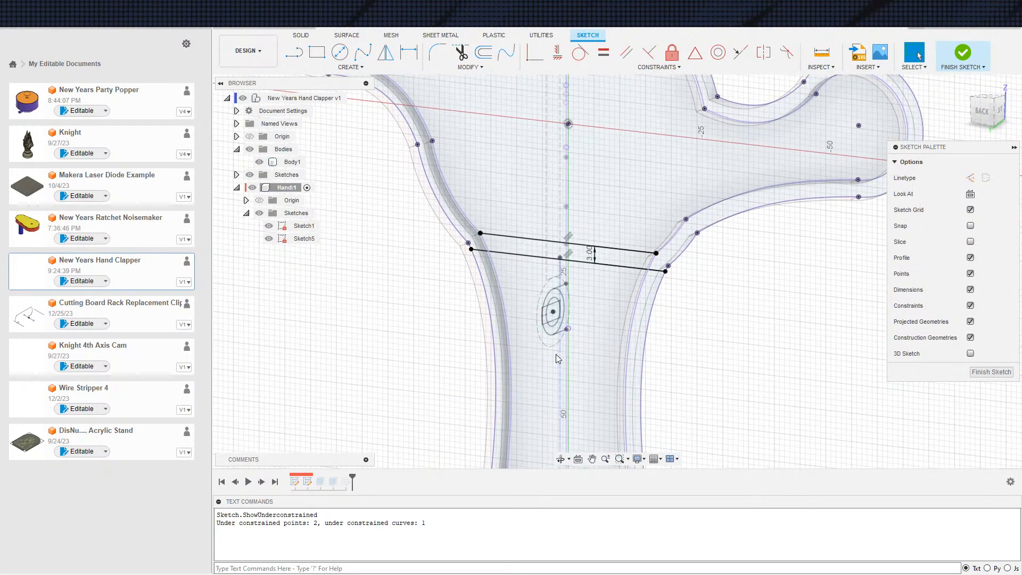
pyautogui.press('s')
pyautogui.click(572, 377)
pyautogui.keyDown('shift'); pyautogui.moveTo(384, 316); pyautogui.dragTo(425, 309, button='middle'); pyautogui.keyUp('shift')
pyautogui.moveTo(586, 309); pyautogui.dragTo(621, 298)
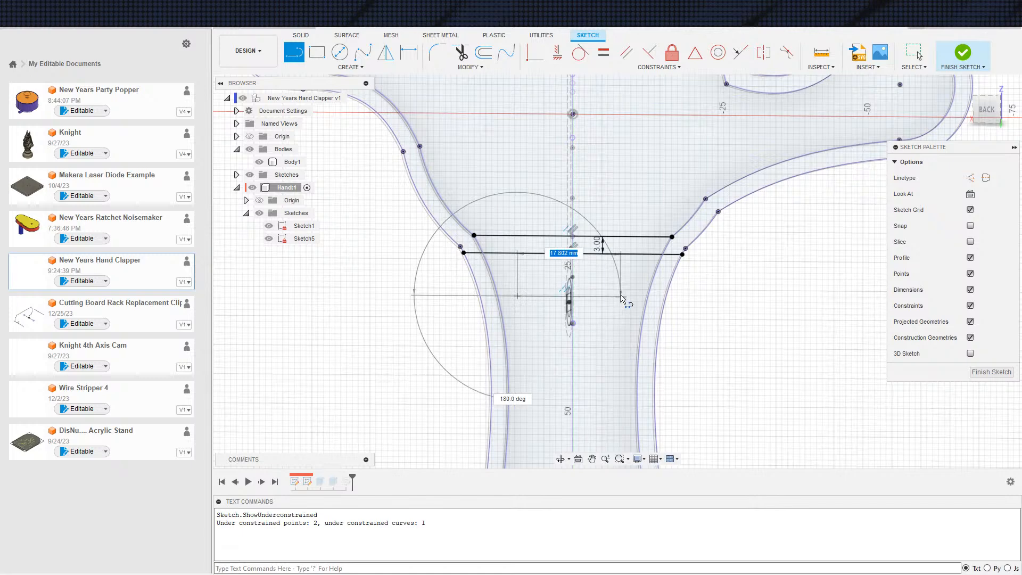
pyautogui.click(621, 297)
pyautogui.press('Escape')
# Make the new line coincident with the projected hinge point, hiding Sketch1 and Body1
pyautogui.click(600, 297)
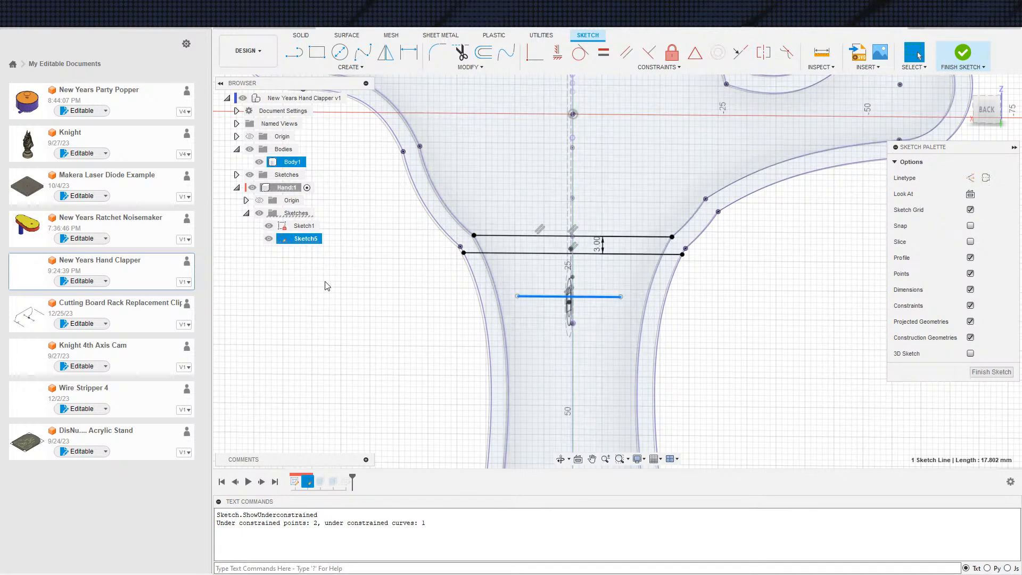
pyautogui.click(269, 225)
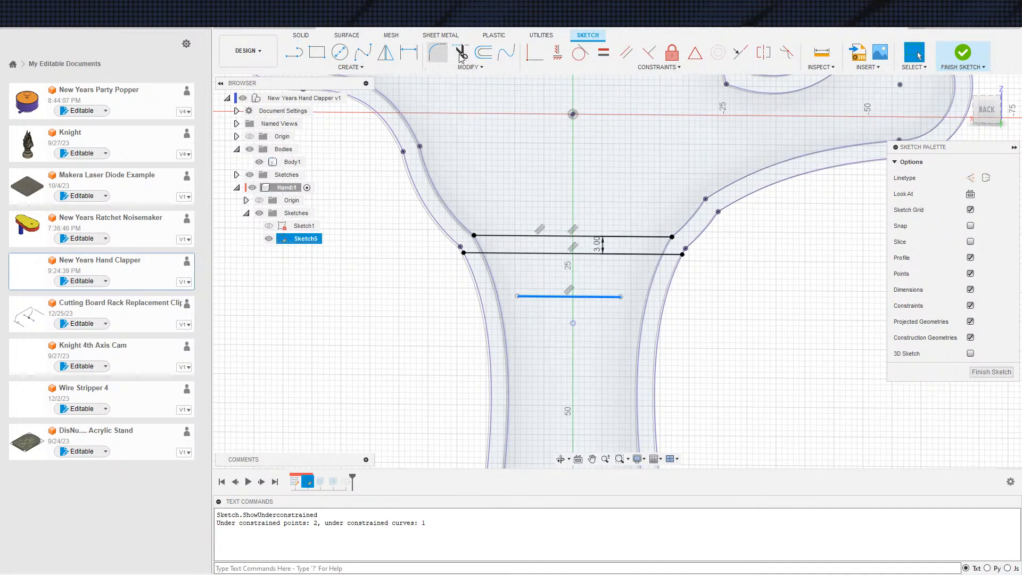
pyautogui.click(574, 324)
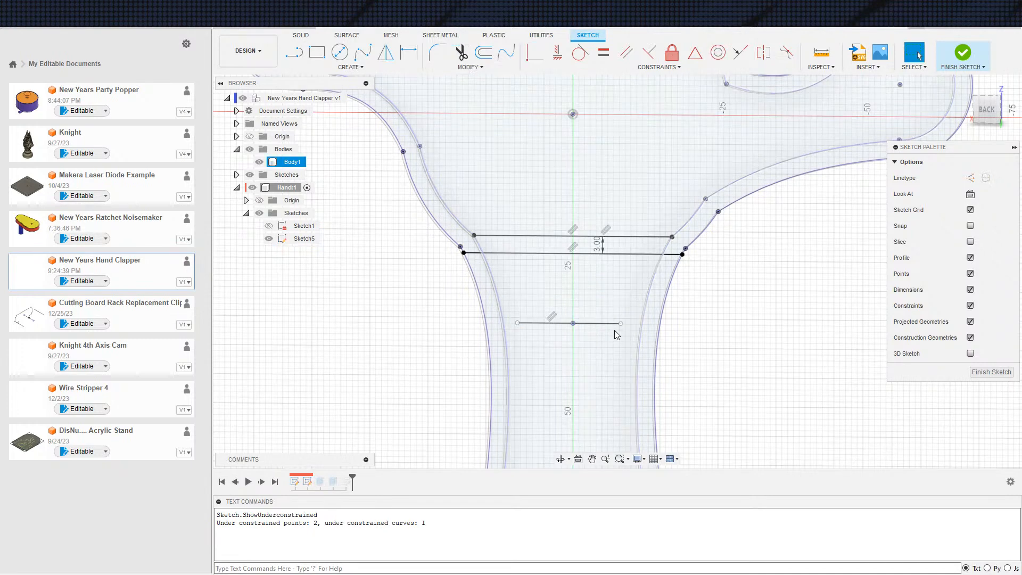
pyautogui.press('Escape')
pyautogui.click(260, 162)
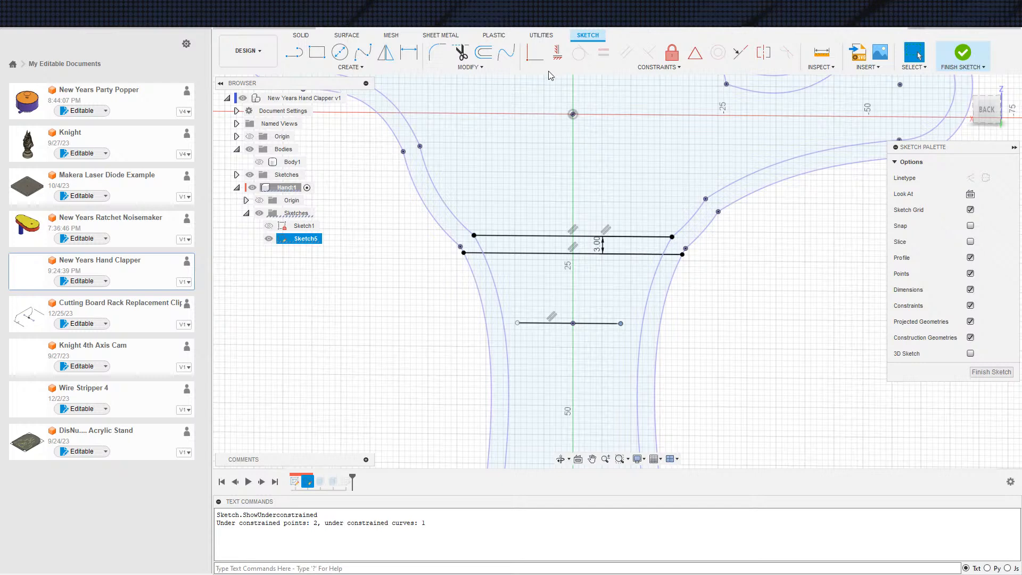
# Make both ends of the short lower line coincident with the handle's outer side curves
pyautogui.click(535, 52)
pyautogui.click(659, 336)
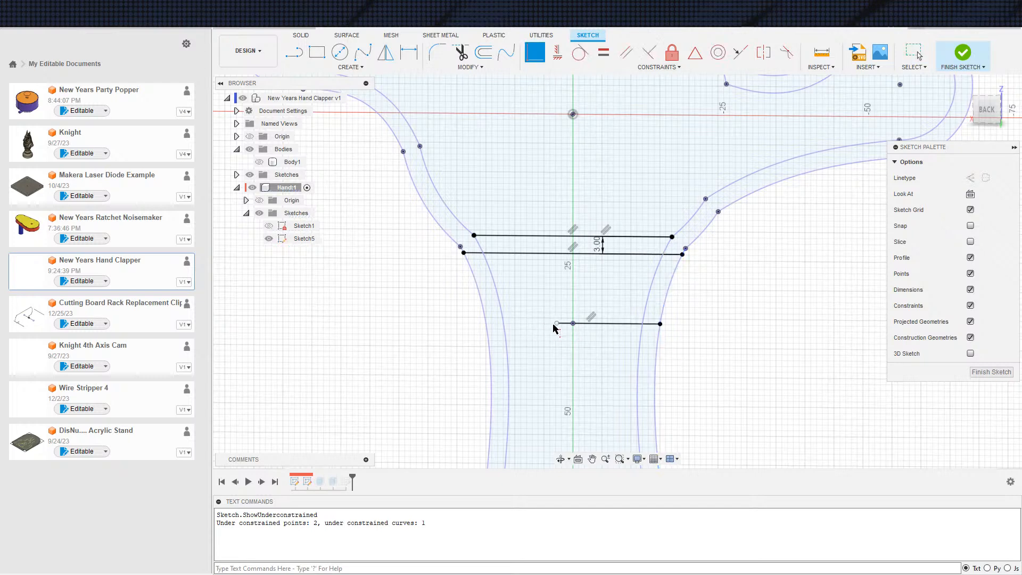
pyautogui.click(555, 324)
pyautogui.click(488, 327)
# Set up an Extrude of Sketch5's two narrow side strips below the hand, starting from the hand's face as the start object
pyautogui.press('e')
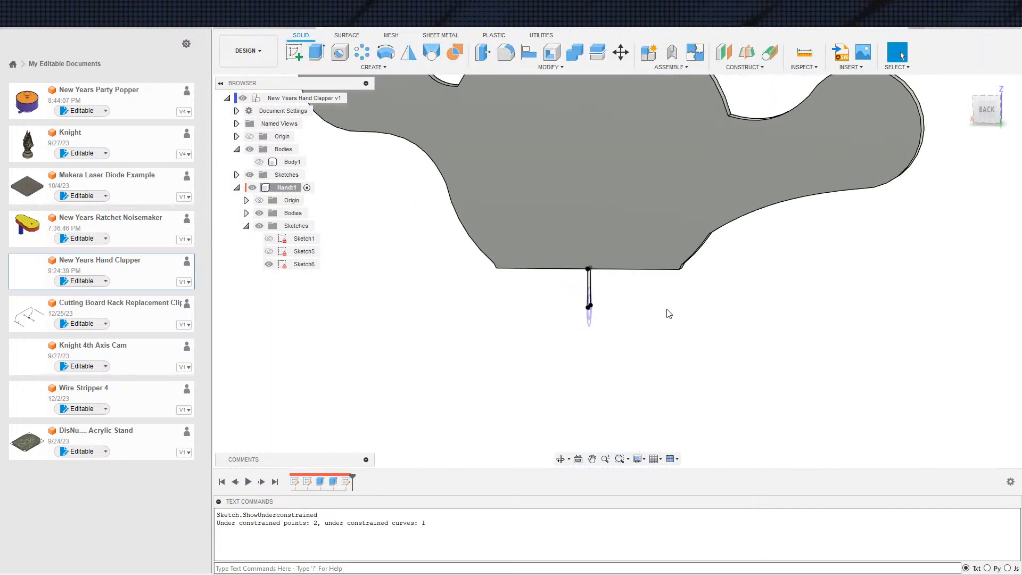
pyautogui.click(269, 251)
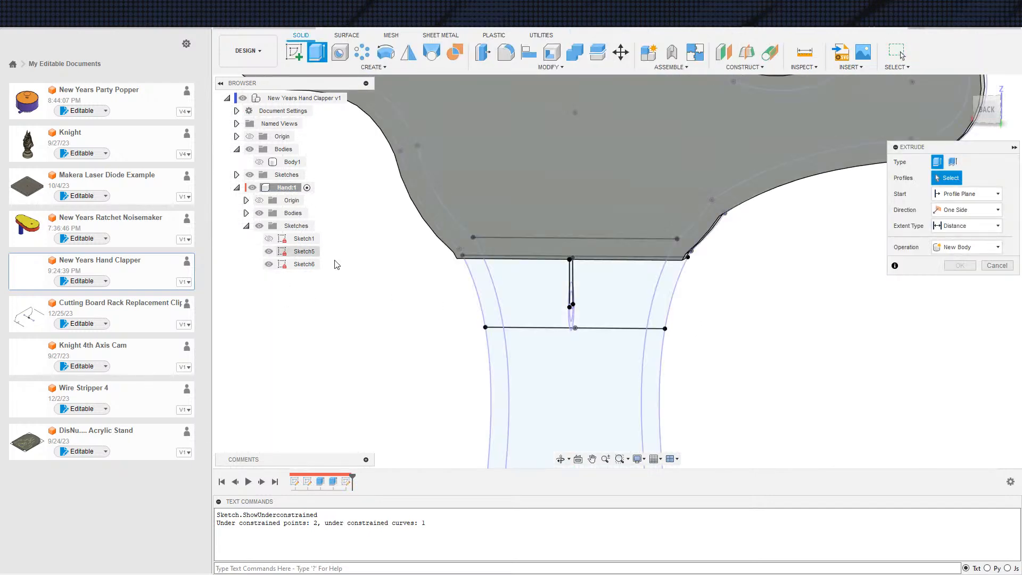
pyautogui.scroll(2, 676, 309)
pyautogui.click(654, 313)
pyautogui.click(446, 315)
pyautogui.moveTo(756, 364)
pyautogui.keyDown('shift'); pyautogui.mouseDown(button='middle')
pyautogui.moveTo(693, 344)
pyautogui.moveTo(728, 360)
pyautogui.moveTo(744, 343)
pyautogui.mouseUp(button='middle'); pyautogui.keyUp('shift')
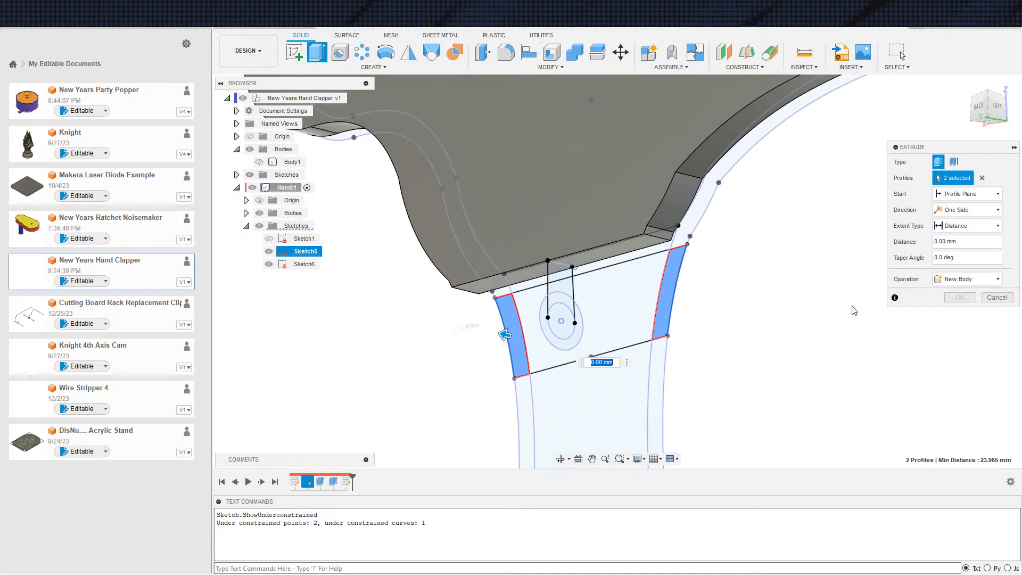
pyautogui.click(976, 196)
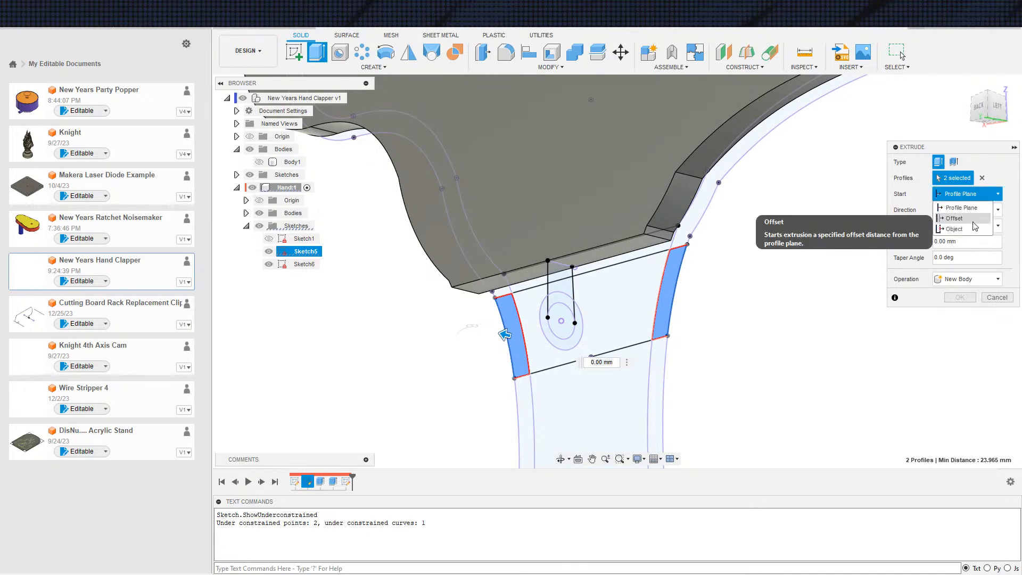
pyautogui.click(973, 230)
pyautogui.keyDown('shift'); pyautogui.moveTo(843, 274); pyautogui.dragTo(740, 232, button='middle'); pyautogui.keyUp('shift')
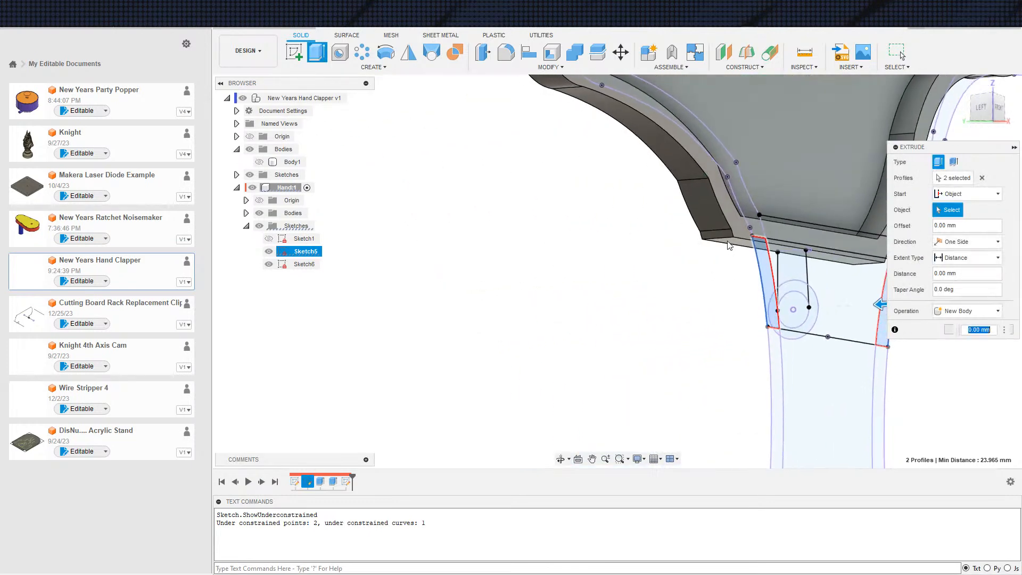
pyautogui.click(739, 229)
# Extrude the two strips to the hand's opposite flat face and join them to the hand as legs
pyautogui.keyDown('shift'); pyautogui.moveTo(791, 281); pyautogui.dragTo(918, 304, button='middle'); pyautogui.keyUp('shift')
pyautogui.click(957, 260)
pyautogui.click(959, 278)
pyautogui.click(714, 190)
pyautogui.keyDown('shift'); pyautogui.moveTo(749, 264); pyautogui.dragTo(832, 306, button='middle'); pyautogui.keyUp('shift')
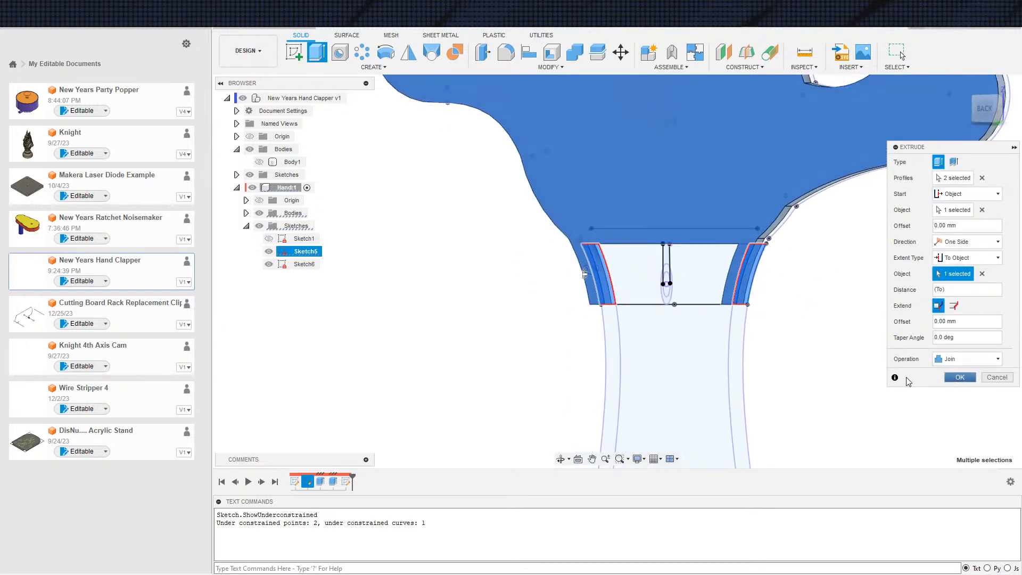
pyautogui.click(959, 377)
# Reopen Sketch6 and draw a vertical line from the slanted line's lower end up to the hand's bottom corner
pyautogui.keyDown('shift'); pyautogui.moveTo(687, 341); pyautogui.dragTo(775, 361, button='middle'); pyautogui.keyUp('shift')
pyautogui.scroll(-2, 709, 349)
pyautogui.scroll(2, 712, 344)
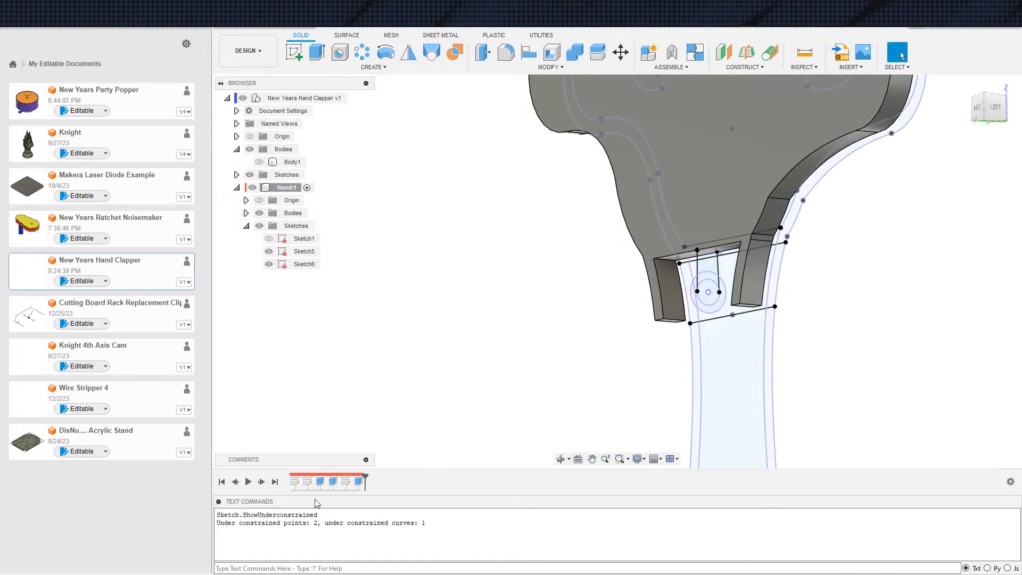
pyautogui.doubleClick(346, 485)
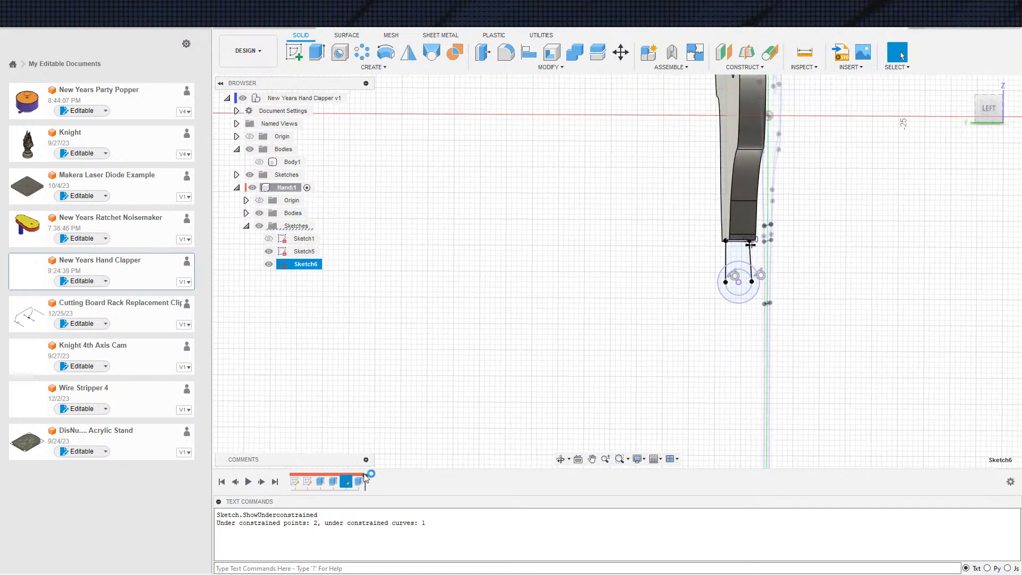
pyautogui.press('s')
pyautogui.click(730, 370)
pyautogui.click(731, 342)
pyautogui.scroll(3, 735, 265)
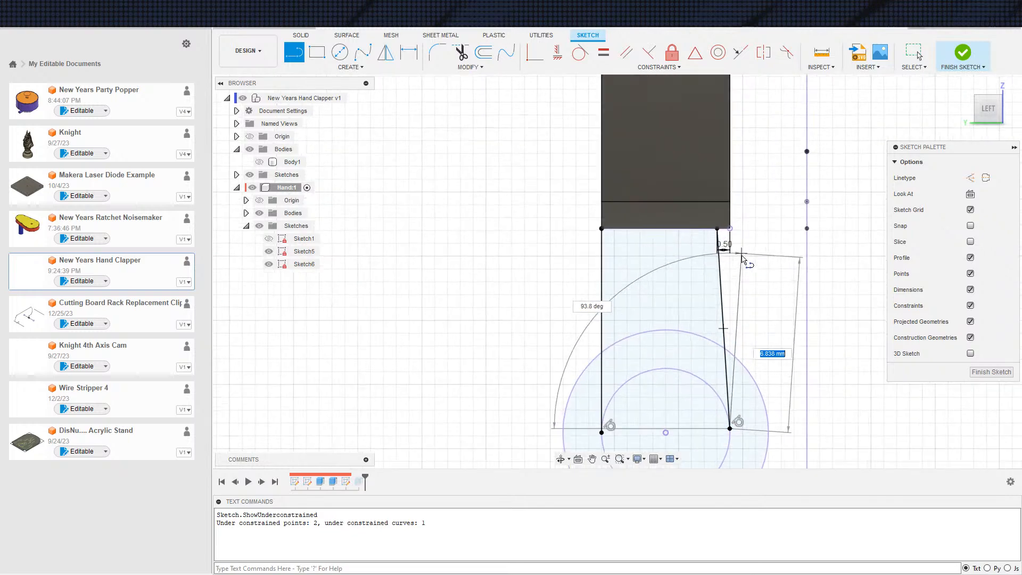
pyautogui.press('Escape')
pyautogui.scroll(-3, 724, 305)
# Cut the thin wedge profile in Sketch6 symmetrically through the hand with the extent set to All
pyautogui.press('e')
pyautogui.click(721, 304)
pyautogui.press('Escape')
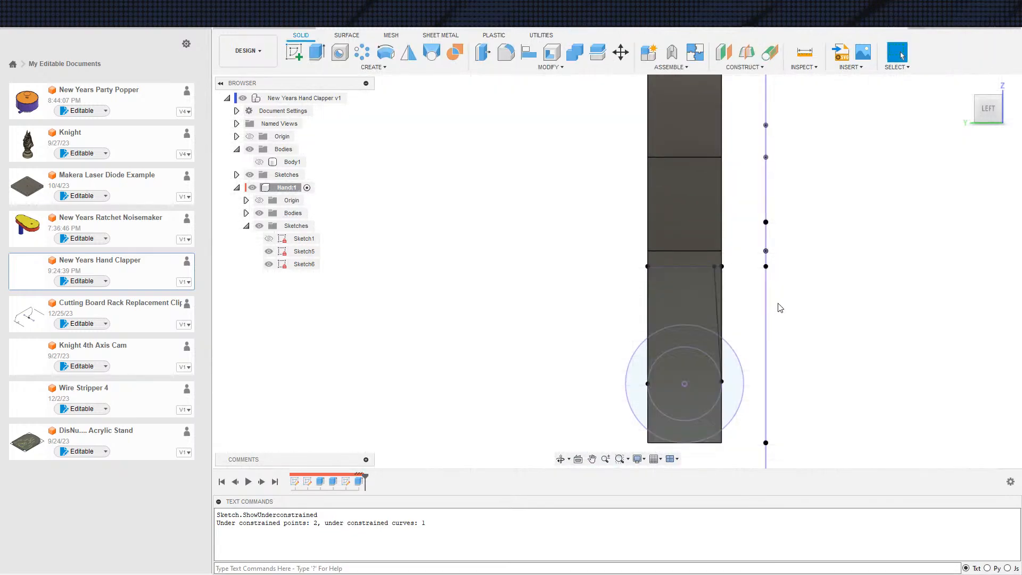
pyautogui.press('e')
pyautogui.click(718, 296)
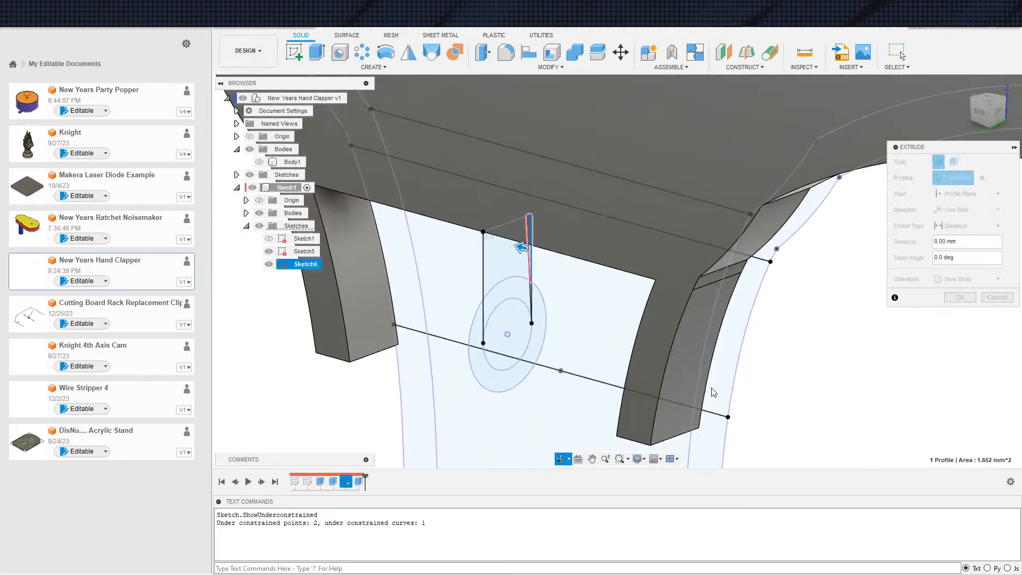
pyautogui.click(969, 226)
pyautogui.click(958, 262)
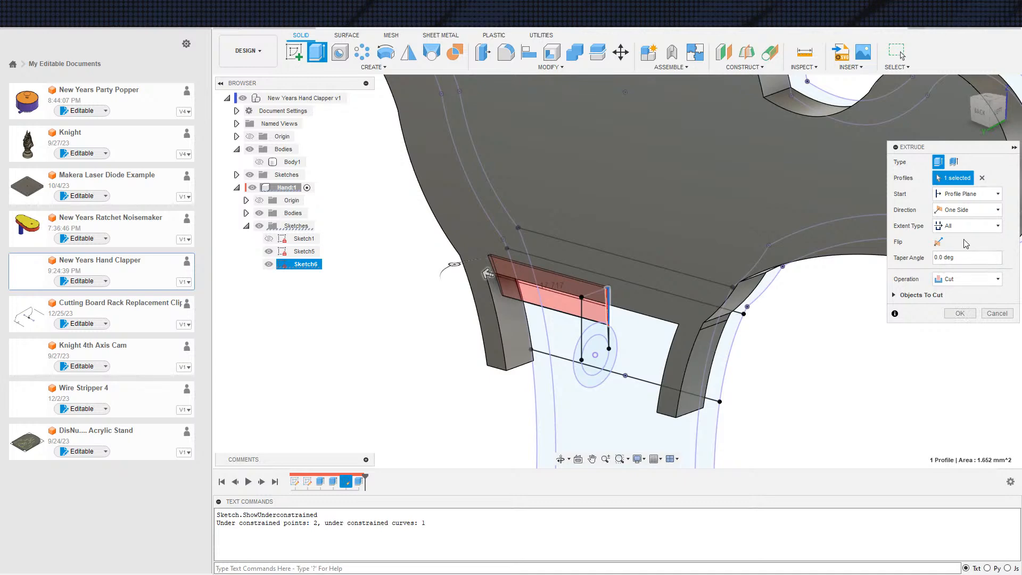
pyautogui.click(964, 210)
pyautogui.click(958, 246)
pyautogui.keyDown('shift'); pyautogui.moveTo(757, 419); pyautogui.dragTo(734, 377, button='middle'); pyautogui.keyUp('shift')
pyautogui.click(962, 313)
# Examine the wedge cuts around the hand's two legs and review the geometry in Sketch5 and Sketch6
pyautogui.keyDown('shift'); pyautogui.moveTo(709, 370); pyautogui.dragTo(742, 402, button='middle'); pyautogui.keyUp('shift')
pyautogui.click(262, 482)
pyautogui.scroll(5, 722, 326)
pyautogui.moveTo(722, 327)
pyautogui.keyDown('shift'); pyautogui.mouseDown(button='middle')
pyautogui.moveTo(721, 356)
pyautogui.moveTo(708, 352)
pyautogui.moveTo(725, 364)
pyautogui.moveTo(718, 354)
pyautogui.moveTo(733, 347)
pyautogui.moveTo(737, 323)
pyautogui.moveTo(615, 389)
pyautogui.moveTo(655, 391)
pyautogui.moveTo(653, 372)
pyautogui.moveTo(634, 369)
pyautogui.mouseUp(button='middle'); pyautogui.keyUp('shift')
pyautogui.doubleClick(302, 251)
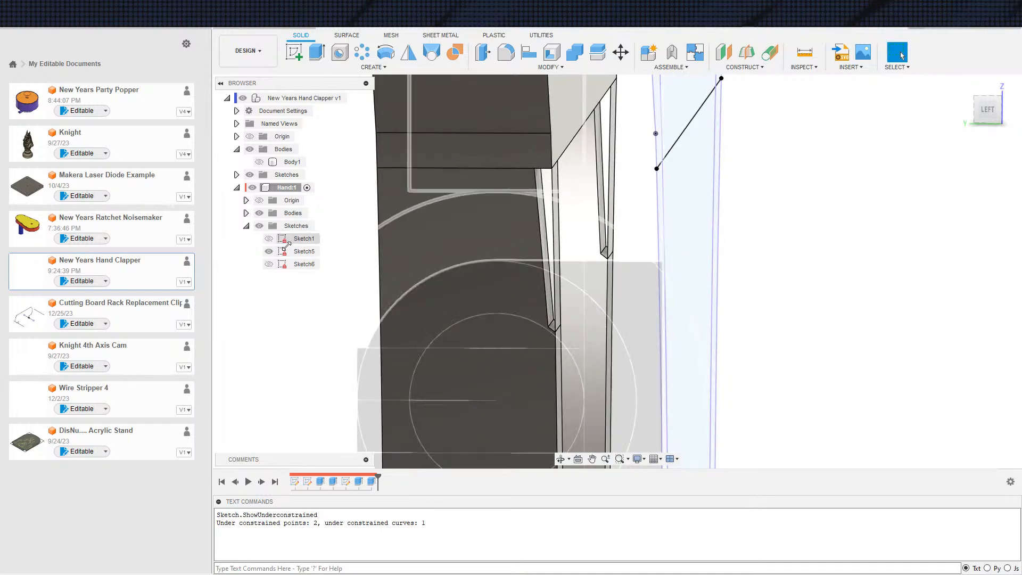
pyautogui.scroll(-3, 519, 261)
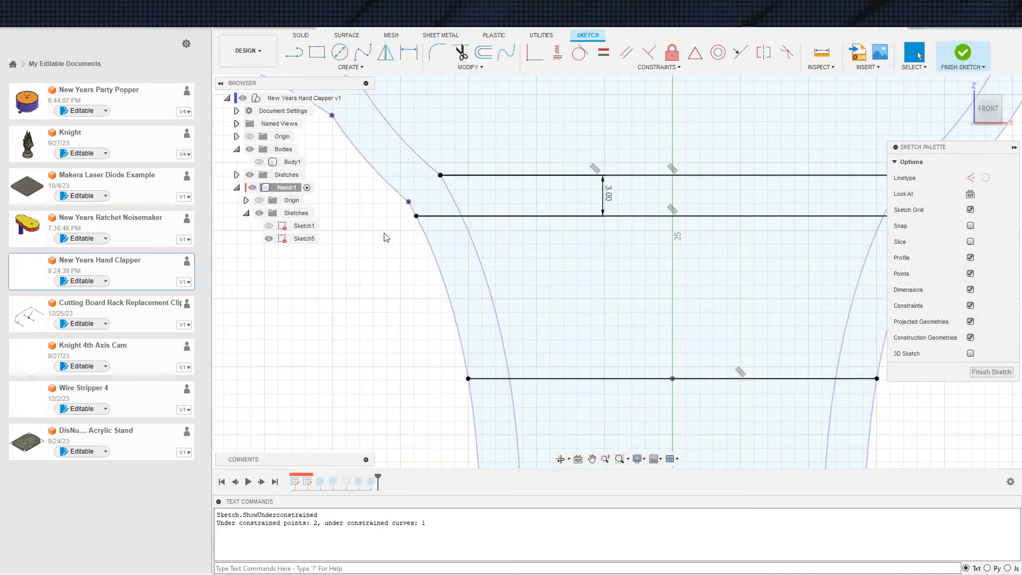
pyautogui.hotkey('ctrl', 'z')
pyautogui.doubleClick(284, 265)
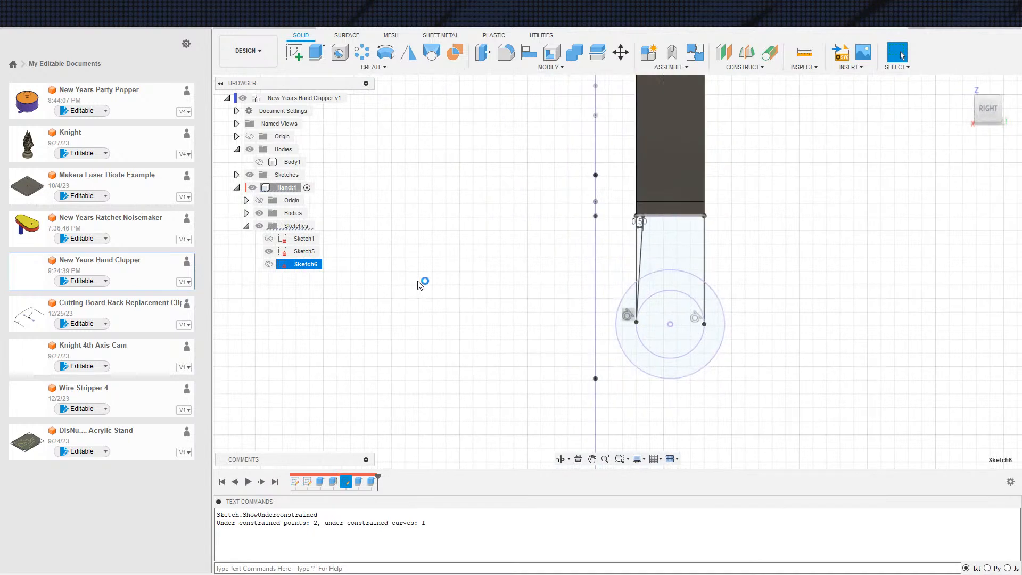
pyautogui.scroll(-5, 693, 230)
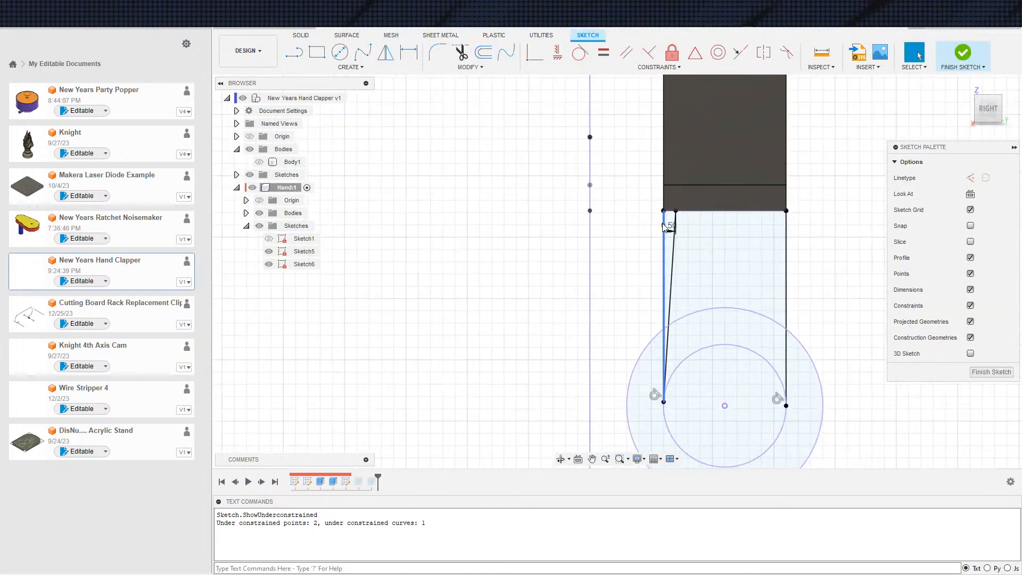
pyautogui.scroll(-3, 671, 226)
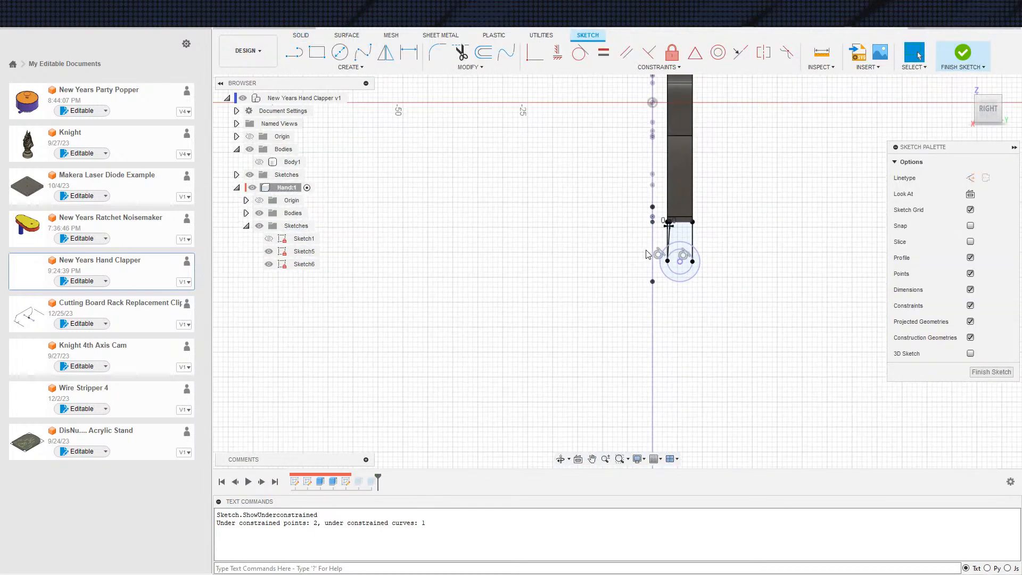
pyautogui.press('Escape')
# Move the legs' extrusion ahead of Sketch6 in the timeline and reopen Sketch6 with the hand's bodies and Sketch5 hidden
pyautogui.click(368, 485)
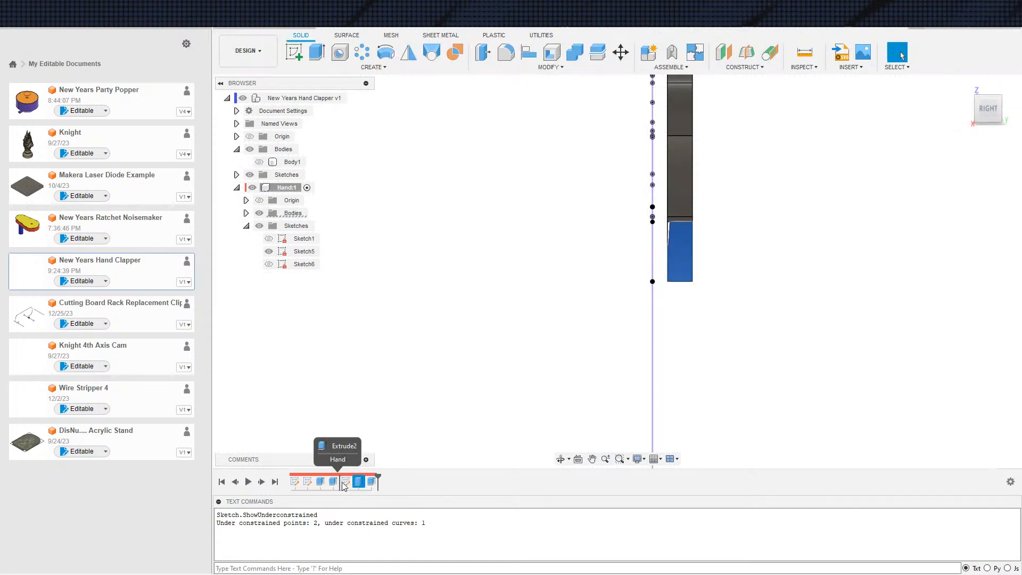
pyautogui.doubleClick(359, 482)
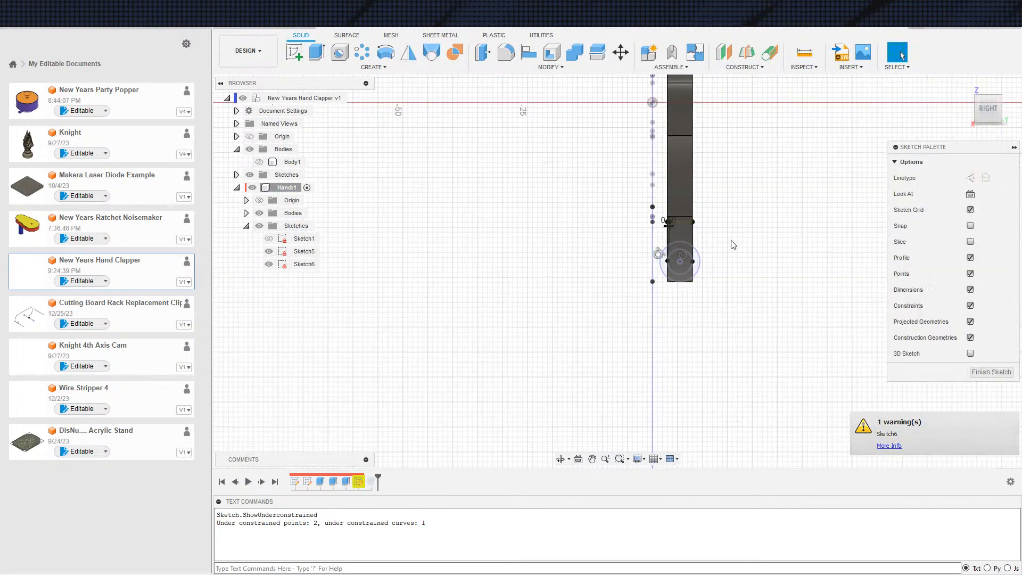
pyautogui.scroll(5, 694, 227)
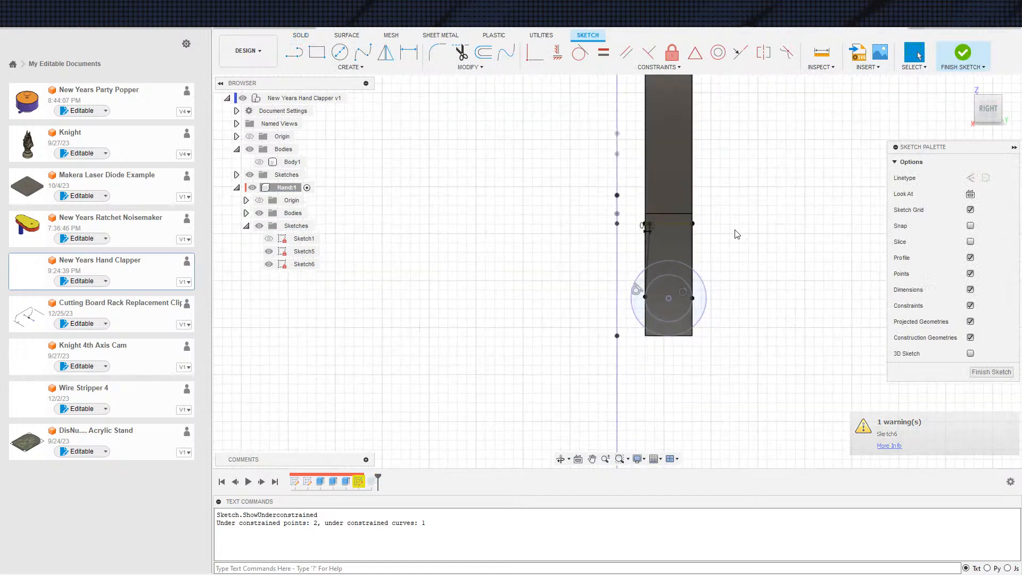
pyautogui.click(259, 213)
pyautogui.moveTo(490, 300); pyautogui.dragTo(443, 341, button='middle')
# Try to relink Sketch6's lost projection Edge 1 to the hand's bottom edge between the legs using Manage Lost Projections
pyautogui.rightClick(359, 482)
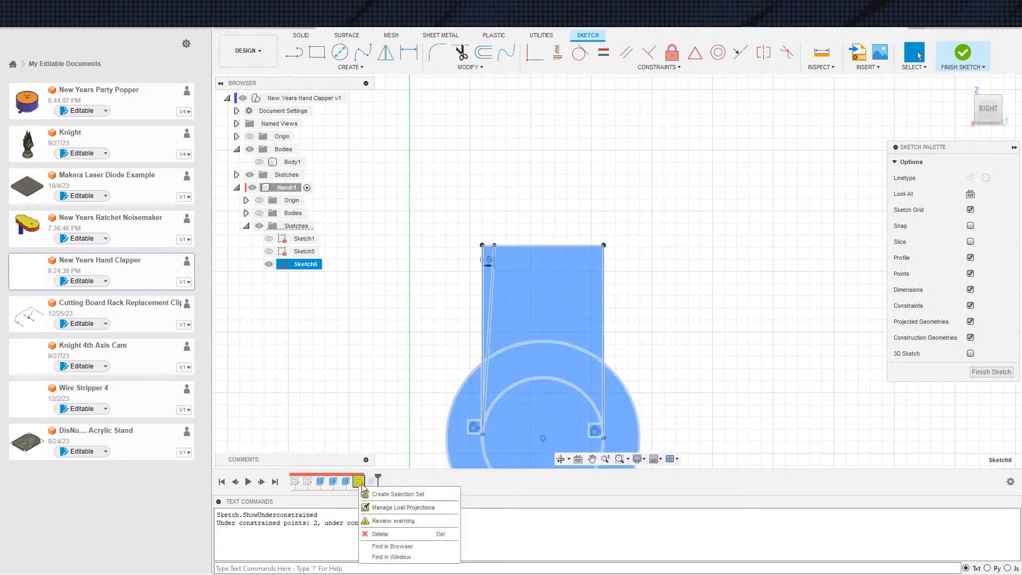
pyautogui.click(379, 508)
pyautogui.scroll(-3, 548, 354)
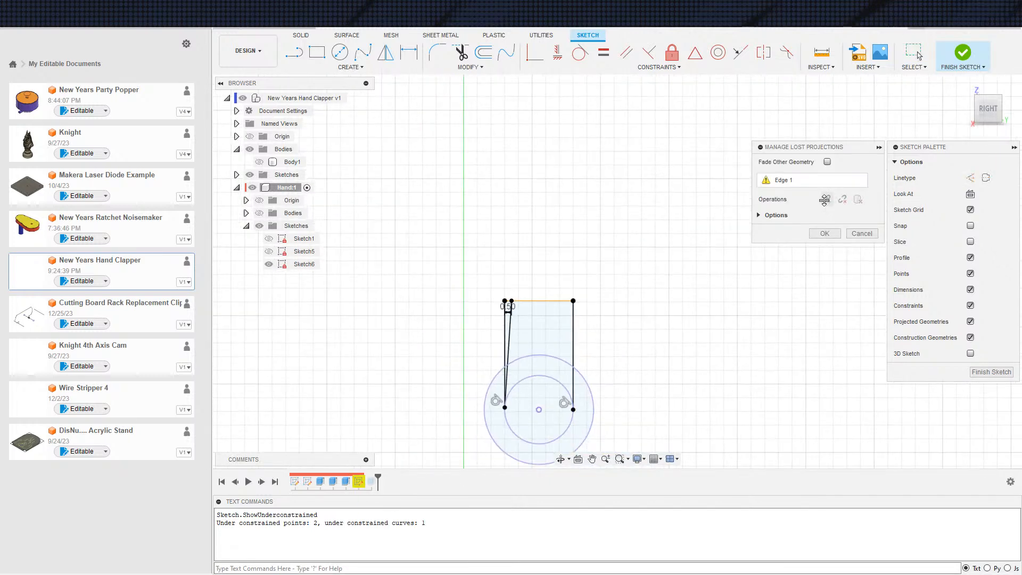
pyautogui.click(794, 183)
pyautogui.click(259, 214)
pyautogui.keyDown('shift'); pyautogui.moveTo(660, 309); pyautogui.dragTo(606, 326, button='middle'); pyautogui.keyUp('shift')
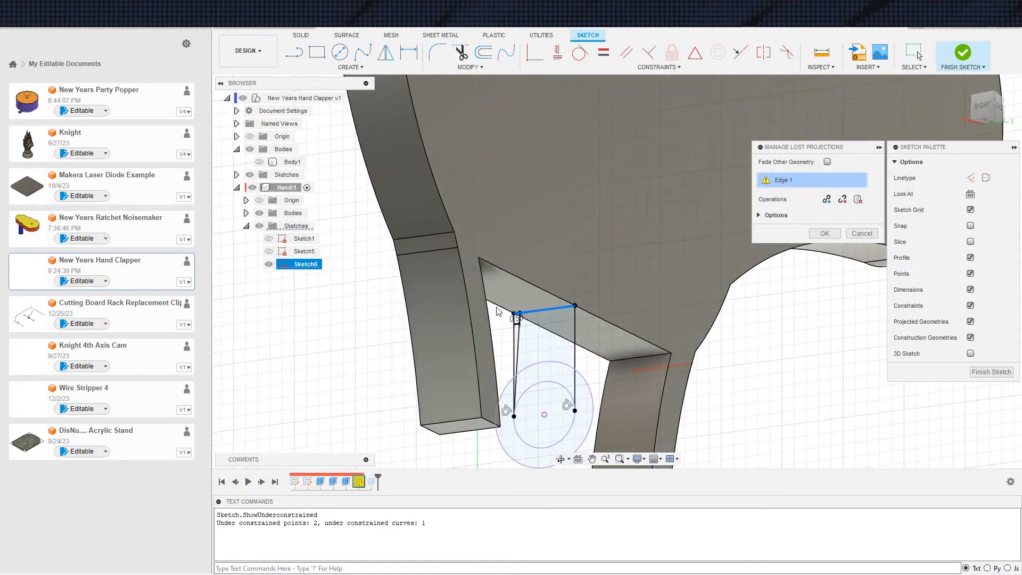
pyautogui.scroll(2, 501, 309)
pyautogui.keyDown('shift'); pyautogui.moveTo(505, 326); pyautogui.dragTo(738, 248, button='middle'); pyautogui.keyUp('shift')
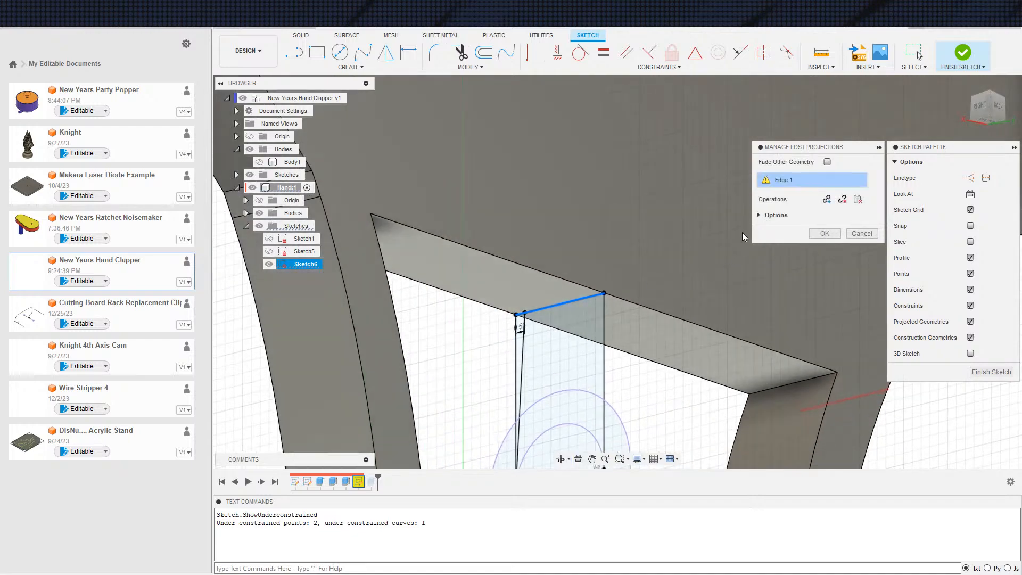
pyautogui.click(508, 312)
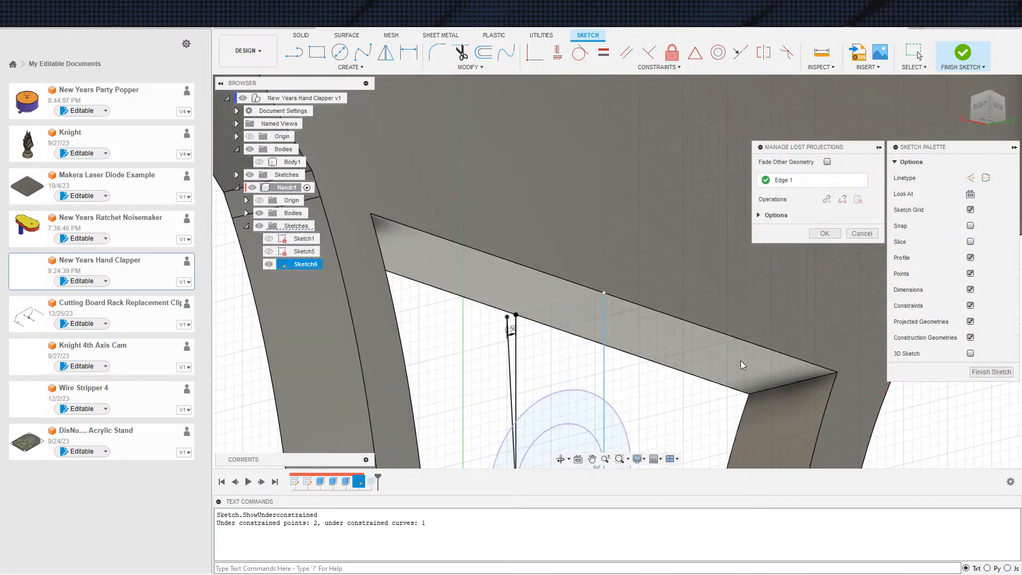
pyautogui.scroll(-2, 738, 372)
pyautogui.click(824, 234)
# View Sketch6 straight on and delete the 0.50 mm dimension at the slanted line's upper end
pyautogui.keyDown('shift'); pyautogui.moveTo(796, 296); pyautogui.dragTo(730, 341, button='middle'); pyautogui.keyUp('shift')
pyautogui.scroll(-2, 723, 366)
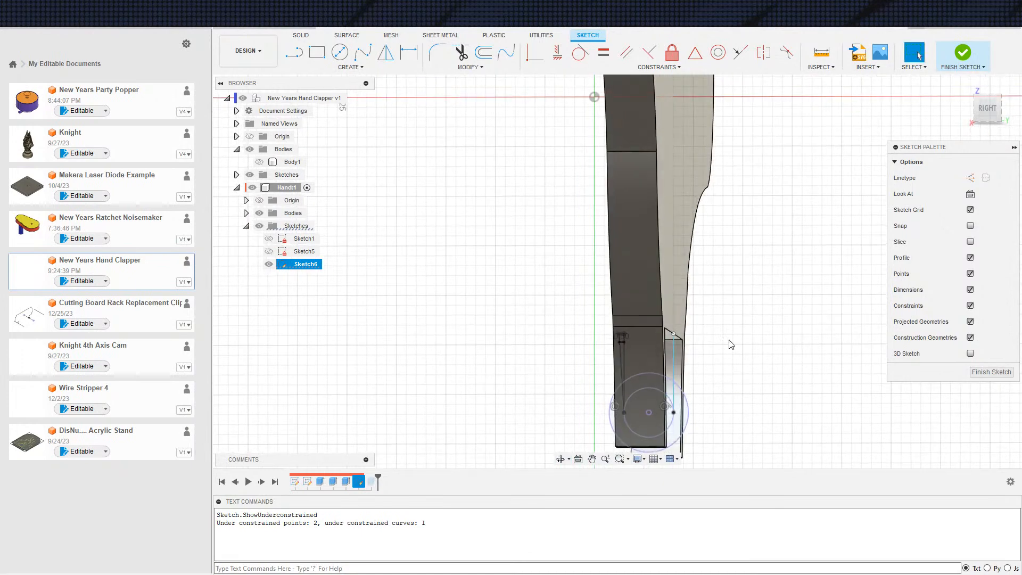
pyautogui.click(976, 199)
pyautogui.moveTo(714, 420); pyautogui.dragTo(695, 171, button='middle')
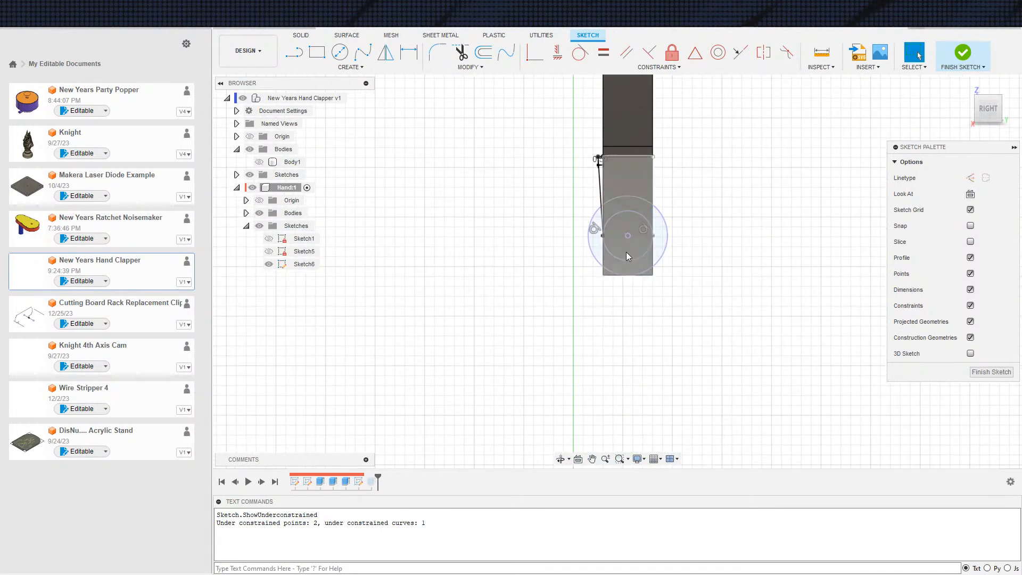
pyautogui.scroll(5, 636, 252)
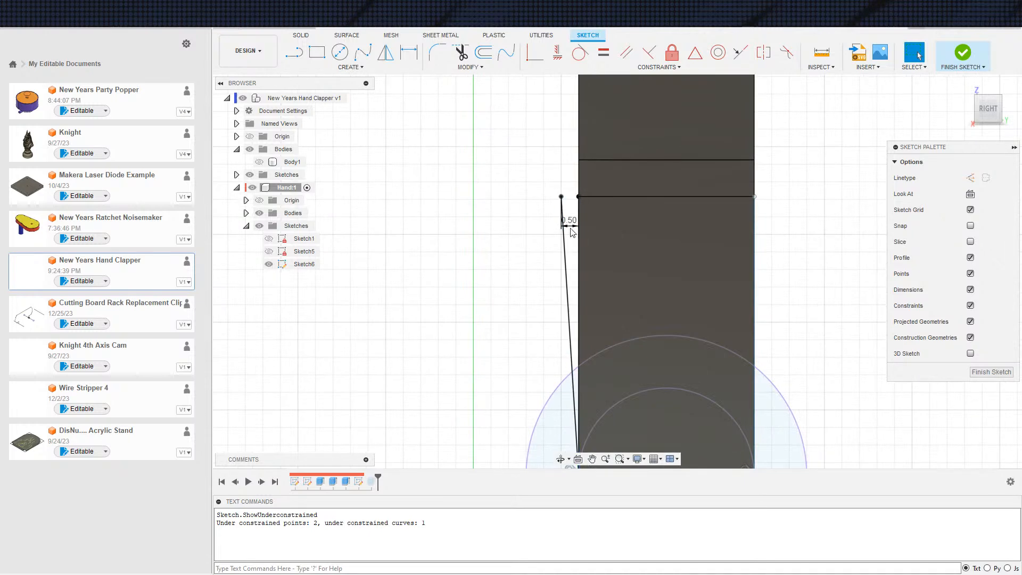
pyautogui.click(574, 226)
pyautogui.scroll(-1, 569, 240)
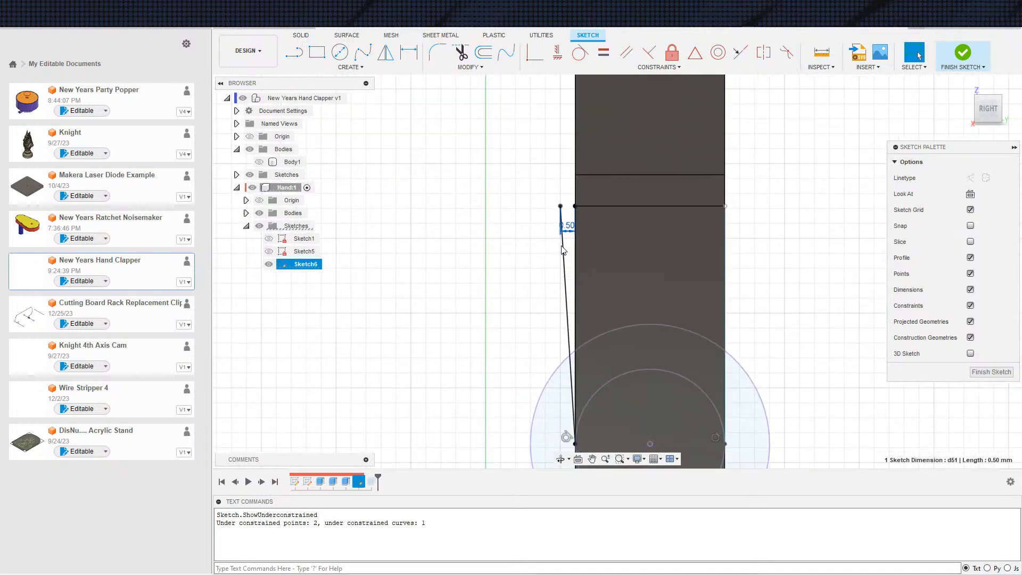
pyautogui.press('Delete')
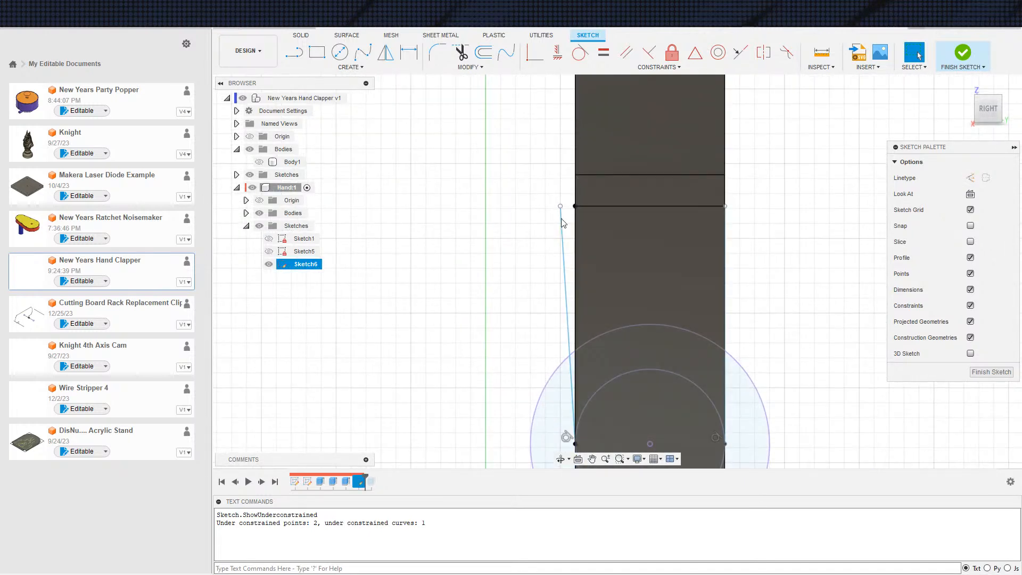
# Hide the hand's bodies and try moving the slanted line's free upper end to the inner side of the vertical line
pyautogui.moveTo(562, 210); pyautogui.dragTo(597, 217)
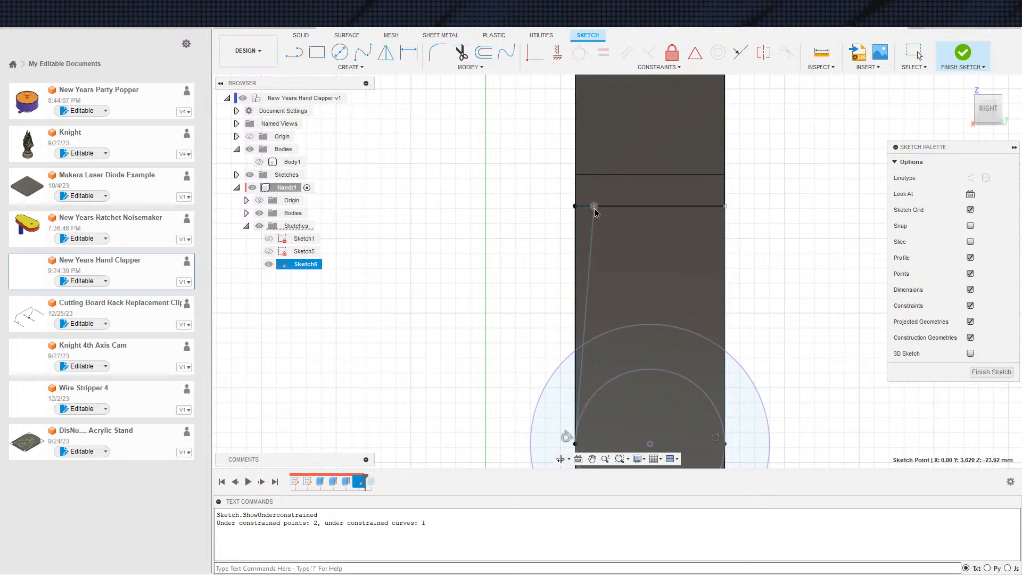
pyautogui.hotkey('ctrl', 'z')
pyautogui.click(259, 213)
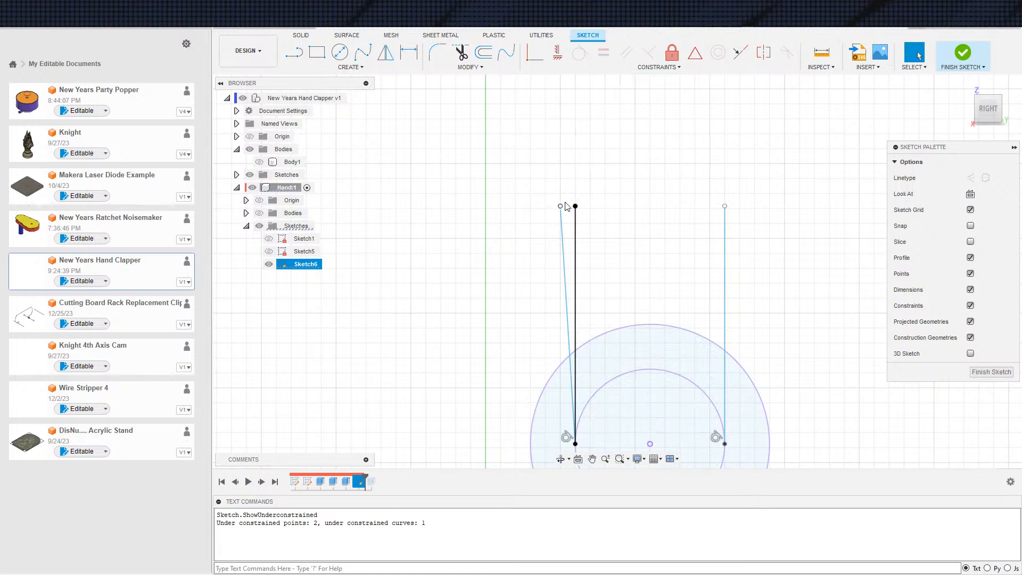
pyautogui.scroll(-2, 605, 347)
pyautogui.scroll(-1, 643, 342)
pyautogui.moveTo(643, 343); pyautogui.dragTo(620, 362, button='middle')
pyautogui.scroll(2, 620, 363)
pyautogui.scroll(-1, 552, 293)
pyautogui.moveTo(552, 295); pyautogui.dragTo(529, 336, button='middle')
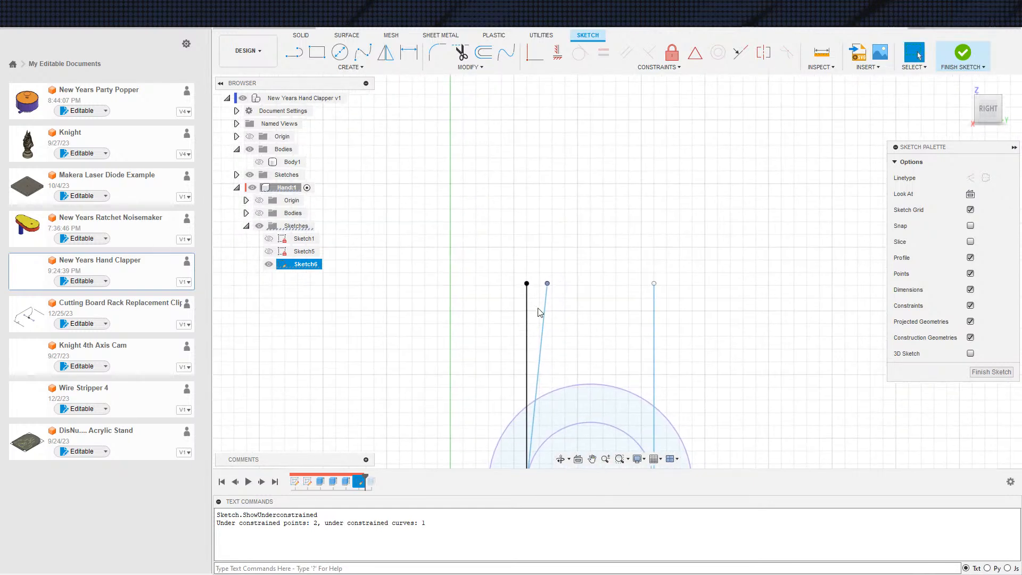
# Undo the slanted line's endpoint move, the dimension deletion and the projection relinking in Sketch6
pyautogui.press('s')
pyautogui.press('Escape')
pyautogui.scroll(-2, 528, 354)
pyautogui.hotkey('ctrl', 'z')
pyautogui.hotkey('ctrl', 'z')
pyautogui.hotkey('ctrl', 'z')
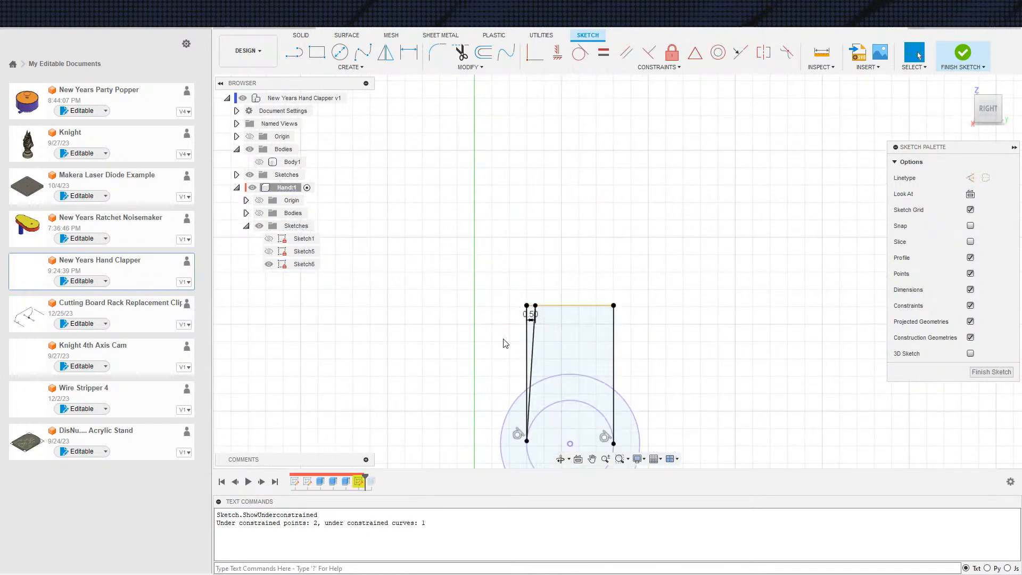
# Relink Sketch6's lost projection Edge 1 to the hand's bottom edge between the legs using Manage Lost Projections
pyautogui.rightClick(360, 482)
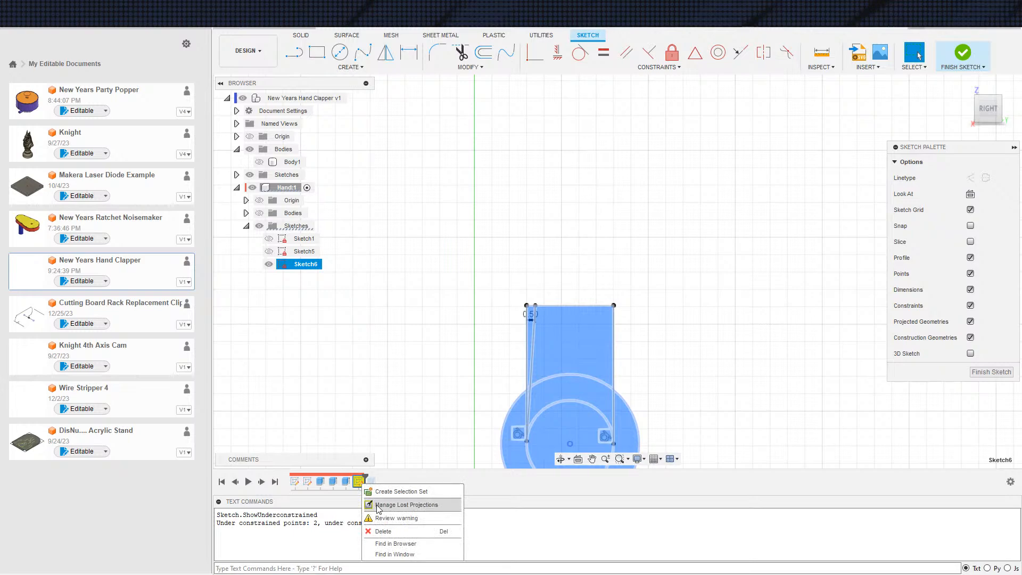
pyautogui.click(378, 506)
pyautogui.click(259, 213)
pyautogui.keyDown('shift'); pyautogui.moveTo(665, 344); pyautogui.dragTo(534, 325, button='middle'); pyautogui.keyUp('shift')
pyautogui.scroll(2, 668, 291)
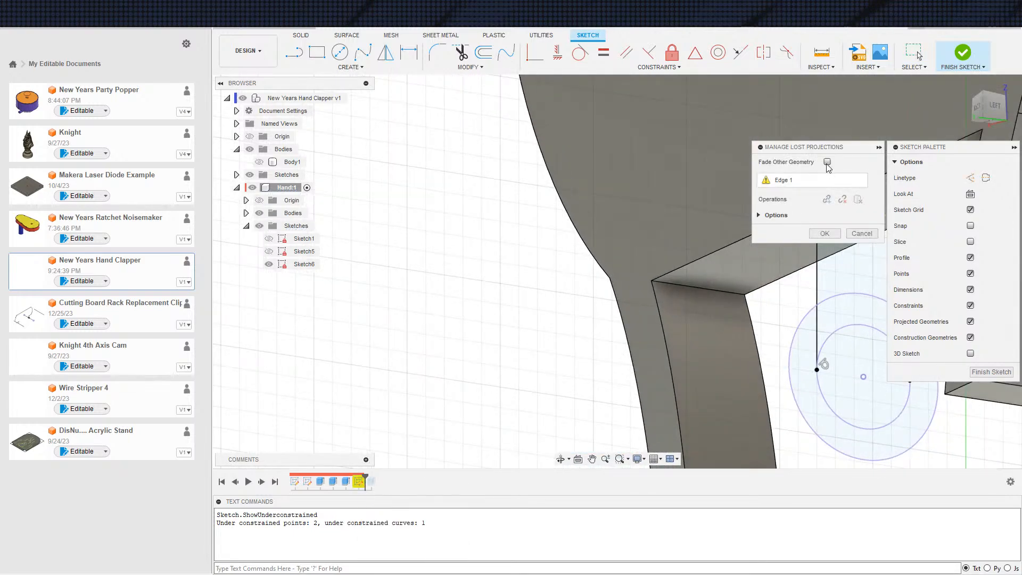
pyautogui.click(784, 182)
pyautogui.click(673, 290)
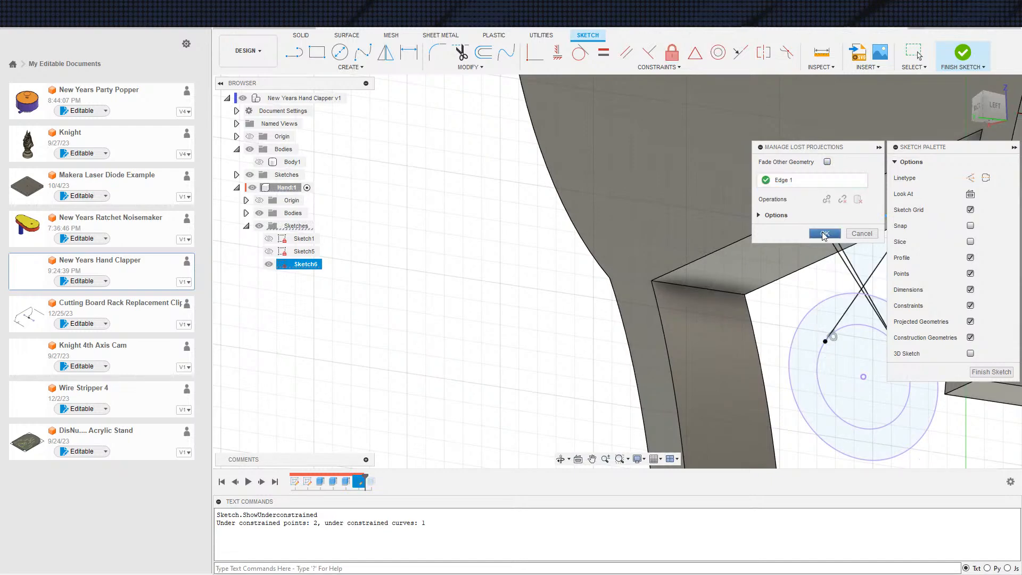
pyautogui.click(825, 234)
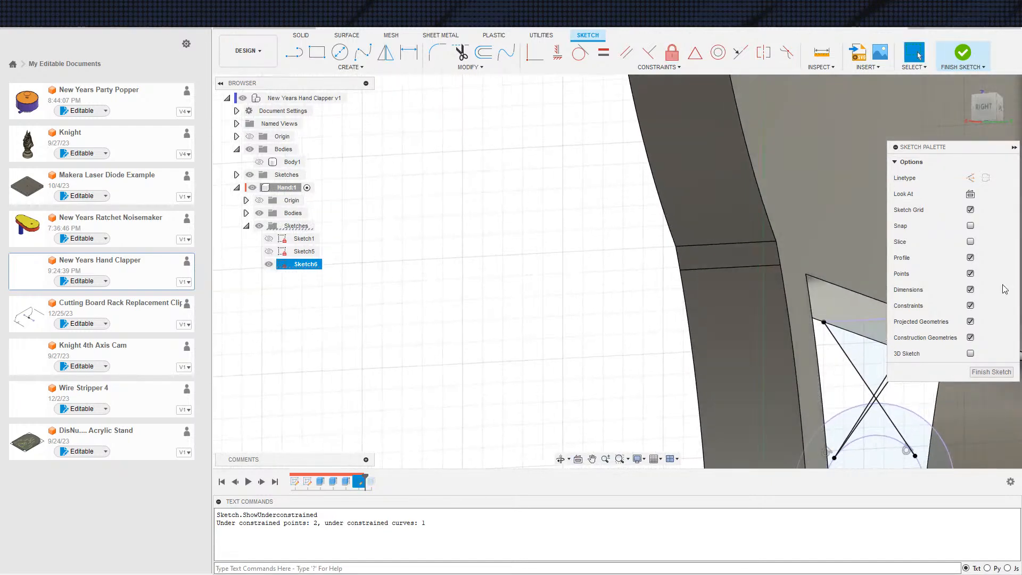
# View Sketch6 straight on, hide the hand's bodies and delete the crossed lines with their 0.50 mm dimension
pyautogui.click(970, 196)
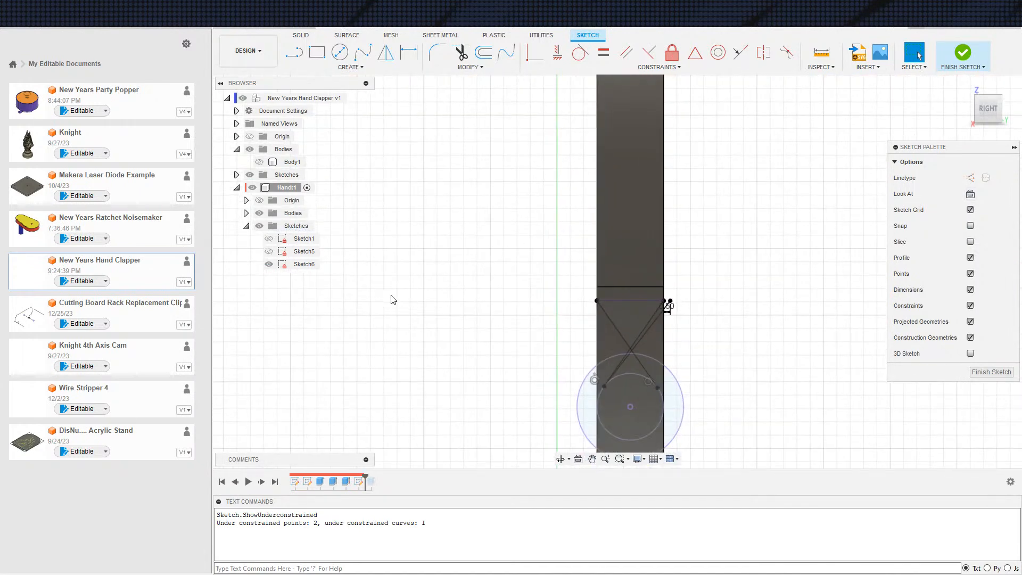
pyautogui.click(269, 264)
pyautogui.click(269, 264)
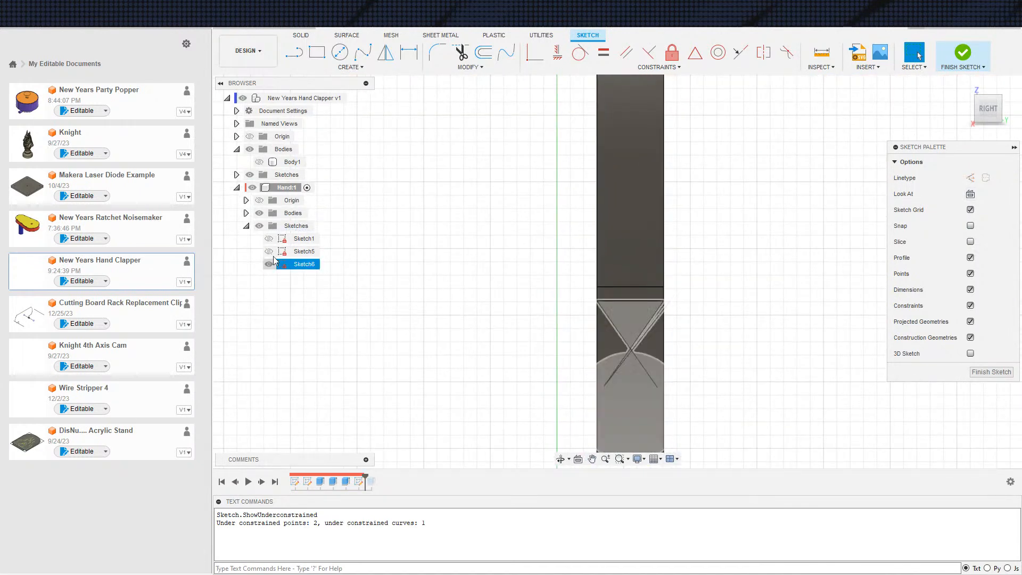
pyautogui.scroll(3, 635, 327)
pyautogui.click(677, 312)
pyautogui.press('x')
pyautogui.moveTo(637, 358); pyautogui.dragTo(650, 352)
pyautogui.press('Delete')
pyautogui.click(626, 360)
pyautogui.press('Delete')
# Draw a vertical line down from the projected edge's outer end and align its lower end horizontally with the circles' center
pyautogui.press('s')
pyautogui.click(626, 398)
pyautogui.click(569, 279)
pyautogui.click(570, 421)
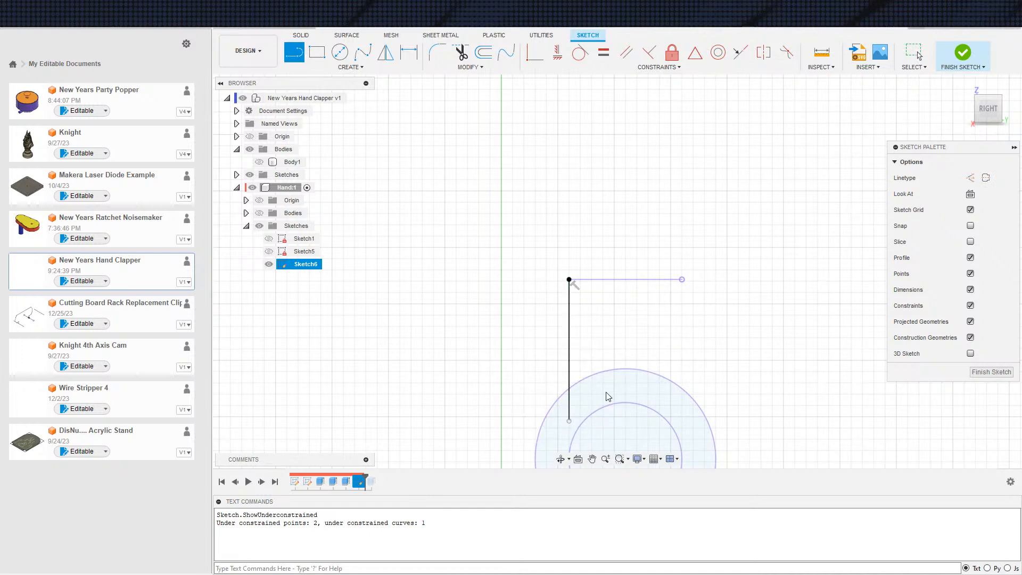
pyautogui.scroll(-3, 621, 401)
pyautogui.press('Escape')
pyautogui.click(546, 272)
pyautogui.click(554, 337)
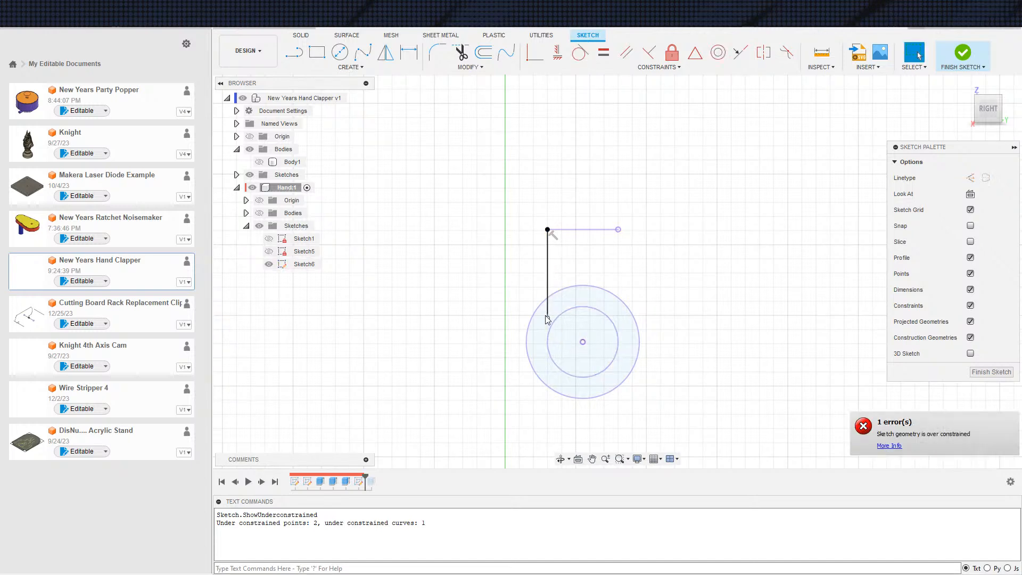
pyautogui.click(535, 49)
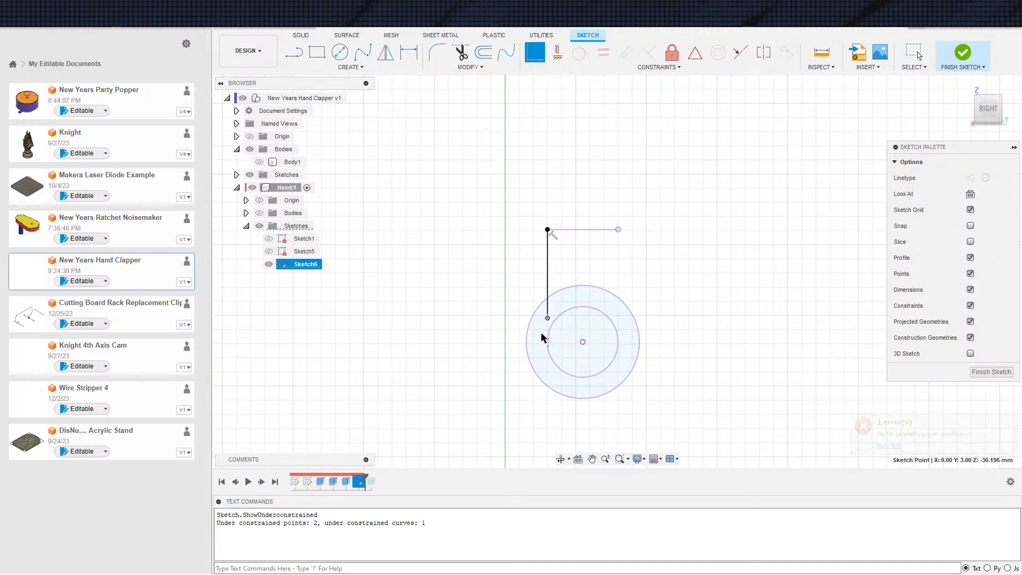
pyautogui.click(548, 347)
# Draw a slanted line from the projected edge, just inside the vertical line, down to the inner circle
pyautogui.press('s')
pyautogui.click(563, 349)
pyautogui.click(561, 230)
pyautogui.click(554, 321)
pyautogui.press('Escape')
# Dimension the gap between the upper ends of the slanted and vertical lines to 0.5 mm
pyautogui.scroll(3, 563, 240)
pyautogui.click(548, 218)
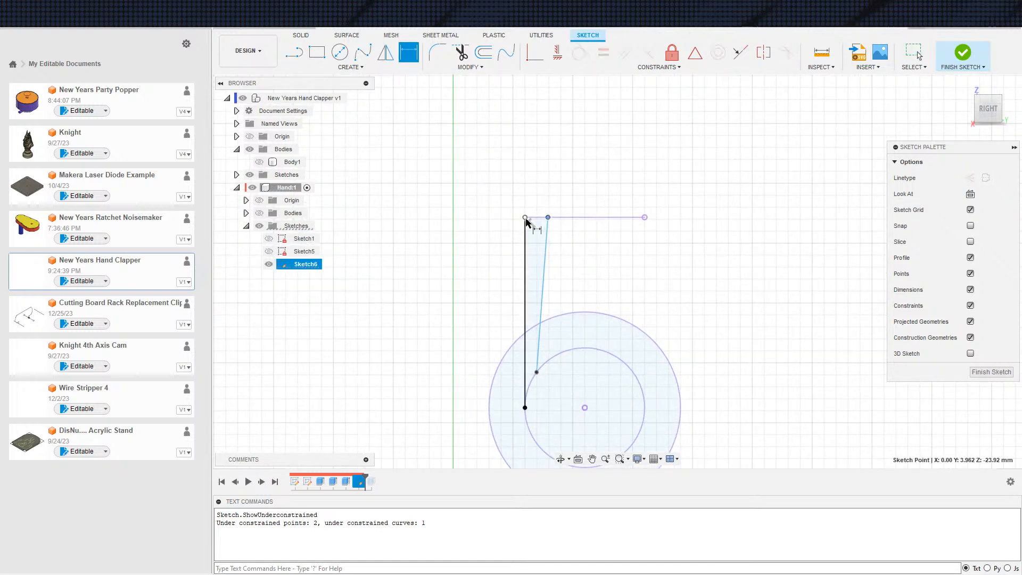
pyautogui.click(539, 231)
pyautogui.write('0.5')
pyautogui.press('Return')
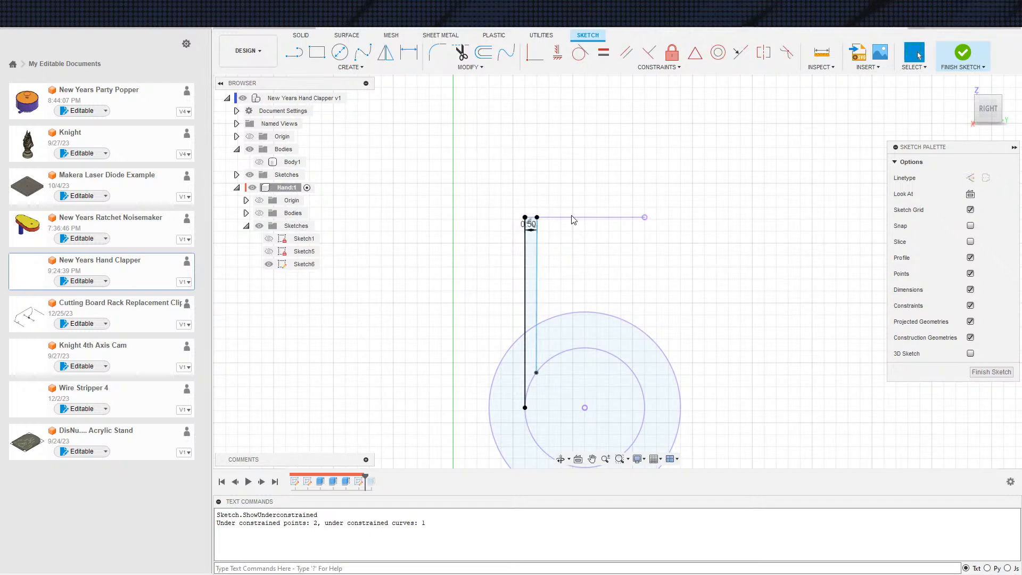
# Make the slanted line tangent to the inner circle
pyautogui.click(535, 56)
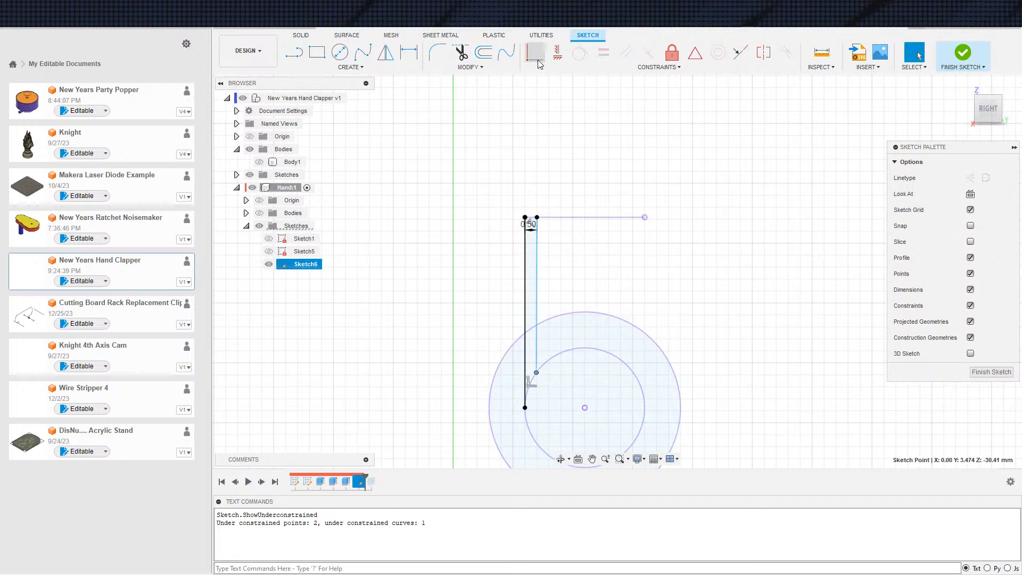
pyautogui.click(526, 364)
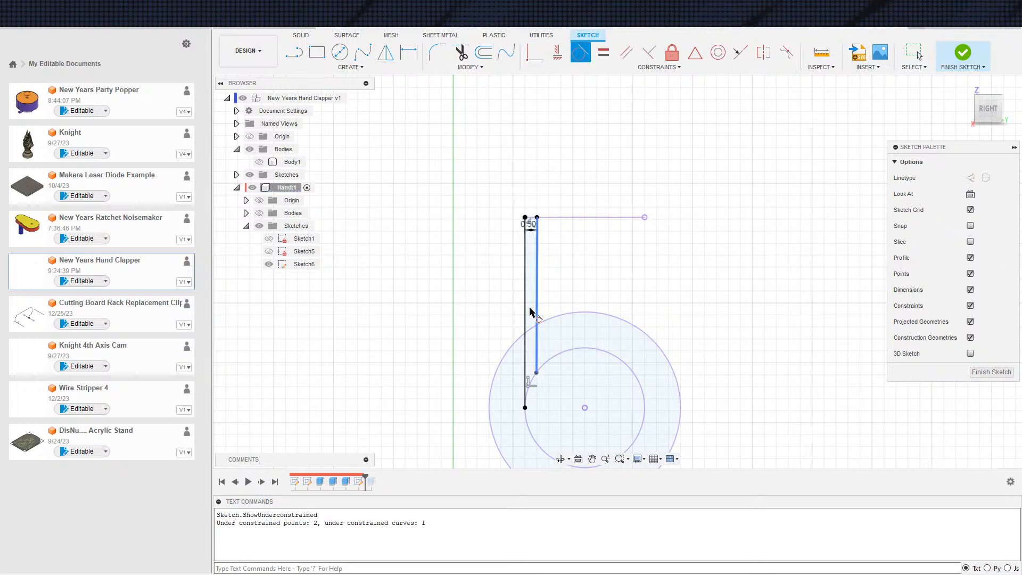
pyautogui.click(537, 366)
pyautogui.click(530, 383)
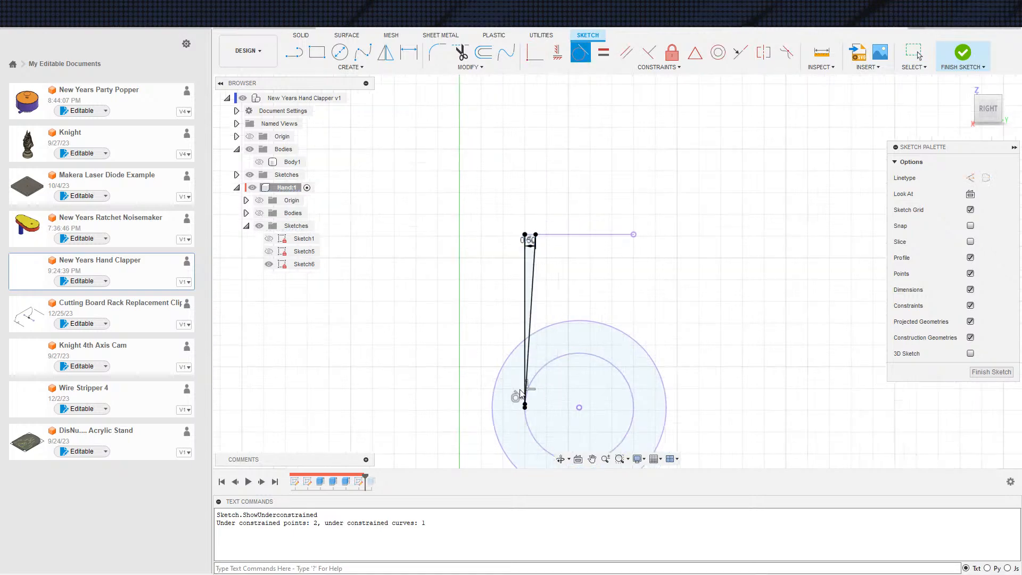
pyautogui.press('Escape')
# Examine the lower corner where the slanted line, the vertical line and the inner circle meet
pyautogui.scroll(8, 524, 330)
pyautogui.moveTo(520, 321); pyautogui.dragTo(442, 160, button='middle')
pyautogui.moveTo(471, 447)
pyautogui.mouseDown(button='middle')
pyautogui.moveTo(361, 101)
pyautogui.moveTo(403, 107)
pyautogui.mouseUp(button='middle')
pyautogui.scroll(8, 402, 112)
pyautogui.scroll(2, 359, 365)
pyautogui.moveTo(359, 365)
pyautogui.mouseDown(button='middle')
pyautogui.moveTo(458, 216)
pyautogui.moveTo(438, 89)
pyautogui.mouseUp(button='middle')
pyautogui.scroll(2, 413, 284)
pyautogui.scroll(1, 429, 325)
pyautogui.scroll(2, 429, 234)
pyautogui.scroll(1, 440, 322)
pyautogui.moveTo(439, 322)
pyautogui.mouseDown(button='middle')
pyautogui.moveTo(540, 91)
pyautogui.moveTo(396, 310)
pyautogui.mouseUp(button='middle')
pyautogui.scroll(-8, 543, 123)
pyautogui.scroll(-8, 452, 202)
pyautogui.moveTo(504, 207)
pyautogui.mouseDown(button='middle')
pyautogui.moveTo(450, 434)
pyautogui.moveTo(516, 259)
pyautogui.moveTo(516, 272)
pyautogui.mouseUp(button='middle')
pyautogui.scroll(-6, 514, 237)
pyautogui.scroll(1, 452, 207)
# Show the hand's bodies to compare the redrawn wedge with the leg, and finish Sketch6
pyautogui.click(260, 213)
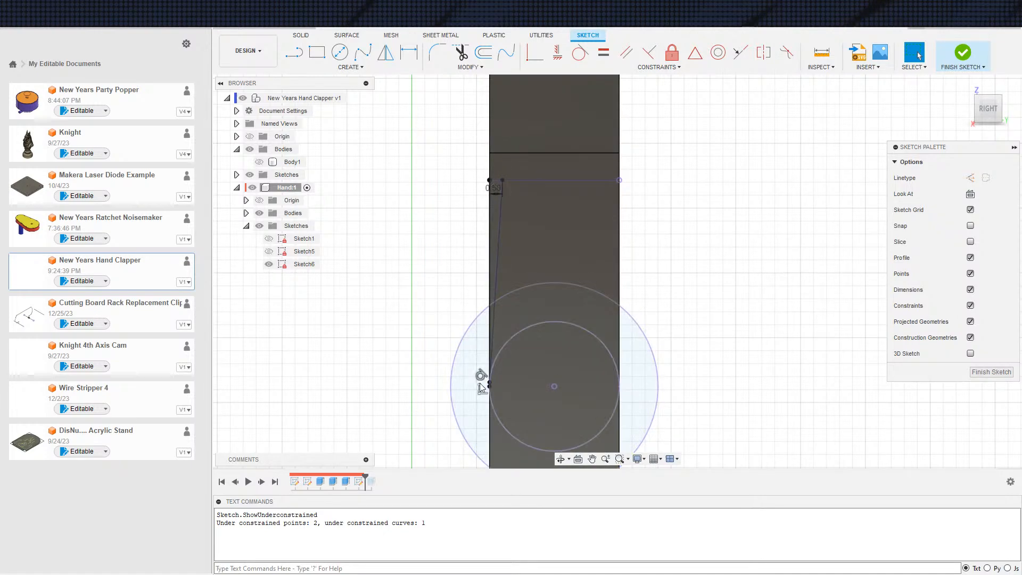
pyautogui.scroll(6, 486, 217)
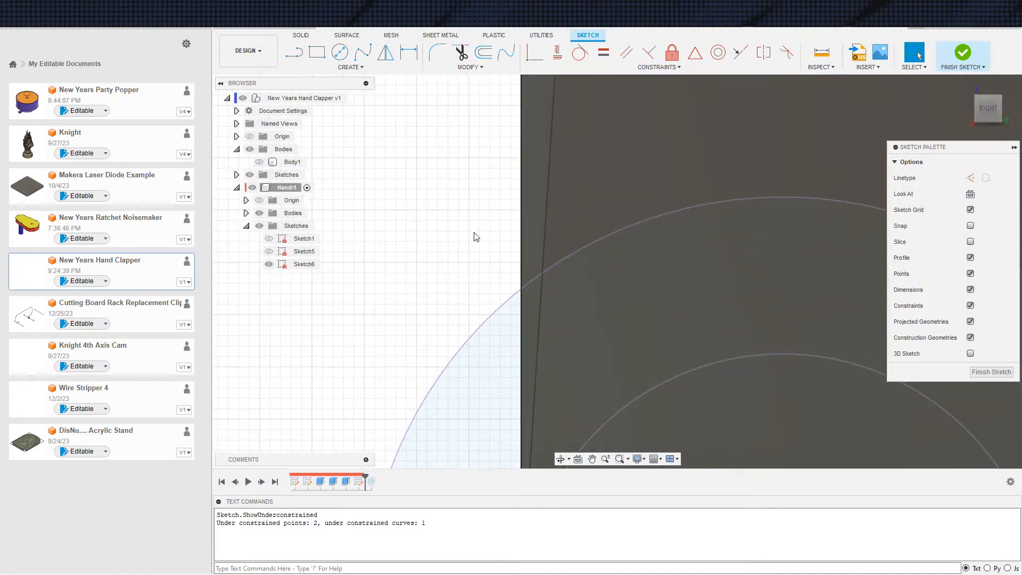
pyautogui.scroll(-6, 575, 237)
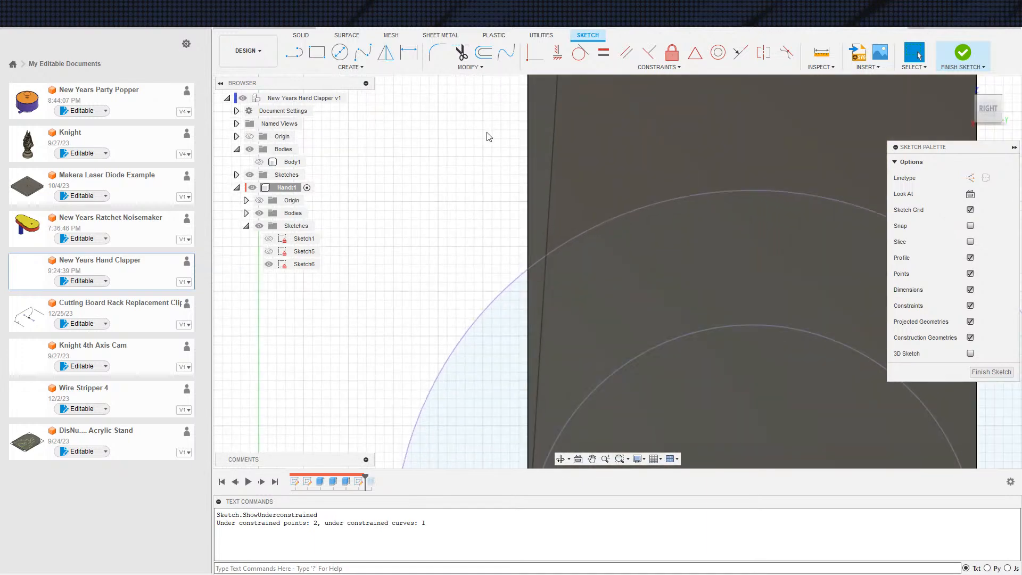
pyautogui.scroll(-3, 405, 177)
pyautogui.press('e')
pyautogui.scroll(-3, 385, 252)
pyautogui.press('Escape')
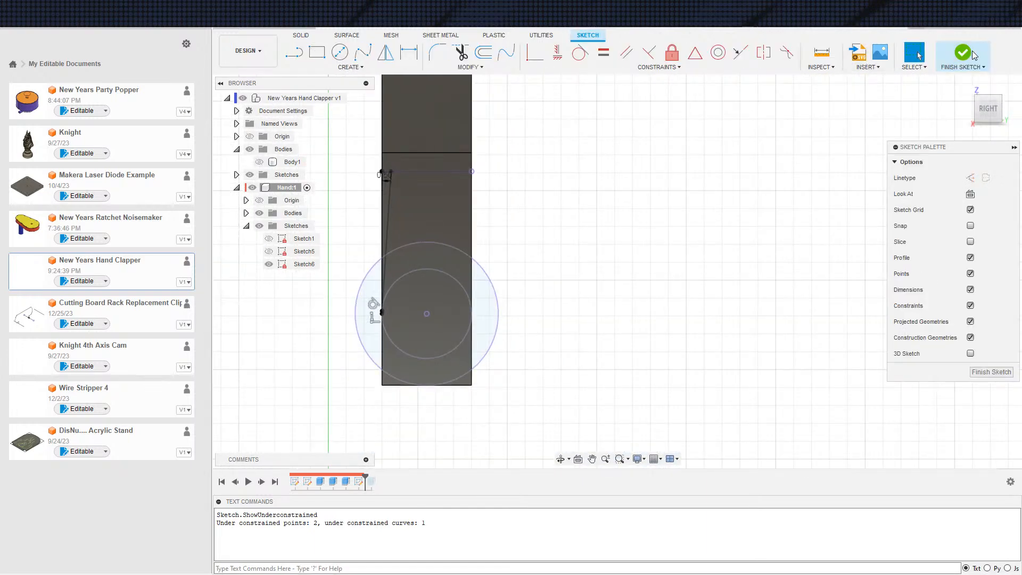
pyautogui.click(978, 54)
pyautogui.keyDown('shift'); pyautogui.moveTo(879, 298); pyautogui.dragTo(784, 308, button='middle'); pyautogui.keyUp('shift')
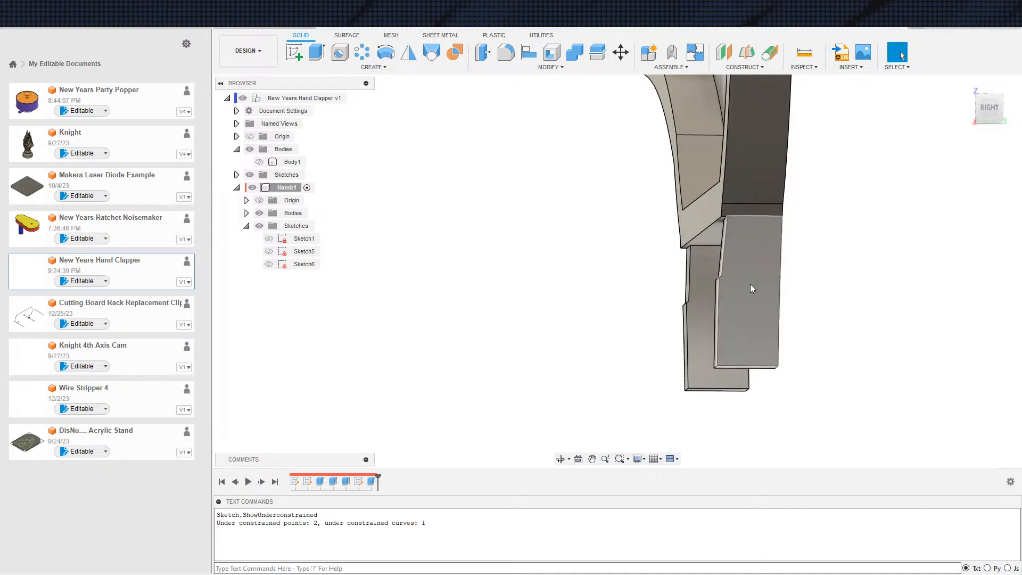
# Edit the symmetric All cut to include the remaining wedge profiles between Sketch6's vertical and slanted lines
pyautogui.doubleClick(373, 482)
pyautogui.scroll(5, 746, 309)
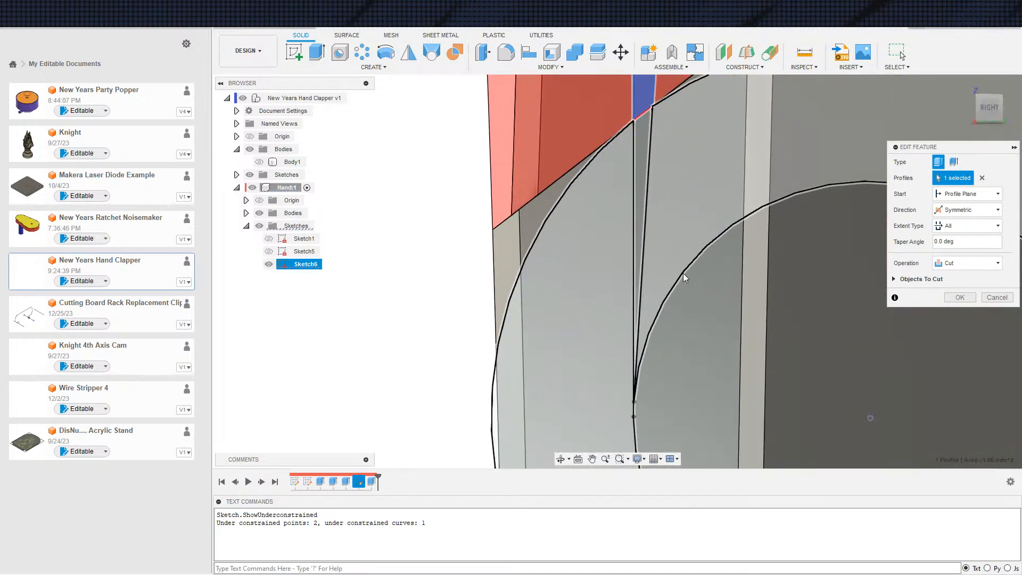
pyautogui.scroll(-3, 673, 229)
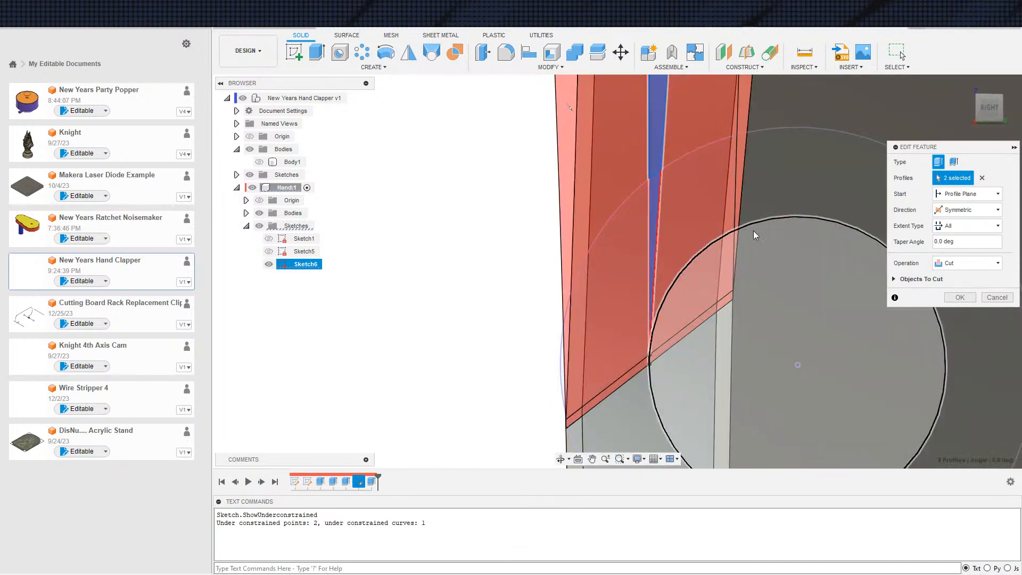
pyautogui.click(960, 297)
# Show the handle's Body1 and examine how the hand's cut legs fit around the hinge clip
pyautogui.scroll(-2, 790, 354)
pyautogui.moveTo(790, 354)
pyautogui.keyDown('shift'); pyautogui.mouseDown(button='middle')
pyautogui.moveTo(881, 383)
pyautogui.moveTo(762, 394)
pyautogui.moveTo(766, 362)
pyautogui.moveTo(804, 371)
pyautogui.moveTo(794, 367)
pyautogui.mouseUp(button='middle'); pyautogui.keyUp('shift')
pyautogui.click(260, 213)
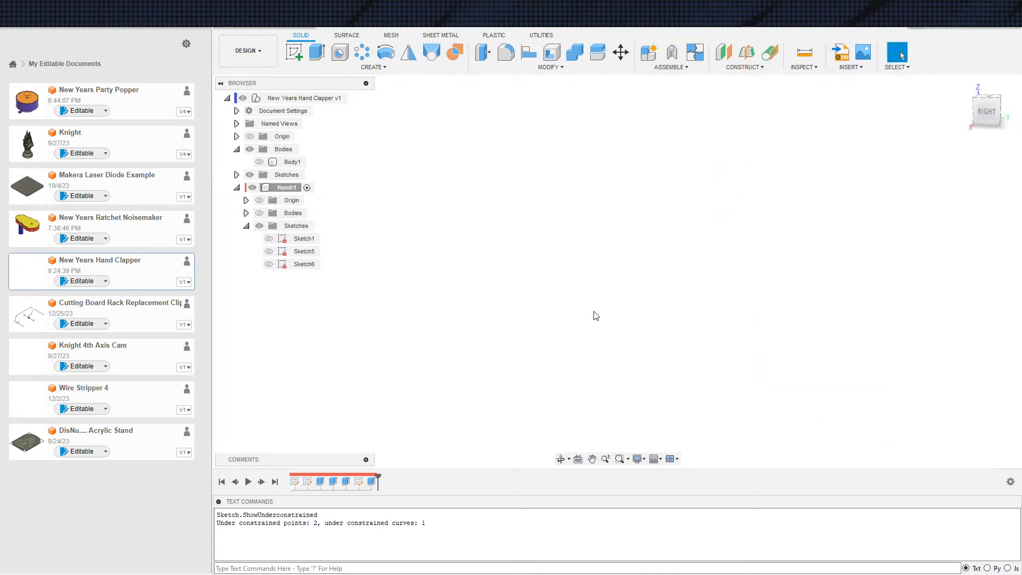
pyautogui.click(259, 213)
pyautogui.click(262, 164)
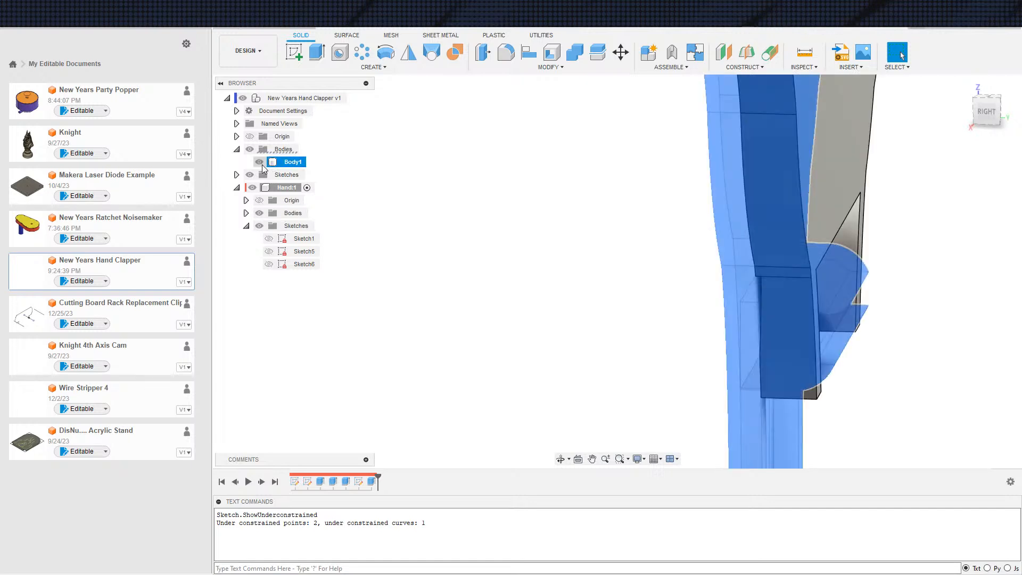
pyautogui.click(260, 166)
pyautogui.scroll(-1, 661, 341)
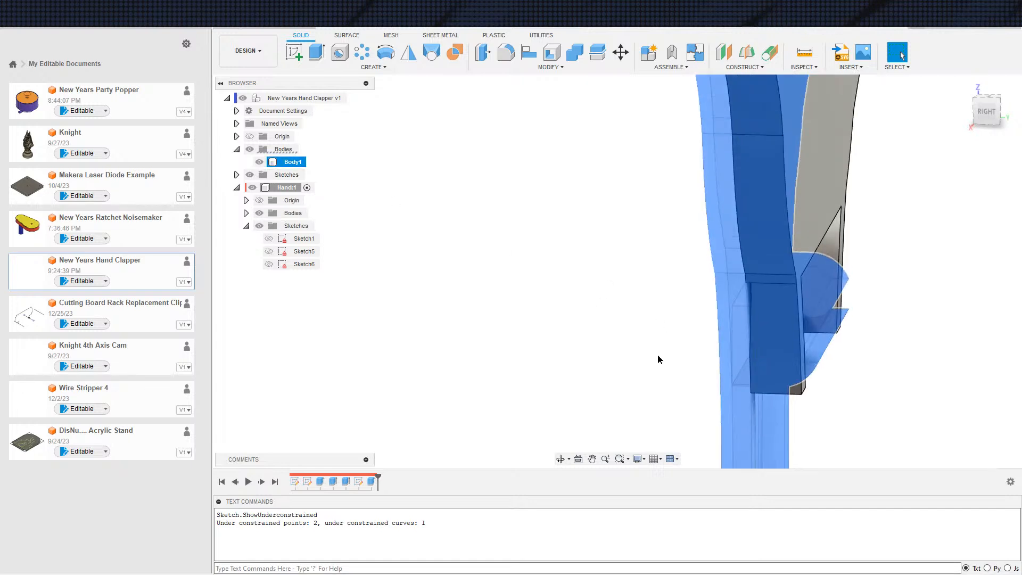
pyautogui.click(659, 355)
pyautogui.moveTo(602, 344); pyautogui.dragTo(494, 309, button='middle')
pyautogui.scroll(-1, 495, 309)
pyautogui.moveTo(544, 331)
pyautogui.keyDown('shift'); pyautogui.mouseDown(button='middle')
pyautogui.moveTo(553, 314)
pyautogui.moveTo(526, 310)
pyautogui.moveTo(551, 319)
pyautogui.mouseUp(button='middle'); pyautogui.keyUp('shift')
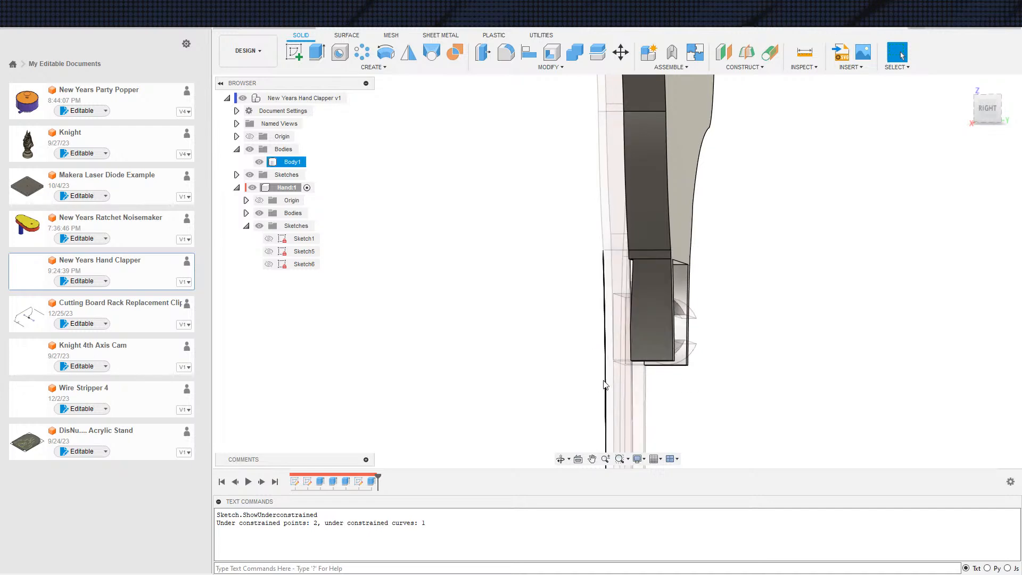
pyautogui.moveTo(606, 374); pyautogui.dragTo(572, 397, button='middle')
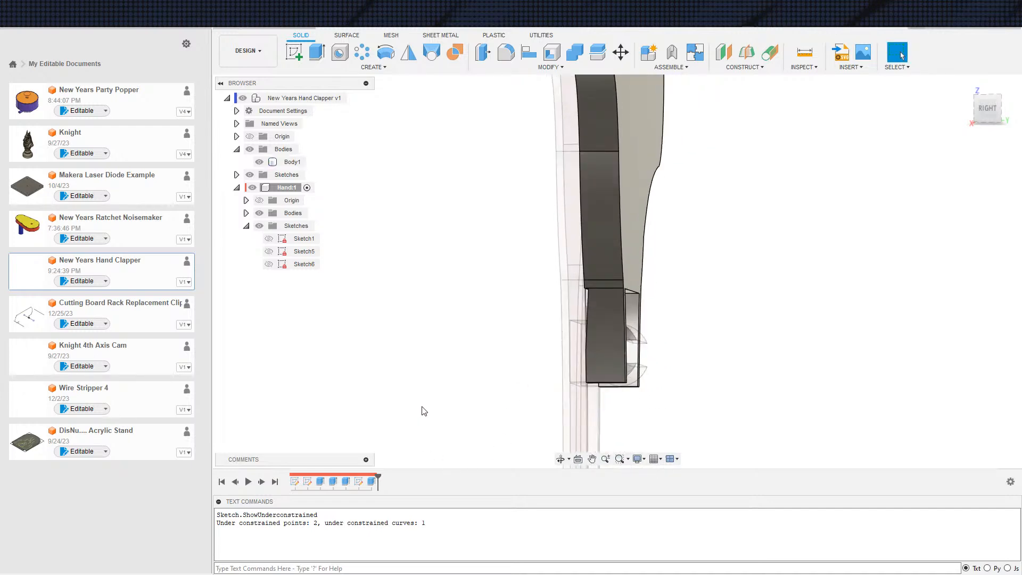
# In Sketch1, delete the constraint holding the hinge rectangle's side on the handle face and pull the circles away from the face
pyautogui.click(304, 251)
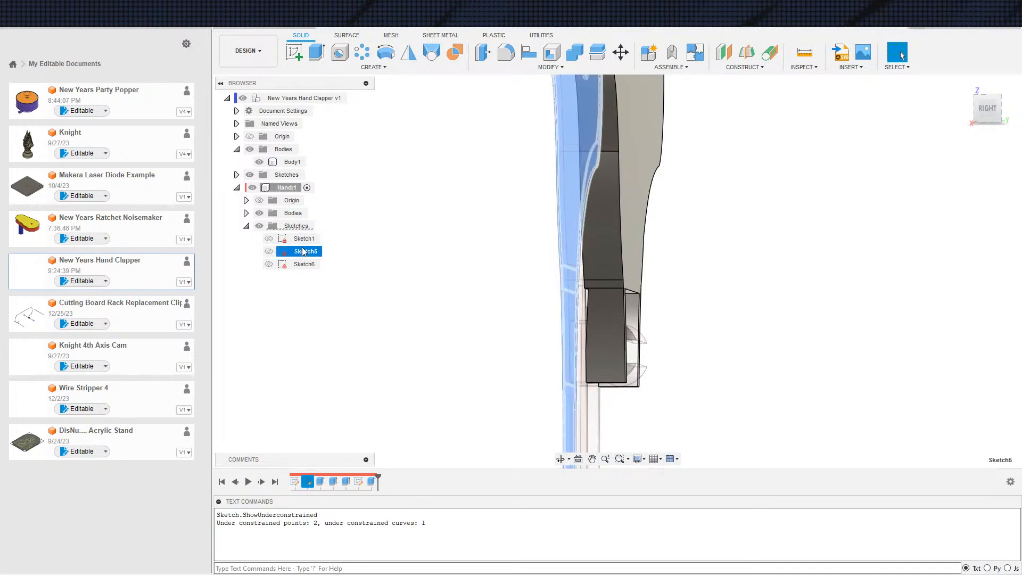
pyautogui.doubleClick(304, 239)
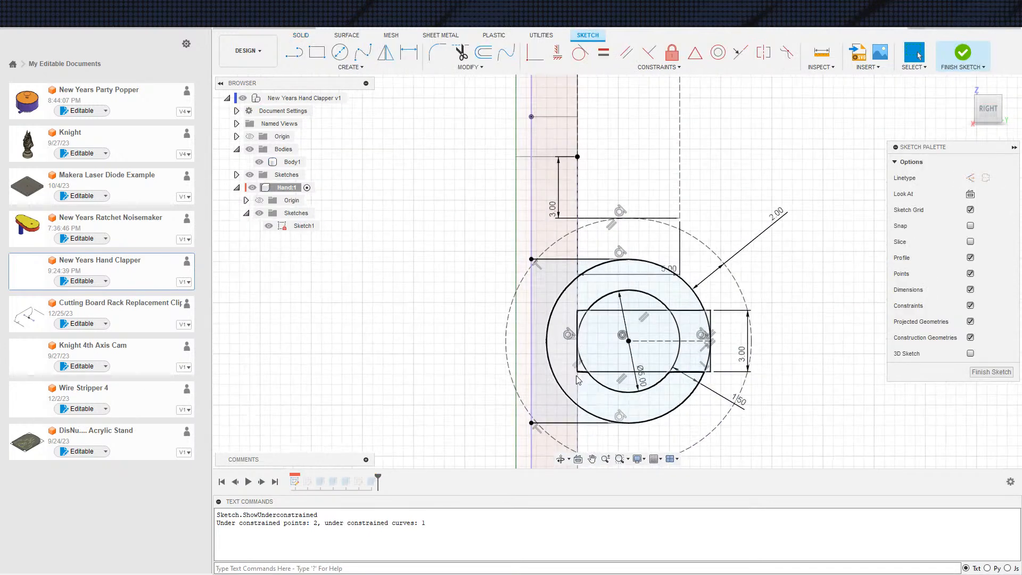
pyautogui.click(556, 364)
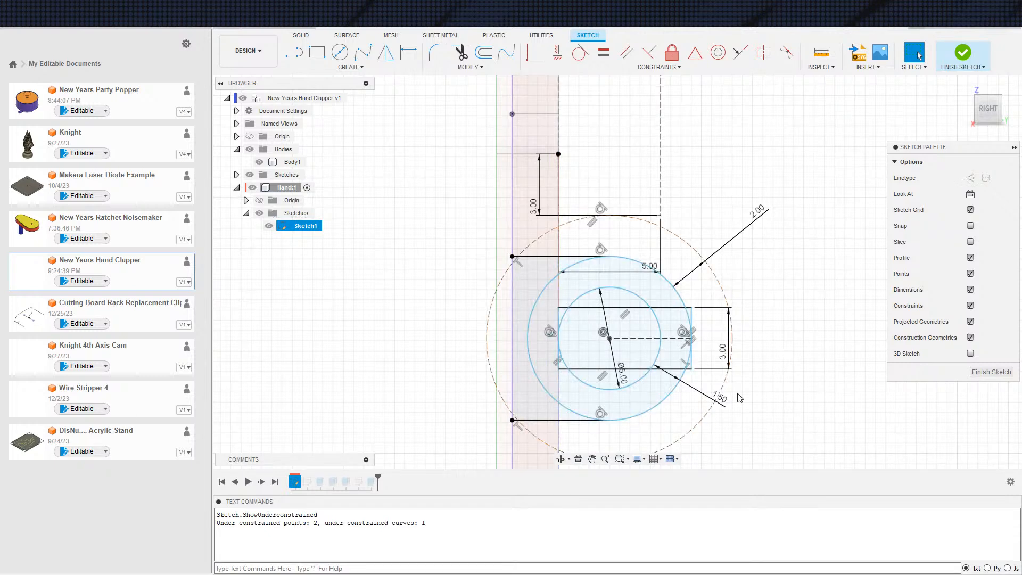
pyautogui.moveTo(565, 365); pyautogui.dragTo(578, 365)
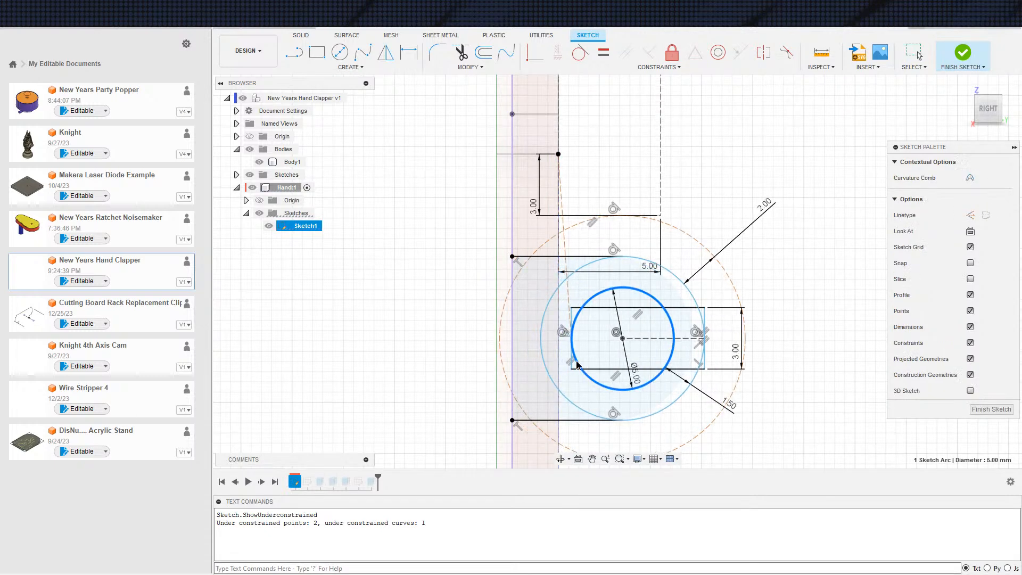
# Dimension the gap between the hinge rectangle's side and the handle face to 0.5 mm and finish Sketch1
pyautogui.click(570, 366)
pyautogui.press('d')
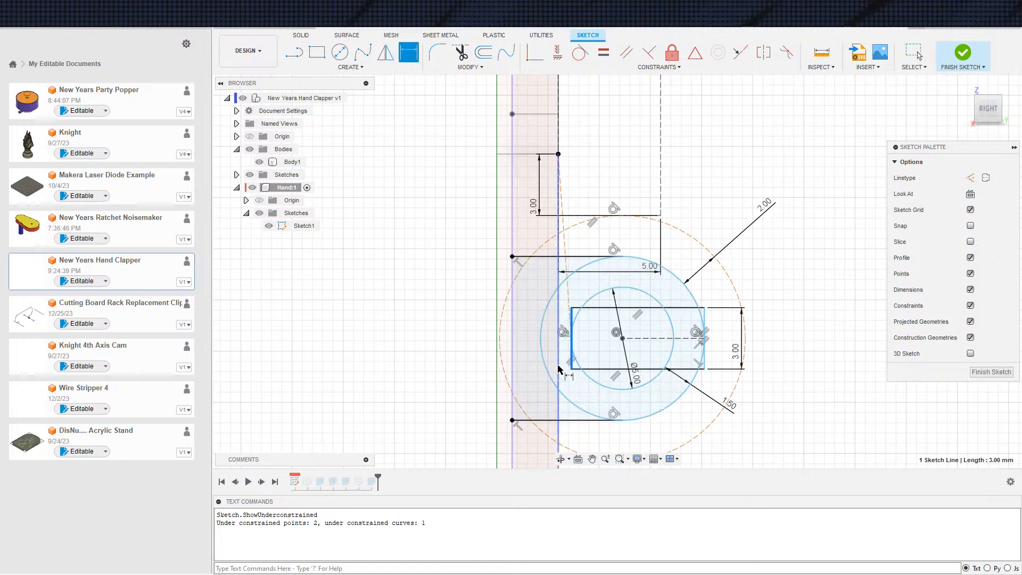
pyautogui.click(559, 368)
pyautogui.click(565, 377)
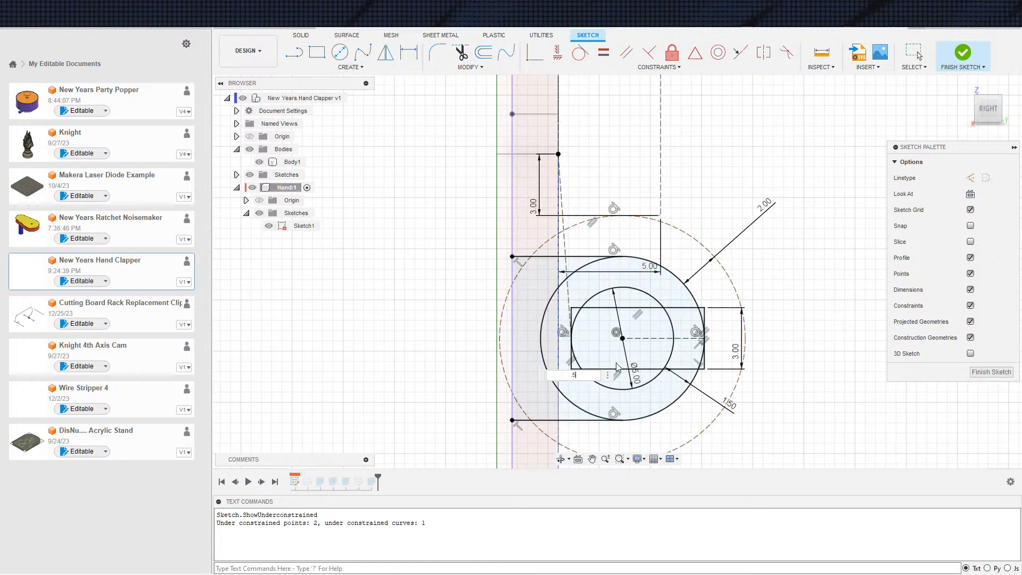
pyautogui.press('Return')
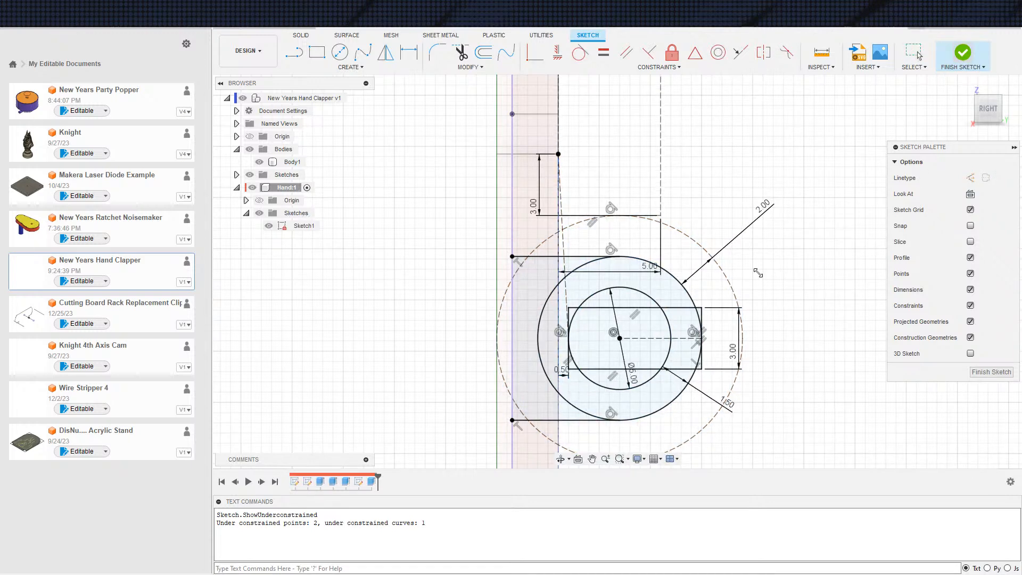
pyautogui.keyDown('shift'); pyautogui.moveTo(835, 265); pyautogui.dragTo(794, 292, button='middle'); pyautogui.keyUp('shift')
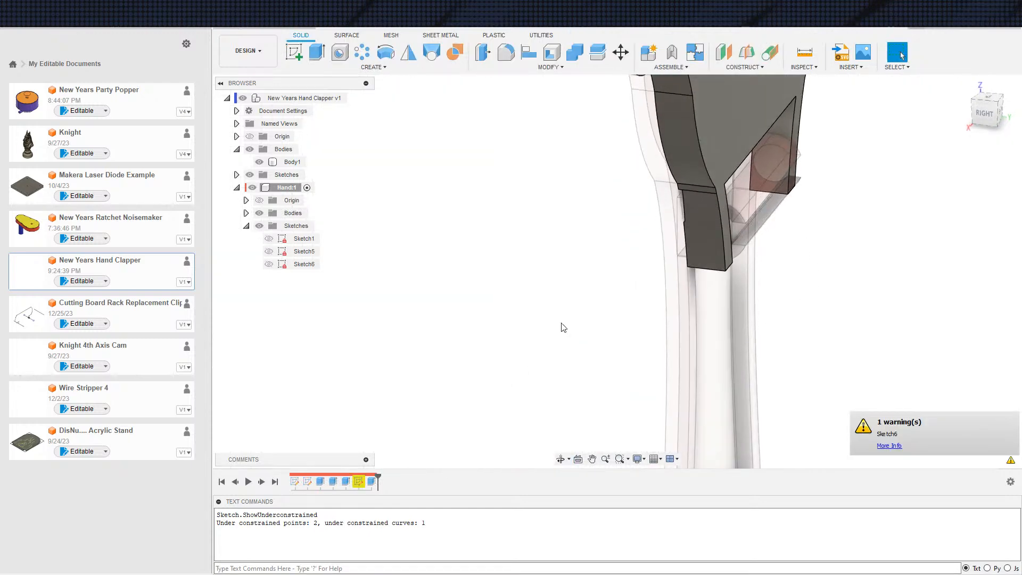
pyautogui.keyDown('shift'); pyautogui.moveTo(525, 358); pyautogui.dragTo(462, 340, button='middle'); pyautogui.keyUp('shift')
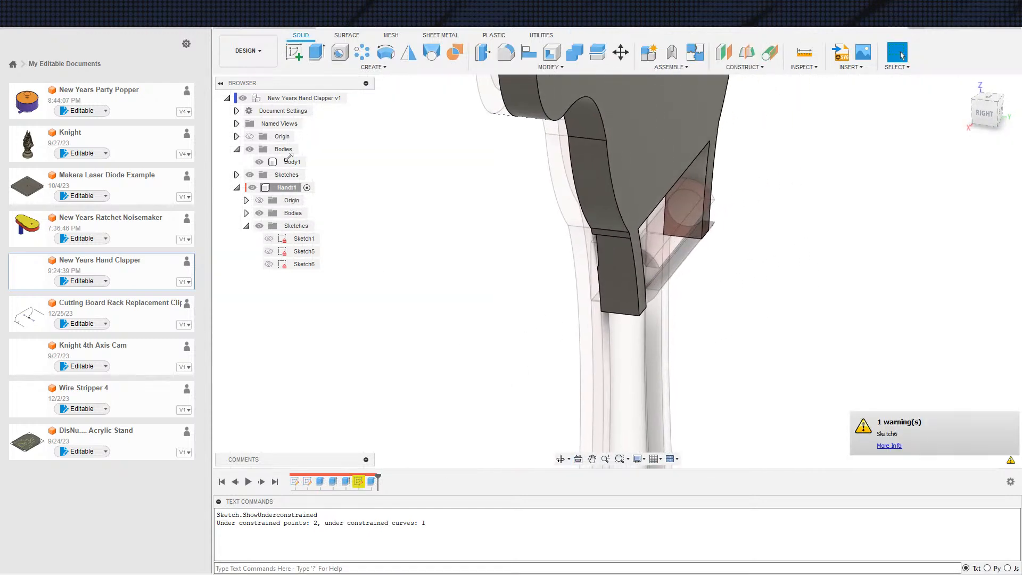
# Hide the Hand component's bodies and examine the hinge clip on the handle with the whole assembly active
pyautogui.click(360, 98)
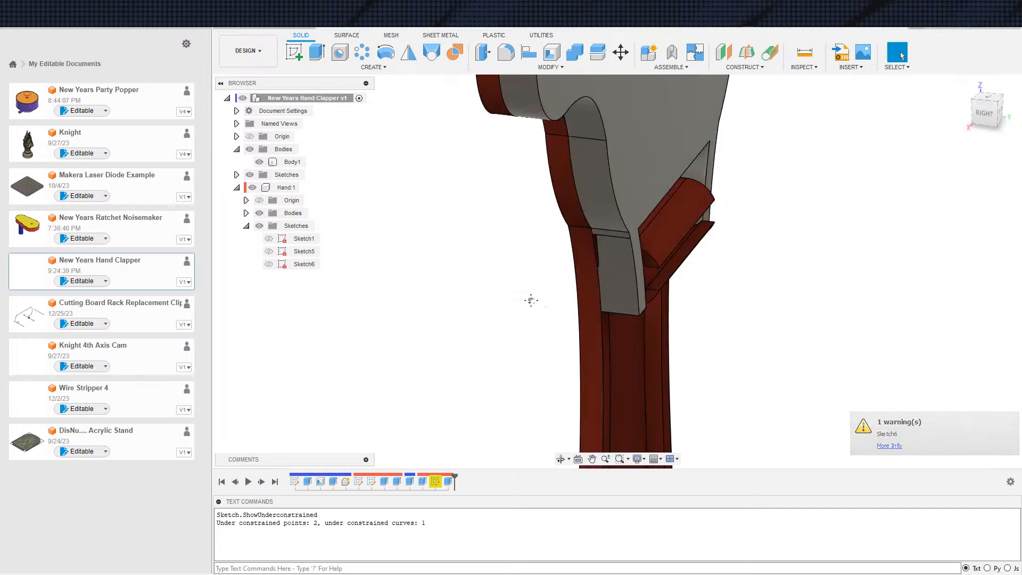
pyautogui.click(260, 213)
pyautogui.keyDown('shift'); pyautogui.moveTo(472, 271); pyautogui.dragTo(553, 251, button='middle'); pyautogui.keyUp('shift')
pyautogui.click(554, 253)
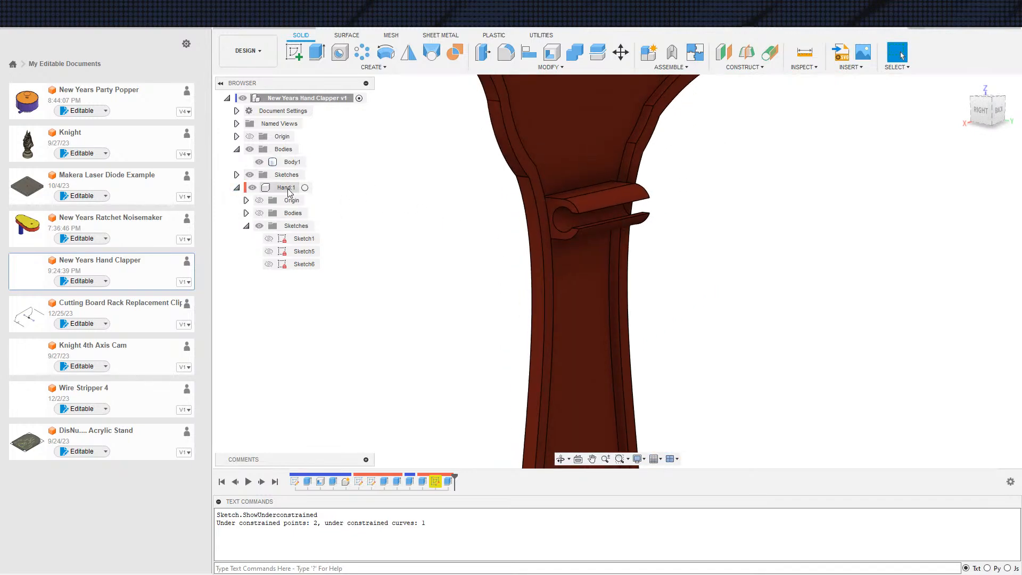
pyautogui.click(305, 187)
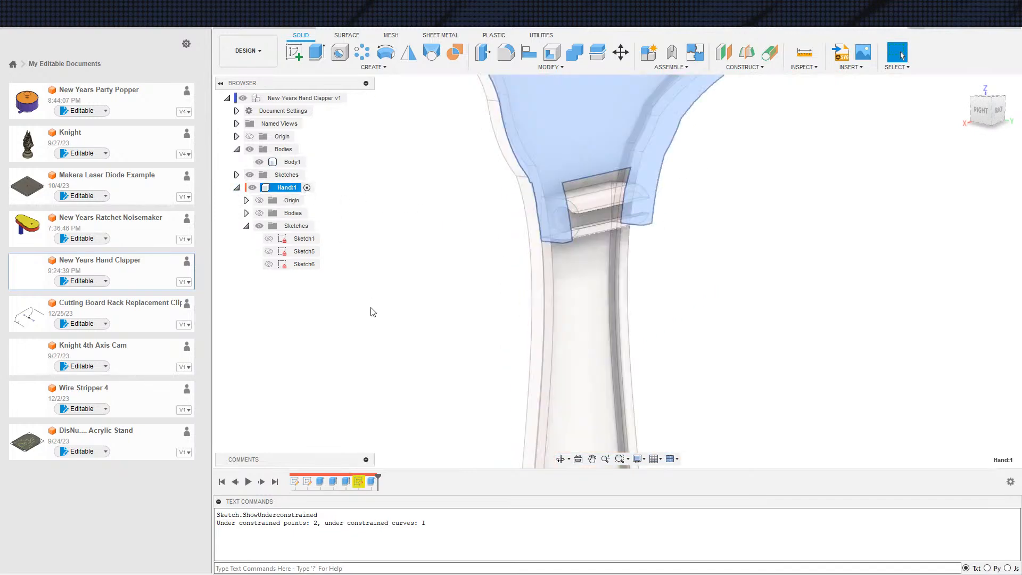
# In Sketch6, delete the slanted wedge line together with its 0.5 mm dimension
pyautogui.doubleClick(362, 479)
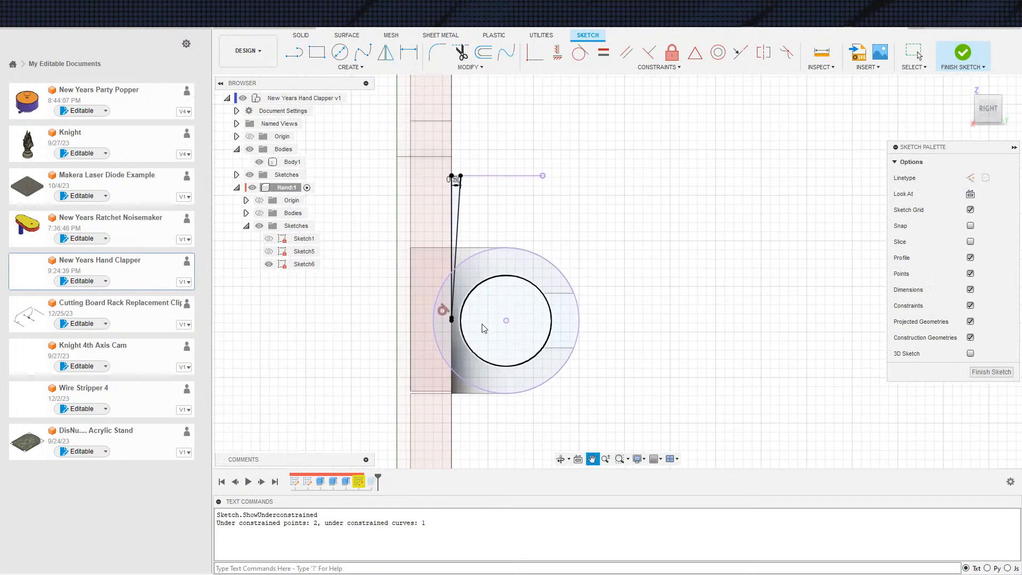
pyautogui.scroll(5, 446, 318)
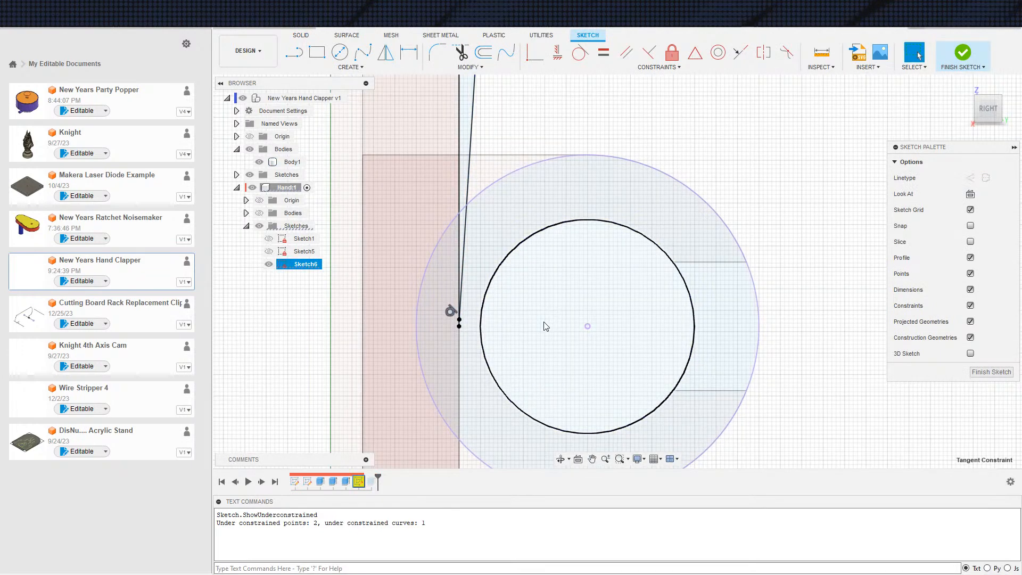
pyautogui.scroll(-4, 598, 390)
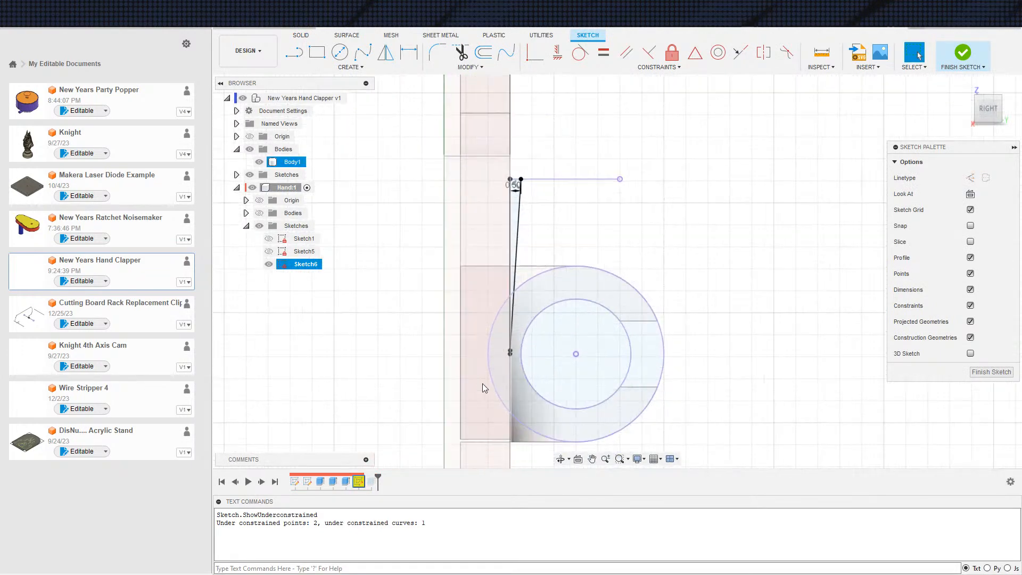
pyautogui.click(519, 257)
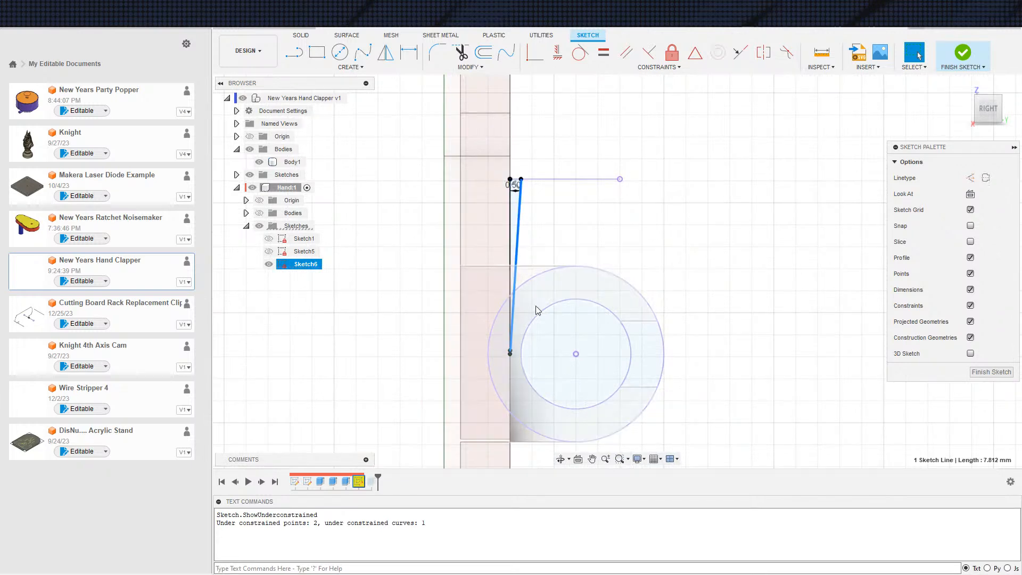
pyautogui.press('Delete')
pyautogui.moveTo(519, 341); pyautogui.dragTo(464, 302, button='middle')
pyautogui.press('s')
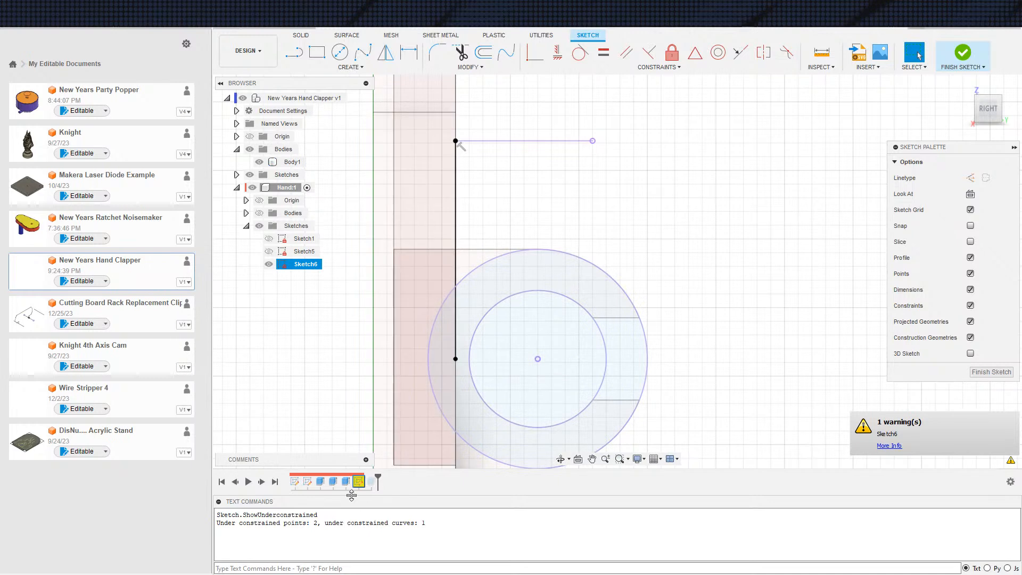
# Finish Sketch6, delete the wedge cut that follows it, and review Sketch6's warning
pyautogui.rightClick(360, 483)
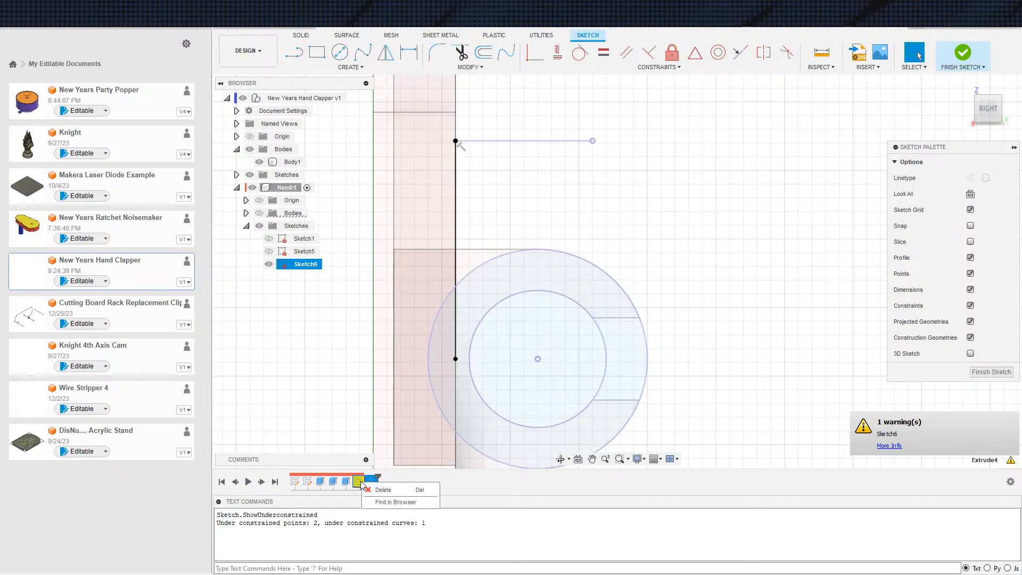
pyautogui.rightClick(356, 481)
pyautogui.click(362, 381)
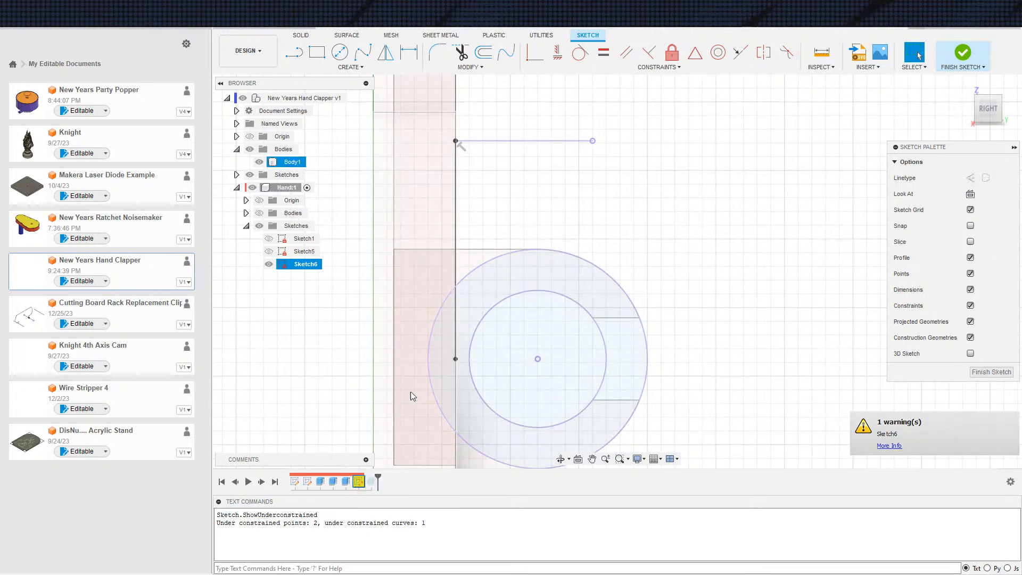
pyautogui.rightClick(351, 481)
pyautogui.click(359, 482)
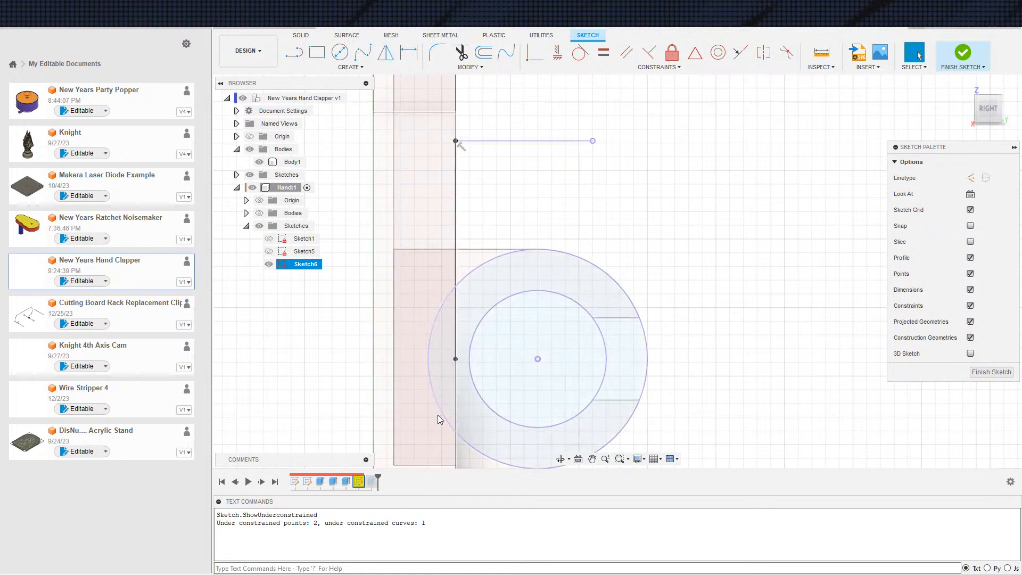
pyautogui.click(964, 53)
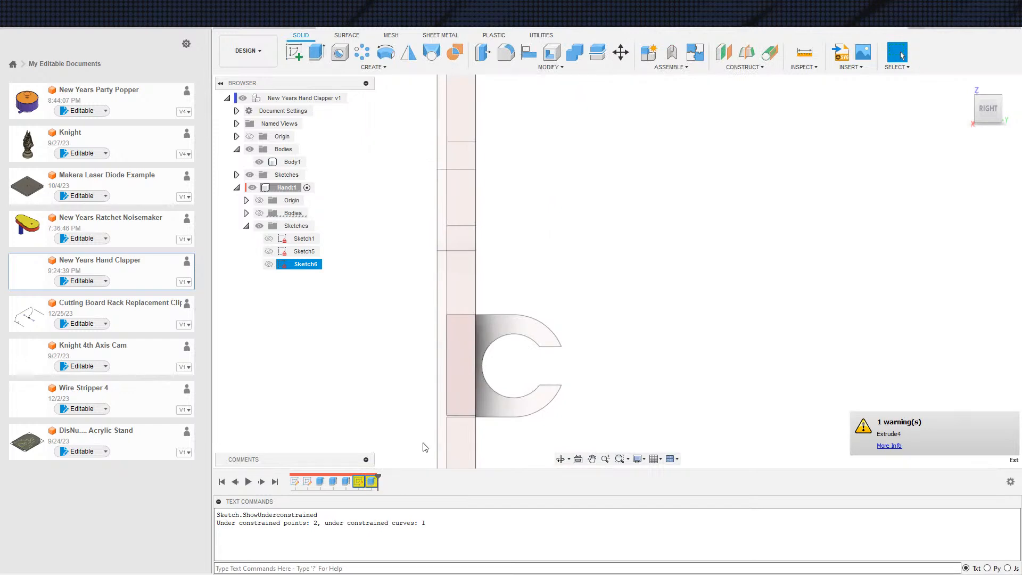
pyautogui.rightClick(361, 484)
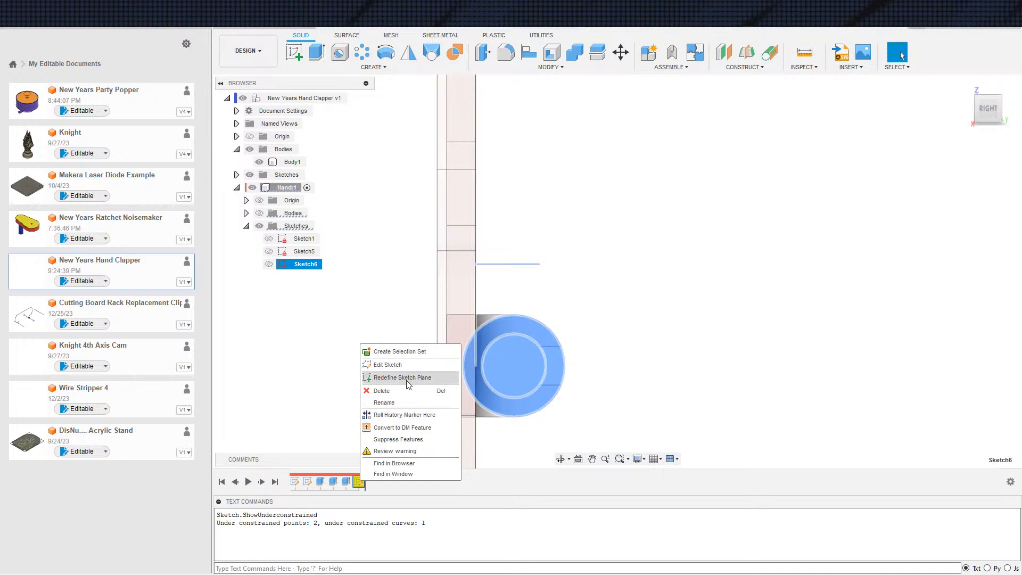
pyautogui.click(388, 451)
pyautogui.click(818, 353)
pyautogui.press('Escape')
# Reopen Sketch6 and delete the remaining vertical line running from the projected upper edge to the hinge centre height
pyautogui.doubleClick(358, 482)
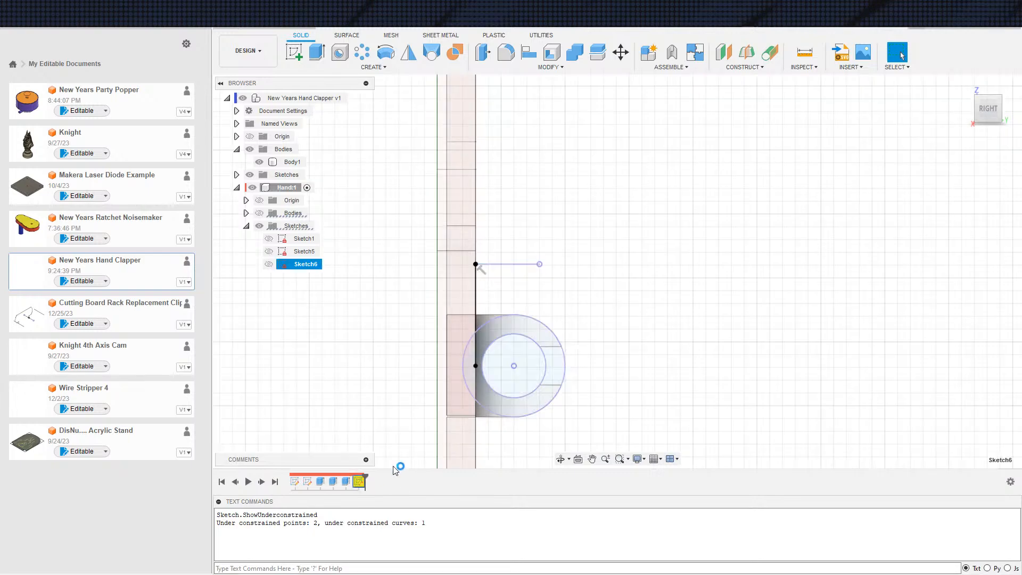
pyautogui.scroll(-9, 599, 314)
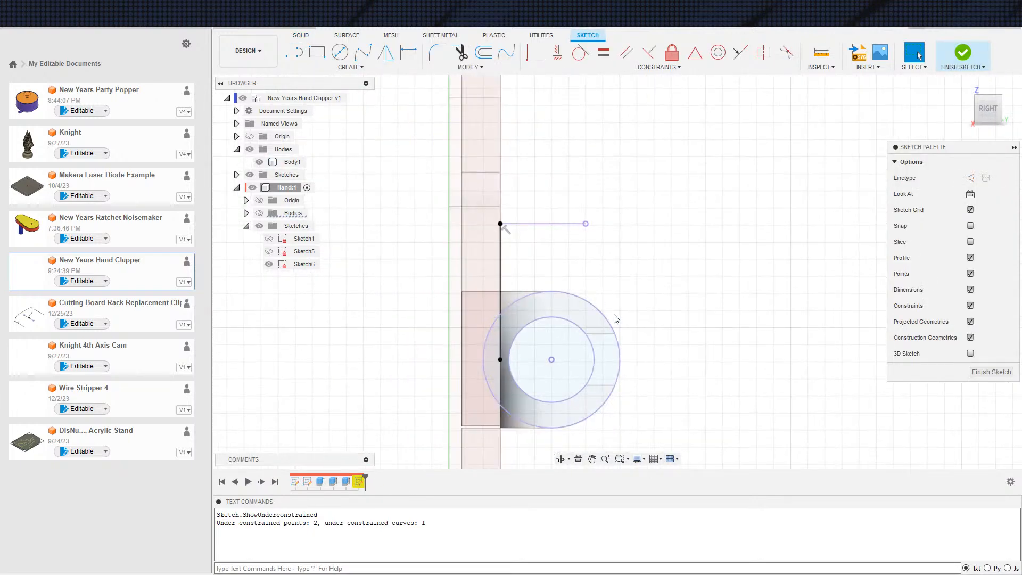
pyautogui.moveTo(757, 244); pyautogui.dragTo(555, 320, button='middle')
pyautogui.scroll(-4, 556, 314)
pyautogui.scroll(14, 556, 318)
pyautogui.scroll(10, 480, 351)
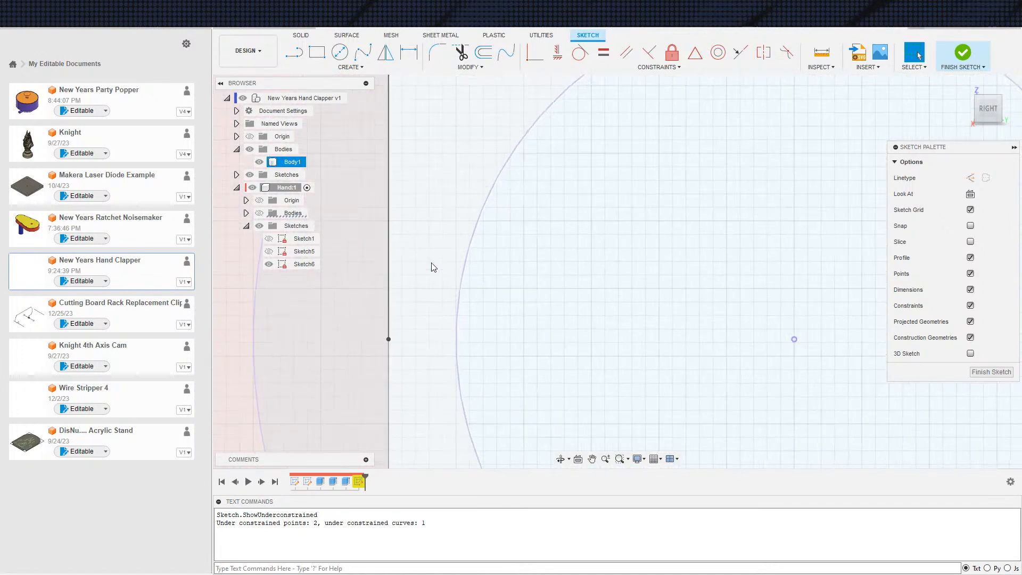
pyautogui.scroll(-10, 471, 290)
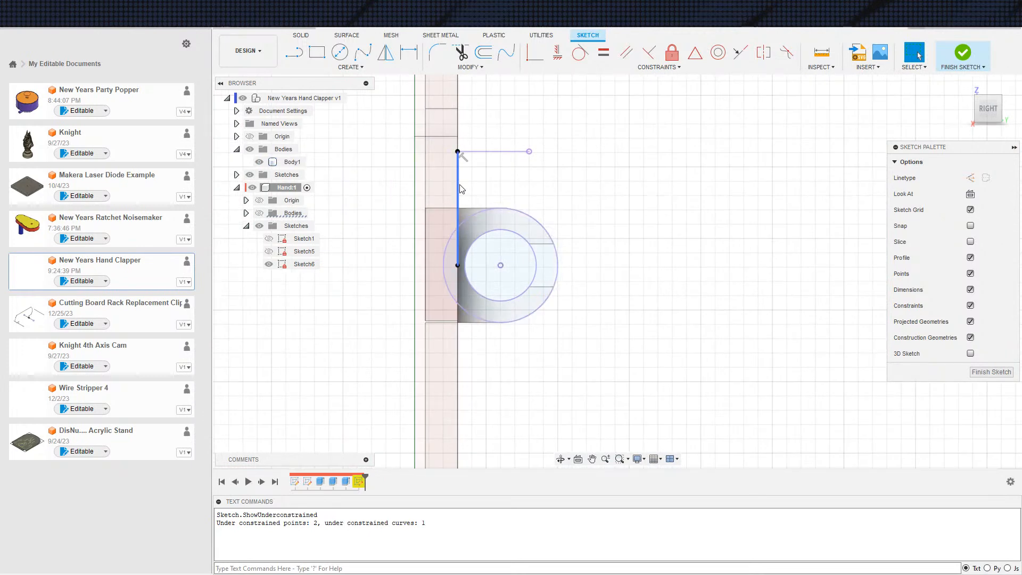
pyautogui.click(460, 189)
pyautogui.press('Delete')
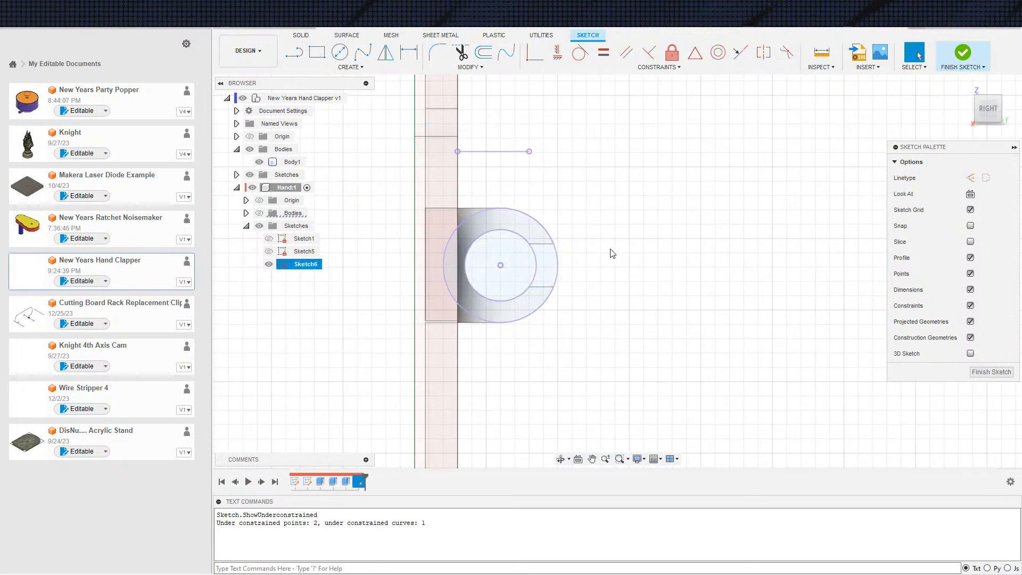
# Sketch a vertical line about 2.2 mm long down from the projected upper edge, near the handle face
pyautogui.moveTo(624, 258); pyautogui.dragTo(618, 282, button='middle')
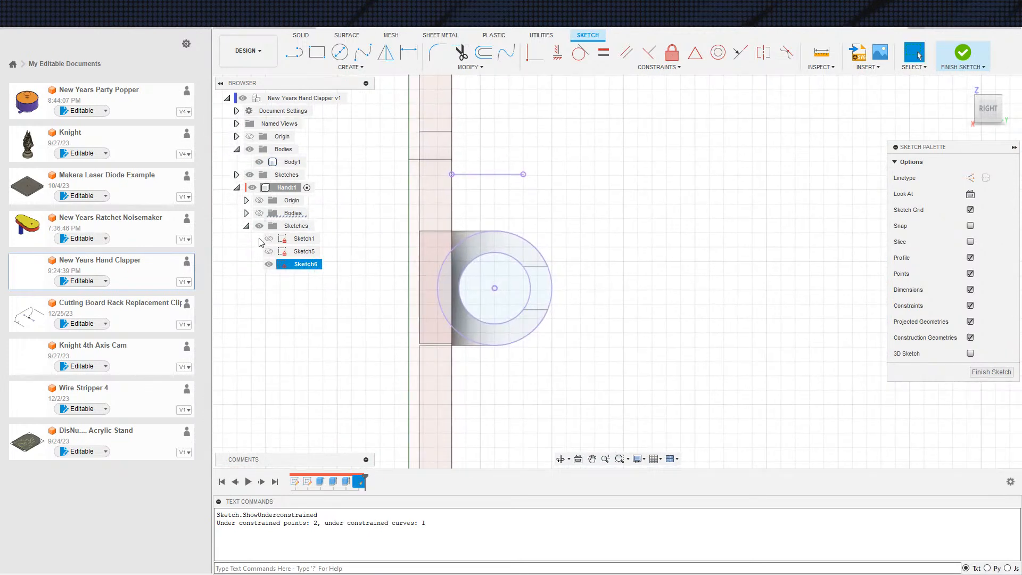
pyautogui.scroll(3, 456, 274)
pyautogui.press('s')
pyautogui.click(450, 365)
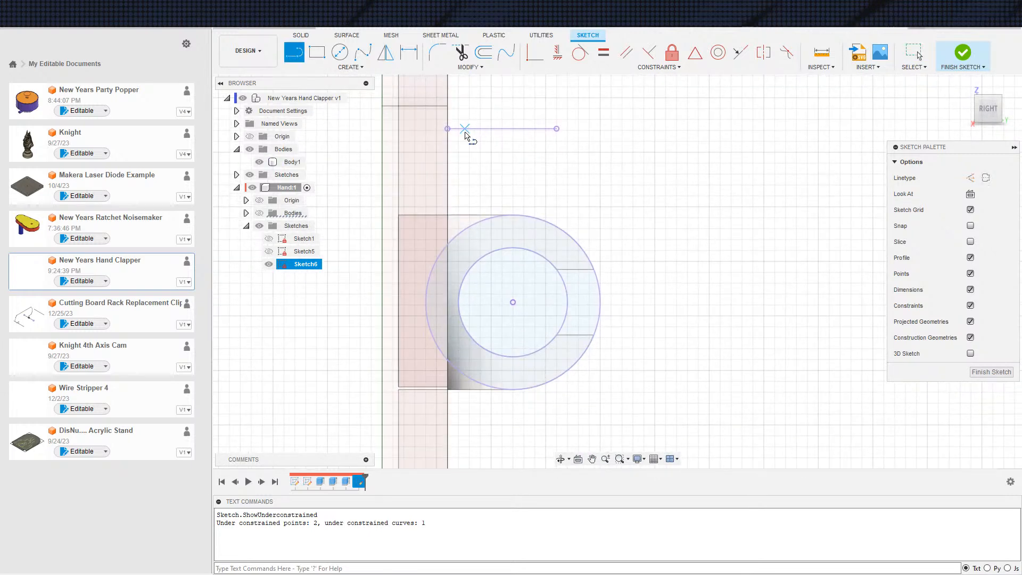
pyautogui.click(448, 169)
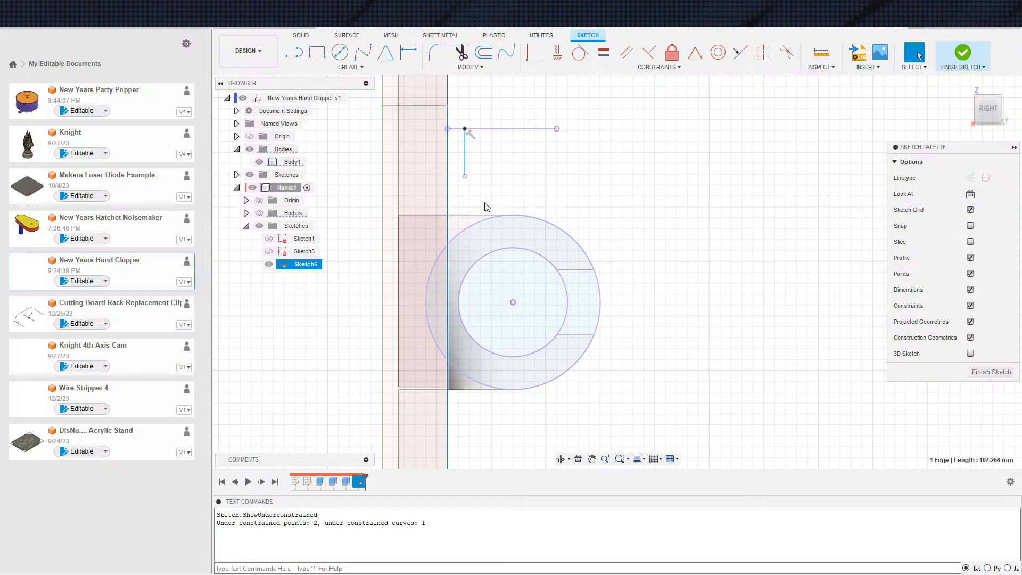
pyautogui.press('s')
pyautogui.click(600, 261)
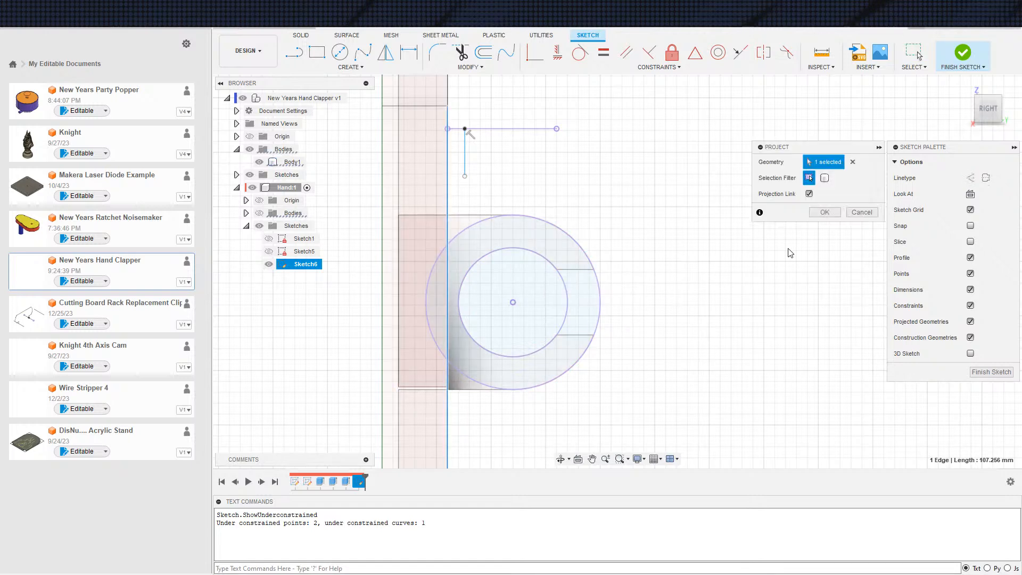
pyautogui.press('Escape')
# Show the hand's bodies, hide the handle's Body1, and project the hand leg's side face into Sketch6
pyautogui.scroll(-2, 597, 278)
pyautogui.click(259, 213)
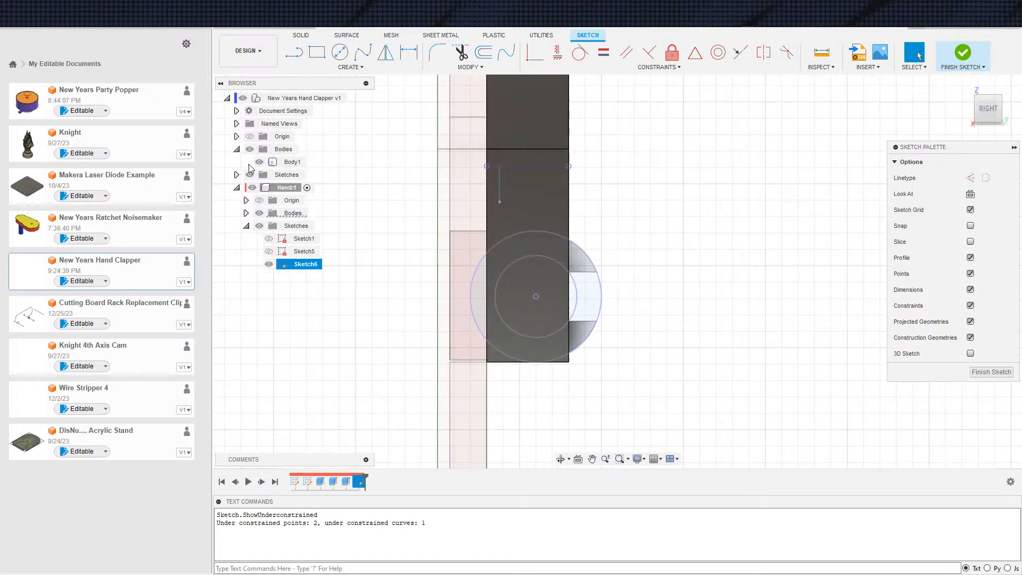
pyautogui.click(259, 162)
pyautogui.scroll(3, 531, 291)
pyautogui.scroll(-3, 517, 294)
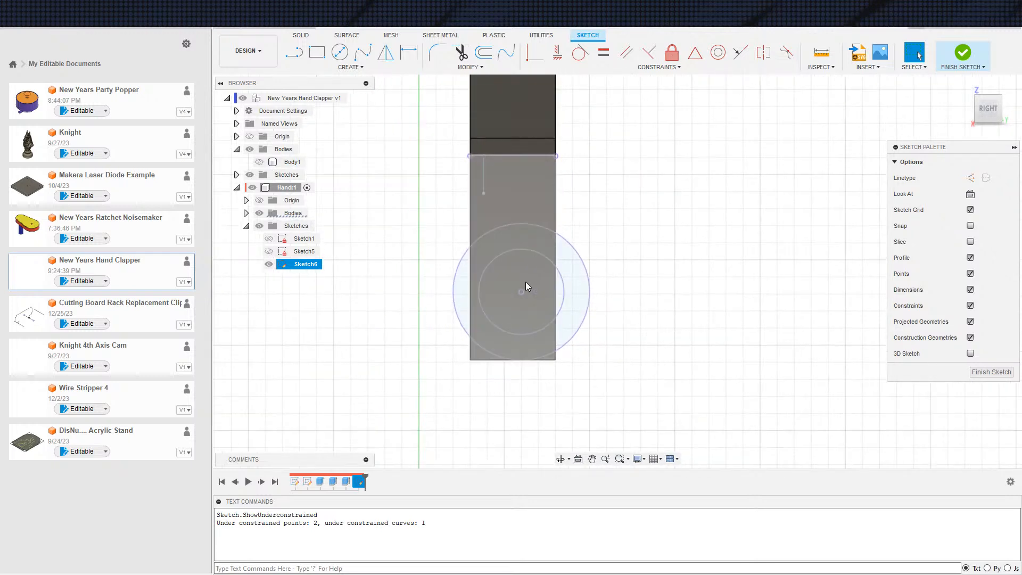
pyautogui.press('s')
pyautogui.click(633, 323)
pyautogui.click(494, 284)
pyautogui.click(823, 213)
# Dimension the short vertical line 0.5 mm from the projected leg's edge facing the handle
pyautogui.scroll(2, 539, 252)
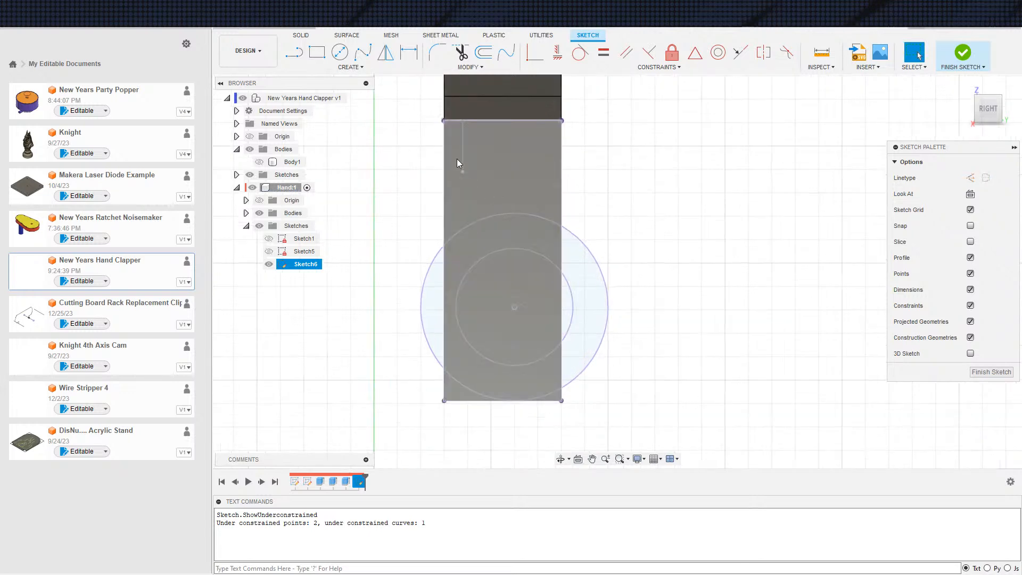
pyautogui.press('d')
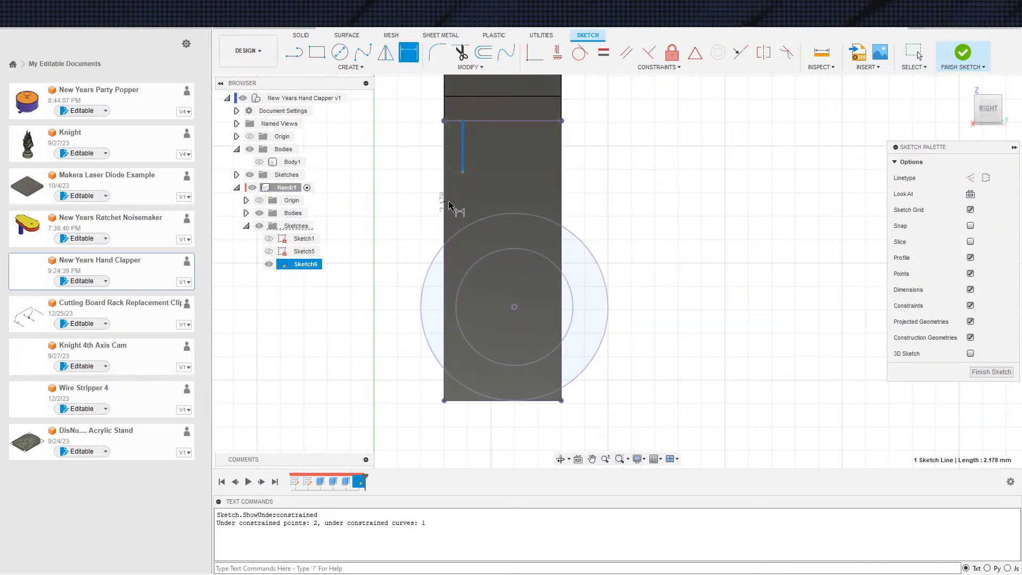
pyautogui.click(446, 205)
pyautogui.click(483, 191)
pyautogui.write('.5')
pyautogui.press('Return')
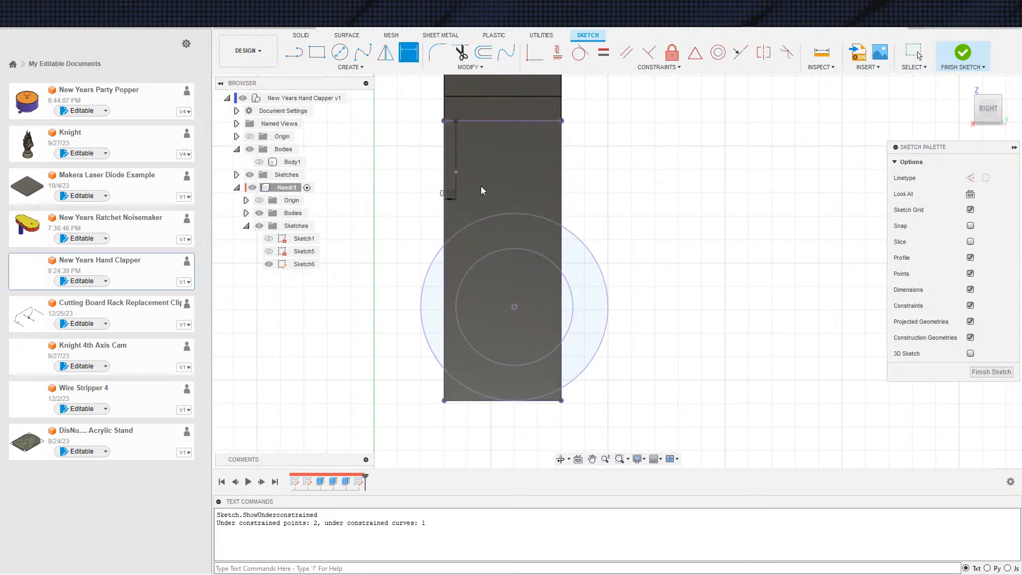
pyautogui.press('Escape')
# Finish Sketch6 and check the profiles and settings of the hand's leg extrusion
pyautogui.scroll(2, 507, 226)
pyautogui.scroll(-3, 503, 235)
pyautogui.scroll(-1, 504, 259)
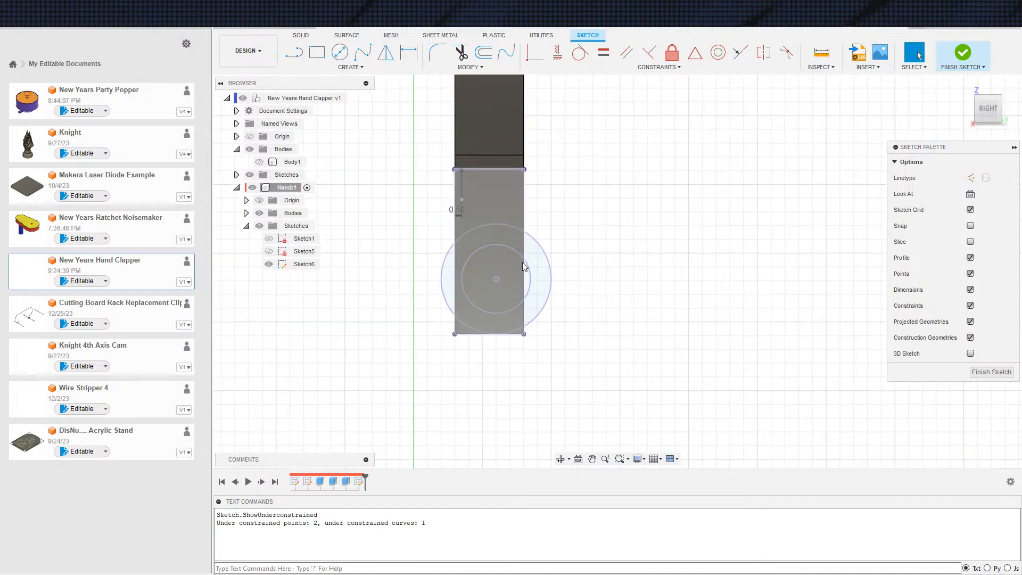
pyautogui.moveTo(606, 327)
pyautogui.keyDown('shift'); pyautogui.mouseDown(button='middle')
pyautogui.moveTo(578, 311)
pyautogui.moveTo(632, 384)
pyautogui.mouseUp(button='middle'); pyautogui.keyUp('shift')
pyautogui.scroll(-1, 631, 384)
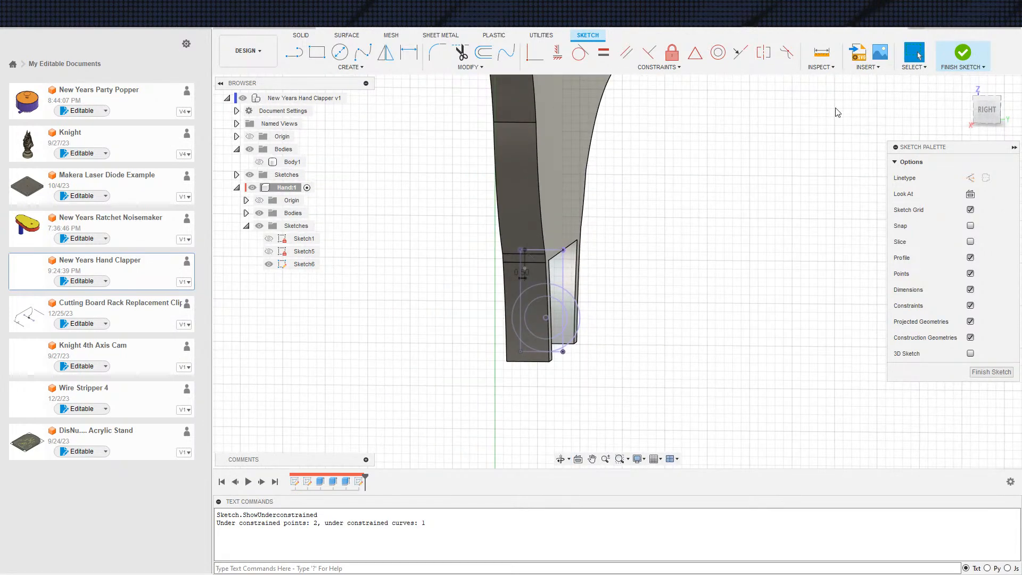
pyautogui.click(976, 60)
pyautogui.doubleClick(346, 481)
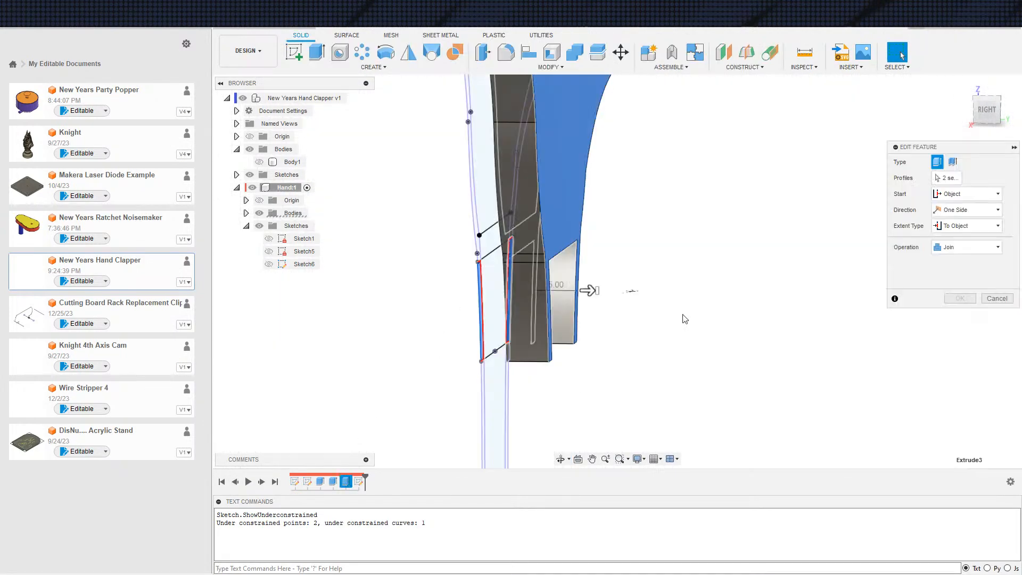
pyautogui.press('Return')
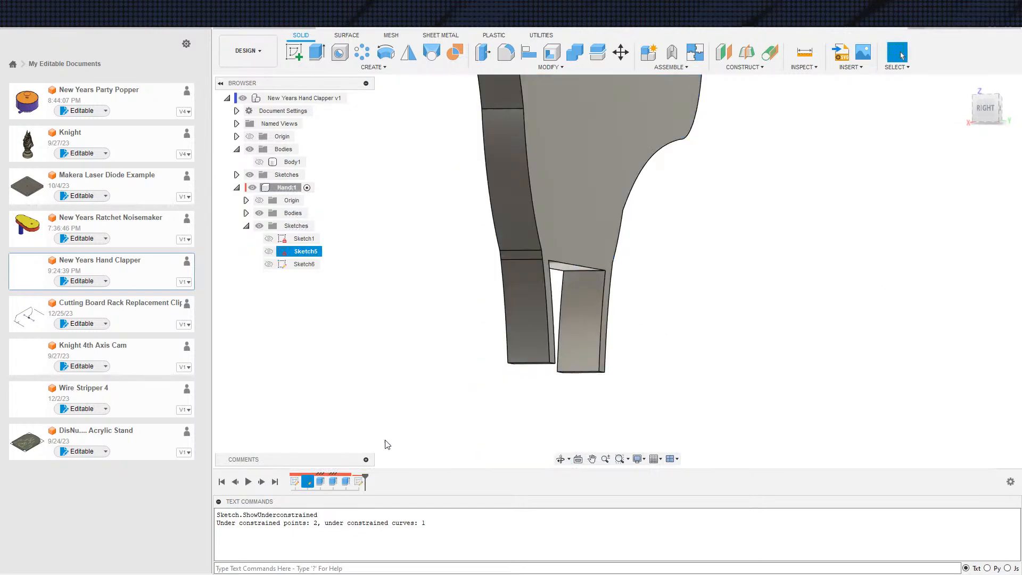
# Open Sketch5 and project the 5 mm hinge arc from Sketch1 into it
pyautogui.doubleClick(283, 252)
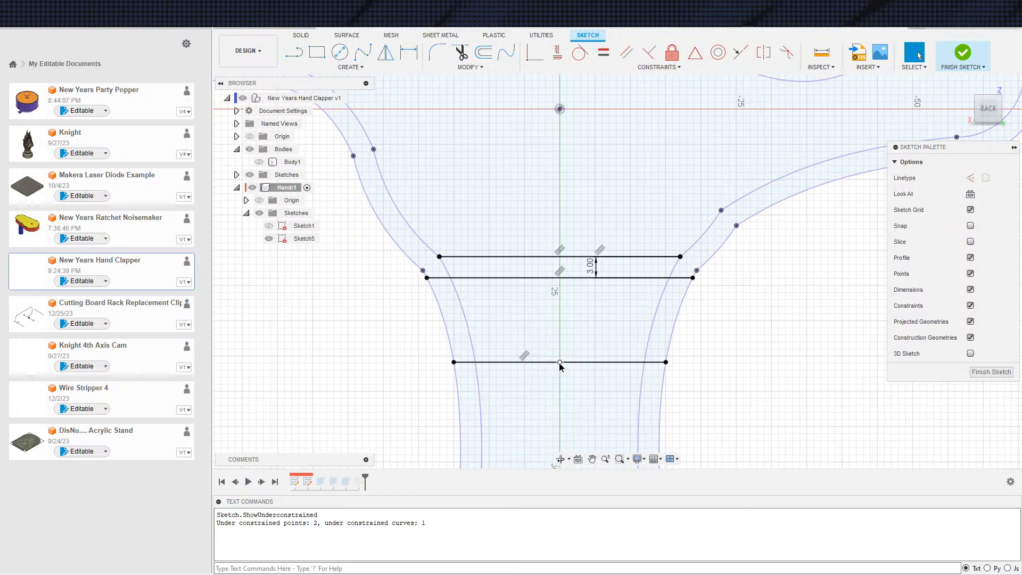
pyautogui.press('s')
pyautogui.click(577, 357)
pyautogui.keyDown('shift'); pyautogui.moveTo(453, 320); pyautogui.dragTo(533, 352, button='middle'); pyautogui.keyUp('shift')
pyautogui.scroll(4, 567, 357)
pyautogui.click(572, 345)
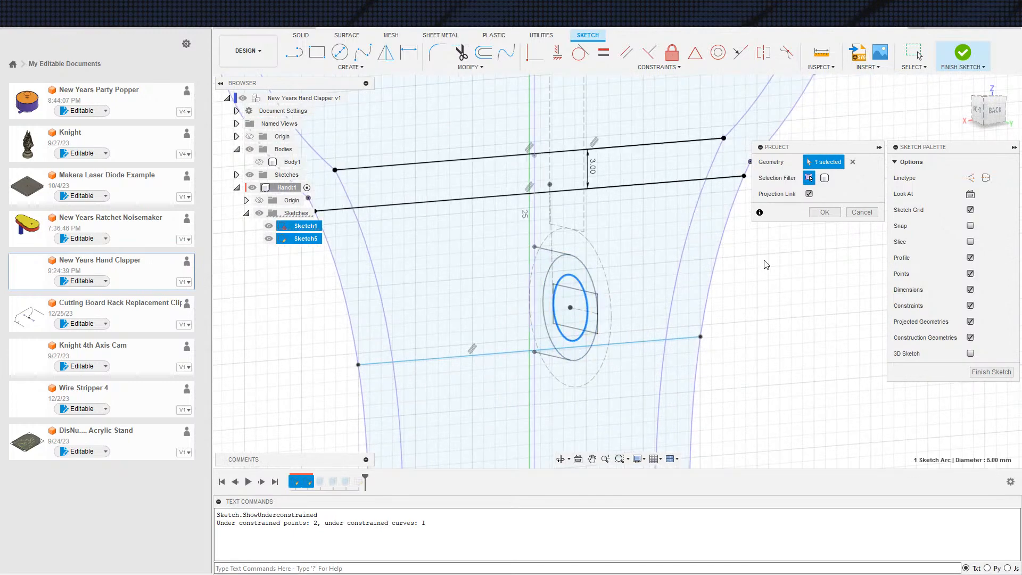
pyautogui.click(822, 214)
# Constrain Sketch5's lower leg line coincident with the lower endpoint of the projected hinge arc and finish the sketch
pyautogui.keyDown('shift'); pyautogui.moveTo(657, 349); pyautogui.dragTo(635, 342, button='middle'); pyautogui.keyUp('shift')
pyautogui.click(613, 347)
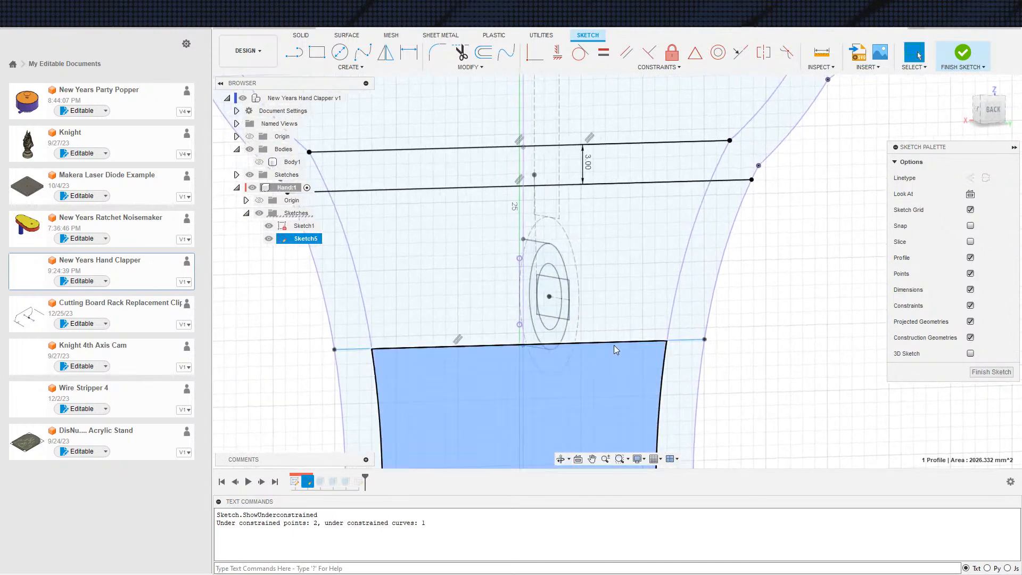
pyautogui.click(502, 347)
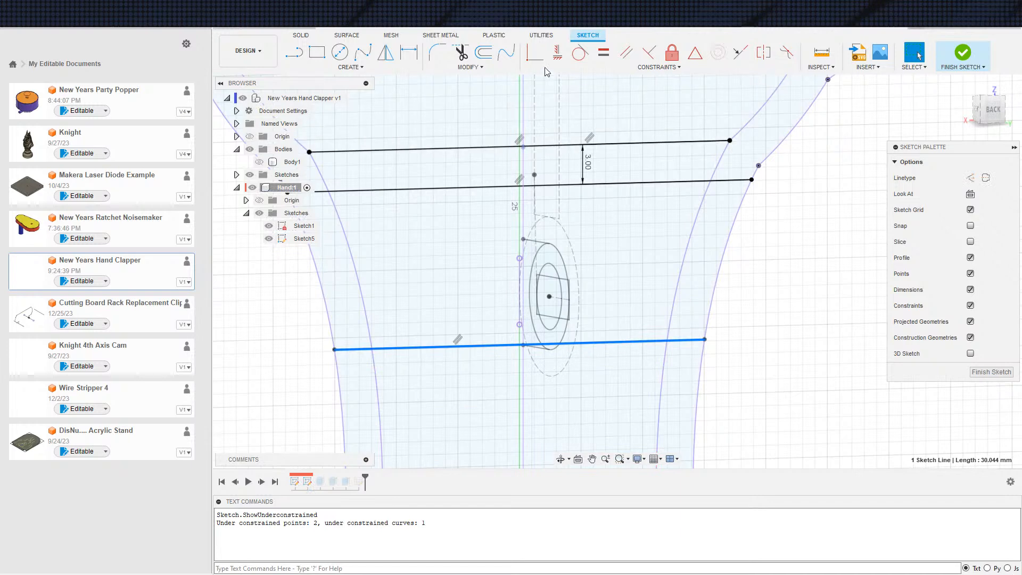
pyautogui.click(535, 53)
pyautogui.click(518, 324)
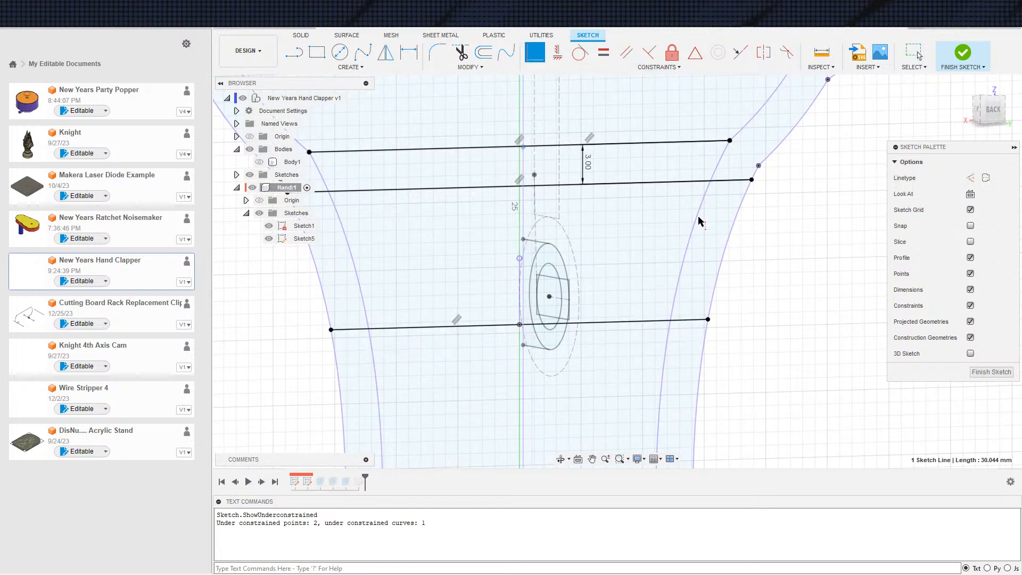
pyautogui.scroll(-5, 552, 319)
pyautogui.keyDown('shift'); pyautogui.moveTo(552, 363); pyautogui.dragTo(606, 368, button='middle'); pyautogui.keyUp('shift')
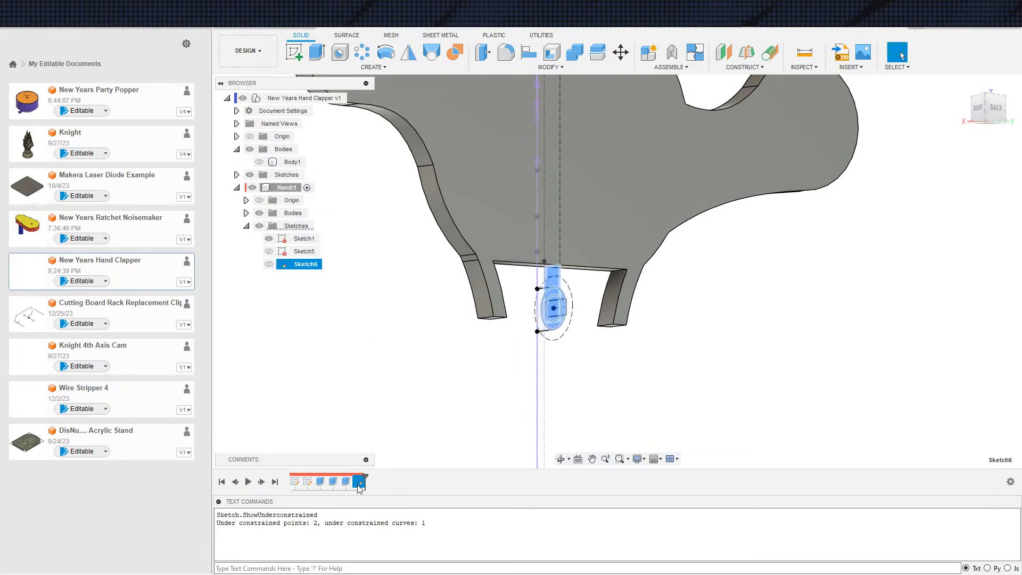
# Open Sketch6 and delete the short vertical line with its 0.5 mm dimension
pyautogui.doubleClick(359, 481)
pyautogui.scroll(-2, 540, 372)
pyautogui.scroll(3, 501, 351)
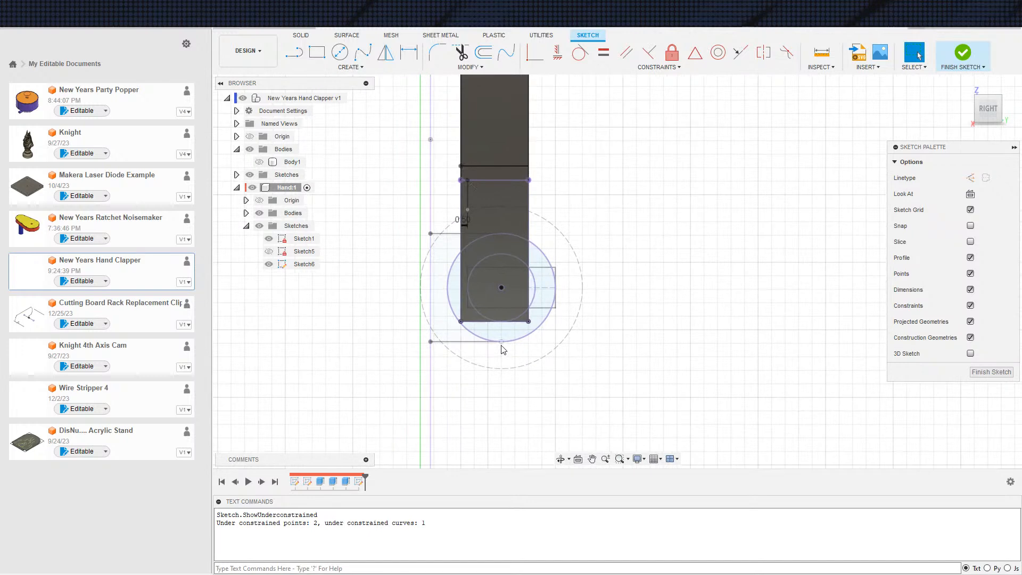
pyautogui.press('s')
pyautogui.click(485, 387)
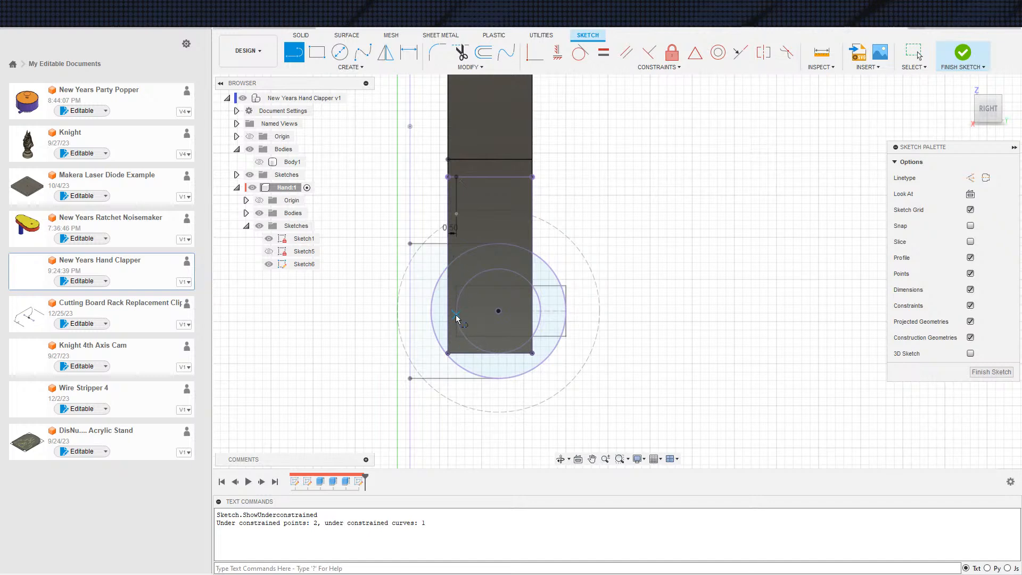
pyautogui.press('Escape')
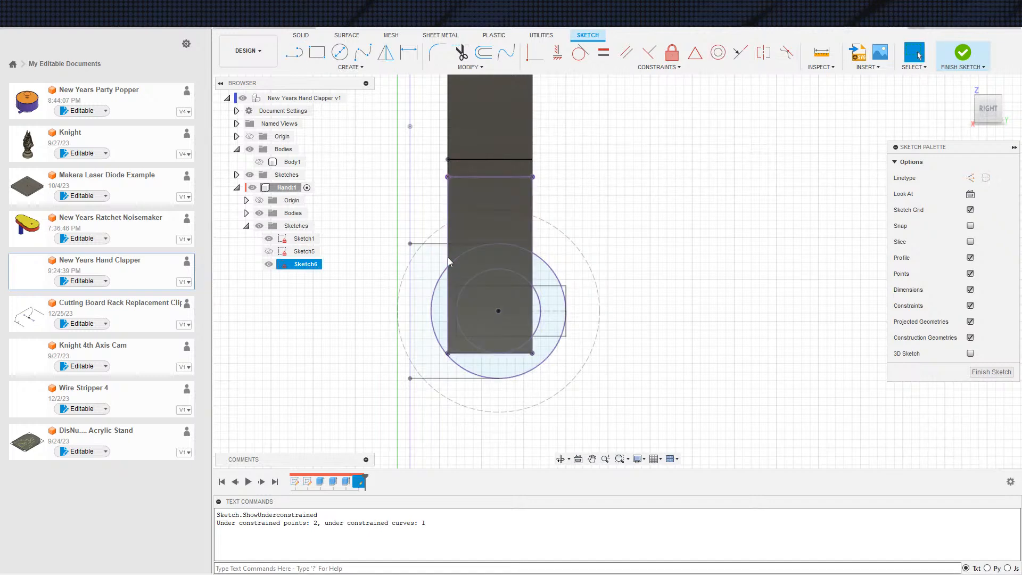
# Draw a slanted line from the projected leg's upper corner on the handle side down to the inner hinge circle
pyautogui.press('s')
pyautogui.click(488, 273)
pyautogui.click(448, 176)
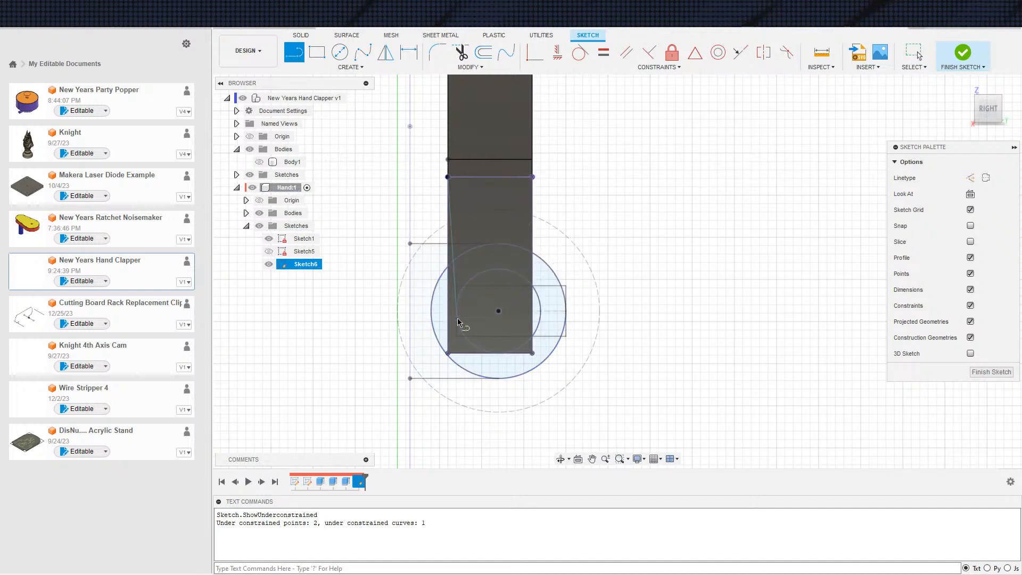
# Try to make the slanted line tangent to the inner hinge circle while Sketch1 is still shown
pyautogui.click(580, 53)
pyautogui.click(461, 295)
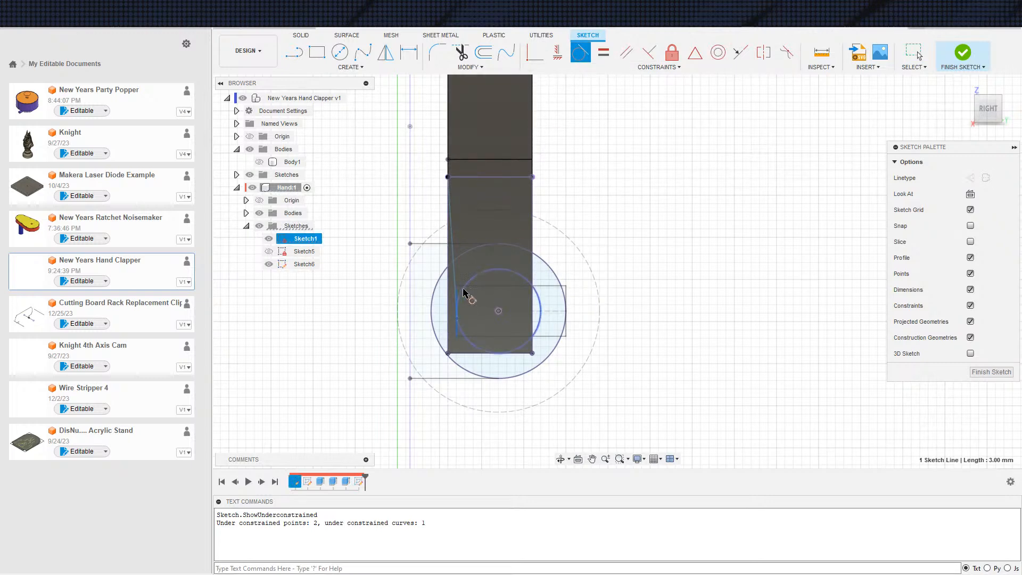
pyautogui.click(461, 296)
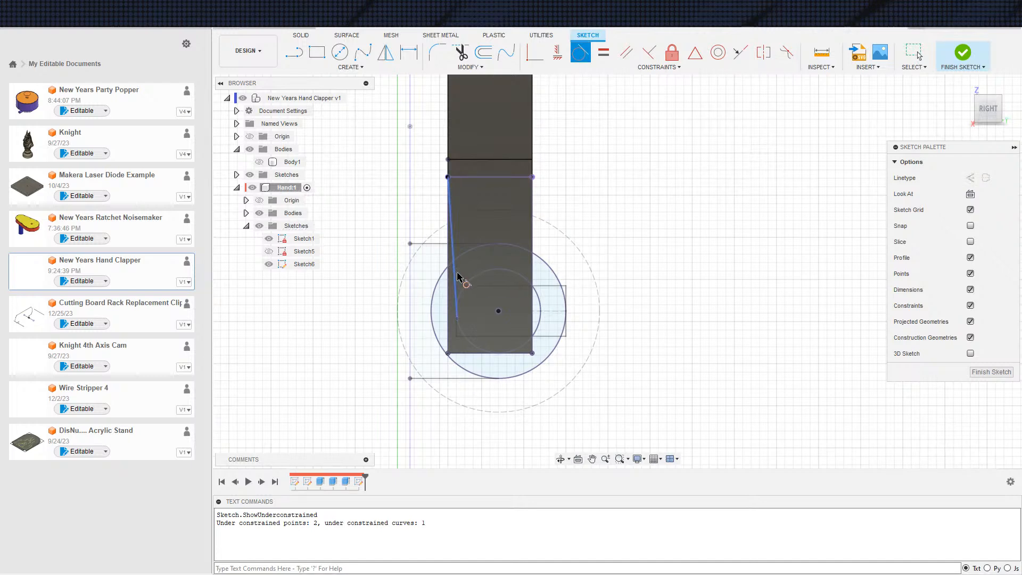
pyautogui.click(456, 280)
pyautogui.click(467, 290)
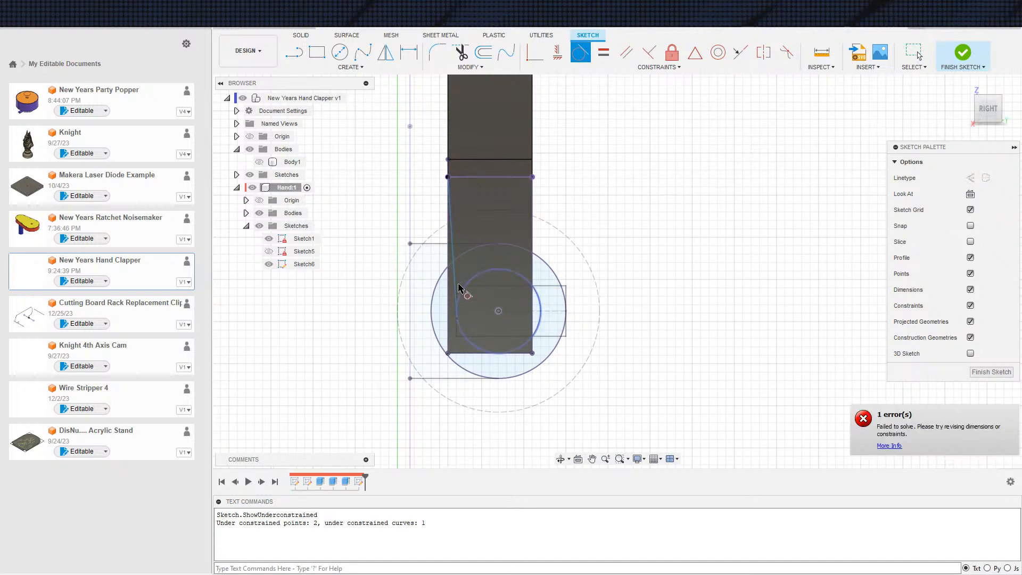
pyautogui.press('Escape')
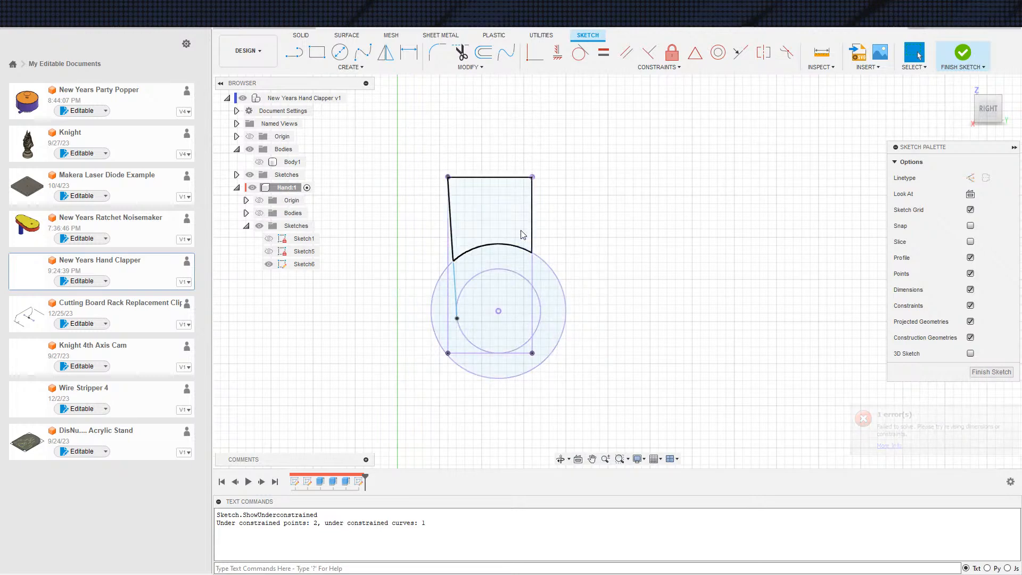
# Make the slanted line tangent to the projected inner hinge circle and finish Sketch6
pyautogui.click(580, 53)
pyautogui.click(455, 282)
pyautogui.click(460, 287)
pyautogui.press('Escape')
pyautogui.scroll(3, 563, 278)
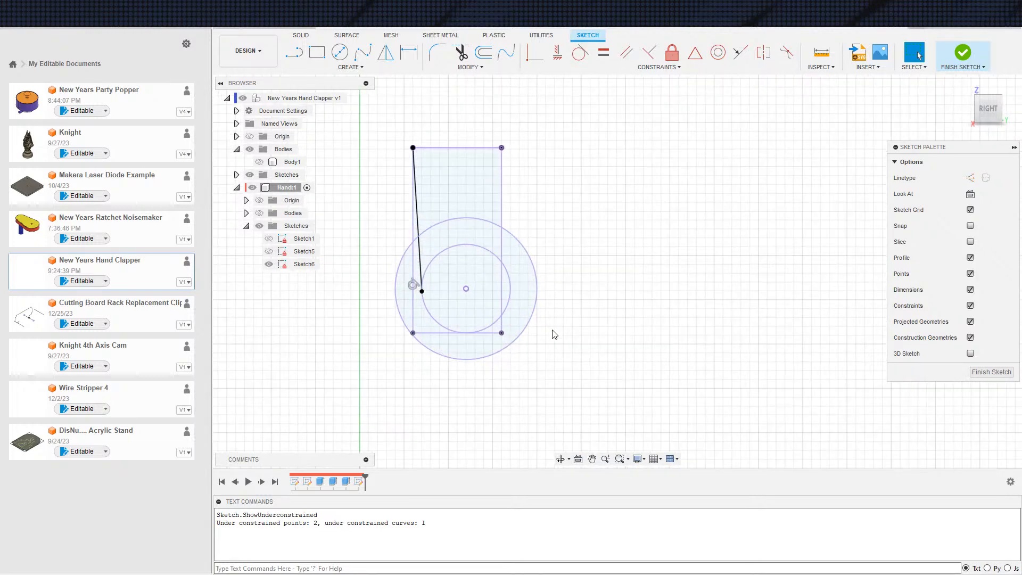
pyautogui.scroll(-3, 567, 331)
pyautogui.scroll(2, 539, 319)
pyautogui.scroll(-3, 541, 318)
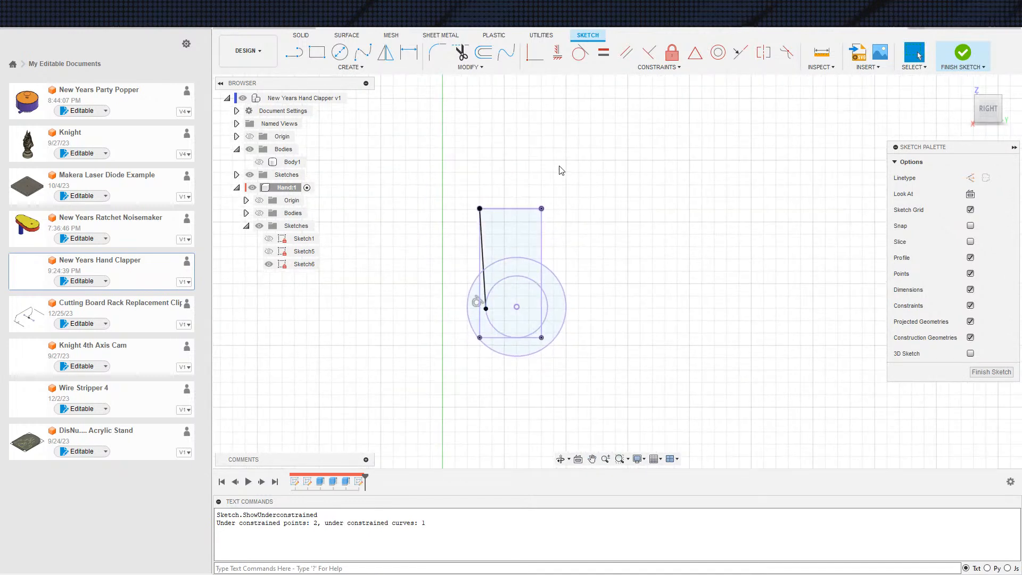
pyautogui.scroll(1, 490, 336)
pyautogui.click(940, 65)
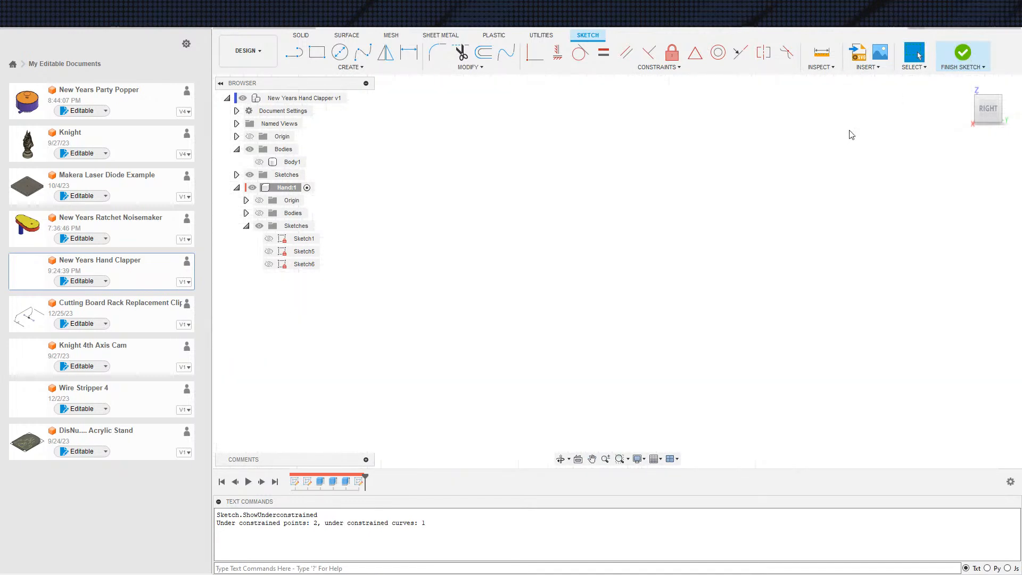
# Show the hand's bodies and Sketch6, and select the two profiles outside the slanted line and hinge circle for extrusion
pyautogui.press('e')
pyautogui.click(259, 214)
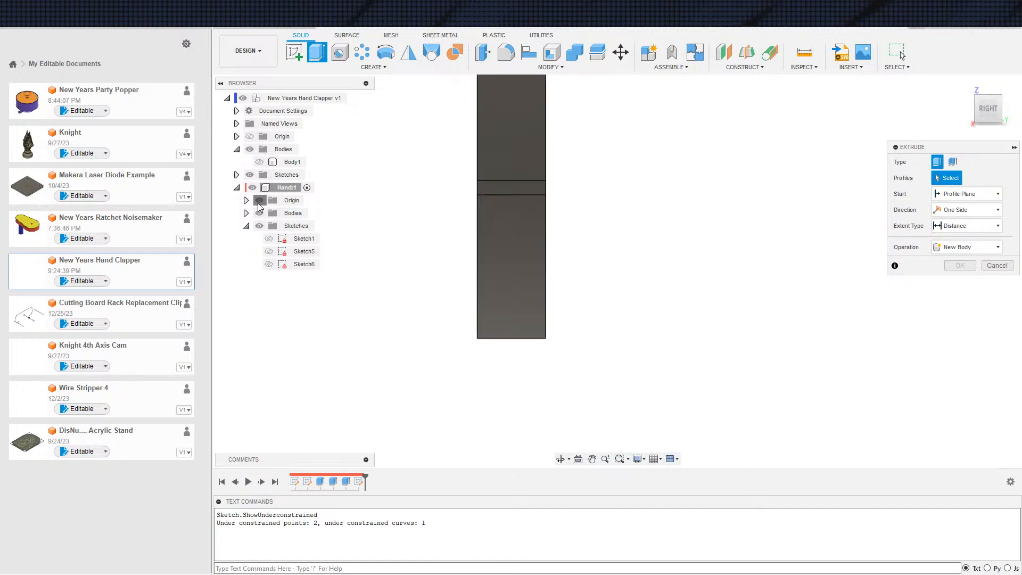
pyautogui.click(269, 264)
pyautogui.scroll(1, 511, 293)
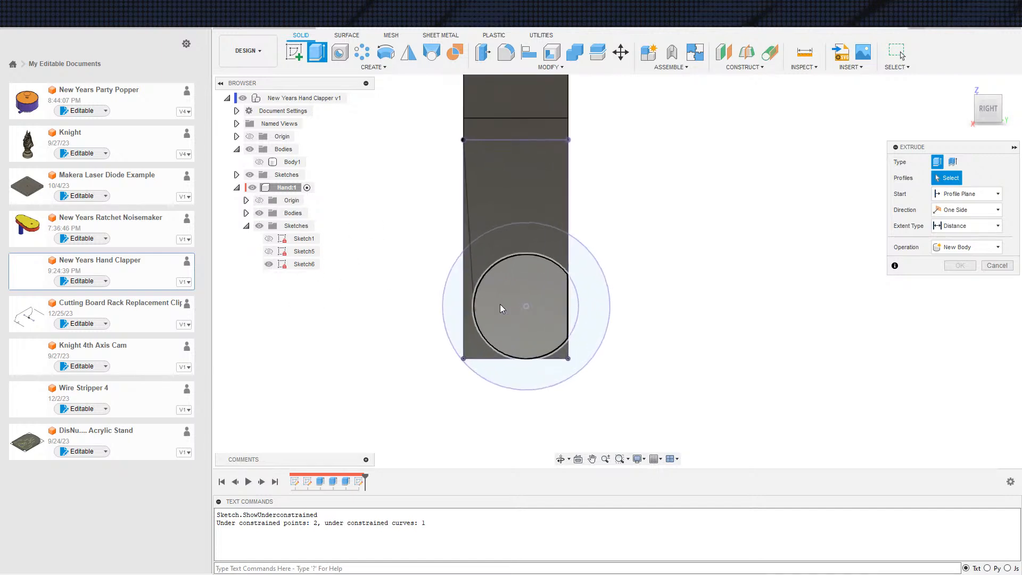
pyautogui.click(476, 334)
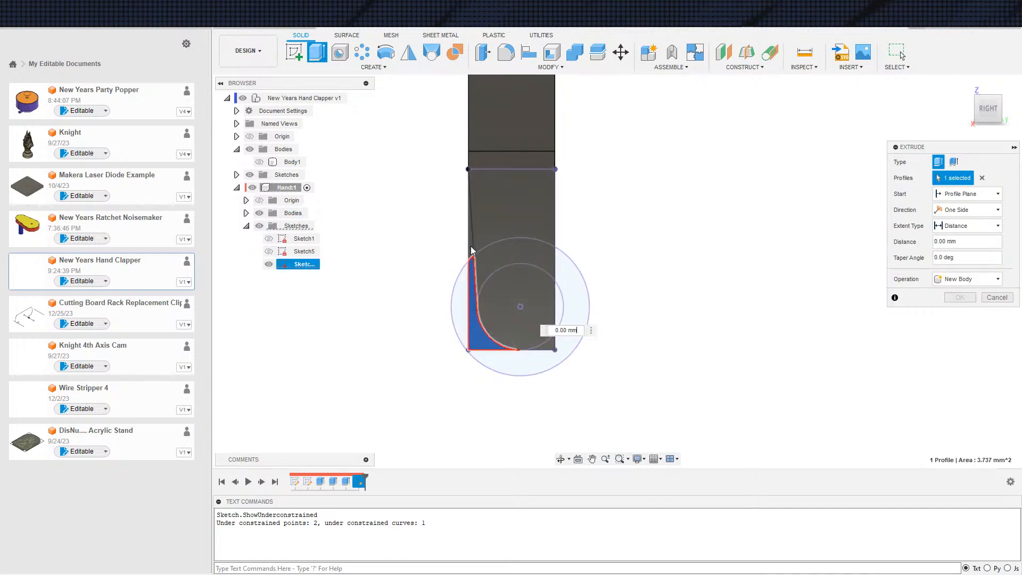
pyautogui.moveTo(475, 308); pyautogui.dragTo(438, 269)
pyautogui.keyDown('shift'); pyautogui.moveTo(437, 269); pyautogui.dragTo(479, 287, button='middle'); pyautogui.keyUp('shift')
pyautogui.click(470, 248)
pyautogui.scroll(-4, 474, 250)
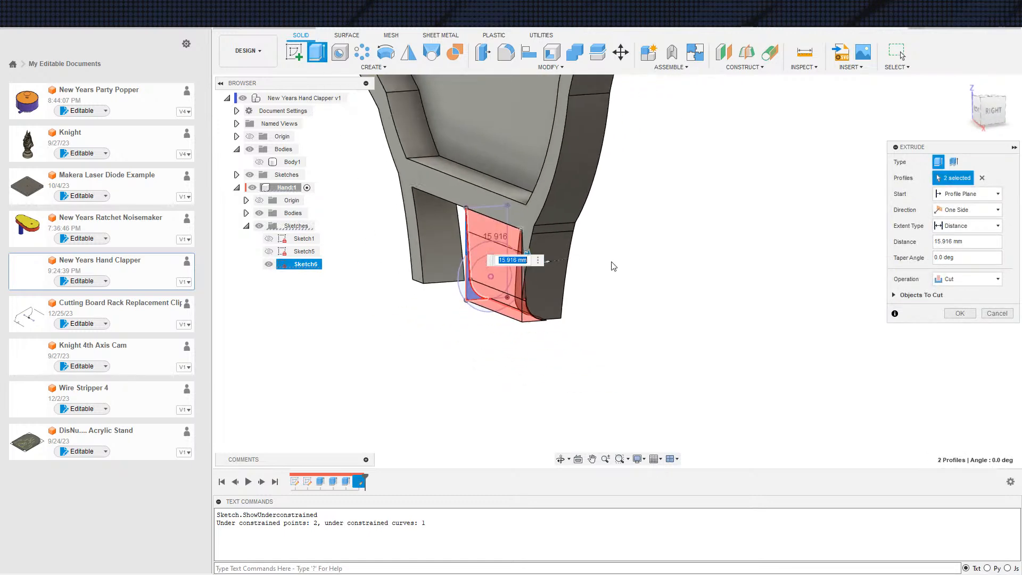
# Cut the selected profiles from both legs with extent All and direction Symmetric
pyautogui.click(947, 231)
pyautogui.click(947, 260)
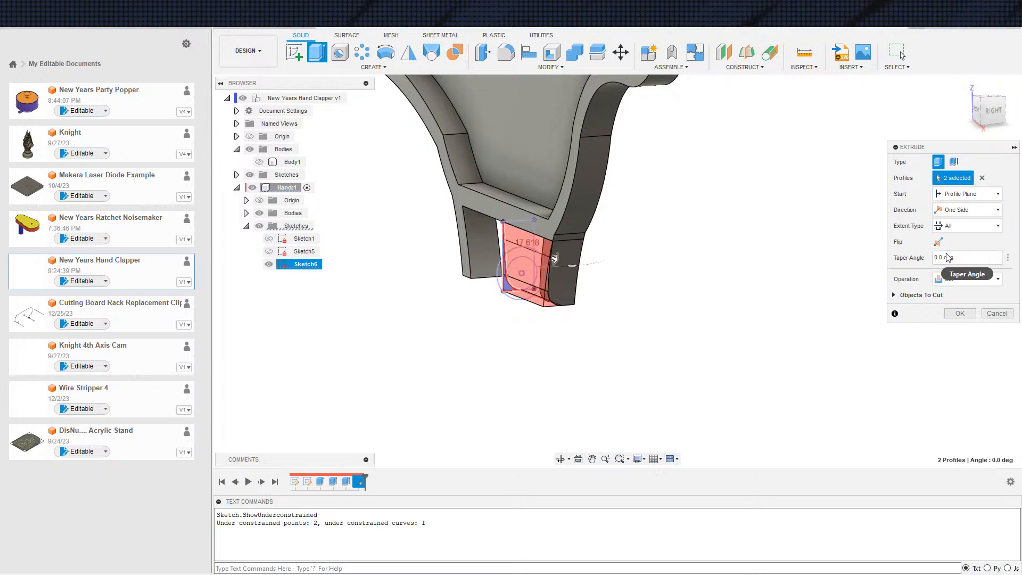
pyautogui.click(967, 210)
pyautogui.click(959, 241)
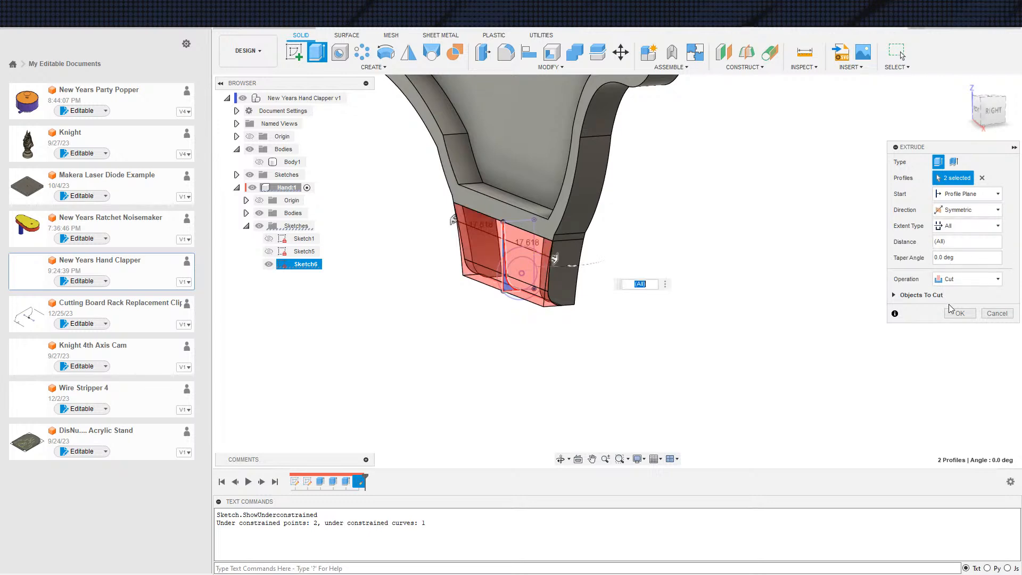
pyautogui.click(954, 314)
# Edit the leg cut to include the profile at the remaining lower corner outside the hinge circle
pyautogui.keyDown('shift'); pyautogui.moveTo(767, 327); pyautogui.dragTo(564, 346, button='middle'); pyautogui.keyUp('shift')
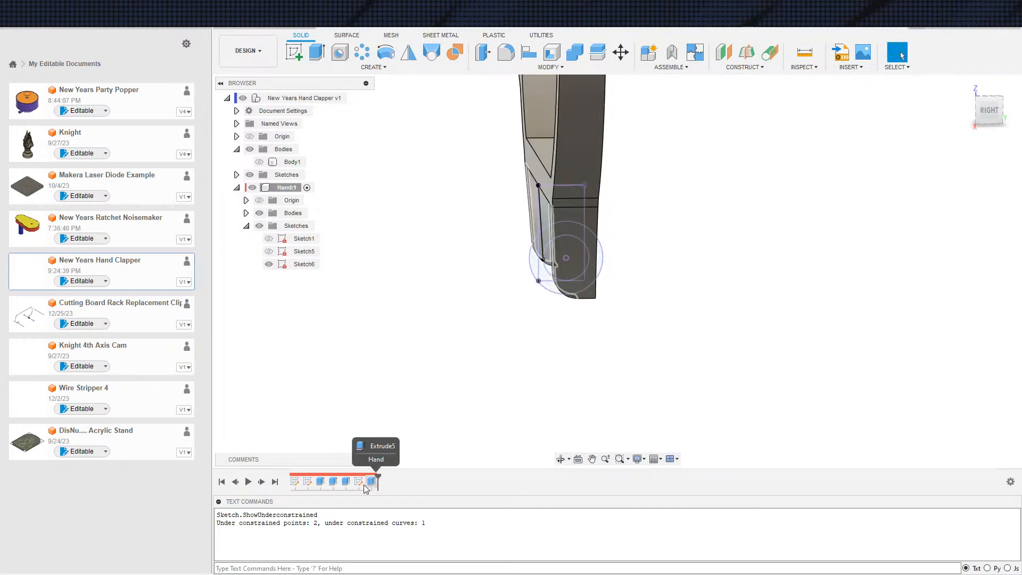
pyautogui.doubleClick(371, 482)
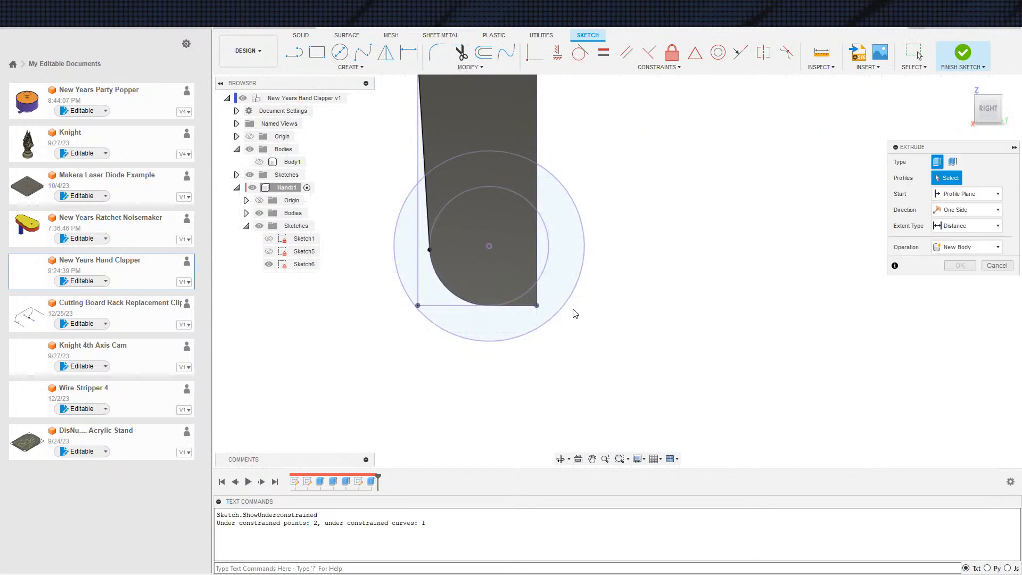
pyautogui.press('Escape')
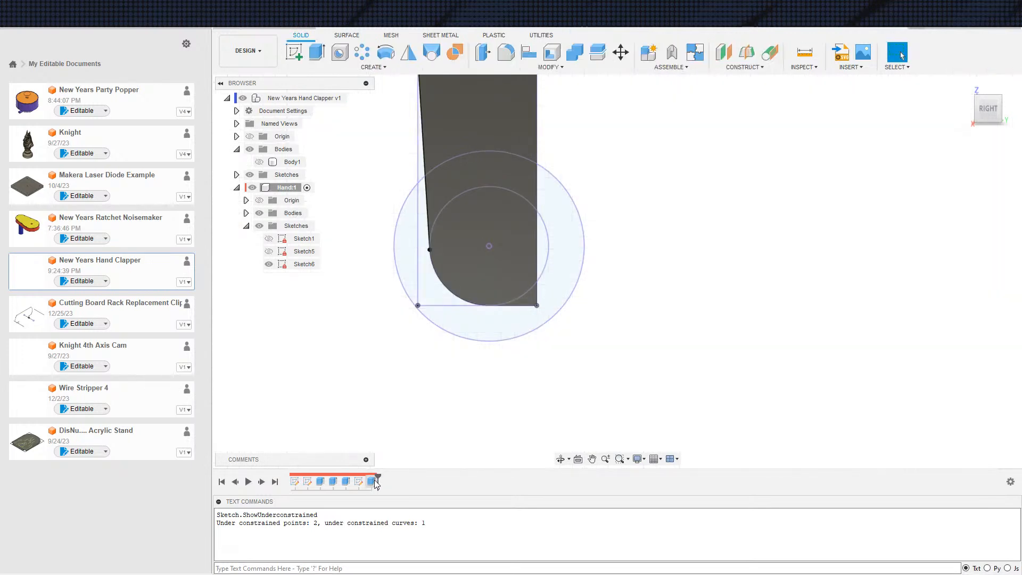
pyautogui.doubleClick(372, 482)
pyautogui.scroll(-3, 641, 337)
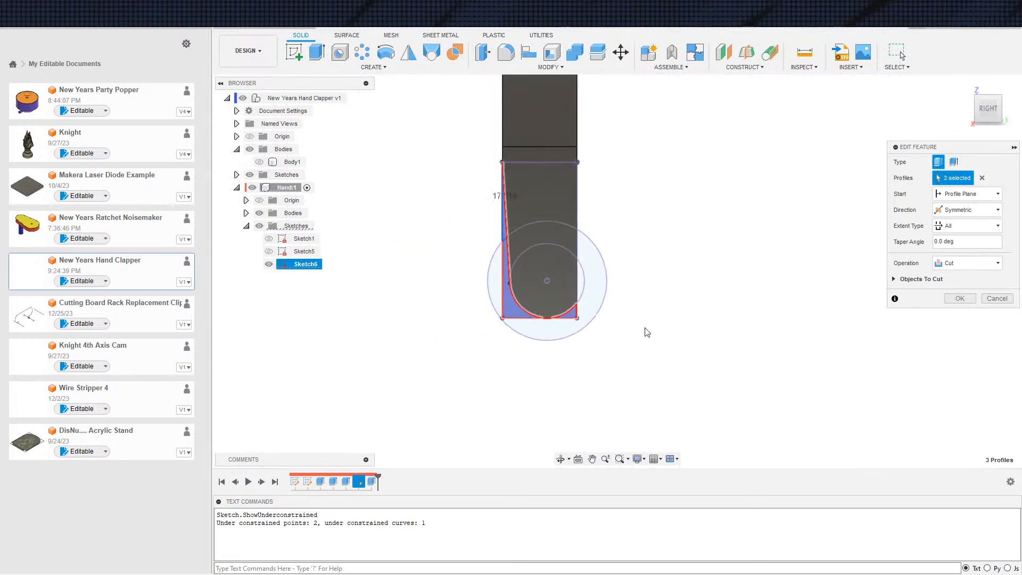
pyautogui.click(953, 299)
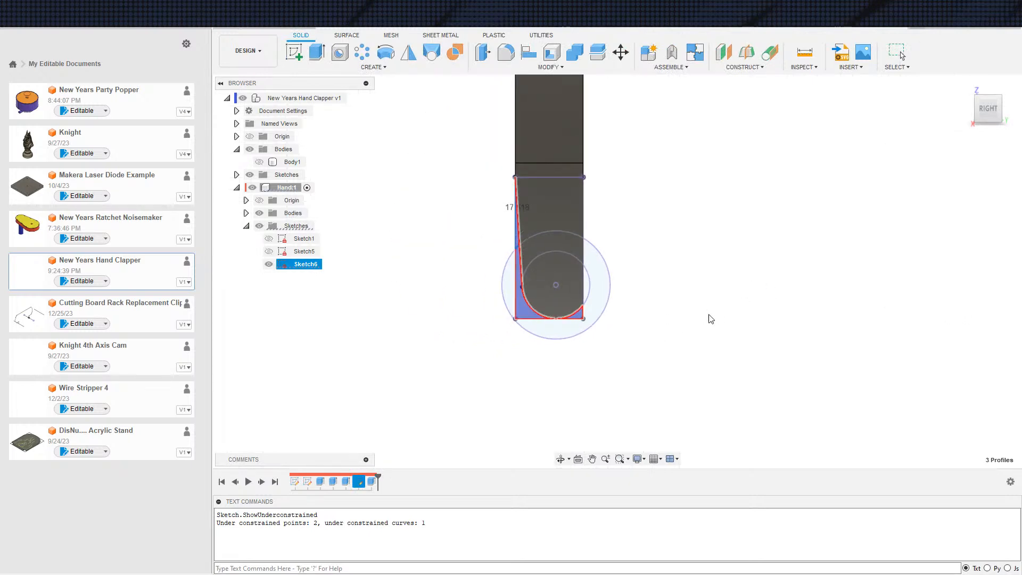
# Begin extruding the small circle segment beyond the leg's edge, starting from the leg's outer side face
pyautogui.scroll(3, 568, 350)
pyautogui.press('e')
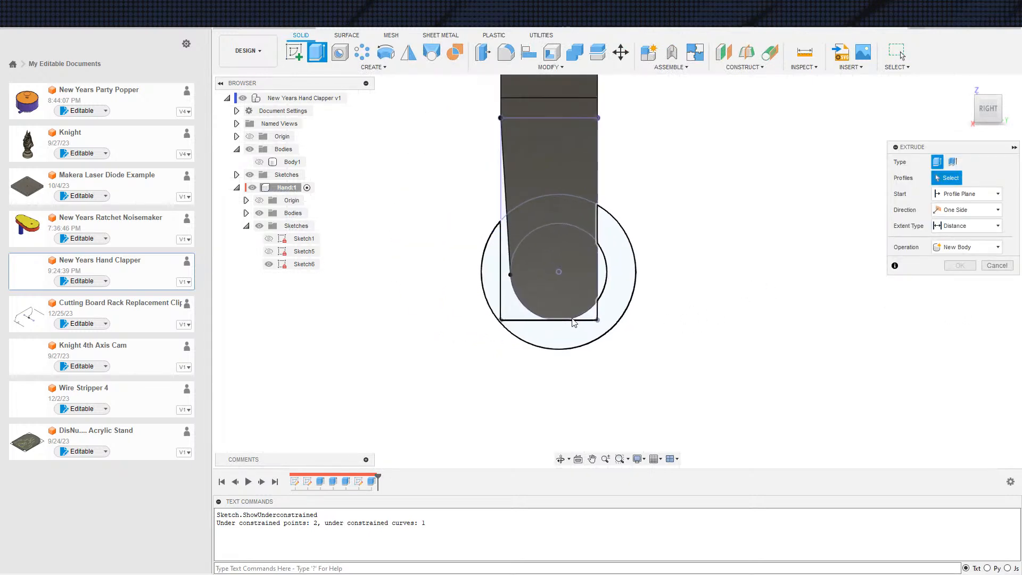
pyautogui.click(603, 273)
pyautogui.keyDown('shift'); pyautogui.moveTo(685, 320); pyautogui.dragTo(739, 280, button='middle'); pyautogui.keyUp('shift')
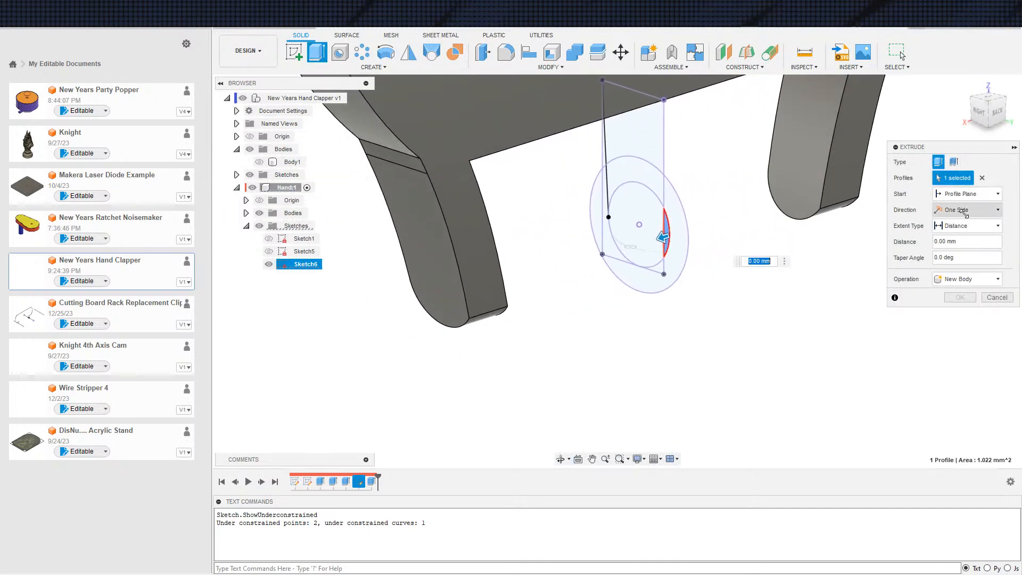
pyautogui.click(966, 194)
pyautogui.click(958, 230)
pyautogui.click(461, 303)
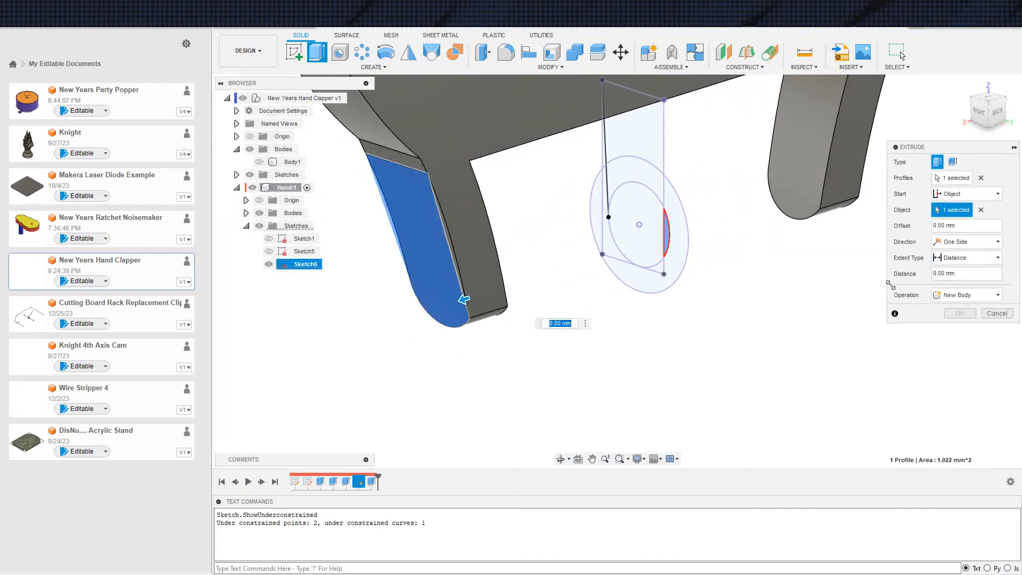
# Try to extrude the circle segment with extent To Object, up to the same leg
pyautogui.click(951, 261)
pyautogui.click(948, 283)
pyautogui.keyDown('shift'); pyautogui.moveTo(629, 305); pyautogui.dragTo(560, 299, button='middle'); pyautogui.keyUp('shift')
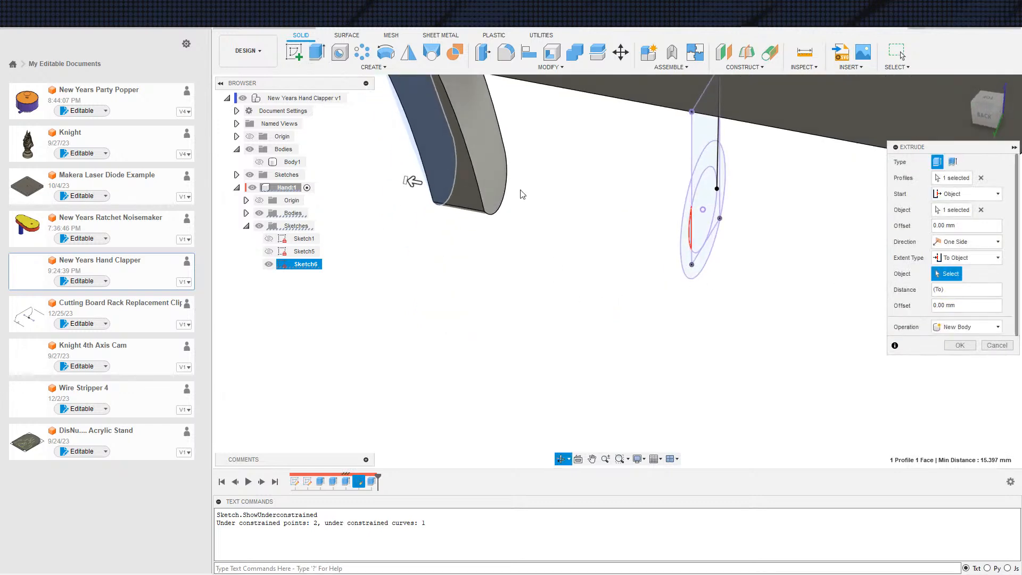
pyautogui.click(484, 174)
pyautogui.keyDown('shift'); pyautogui.moveTo(512, 265); pyautogui.dragTo(579, 249, button='middle'); pyautogui.keyUp('shift')
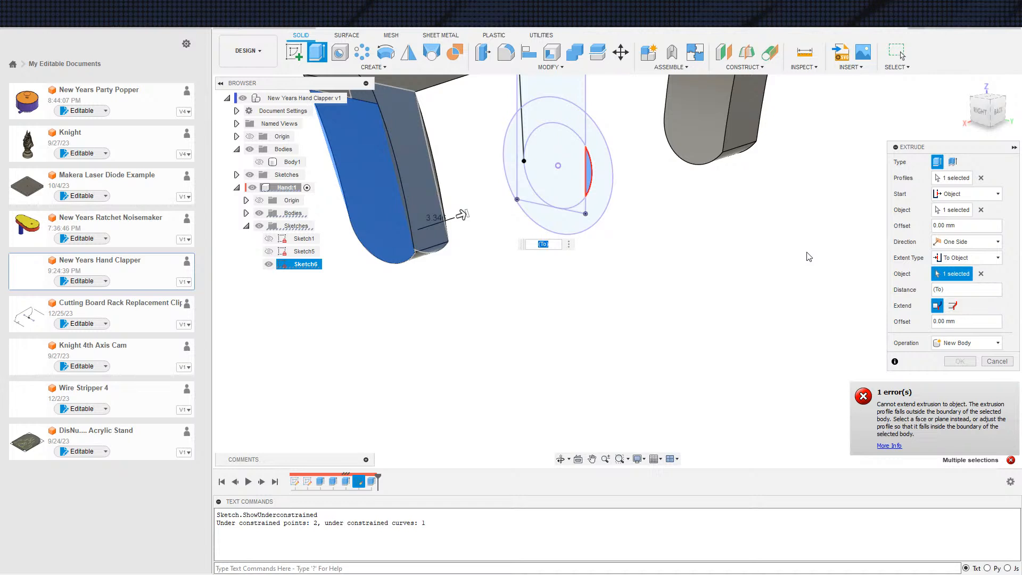
pyautogui.keyDown('shift'); pyautogui.moveTo(563, 286); pyautogui.dragTo(501, 236, button='middle'); pyautogui.keyUp('shift')
pyautogui.moveTo(522, 222); pyautogui.dragTo(428, 220)
pyautogui.moveTo(701, 287)
pyautogui.keyDown('shift'); pyautogui.mouseDown(button='middle')
pyautogui.moveTo(664, 274)
pyautogui.moveTo(615, 294)
pyautogui.mouseUp(button='middle'); pyautogui.keyUp('shift')
pyautogui.scroll(3, 697, 263)
pyautogui.scroll(-2, 655, 284)
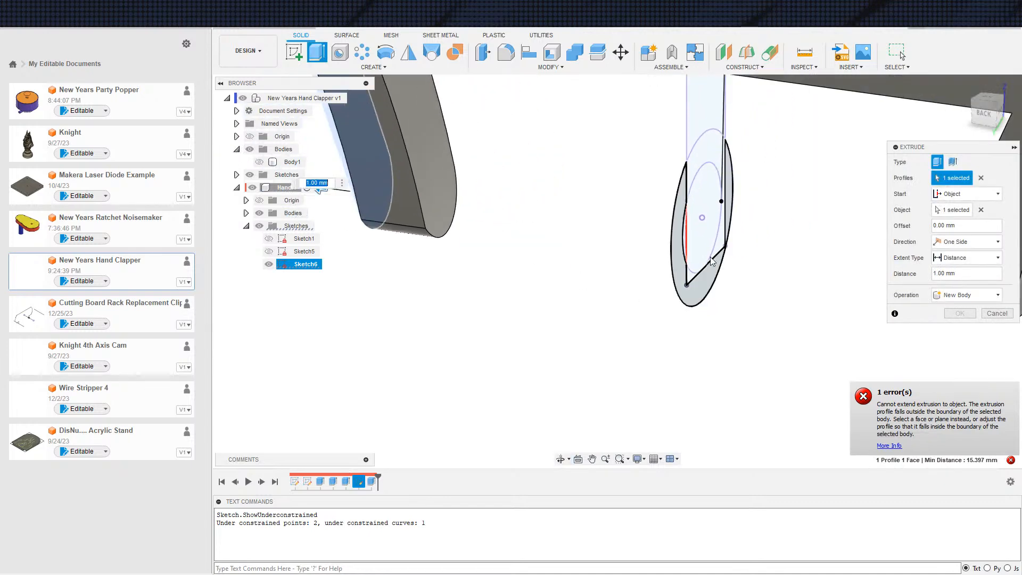
pyautogui.click(953, 274)
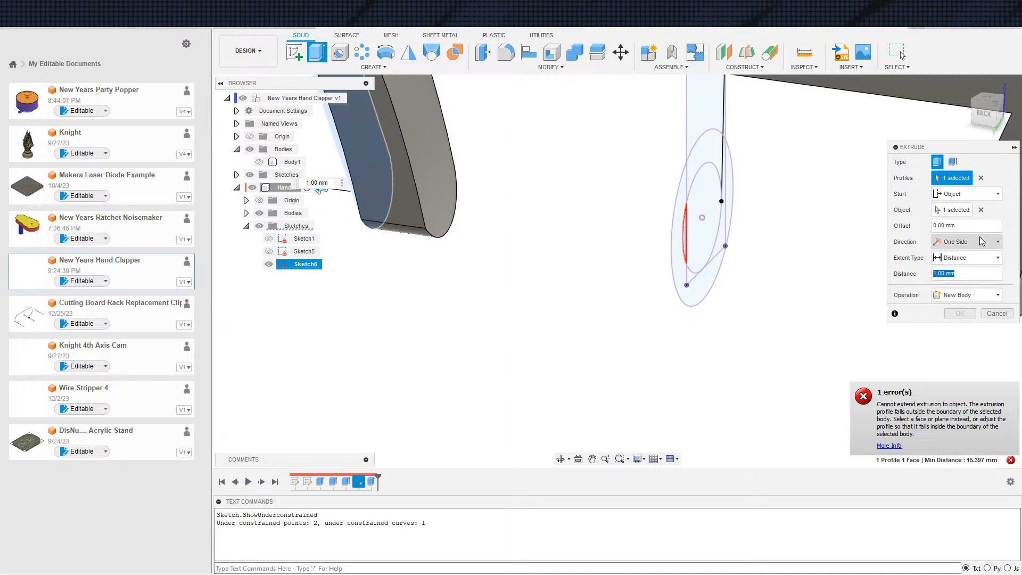
pyautogui.click(981, 210)
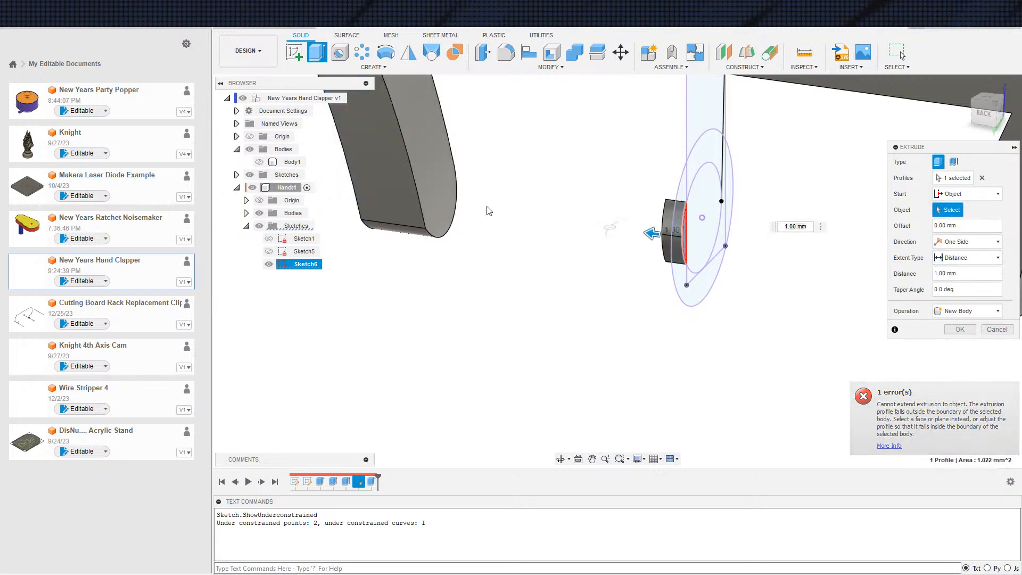
pyautogui.click(421, 160)
pyautogui.click(958, 258)
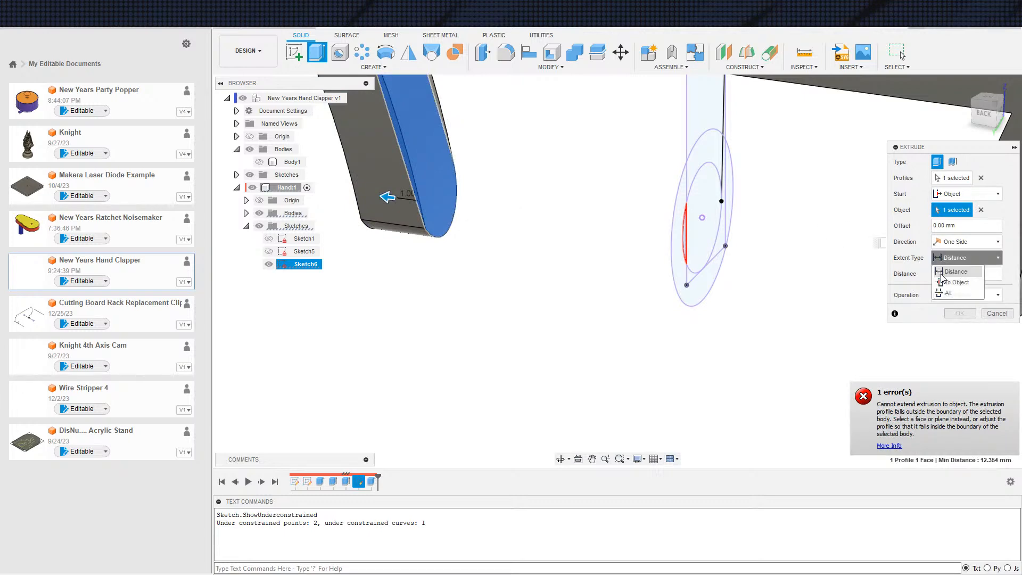
pyautogui.click(948, 283)
pyautogui.keyDown('shift'); pyautogui.moveTo(407, 308); pyautogui.dragTo(695, 296, button='middle'); pyautogui.keyUp('shift')
pyautogui.click(397, 232)
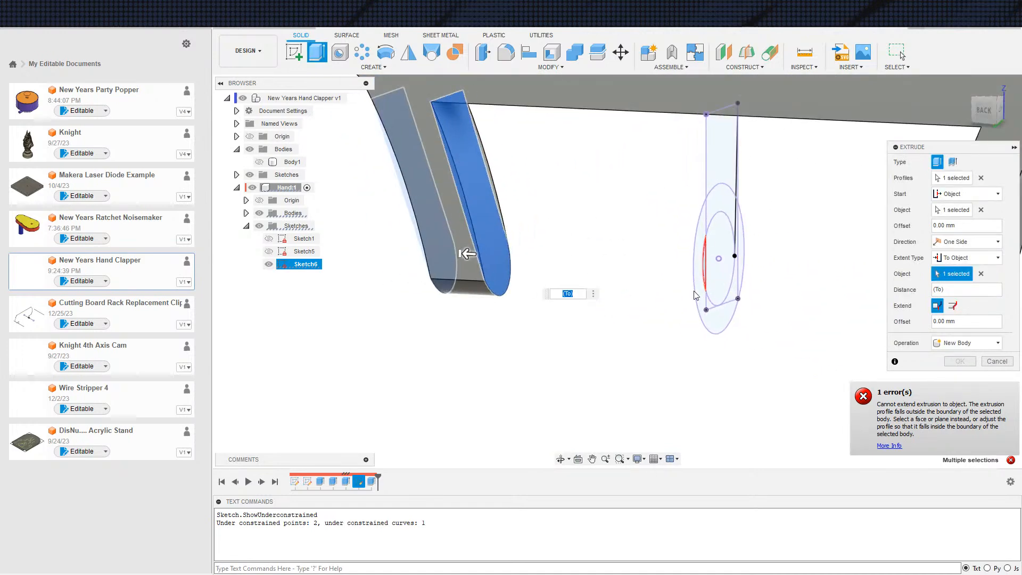
pyautogui.click(954, 308)
pyautogui.click(937, 309)
pyautogui.keyDown('shift'); pyautogui.moveTo(540, 309); pyautogui.dragTo(503, 304, button='middle'); pyautogui.keyUp('shift')
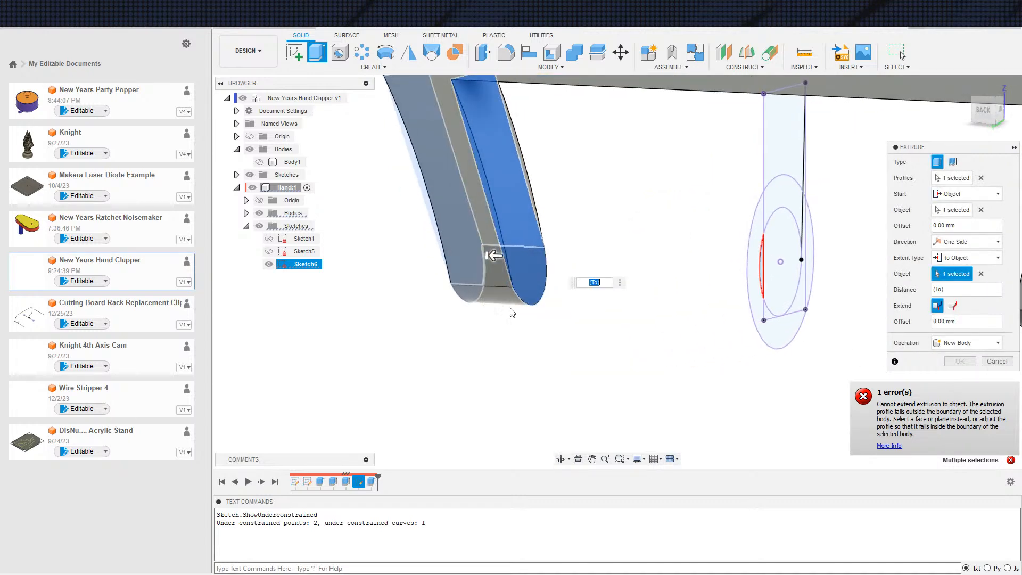
pyautogui.press('Escape')
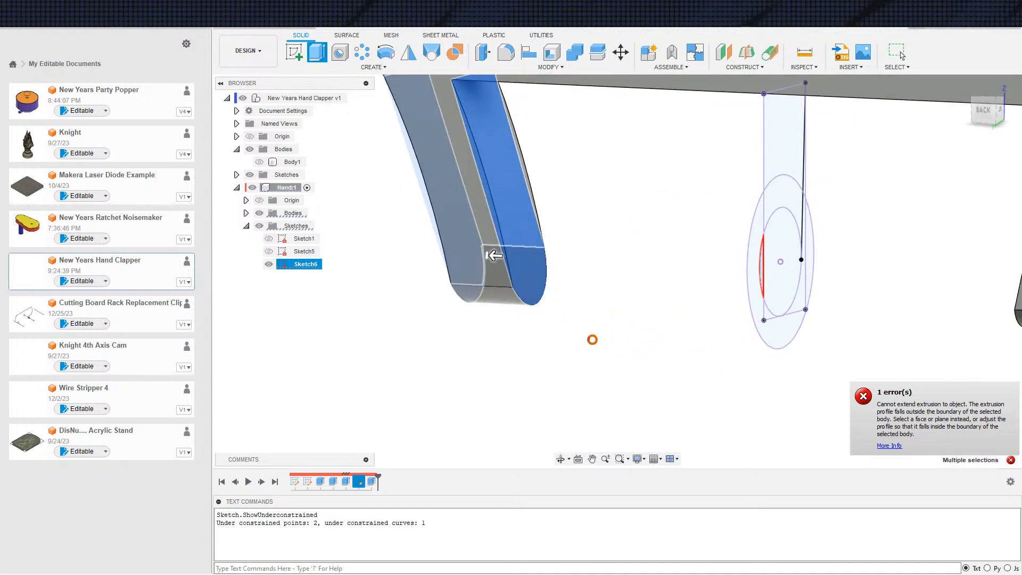
# Extrude the inner hinge circle profile from one leg's outer side face to the opposite leg's outer side face, using Join
pyautogui.click(669, 301)
pyautogui.press('e')
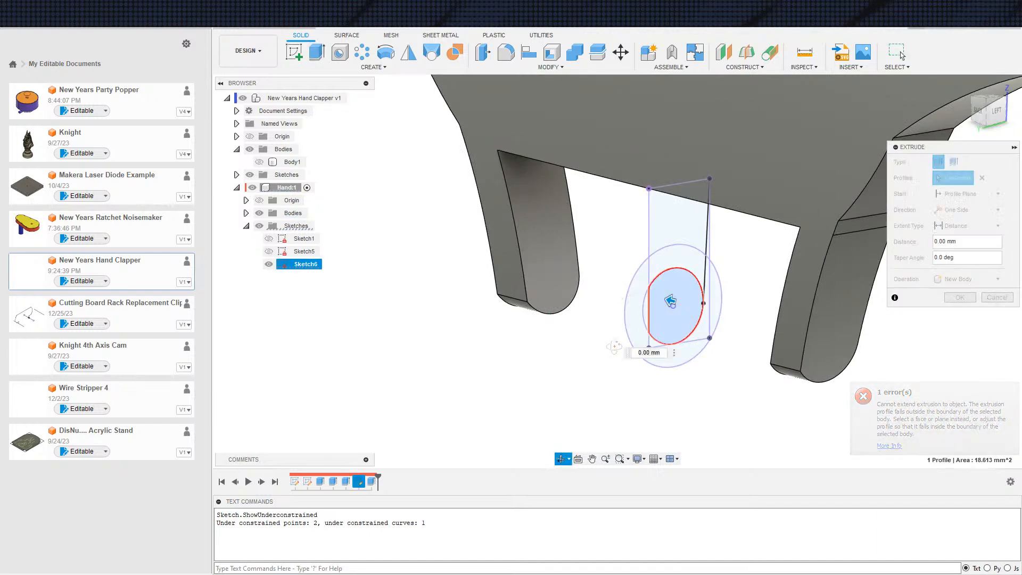
pyautogui.click(967, 194)
pyautogui.click(953, 226)
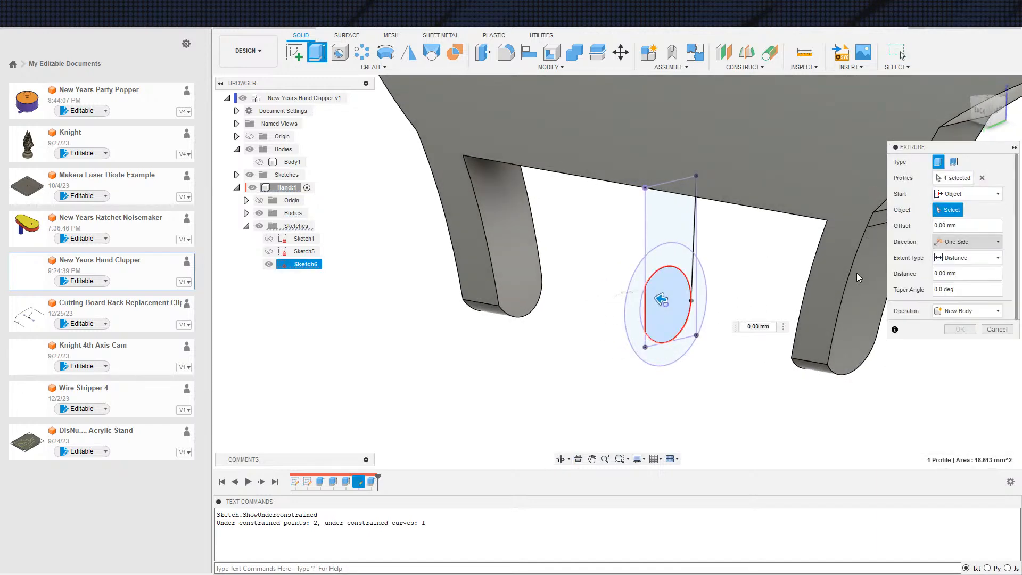
pyautogui.click(854, 299)
pyautogui.click(952, 260)
pyautogui.click(943, 285)
pyautogui.keyDown('shift'); pyautogui.moveTo(501, 340); pyautogui.dragTo(729, 317, button='middle'); pyautogui.keyUp('shift')
pyautogui.click(432, 242)
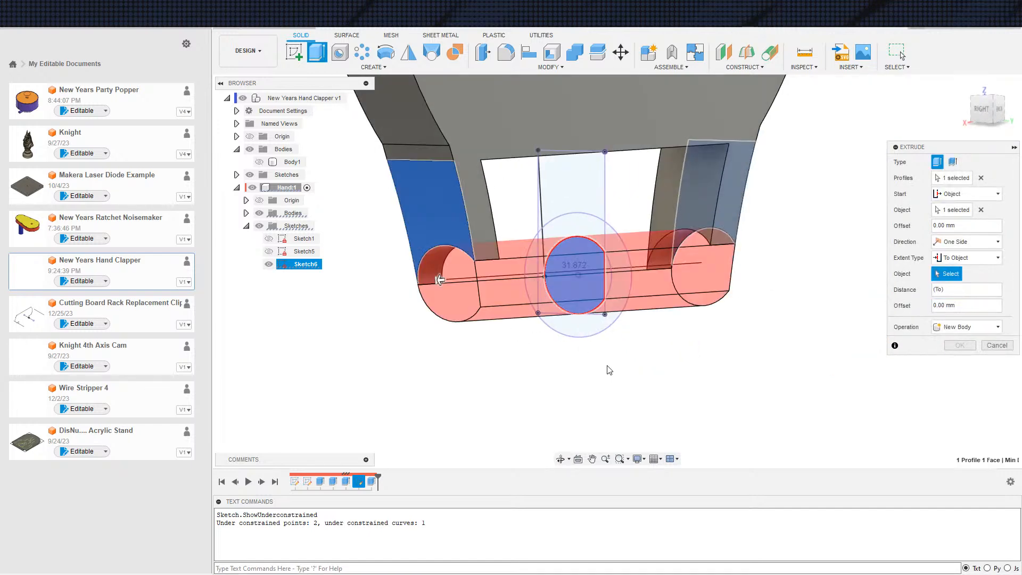
pyautogui.keyDown('shift'); pyautogui.moveTo(607, 366); pyautogui.dragTo(566, 381, button='middle'); pyautogui.keyUp('shift')
pyautogui.scroll(-2, 566, 382)
pyautogui.click(950, 344)
pyautogui.click(948, 358)
pyautogui.keyDown('shift'); pyautogui.moveTo(745, 395); pyautogui.dragTo(687, 381, button='middle'); pyautogui.keyUp('shift')
pyautogui.click(960, 366)
# Show the handle's Body1 and activate the top-level New Years Hand Clapper component
pyautogui.scroll(-2, 665, 355)
pyautogui.moveTo(571, 356)
pyautogui.keyDown('shift'); pyautogui.mouseDown(button='middle')
pyautogui.moveTo(606, 313)
pyautogui.moveTo(593, 340)
pyautogui.moveTo(595, 386)
pyautogui.moveTo(609, 359)
pyautogui.moveTo(629, 348)
pyautogui.moveTo(589, 377)
pyautogui.moveTo(655, 353)
pyautogui.mouseUp(button='middle'); pyautogui.keyUp('shift')
pyautogui.scroll(-4, 639, 330)
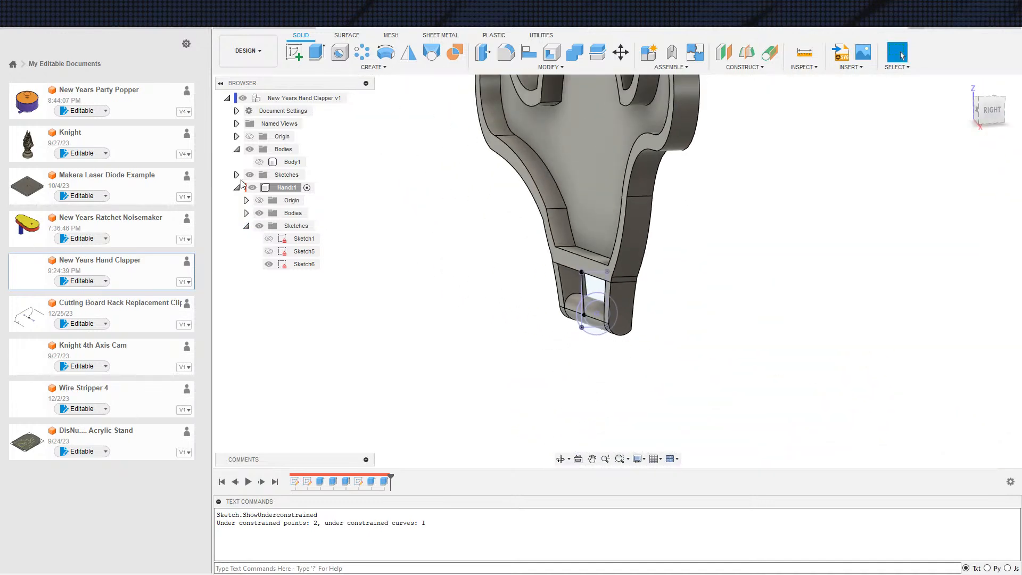
pyautogui.click(259, 162)
pyautogui.scroll(-3, 428, 344)
pyautogui.keyDown('shift'); pyautogui.moveTo(441, 342); pyautogui.dragTo(421, 321, button='middle'); pyautogui.keyUp('shift')
pyautogui.scroll(-3, 421, 320)
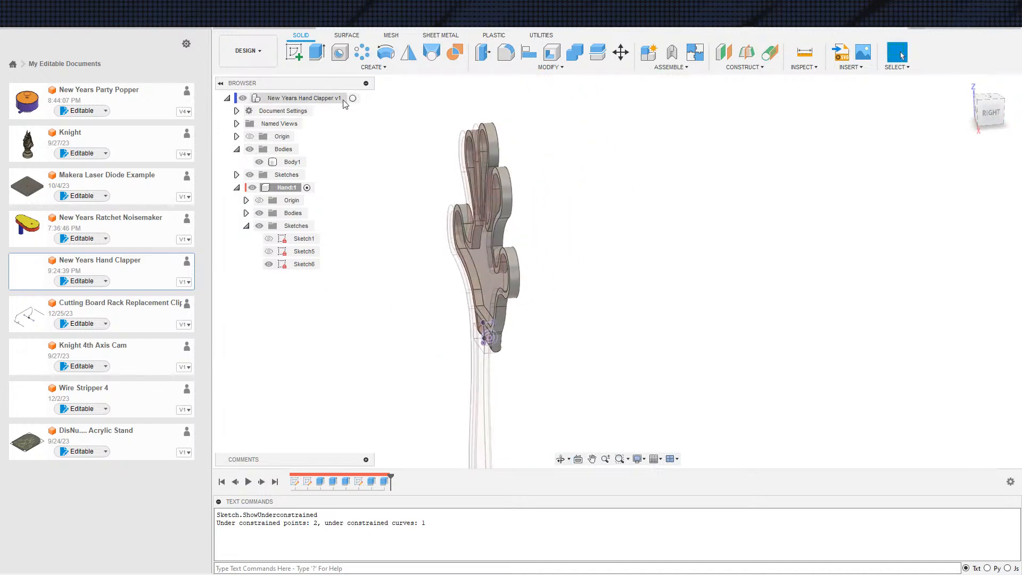
pyautogui.click(359, 98)
pyautogui.scroll(-2, 632, 390)
pyautogui.moveTo(632, 390); pyautogui.dragTo(668, 374, button='middle')
pyautogui.scroll(5, 604, 361)
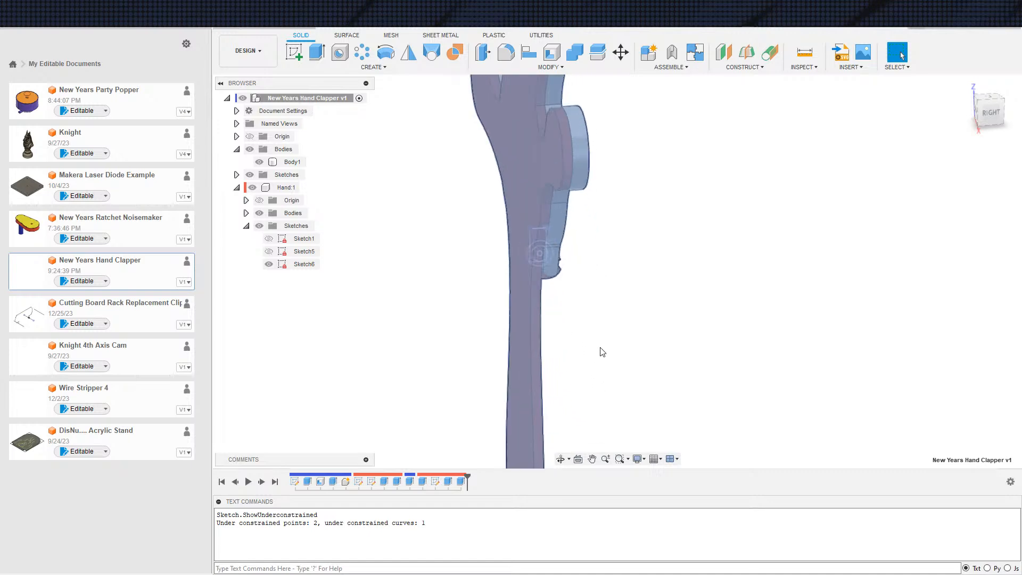
pyautogui.keyDown('shift'); pyautogui.moveTo(586, 306); pyautogui.dragTo(449, 294, button='middle'); pyautogui.keyUp('shift')
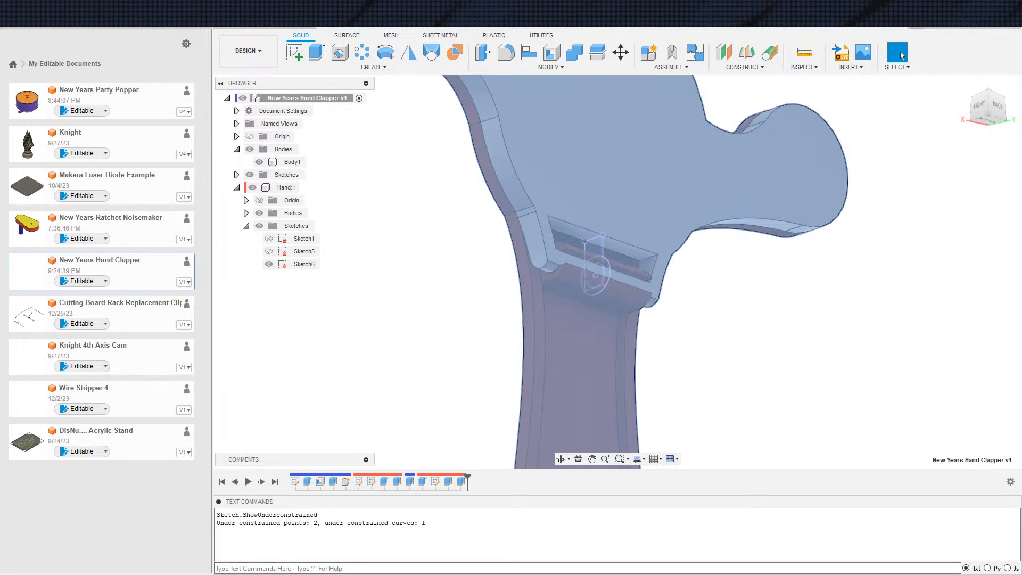
# Switch to the browser and examine the hand clapper product photo and the Noise Maker clapper image results for handle and hinge design
pyautogui.hotkey('alt', 'Tab')
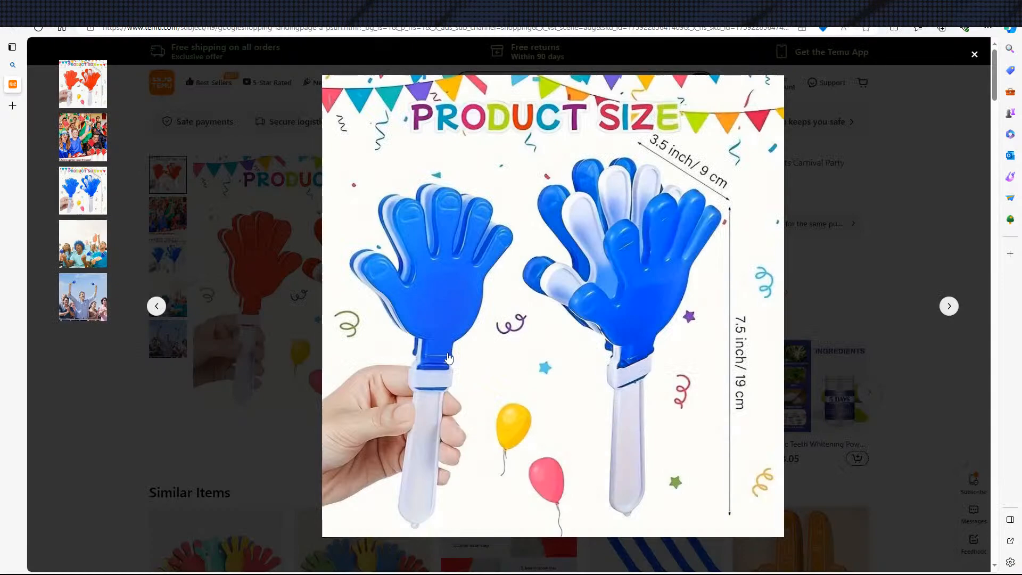
pyautogui.scroll(-5, 475, 420)
pyautogui.scroll(4, 489, 410)
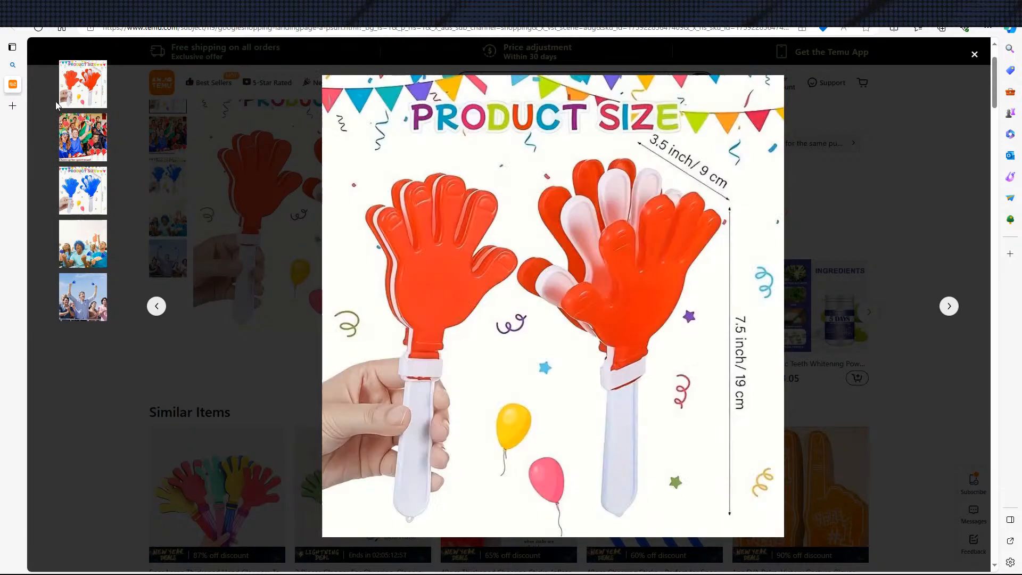
pyautogui.click(12, 64)
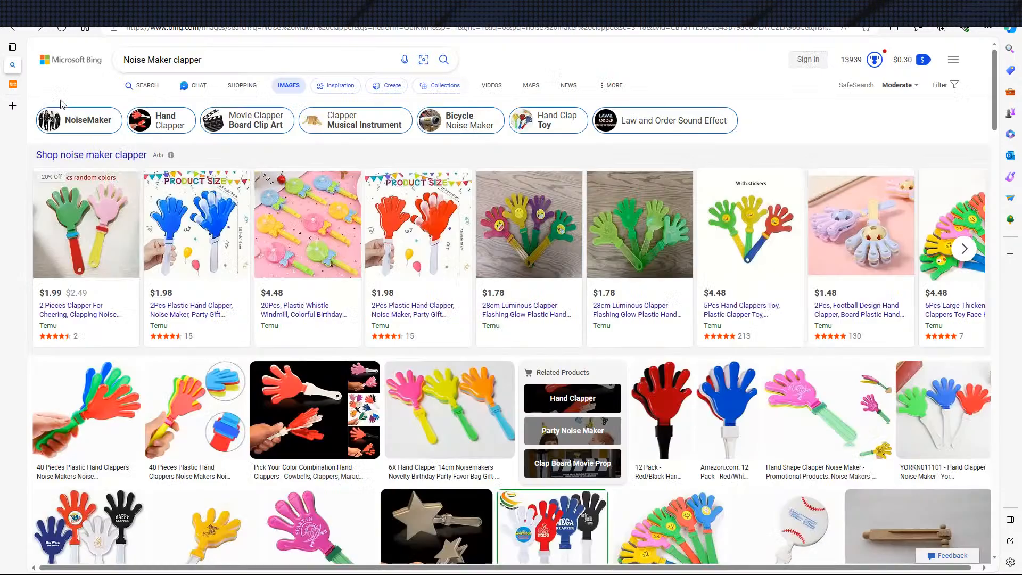
pyautogui.scroll(-10, 411, 131)
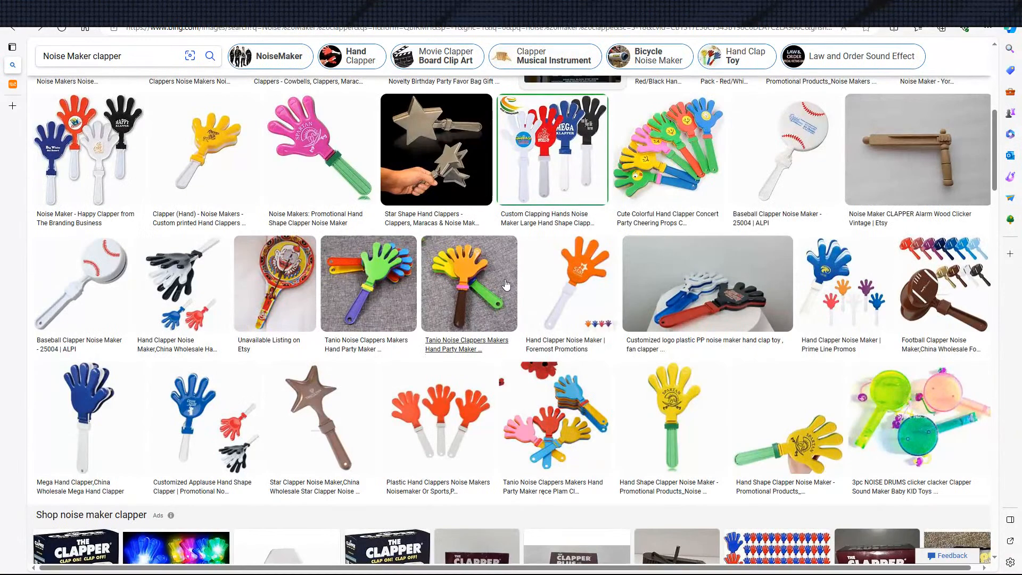
pyautogui.scroll(-2, 426, 160)
pyautogui.click(472, 224)
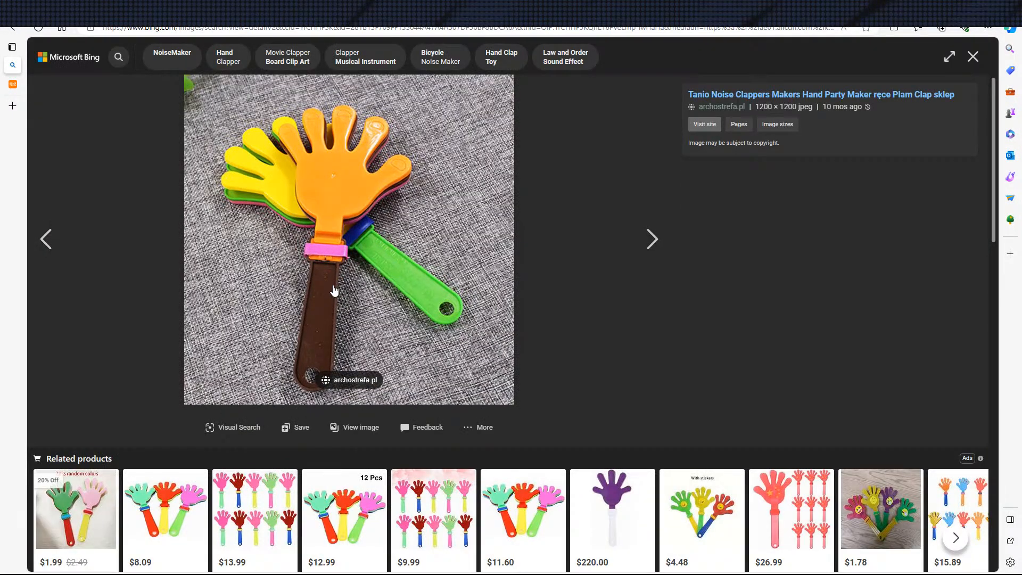
pyautogui.press('Escape')
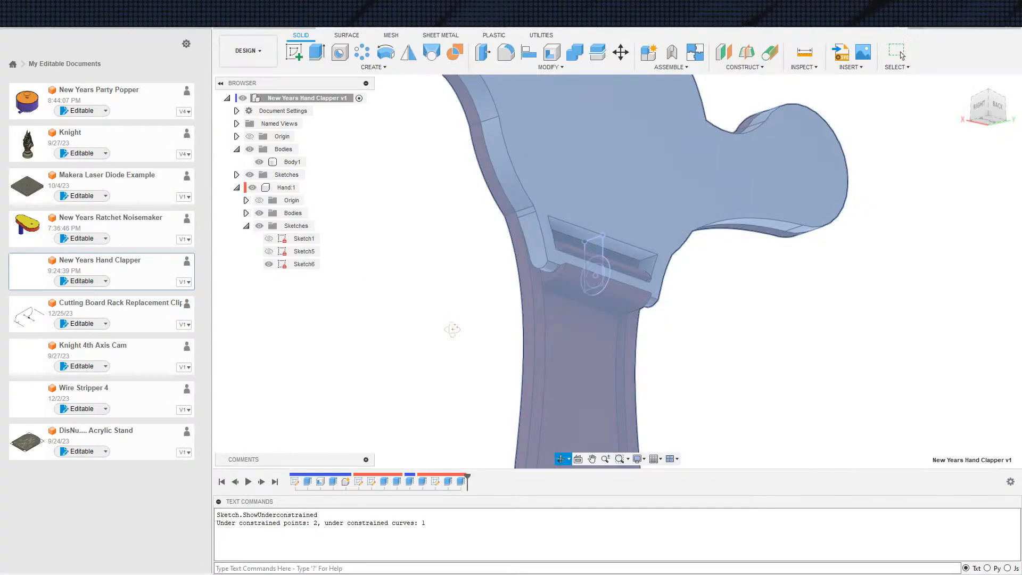
# Switch back to Fusion 360 and examine how the hand's hinge pin sits in the handle
pyautogui.keyDown('shift'); pyautogui.moveTo(448, 318); pyautogui.dragTo(618, 264, button='middle'); pyautogui.keyUp('shift')
pyautogui.scroll(1, 619, 263)
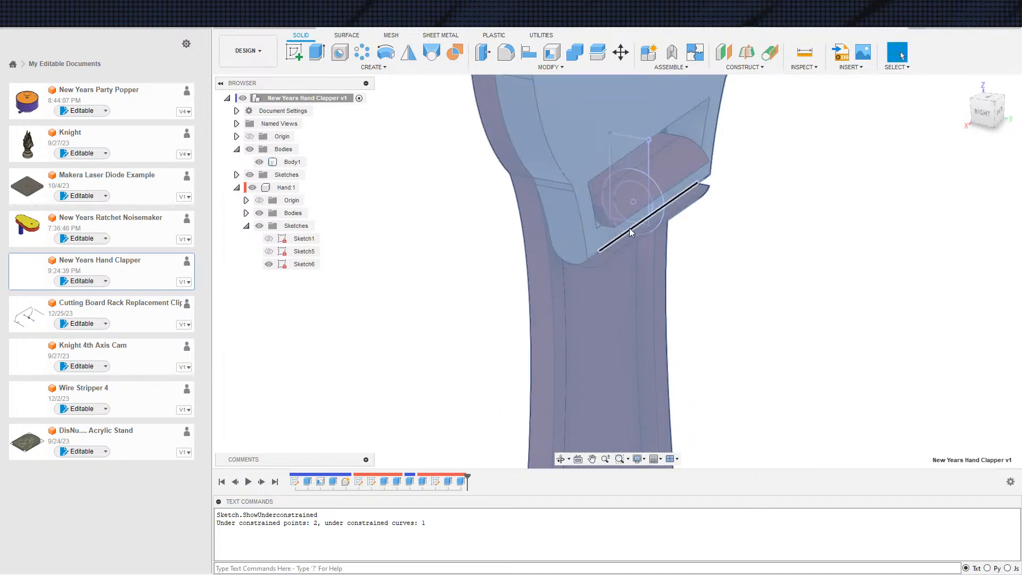
pyautogui.scroll(-5, 532, 181)
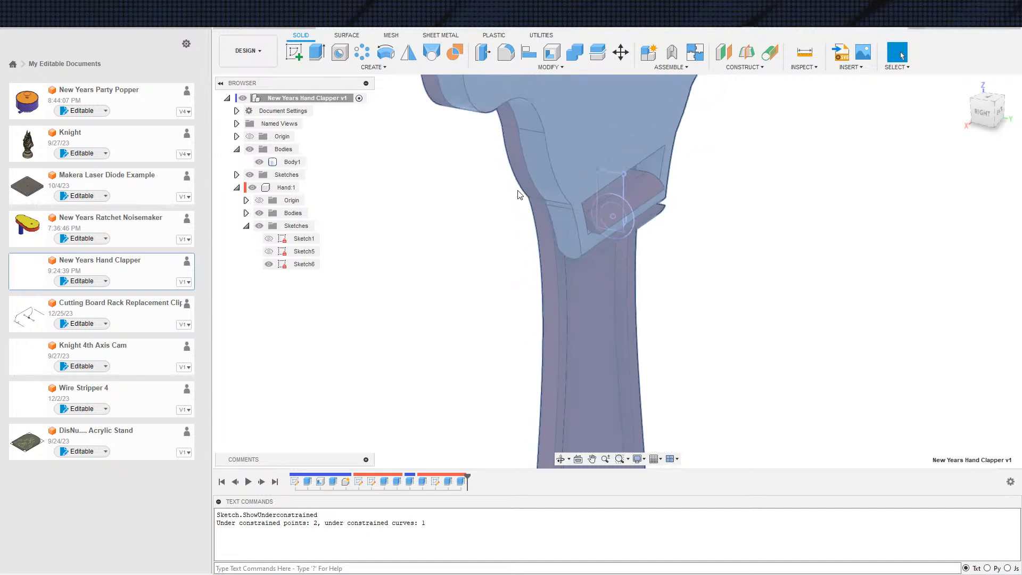
pyautogui.scroll(-5, 526, 178)
pyautogui.moveTo(513, 211); pyautogui.dragTo(572, 240, button='middle')
pyautogui.moveTo(535, 271); pyautogui.dragTo(512, 291, button='middle')
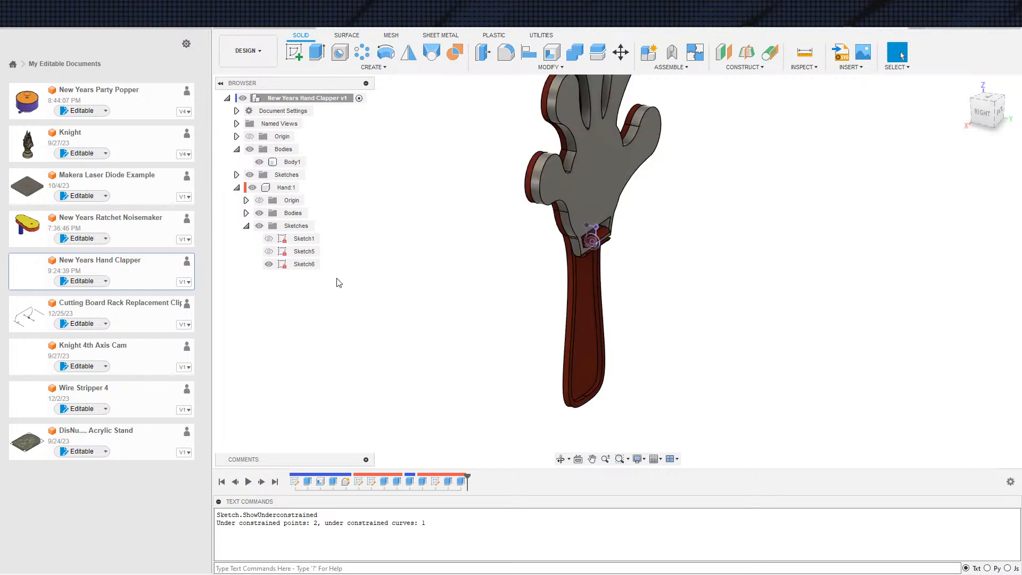
pyautogui.scroll(-2, 483, 234)
pyautogui.moveTo(509, 240); pyautogui.dragTo(523, 366, button='middle')
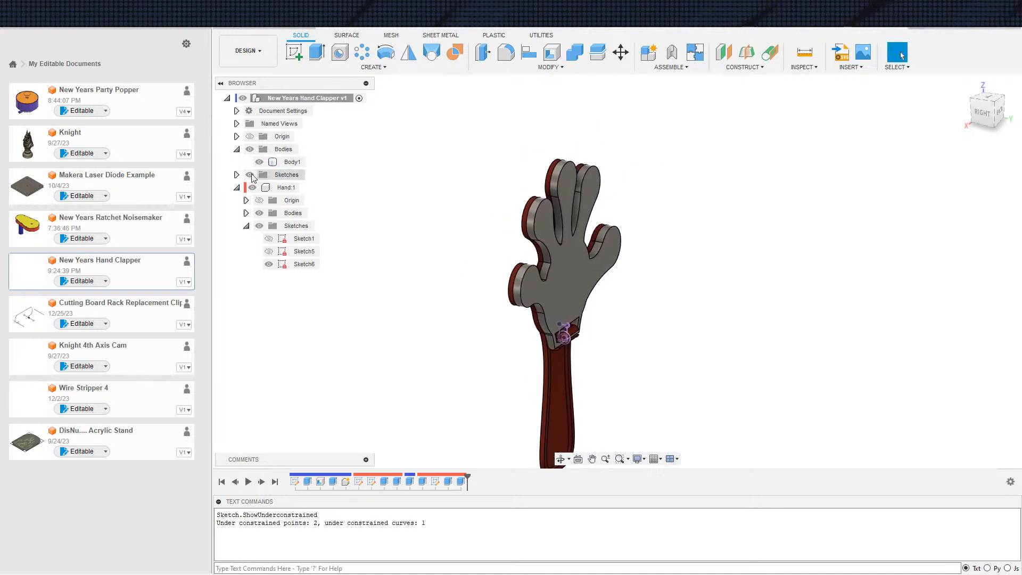
# Create a component from the top-level Body1 and rename it Handle
pyautogui.click(408, 51)
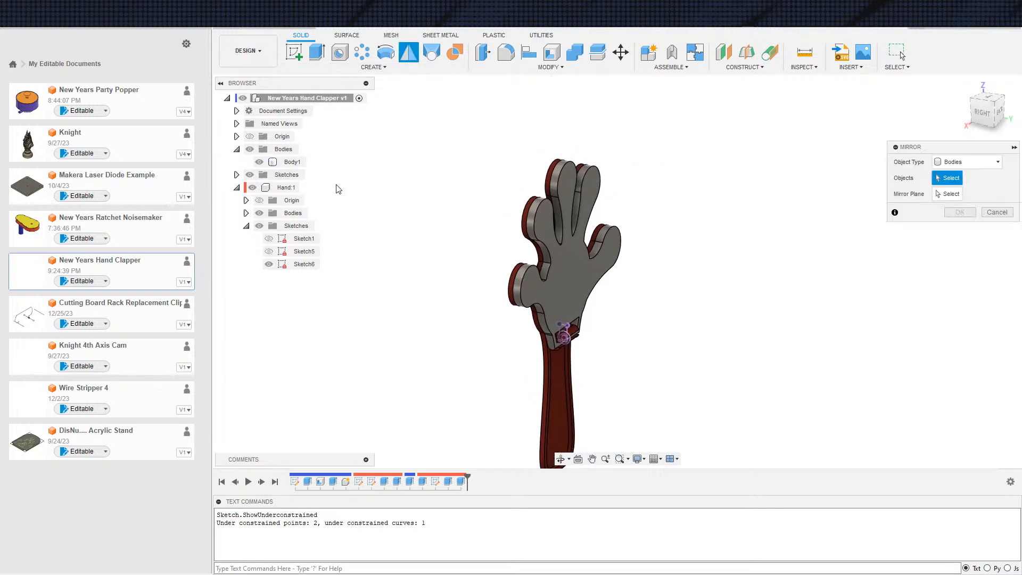
pyautogui.press('Escape')
pyautogui.rightClick(292, 164)
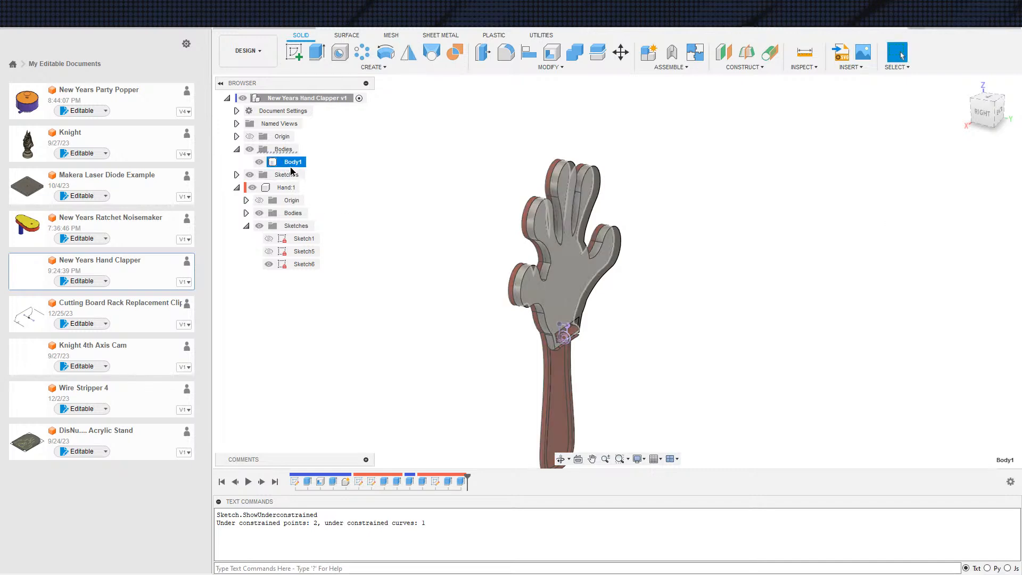
pyautogui.click(341, 205)
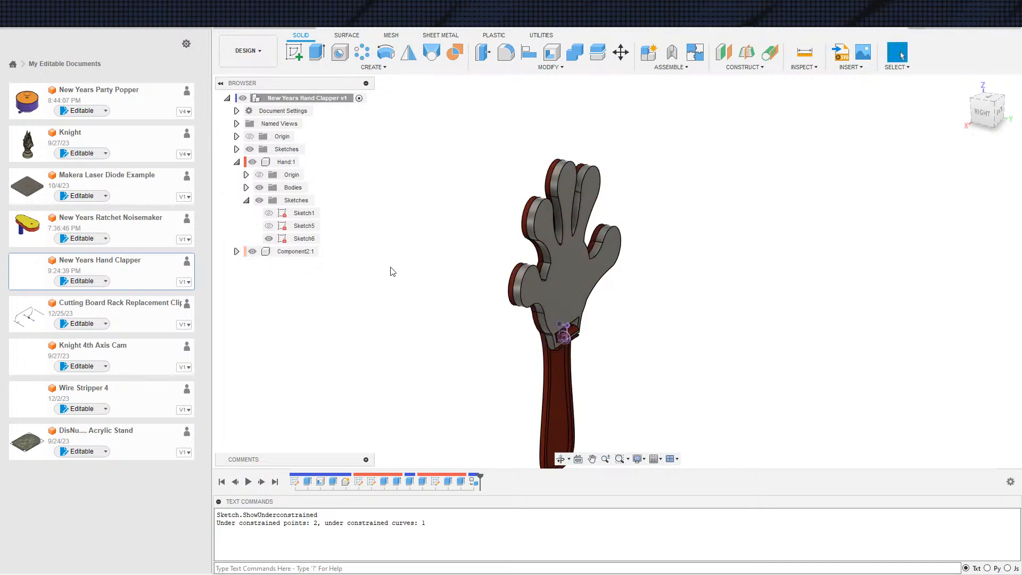
pyautogui.click(296, 254)
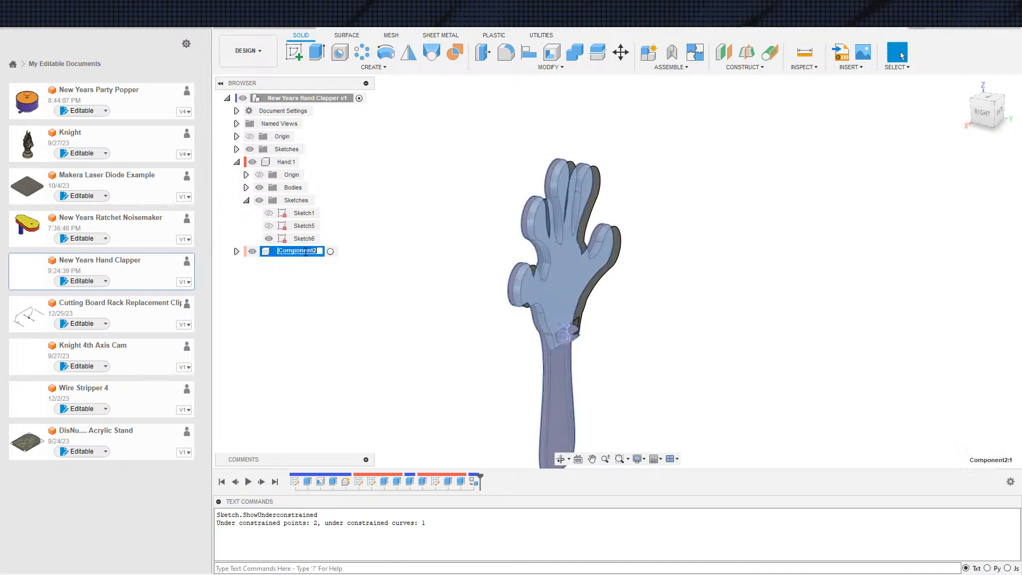
pyautogui.press('Return')
pyautogui.click(368, 302)
# Mirror the Hand and Handle components about the origin plane parallel to the hand's flat face
pyautogui.keyDown('shift'); pyautogui.moveTo(505, 334); pyautogui.dragTo(542, 330, button='middle'); pyautogui.keyUp('shift')
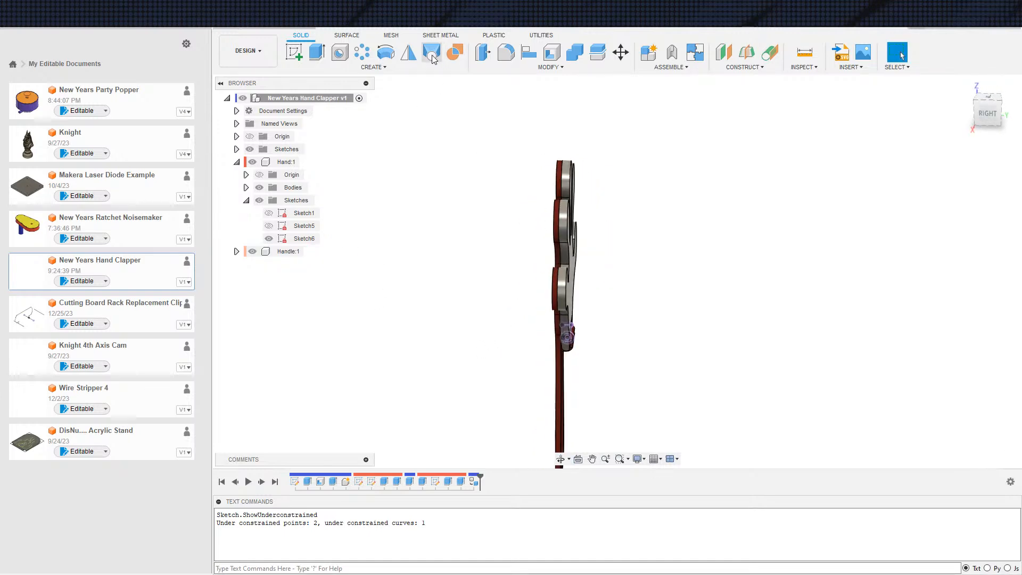
pyautogui.click(408, 51)
pyautogui.click(966, 162)
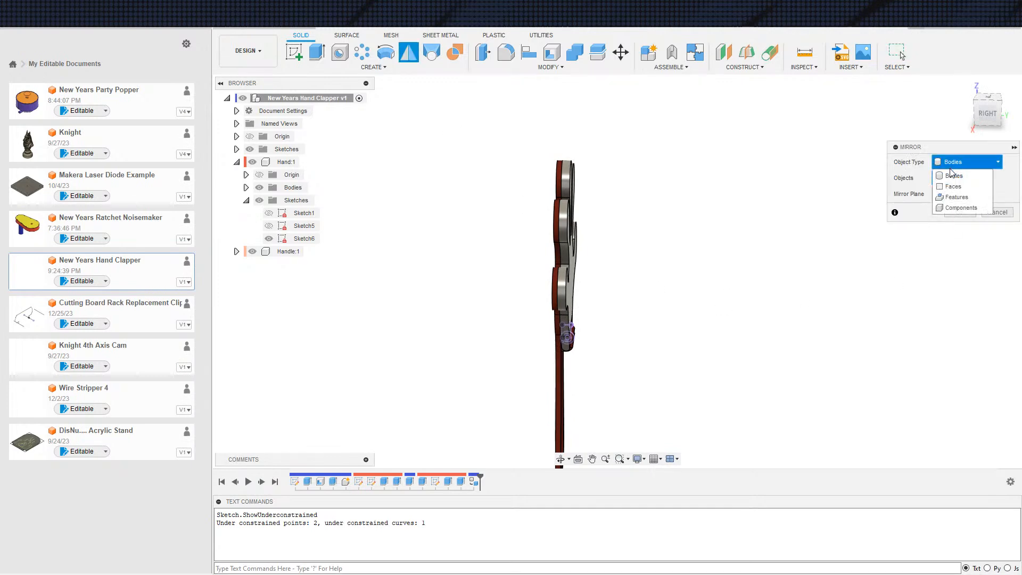
pyautogui.click(959, 208)
pyautogui.click(573, 316)
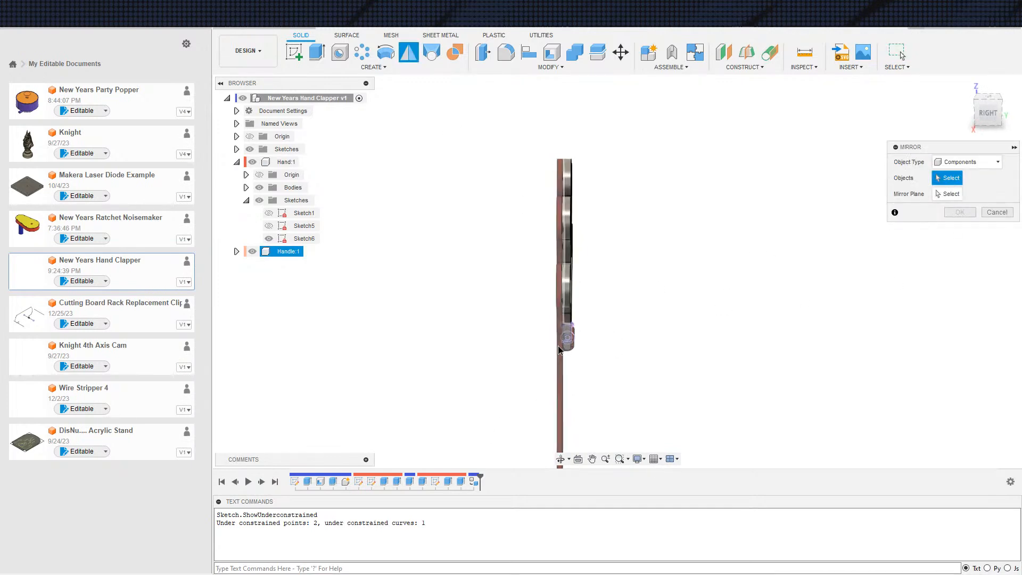
pyautogui.click(571, 312)
pyautogui.click(952, 194)
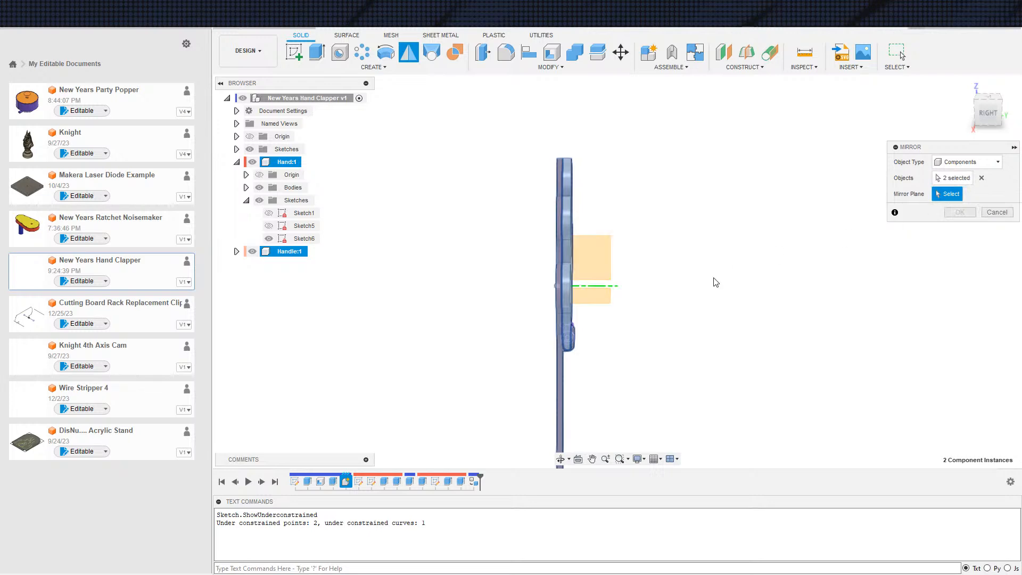
pyautogui.keyDown('shift'); pyautogui.moveTo(712, 280); pyautogui.dragTo(632, 274, button='middle'); pyautogui.keyUp('shift')
pyautogui.click(563, 266)
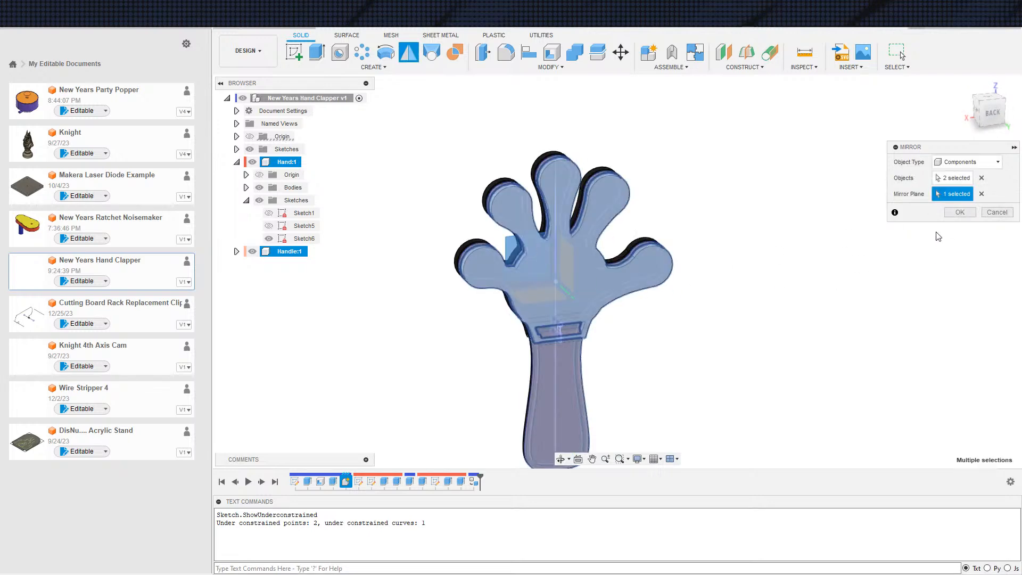
pyautogui.click(960, 212)
# Examine the mirrored clapper assembly, including the hinge area and the full handle
pyautogui.keyDown('shift'); pyautogui.moveTo(845, 251); pyautogui.dragTo(786, 313, button='middle'); pyautogui.keyUp('shift')
pyautogui.scroll(5, 602, 358)
pyautogui.moveTo(630, 354)
pyautogui.keyDown('shift'); pyautogui.mouseDown(button='middle')
pyautogui.moveTo(646, 338)
pyautogui.moveTo(592, 362)
pyautogui.moveTo(641, 305)
pyautogui.moveTo(623, 338)
pyautogui.mouseUp(button='middle'); pyautogui.keyUp('shift')
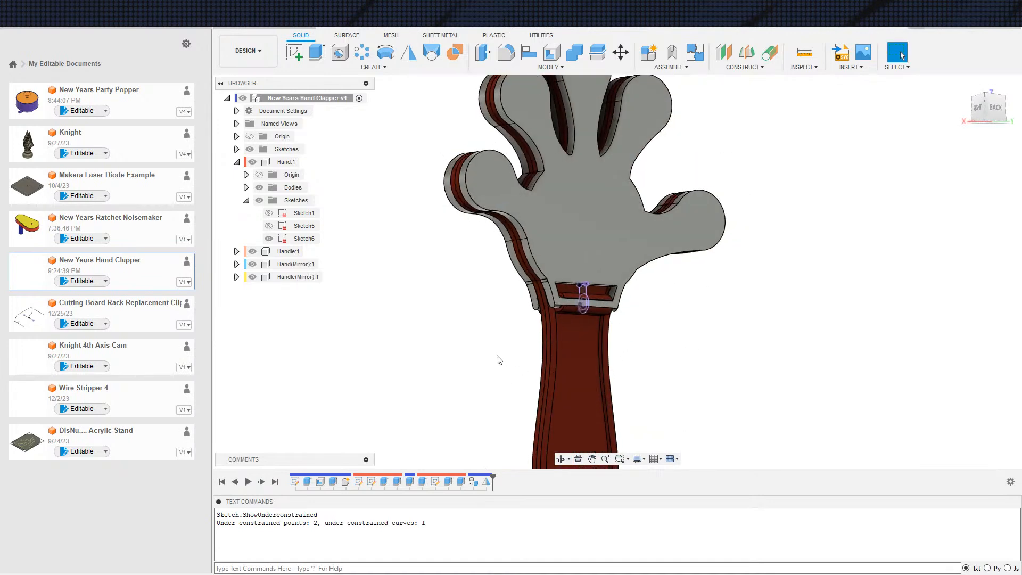
pyautogui.scroll(-4, 674, 303)
pyautogui.scroll(-3, 778, 318)
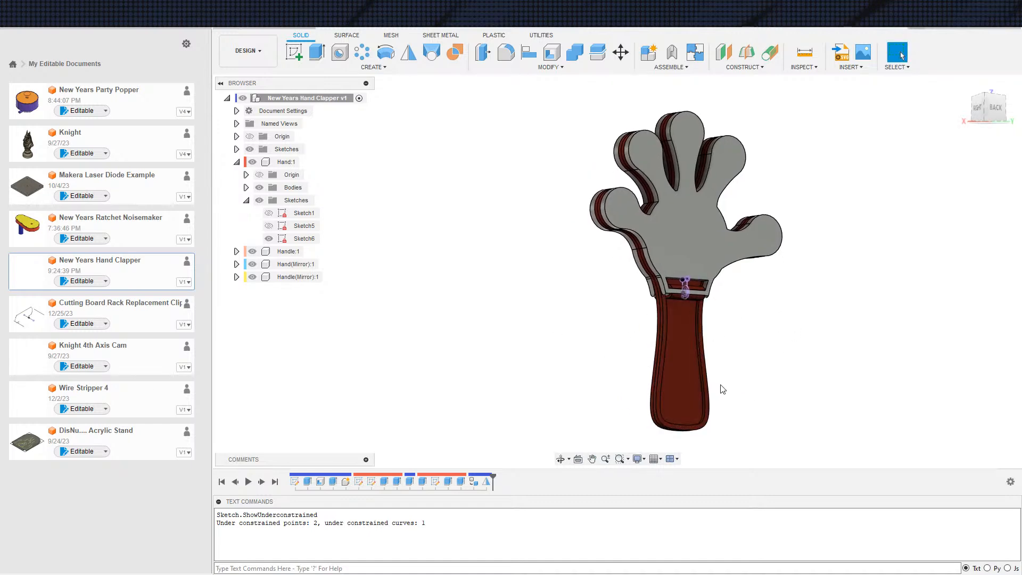
pyautogui.scroll(1, 714, 381)
pyautogui.scroll(1, 711, 377)
pyautogui.scroll(-1, 709, 356)
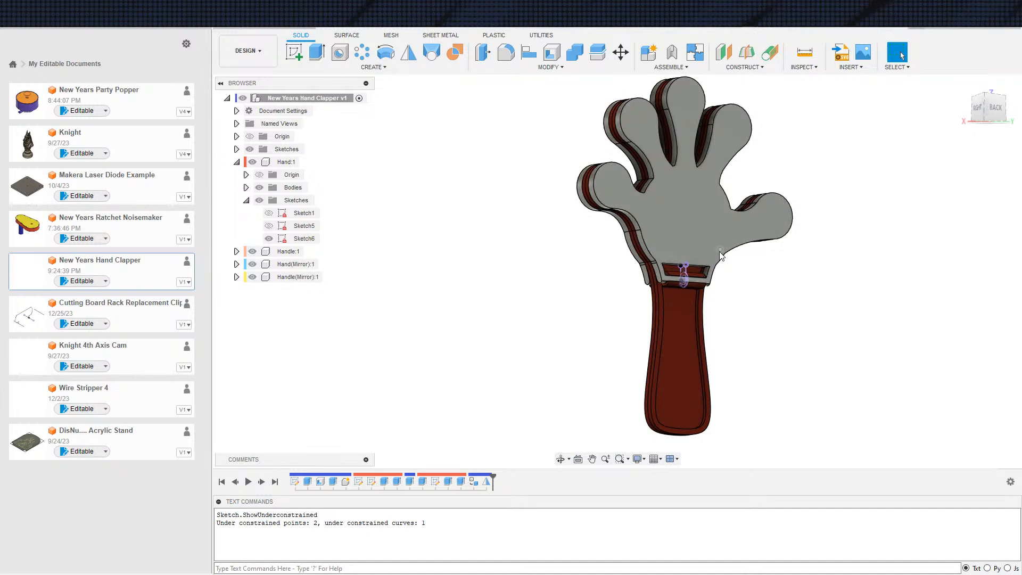
# Hide the mirrored Hand component and examine the hinge area and the mirrored handle underneath it
pyautogui.scroll(3, 697, 186)
pyautogui.keyDown('shift'); pyautogui.moveTo(731, 250); pyautogui.dragTo(816, 264, button='middle'); pyautogui.keyUp('shift')
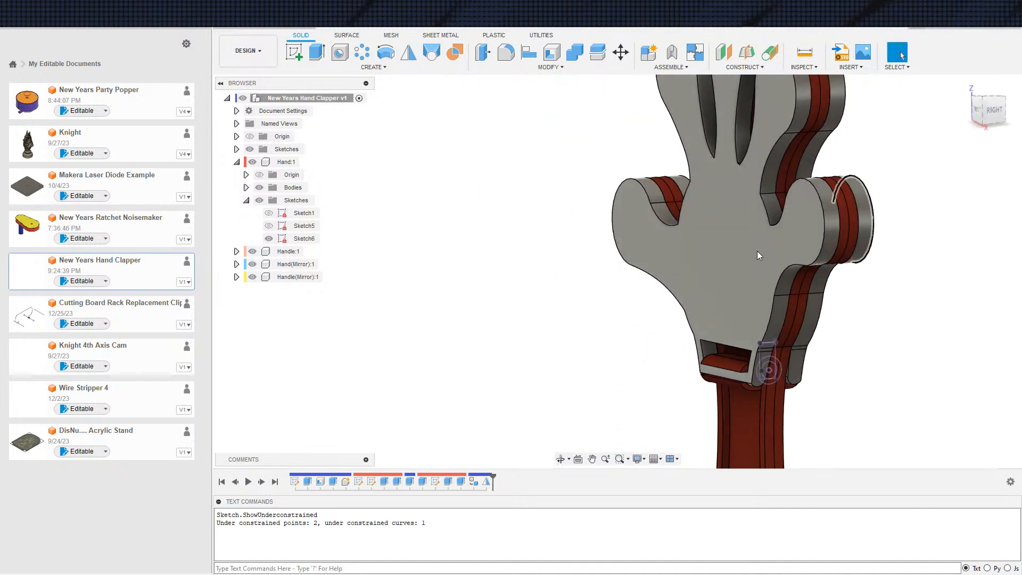
pyautogui.click(252, 264)
pyautogui.scroll(-3, 589, 320)
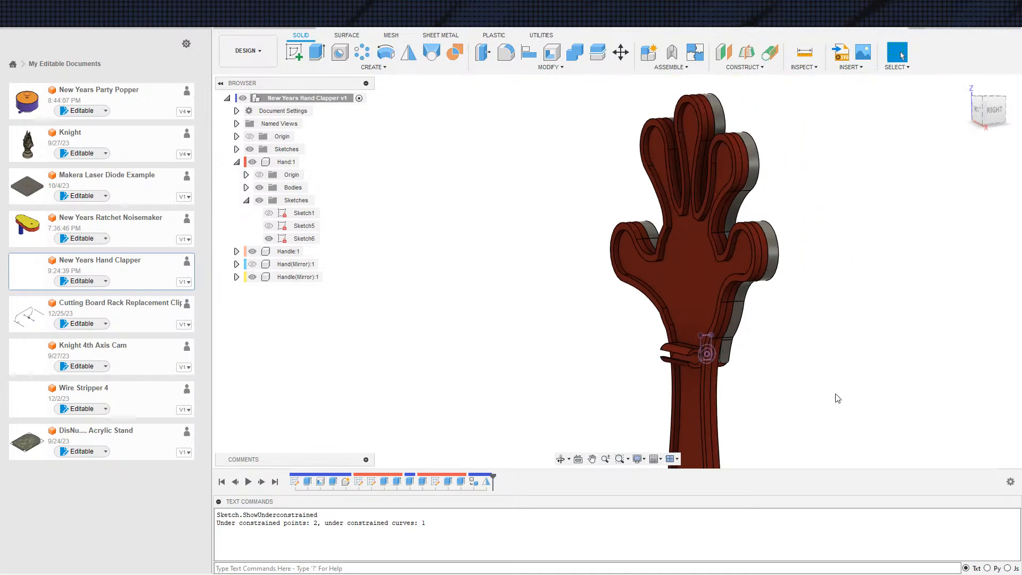
pyautogui.moveTo(832, 399); pyautogui.dragTo(783, 369, button='middle')
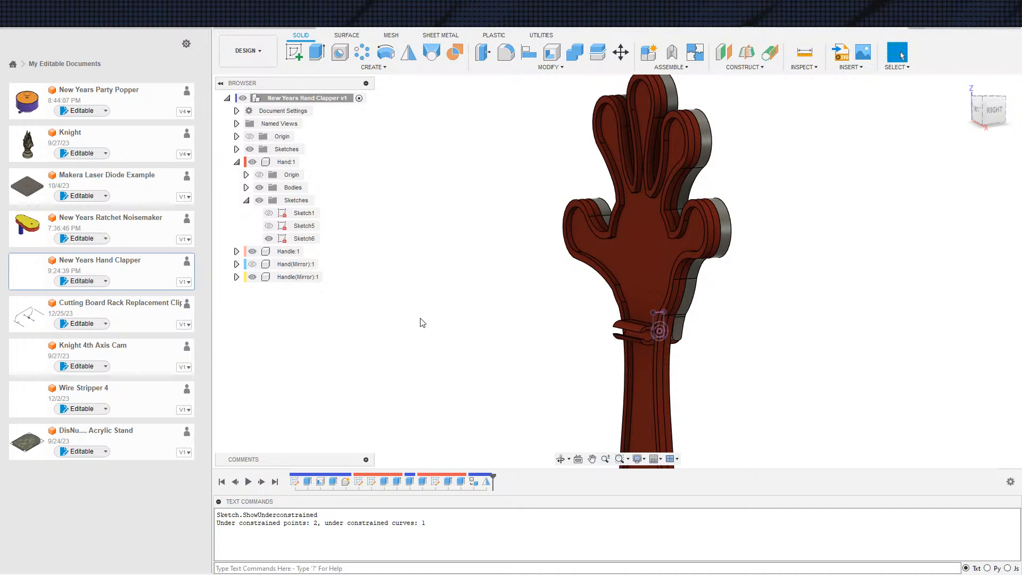
pyautogui.scroll(4, 612, 387)
pyautogui.moveTo(793, 381)
pyautogui.keyDown('shift'); pyautogui.mouseDown(button='middle')
pyautogui.moveTo(749, 368)
pyautogui.moveTo(755, 356)
pyautogui.moveTo(791, 383)
pyautogui.moveTo(803, 377)
pyautogui.moveTo(782, 378)
pyautogui.mouseUp(button='middle'); pyautogui.keyUp('shift')
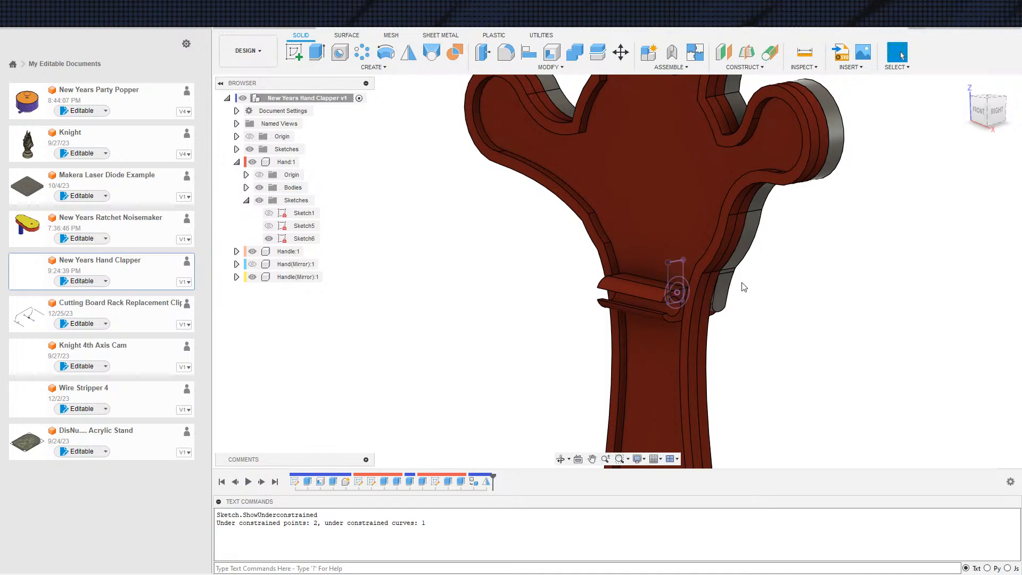
pyautogui.scroll(-2, 849, 376)
pyautogui.moveTo(845, 377); pyautogui.dragTo(808, 359, button='middle')
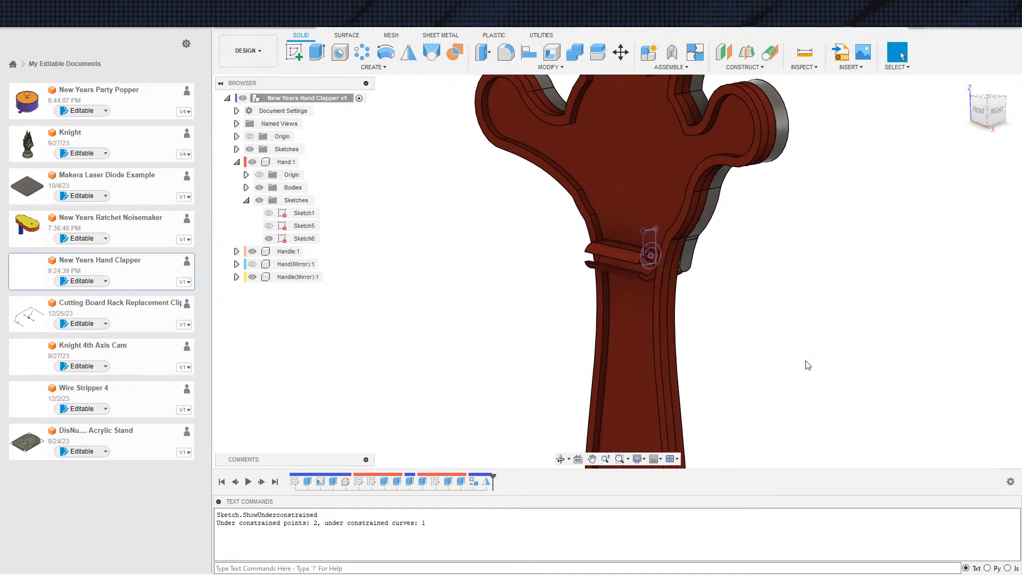
pyautogui.scroll(1, 701, 334)
pyautogui.moveTo(724, 362); pyautogui.dragTo(692, 274, button='middle')
pyautogui.moveTo(593, 258); pyautogui.dragTo(594, 279, button='middle')
pyautogui.scroll(-1, 594, 279)
# Look at the New Years Ratchet Noisemaker design, then return to the Hand Clapper and show the mirrored Hand component again
pyautogui.click(108, 232)
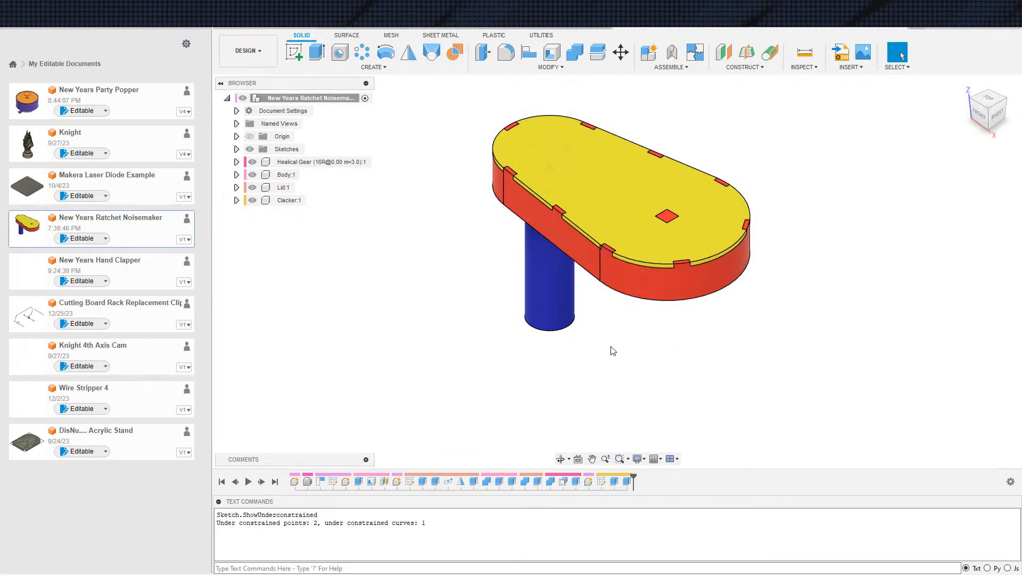
pyautogui.click(536, 25)
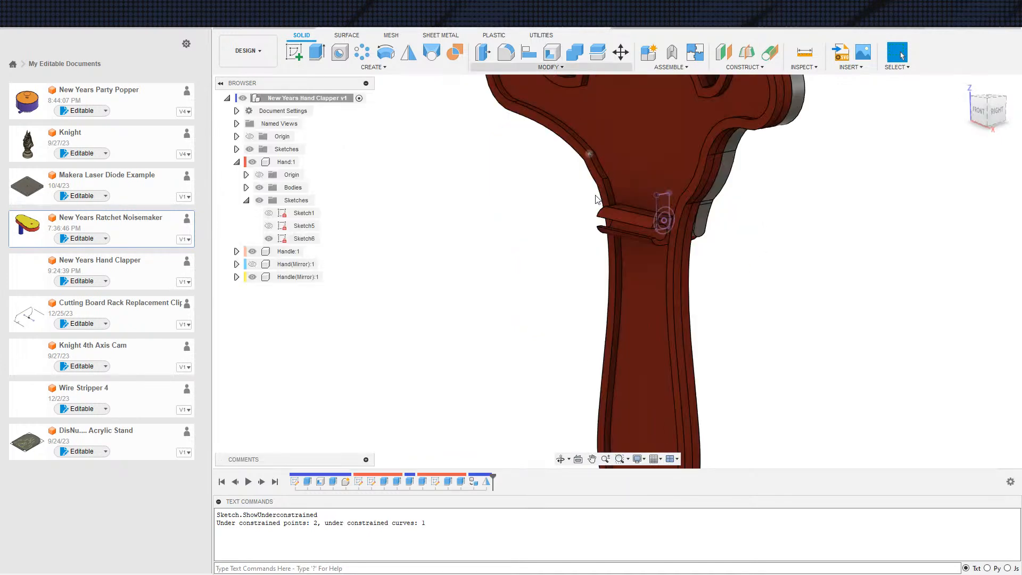
pyautogui.scroll(-3, 702, 309)
pyautogui.moveTo(734, 336); pyautogui.dragTo(703, 341, button='middle')
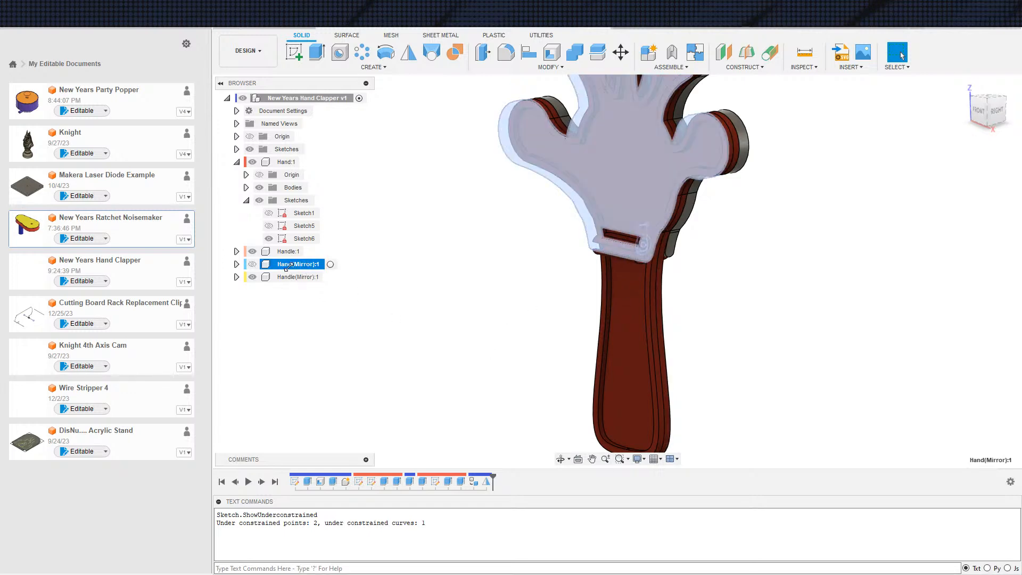
pyautogui.click(253, 264)
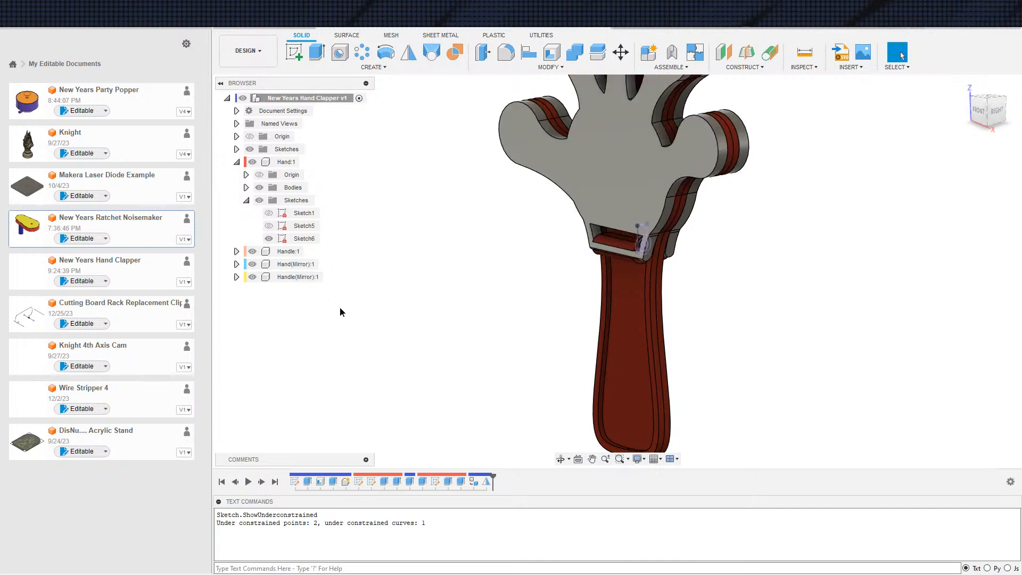
# Delete the component mirror feature that produced the mirrored Hand and Handle
pyautogui.scroll(-2, 446, 356)
pyautogui.moveTo(514, 367); pyautogui.dragTo(467, 378, button='middle')
pyautogui.moveTo(457, 340); pyautogui.dragTo(367, 350, button='middle')
pyautogui.scroll(2, 456, 351)
pyautogui.scroll(2, 362, 333)
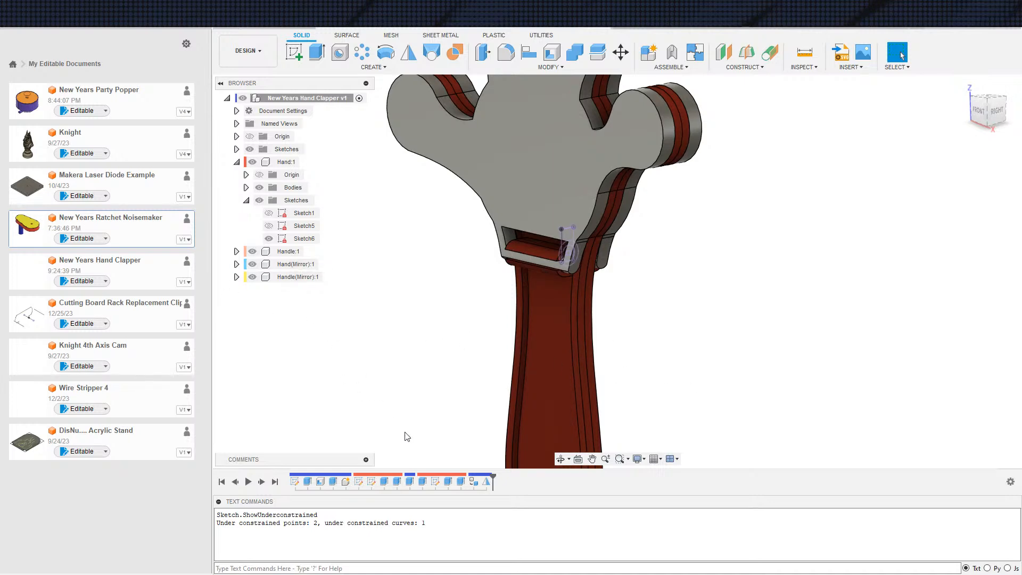
pyautogui.click(488, 485)
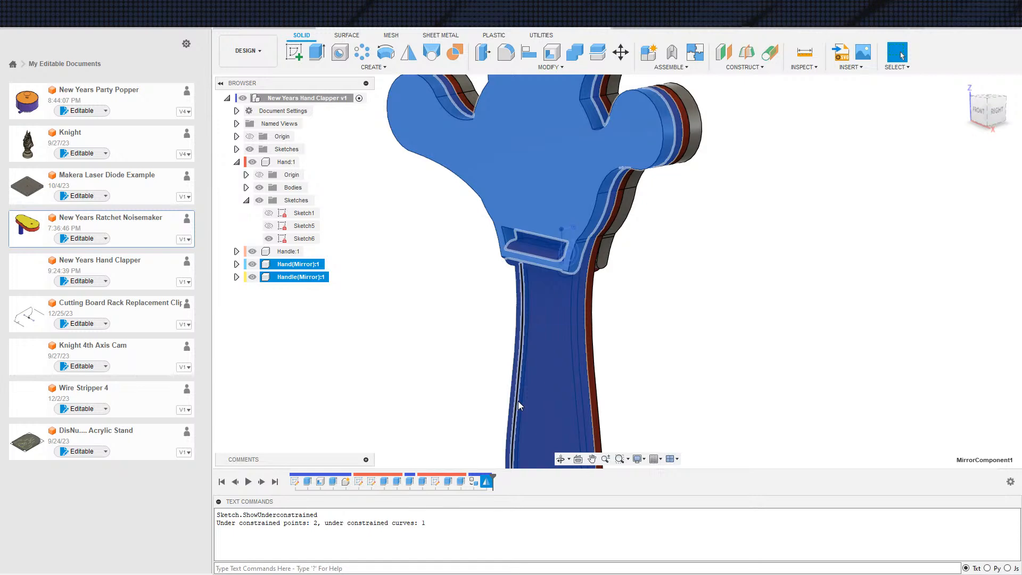
pyautogui.press('Delete')
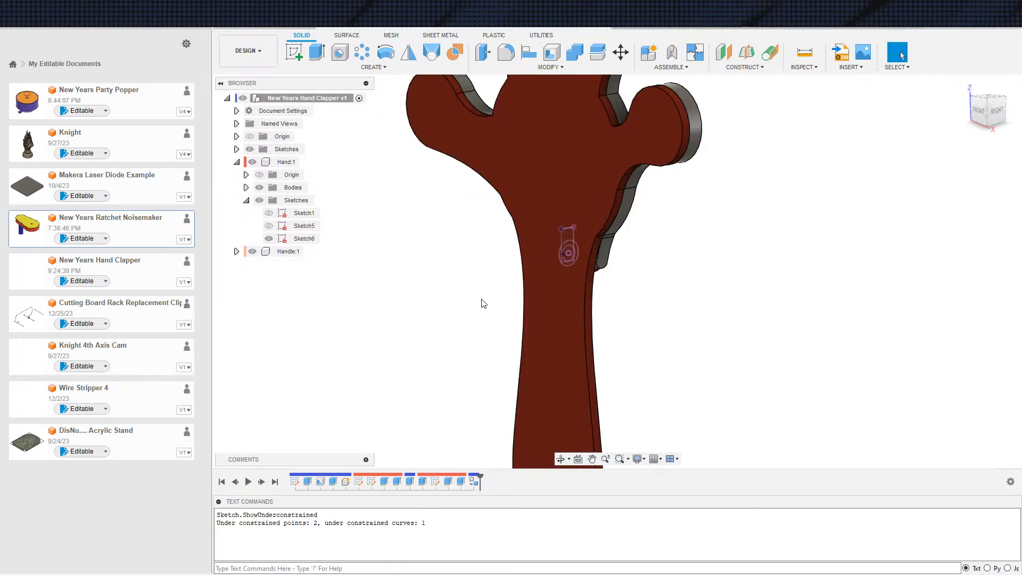
# Try to duplicate the Handle's body with Boundary Fill using the New Body operation, and undo it
pyautogui.click(454, 51)
pyautogui.click(554, 191)
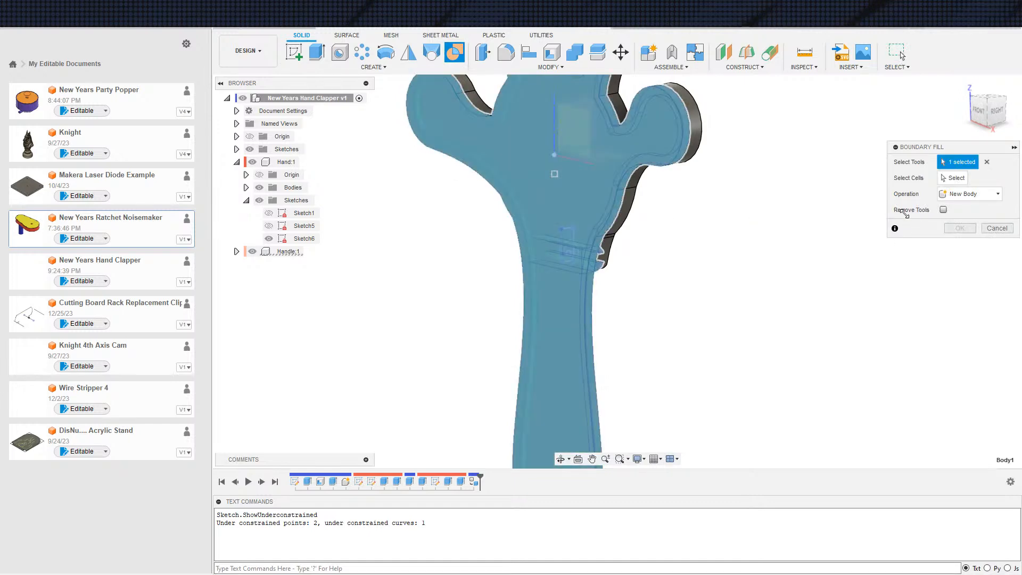
pyautogui.doubleClick(551, 177)
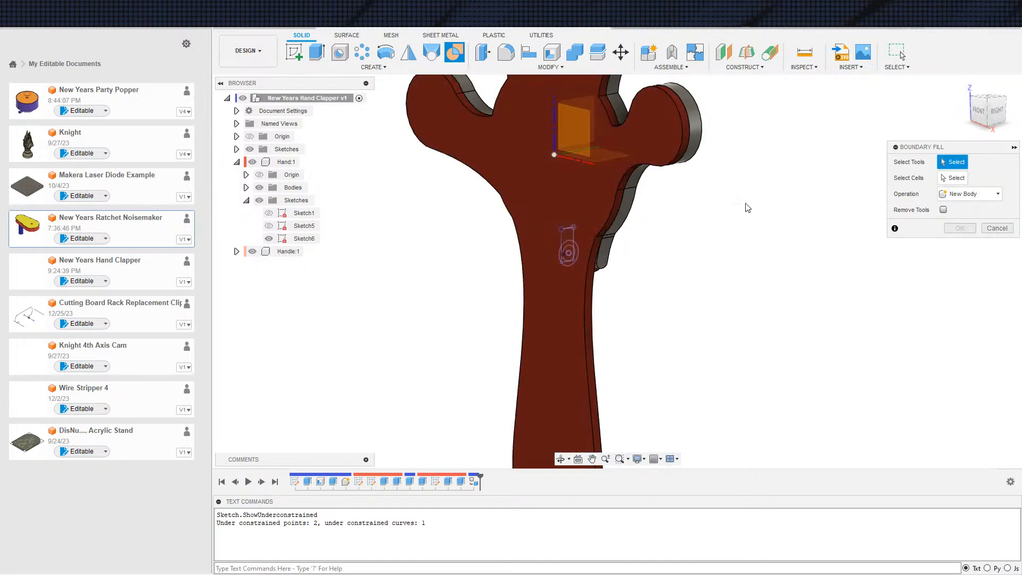
pyautogui.click(953, 178)
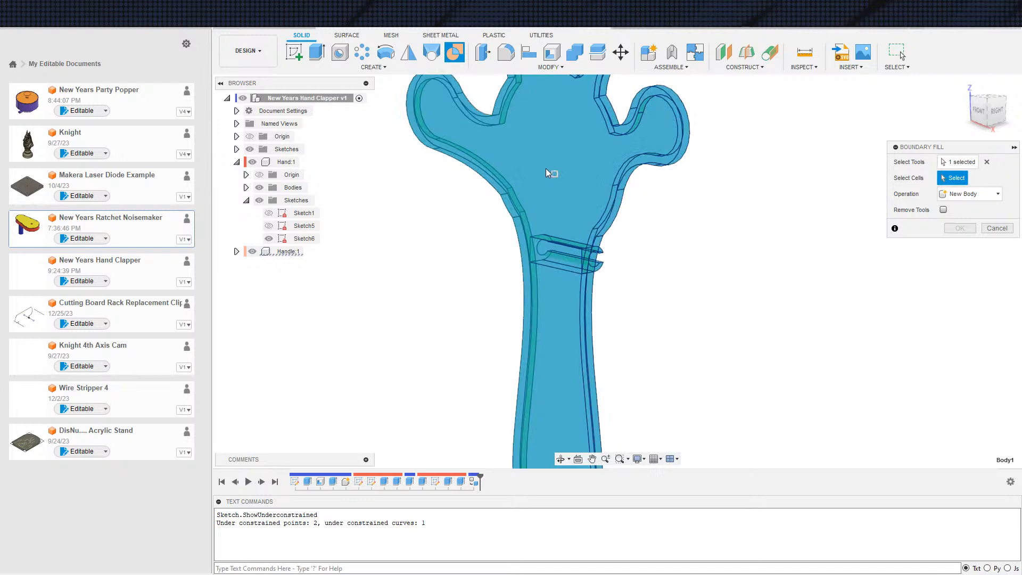
pyautogui.click(555, 175)
pyautogui.click(960, 228)
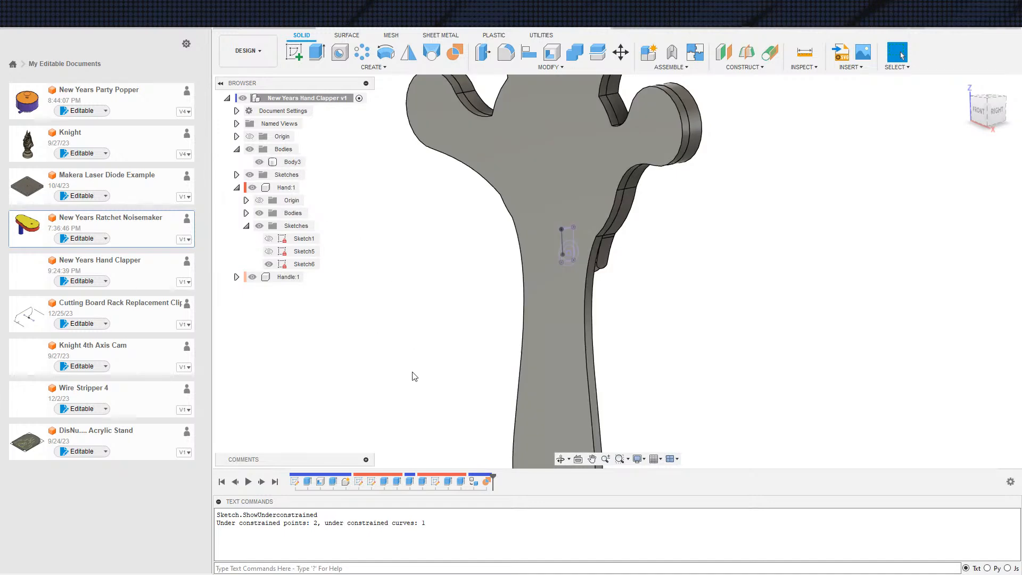
pyautogui.hotkey('ctrl', 'z')
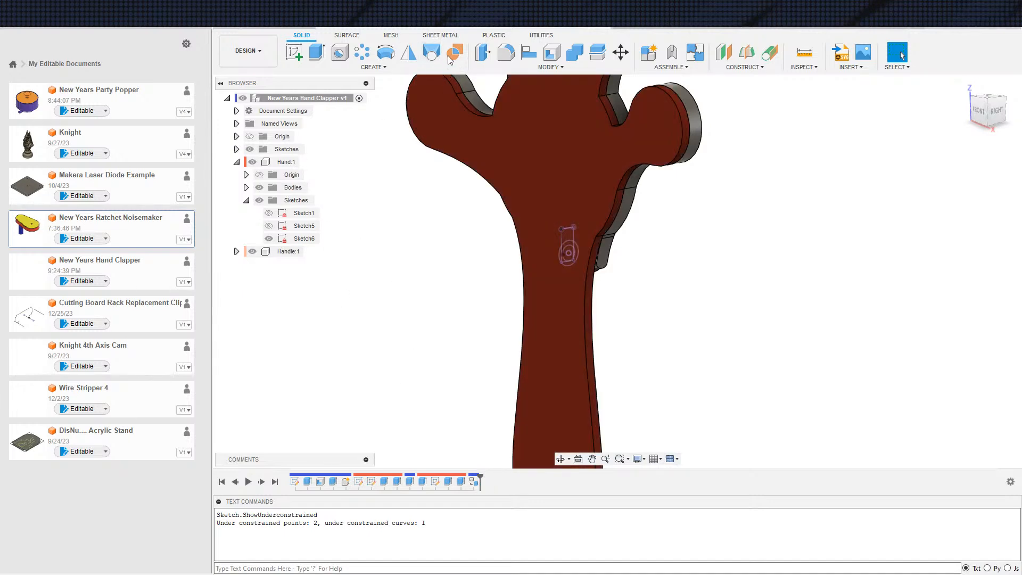
# Duplicate the Handle's body with Boundary Fill using the New Component operation, and activate the resulting component
pyautogui.click(454, 52)
pyautogui.click(575, 236)
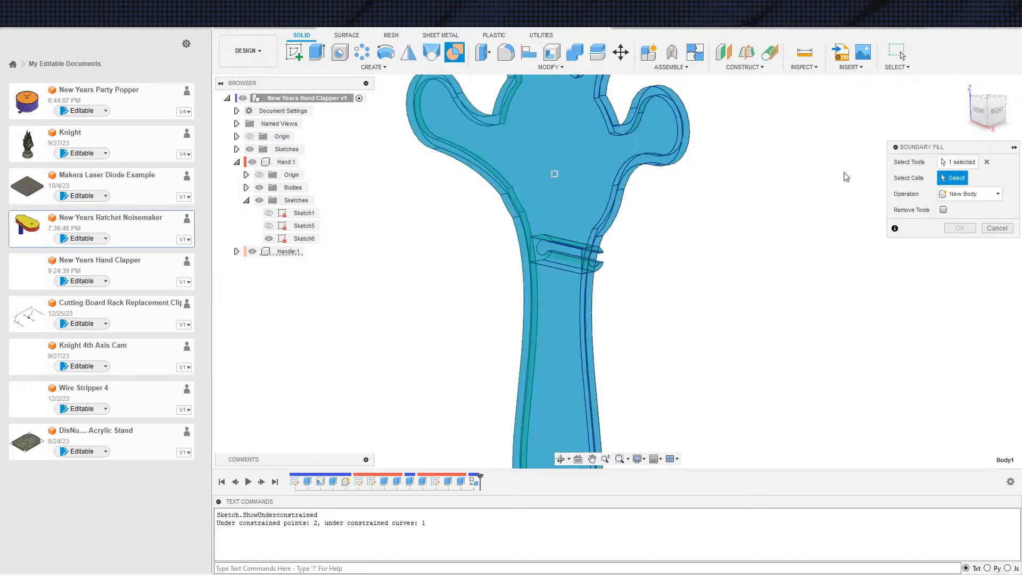
pyautogui.click(555, 174)
pyautogui.click(970, 194)
pyautogui.click(970, 251)
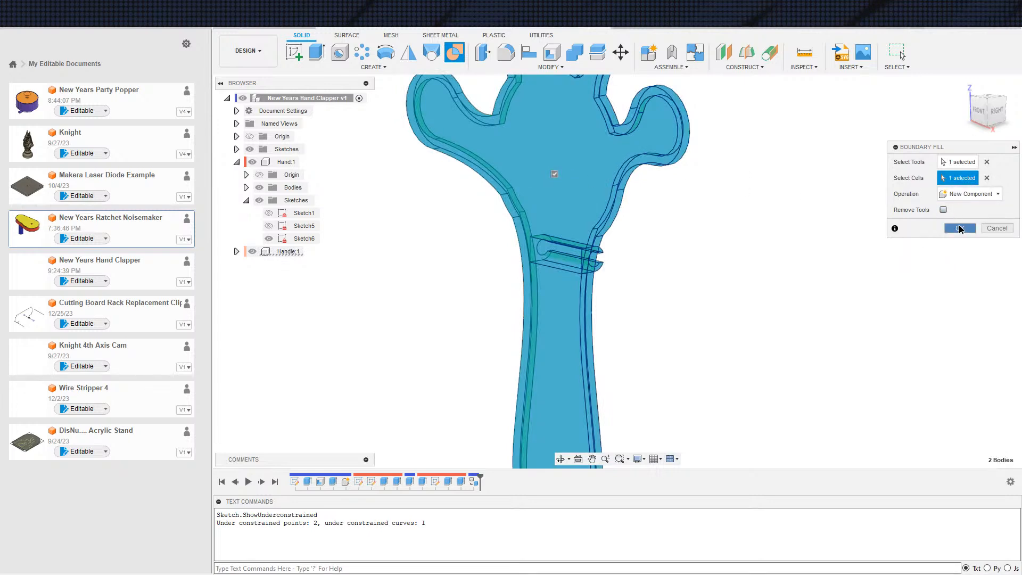
pyautogui.click(960, 229)
pyautogui.scroll(-2, 630, 279)
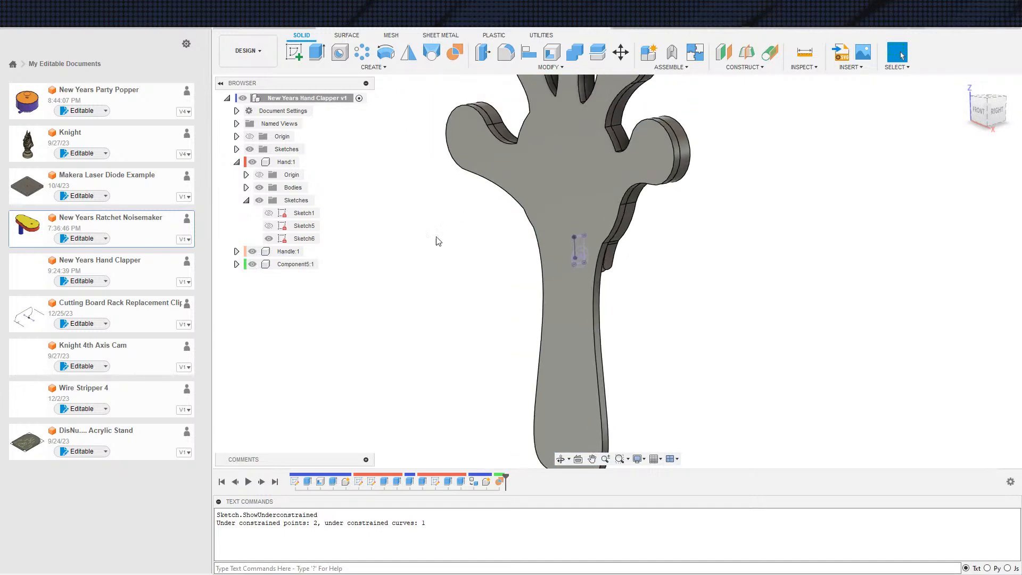
pyautogui.doubleClick(290, 265)
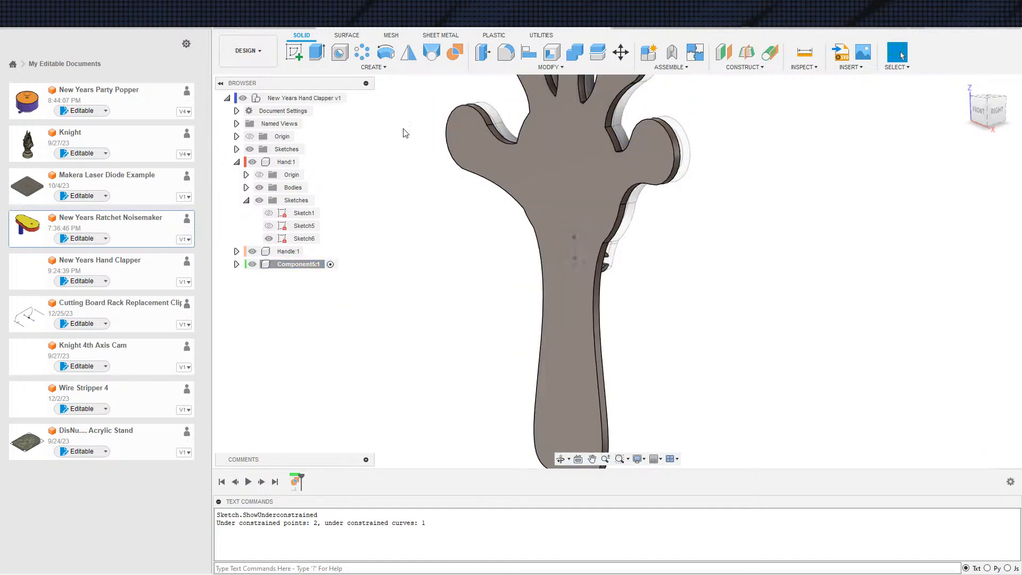
# Try to mirror the new component about the origin plane parallel to the hand's flat face, and undo it
pyautogui.click(409, 52)
pyautogui.click(533, 161)
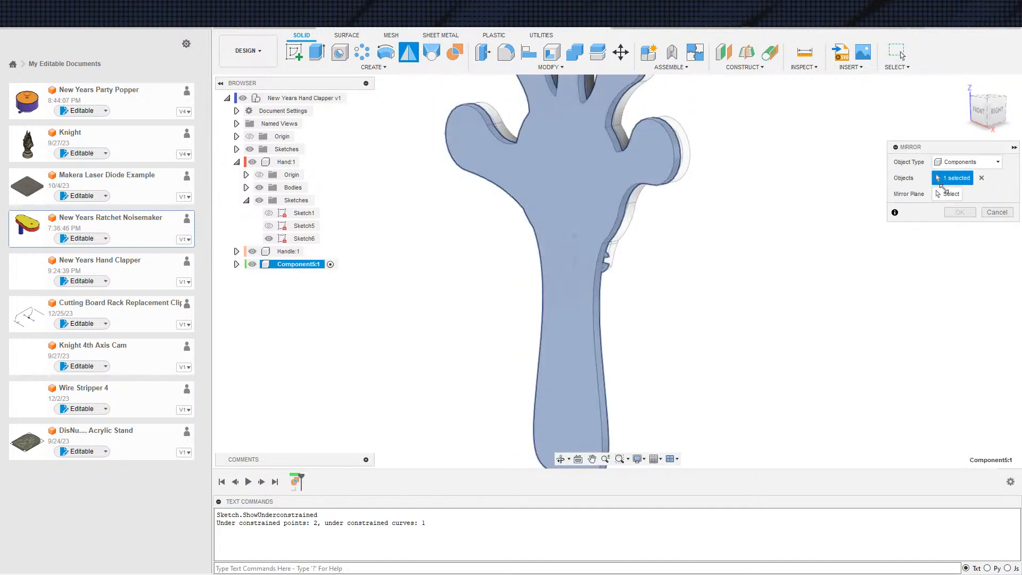
pyautogui.click(627, 204)
pyautogui.click(960, 212)
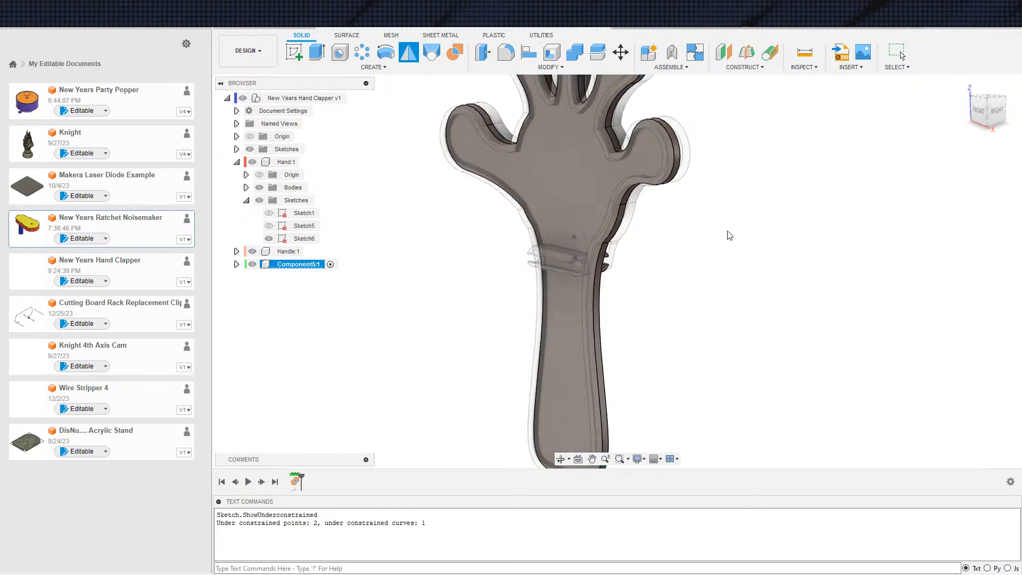
pyautogui.hotkey('ctrl', 'z')
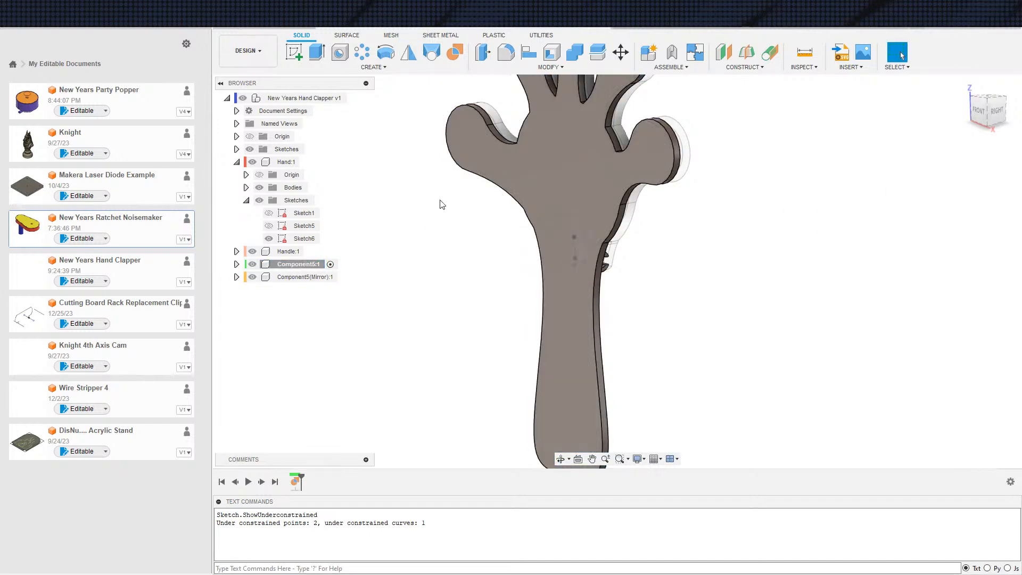
# Try to mirror the Handle's Body1 about the origin plane parallel to the hand's flat face as a New Body
pyautogui.click(408, 53)
pyautogui.click(532, 161)
pyautogui.click(967, 162)
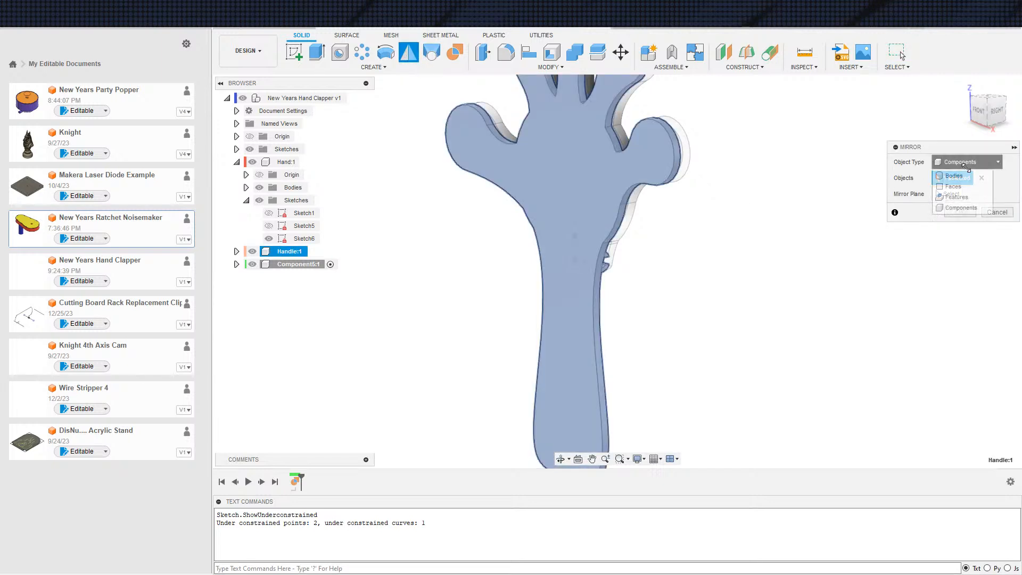
pyautogui.click(953, 183)
pyautogui.click(586, 198)
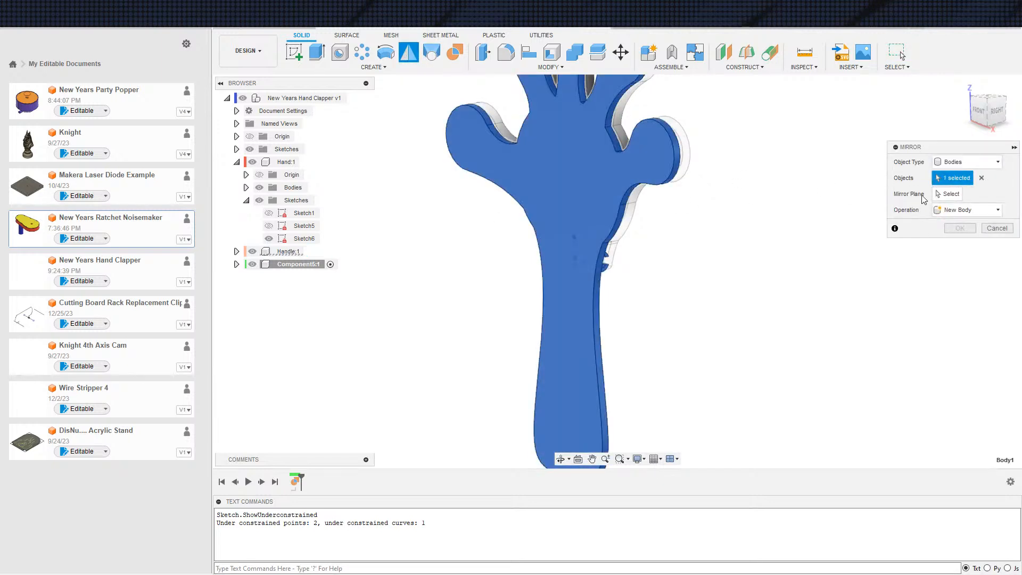
pyautogui.click(948, 194)
pyautogui.click(673, 216)
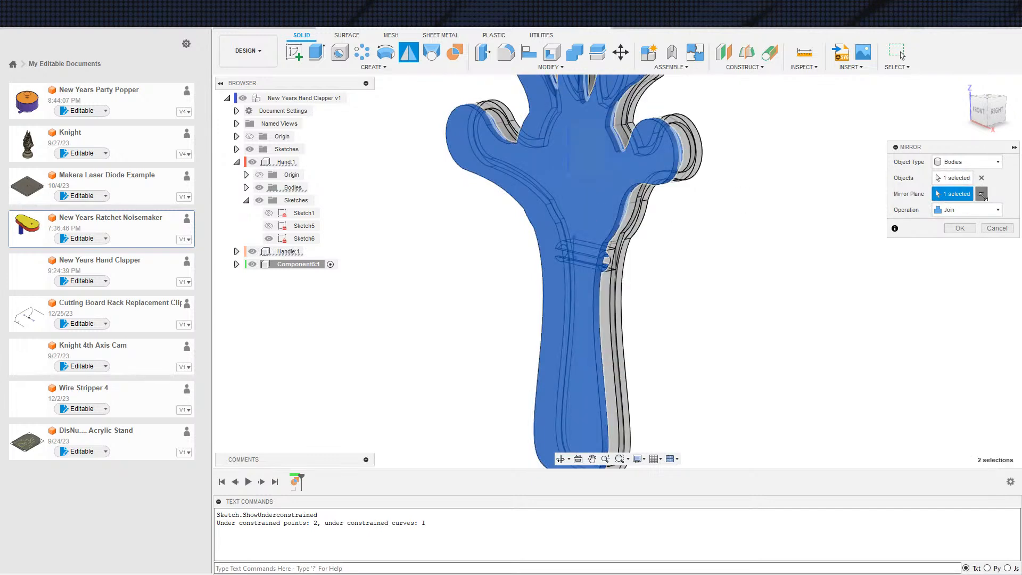
pyautogui.click(952, 210)
pyautogui.click(954, 225)
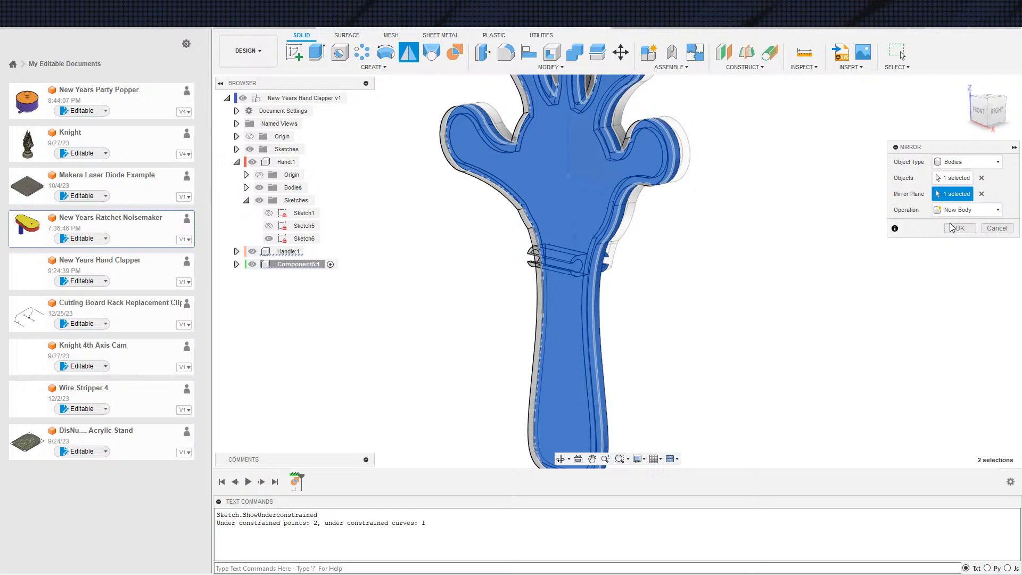
pyautogui.click(960, 228)
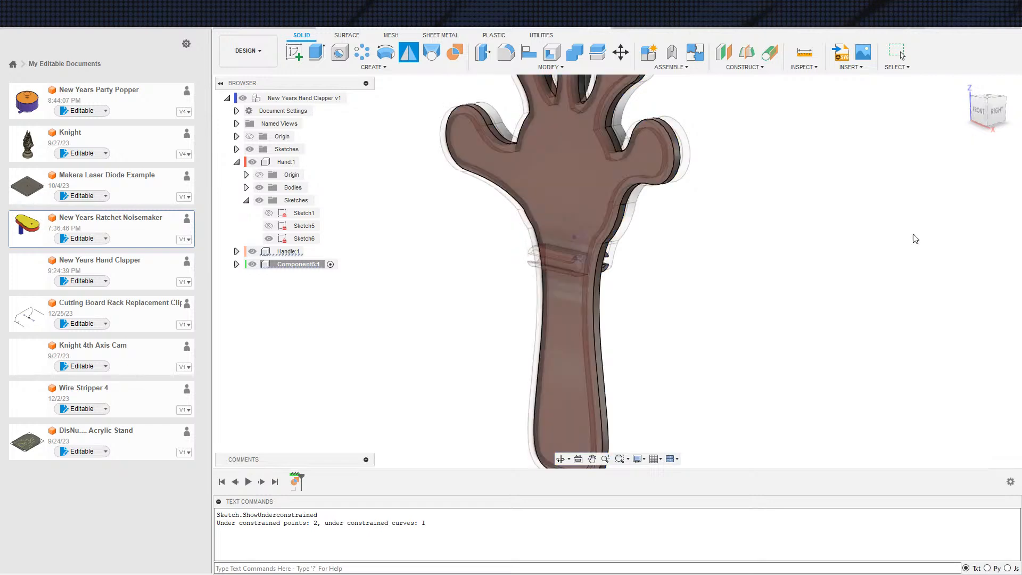
# List the bodies of Component5 and examine the handle and its hinge clip from the side
pyautogui.click(237, 265)
pyautogui.click(246, 289)
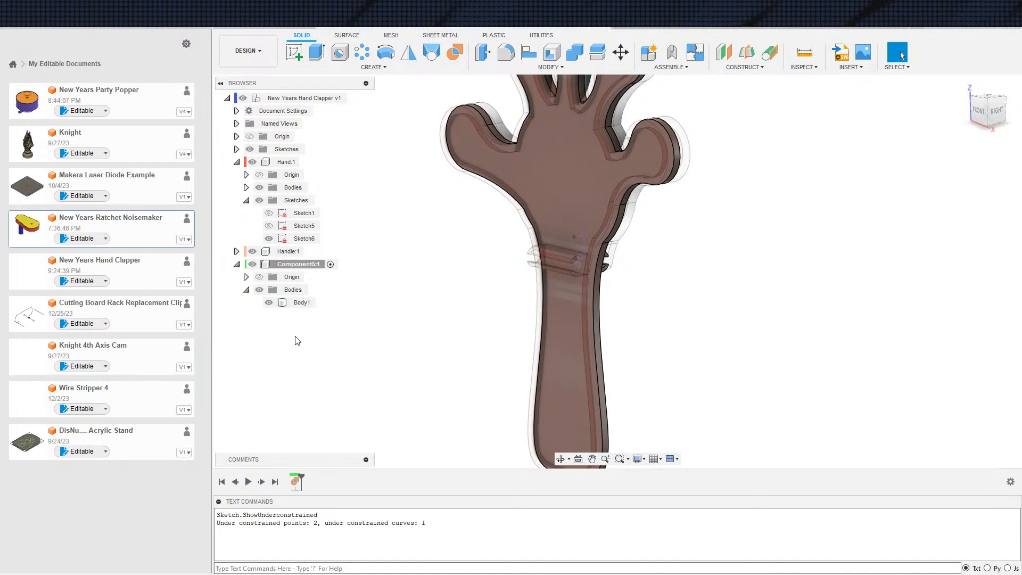
pyautogui.scroll(-3, 737, 327)
pyautogui.moveTo(738, 327)
pyautogui.keyDown('shift'); pyautogui.mouseDown(button='middle')
pyautogui.moveTo(664, 323)
pyautogui.moveTo(738, 325)
pyautogui.mouseUp(button='middle'); pyautogui.keyUp('shift')
pyautogui.scroll(3, 729, 304)
pyautogui.keyDown('shift'); pyautogui.moveTo(725, 287); pyautogui.dragTo(473, 288, button='middle'); pyautogui.keyUp('shift')
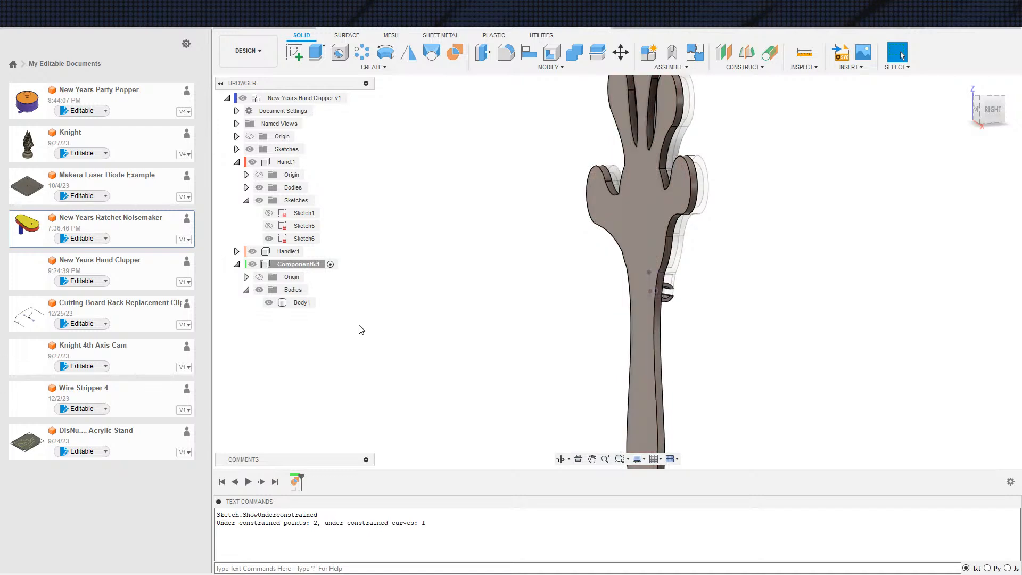
# List the bodies of the Hand and Handle components and check which component receives the mirrored body, leaving the mirror undone
pyautogui.click(246, 187)
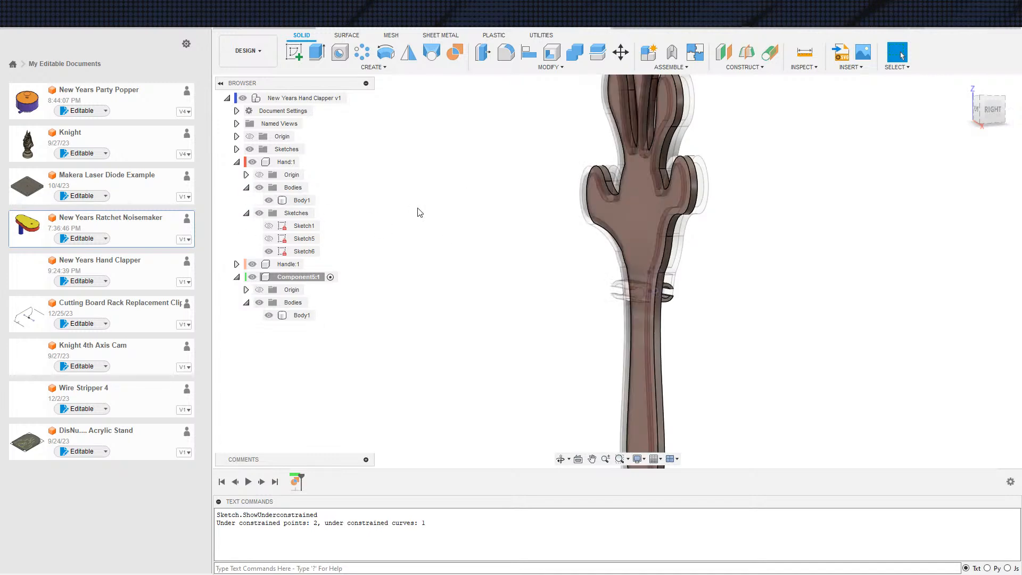
pyautogui.click(237, 265)
pyautogui.click(247, 290)
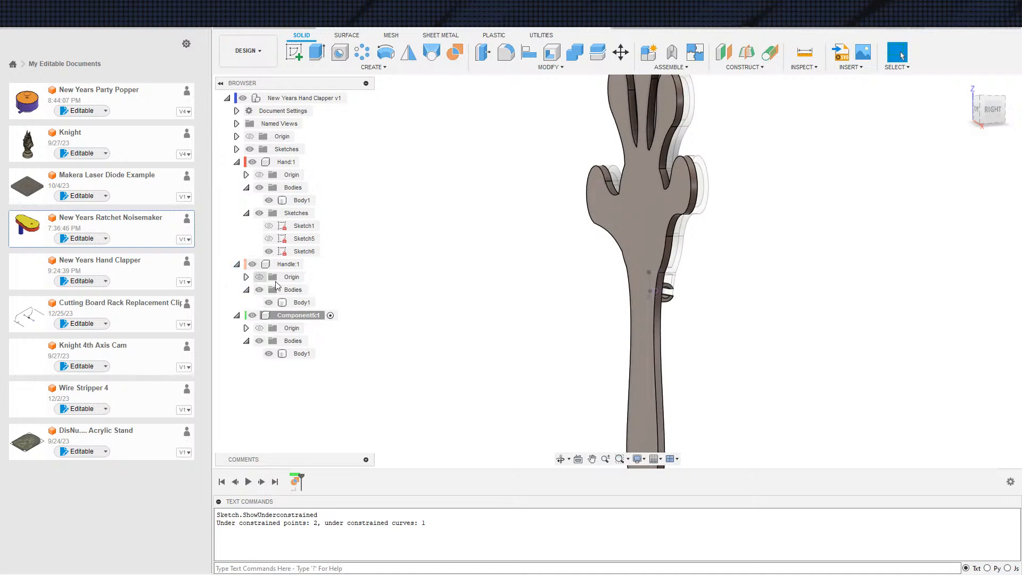
pyautogui.hotkey('ctrl', 'z')
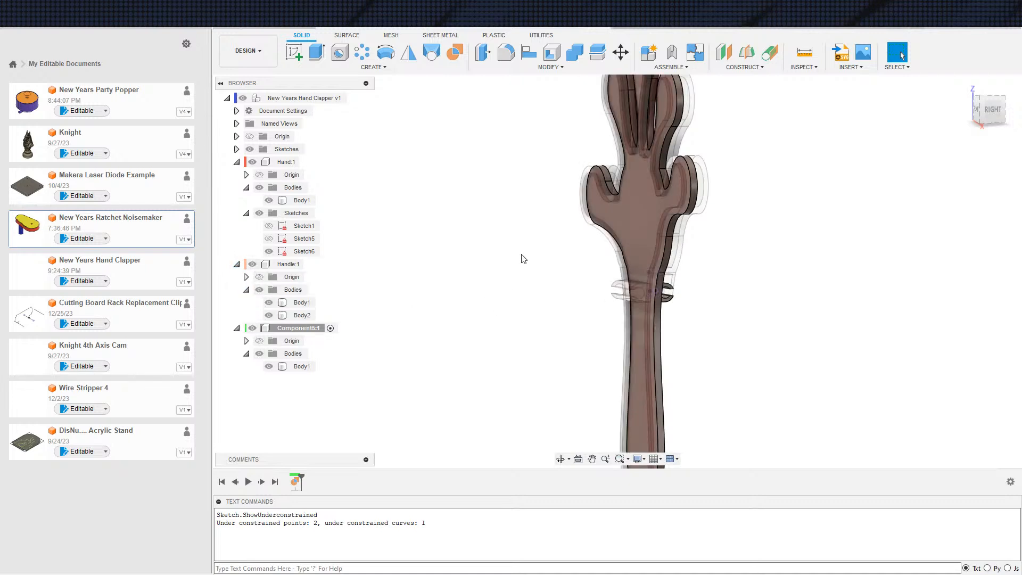
pyautogui.hotkey('ctrl', 'y')
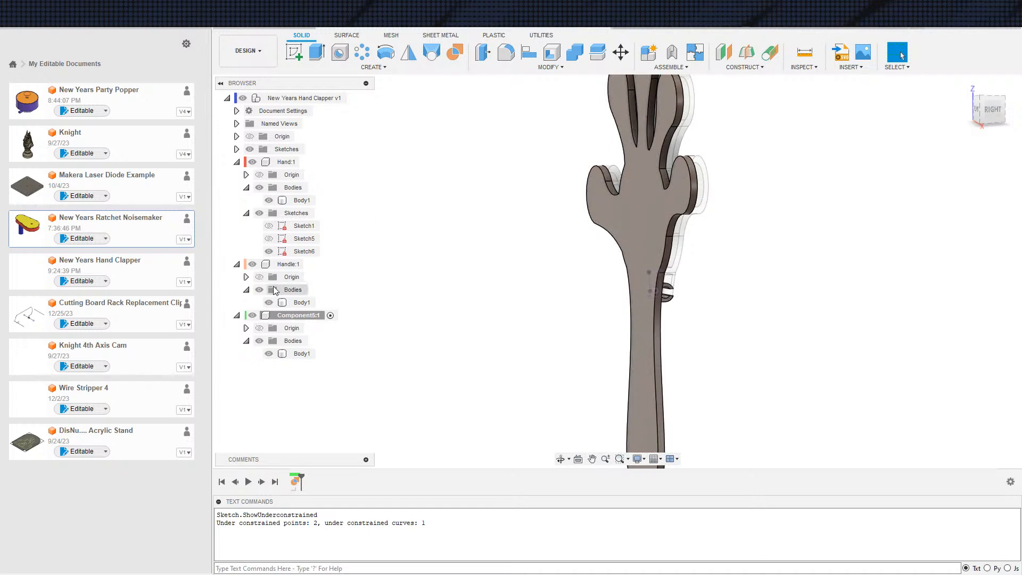
# Hide the Handle component and mirror Component5's Body1 about the hand's flat face as a New Body
pyautogui.click(252, 264)
pyautogui.click(408, 52)
pyautogui.click(650, 261)
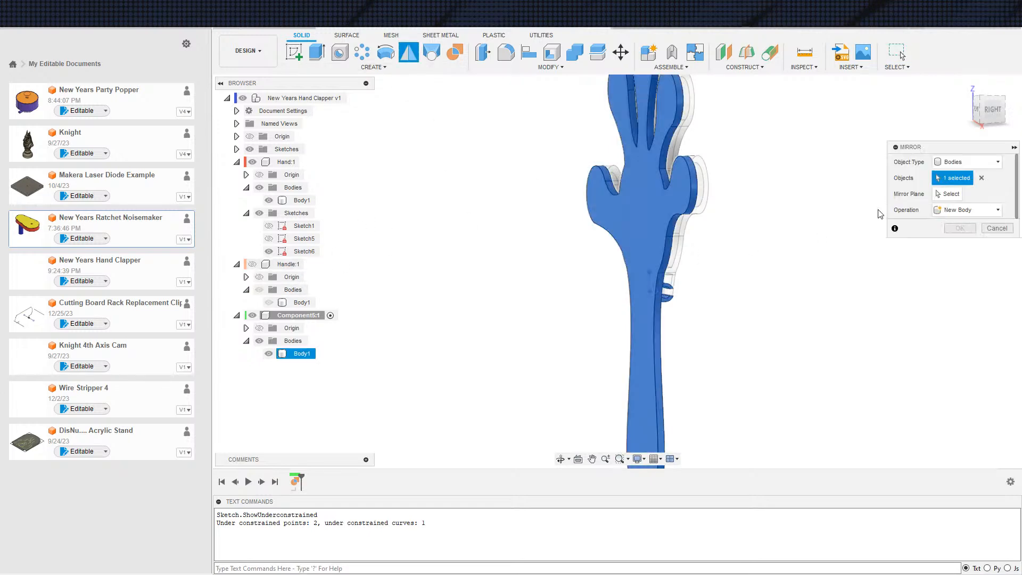
pyautogui.click(626, 254)
pyautogui.click(961, 210)
pyautogui.click(953, 234)
pyautogui.click(963, 228)
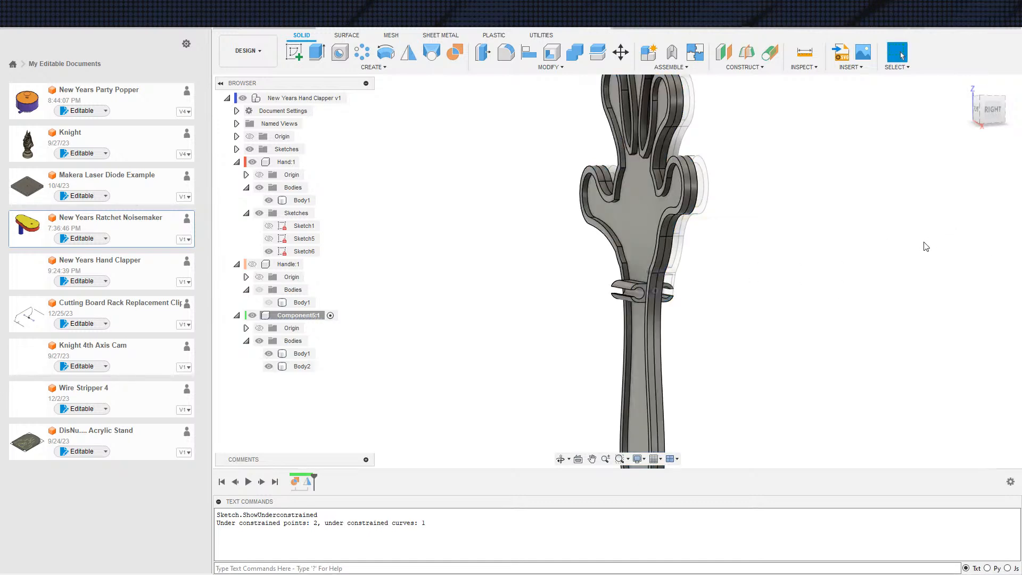
# Delete the original Body1 from Component5, keeping the mirrored body, and inspect the result from the front
pyautogui.rightClick(293, 356)
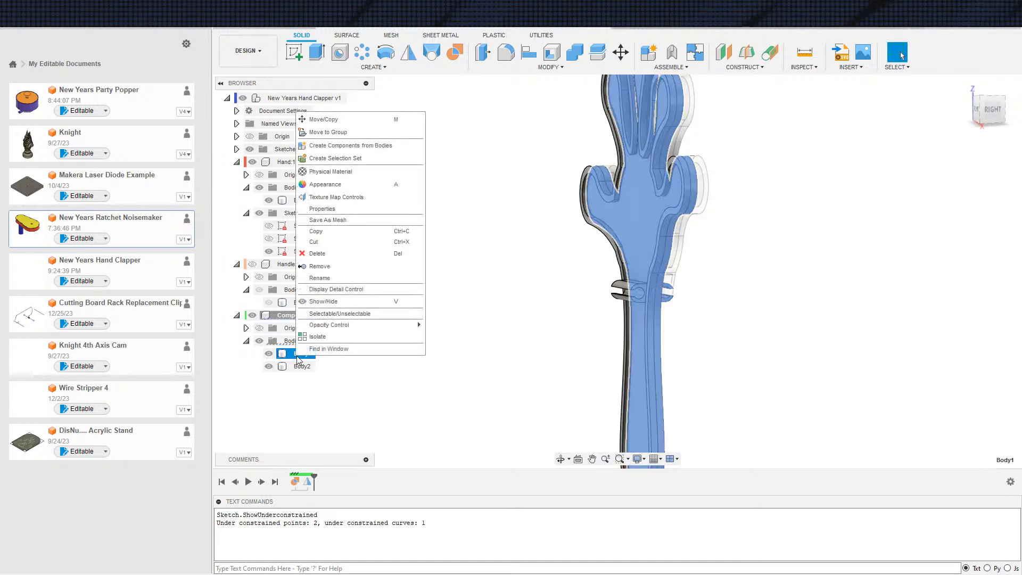
pyautogui.click(325, 255)
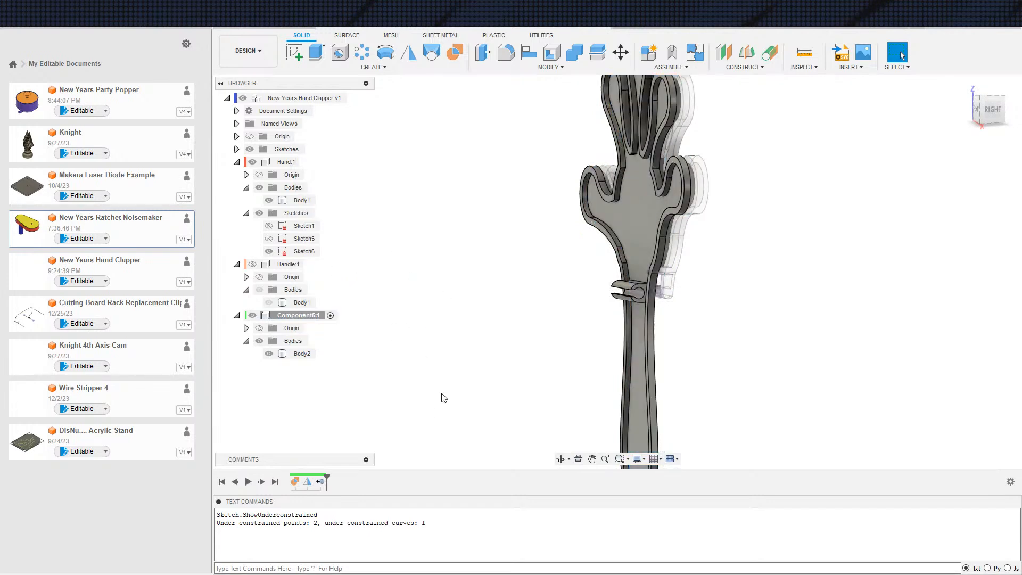
pyautogui.scroll(-2, 449, 372)
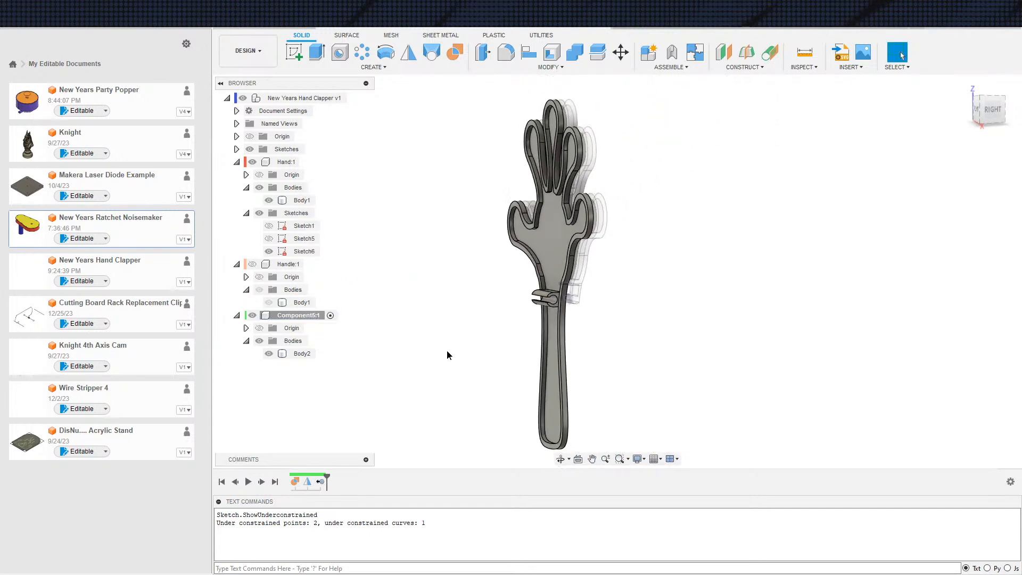
pyautogui.scroll(3, 450, 362)
pyautogui.scroll(2, 479, 344)
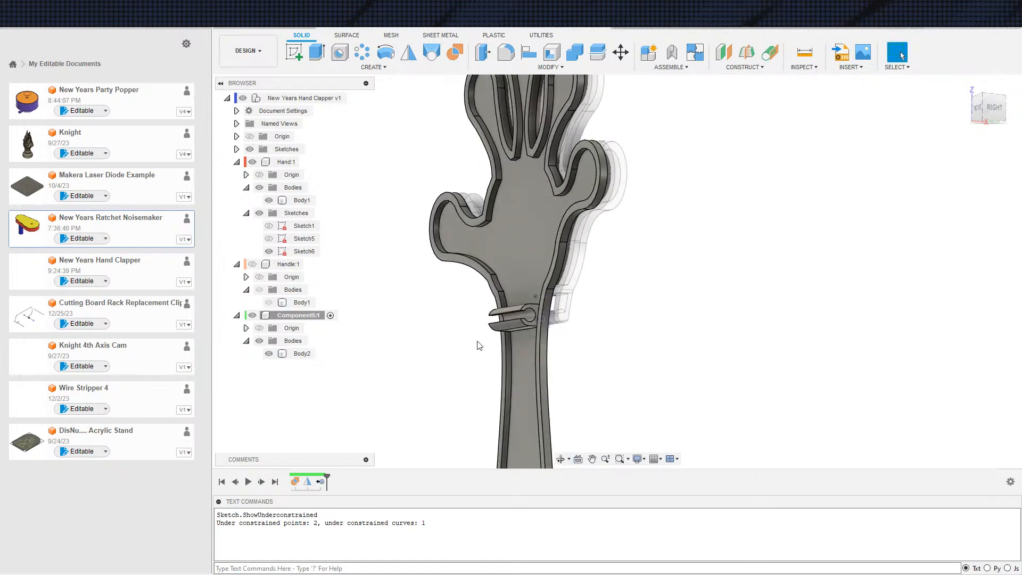
pyautogui.keyDown('shift'); pyautogui.moveTo(455, 391); pyautogui.dragTo(717, 352, button='middle'); pyautogui.keyUp('shift')
pyautogui.scroll(-2, 703, 353)
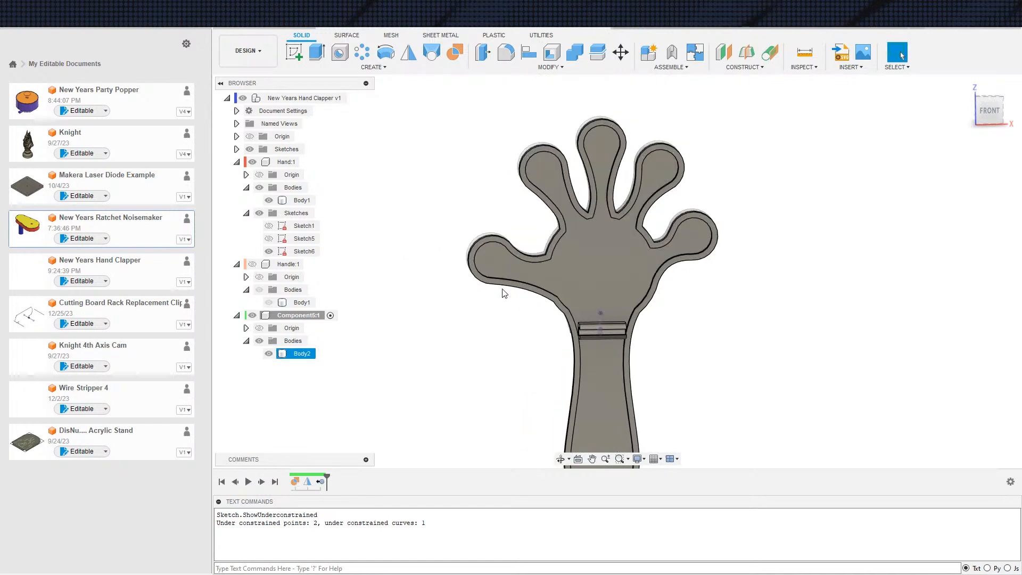
pyautogui.scroll(-1, 349, 248)
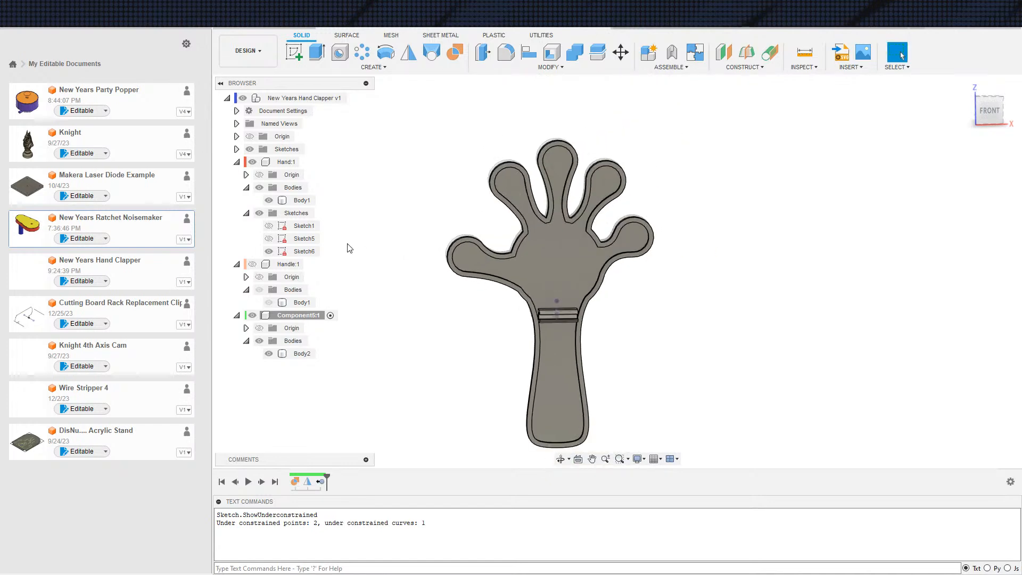
# Activate the top-level component and start a new sketch on the front origin plane
pyautogui.click(353, 99)
pyautogui.moveTo(454, 205); pyautogui.dragTo(438, 201, button='middle')
pyautogui.scroll(-1, 438, 201)
pyautogui.press('s')
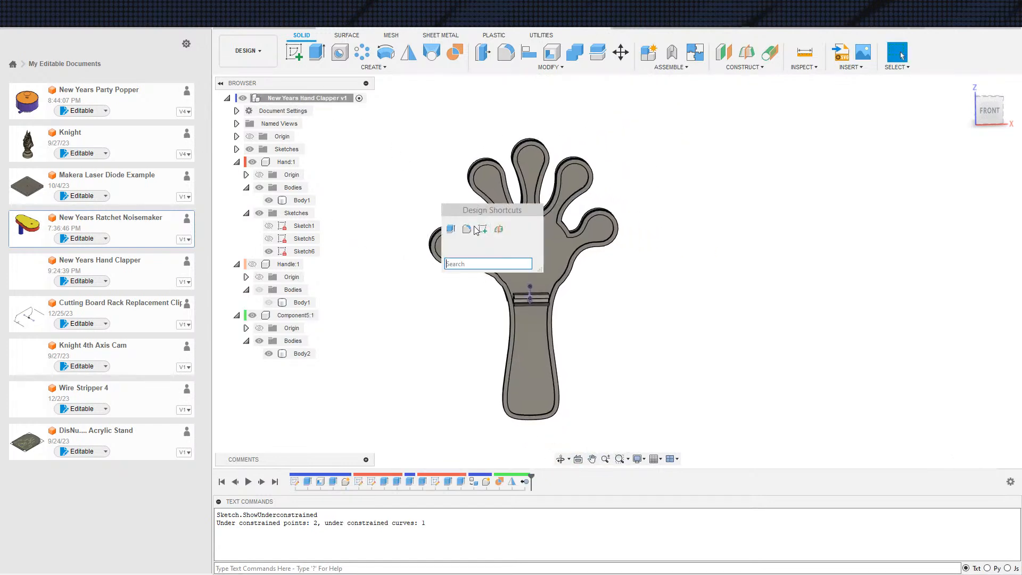
pyautogui.click(483, 228)
pyautogui.click(558, 213)
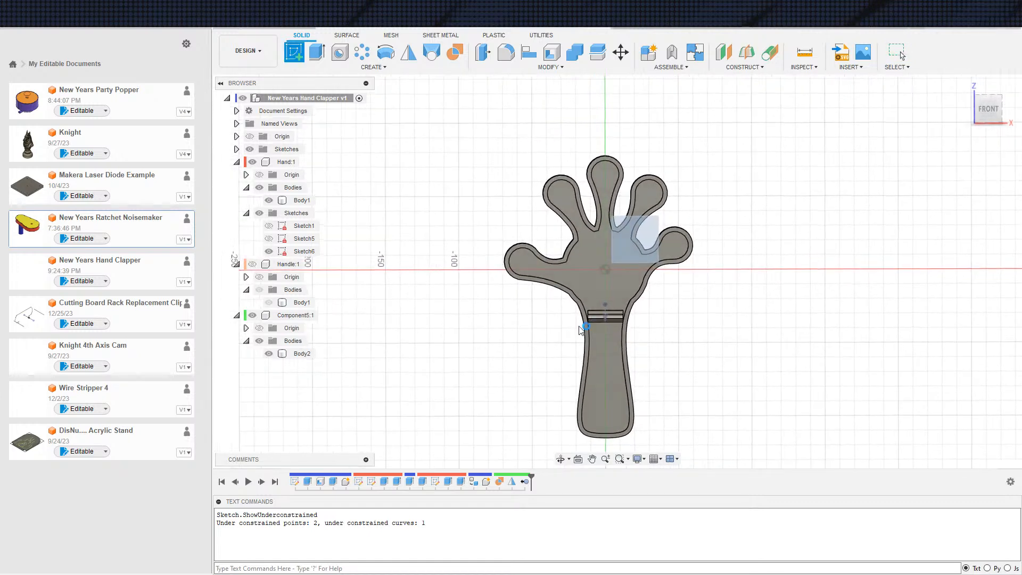
# Project the recessed hand face and the recessed handle face into the sketch
pyautogui.press('s')
pyautogui.click(713, 338)
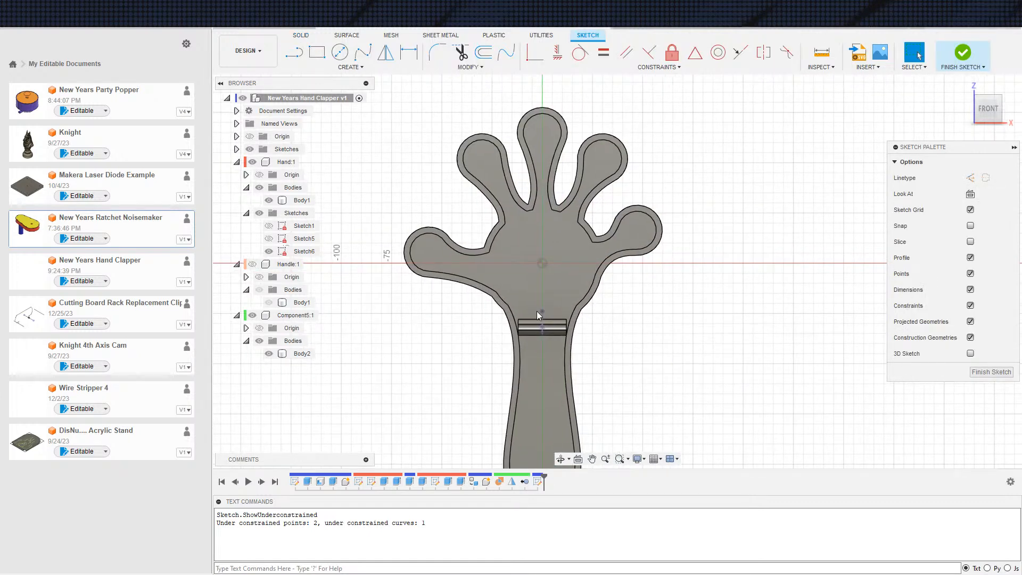
pyautogui.click(544, 284)
pyautogui.click(561, 394)
pyautogui.click(820, 213)
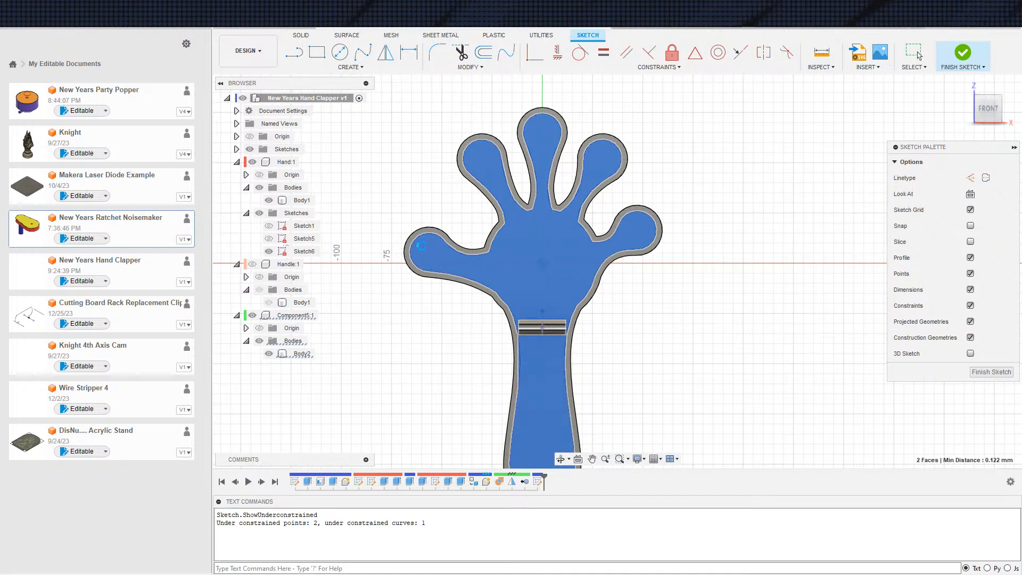
# Convert all the projected hand and handle outlines to construction geometry
pyautogui.scroll(2, 432, 256)
pyautogui.press('c')
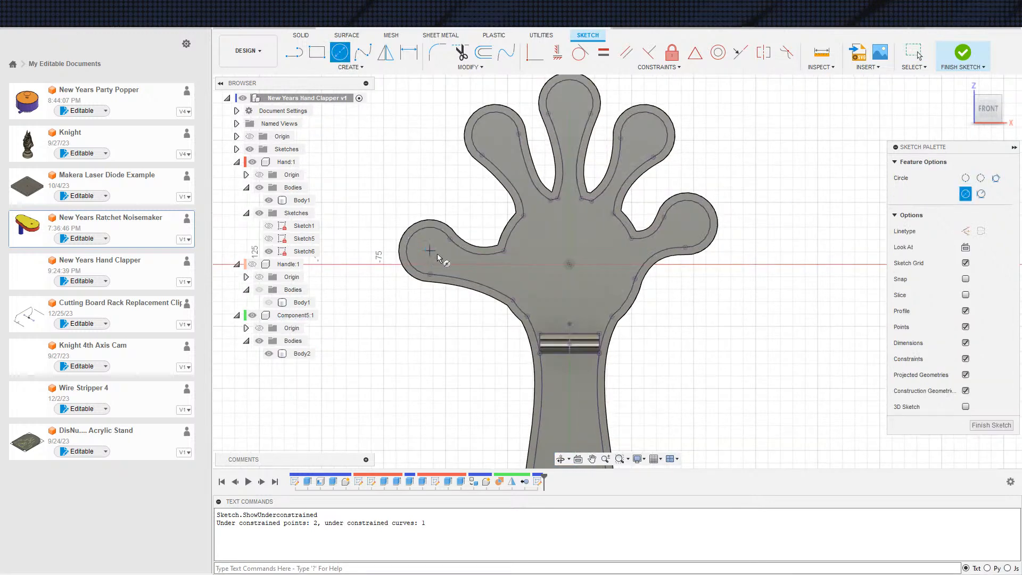
pyautogui.press('Escape')
pyautogui.scroll(-4, 431, 256)
pyautogui.moveTo(390, 140); pyautogui.dragTo(654, 412)
pyautogui.press('x')
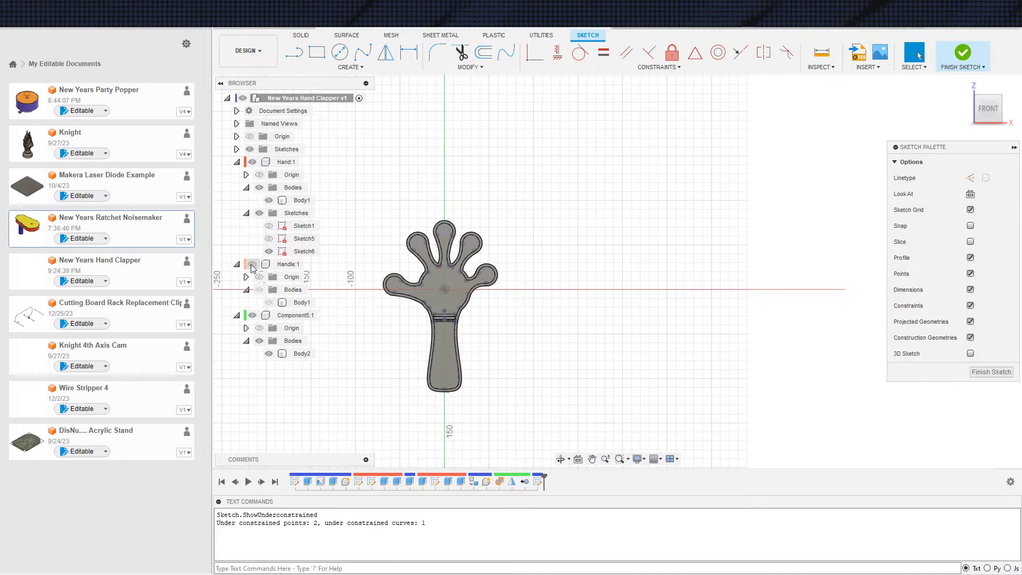
# Hide Component5 and the Hand's Body1 so only the sketch shows, and collapse the component entries
pyautogui.click(236, 316)
pyautogui.click(236, 264)
pyautogui.click(253, 264)
pyautogui.click(252, 277)
pyautogui.click(269, 201)
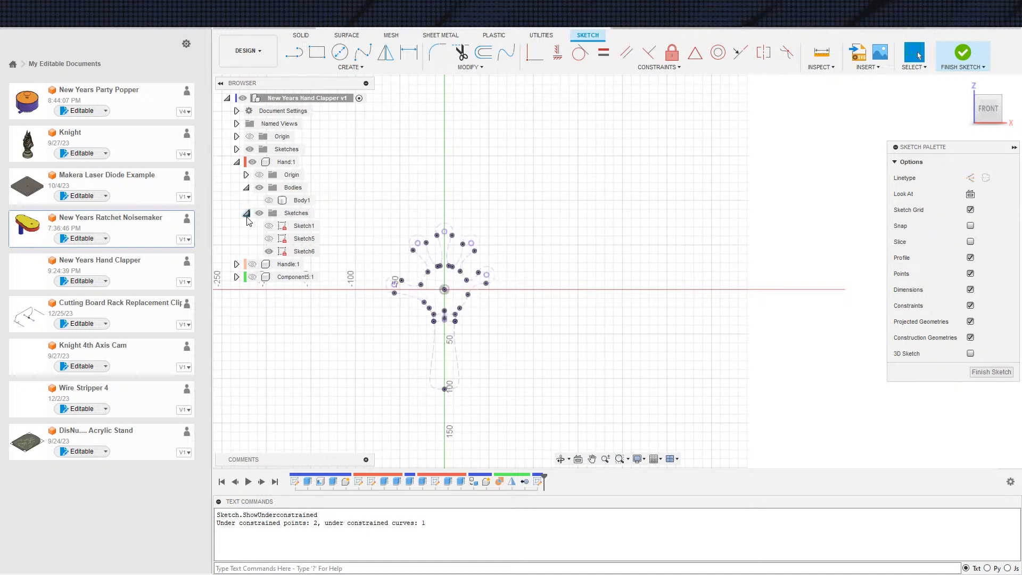
pyautogui.click(246, 213)
pyautogui.click(247, 188)
pyautogui.click(236, 162)
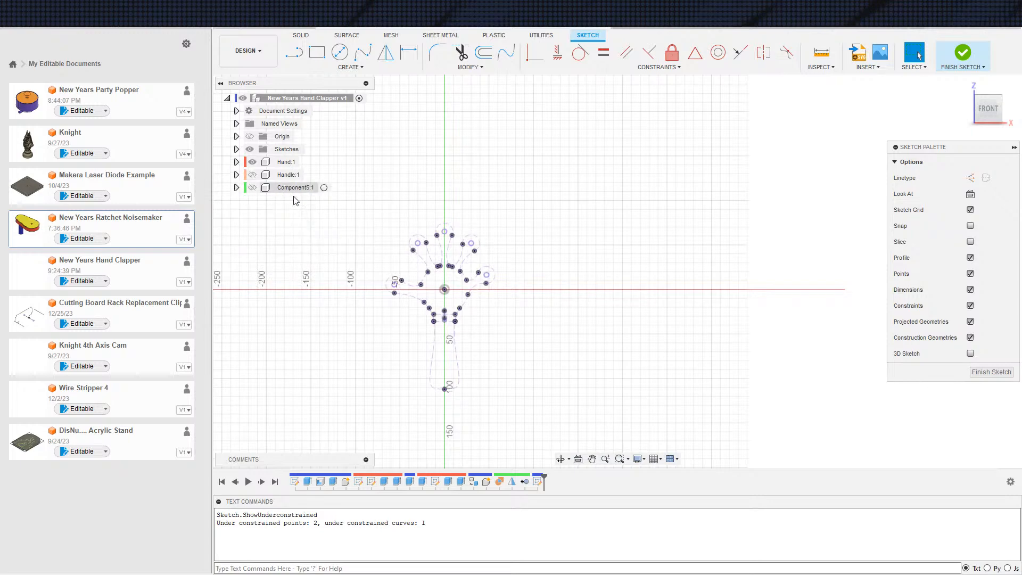
# Draw six circles centred on the five fingertip arcs and the sketch origin, the thumb's about 10 mm in diameter
pyautogui.scroll(6, 418, 270)
pyautogui.press('c')
pyautogui.click(334, 345)
pyautogui.click(418, 154)
pyautogui.click(442, 154)
pyautogui.click(535, 102)
pyautogui.click(547, 104)
pyautogui.click(651, 154)
pyautogui.click(668, 161)
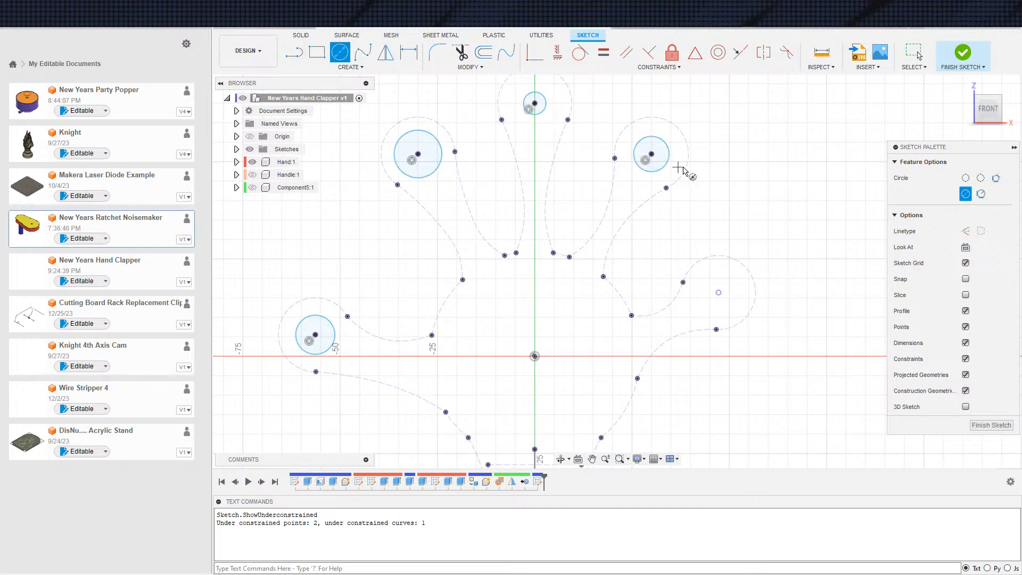
pyautogui.click(718, 293)
pyautogui.click(719, 305)
pyautogui.click(535, 357)
pyautogui.click(552, 358)
# Draw two circles on the handle's centre line, about 14 mm and about 47 mm above the handle's end
pyautogui.scroll(-1, 576, 352)
pyautogui.moveTo(576, 351); pyautogui.dragTo(477, 108, button='middle')
pyautogui.scroll(-5, 537, 229)
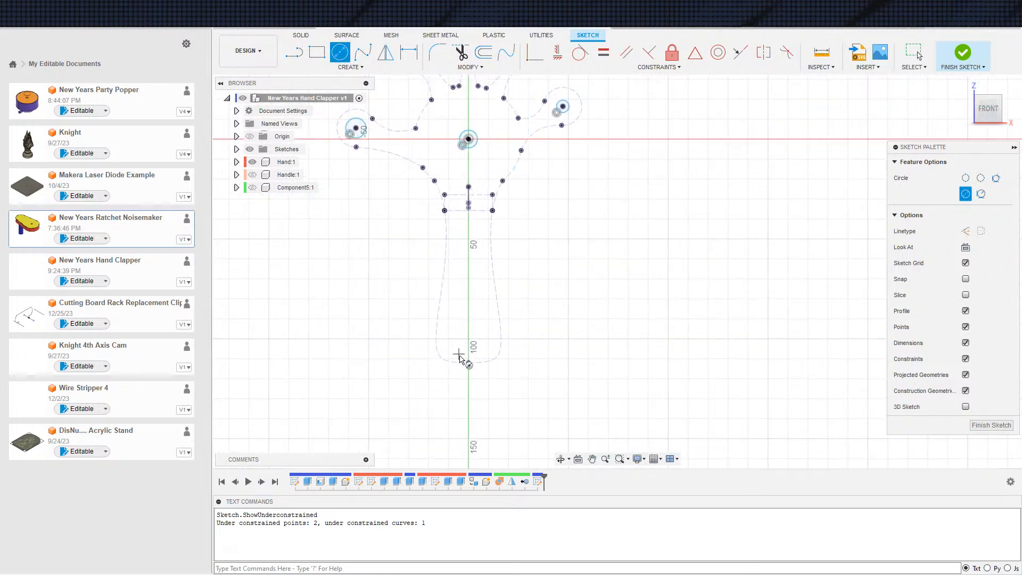
pyautogui.scroll(5, 474, 346)
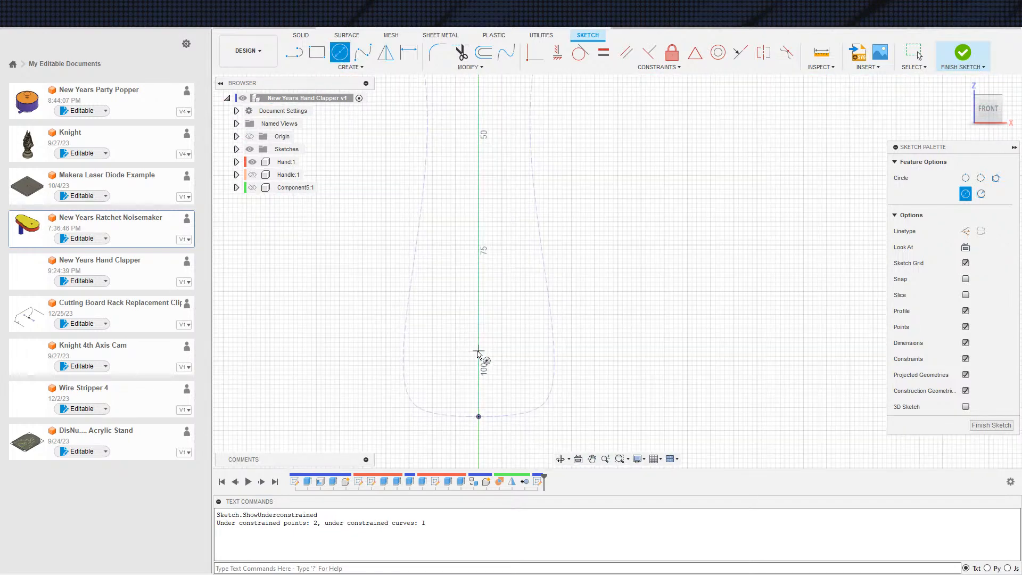
pyautogui.click(479, 353)
pyautogui.click(491, 355)
pyautogui.scroll(-3, 506, 299)
pyautogui.moveTo(494, 243)
pyautogui.mouseDown(button='middle')
pyautogui.moveTo(473, 322)
pyautogui.moveTo(515, 354)
pyautogui.mouseUp(button='middle')
pyautogui.click(466, 315)
pyautogui.click(480, 317)
# Dimension the thumb circle's diameter to 5 mm
pyautogui.scroll(-1, 490, 321)
pyautogui.moveTo(449, 261); pyautogui.dragTo(516, 383, button='middle')
pyautogui.scroll(3, 433, 274)
pyautogui.scroll(-2, 436, 280)
pyautogui.click(402, 271)
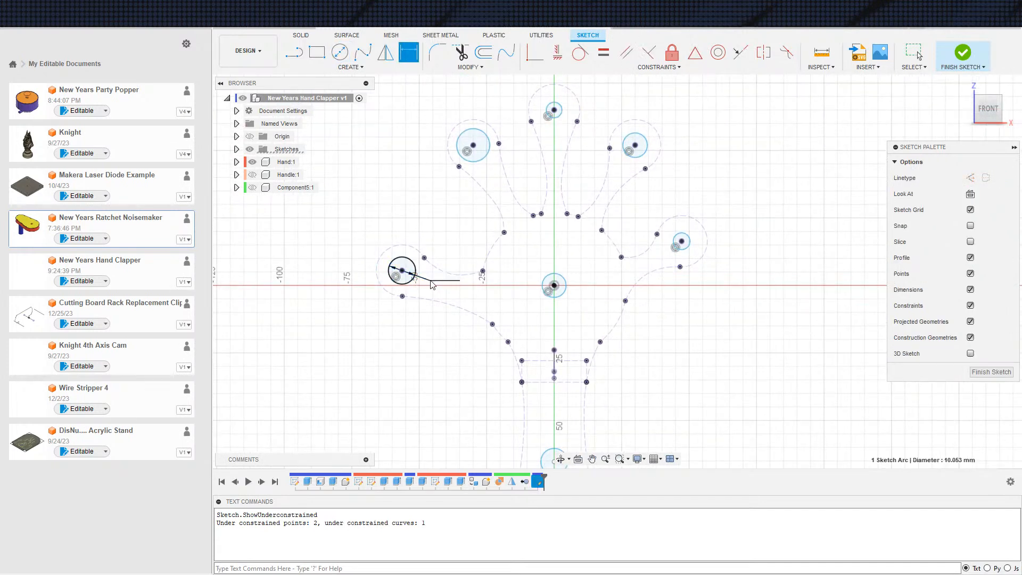
pyautogui.write('5')
pyautogui.press('Return')
pyautogui.press('Escape')
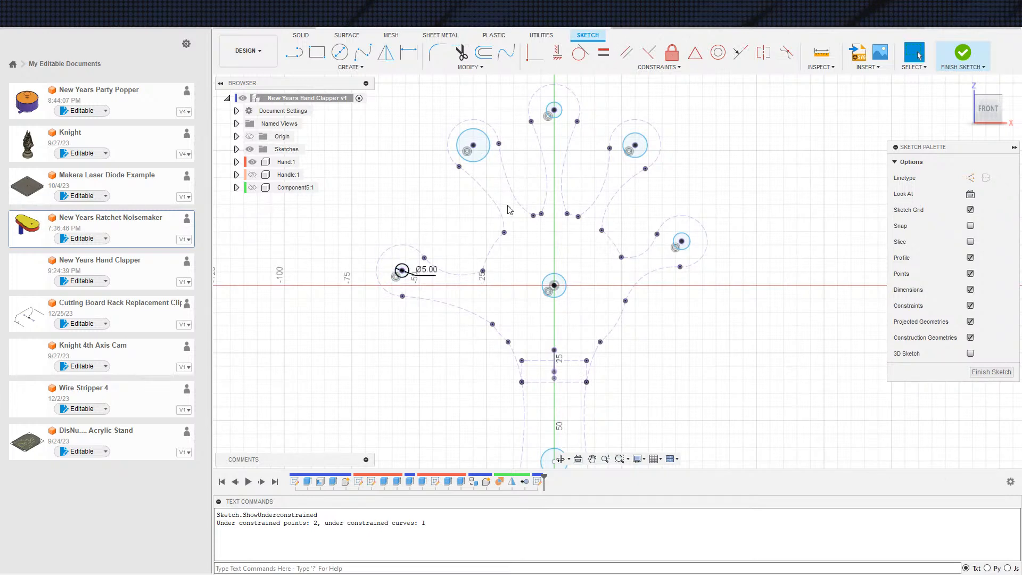
# Apply Equal constraints to match the other four fingertip circles and the palm circle to the thumb circle
pyautogui.press('=')
pyautogui.click(408, 271)
pyautogui.click(475, 150)
pyautogui.click(478, 154)
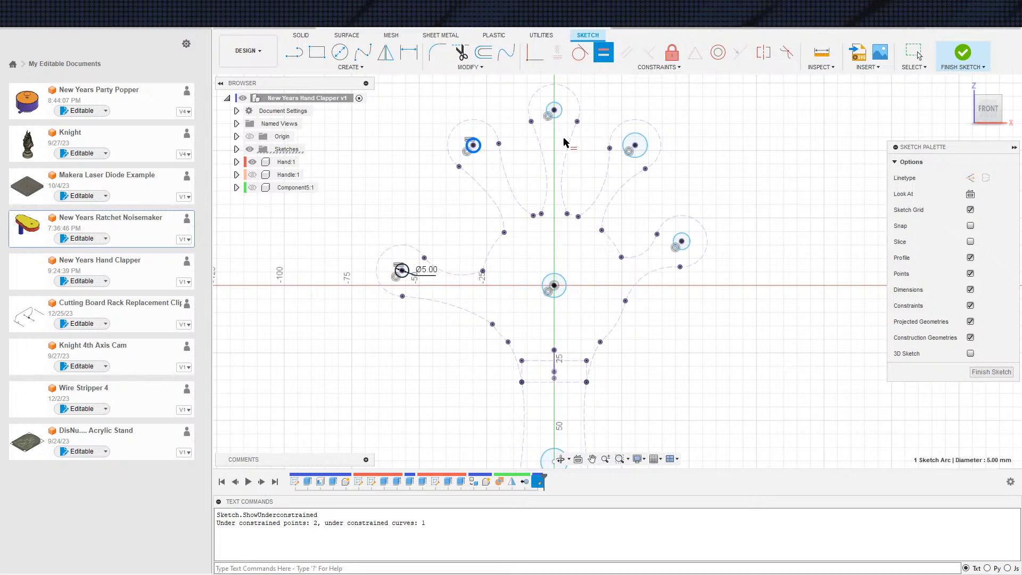
pyautogui.click(548, 115)
pyautogui.click(631, 157)
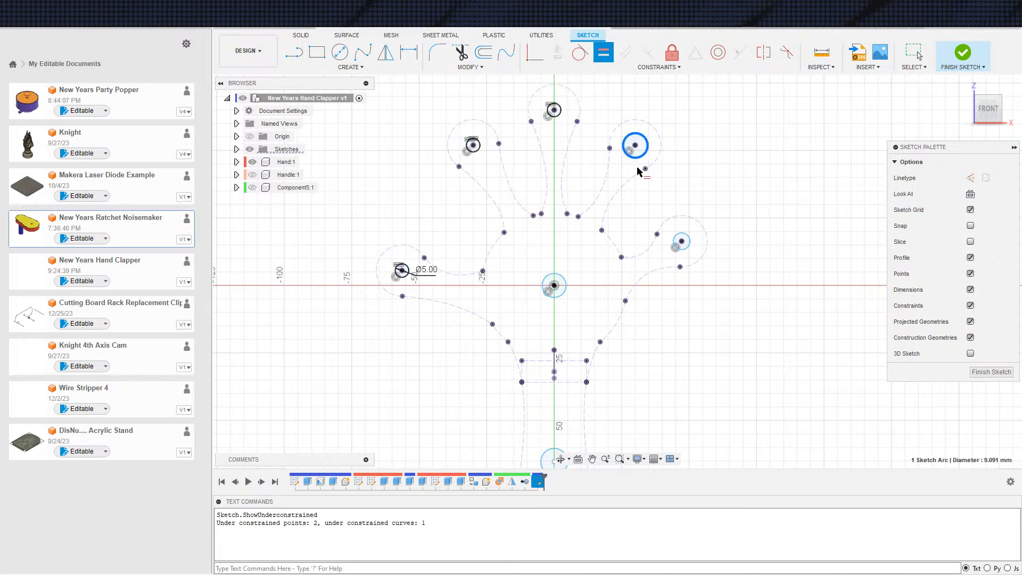
pyautogui.click(415, 270)
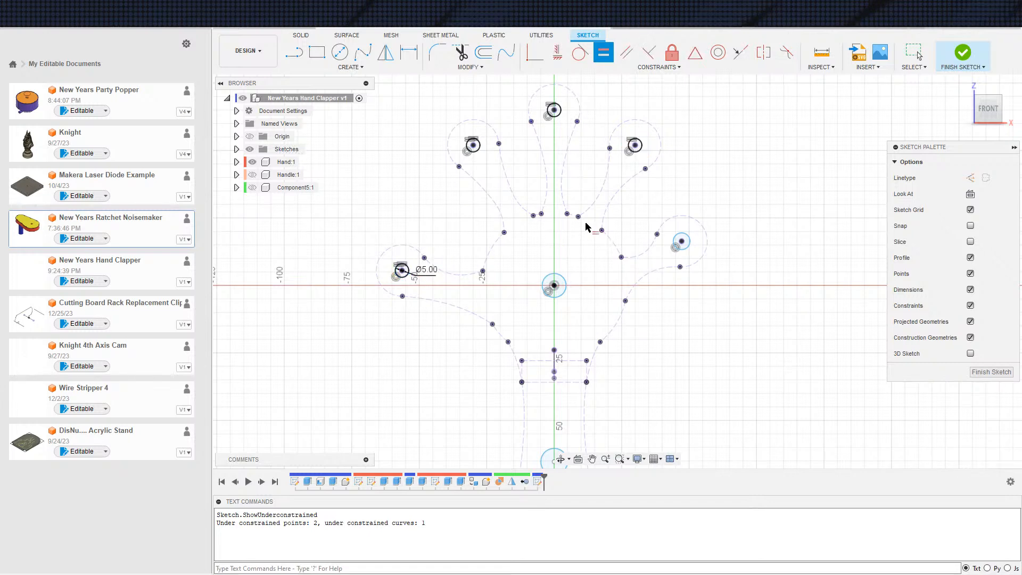
pyautogui.click(680, 243)
pyautogui.click(411, 274)
pyautogui.click(563, 293)
pyautogui.click(677, 248)
# Make the two handle circles equal to each other and to the palm circle
pyautogui.moveTo(599, 251); pyautogui.dragTo(581, 33, button='middle')
pyautogui.click(534, 329)
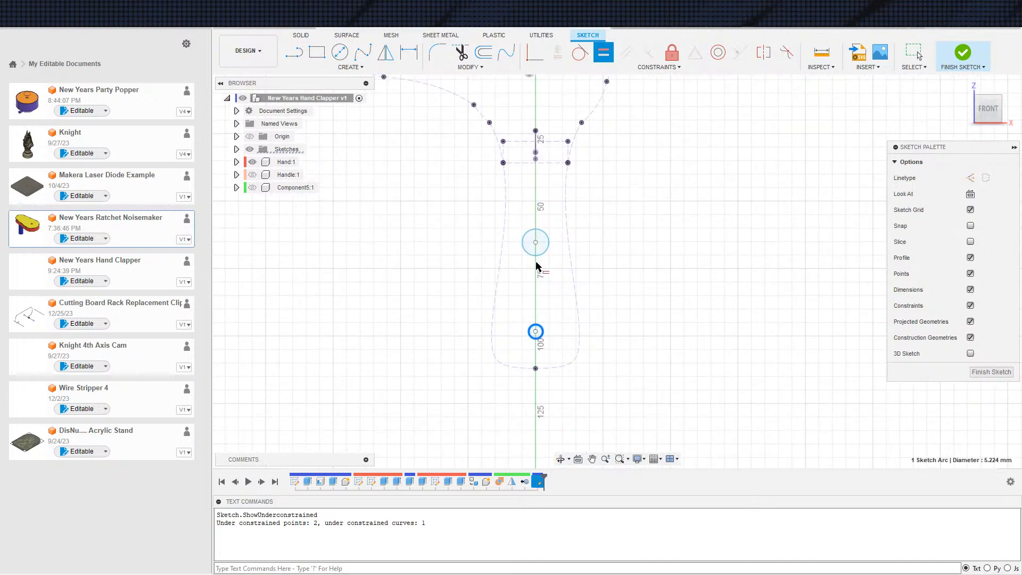
pyautogui.click(549, 244)
pyautogui.click(538, 236)
pyautogui.moveTo(560, 220)
pyautogui.mouseDown(button='middle')
pyautogui.moveTo(543, 324)
pyautogui.moveTo(550, 351)
pyautogui.mouseUp(button='middle')
pyautogui.click(524, 201)
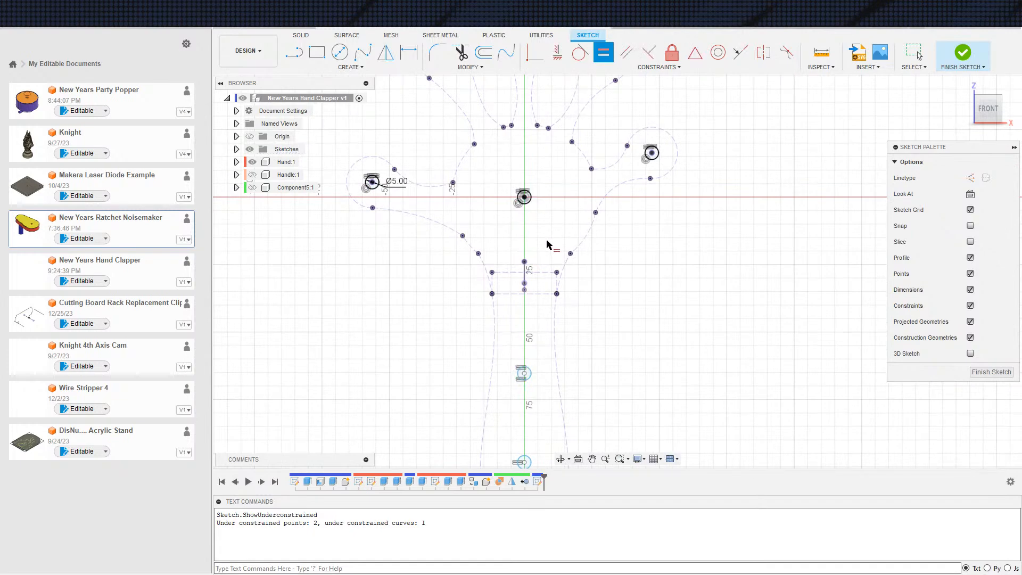
pyautogui.scroll(-1, 547, 245)
pyautogui.scroll(3, 551, 333)
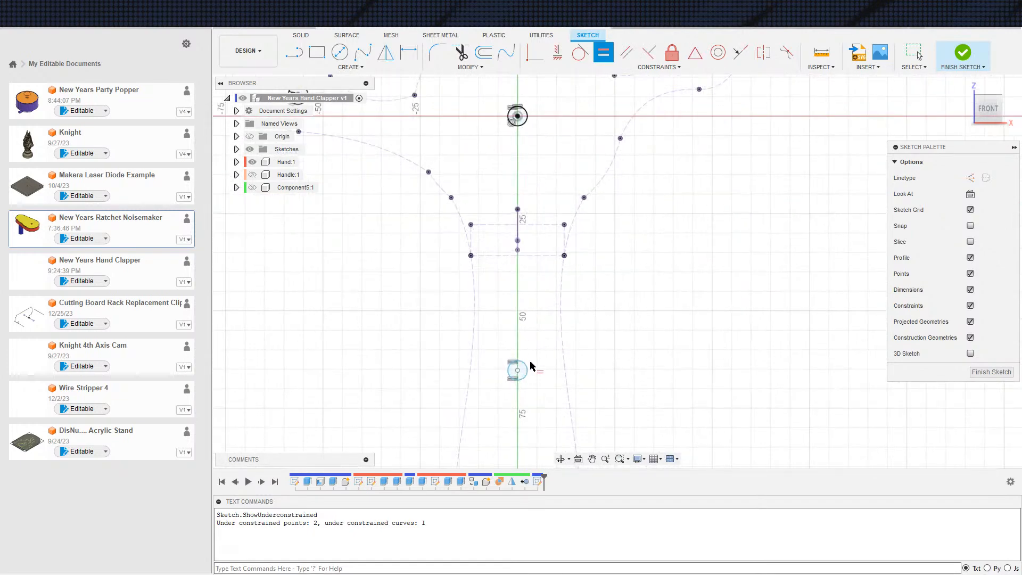
pyautogui.press('Escape')
# Dimension the lower handle circle's centre 10 mm from the midpoint of the handle's end
pyautogui.scroll(-2, 538, 354)
pyautogui.scroll(2, 518, 272)
pyautogui.press('d')
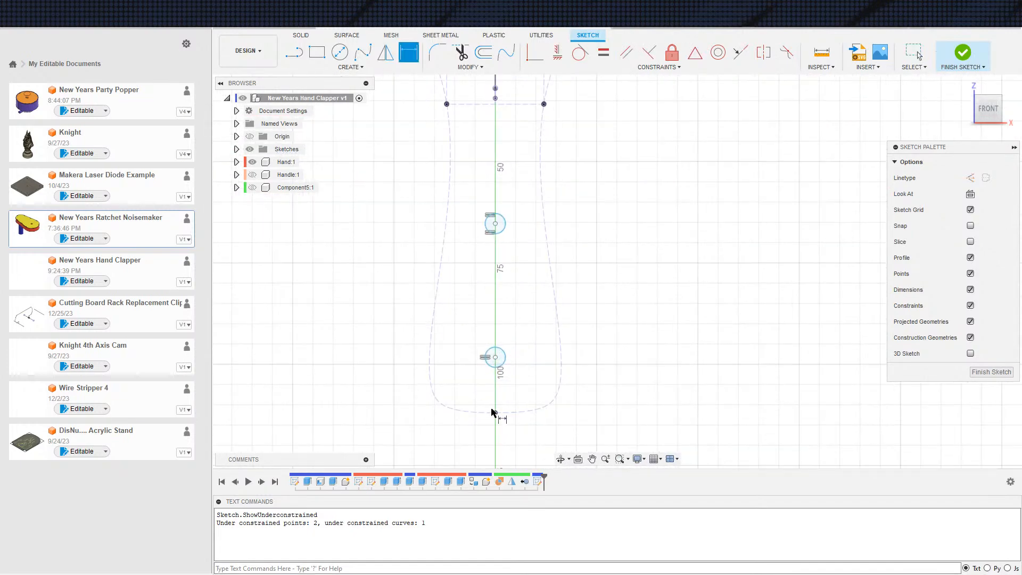
pyautogui.click(496, 413)
pyautogui.click(495, 357)
pyautogui.click(669, 346)
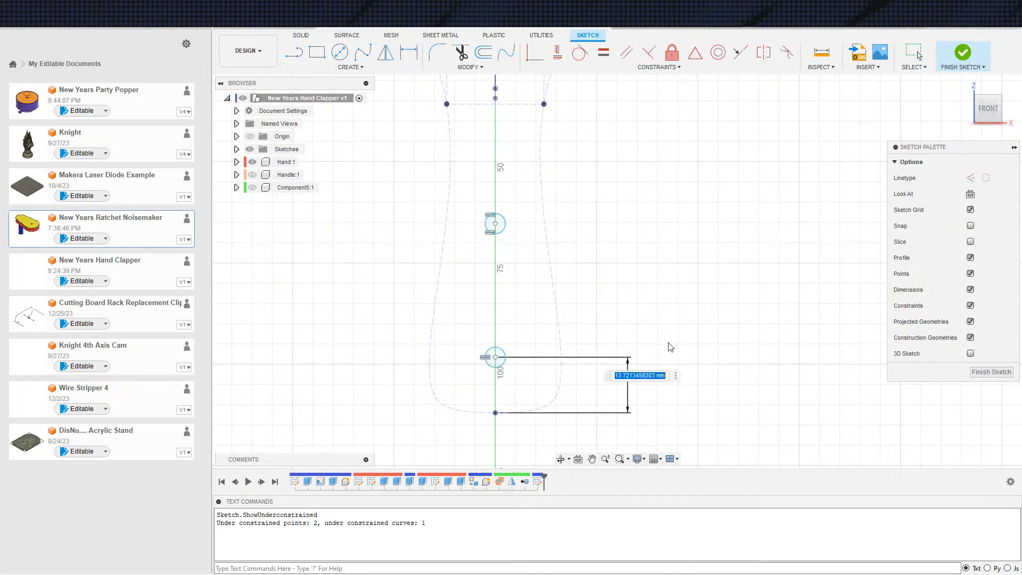
pyautogui.write('10')
pyautogui.press('Return')
pyautogui.press('Escape')
# Dimension the distance between the two handle circles' centres to 35 mm
pyautogui.press('d')
pyautogui.click(495, 372)
pyautogui.click(496, 224)
pyautogui.click(586, 223)
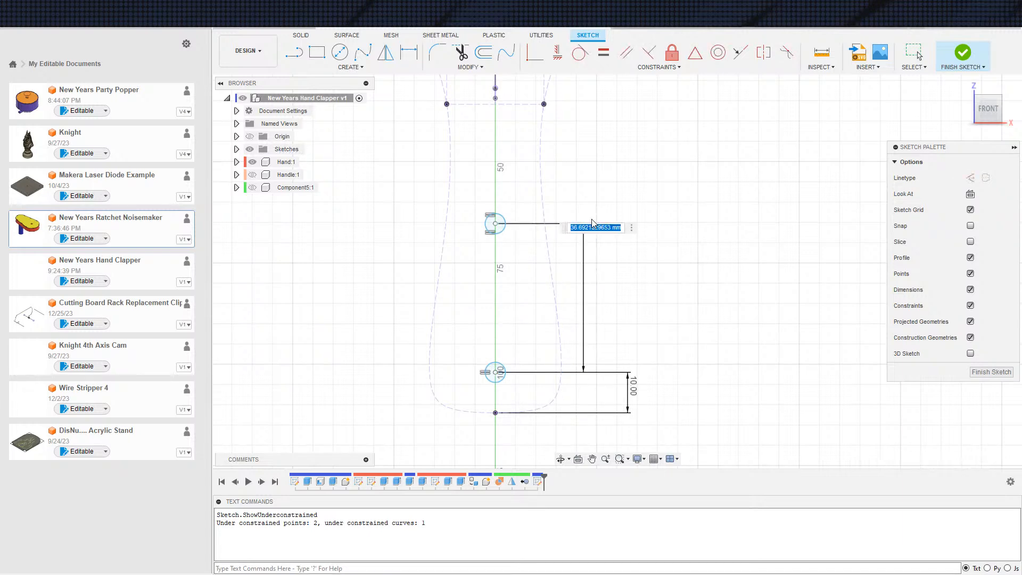
pyautogui.write('35')
pyautogui.press('Return')
pyautogui.moveTo(550, 154); pyautogui.dragTo(666, 348, button='middle')
pyautogui.scroll(-1, 666, 349)
pyautogui.scroll(-1, 660, 290)
pyautogui.scroll(1, 741, 272)
pyautogui.moveTo(742, 272); pyautogui.dragTo(734, 274, button='middle')
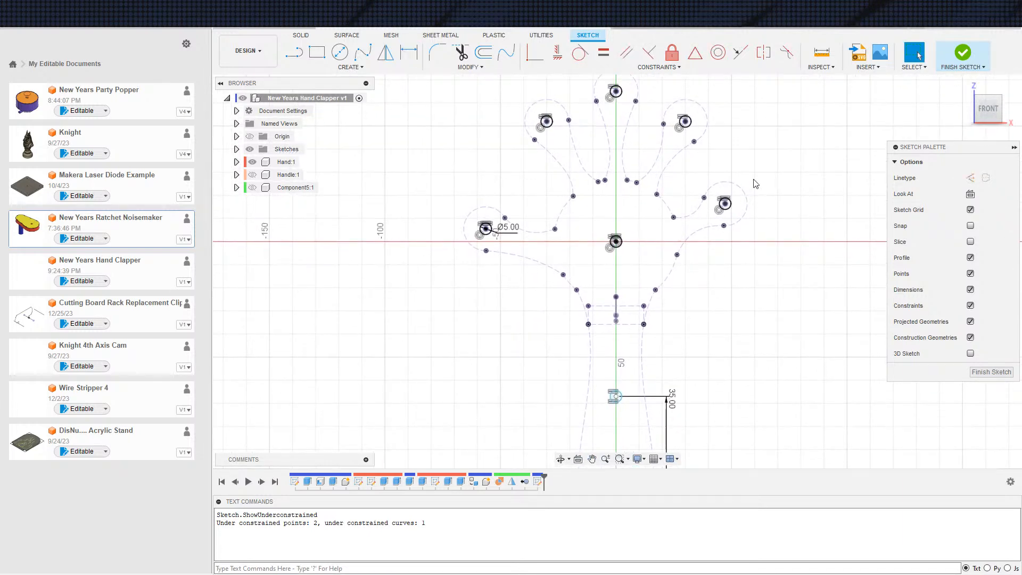
# Finish the sketch and select all eight circles as profiles for an Extrude
pyautogui.click(963, 52)
pyautogui.press('e')
pyautogui.scroll(3, 646, 215)
pyautogui.scroll(-4, 337, 250)
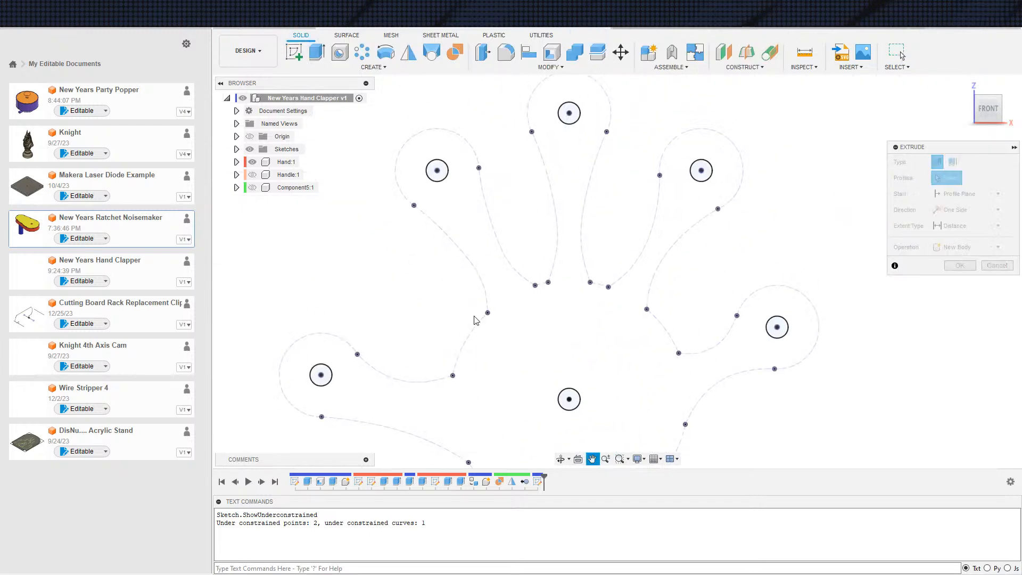
pyautogui.click(356, 356)
pyautogui.click(443, 201)
pyautogui.click(641, 201)
pyautogui.click(699, 319)
pyautogui.moveTo(638, 357); pyautogui.dragTo(574, 83, button='middle')
pyautogui.scroll(-2, 569, 87)
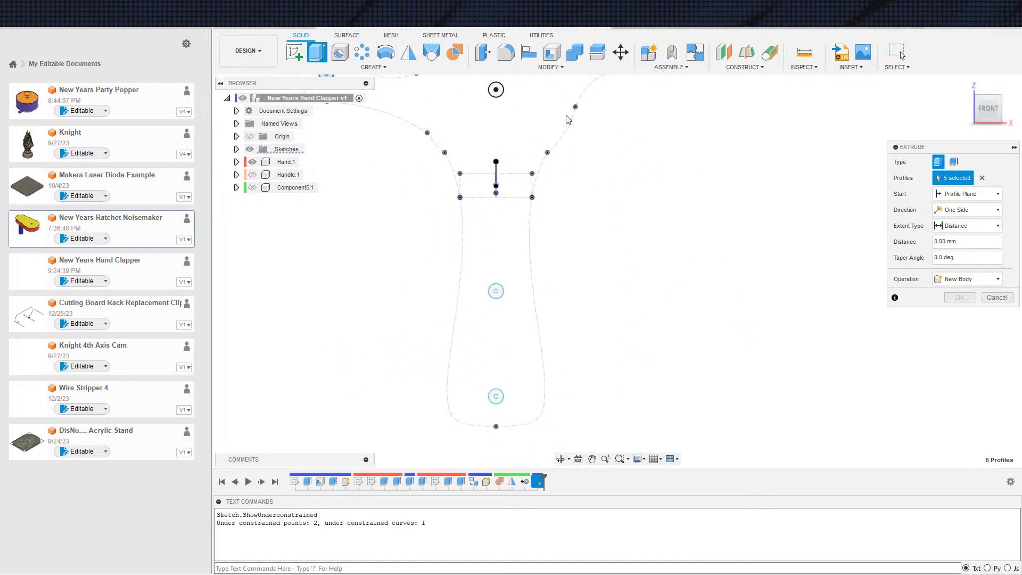
pyautogui.scroll(-1, 500, 160)
pyautogui.click(500, 98)
pyautogui.click(501, 266)
pyautogui.click(501, 353)
pyautogui.scroll(-2, 605, 319)
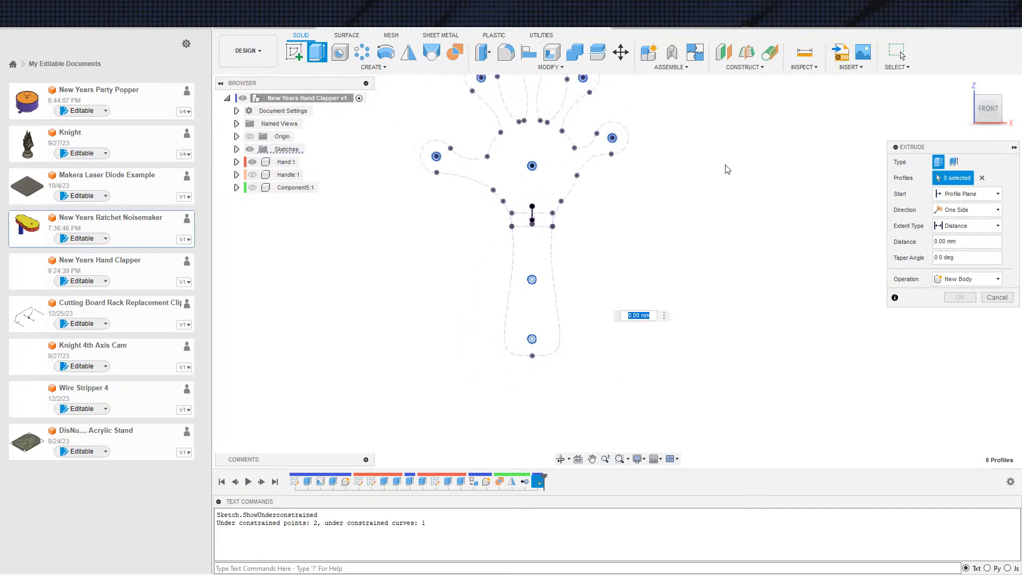
# Show the Handle and Component5 components again and examine how the eight circle profiles sit against the clapper's layers
pyautogui.click(252, 174)
pyautogui.click(253, 188)
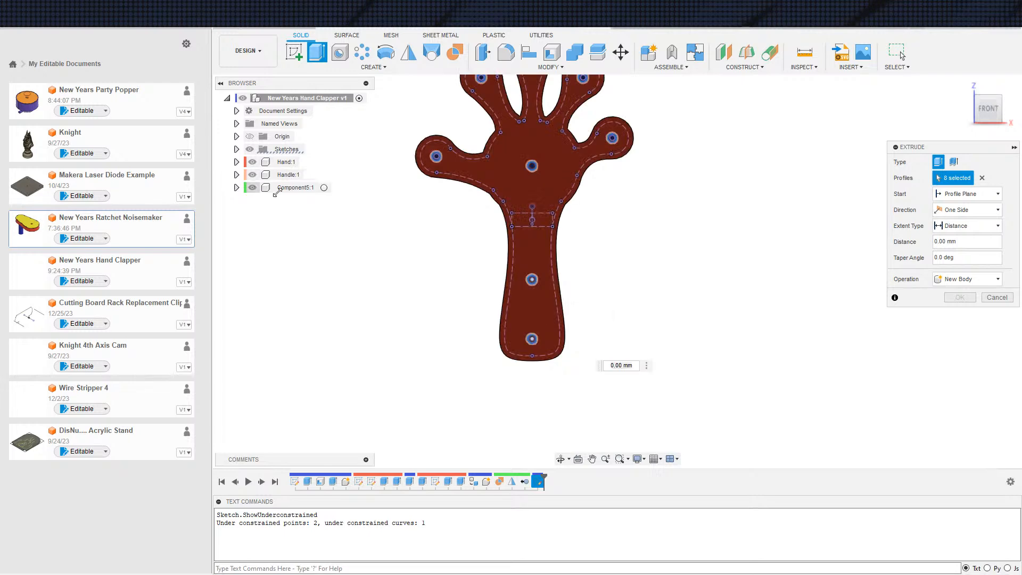
pyautogui.keyDown('shift'); pyautogui.moveTo(559, 292); pyautogui.dragTo(624, 314, button='middle'); pyautogui.keyUp('shift')
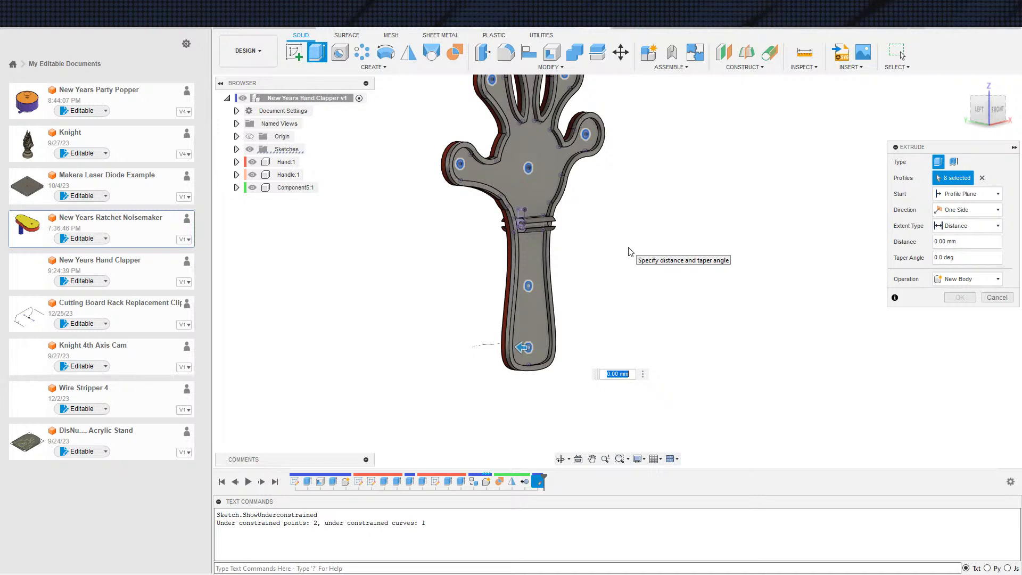
pyautogui.moveTo(617, 260); pyautogui.dragTo(644, 261, button='middle')
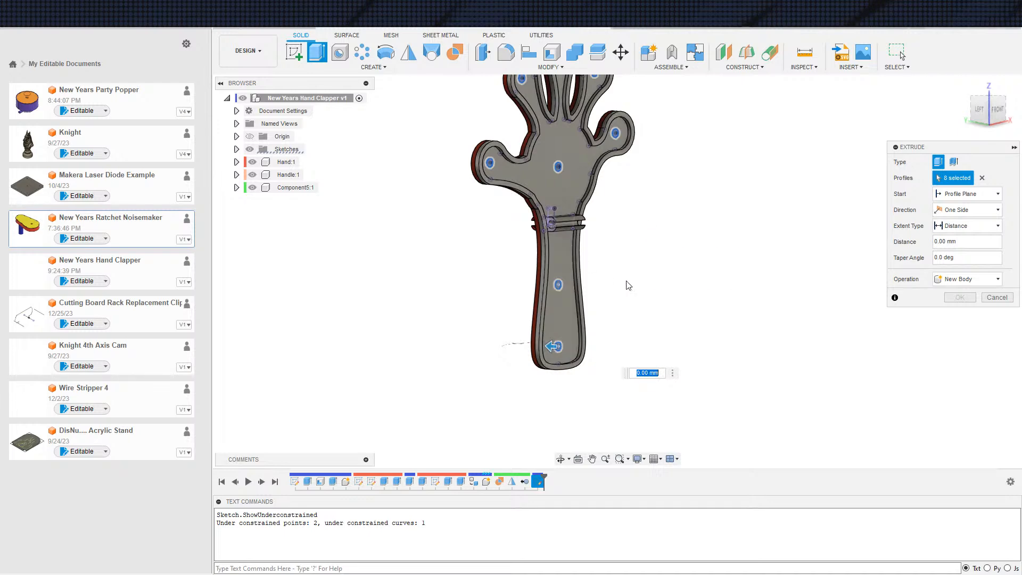
pyautogui.moveTo(682, 309); pyautogui.dragTo(729, 339, button='middle')
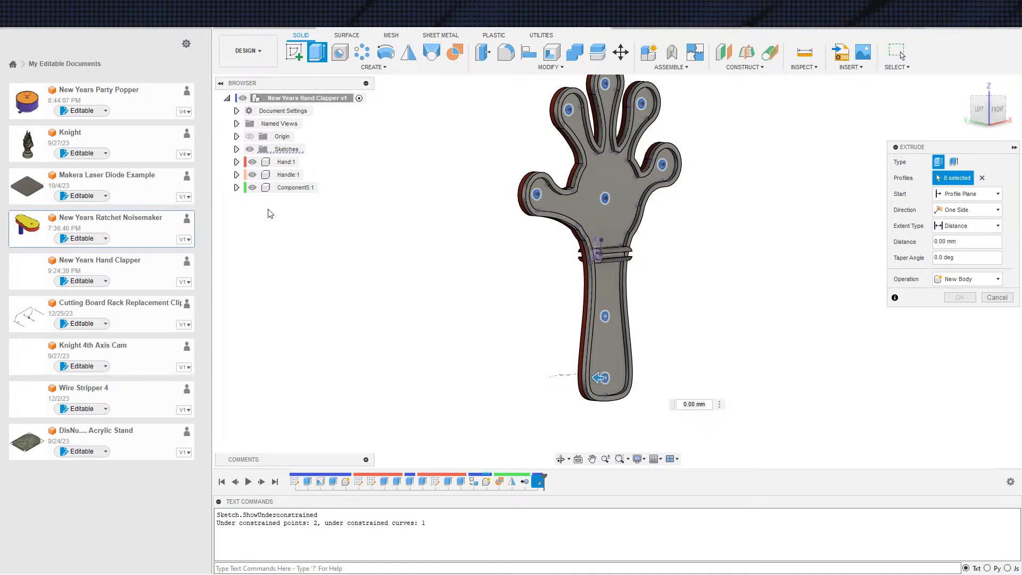
pyautogui.moveTo(695, 253); pyautogui.dragTo(700, 266, button='middle')
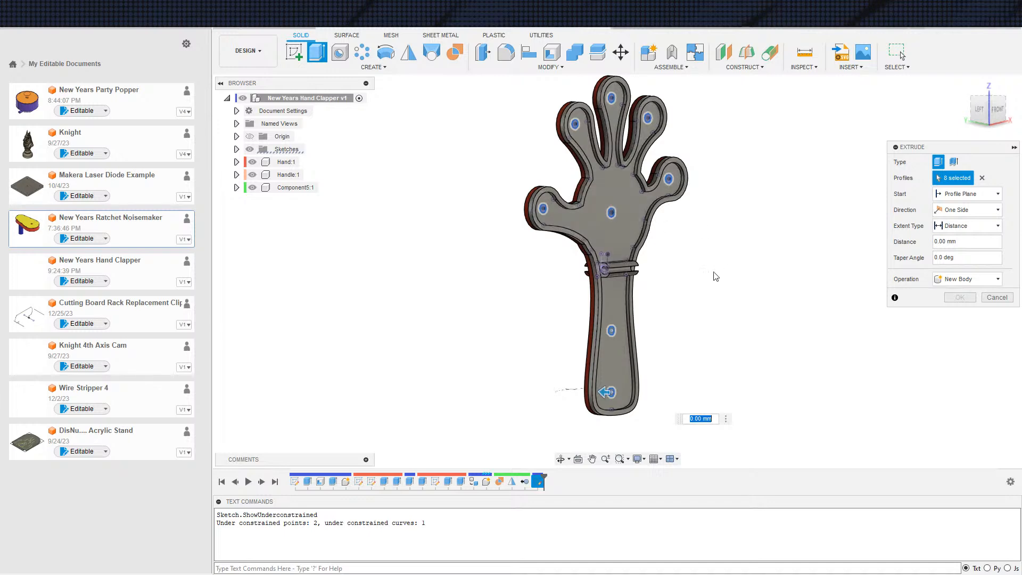
pyautogui.scroll(5, 609, 301)
pyautogui.keyDown('shift'); pyautogui.moveTo(755, 357); pyautogui.dragTo(779, 319, button='middle'); pyautogui.keyUp('shift')
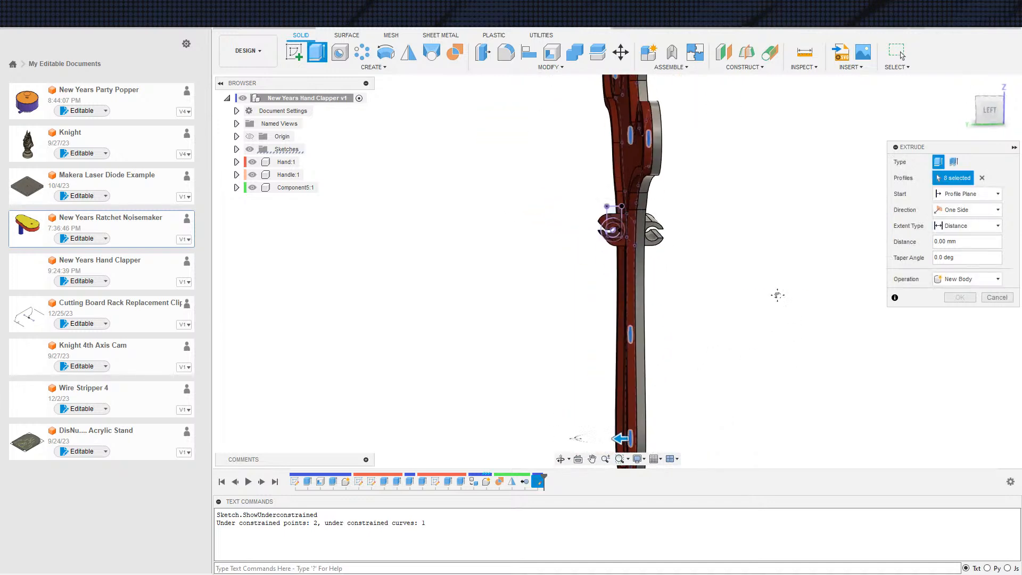
pyautogui.keyDown('shift'); pyautogui.moveTo(771, 265); pyautogui.dragTo(730, 285, button='middle'); pyautogui.keyUp('shift')
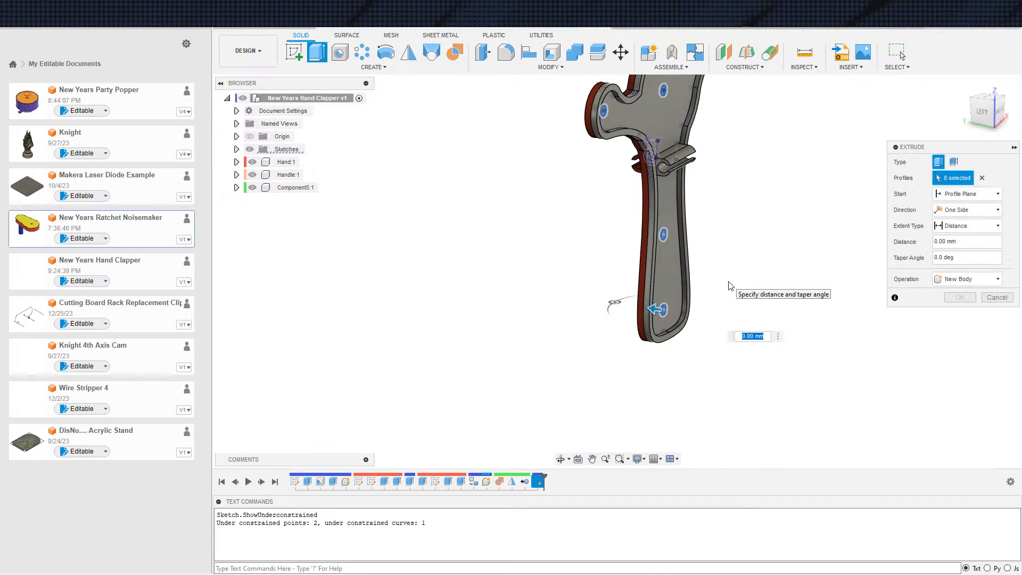
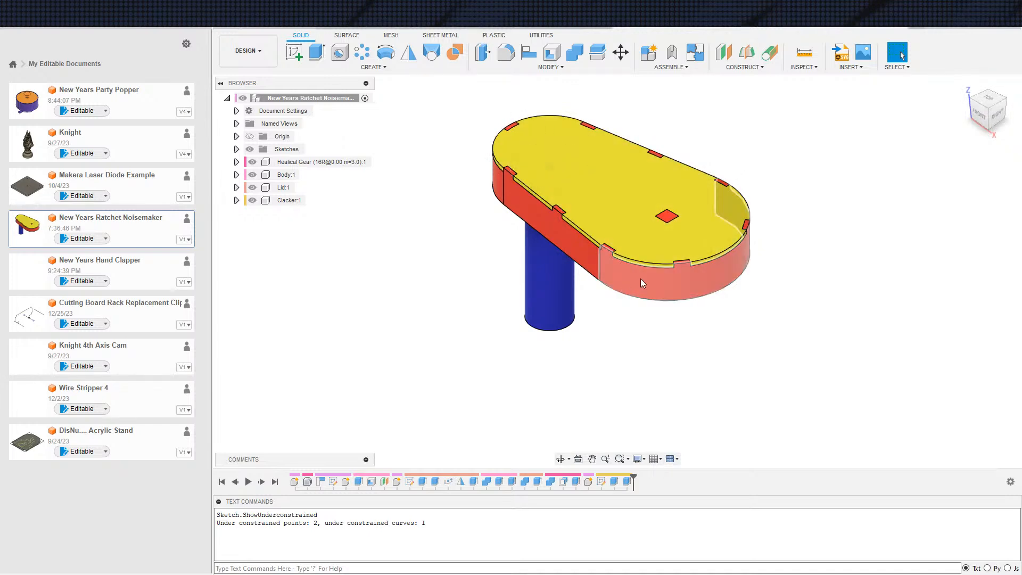
# Return to the New Years Hand Clapper document and show the Handle and Component5 components
pyautogui.click(533, 22)
pyautogui.scroll(-5, 491, 98)
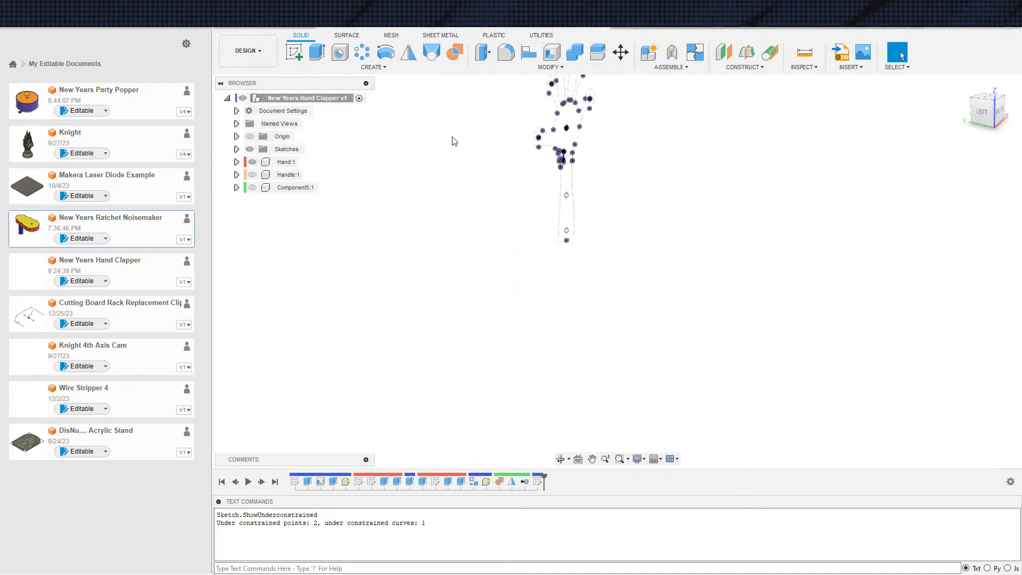
pyautogui.click(252, 174)
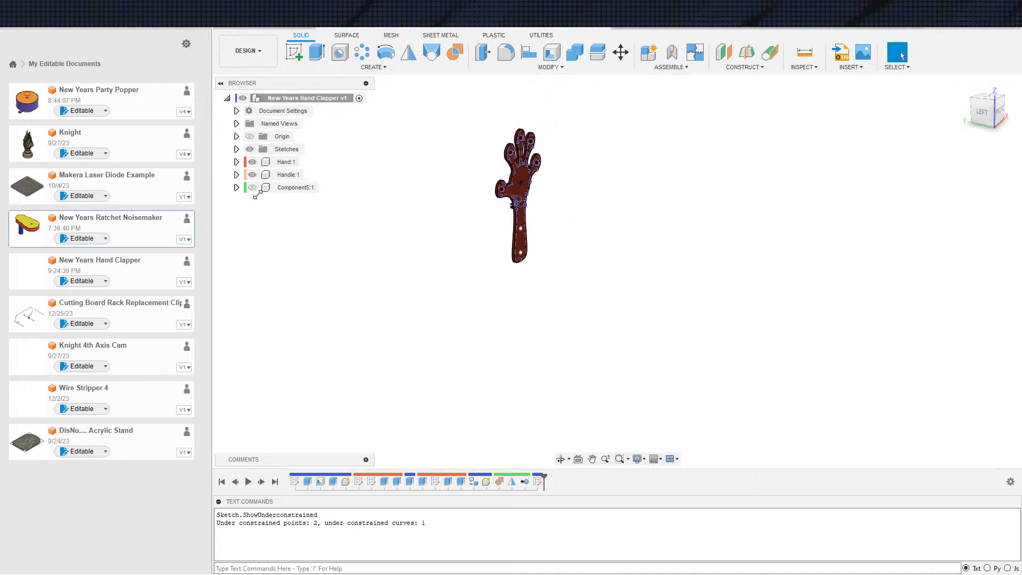
pyautogui.click(253, 187)
pyautogui.scroll(5, 390, 223)
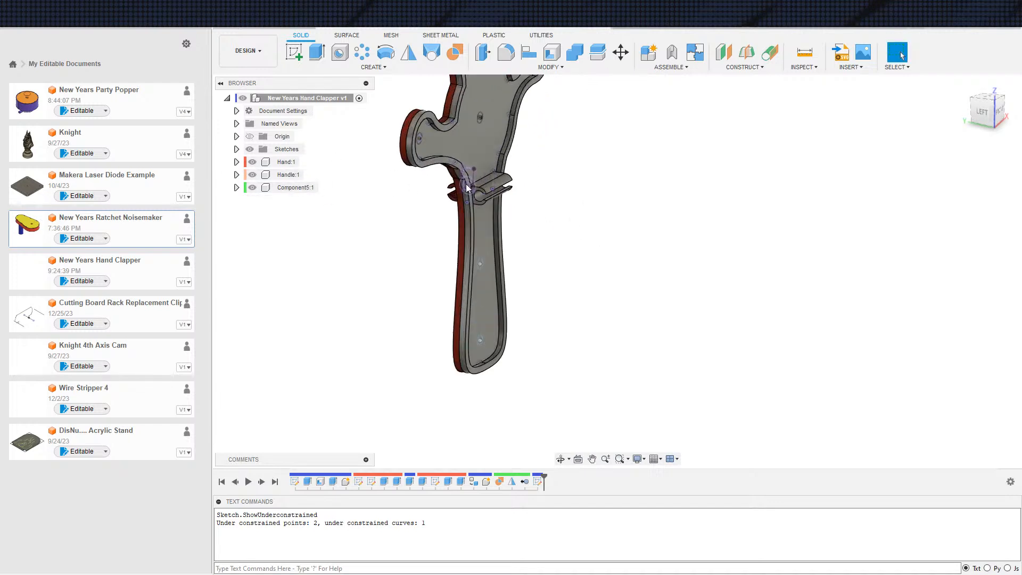
pyautogui.scroll(-3, 639, 319)
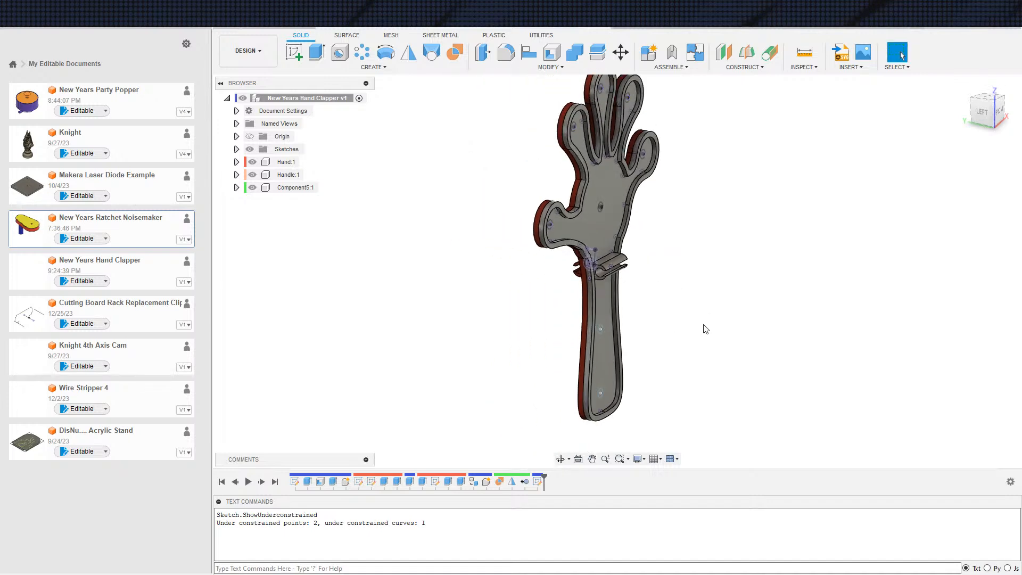
pyautogui.scroll(3, 642, 299)
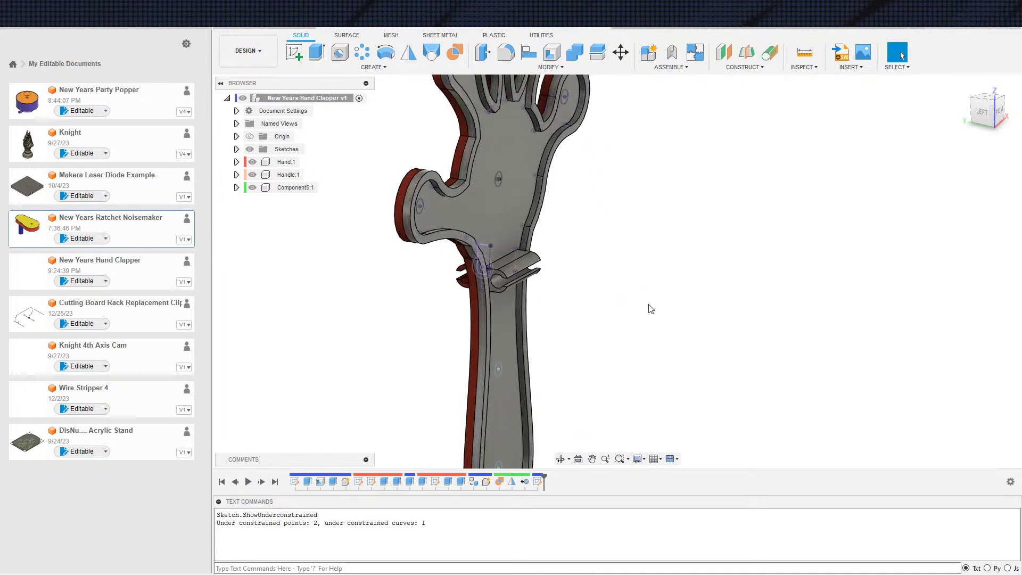
pyautogui.scroll(-4, 651, 309)
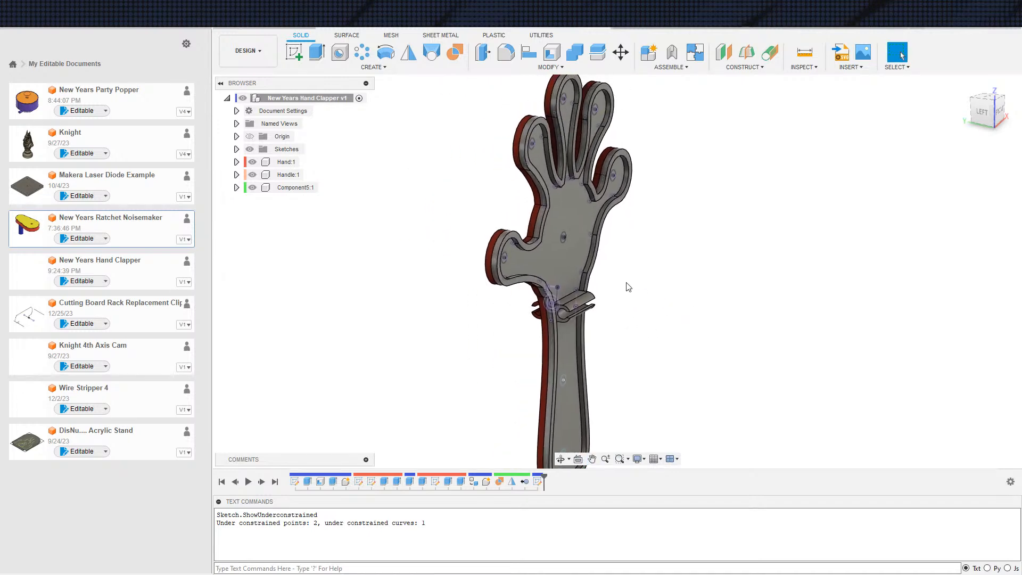
# Examine the bodies and sketches contained in the Component5, Handle and Hand components
pyautogui.click(236, 187)
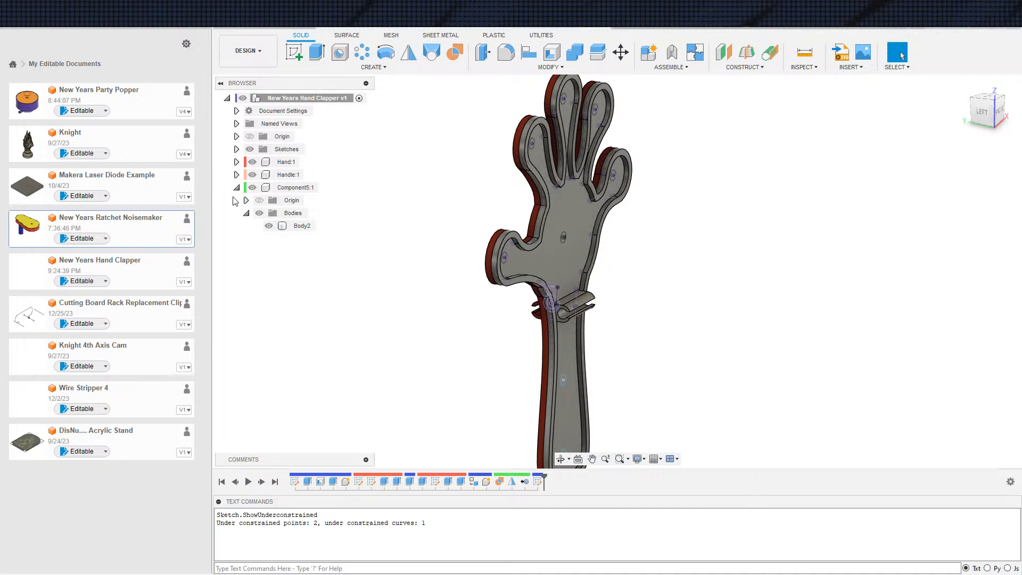
pyautogui.click(237, 188)
pyautogui.click(237, 175)
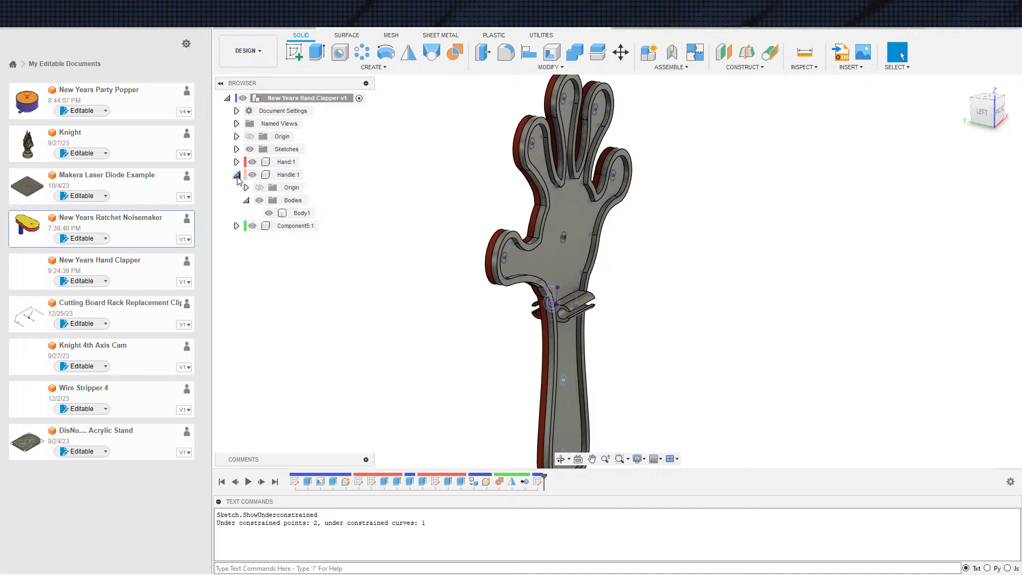
pyautogui.click(237, 175)
pyautogui.click(236, 162)
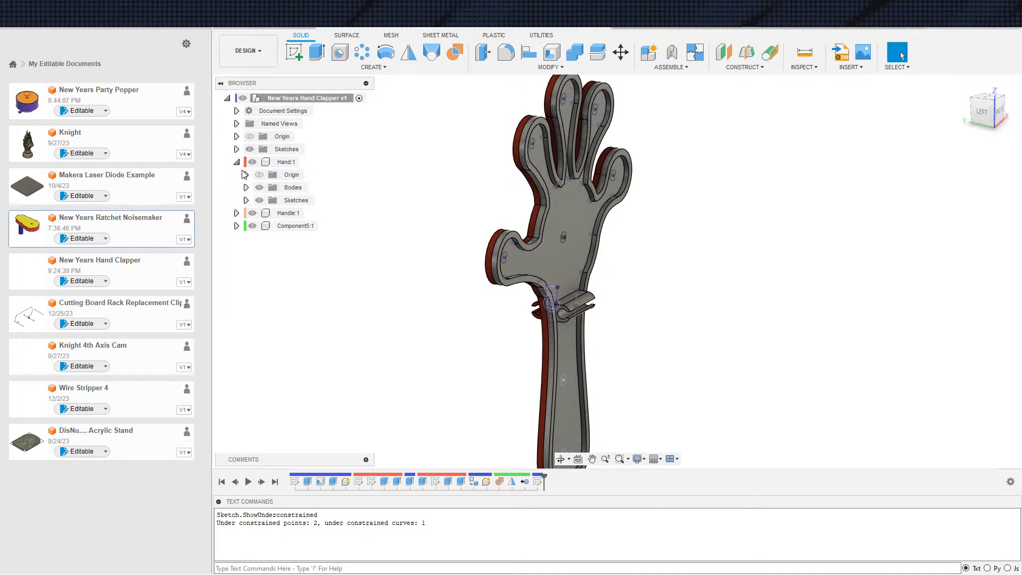
pyautogui.click(246, 200)
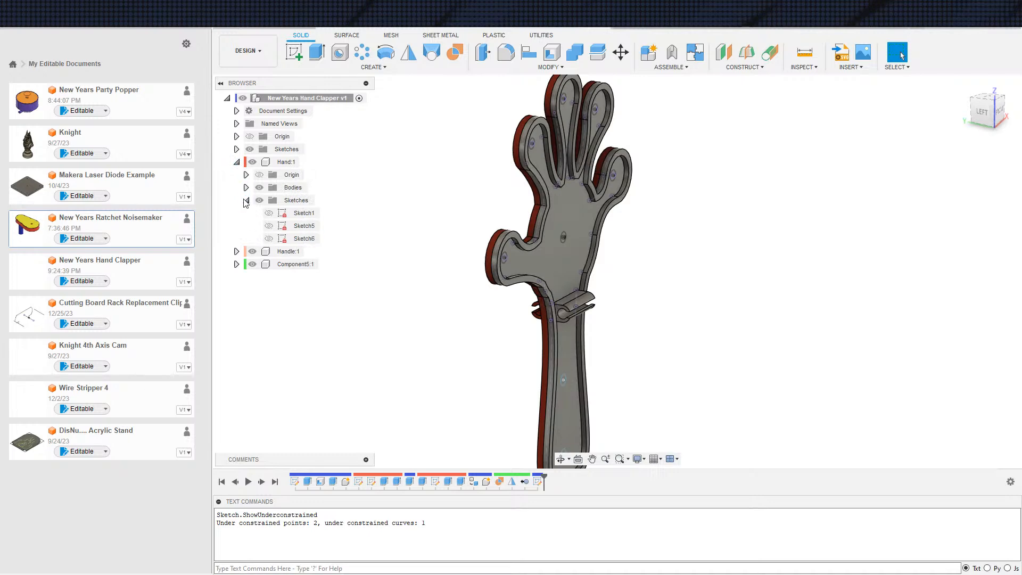
pyautogui.click(245, 200)
pyautogui.click(236, 162)
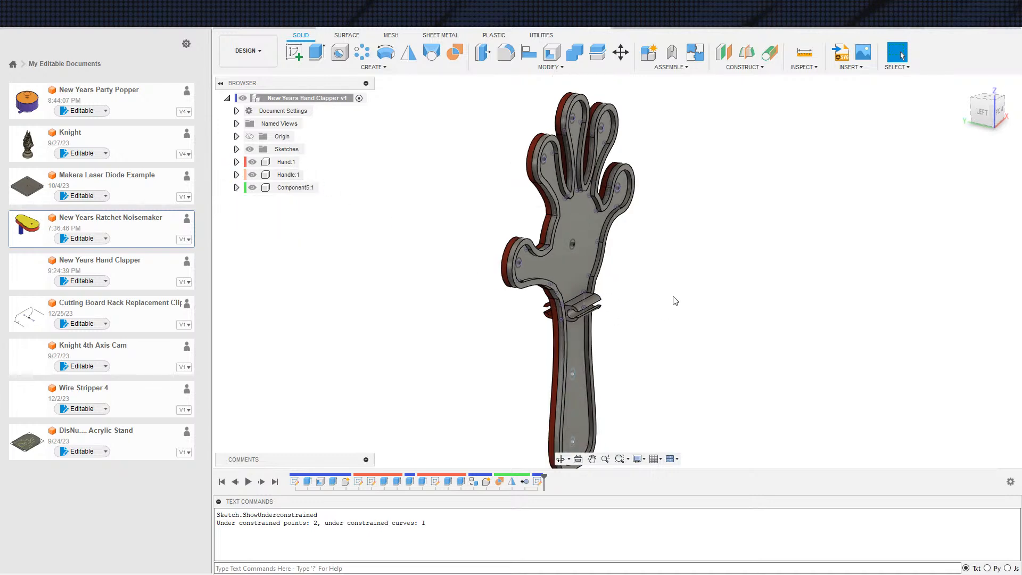
# Reopen the circle sketch and draw a vertical line from the midpoint of the handle's end to the upper handle circle's centre
pyautogui.moveTo(648, 318); pyautogui.dragTo(636, 293, button='middle')
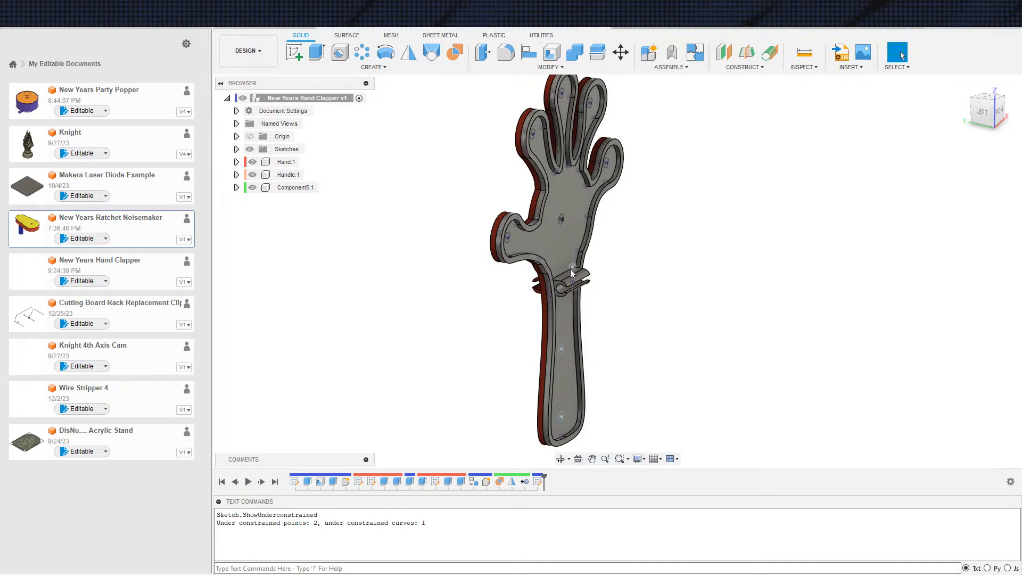
pyautogui.scroll(3, 680, 320)
pyautogui.doubleClick(538, 482)
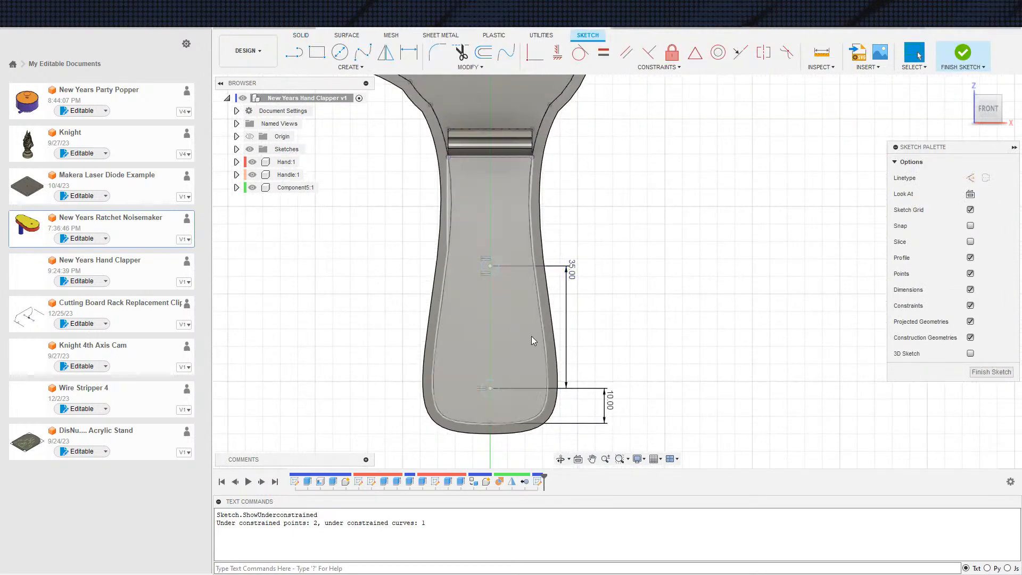
pyautogui.scroll(2, 540, 372)
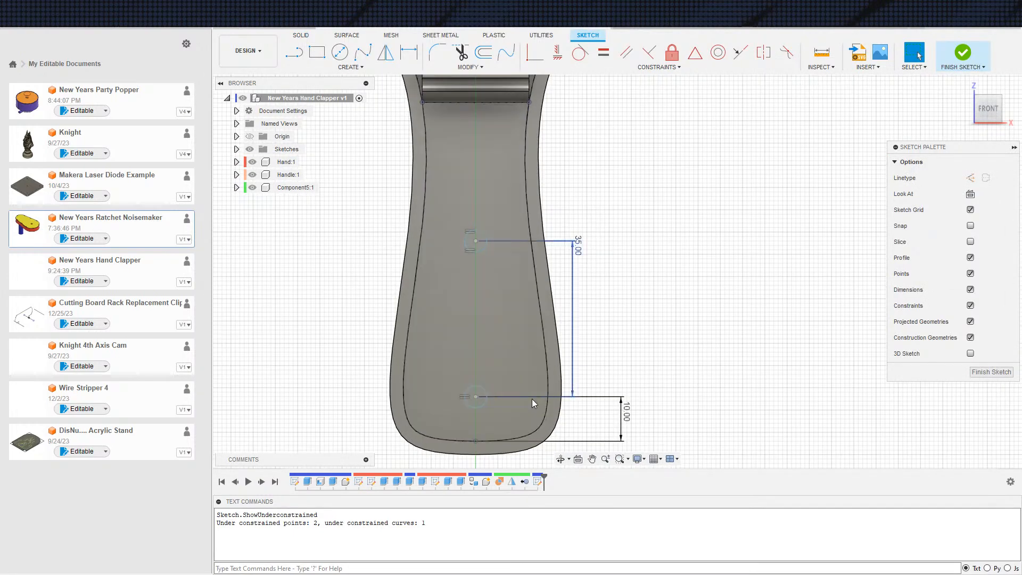
pyautogui.press('s')
pyautogui.click(519, 427)
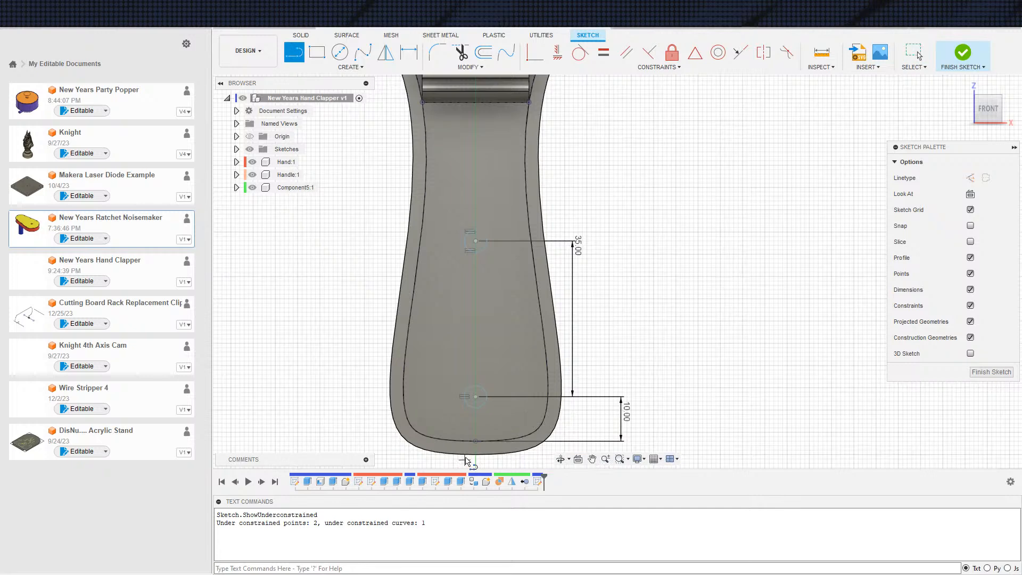
pyautogui.click(475, 441)
pyautogui.click(473, 242)
pyautogui.press('Escape')
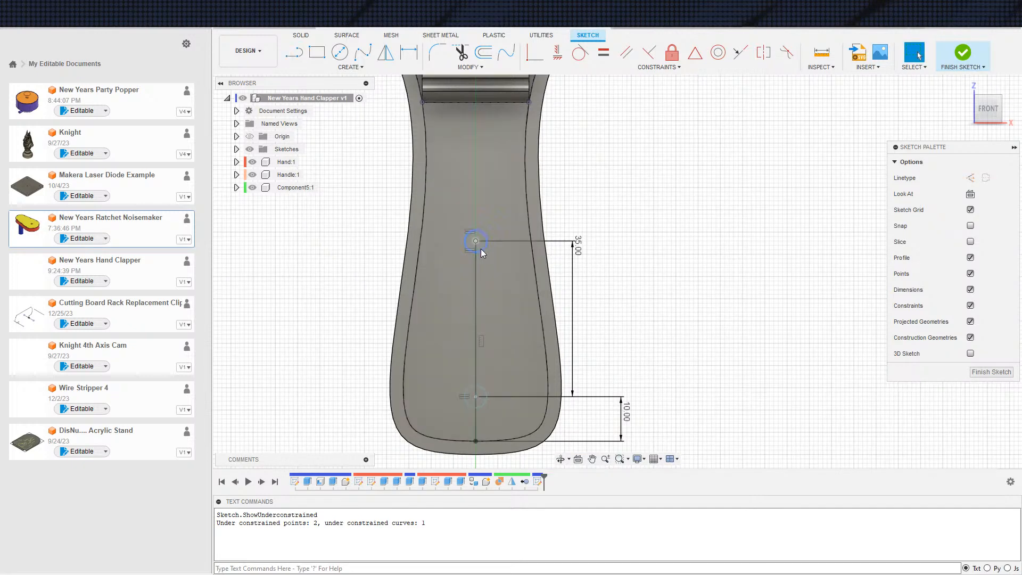
# Test whether the two handle circles can still move freely in the sketch
pyautogui.click(481, 249)
pyautogui.moveTo(484, 247); pyautogui.dragTo(489, 218)
pyautogui.click(477, 245)
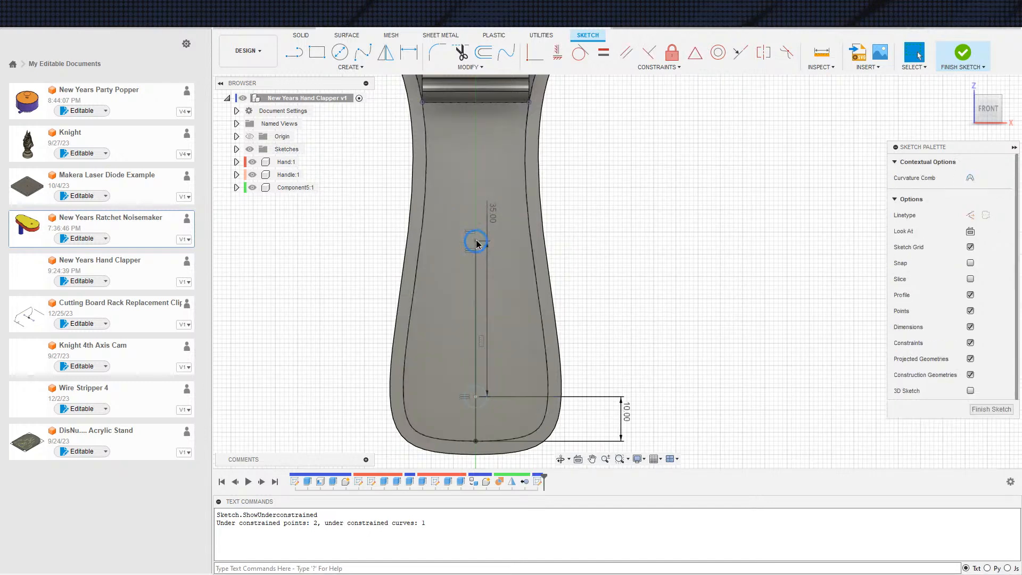
pyautogui.click(475, 241)
pyautogui.moveTo(465, 244); pyautogui.dragTo(489, 404)
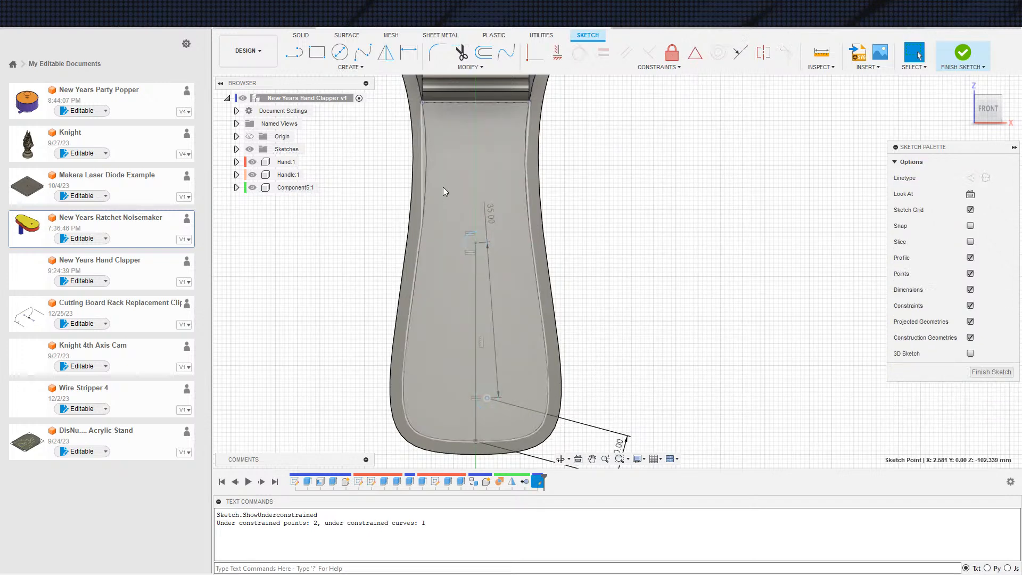
# Constrain the lower handle circle's centre vertically in line with the handle's centre line and finish the sketch
pyautogui.click(477, 374)
pyautogui.click(477, 370)
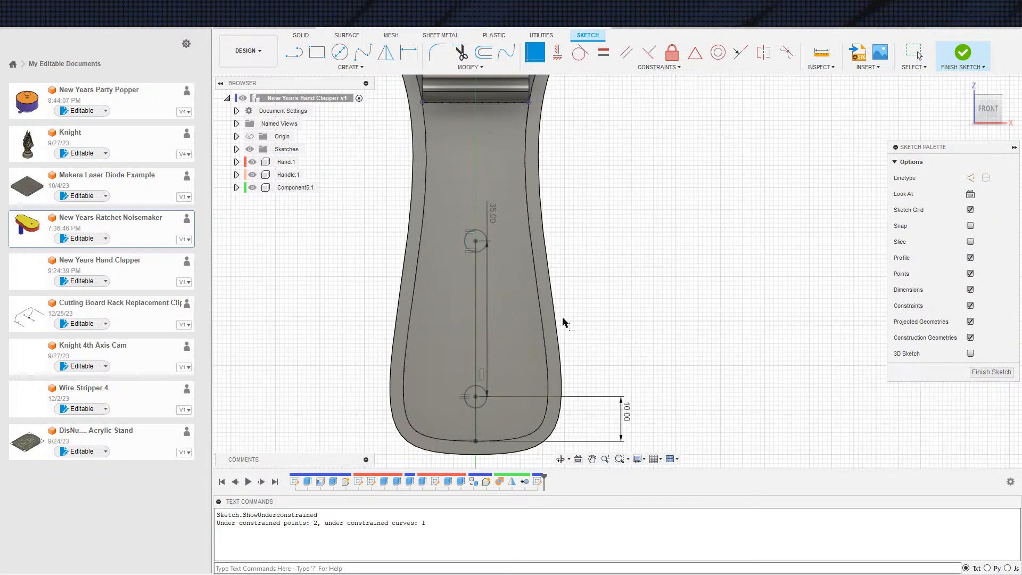
pyautogui.scroll(-3, 557, 296)
pyautogui.press('Escape')
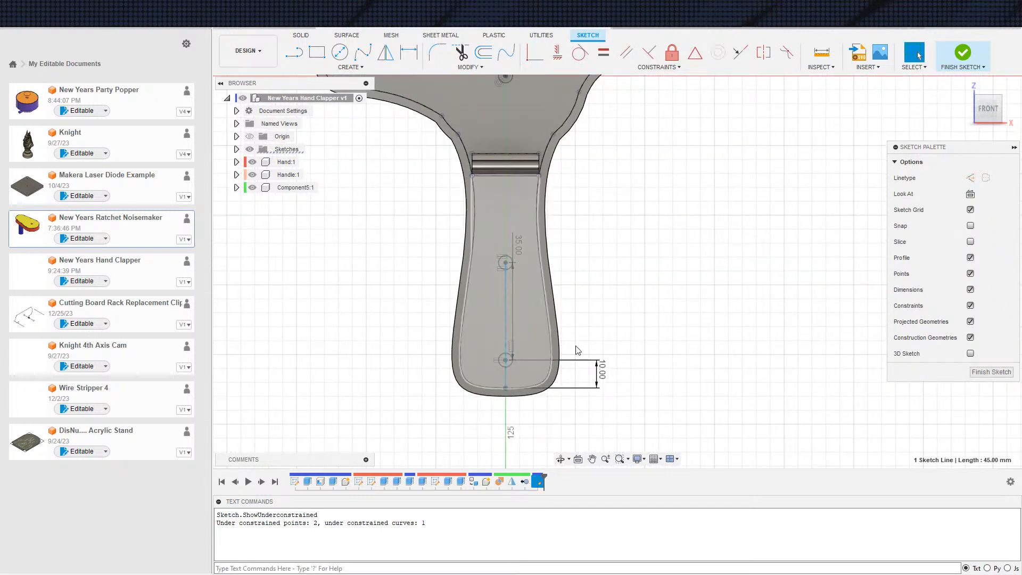
pyautogui.click(955, 56)
# Examine the positions of the circles on the fingers, palm and handle
pyautogui.scroll(3, 668, 246)
pyautogui.scroll(-3, 620, 254)
pyautogui.moveTo(610, 152); pyautogui.dragTo(654, 271, button='middle')
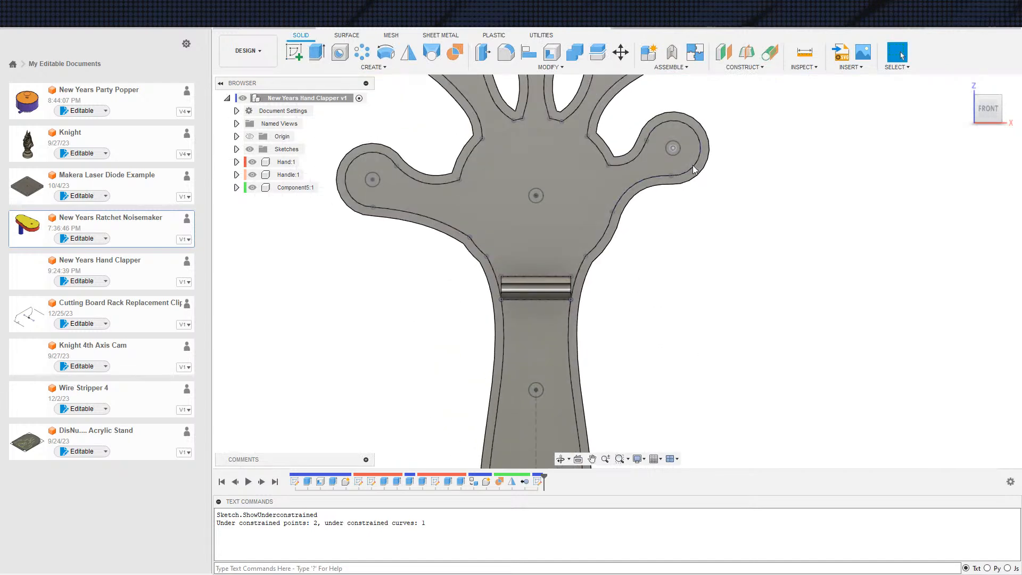
pyautogui.scroll(-1, 691, 327)
pyautogui.scroll(-1, 724, 368)
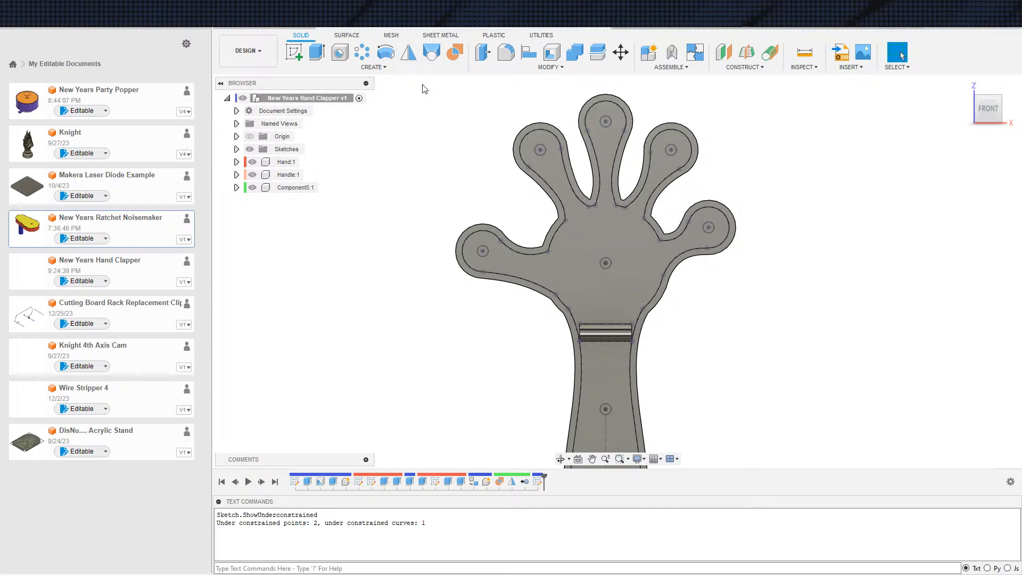
pyautogui.scroll(4, 472, 99)
pyautogui.scroll(-1, 428, 237)
pyautogui.moveTo(428, 237); pyautogui.dragTo(367, 100, button='middle')
pyautogui.scroll(-2, 373, 107)
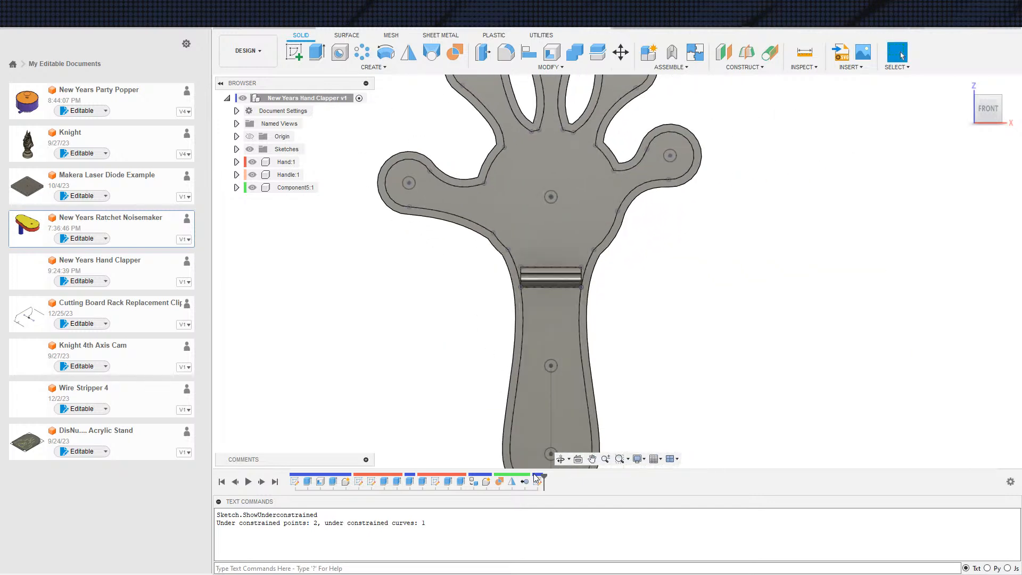
# Roll the timeline back to just before the circle sketch and inspect the clapper's layers from the side
pyautogui.moveTo(535, 475); pyautogui.dragTo(531, 476)
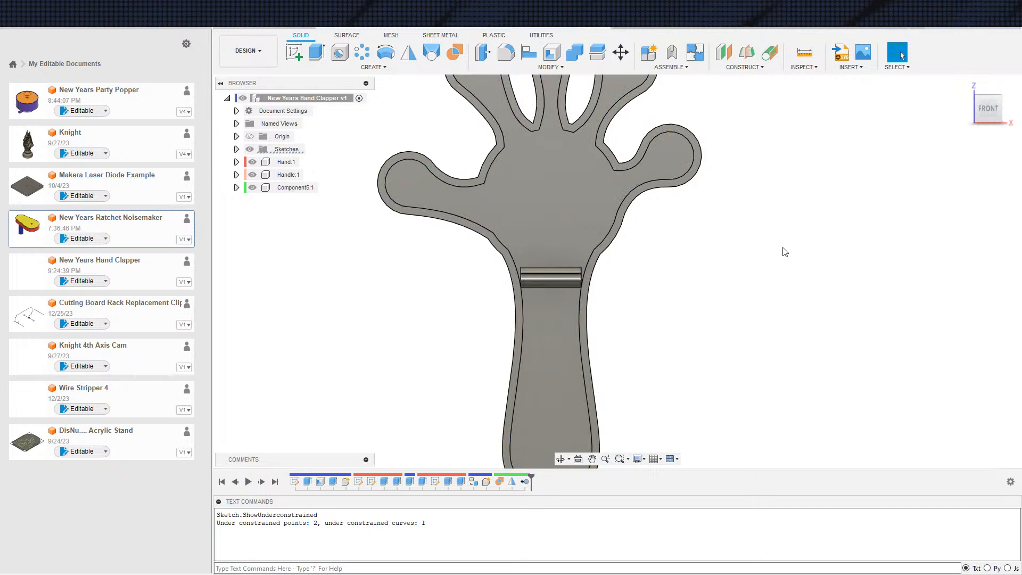
pyautogui.scroll(-3, 608, 343)
pyautogui.keyDown('shift'); pyautogui.moveTo(428, 347); pyautogui.dragTo(418, 365, button='middle'); pyautogui.keyUp('shift')
pyautogui.keyDown('shift'); pyautogui.moveTo(491, 395); pyautogui.dragTo(545, 365, button='middle'); pyautogui.keyUp('shift')
pyautogui.click(903, 55)
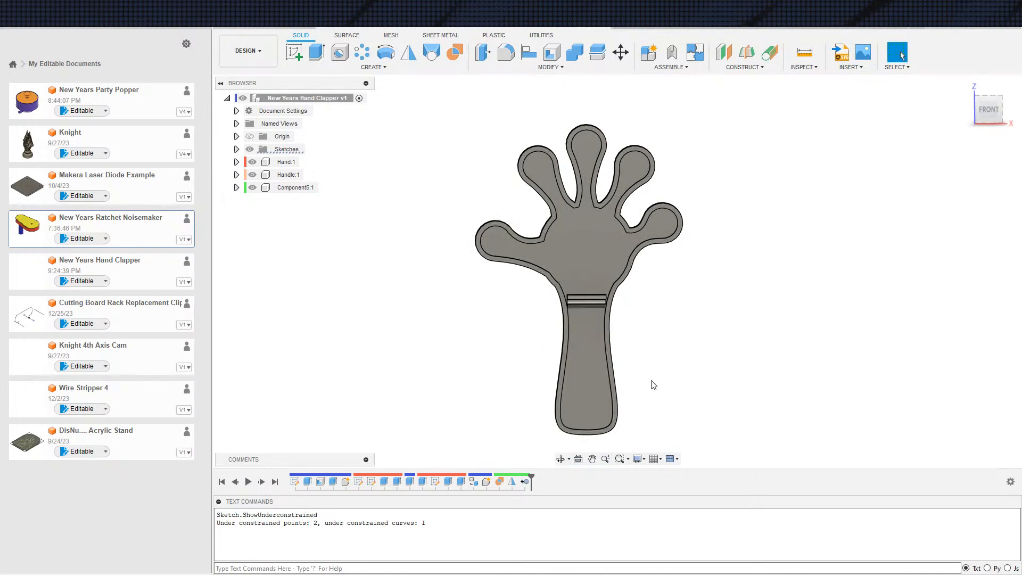
pyautogui.keyDown('shift'); pyautogui.moveTo(664, 416); pyautogui.dragTo(663, 382, button='middle'); pyautogui.keyUp('shift')
pyautogui.keyDown('shift'); pyautogui.moveTo(639, 393); pyautogui.dragTo(667, 379, button='middle'); pyautogui.keyUp('shift')
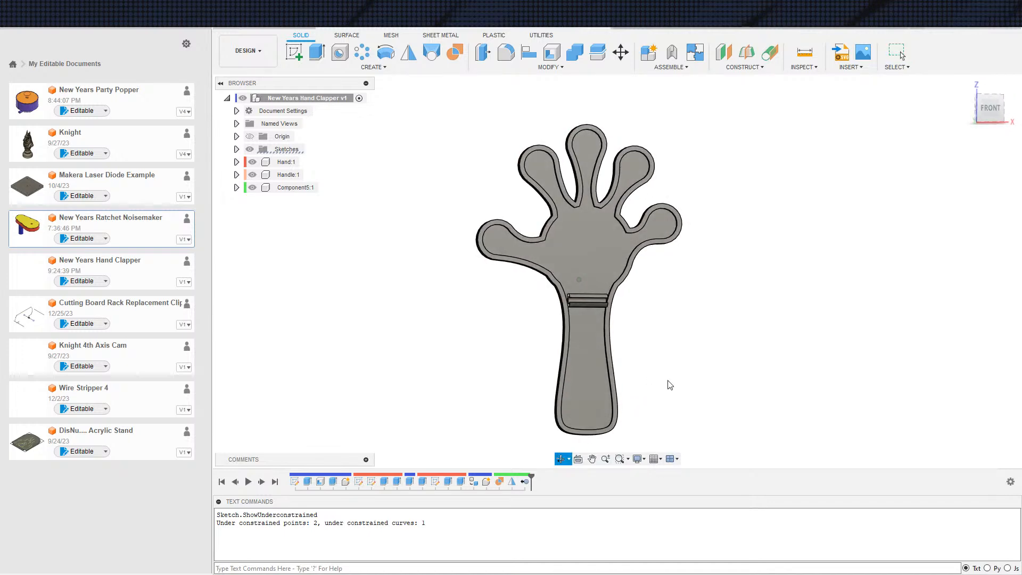
pyautogui.scroll(2, 648, 400)
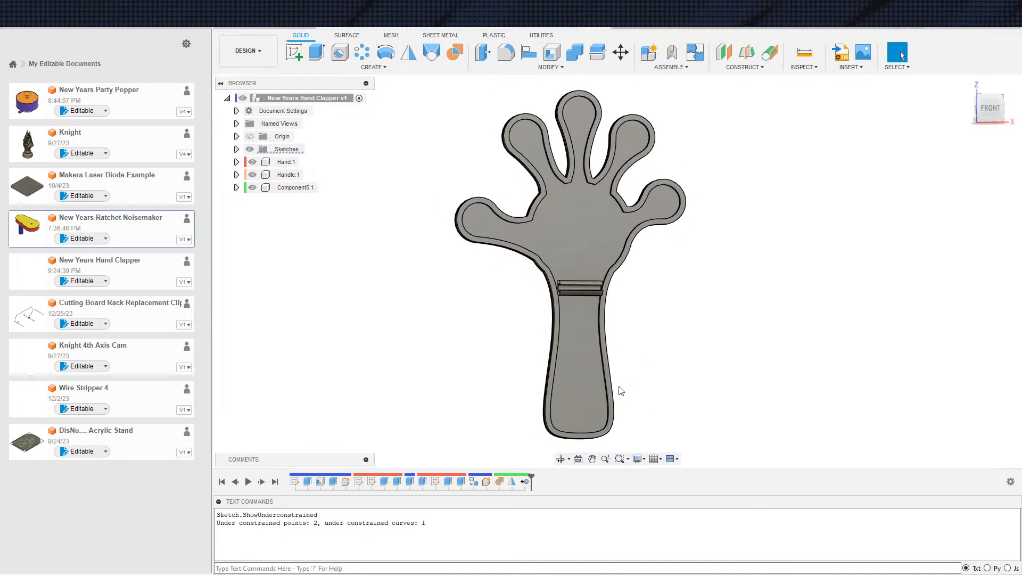
pyautogui.keyDown('shift'); pyautogui.moveTo(601, 341); pyautogui.dragTo(656, 341, button='middle'); pyautogui.keyUp('shift')
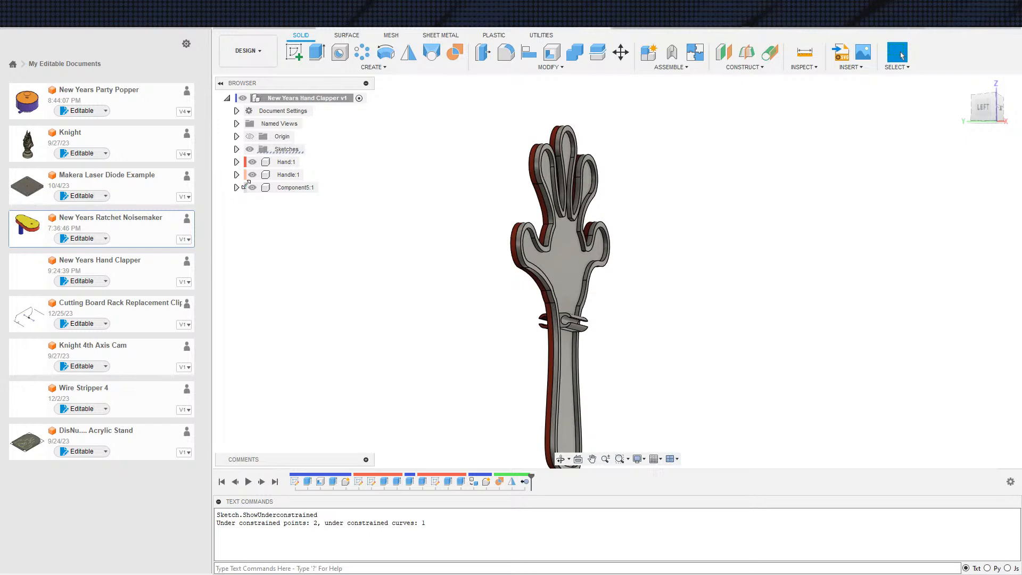
# Mirror the Hand component about the origin plane through the middle of the clapper, with the object type set to Components
pyautogui.click(415, 56)
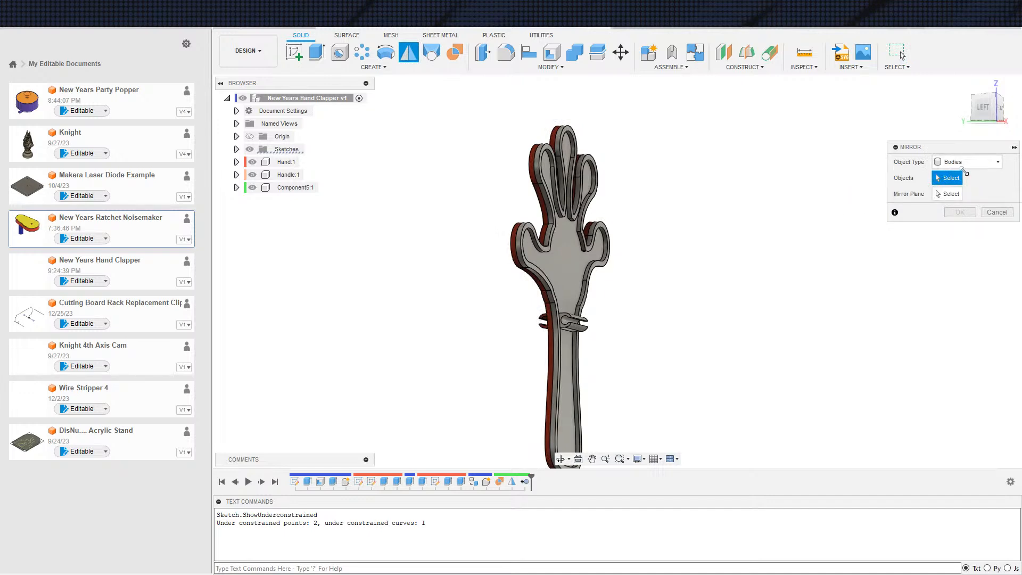
pyautogui.click(966, 162)
pyautogui.click(951, 208)
pyautogui.click(285, 161)
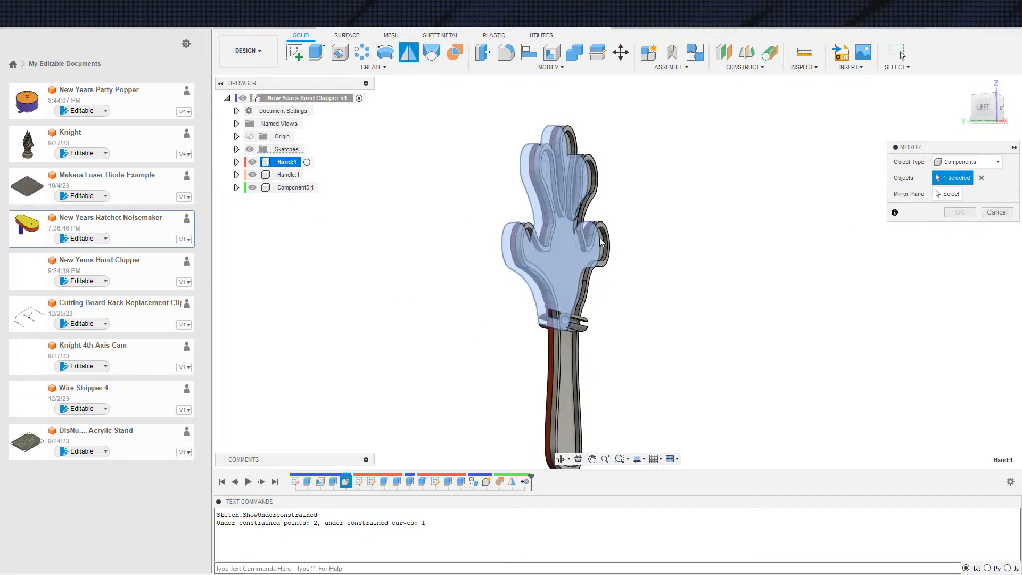
pyautogui.click(947, 194)
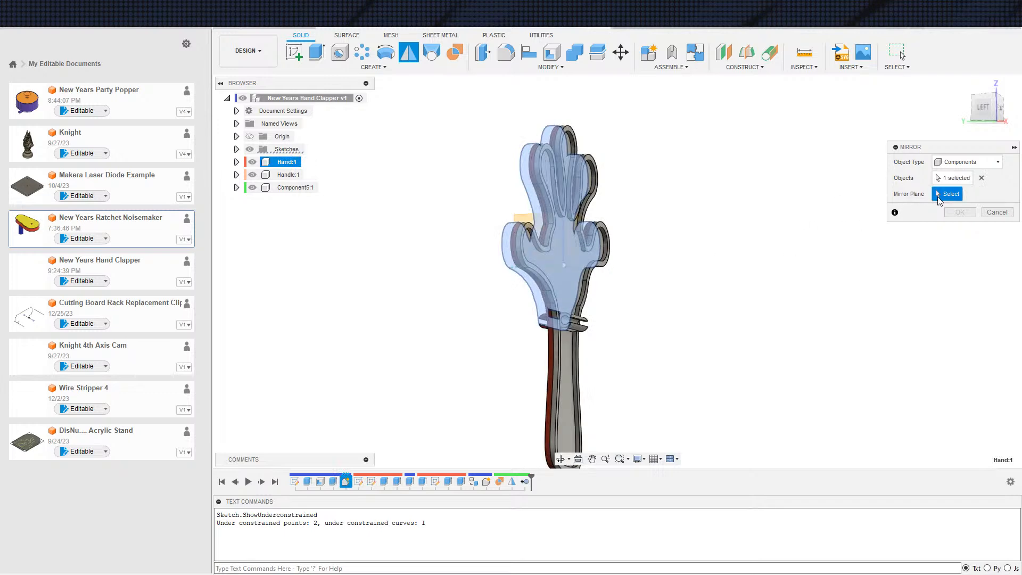
pyautogui.click(575, 232)
pyautogui.click(594, 274)
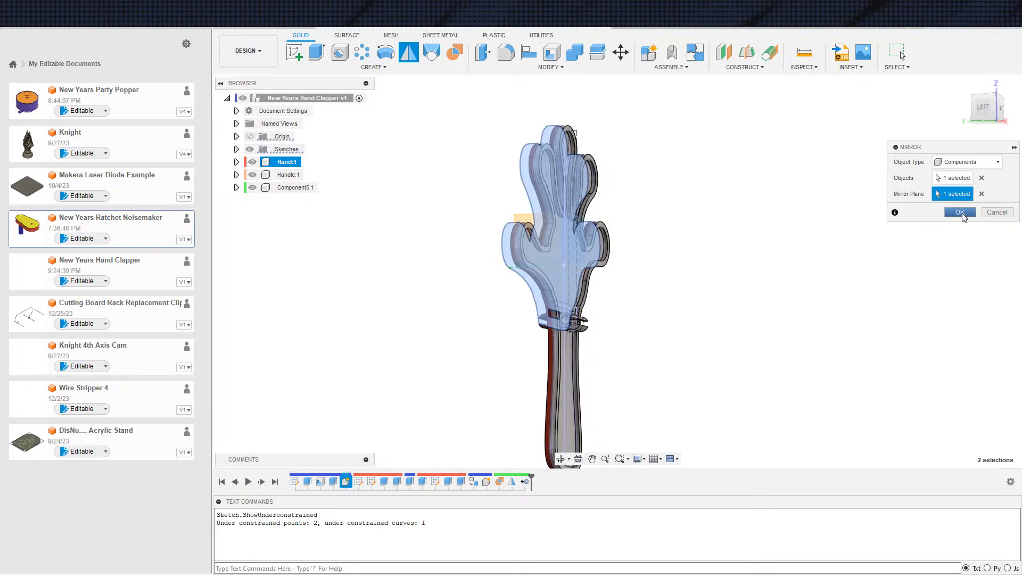
pyautogui.click(953, 214)
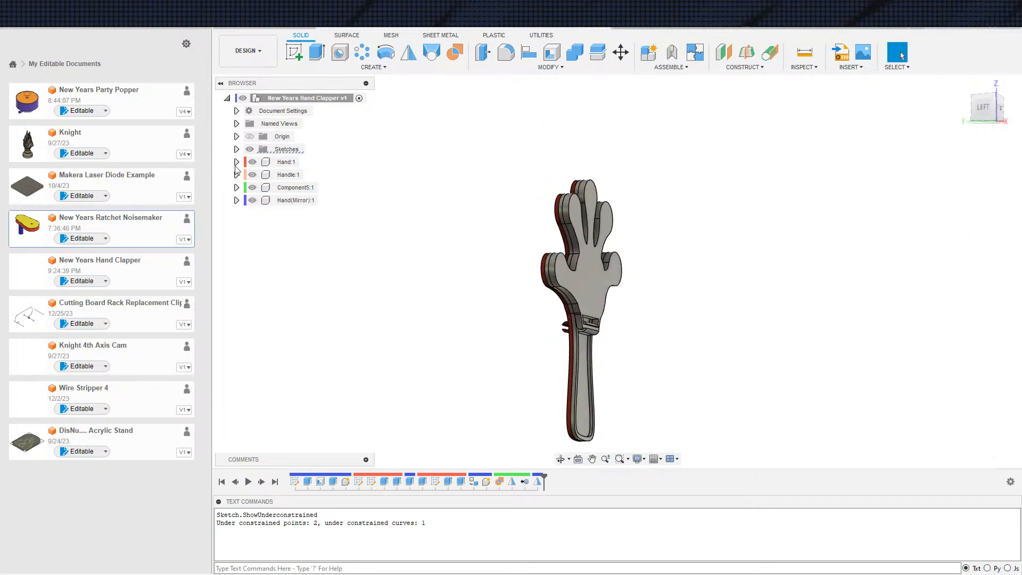
# Show Body1 of the original Hand component
pyautogui.click(236, 162)
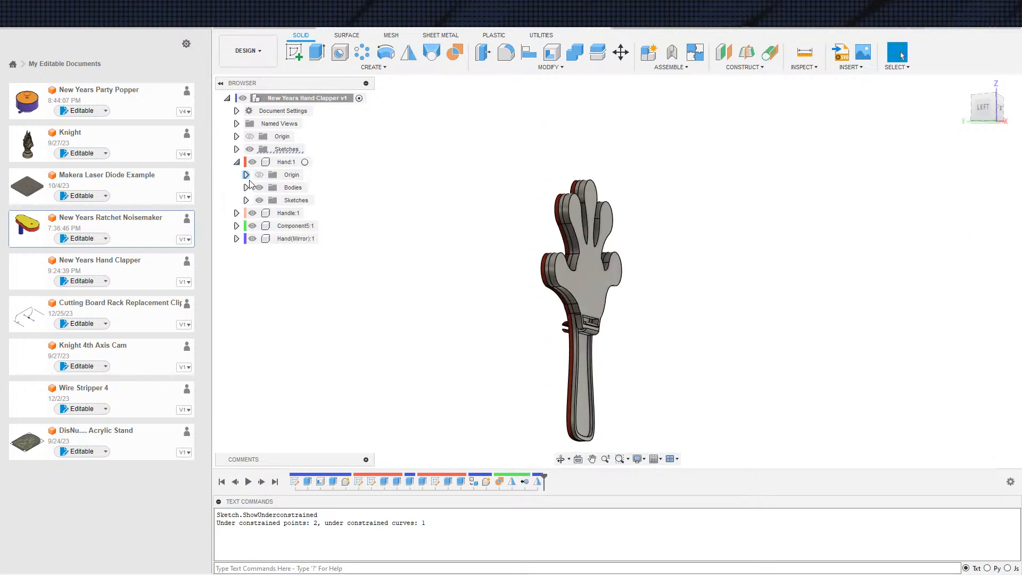
pyautogui.click(246, 188)
pyautogui.click(266, 200)
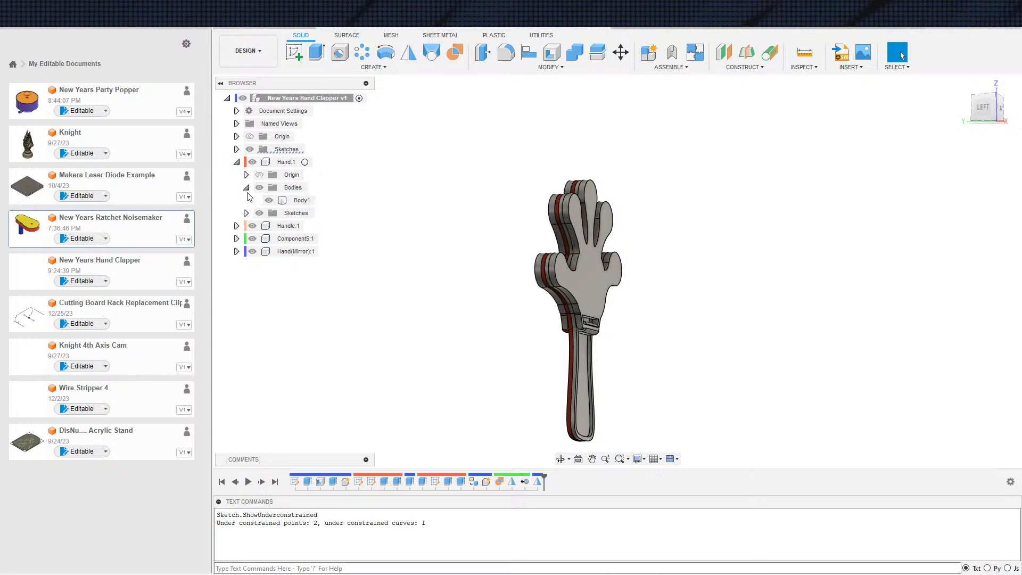
# Collapse the Hand component in the browser and inspect the complete clapper from its side
pyautogui.click(246, 188)
pyautogui.click(236, 162)
pyautogui.keyDown('shift'); pyautogui.moveTo(410, 314); pyautogui.dragTo(441, 348, button='middle'); pyautogui.keyUp('shift')
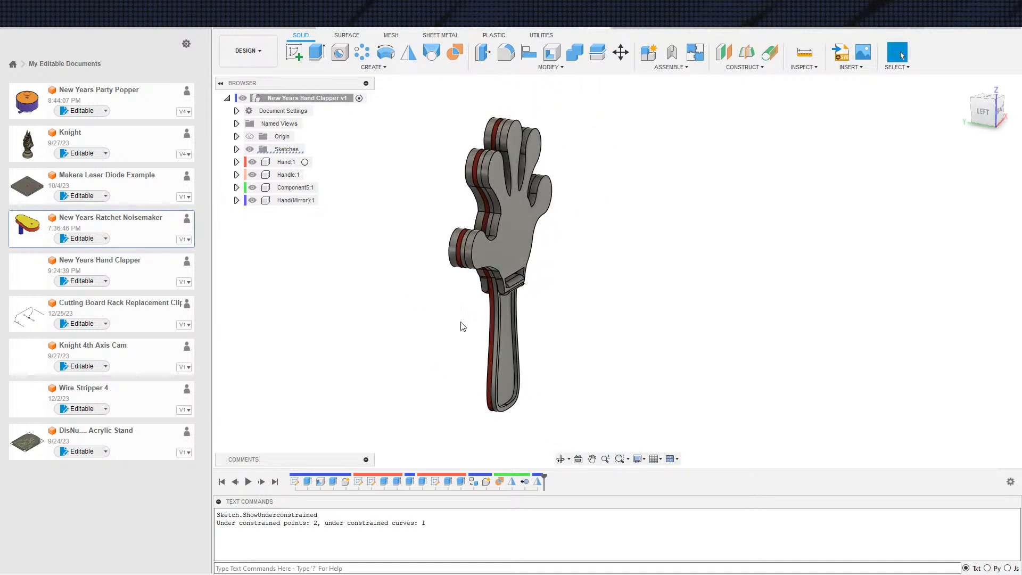
pyautogui.moveTo(558, 372)
pyautogui.keyDown('shift'); pyautogui.mouseDown(button='middle')
pyautogui.moveTo(534, 372)
pyautogui.moveTo(518, 358)
pyautogui.moveTo(602, 334)
pyautogui.moveTo(567, 365)
pyautogui.mouseUp(button='middle'); pyautogui.keyUp('shift')
pyautogui.keyDown('shift'); pyautogui.moveTo(477, 354); pyautogui.dragTo(619, 339, button='middle'); pyautogui.keyUp('shift')
pyautogui.scroll(3, 644, 346)
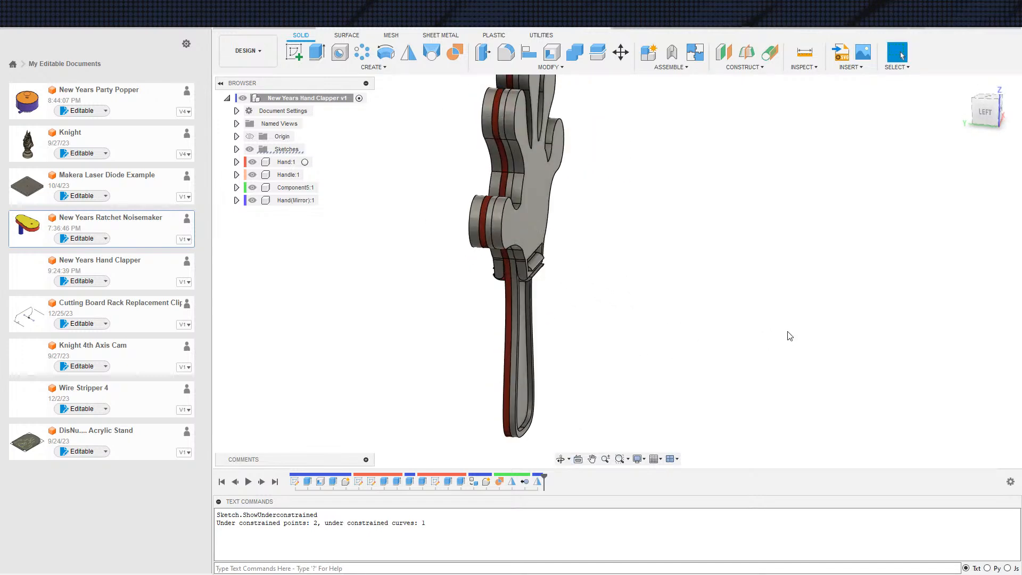
# Apply the red appearance already in the design to the handle and the brown one to the hand
pyautogui.press('a')
pyautogui.moveTo(873, 245); pyautogui.dragTo(536, 400)
pyautogui.moveTo(812, 234); pyautogui.dragTo(471, 233)
pyautogui.keyDown('shift'); pyautogui.moveTo(651, 309); pyautogui.dragTo(684, 320, button='middle'); pyautogui.keyUp('shift')
pyautogui.scroll(-4, 655, 278)
pyautogui.scroll(-2, 616, 282)
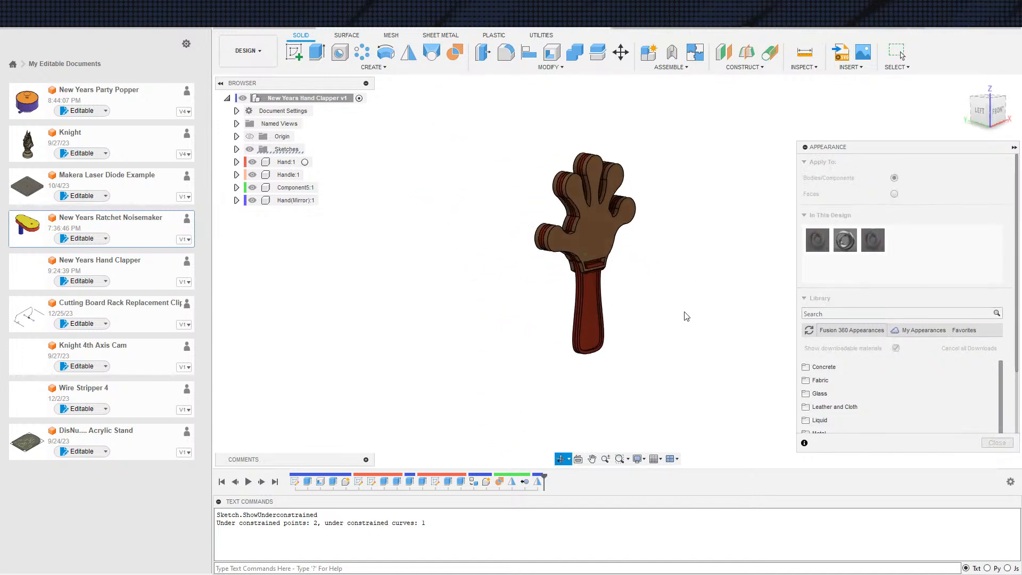
pyautogui.press('Escape')
# Examine from several sides how the hand's slot engages the lip on the handle, and check the handle's outline
pyautogui.moveTo(728, 255); pyautogui.dragTo(705, 319, button='middle')
pyautogui.scroll(3, 610, 253)
pyautogui.moveTo(642, 328); pyautogui.dragTo(625, 206, button='middle')
pyautogui.keyDown('shift'); pyautogui.moveTo(685, 306); pyautogui.dragTo(540, 291, button='middle'); pyautogui.keyUp('shift')
pyautogui.scroll(5, 598, 226)
pyautogui.scroll(3, 539, 262)
pyautogui.keyDown('shift'); pyautogui.moveTo(660, 293); pyautogui.dragTo(752, 284, button='middle'); pyautogui.keyUp('shift')
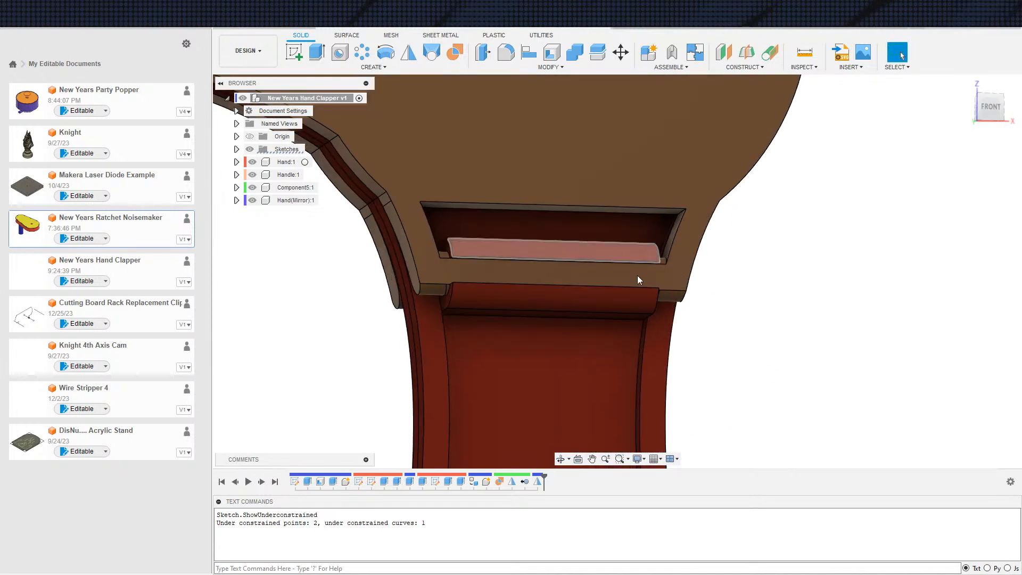
pyautogui.keyDown('shift'); pyautogui.moveTo(744, 343); pyautogui.dragTo(711, 325, button='middle'); pyautogui.keyUp('shift')
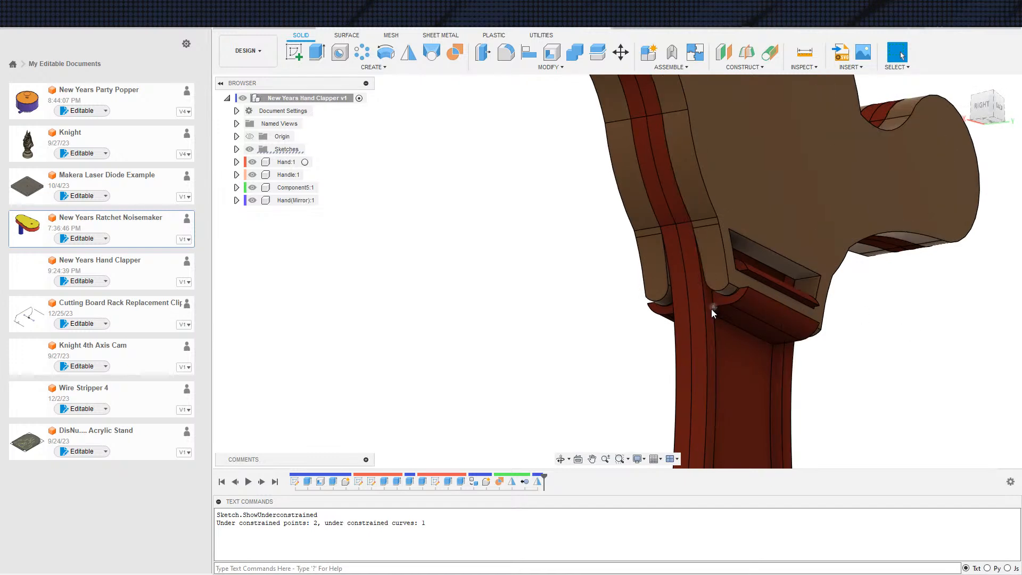
pyautogui.moveTo(731, 356)
pyautogui.keyDown('shift'); pyautogui.mouseDown(button='middle')
pyautogui.moveTo(778, 364)
pyautogui.moveTo(711, 351)
pyautogui.moveTo(733, 369)
pyautogui.mouseUp(button='middle'); pyautogui.keyUp('shift')
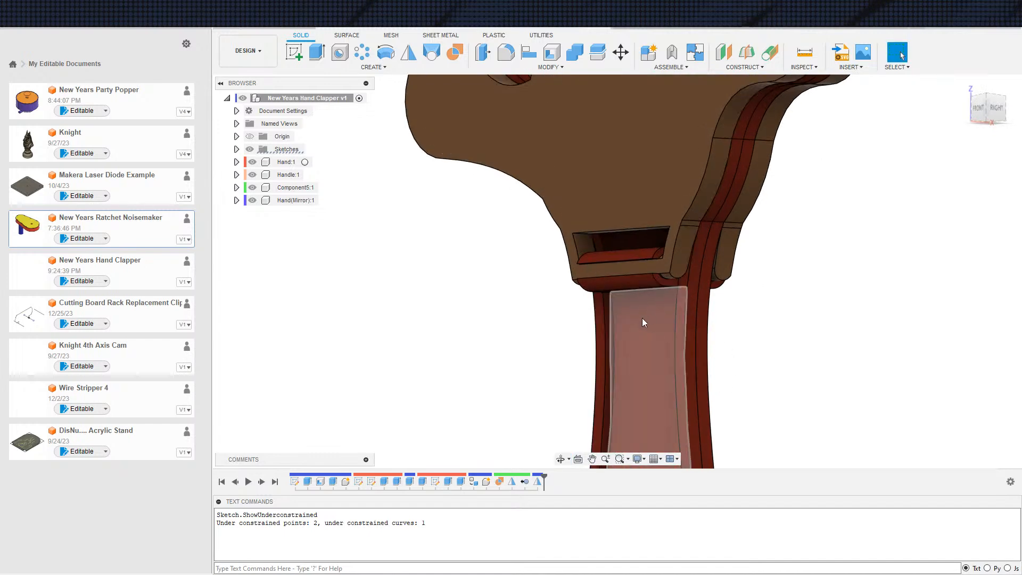
pyautogui.keyDown('shift'); pyautogui.moveTo(651, 311); pyautogui.dragTo(719, 331, button='middle'); pyautogui.keyUp('shift')
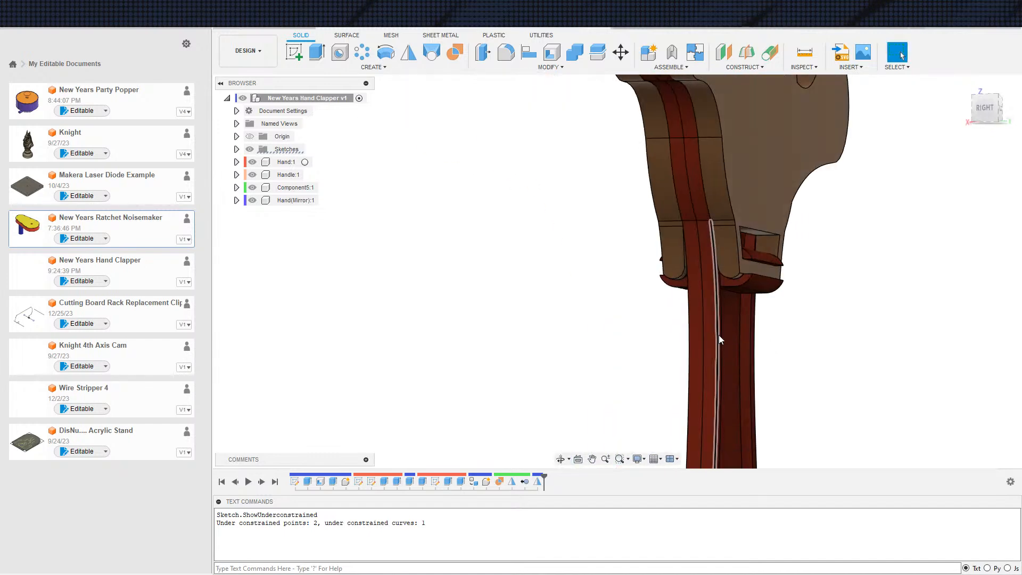
pyautogui.scroll(1, 747, 418)
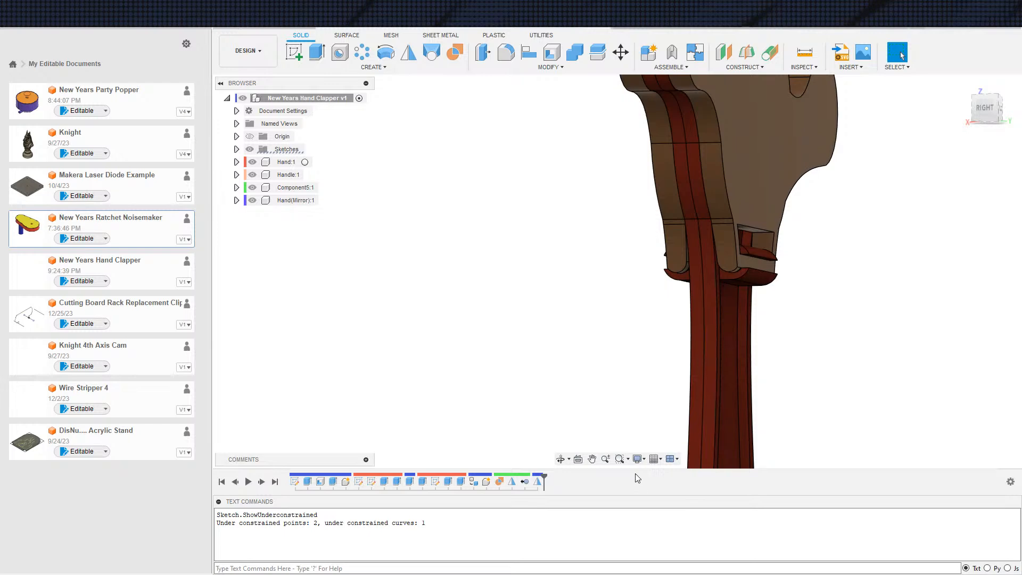
pyautogui.keyDown('shift'); pyautogui.moveTo(706, 445); pyautogui.dragTo(646, 336, button='middle'); pyautogui.keyUp('shift')
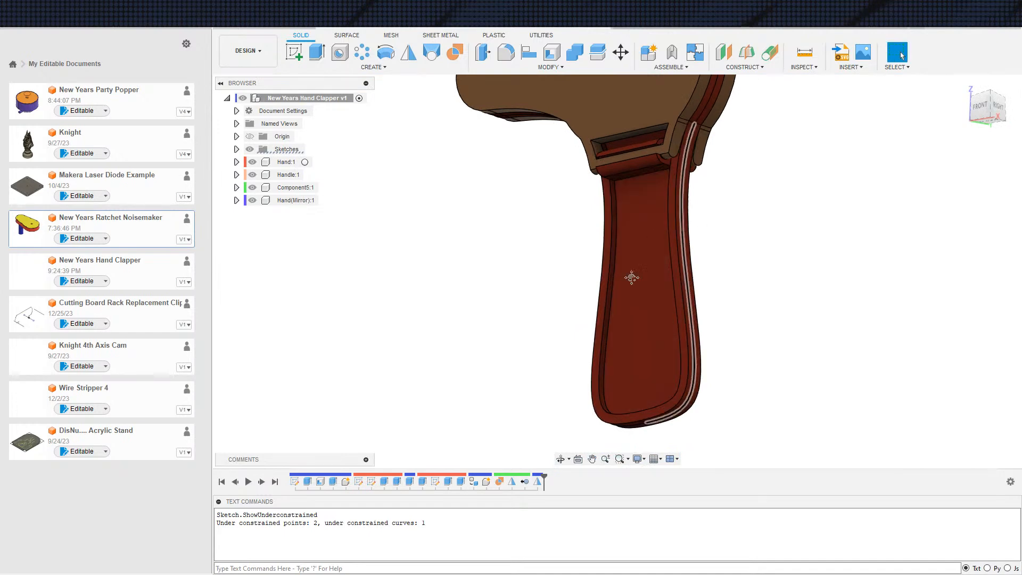
pyautogui.moveTo(660, 242); pyautogui.dragTo(549, 382, button='middle')
pyautogui.keyDown('shift'); pyautogui.moveTo(605, 234); pyautogui.dragTo(595, 146, button='middle'); pyautogui.keyUp('shift')
pyautogui.keyDown('shift'); pyautogui.moveTo(615, 261); pyautogui.dragTo(786, 310, button='middle'); pyautogui.keyUp('shift')
# Hide Hand(Mirror) and Component5 to inspect the remaining half from the back, and show both components again
pyautogui.scroll(-1, 756, 307)
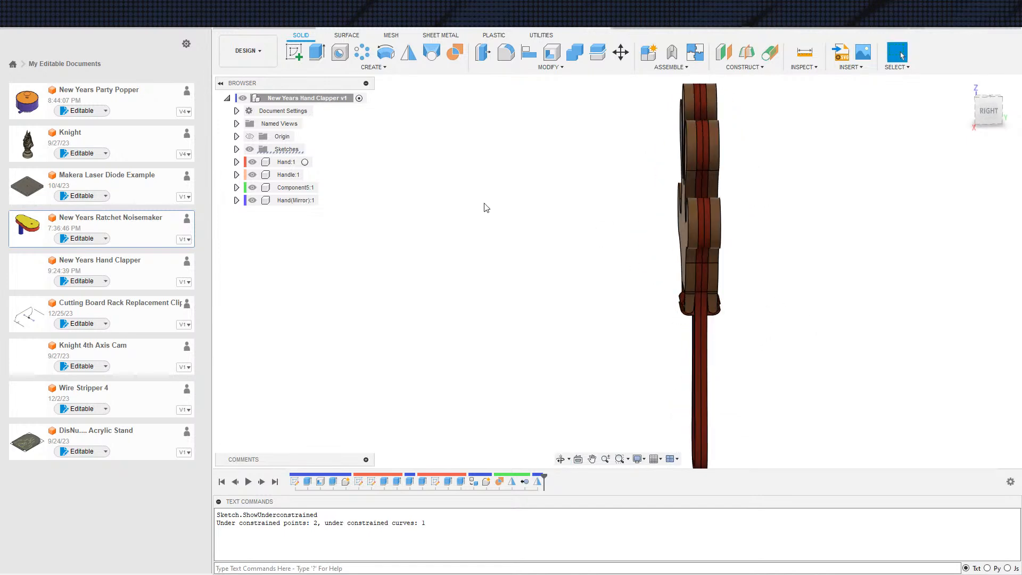
pyautogui.click(253, 200)
pyautogui.click(252, 187)
pyautogui.click(253, 188)
pyautogui.click(252, 188)
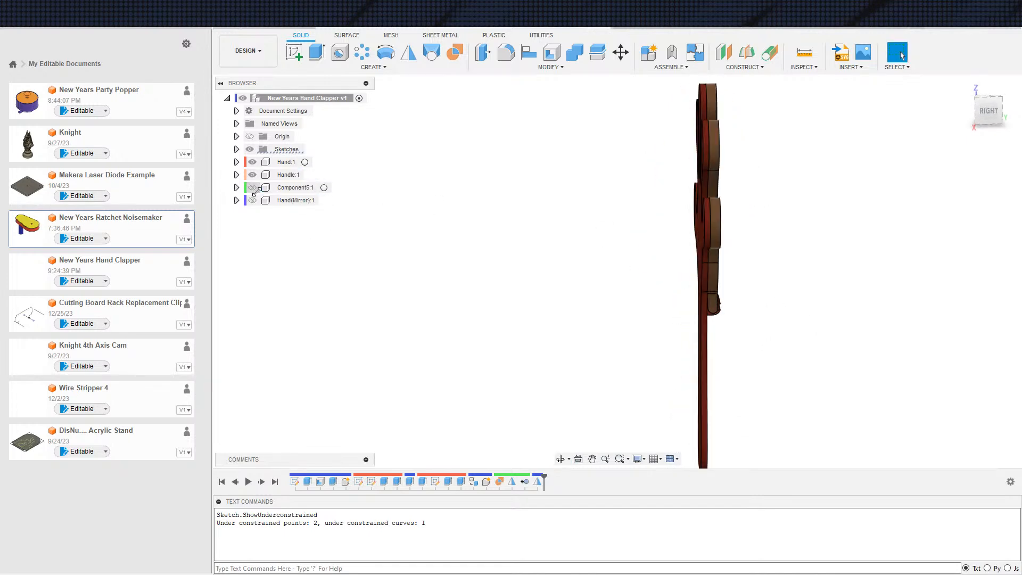
pyautogui.keyDown('shift'); pyautogui.moveTo(614, 330); pyautogui.dragTo(547, 317, button='middle'); pyautogui.keyUp('shift')
pyautogui.moveTo(789, 334)
pyautogui.keyDown('shift'); pyautogui.mouseDown(button='middle')
pyautogui.moveTo(842, 330)
pyautogui.moveTo(772, 351)
pyautogui.moveTo(796, 339)
pyautogui.mouseUp(button='middle'); pyautogui.keyUp('shift')
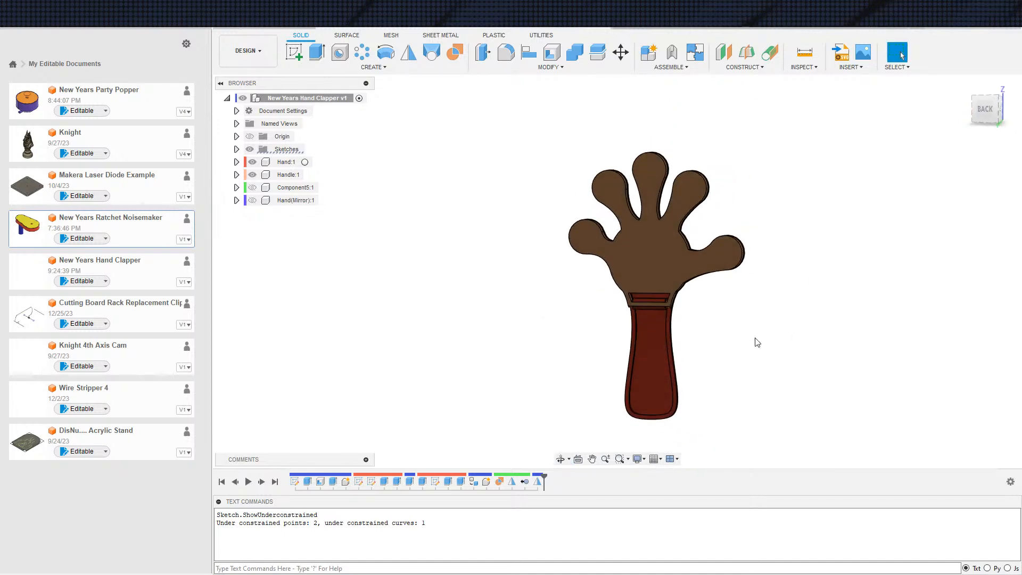
pyautogui.moveTo(692, 349)
pyautogui.keyDown('shift'); pyautogui.mouseDown(button='middle')
pyautogui.moveTo(772, 338)
pyautogui.moveTo(812, 353)
pyautogui.moveTo(701, 349)
pyautogui.mouseUp(button='middle'); pyautogui.keyUp('shift')
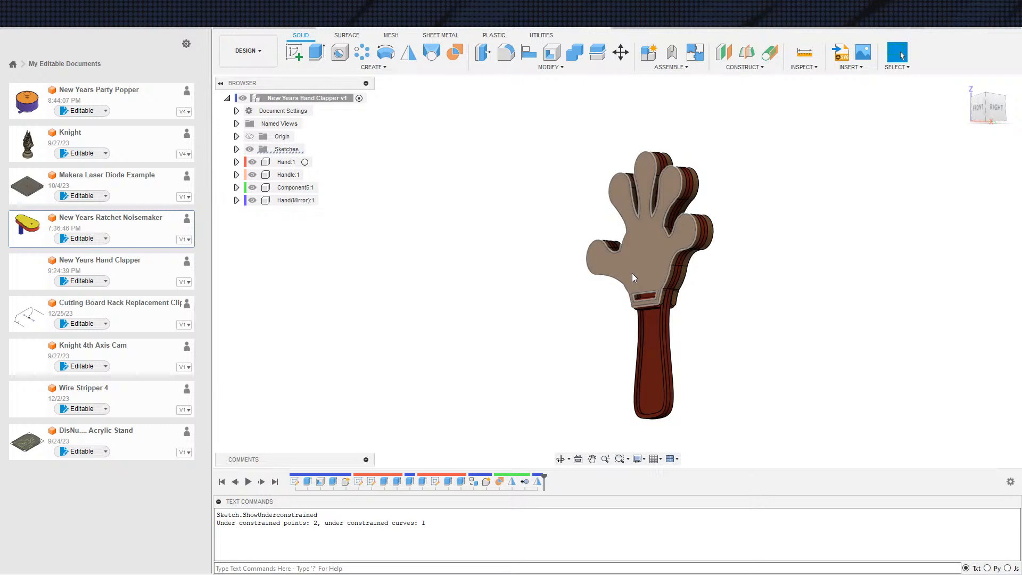
pyautogui.keyDown('shift'); pyautogui.moveTo(634, 278); pyautogui.dragTo(467, 261, button='middle'); pyautogui.keyUp('shift')
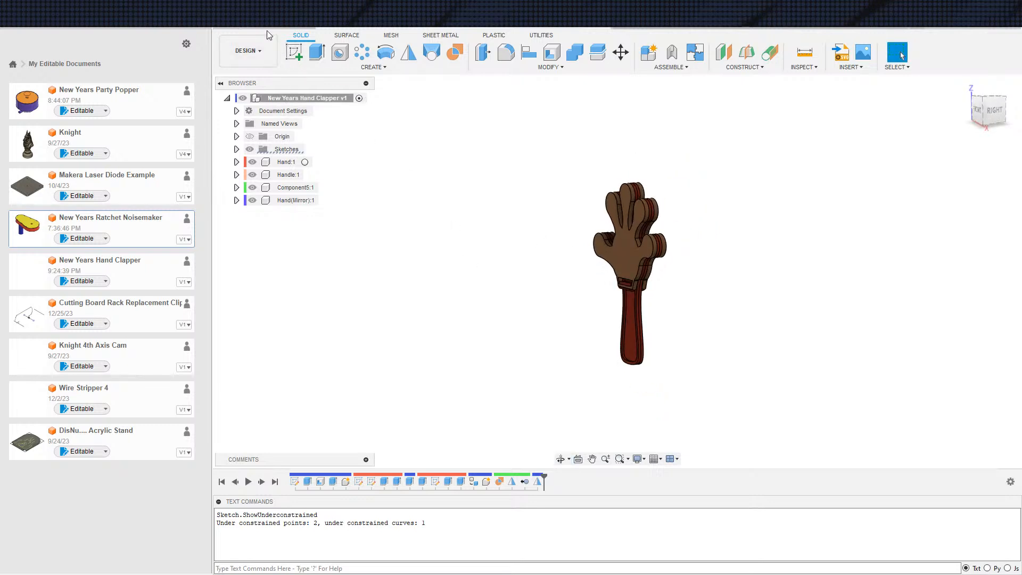
# Save the design as a new version and hide the document list
pyautogui.hotkey('ctrl', 's')
pyautogui.press('Return')
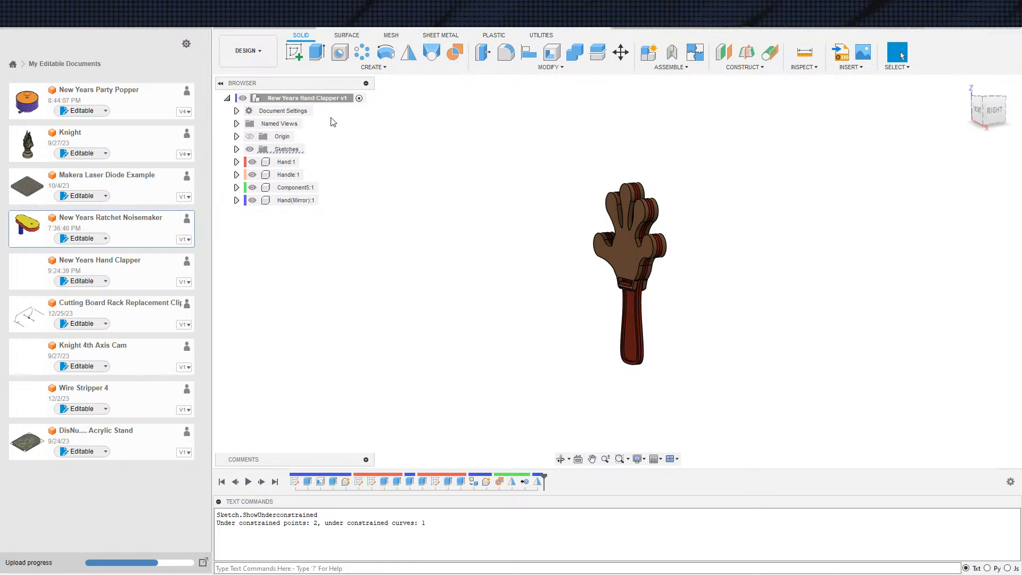
pyautogui.click(207, 27)
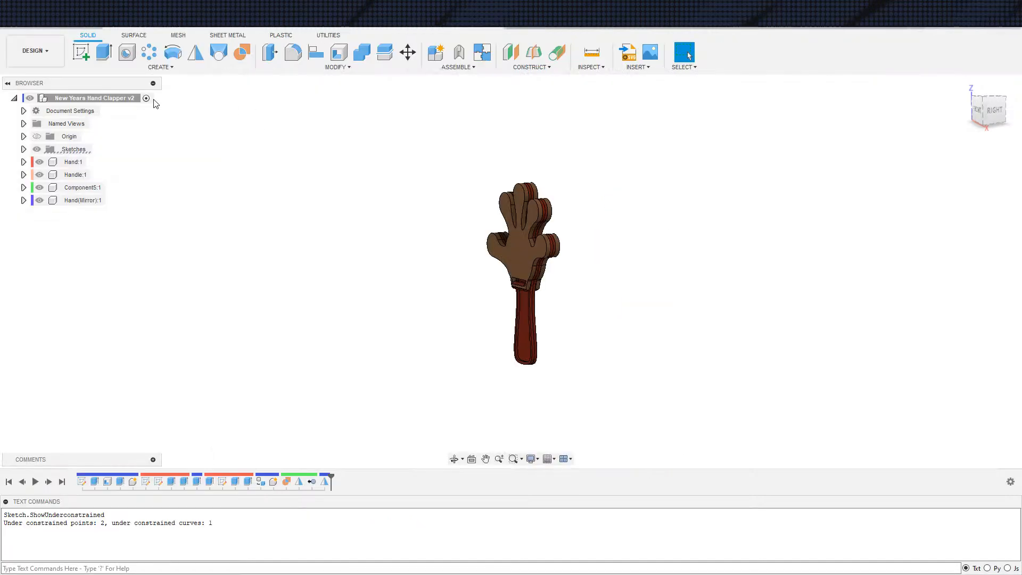
# Export the whole clapper as a one-file 3MF mesh with medium refinement, named New Years Hand Clapper v2, to the Downloads folder
pyautogui.rightClick(123, 97)
pyautogui.click(155, 253)
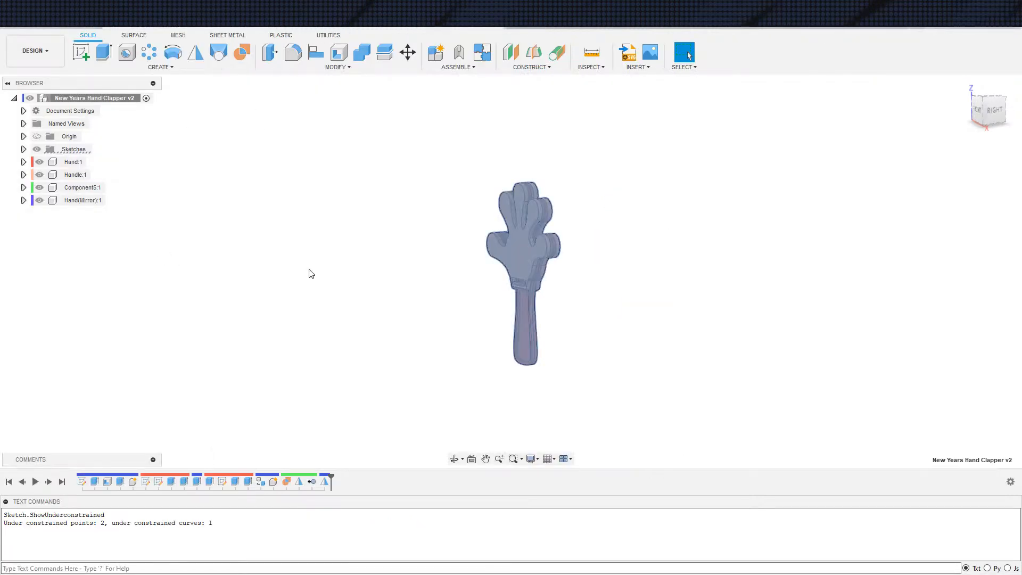
pyautogui.click(957, 333)
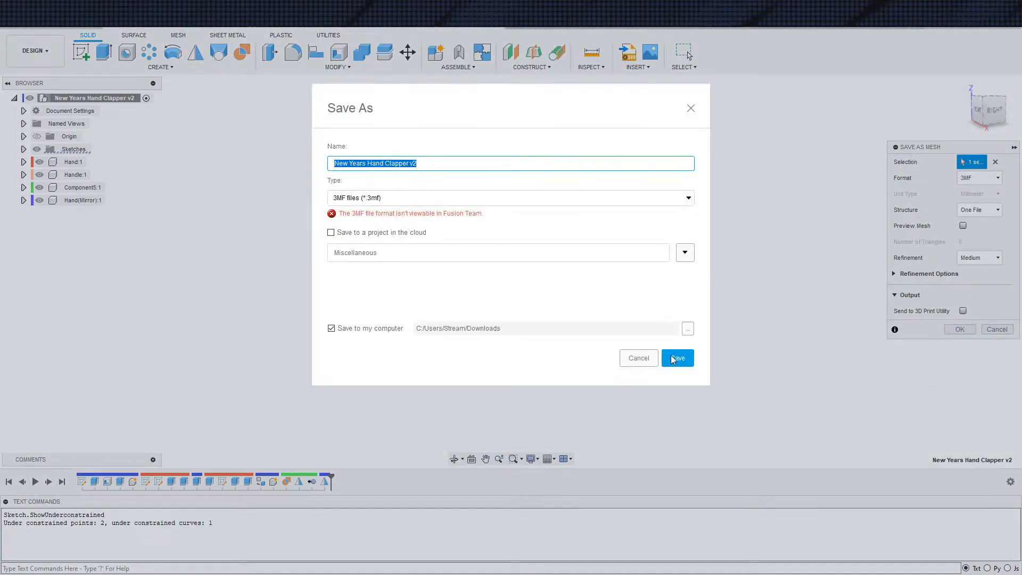
pyautogui.click(692, 362)
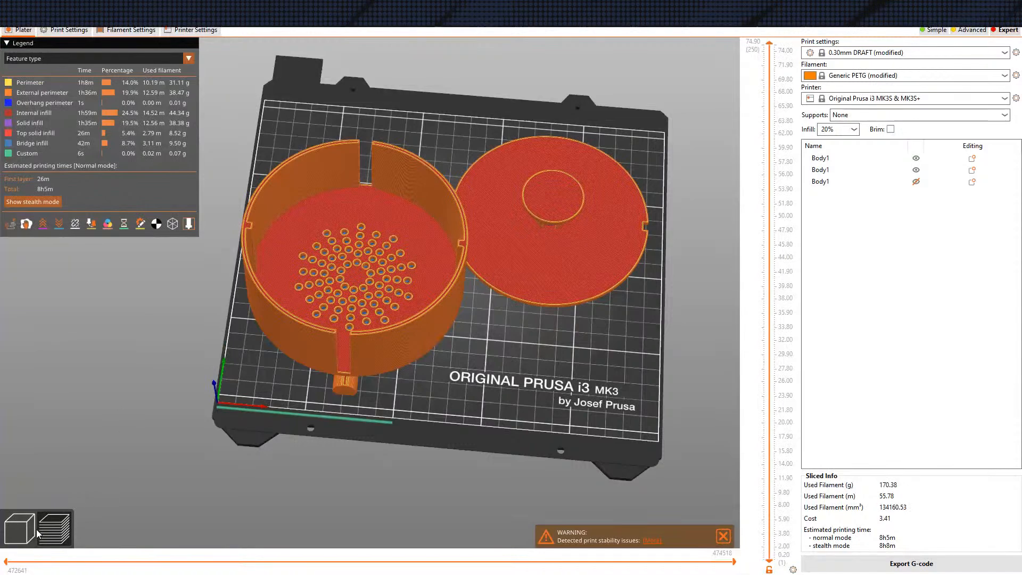
# Switch to PrusaSlicer, clear the old objects from the plate and import the clapper mesh as separate objects
pyautogui.click(27, 532)
pyautogui.click(280, 54)
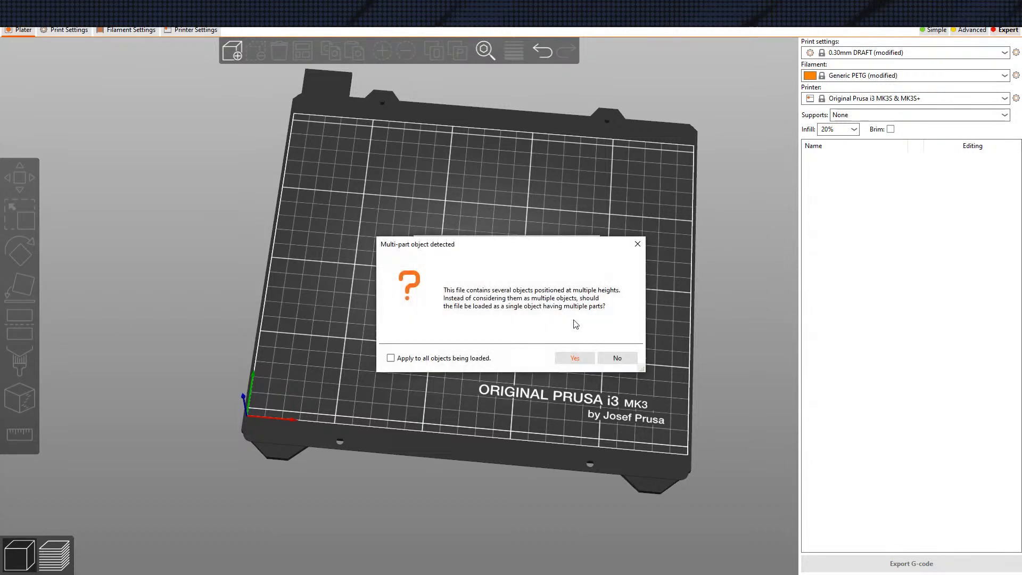
pyautogui.click(618, 362)
pyautogui.moveTo(575, 359)
pyautogui.mouseDown()
pyautogui.moveTo(602, 338)
pyautogui.moveTo(579, 346)
pyautogui.mouseUp()
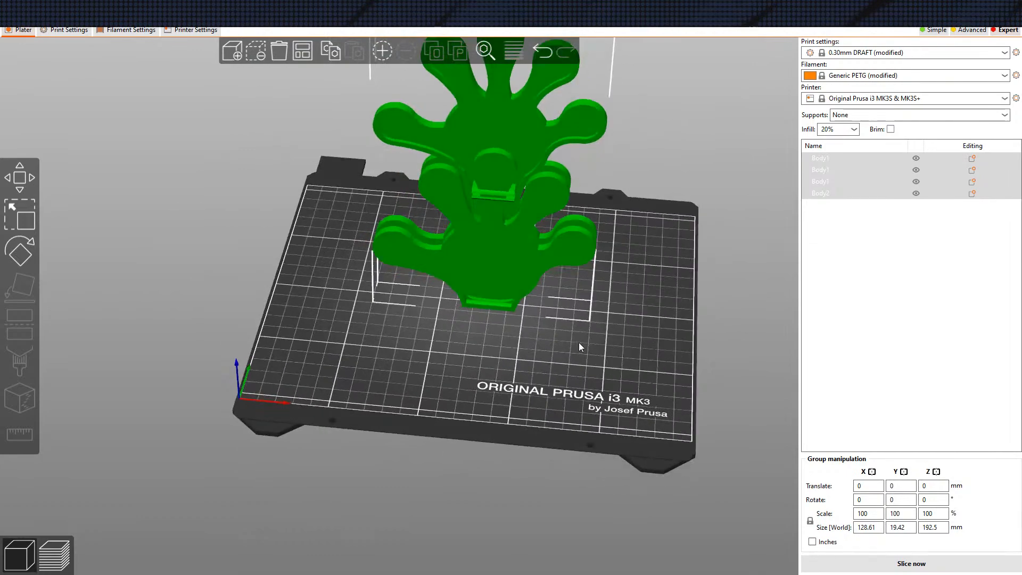
pyautogui.click(580, 349)
# Lay both short hand pieces flat on the print bed with Place on Face
pyautogui.click(396, 252)
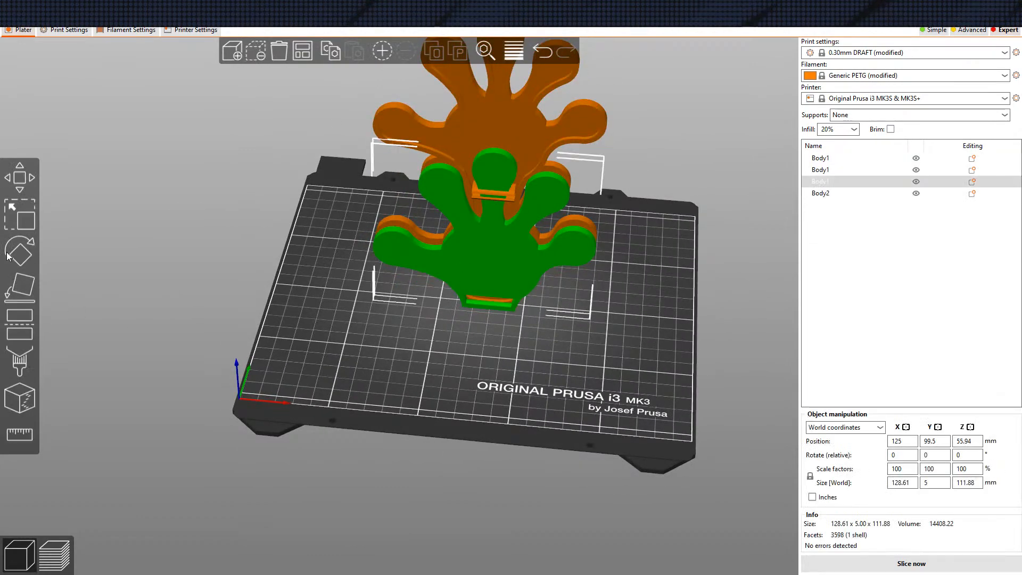
pyautogui.click(19, 288)
pyautogui.click(516, 249)
pyautogui.moveTo(664, 353); pyautogui.dragTo(365, 292)
pyautogui.click(290, 272)
pyautogui.click(291, 273)
pyautogui.moveTo(547, 262); pyautogui.dragTo(641, 314)
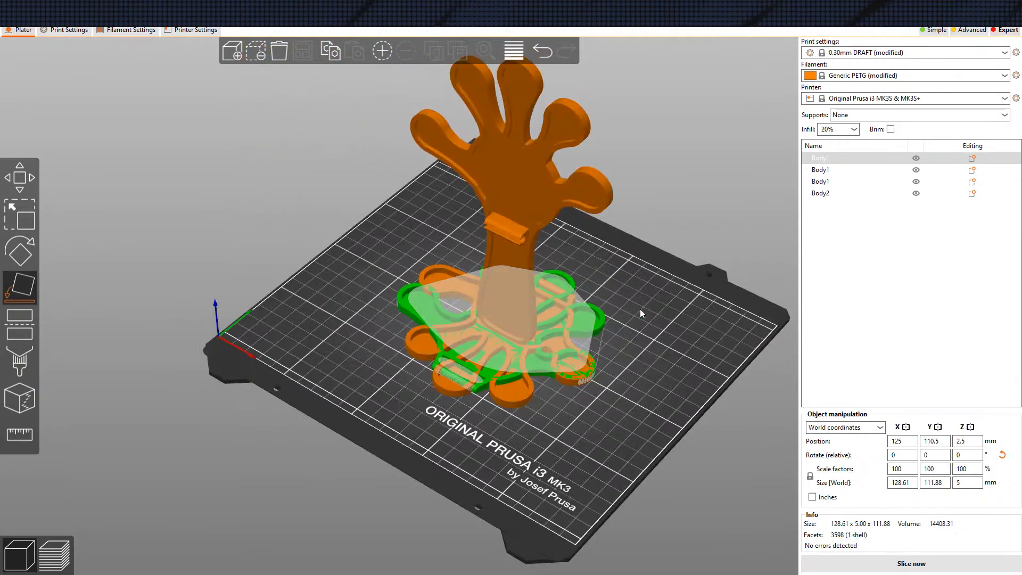
# Exclude the second Body1, a handle piece, from printing and lay the Body2 handle piece flat with Place on Face
pyautogui.click(917, 173)
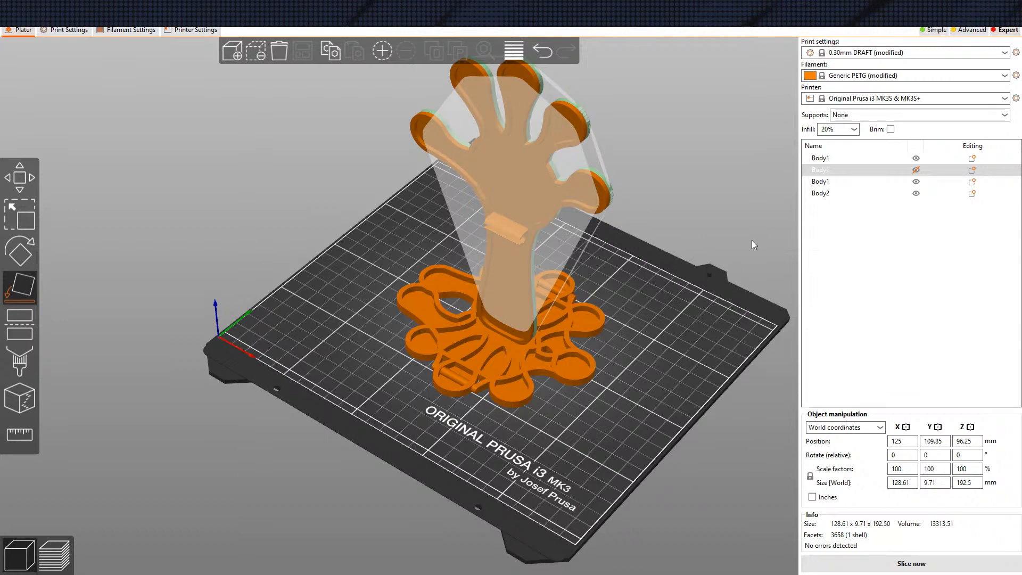
pyautogui.moveTo(745, 240); pyautogui.dragTo(700, 247)
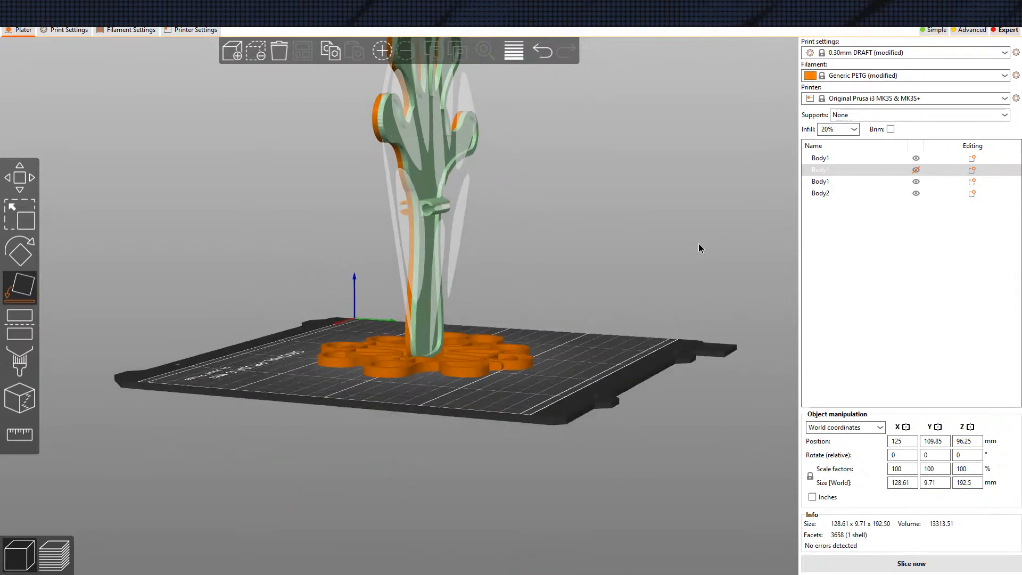
pyautogui.moveTo(613, 364); pyautogui.dragTo(579, 366)
pyautogui.click(438, 185)
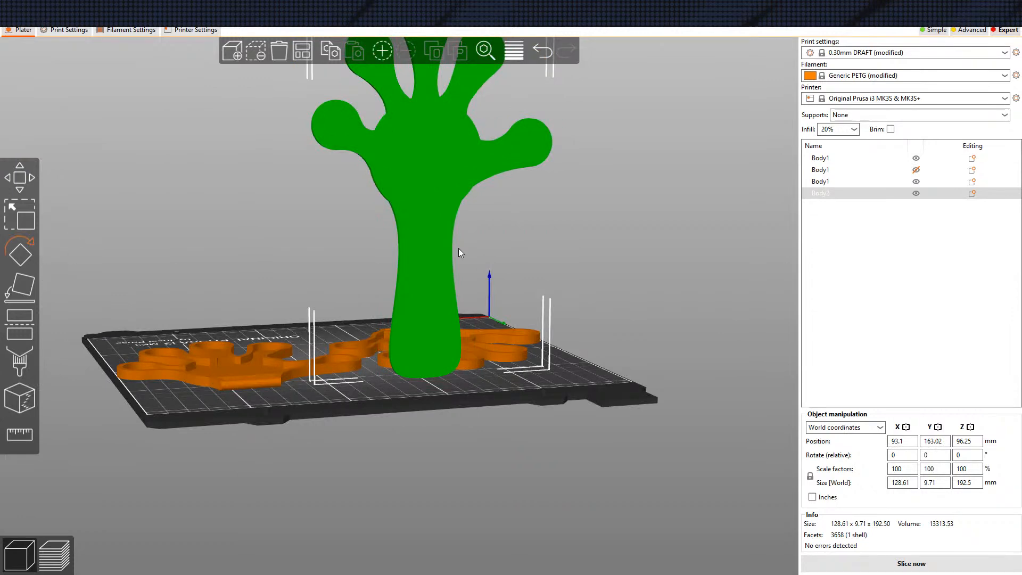
pyautogui.press('r')
pyautogui.click(17, 291)
pyautogui.click(430, 174)
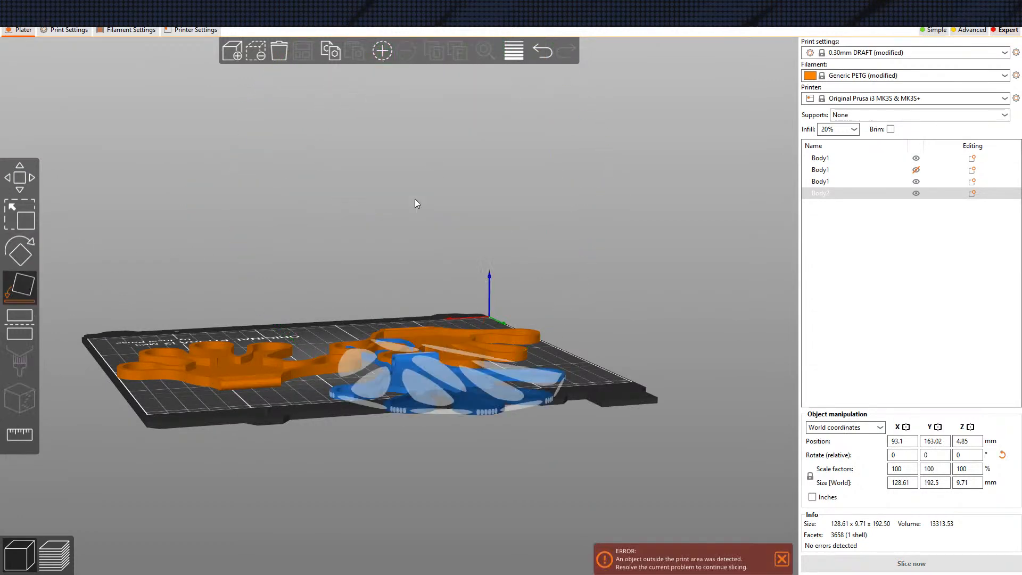
# Lay the excluded handle piece standing beside the bed flat with Place on Face
pyautogui.click(170, 431)
pyautogui.moveTo(170, 430); pyautogui.dragTo(219, 459)
pyautogui.scroll(3, 299, 414)
pyautogui.scroll(-5, 298, 413)
pyautogui.moveTo(340, 491); pyautogui.dragTo(714, 287)
pyautogui.click(749, 232)
pyautogui.moveTo(400, 323); pyautogui.dragTo(296, 326, button='middle')
pyautogui.click(14, 292)
pyautogui.click(660, 210)
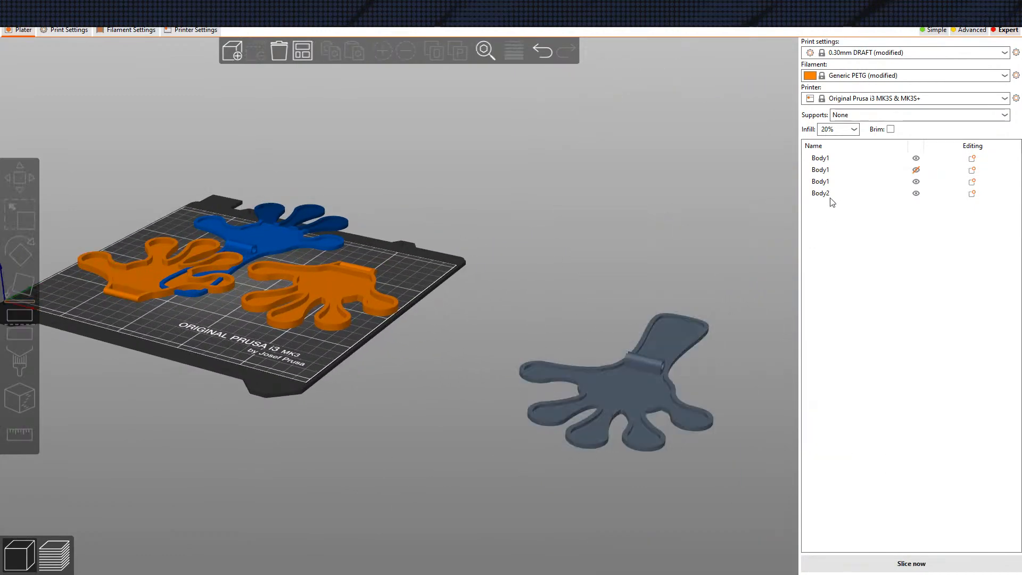
# Make the excluded handle piece printable again and auto-arrange all objects on the plate
pyautogui.click(913, 169)
pyautogui.moveTo(698, 233); pyautogui.dragTo(515, 241)
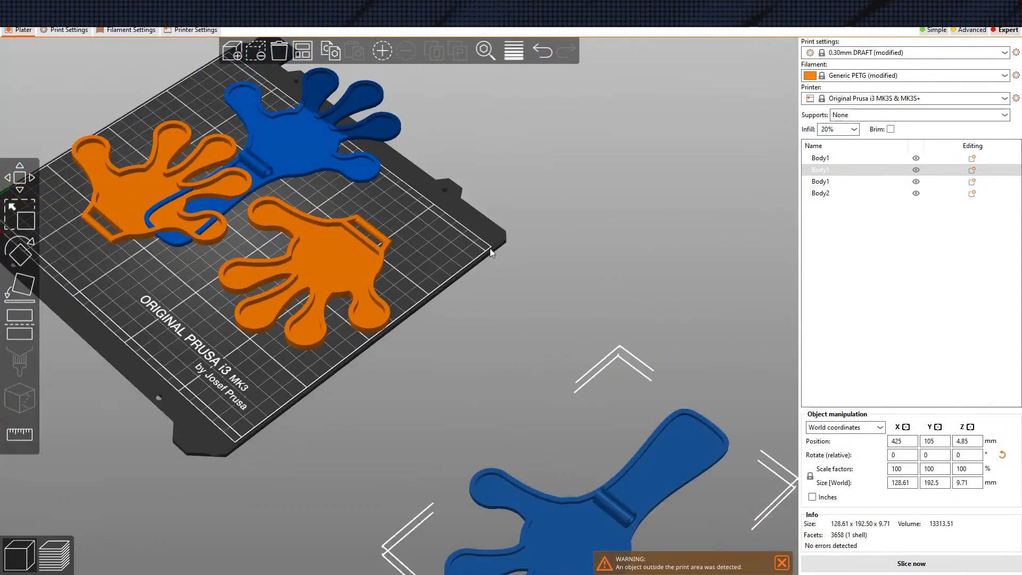
pyautogui.scroll(-5, 516, 242)
pyautogui.click(302, 51)
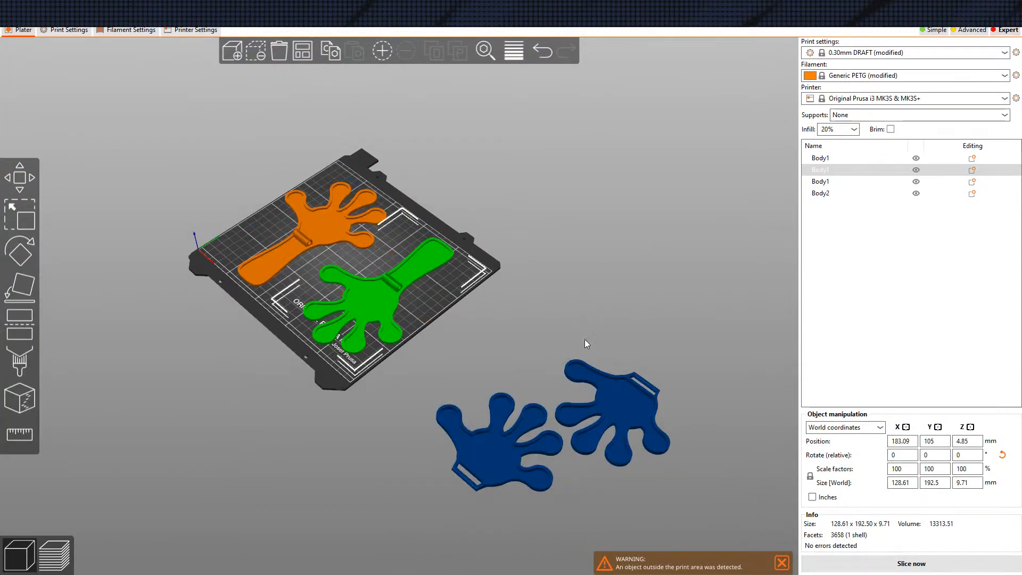
# Slice the plate with the two handle pieces and return to the 3D editor view
pyautogui.moveTo(575, 330); pyautogui.dragTo(625, 349, button='middle')
pyautogui.moveTo(359, 483); pyautogui.dragTo(430, 473)
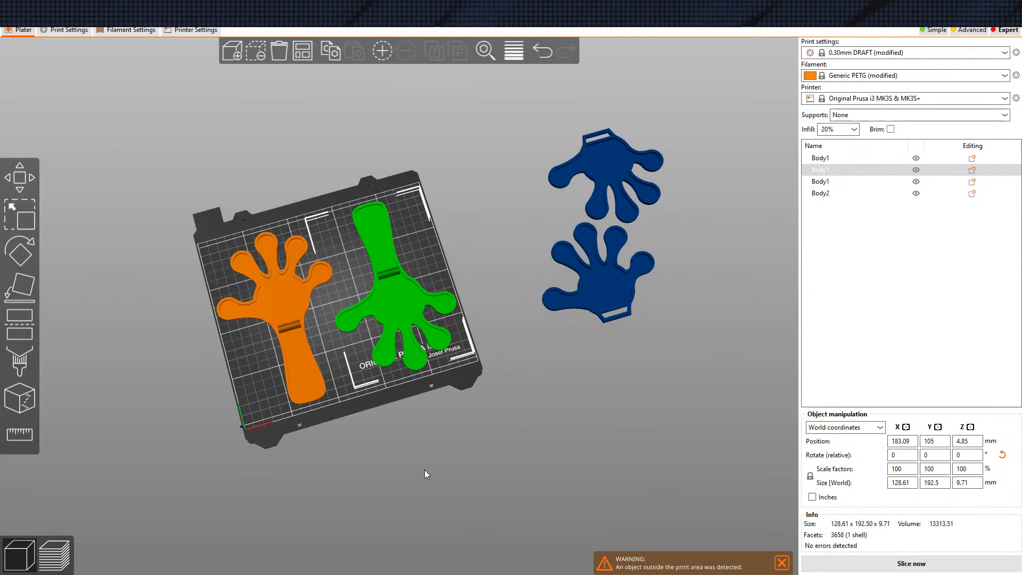
pyautogui.click(906, 563)
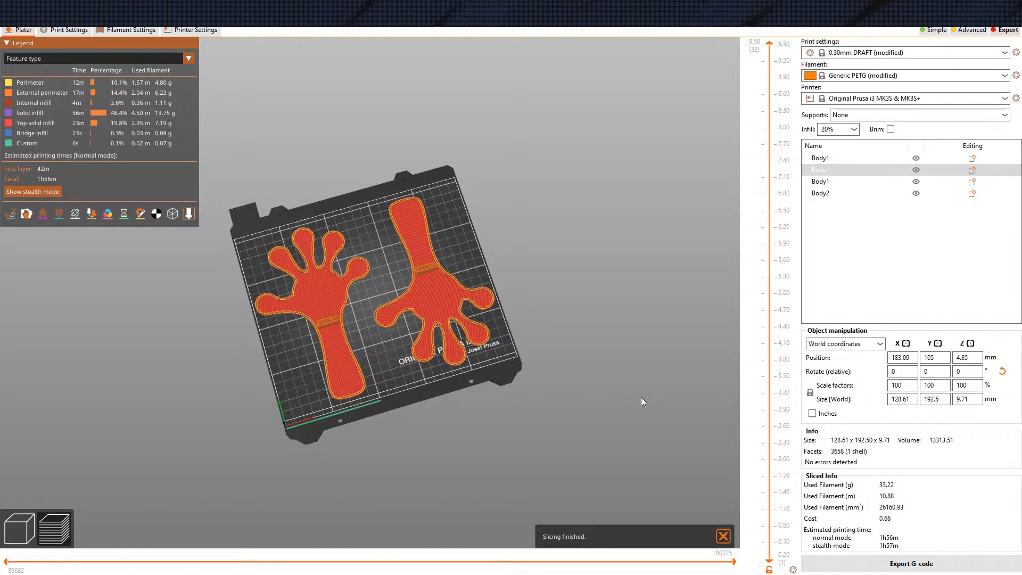
pyautogui.click(20, 528)
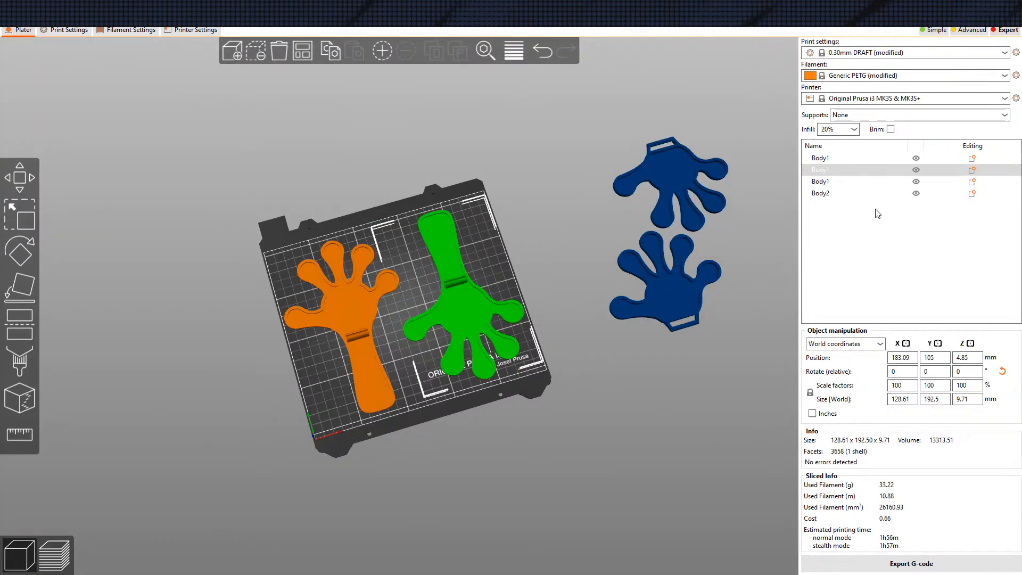
# Exclude both handle pieces from printing and rearrange the plate with only the two hand pieces on the bed
pyautogui.click(918, 161)
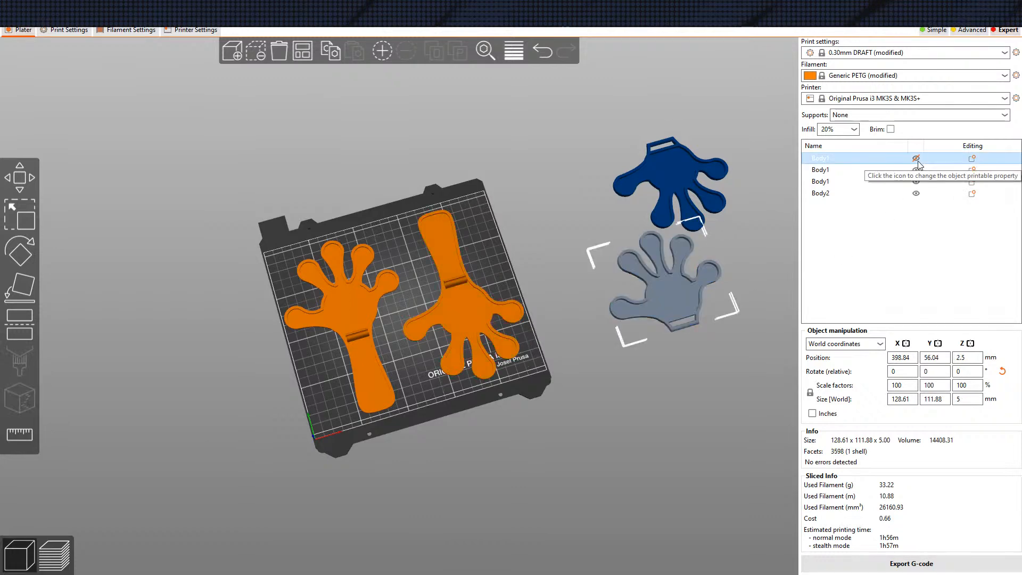
pyautogui.click(918, 161)
pyautogui.click(918, 169)
pyautogui.click(917, 193)
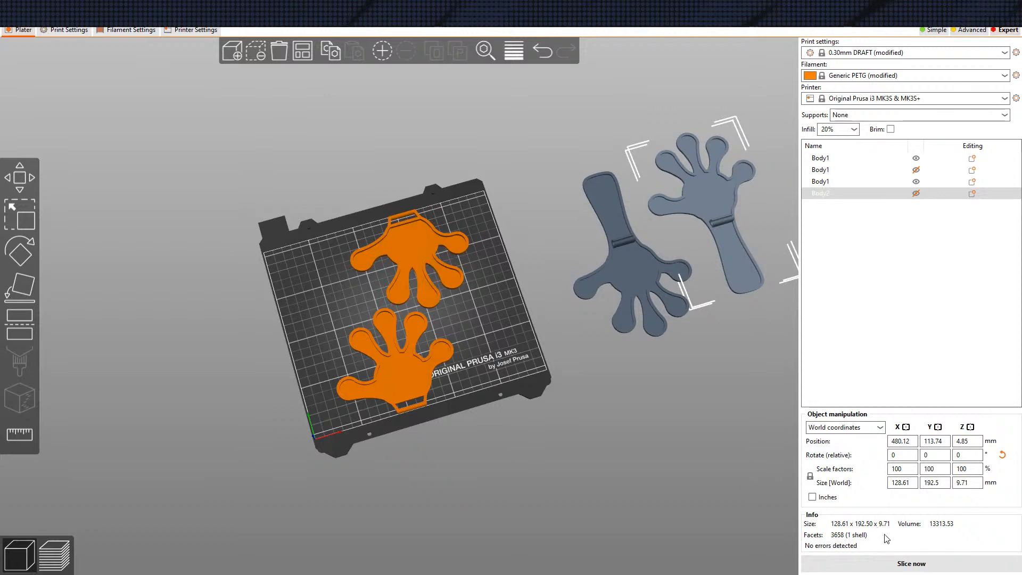
# Slice the plate with the two hand pieces and inspect the sliced preview up close
pyautogui.click(866, 566)
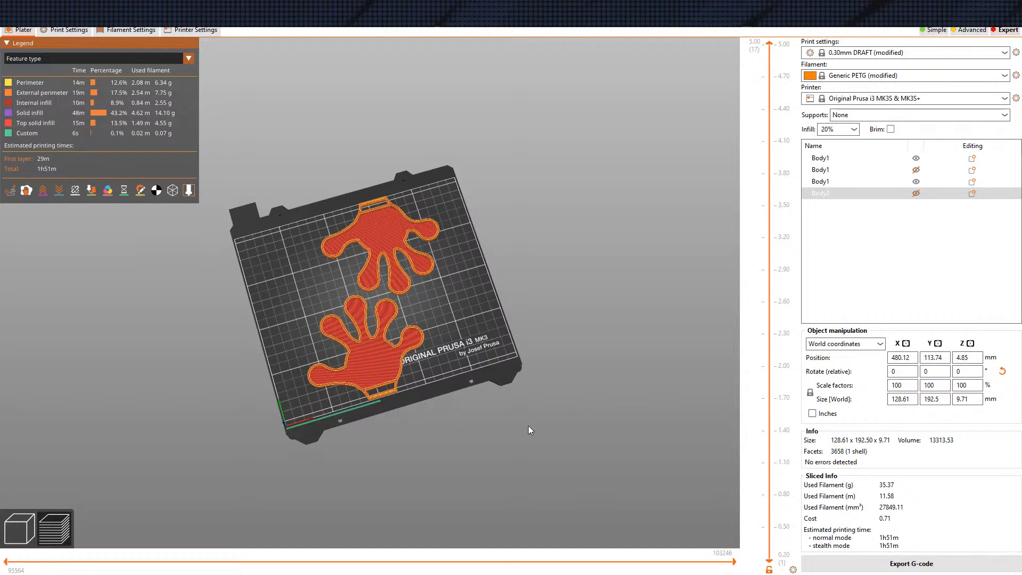
pyautogui.moveTo(474, 430); pyautogui.dragTo(445, 328)
pyautogui.scroll(3, 533, 353)
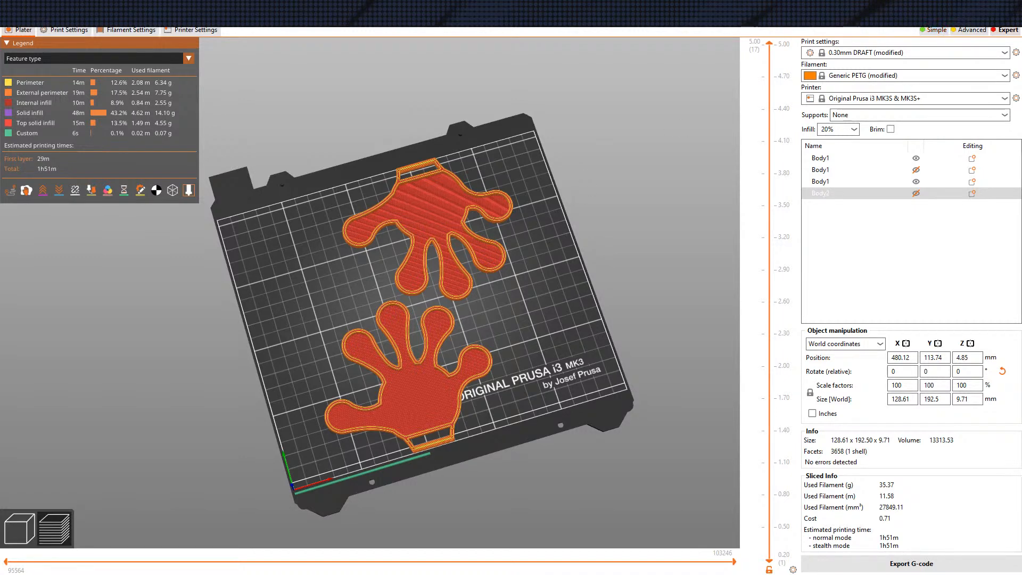
# Close PrusaSlicer, discarding both the project changes and the modified print and filament presets
pyautogui.click(1009, 7)
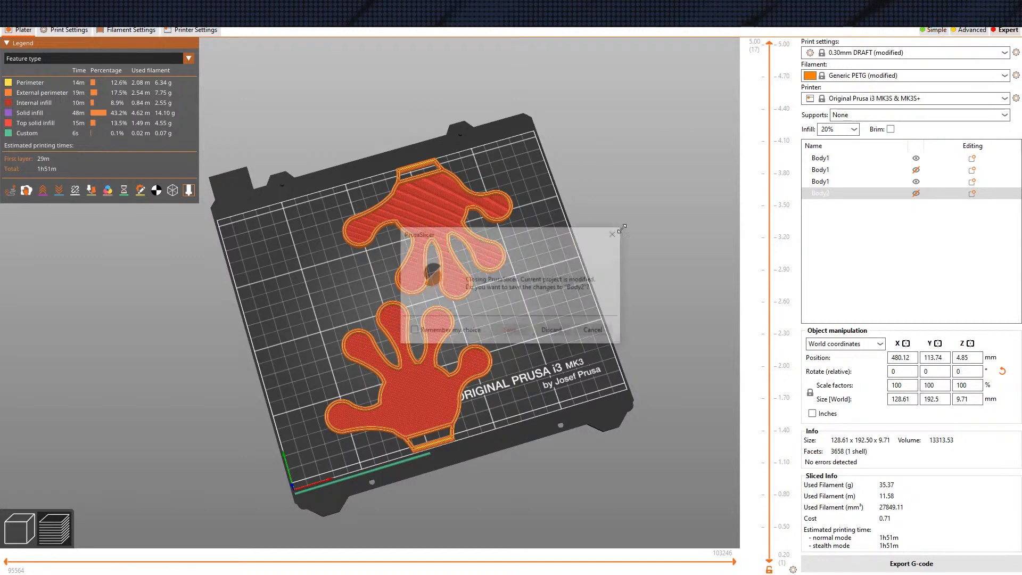
pyautogui.click(547, 334)
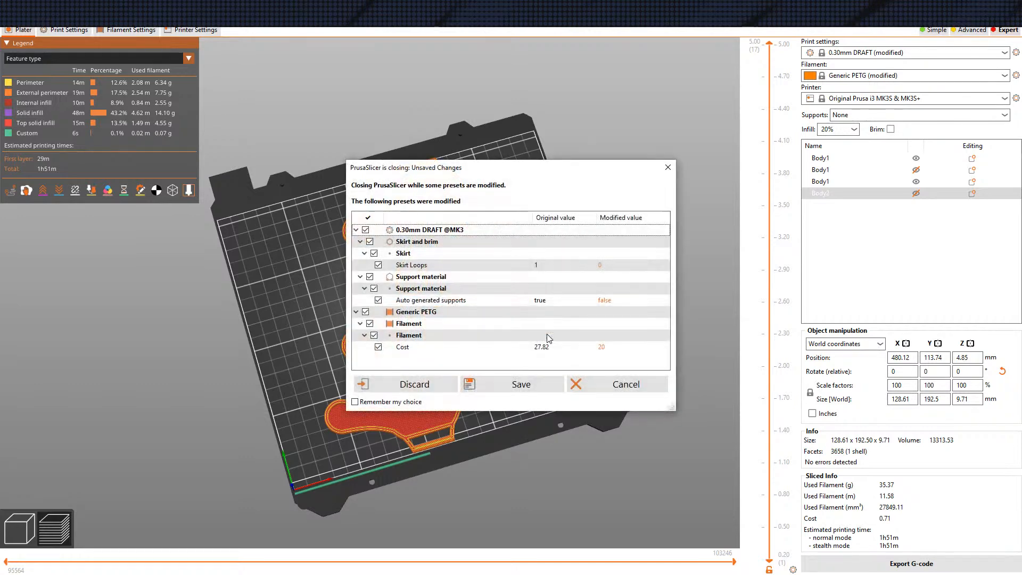
pyautogui.click(426, 389)
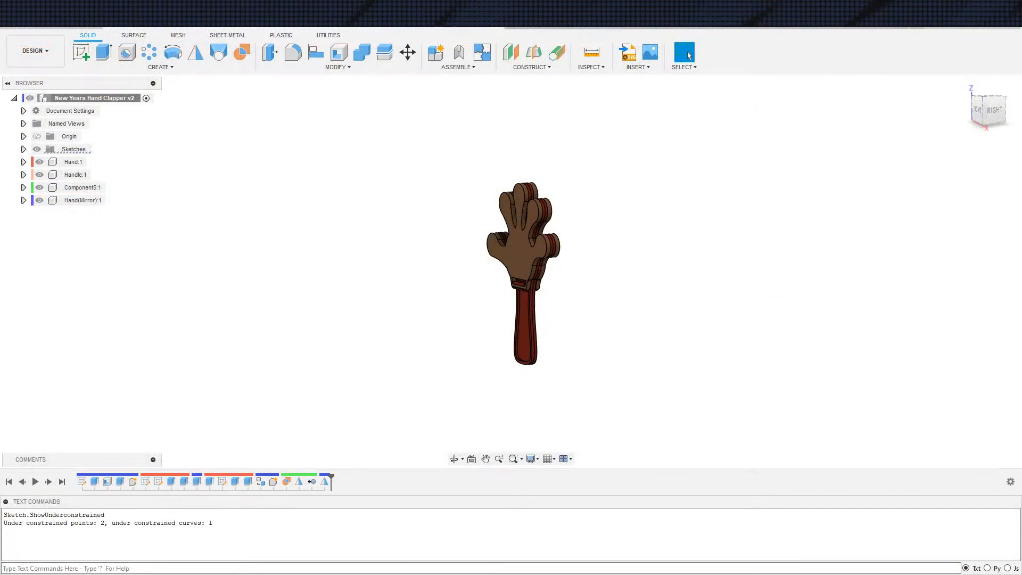
# Examine the assembled hand clapper model in Fusion 360 from the side and at an angle
pyautogui.scroll(-2, 164, 372)
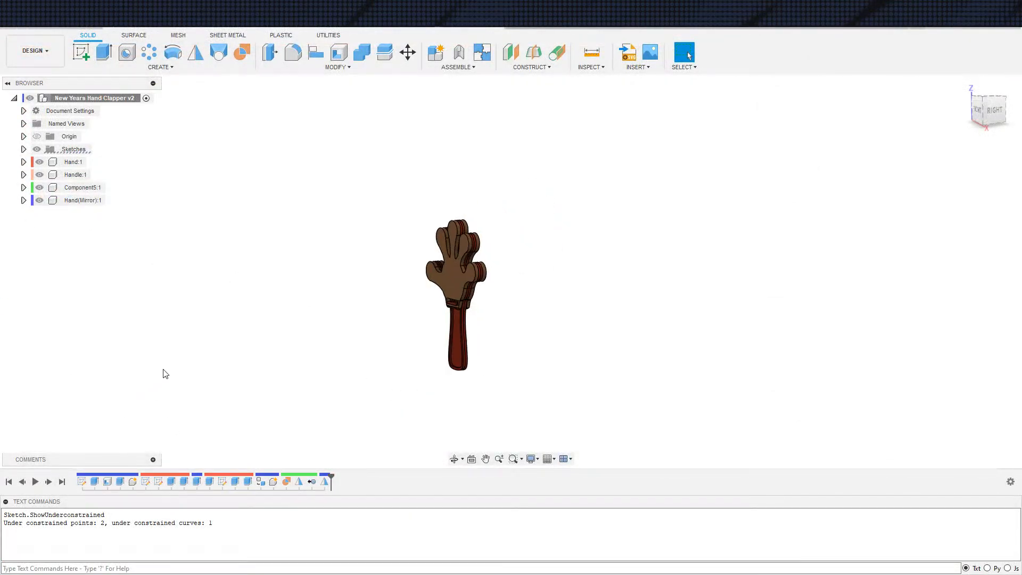
pyautogui.scroll(-2, 176, 367)
pyautogui.moveTo(178, 359); pyautogui.dragTo(196, 337, button='middle')
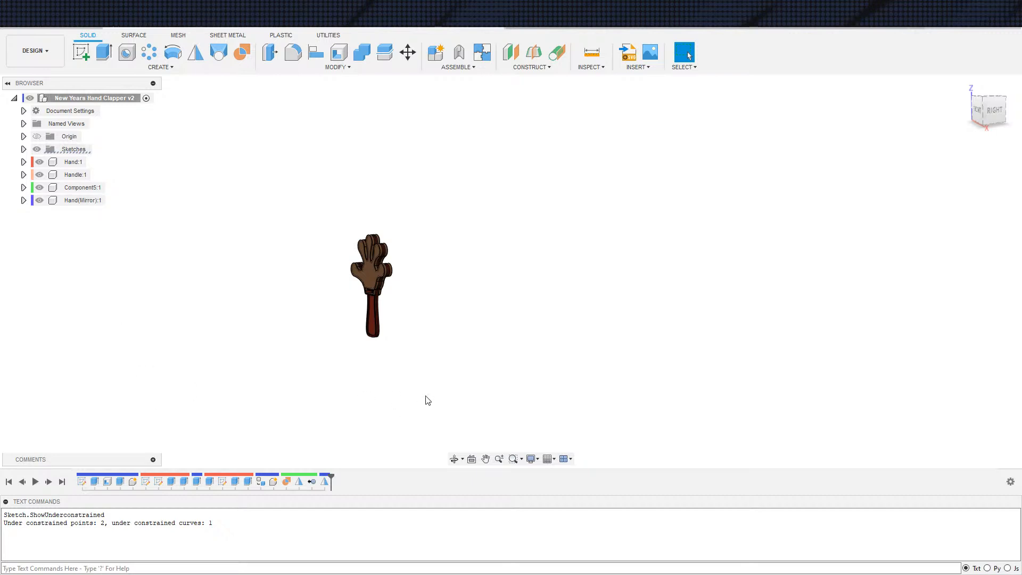
pyautogui.scroll(-2, 401, 347)
pyautogui.scroll(-1, 442, 315)
pyautogui.moveTo(442, 315)
pyautogui.keyDown('shift'); pyautogui.mouseDown(button='middle')
pyautogui.moveTo(481, 337)
pyautogui.moveTo(570, 305)
pyautogui.moveTo(490, 361)
pyautogui.moveTo(419, 315)
pyautogui.moveTo(379, 336)
pyautogui.moveTo(442, 305)
pyautogui.mouseUp(button='middle'); pyautogui.keyUp('shift')
pyautogui.scroll(3, 419, 315)
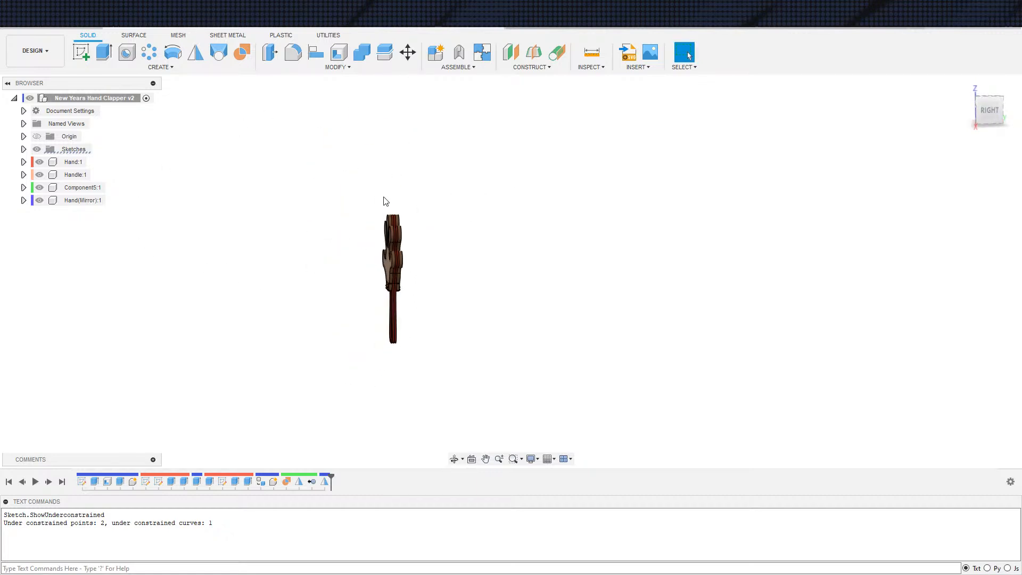
pyautogui.moveTo(461, 262); pyautogui.dragTo(481, 253, button='middle')
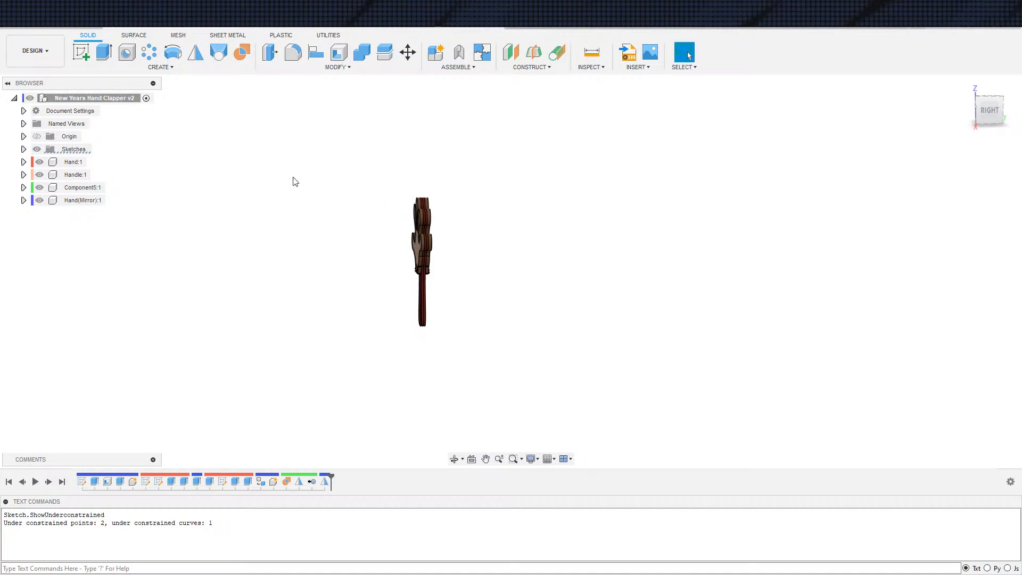
pyautogui.moveTo(268, 221); pyautogui.dragTo(268, 236, button='middle')
pyautogui.keyDown('shift'); pyautogui.moveTo(313, 278); pyautogui.dragTo(239, 210, button='middle'); pyautogui.keyUp('shift')
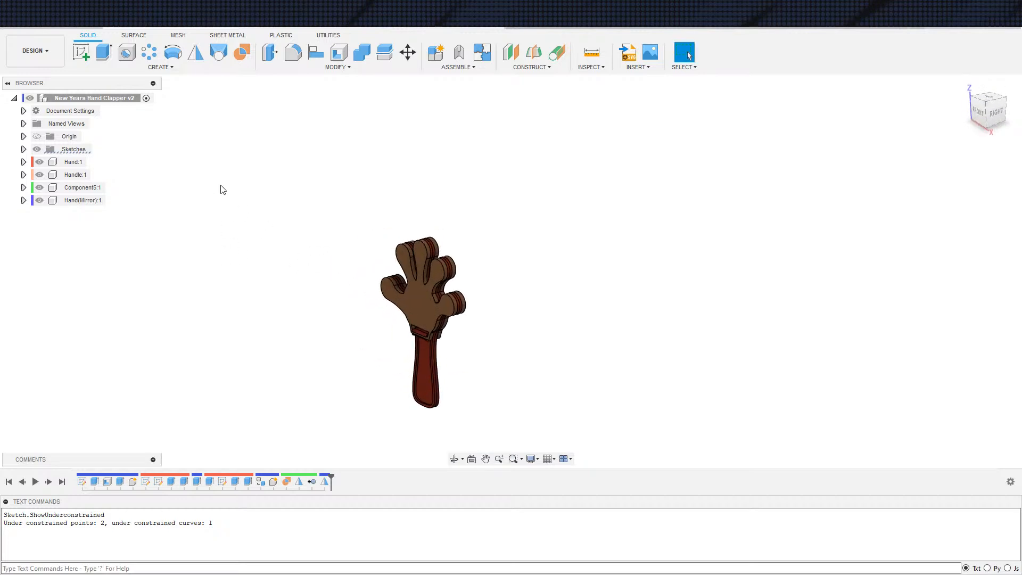